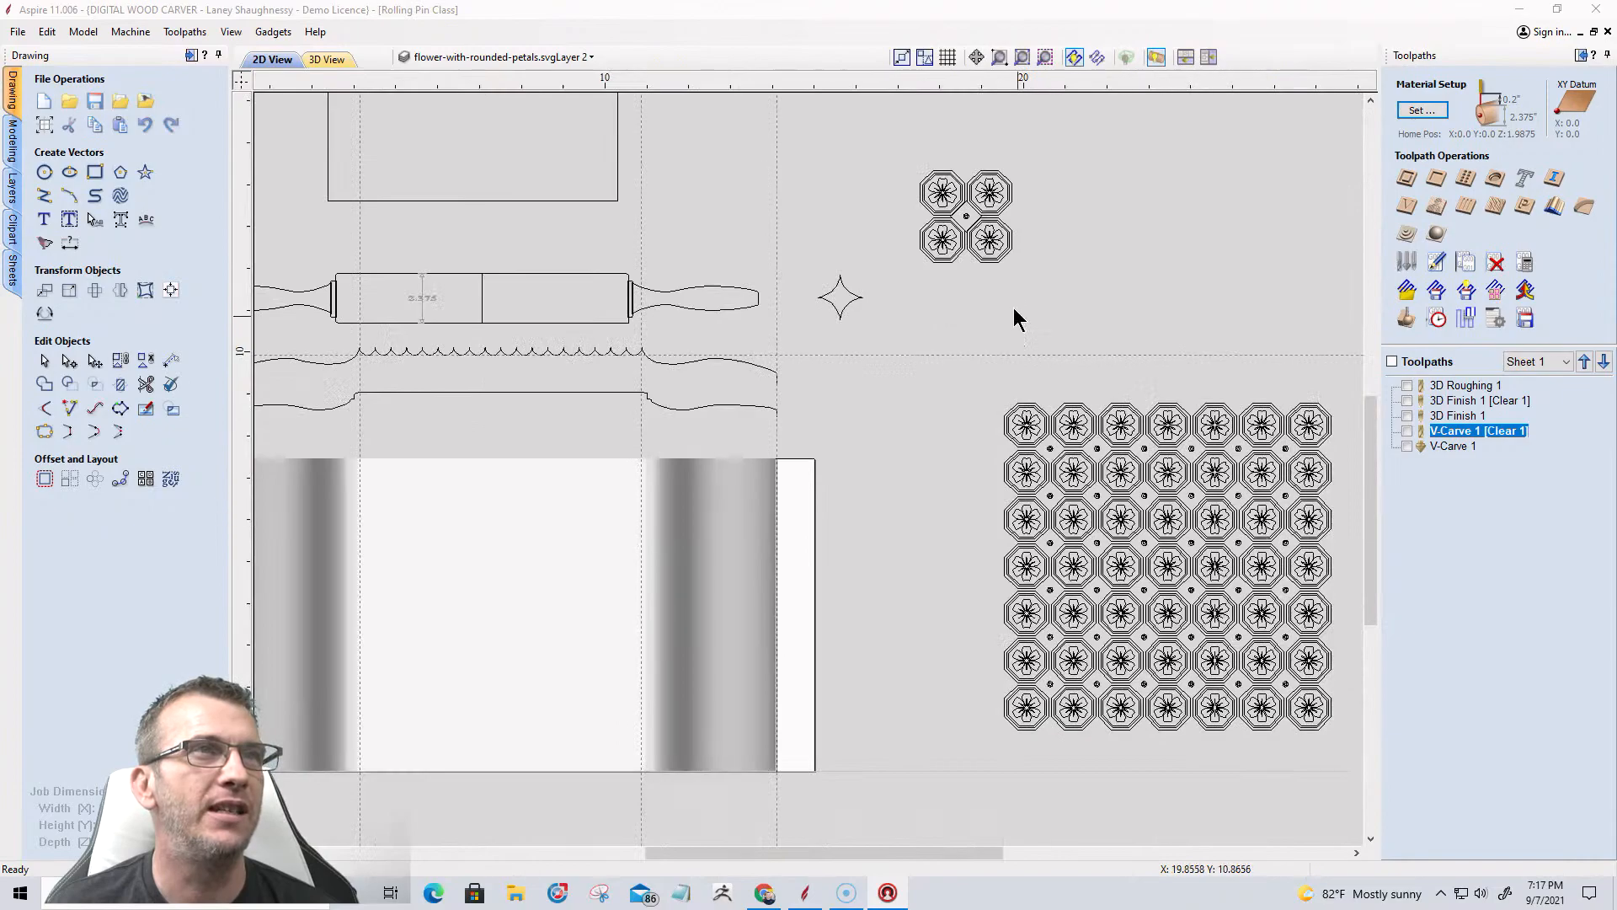
scroll(847, 303, up, 3)
scroll(885, 324, down, 3)
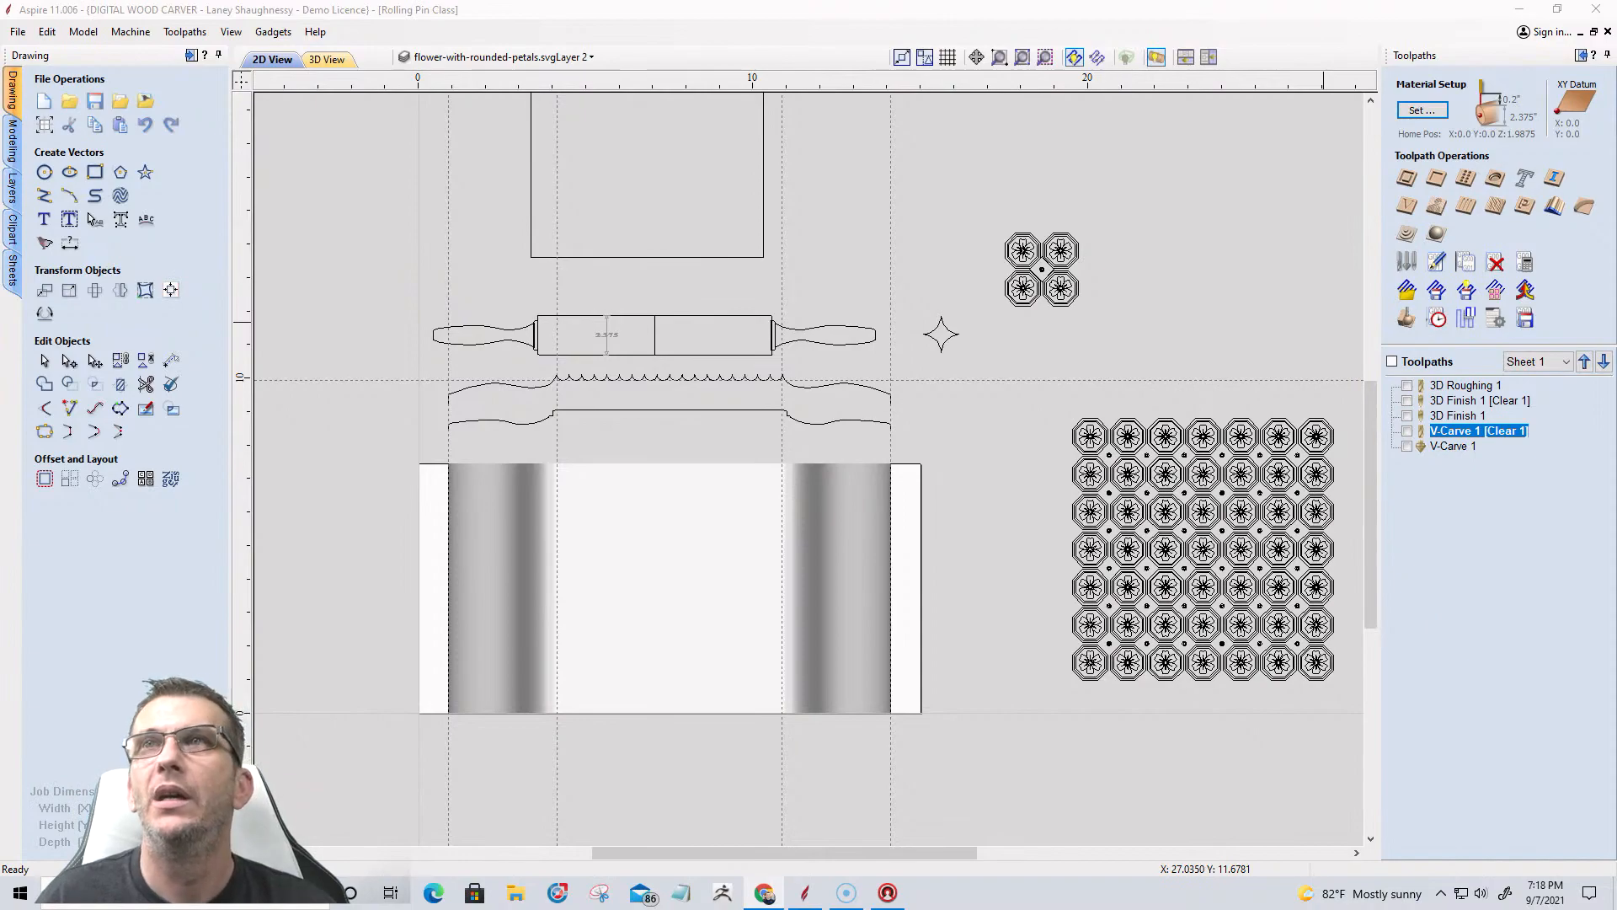
scroll(1230, 468, down, 3)
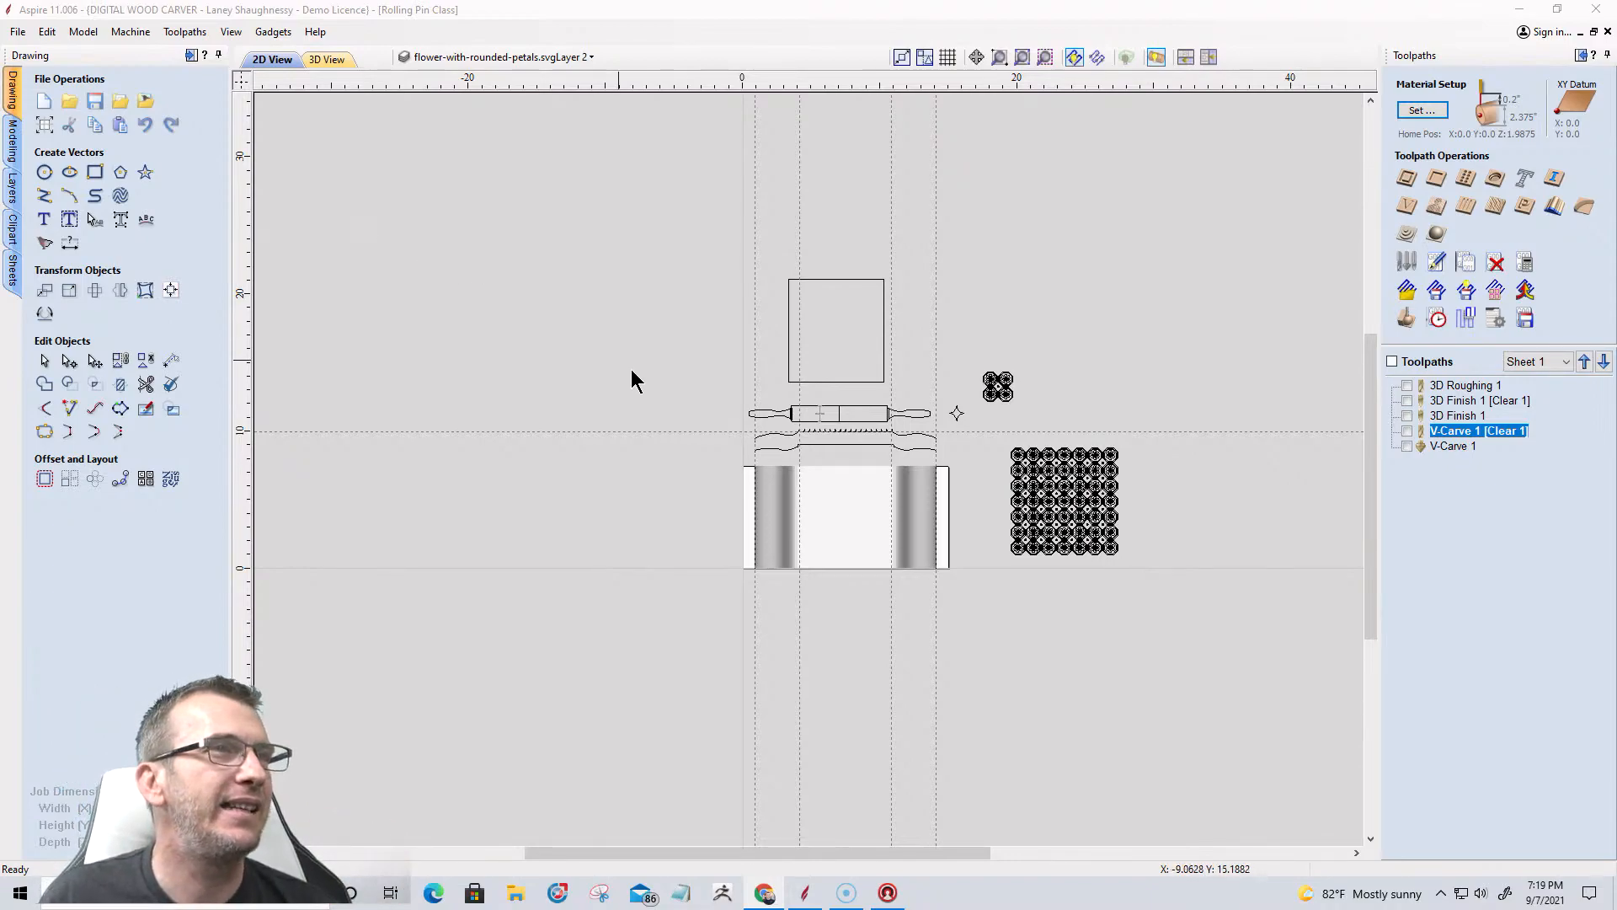
scroll(777, 423, up, 3)
scroll(778, 423, down, 3)
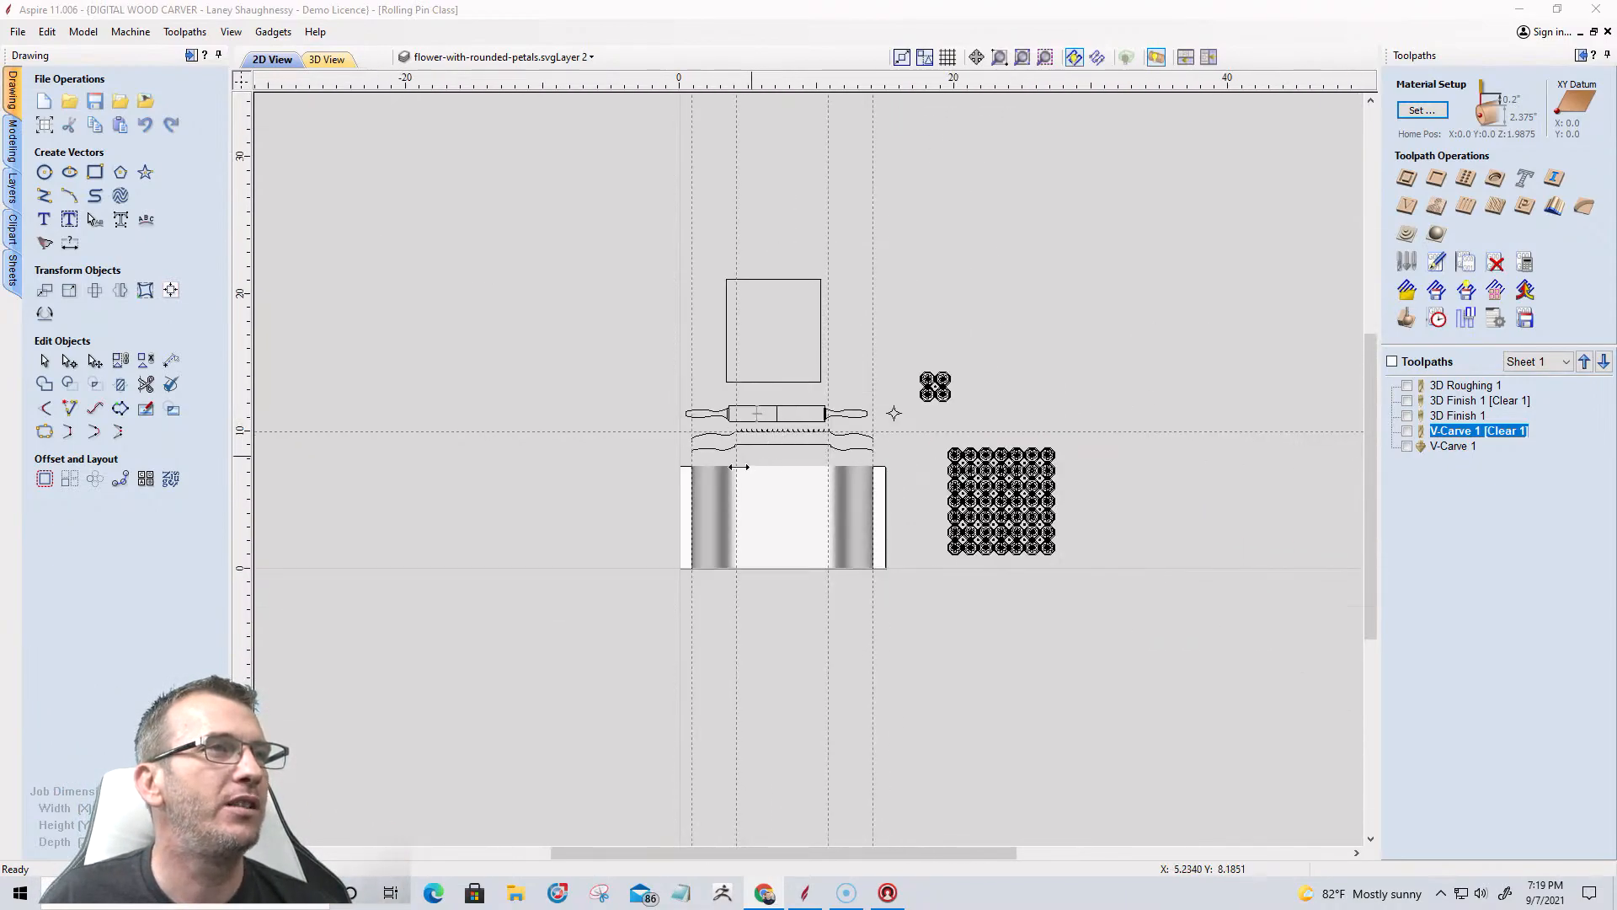
Review the rotary job setup, including job size, Z zero position, XY datum and orientation, and accept the settings.
click(13, 149)
click(12, 103)
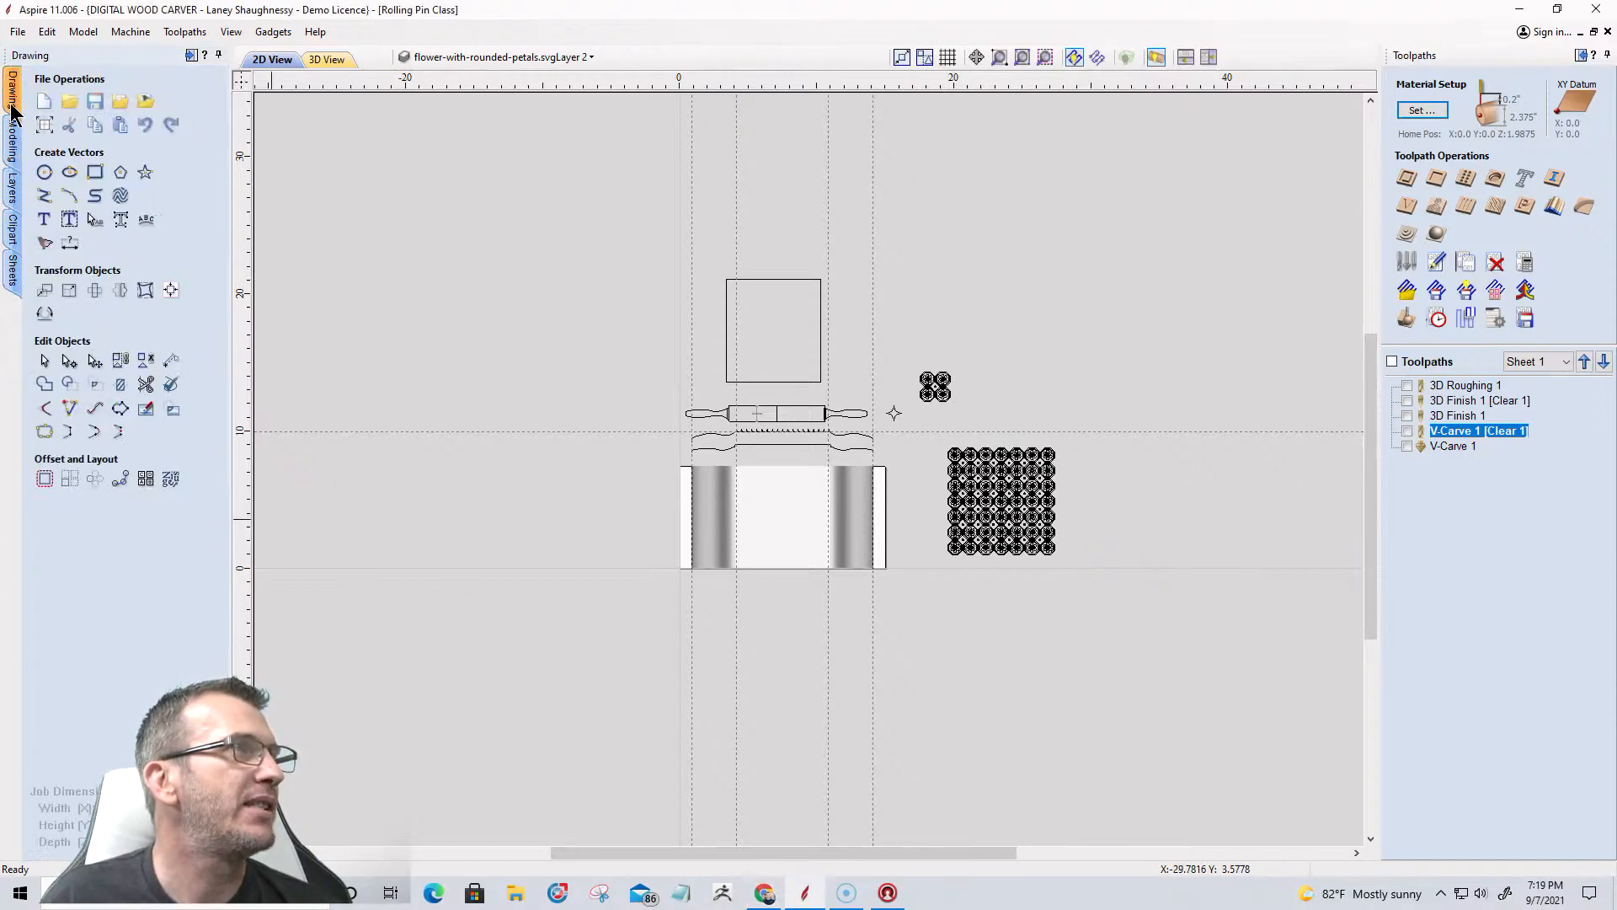
click(45, 124)
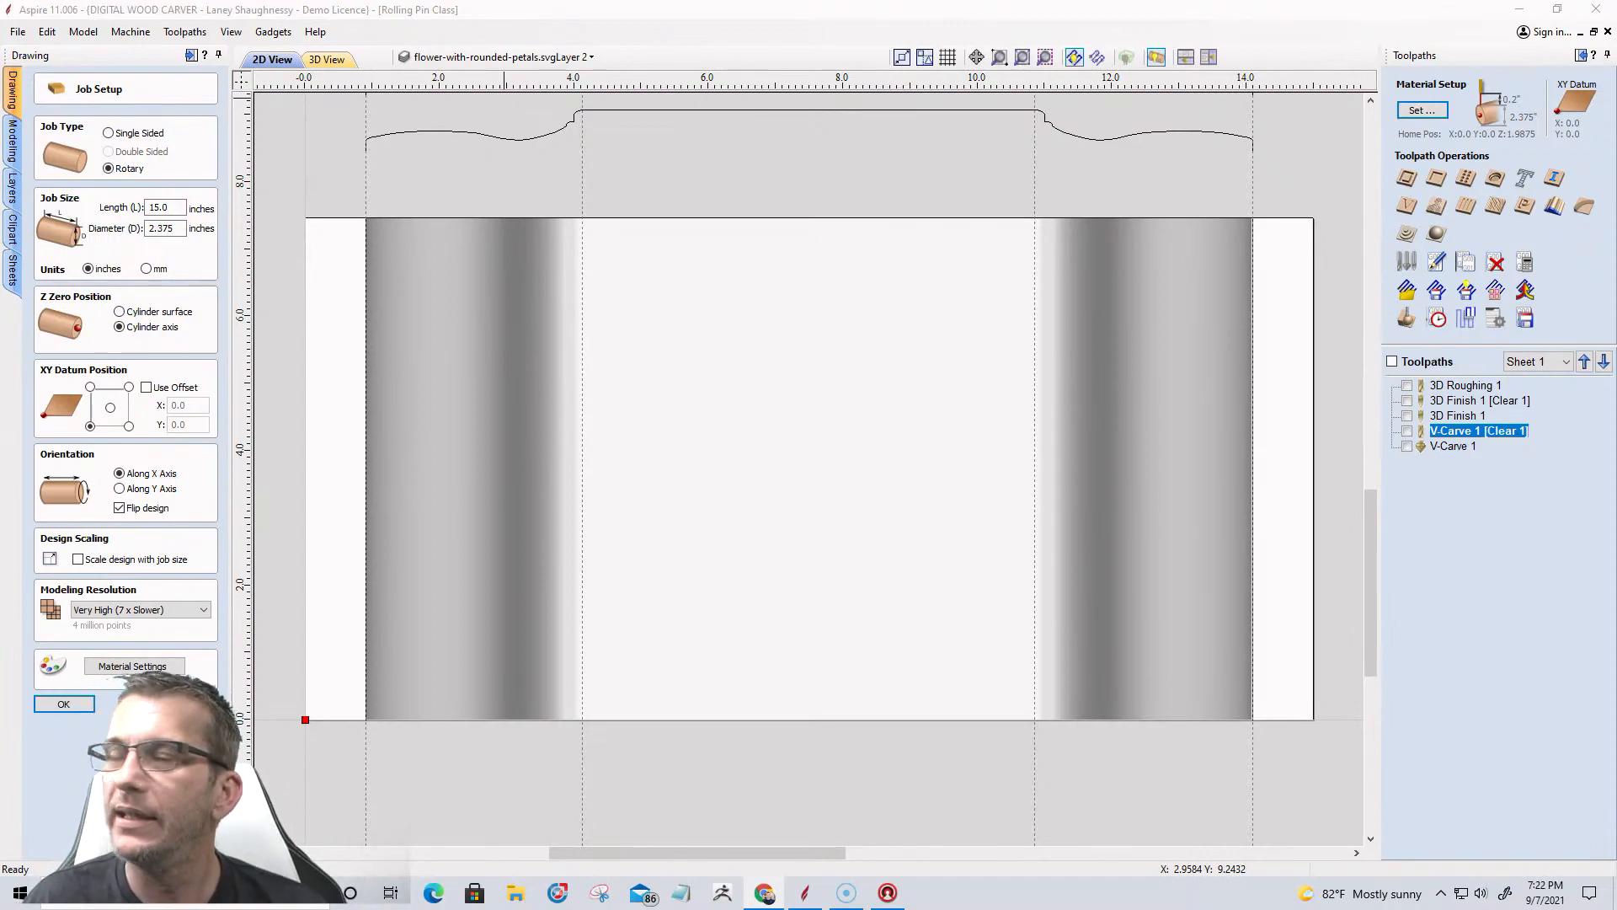
click(63, 704)
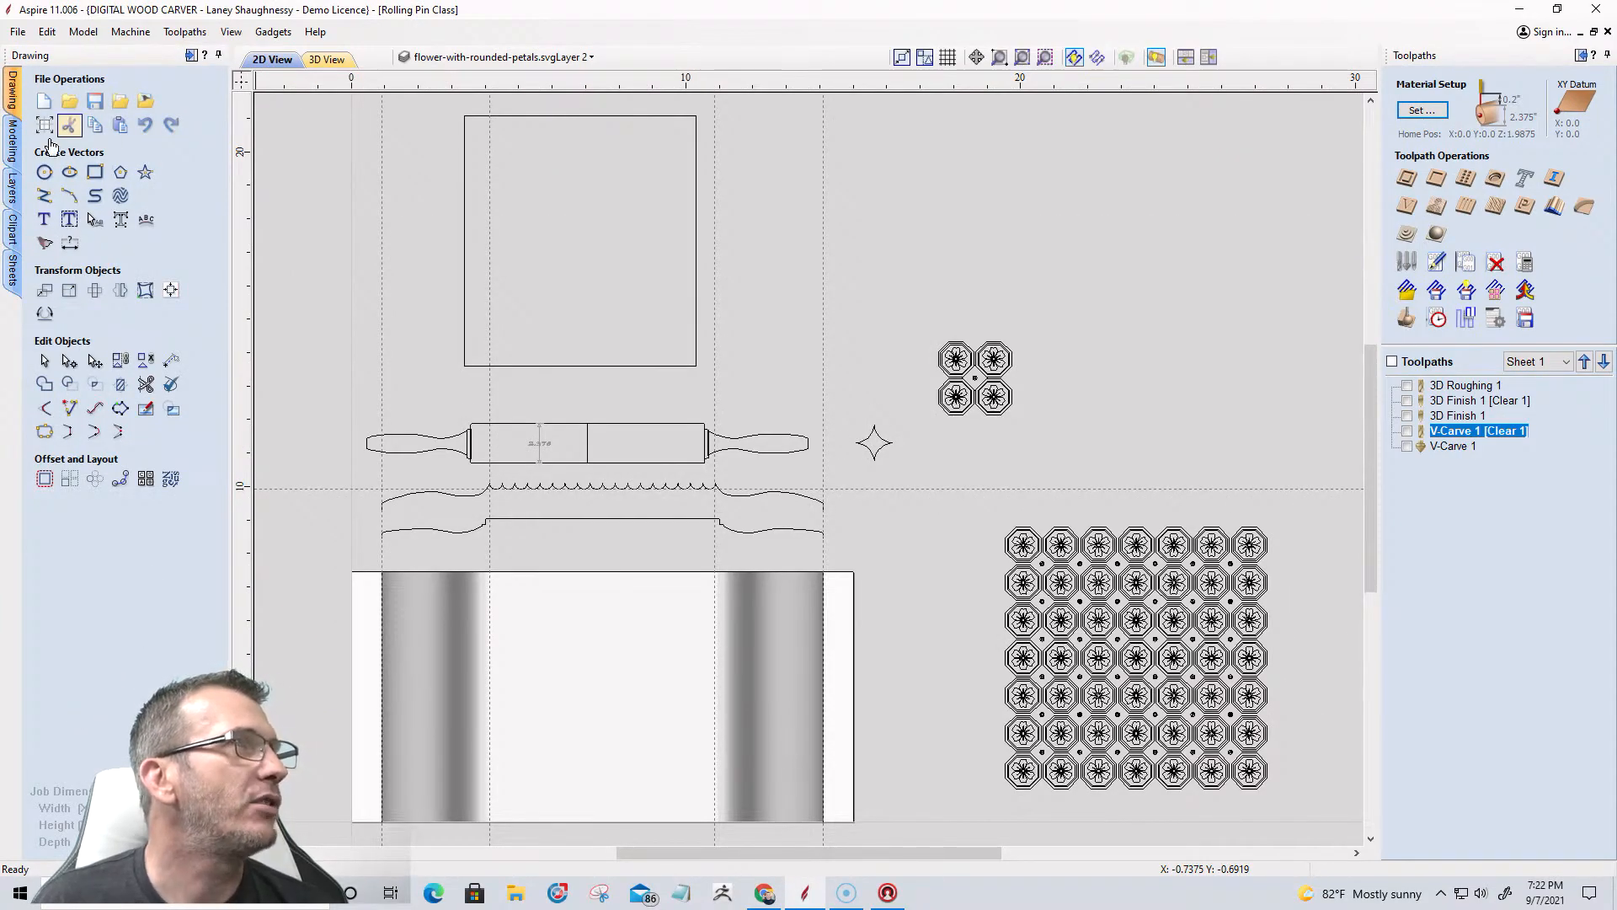
Hide the Component 1 model so that the job area is blank.
click(13, 139)
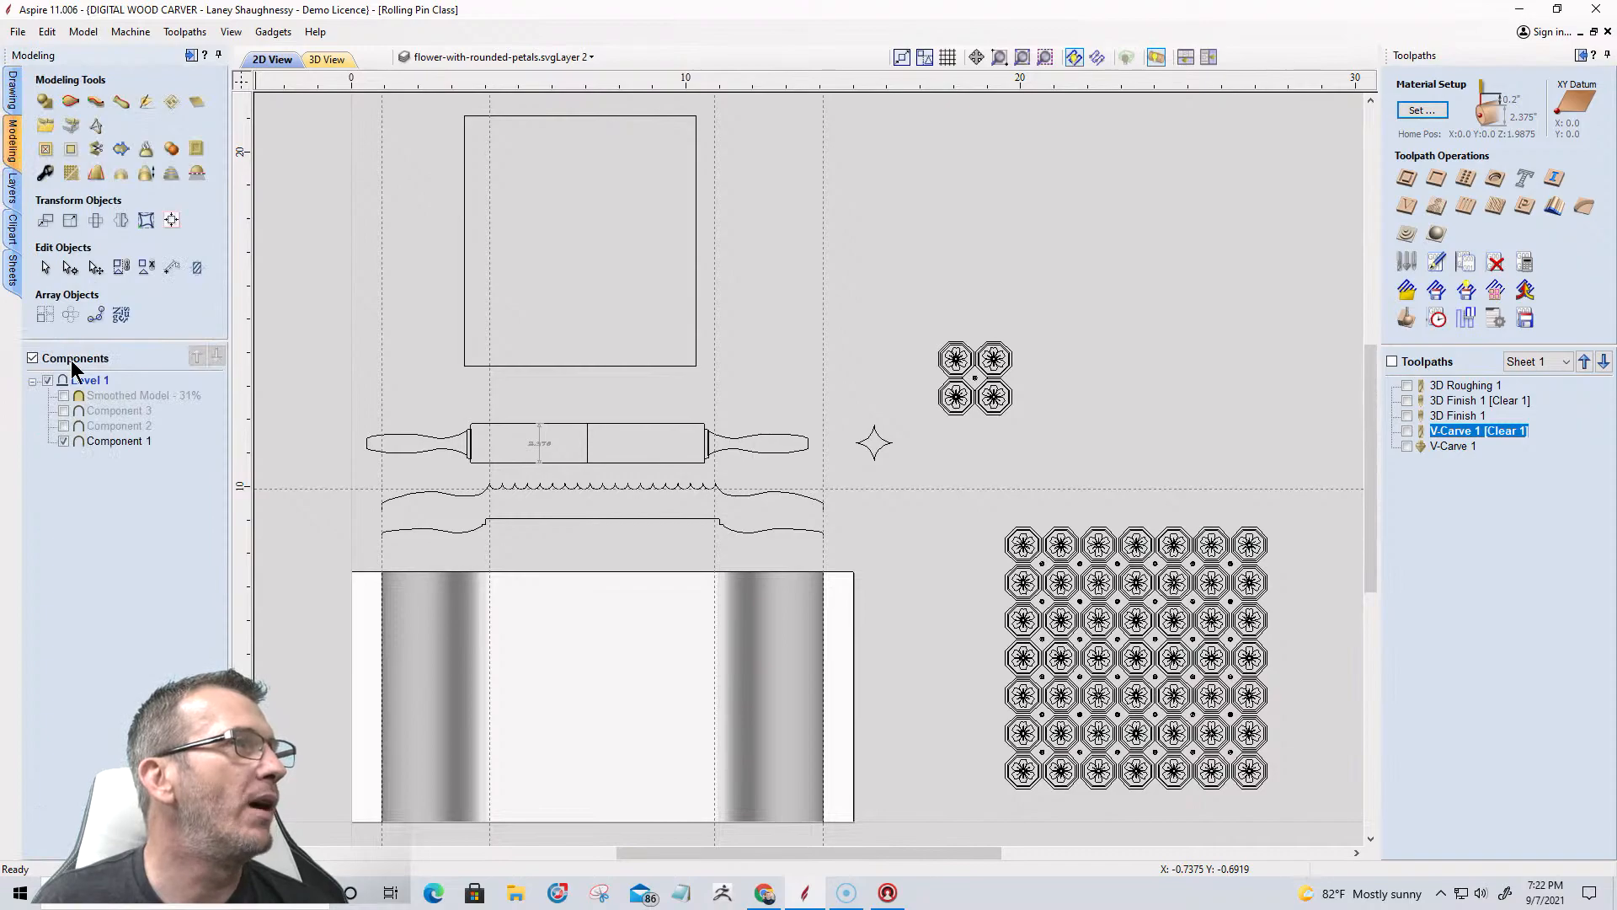
click(64, 441)
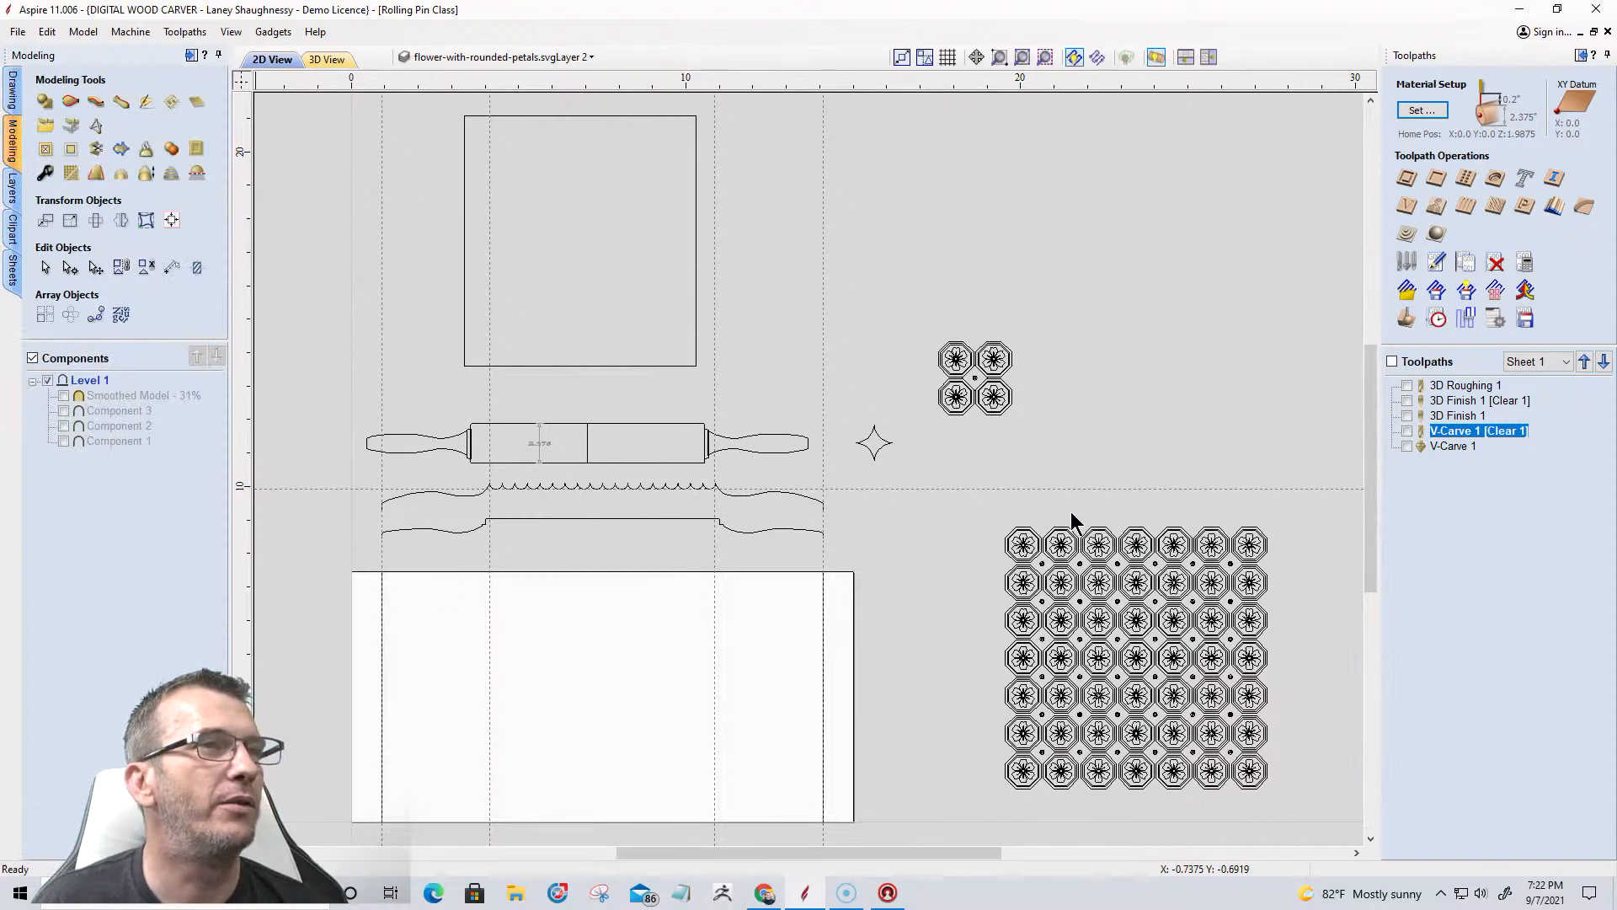
Examine the rolling pin outline and the scalloped and smooth profile vectors above the job area.
scroll(1202, 614, down, 3)
scroll(842, 506, up, 5)
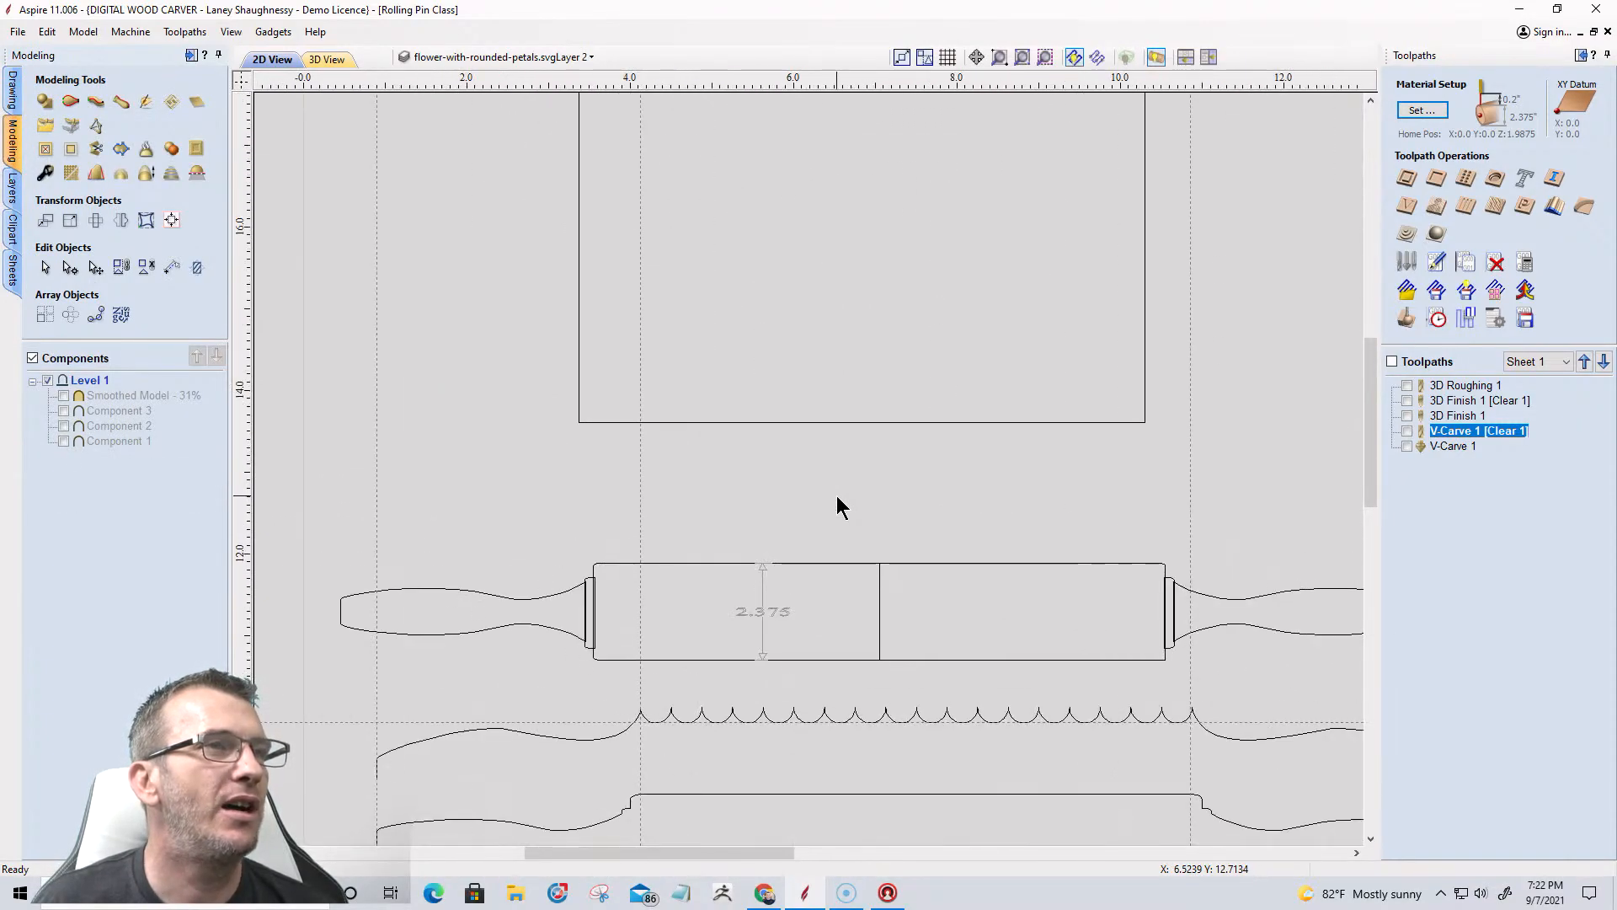
scroll(963, 361, down, 1)
scroll(920, 552, up, 4)
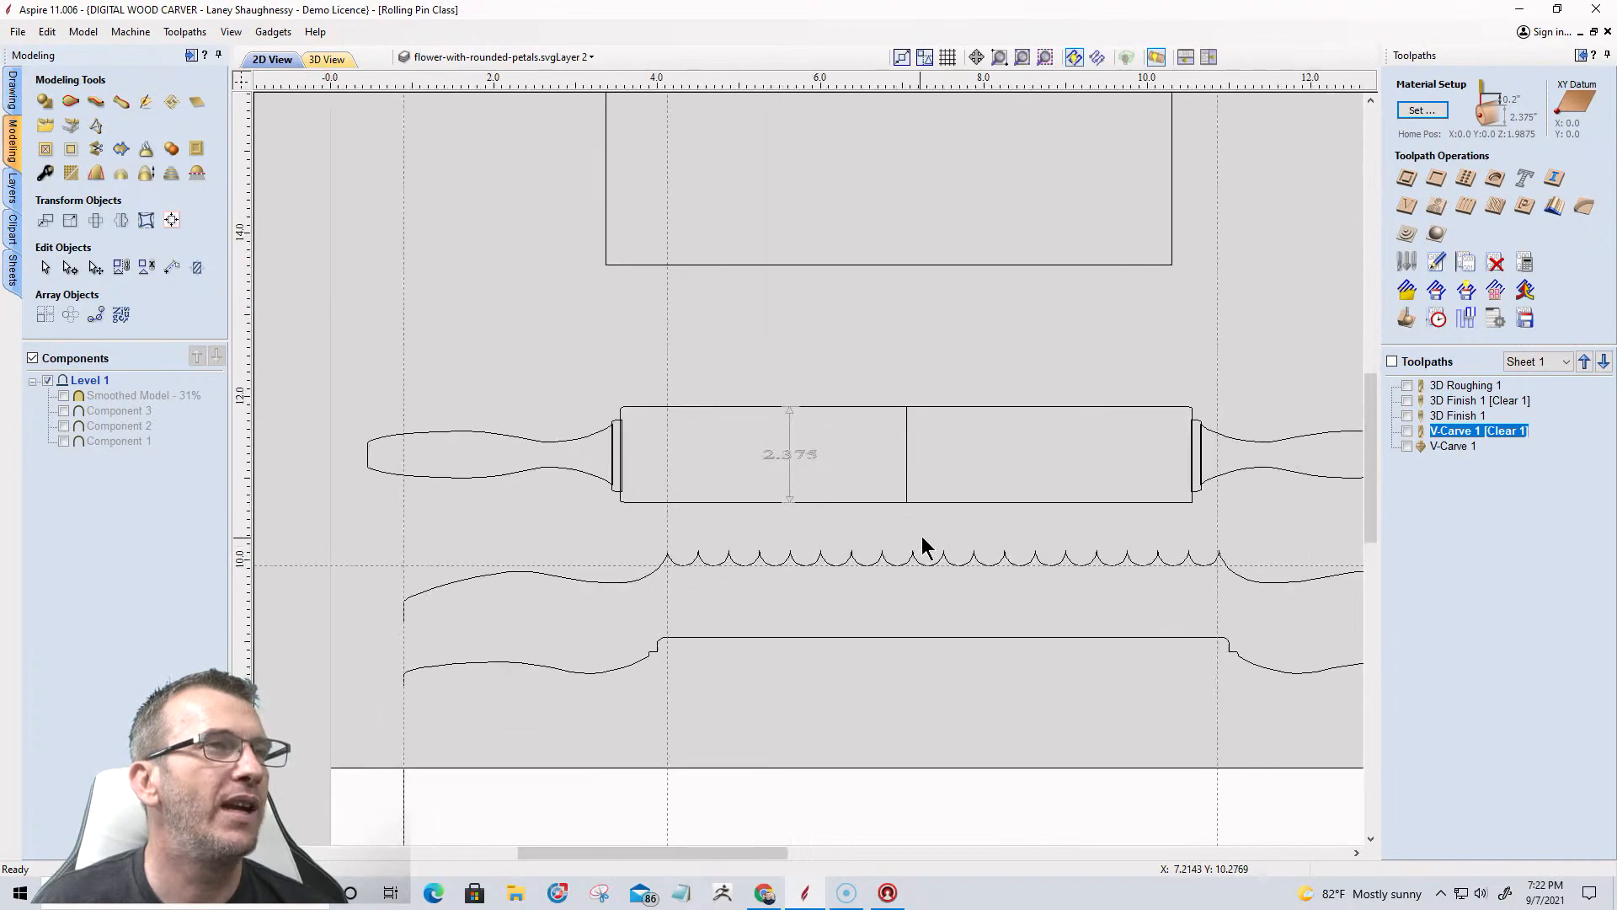
scroll(920, 523, down, 2)
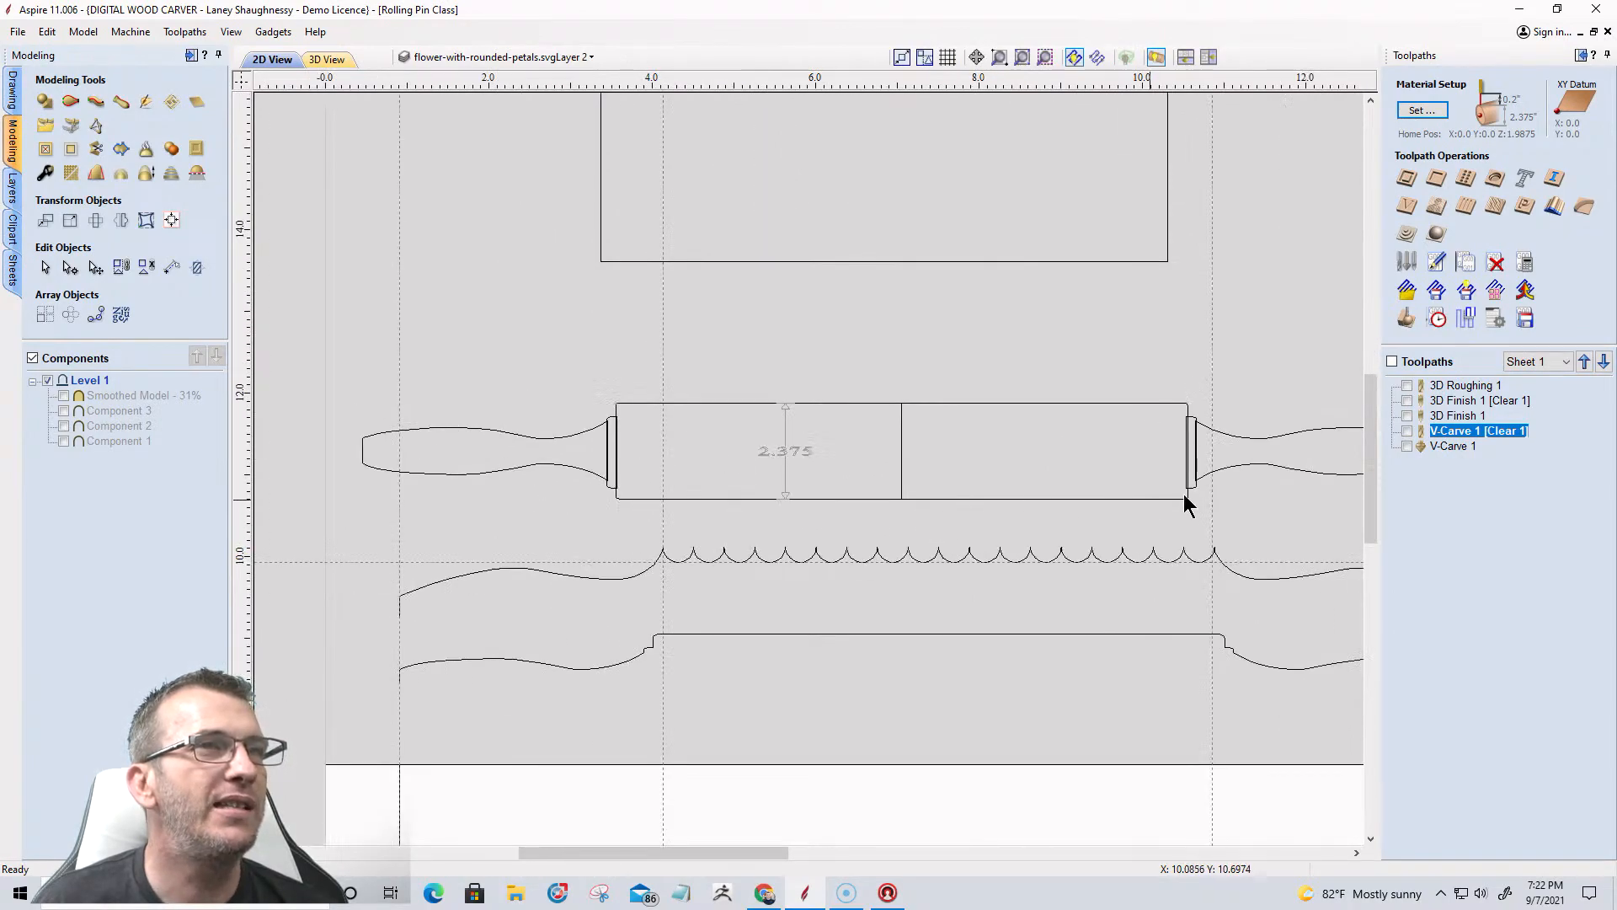
scroll(1246, 485, down, 2)
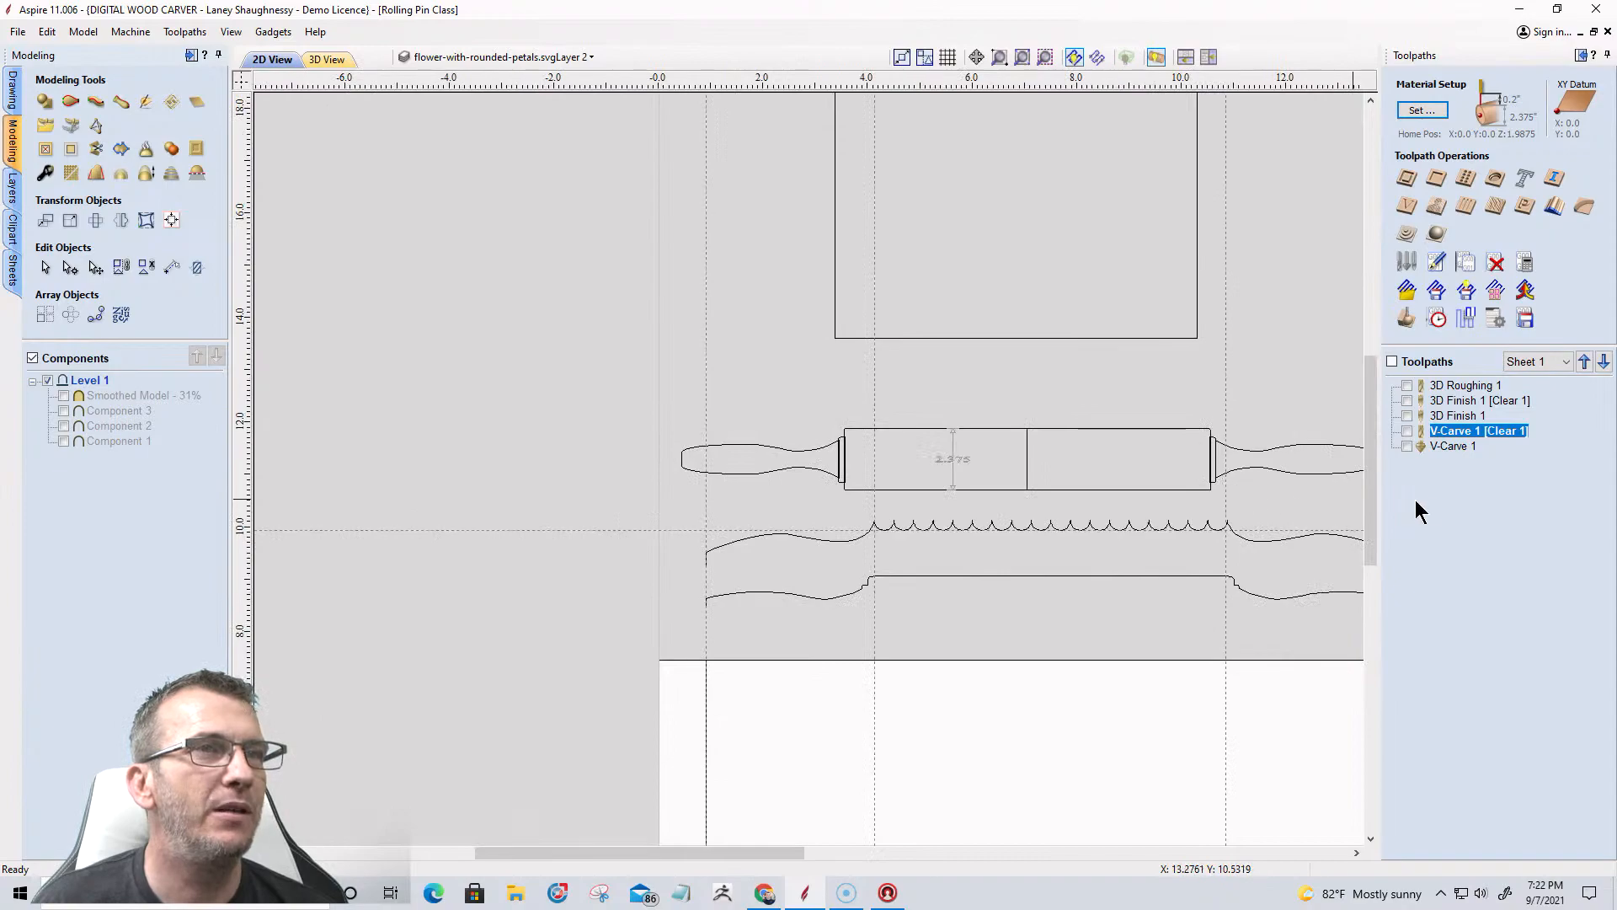
scroll(1339, 463, down, 2)
scroll(1363, 410, up, 5)
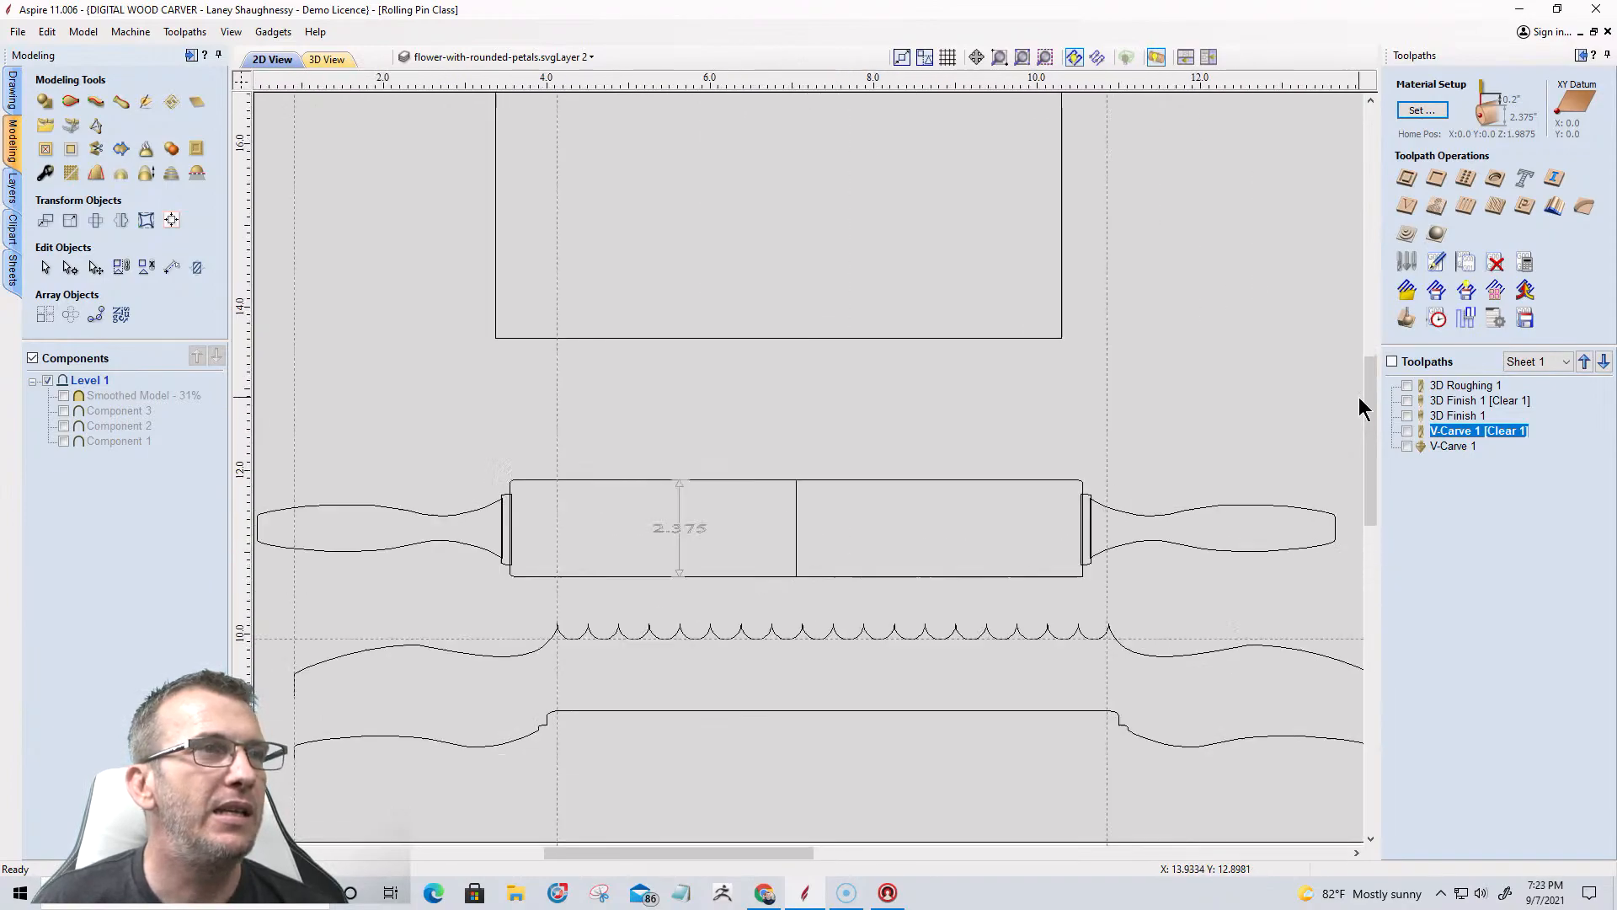
scroll(1362, 410, down, 1)
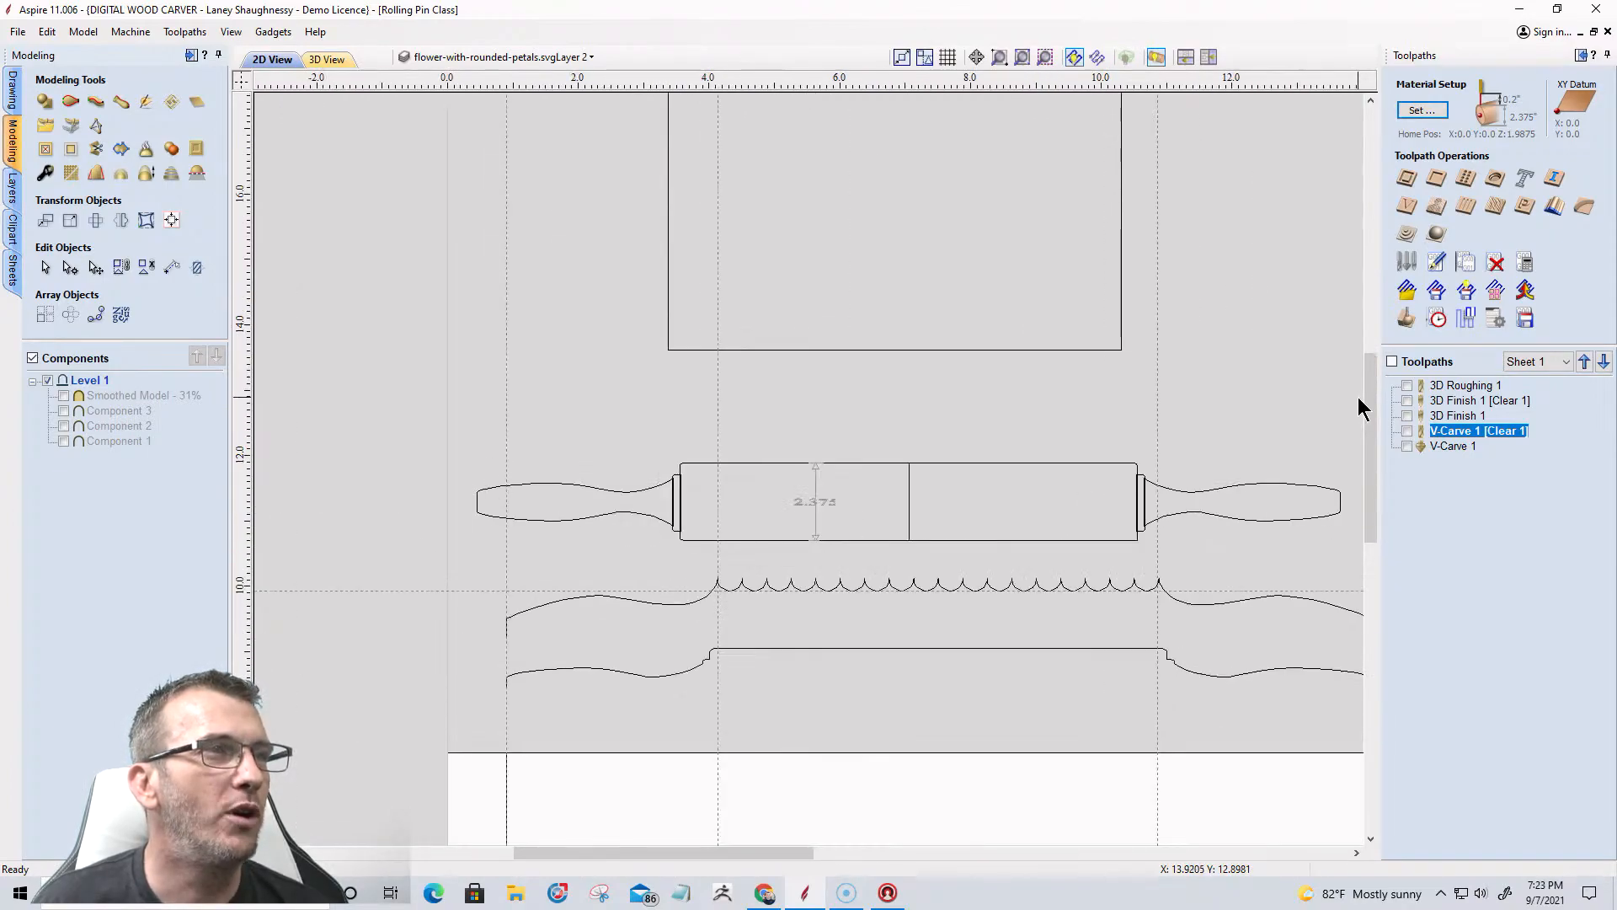
middle_drag(892, 426, 791, 389)
scroll(813, 389, up, 1)
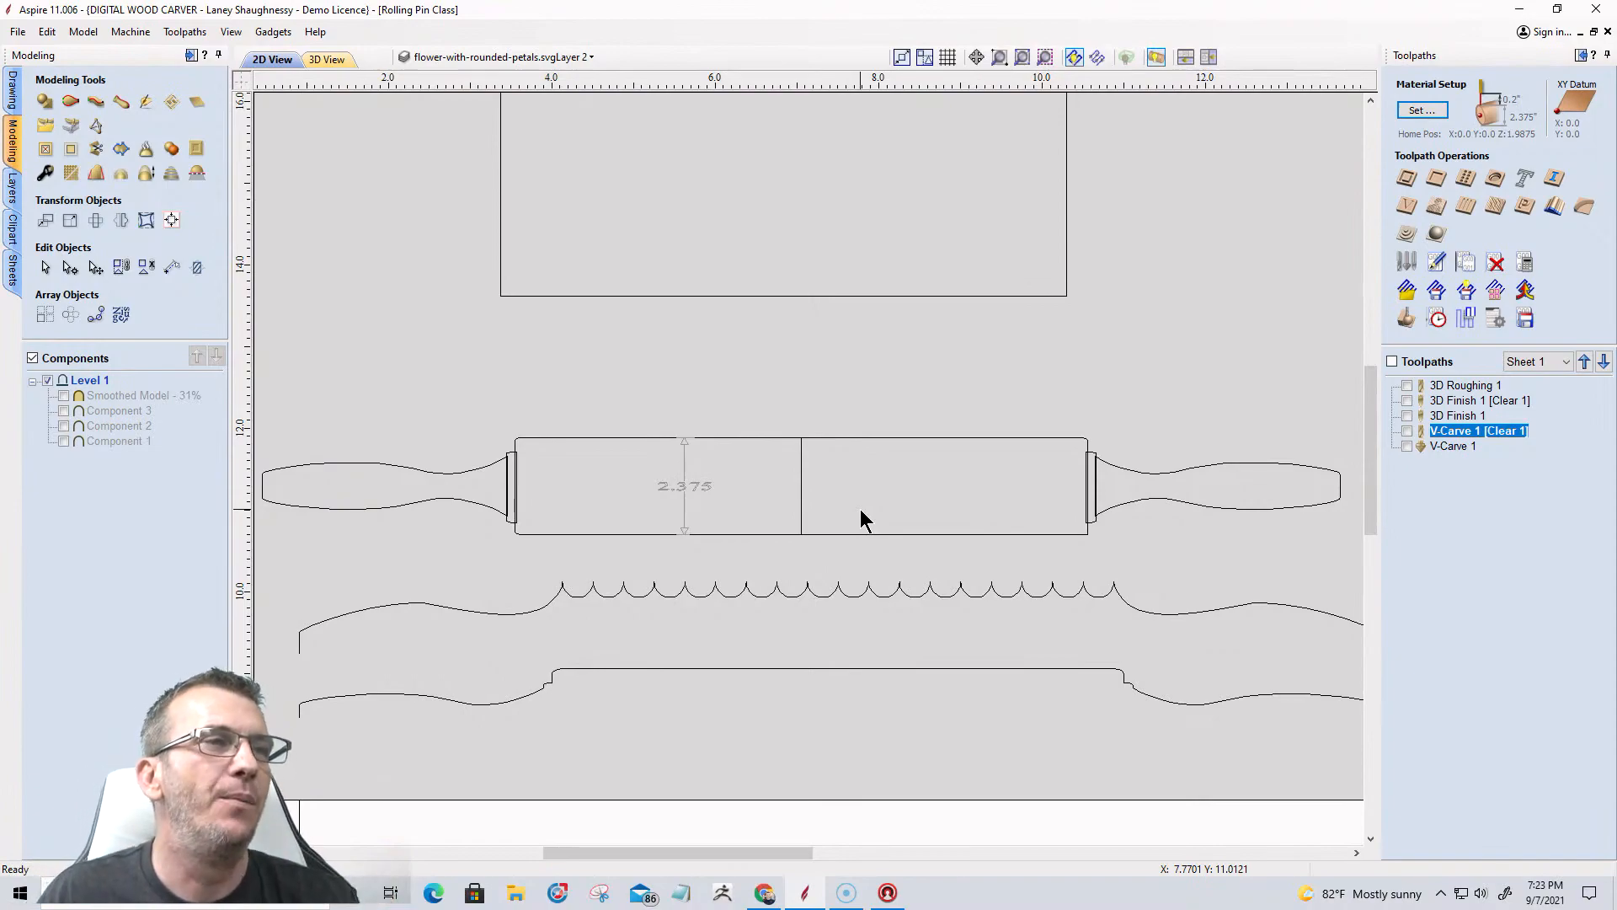
scroll(913, 455, down, 1)
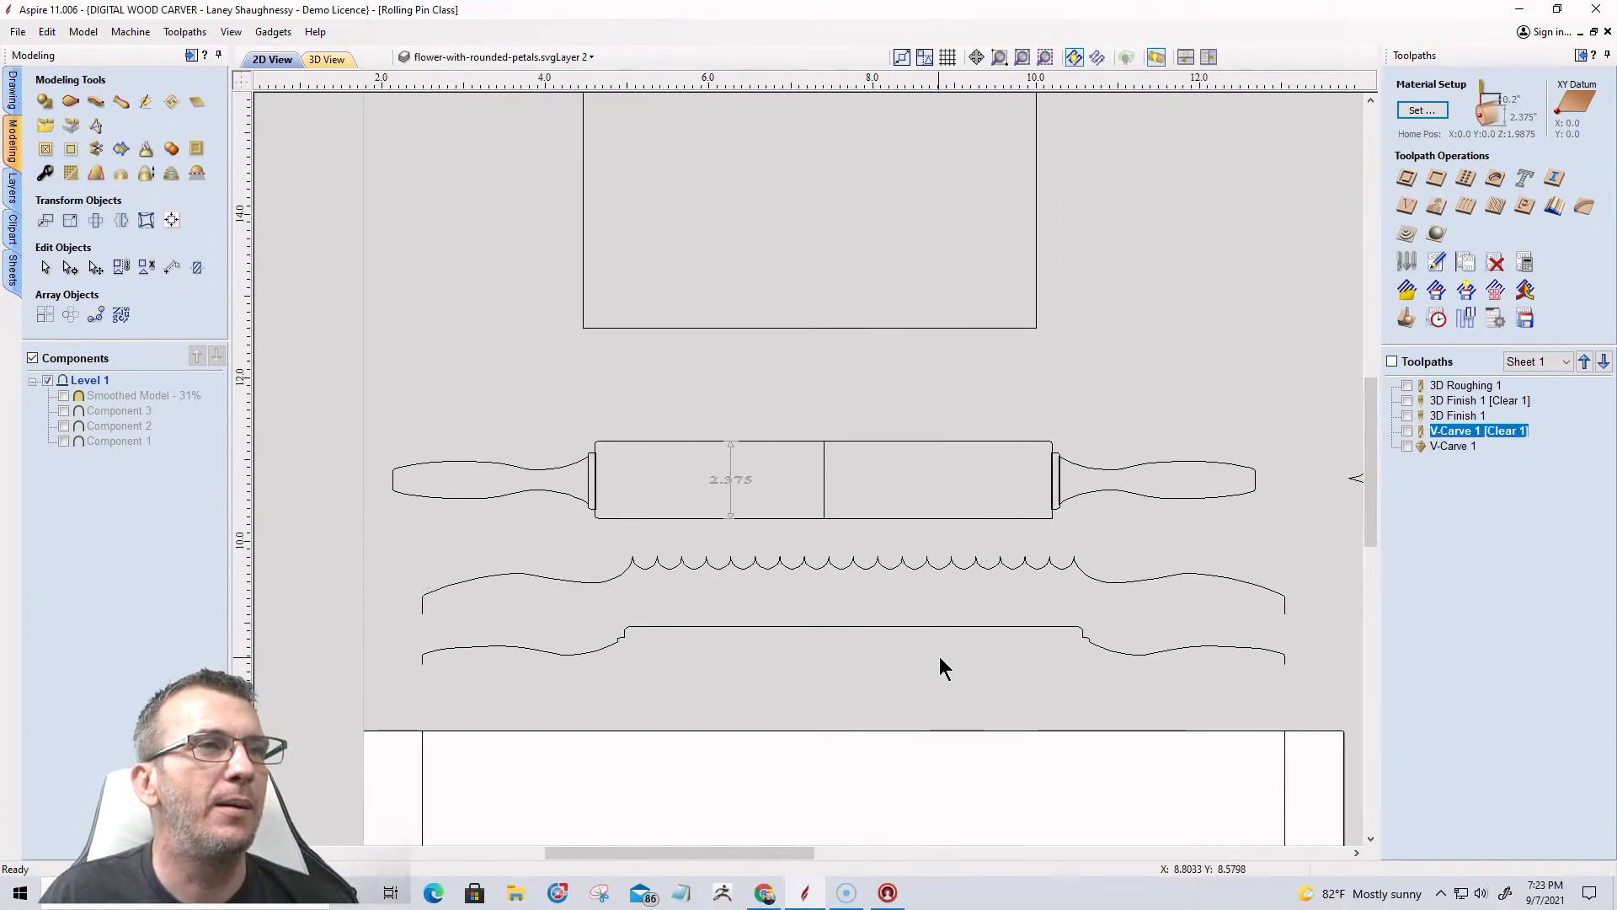
scroll(940, 659, up, 3)
scroll(927, 508, down, 1)
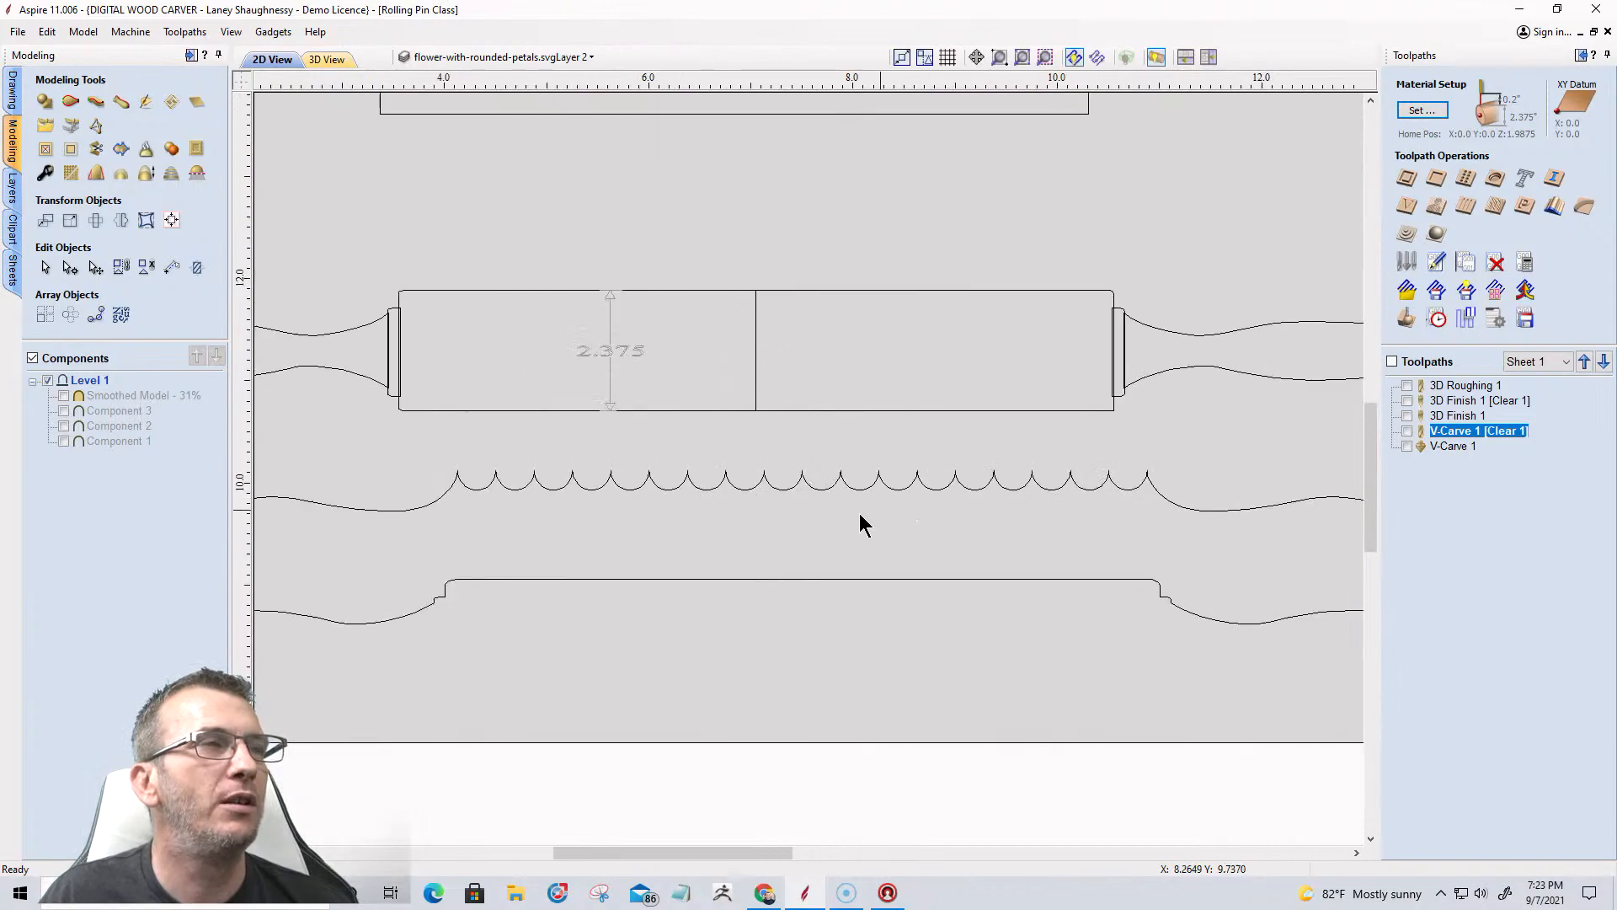
Select the smooth rolling pin profile and the scalloped profile in turn to compare the two shapes.
click(459, 585)
scroll(805, 559, down, 3)
scroll(841, 568, up, 3)
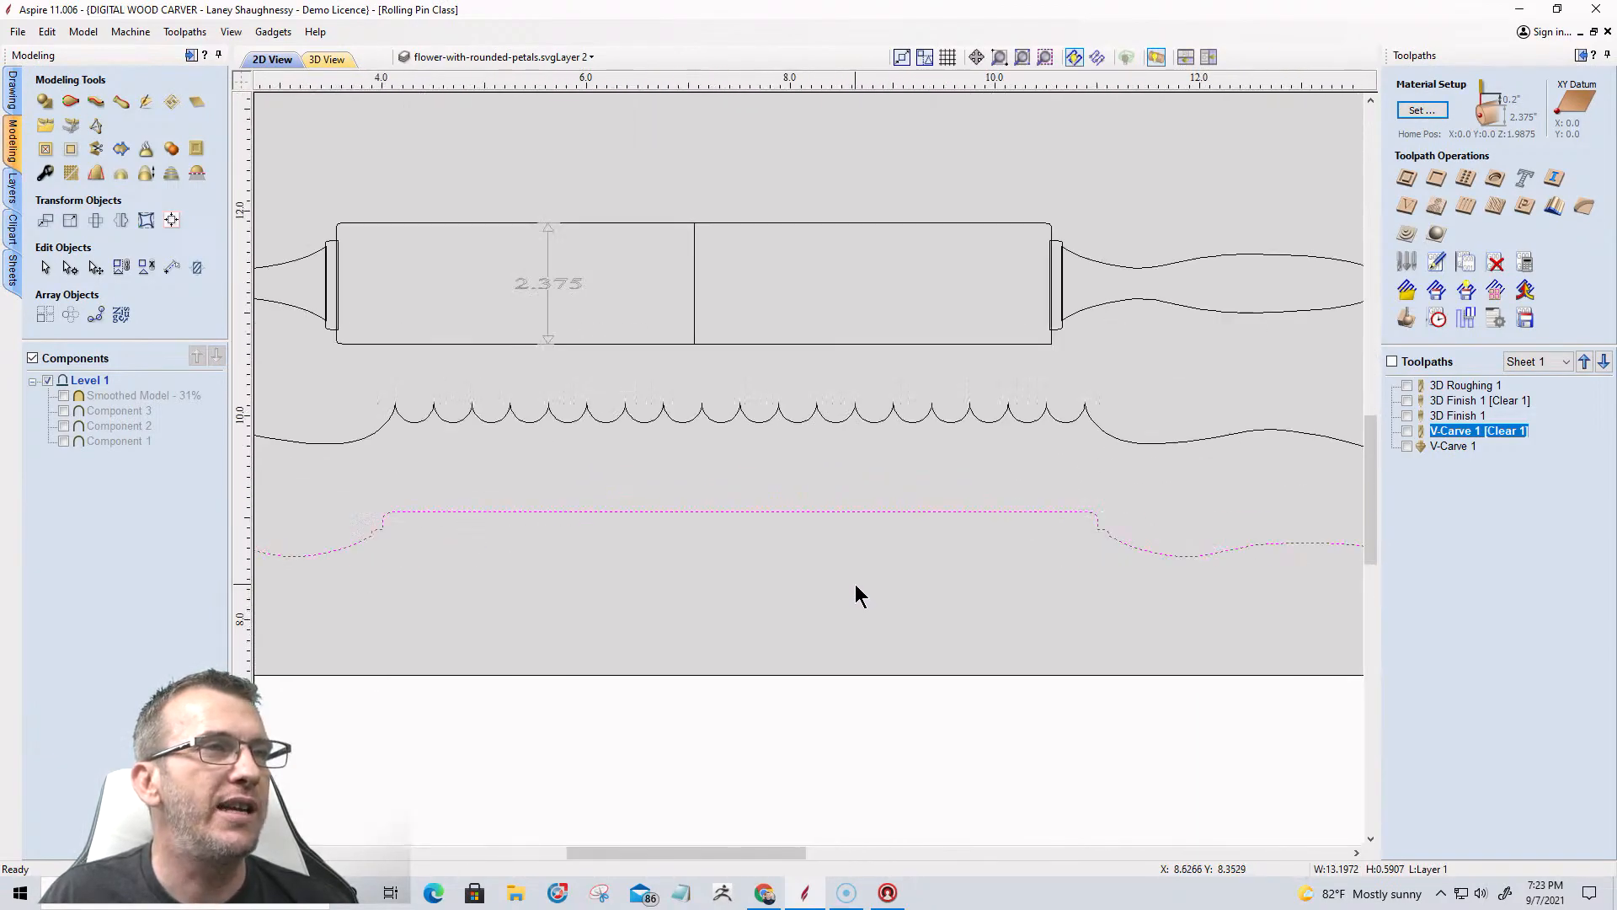
scroll(855, 585, down, 3)
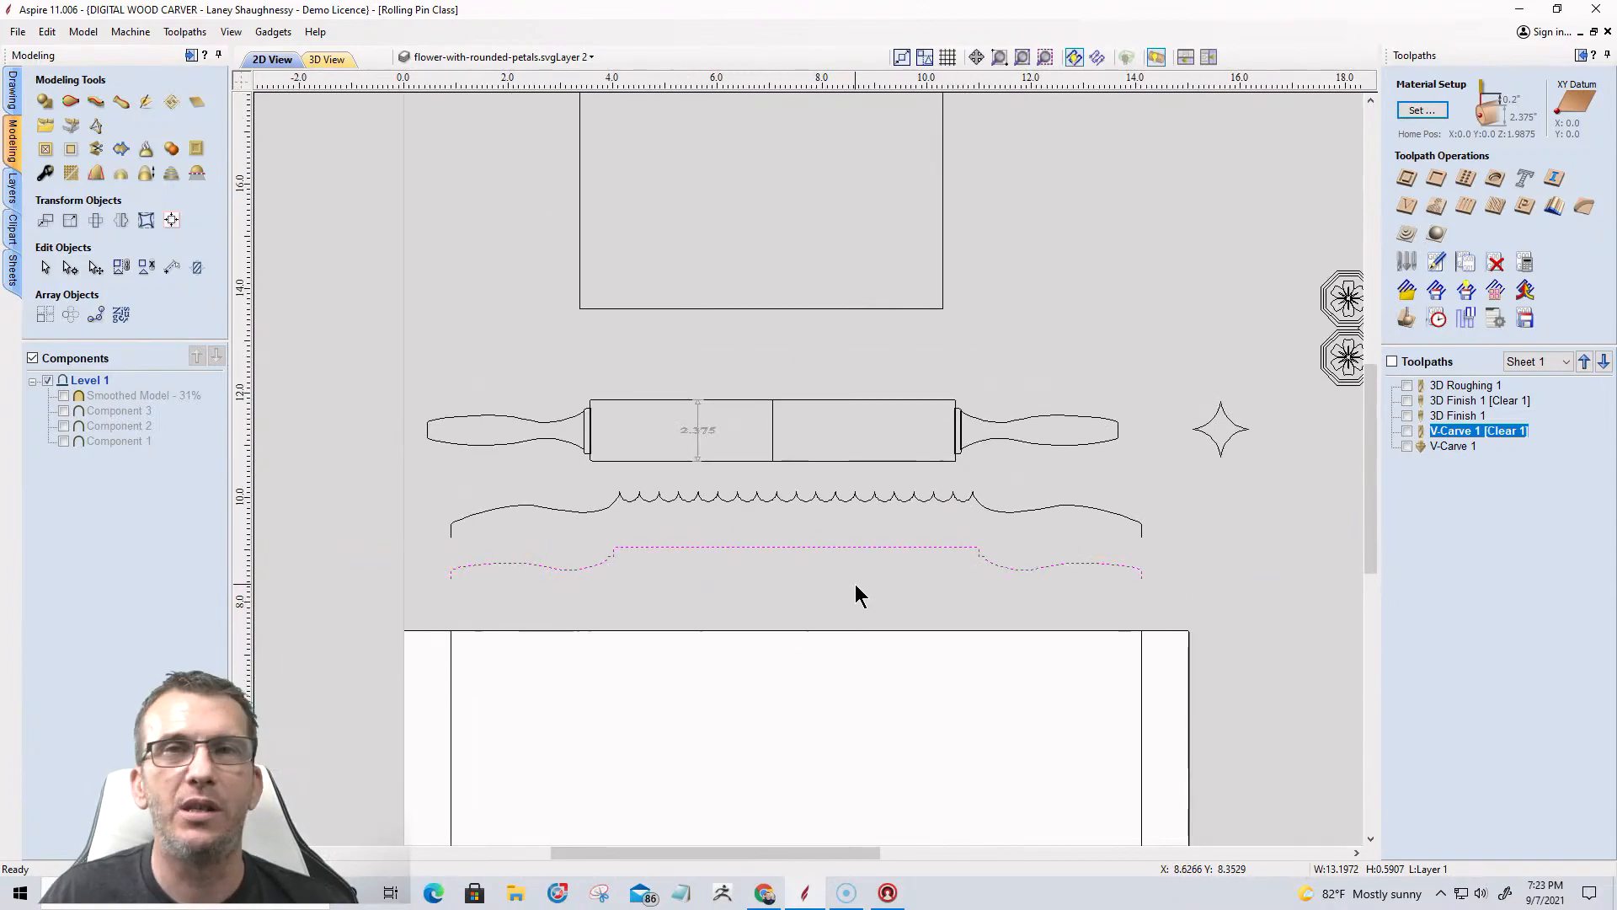
scroll(858, 585, up, 1)
click(805, 477)
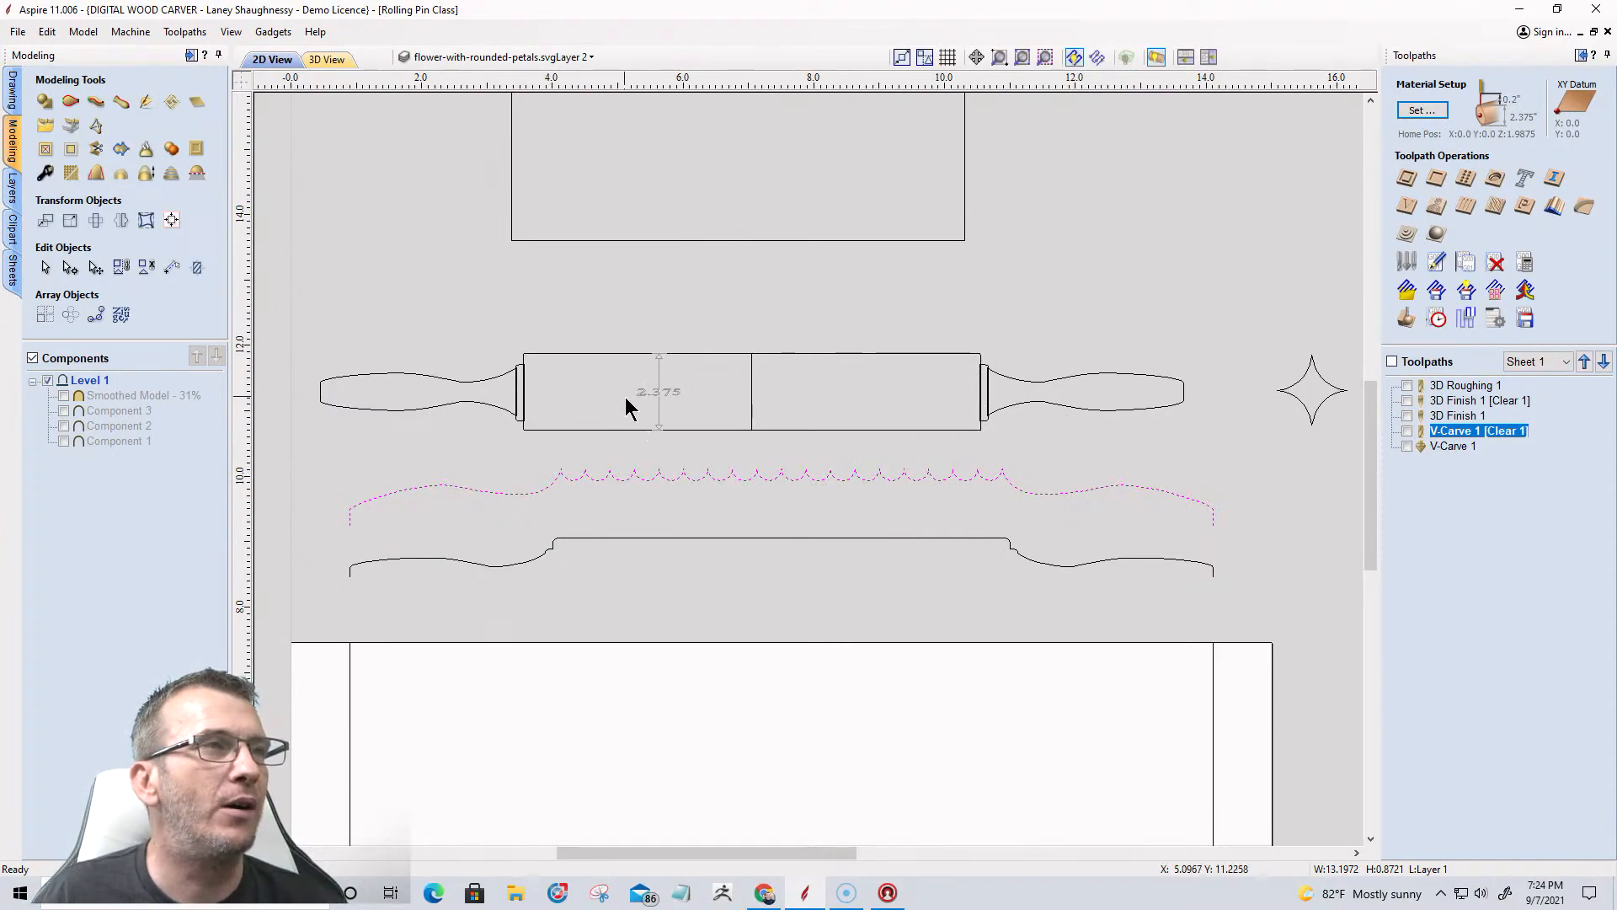
Inspect the rolling pin outline up close where the handle and collar meet the rounded end of the barrel.
scroll(625, 399, up, 3)
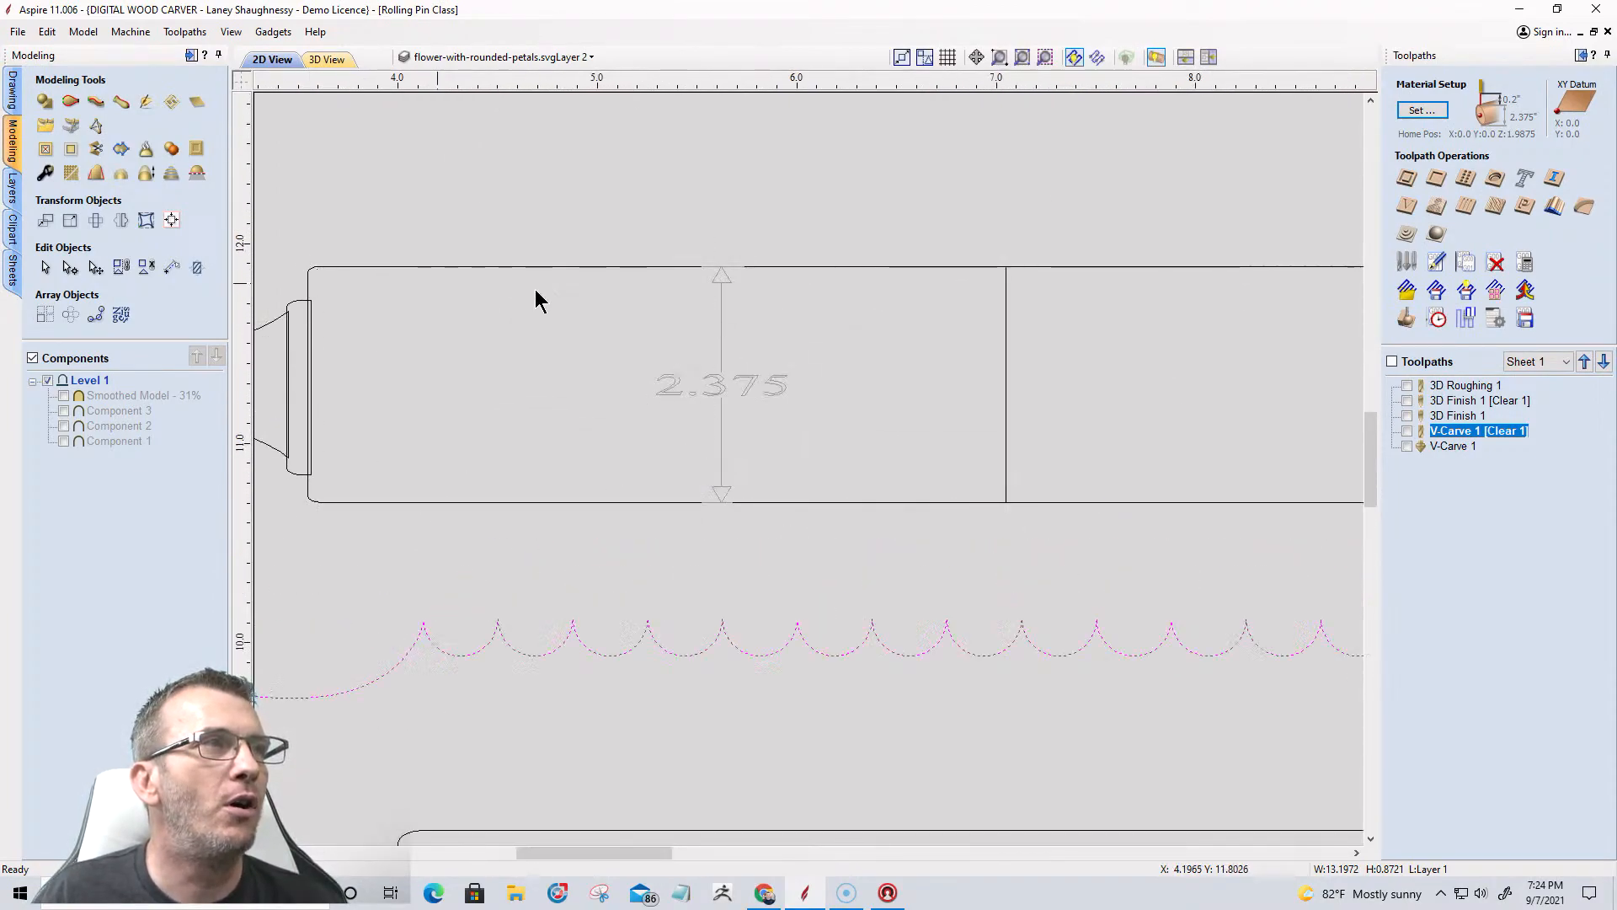
scroll(1004, 445, down, 3)
scroll(758, 375, up, 3)
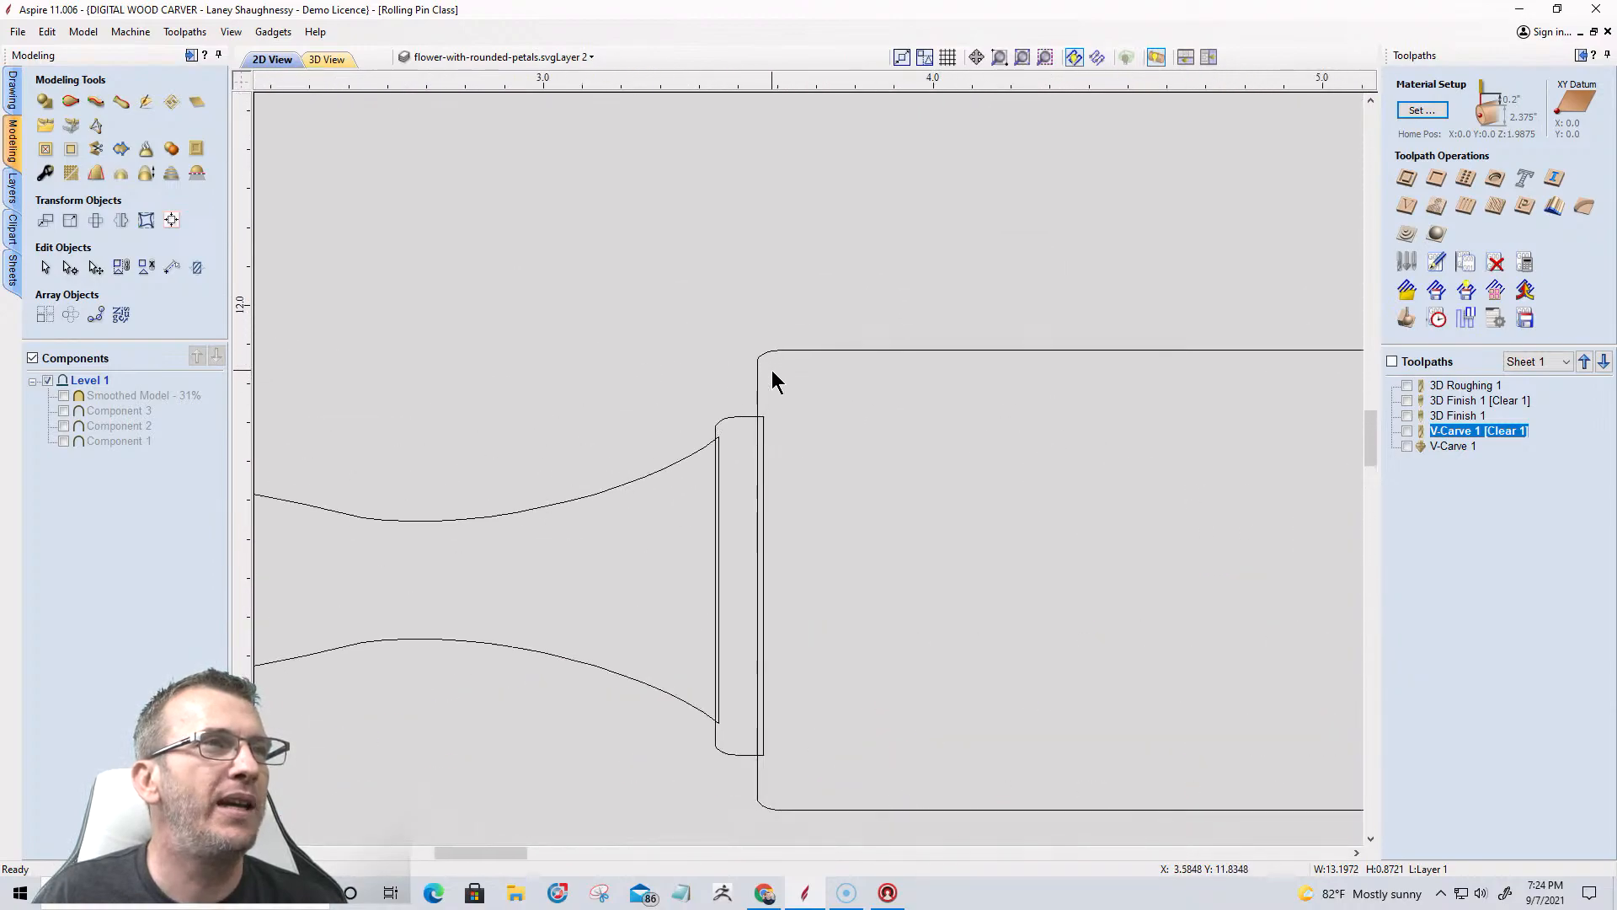
scroll(783, 367, down, 5)
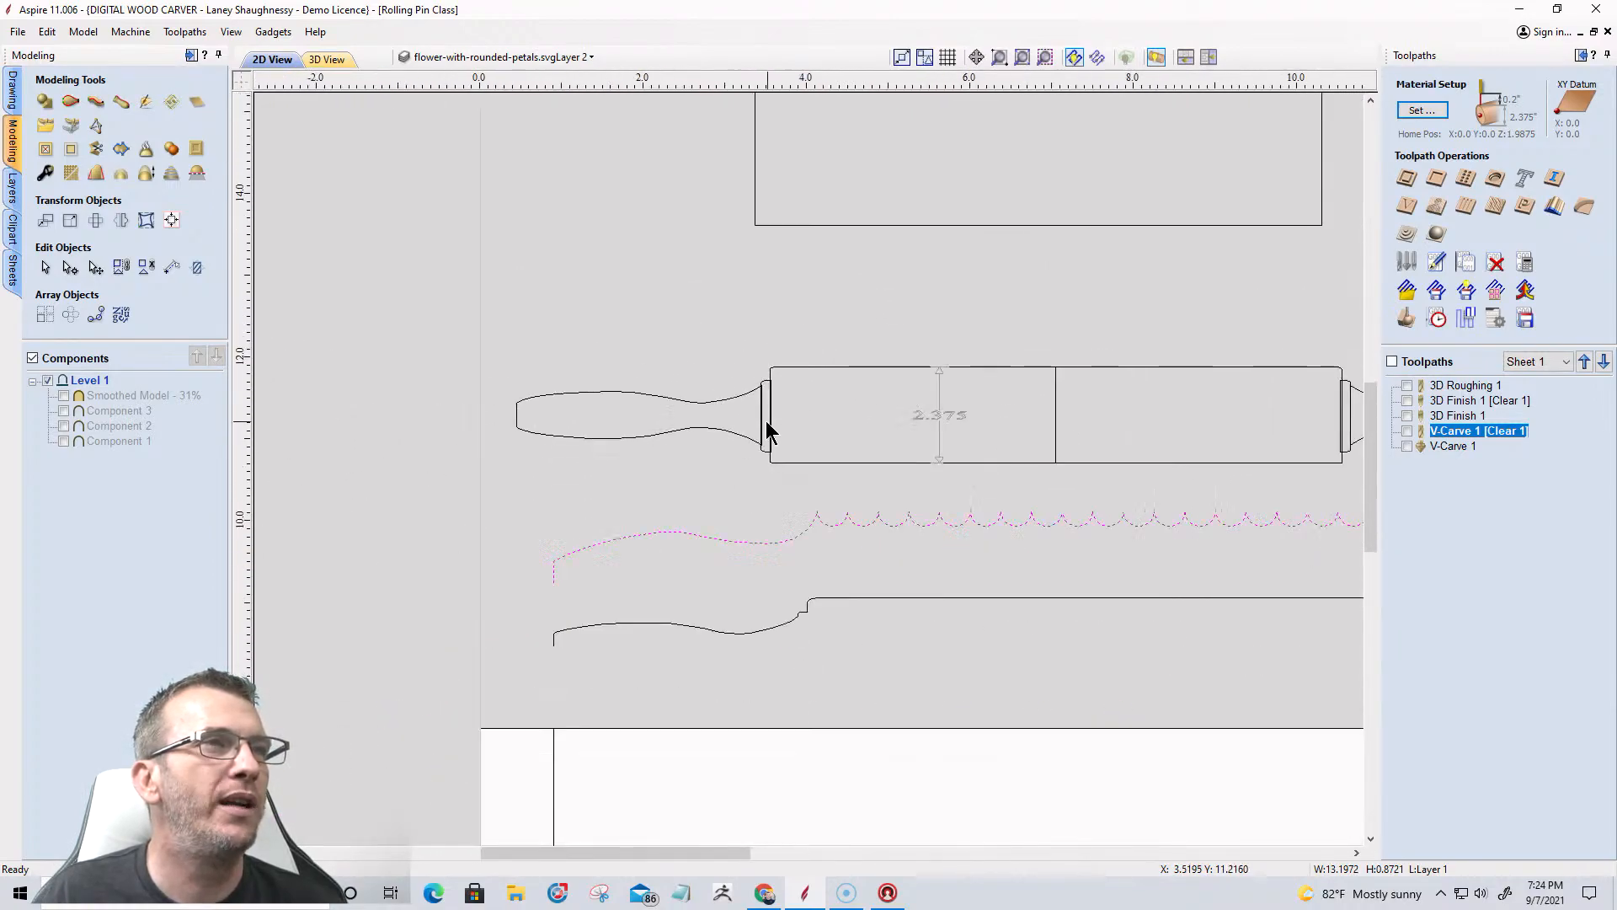
scroll(767, 424, up, 3)
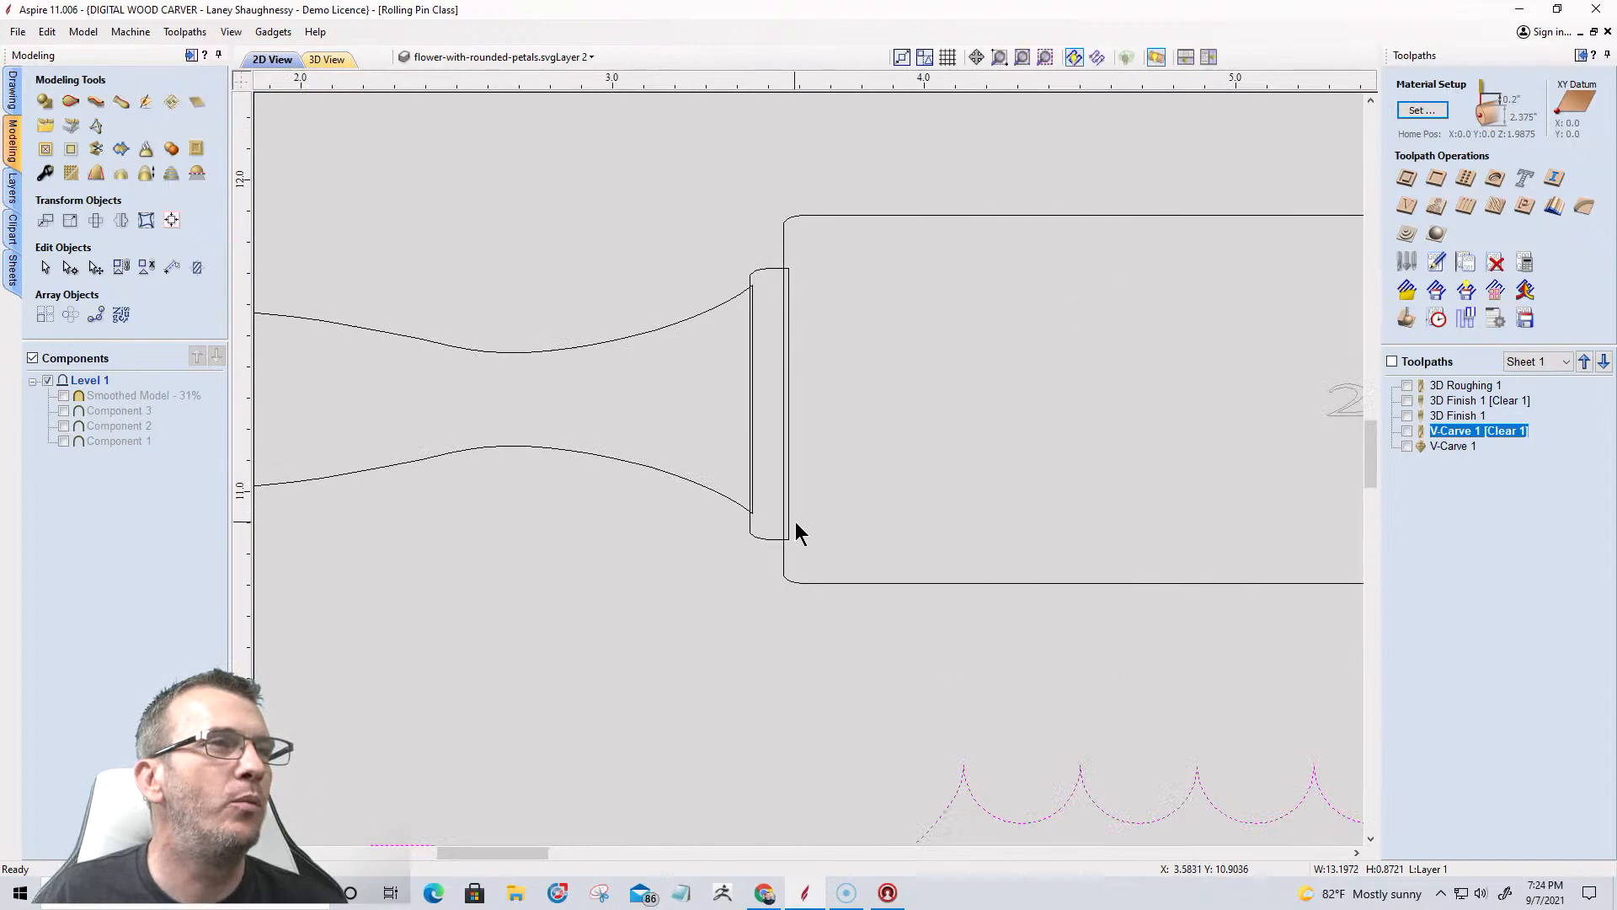
scroll(795, 530, down, 3)
scroll(786, 476, up, 2)
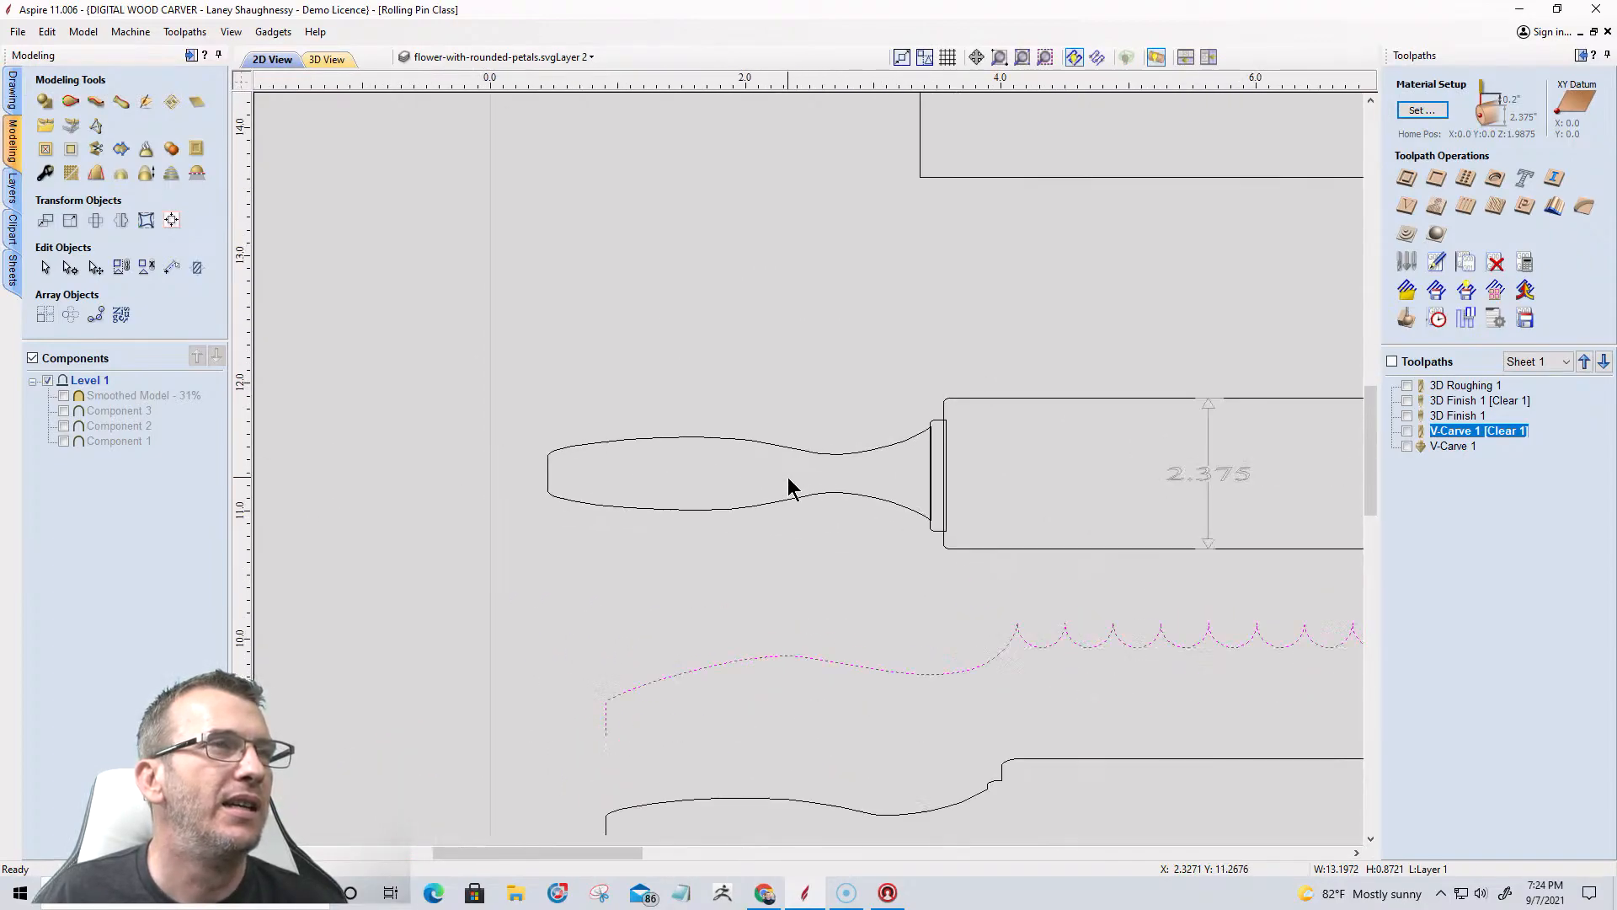
Draw a square-cornered rectangle about 3.16 inches wide along the rolling pin's handle and set its height to 1.5 inches.
click(15, 90)
click(96, 173)
drag(540, 335, 942, 407)
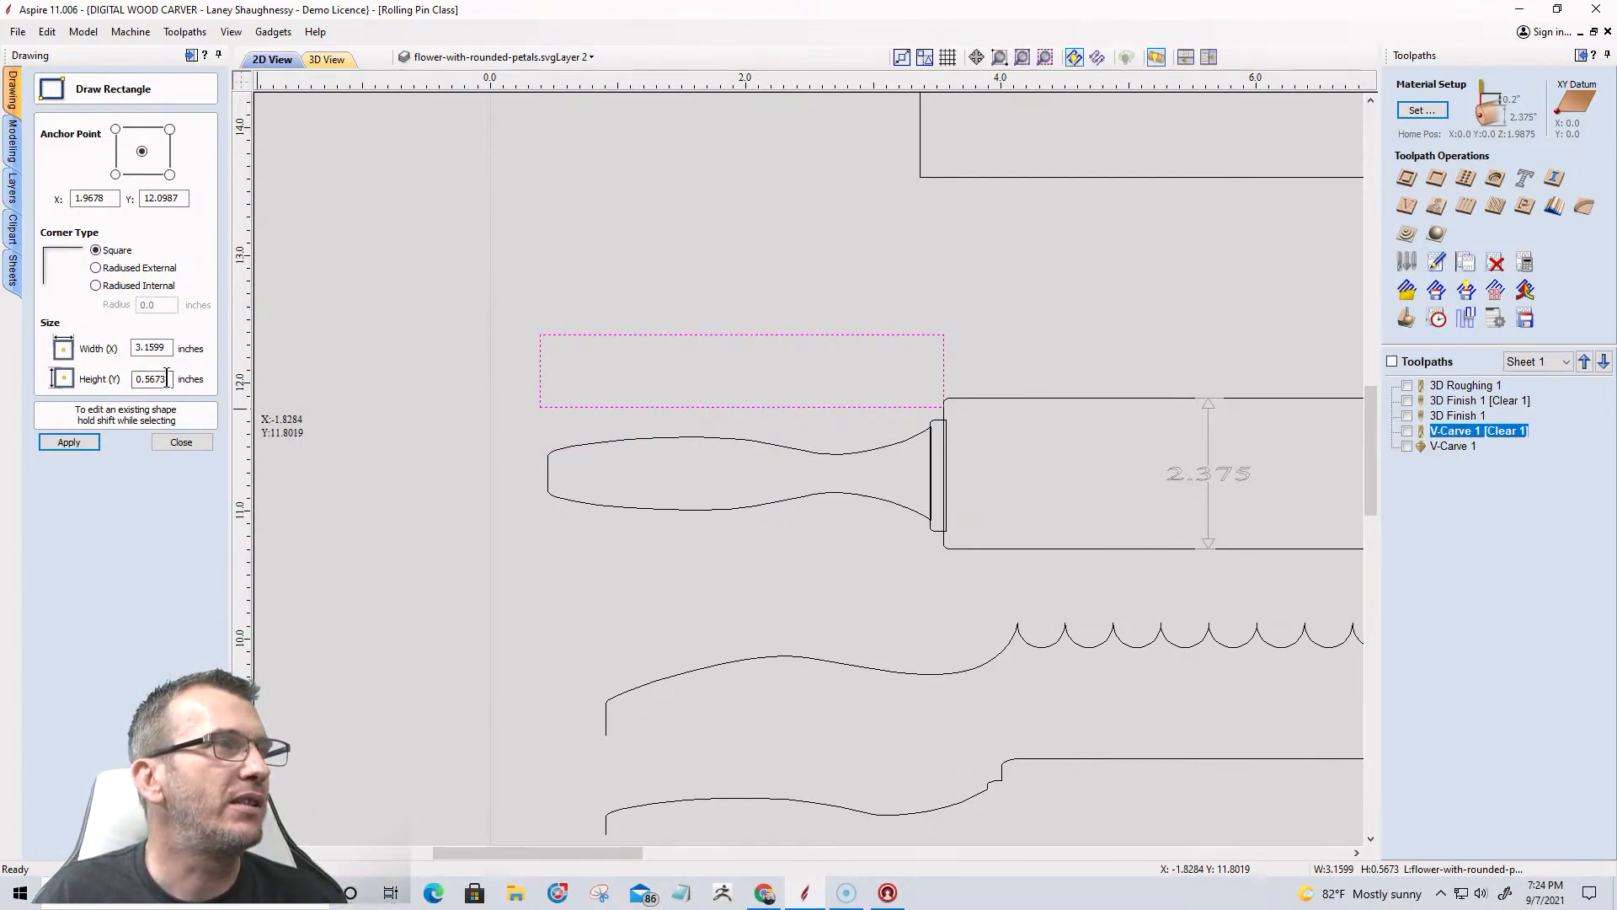
drag(171, 380, 116, 379)
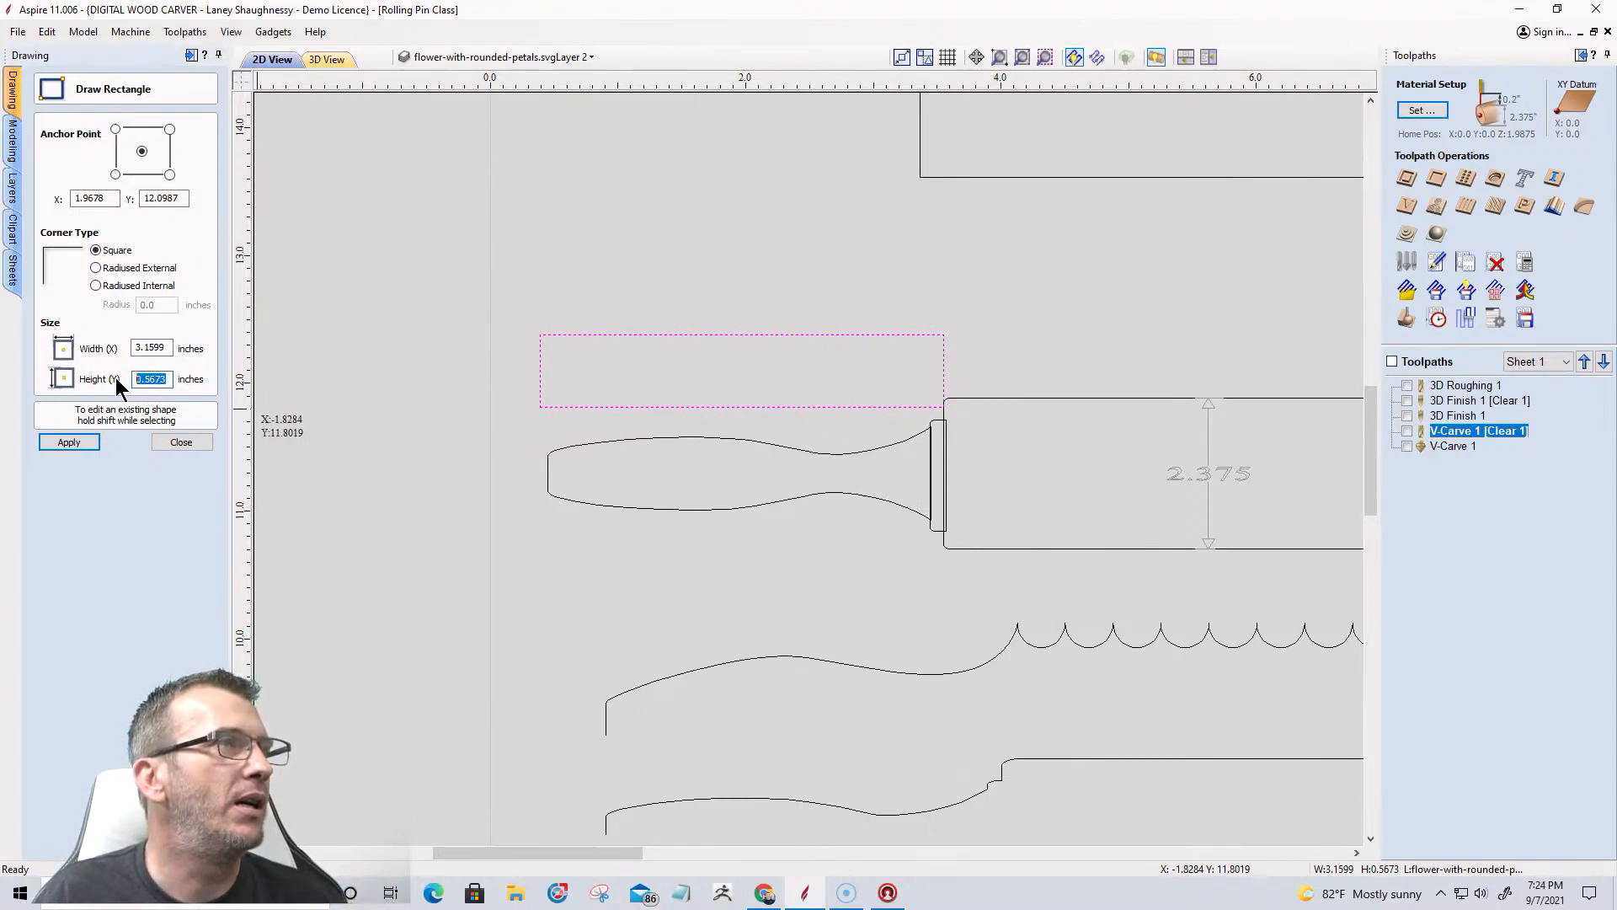
text(1.5)
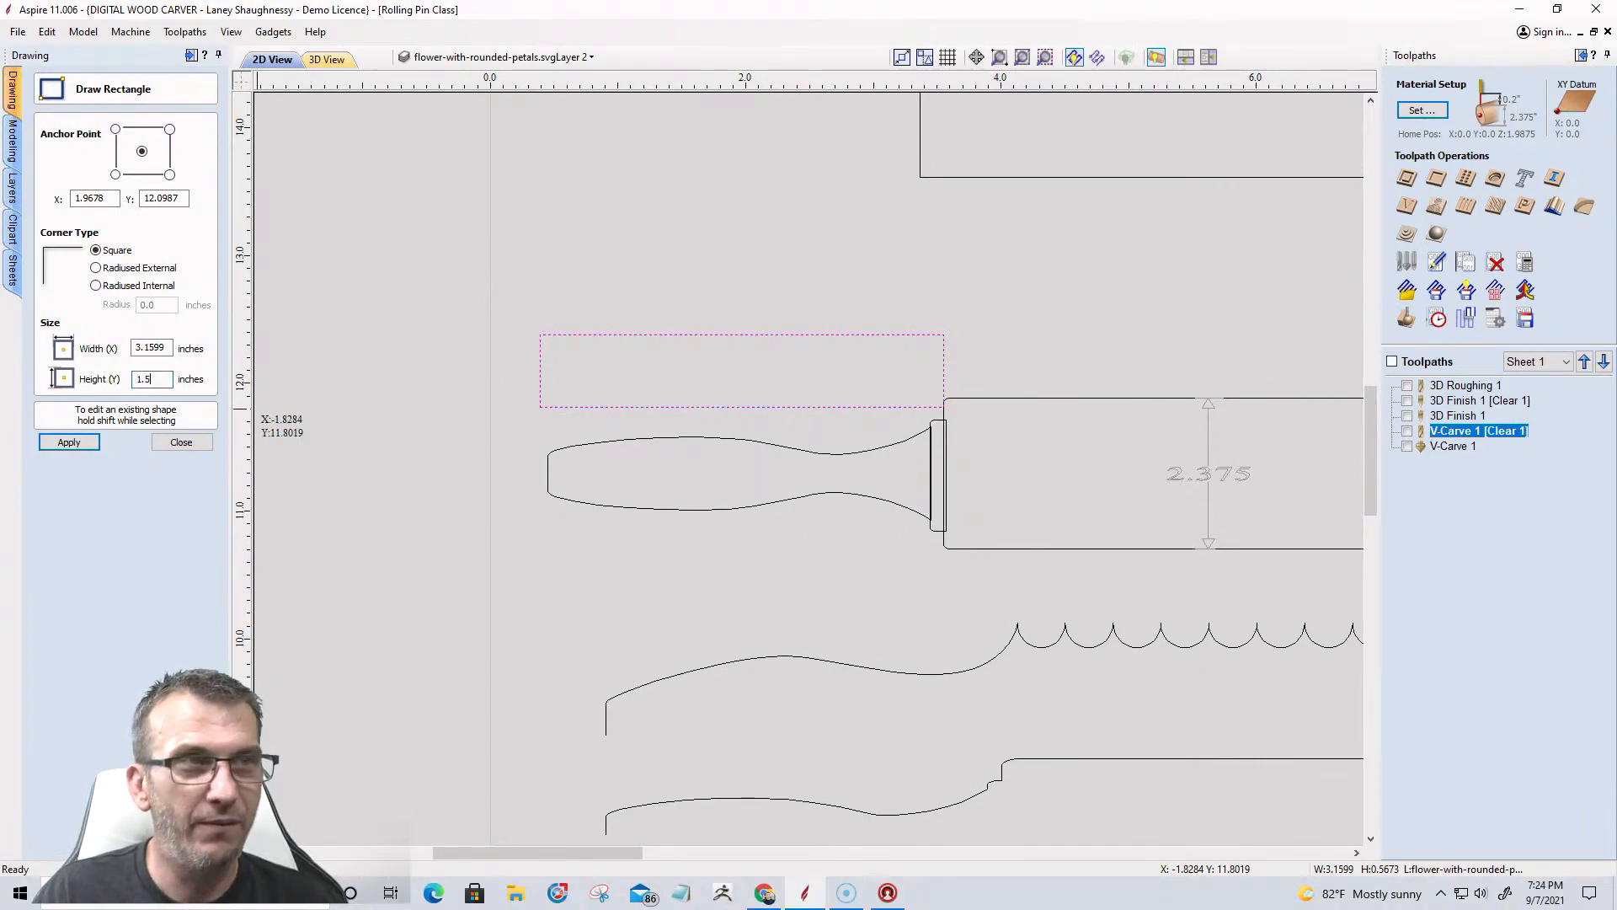
click(69, 442)
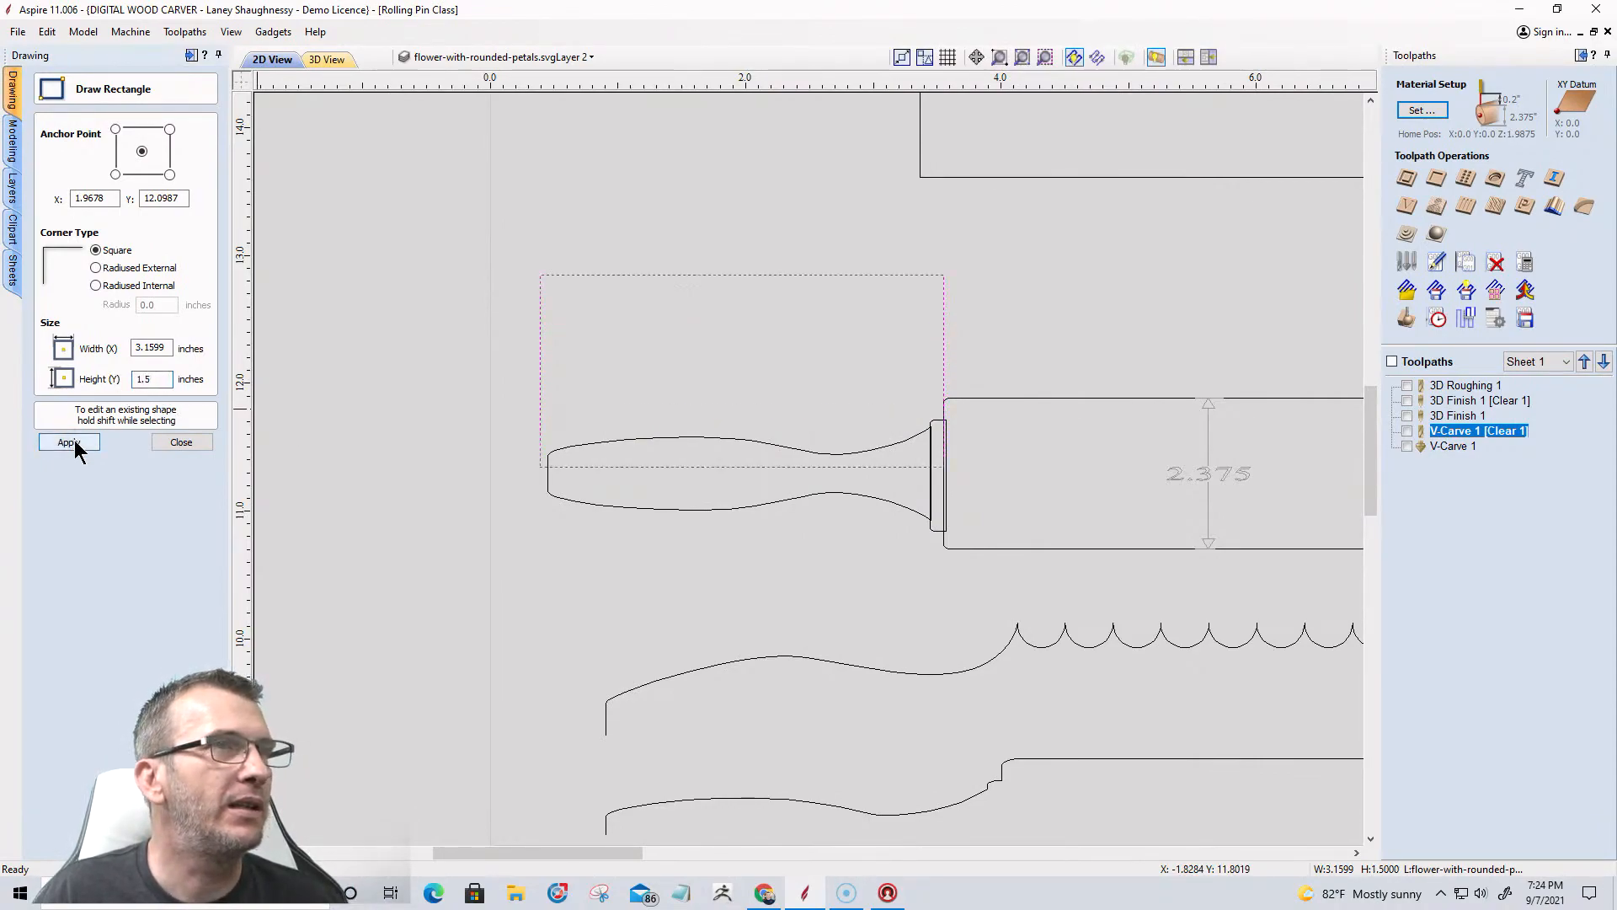
double_click(153, 379)
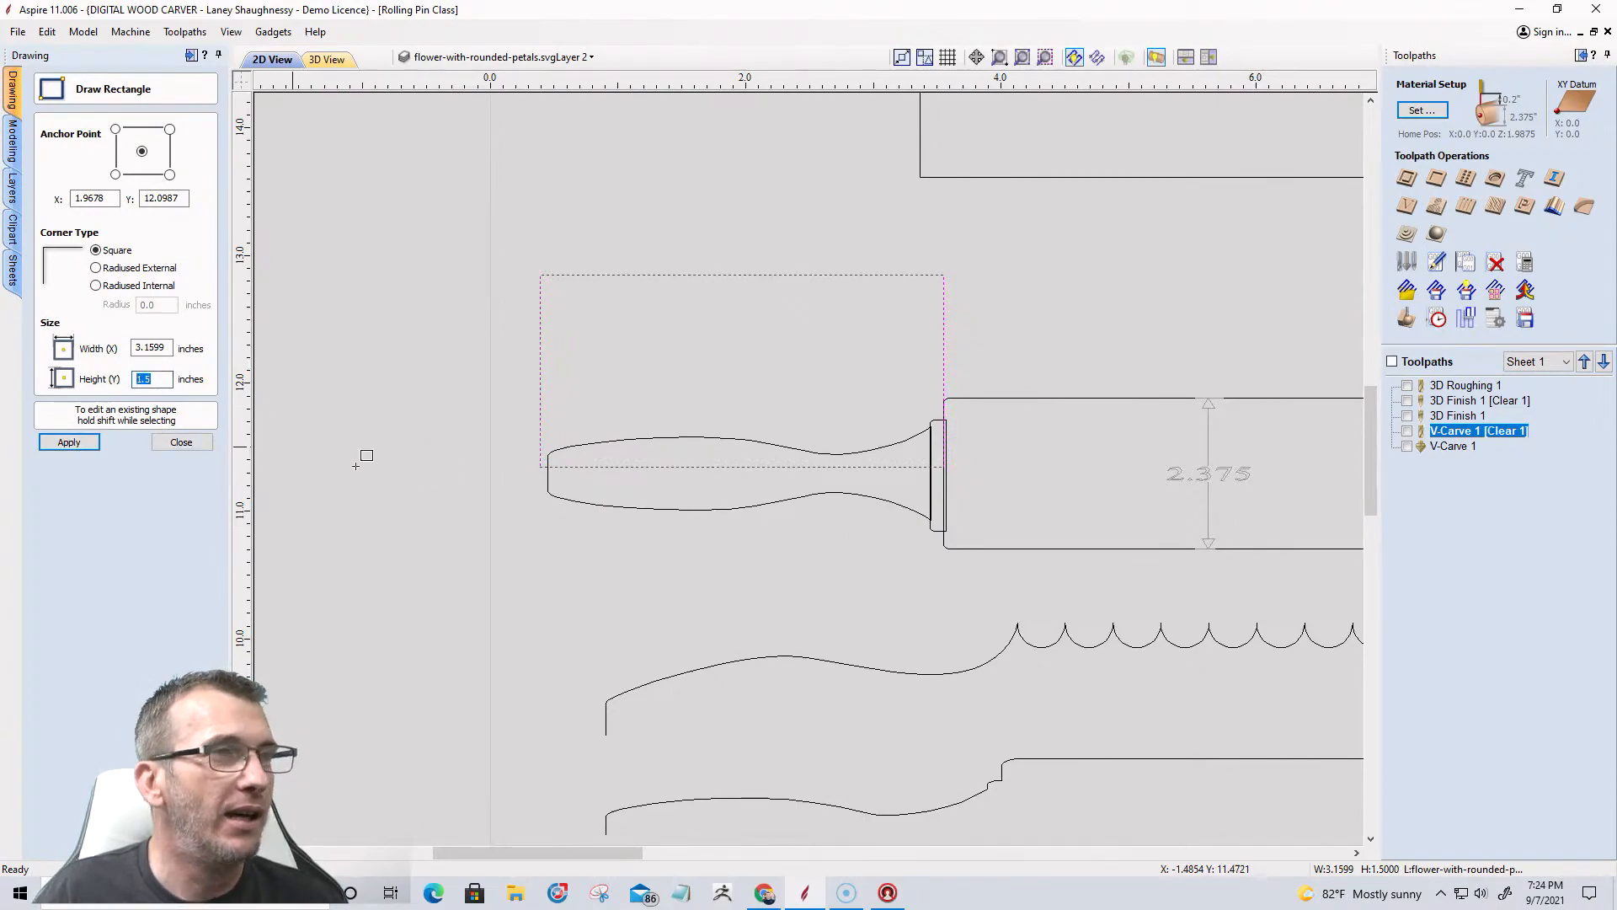
click(173, 442)
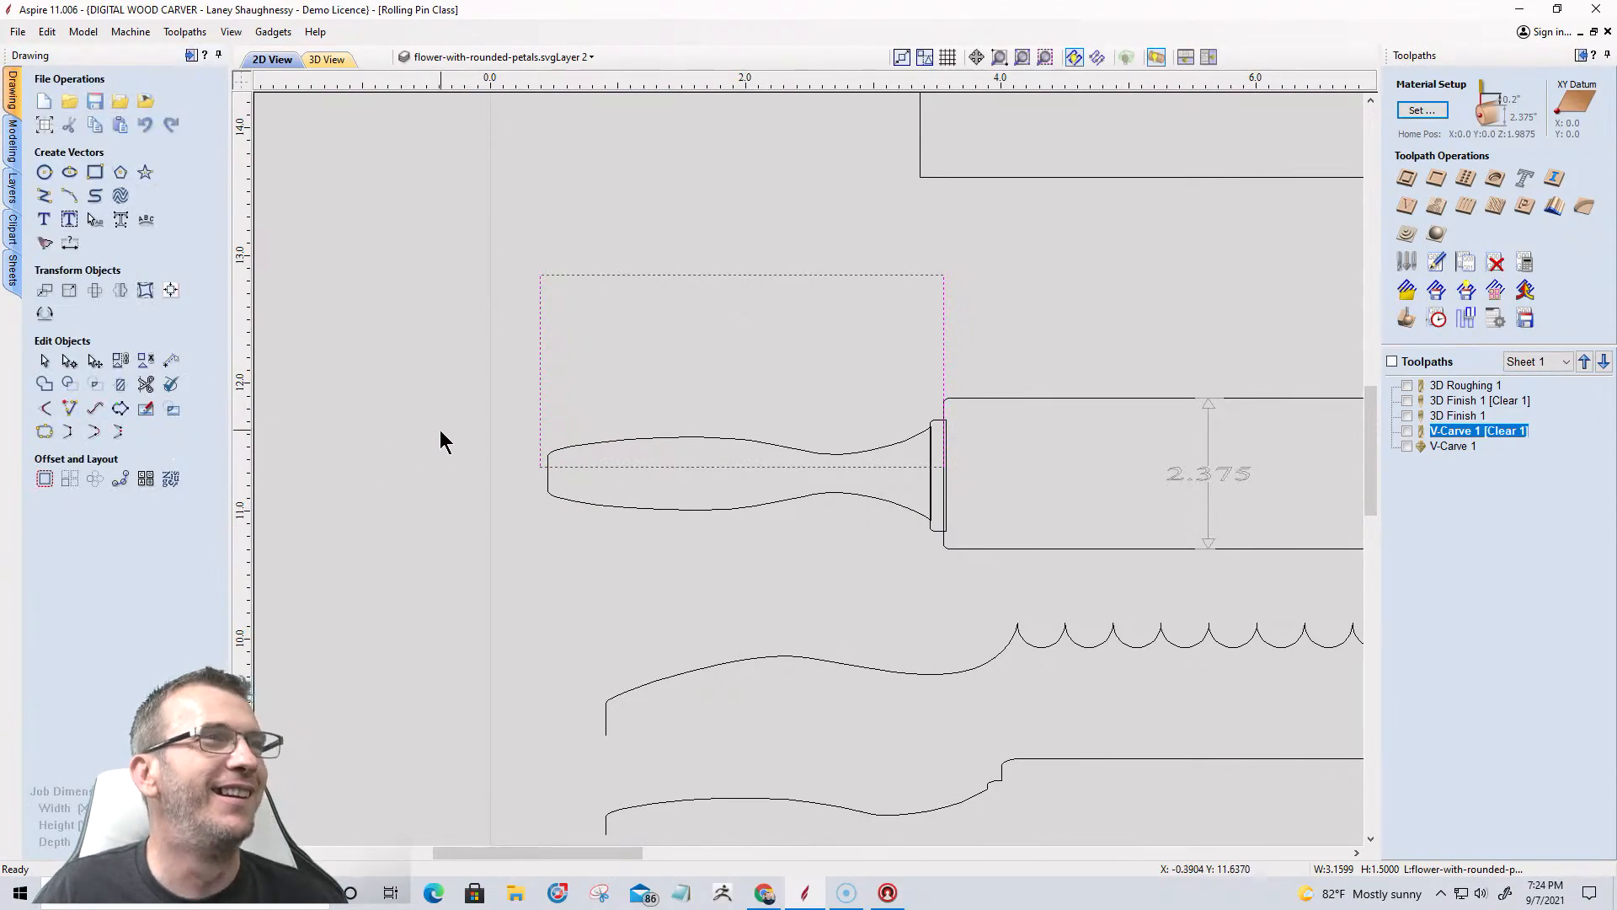
Add a vertical dimension across the wide end of the handle where it meets the collar.
click(69, 242)
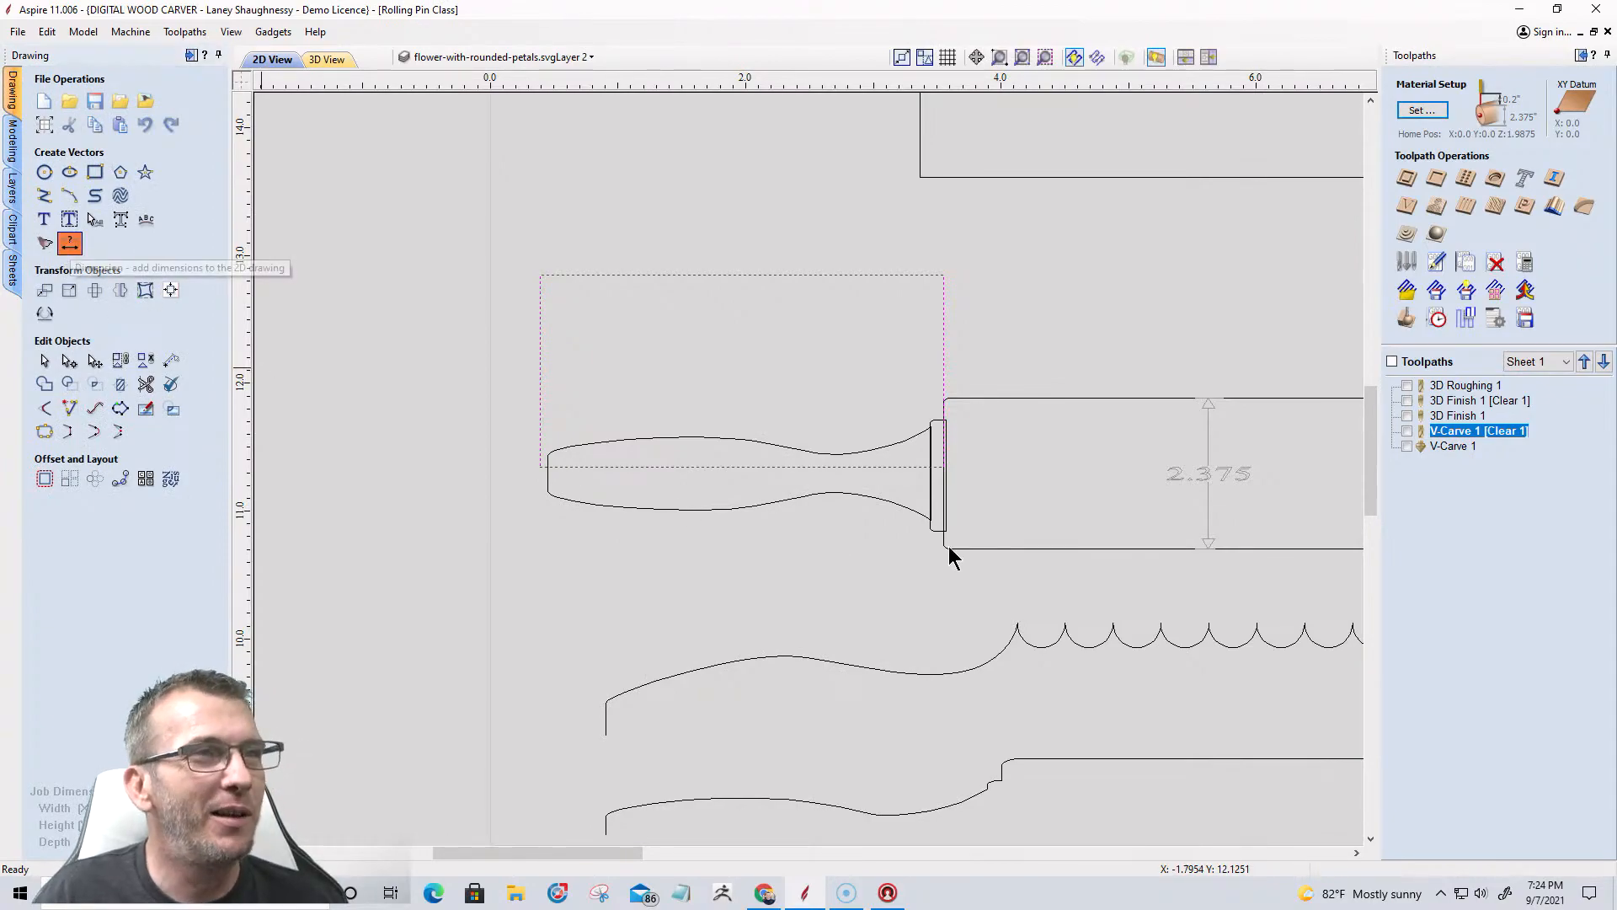
scroll(950, 548, up, 2)
click(922, 506)
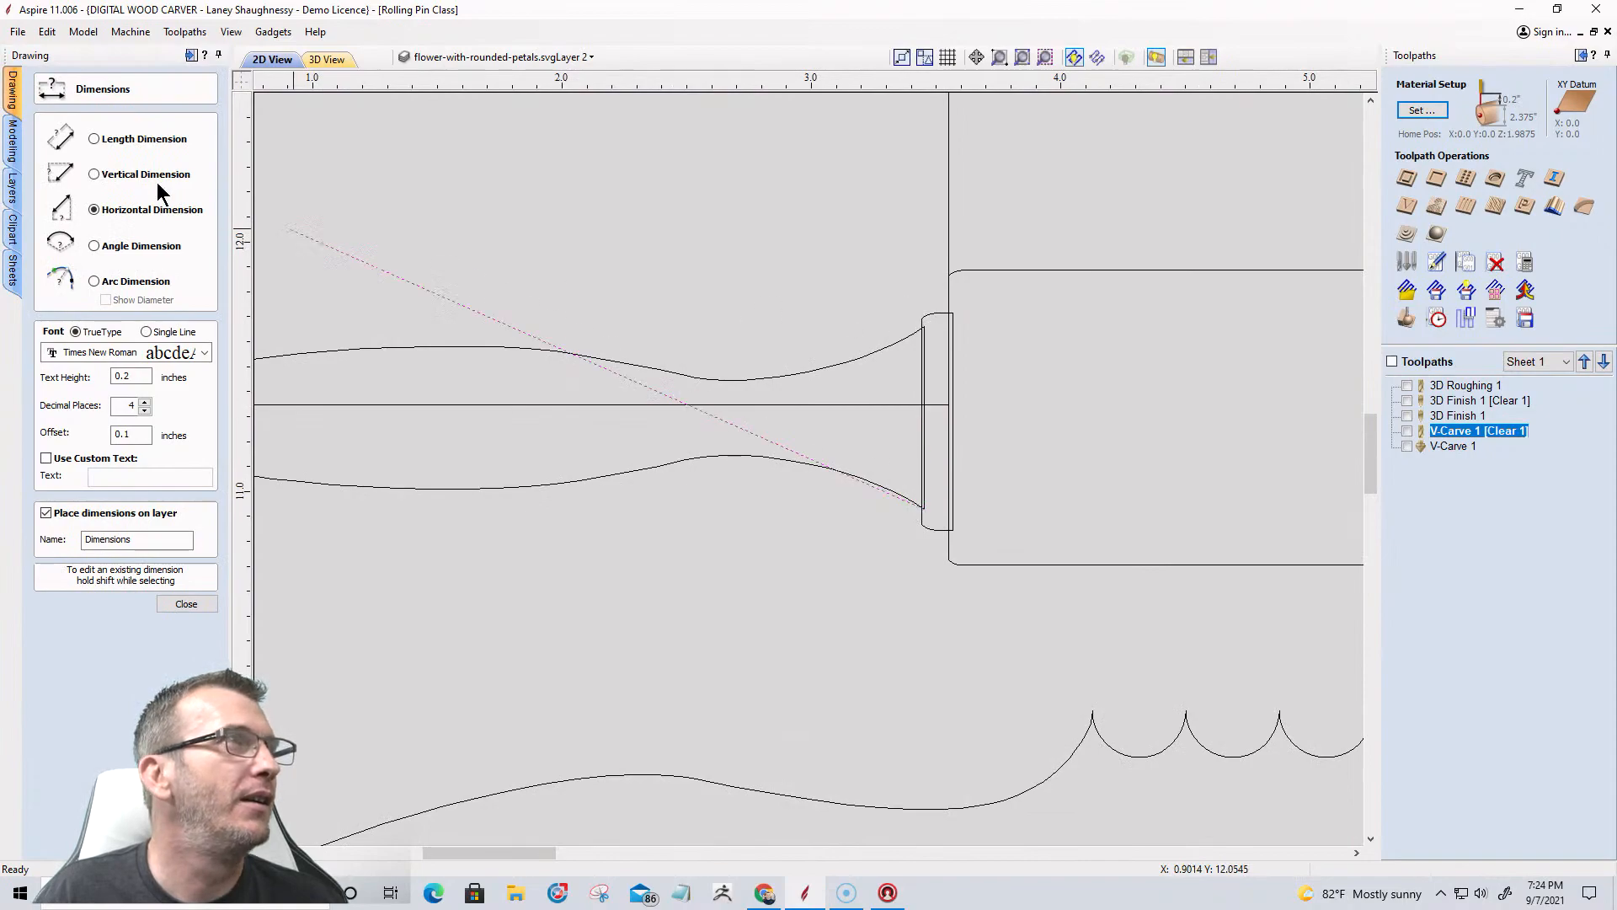
click(94, 174)
click(923, 509)
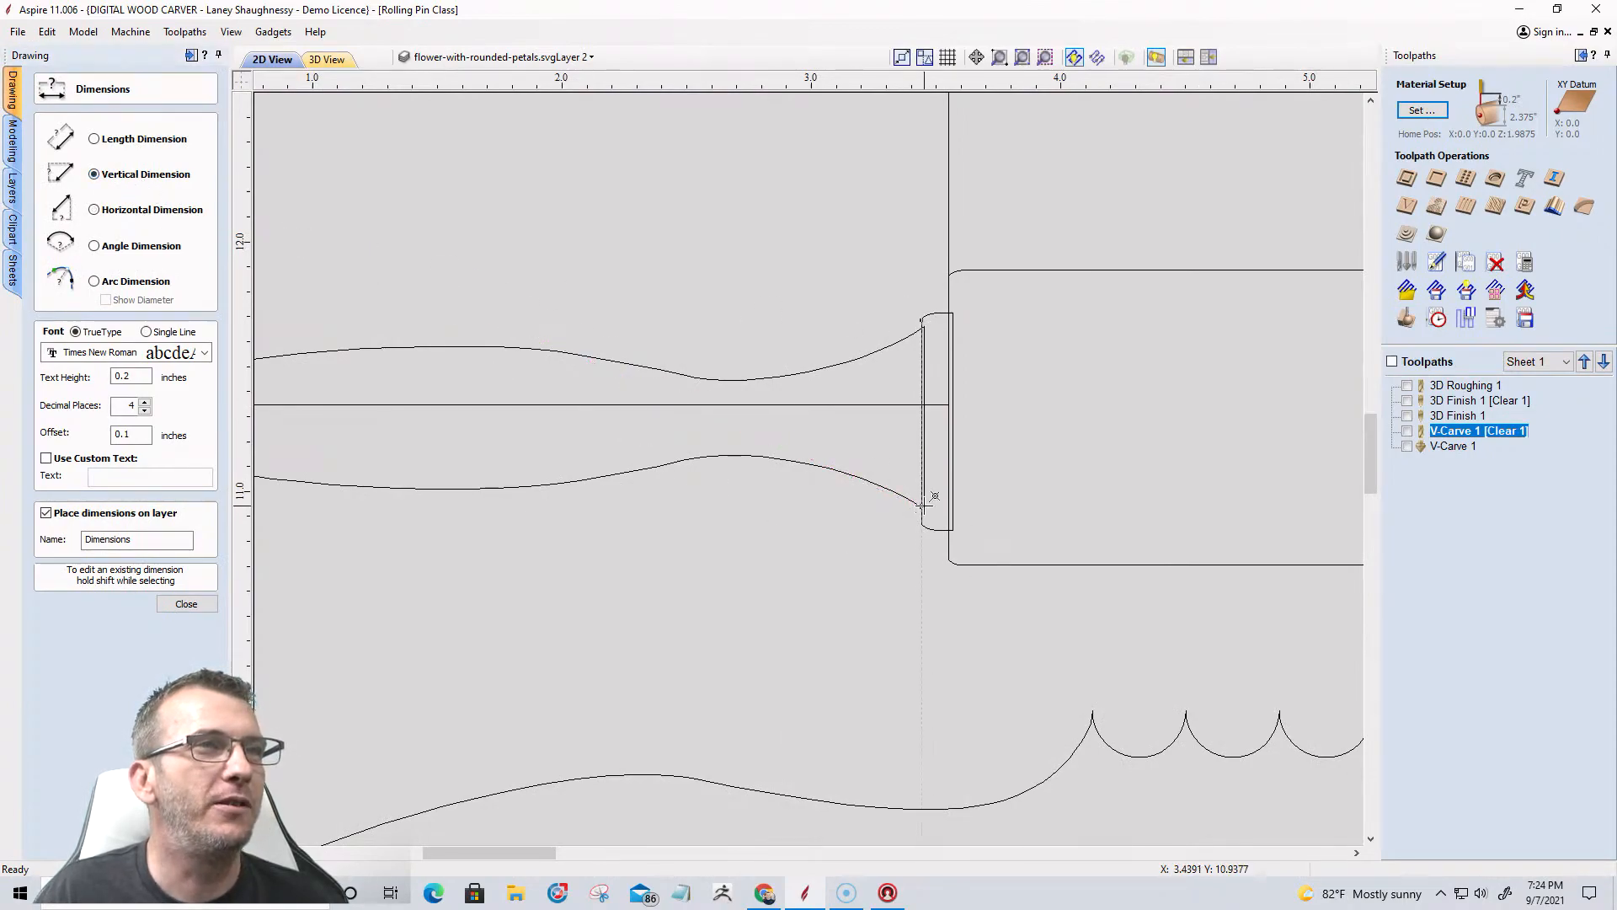
click(924, 327)
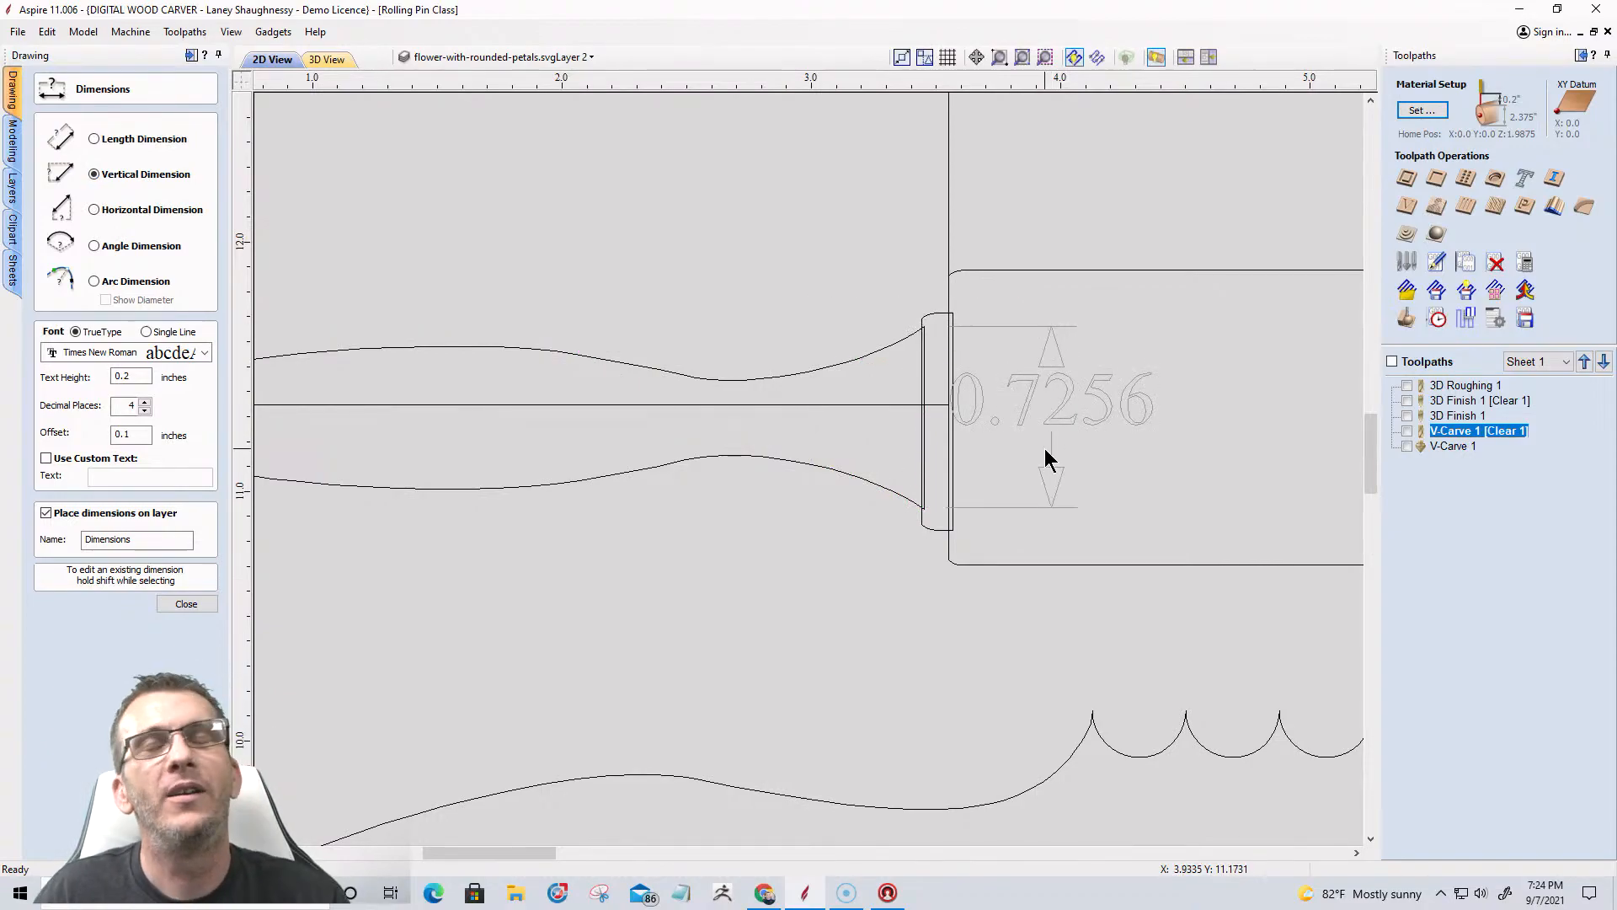
Examine the previewed vertical dimension at the handle's wide end up close, then leave dimensioning without placing it.
scroll(983, 472, up, 4)
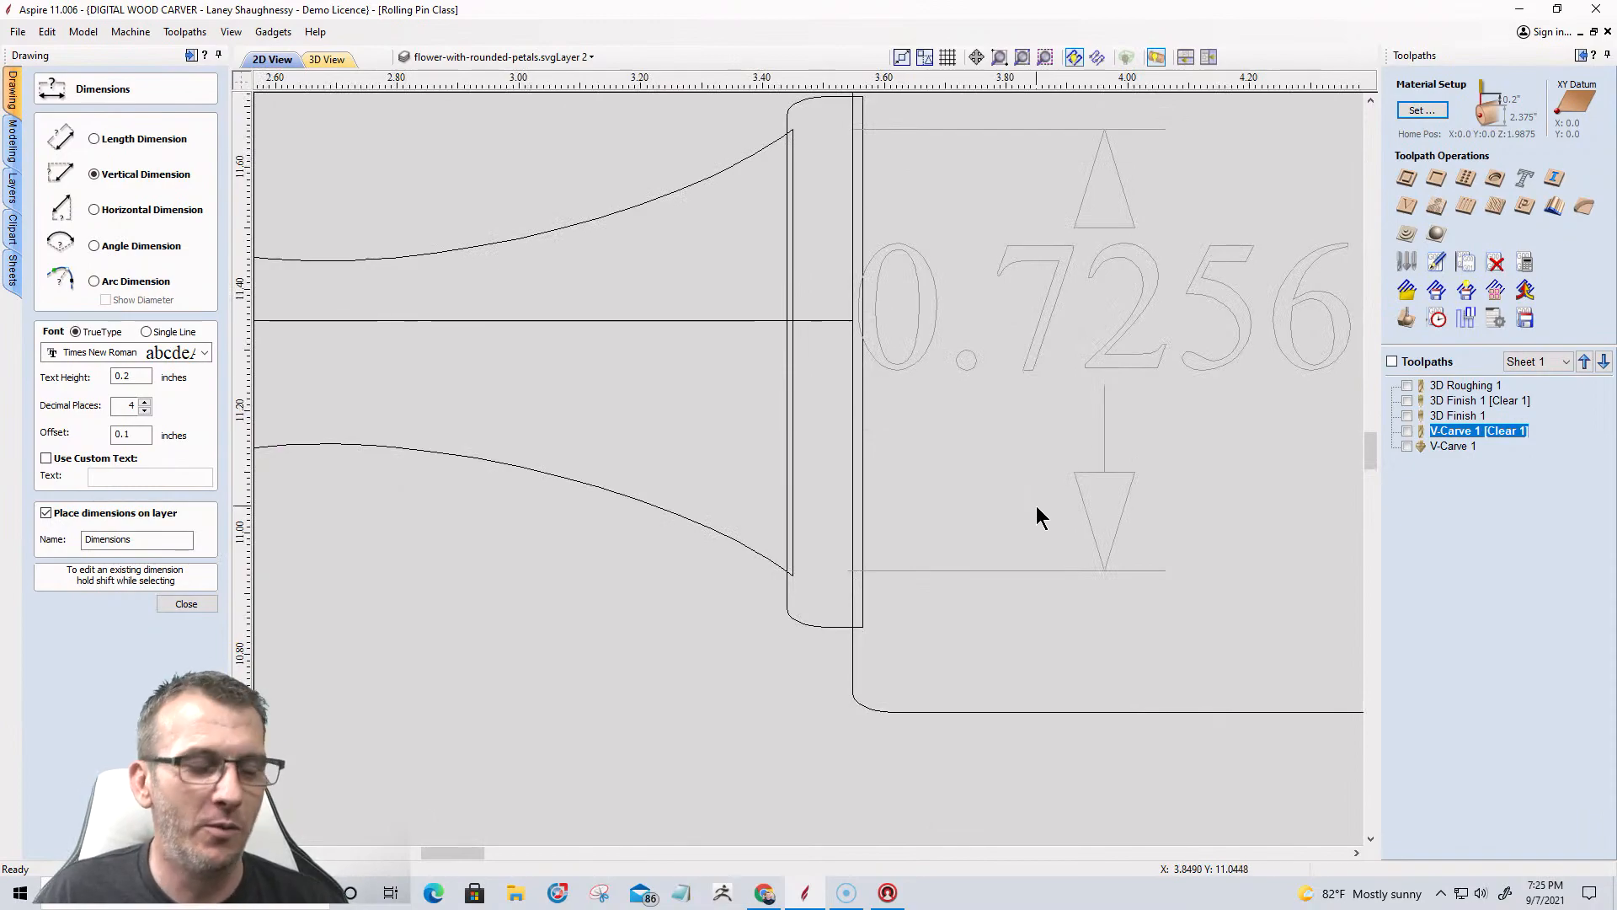
key(Escape)
scroll(1034, 523, down, 6)
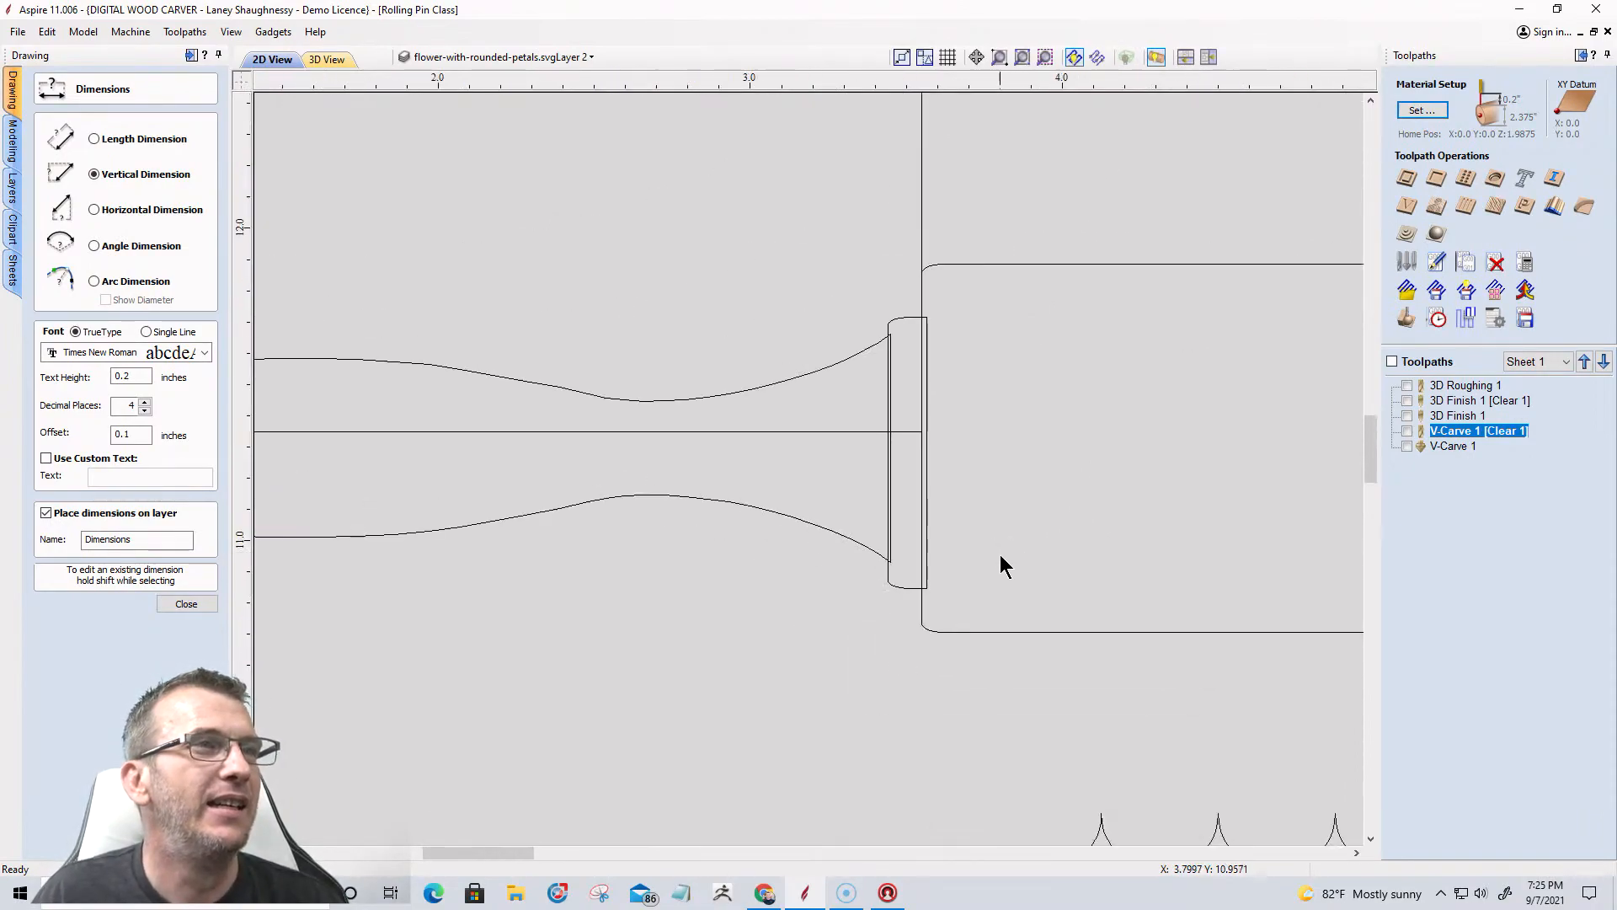
click(186, 604)
Scale the rectangle above the handle to a height of 0.75 inches, keeping width and height linked.
click(673, 318)
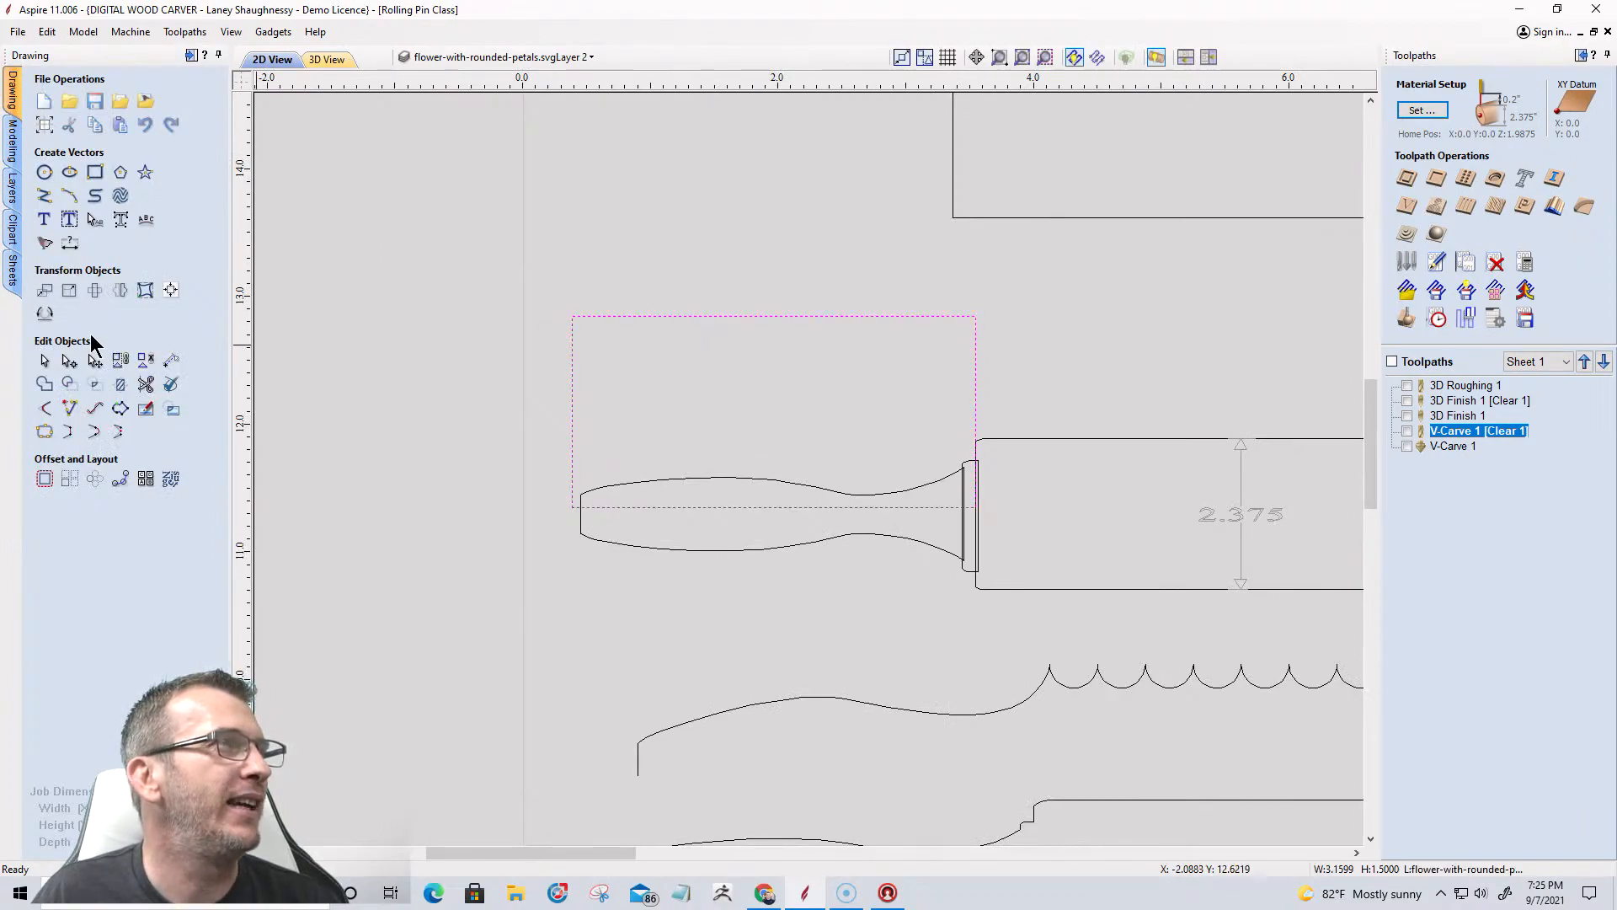
click(69, 290)
double_click(113, 401)
text(.75)
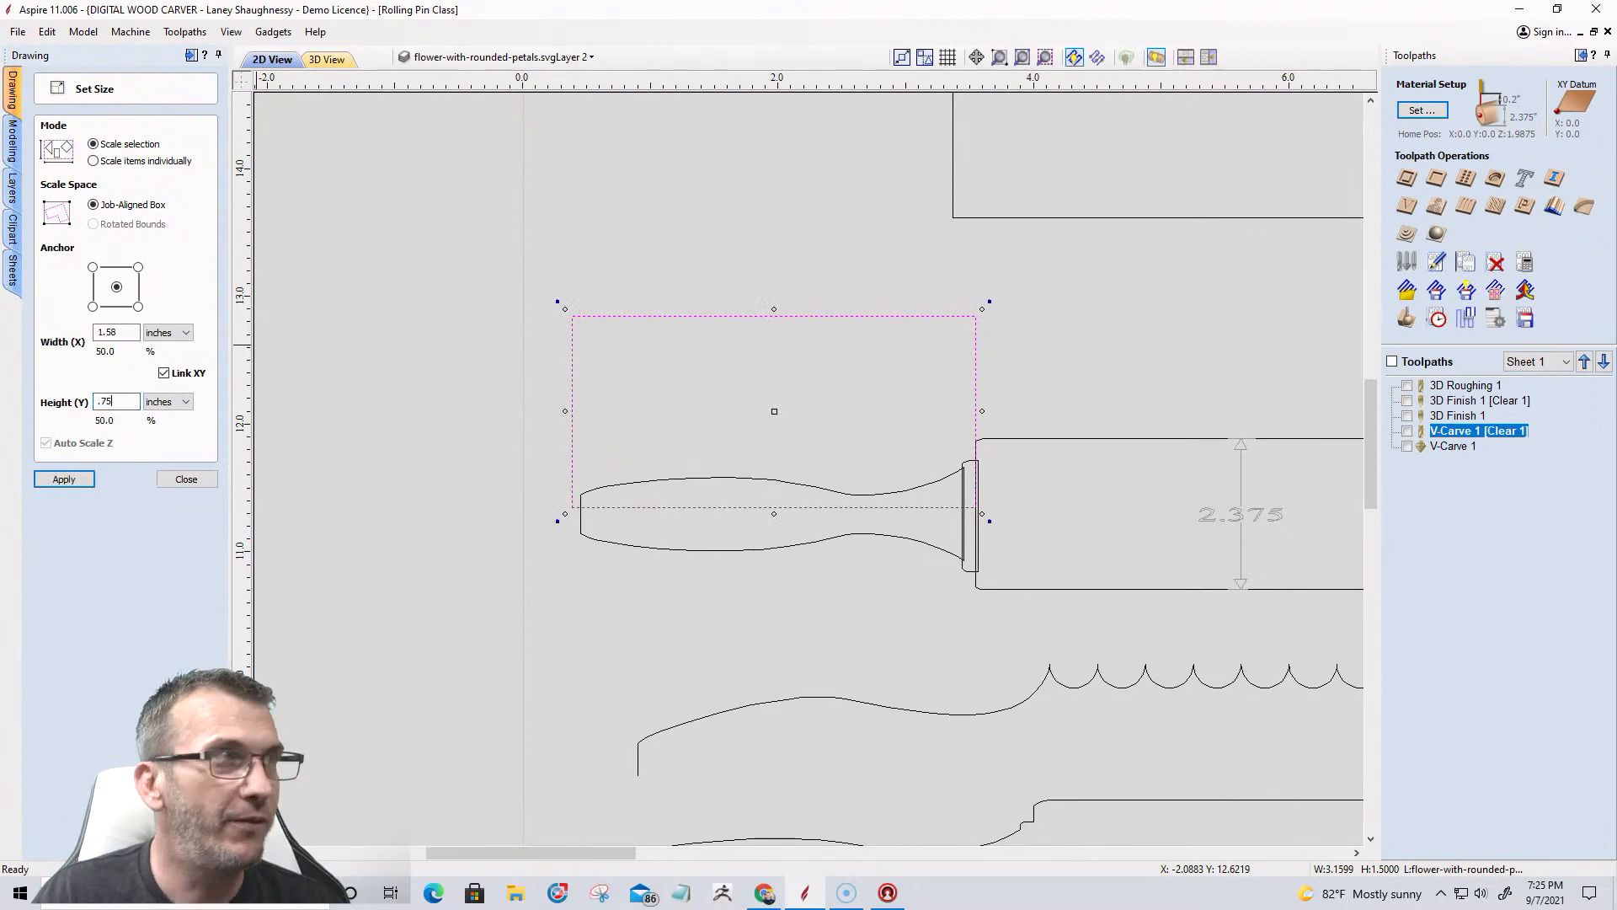
click(52, 478)
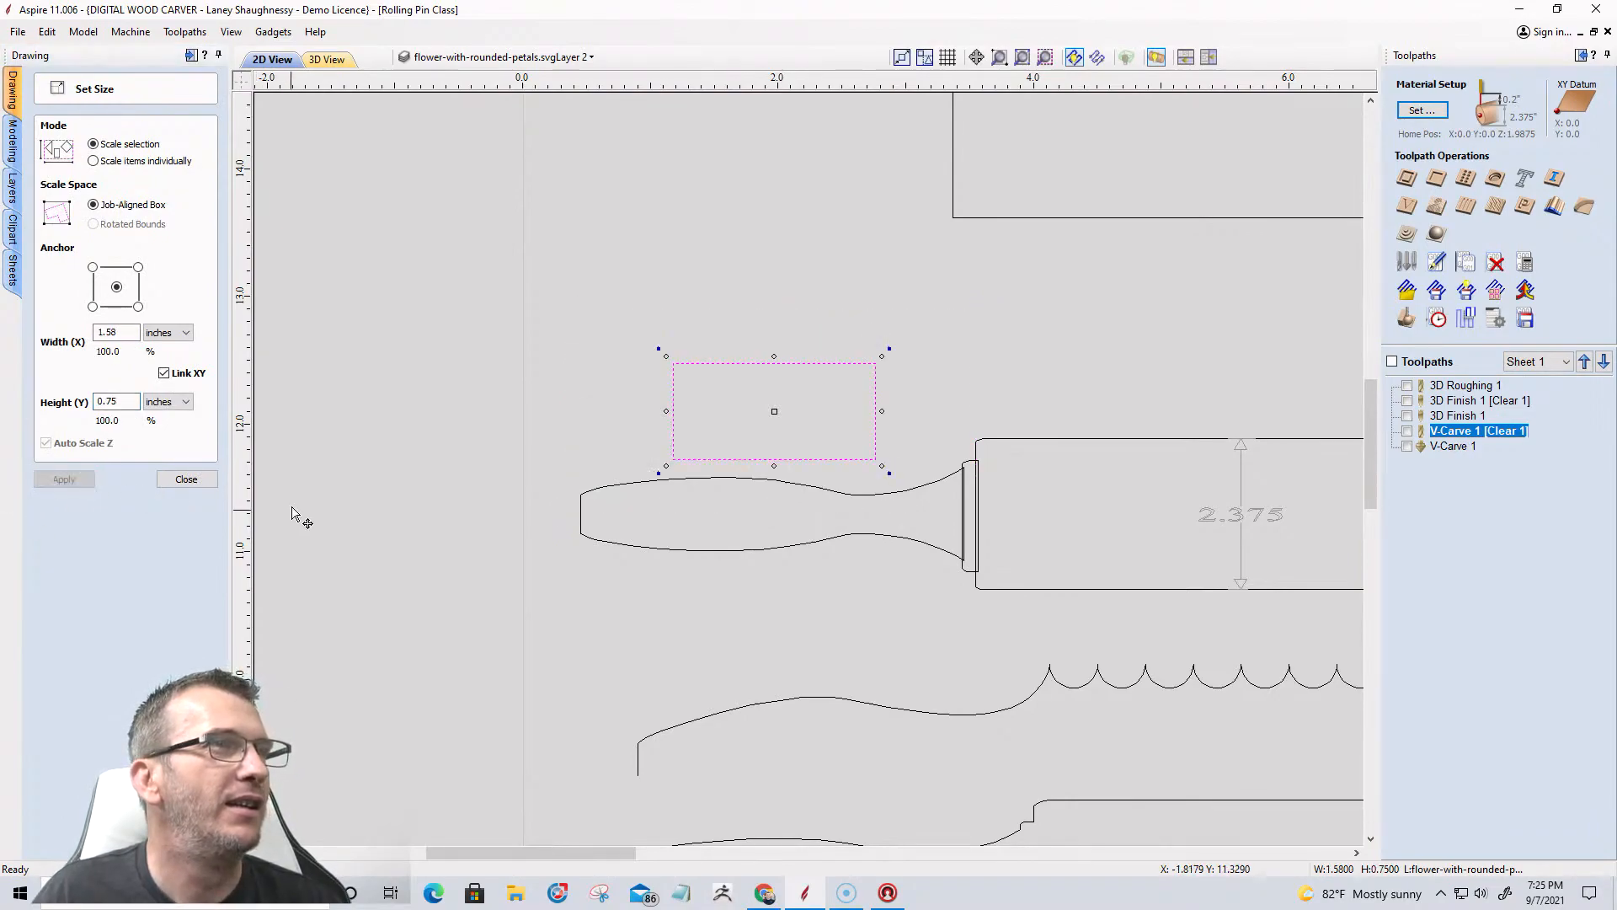
click(201, 478)
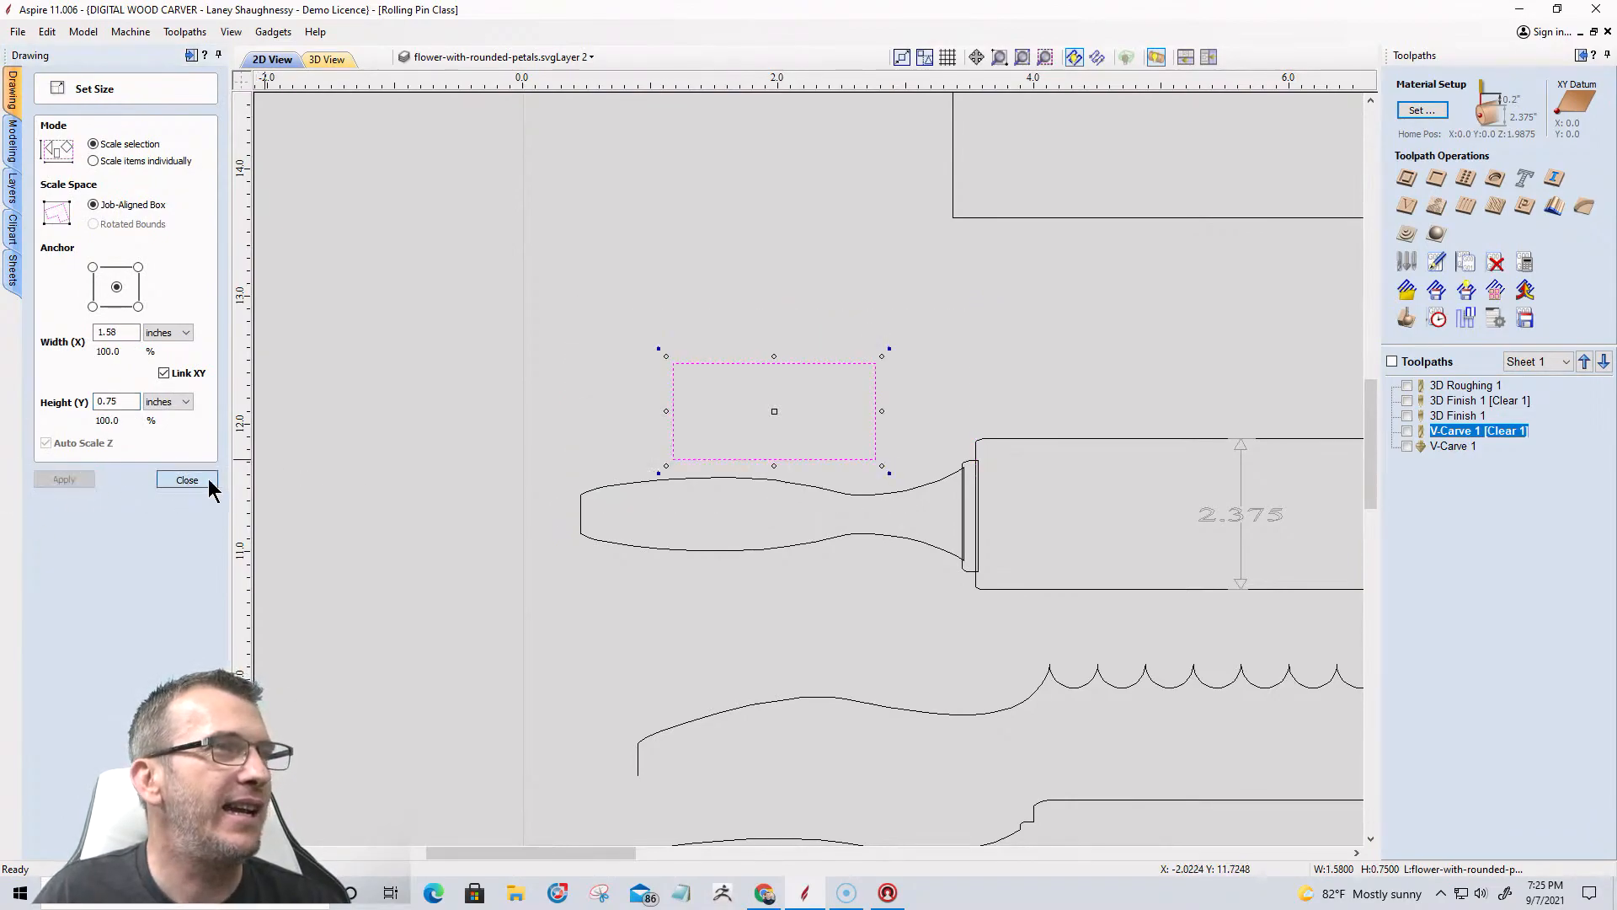
Stretch the rectangle evenly on both sides to about 2.99 inches wide, matching the handle's length.
click(672, 419)
click(671, 419)
click(669, 414)
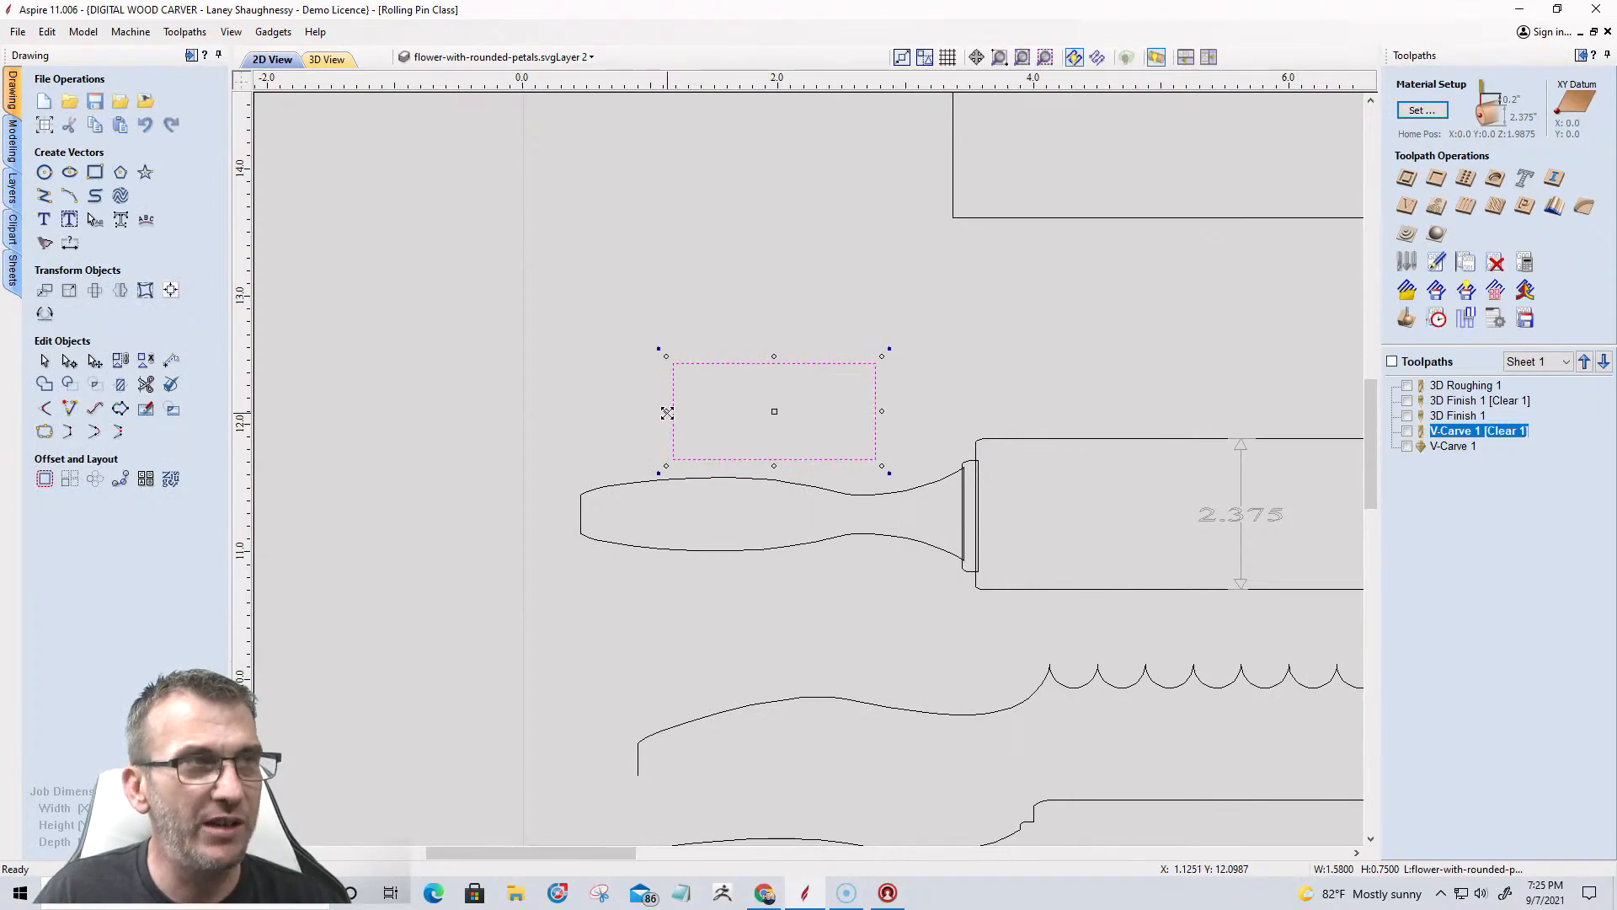
drag(667, 413, 583, 422)
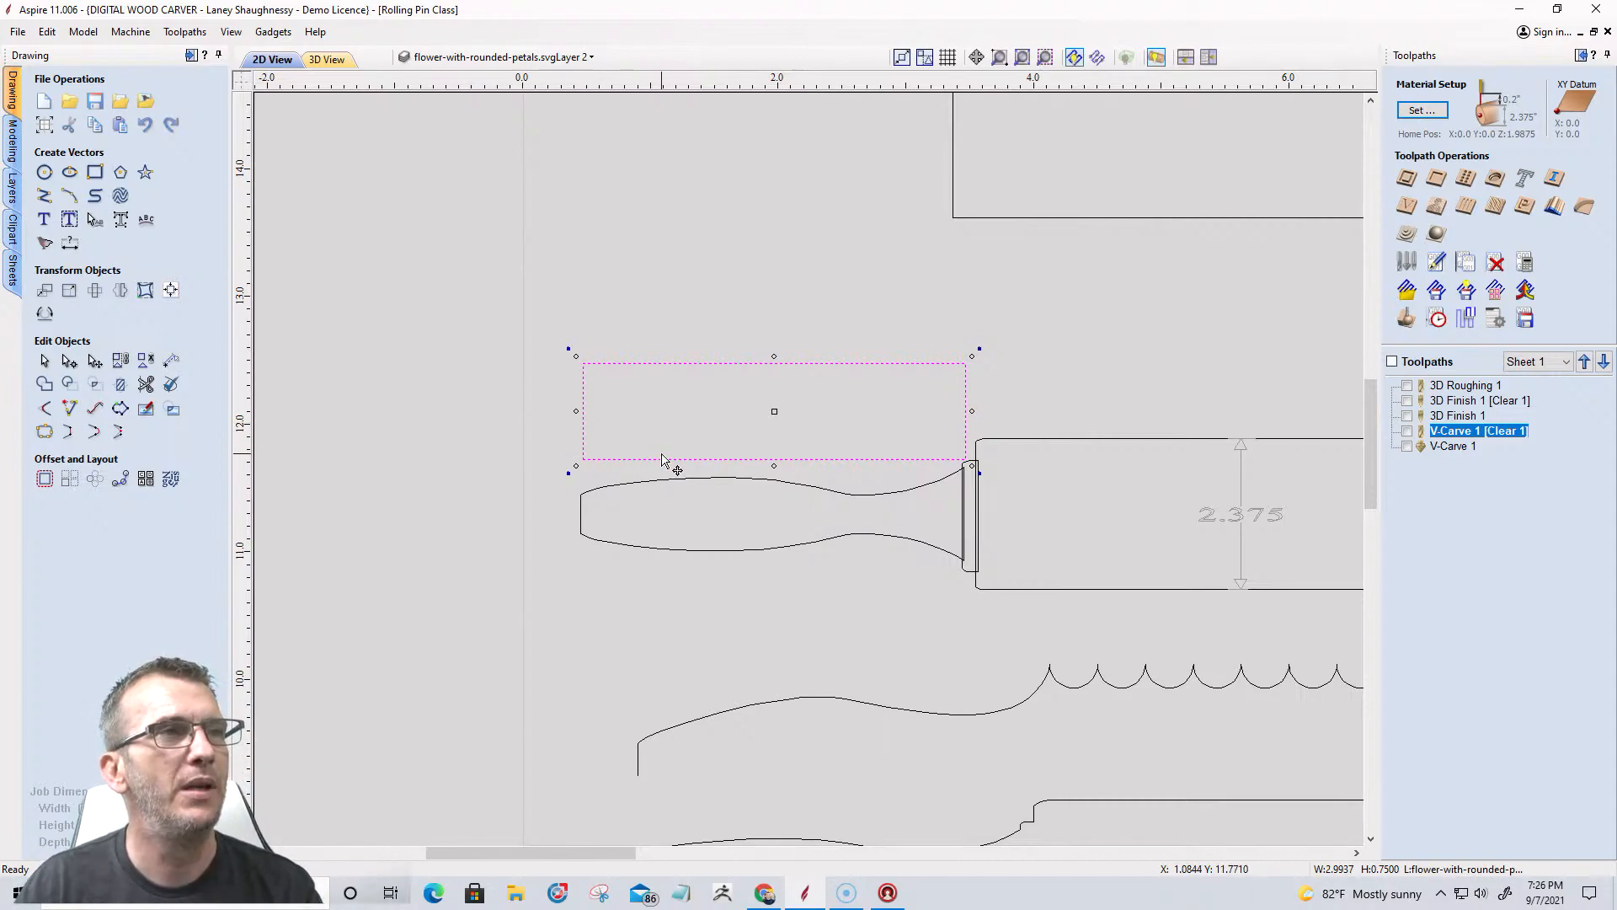
Convert the rectangle's two long edges to Bezier curves and pull their barrel-side control points inward to form a neck.
click(70, 361)
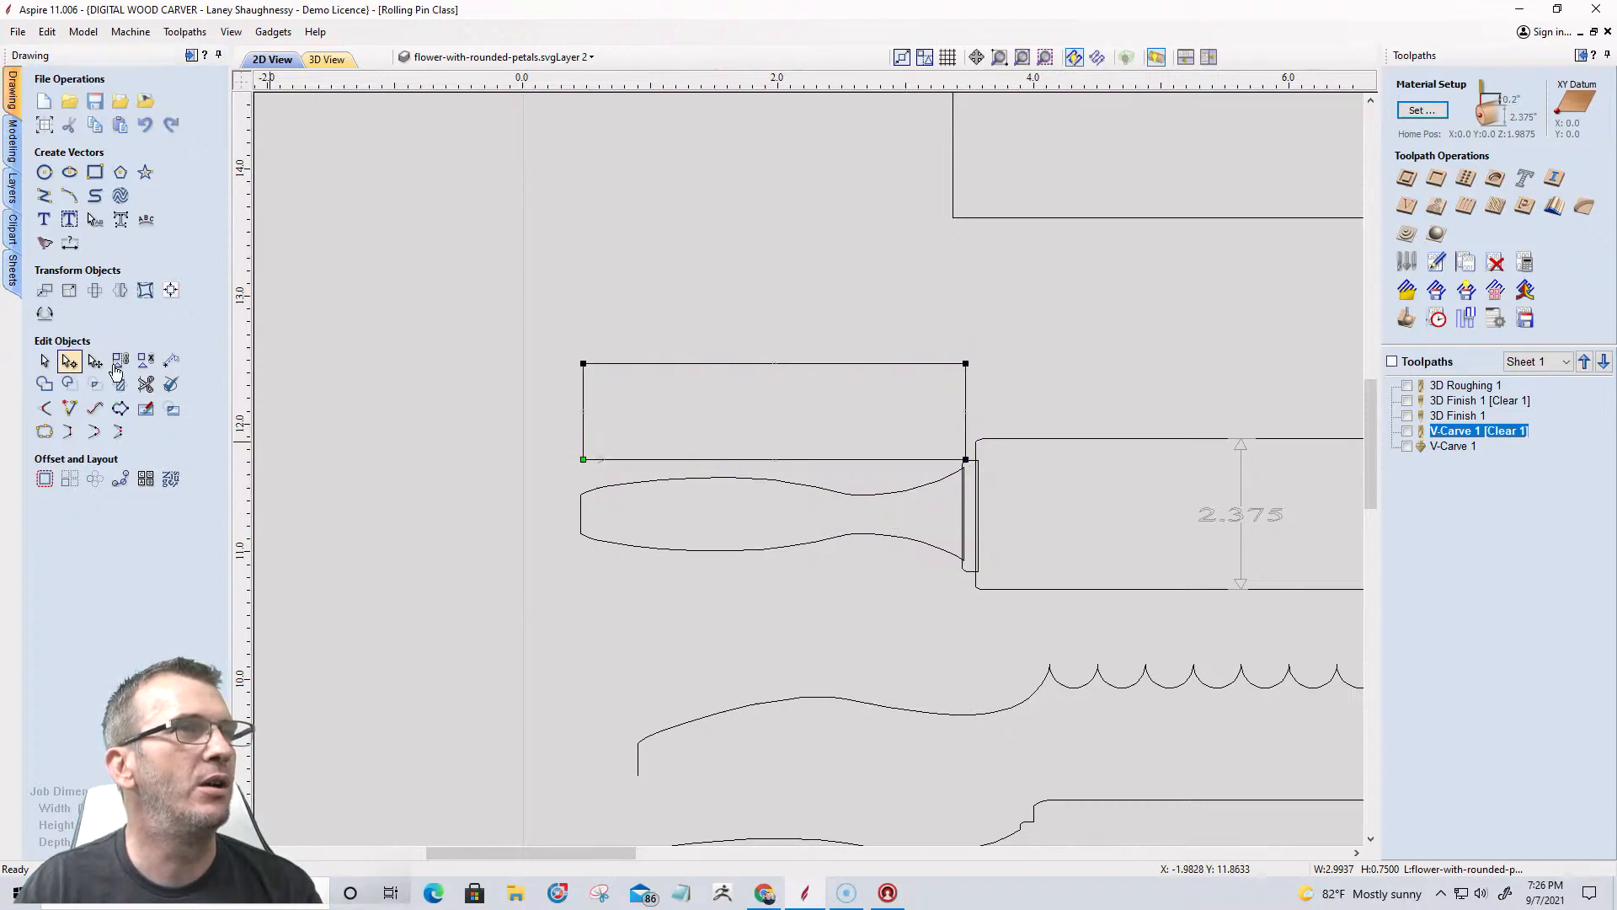
scroll(769, 426, up, 1)
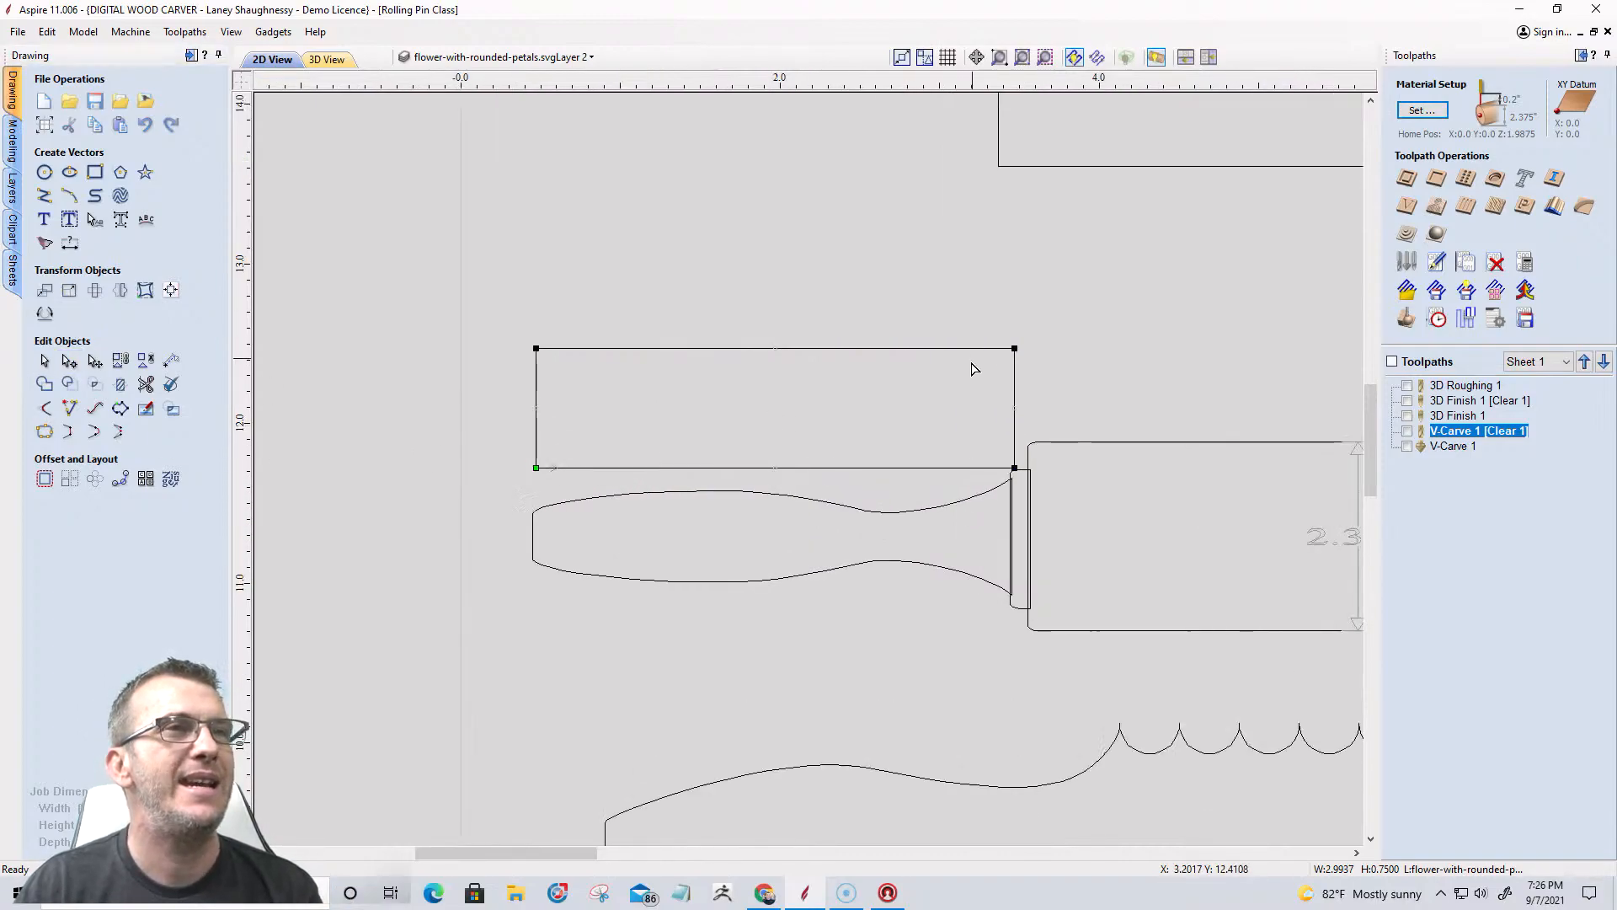
right_click(889, 352)
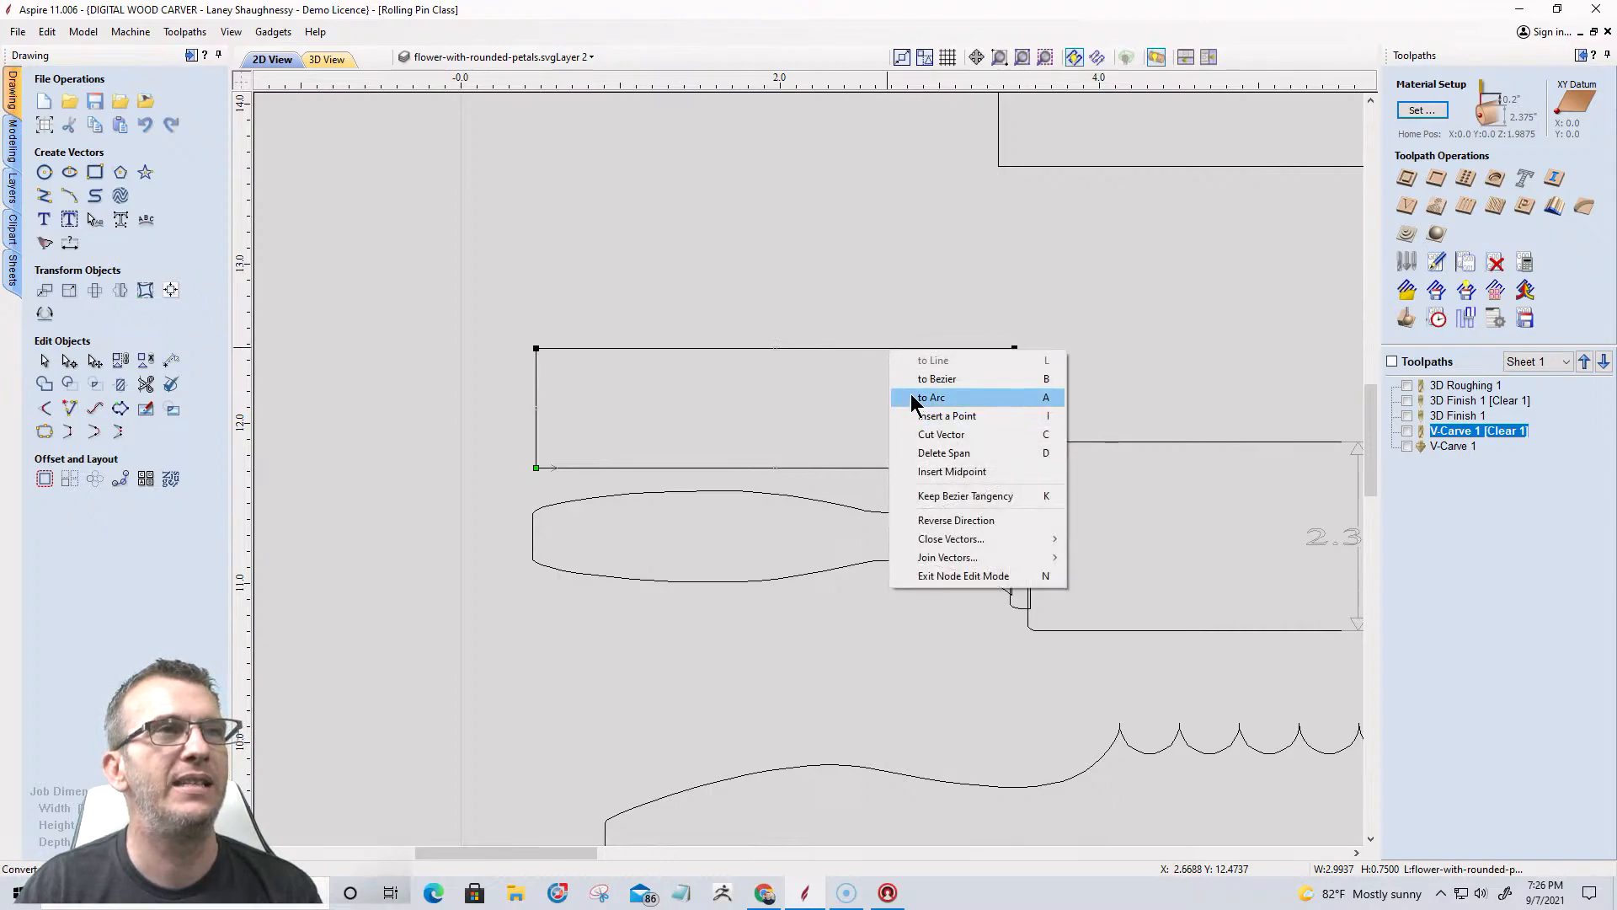
click(909, 380)
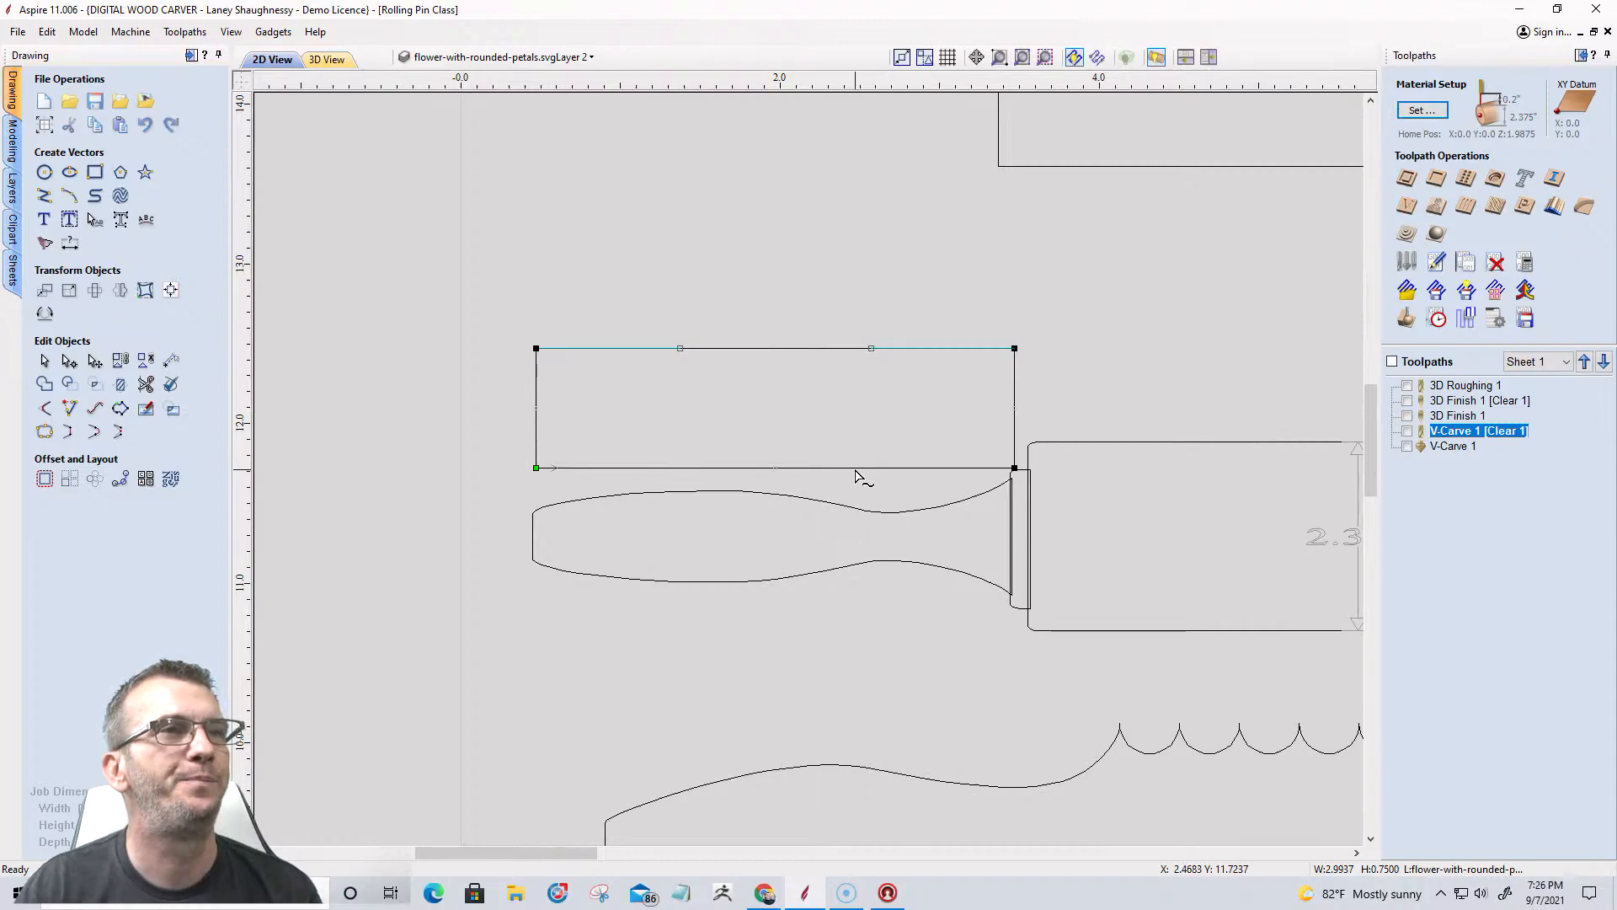
right_click(857, 474)
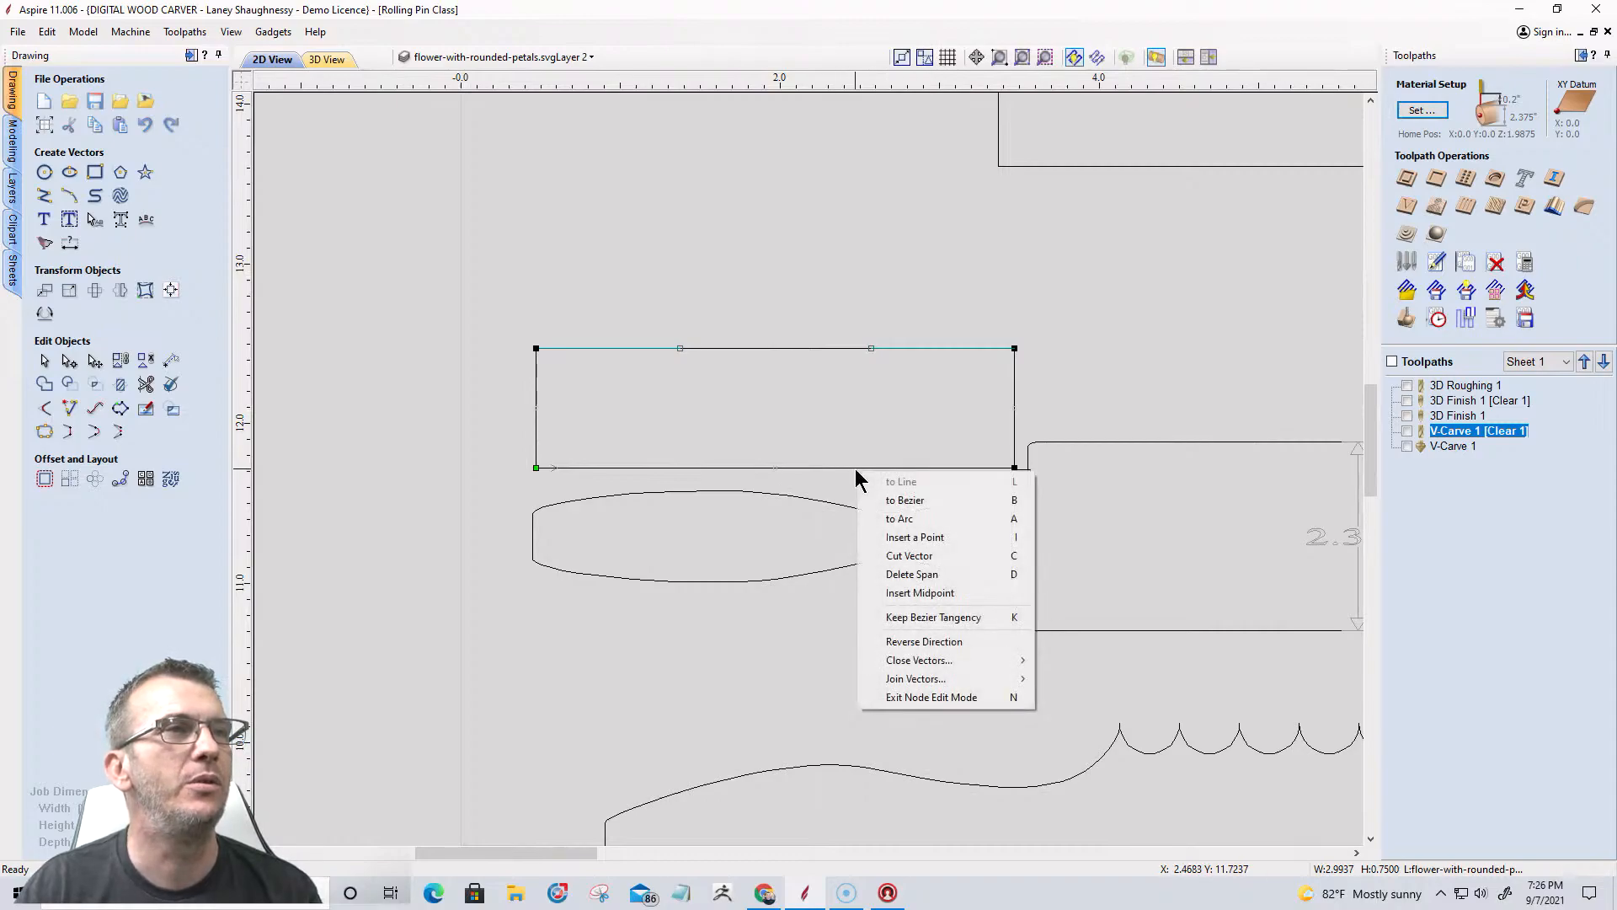
click(884, 502)
drag(870, 467, 862, 404)
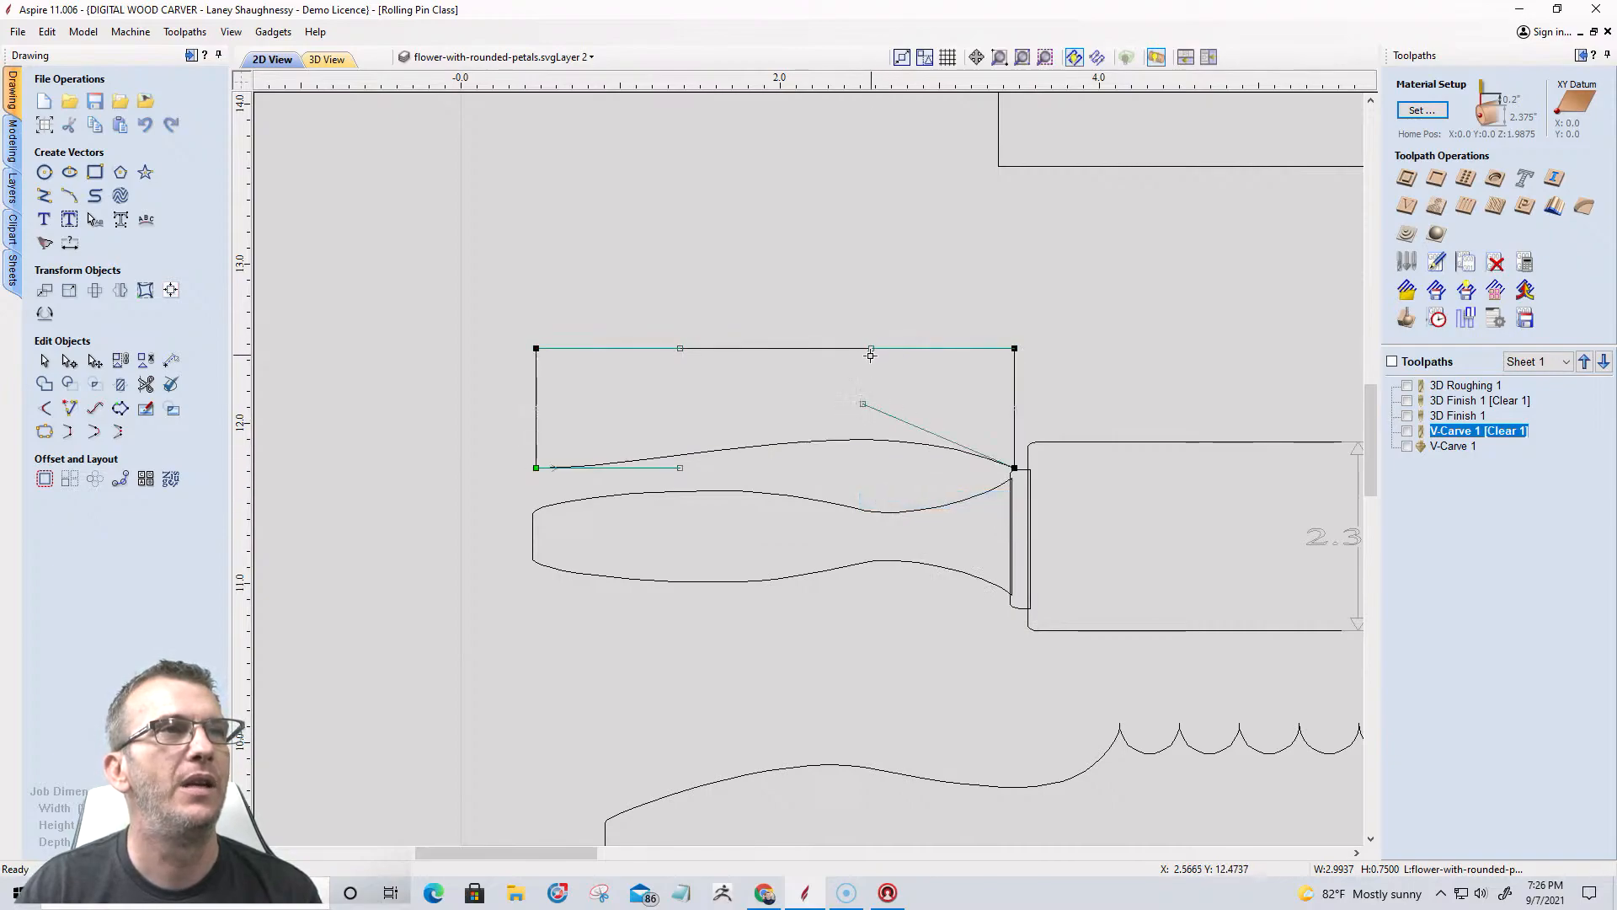
drag(871, 348, 867, 408)
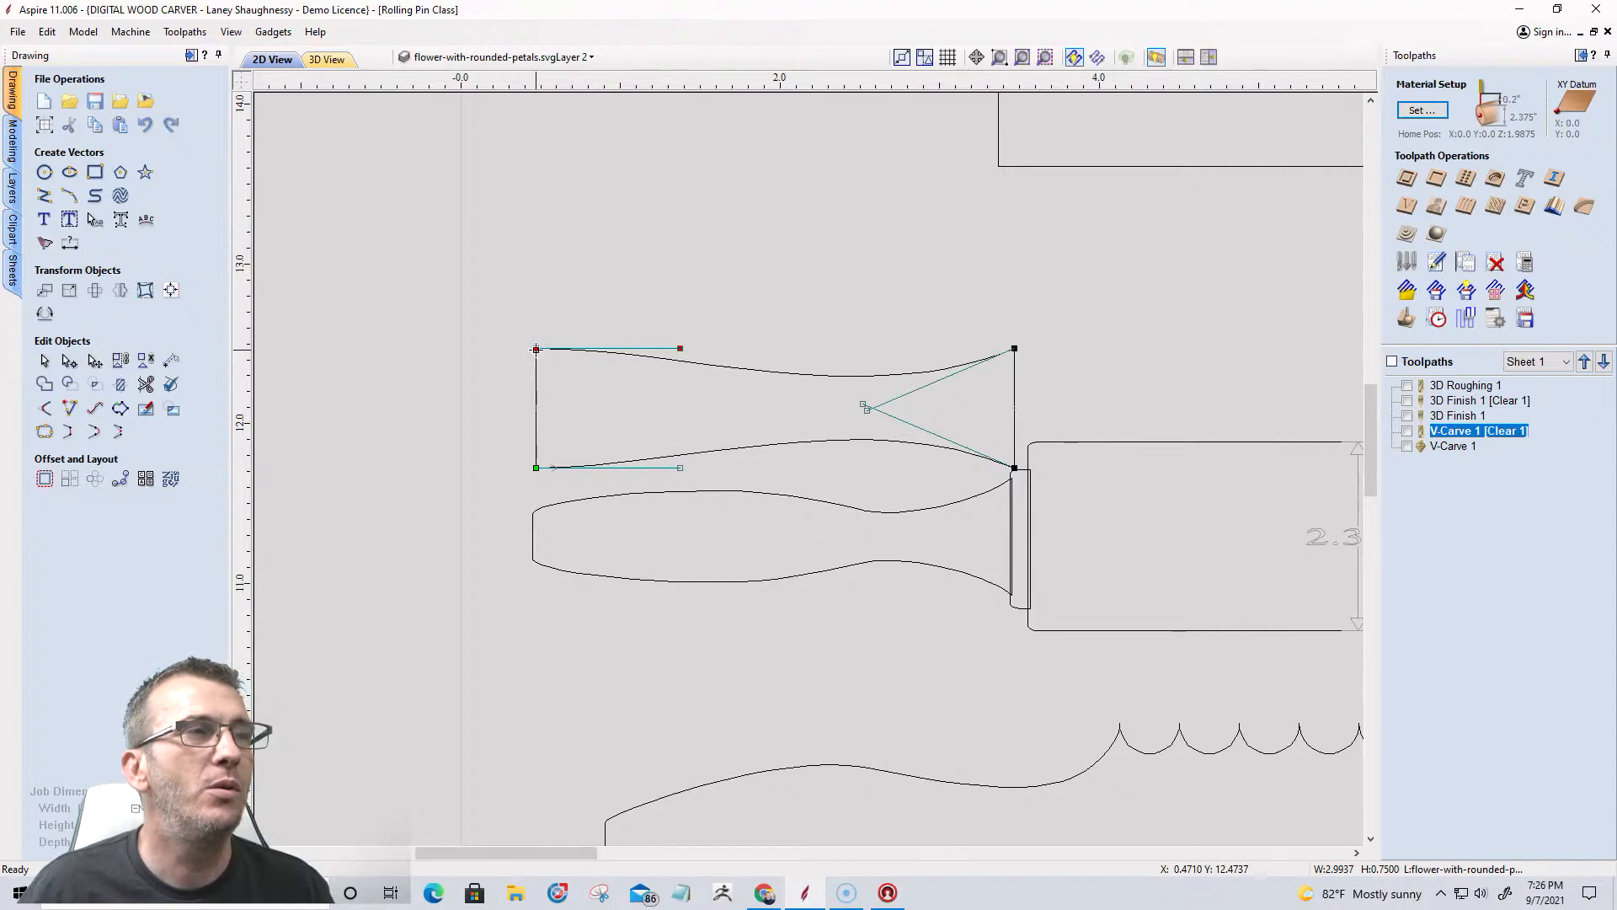
Try narrowing the shape's free end by moving both corner nodes inward, and undo both moves.
drag(536, 349, 535, 380)
drag(537, 466, 537, 443)
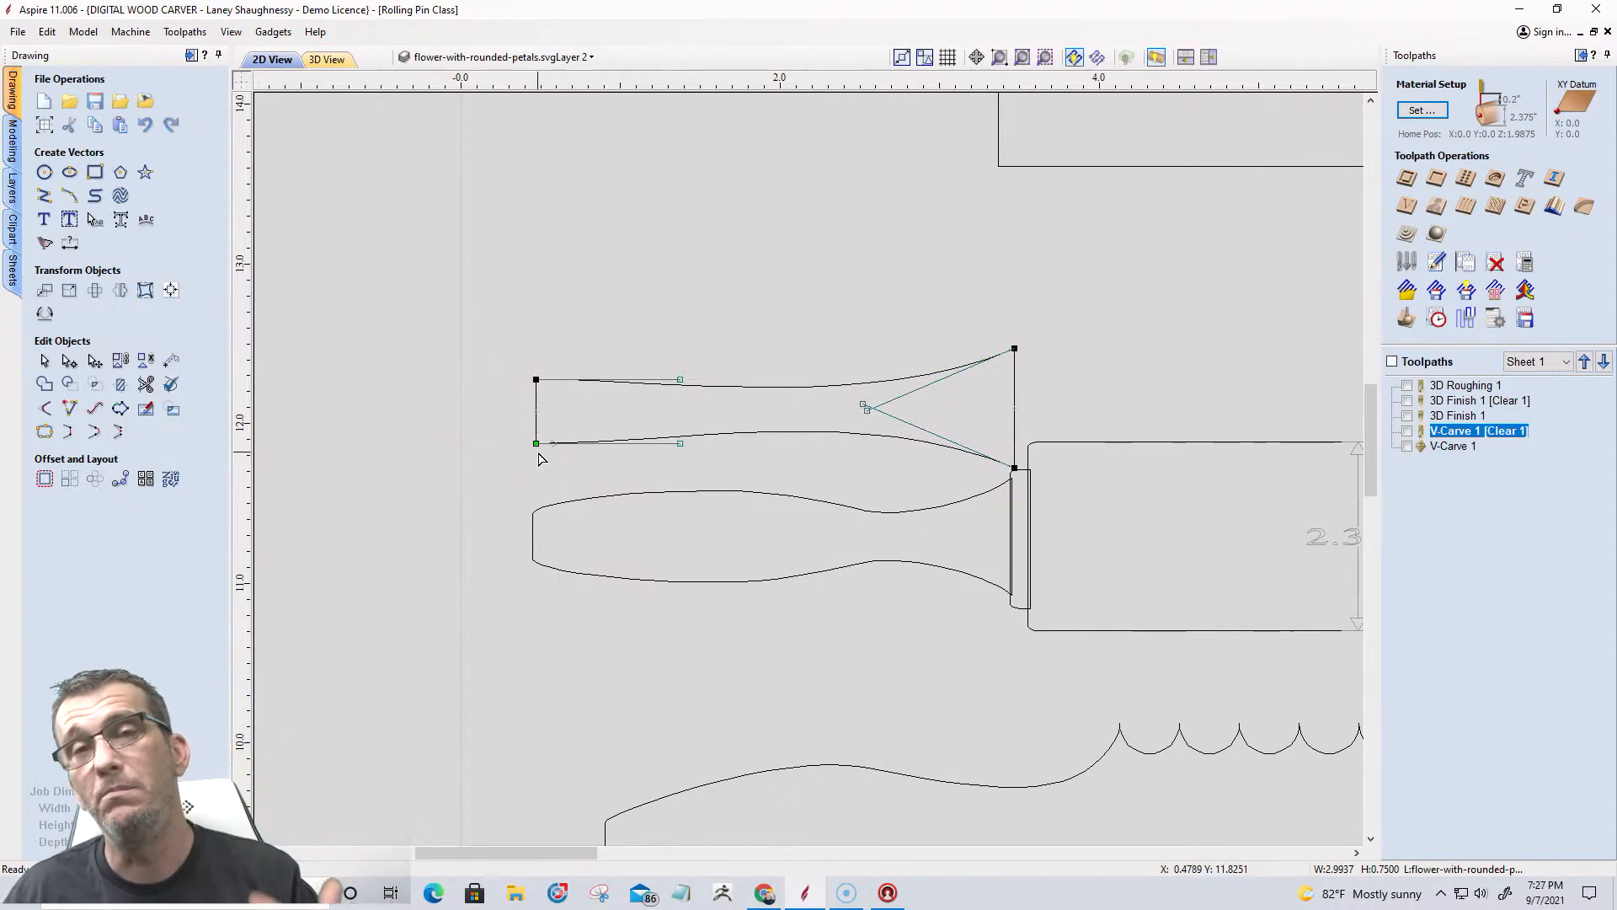
key(ctrl+z)
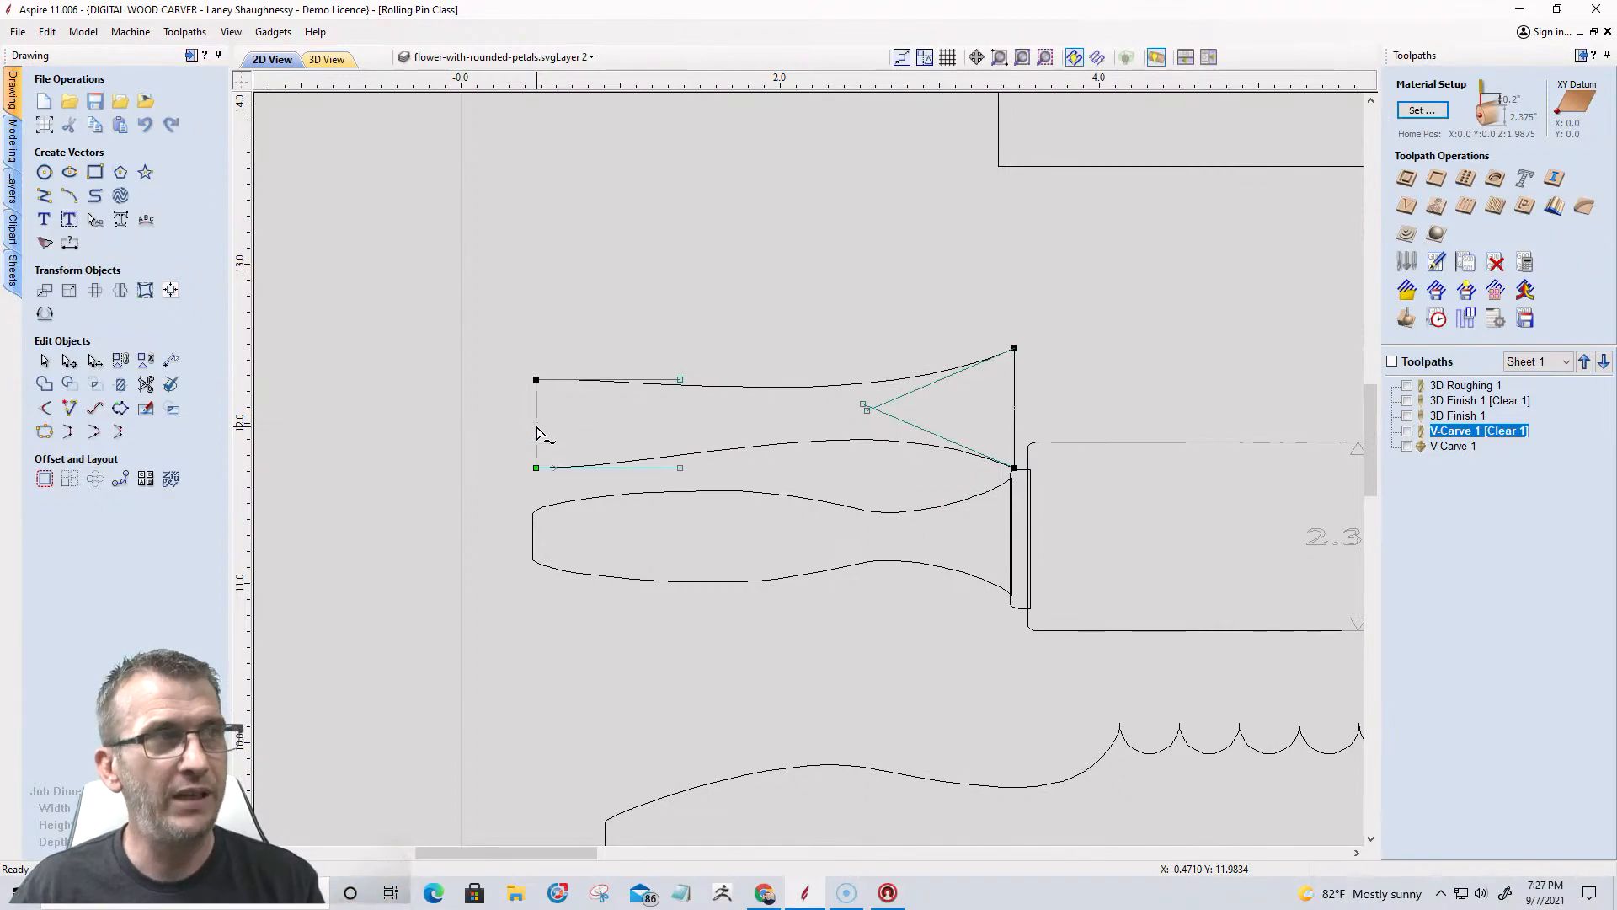
key(ctrl+z)
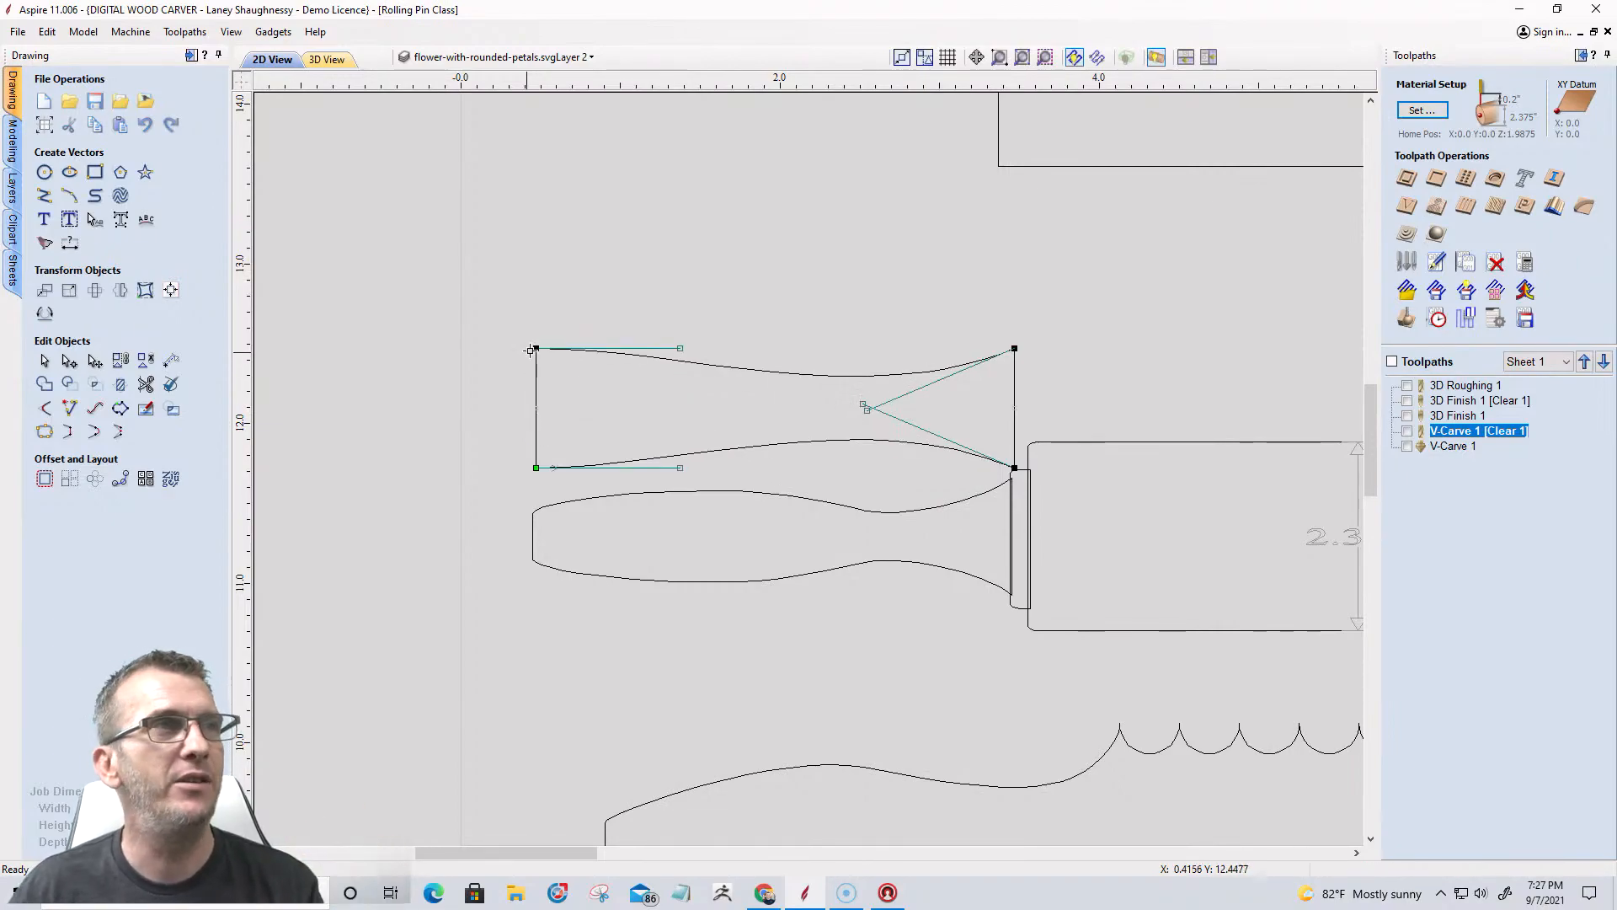
Try moving the upper corner node at the free end down by exactly .375 inches, and undo it.
drag(535, 347, 539, 377)
text(75)
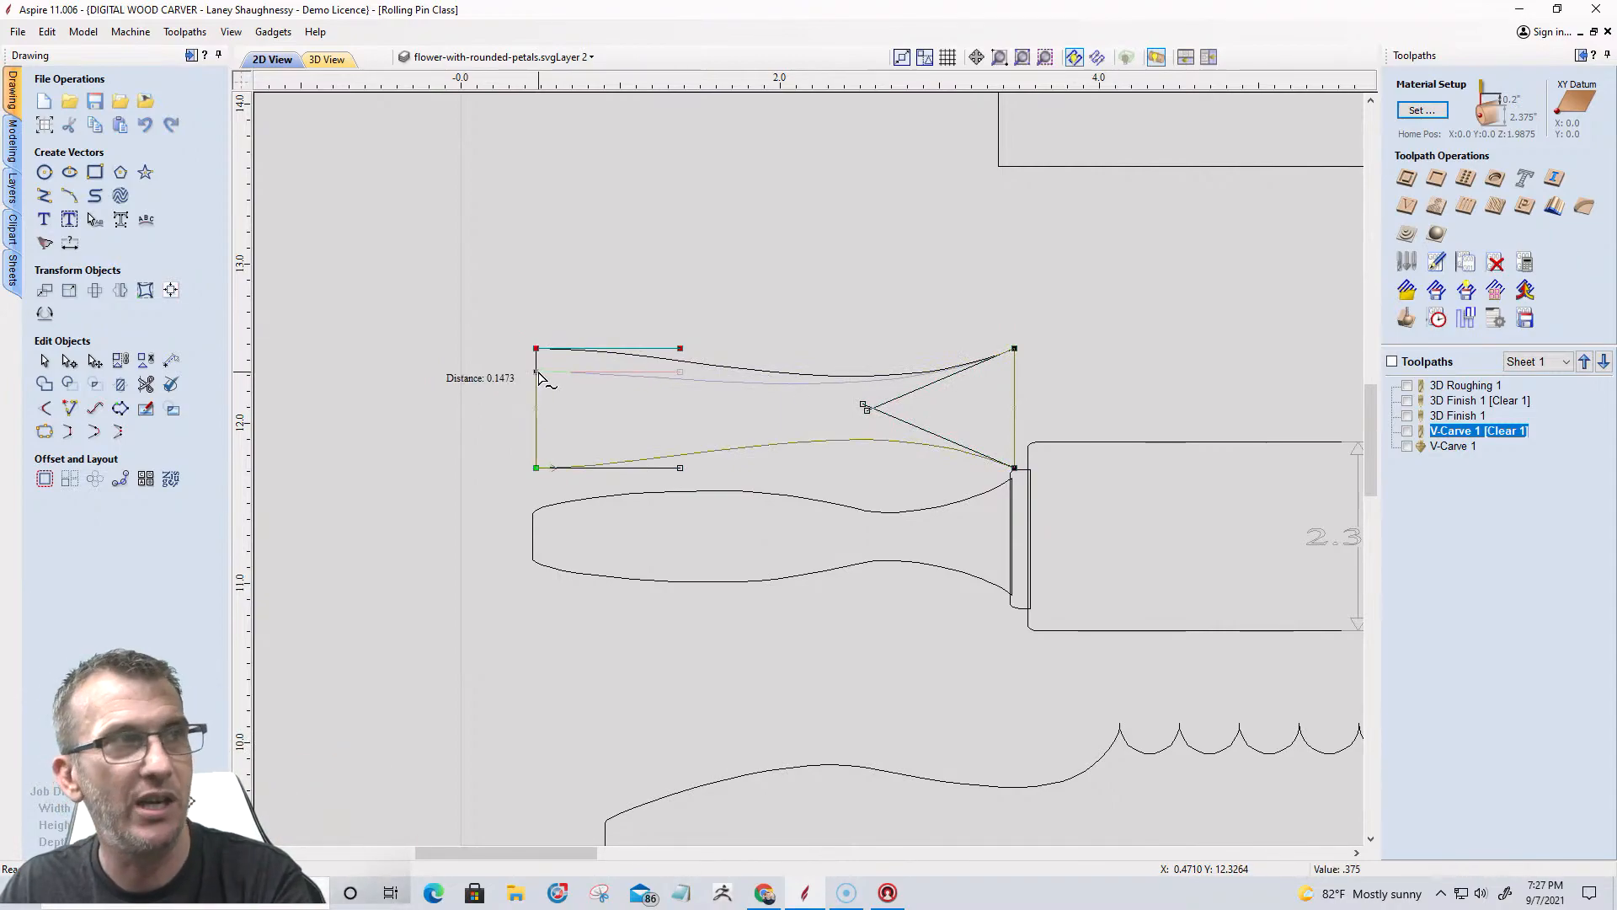
key(Return)
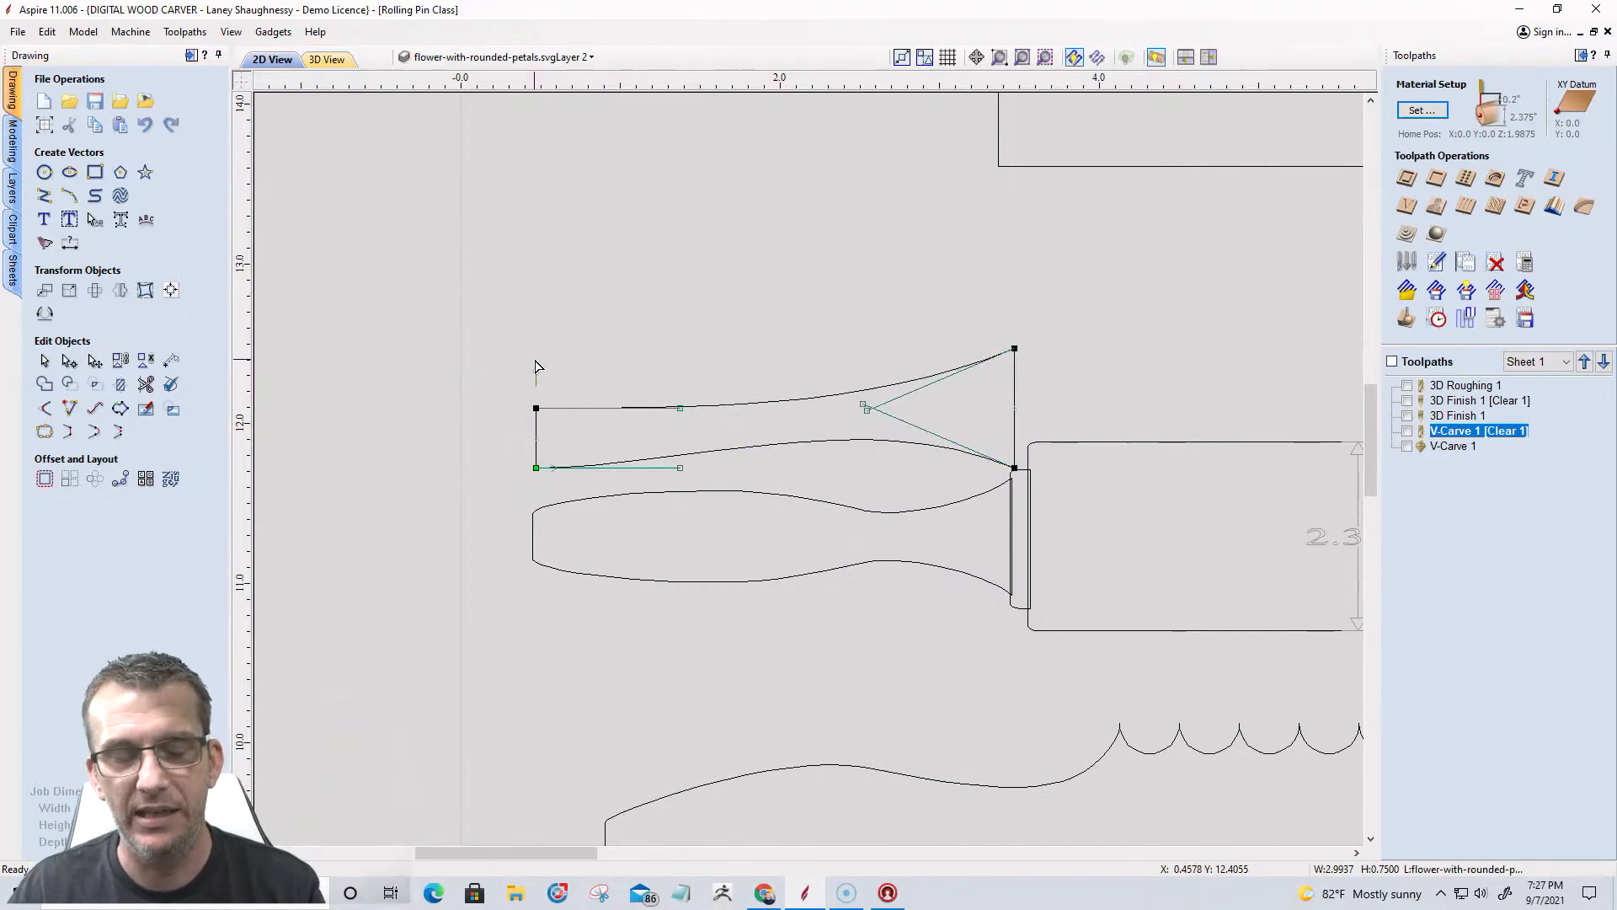
key(ctrl+z)
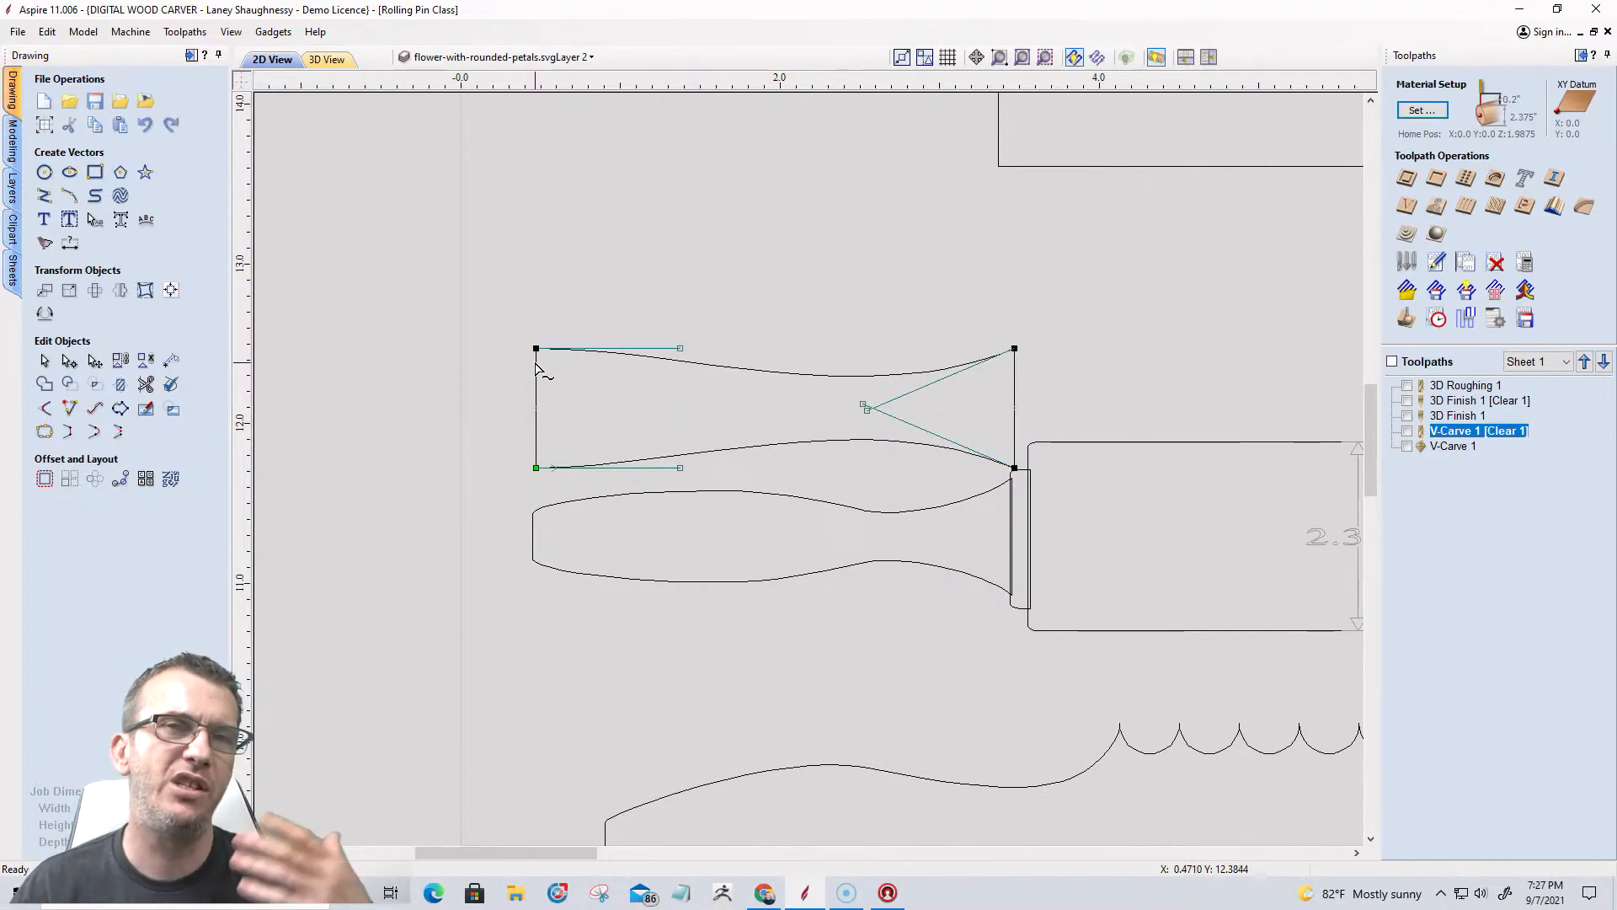
Move both free-end corner nodes inward to narrow the shape, and bow its upper curve outward into a grip bulge.
drag(536, 347, 537, 376)
drag(537, 469, 537, 445)
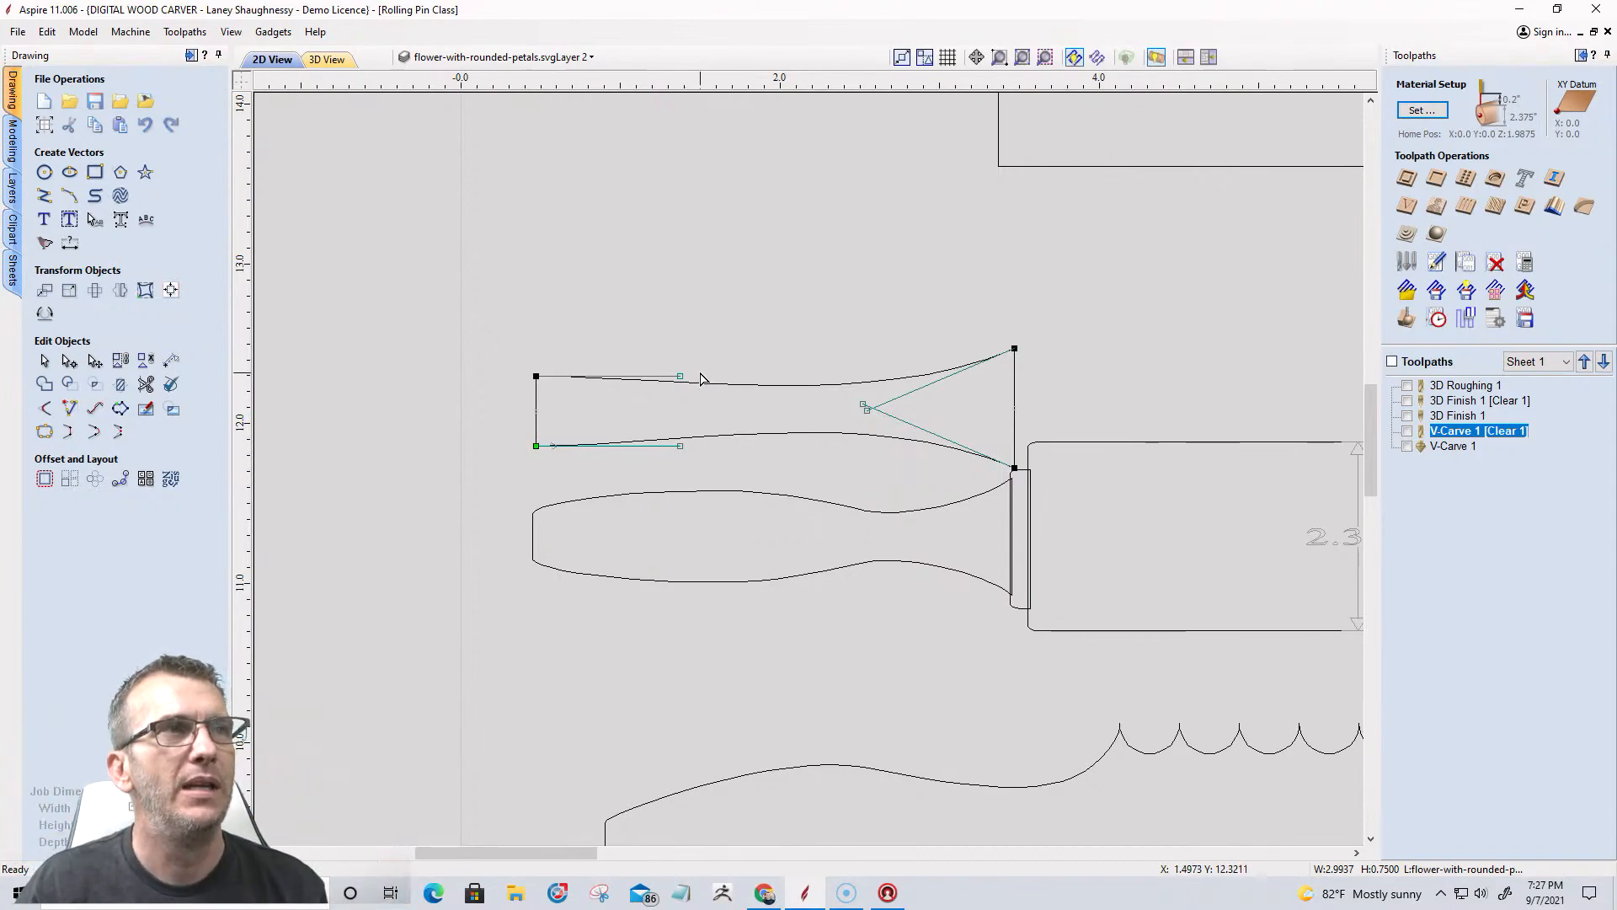
drag(680, 376, 723, 308)
drag(733, 308, 773, 299)
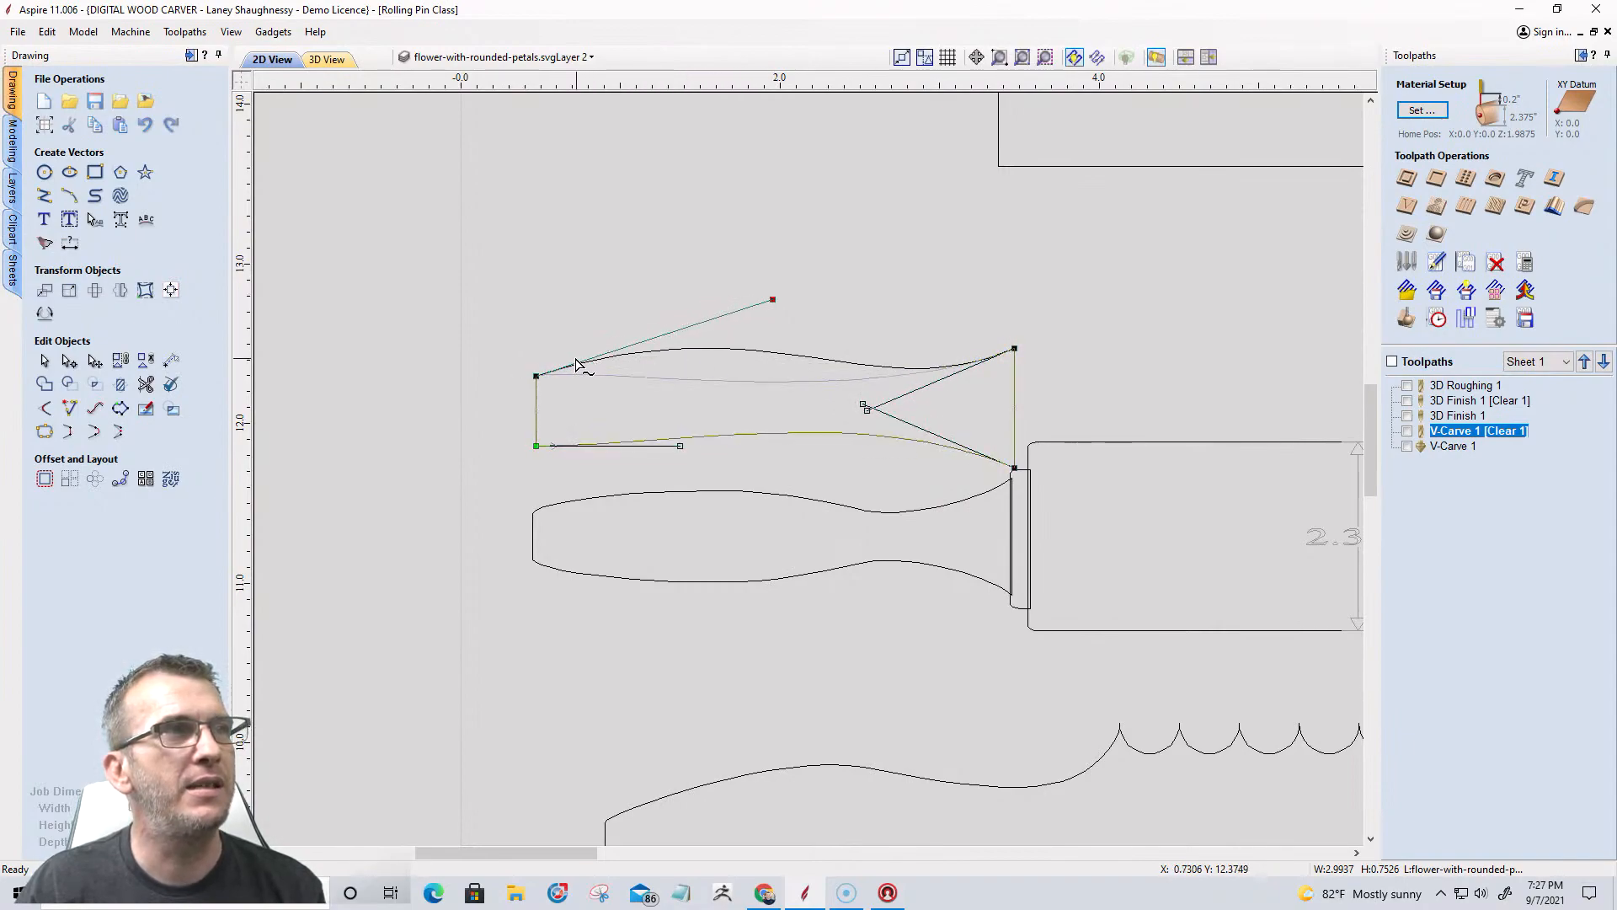
drag(509, 313, 516, 312)
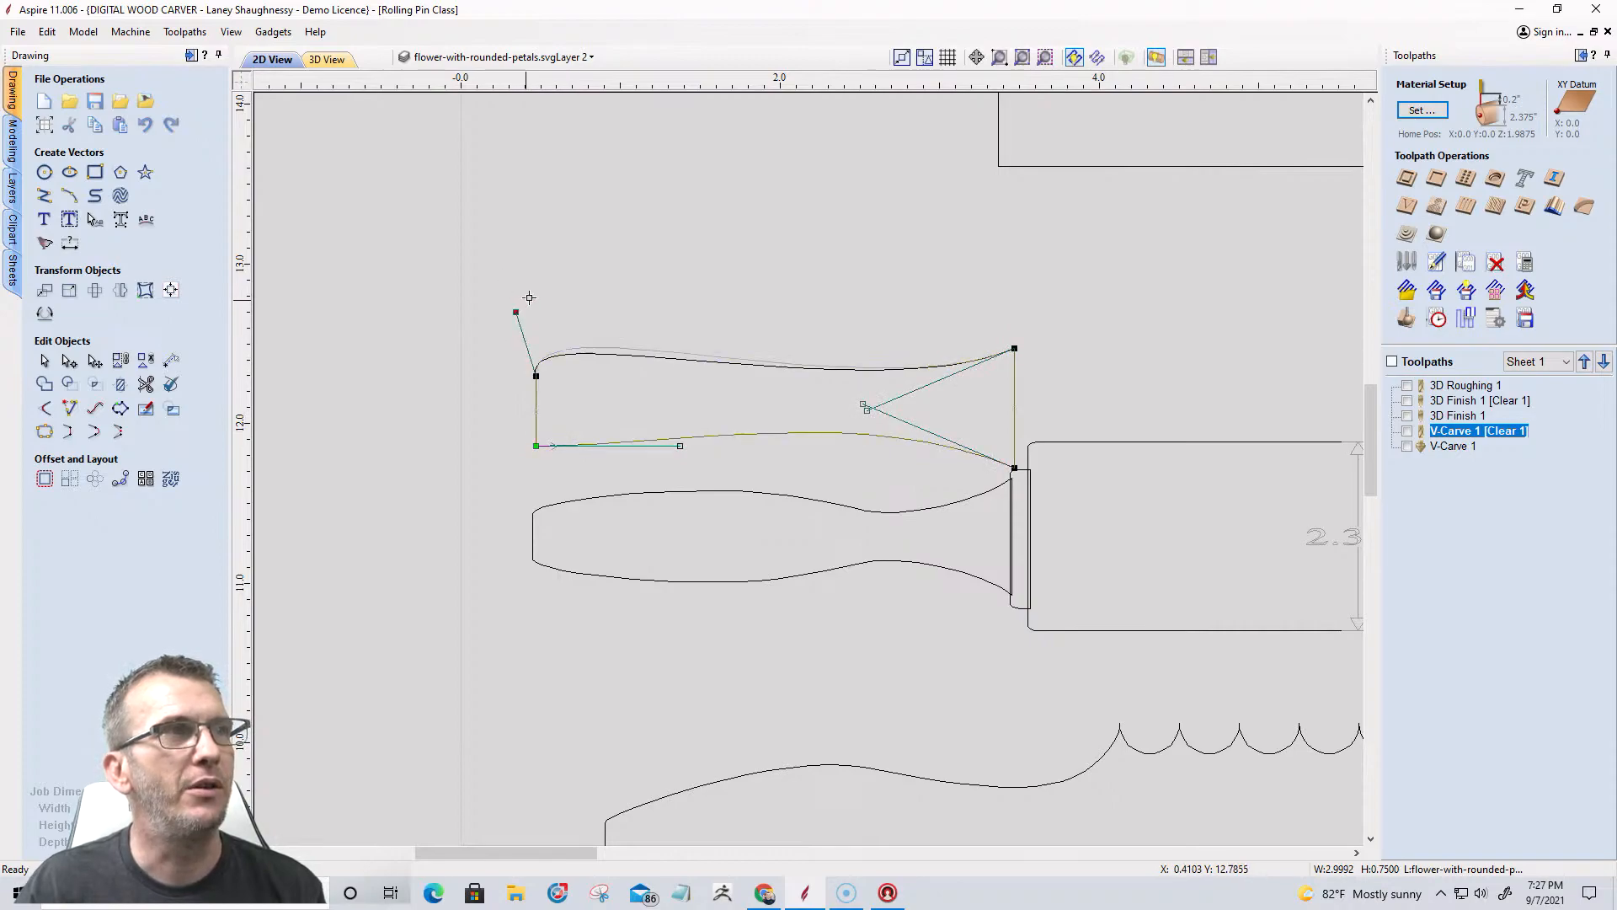
drag(614, 269, 730, 275)
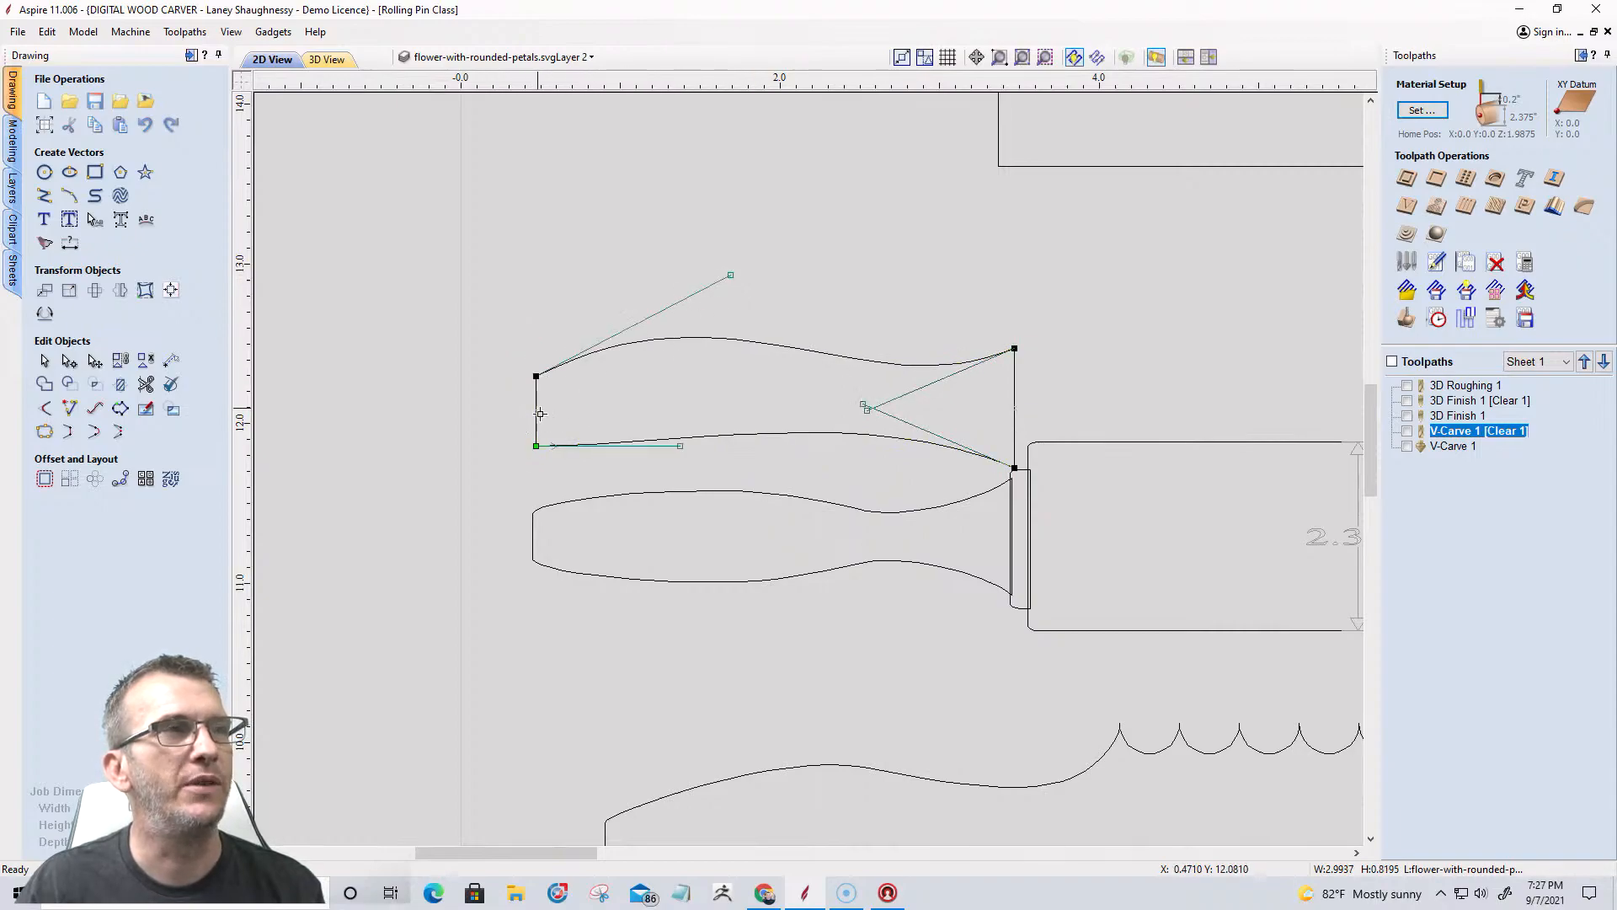
Bow the shape's lower curve outward into a matching bulge and readjust the upper curve's free-end control point.
drag(679, 447, 671, 502)
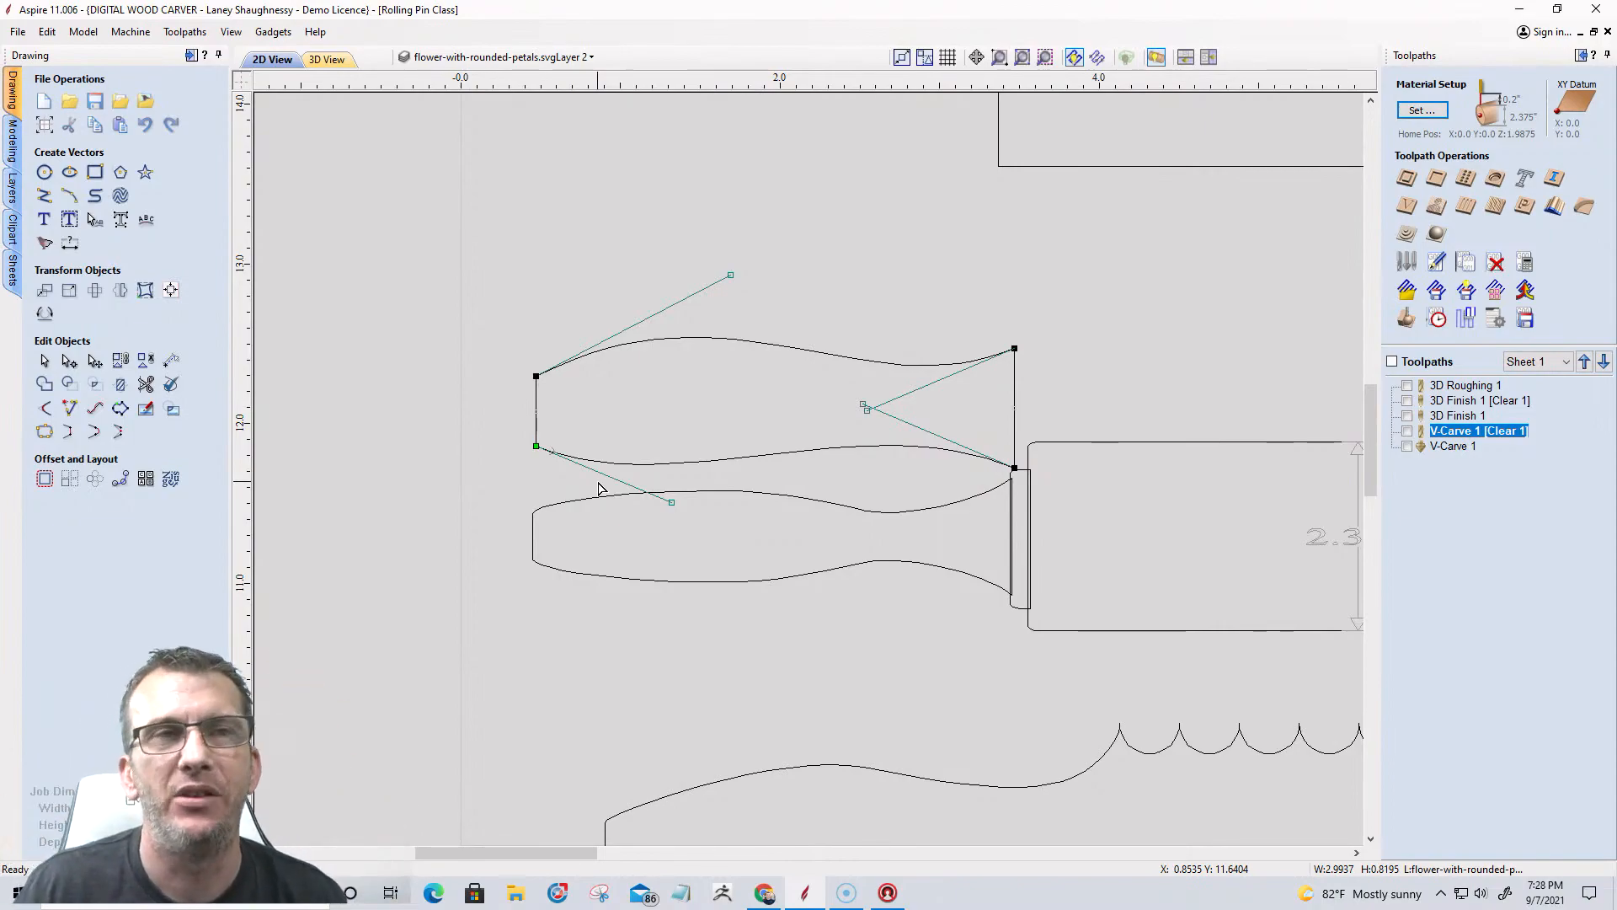
drag(672, 502, 710, 554)
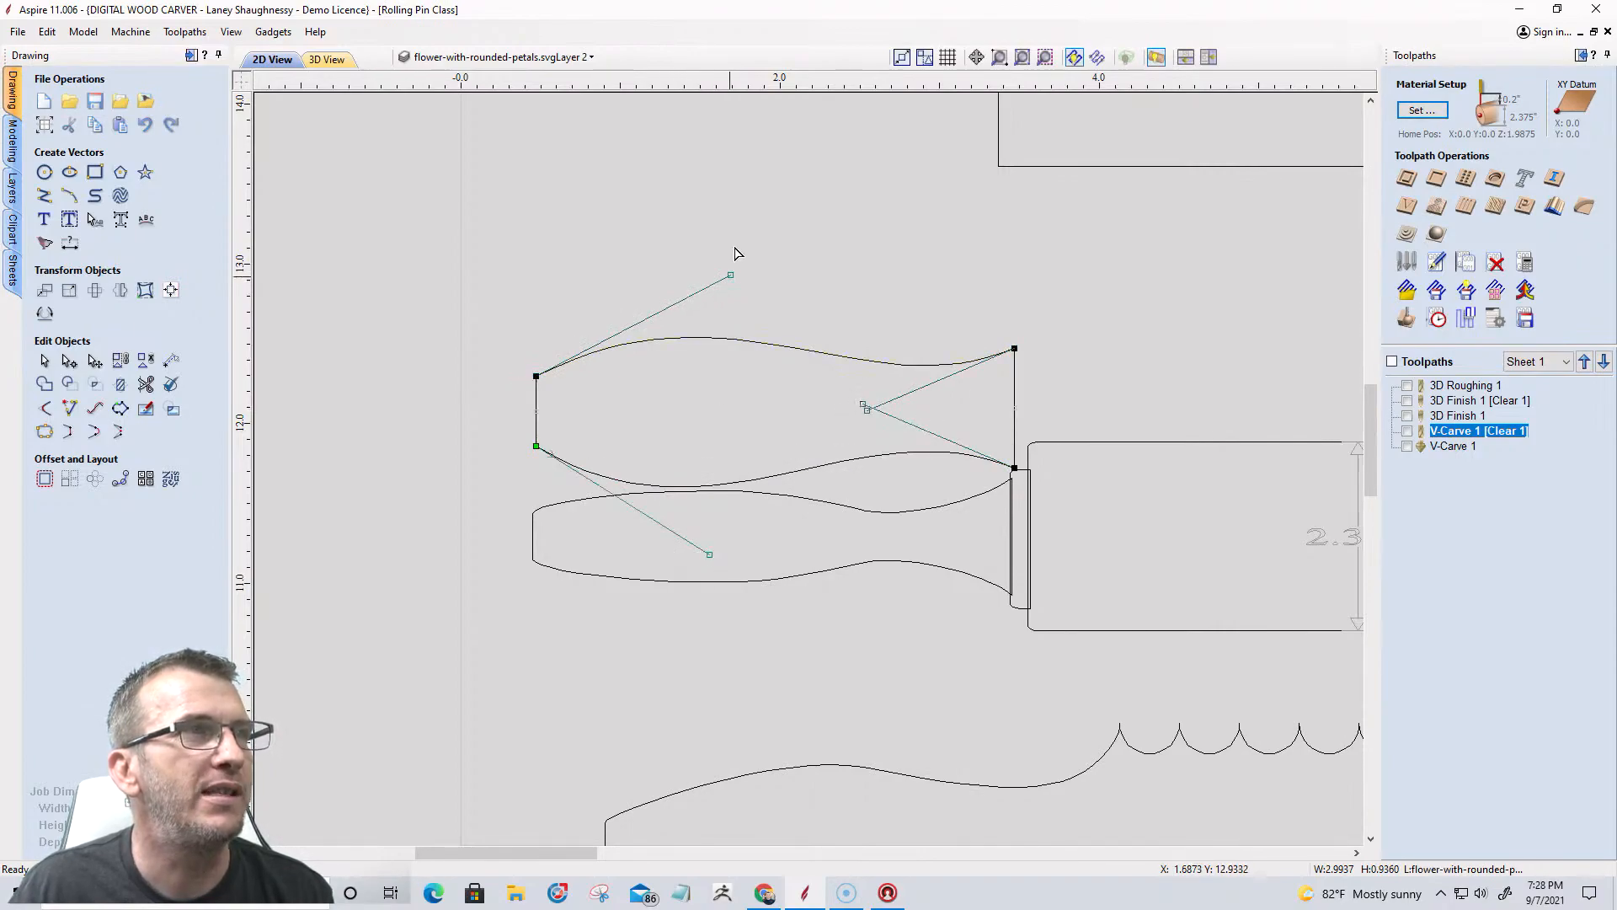
drag(729, 276, 728, 212)
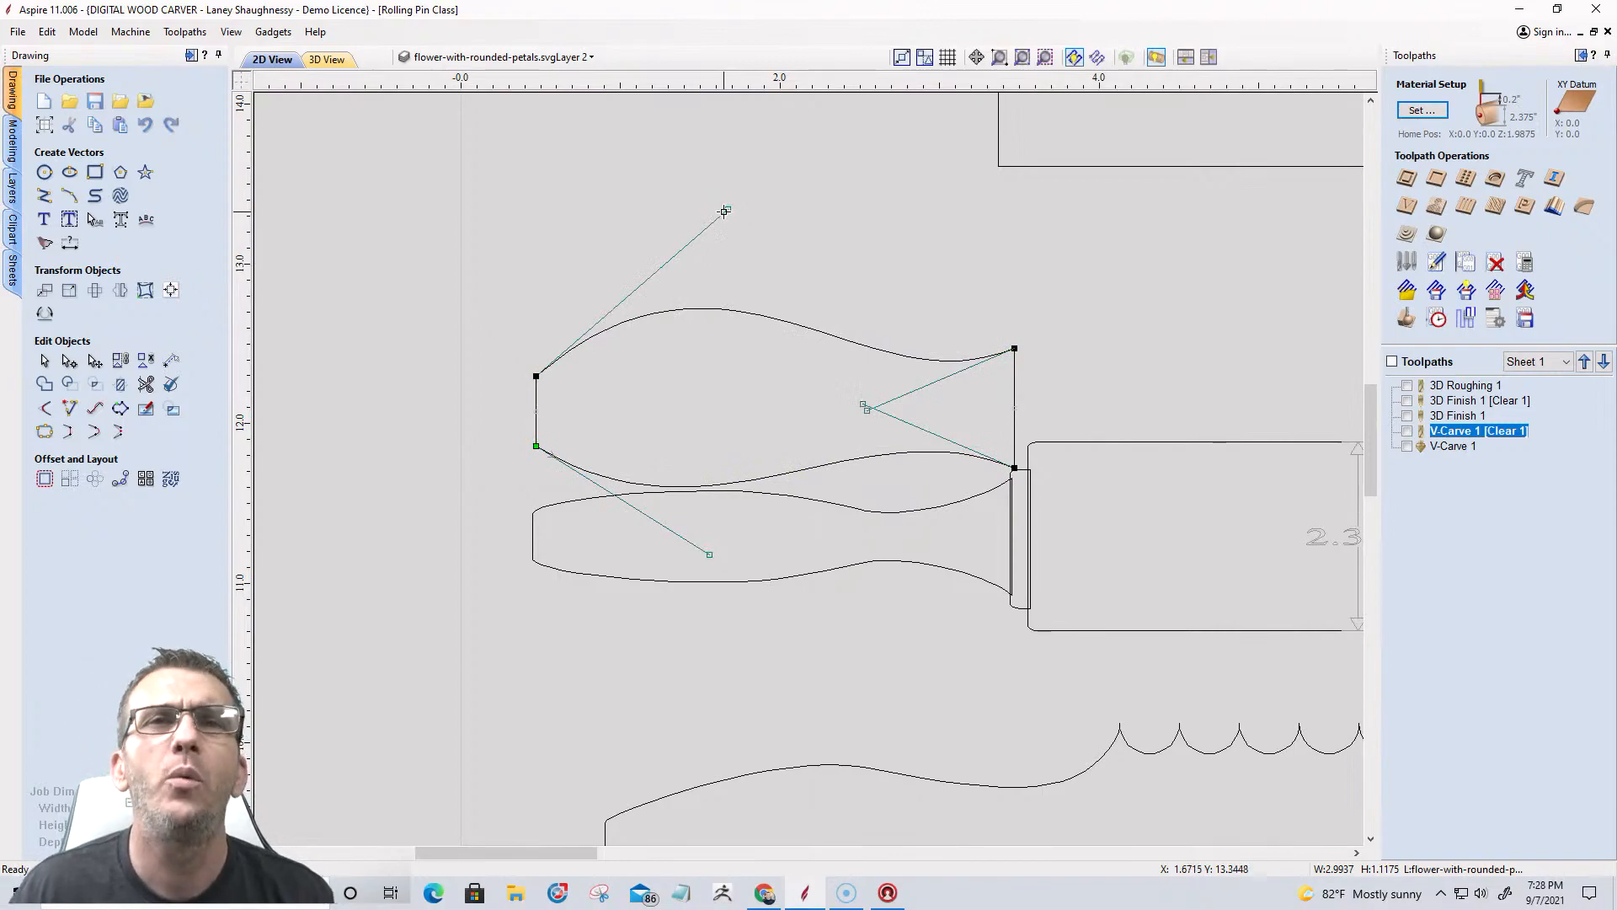
drag(724, 210, 709, 295)
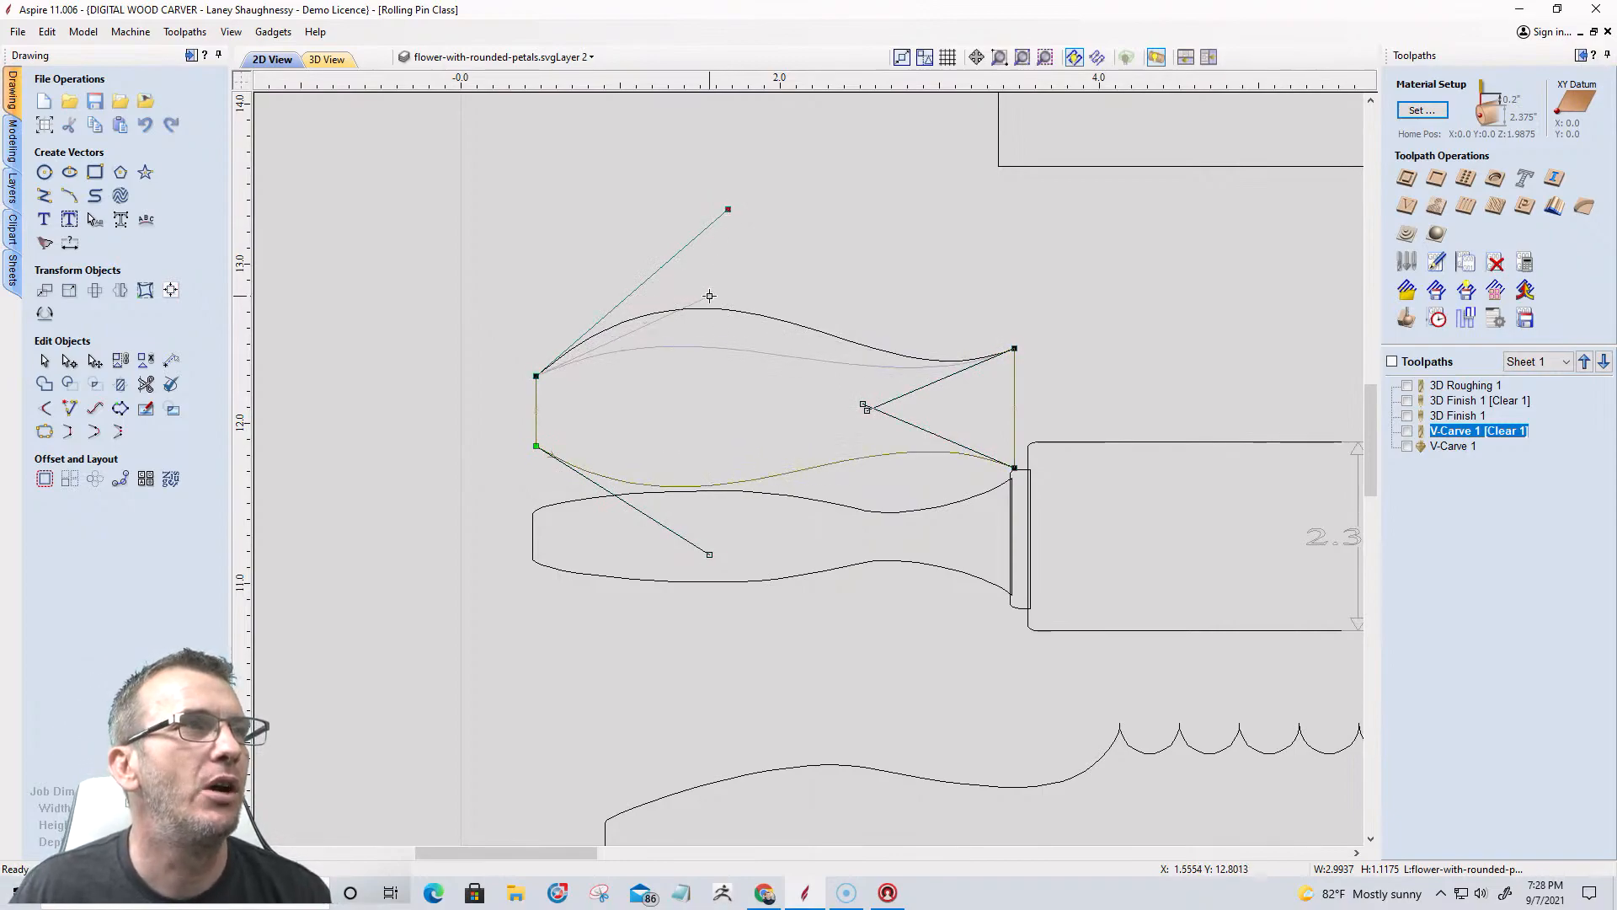
Draw a horizontal centre line through the new handle shape from the middle of its free end to its barrel-side edge.
click(46, 198)
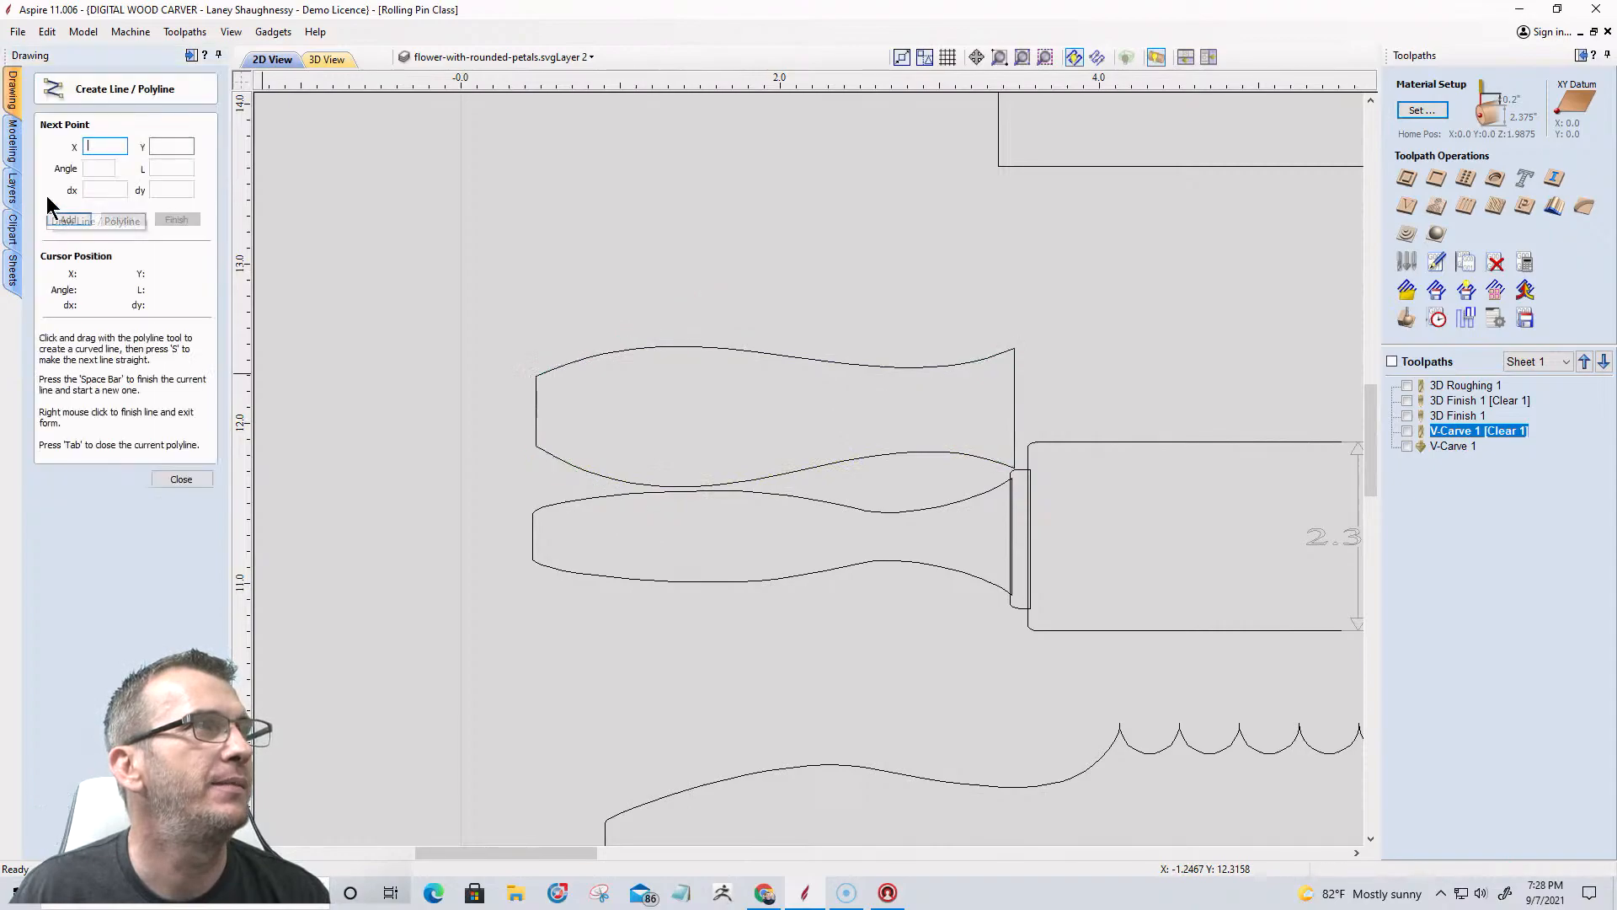
click(536, 411)
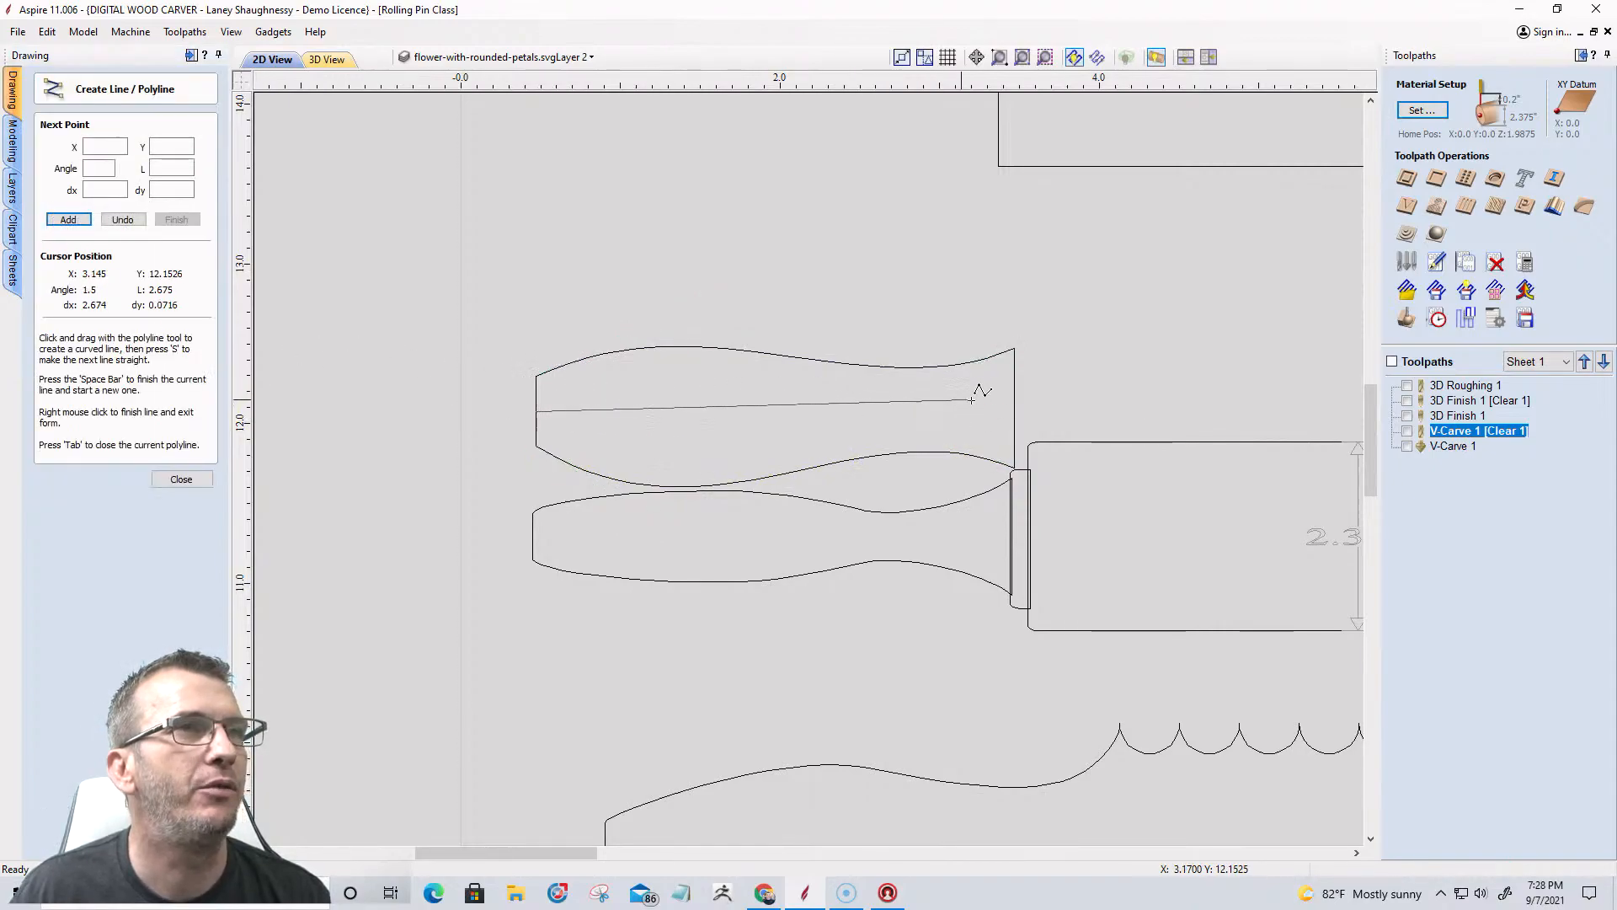
click(1015, 418)
key(space)
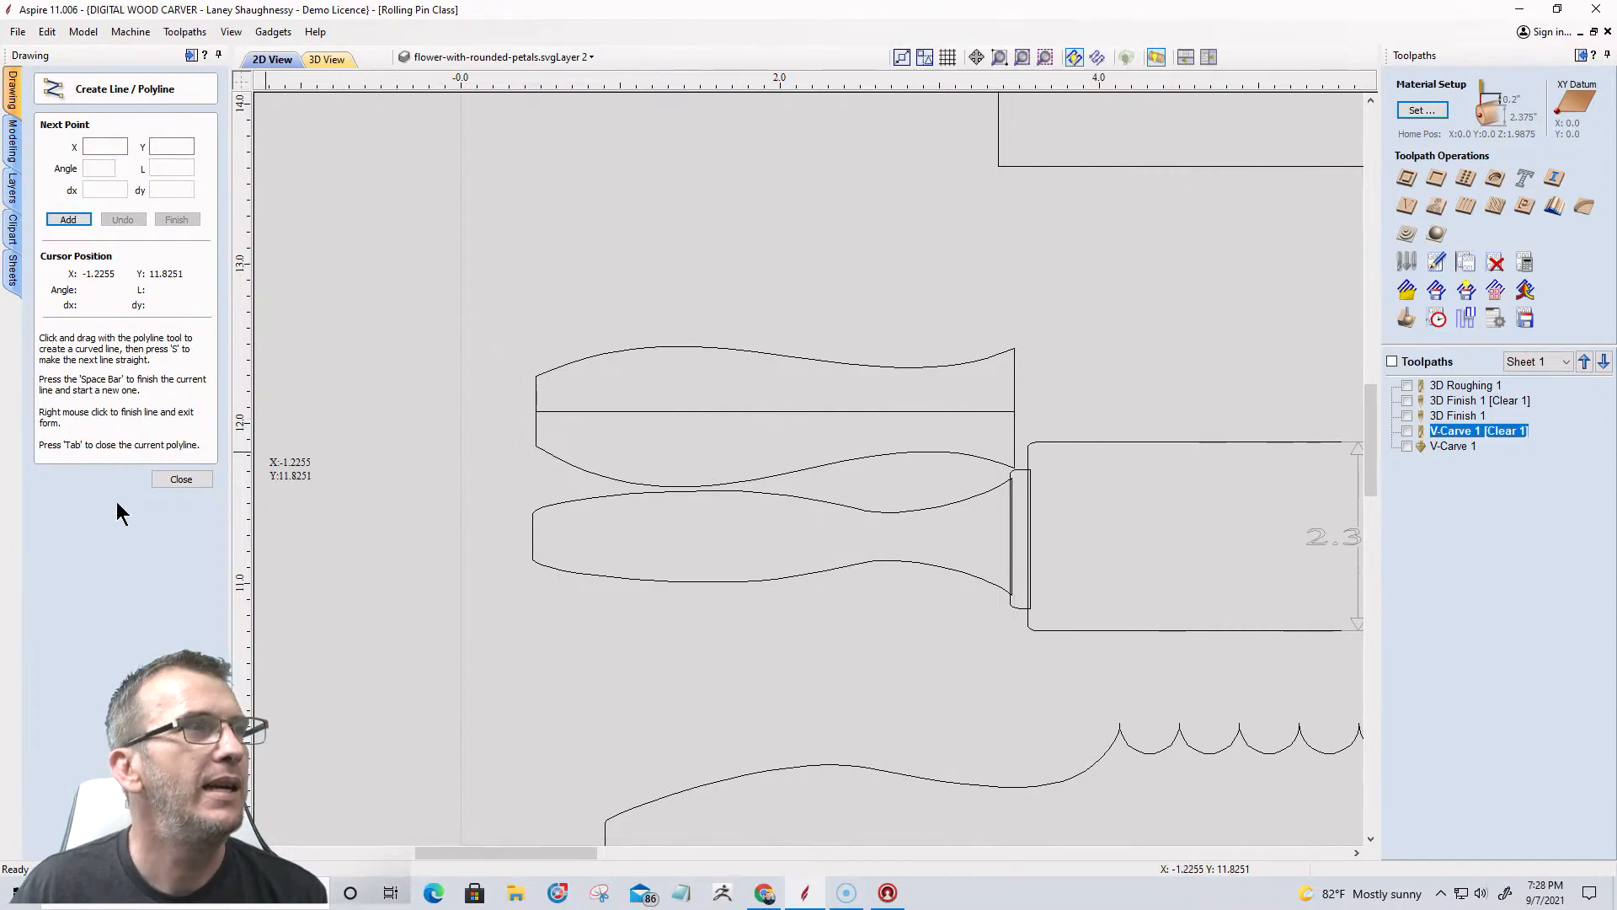
click(181, 478)
Reshape the new handle outline by moving the neck control points of both curves downward and extending the upper curve's free-end control point.
click(687, 348)
click(69, 361)
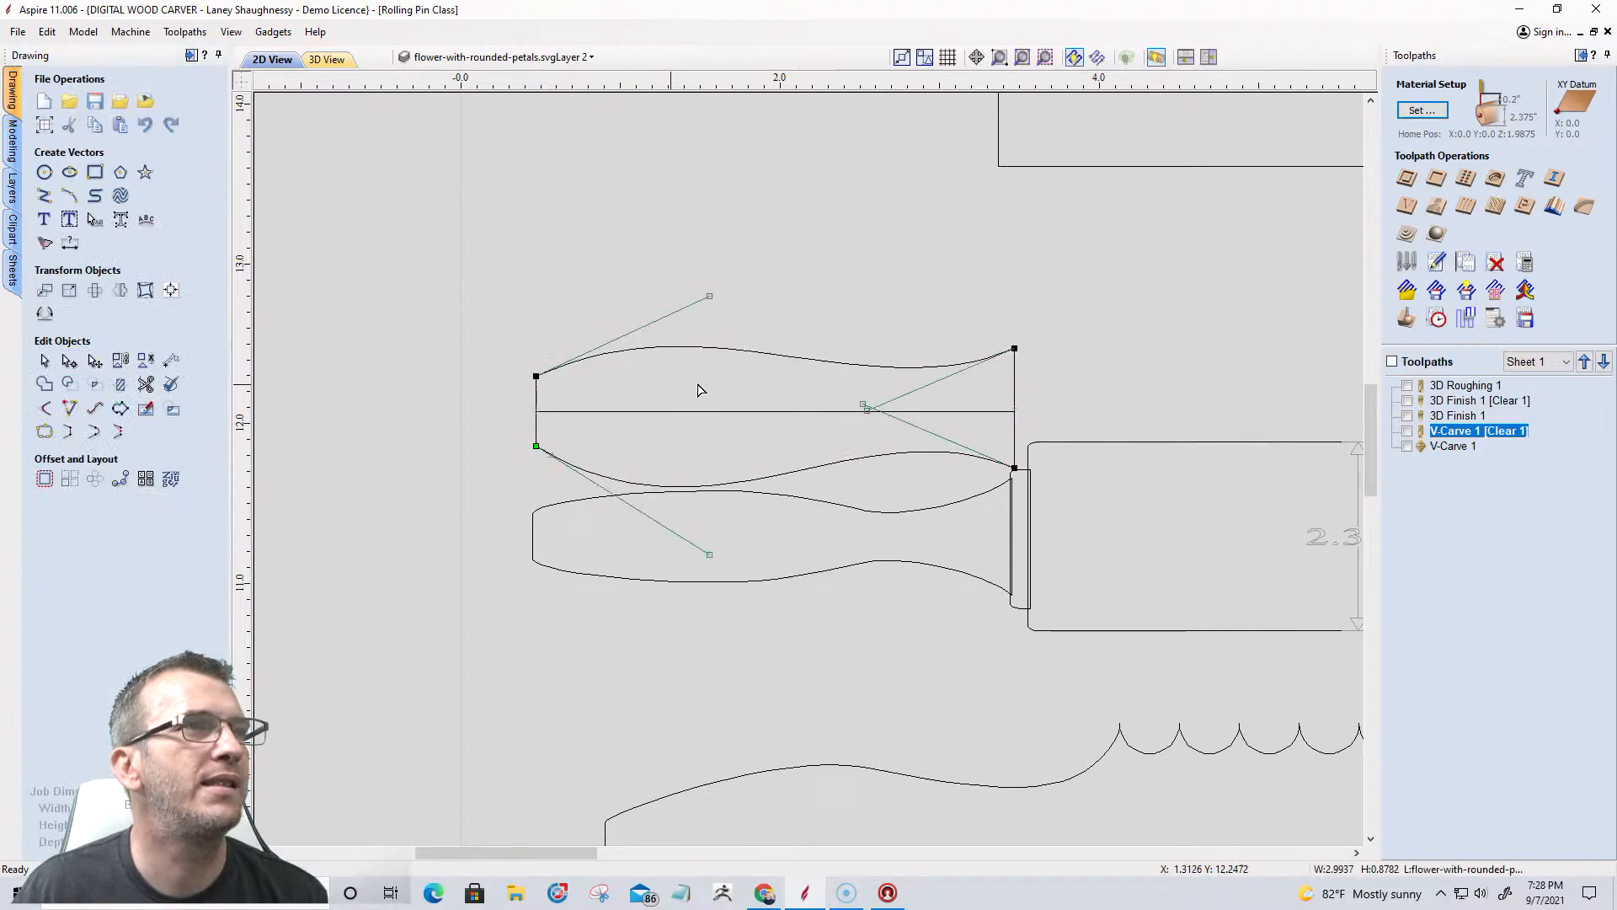
drag(865, 405, 866, 479)
drag(866, 411, 854, 443)
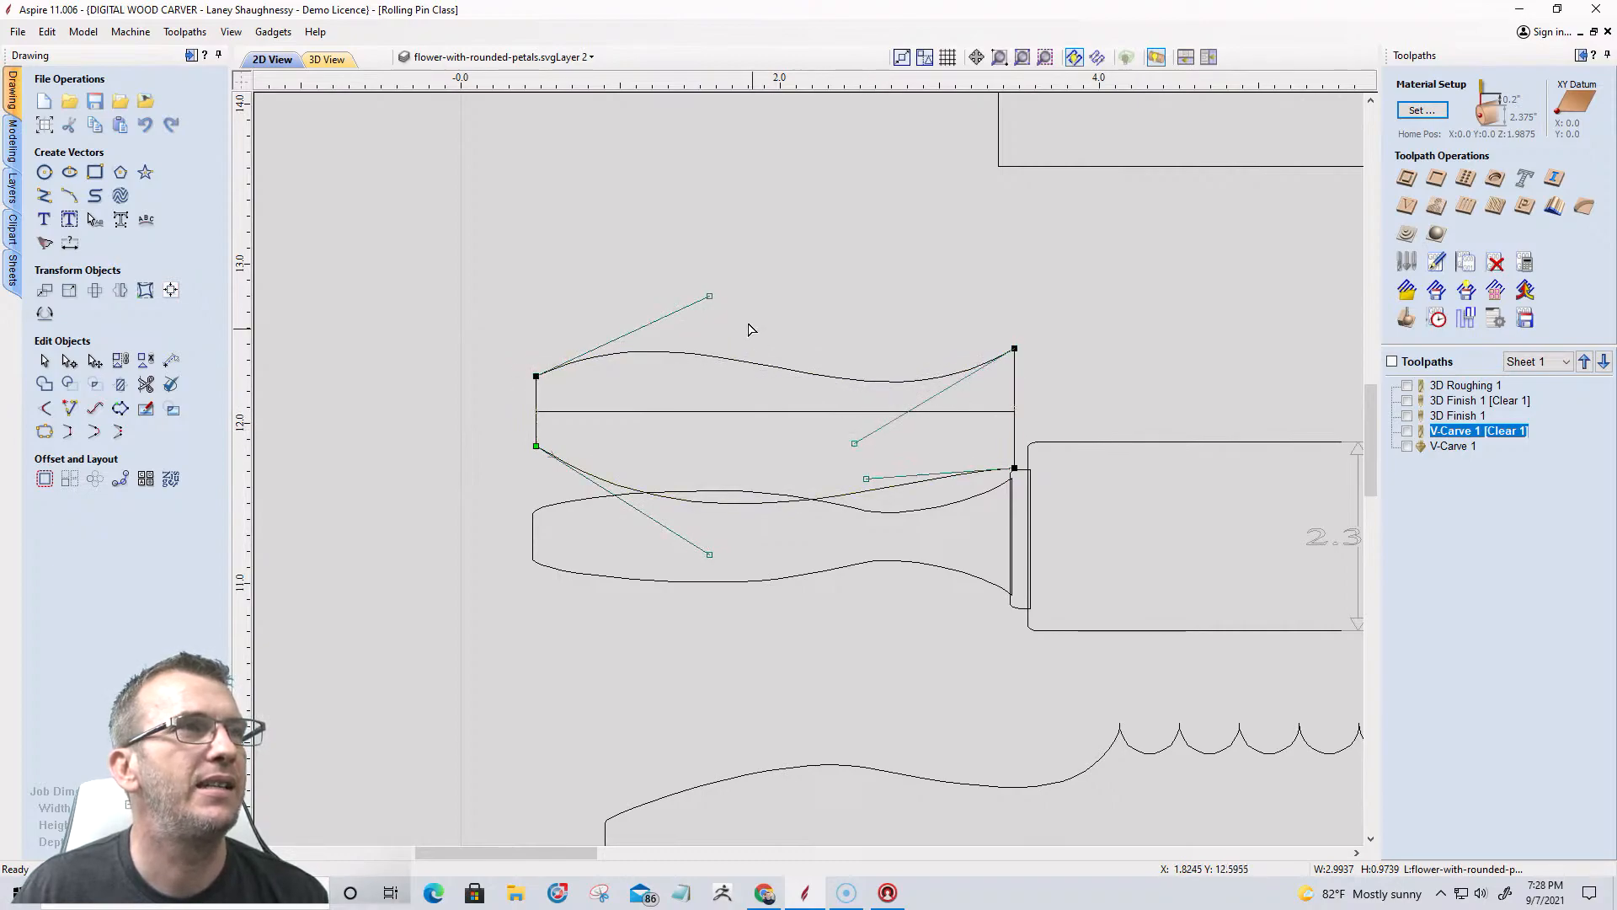
drag(707, 297, 772, 282)
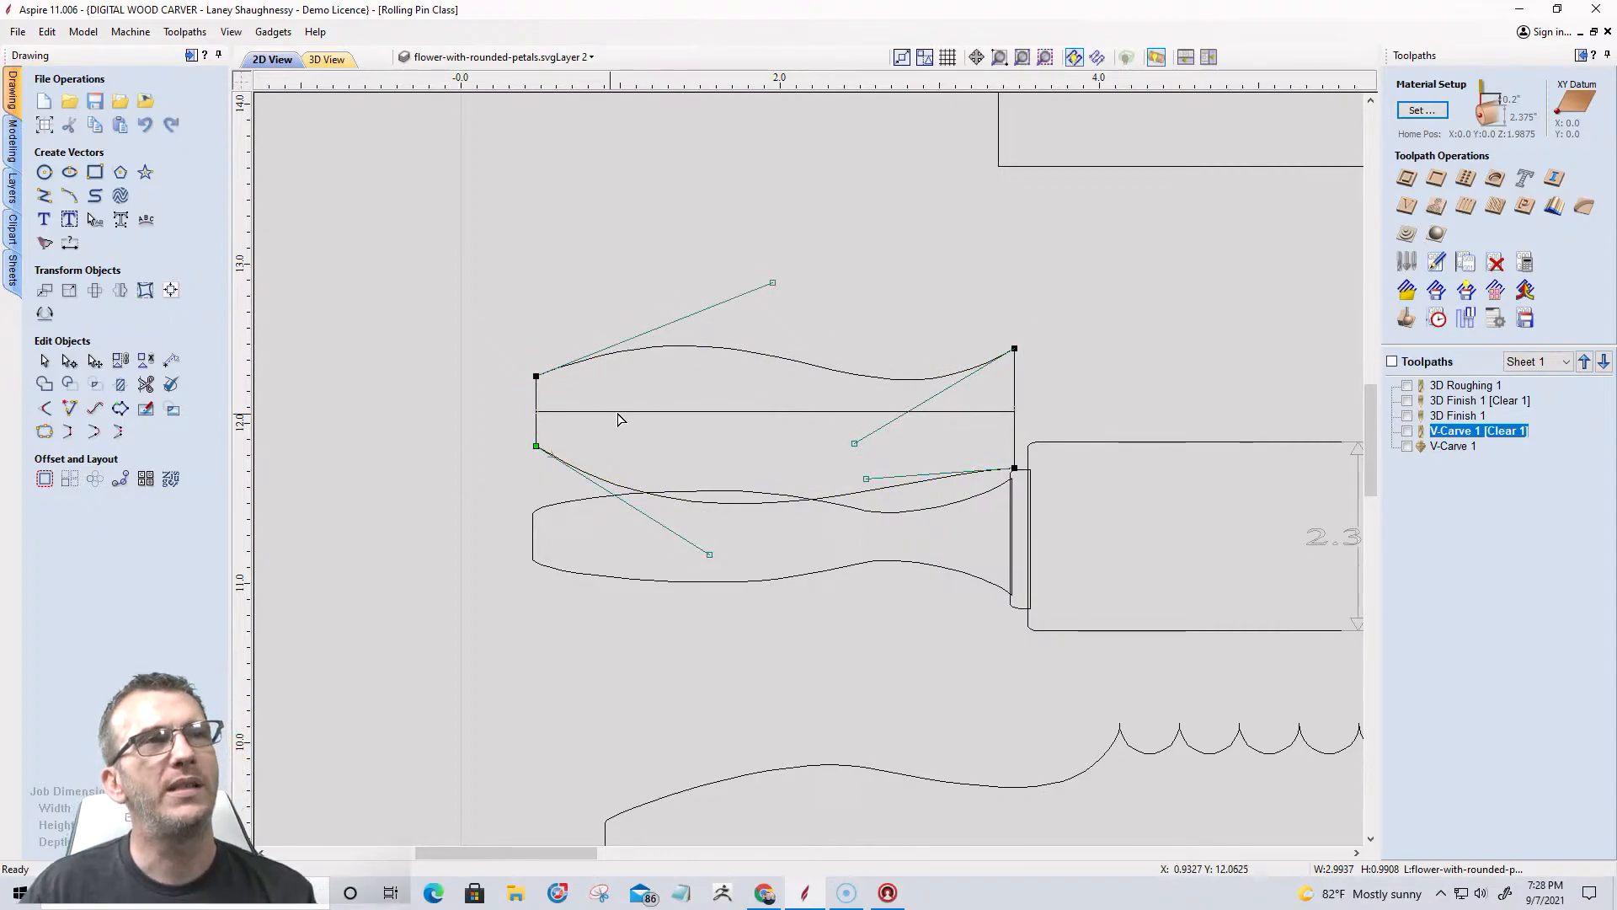
Move the new handle outline and its centre line upward until they clear the existing handle below.
click(45, 361)
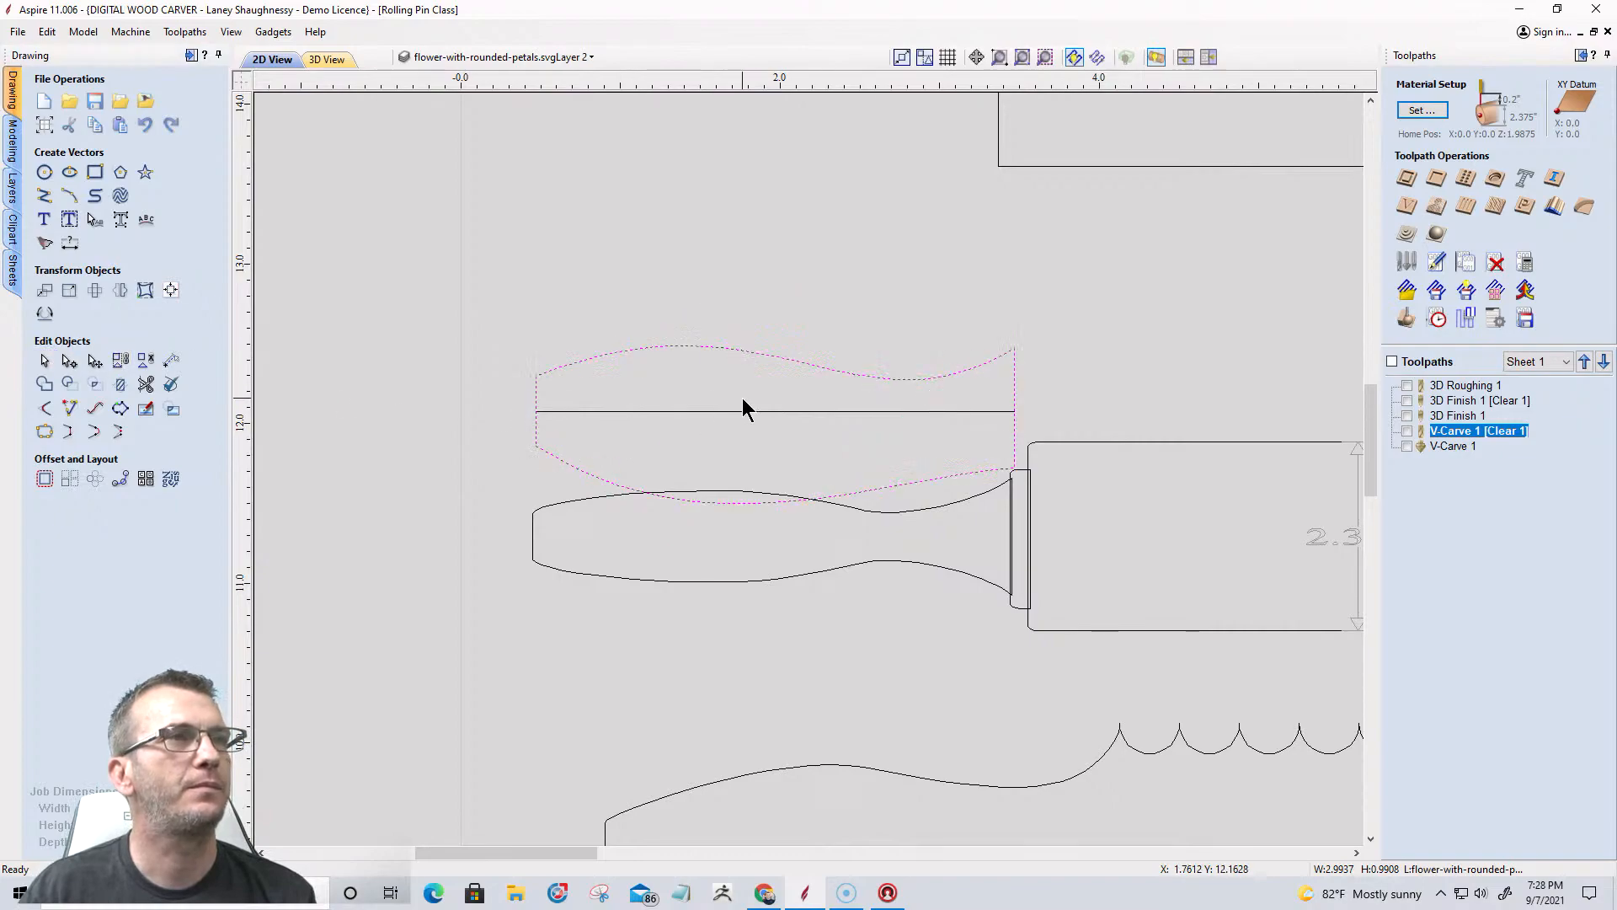
drag(760, 287, 760, 288)
key(Up)
key(Up)
key(Up)
key(Up)
key(Up)
key(Up)
key(Up)
key(Up)
key(Up)
key(Up)
key(Up)
key(Up)
key(Up)
key(Up)
key(Up)
key(Up)
key(Up)
key(Up)
key(Up)
key(Up)
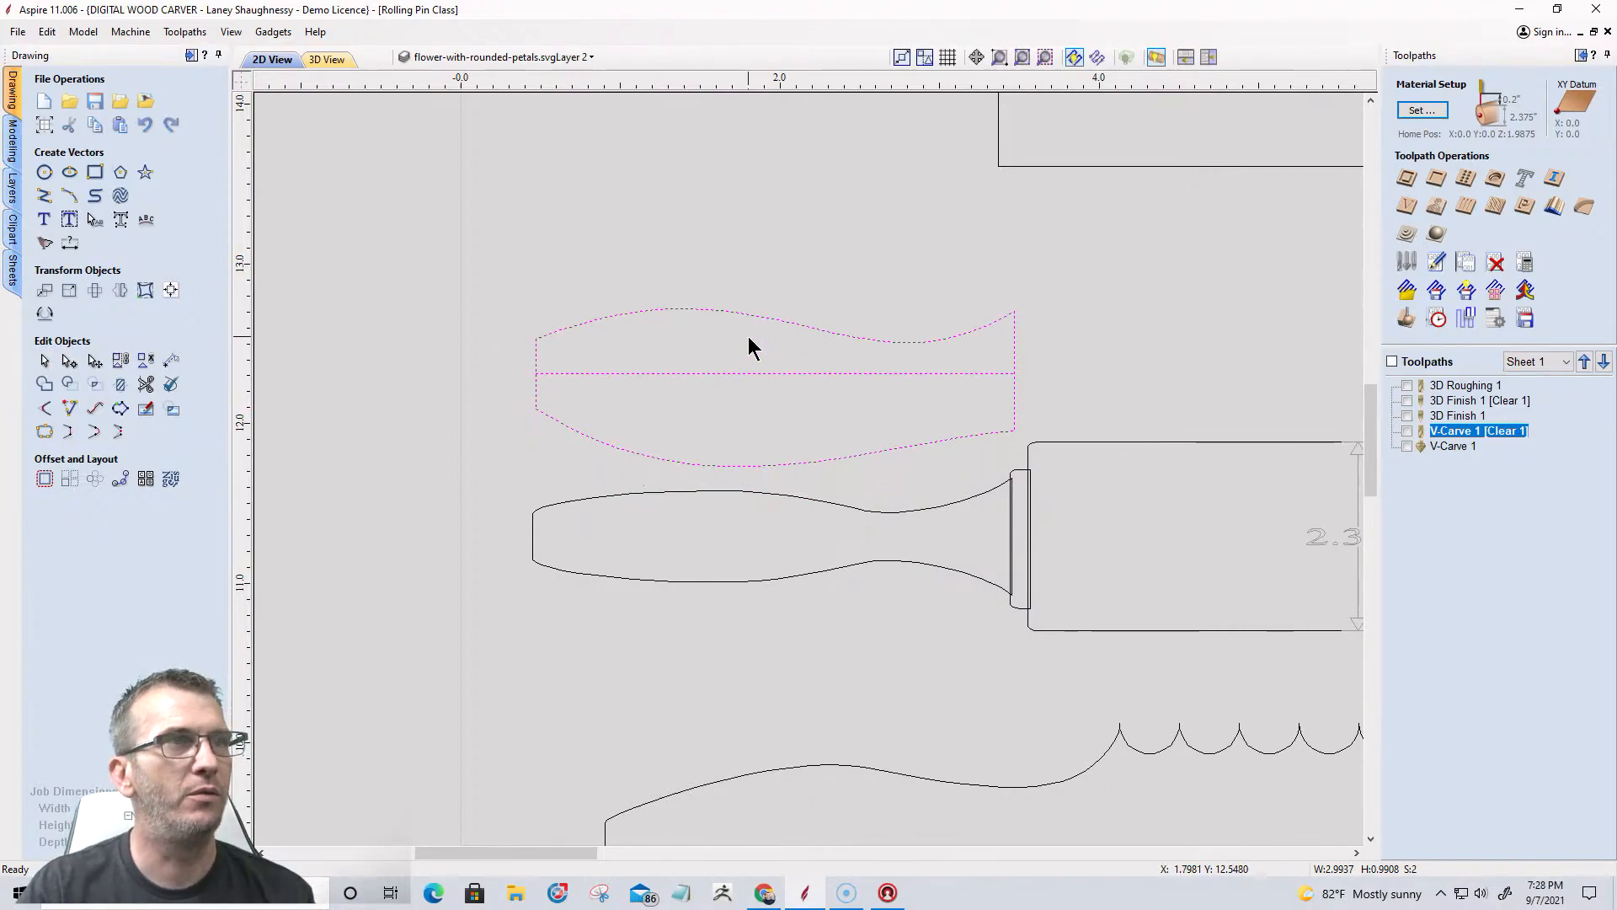
Trim away the part of the new handle outline below its centre line, keeping the closed upper half.
click(146, 384)
click(624, 392)
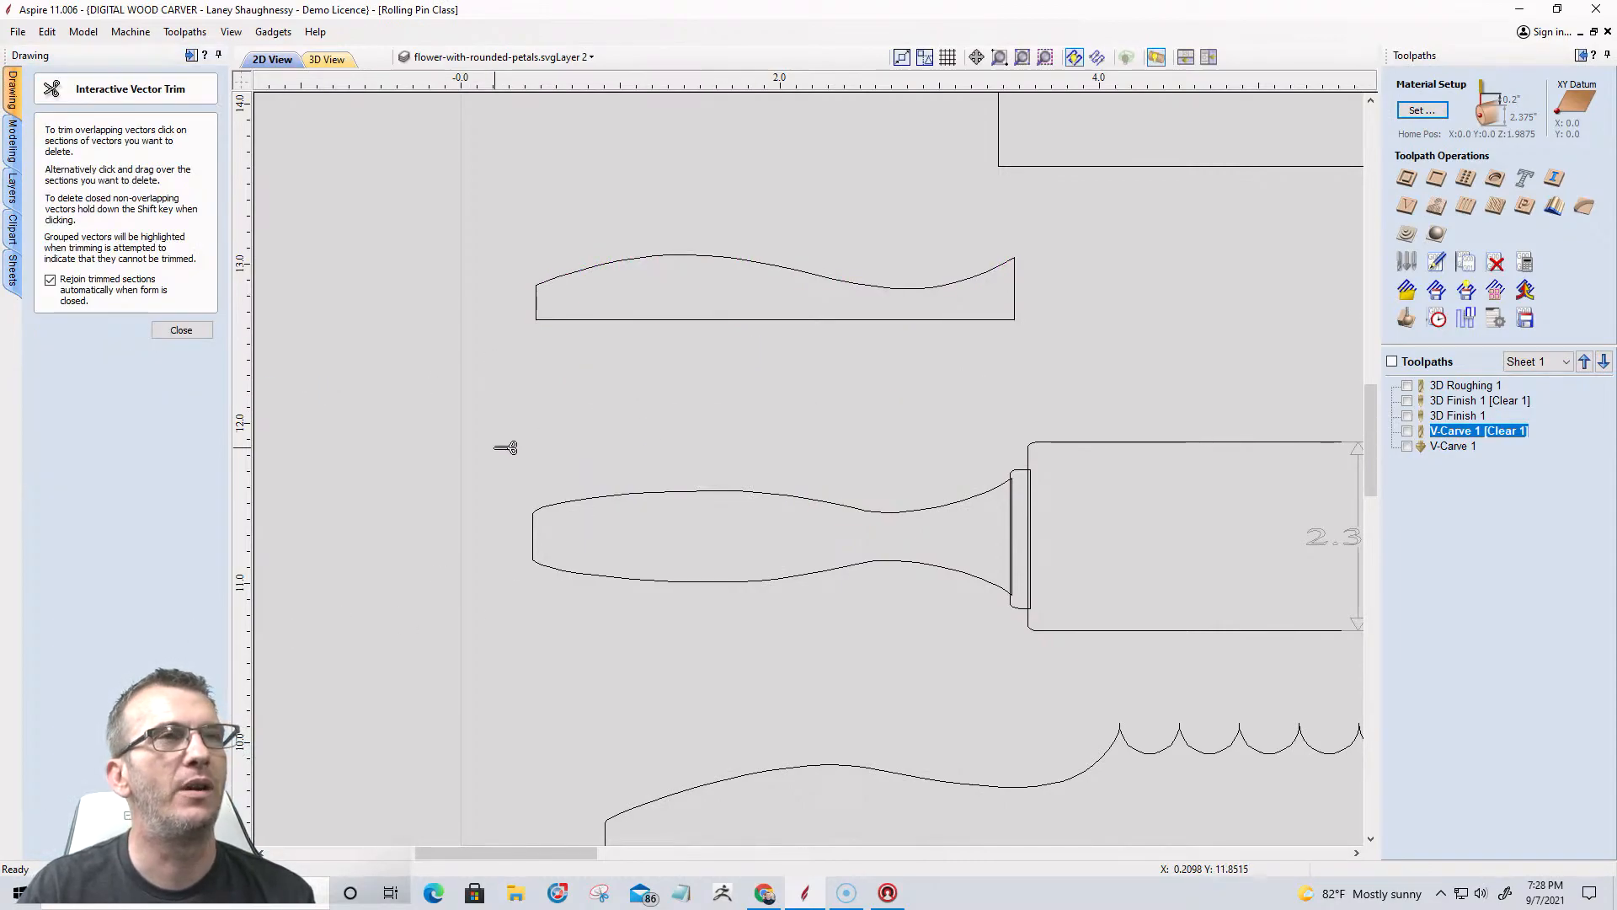
click(180, 330)
Mirror the upper half of the handle to its bottom side as a mirrored copy, without flipping about the job centre.
click(657, 257)
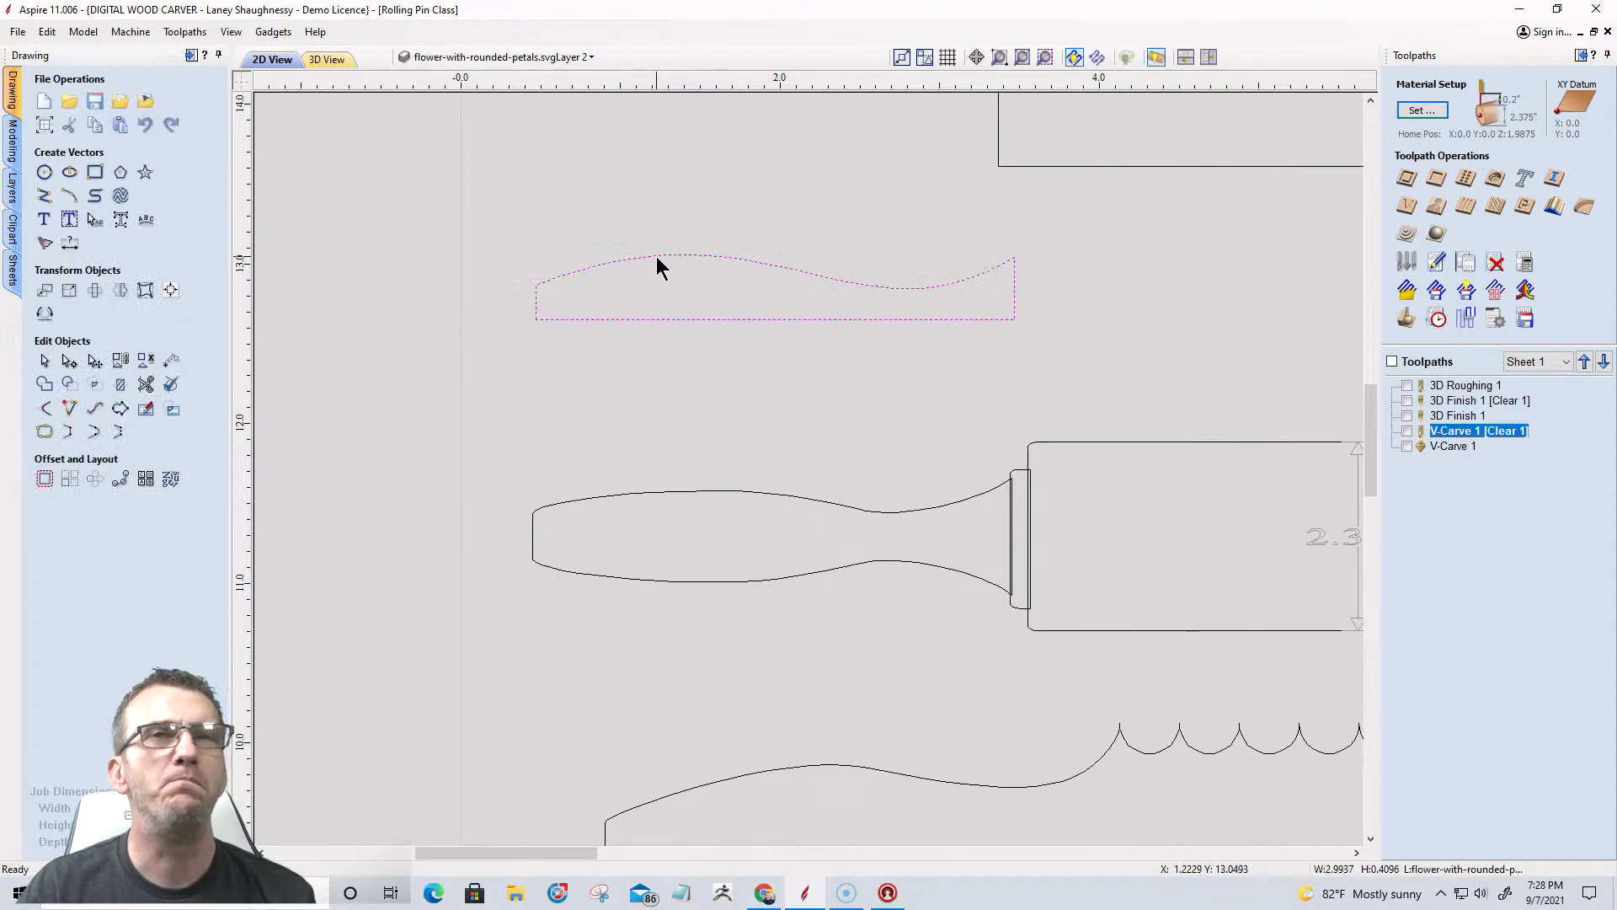
click(120, 291)
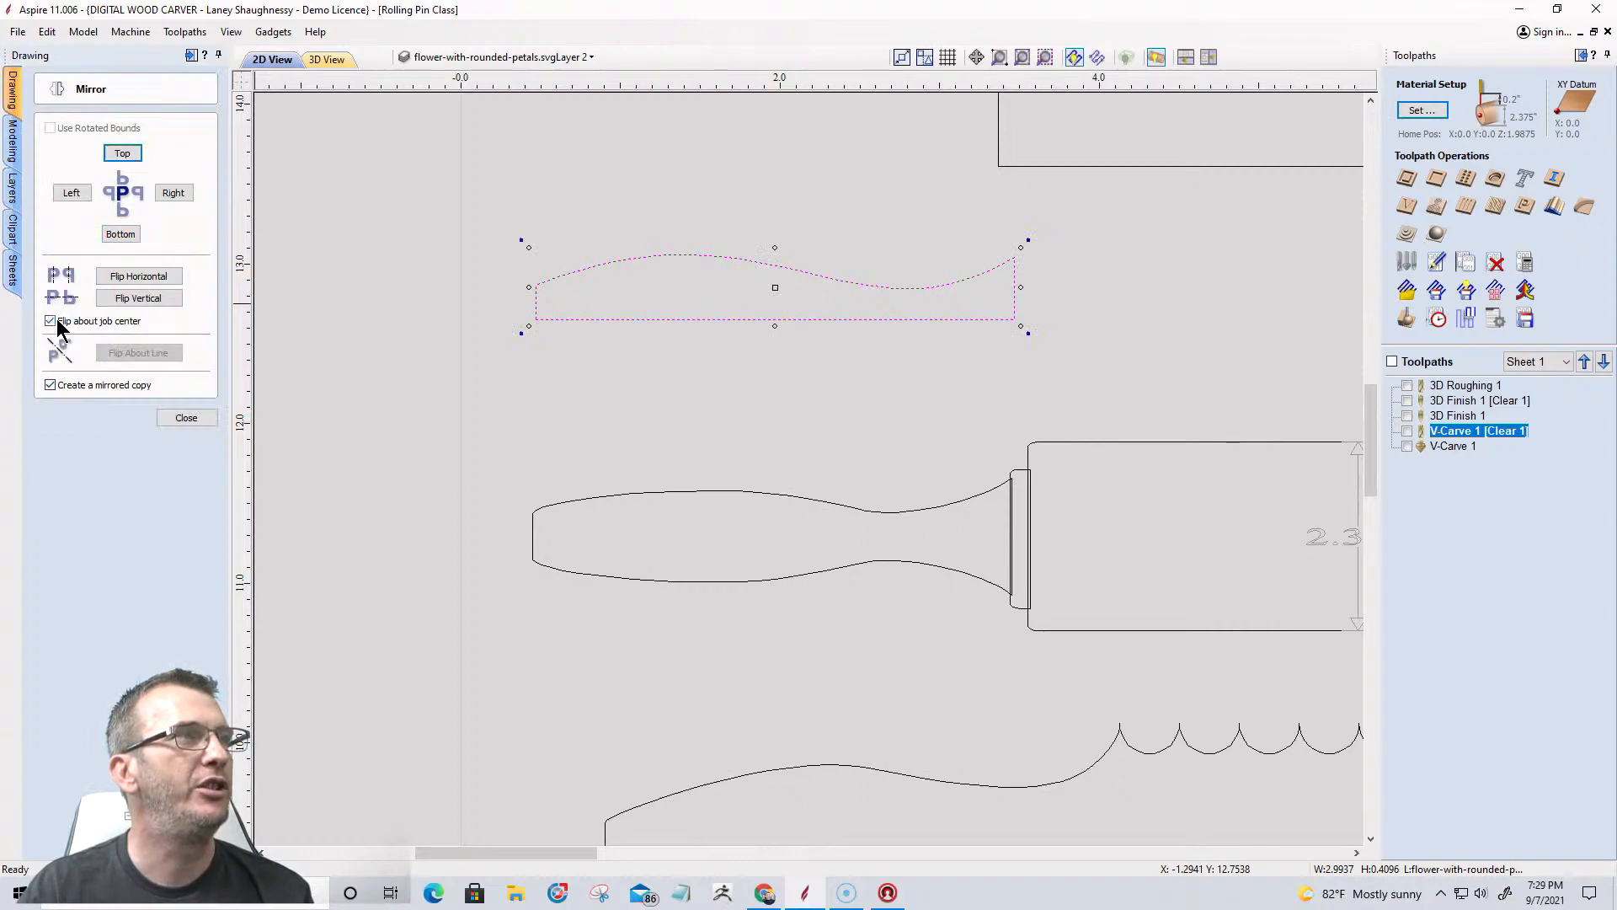
click(127, 239)
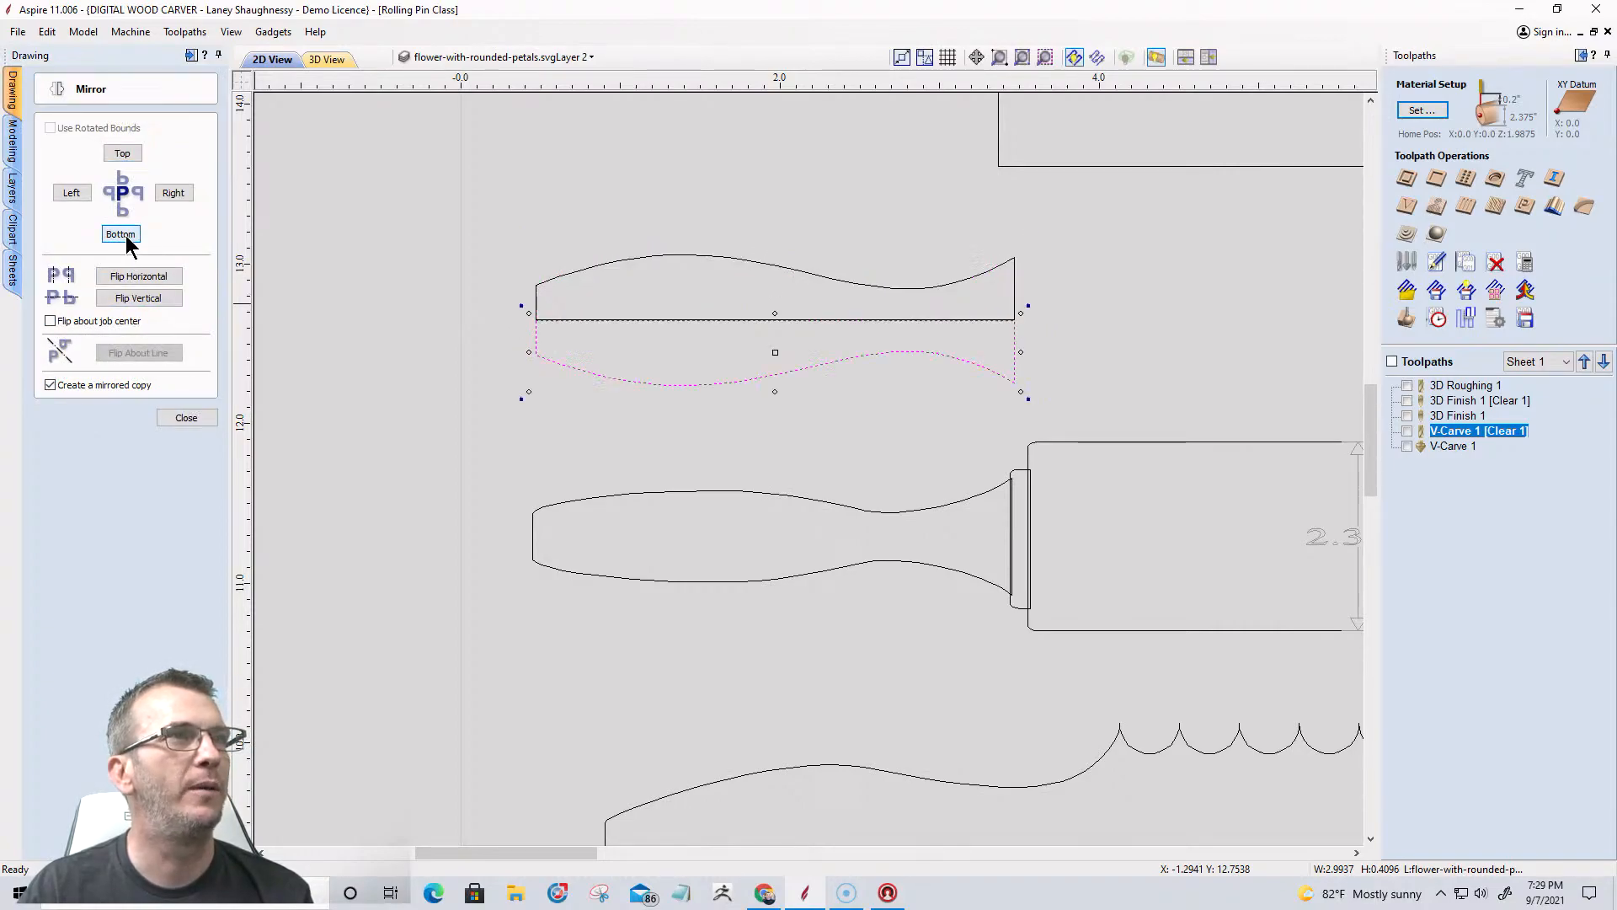
click(186, 418)
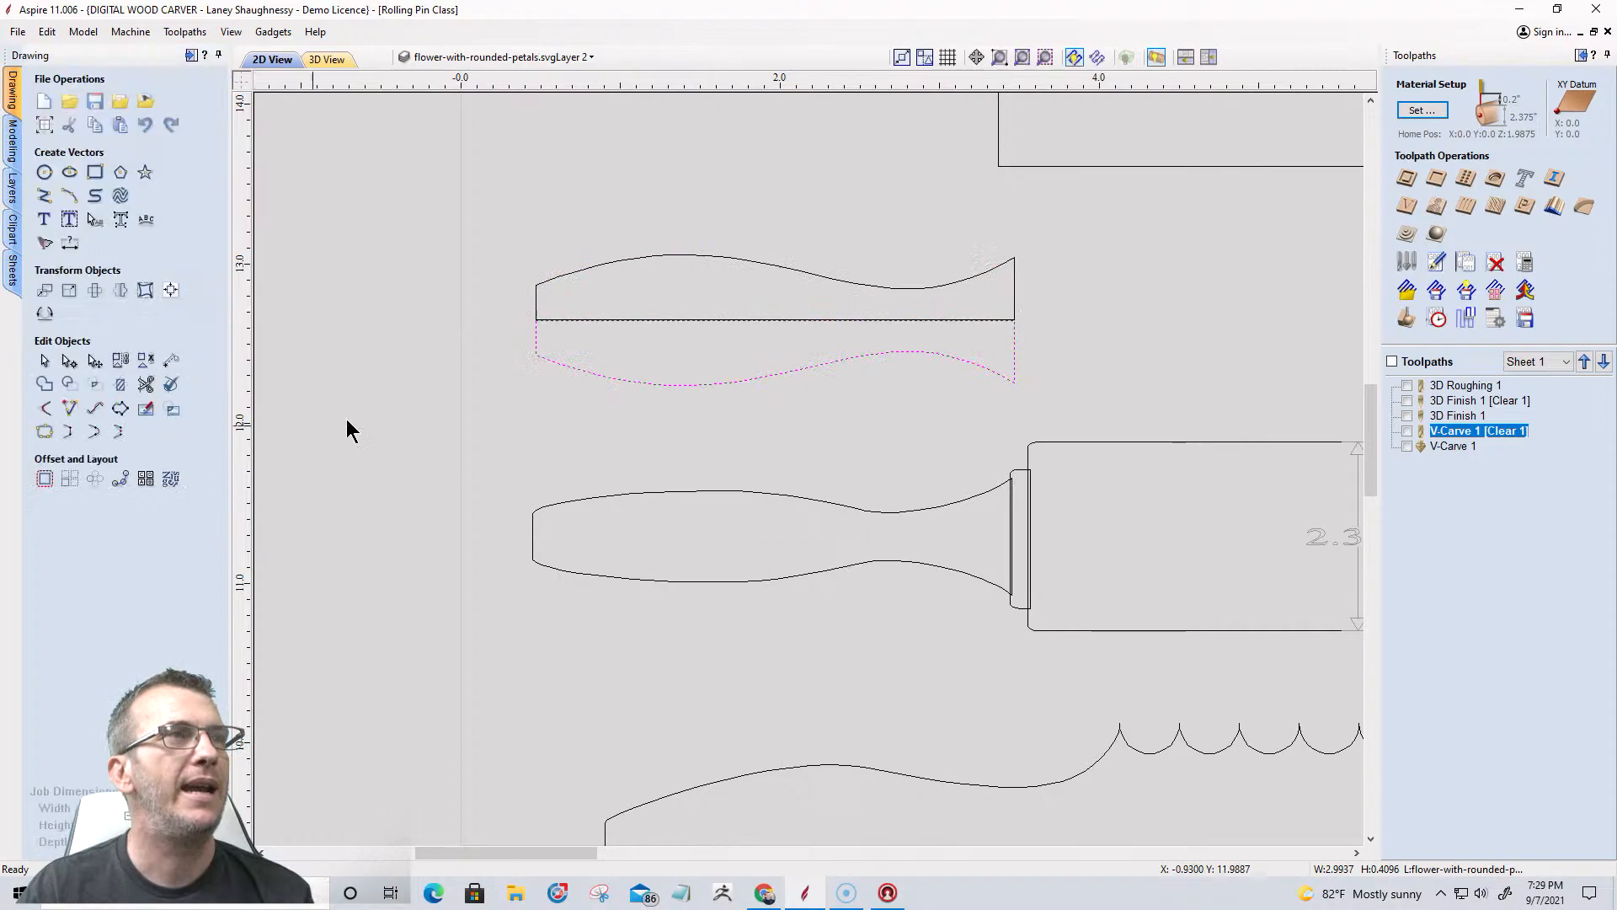
scroll(783, 318, up, 4)
scroll(784, 320, down, 4)
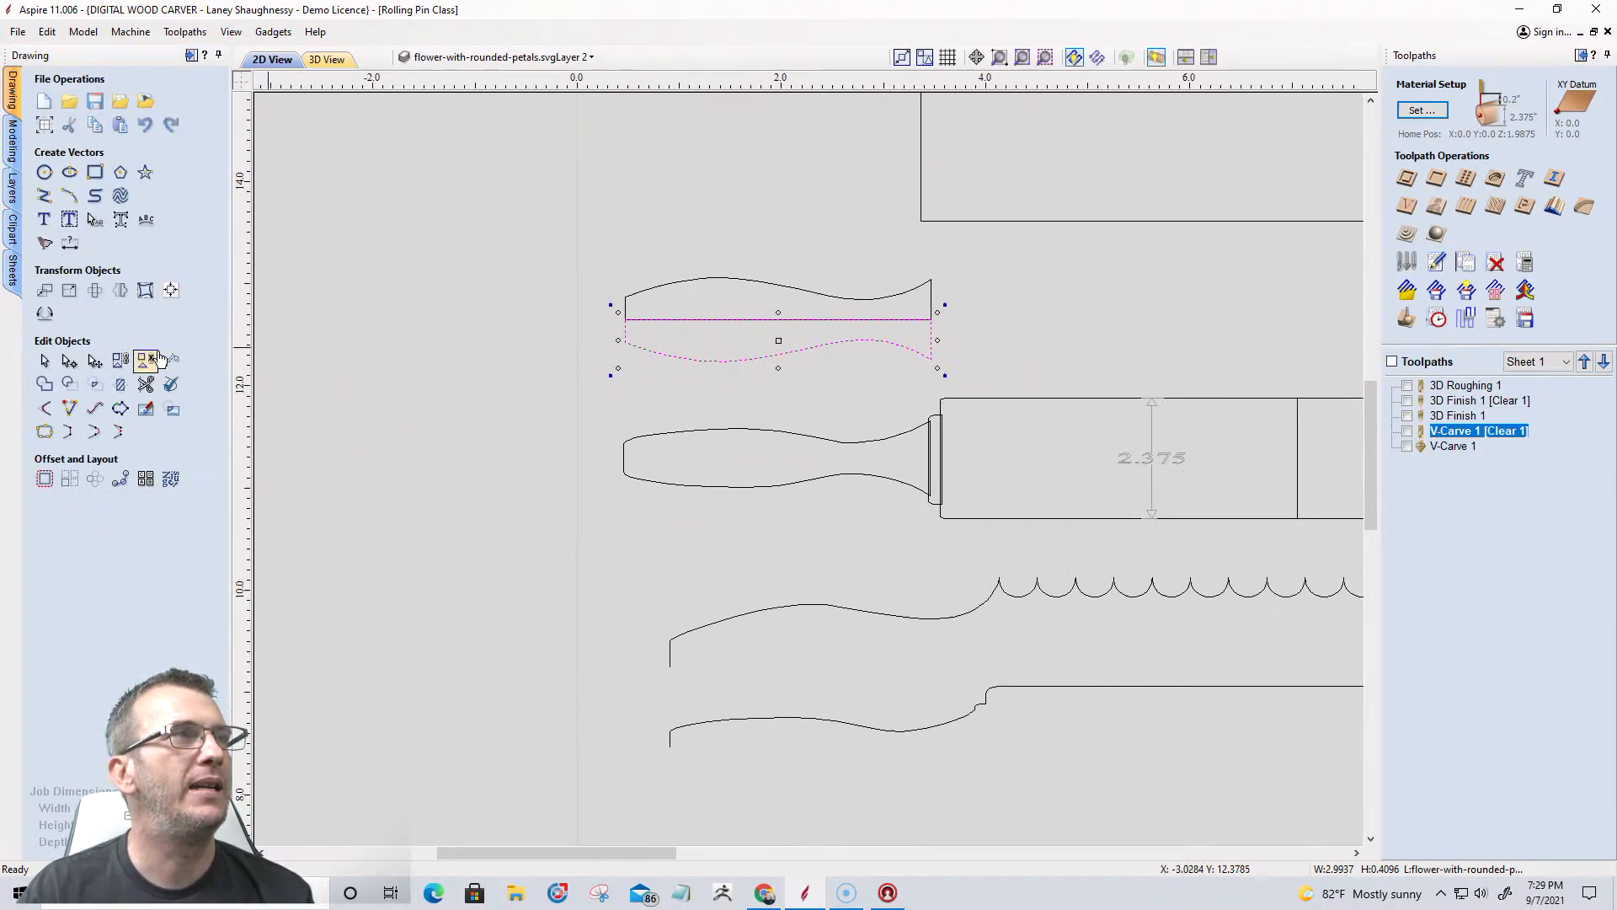
click(146, 383)
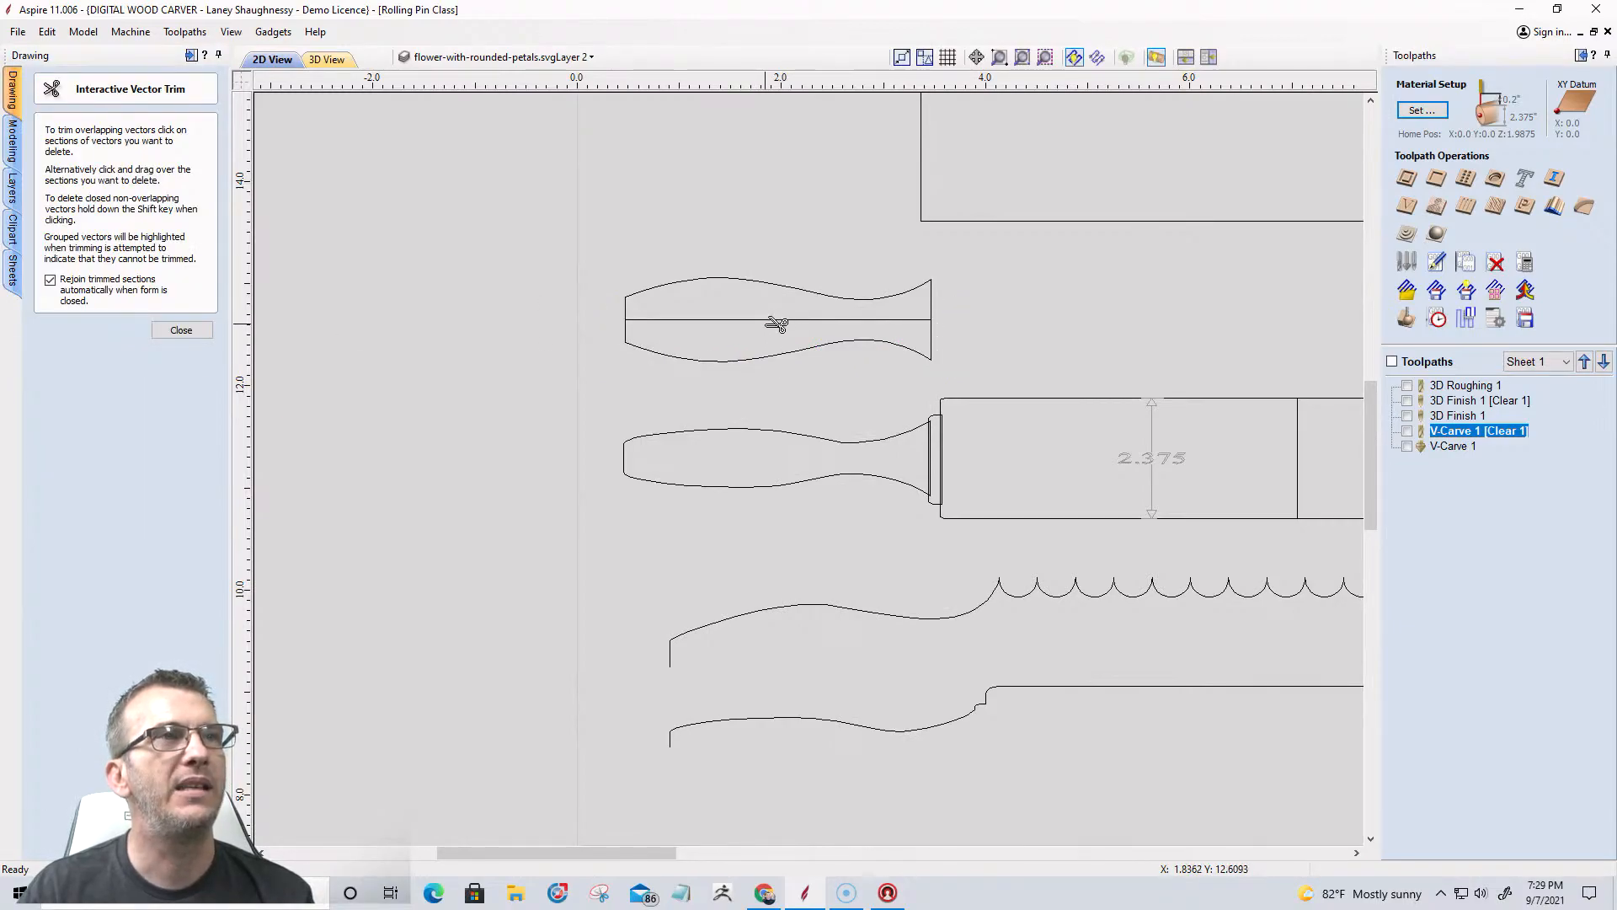
click(178, 330)
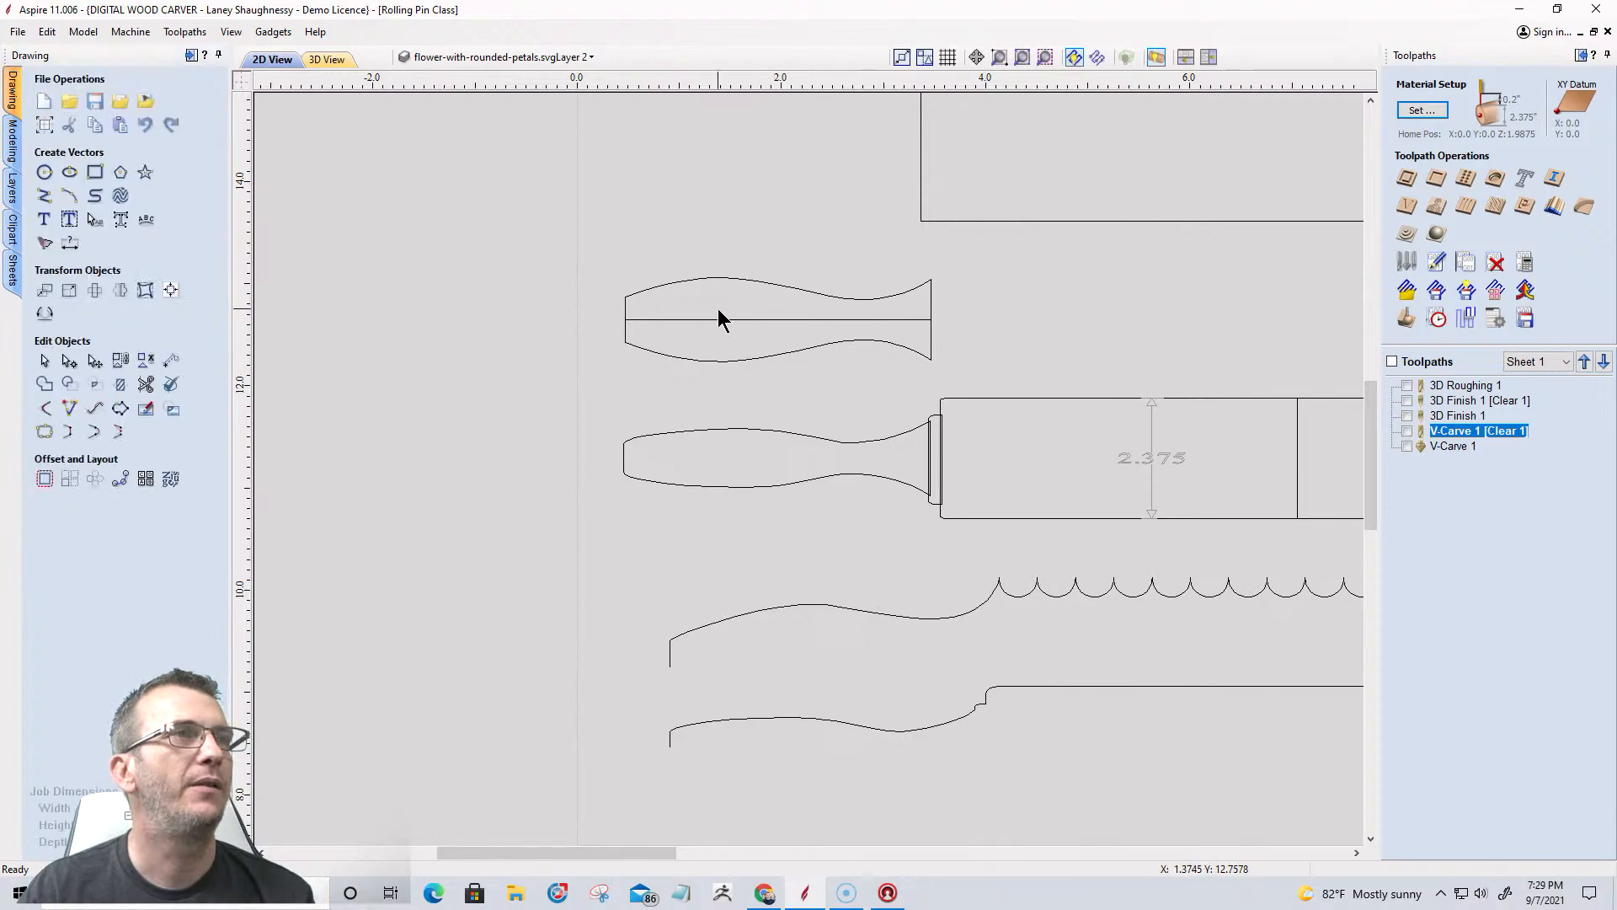
Shift the lower half's free-end and barrel-side centre-line nodes slightly upward so that it overlaps the upper half.
scroll(716, 315, up, 2)
click(704, 335)
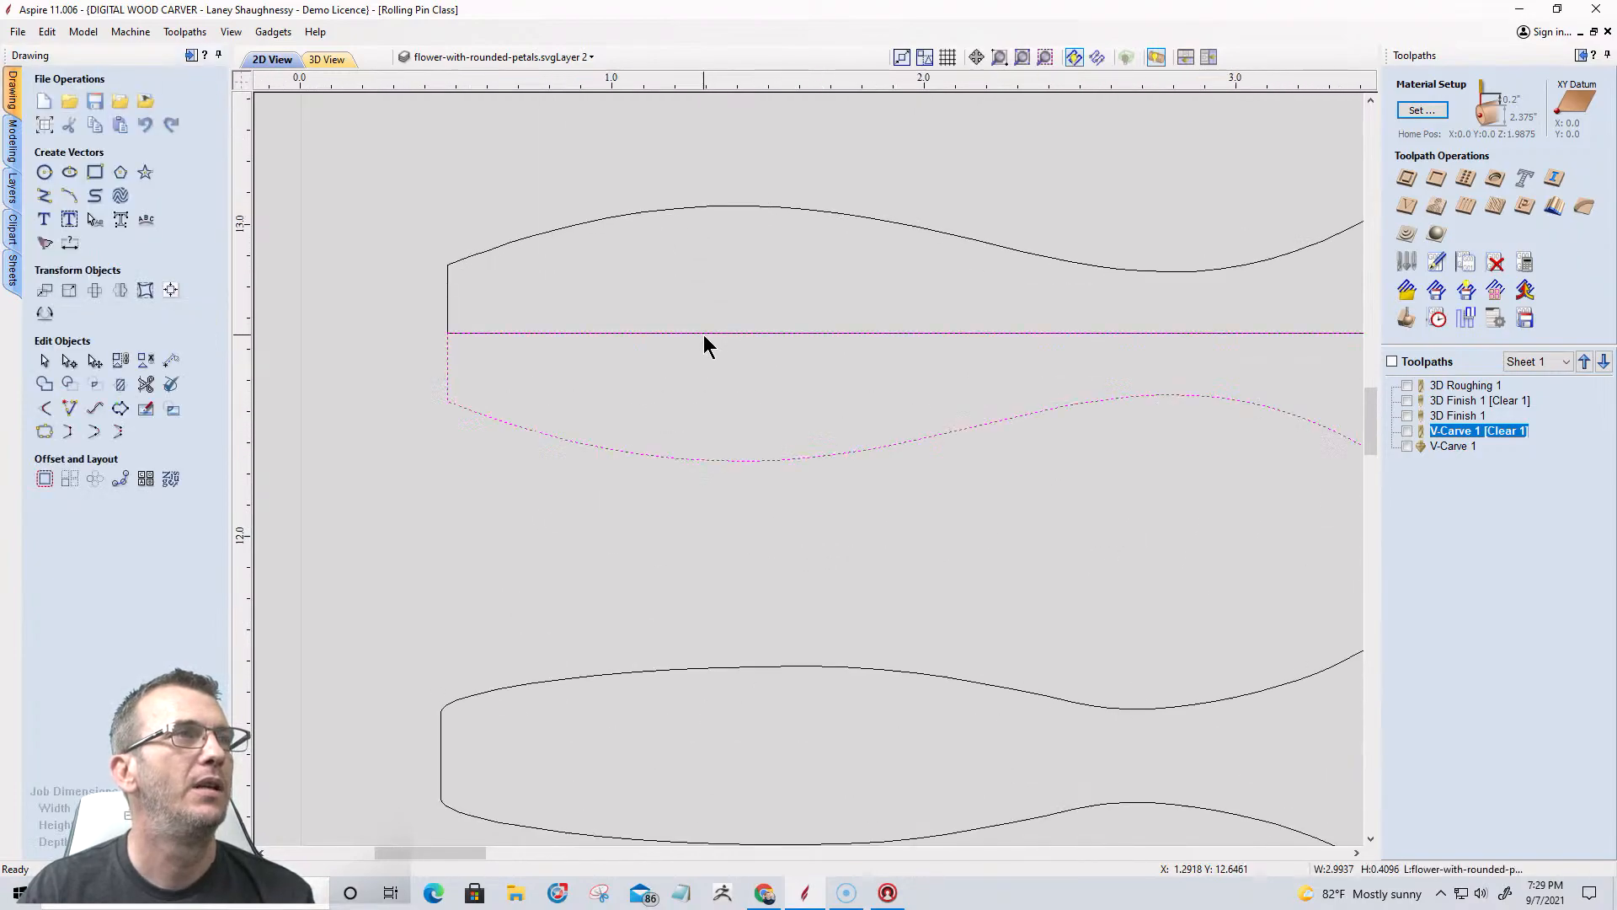
scroll(480, 339, up, 2)
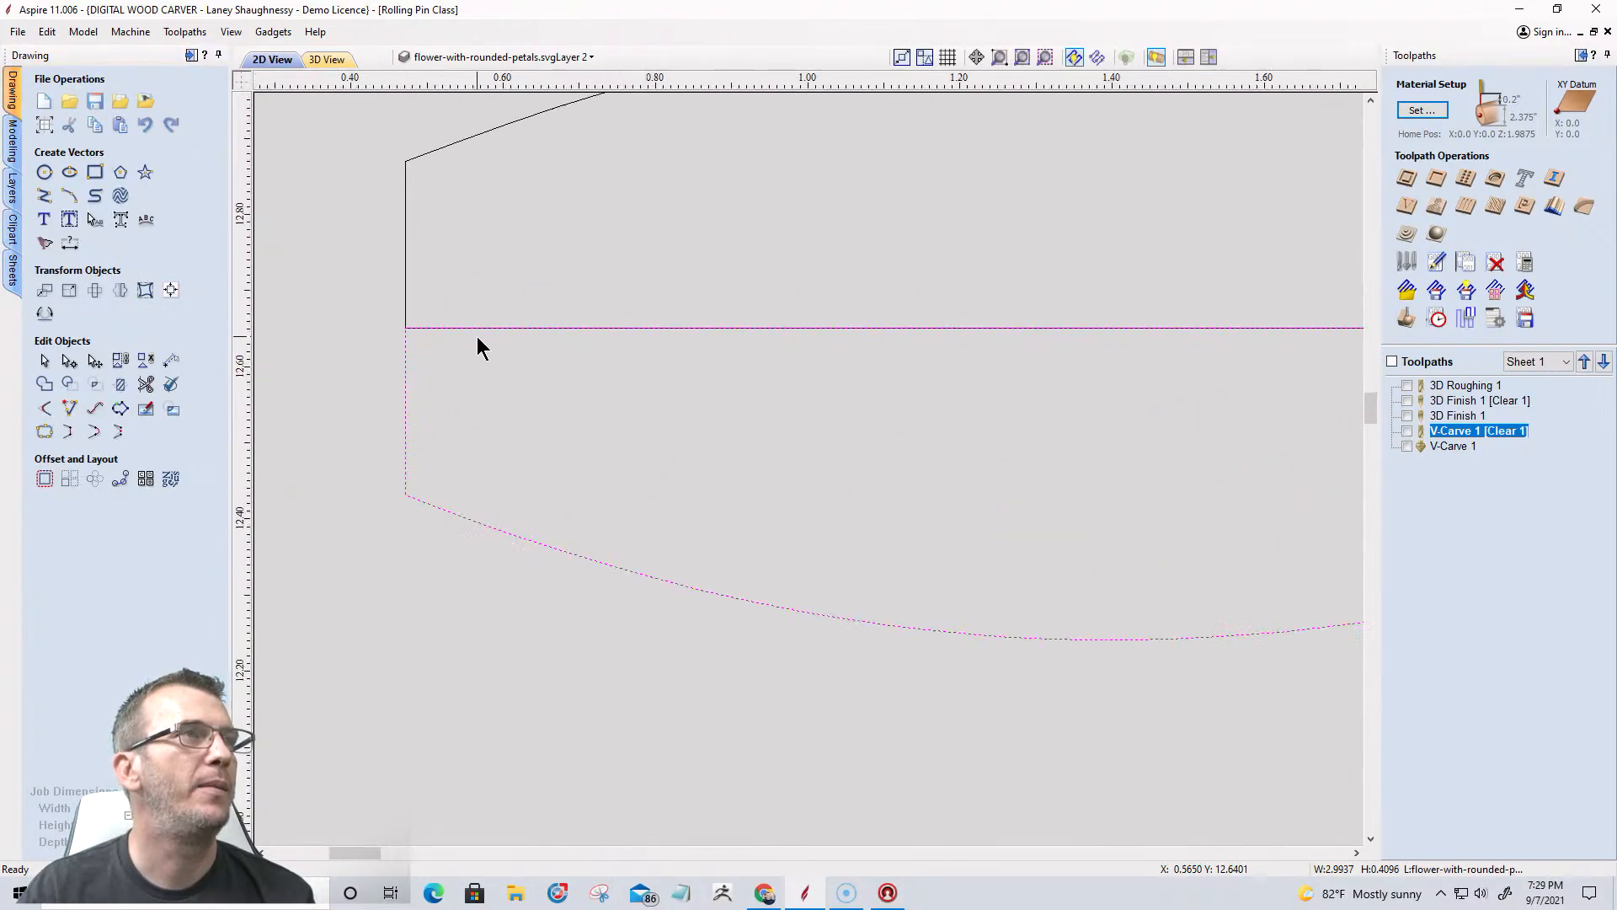
click(69, 361)
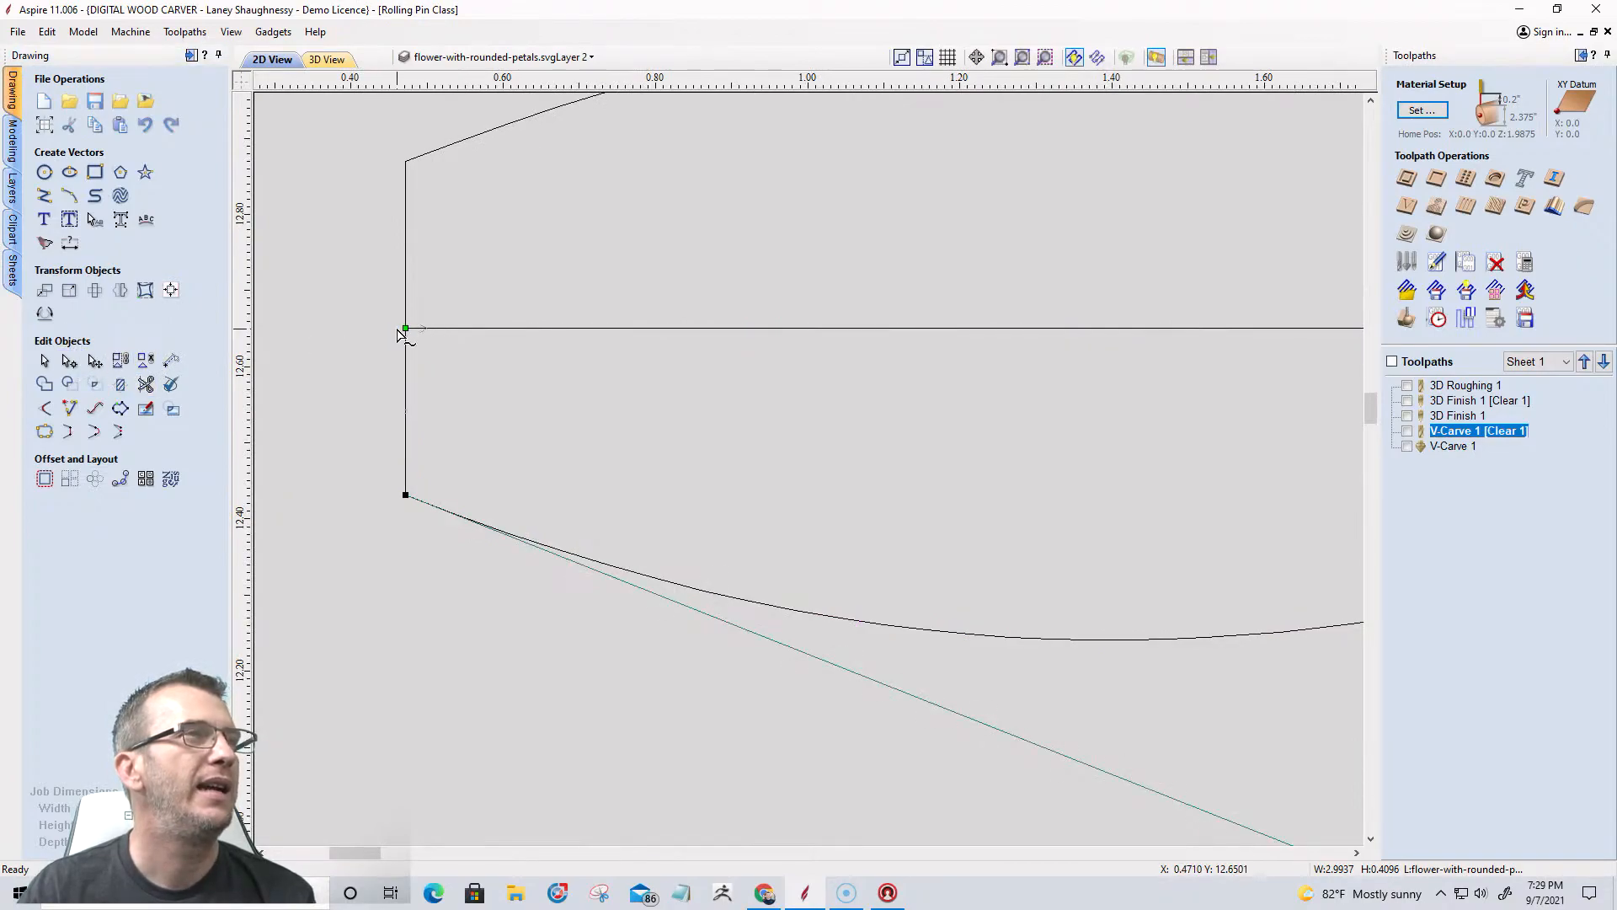
scroll(404, 329, up, 2)
drag(408, 328, 408, 314)
scroll(364, 353, down, 4)
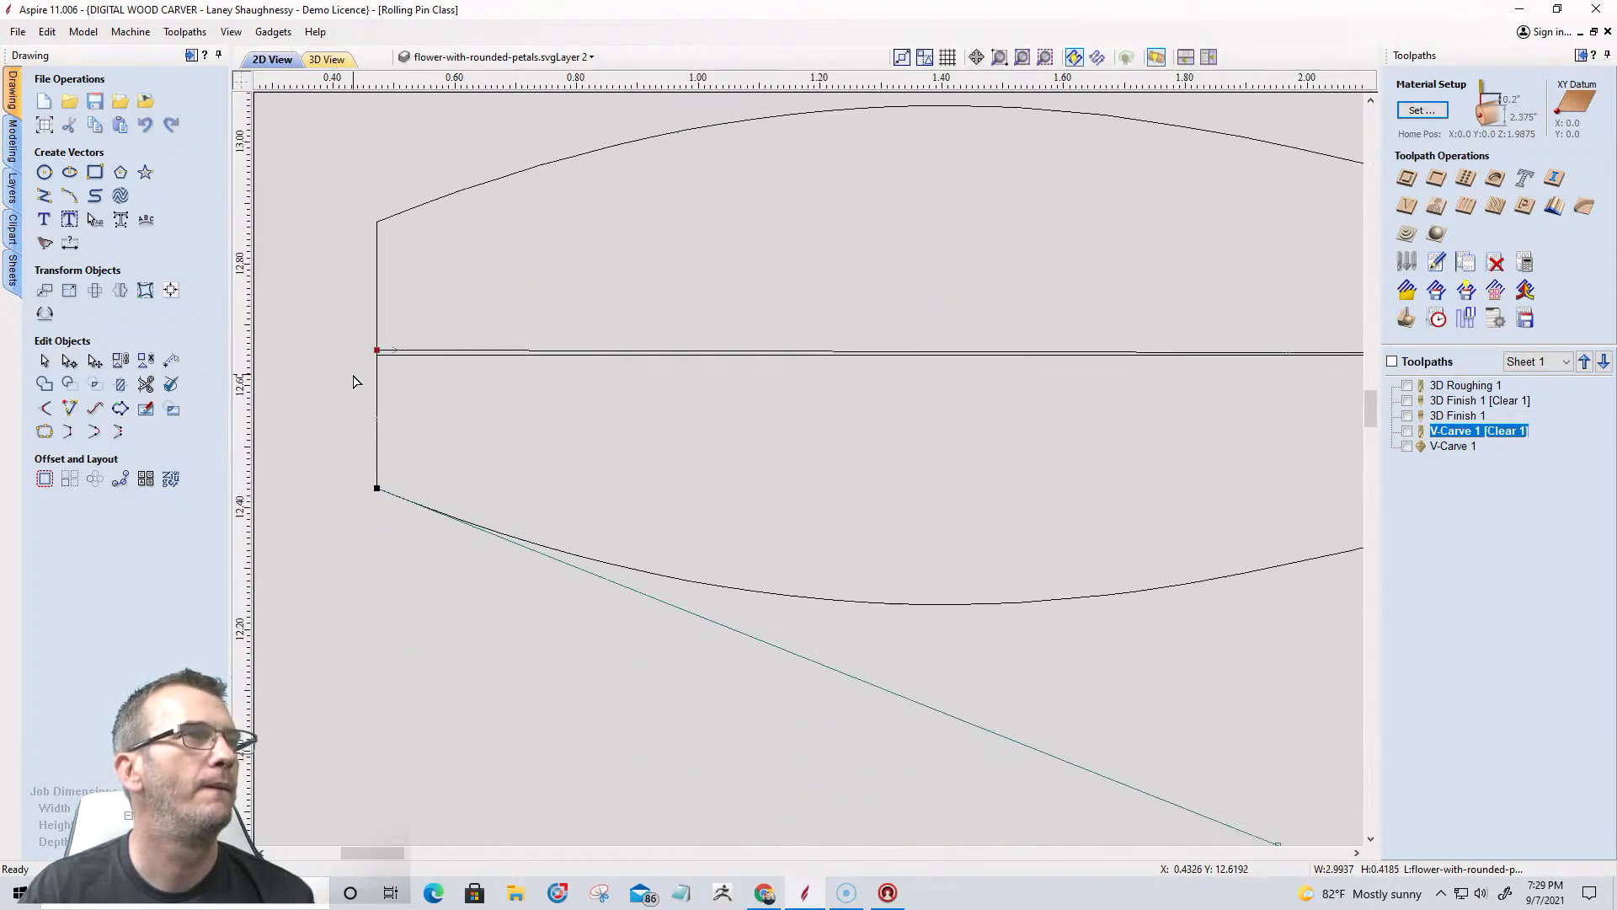
scroll(1302, 363, up, 4)
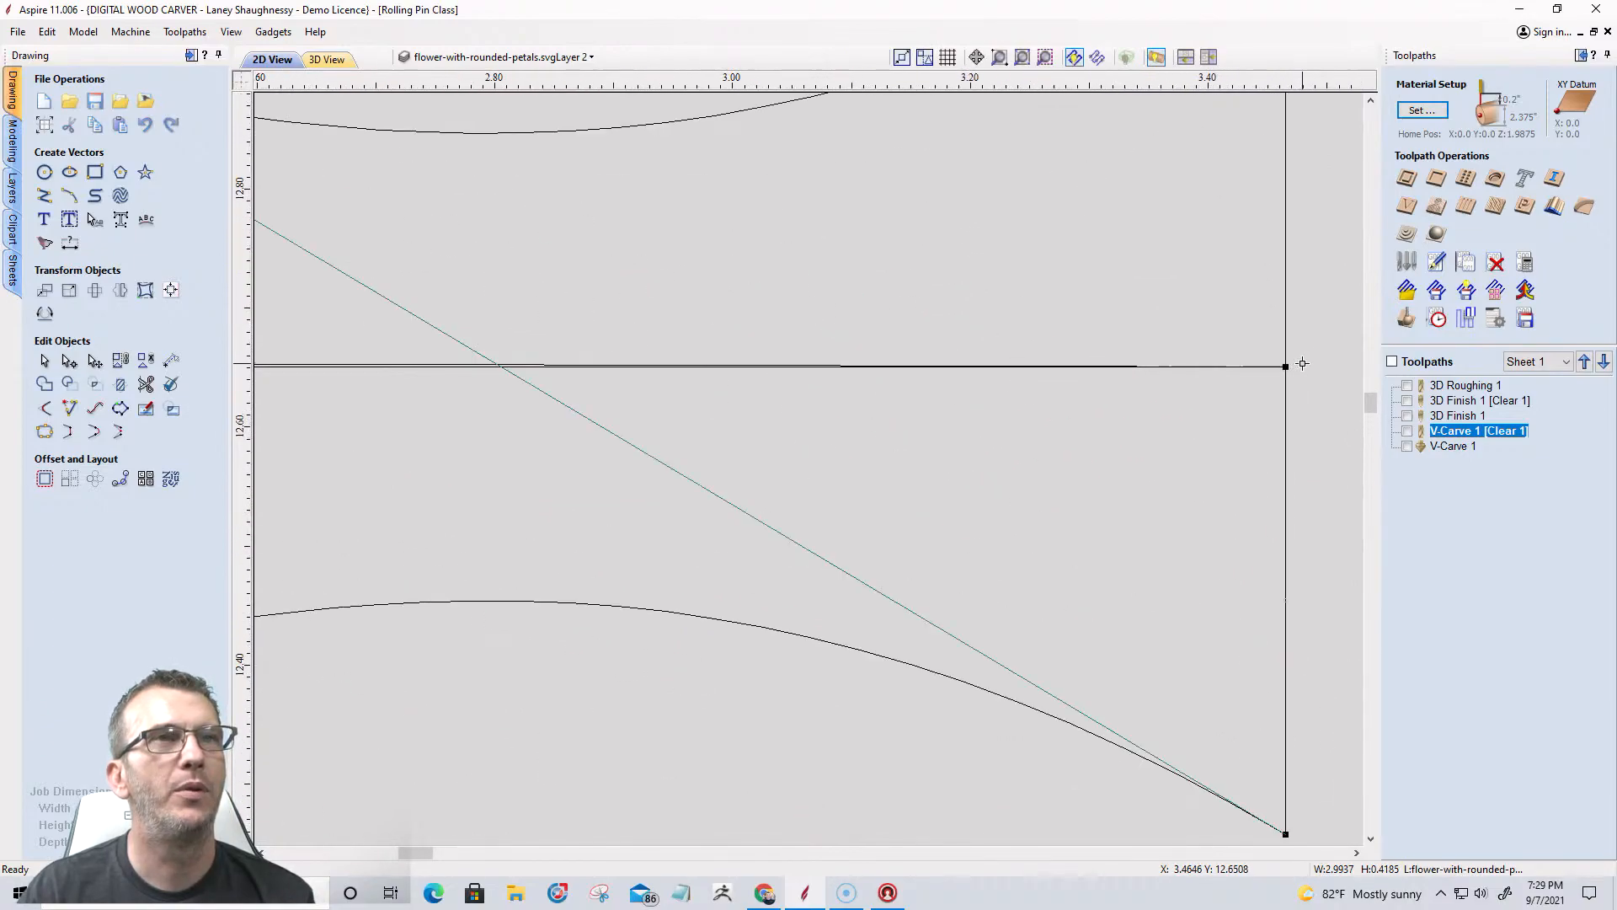
drag(1283, 365, 1283, 360)
scroll(1240, 376, down, 4)
scroll(867, 368, down, 2)
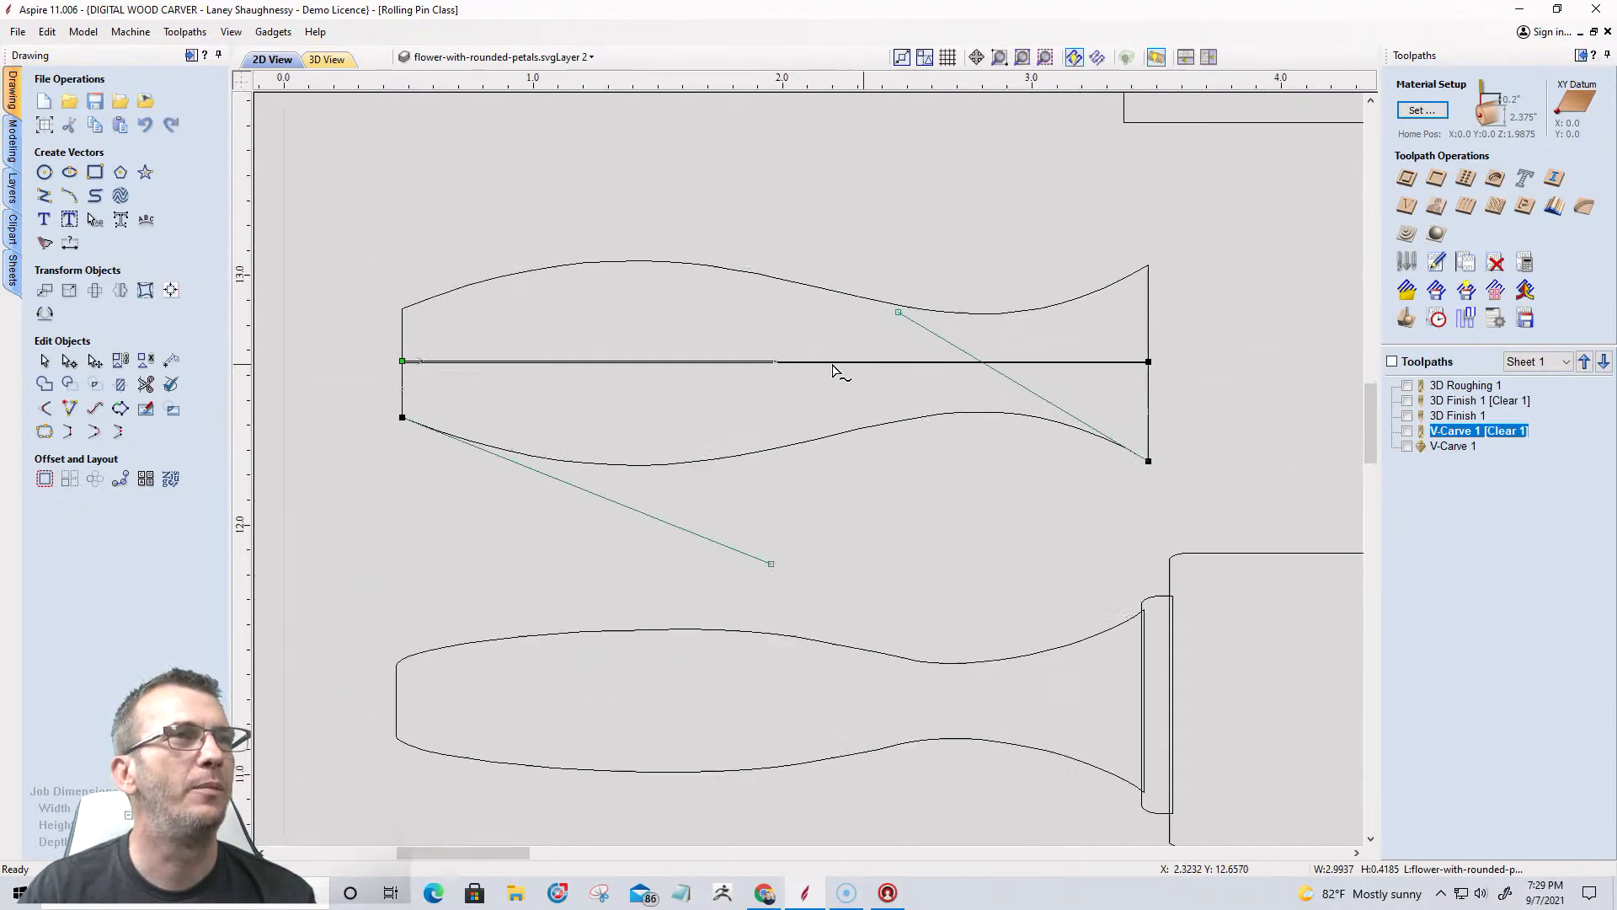
Trim away both horizontal lines where the two handle halves overlap.
scroll(600, 376, up, 6)
click(145, 384)
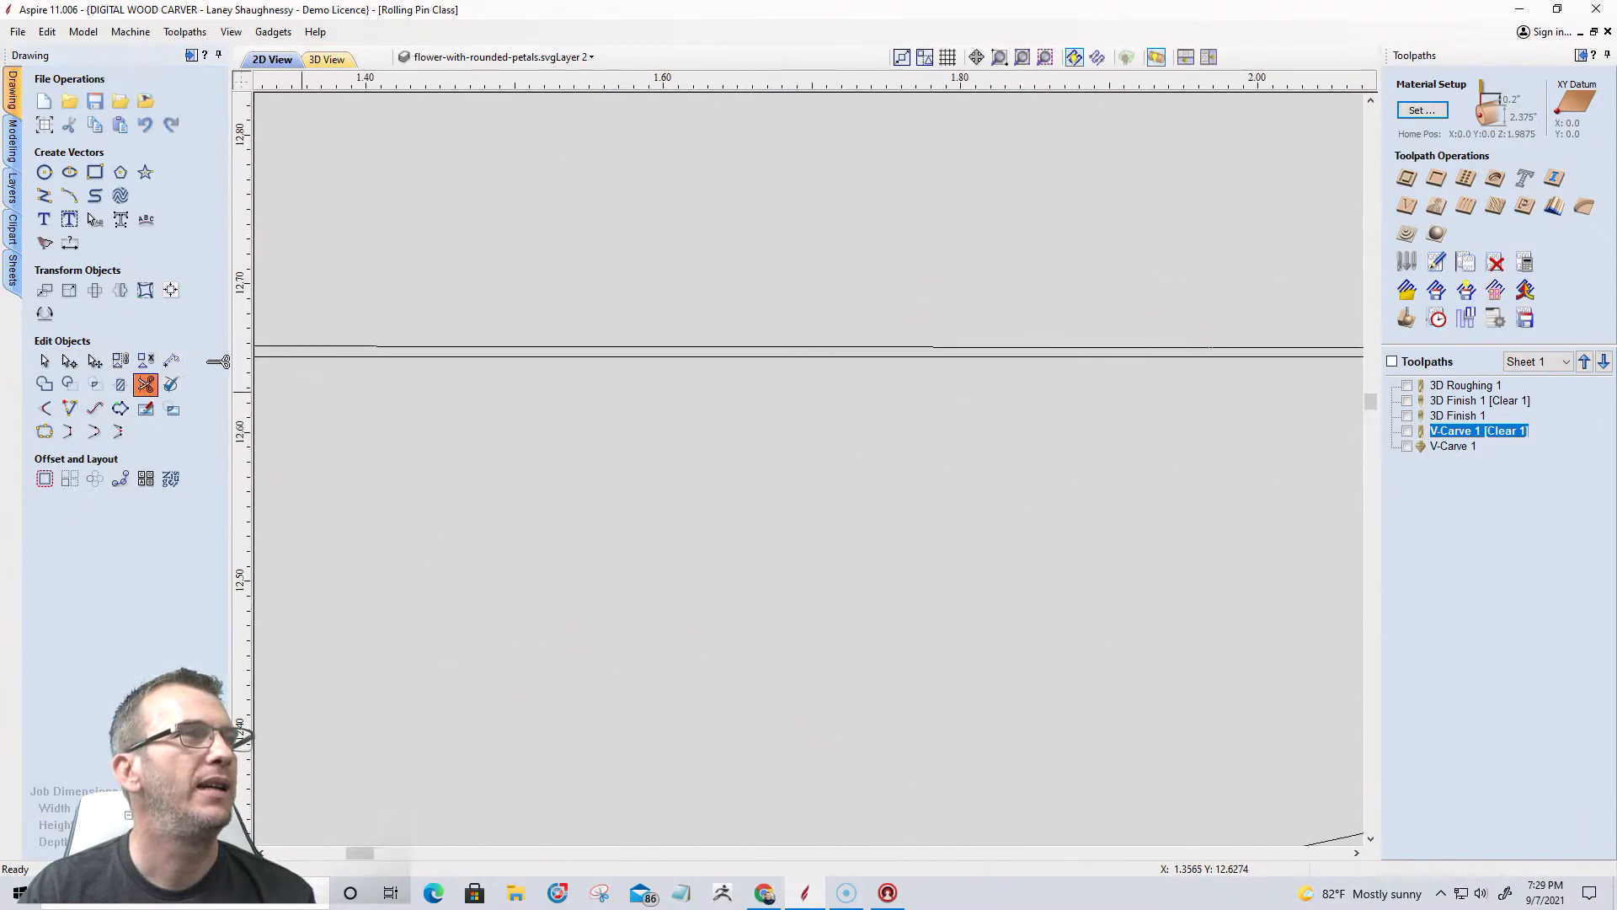
click(421, 352)
click(420, 358)
scroll(799, 431, down, 4)
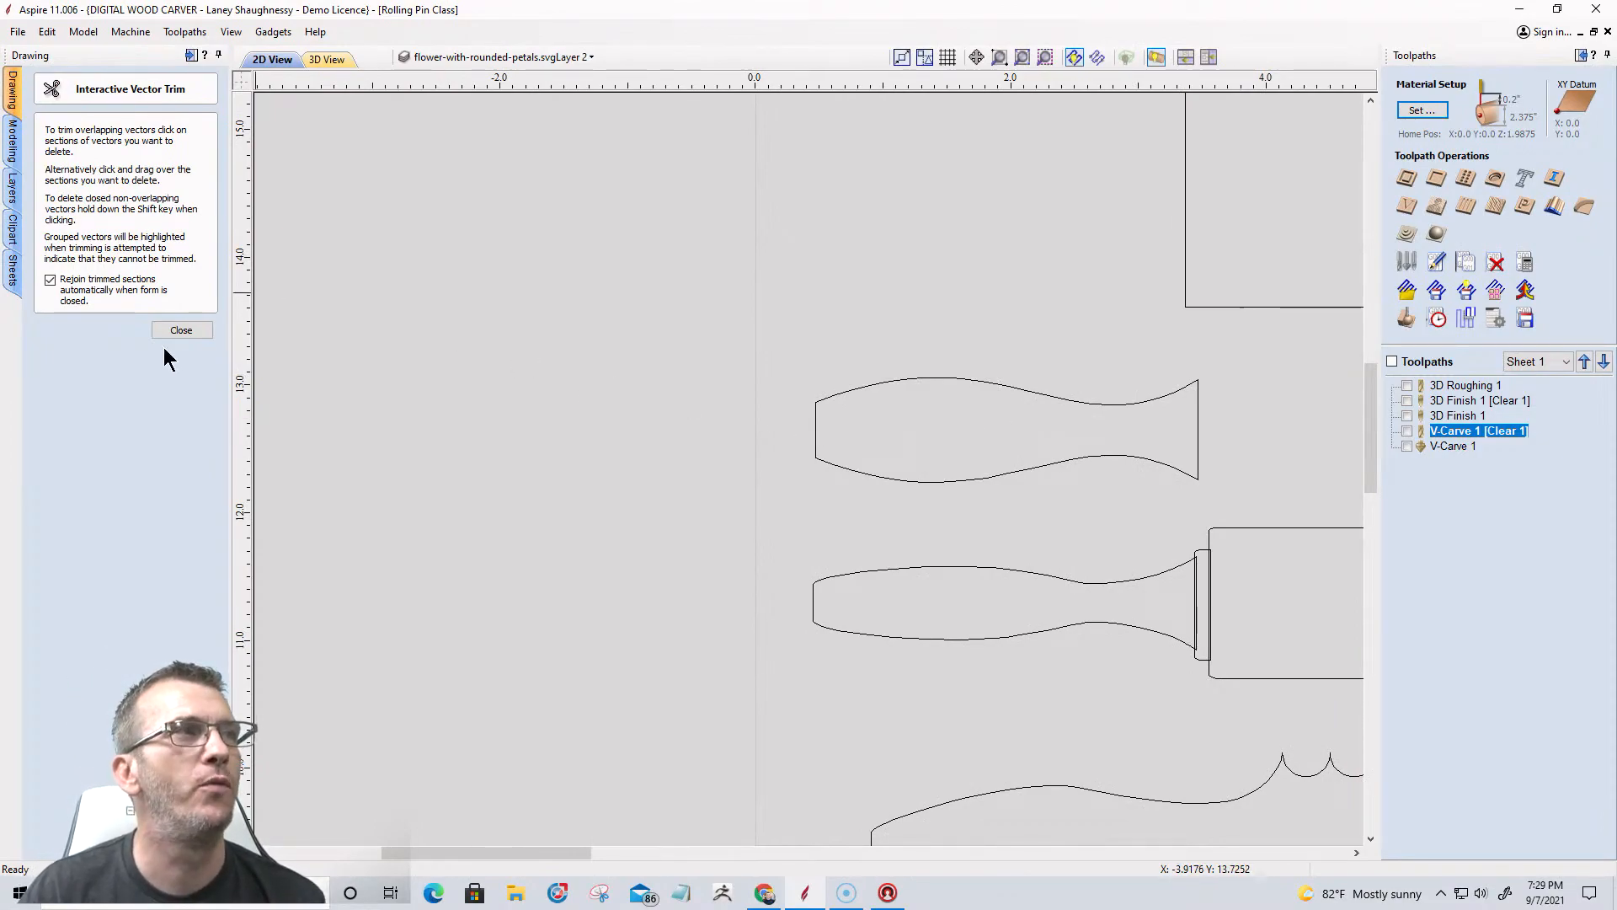
click(180, 331)
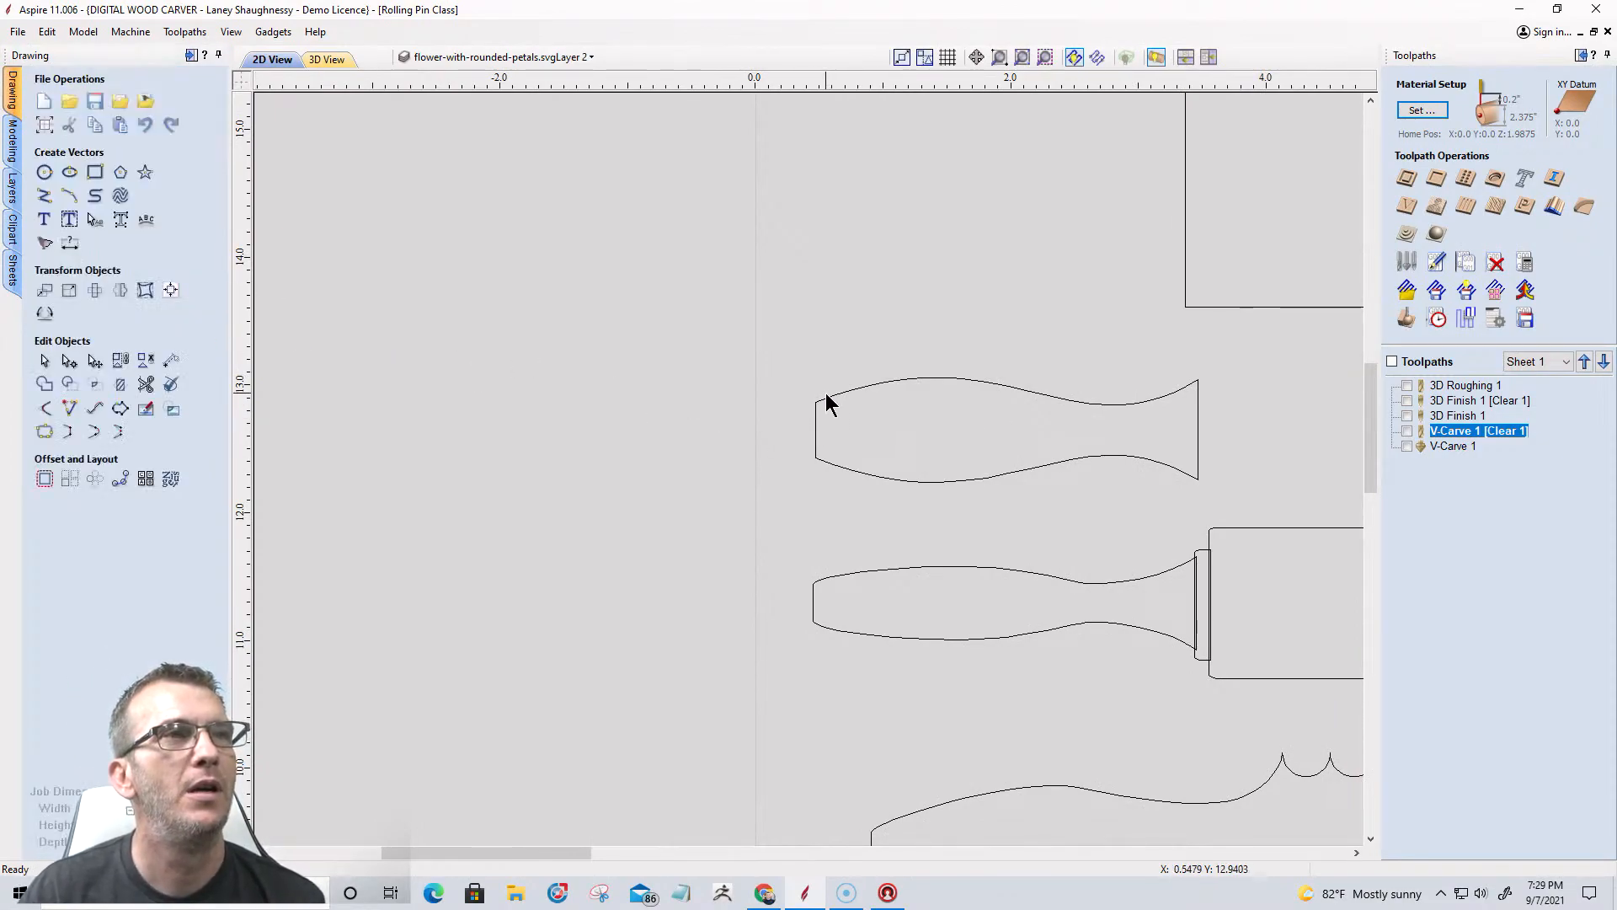
Select the upper half and examine how the two halves' open ends meet at the handle's free end.
click(825, 409)
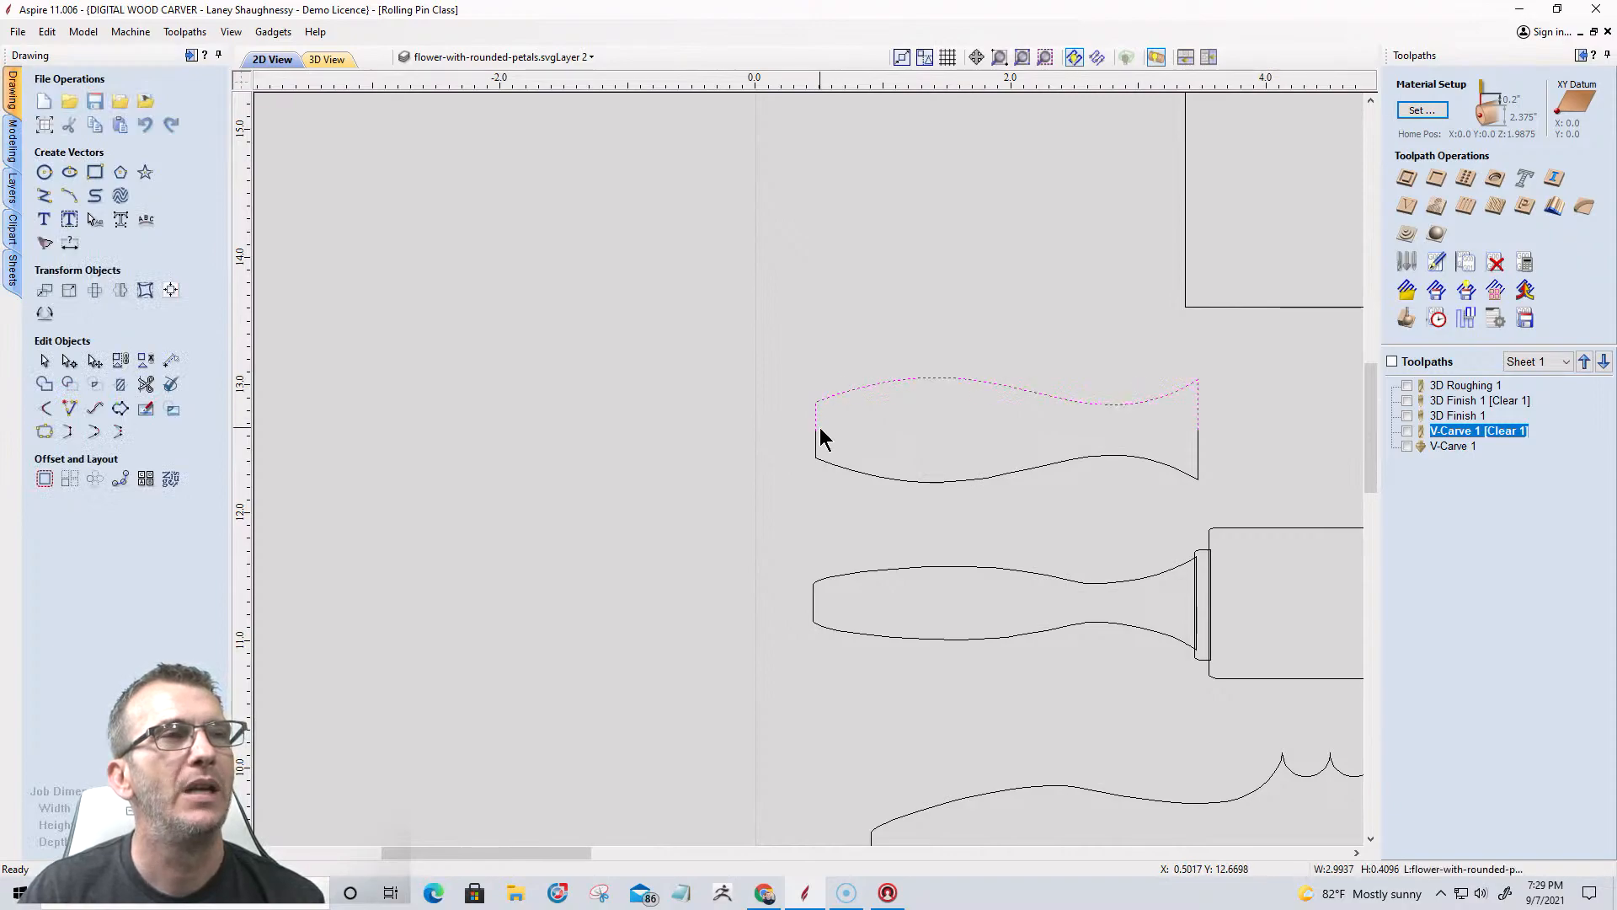
scroll(820, 431, up, 10)
scroll(794, 454, up, 1)
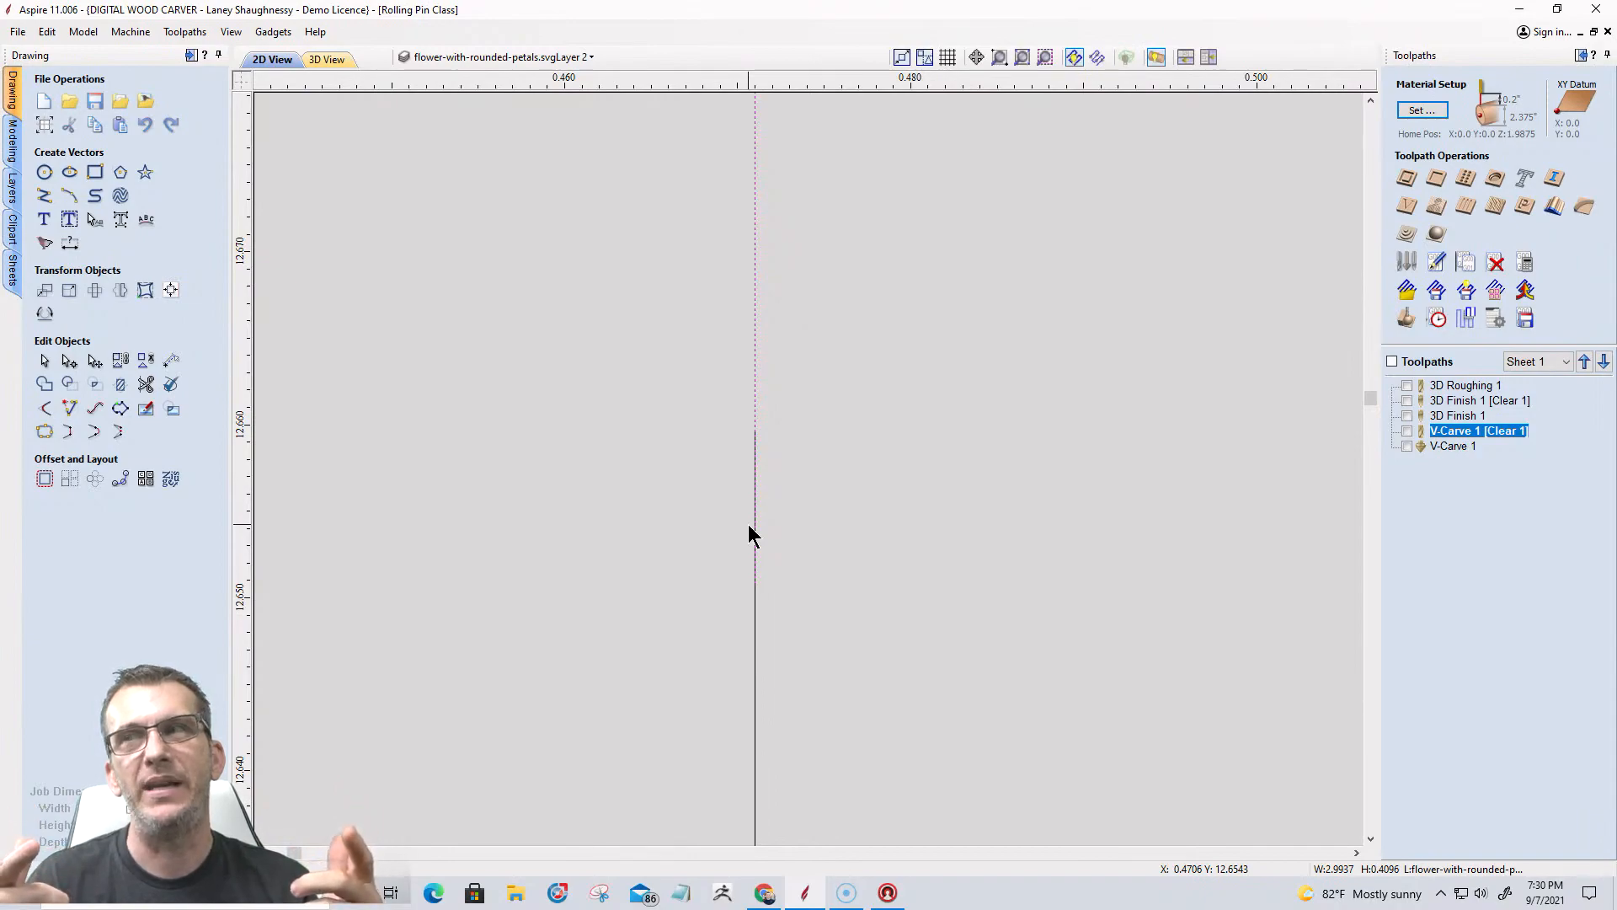
scroll(751, 441, down, 3)
scroll(758, 468, down, 6)
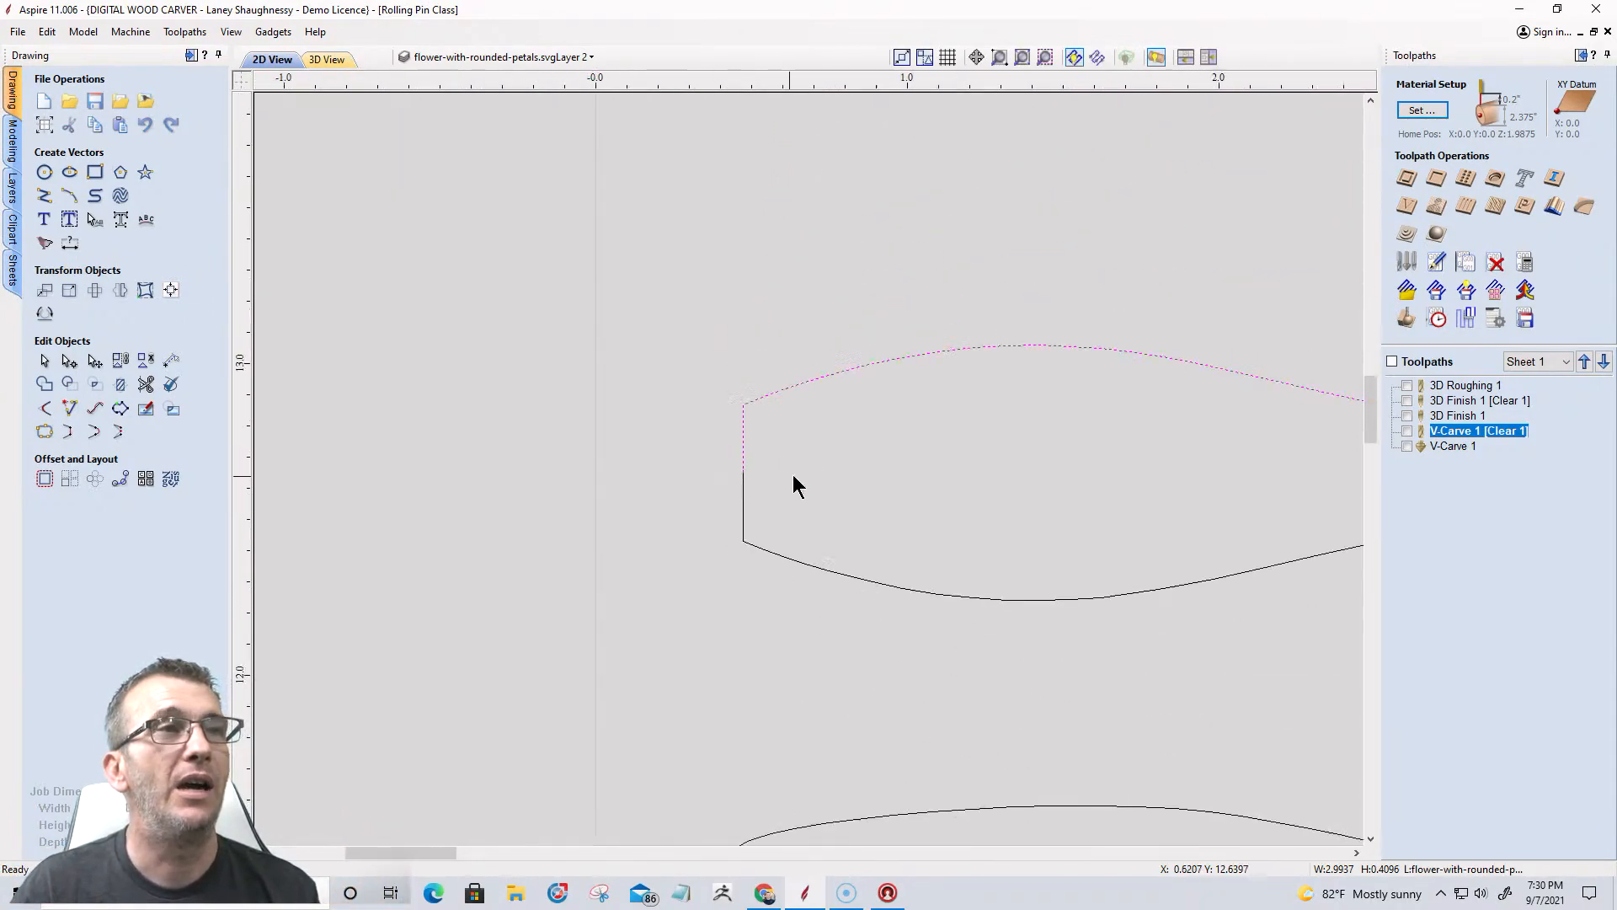
scroll(744, 535, down, 3)
scroll(726, 531, up, 6)
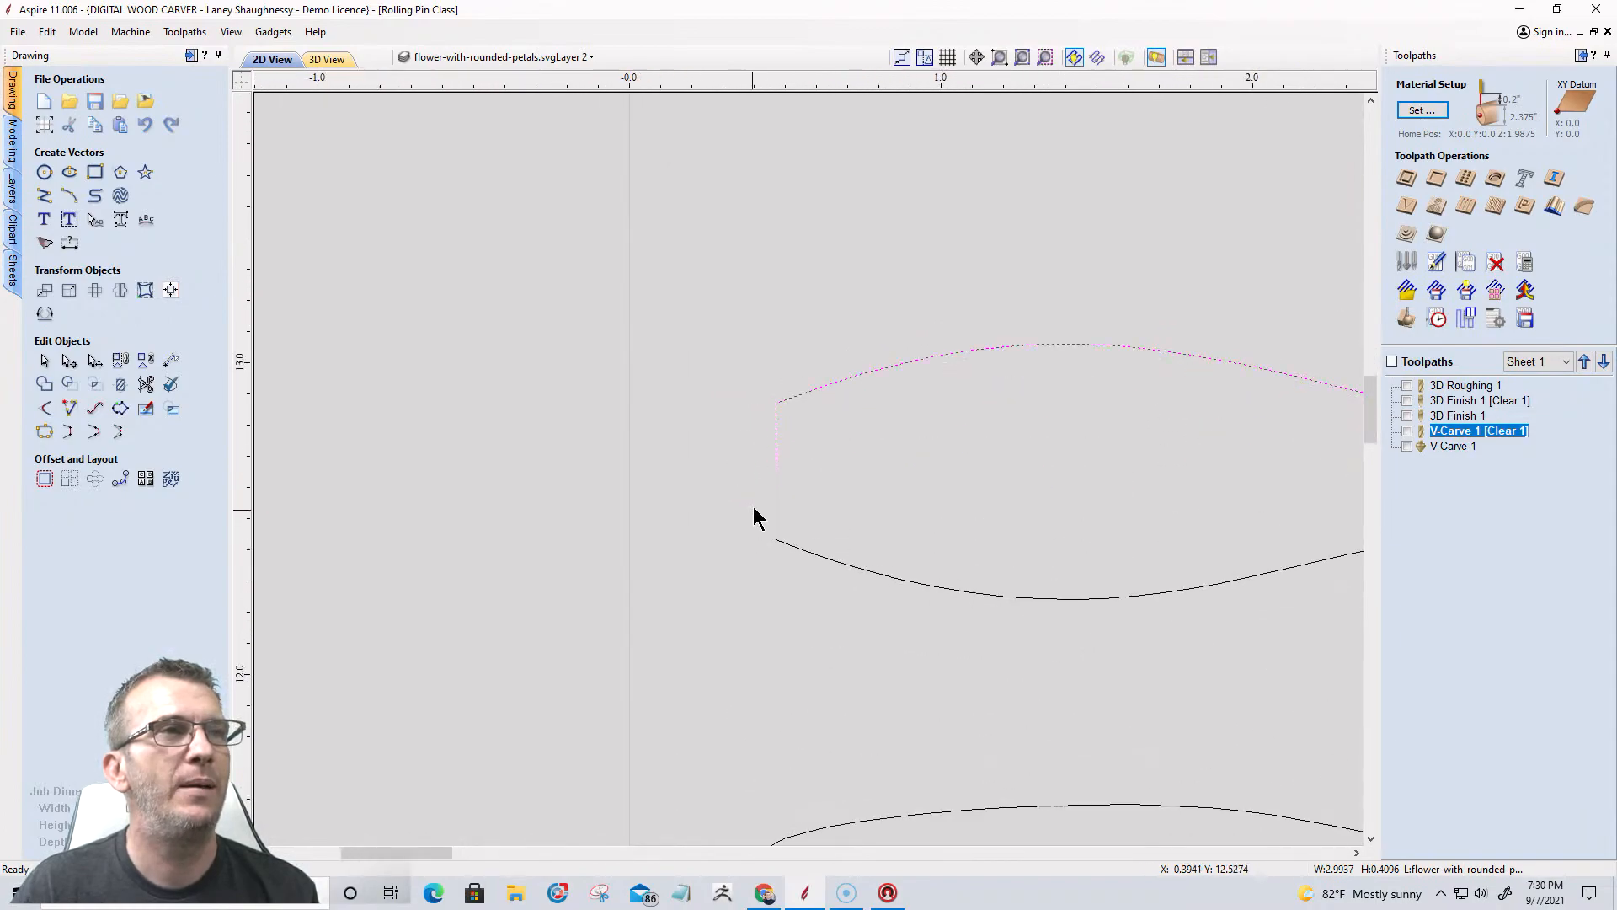
scroll(719, 674, up, 4)
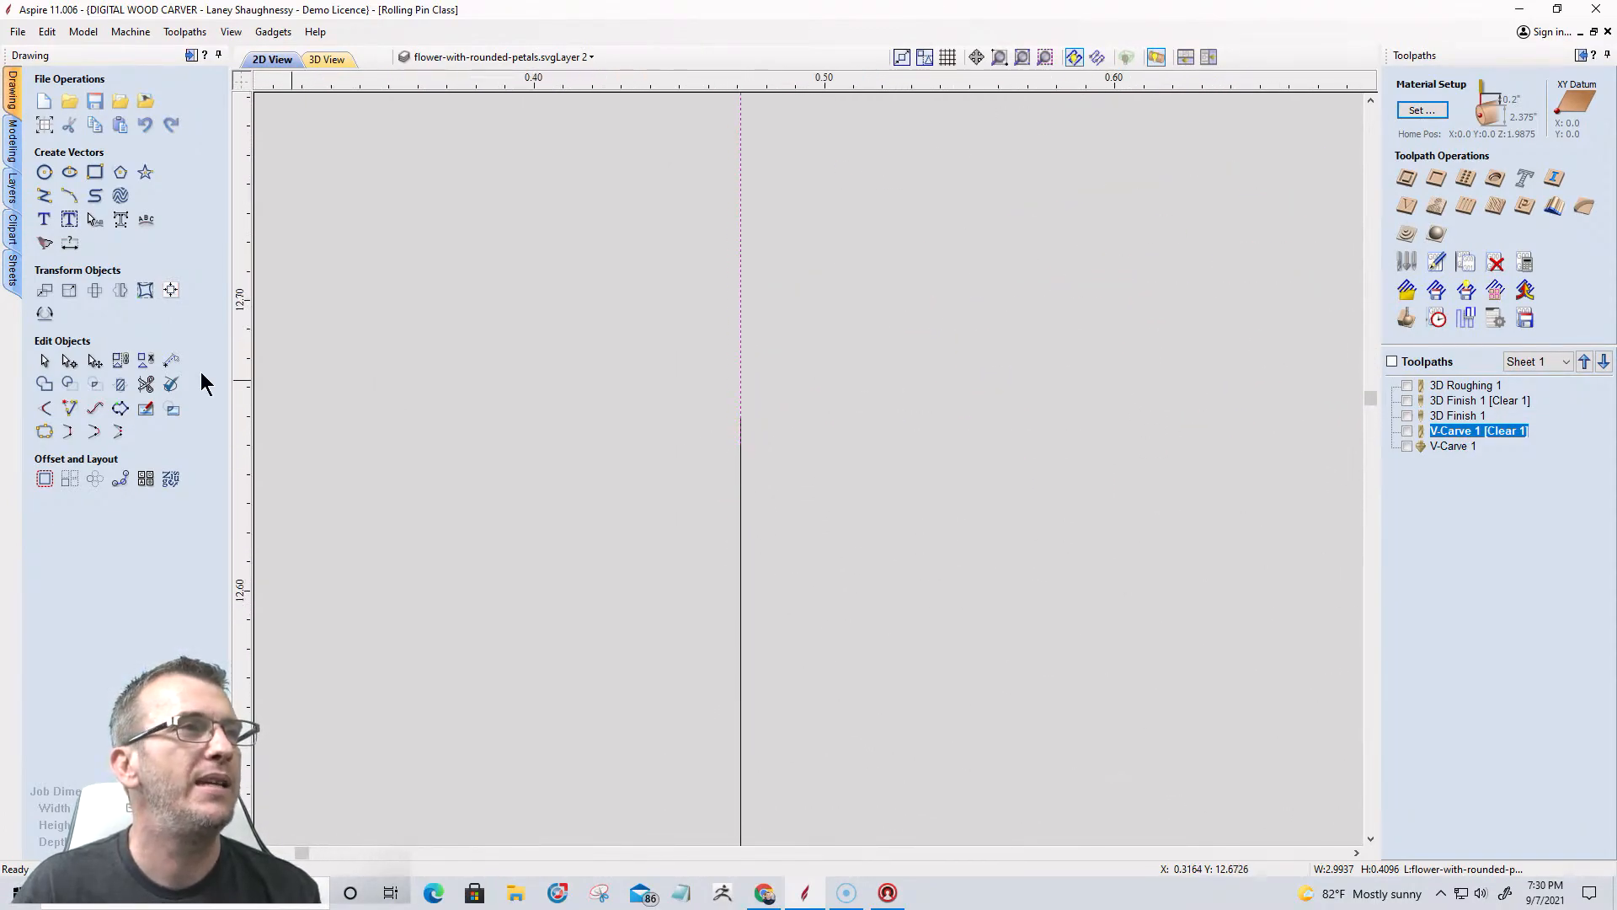
Pull the upper half's free-end node upward to open a gap, and join both open halves into one outline.
click(69, 362)
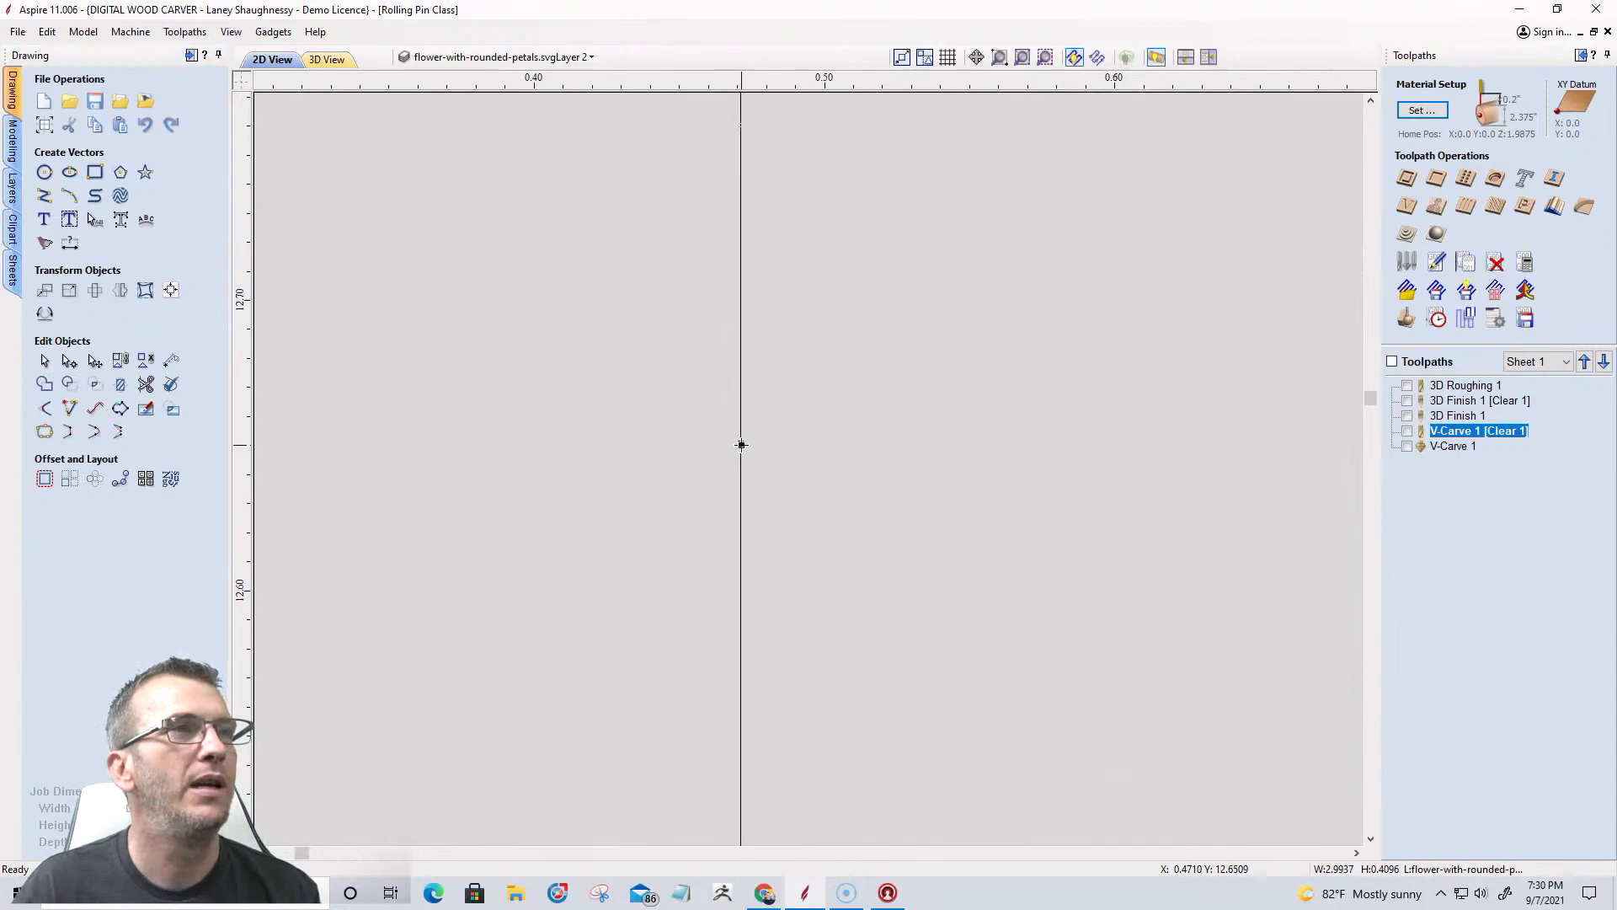
drag(744, 438, 742, 358)
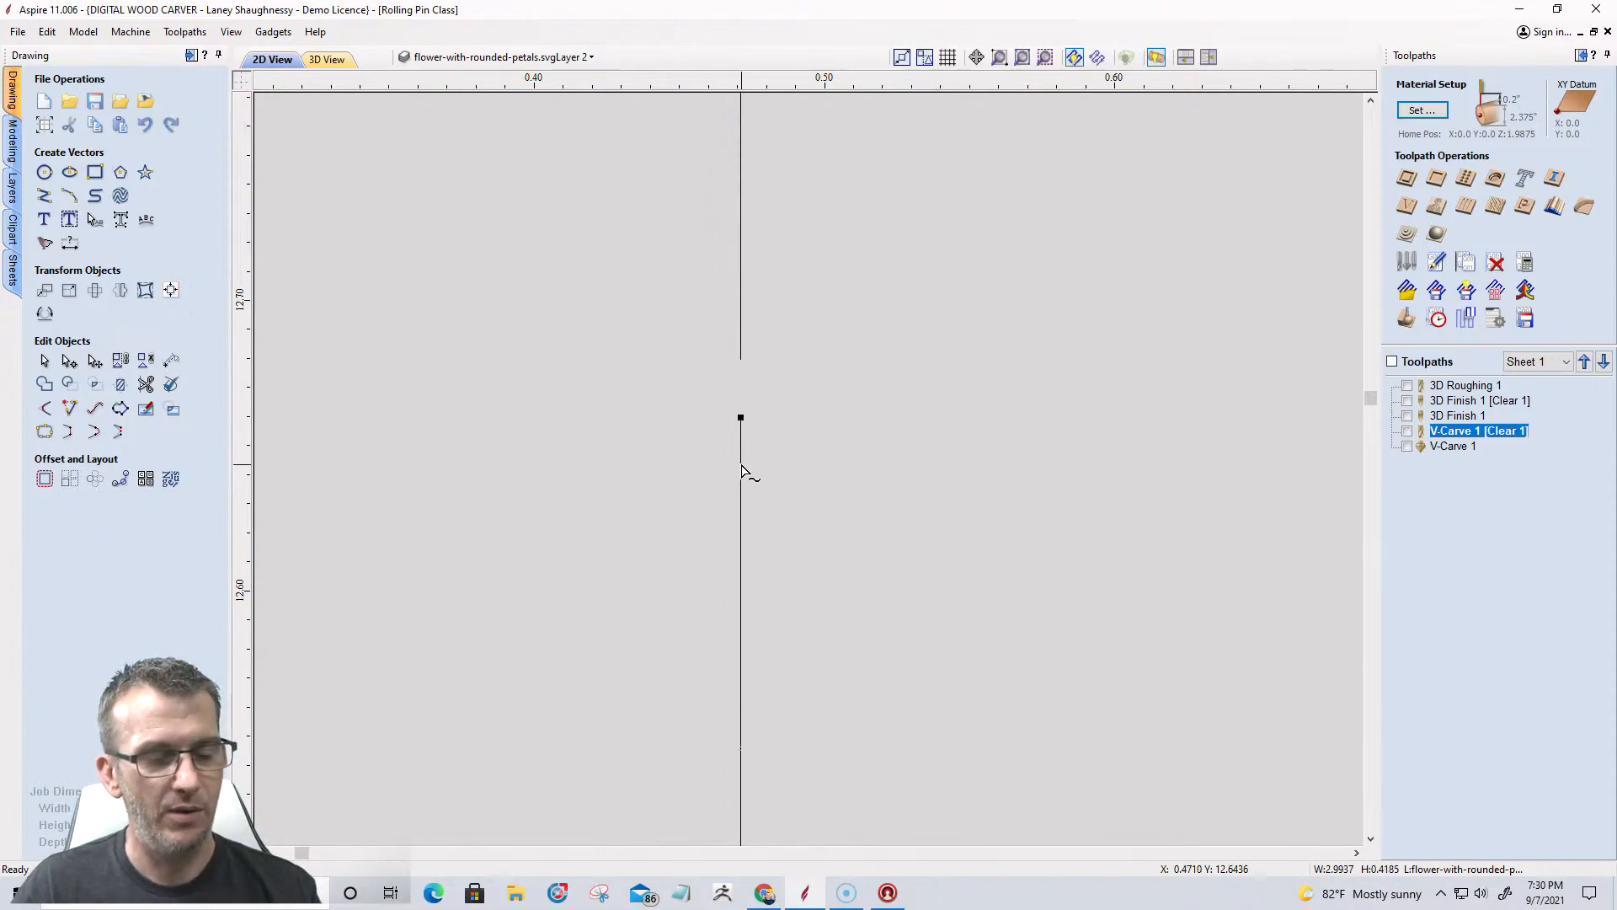
shift+click(739, 351)
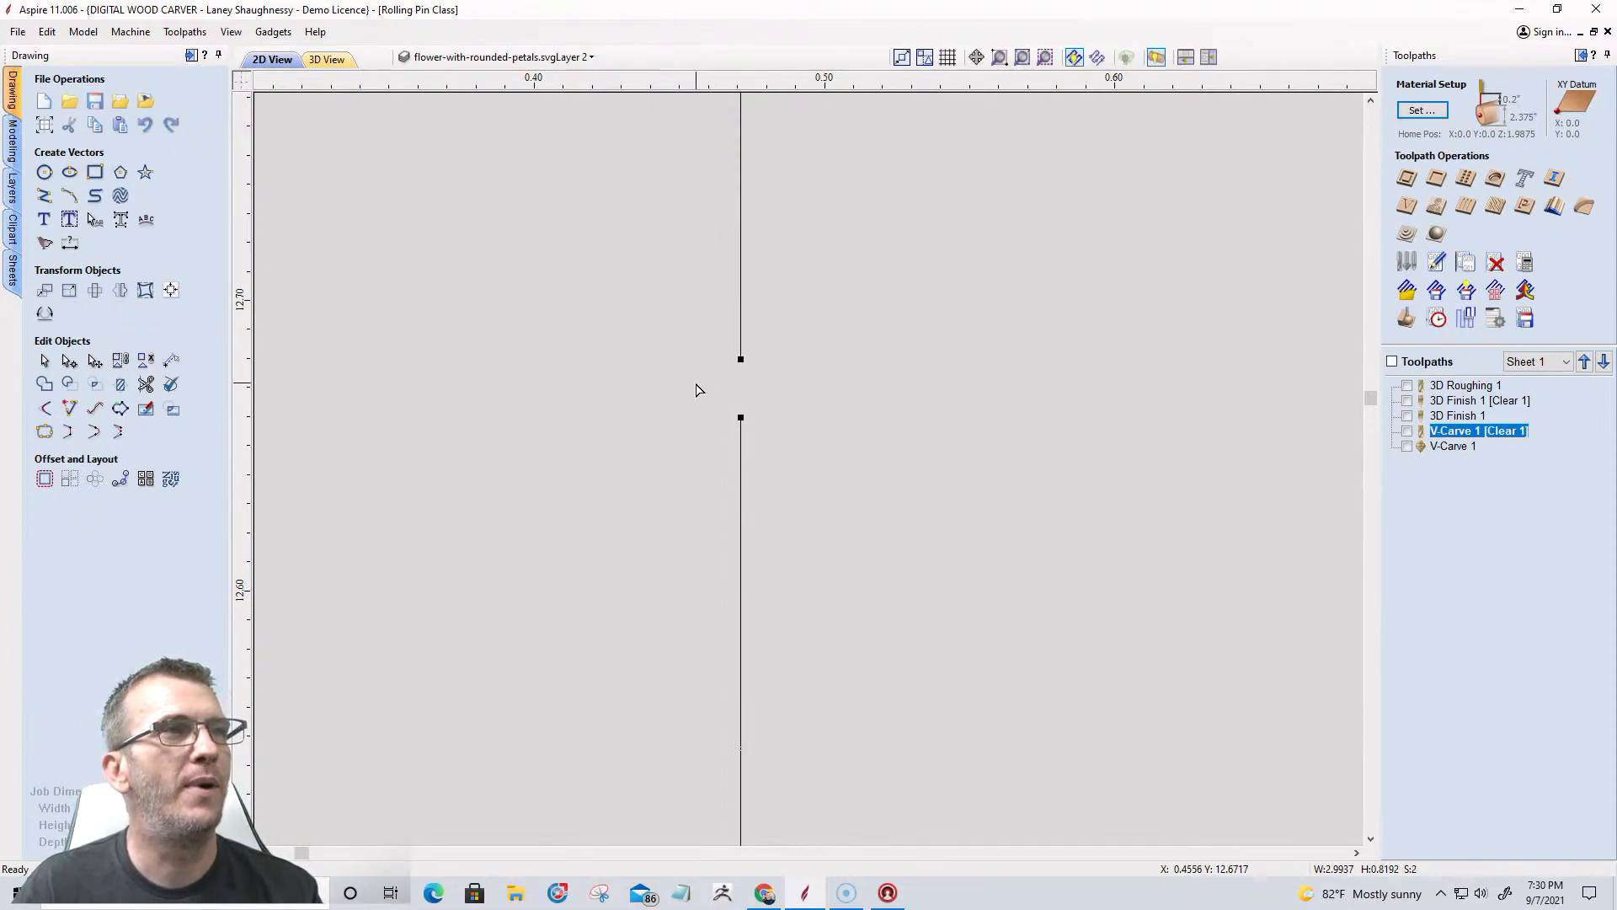
click(72, 432)
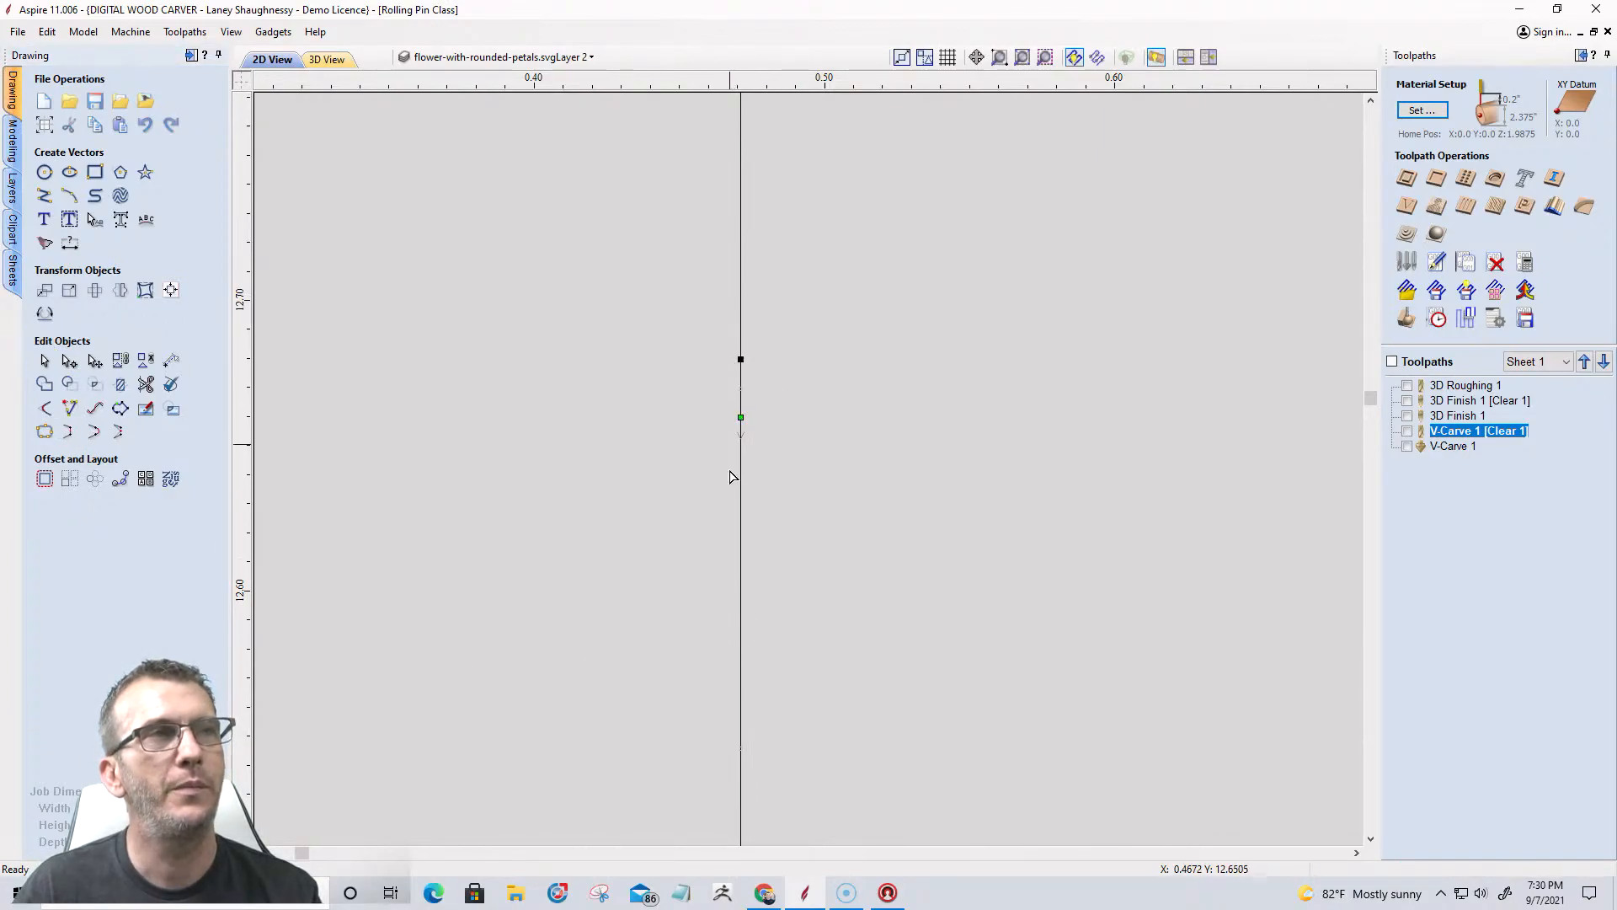
click(687, 532)
click(739, 481)
Examine the node positions where the two halves meet on the handle's barrel-side edge.
scroll(729, 543, down, 6)
scroll(720, 545, down, 3)
scroll(960, 534, up, 10)
scroll(916, 480, up, 5)
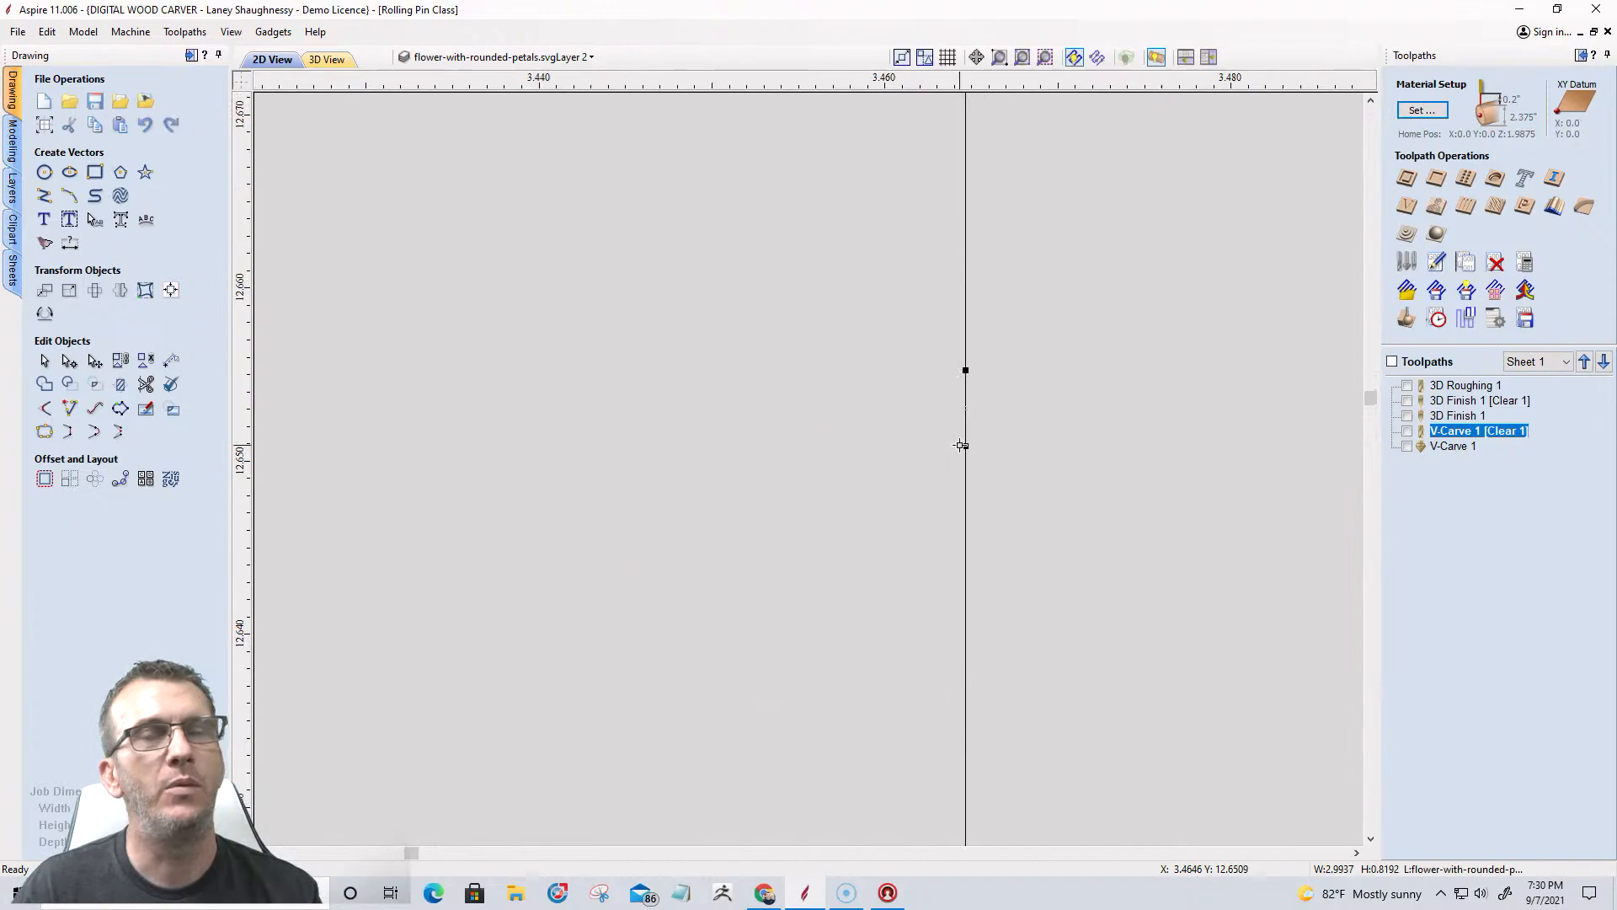
scroll(1130, 484, down, 10)
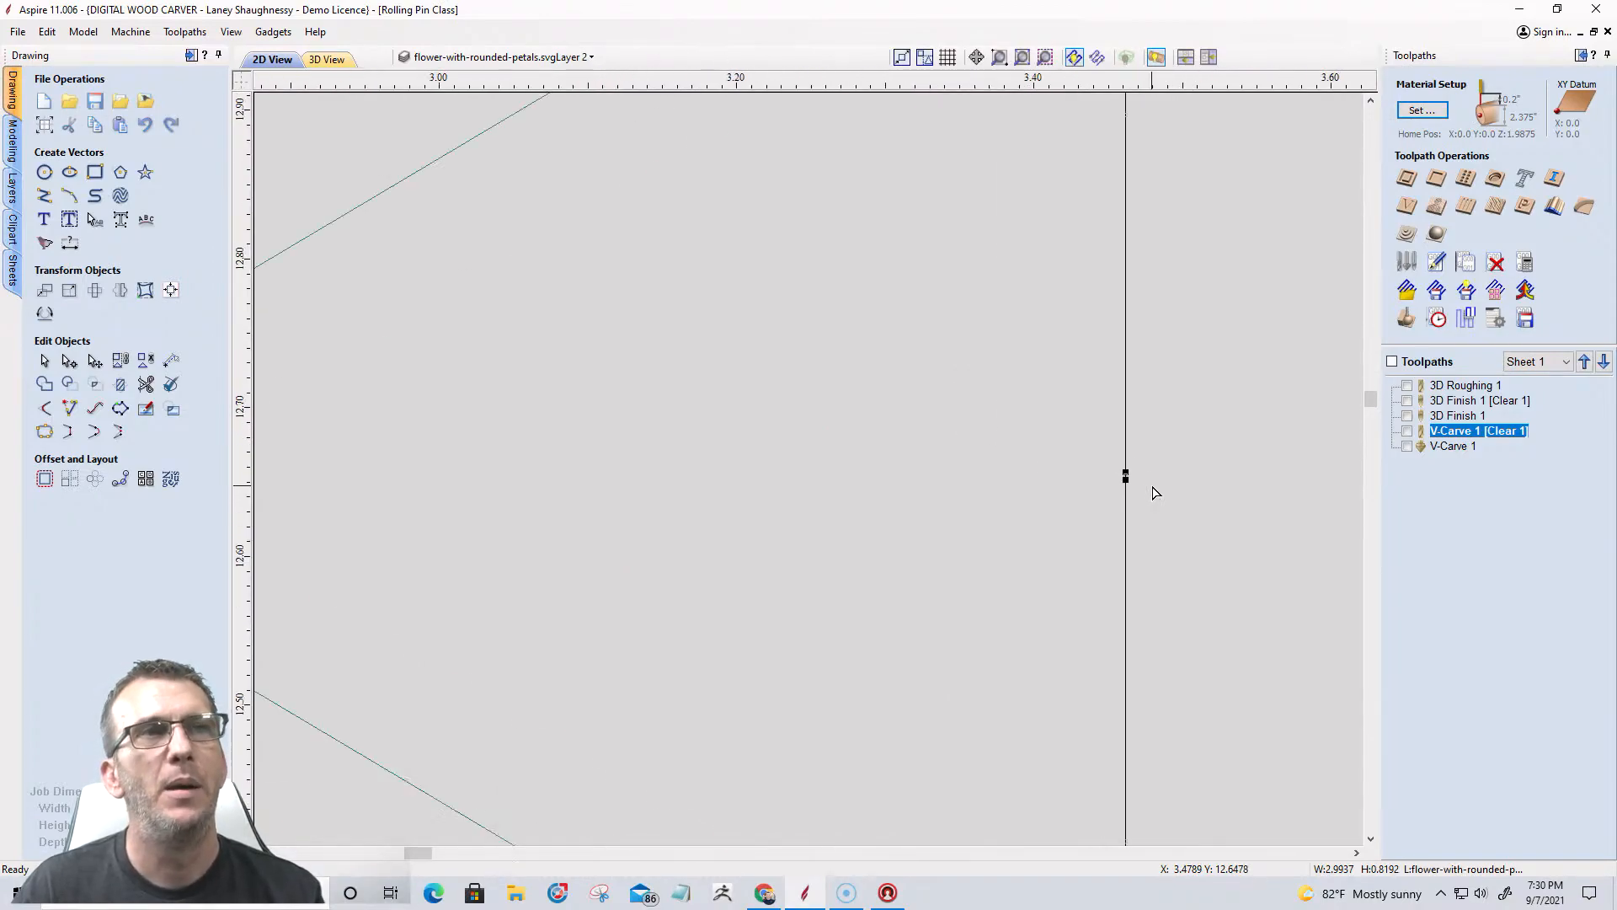
key(Escape)
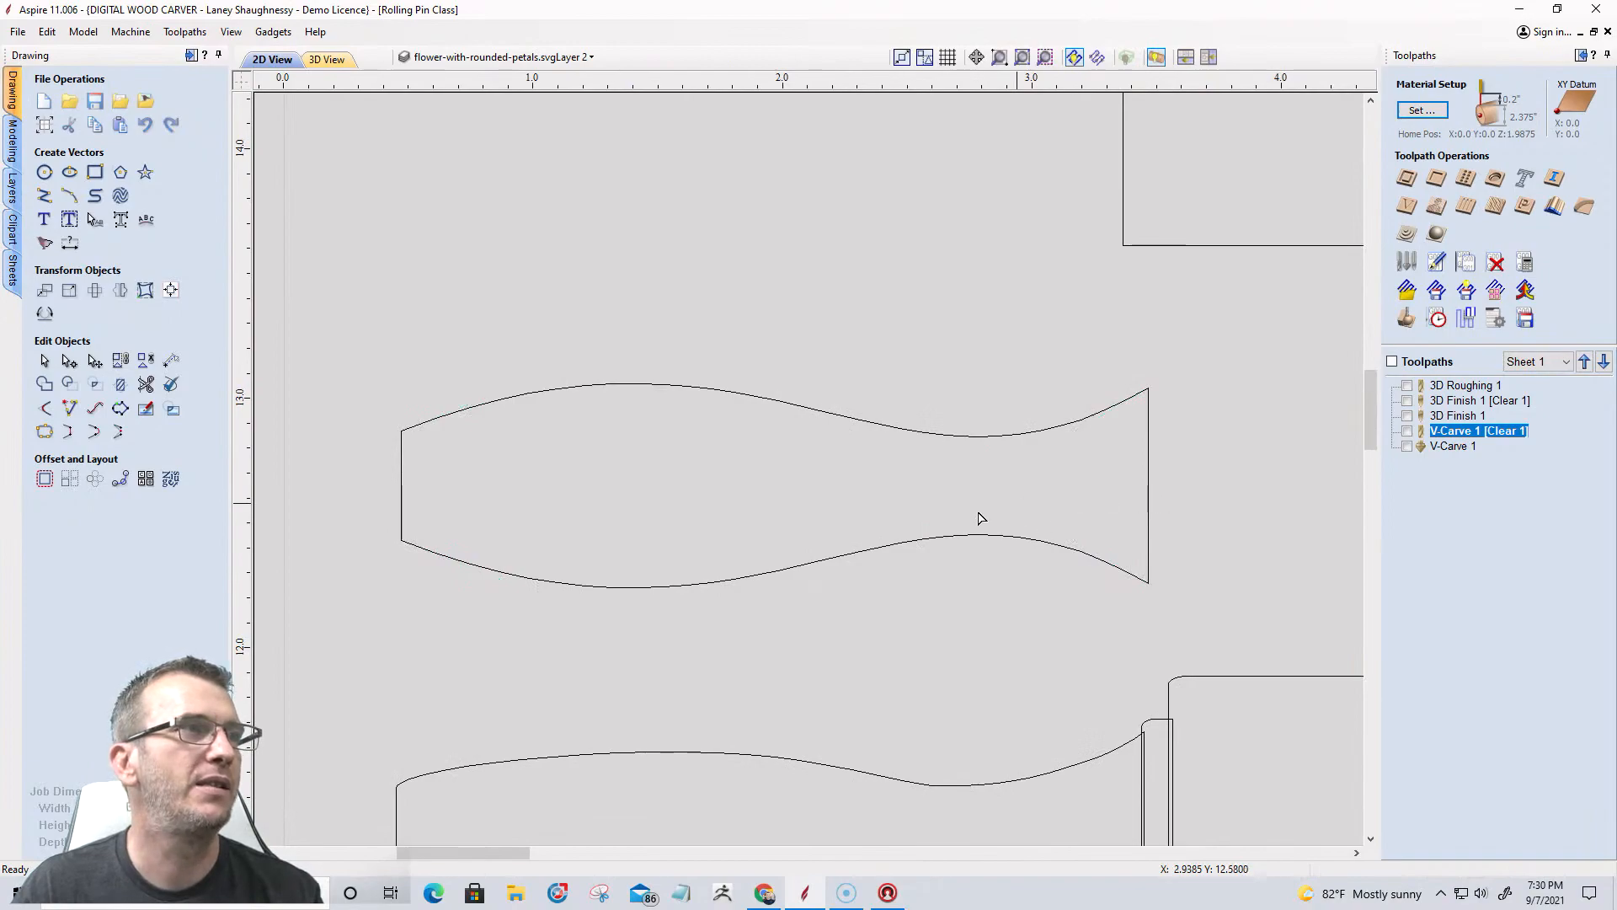
Undo the join, trimming and node moves back to the mirrored halves with their shared centre line.
key(ctrl+z)
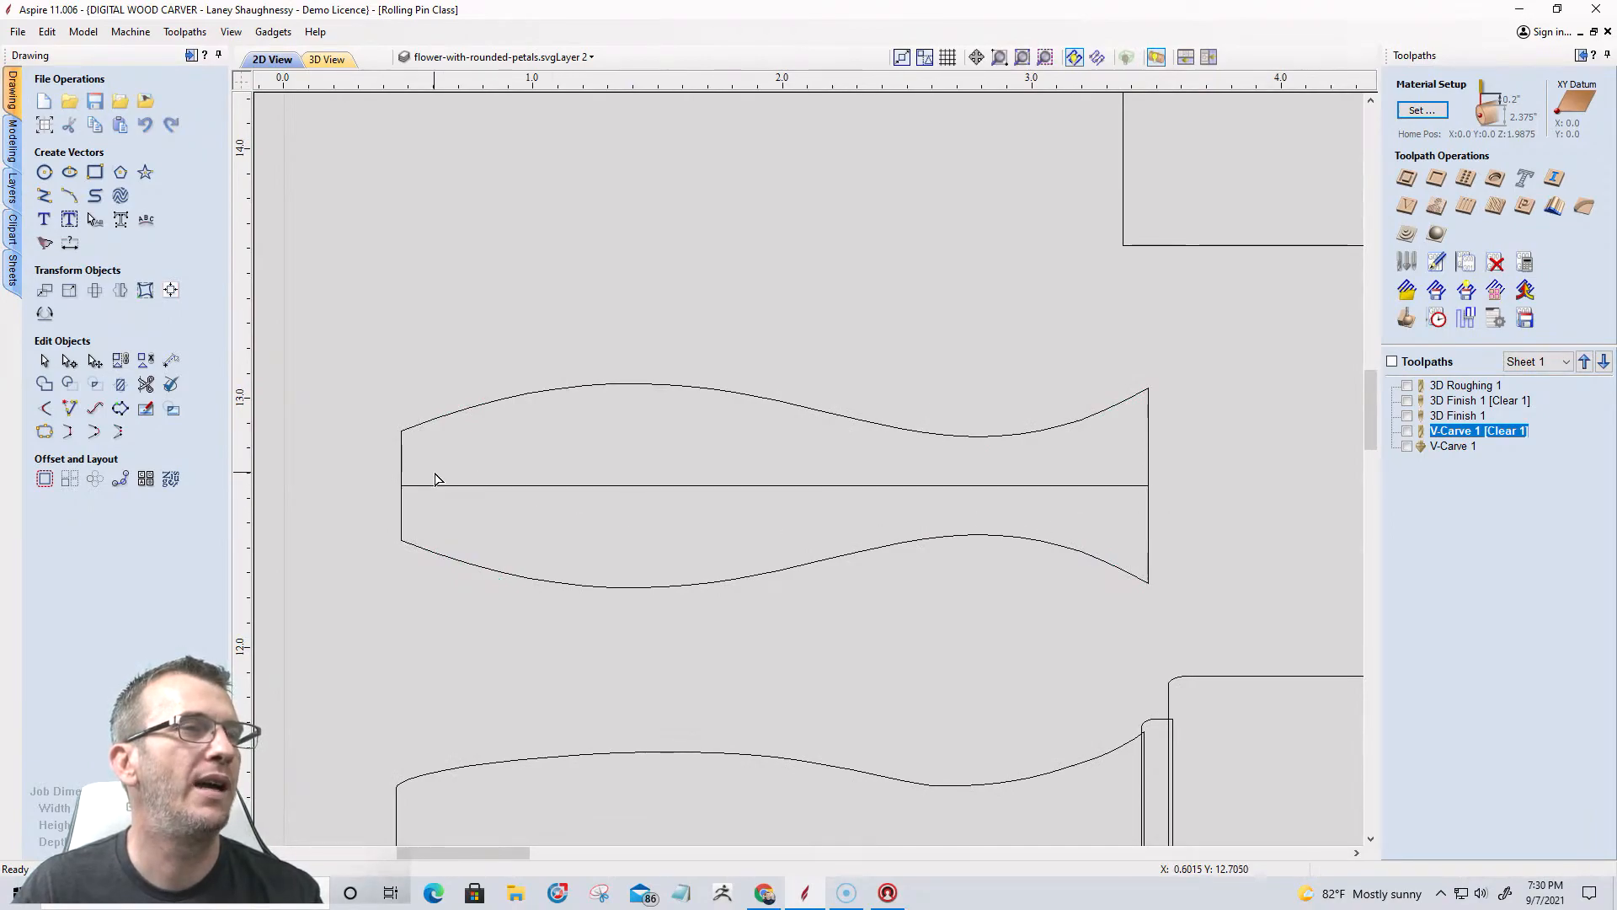
scroll(434, 479, up, 4)
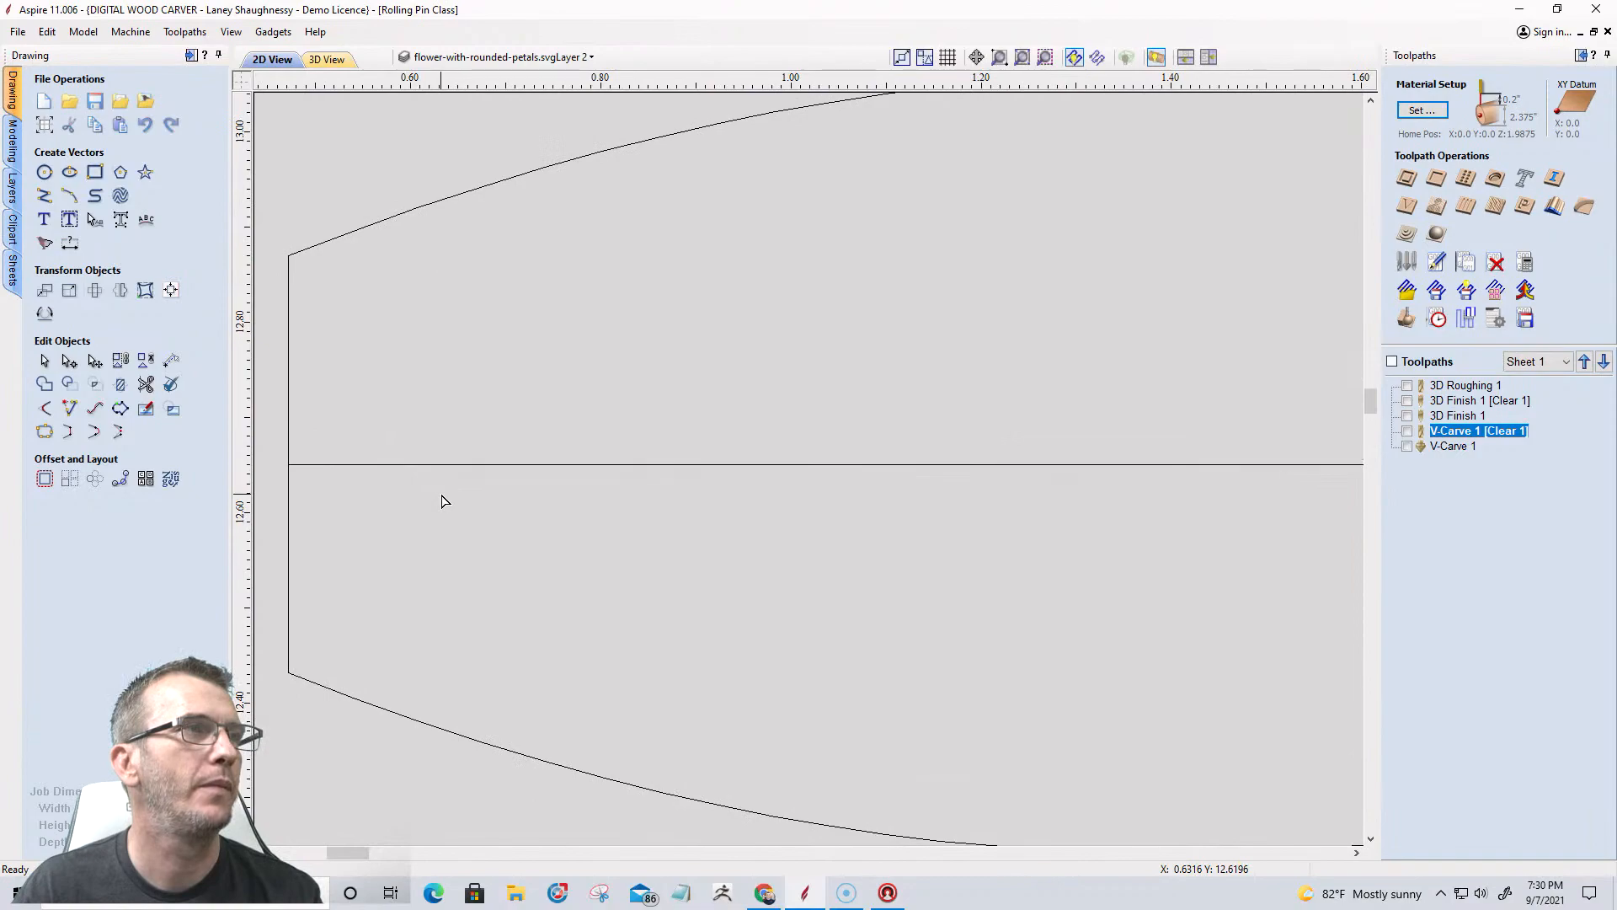
scroll(632, 482, down, 4)
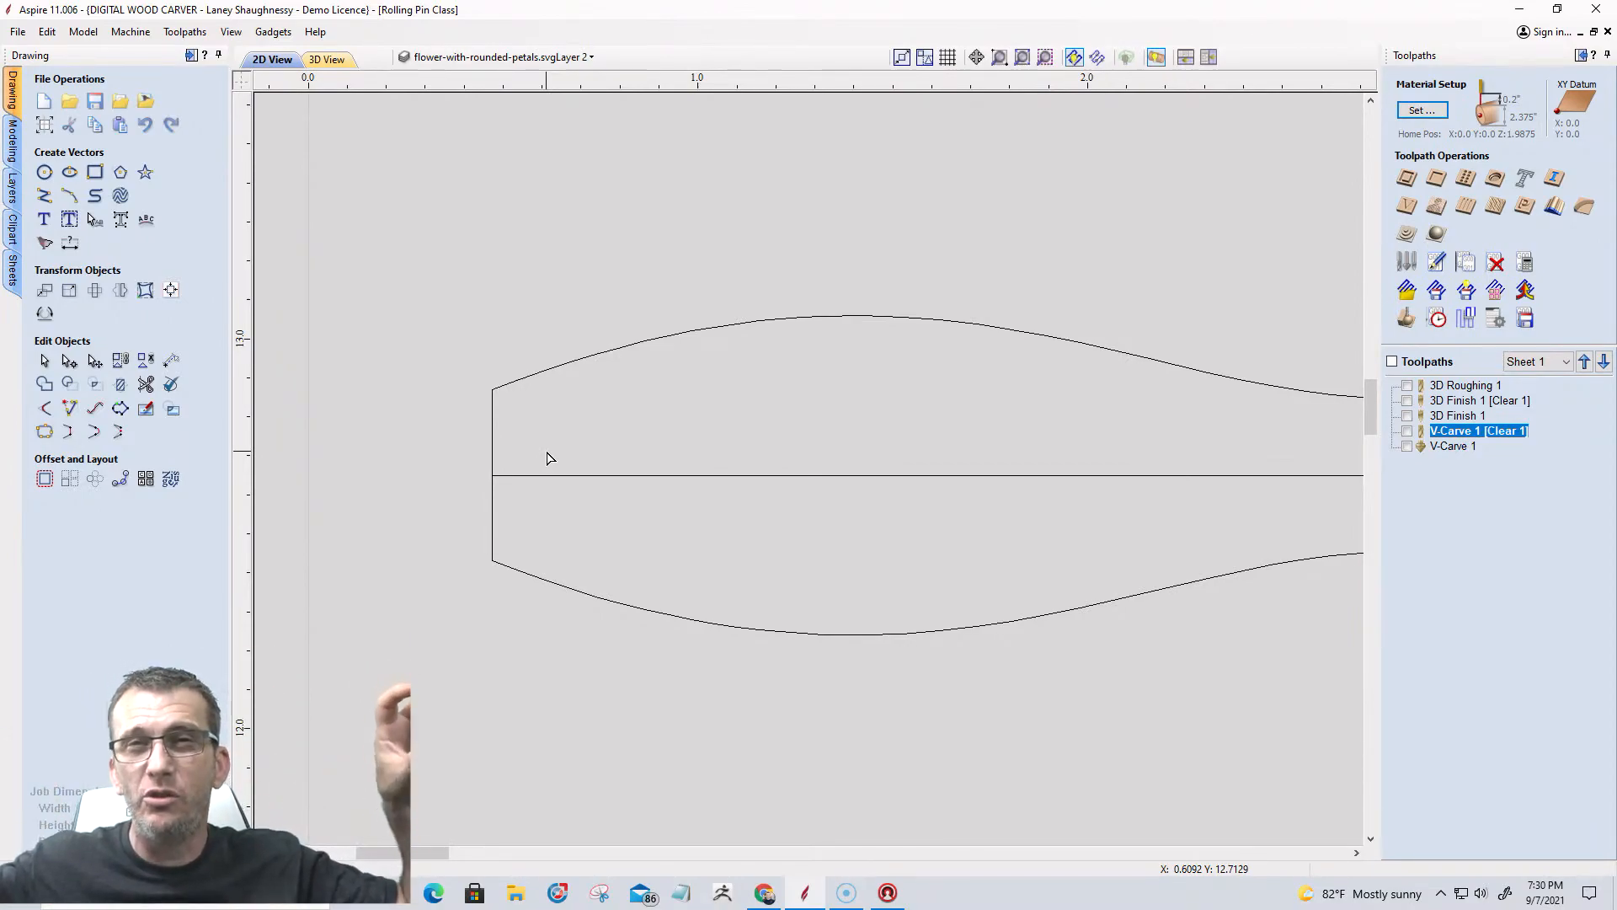
Delete the horizontal centre line spans of the lower and upper handle halves.
click(494, 510)
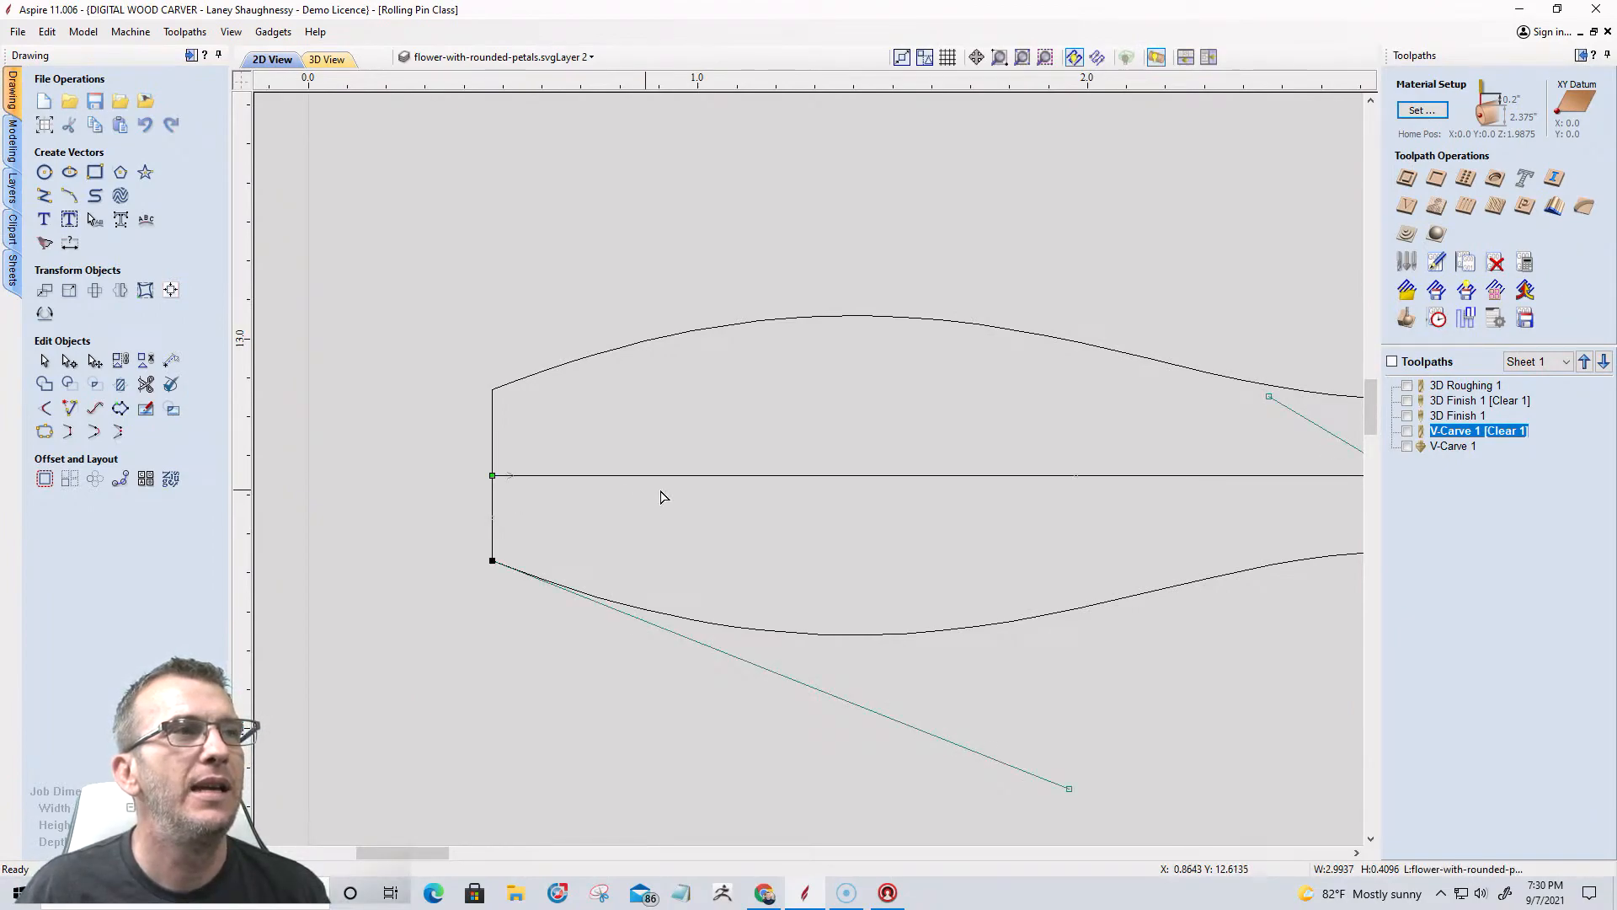
right_click(719, 477)
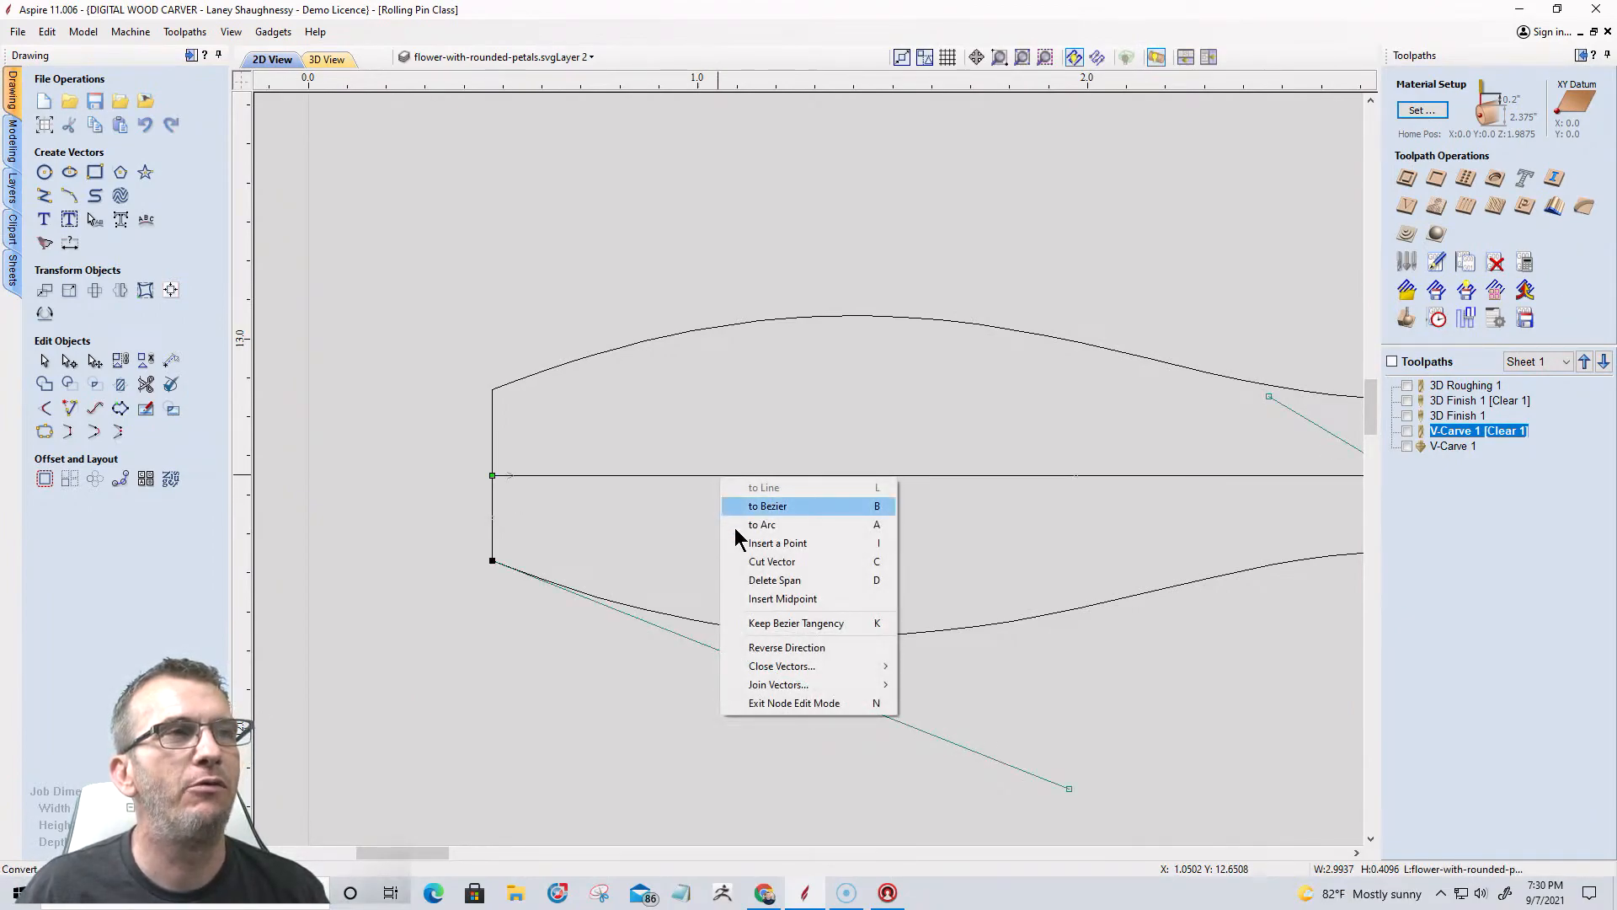
click(762, 579)
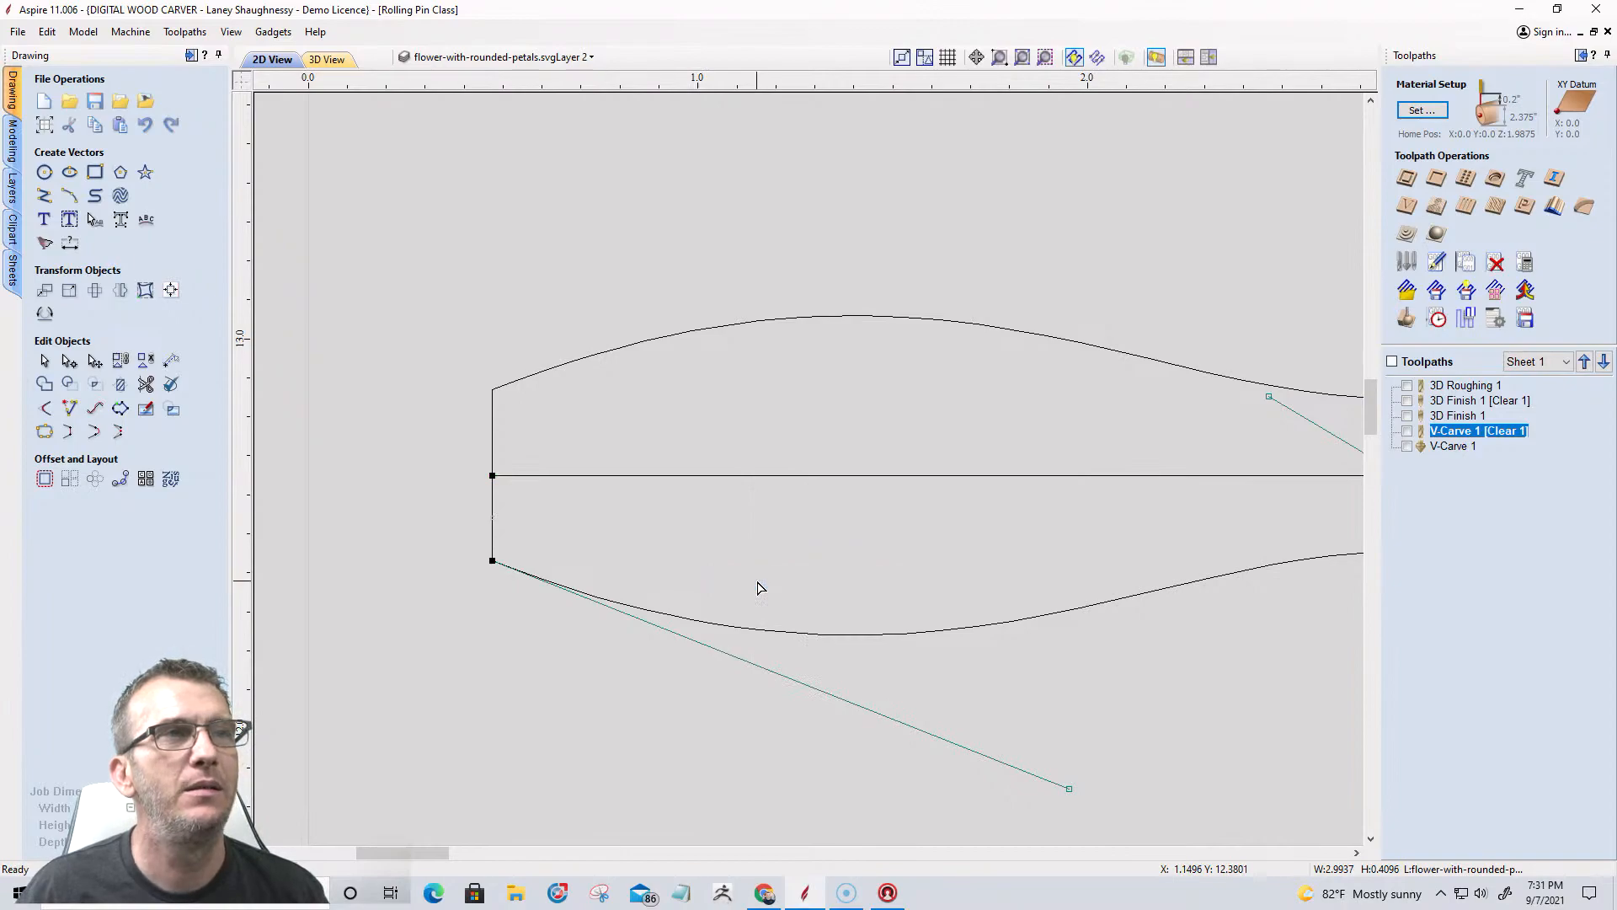
click(758, 323)
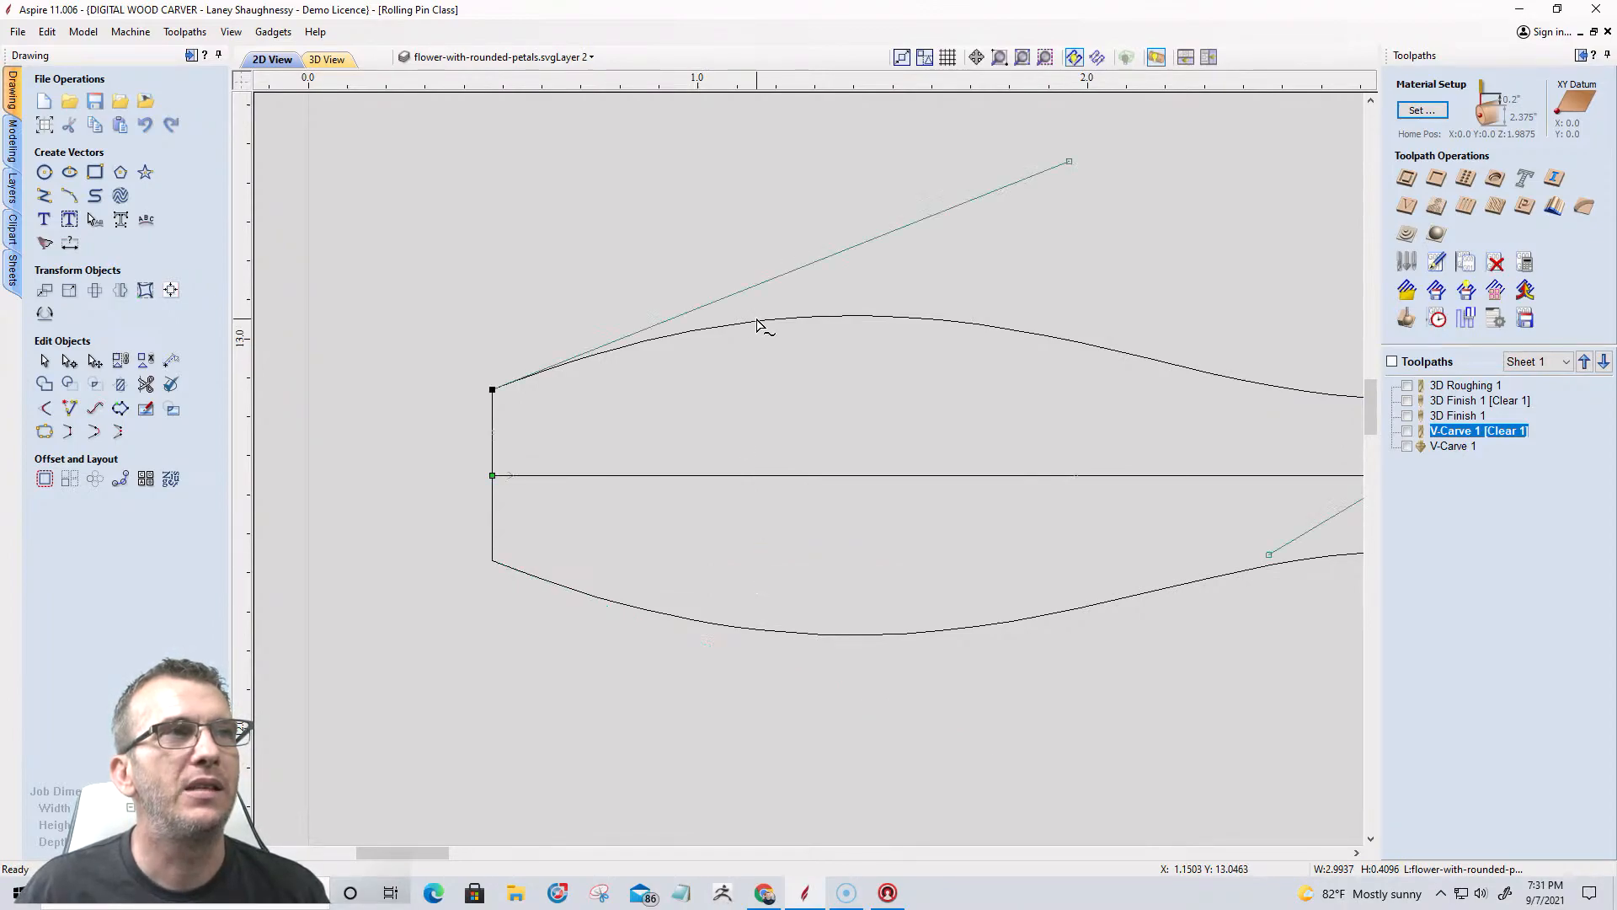
right_click(798, 476)
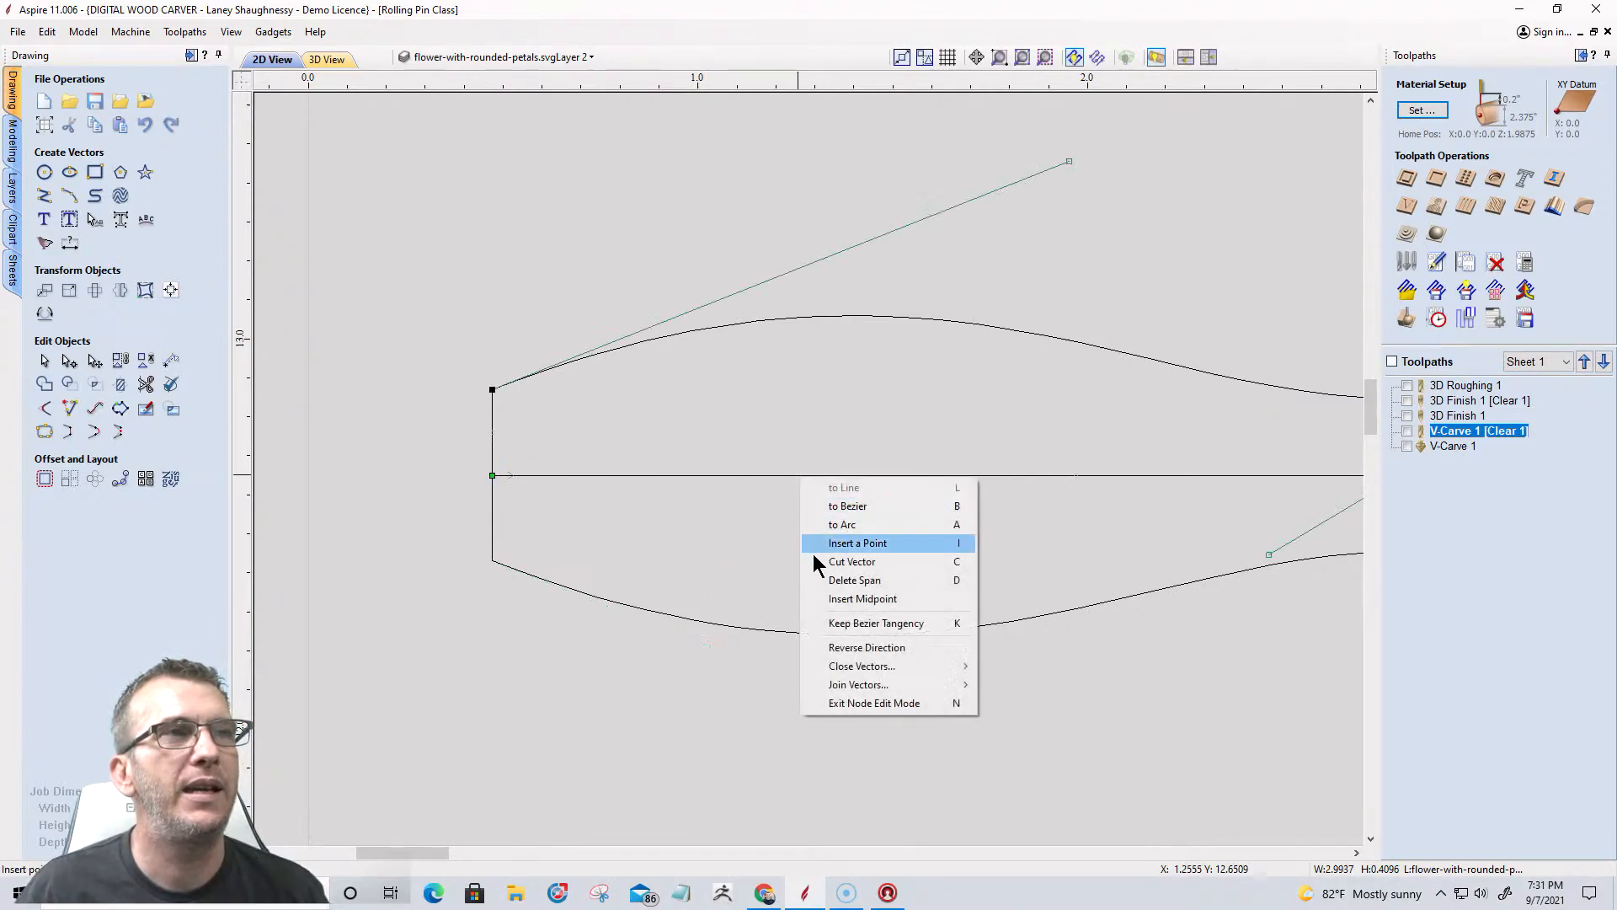
click(821, 580)
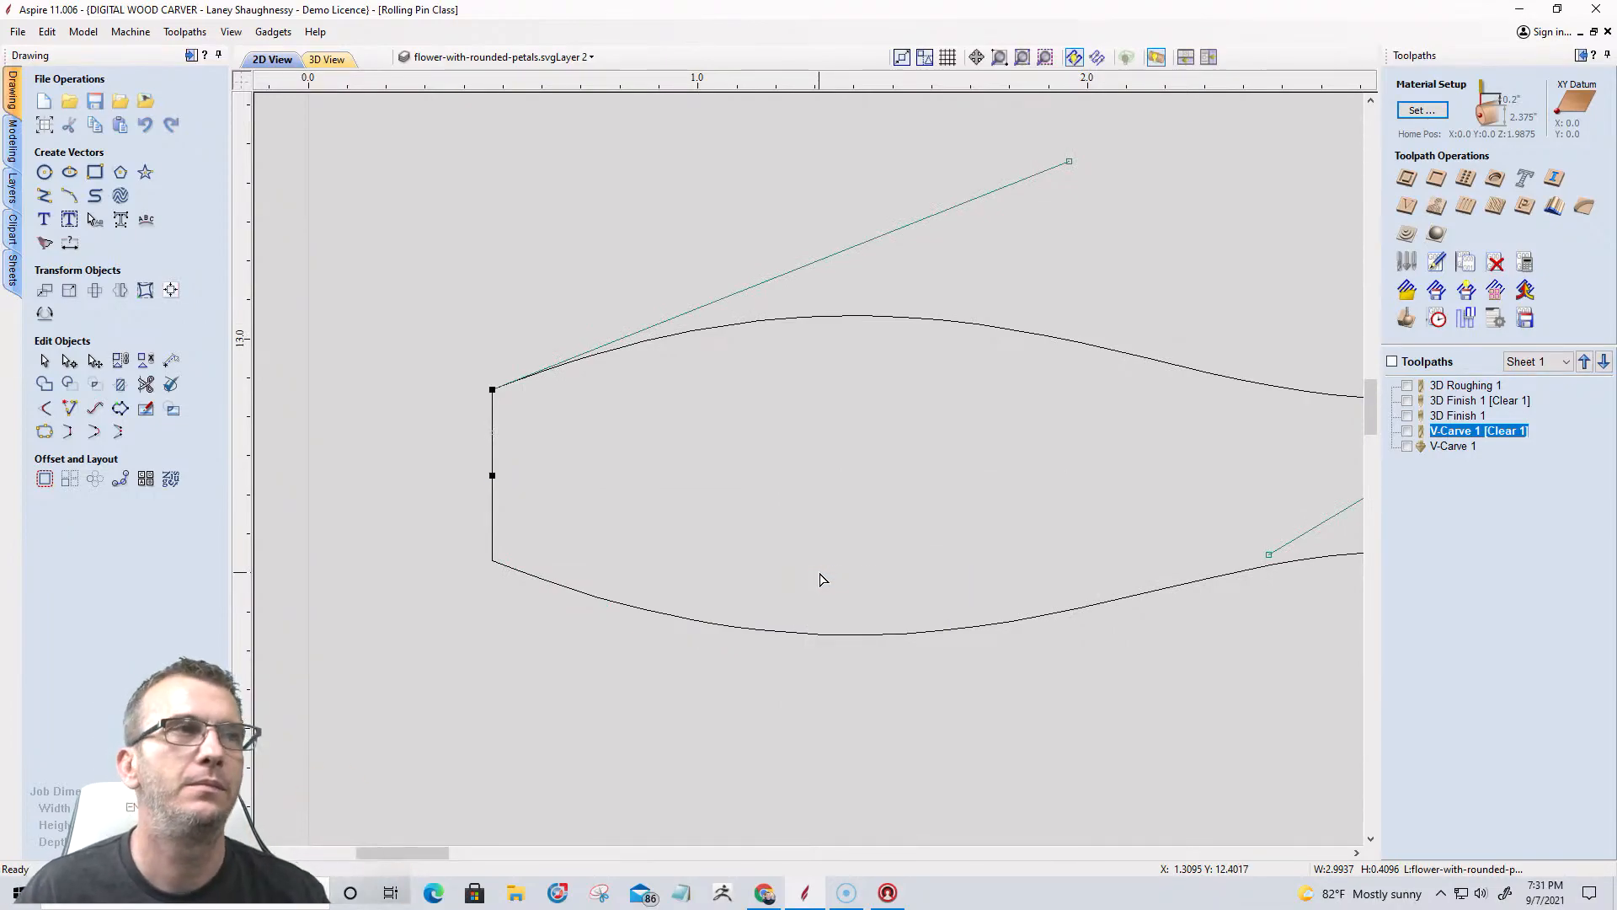
Select the whole practice handle outline above the rolling pin and delete it.
scroll(536, 281, down, 3)
click(714, 431)
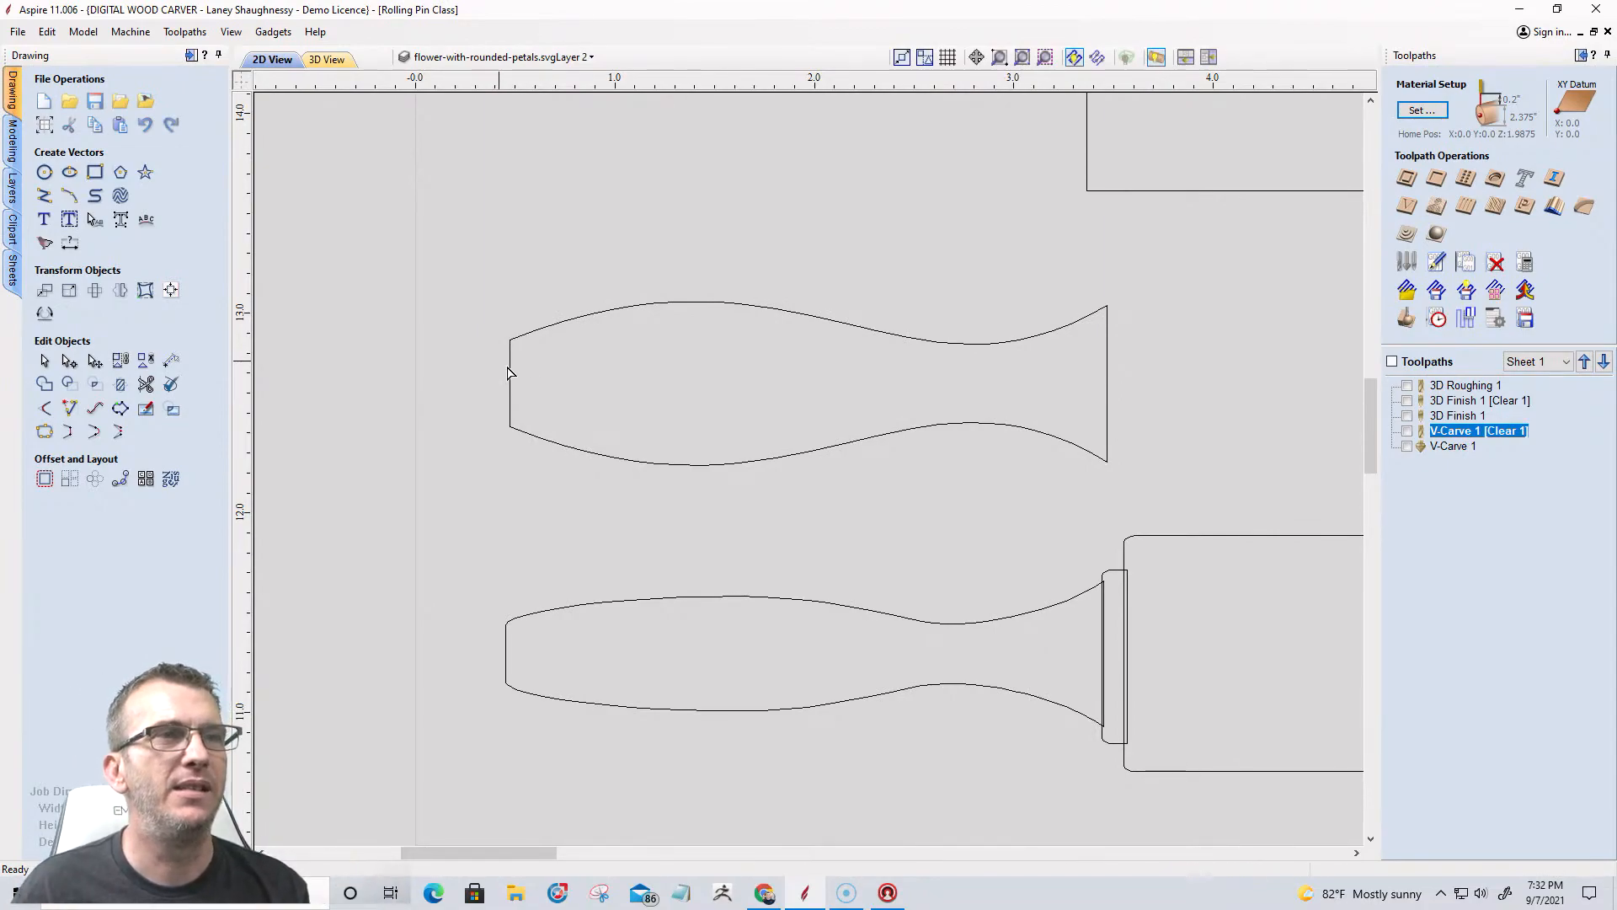
drag(972, 470, 665, 242)
key(Delete)
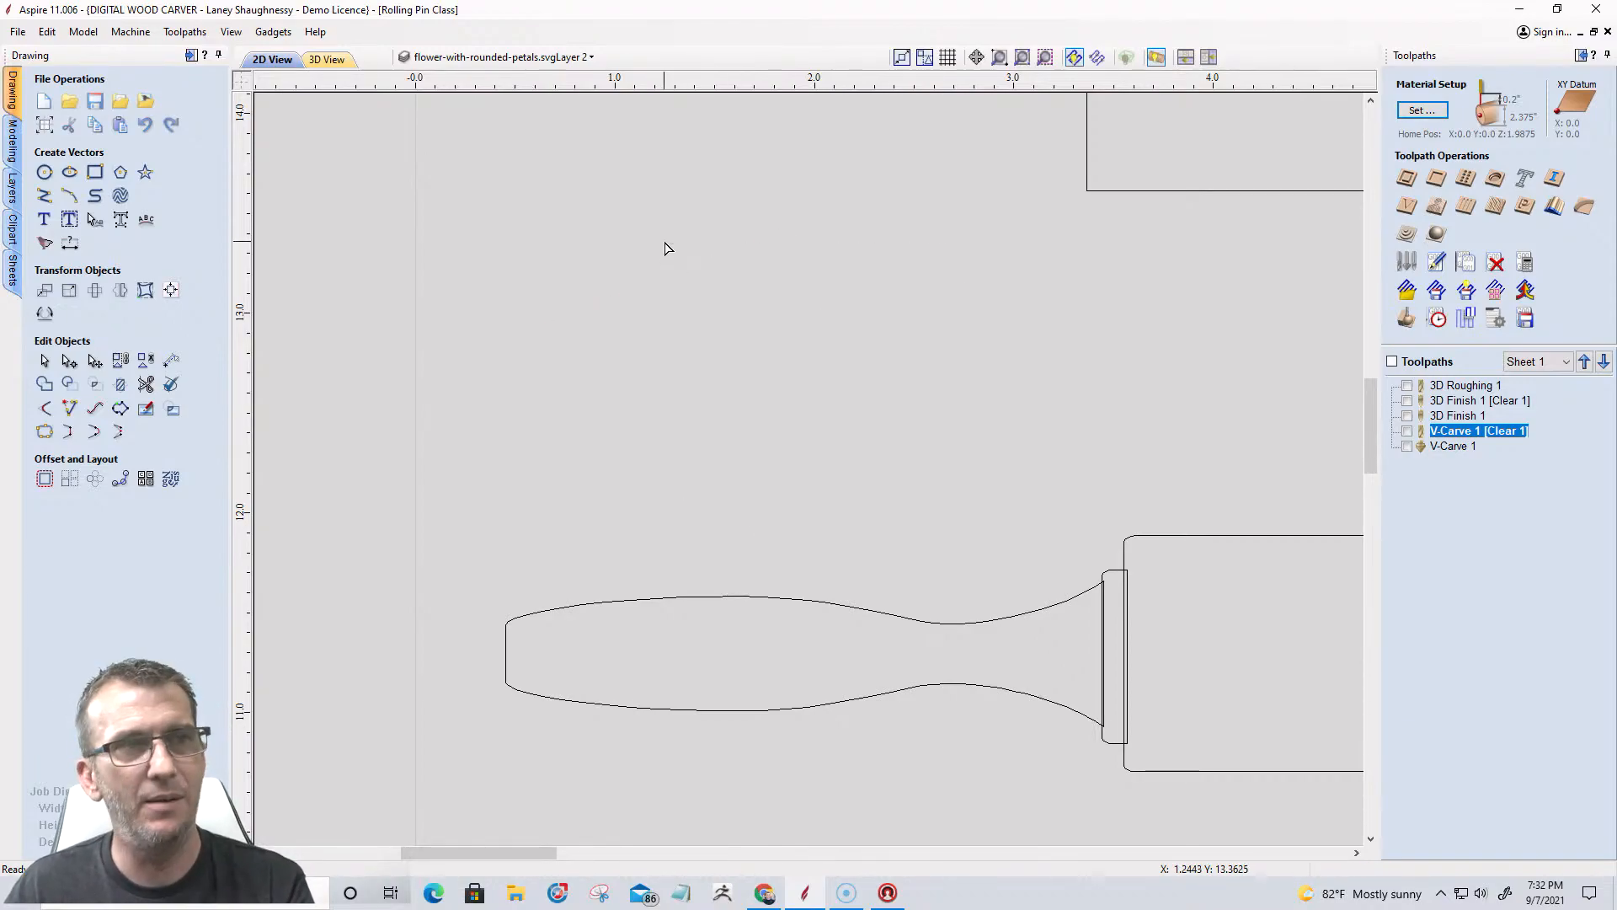
Select the rolling pin's barrel and check its width and height with Set Size, leaving them as they are.
scroll(641, 248, down, 4)
scroll(650, 354, up, 2)
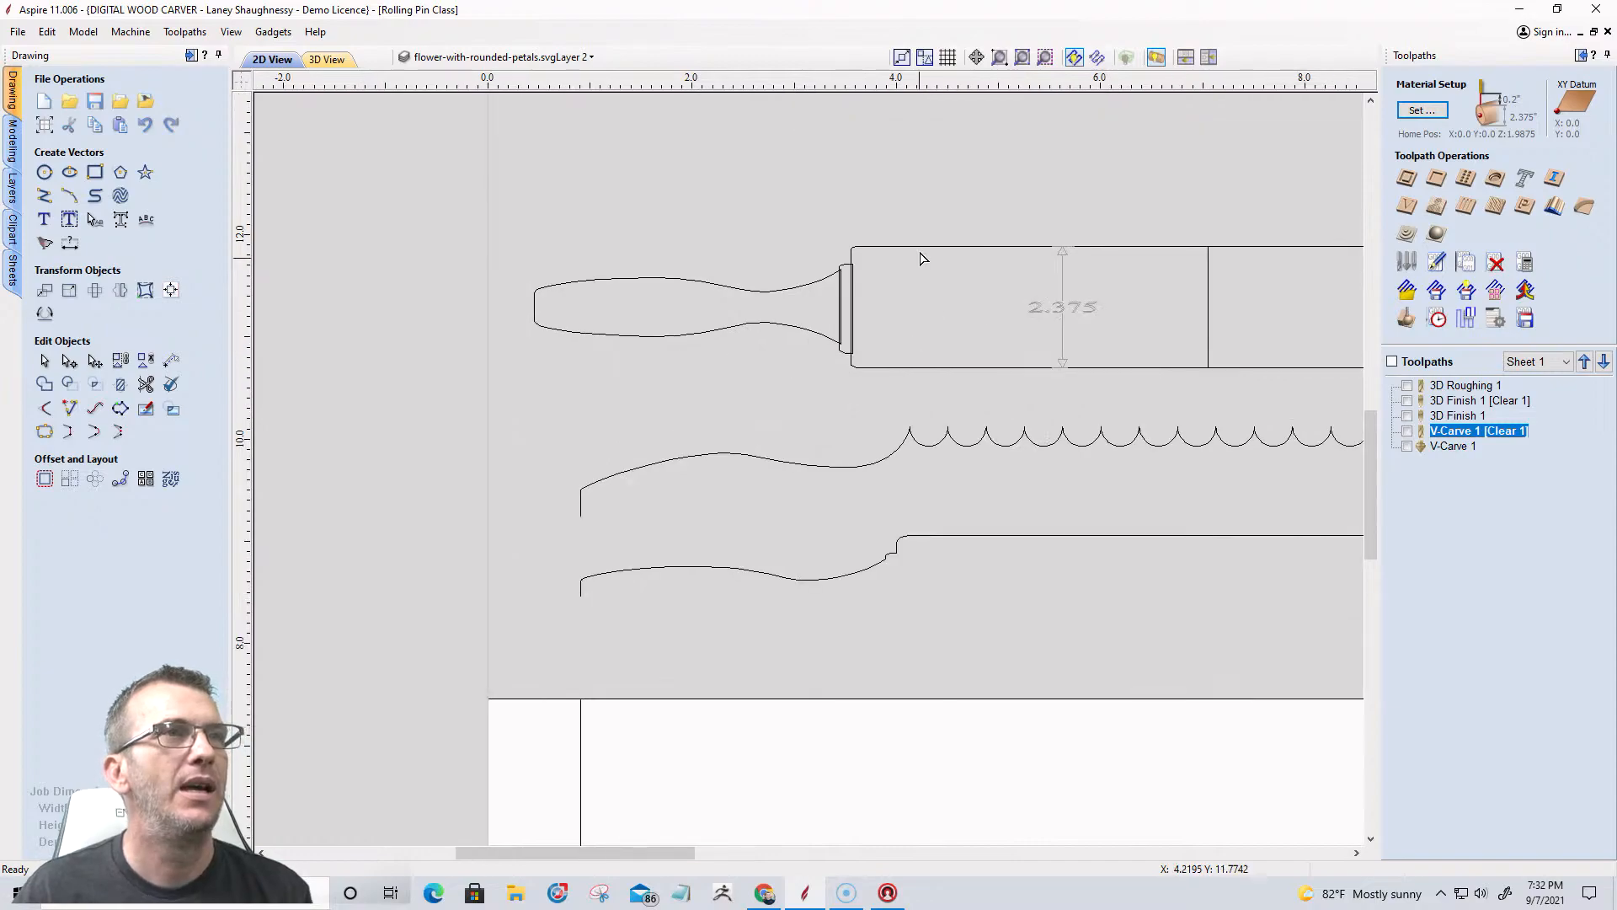
scroll(920, 260, up, 5)
scroll(911, 282, down, 5)
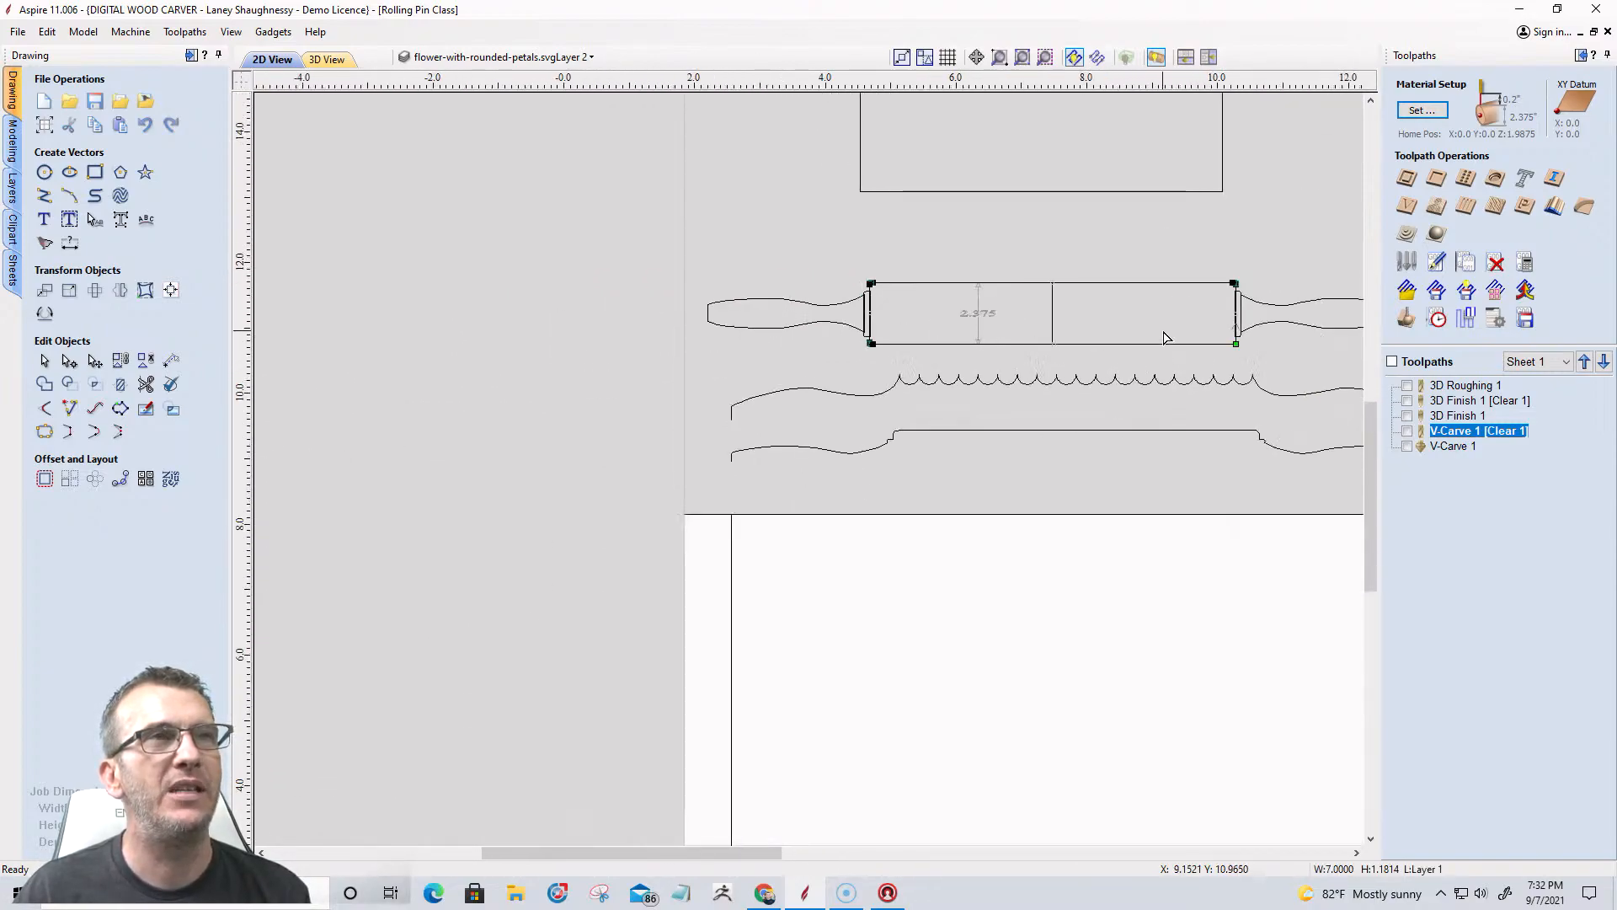
scroll(1160, 331, up, 2)
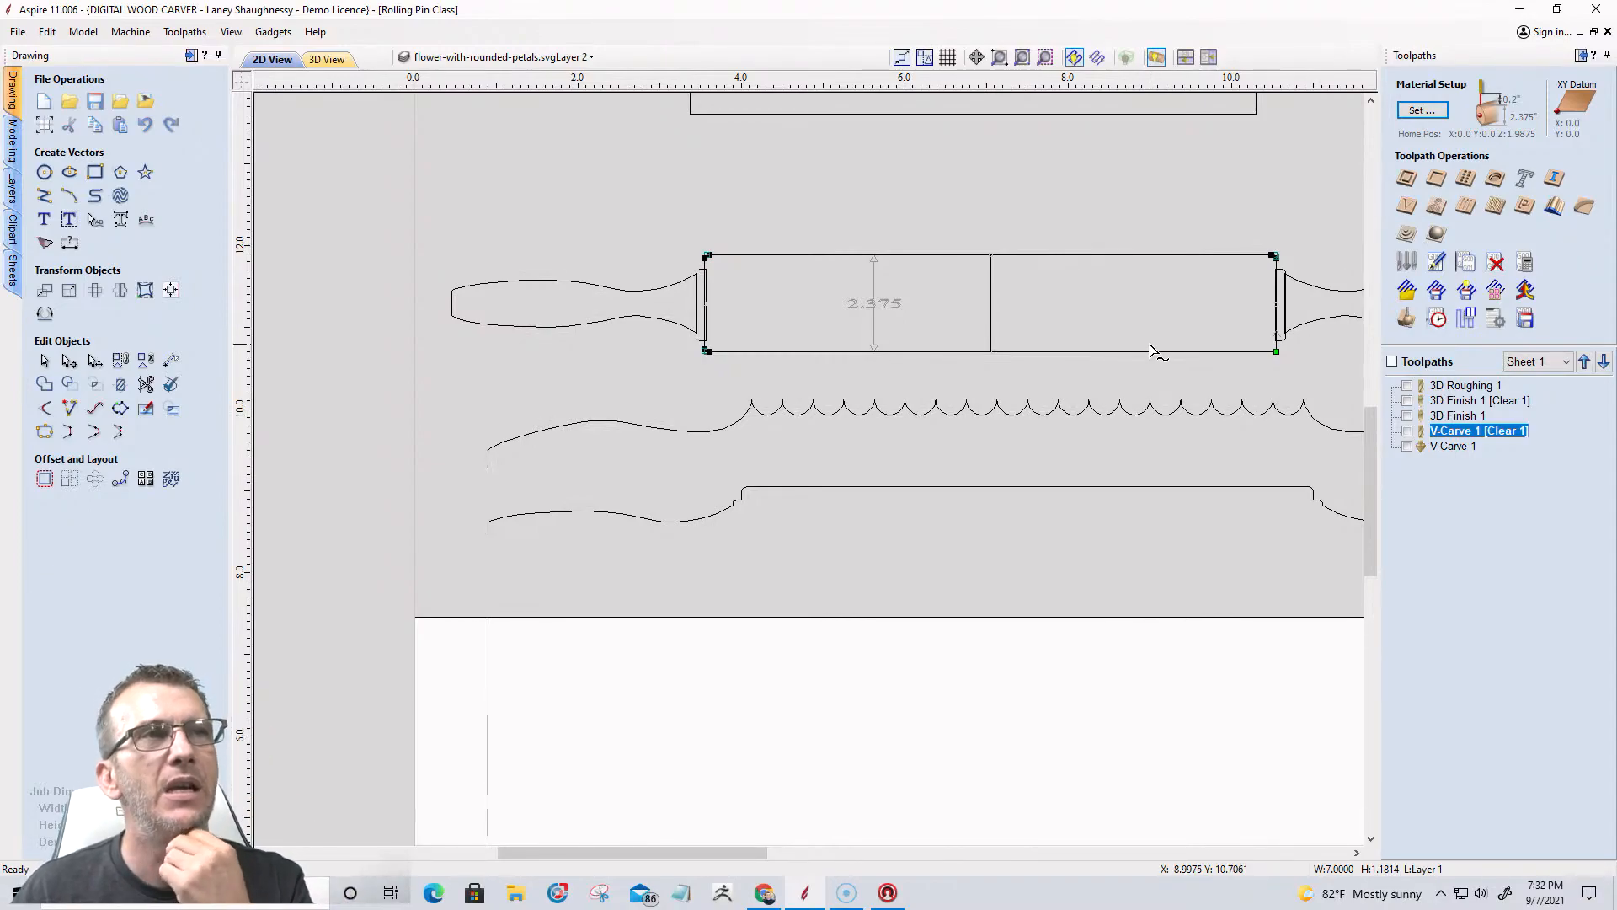
scroll(916, 282, up, 2)
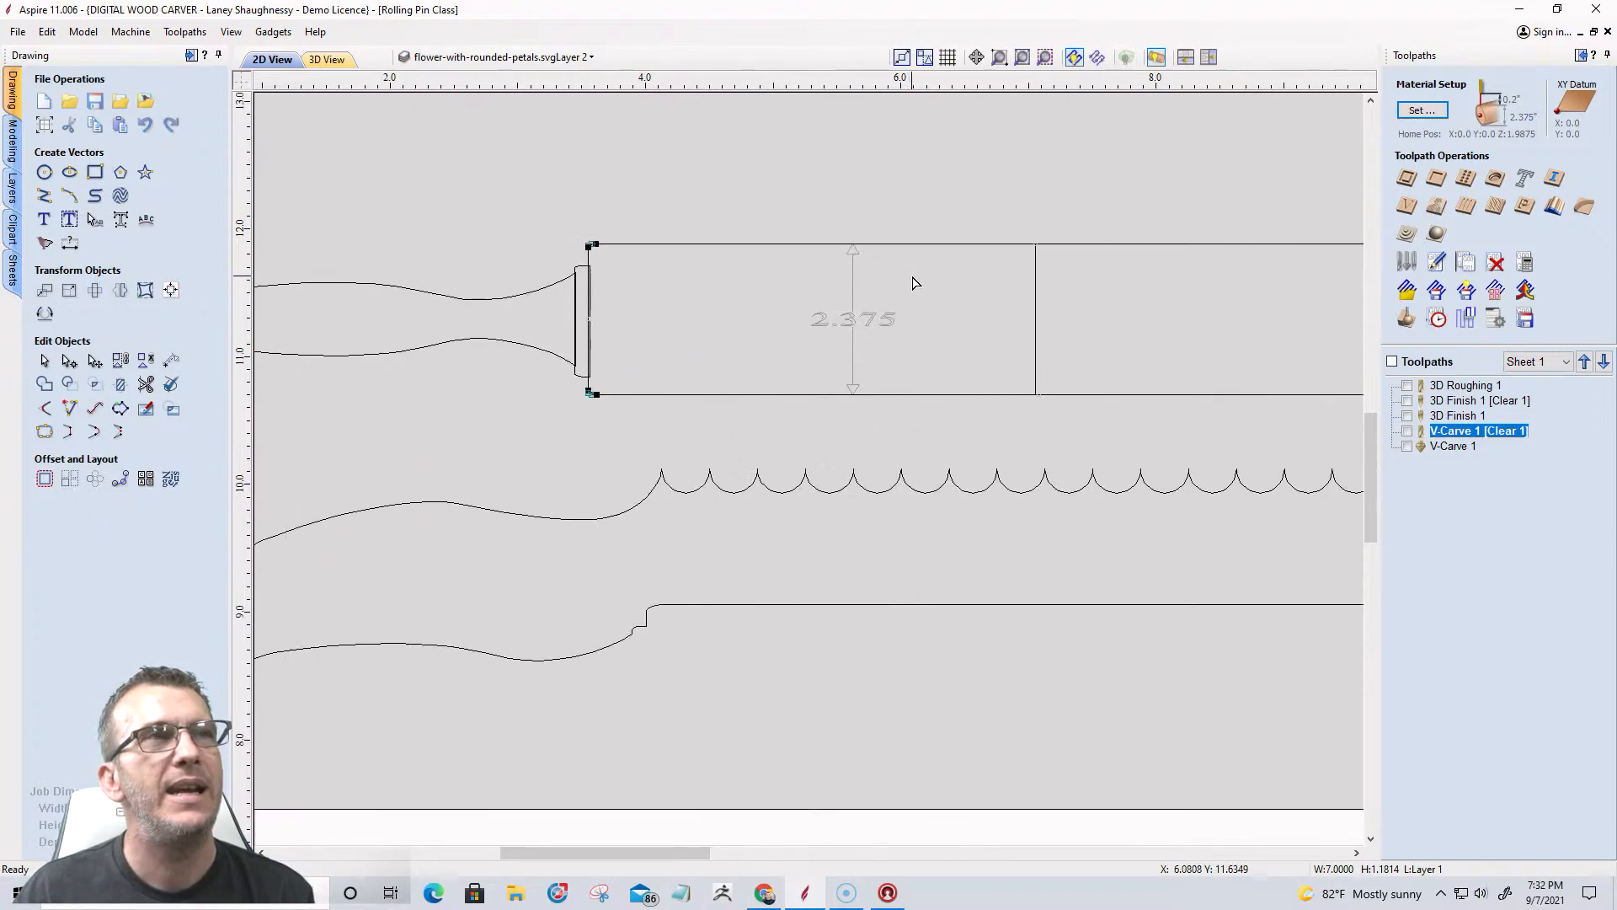
scroll(915, 283, down, 2)
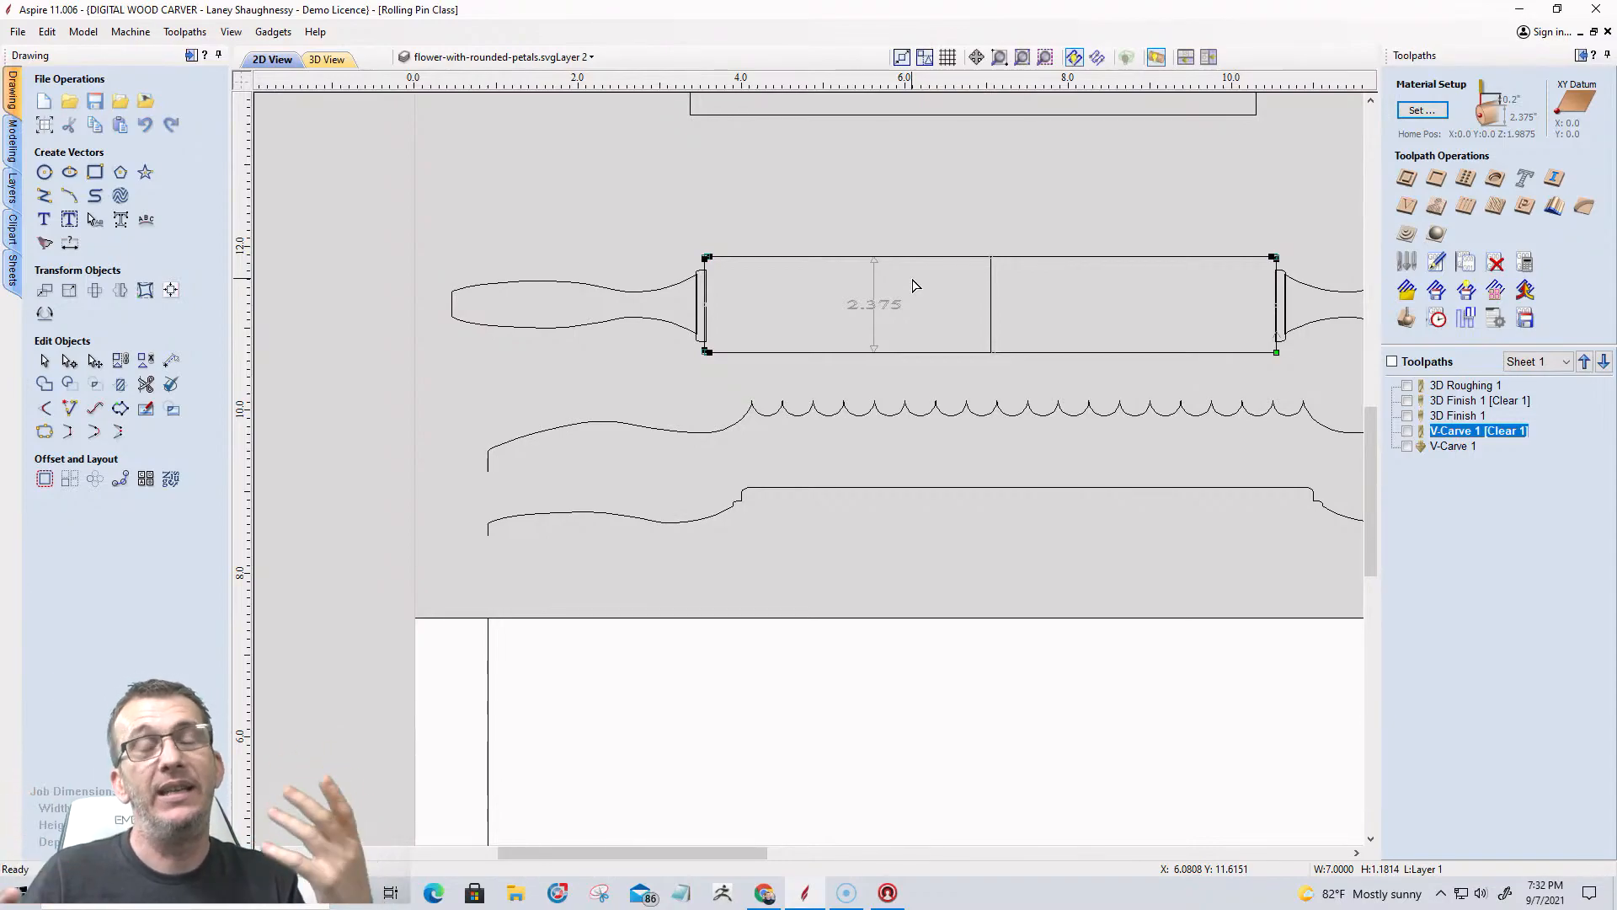
click(62, 290)
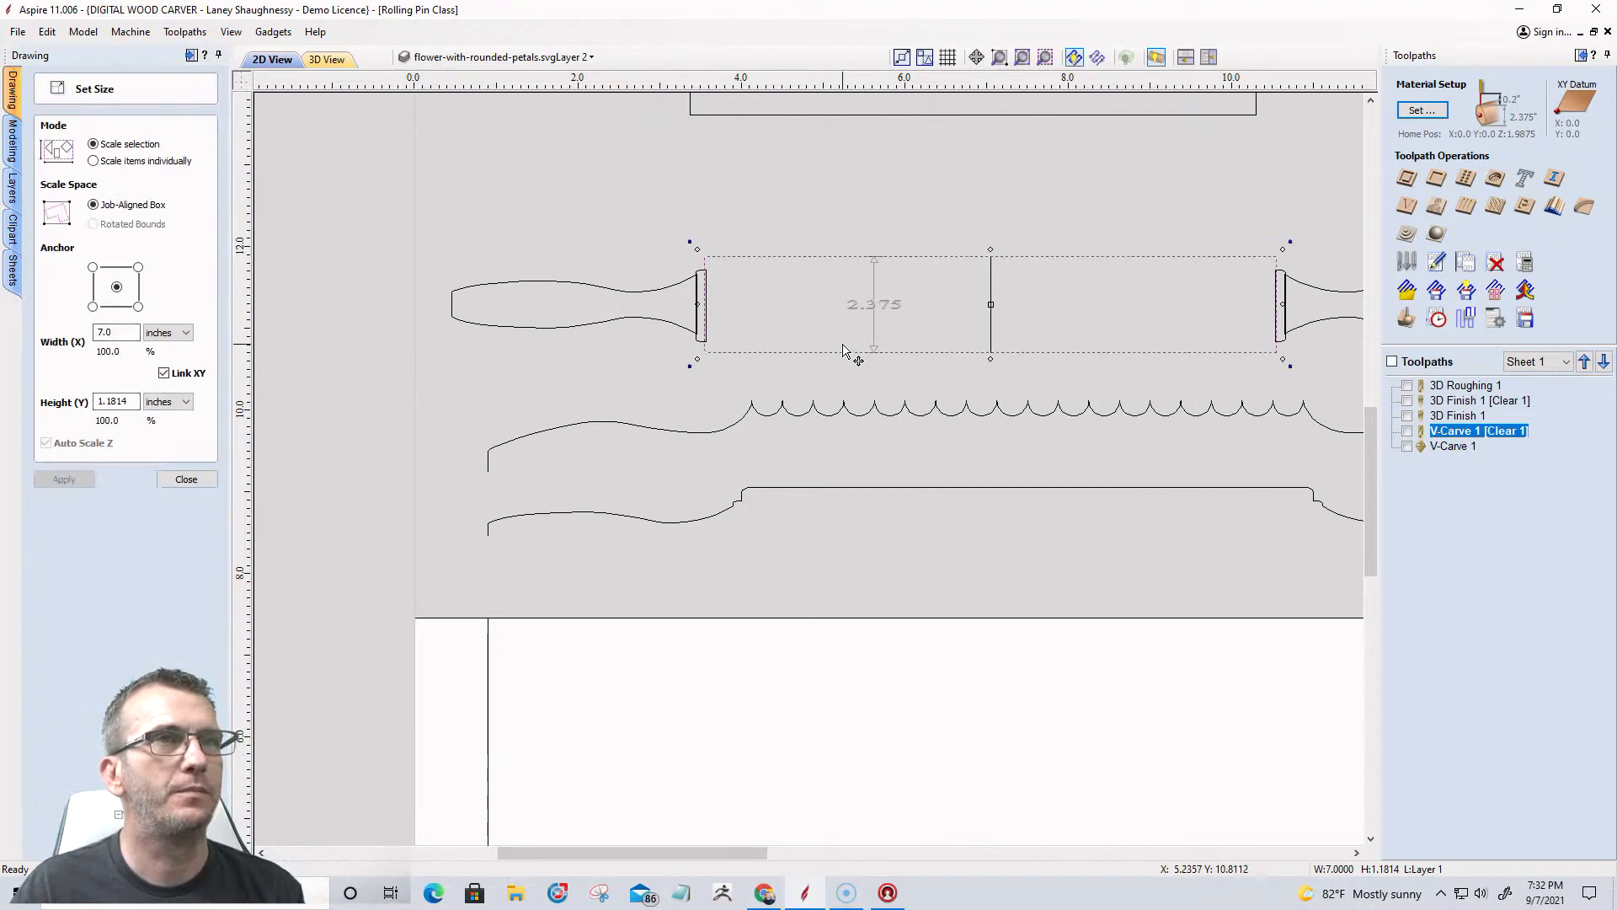
scroll(842, 349, up, 2)
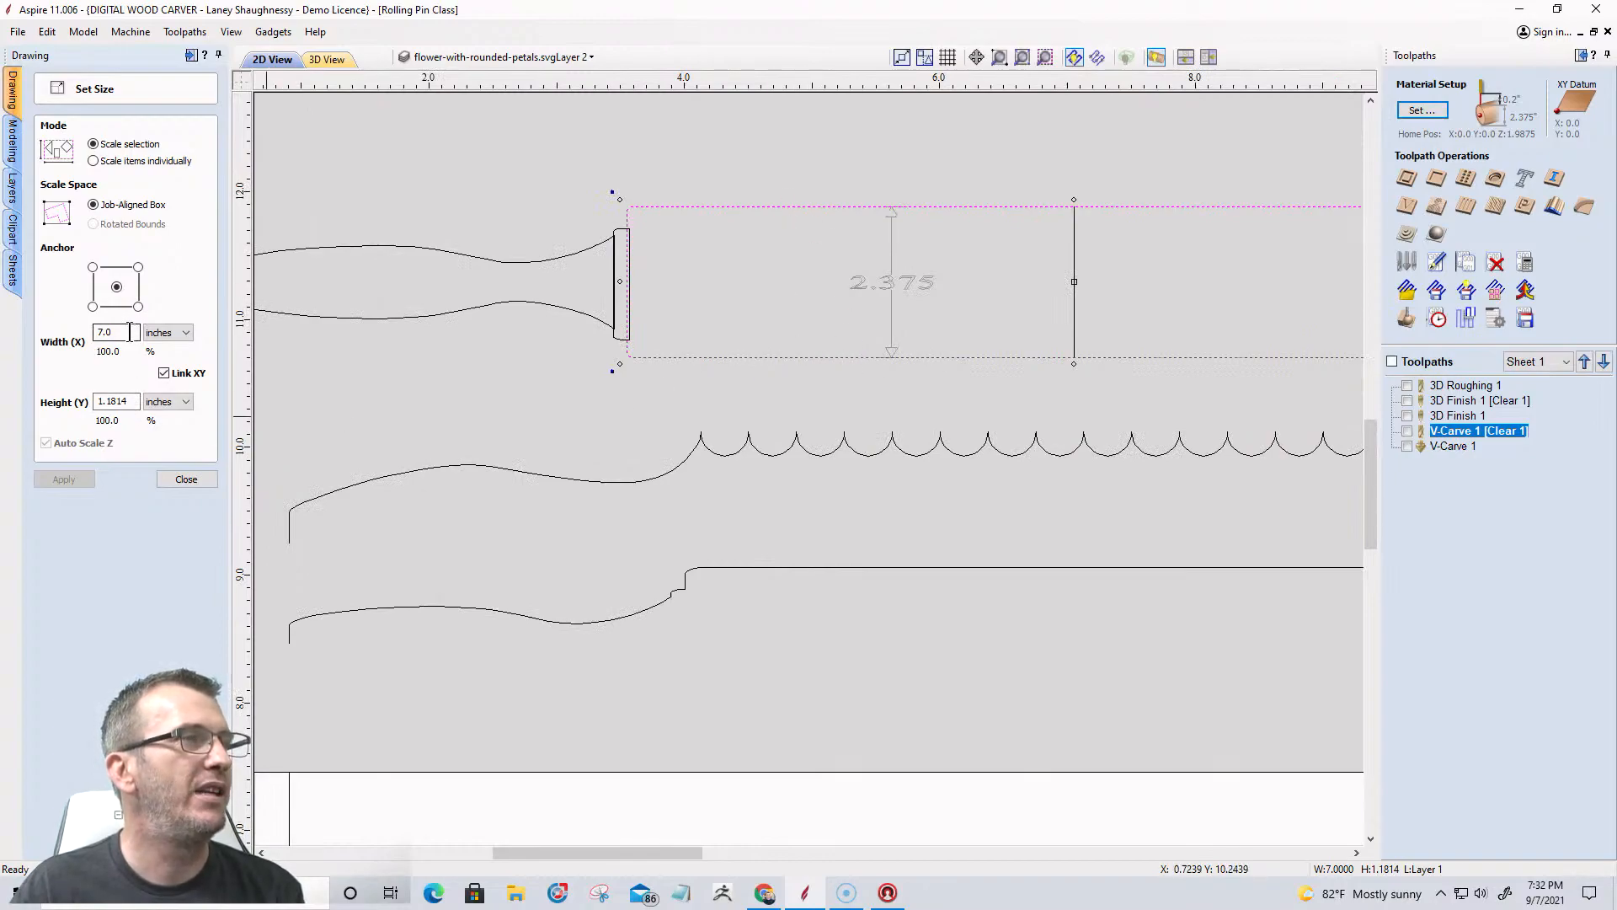
double_click(129, 403)
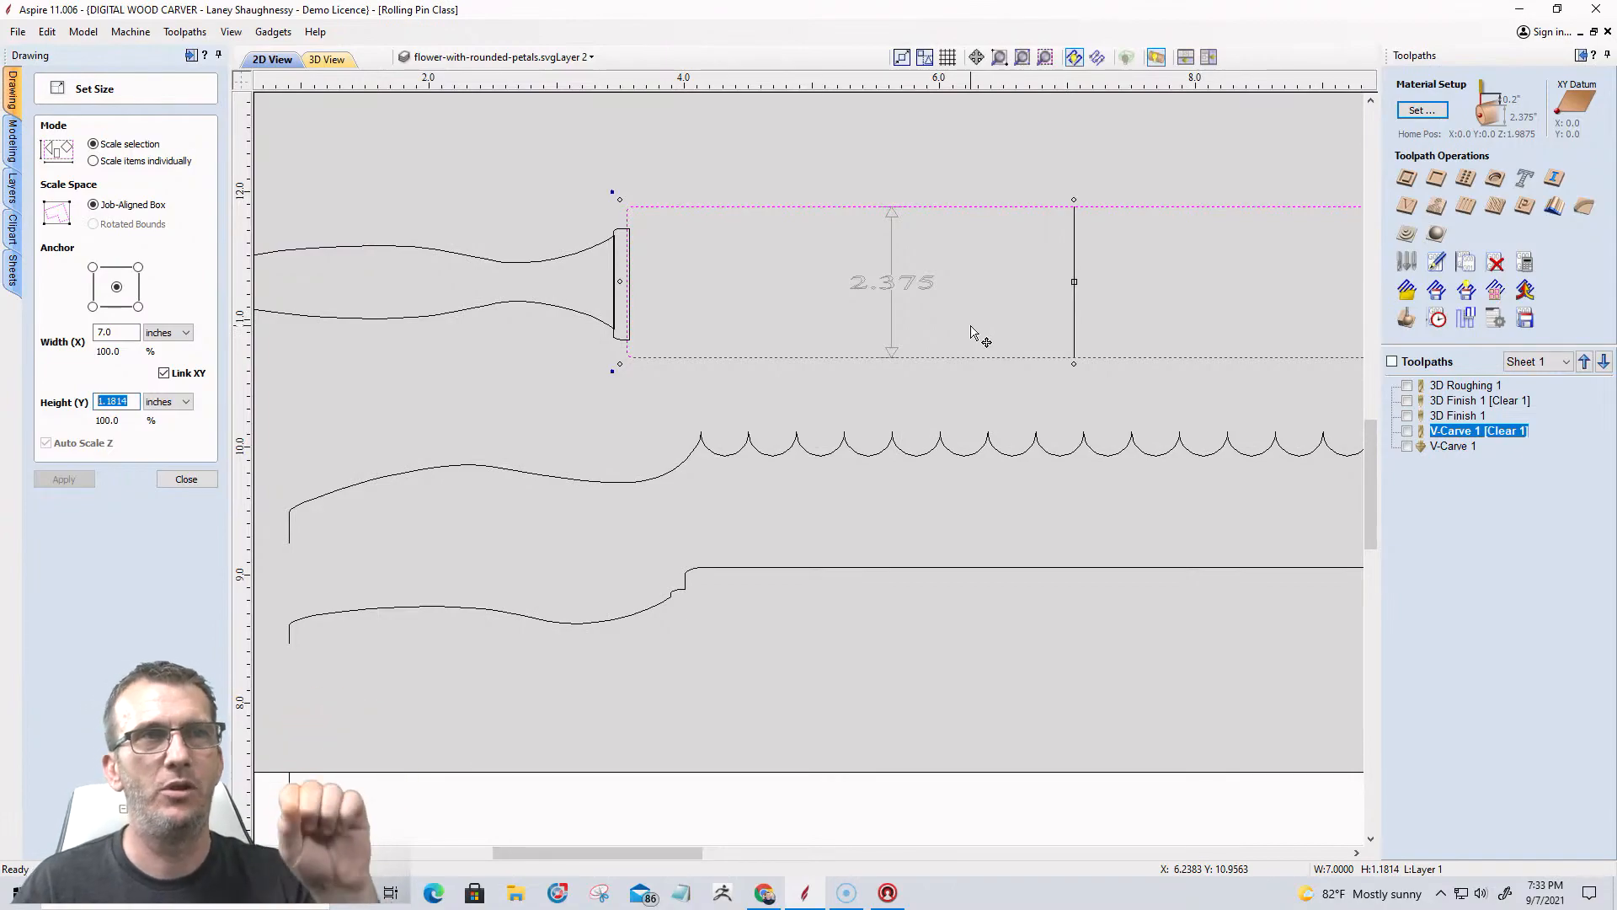
click(180, 478)
click(772, 397)
scroll(664, 351, down, 3)
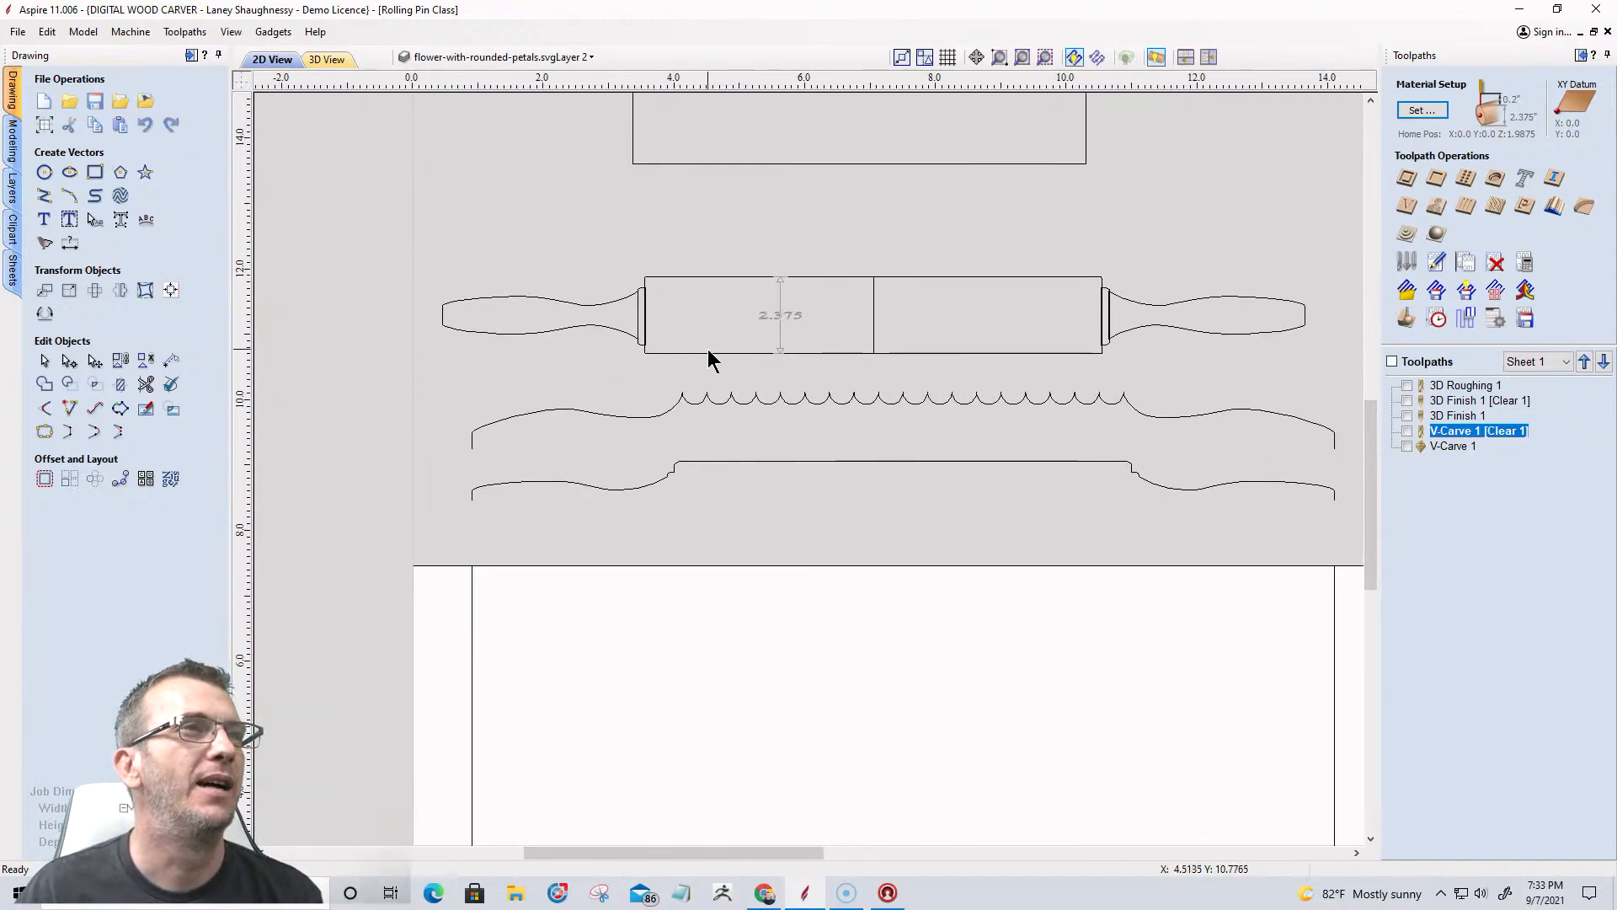
Add a vertical dimension between the lower and upper edges of the rolling pin's barrel.
scroll(766, 317, up, 5)
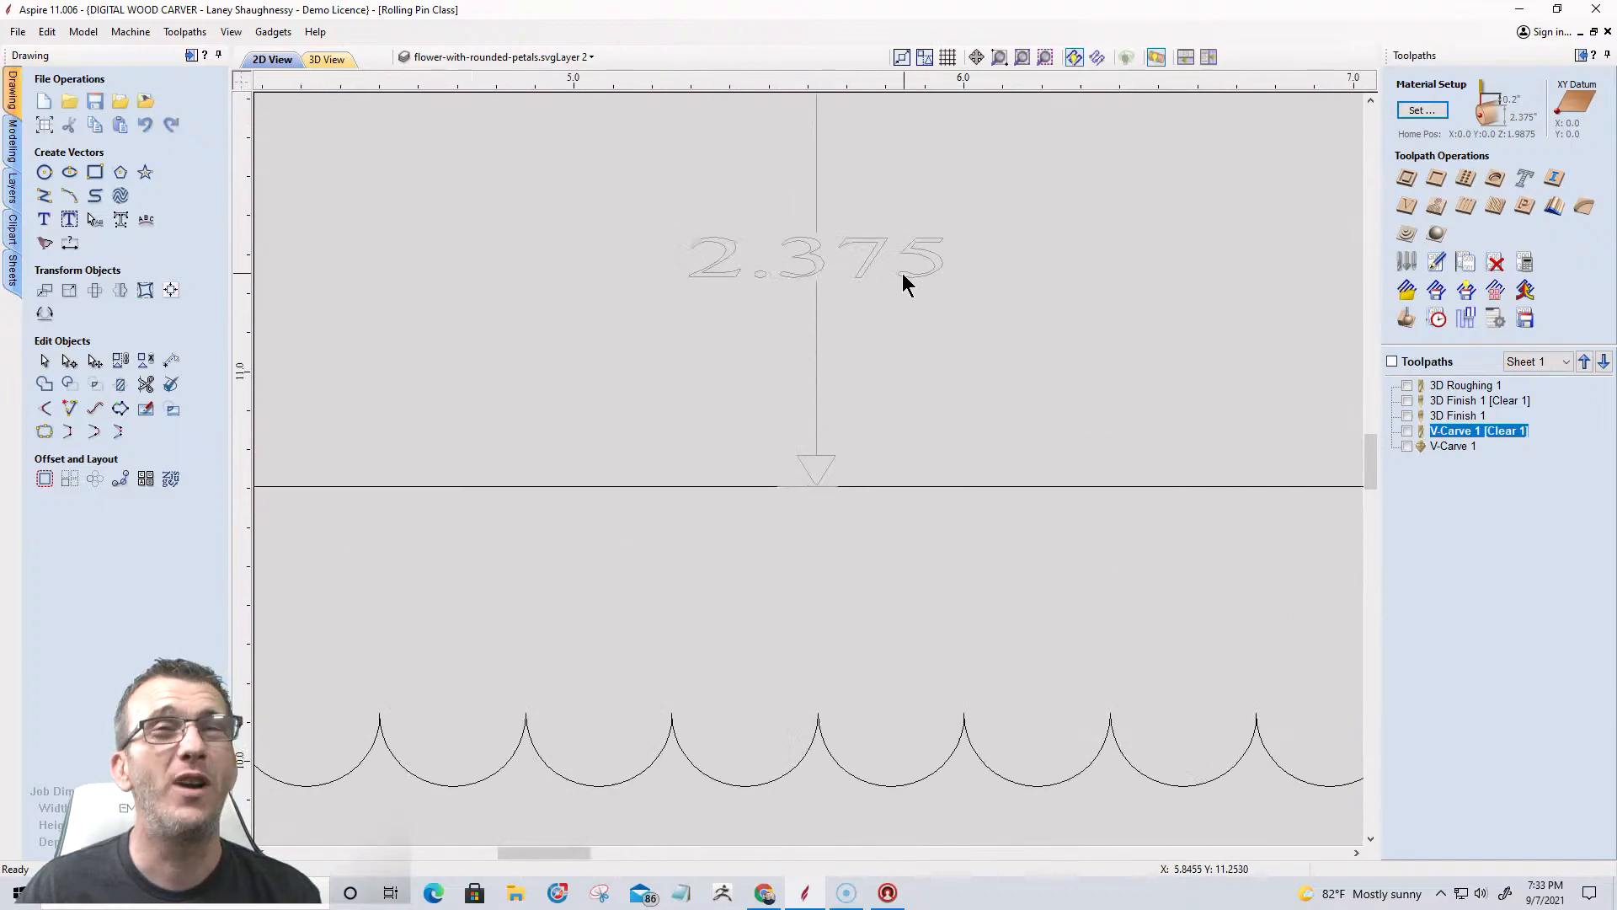
scroll(897, 303, down, 5)
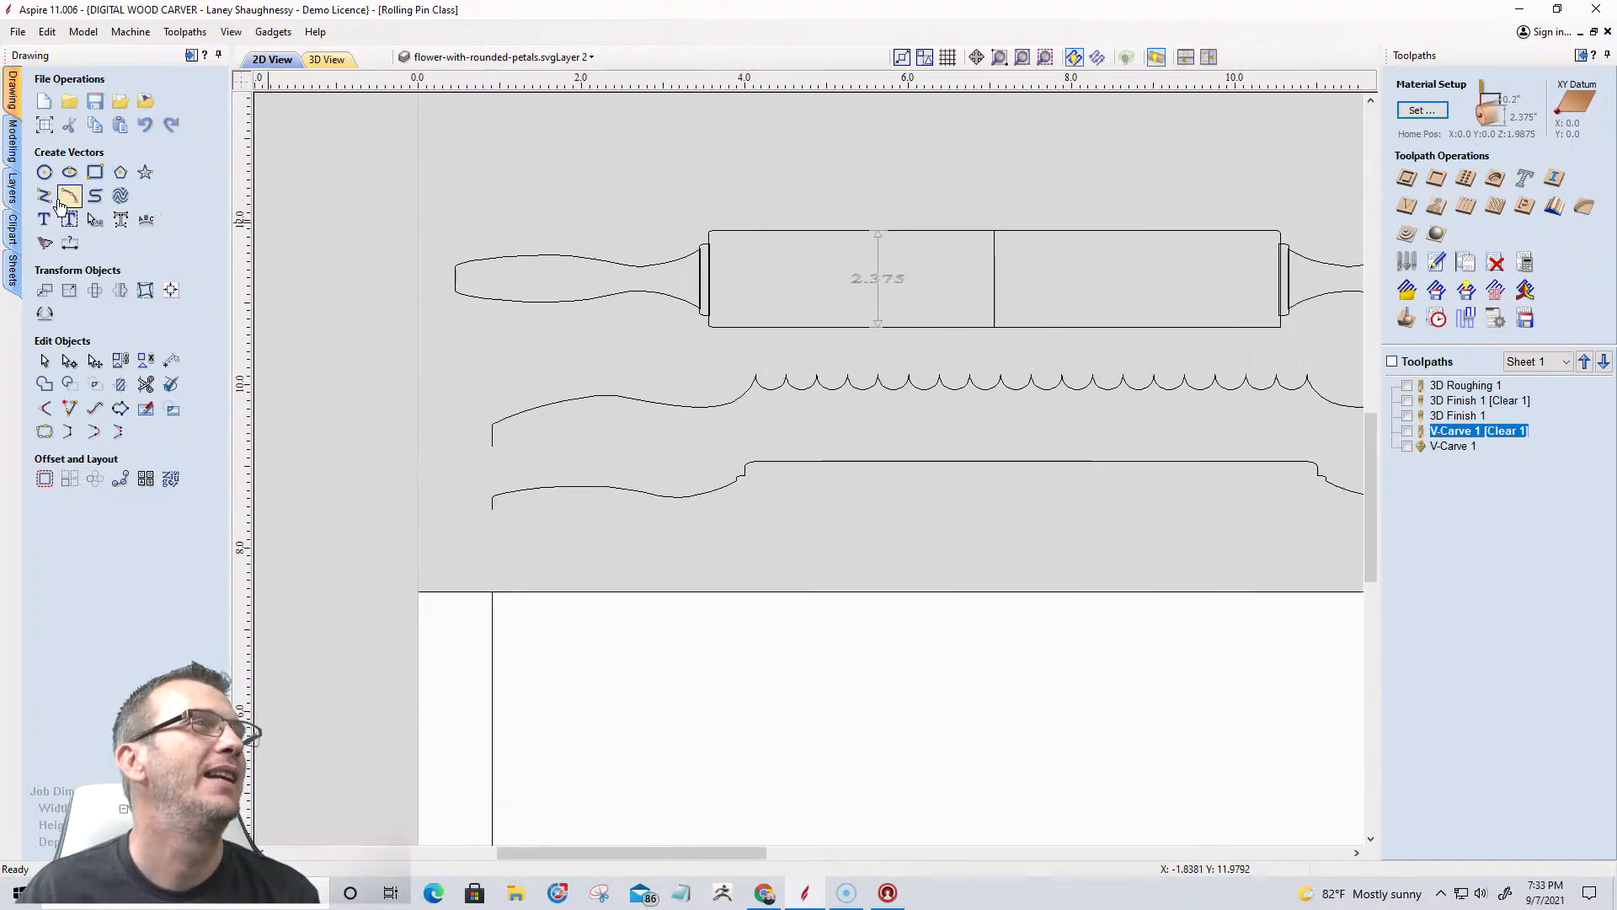
click(70, 251)
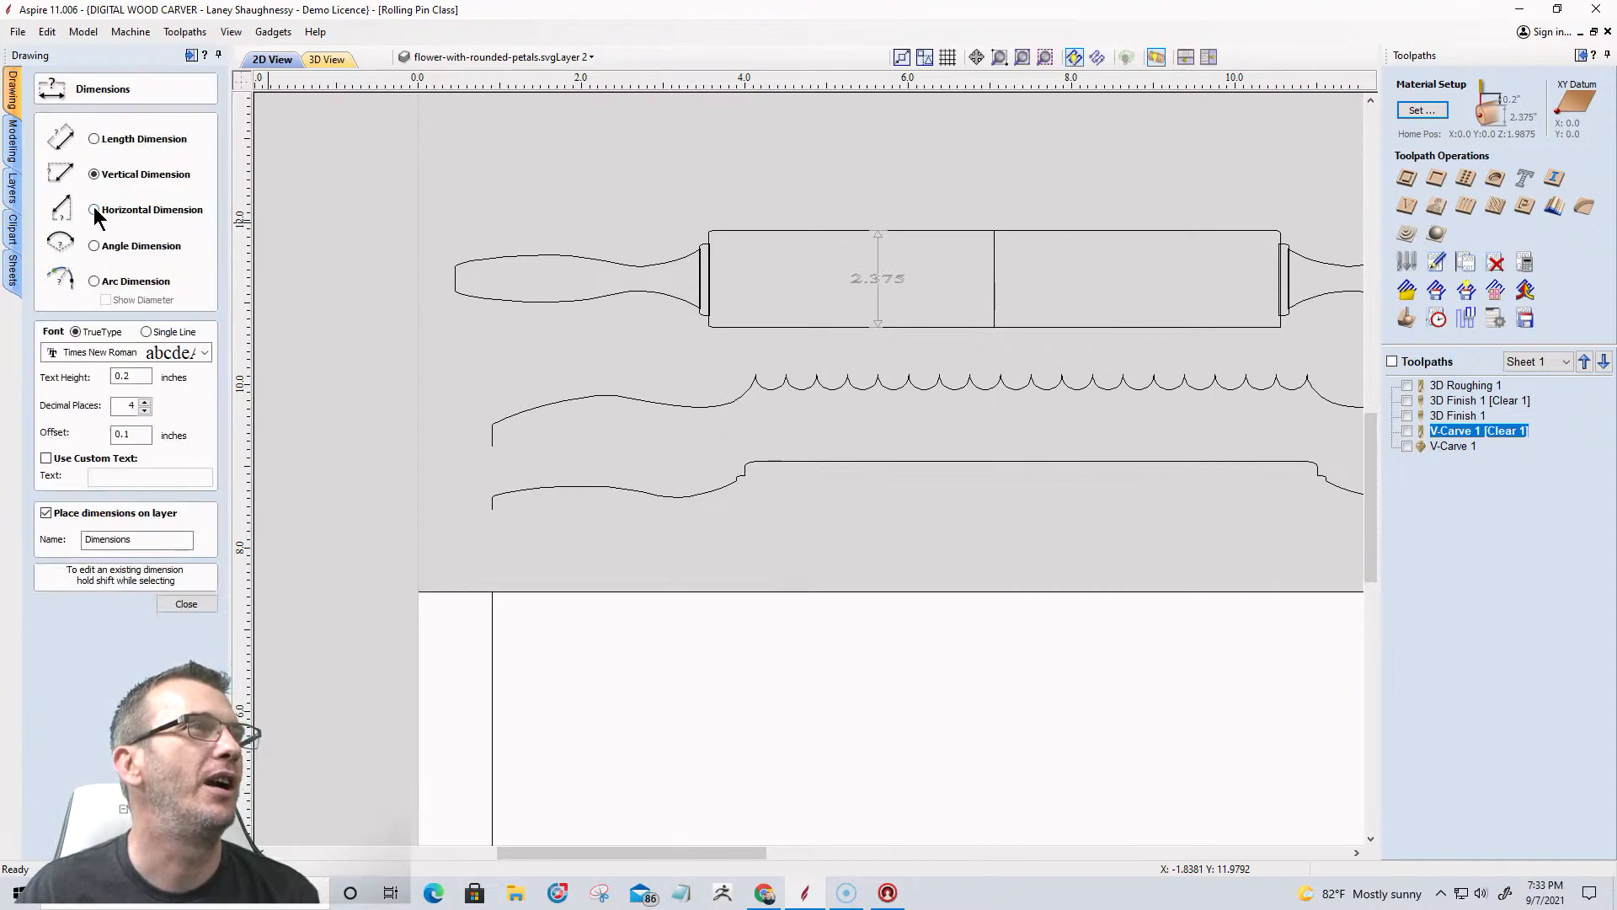
click(763, 326)
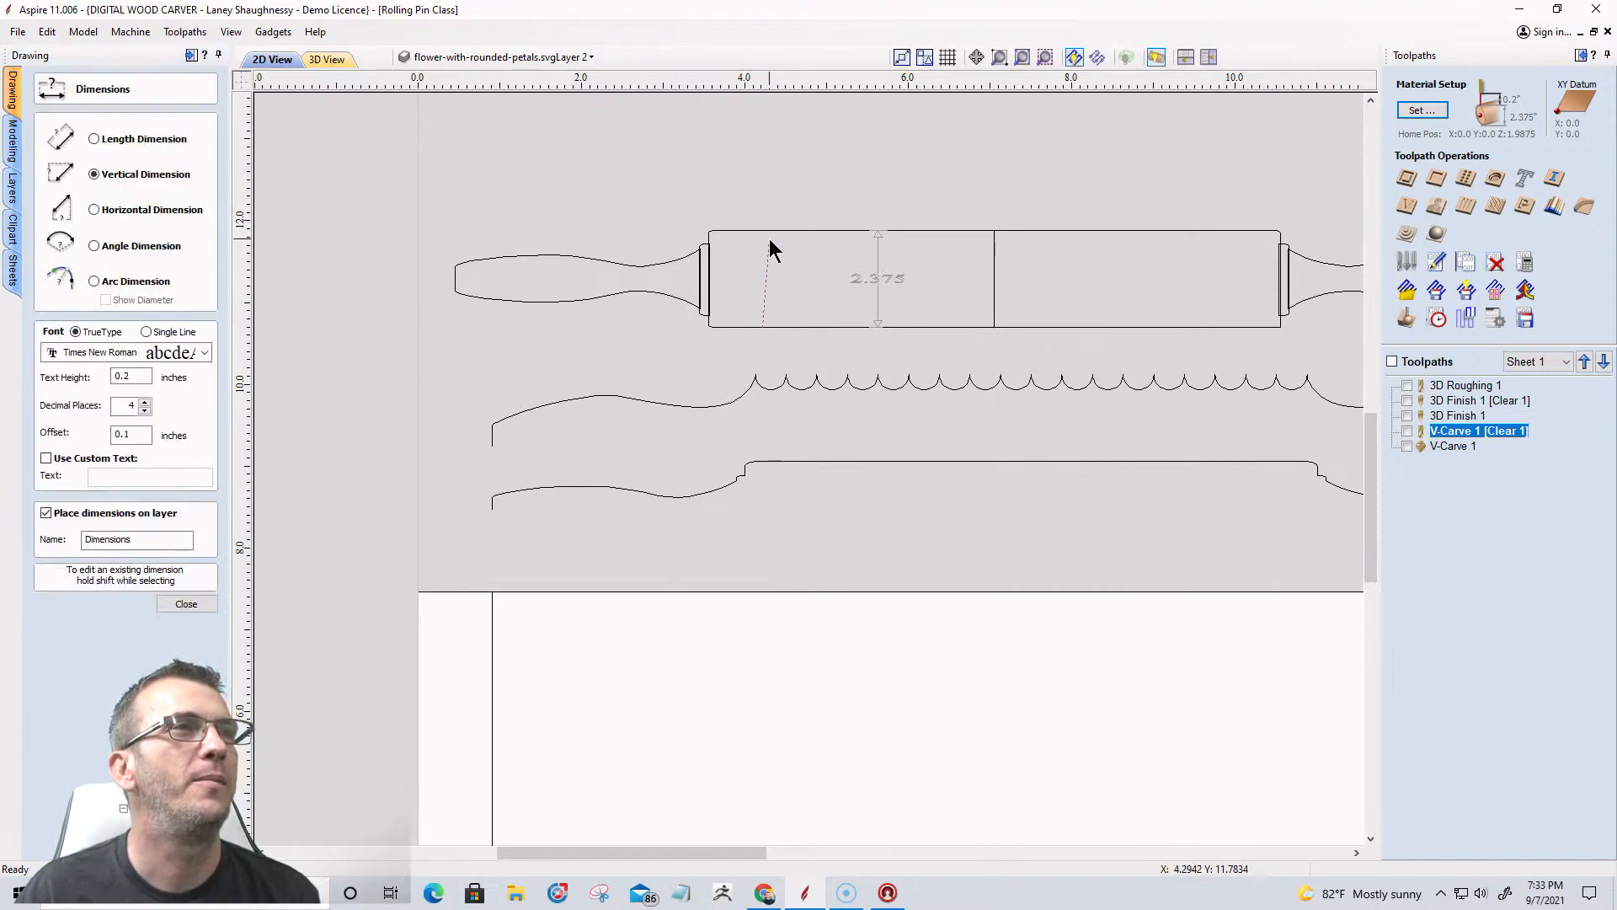
click(771, 231)
click(776, 275)
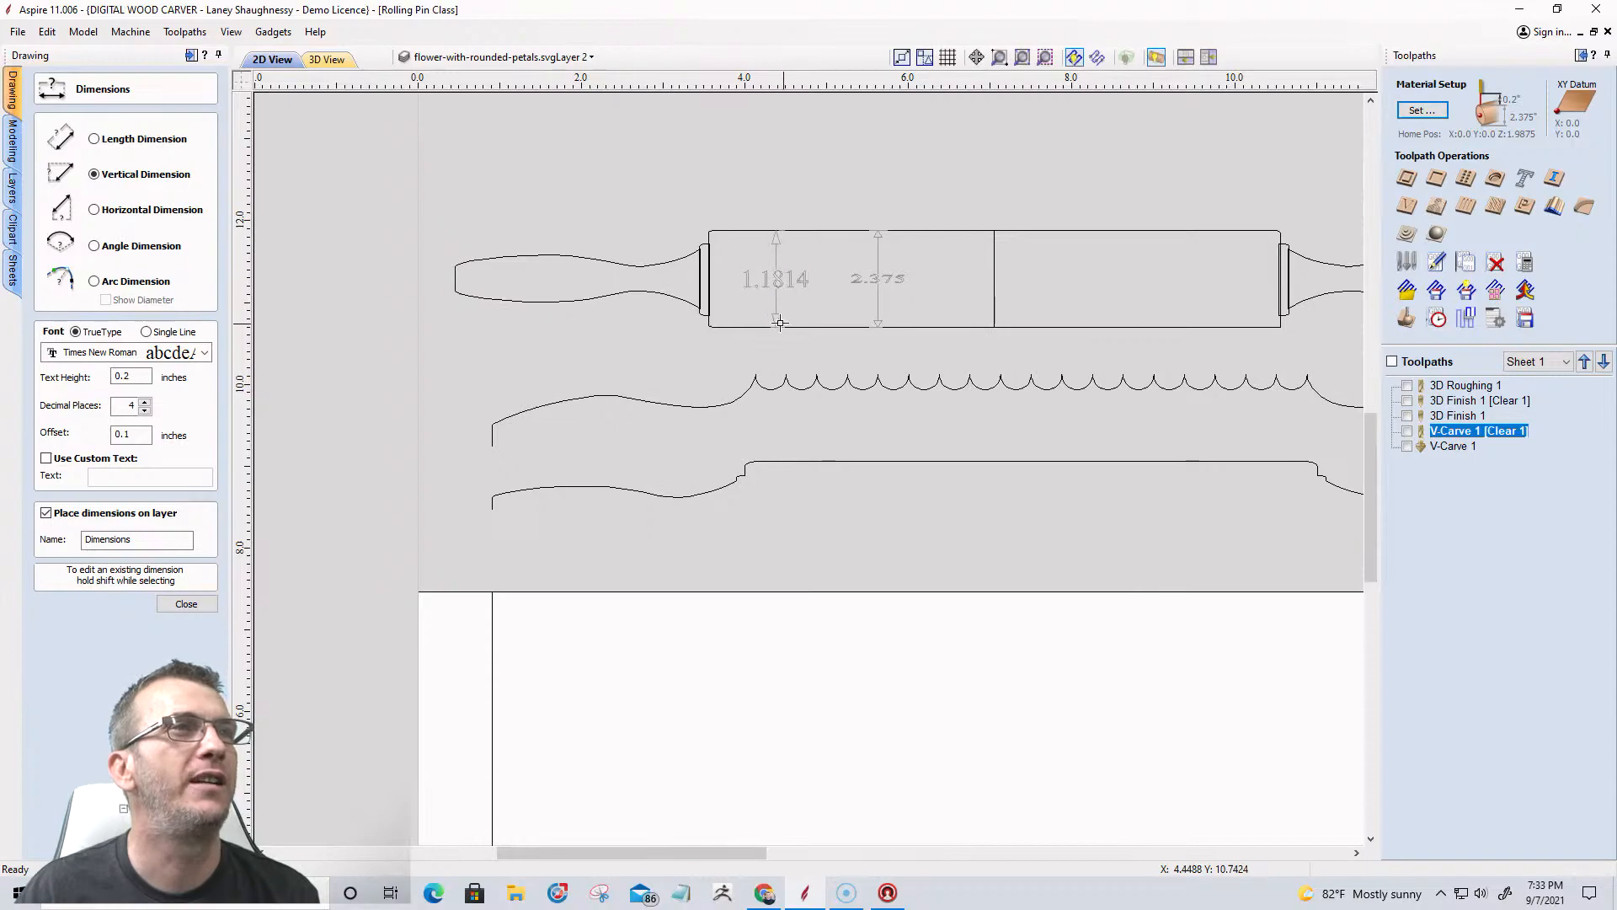
scroll(760, 305, up, 5)
scroll(759, 304, down, 1)
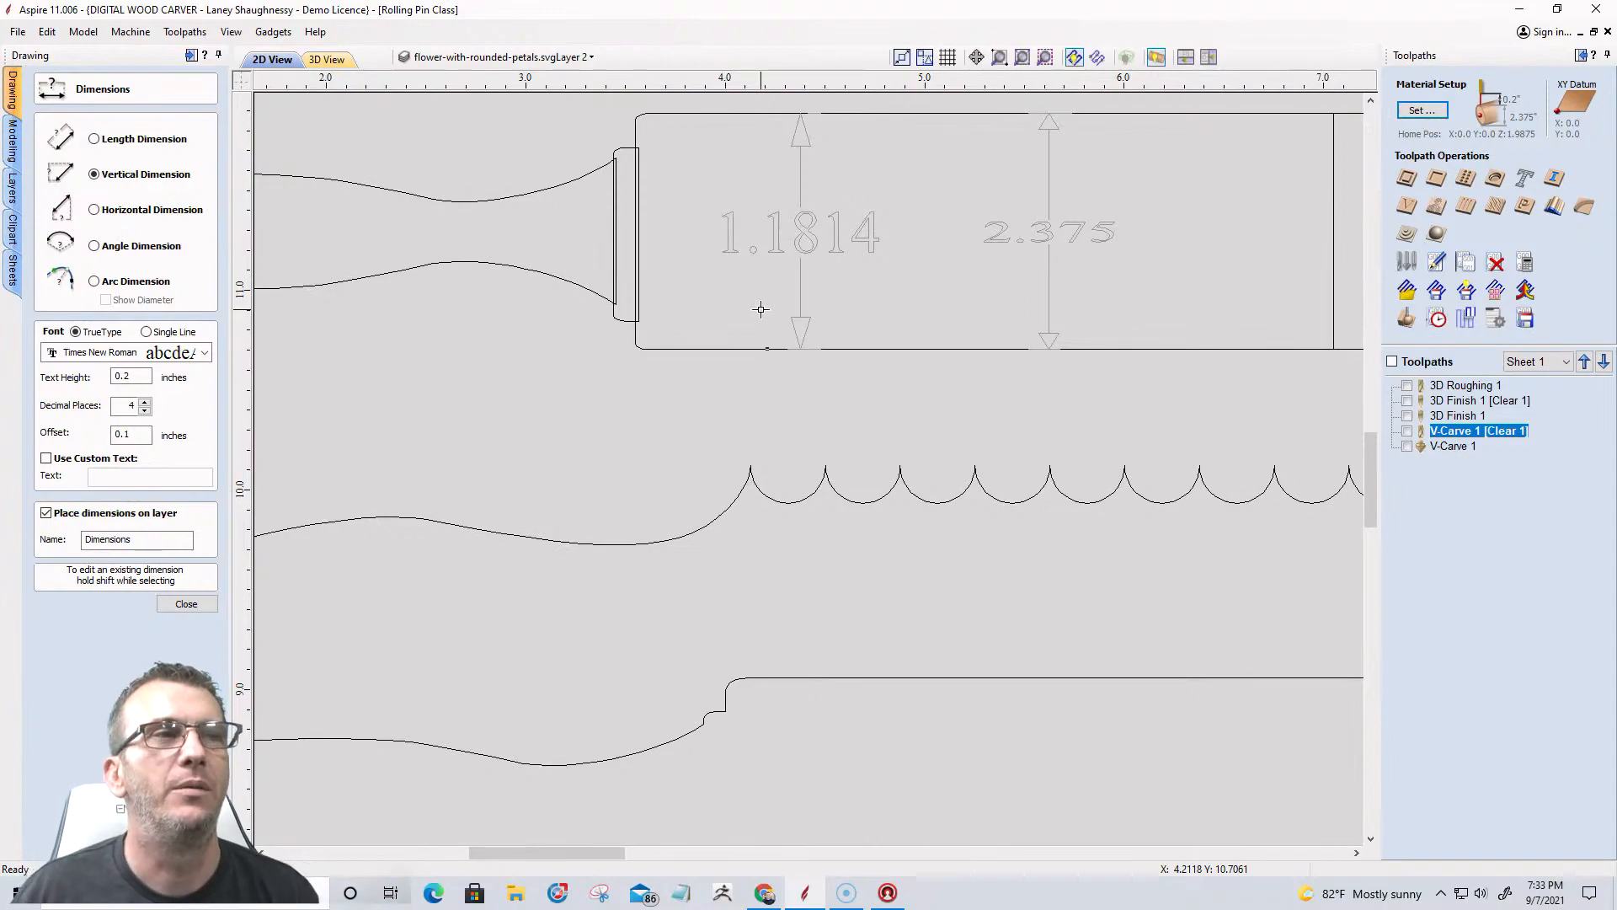
scroll(760, 310, down, 5)
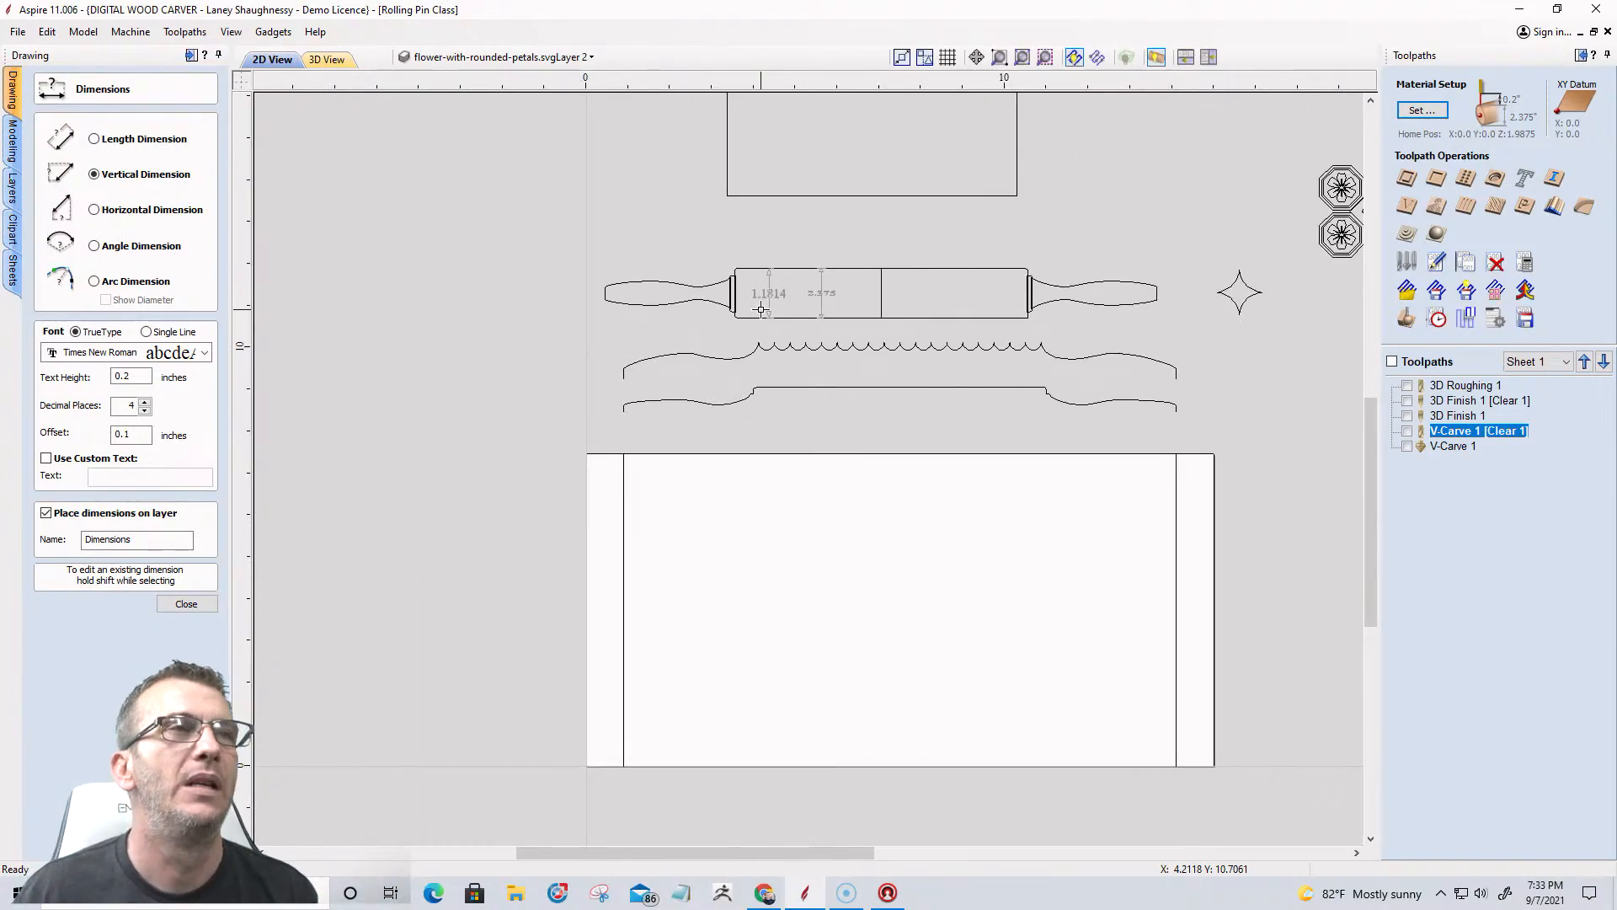
Delete both vertical dimensions and the vertical centre line from the rolling pin's barrel.
click(180, 603)
click(768, 302)
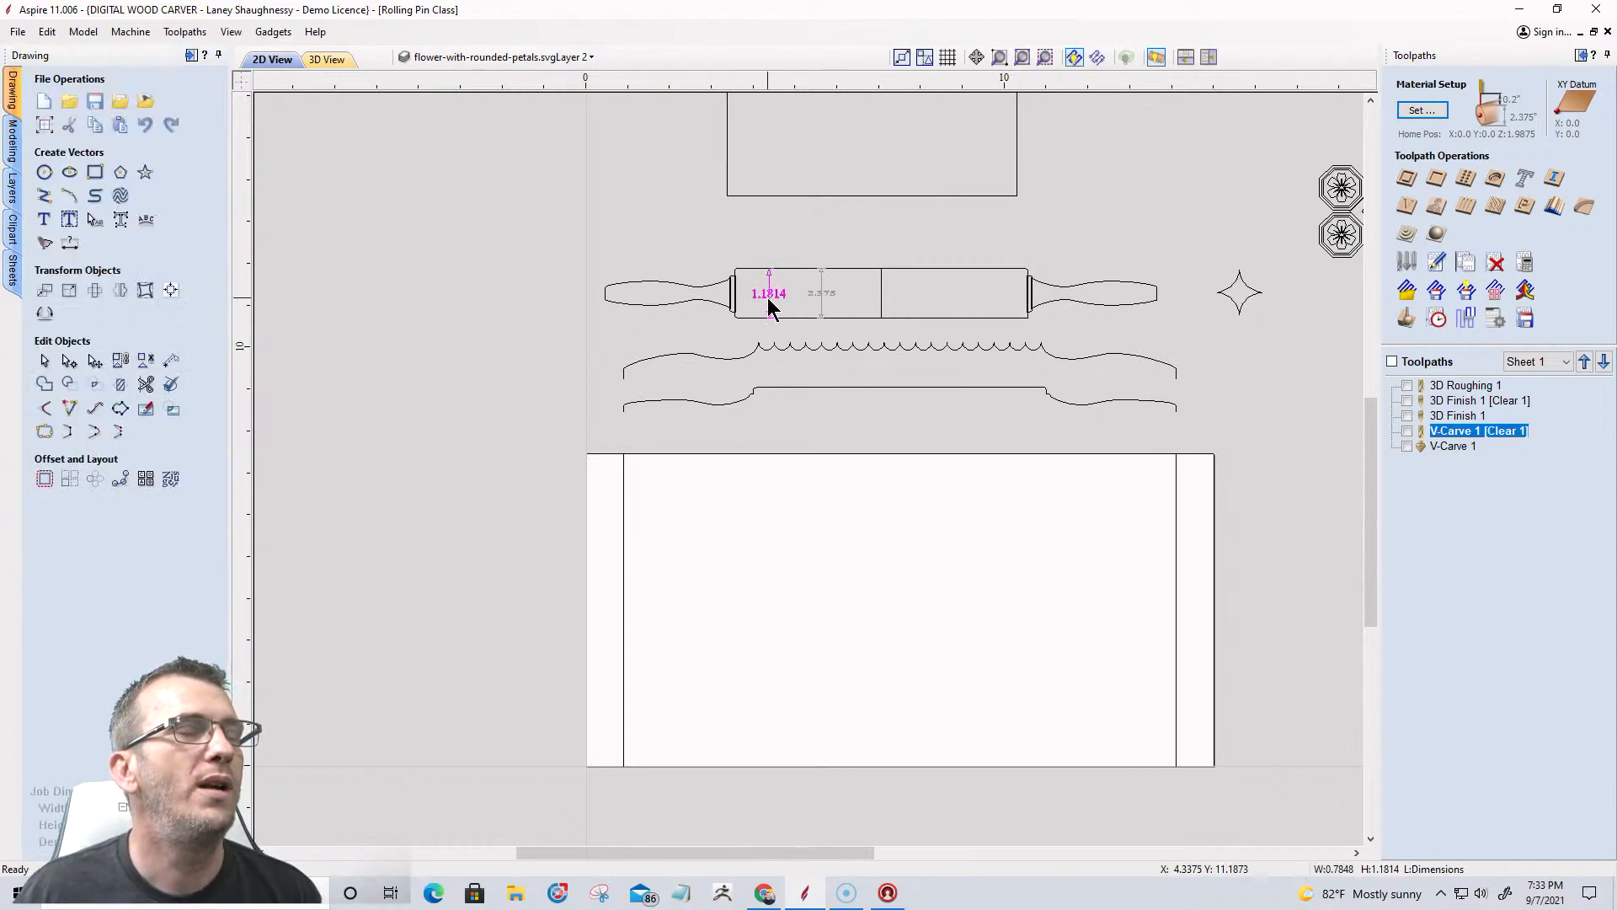
key(Delete)
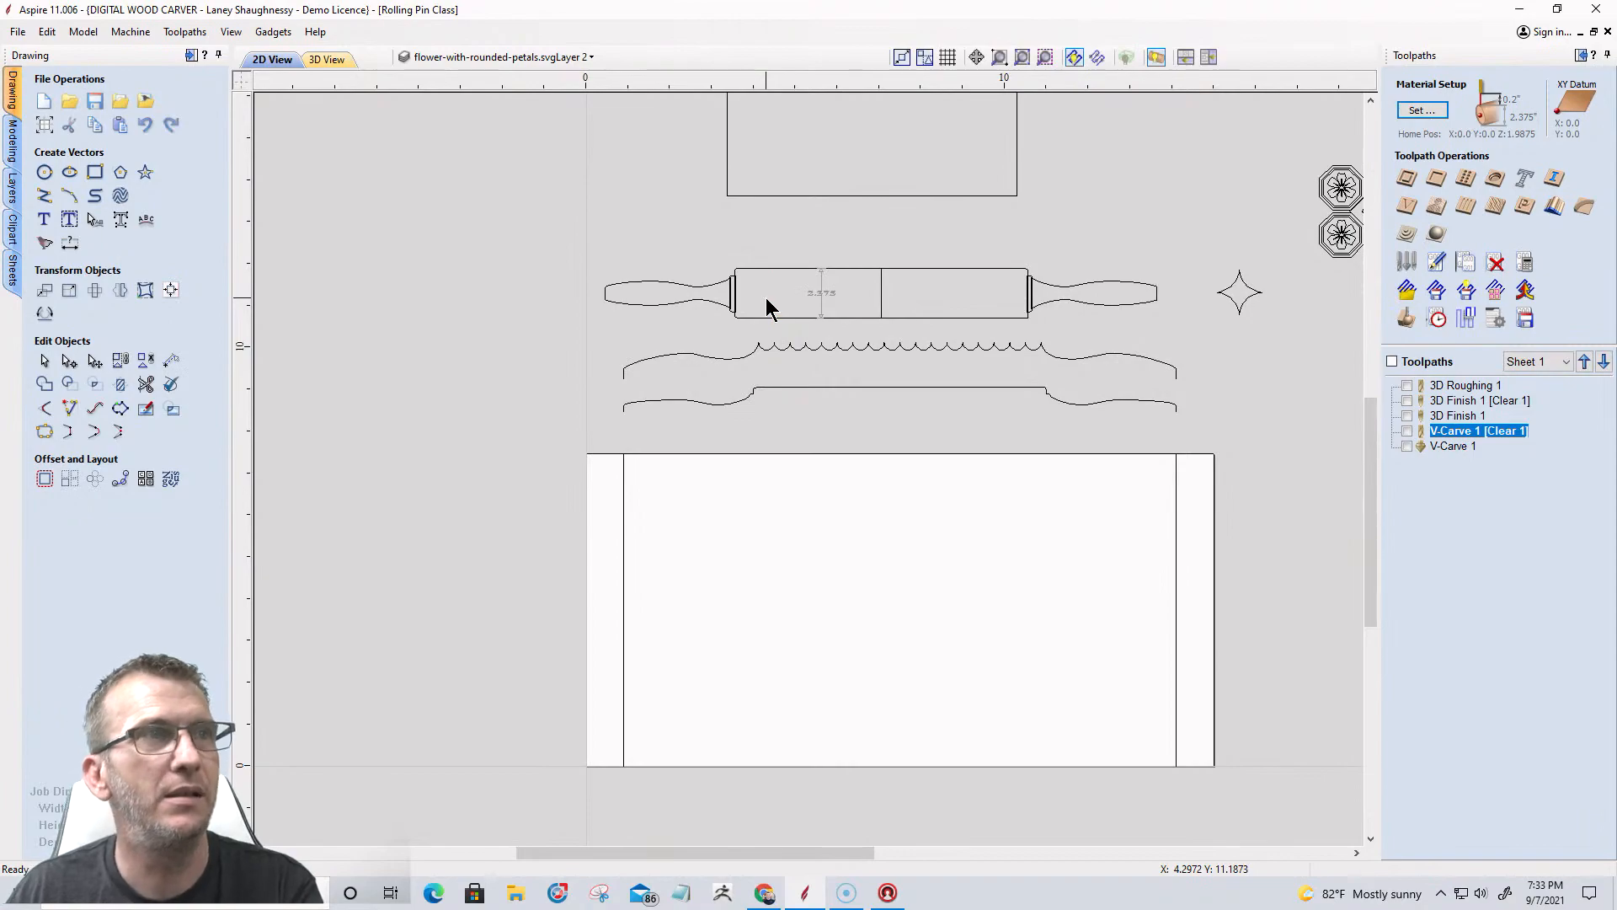
click(882, 305)
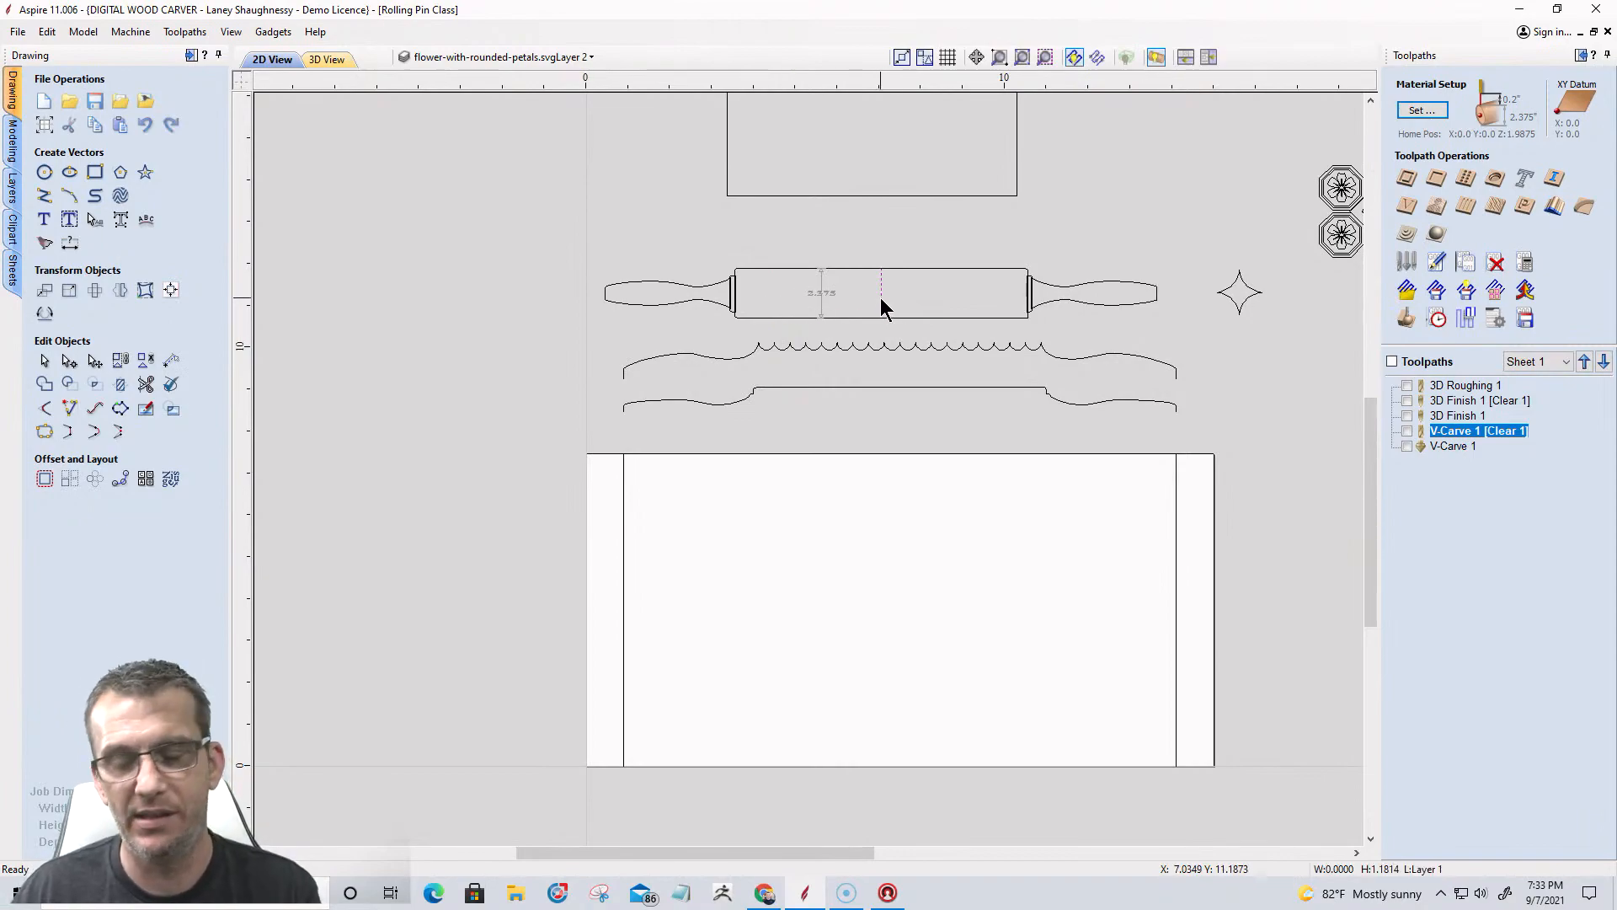
key(Delete)
click(822, 296)
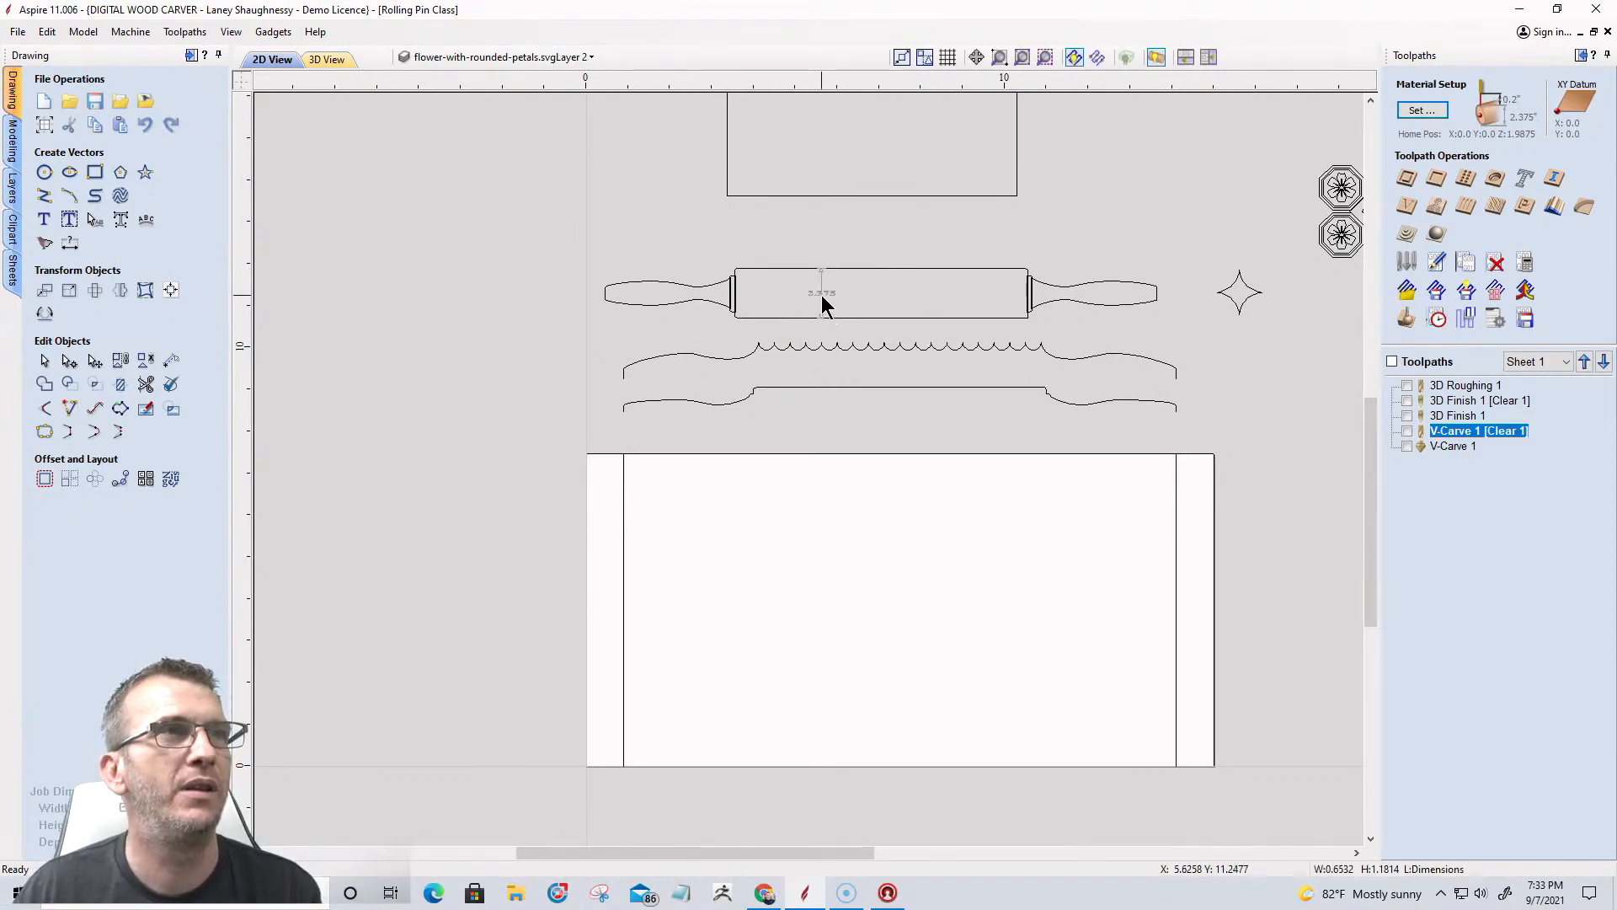
key(Delete)
Open Set Size for the rolling pin's barrel, unlink X and Y, and enter a height of 2.375 inches.
scroll(825, 310, up, 3)
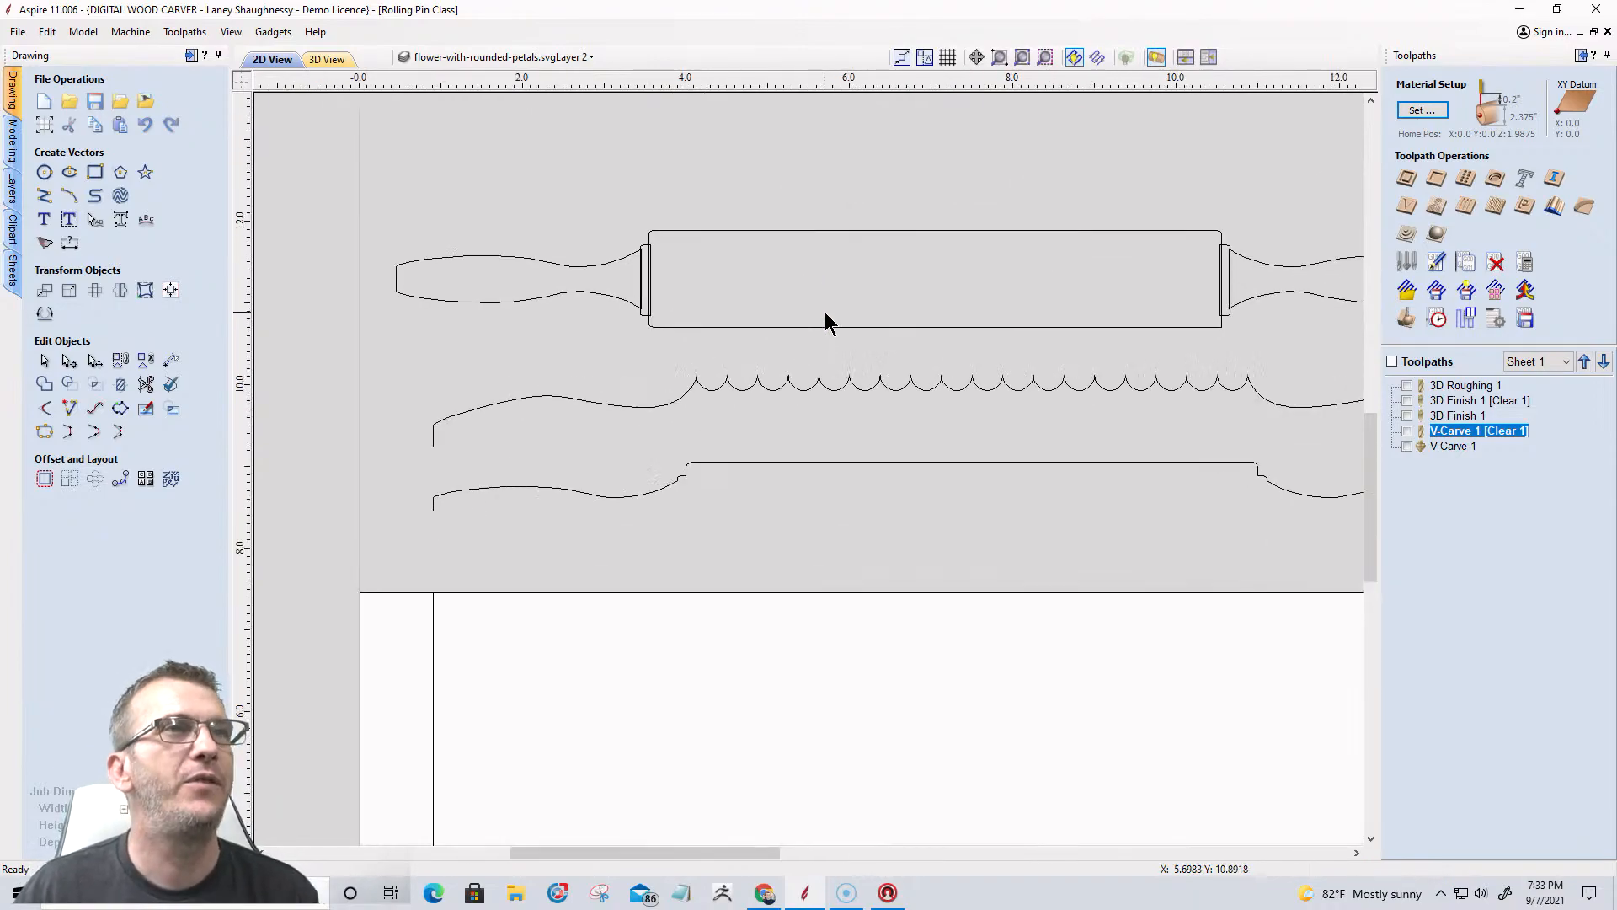
scroll(825, 315, up, 1)
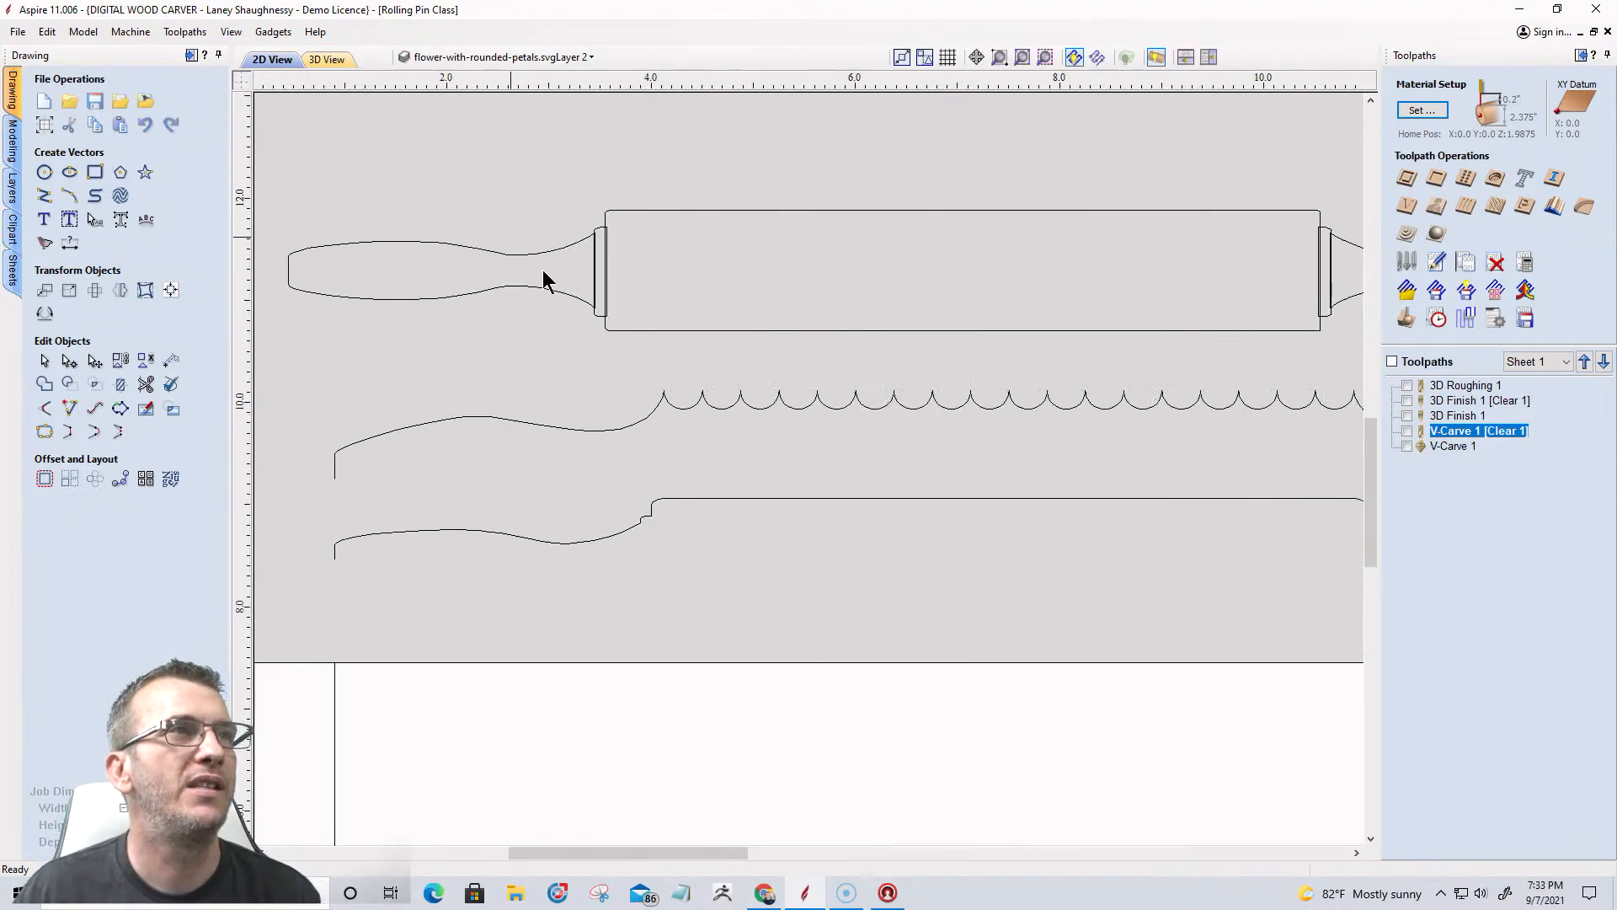
scroll(977, 274, down, 3)
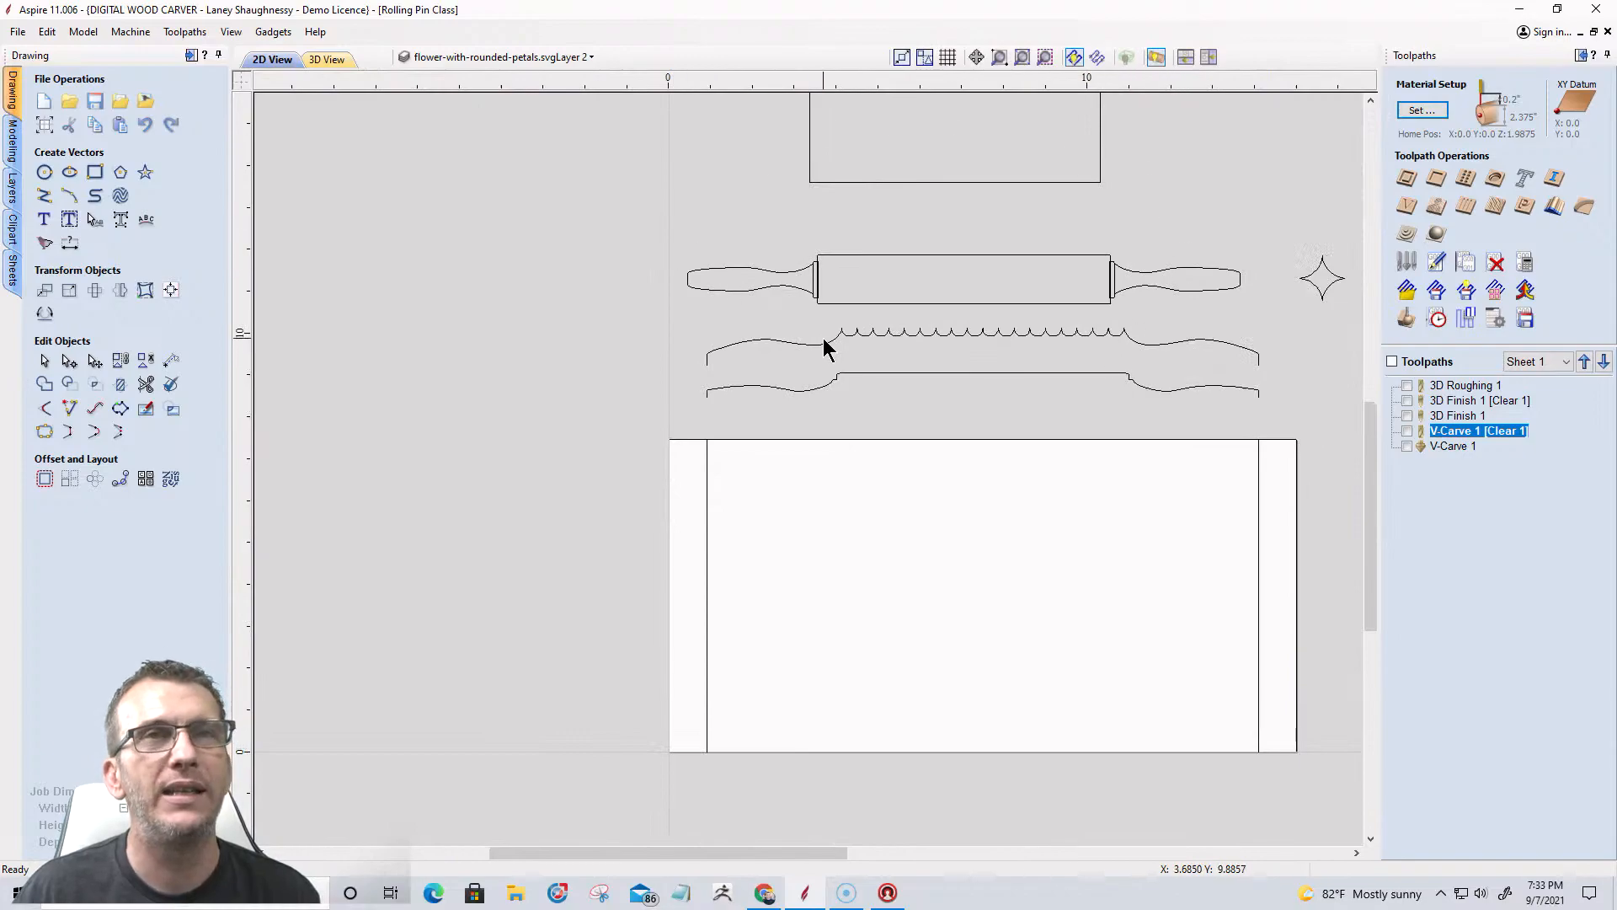
click(864, 305)
scroll(863, 312, up, 3)
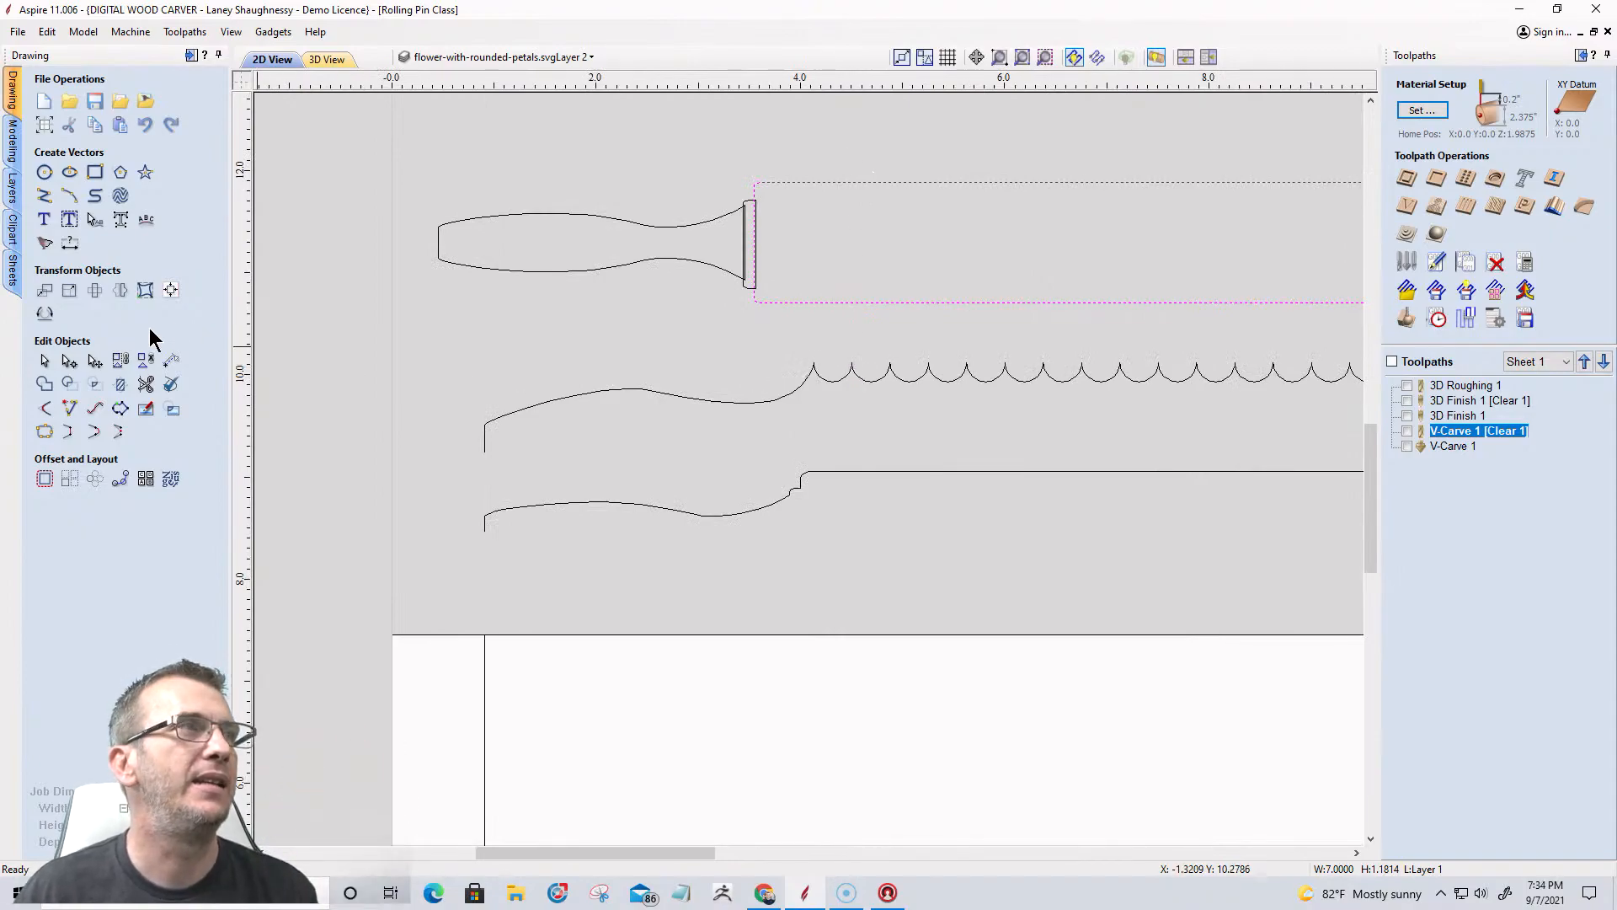
click(70, 290)
click(165, 372)
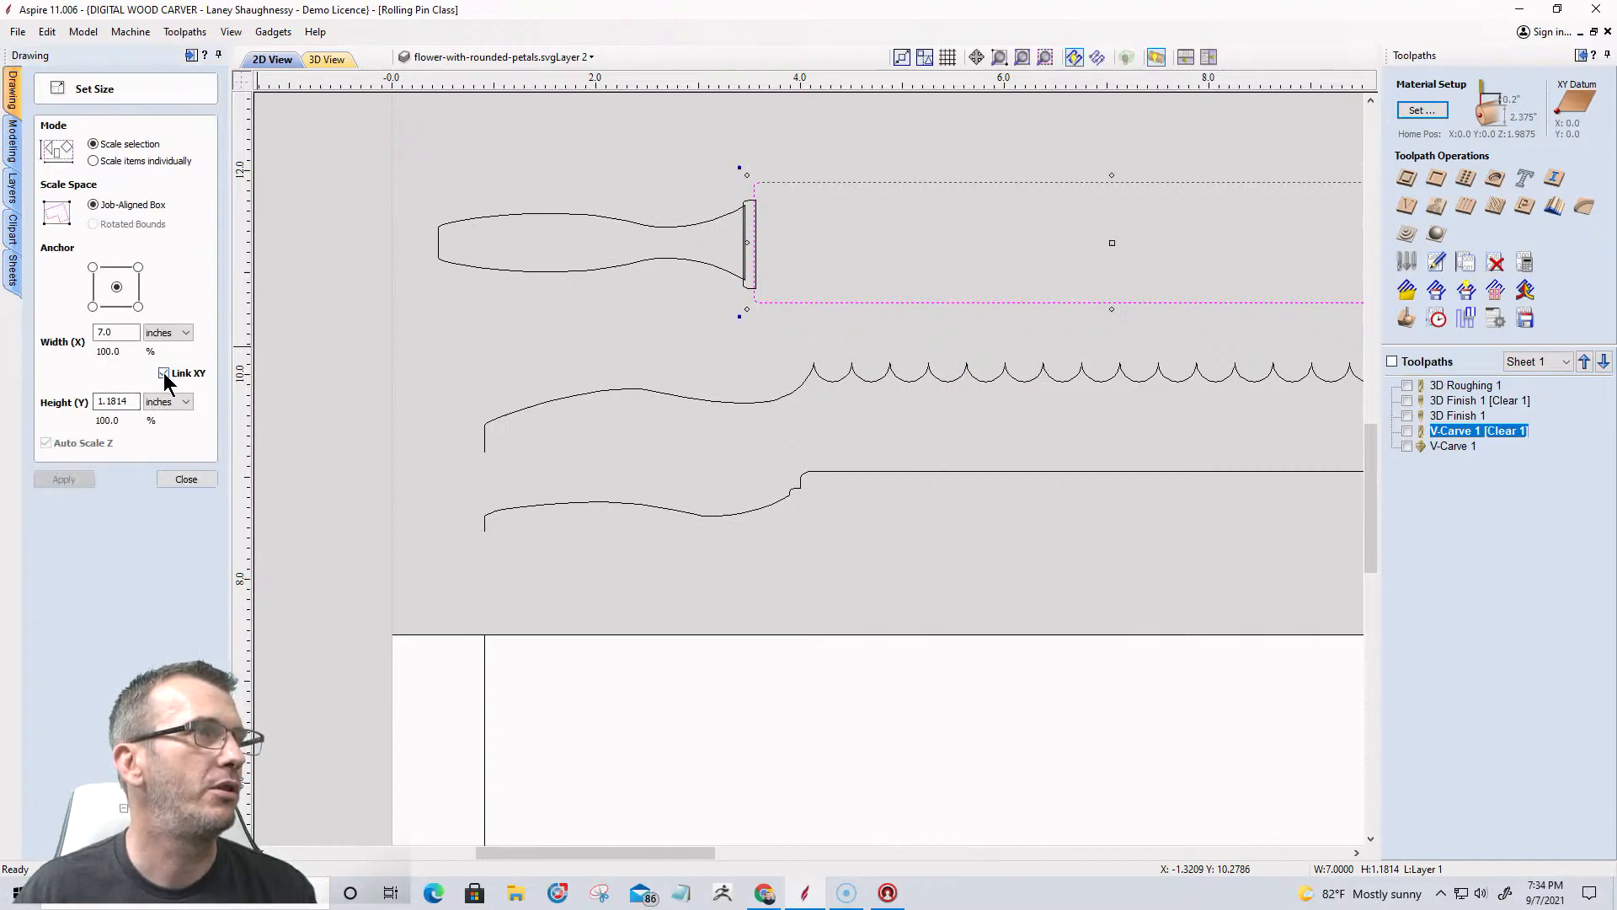
drag(132, 406, 74, 407)
text(2.375)
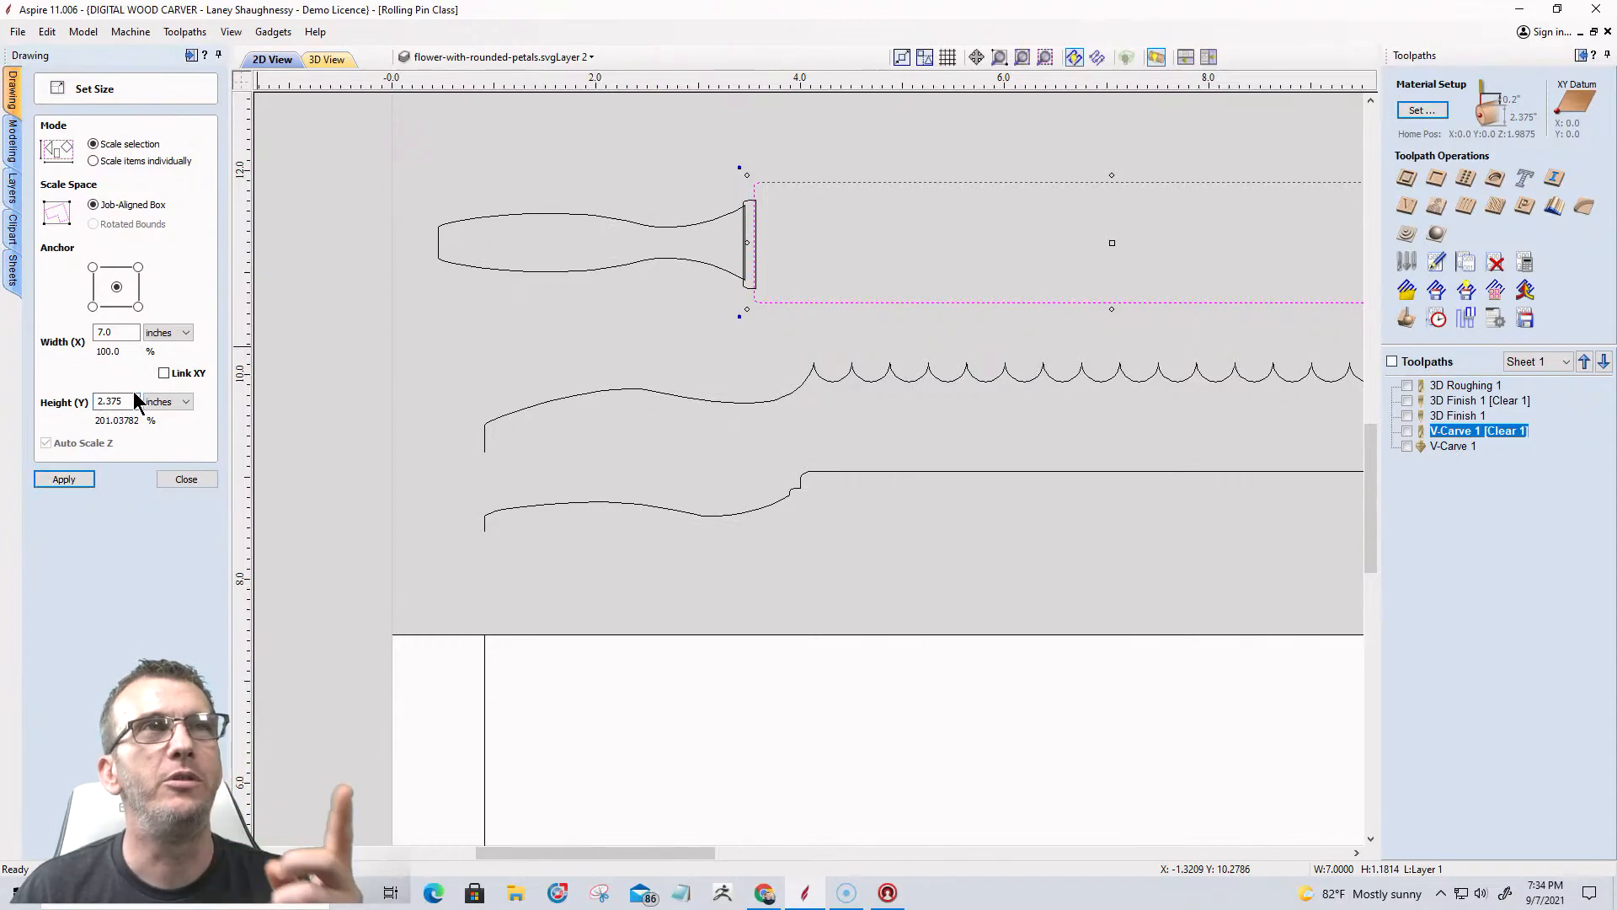
Open the online Help Contents in the browser and bring up the Calculation Edit Boxes page.
click(317, 33)
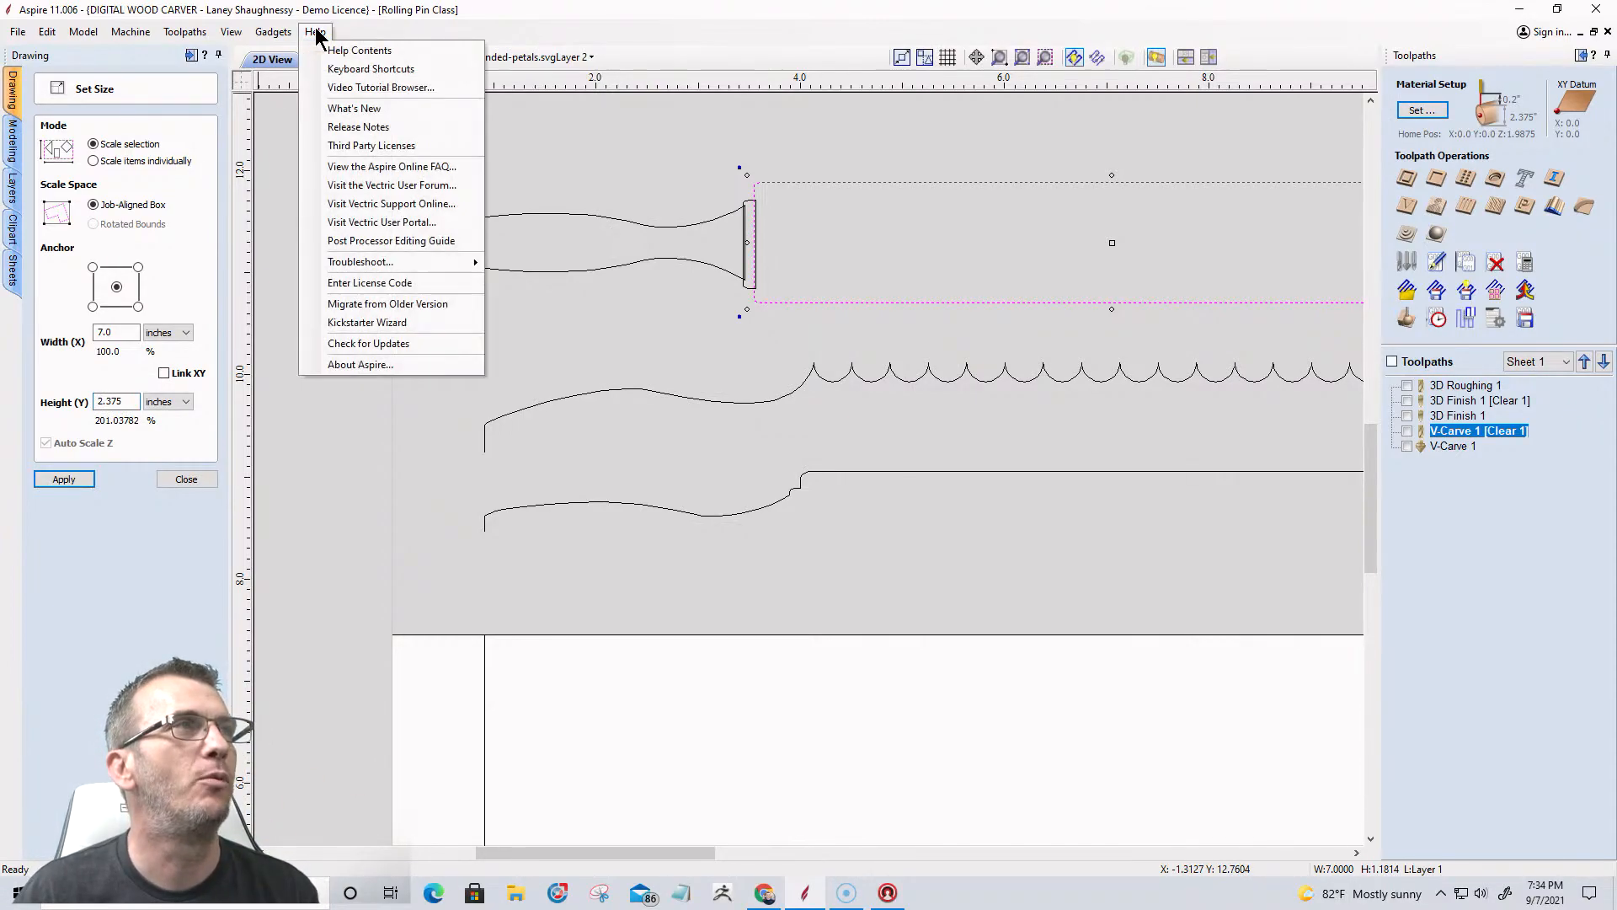
click(344, 50)
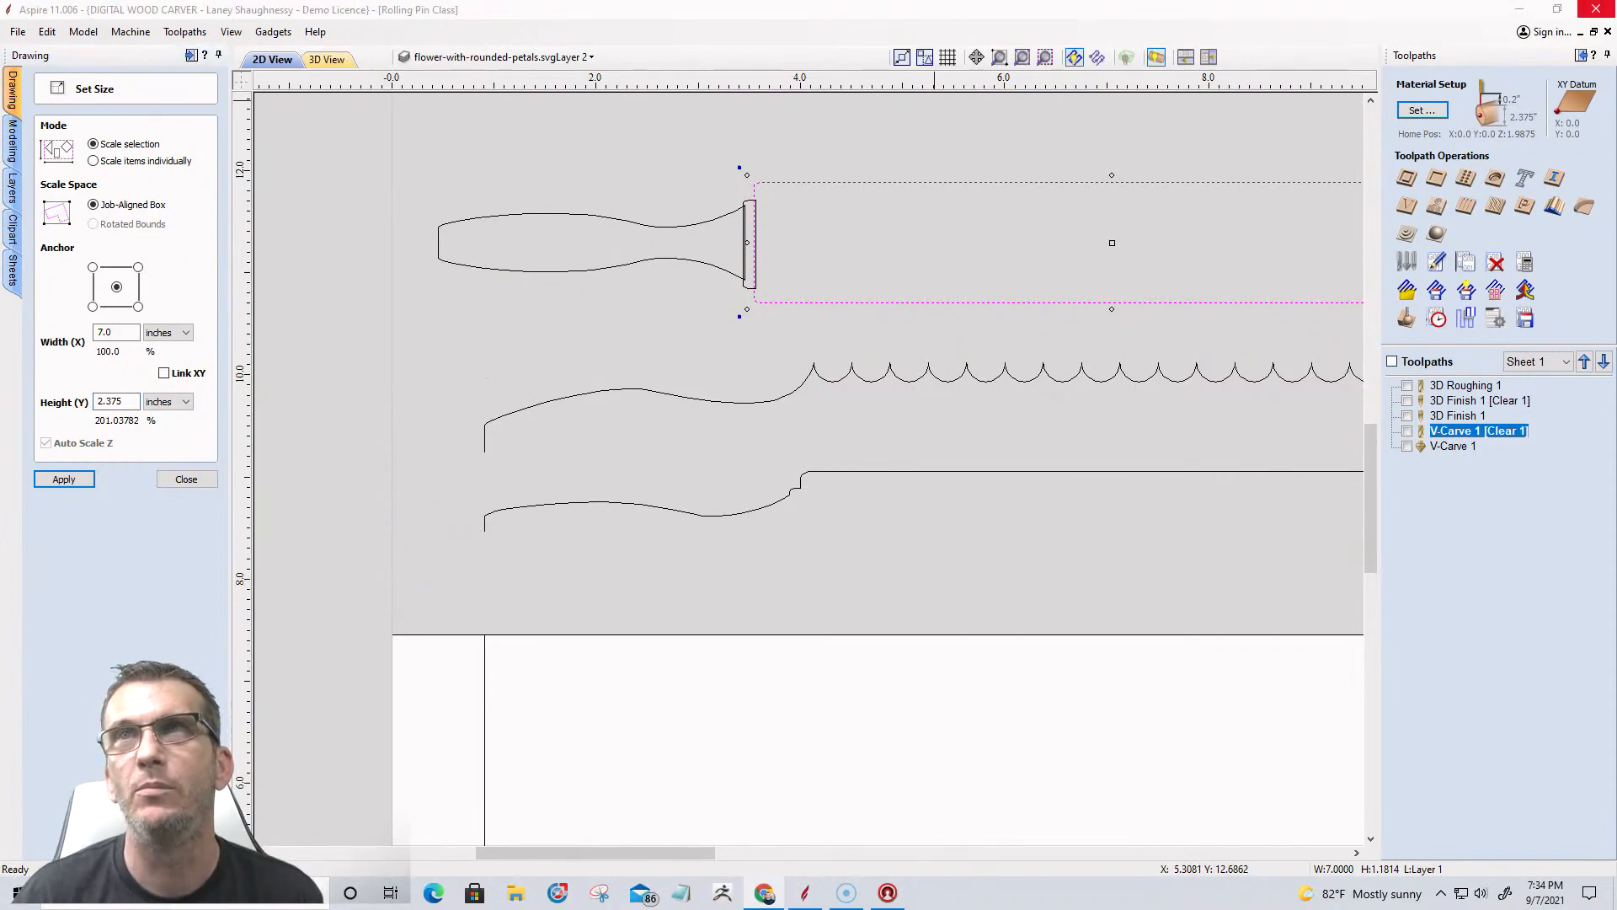
drag(488, 0, 488, 0)
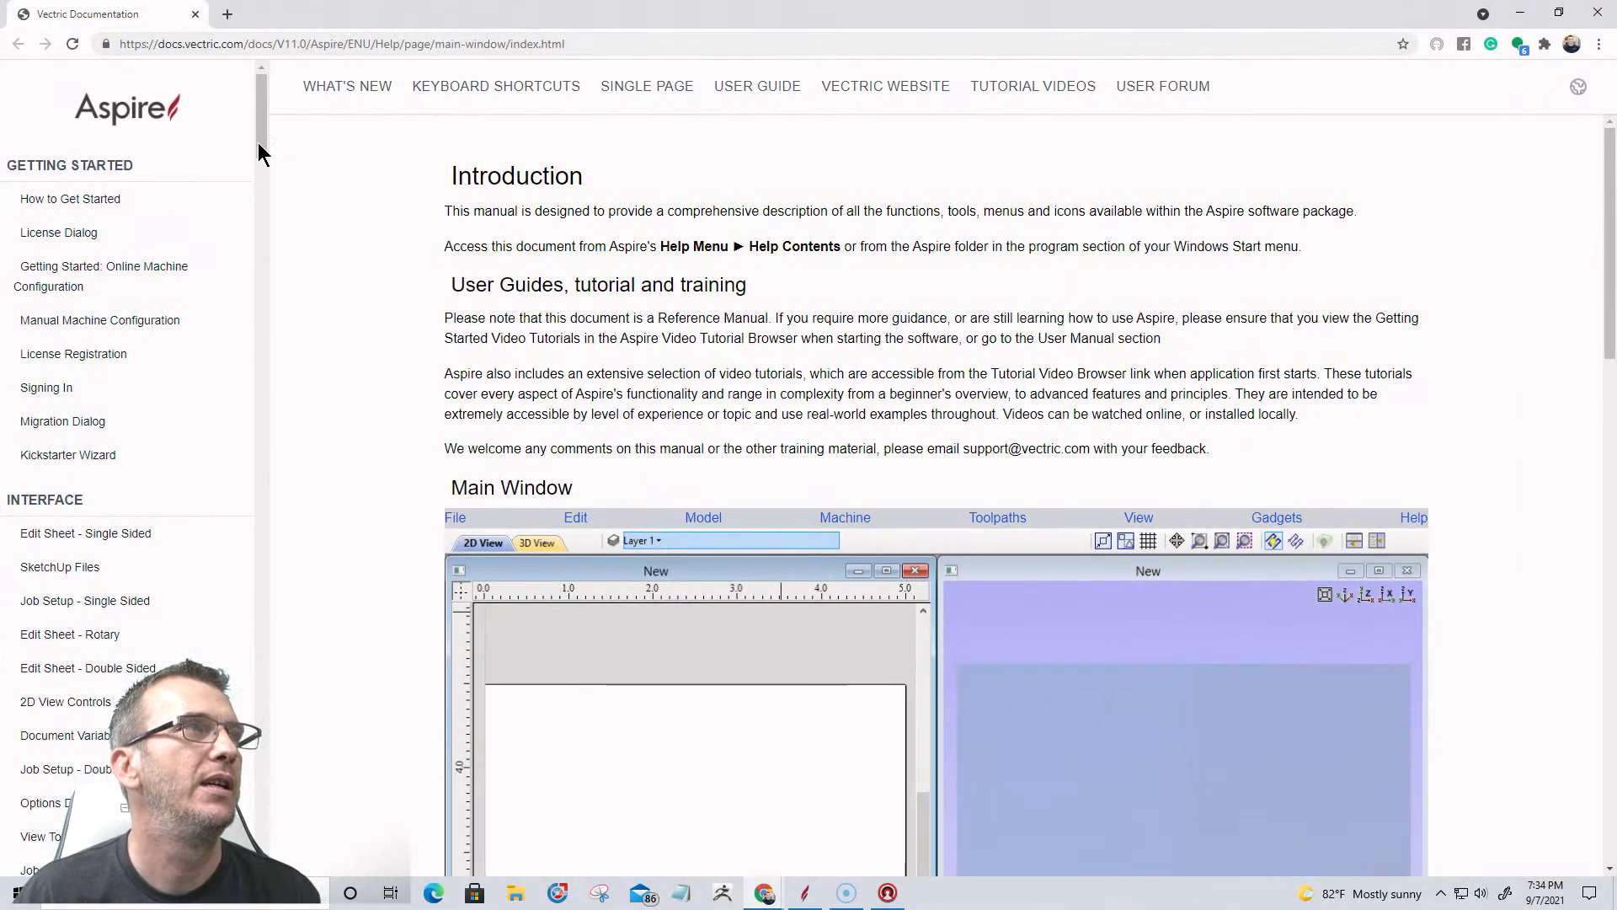
mouse_move(264, 95)
mouse_down()
mouse_move(279, 403)
mouse_move(261, 178)
mouse_up()
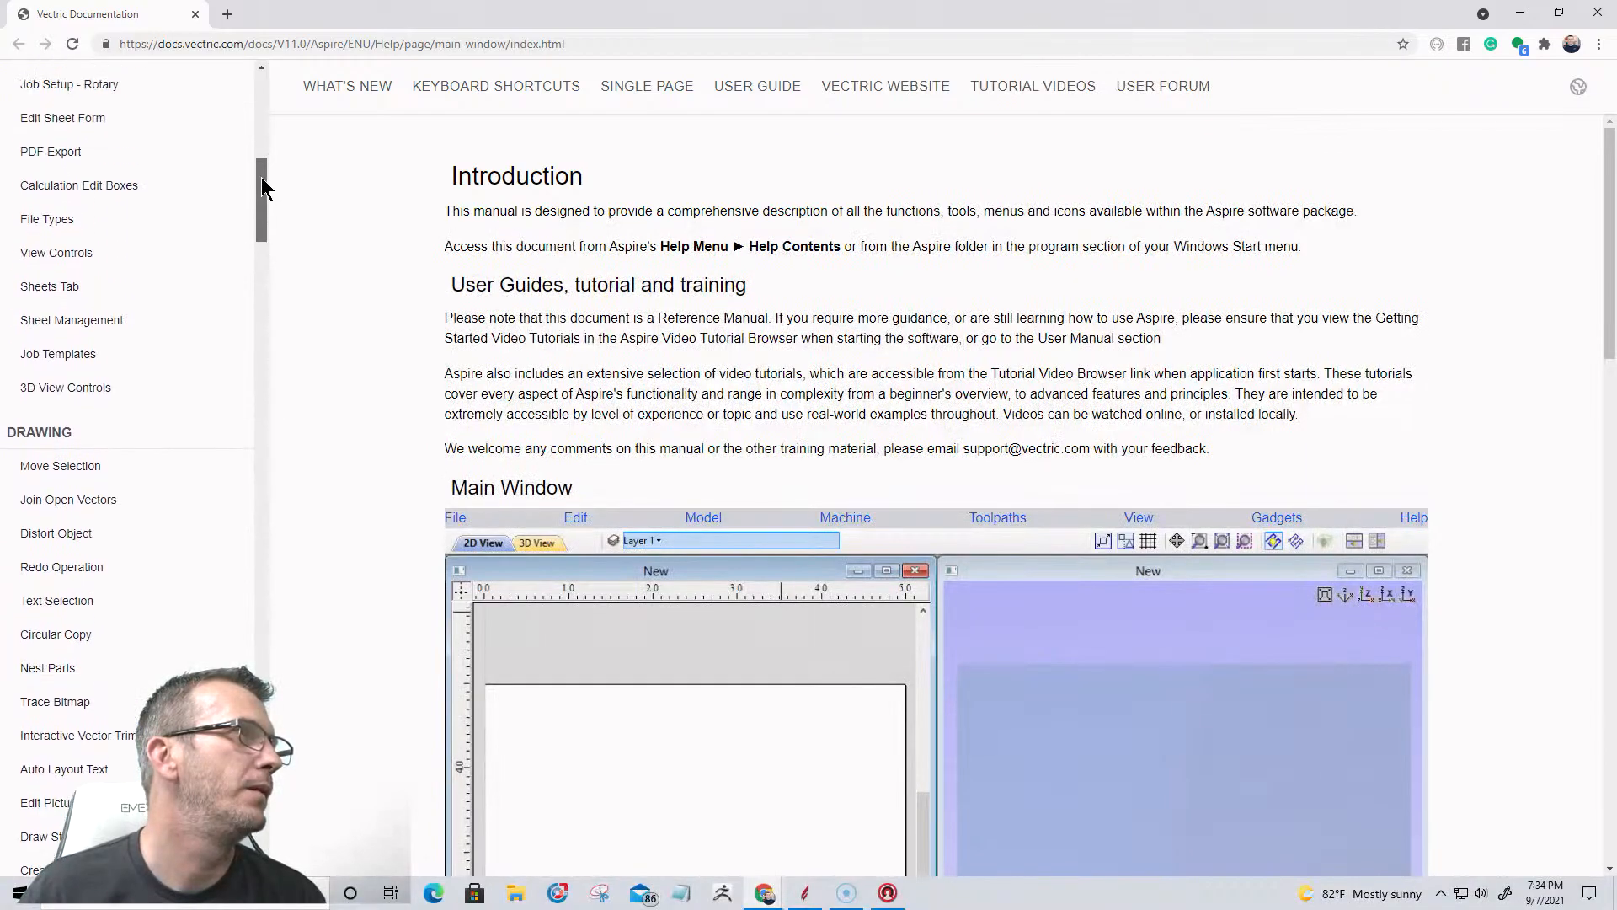
click(46, 188)
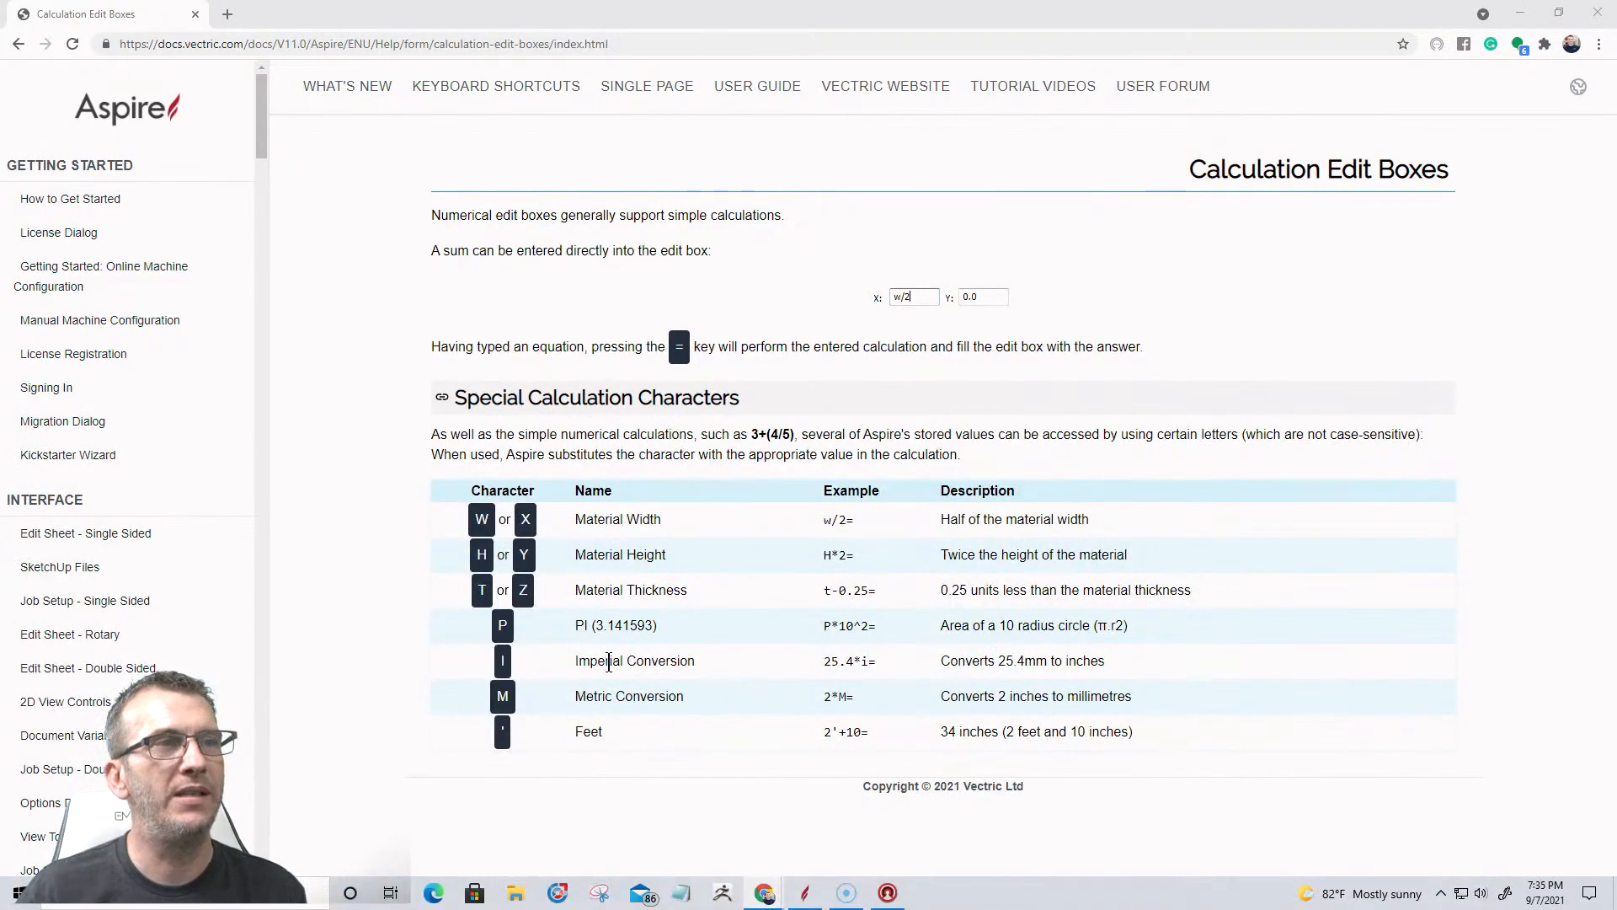
Review the Imperial Conversion and Metric Conversion entries and the Special Calculation Characters introduction, and return to Aspire.
drag(693, 660, 570, 661)
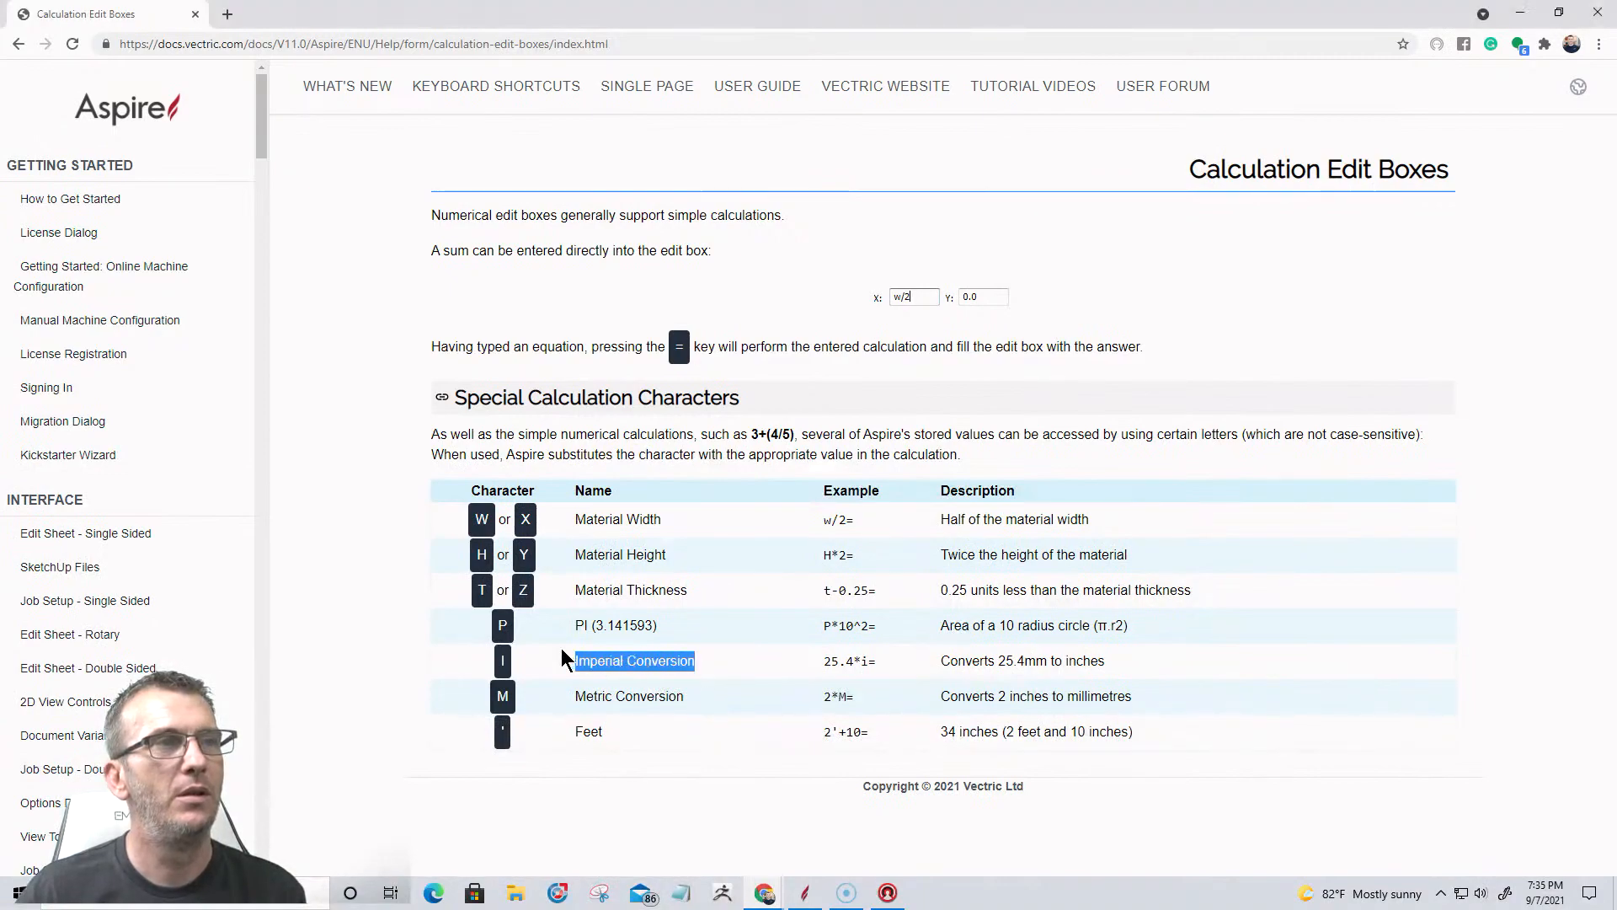
click(685, 699)
drag(686, 697, 542, 697)
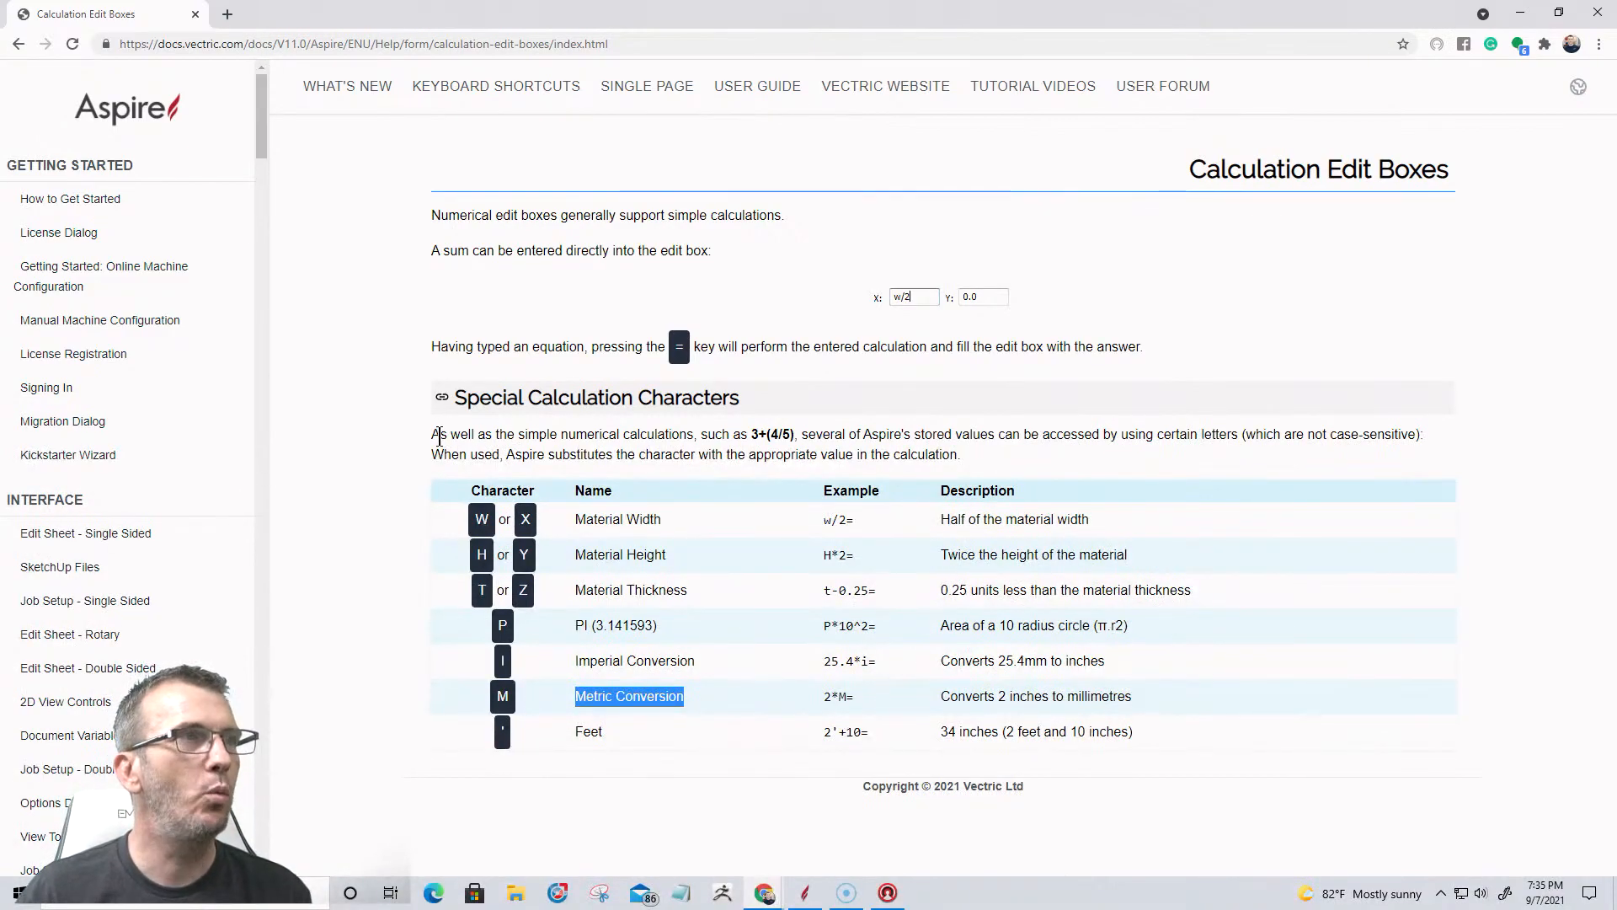
drag(433, 436, 822, 459)
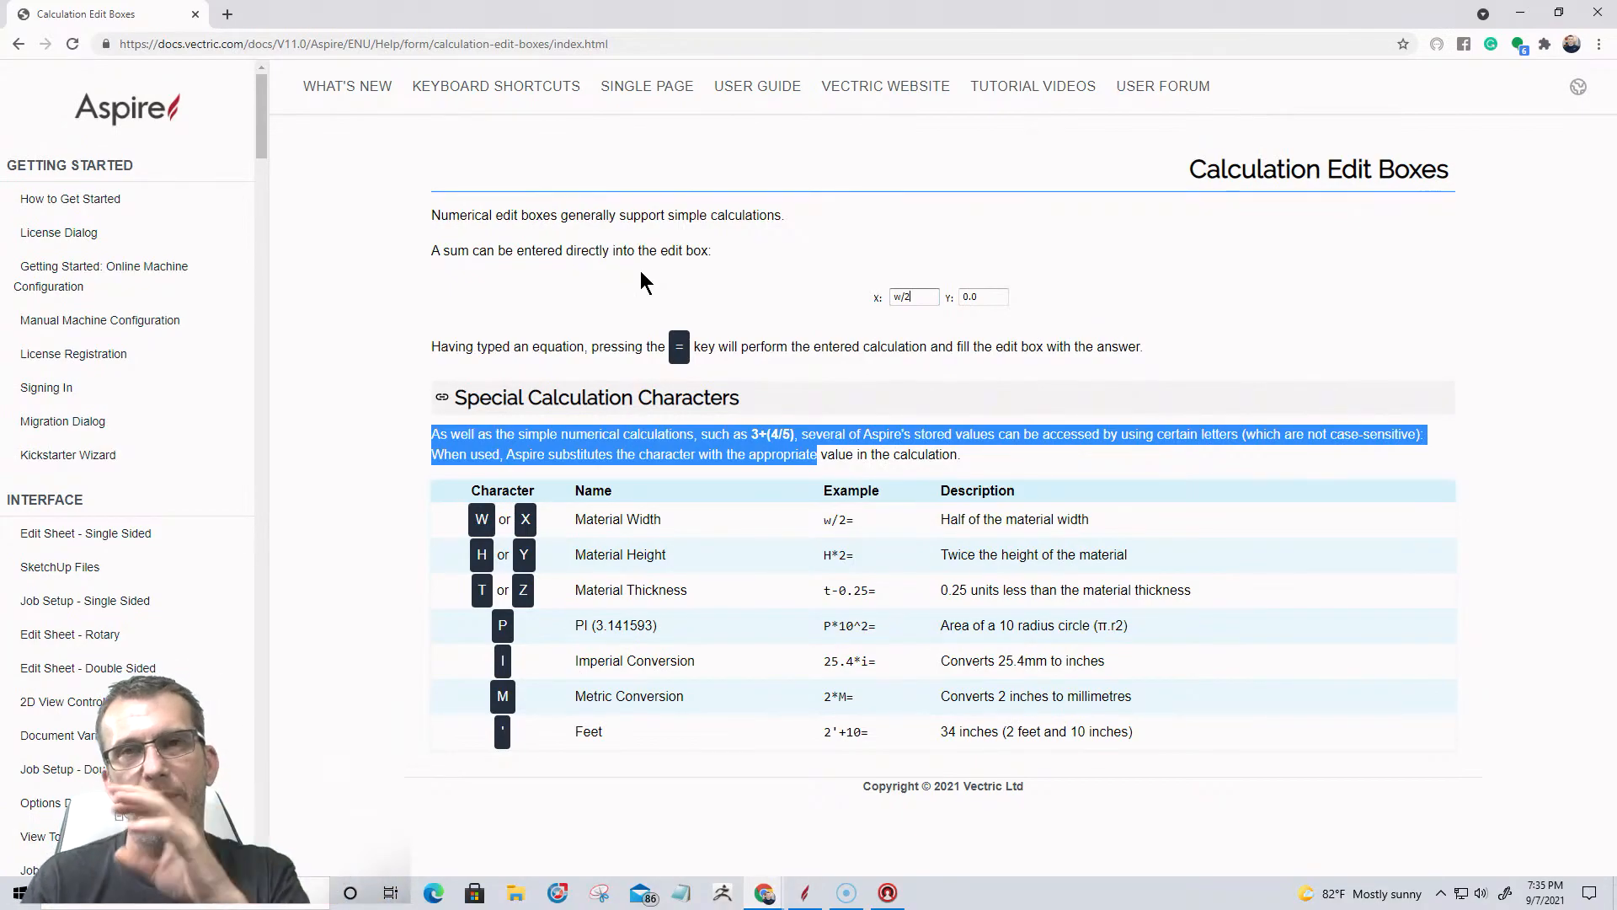
click(1520, 13)
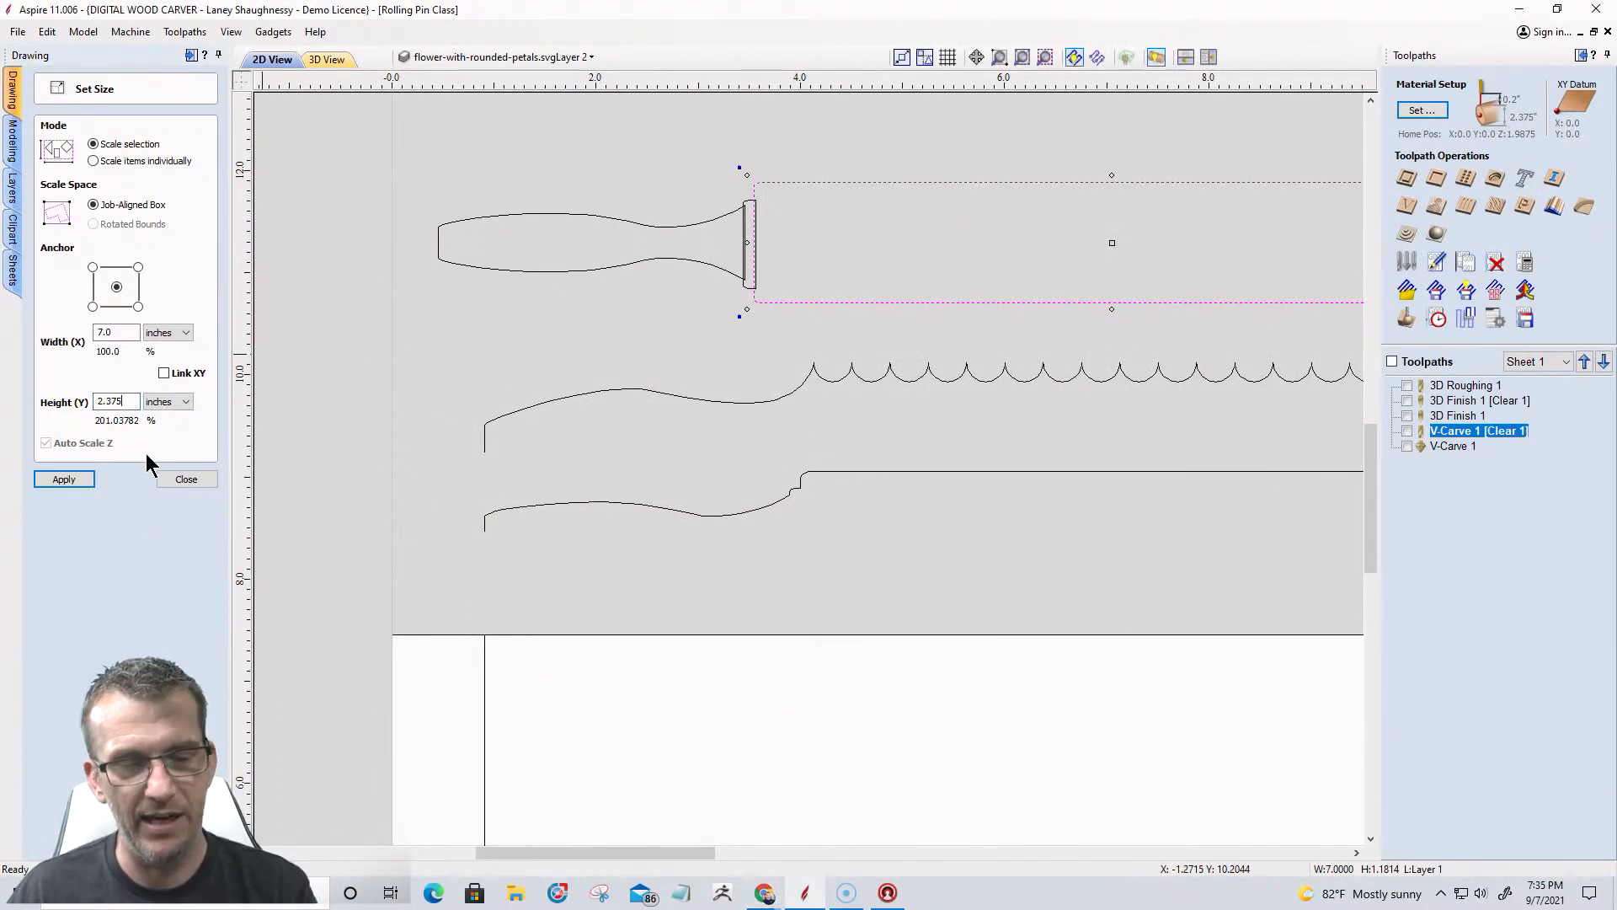
Try to convert the barrel's 2.375 height to metric by adding the character m directly to the value.
text(m)
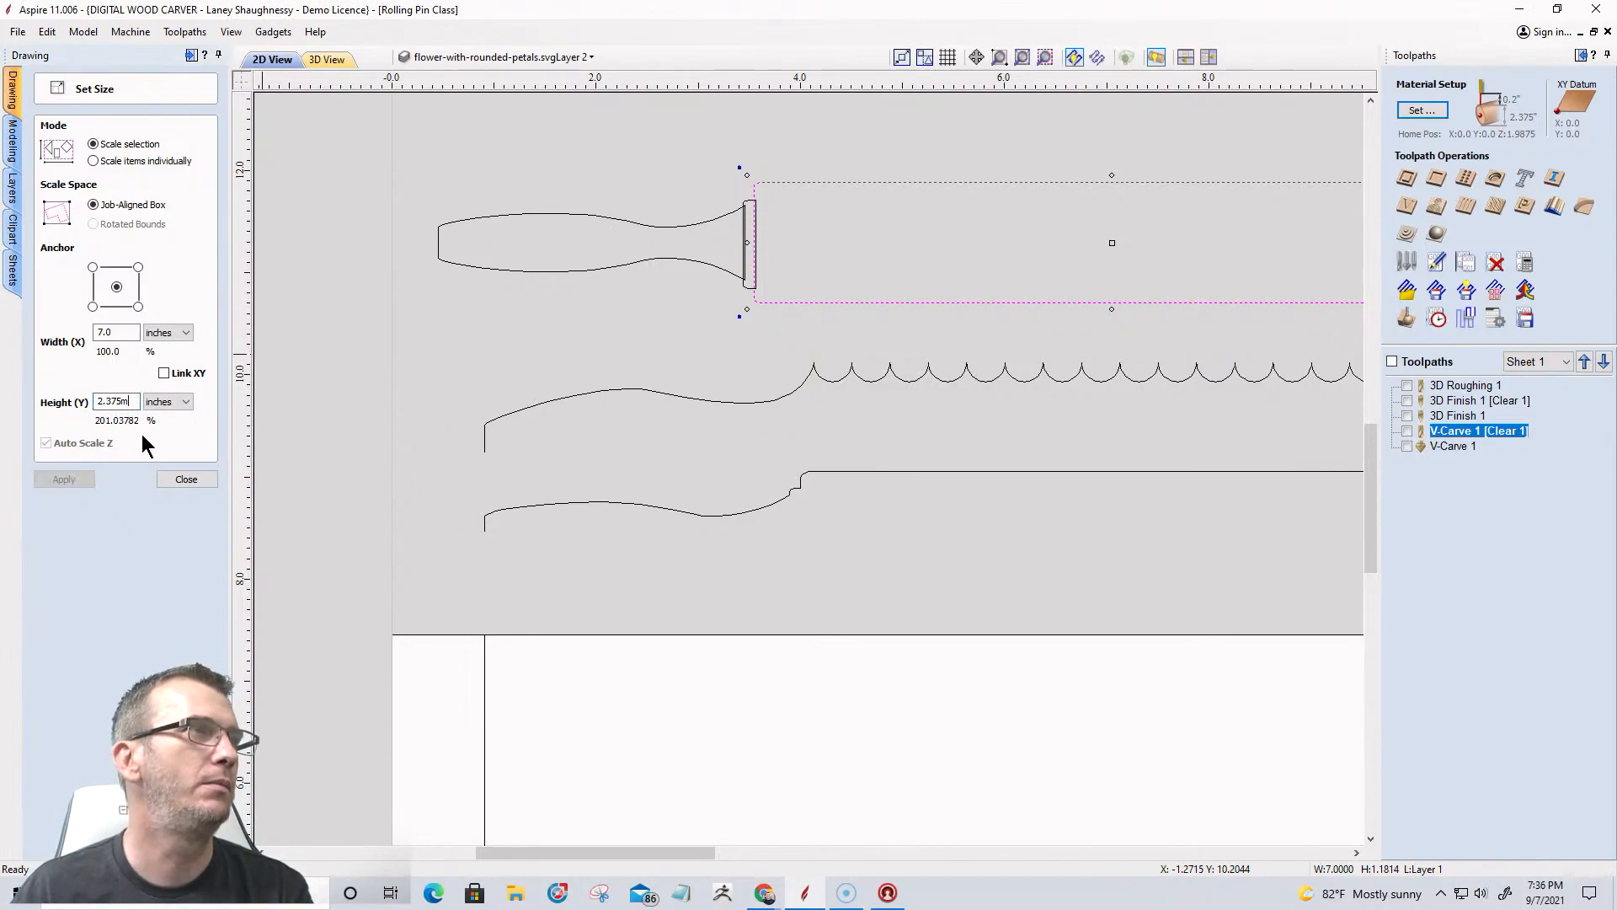
drag(133, 401, 74, 410)
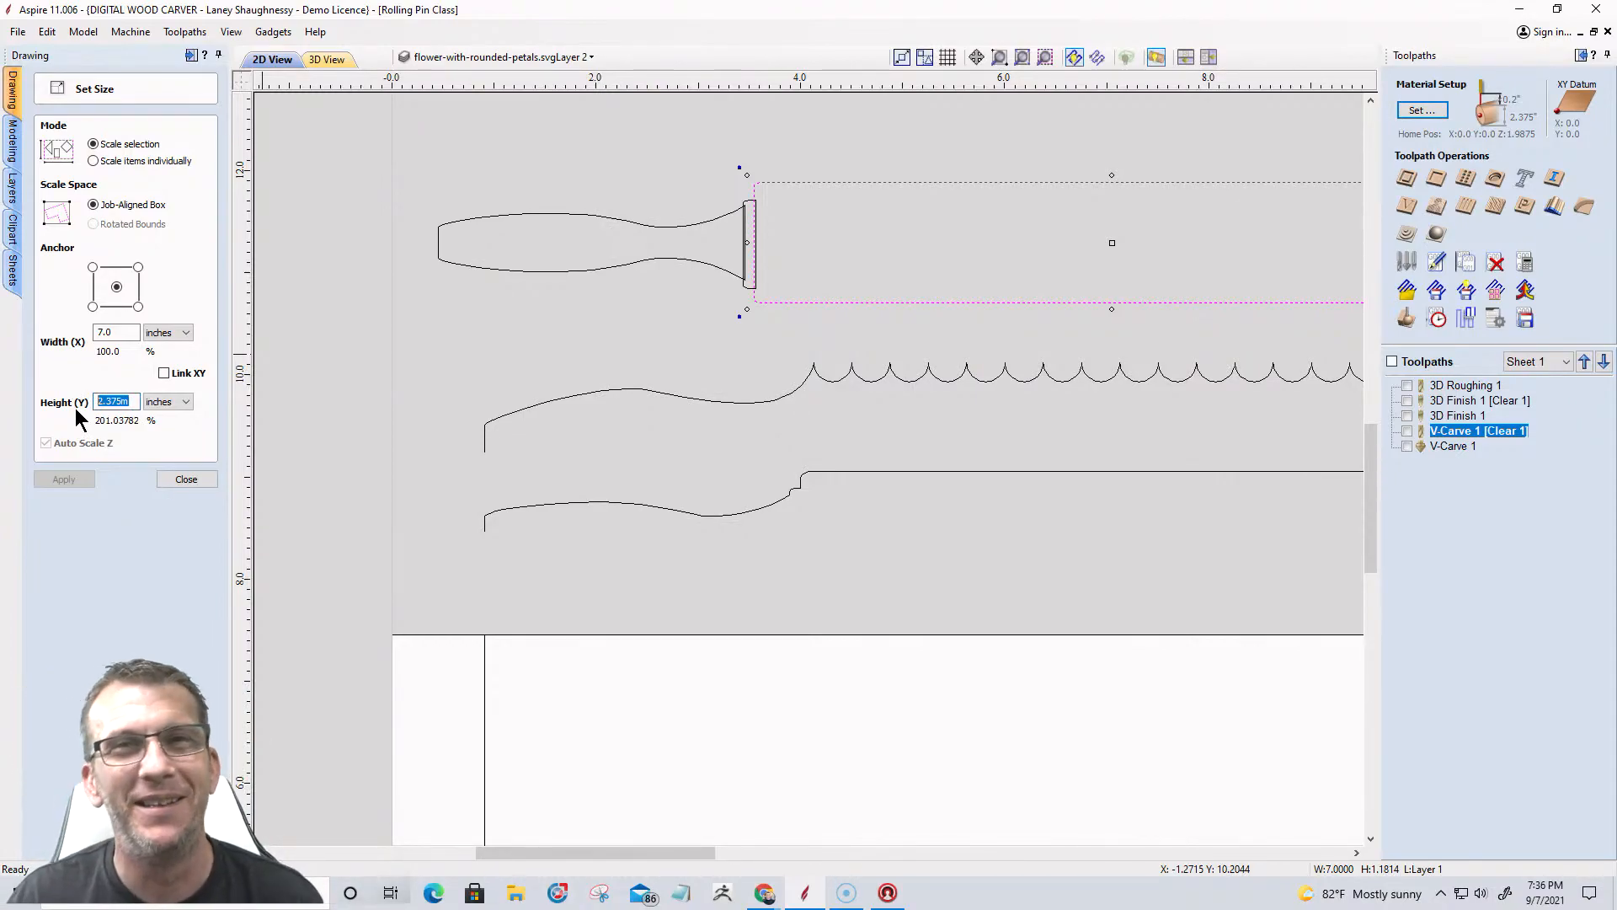
text(2.375)
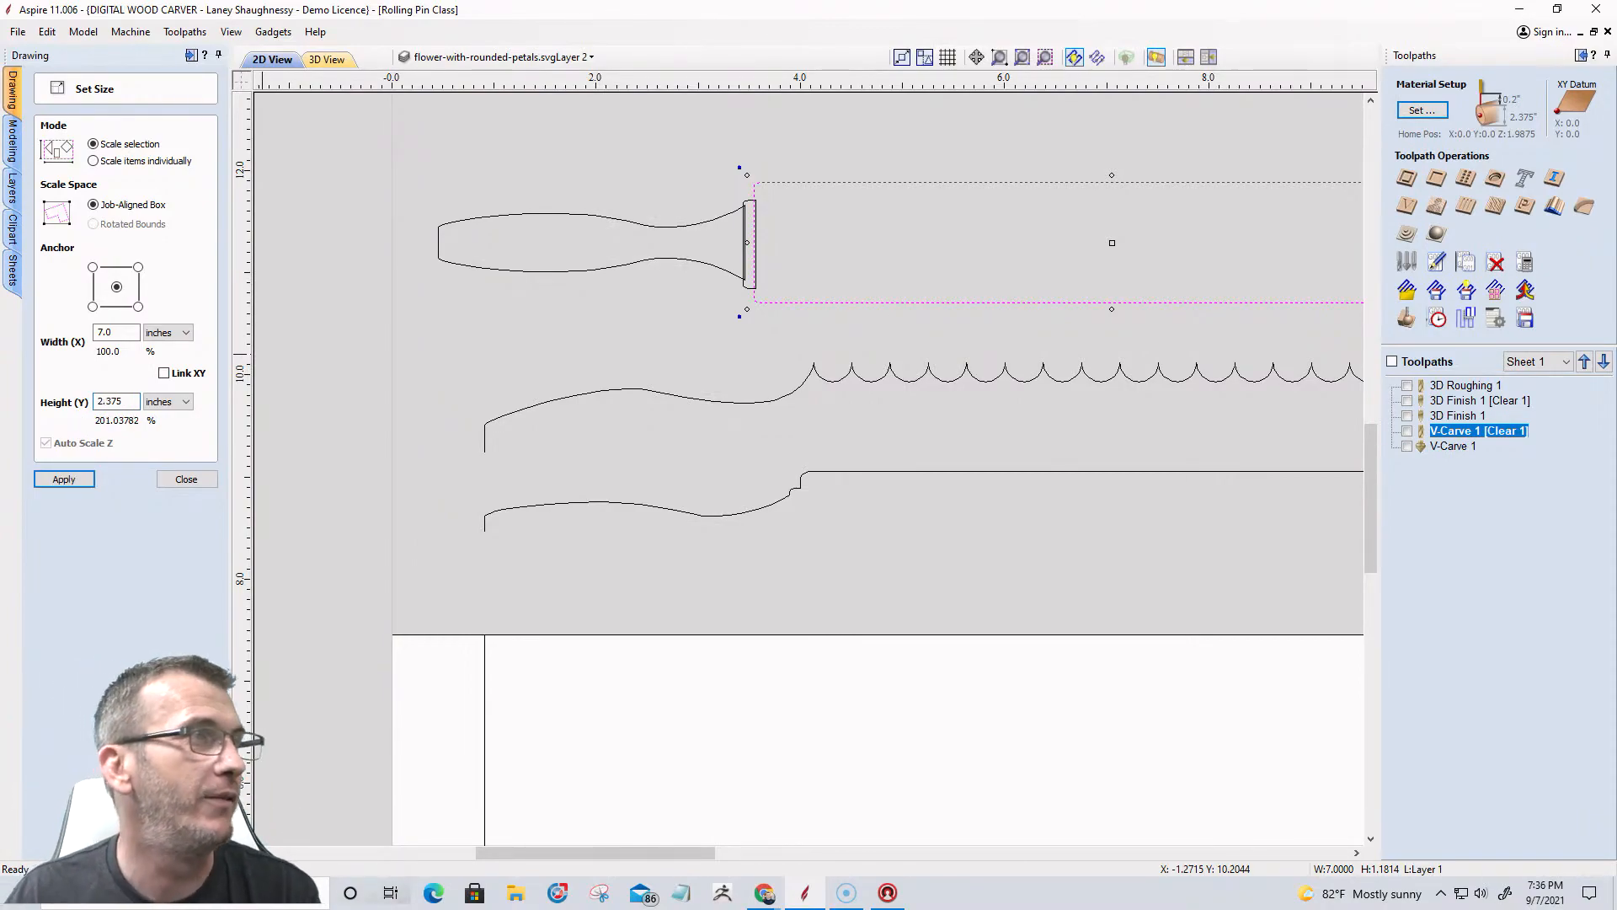
text(m)
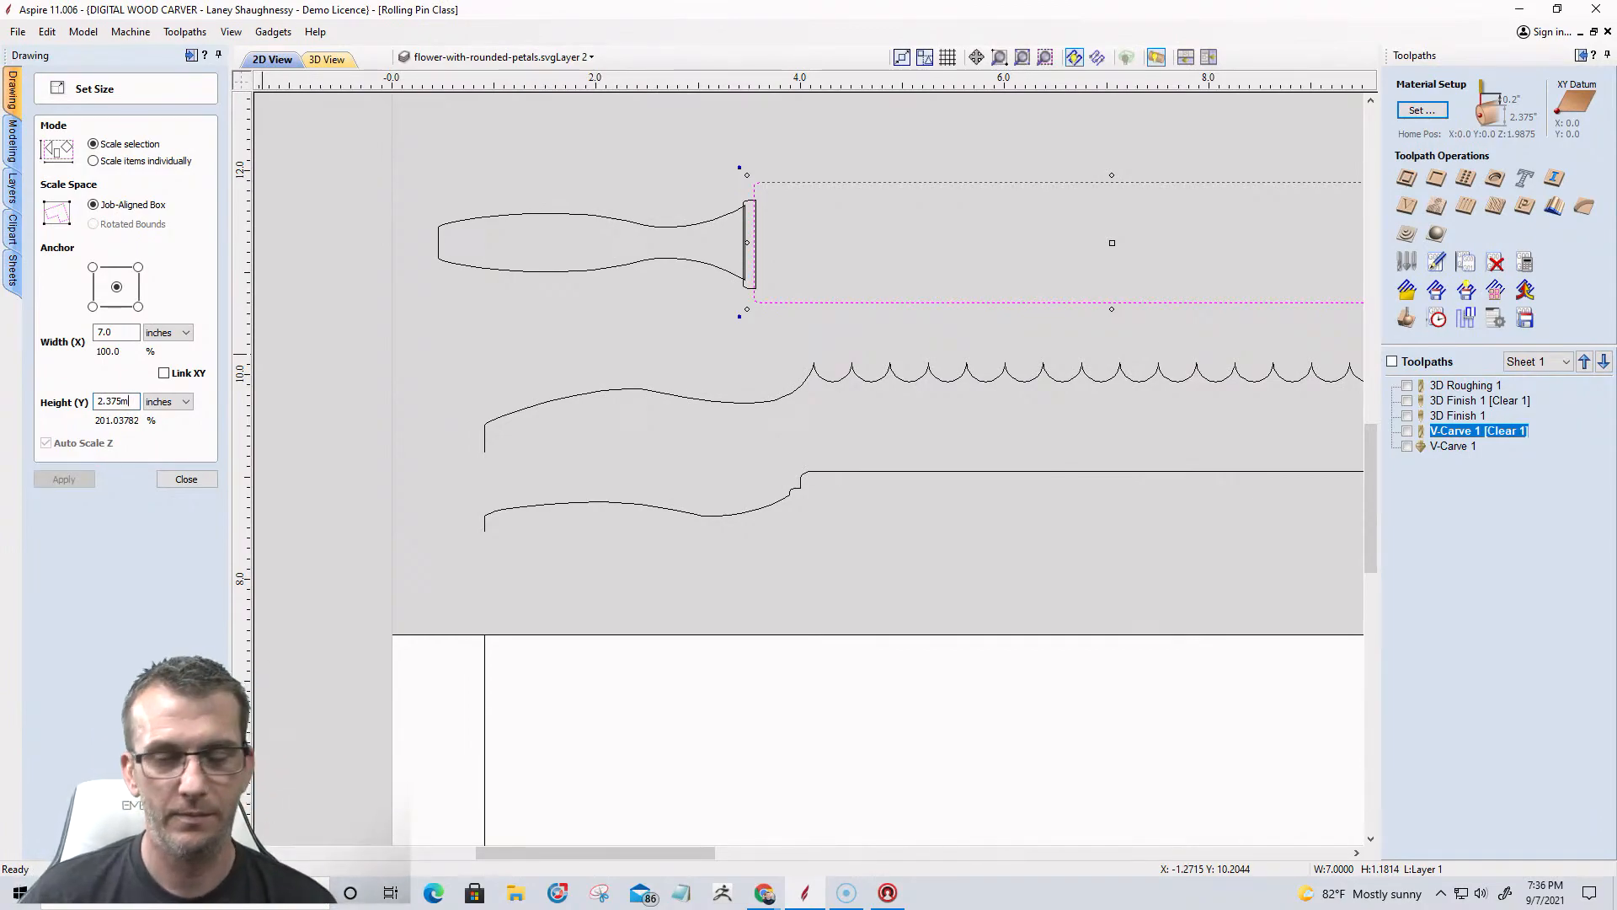
key(BackSpace)
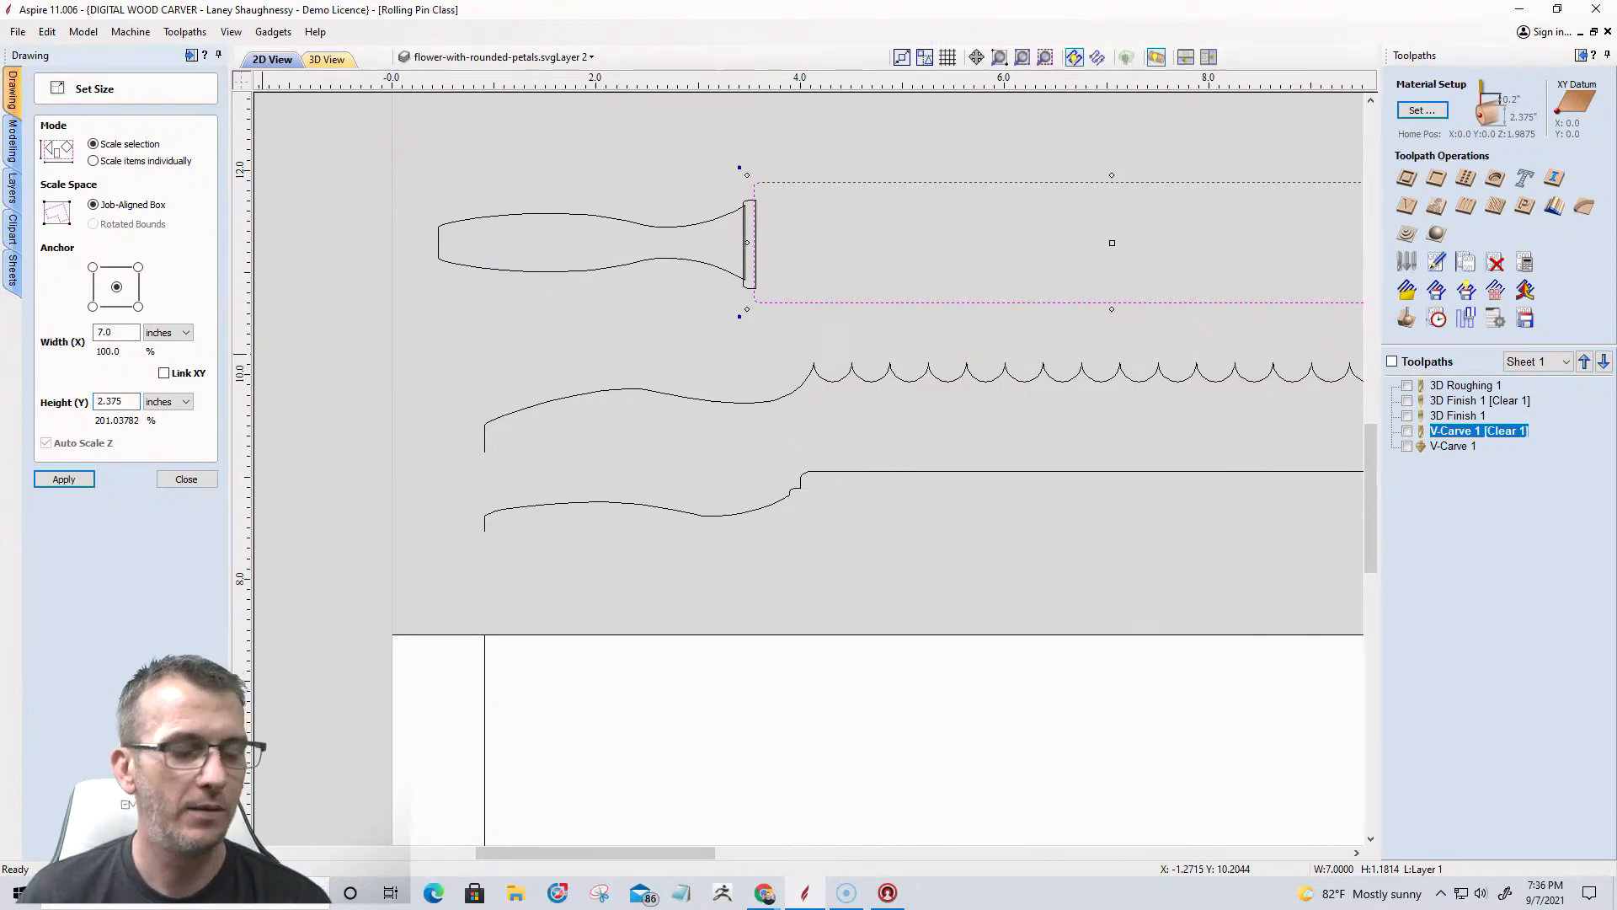
text(m)
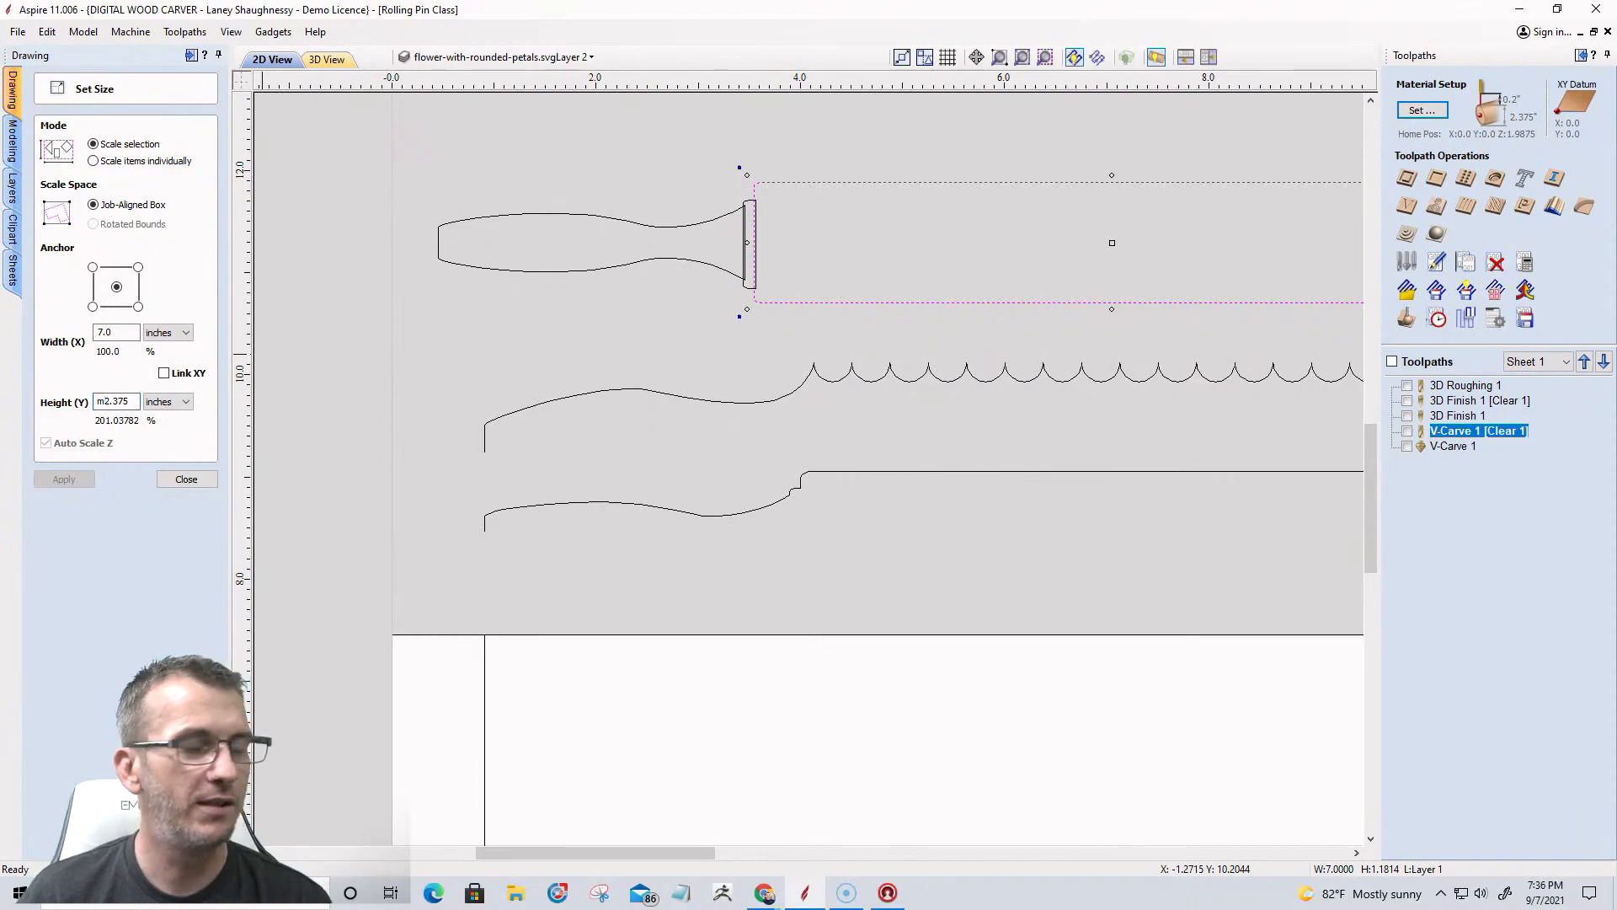
key(BackSpace)
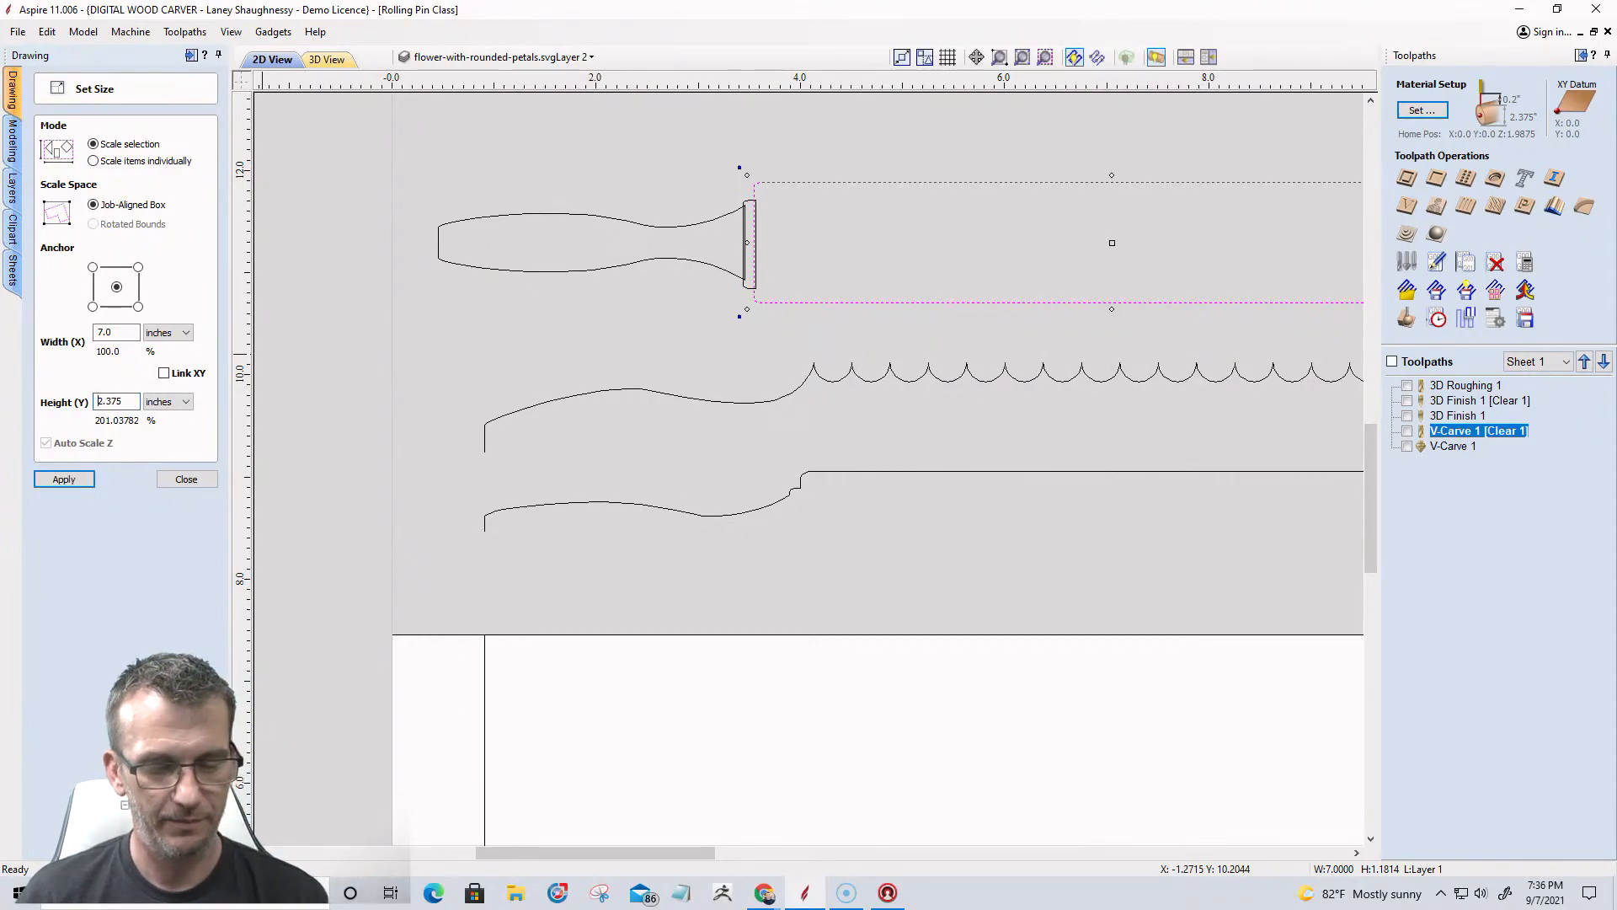
text(m)
key(BackSpace)
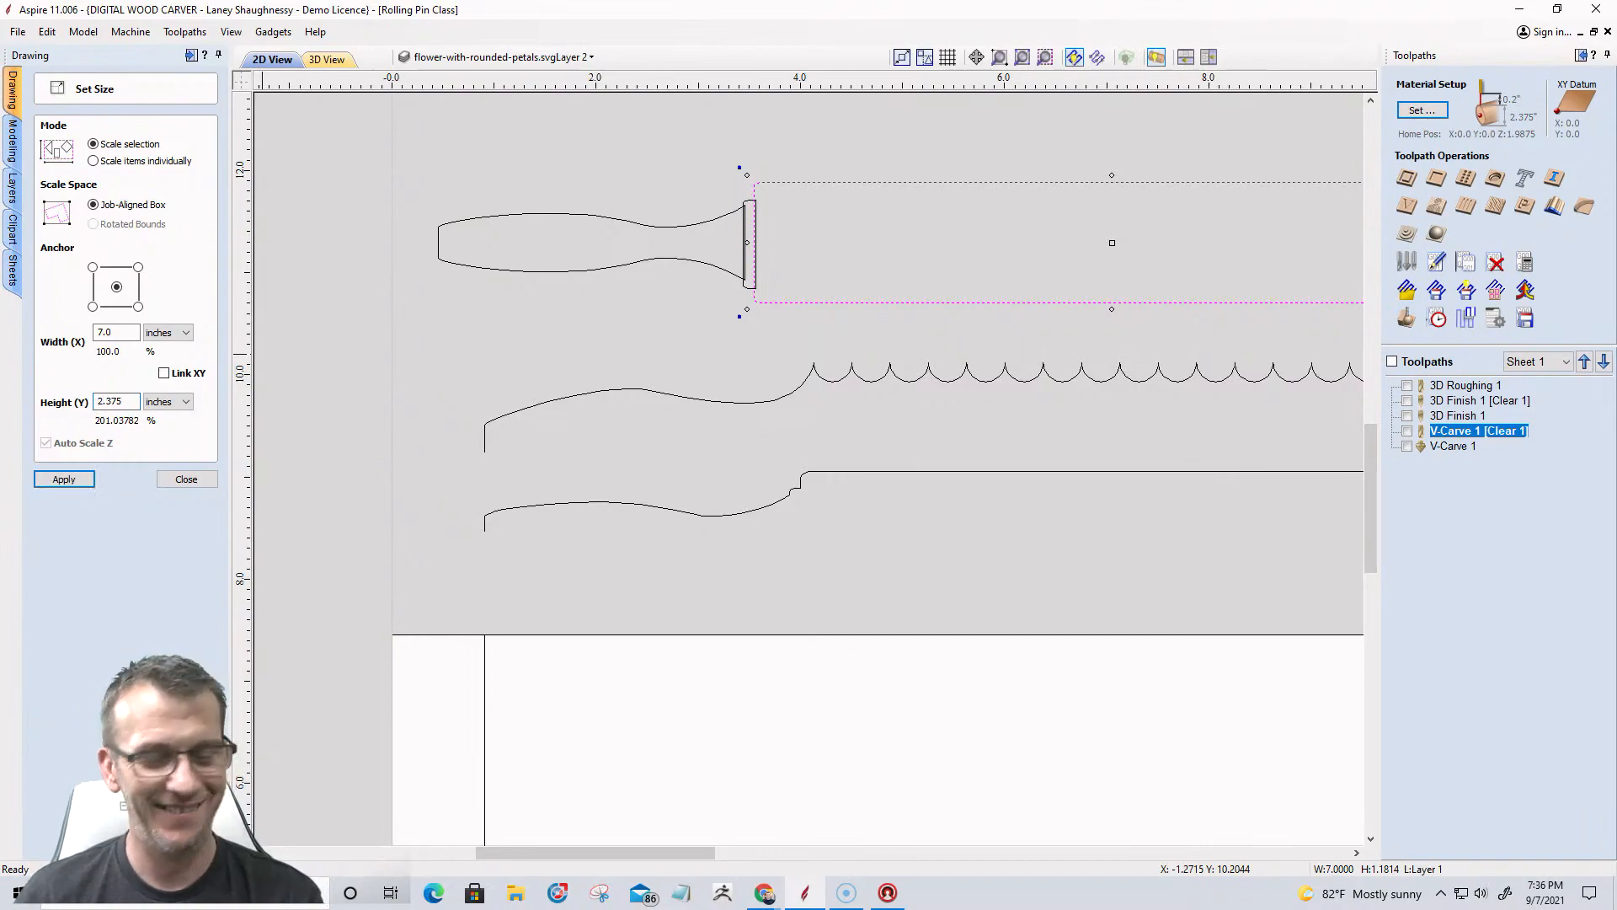
text(m)
key(BackSpace)
key(BackSpace)
key(BackSpace)
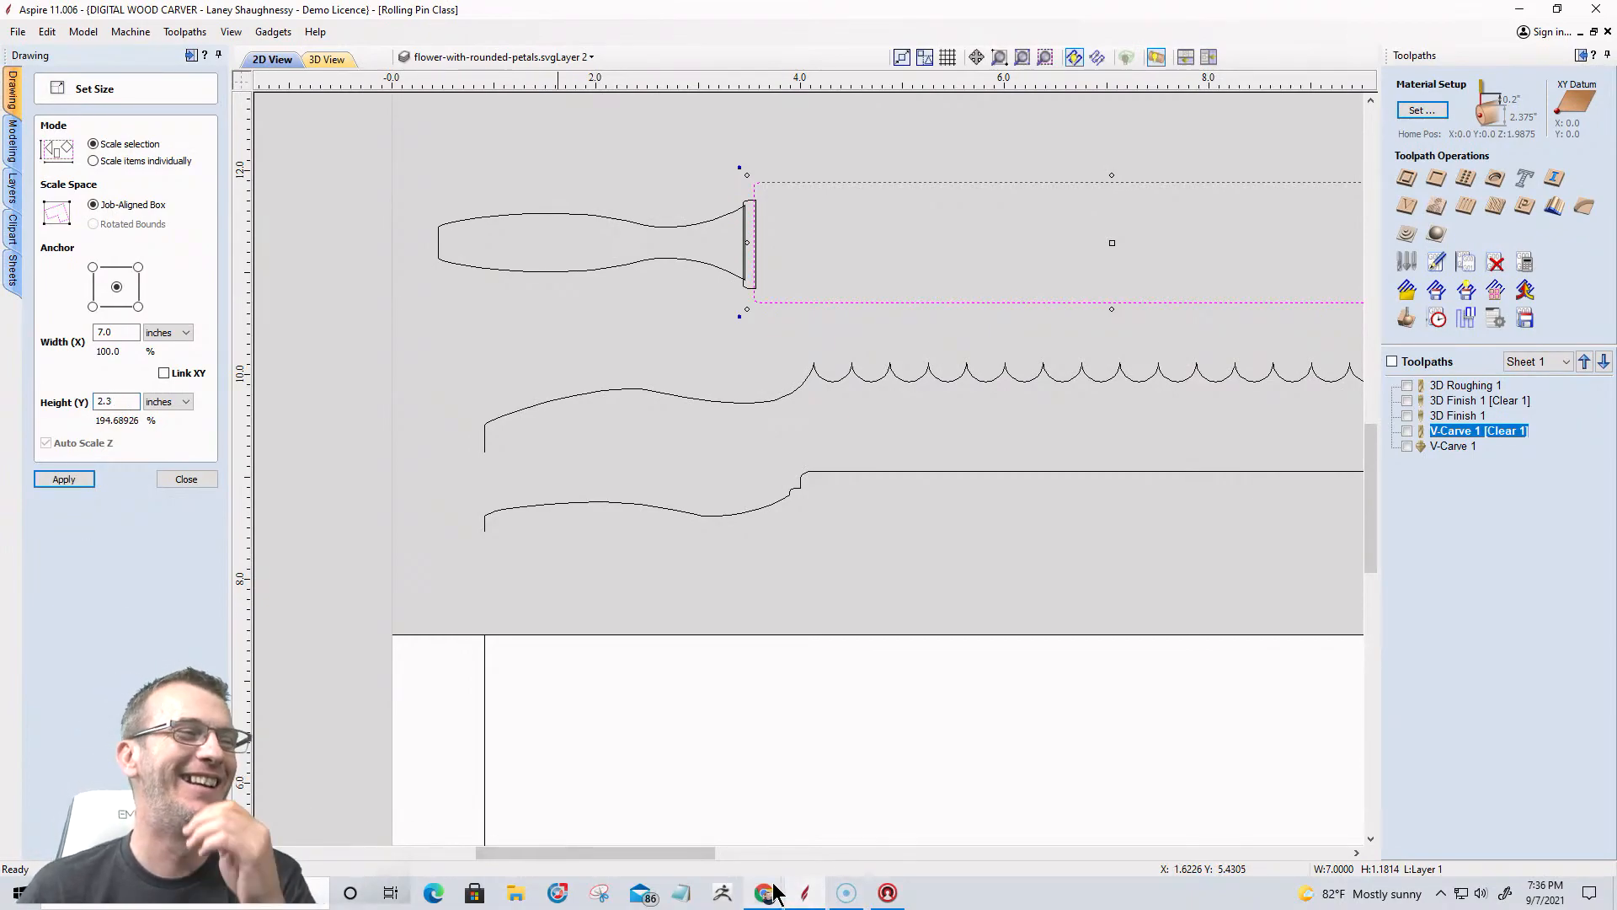
Check the Imperial Conversion example on the Calculation Edit Boxes page in the browser and return to Aspire.
mouse_move(776, 896)
click(843, 813)
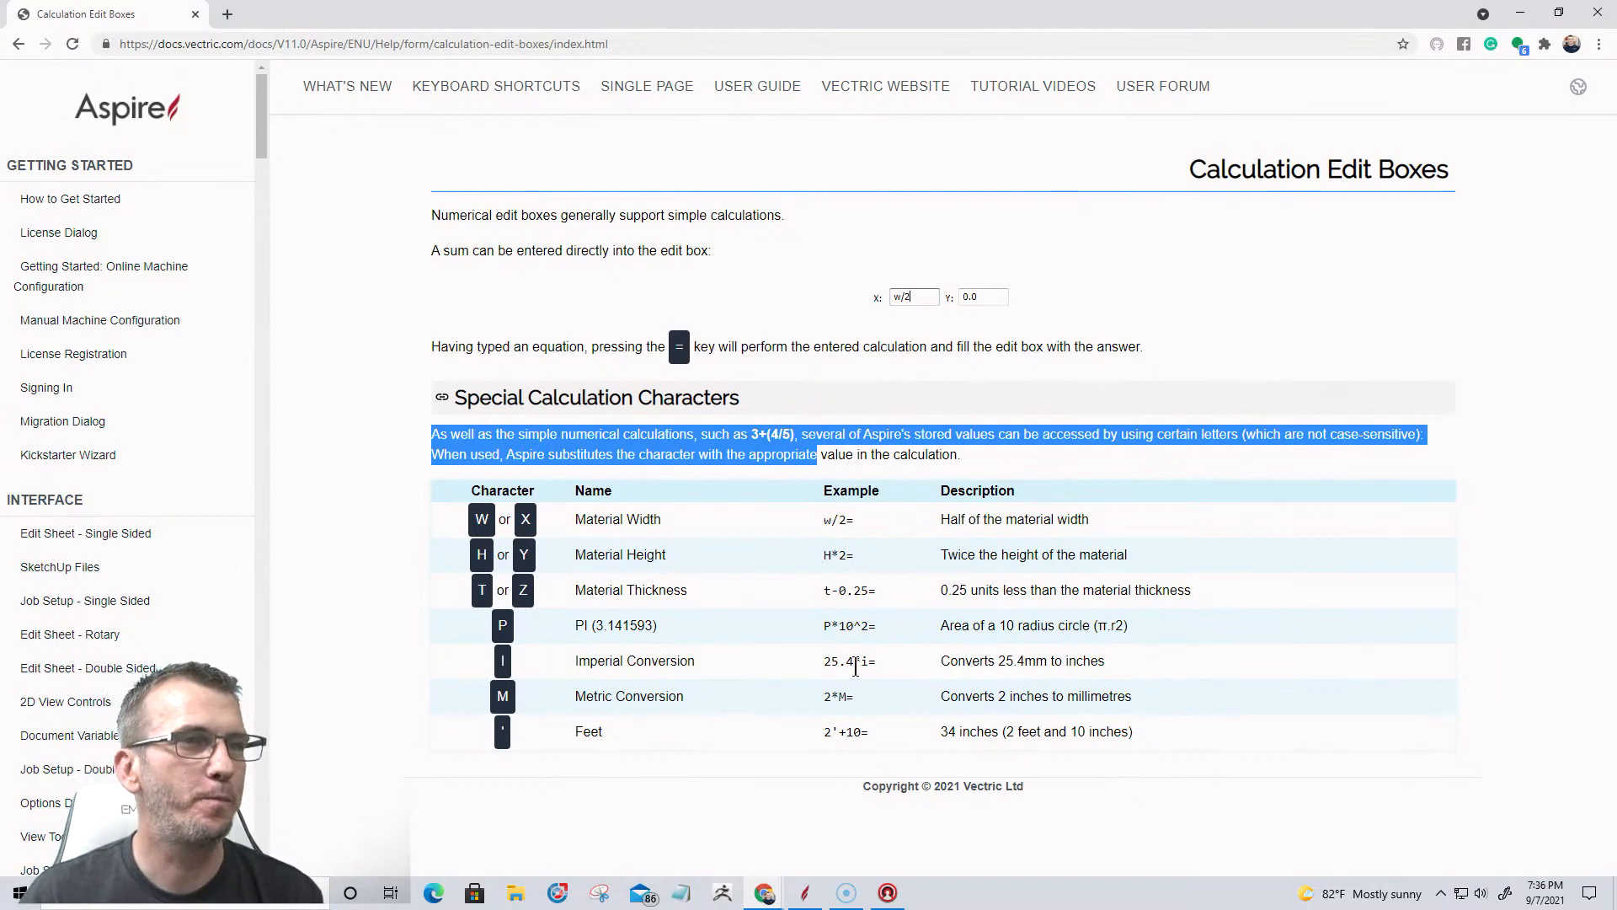
drag(818, 666, 891, 673)
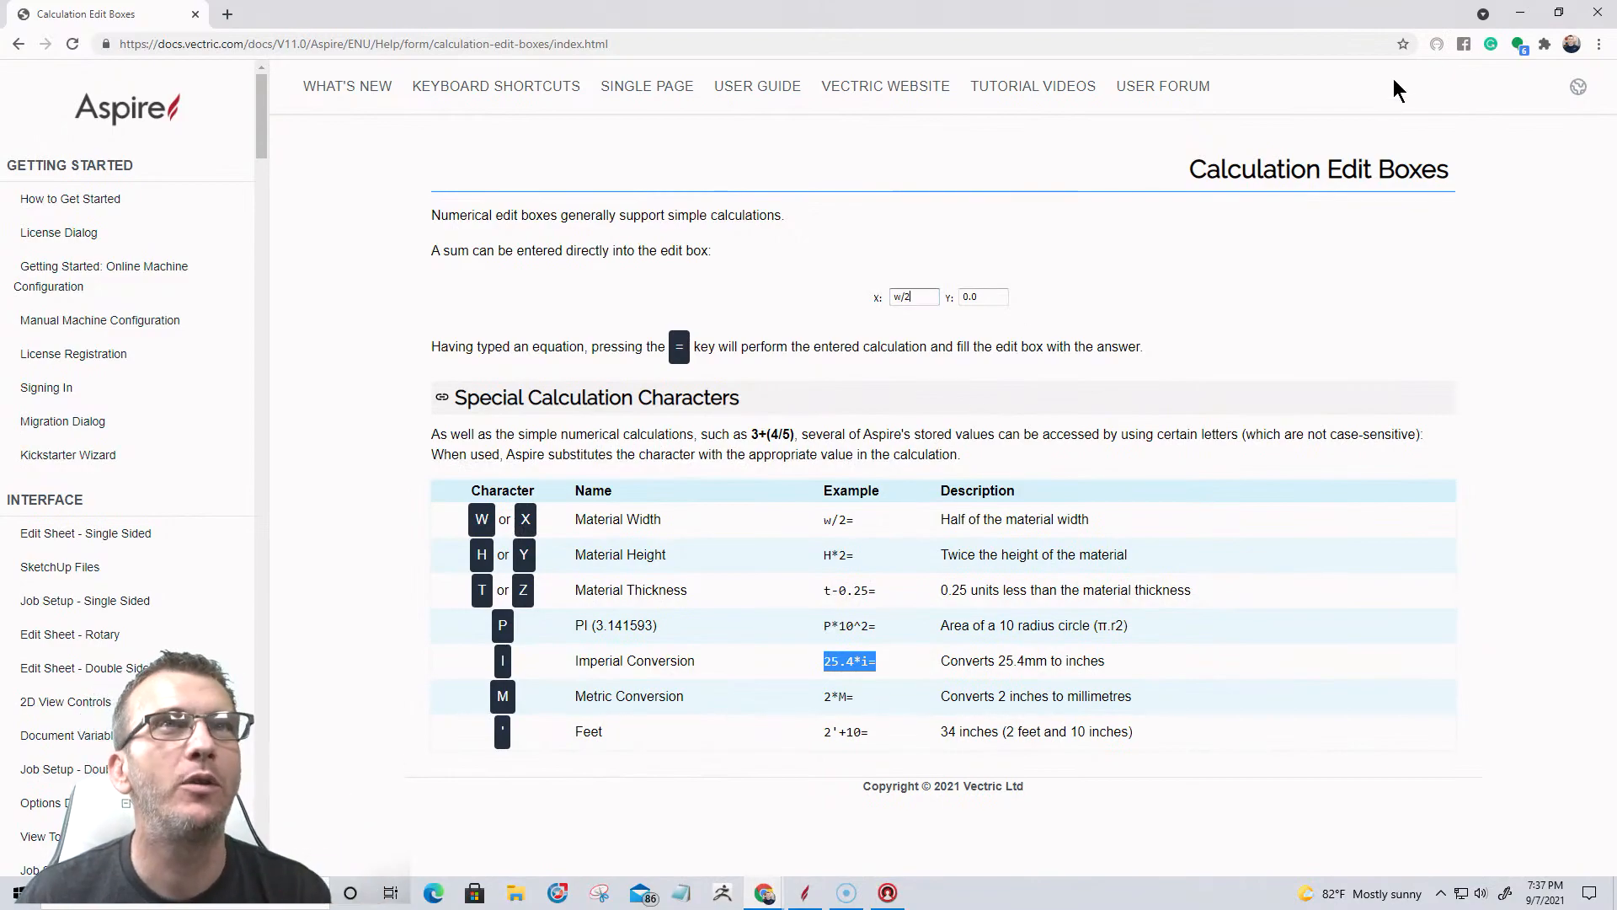
click(1520, 14)
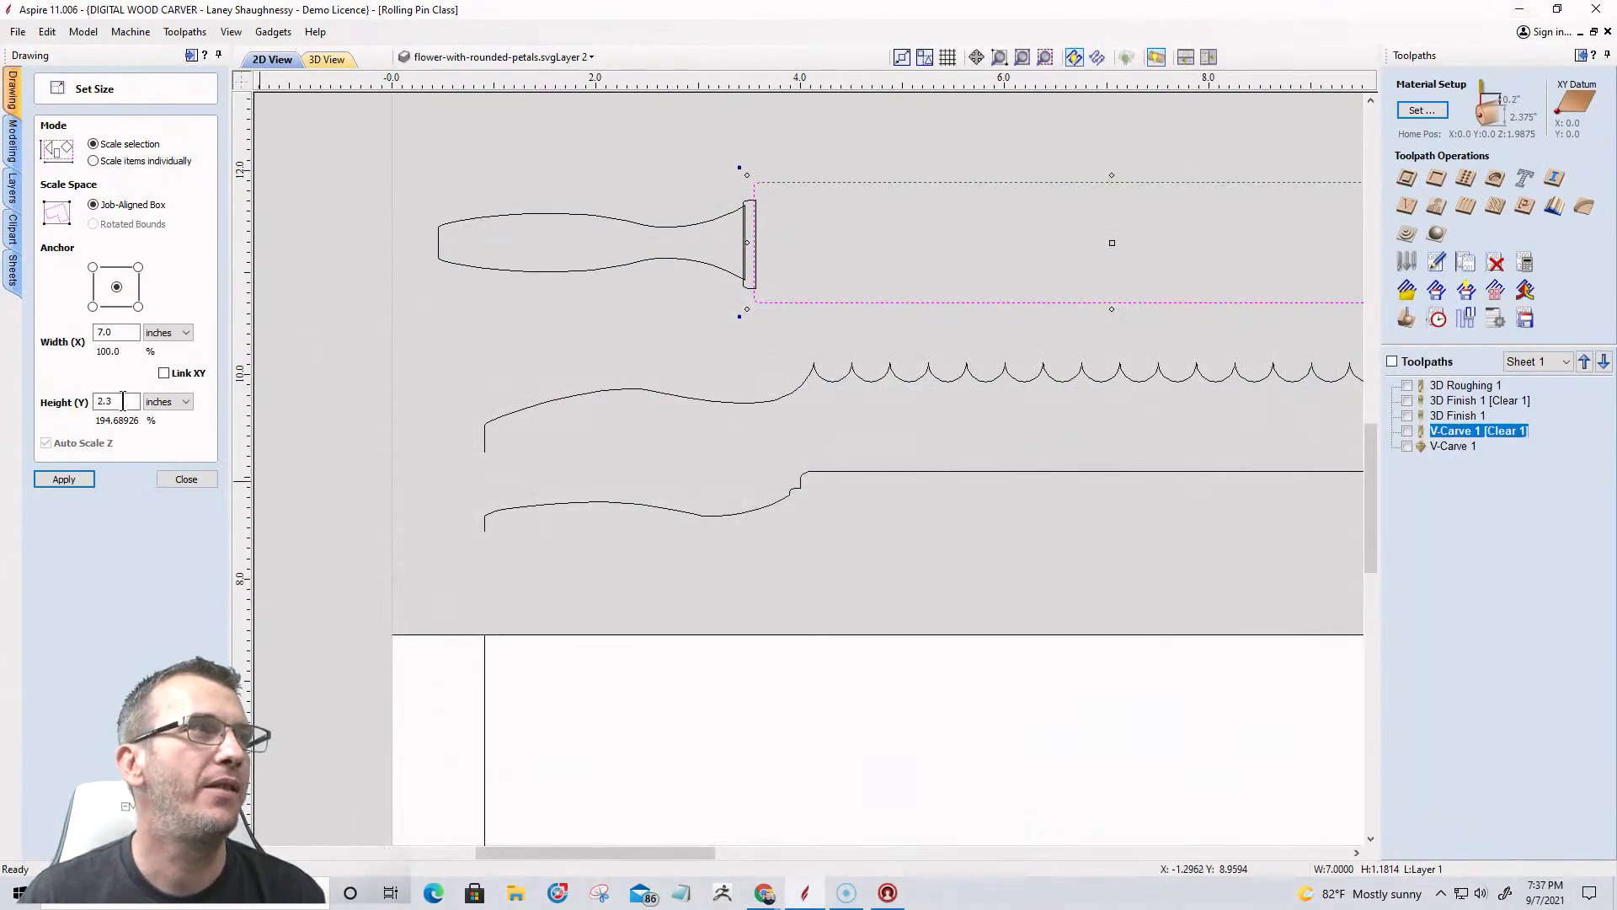
Convert the barrel's height value to millimetres with 2.375*m= and back to inches with 60.325*i=.
text(75"m)
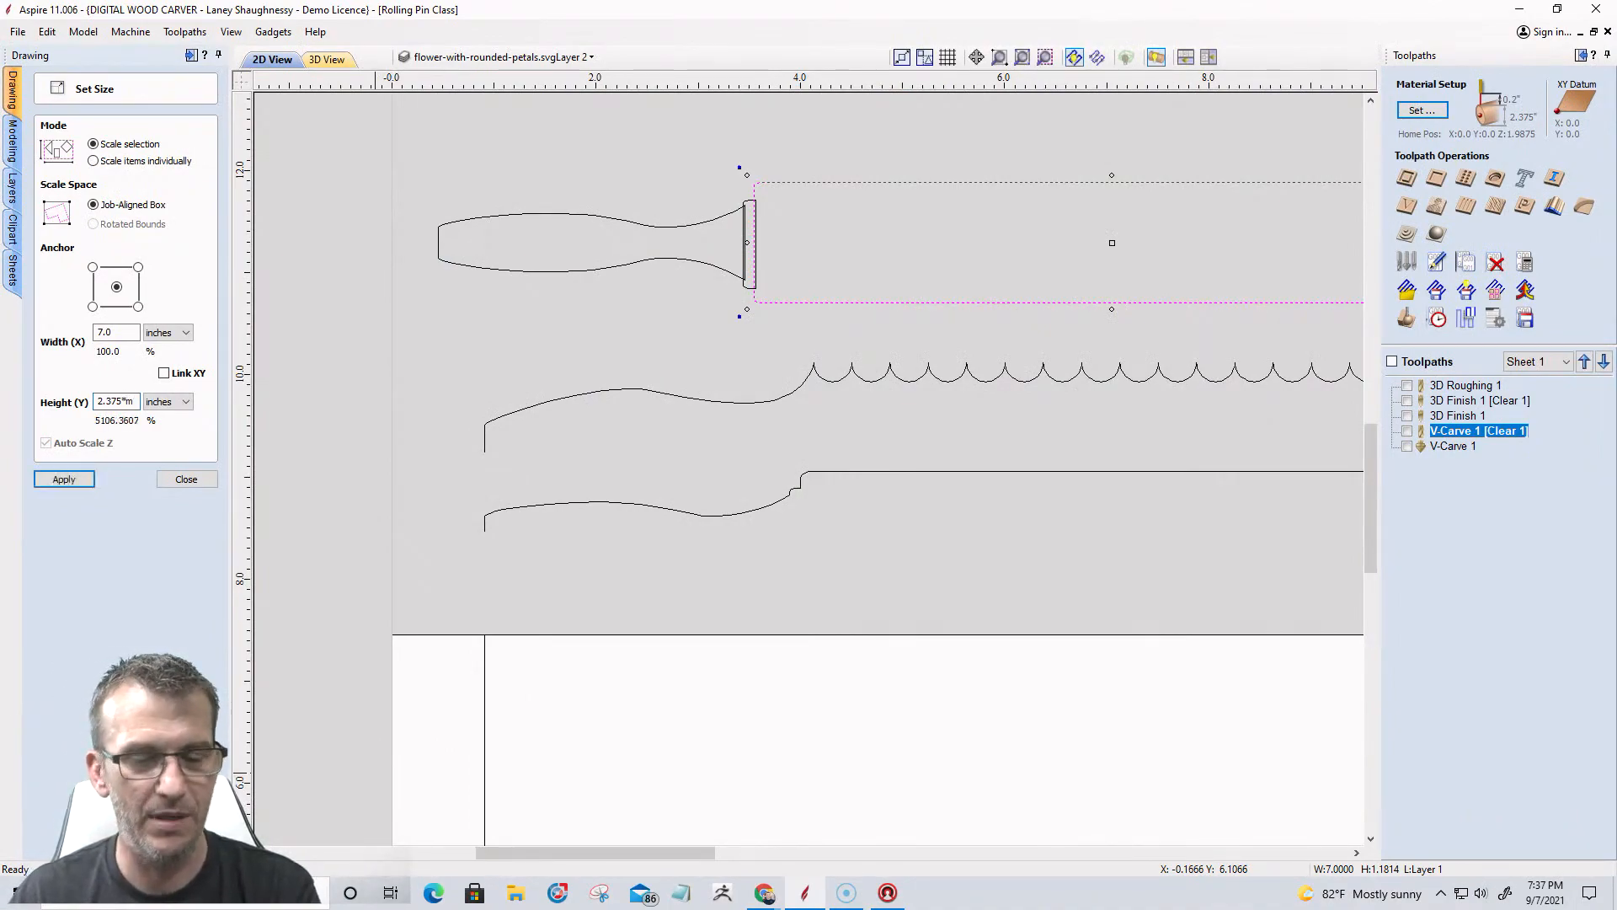
text(=)
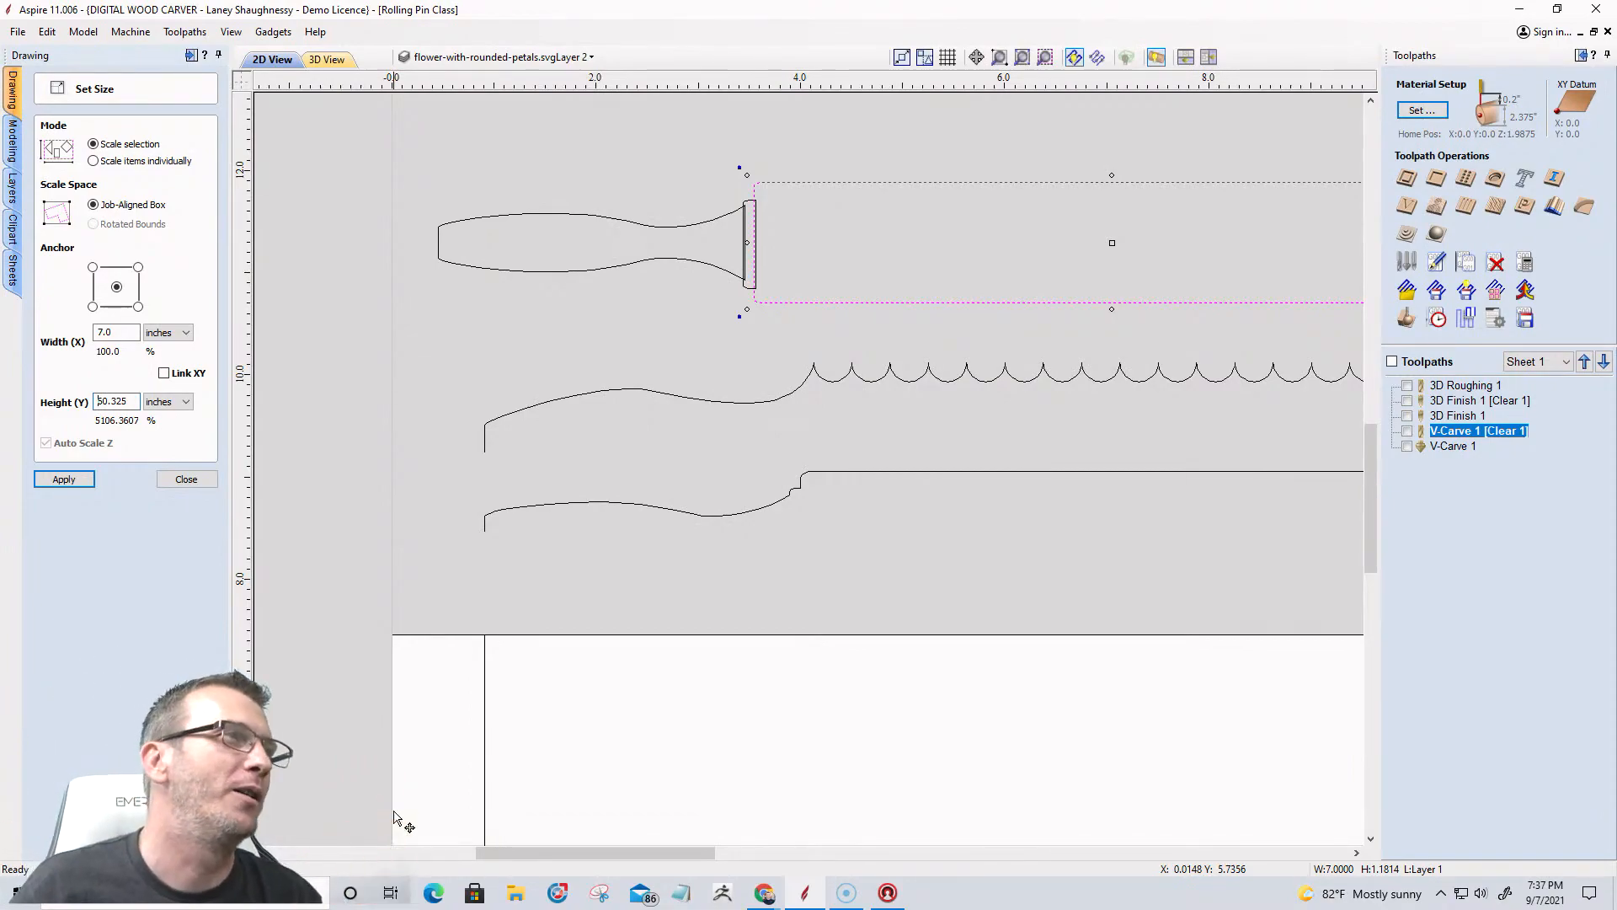
drag(132, 404, 6, 403)
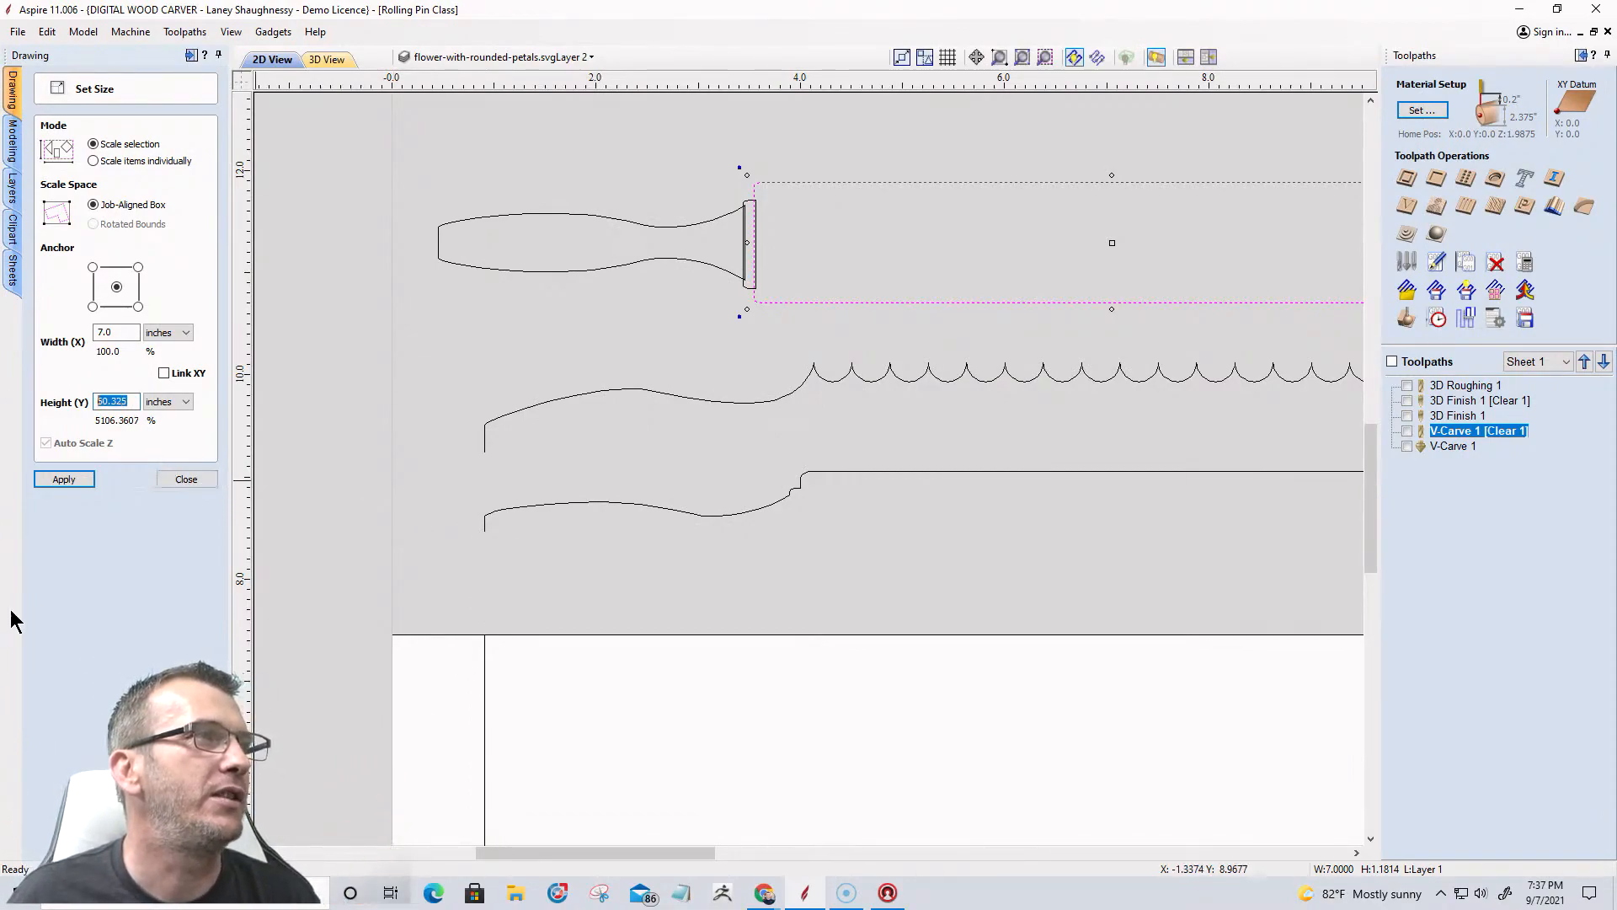
click(130, 402)
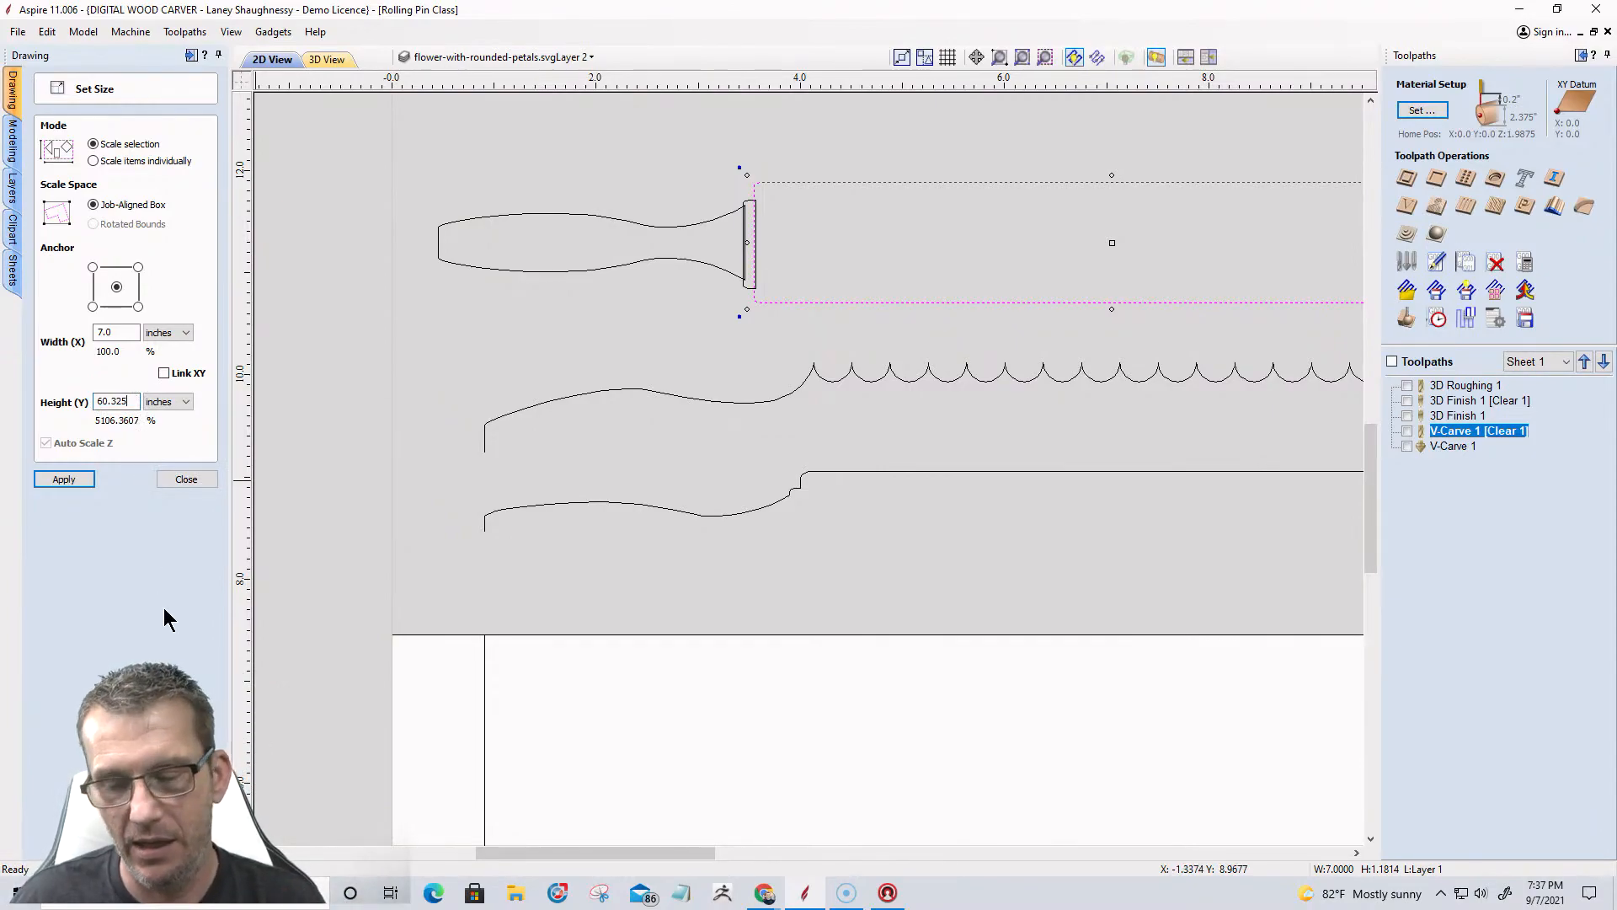
text(*)
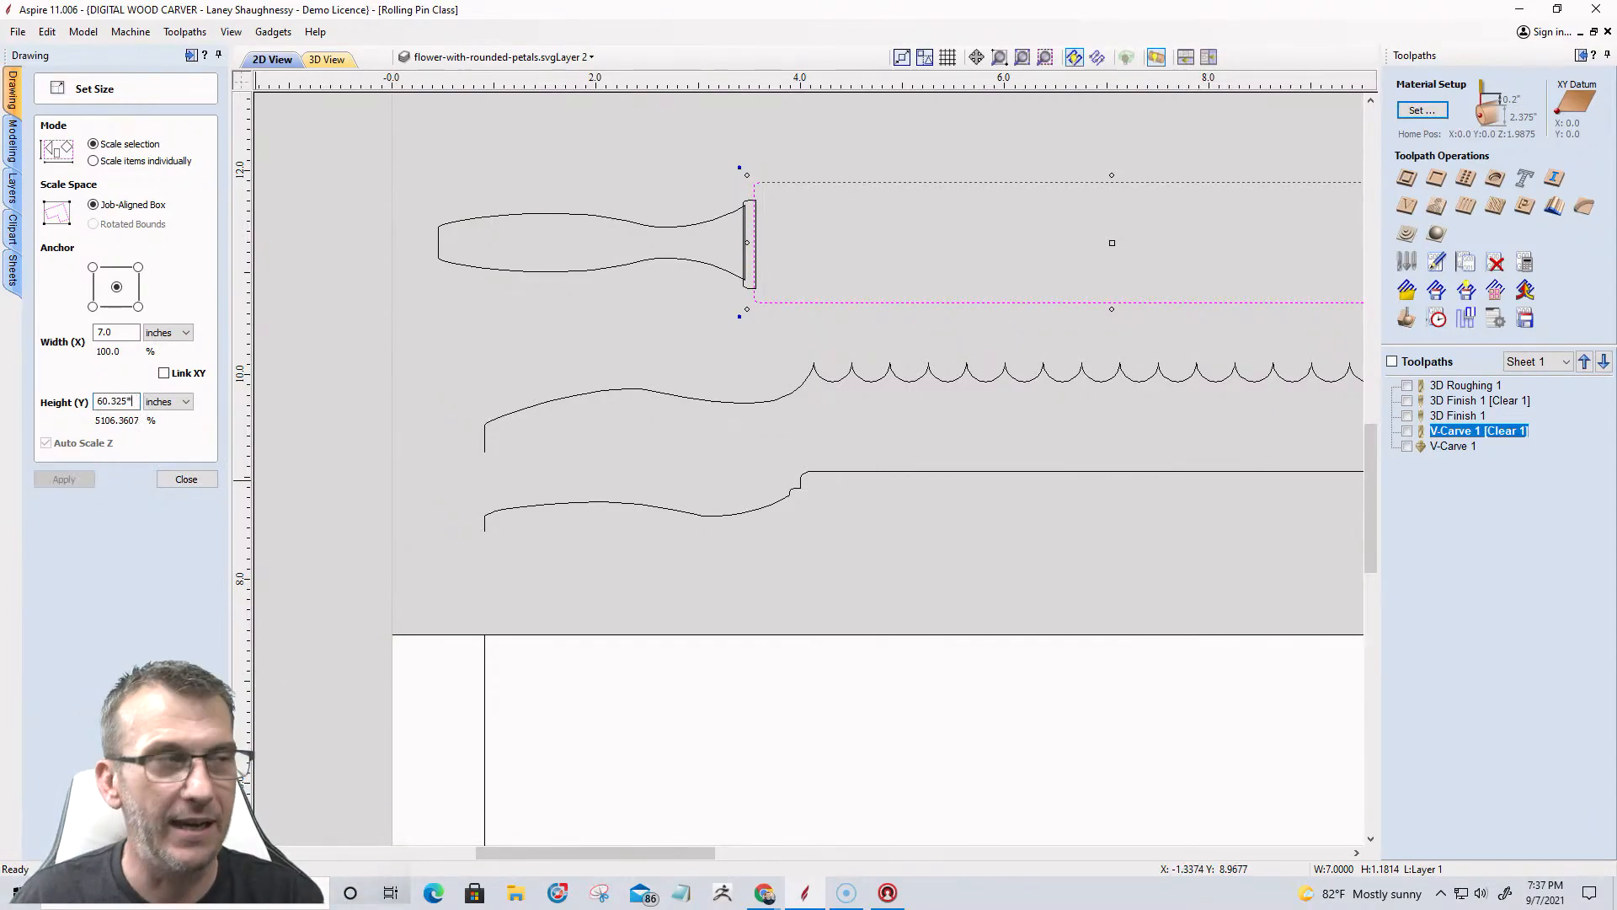
text(i=)
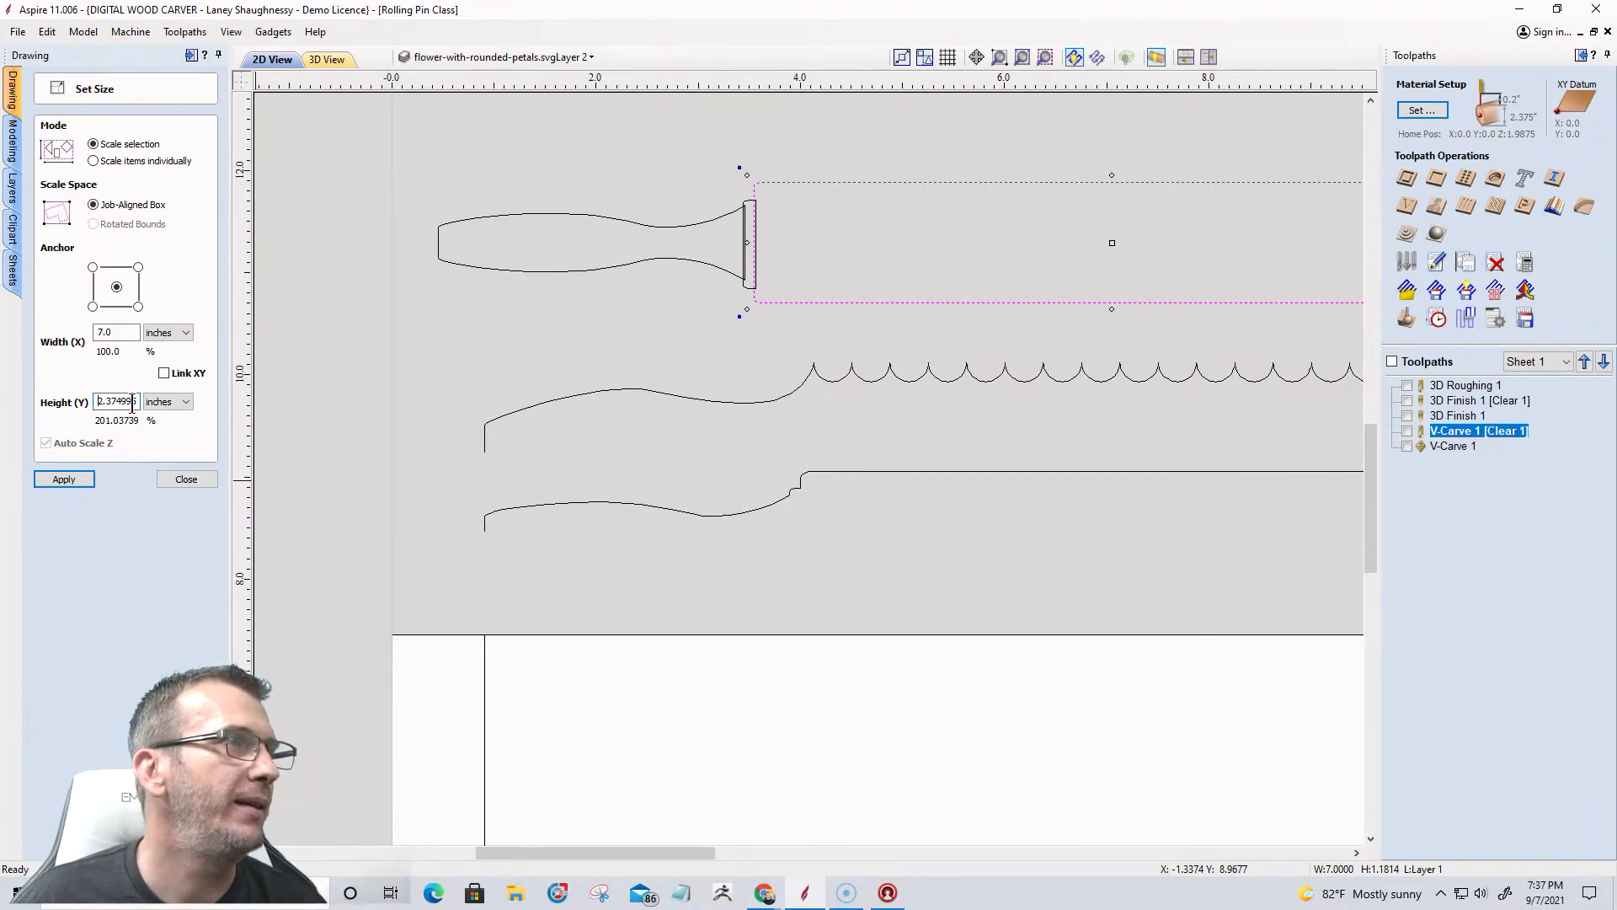
Resize the rolling pin's barrel to a height of 2.375 inches and undo the resize.
drag(136, 401, 71, 411)
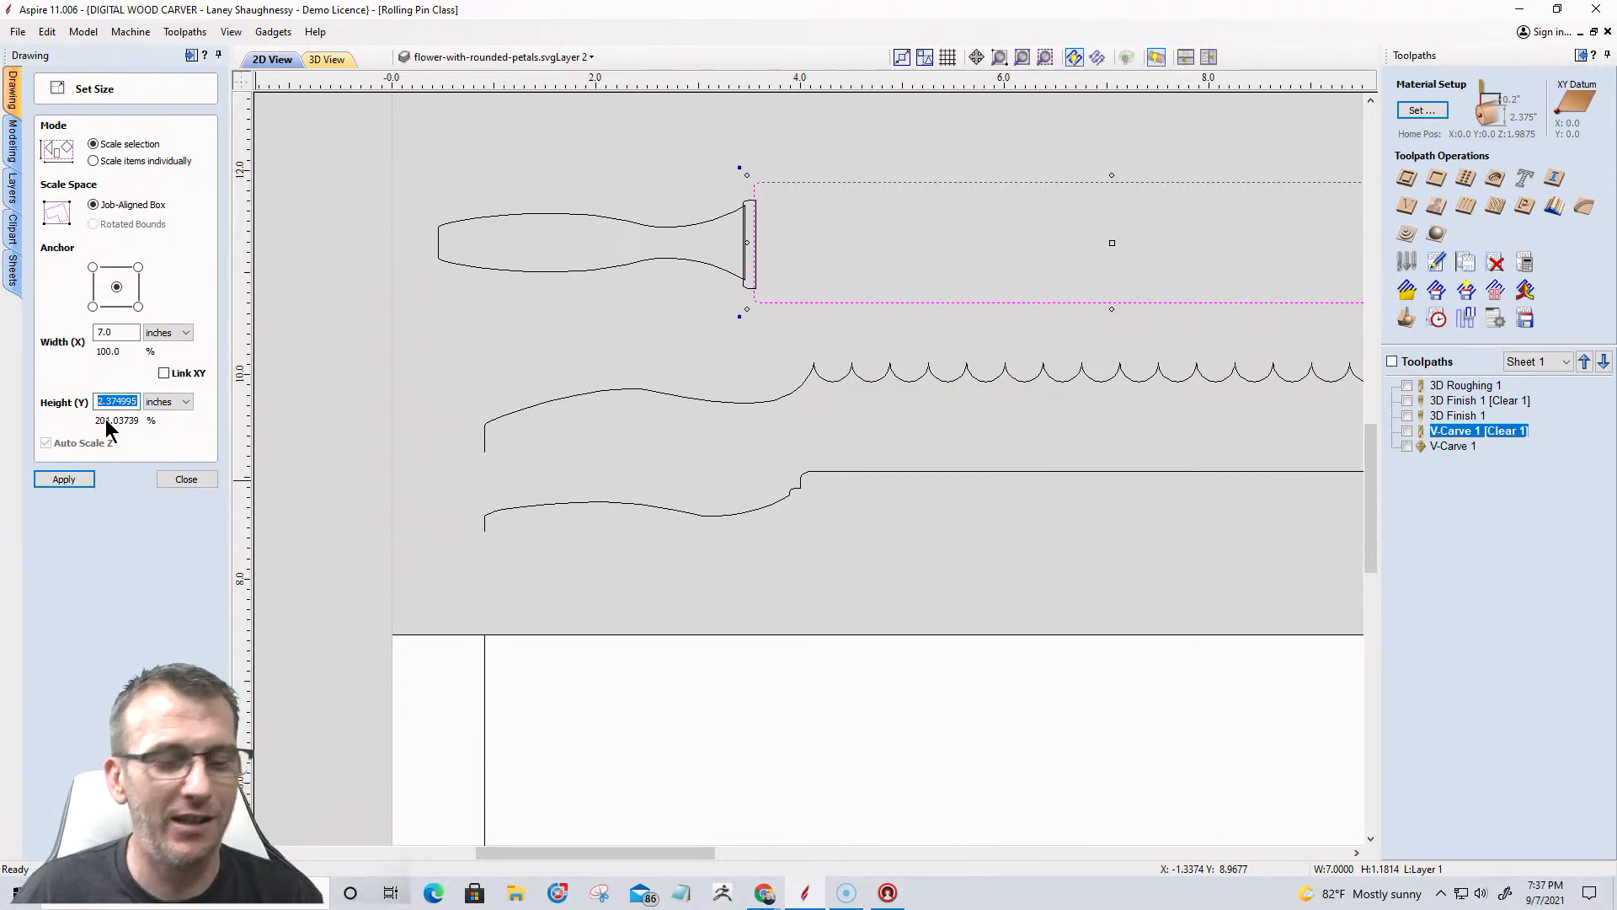
text(2.375)
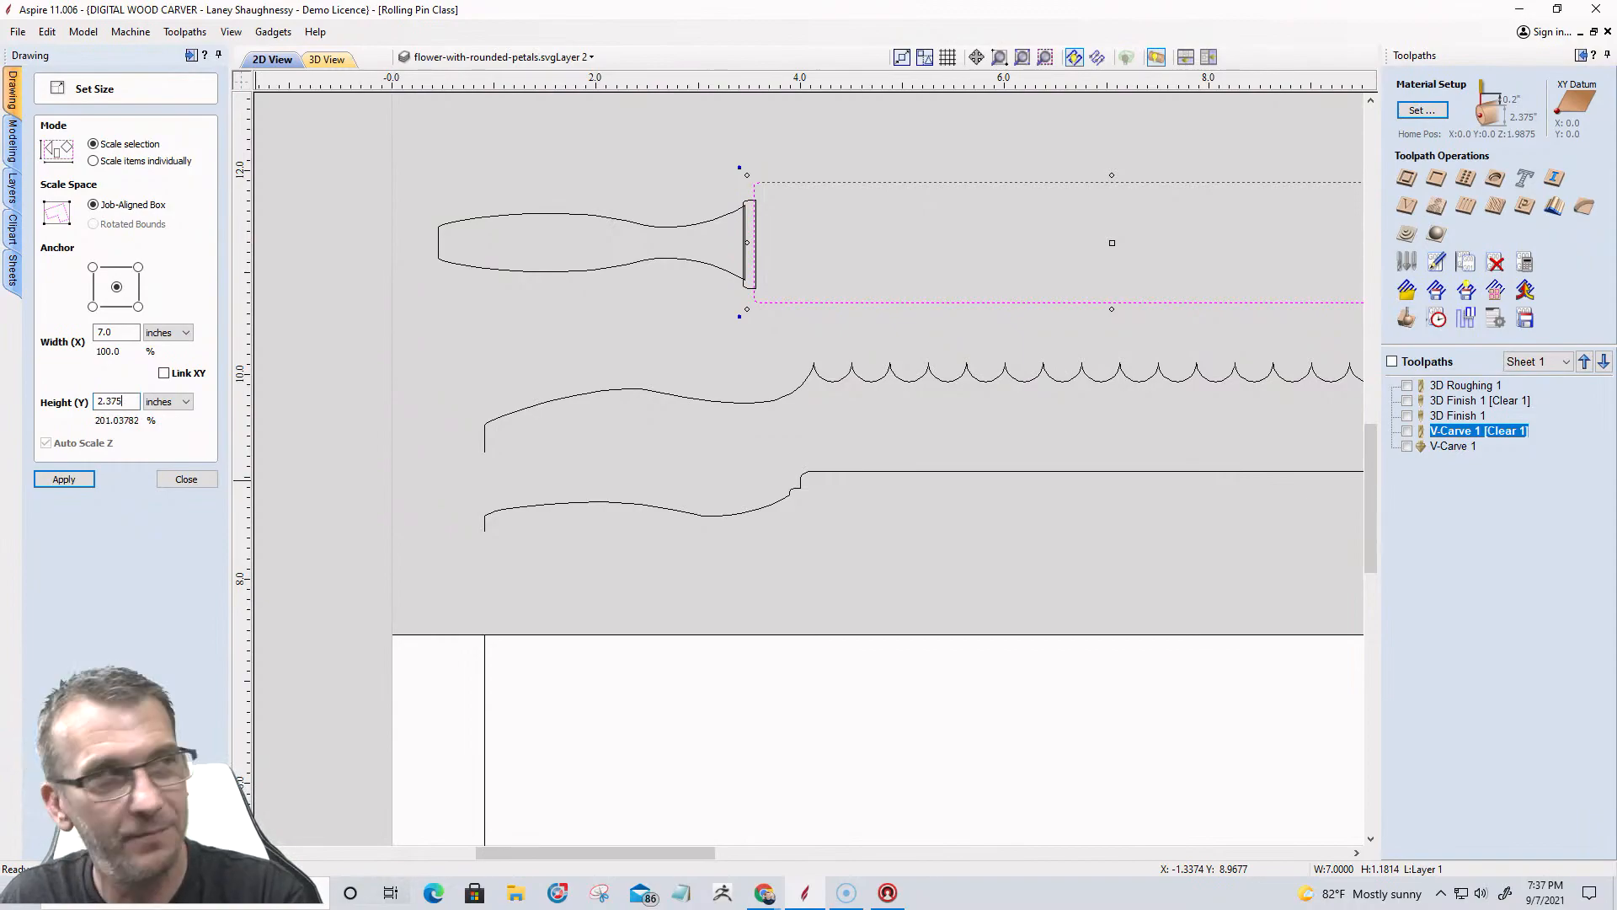
click(63, 478)
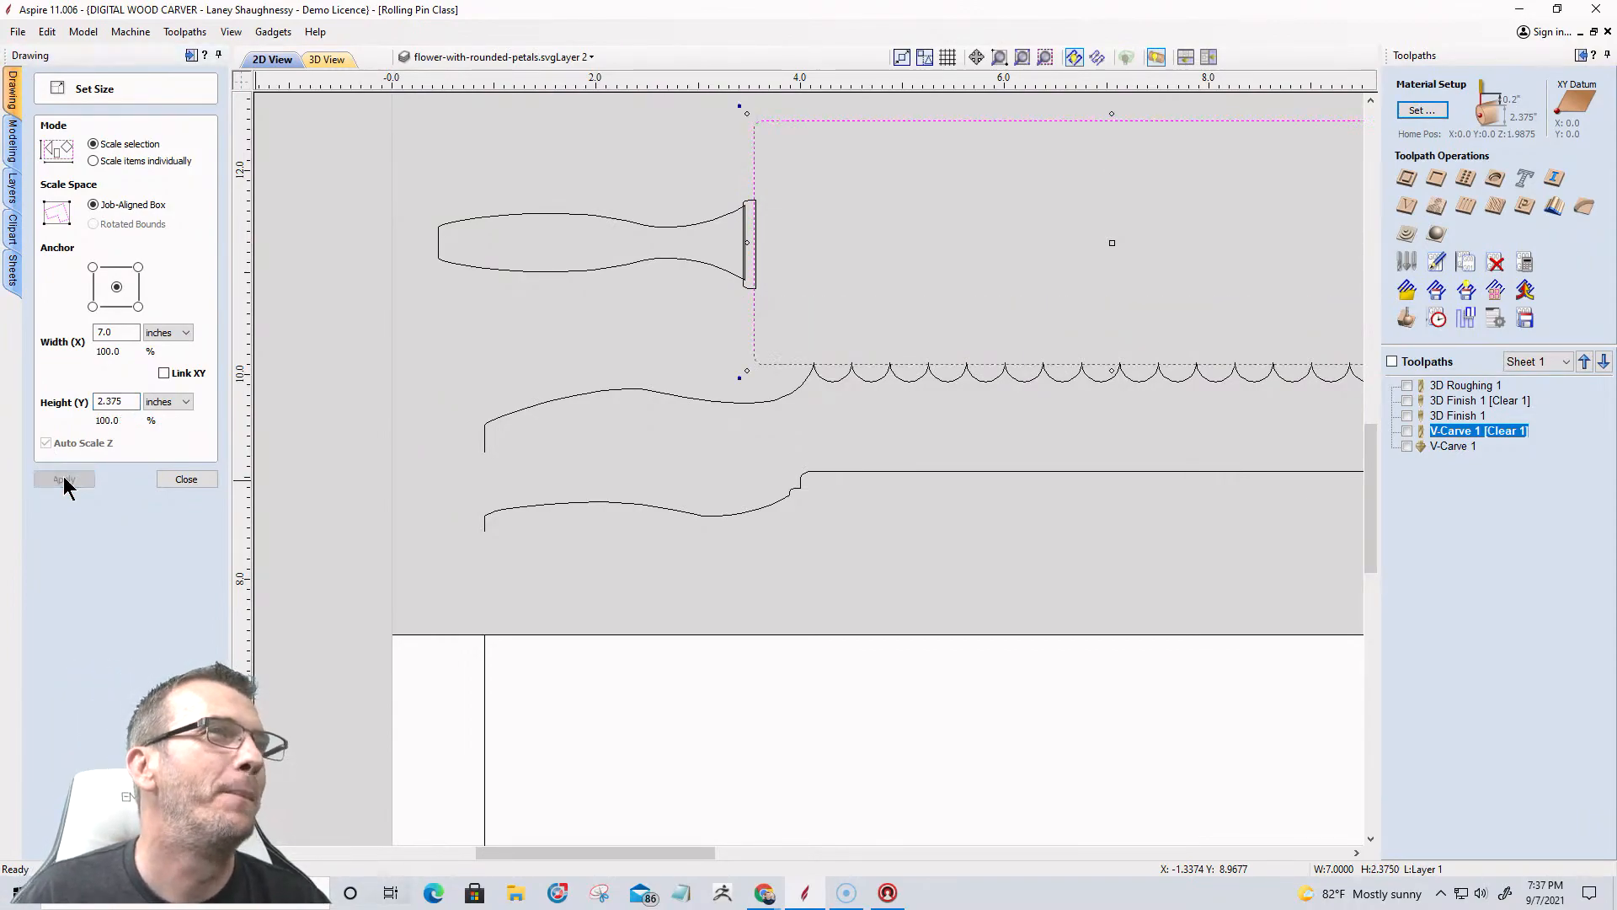
scroll(831, 361, down, 3)
scroll(830, 360, up, 2)
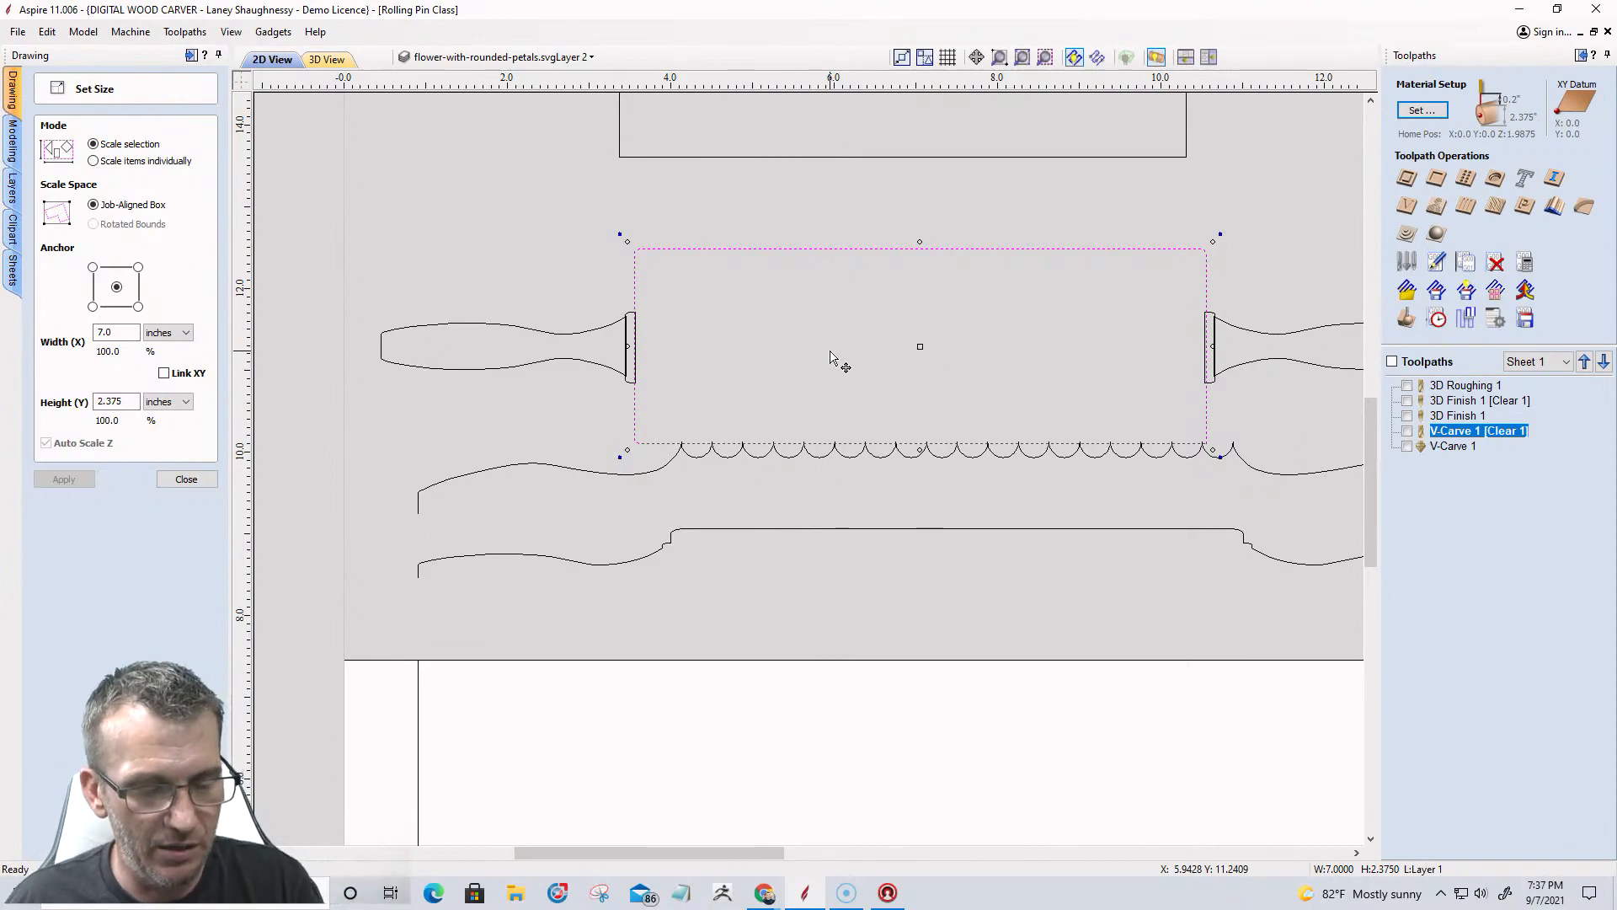
key(ctrl+z)
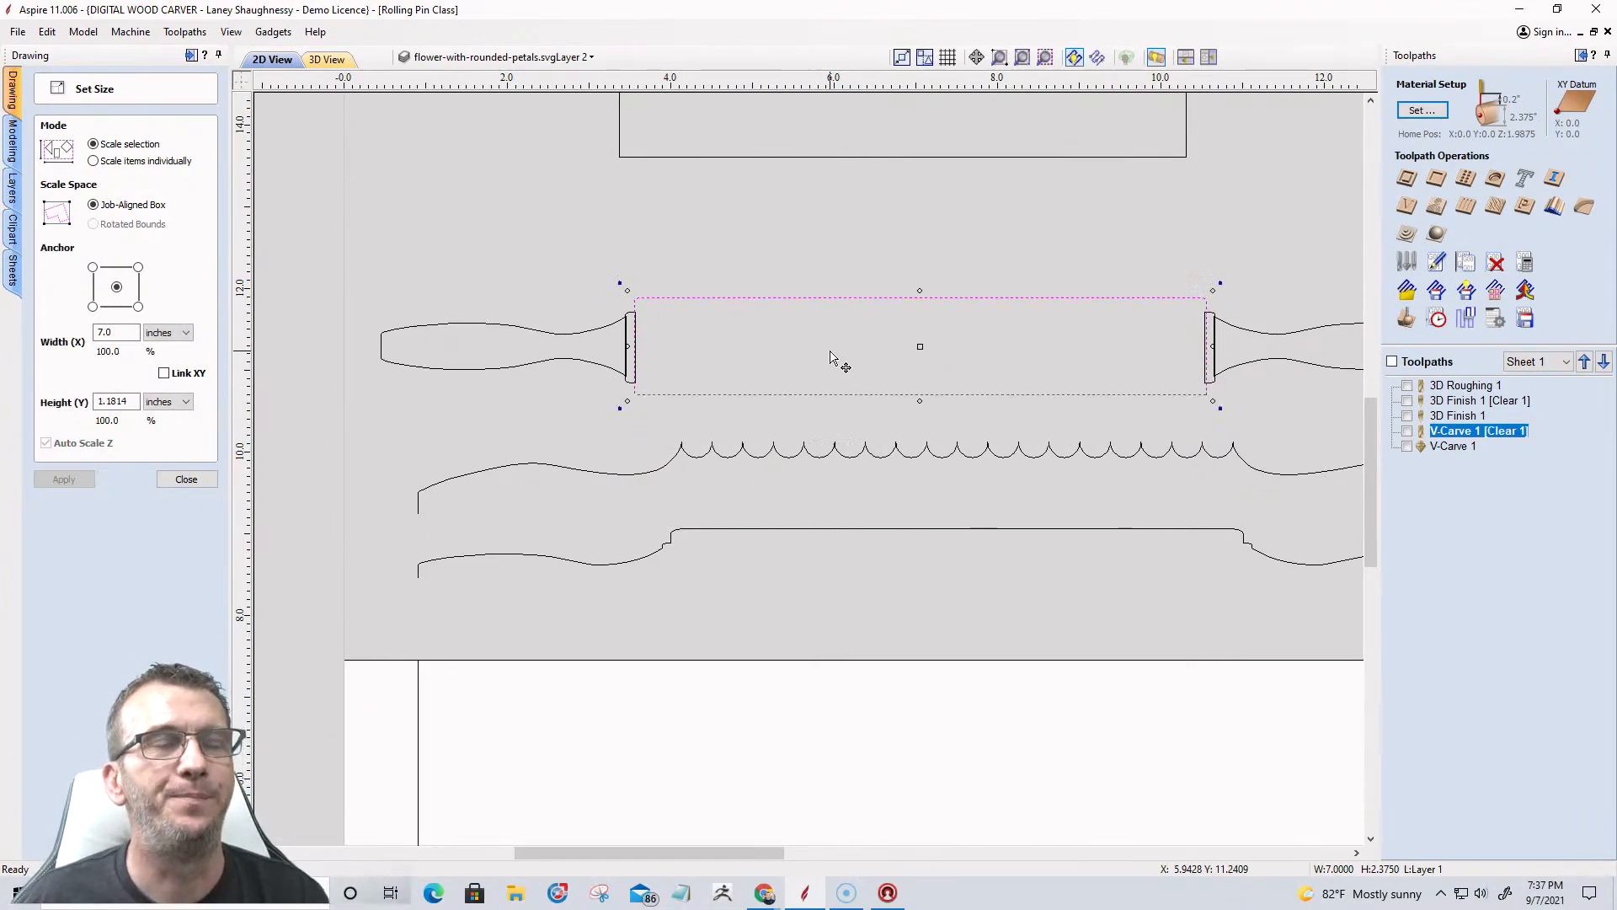
Select the lowest rolling pin profile, the one with the straight barrel edge, and close Set Size.
scroll(741, 303, down, 2)
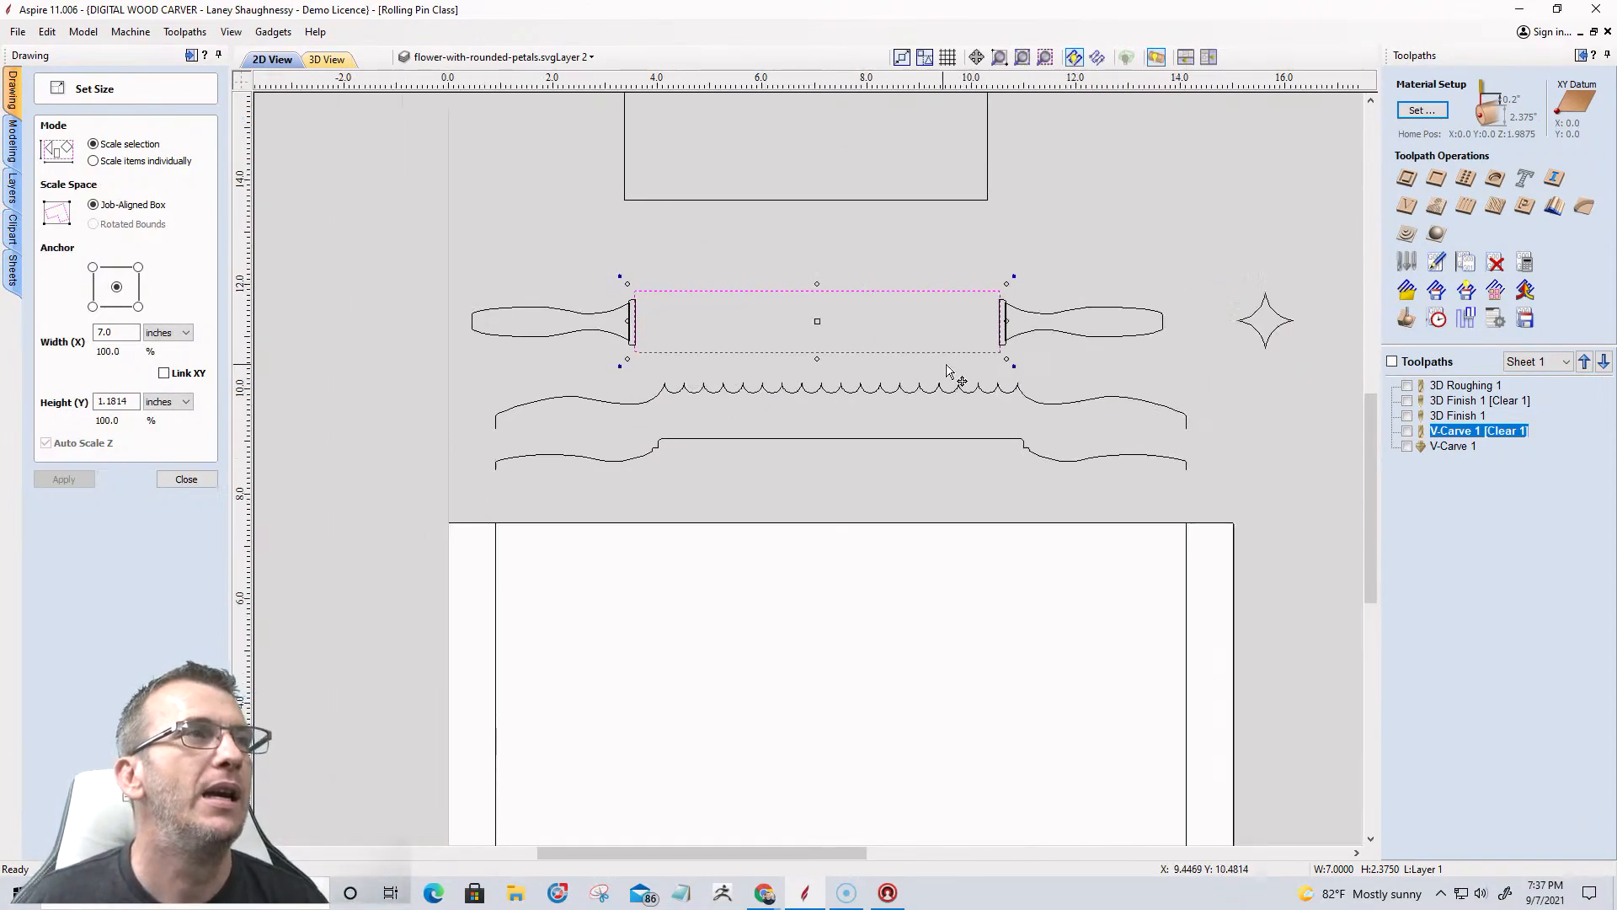
click(648, 458)
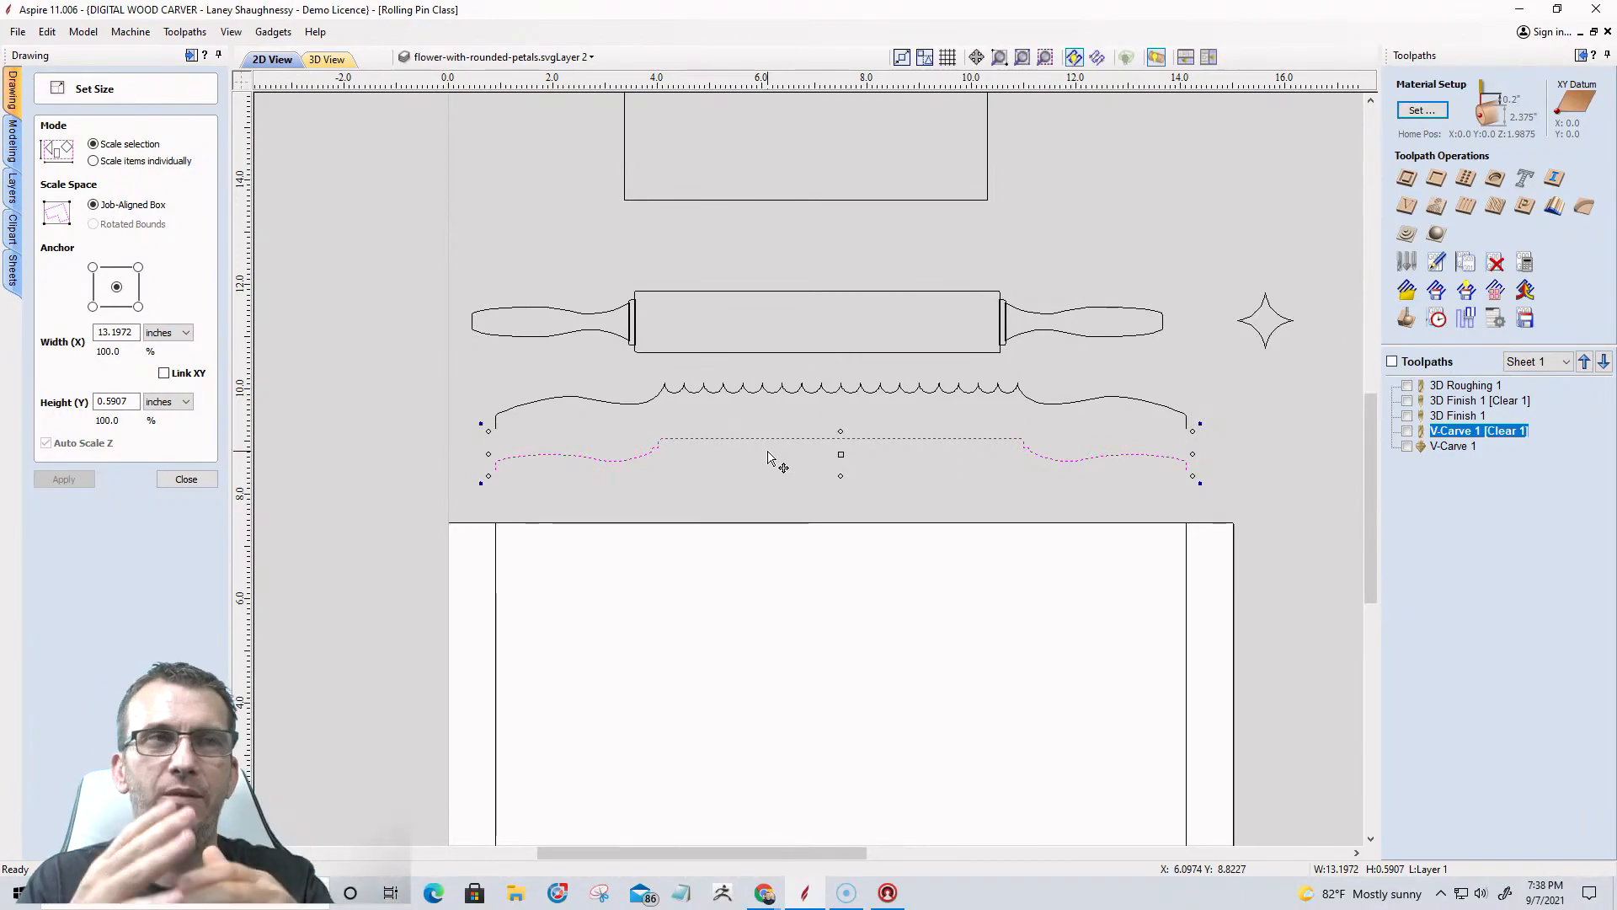
click(180, 481)
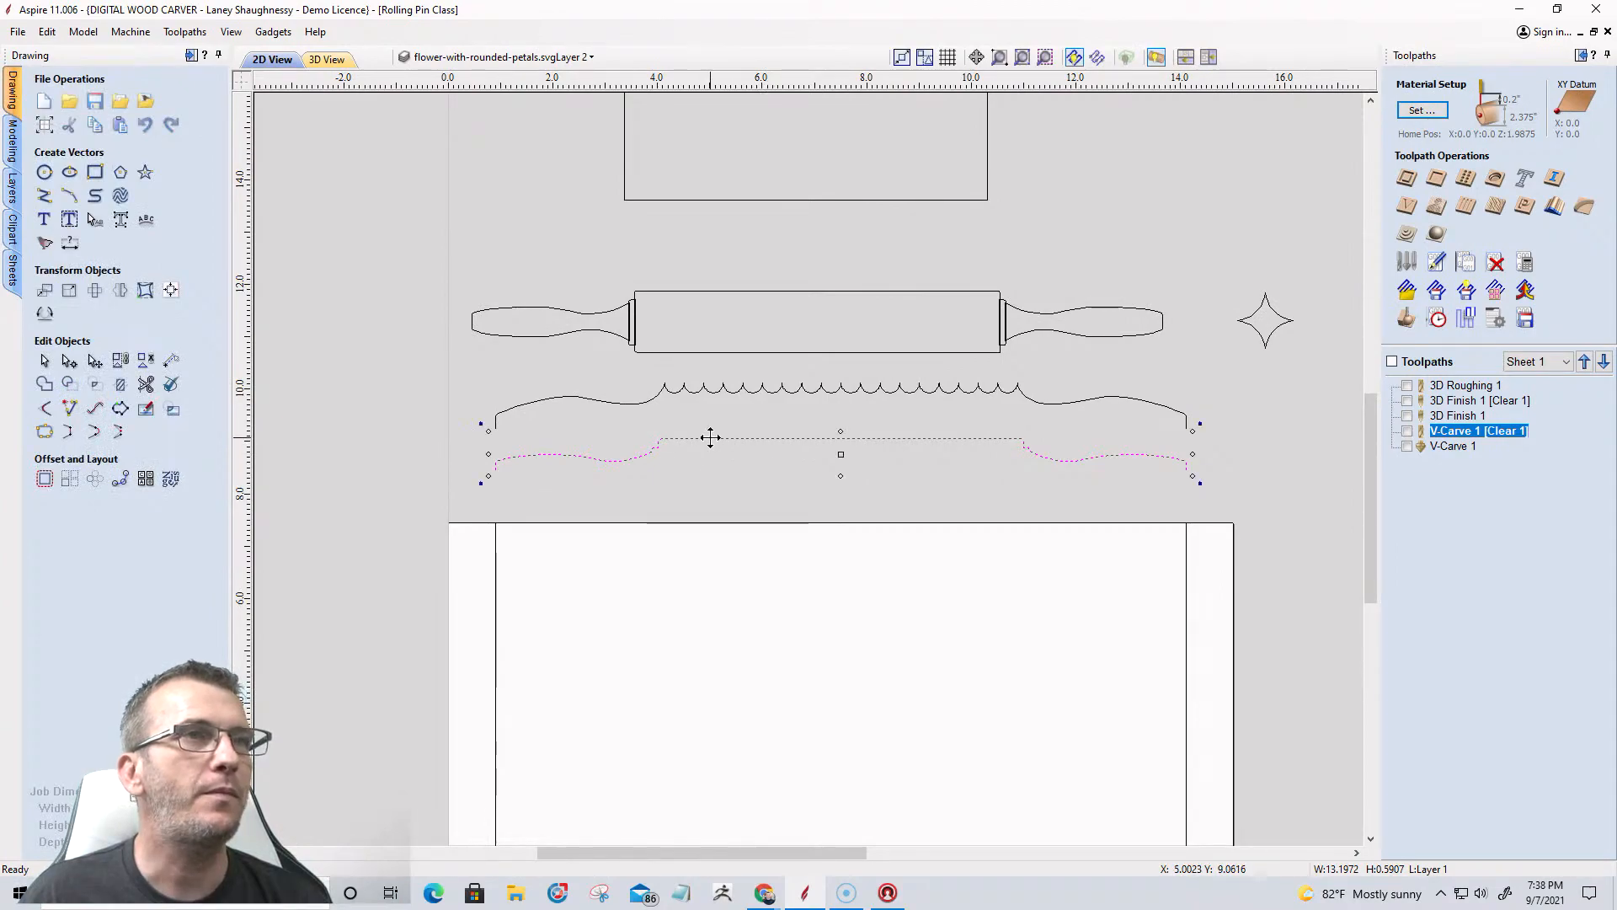
Examine the barrel edges of the scalloped and straight-barrel rolling pin profiles in the 2D view.
scroll(1187, 463, down, 2)
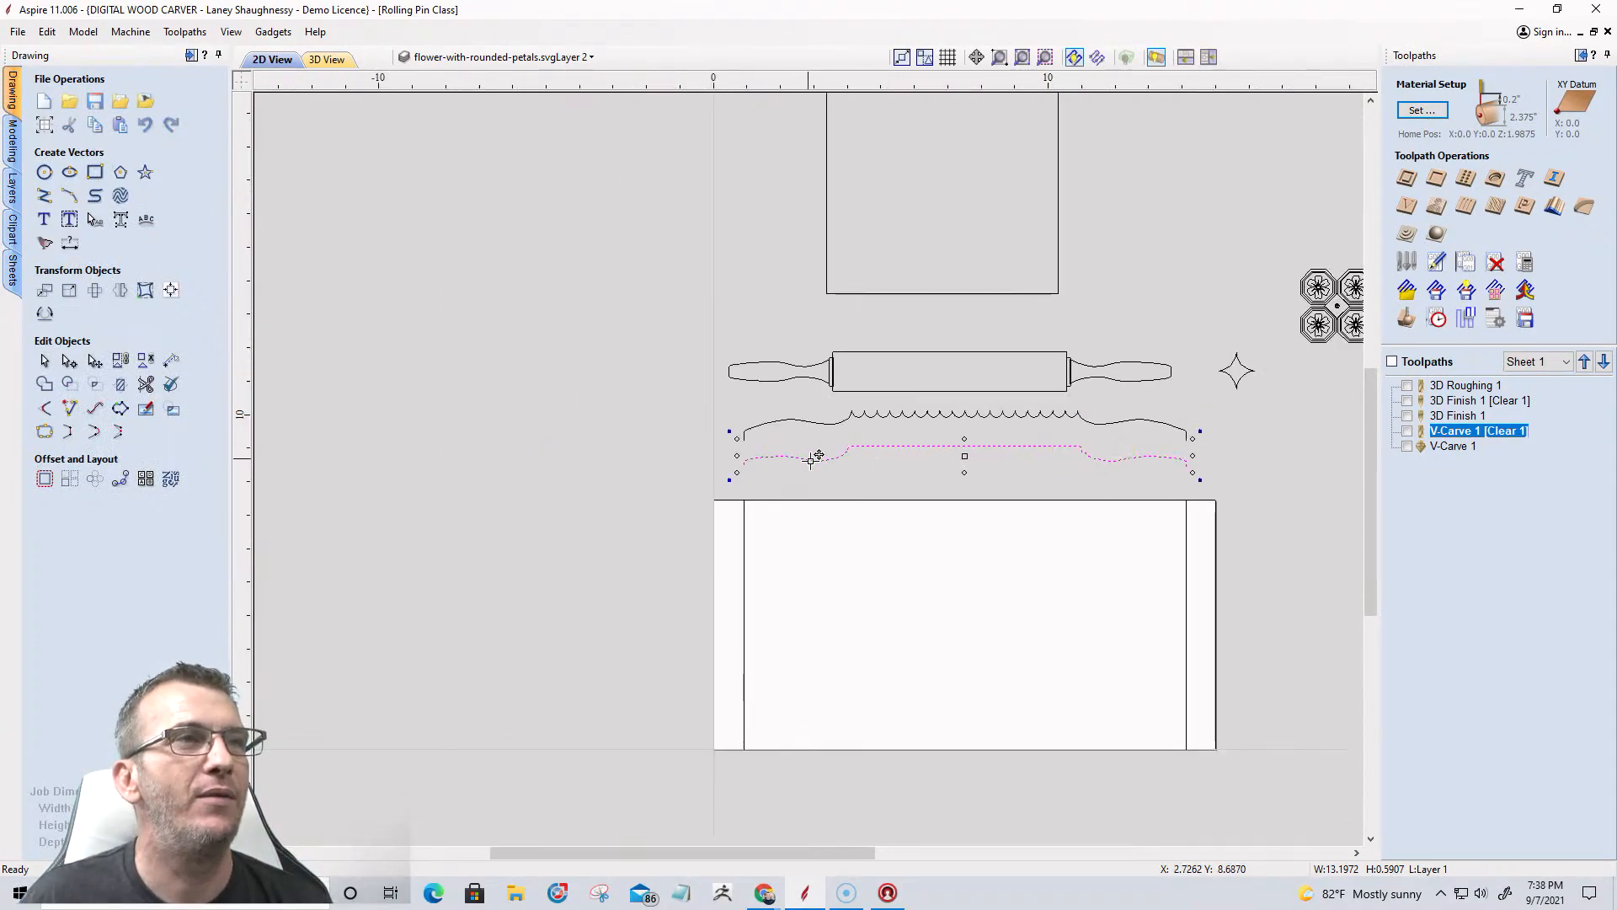
scroll(810, 456, up, 4)
scroll(1036, 408, down, 3)
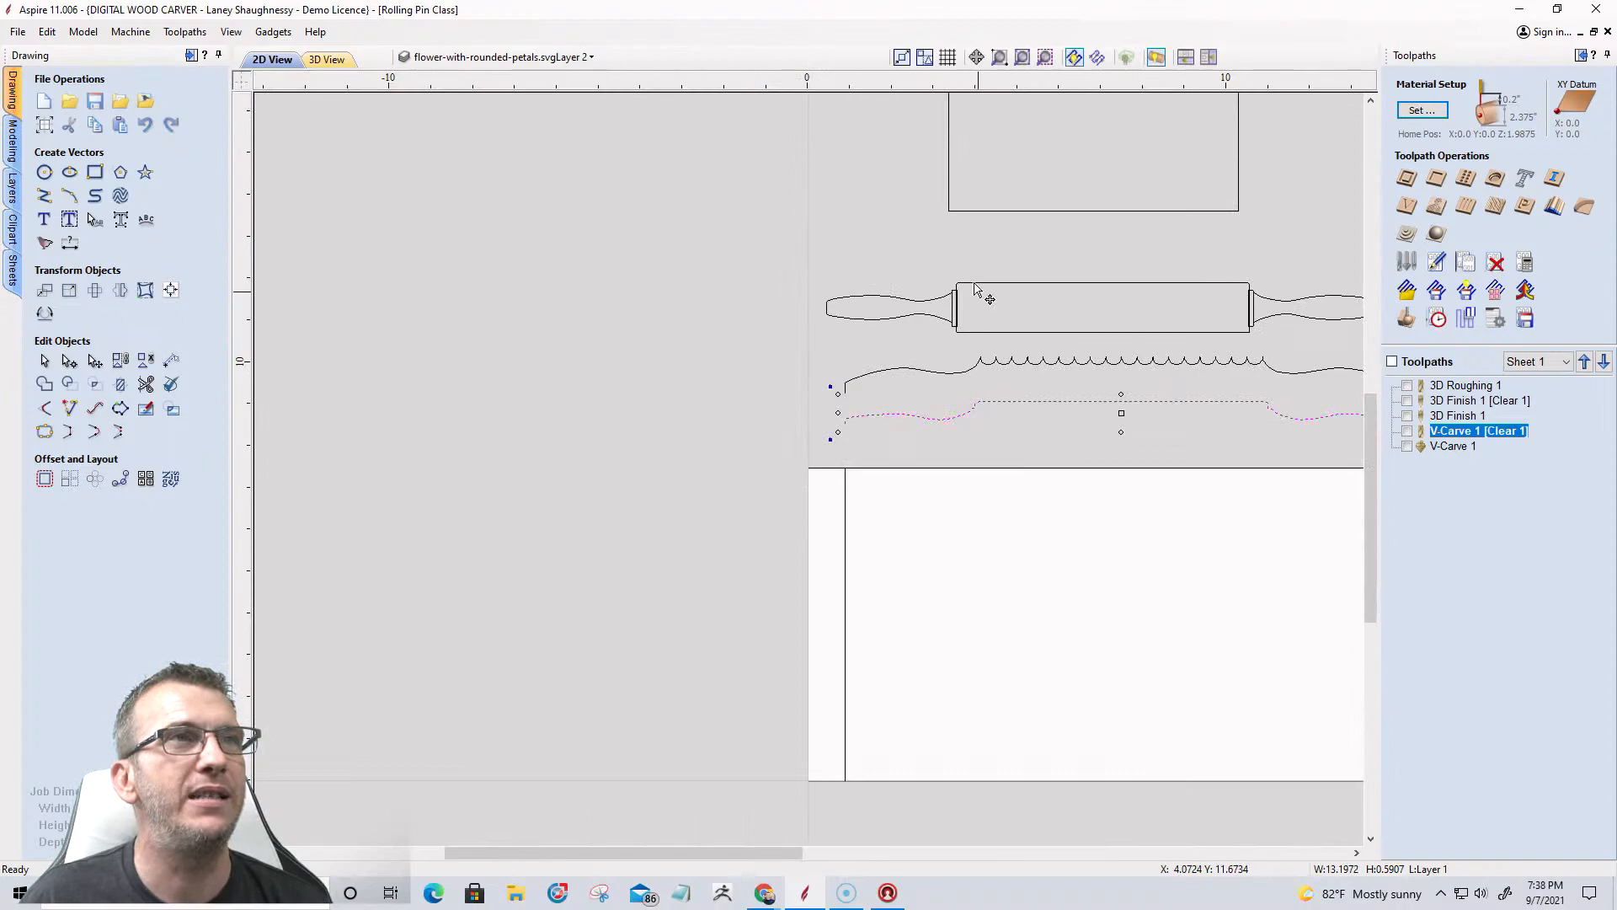
scroll(1121, 385, up, 3)
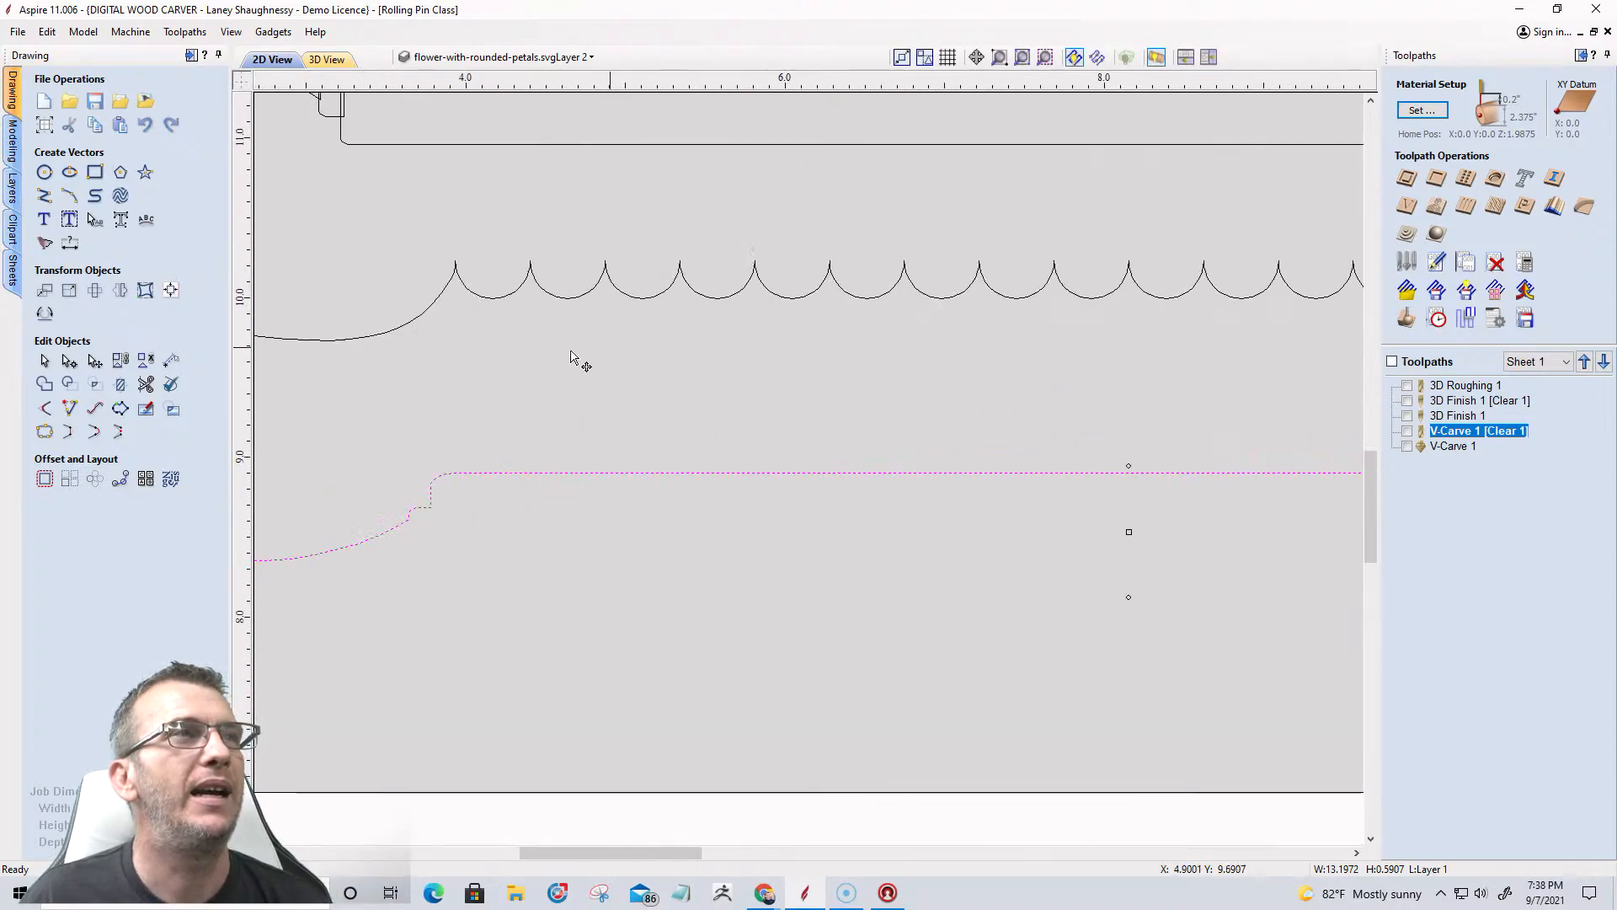
scroll(547, 358, down, 3)
scroll(506, 360, up, 2)
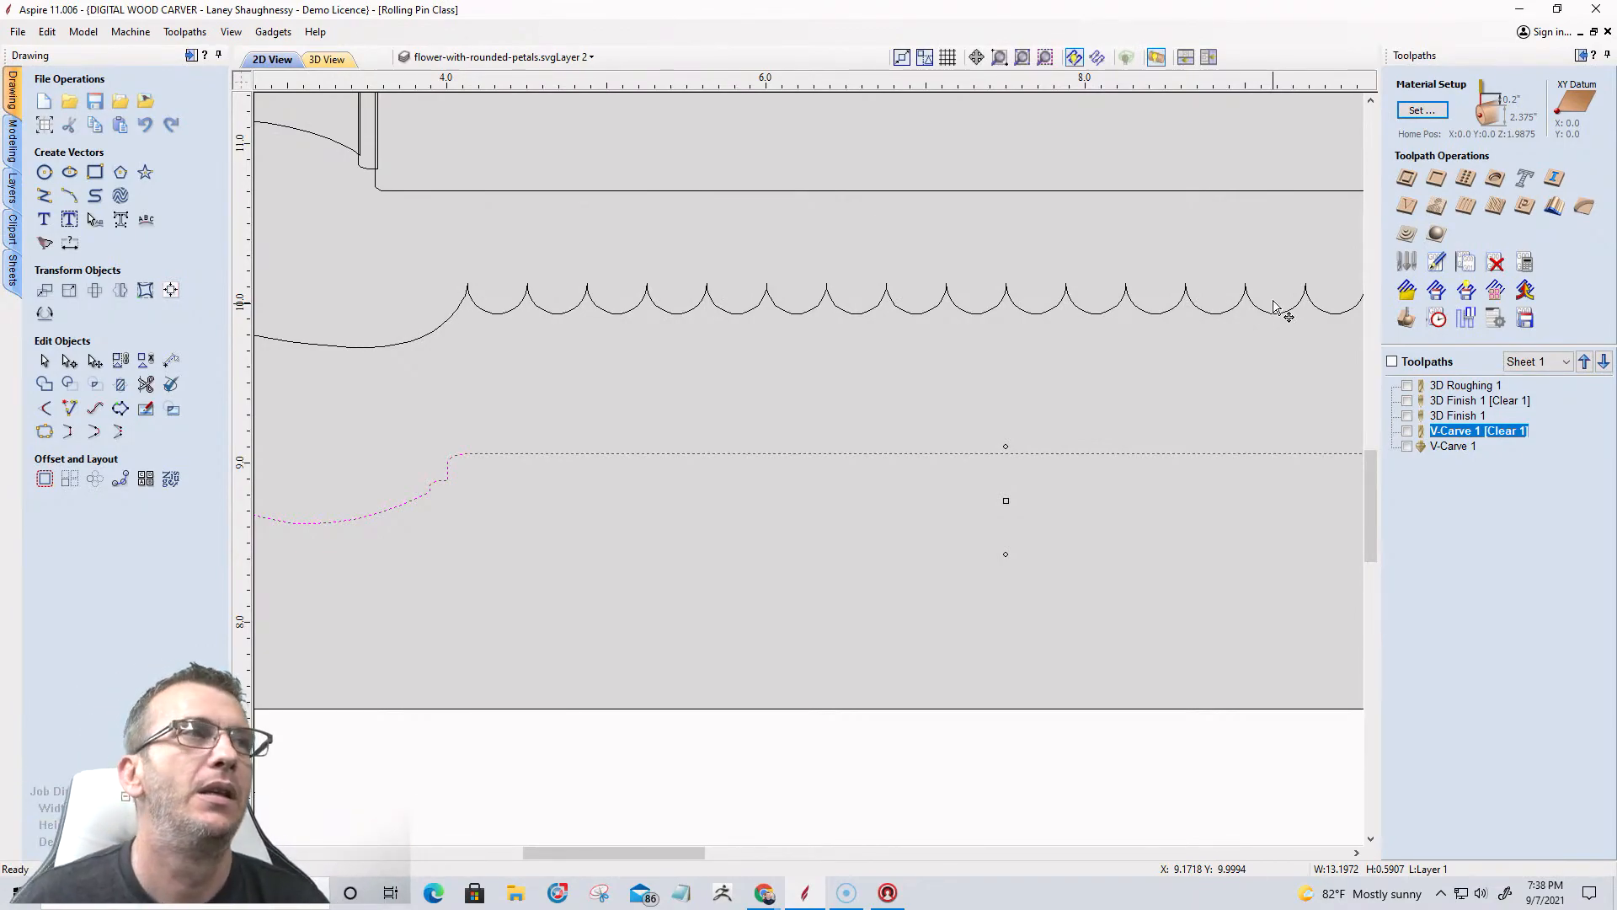
scroll(1245, 335, down, 4)
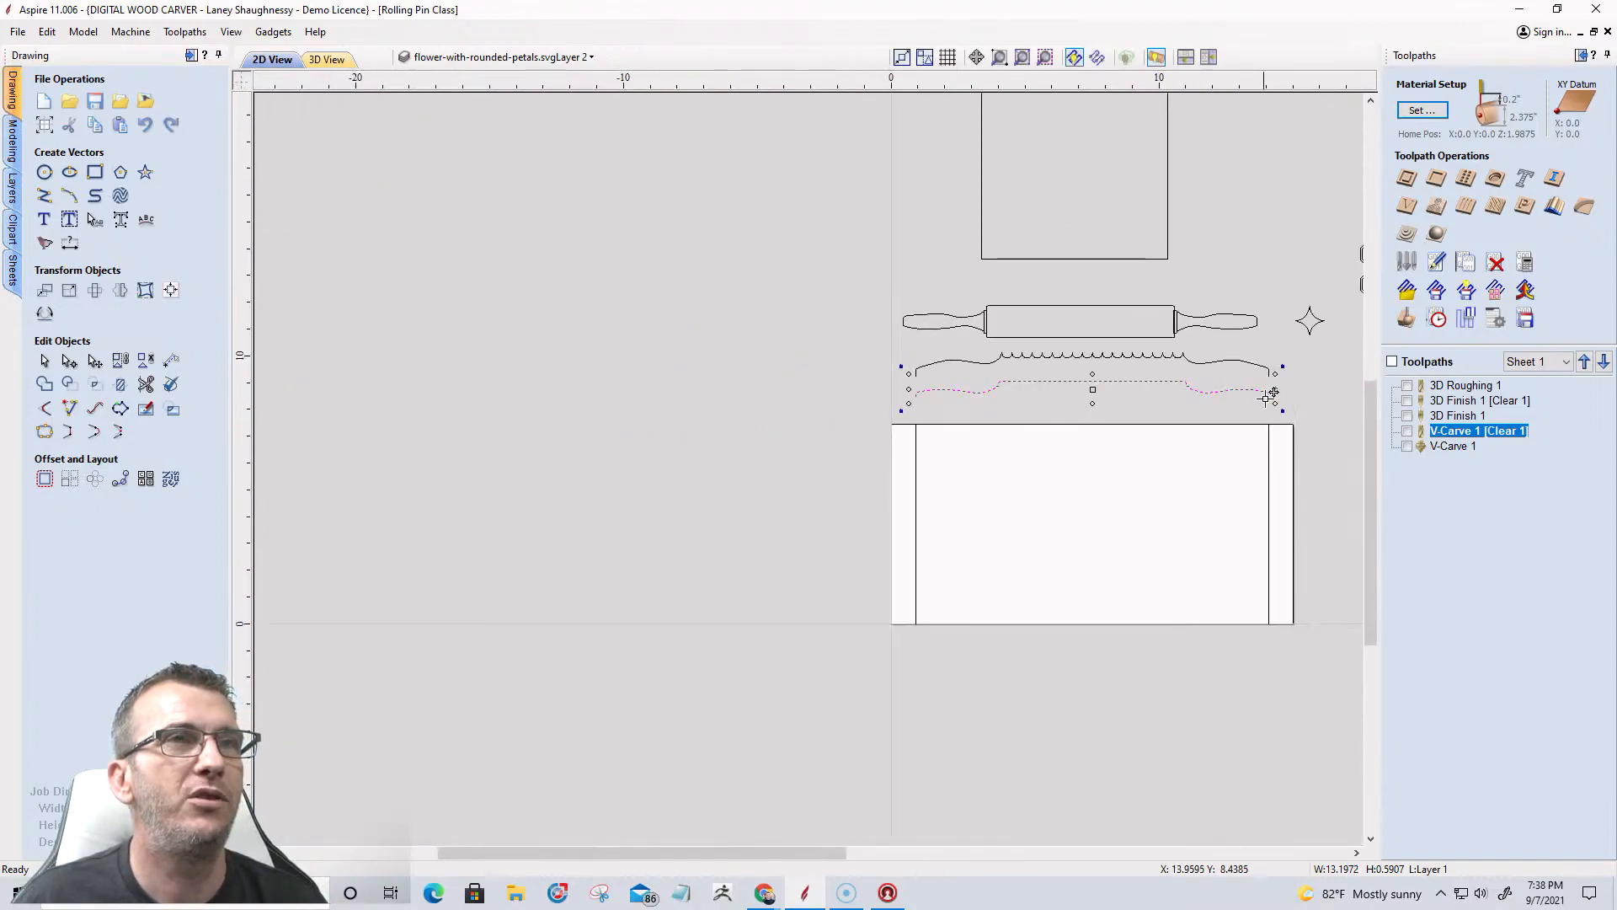
click(917, 478)
scroll(815, 521, down, 3)
scroll(894, 518, up, 5)
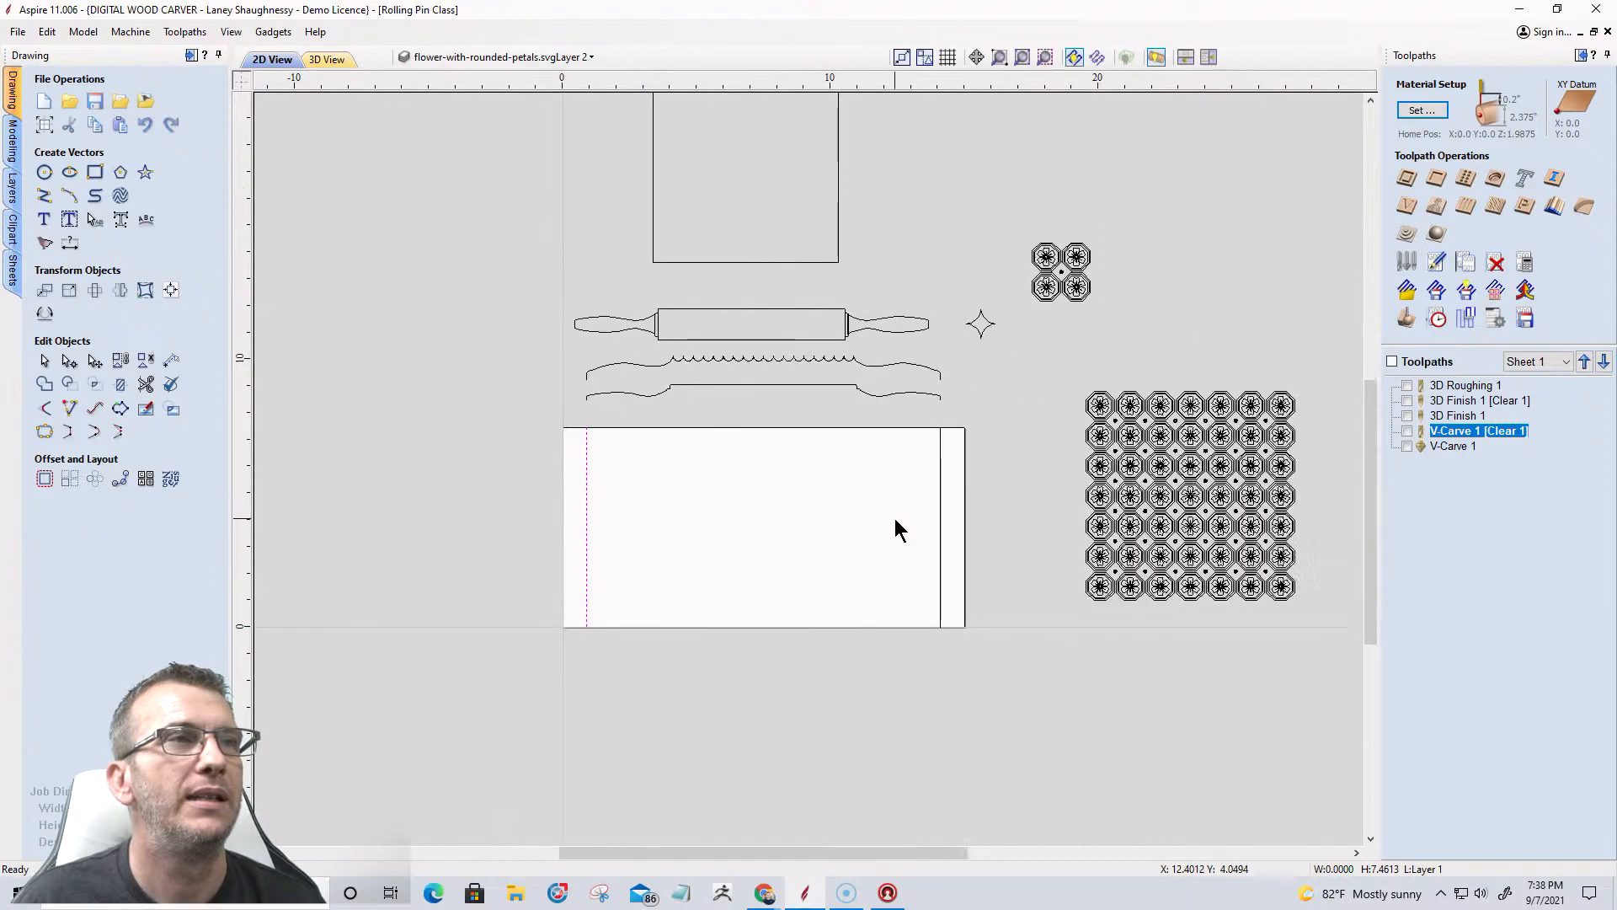
click(967, 477)
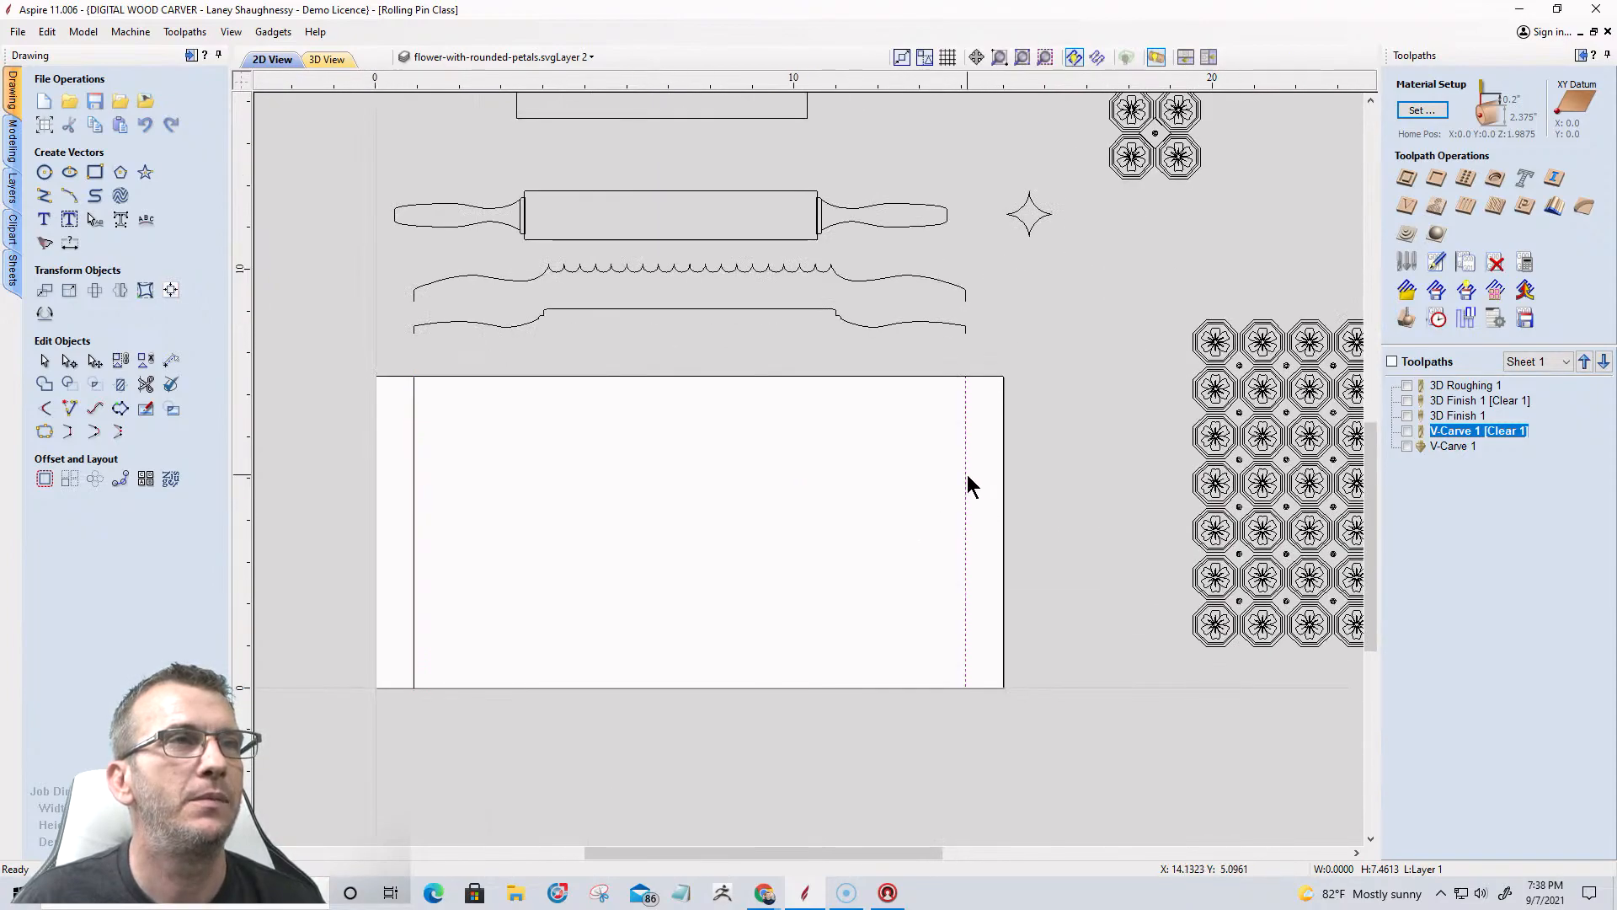
click(414, 472)
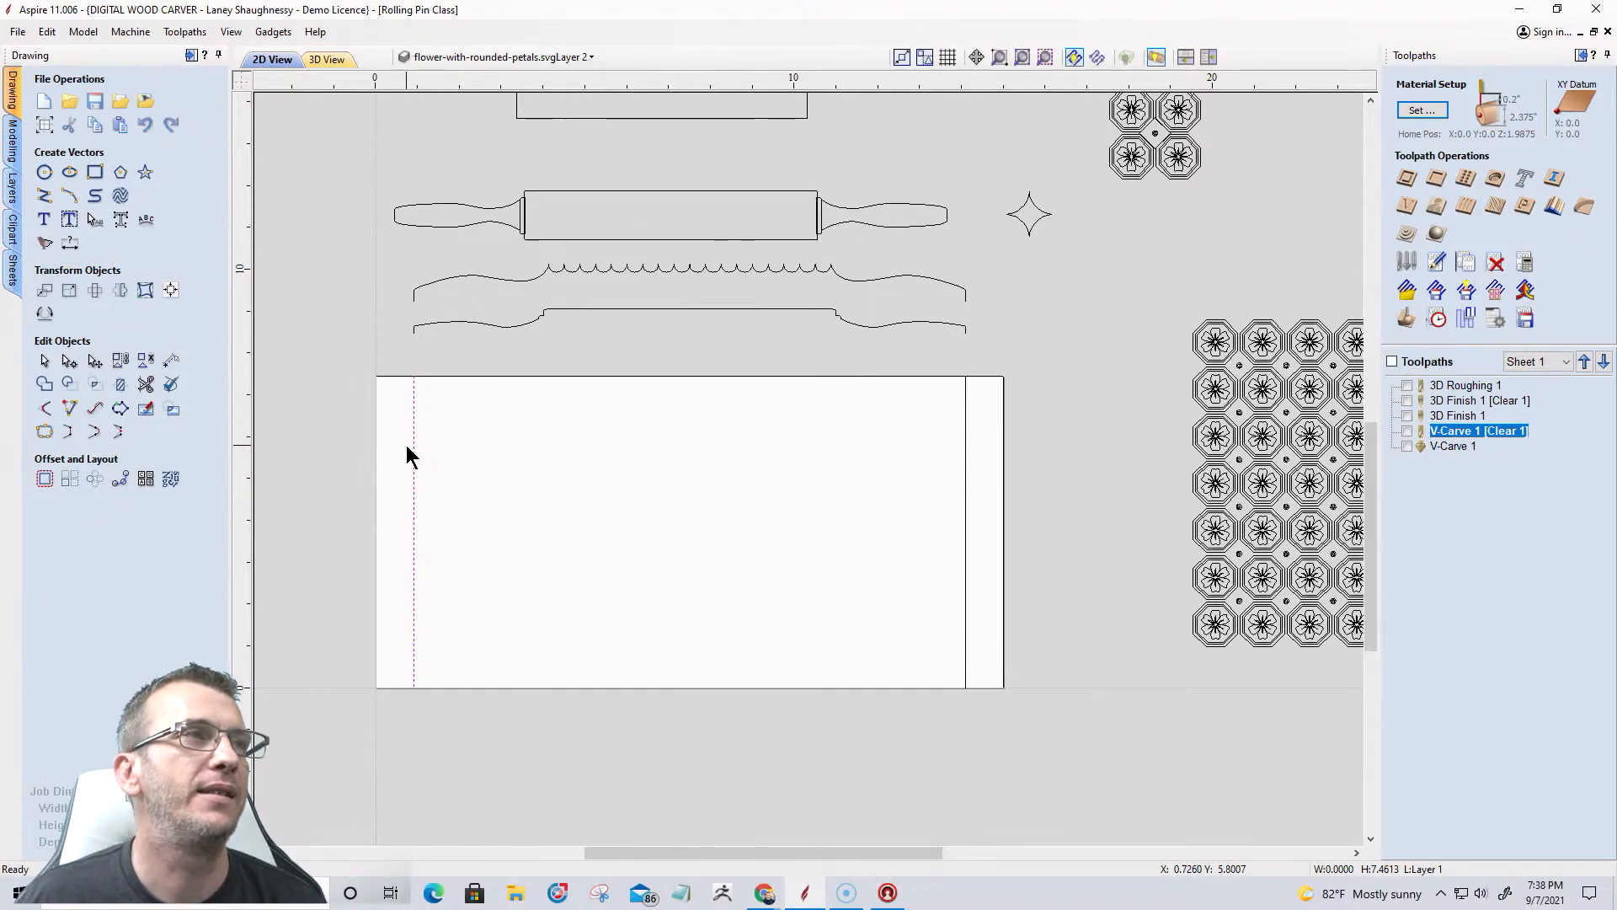
click(13, 139)
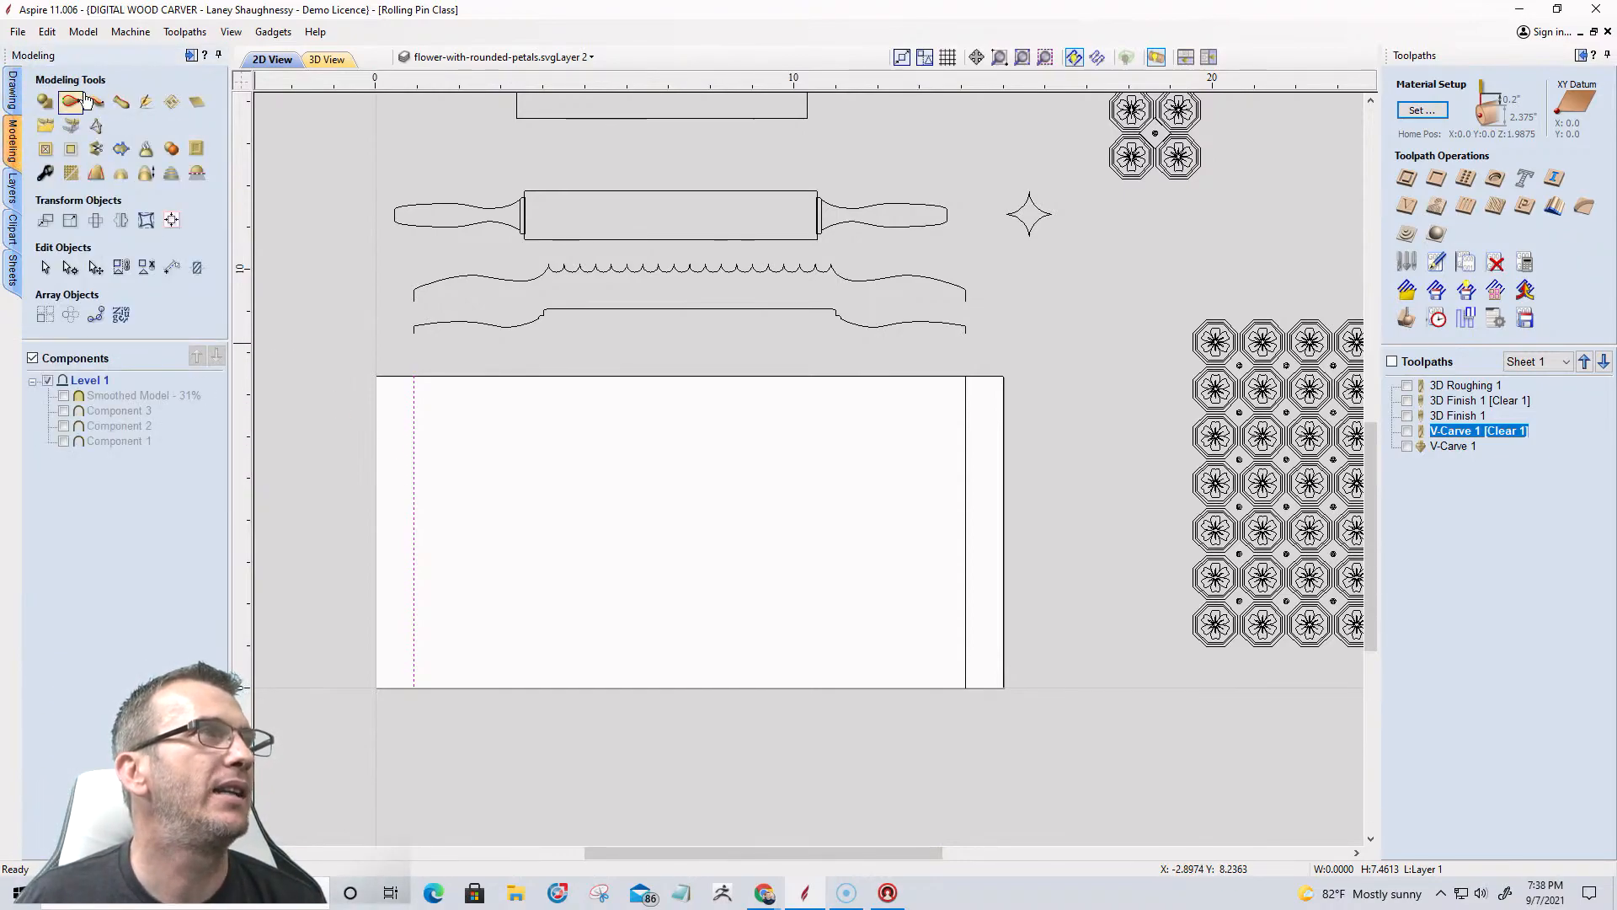
click(72, 103)
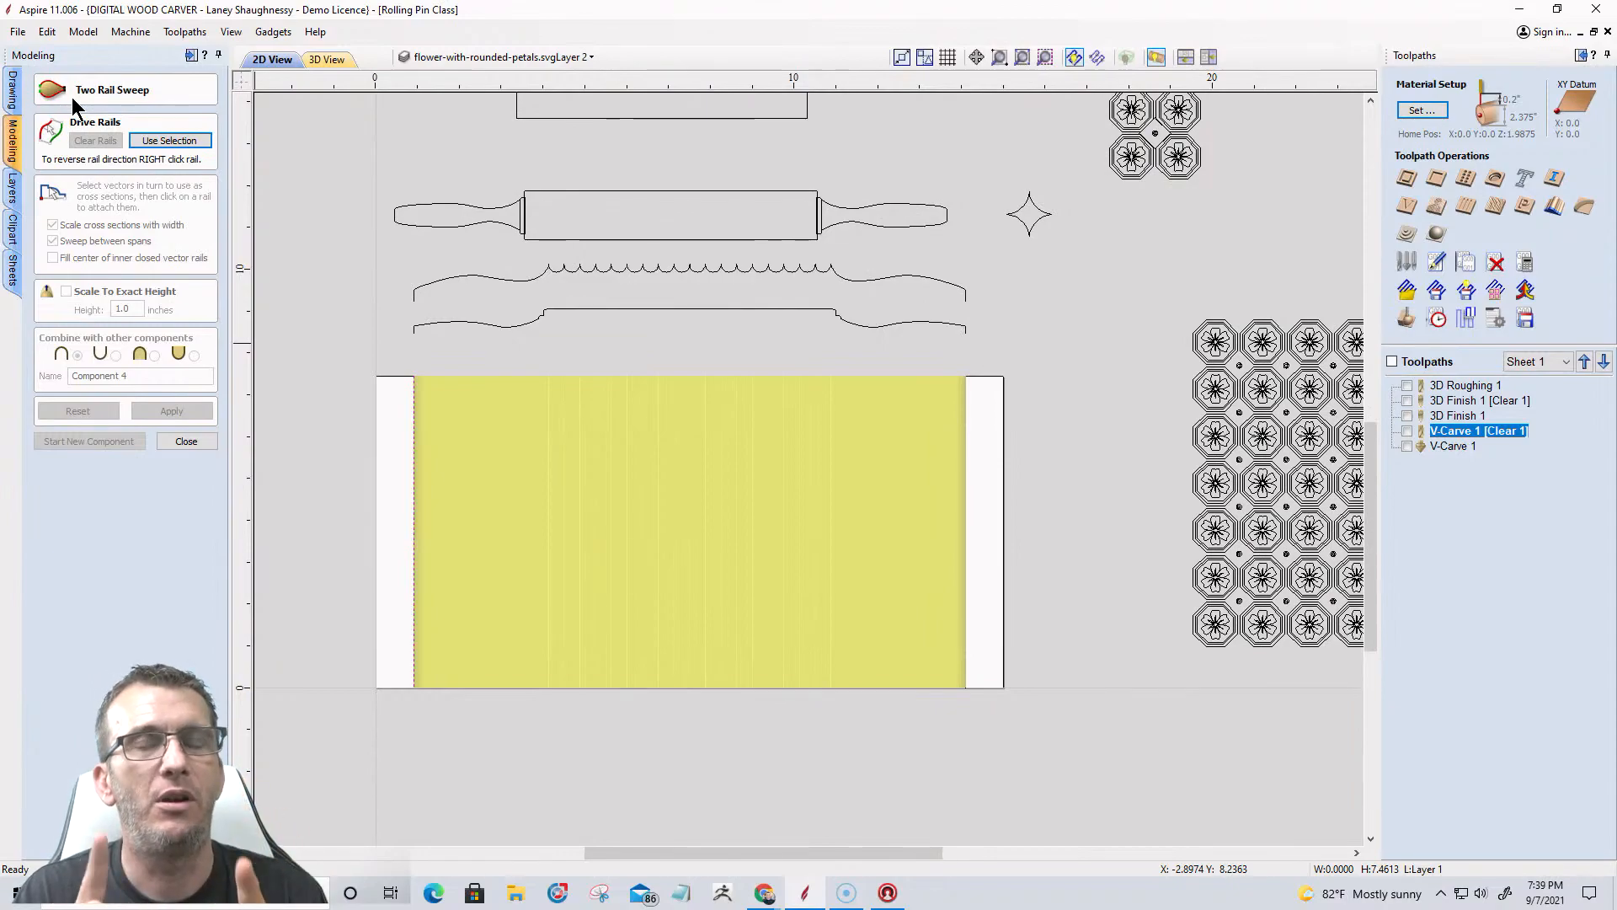
click(177, 444)
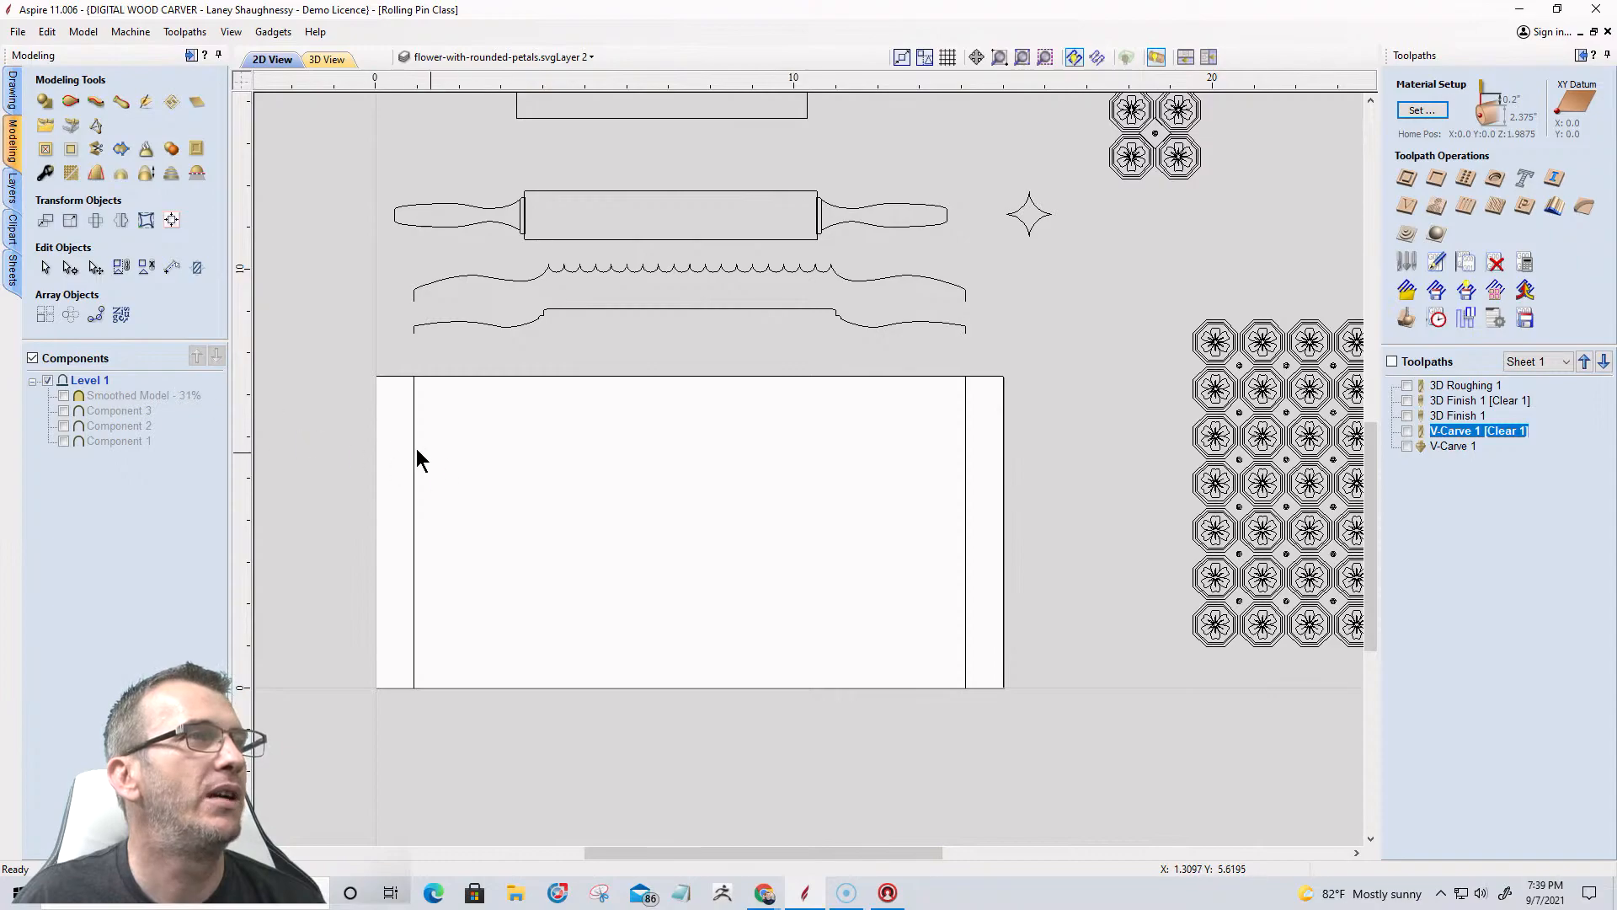
Start a Two Rail Sweep and assign the two vertical lines near the ends of the job as drive rails.
click(70, 101)
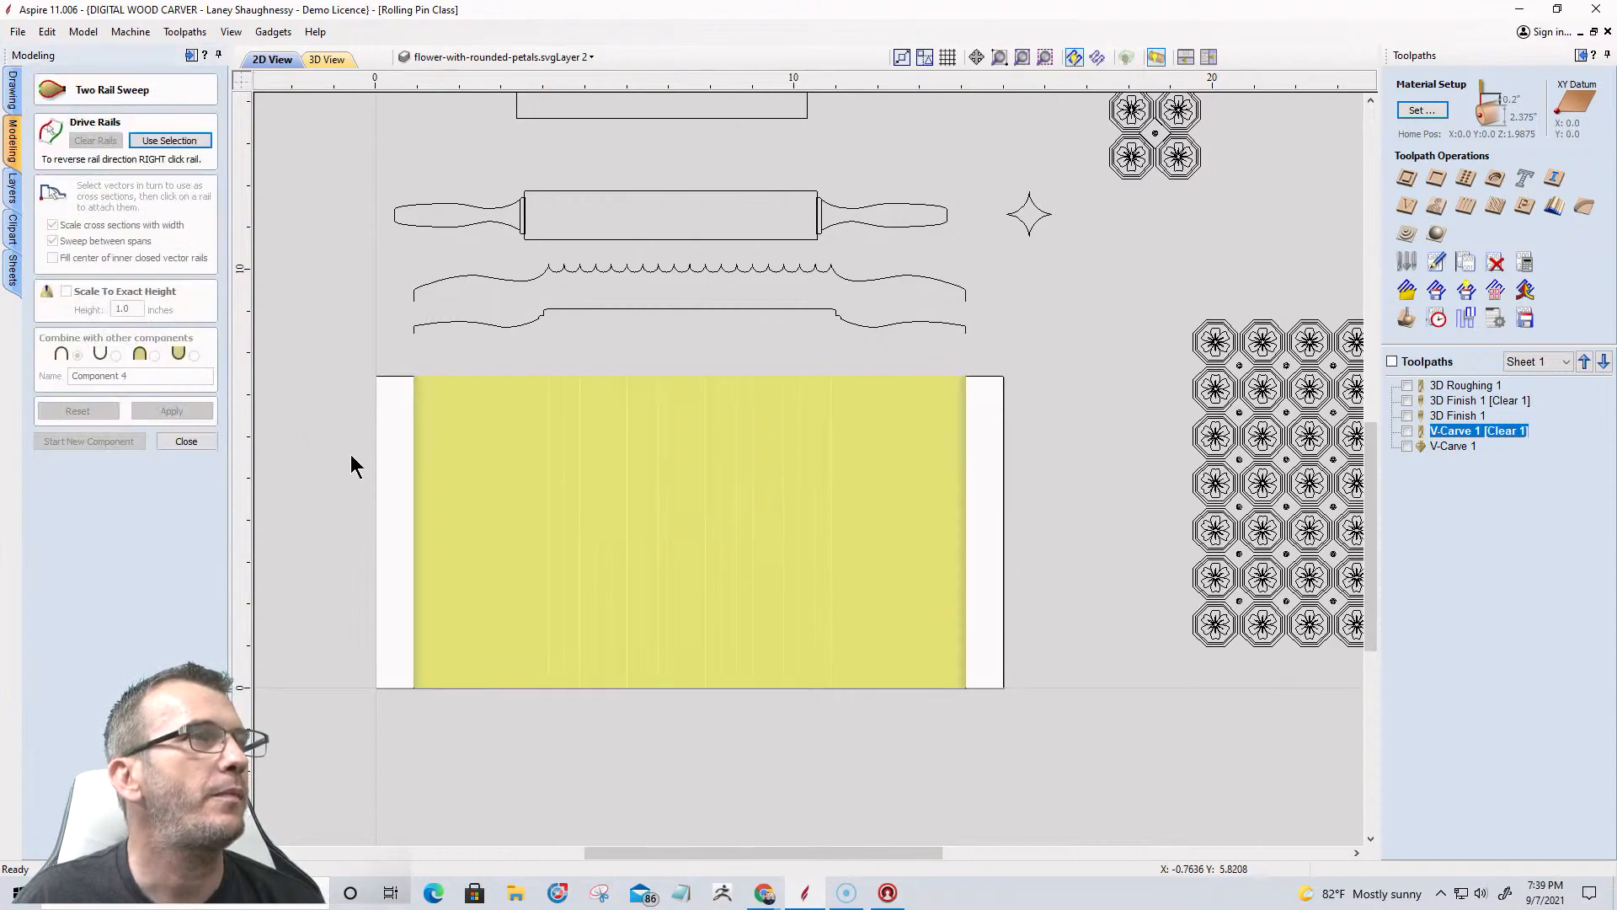
click(414, 454)
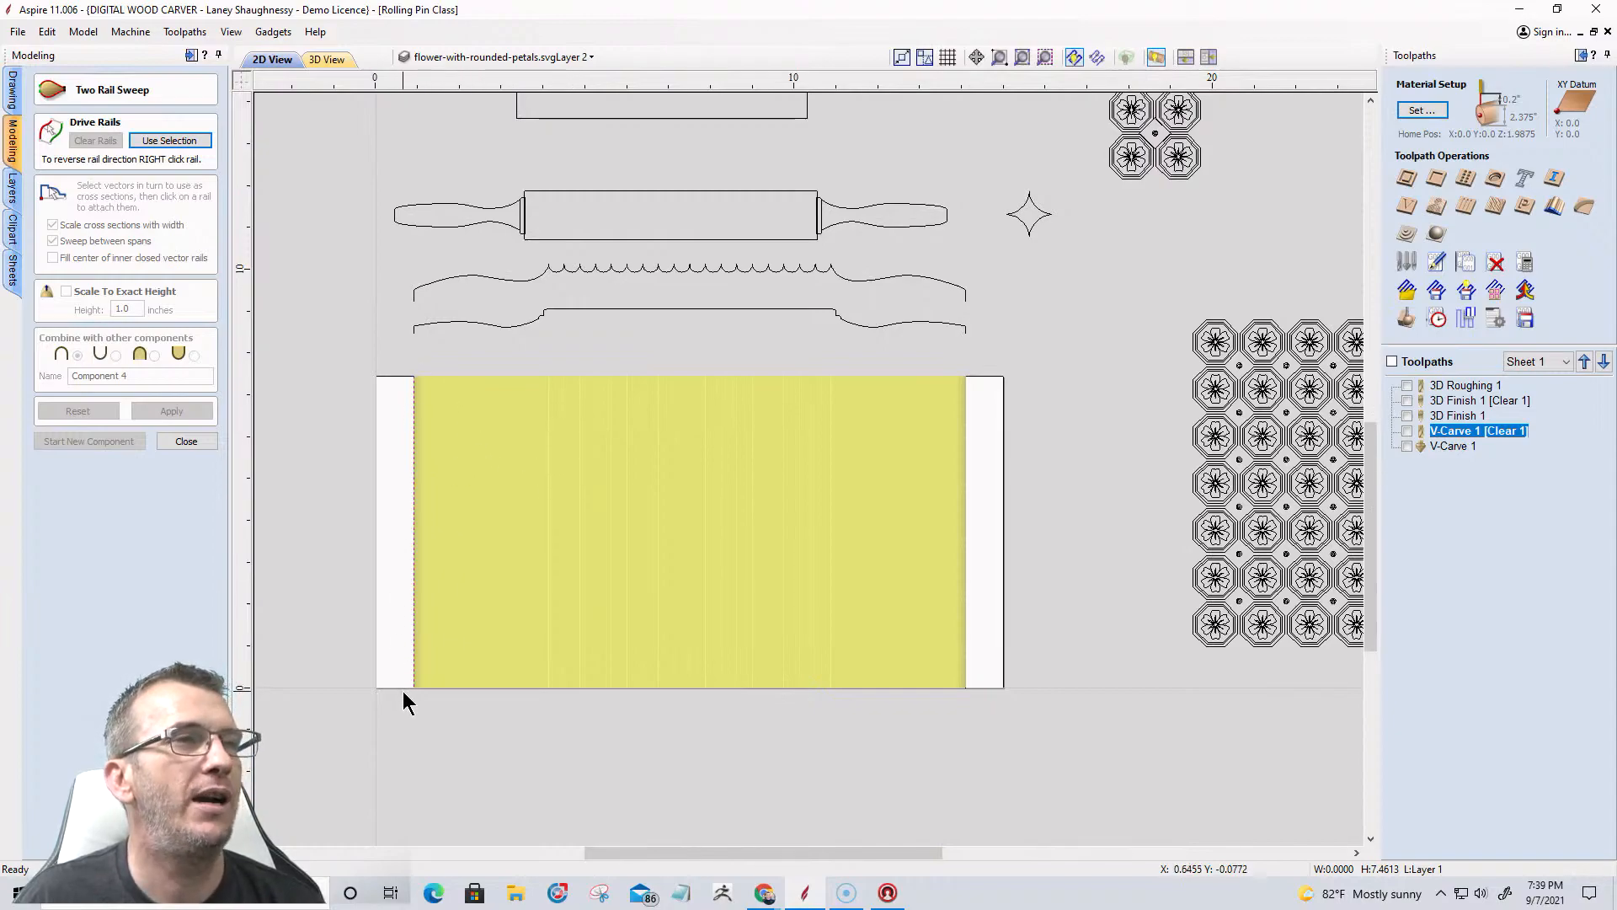
shift+click(966, 552)
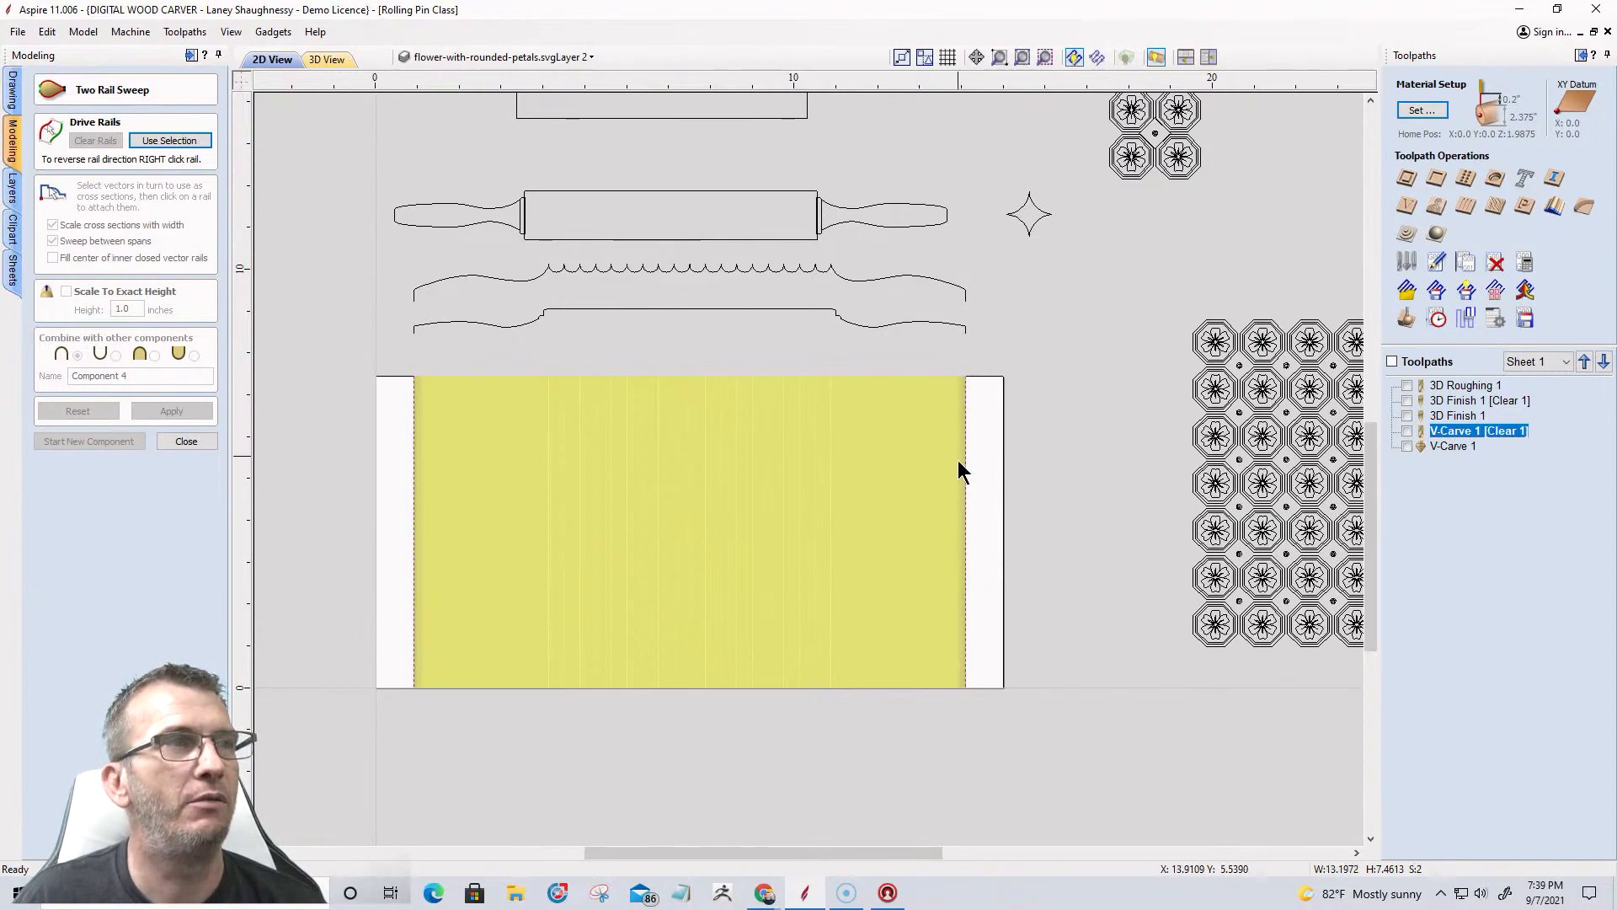
click(179, 142)
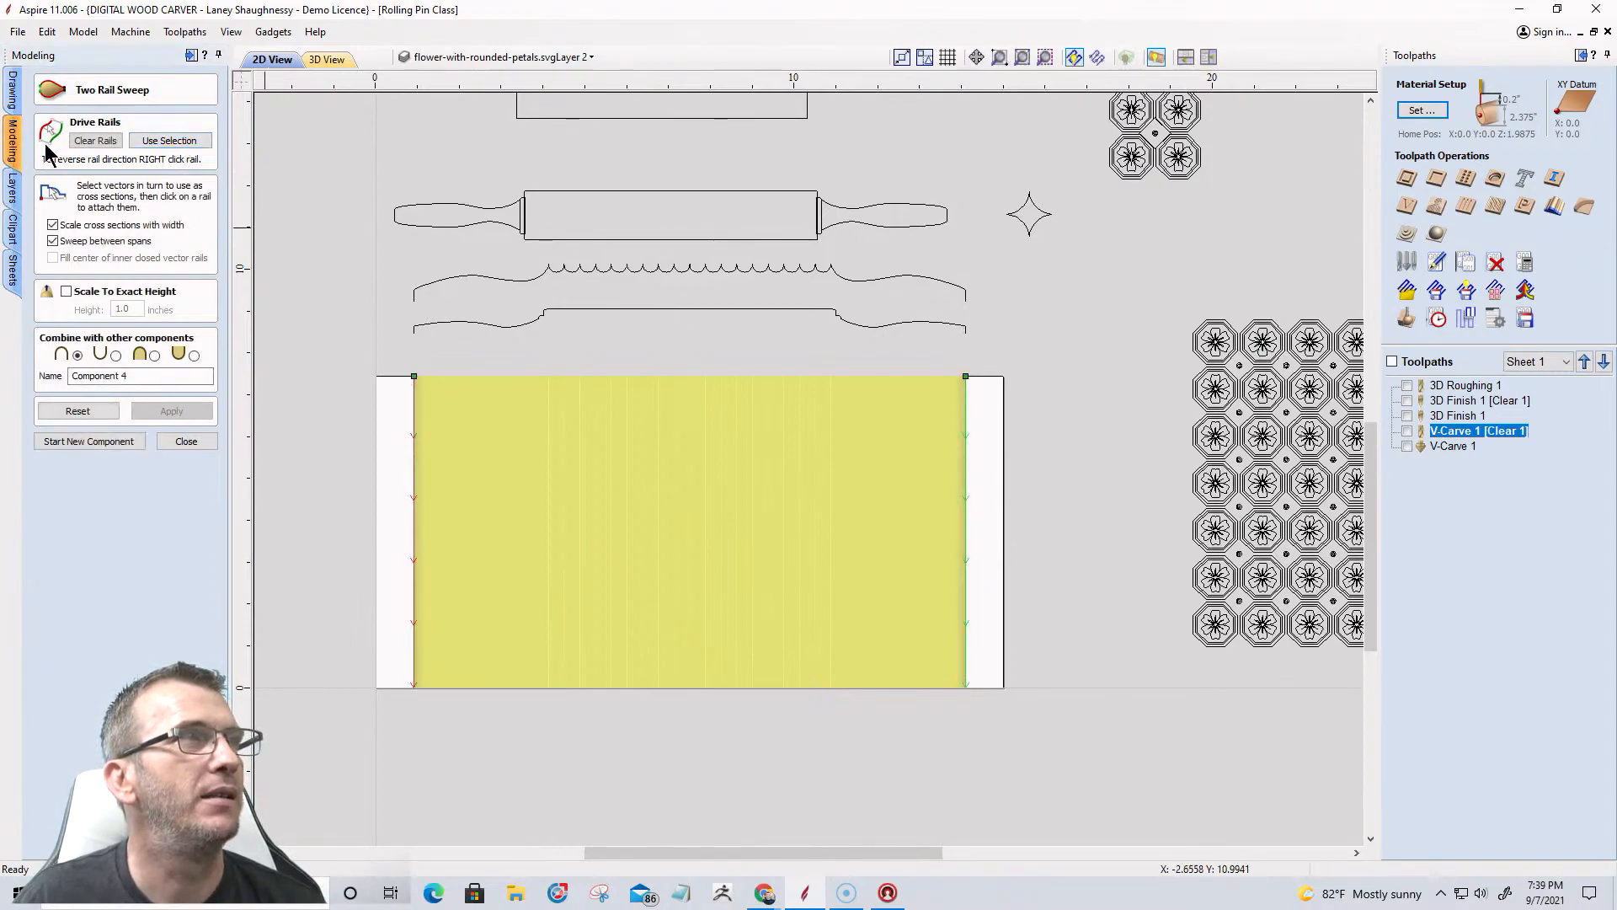
Sweep the straight-barrel profile along the rails as a new component with the default sweep options, and close the tool.
click(684, 311)
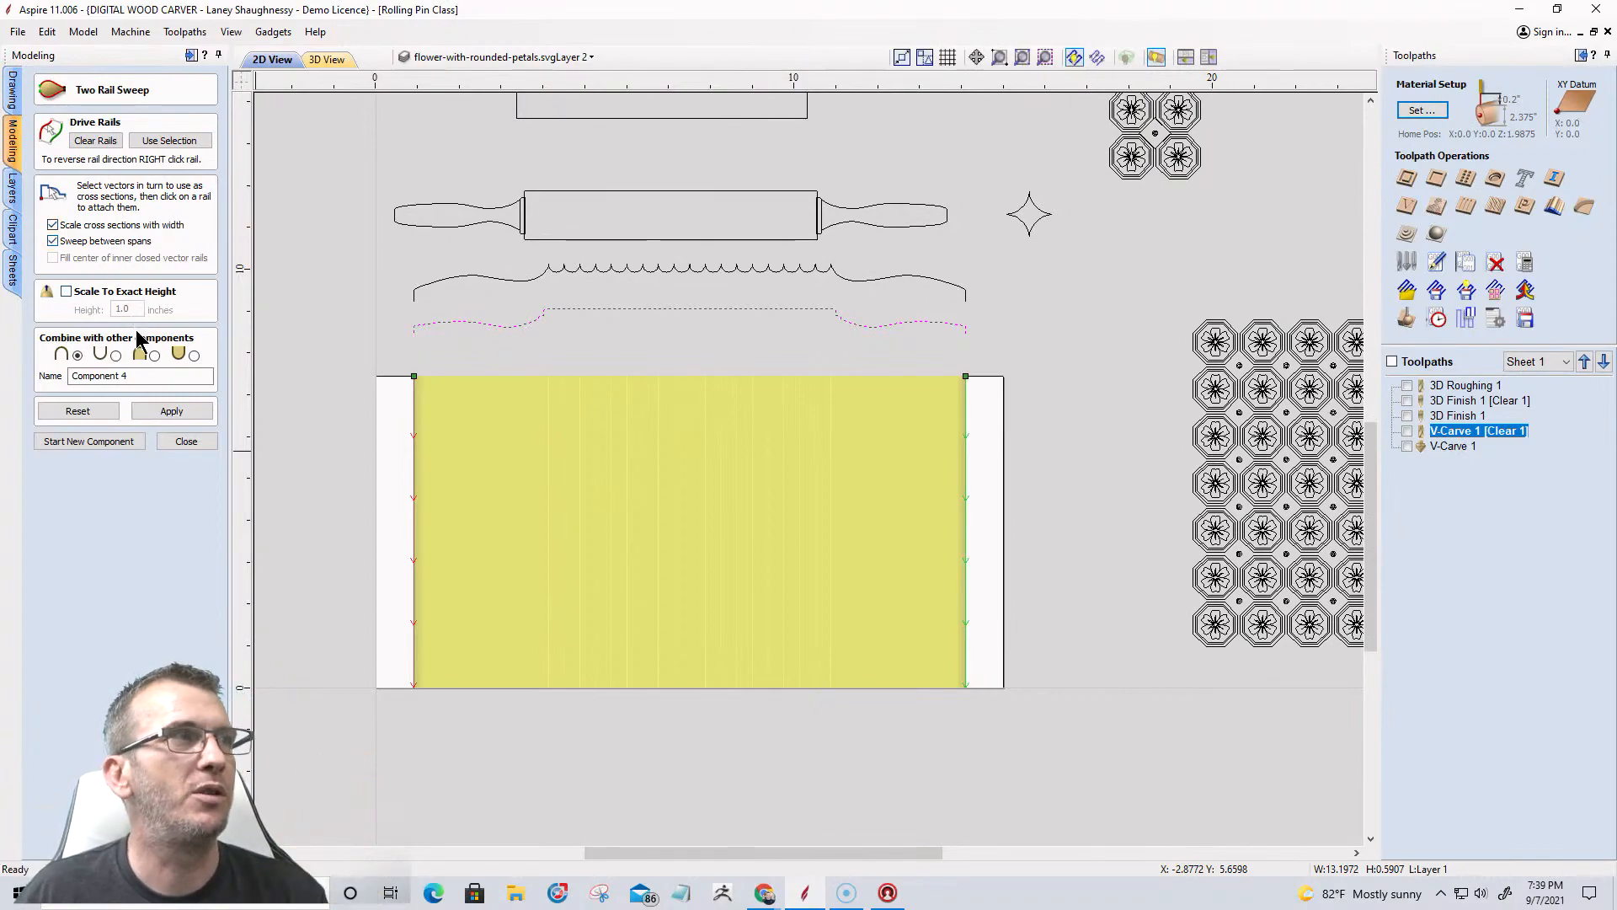
click(183, 414)
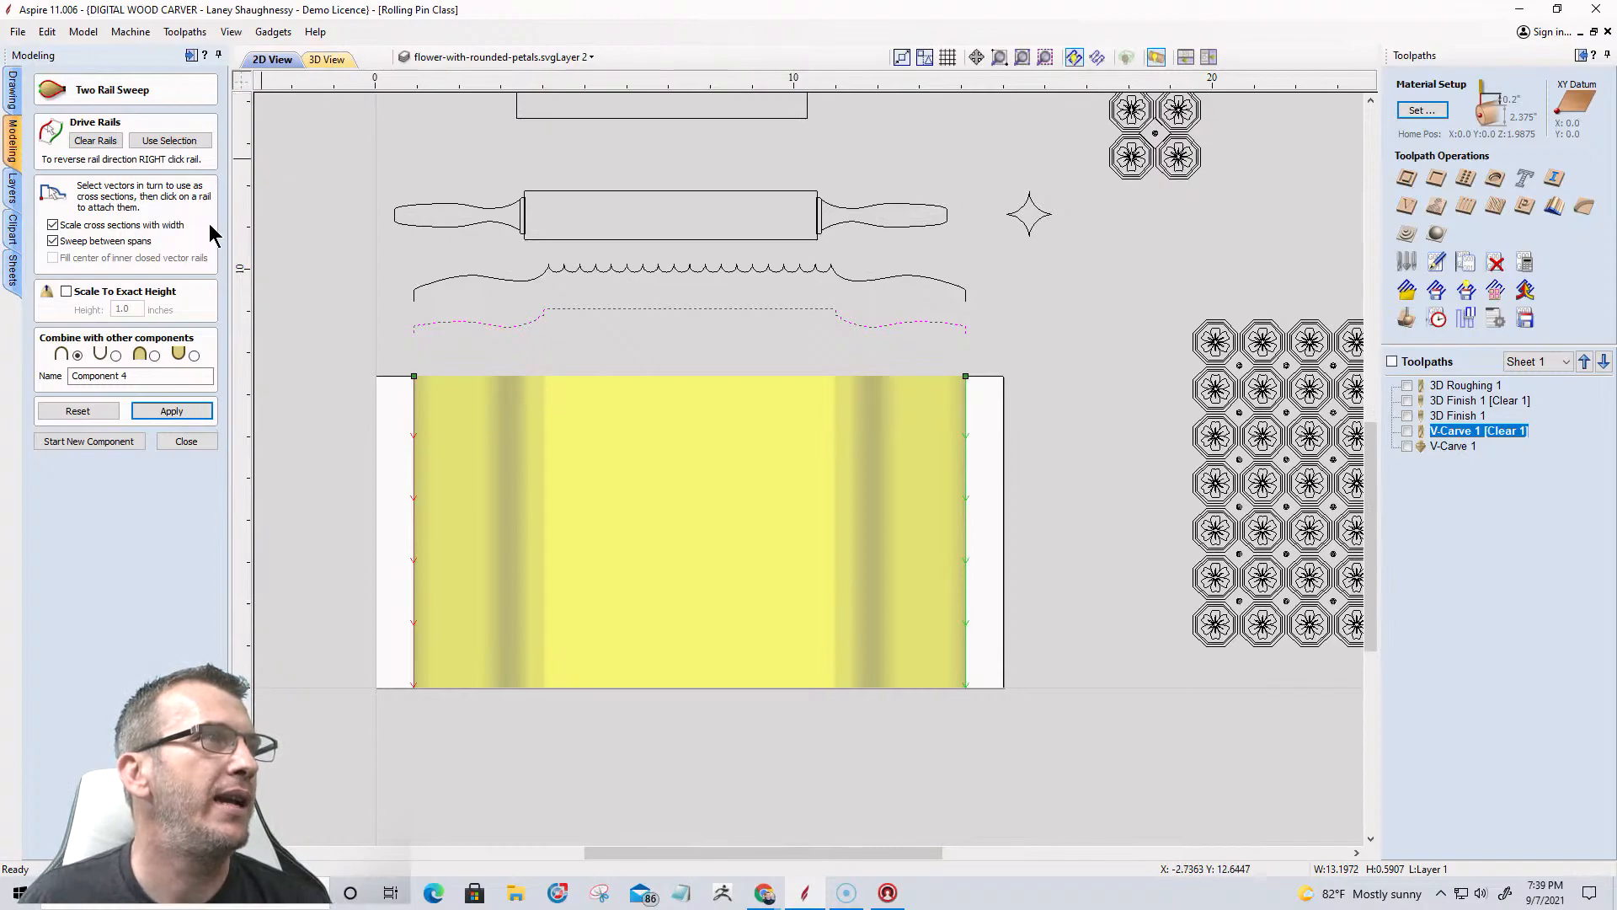
click(187, 441)
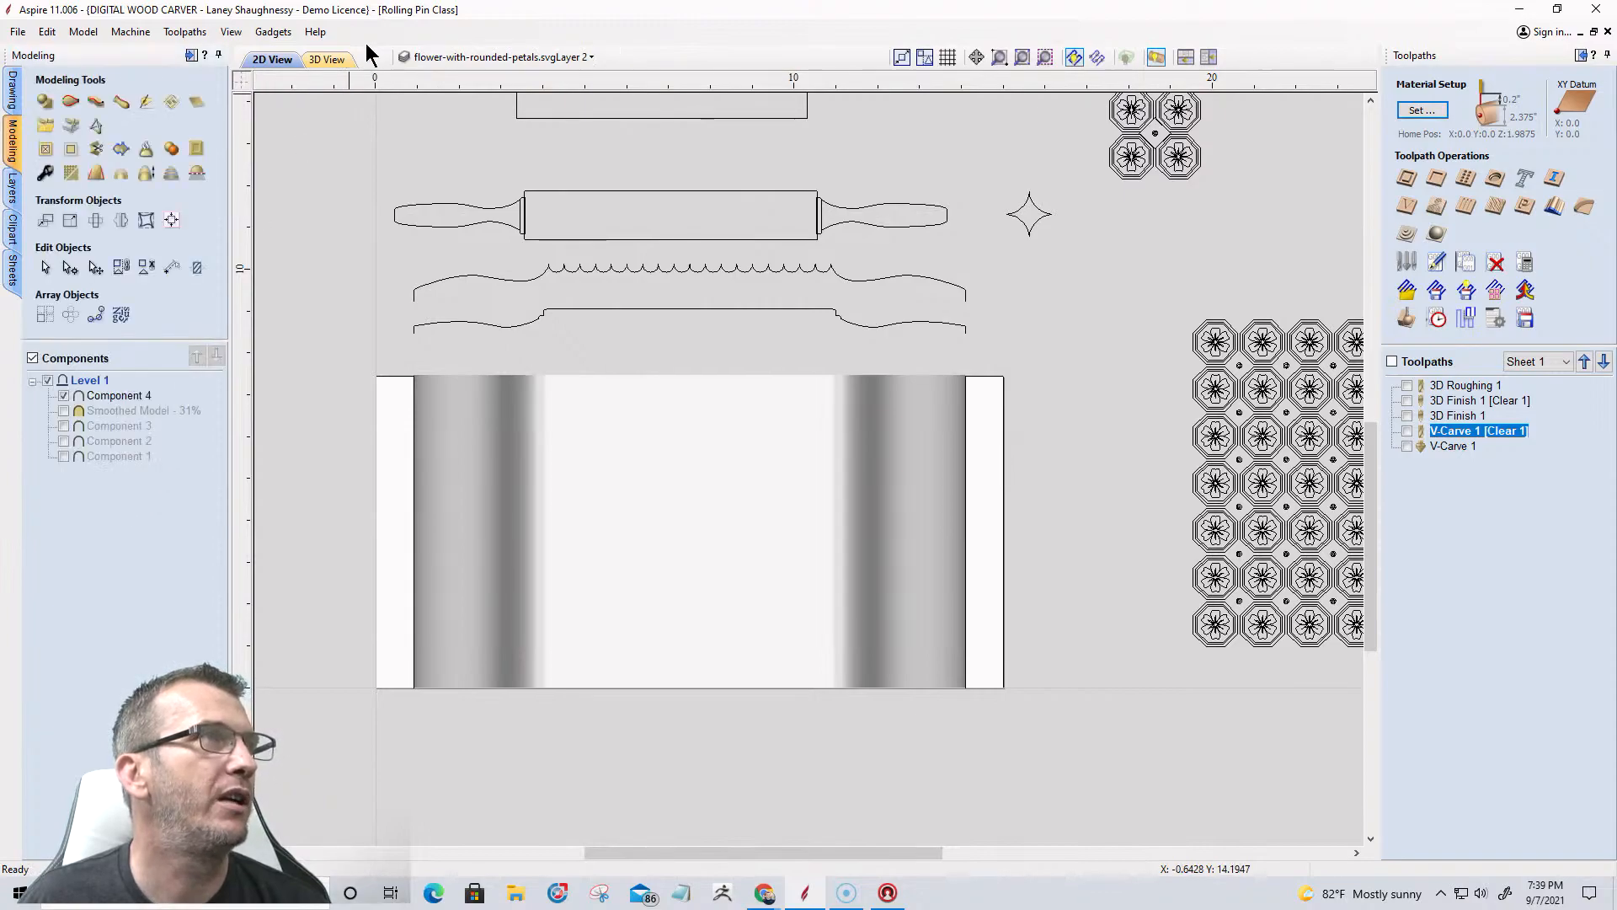
Inspect the swept straight-barrel rolling pin up close and from an angle in the 3D view.
click(340, 59)
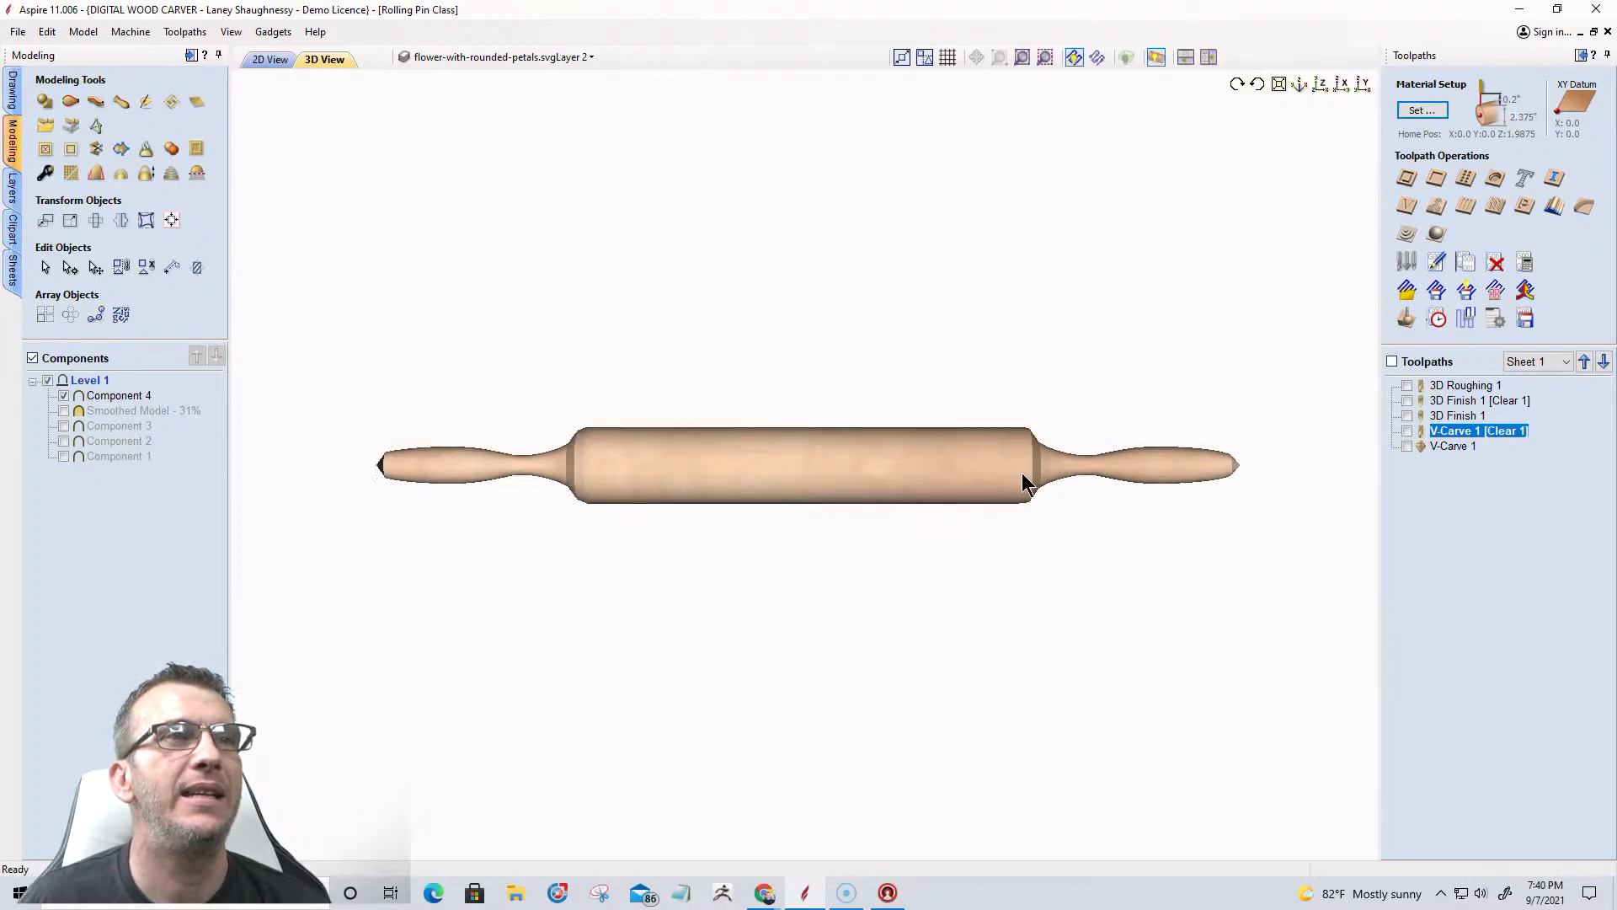
scroll(948, 488, up, 3)
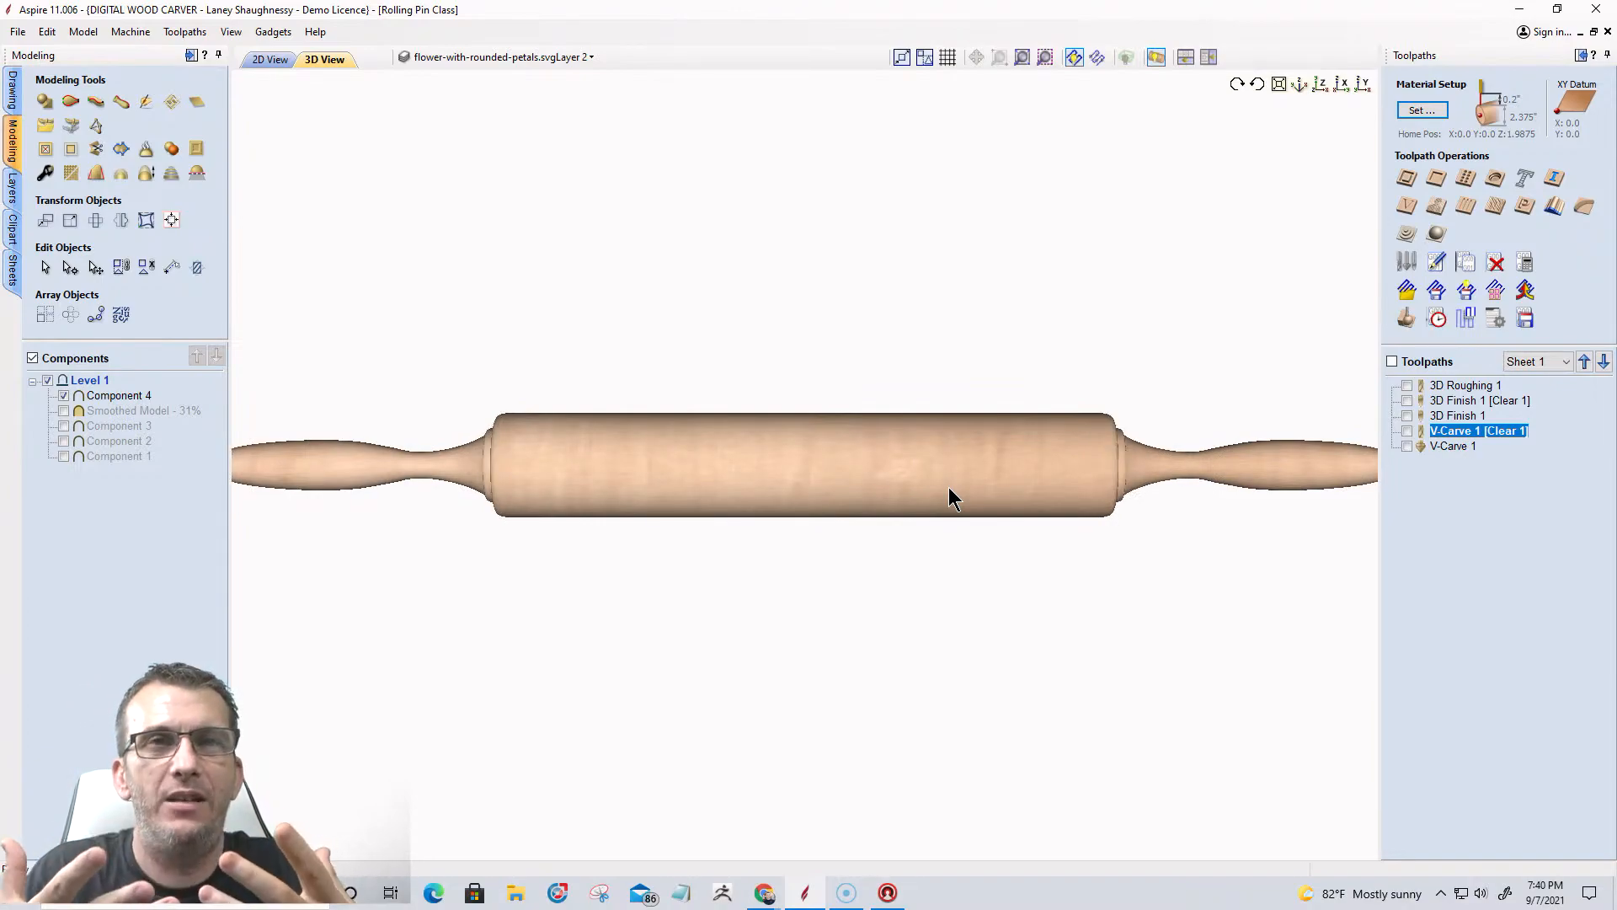
scroll(1010, 413, down, 2)
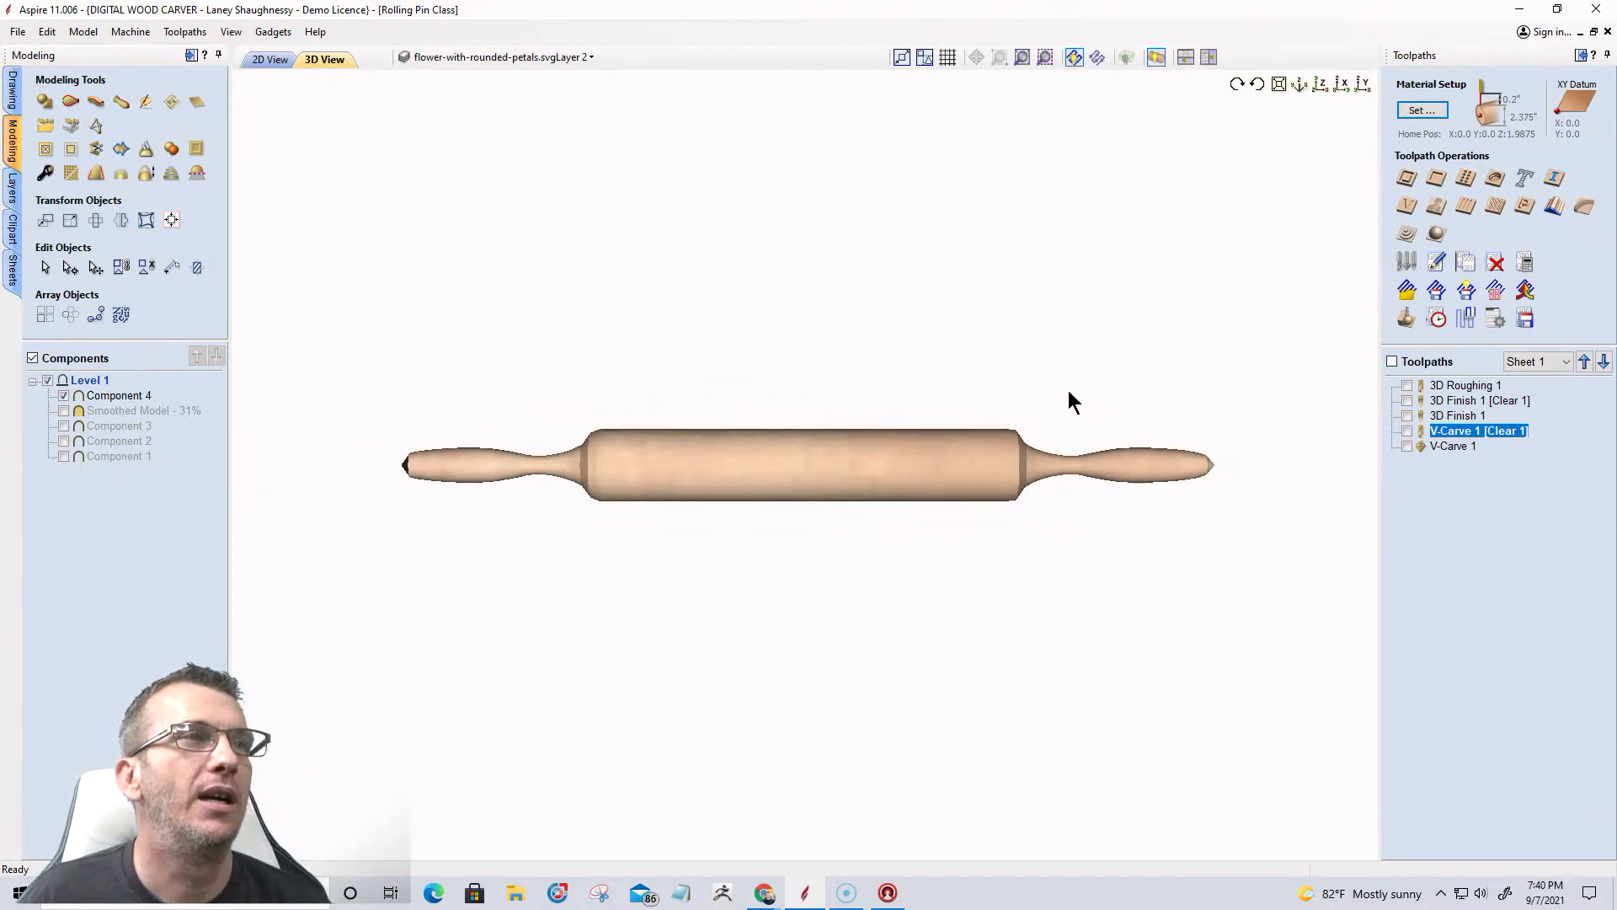
drag(910, 462, 413, 459)
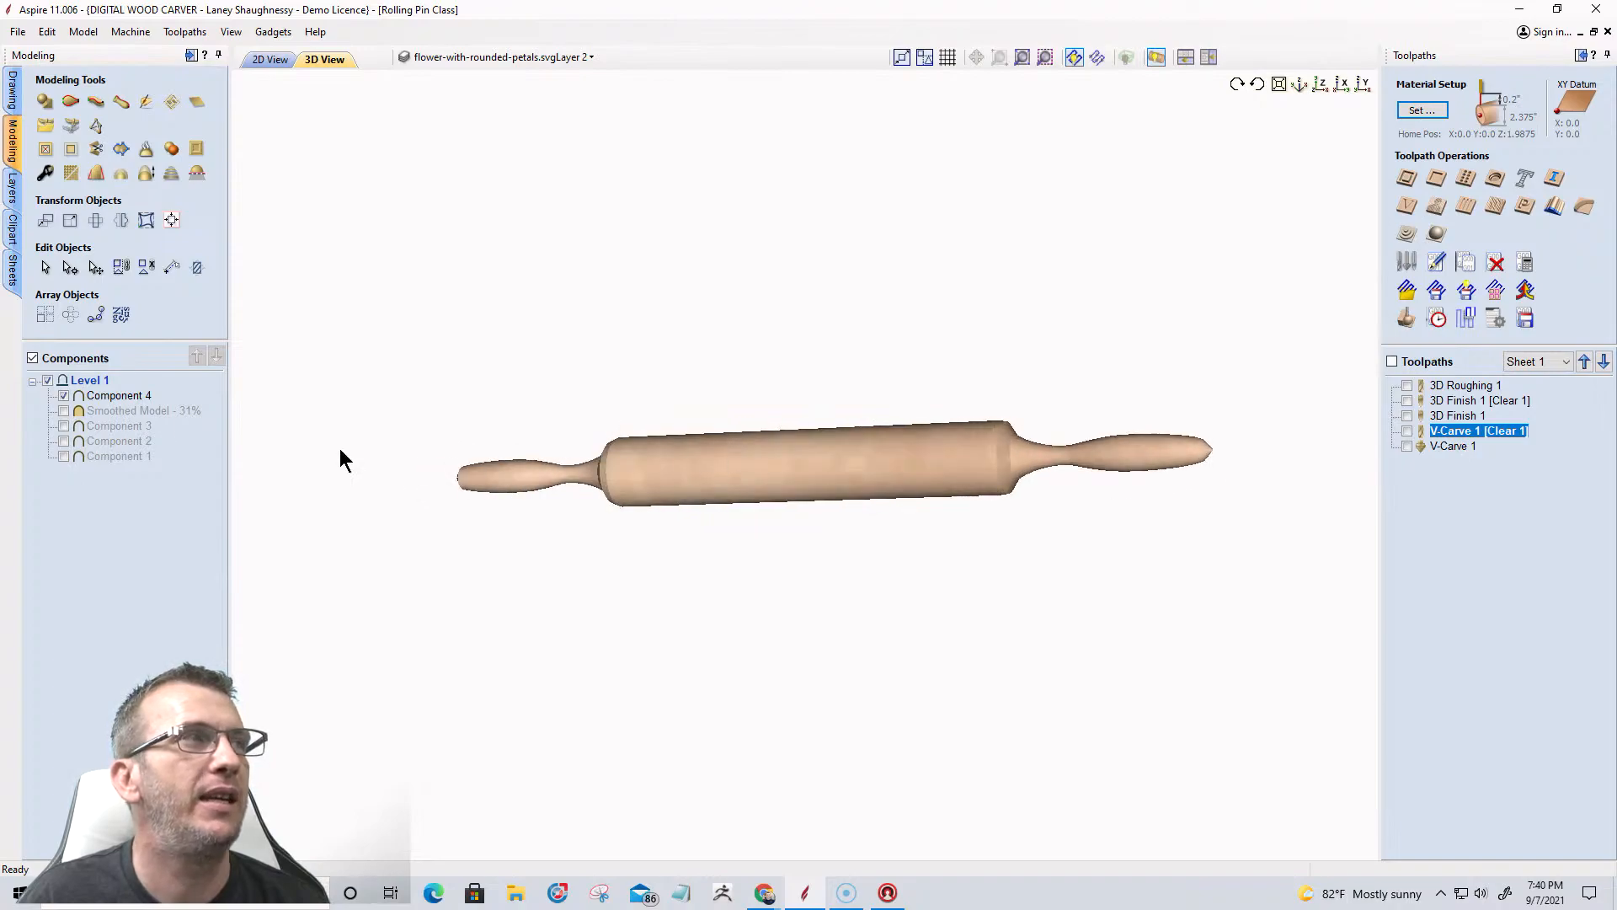
Hide the newly swept component and select the straight-barrel profile in the 2D view.
click(64, 395)
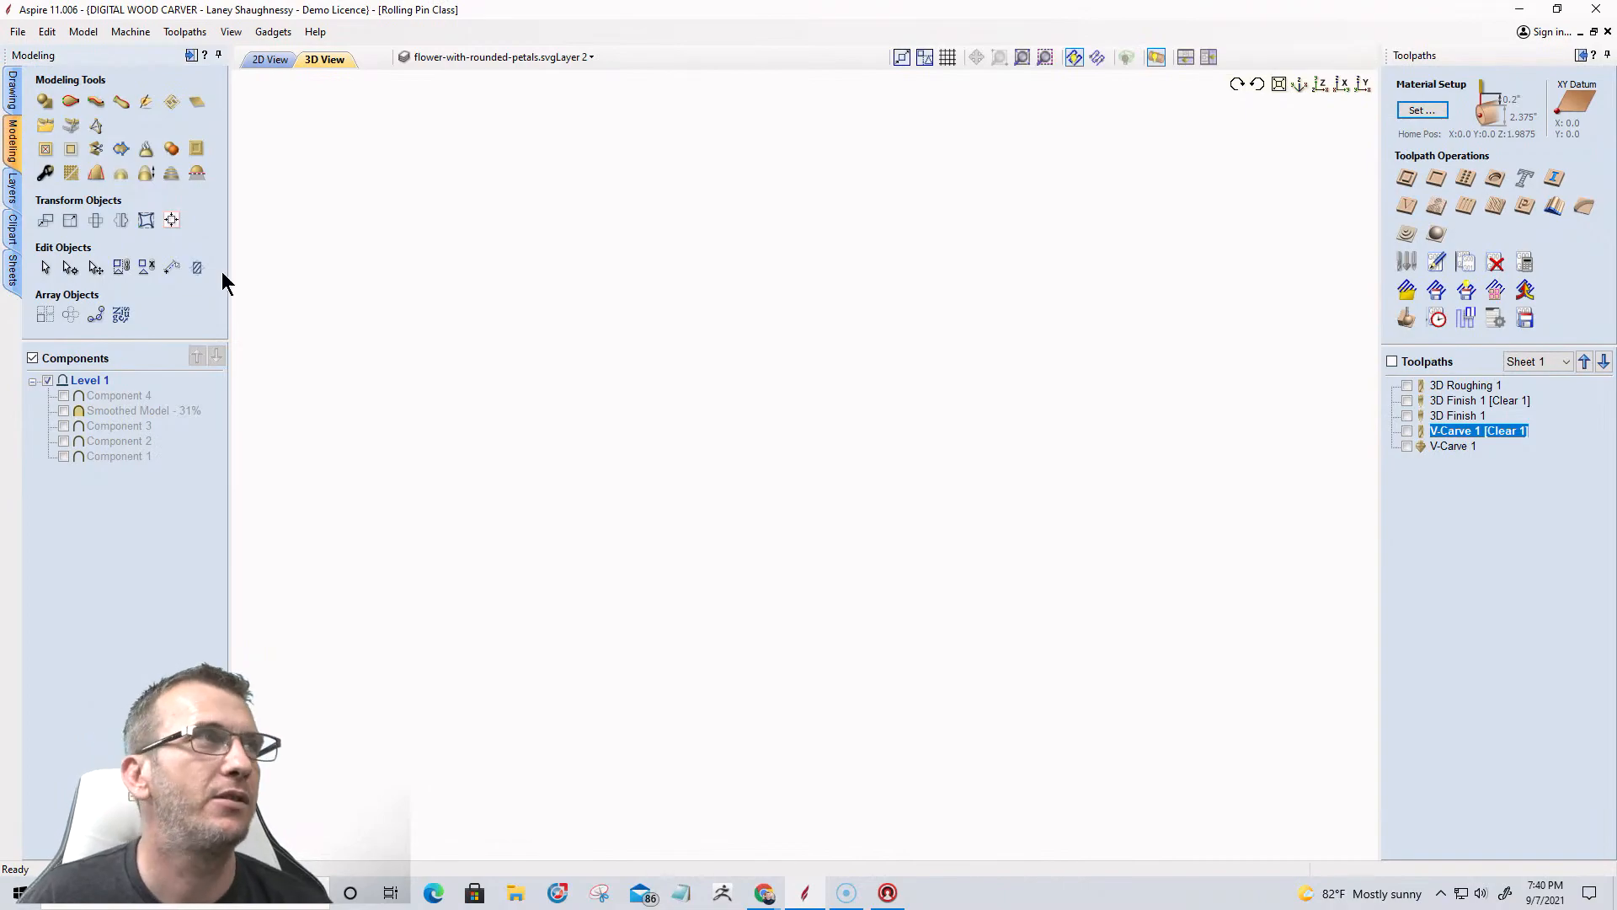
click(271, 58)
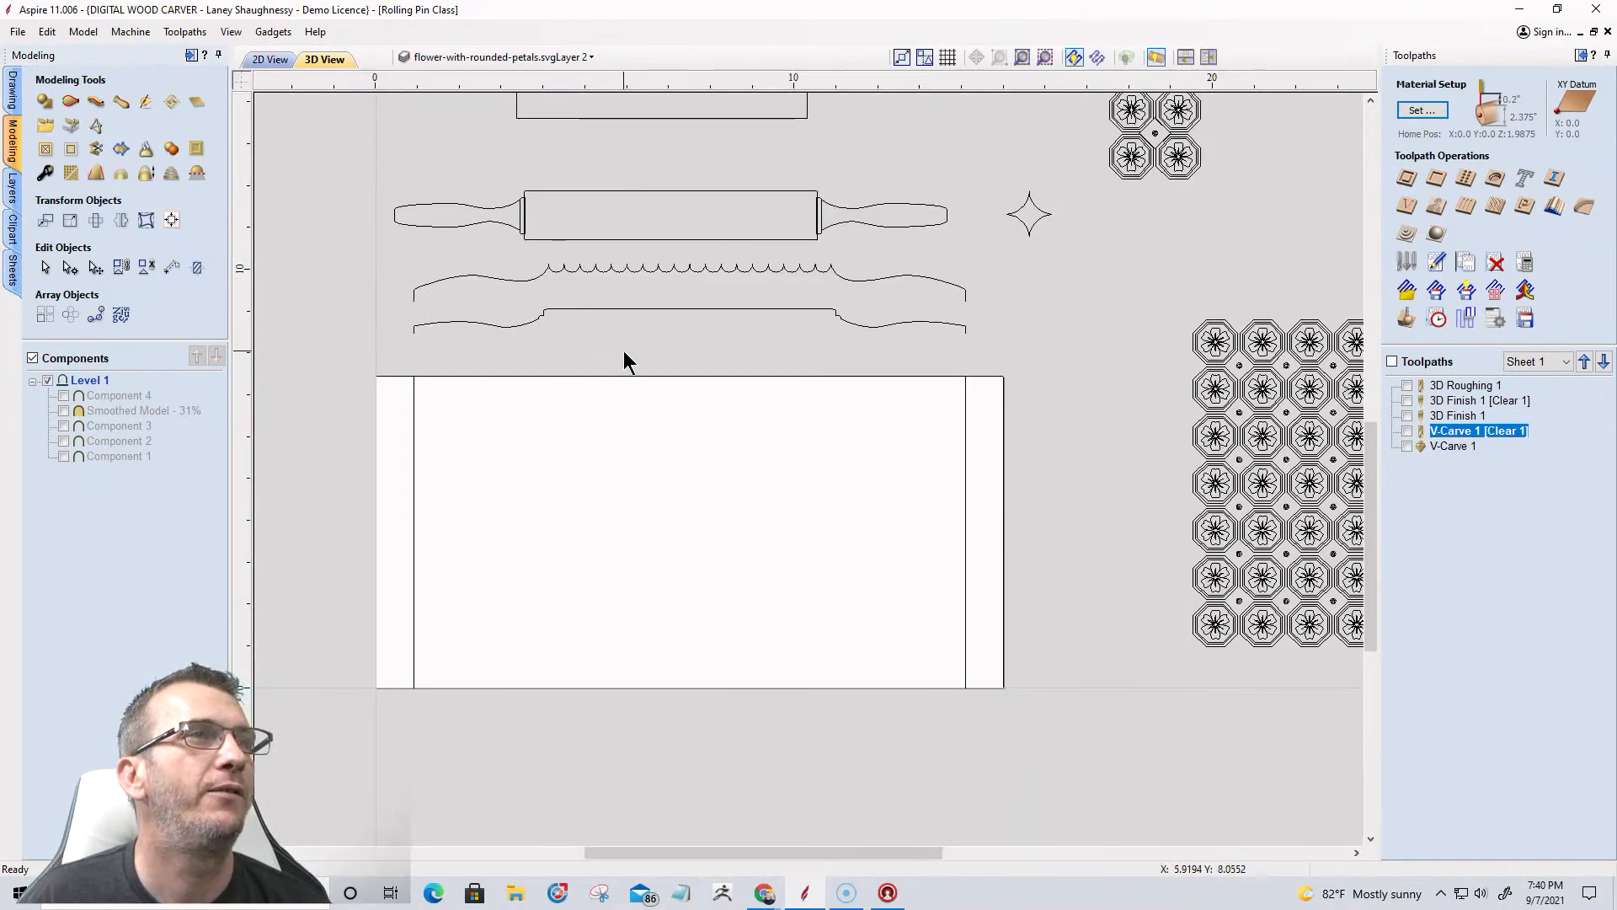
scroll(613, 303, up, 2)
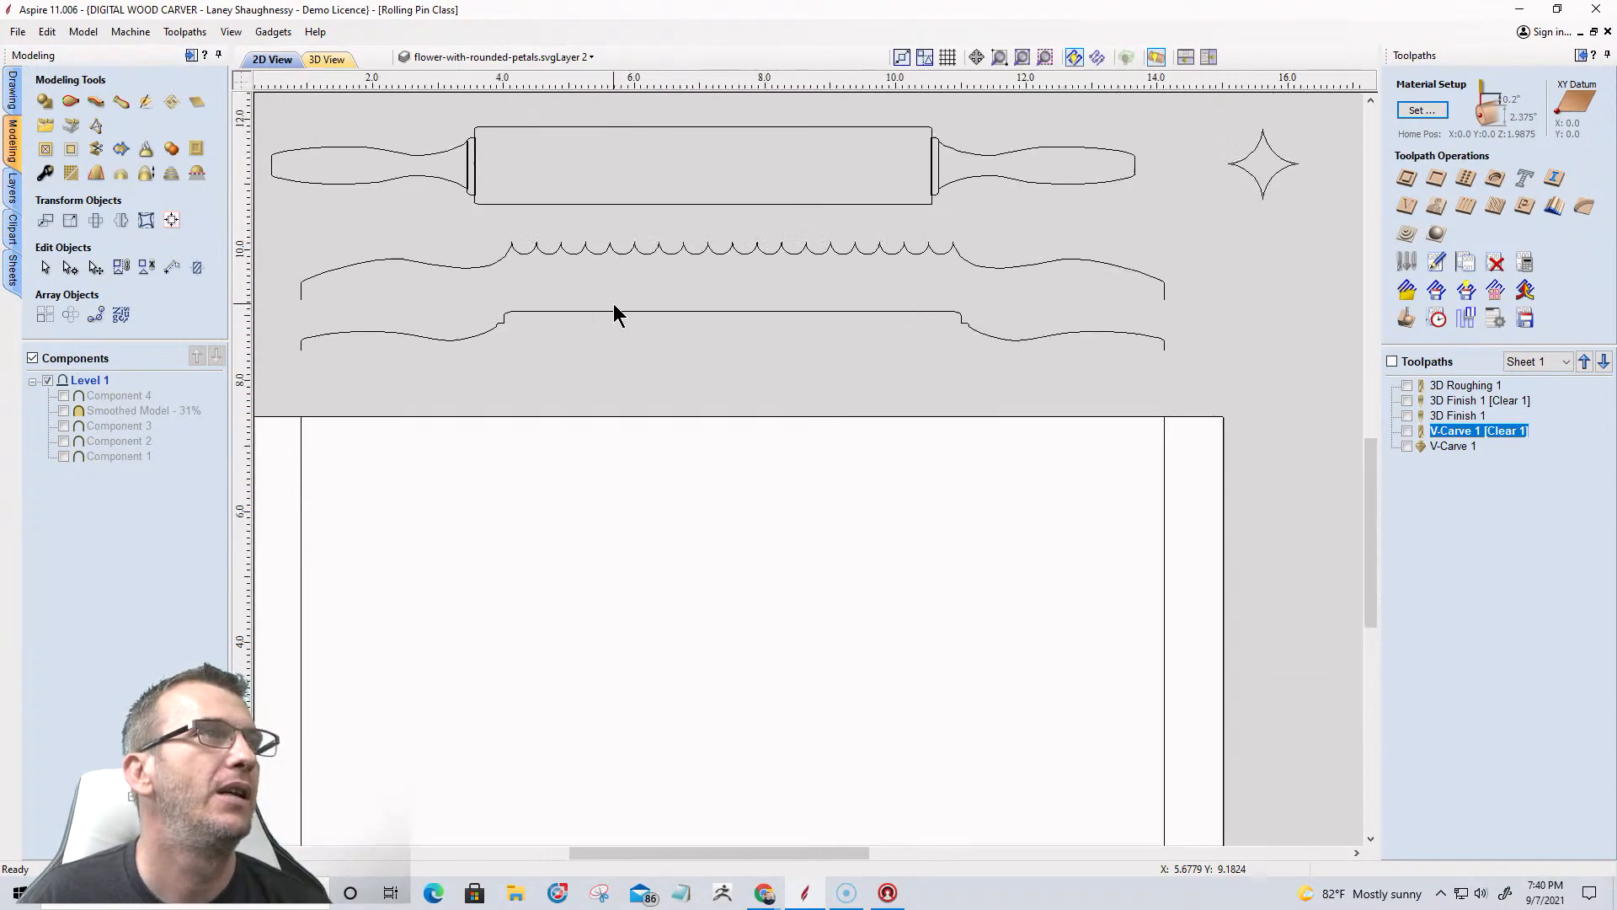
click(616, 322)
scroll(846, 370, down, 1)
scroll(846, 371, down, 1)
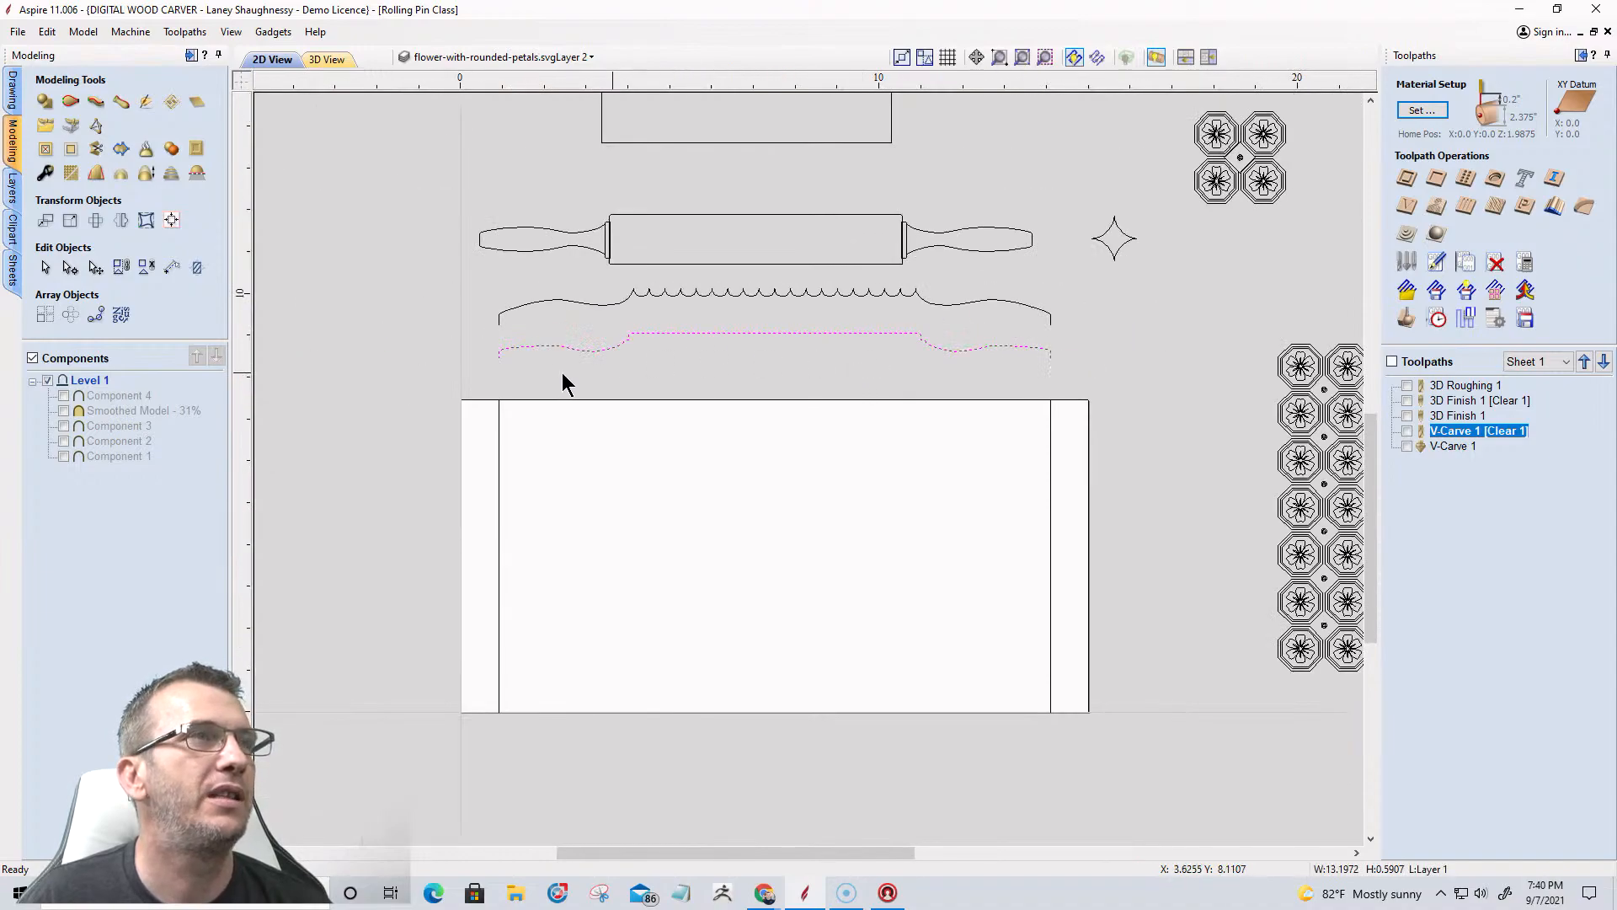
Place a horizontal guide at the lower ends of the straight-barrel profile.
drag(566, 77, 491, 358)
scroll(838, 346, up, 2)
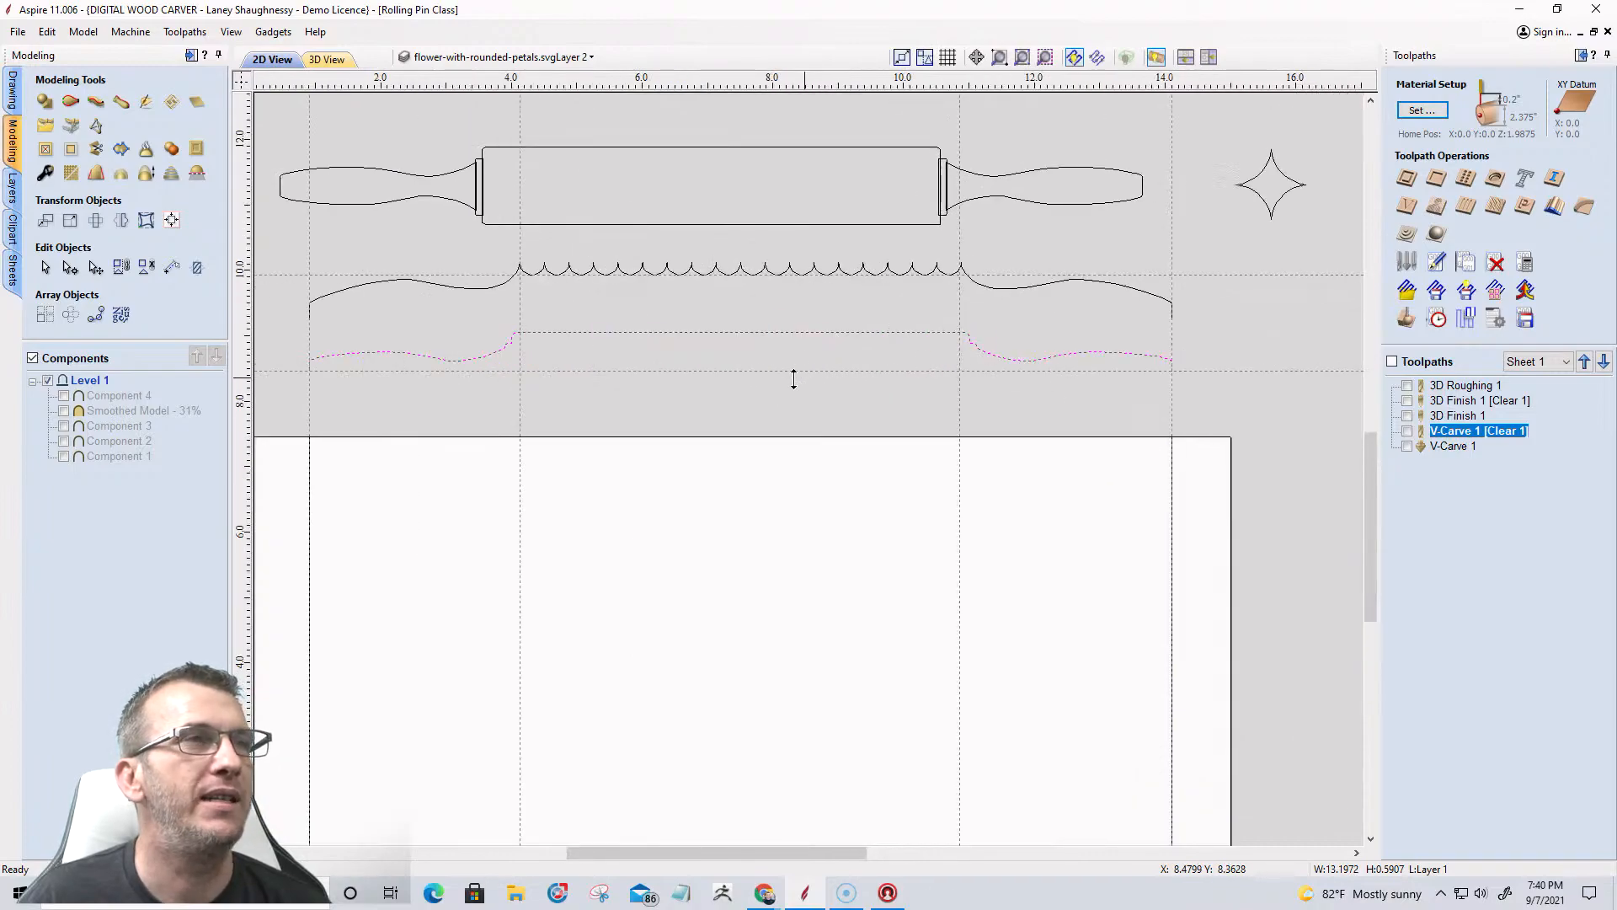
scroll(750, 376, up, 2)
scroll(907, 396, down, 2)
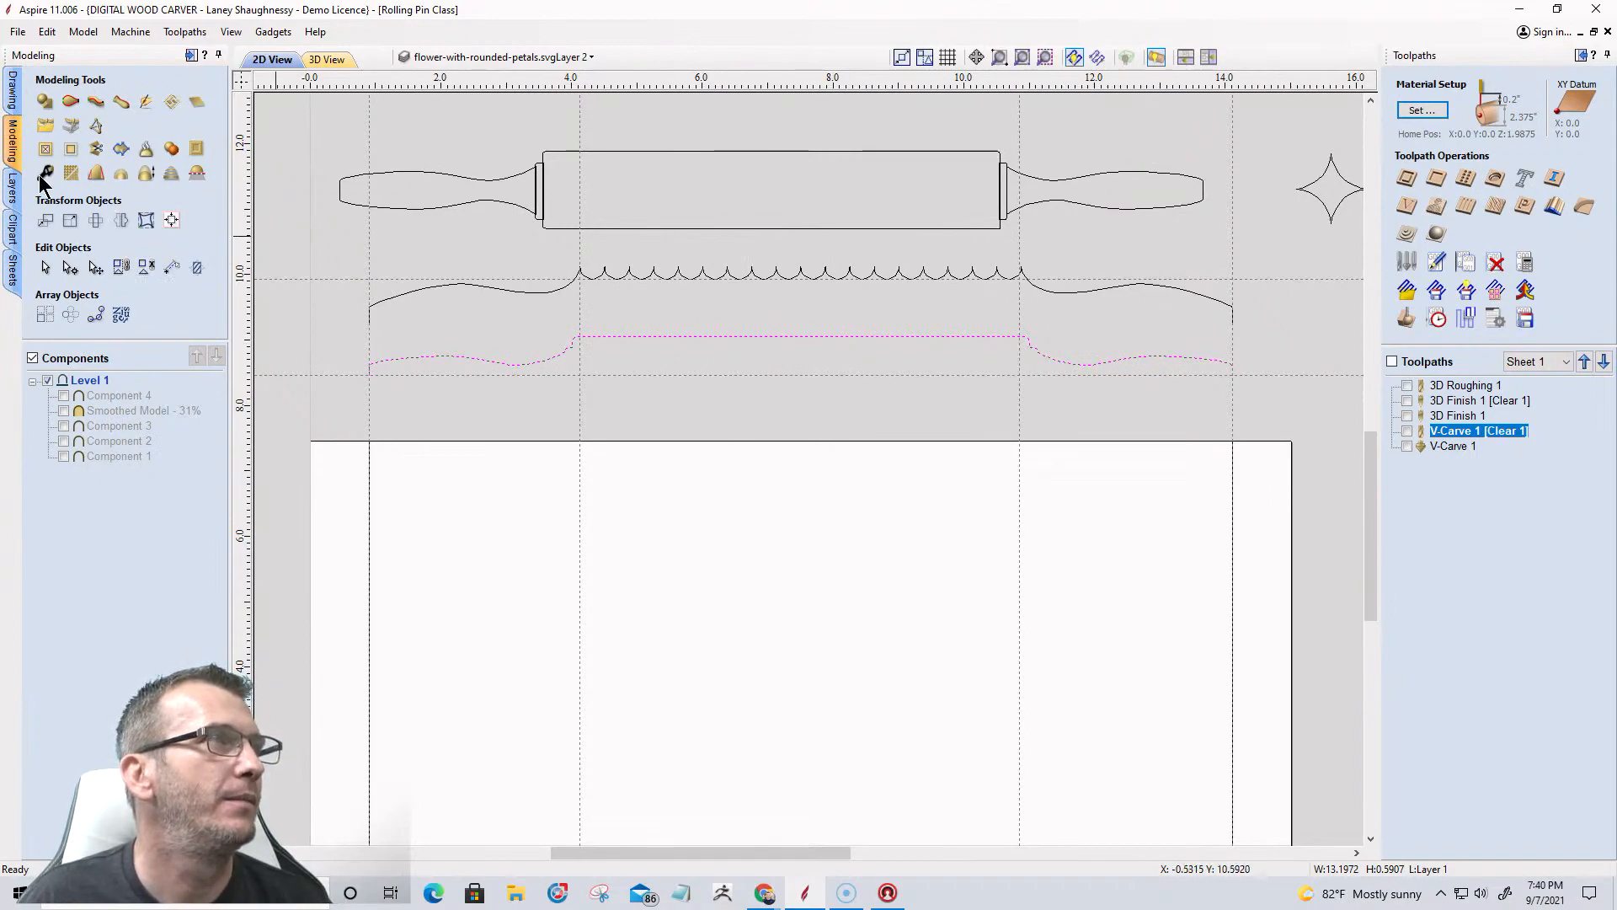
Dimension the vertical height between the lower guide and the straight barrel edge, and delete the dimension.
click(13, 91)
click(70, 242)
scroll(853, 339, up, 3)
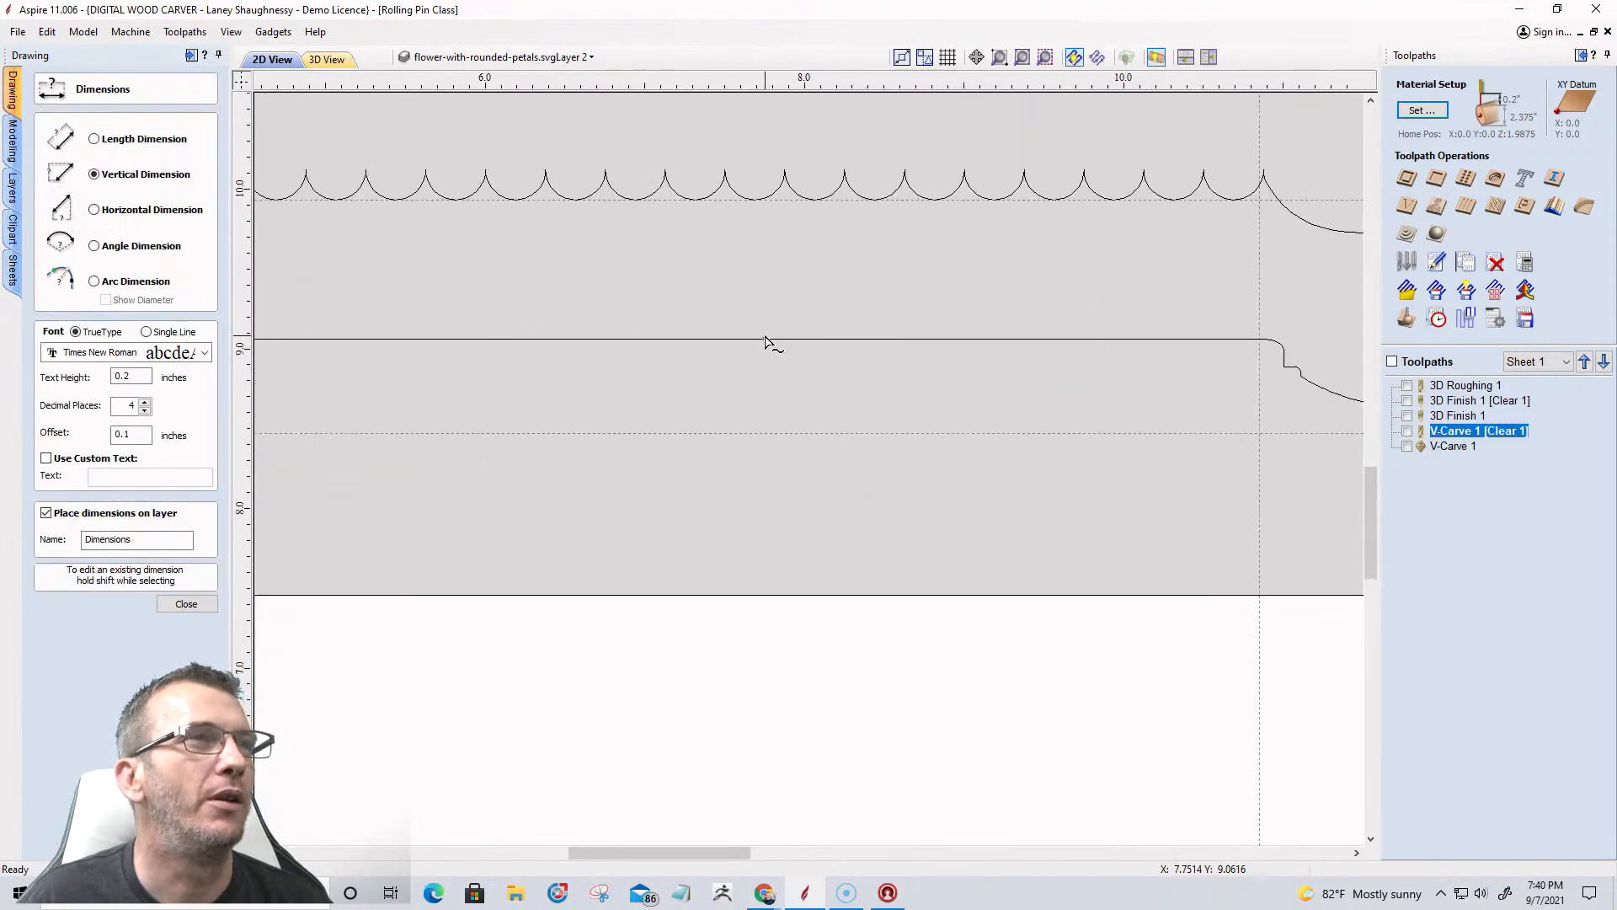
click(765, 434)
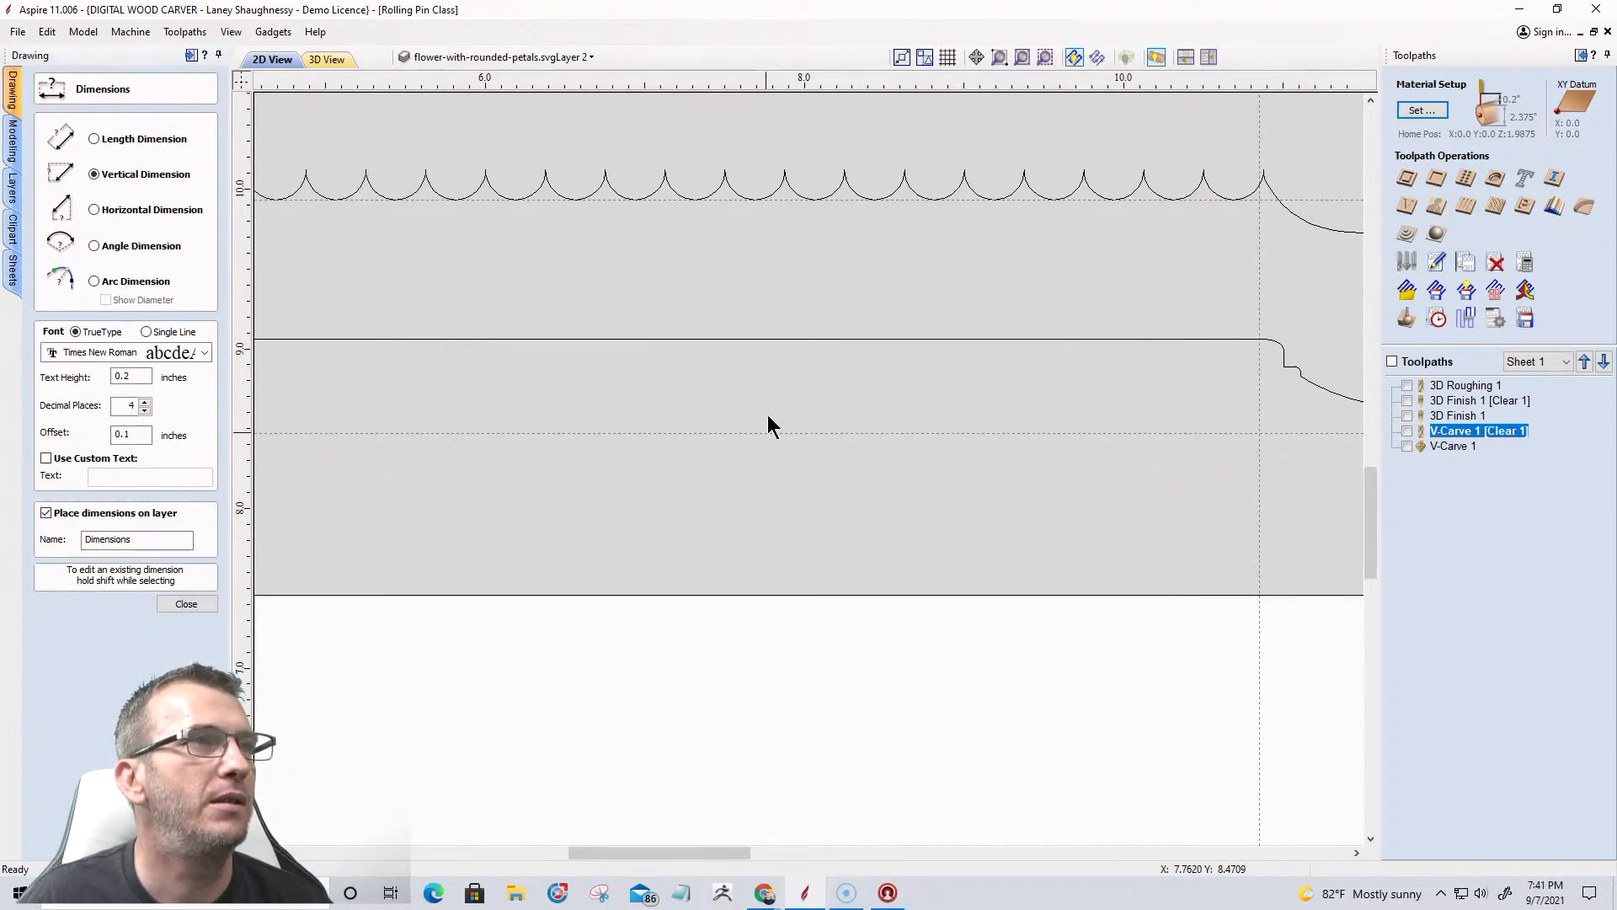
click(766, 341)
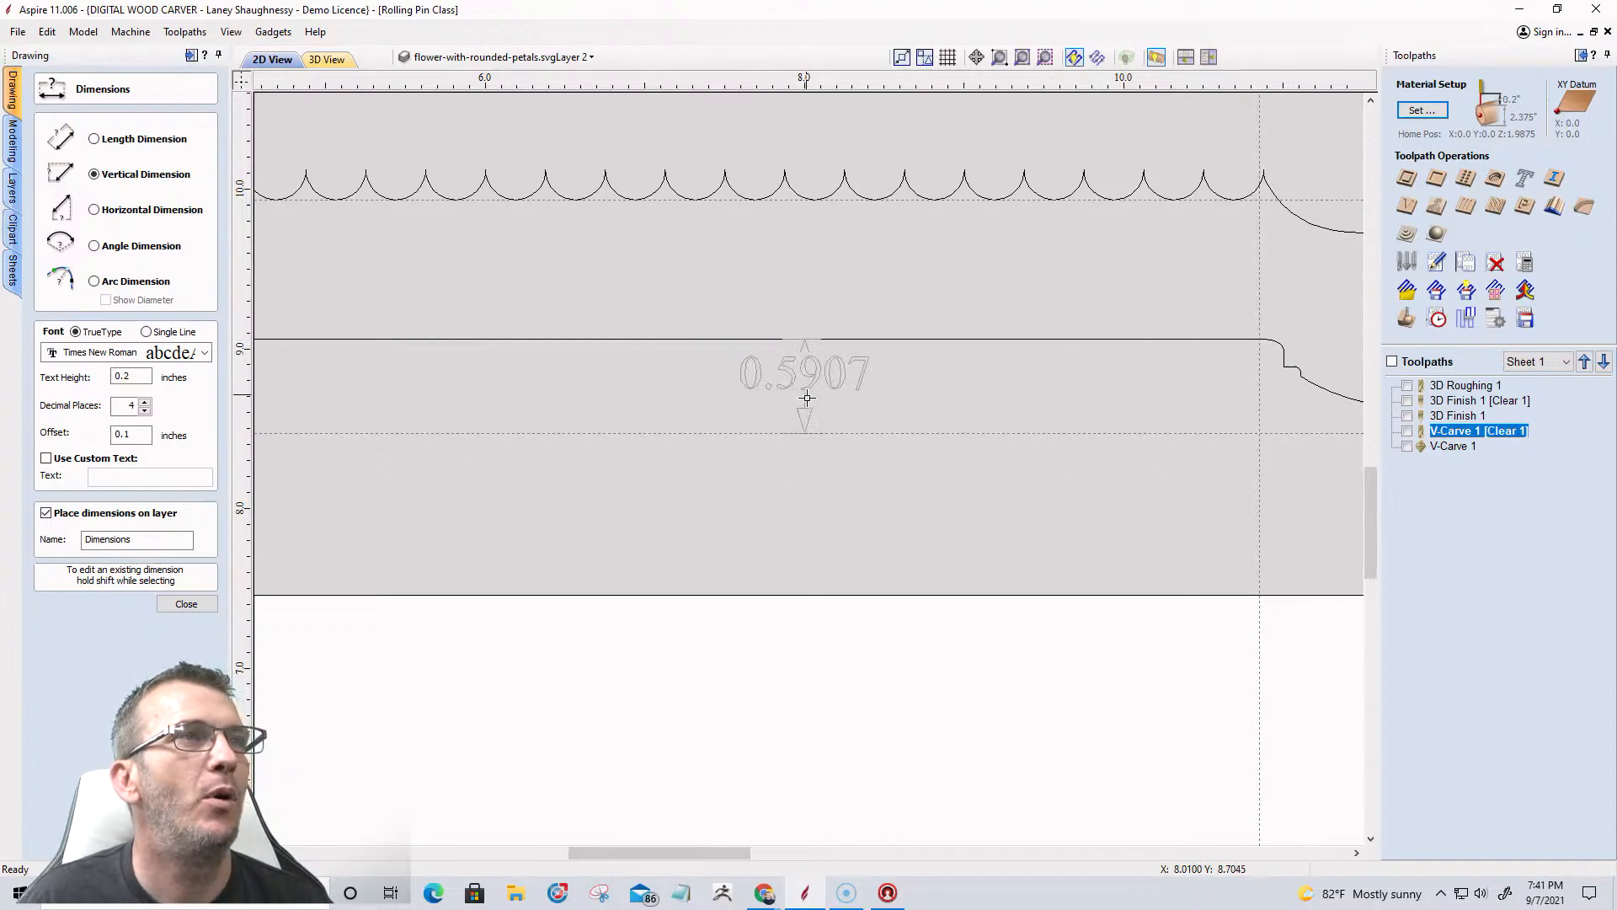
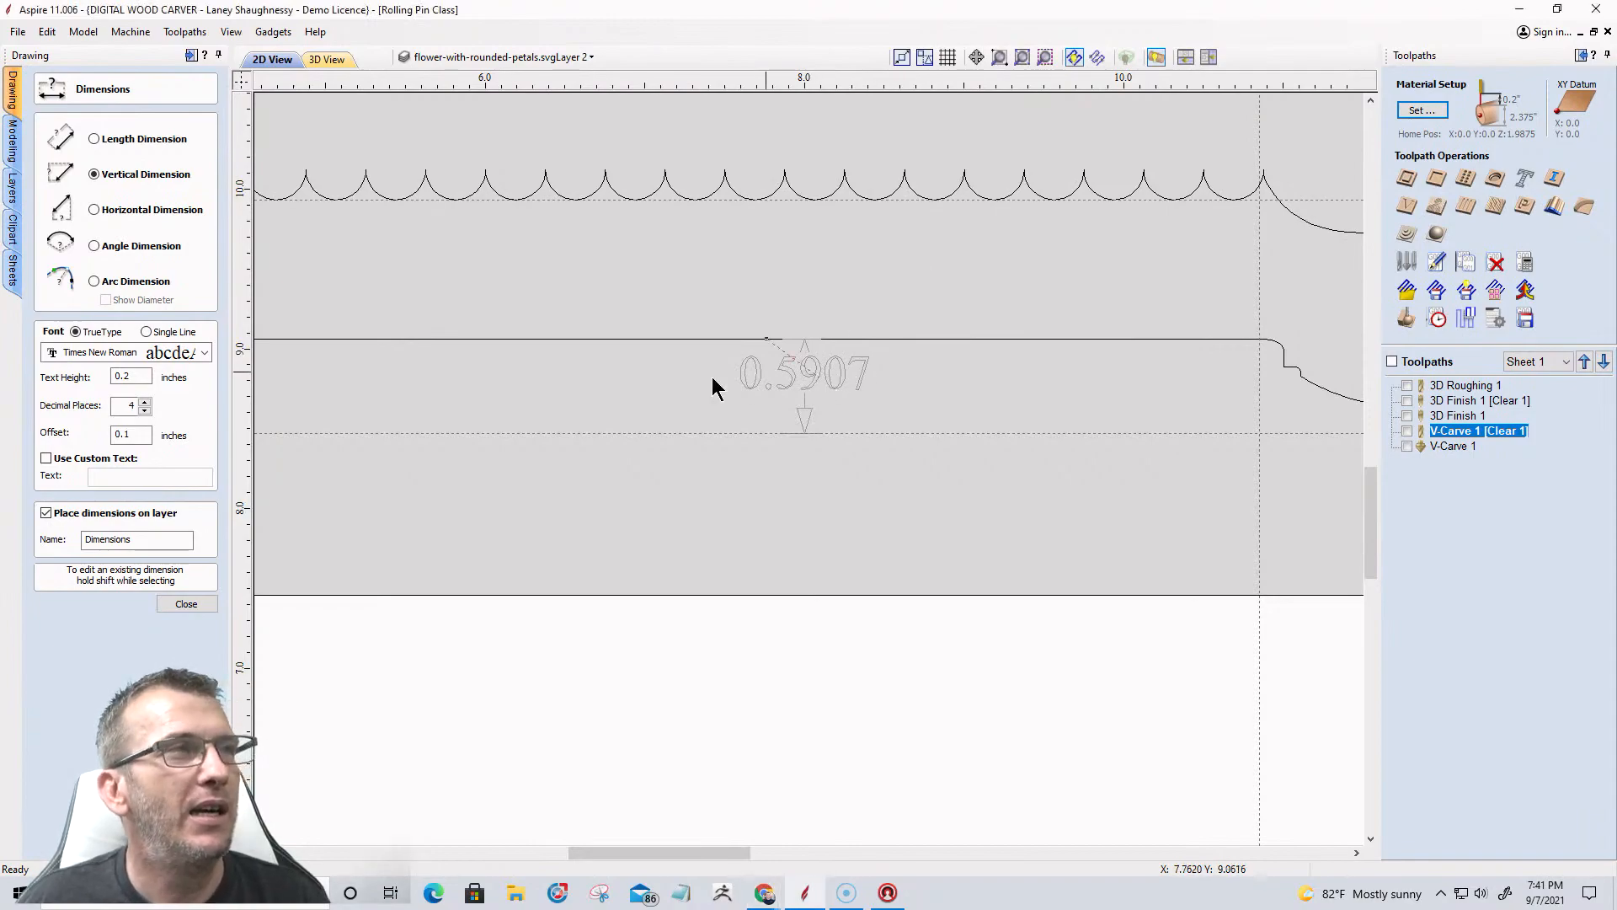
click(186, 603)
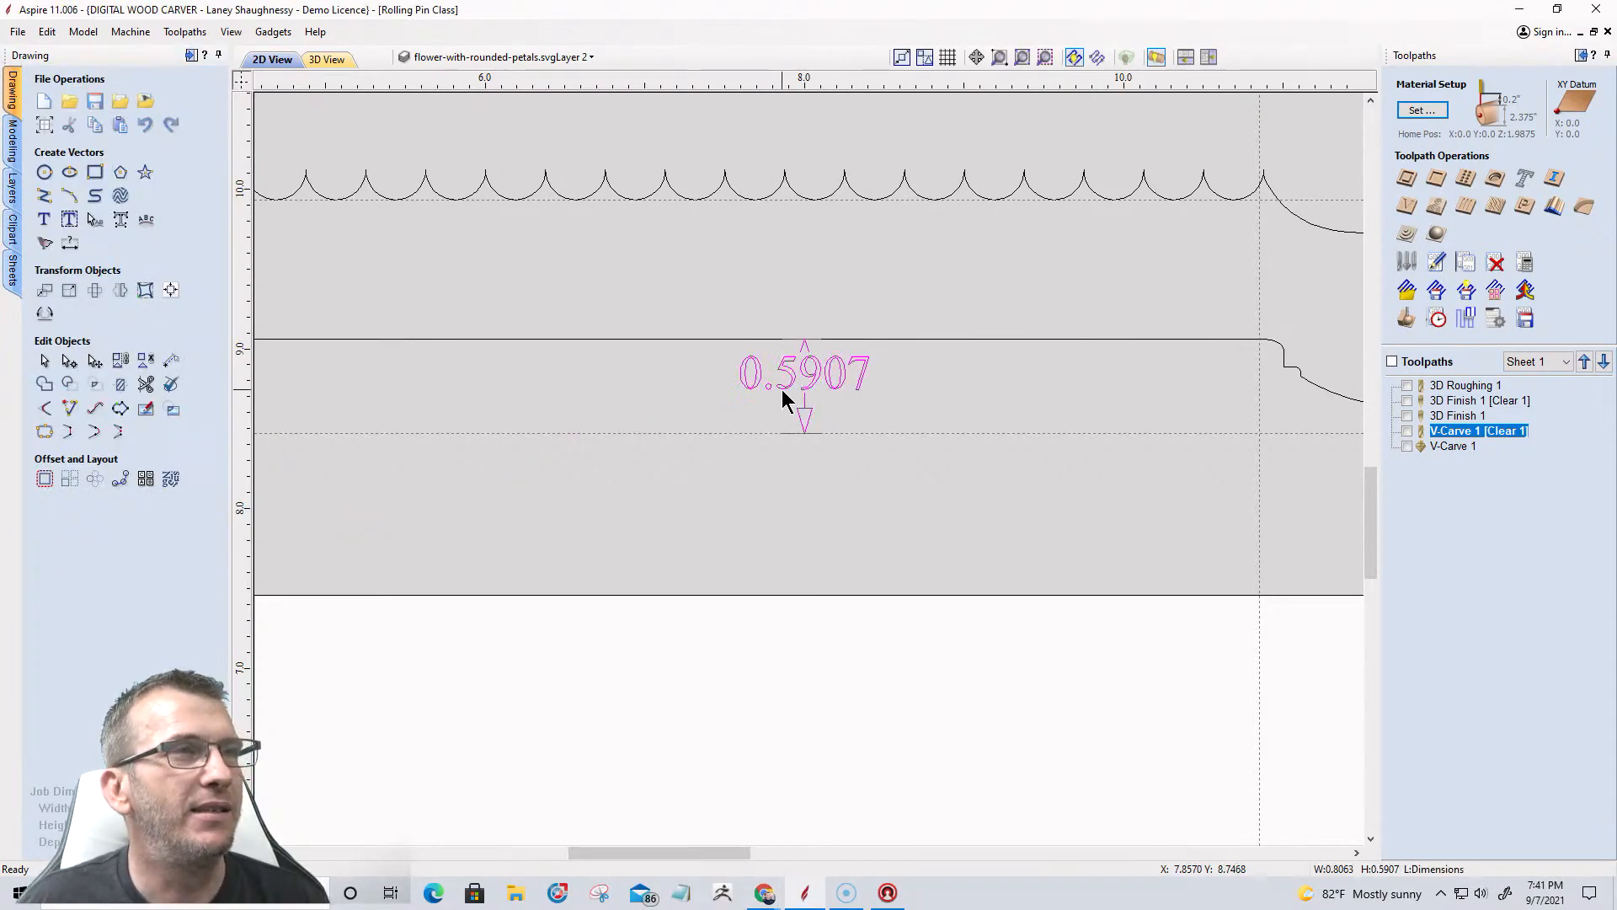
key(Delete)
scroll(984, 504, down, 5)
scroll(984, 504, up, 1)
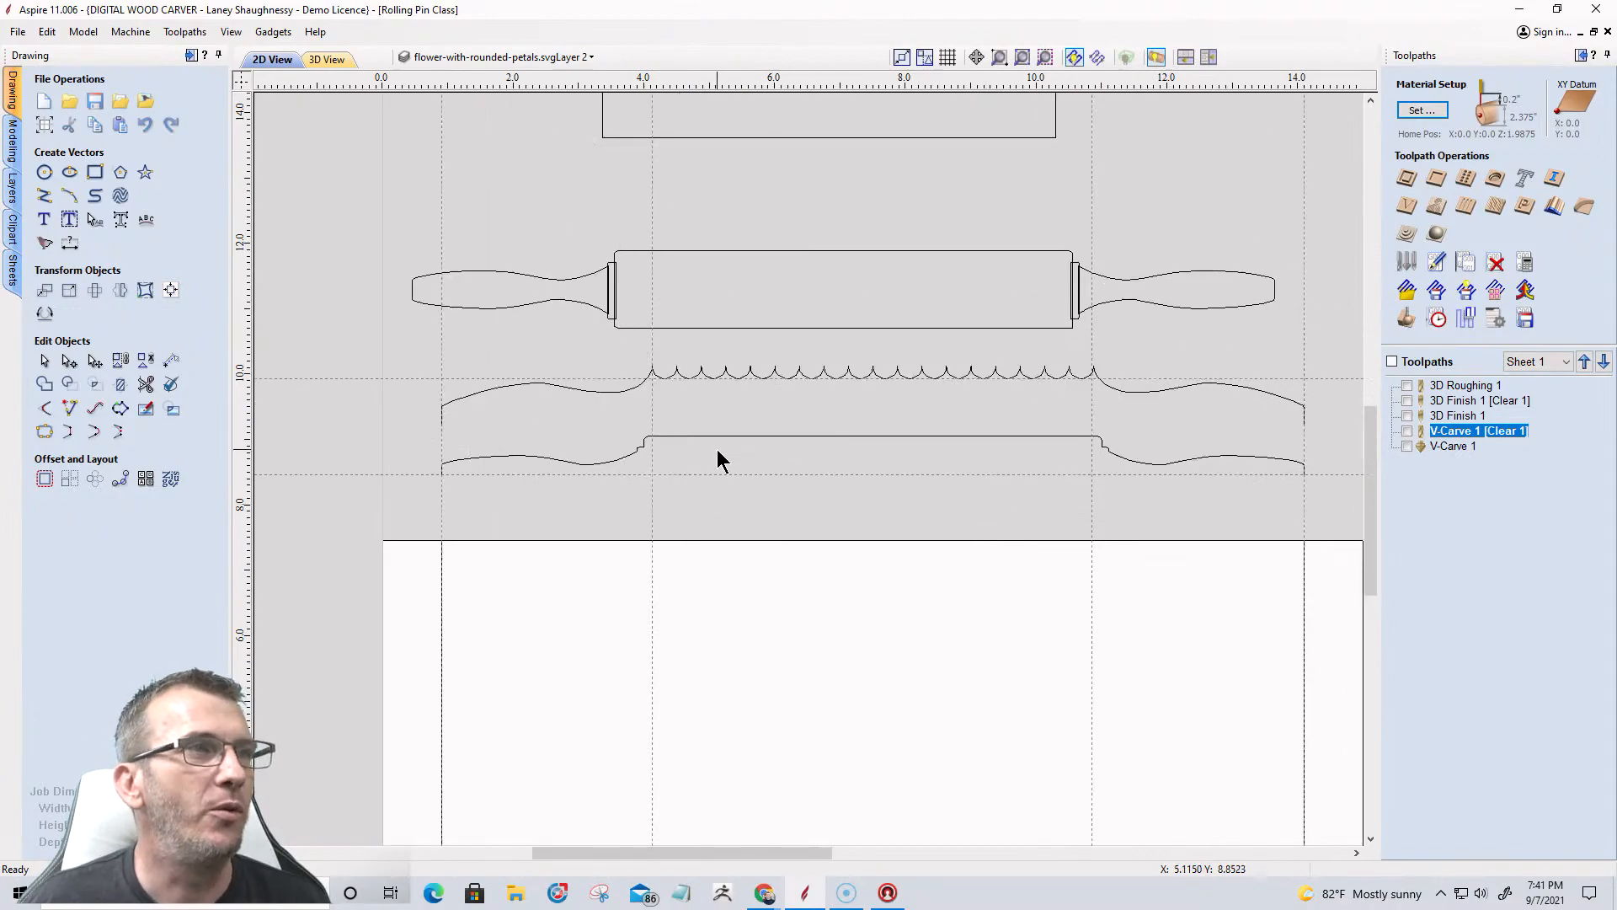
Select the straight-barrel profile again.
click(725, 436)
scroll(823, 461, down, 4)
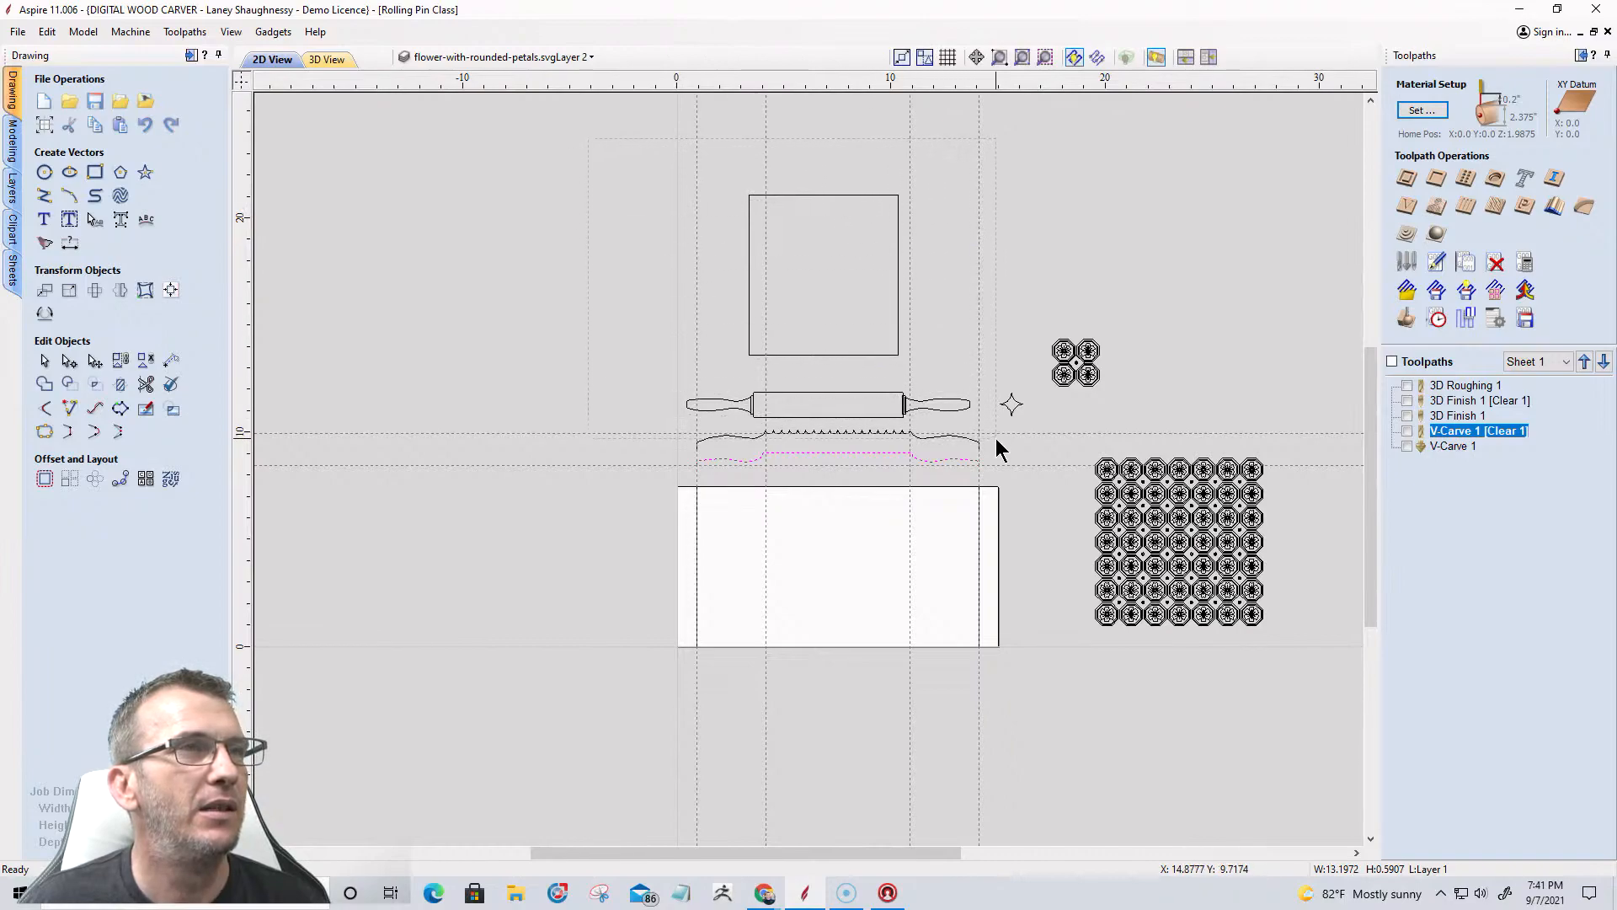
Move the rectangle, rolling pin outline and scalloped profile together to the empty area left of the job, leaving the straight-barrel profile in place.
drag(998, 457, 998, 457)
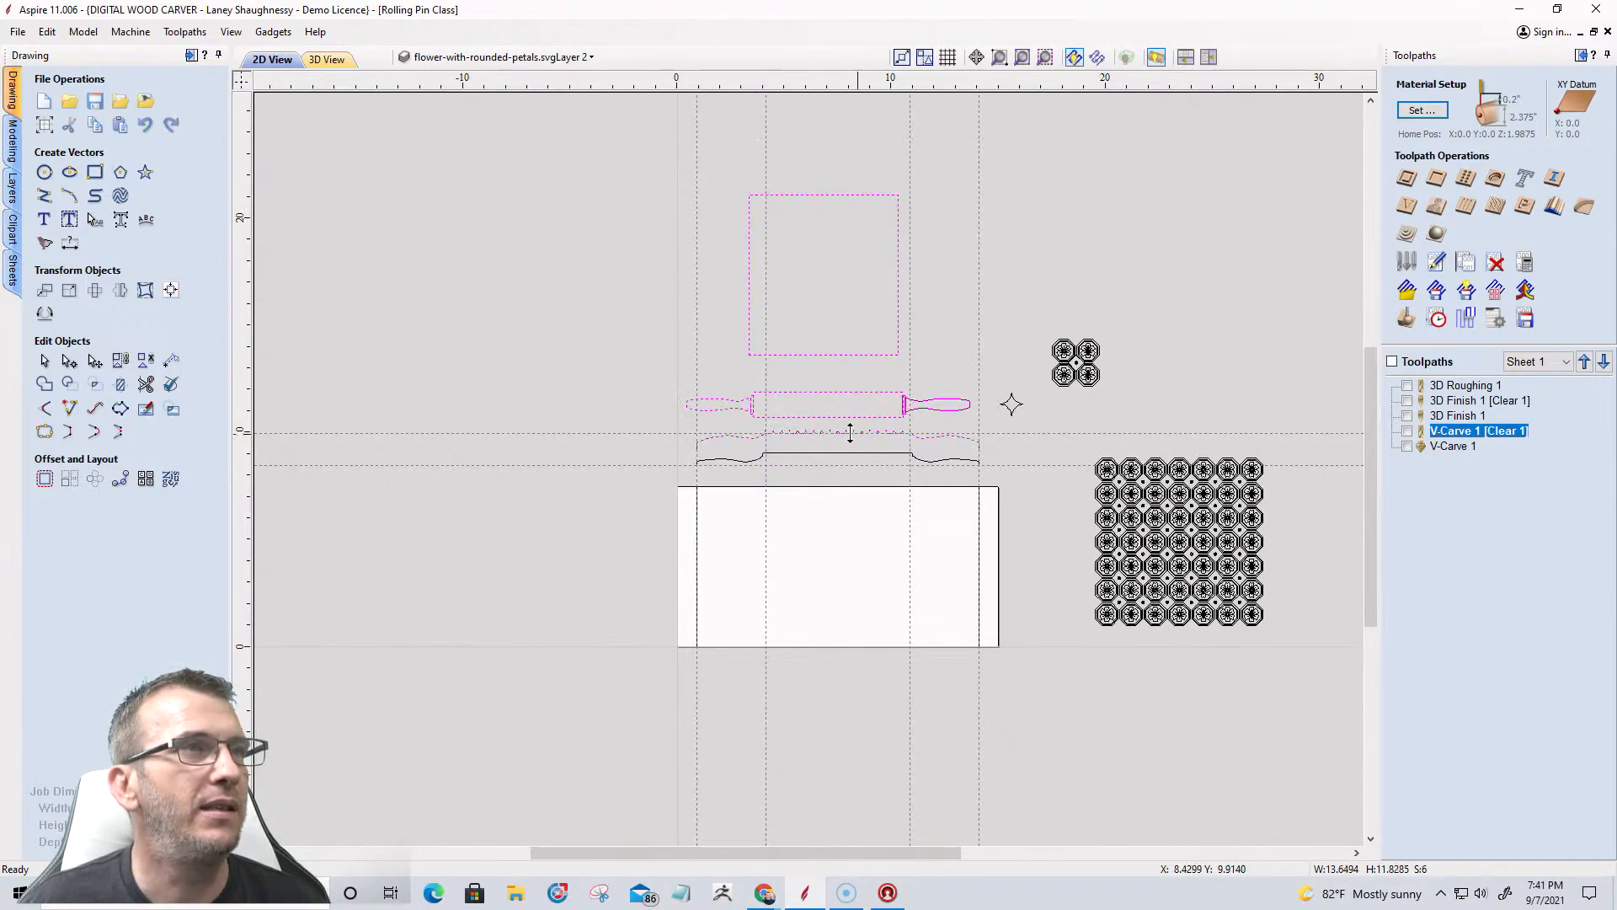
drag(846, 418, 476, 381)
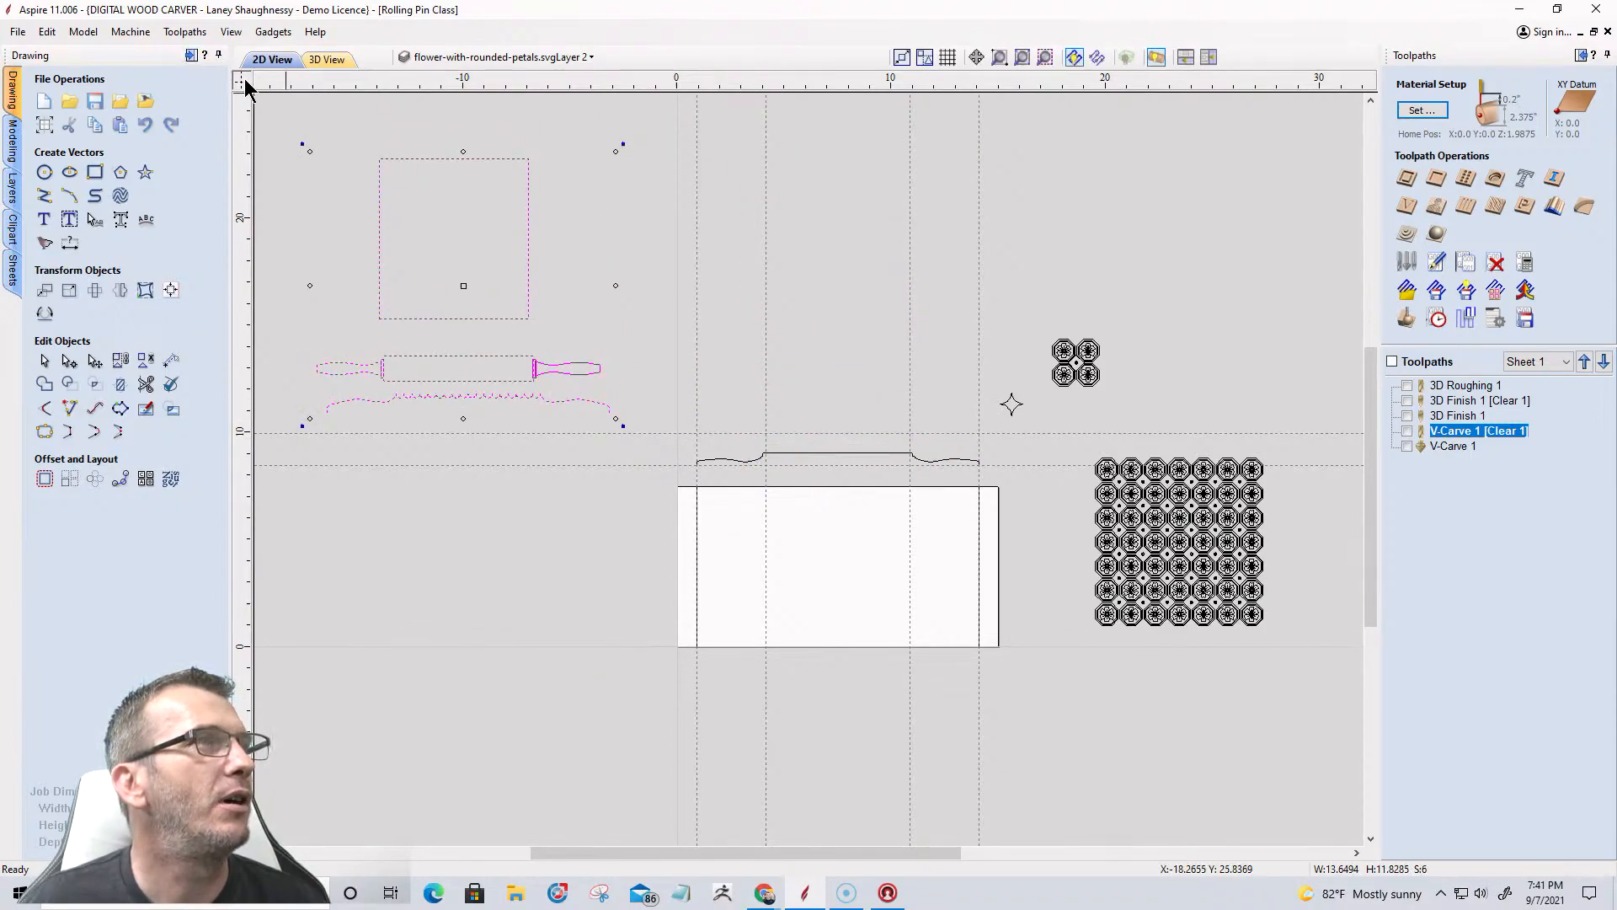
scroll(801, 480, up, 5)
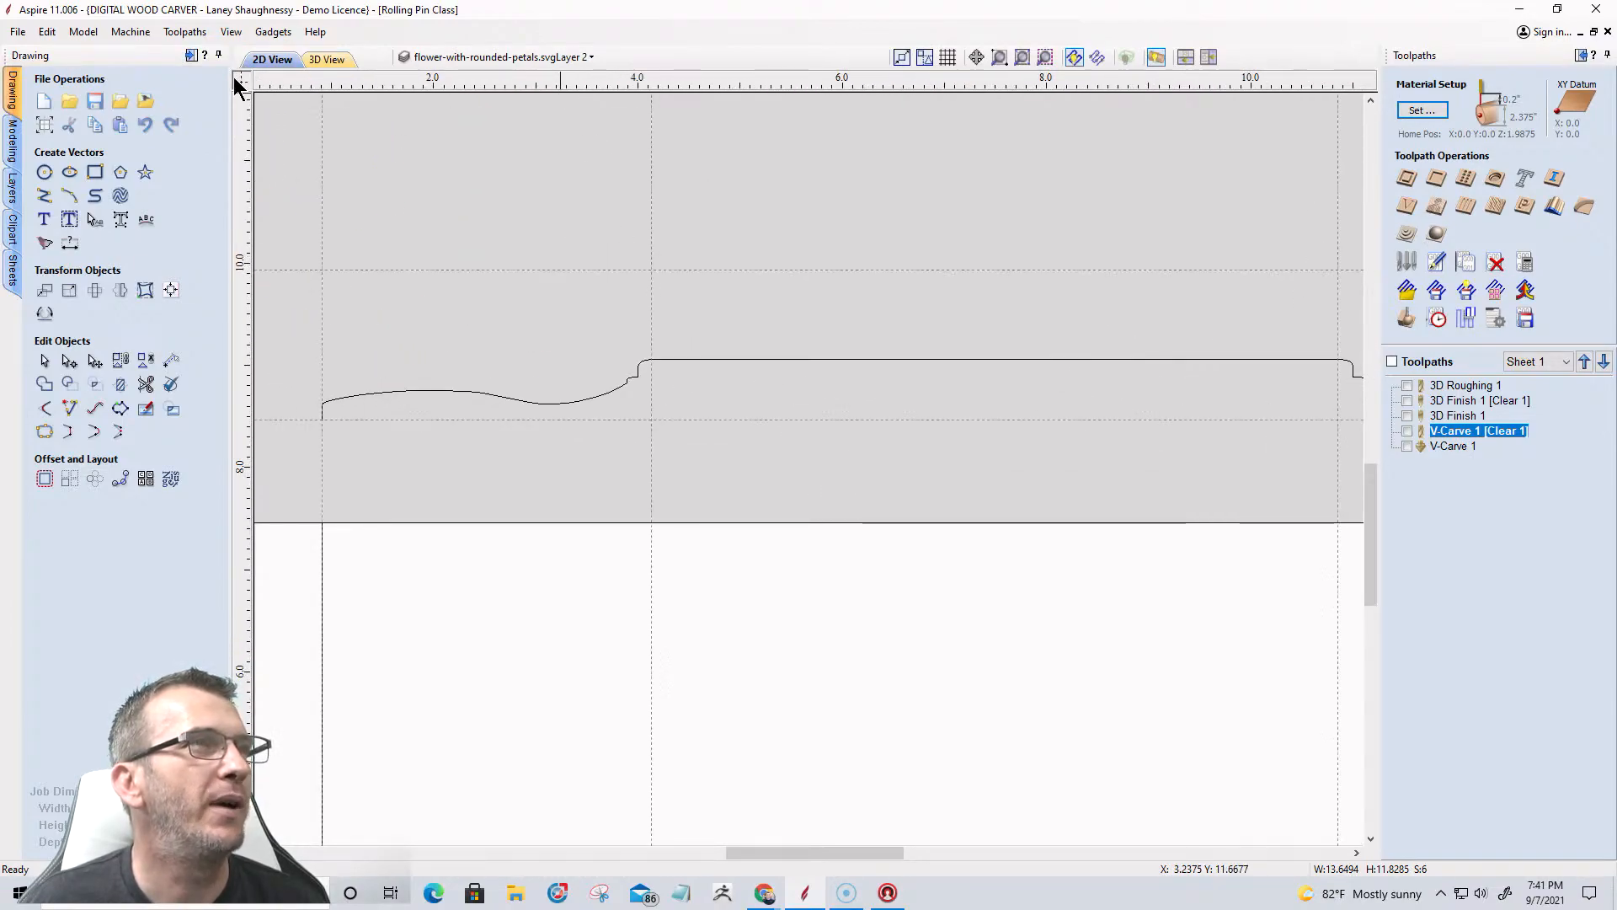
scroll(837, 397, down, 3)
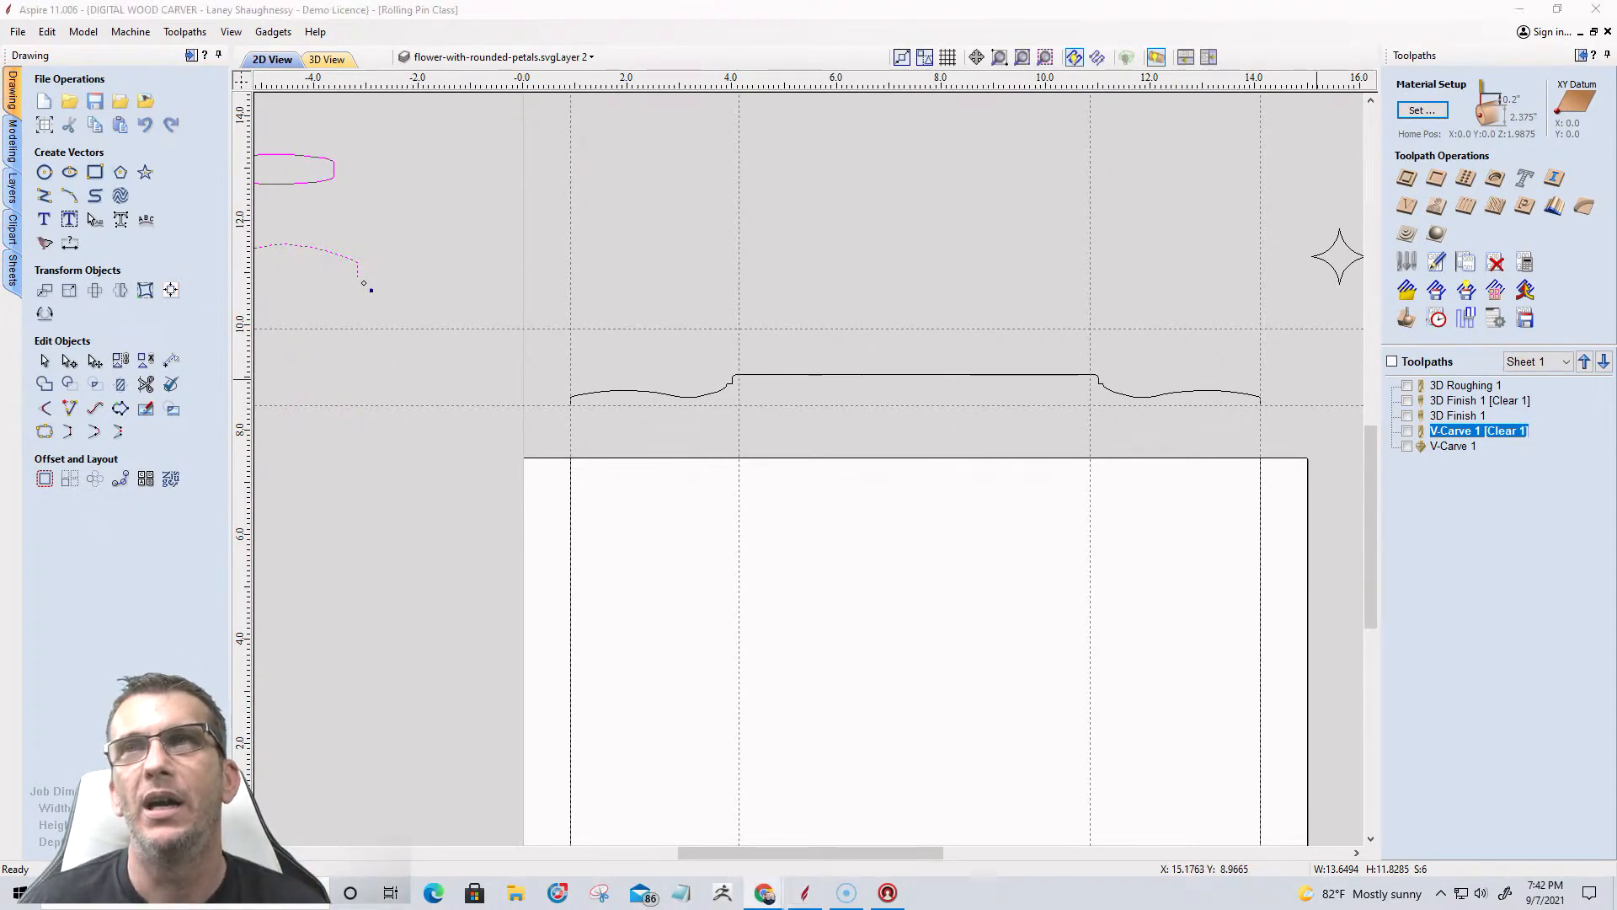
click(890, 411)
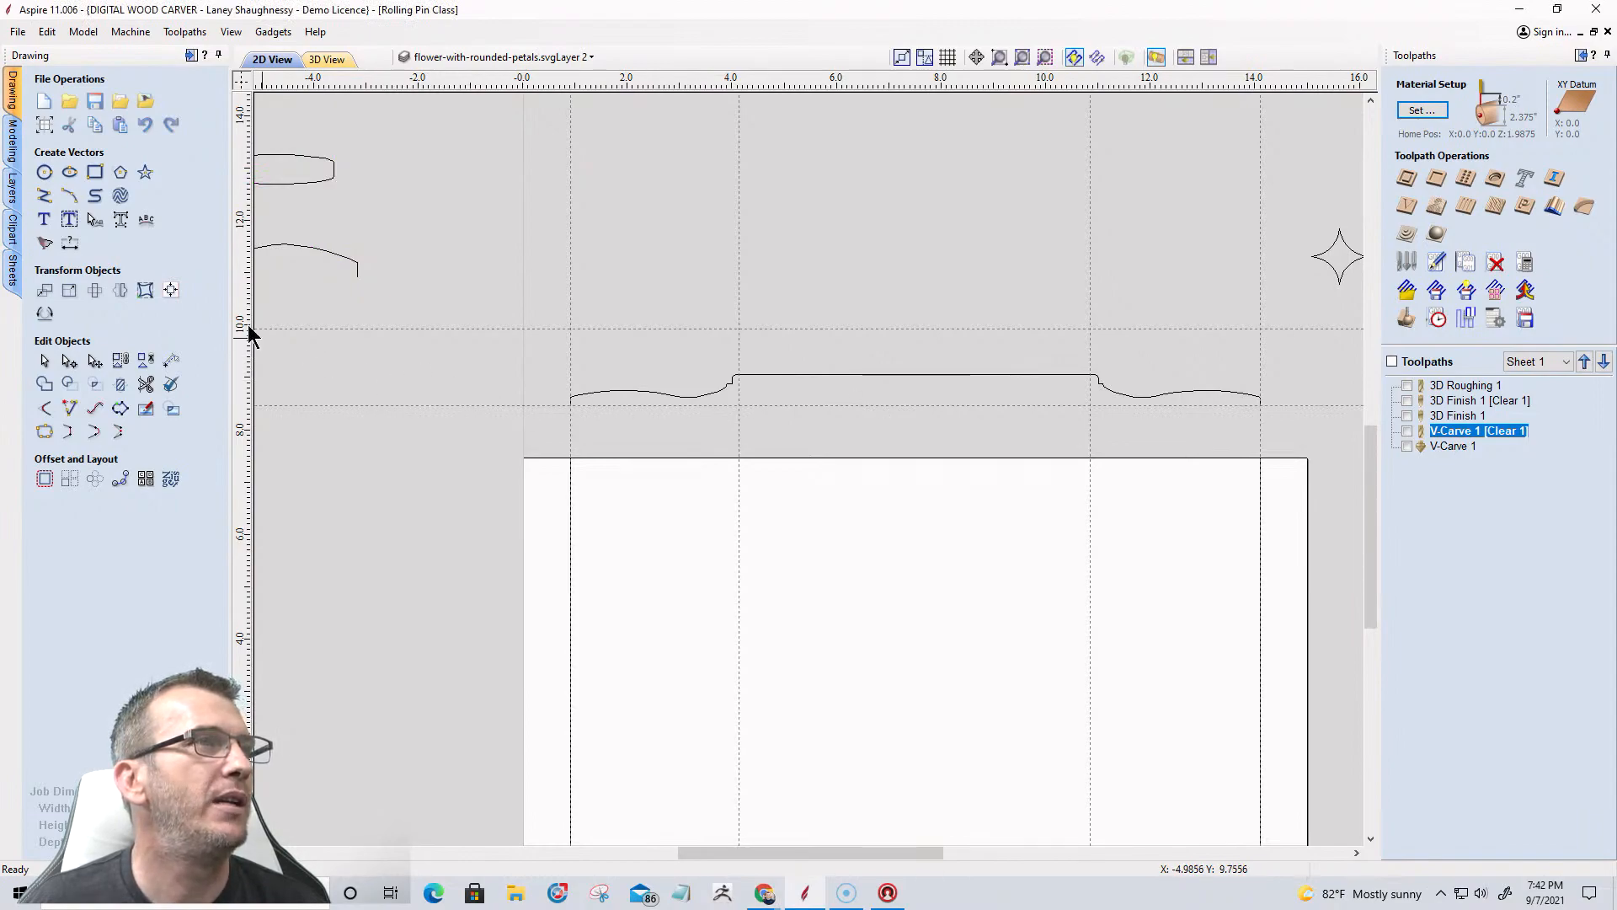
Create one new parallel guide offset 1.1875 inches relative to the guide at the straight-barrel profile's lower ends.
double_click(452, 406)
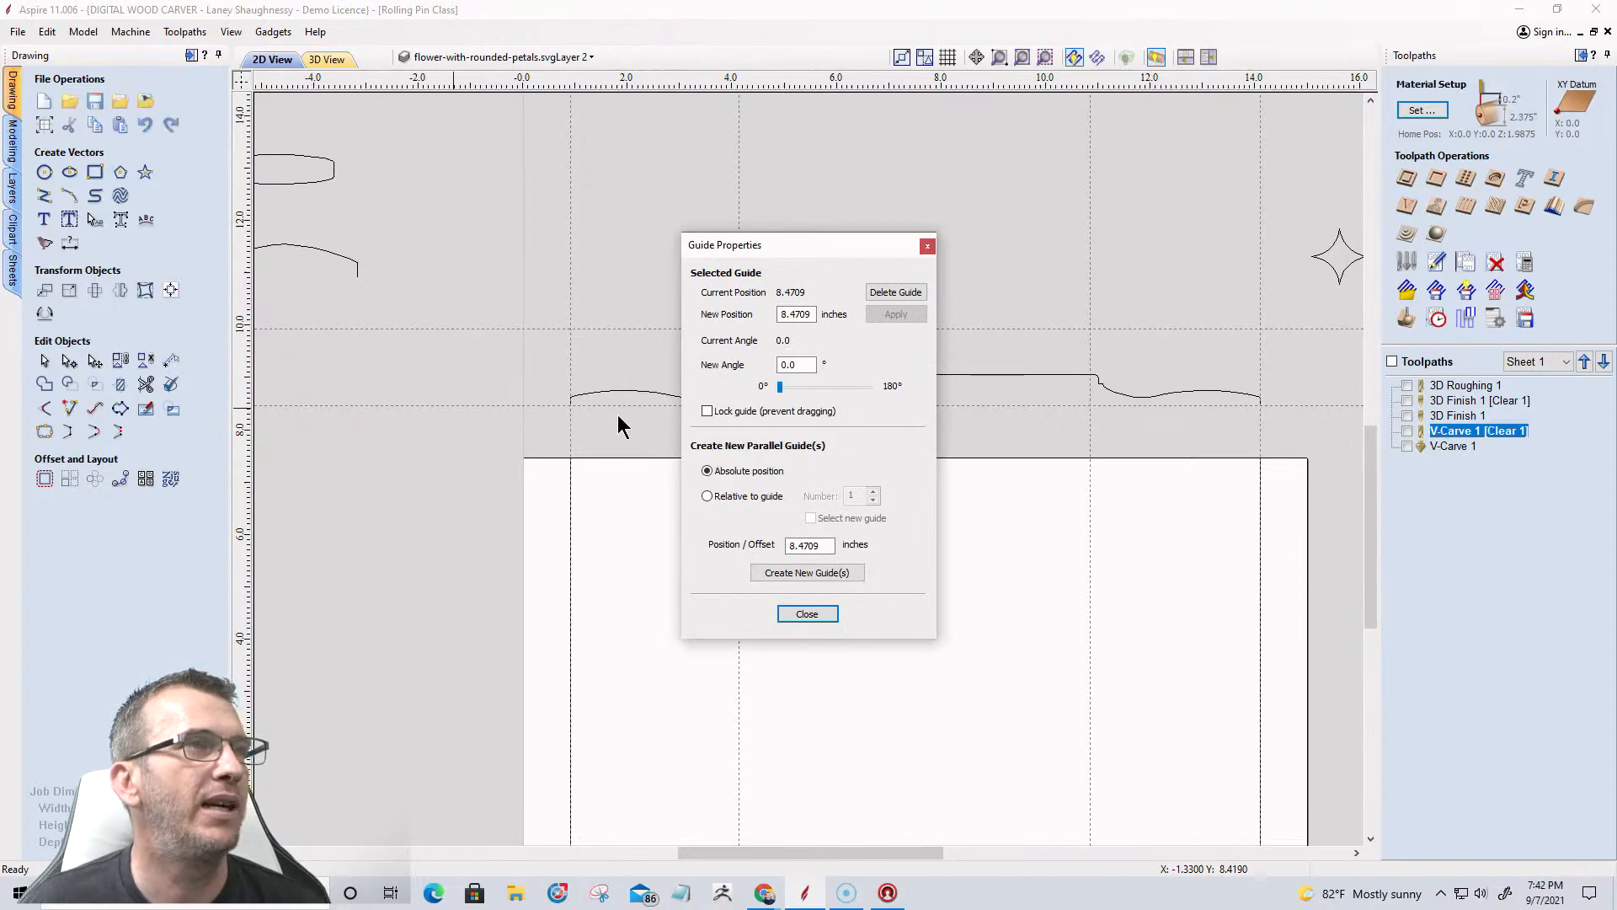
click(707, 498)
drag(821, 545, 755, 548)
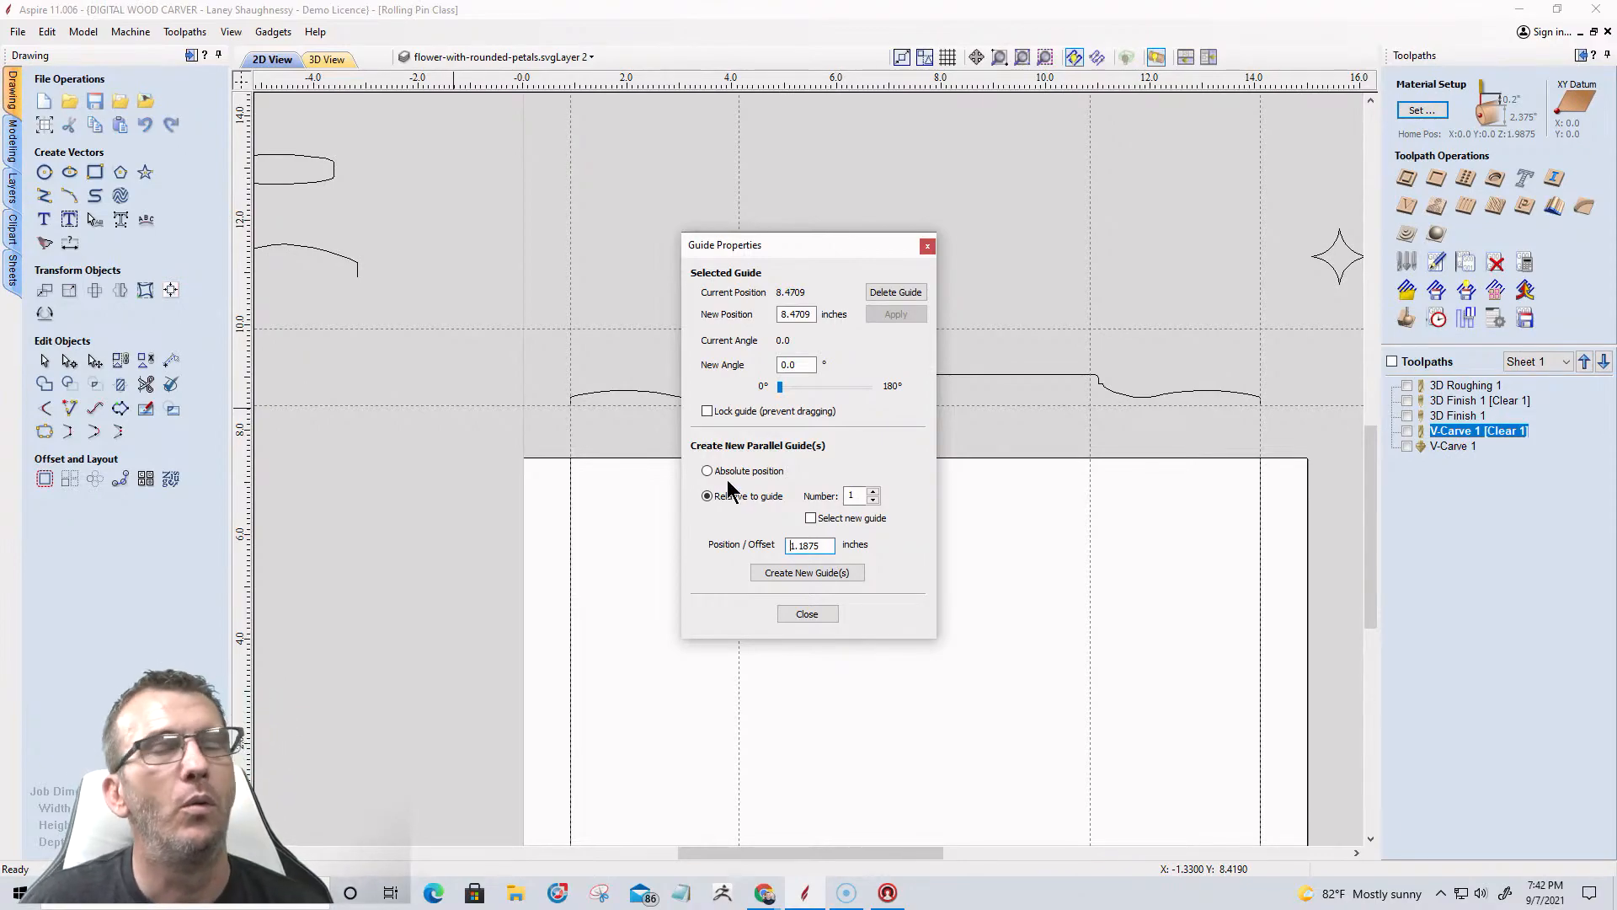
click(804, 575)
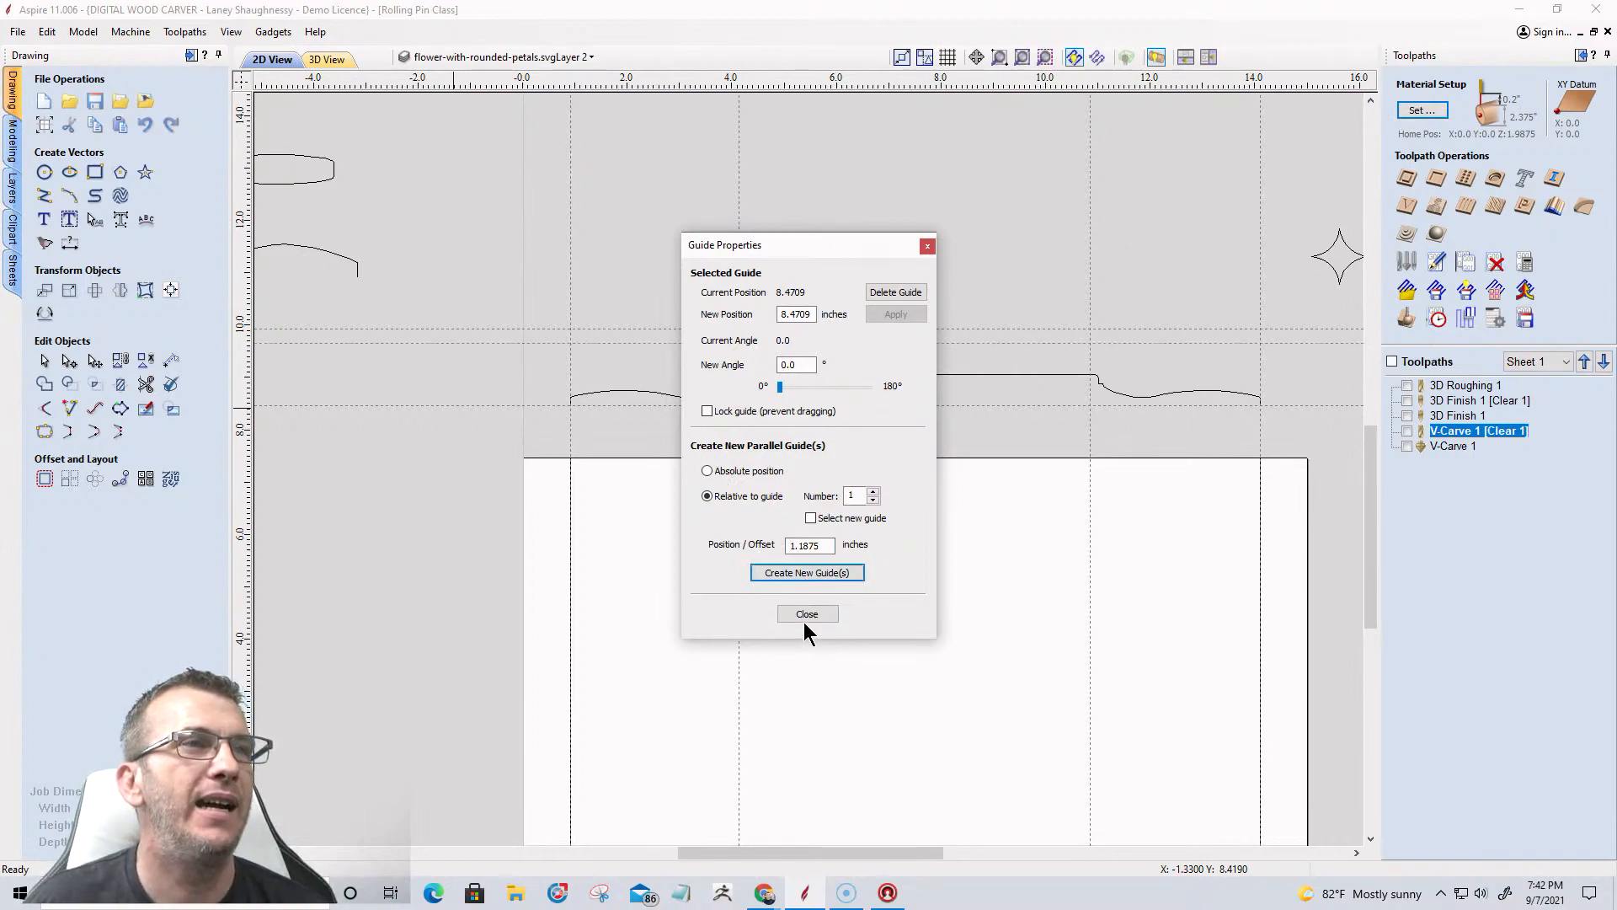
click(806, 615)
Delete the old upper horizontal guide at 9.9362 inches.
scroll(880, 341, up, 5)
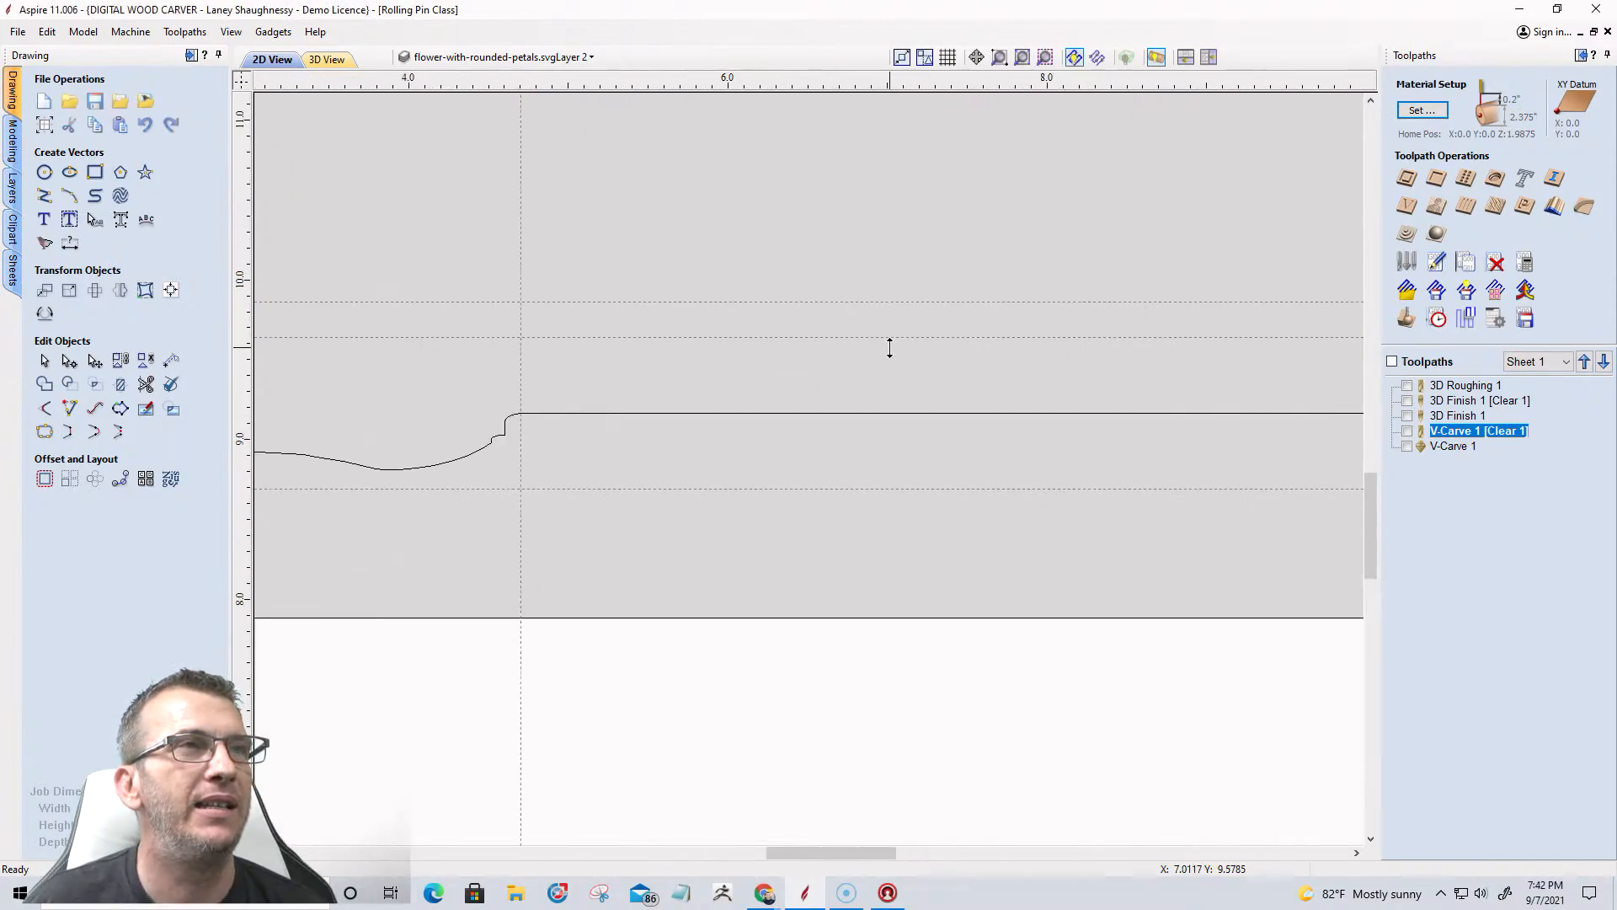
double_click(916, 261)
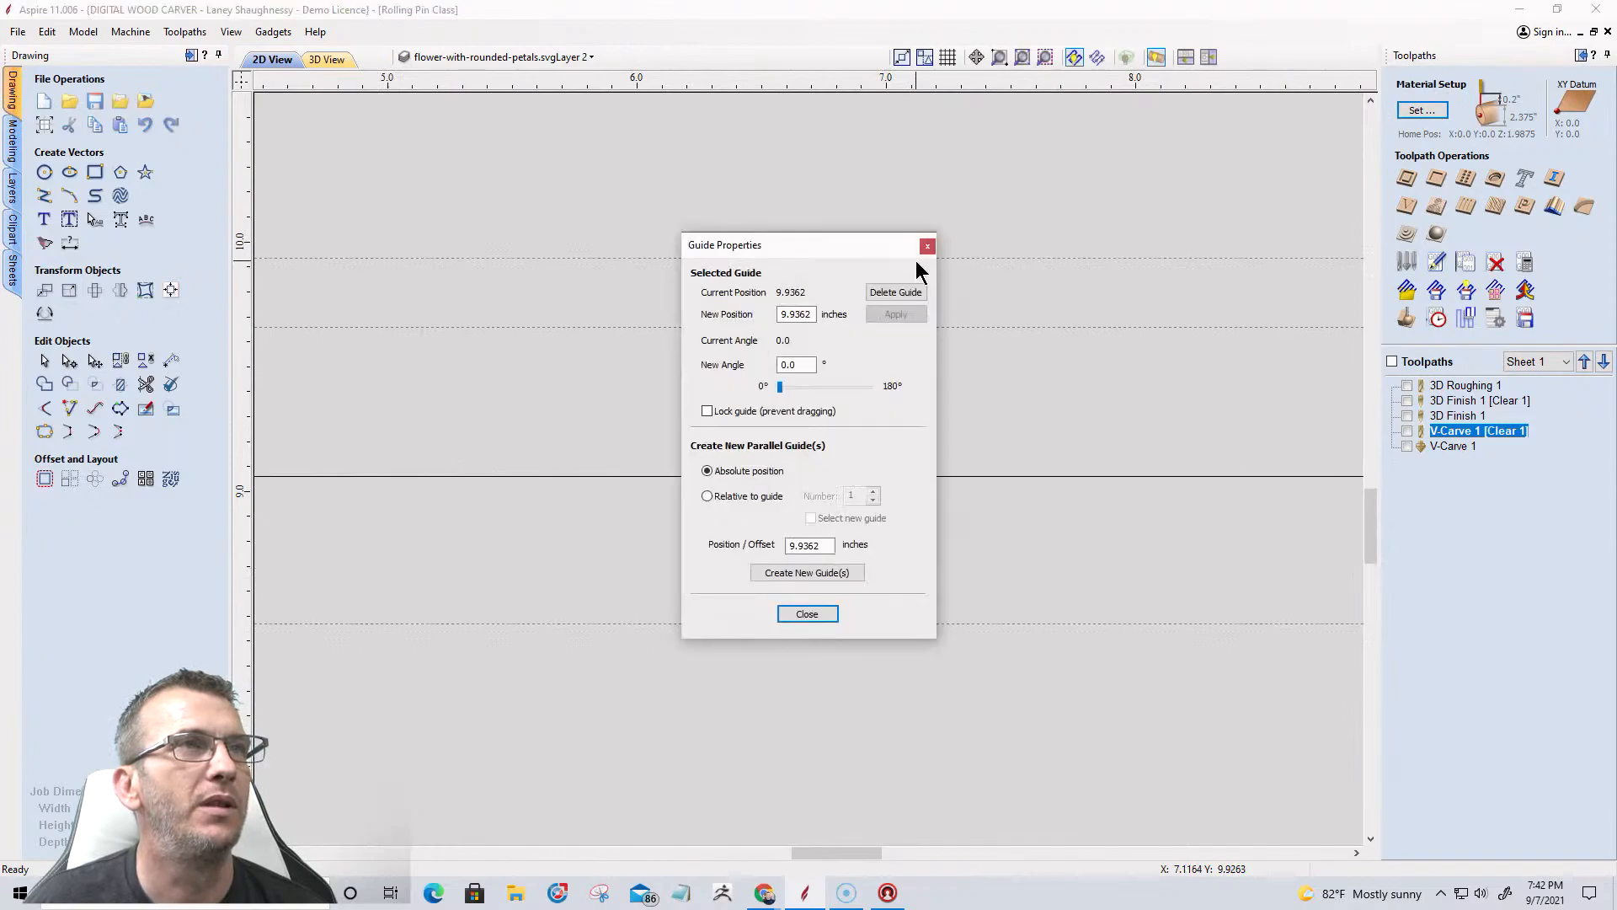
click(895, 292)
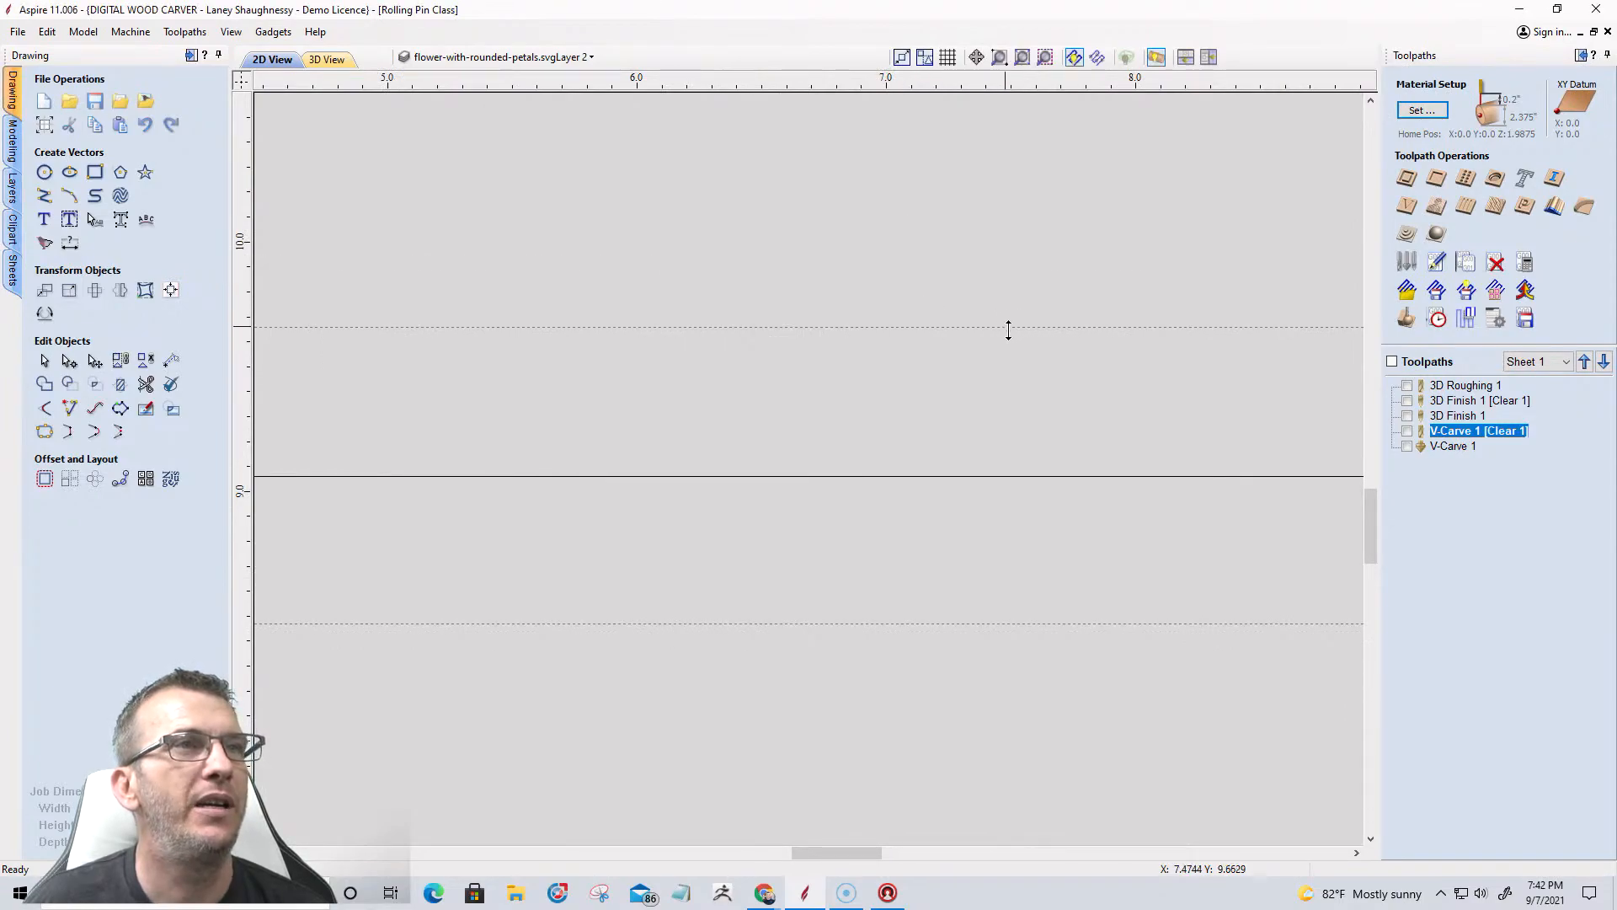
Stretch the straight-barrel profile upward to the upper guide for a height of 1.1875 inches, and hide the guides.
scroll(1003, 325, down, 6)
click(994, 367)
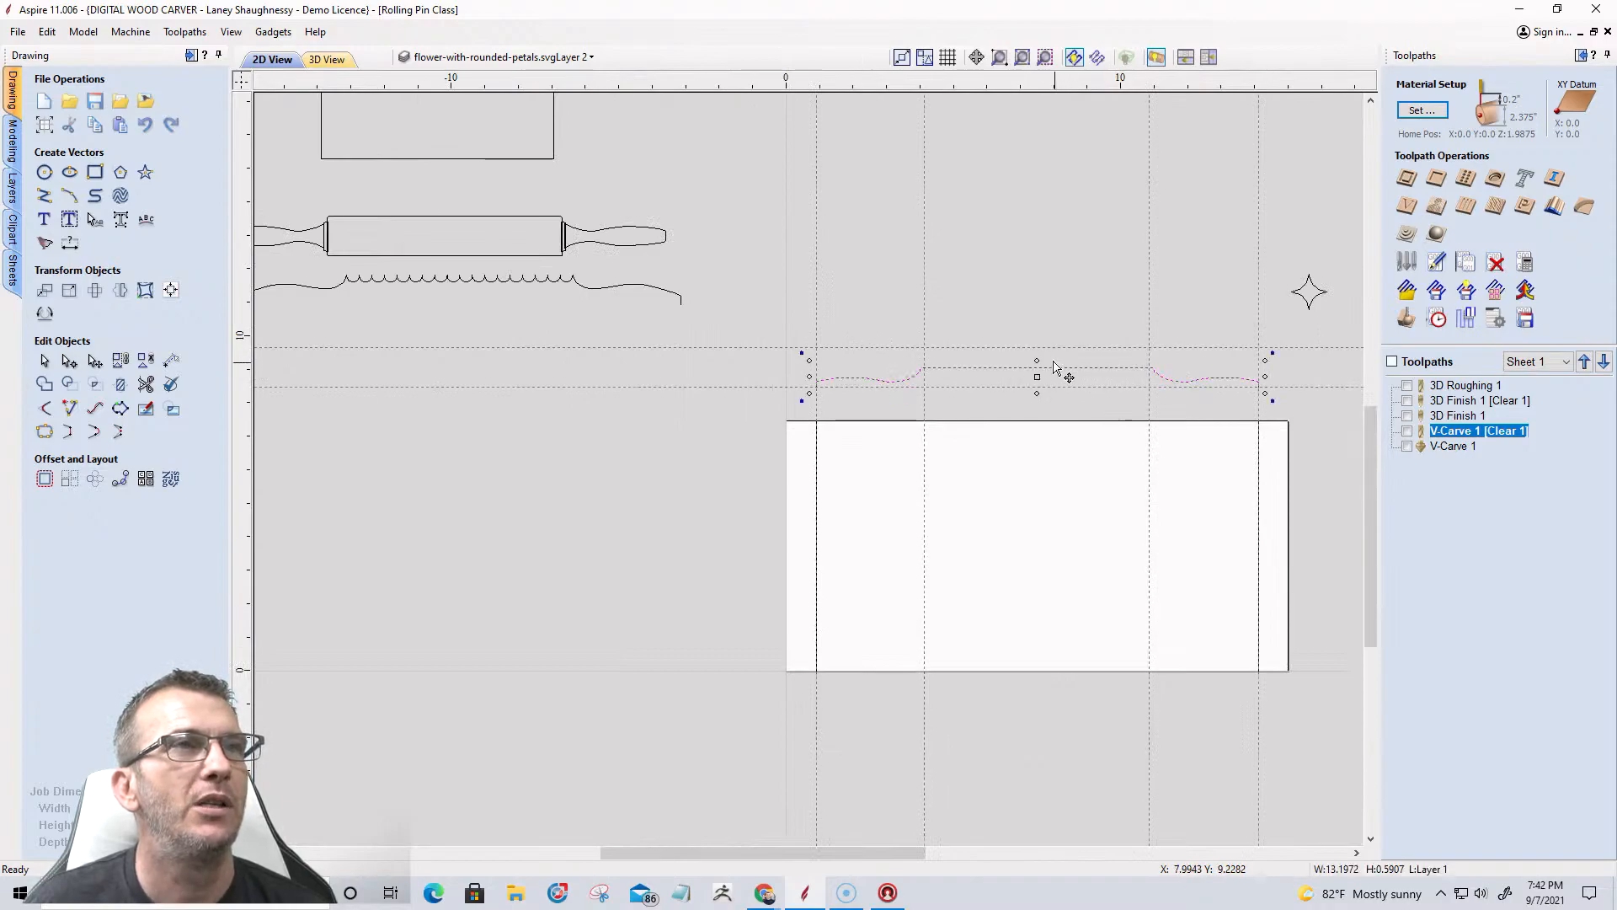
drag(1038, 361, 1039, 347)
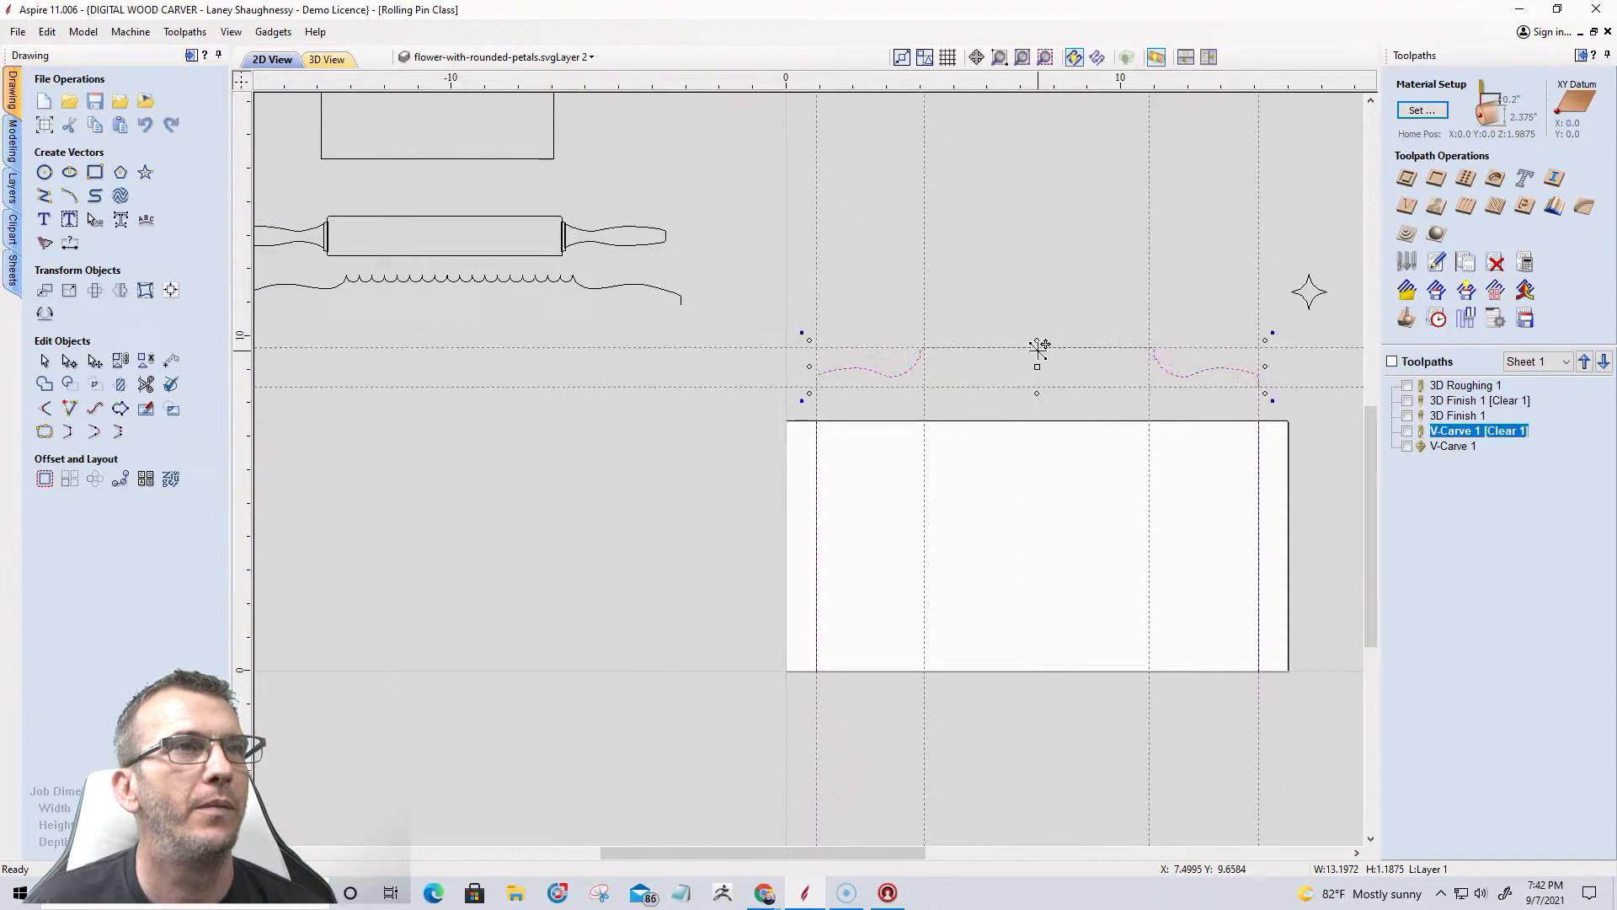
scroll(1041, 364, up, 3)
scroll(1041, 364, down, 5)
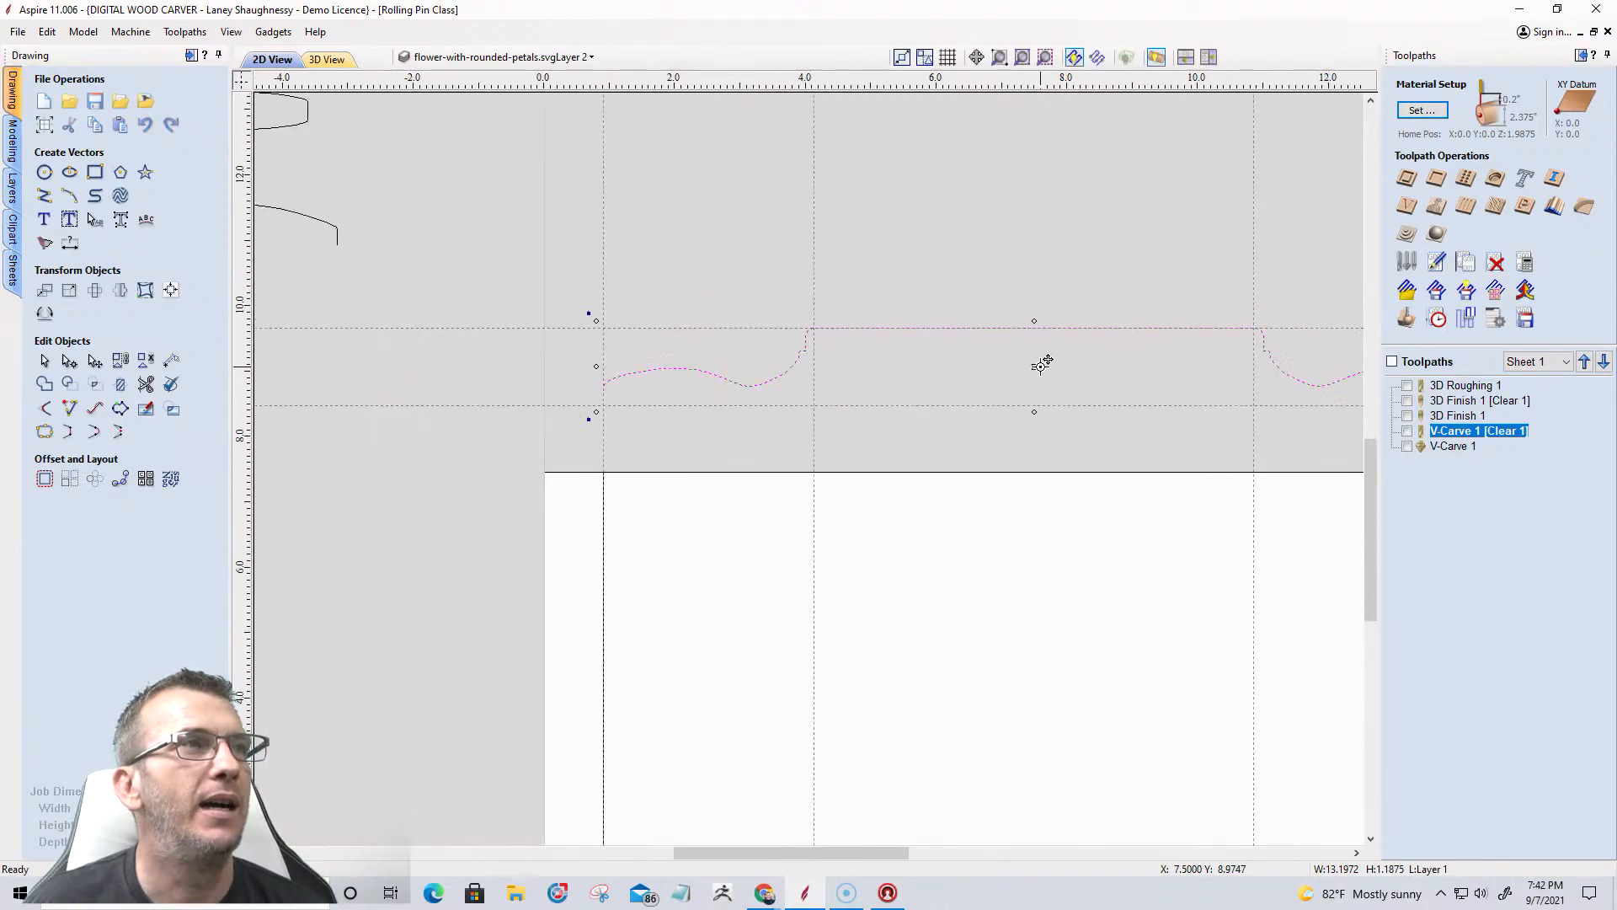
scroll(1169, 367, up, 3)
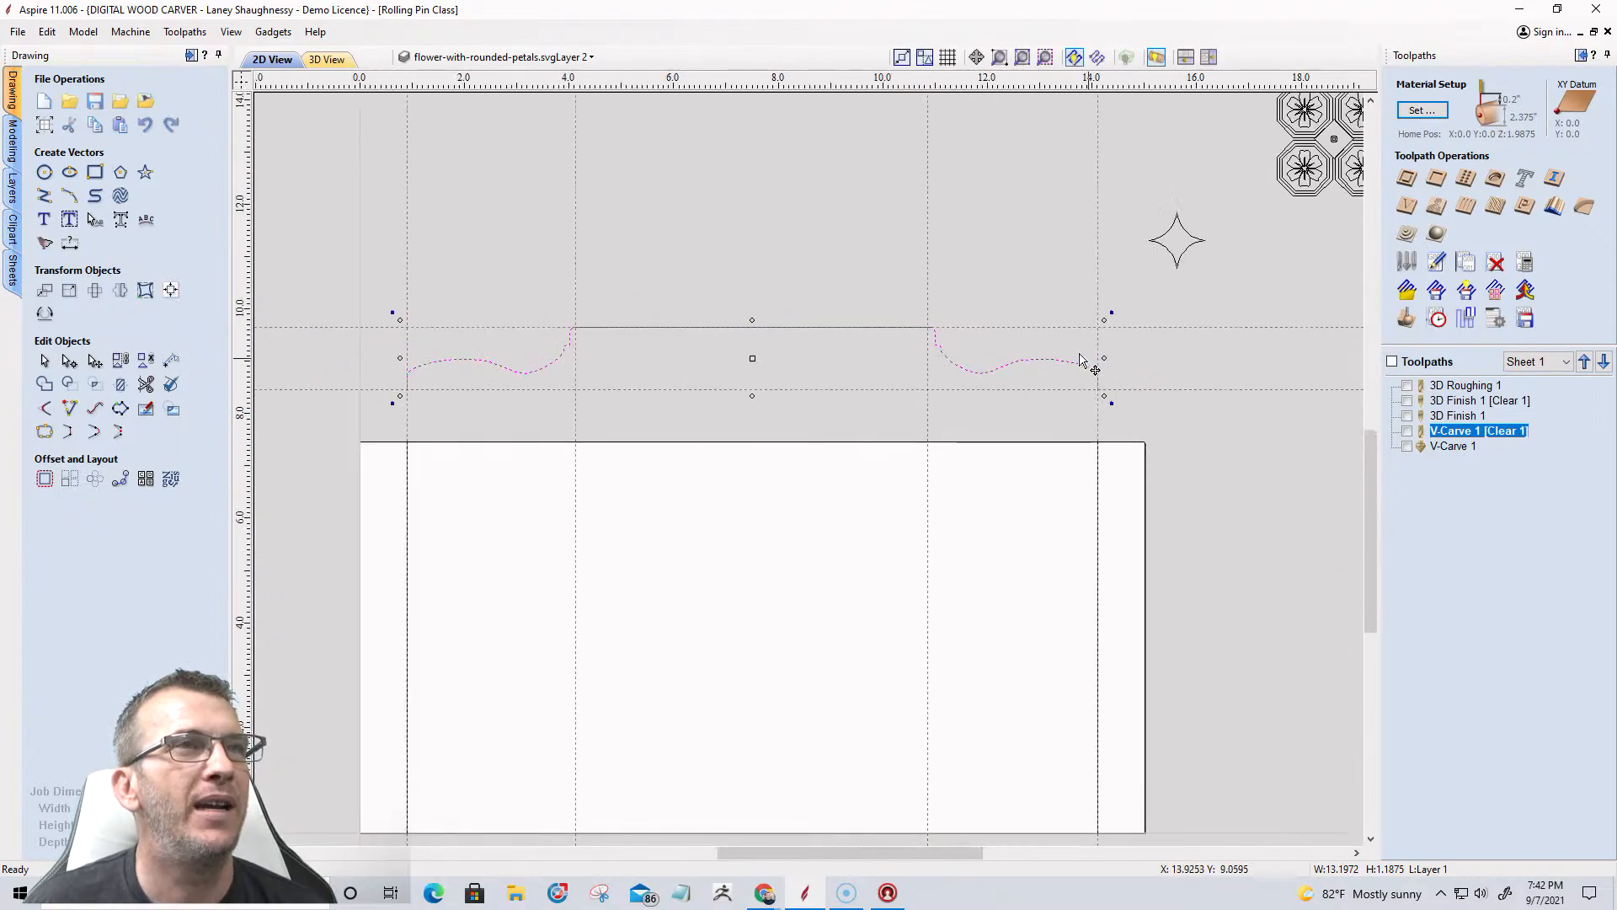
scroll(969, 394, down, 1)
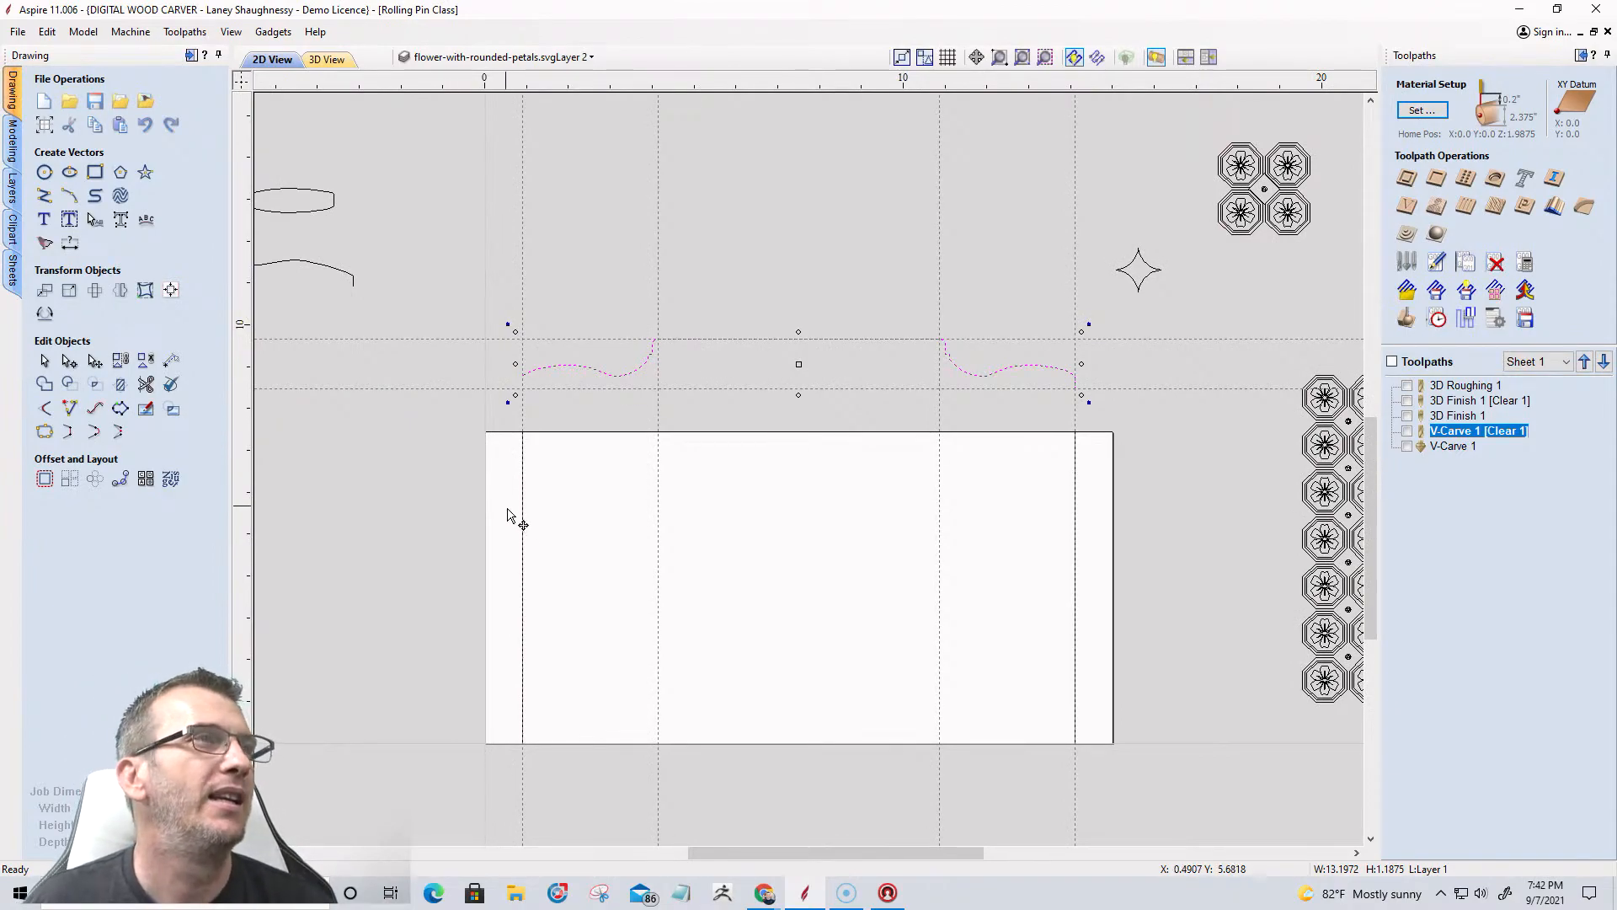
click(246, 81)
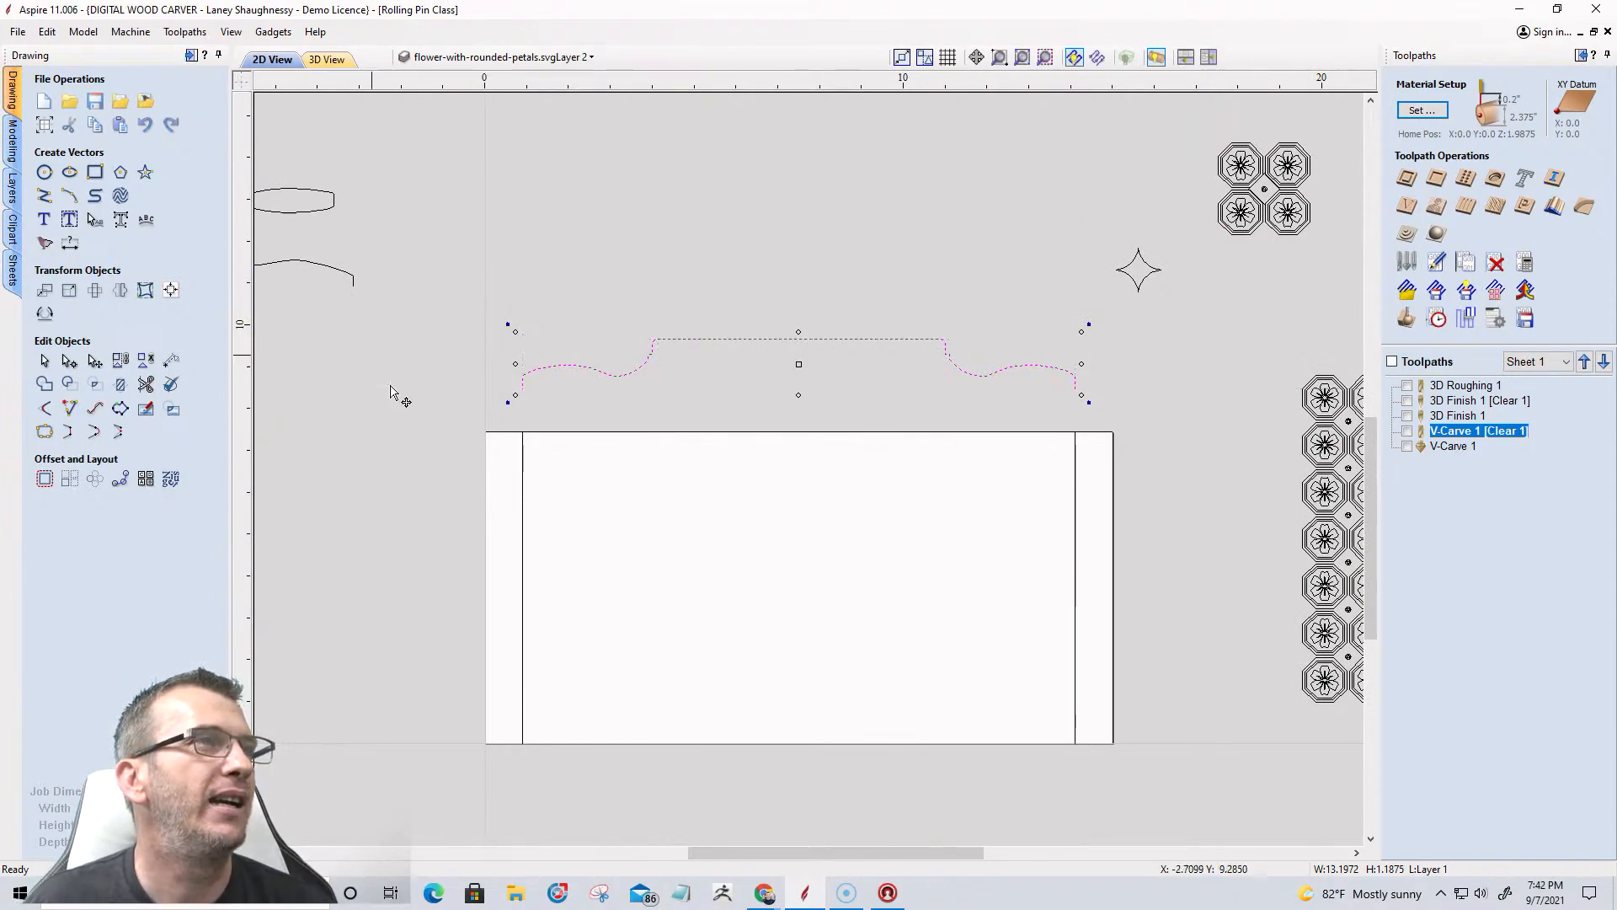
Create a Two Rail Sweep using the two vertical lines as drive rails and the stretched straight-barrel profile as the cross section.
click(523, 485)
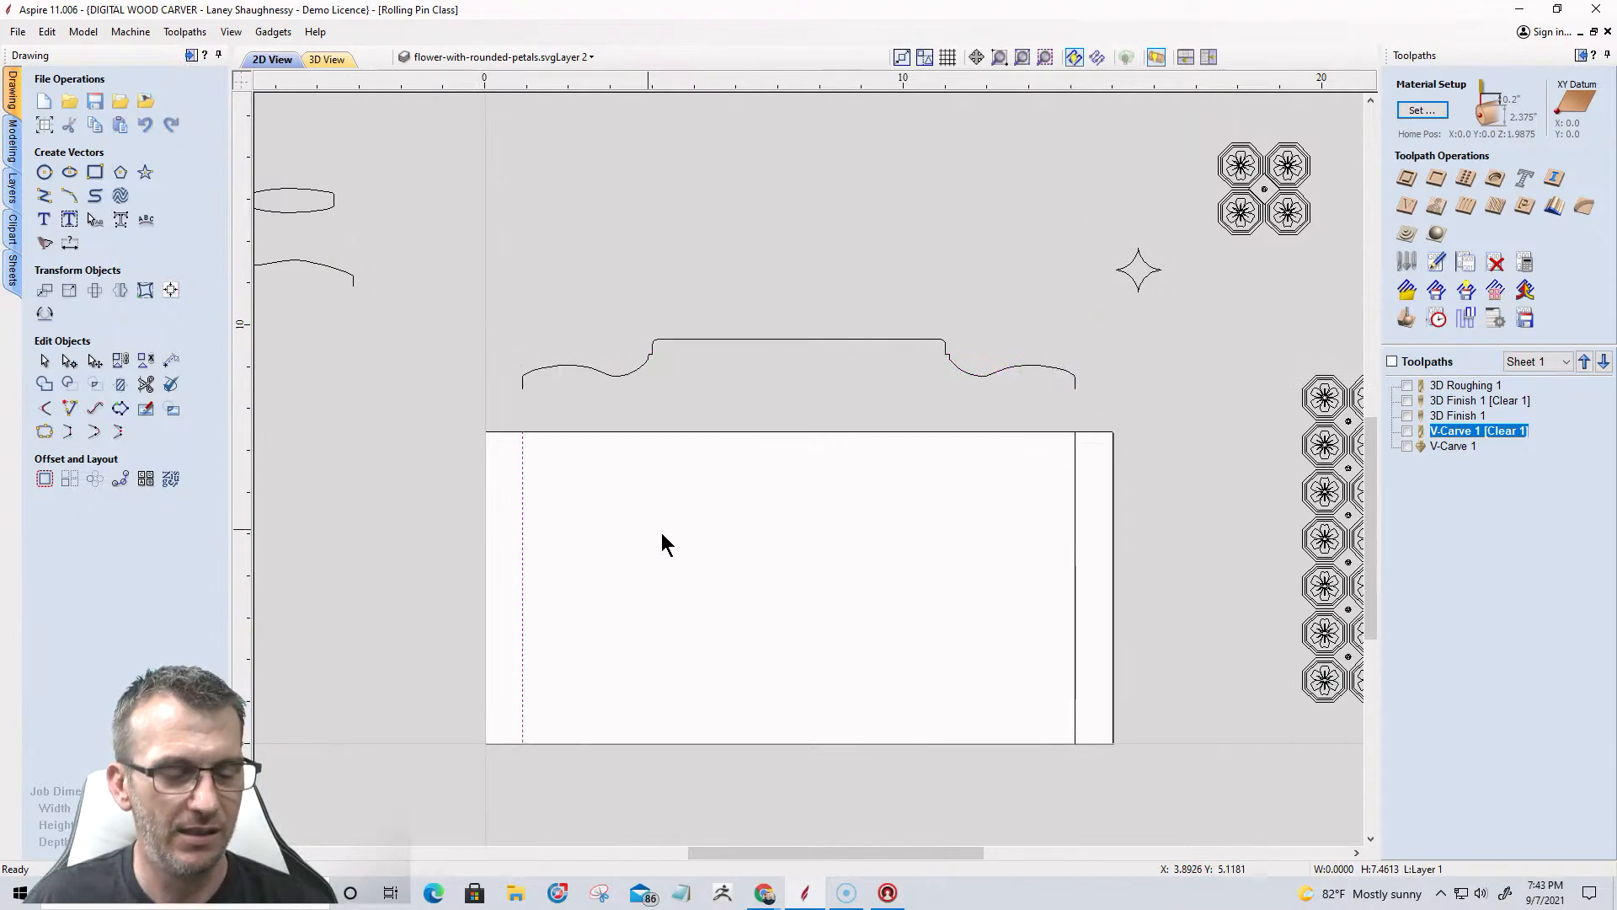
shift+click(1075, 508)
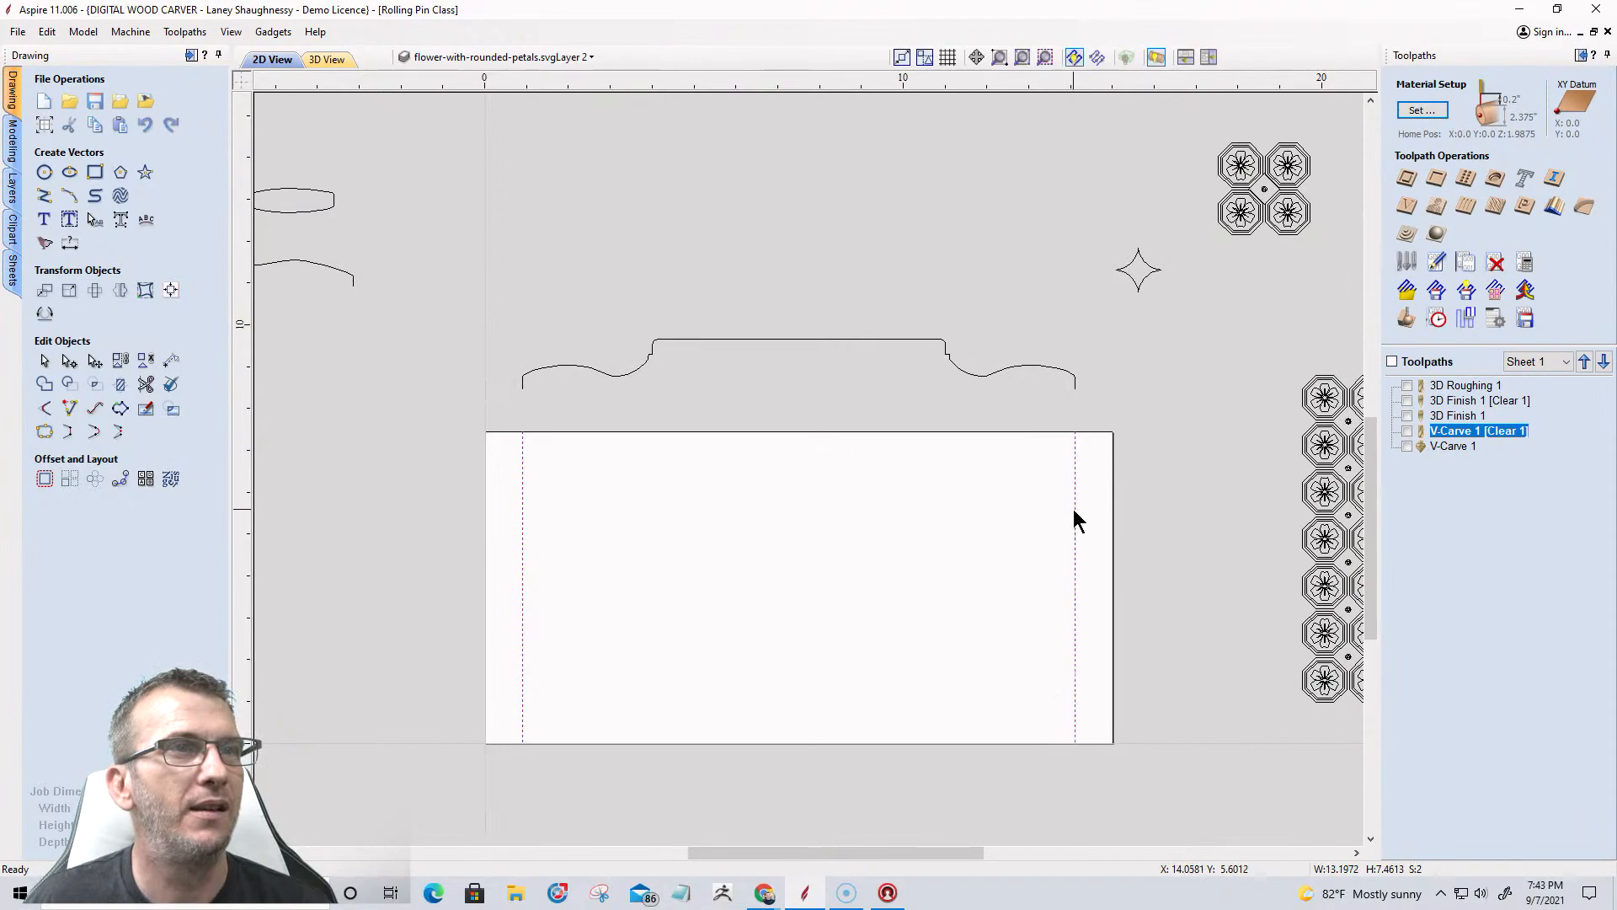
click(13, 140)
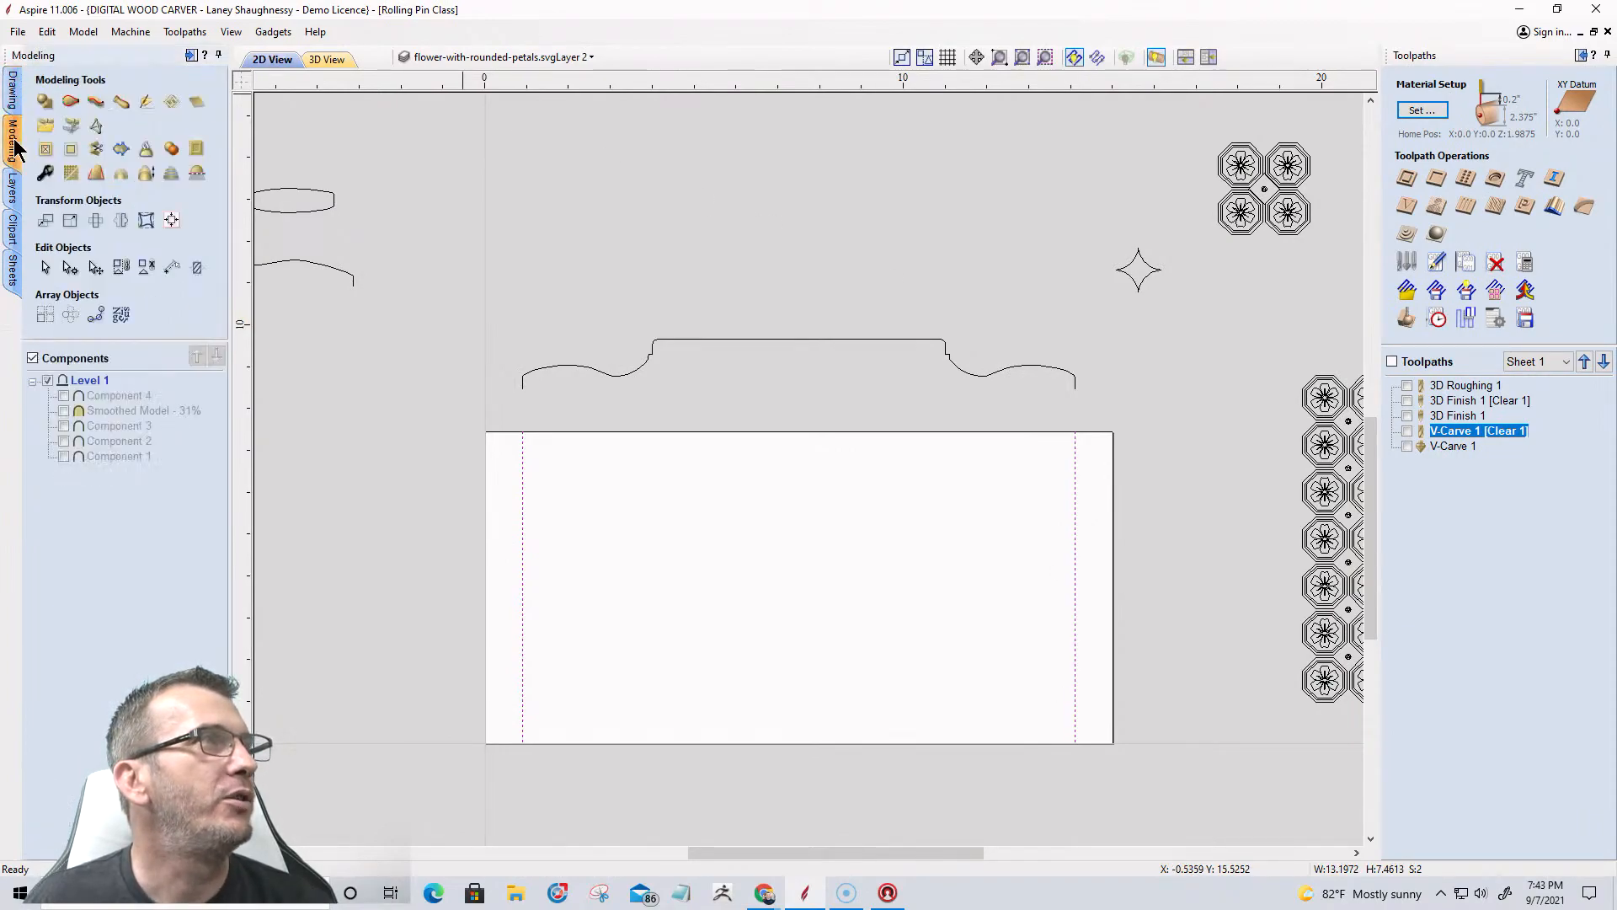
click(54, 107)
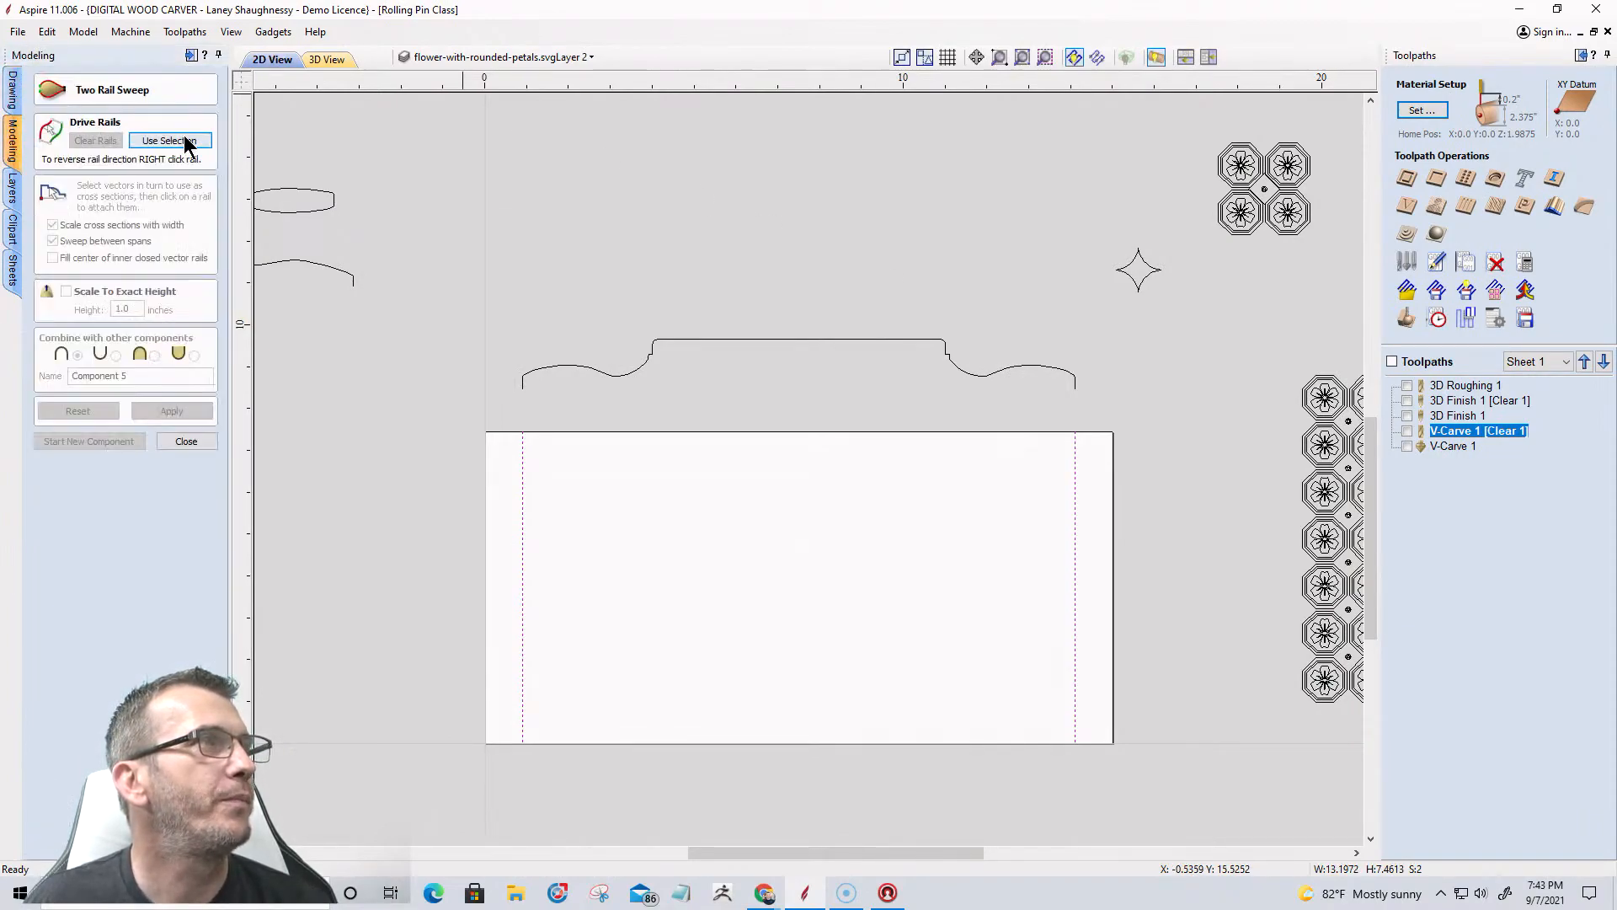
click(185, 142)
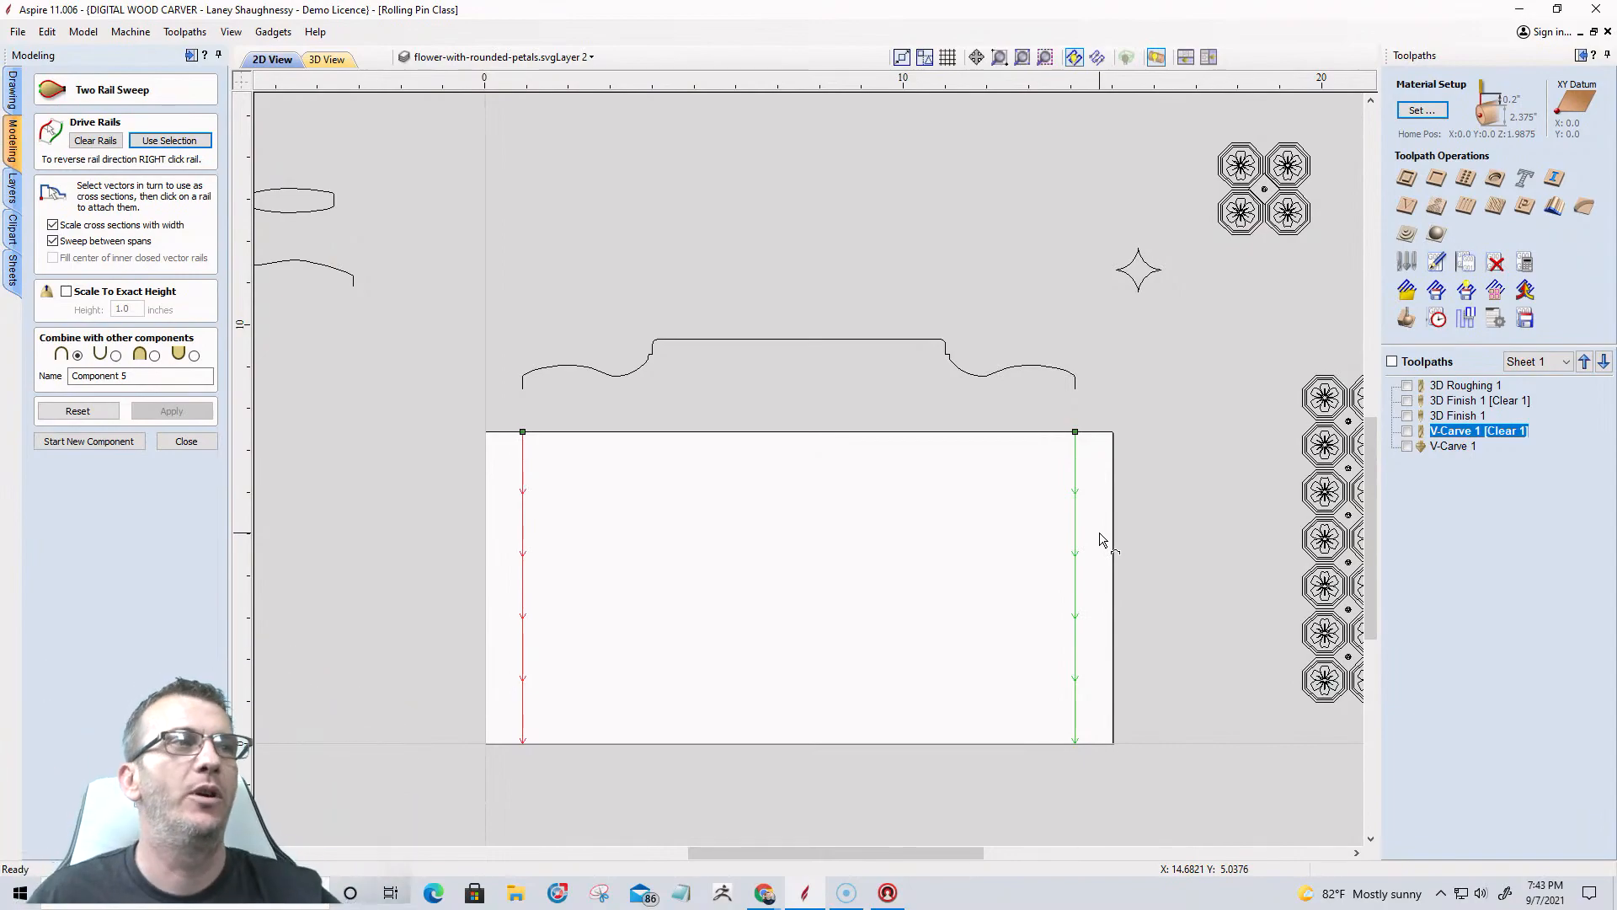
click(784, 341)
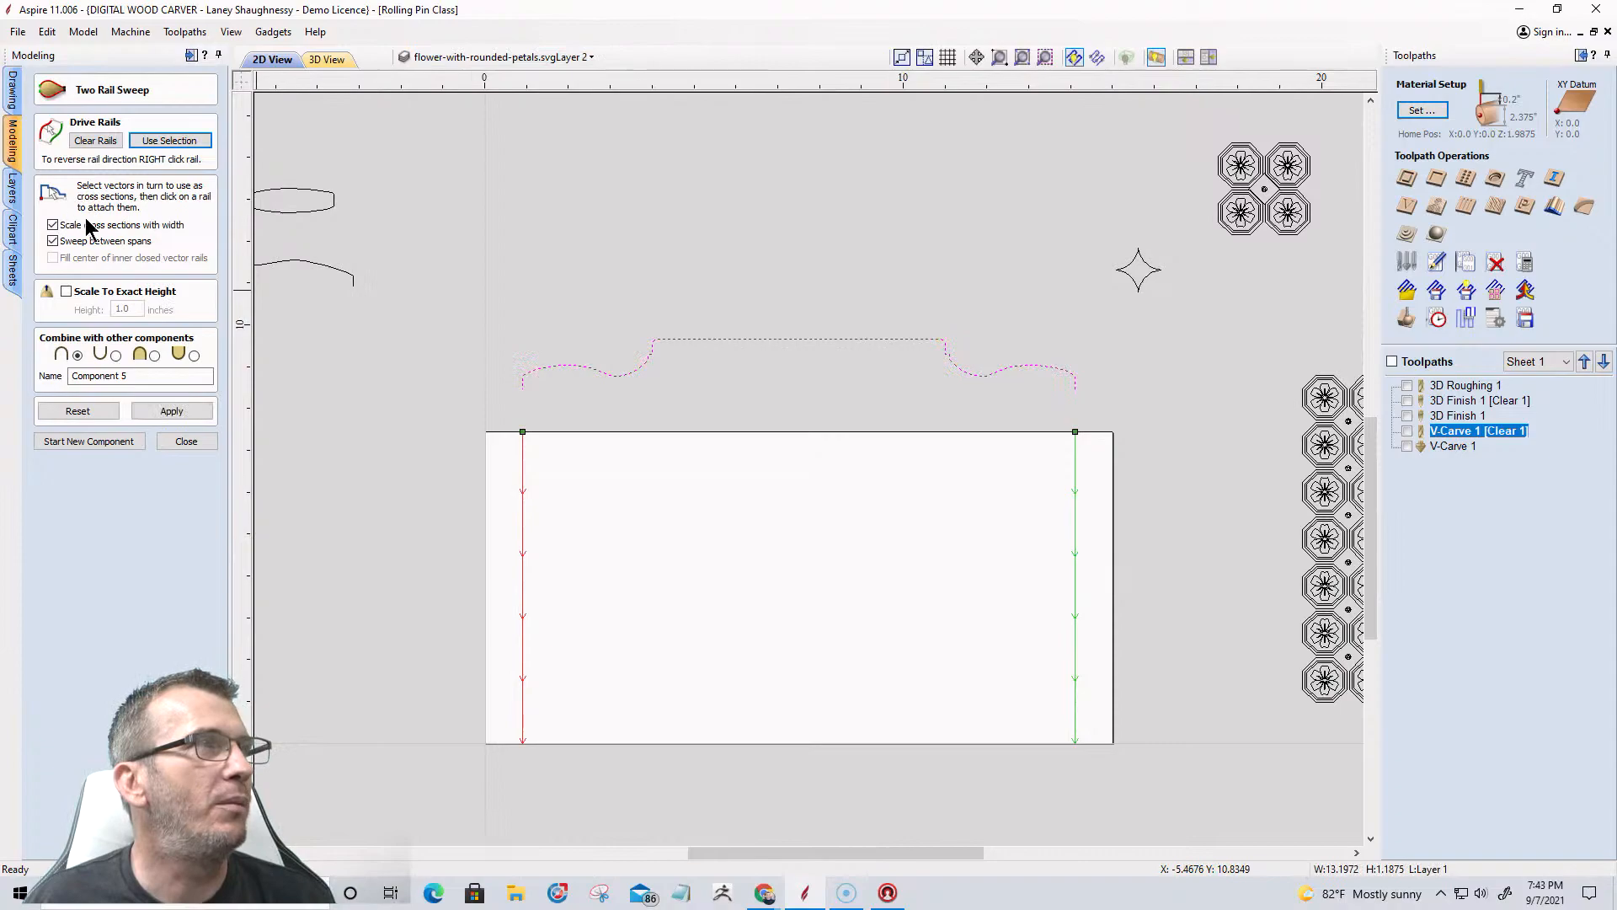
click(195, 412)
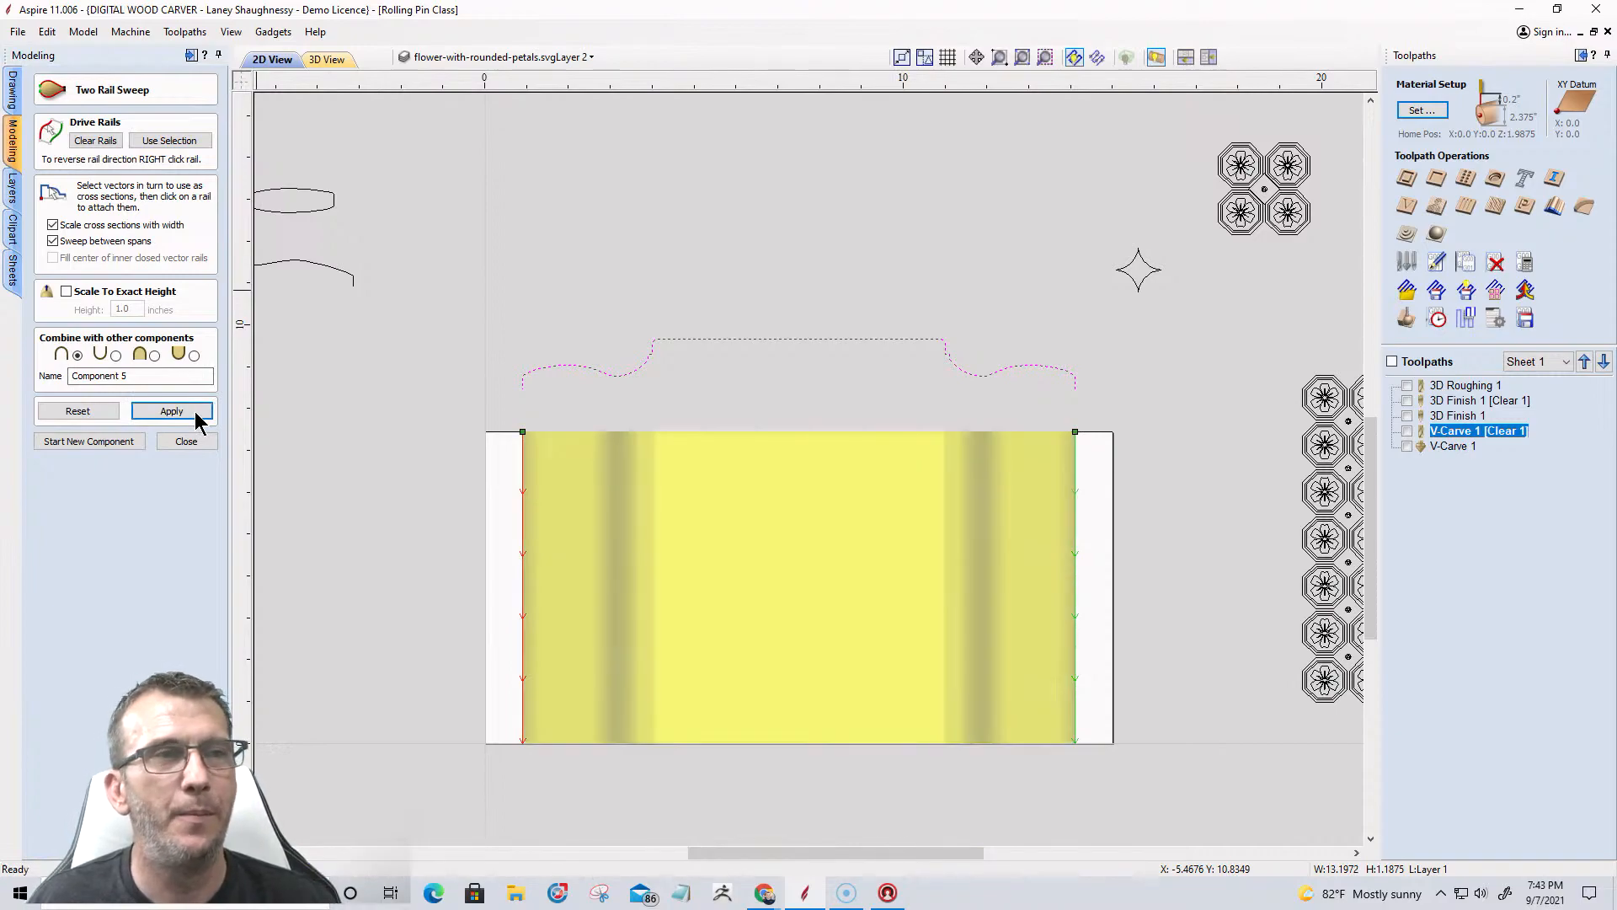
click(171, 442)
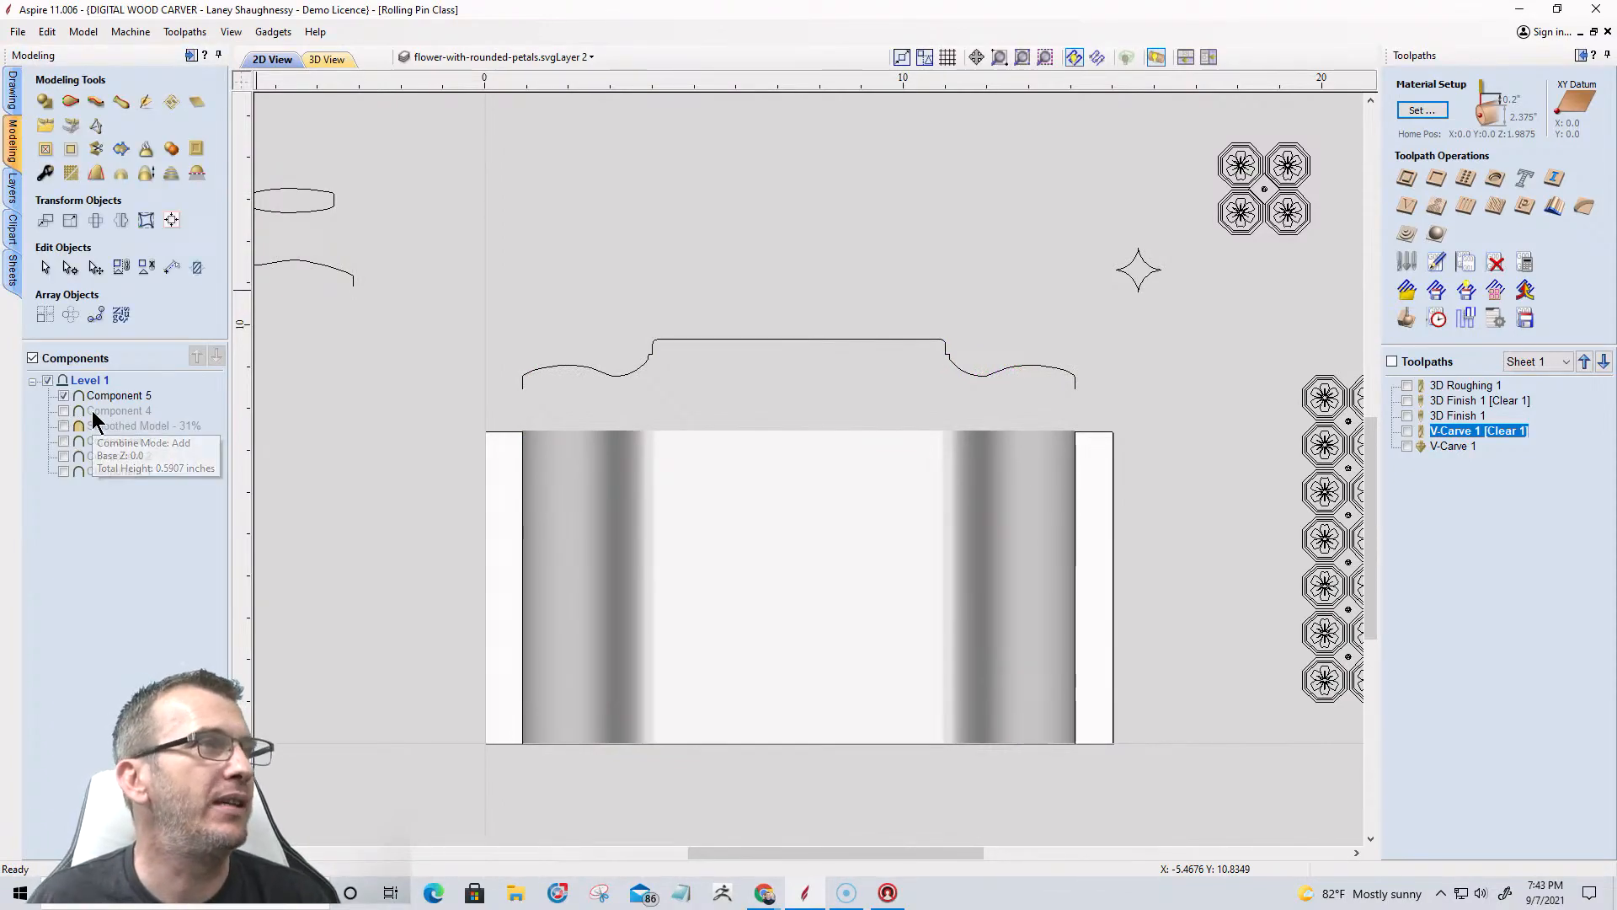
Delete Component 4 and examine the remaining swept rolling pin from several angles in the 3D view.
right_click(92, 412)
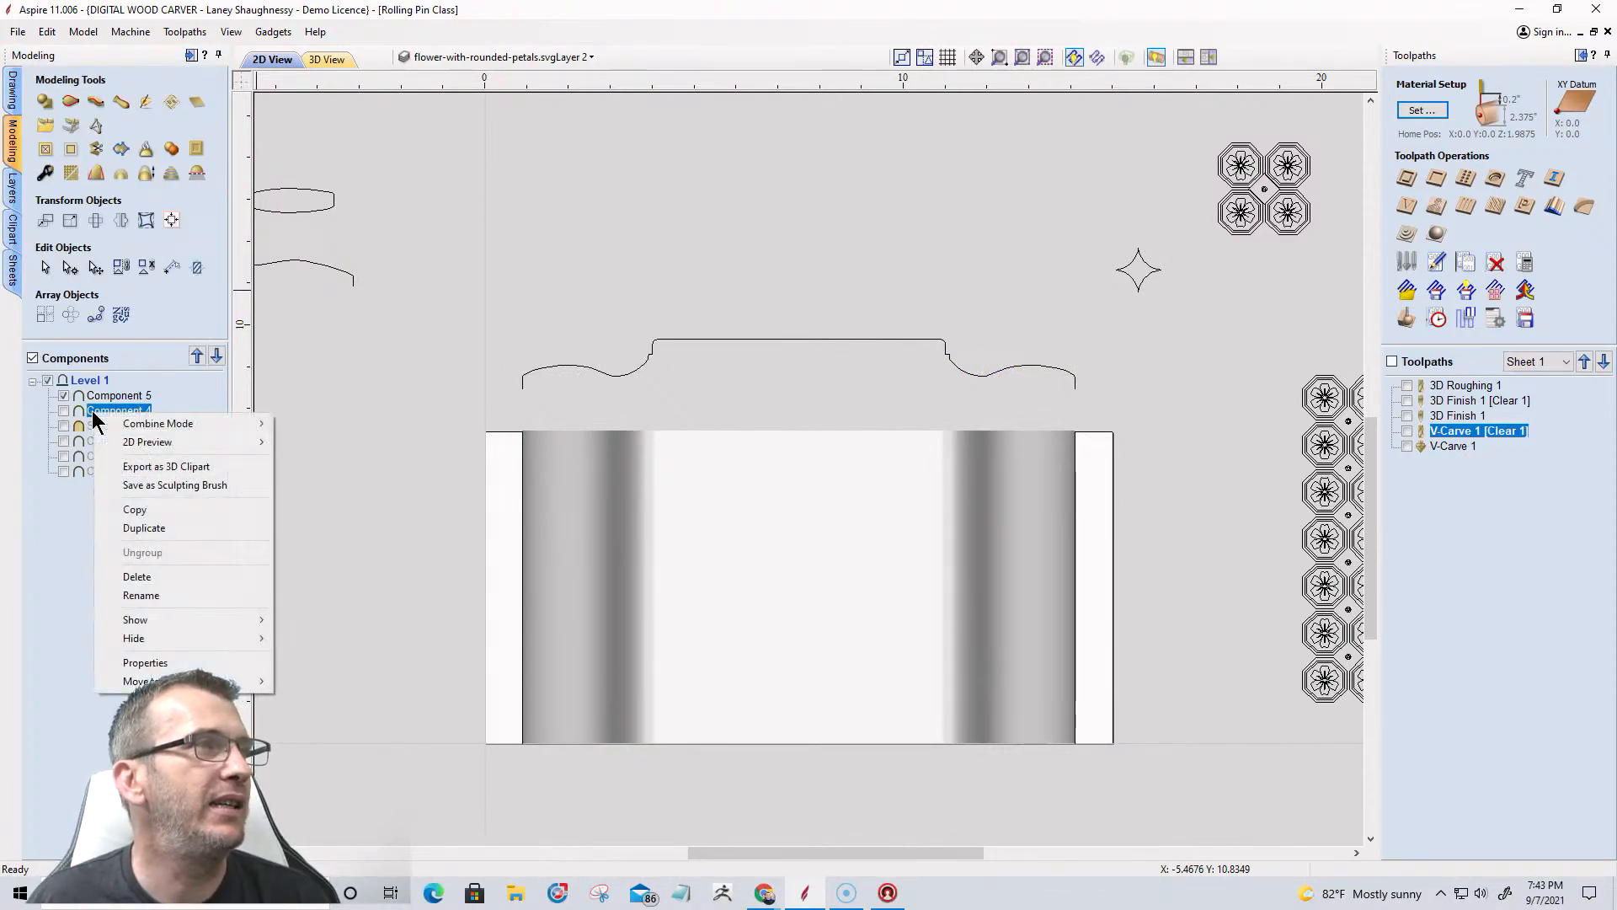
click(156, 576)
click(335, 59)
drag(779, 513, 813, 484)
drag(621, 475, 655, 483)
scroll(630, 462, up, 2)
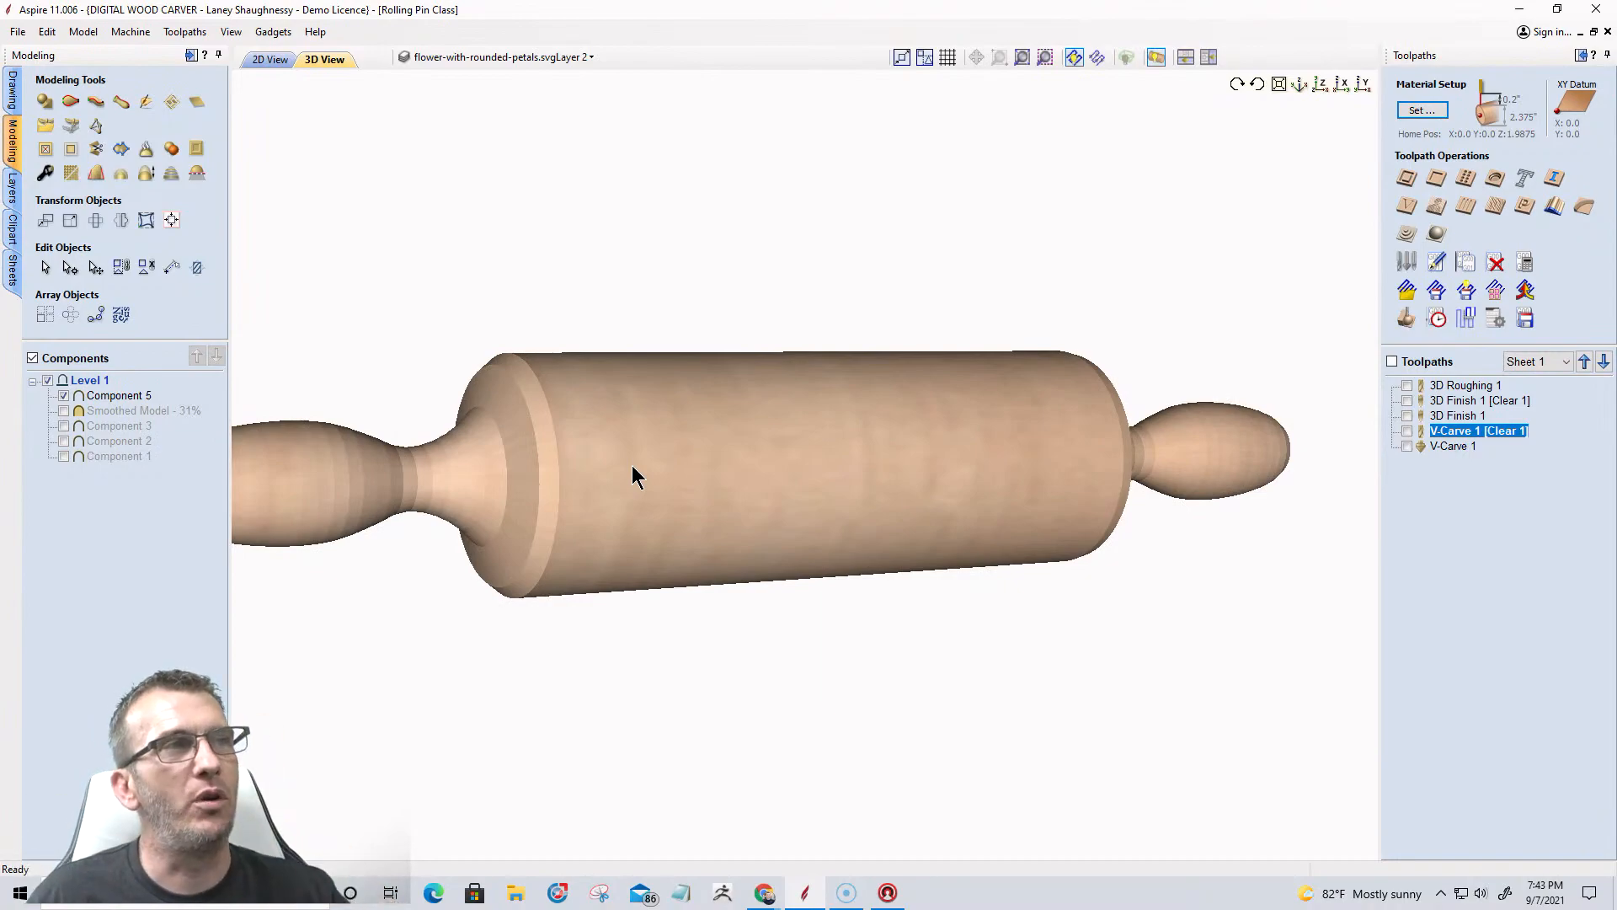
drag(619, 465, 657, 498)
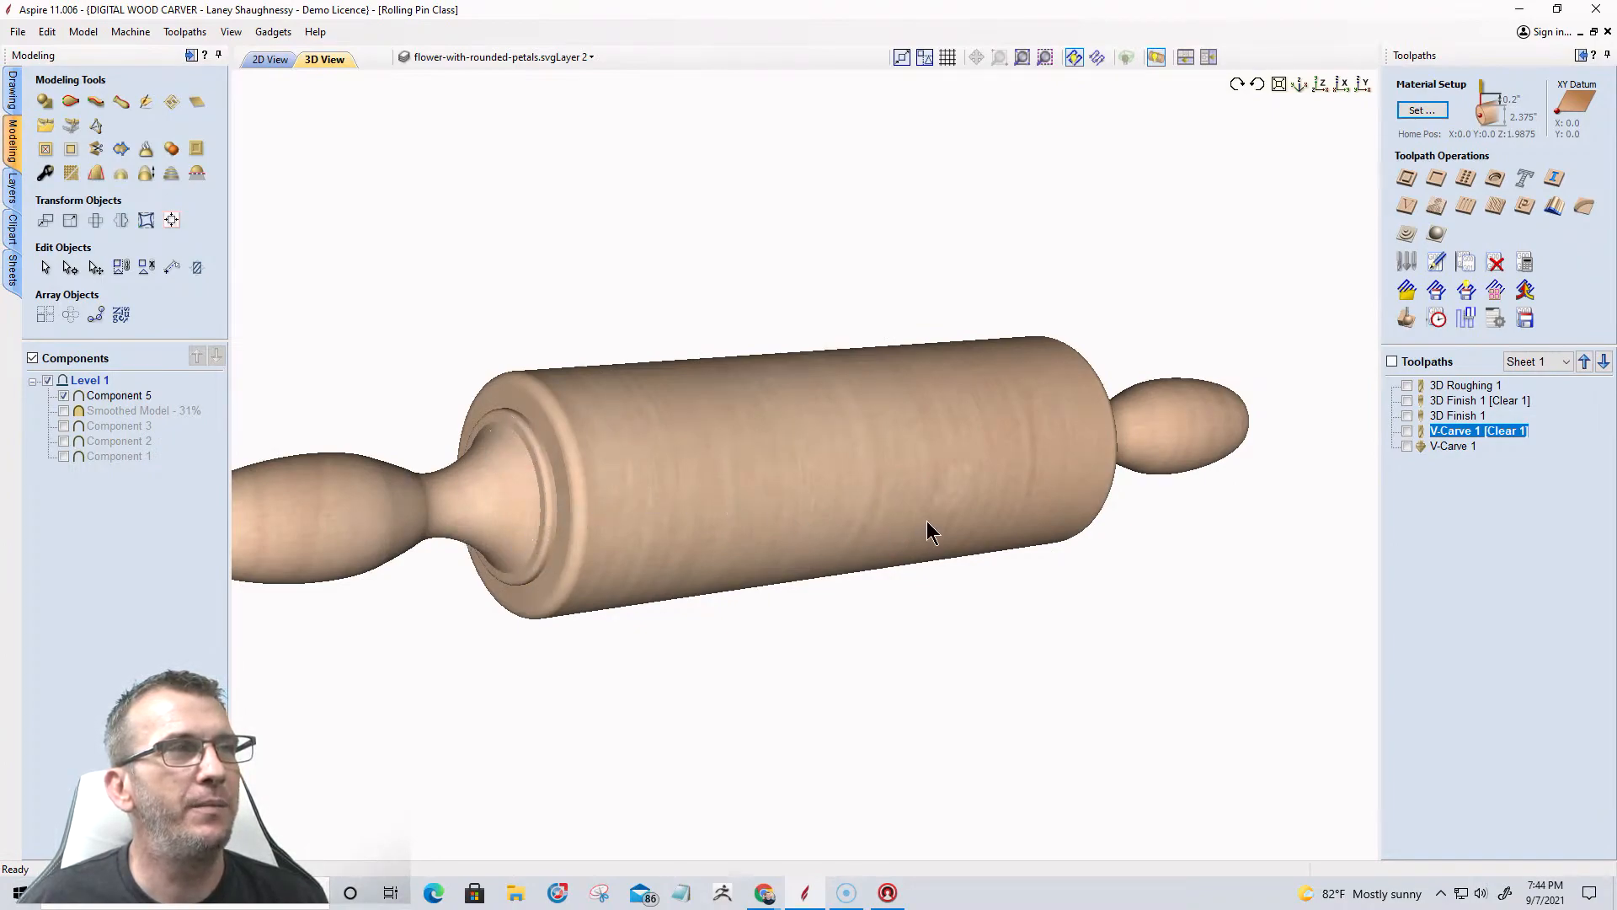
drag(900, 505, 999, 488)
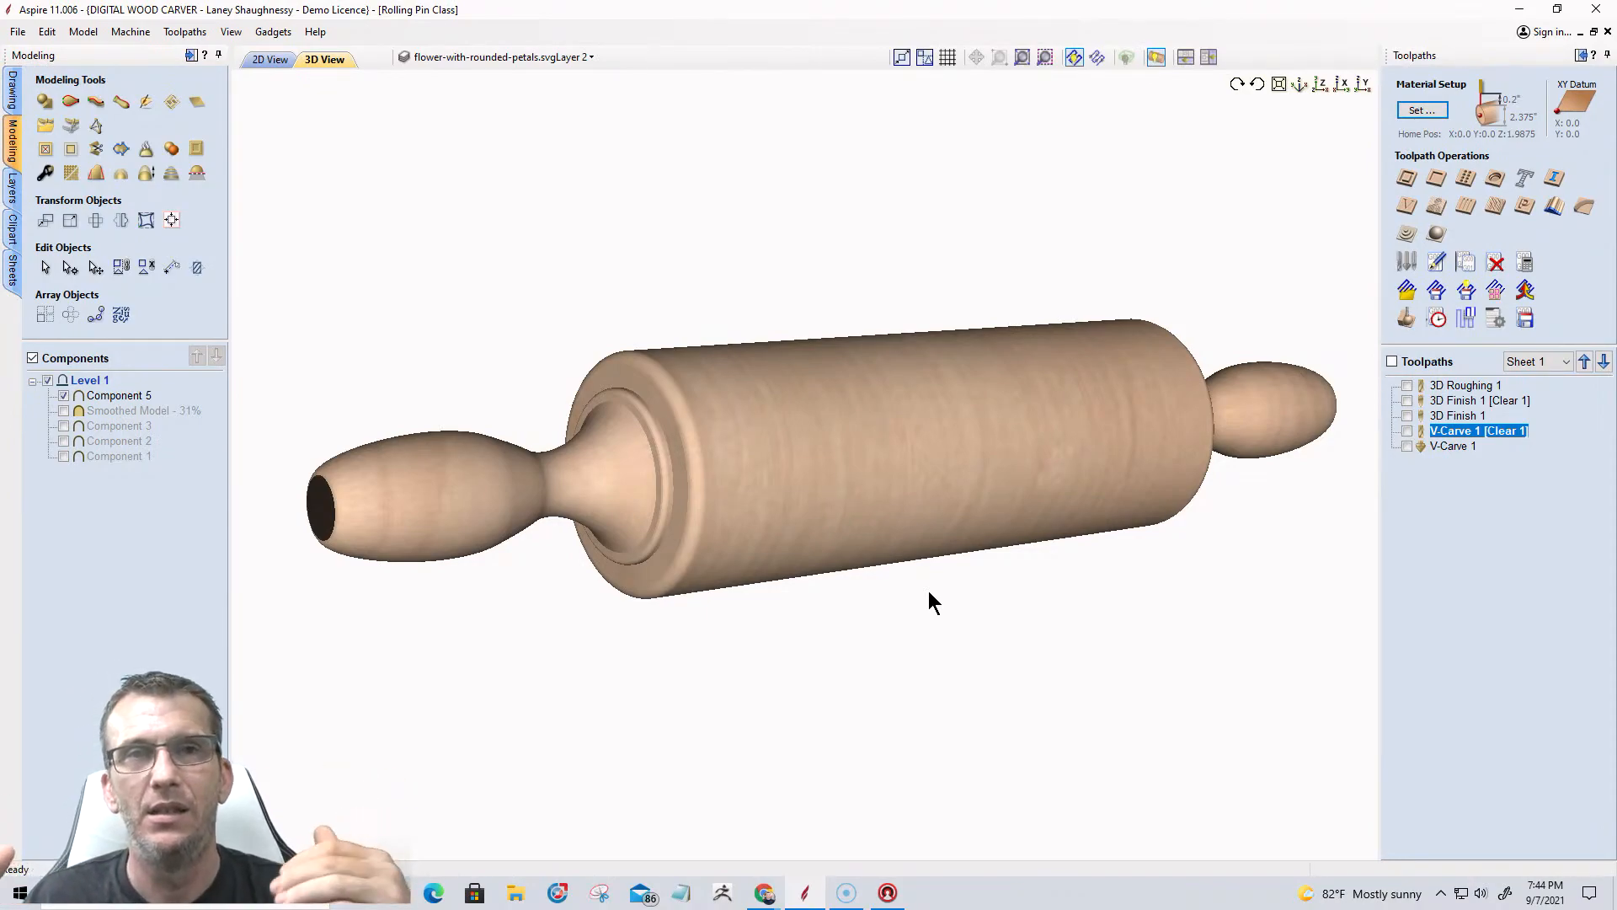
Compare the flat and wrapped 3D displays of the swept rolling pin, examining the flat model's thickness from the side.
click(1155, 57)
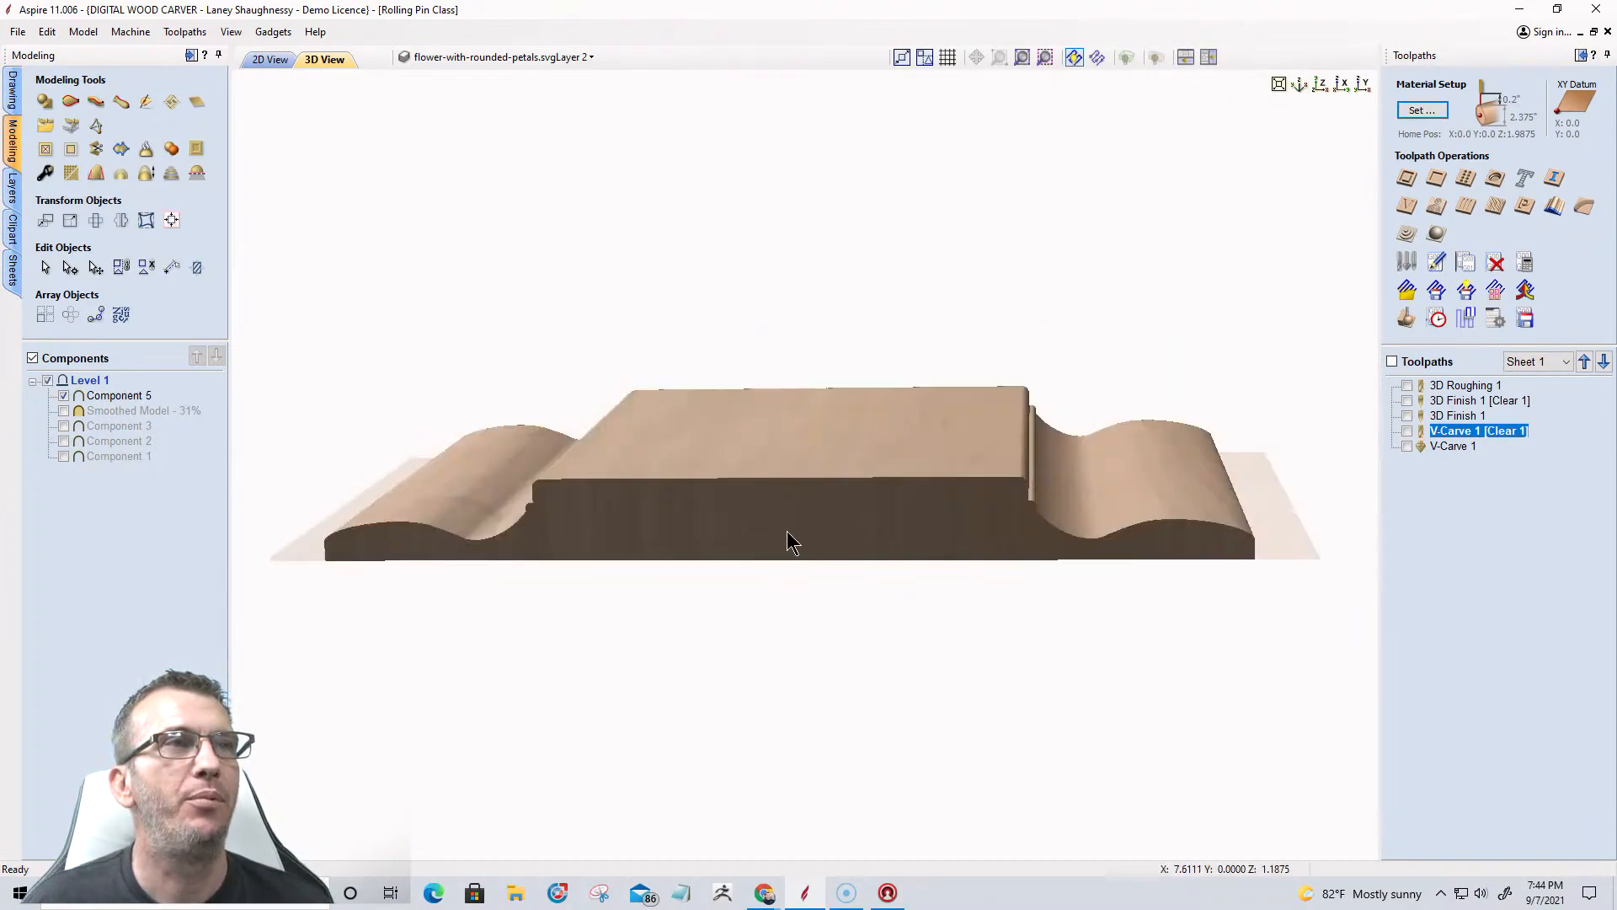
drag(766, 460, 765, 465)
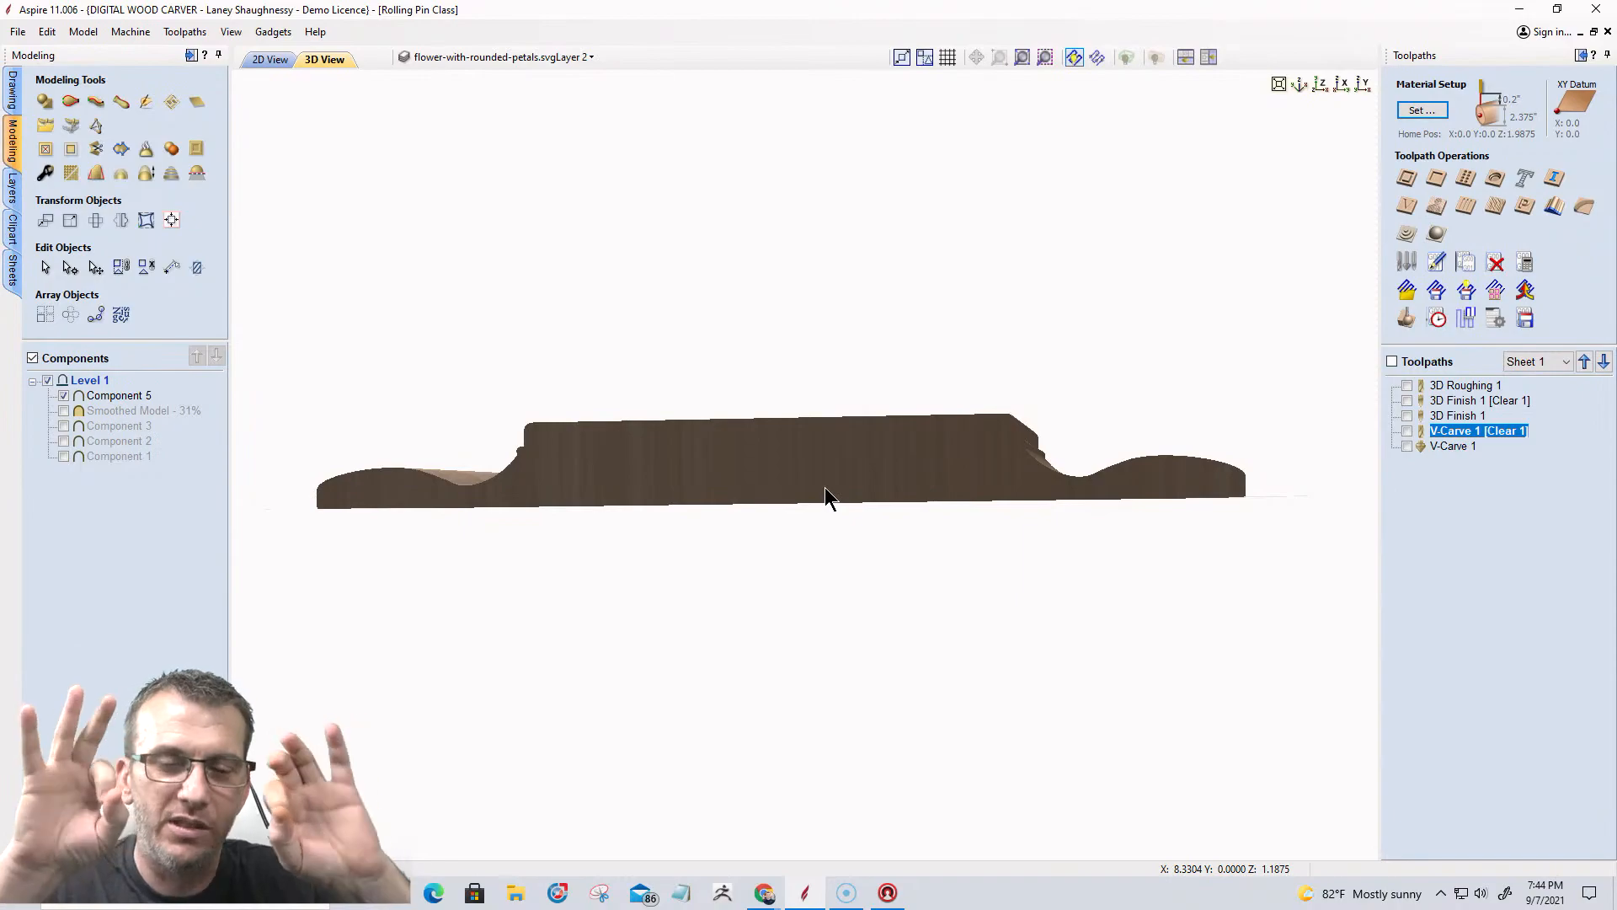
drag(822, 459, 496, 650)
drag(627, 584, 720, 527)
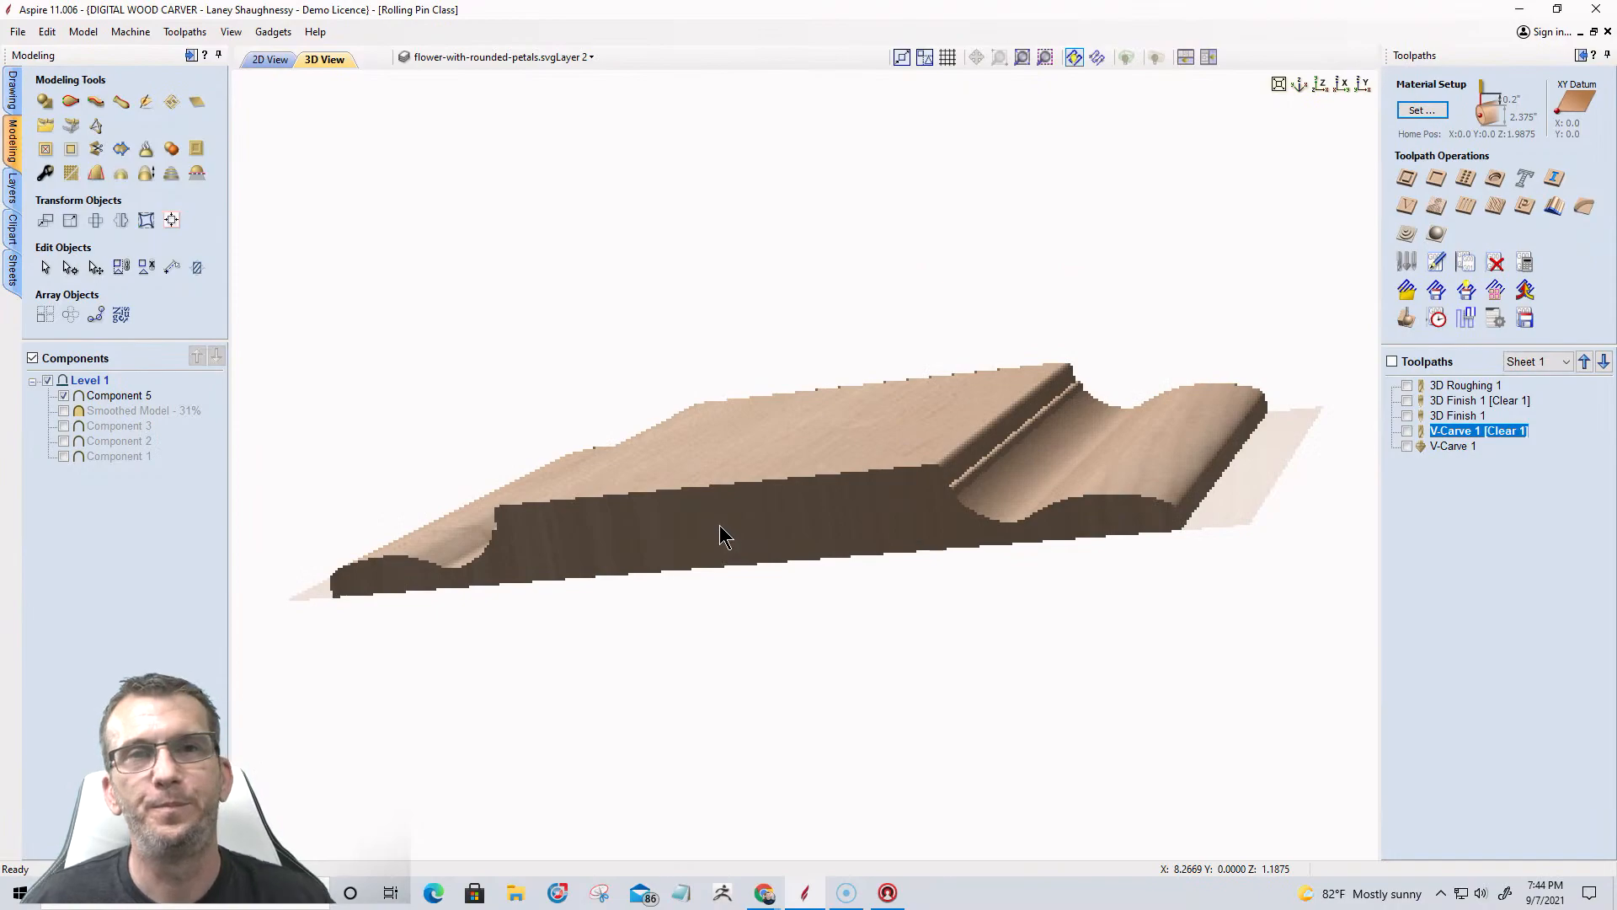
click(1155, 57)
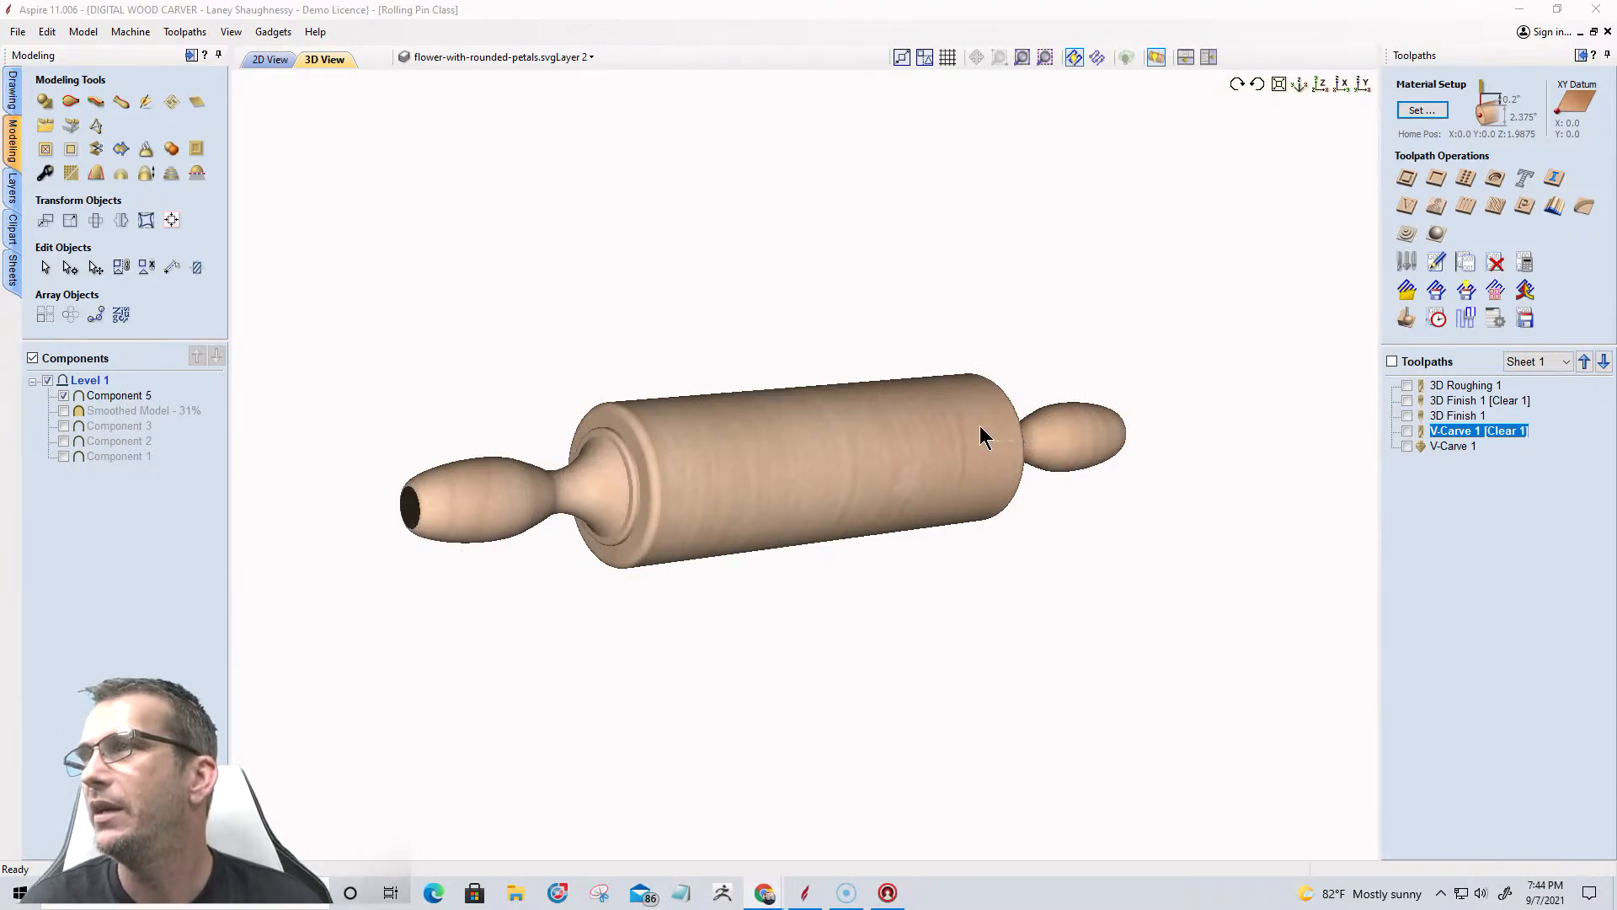
click(1155, 57)
drag(815, 422, 1063, 152)
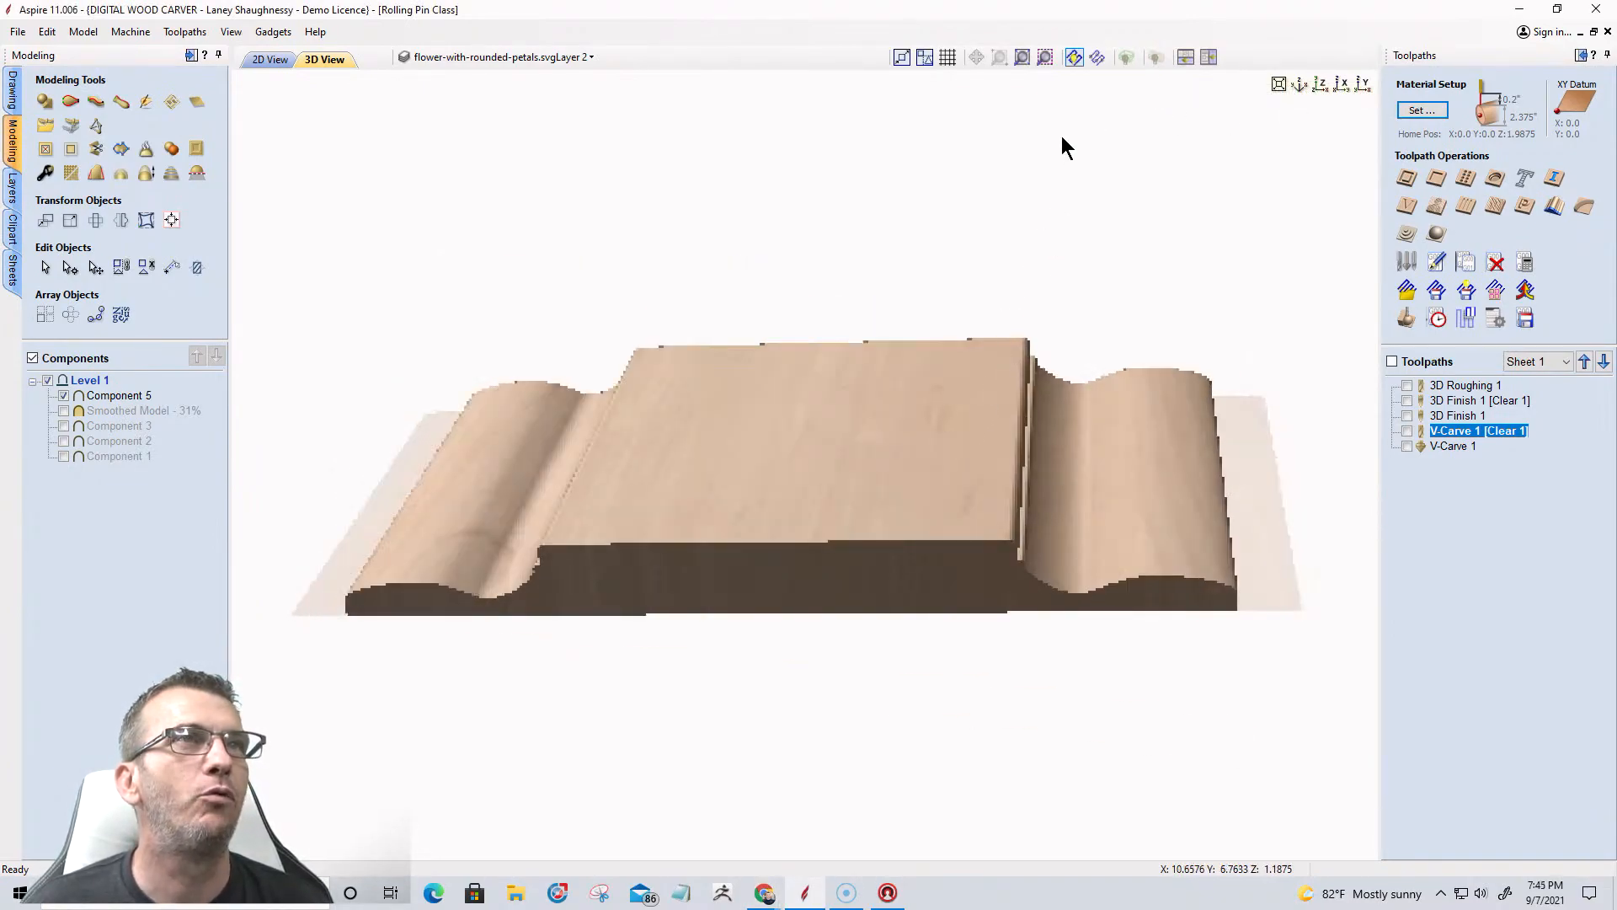
click(1156, 56)
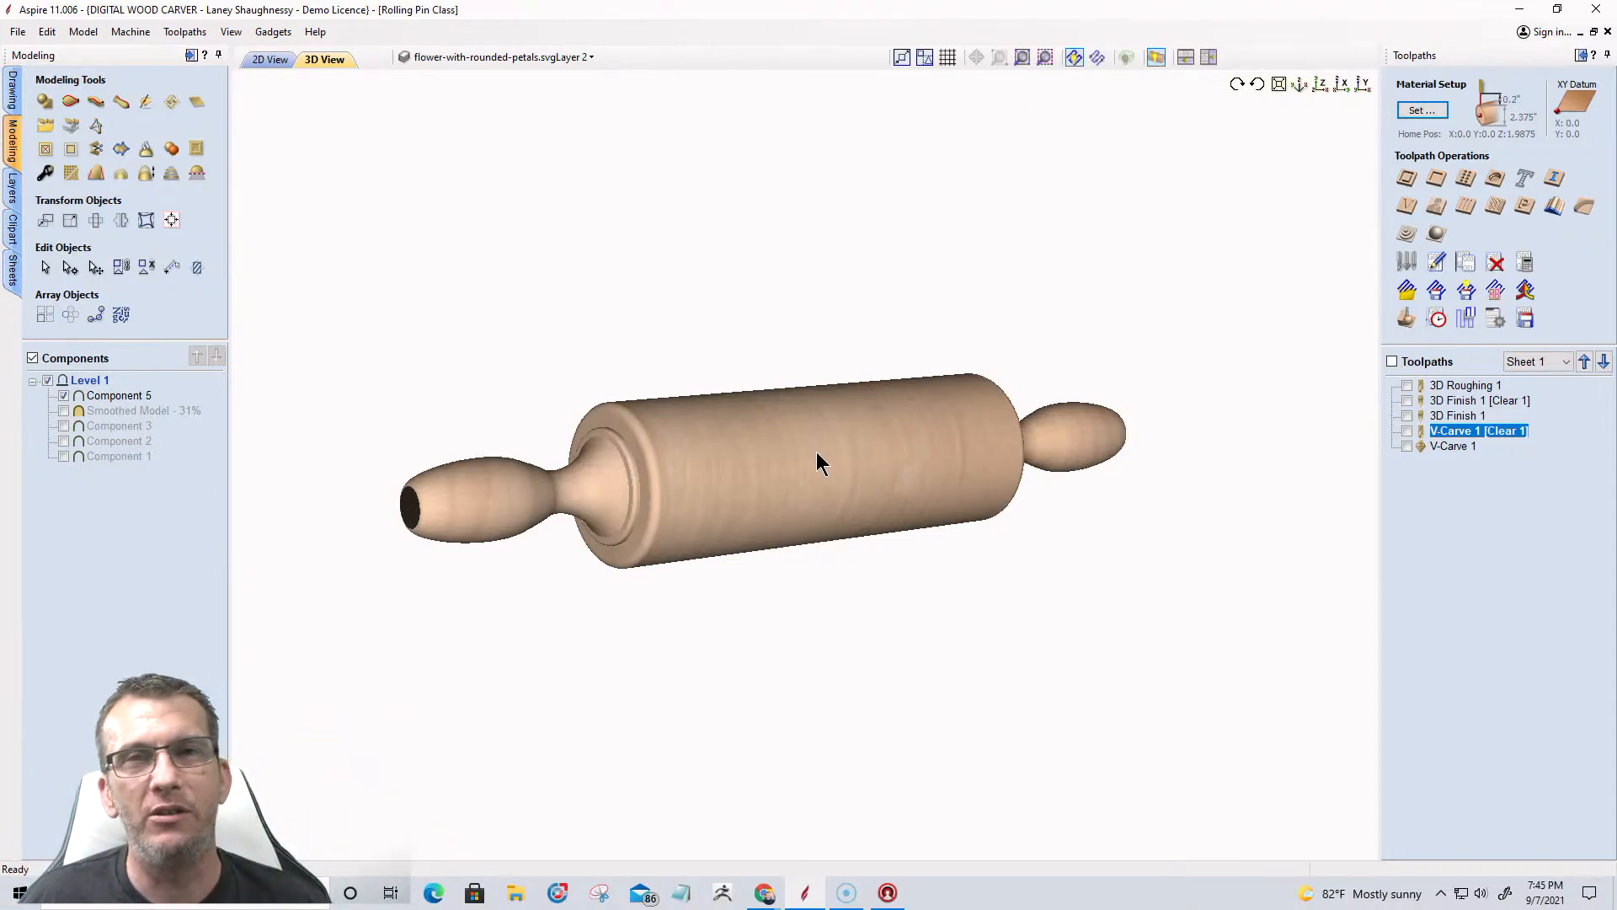
Return to the 2D view and move the scalloped profile to just above the straight-barrel profile.
click(268, 59)
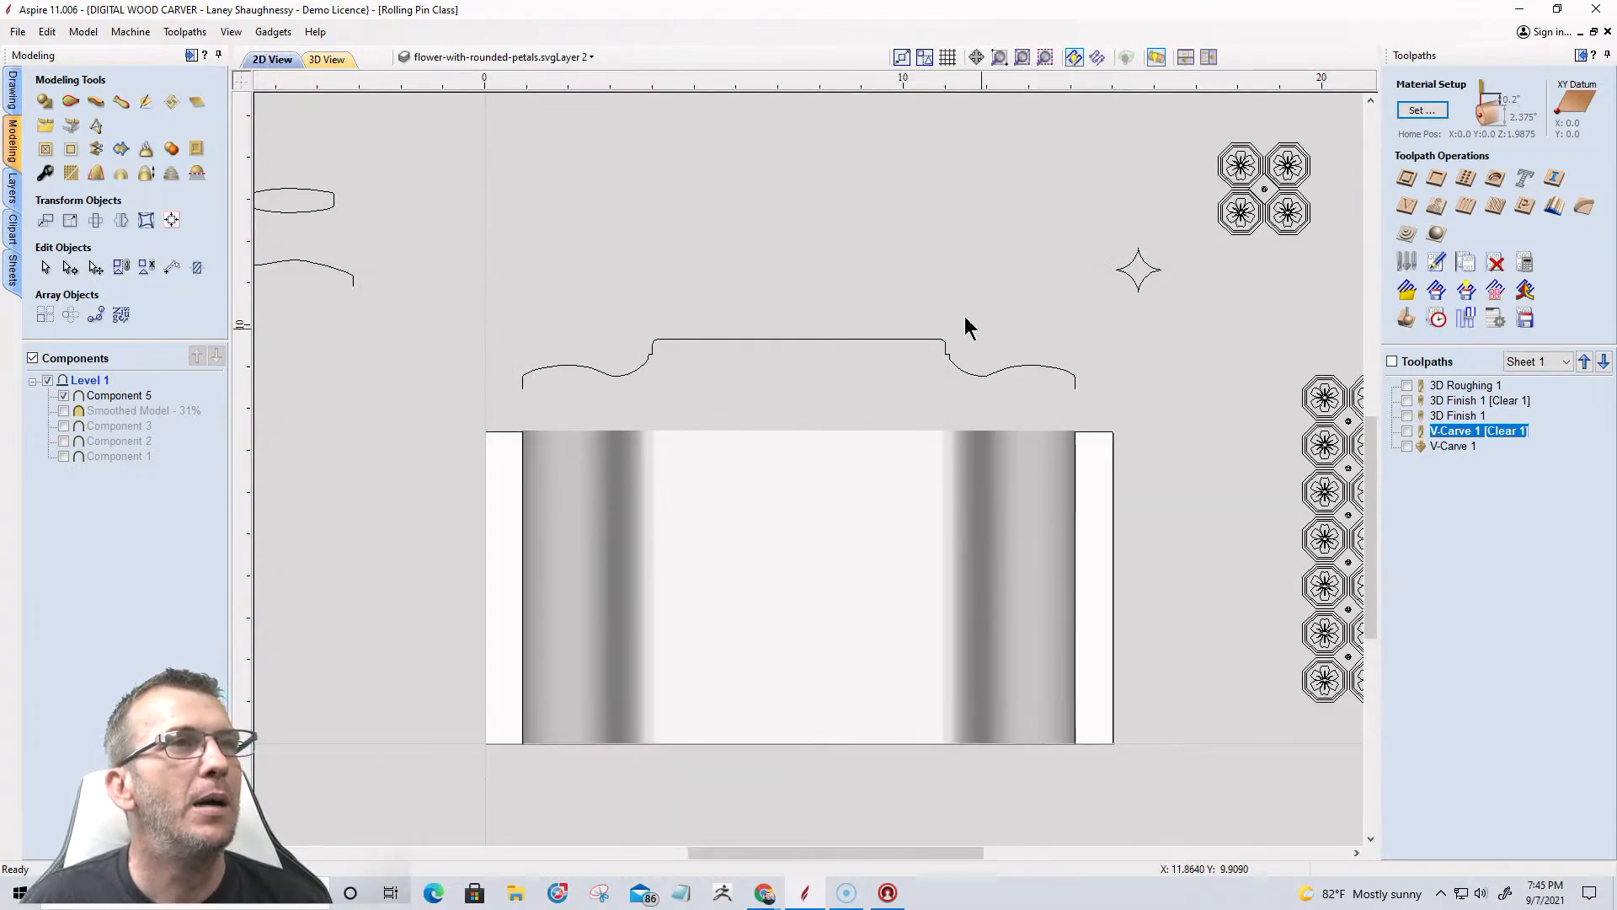
click(871, 338)
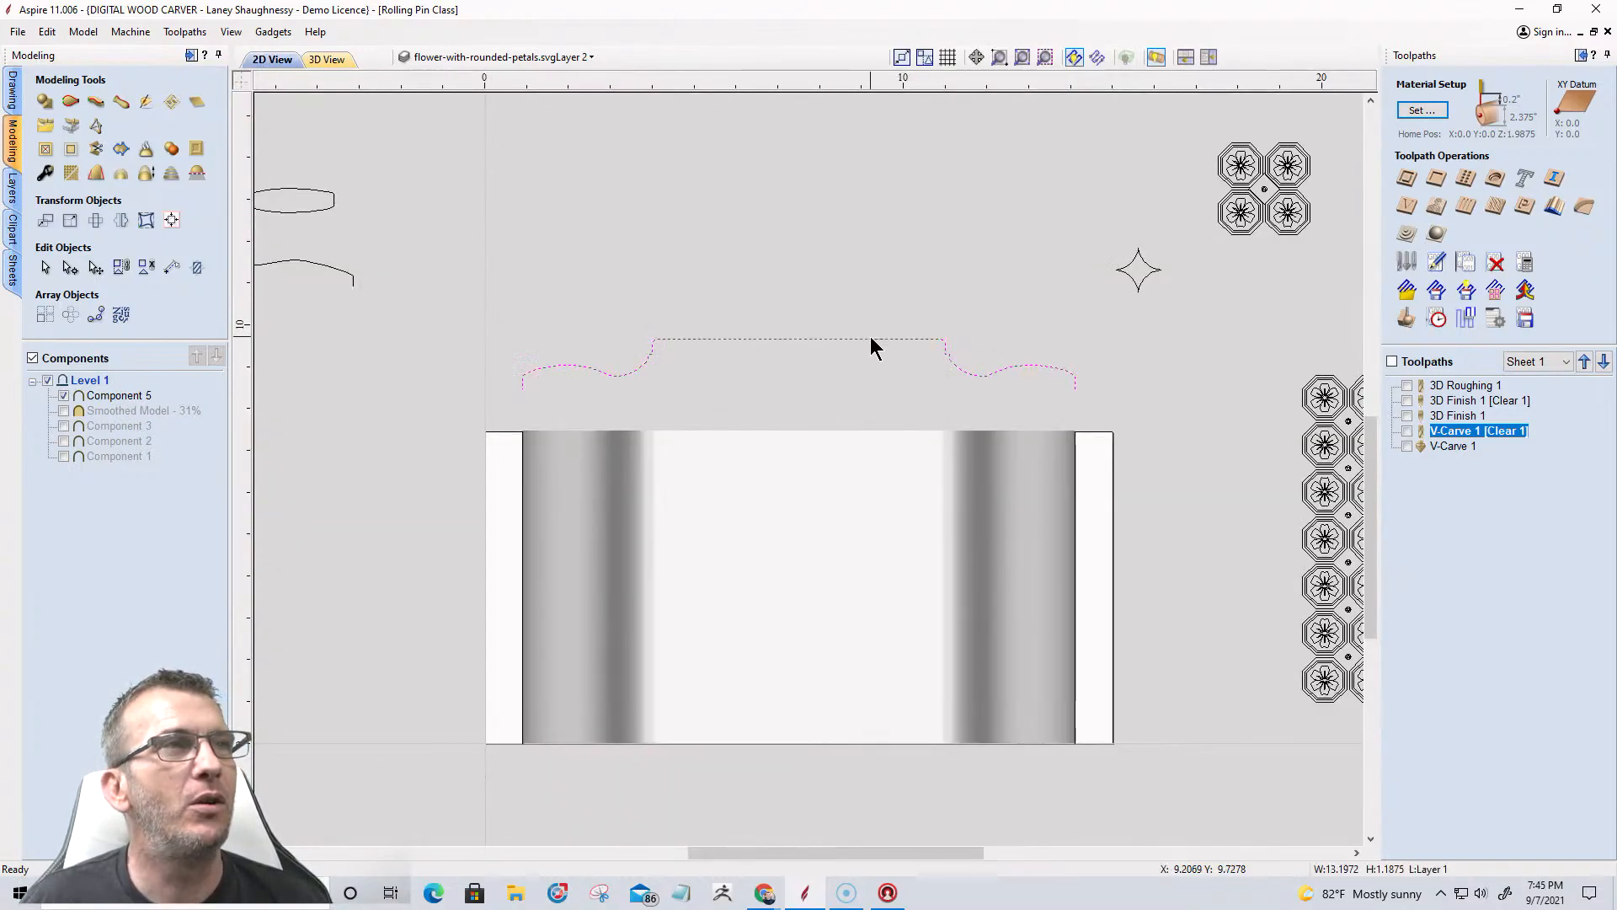
scroll(885, 345, down, 3)
click(451, 301)
click(452, 300)
drag(454, 299, 828, 288)
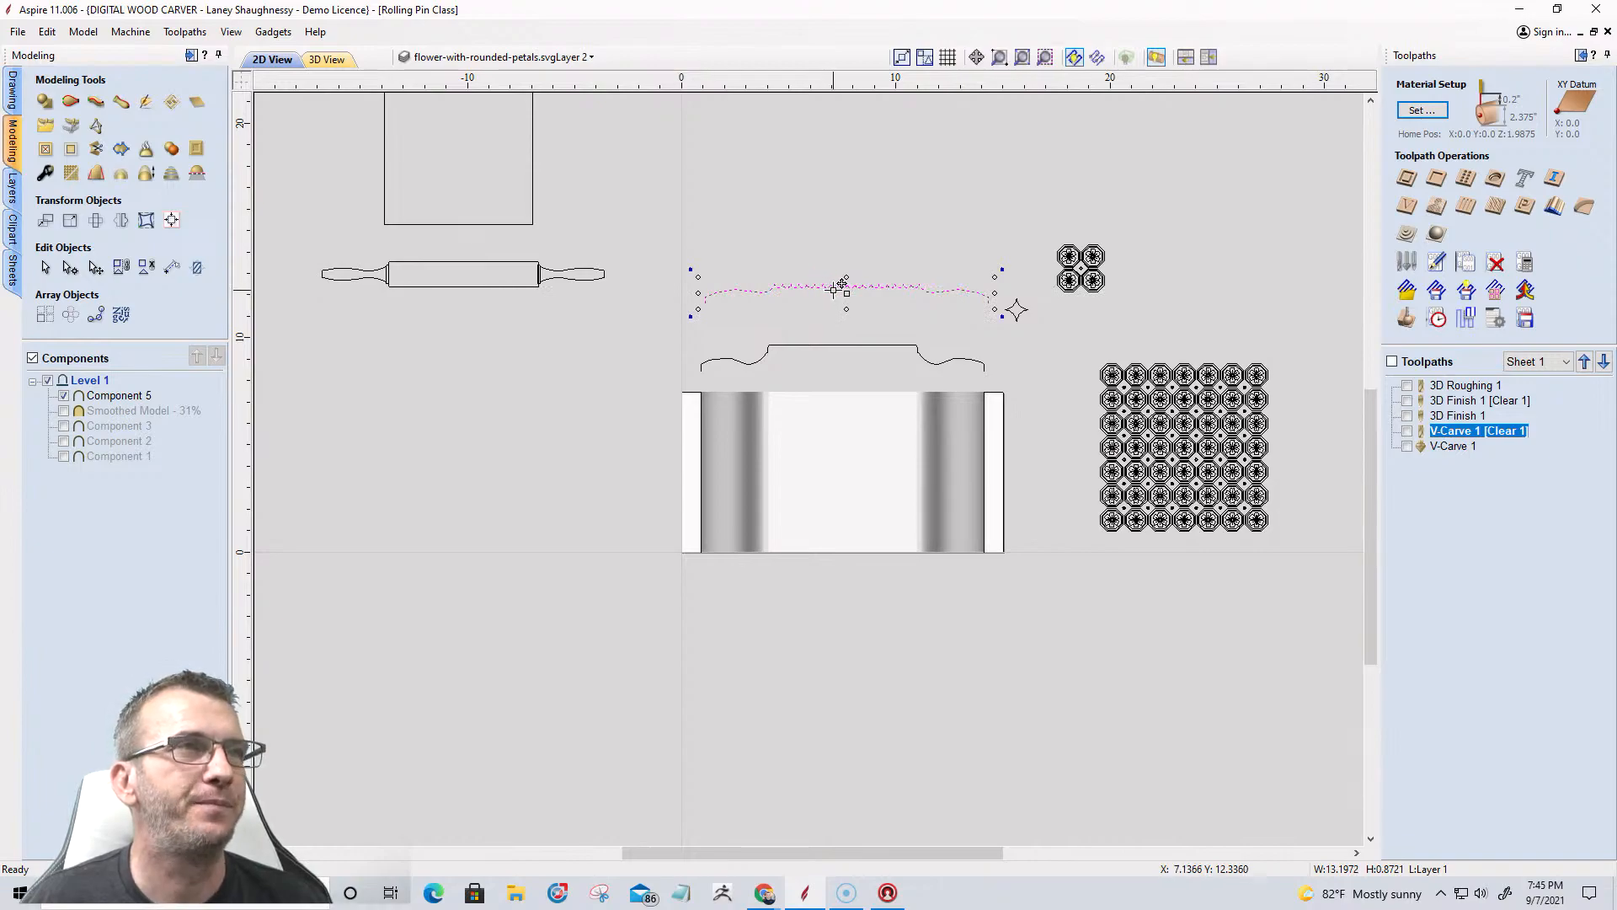
Measure the horizontal distance between the first two scallop peaks with a temporary dimension, and delete that dimension.
scroll(838, 289, up, 4)
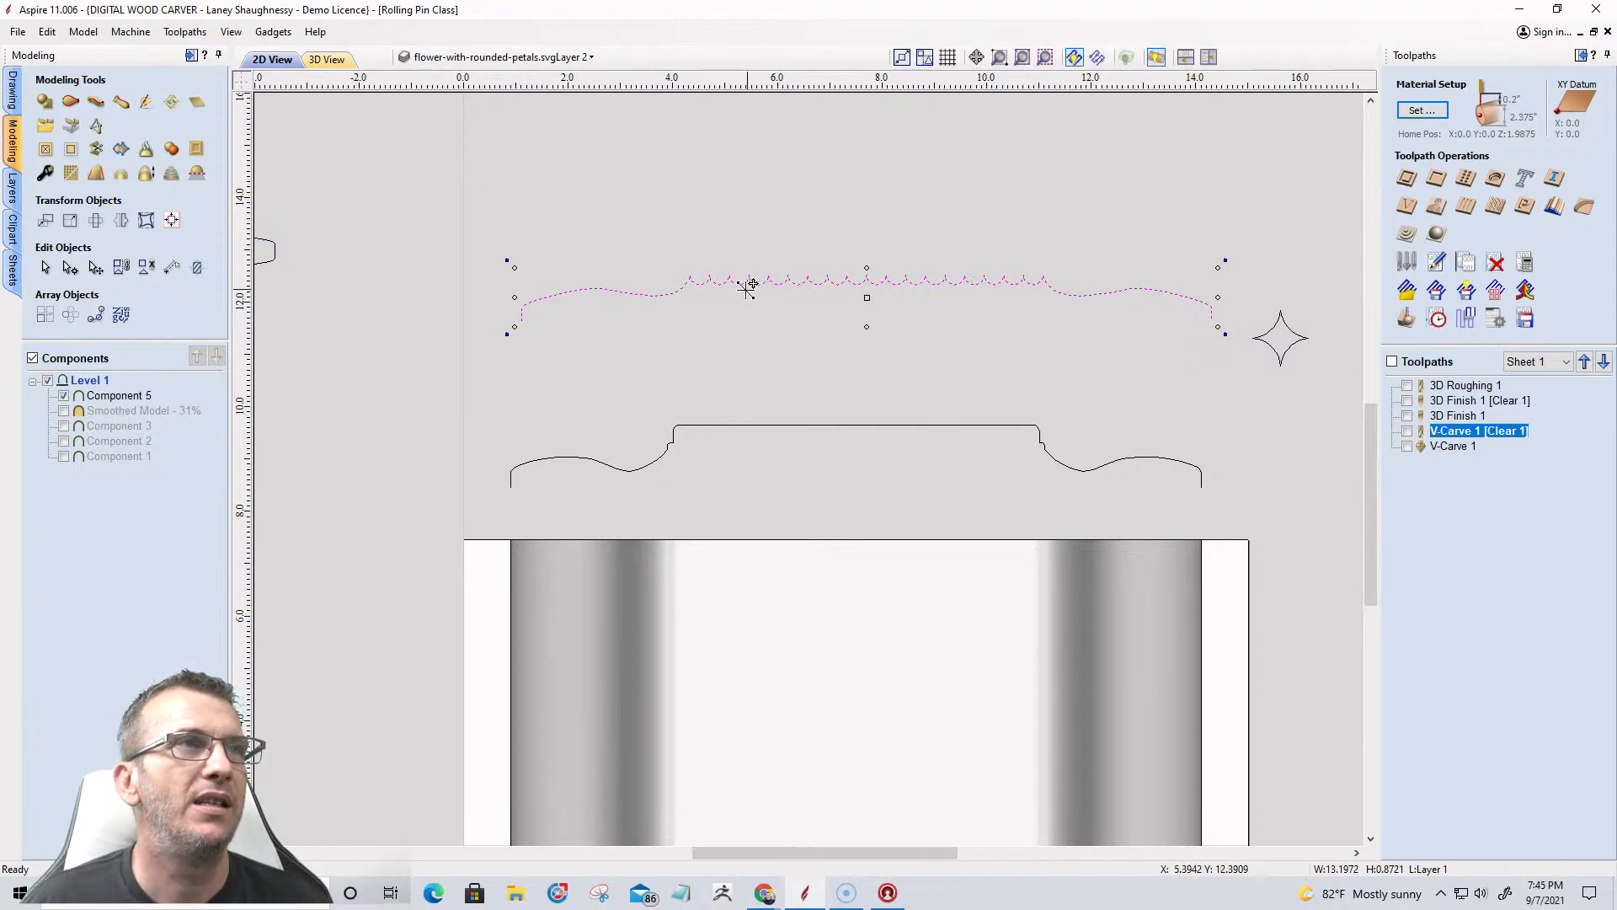
scroll(724, 281, up, 3)
scroll(724, 280, down, 5)
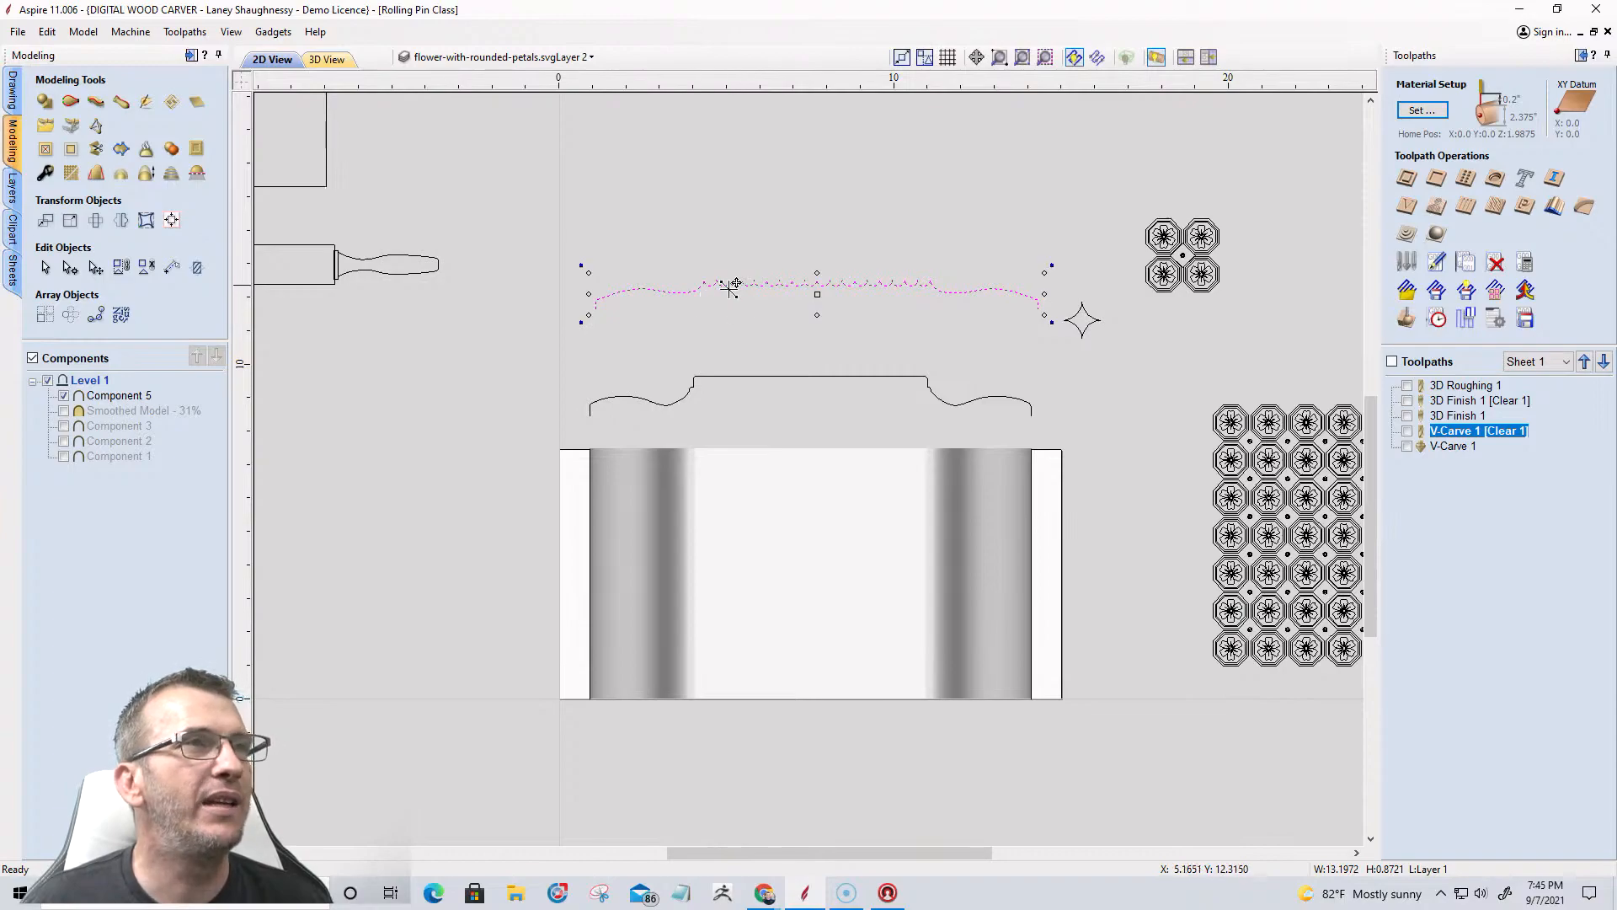
scroll(722, 307, up, 5)
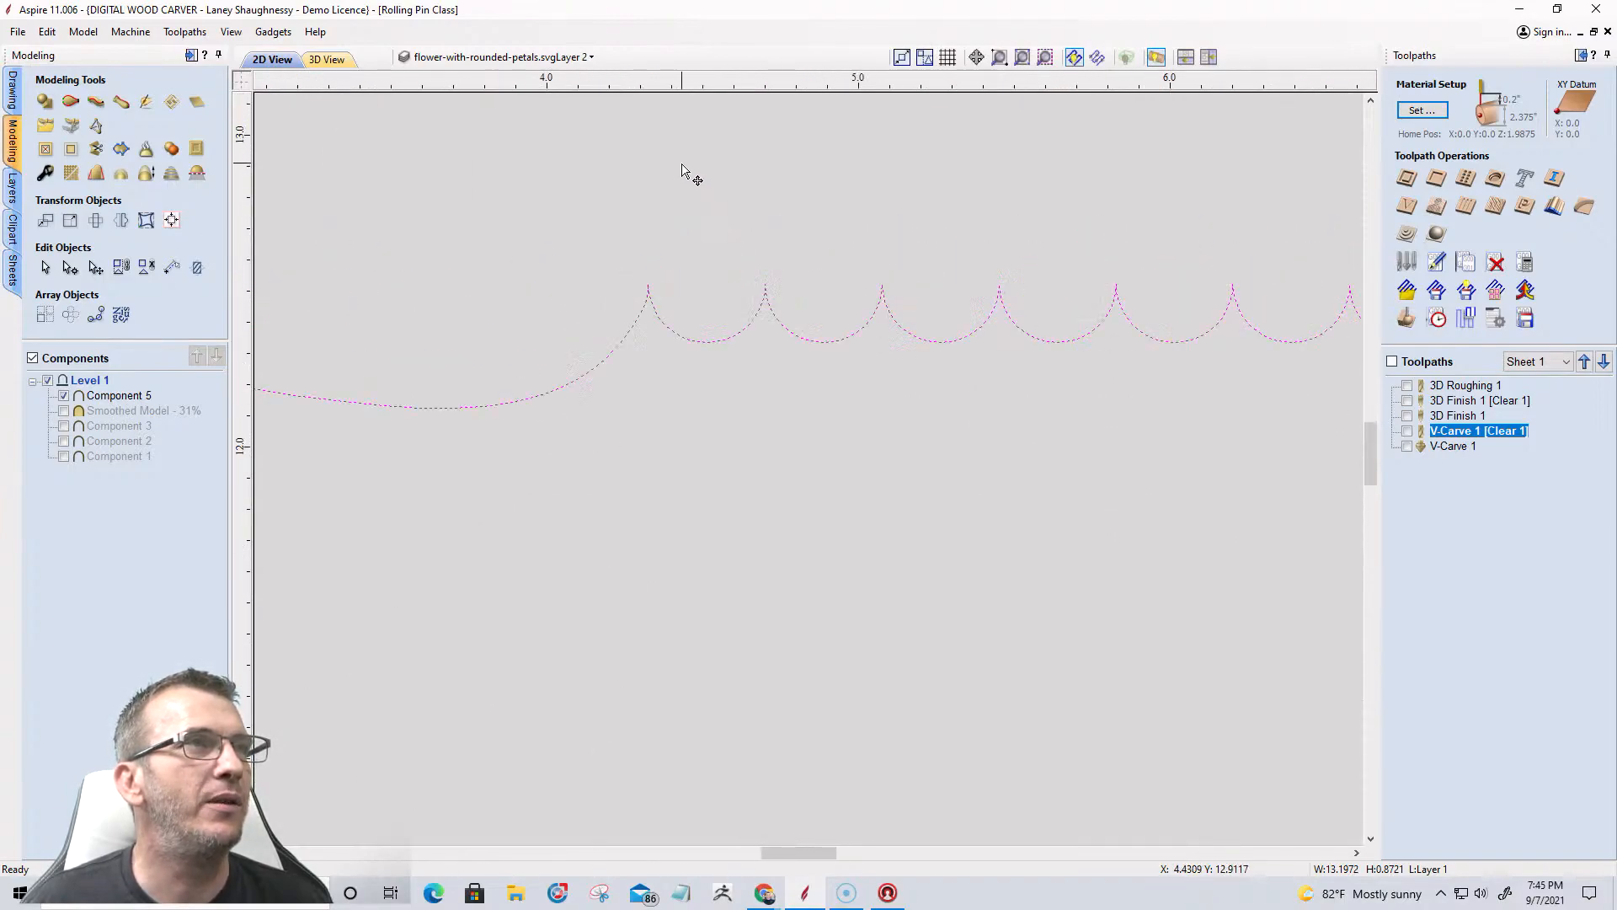
click(10, 96)
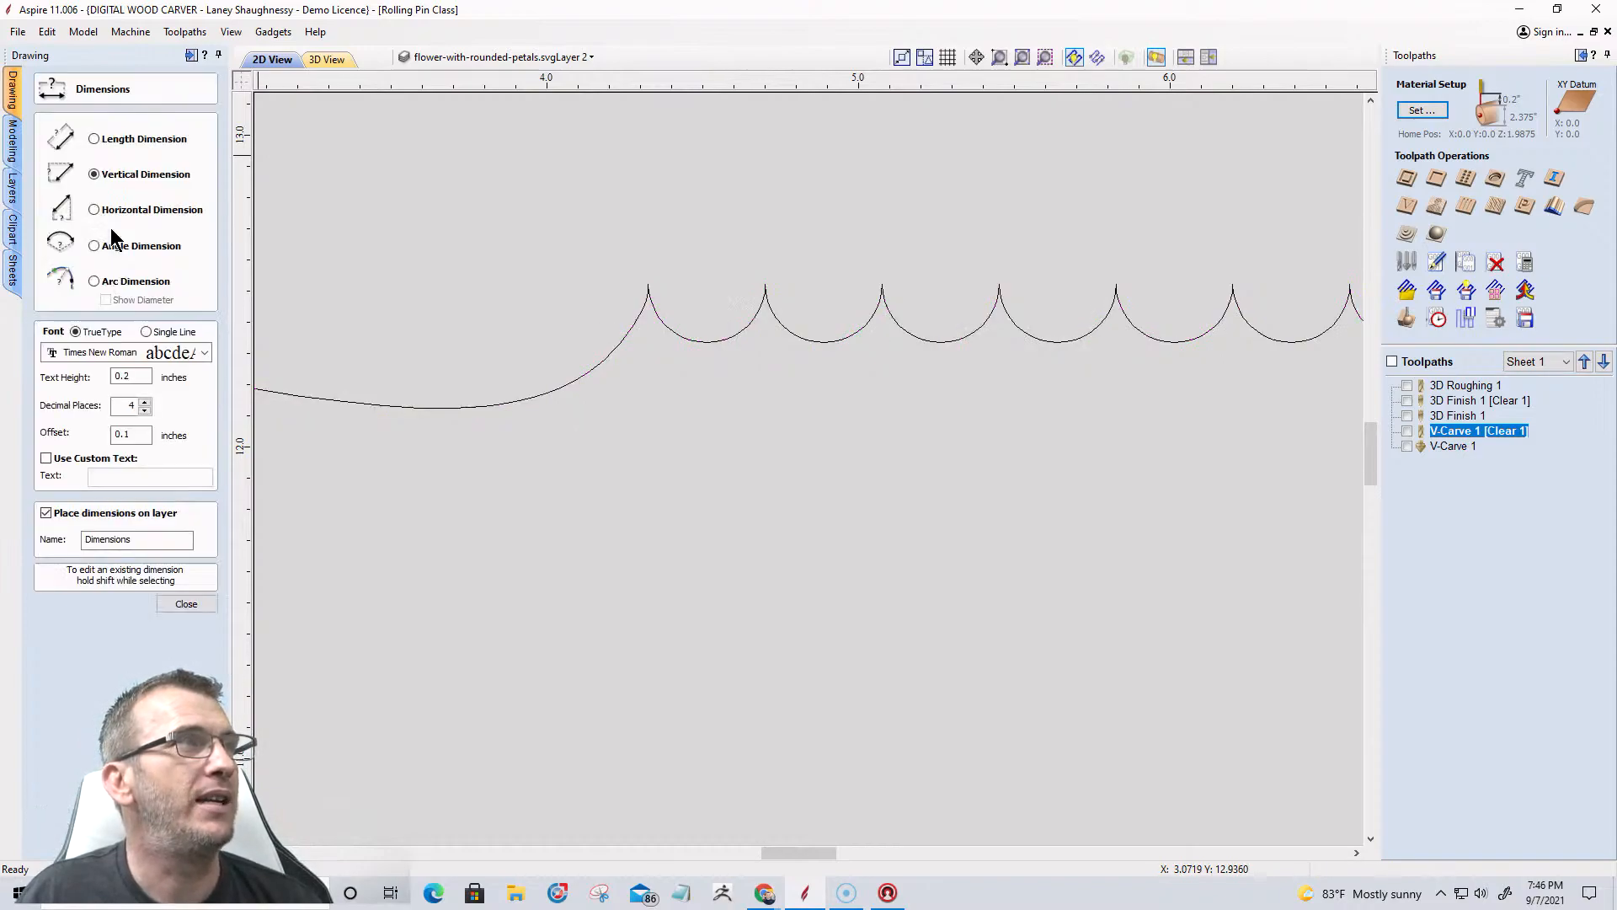
click(648, 284)
click(764, 286)
click(734, 250)
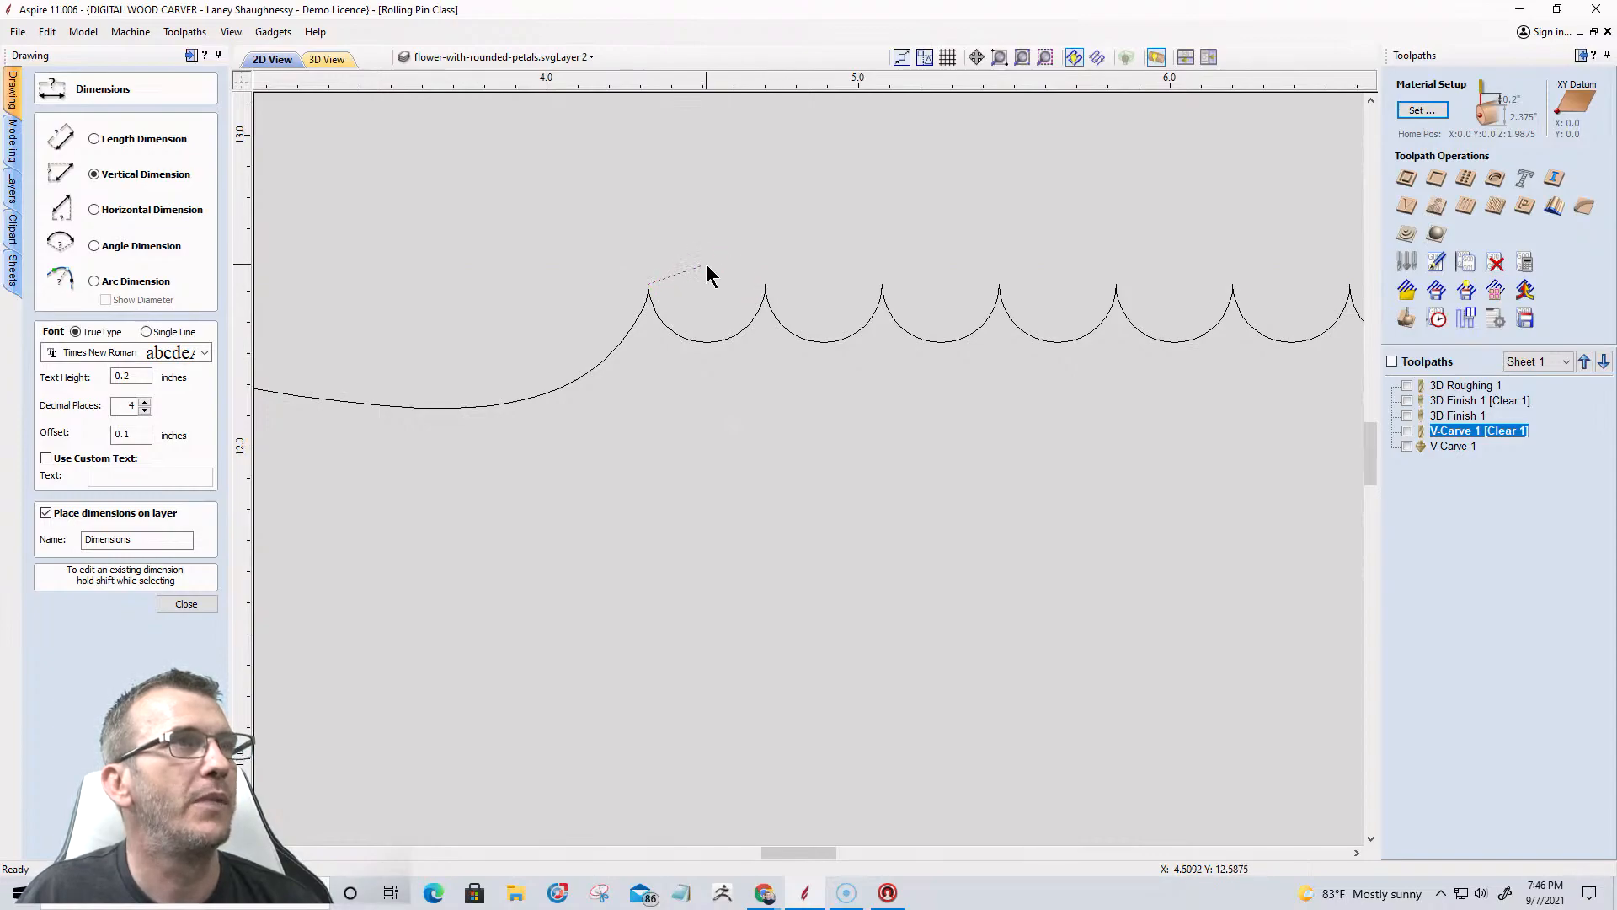
click(93, 210)
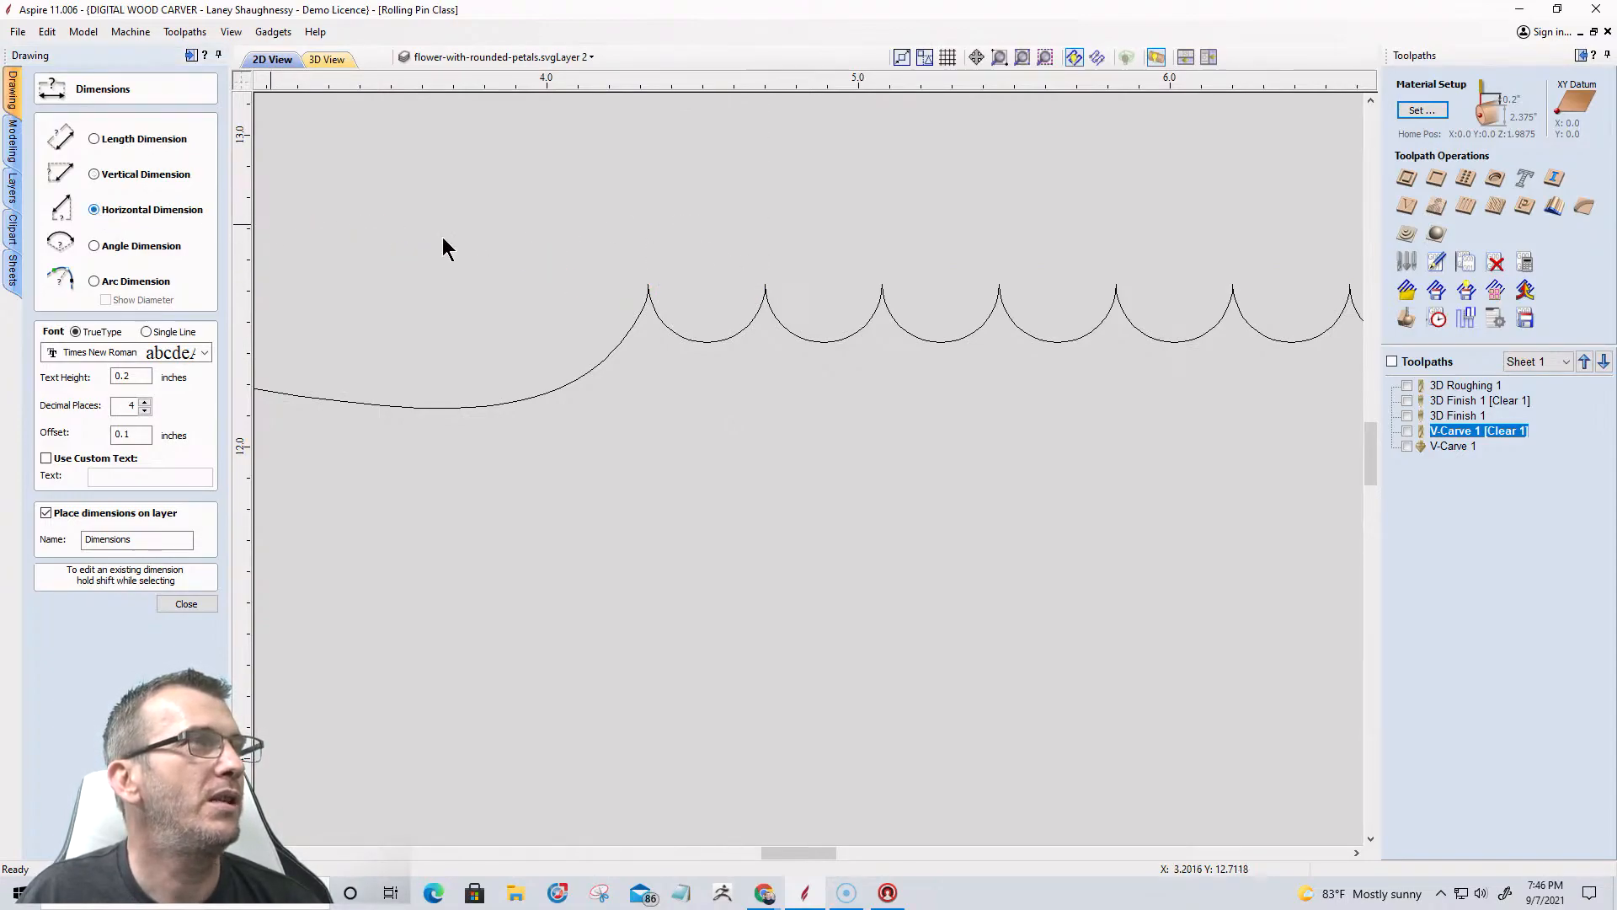
click(765, 286)
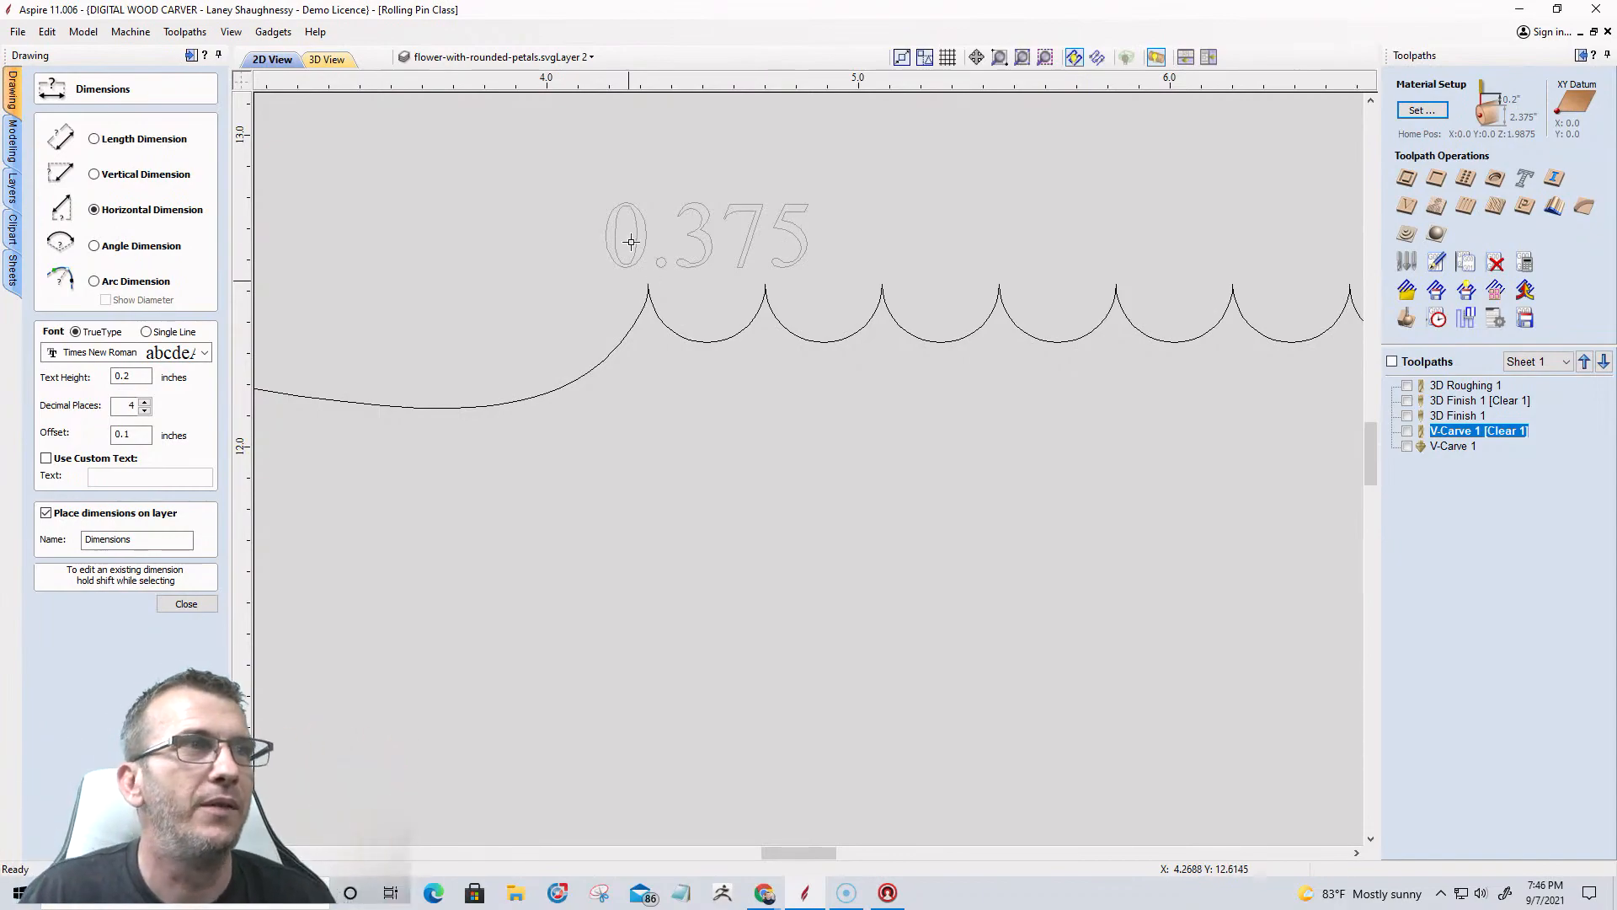
click(187, 604)
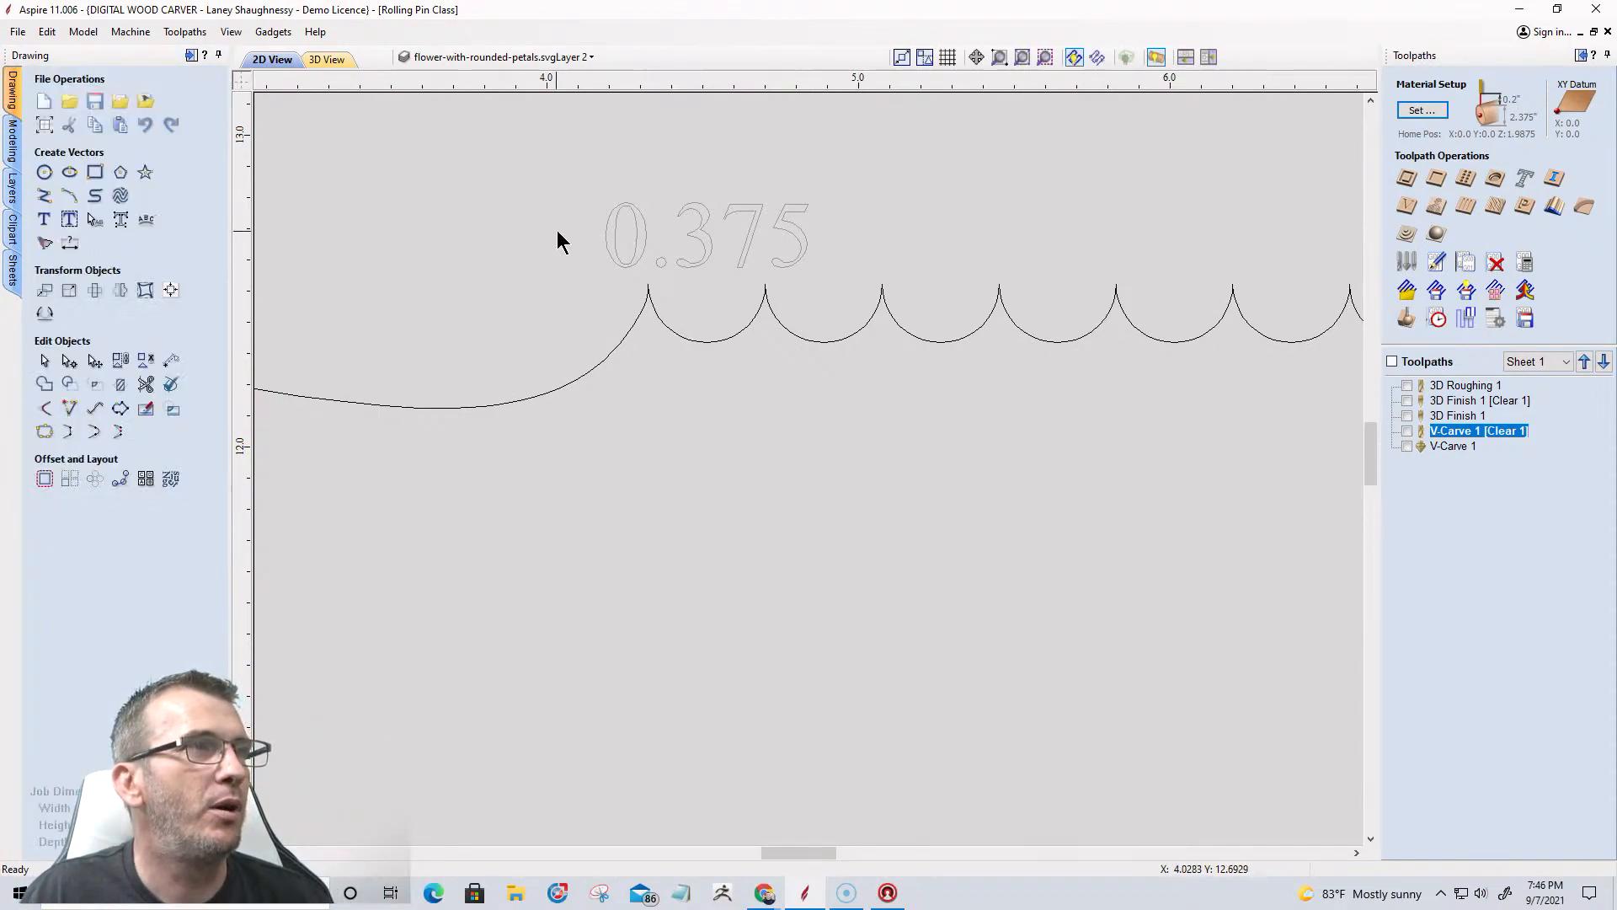
click(613, 261)
key(Delete)
Add a horizontal guide along the base of the scalloped profile.
scroll(716, 206, down, 6)
scroll(514, 332, down, 1)
drag(824, 78, 442, 306)
scroll(746, 304, up, 2)
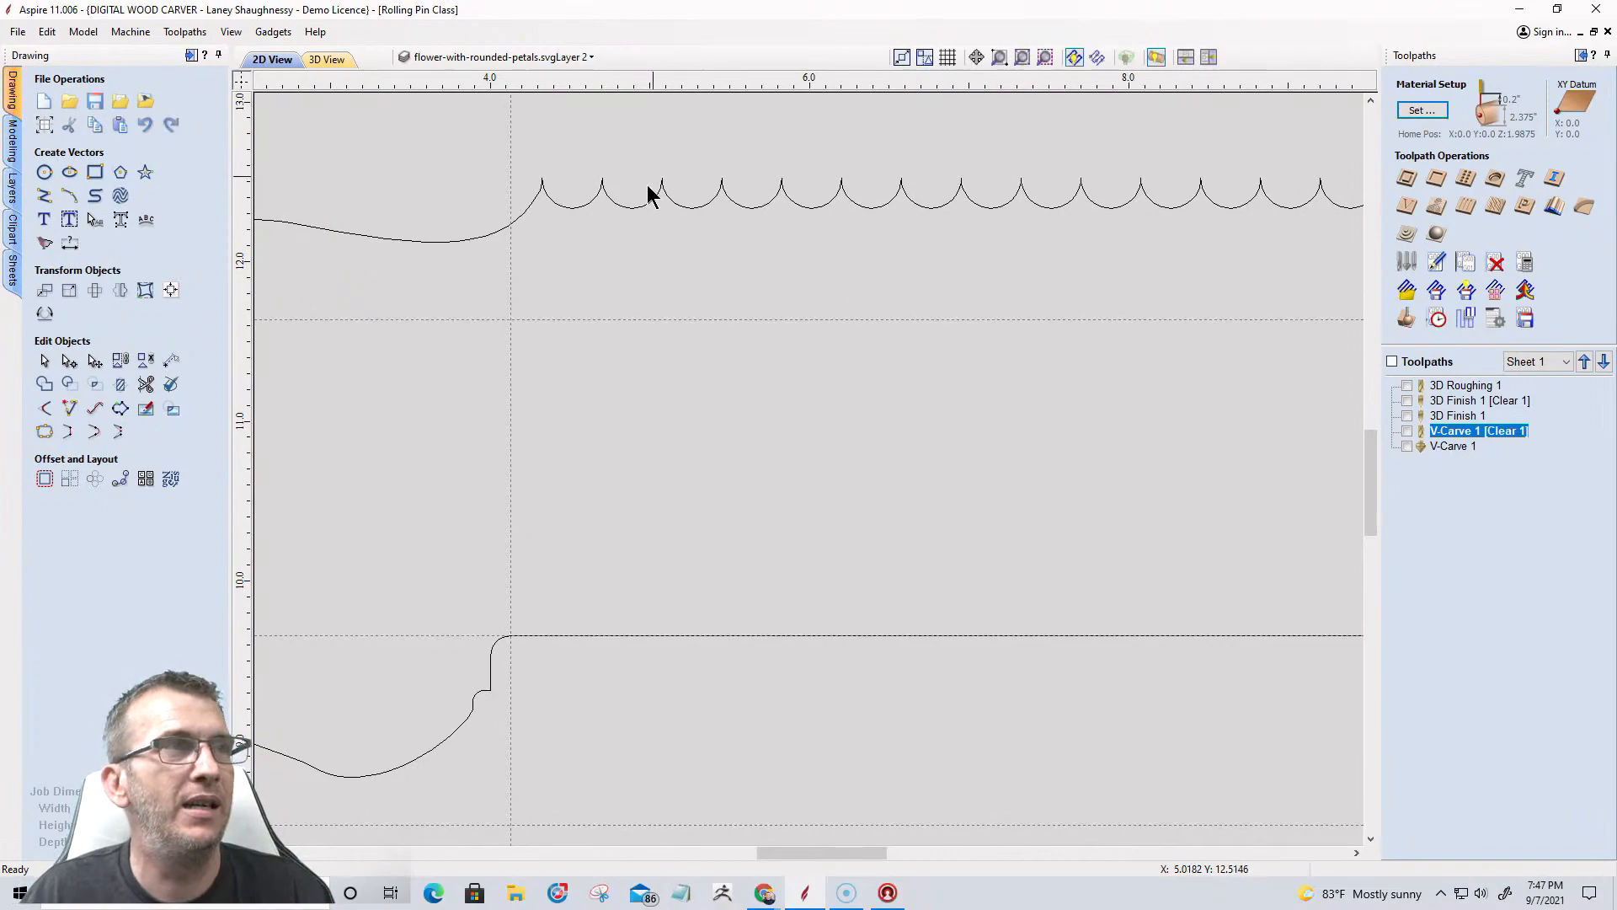
Measure the vertical distance from the base guide to a scallop peak with a temporary dimension, and delete that dimension.
click(68, 250)
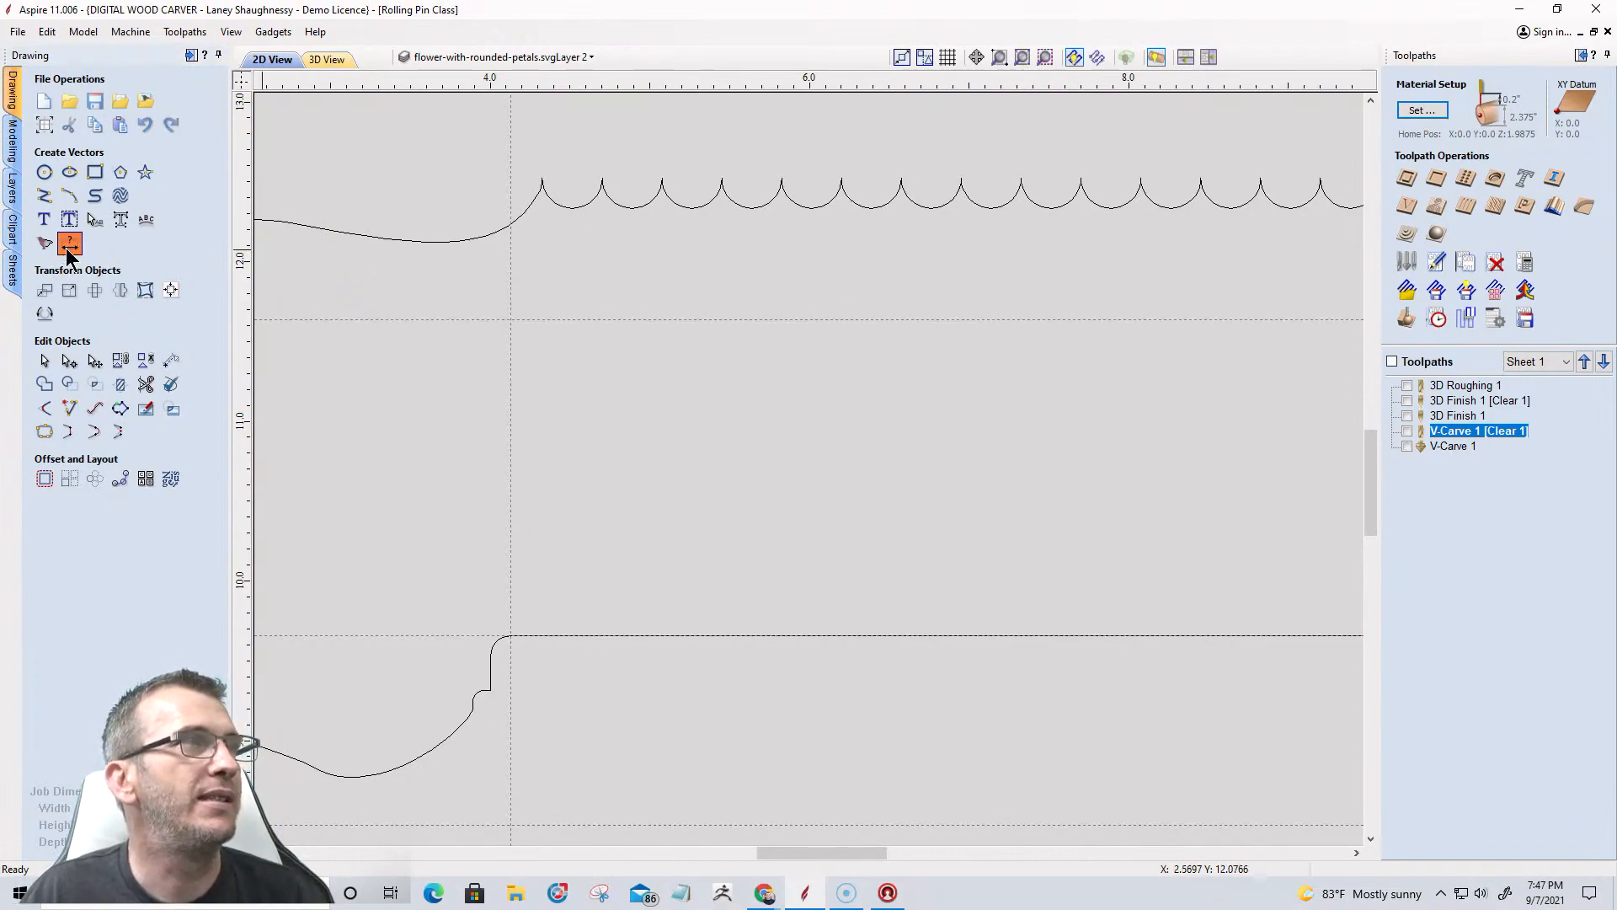
click(94, 176)
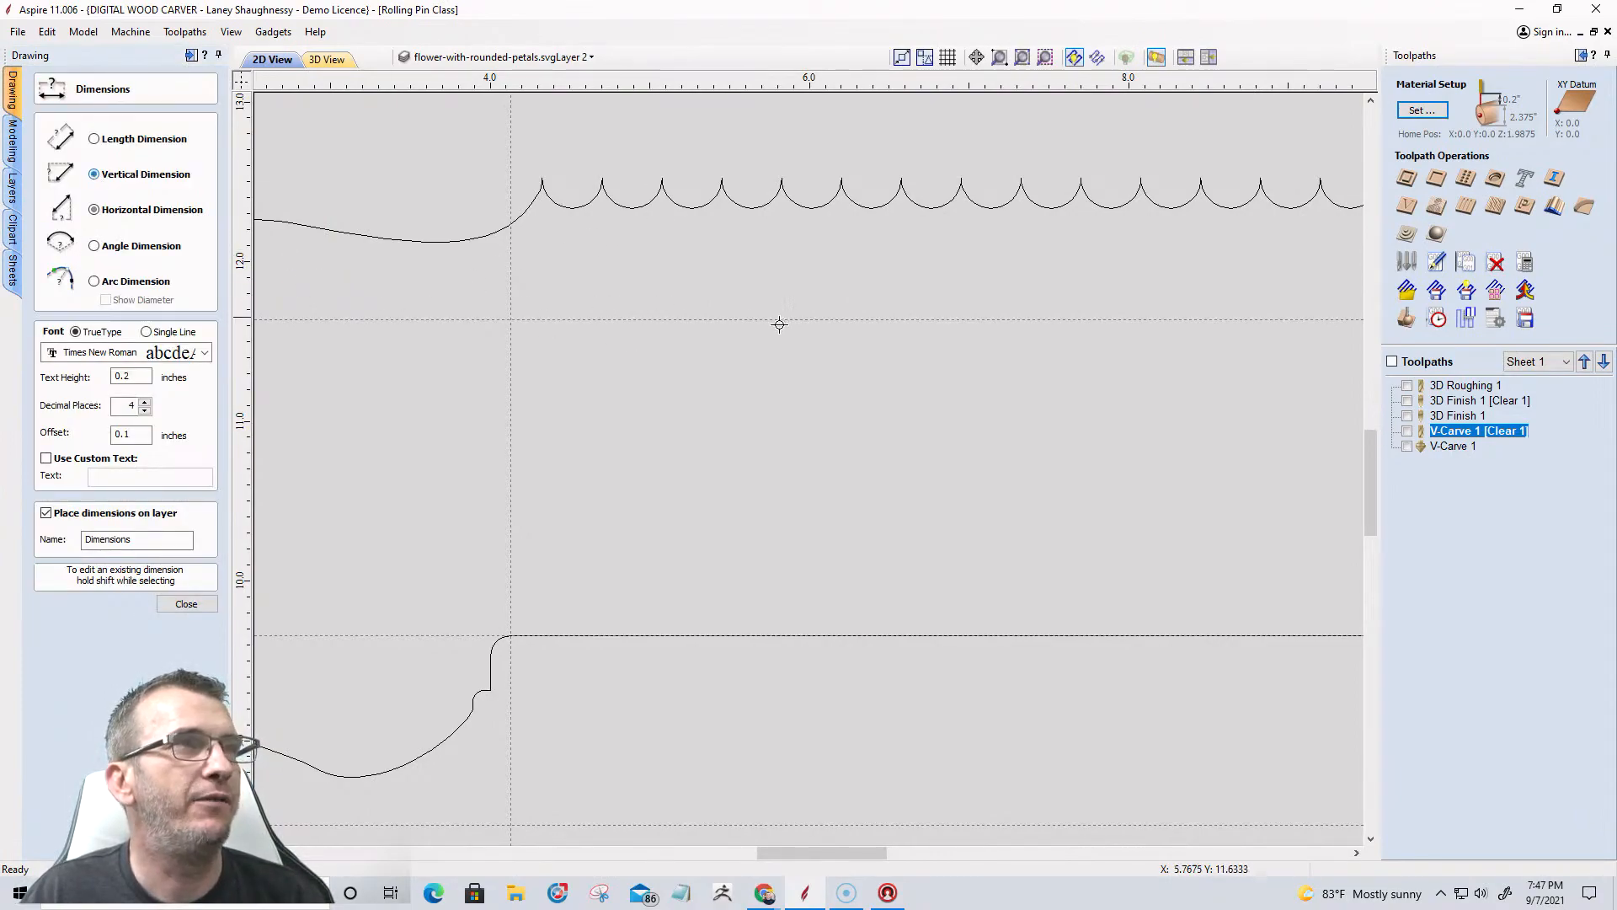
click(782, 319)
click(781, 180)
click(816, 268)
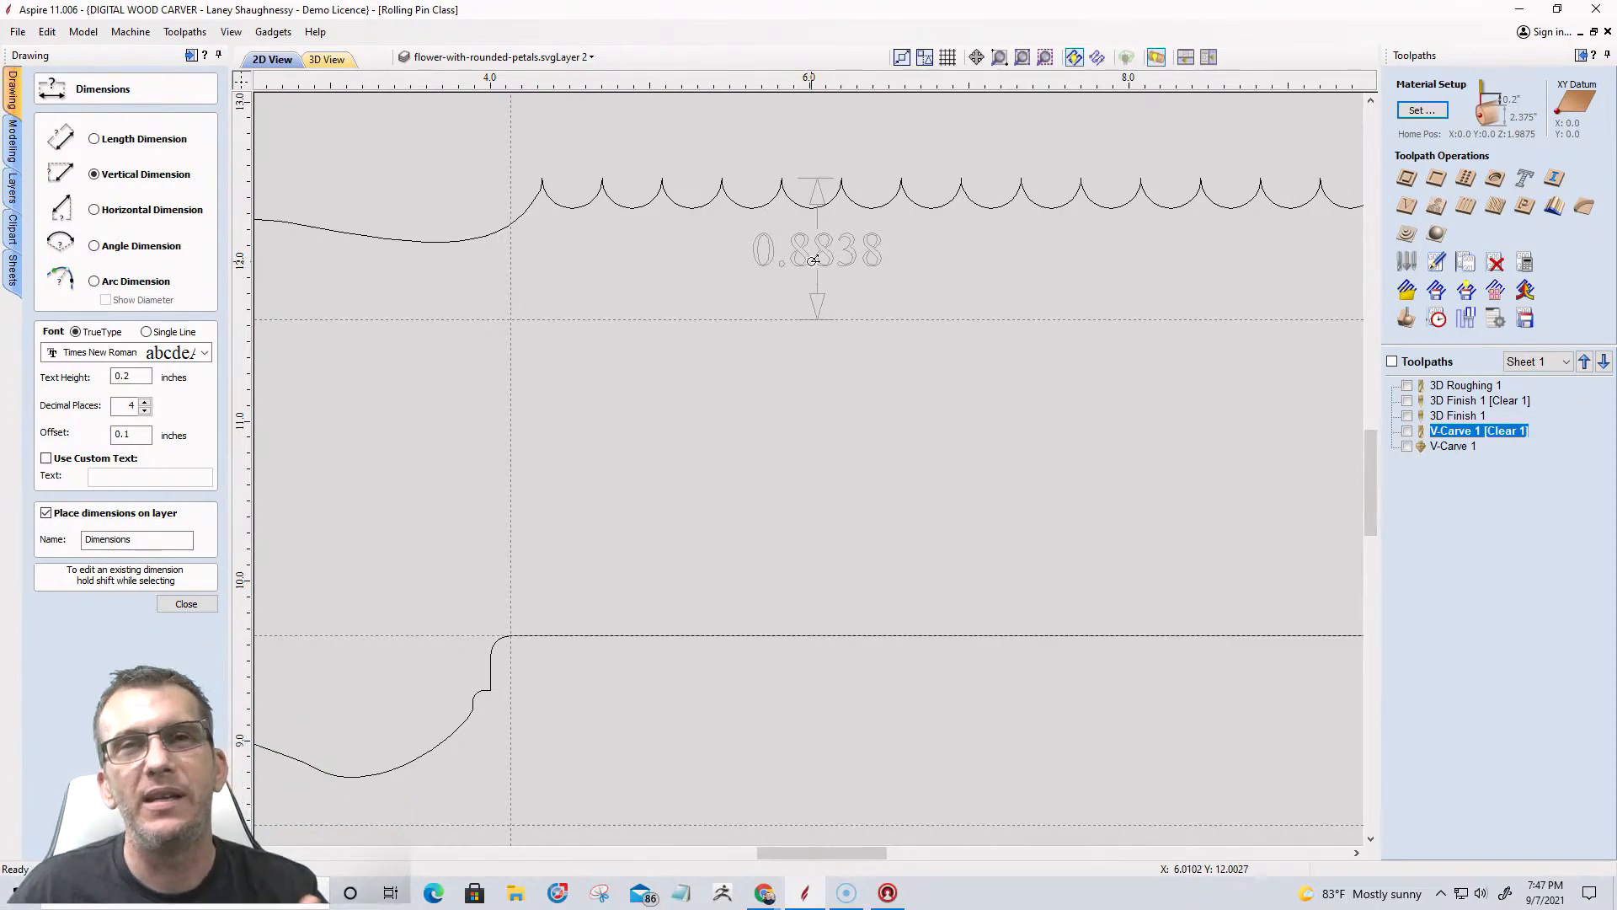
click(187, 603)
click(836, 267)
key(Delete)
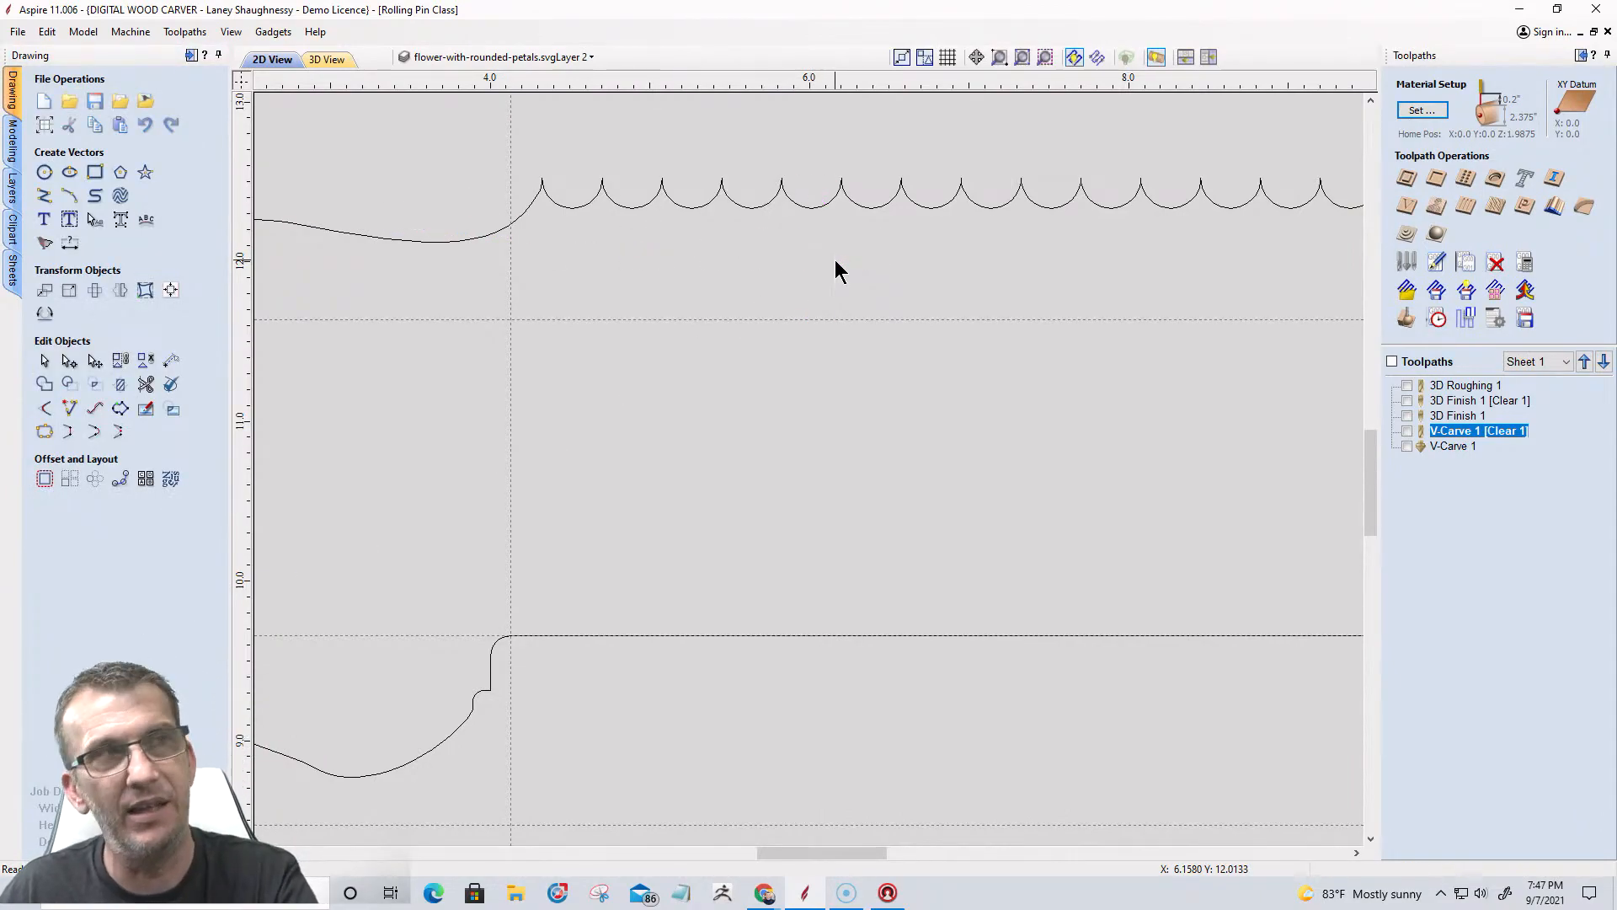
Select the scalloped profile and create one parallel guide offset 1.1875 inches from its base guide.
scroll(856, 278, down, 4)
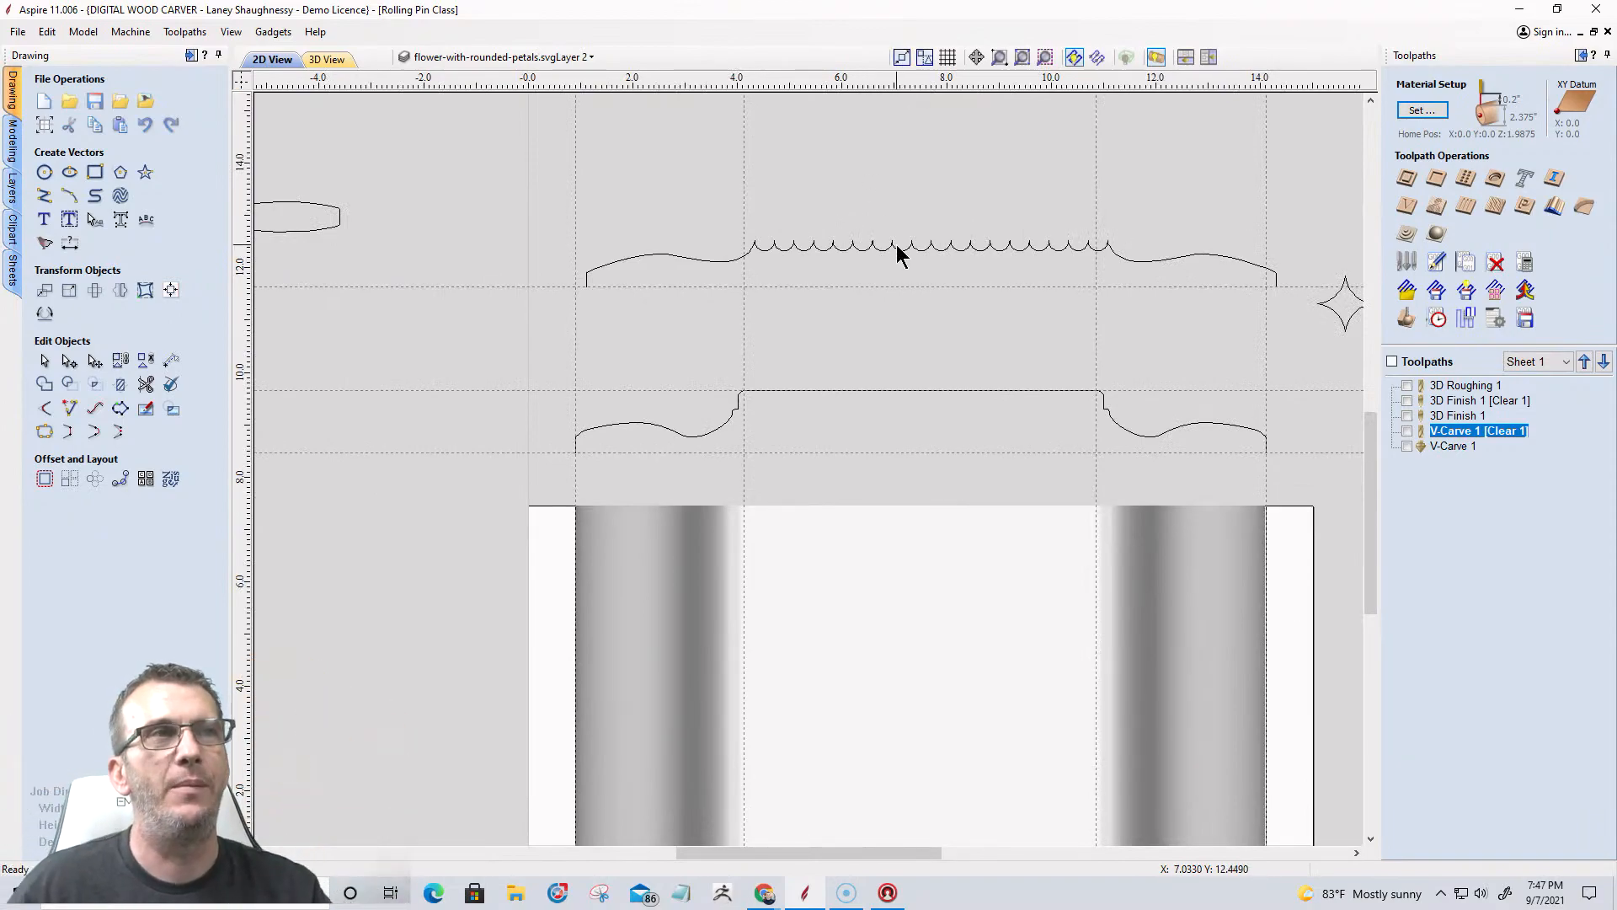
click(940, 251)
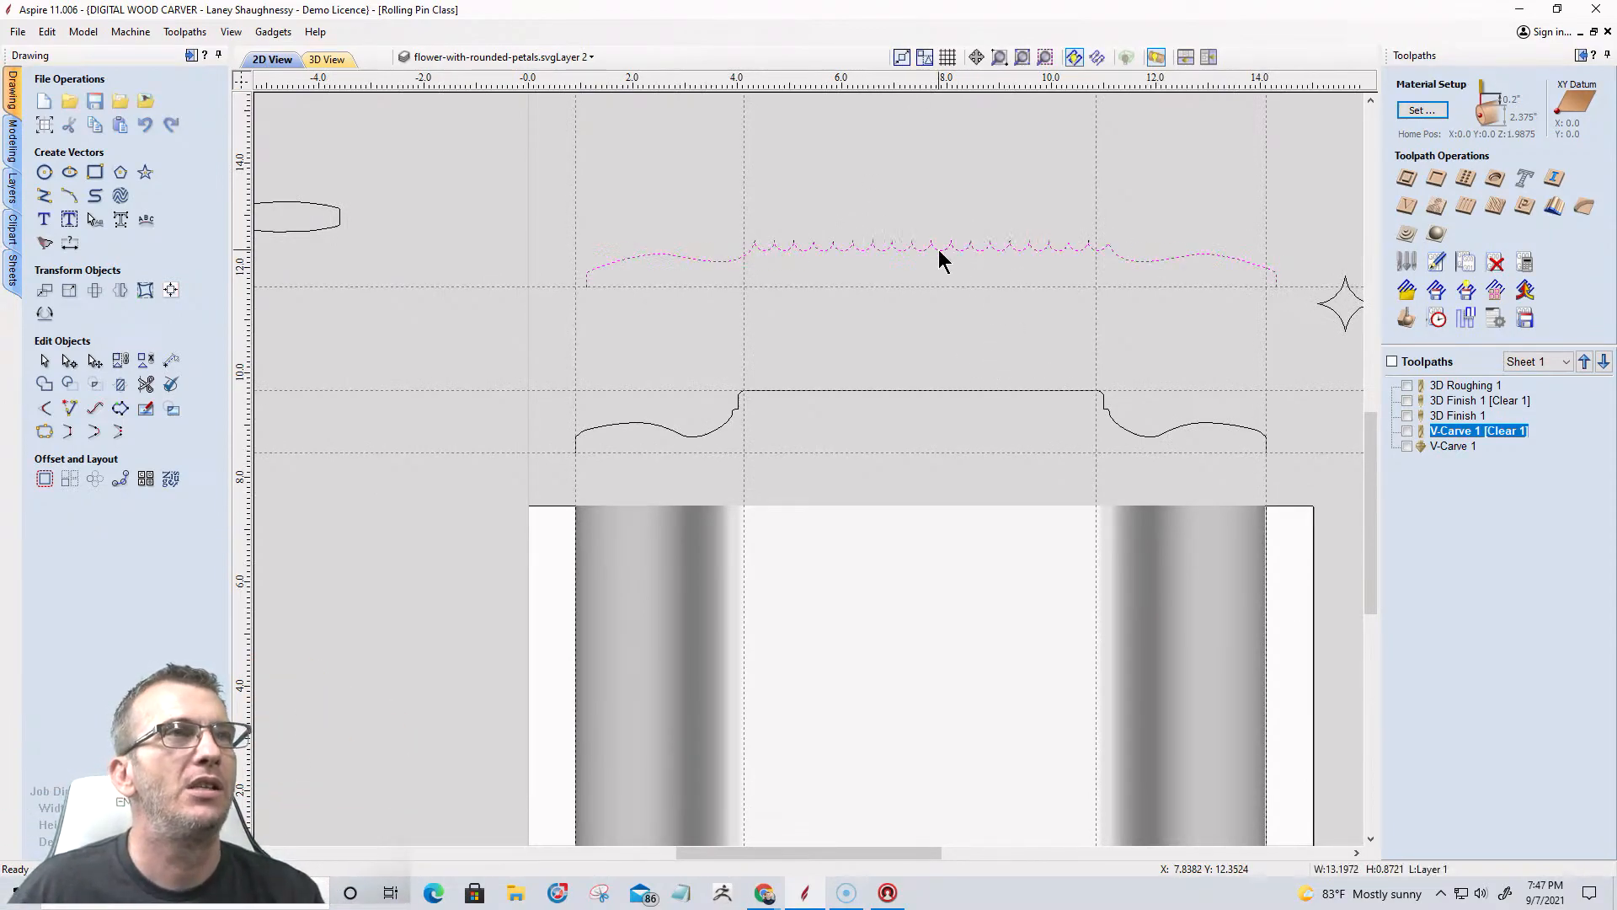
double_click(929, 286)
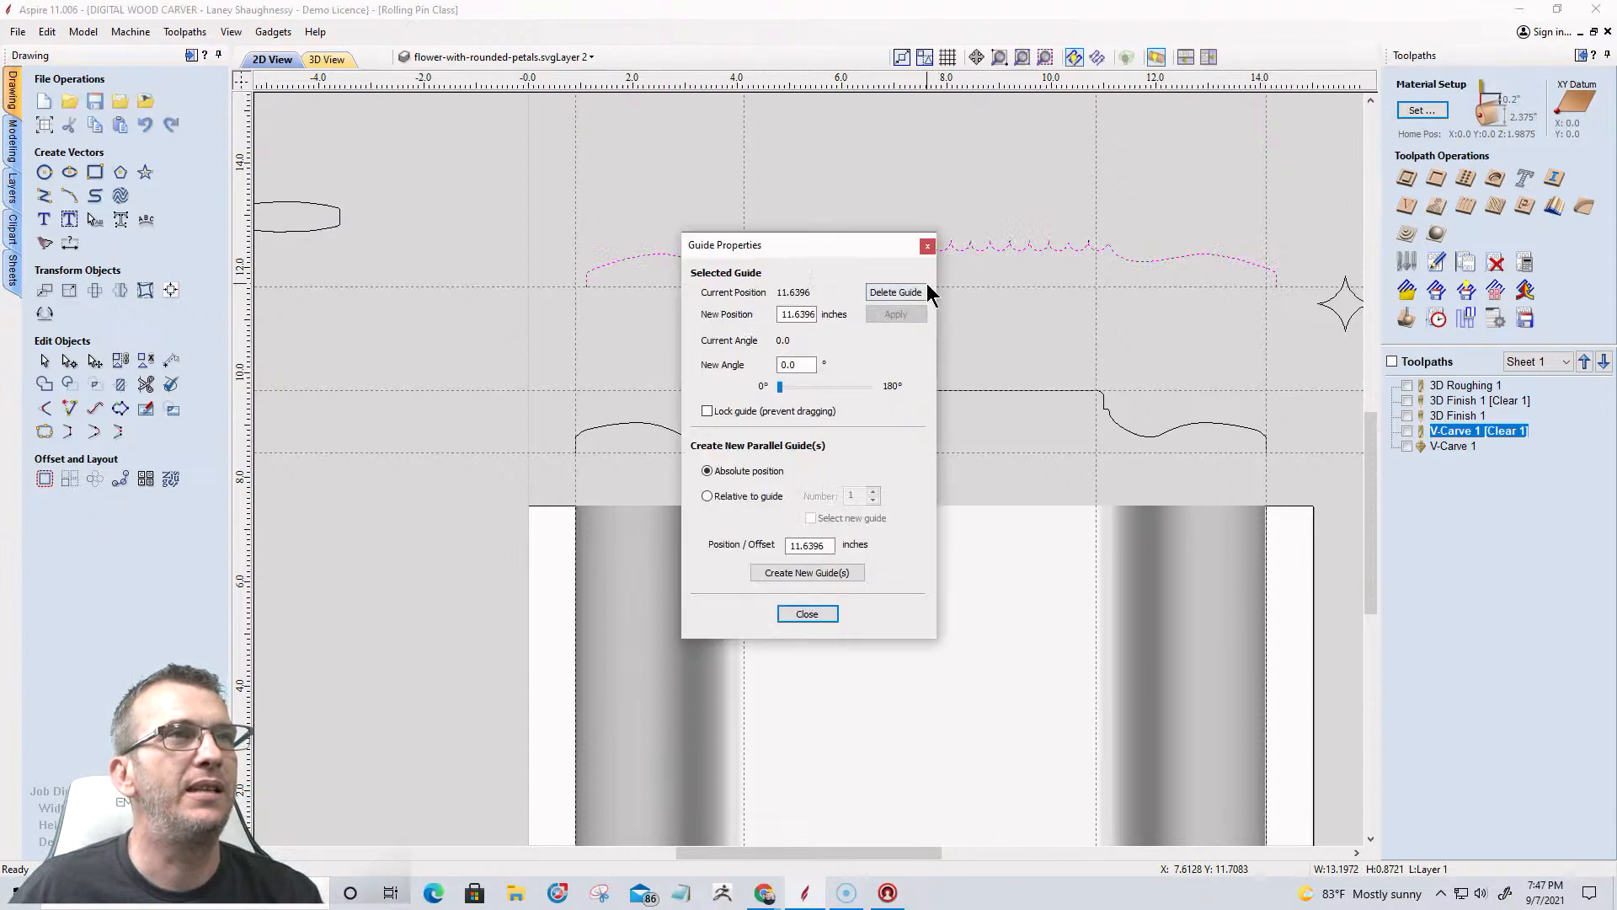
click(707, 496)
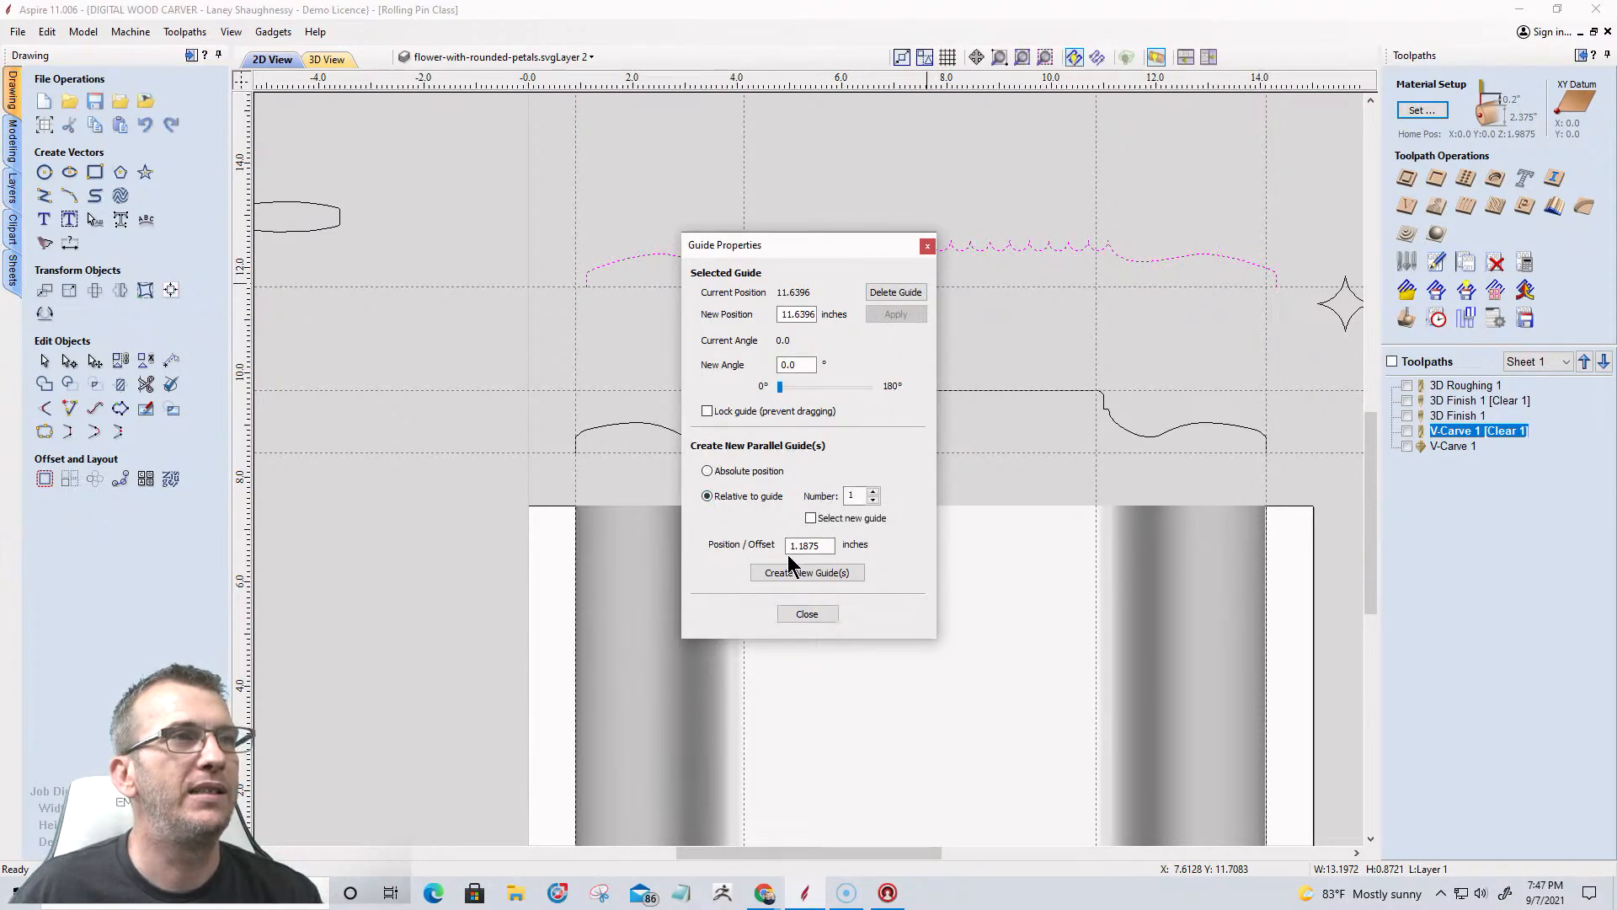
click(806, 573)
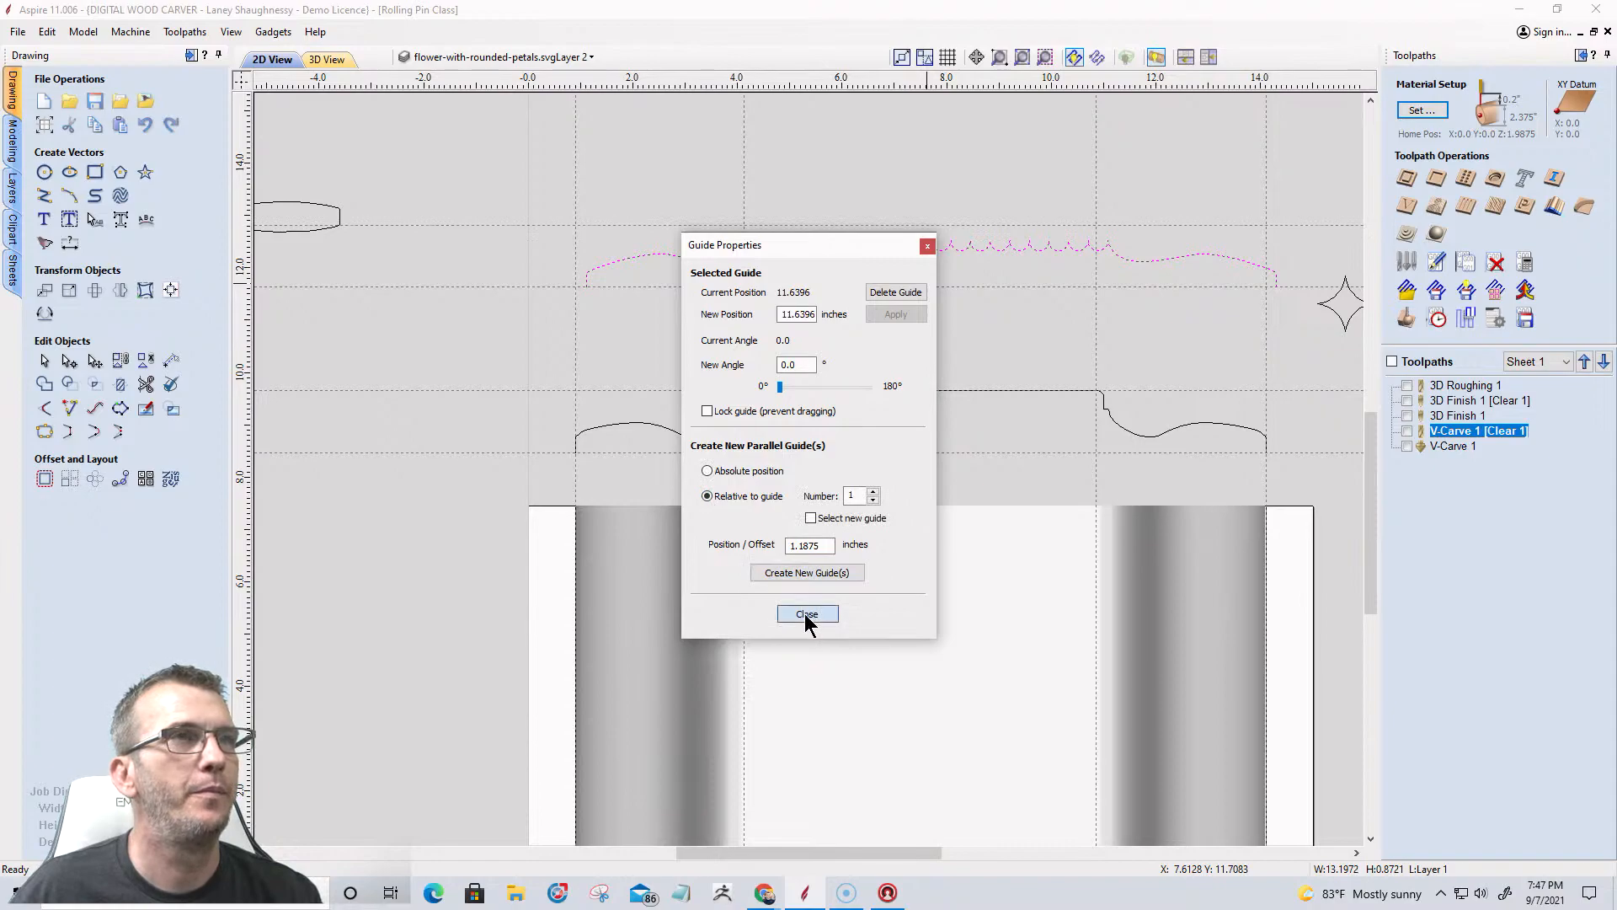
click(807, 613)
Stretch the scalloped profile upward so its peaks meet the upper guide, for a height of about 1.18 inches.
scroll(908, 255, up, 3)
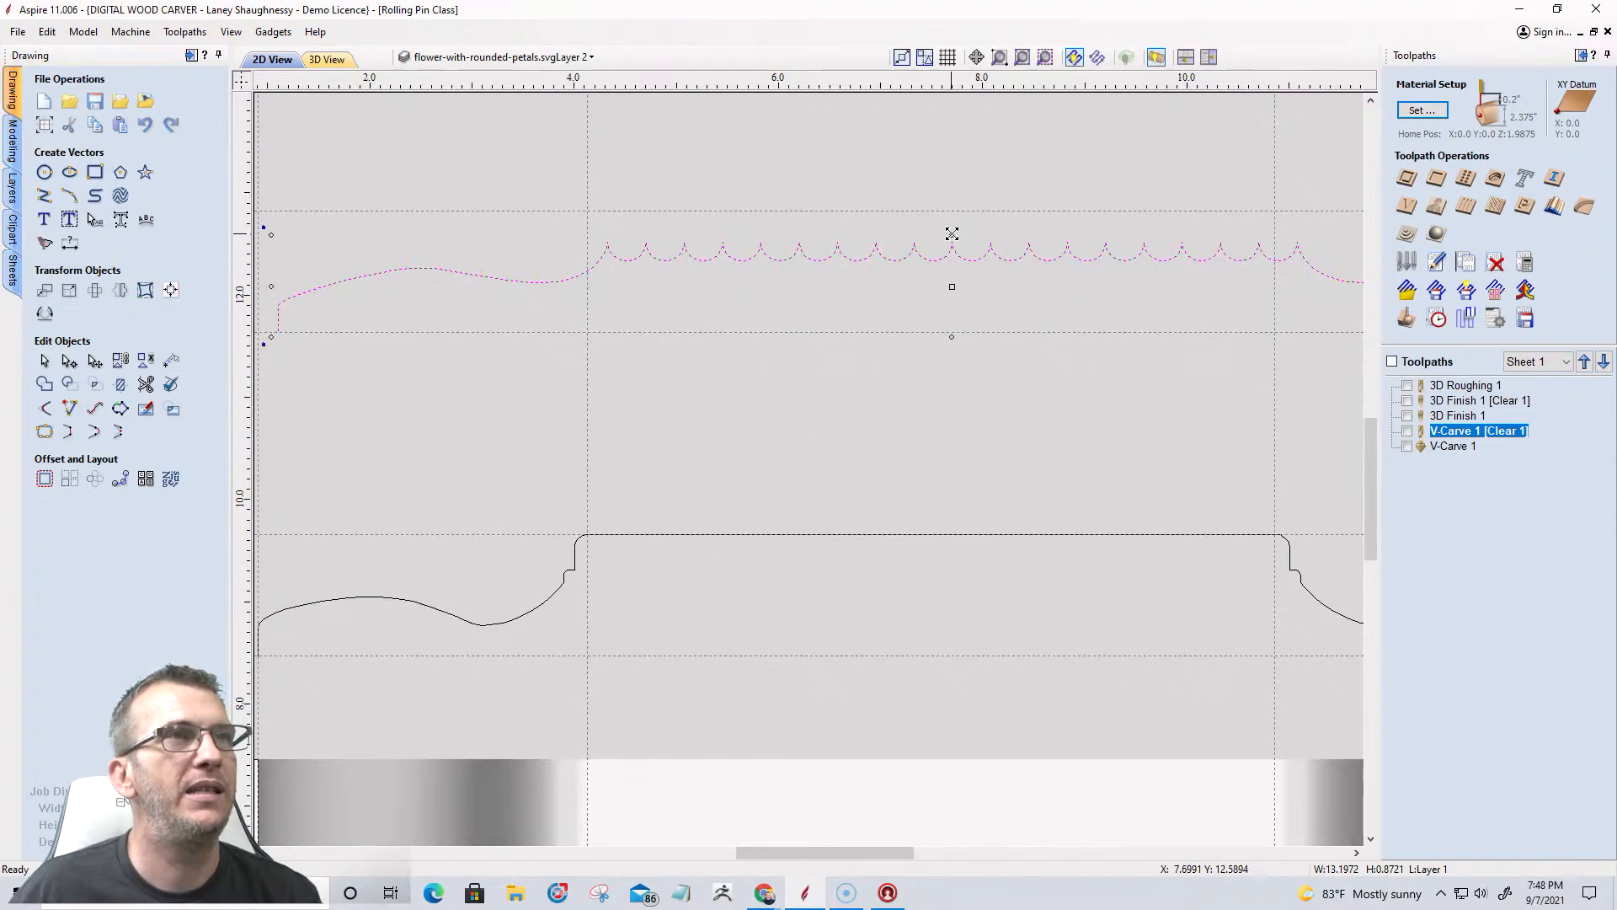
drag(953, 234, 954, 216)
scroll(945, 282, down, 3)
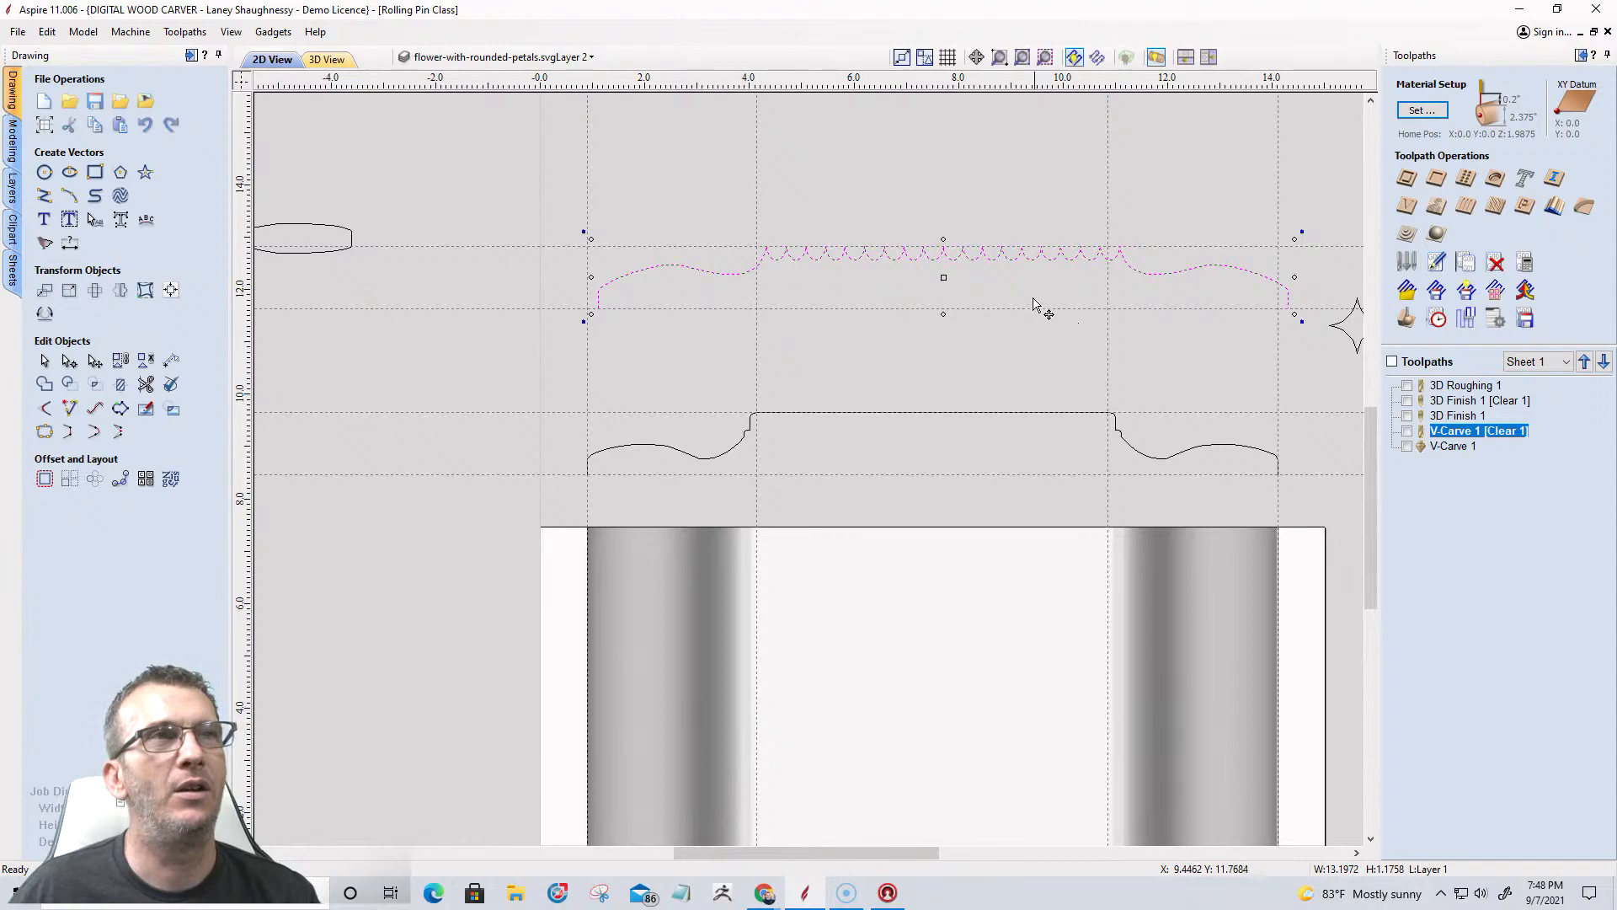
scroll(884, 260, up, 6)
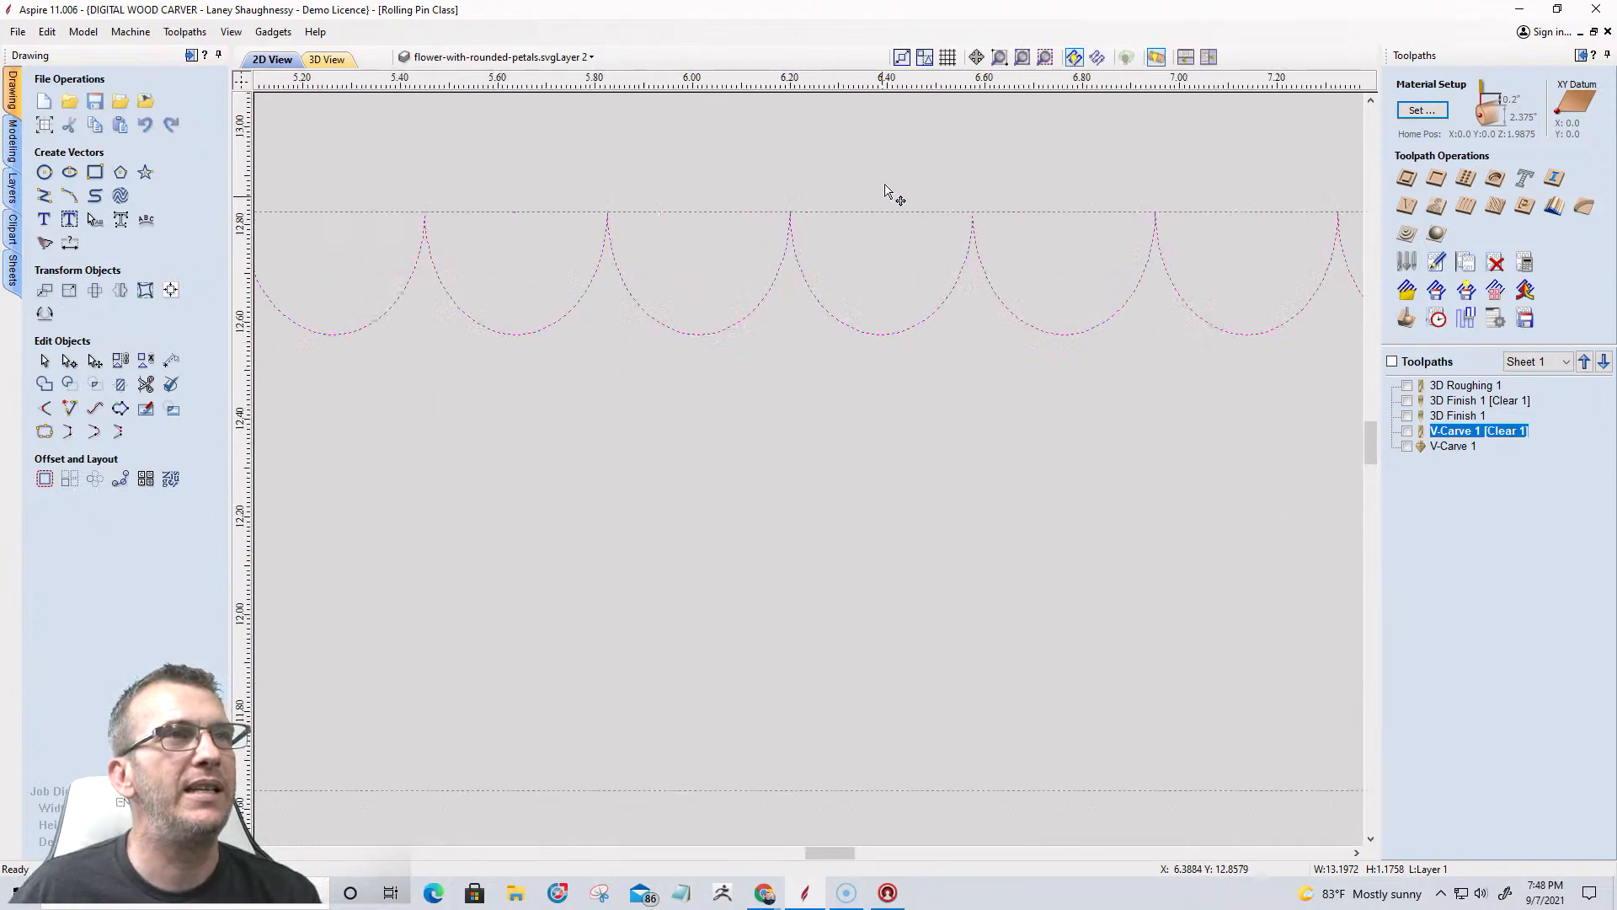
Node-edit the scalloped profile, selecting the lowest nodes of all scallops and nudging them slightly upward to make the scallops shallower.
click(69, 361)
scroll(931, 368, down, 5)
scroll(932, 368, down, 3)
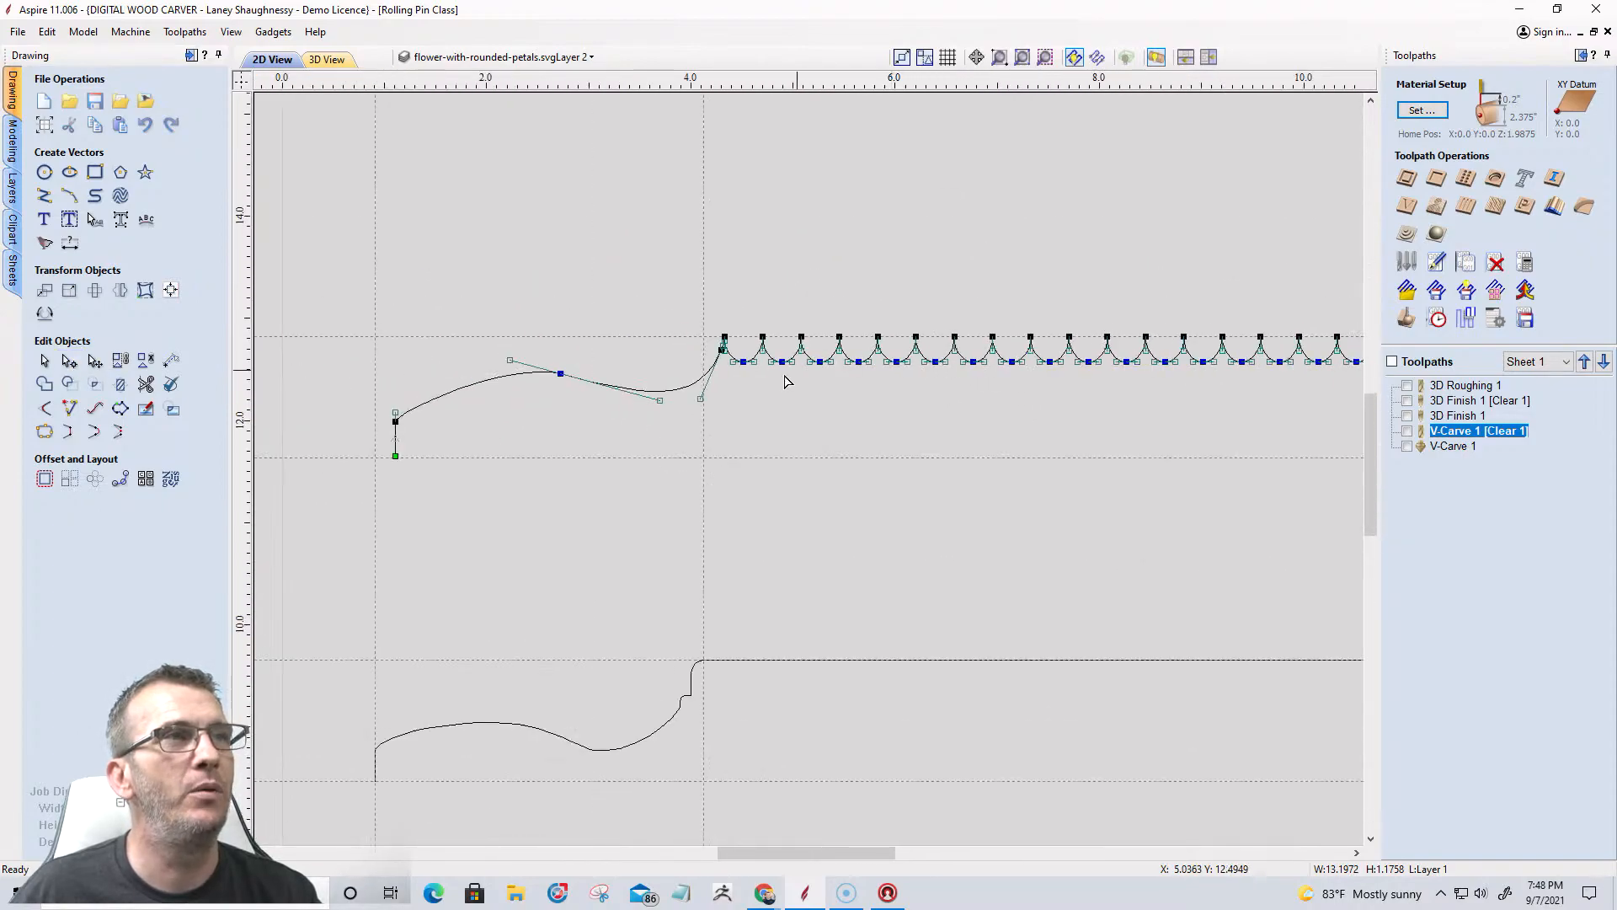
scroll(740, 386, down, 2)
scroll(740, 392, up, 1)
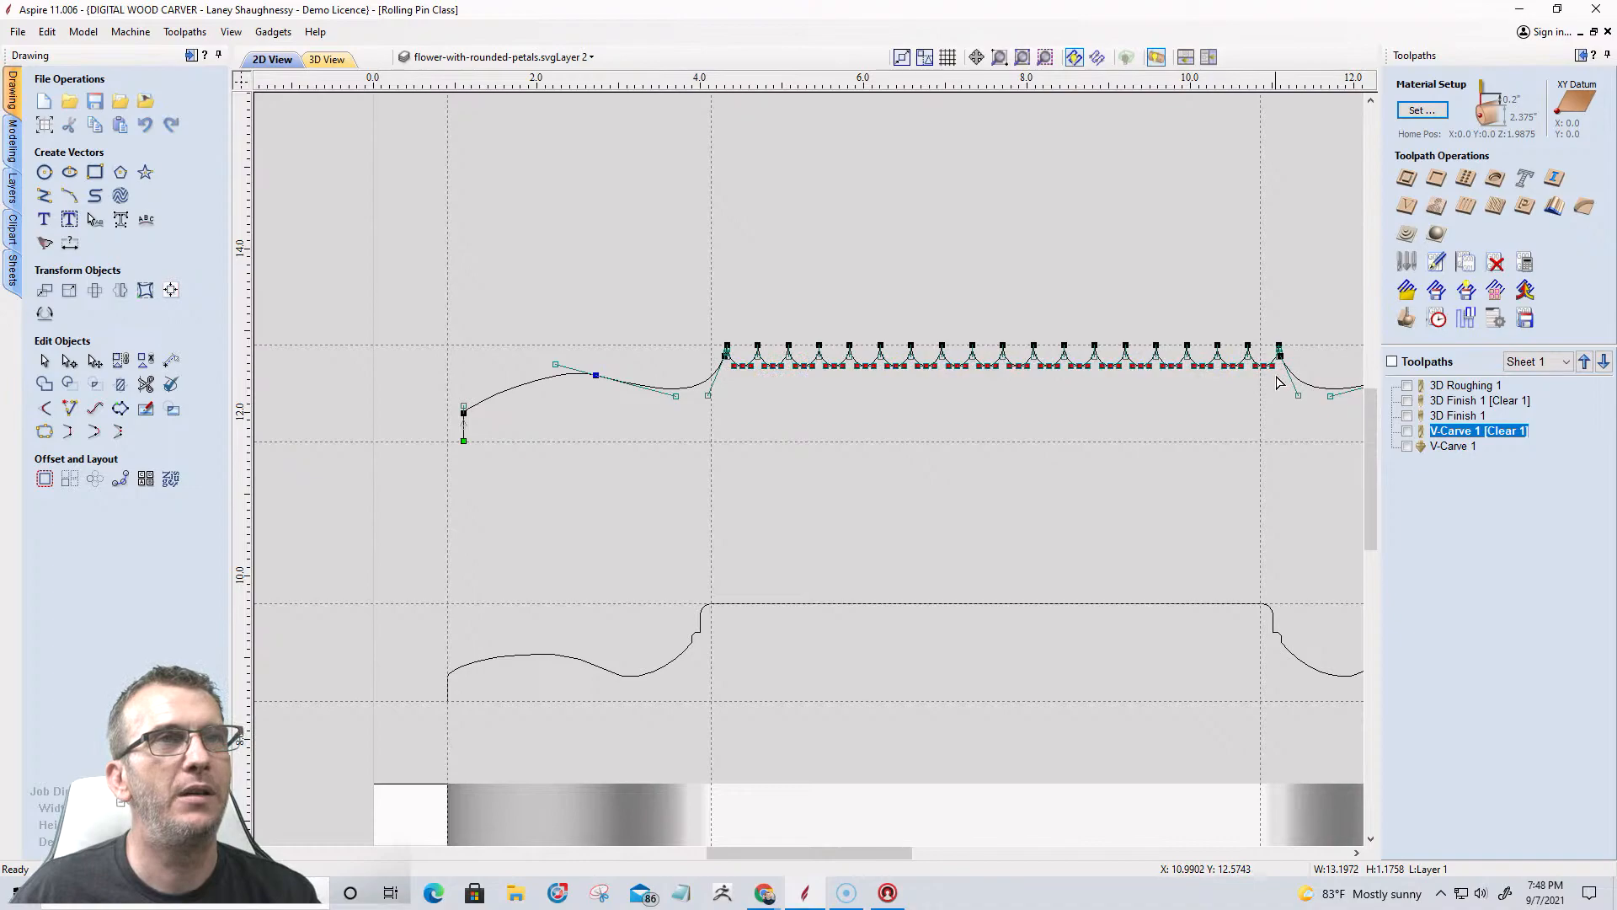
scroll(1167, 369, up, 3)
scroll(1164, 369, up, 4)
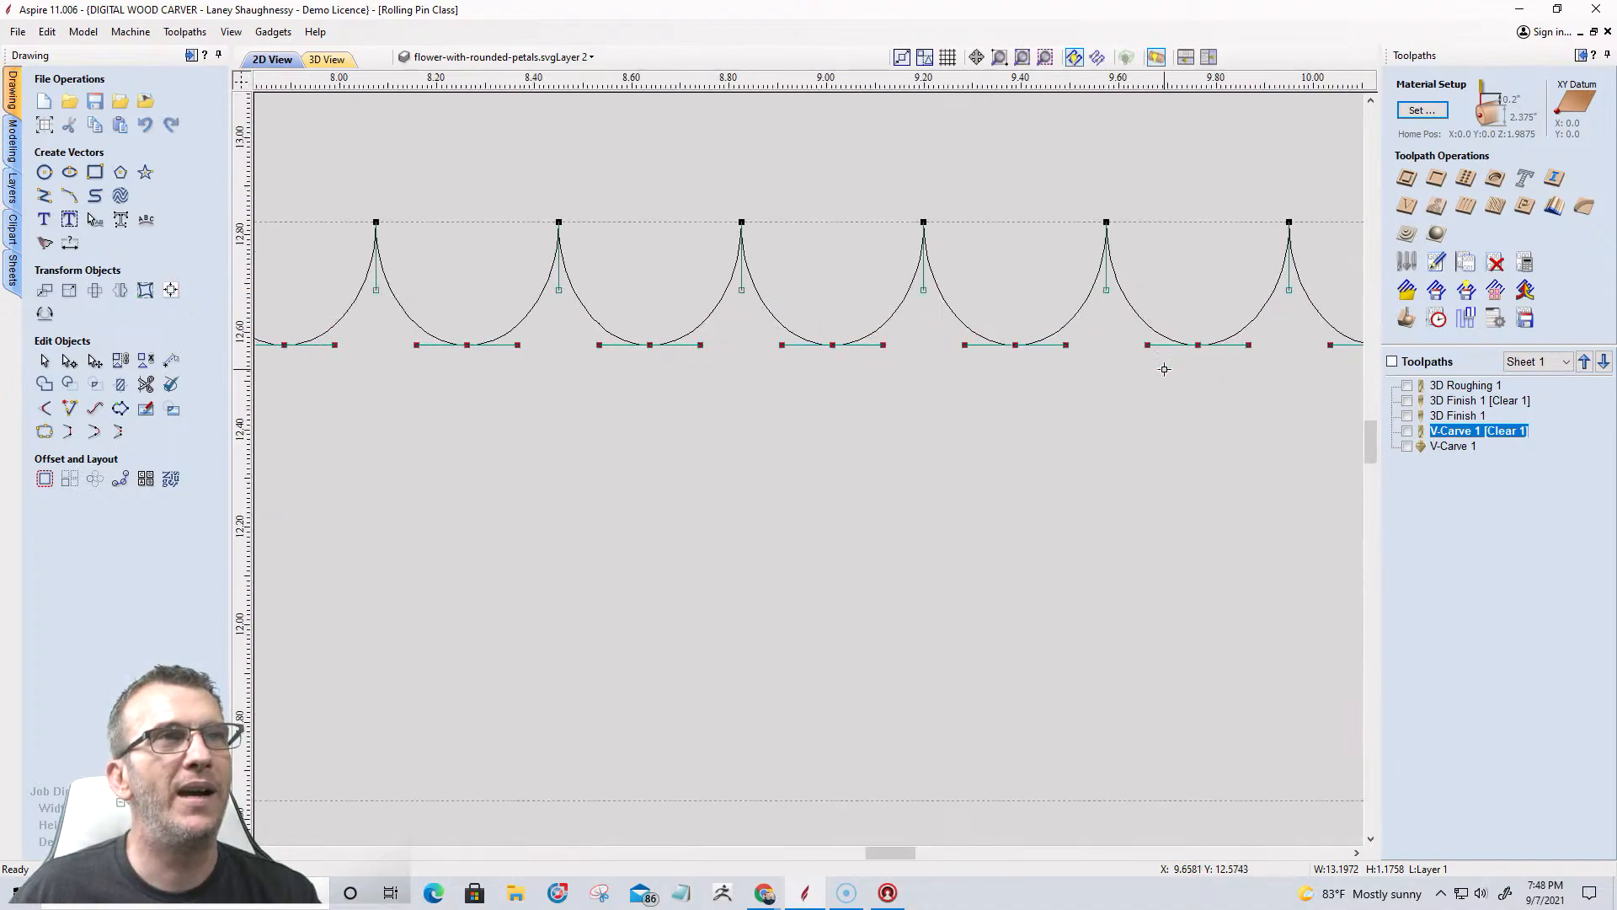
key(Up)
key(Up)
key(Up)
key(Up)
key(Up)
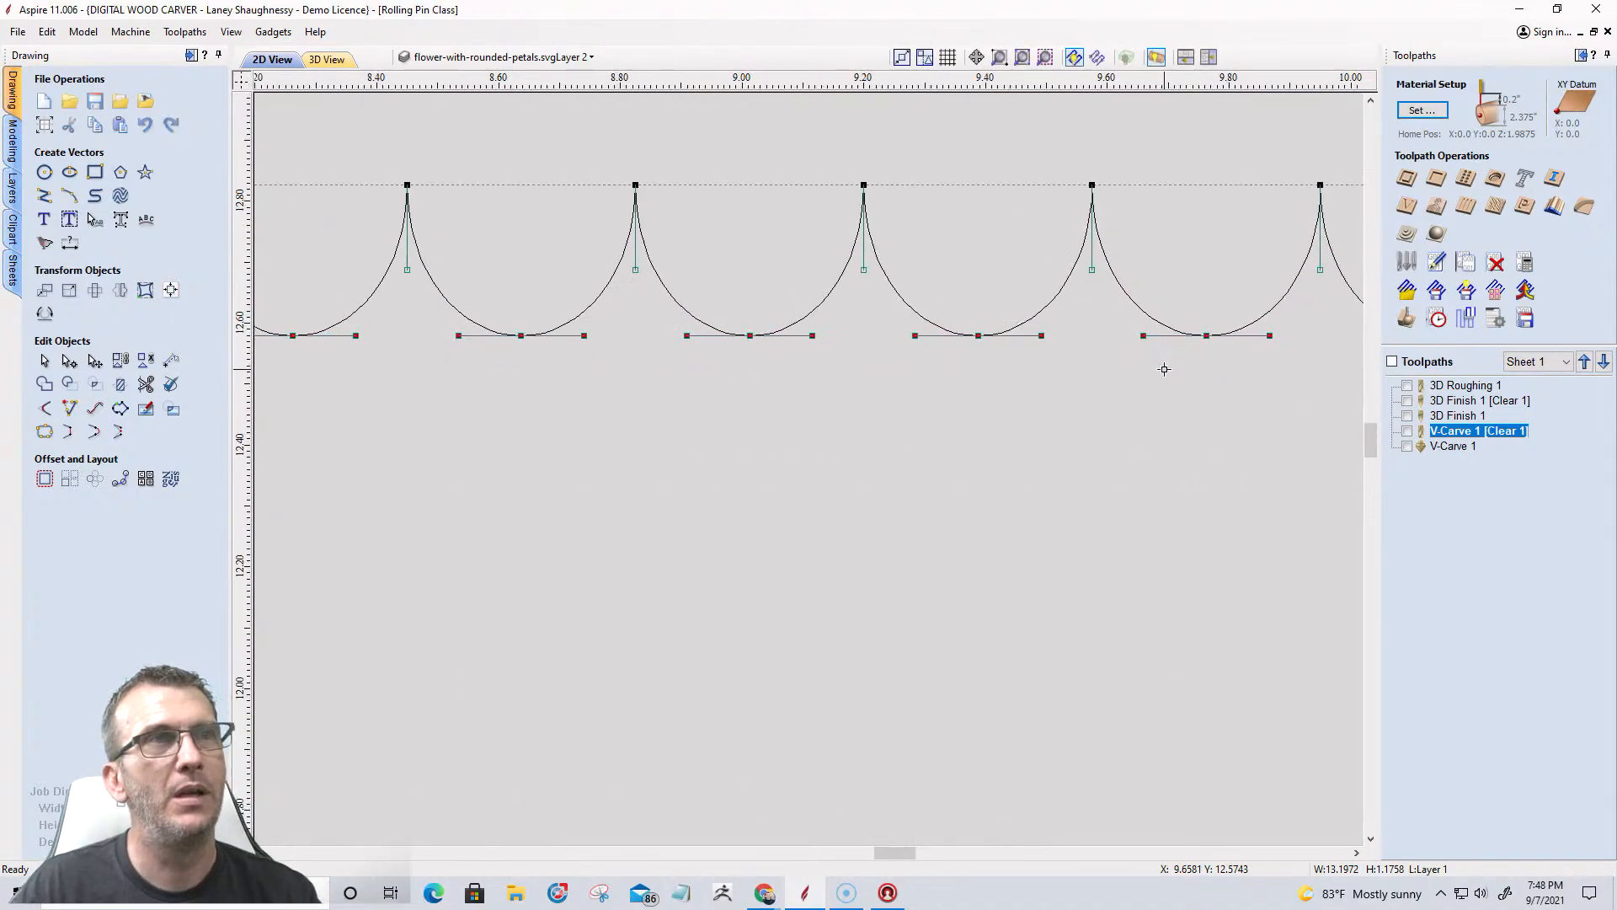
key(Up)
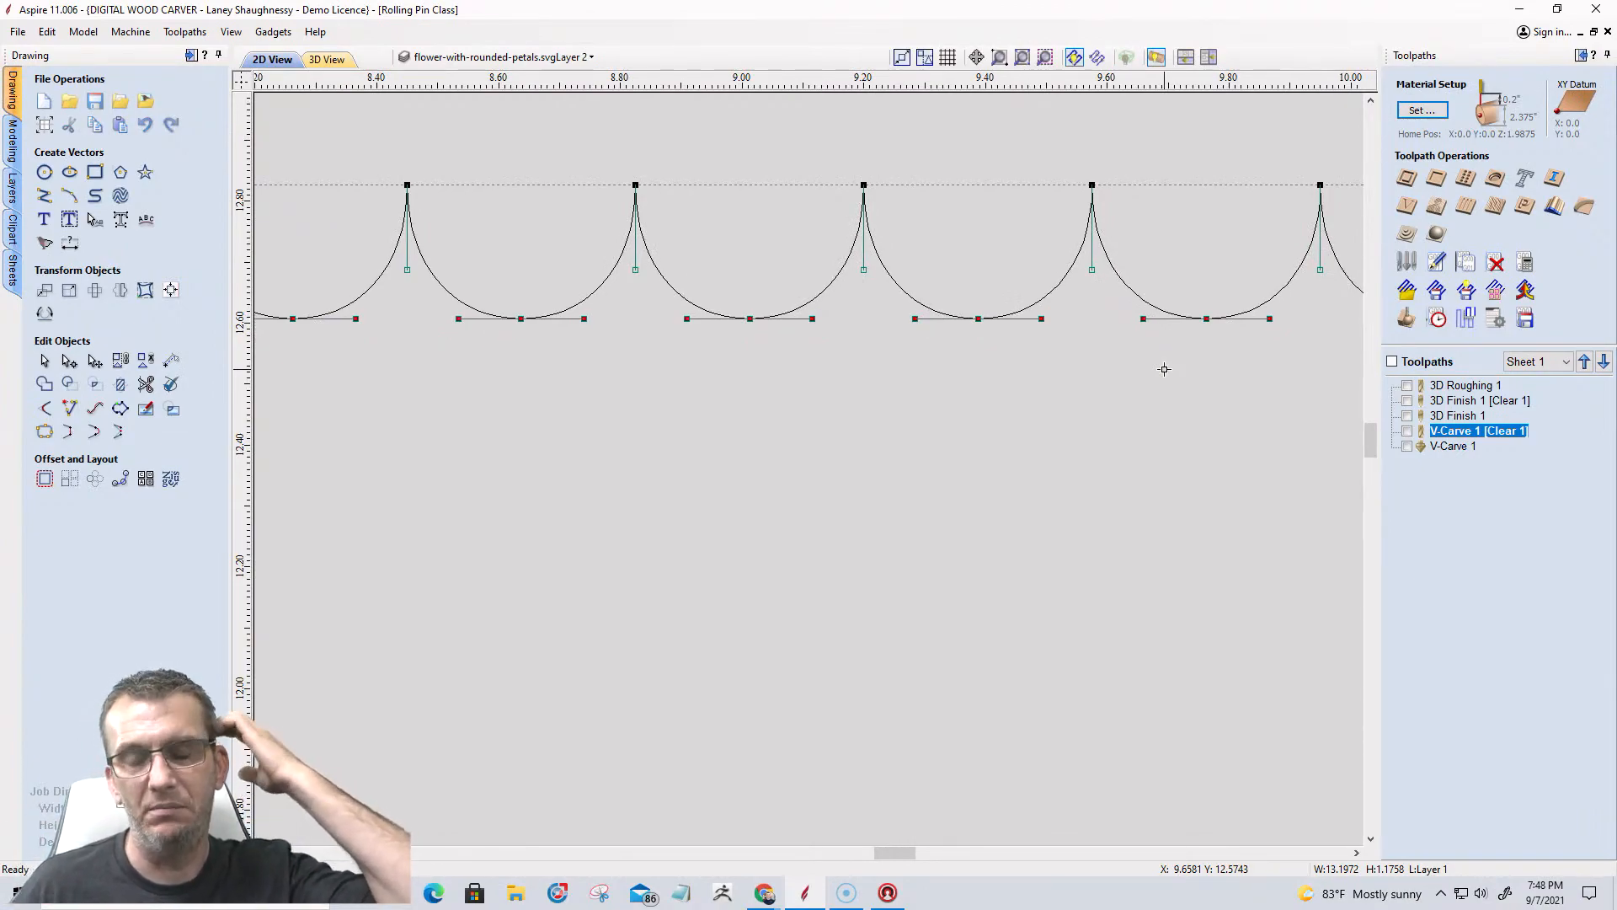
key(Up)
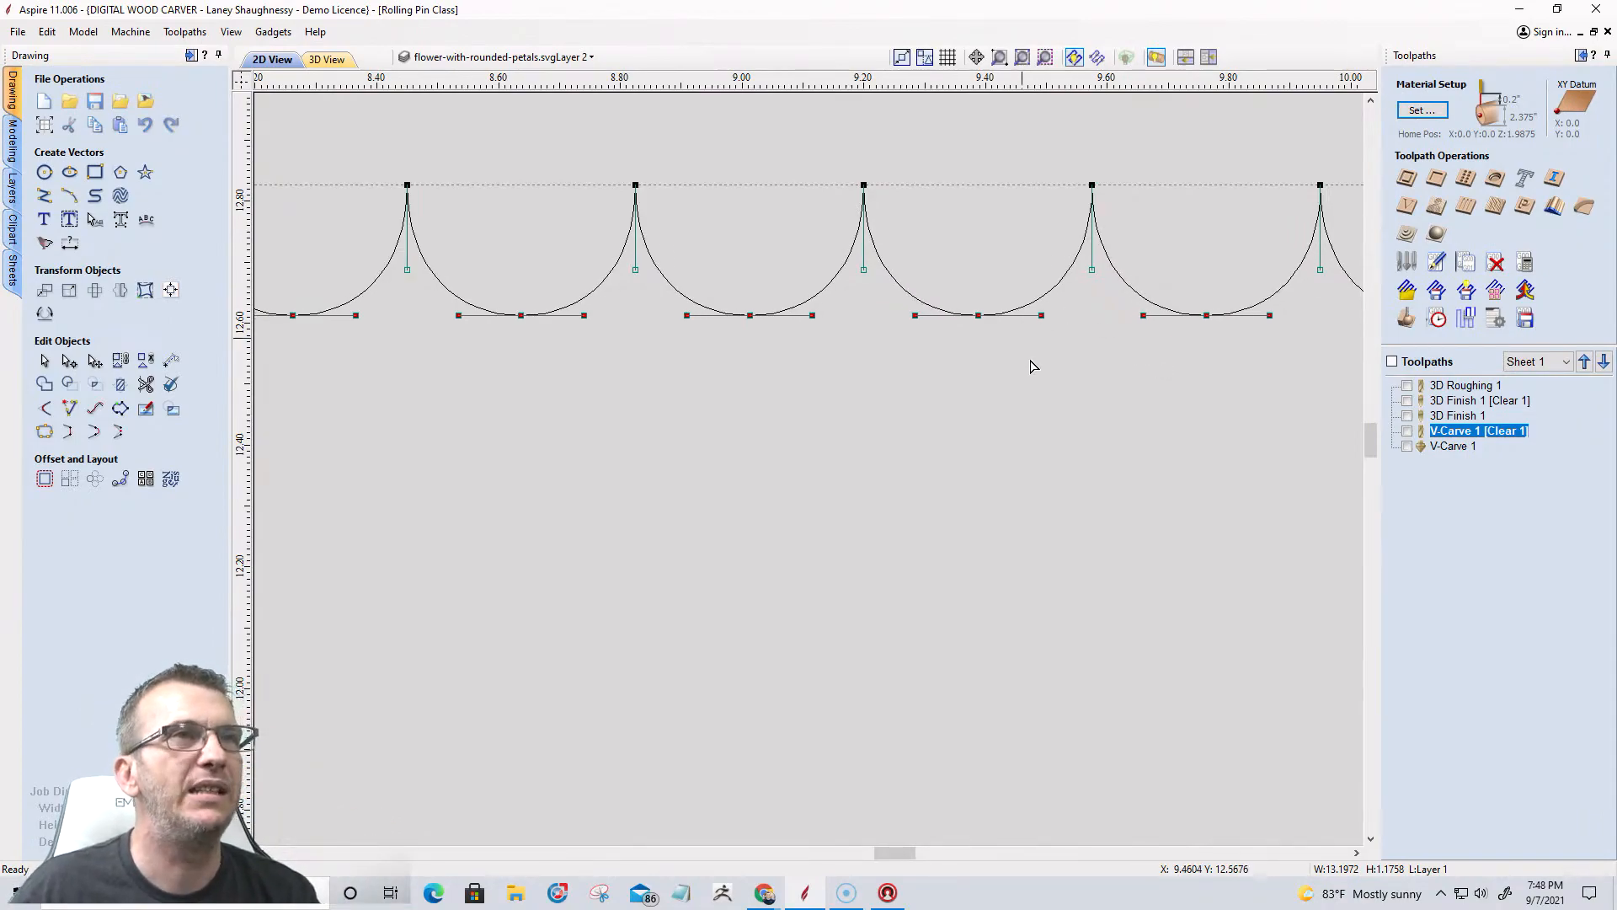
click(1137, 360)
Hide Component 5, the model swept from the straight profile.
scroll(1196, 352, down, 3)
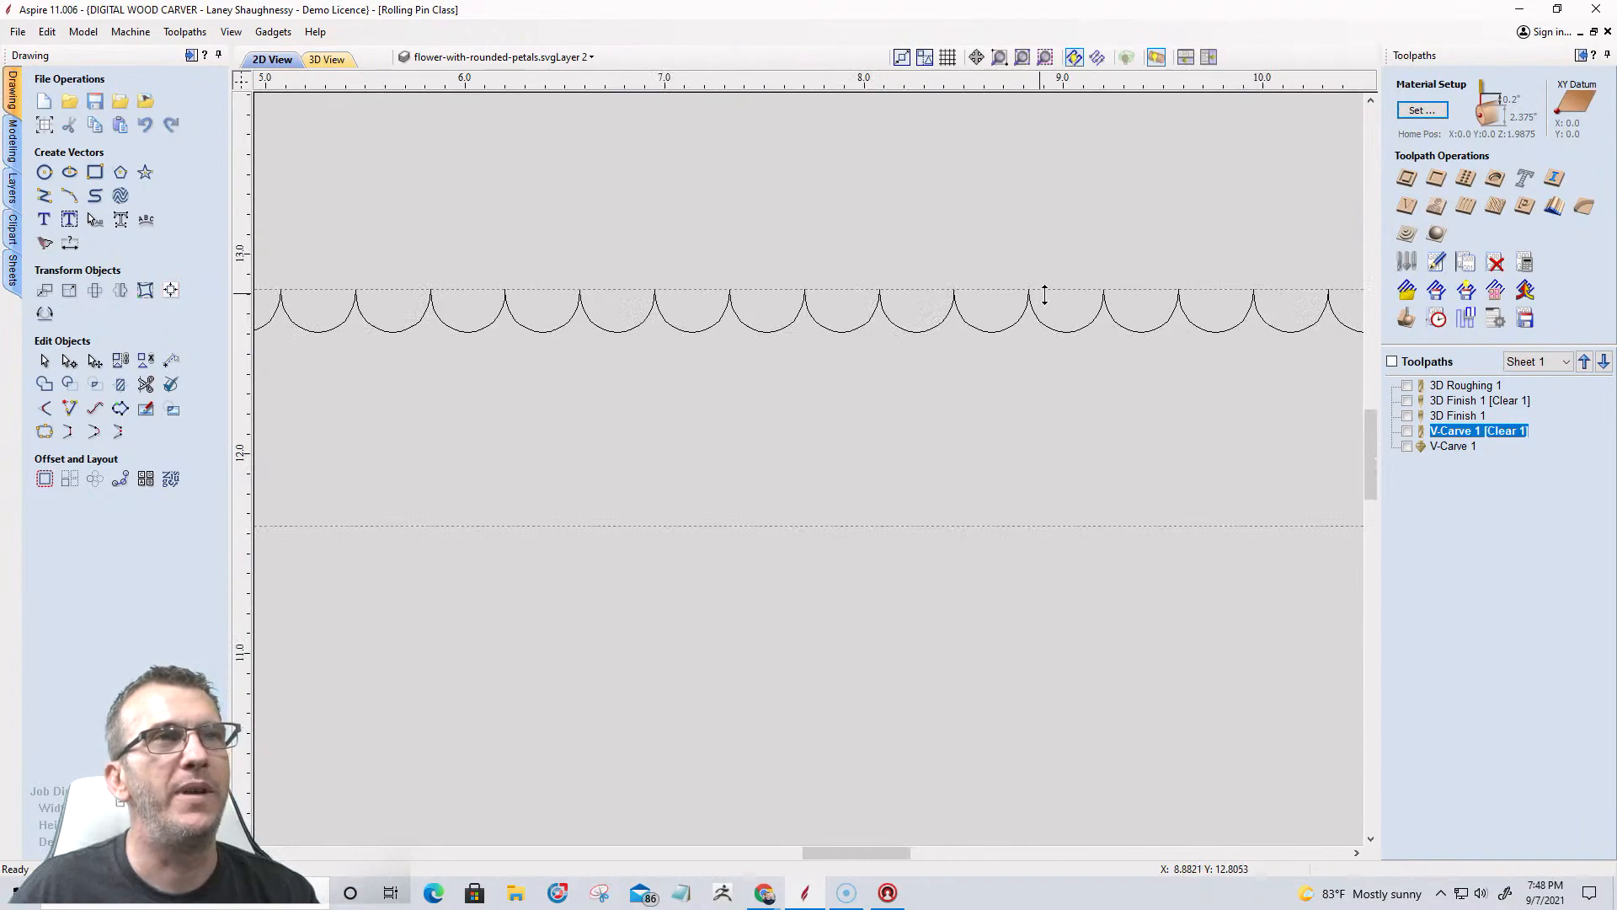
scroll(1074, 291, down, 3)
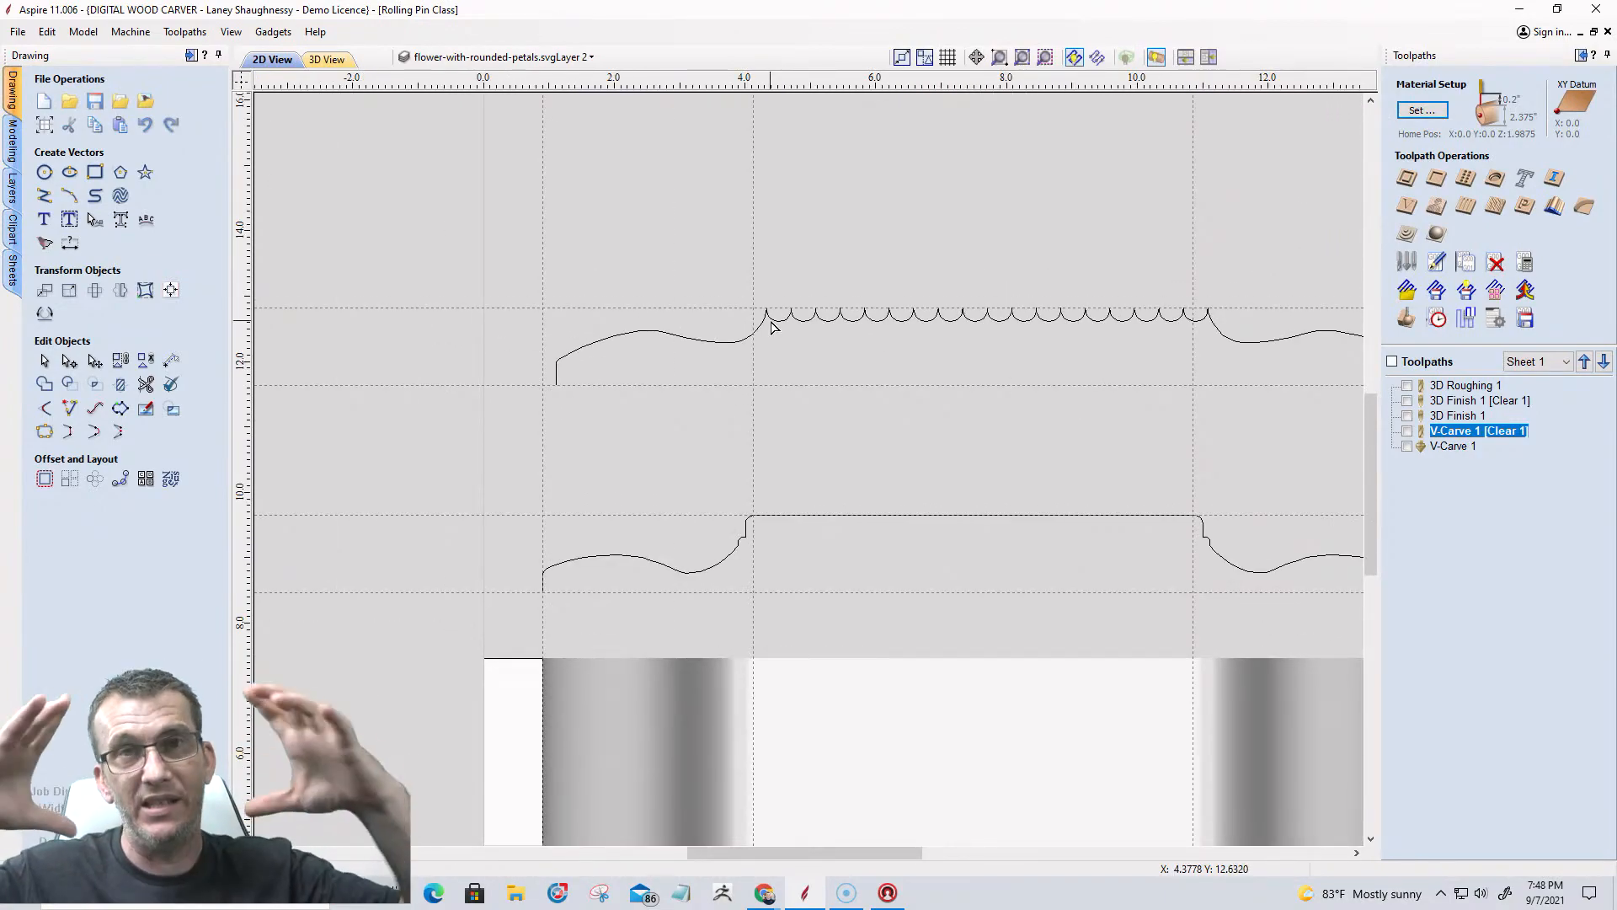
scroll(782, 326, down, 2)
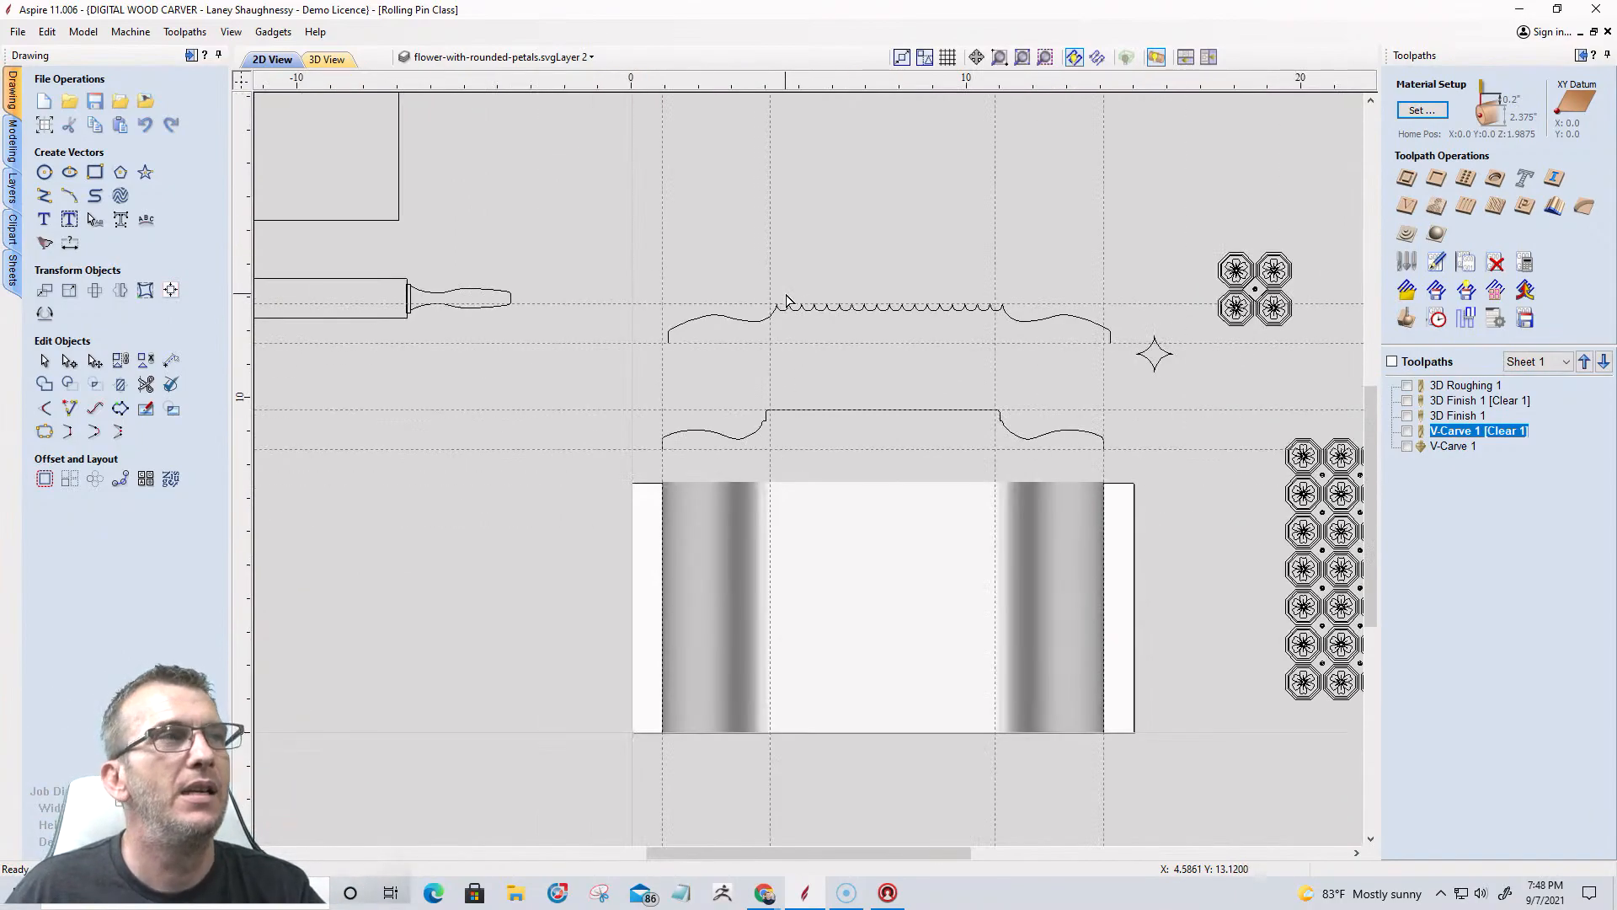
click(11, 139)
click(64, 396)
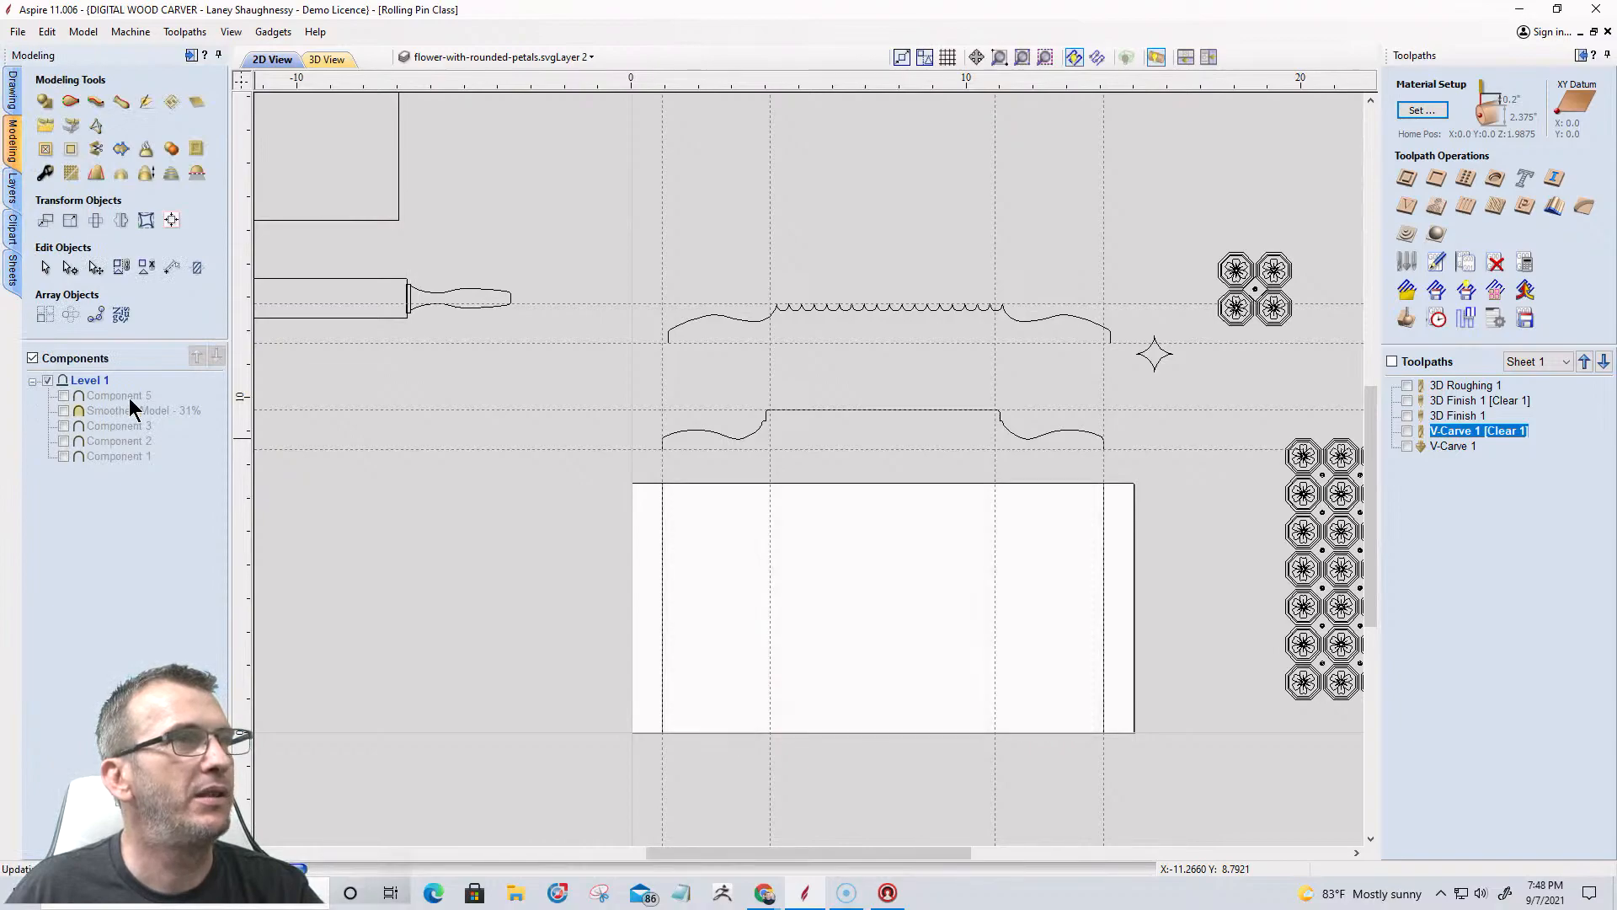
Create a two rail sweep of the scalloped profile, using the two vertical lines on the job as drive rails.
click(662, 506)
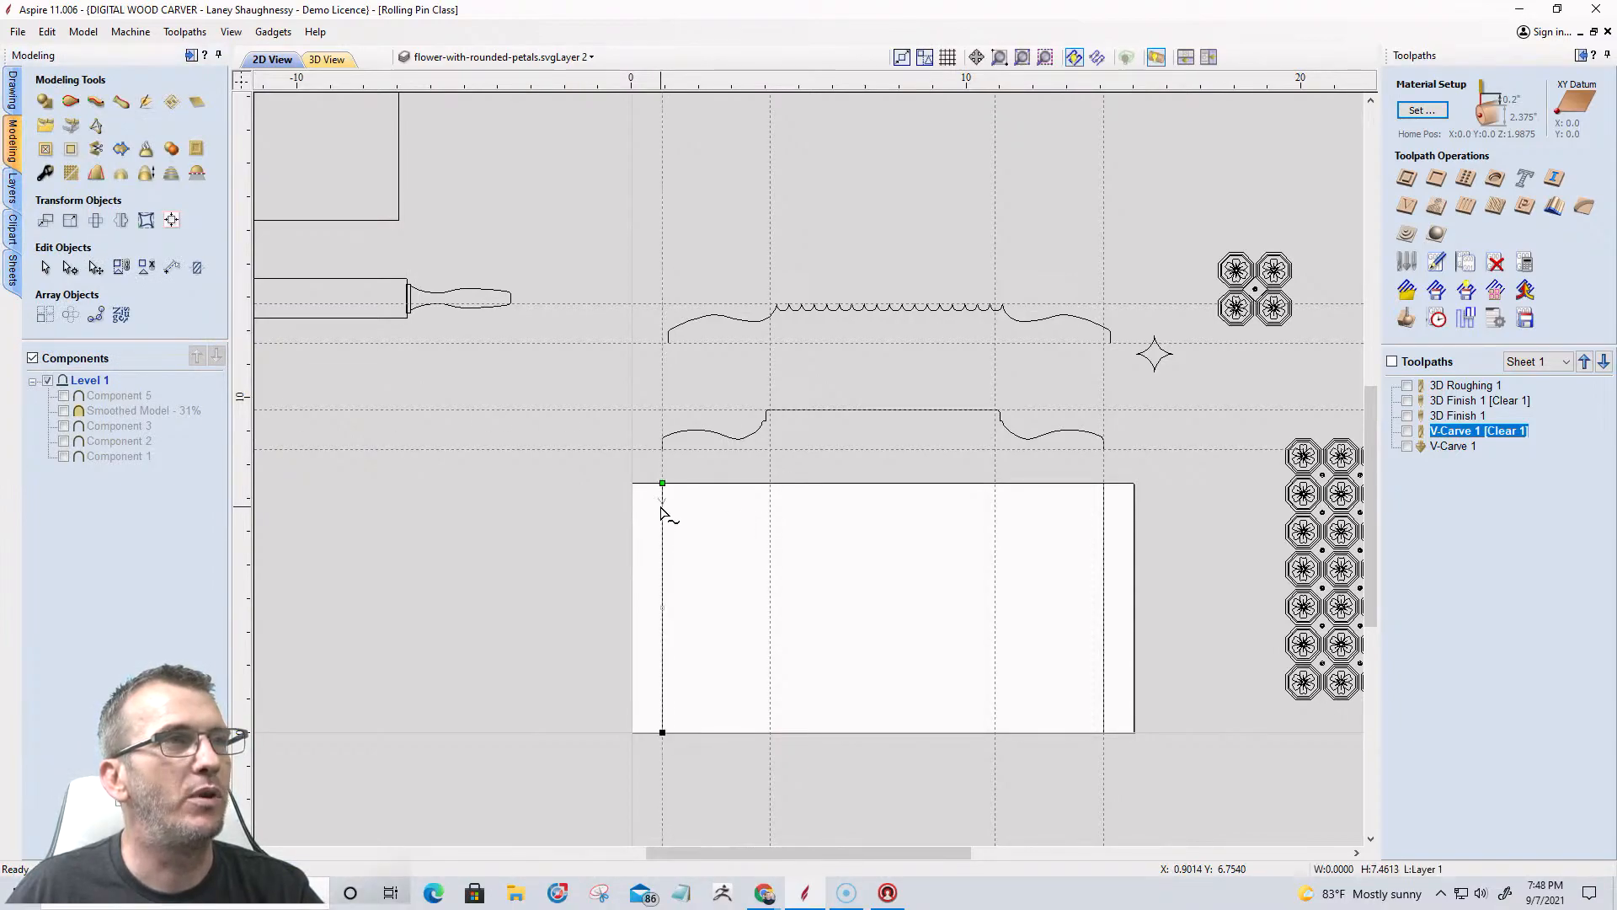
shift+click(1105, 636)
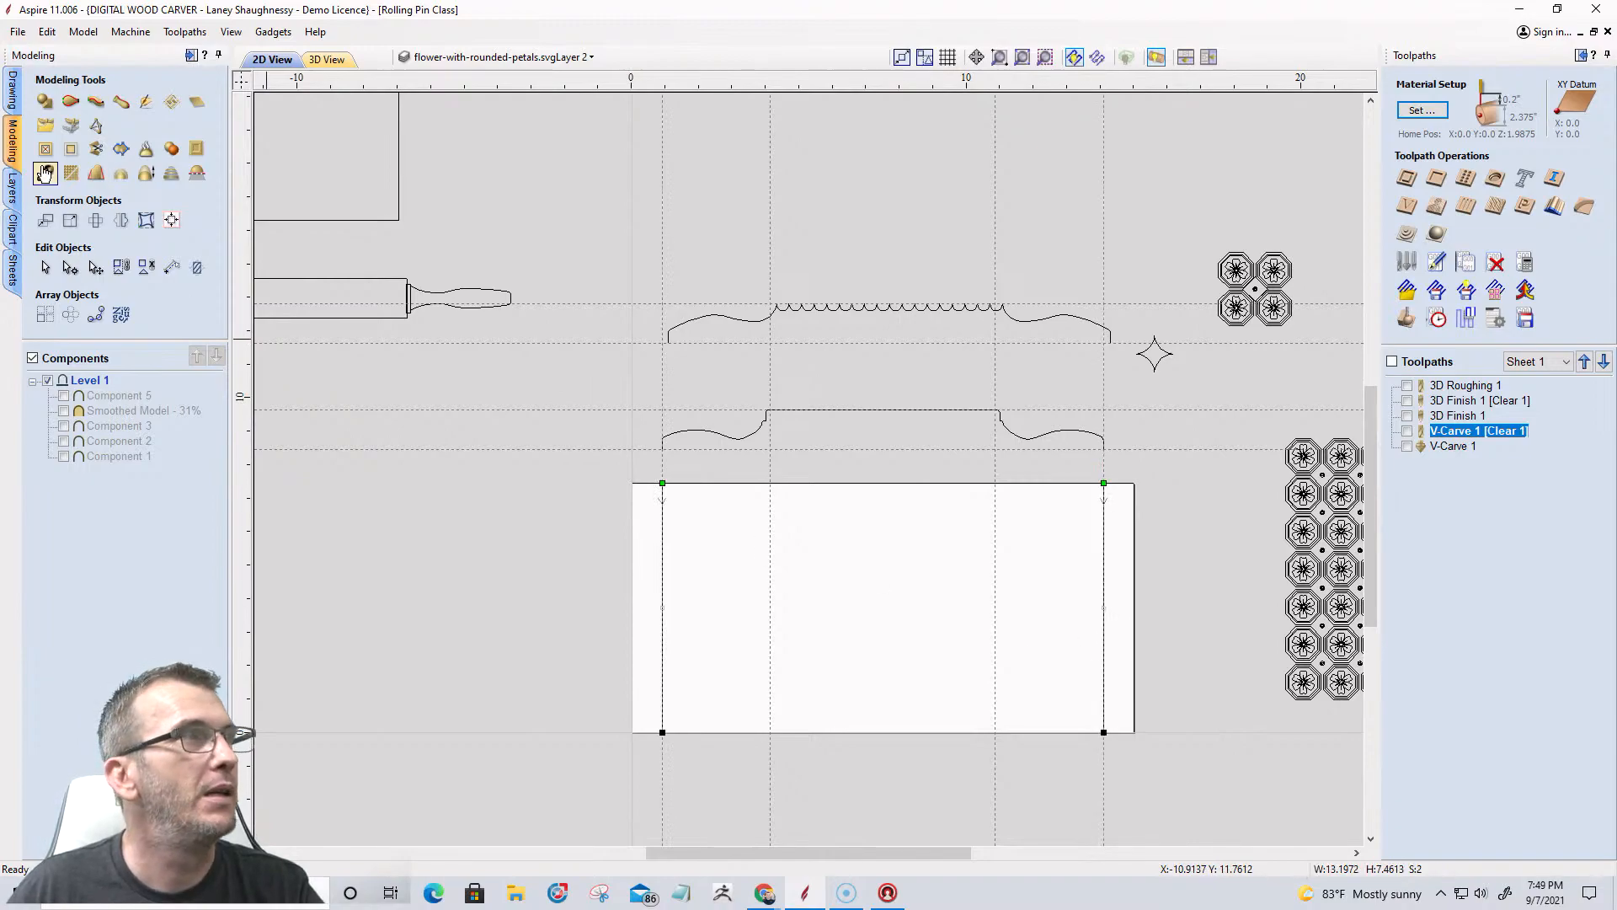
click(70, 103)
click(173, 141)
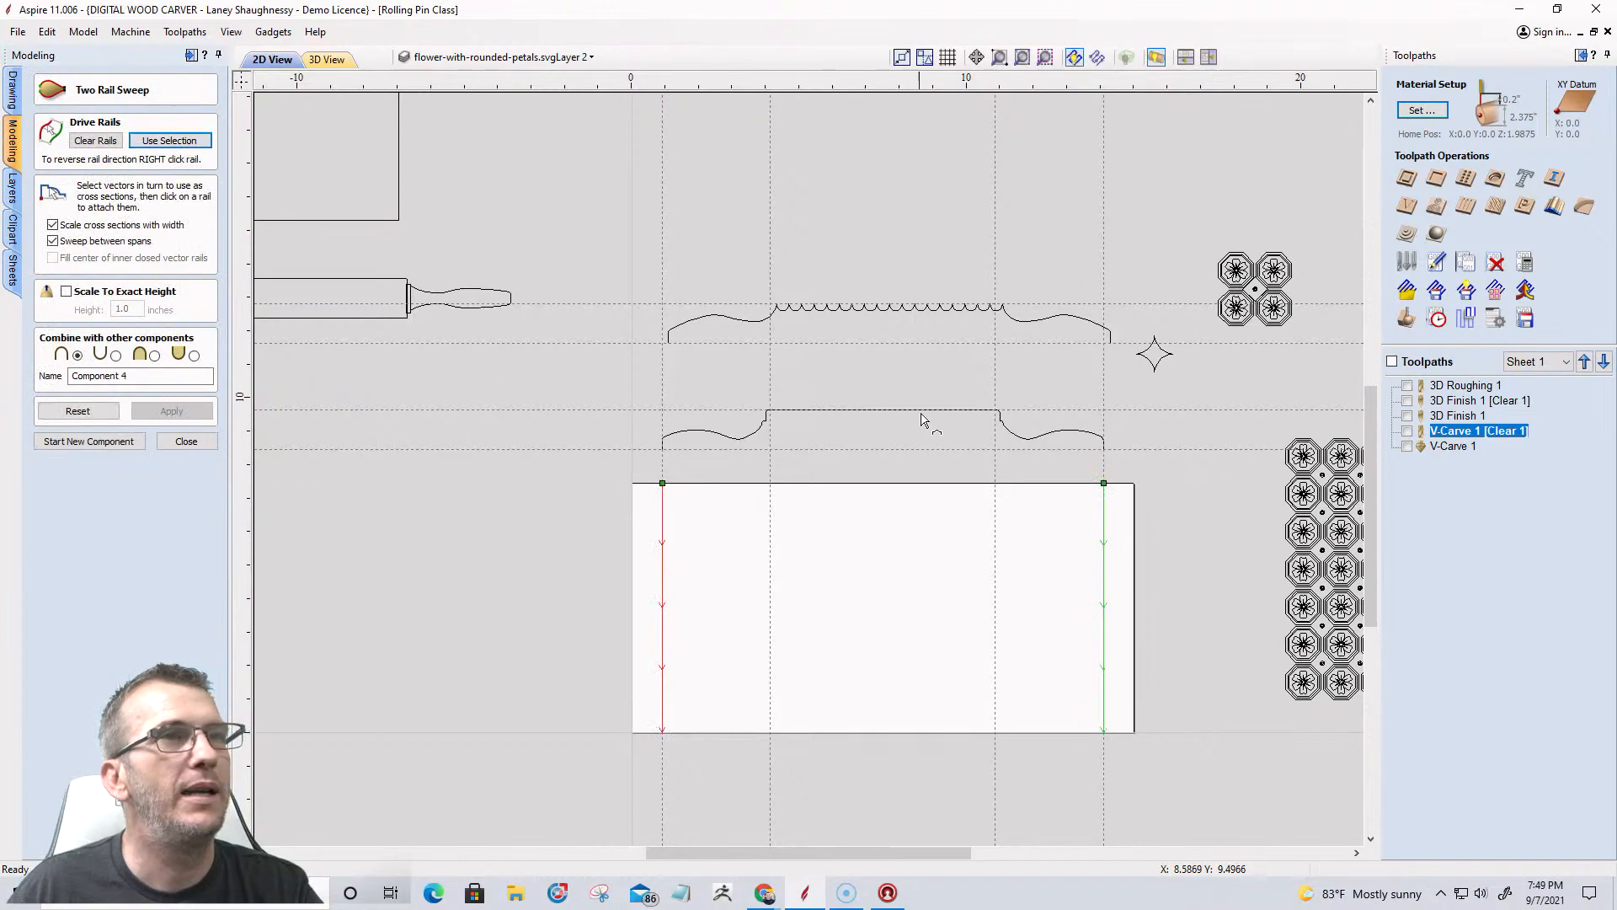
click(910, 312)
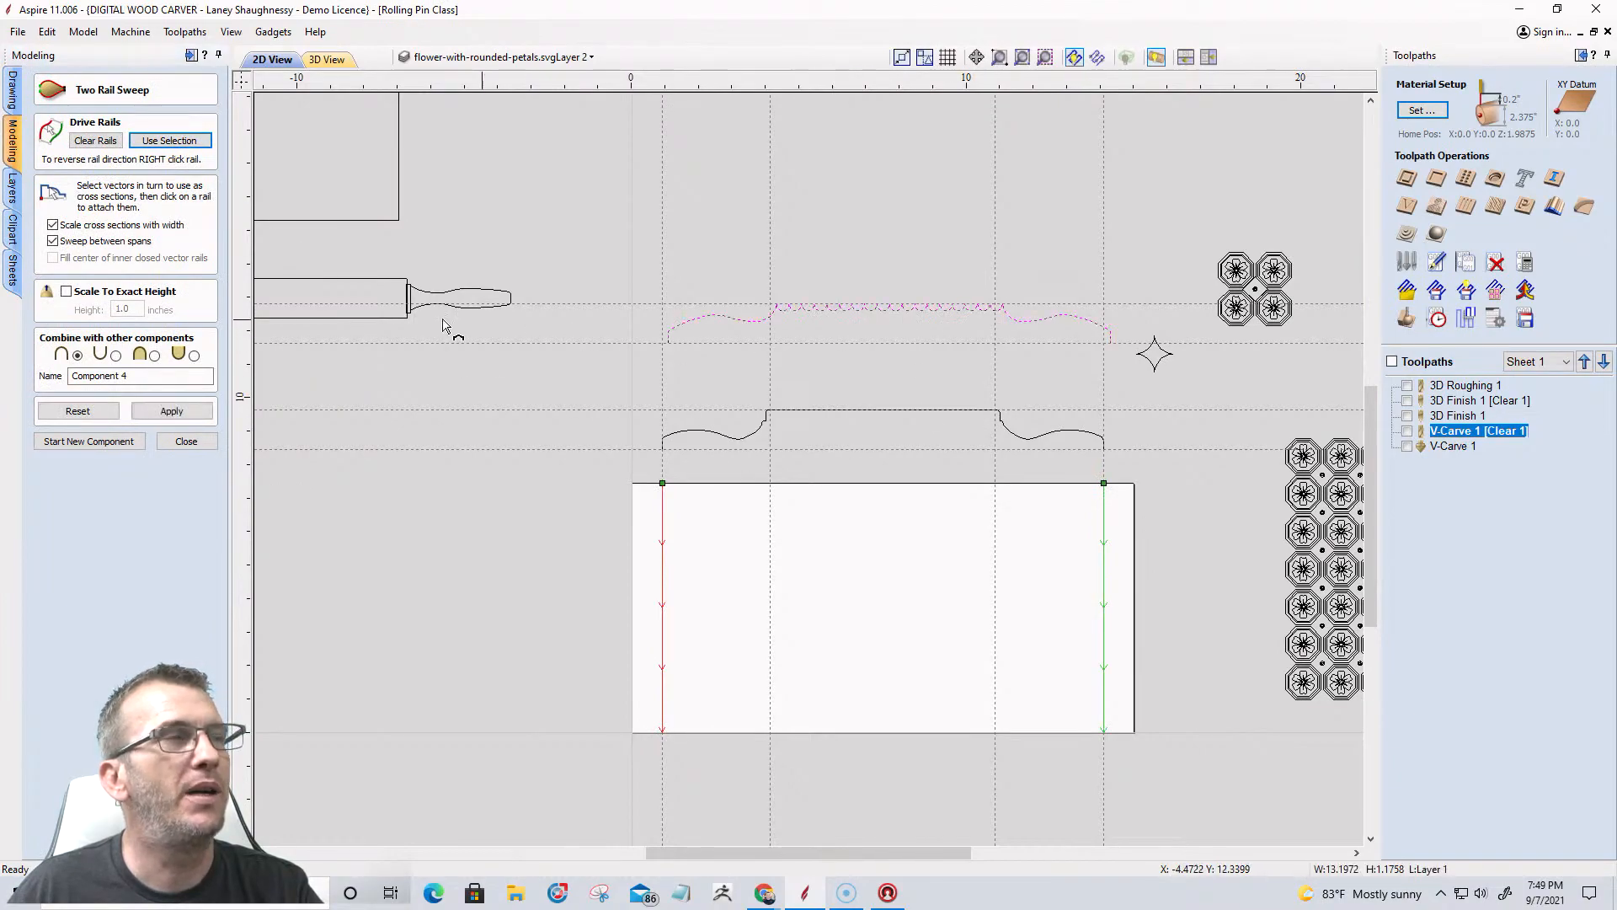
click(179, 410)
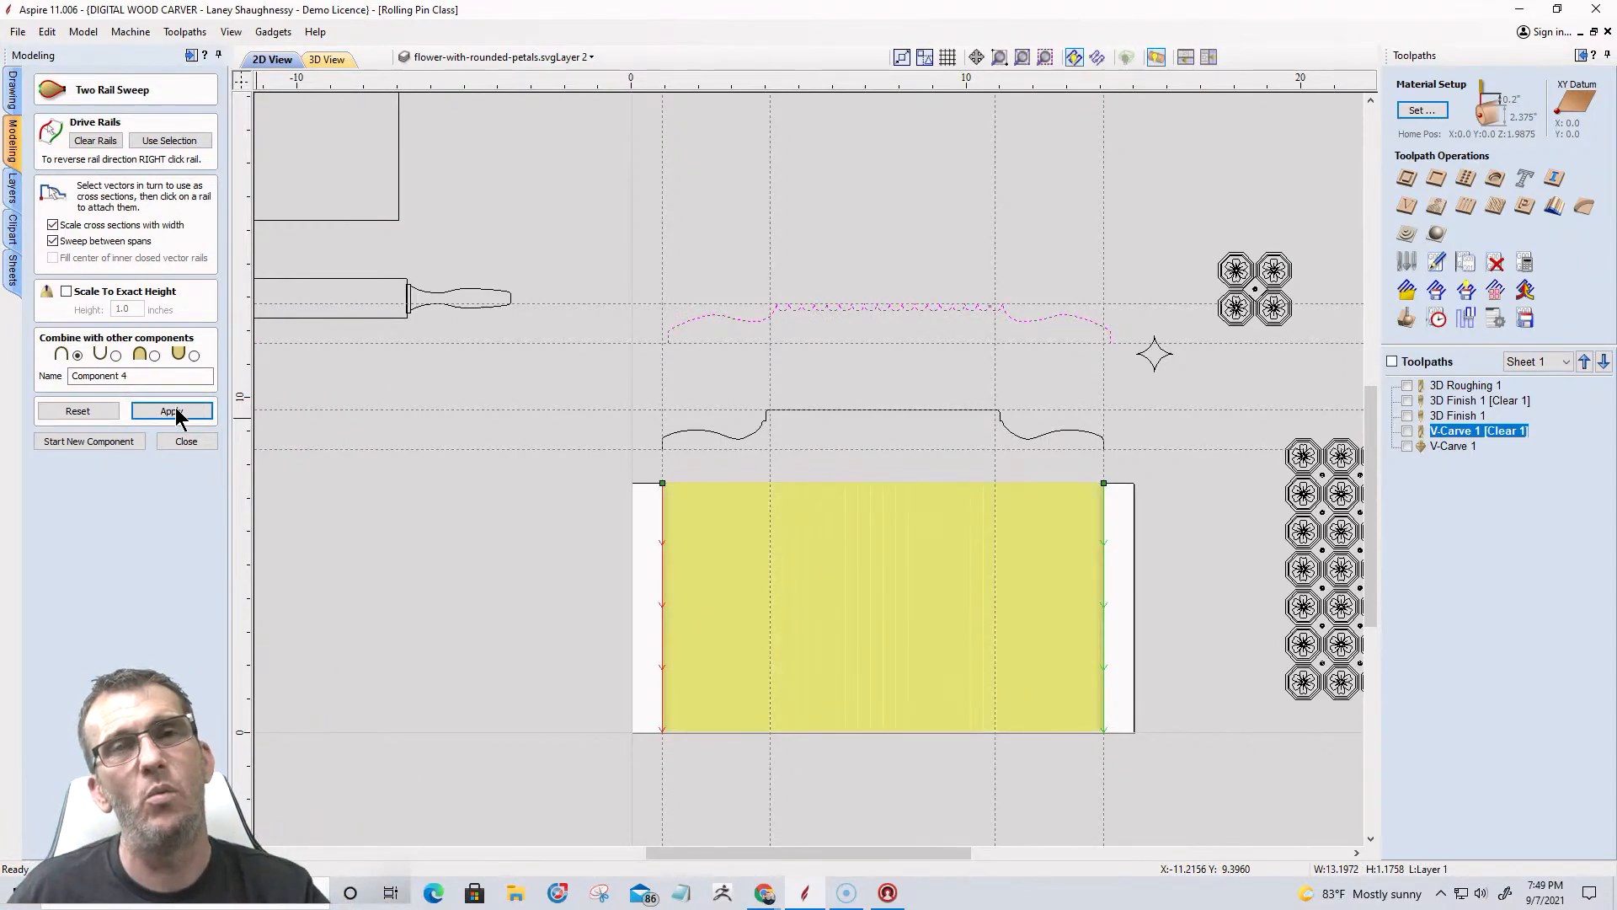
click(199, 443)
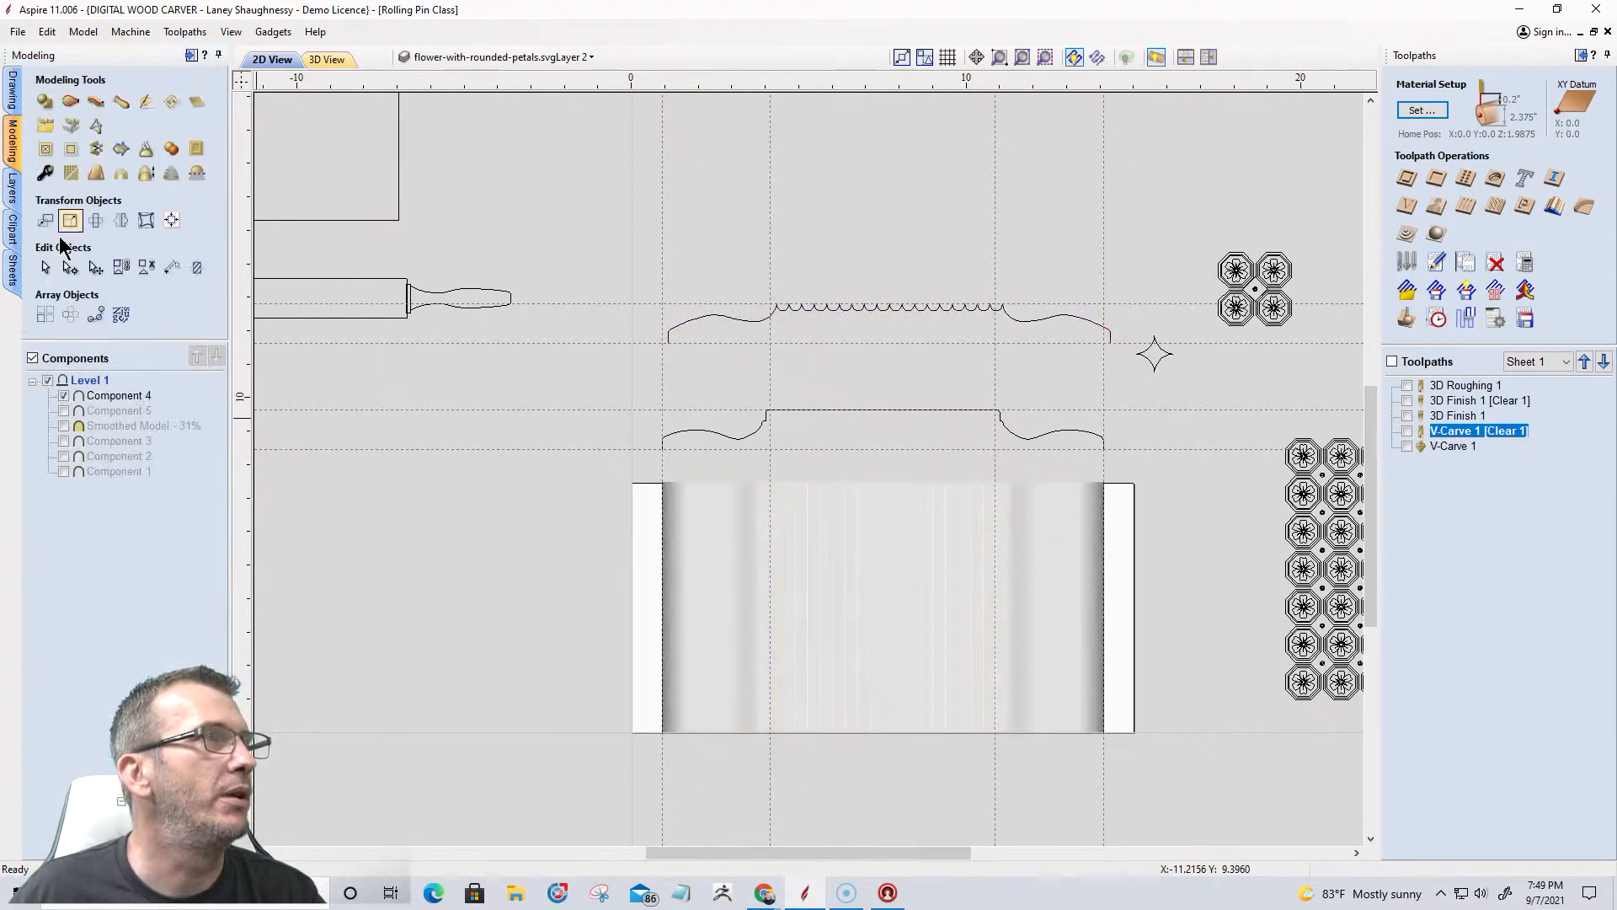
Examine the swept scalloped rolling pin in the wrapped 3D view, looking closely at the ridges along the barrel.
click(340, 57)
drag(913, 450, 791, 468)
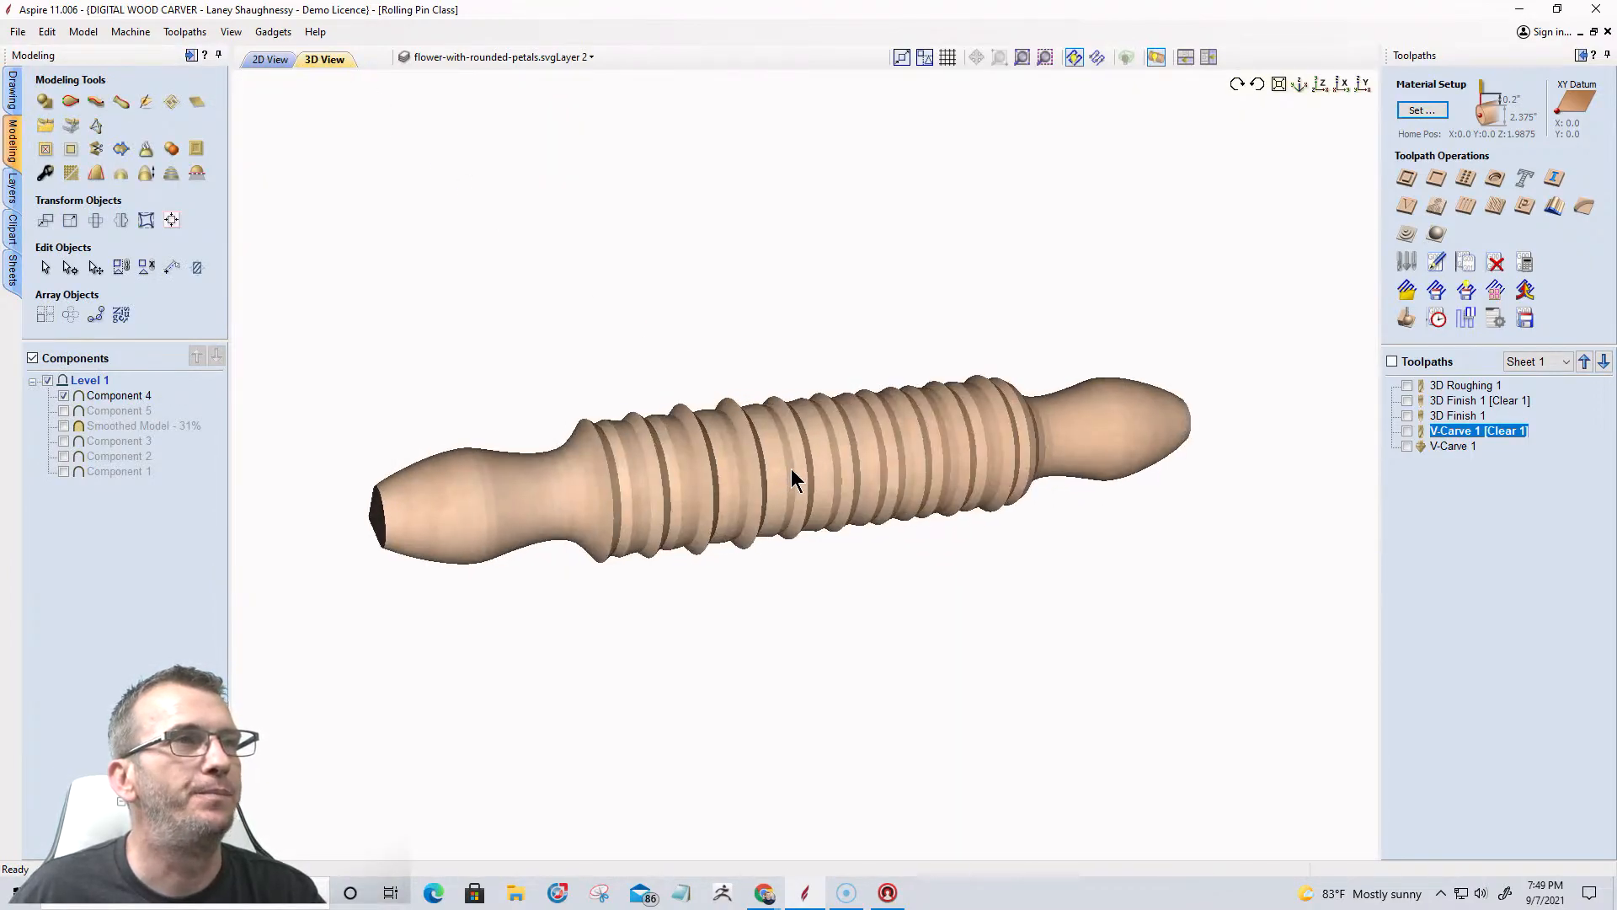
scroll(793, 468, up, 2)
scroll(794, 470, up, 1)
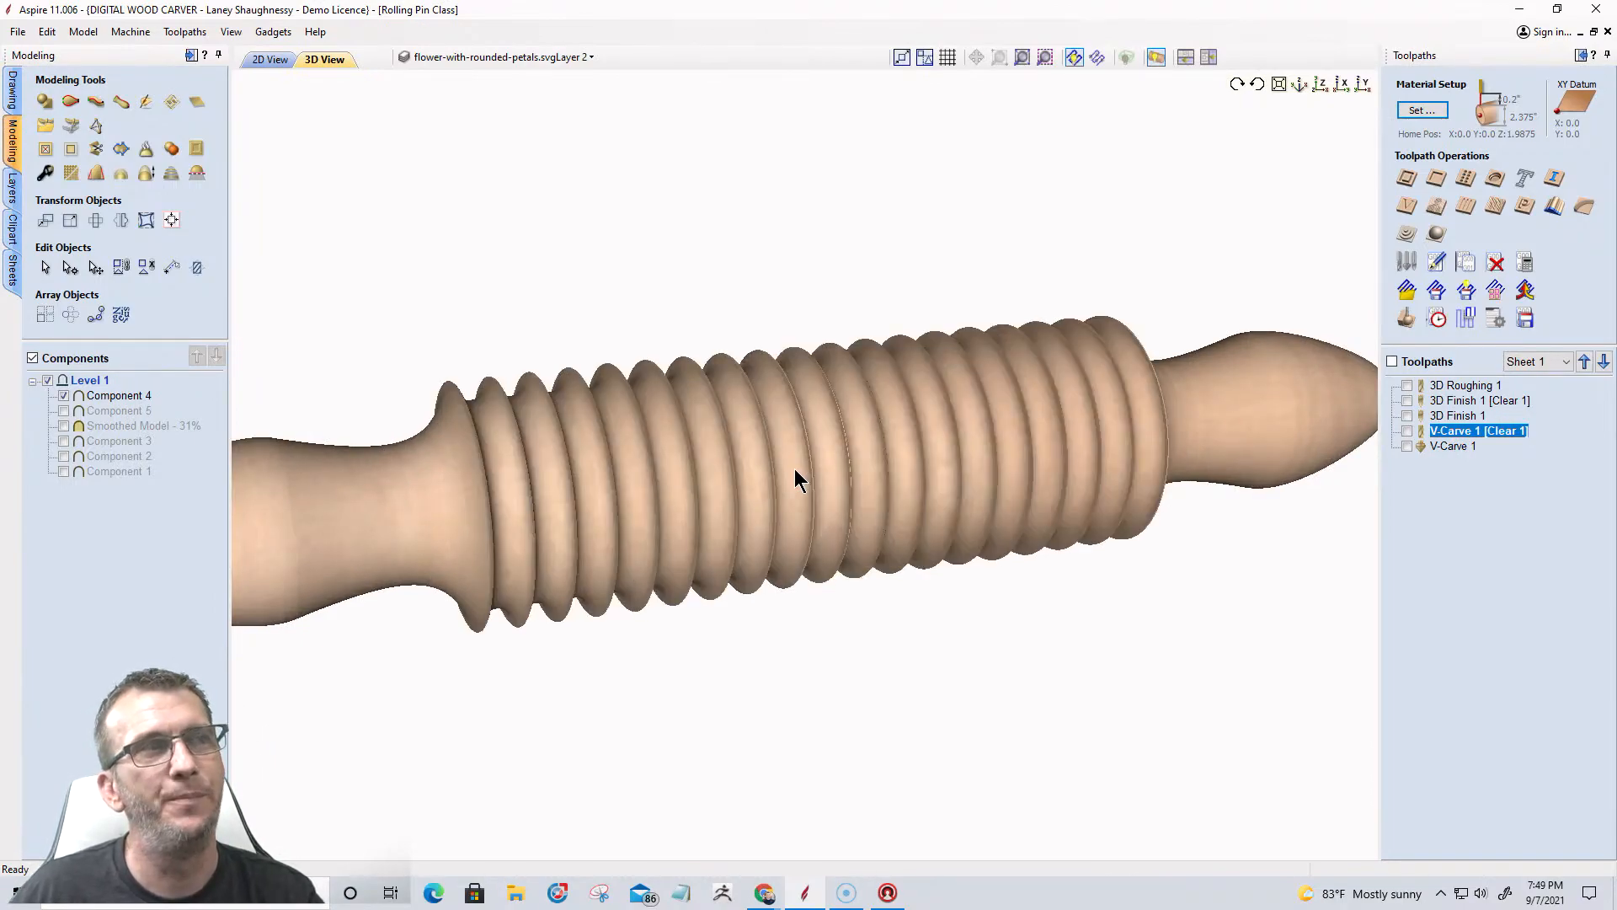
drag(826, 494, 605, 327)
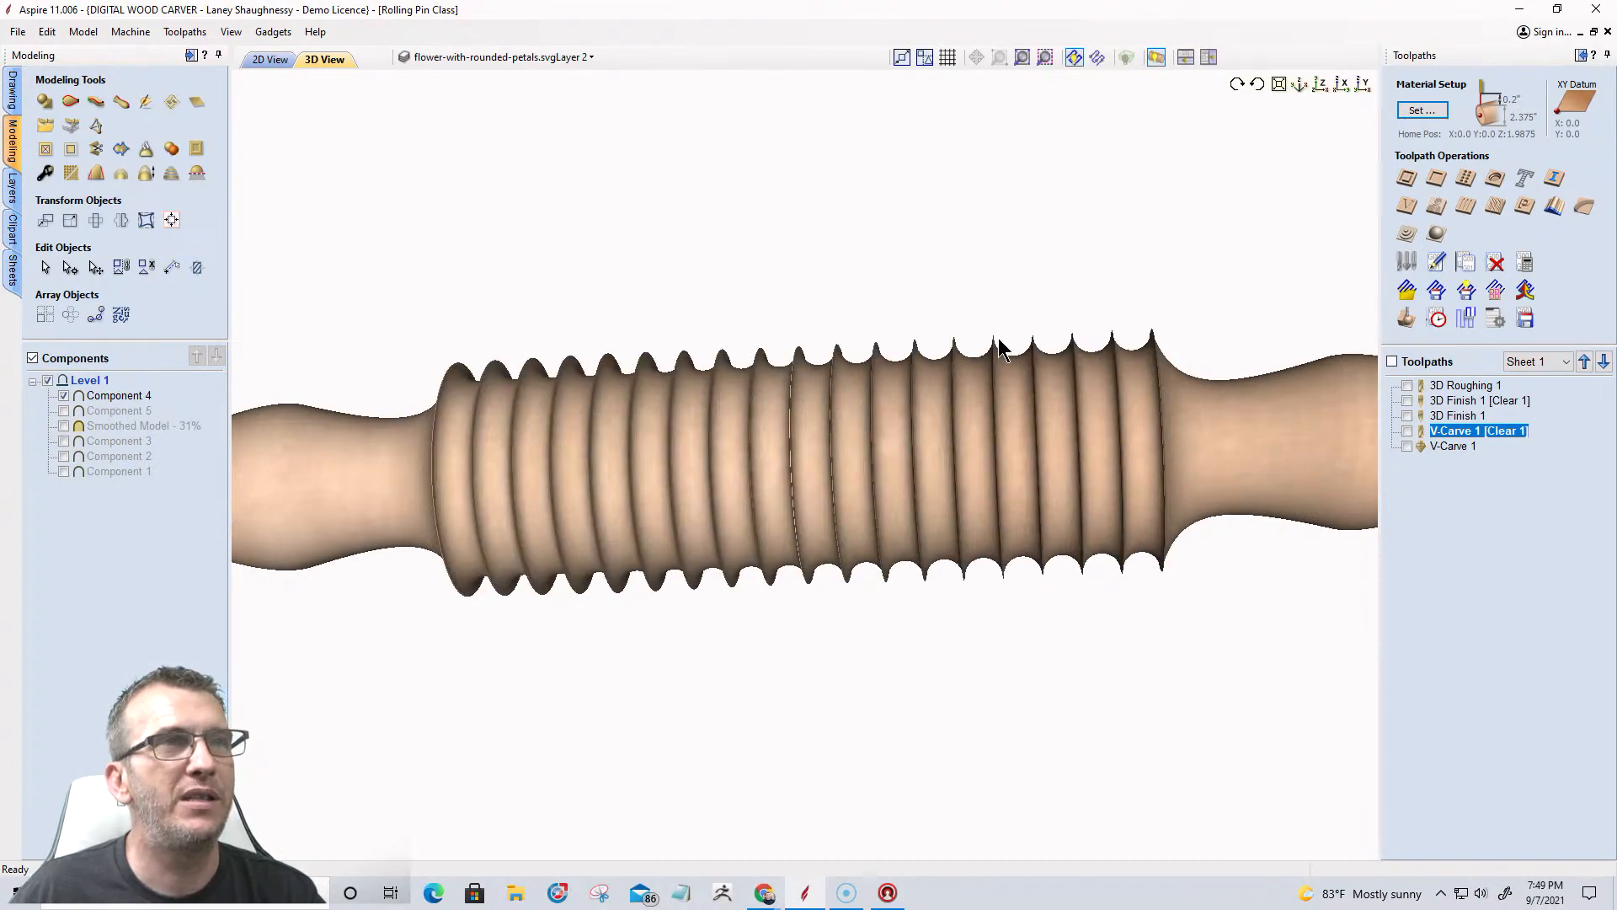
scroll(995, 352, up, 3)
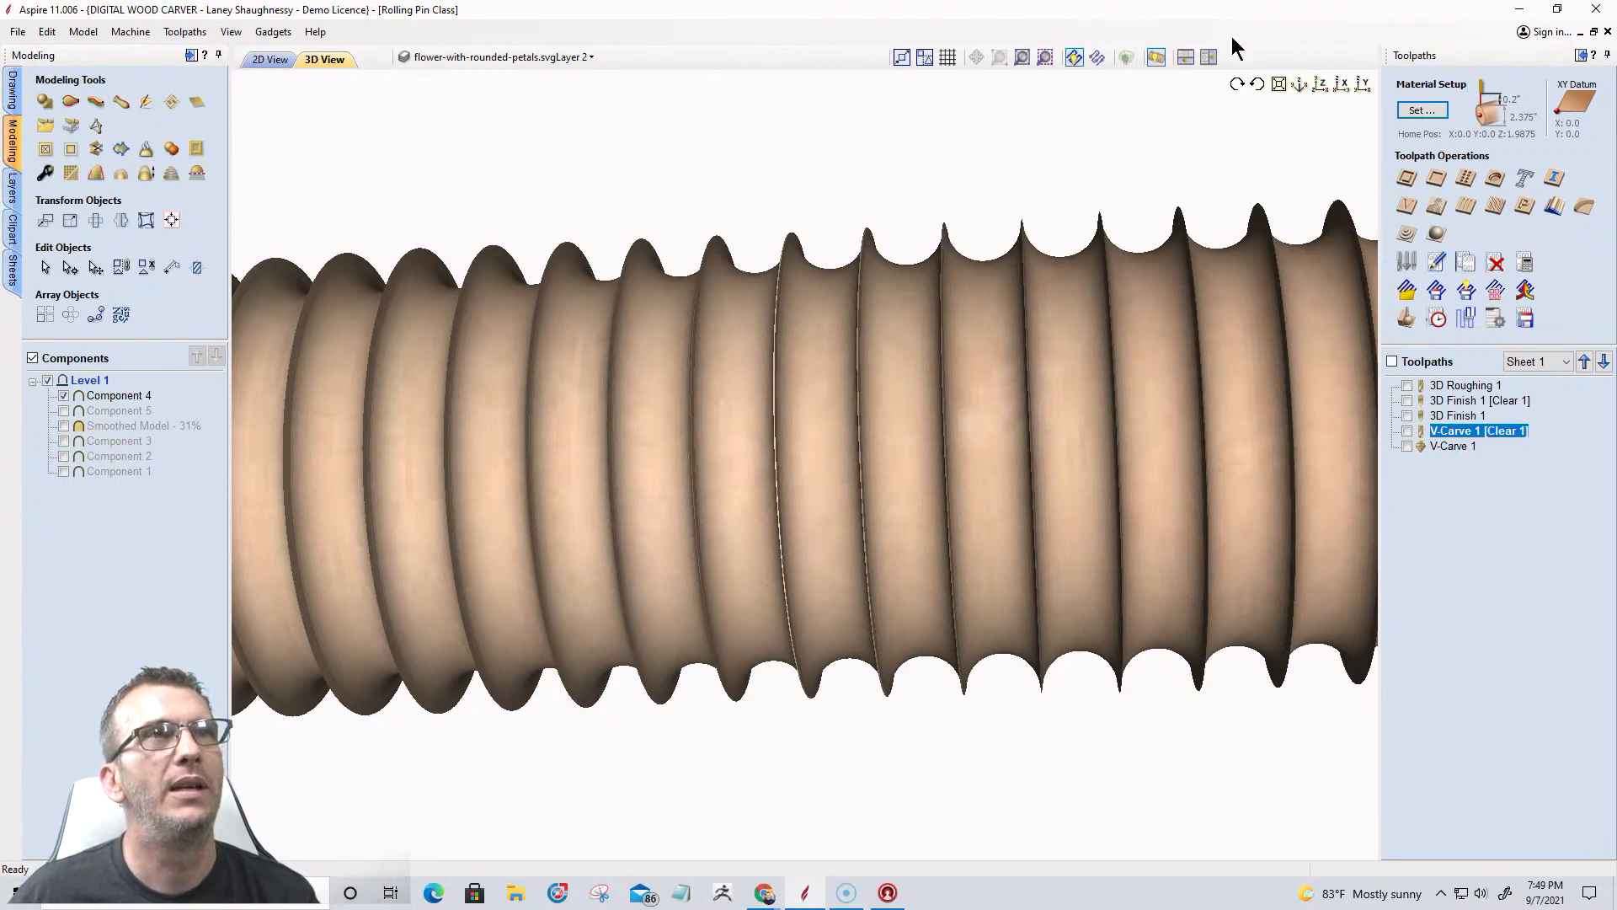
Show the model unwrapped and examine the sharp scallop ridges on the flat surface up close.
click(1160, 59)
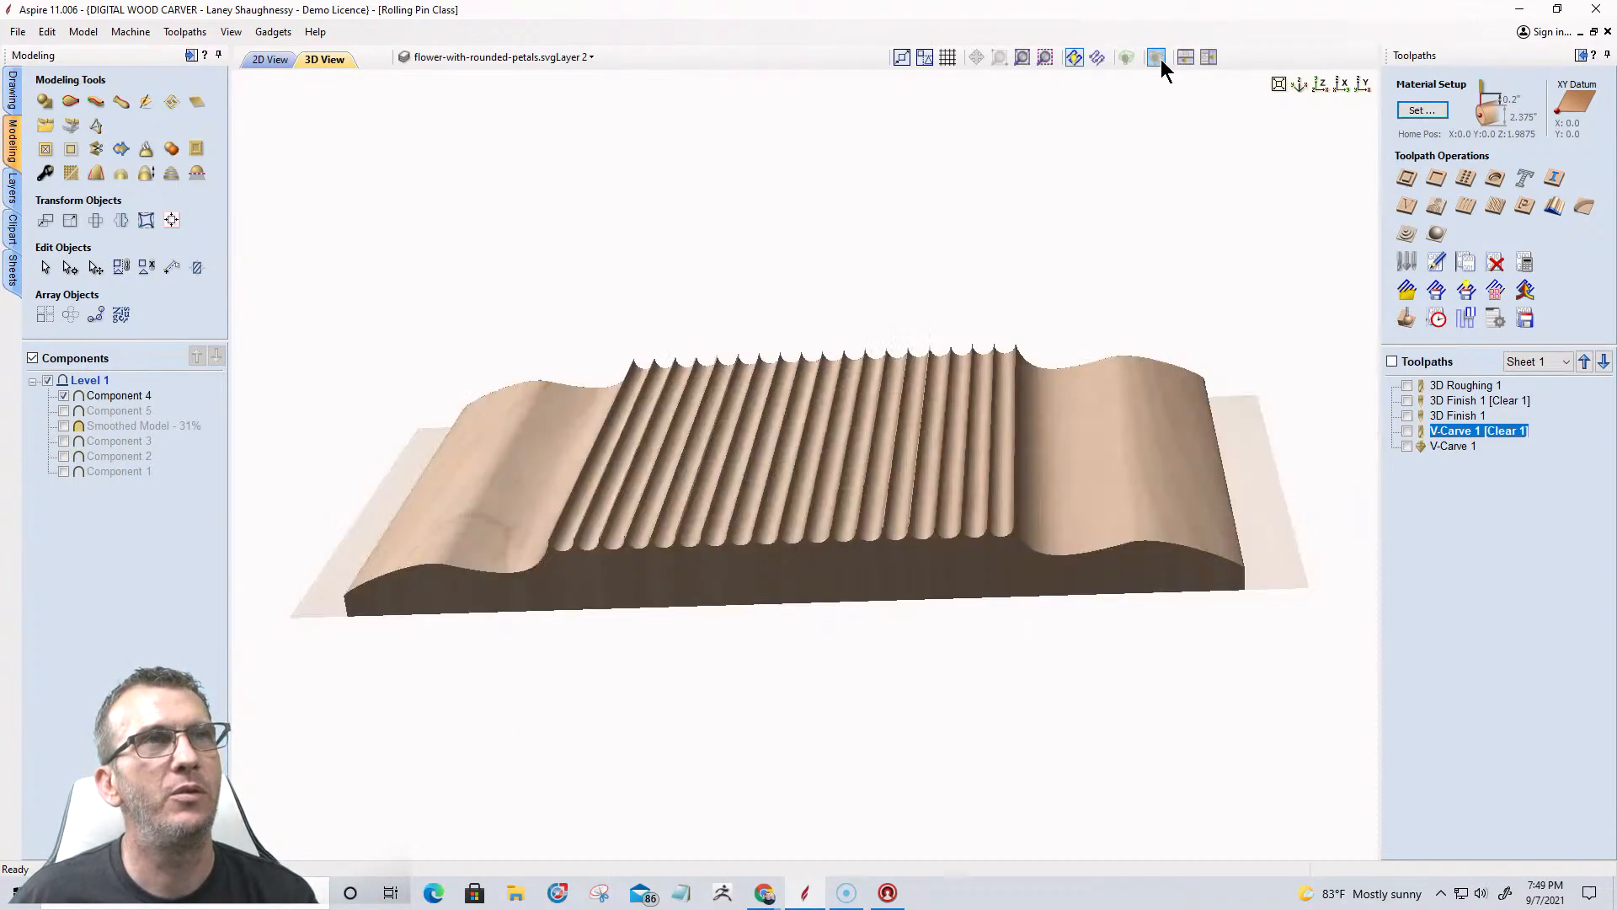
drag(821, 619, 814, 492)
scroll(823, 489, up, 2)
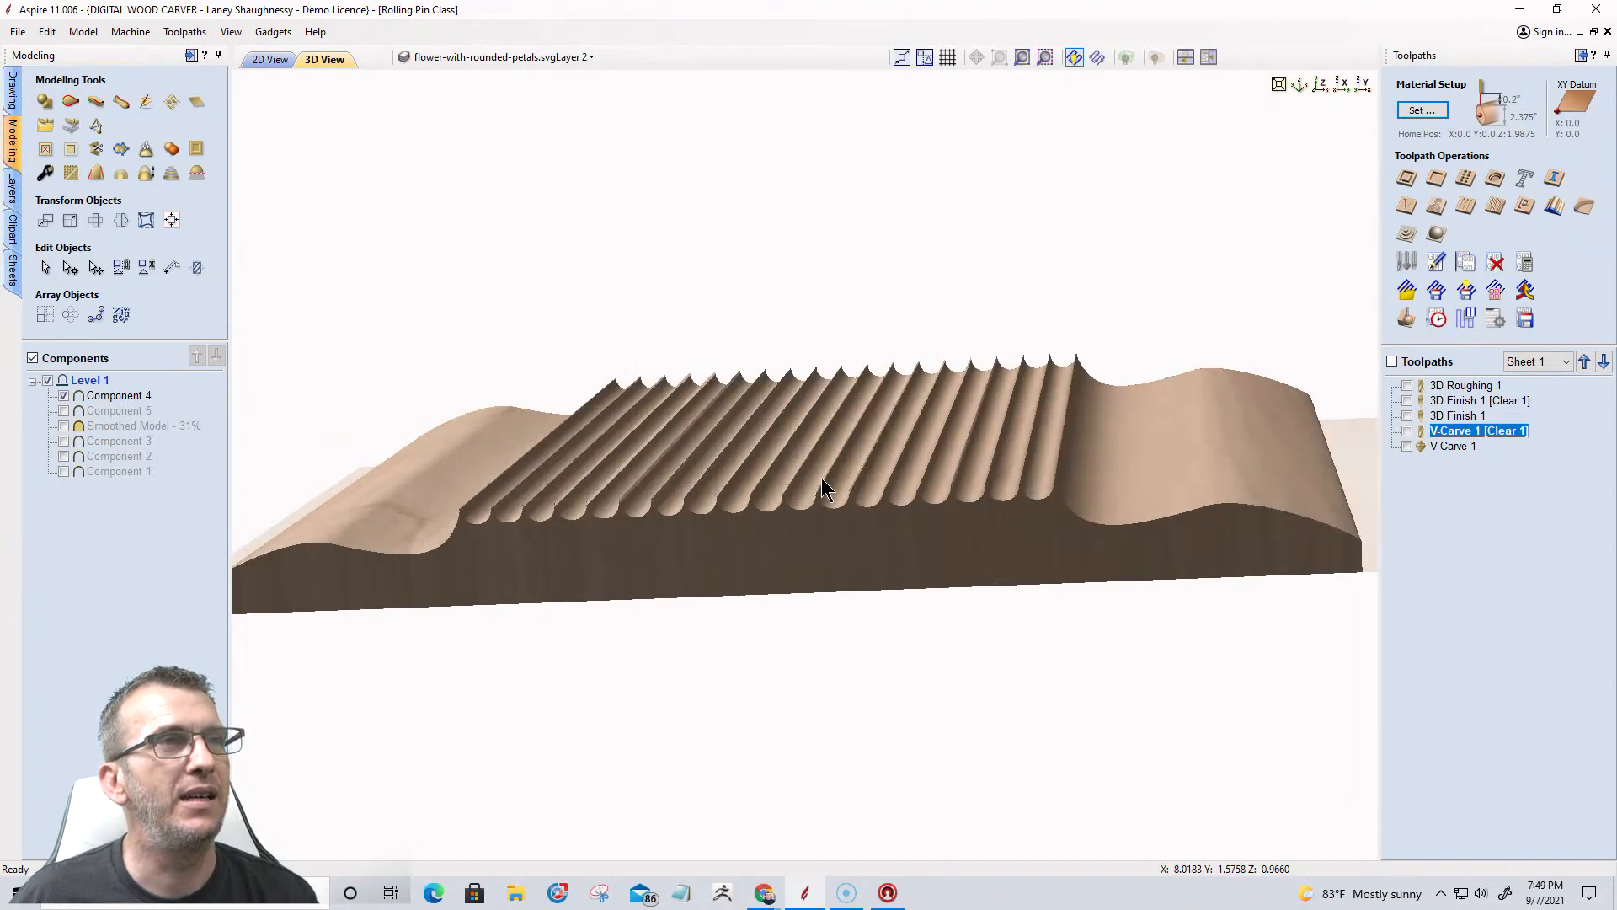
scroll(823, 488, up, 1)
scroll(823, 488, up, 1)
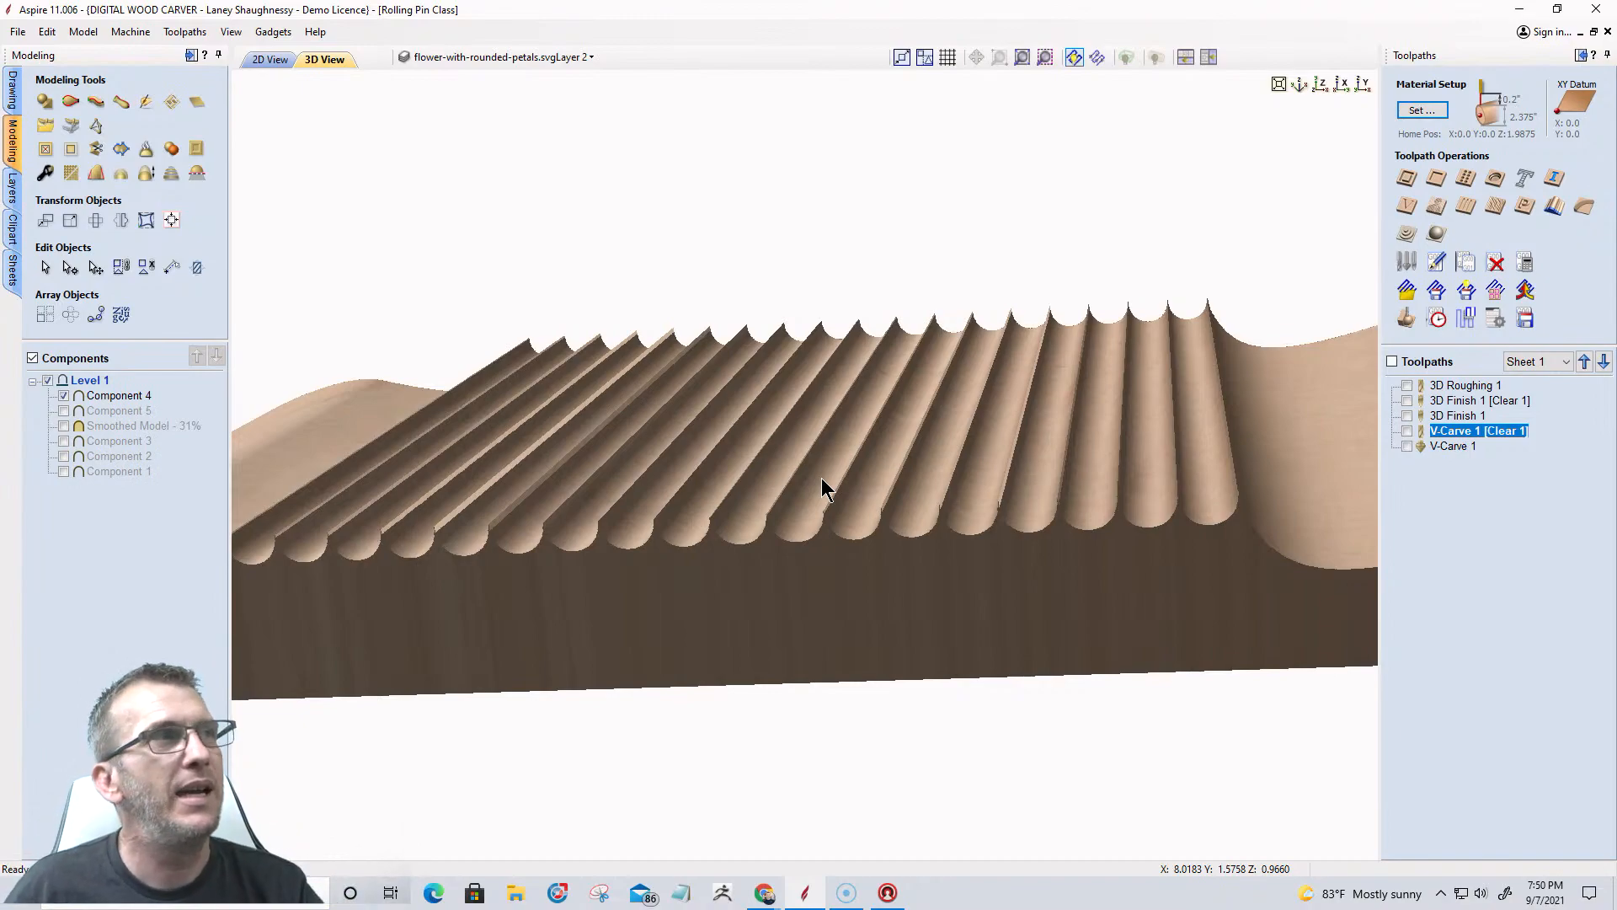
Start smoothing the scalloped model, try several smoothing amounts on the ridges, and settle on about 31%.
click(69, 175)
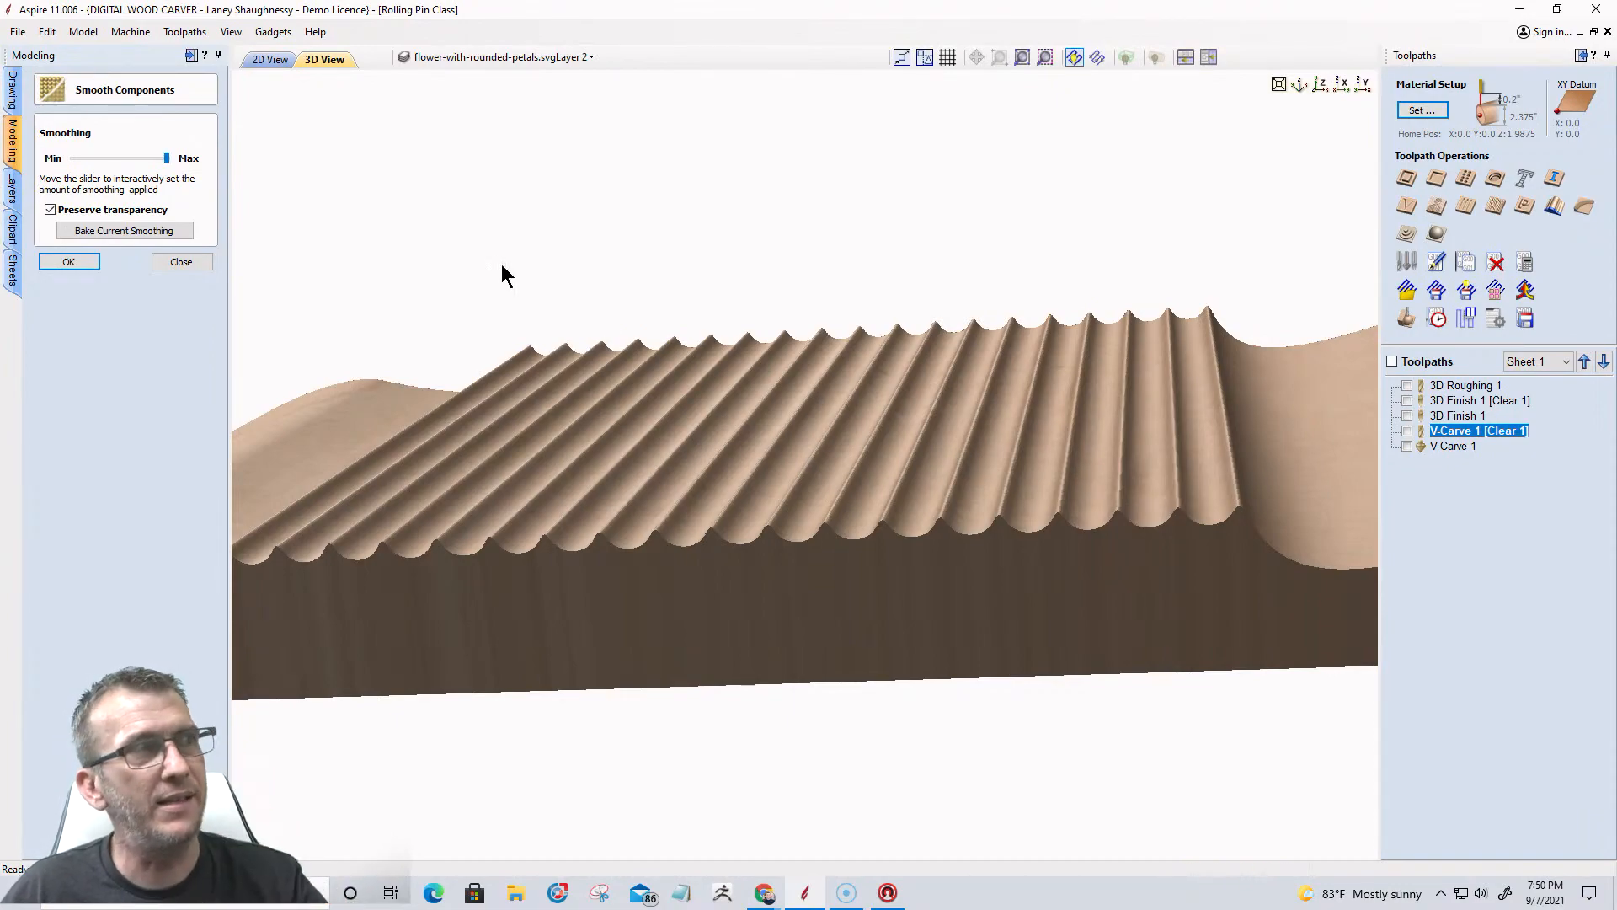
drag(166, 160, 53, 166)
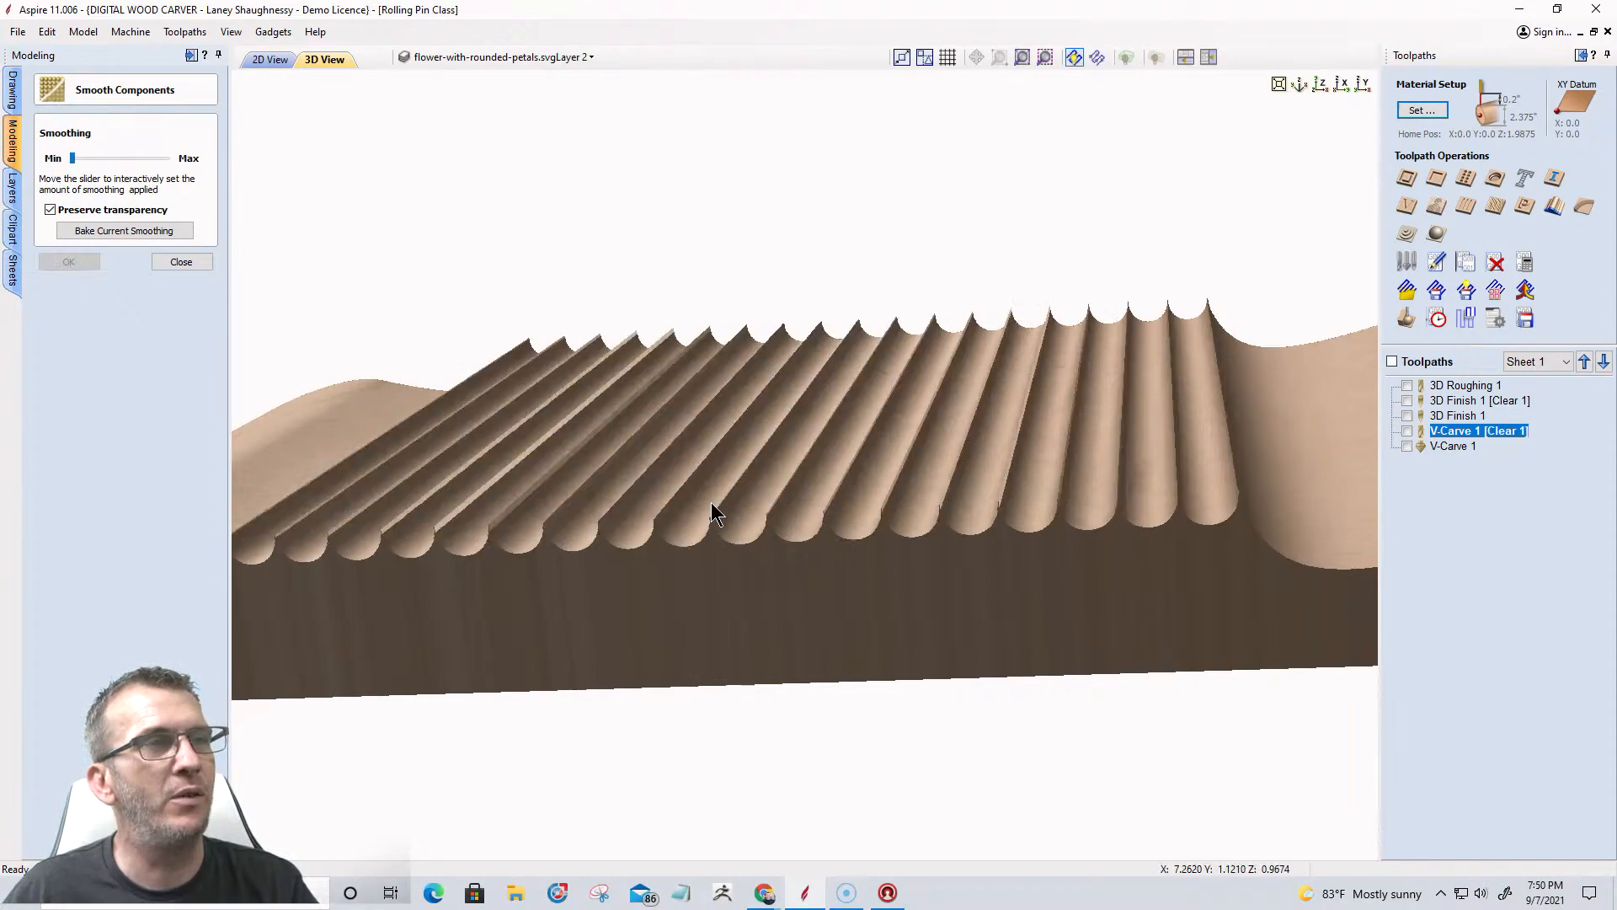
scroll(711, 502, up, 4)
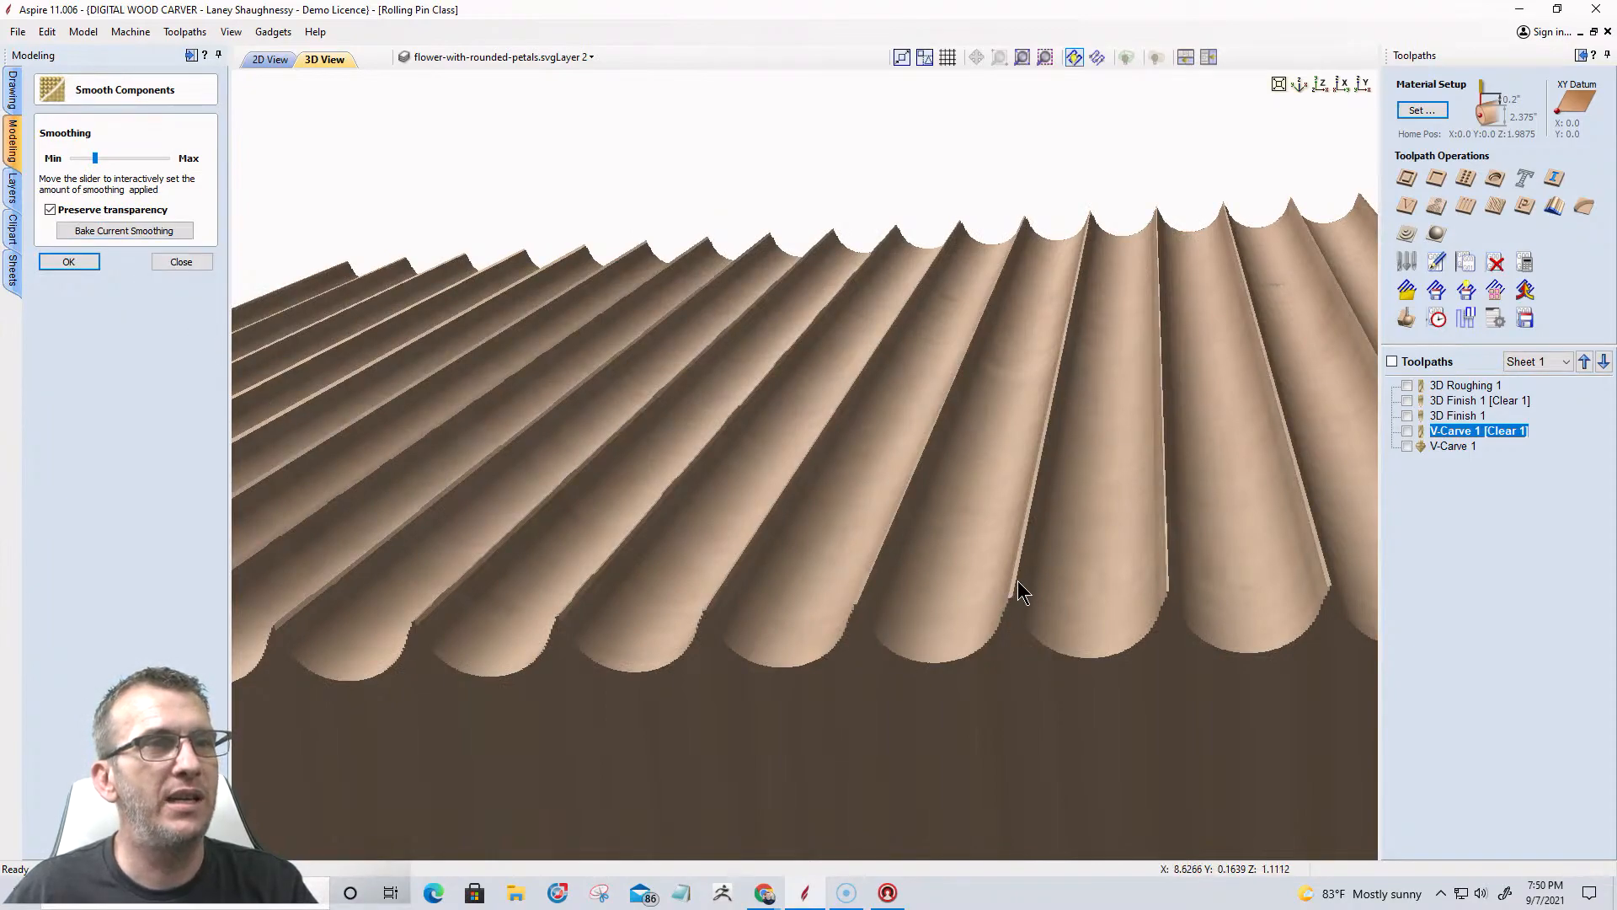
click(102, 159)
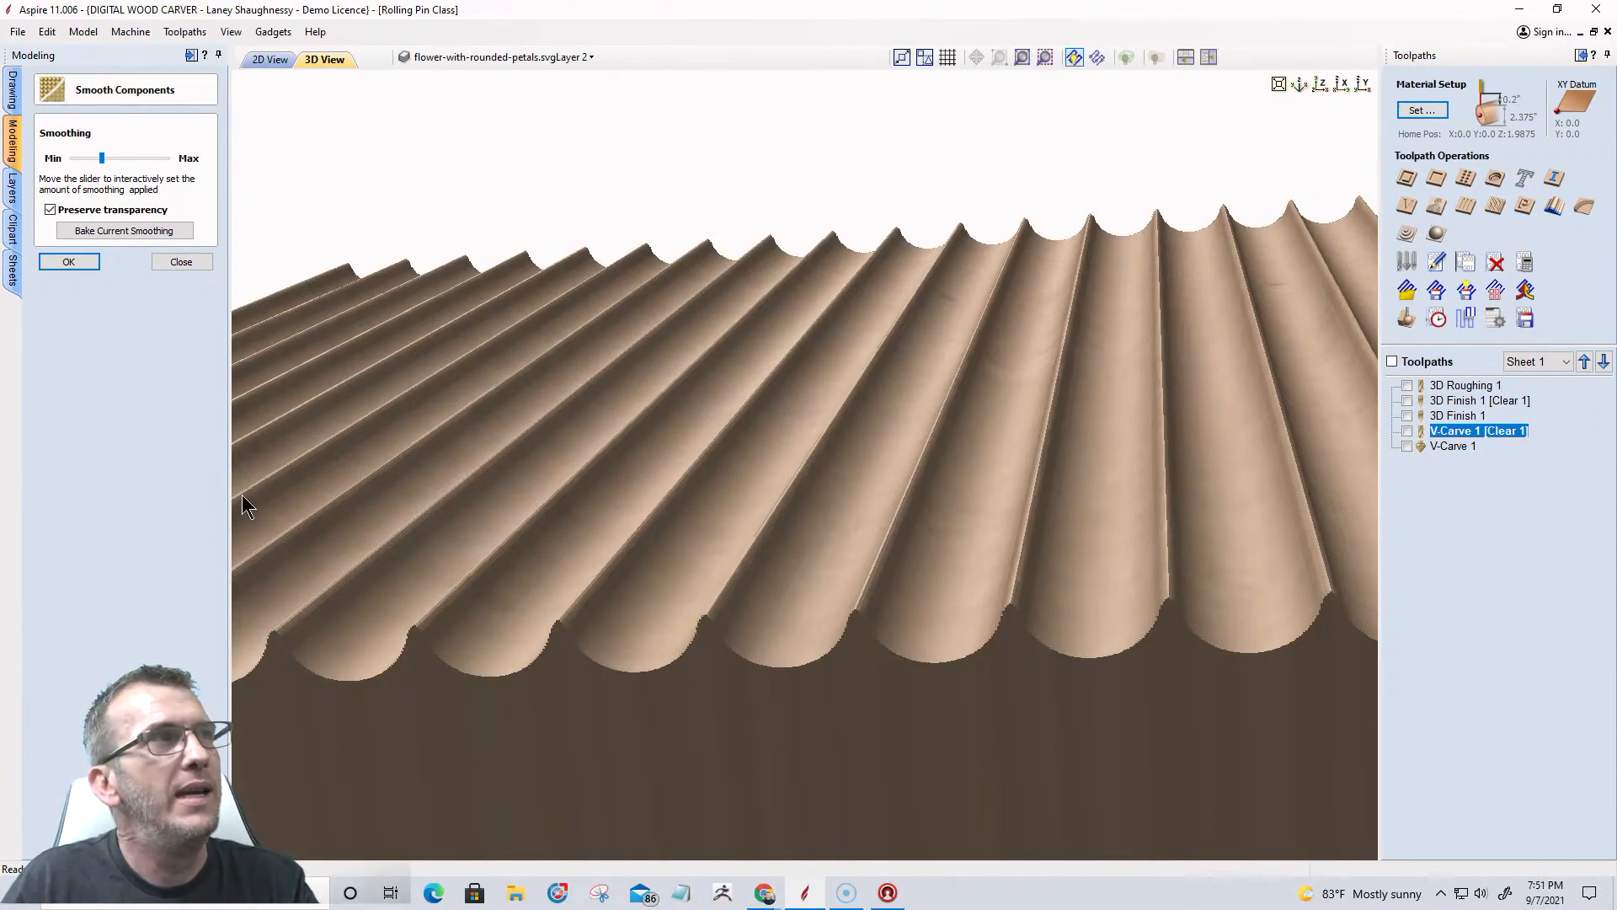
drag(105, 158, 119, 165)
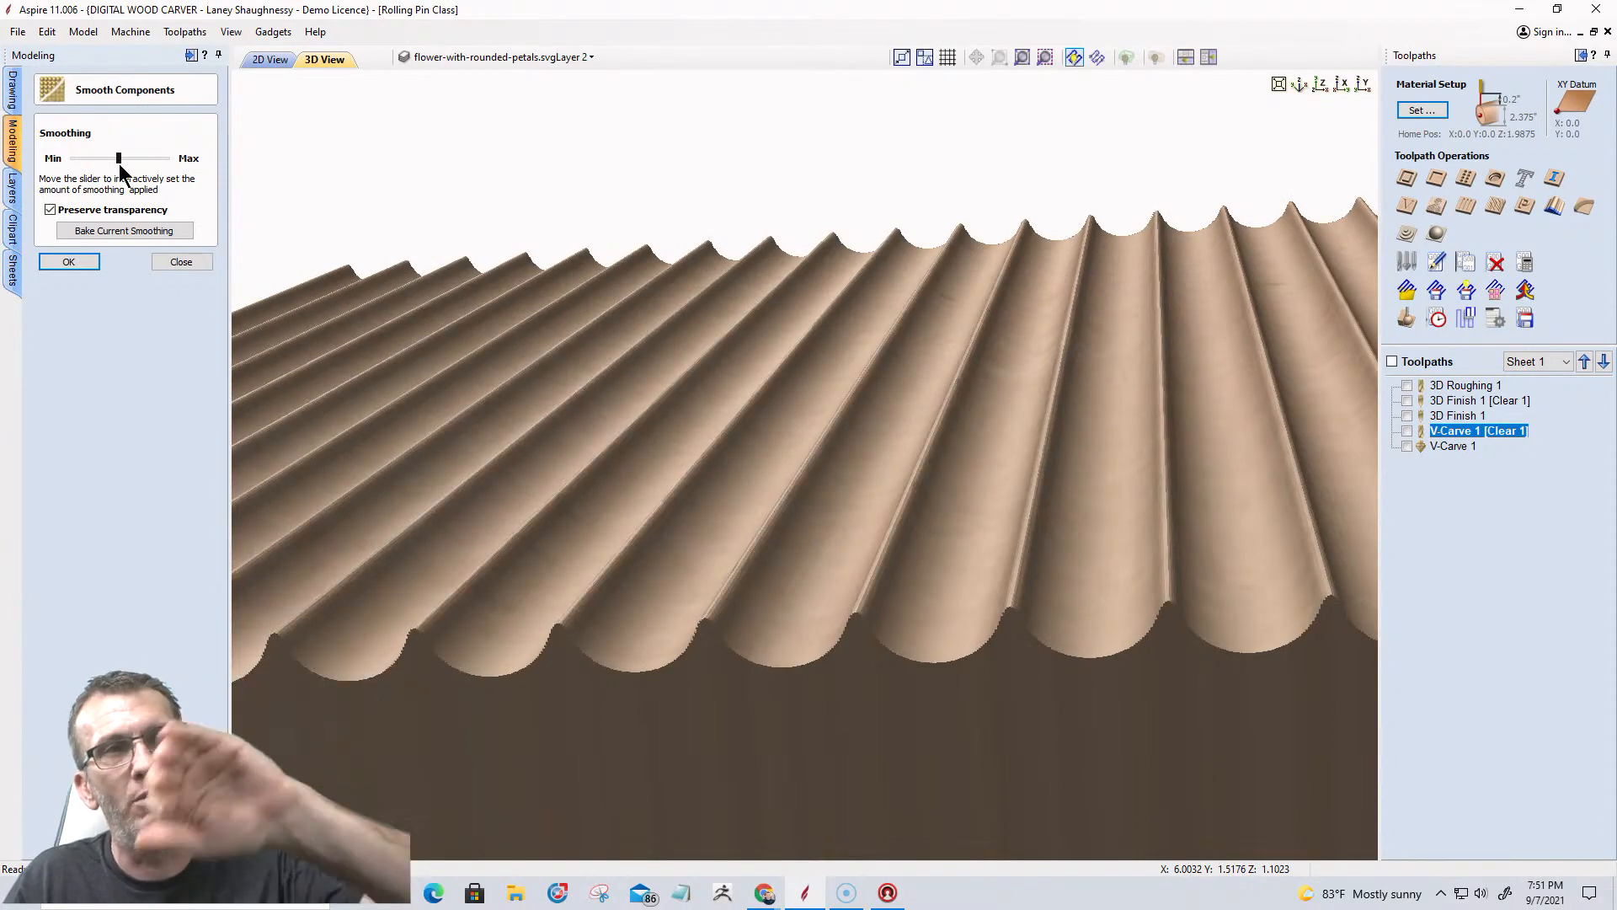
drag(116, 166, 103, 161)
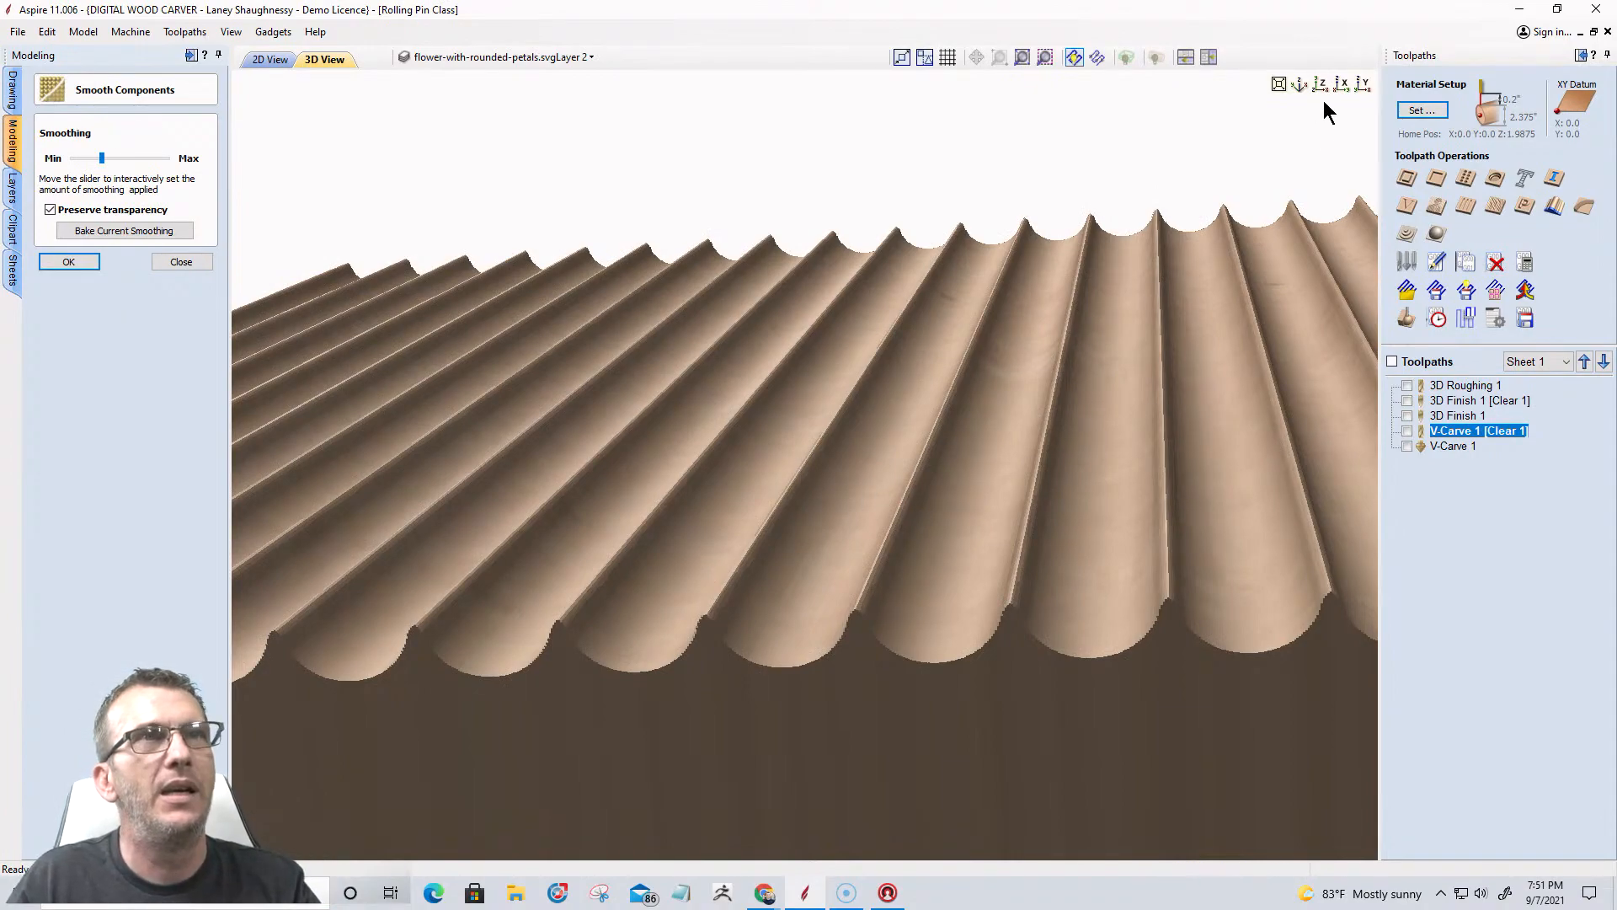
Show the model wrapped again, inspect the rounded ridges up close, and apply the smoothing.
click(1155, 59)
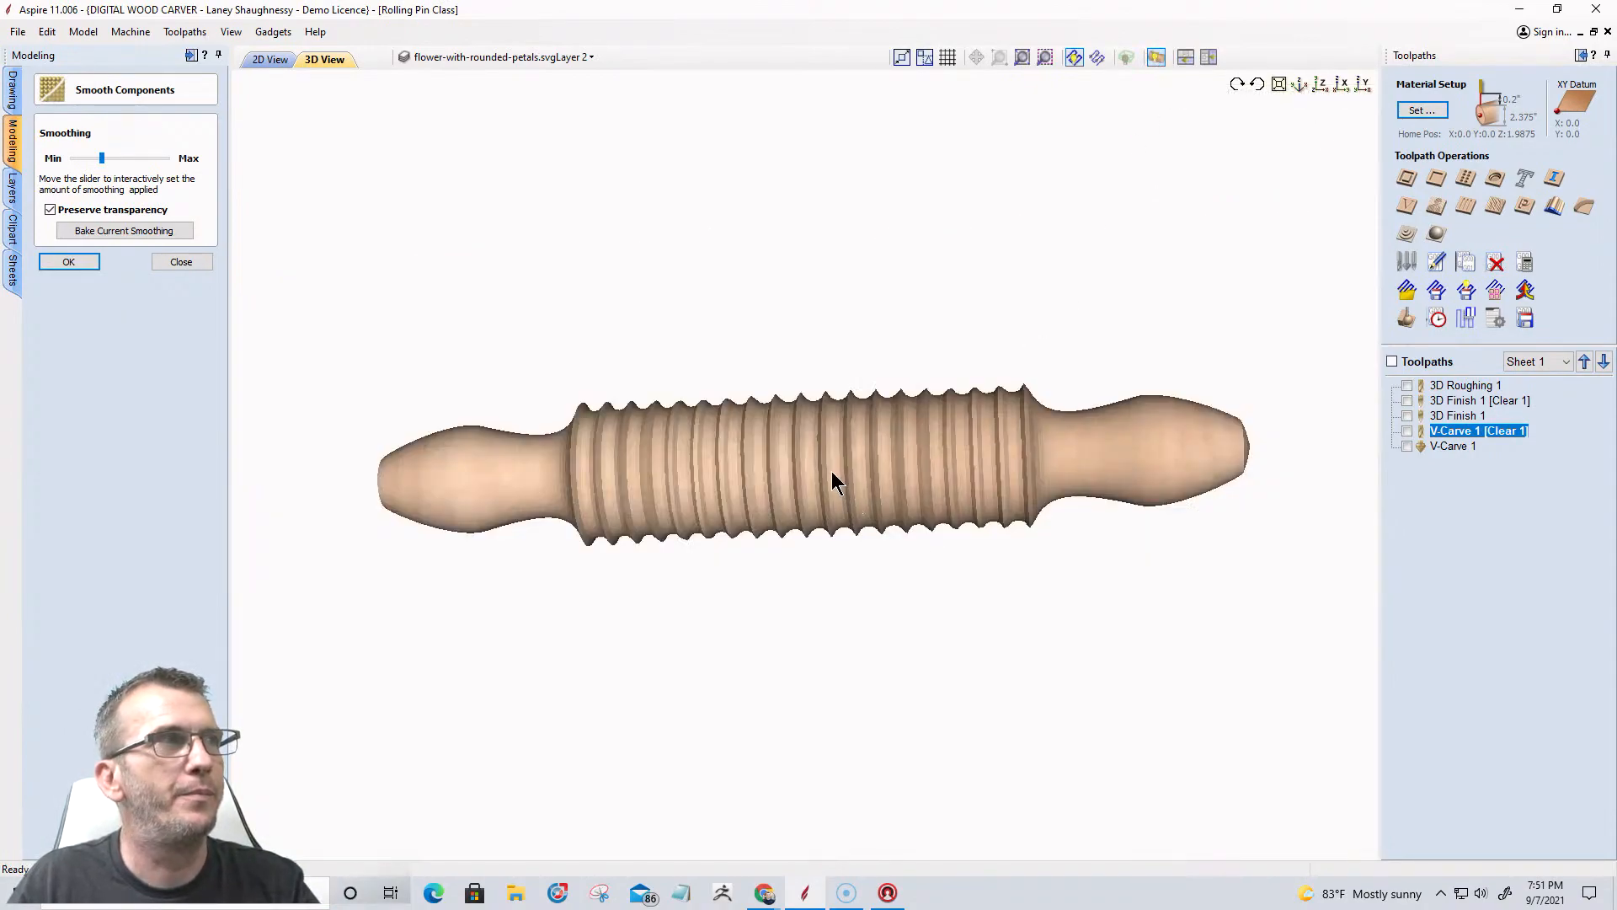
scroll(831, 472, up, 5)
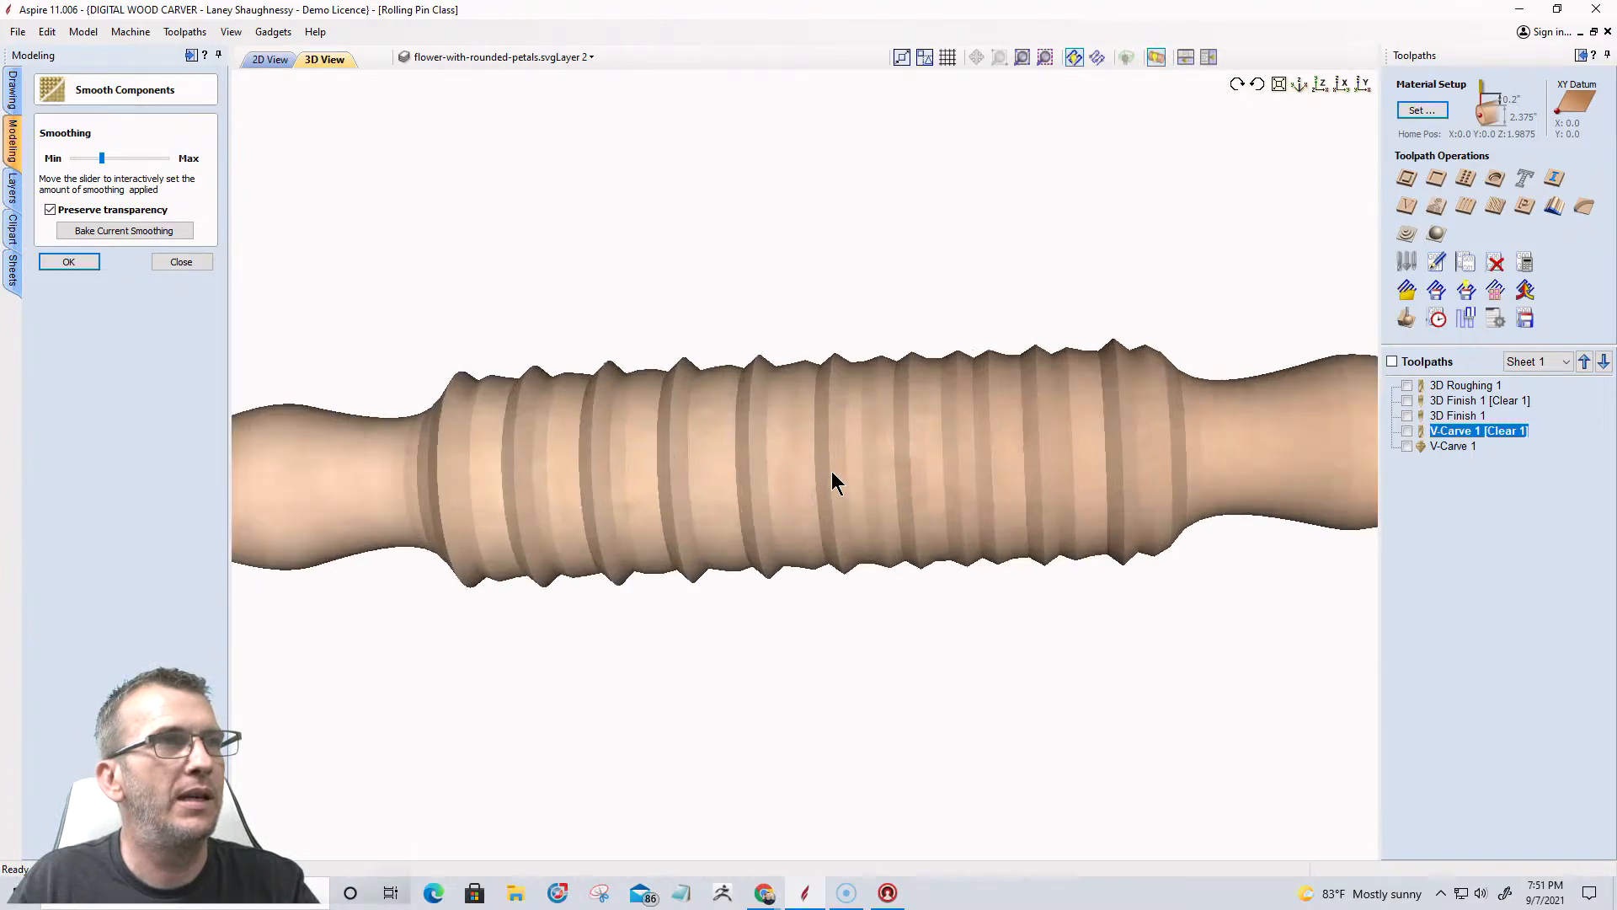
scroll(831, 480, up, 2)
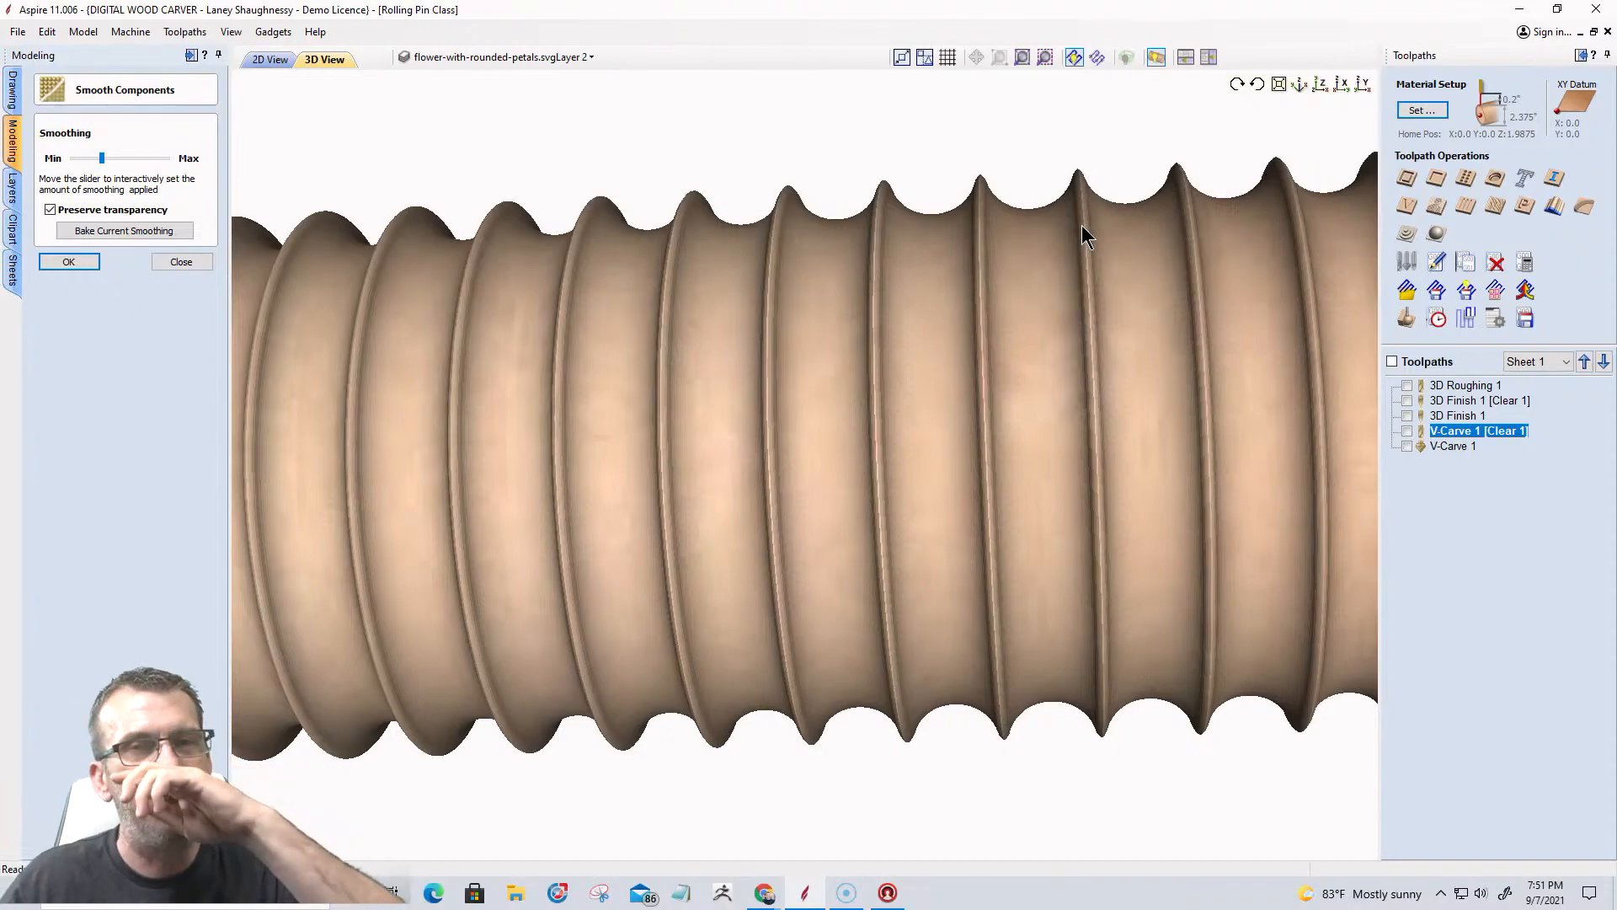
click(54, 262)
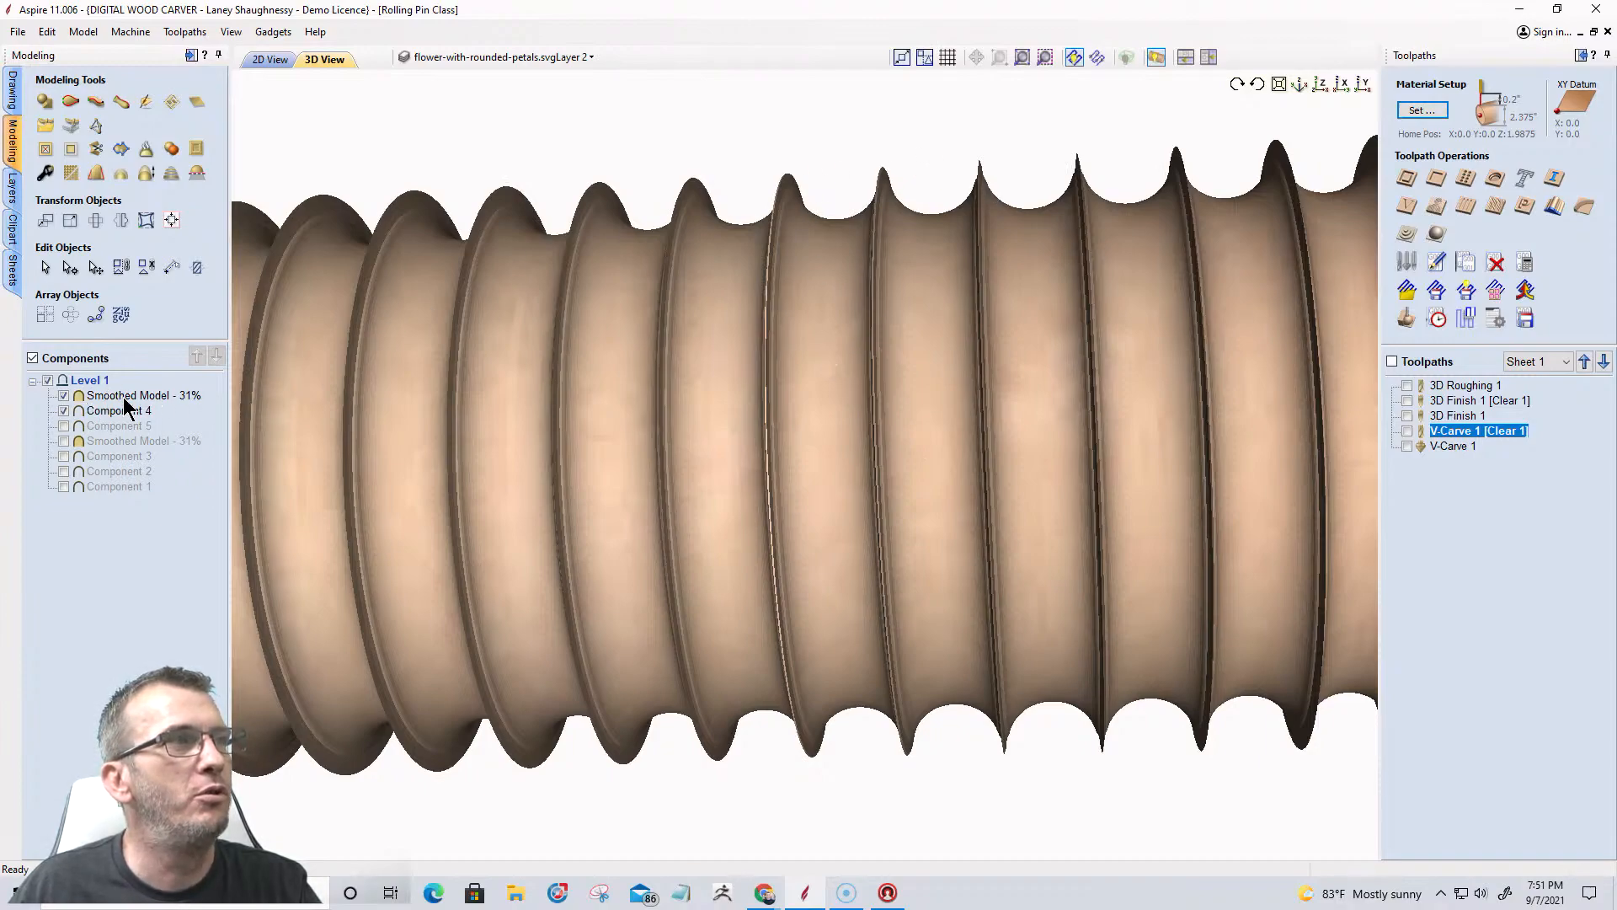
mouse_move(115, 410)
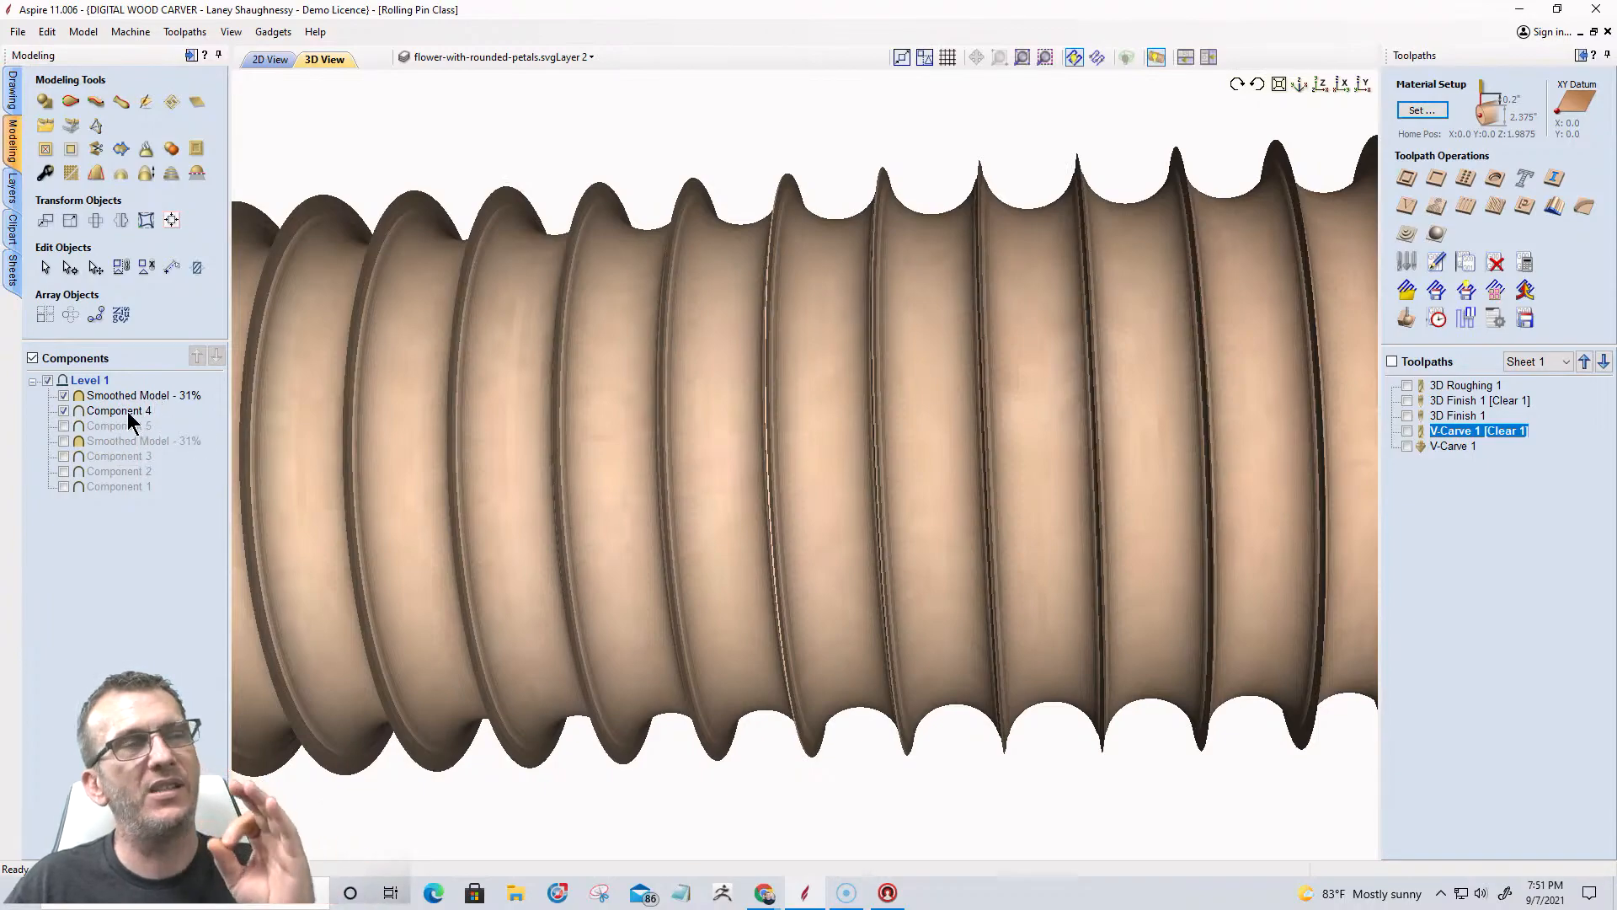
Hide Component 4, inspect the whole ridged rolling pin in 3D, and return to the 2D layout.
click(63, 411)
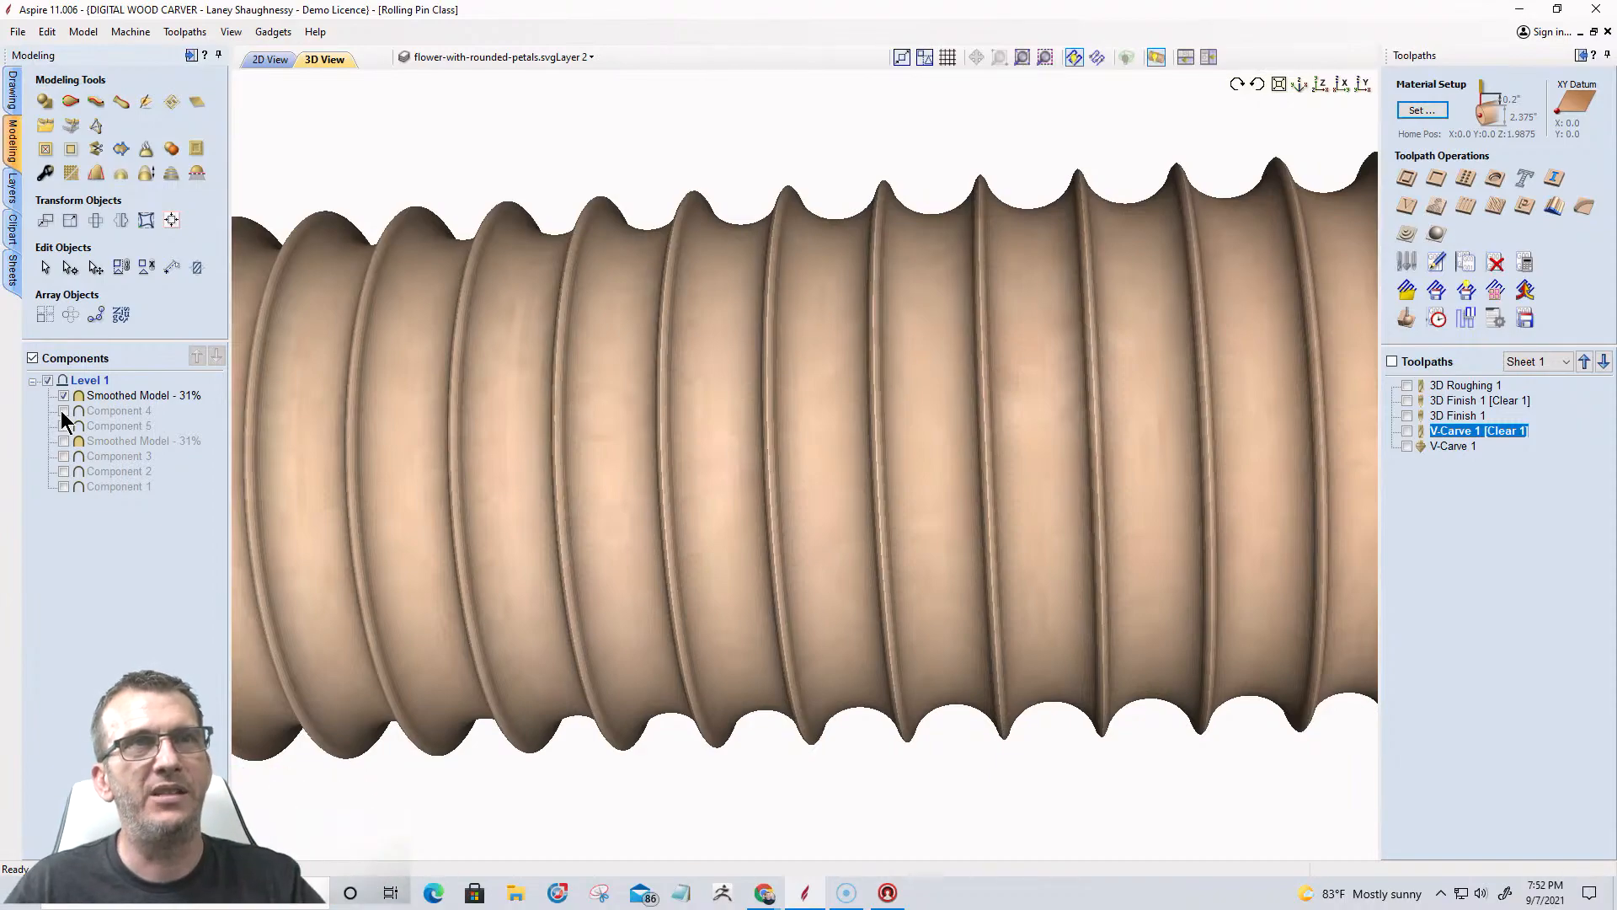
click(1322, 88)
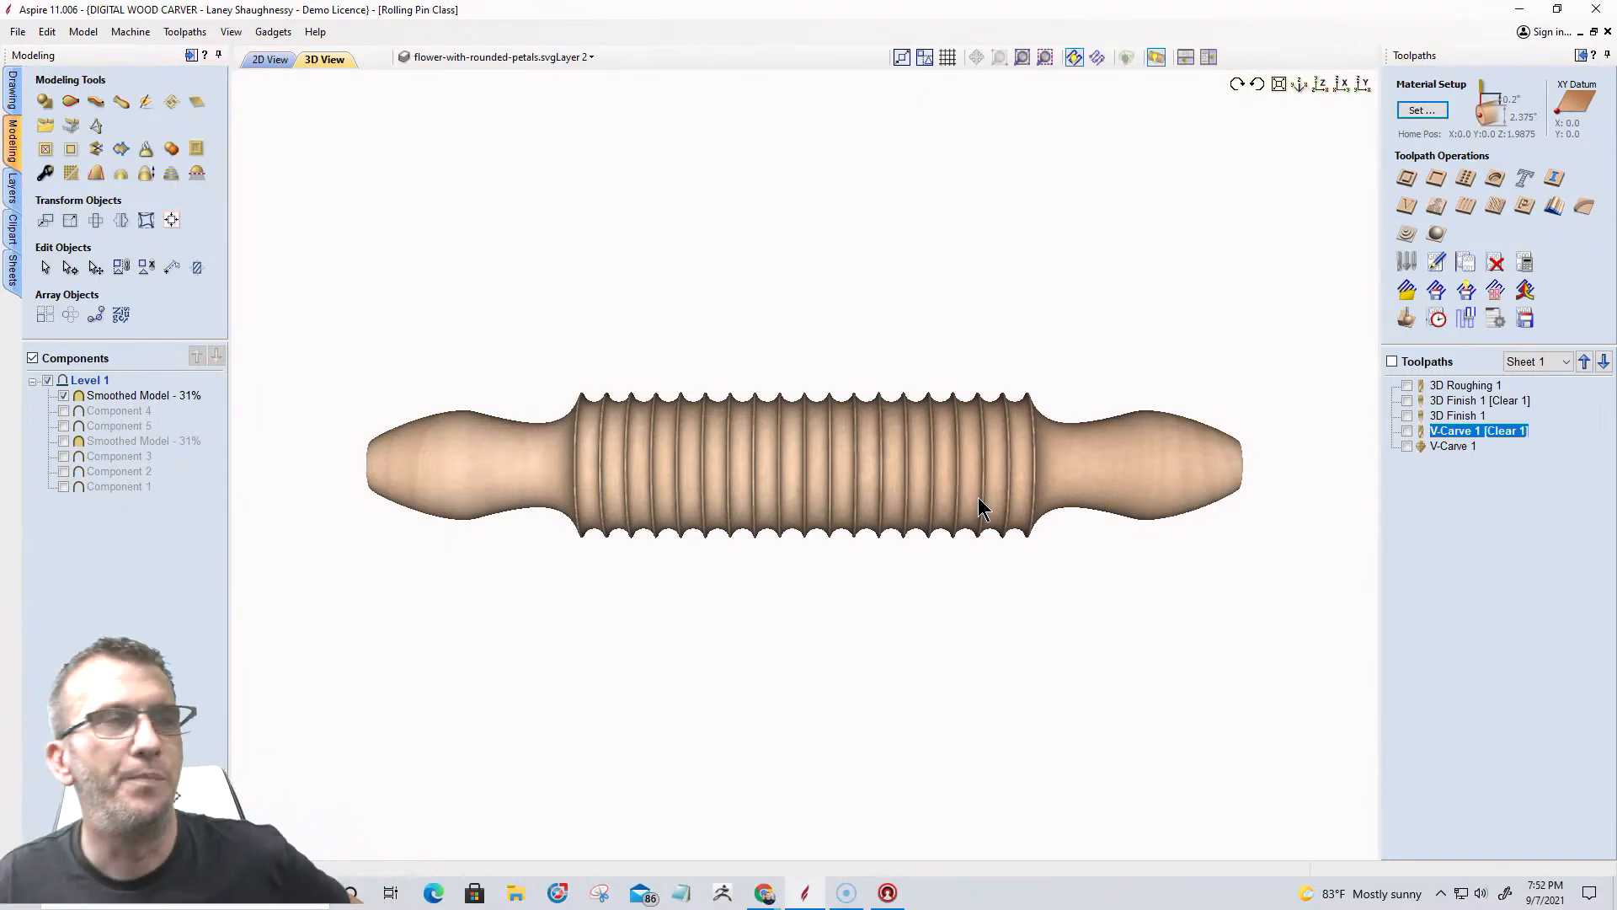
click(270, 61)
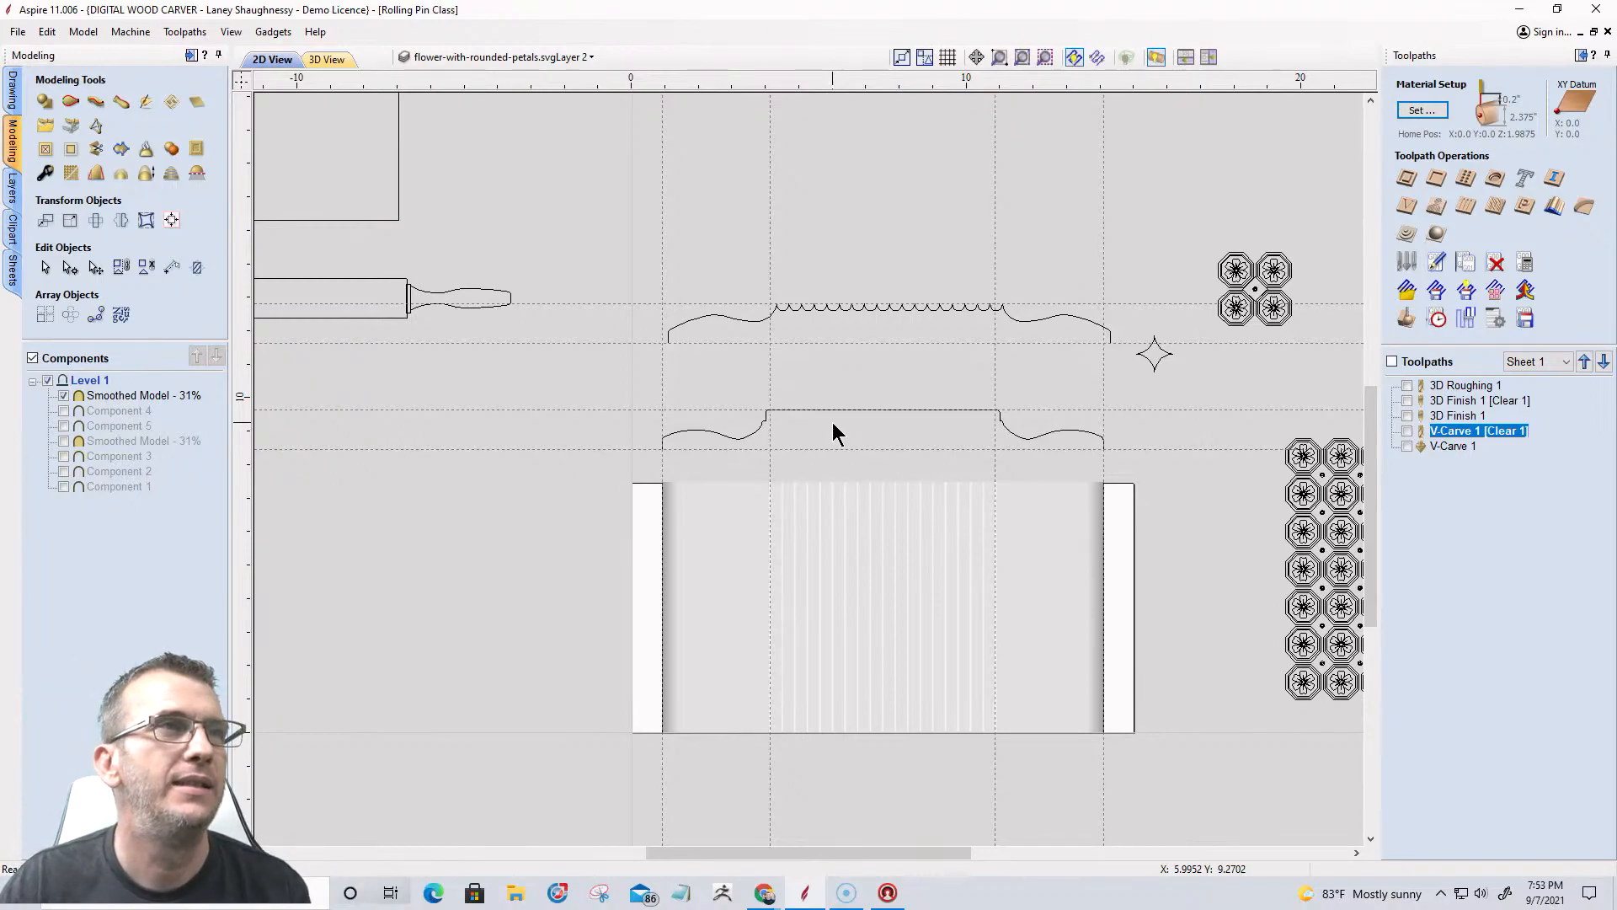
Hide the smoothed model, show Component 5 instead, and display it in 3D as a flat, unwrapped model.
click(63, 396)
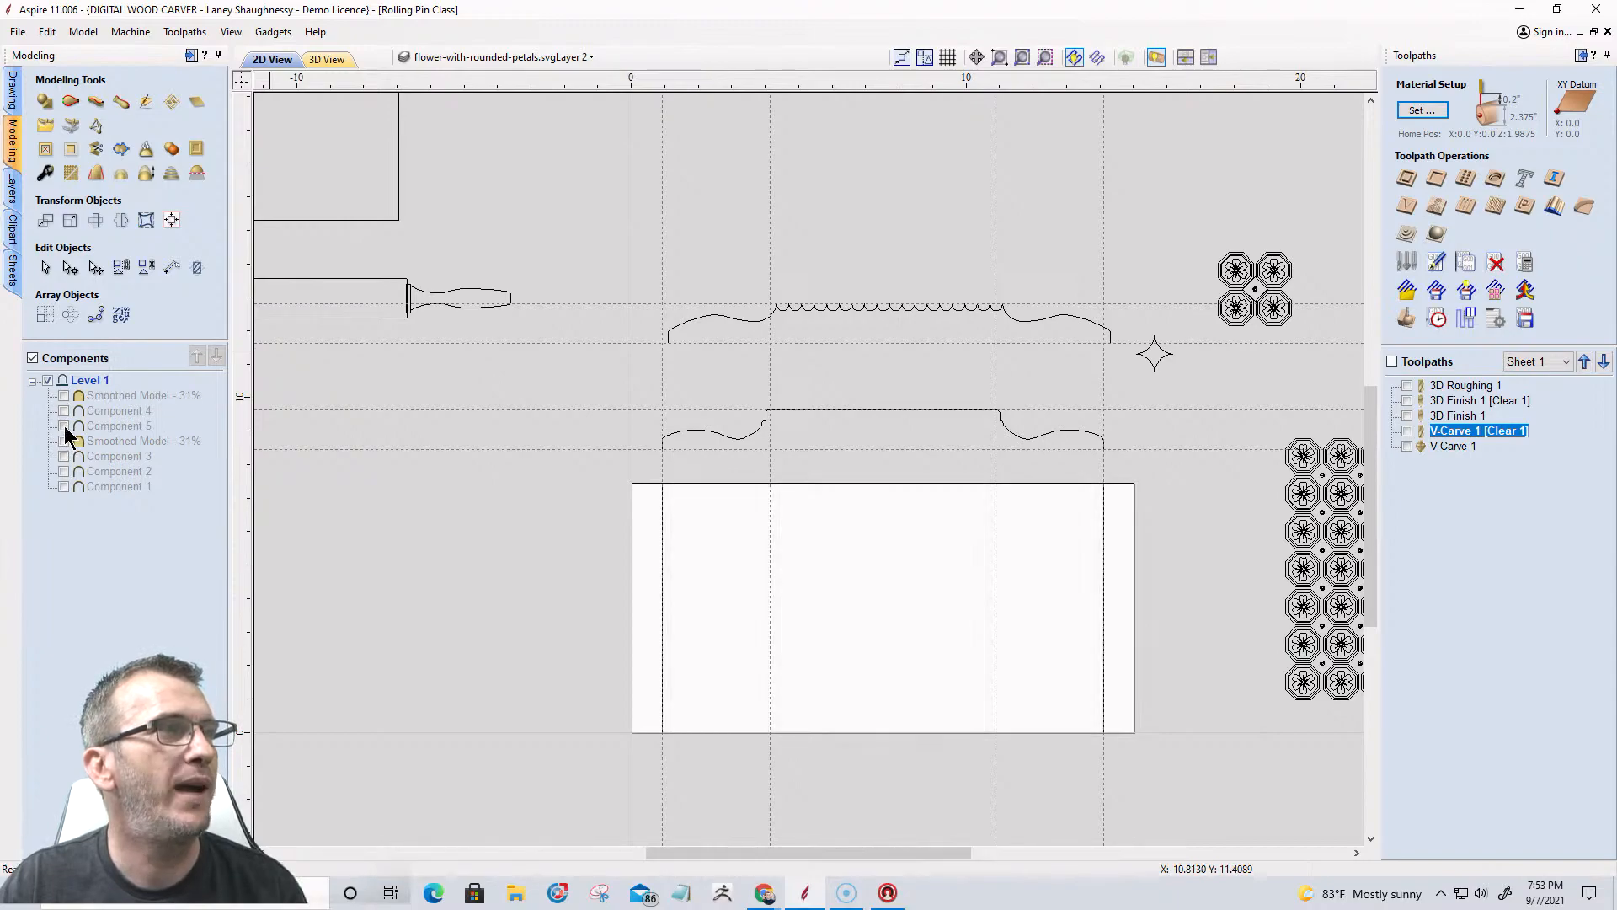
click(64, 426)
click(334, 62)
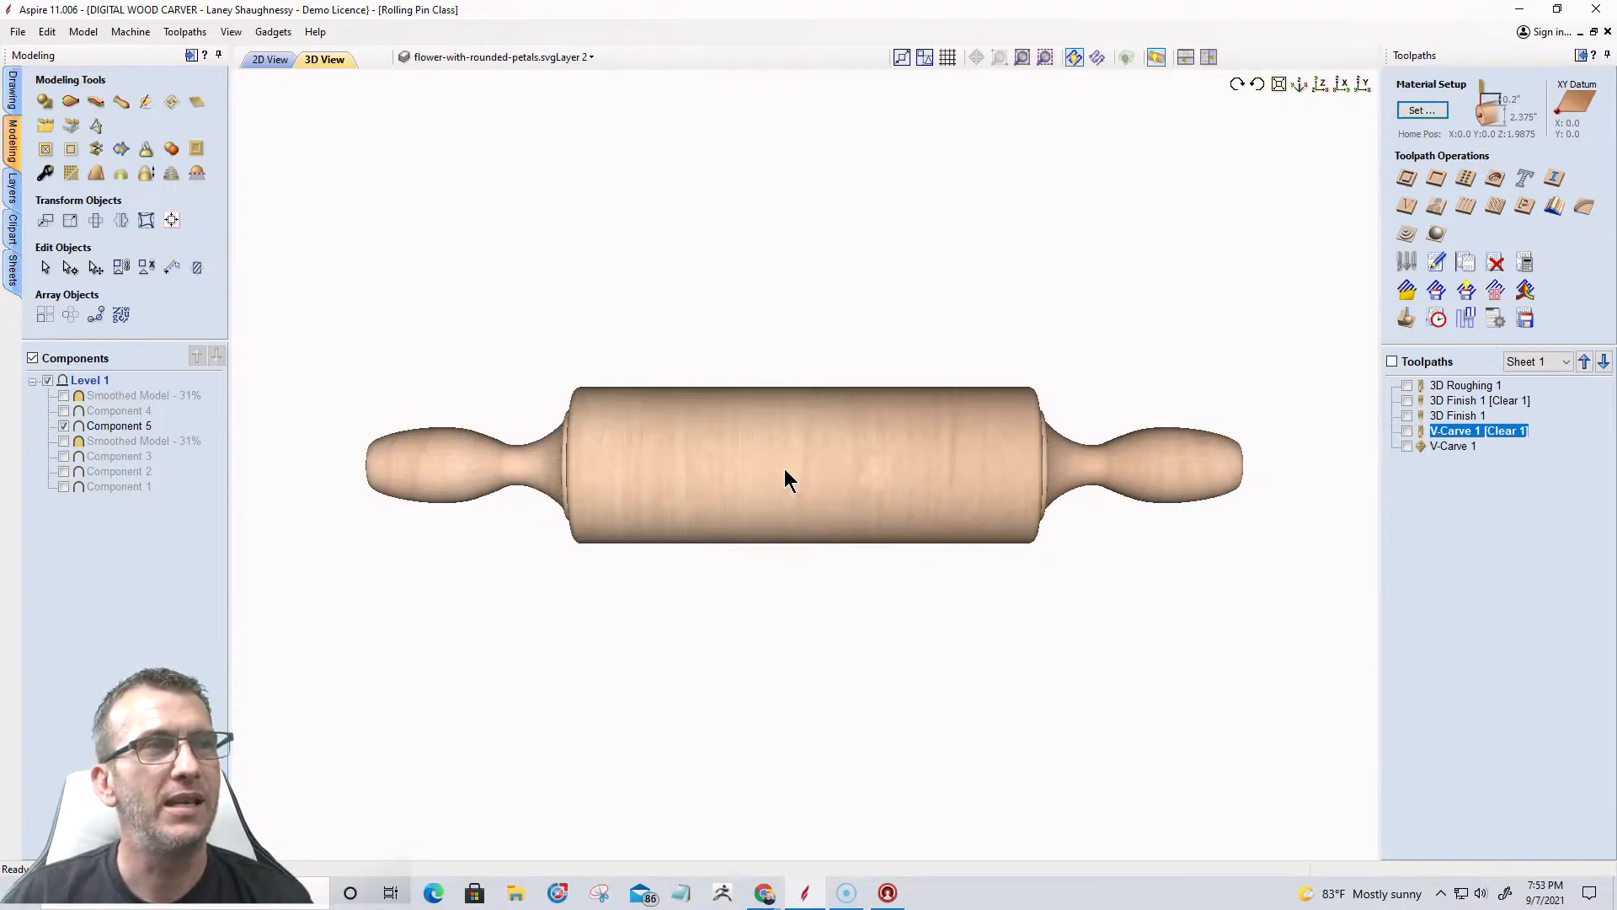
click(1154, 57)
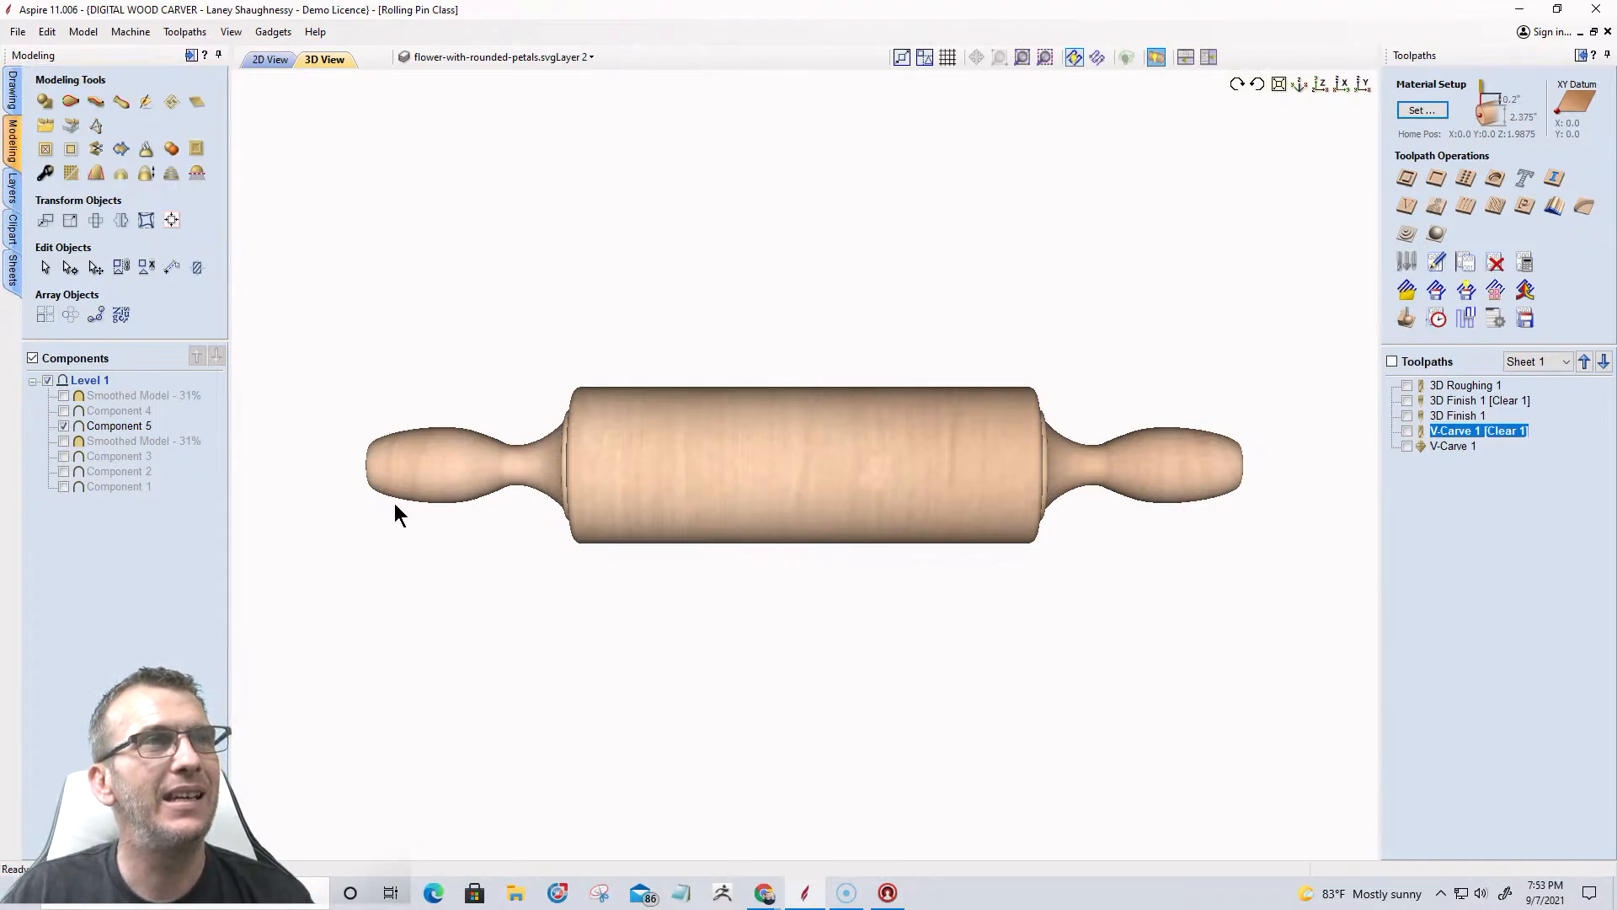
drag(766, 502, 786, 704)
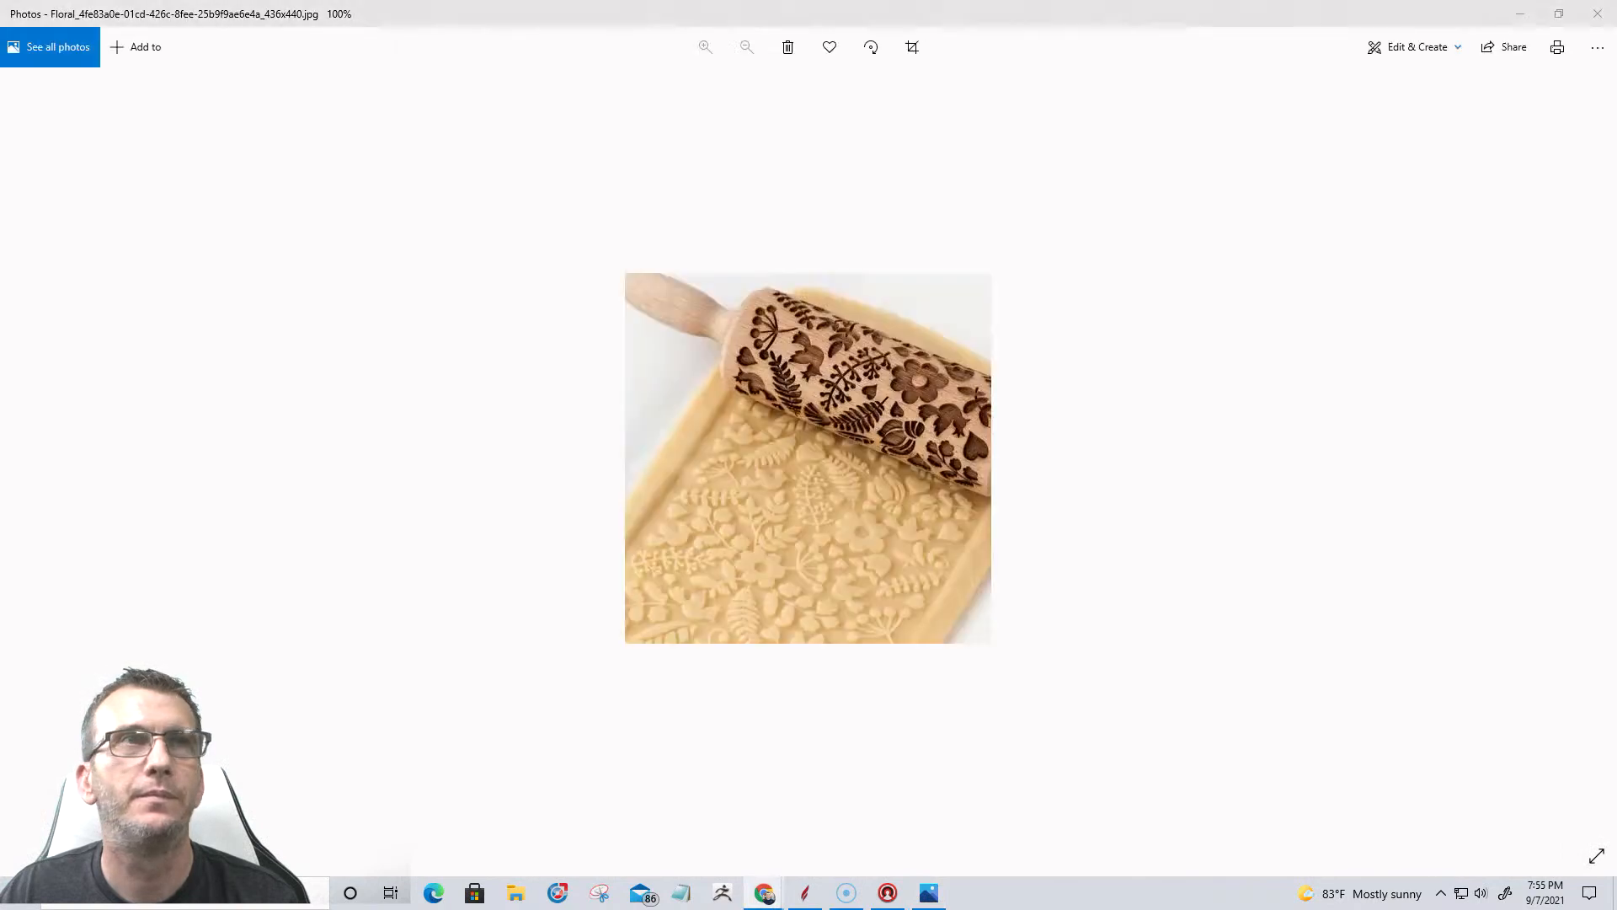
Enlarge the floral rolling pin photo to 194%, examine the carved patterns in the reference pictures, and close both images.
click(704, 49)
click(704, 48)
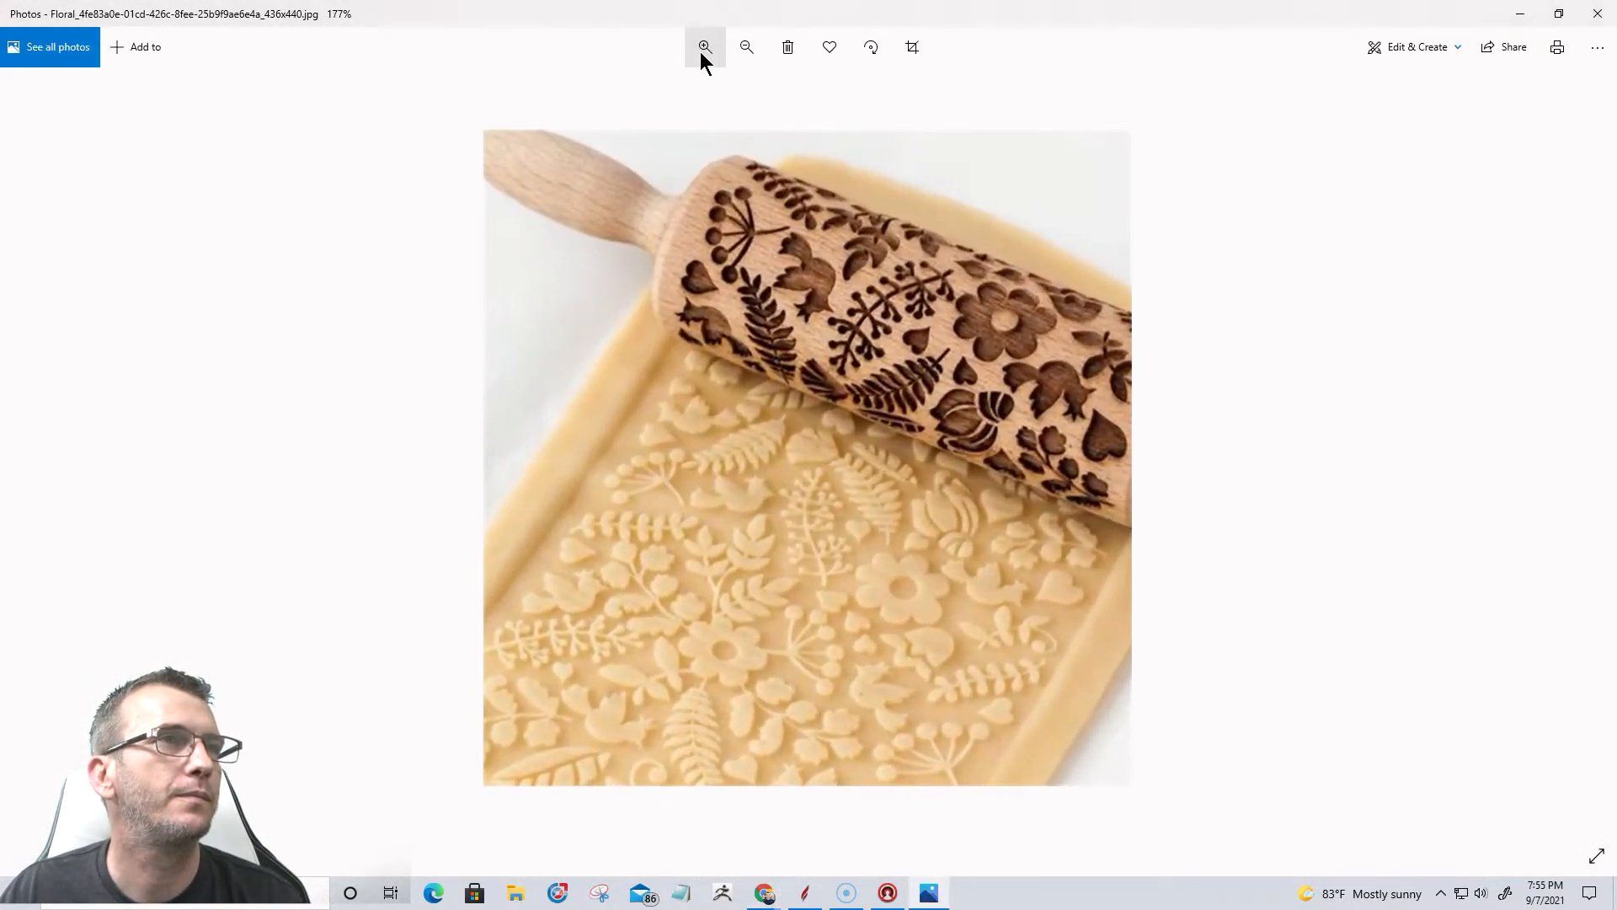
click(703, 49)
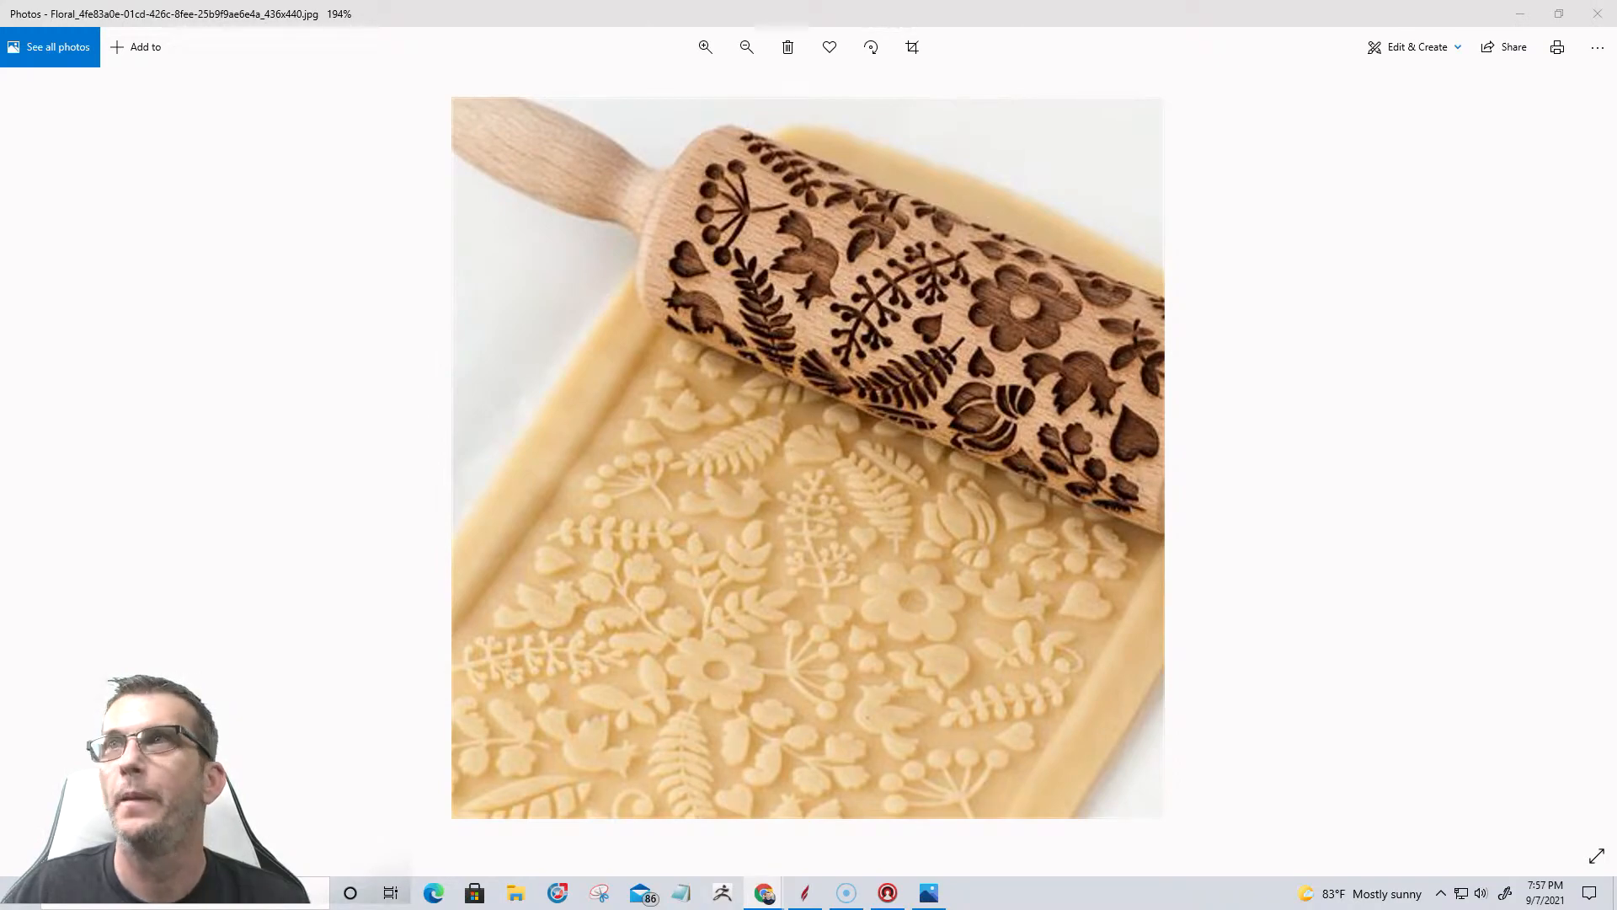
drag(1616, 202, 870, 51)
double_click(871, 51)
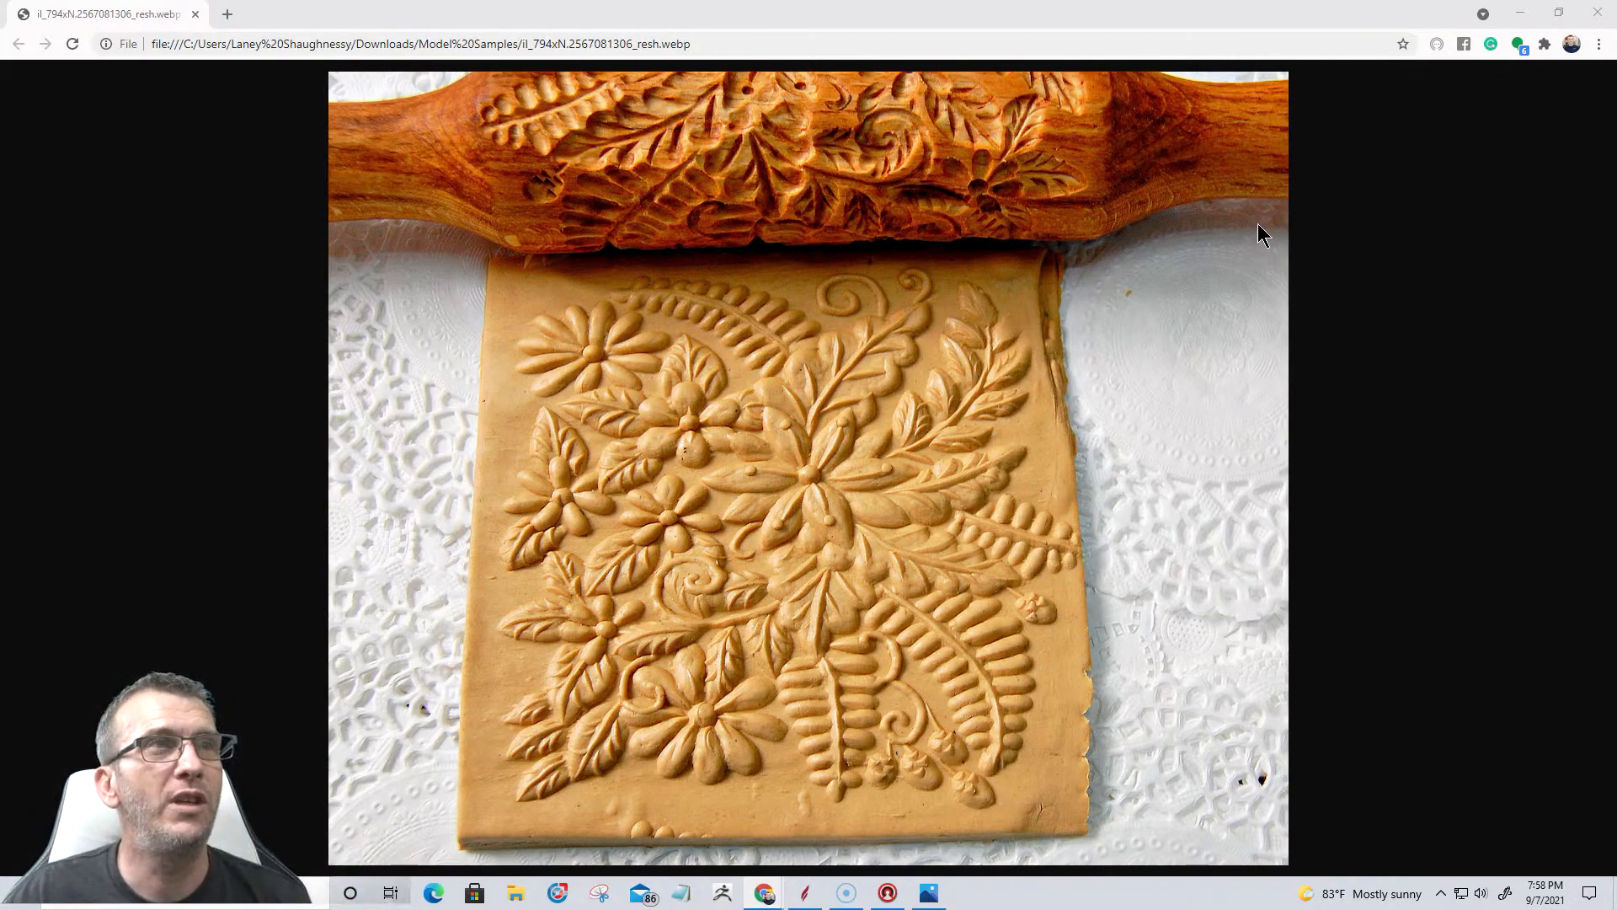
click(1598, 16)
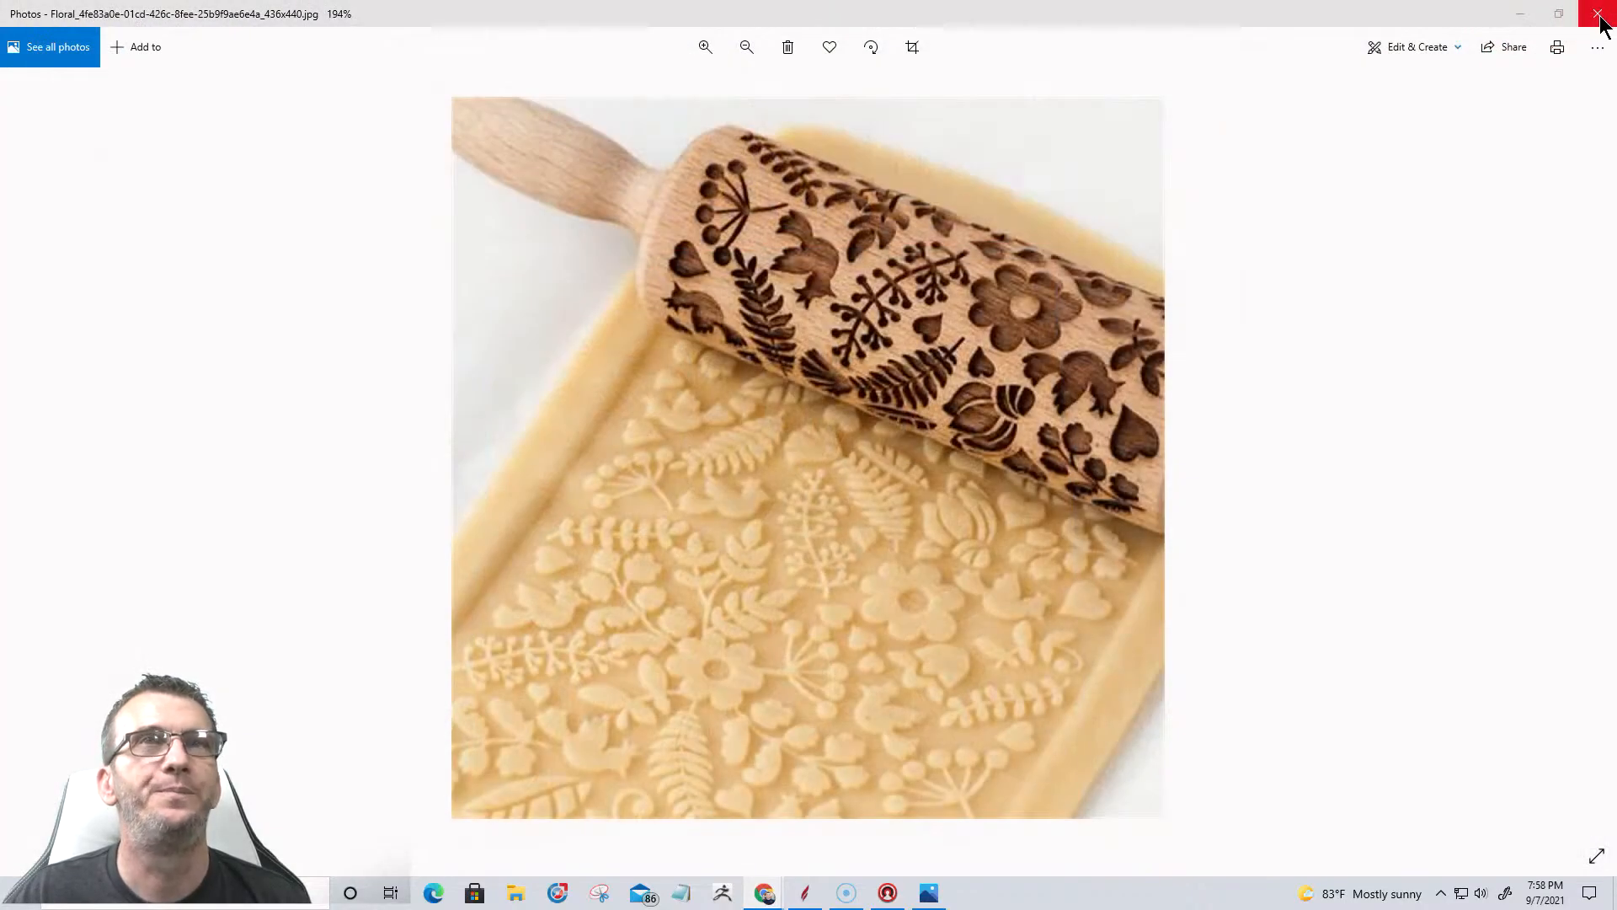
click(1598, 15)
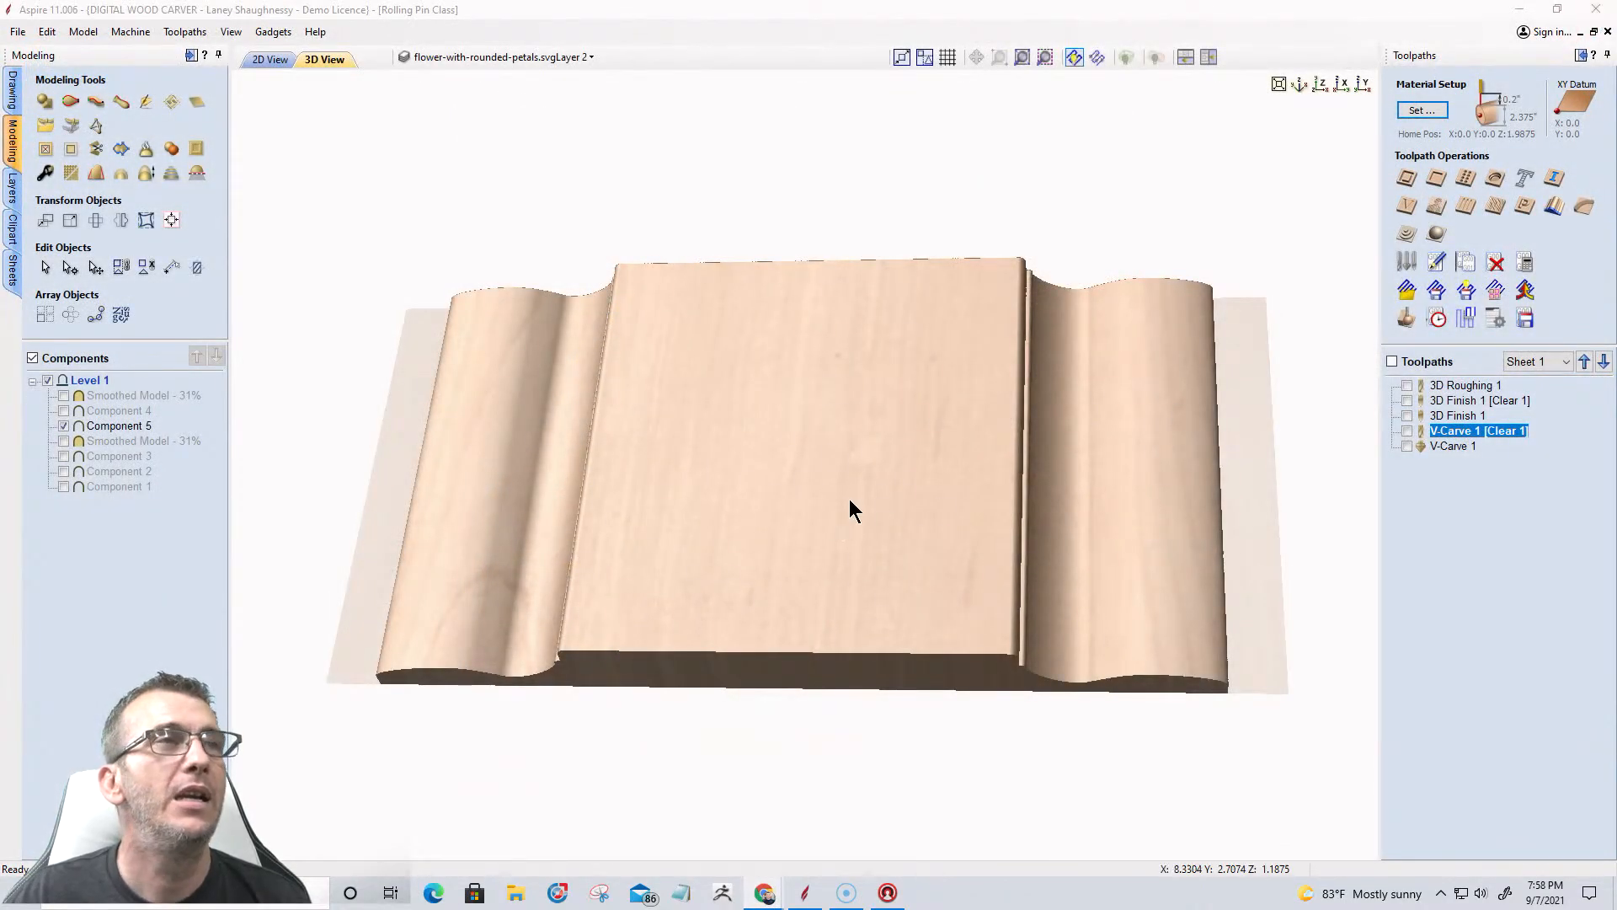
Move the four-pointed star vector onto the blank middle section of the 2D layout, centred at about X 7.5, Y 4.9.
click(271, 60)
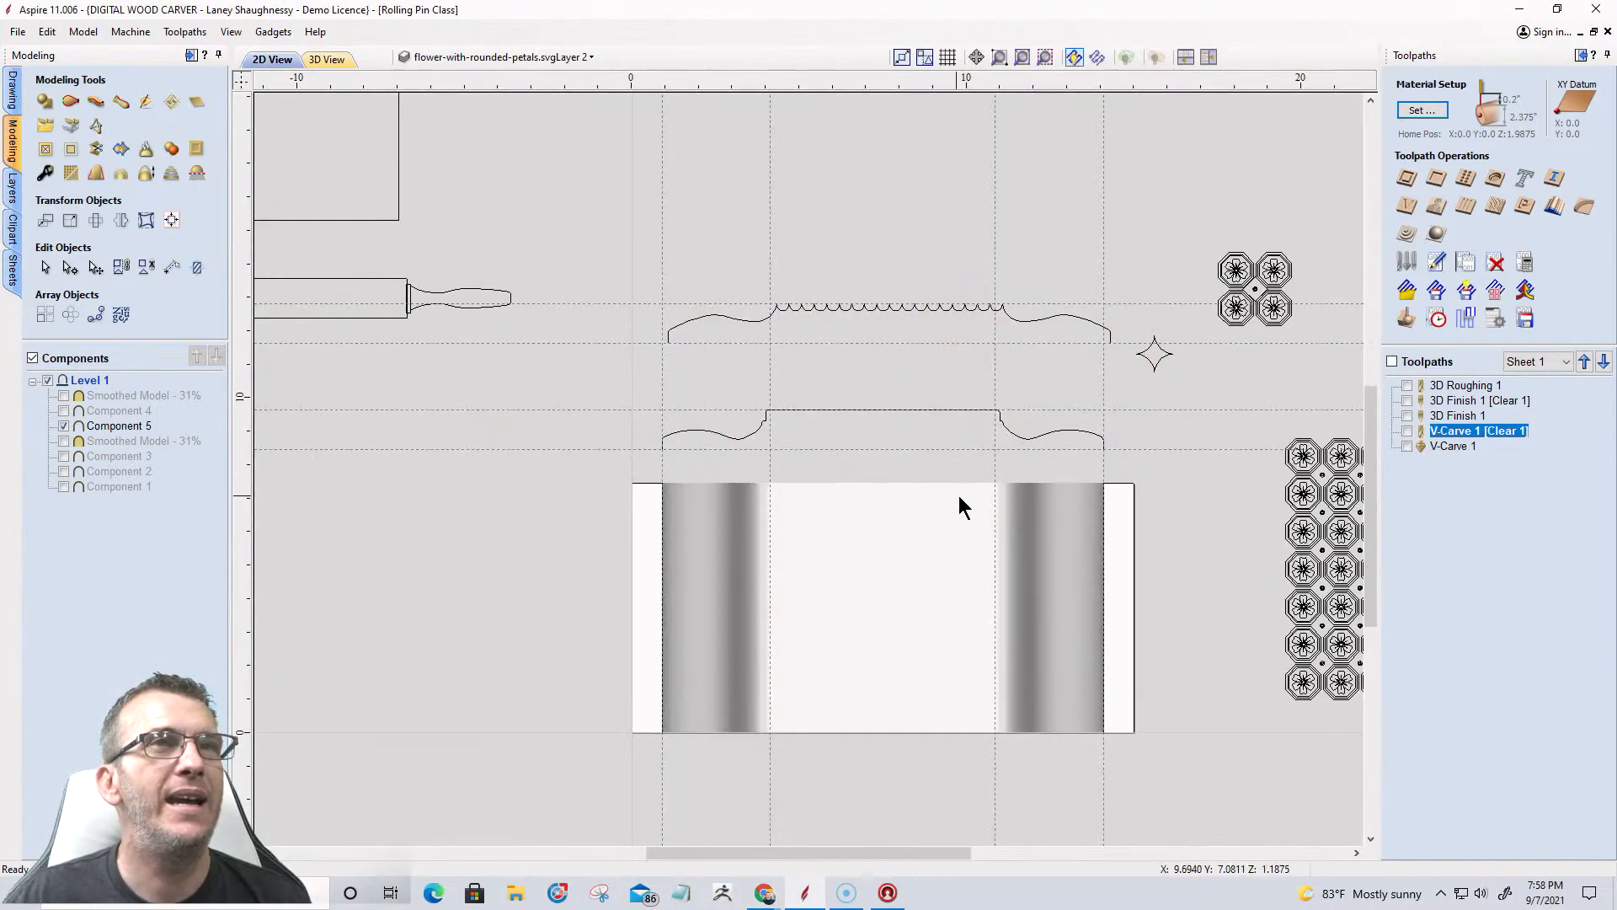
click(1152, 354)
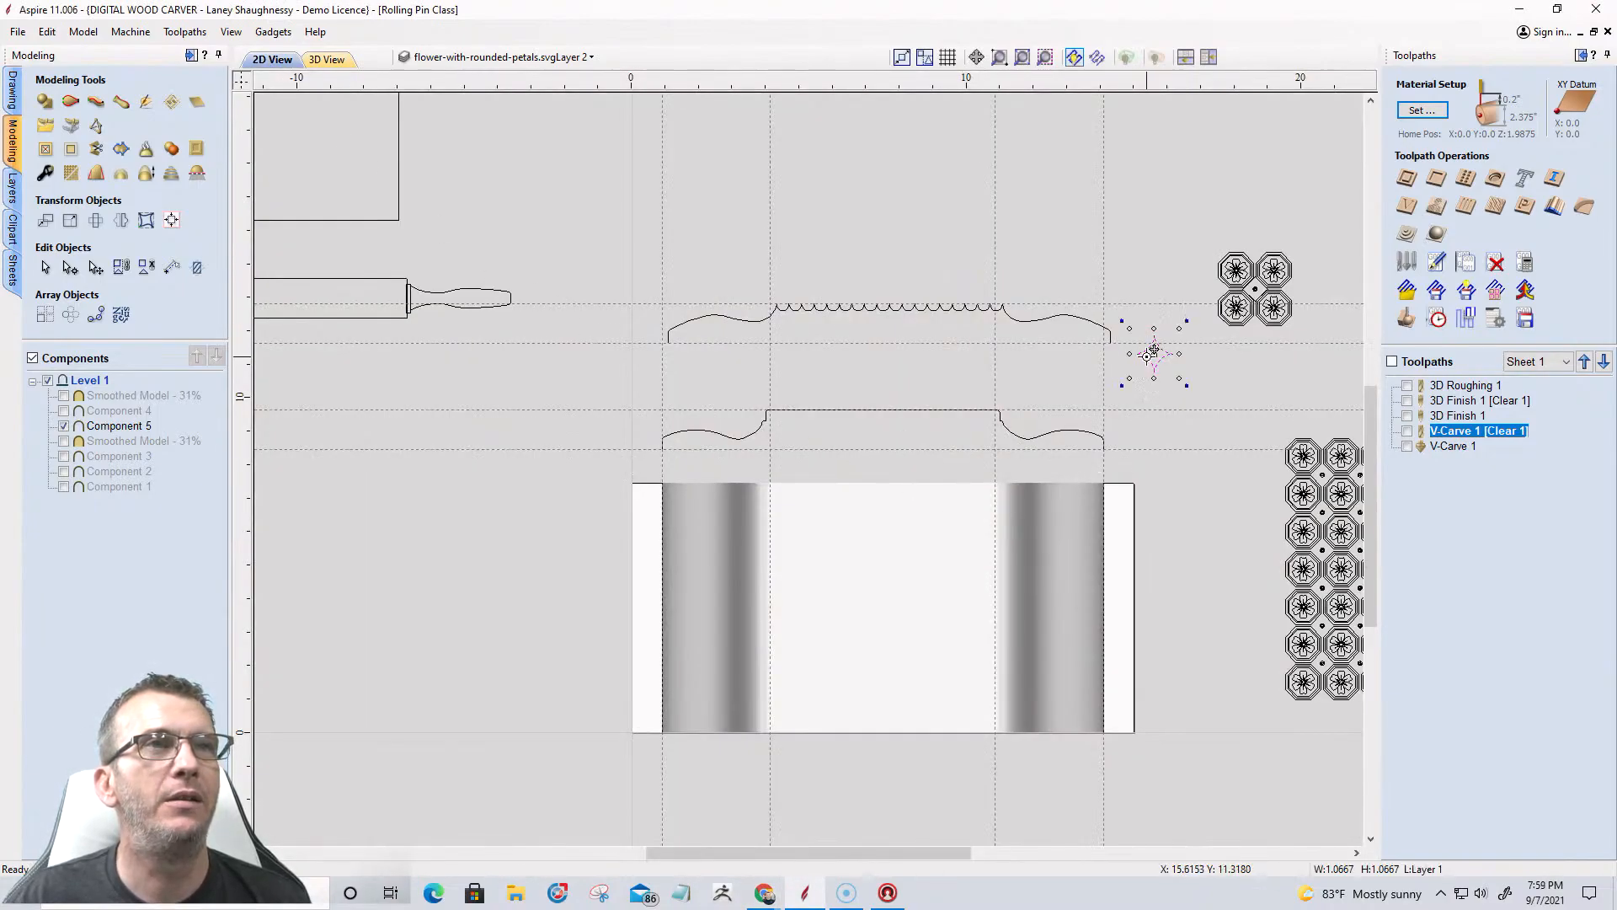
drag(1153, 354, 885, 565)
scroll(902, 606, up, 5)
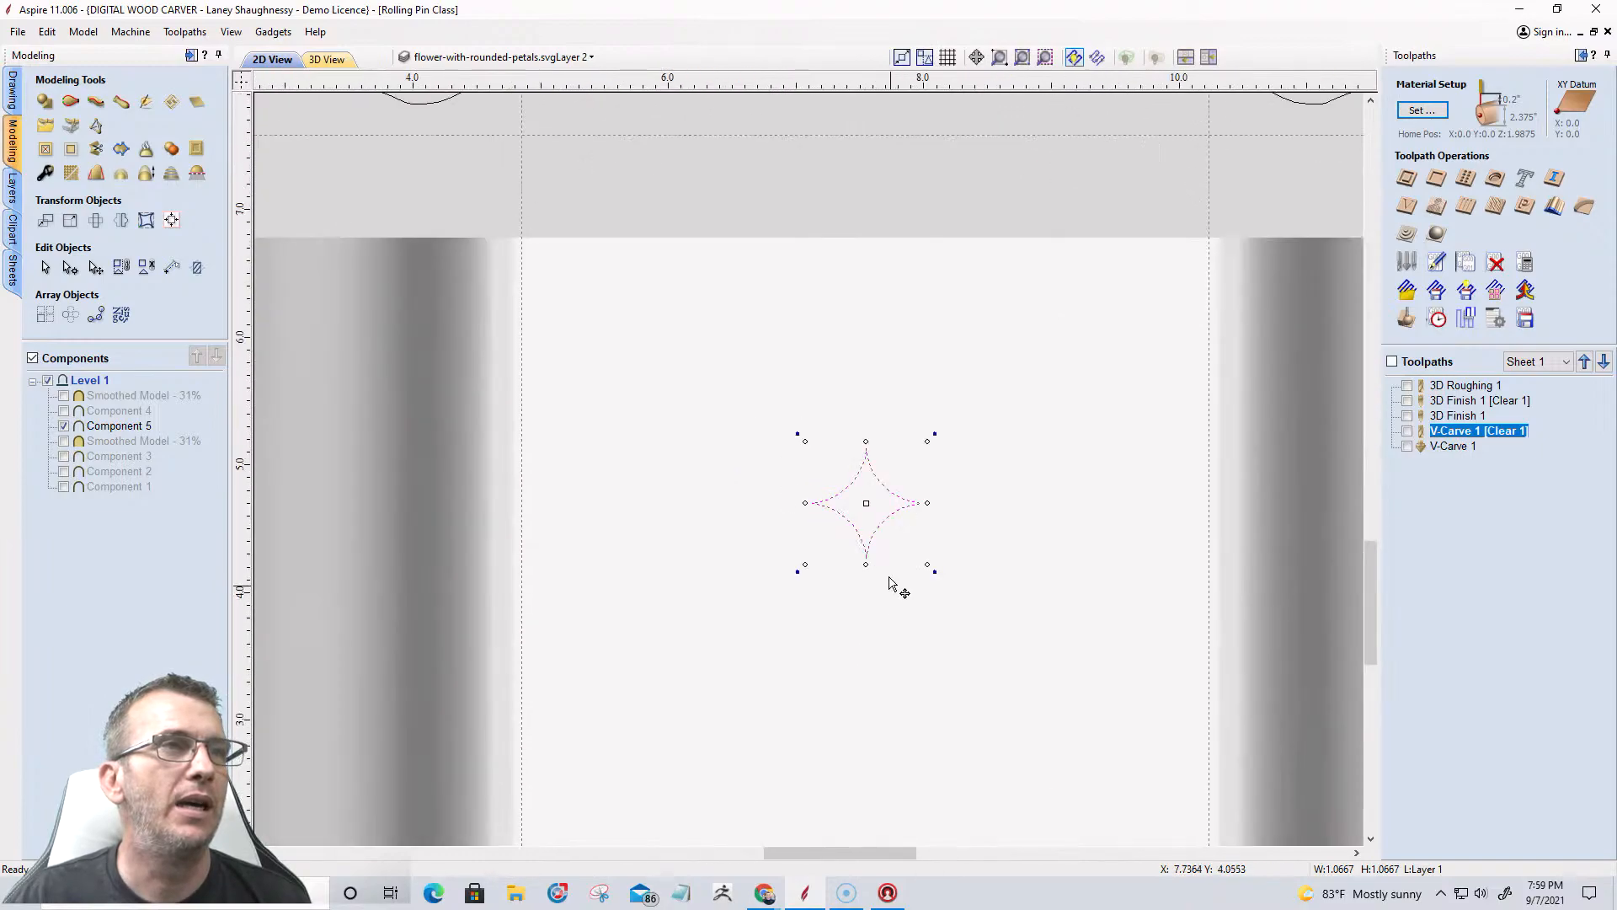
scroll(883, 434, up, 4)
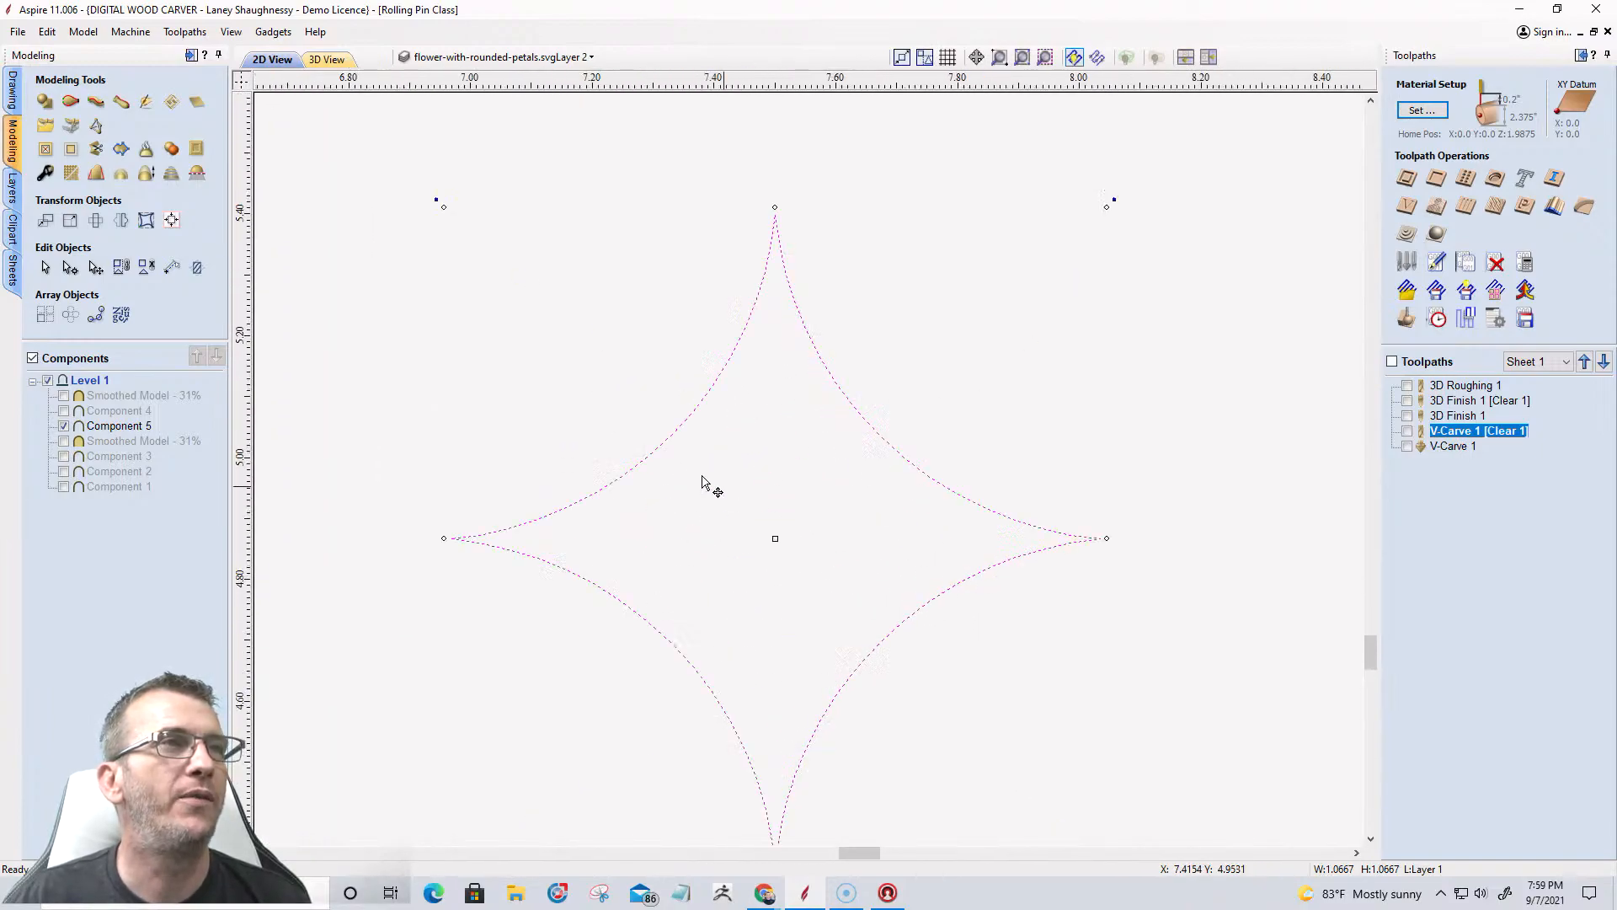
scroll(628, 455, down, 5)
scroll(750, 458, down, 3)
scroll(722, 451, up, 3)
scroll(620, 465, down, 3)
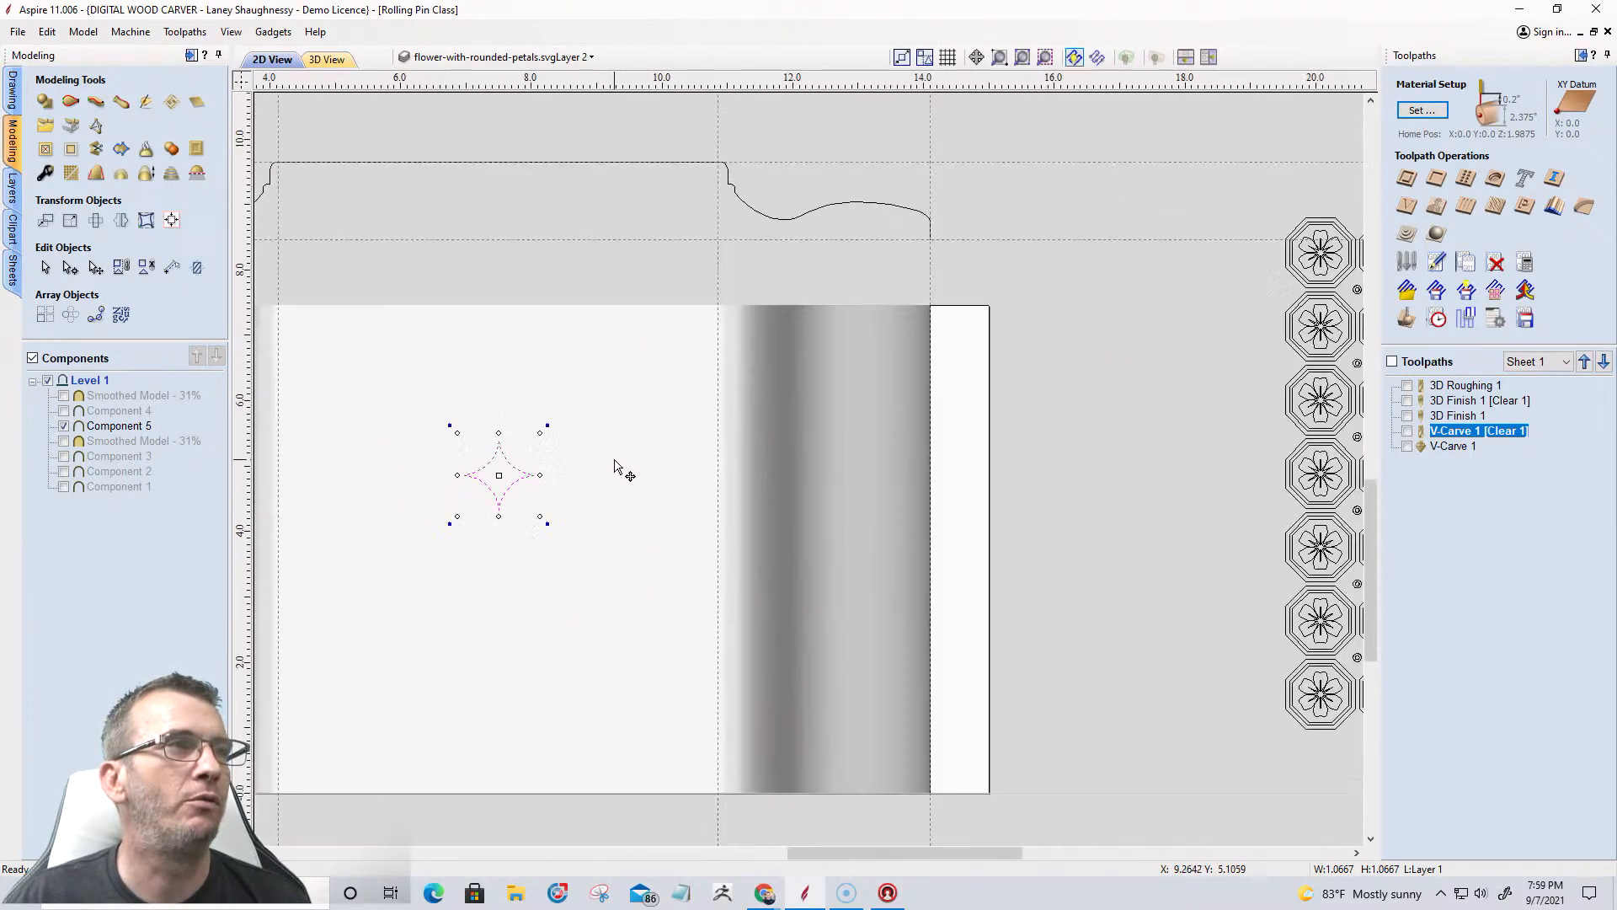
scroll(503, 465, up, 5)
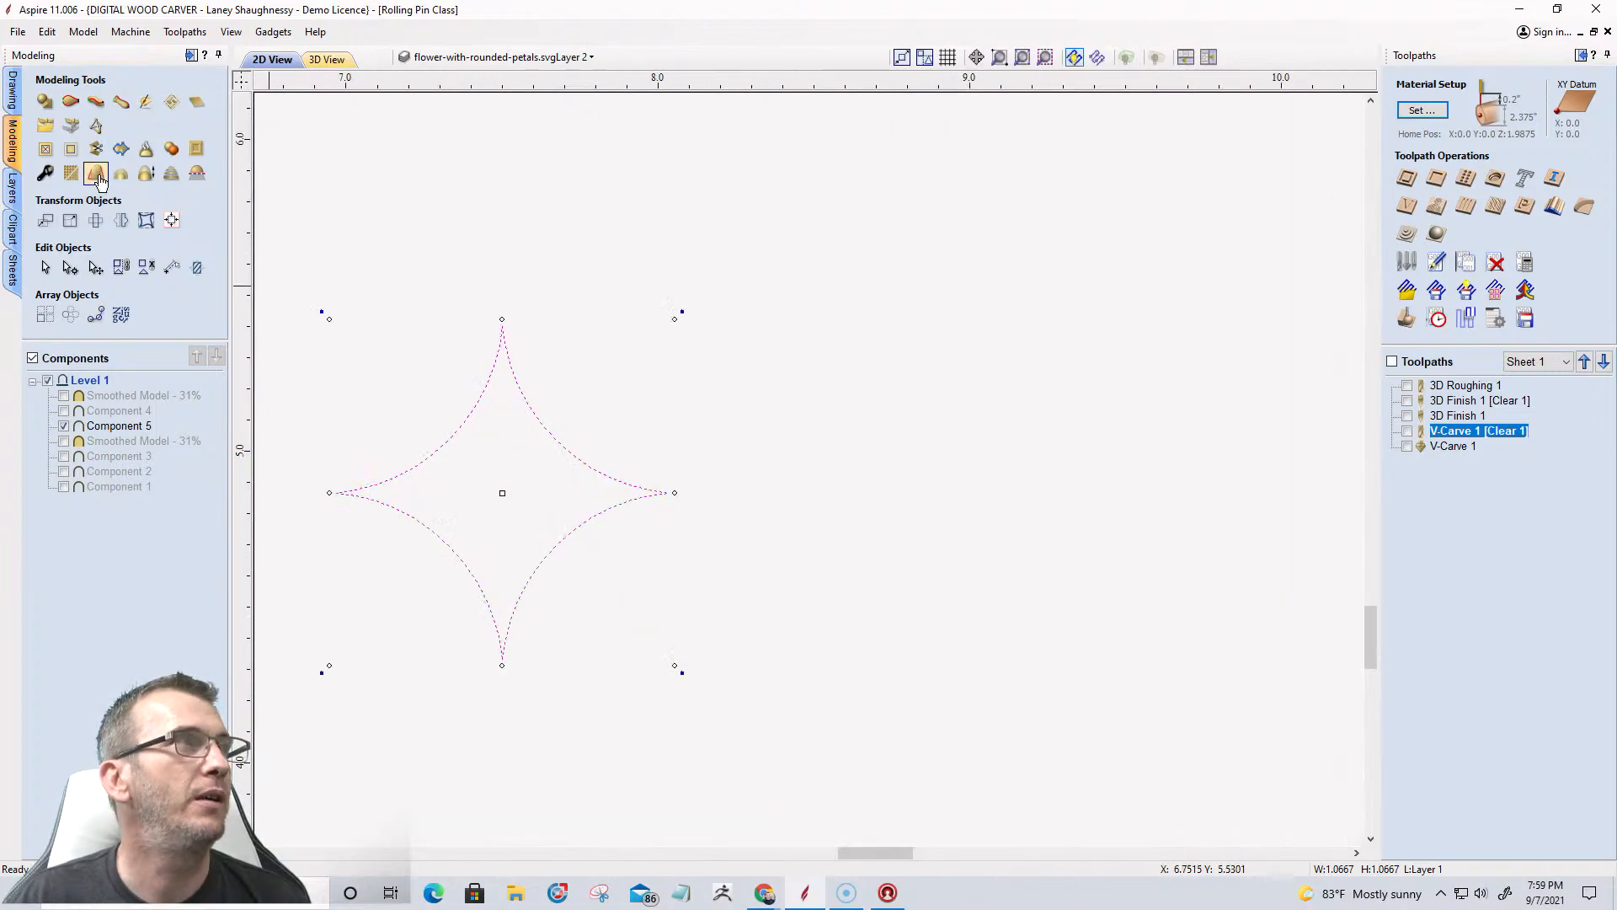
Draw a 1.0 by 1.0 inch rectangle beside the star and give it square corners.
click(12, 93)
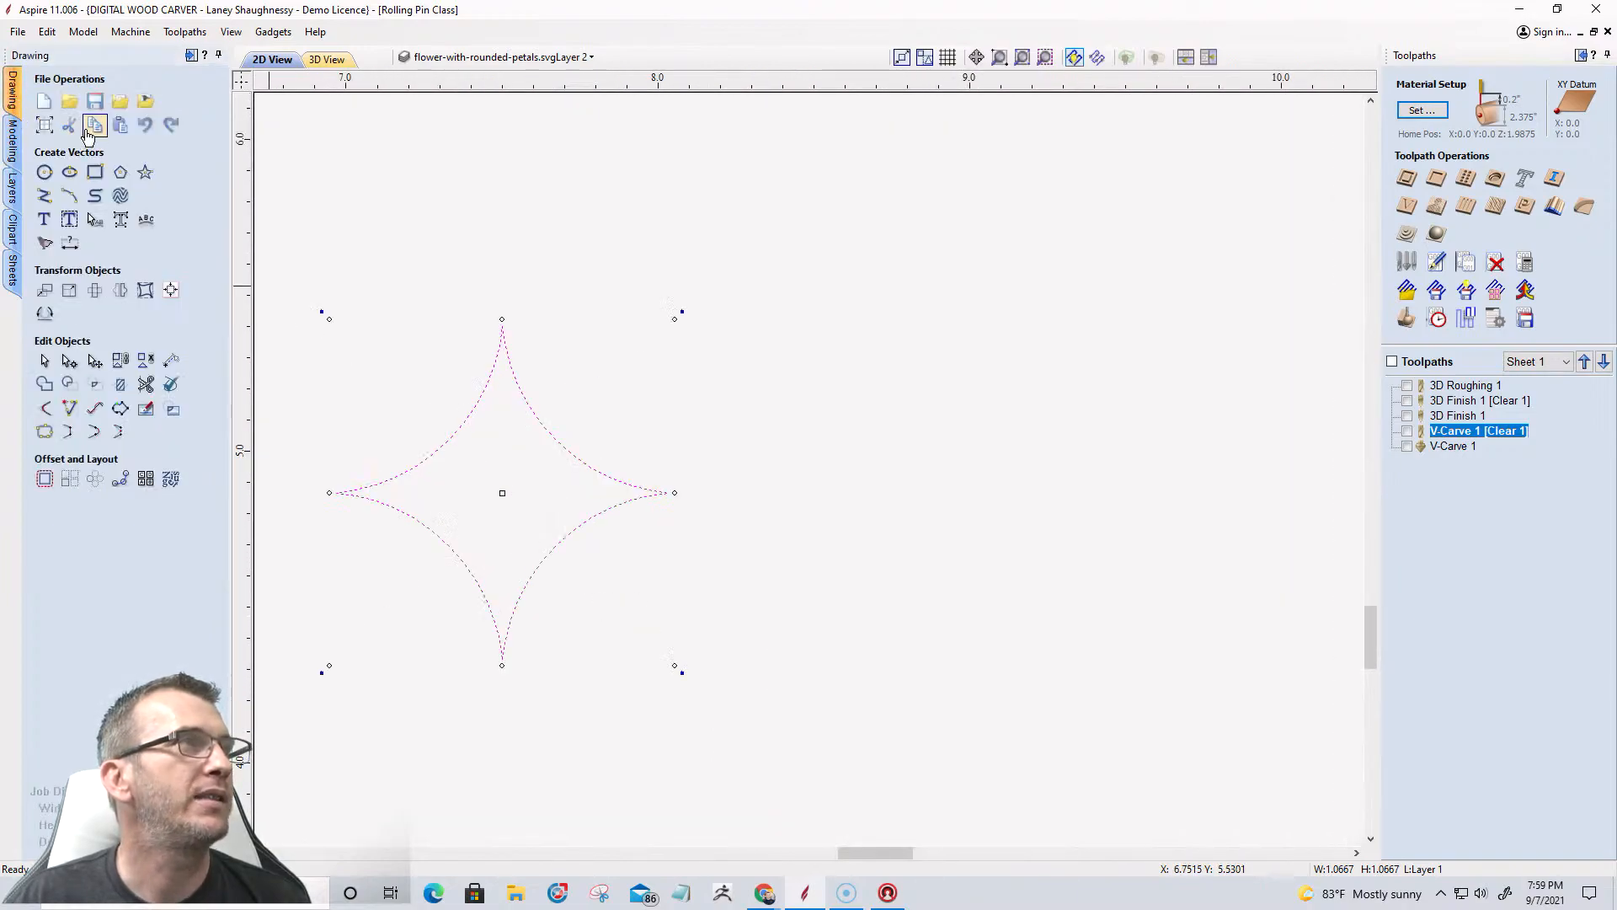
click(94, 172)
drag(901, 331, 1212, 643)
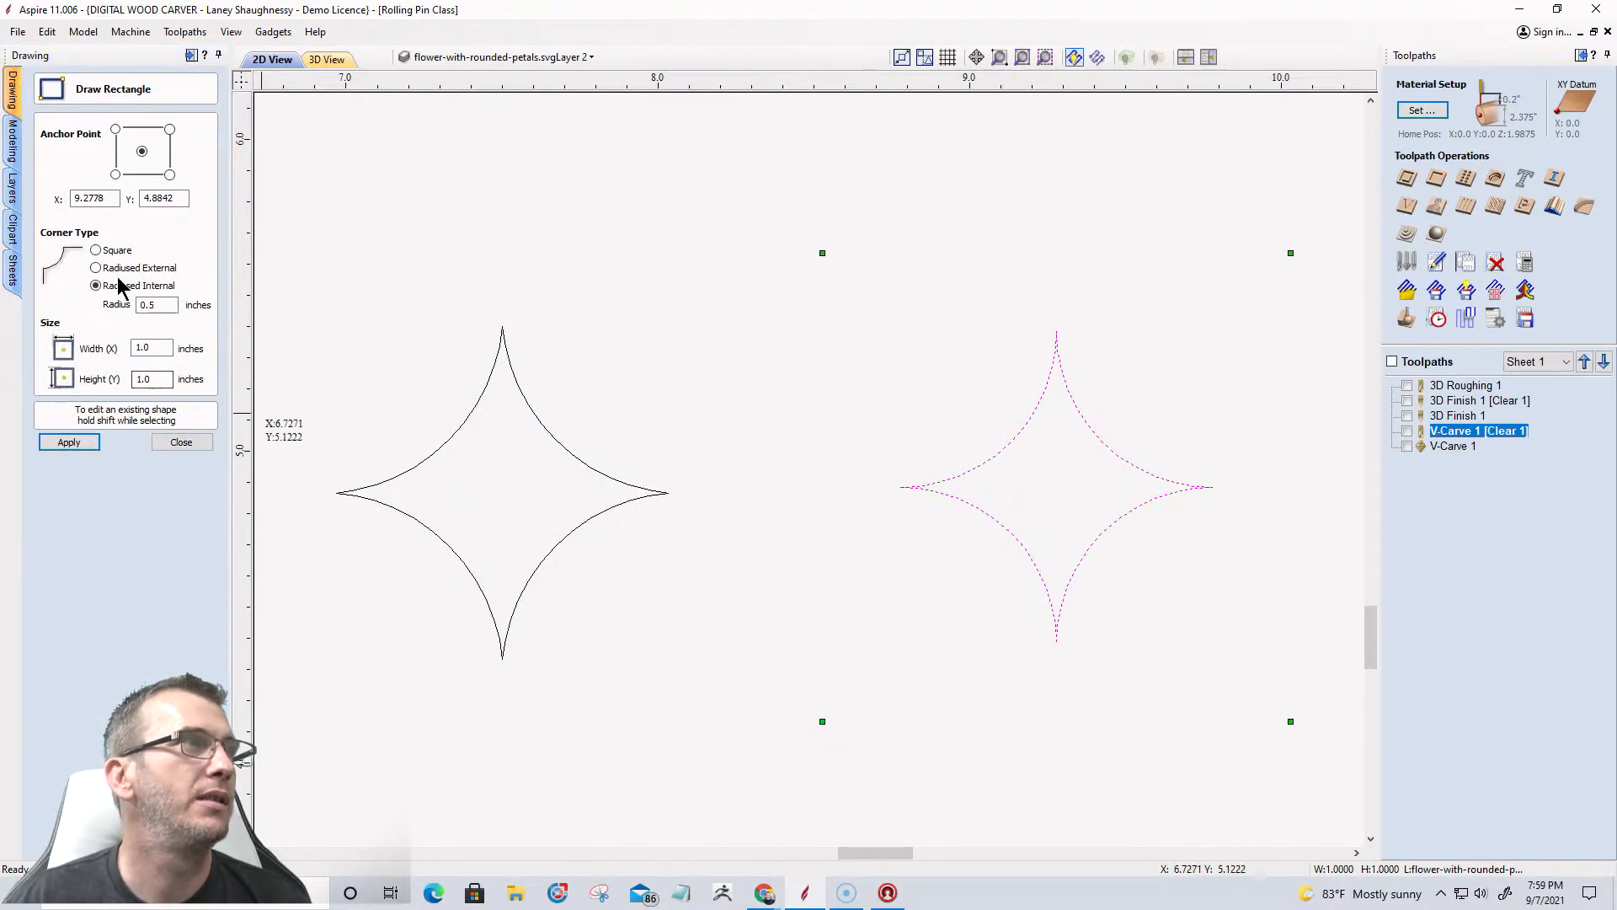
click(96, 251)
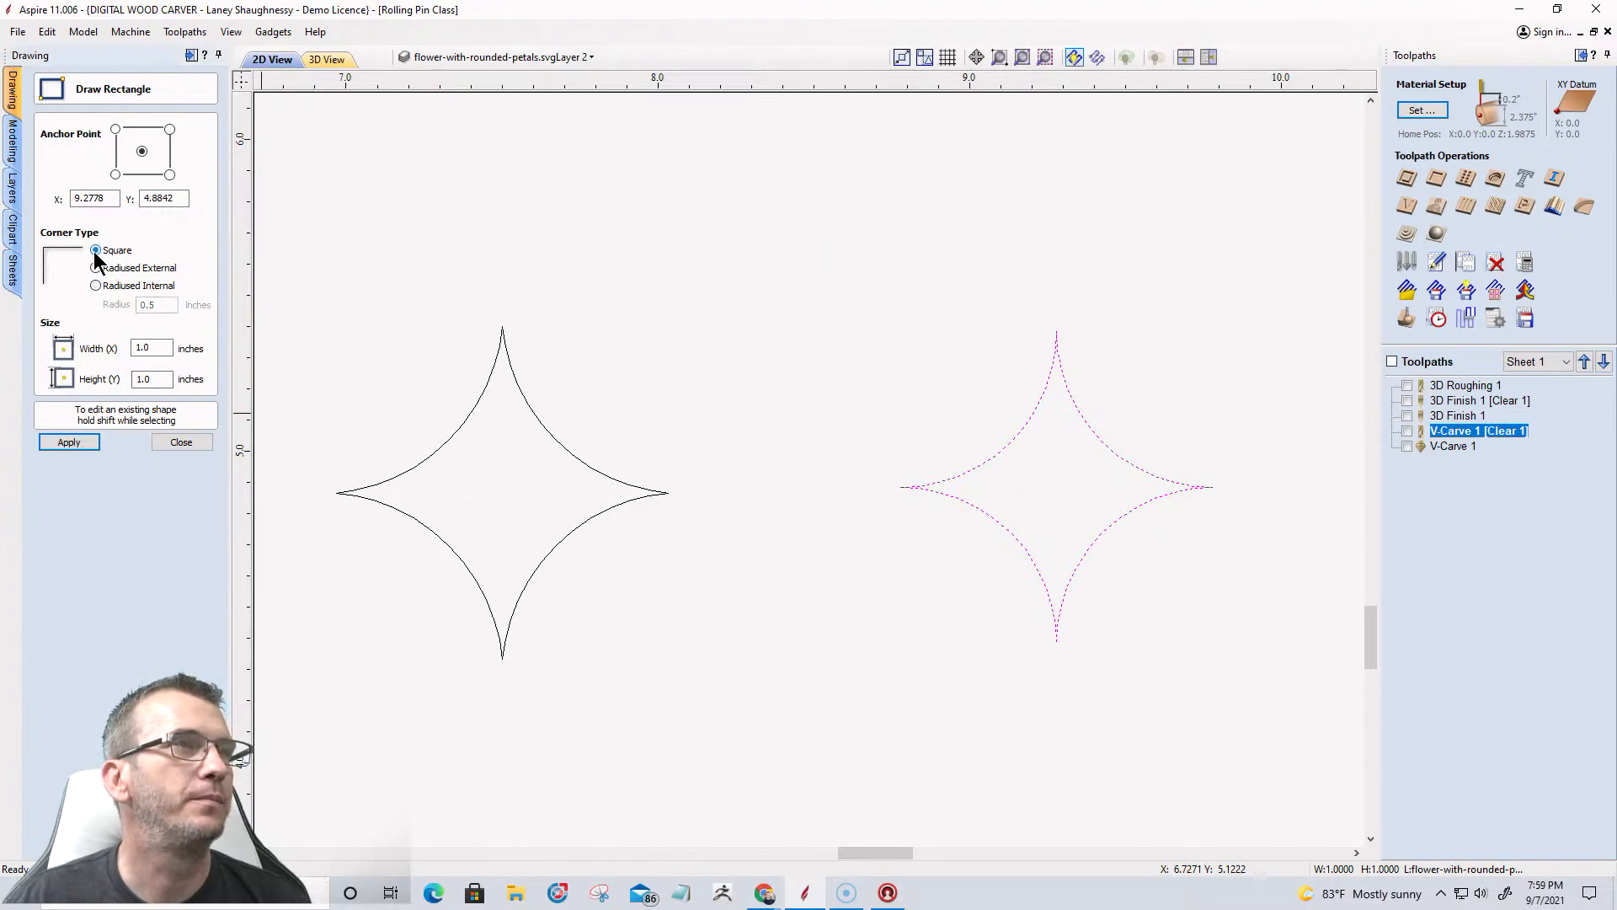
click(68, 442)
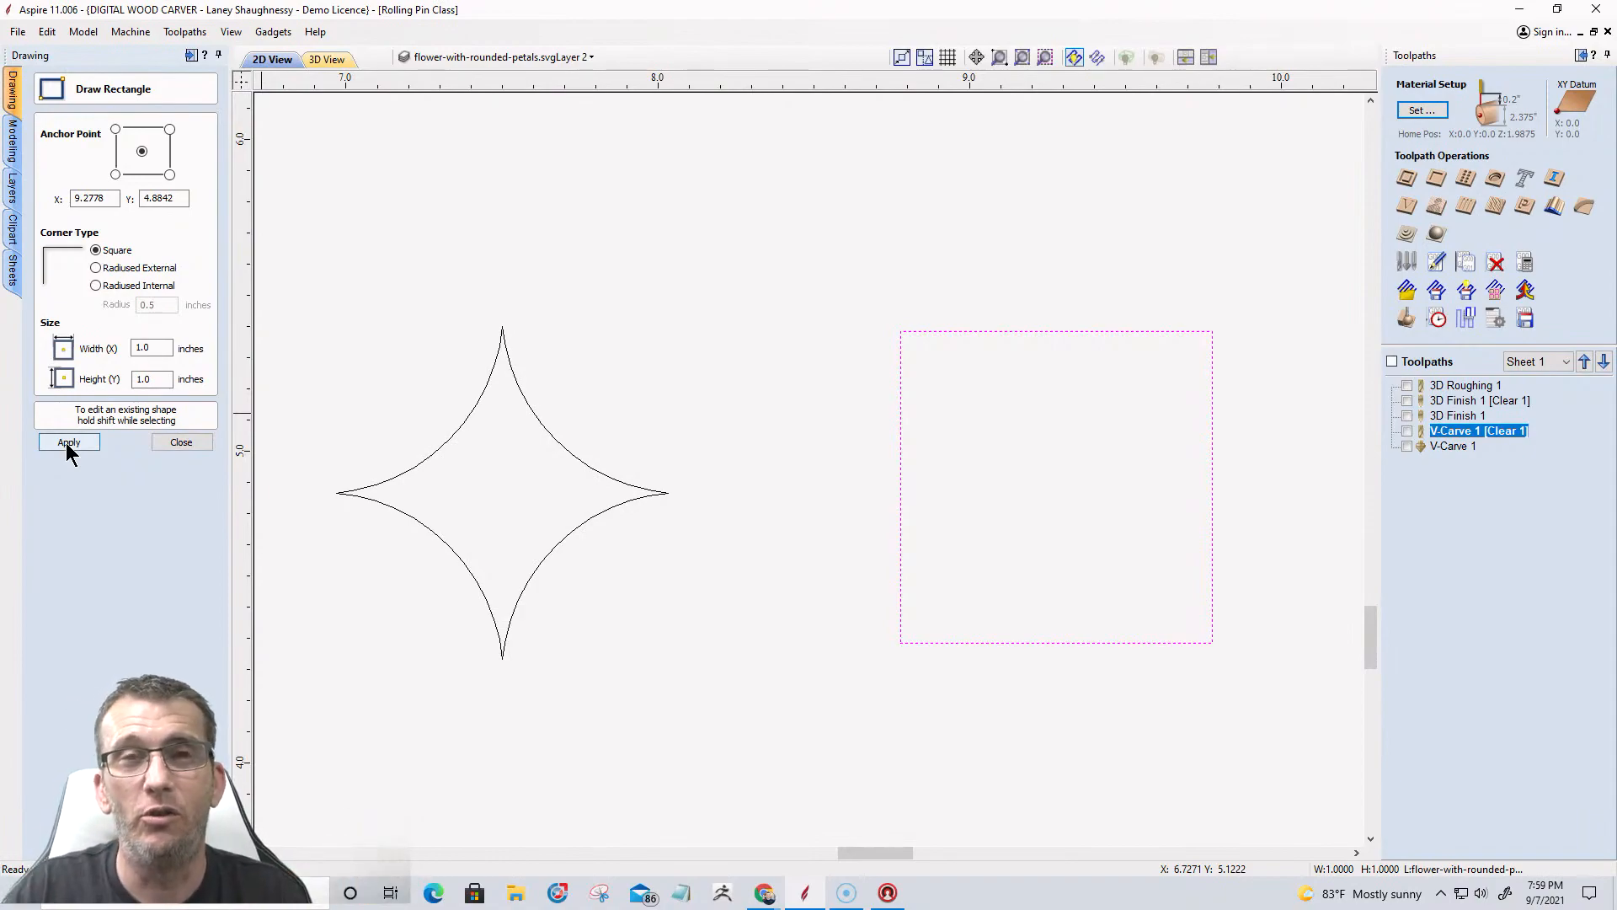
Try radiused internal corners with a 0.5 inch radius on the square and undo the change.
click(96, 287)
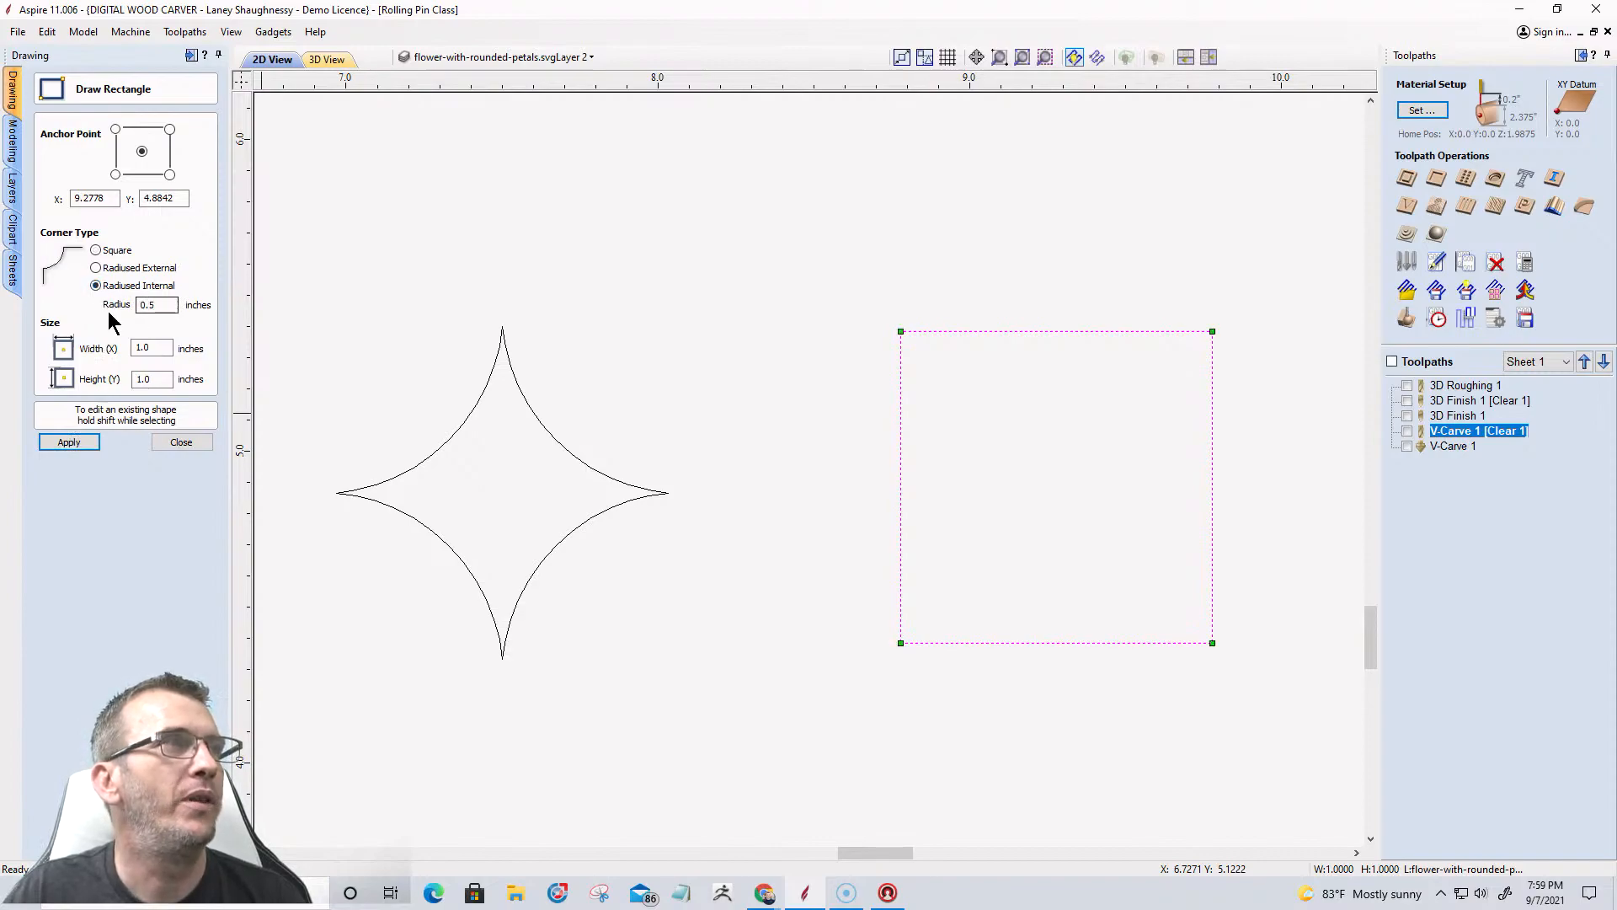
click(53, 444)
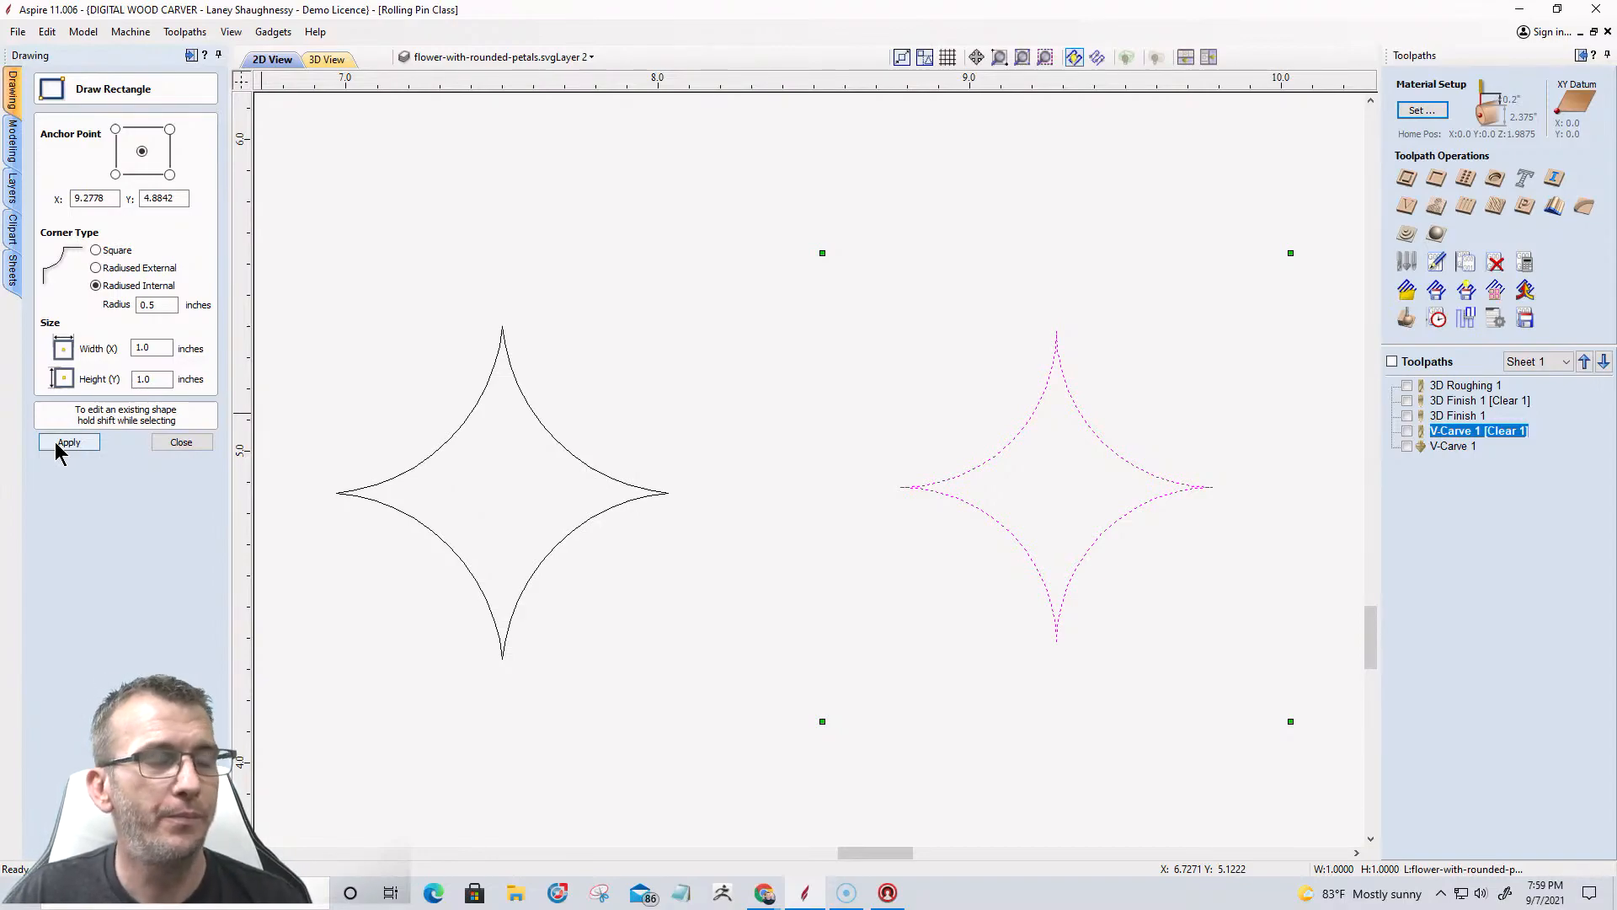
key(ctrl+z)
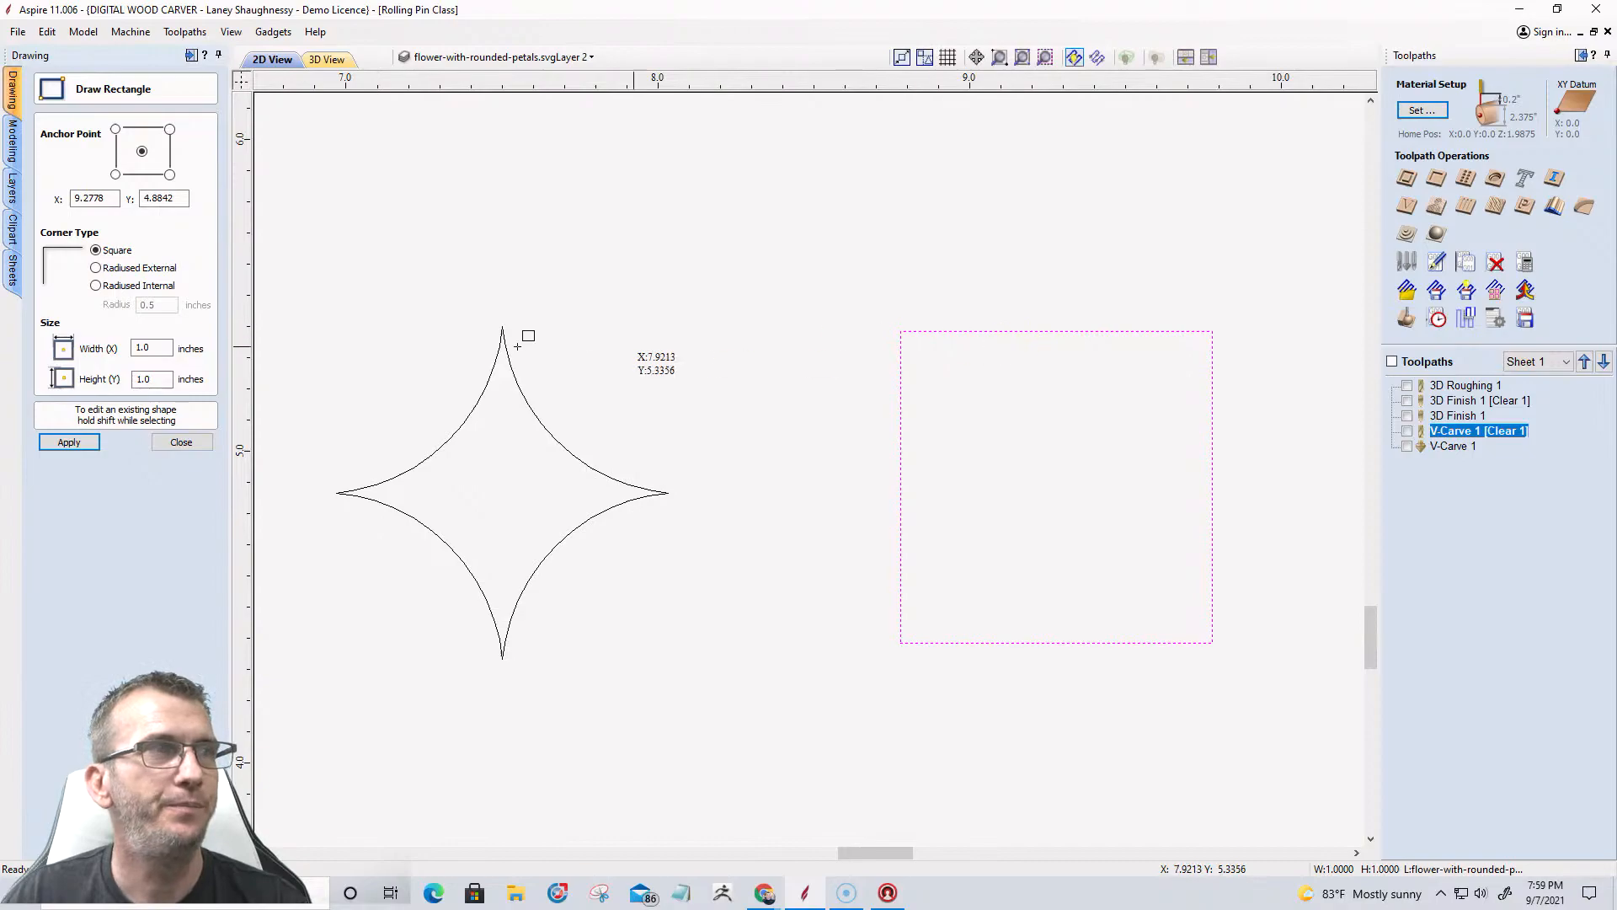
Finish drawing the rectangle and rotate the square 45 degrees into a diamond.
click(179, 439)
click(1027, 329)
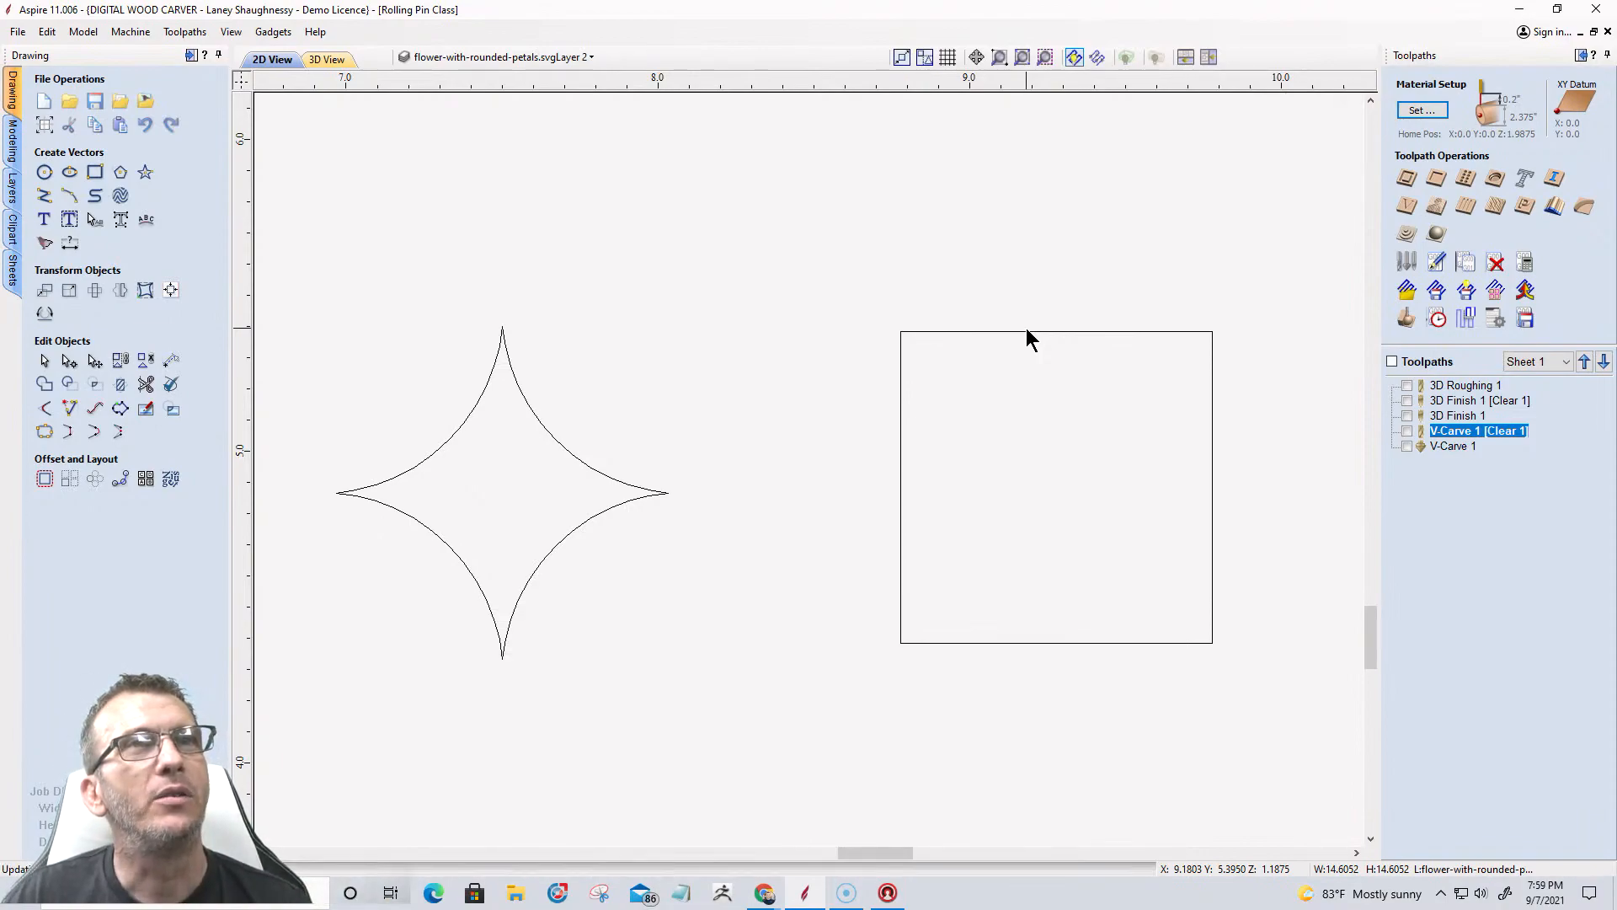
click(1037, 332)
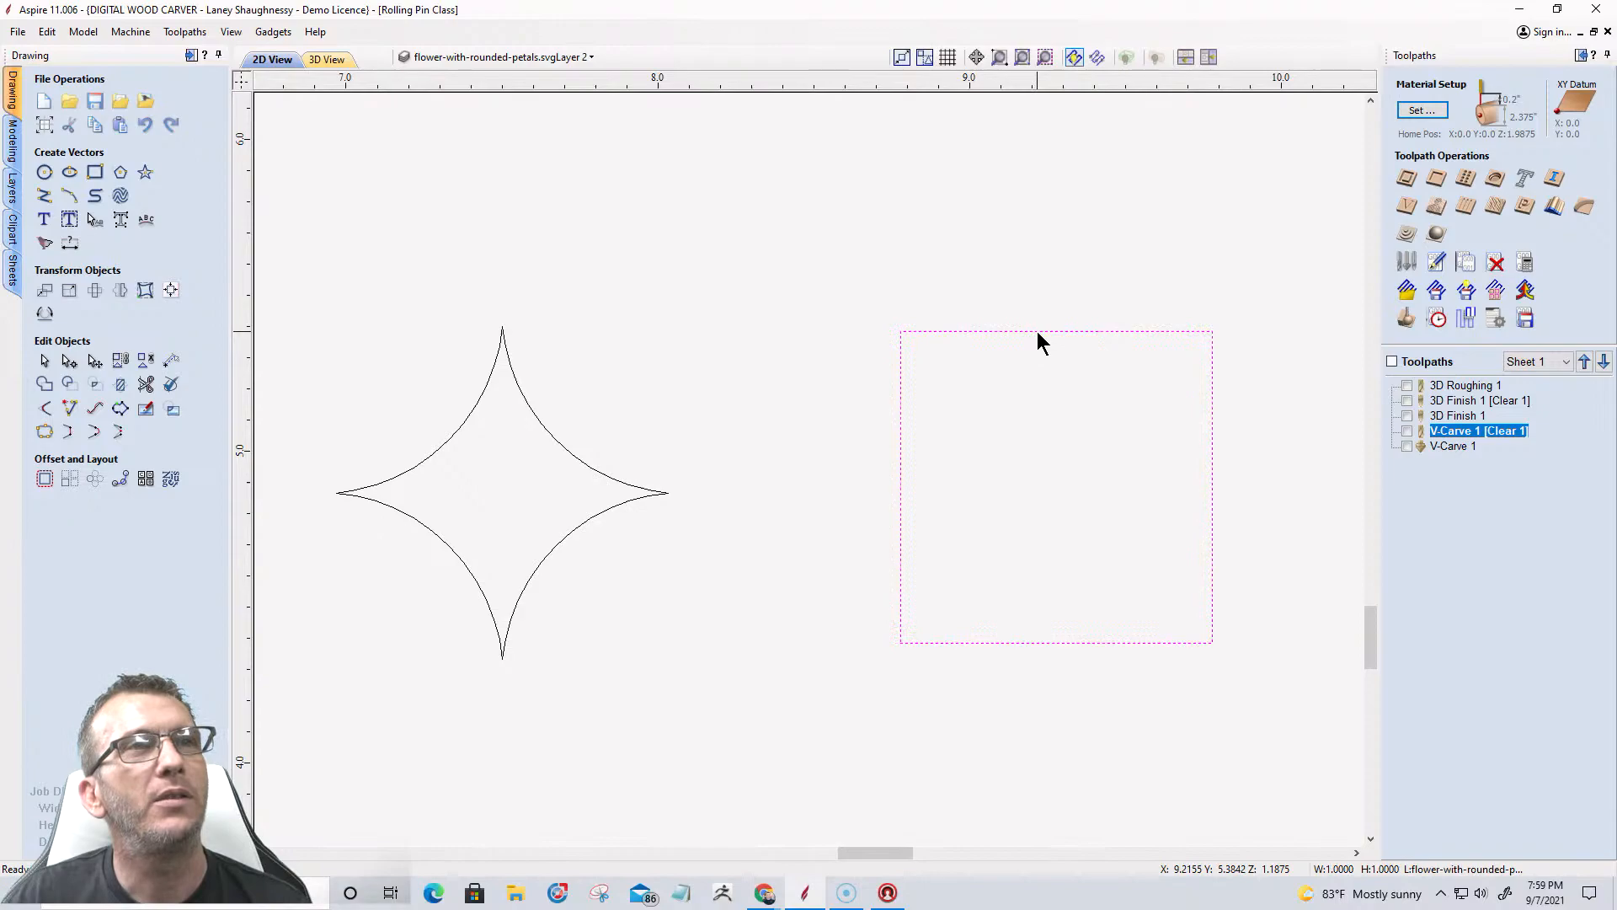
key(4)
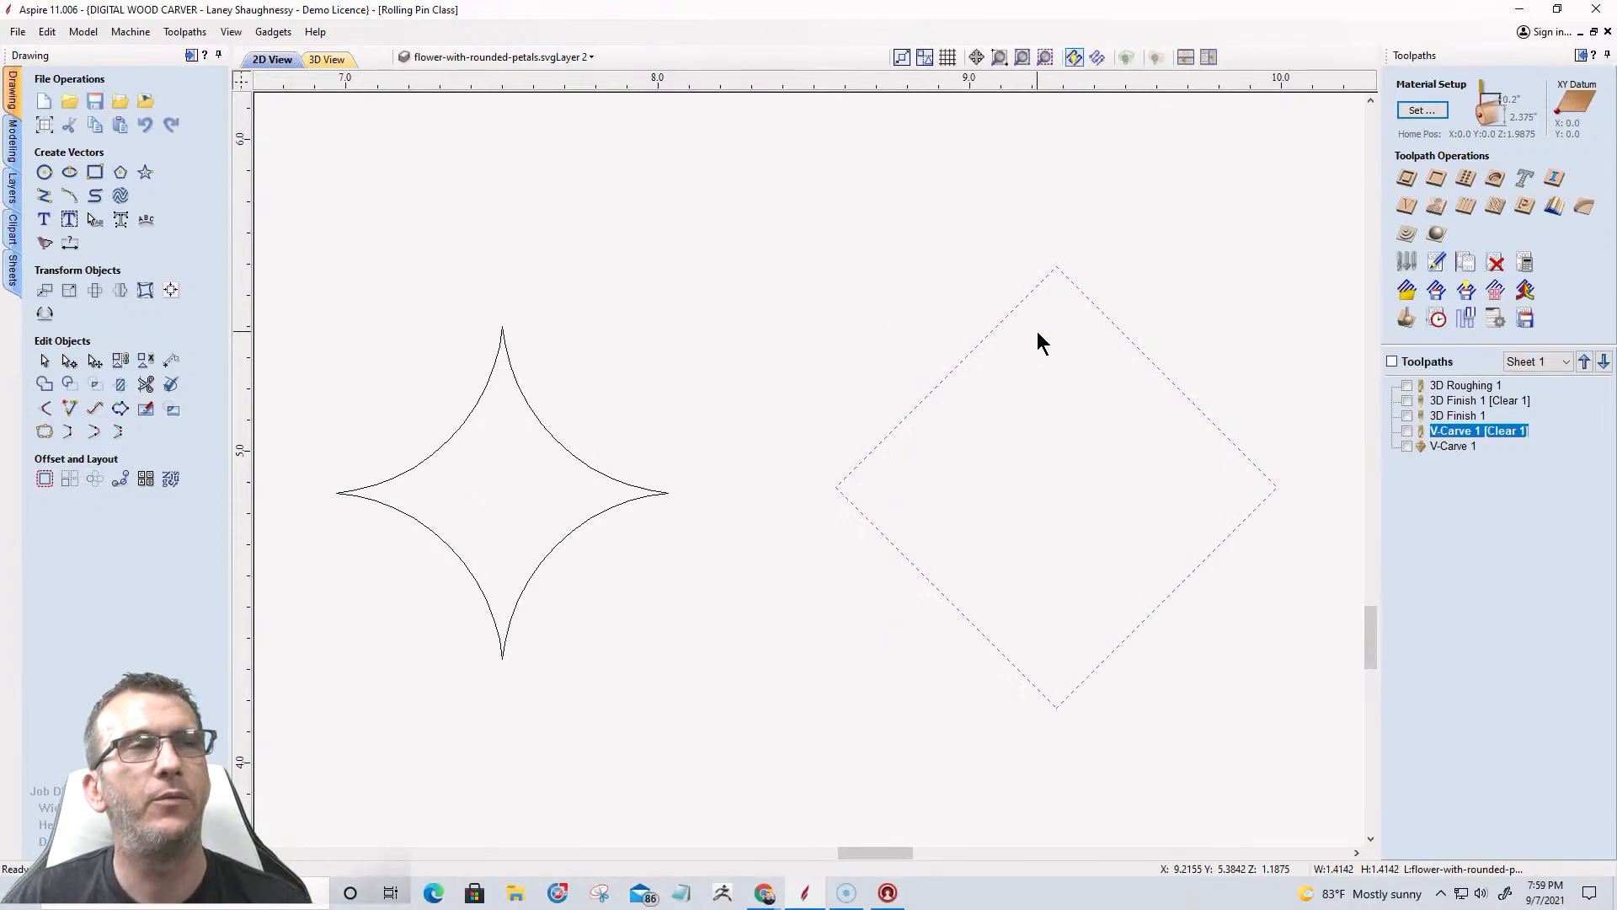
Convert the diamond's upper-left side to an arc by node editing and bend it inward like the star's side.
click(69, 360)
right_click(974, 350)
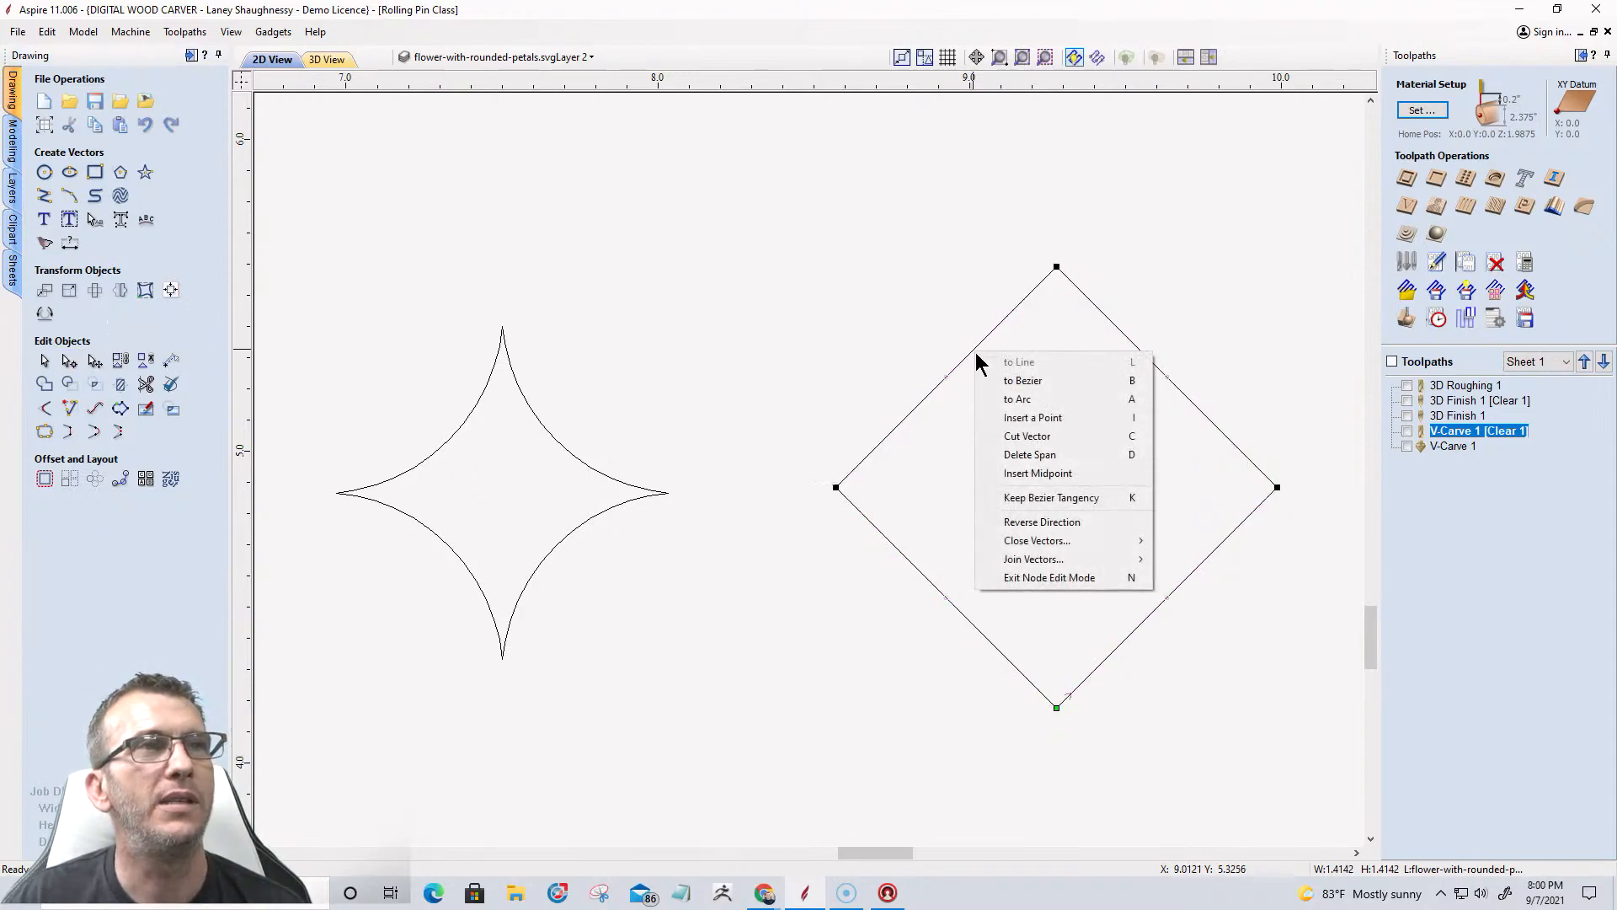
click(1000, 400)
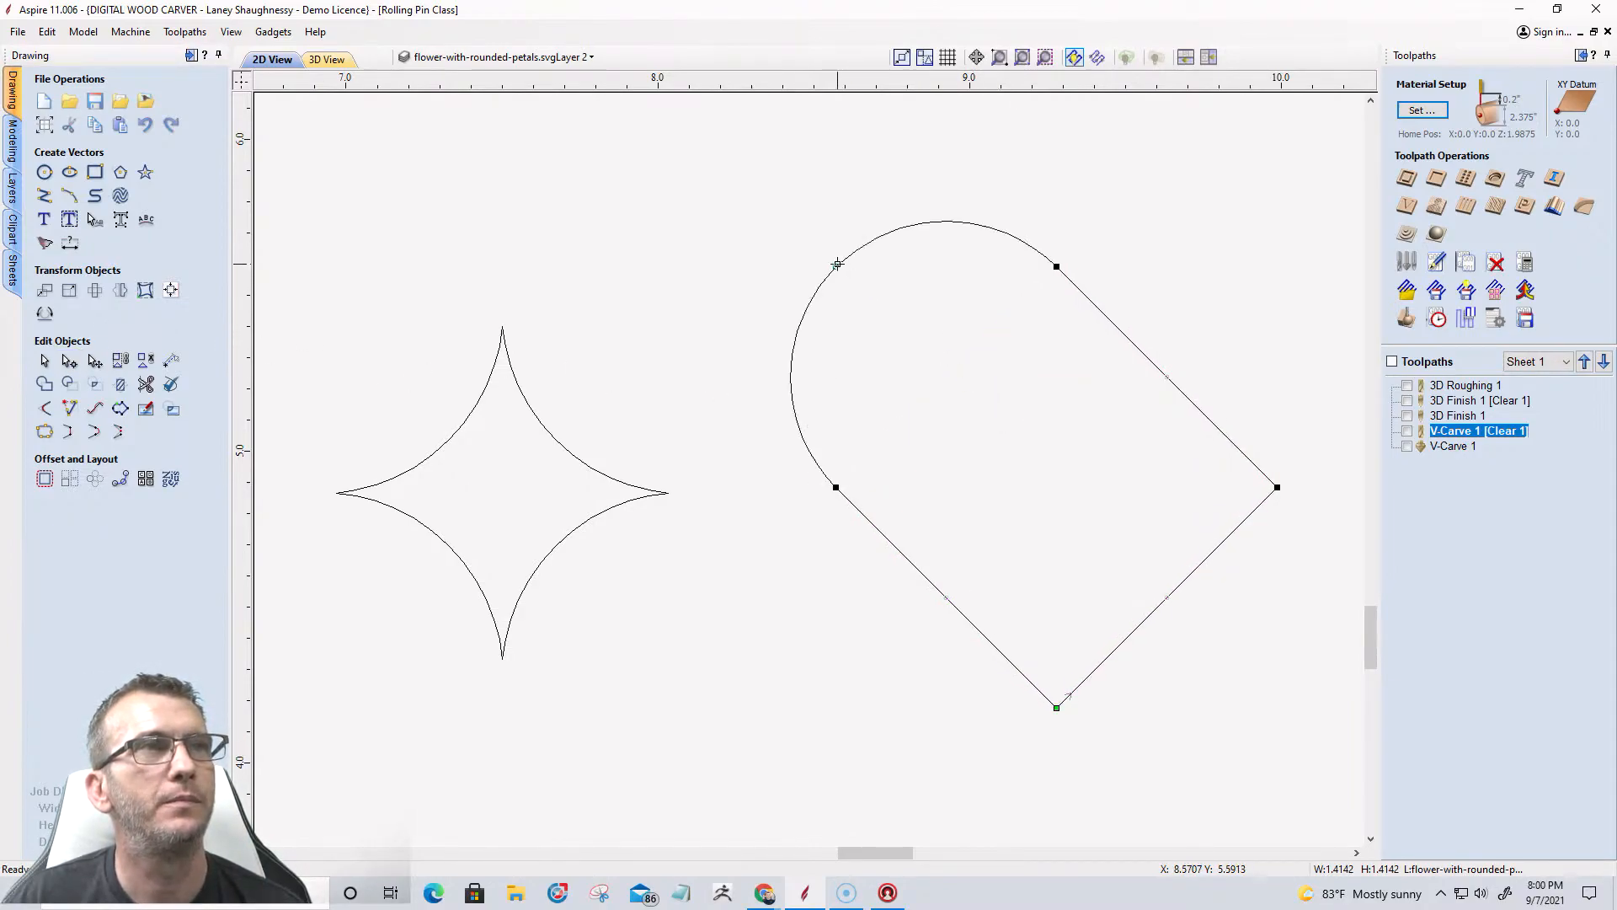
drag(836, 263, 991, 418)
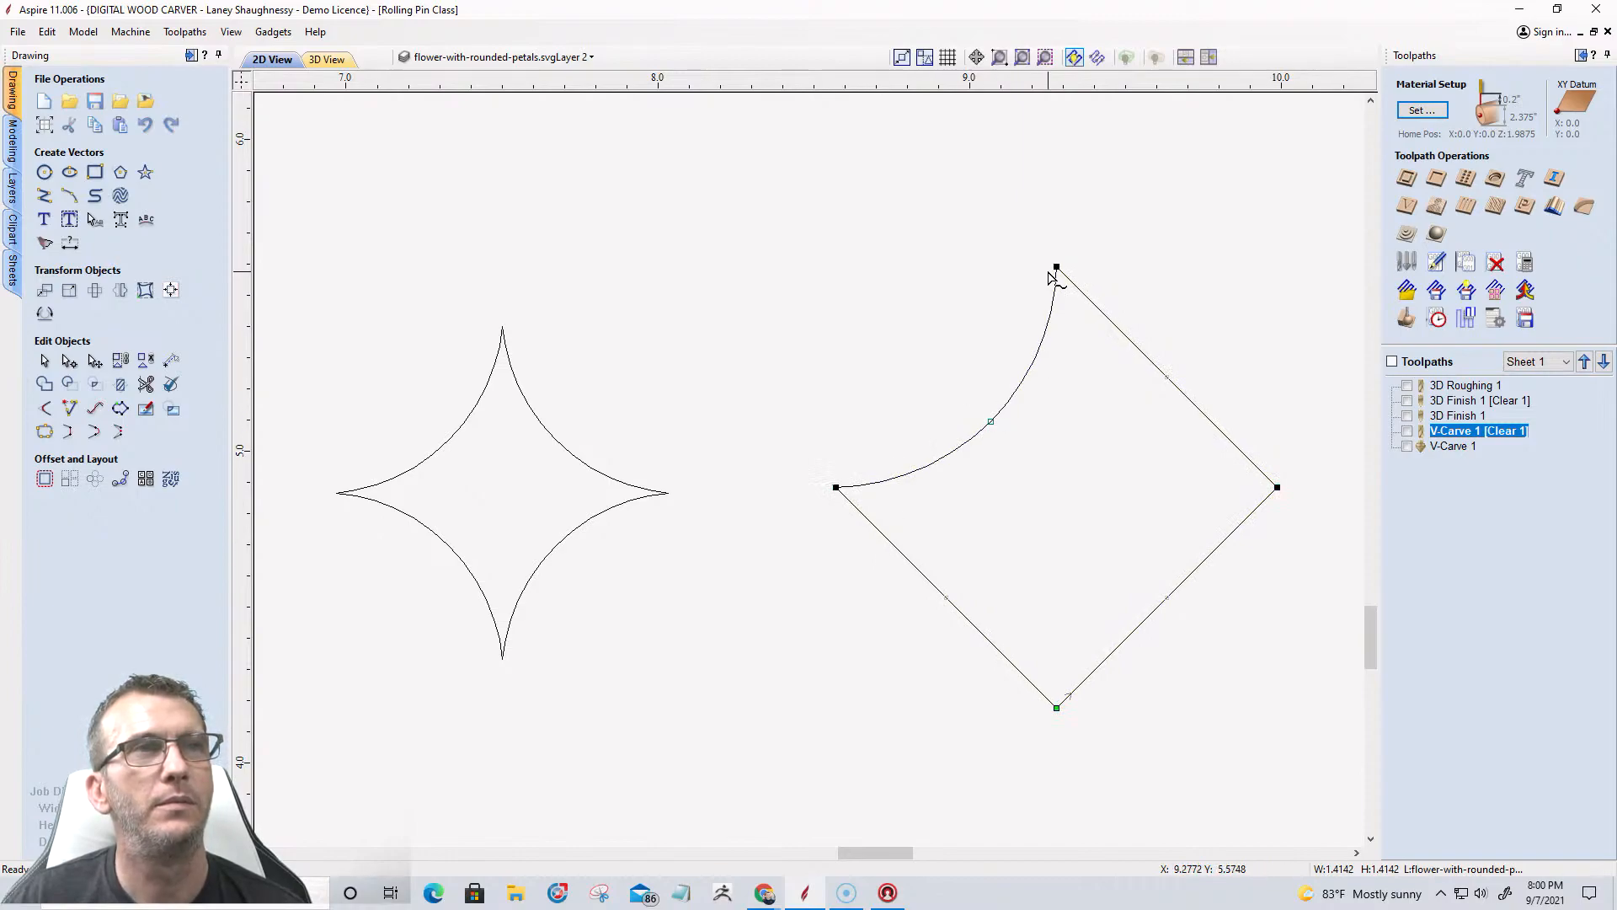
Delete the diamond's three remaining straight spans, leaving only the upper-left arc.
right_click(1098, 308)
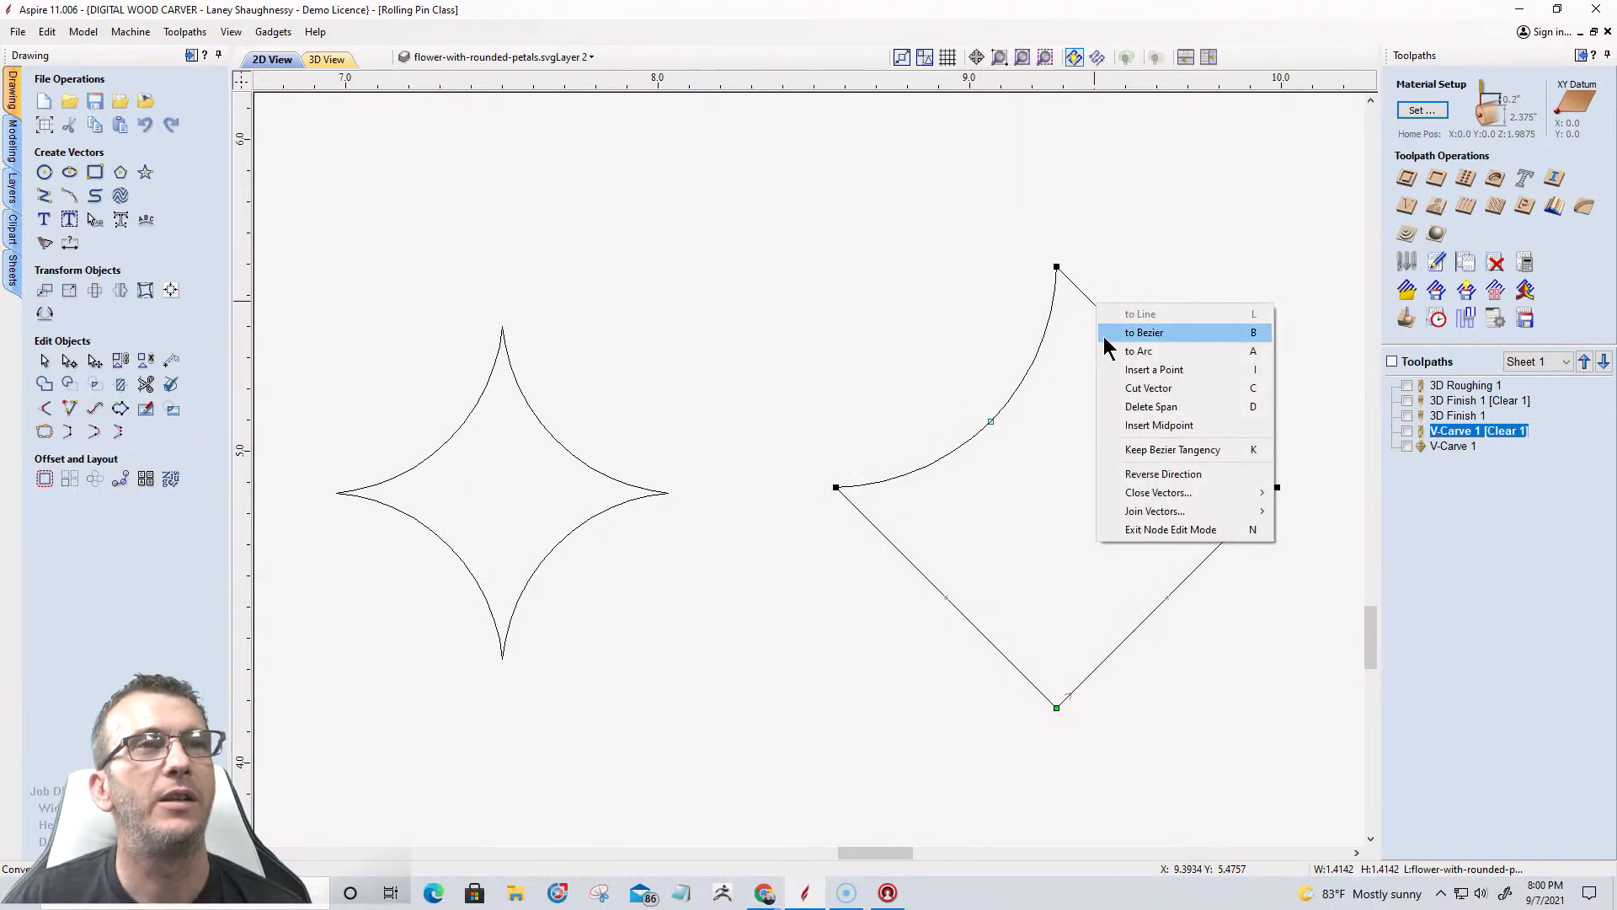
click(1115, 407)
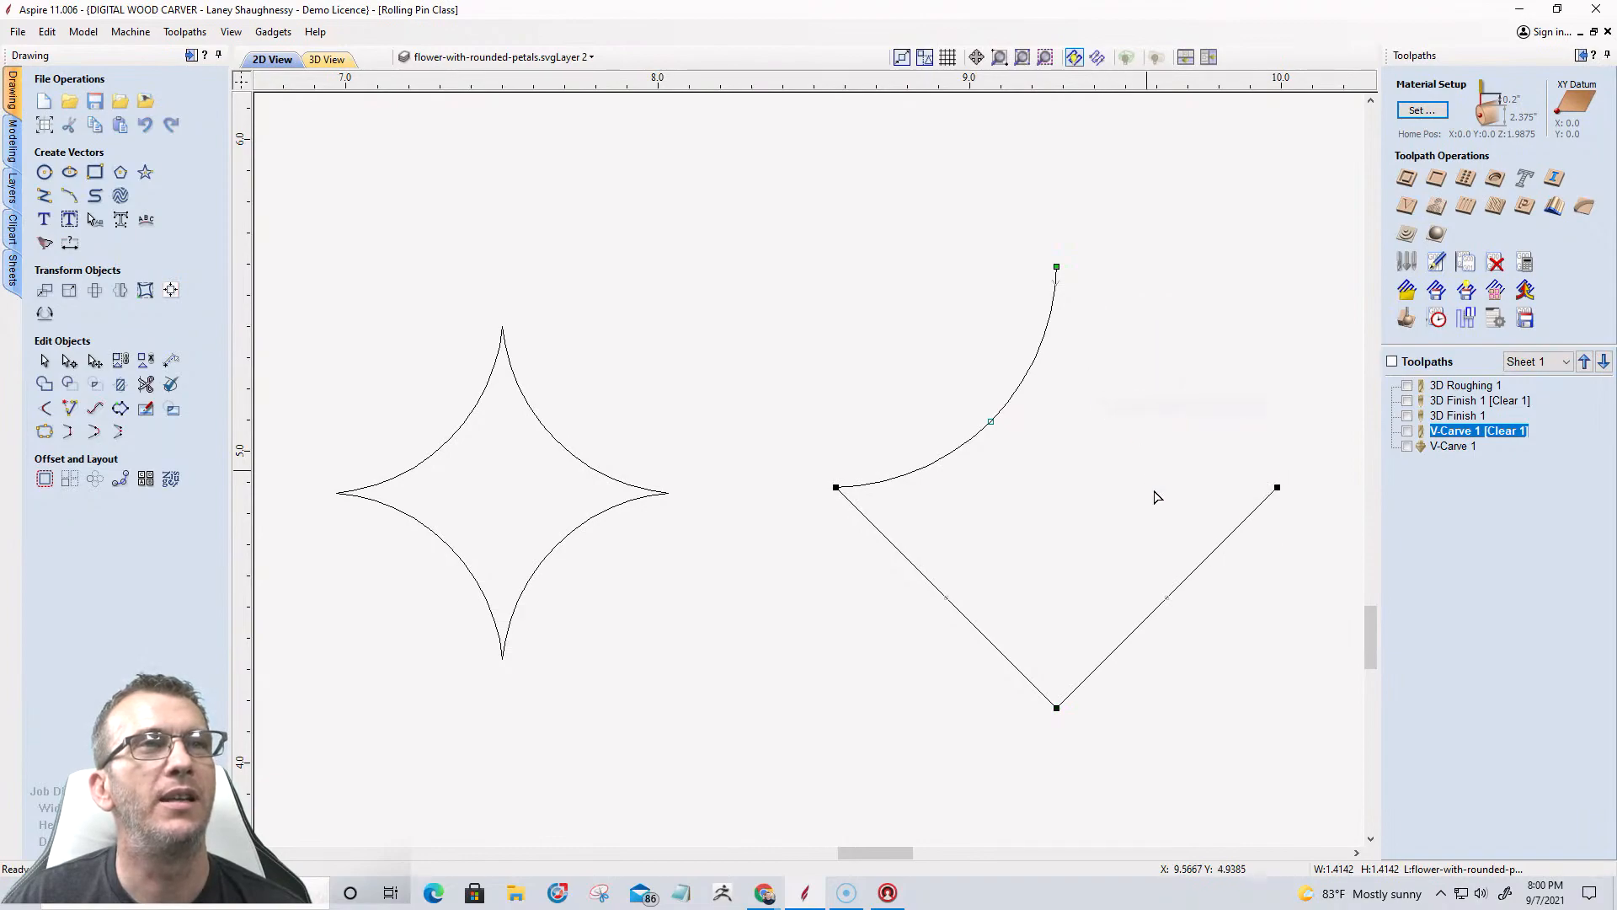
right_click(1195, 577)
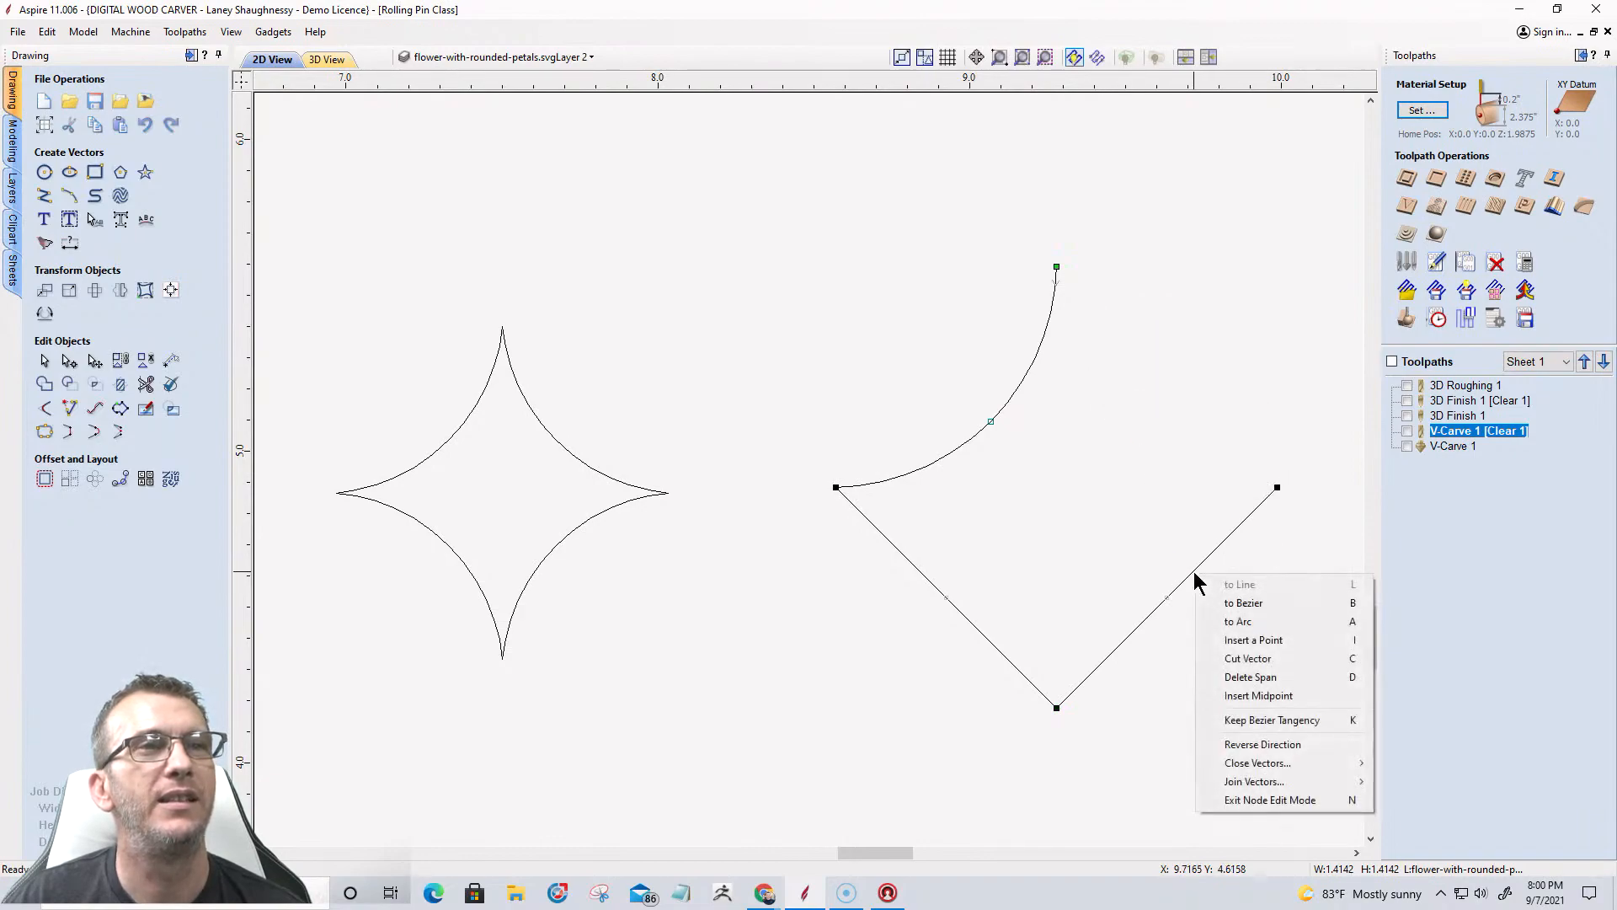
click(1219, 679)
right_click(991, 656)
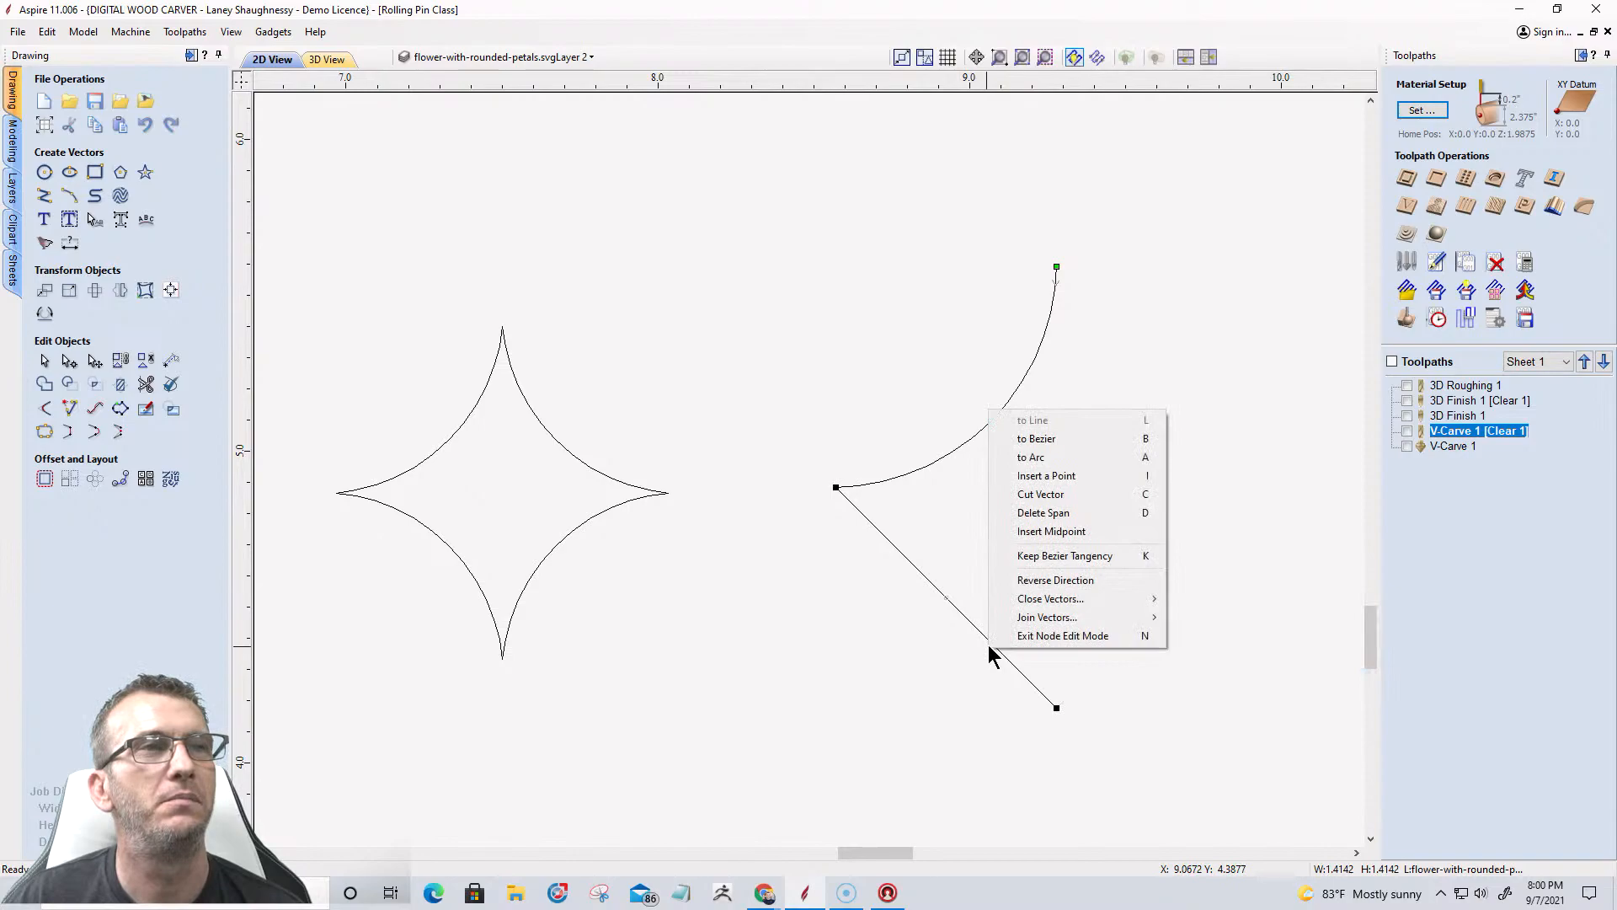
click(1029, 513)
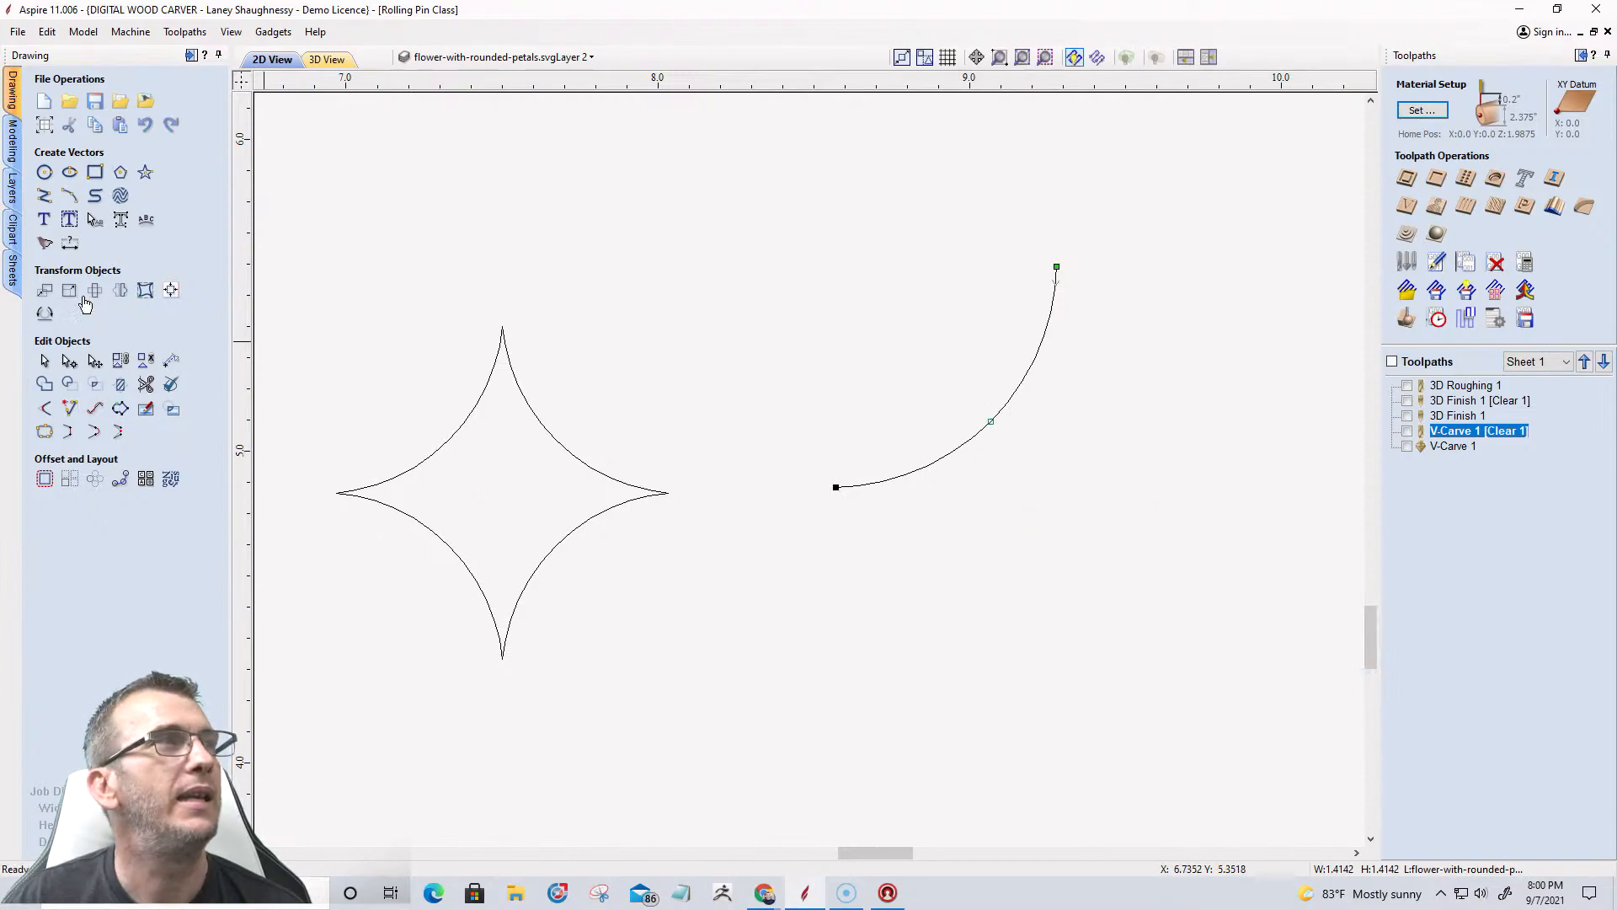
Mirror copies of the arc to the right, bottom and left to complete a four-pointed star outline.
click(121, 291)
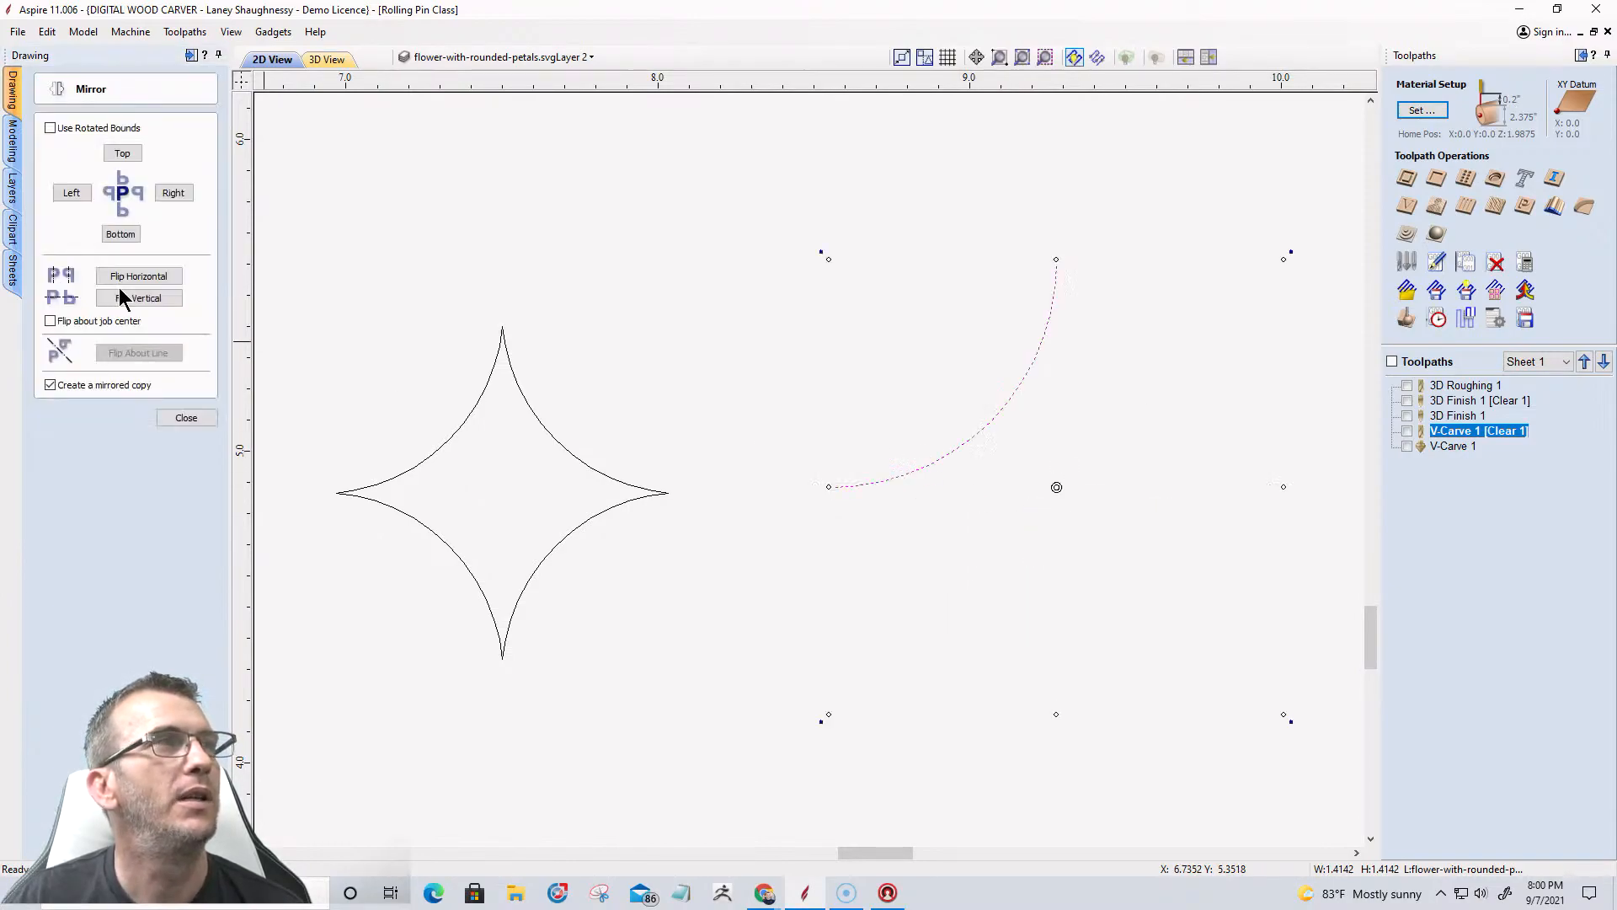
click(187, 196)
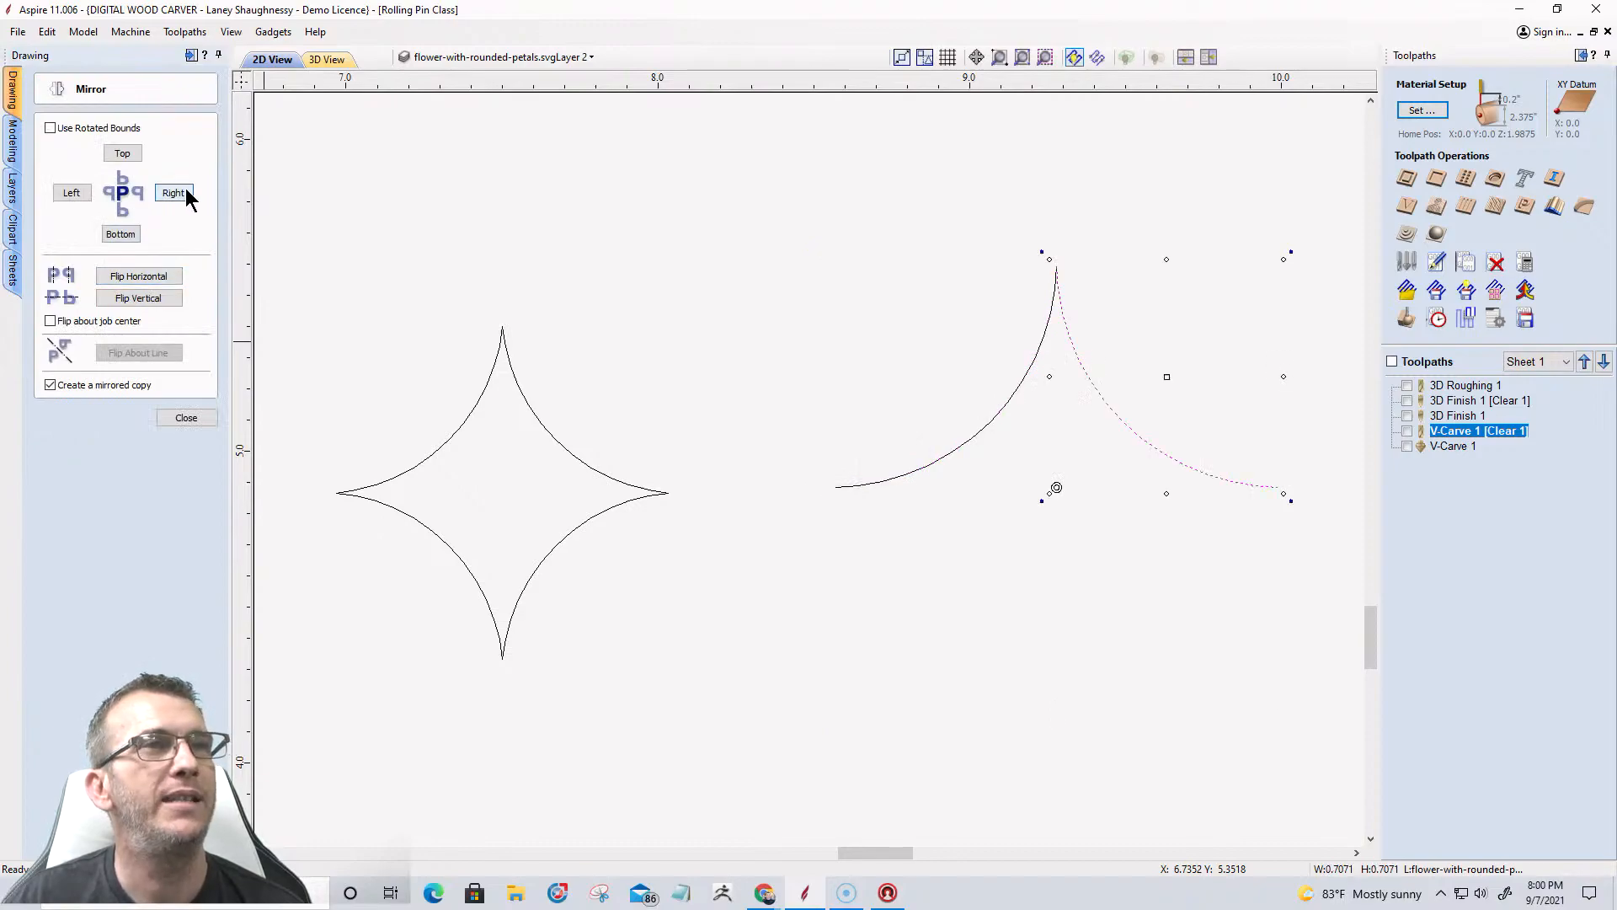
click(125, 235)
click(72, 193)
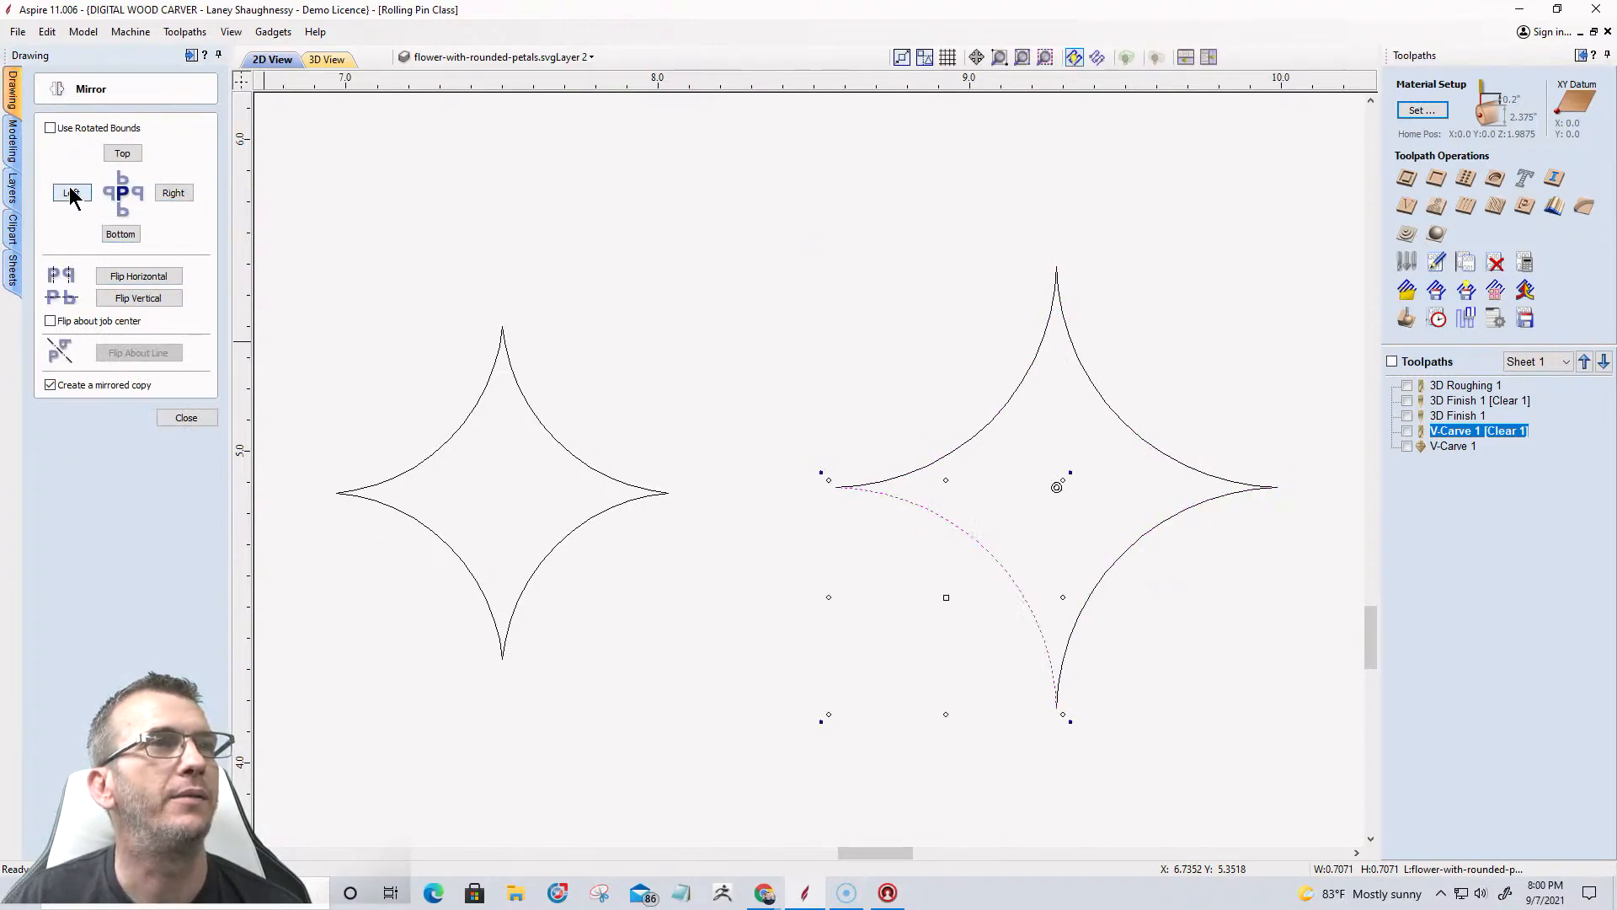
click(186, 416)
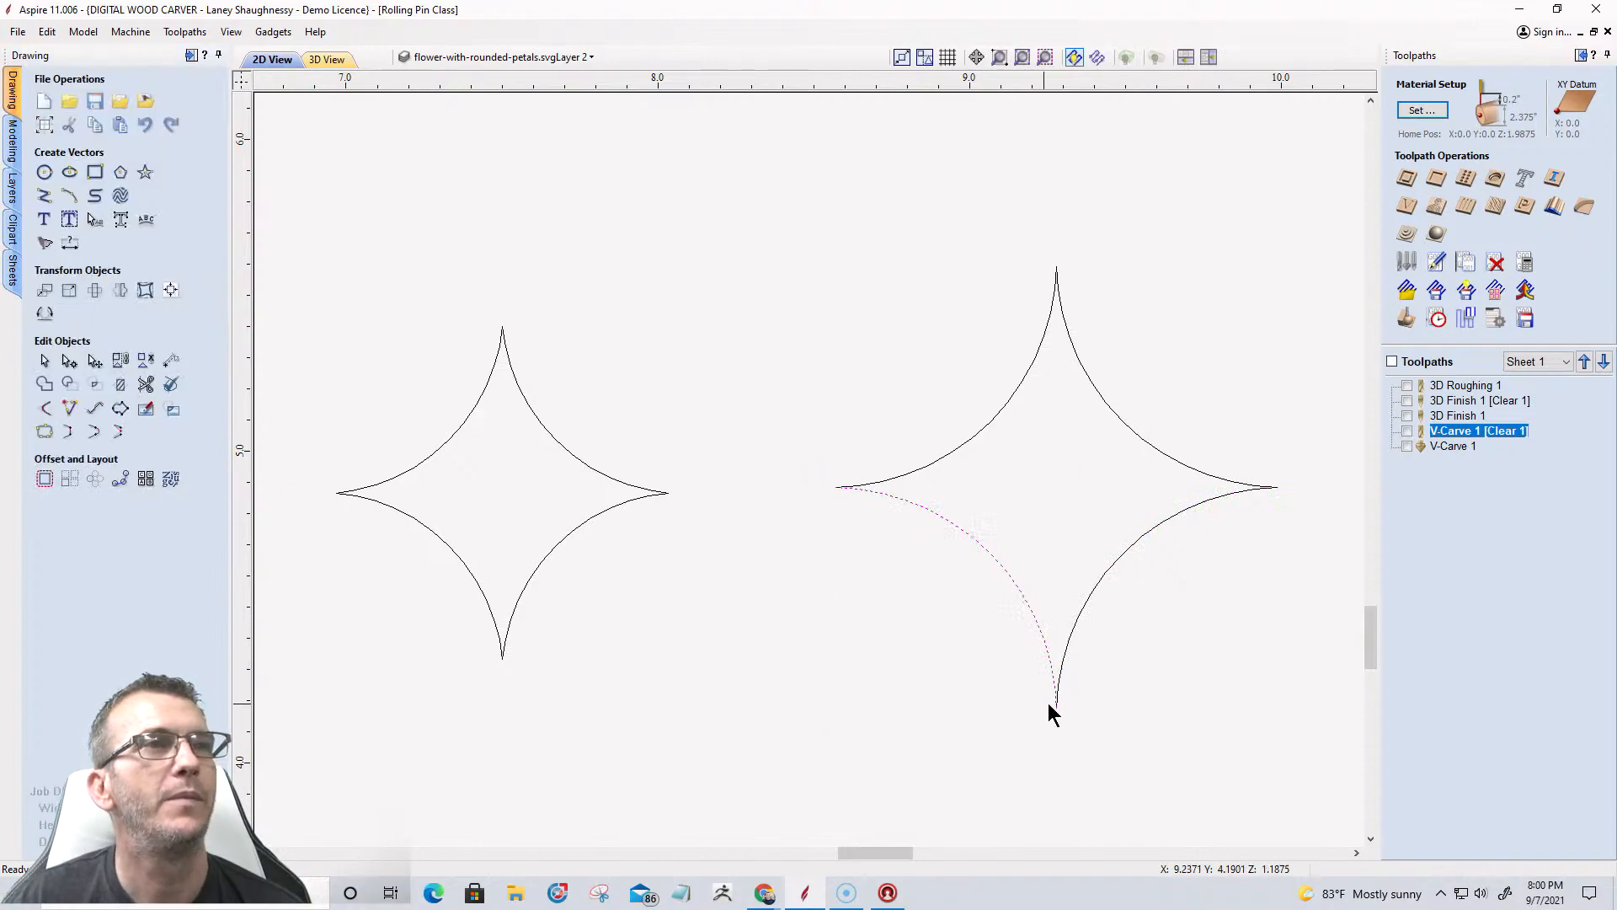
Join the star's four arcs with a 0.0004 inch tolerance and delete the resulting star.
drag(1145, 652, 940, 318)
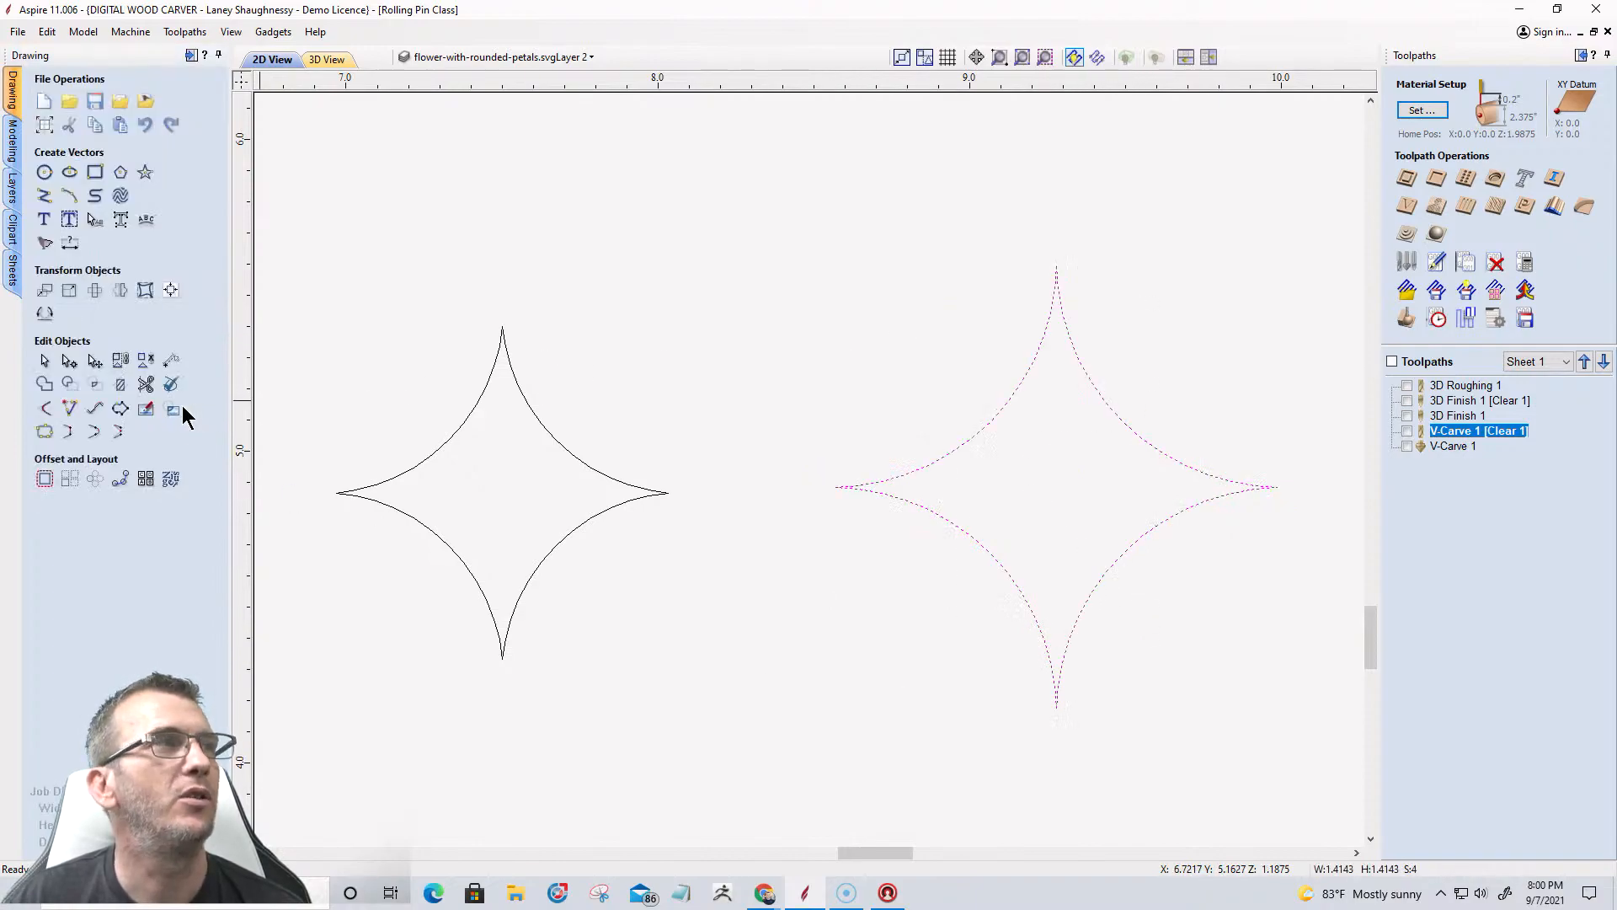
click(44, 430)
click(69, 305)
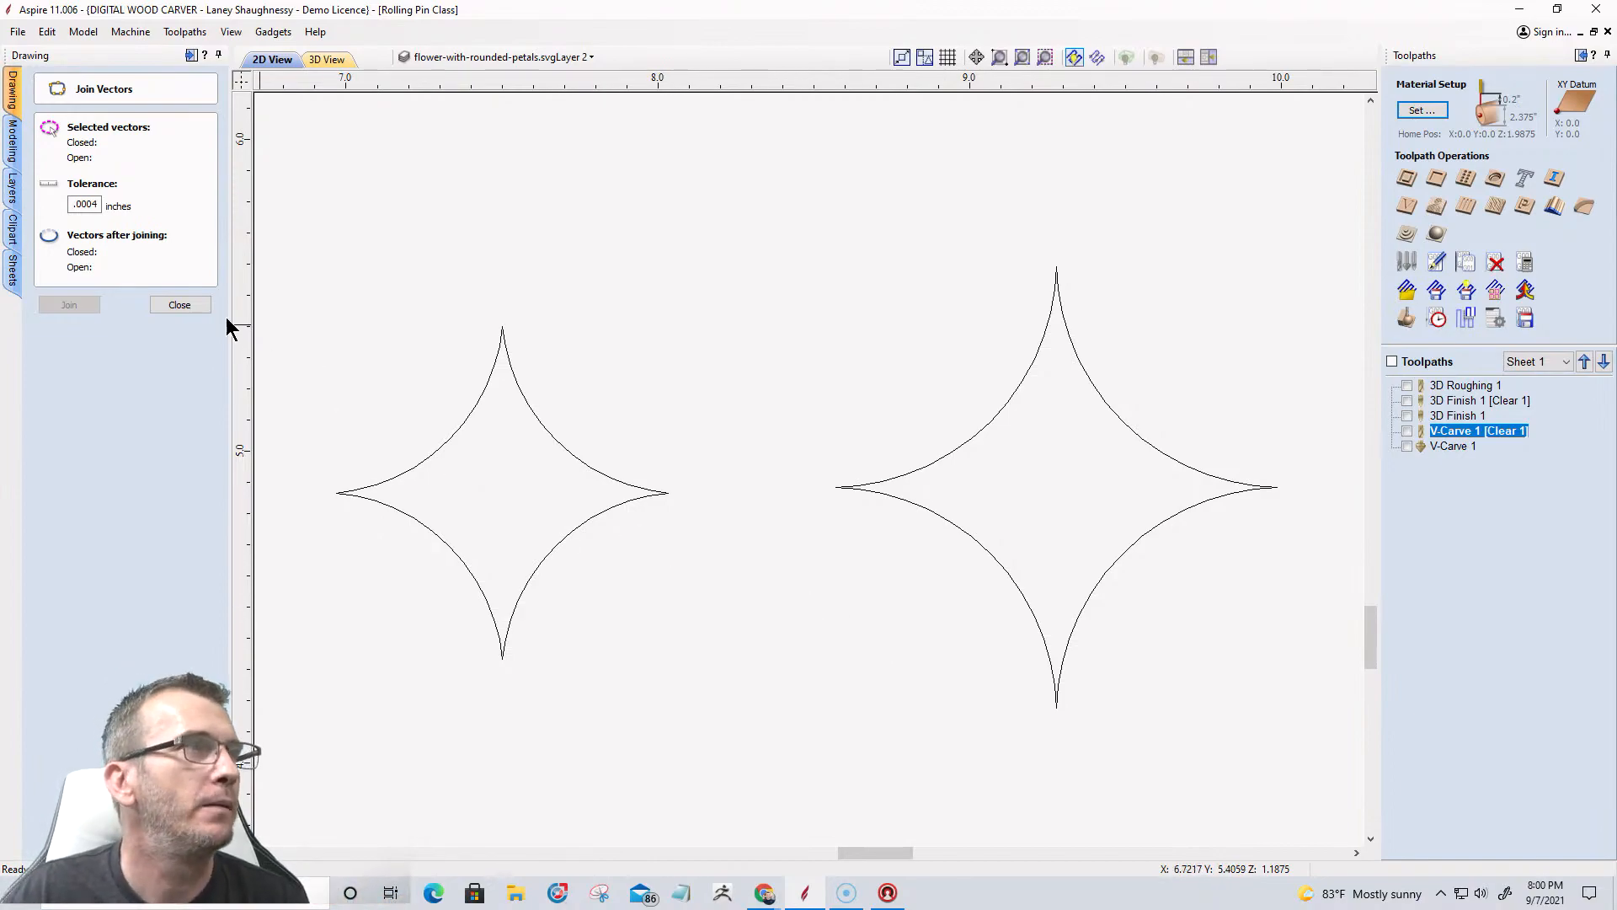
click(184, 307)
drag(1122, 464, 1002, 305)
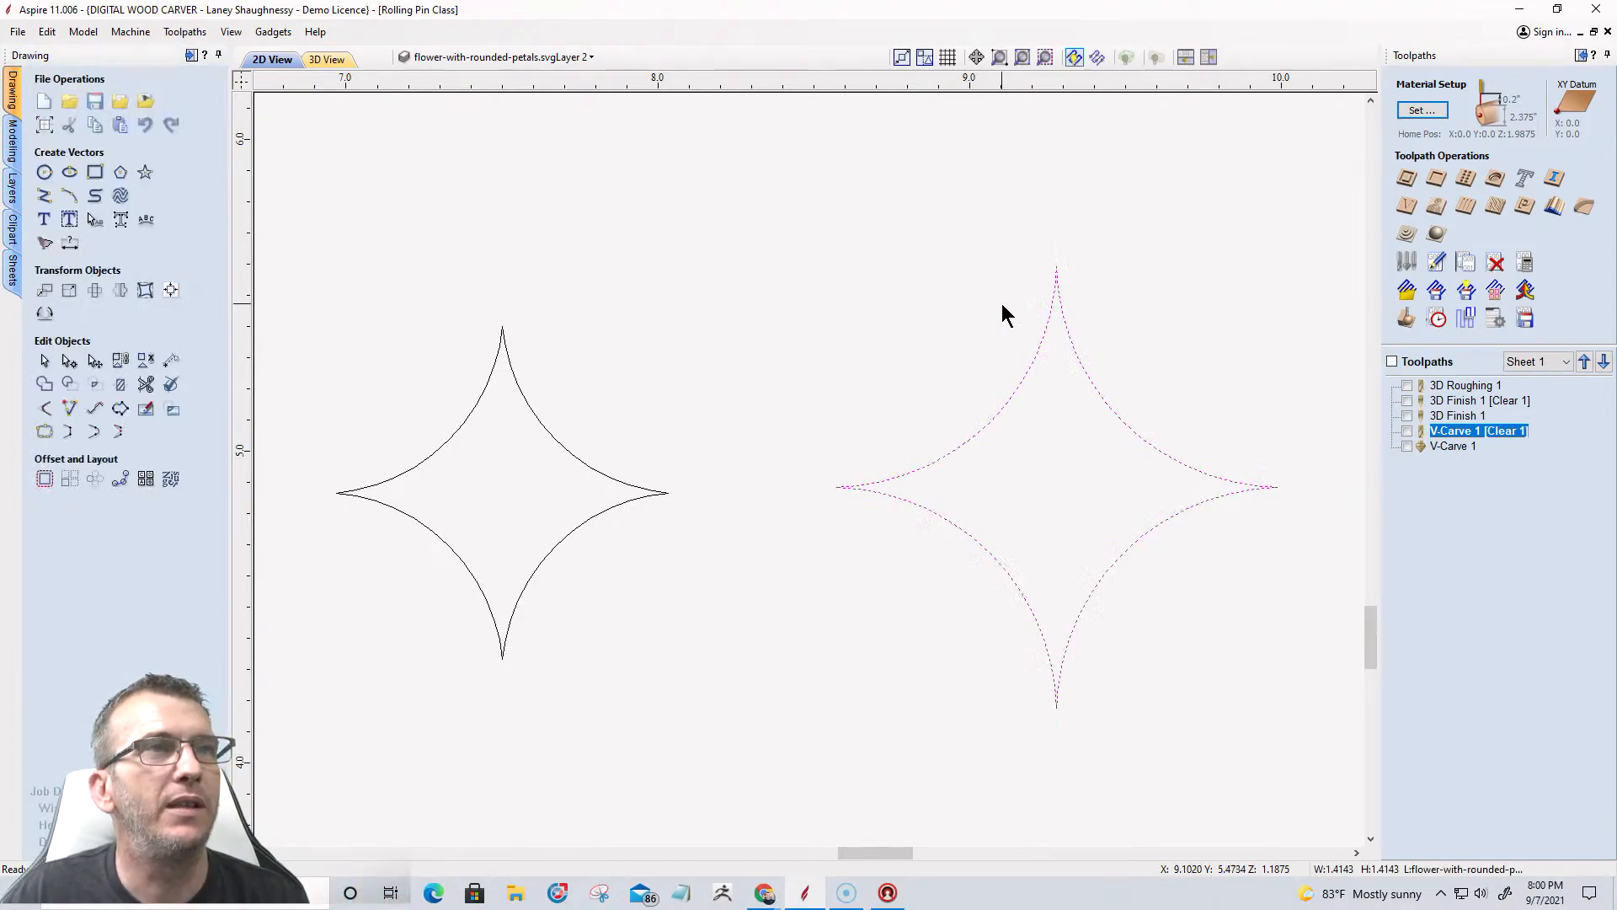
key(Delete)
Move the remaining star so it is centred on the job's bottom edge with its left point on the vertical guide at the barrel's start.
scroll(526, 552, down, 5)
scroll(708, 541, up, 4)
click(666, 473)
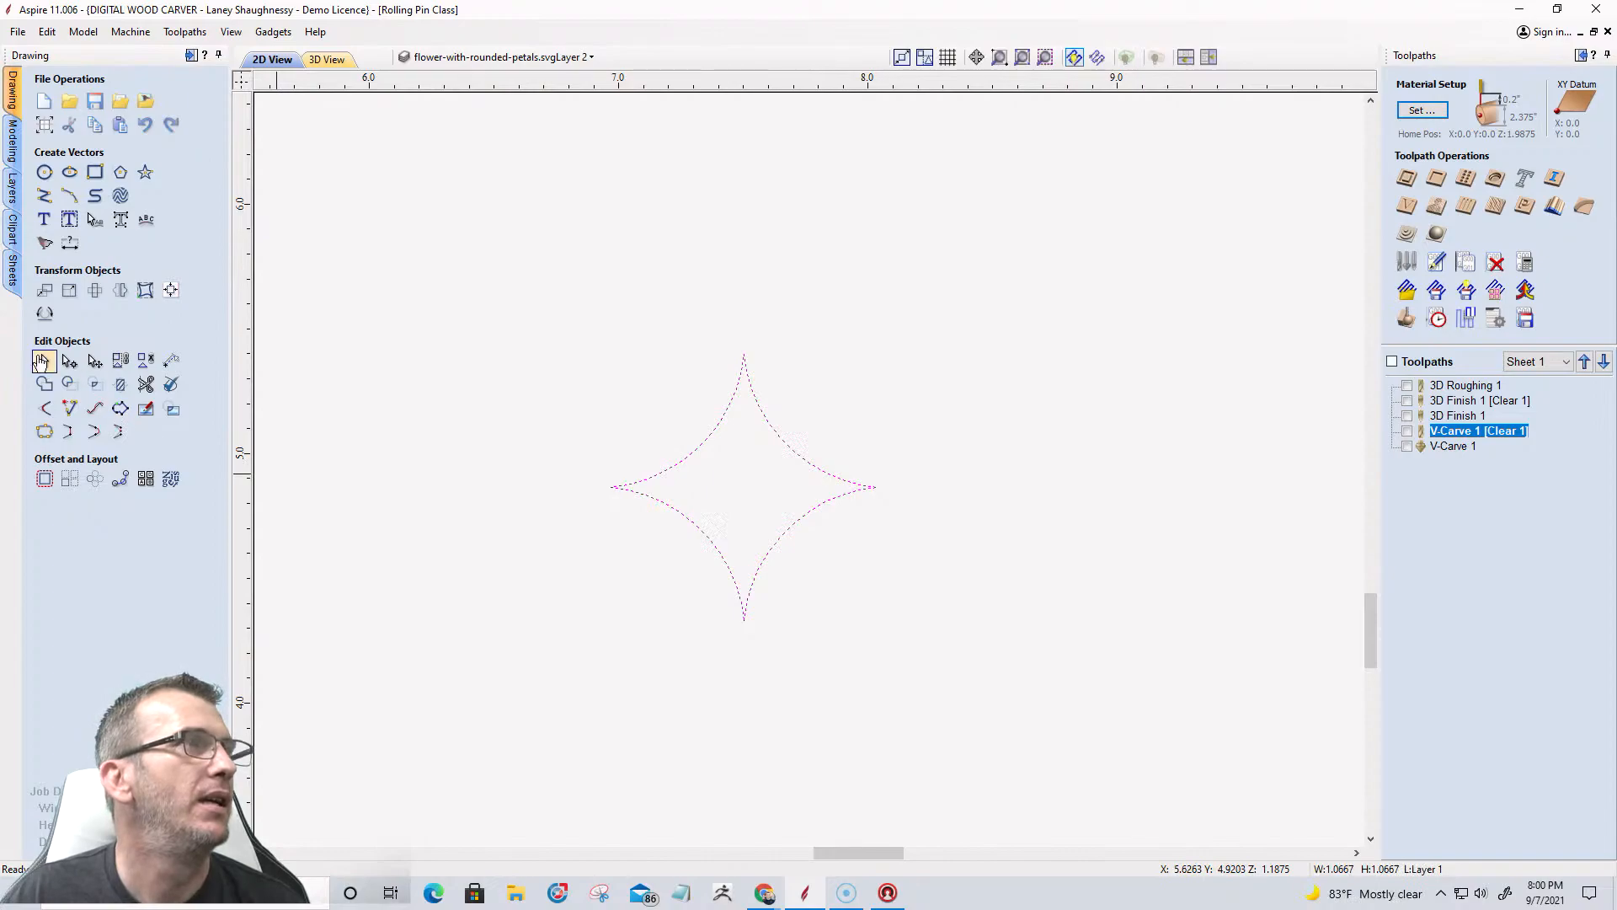
click(70, 291)
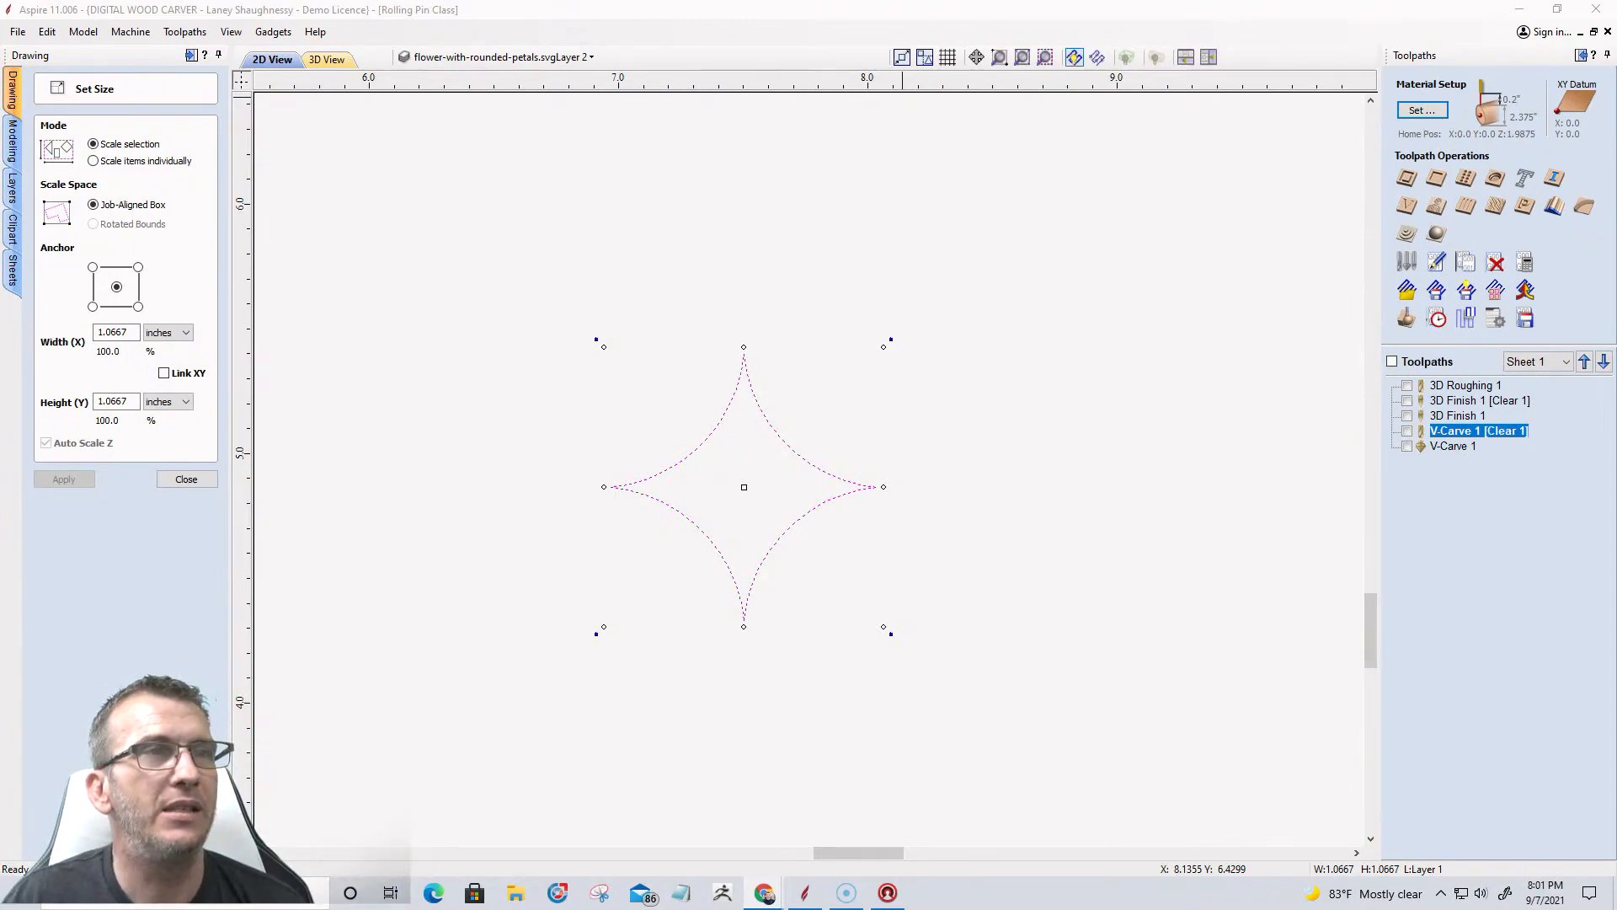
scroll(851, 486, down, 5)
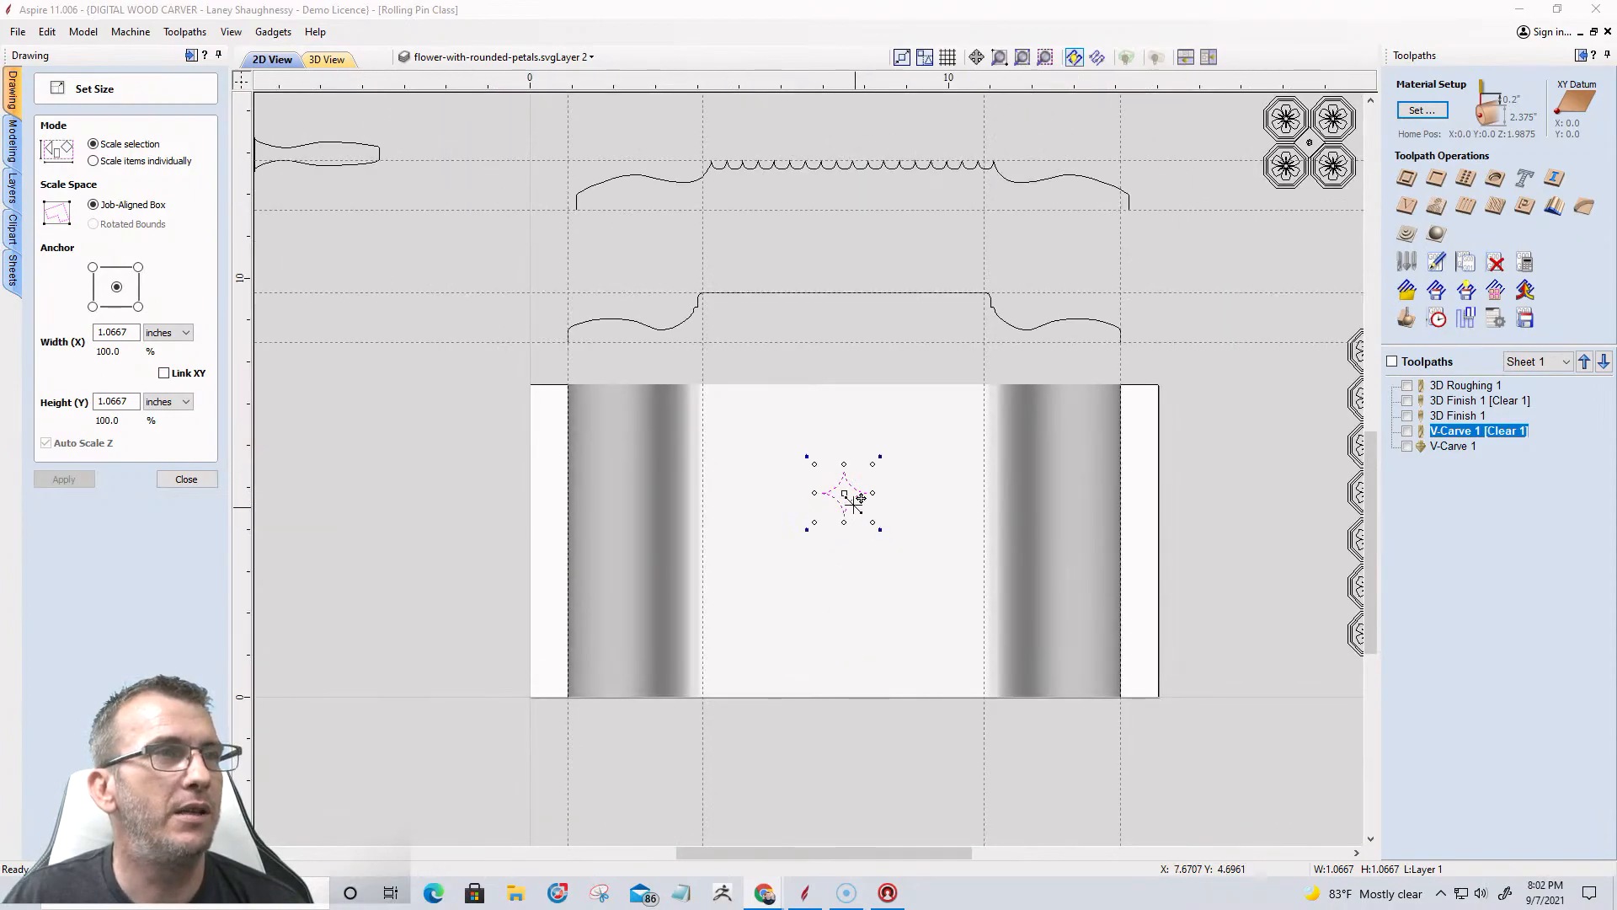
drag(849, 486, 717, 697)
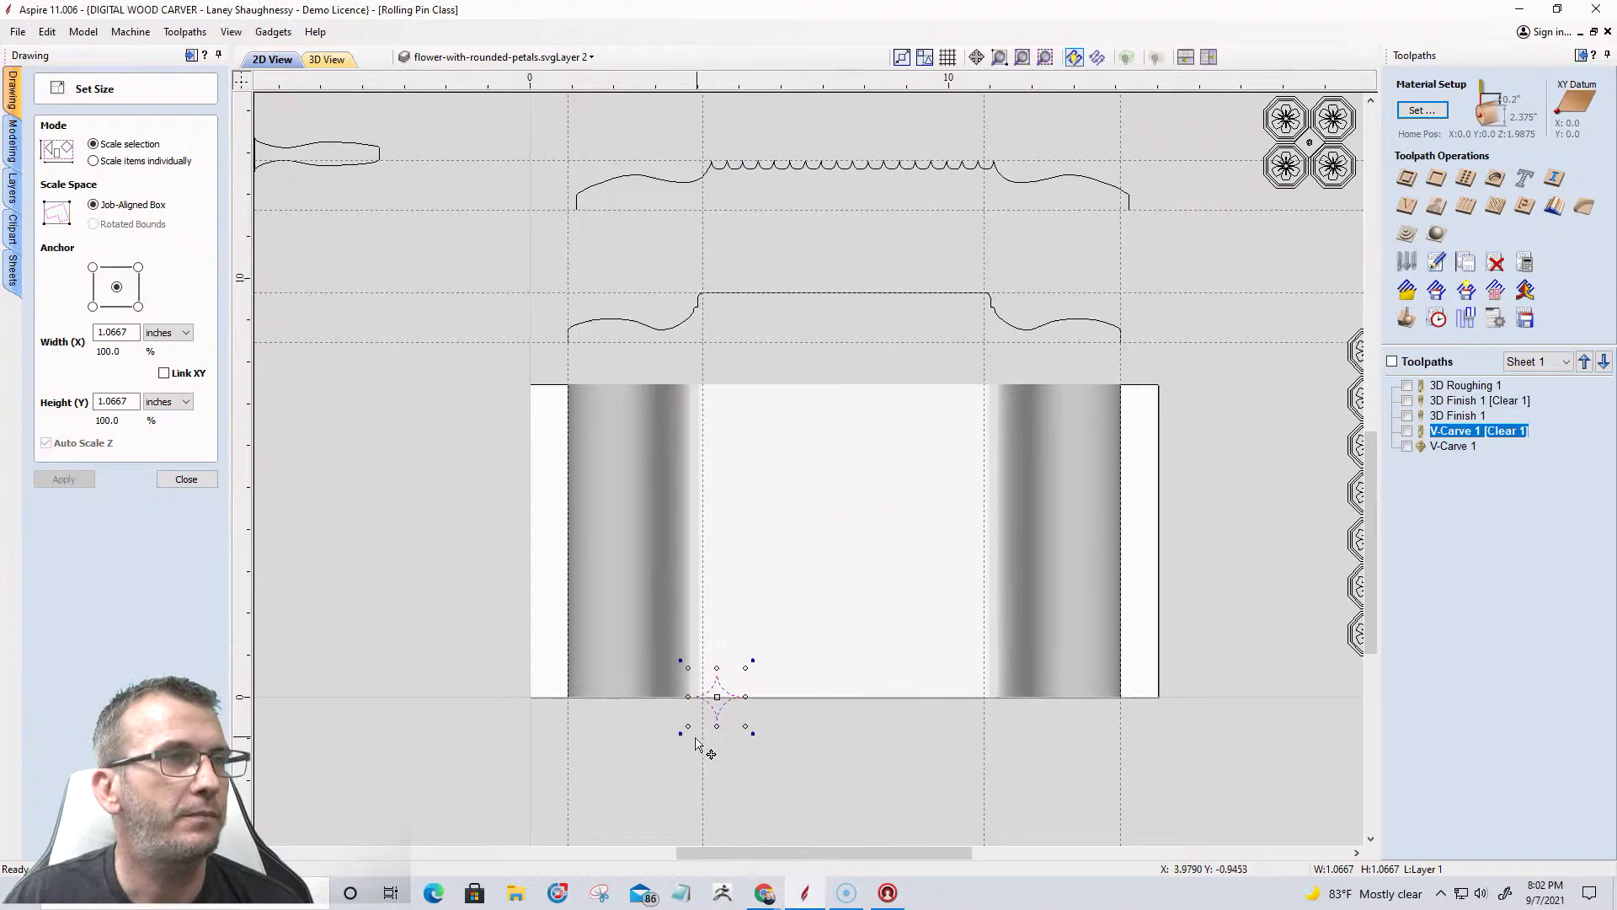
scroll(712, 731, up, 4)
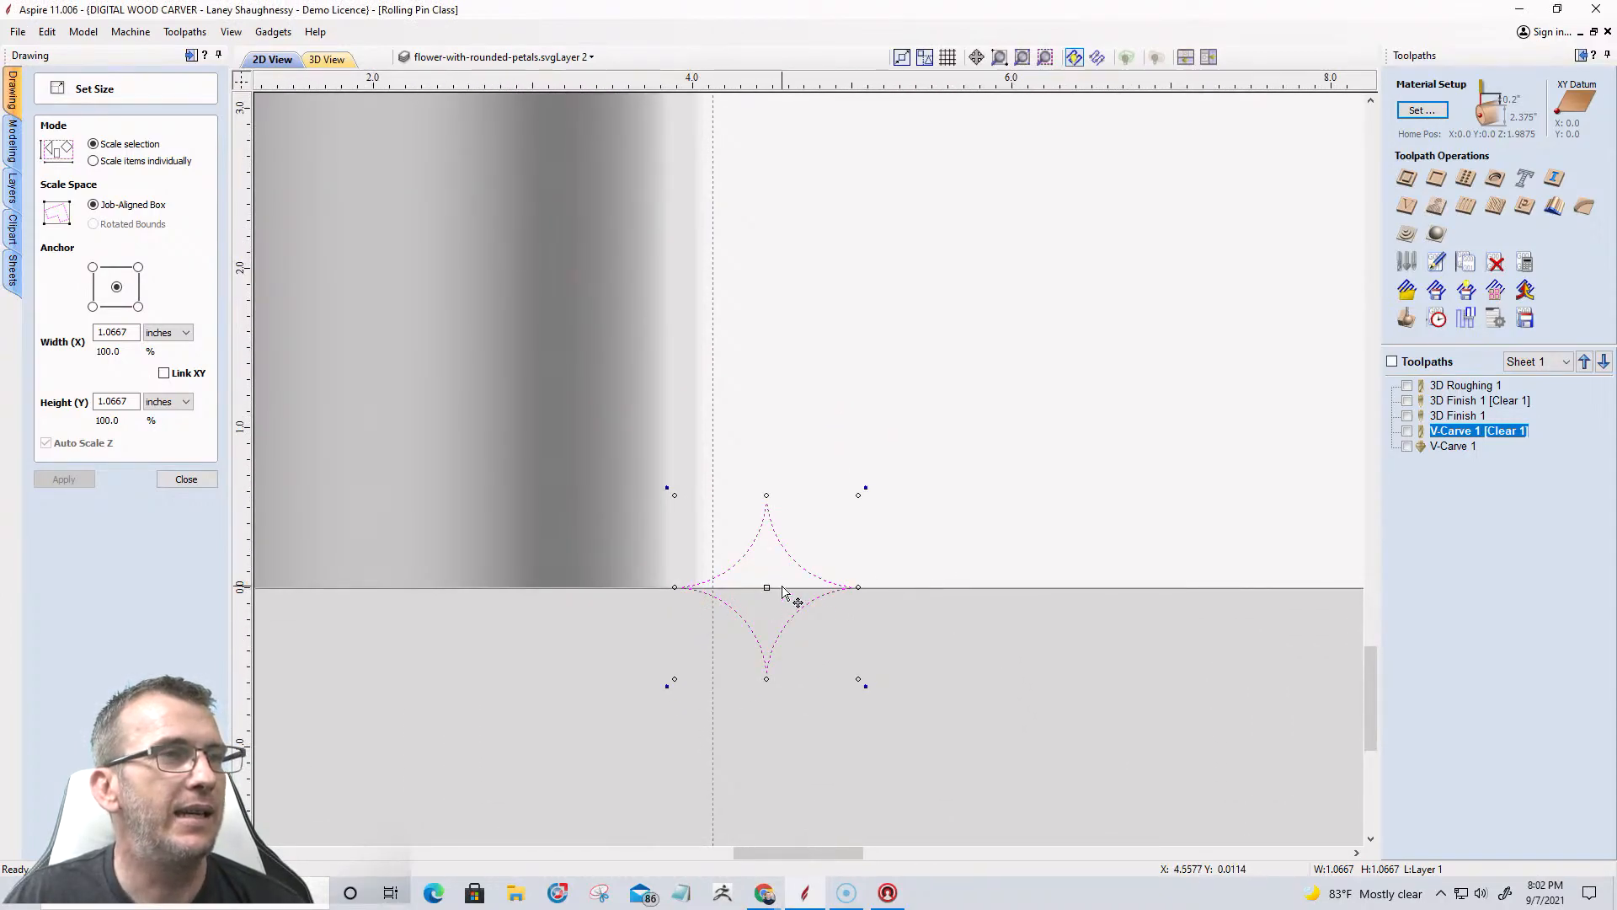
scroll(730, 601, up, 3)
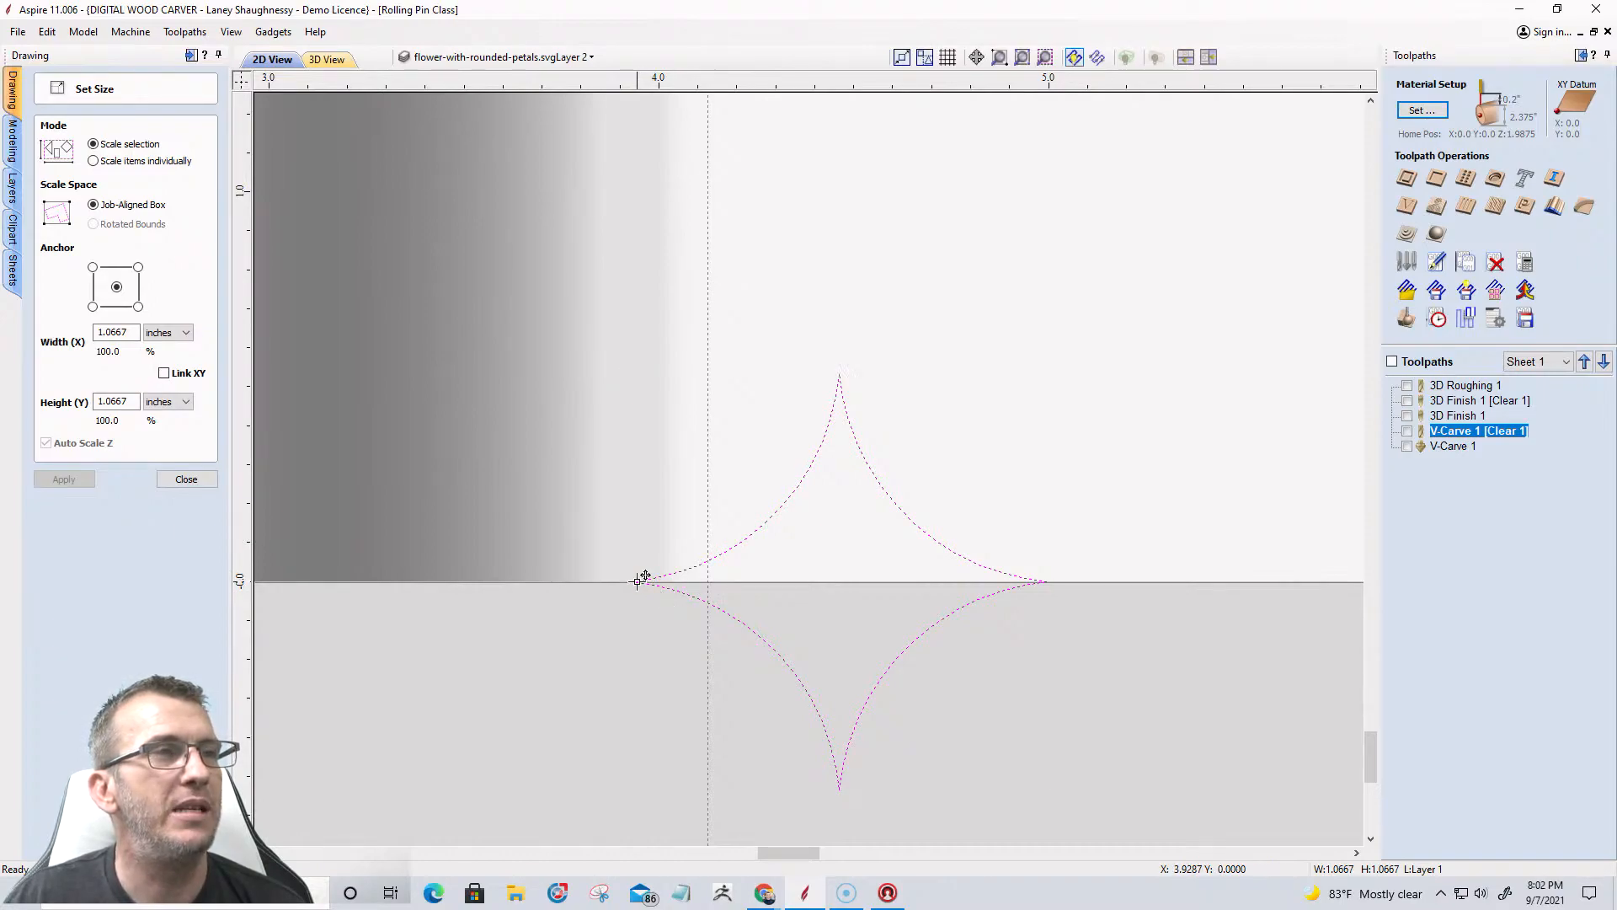
drag(638, 581, 704, 581)
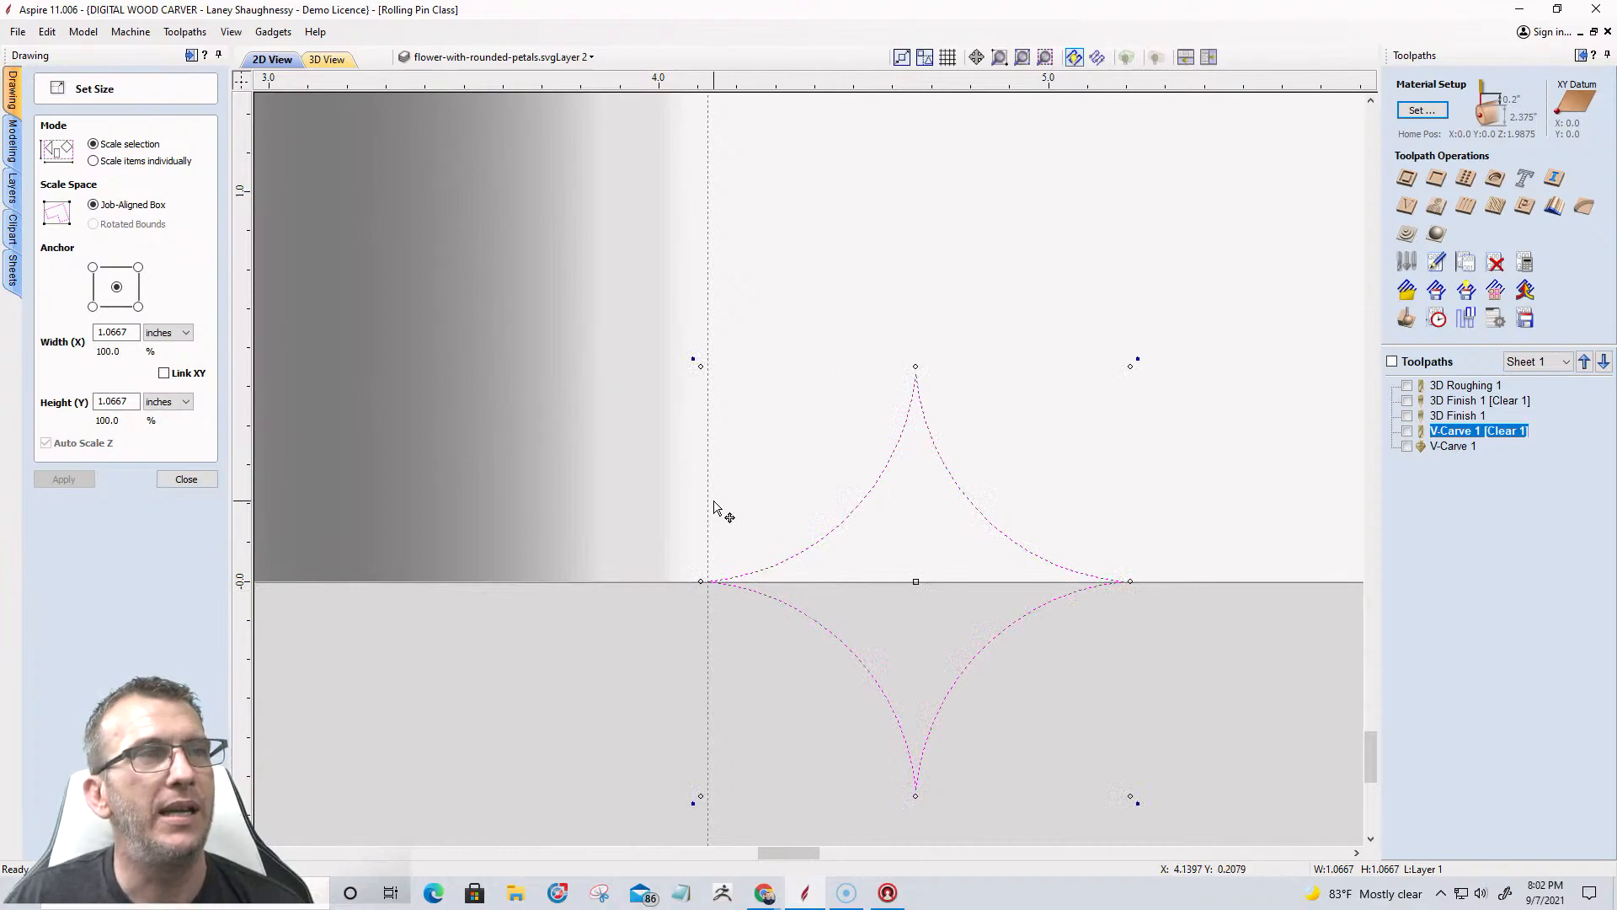
Examine the ends of the rolling pin's barrel in 3D and compare them with the star's position in 2D.
click(658, 503)
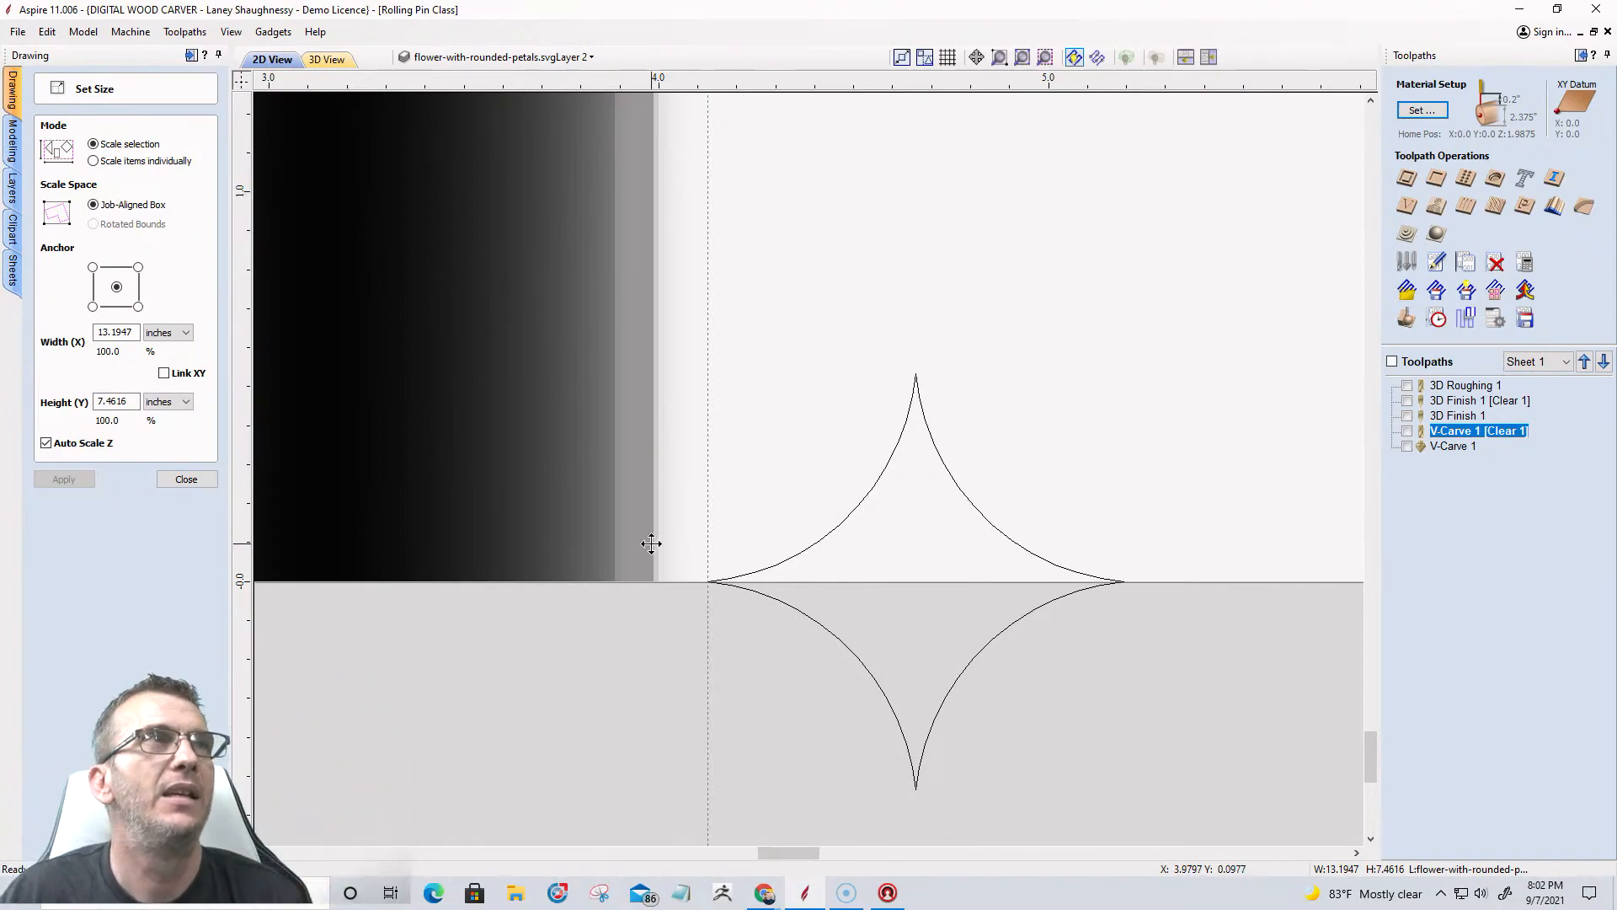
click(323, 58)
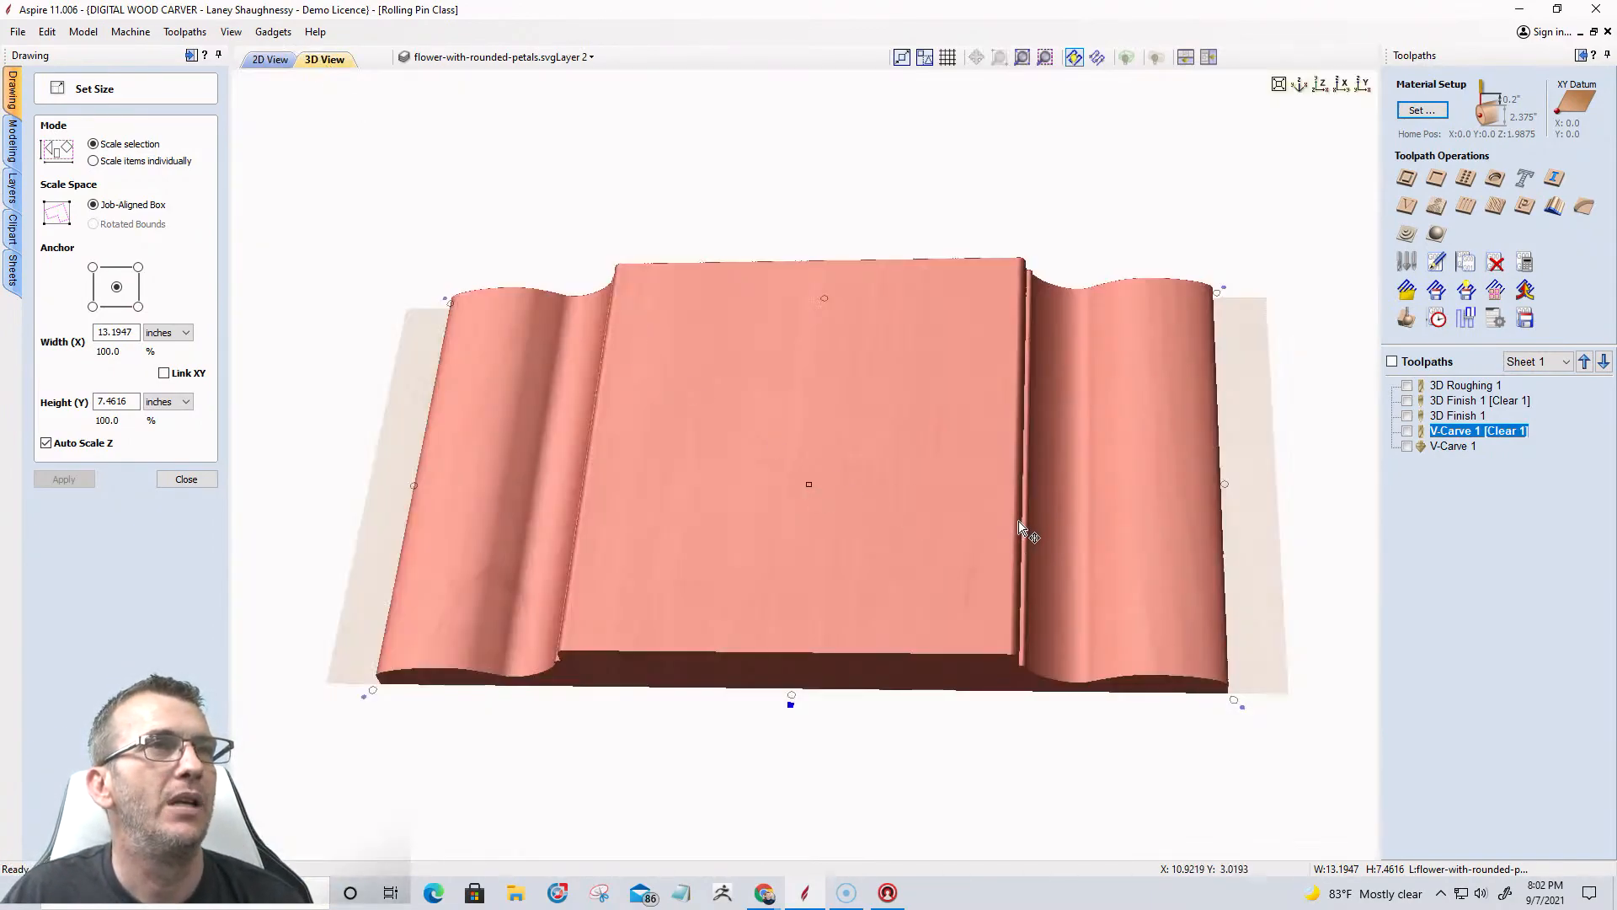
scroll(1027, 413, up, 4)
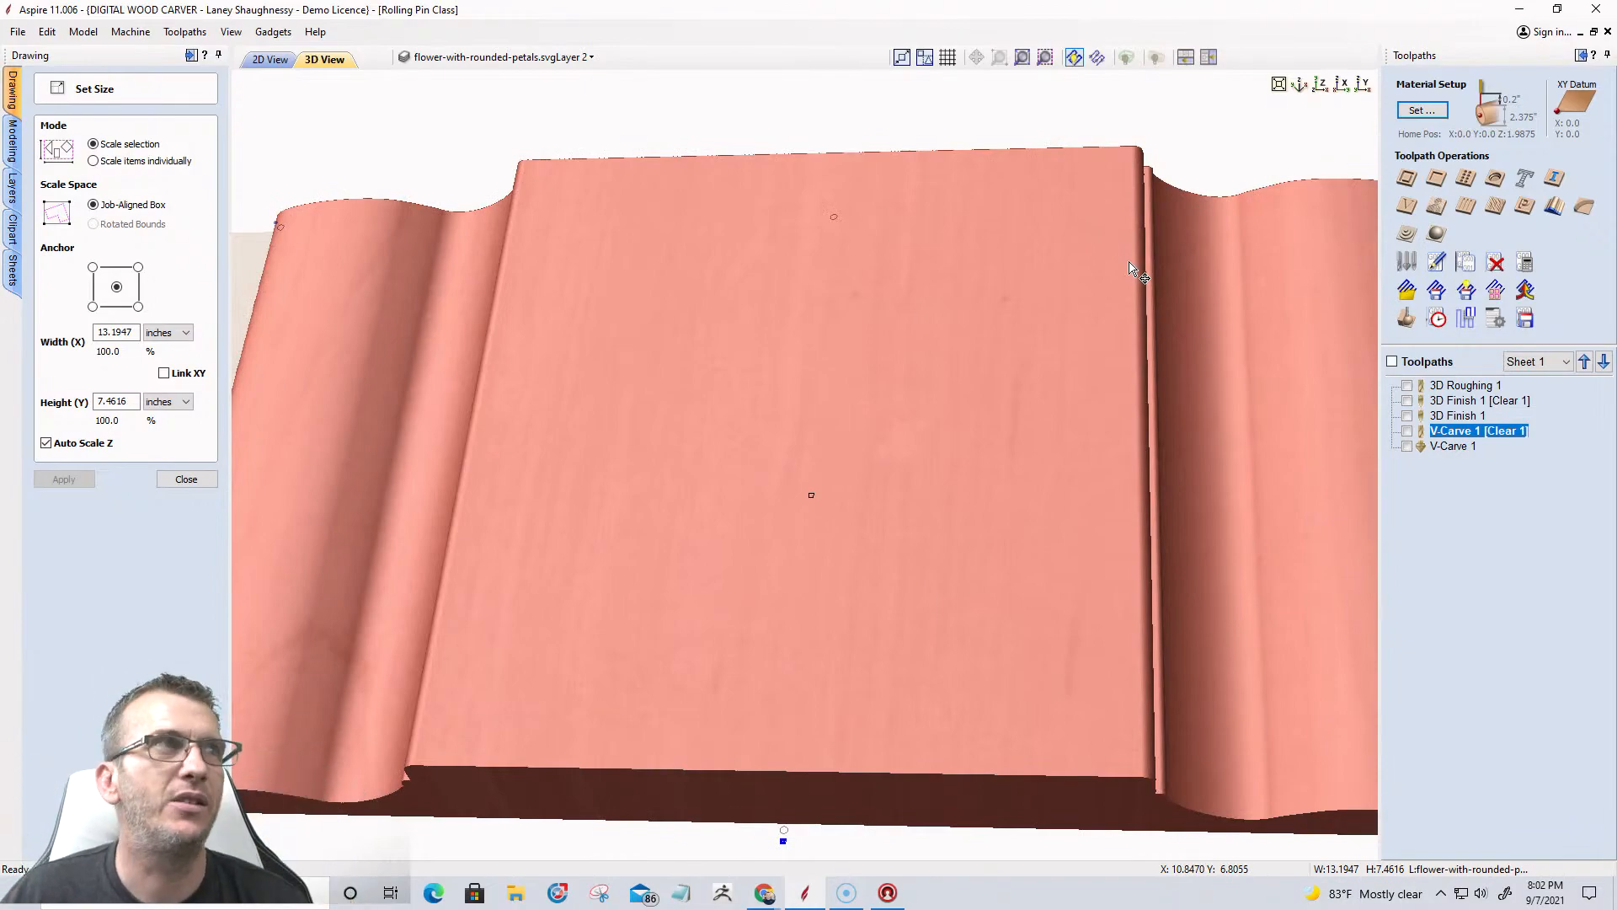
click(271, 59)
scroll(741, 354, down, 10)
scroll(808, 404, up, 3)
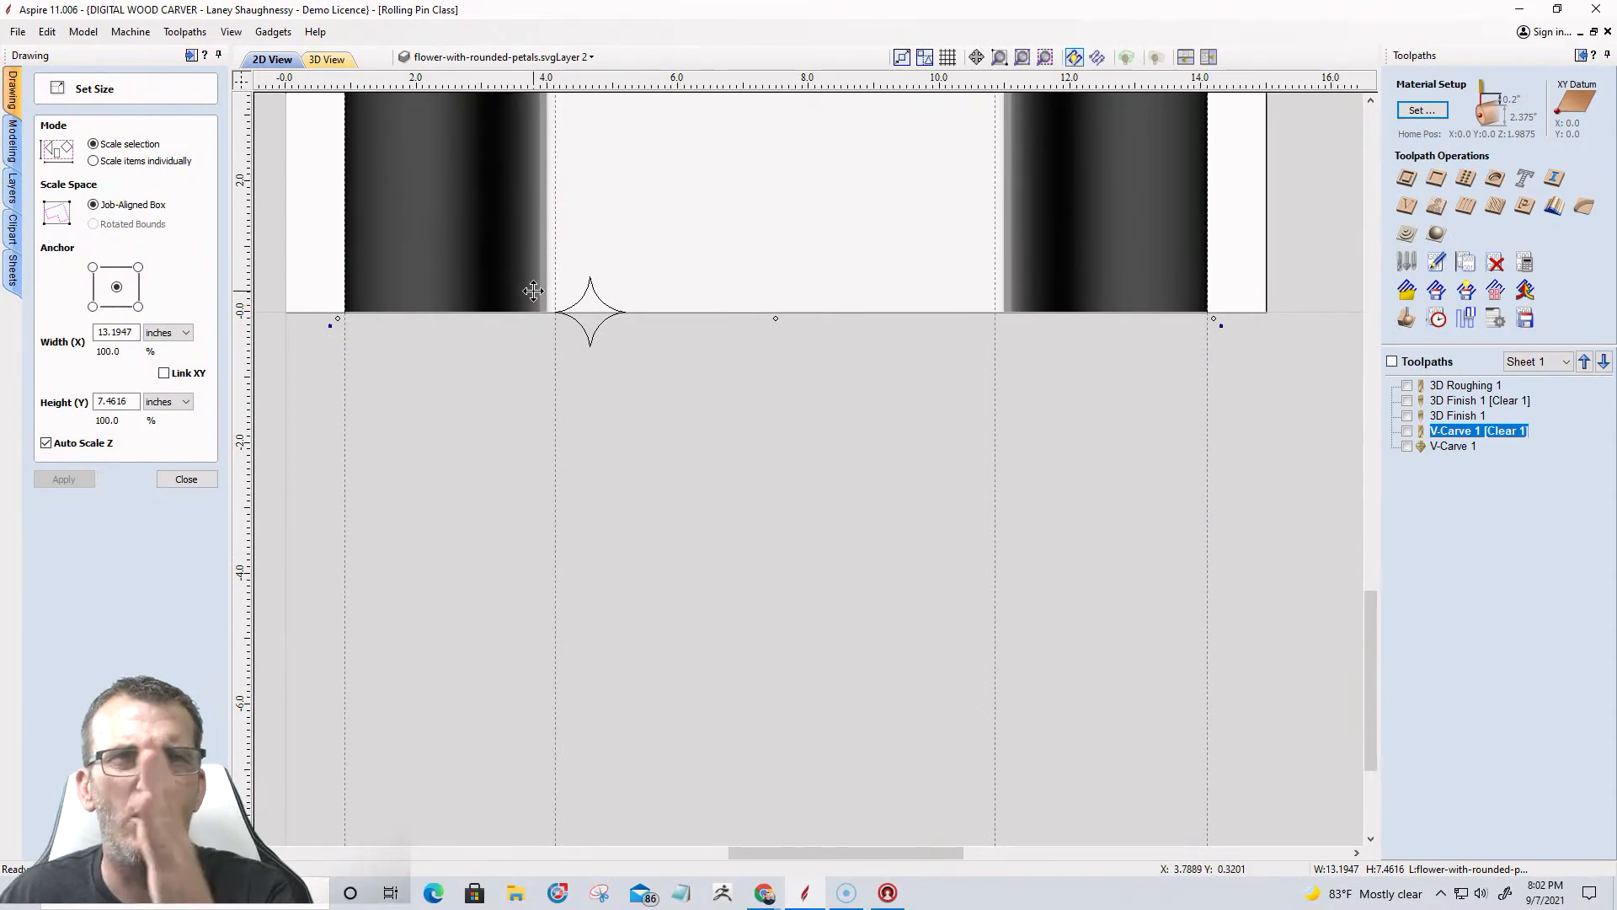
scroll(581, 263, up, 4)
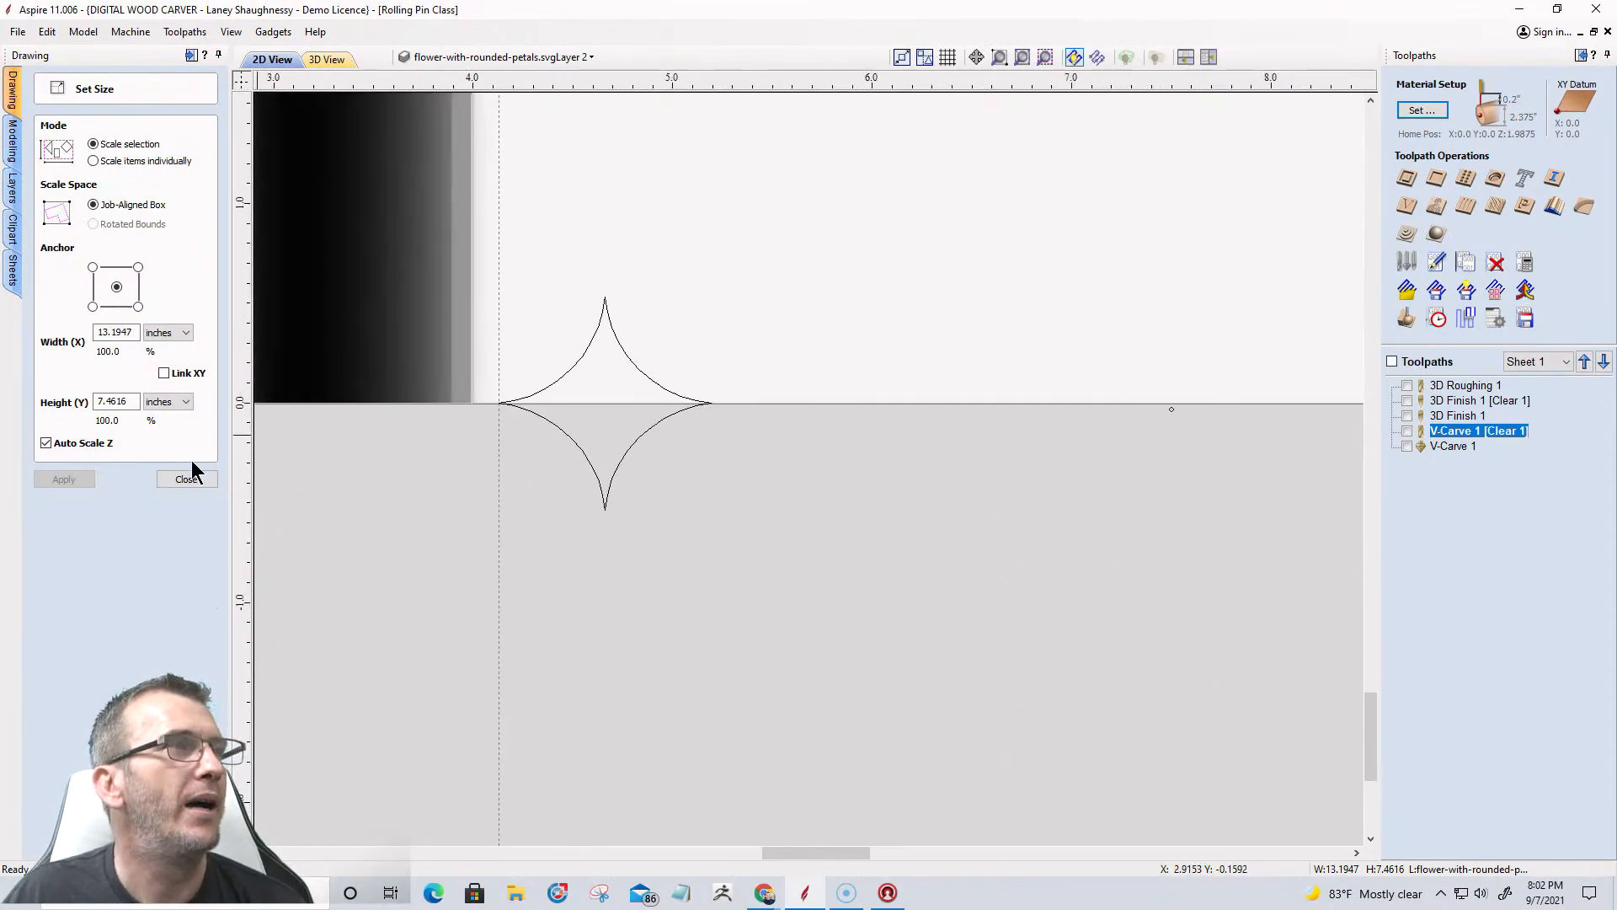
click(176, 479)
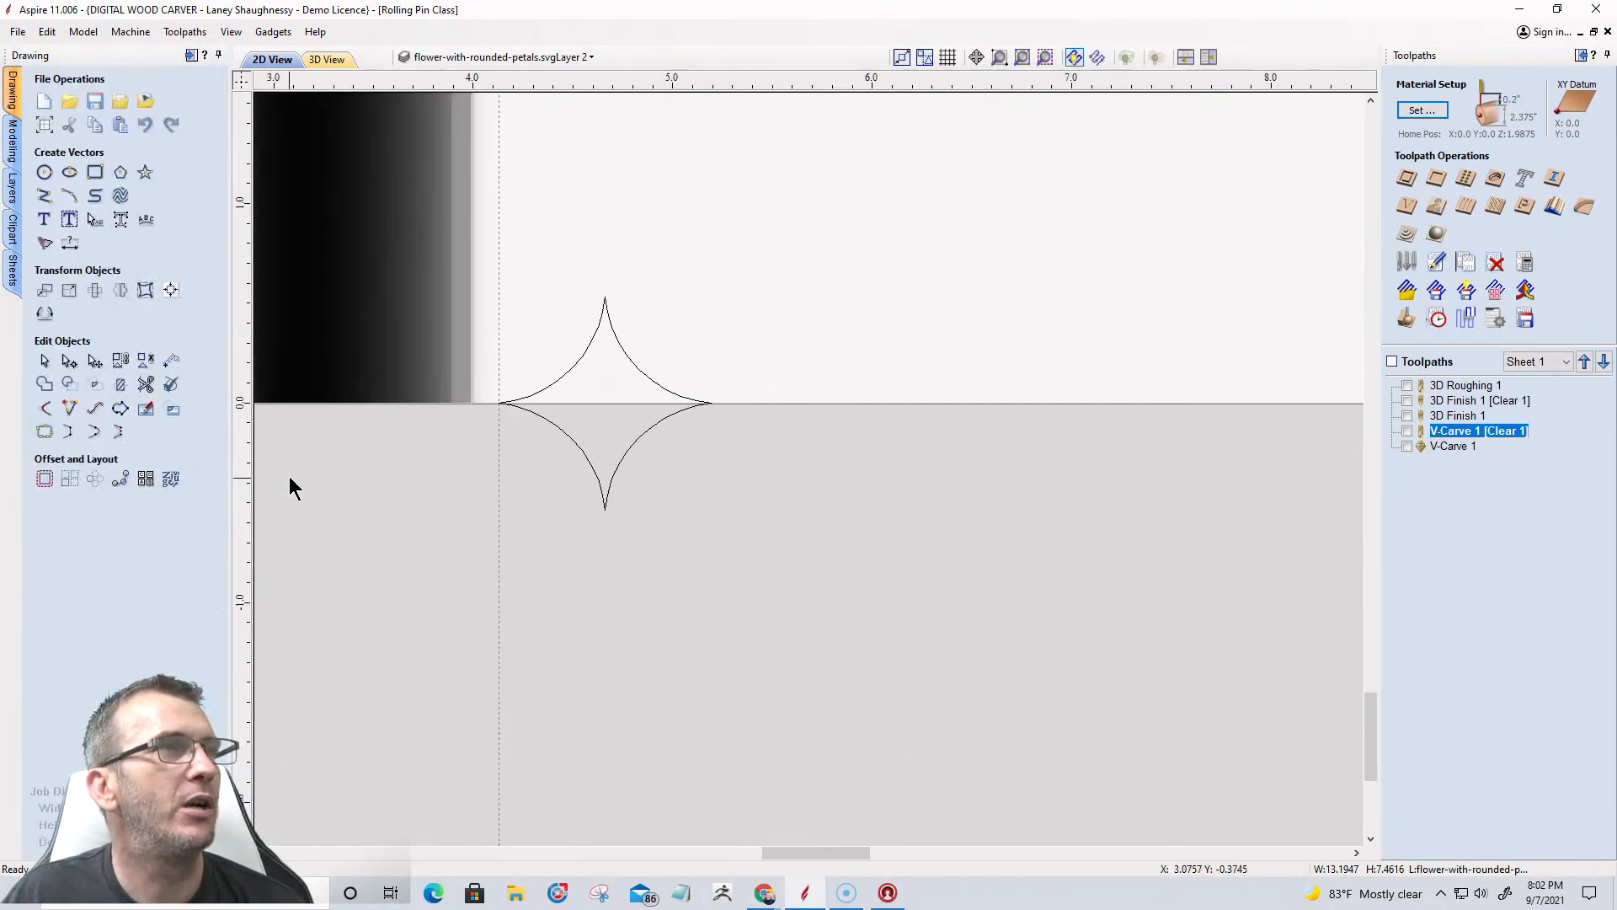
click(70, 479)
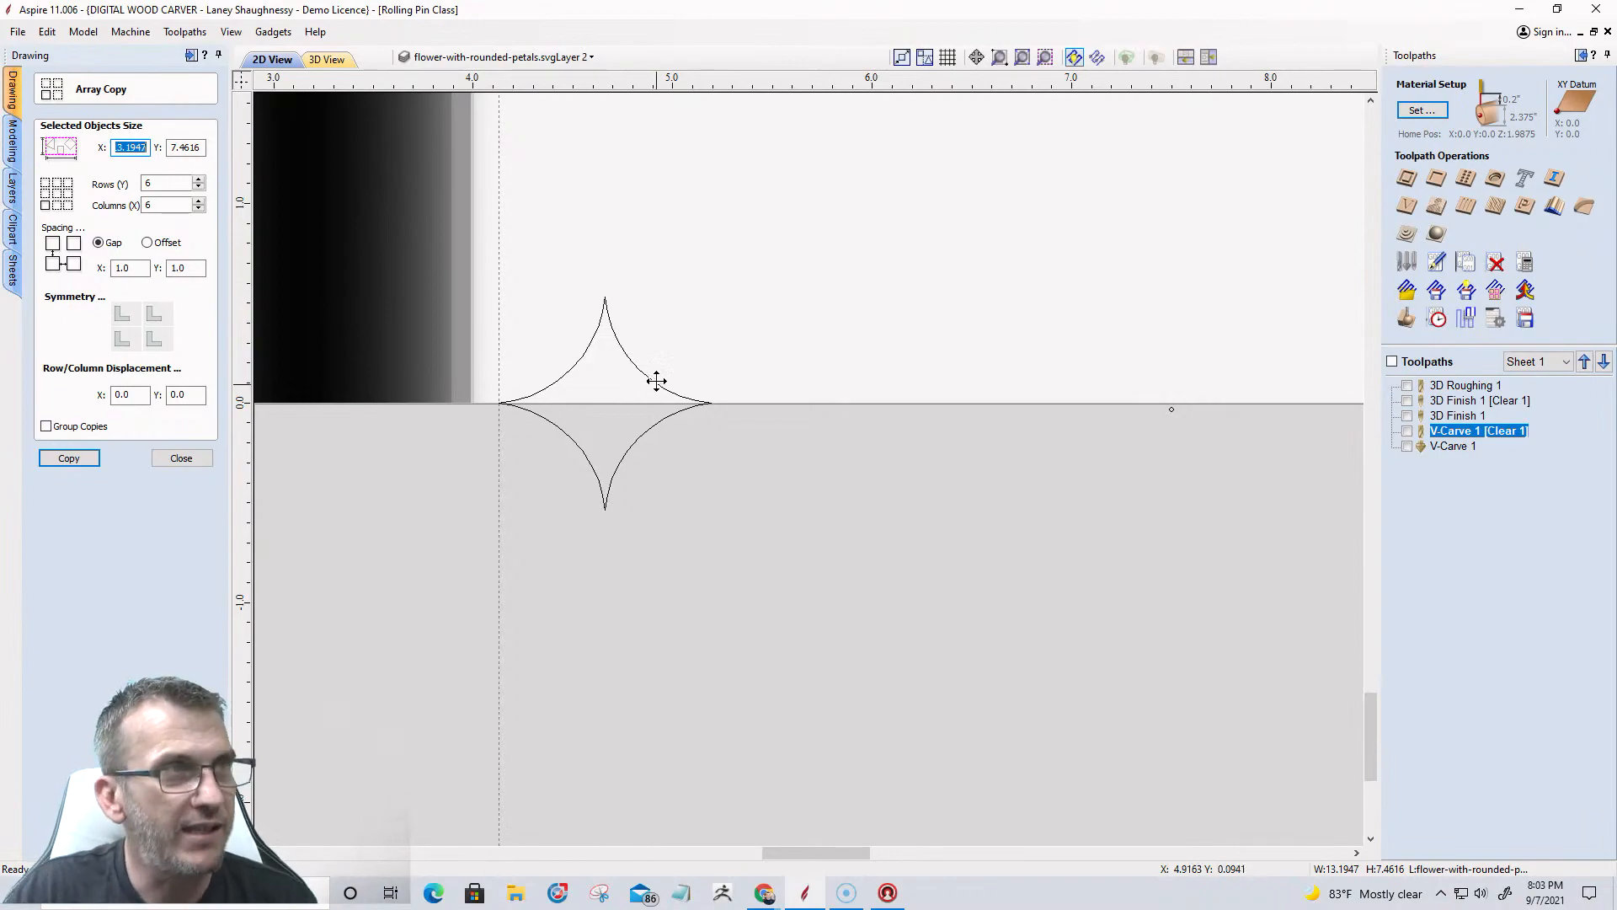
click(195, 459)
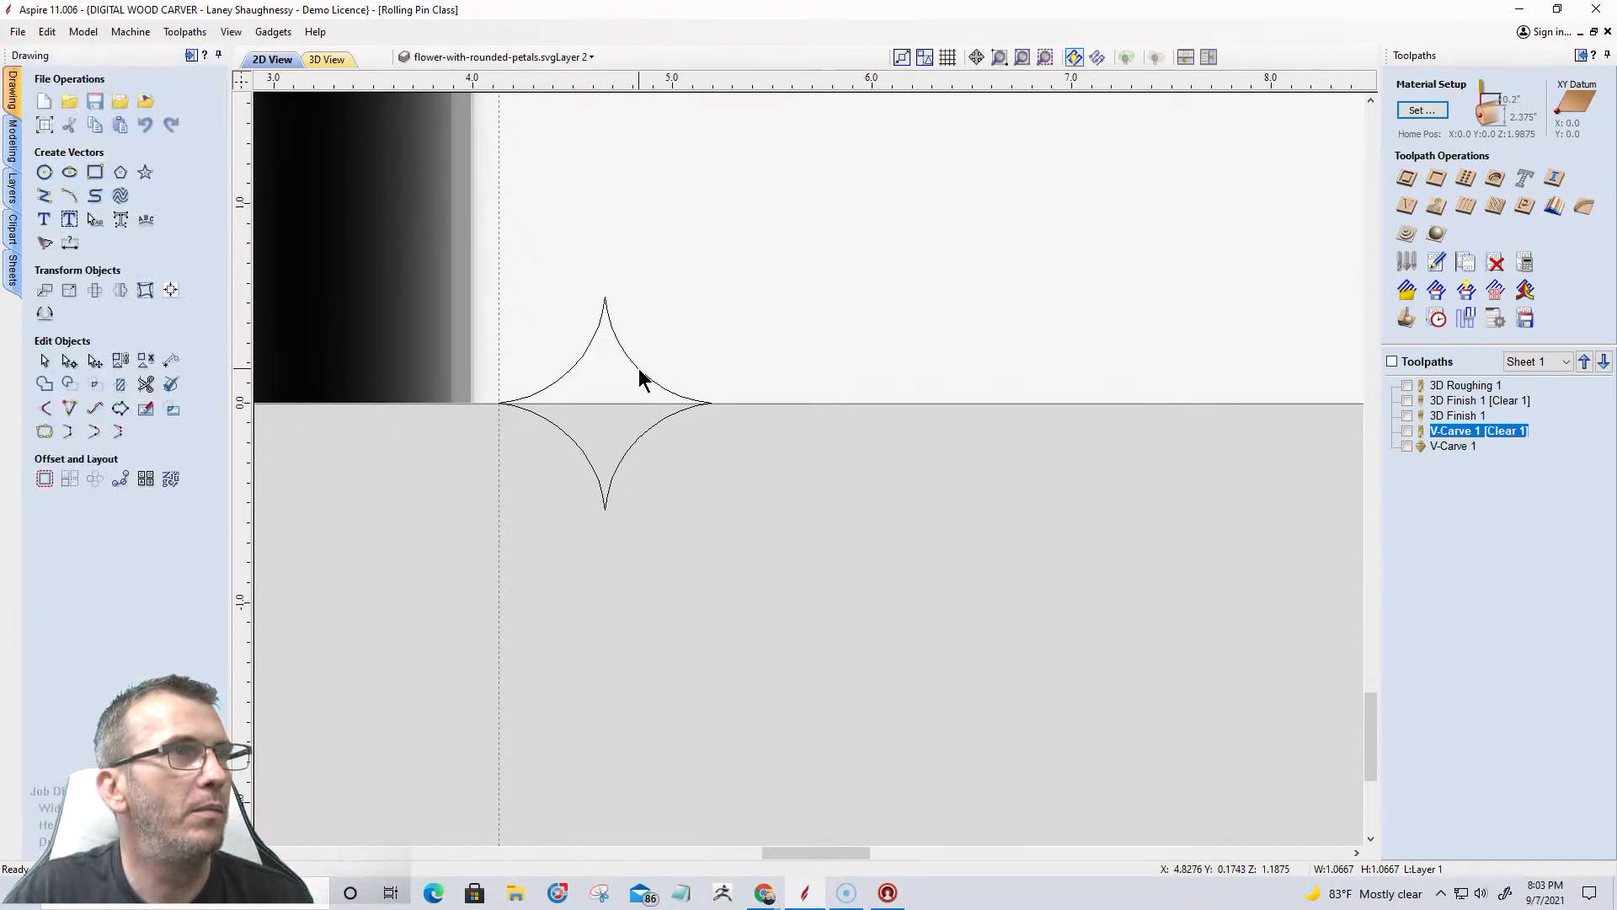
Copy the star tip to tip to its right, and nest another copy above with its bottom point where the two meet.
click(640, 371)
click(501, 402)
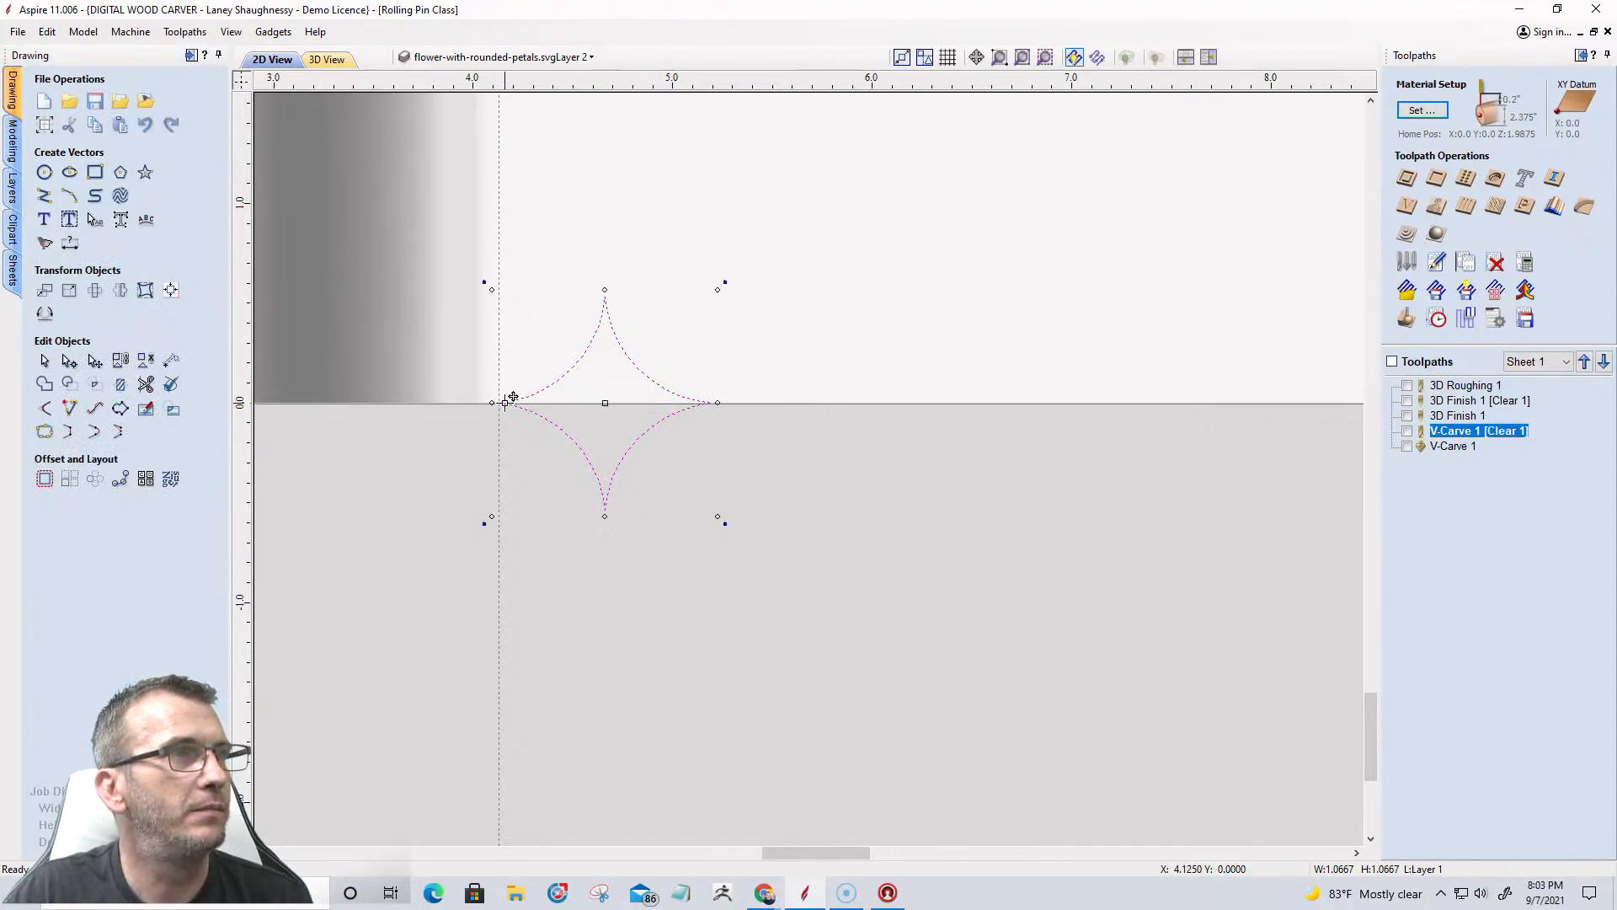
drag(503, 402, 711, 404)
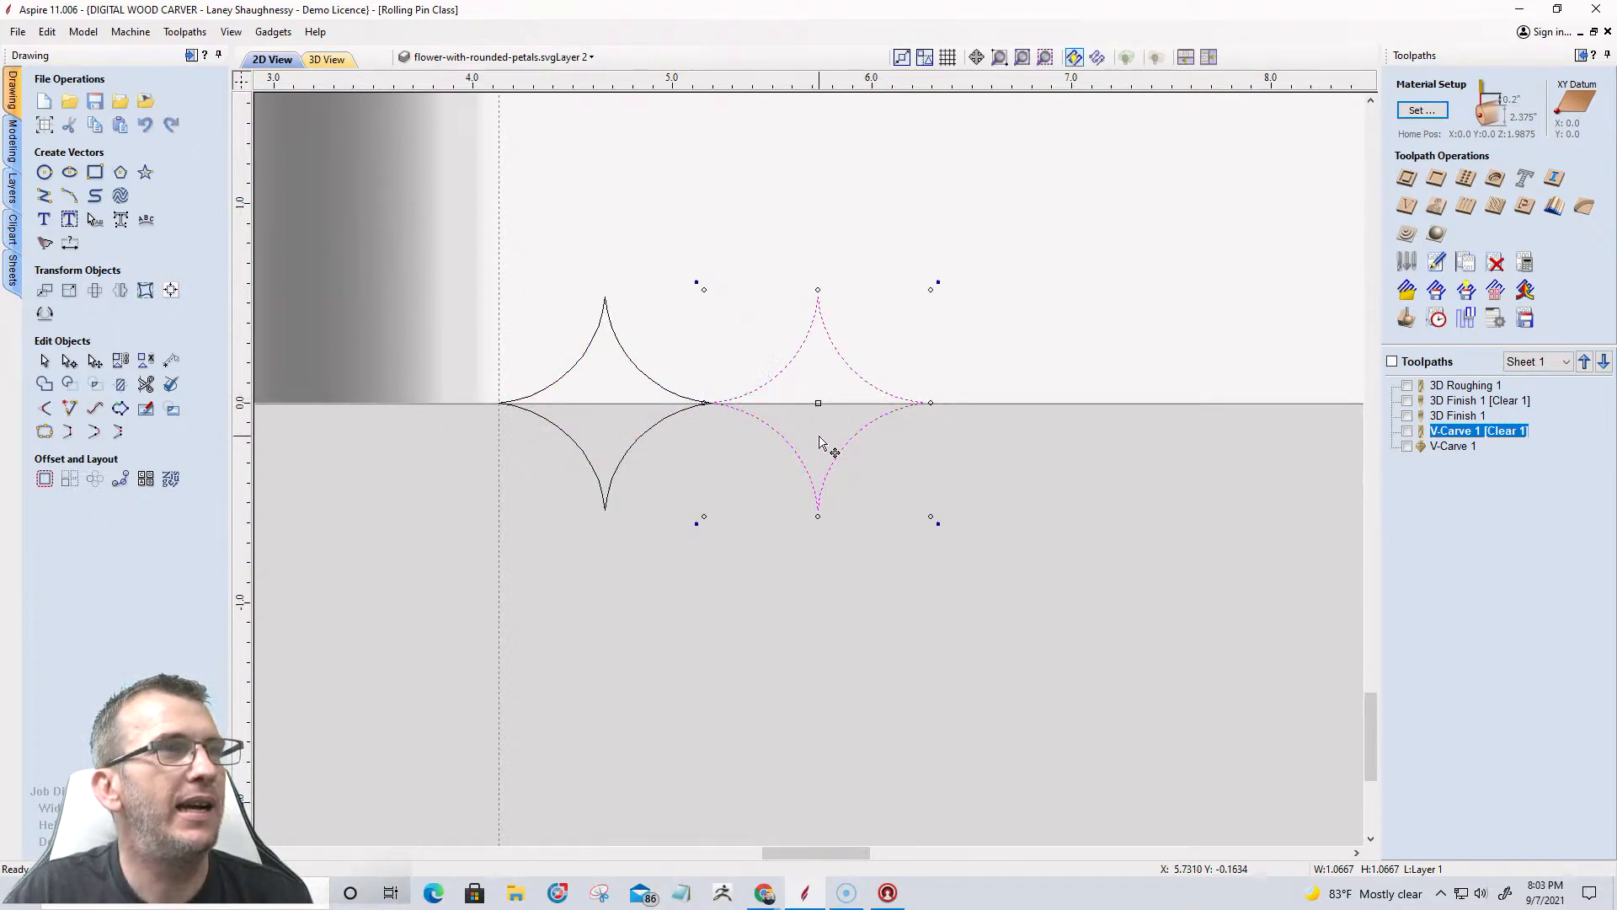
drag(815, 496, 713, 403)
scroll(712, 403, up, 2)
scroll(712, 402, up, 3)
scroll(712, 403, down, 4)
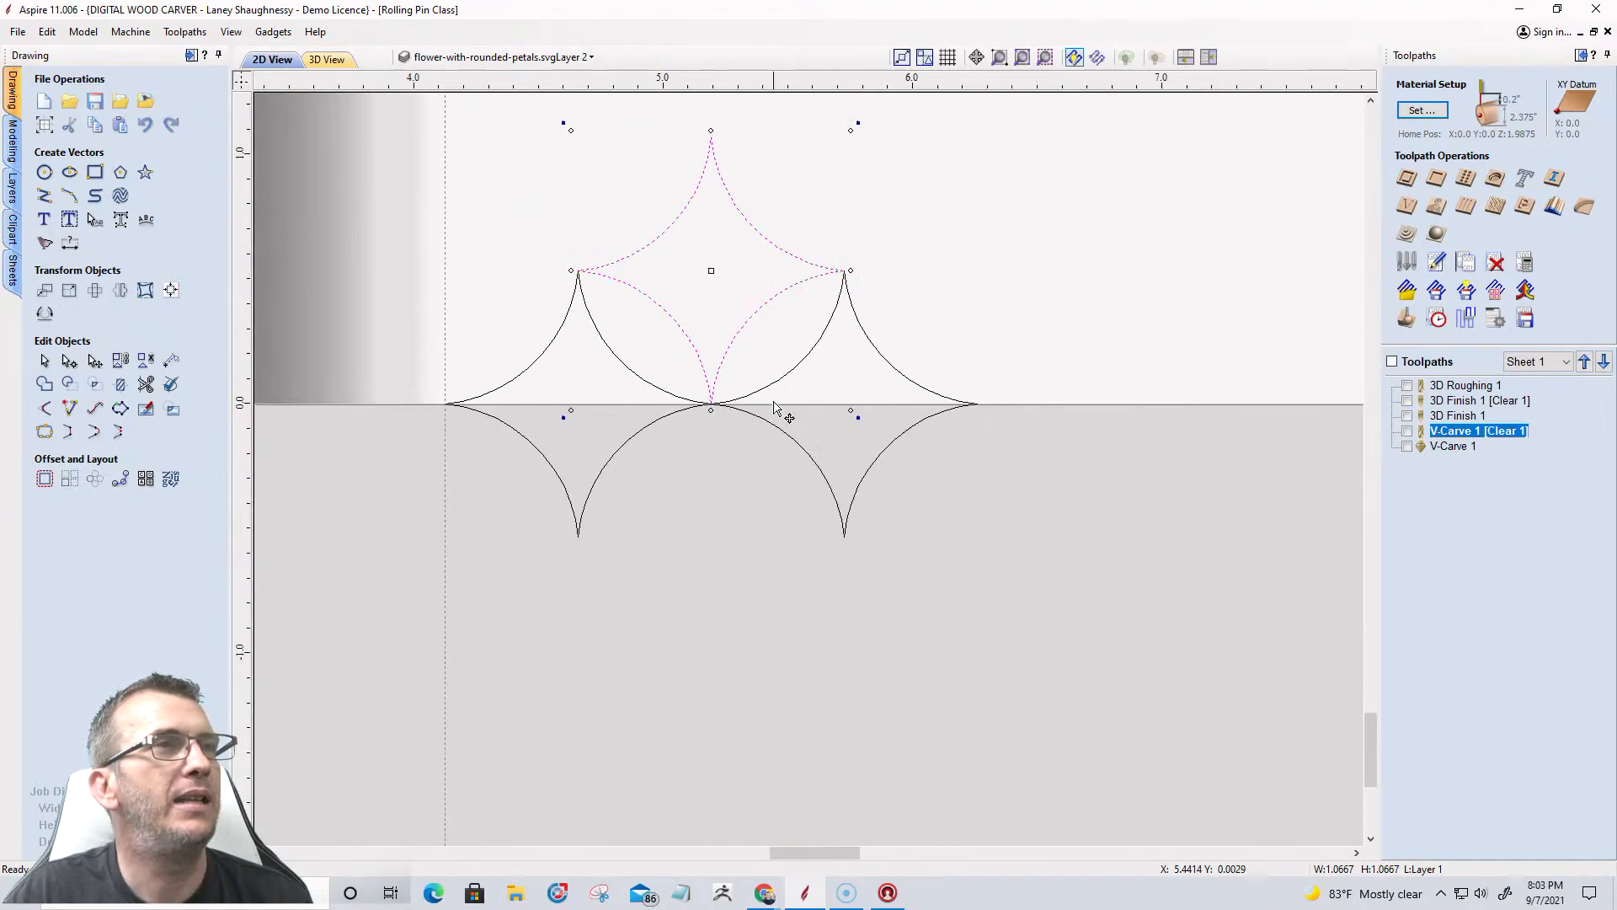
Copy the two bottom-edge stars together straight up so their lower points snap onto the upper points of the originals.
click(752, 403)
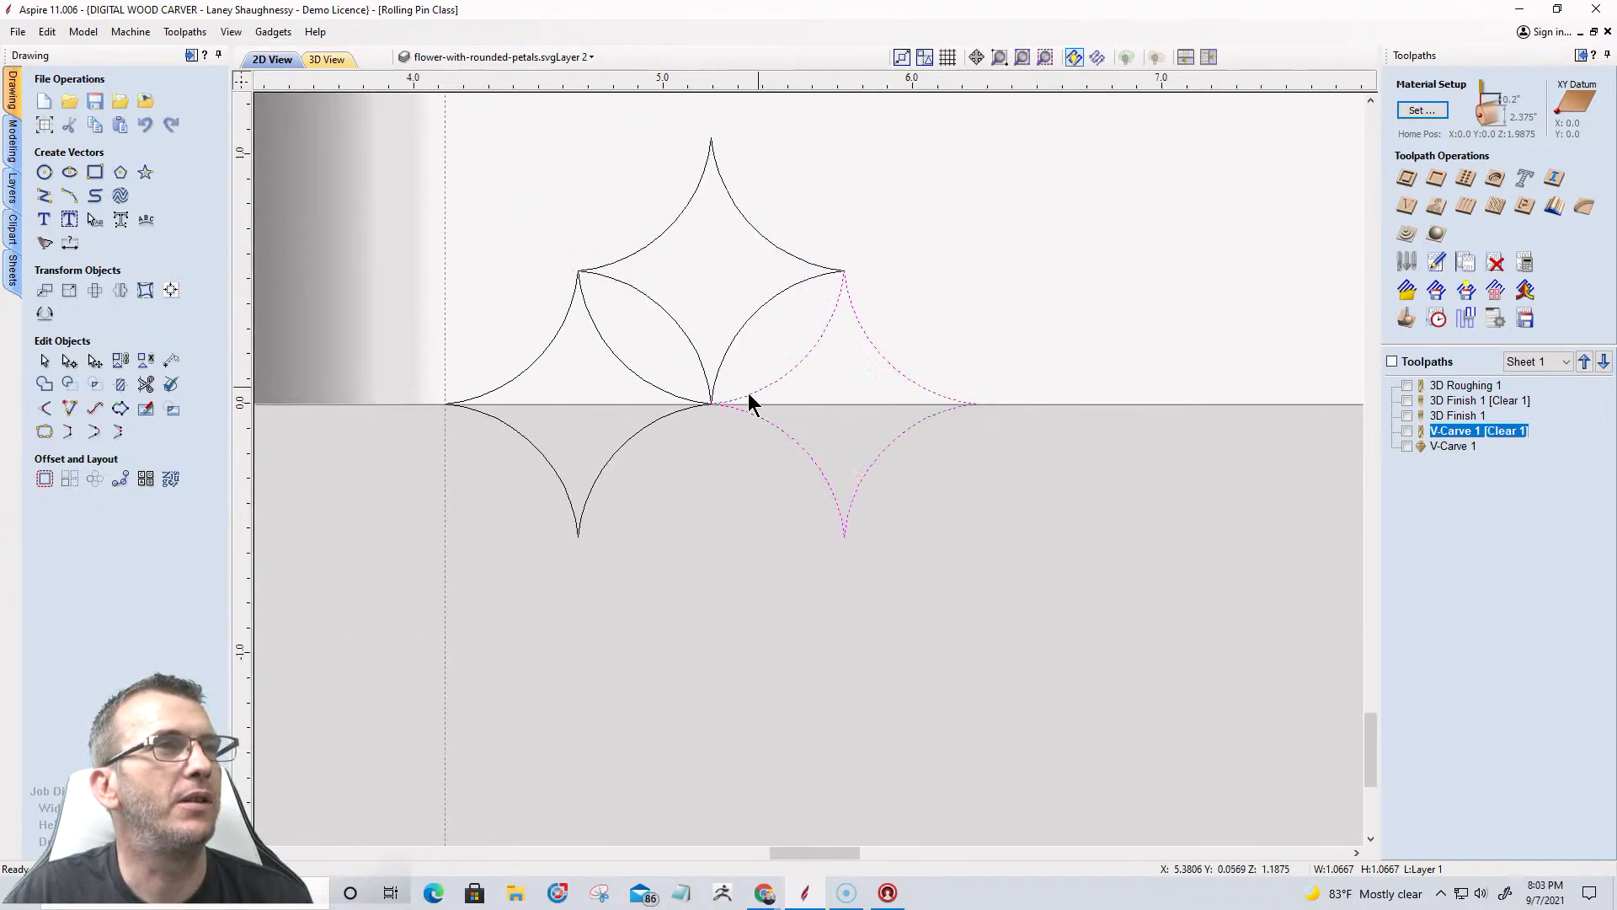
click(631, 437)
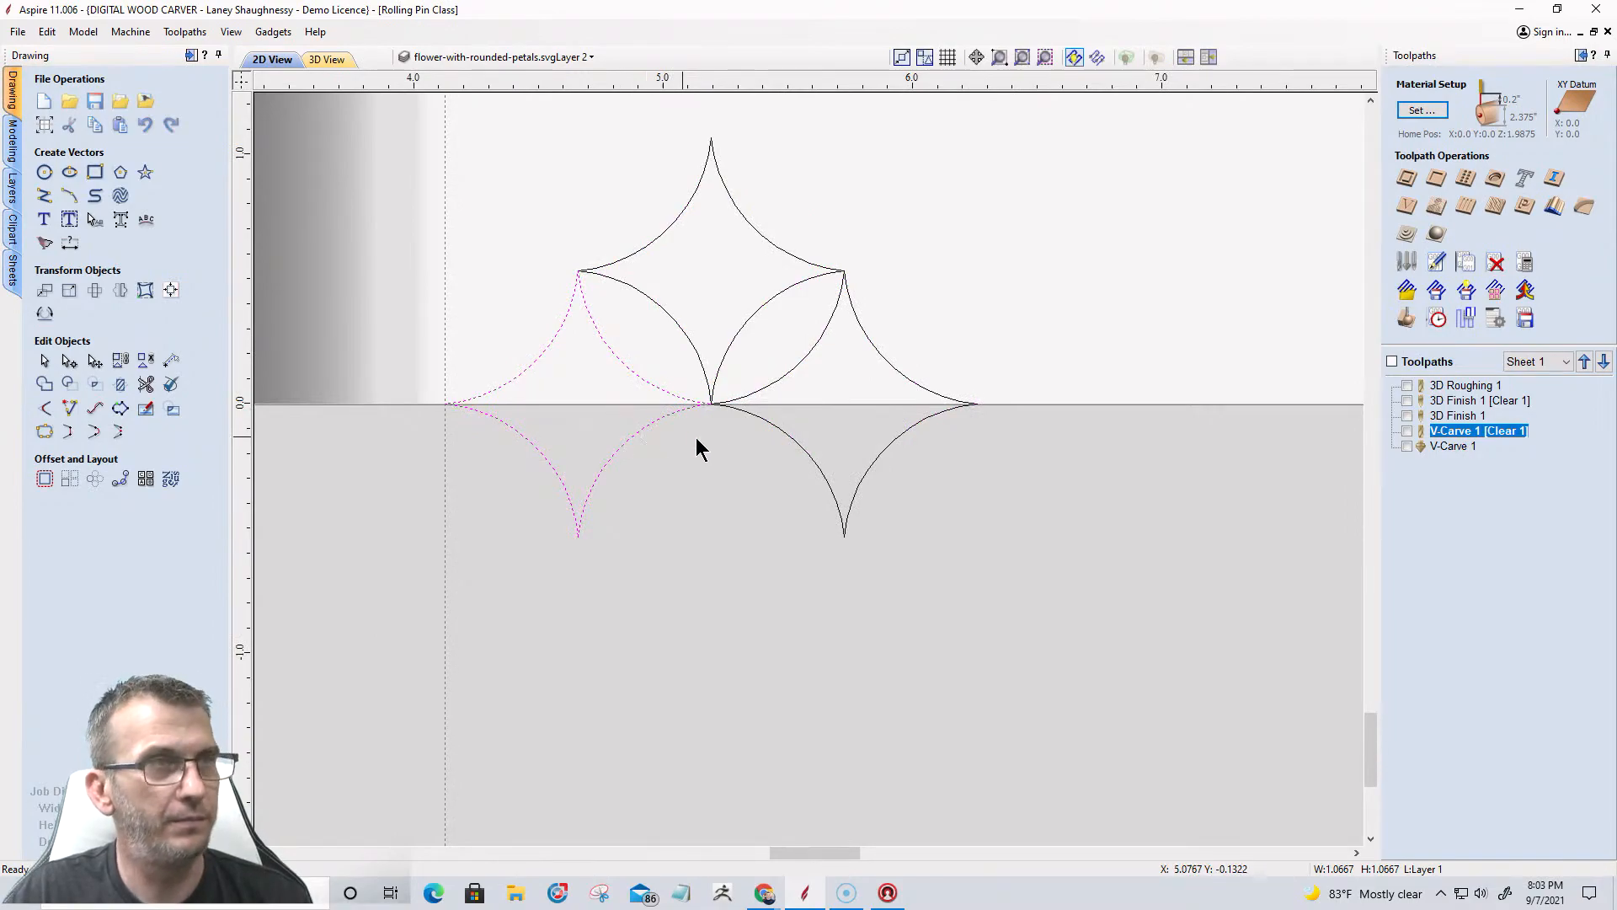
click(791, 439)
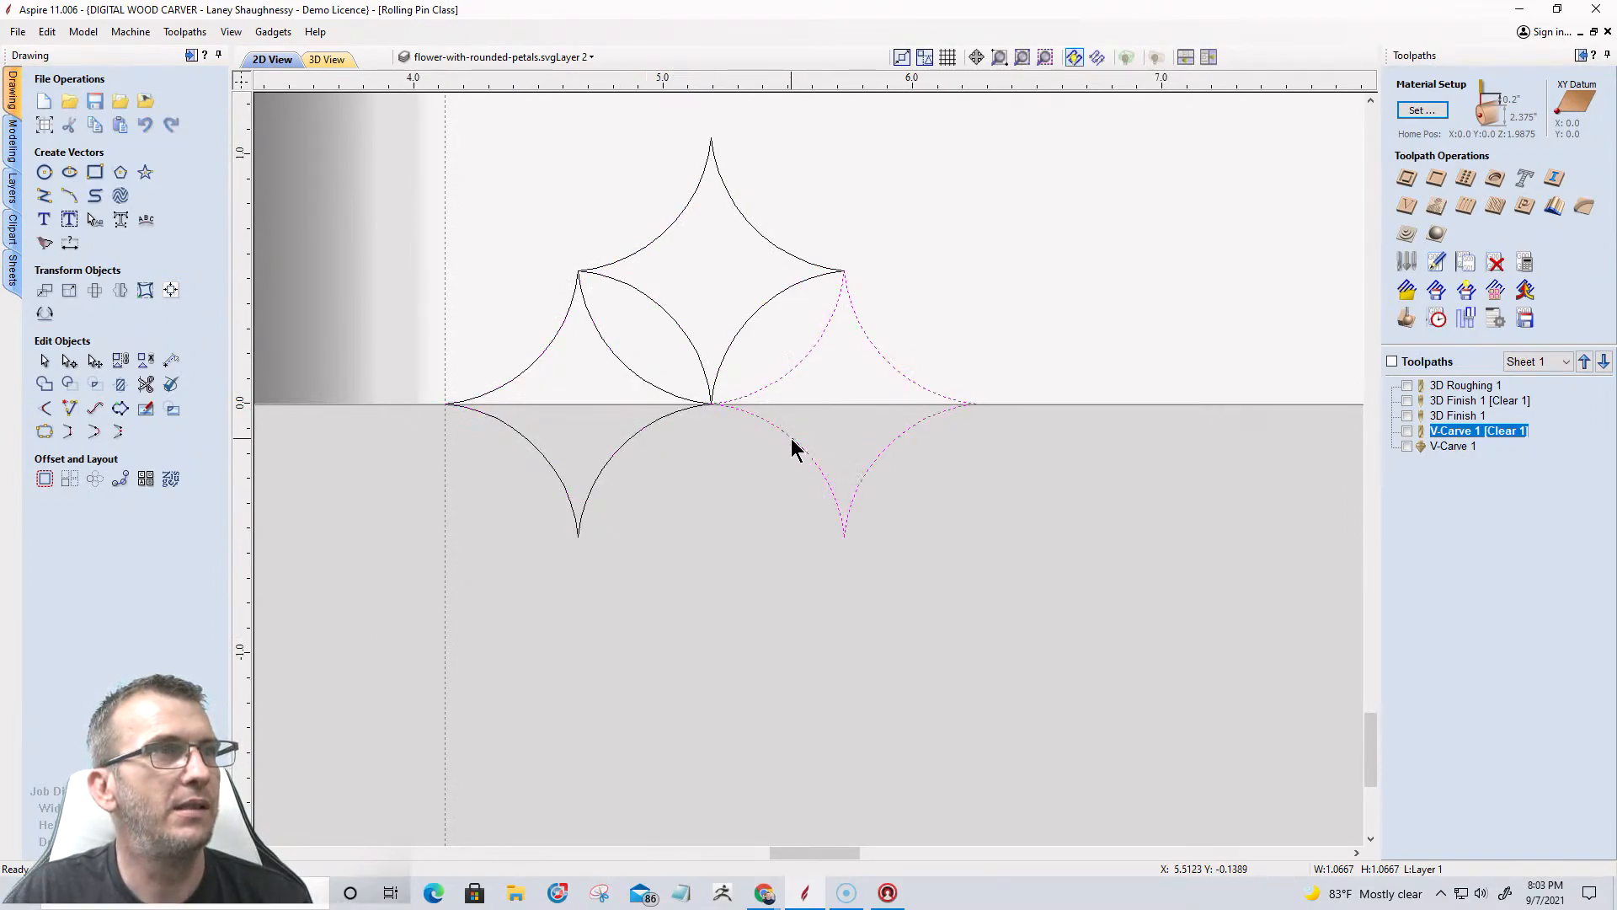
shift+click(655, 428)
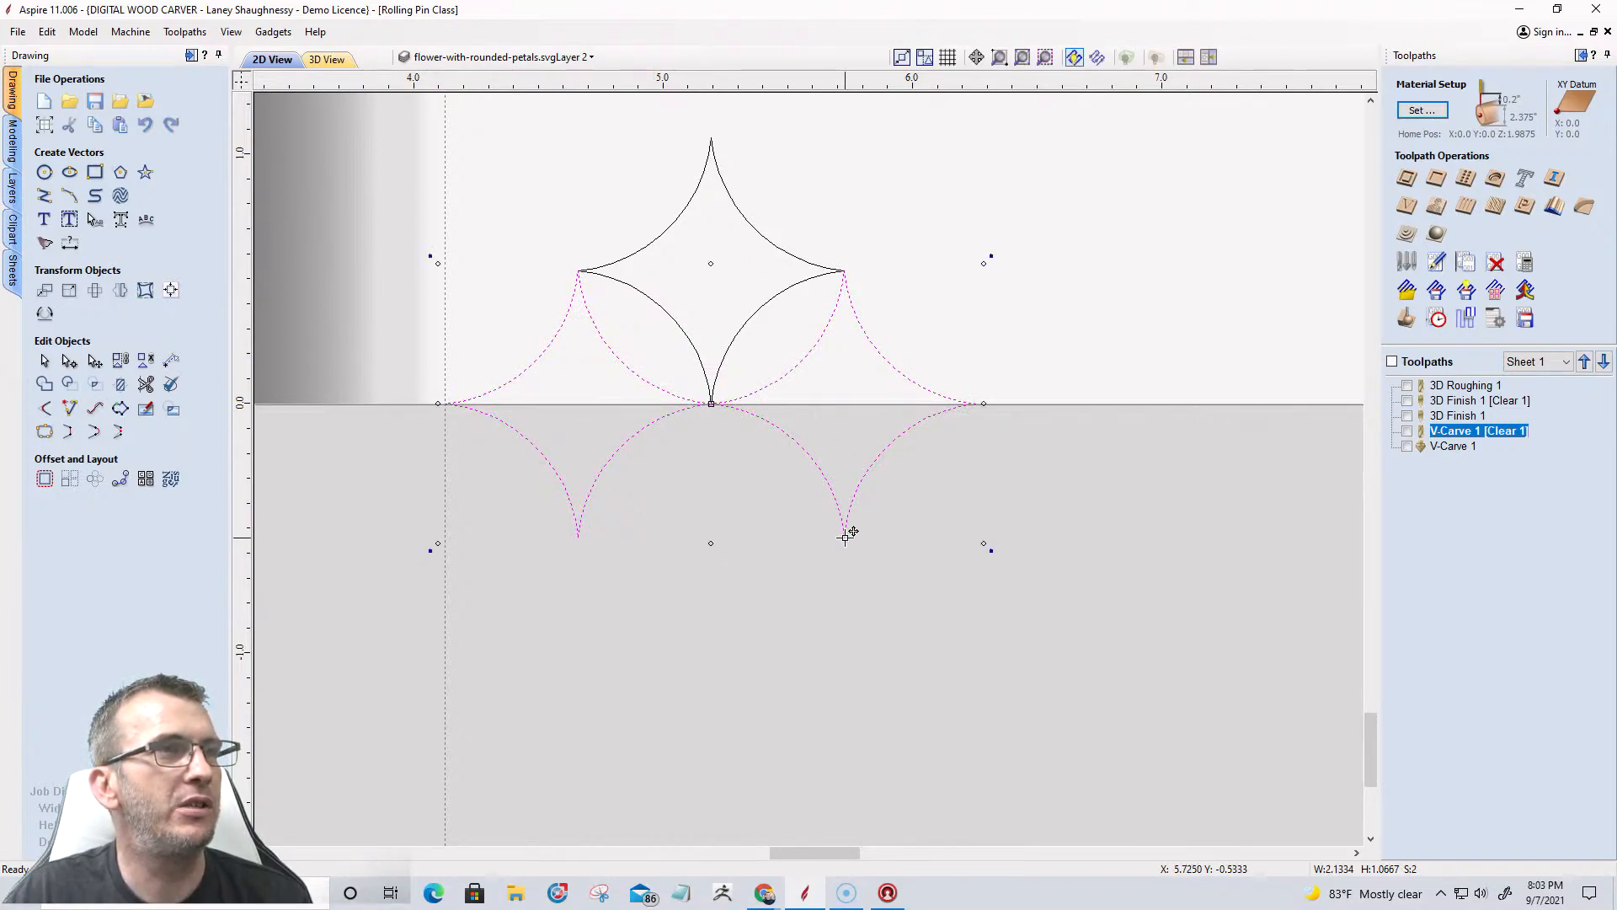
drag(848, 534, 852, 279)
scroll(921, 441, down, 2)
scroll(874, 454, up, 3)
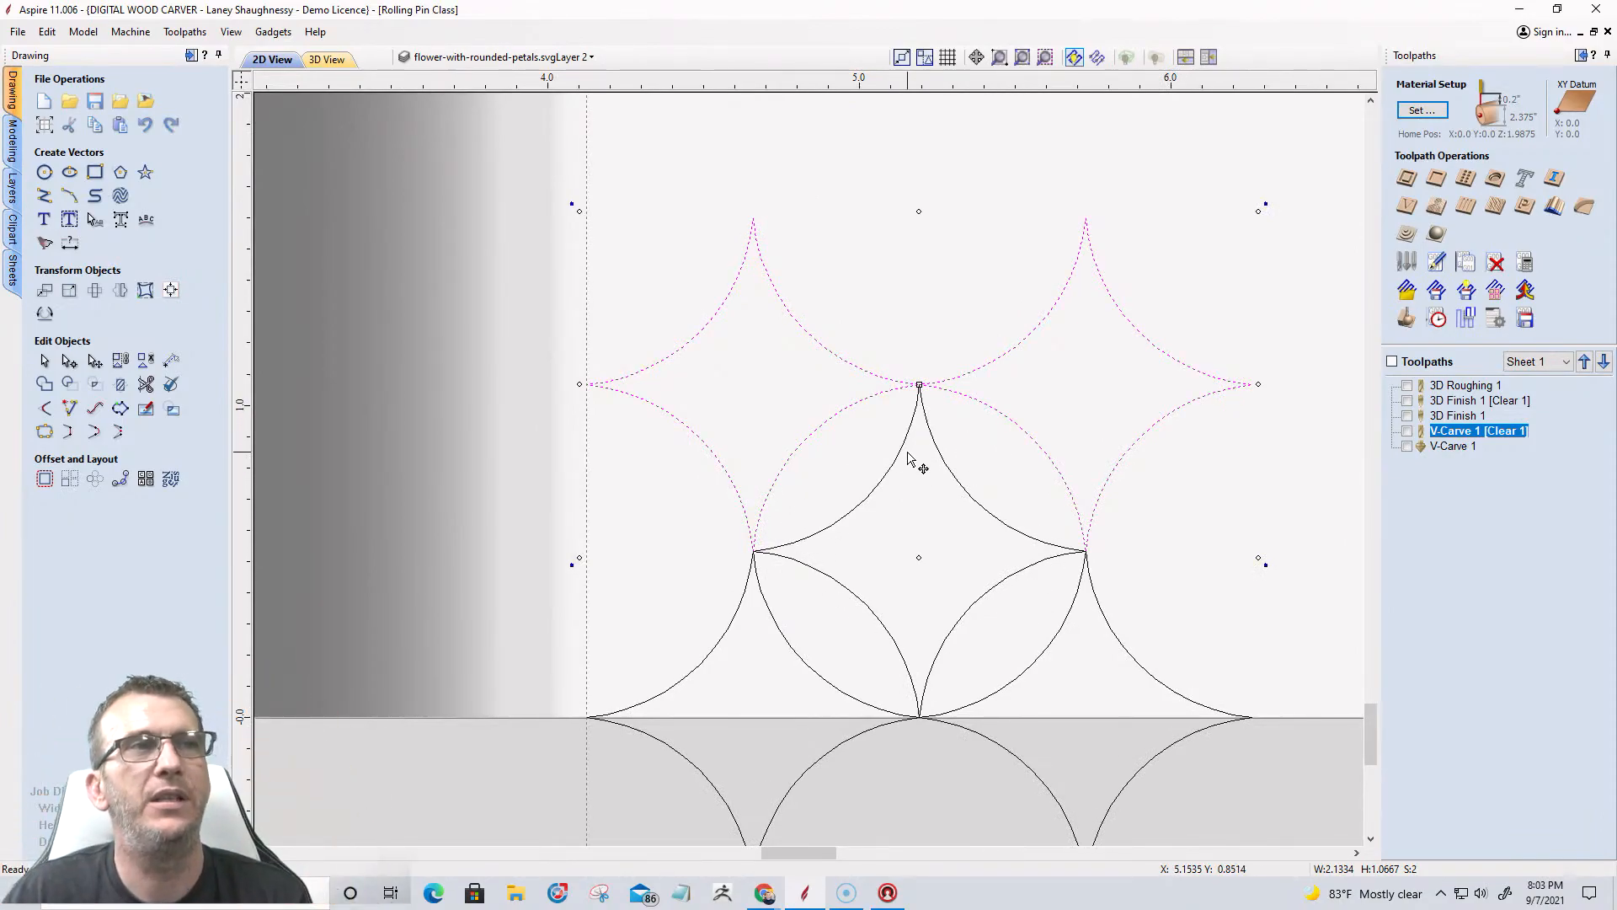
Delete the upper pair of stars that was copied above the bottom-edge row.
scroll(960, 473, down, 1)
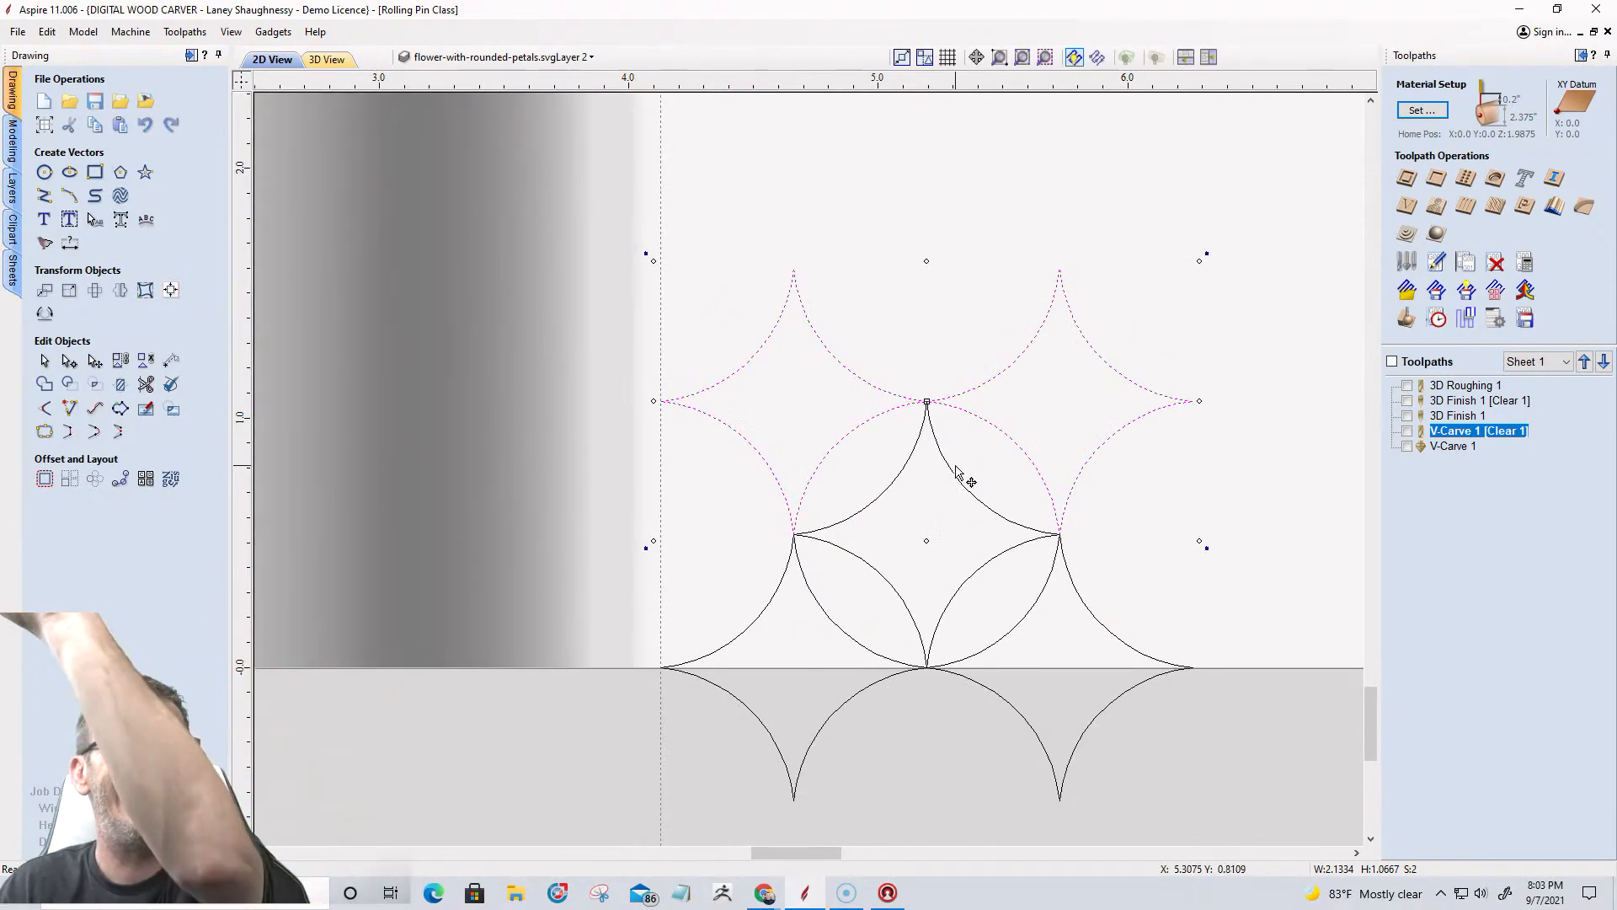
key(Delete)
scroll(930, 509, down, 2)
scroll(883, 562, up, 3)
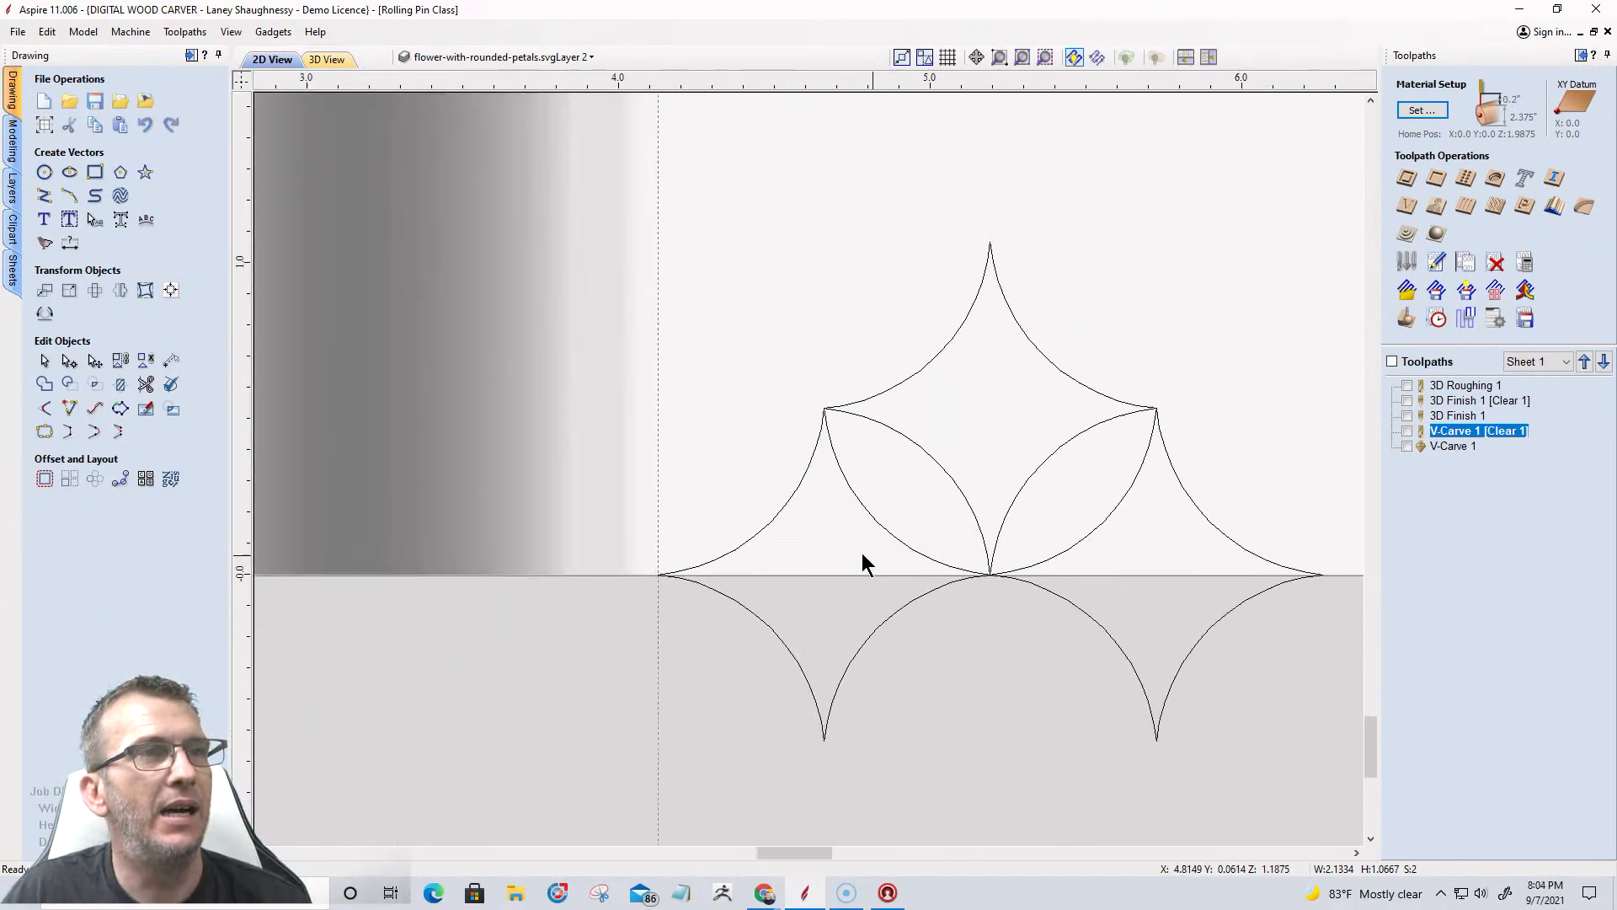
Open Array Copy and delete the nested star and the second bottom-edge star, leaving only the star at the barrel's start guide.
click(785, 508)
click(1109, 559)
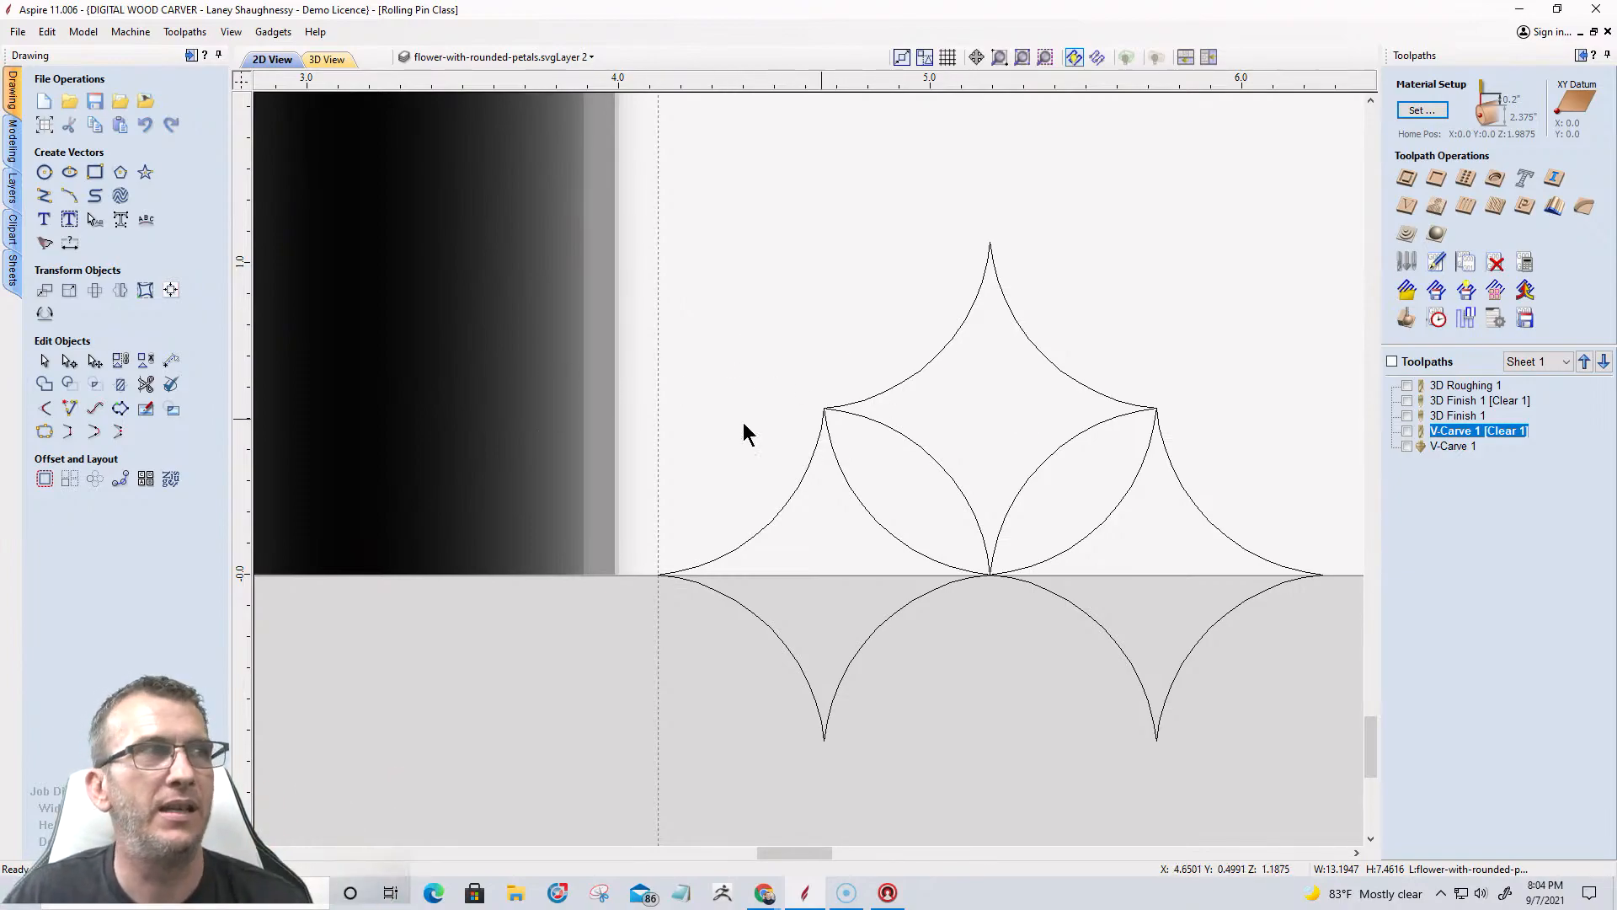
click(71, 481)
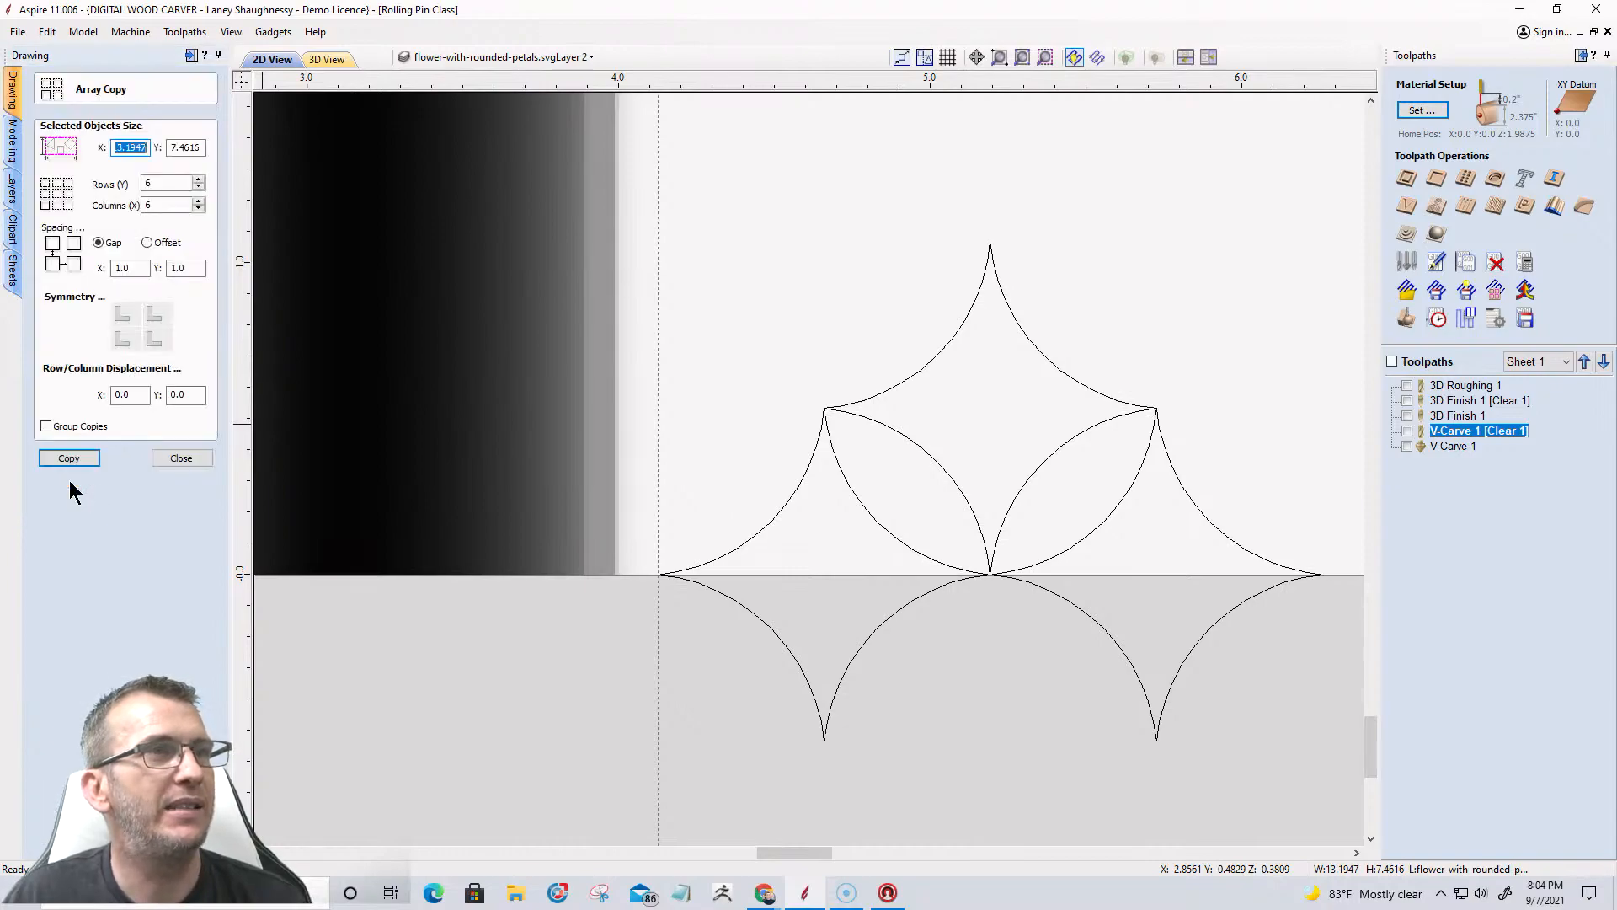
click(928, 456)
key(Delete)
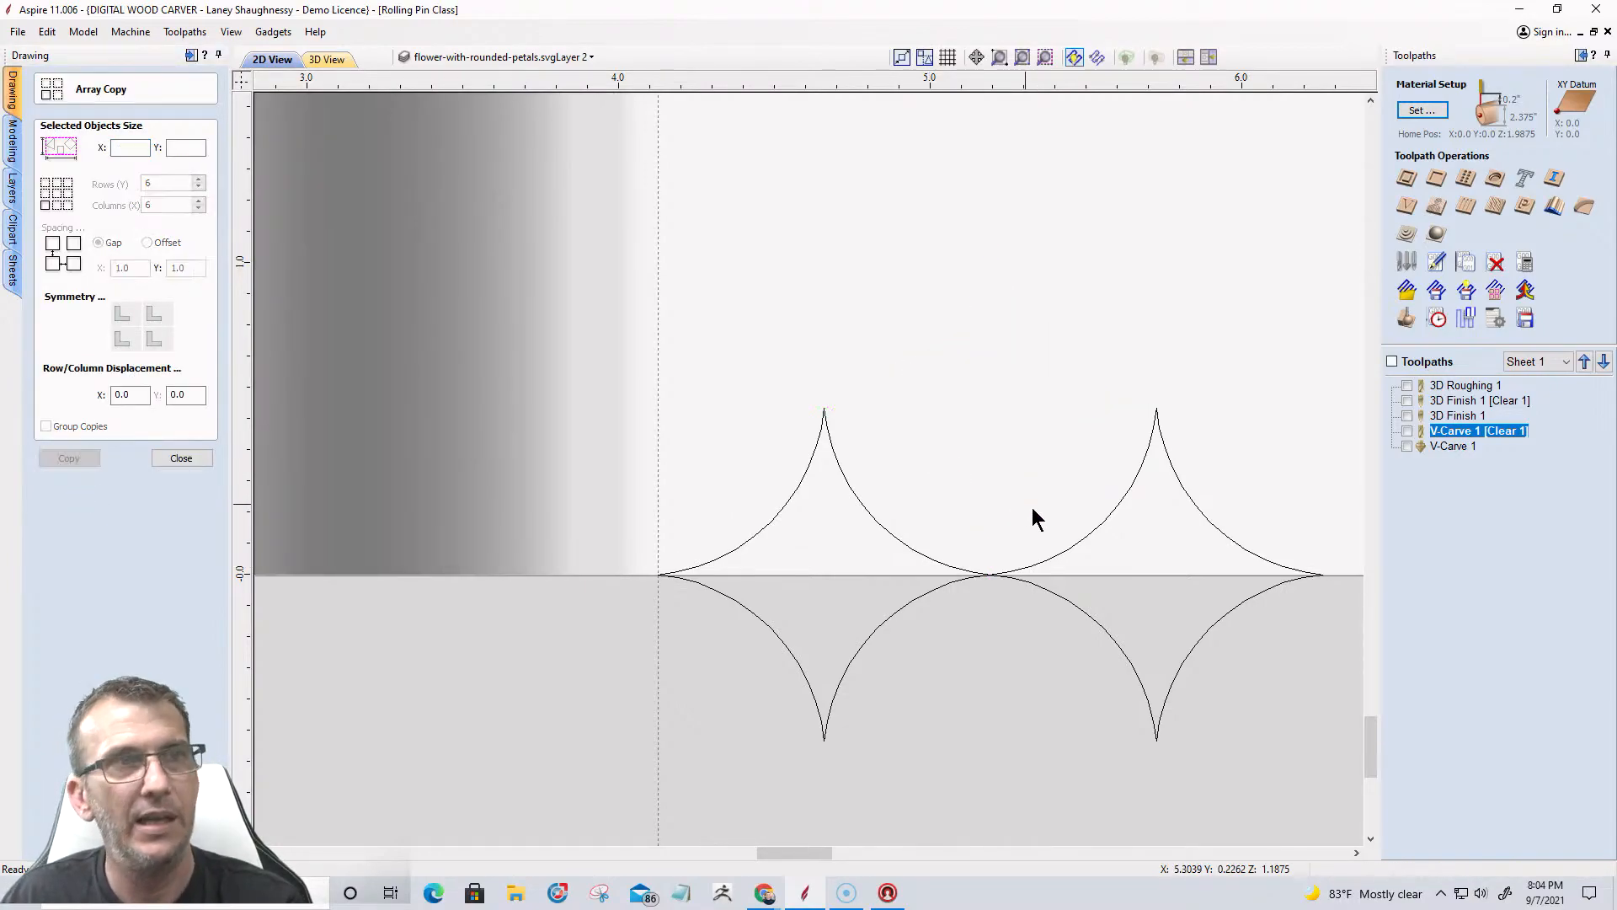
click(1099, 531)
key(Delete)
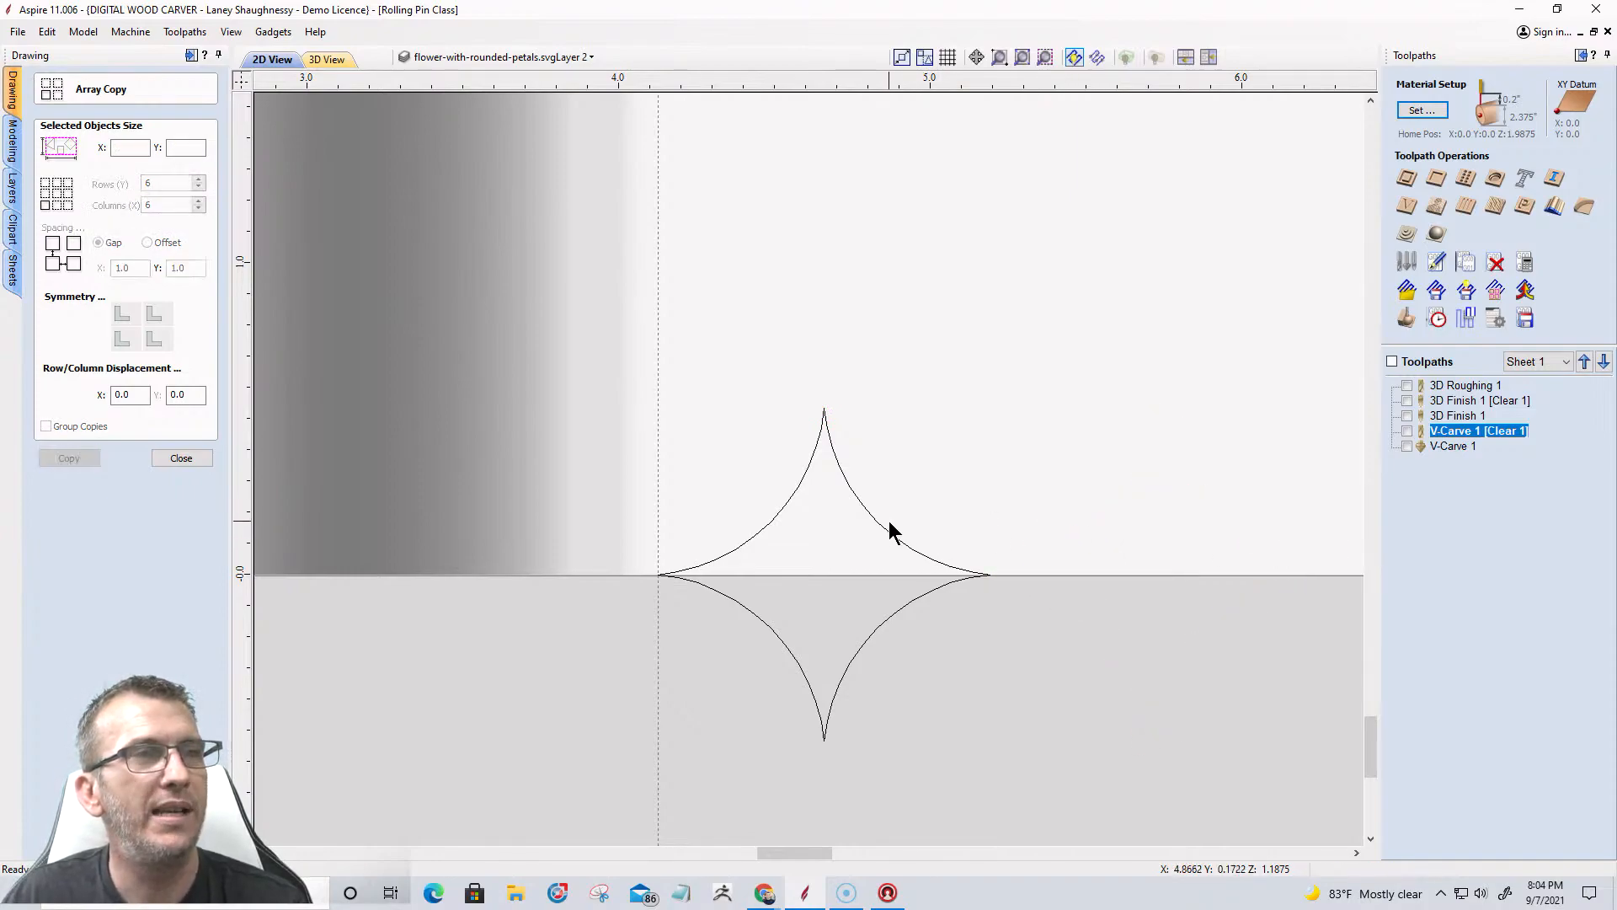
Set the Array Copy of the remaining star to 7 rows and 7 columns, with spacing defined by Offset.
click(884, 525)
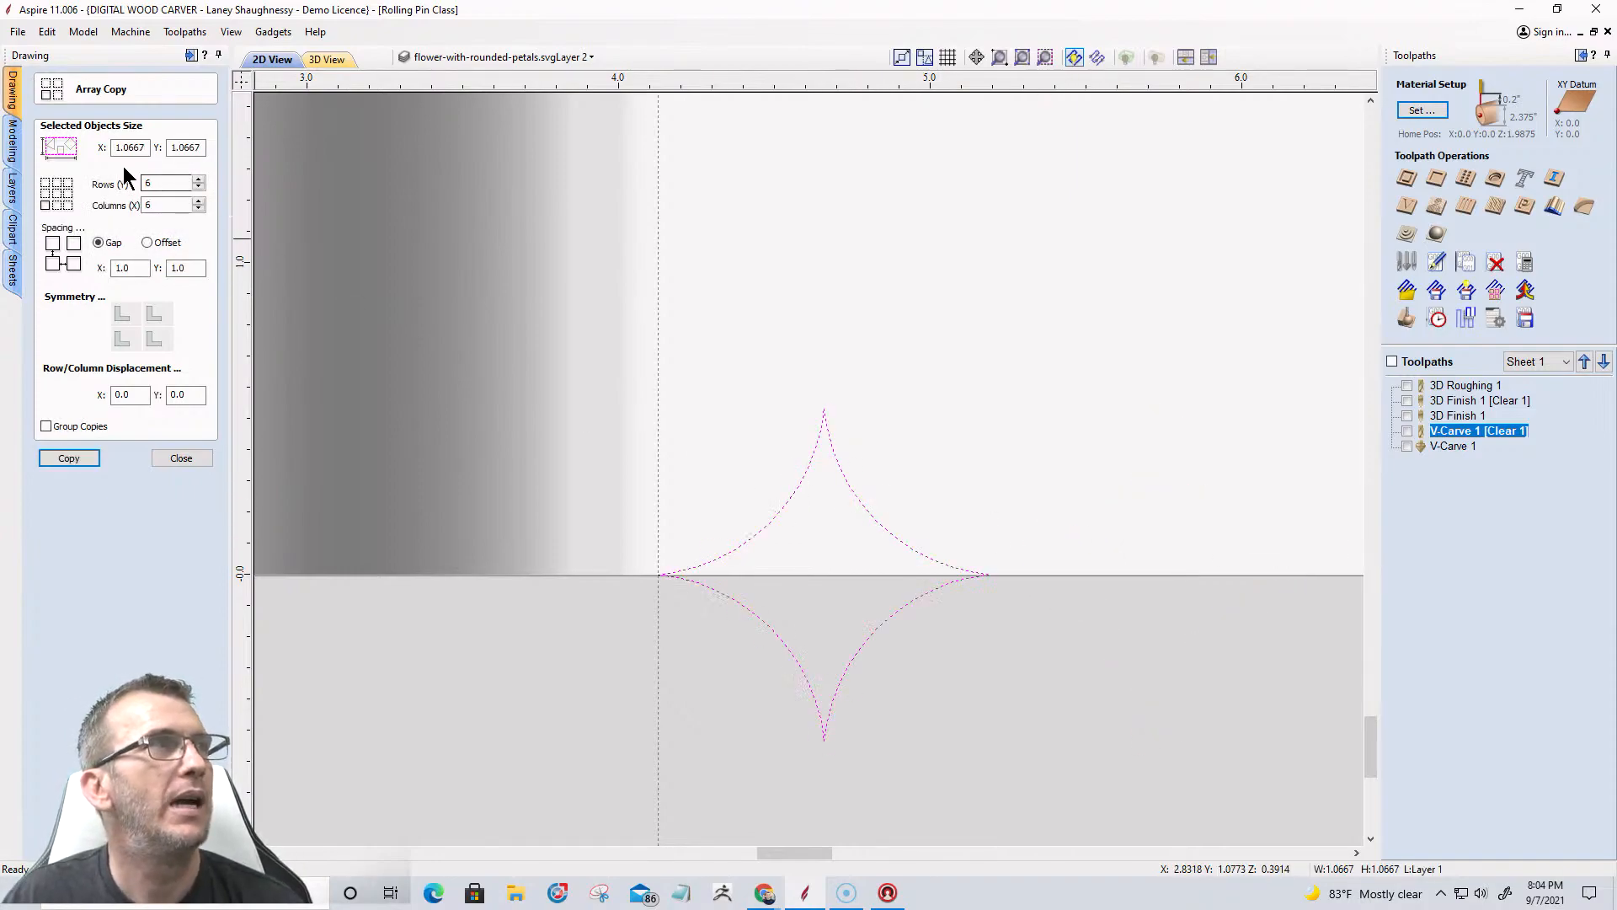
drag(165, 187, 137, 204)
text(77)
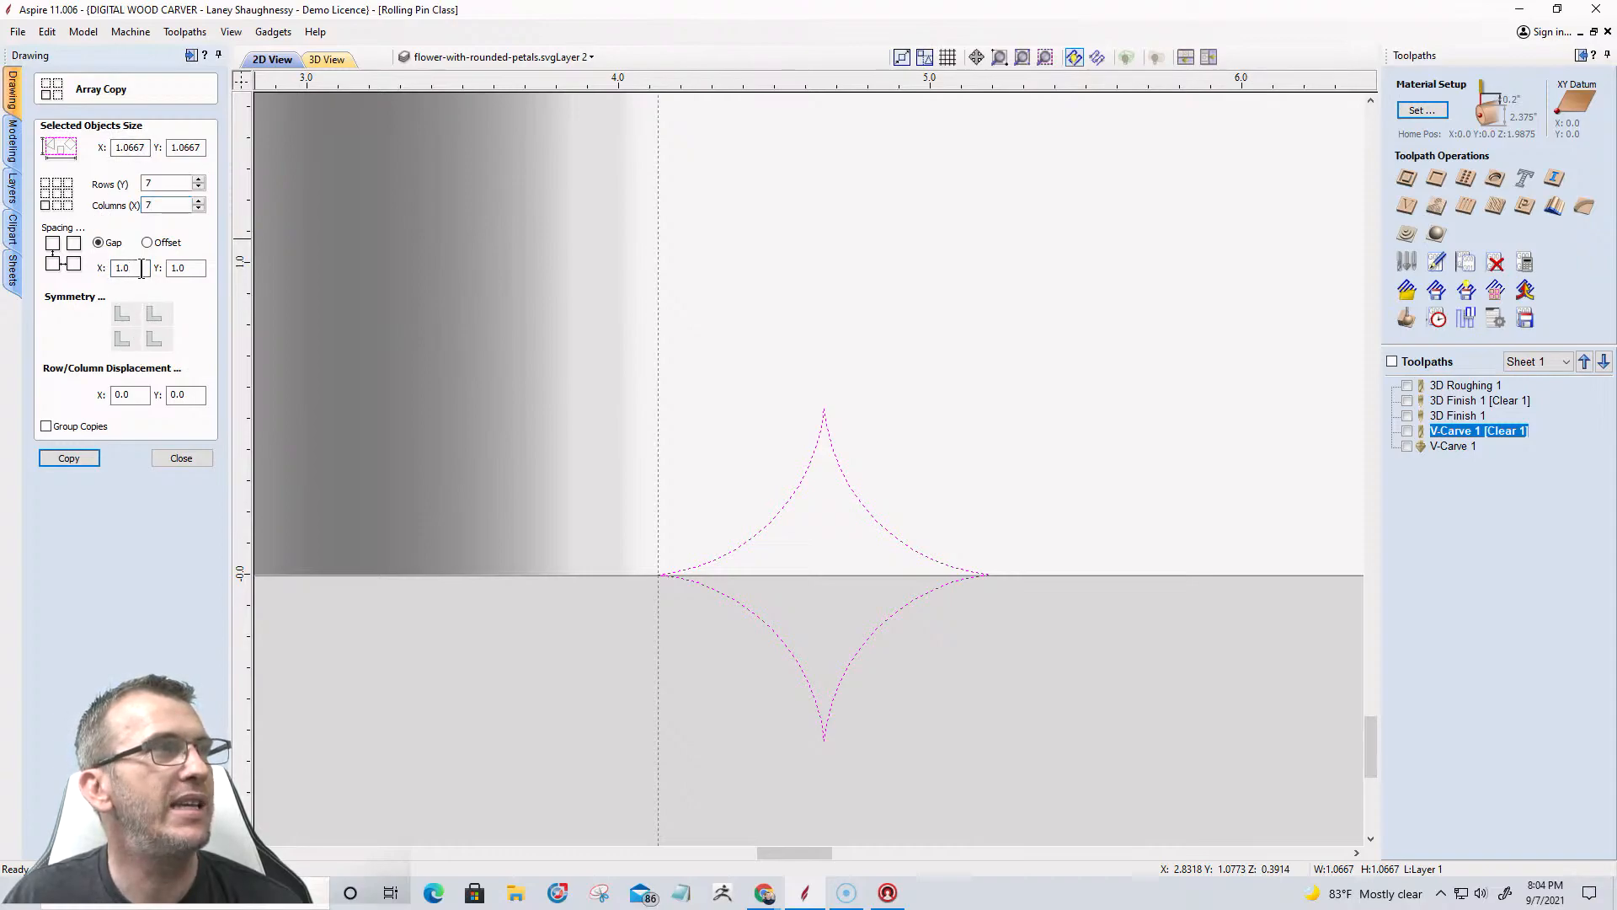
click(146, 242)
Enter an array spacing offset of 10667 in X and half the star's 1.0667 height, 0.53335, in Y.
drag(133, 269, 90, 272)
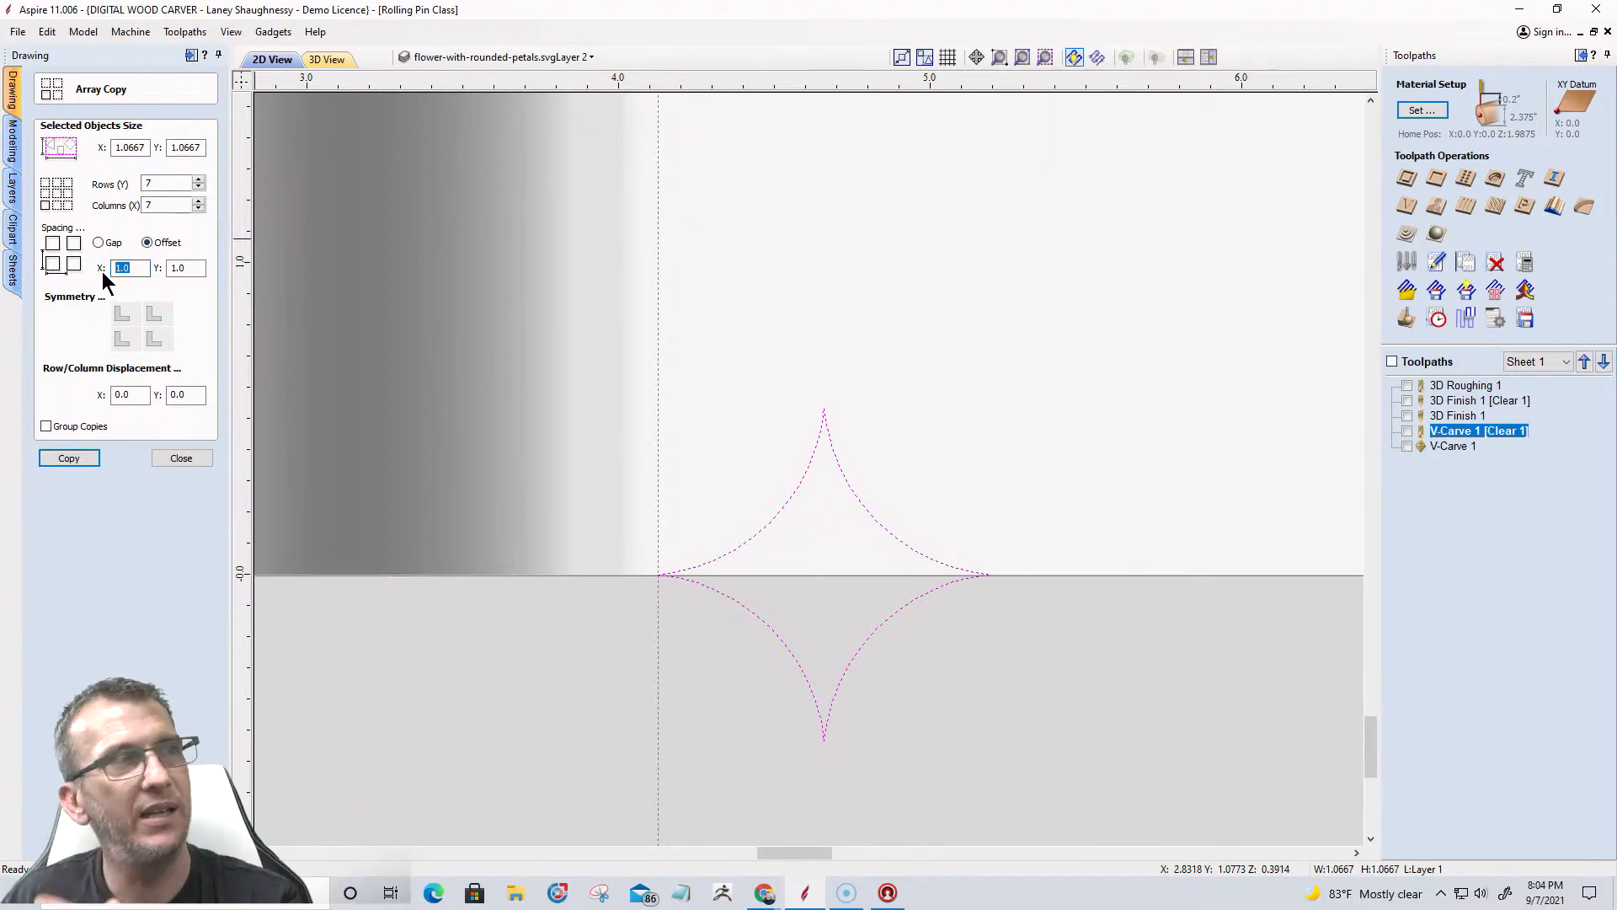
text(10667)
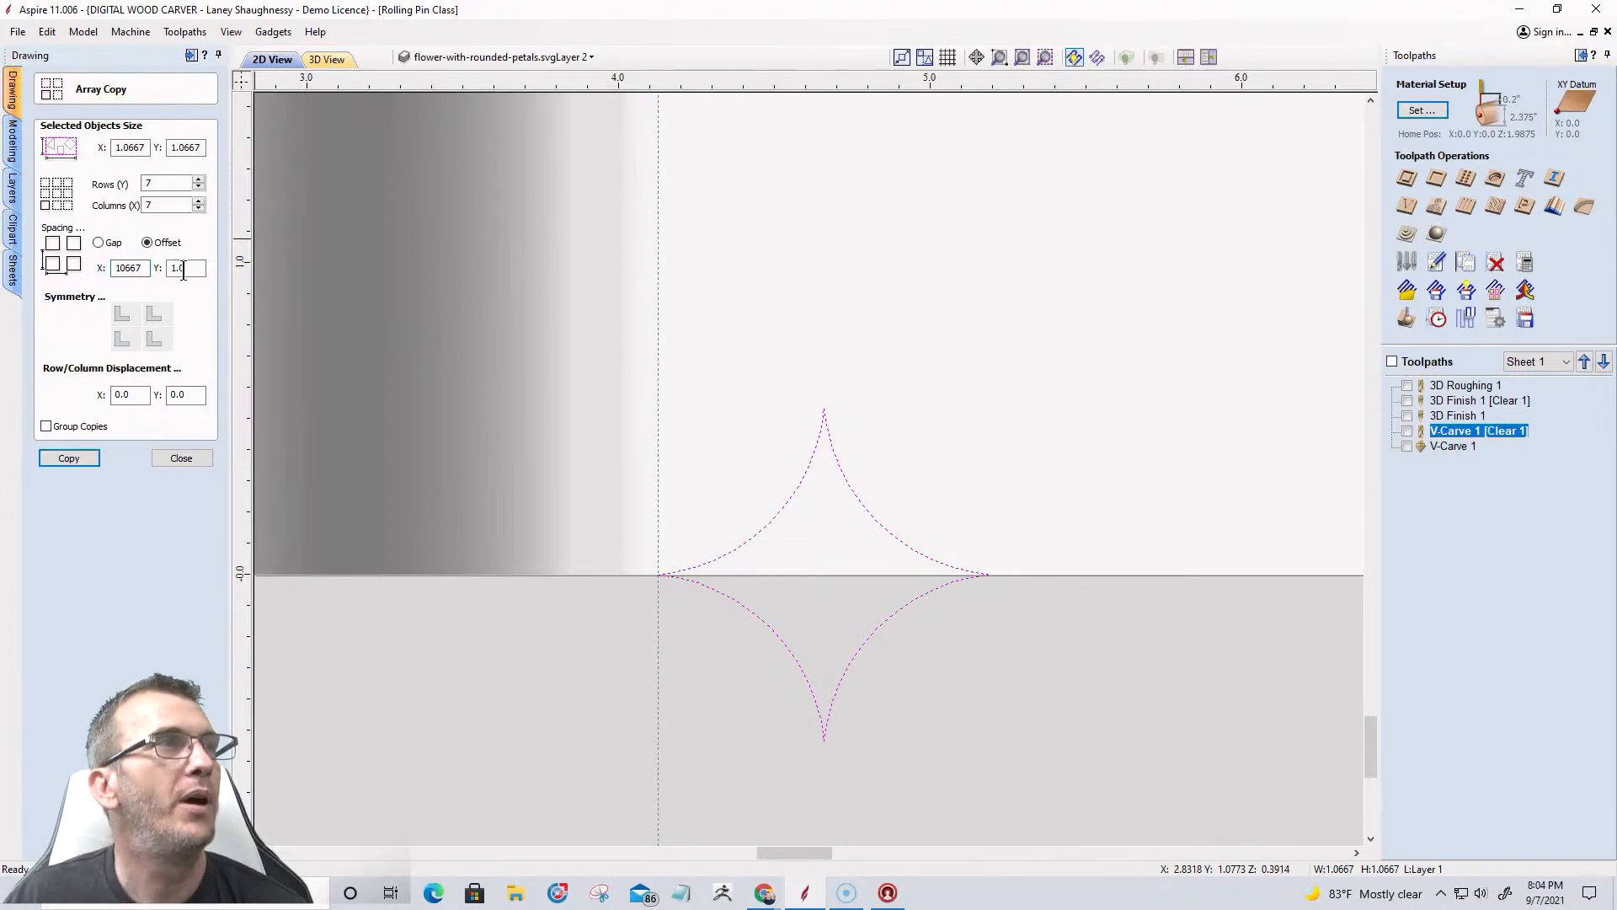
drag(186, 269, 170, 268)
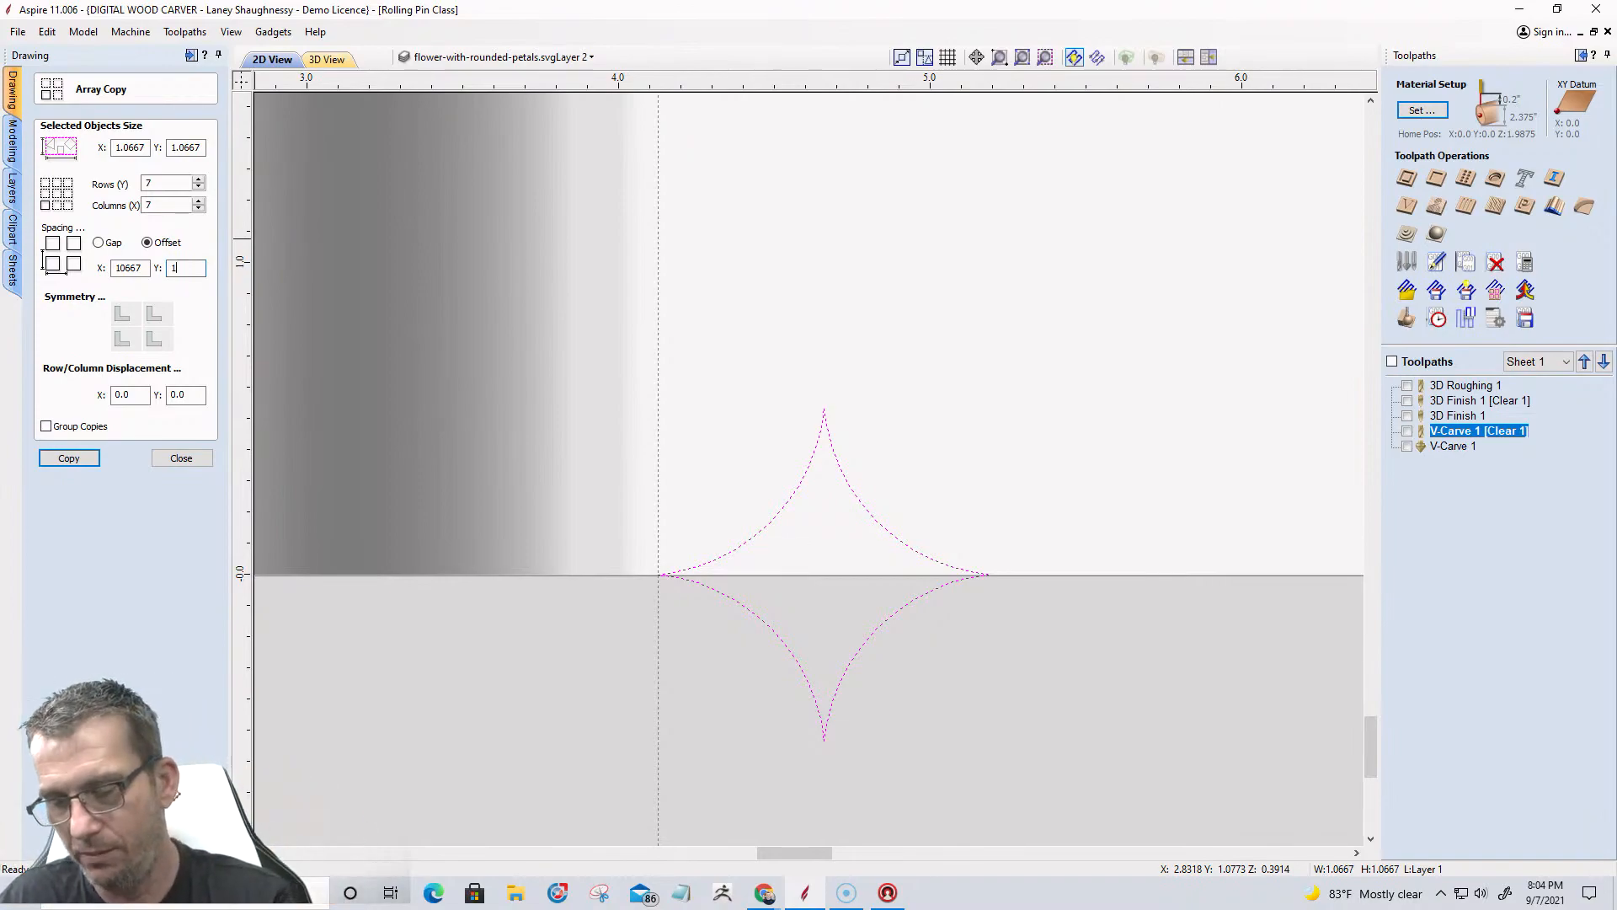
text(1.0667)
key(Tab)
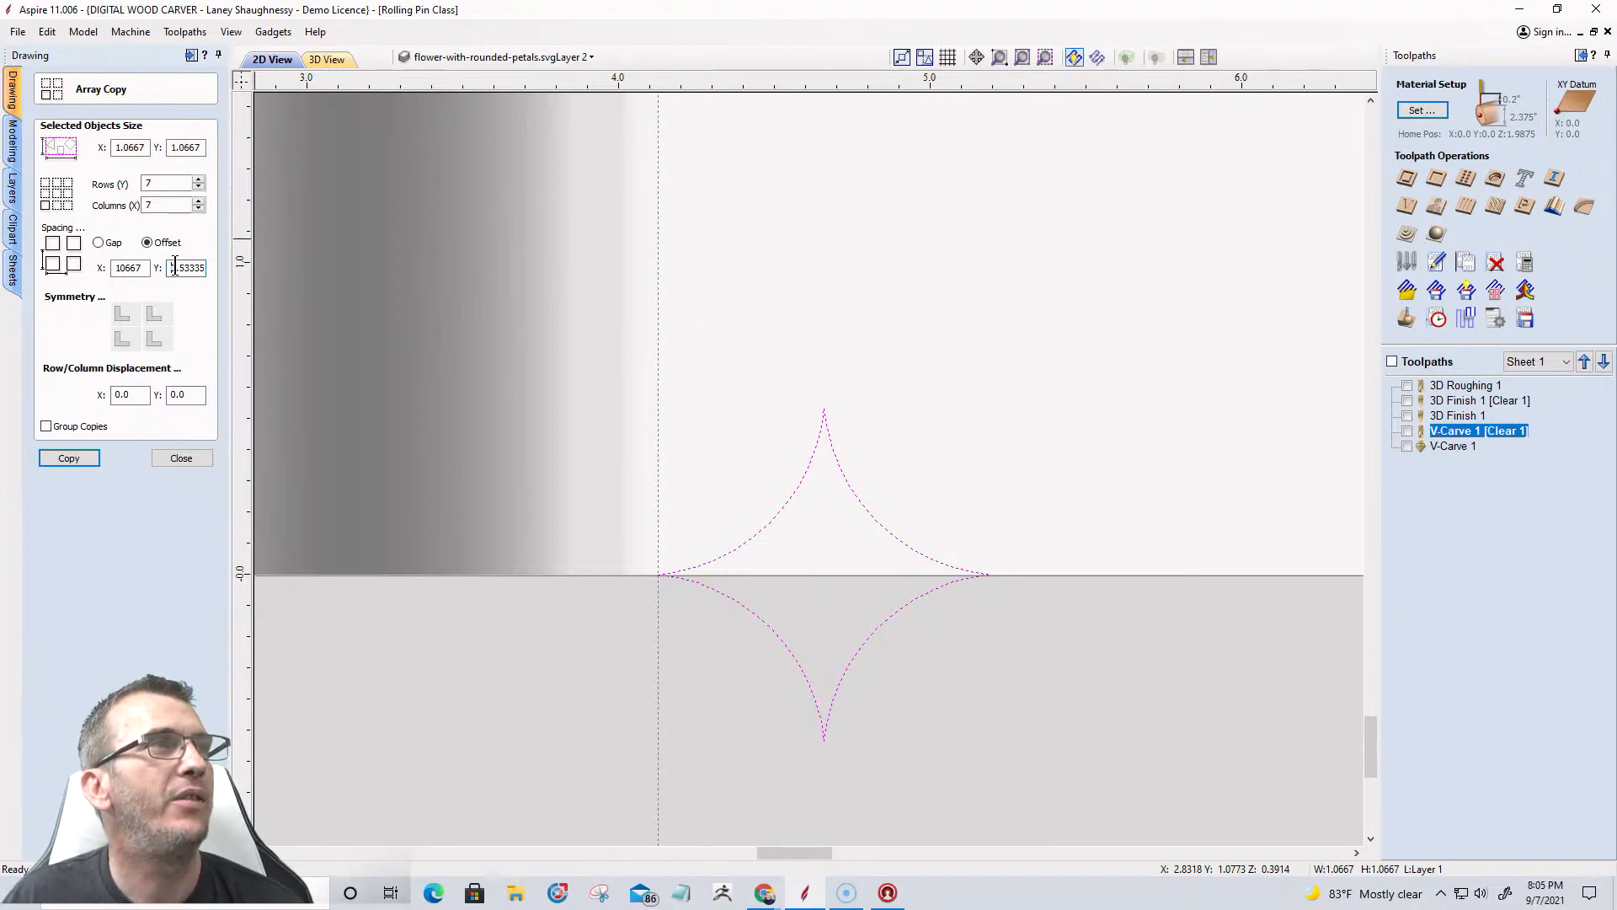
Reuse the Y offset value for the array's row/column displacement, setting the X displacement to .53335.
drag(170, 267, 210, 276)
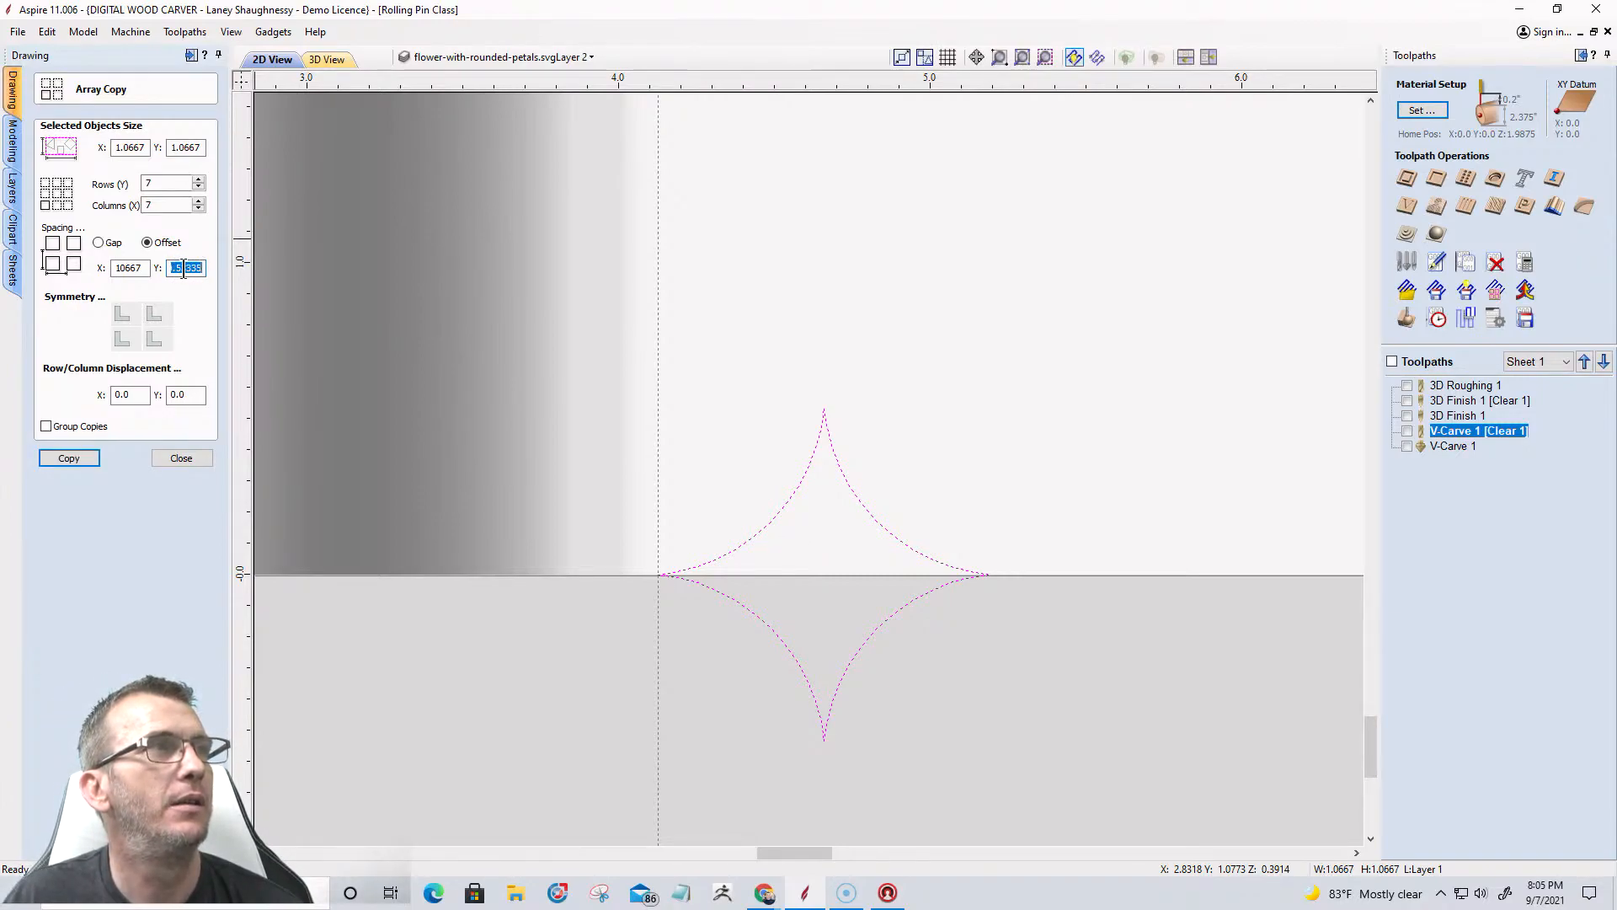
right_click(183, 268)
click(211, 280)
click(120, 396)
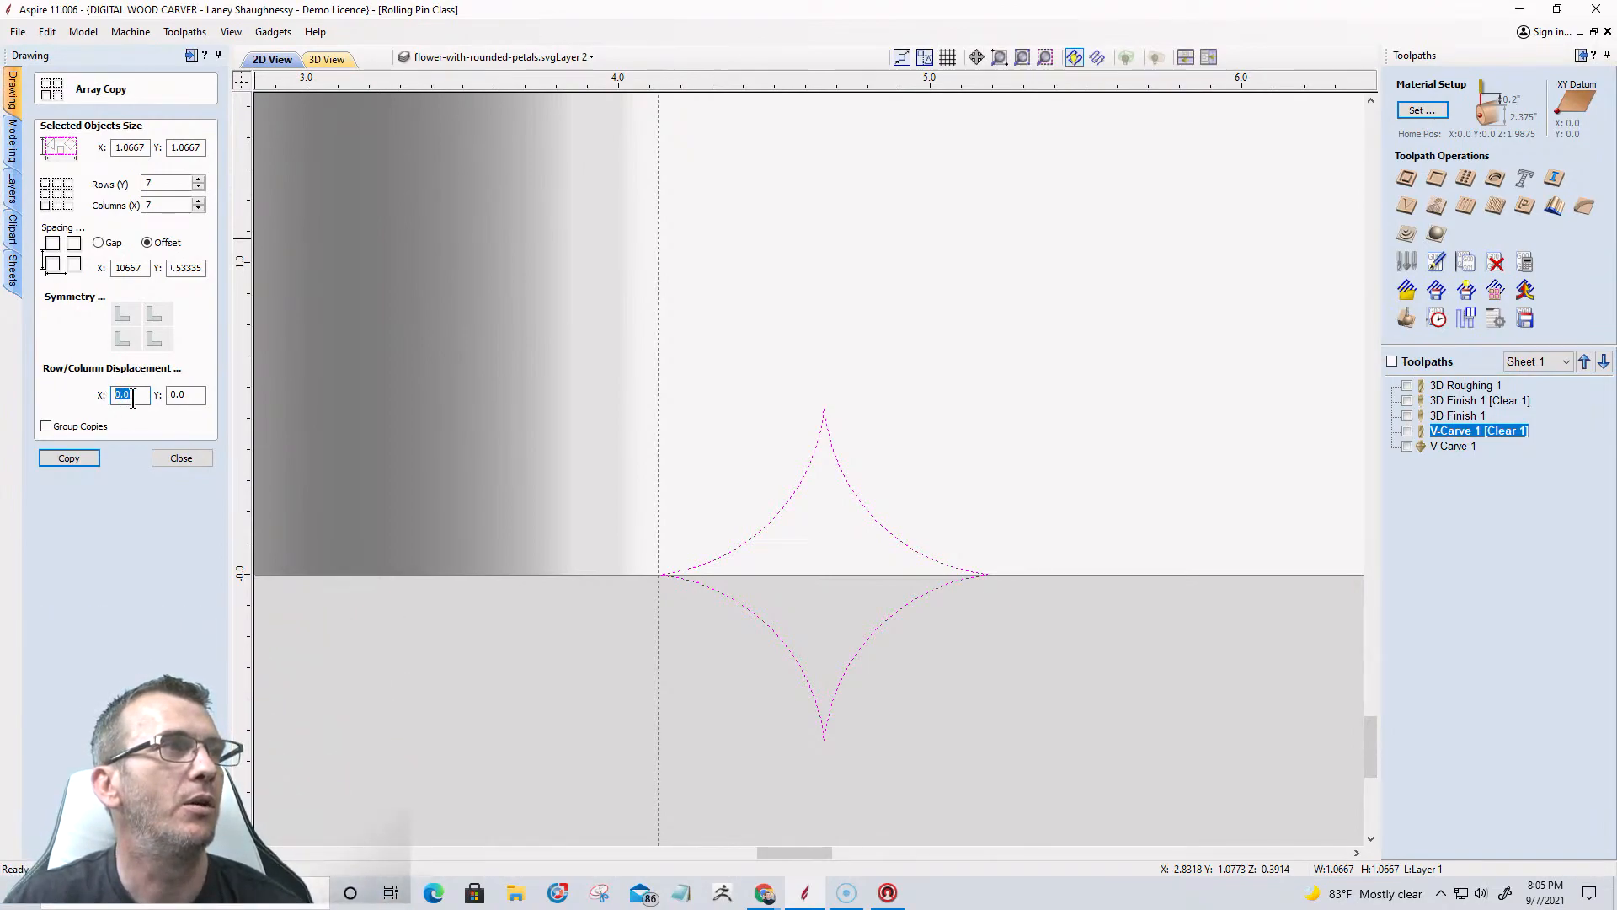
right_click(132, 398)
click(159, 416)
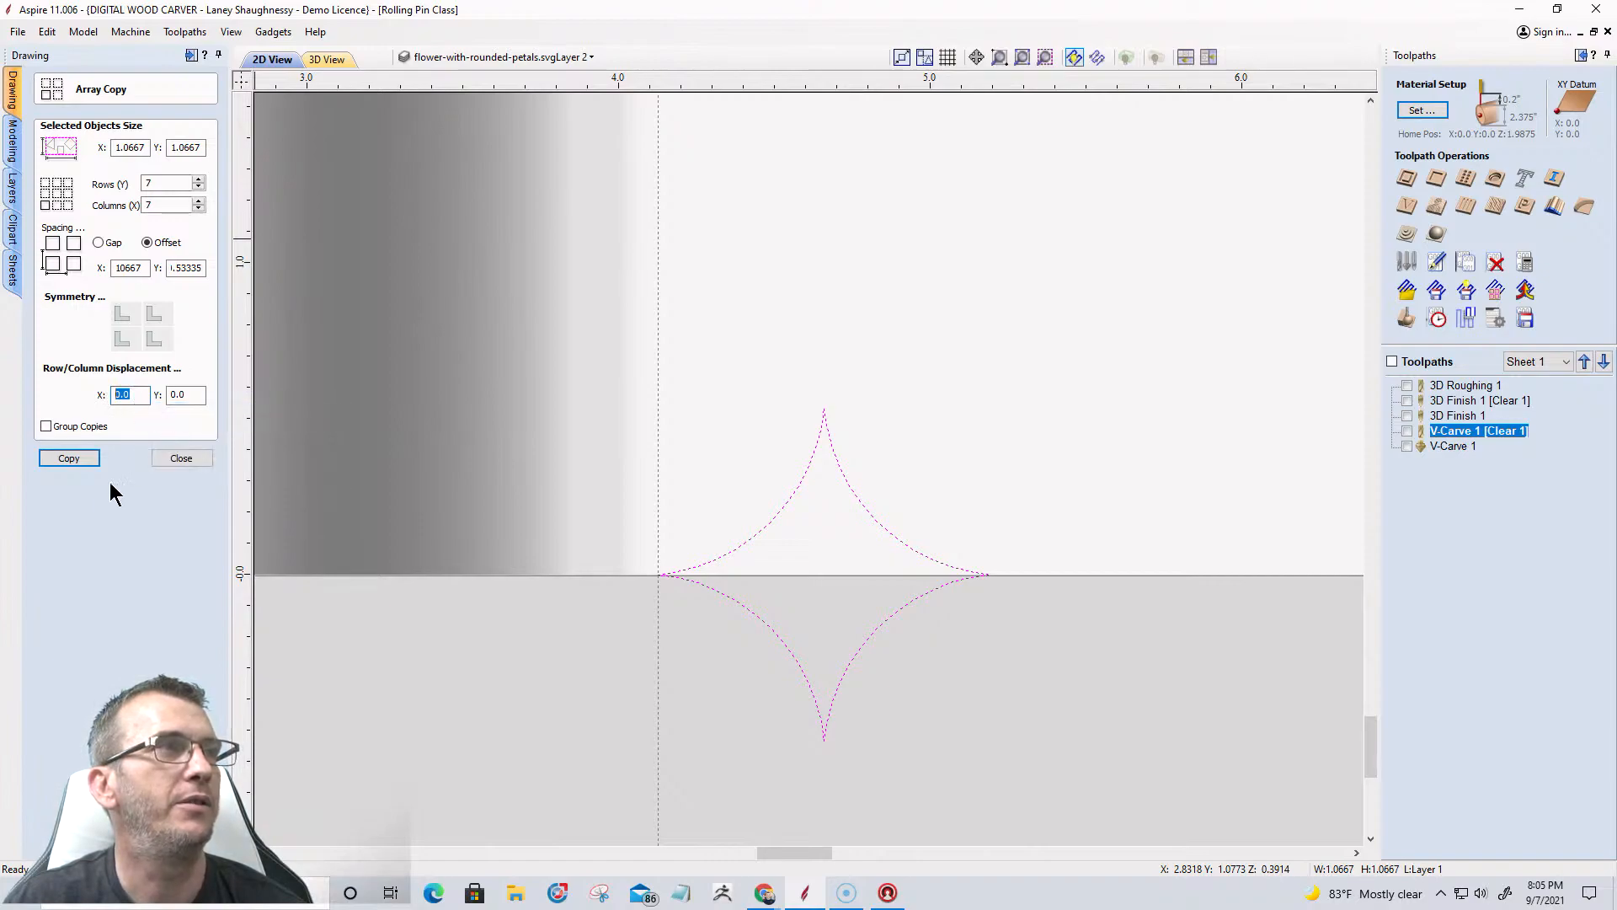
right_click(131, 395)
click(153, 422)
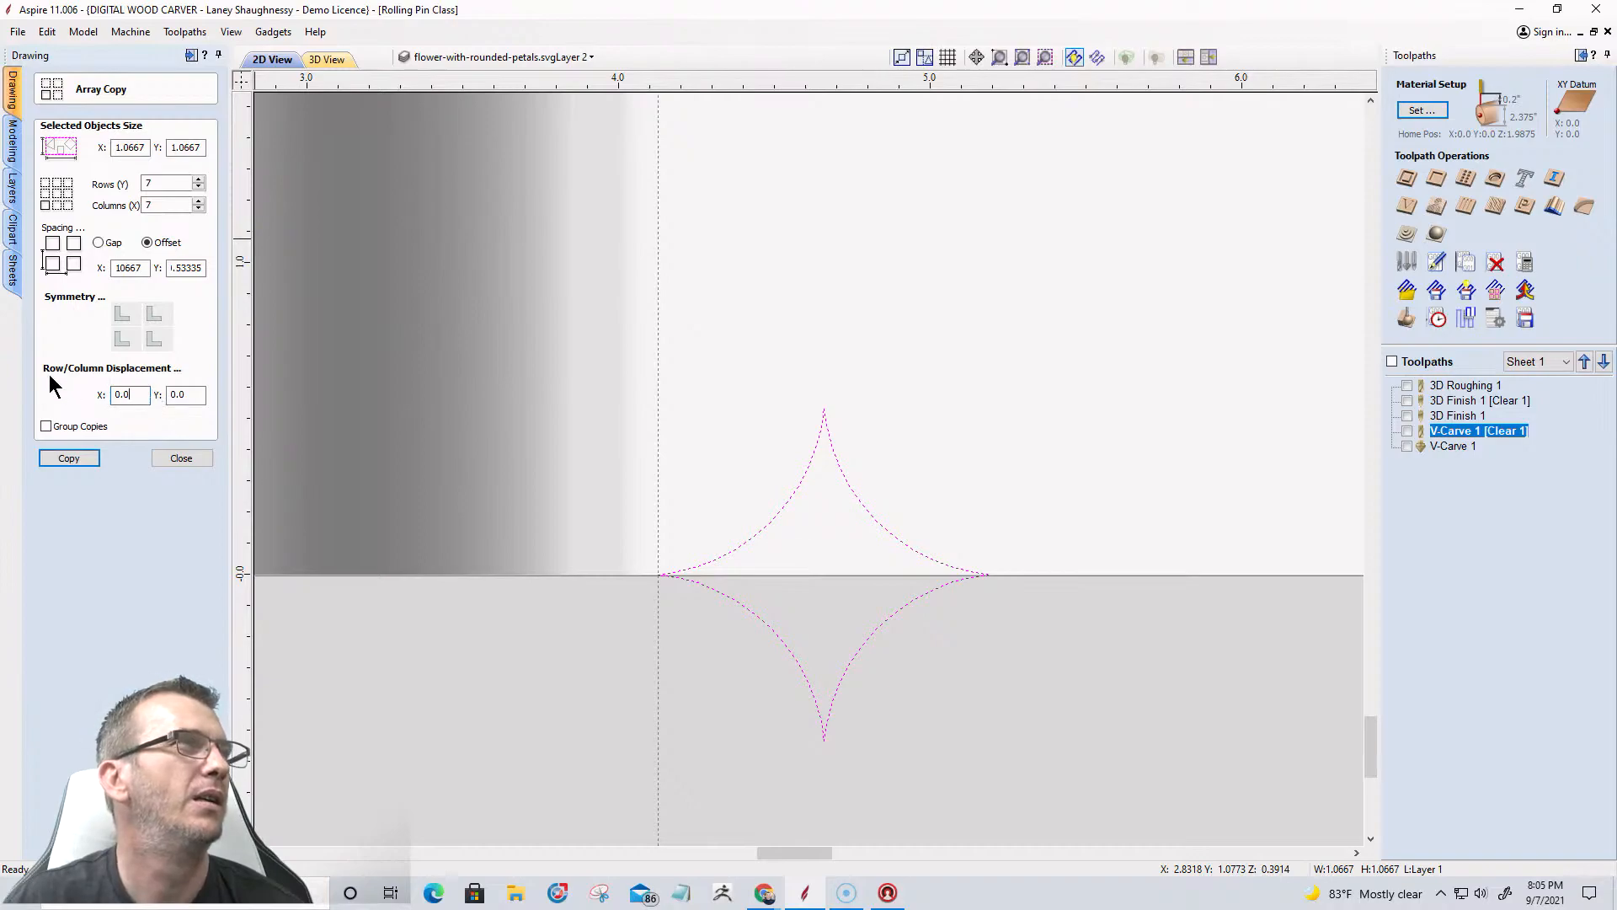
key(ctrl+a)
text(.5)
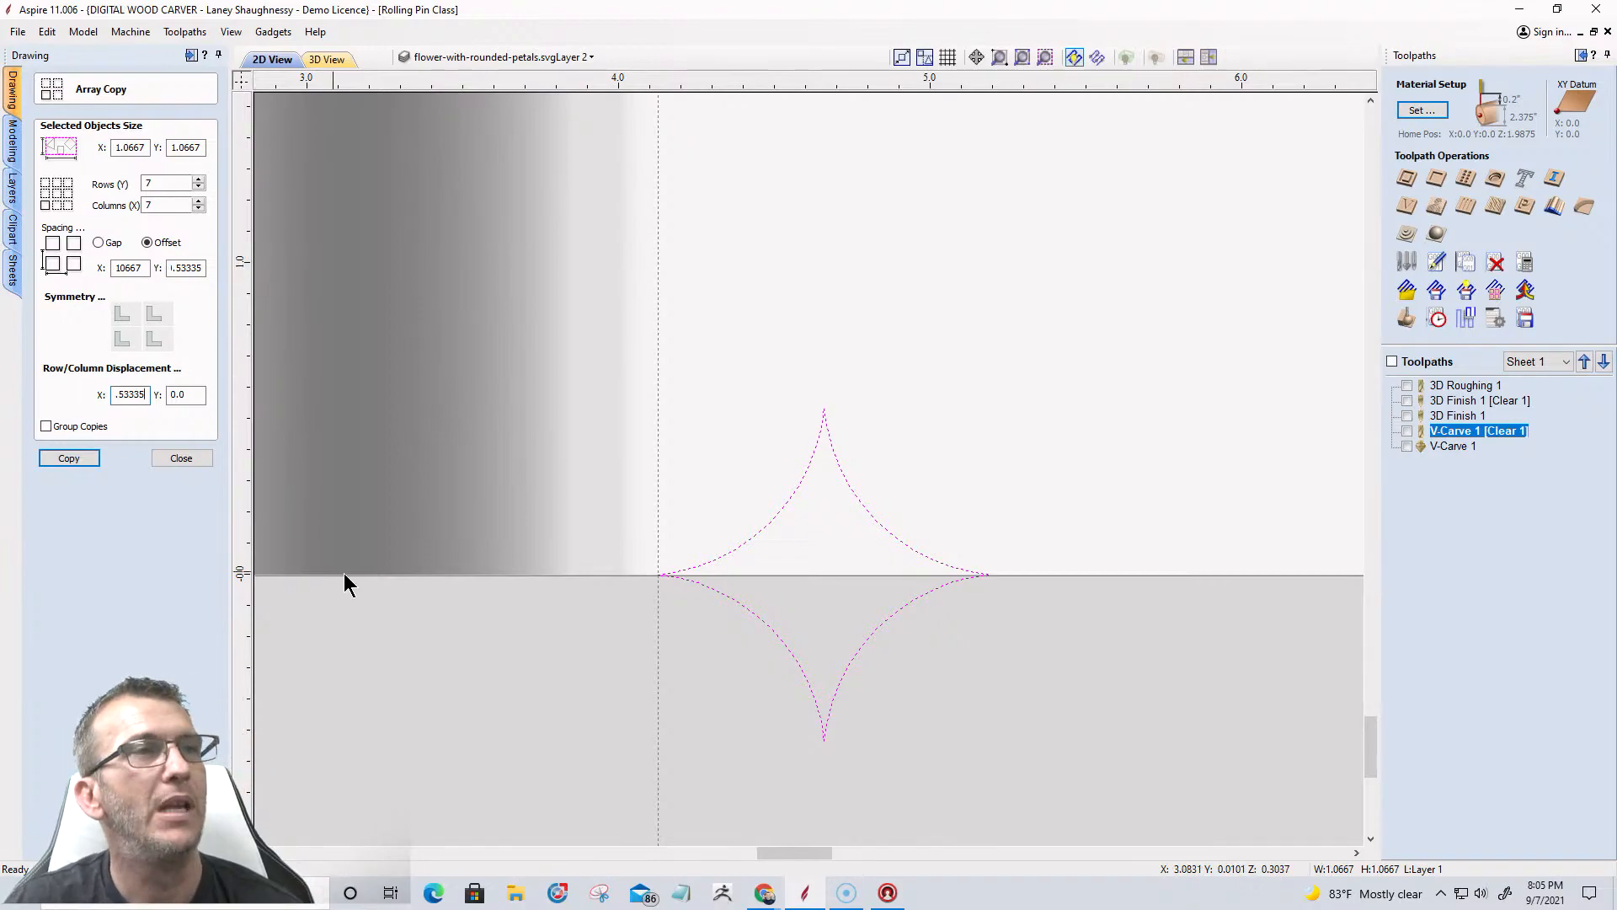
Create the star array, check its columns against the barrel, and undo it.
click(67, 459)
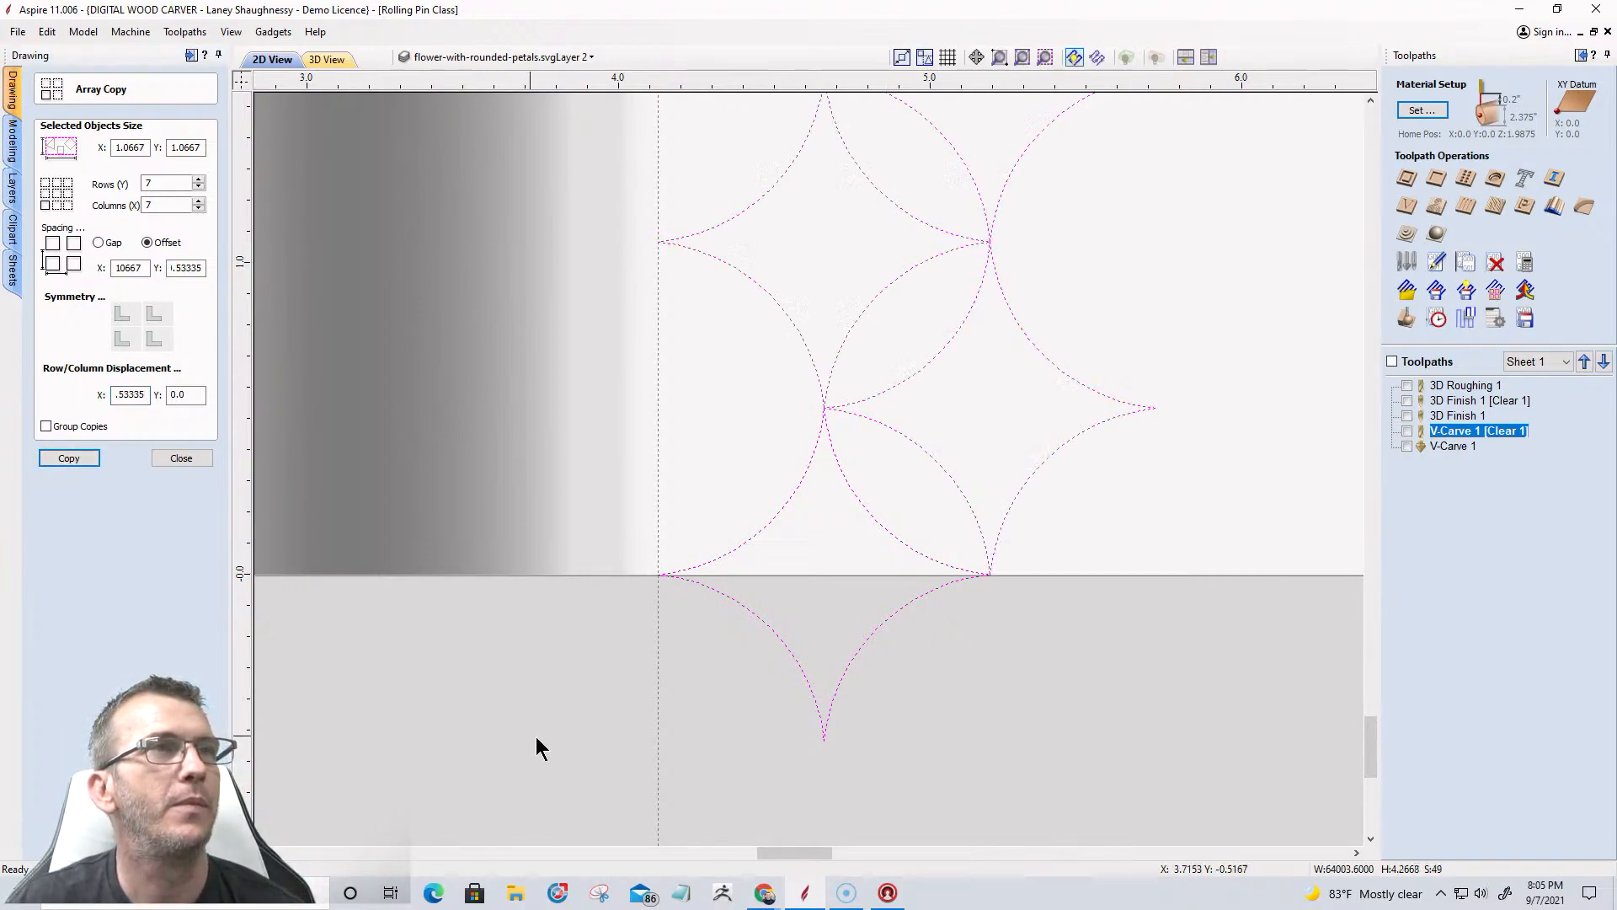
scroll(743, 782, down, 4)
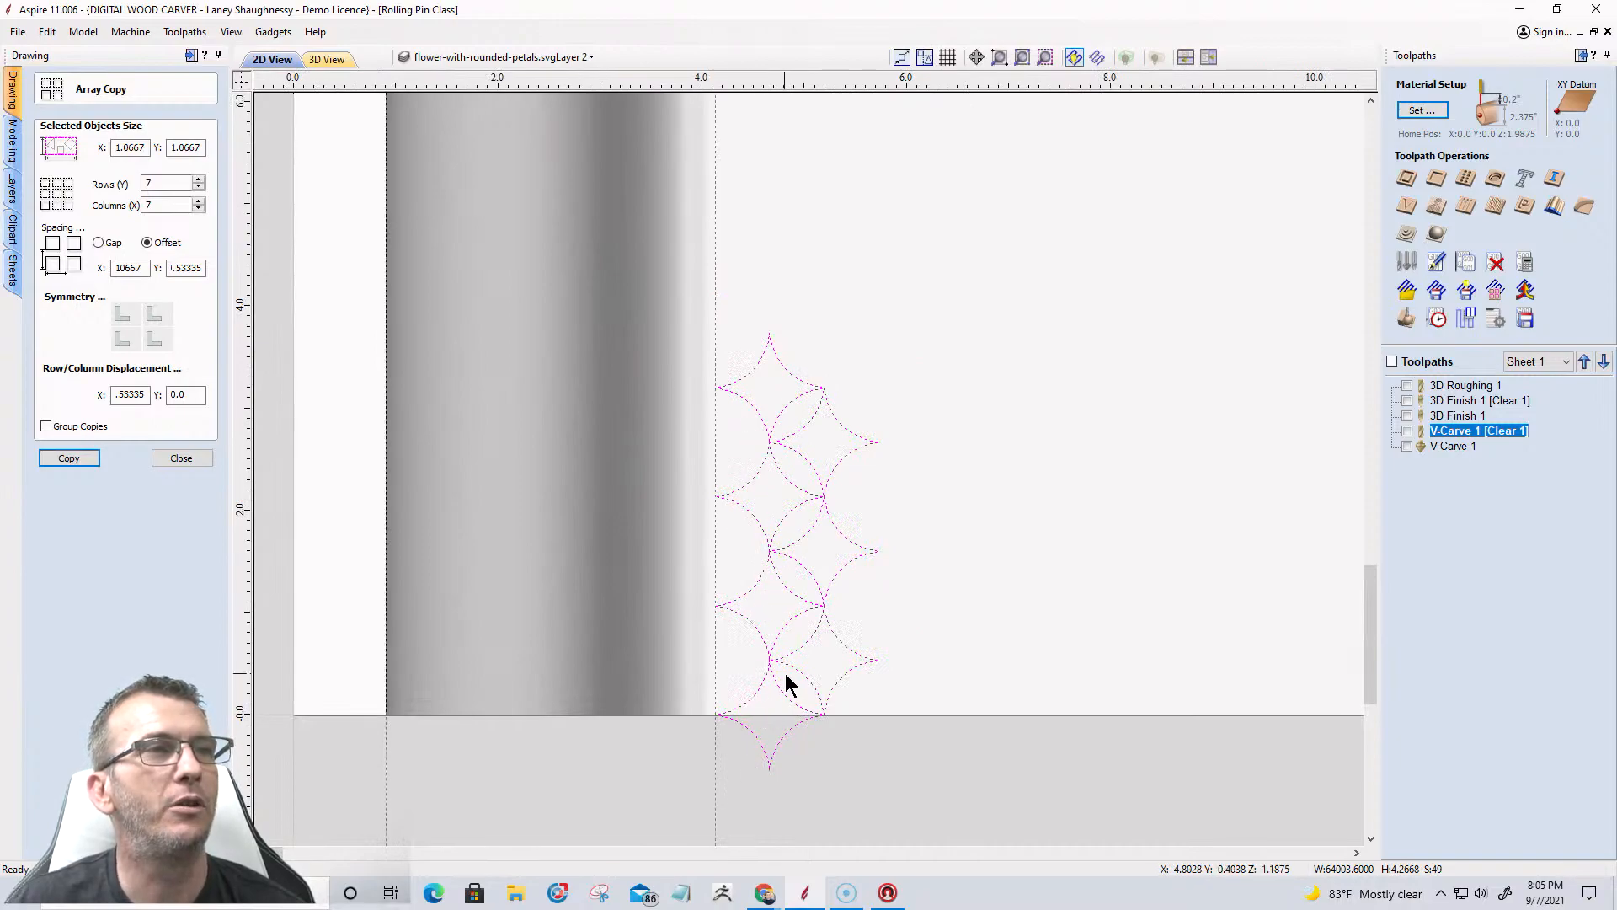
scroll(785, 661, up, 4)
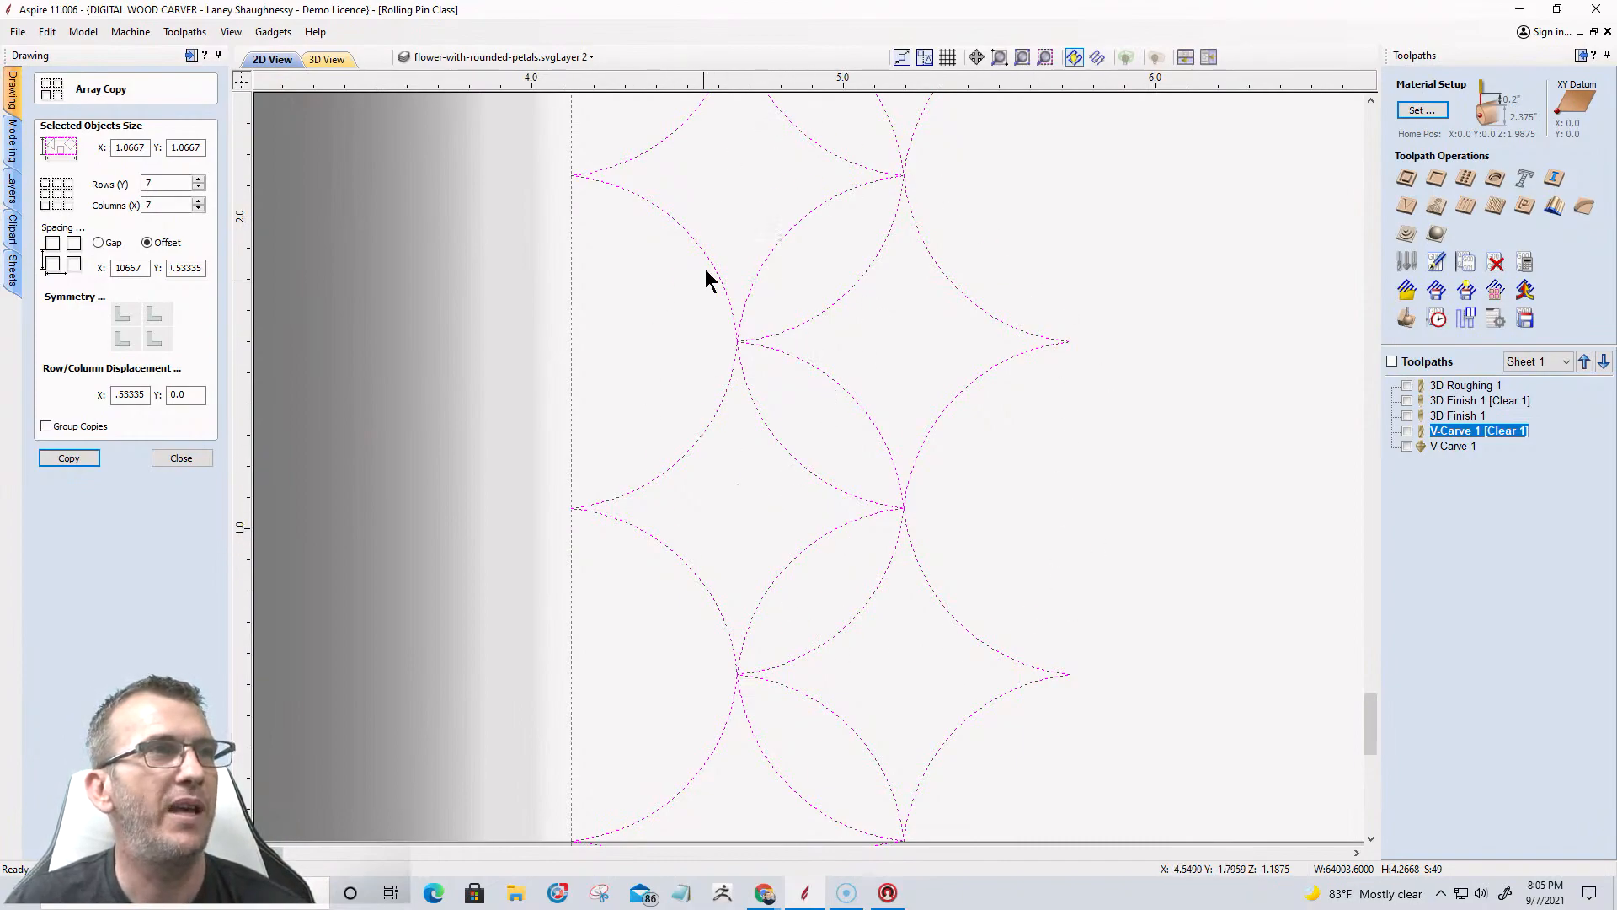
scroll(898, 532, down, 3)
scroll(902, 566, down, 2)
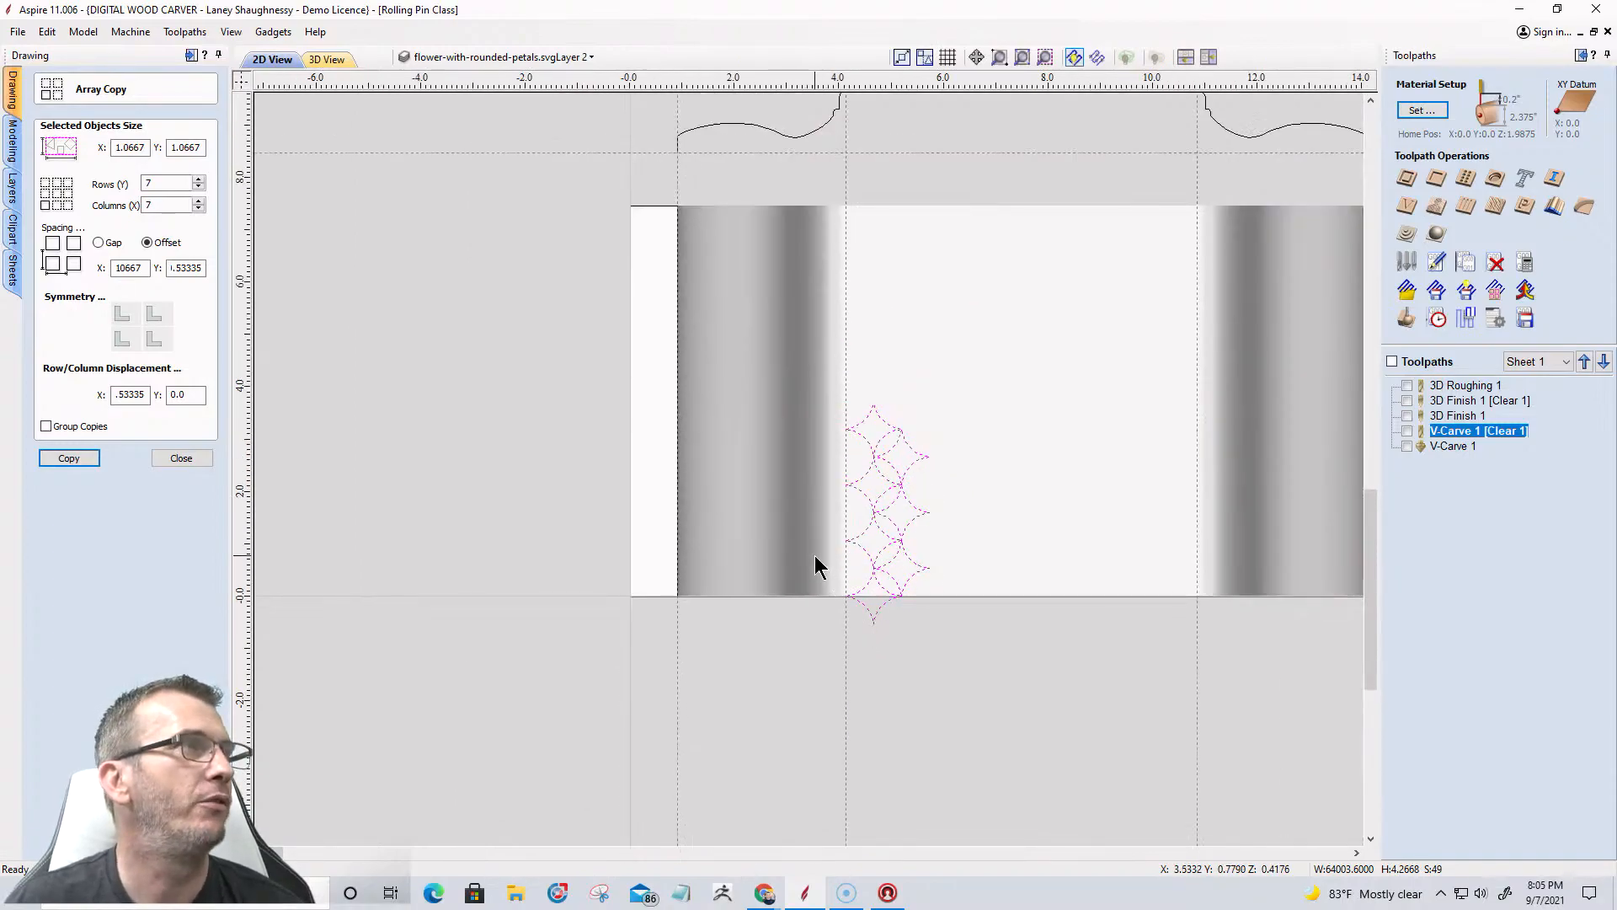
key(ctrl+z)
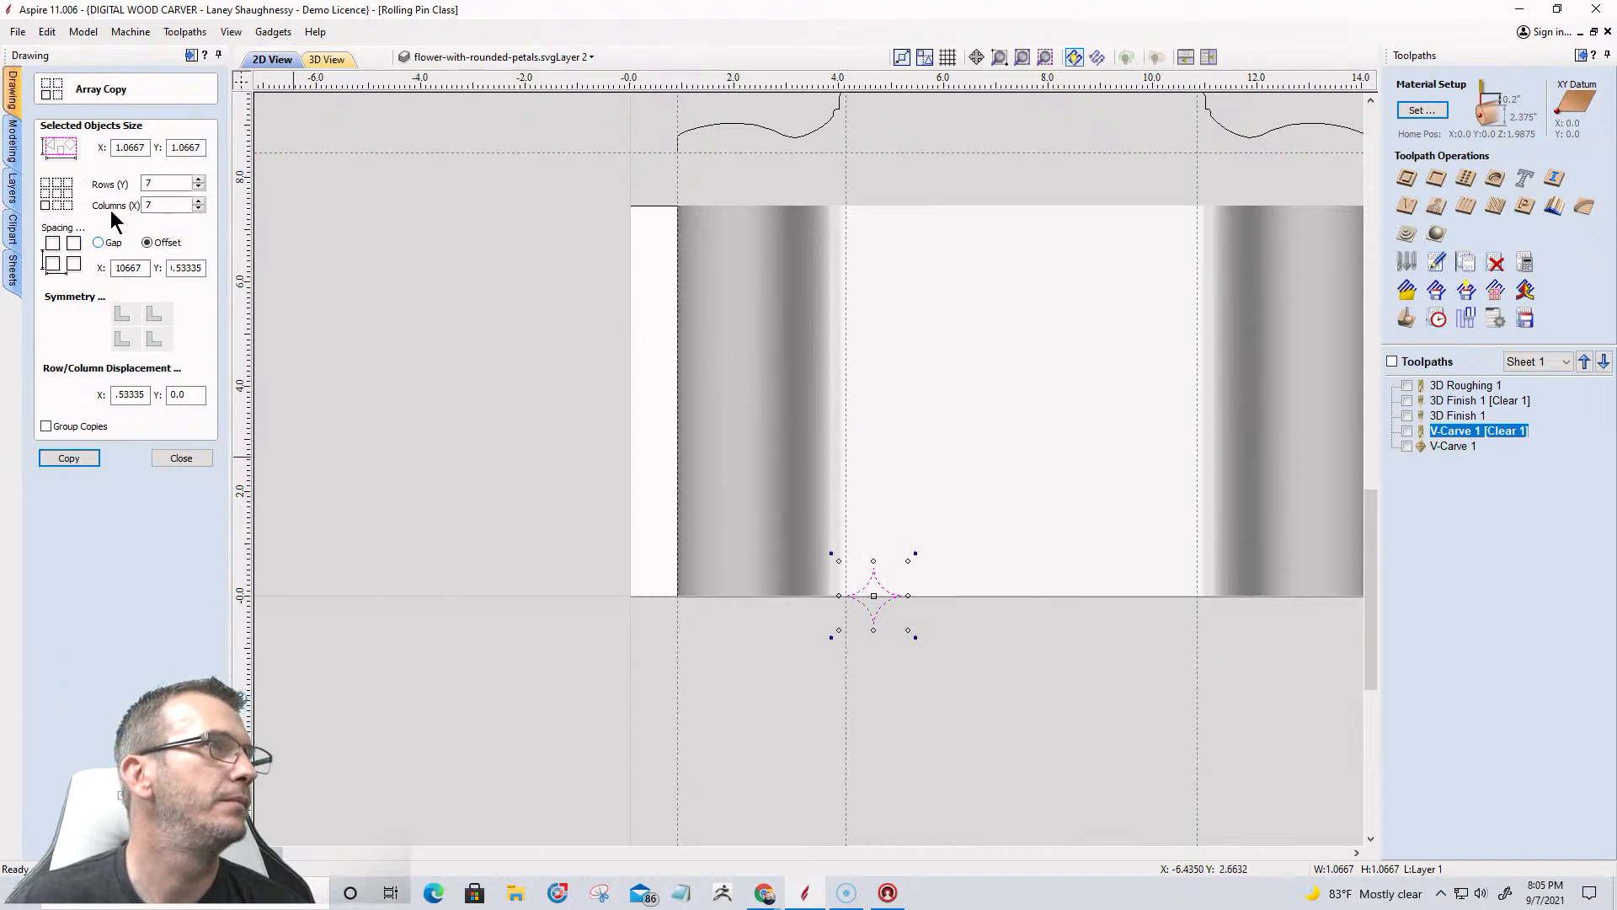
Review the array's row count, displacement and Y offset, and correct the X offset to 1.0667.
double_click(160, 184)
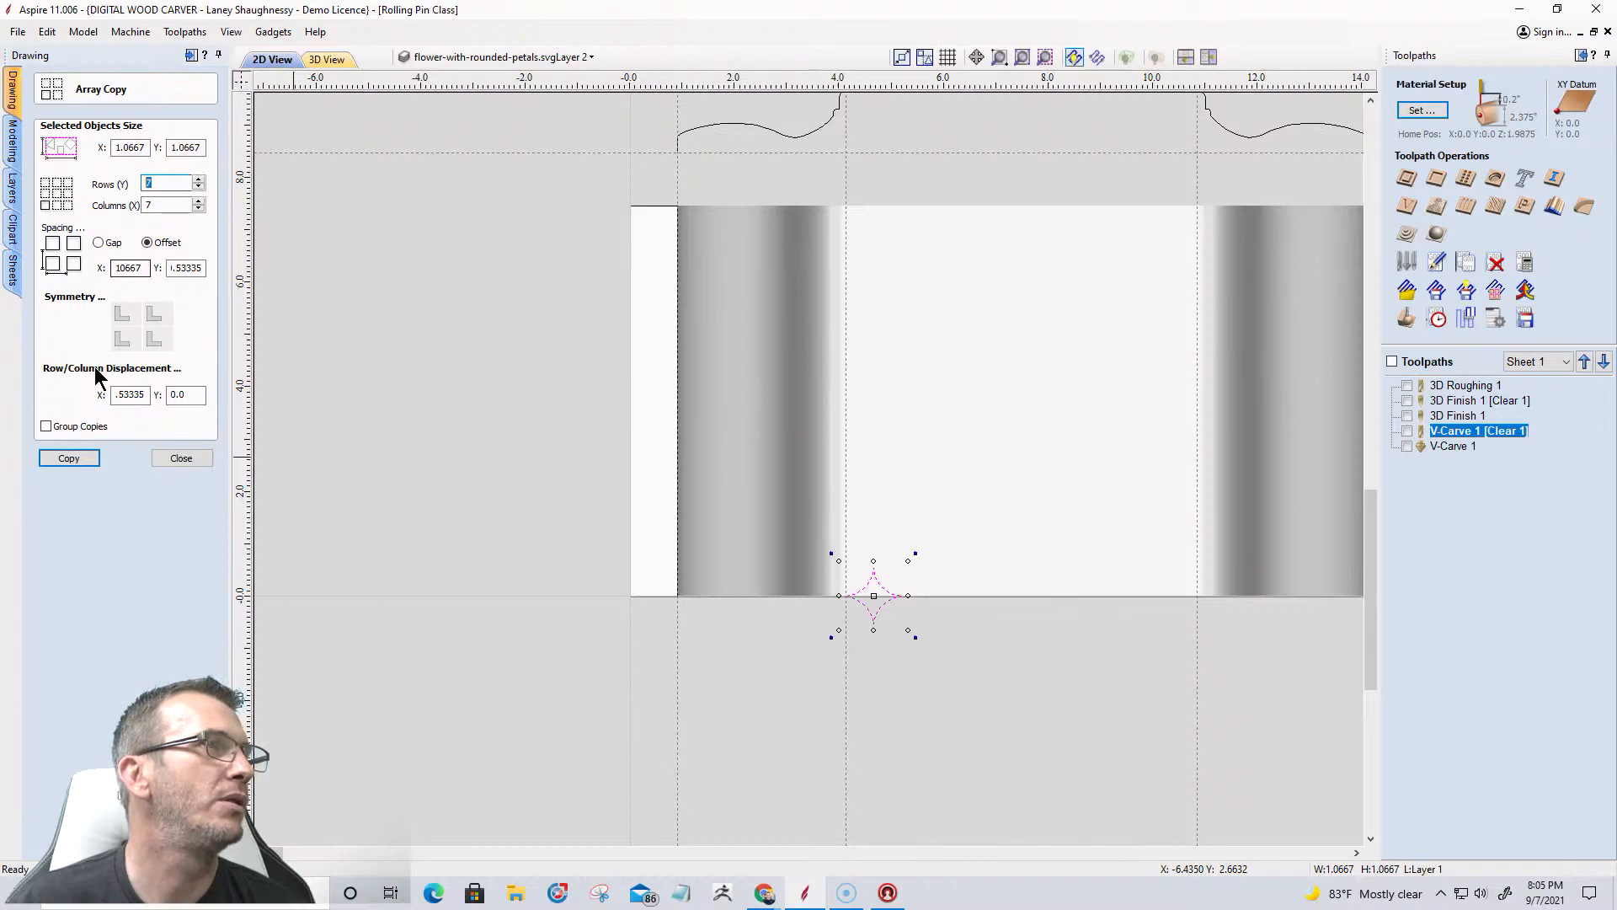
drag(147, 394, 45, 406)
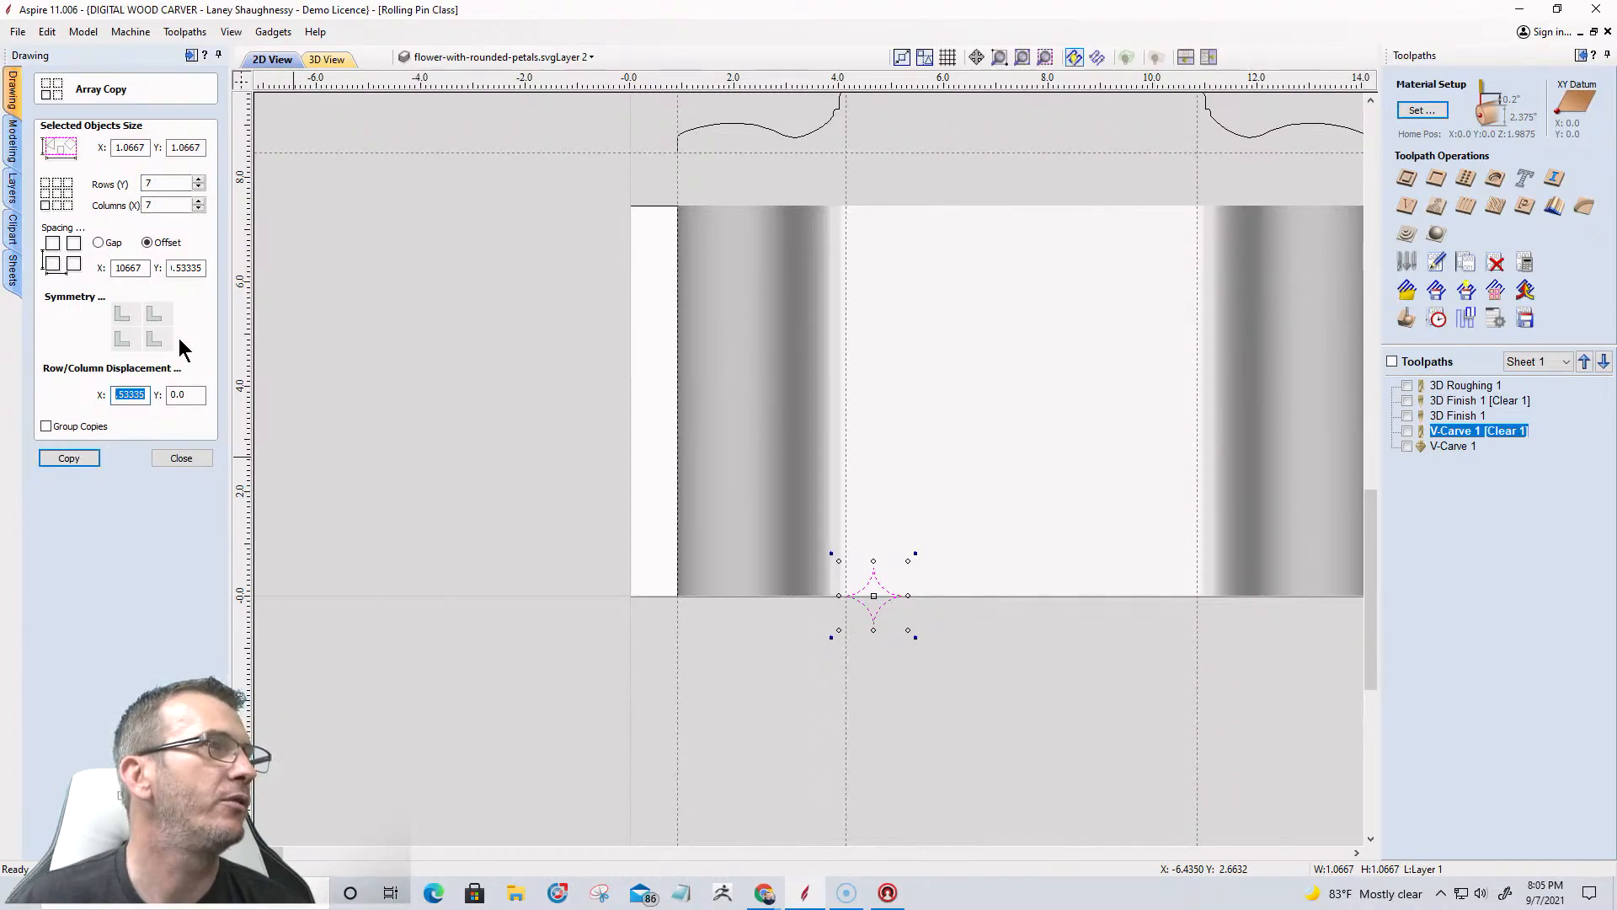
double_click(187, 268)
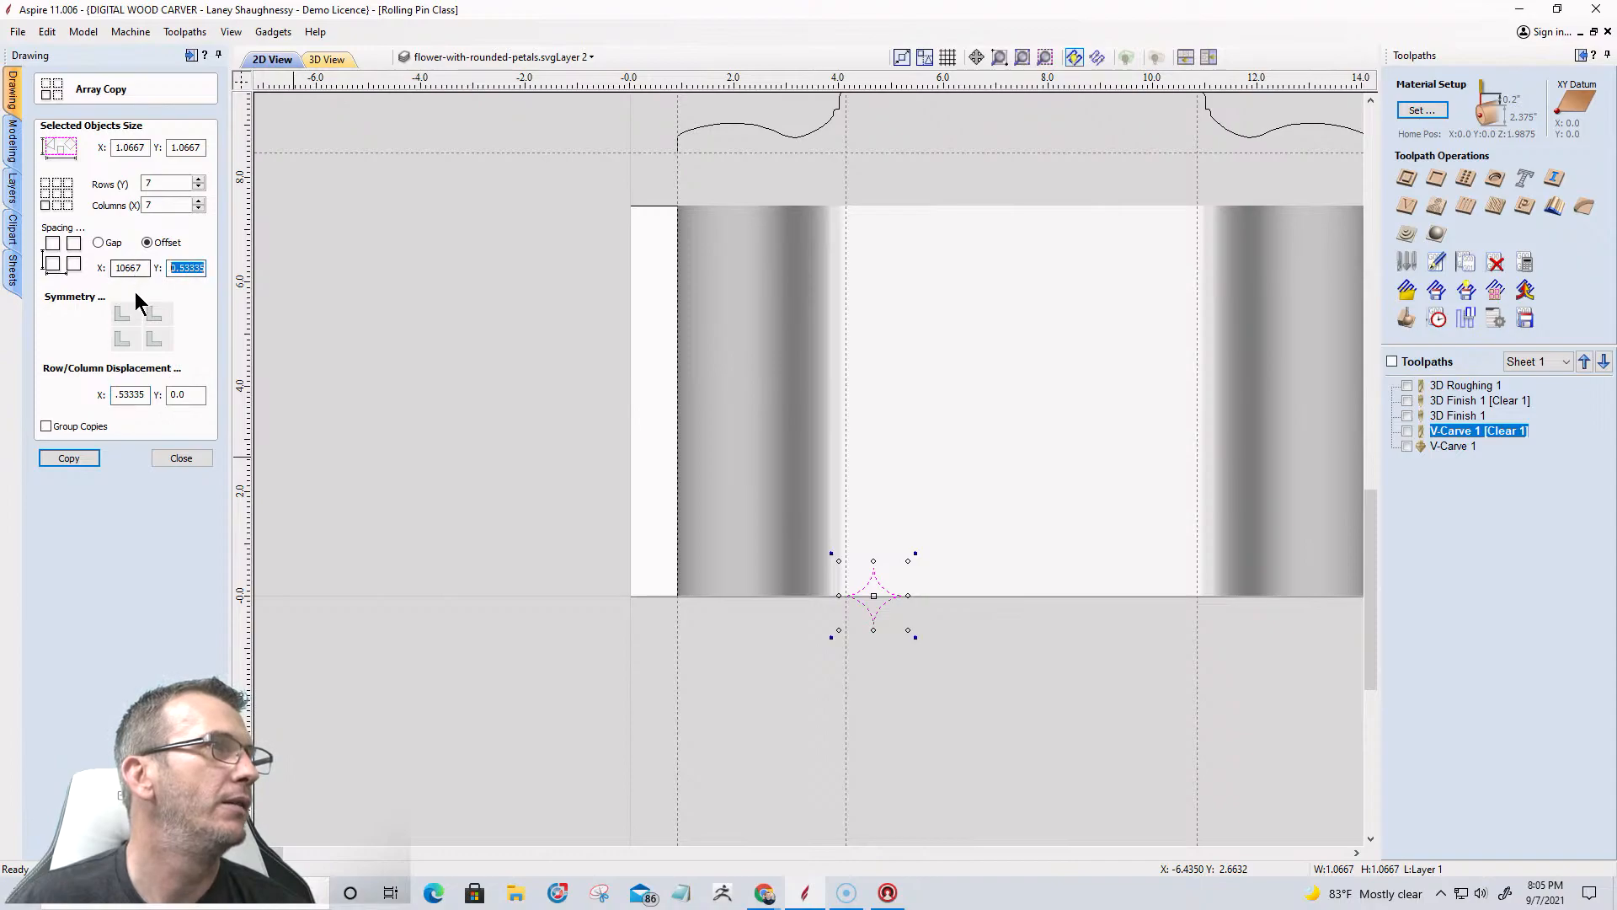
click(122, 269)
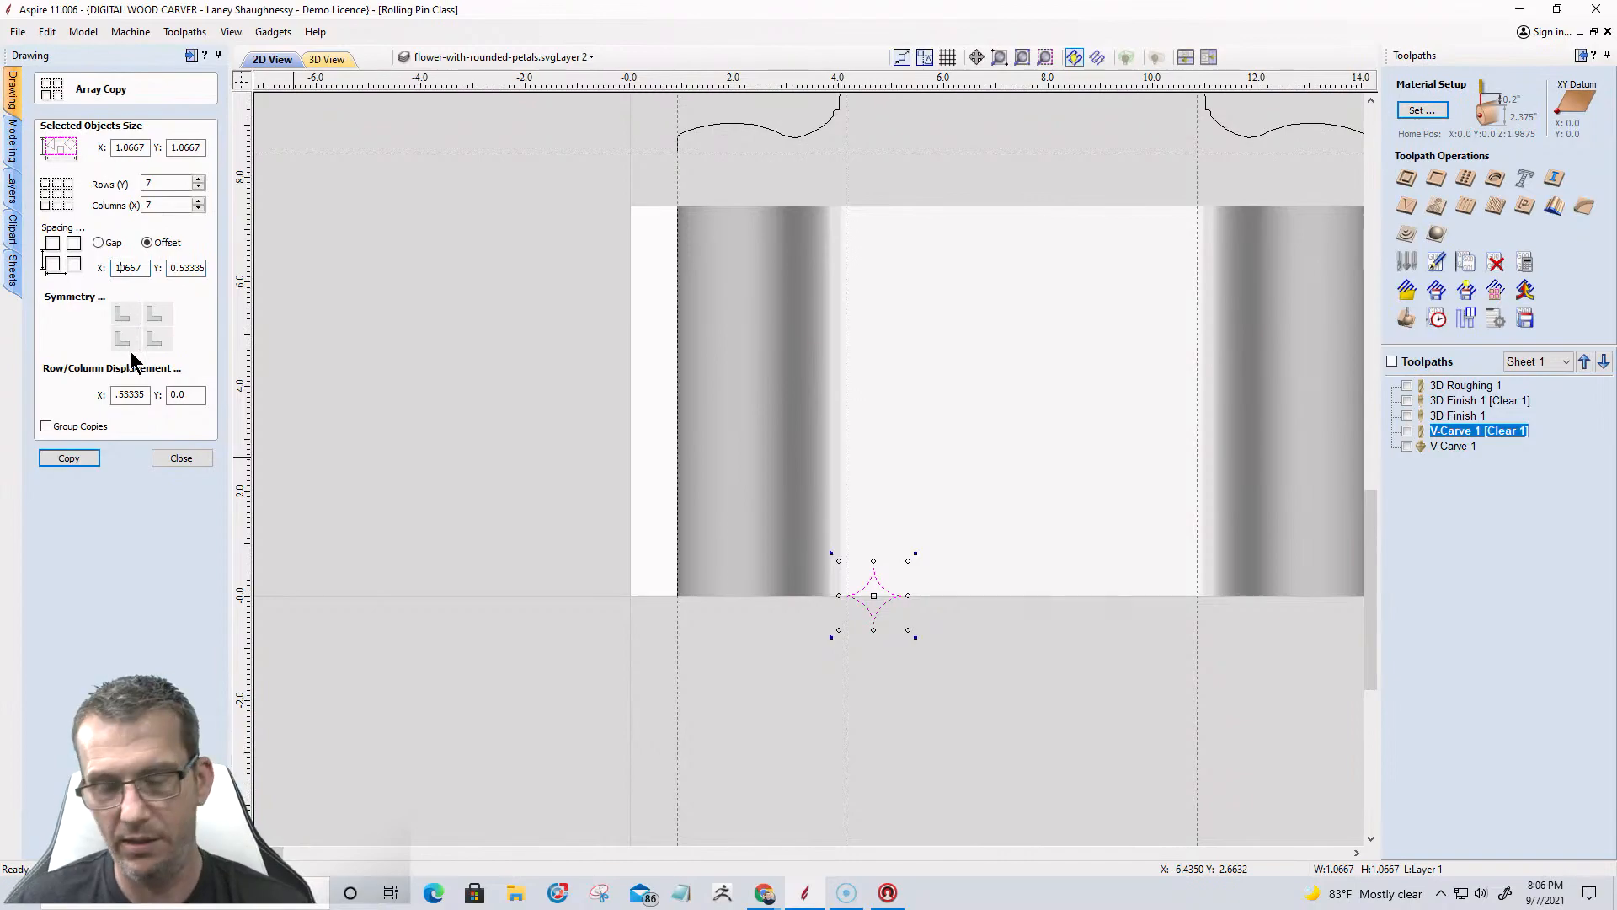
Create the 7-by-7 star array and check the star spacing and the pattern's coverage between the barrel's end guides.
click(67, 460)
scroll(1052, 561, up, 4)
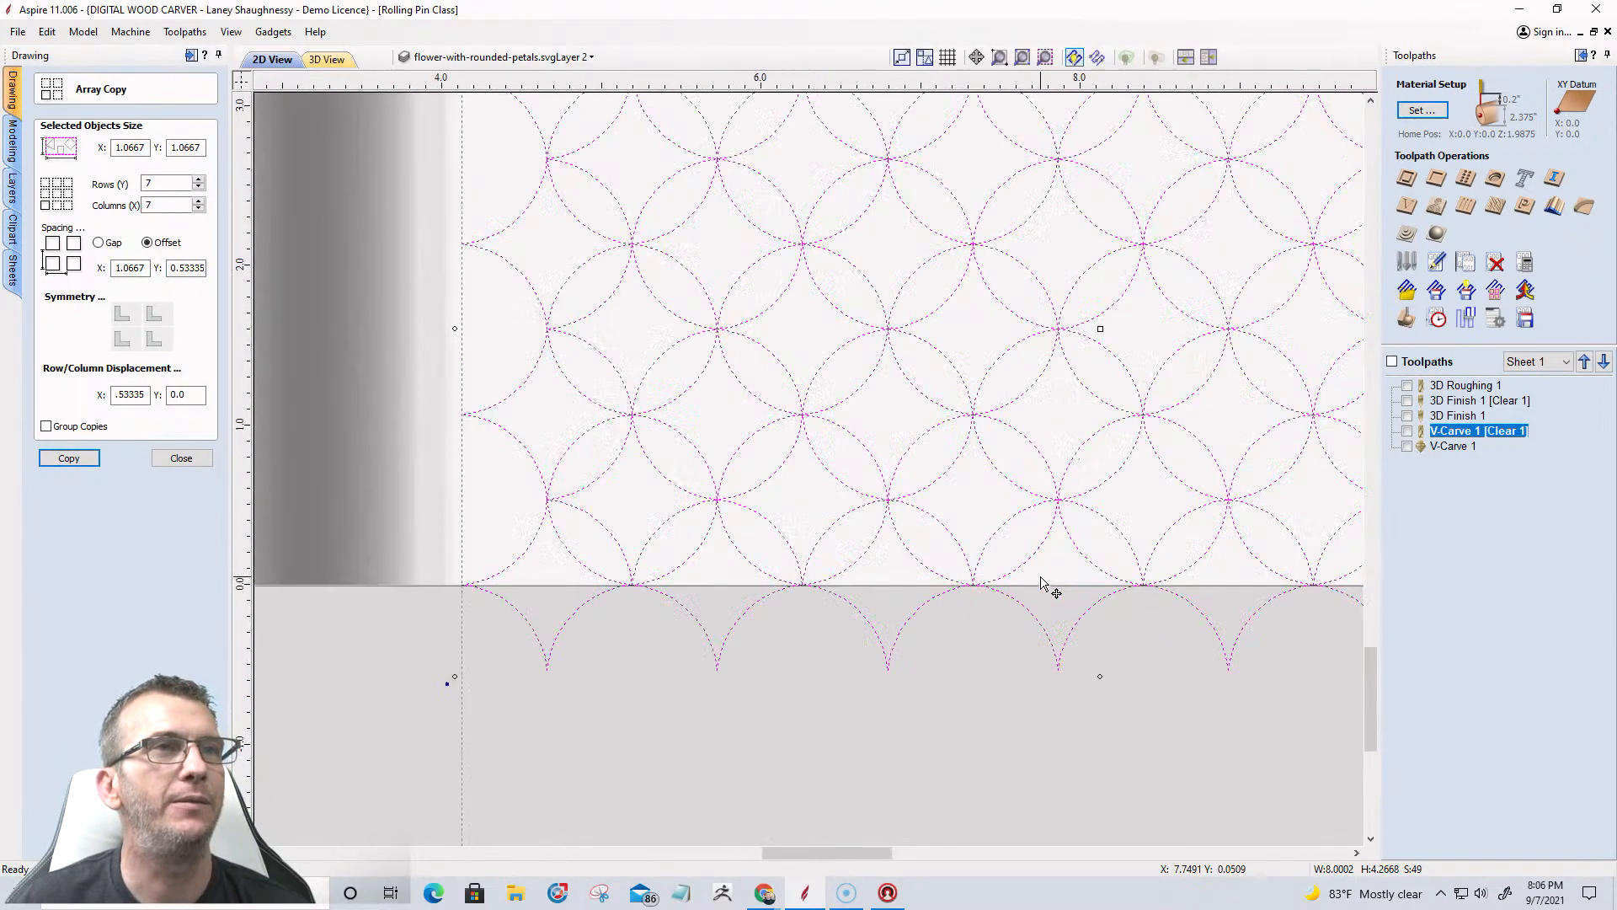
scroll(1053, 556, down, 2)
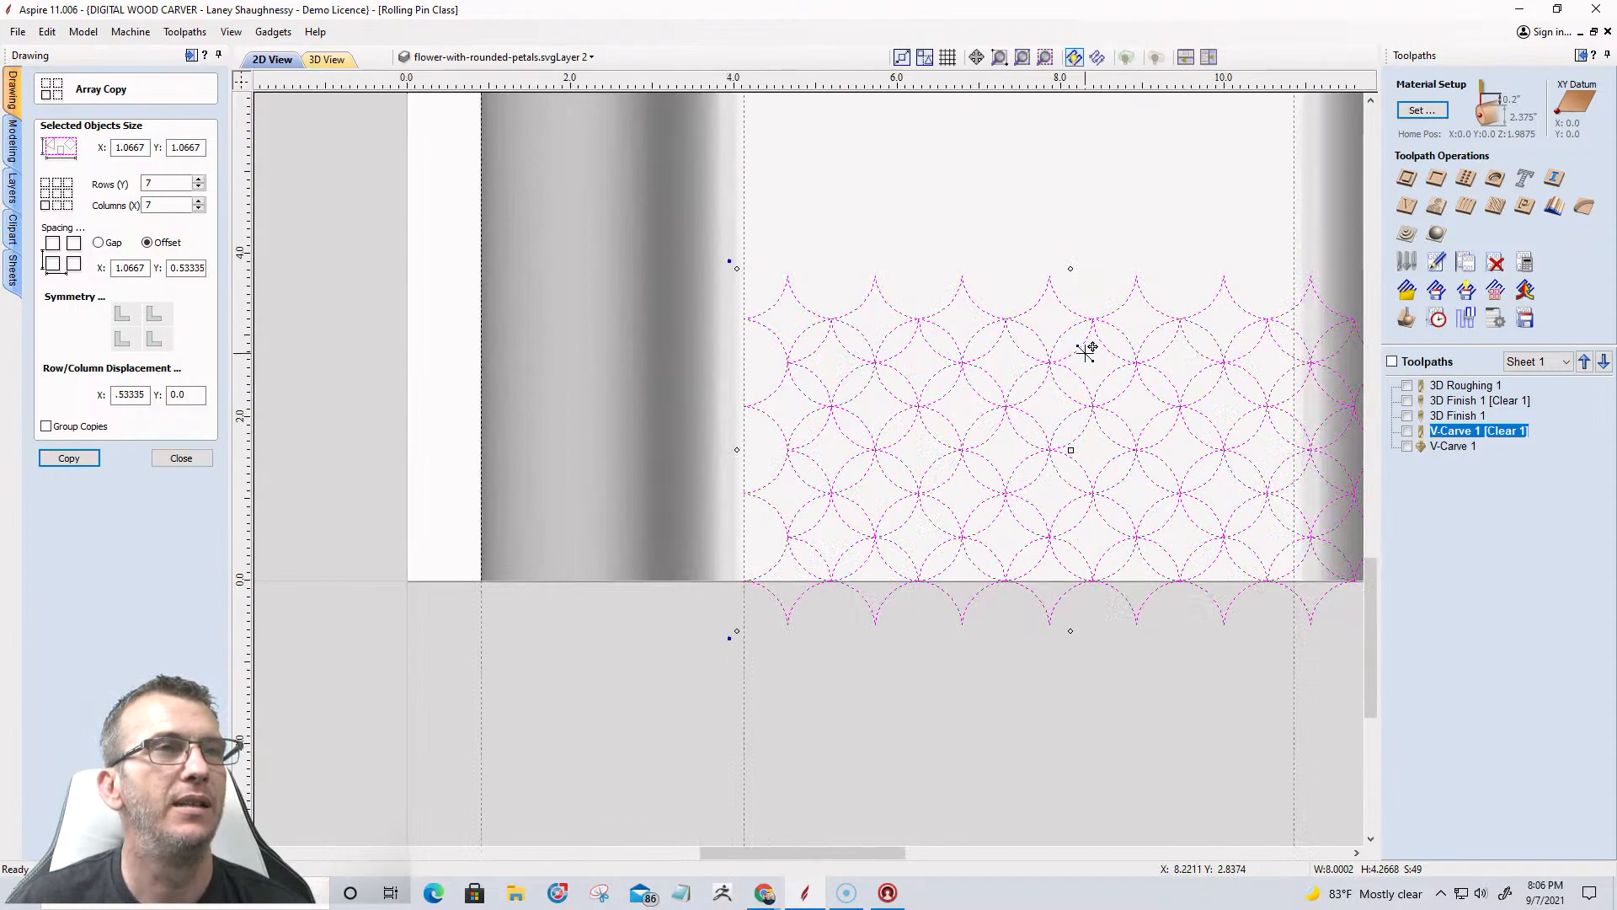
scroll(1083, 343, up, 1)
click(950, 235)
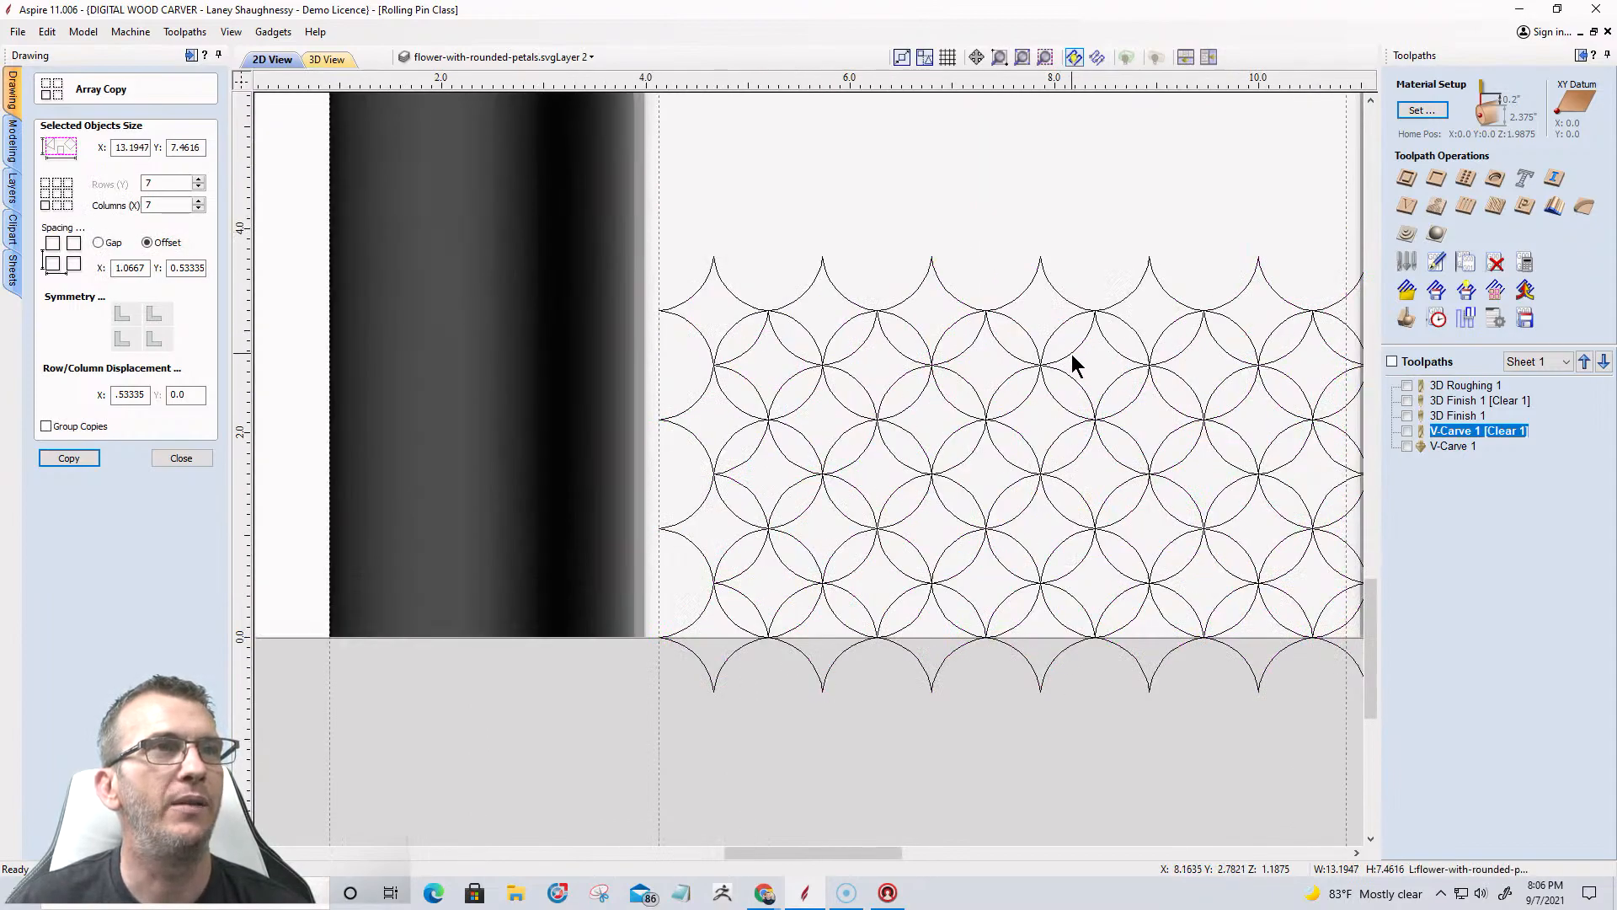
click(1072, 354)
click(1186, 351)
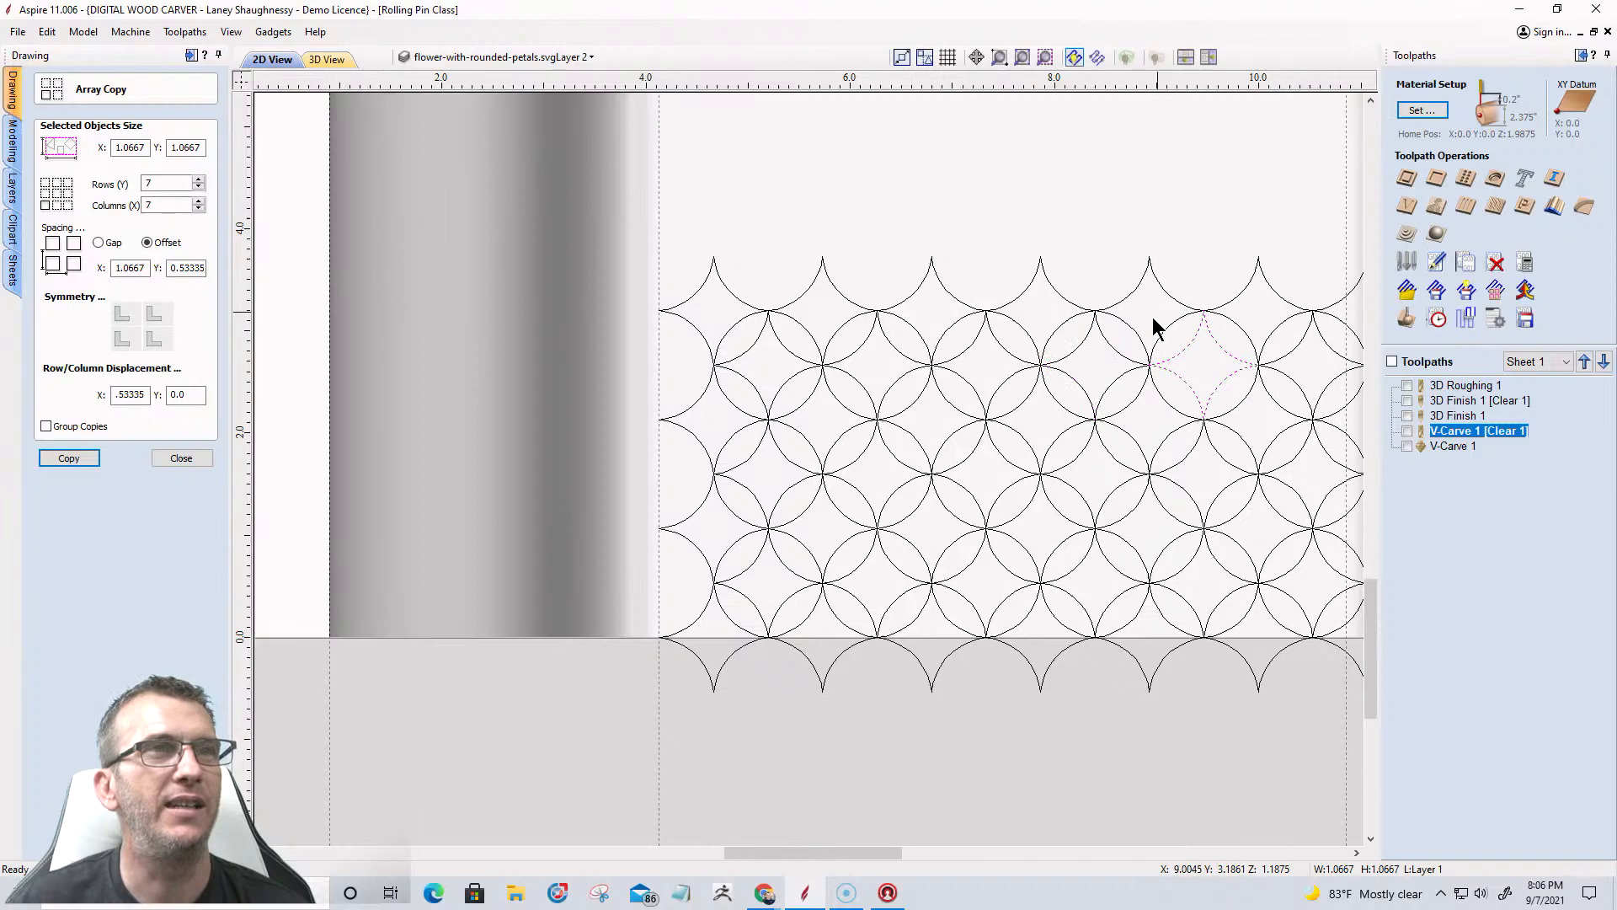
scroll(1003, 318, down, 2)
scroll(1003, 319, up, 1)
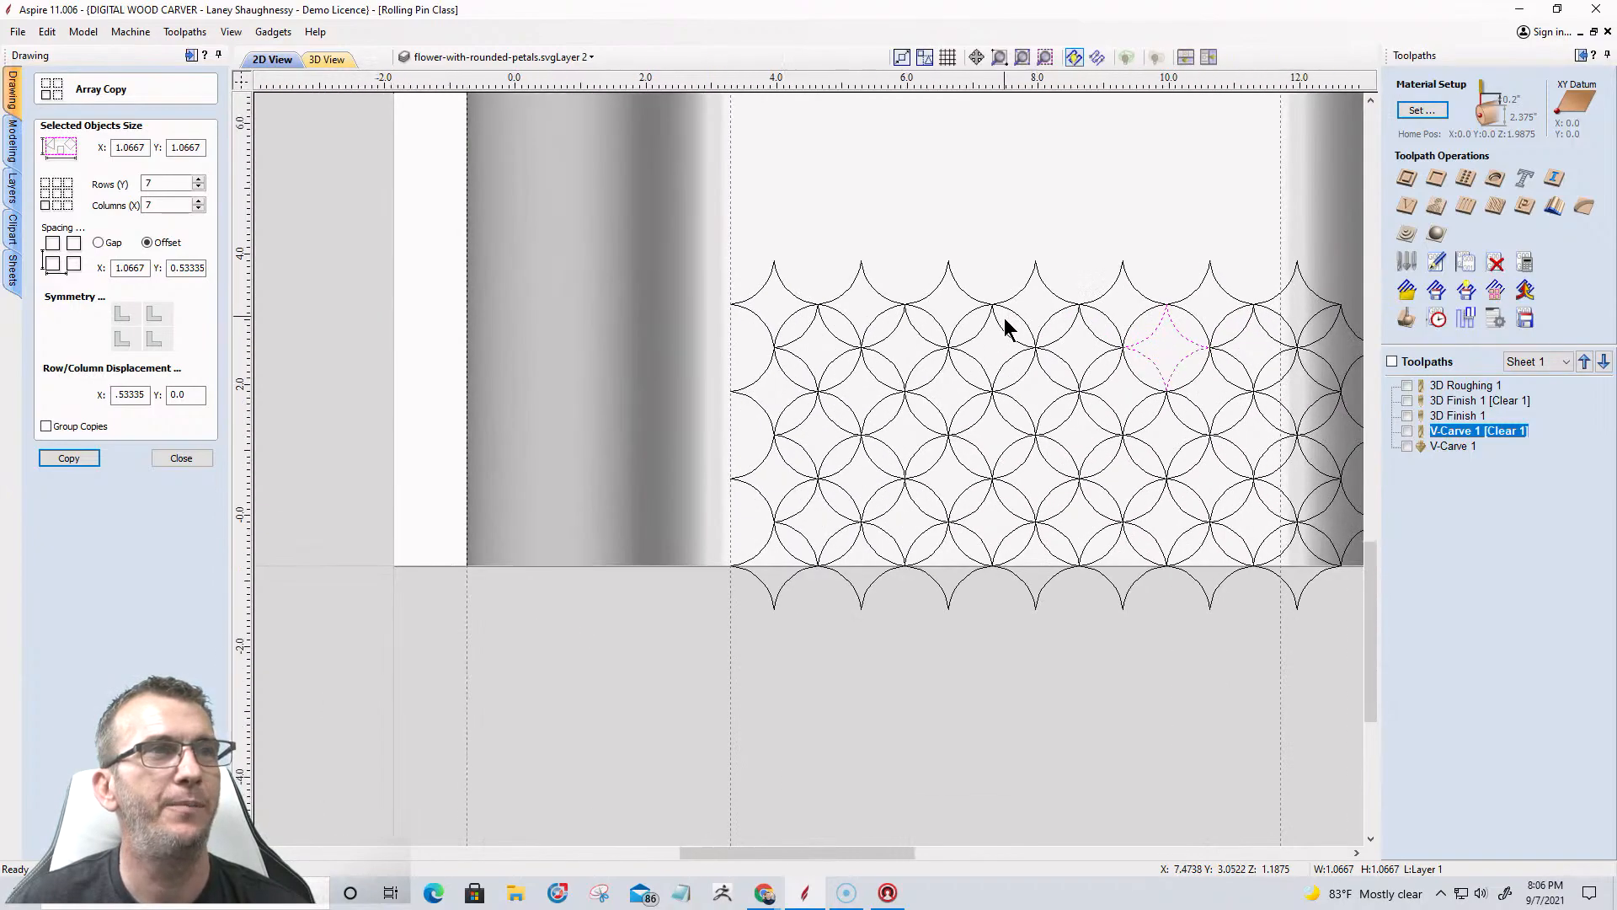
scroll(1004, 323, down, 3)
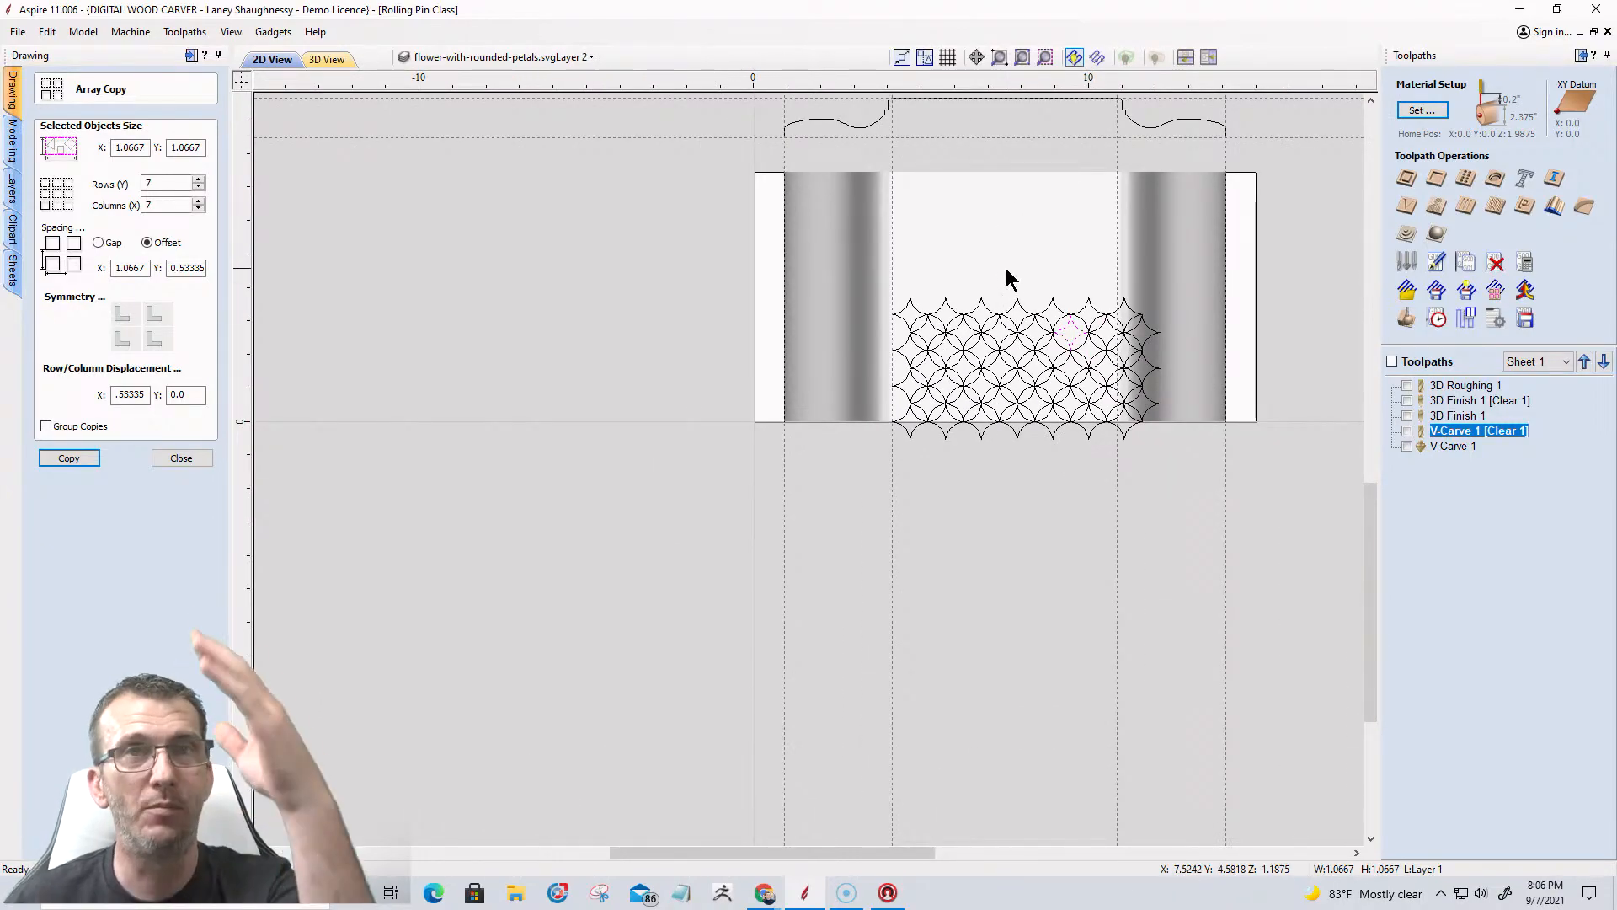
Undo the 7-by-7 star array and reselect the original star at the barrel's start guide.
click(155, 185)
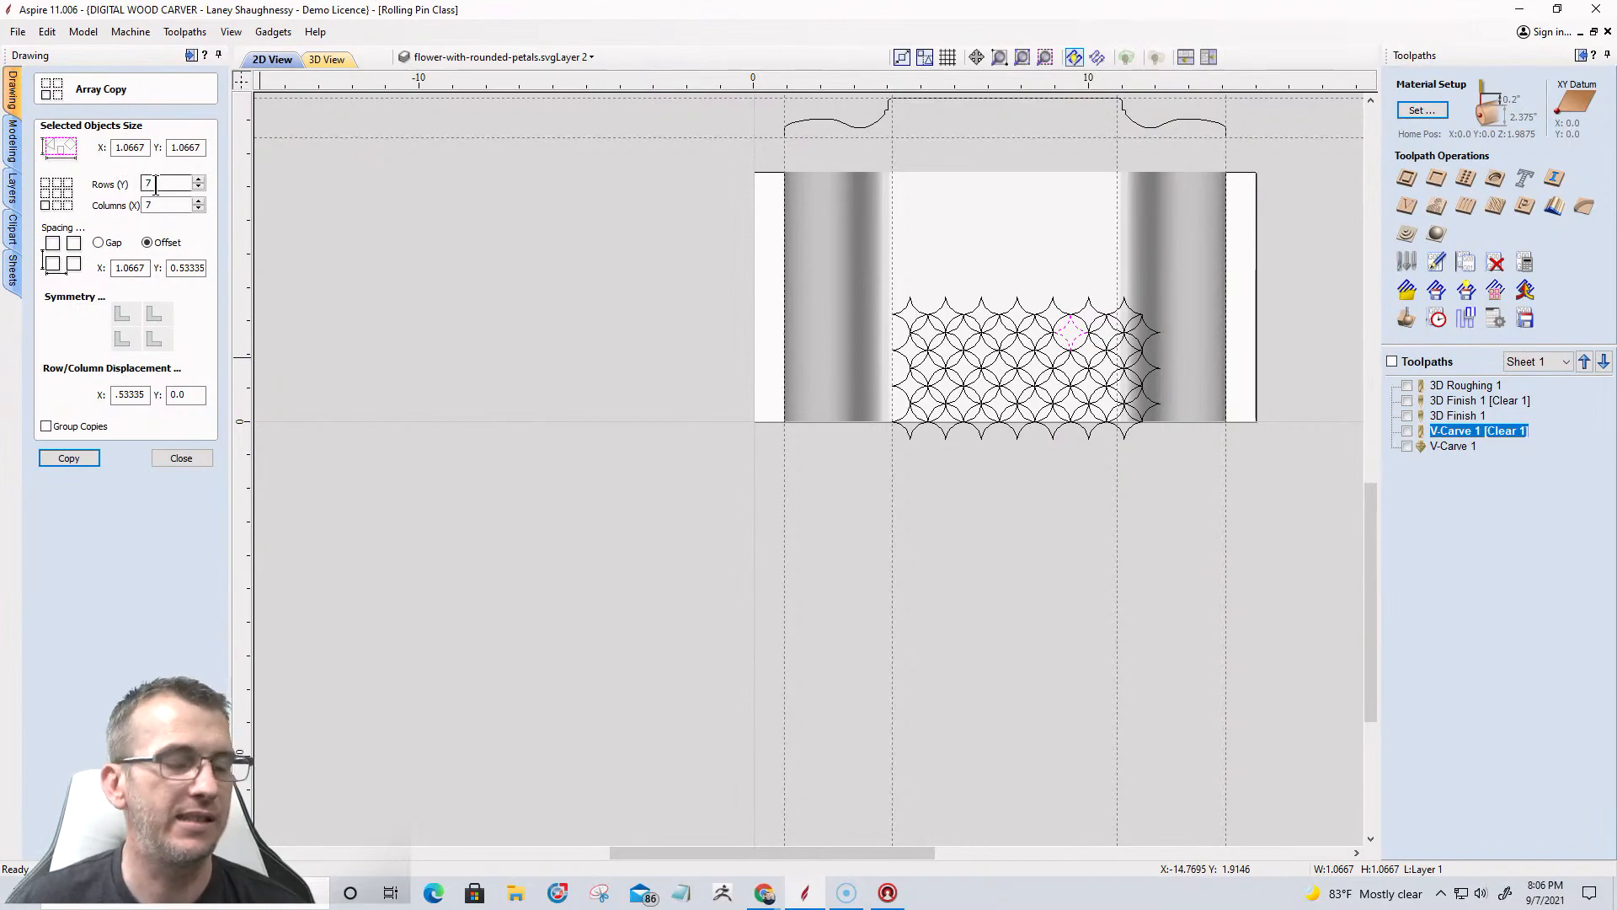
key(ctrl+z)
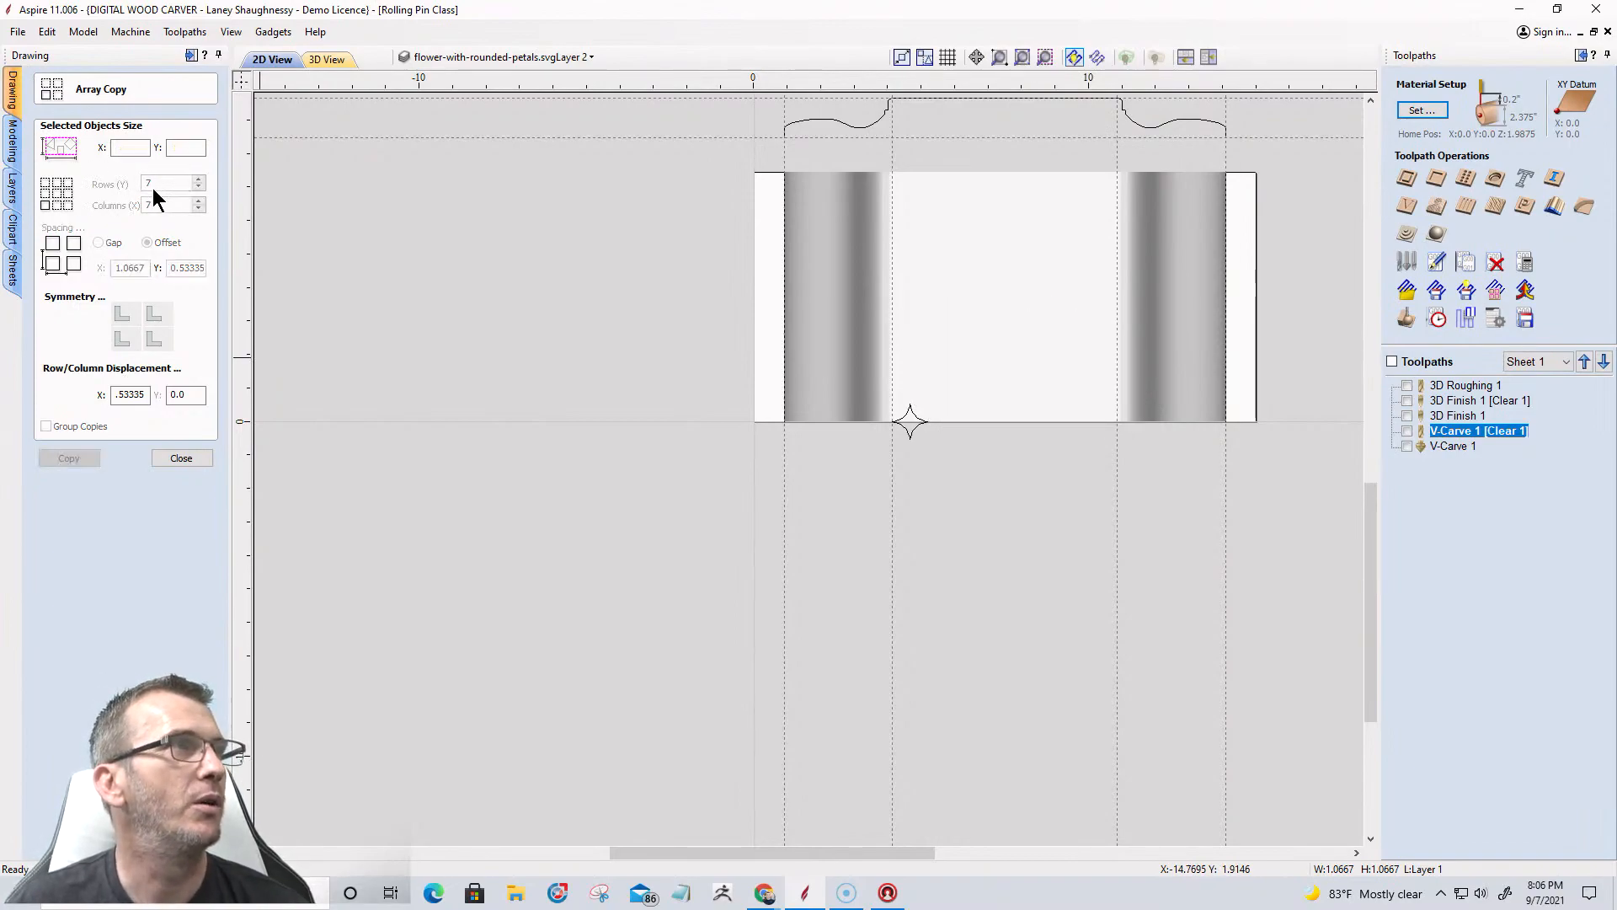
click(916, 423)
click(911, 423)
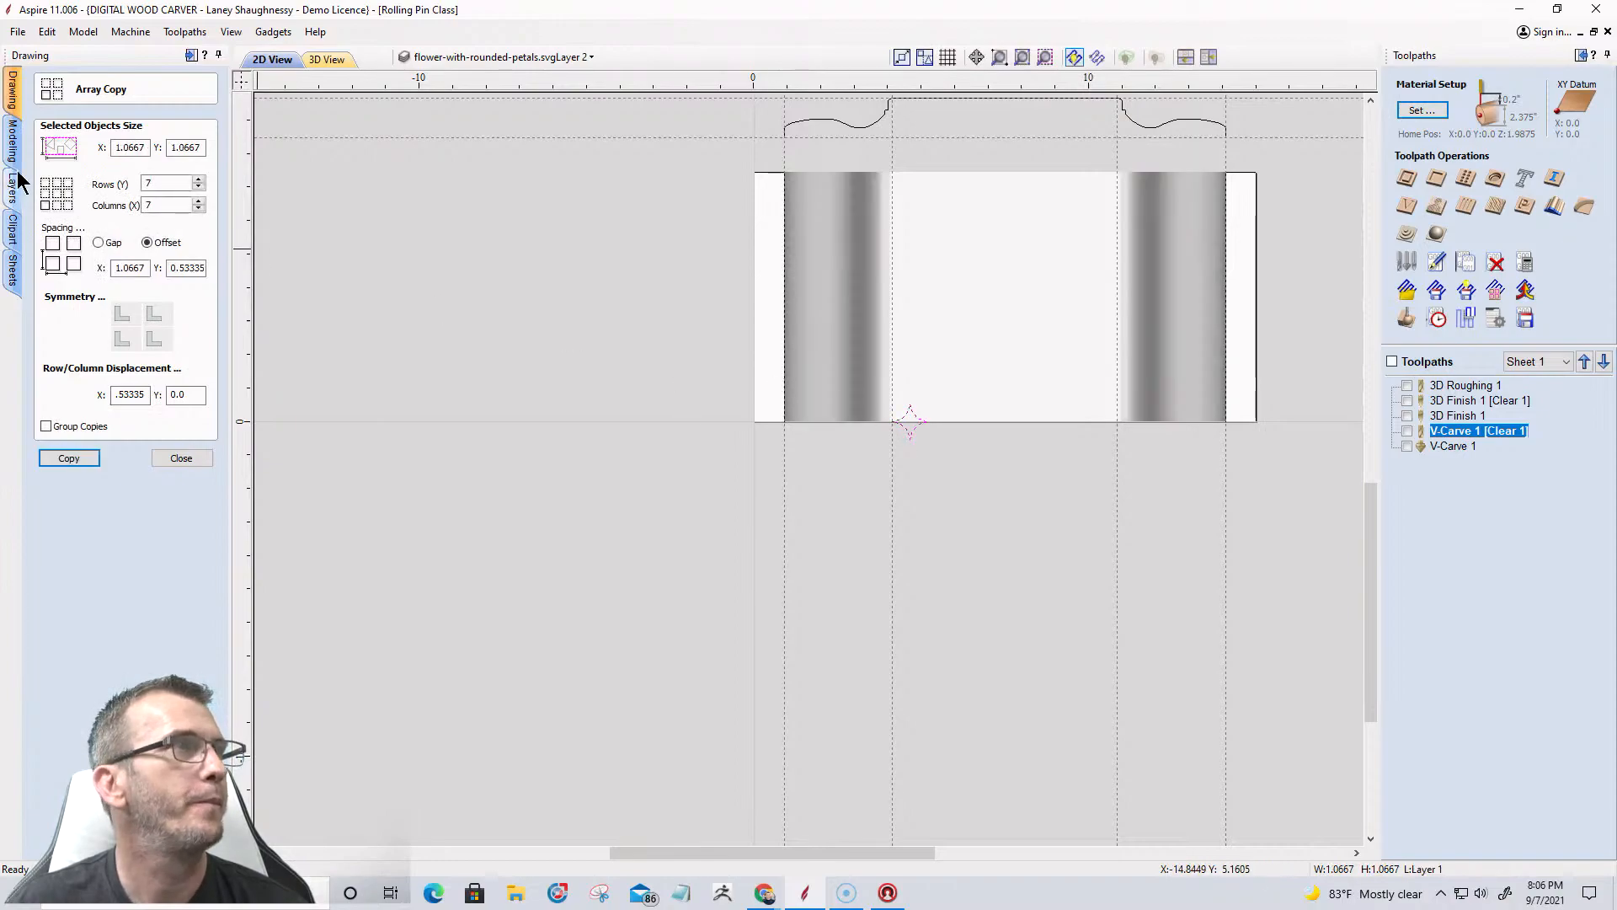
Set the array to 16 rows, create the star copies, and check their coverage of the barrel.
double_click(155, 184)
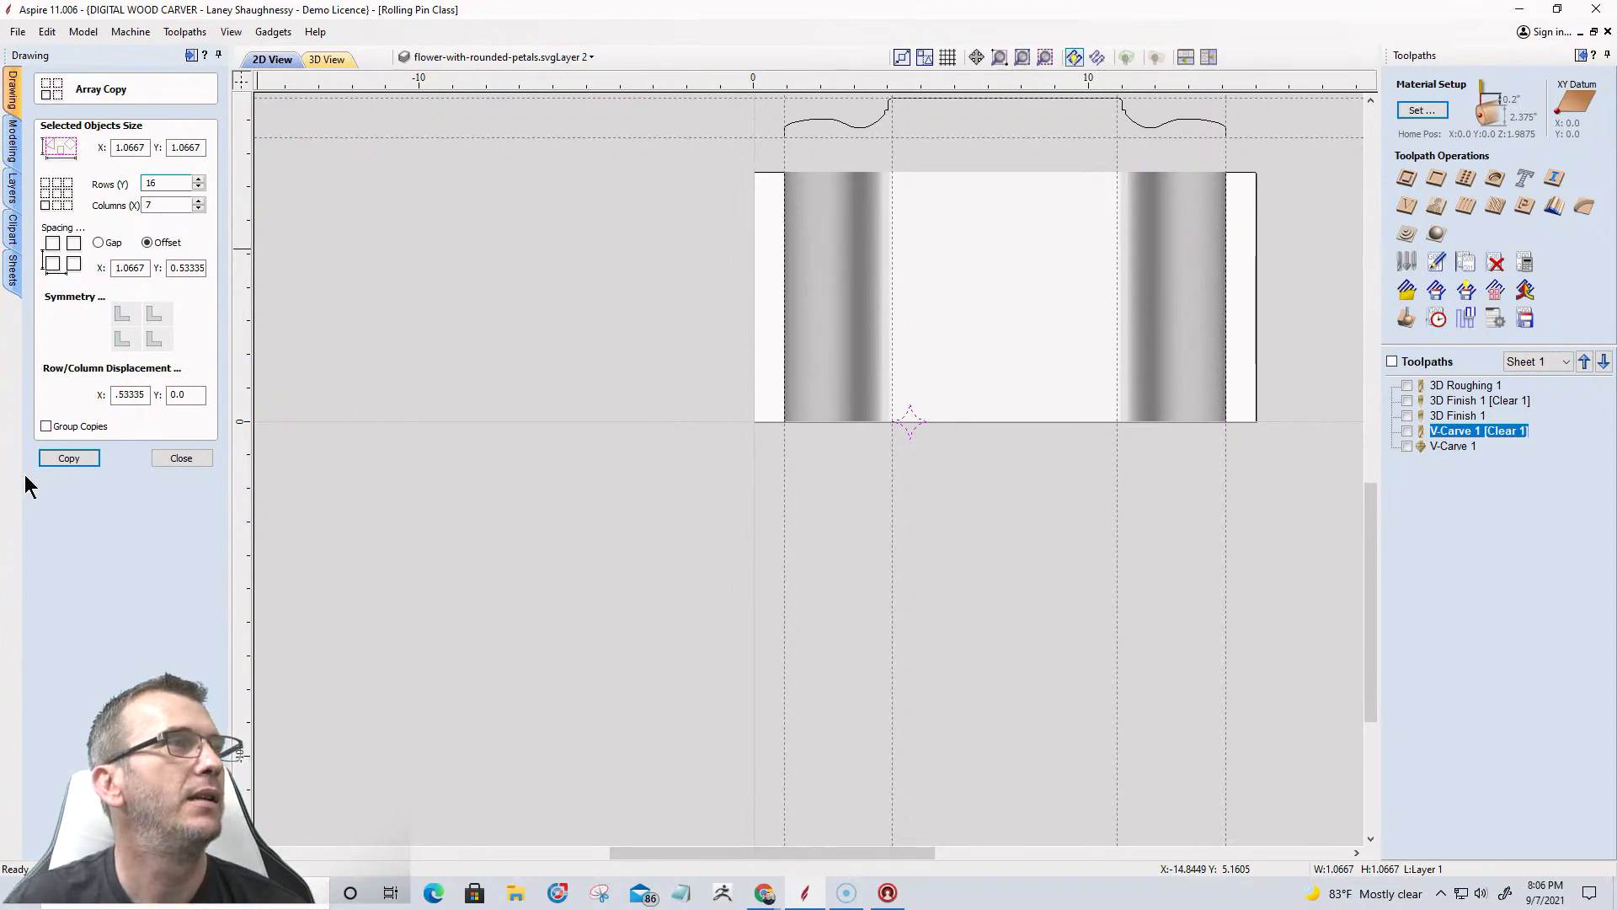
click(62, 460)
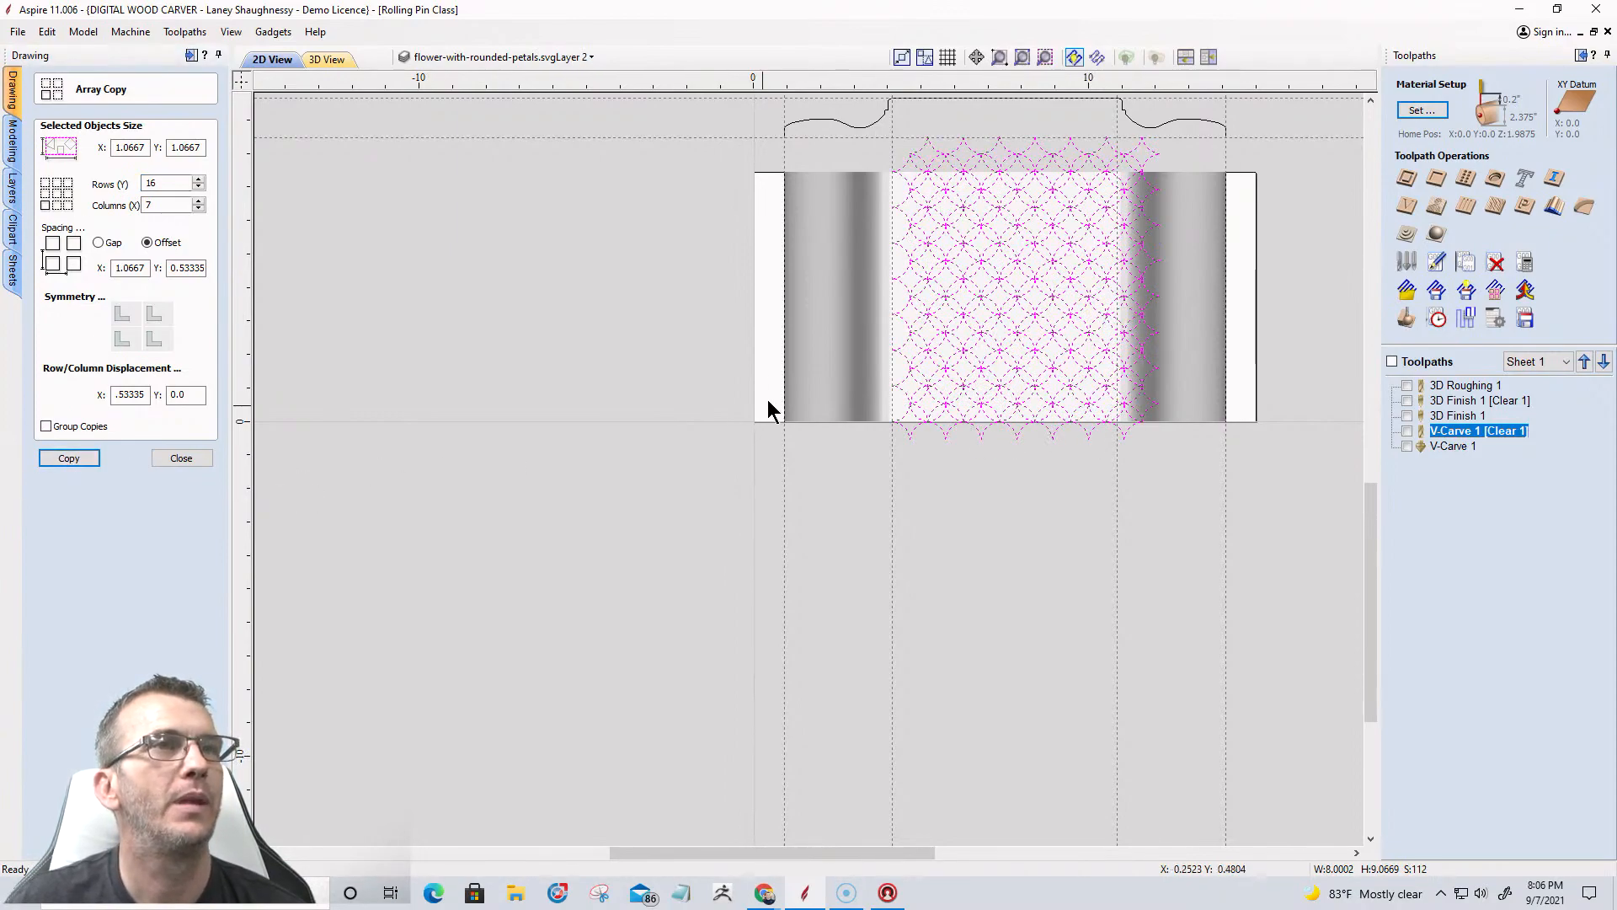
scroll(929, 249, up, 5)
scroll(939, 248, down, 6)
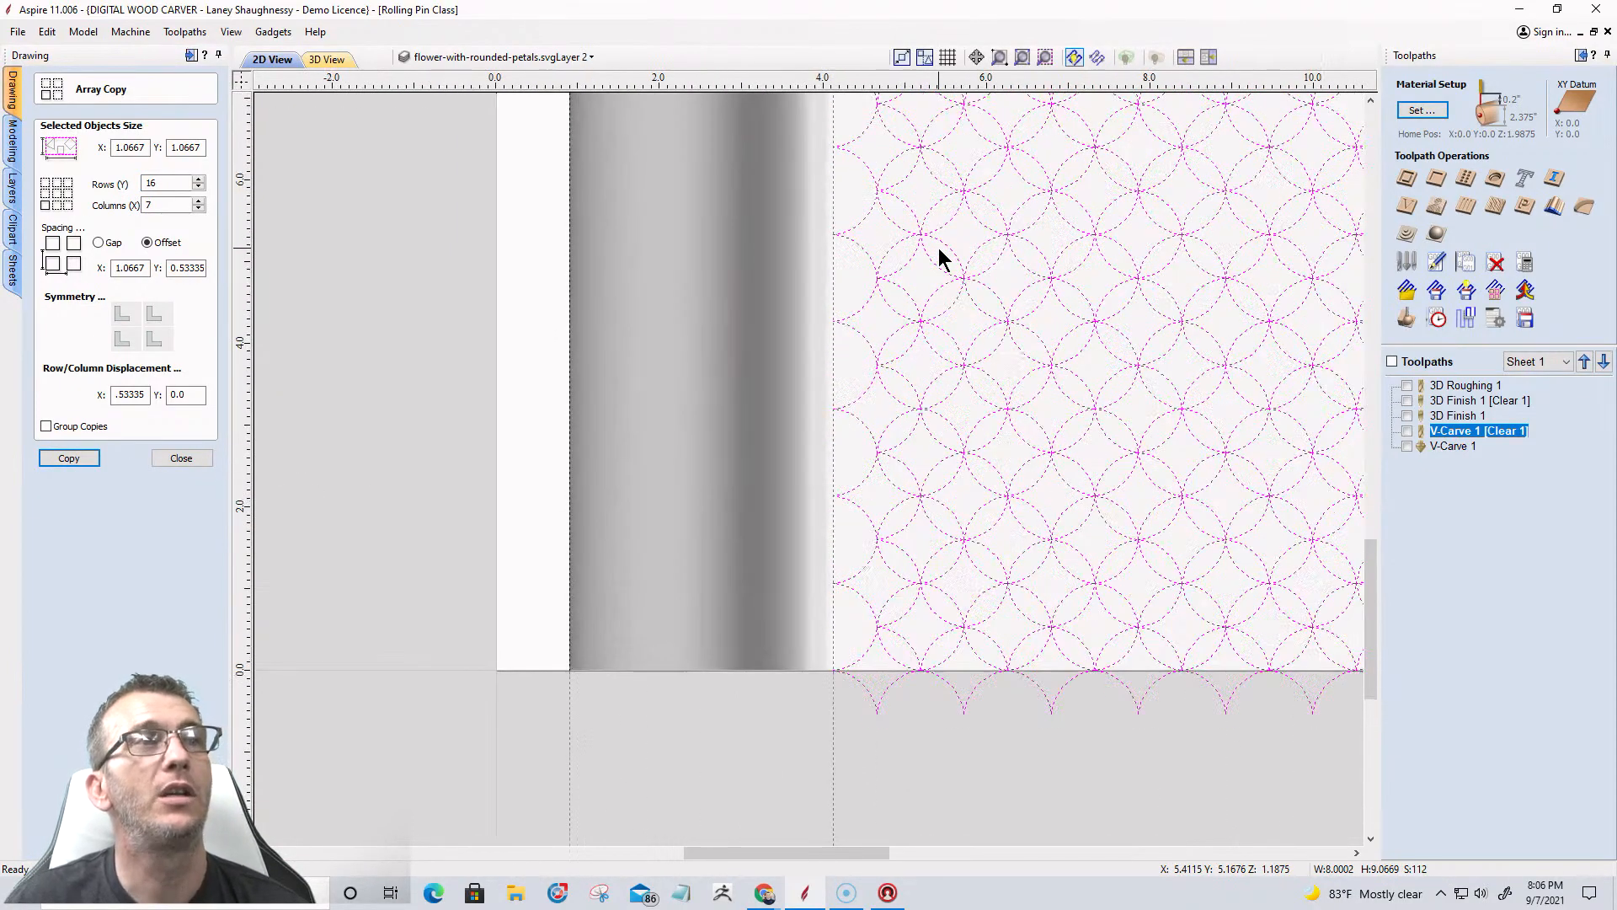
scroll(931, 237, down, 3)
scroll(967, 324, up, 3)
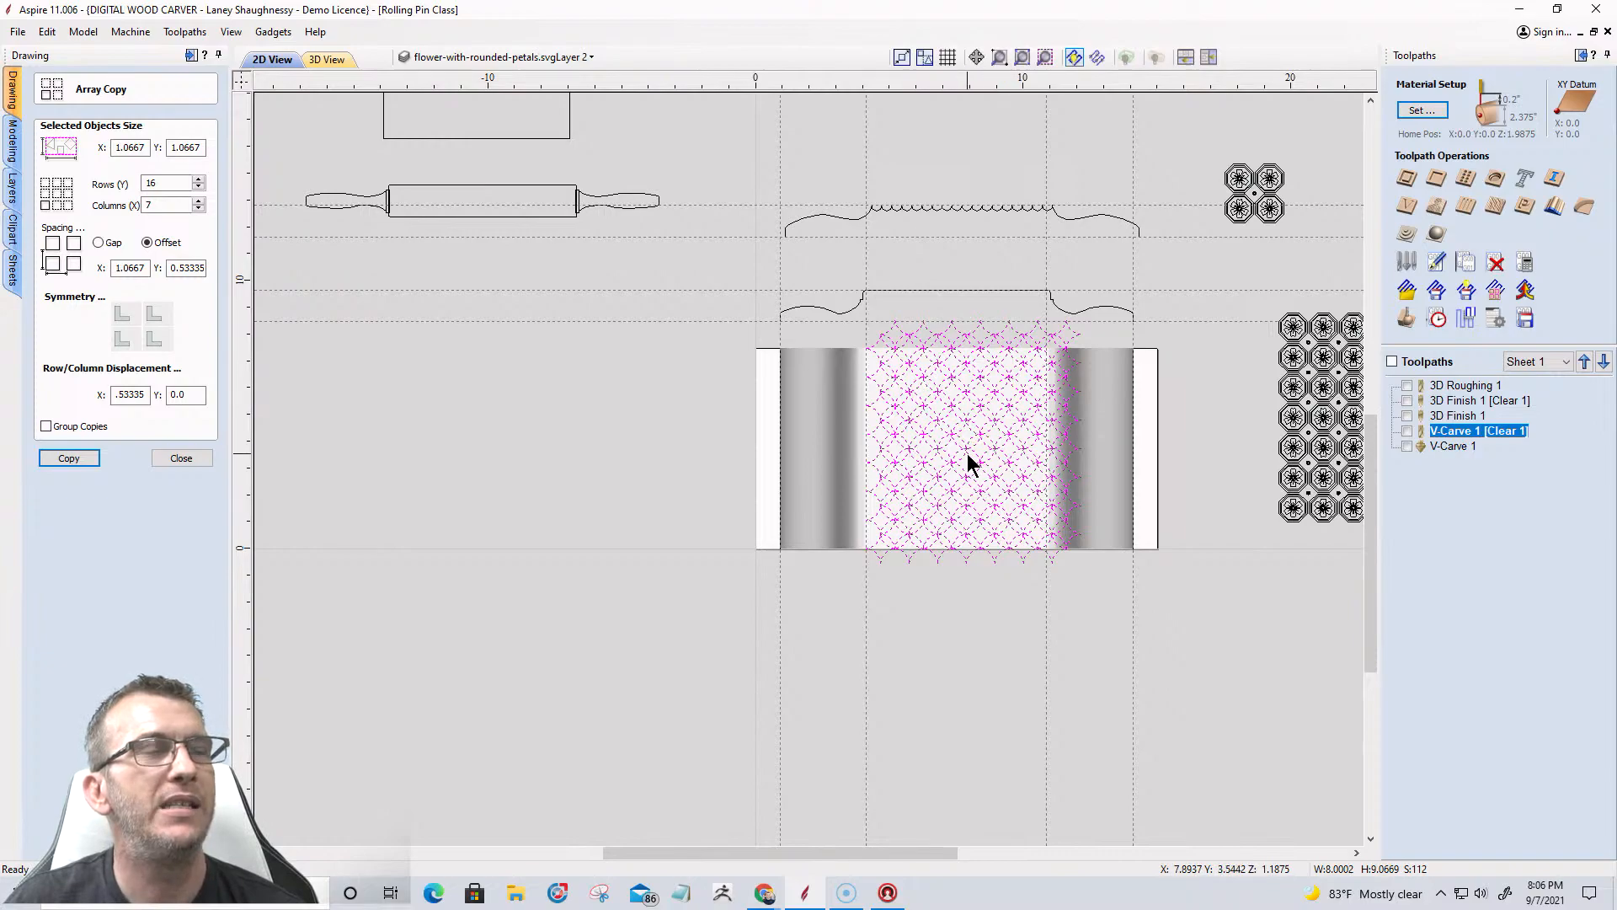
Center the star pattern in the material in both directions and check its overlap at the barrel's end guides.
click(197, 459)
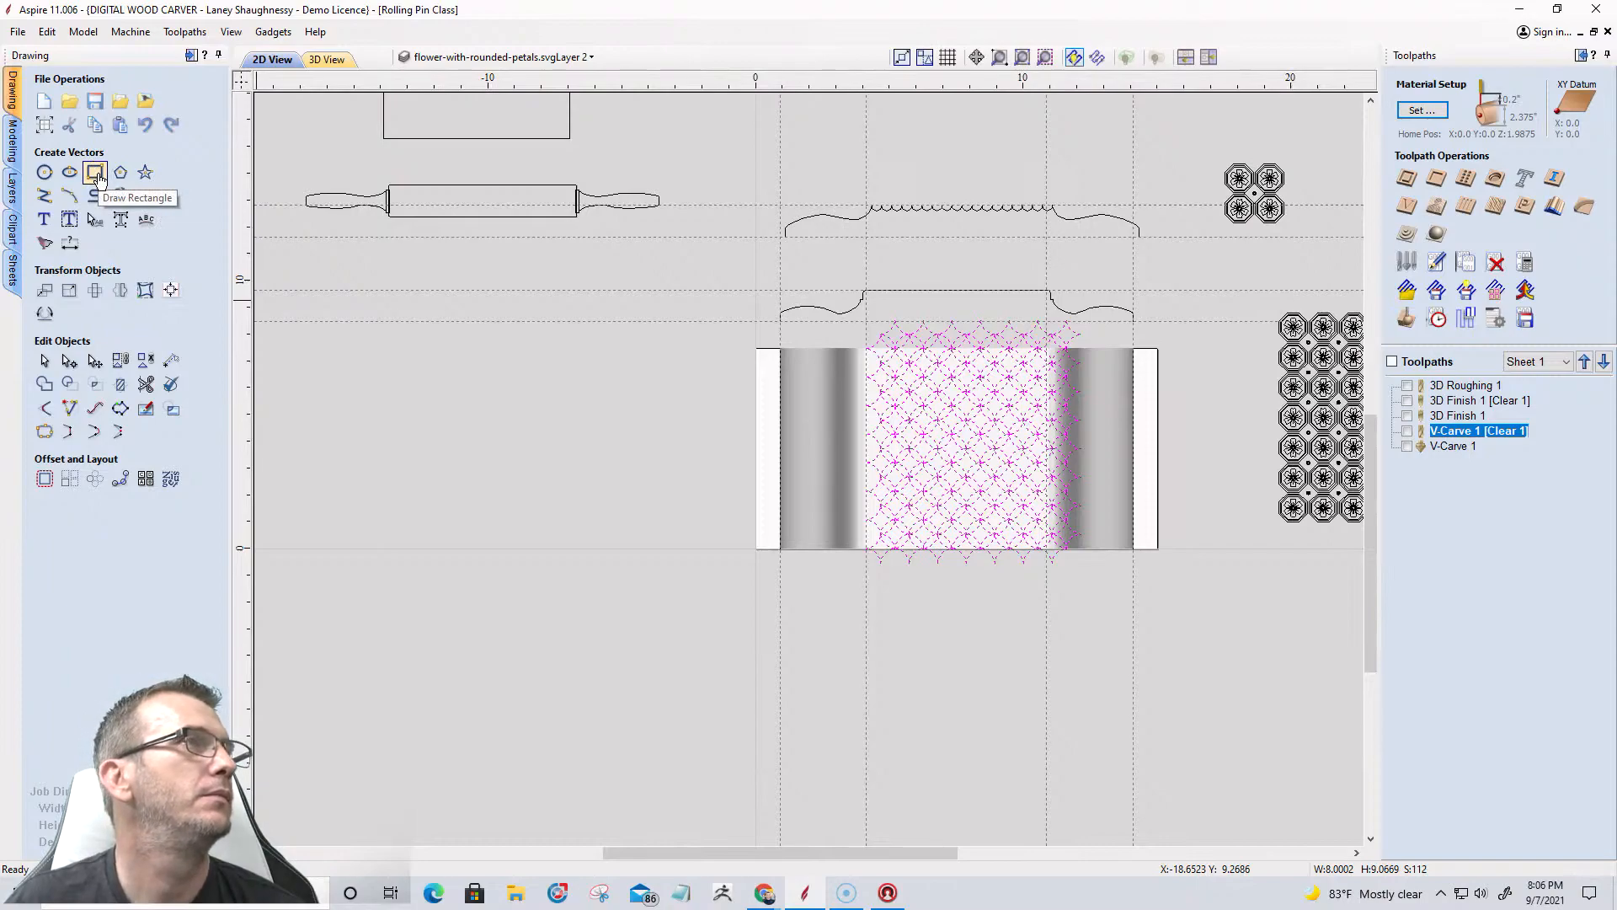
click(170, 289)
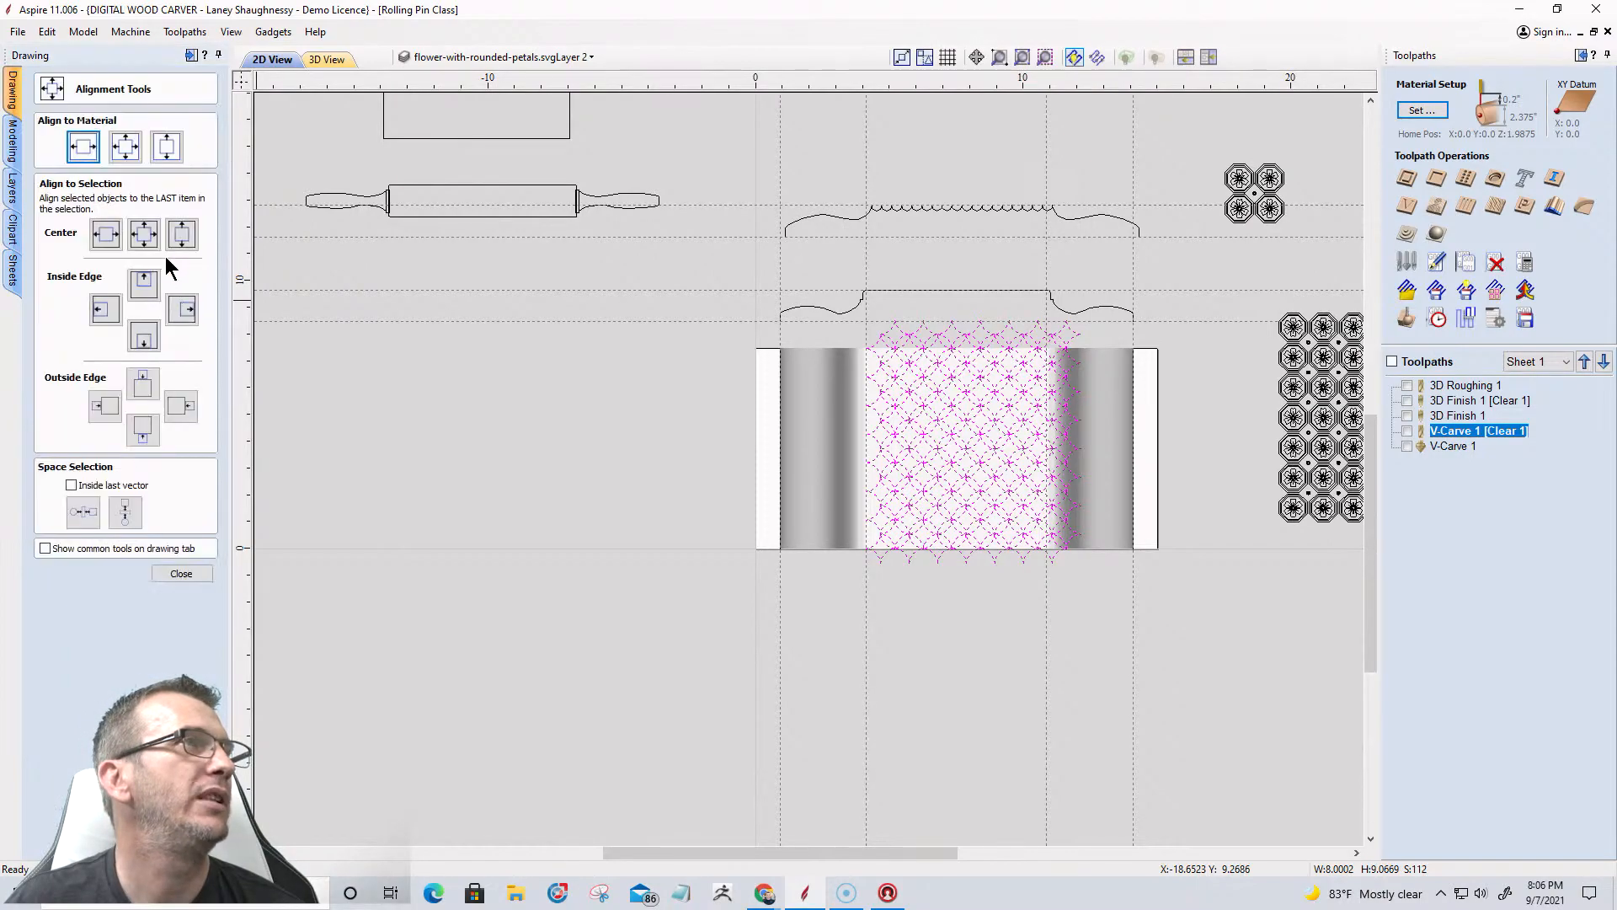
click(125, 148)
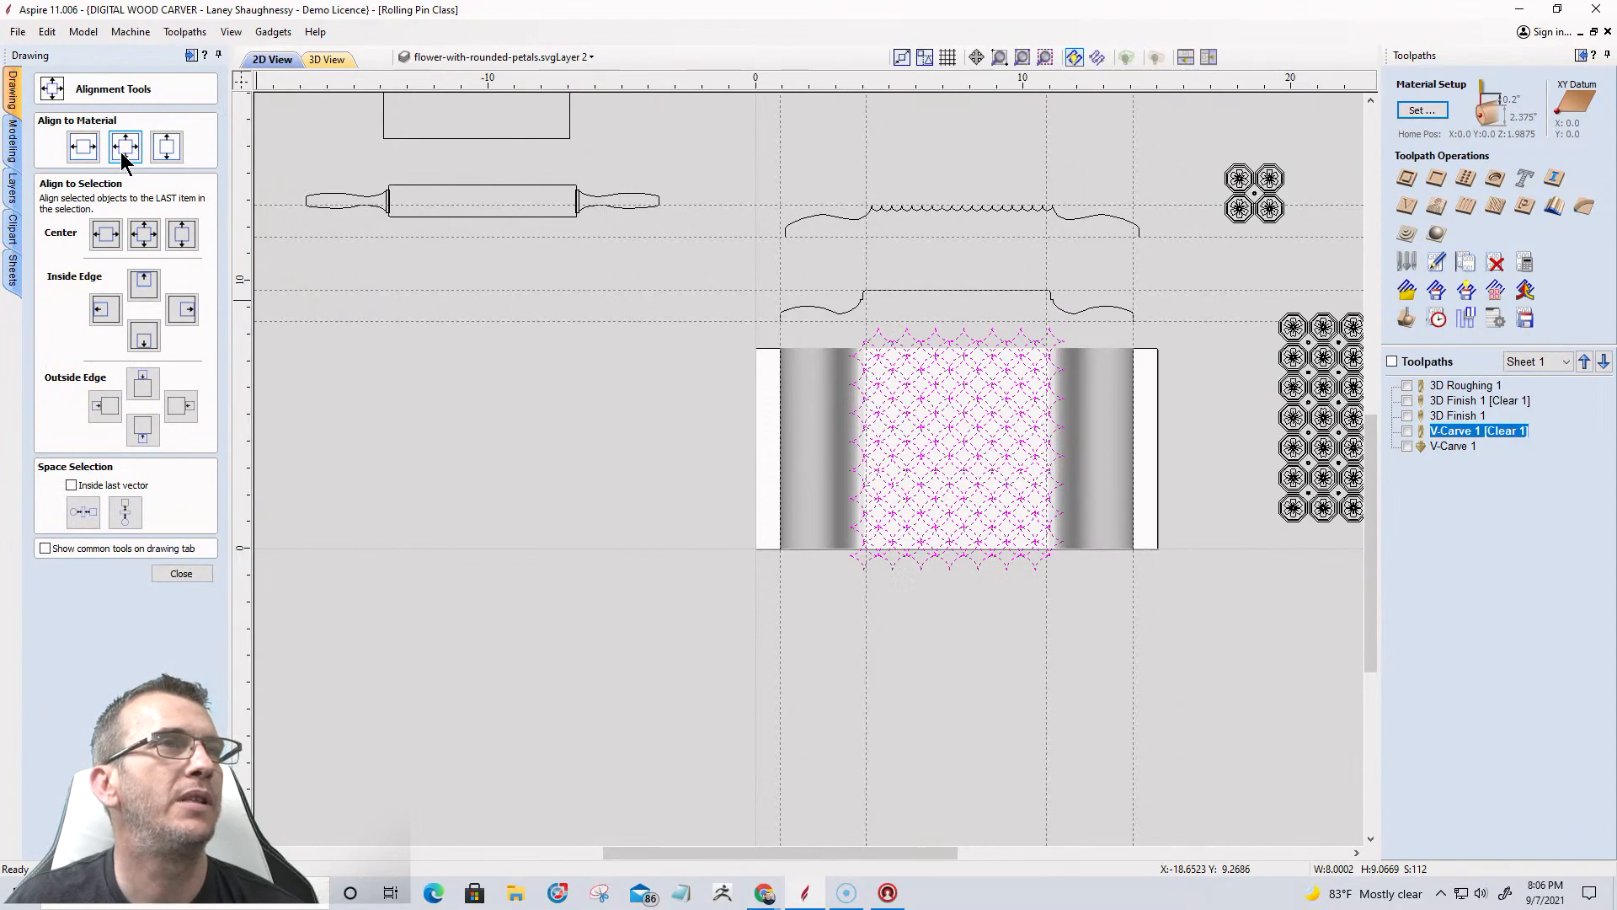
scroll(937, 429, up, 5)
scroll(936, 429, down, 2)
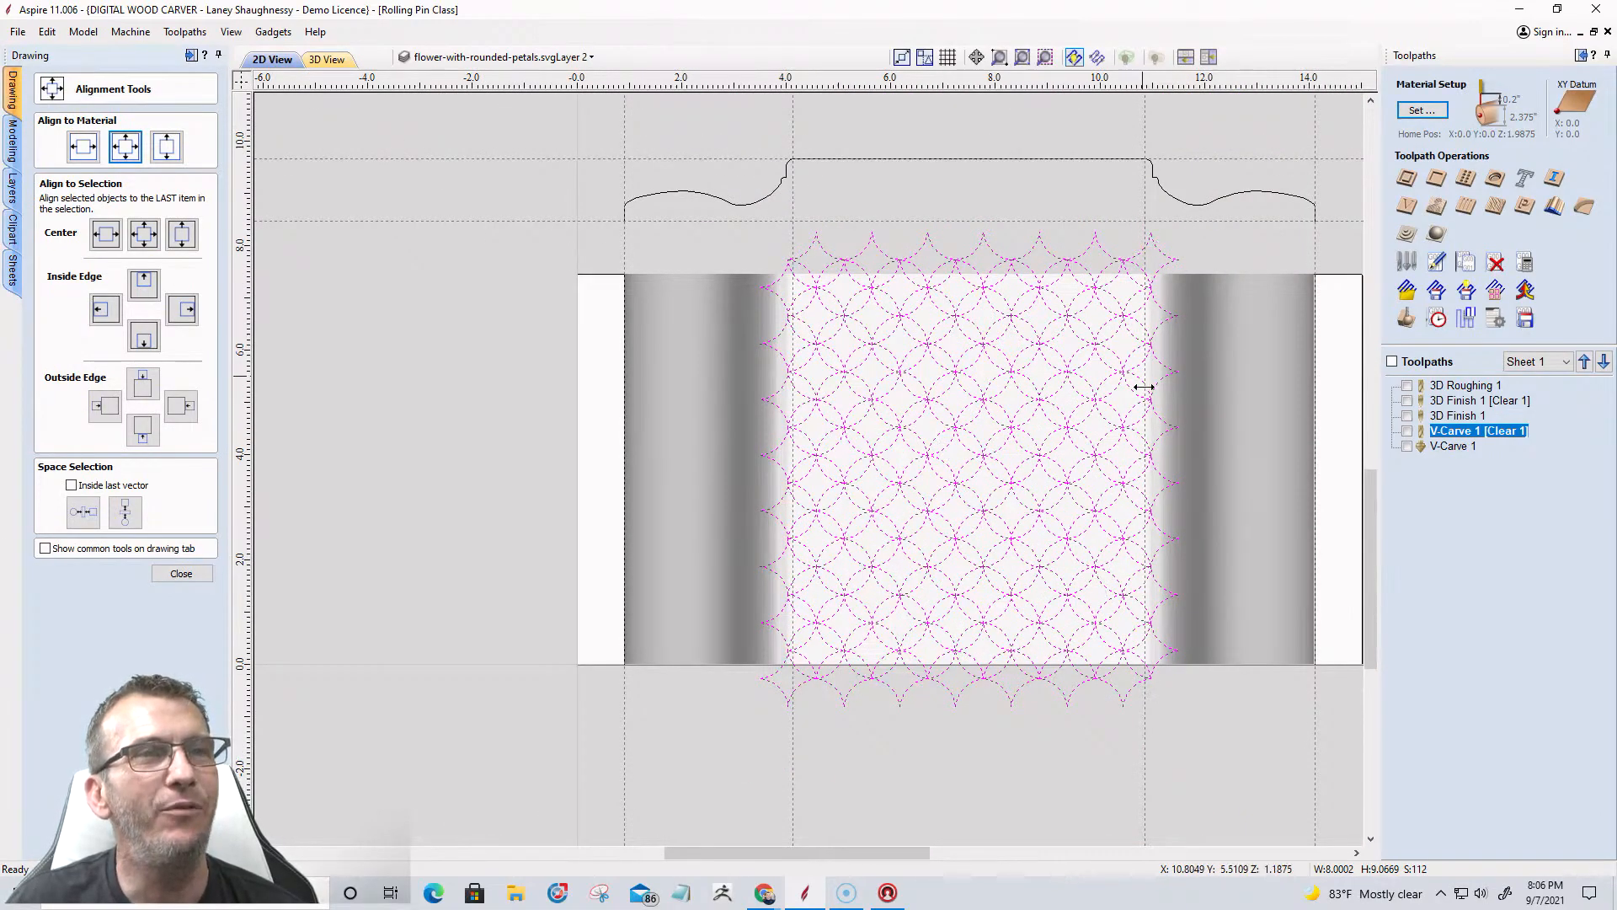
scroll(794, 312, up, 2)
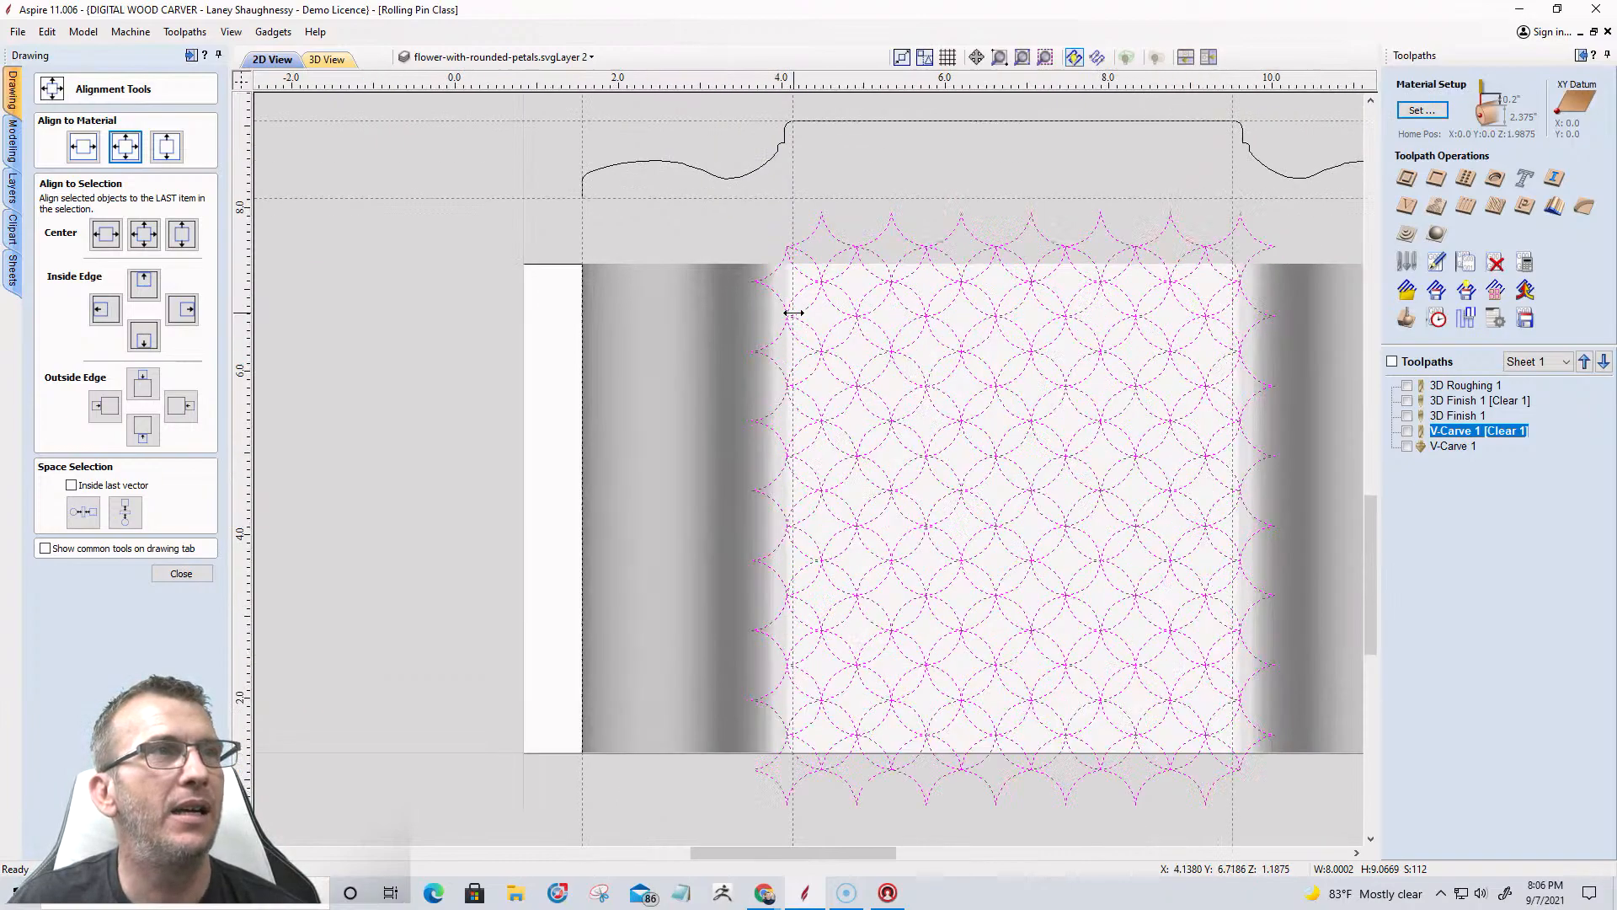
scroll(793, 312, up, 3)
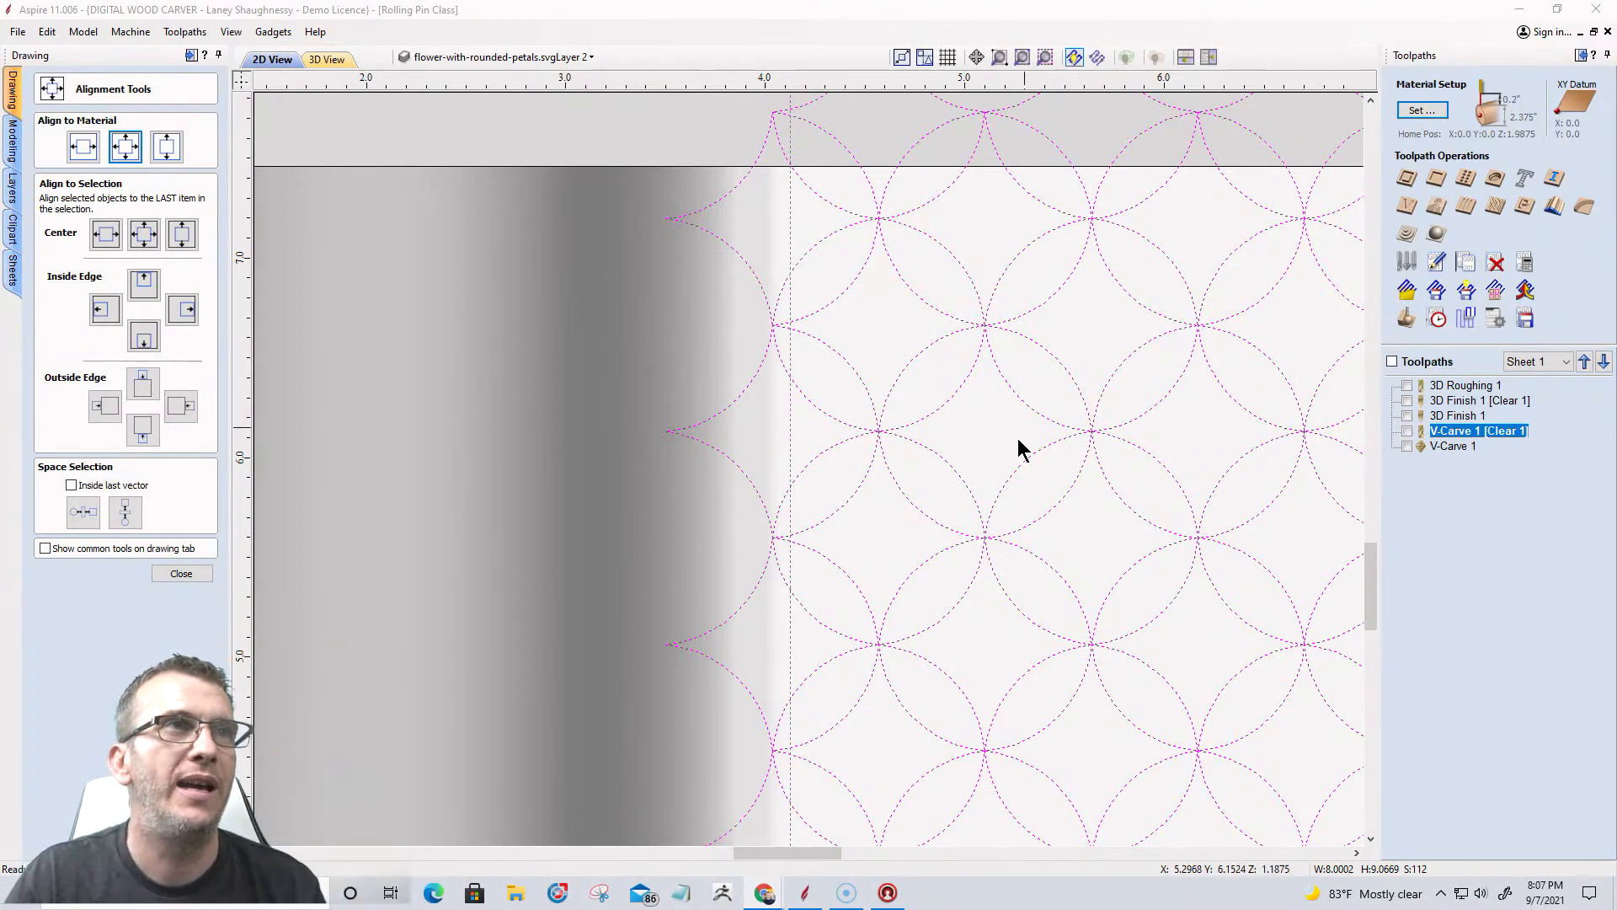
Move the large rectangle from above the rolling pin drawing onto the star pattern and center it in the material.
scroll(1017, 472, down, 5)
scroll(1017, 481, down, 3)
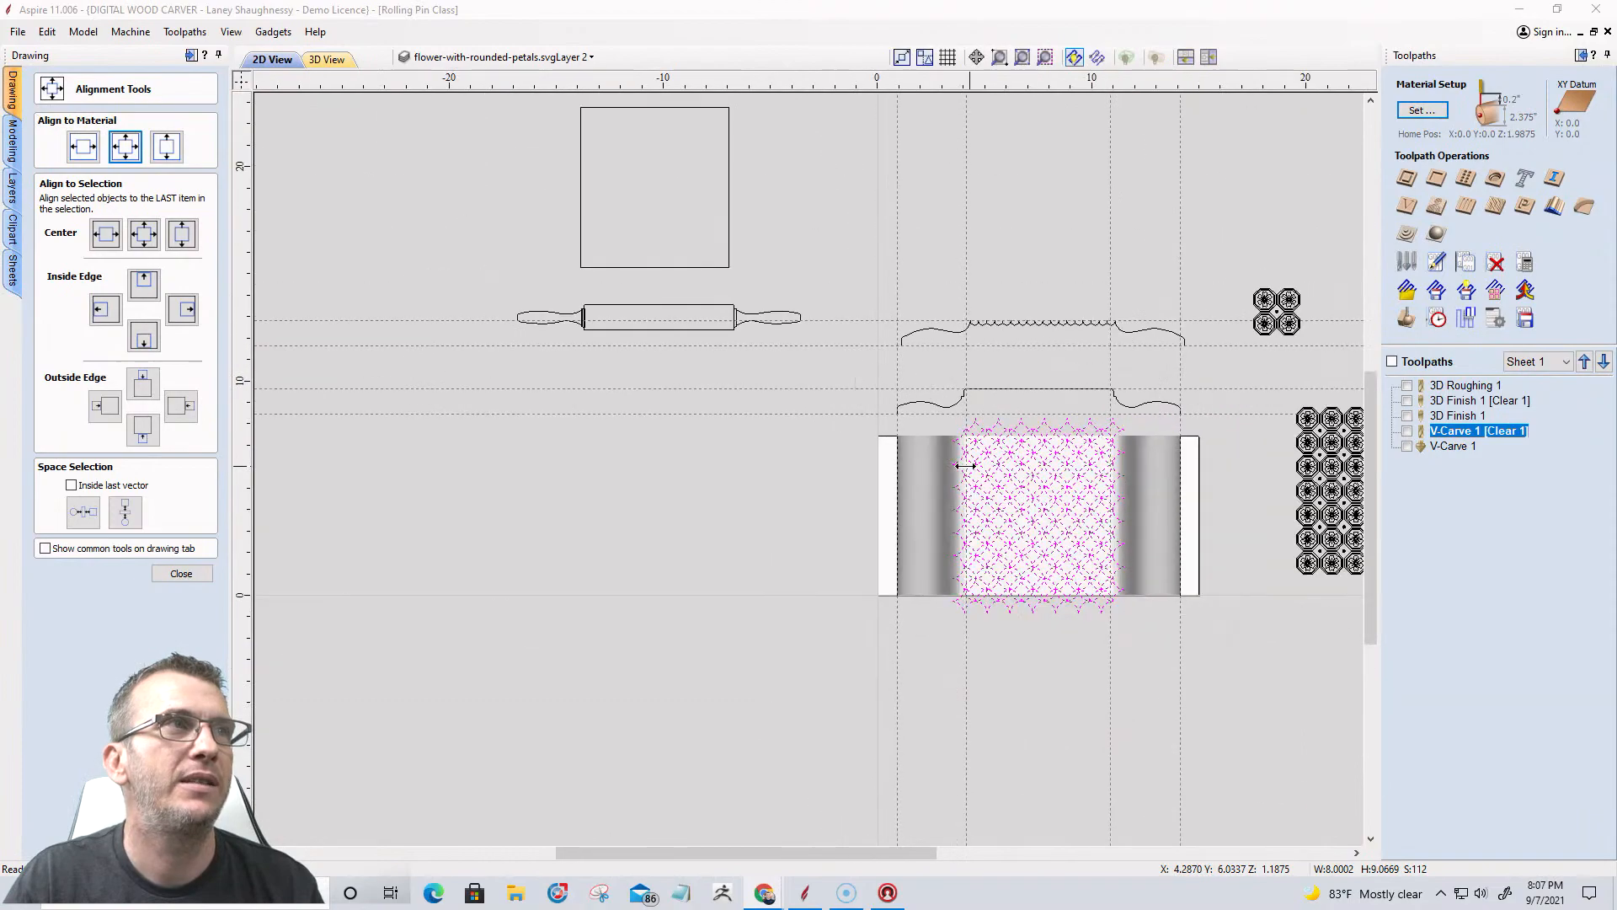
click(711, 268)
drag(635, 264, 999, 543)
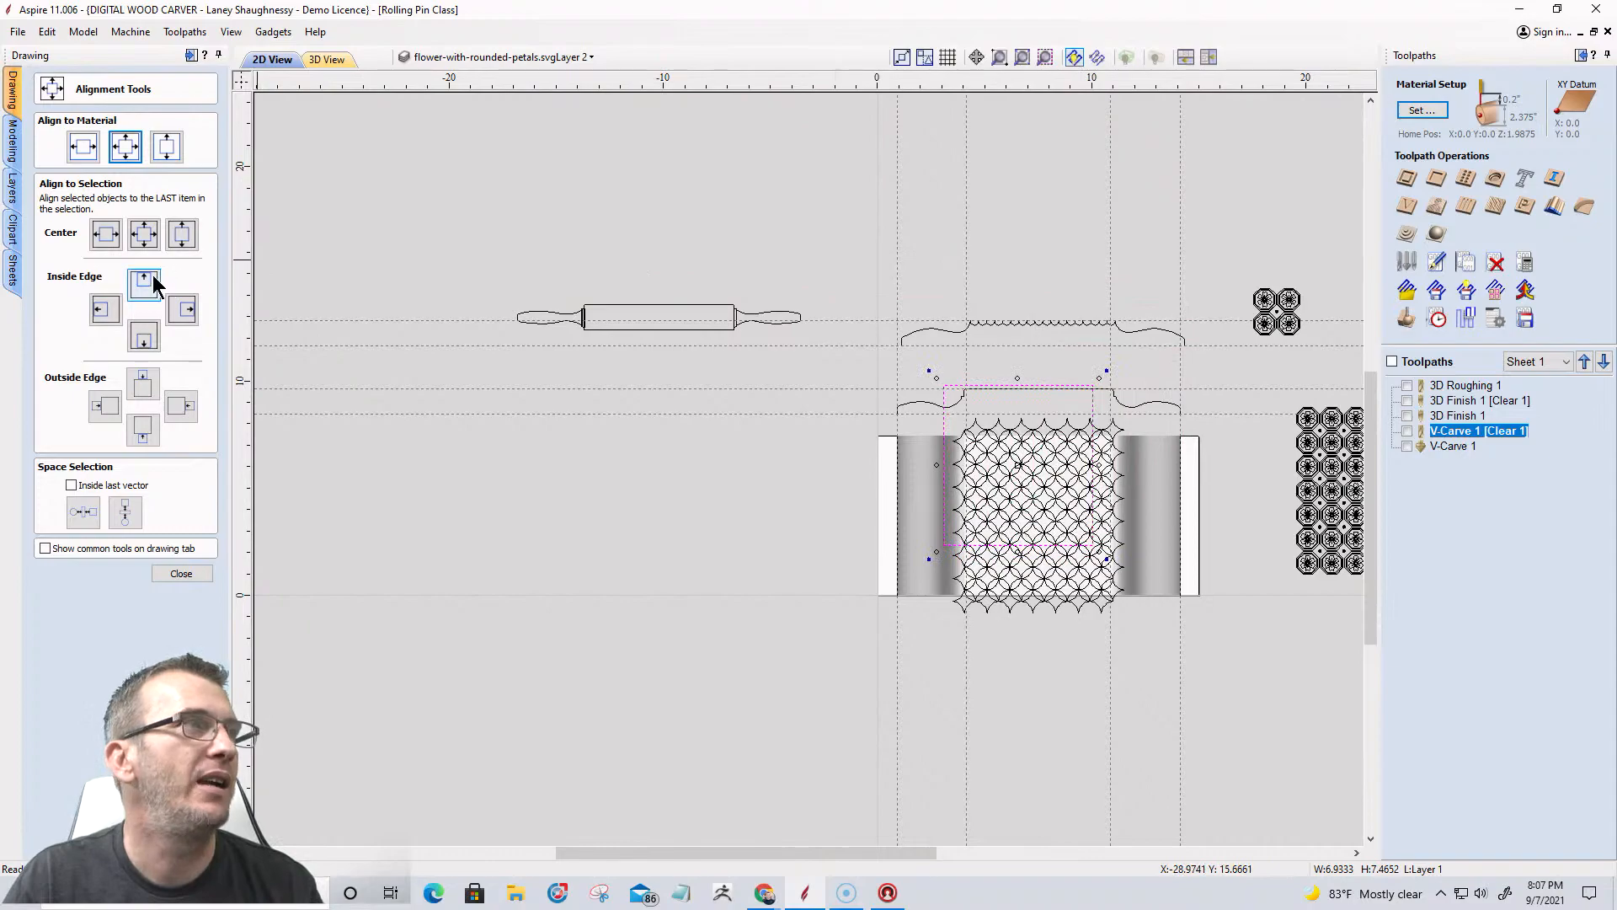
click(125, 147)
Examine how the centered rectangle's edges line up with the star intersections at both barrel ends and the material's edges.
scroll(867, 337, up, 5)
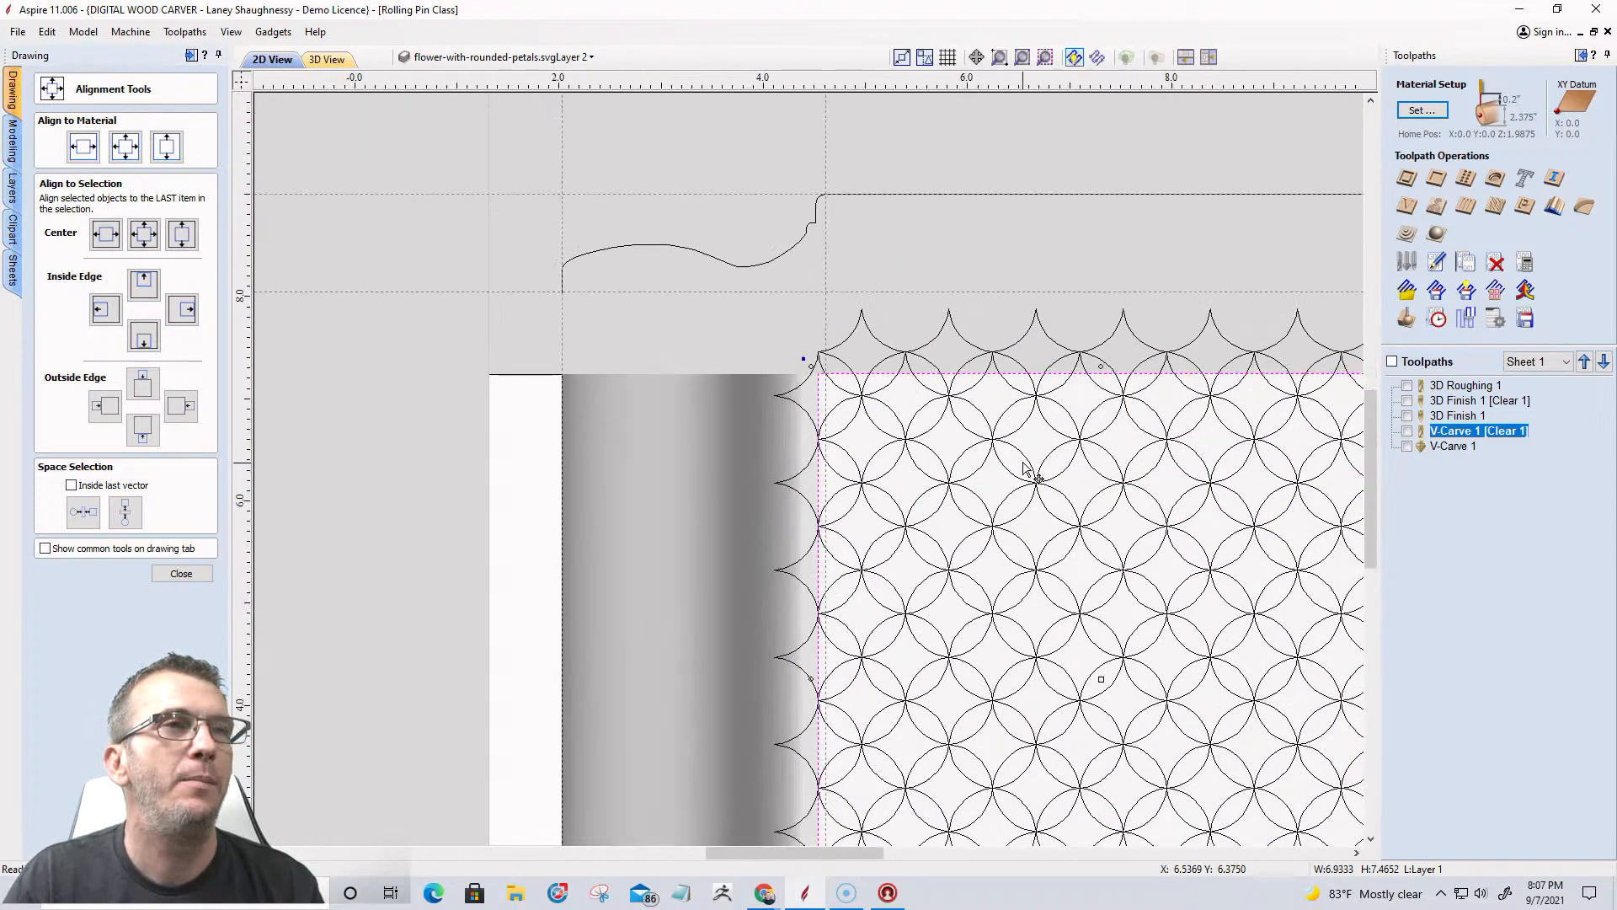
scroll(1023, 341, up, 3)
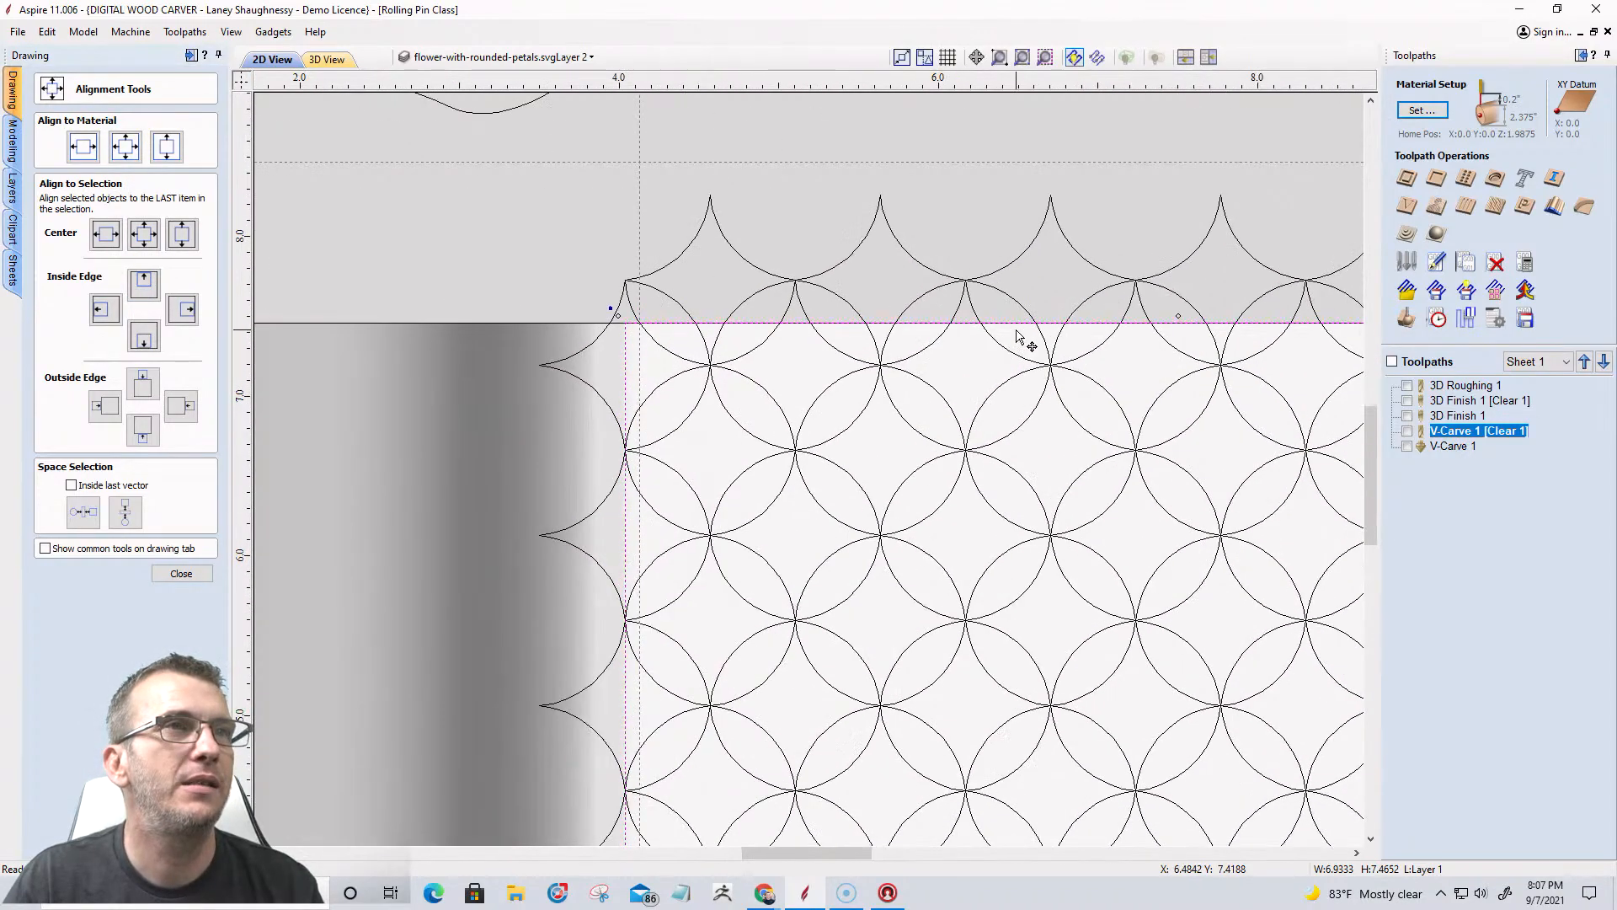
scroll(1022, 318, down, 8)
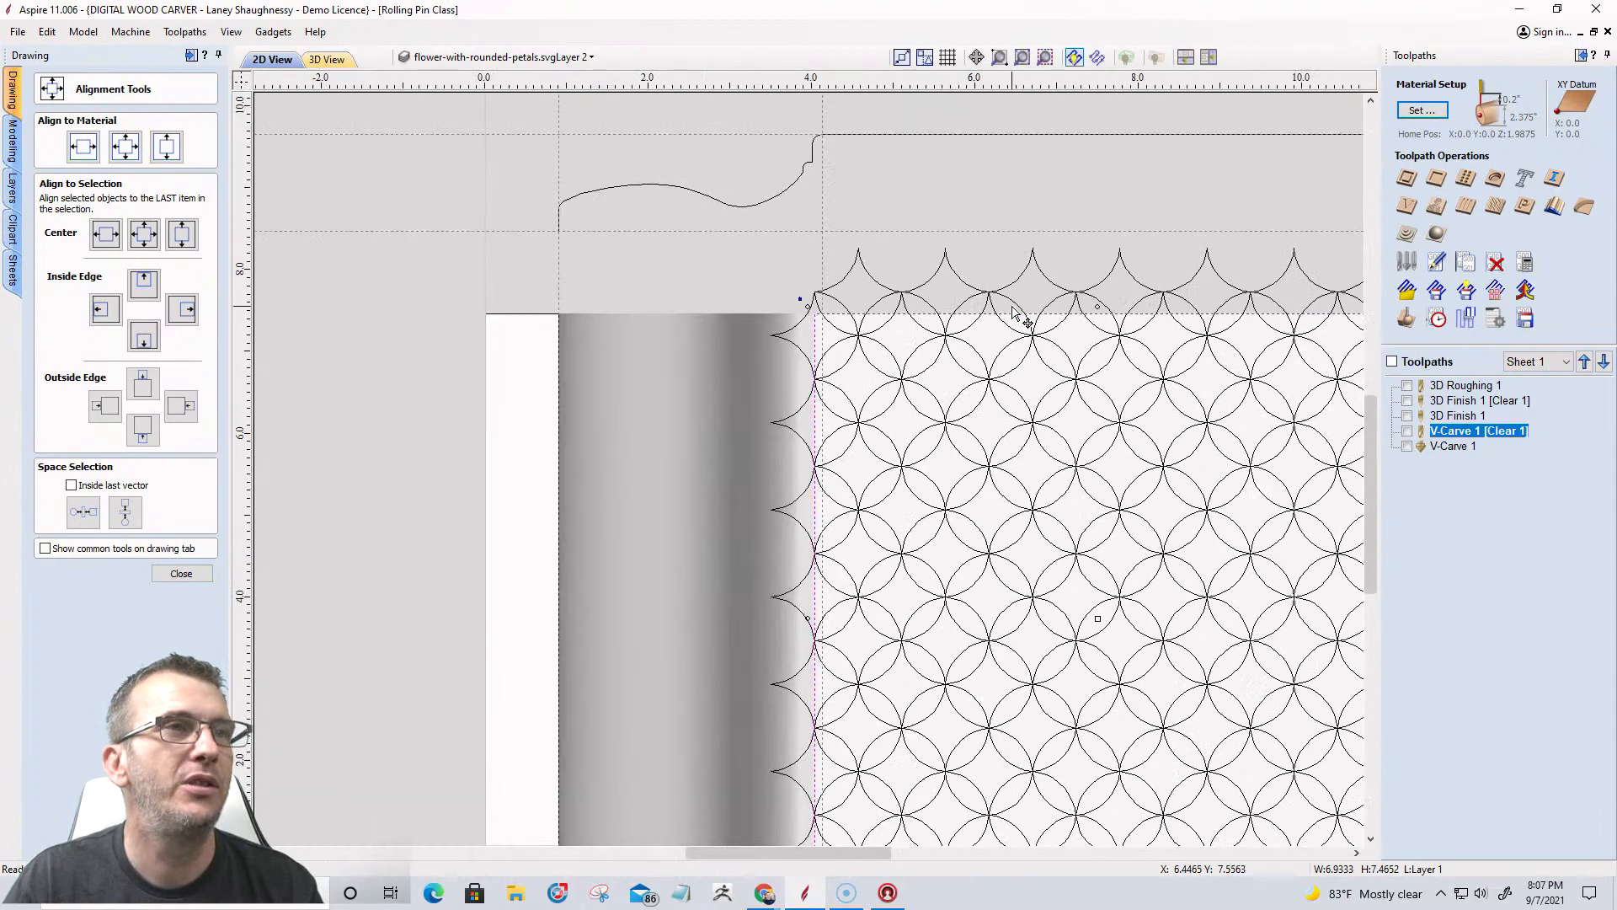
scroll(1011, 577, up, 5)
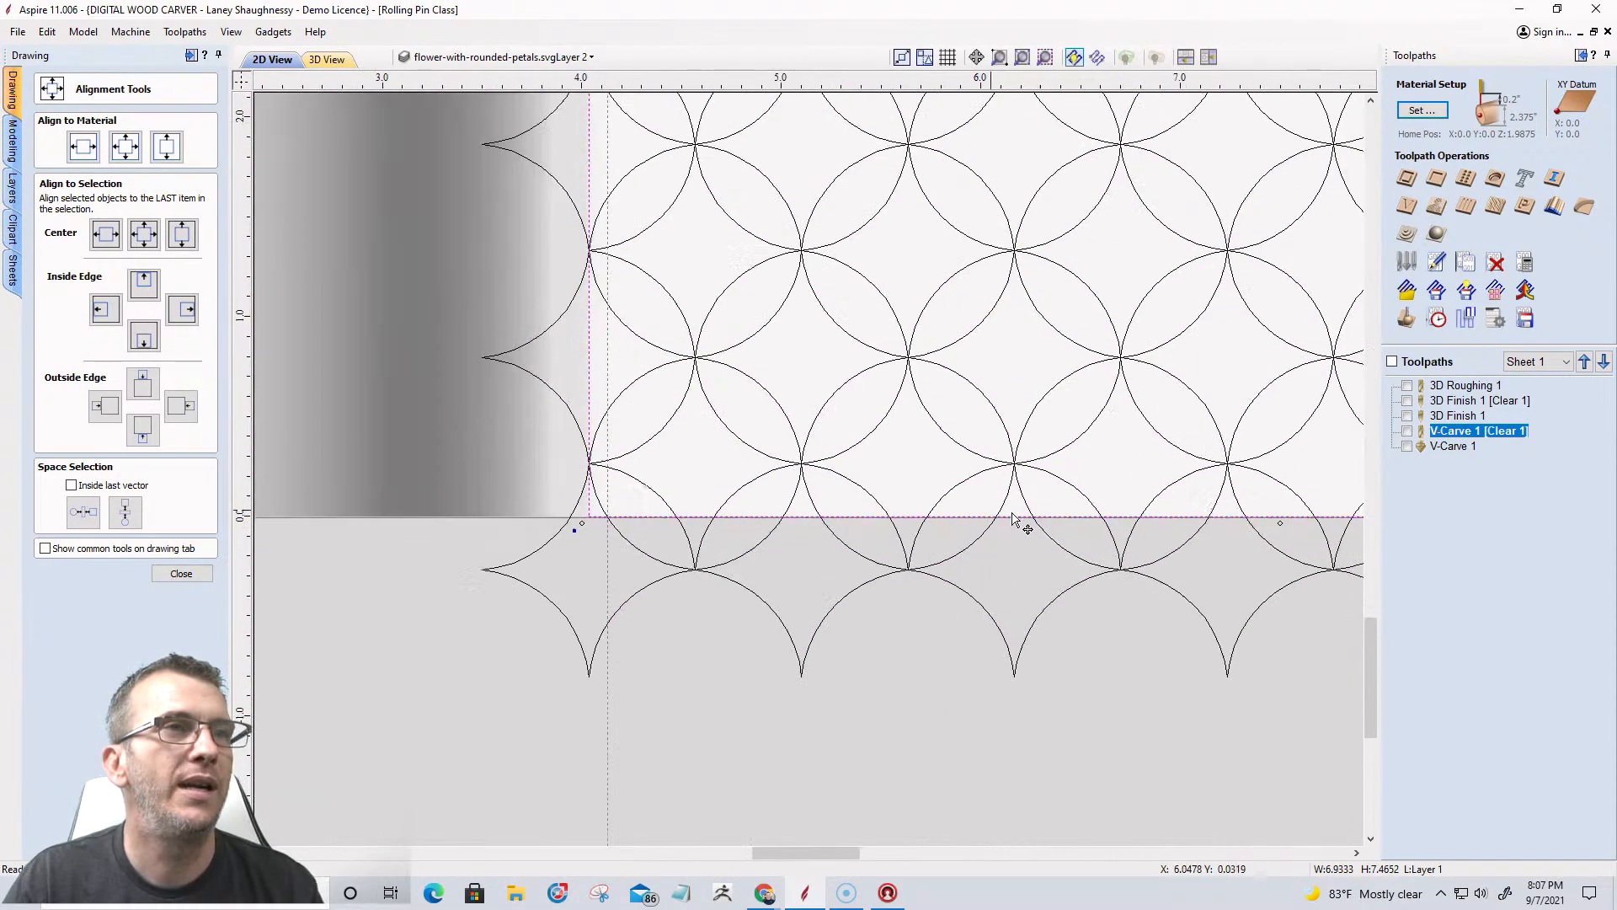
scroll(555, 480, up, 4)
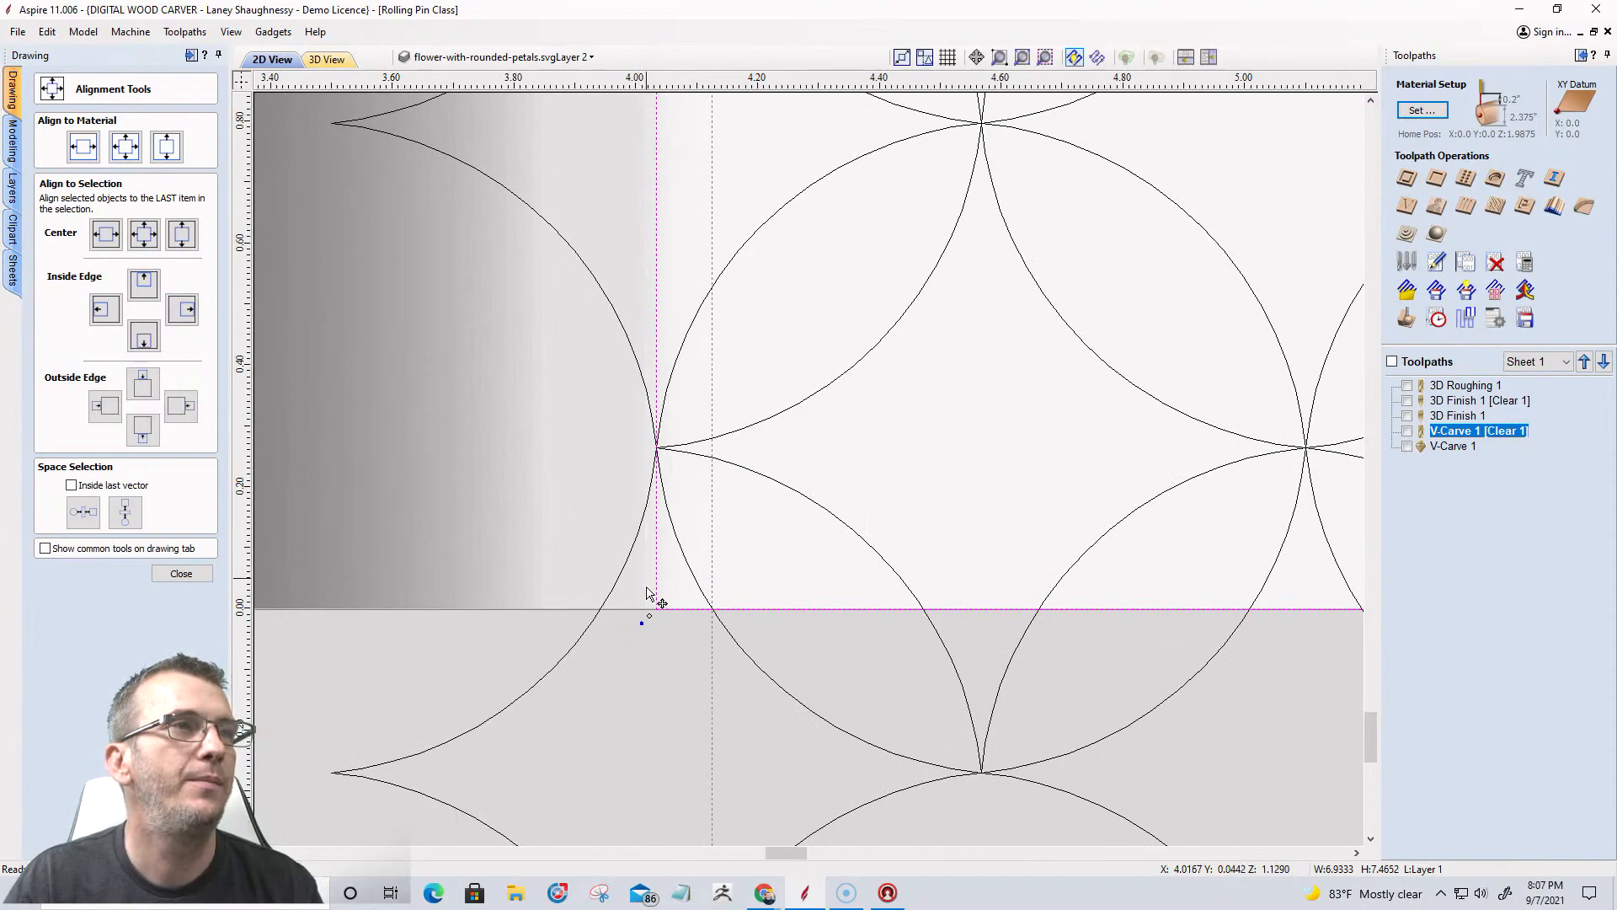
scroll(654, 458, up, 4)
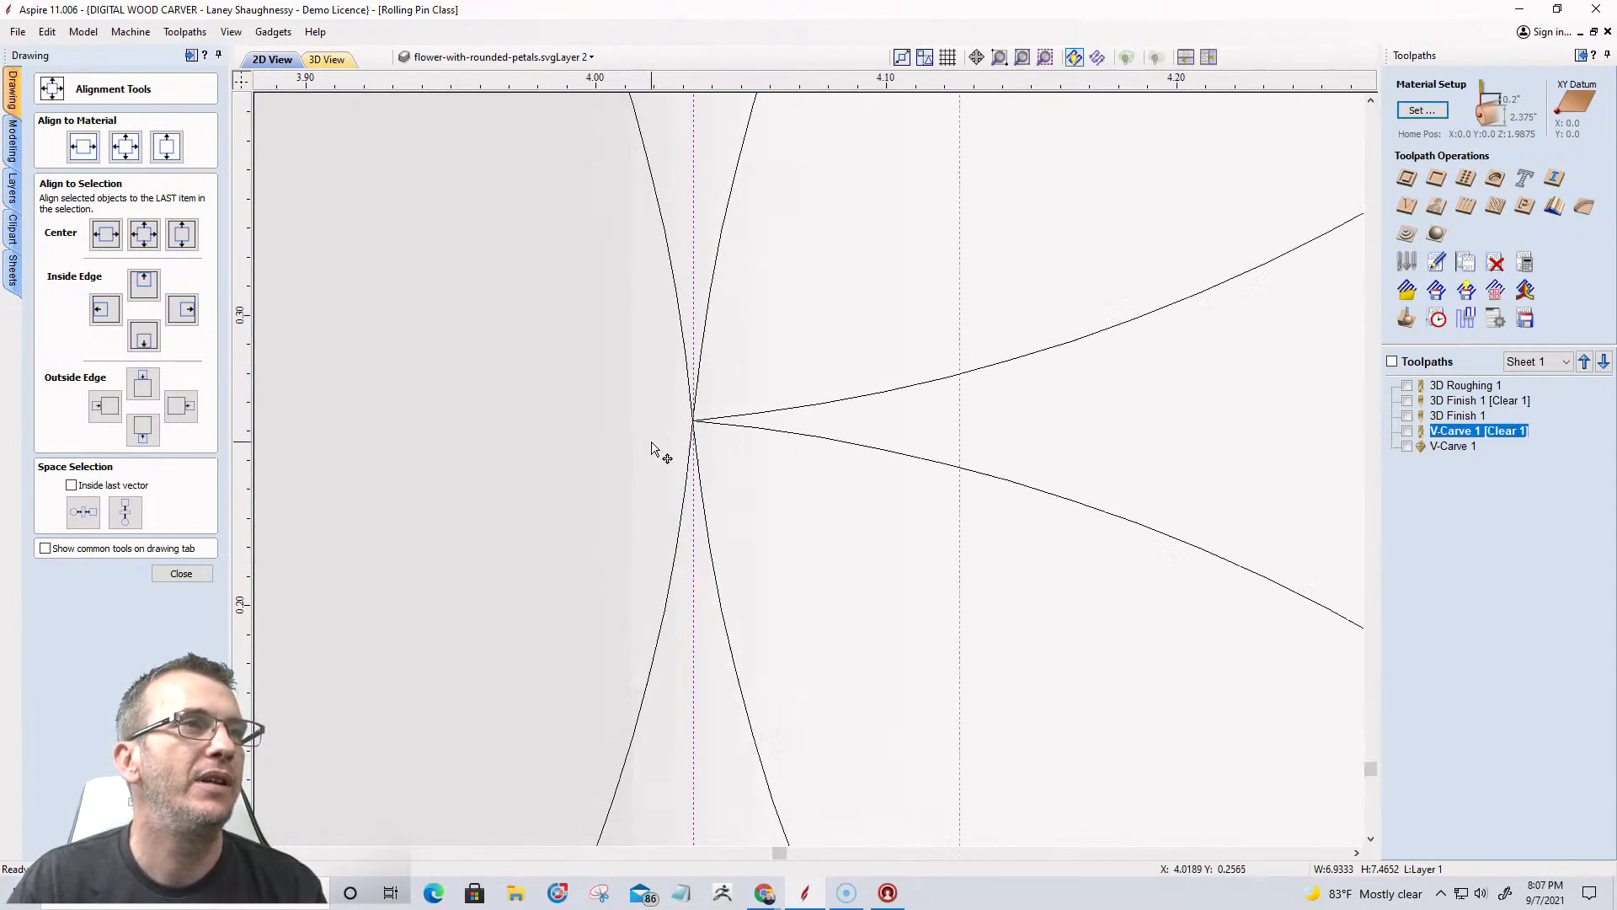
scroll(674, 442, up, 1)
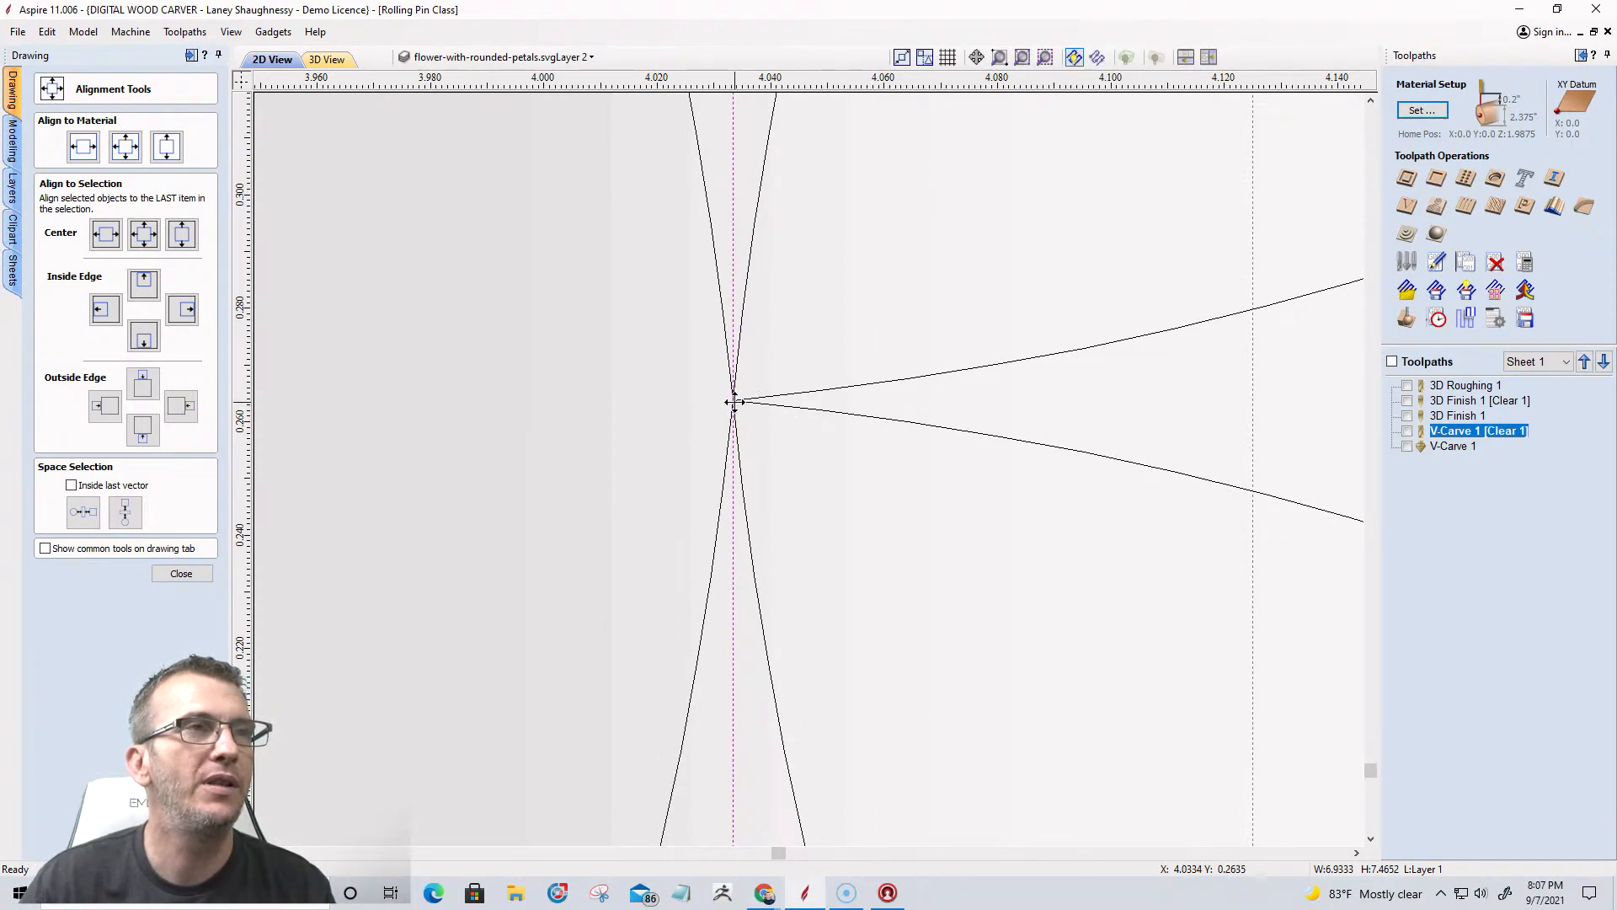
scroll(686, 412, down, 10)
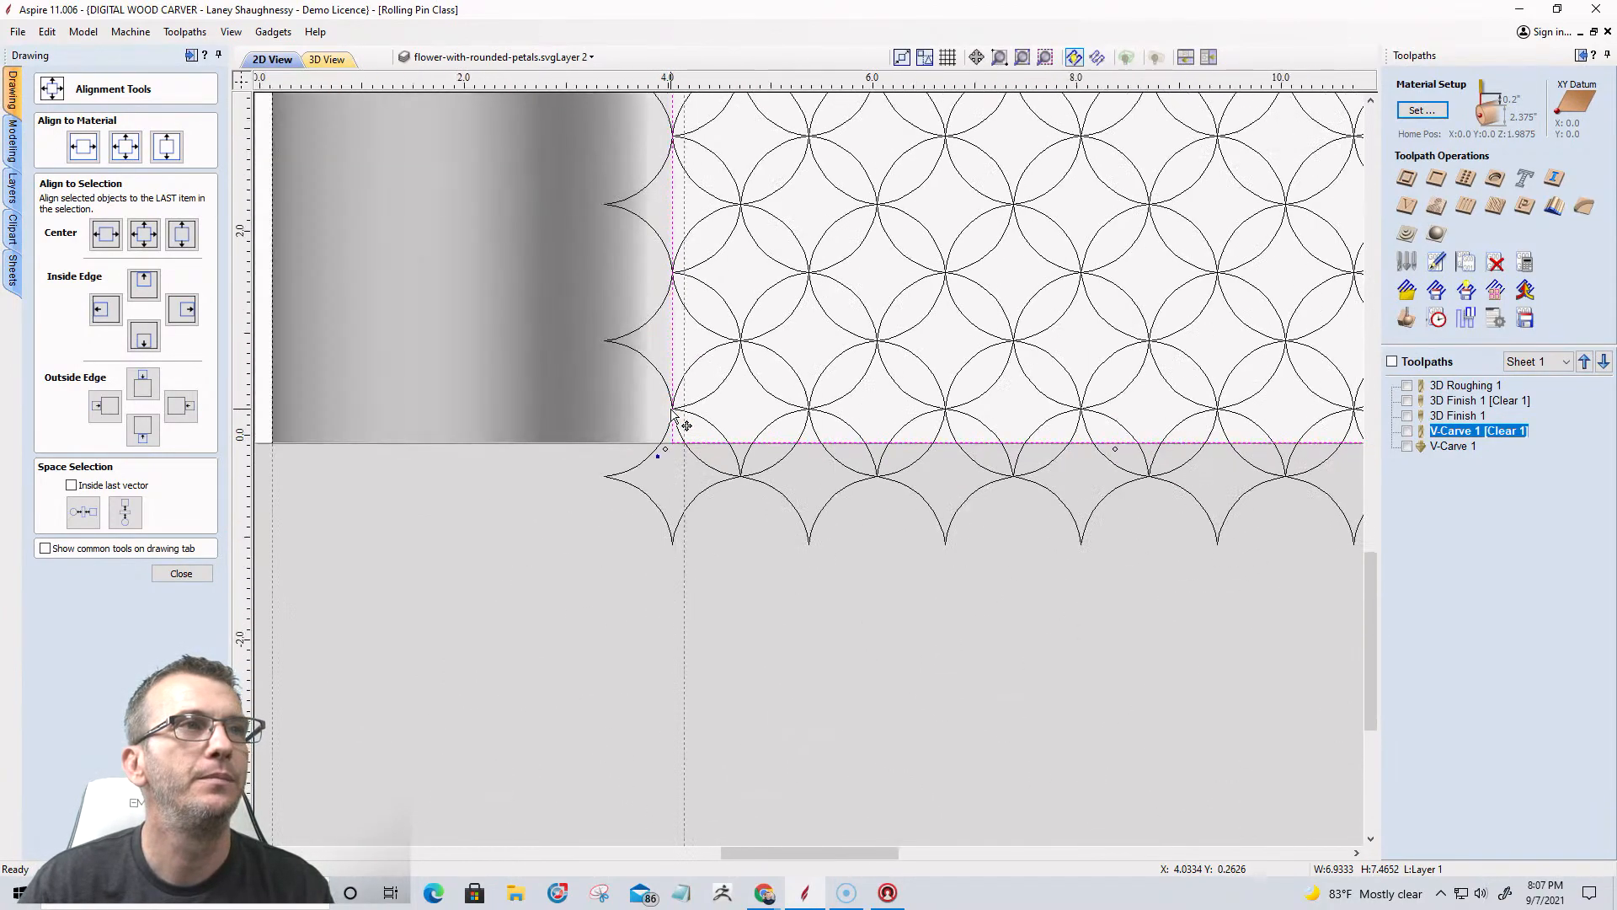
scroll(1044, 429, down, 2)
scroll(1022, 419, up, 4)
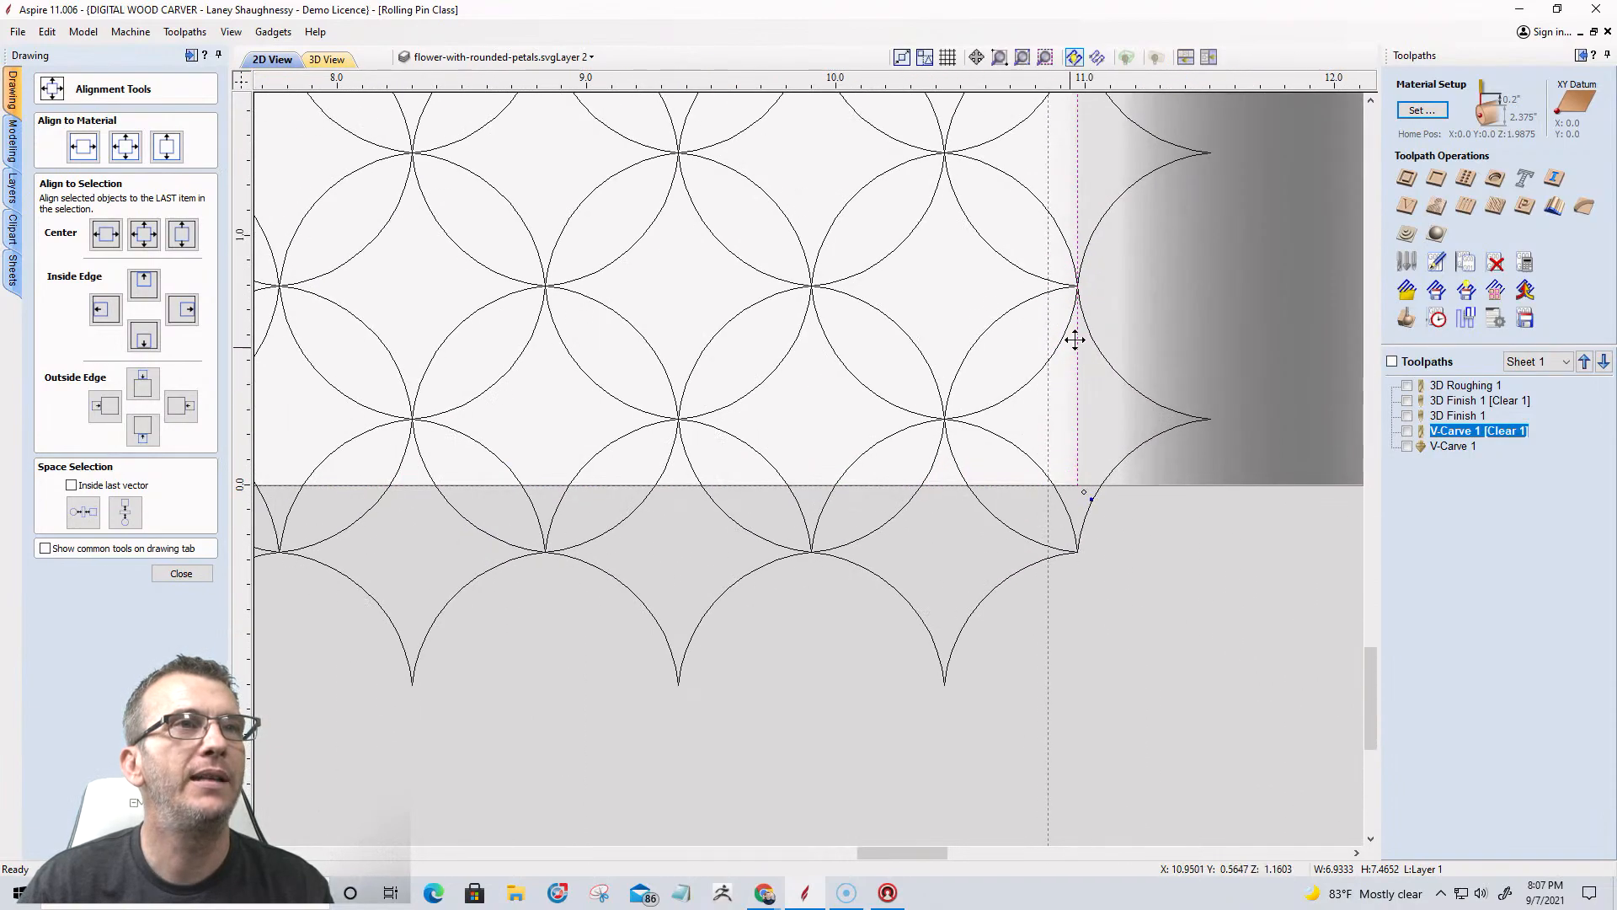
scroll(1076, 351, up, 3)
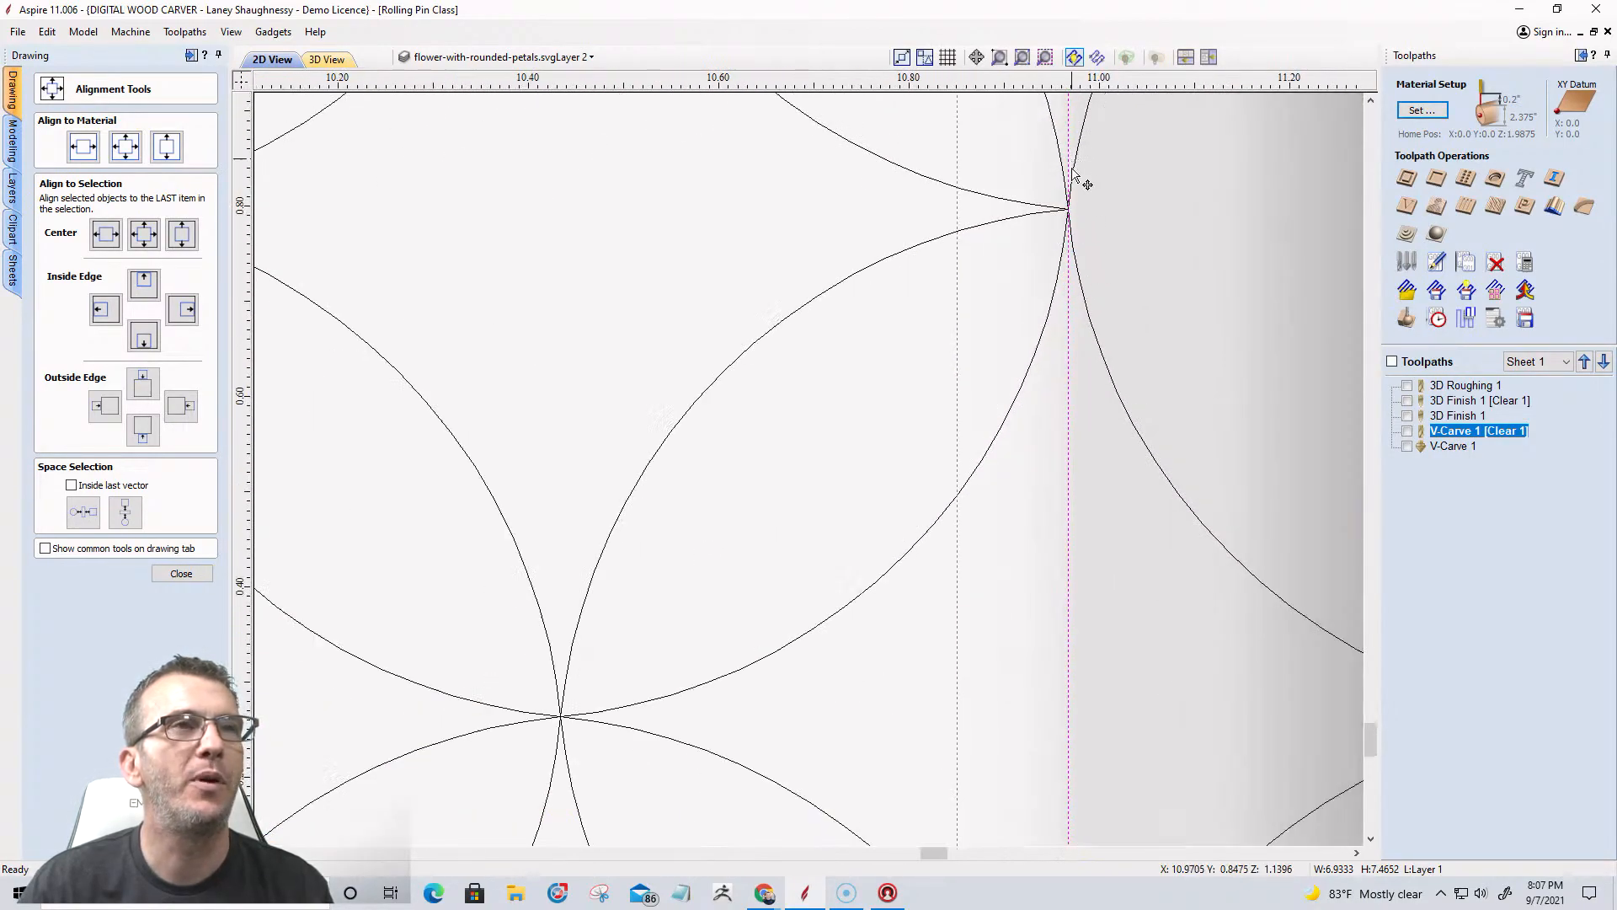
scroll(1176, 365, down, 6)
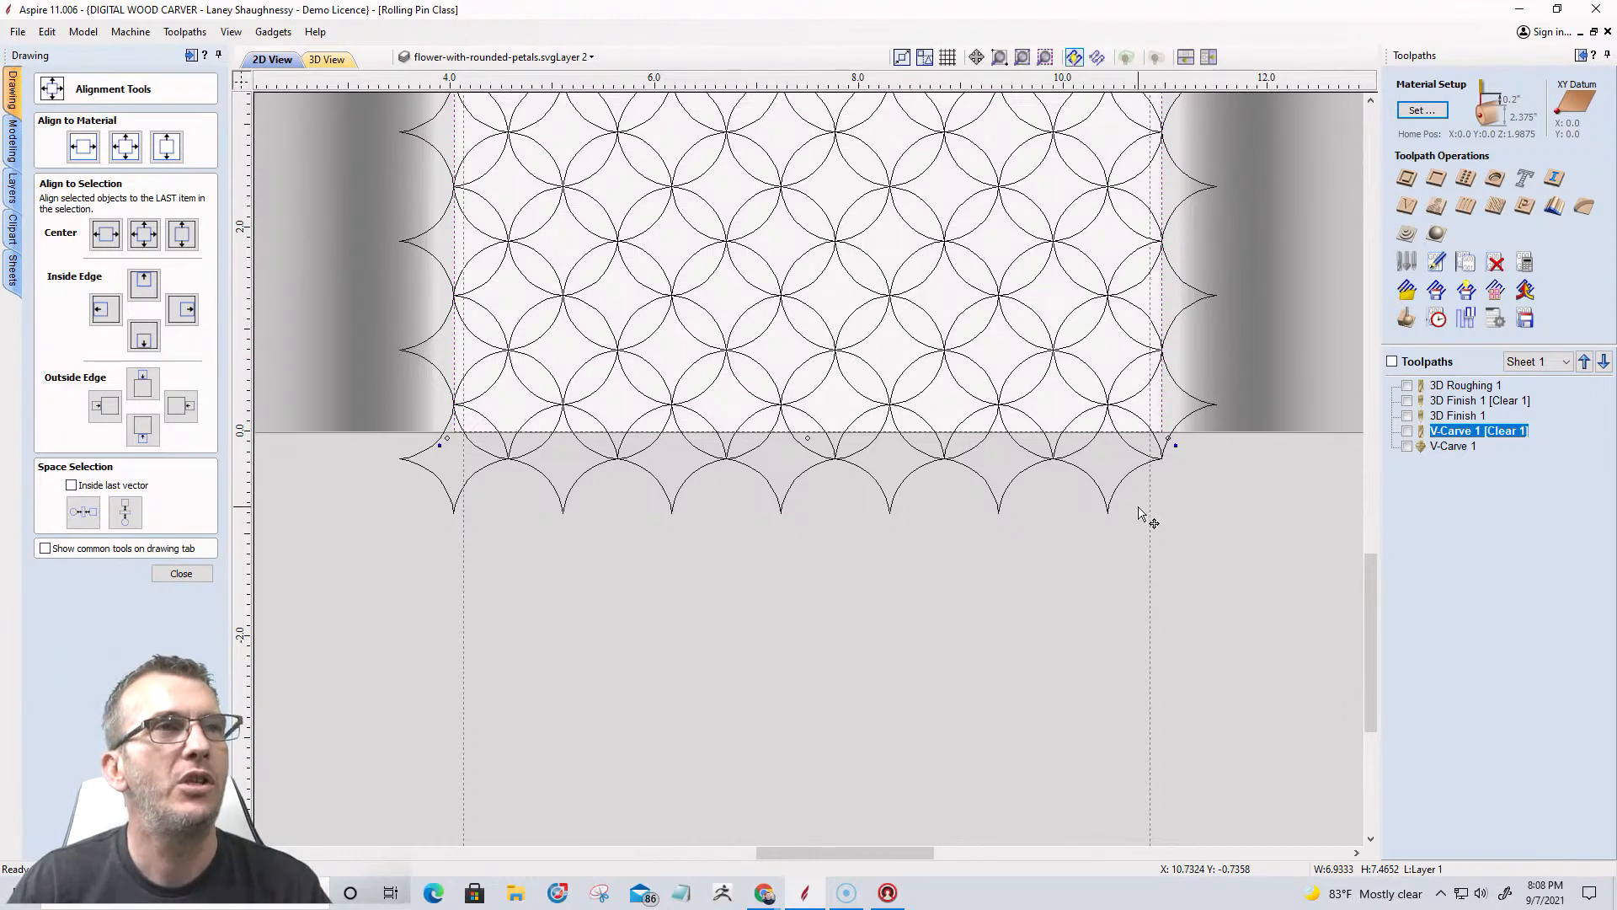
scroll(1145, 510, down, 5)
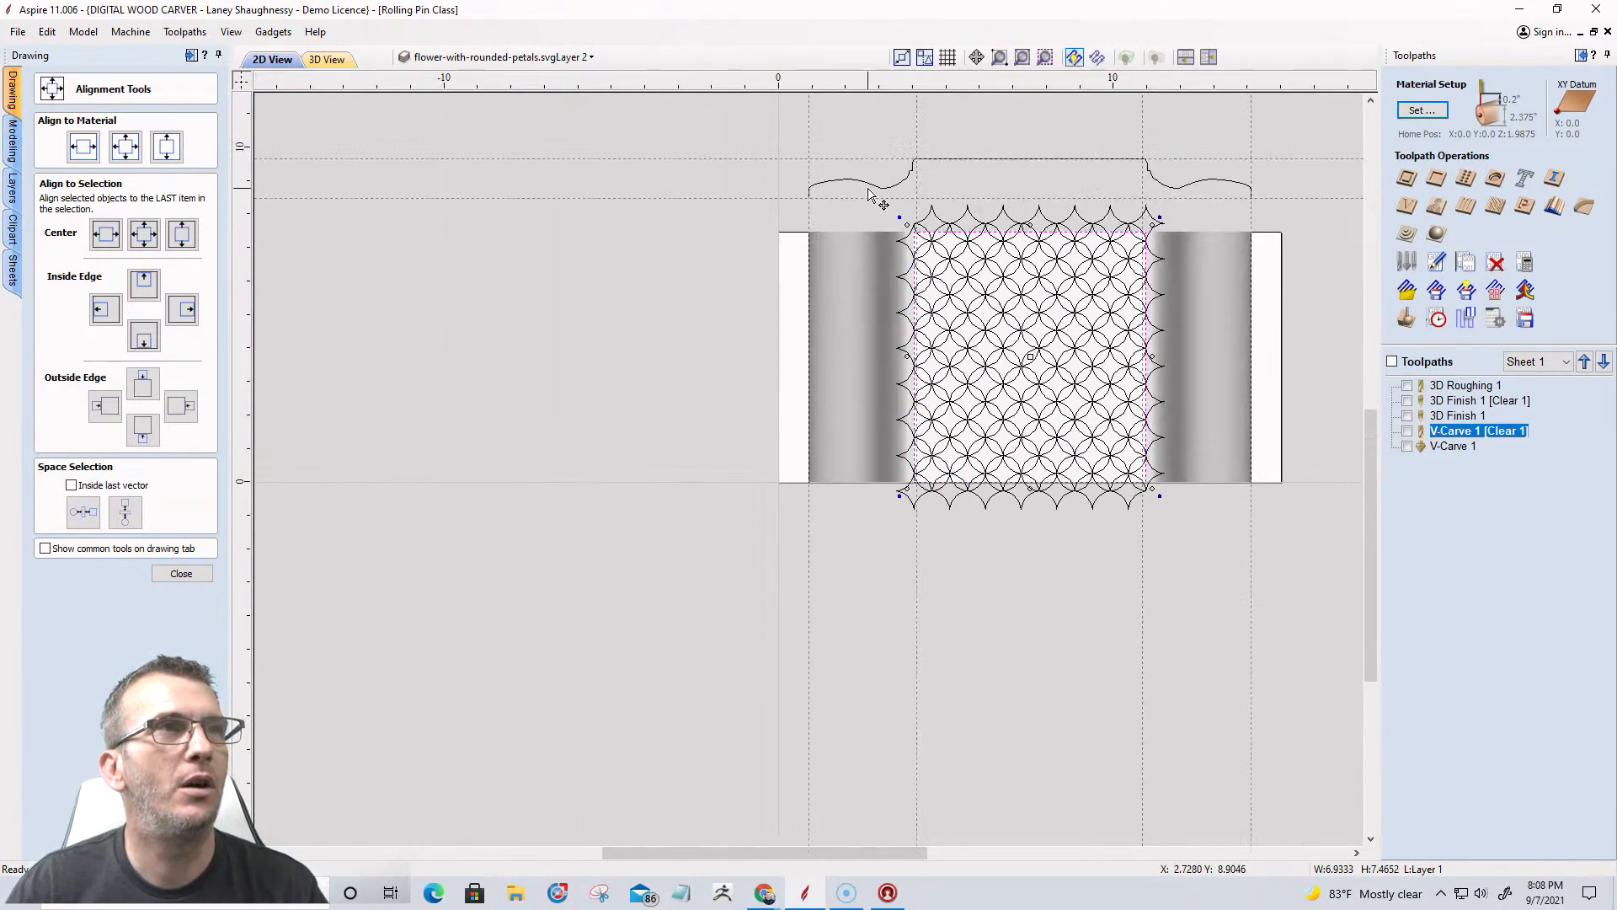
Select the whole star pattern without the rectangle and group the stars.
click(867, 200)
click(241, 86)
drag(870, 202, 1182, 532)
scroll(1074, 452, up, 4)
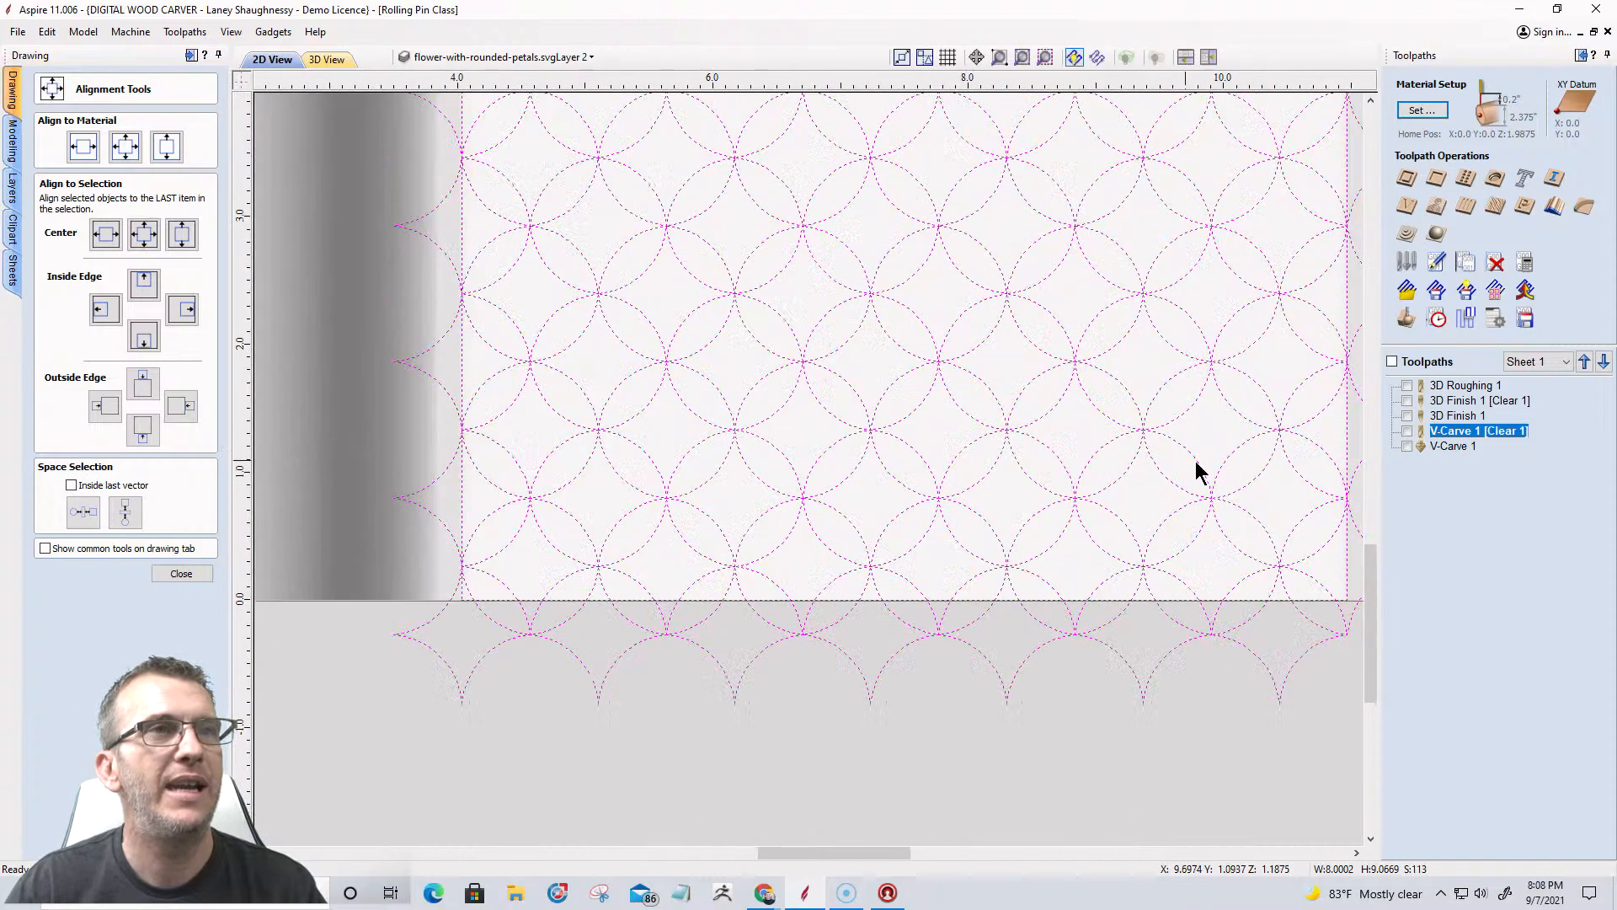
ctrl+click(1346, 449)
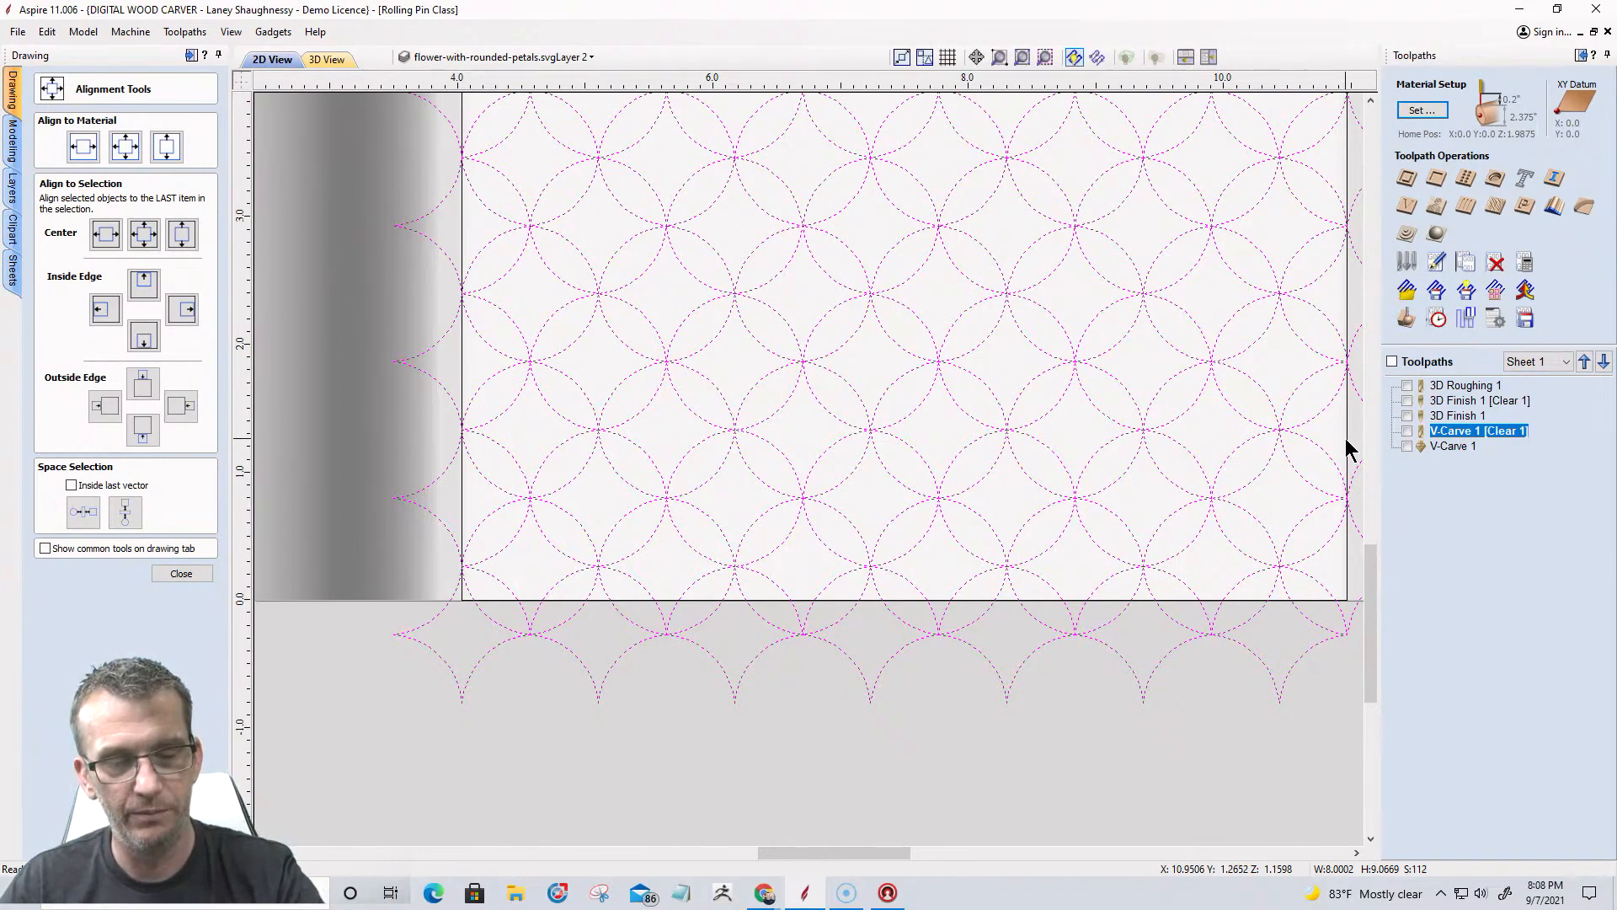
key(Escape)
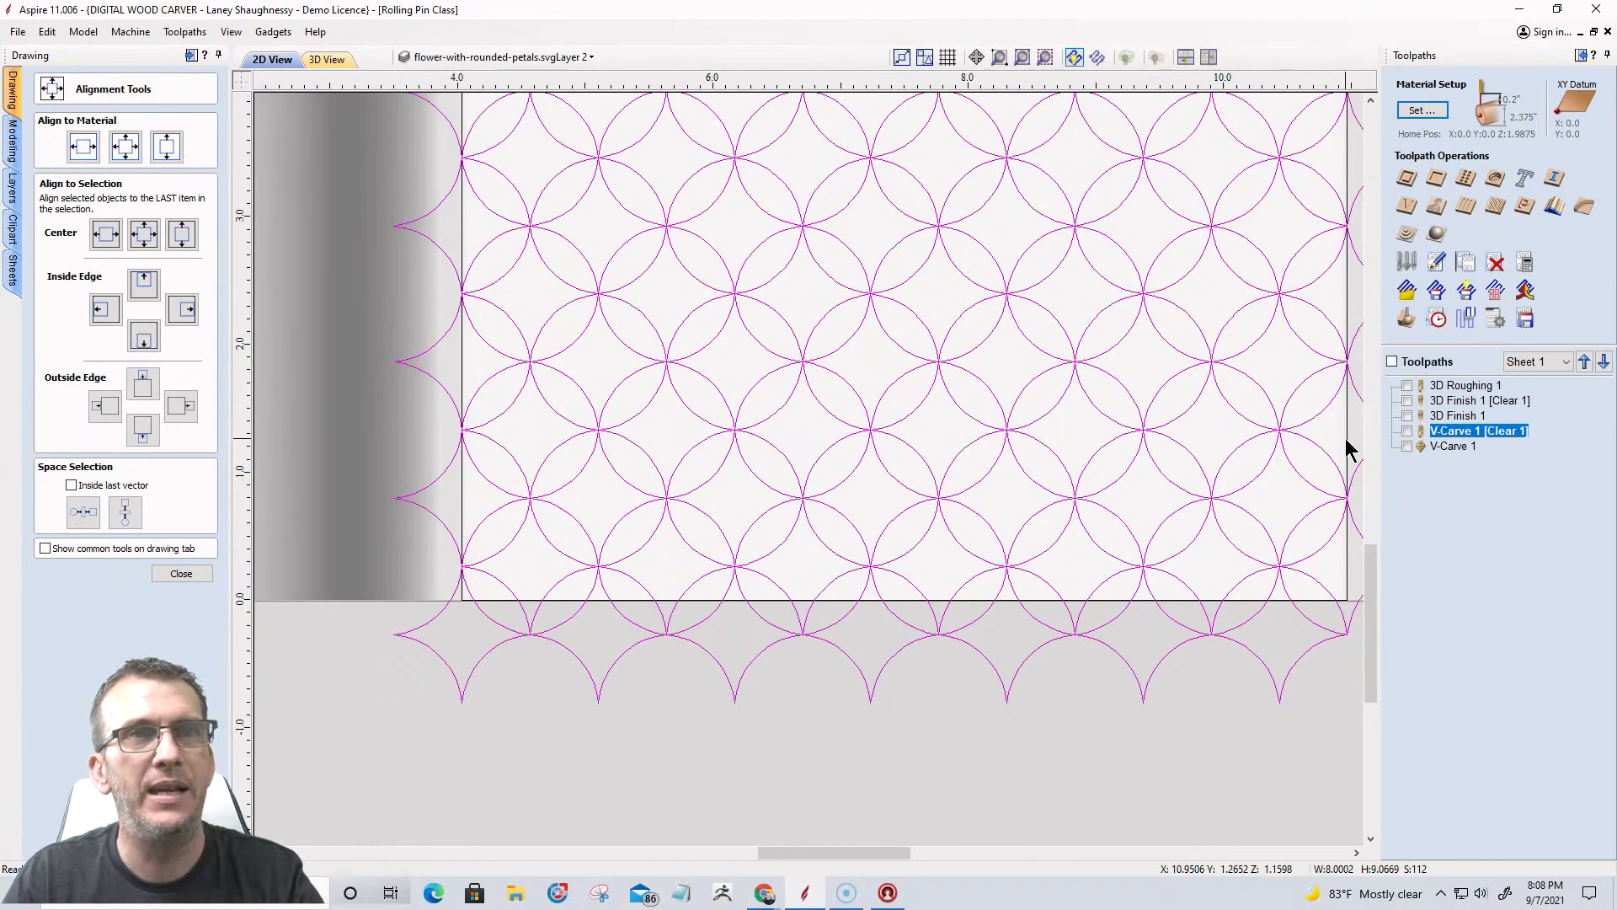
Add the rectangle to the selection last and trim away the grouped stars outside its boundary.
click(1346, 449)
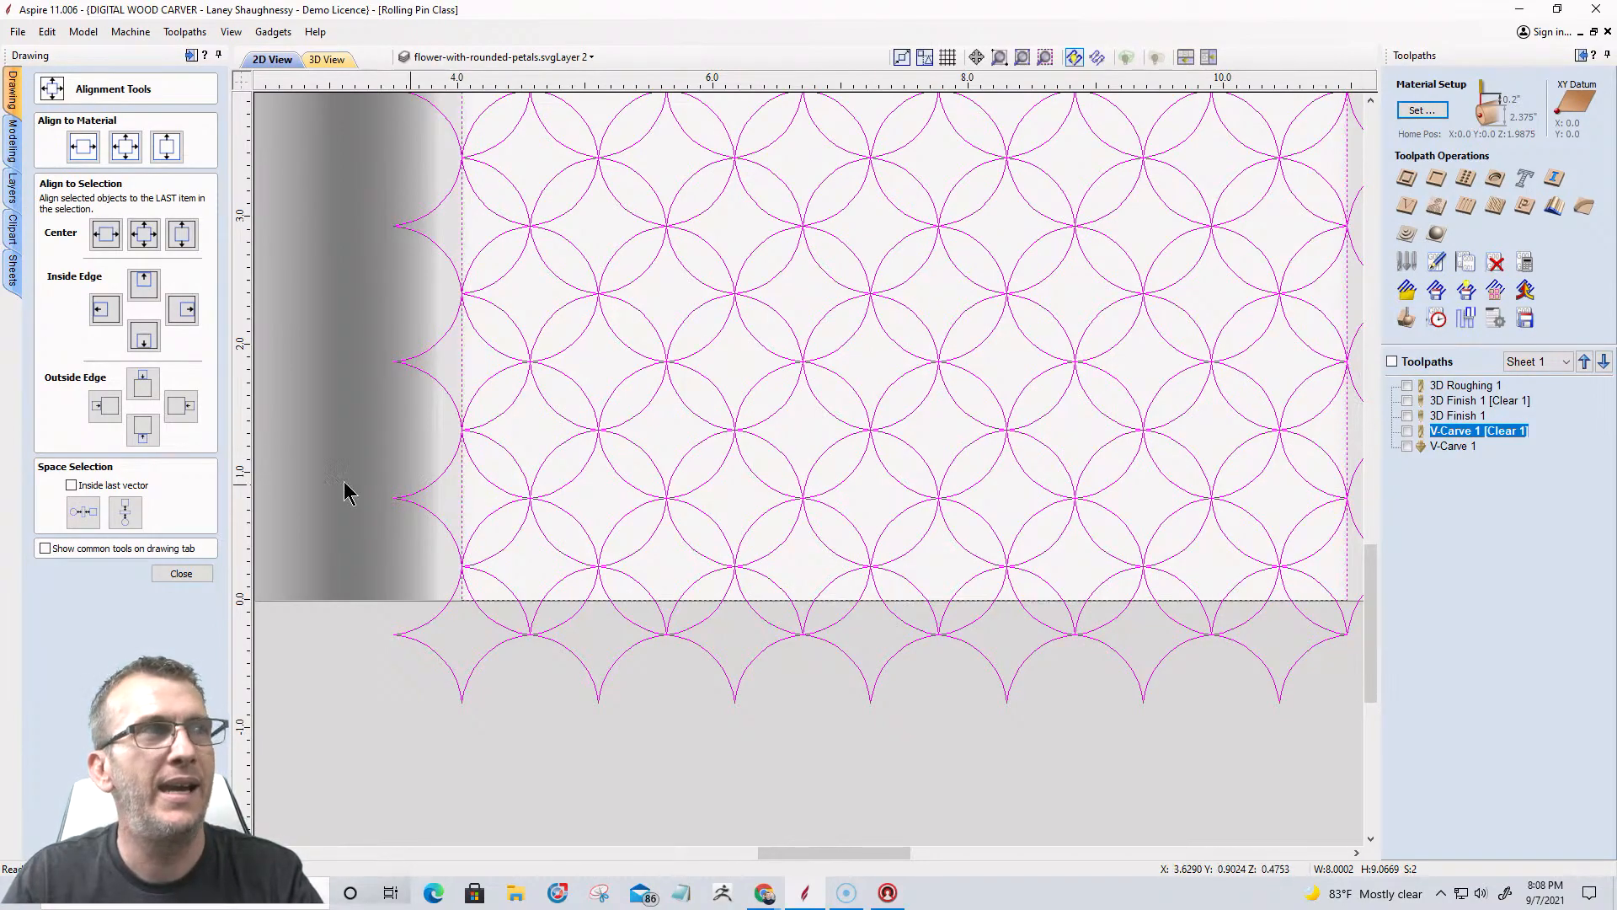
click(182, 574)
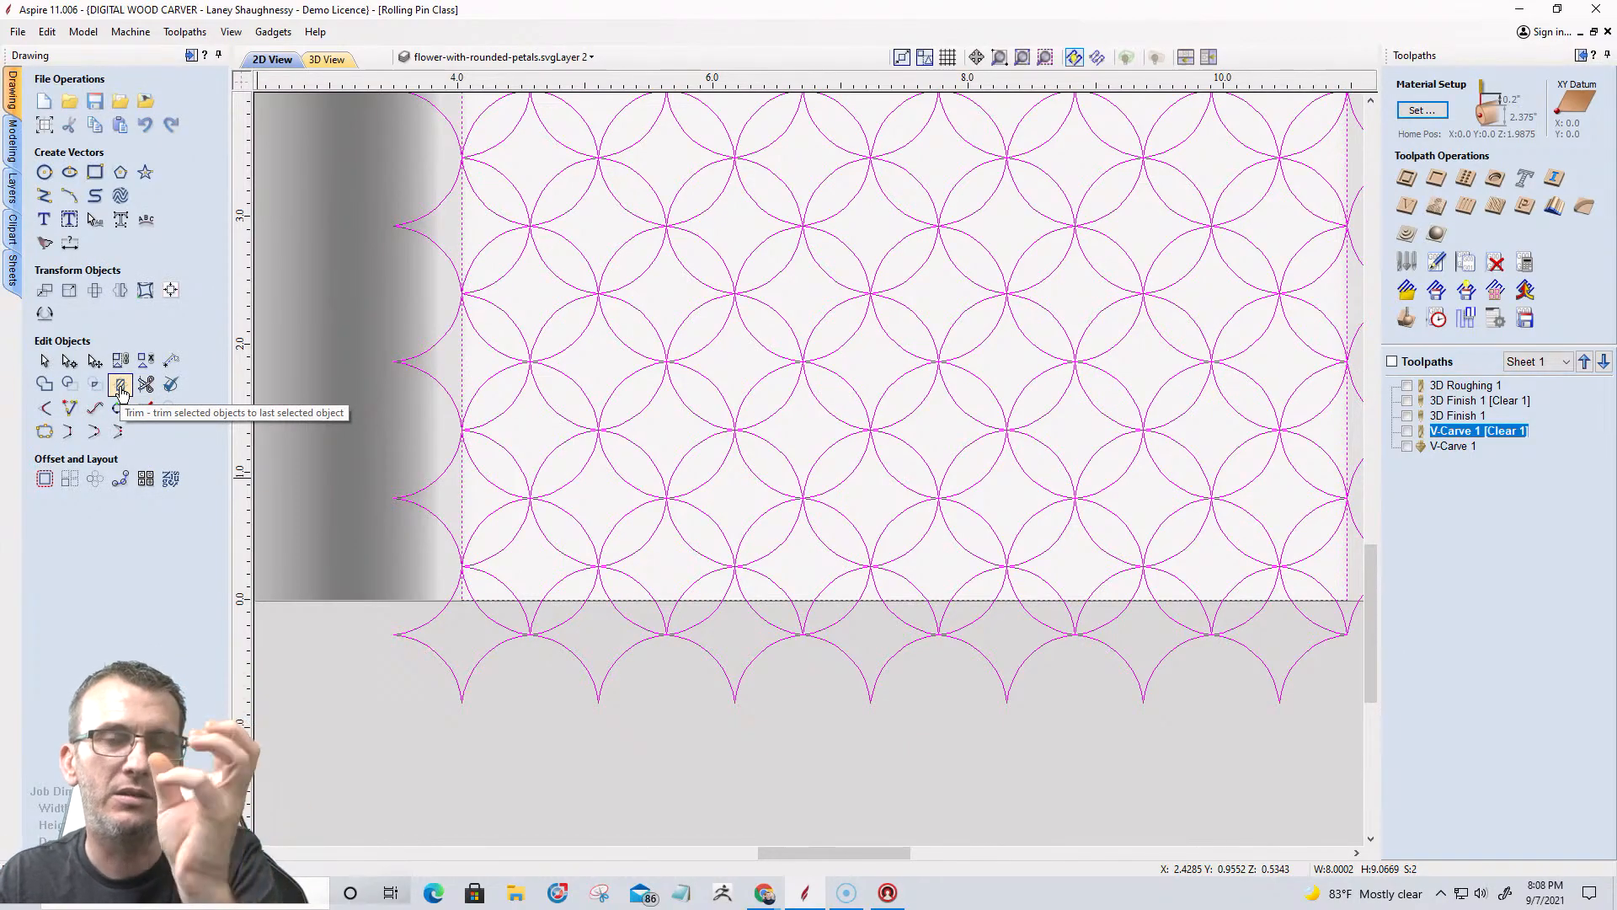
click(120, 387)
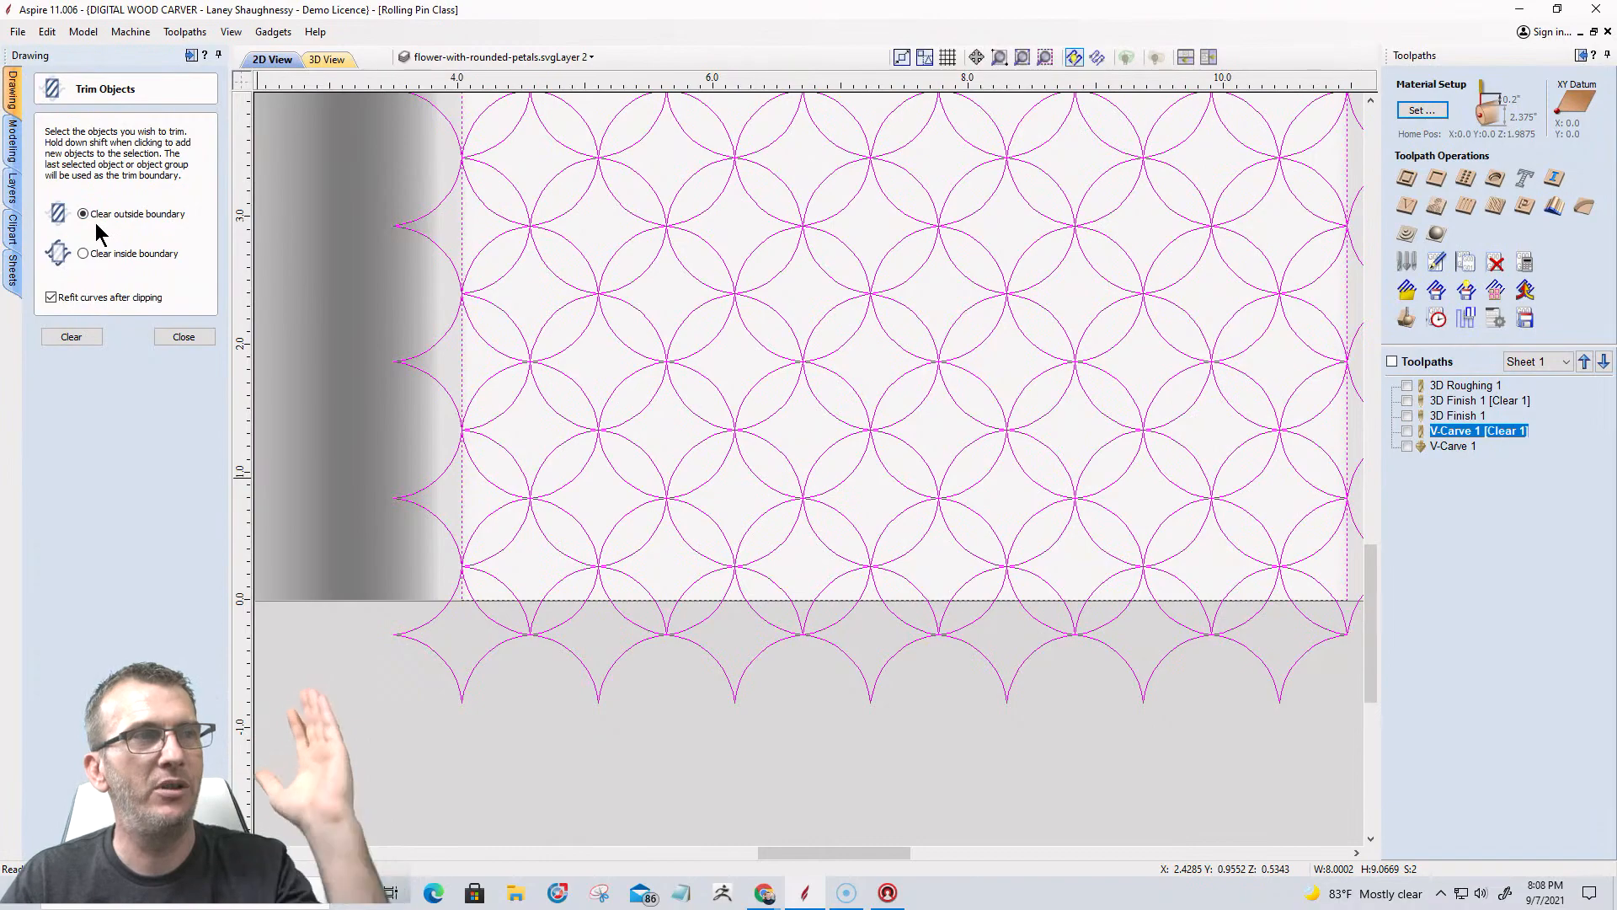
click(71, 338)
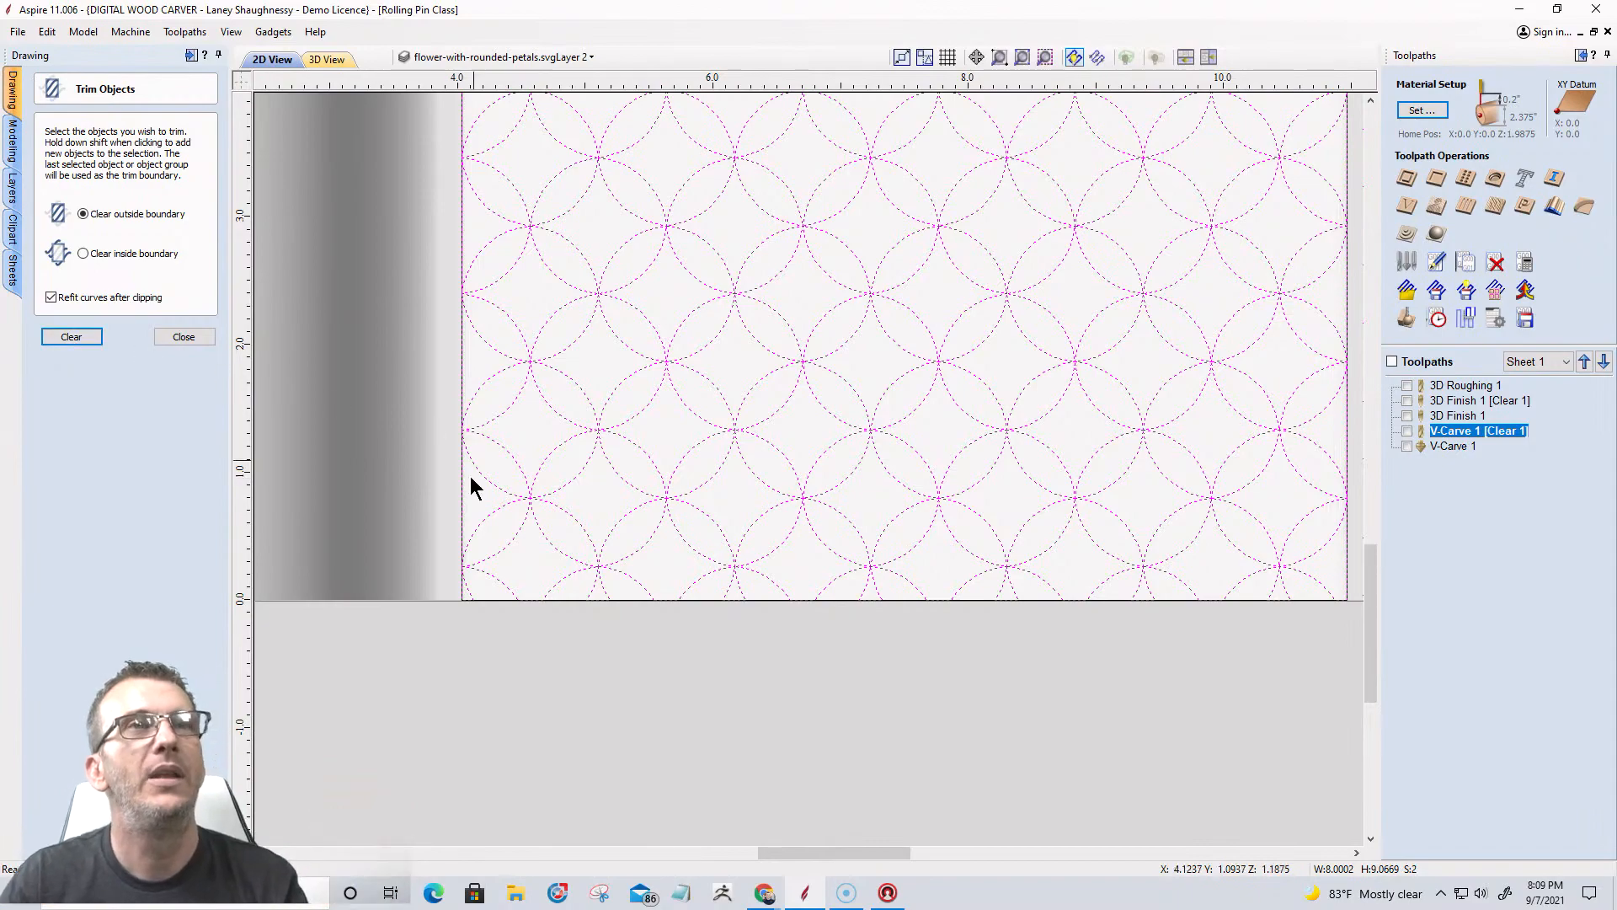
Examine the trimmed stars at the barrel's corner and upper material edge, and select the boundary rectangle alone.
scroll(821, 462, down, 1)
scroll(834, 476, down, 1)
scroll(801, 202, up, 2)
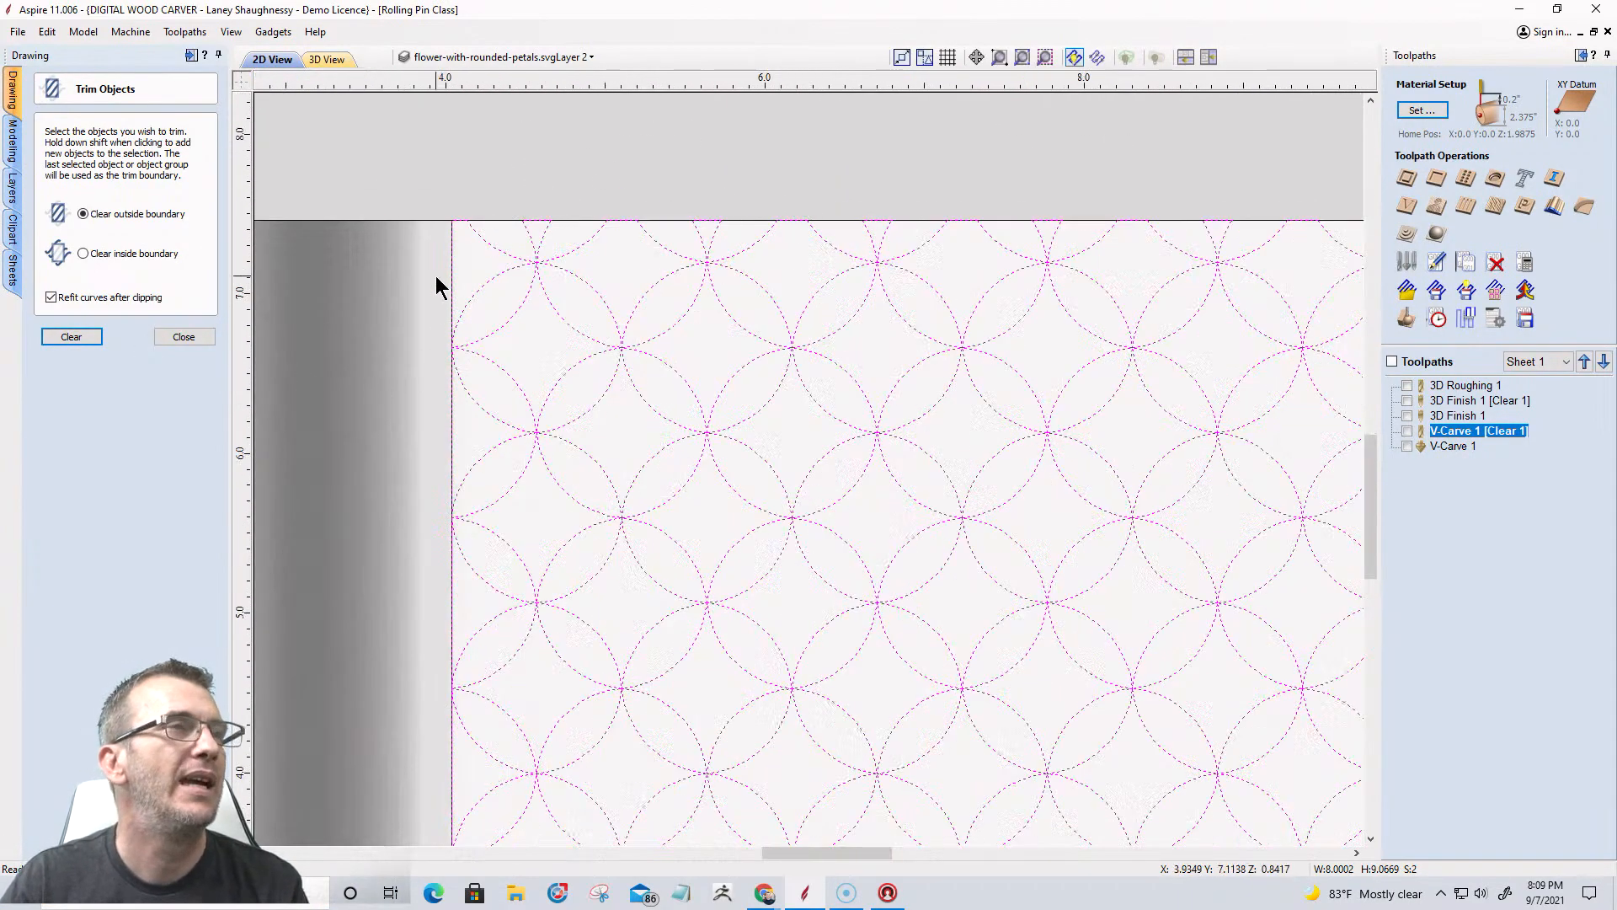
scroll(443, 281, up, 3)
scroll(539, 305, down, 2)
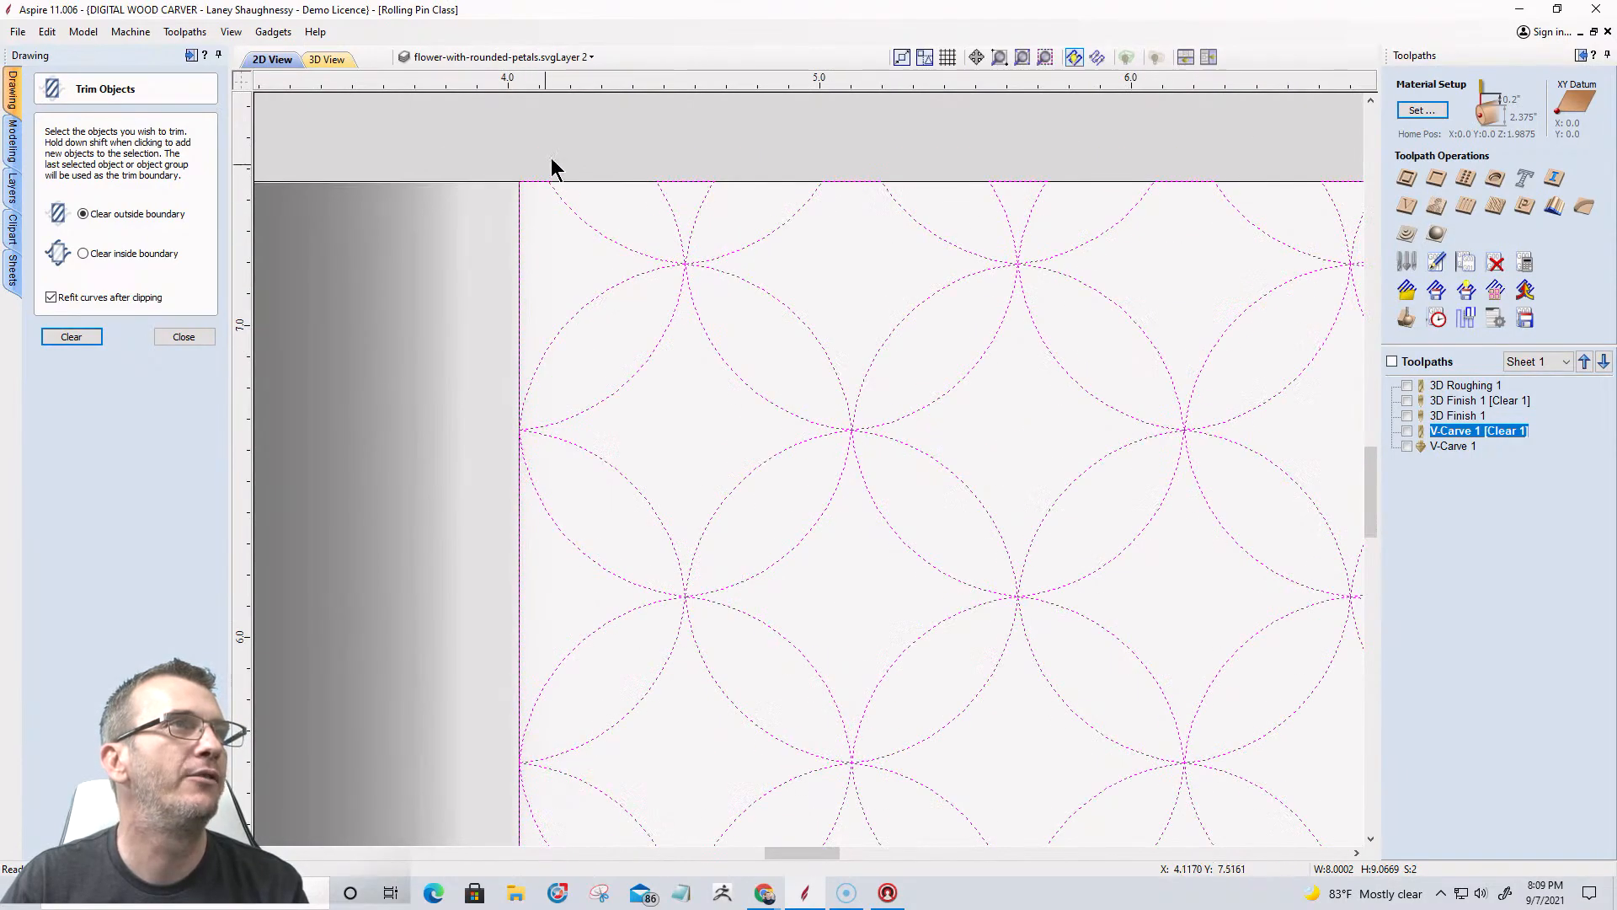
scroll(581, 175, up, 2)
scroll(590, 174, up, 2)
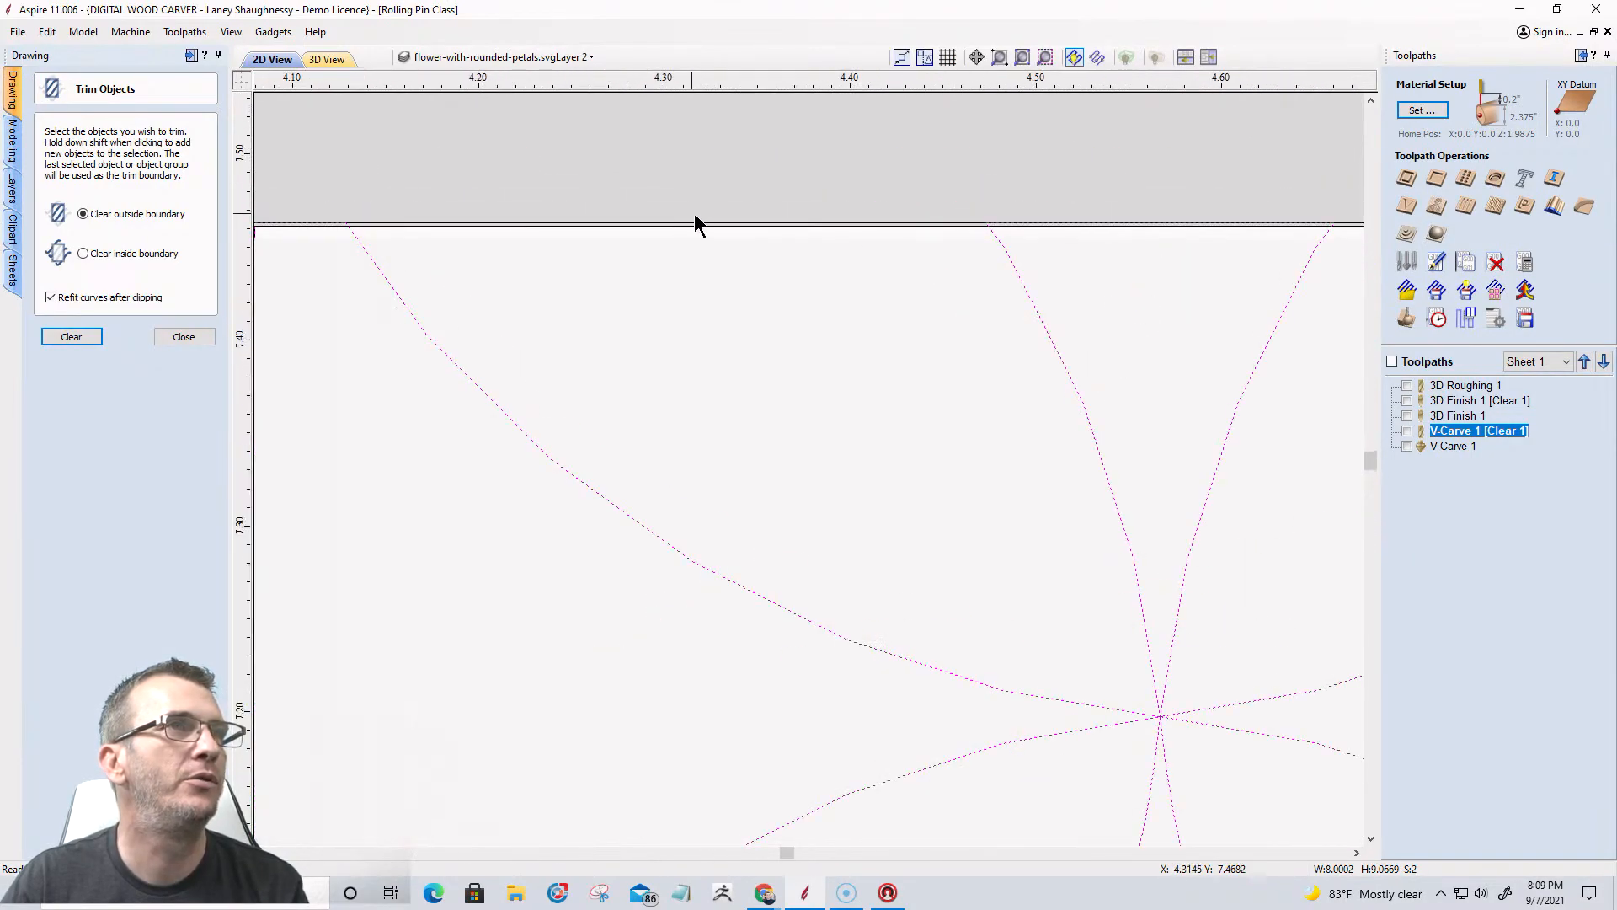
click(713, 224)
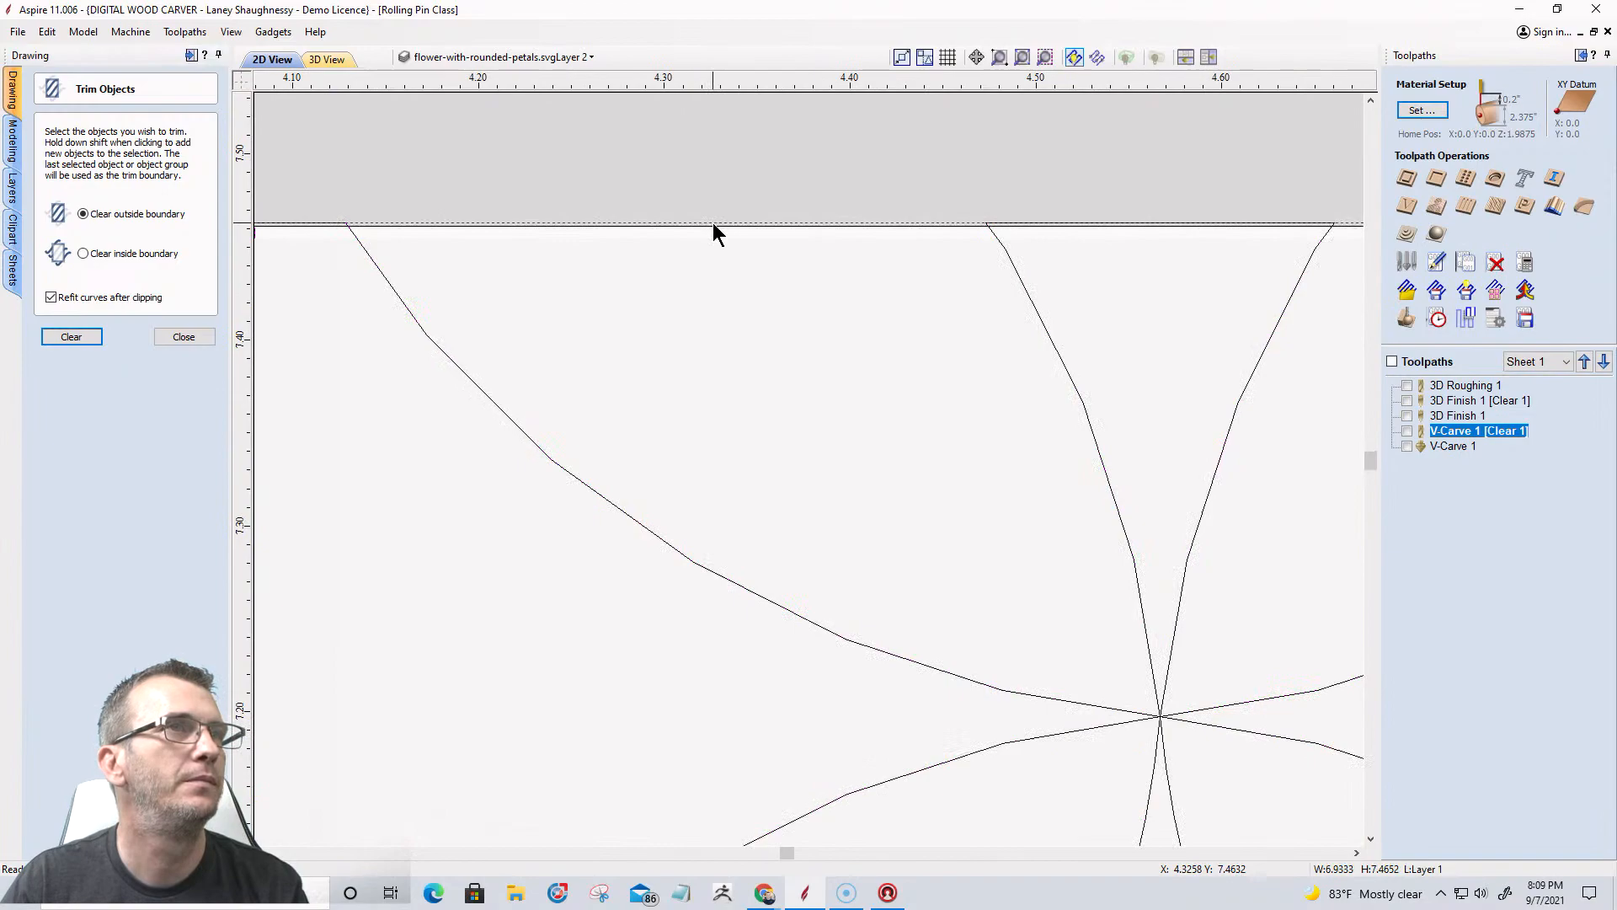
Move the trim boundary rectangle off the star pattern into the empty area above and beside the material.
scroll(713, 222, down, 6)
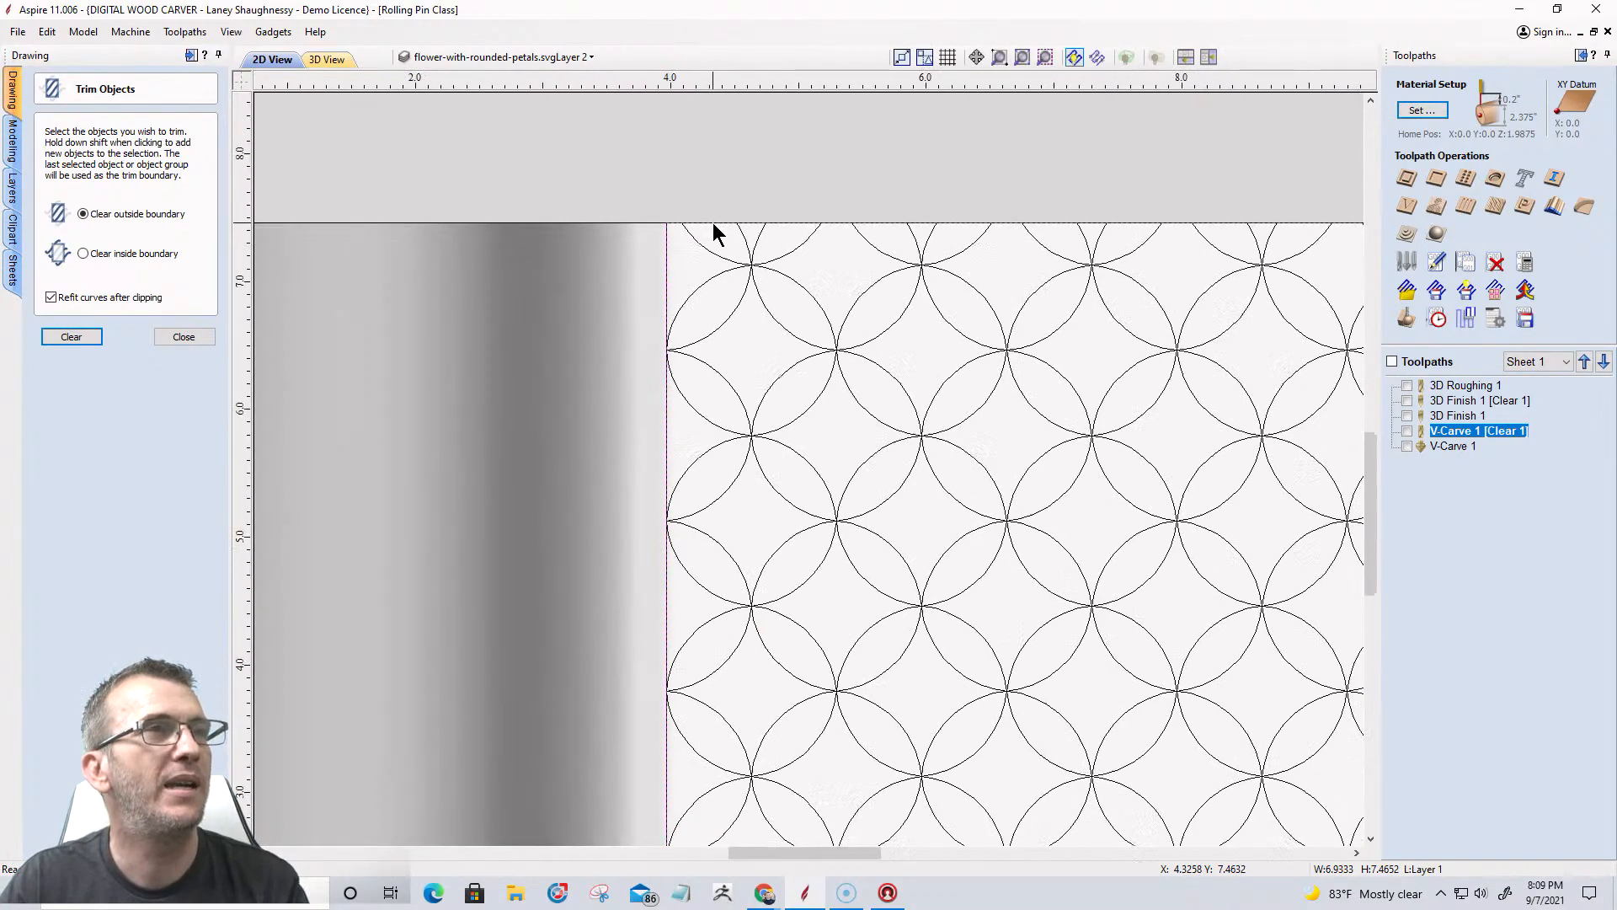
scroll(712, 222, down, 3)
drag(712, 222, 282, 123)
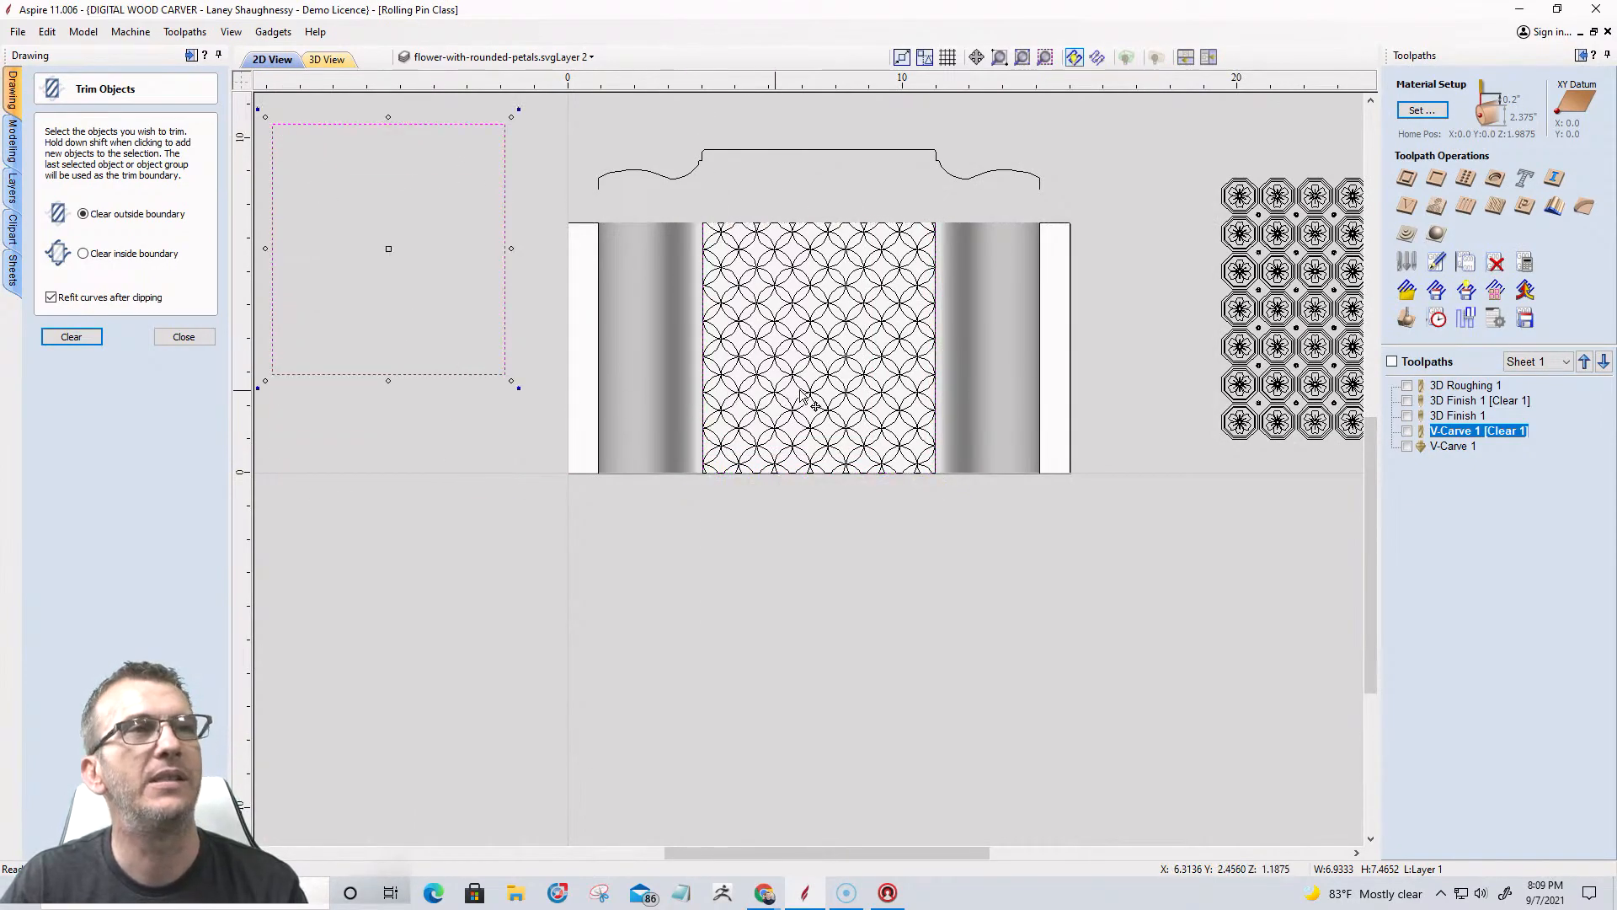
scroll(840, 389, up, 3)
scroll(840, 389, down, 2)
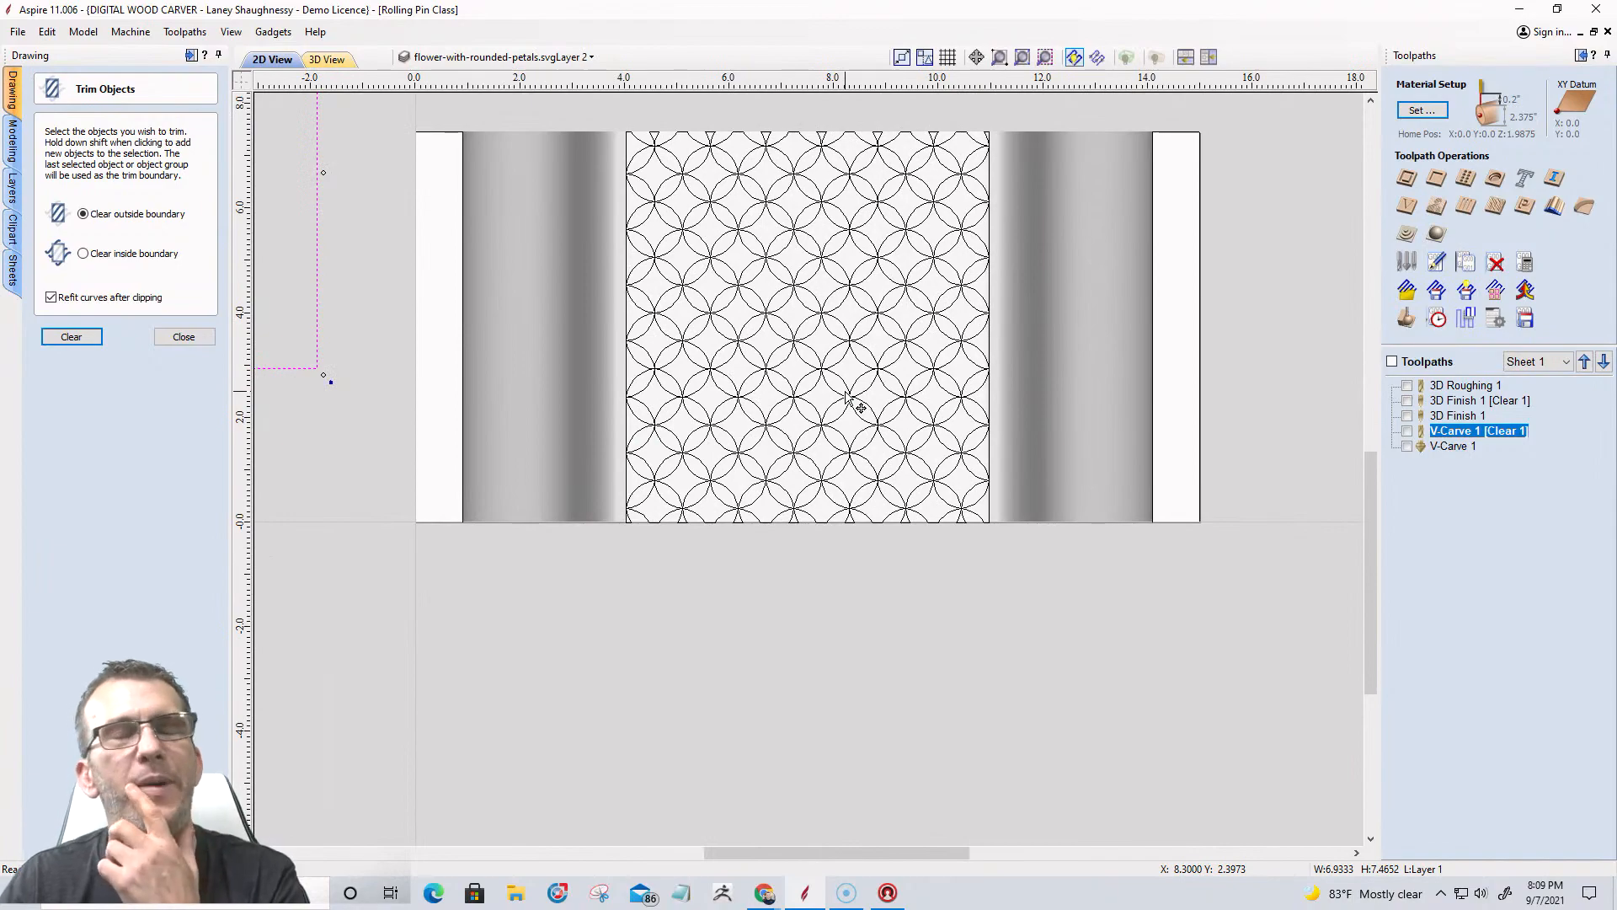
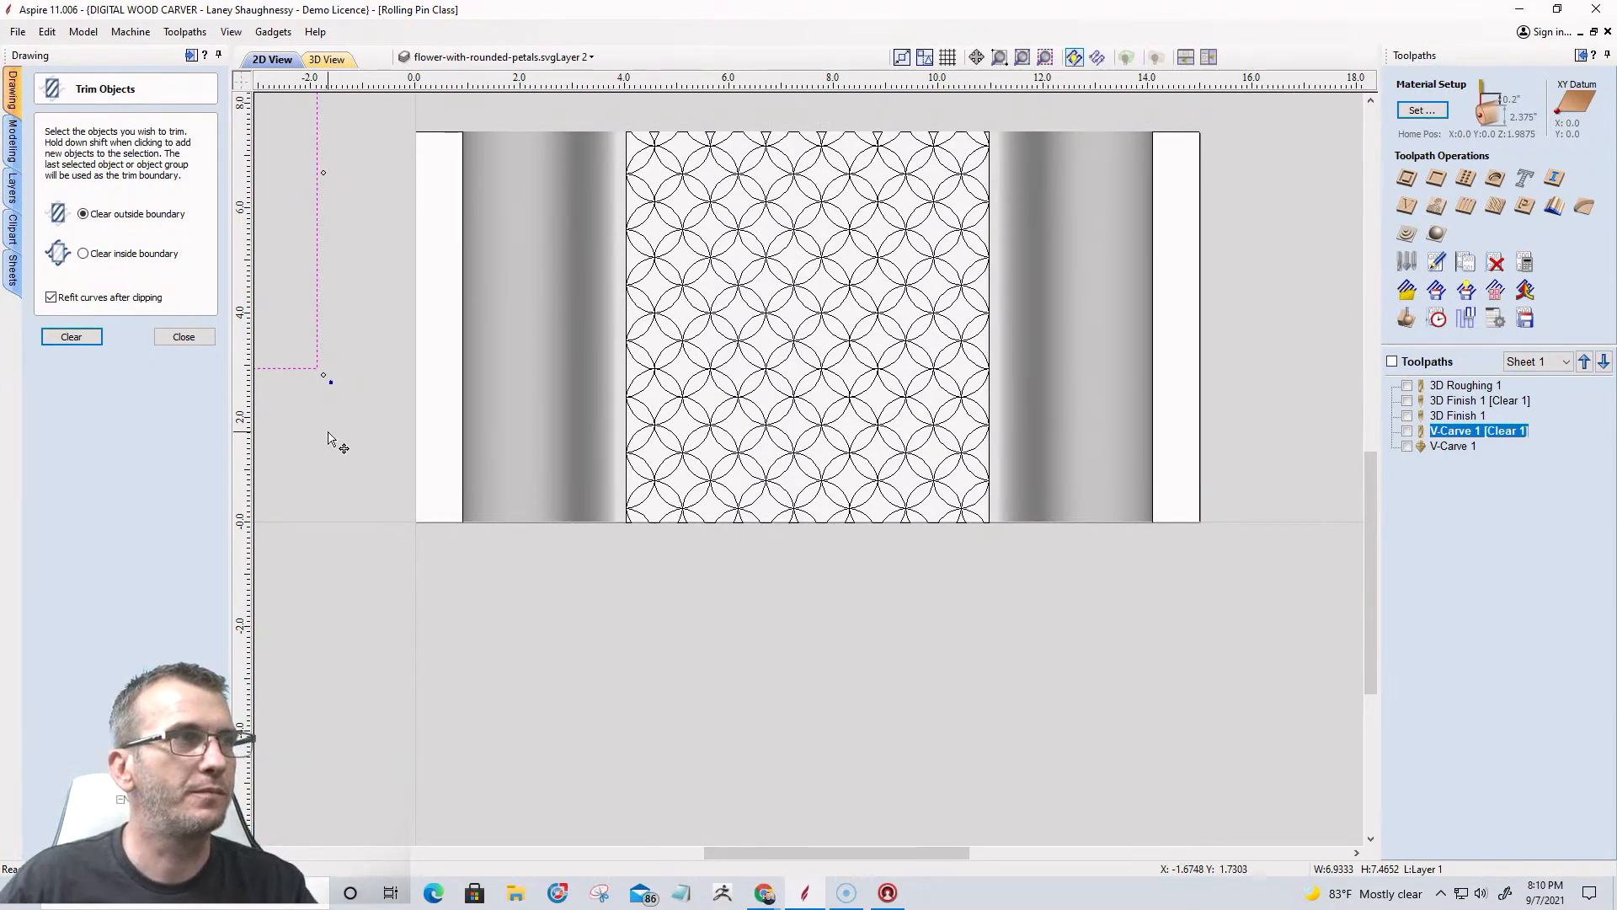
scroll(874, 371, down, 1)
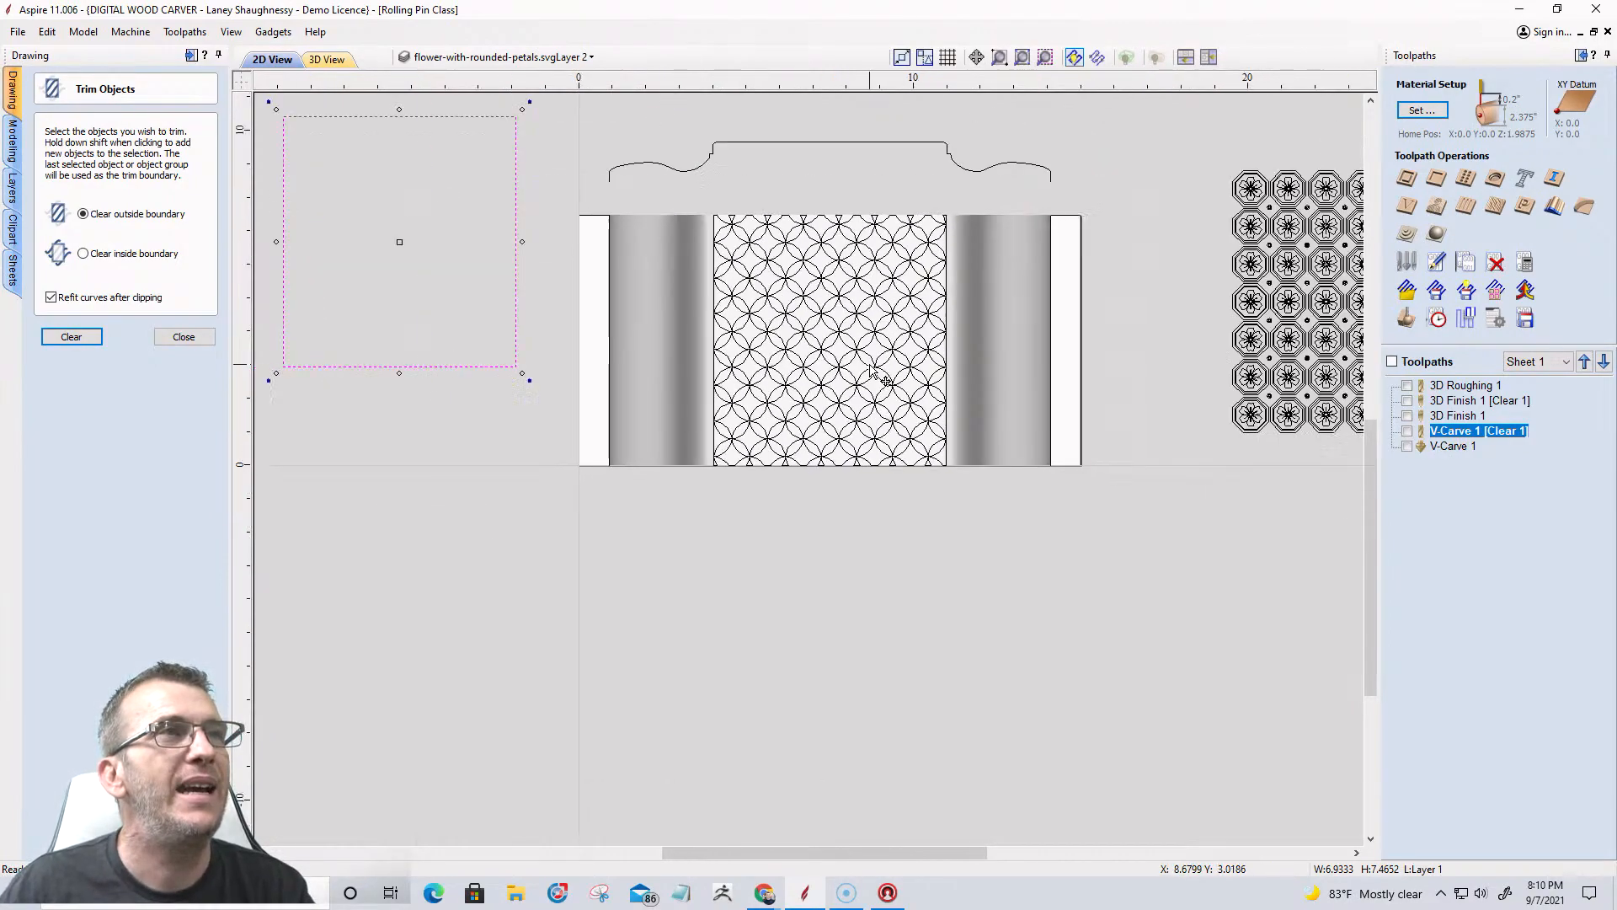
Check the trimmed stars as one selection, clear it, select the handle component and close the Trim Objects tool.
drag(686, 193, 962, 480)
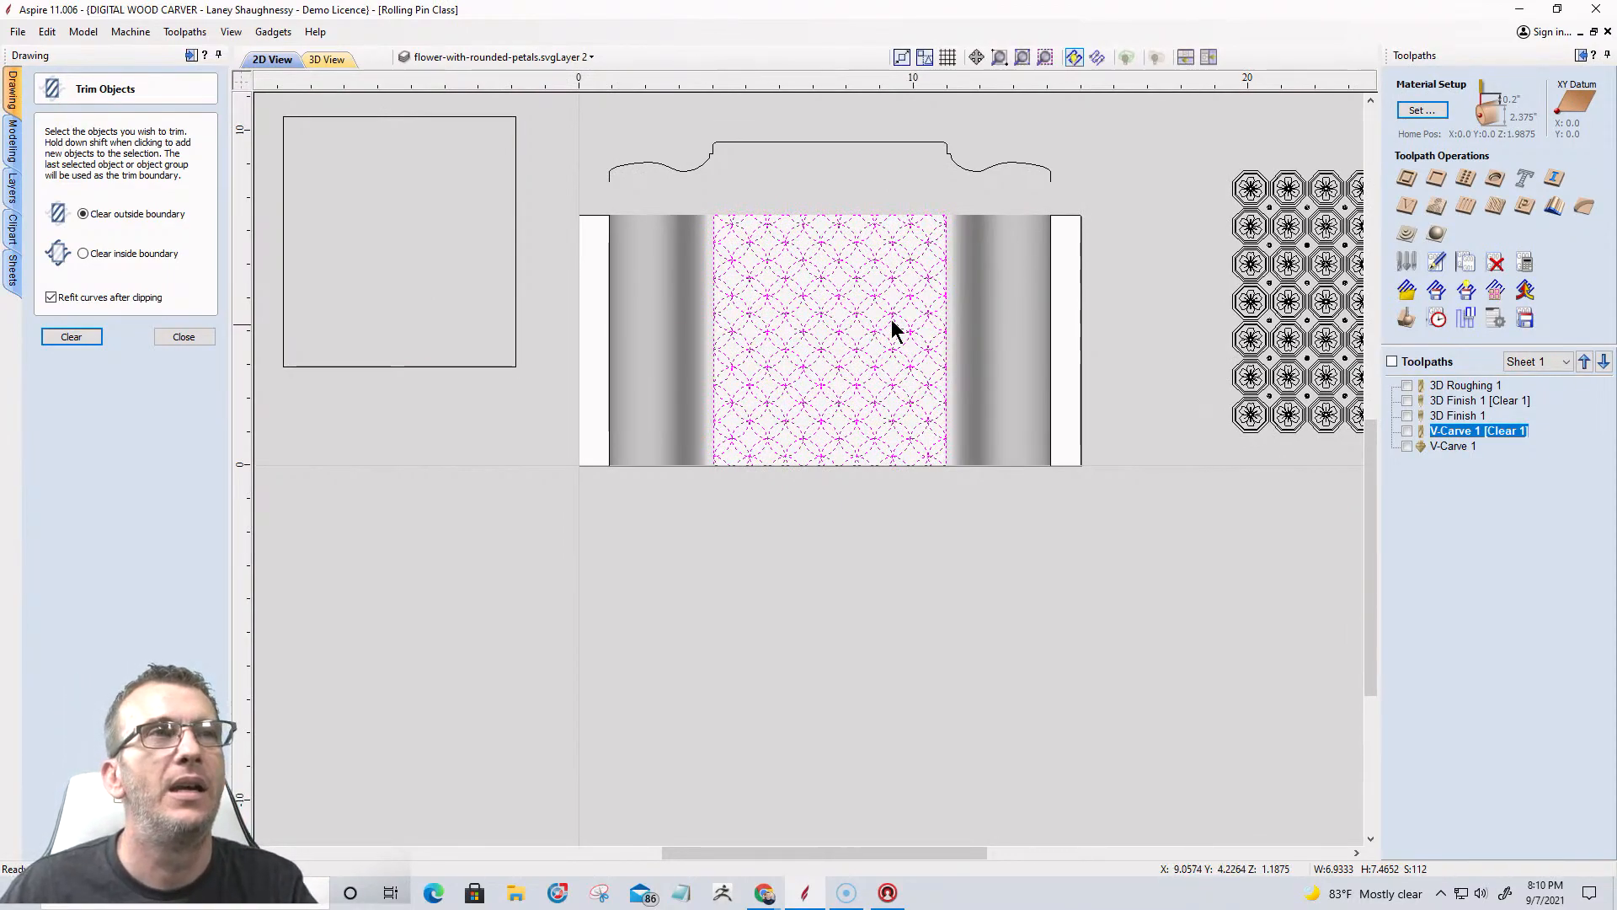
click(1439, 387)
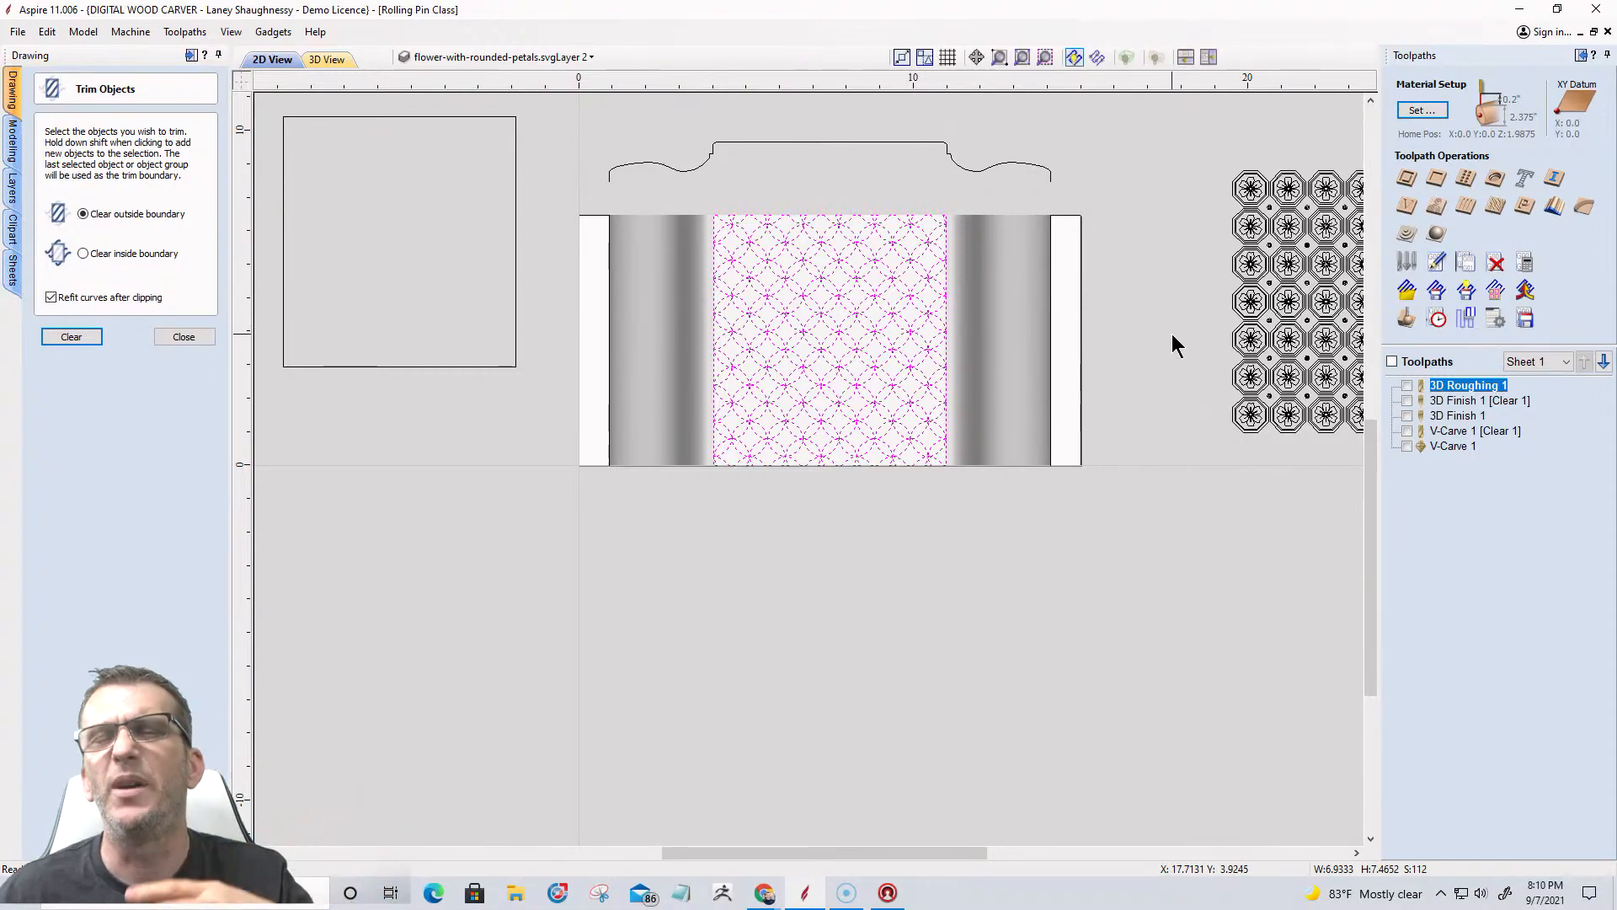
scroll(1312, 340, up, 2)
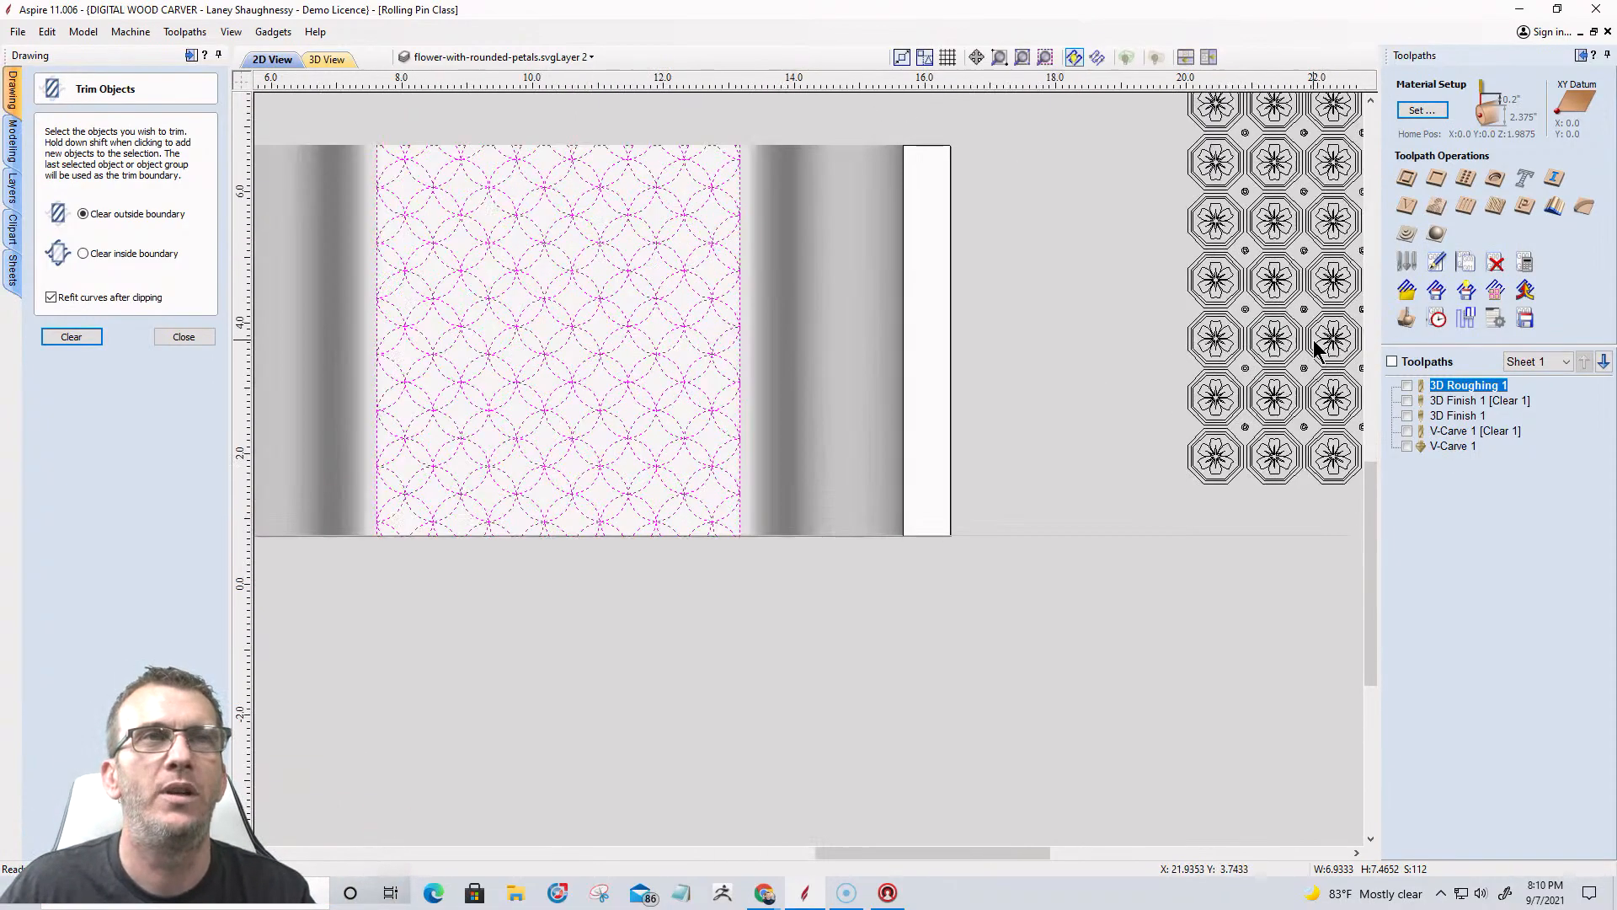
scroll(1314, 344, up, 1)
scroll(1314, 343, down, 3)
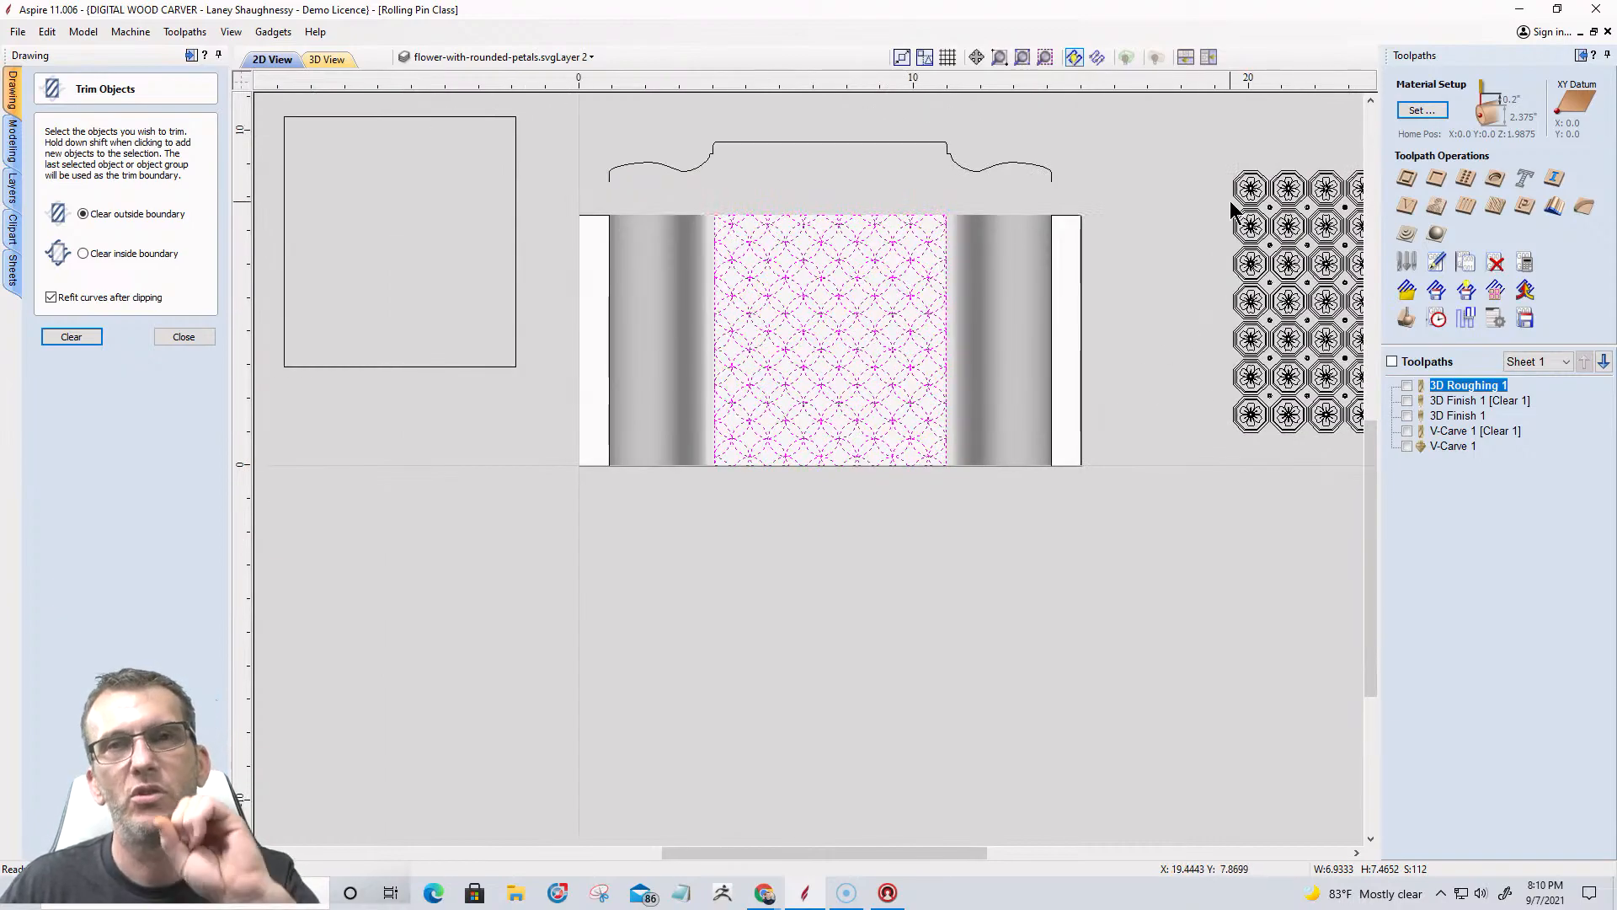
click(706, 195)
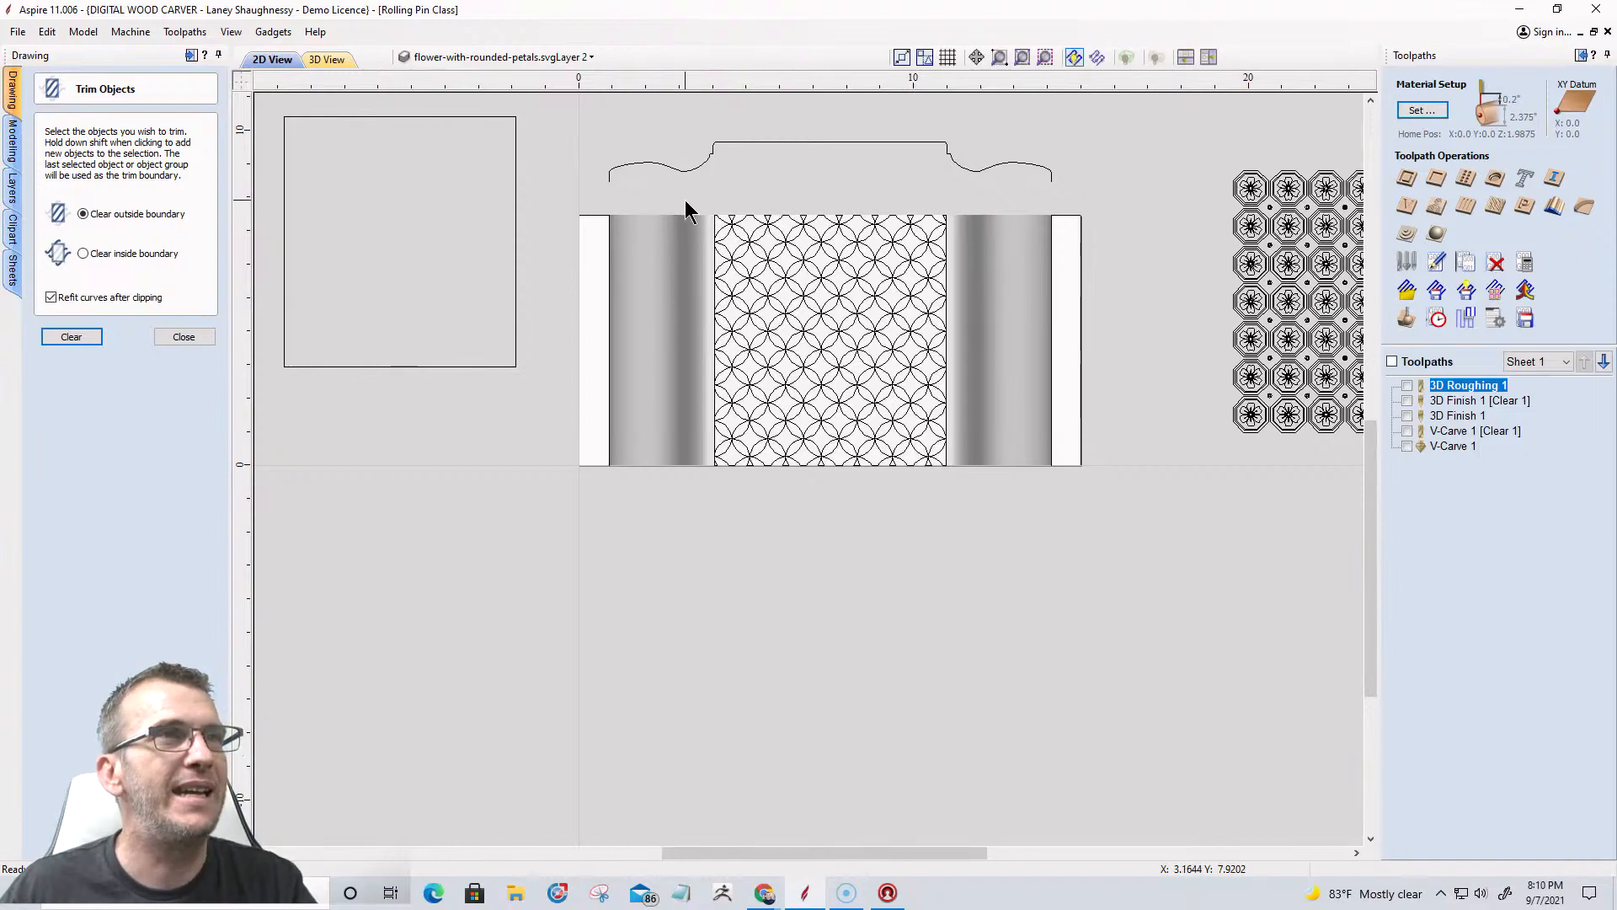
click(657, 264)
click(165, 337)
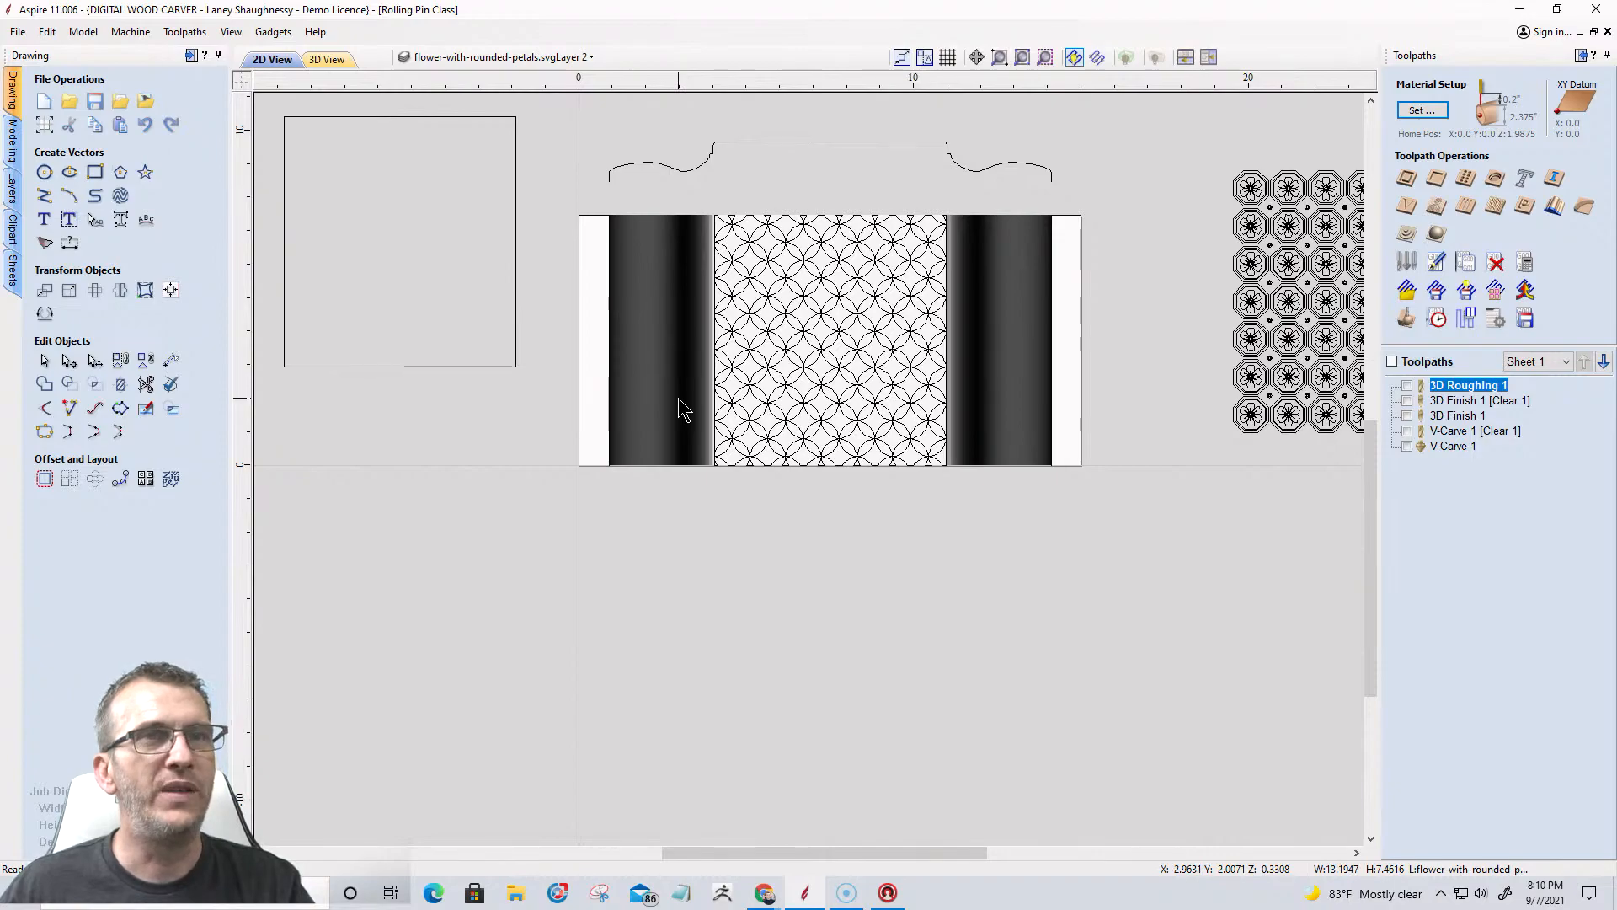
Review the cylinder's Material Setup, accept it as it stands, and decline recalculating all toolpaths.
double_click(1468, 387)
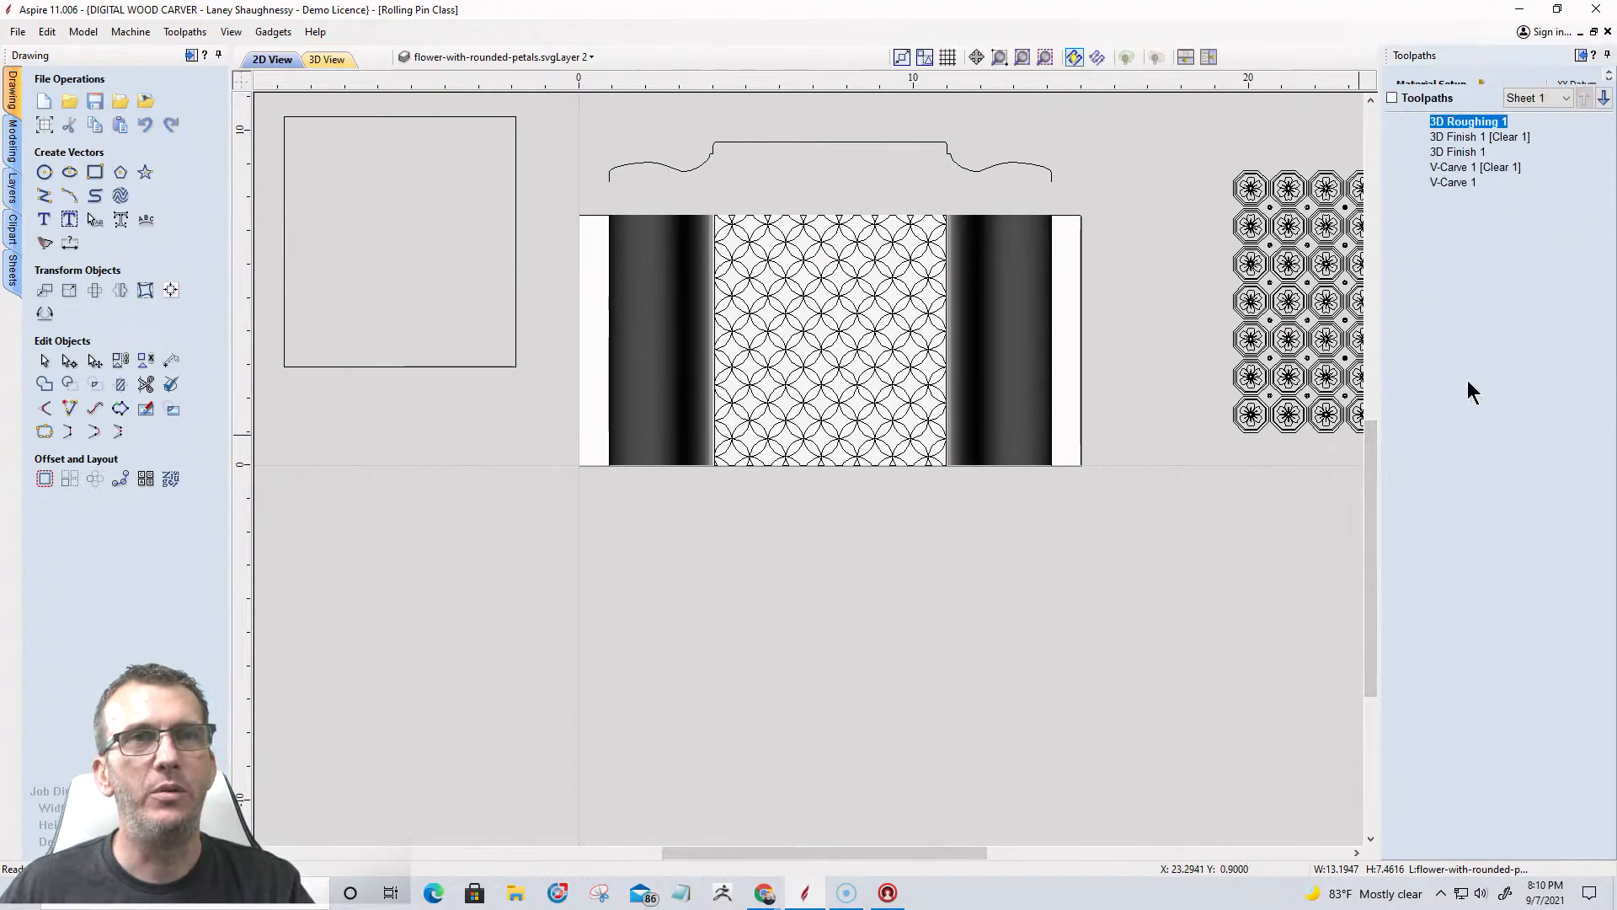
click(1573, 655)
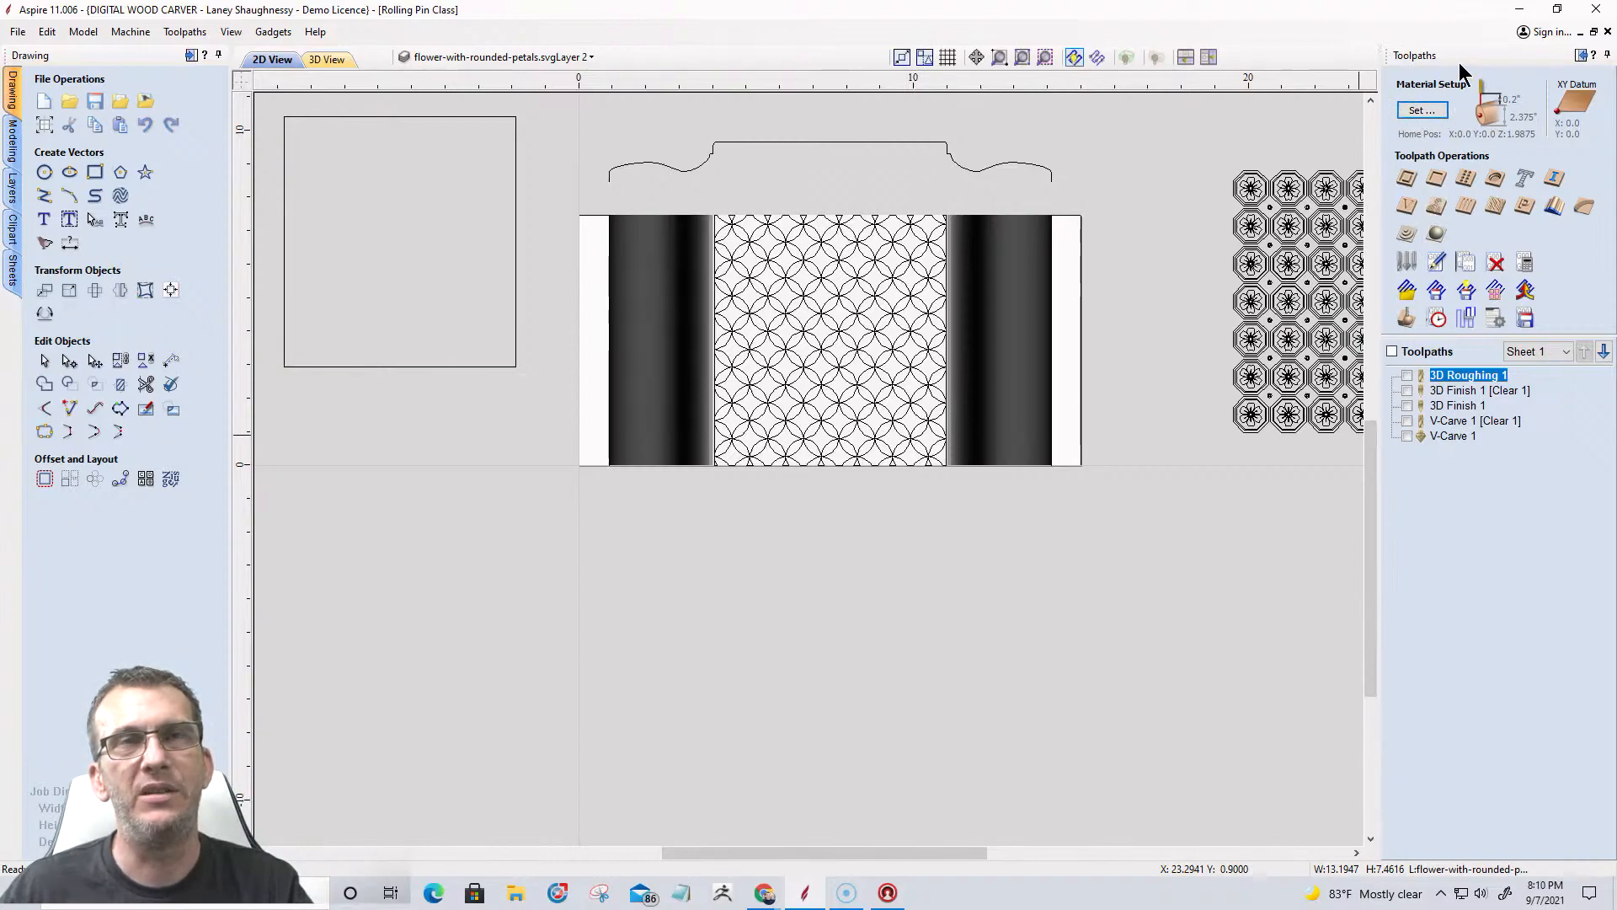
click(1422, 109)
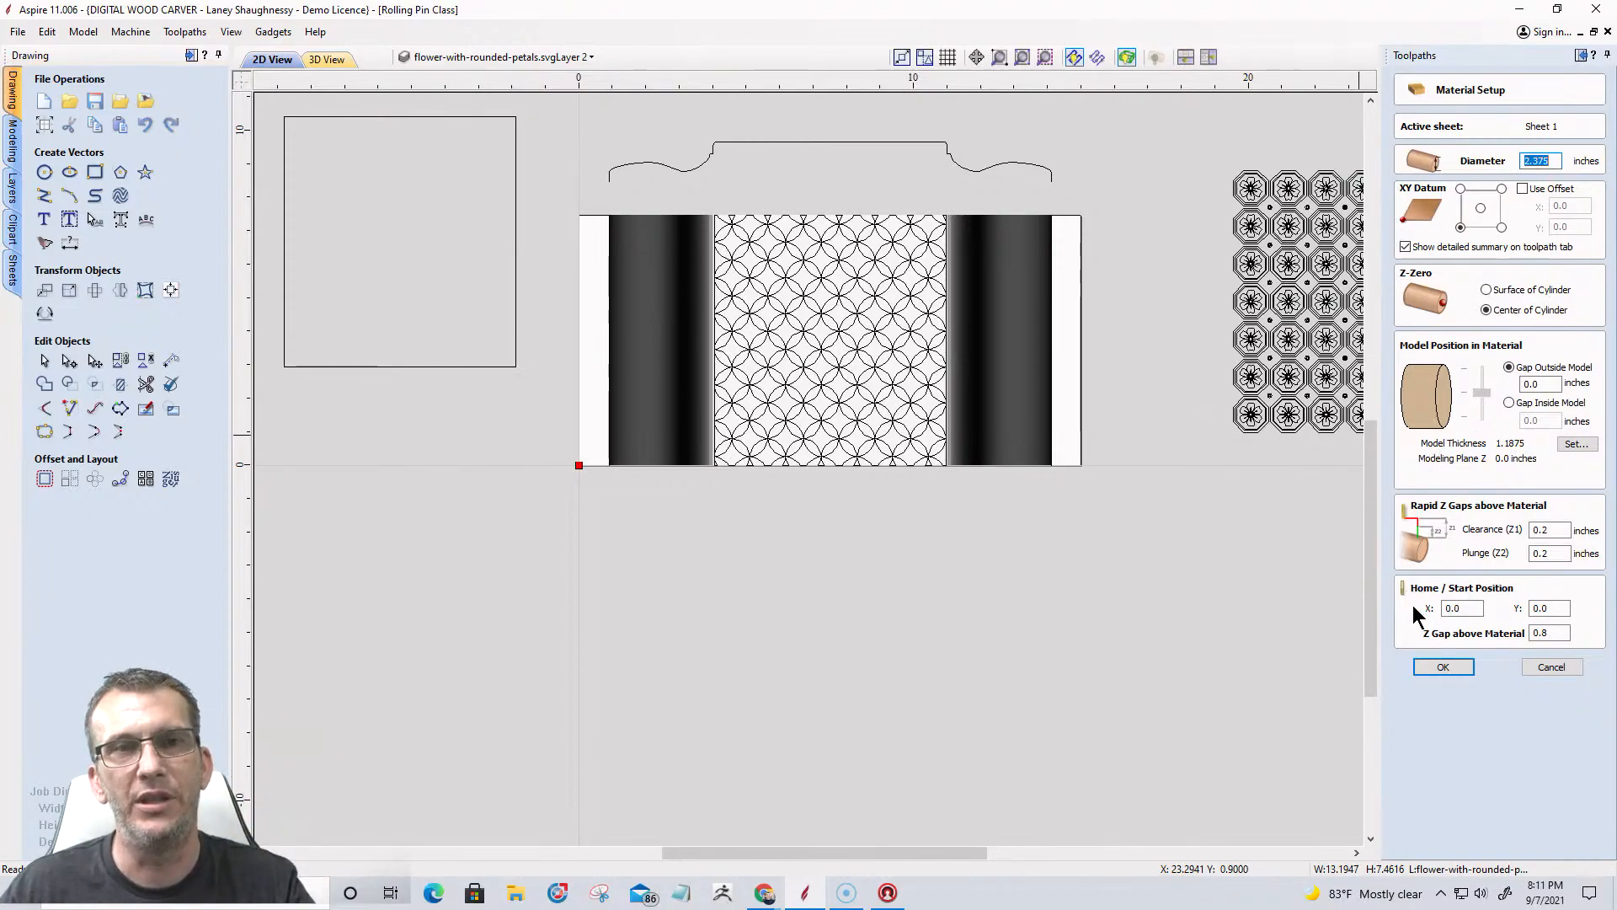
click(1443, 667)
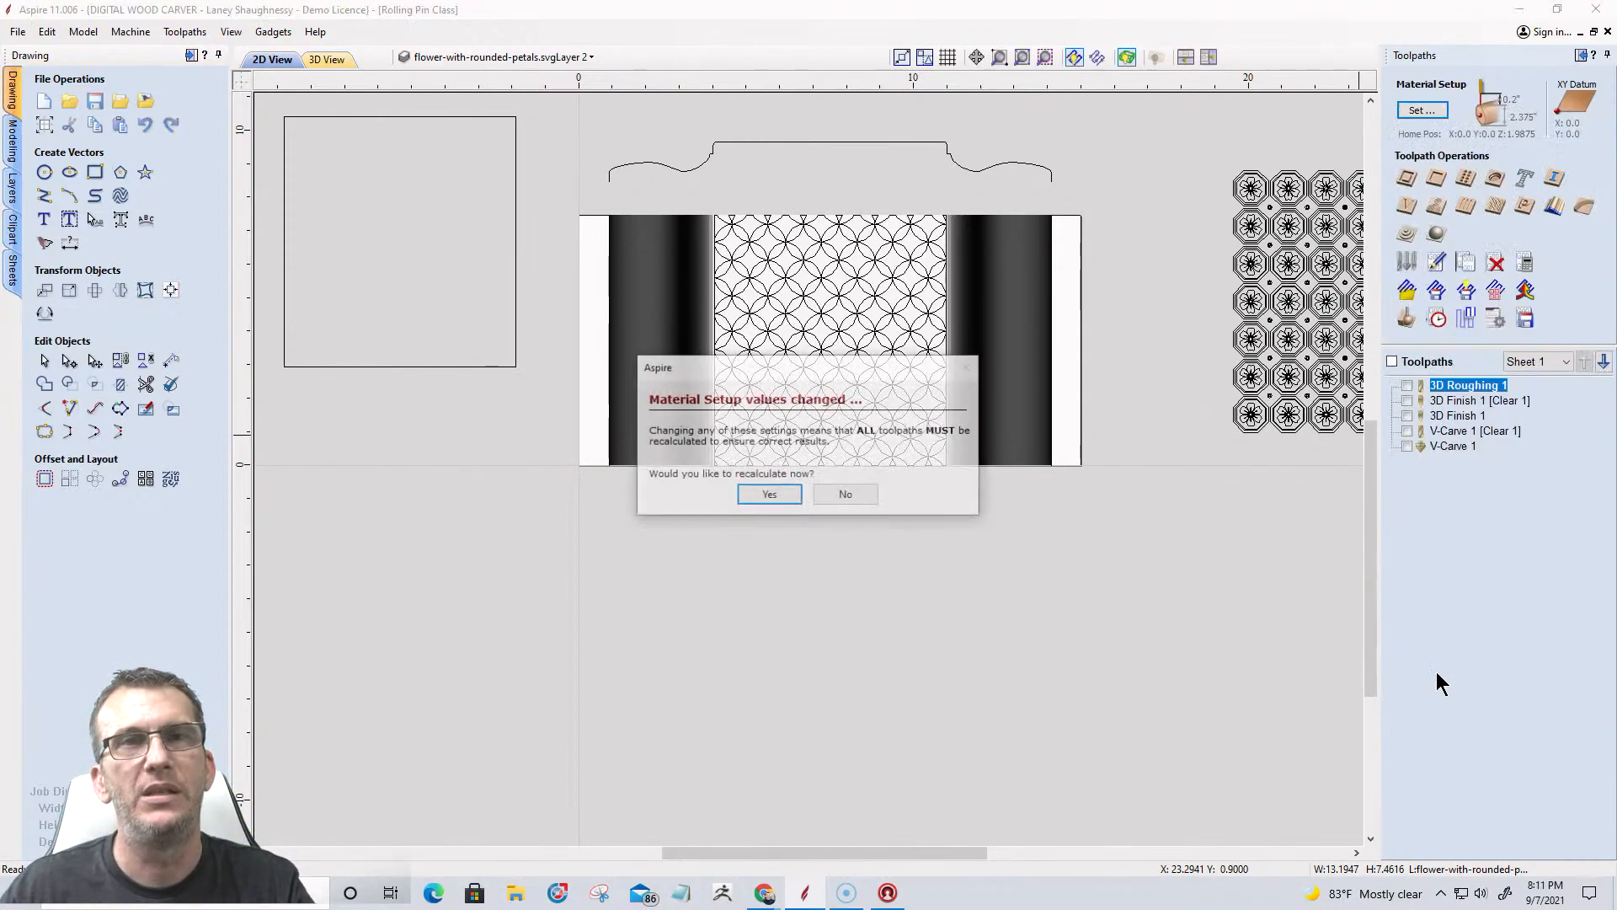
click(847, 496)
Recalculate the 3D Roughing 1 toolpath with its existing Z Level settings and preview its cut on the material.
double_click(1457, 388)
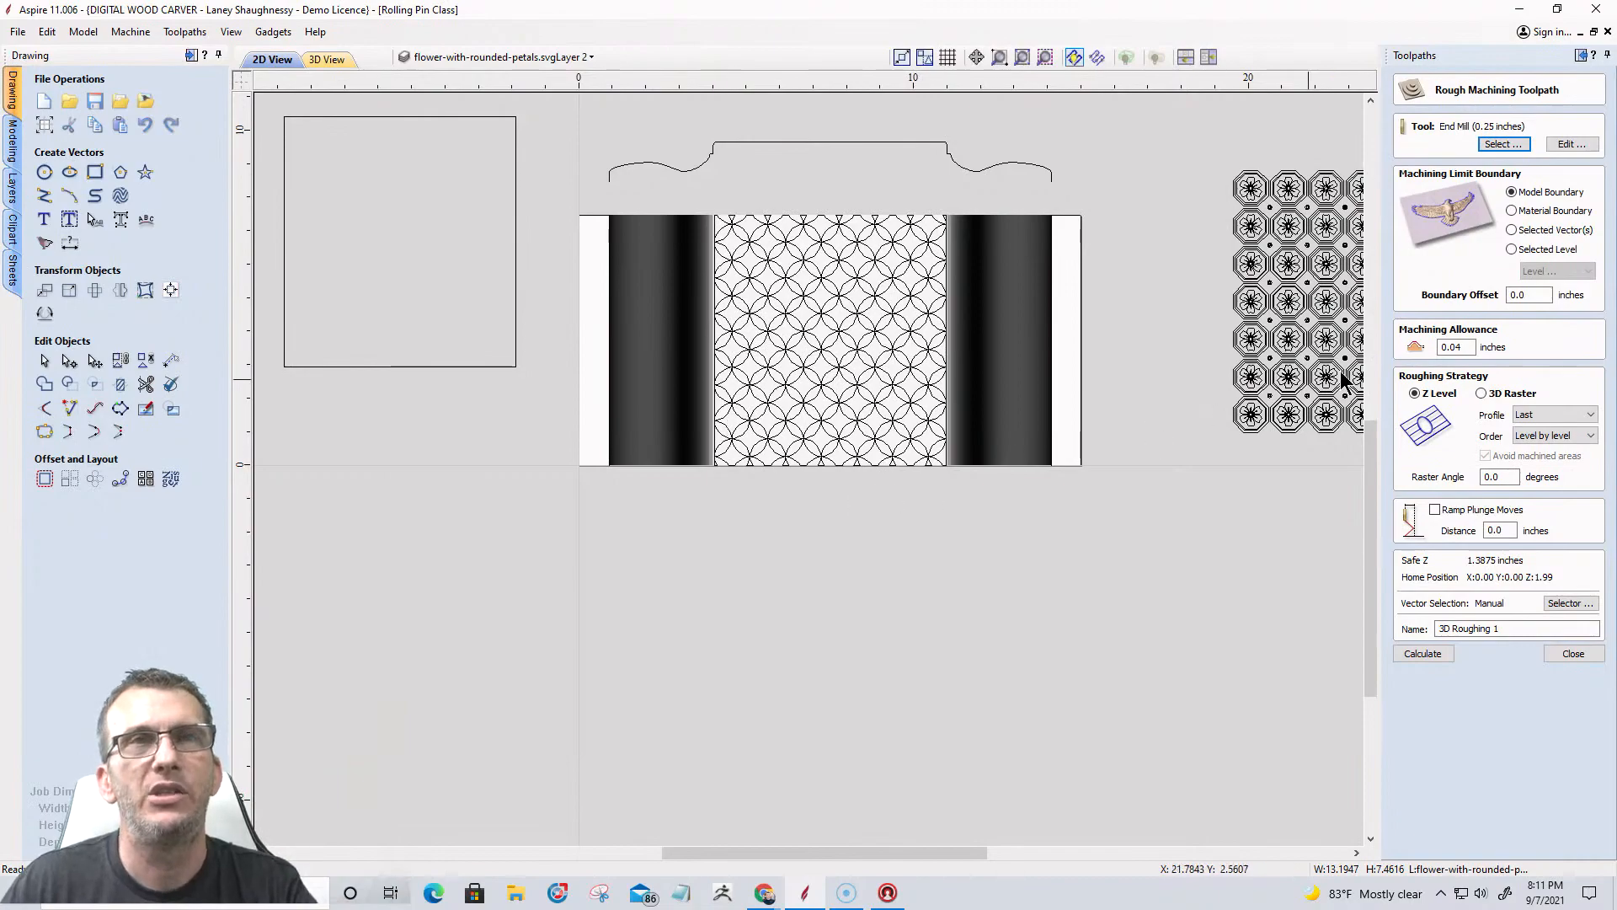
scroll(1354, 371, down, 1)
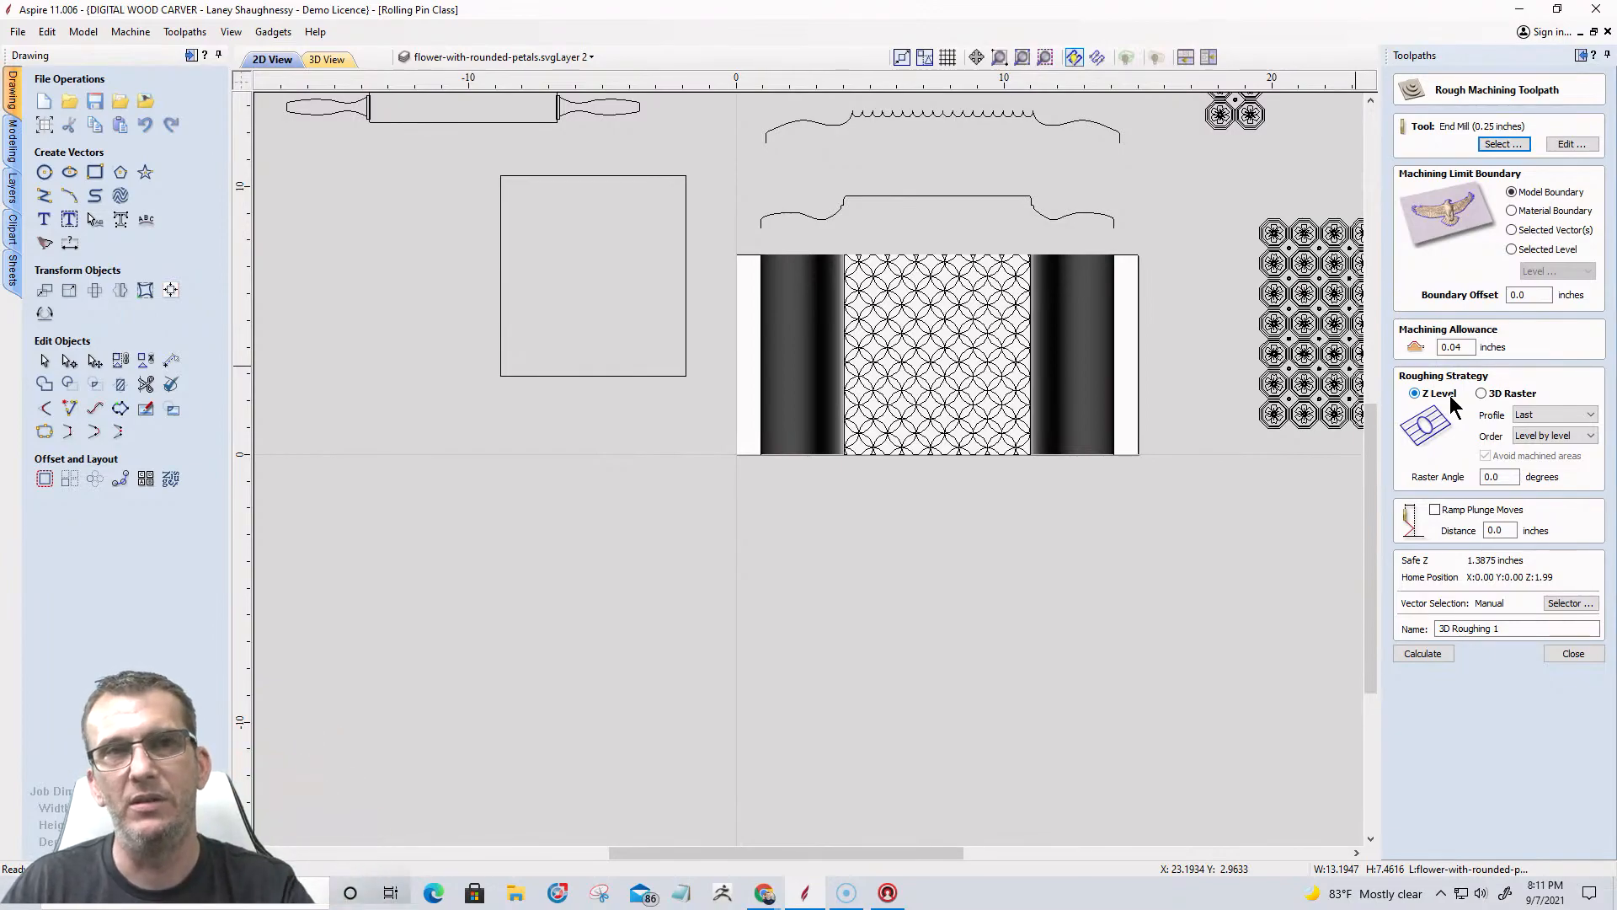
click(1414, 654)
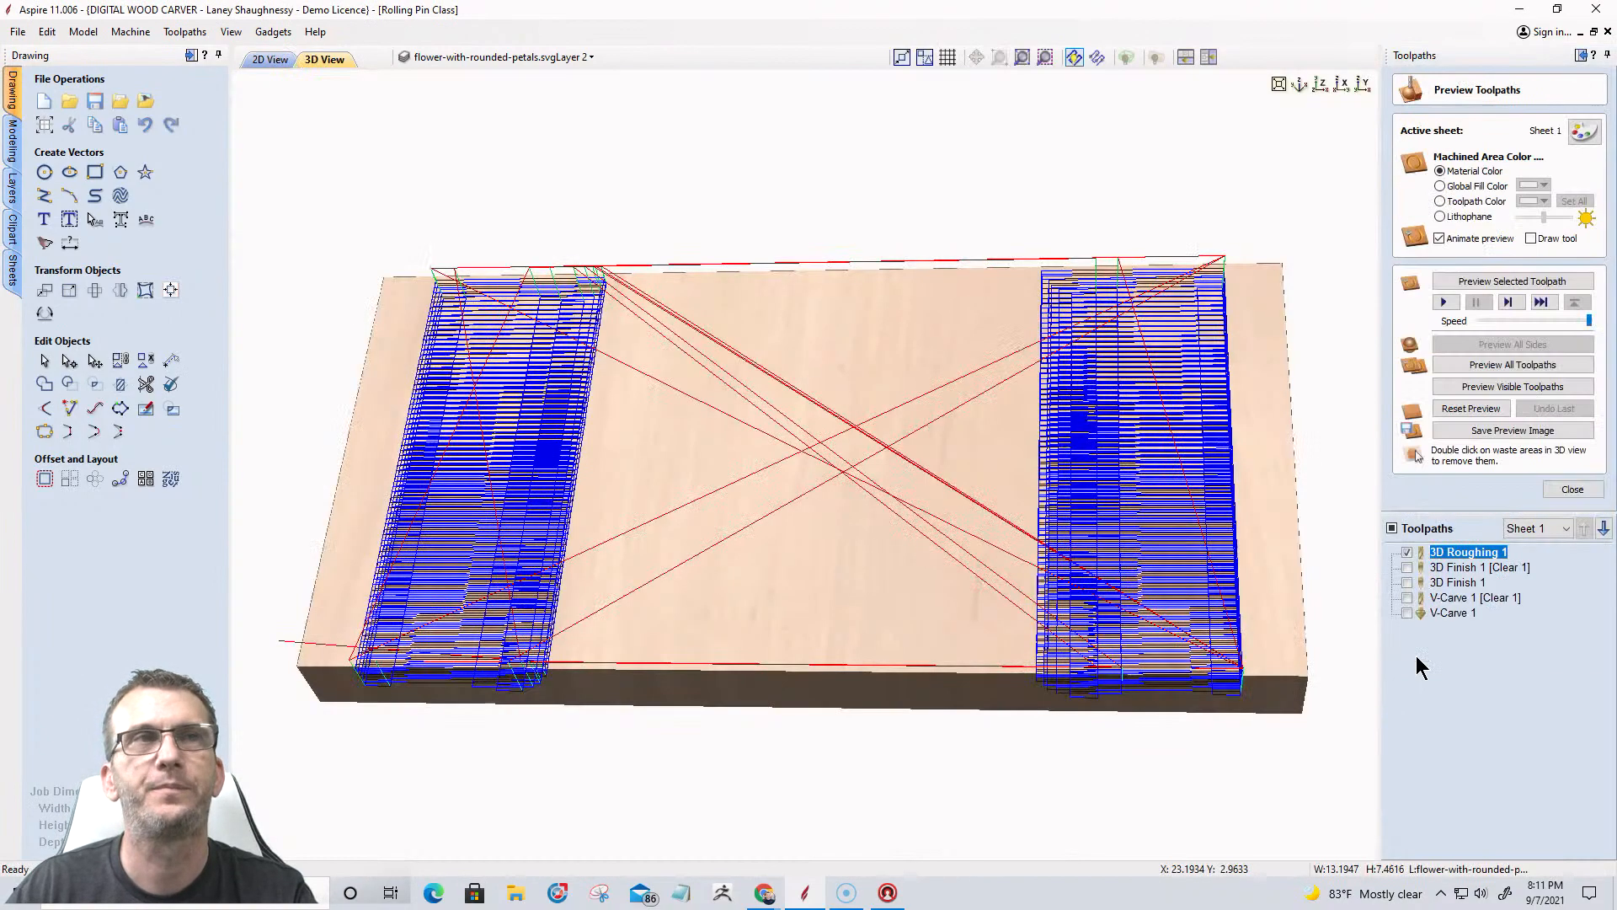
click(1491, 386)
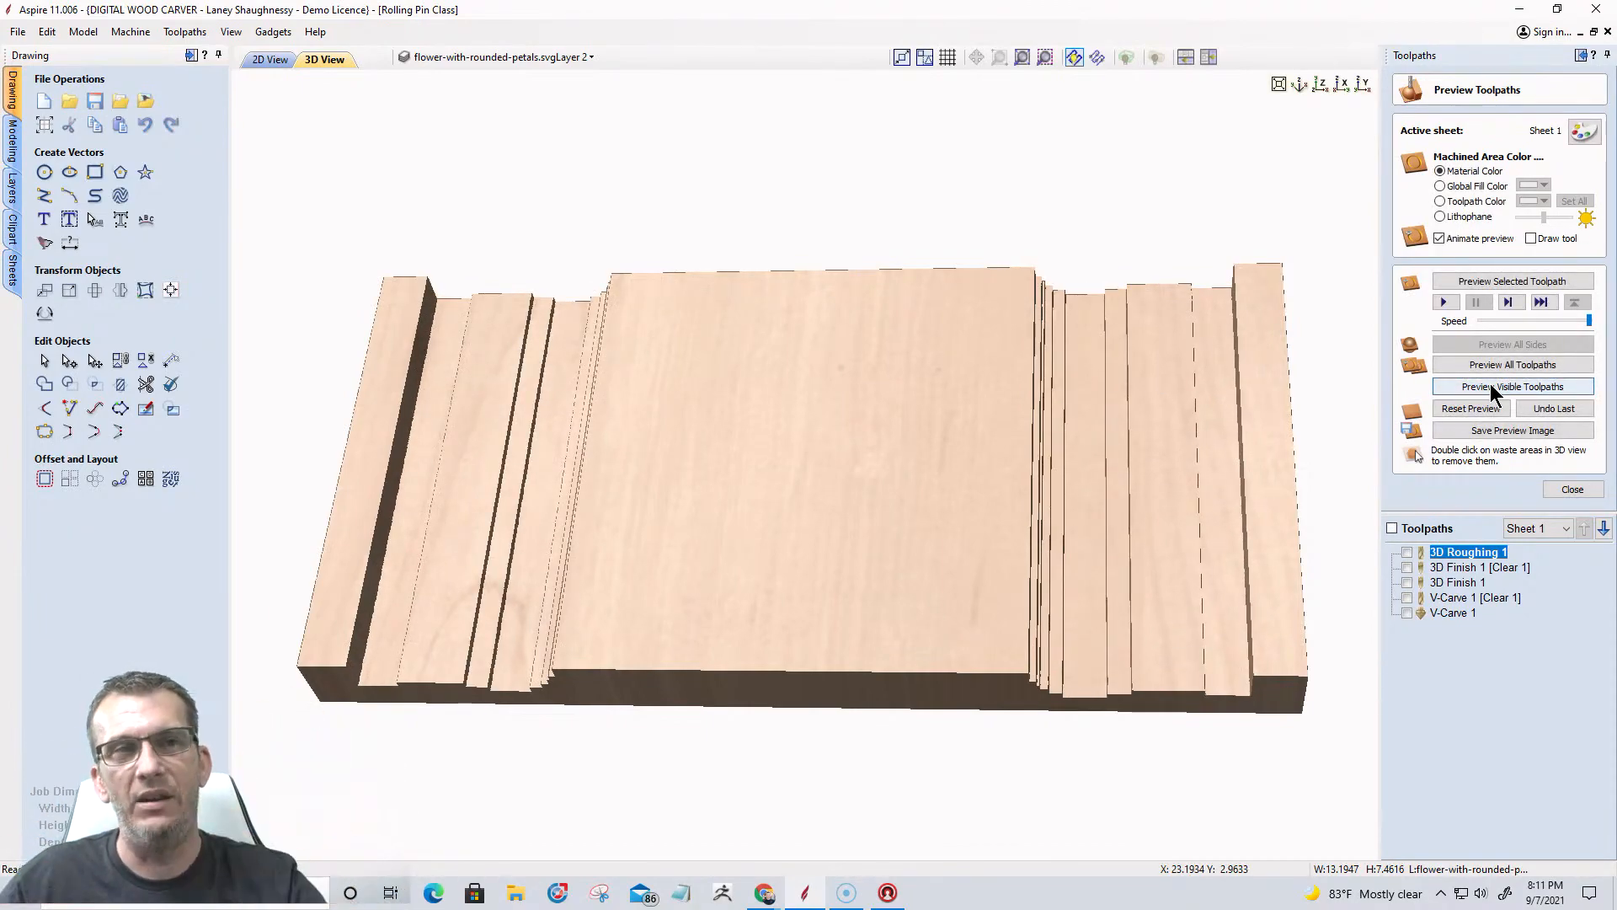
drag(912, 630, 837, 584)
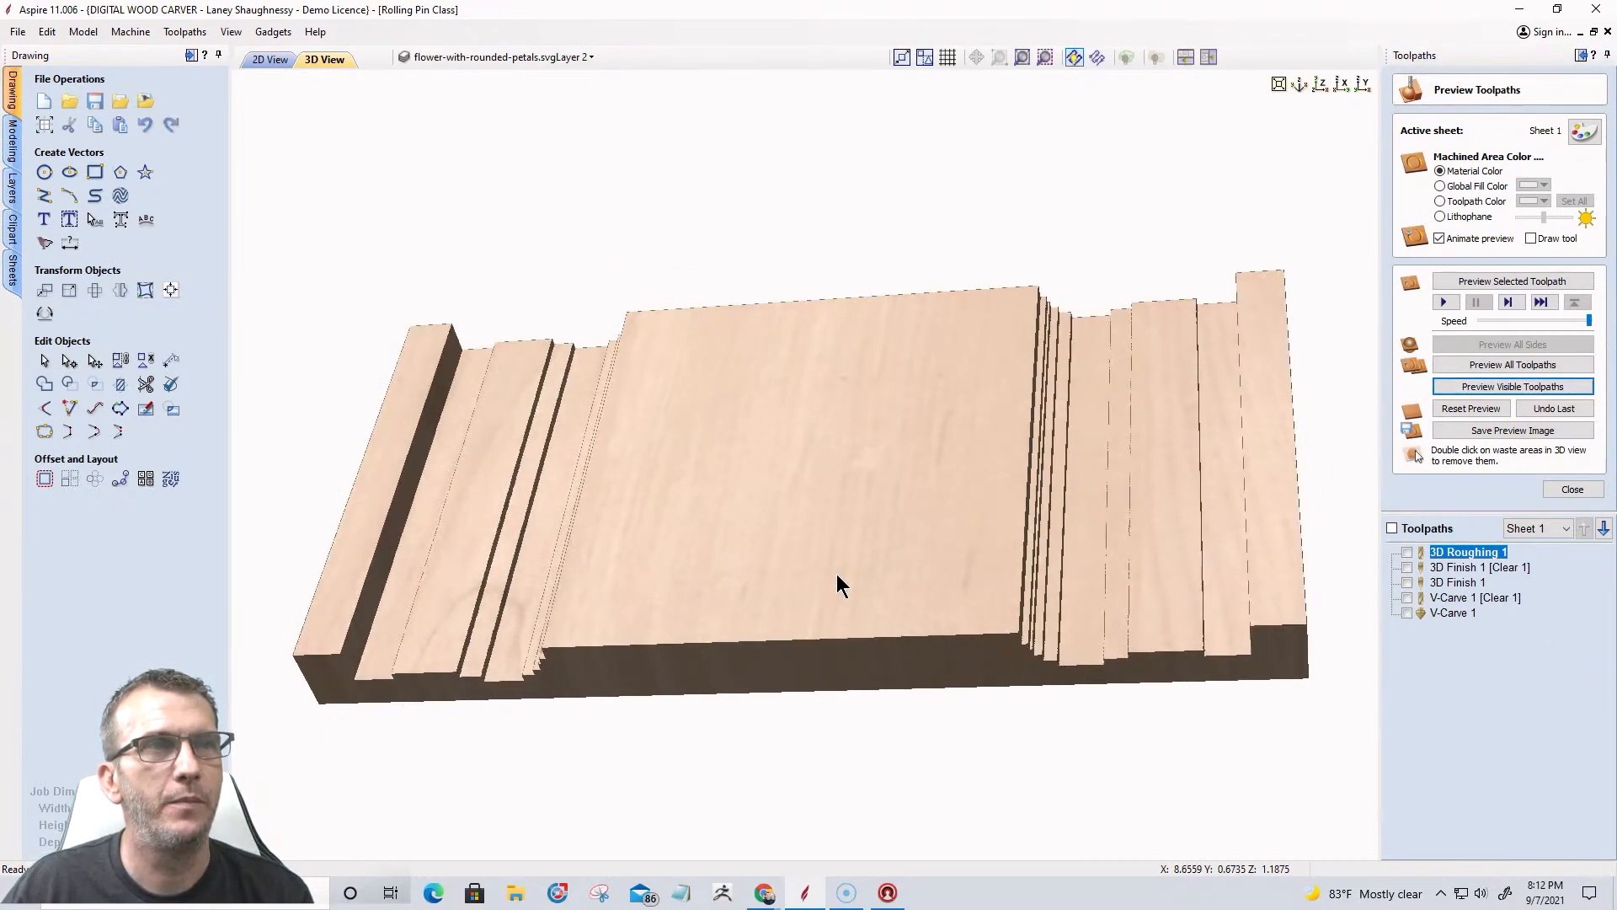
Recalculate the 3D Finish 1 toolpaths with the existing Raster strategy and preview only the 3D Finish 1 [Clear 1] pass.
double_click(1466, 569)
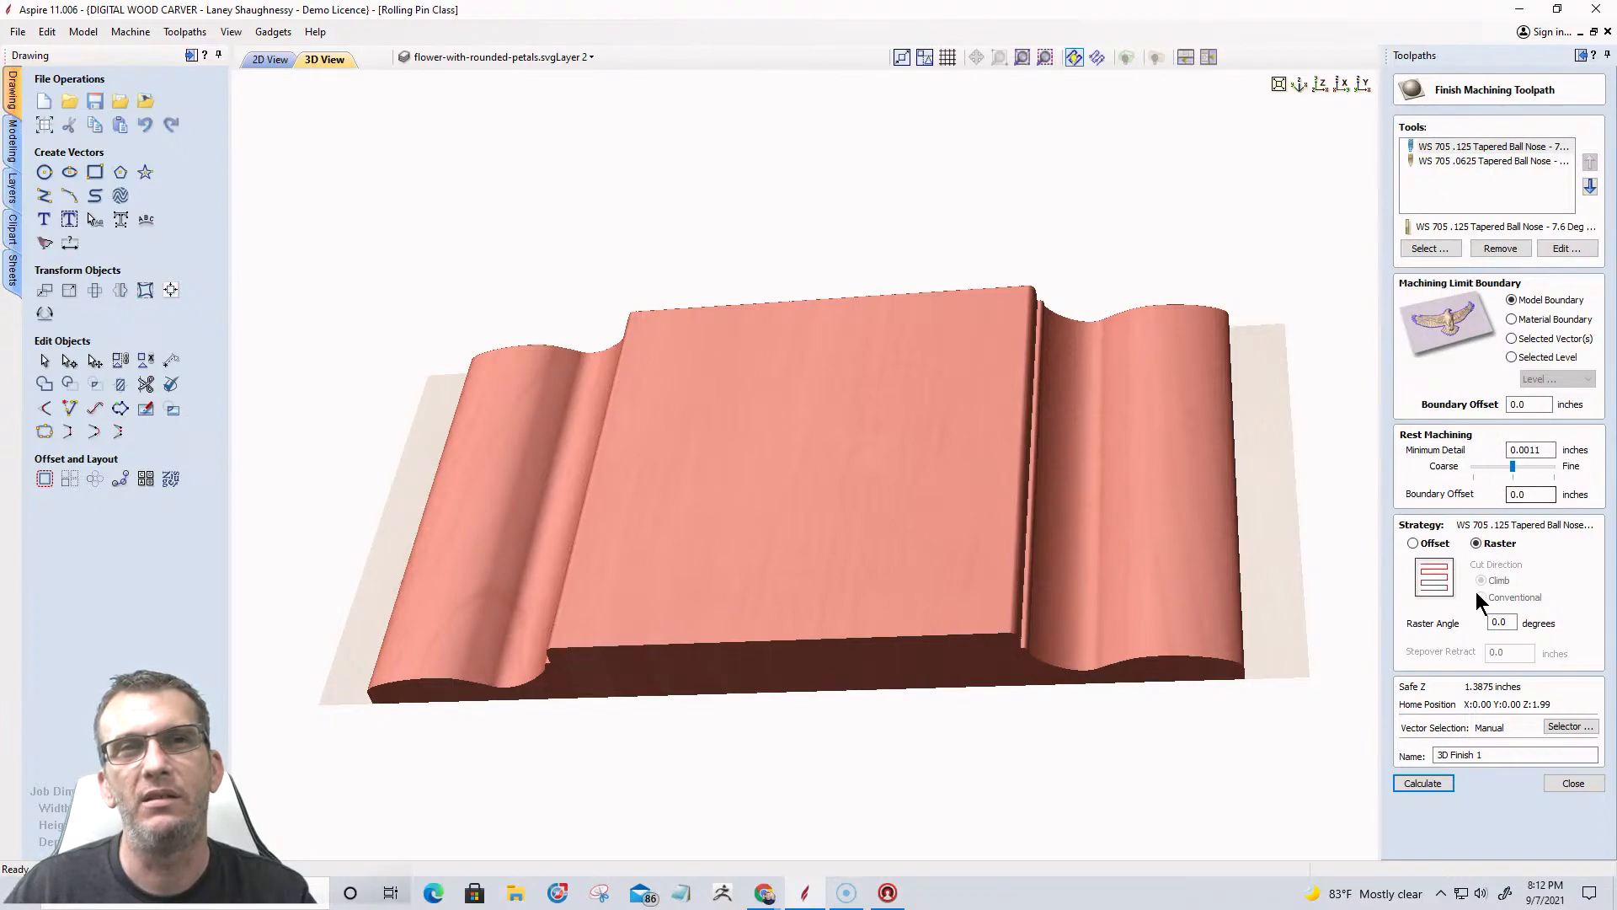
click(1423, 785)
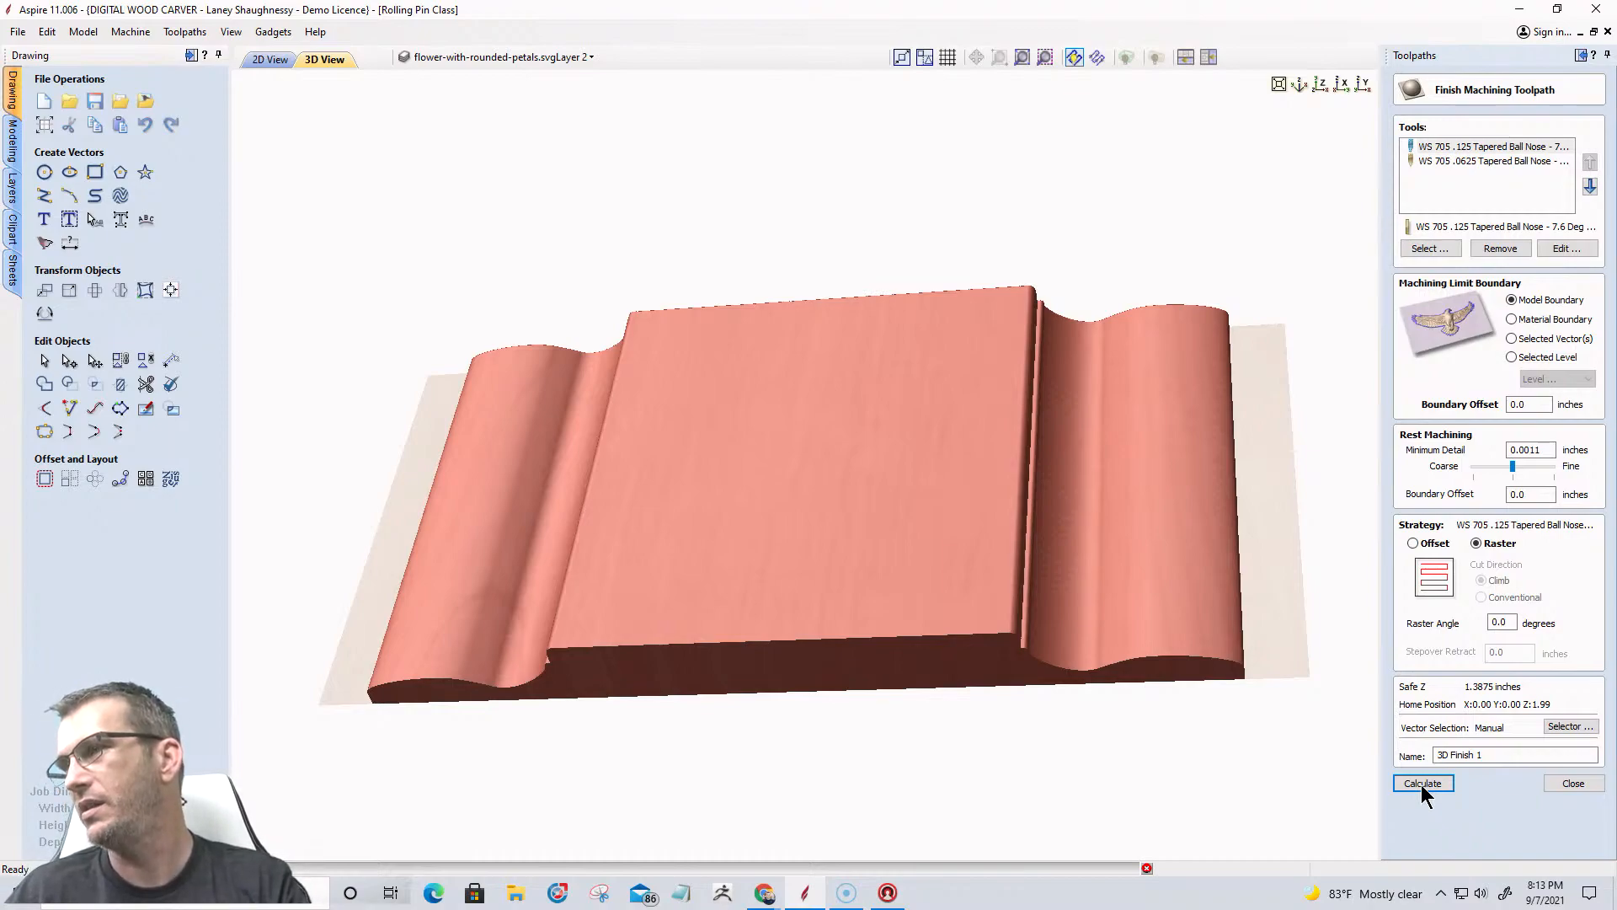
click(1404, 784)
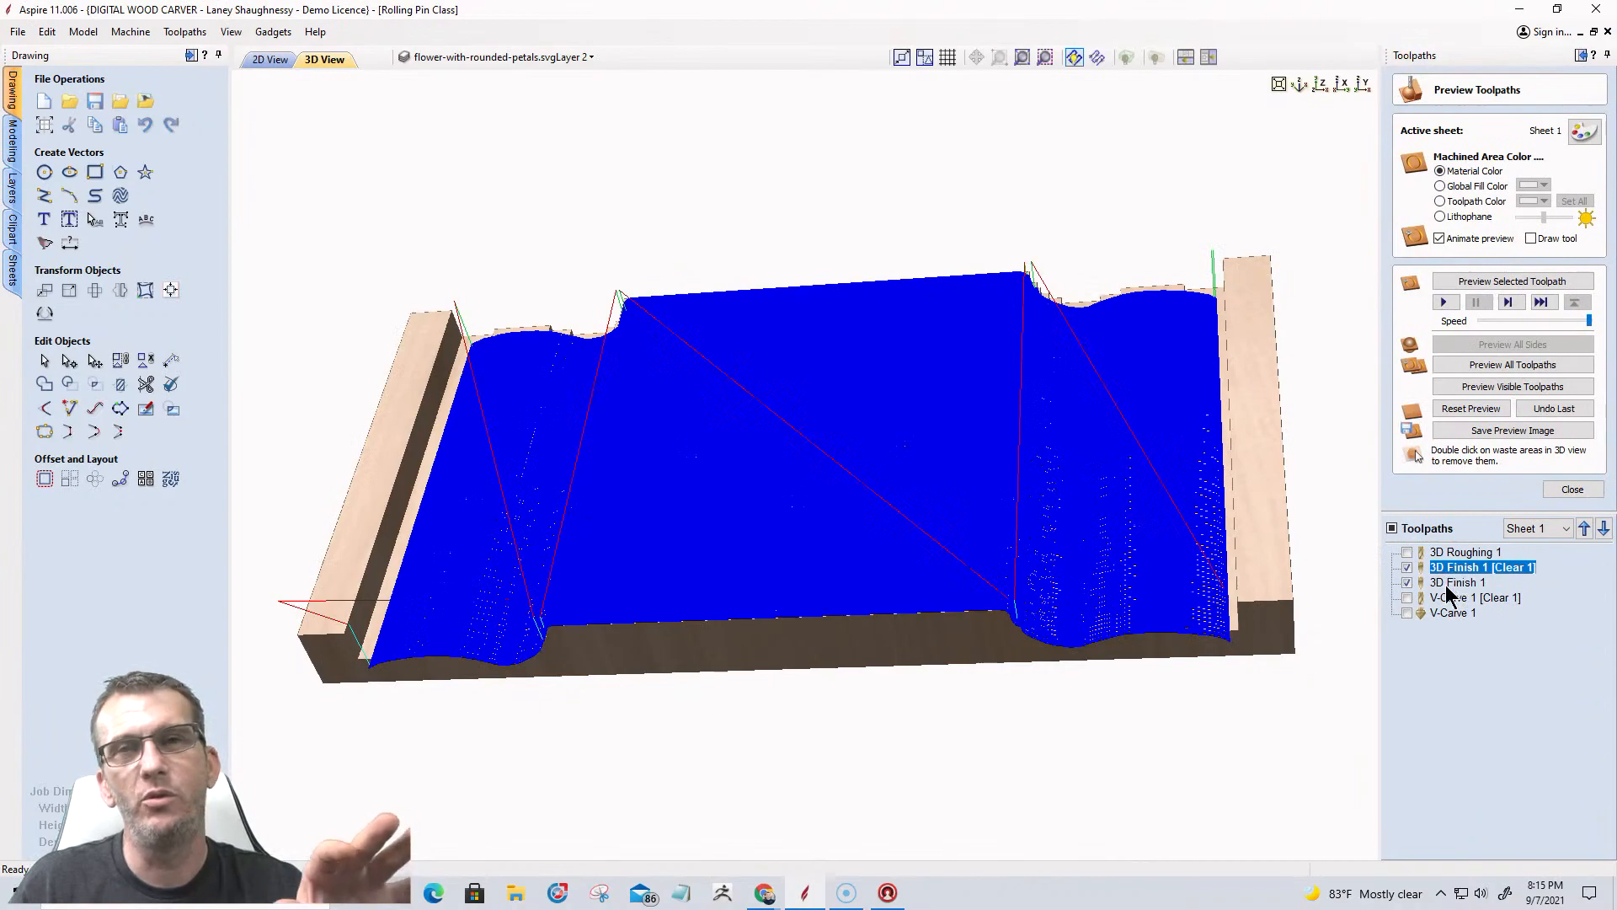
mouse_move(1447, 589)
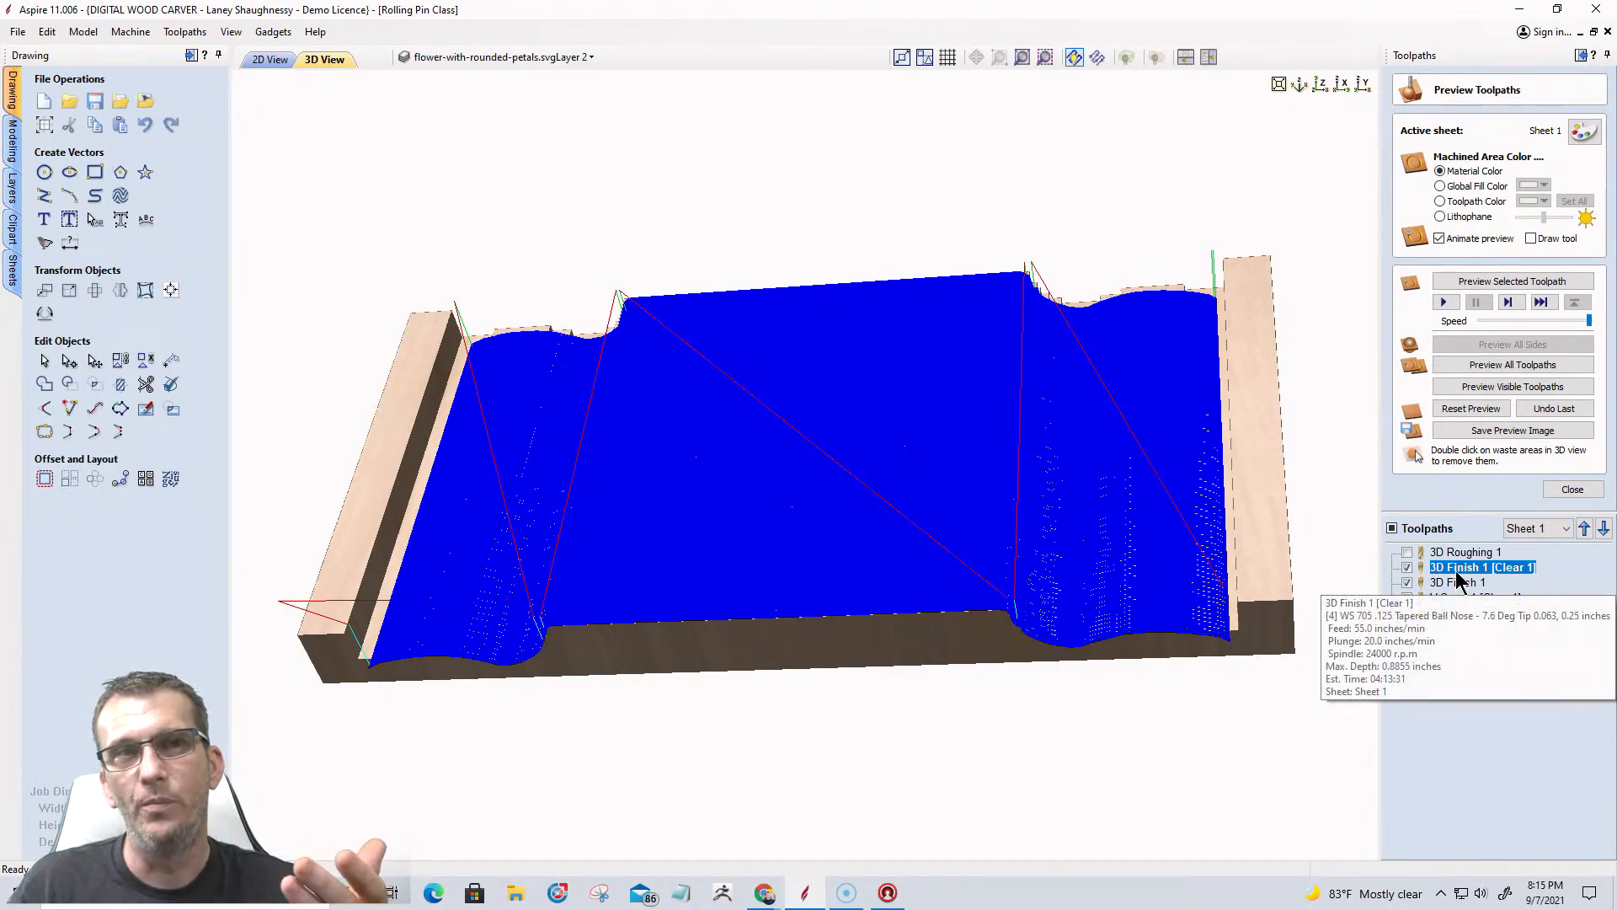
click(1406, 582)
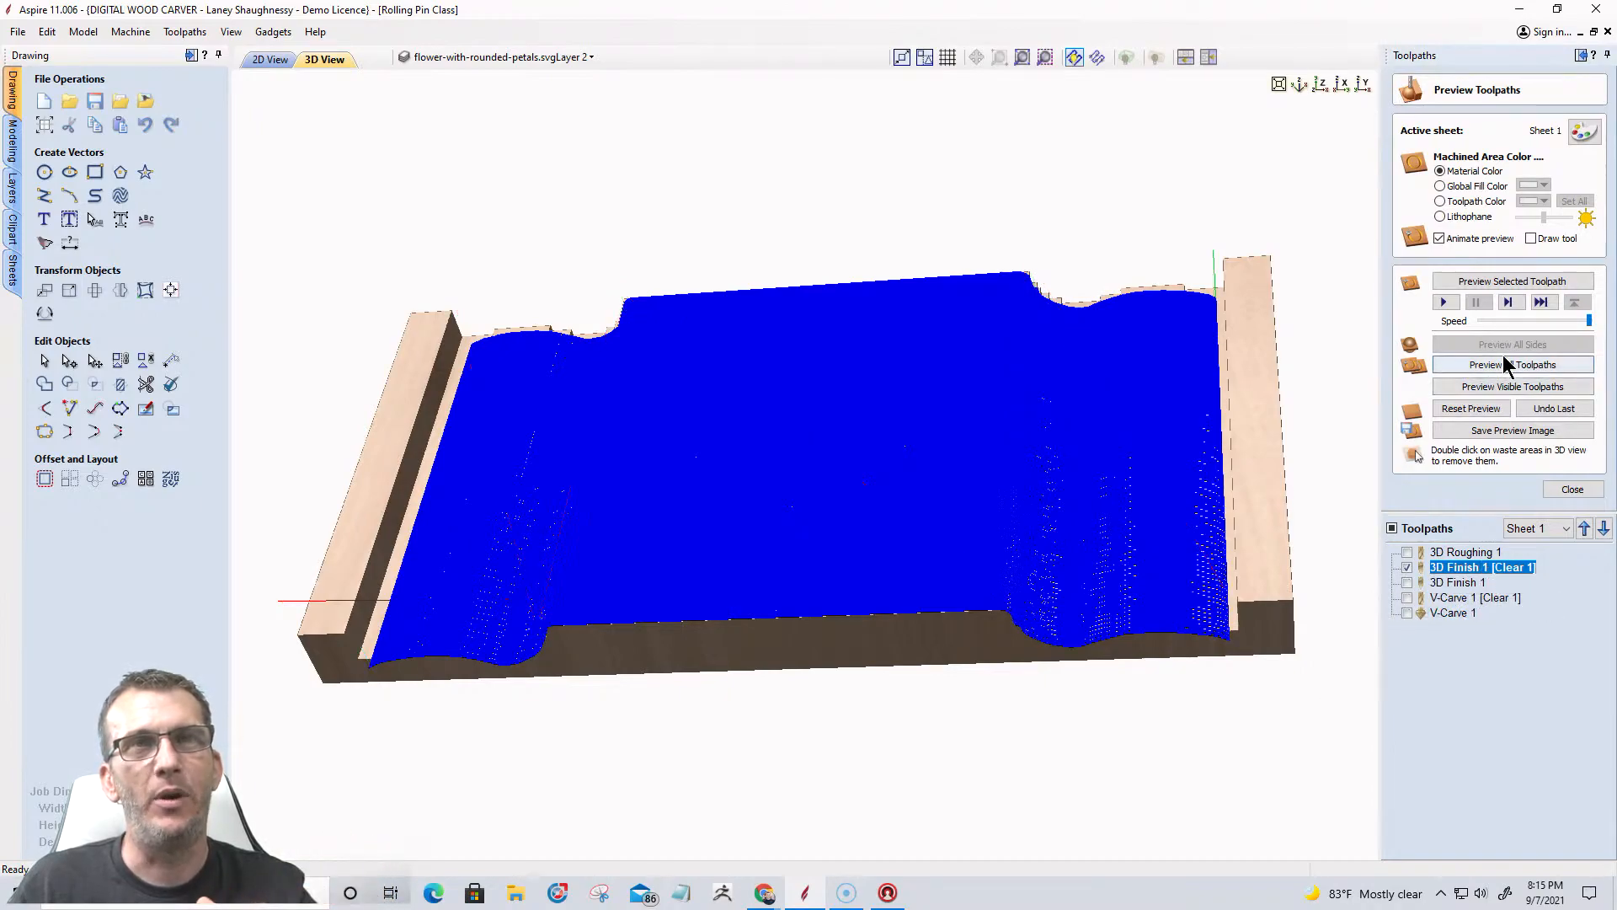
click(1498, 388)
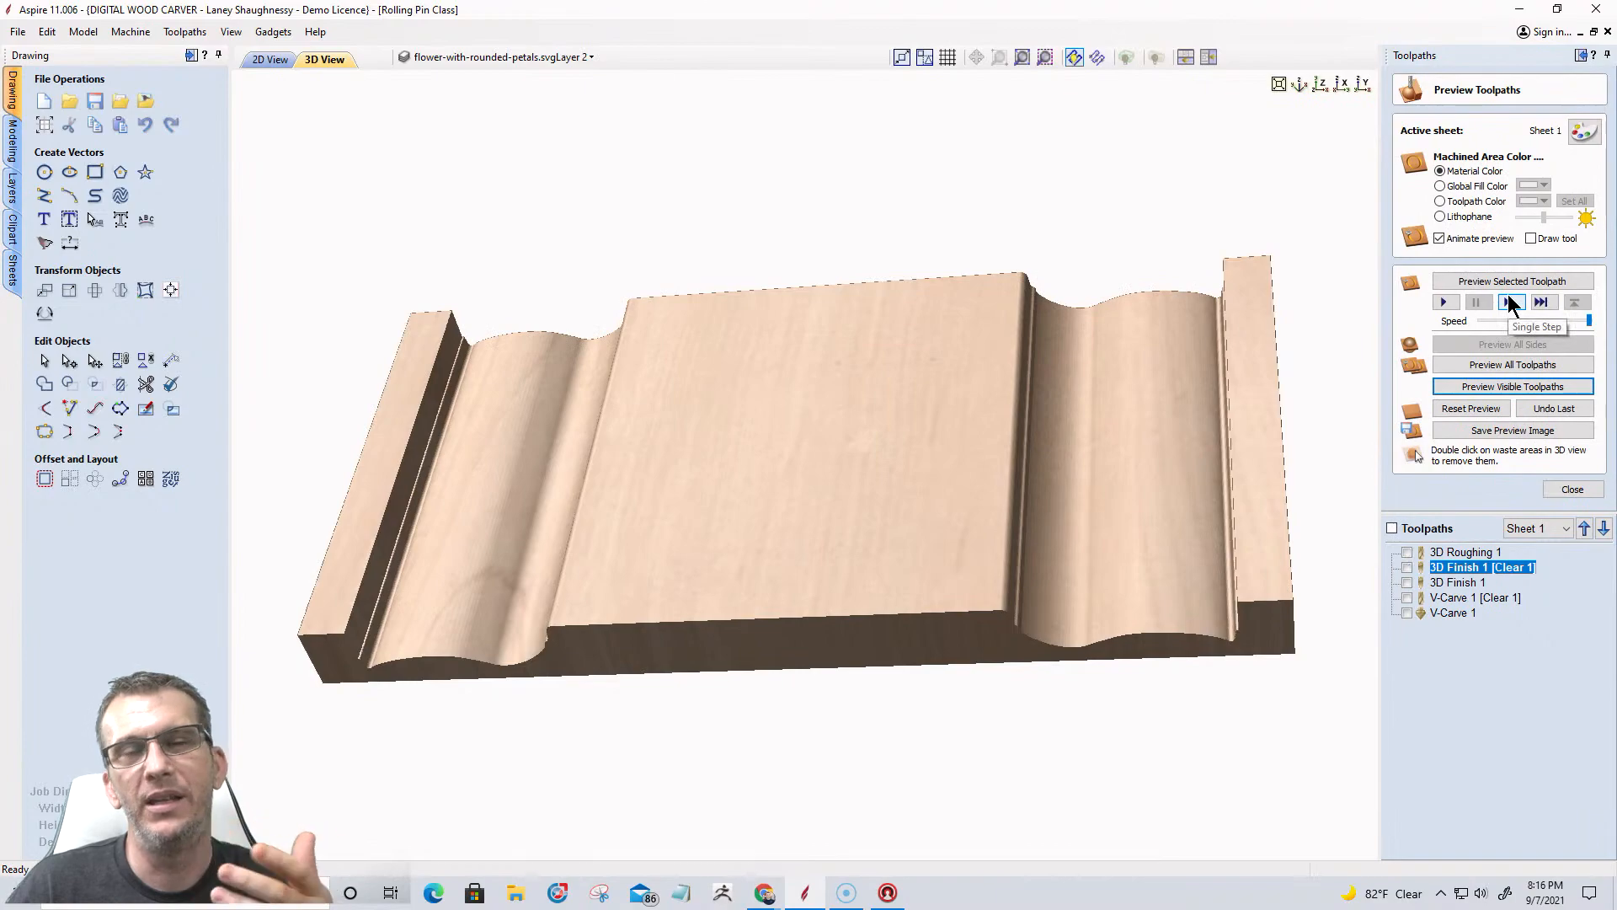
Lower the preview speed and examine the machined profile where the barrel meets one handle.
drag(1589, 317, 1489, 321)
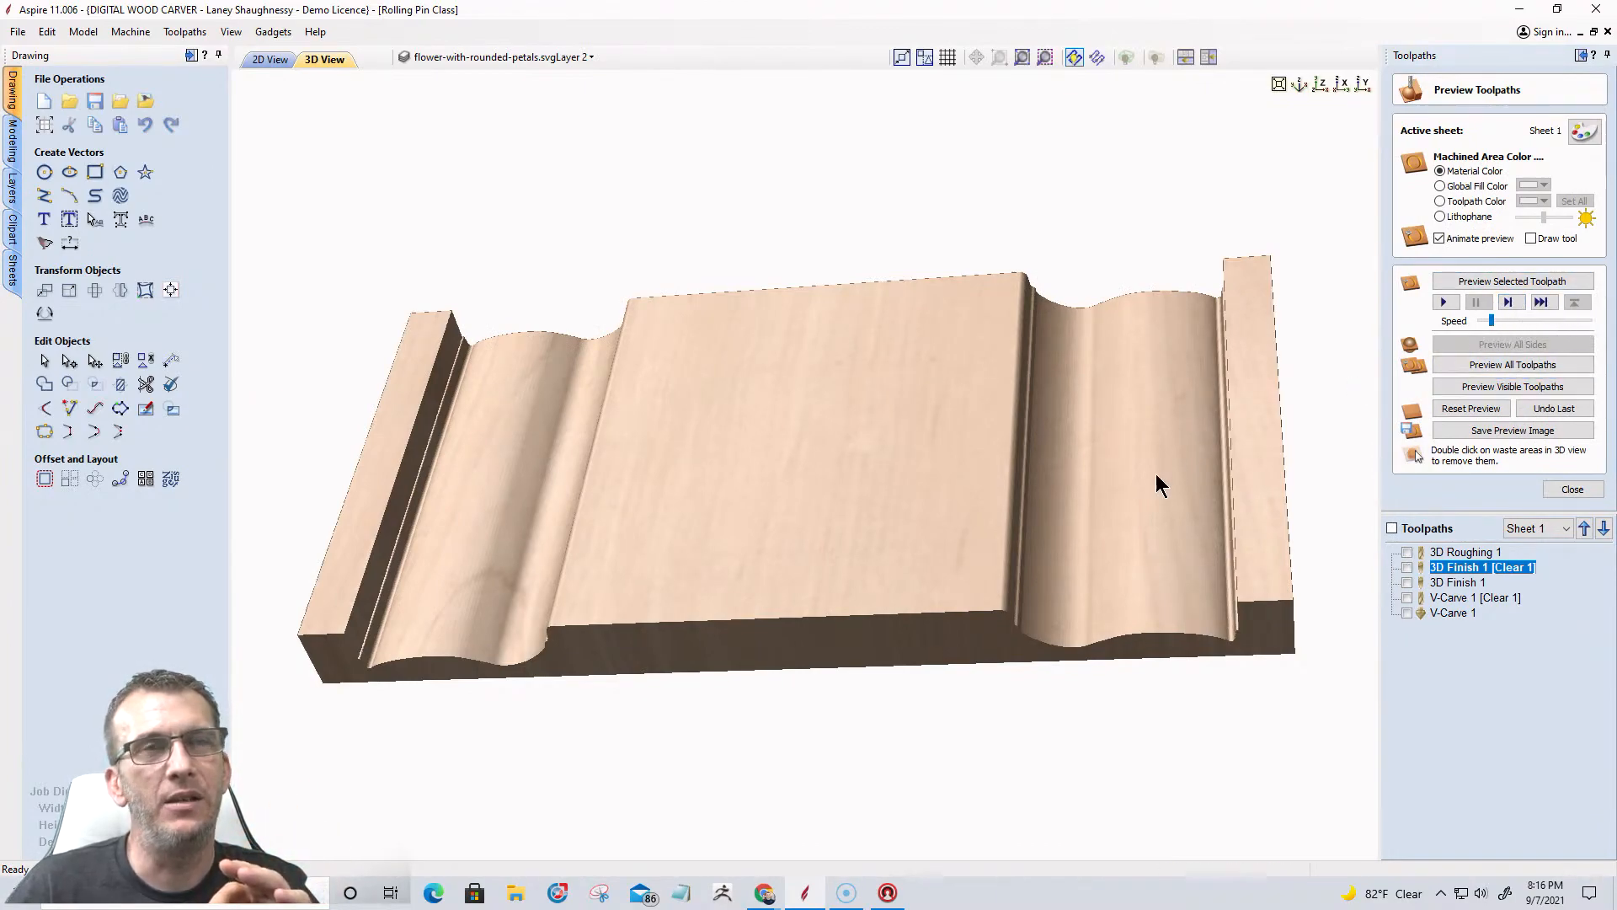
scroll(1196, 514, up, 3)
scroll(1196, 510, up, 1)
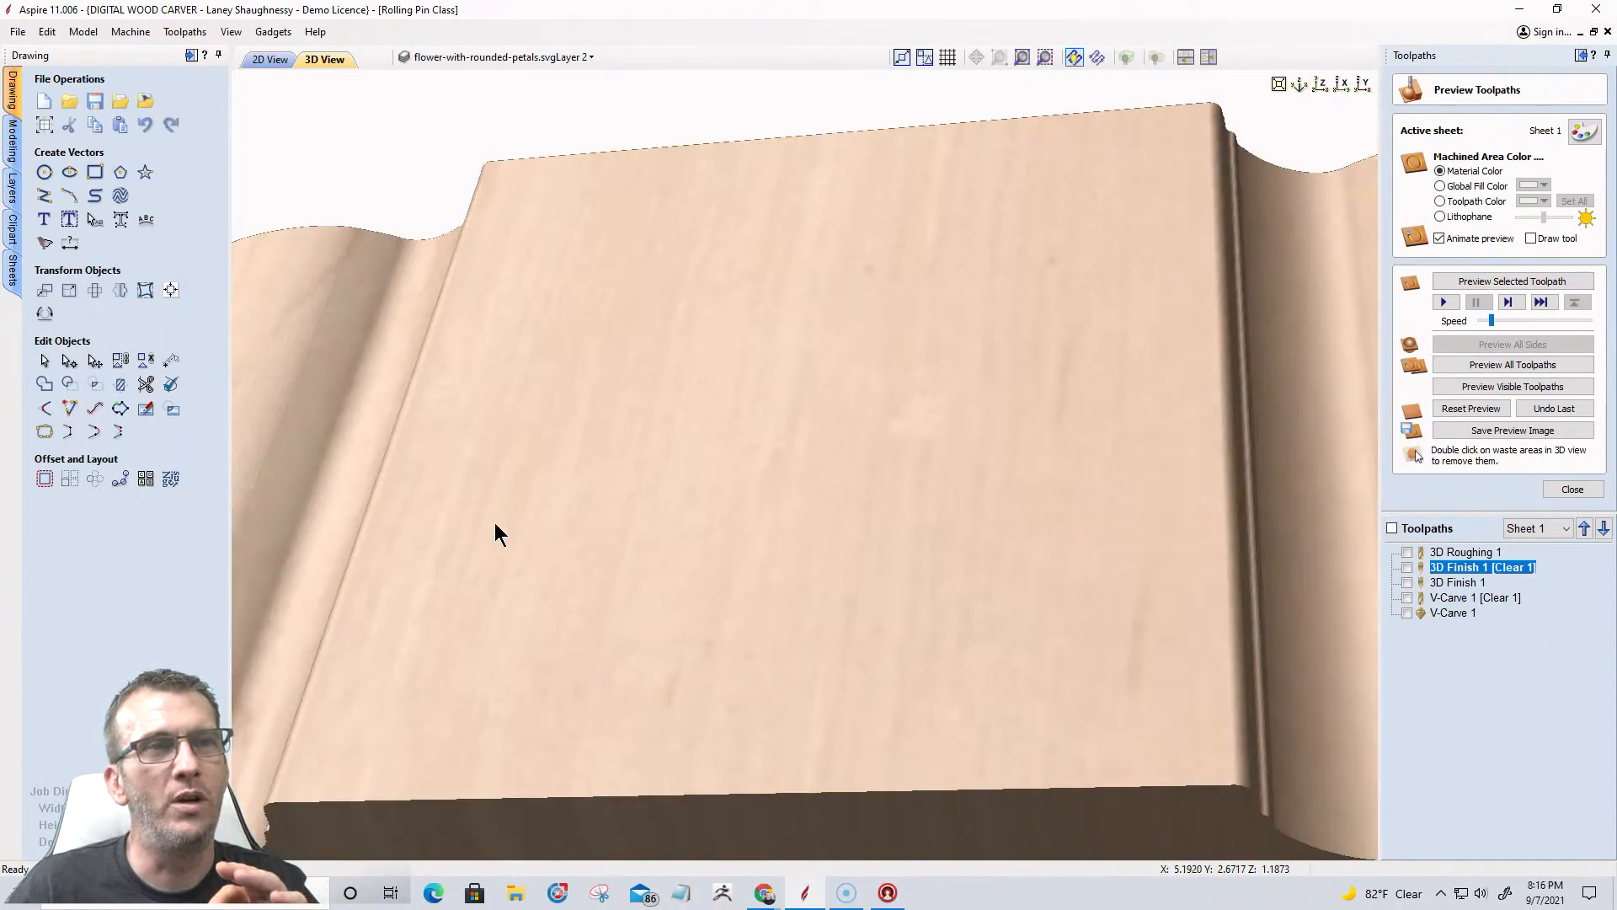
scroll(1088, 539, down, 1)
middle_drag(1088, 539, 769, 558)
drag(1134, 554, 1040, 521)
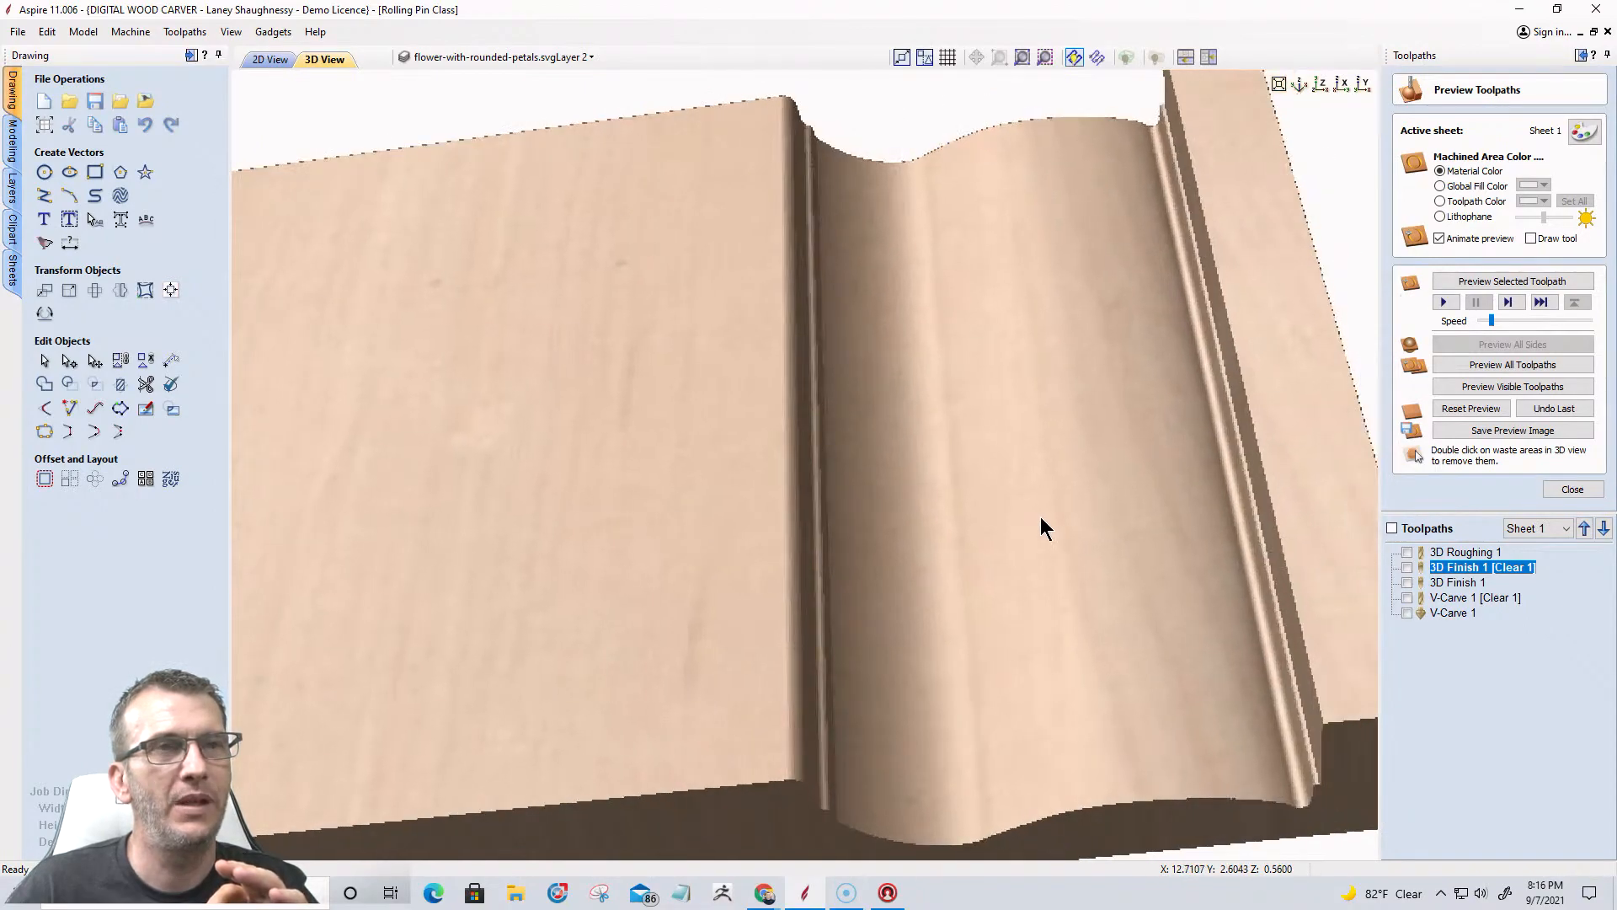
Preview the 3D Finish 1 rest-machining pass with the tool drawn, gradually raising the simulation speed to maximum.
click(1406, 584)
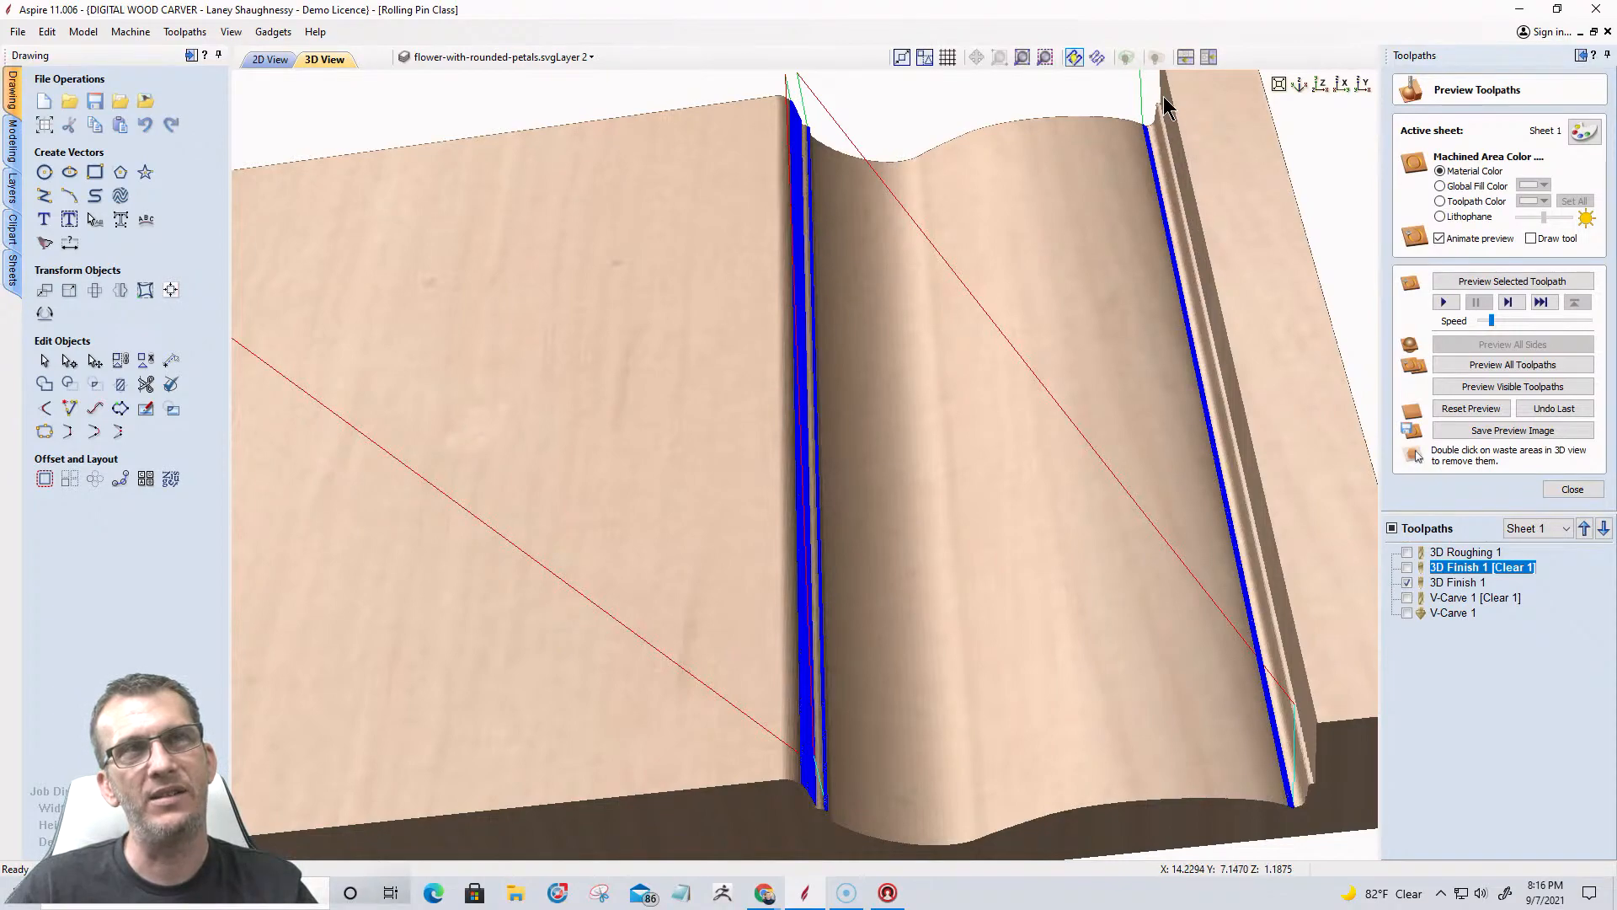
click(1490, 390)
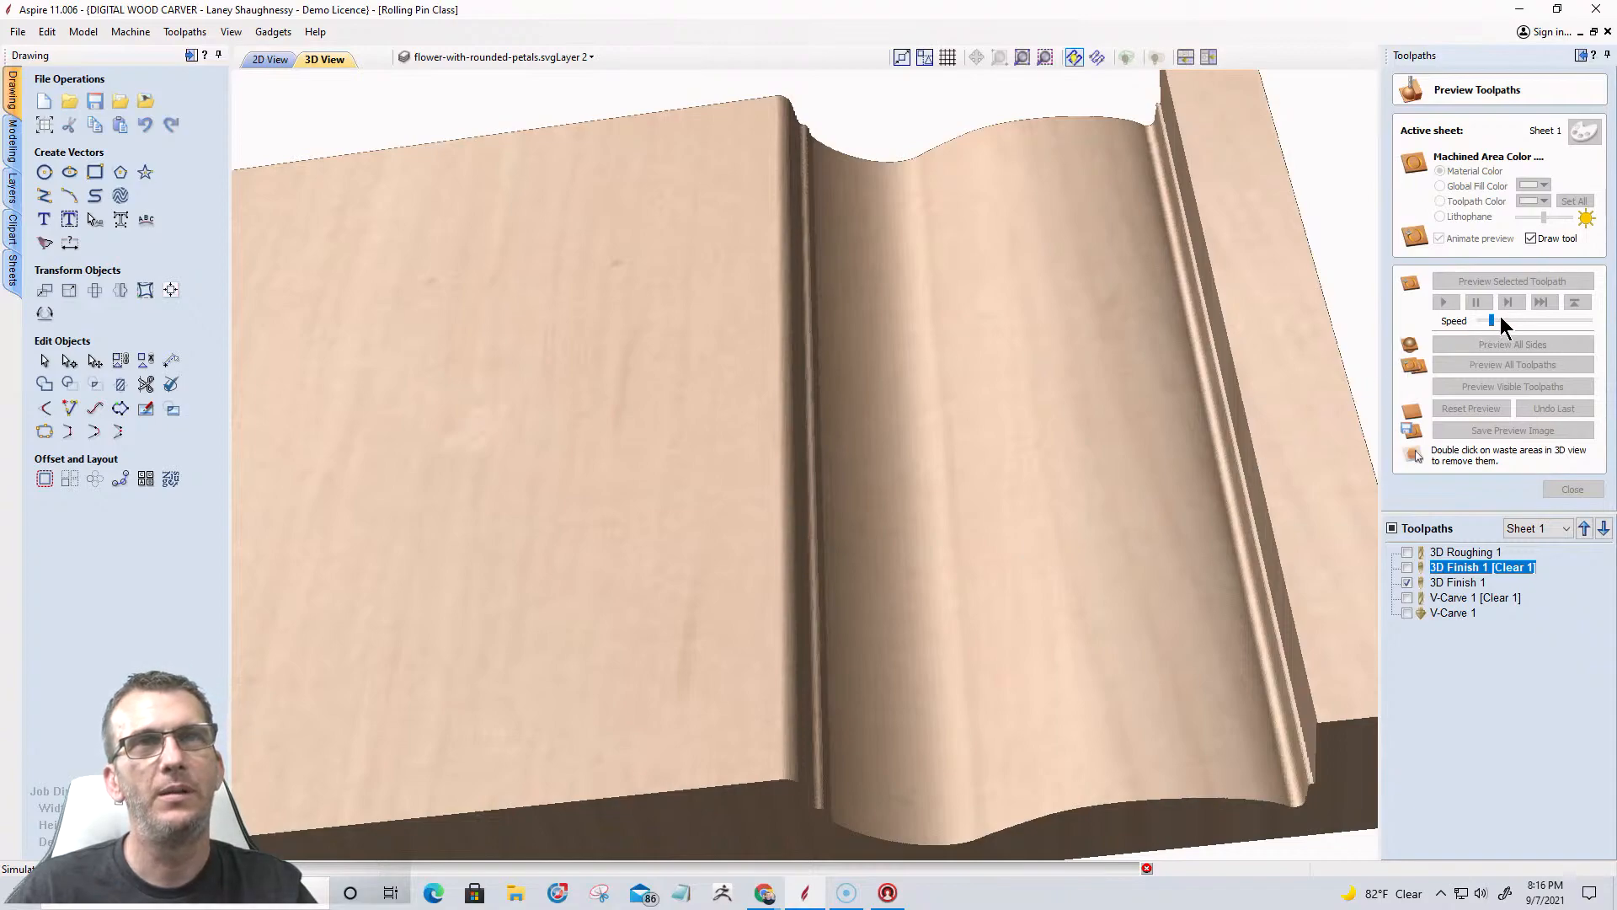
drag(1491, 322, 1534, 328)
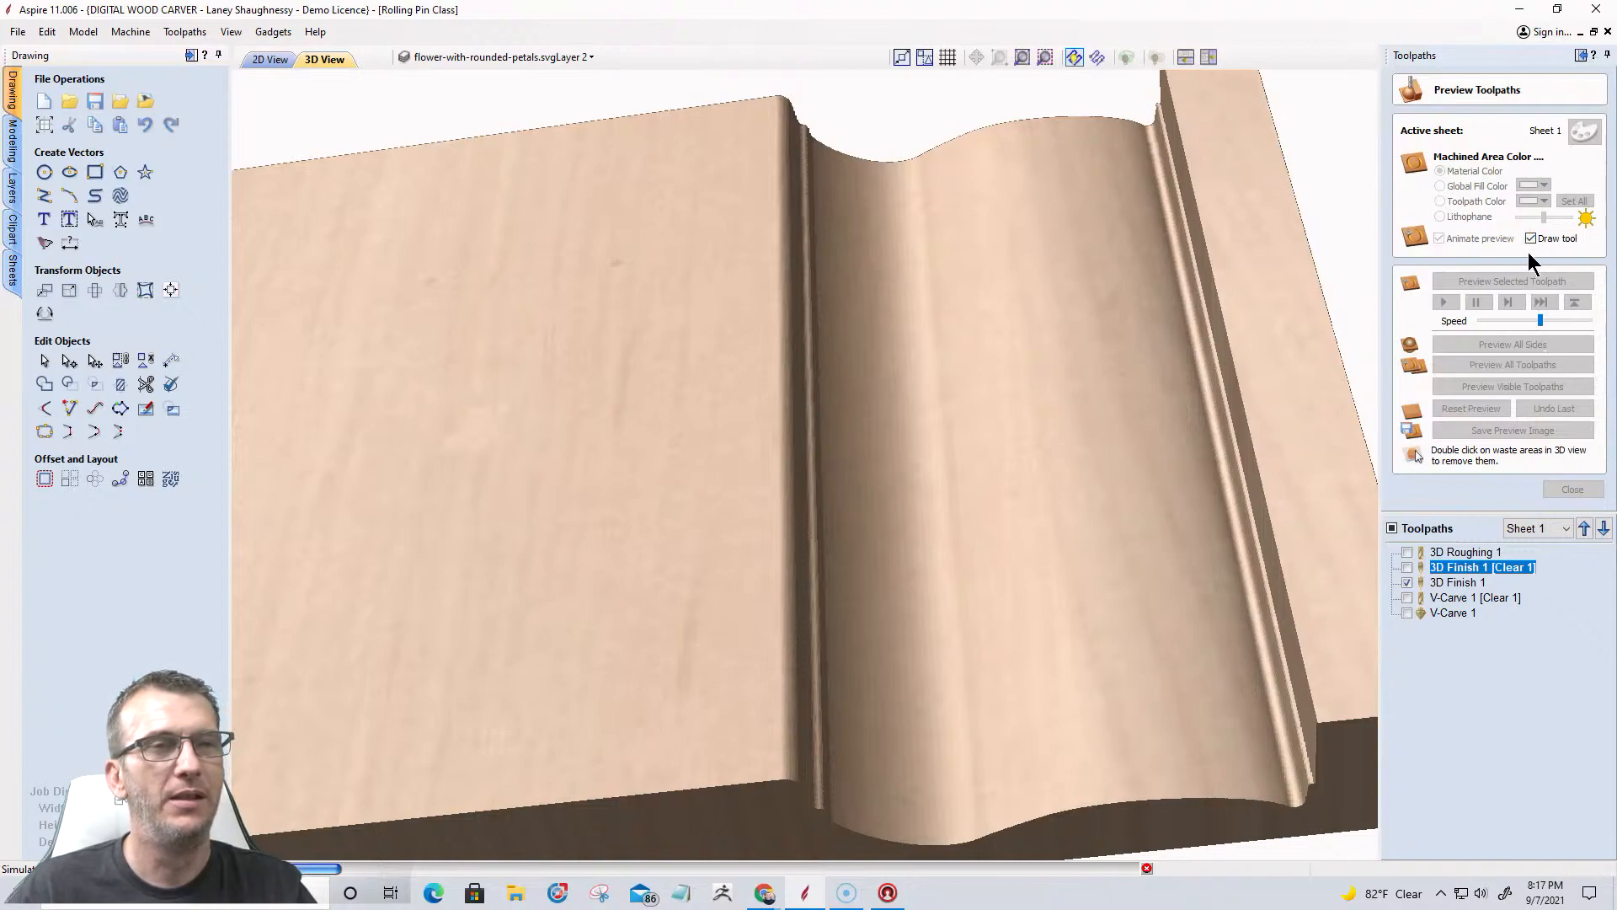
drag(1540, 319, 1561, 320)
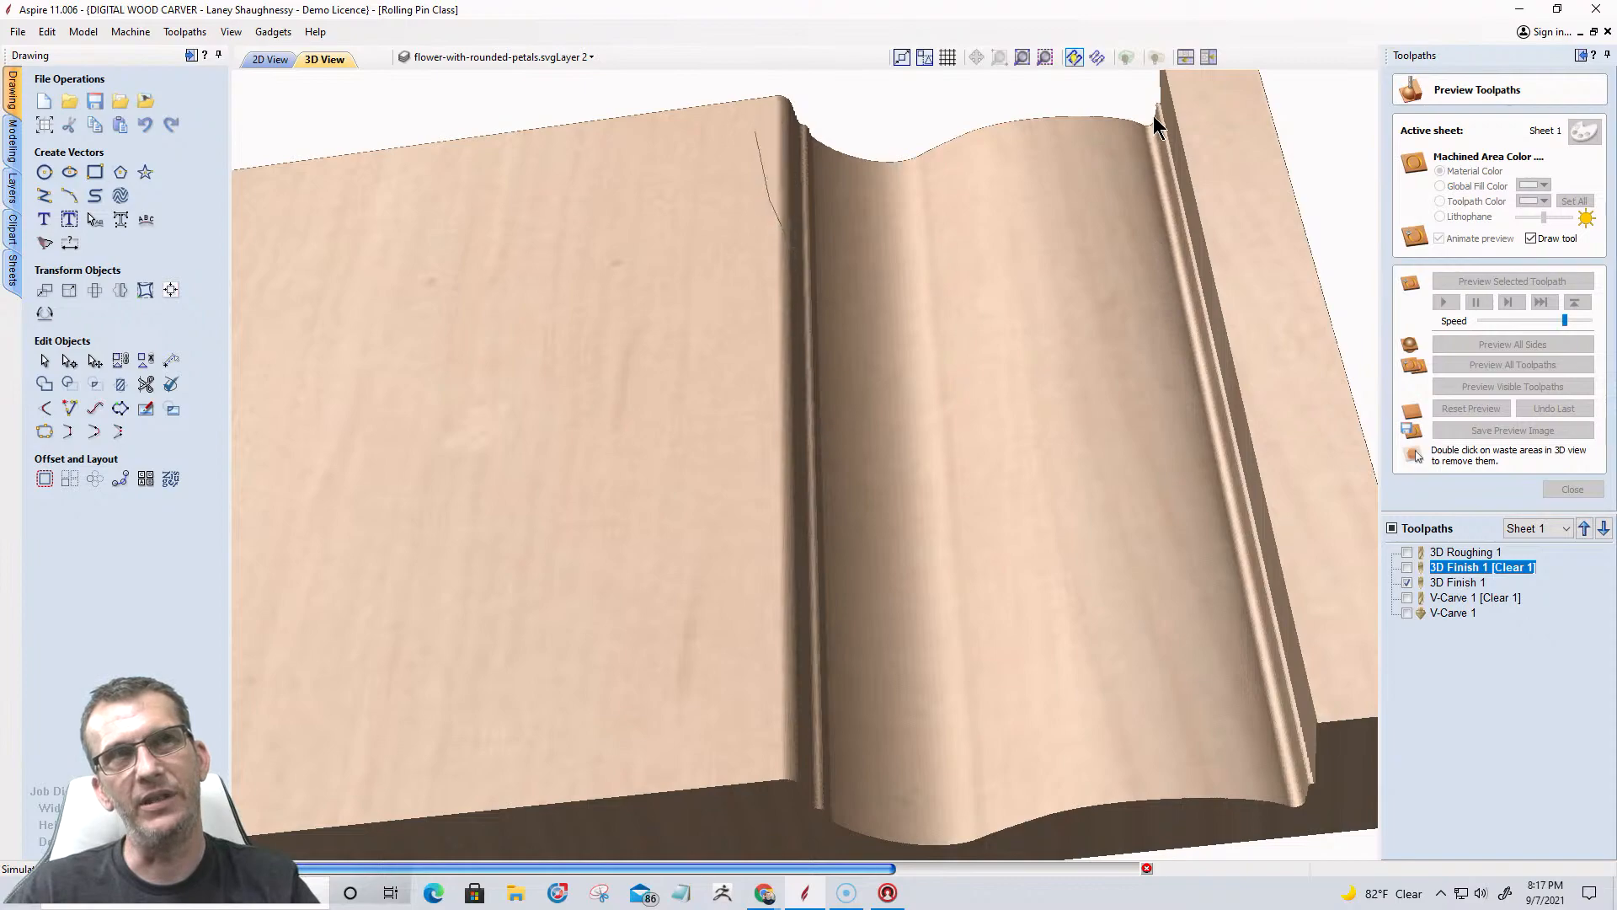
drag(1565, 320, 1590, 328)
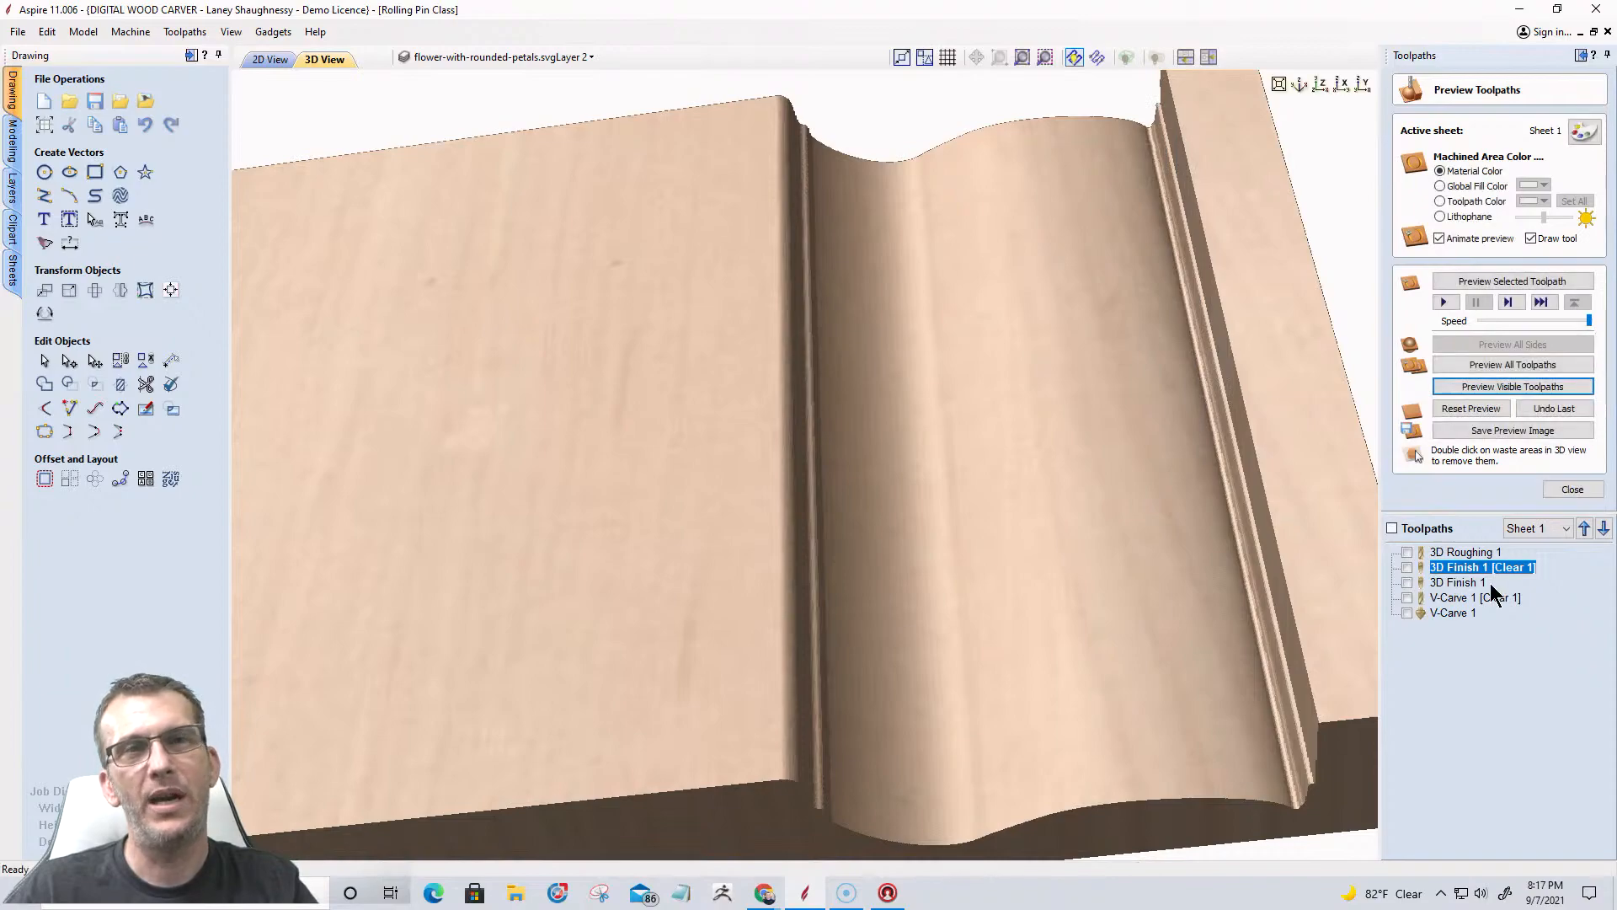
mouse_move(1470, 582)
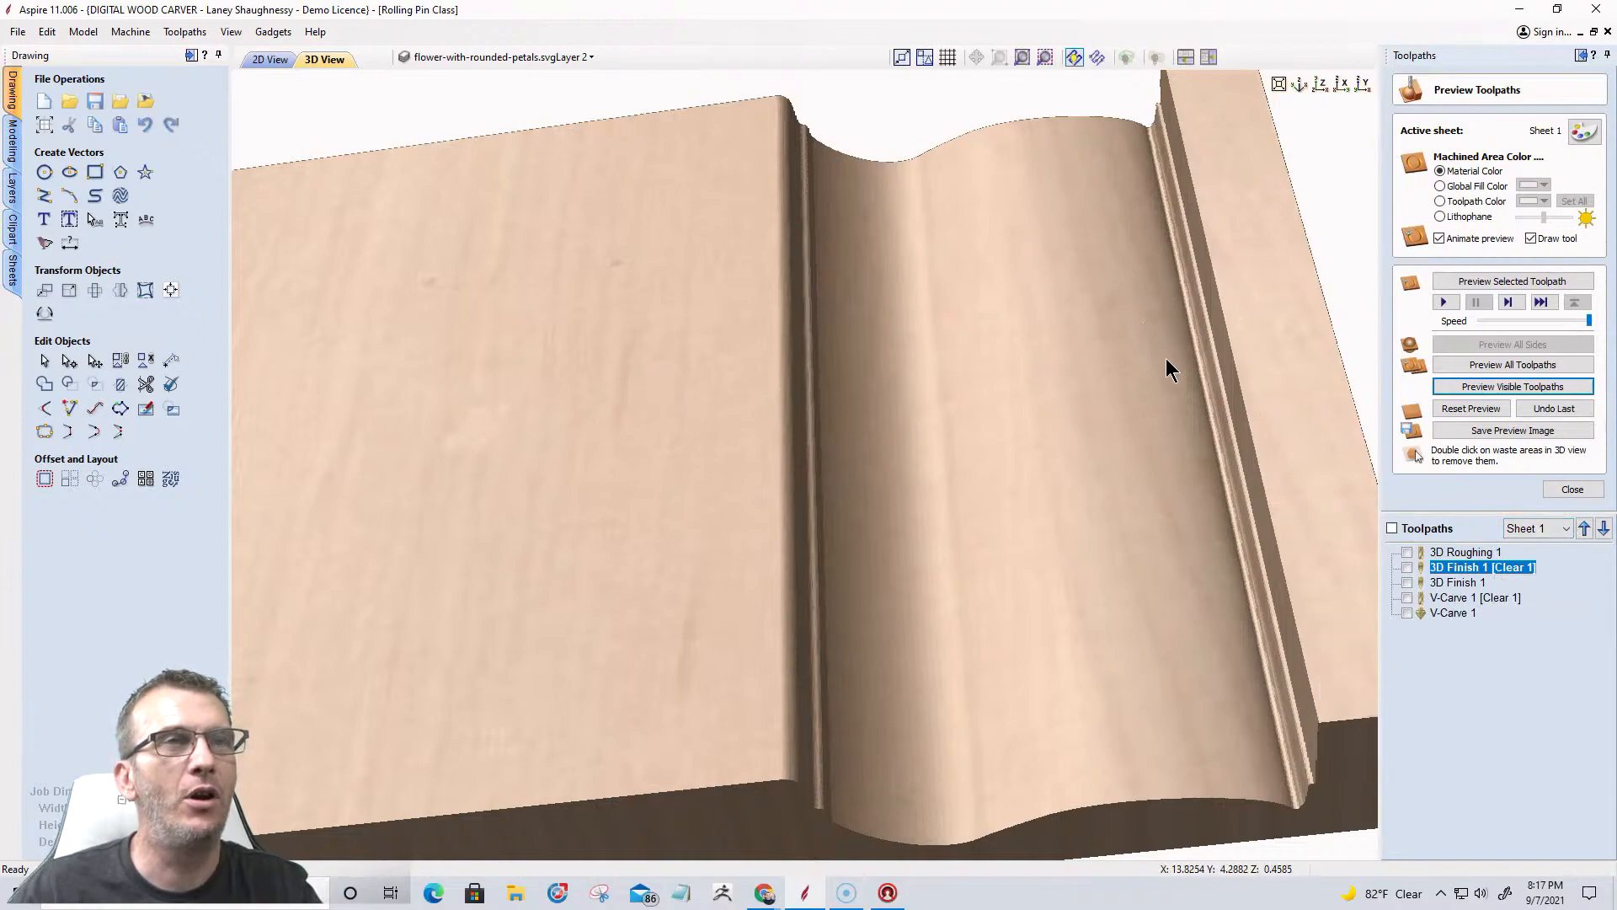
Display the machined preview wrapped into a round rolling pin and examine the barrel and handles at an angle.
click(1319, 91)
drag(876, 633, 888, 364)
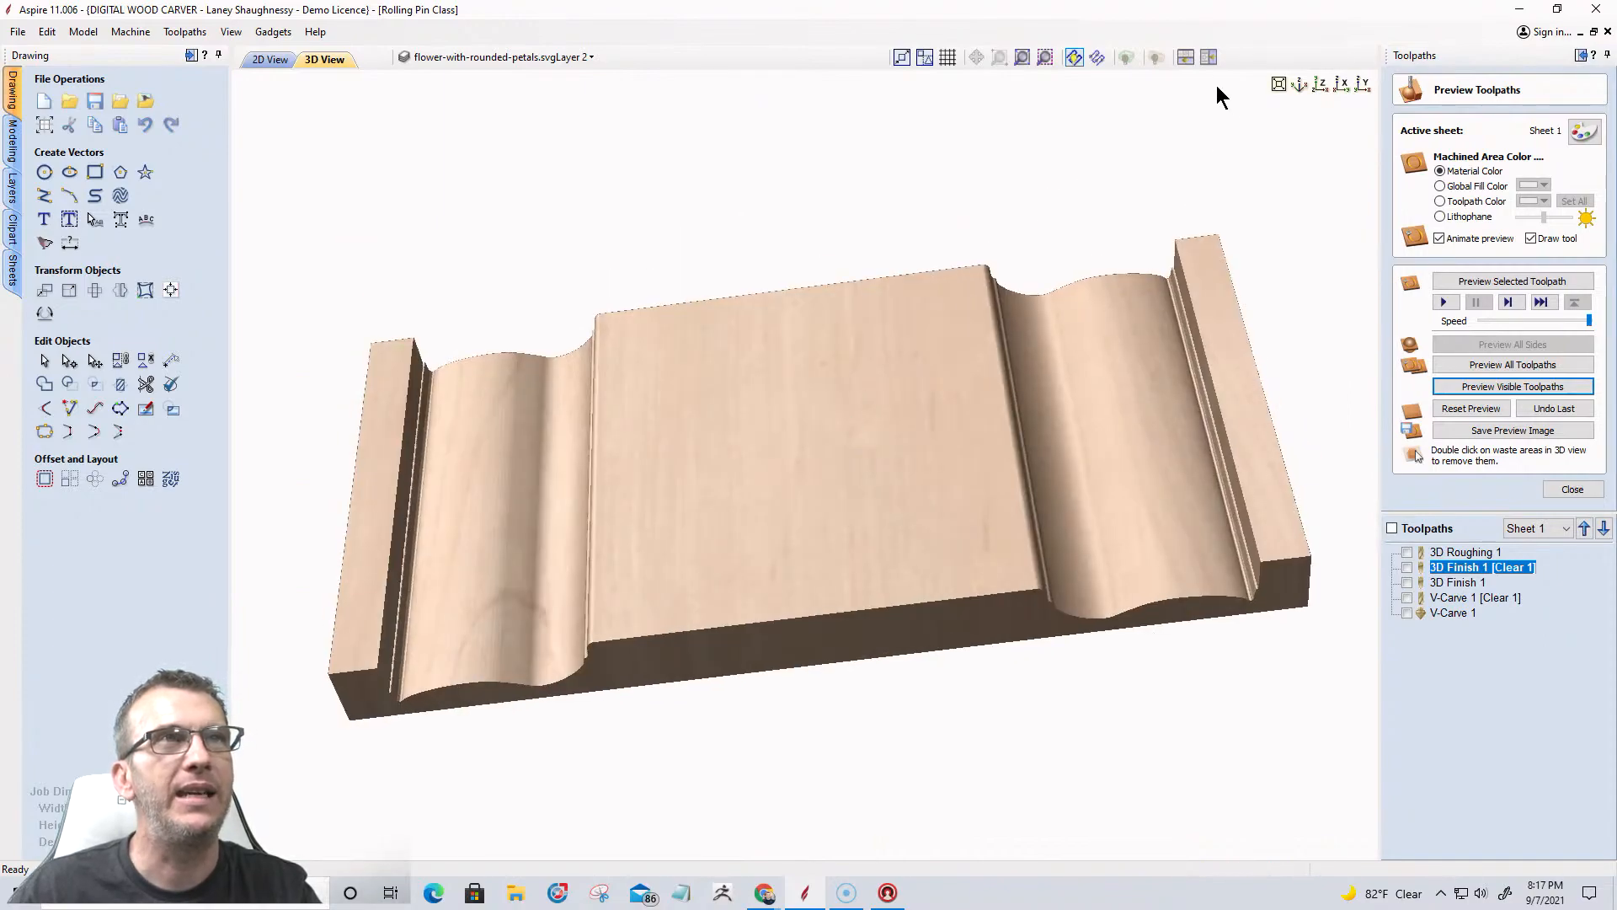
click(1155, 56)
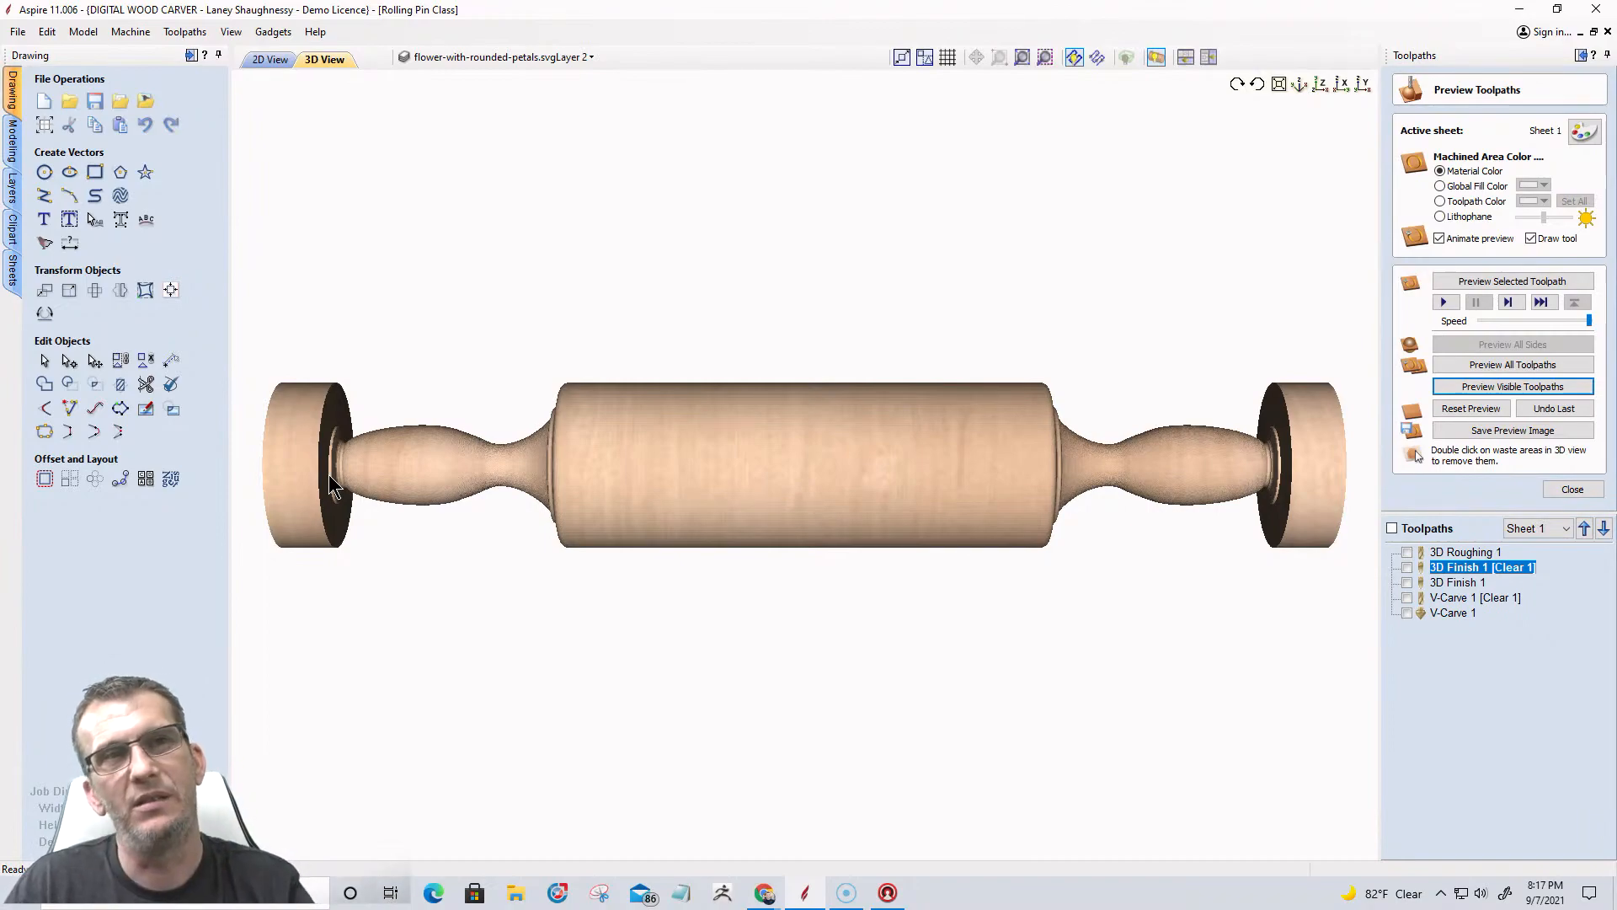
drag(848, 495, 705, 545)
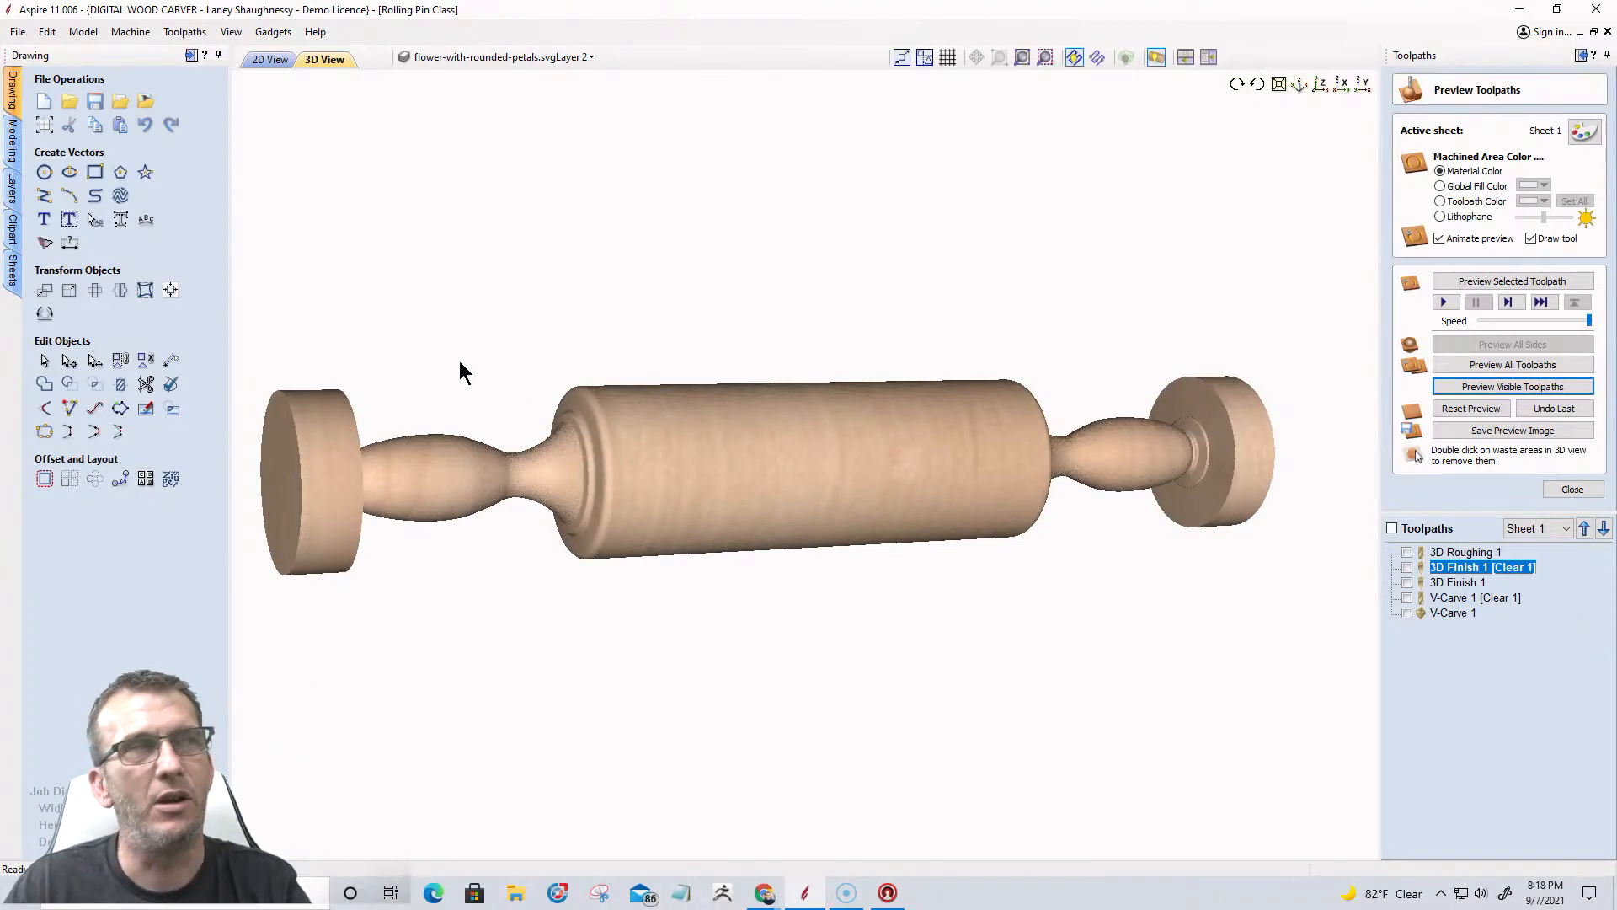
Select the star pattern on the barrel and recalculate the V-Carve 1 toolpaths with their existing settings, projected onto the 3D model.
click(276, 64)
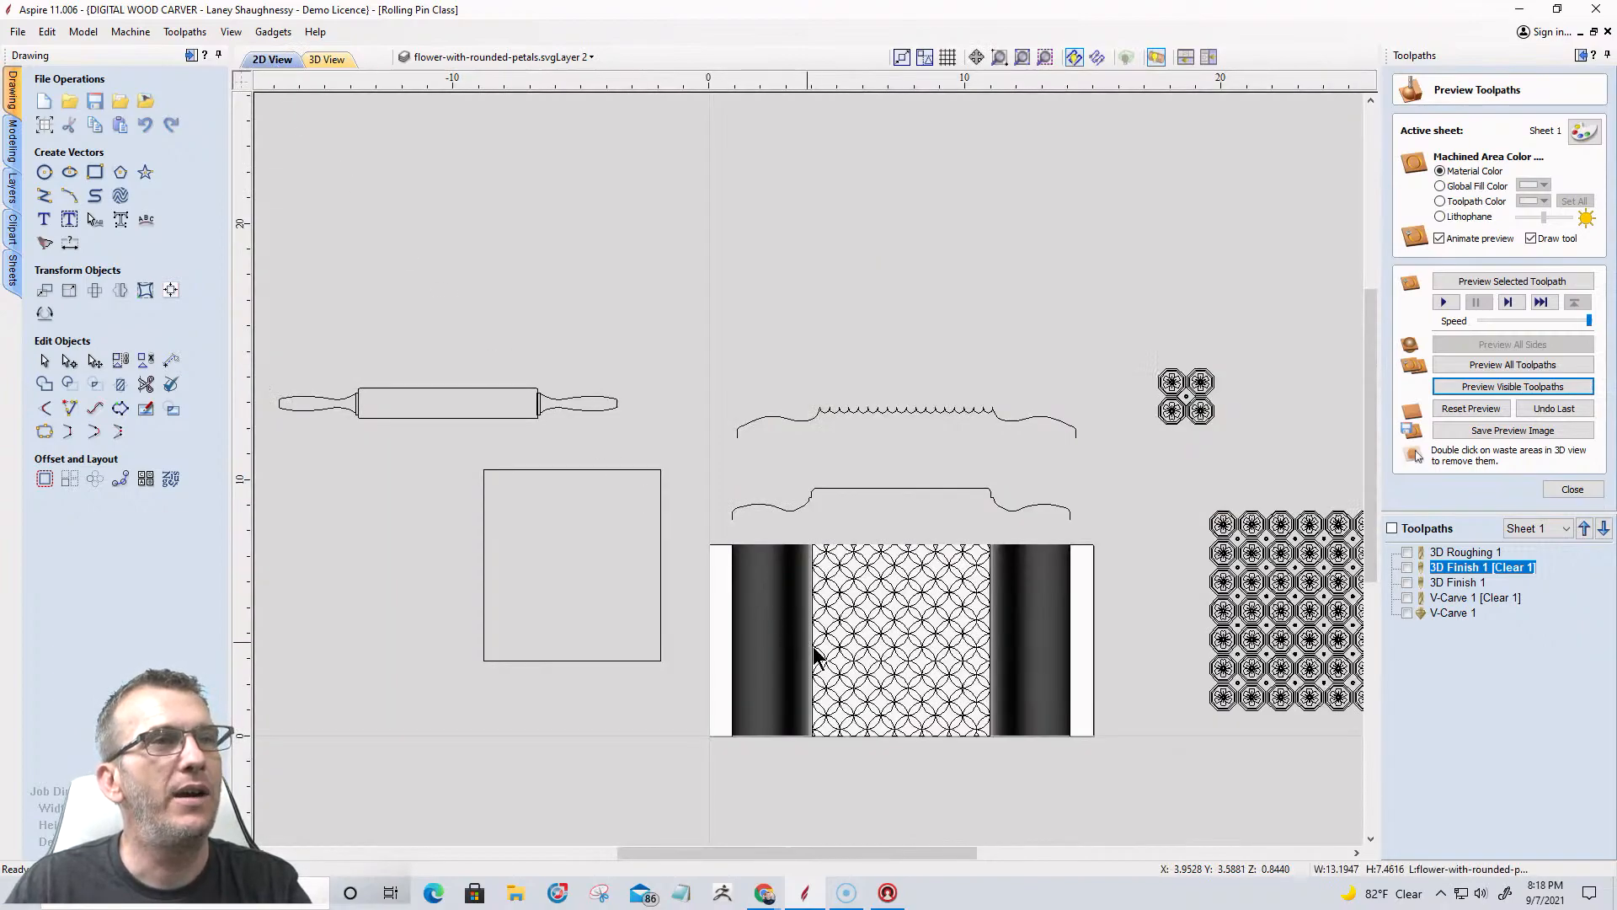
scroll(851, 682, down, 1)
scroll(896, 711, up, 3)
mouse_move(674, 277)
mouse_down()
mouse_move(938, 393)
mouse_move(1063, 664)
mouse_move(1052, 713)
mouse_up()
double_click(1465, 598)
drag(689, 269, 1052, 740)
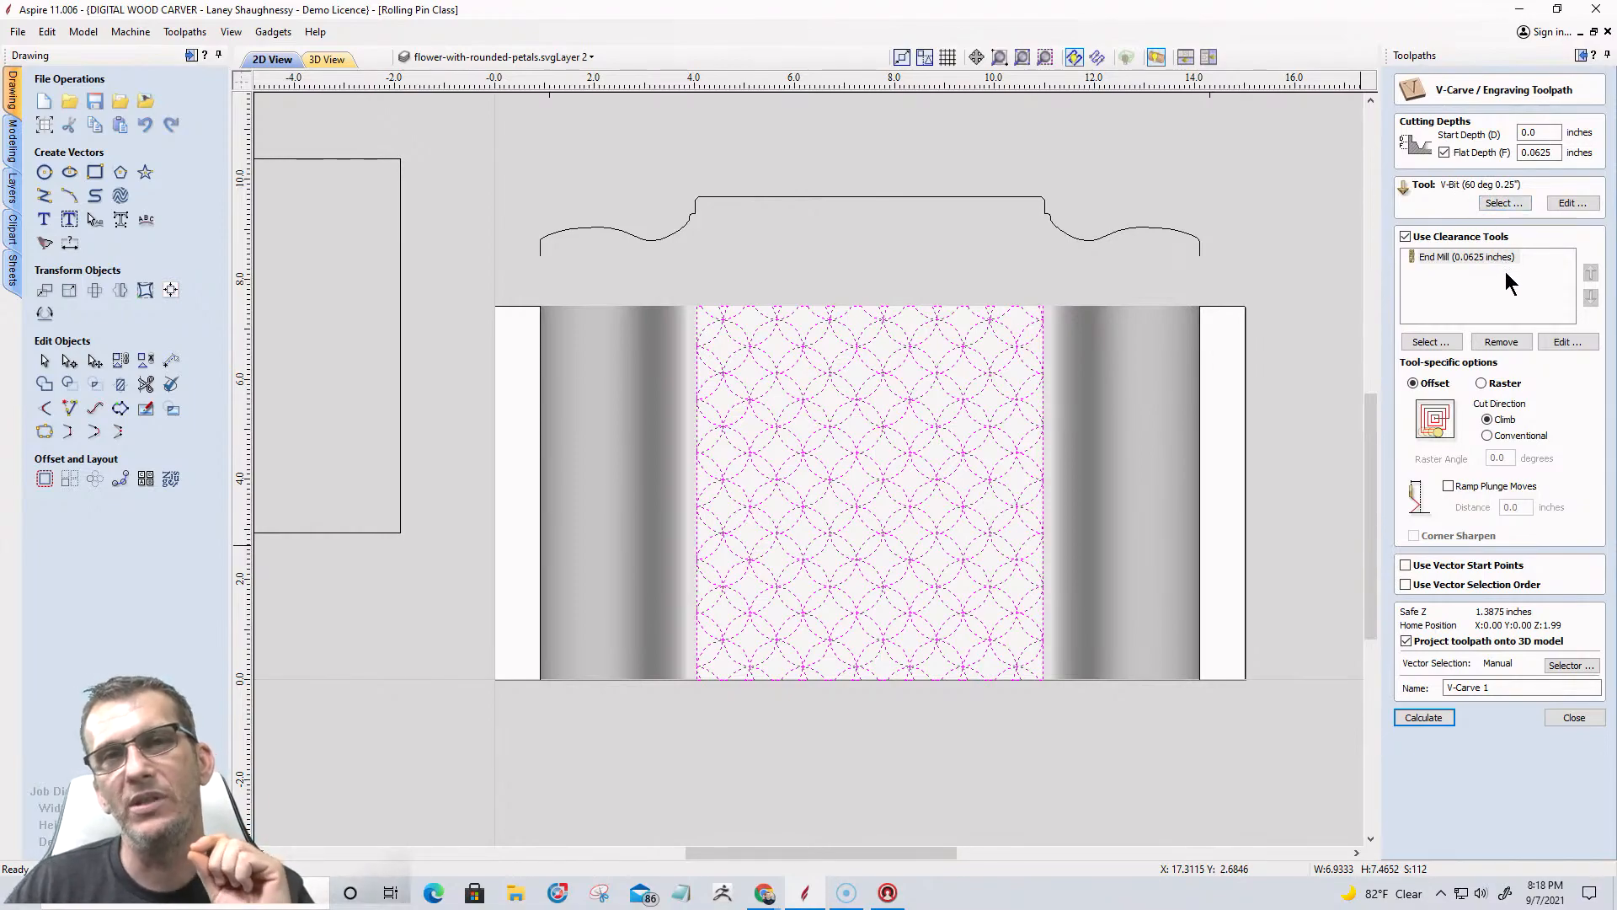
scroll(956, 568, up, 5)
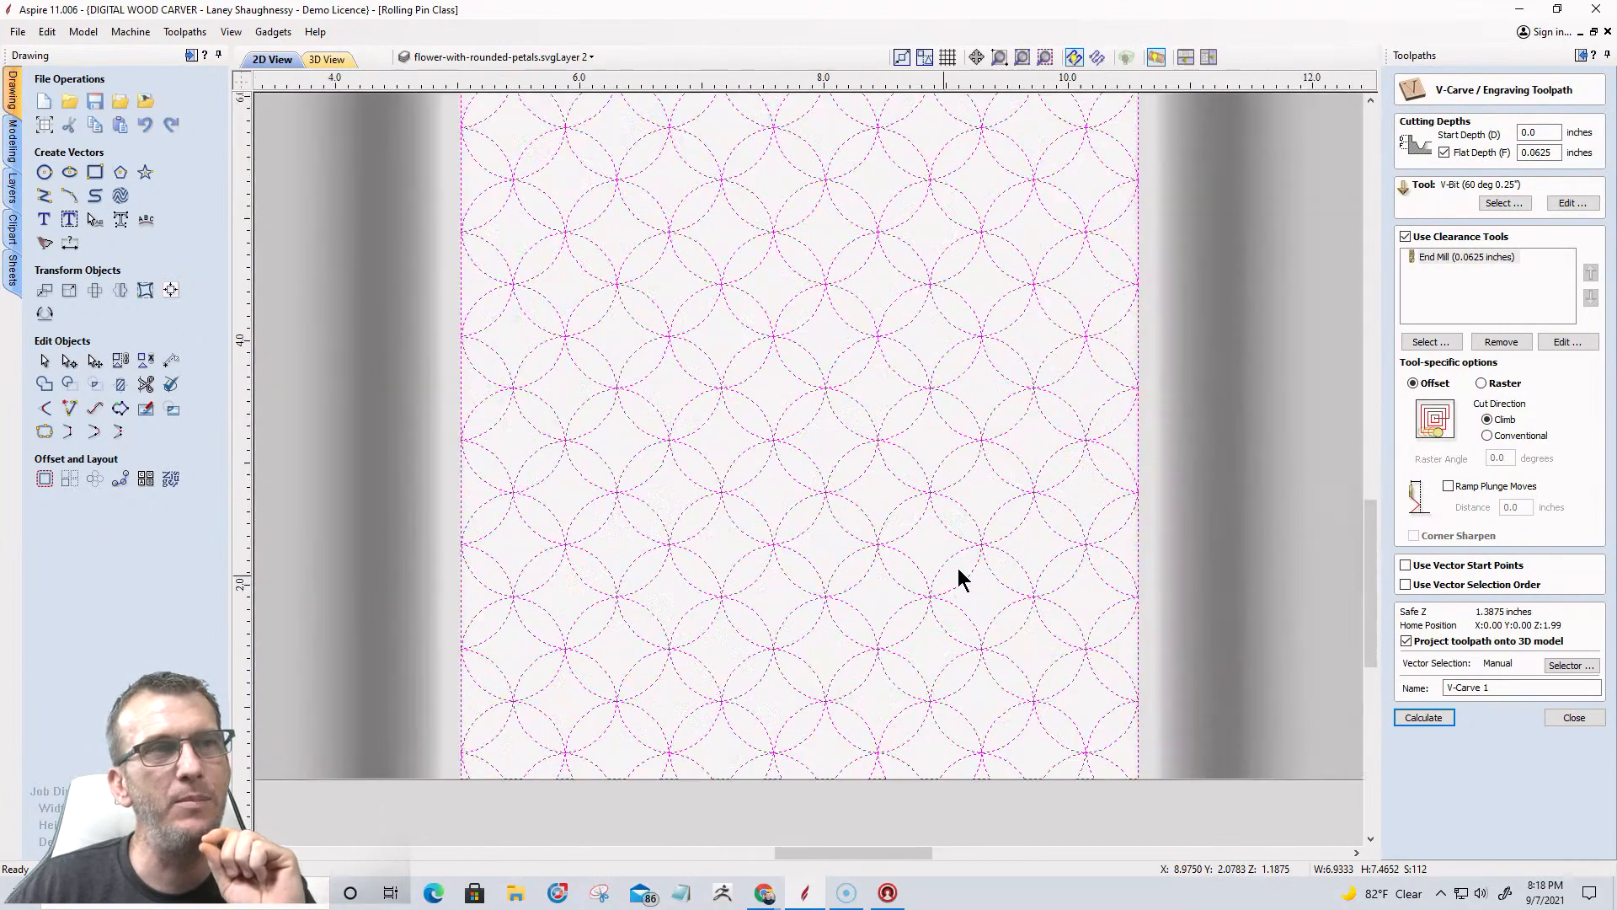
scroll(1041, 565, up, 1)
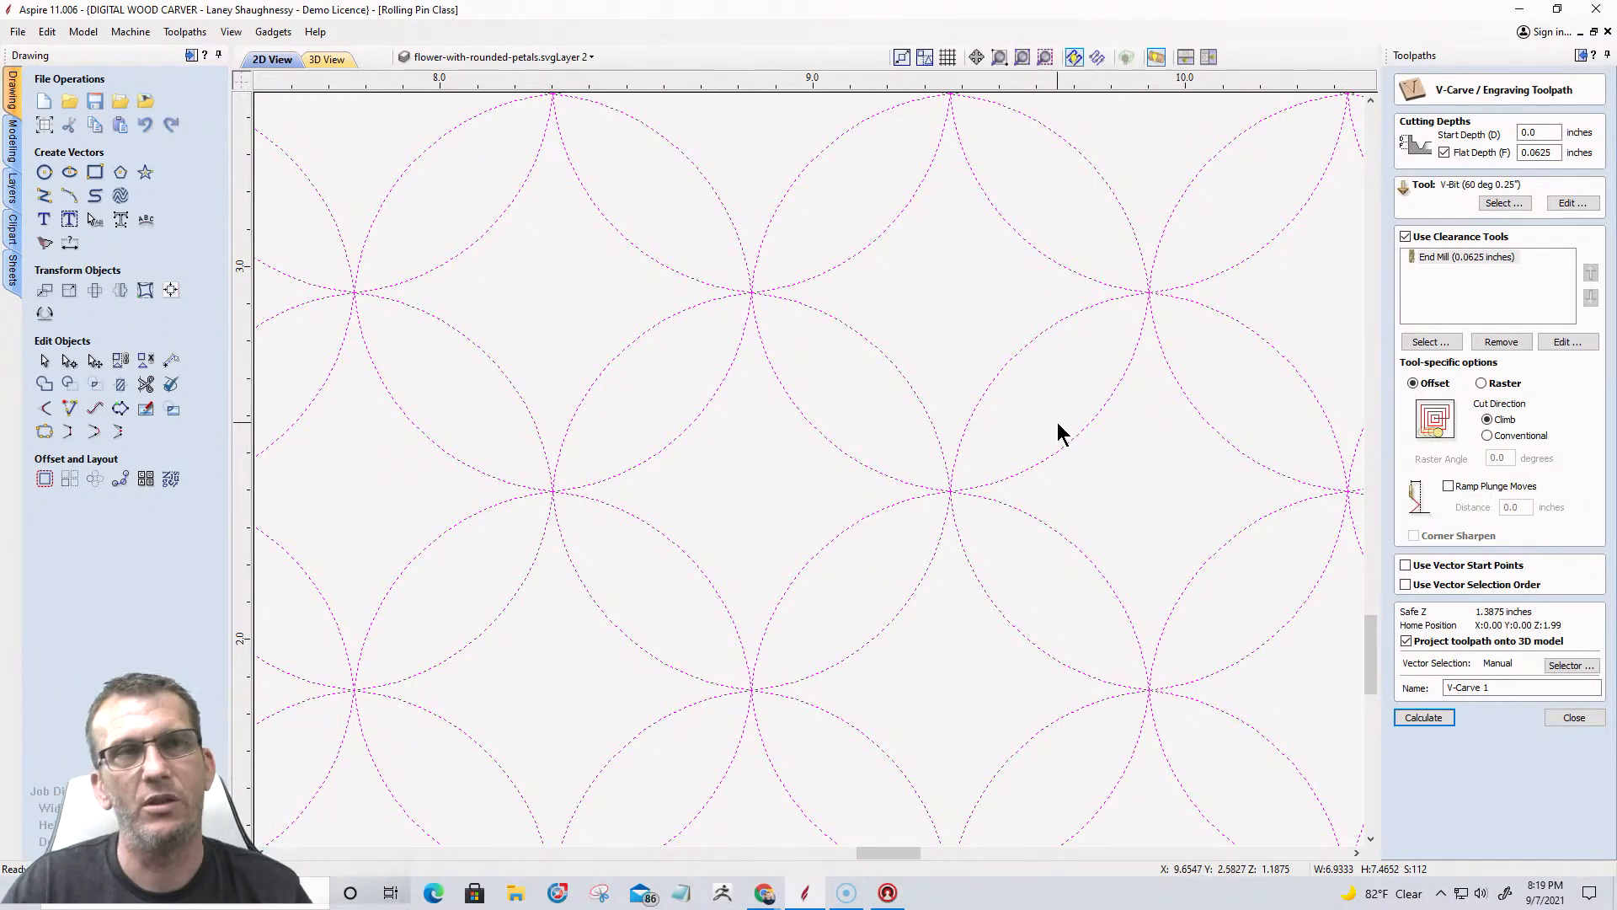
scroll(832, 533, down, 3)
scroll(831, 543, down, 3)
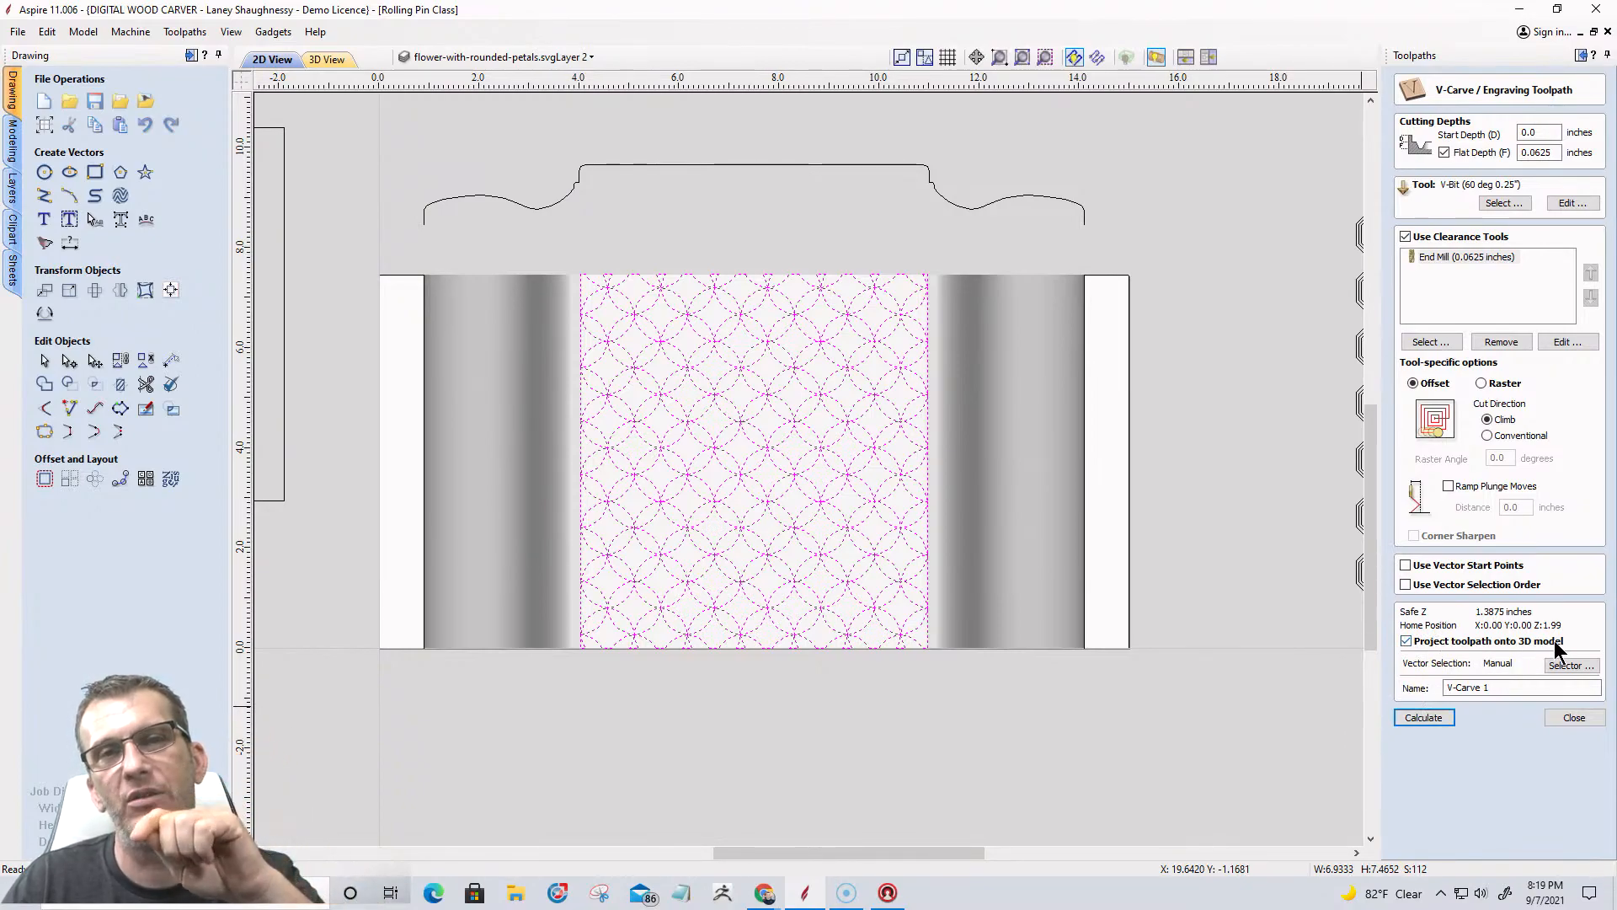
click(1424, 718)
click(928, 459)
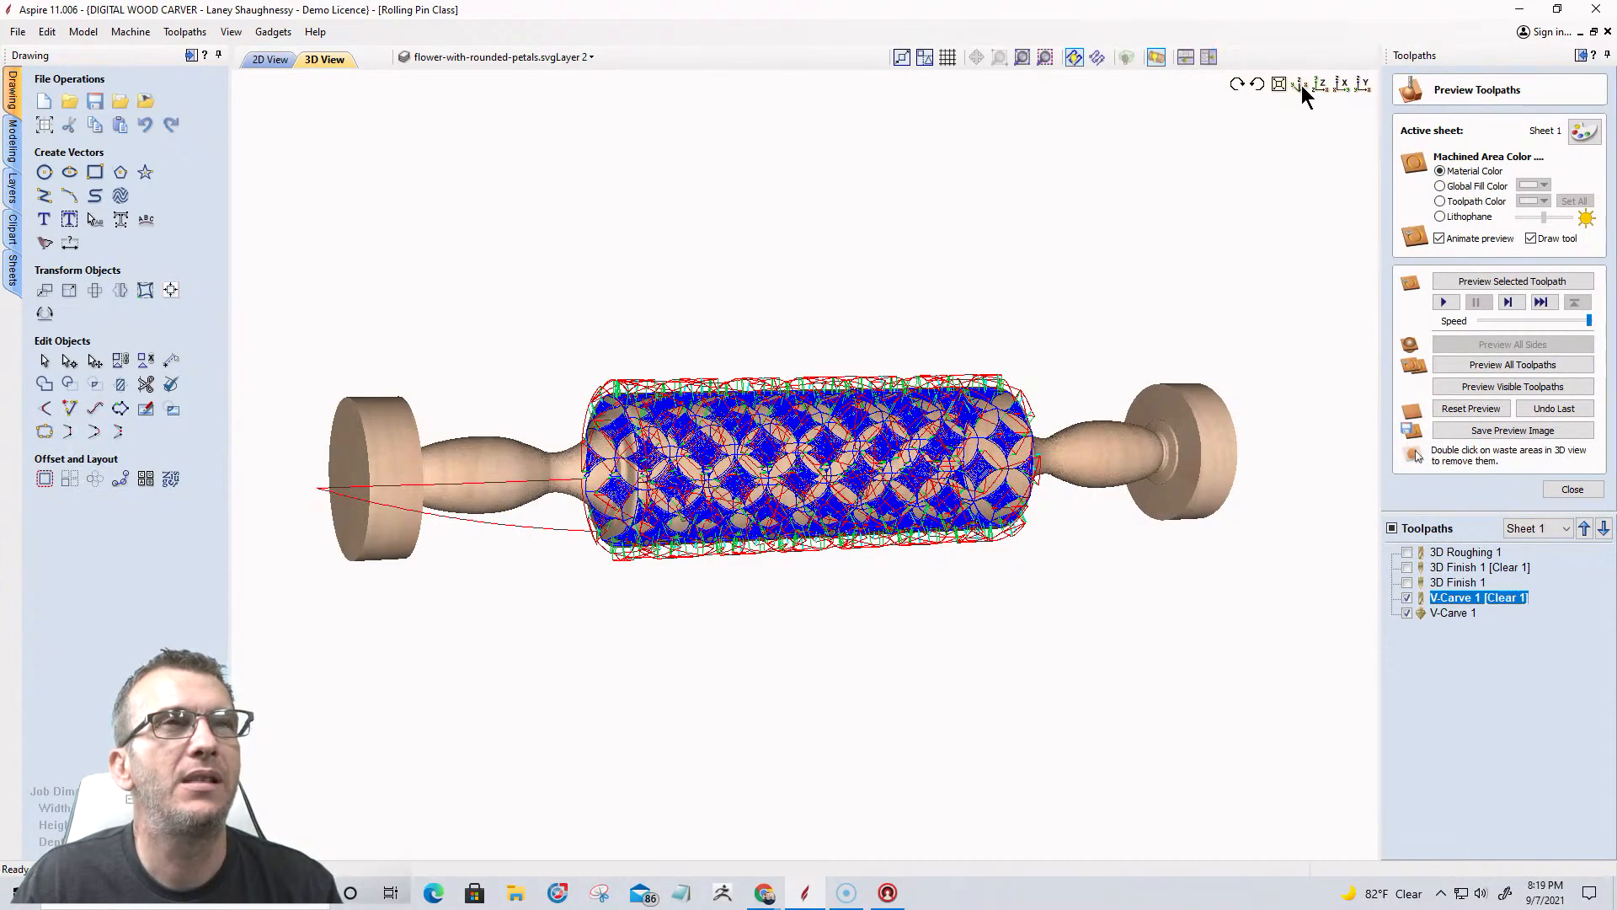
Display the rolling pin flat and examine the V-Carve 1 toolpaths closely across the star pattern.
click(1158, 60)
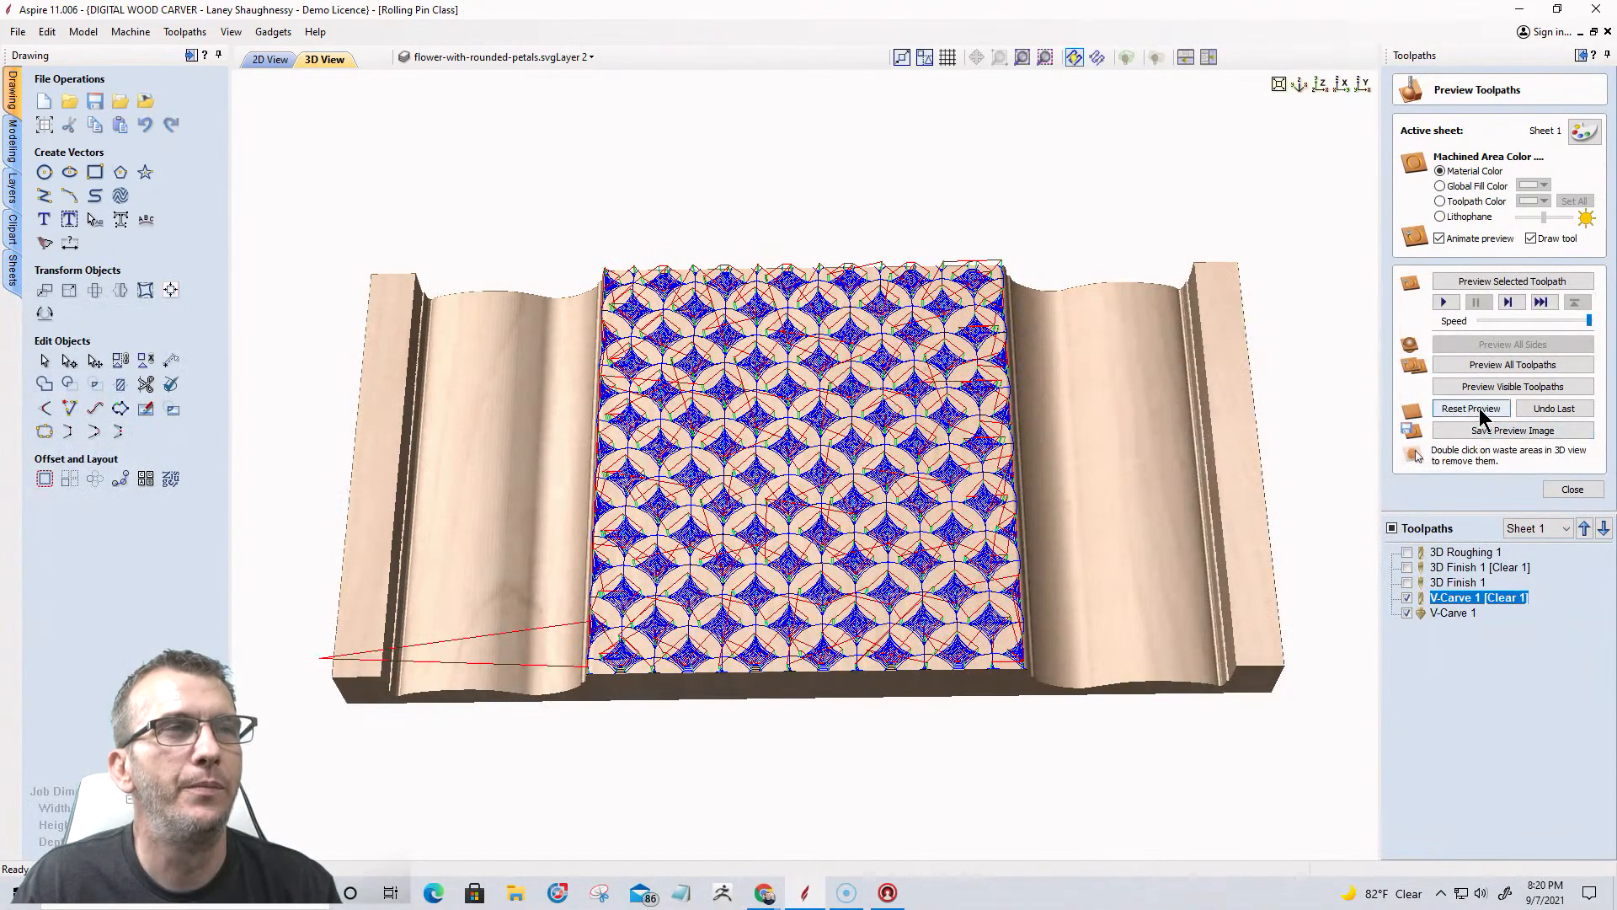
scroll(999, 536, up, 3)
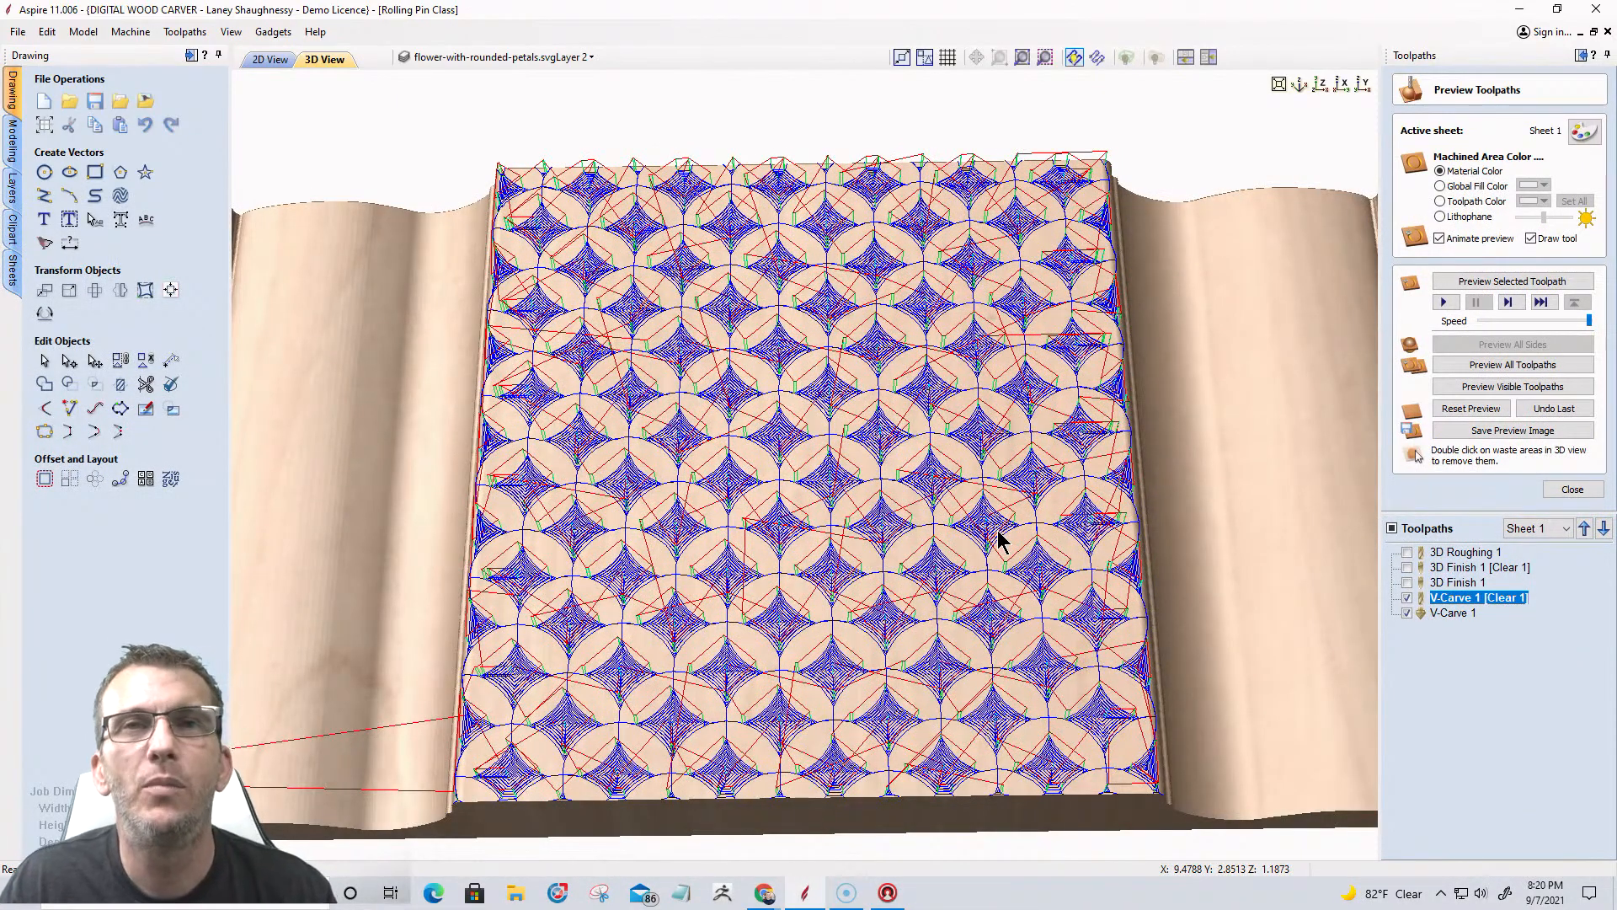
scroll(1027, 568, up, 5)
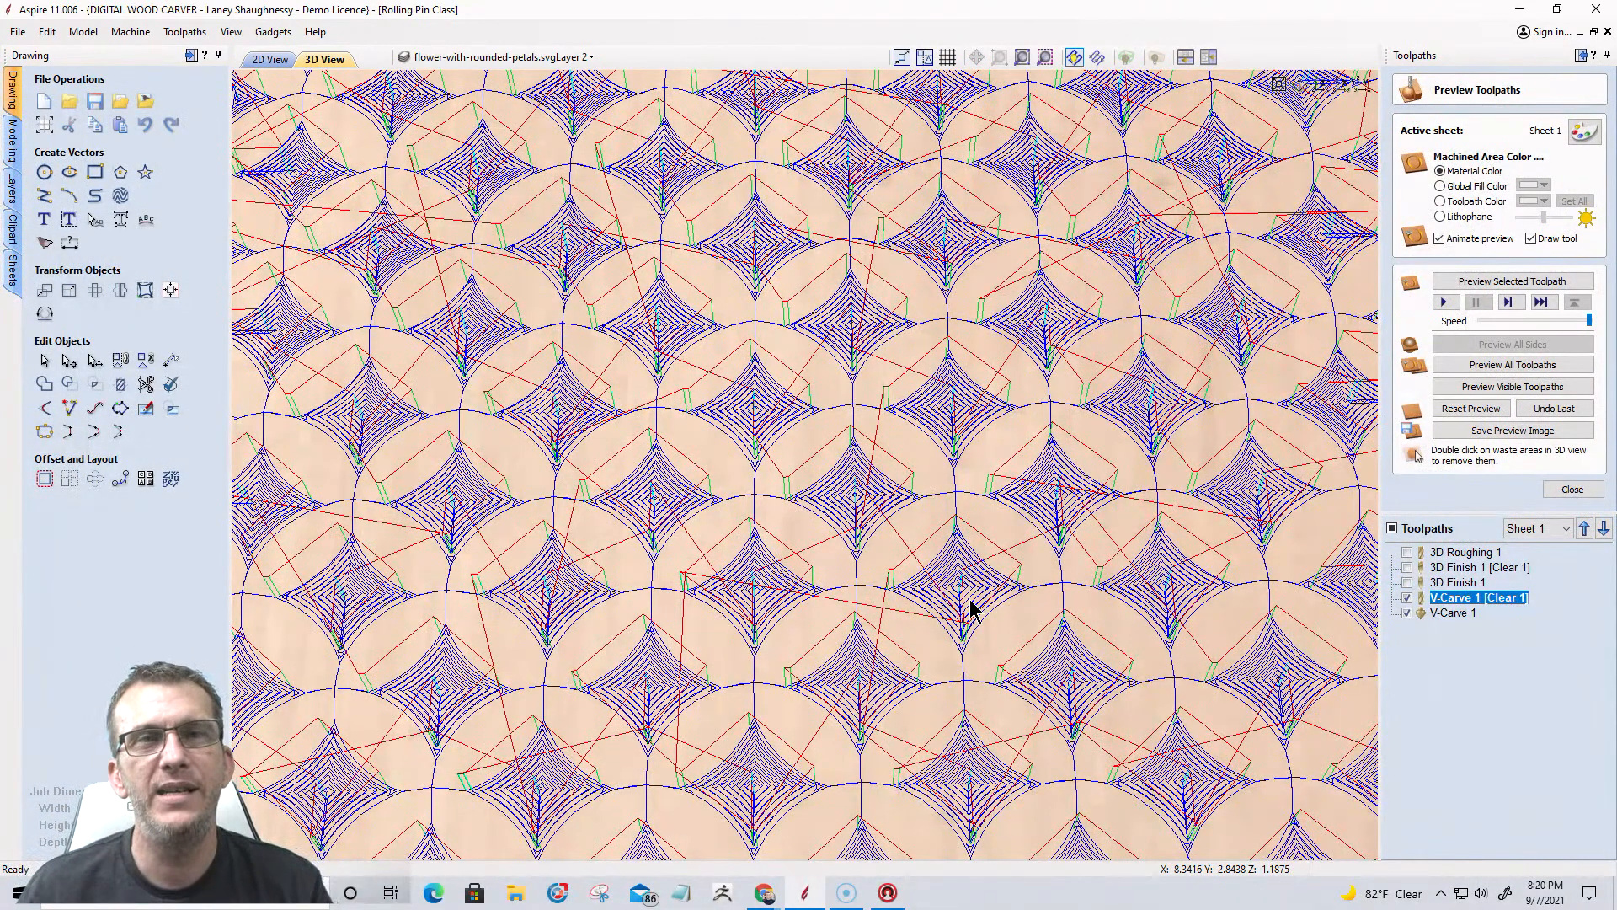
scroll(1053, 419, down, 5)
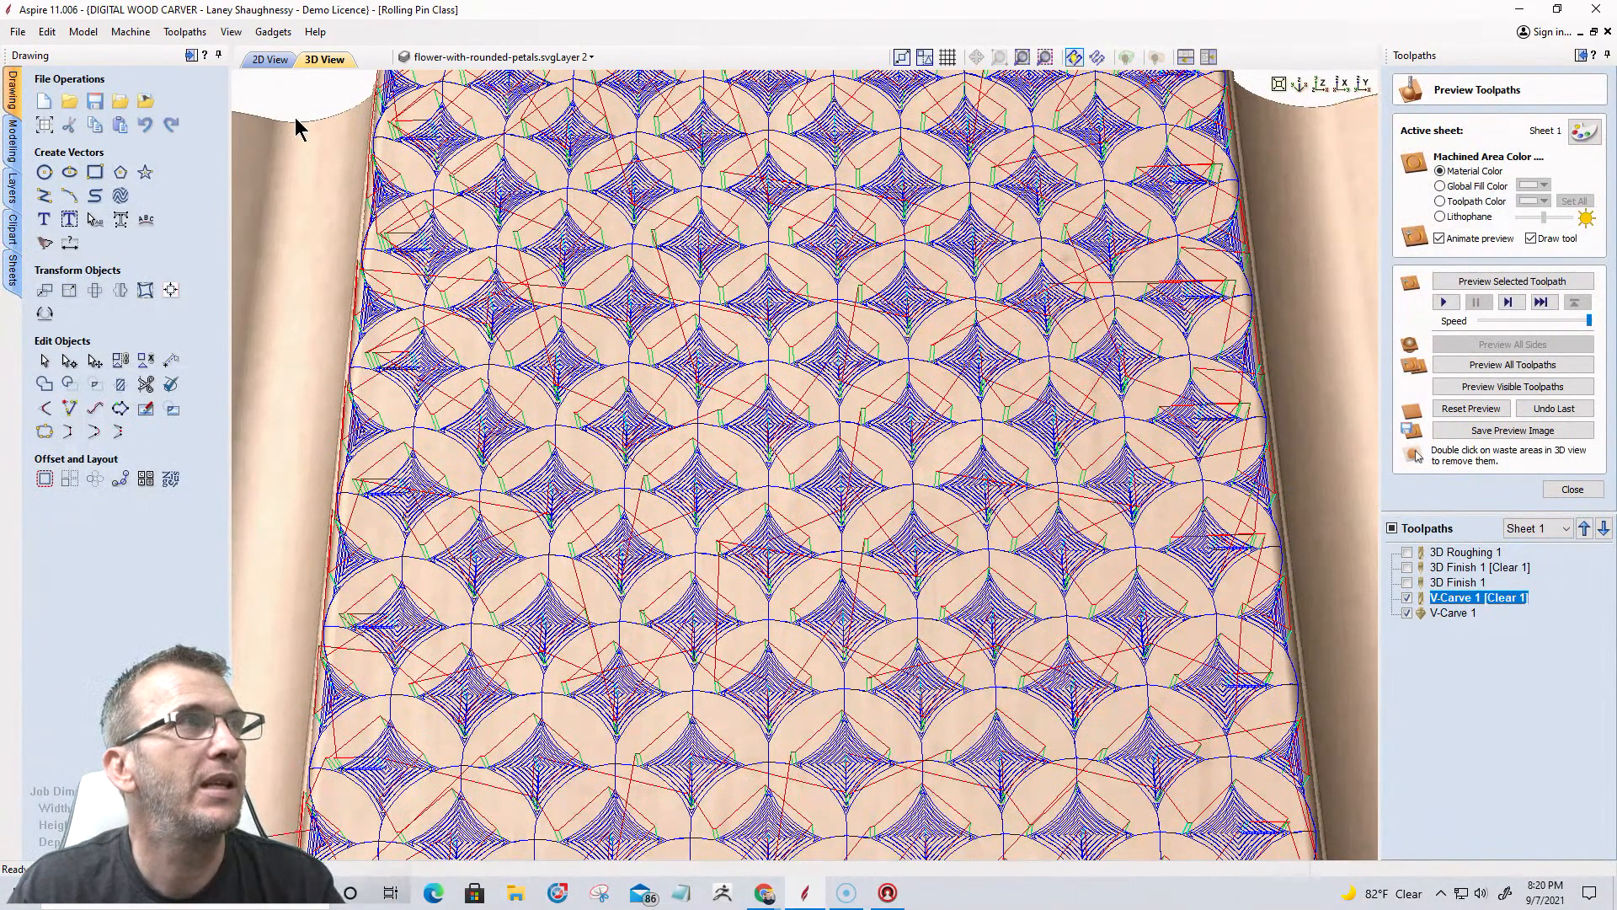
Center the plain rectangle on the material in the 2D drawing, over the star pattern.
click(271, 59)
scroll(762, 411, down, 1)
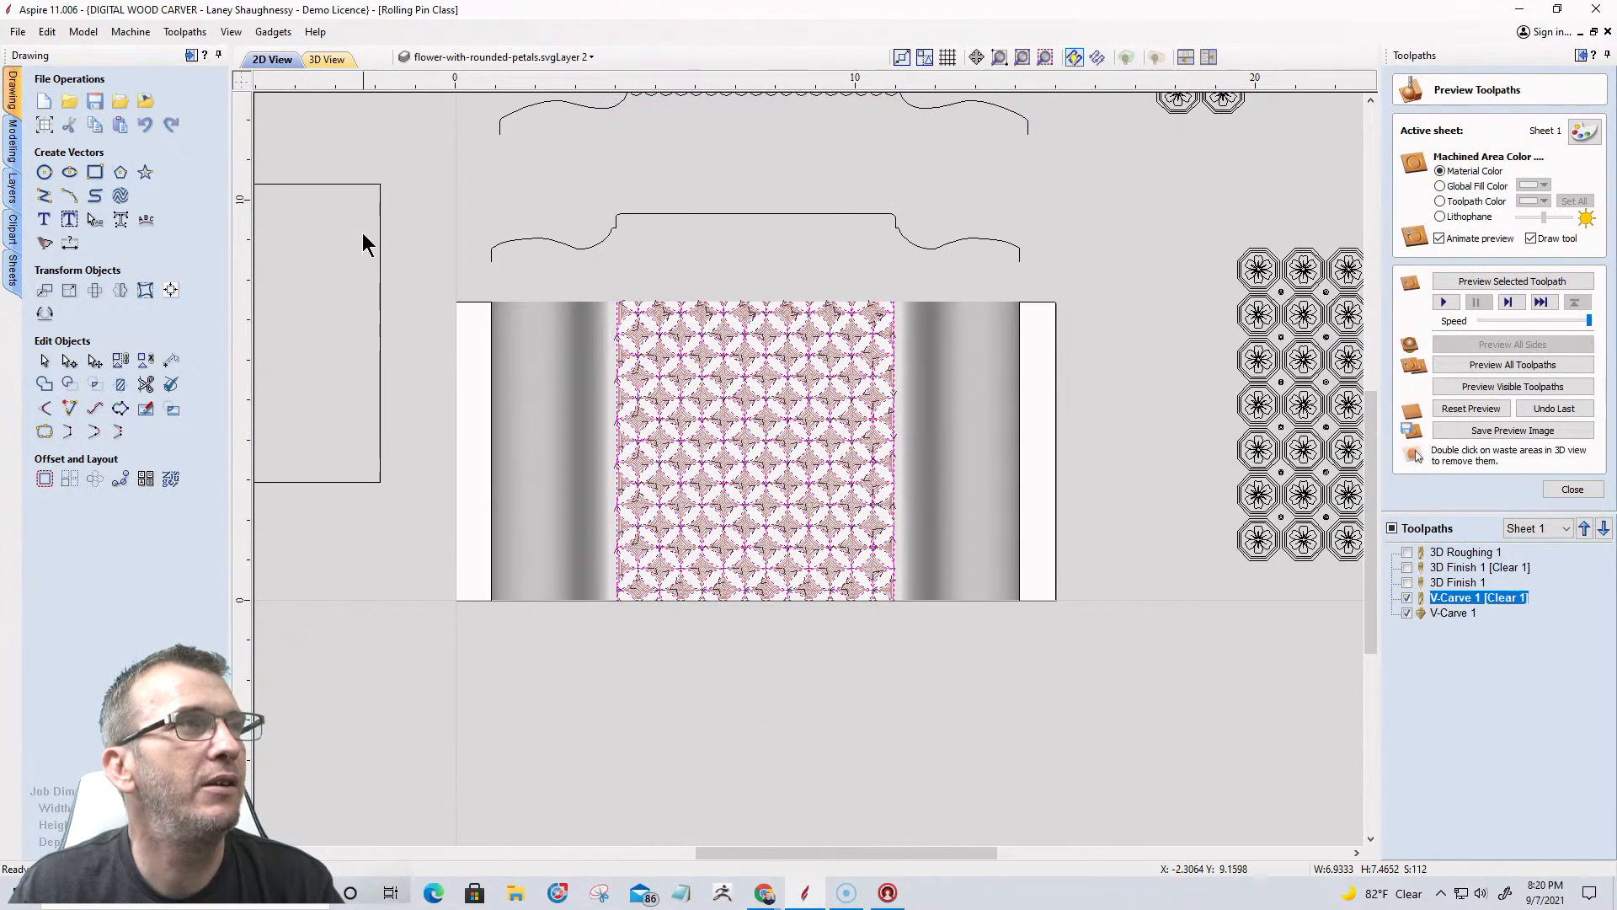
click(380, 253)
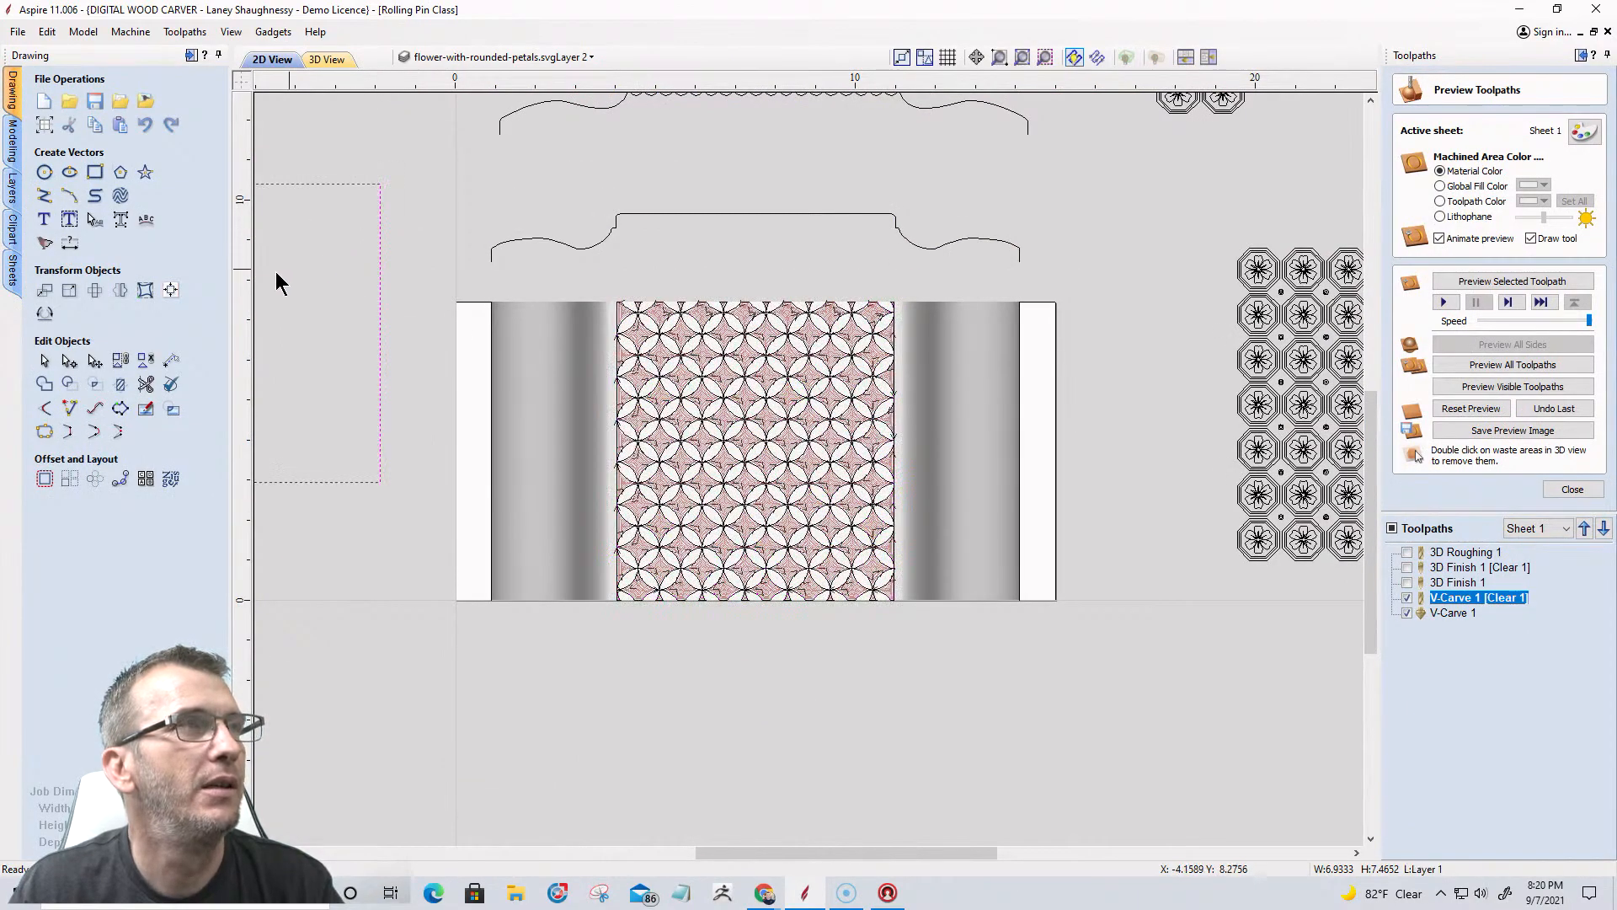
click(170, 290)
click(126, 147)
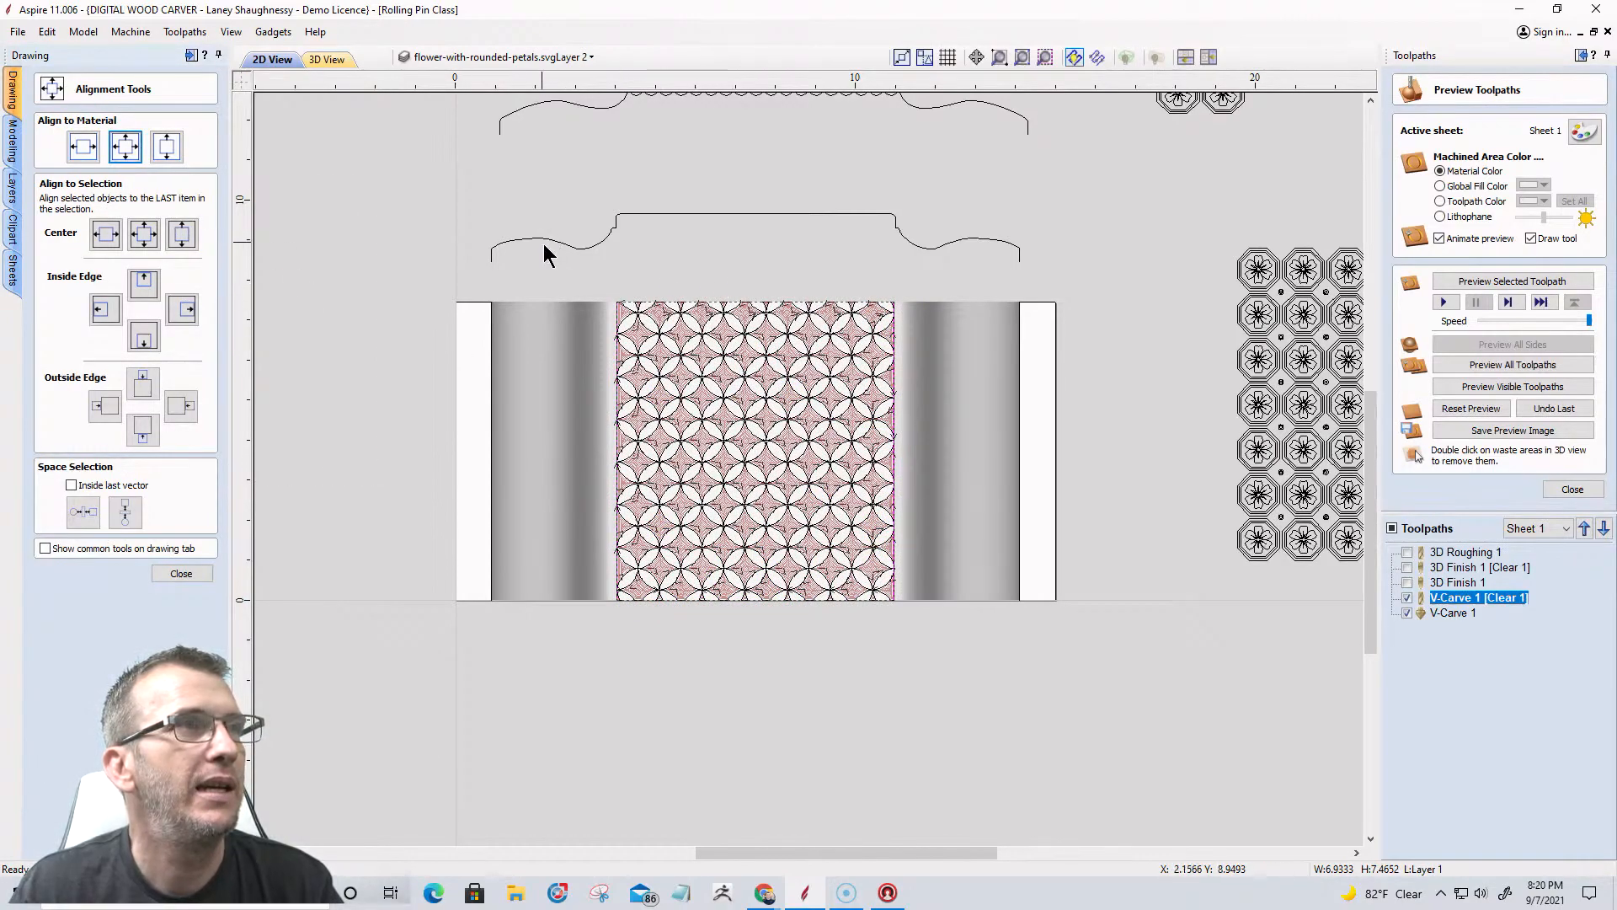
Check how the star pattern and its toolpaths line up with the centered rectangle along the barrel's lower edge.
drag(596, 259, 905, 627)
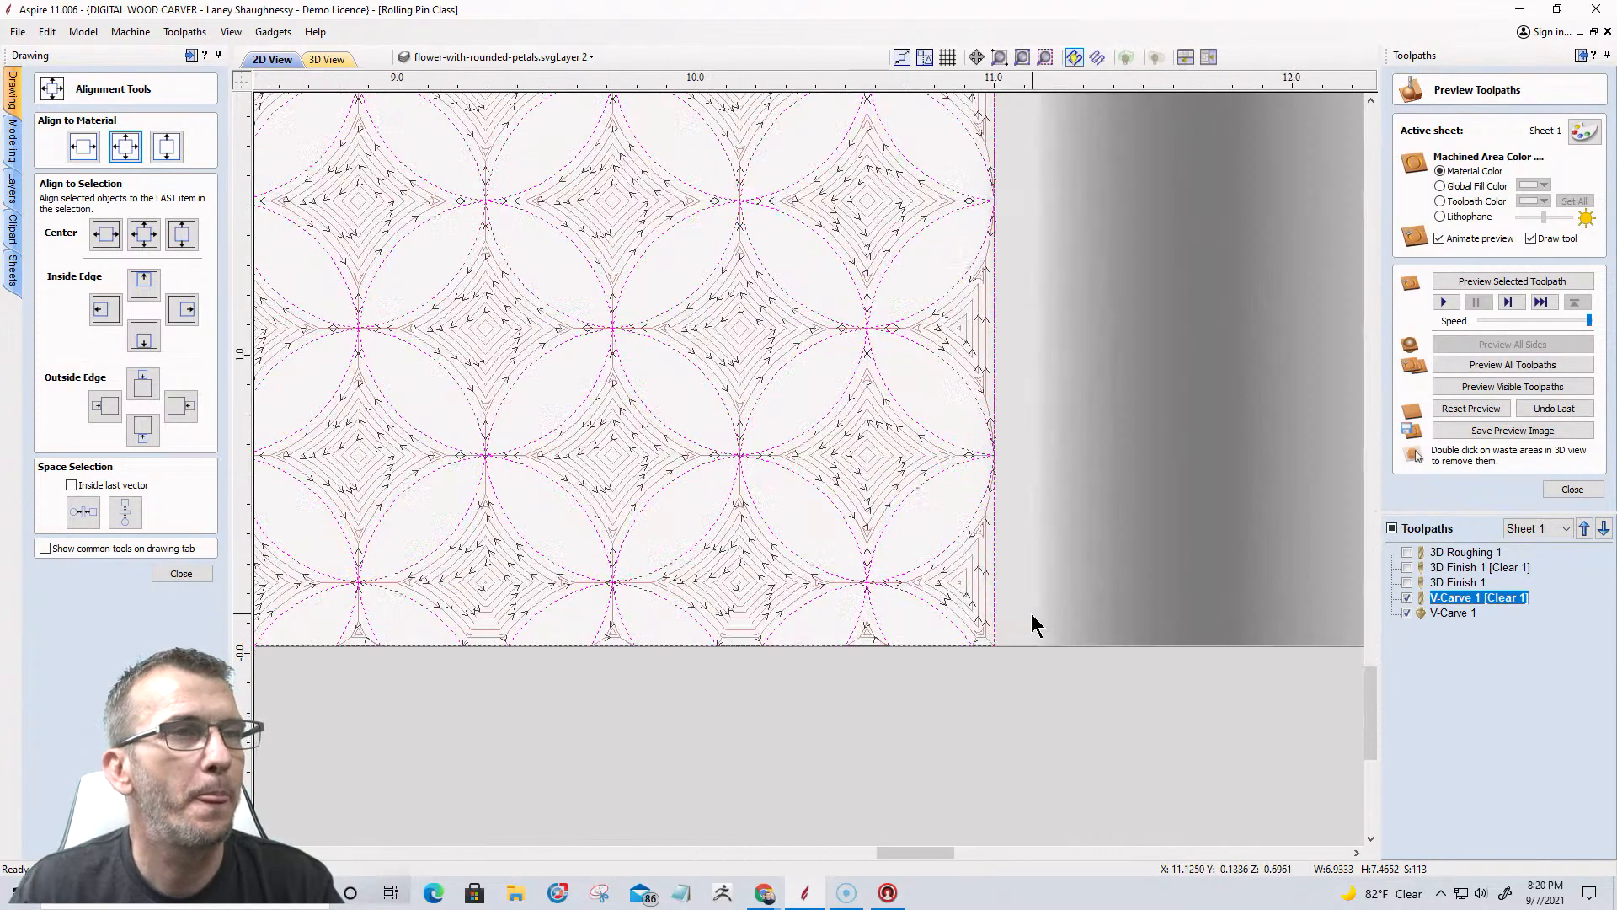
scroll(1033, 615, up, 6)
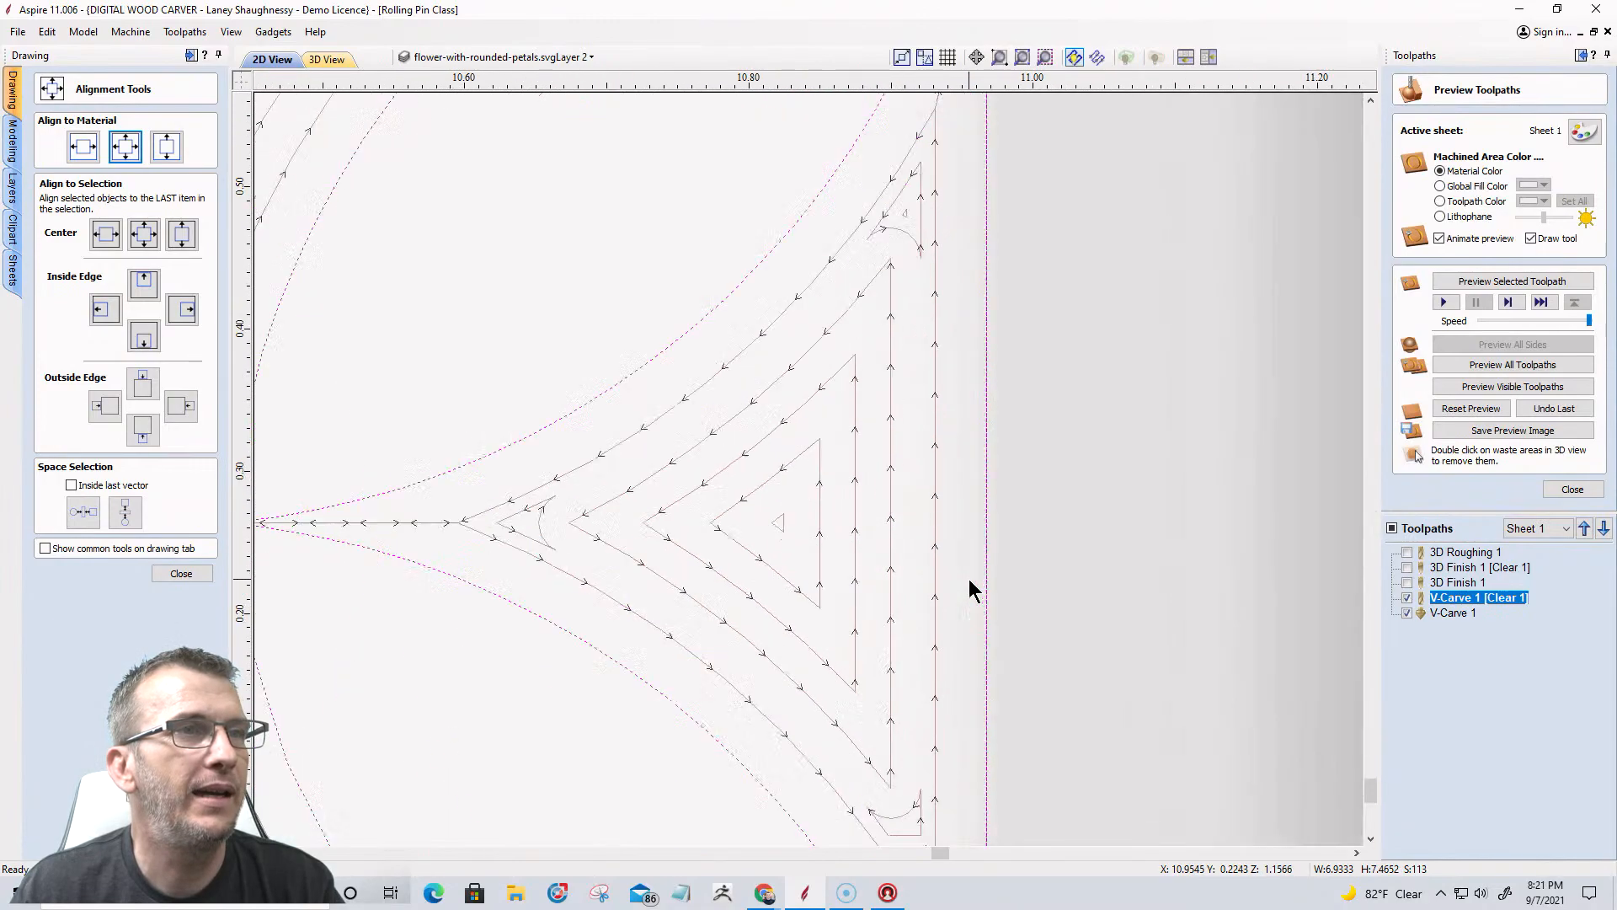
scroll(982, 588, down, 4)
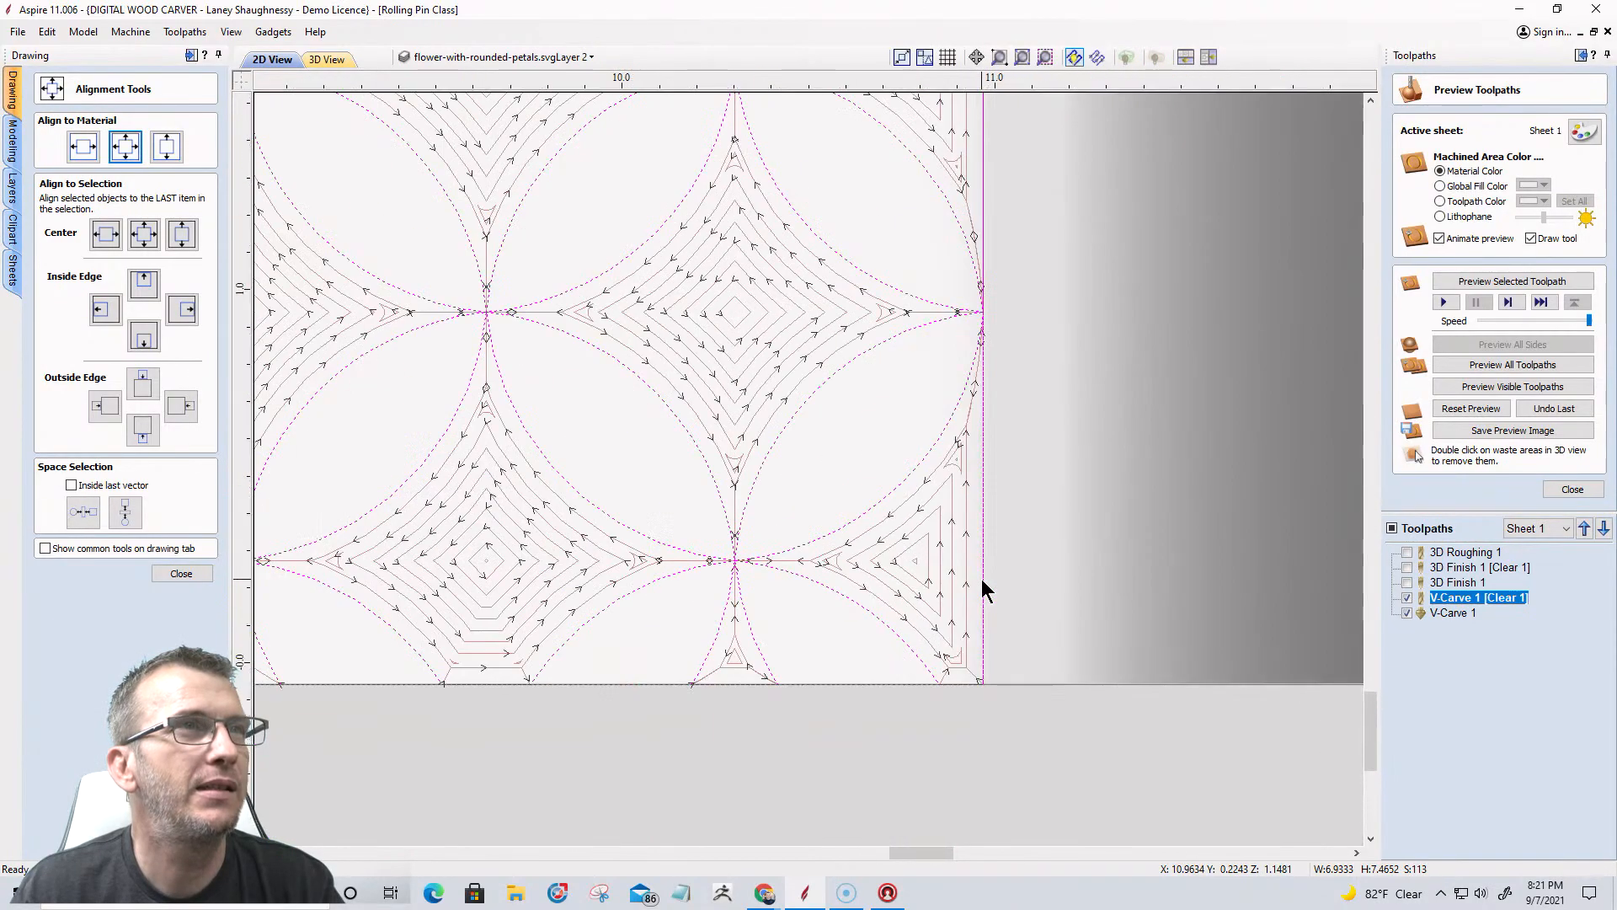
scroll(984, 588, down, 5)
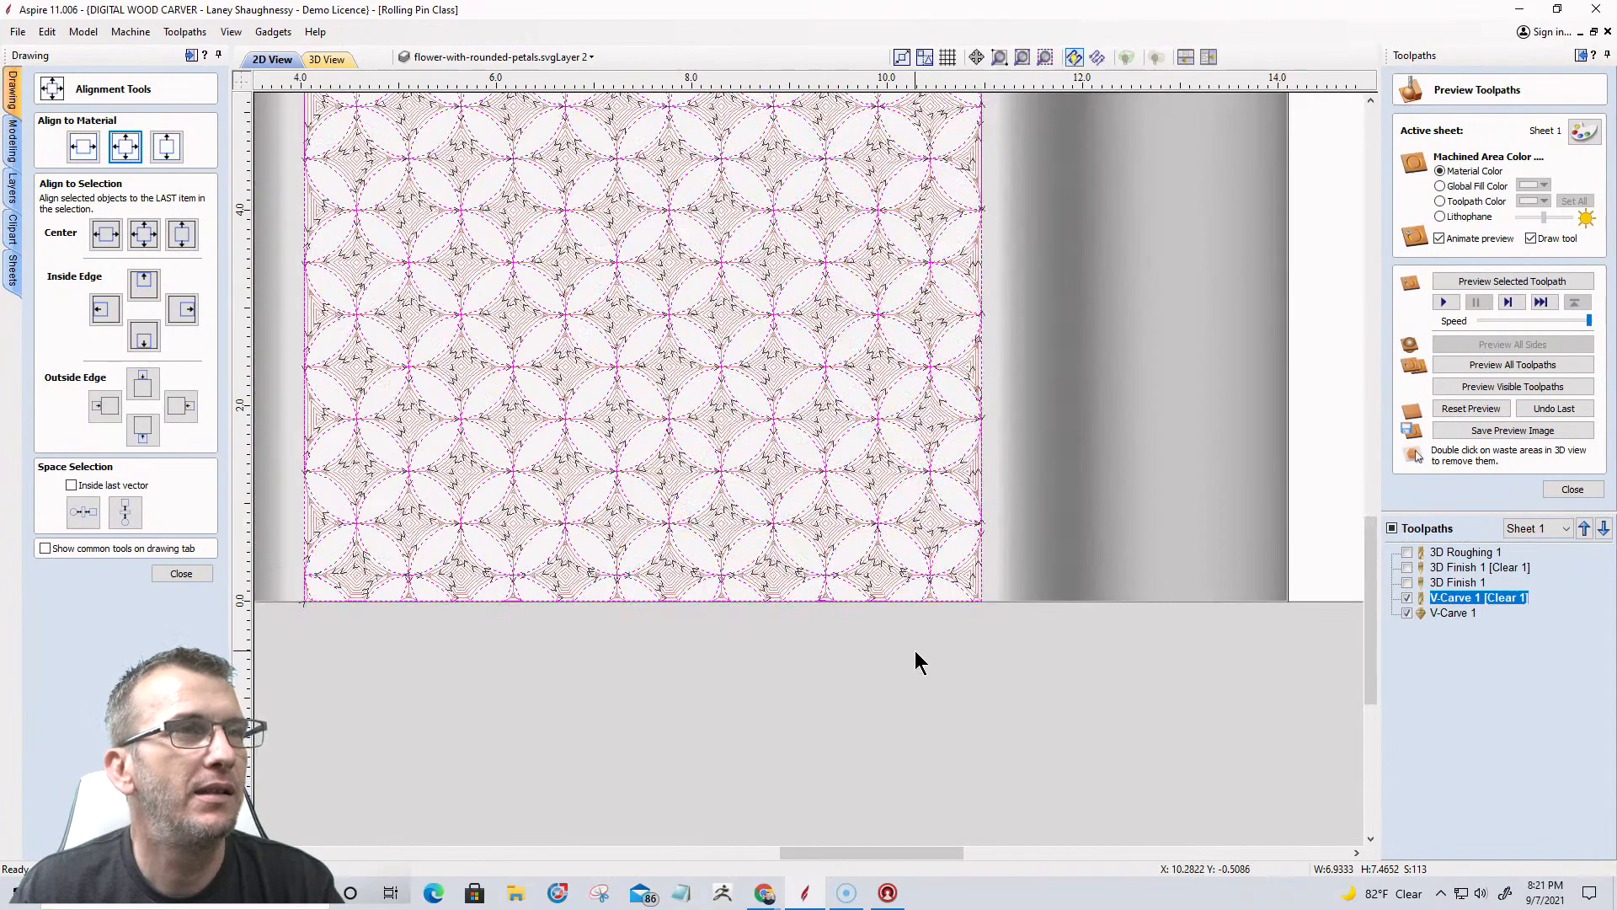
click(917, 663)
click(984, 590)
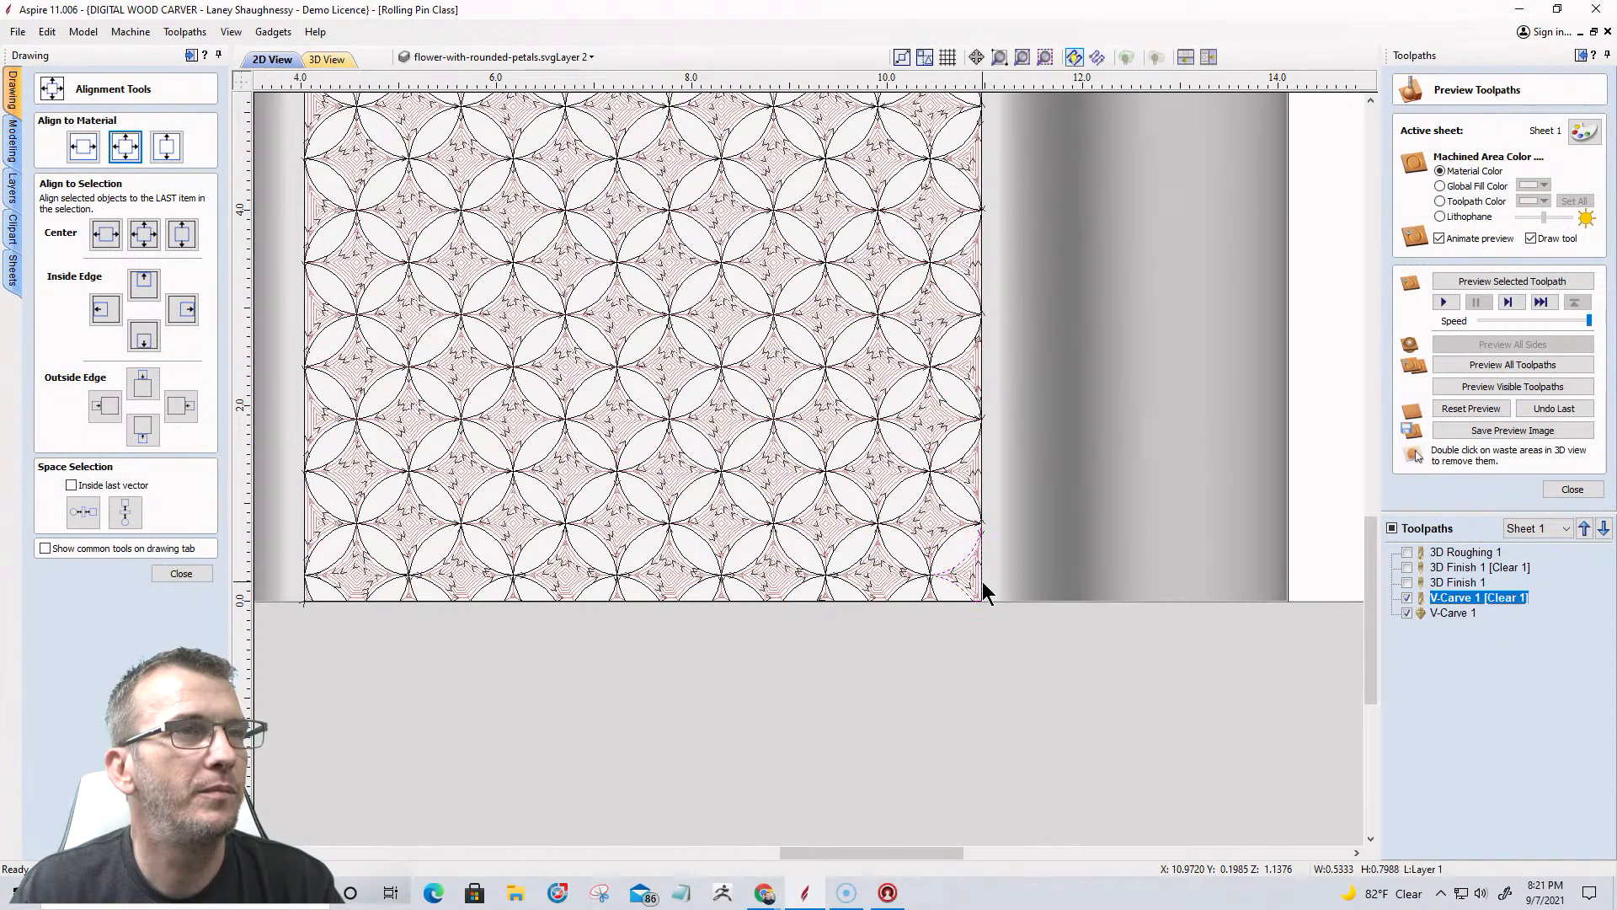
scroll(980, 564, up, 1)
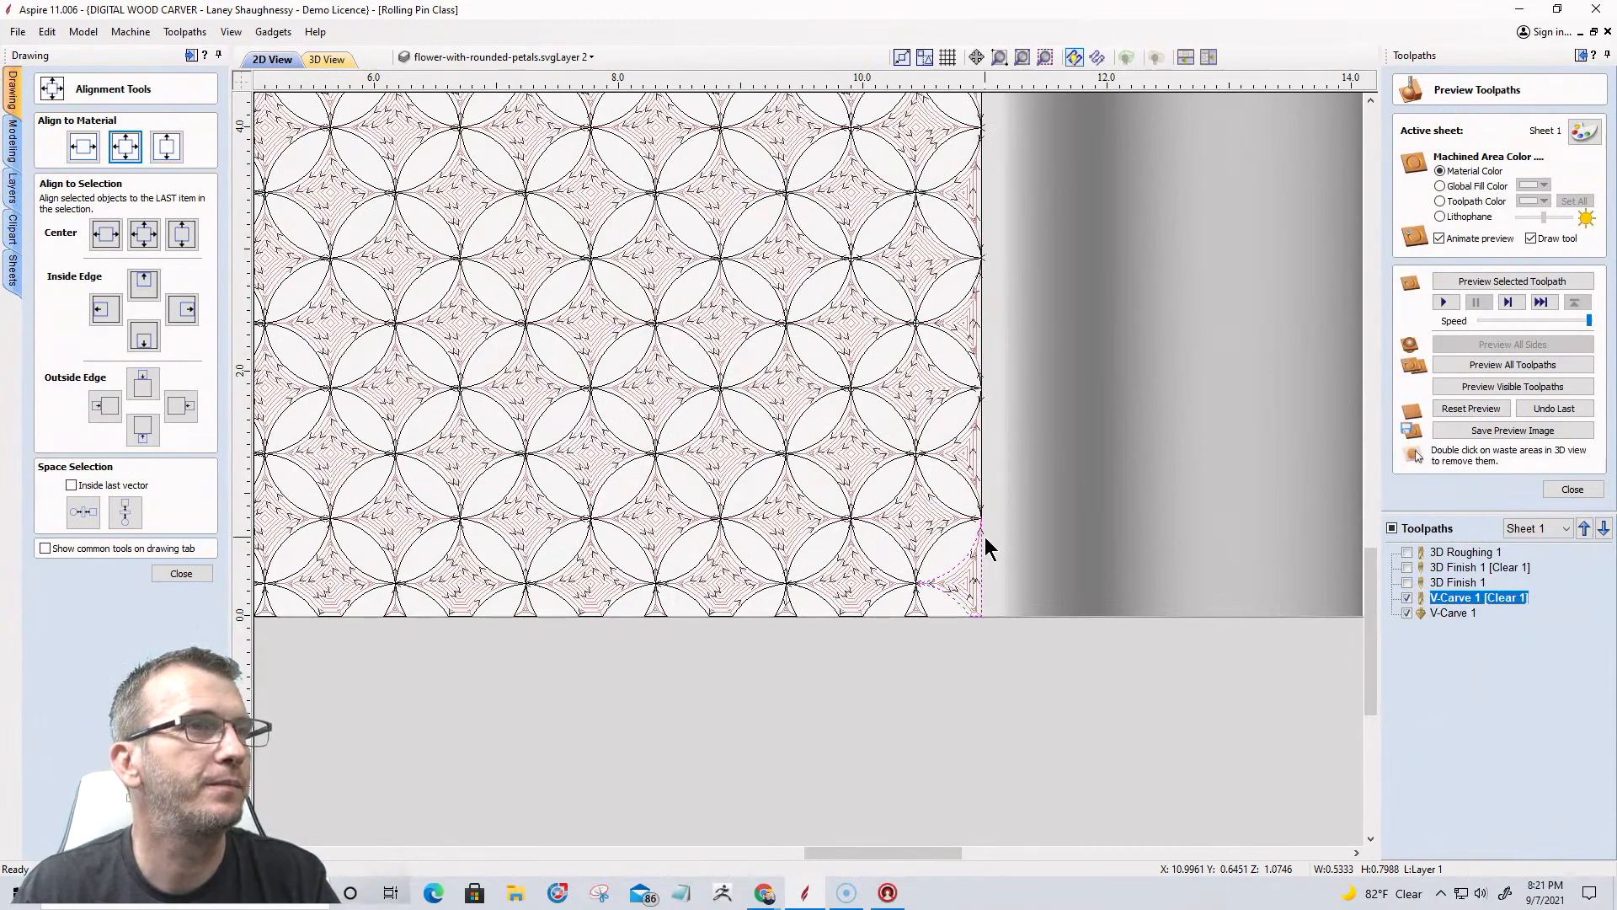
Undo the rectangle's alignment so it returns to its place beside the model, keeping the star pattern trimmed.
key(ctrl+a)
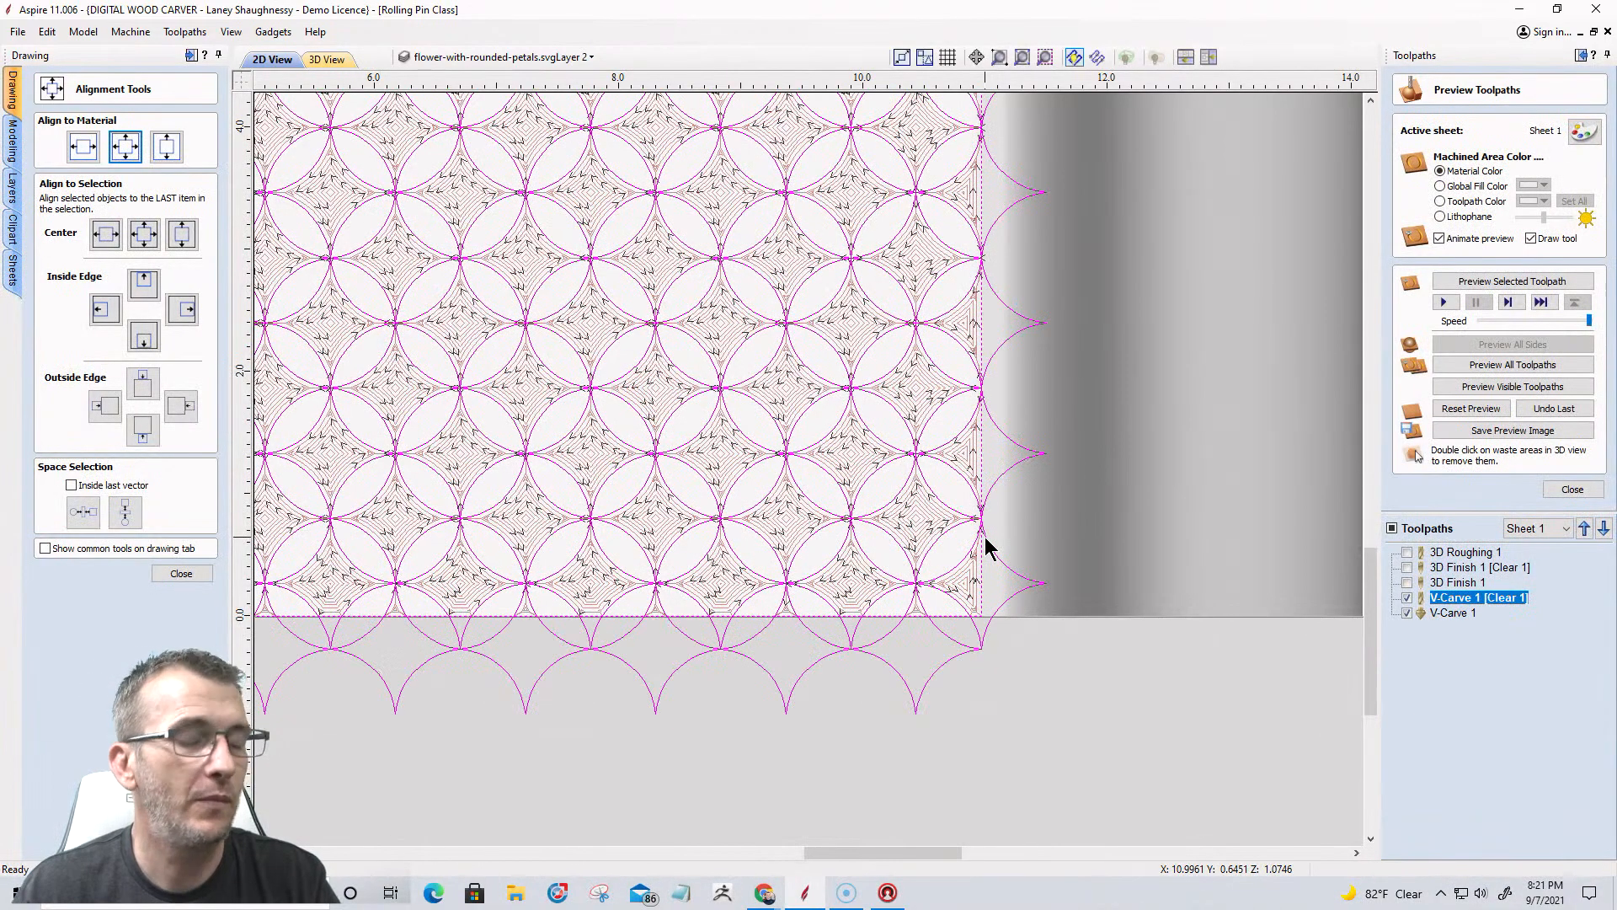
key(Delete)
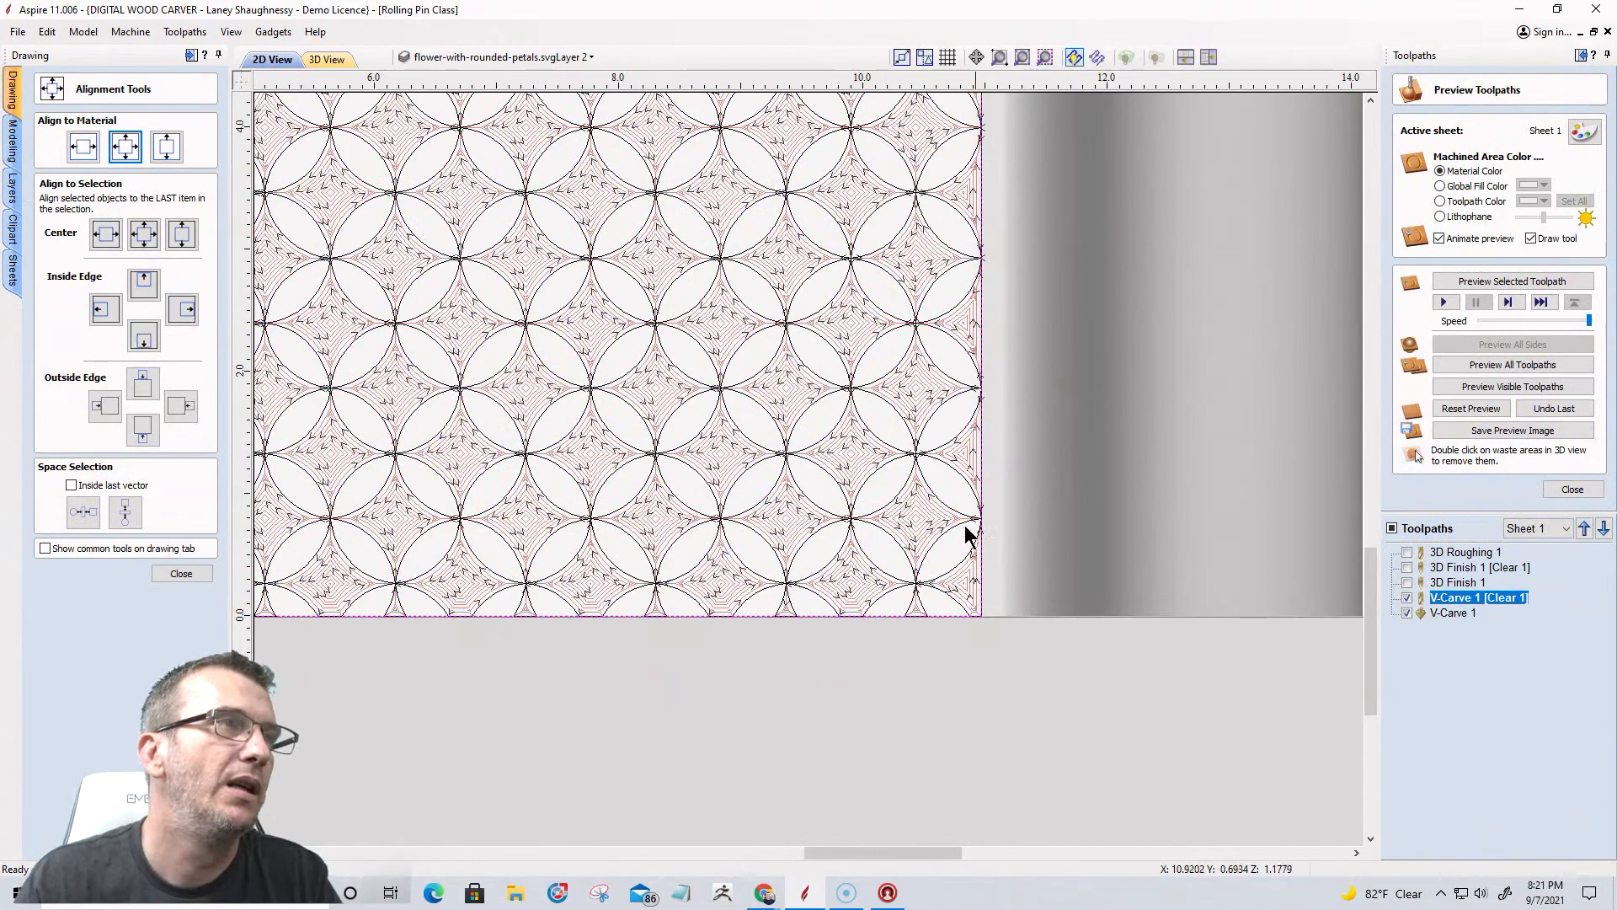
scroll(948, 712, down, 5)
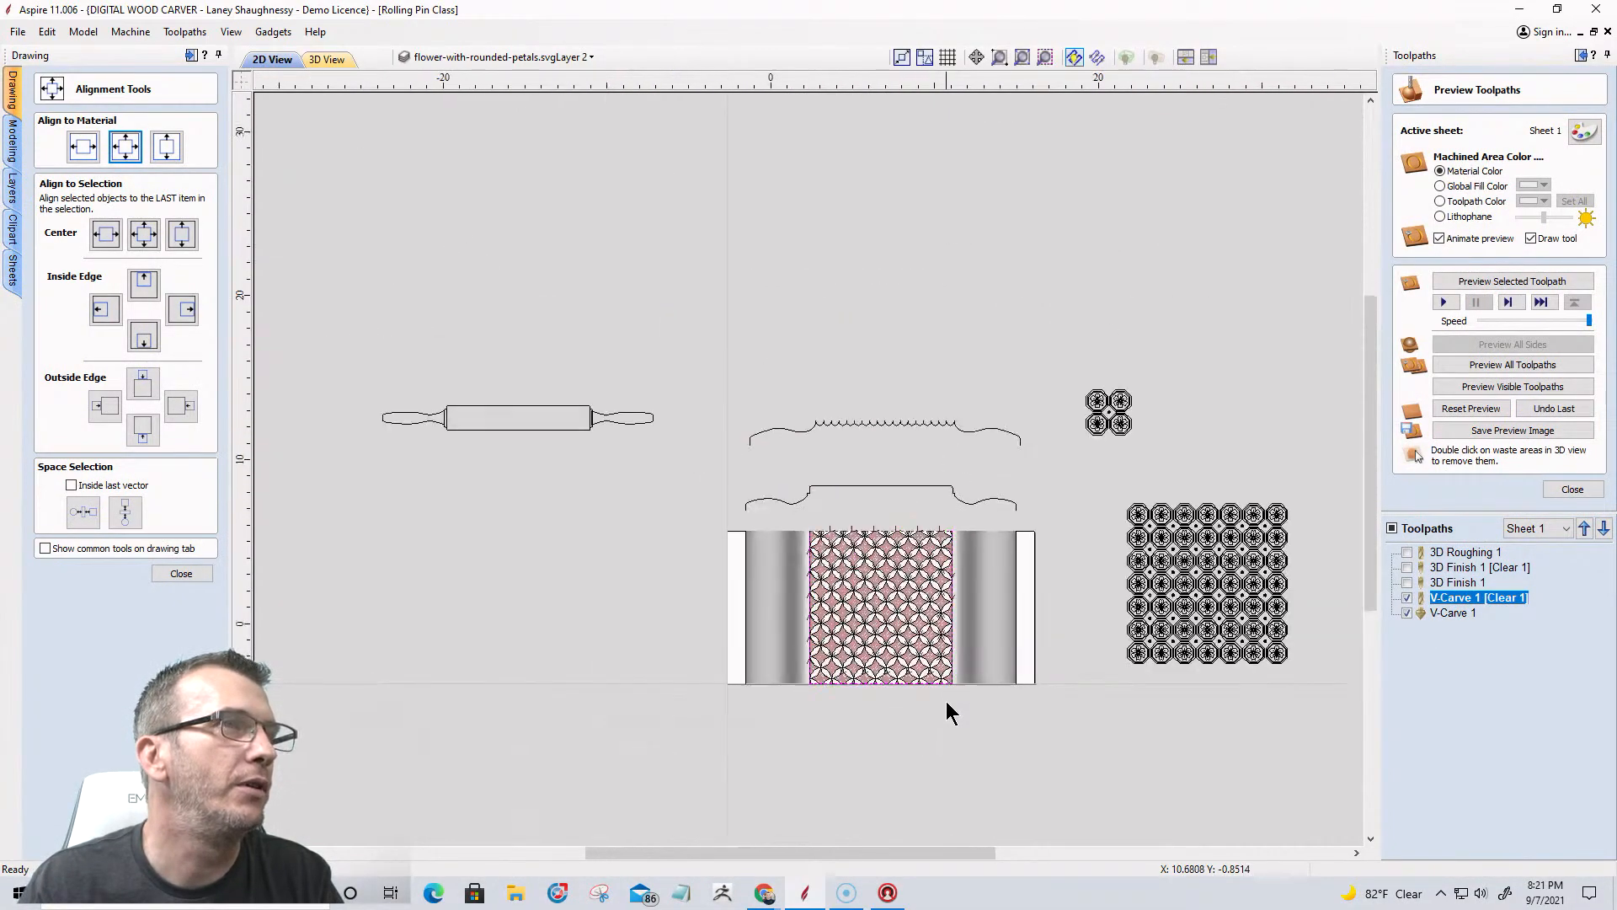
scroll(947, 704, down, 1)
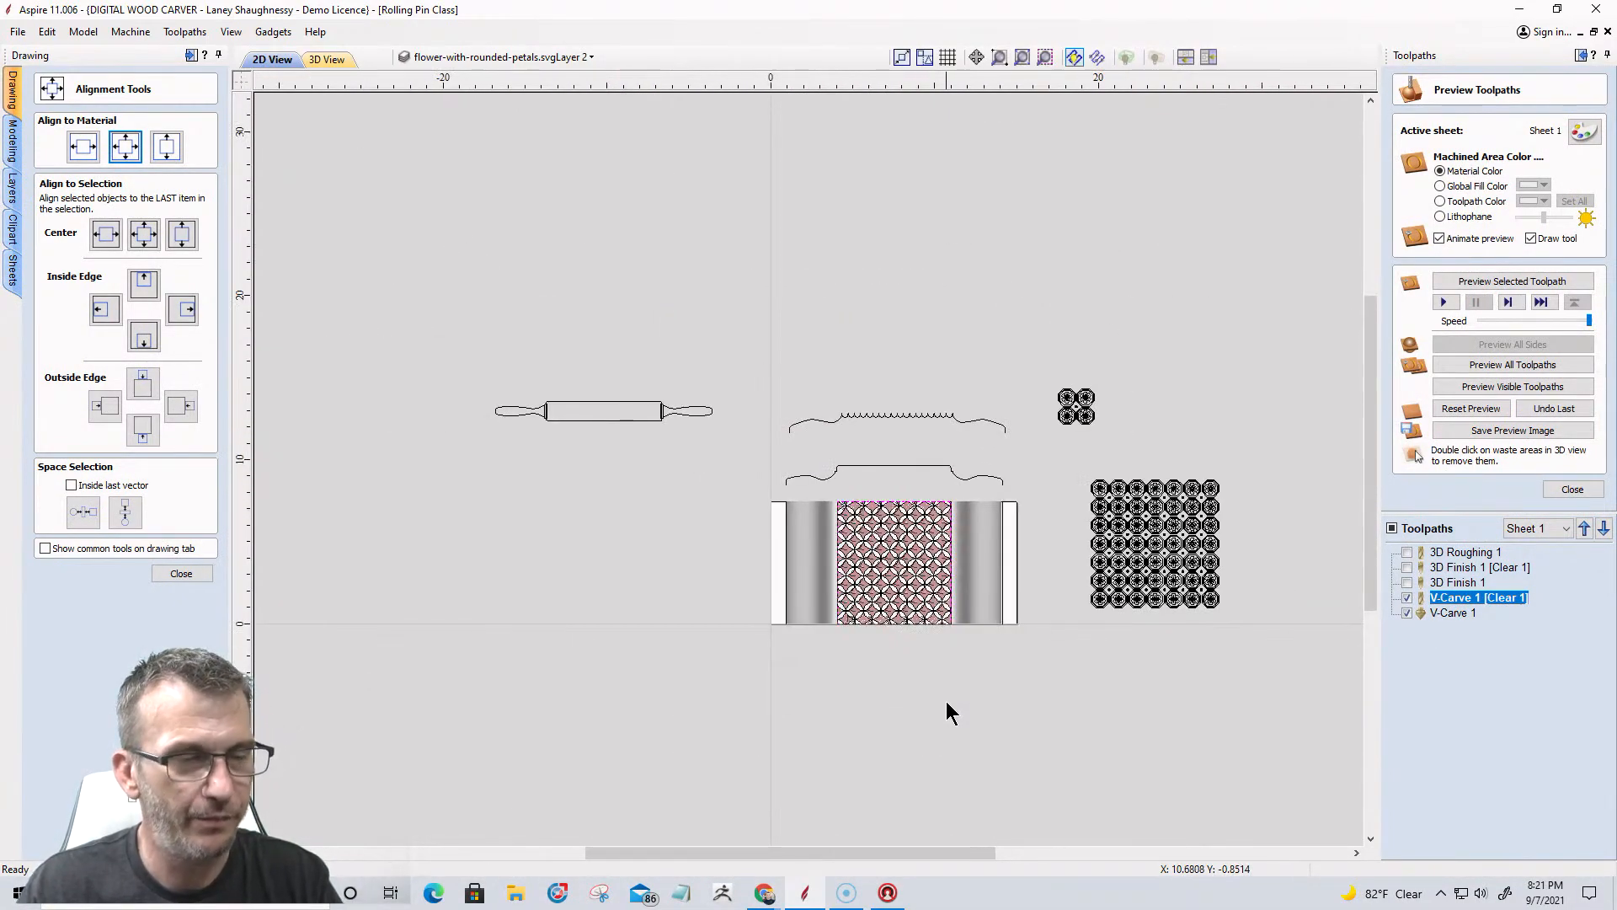
key(ctrl+z)
key(ctrl+z)
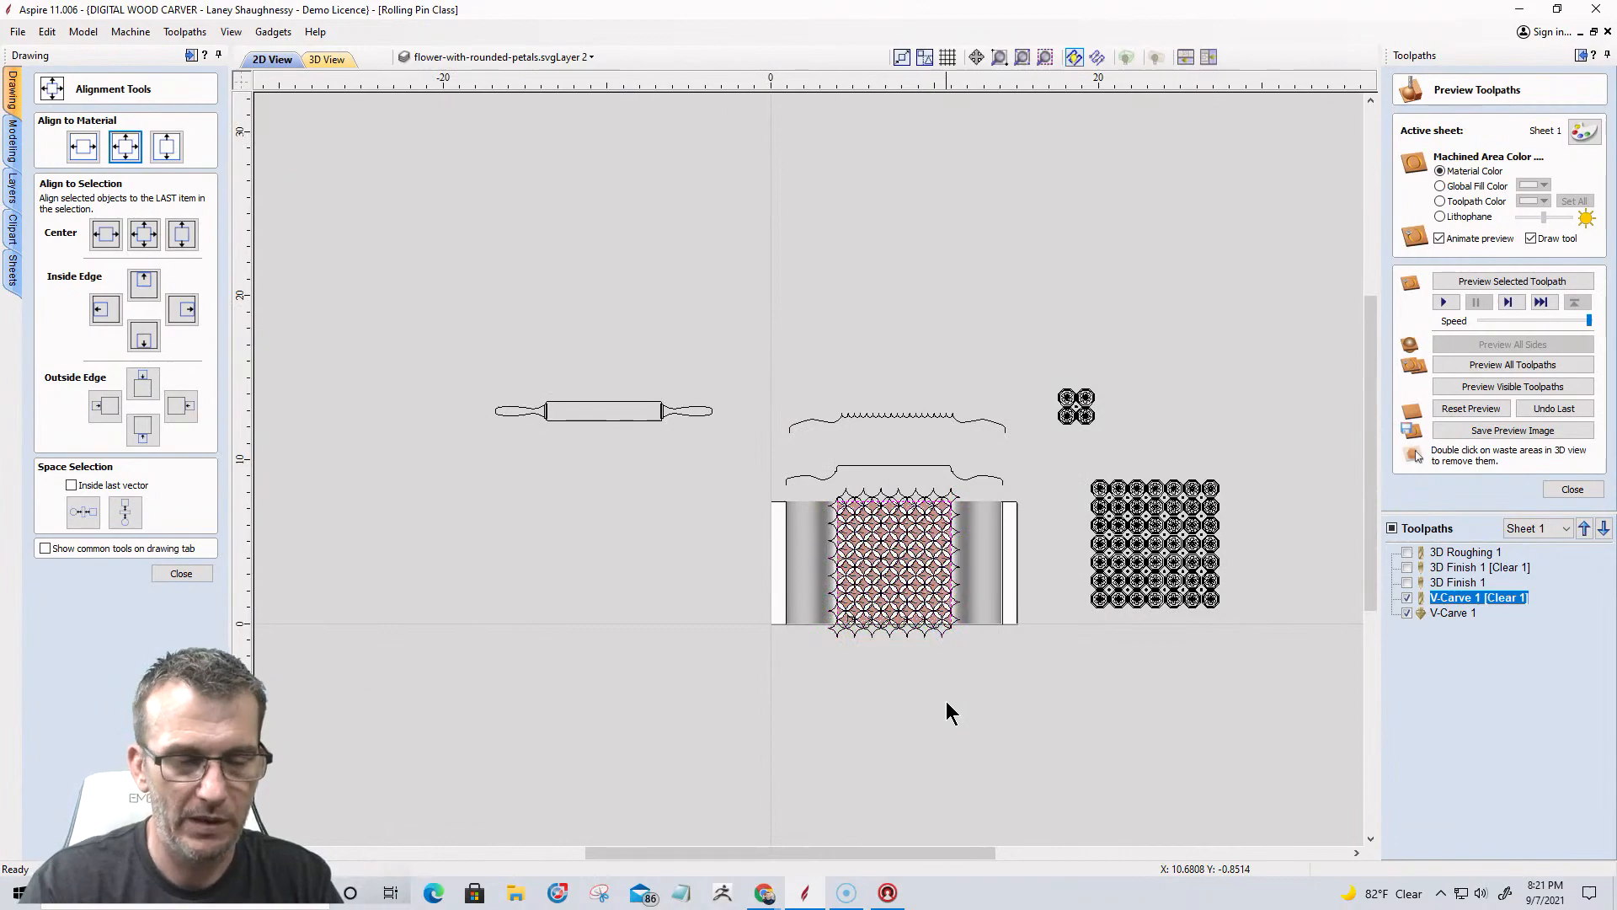
key(ctrl+z)
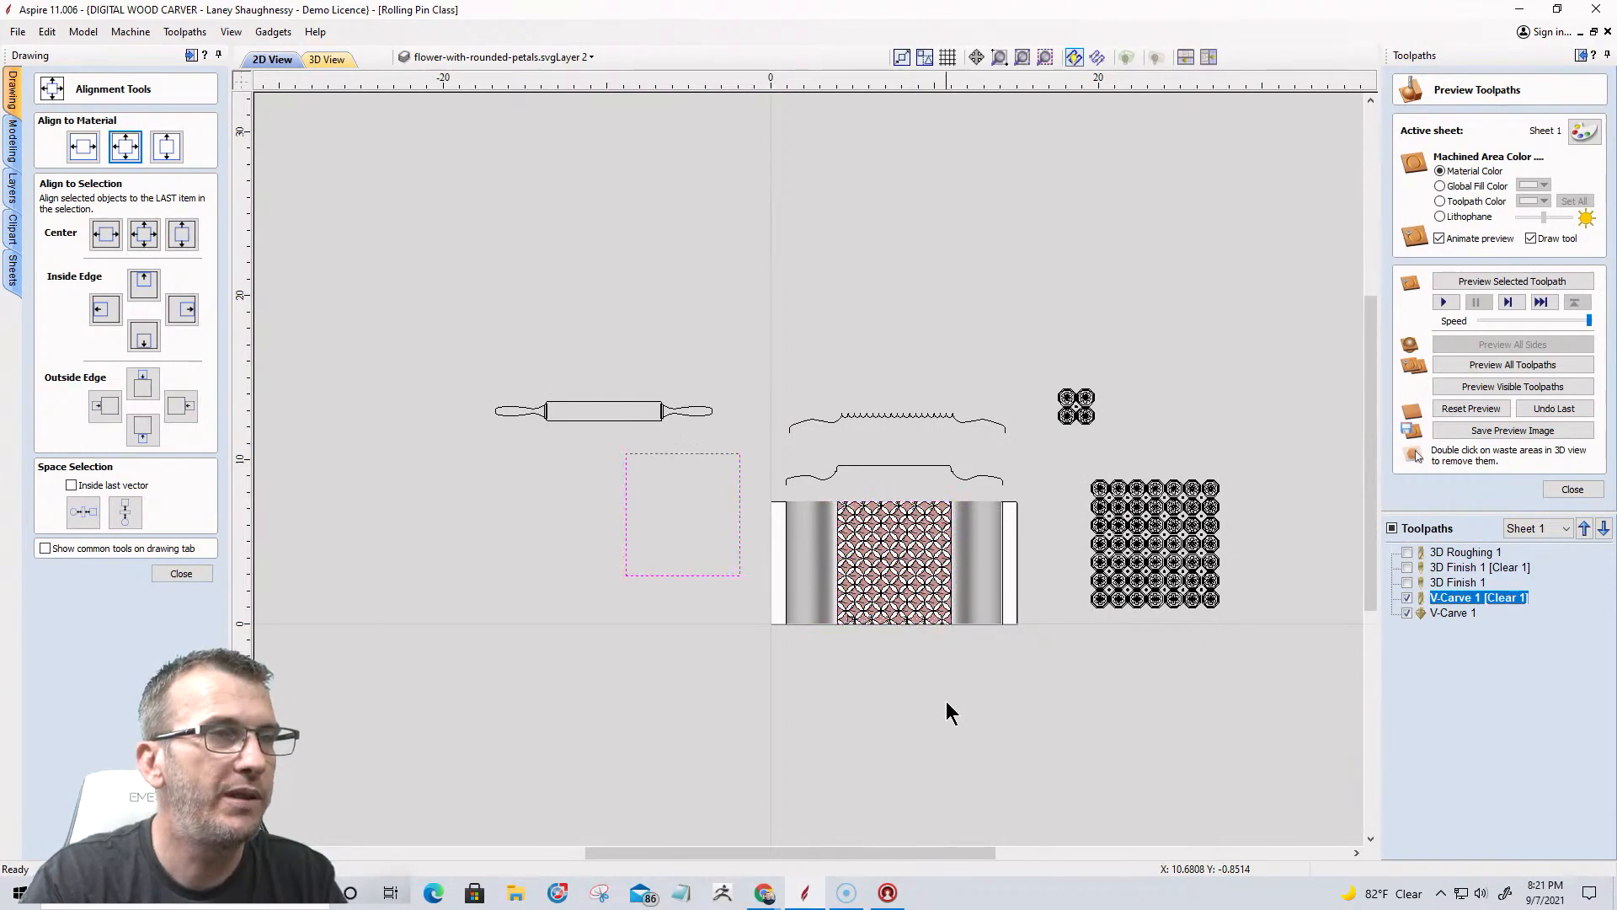
Hide the V-Carve 1 toolpaths and select all vectors of the trimmed star pattern on the barrel.
scroll(873, 538, up, 5)
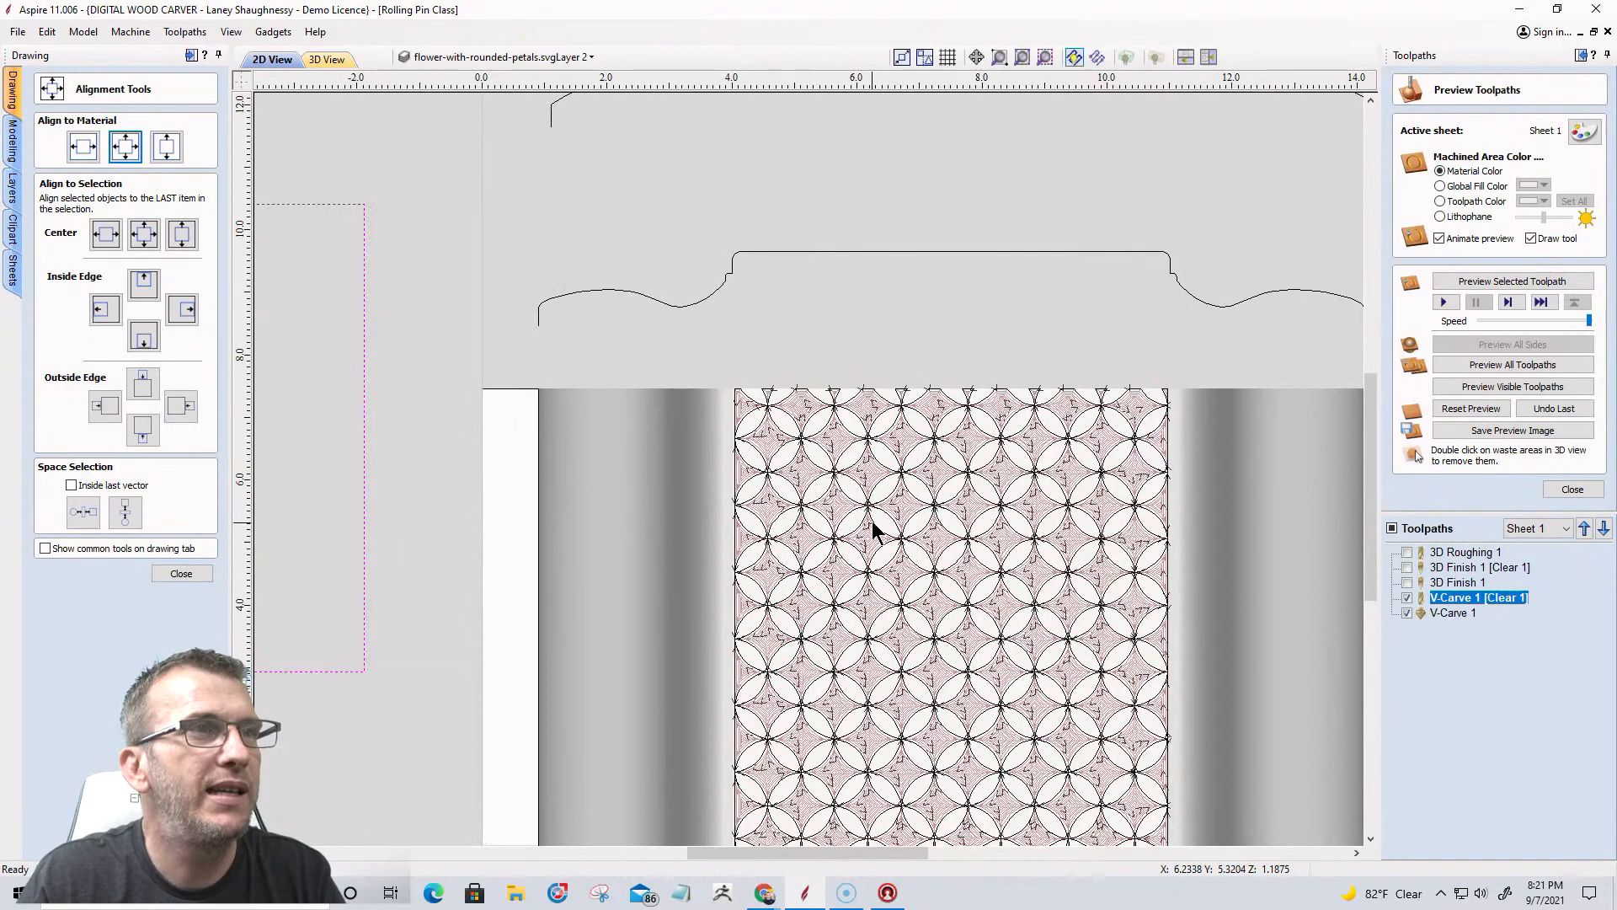
scroll(814, 459, up, 3)
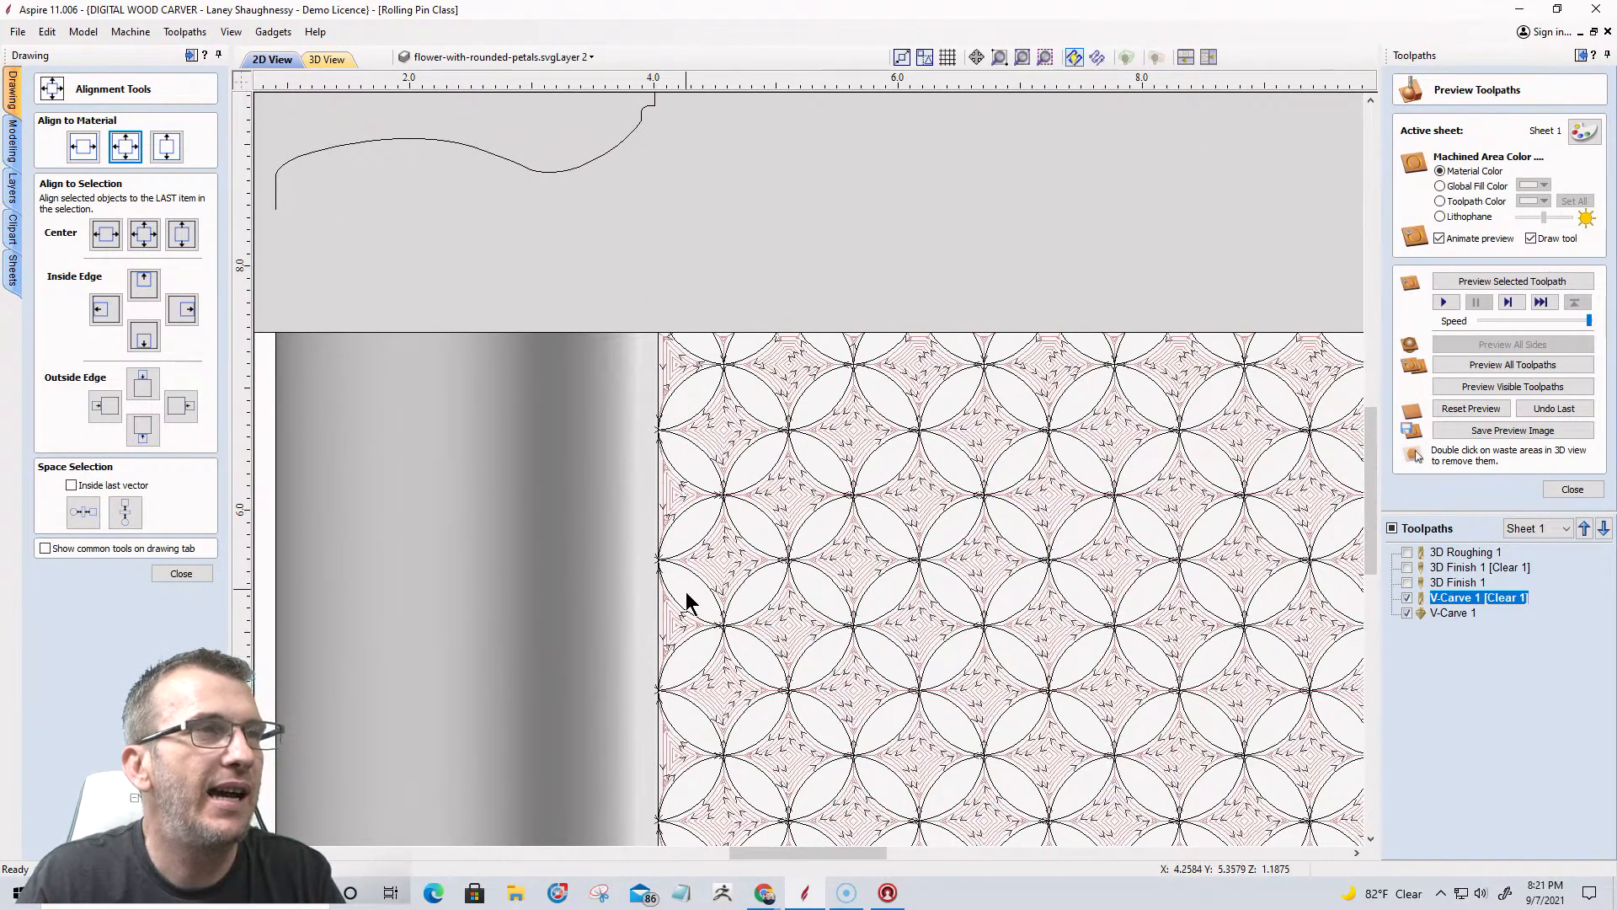
scroll(666, 524, down, 3)
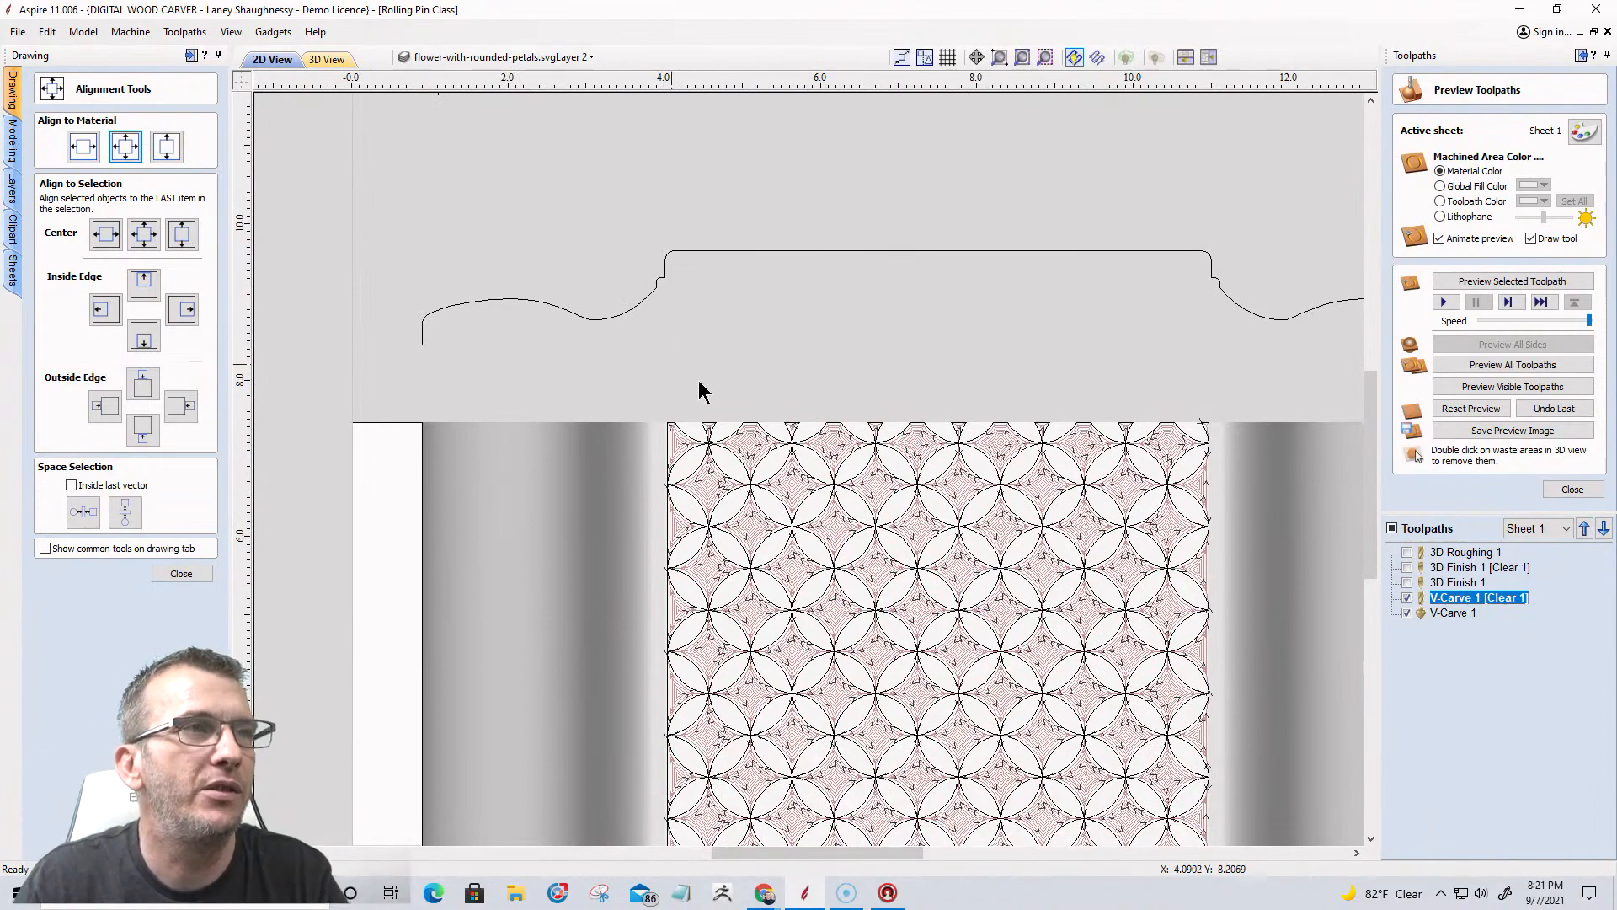
click(1407, 598)
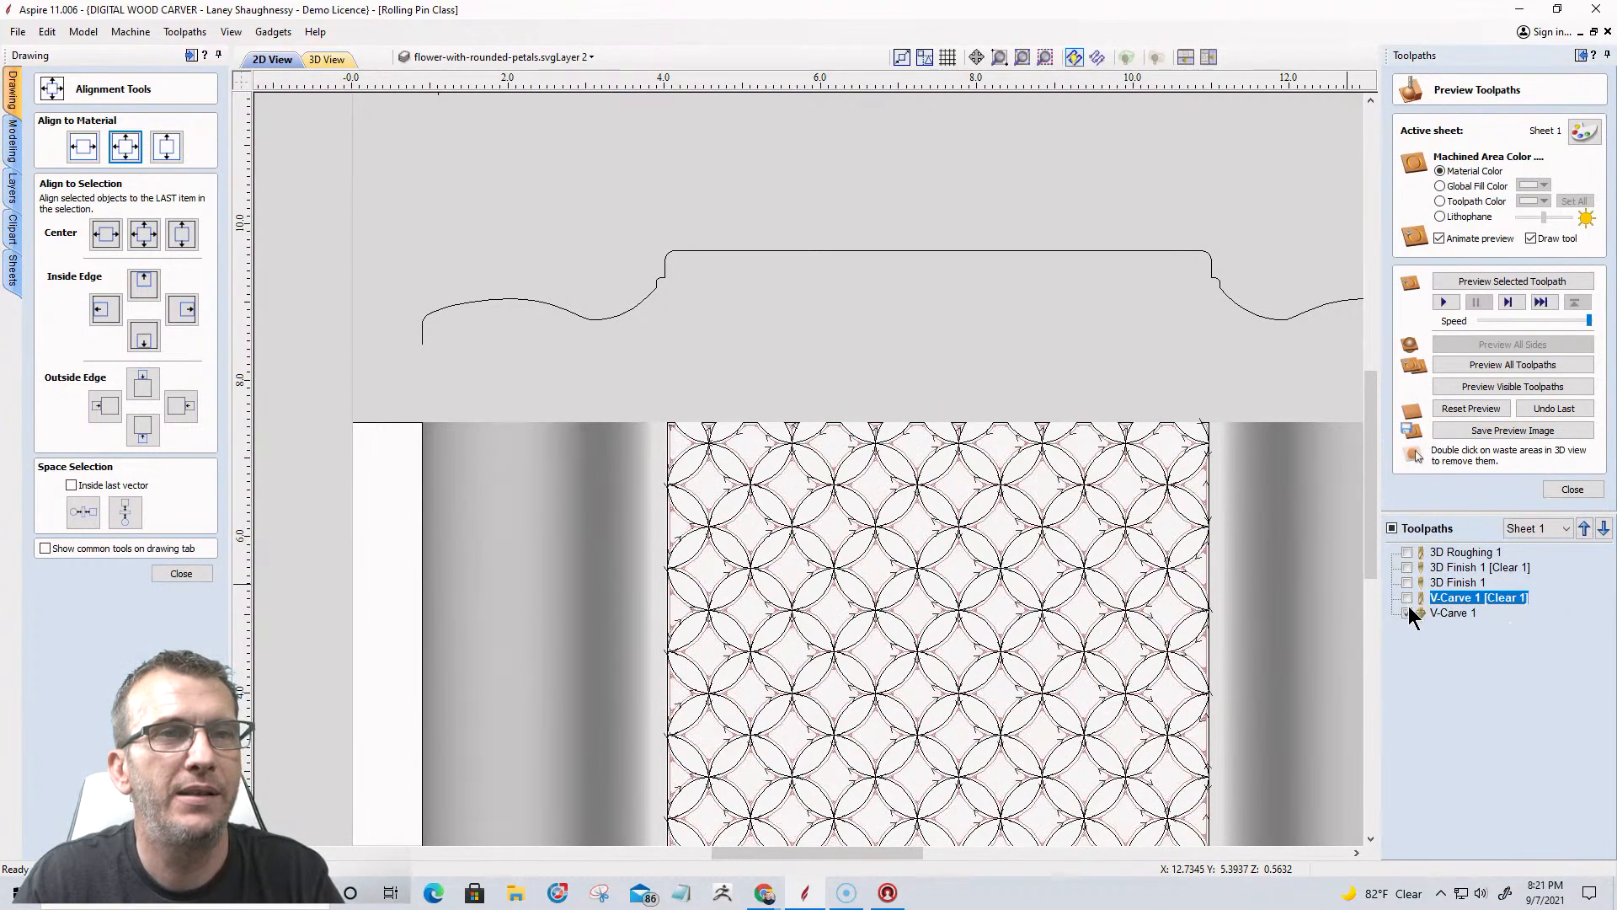
drag(672, 397, 1214, 764)
scroll(1211, 671, down, 5)
drag(1017, 573, 1221, 816)
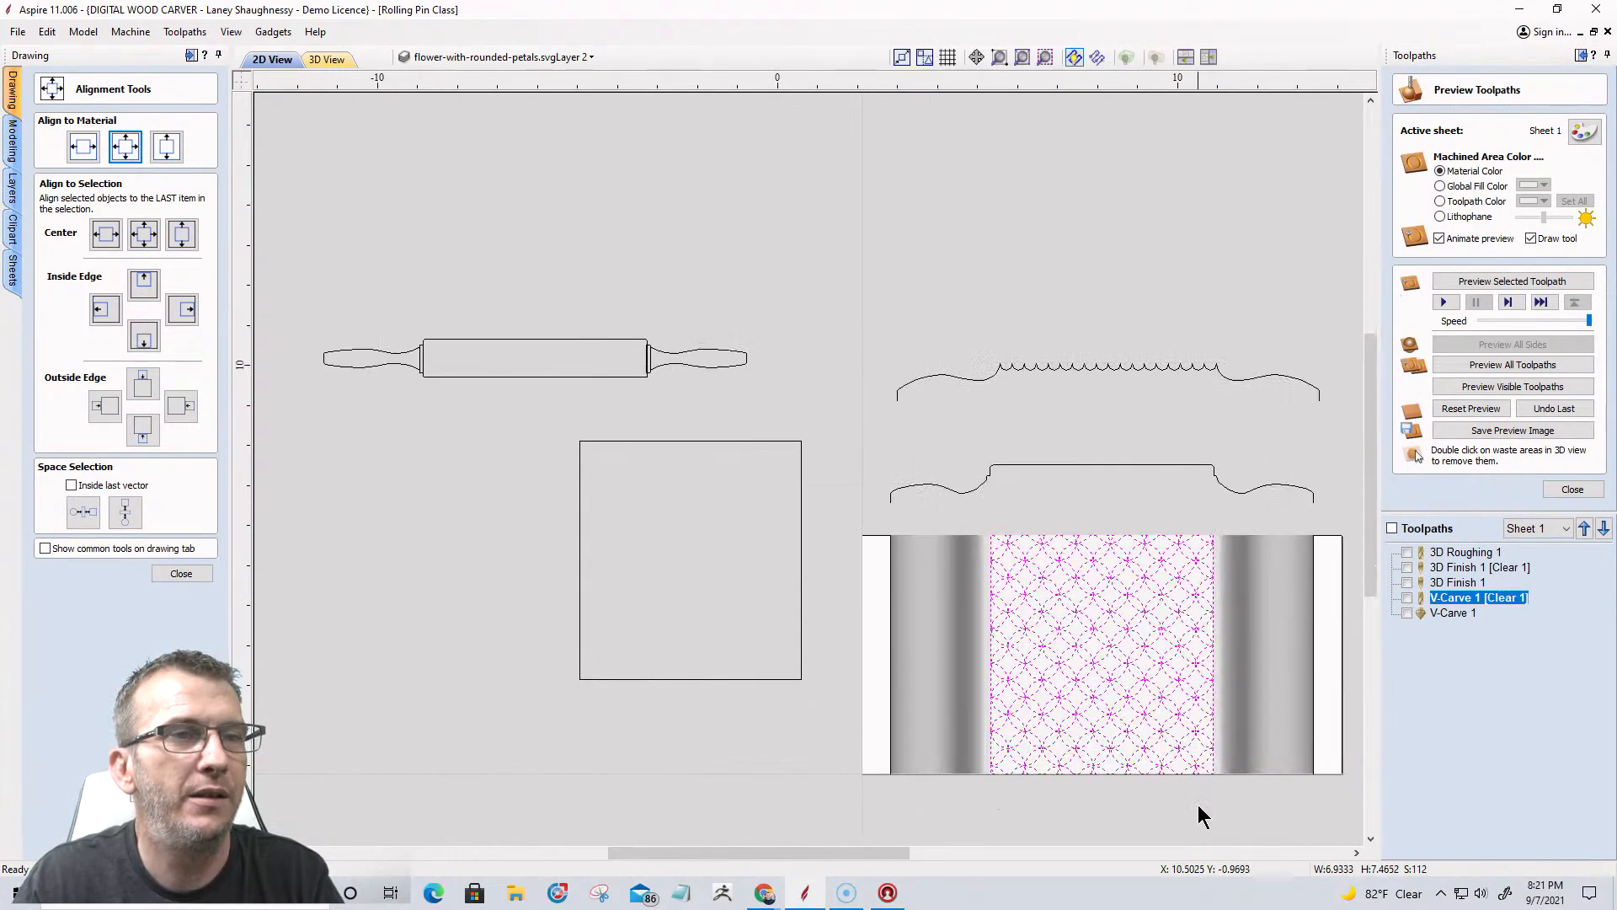
scroll(1198, 805, up, 5)
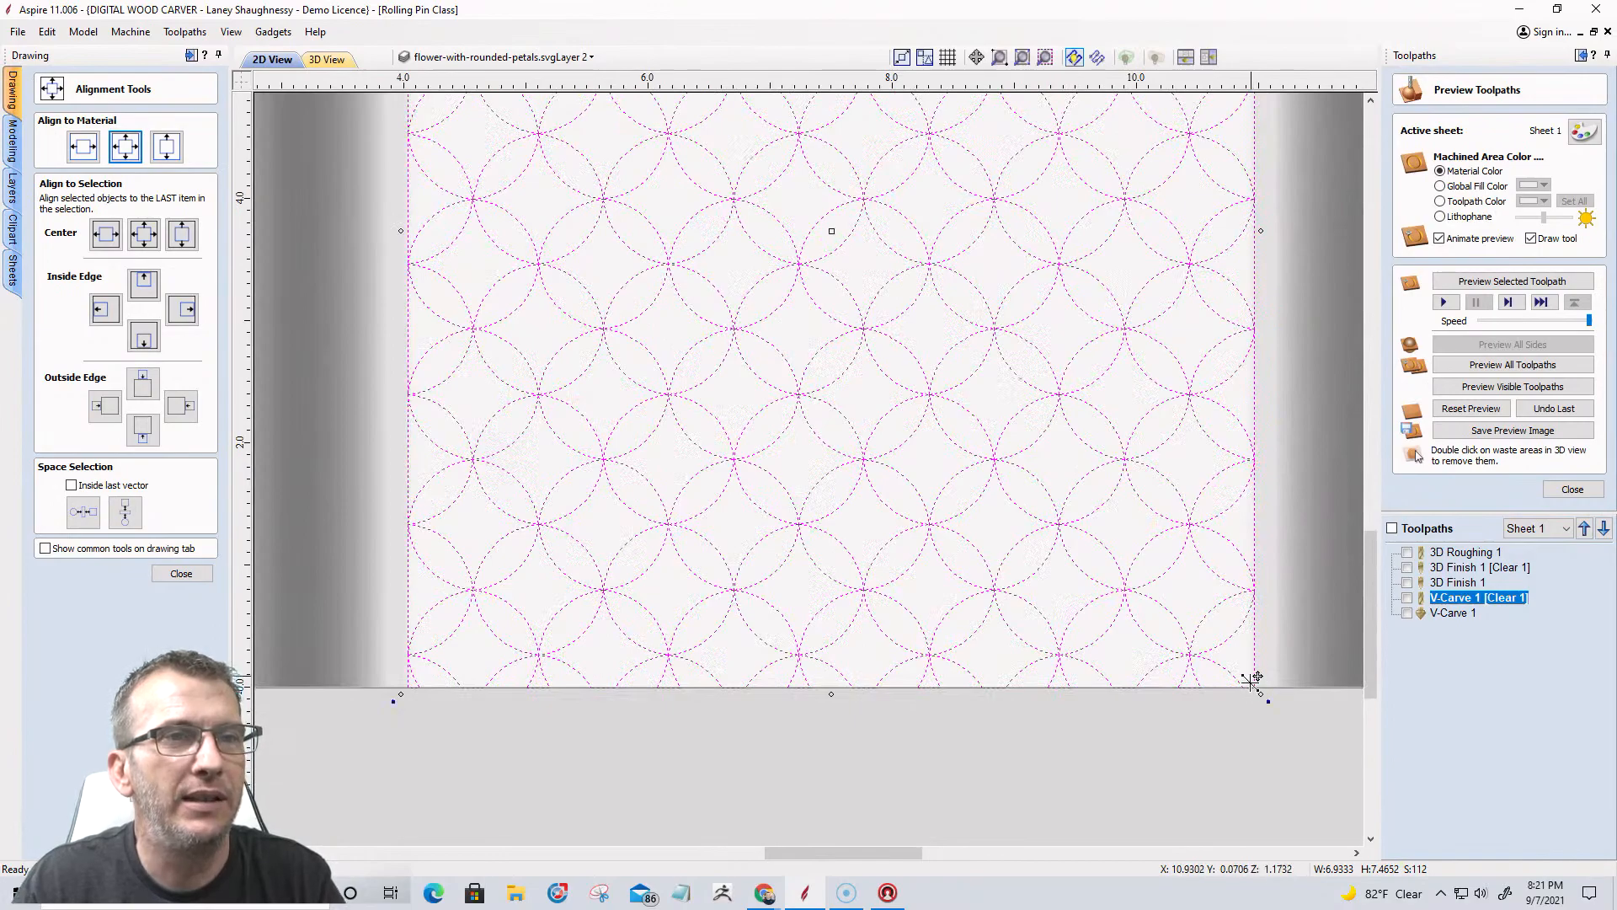
scroll(1255, 684, down, 3)
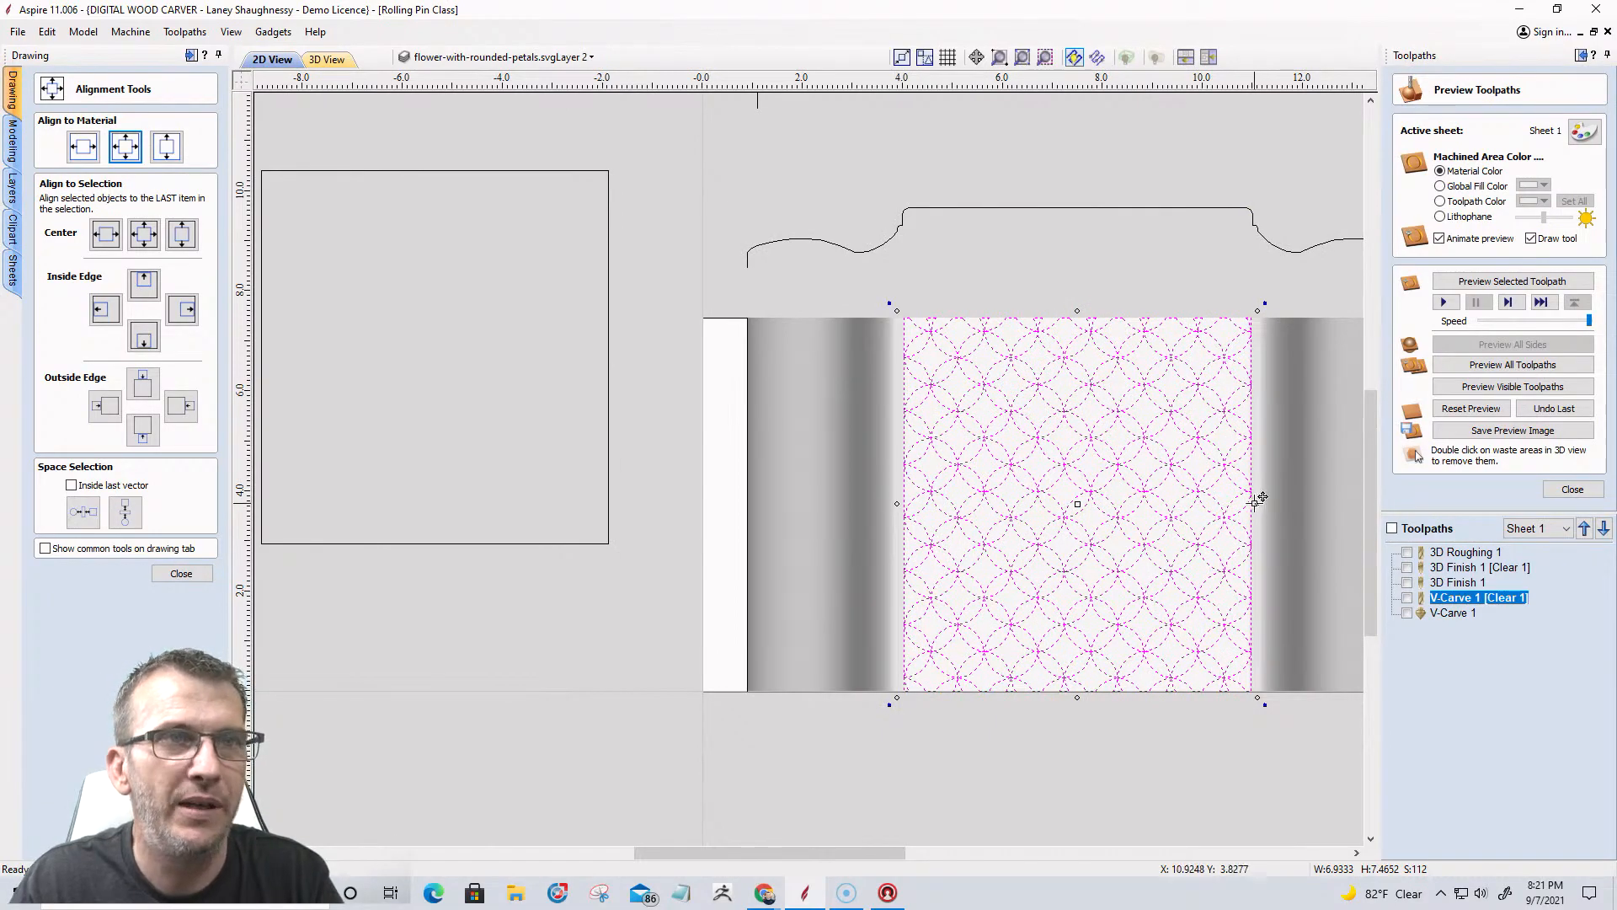
Narrow the selected star pattern slightly to about 6.90 inches wide by resizing it from its side edge.
scroll(1261, 499, up, 6)
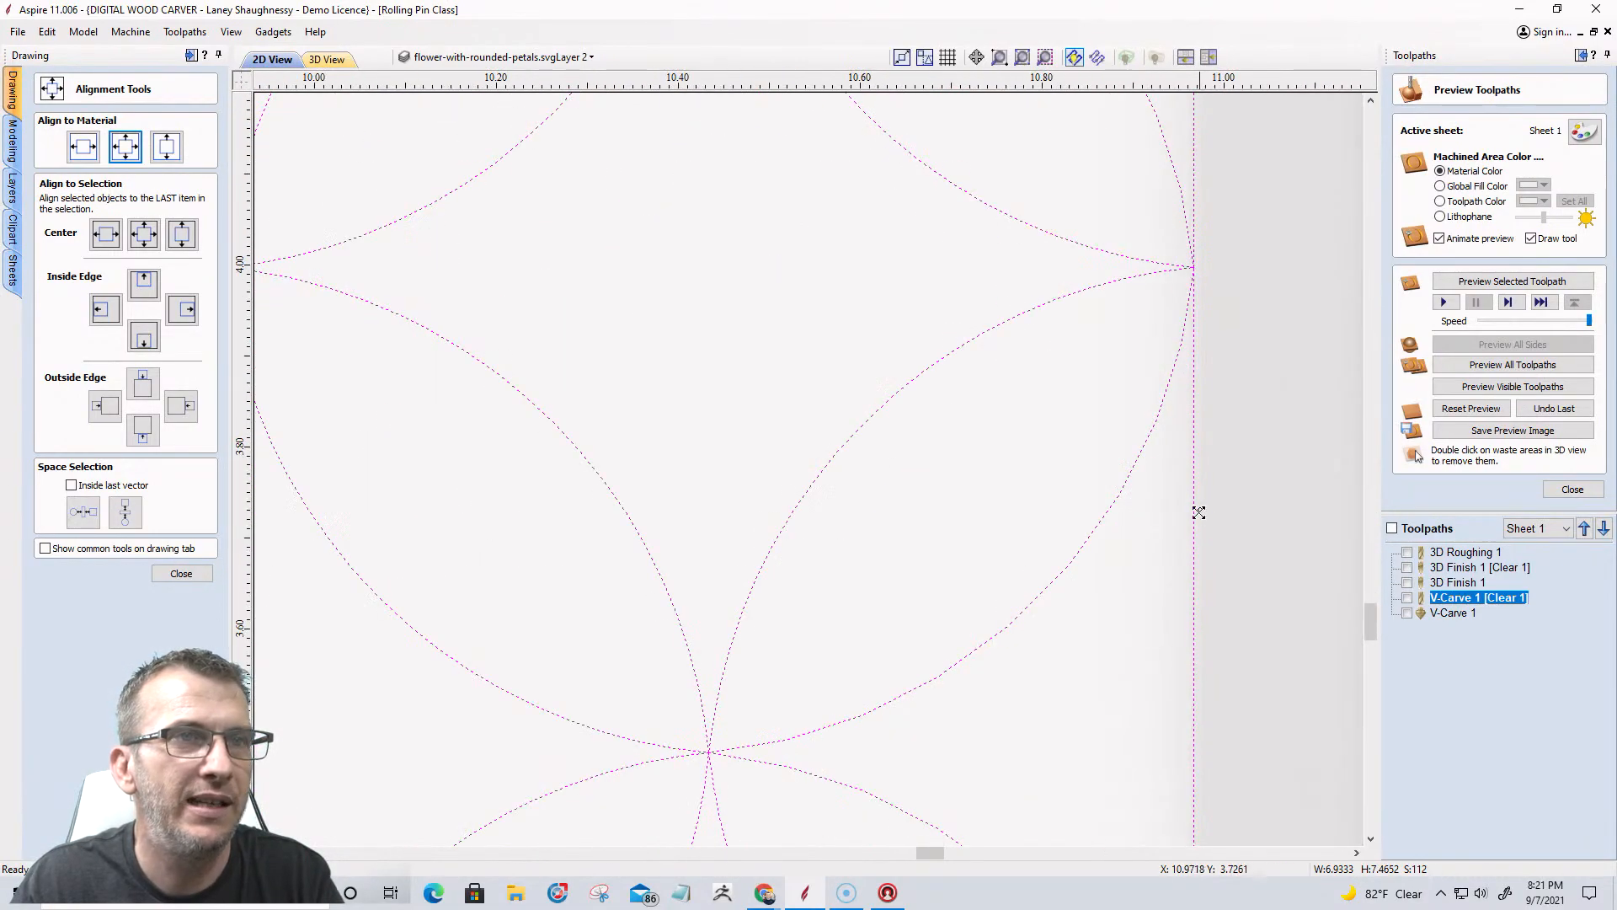
drag(1203, 511, 1184, 513)
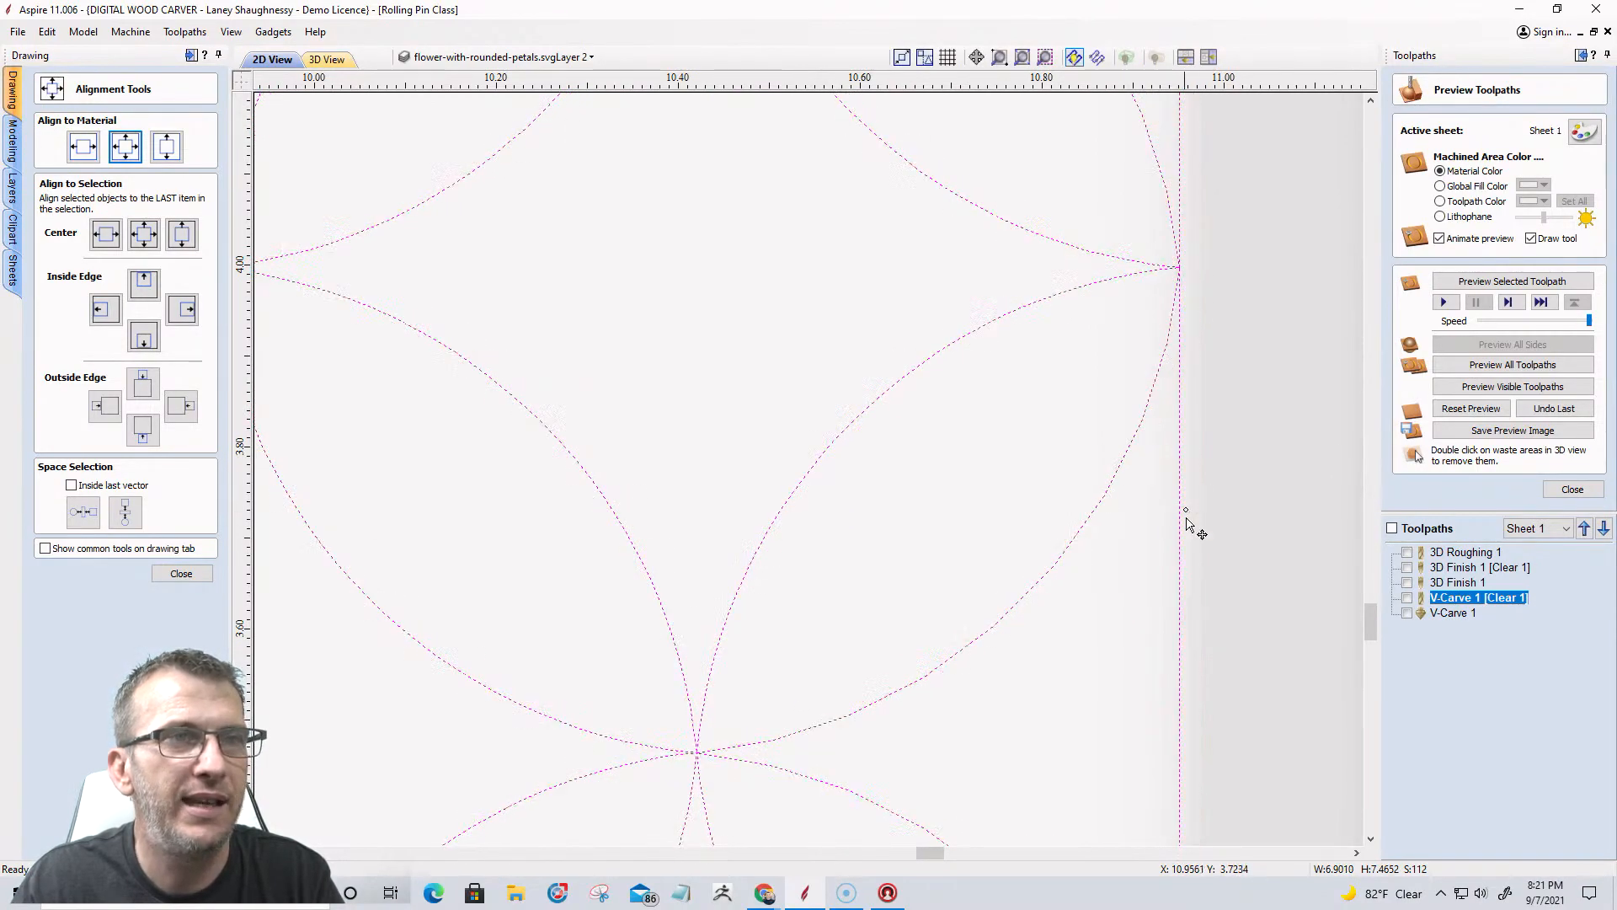
scroll(1264, 556, down, 8)
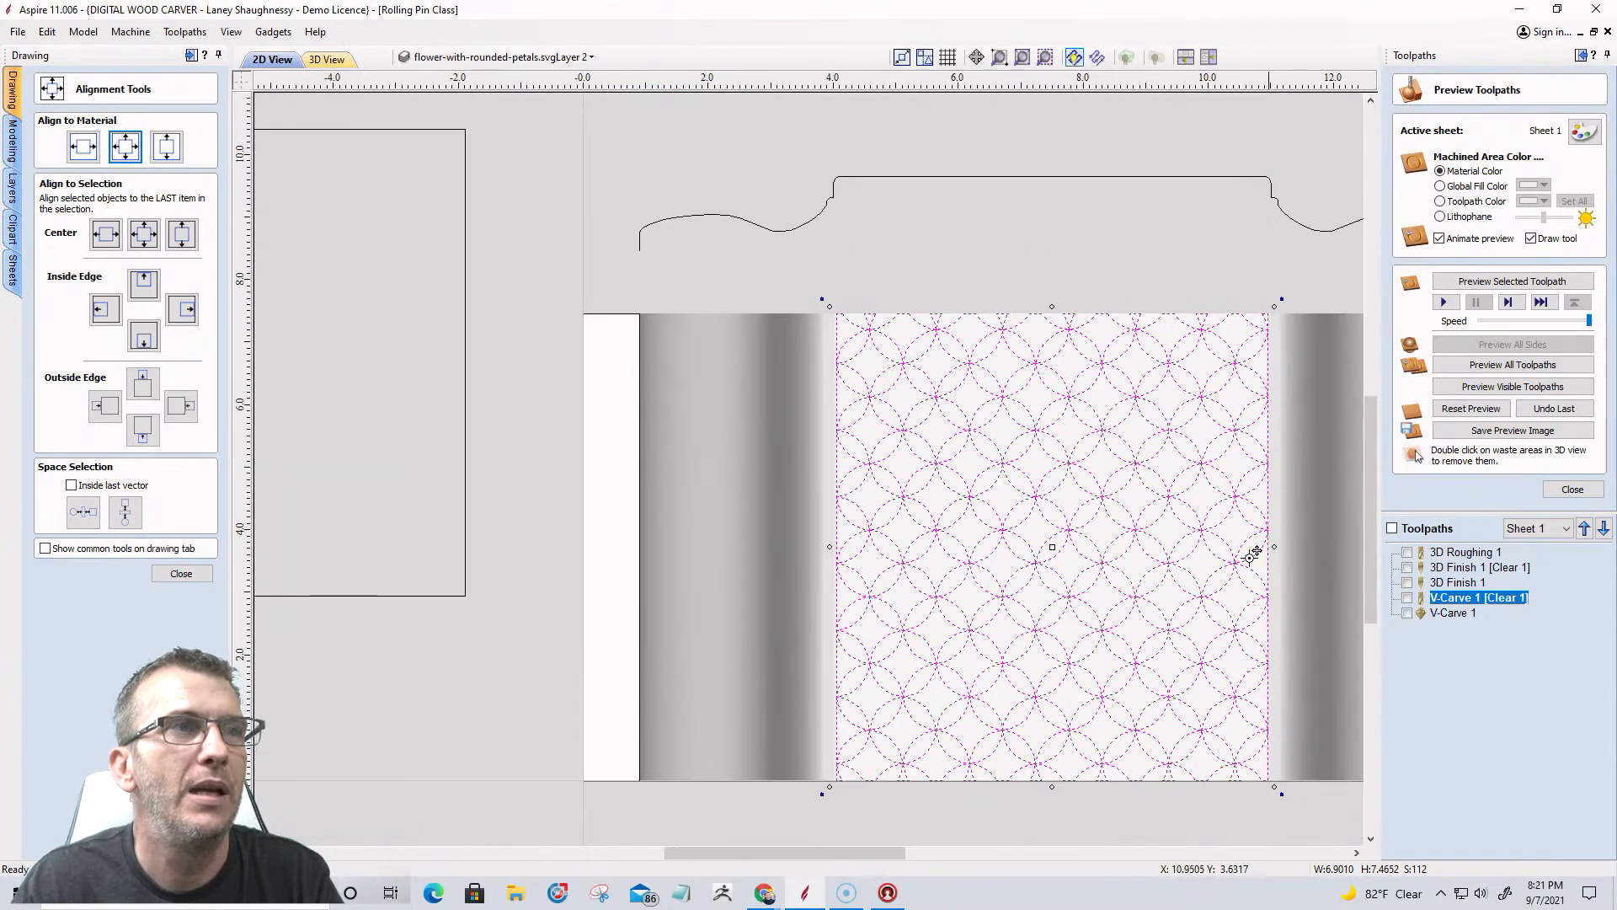
Center the plain rectangle on the material so that it surrounds the narrowed star pattern.
click(465, 329)
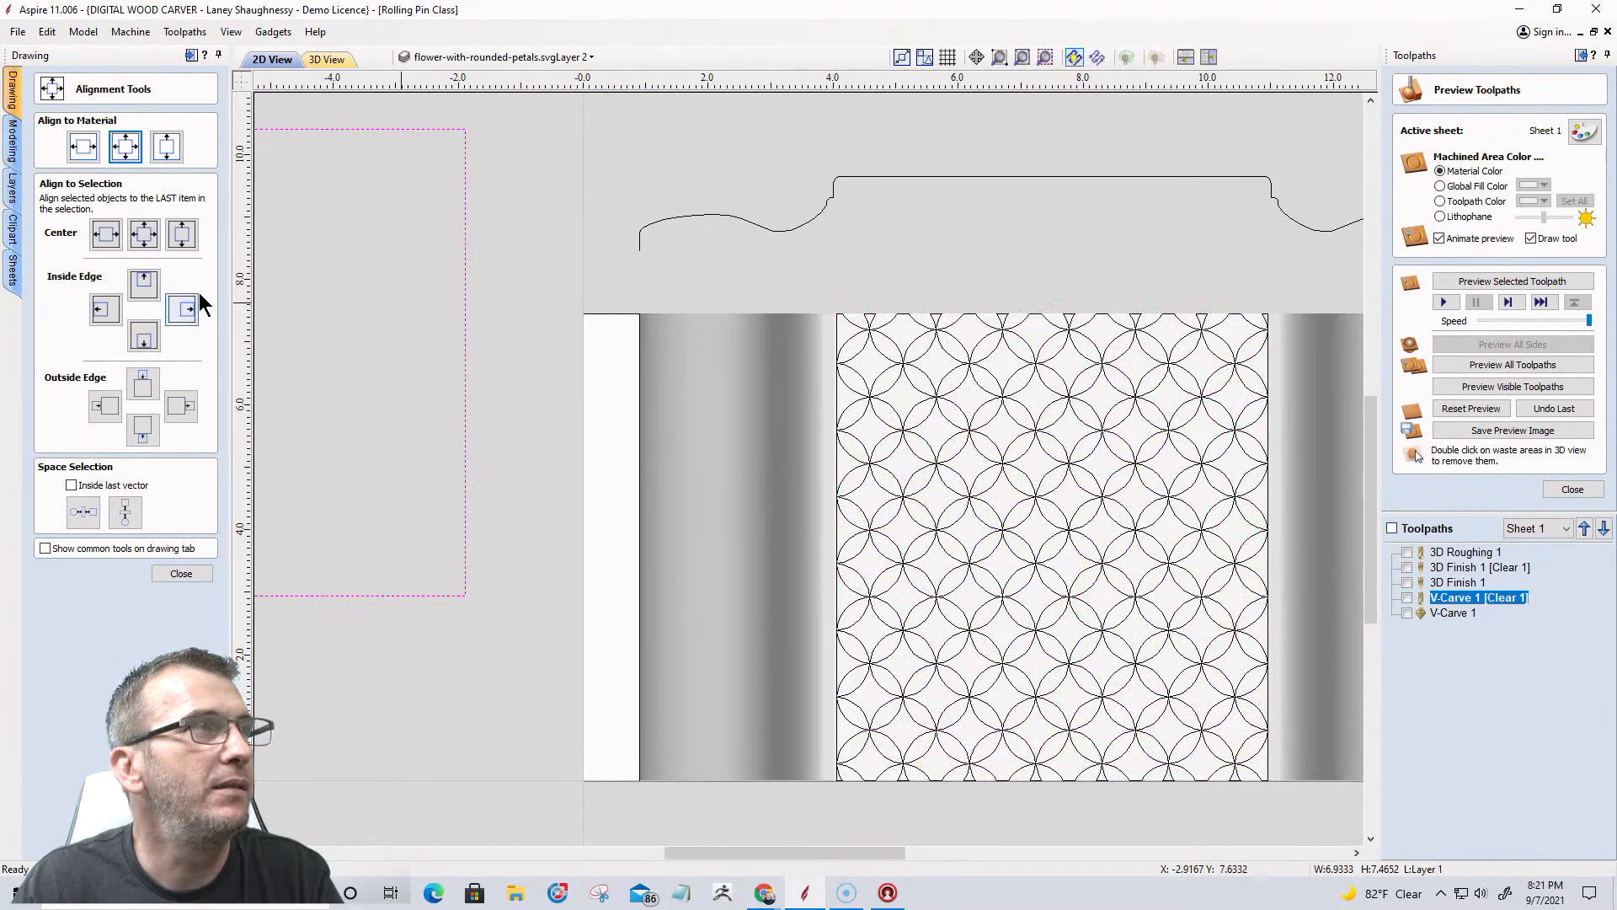
click(126, 147)
scroll(1282, 549, up, 12)
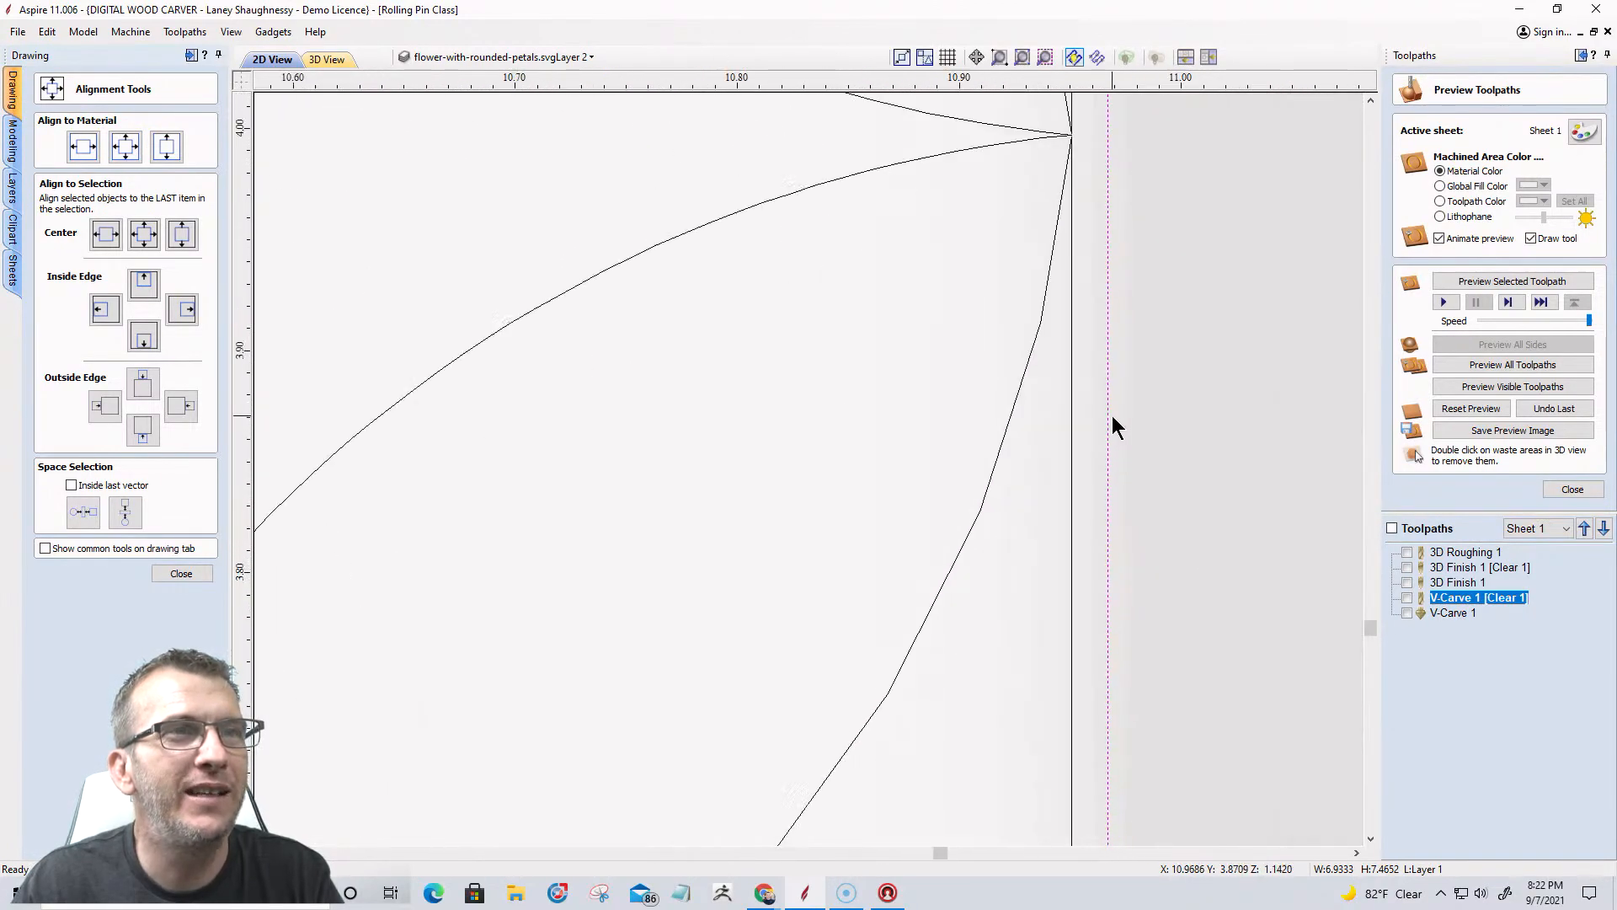
Examine the gaps between the rectangle and the star pattern along the barrel's side and upper edges.
click(1070, 497)
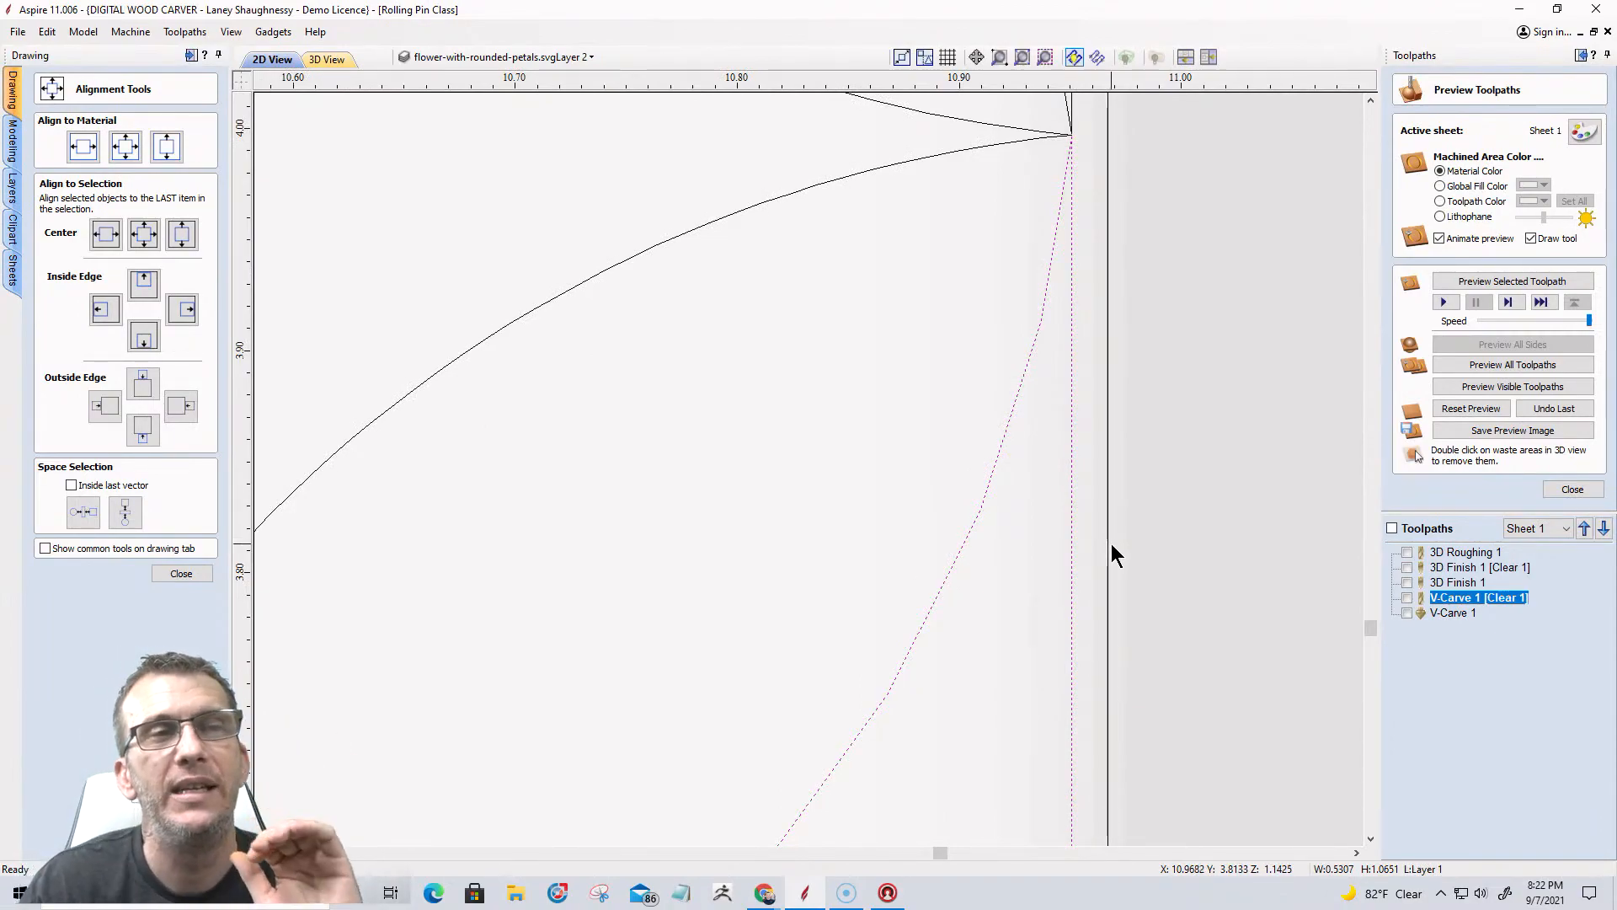
scroll(1110, 543, down, 10)
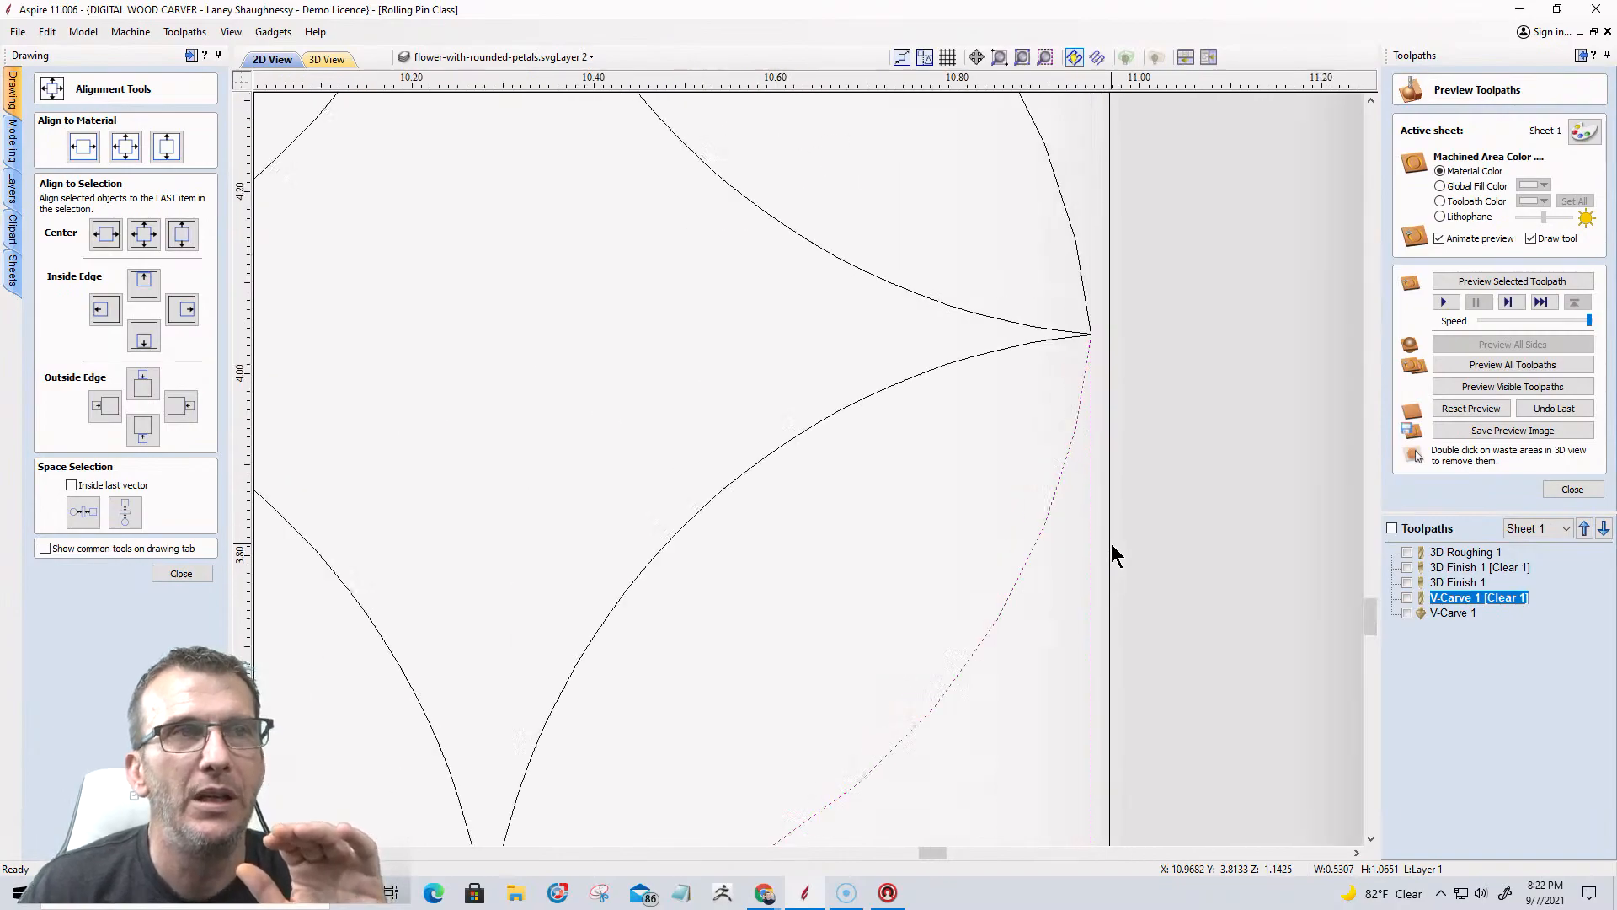
scroll(1118, 555, down, 3)
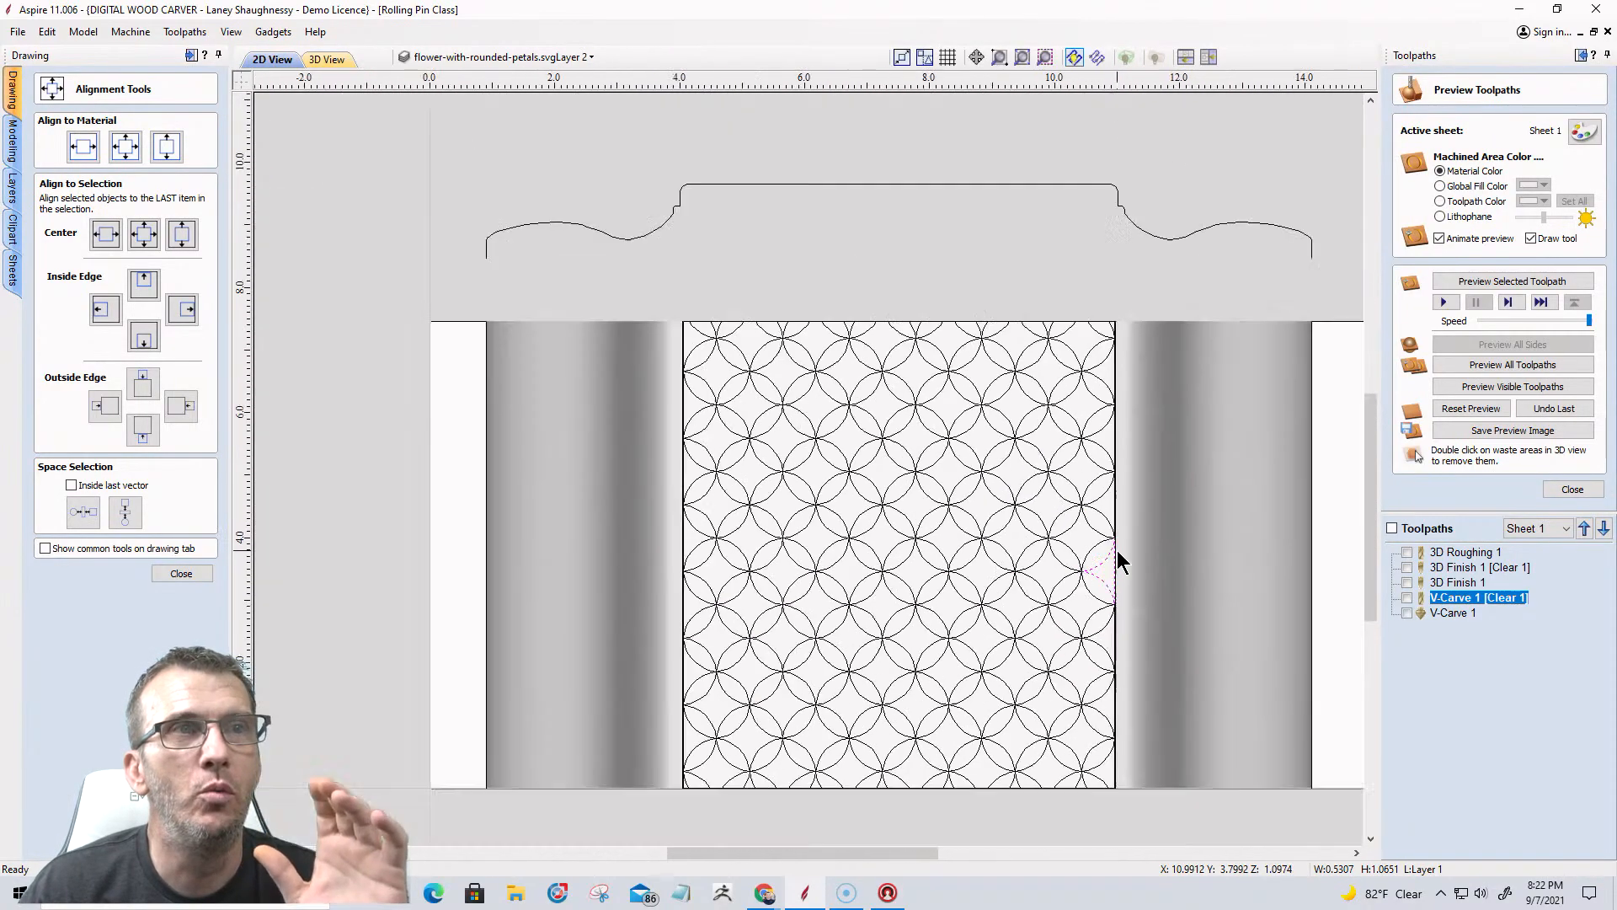
scroll(1118, 555, up, 2)
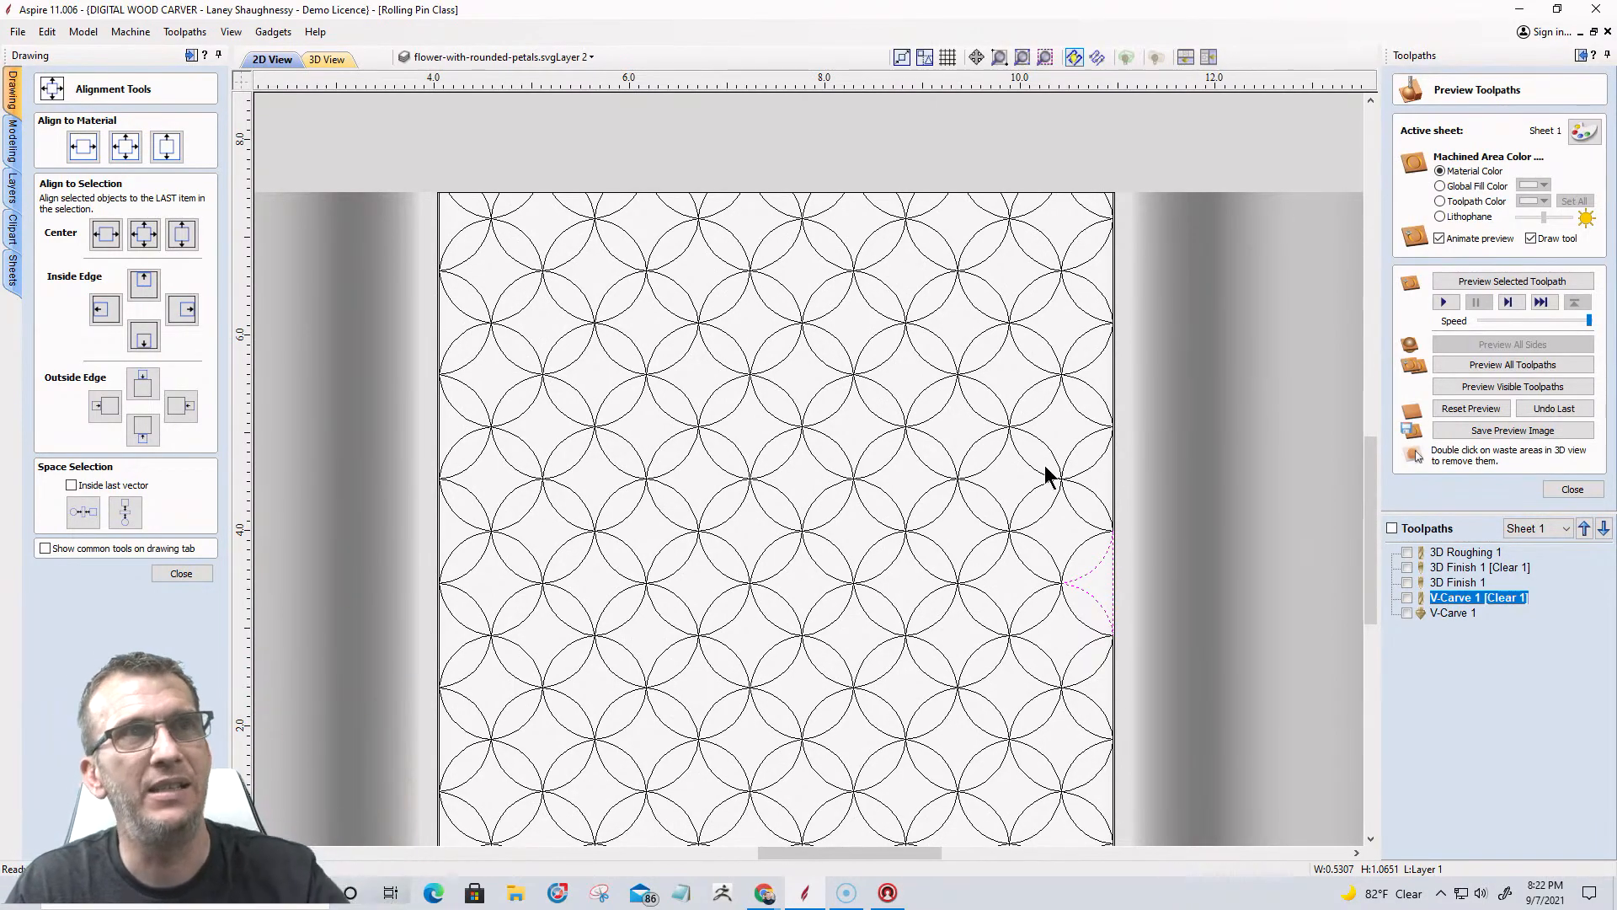
scroll(1006, 413, down, 5)
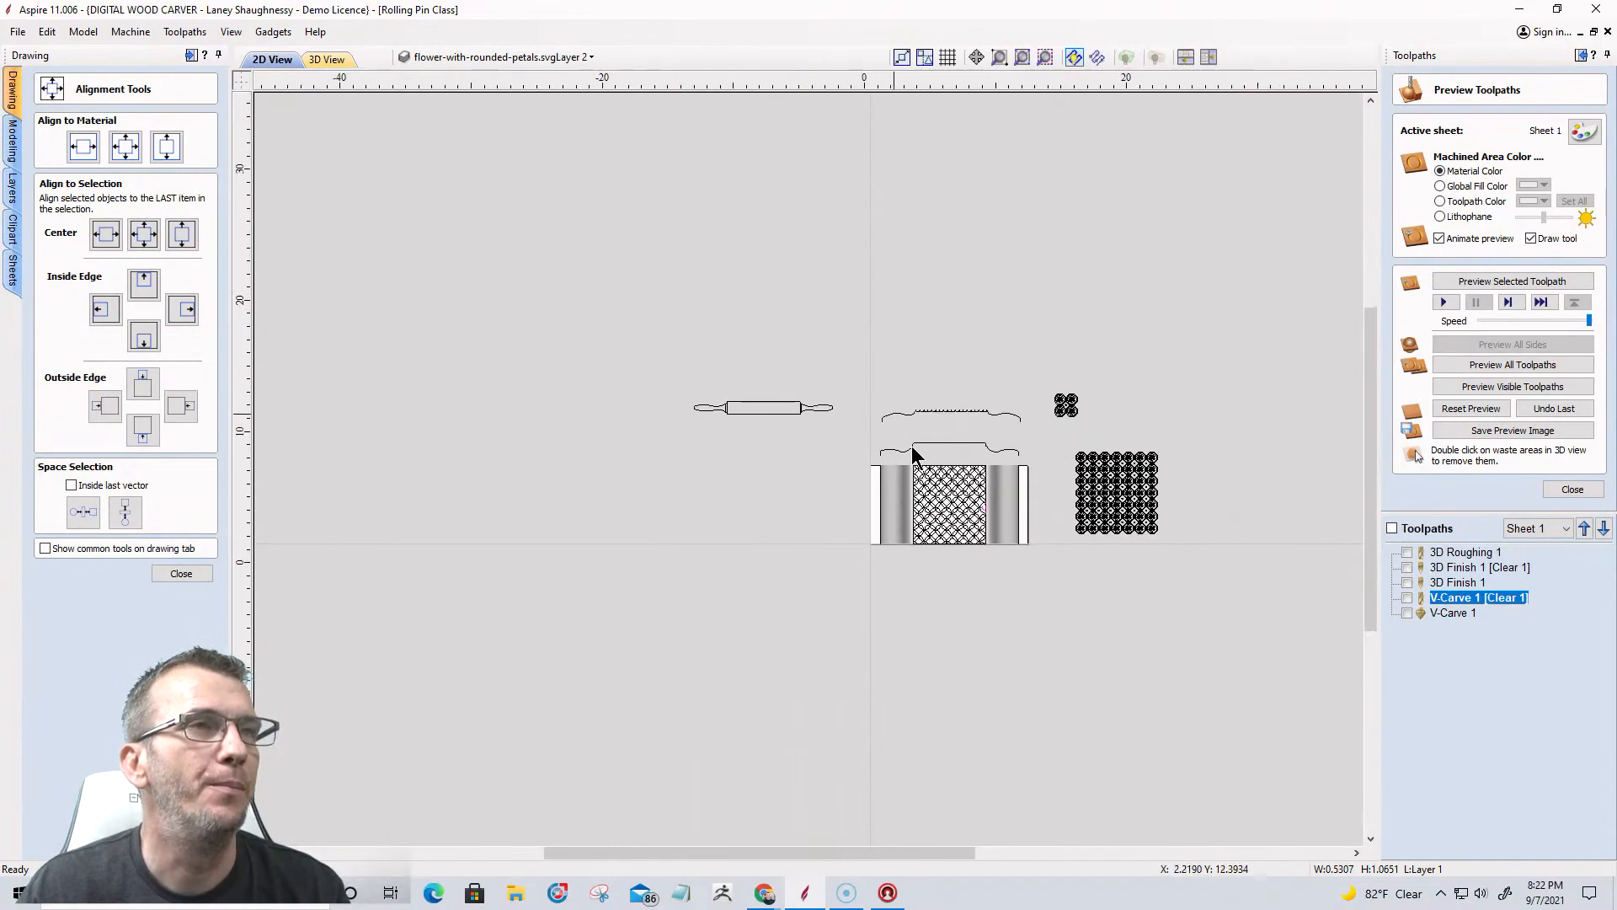
scroll(960, 497, up, 2)
scroll(948, 469, up, 2)
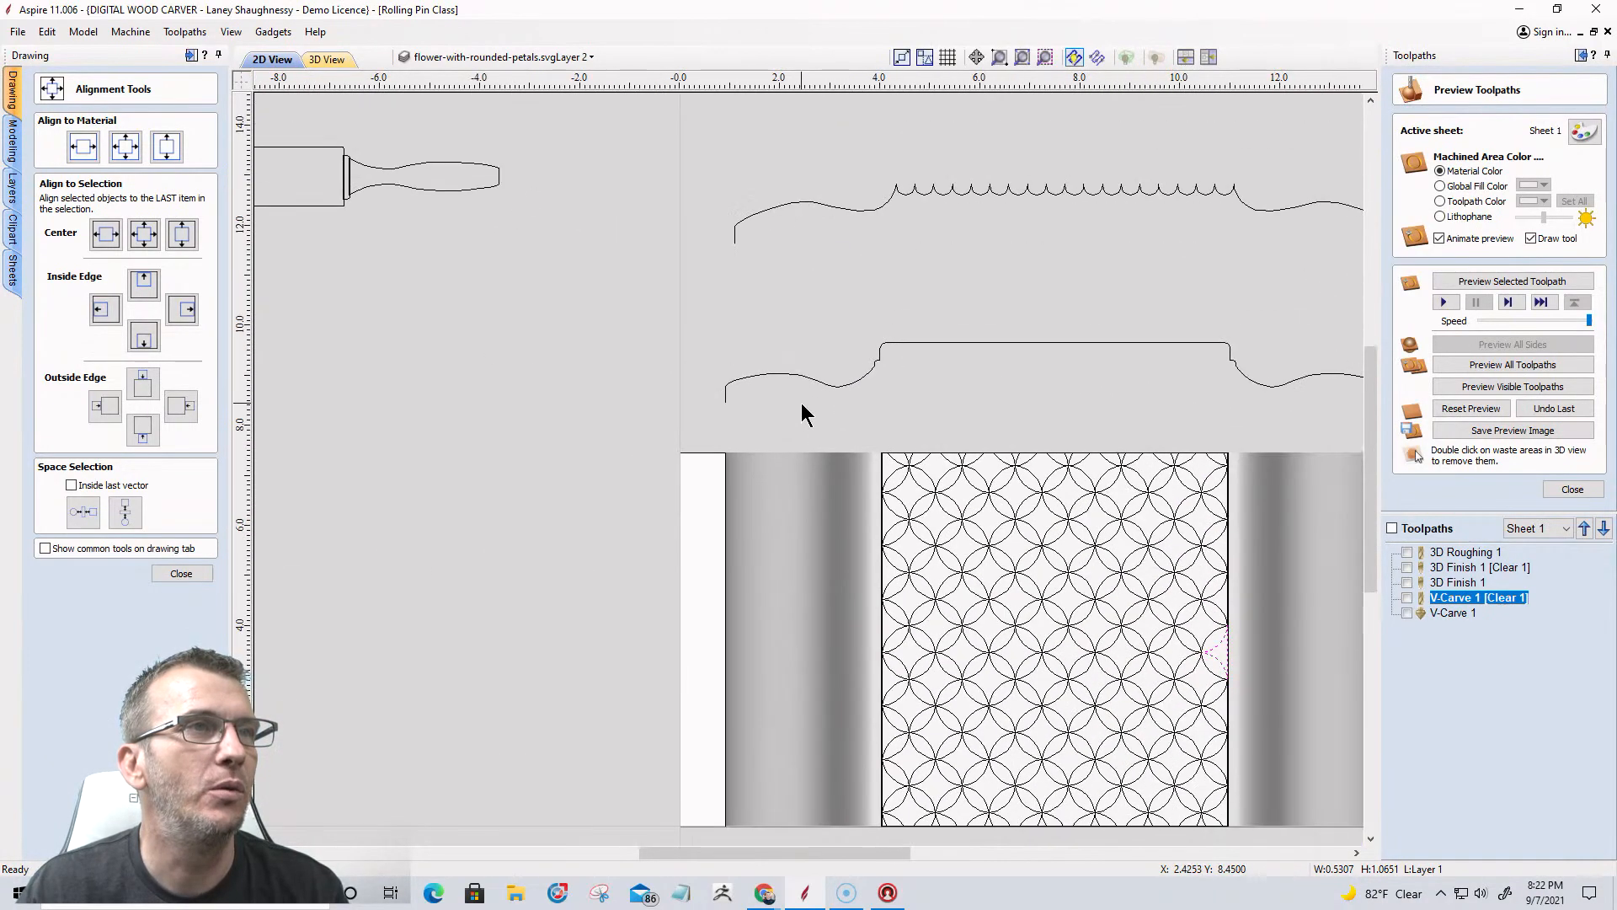
scroll(876, 455, up, 4)
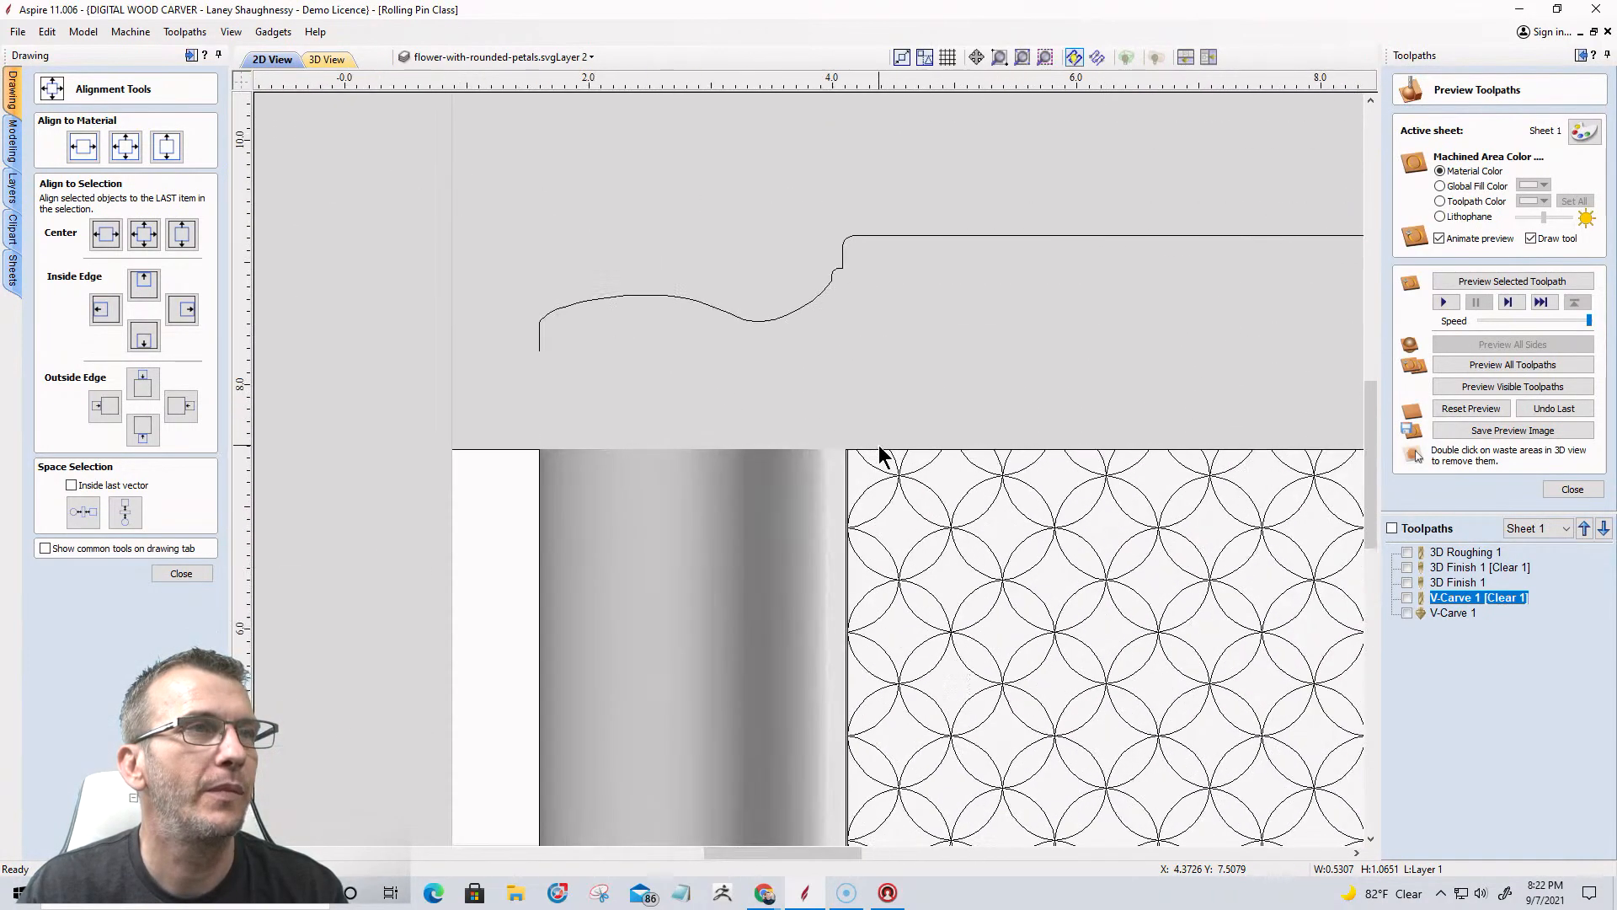
scroll(832, 461, up, 3)
scroll(839, 452, up, 3)
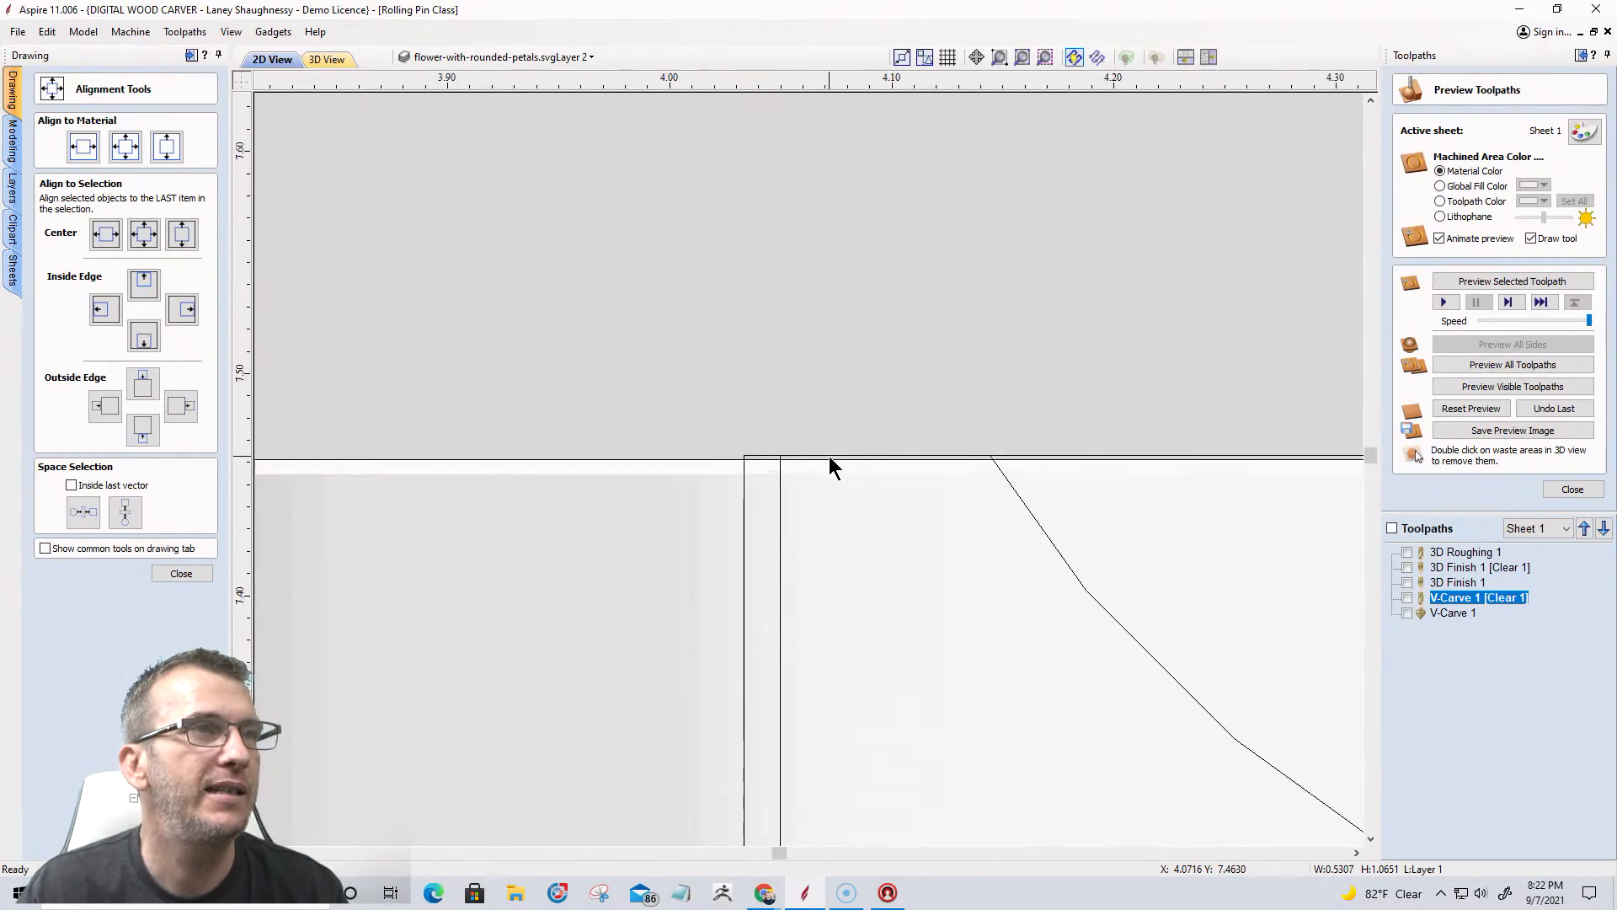
scroll(843, 464, up, 2)
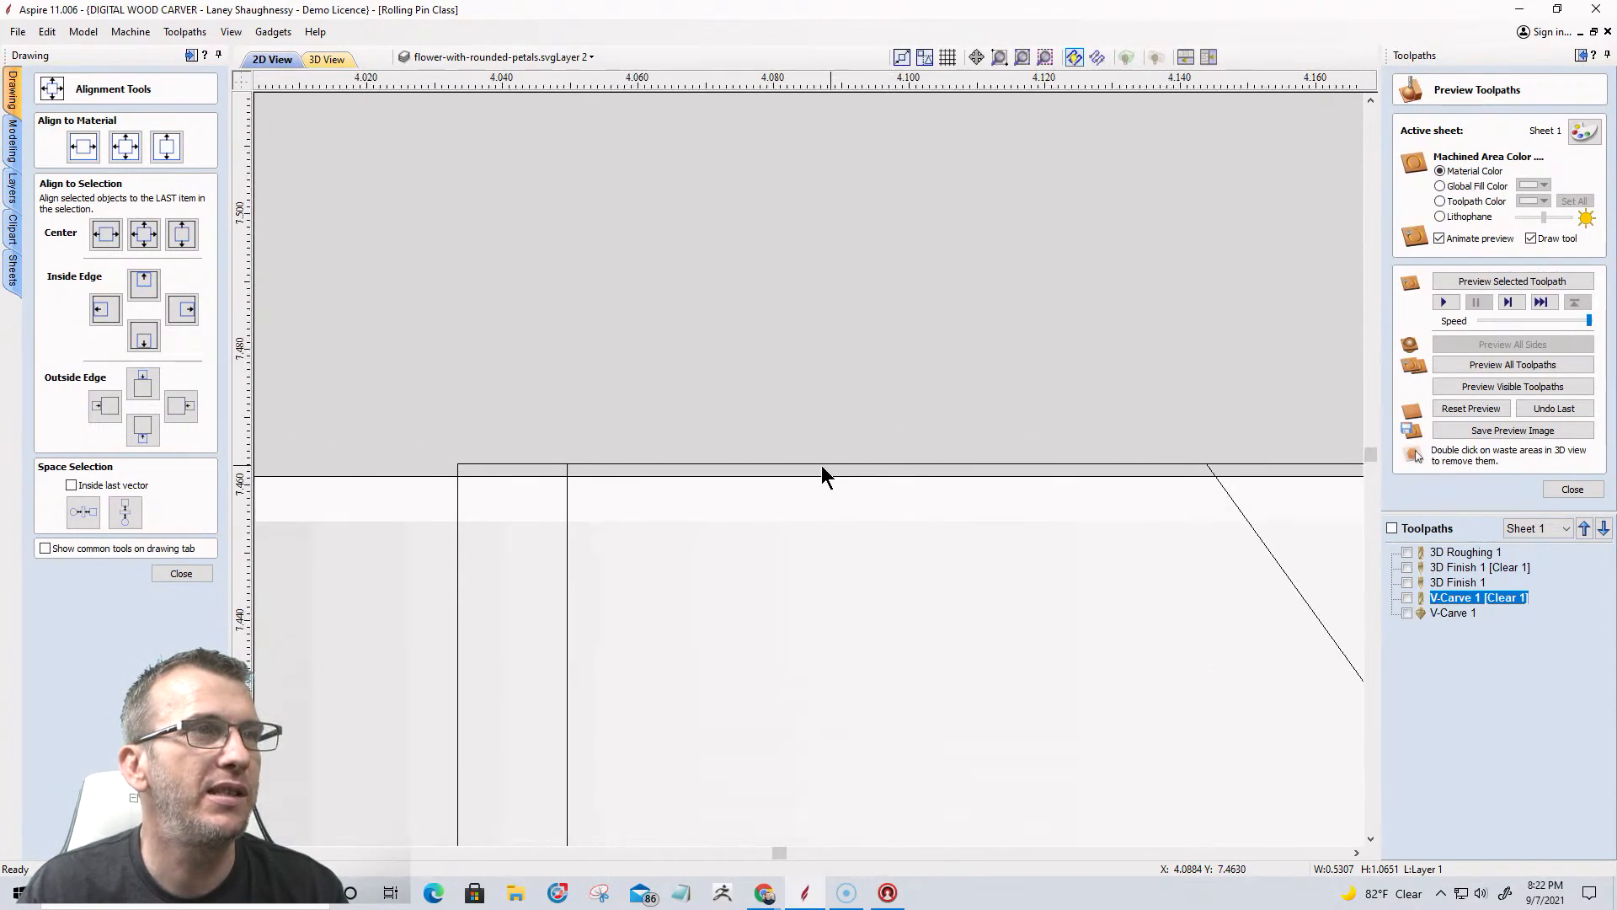
scroll(785, 472, down, 3)
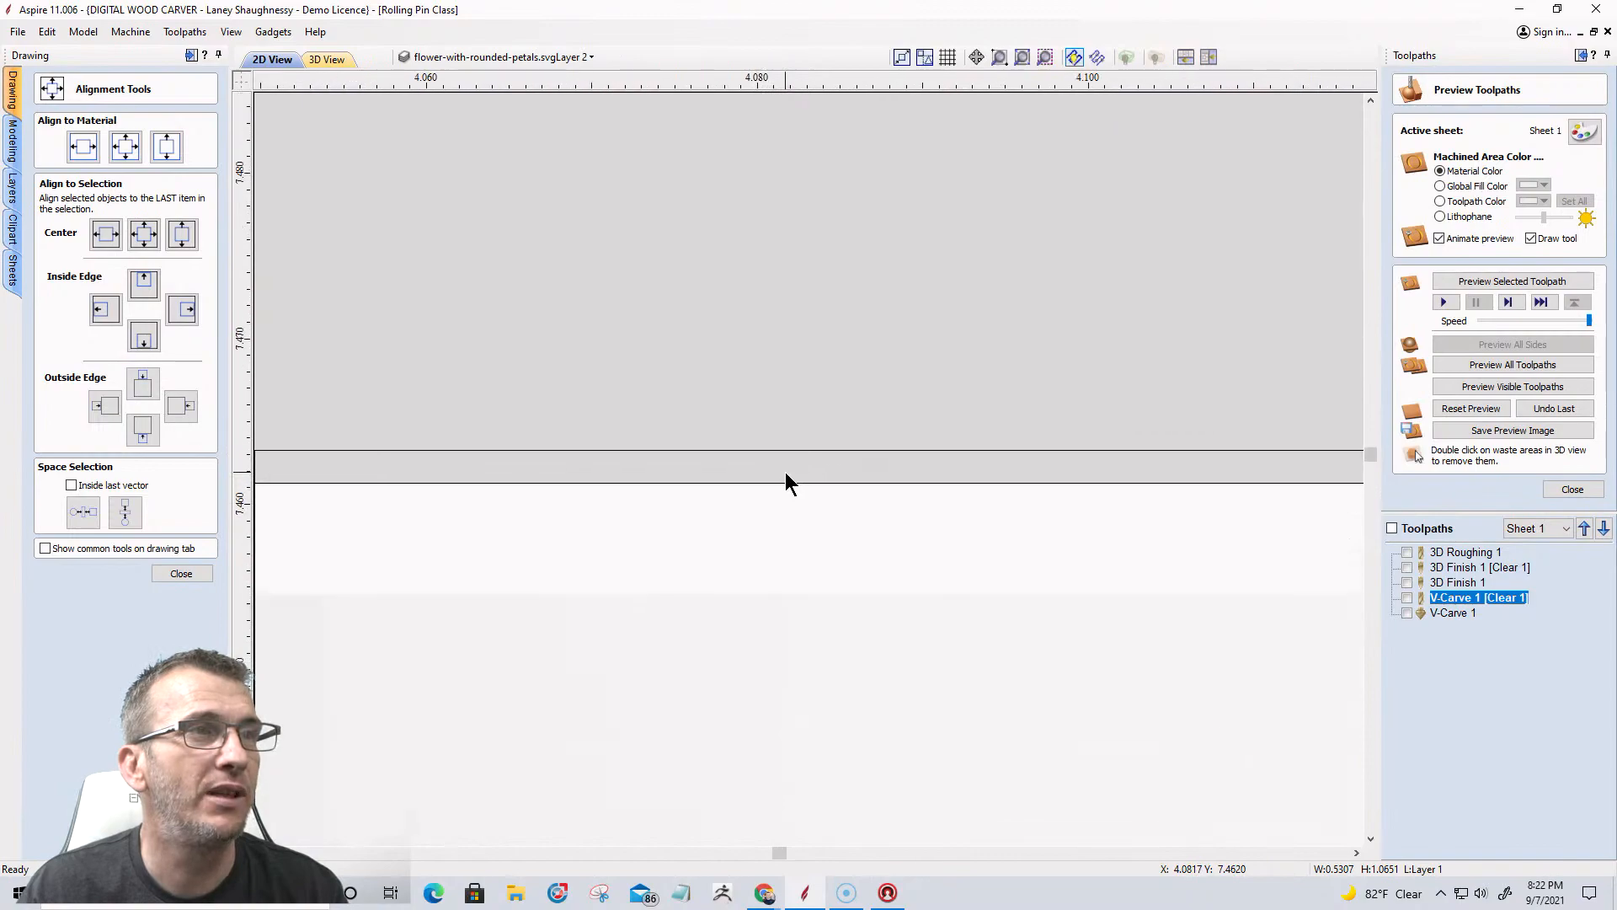
scroll(819, 487, down, 8)
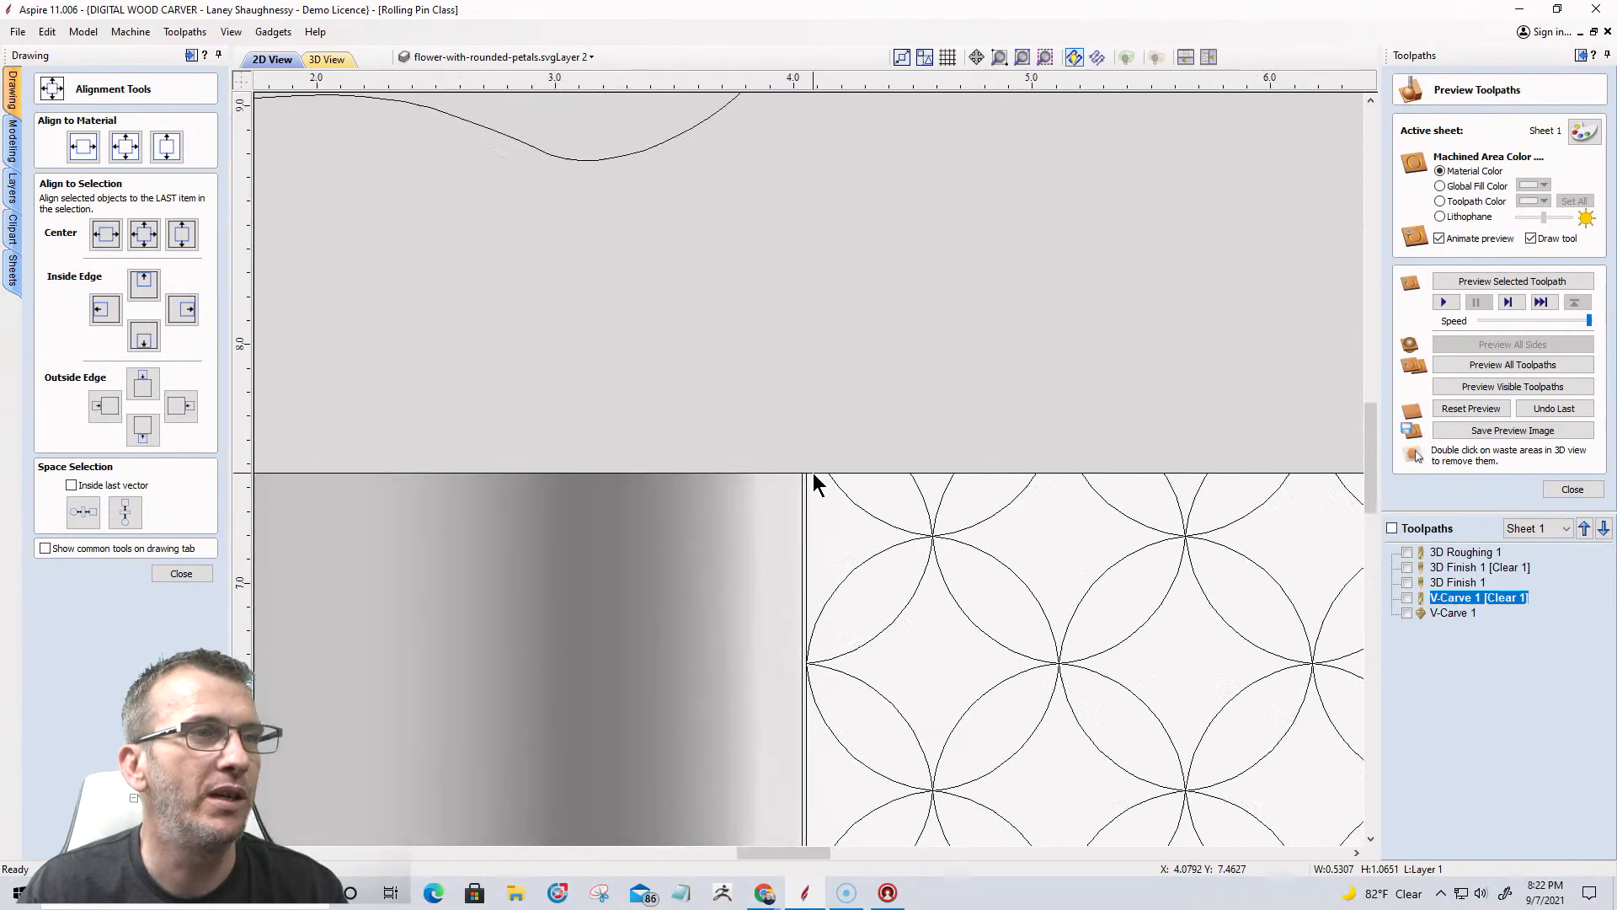
scroll(807, 590, down, 3)
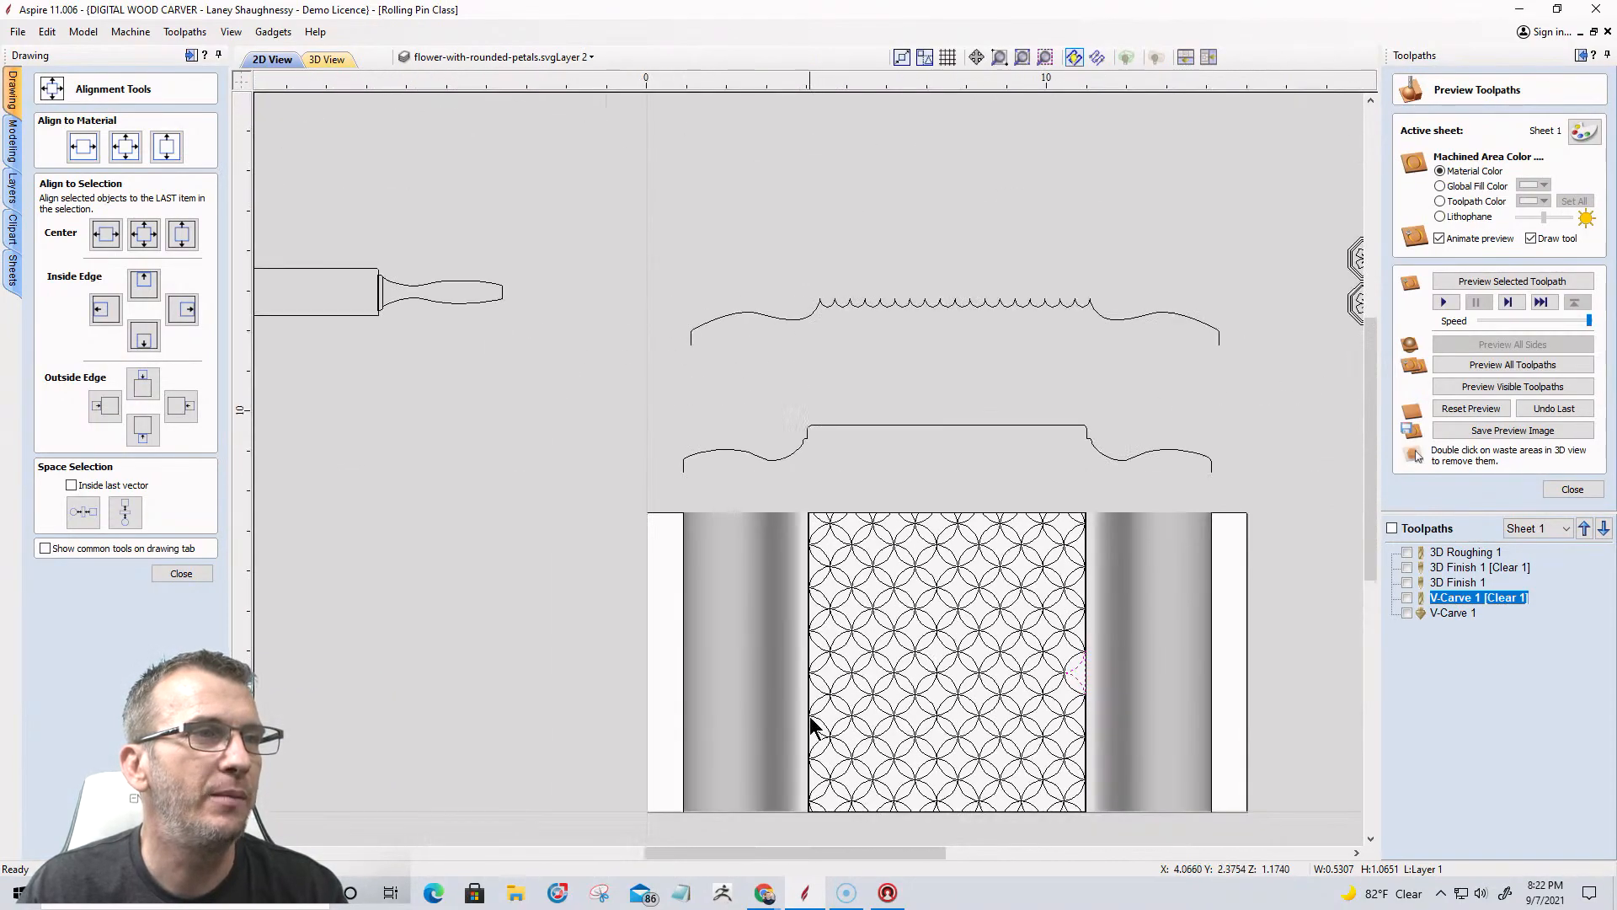
Select the surrounding rectangle and narrow it to about 6.92 inches wide, close to the pattern's outer edge.
scroll(813, 704, up, 6)
scroll(815, 552, up, 2)
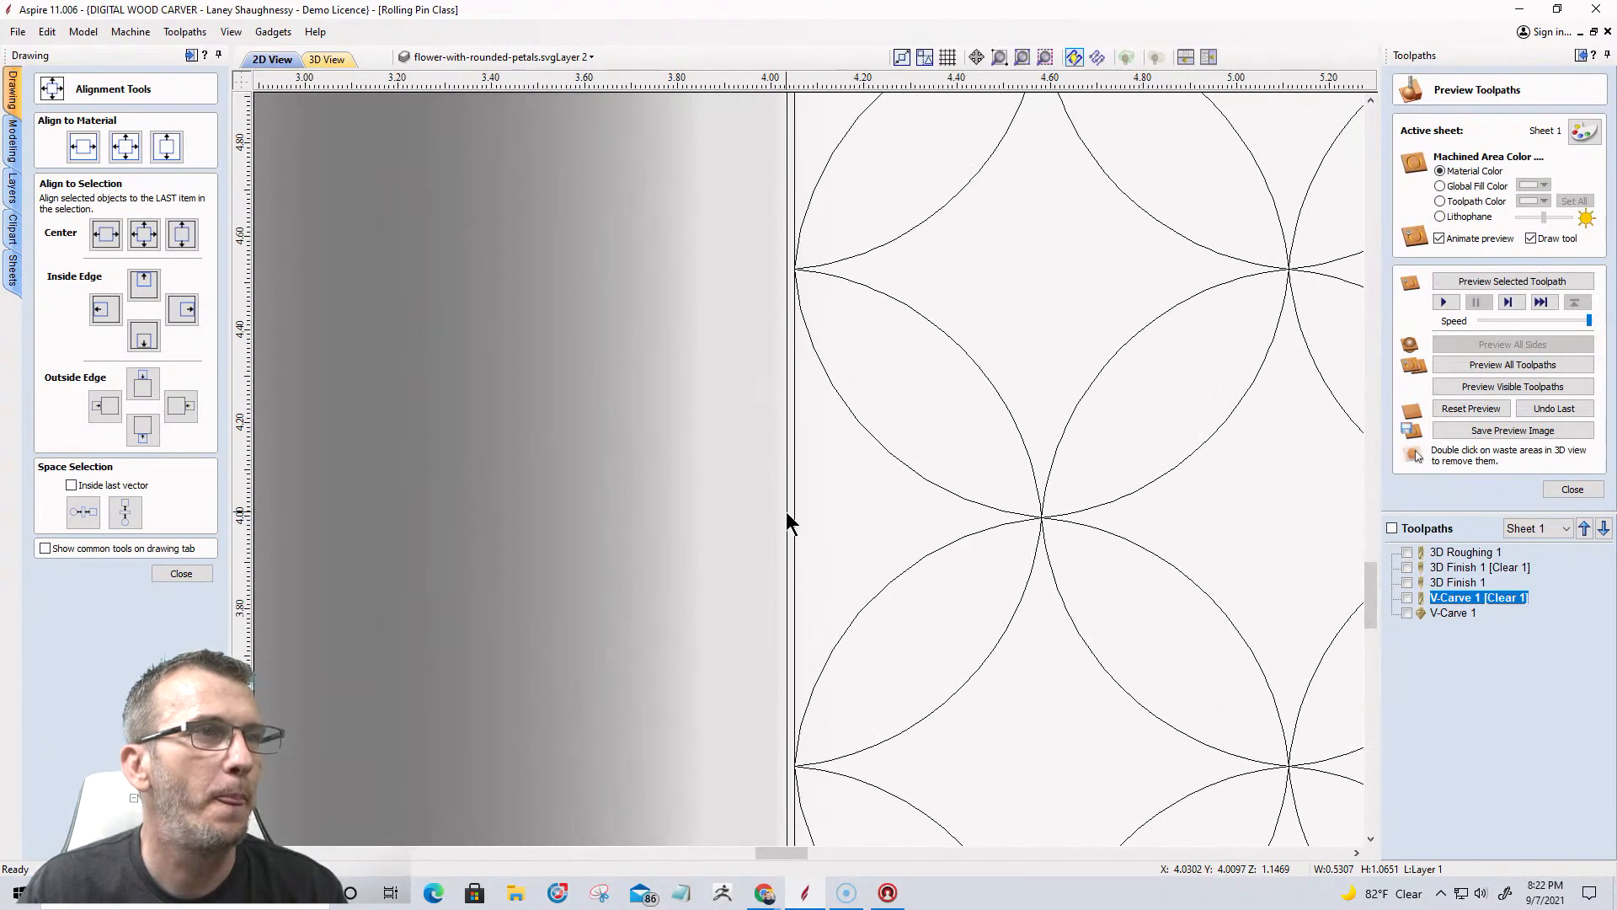
scroll(790, 240, down, 2)
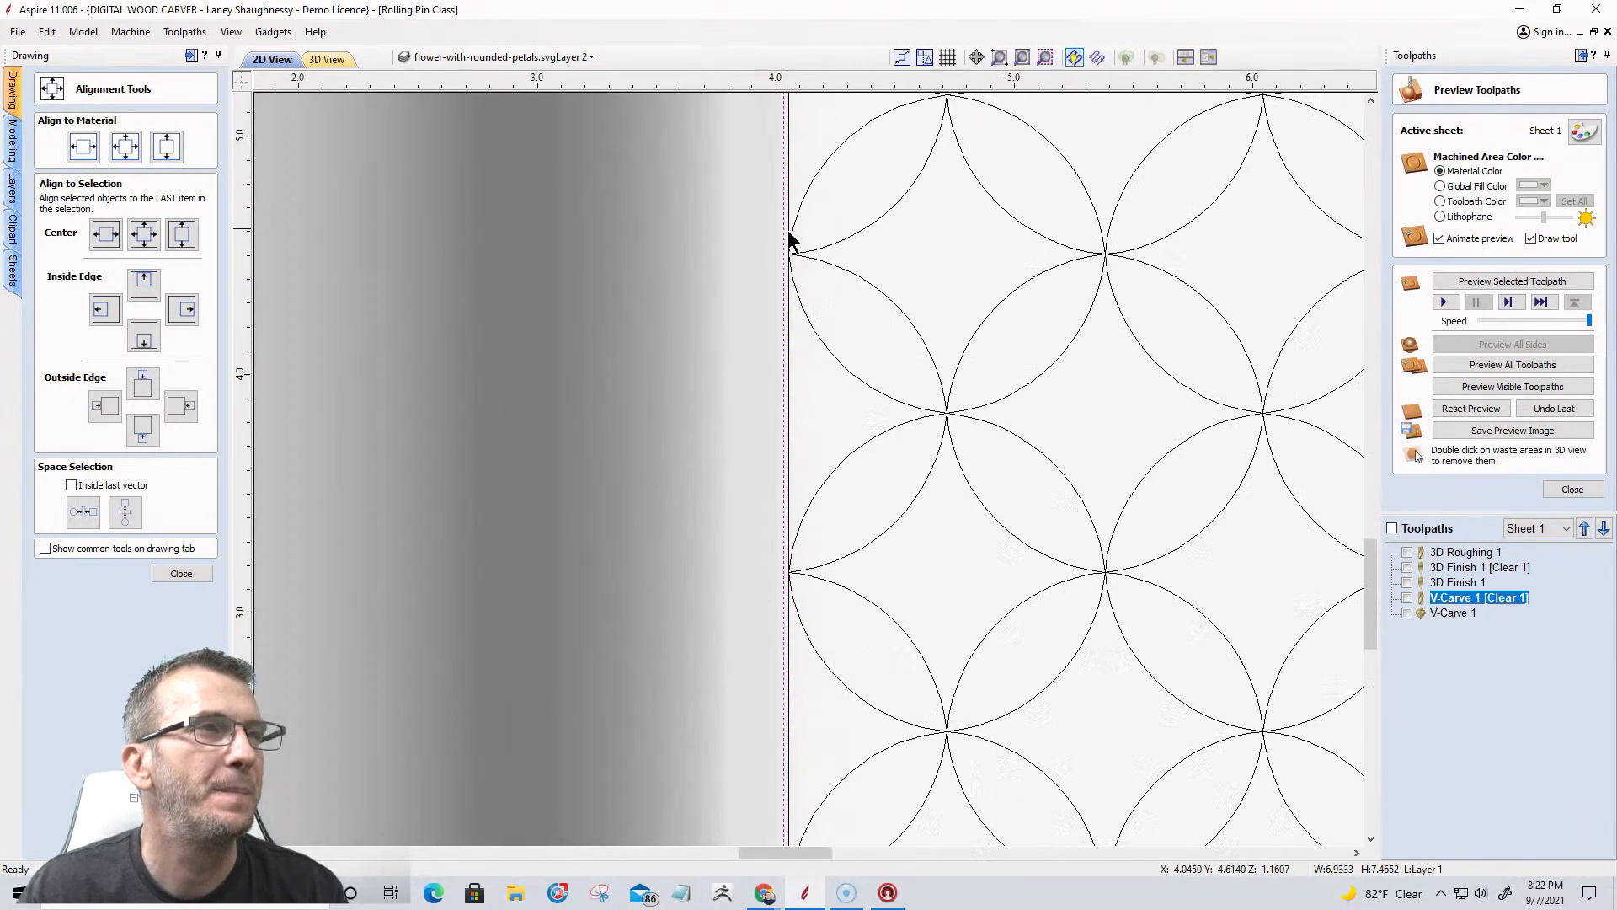
scroll(790, 240, down, 1)
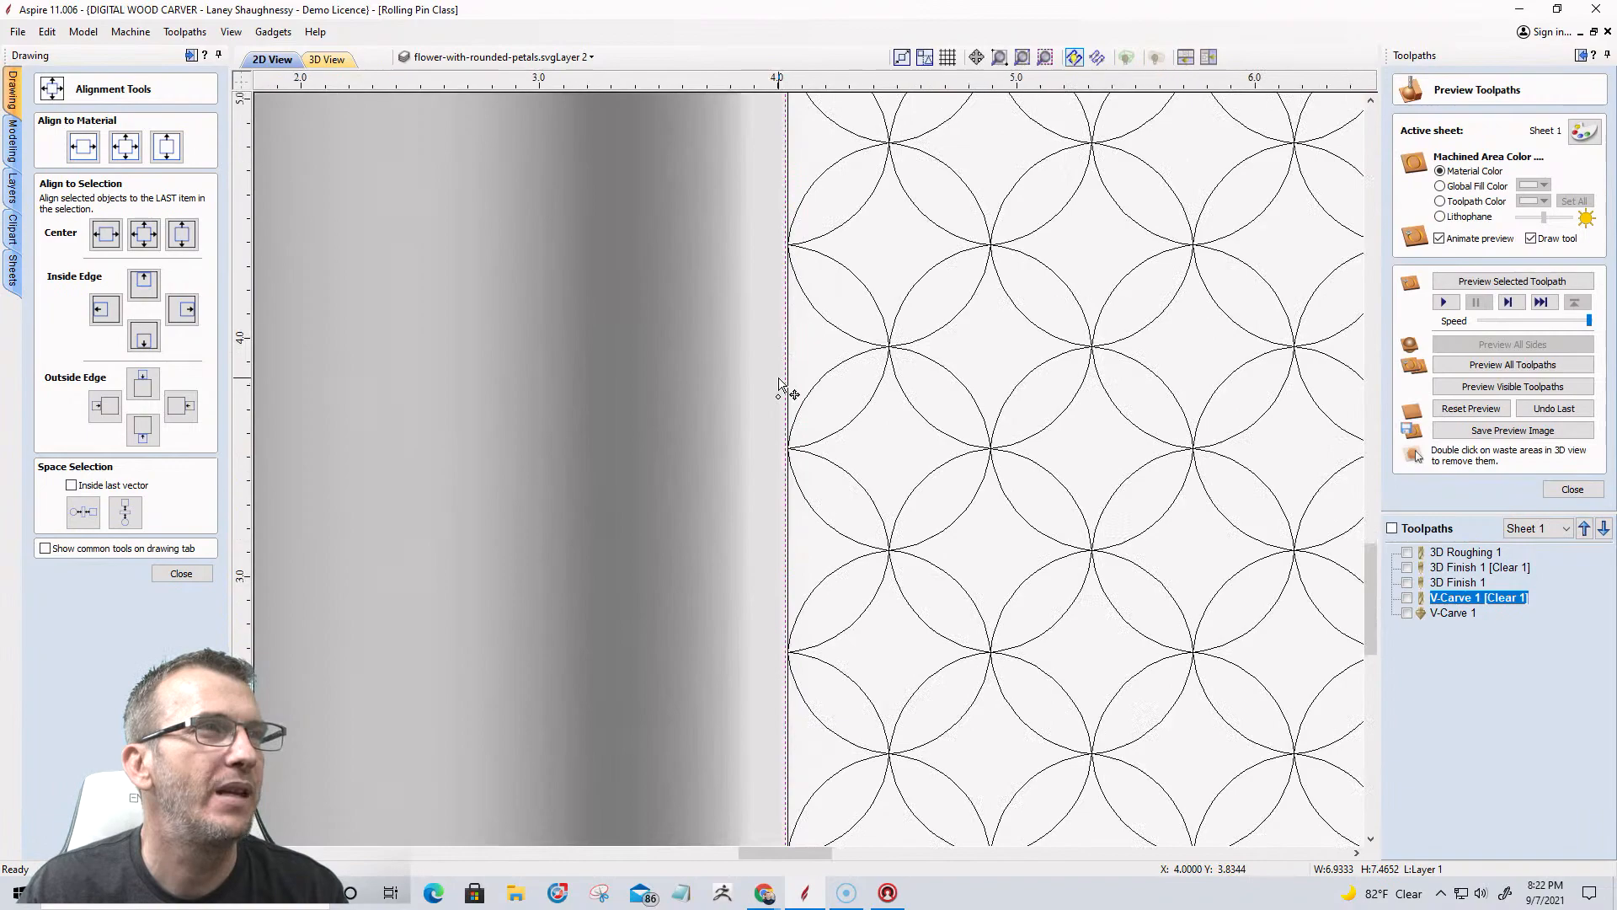
scroll(787, 404, up, 8)
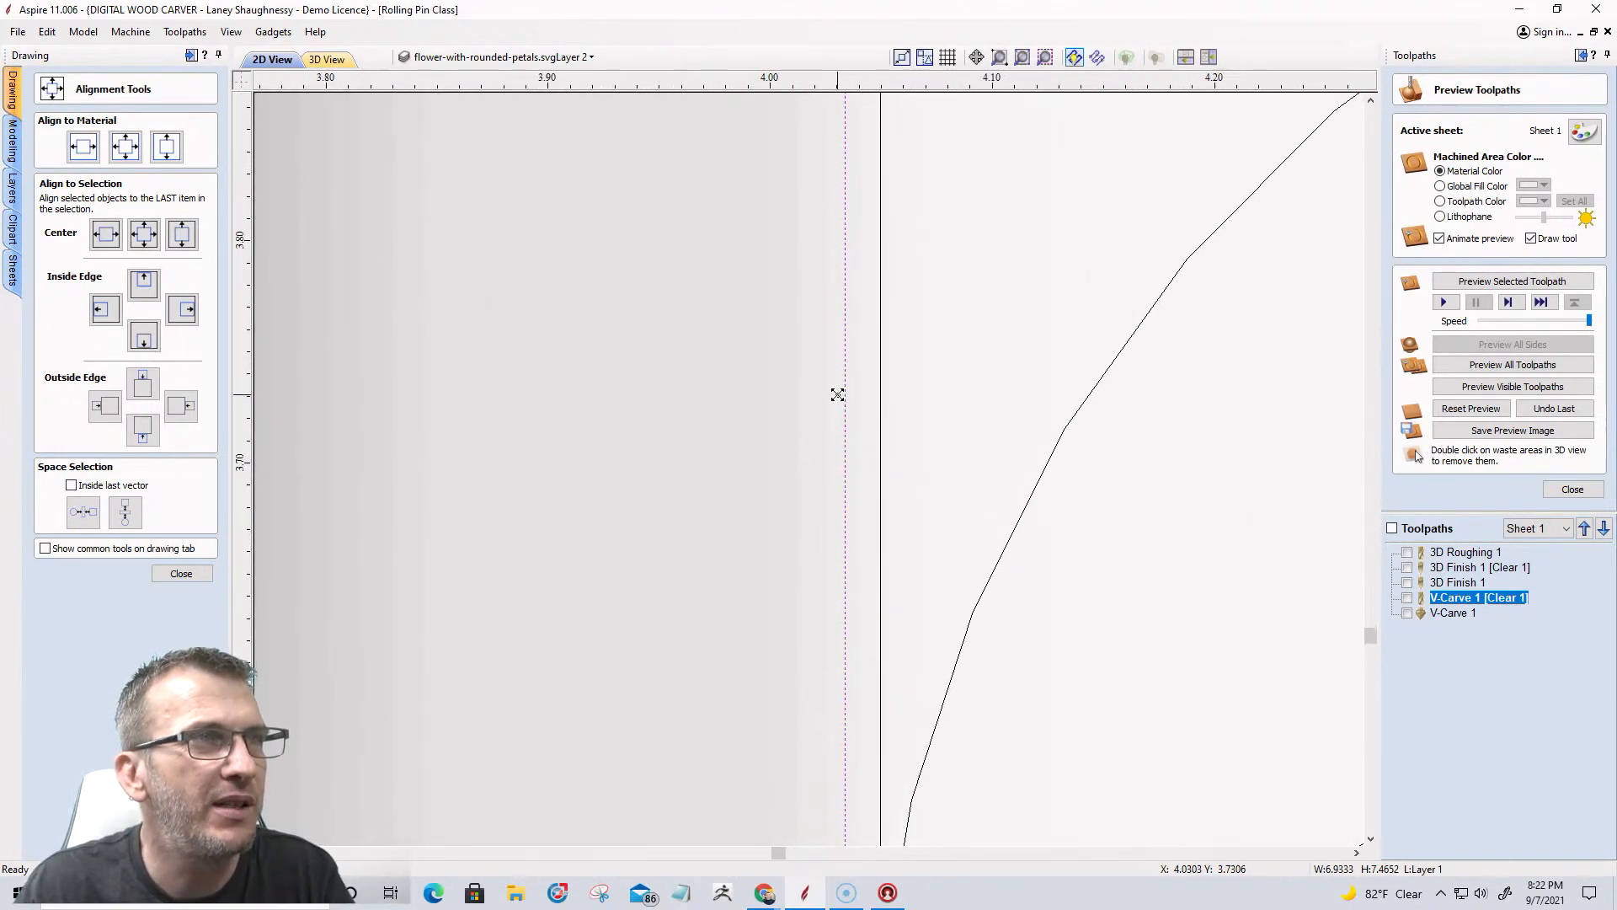
scroll(837, 394, up, 2)
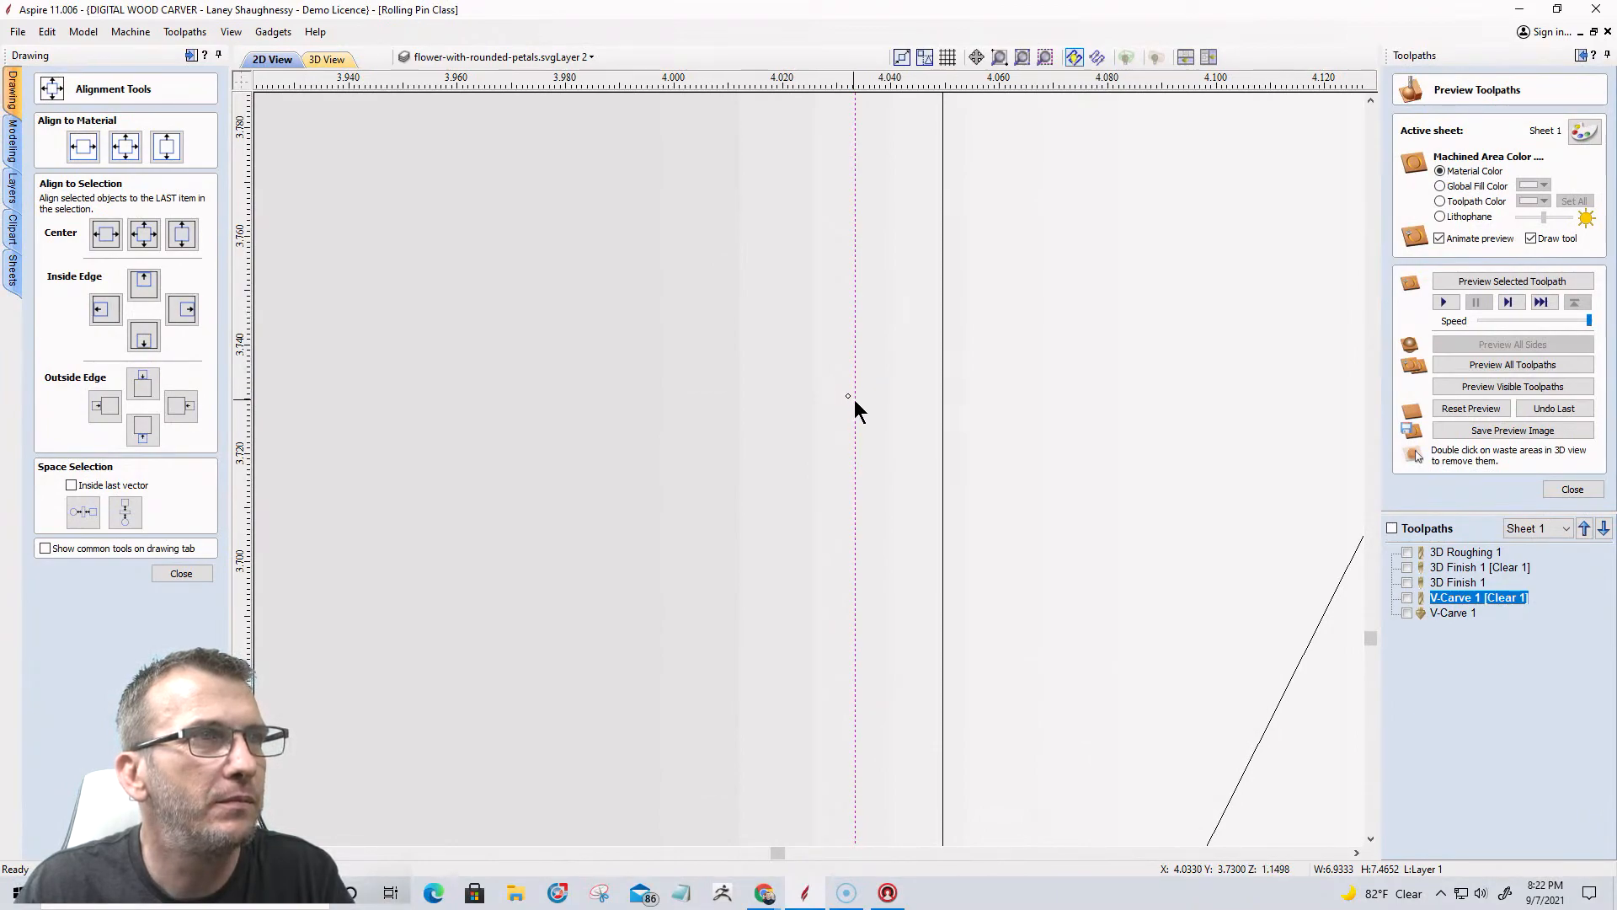
drag(848, 396, 914, 399)
scroll(931, 480, down, 10)
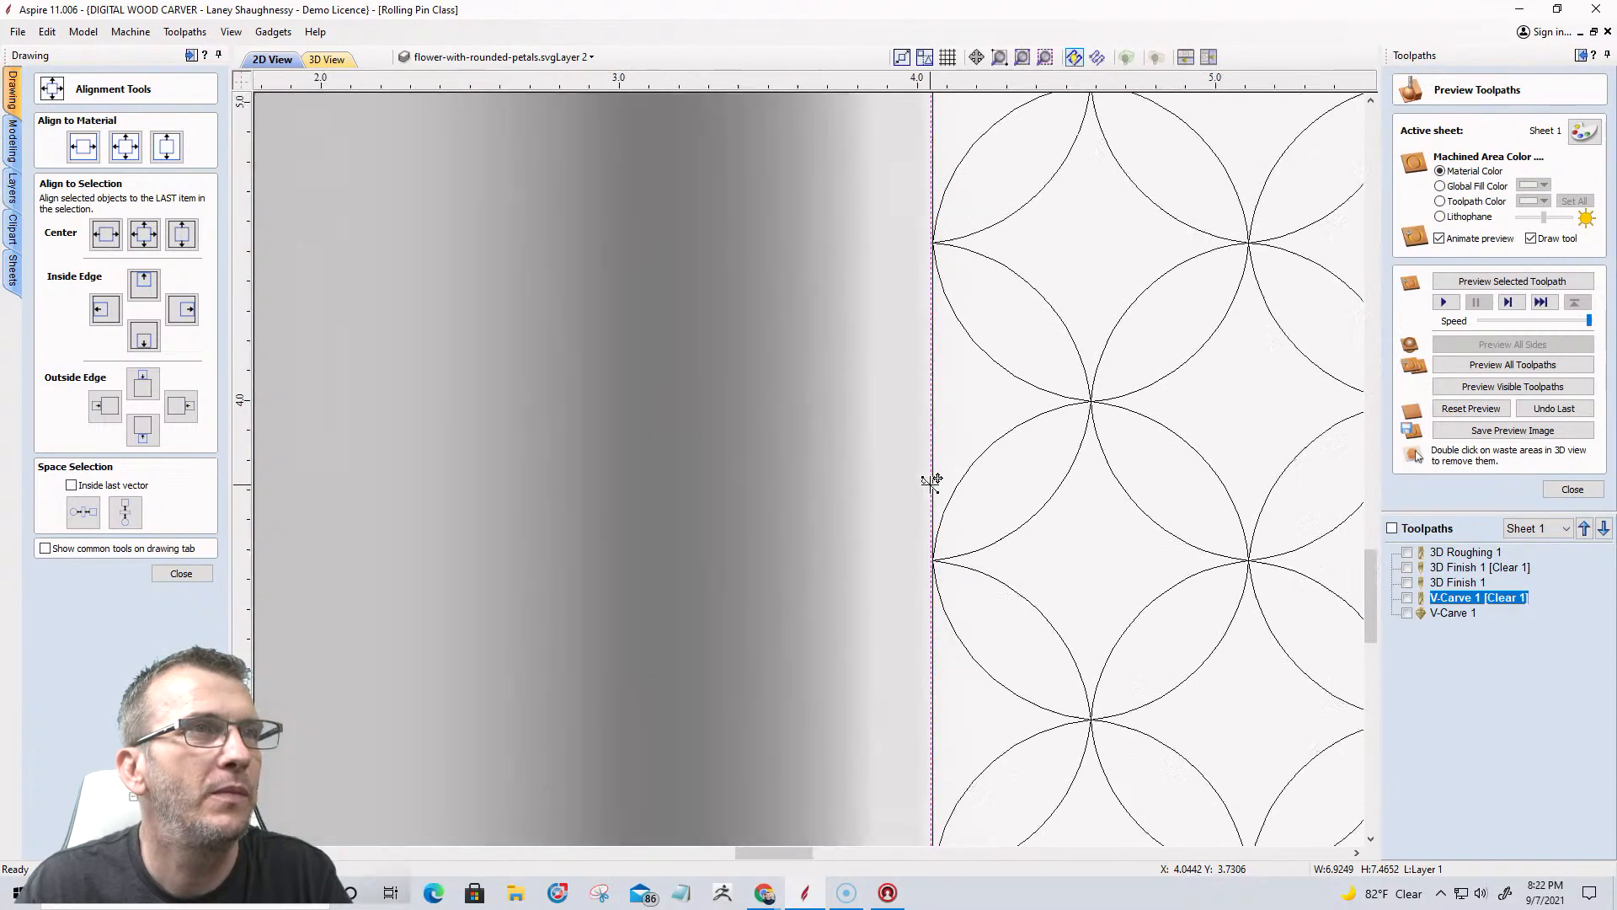
Select the star pattern together with the rectangle and recalculate the V-Carve 1 toolpaths, continuing despite possible vector overlaps.
scroll(930, 480, down, 6)
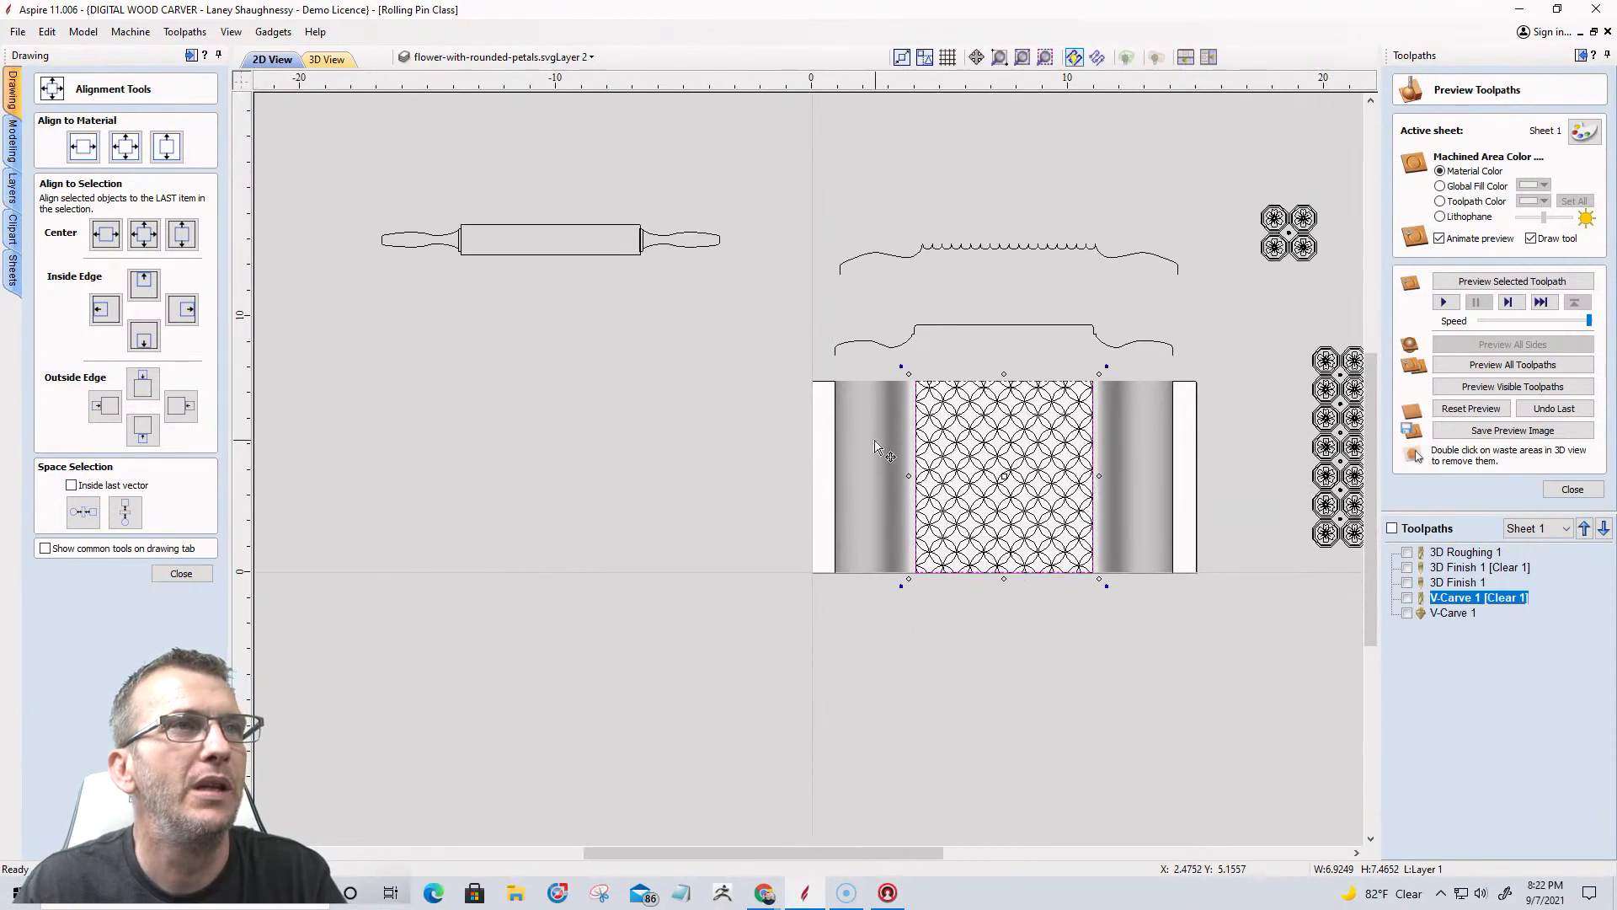
drag(882, 361, 1123, 601)
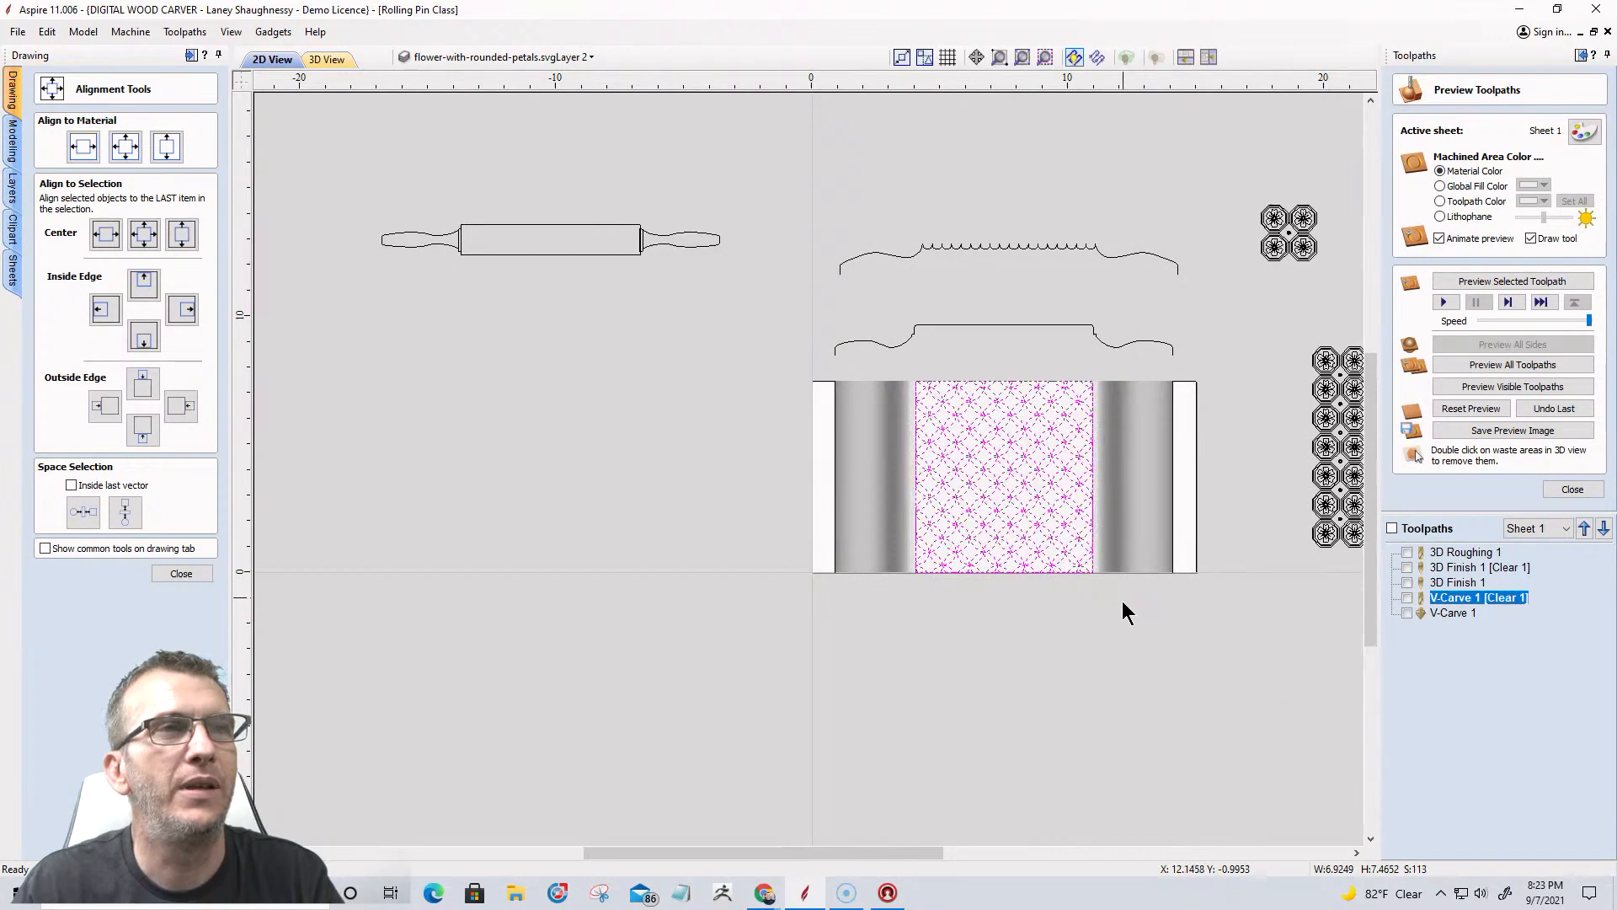
double_click(1454, 598)
drag(1119, 628, 1118, 628)
click(1427, 719)
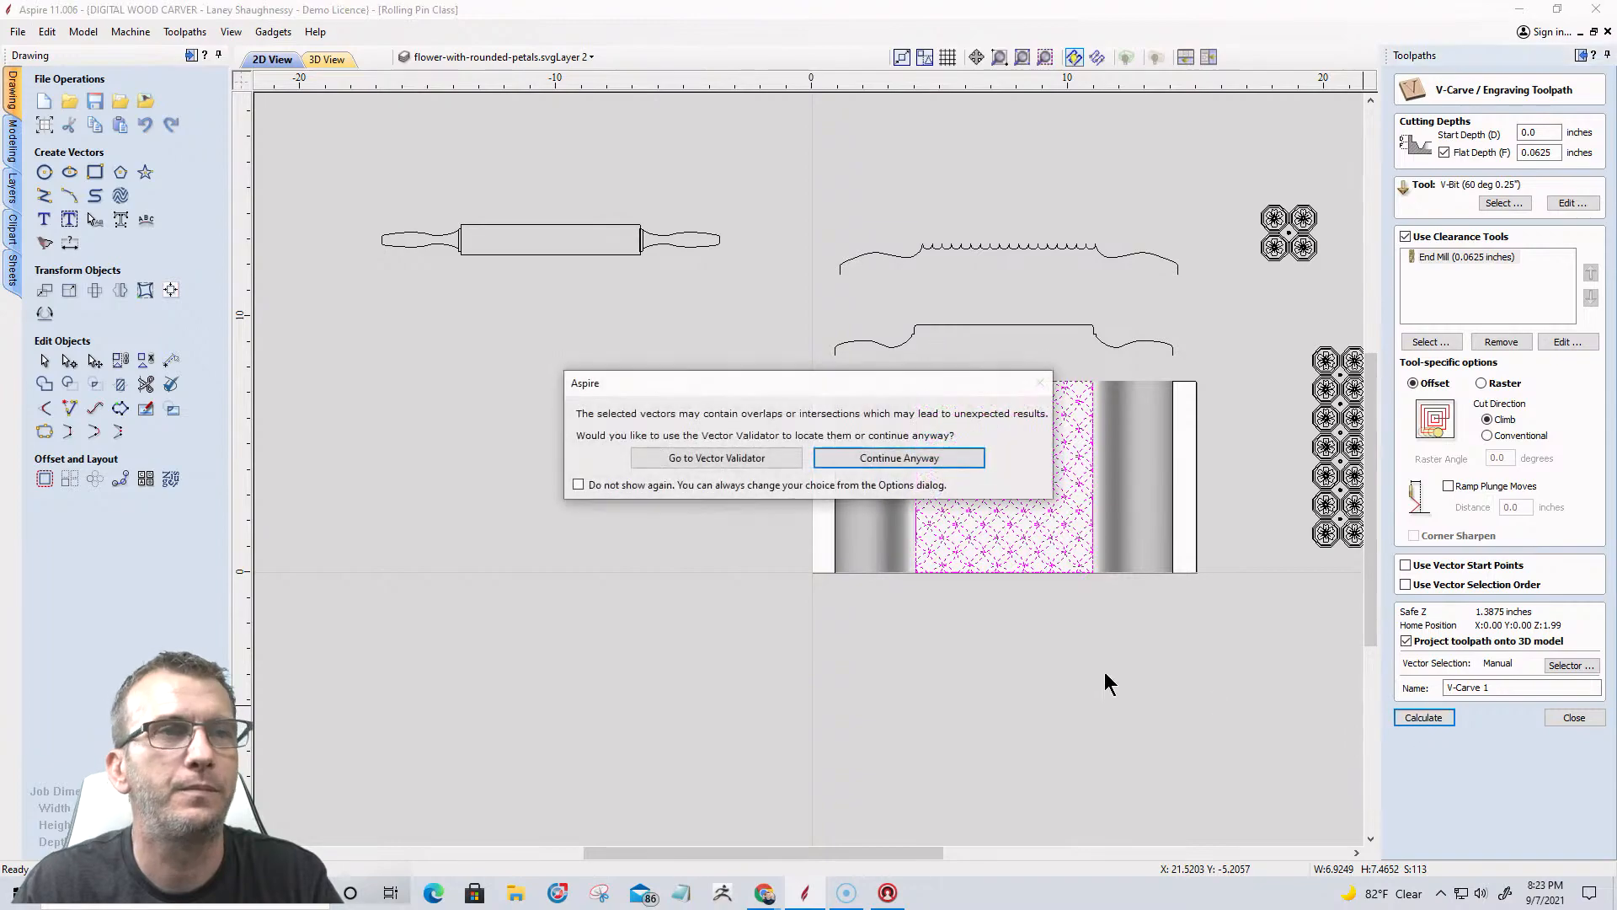
click(921, 452)
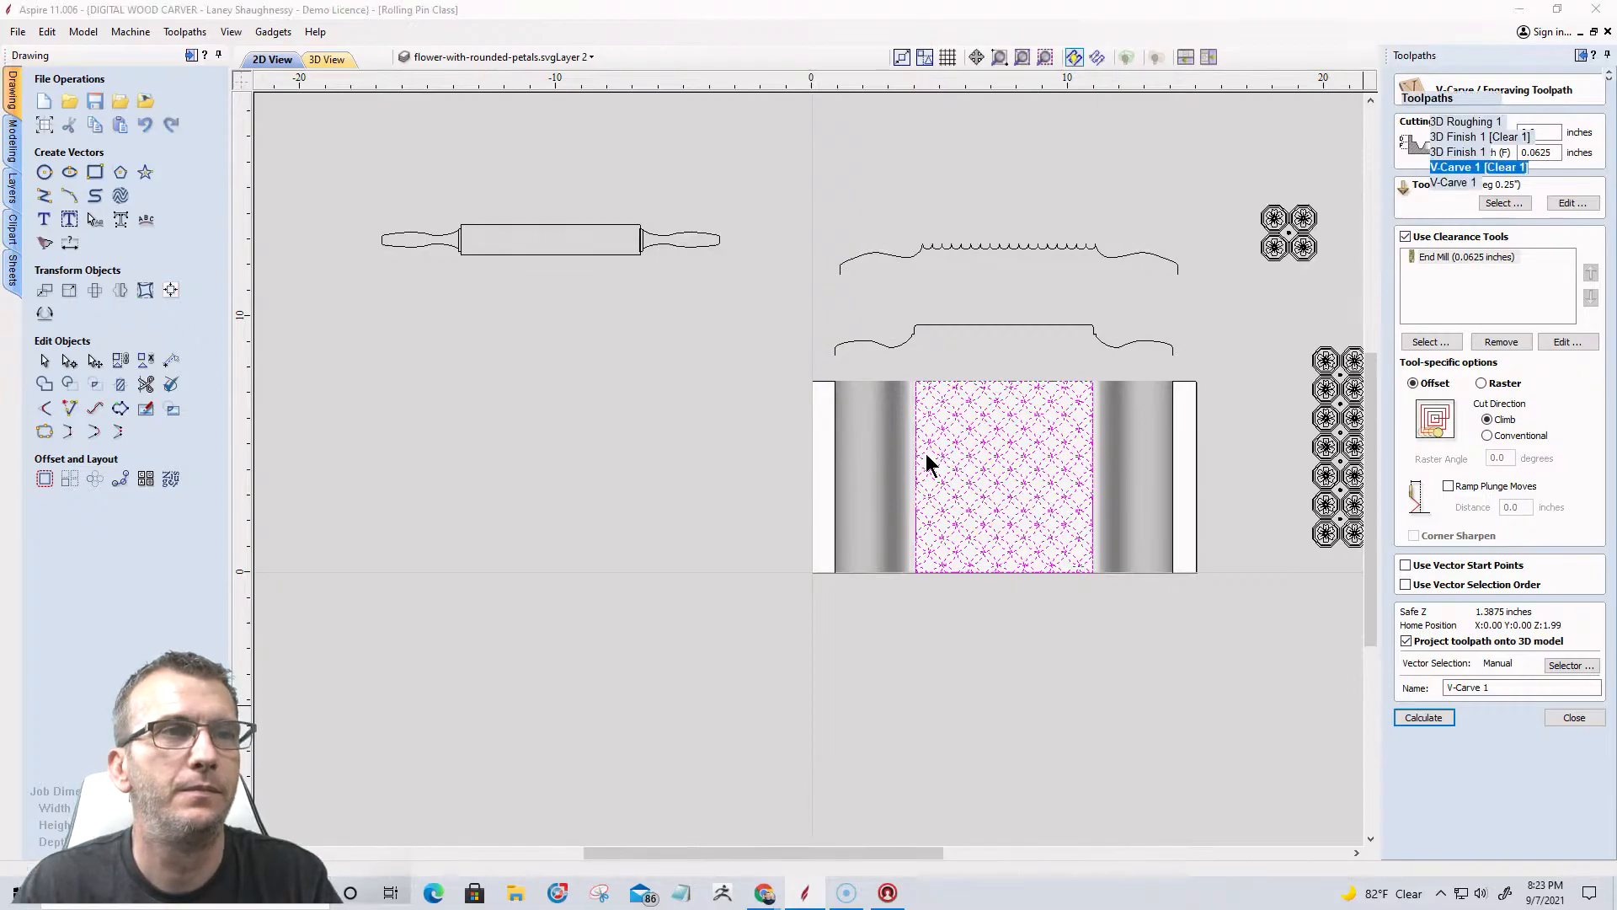
Preview the visible V-Carve 1 toolpaths on the flat 3D model and inspect the carved petals.
scroll(931, 484, up, 6)
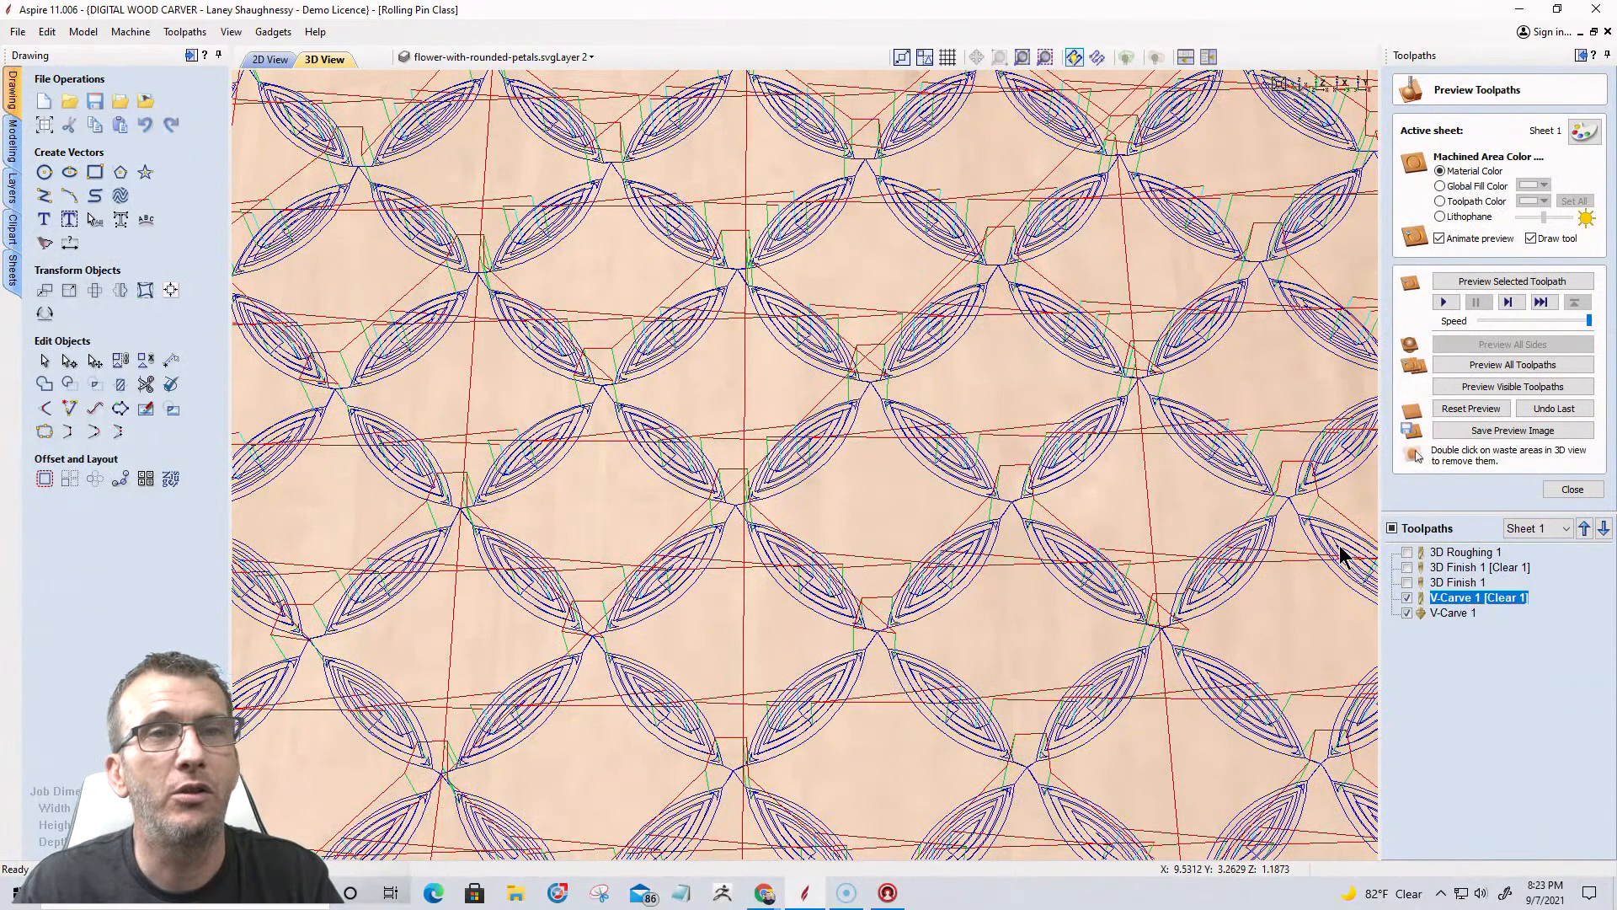
click(1492, 389)
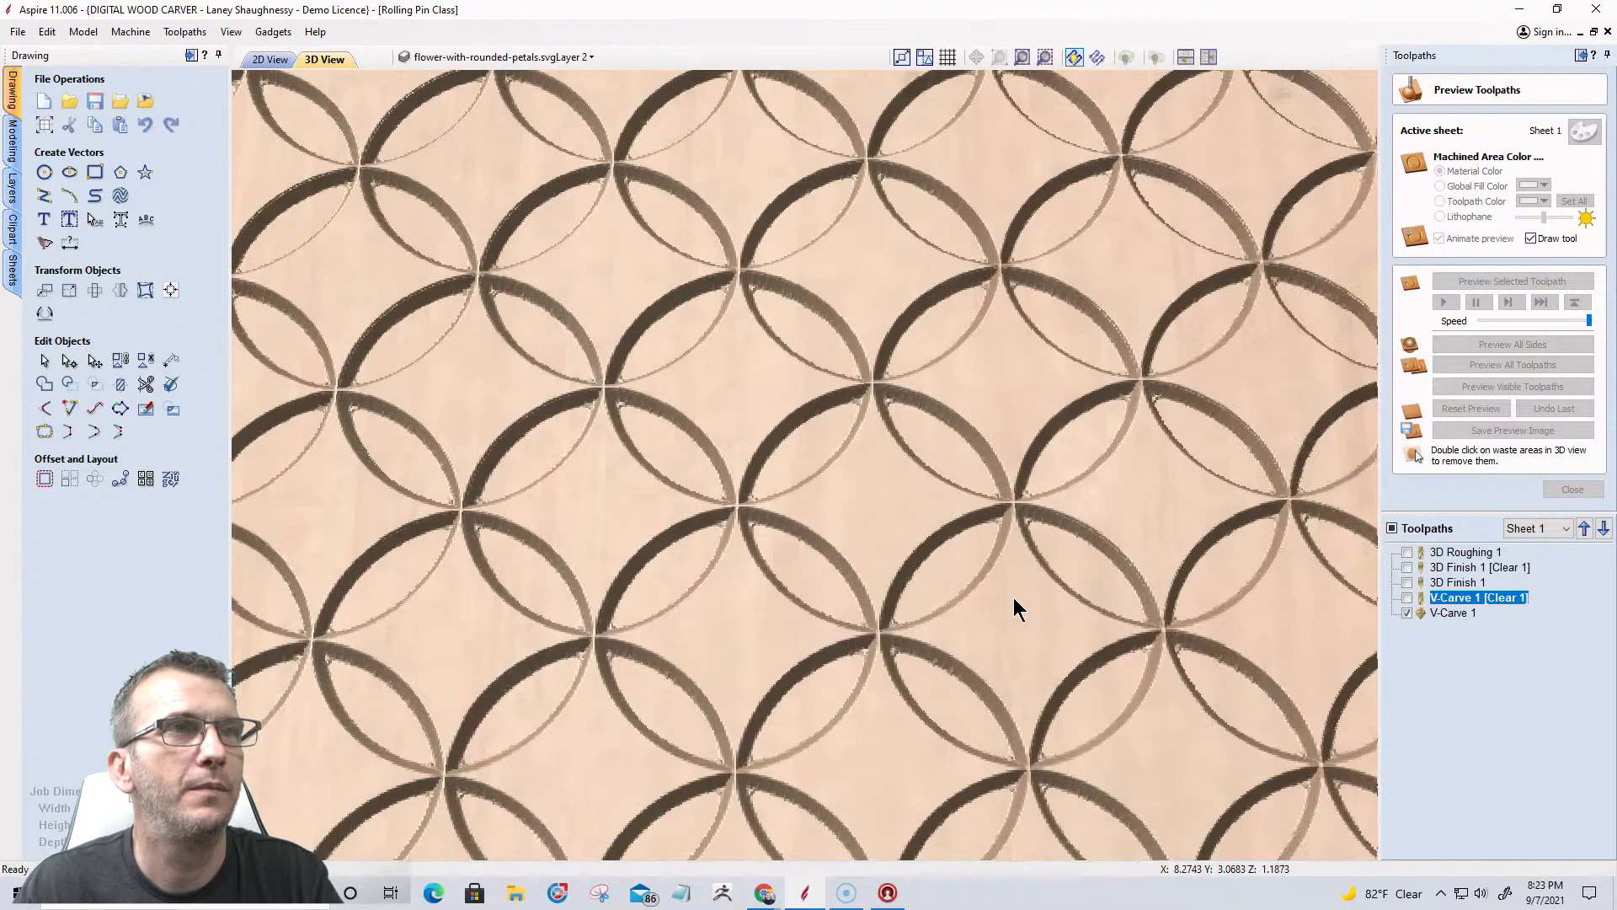
drag(898, 563, 711, 532)
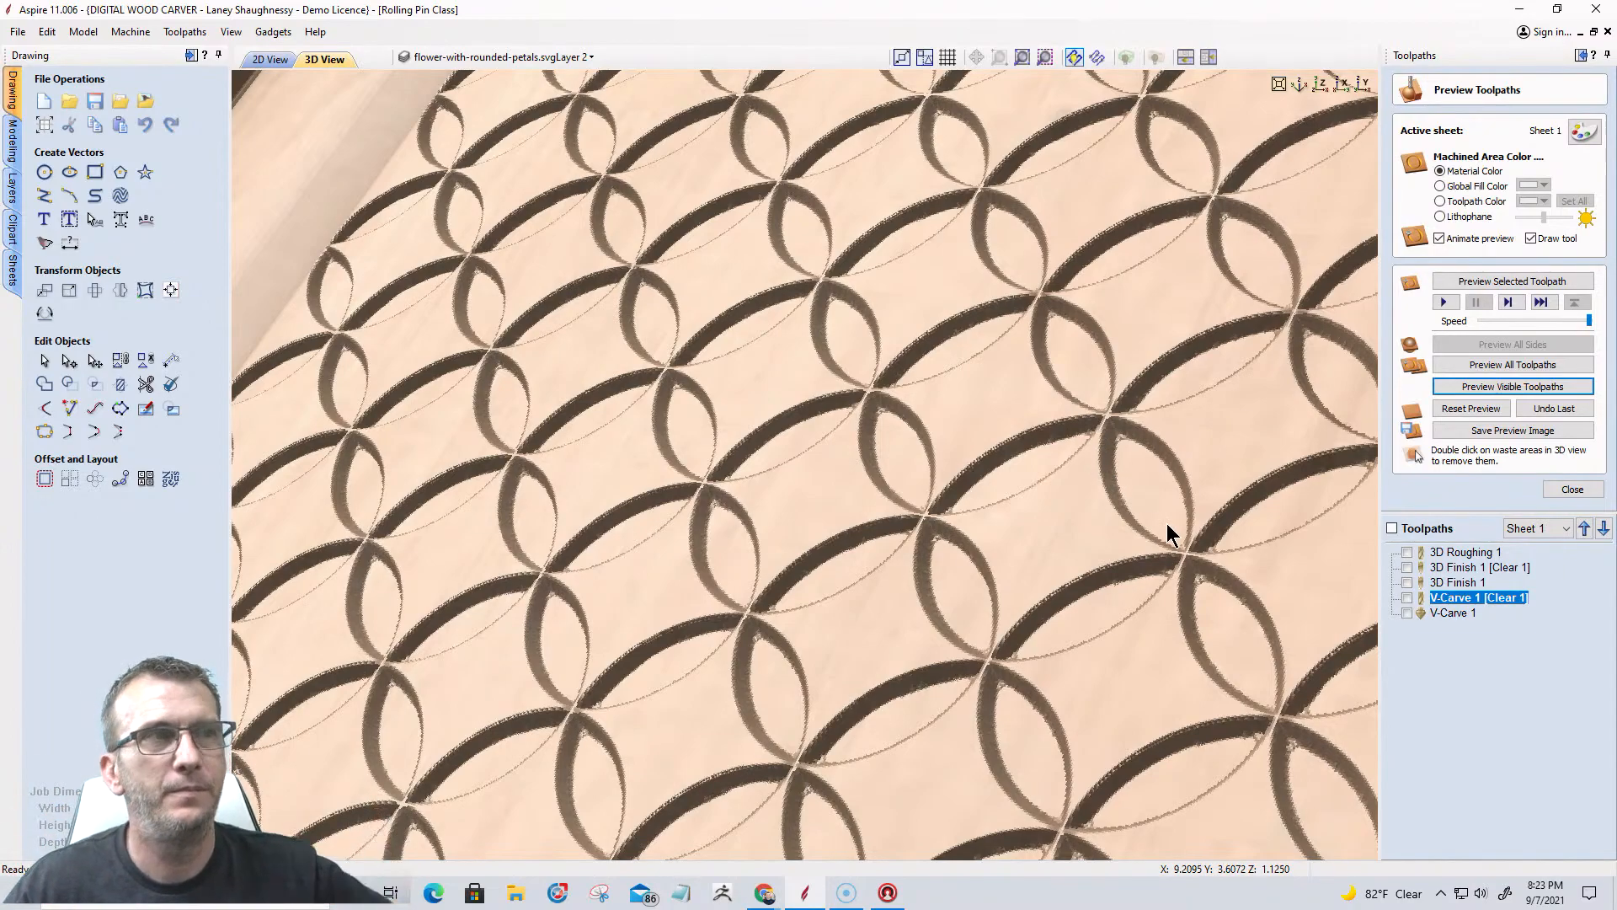
scroll(967, 599, down, 10)
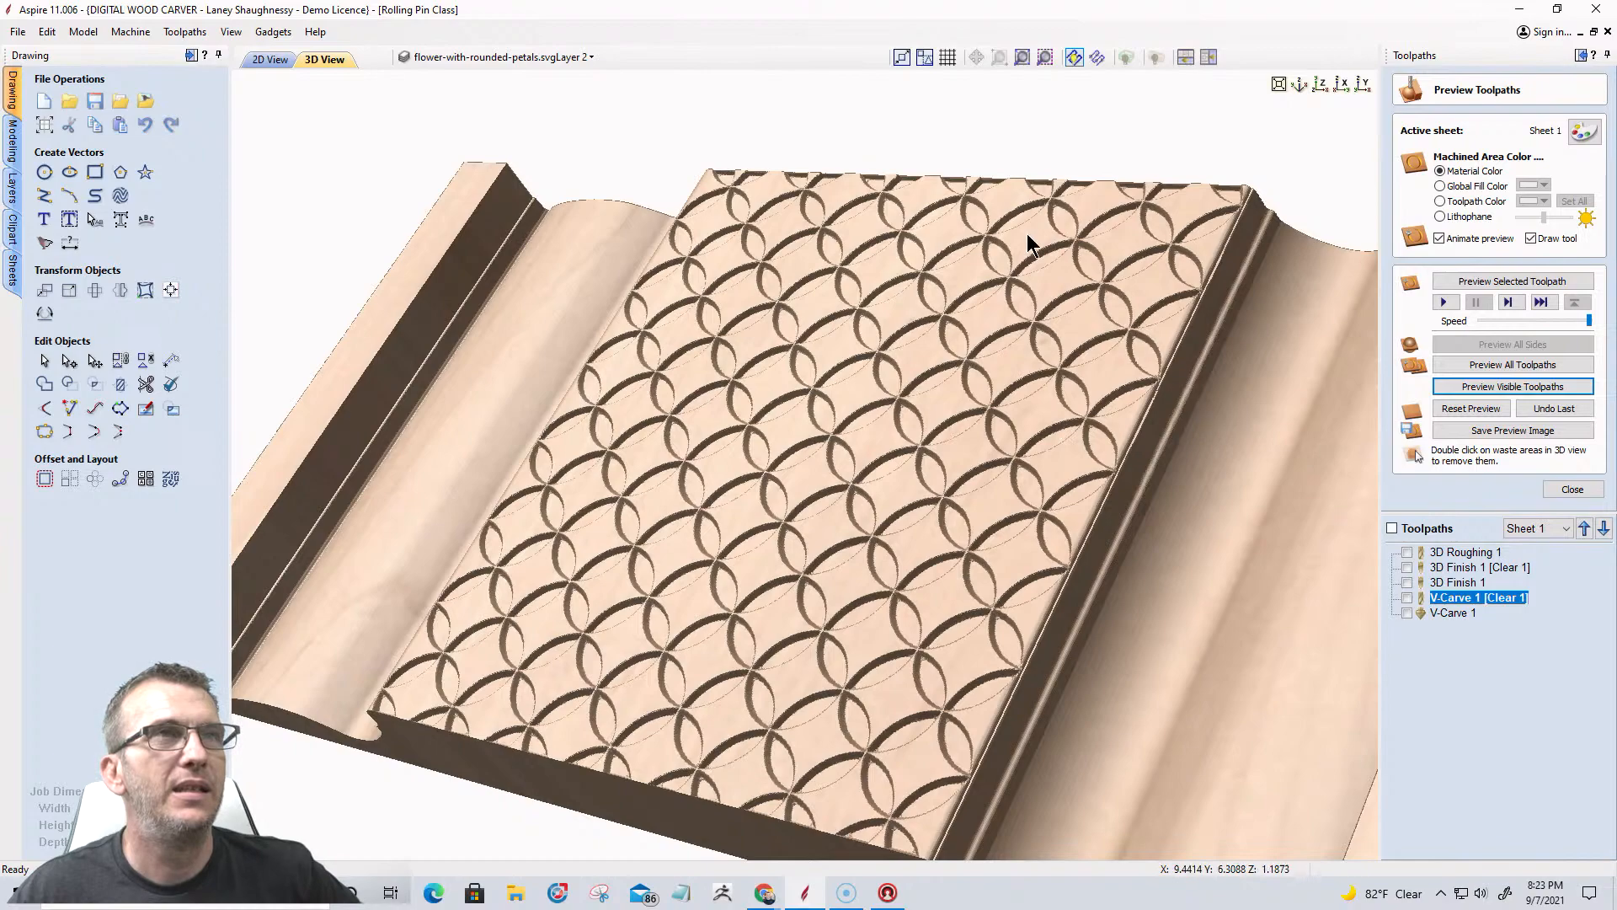
Show the carved preview wrapped as a round rolling pin and examine the pattern around the barrel.
click(1156, 55)
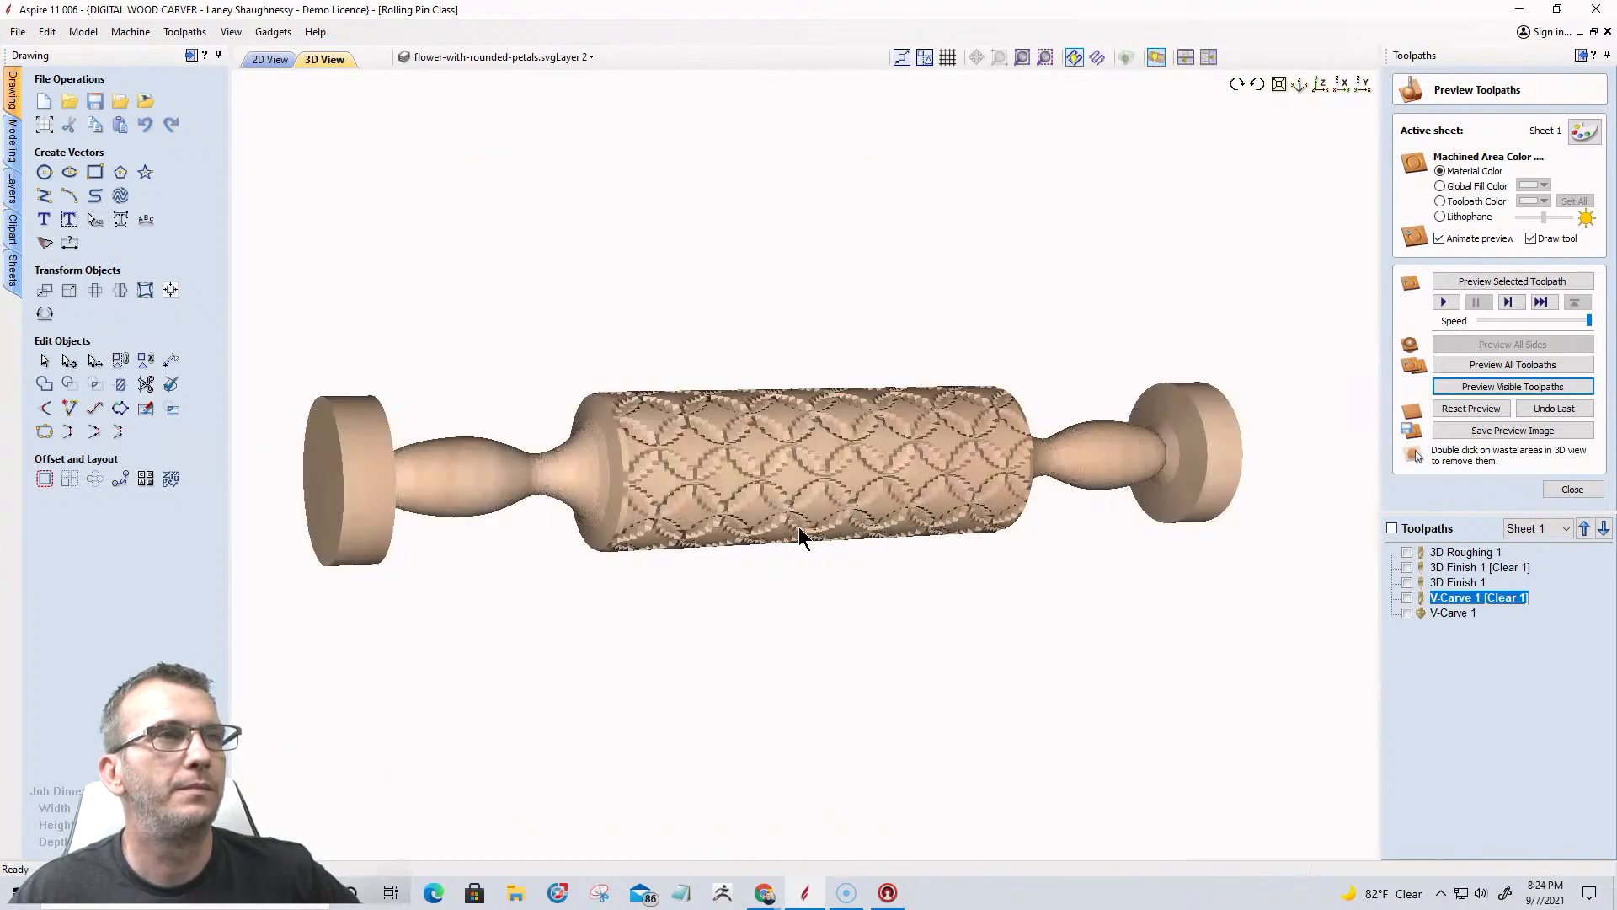
scroll(812, 522, up, 5)
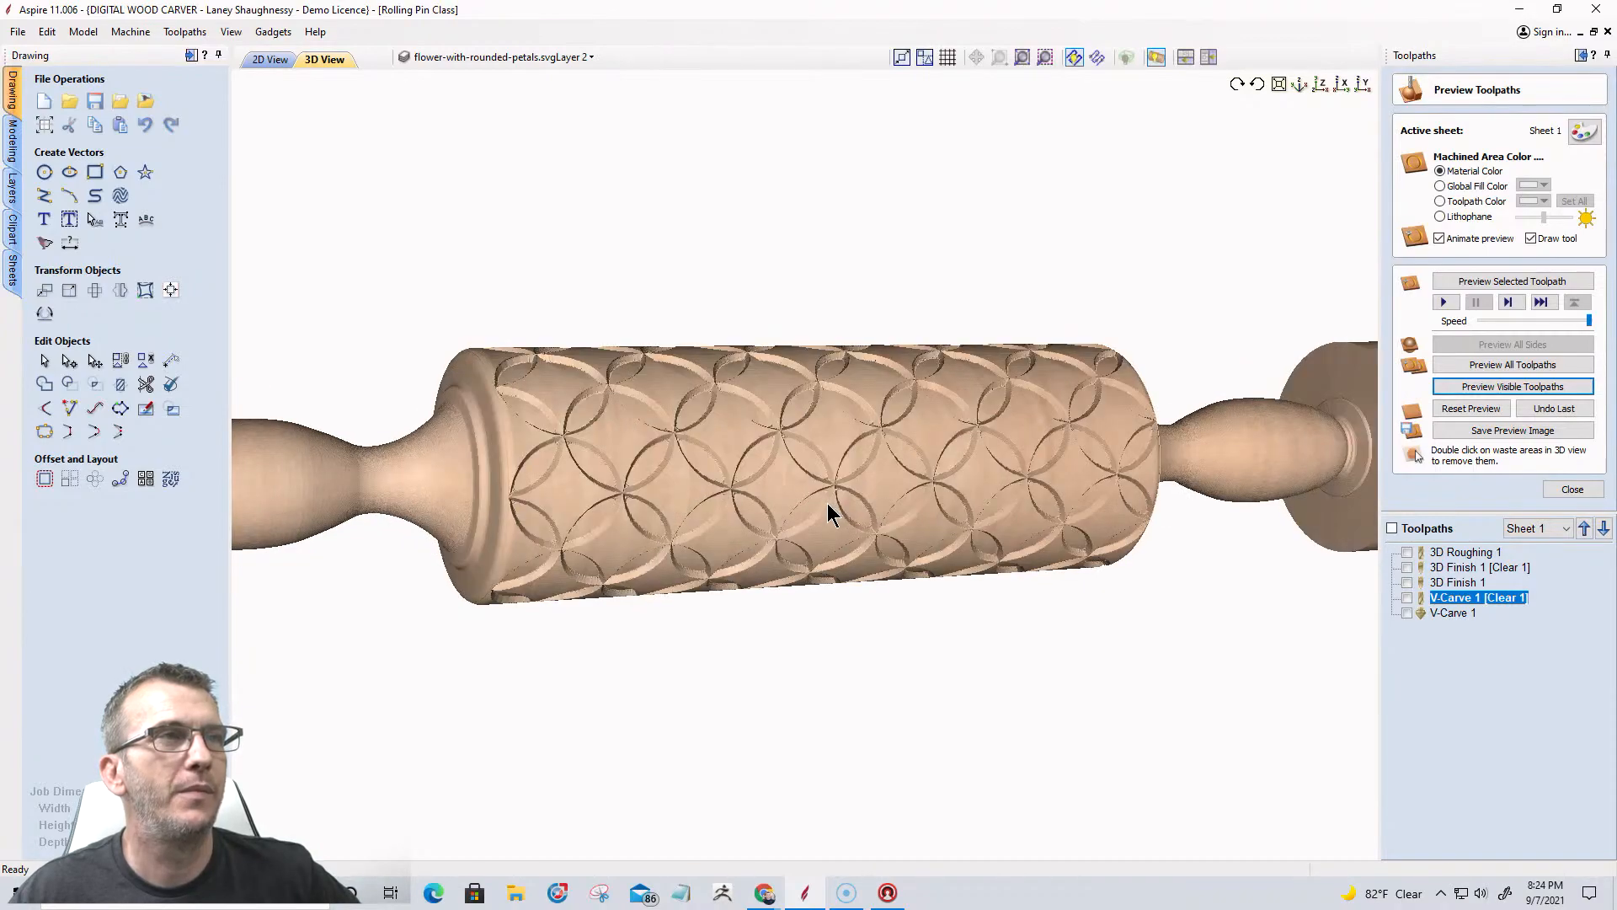
drag(842, 515, 838, 507)
scroll(837, 507, up, 3)
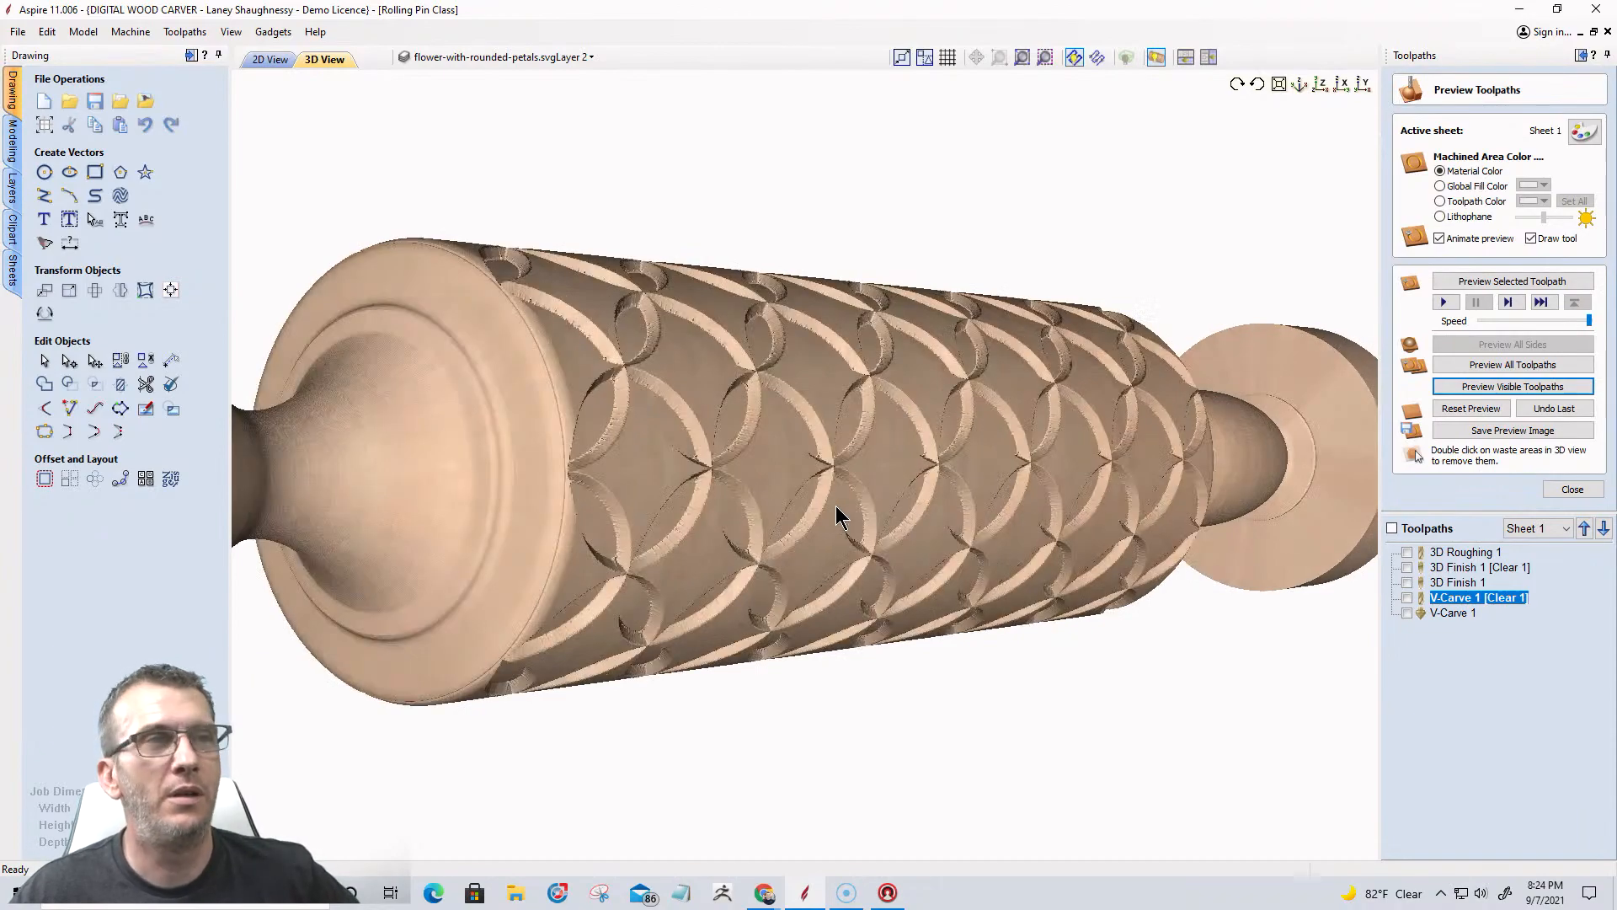
drag(807, 434, 792, 542)
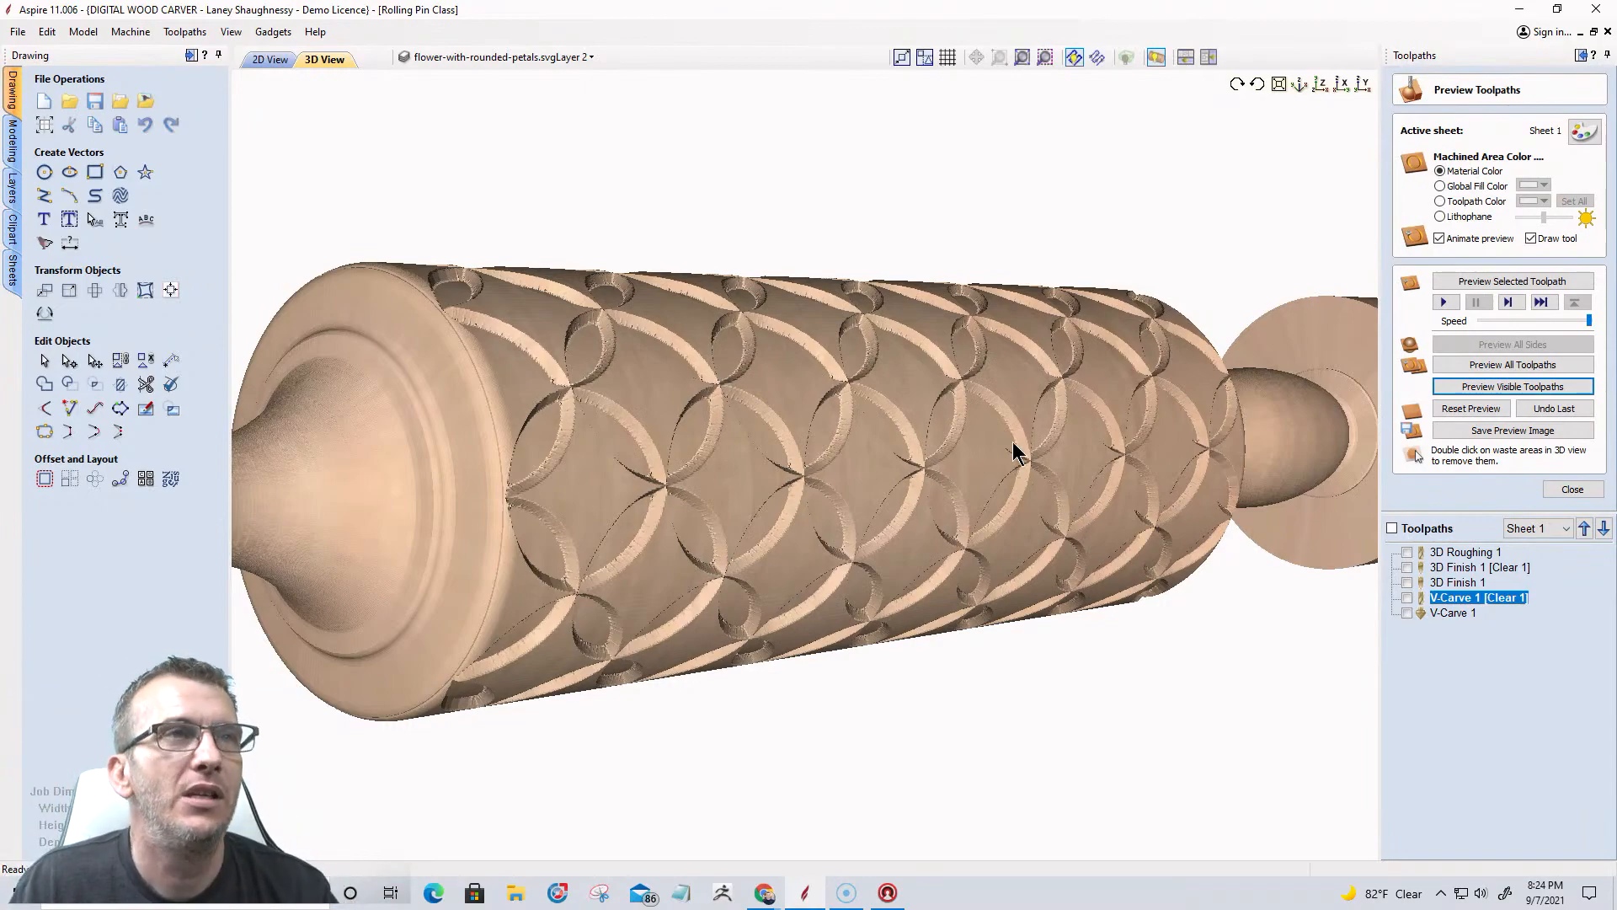
Examine the carved rolling pin from the barrel's end and from the side along its full length.
drag(1000, 458, 774, 468)
click(1319, 85)
click(1343, 87)
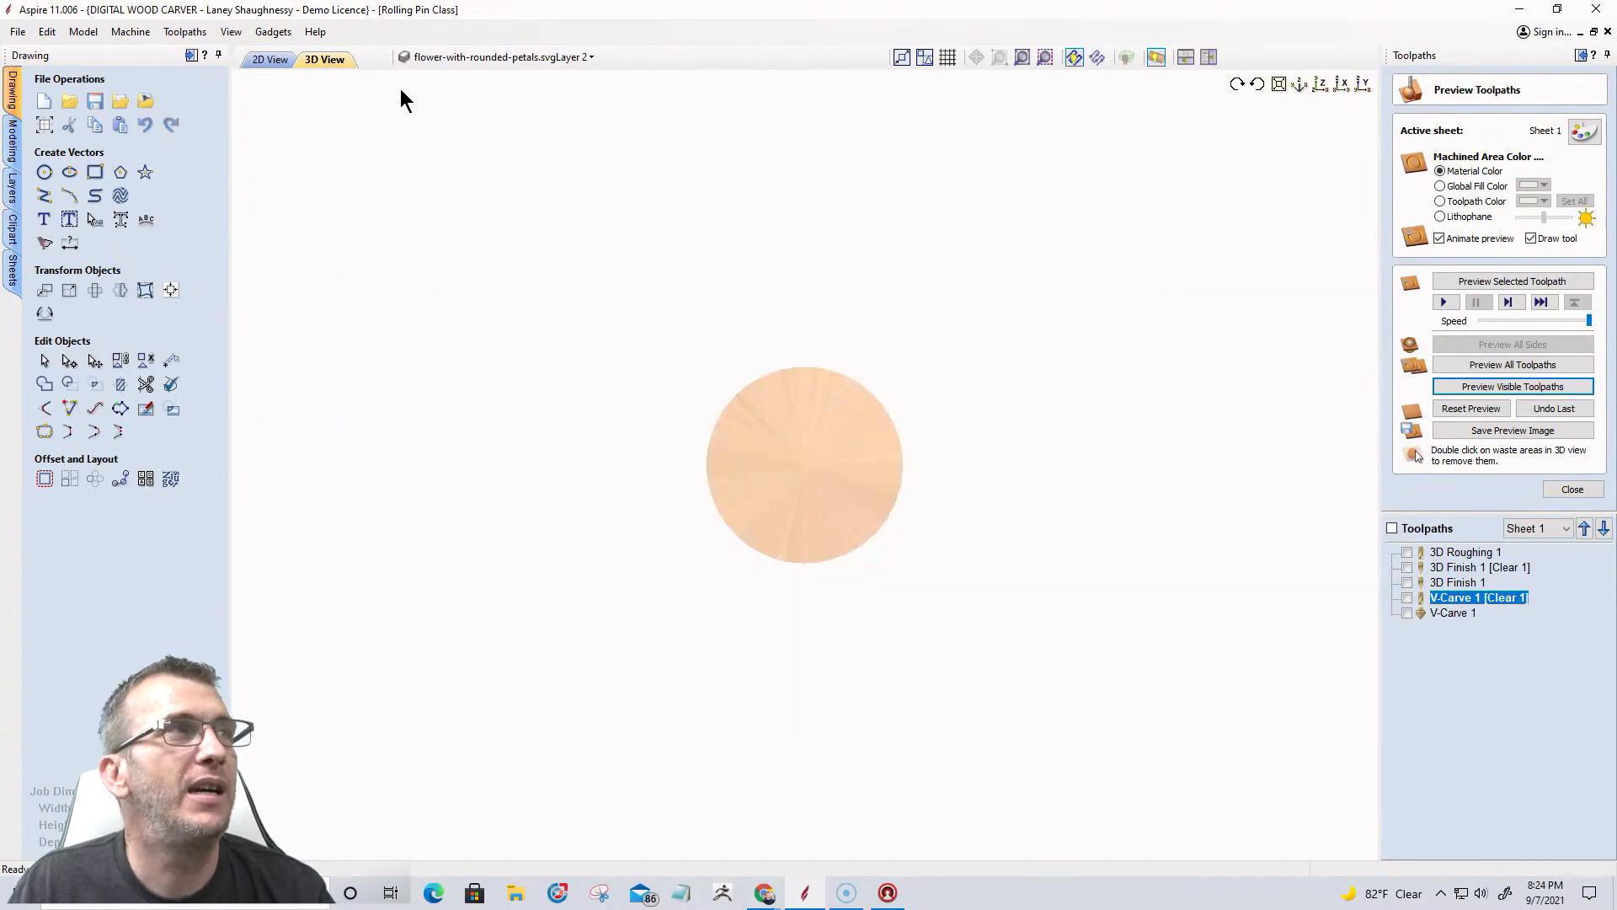
click(1319, 85)
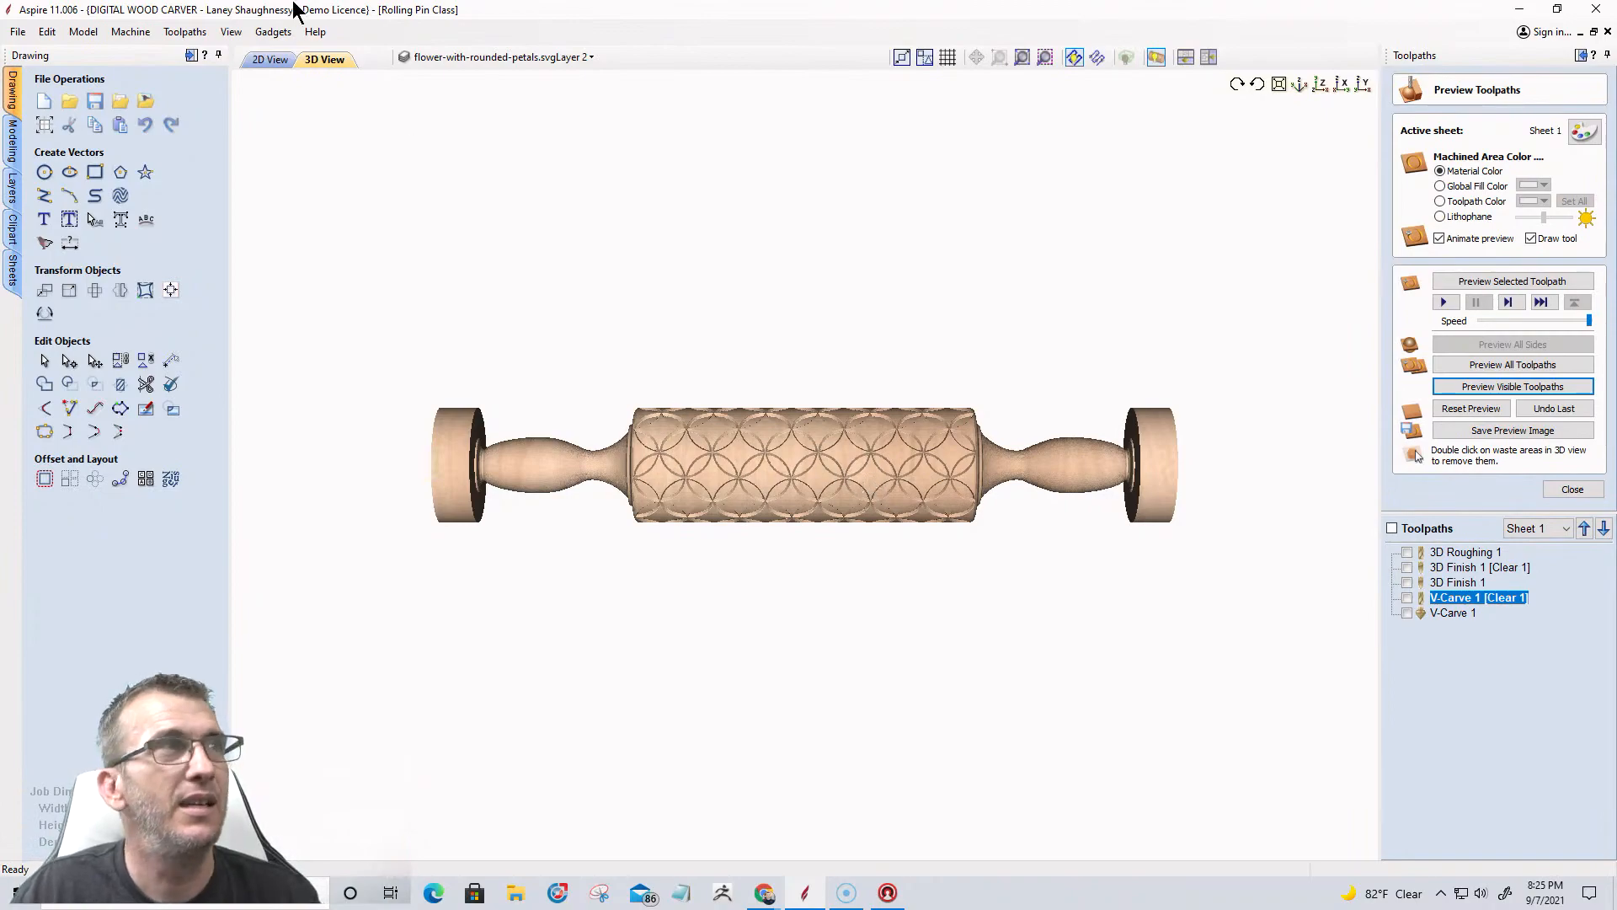
Return to the flat drawing and examine the four-octagon flower tile with its central diamond and circles.
click(253, 60)
scroll(1003, 398, down, 2)
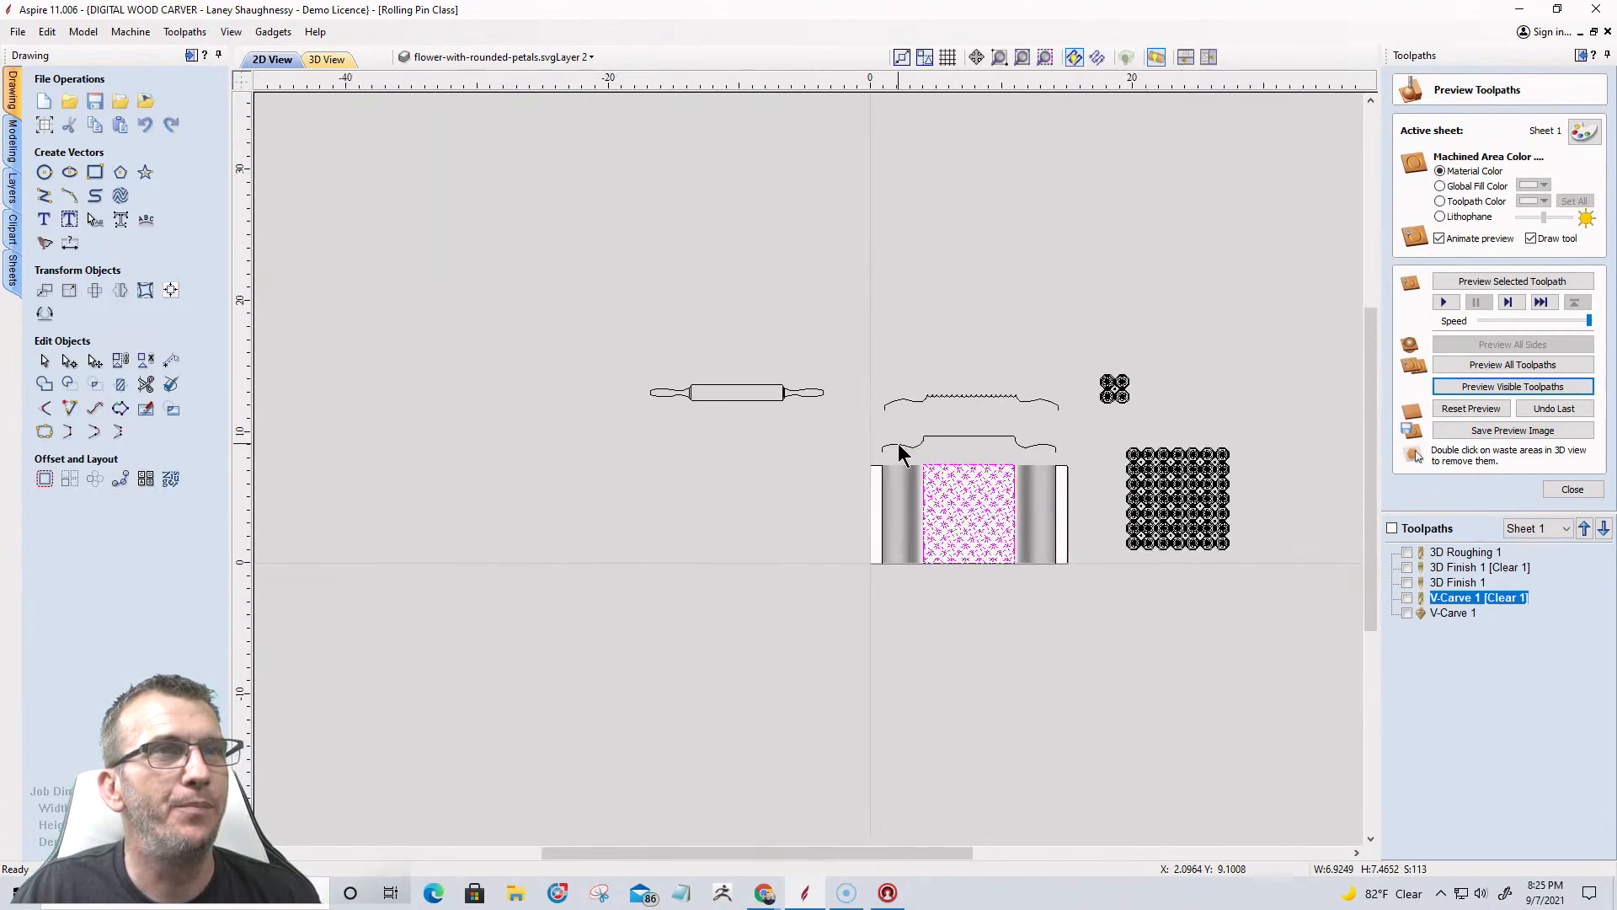
scroll(1148, 440, up, 5)
scroll(997, 229, up, 3)
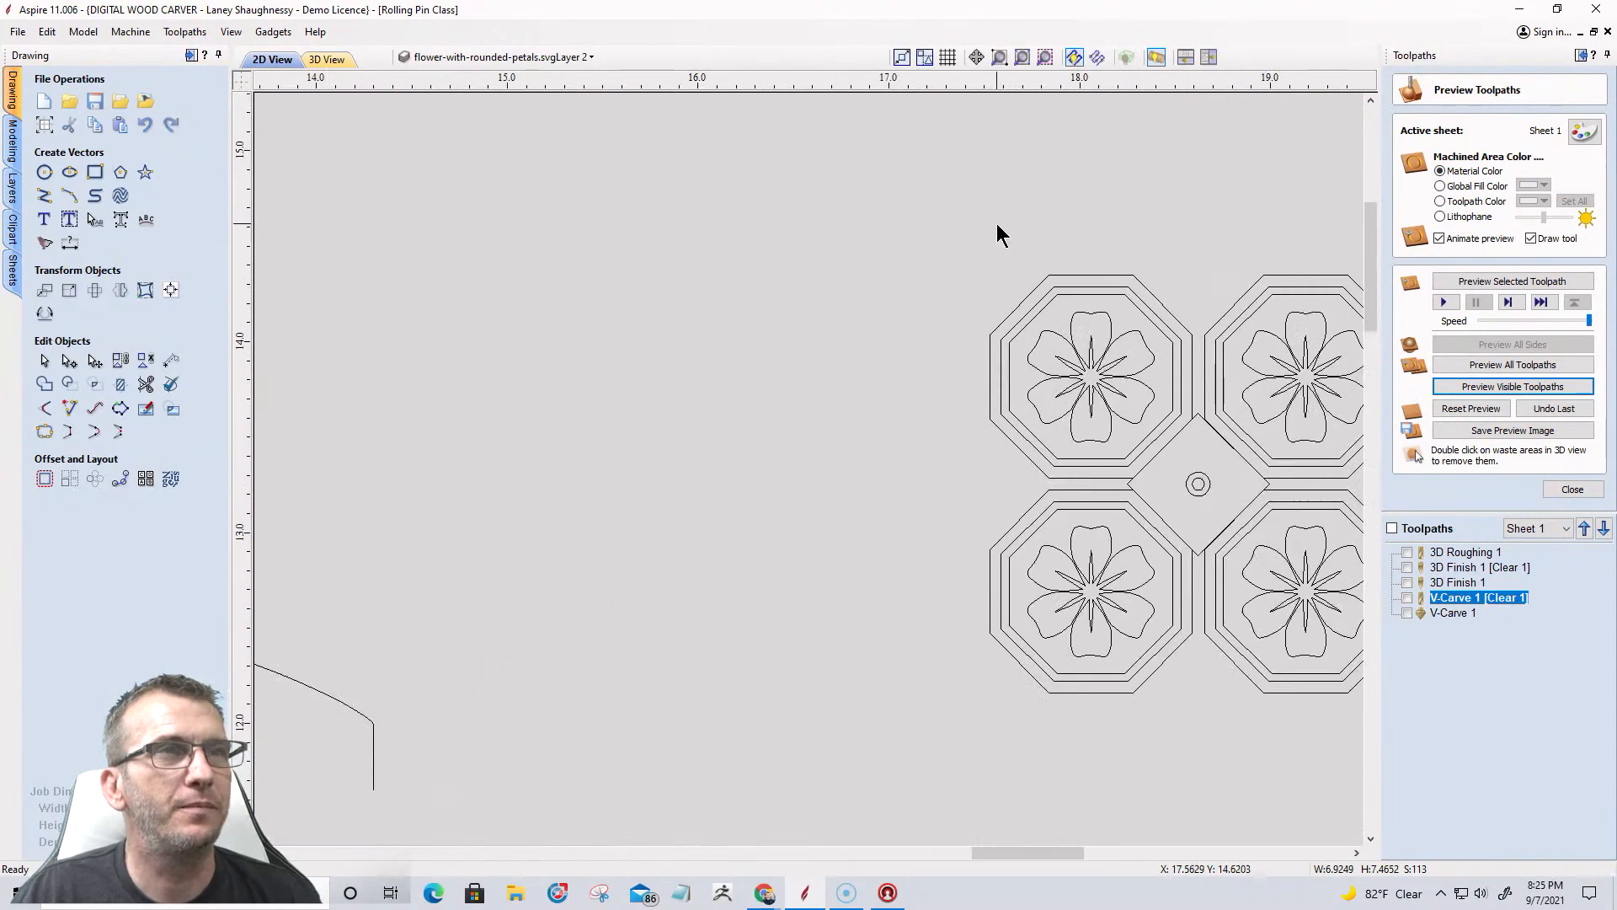
scroll(1302, 379, up, 4)
scroll(1120, 348, down, 4)
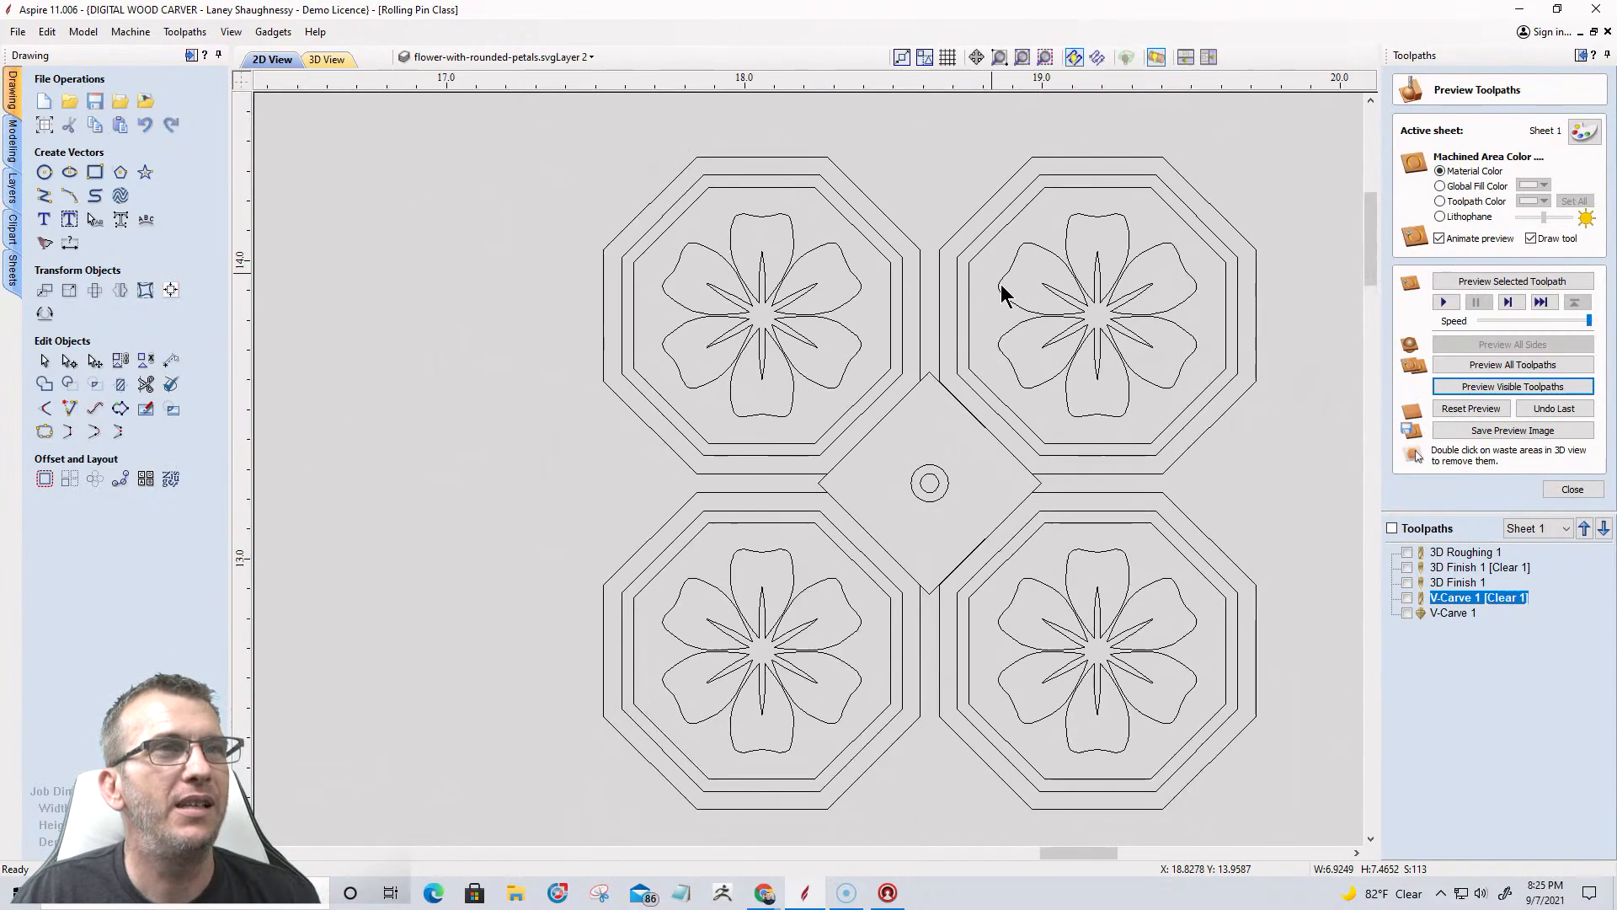
scroll(1076, 379, down, 2)
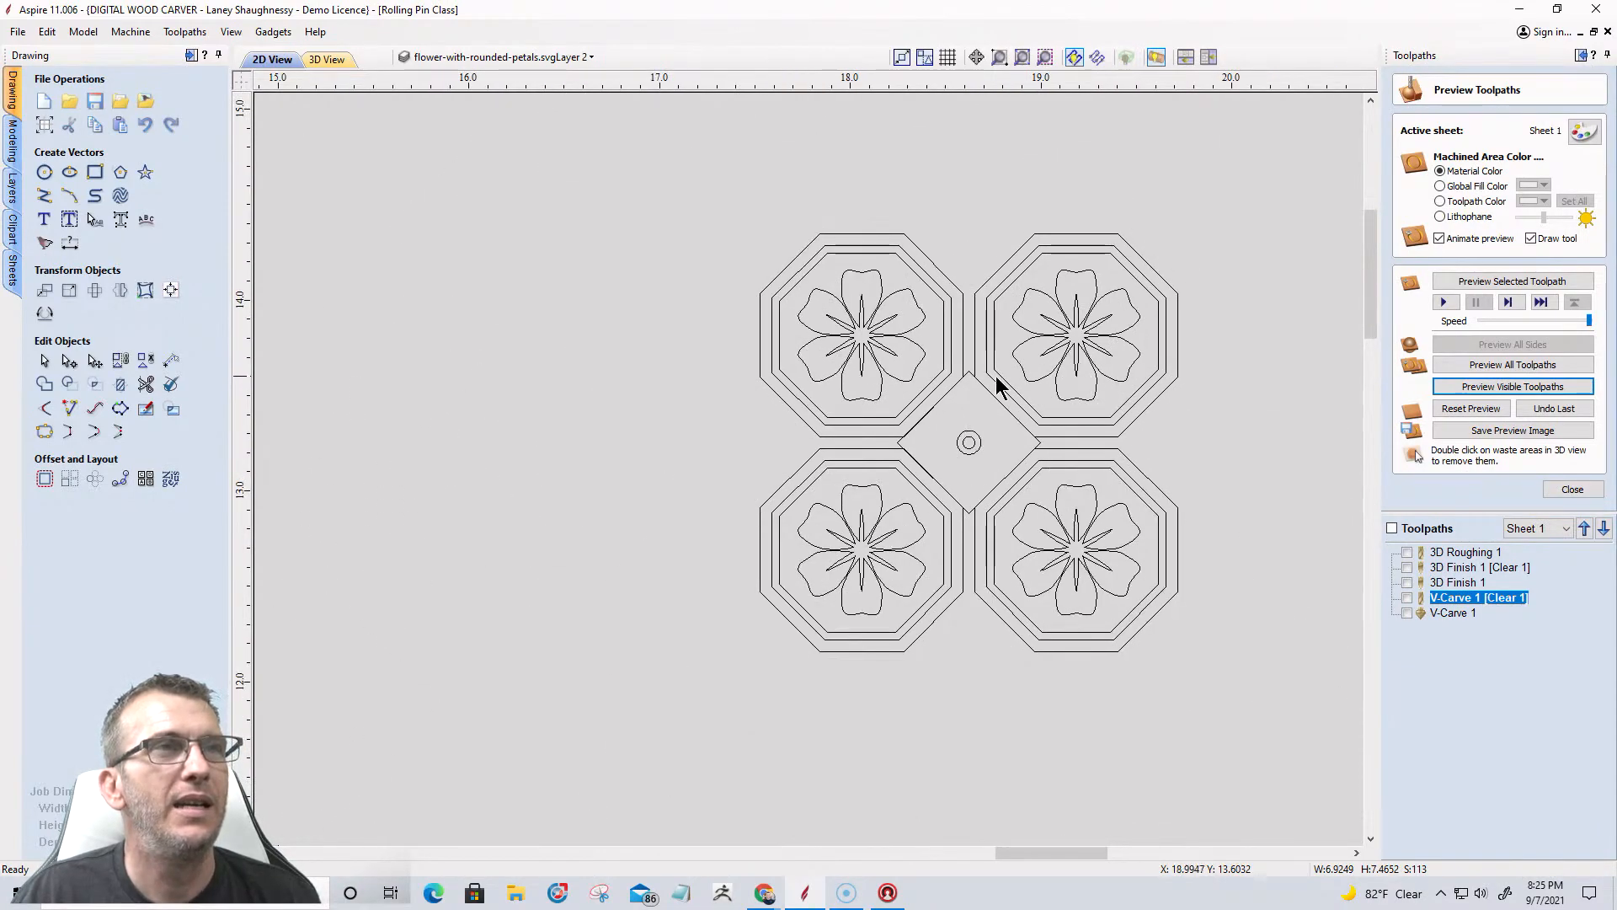
scroll(692, 371, down, 1)
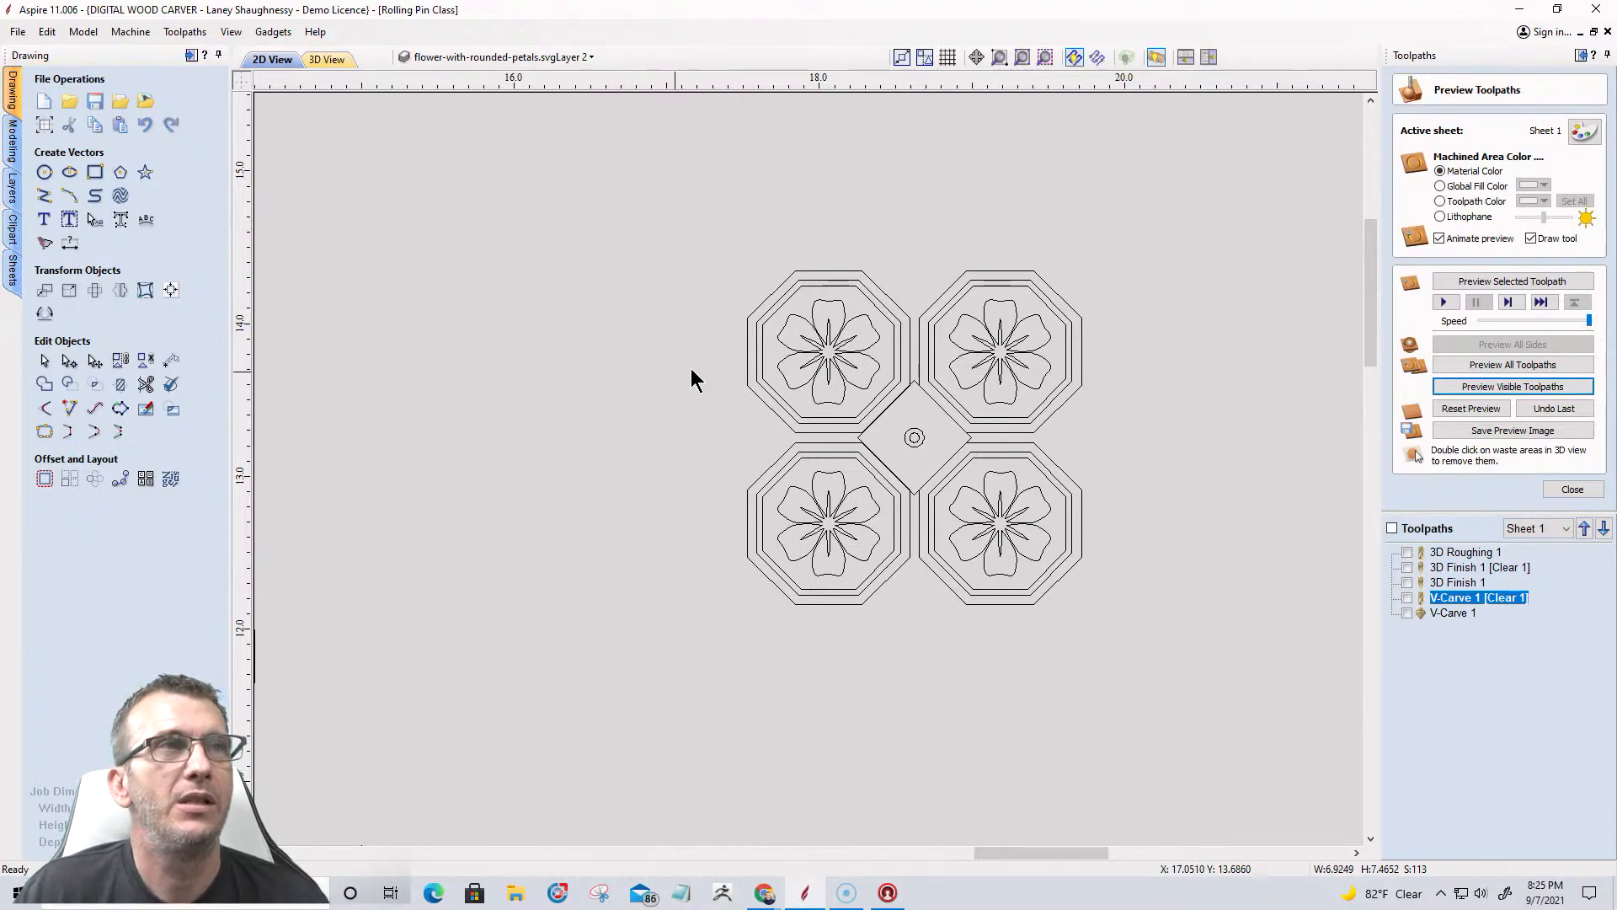
click(145, 102)
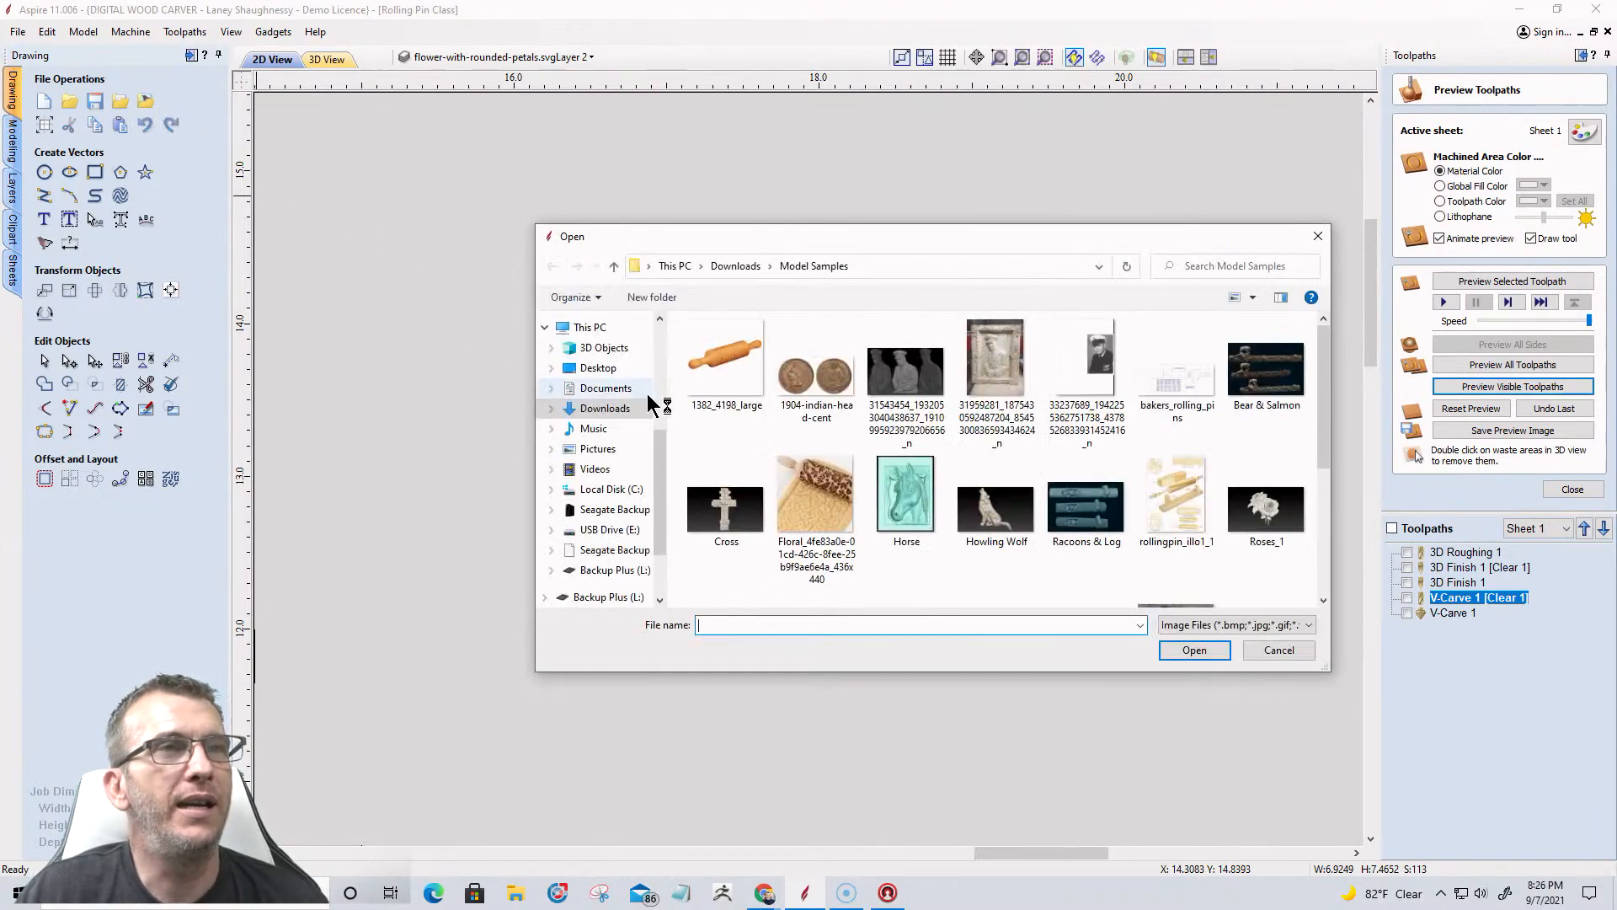
scroll(695, 412, down, 3)
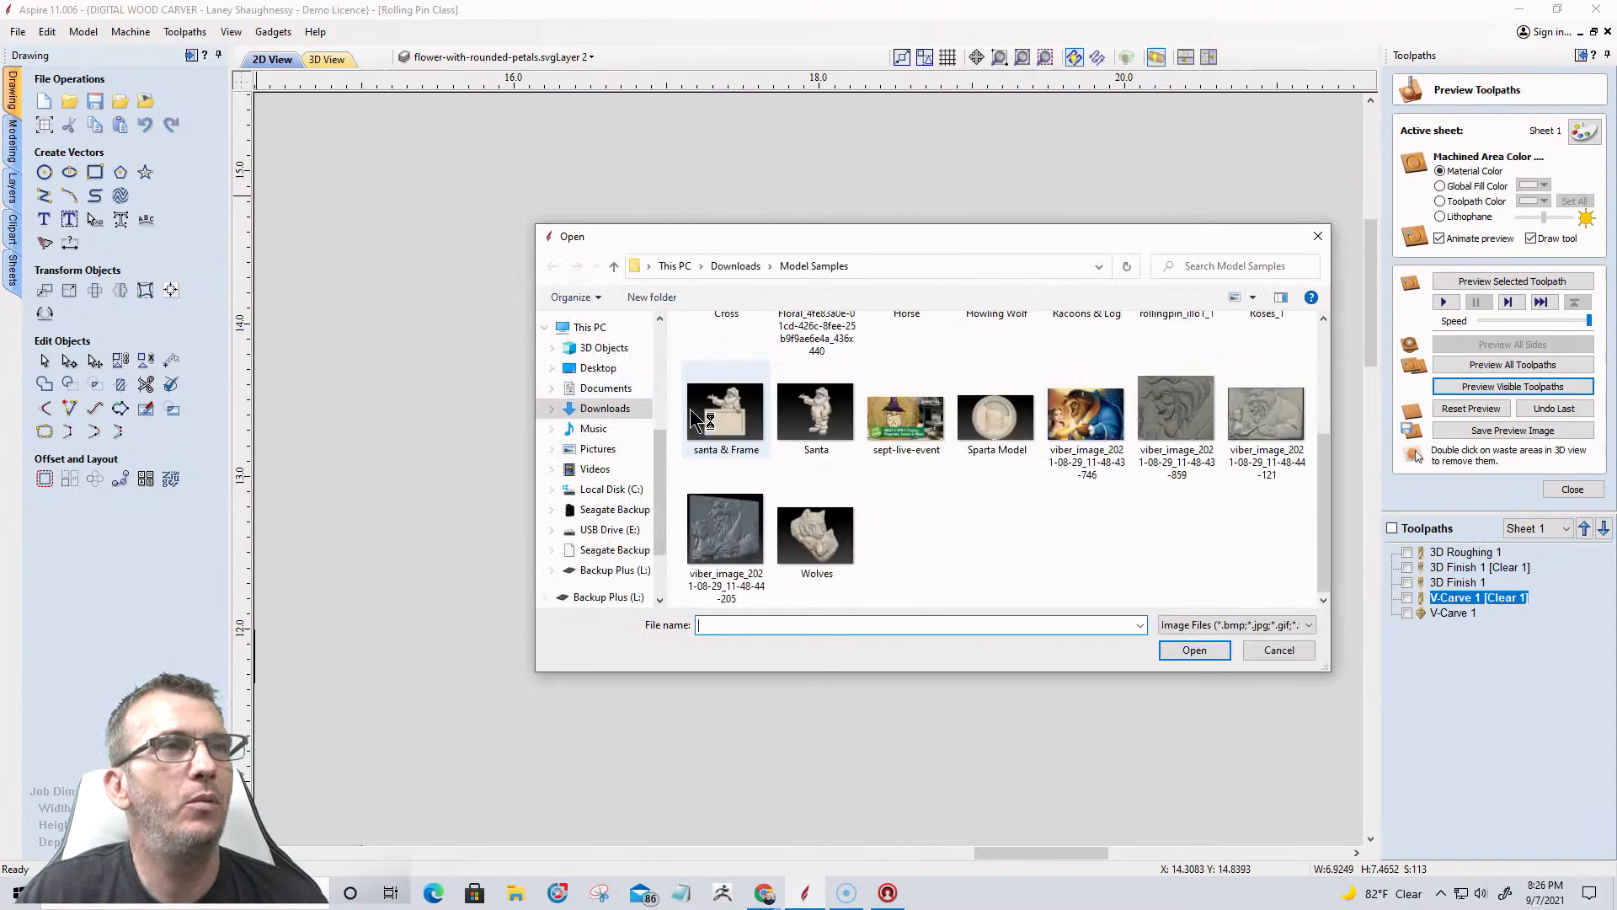
click(736, 265)
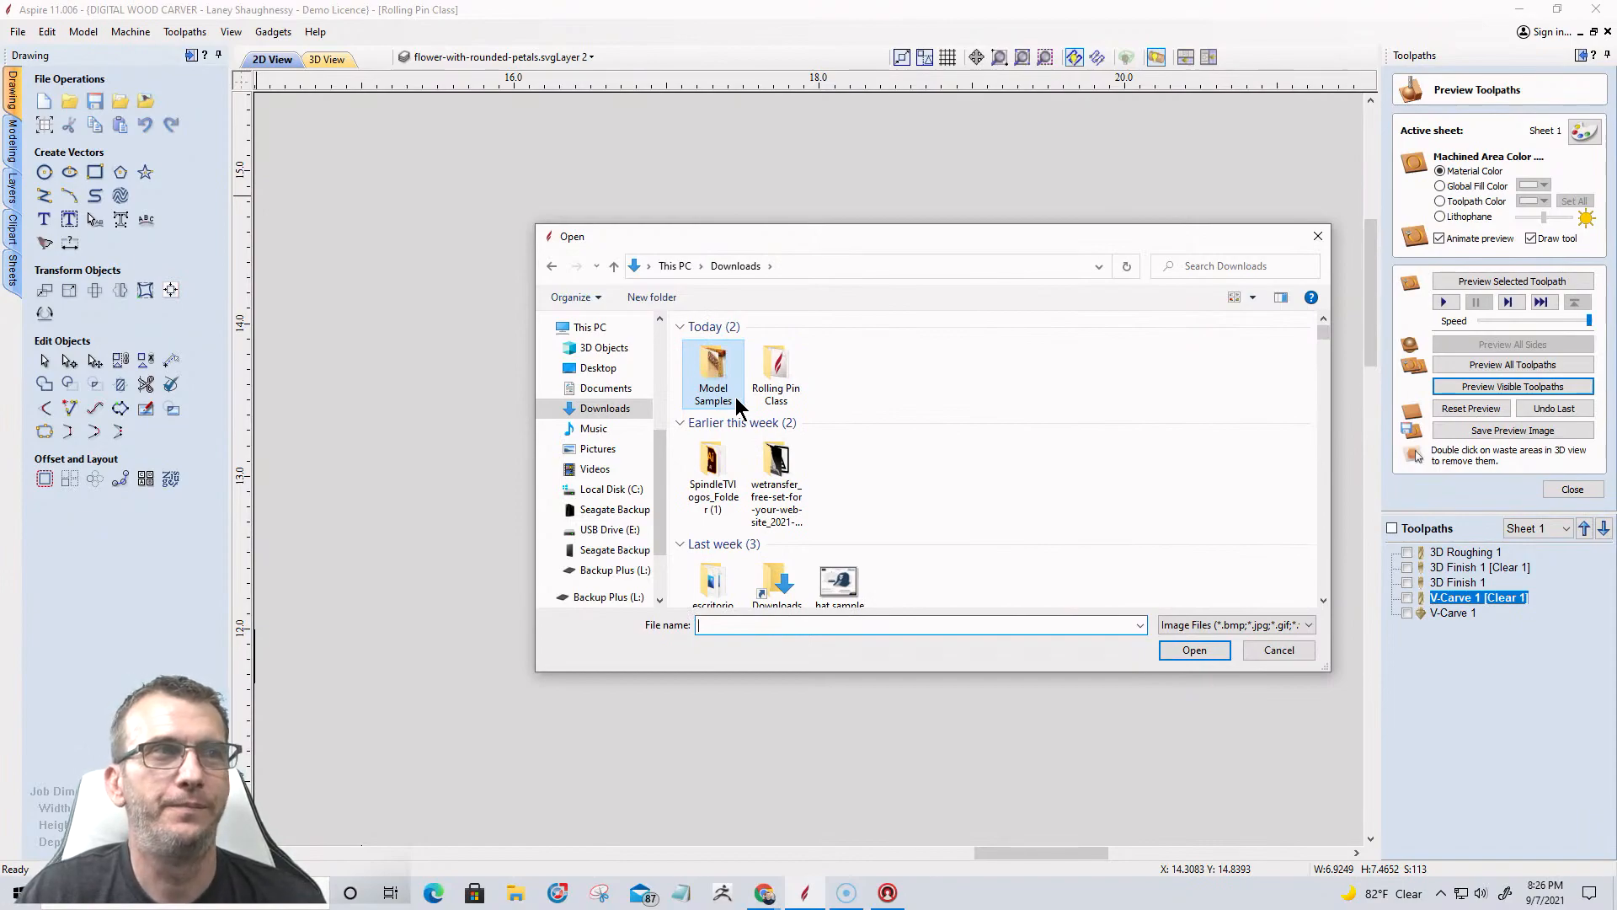
double_click(775, 383)
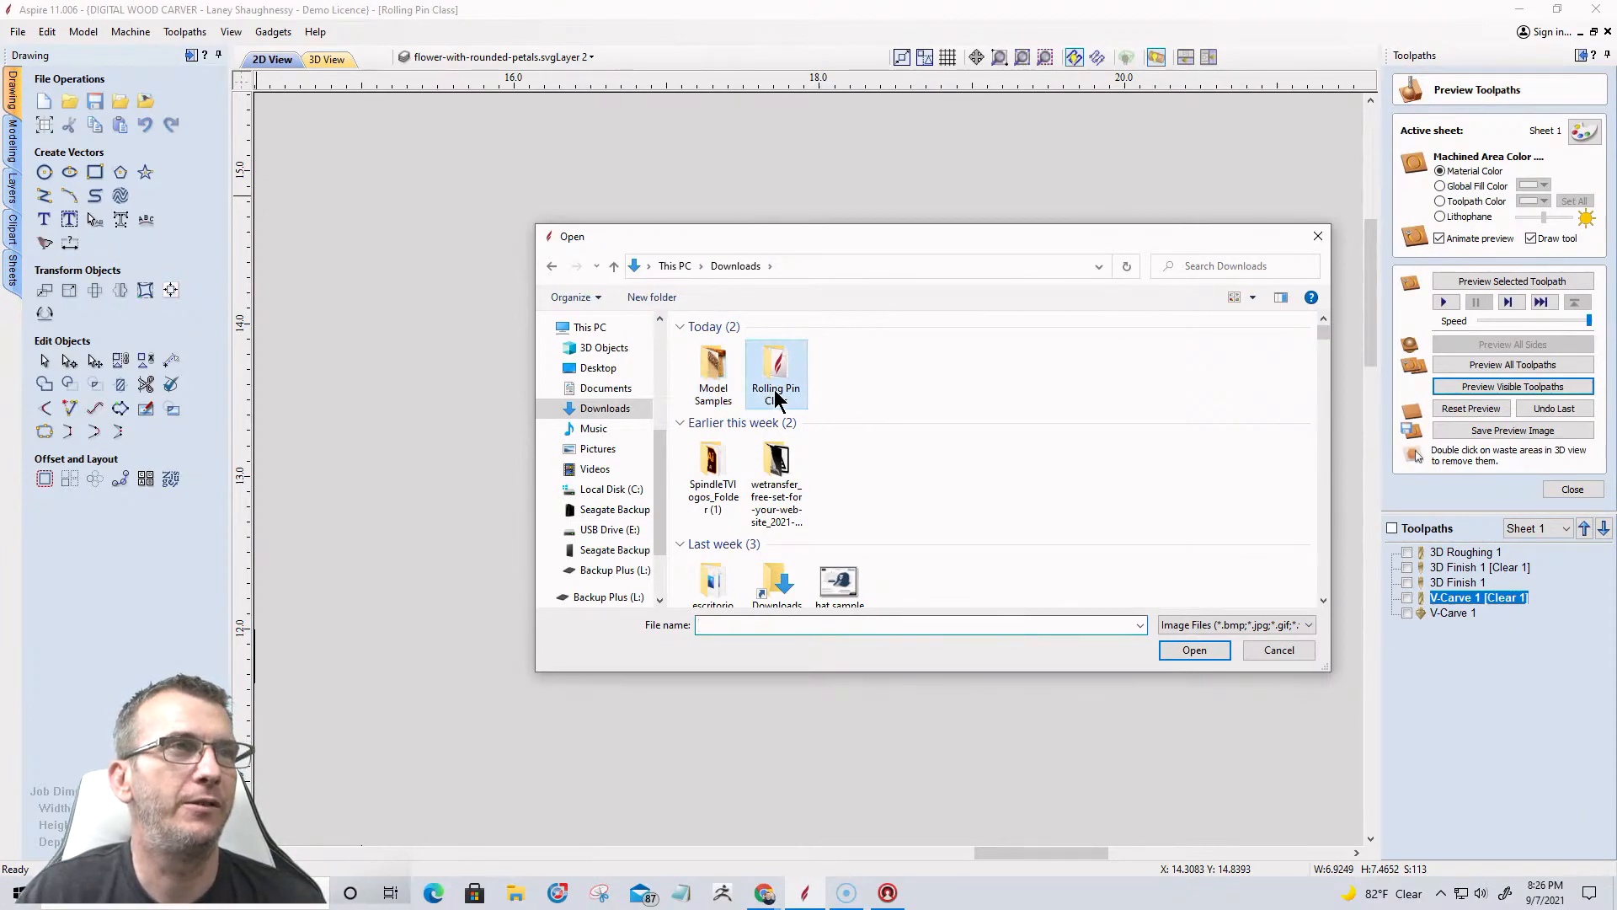
click(744, 268)
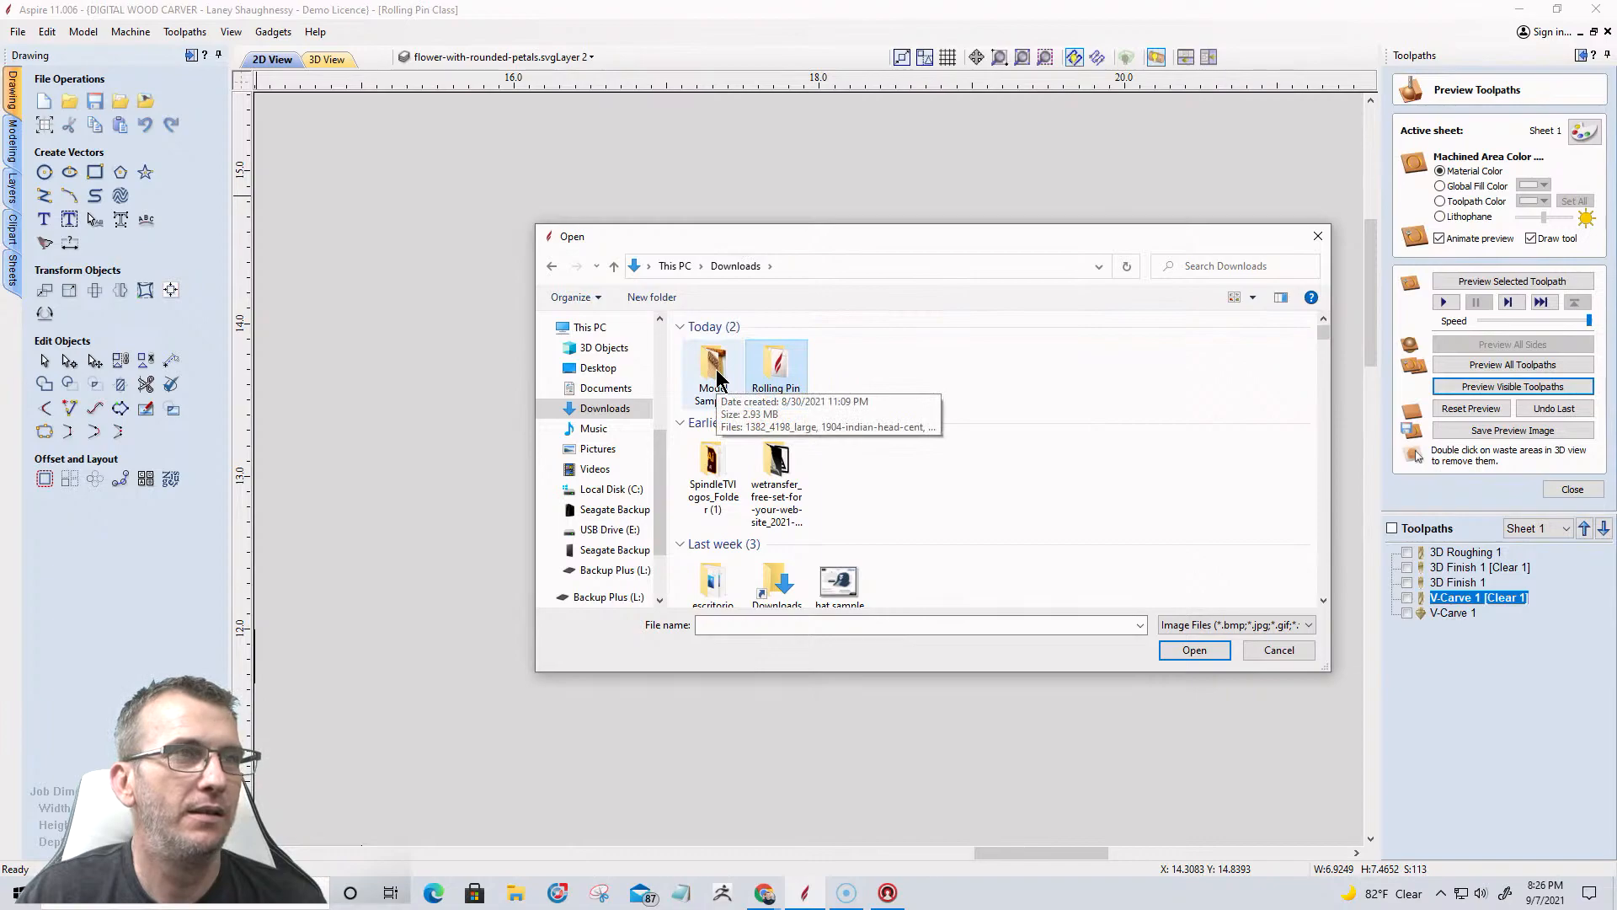
click(1273, 650)
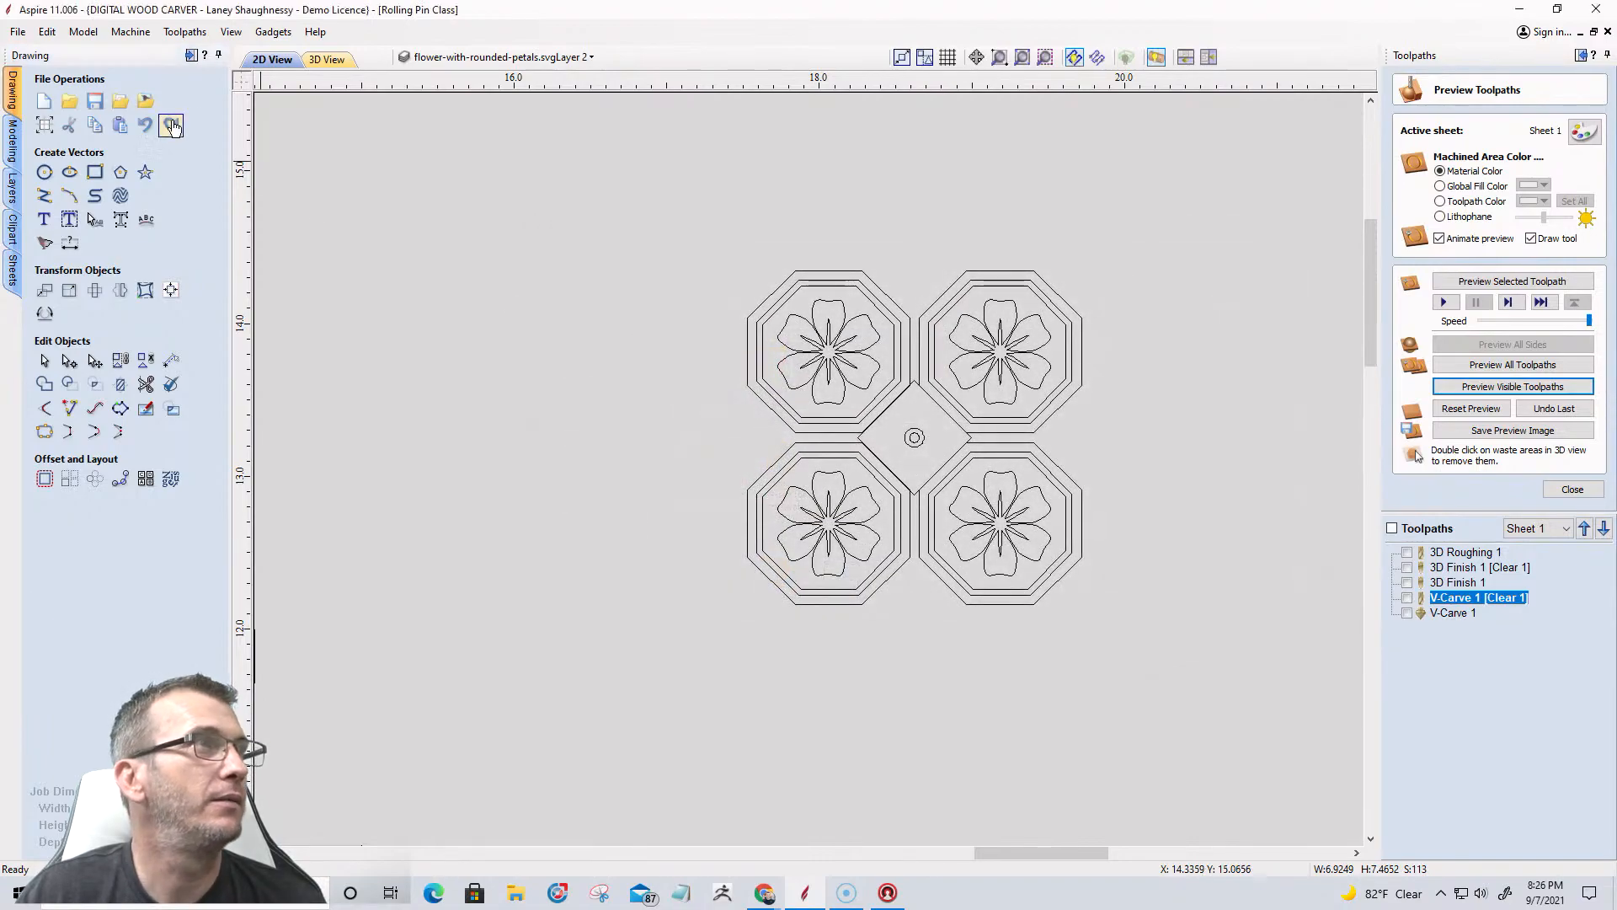
Import the flower-with-rounded-petals vectors from Model Samples and move them above the rolling pin profiles, beside the octagon tile.
click(122, 102)
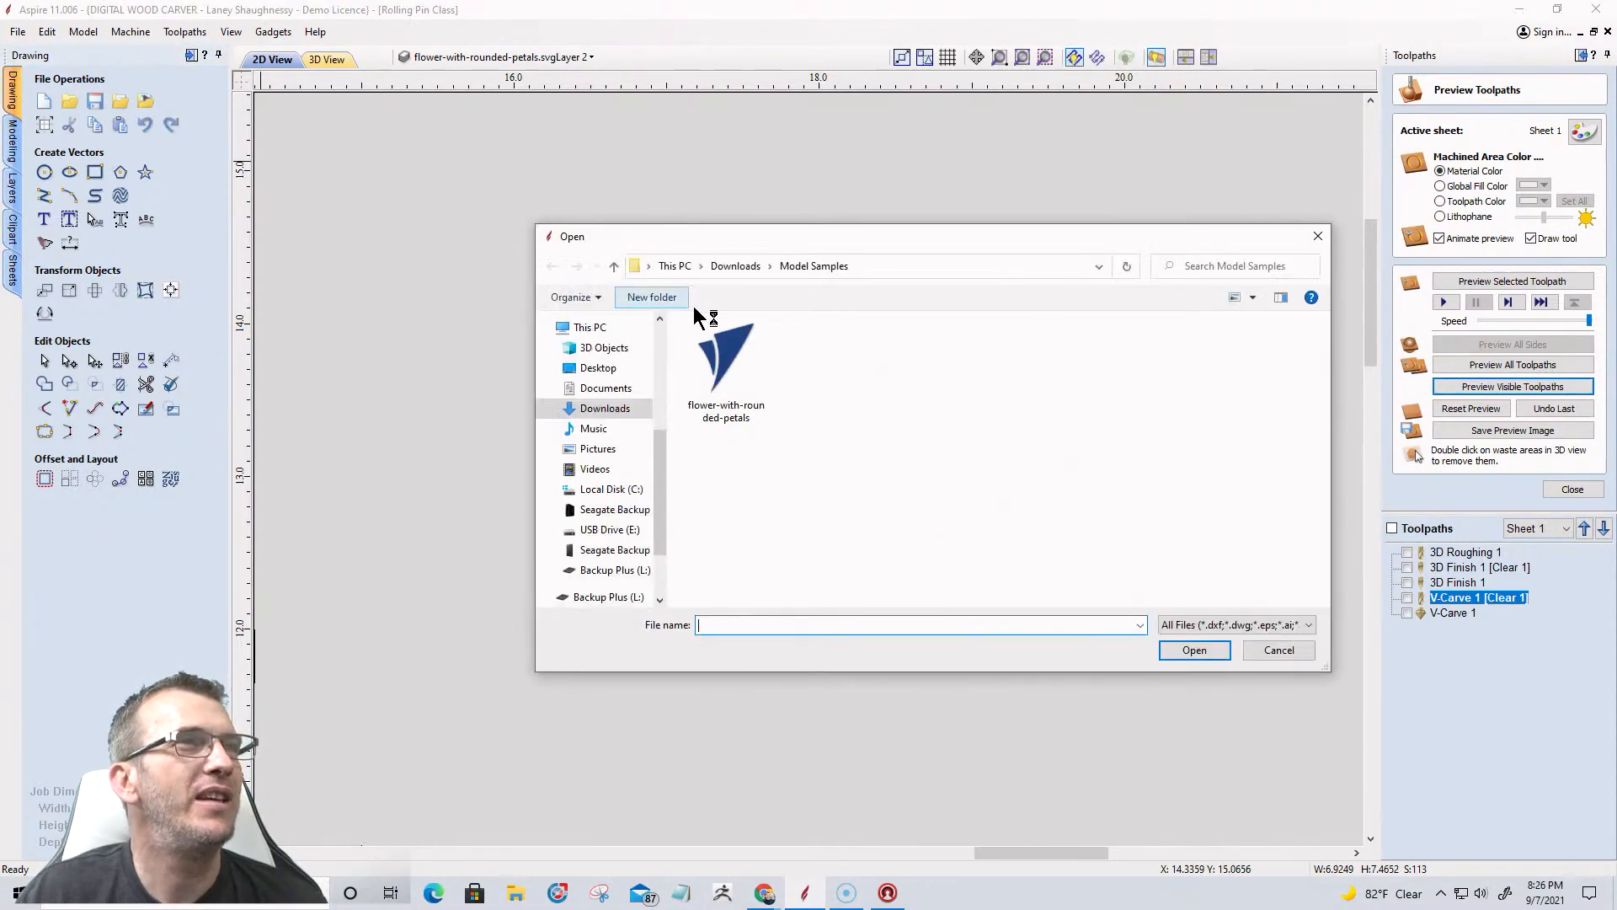
double_click(739, 371)
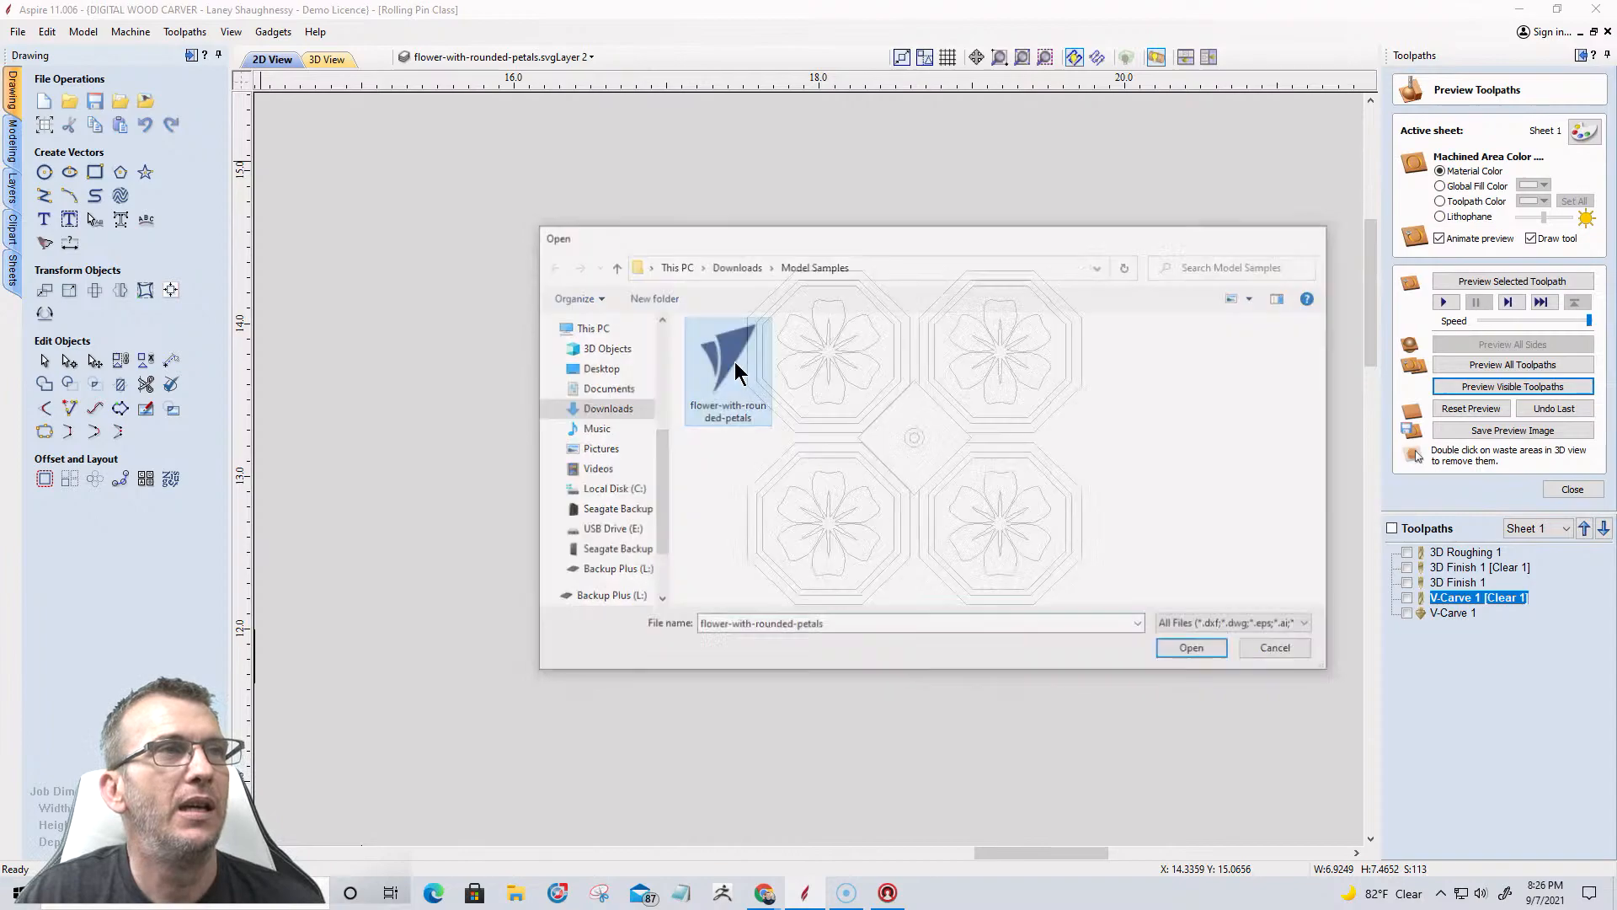
scroll(904, 444, down, 5)
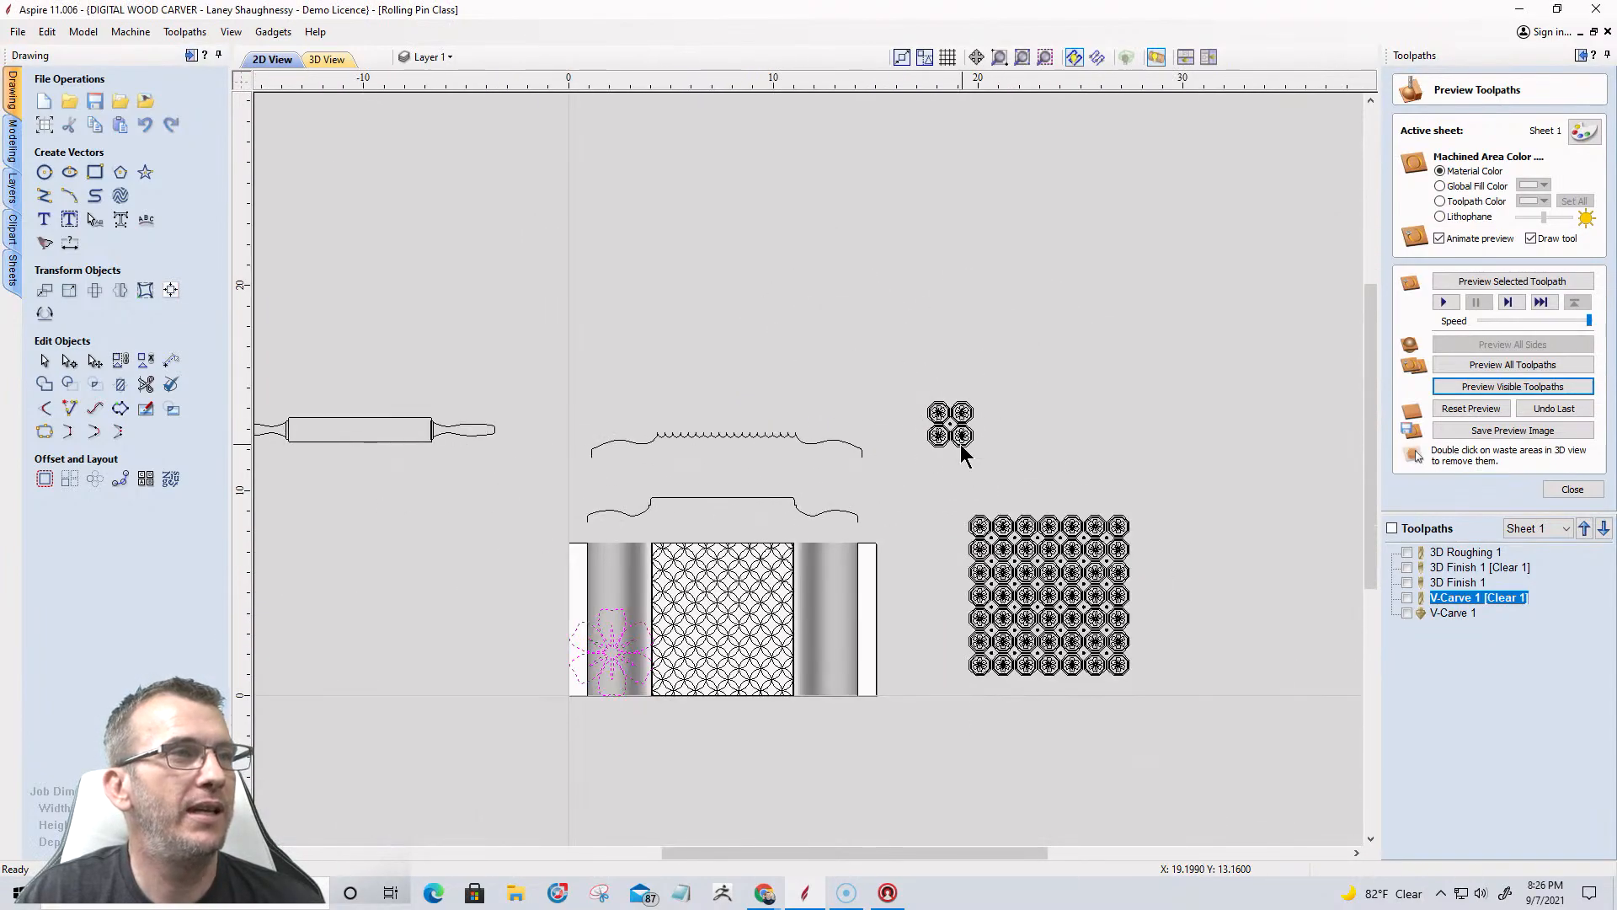
drag(613, 657, 859, 392)
scroll(889, 430, up, 4)
scroll(859, 433, up, 3)
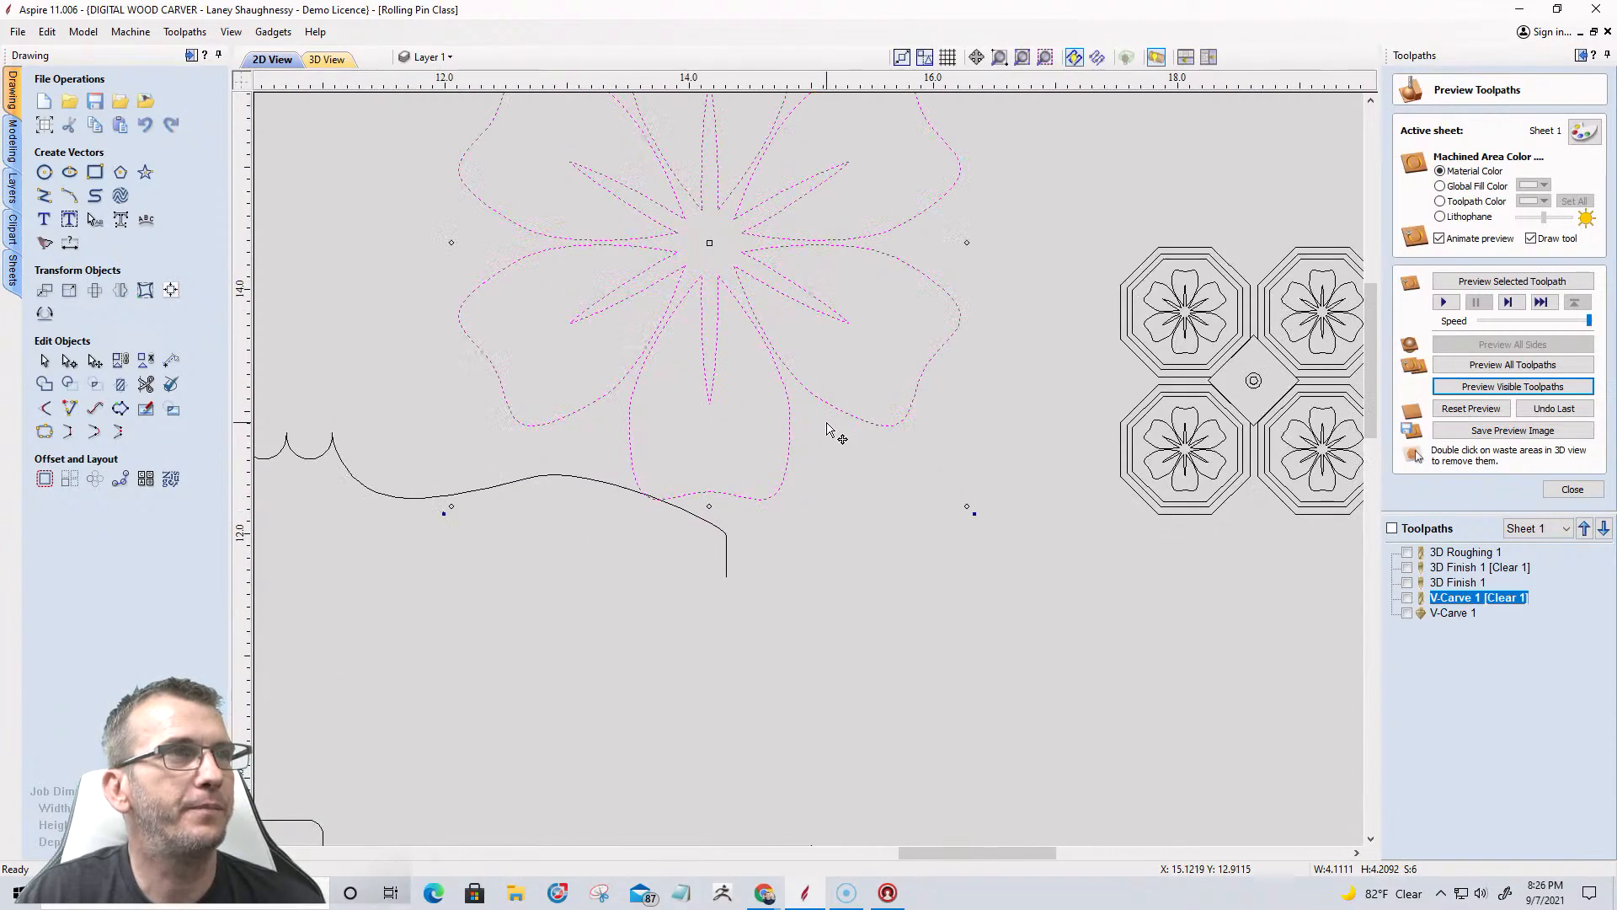
scroll(804, 395, down, 4)
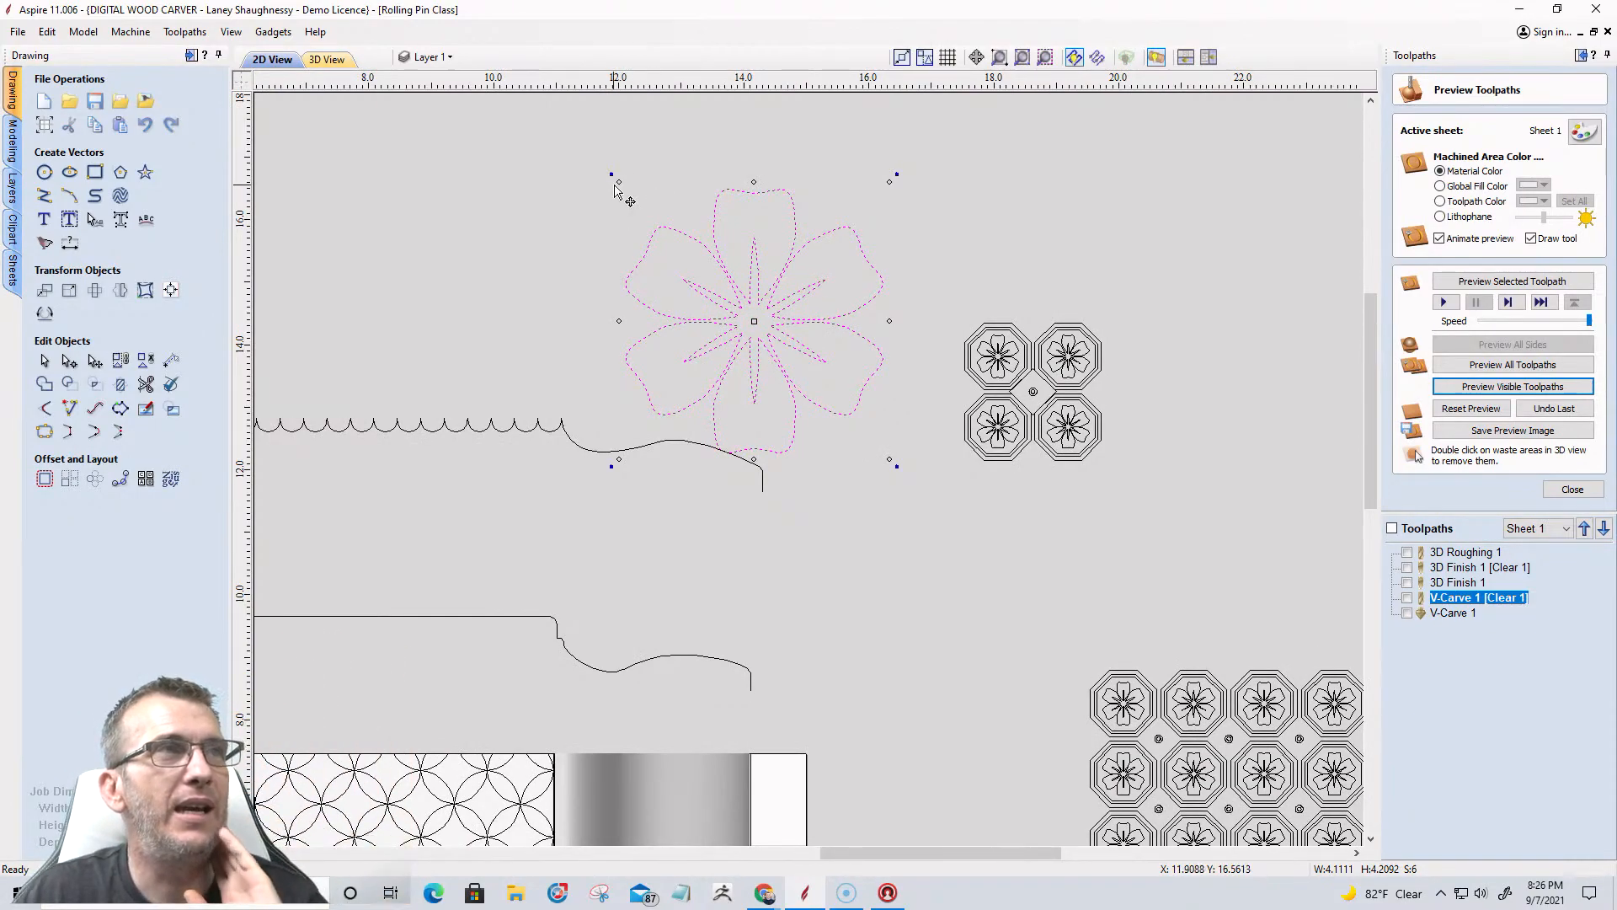
Scale the imported flower down proportionally to about 0.75 by 0.77 inches.
drag(617, 185, 892, 390)
scroll(894, 389, up, 4)
scroll(895, 388, up, 3)
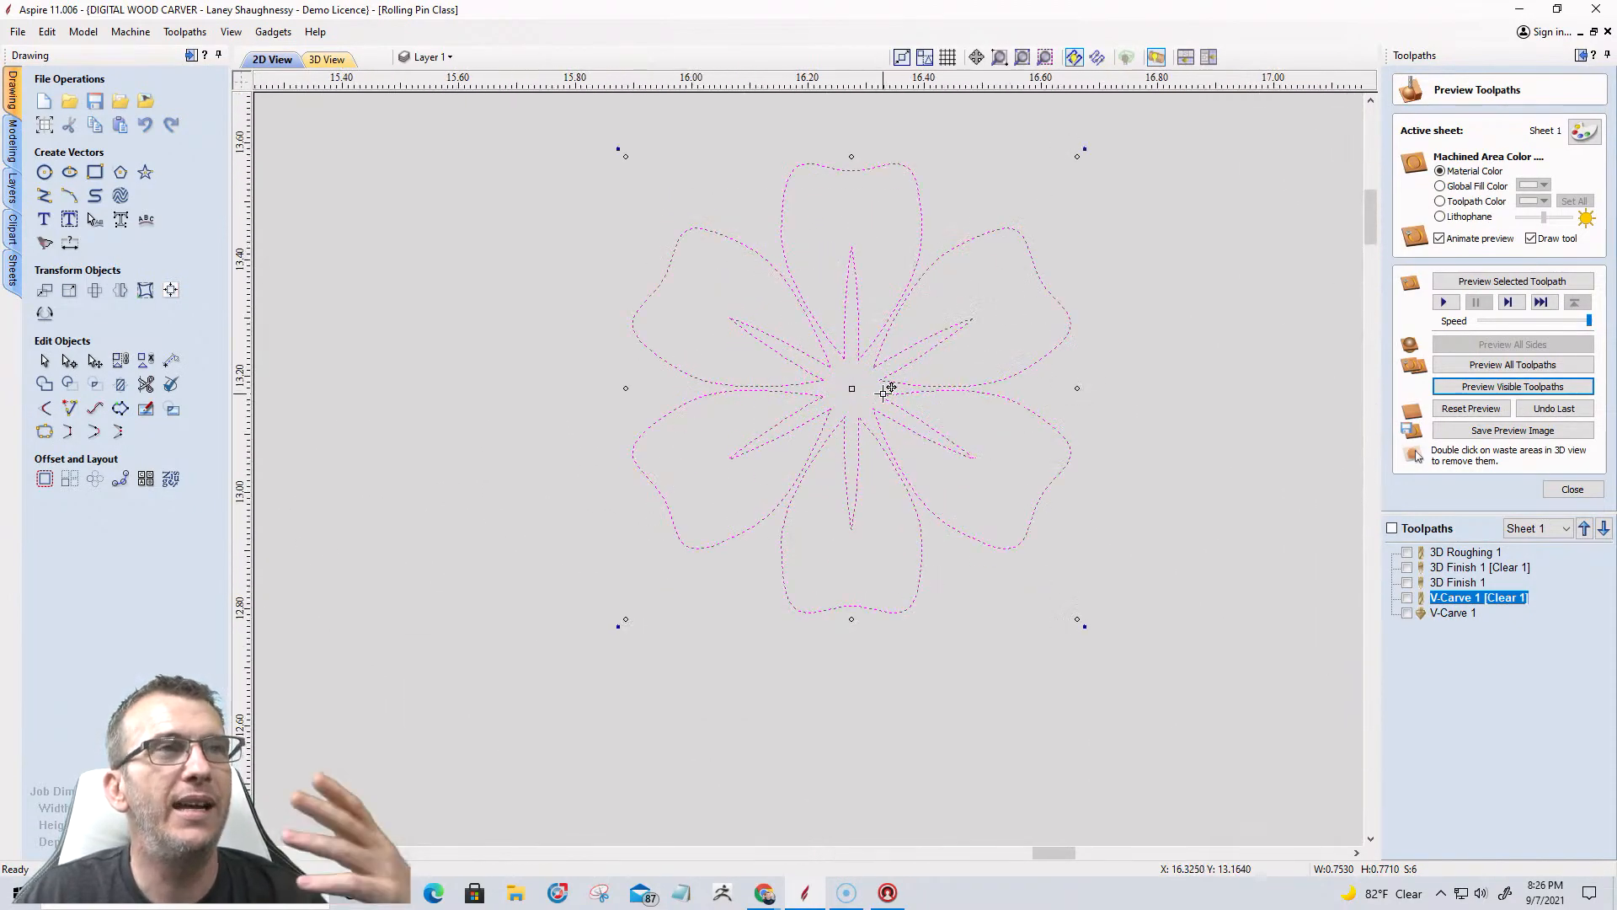
scroll(884, 383, down, 4)
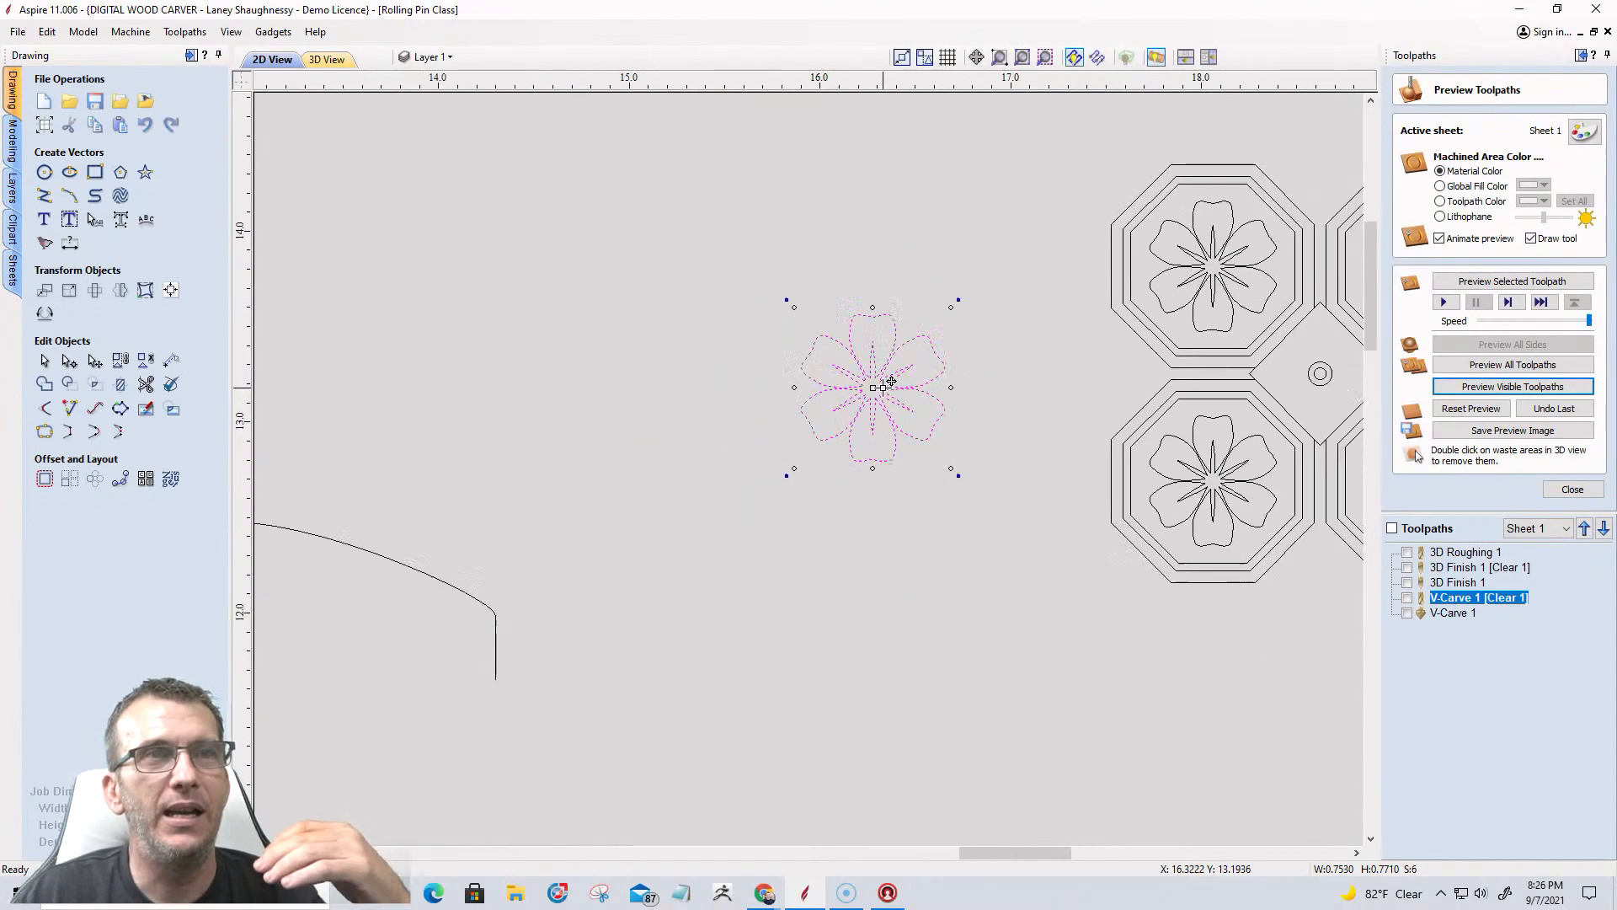
Draw an eight-sided polygon with a 0.575-inch radius beside the small flower and check its overall size.
click(1149, 412)
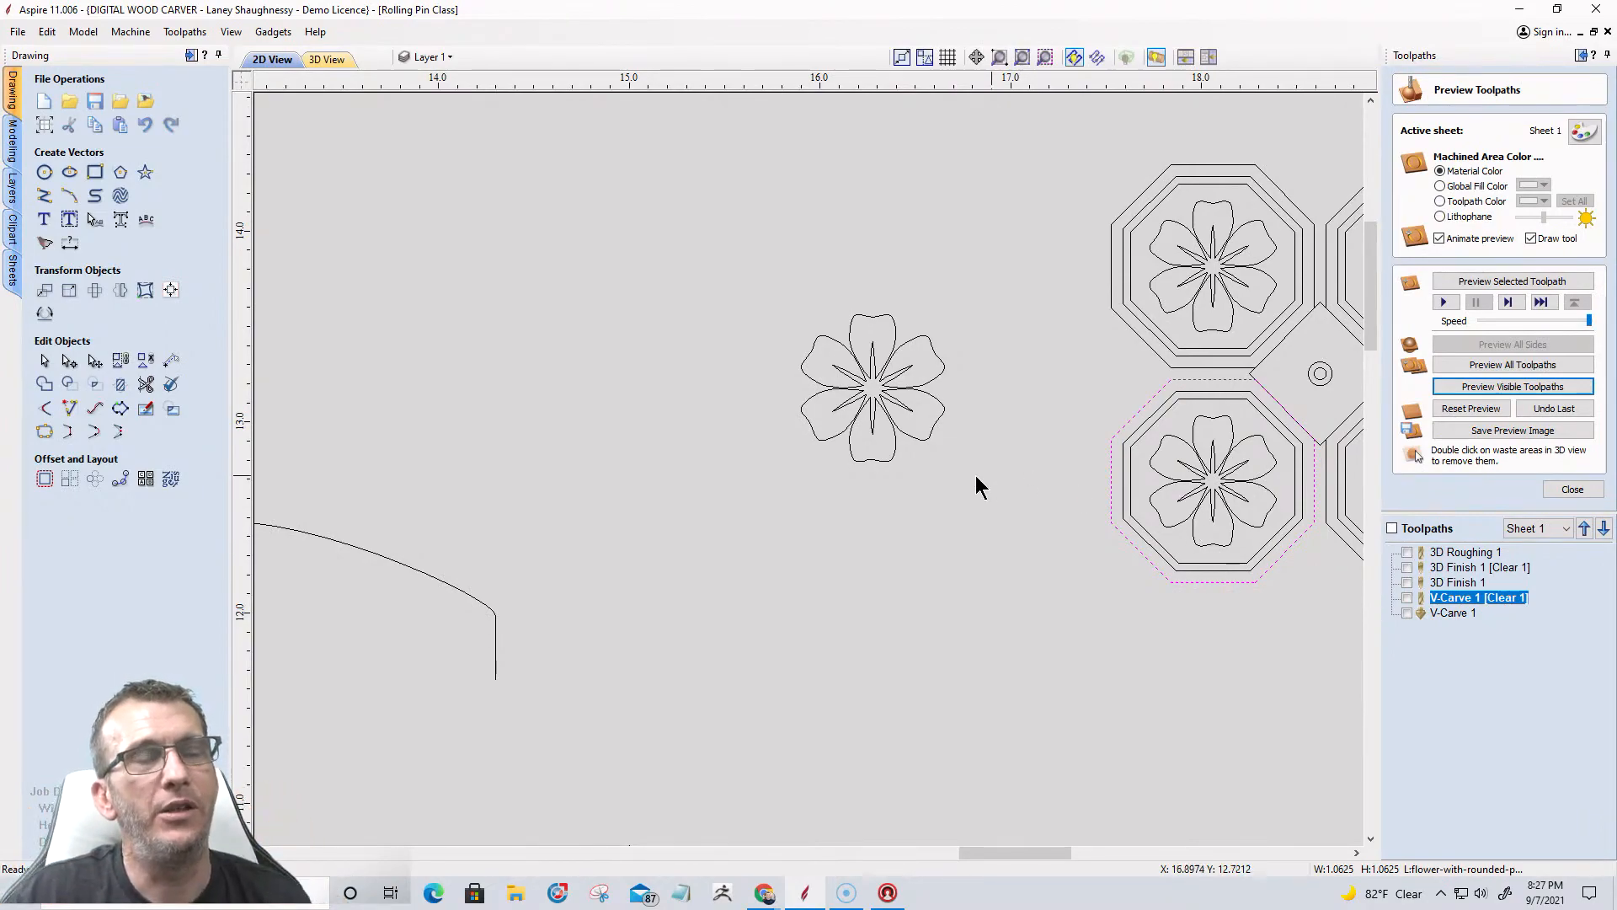
click(122, 173)
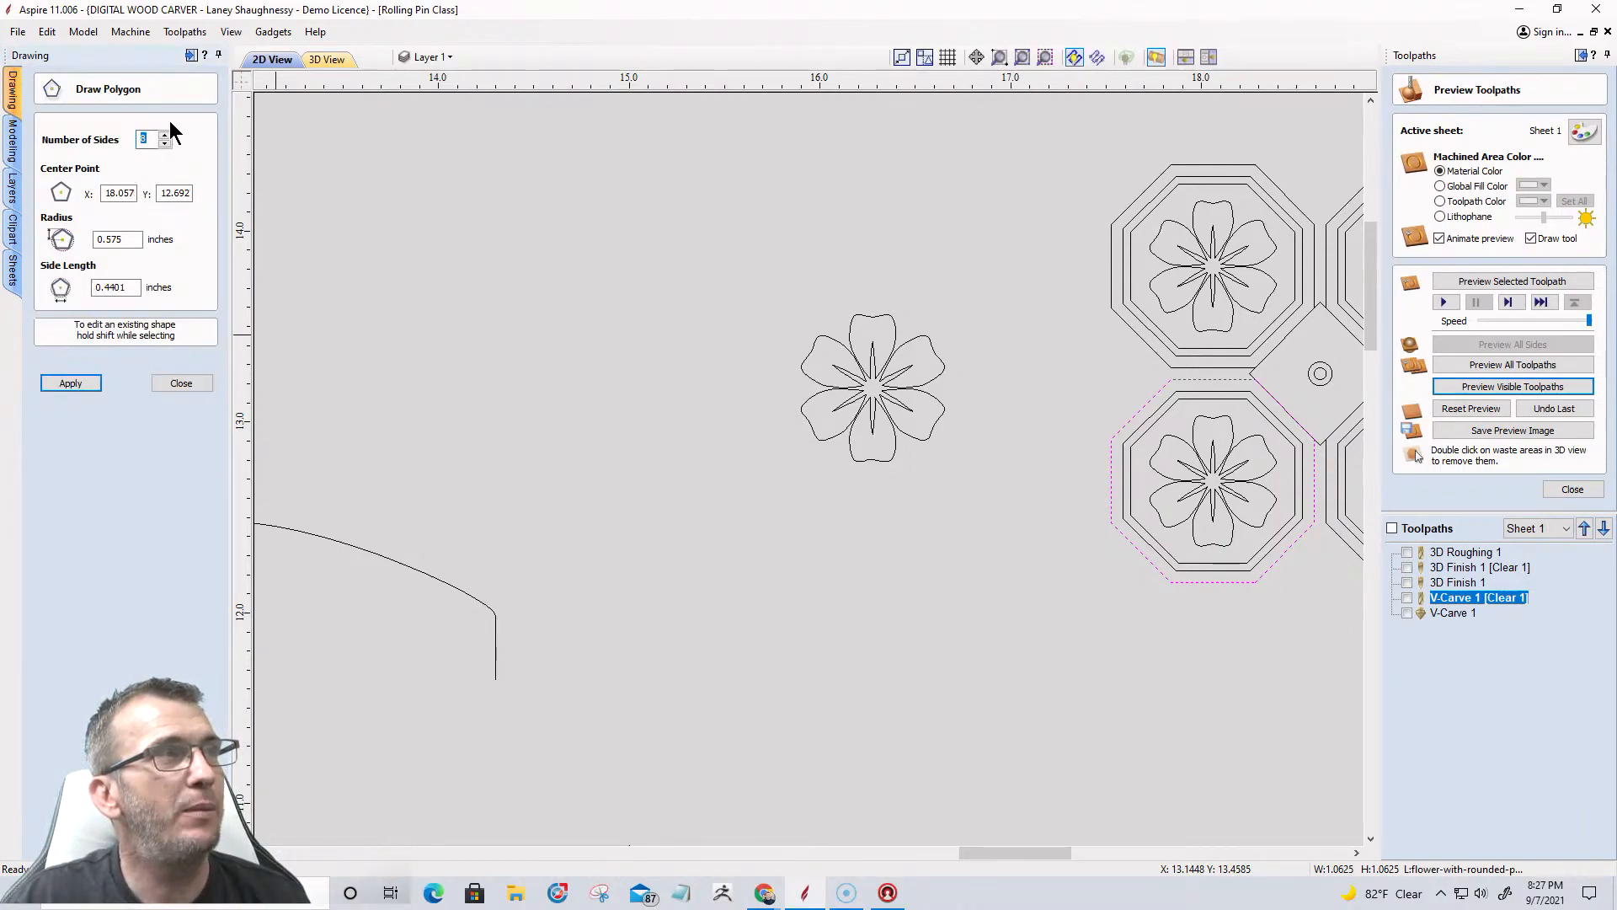
click(680, 369)
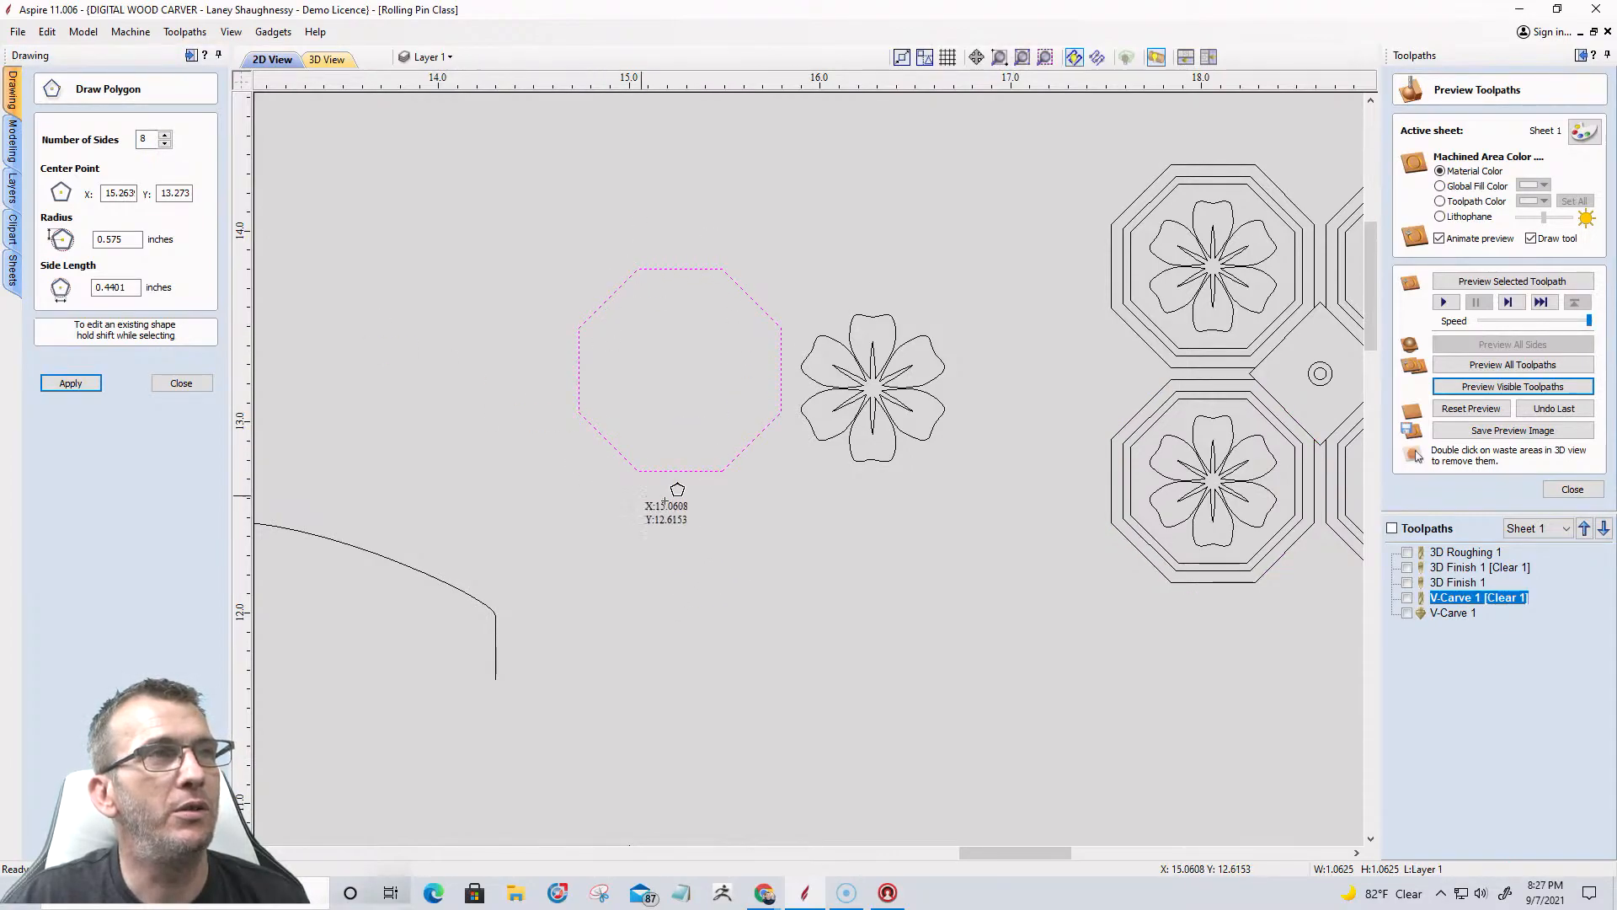
click(181, 383)
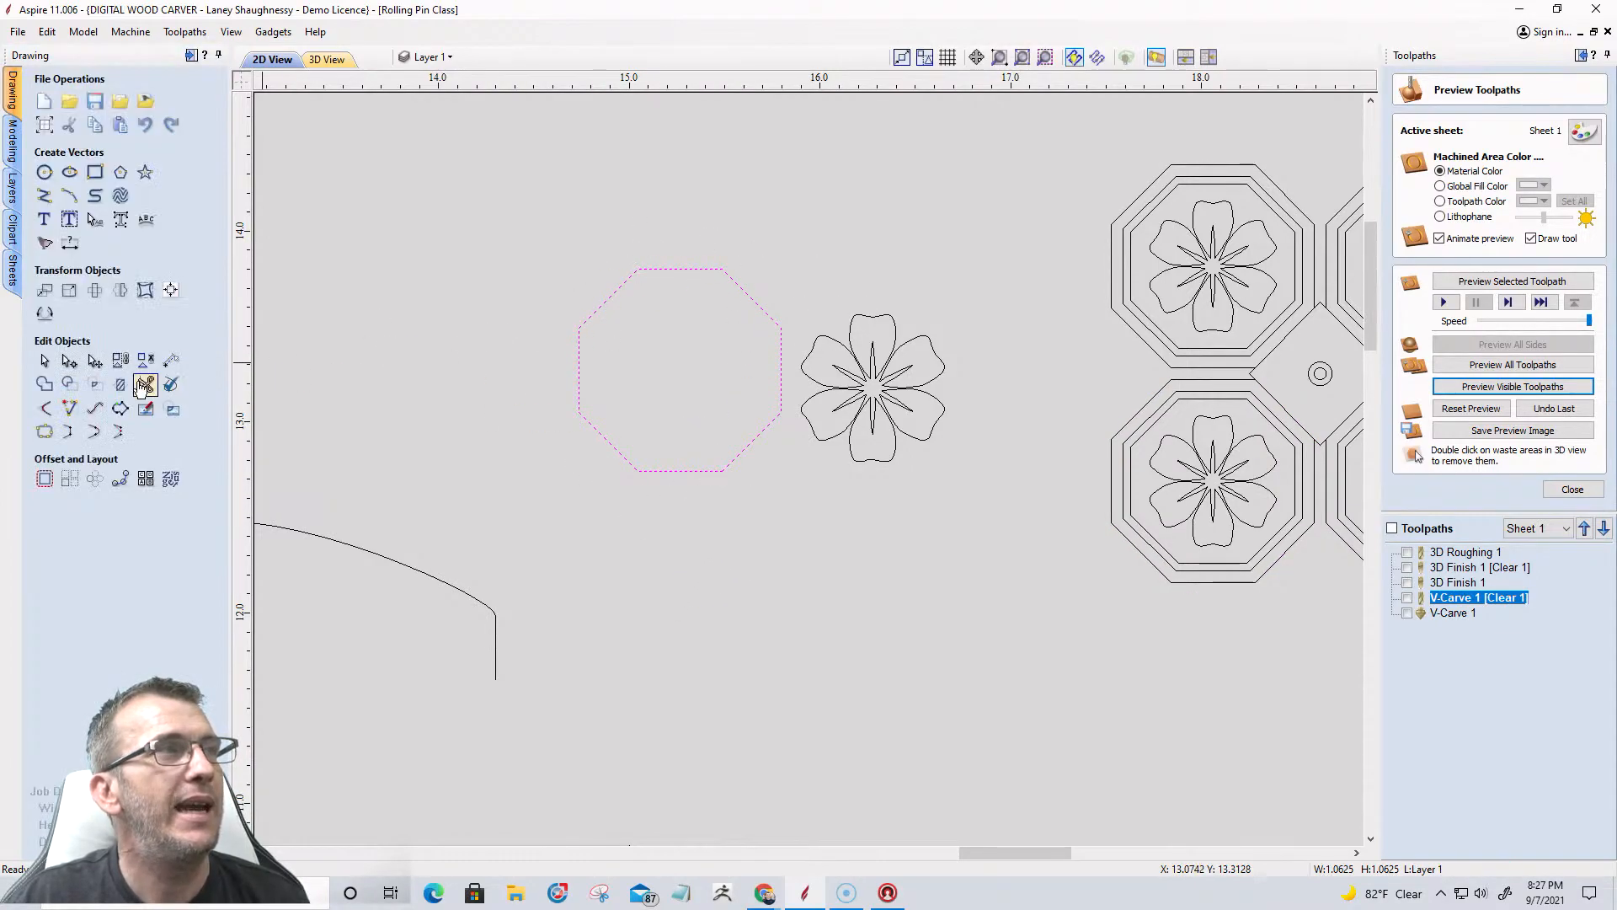
click(70, 293)
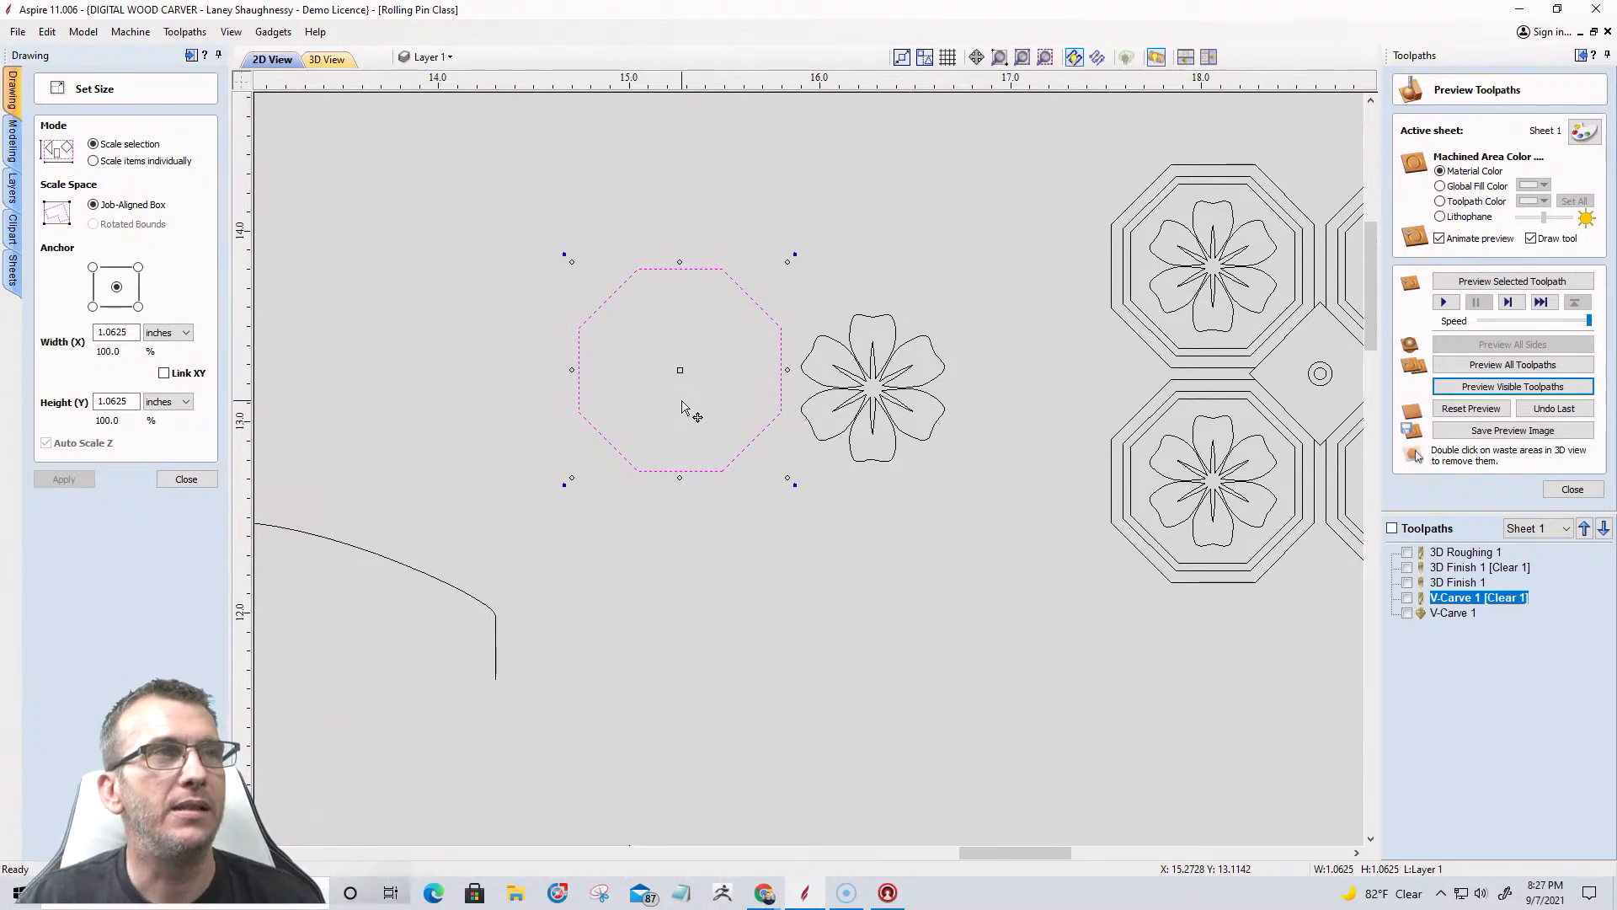
click(186, 479)
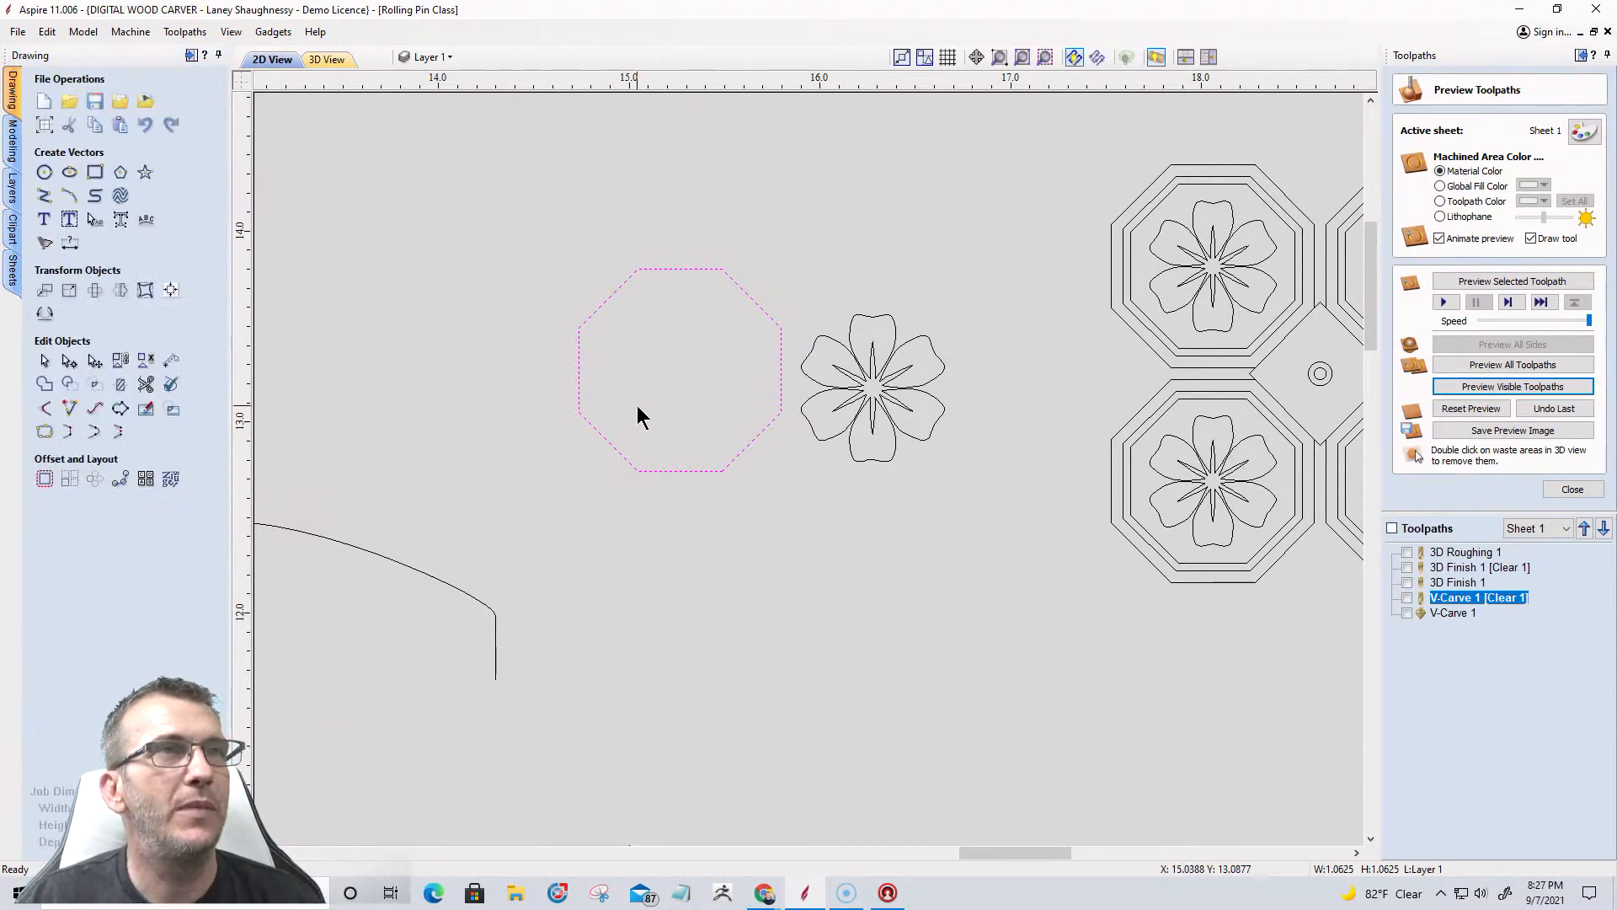
Try to offset the new octagon inwards by 0.375 inches with sharp corners, keeping the original.
click(616, 291)
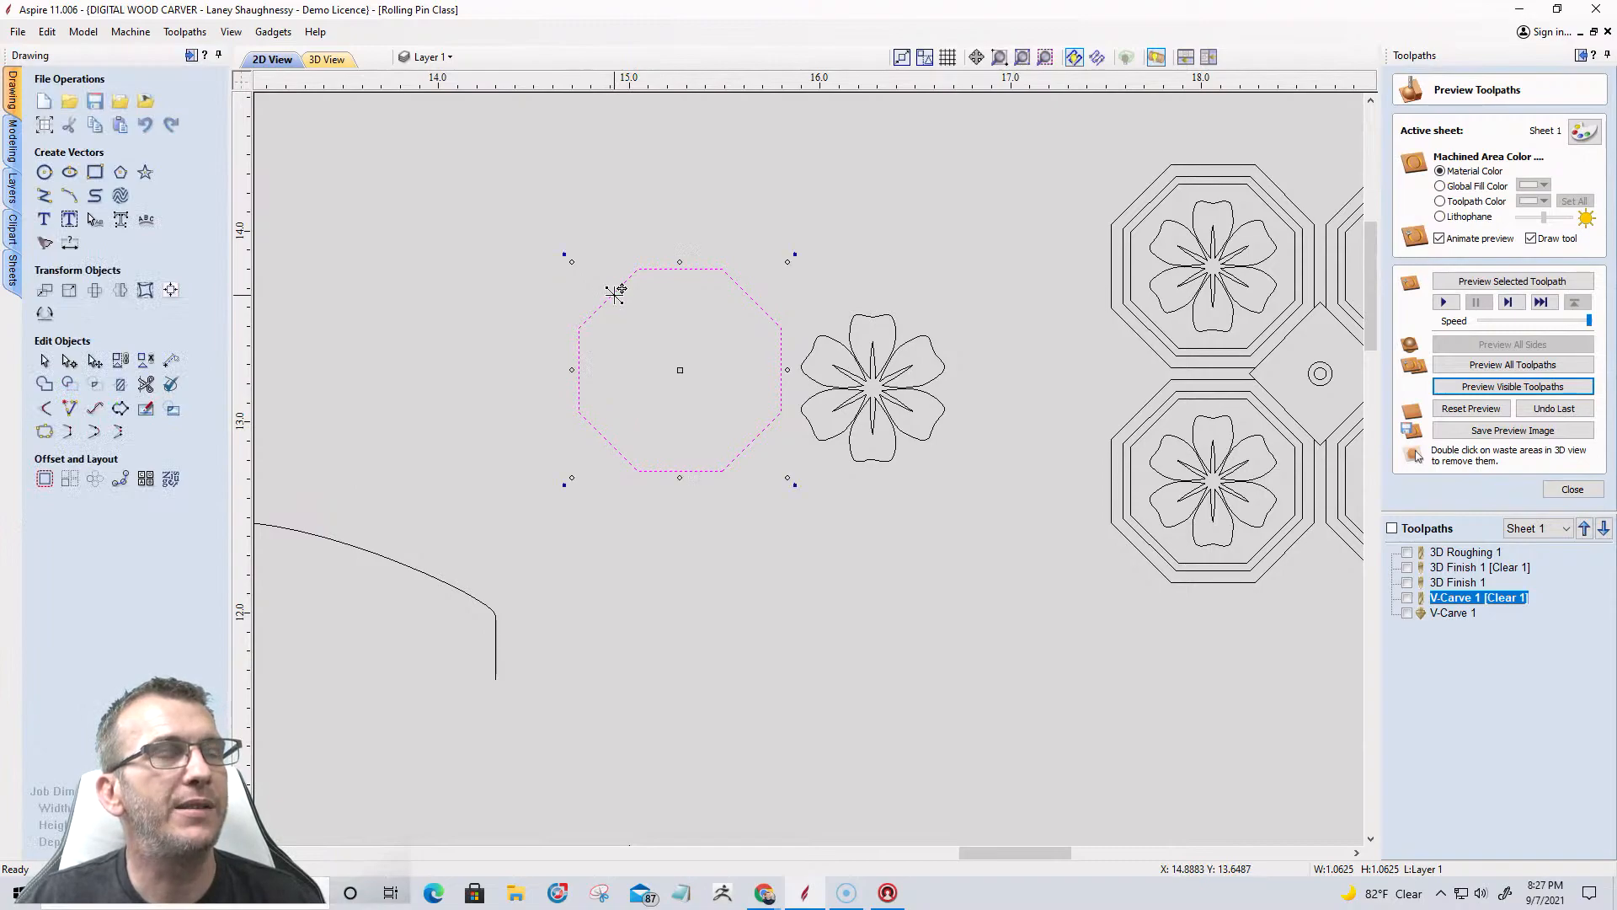
scroll(615, 290, up, 4)
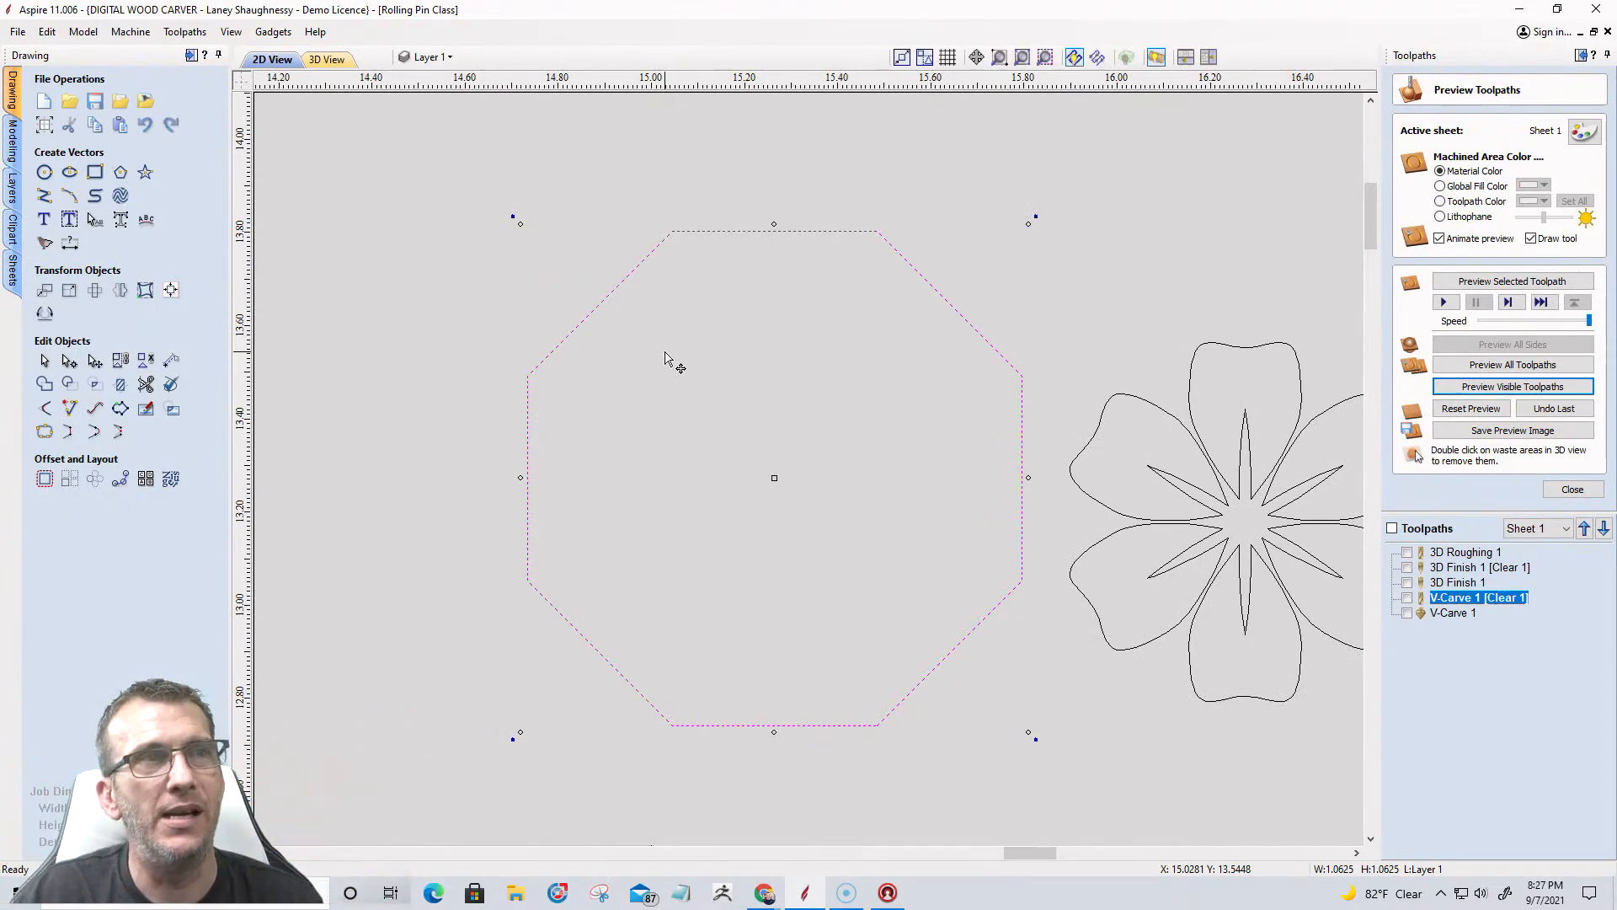
click(41, 484)
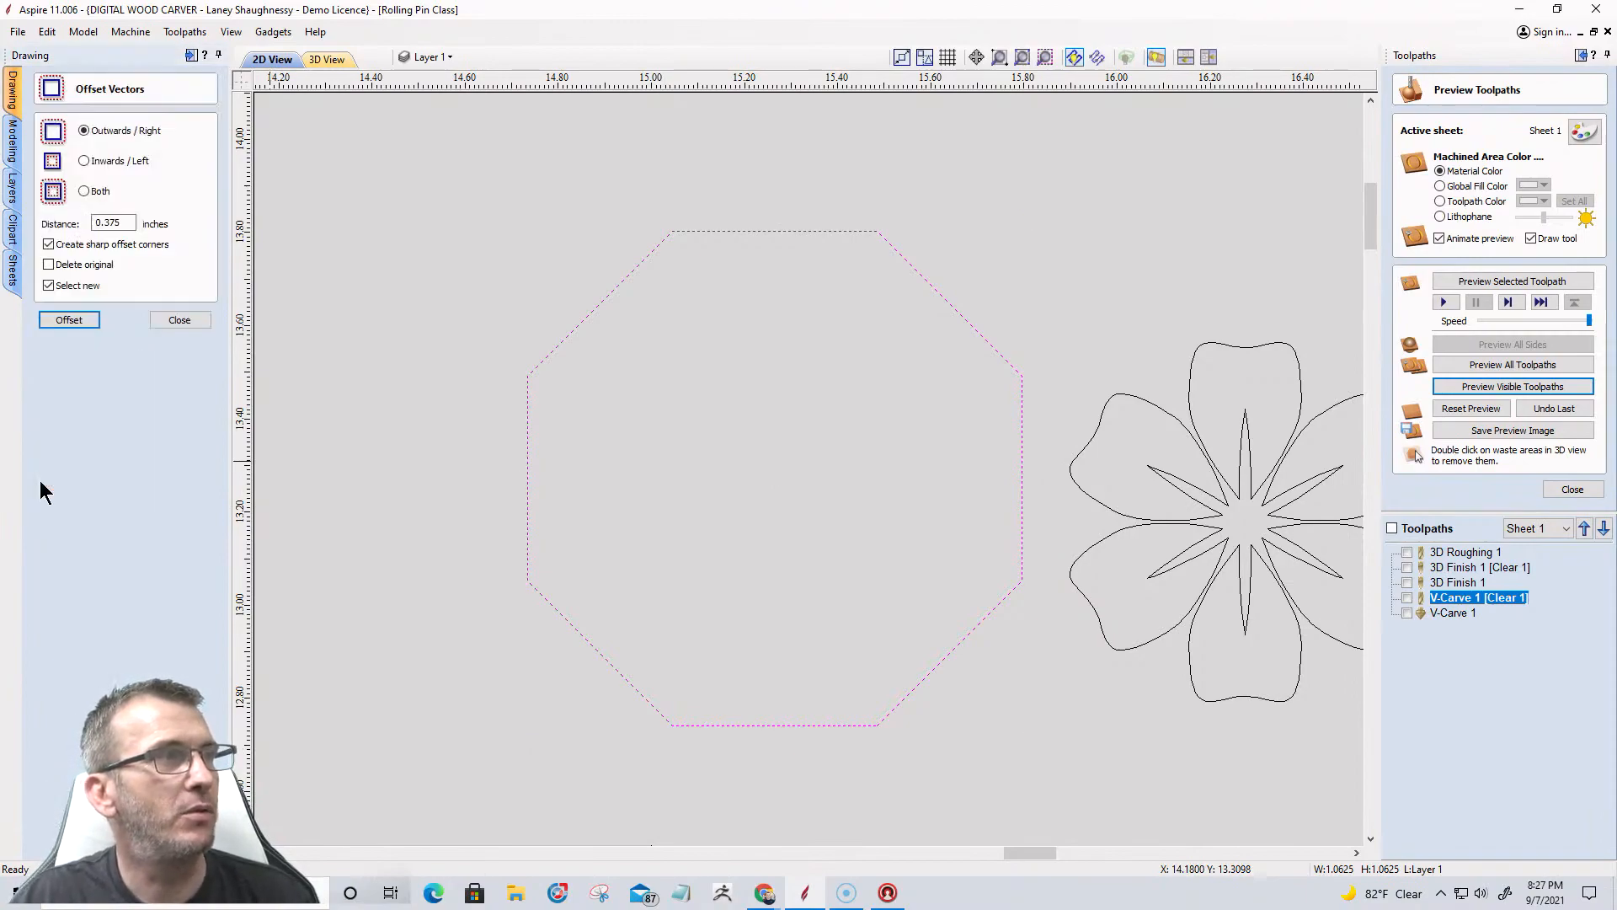
click(84, 162)
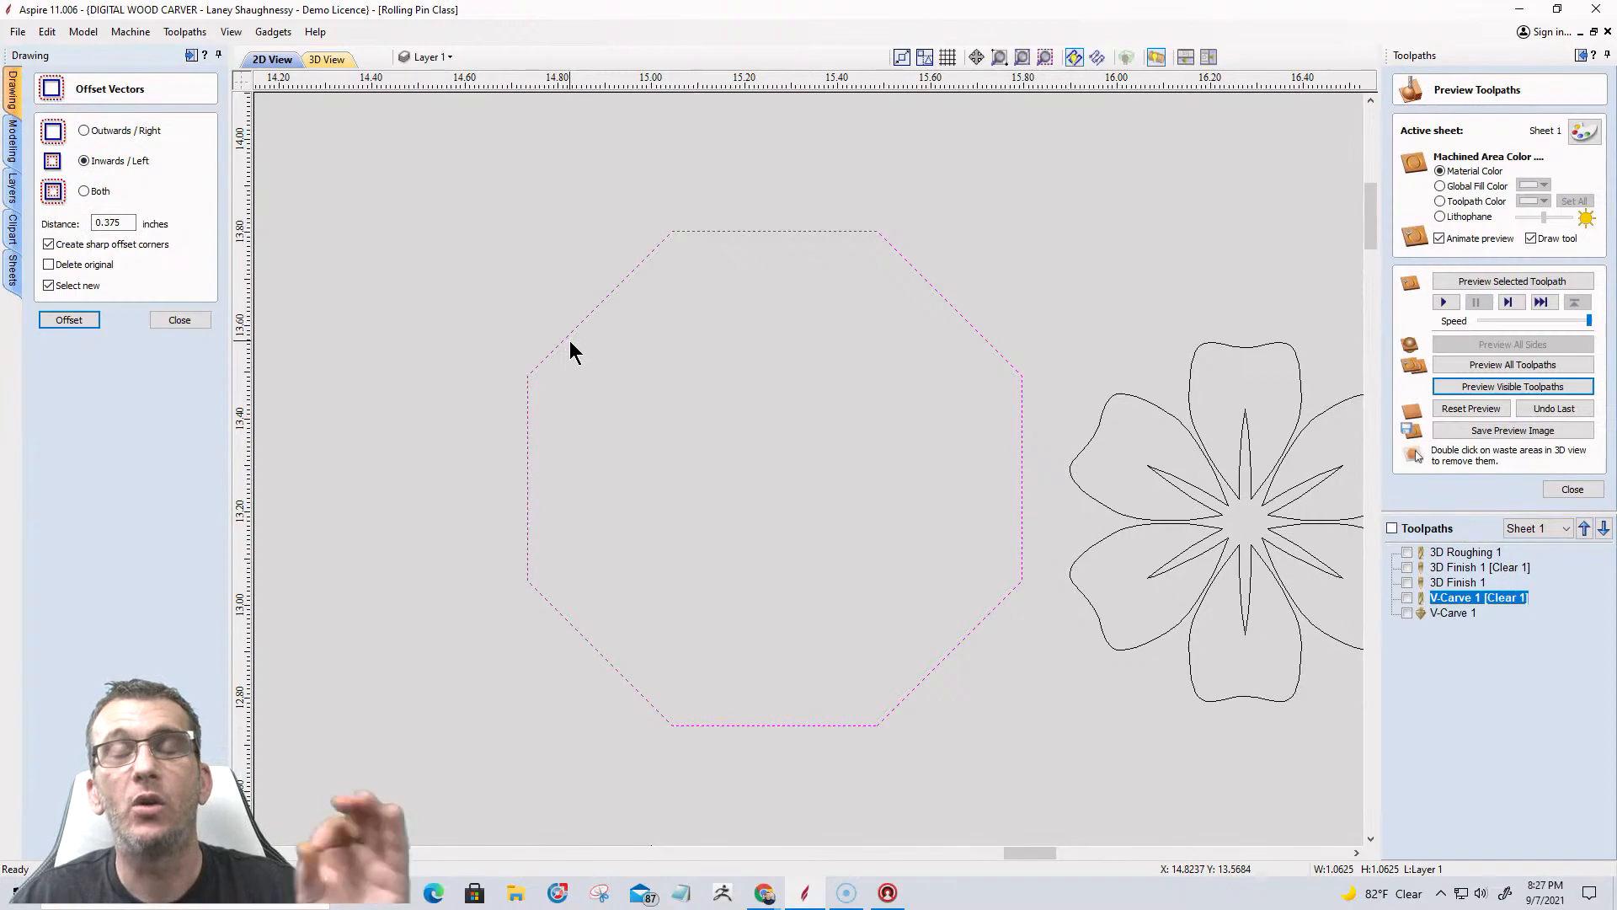
drag(131, 223, 89, 229)
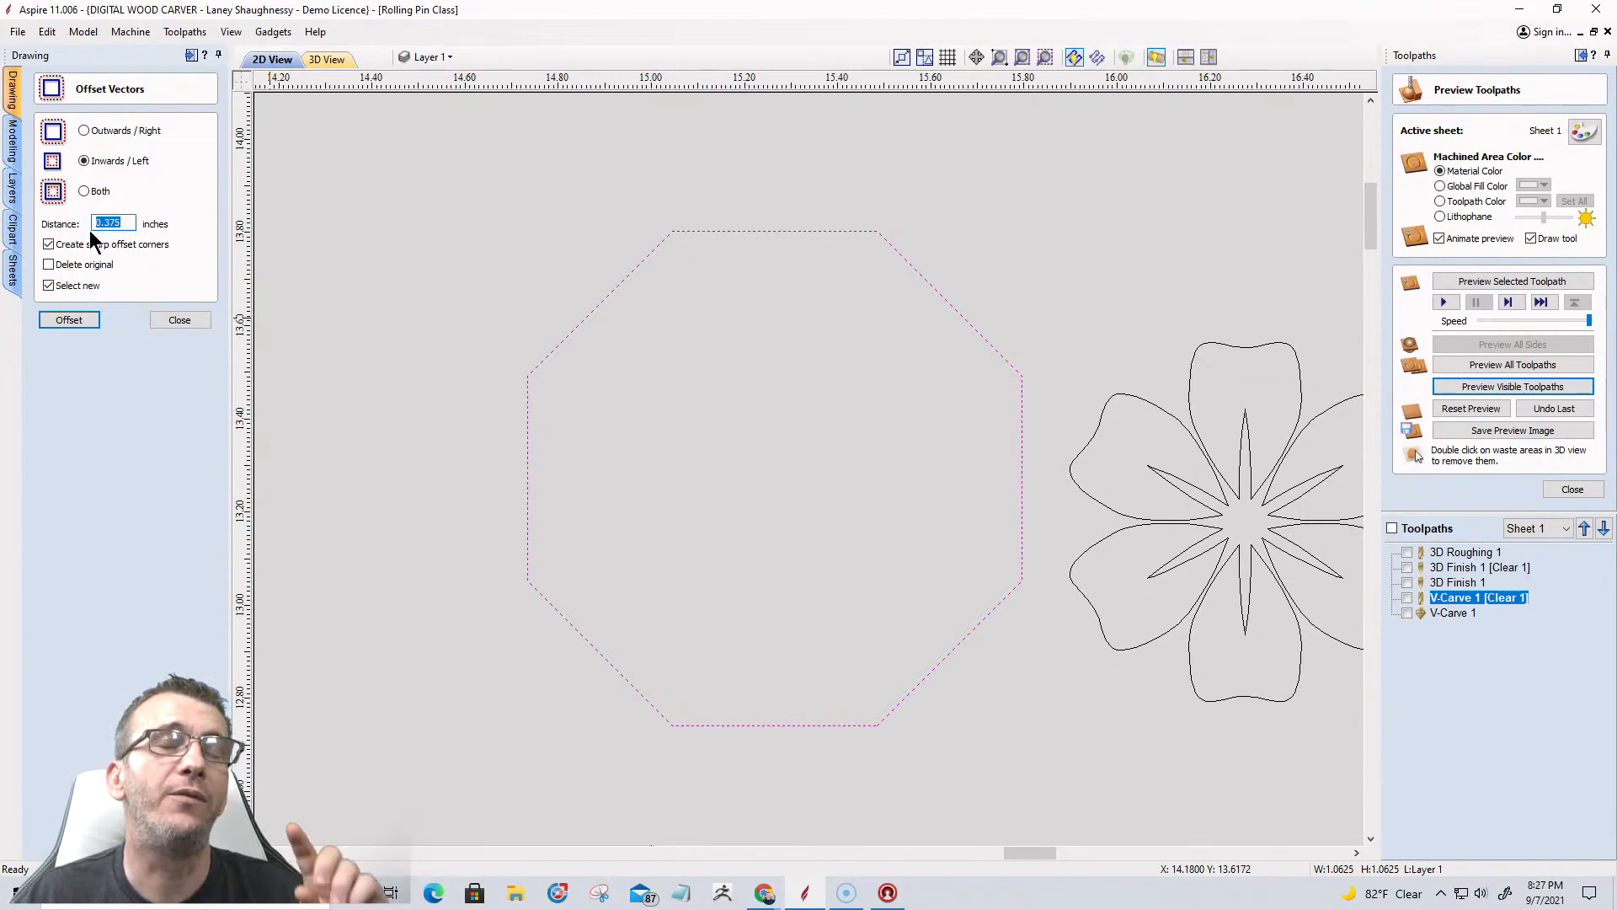
click(70, 320)
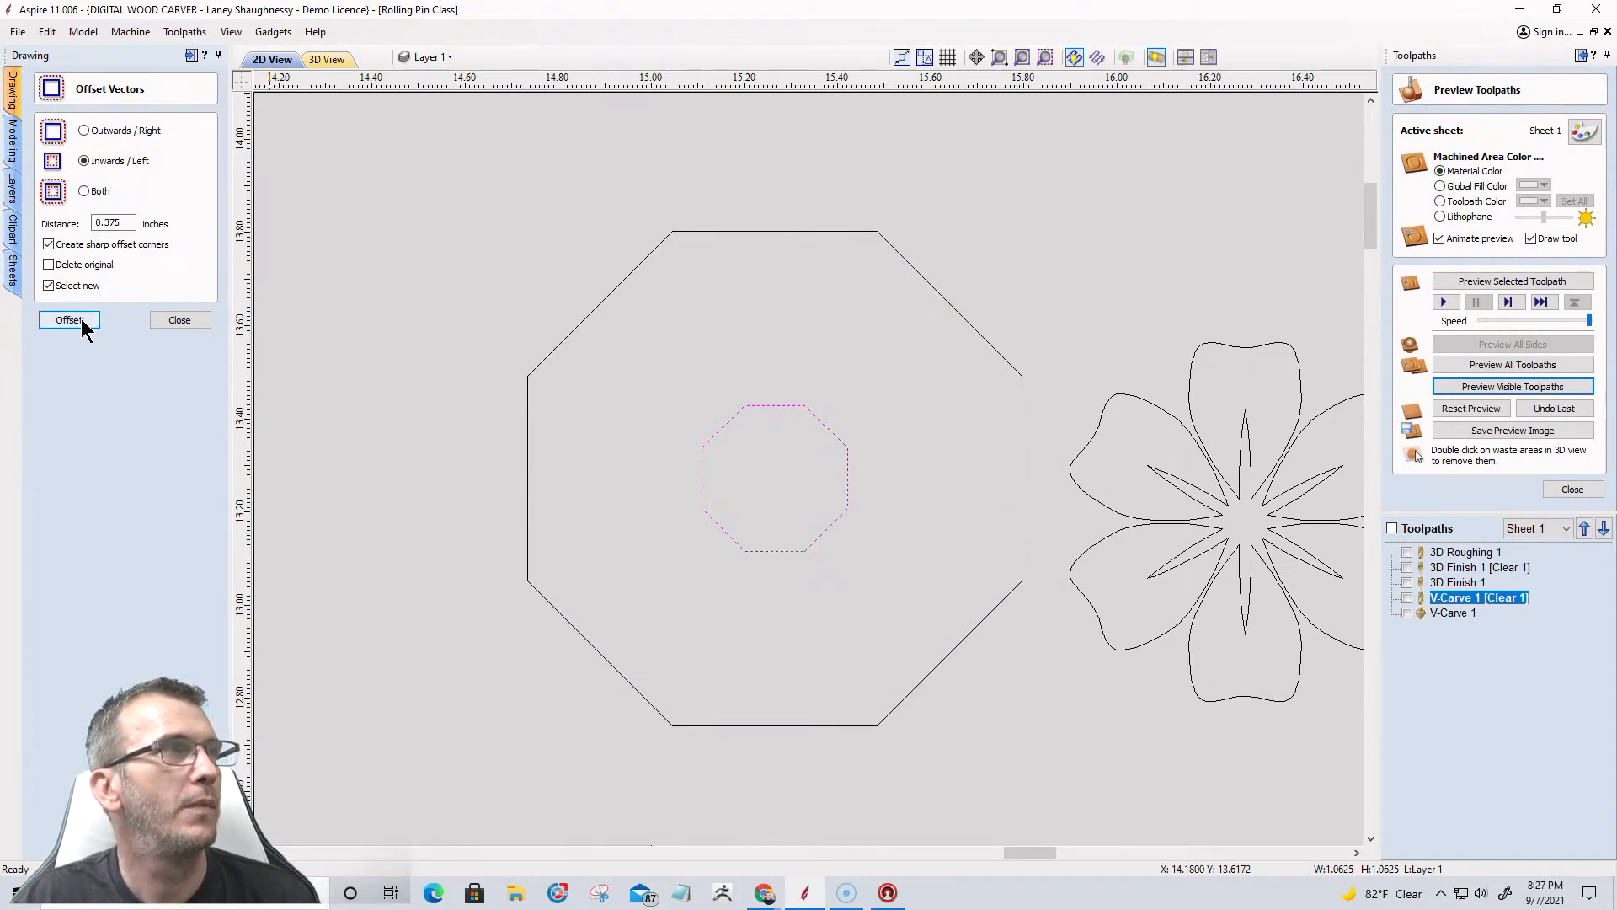
key(ctrl+z)
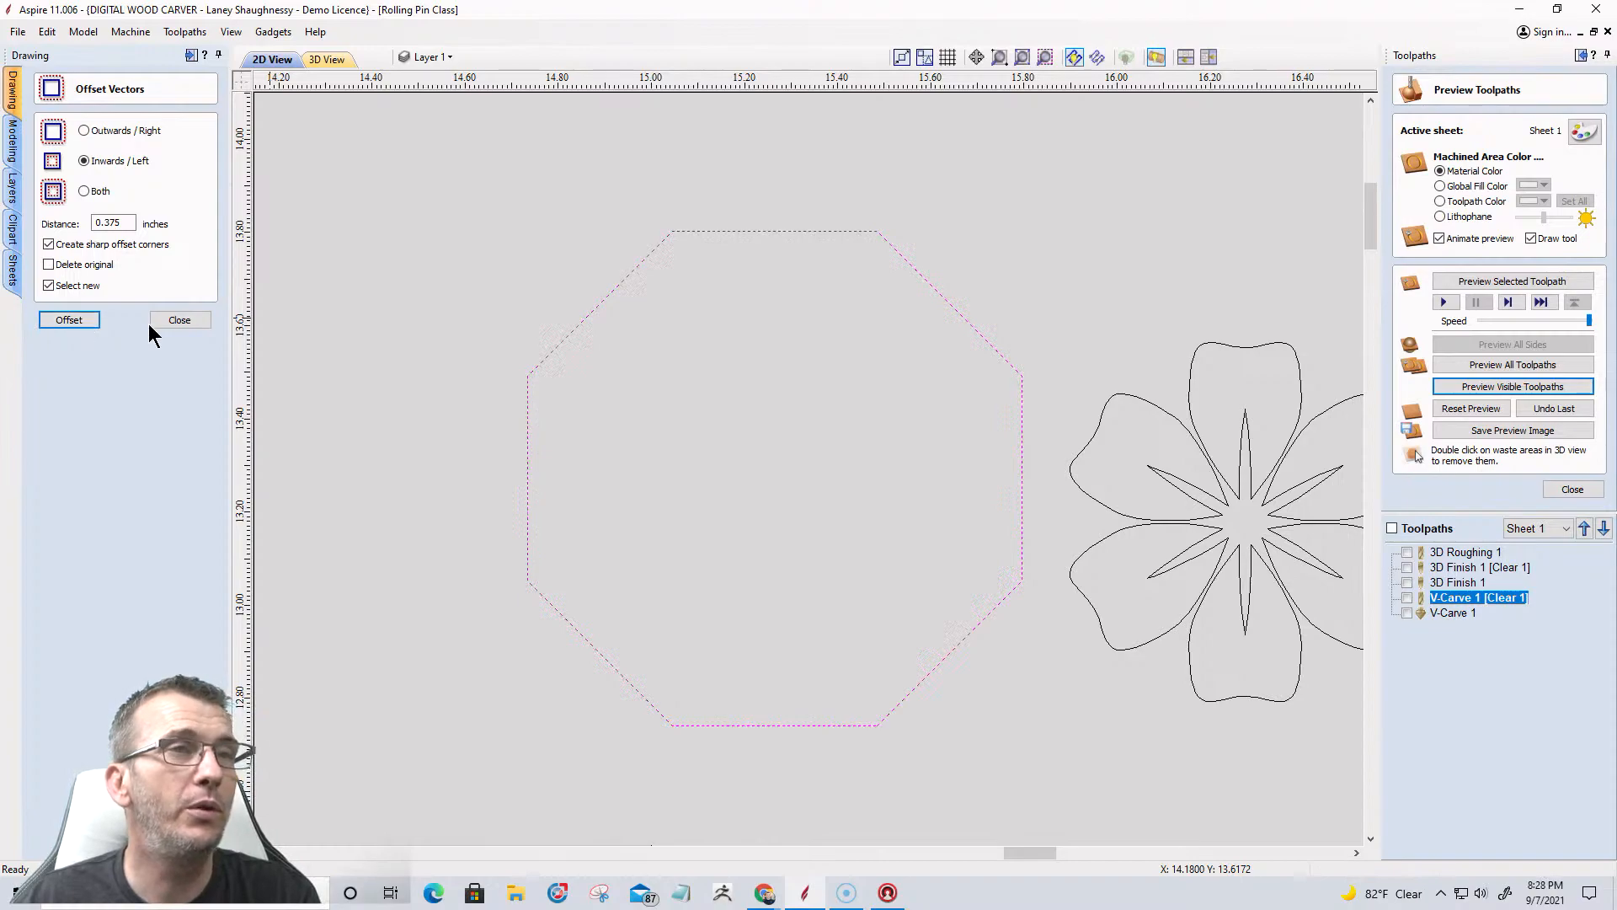
Try to offset the octagon inwards by 0.125 inches with sharp corners, keeping the original, and undo that offset.
scroll(624, 416, down, 3)
scroll(624, 416, up, 2)
scroll(624, 416, up, 1)
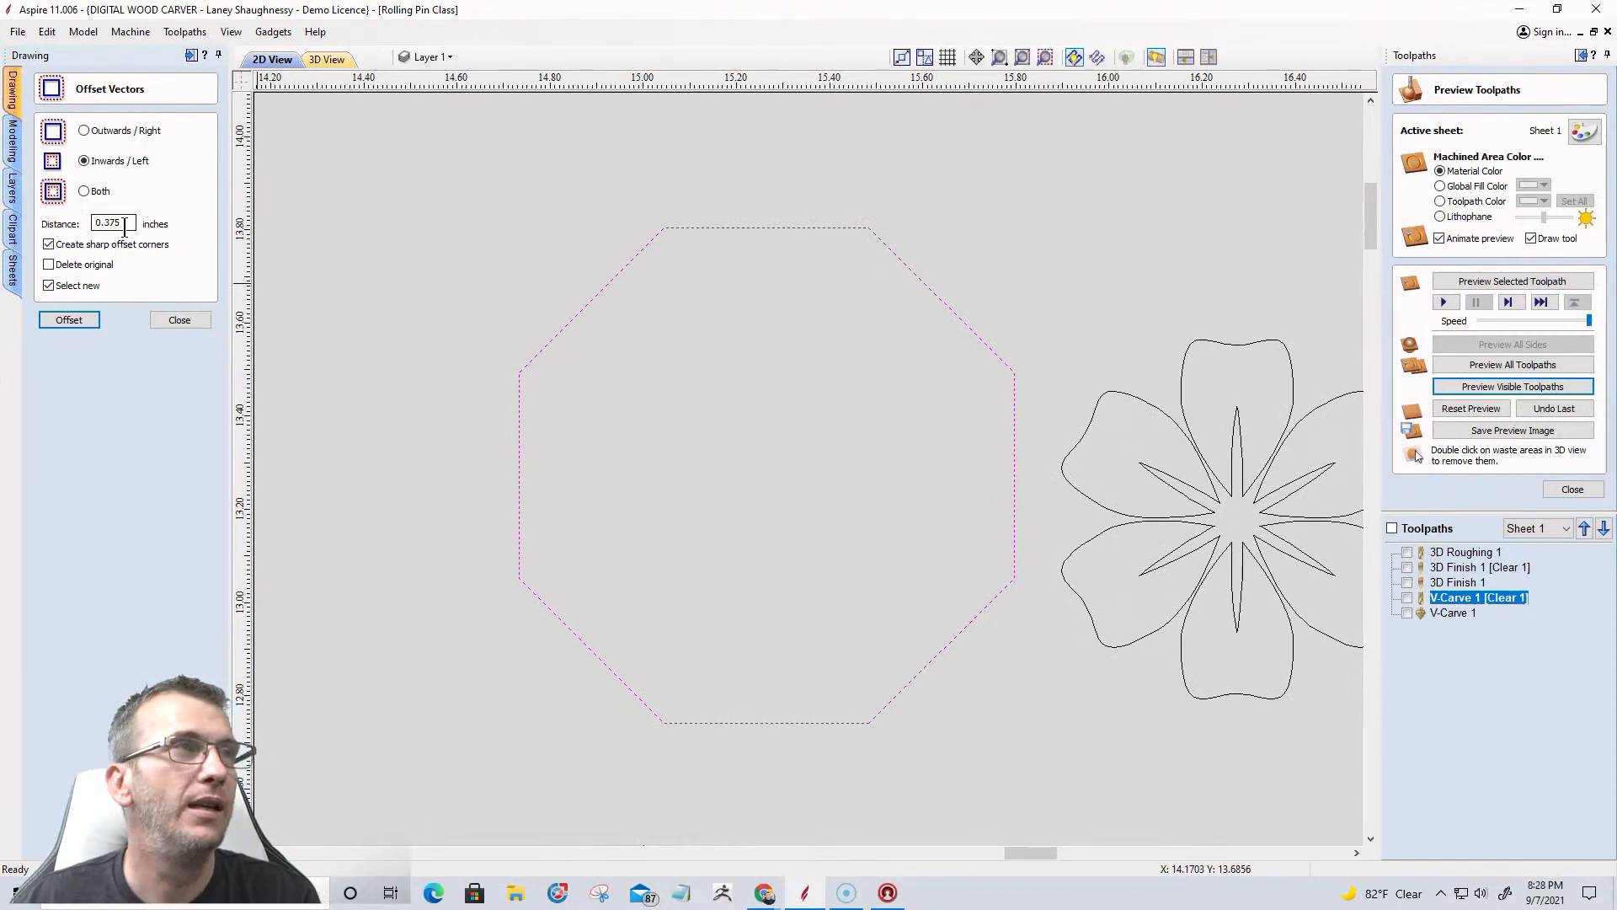
drag(124, 225, 80, 238)
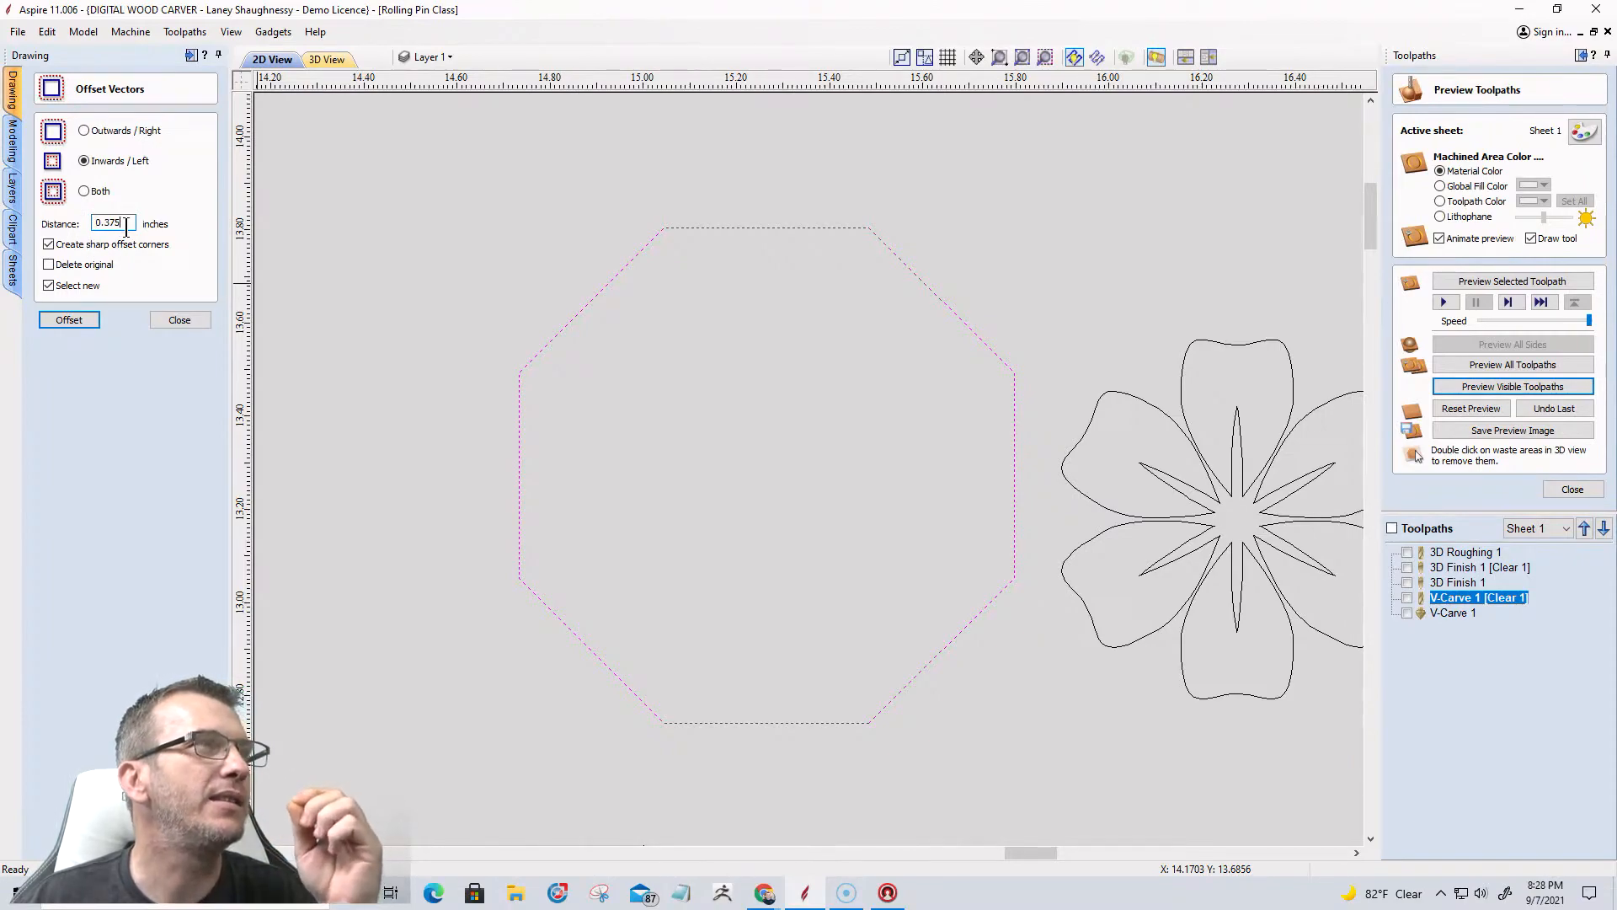
text(.125)
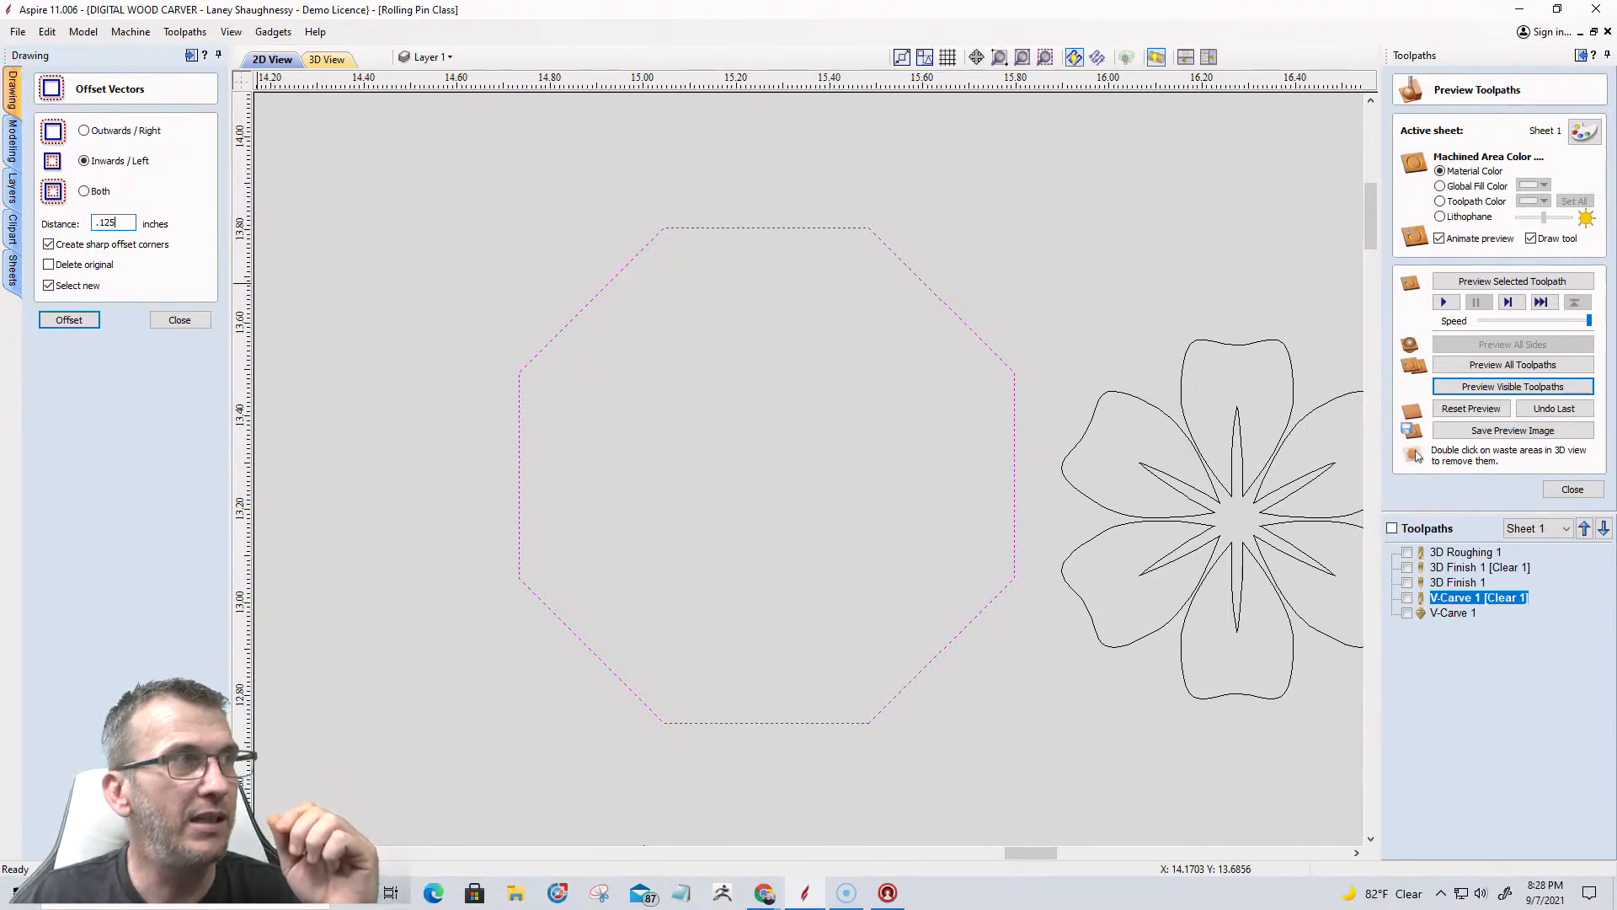
click(77, 321)
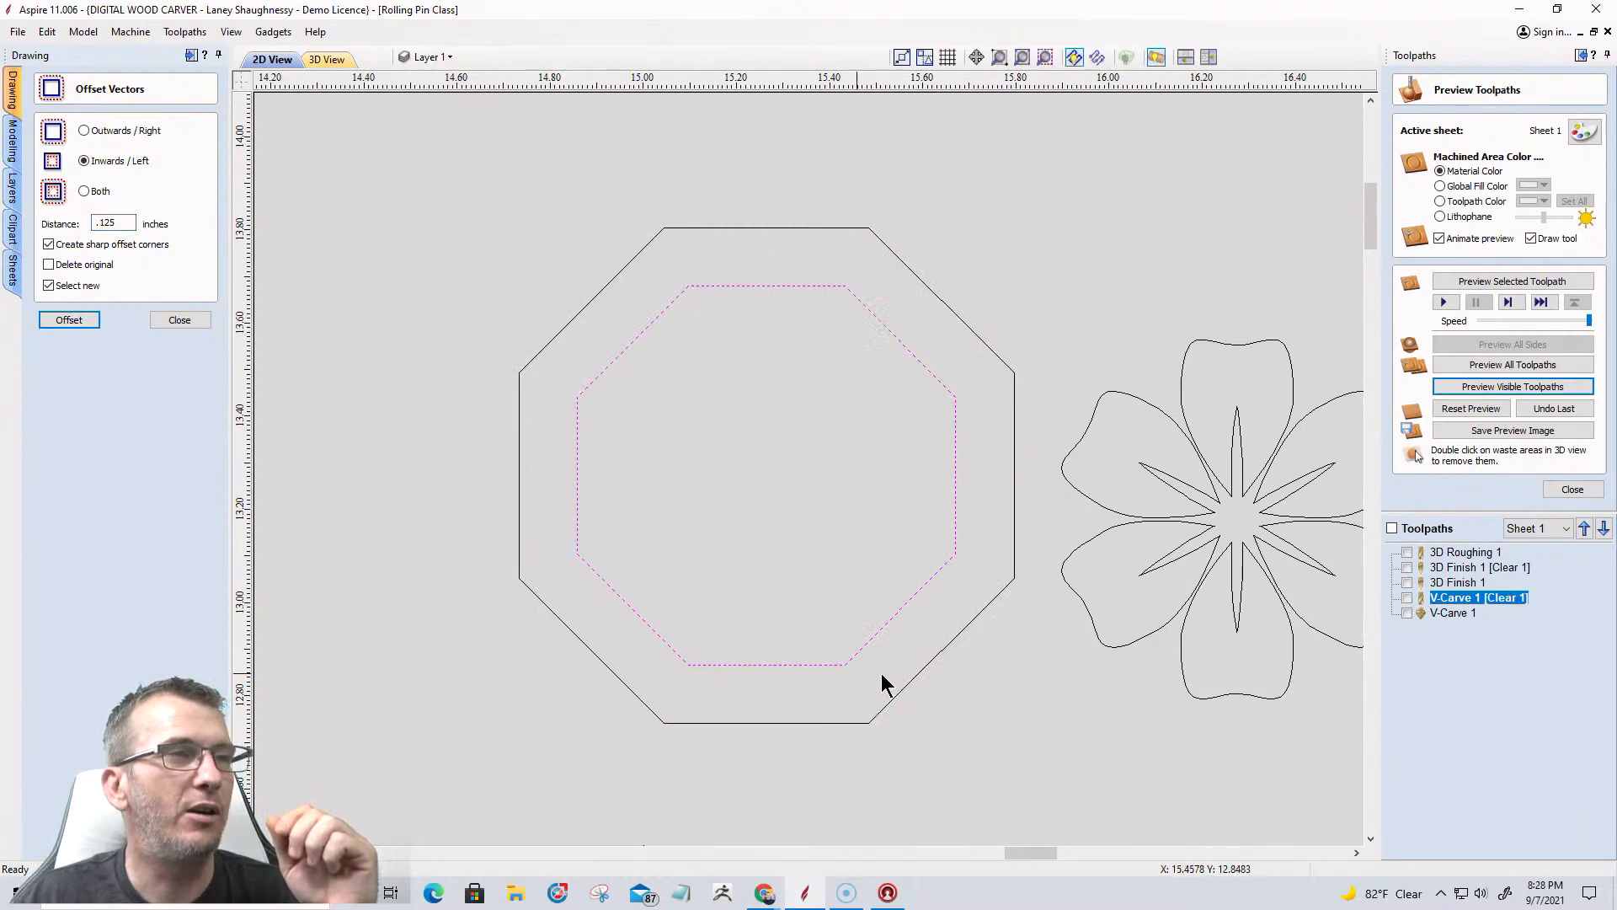
key(ctrl+z)
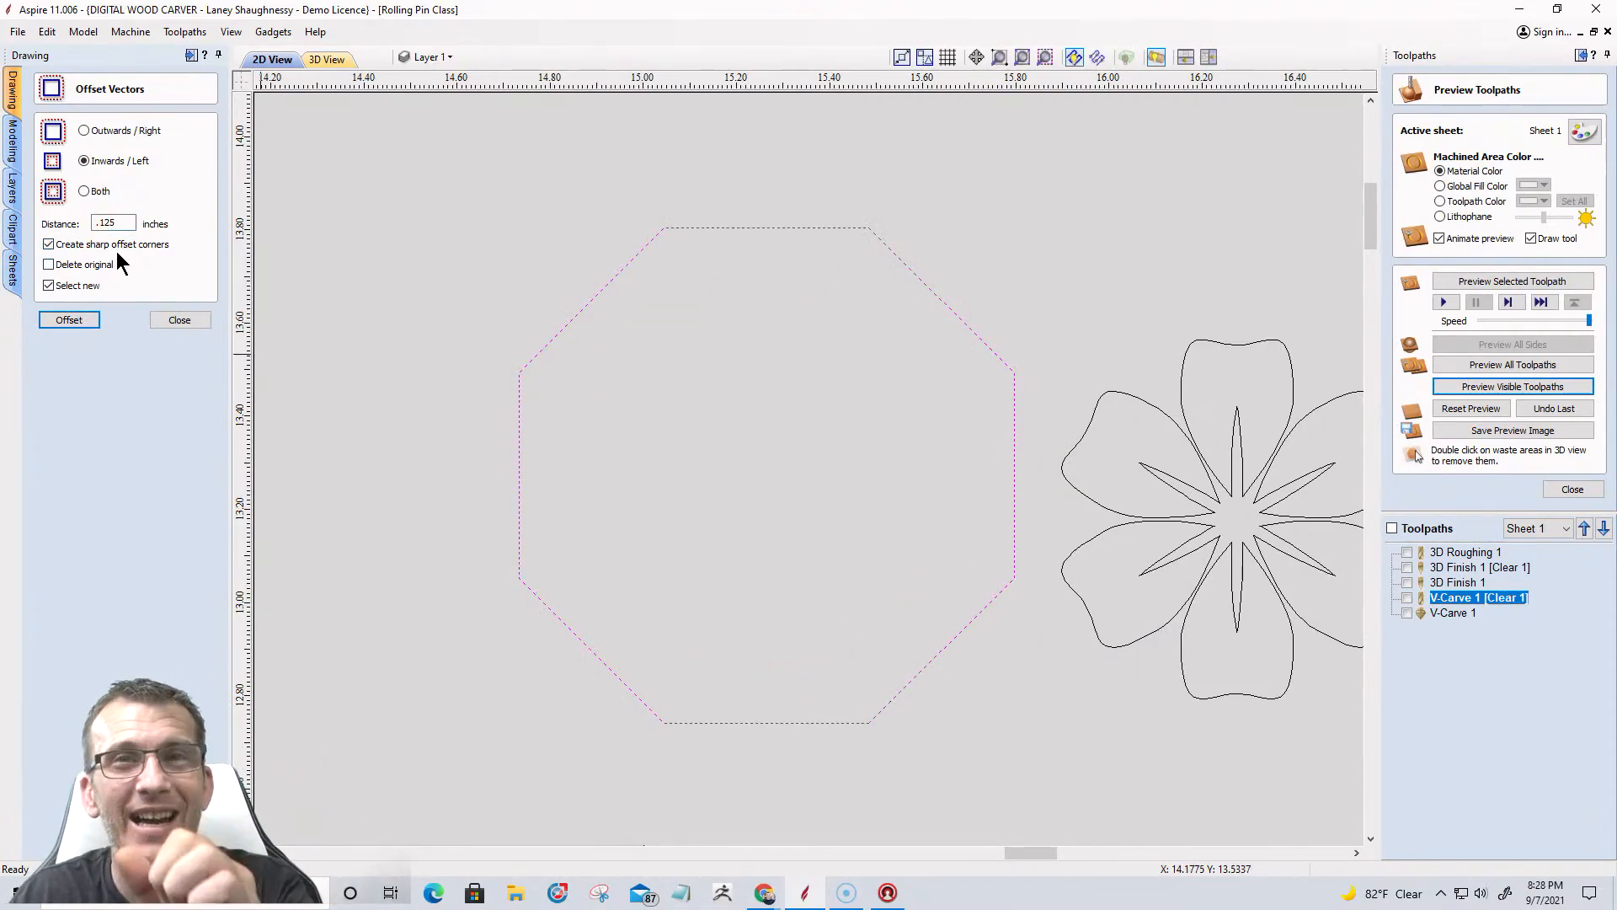
Offset the octagon inwards by 0.0625 inches with sharp corners, and offset the resulting inner octagon inwards by another 0.03125 inches.
drag(123, 222, 43, 225)
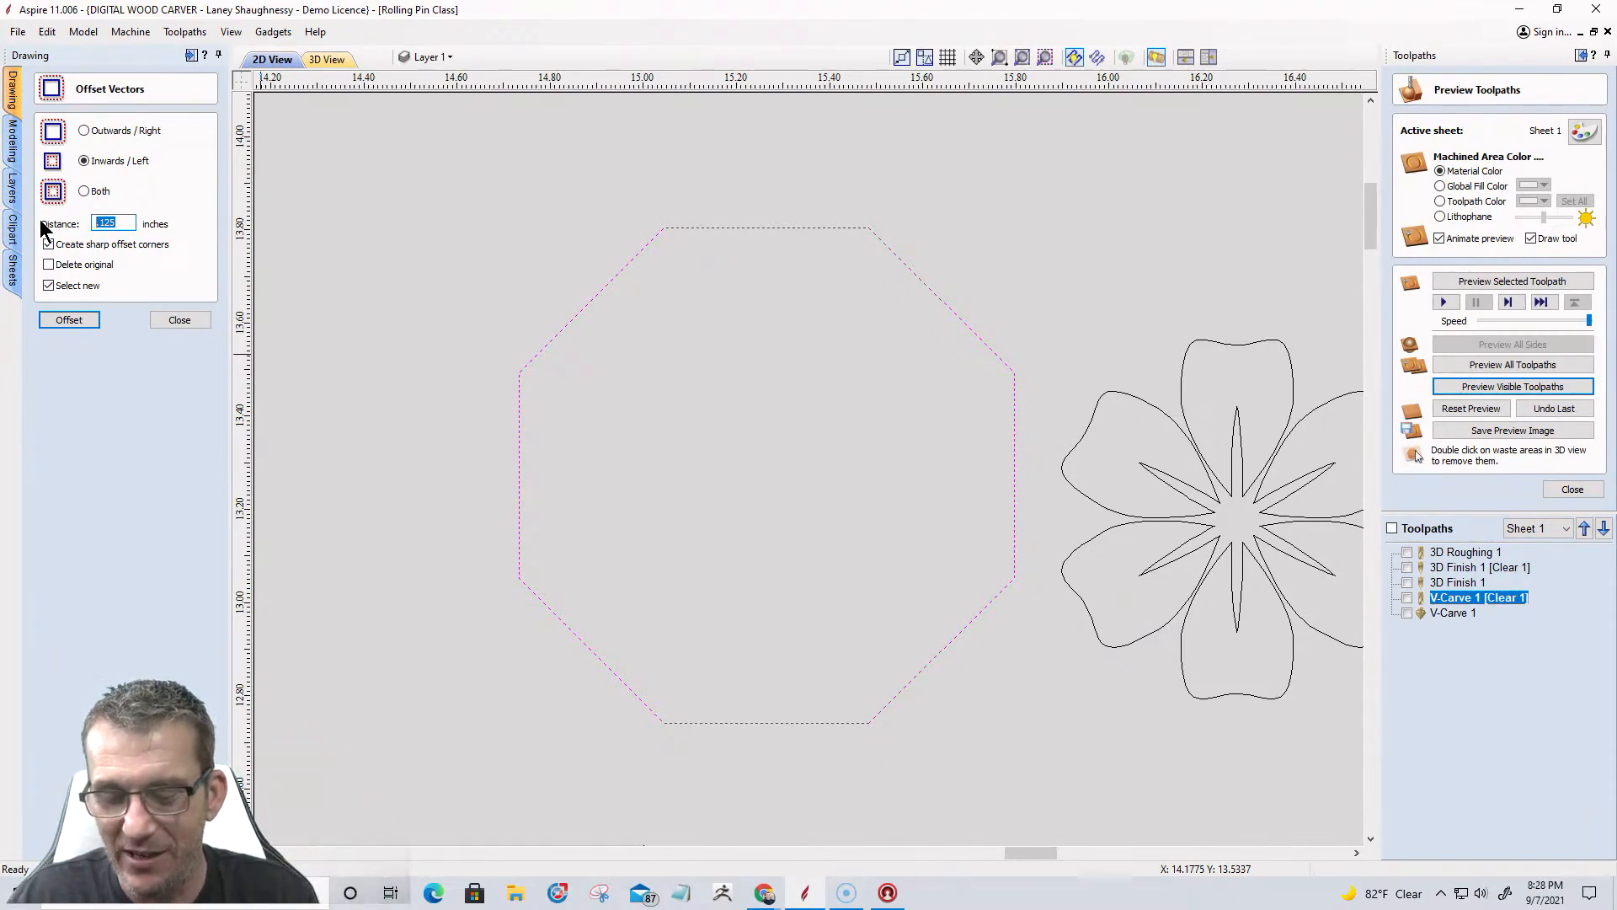
text(.06)
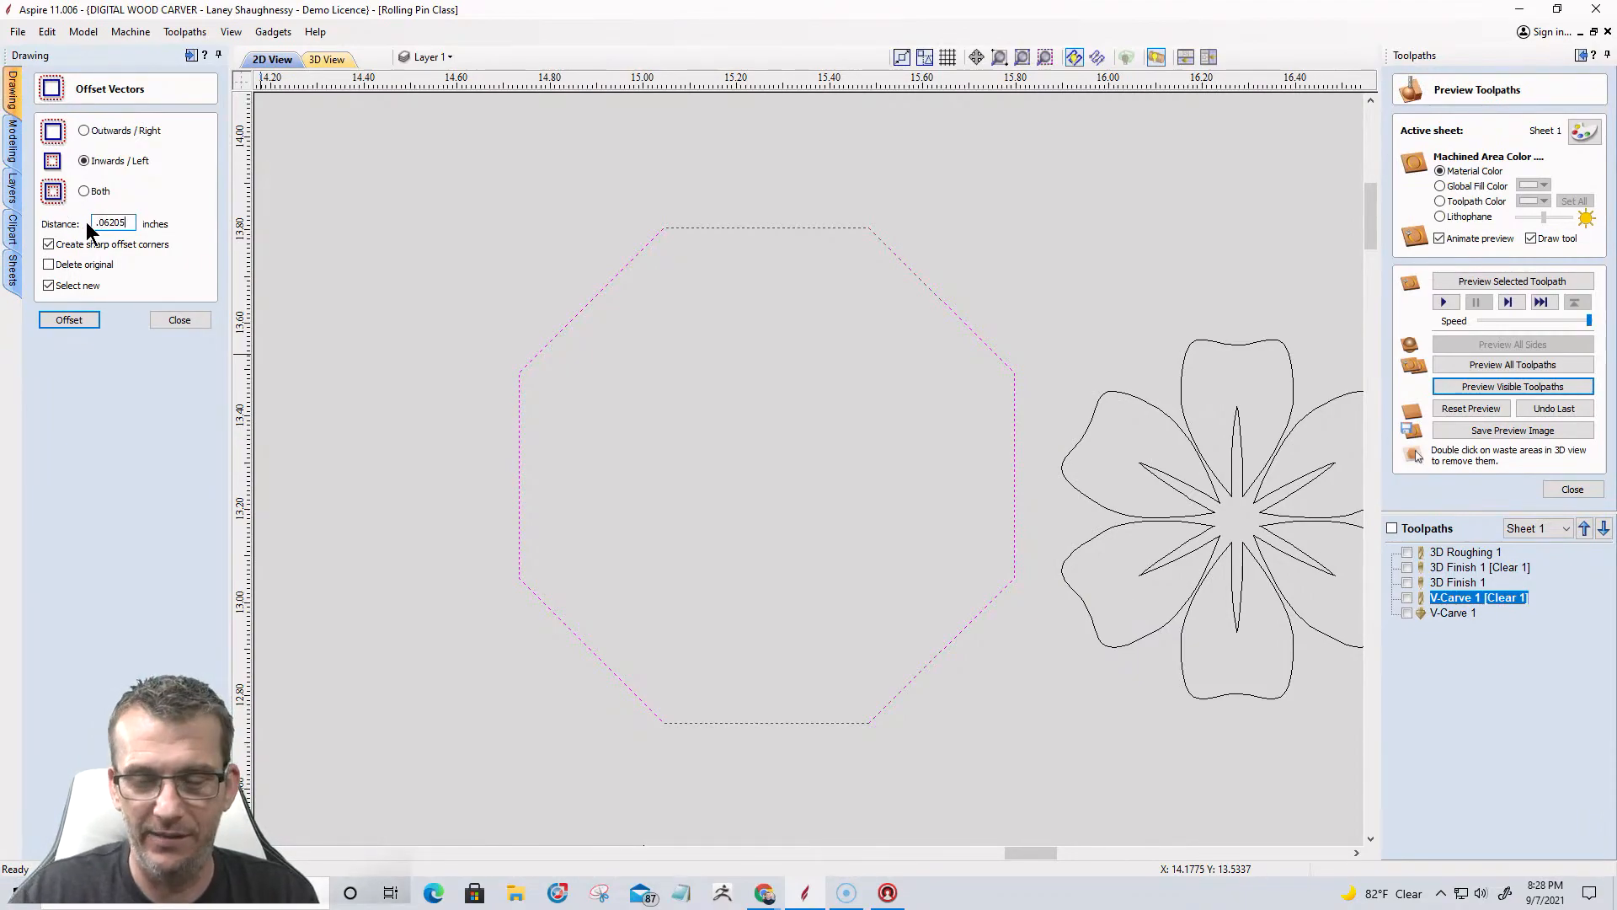
click(67, 320)
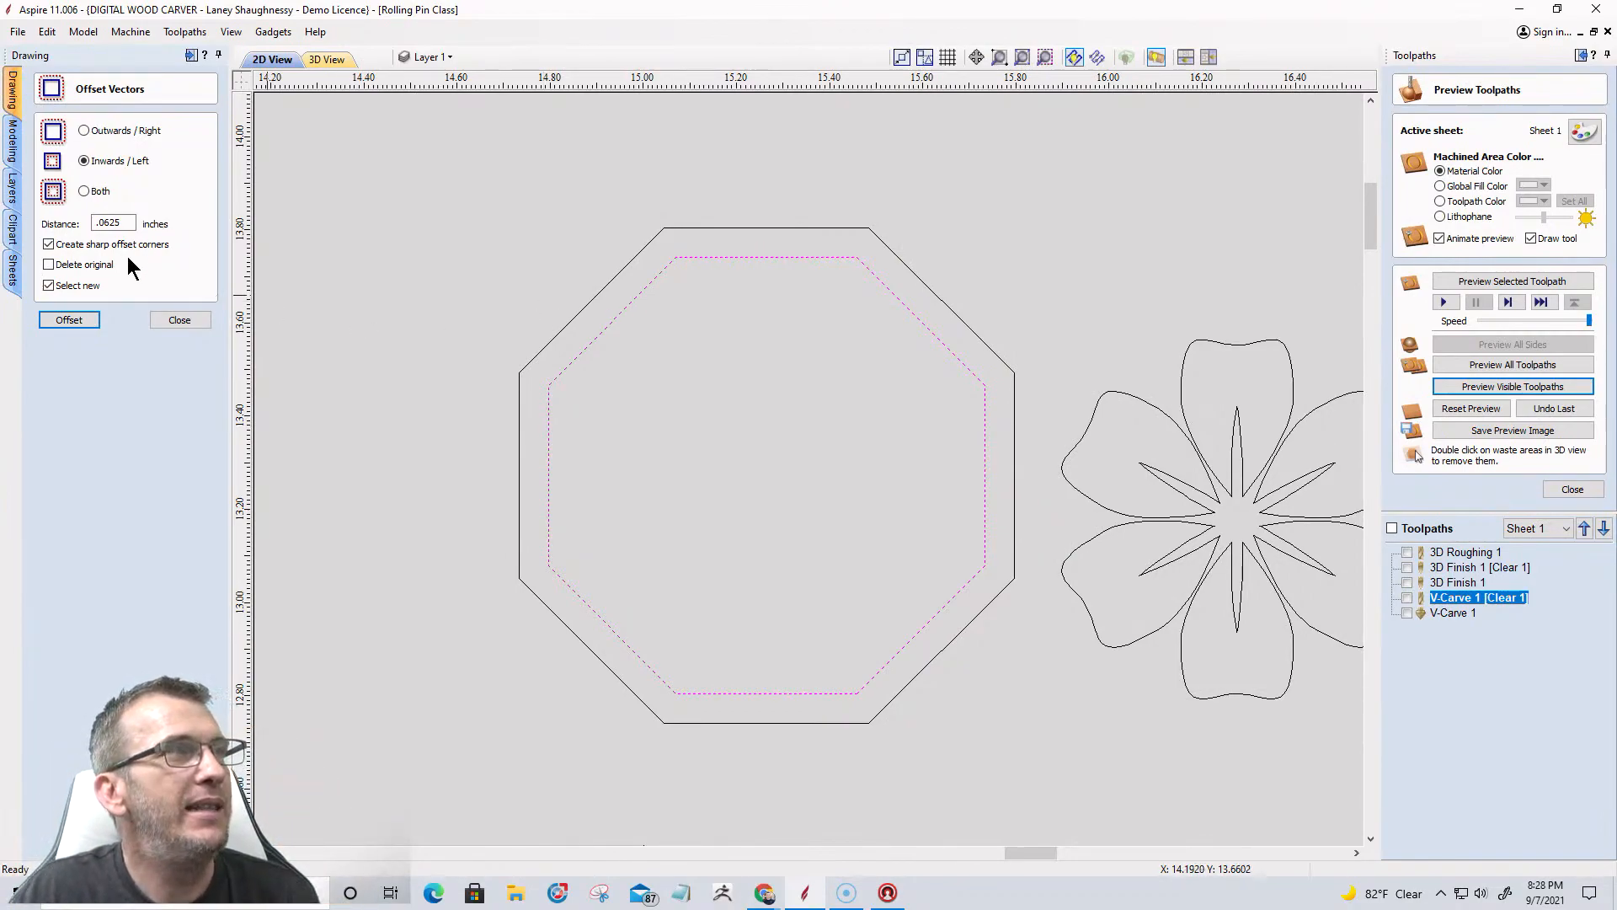
drag(131, 223, 78, 232)
text(.)
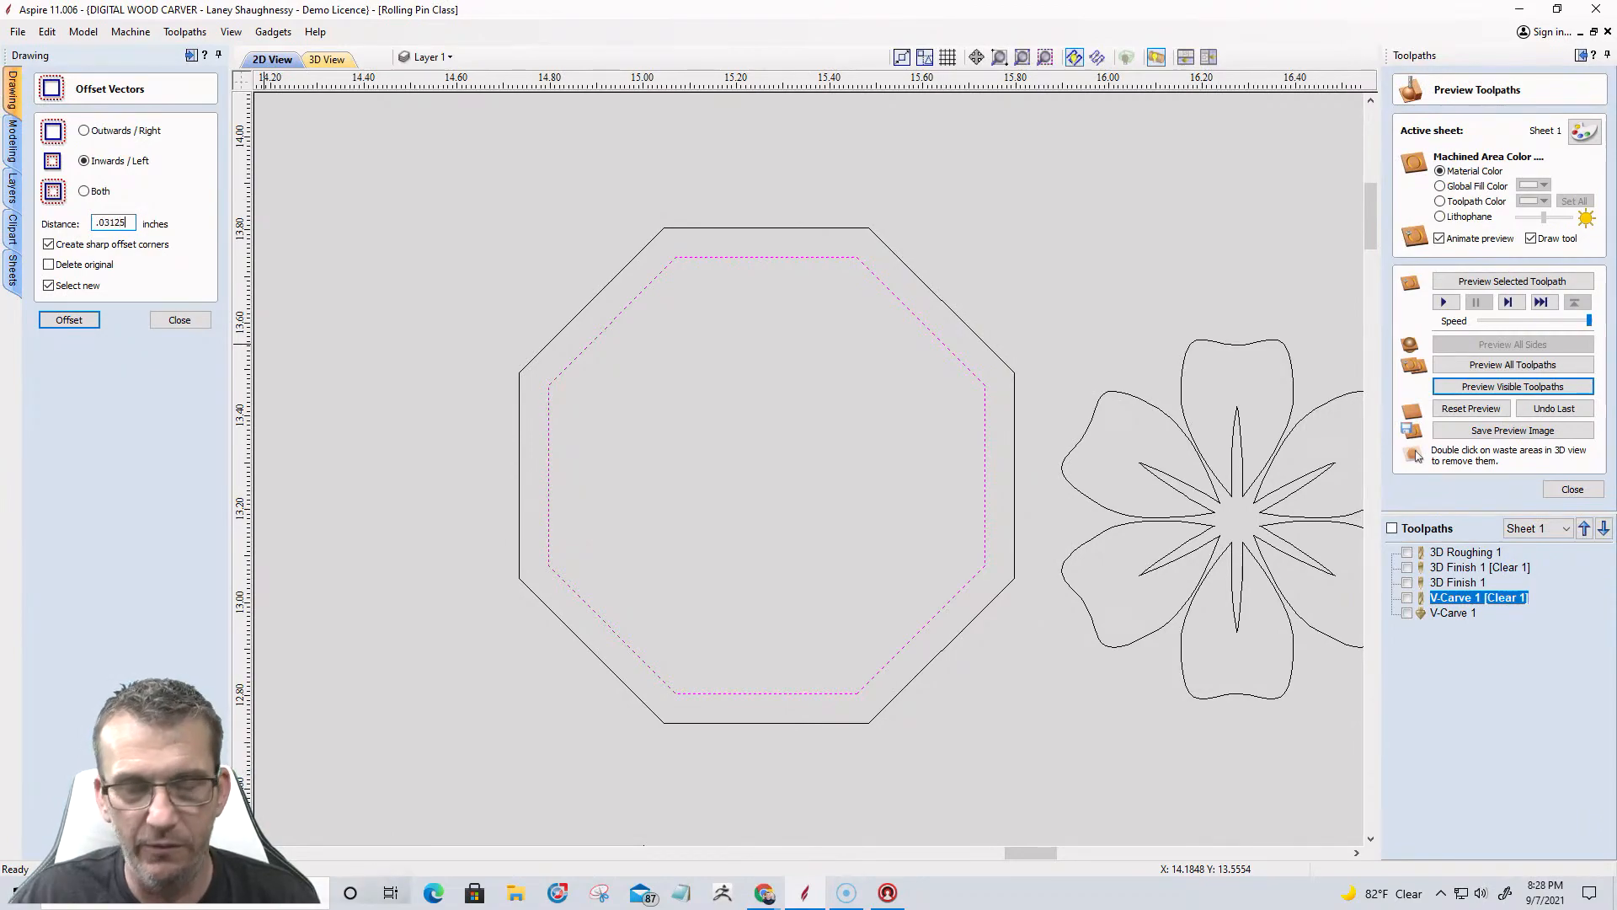
click(71, 320)
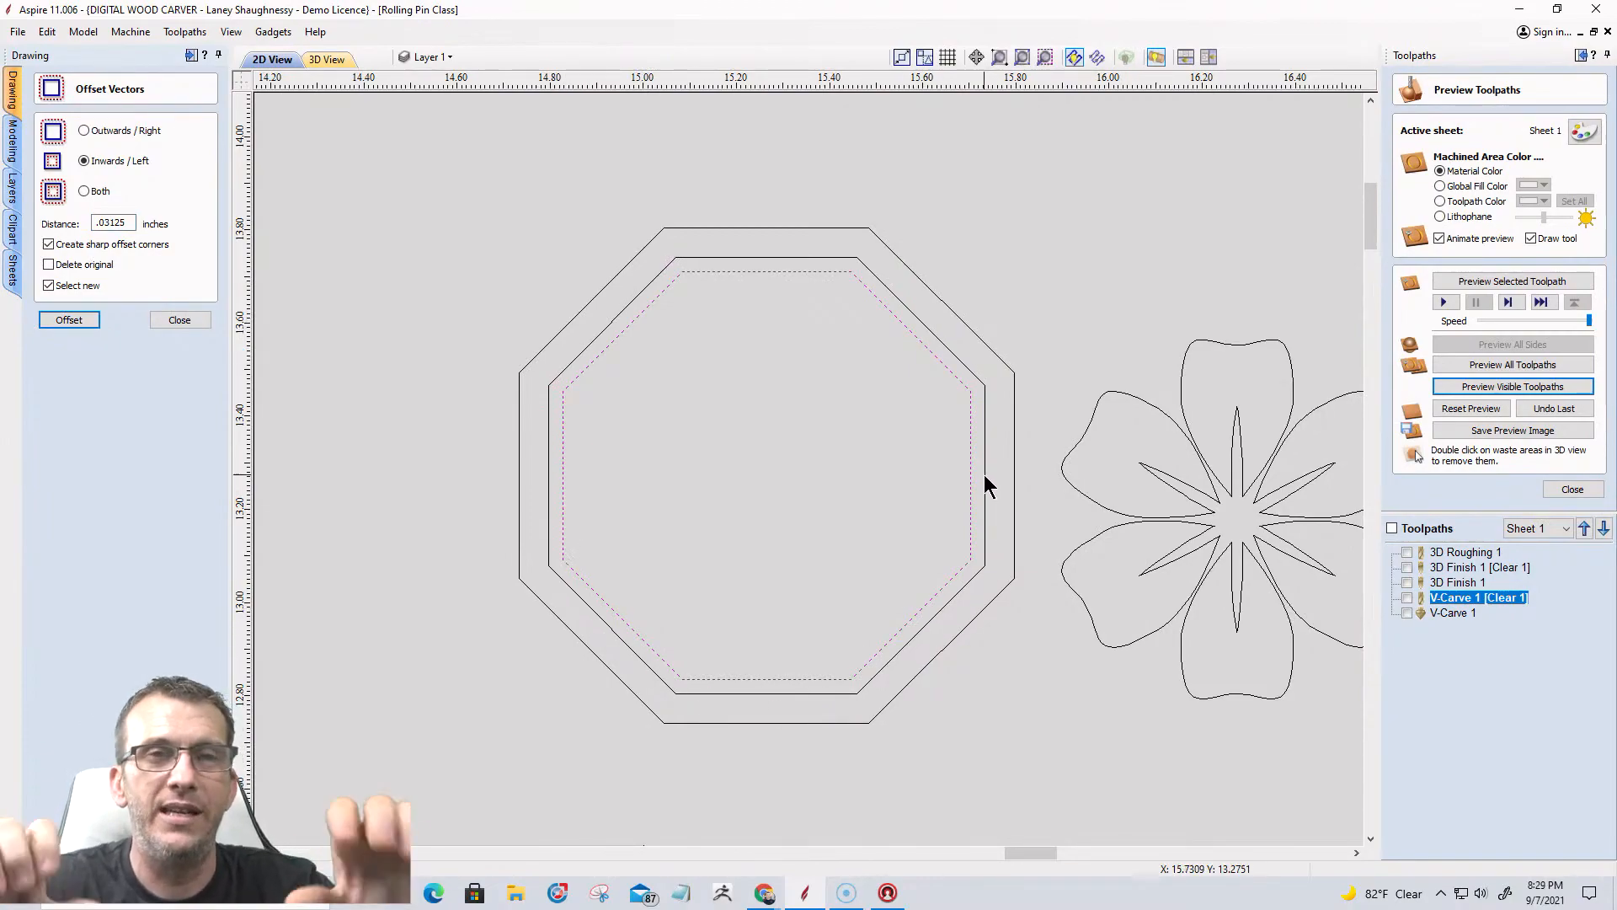
Try to centre the ungrouped flower petals on the innermost octagon with the alignment tools, and undo the alignment.
scroll(968, 479, down, 4)
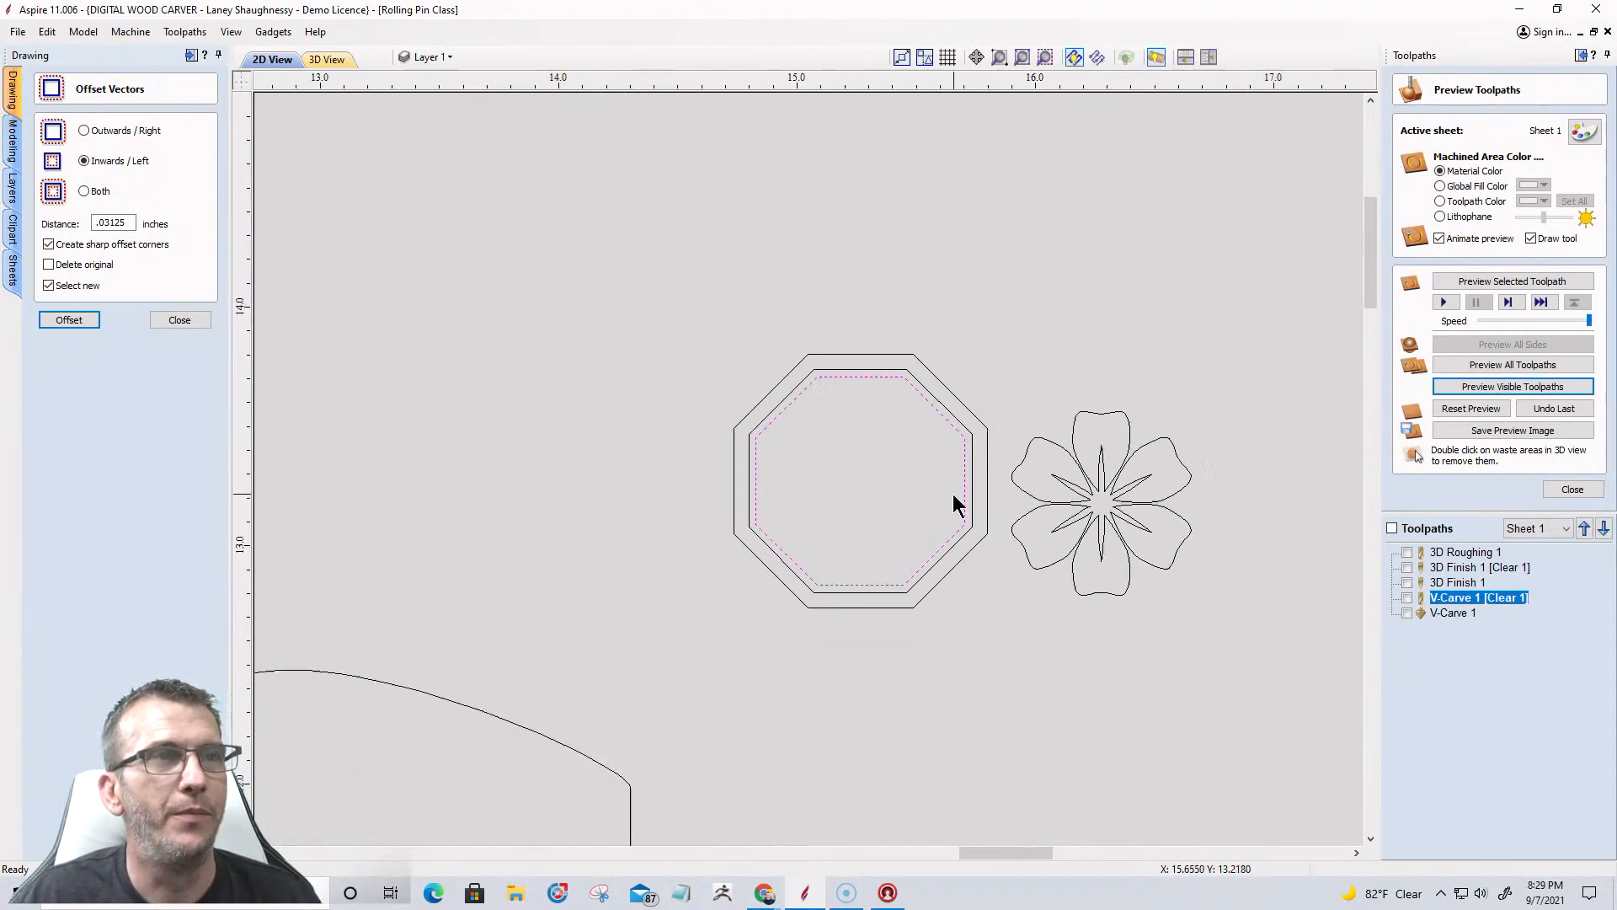
scroll(953, 494, down, 1)
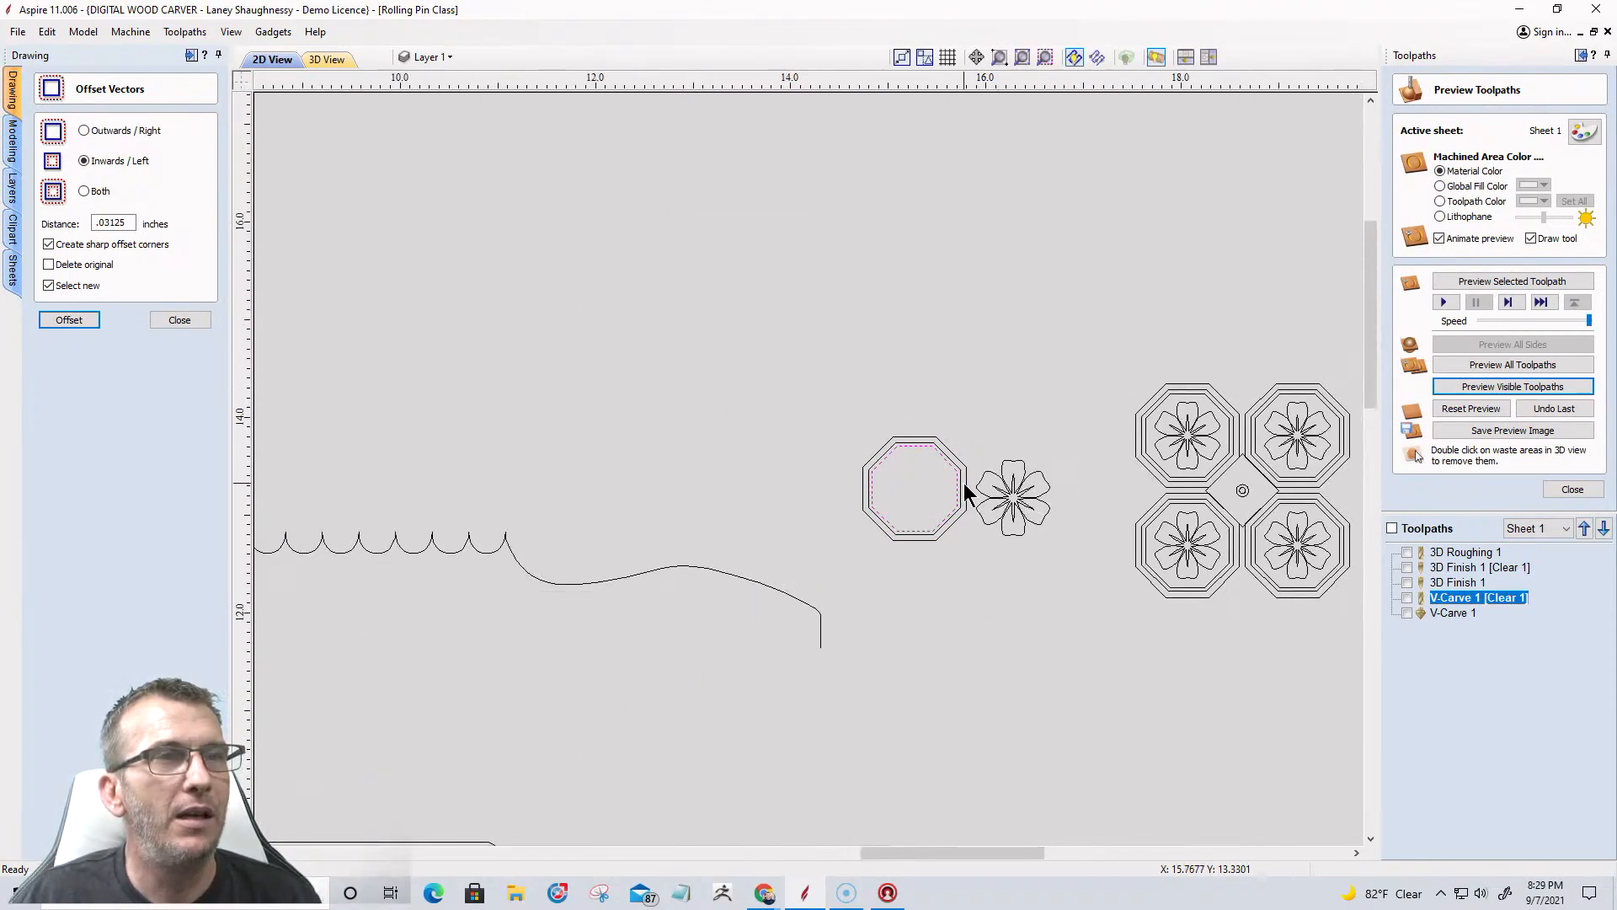
drag(969, 433, 1062, 545)
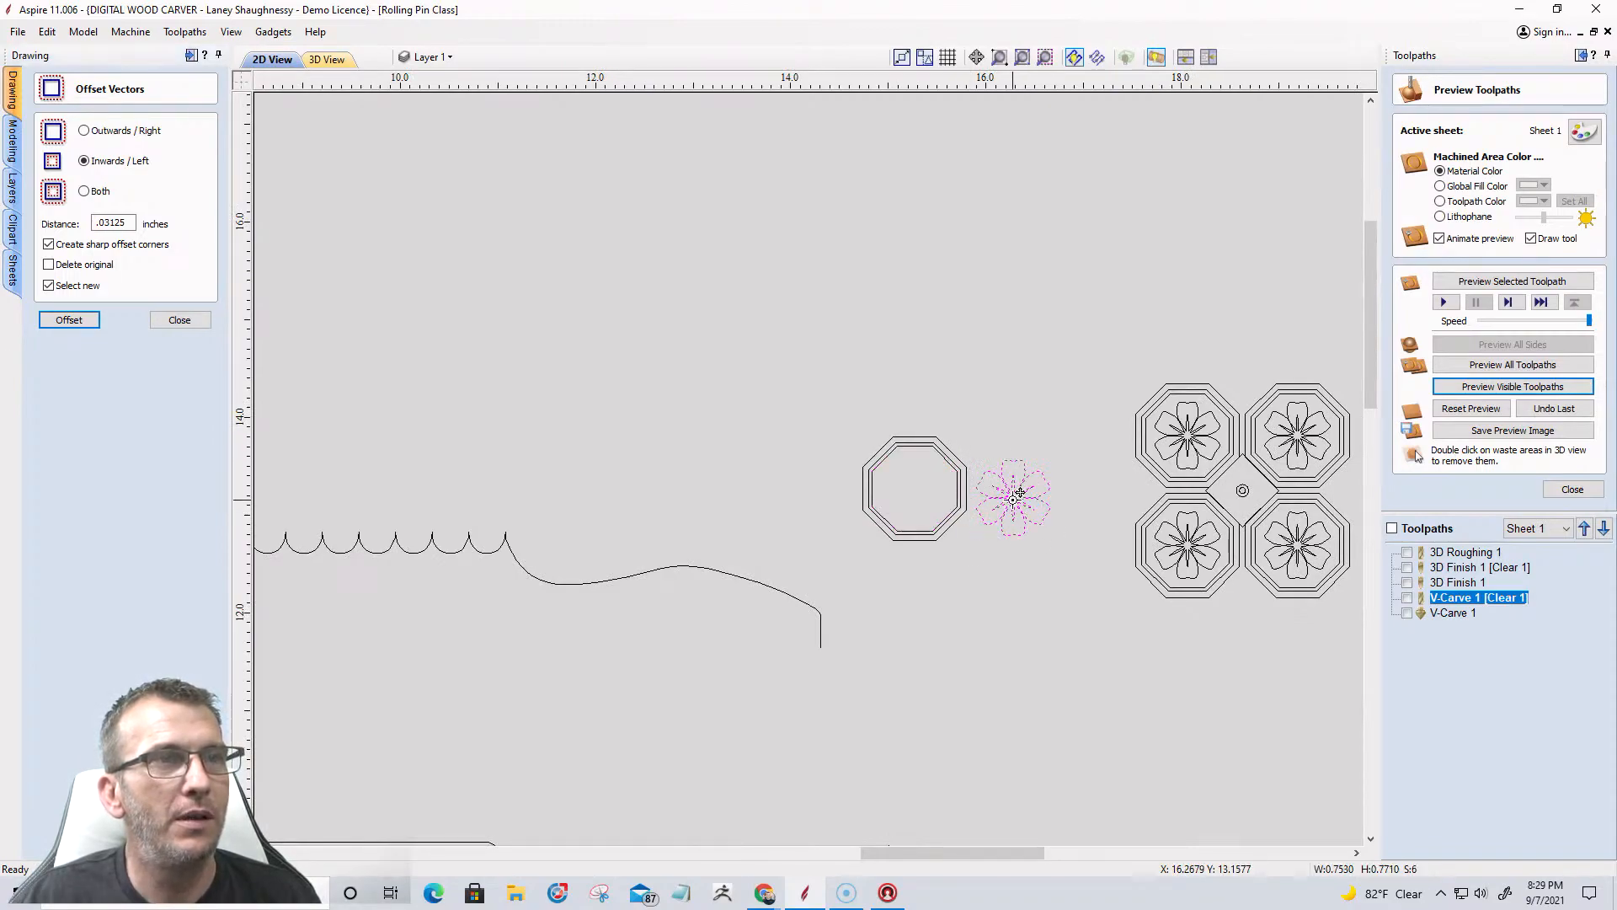
scroll(1017, 495, up, 1)
scroll(1019, 493, up, 4)
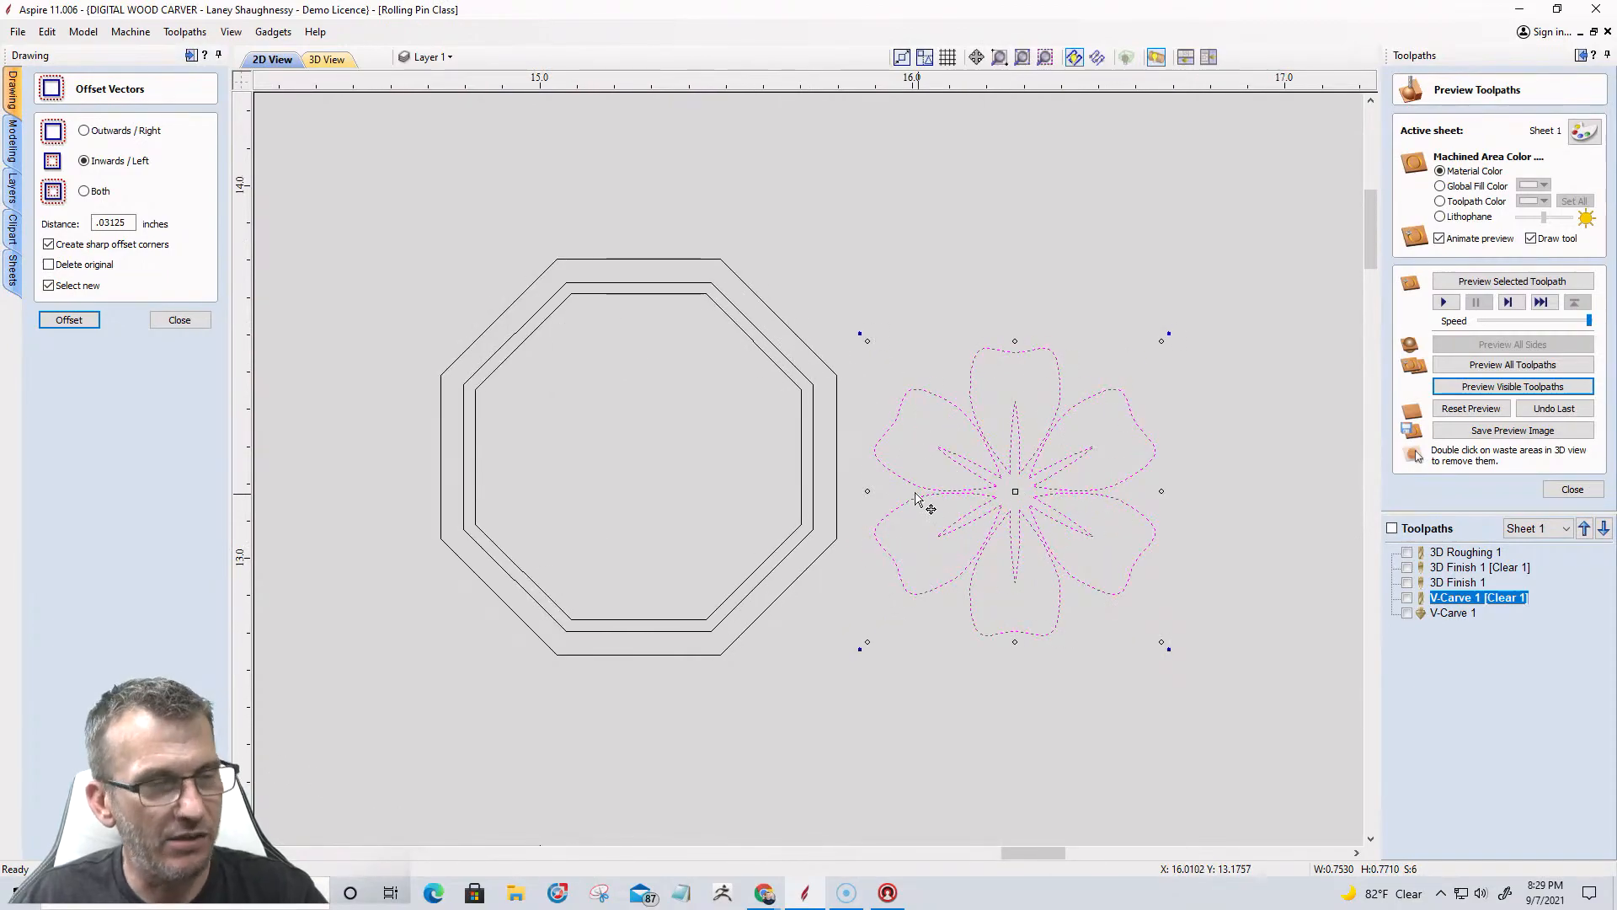
click(805, 415)
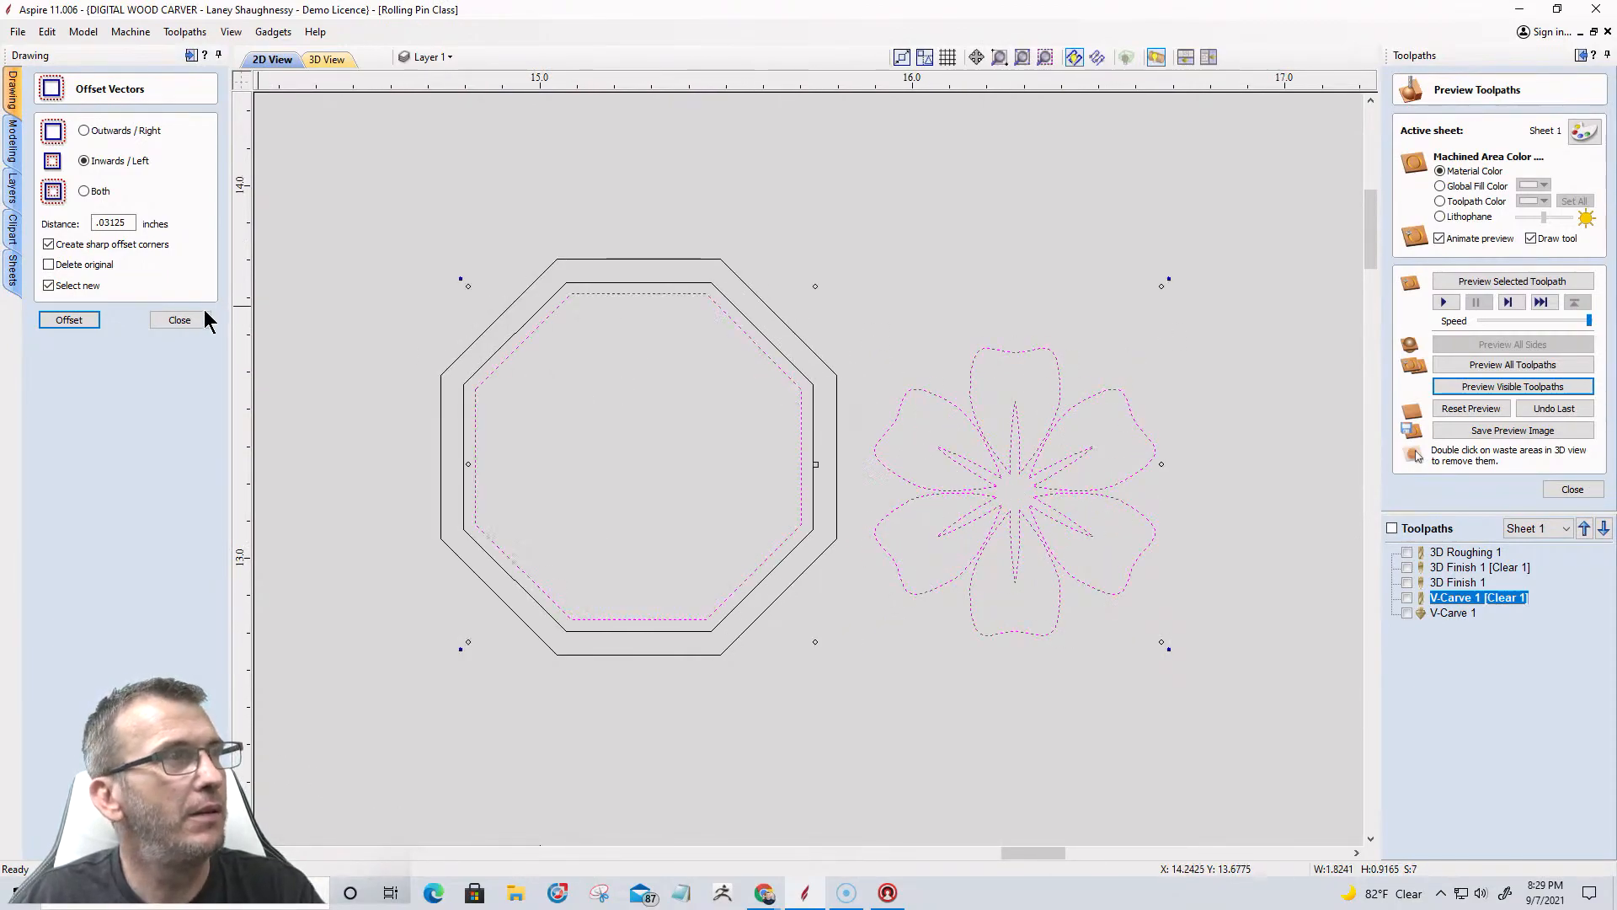
click(180, 320)
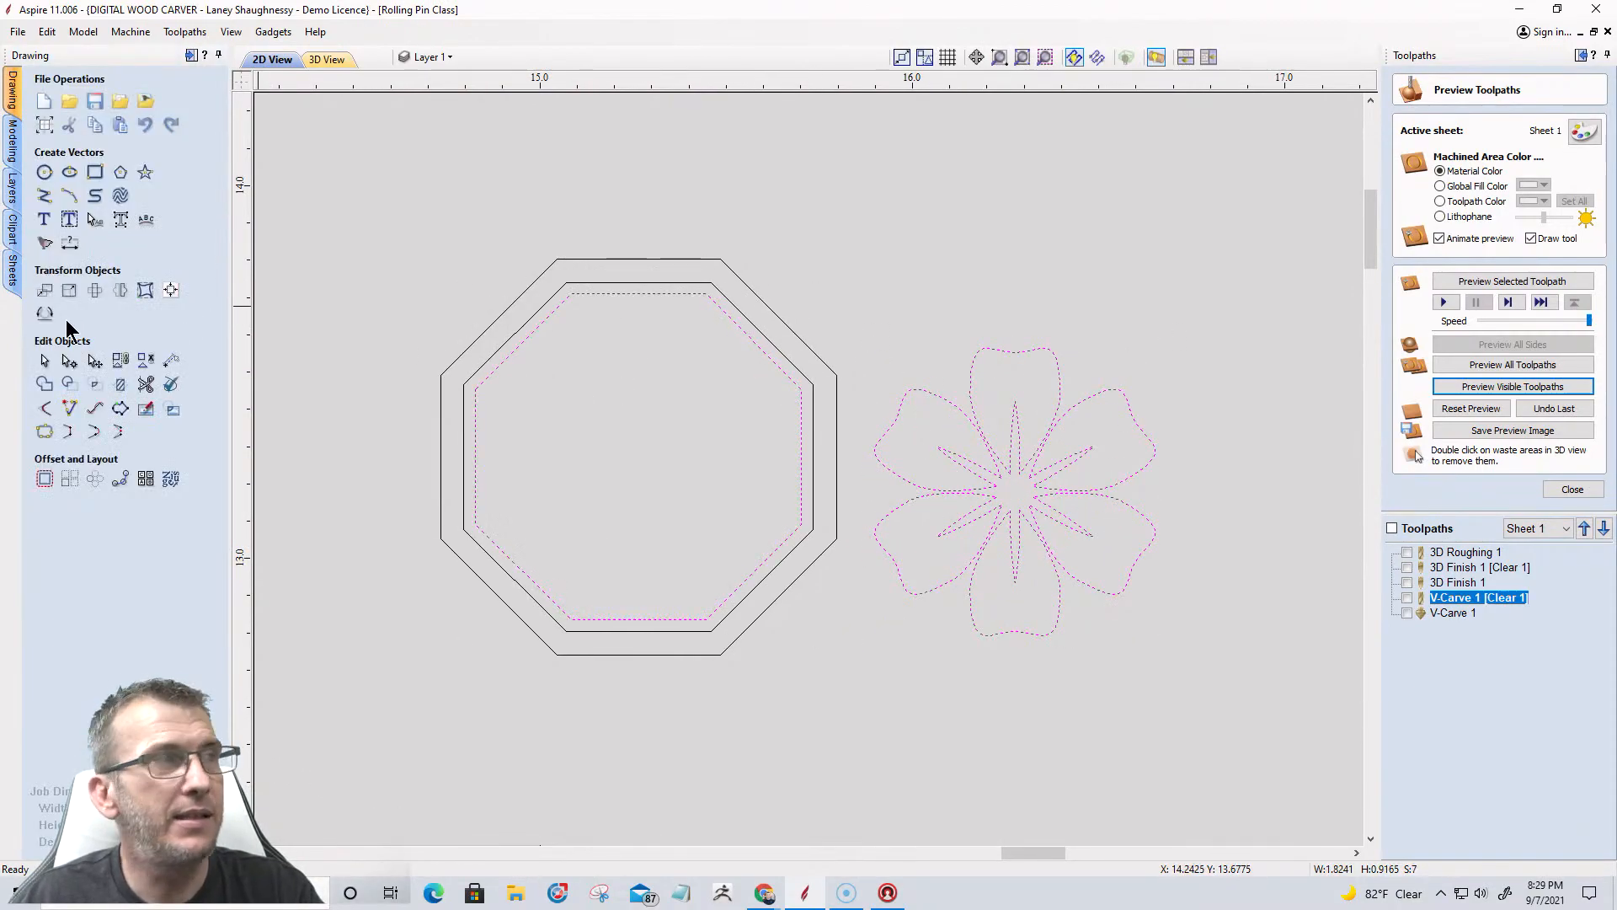
click(171, 290)
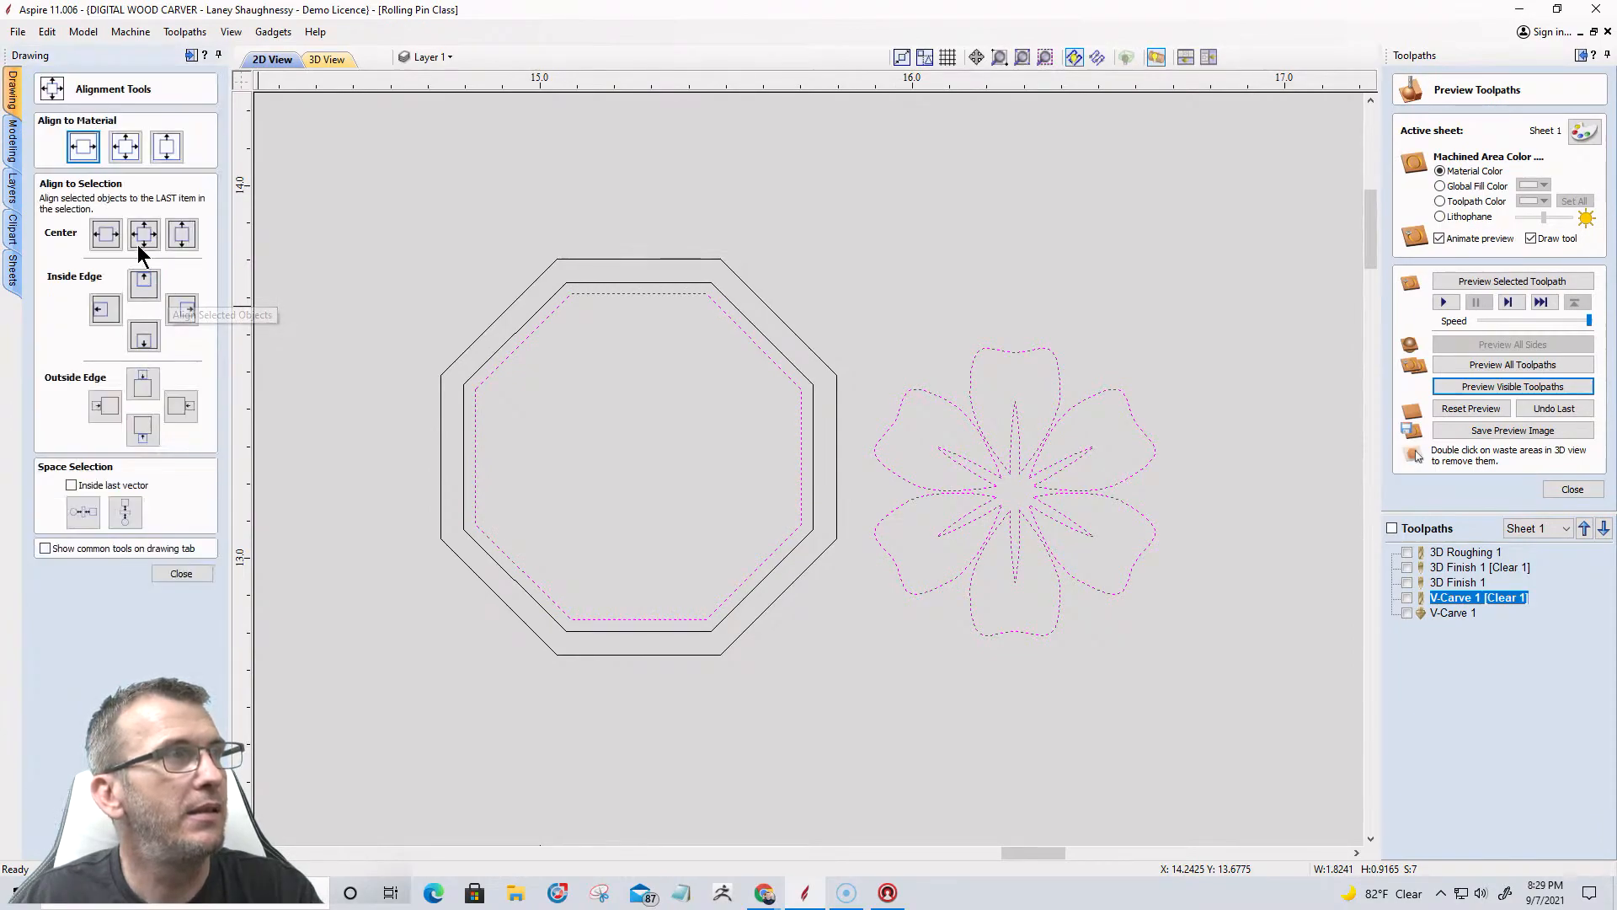
click(143, 236)
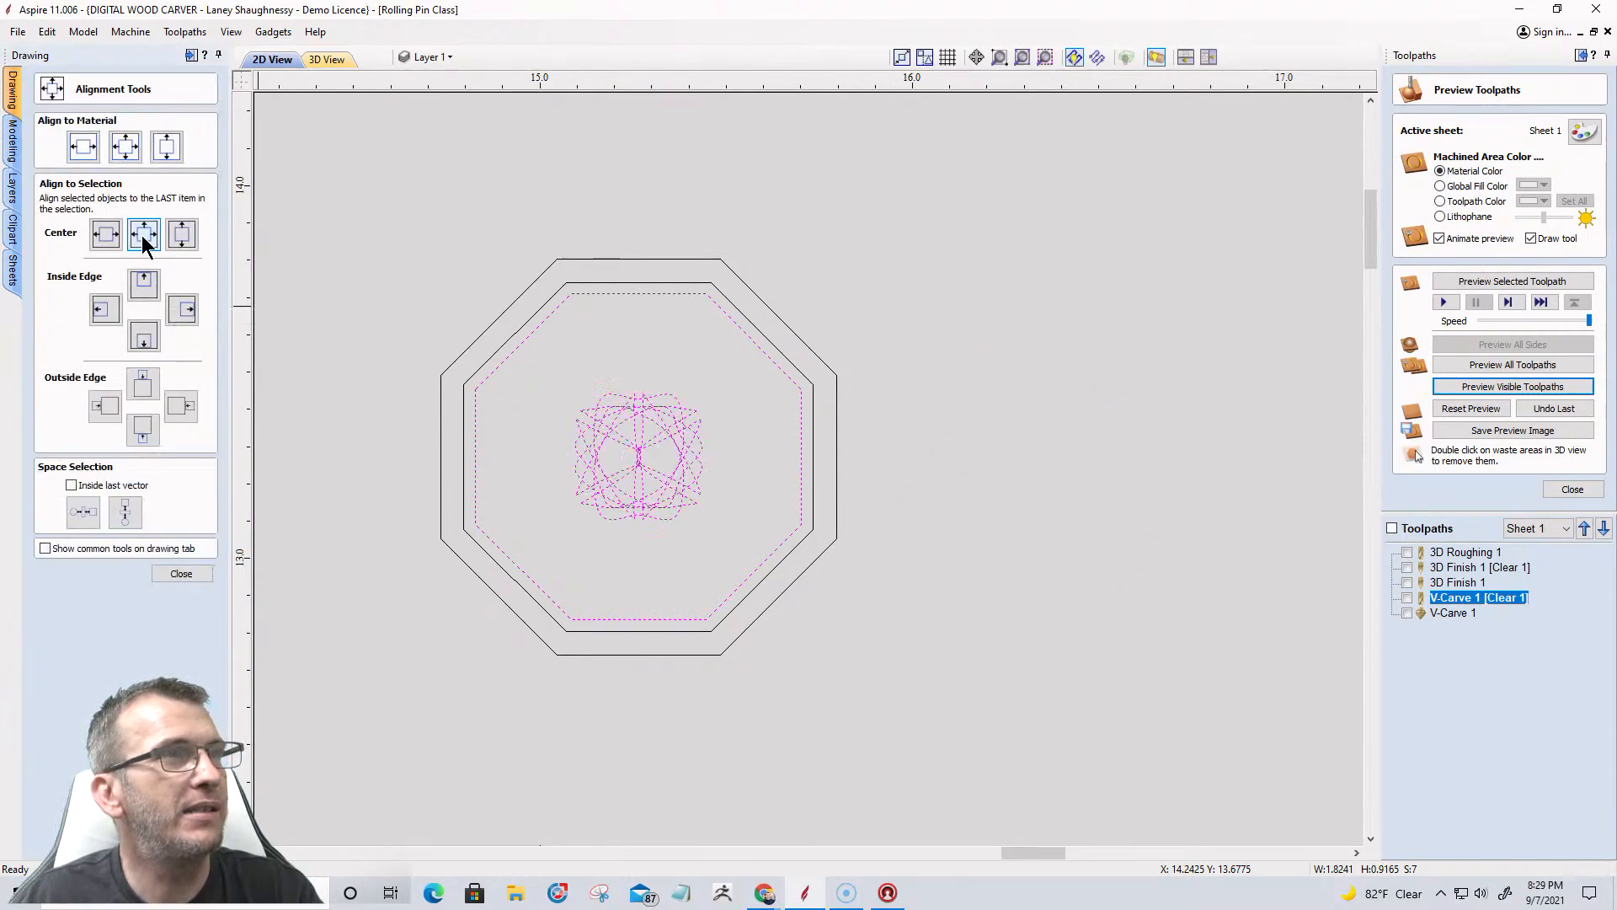
key(ctrl+z)
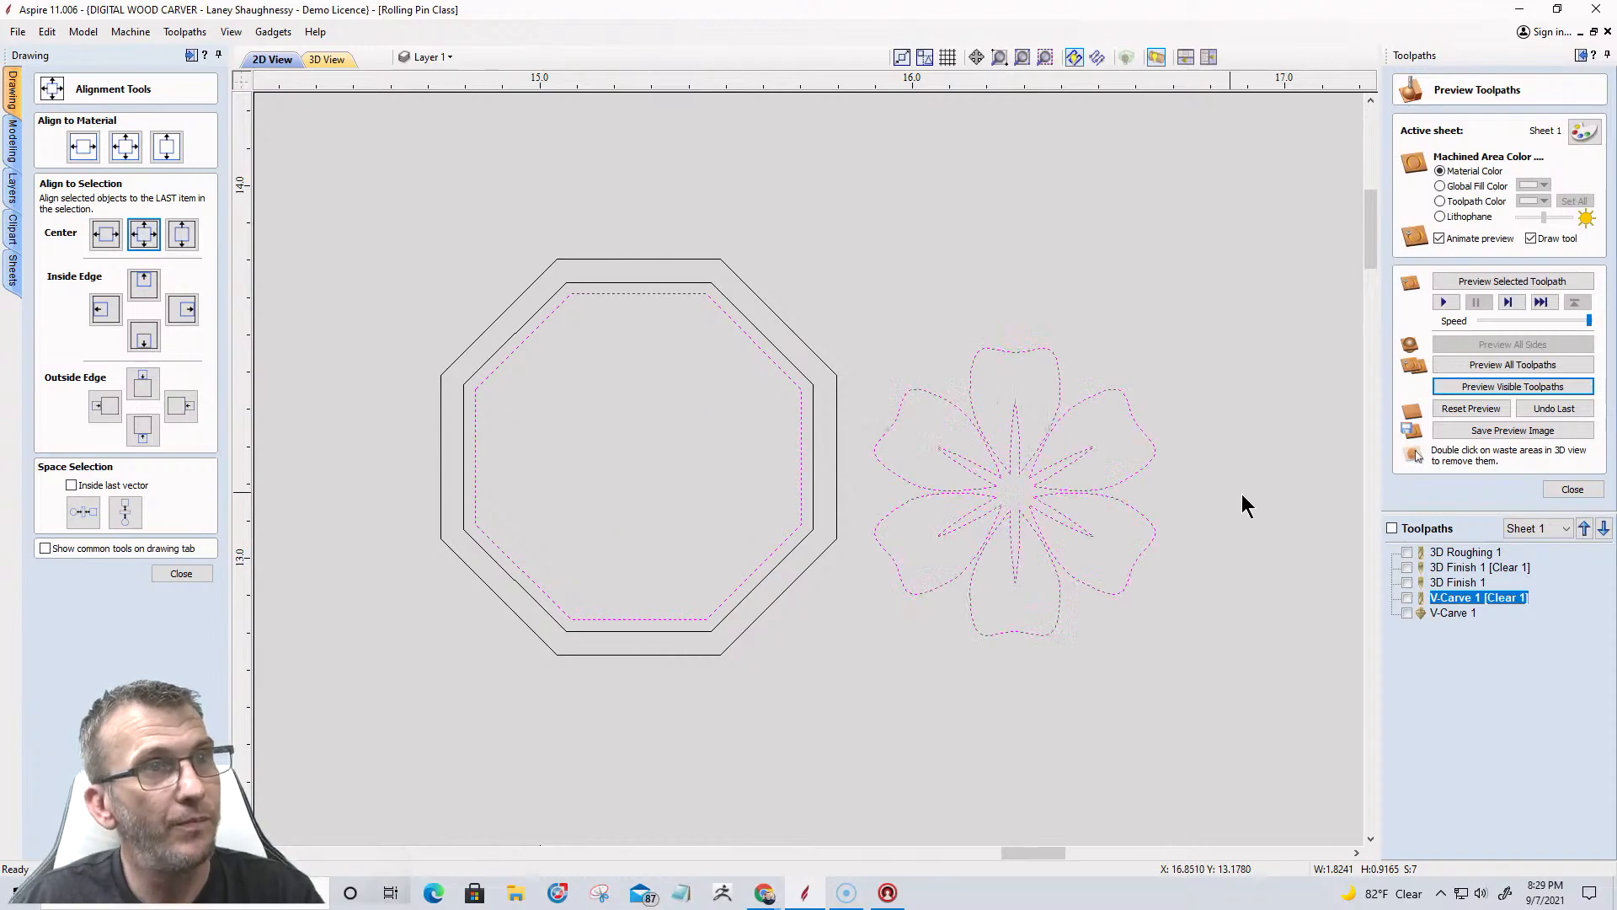
Check that the flower's petals are separate pieces, and group all six petals into one object.
click(974, 266)
drag(817, 275, 1218, 685)
click(906, 624)
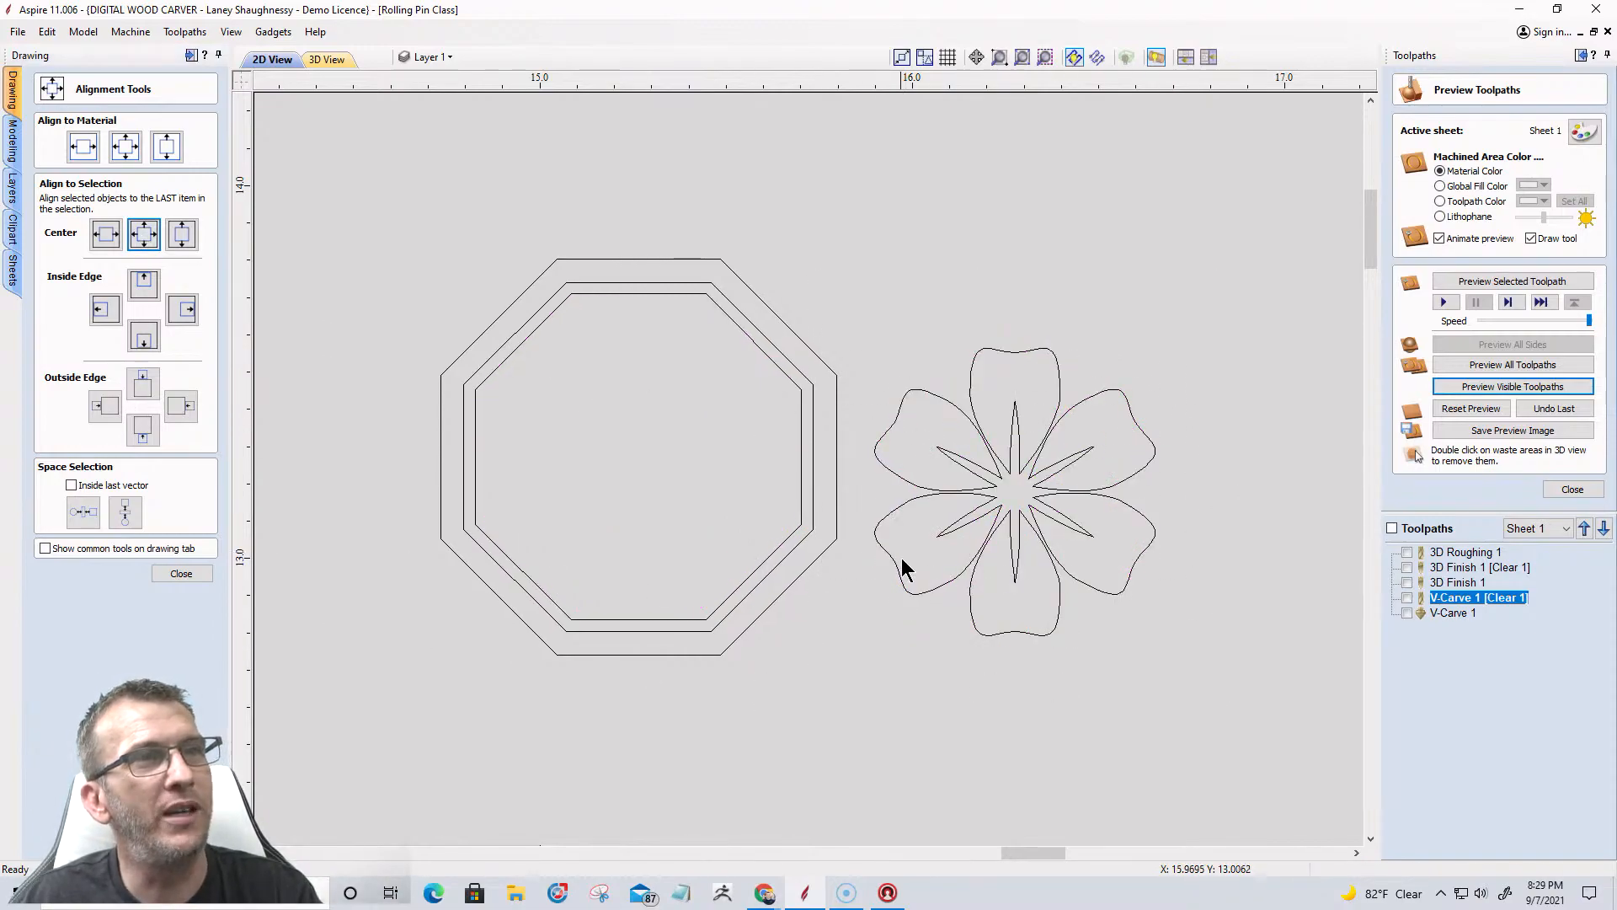
click(894, 570)
click(975, 624)
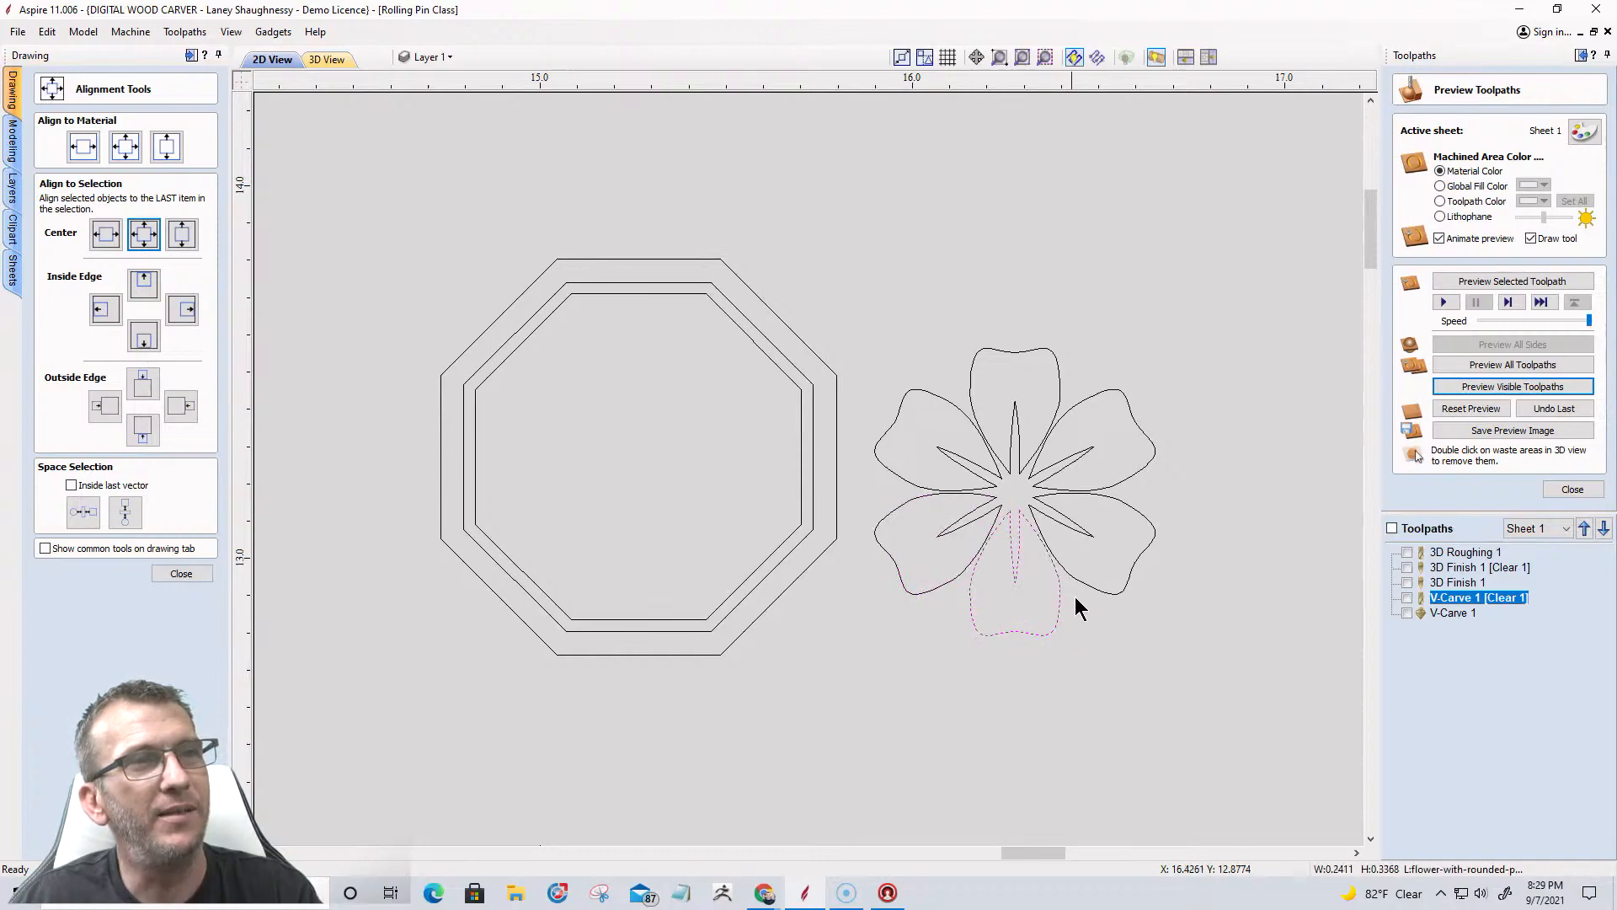
click(1079, 589)
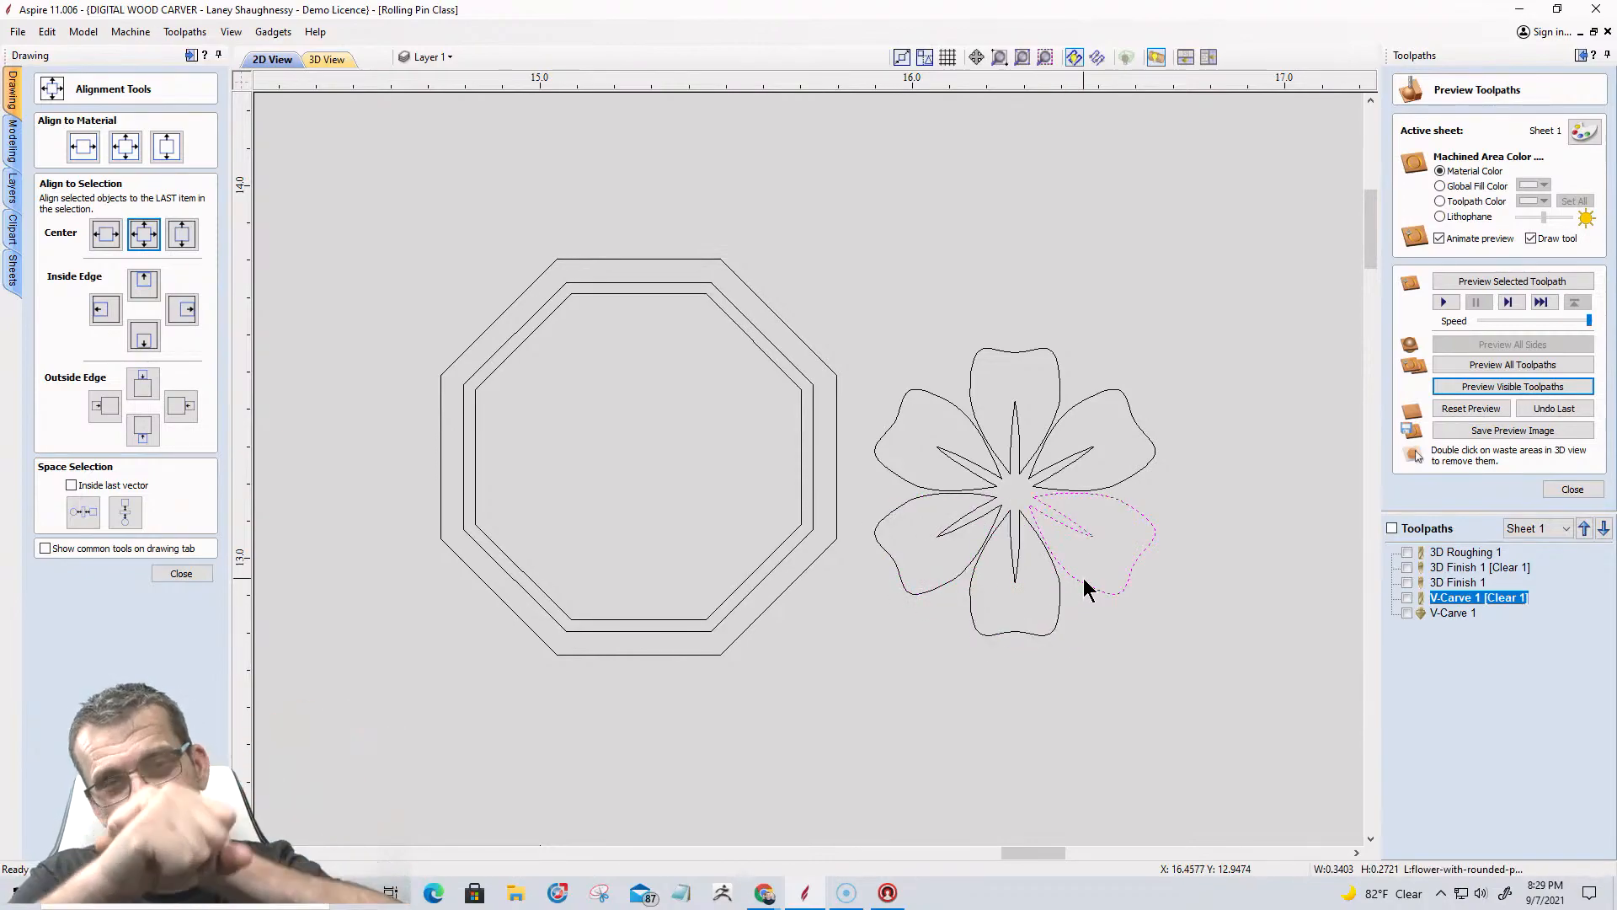
drag(823, 260, 1207, 692)
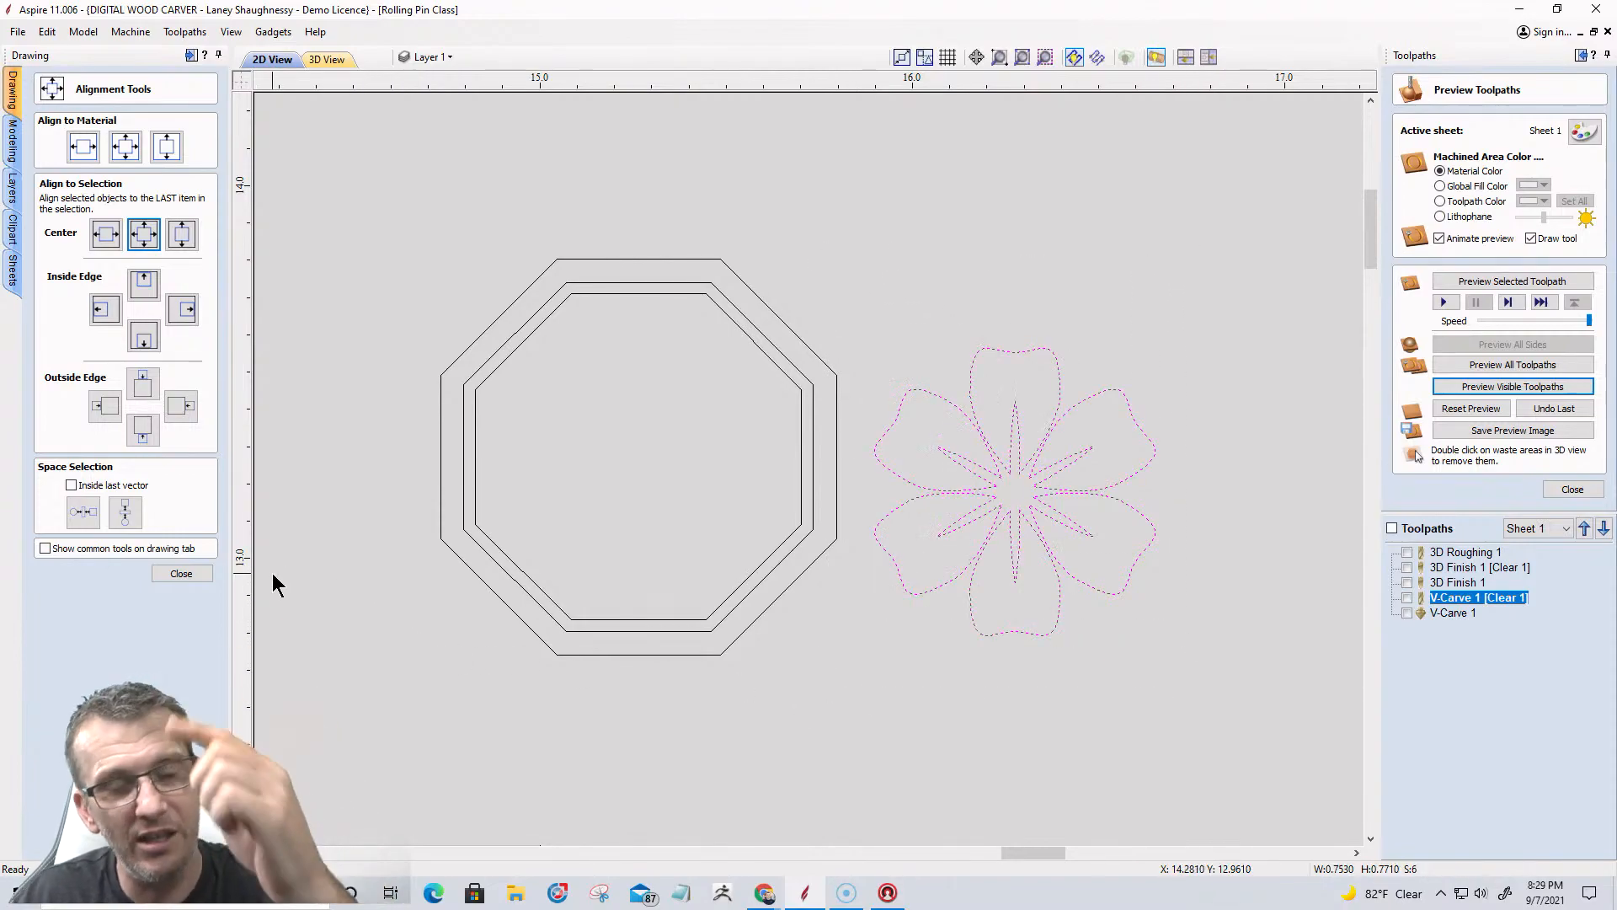
click(271, 573)
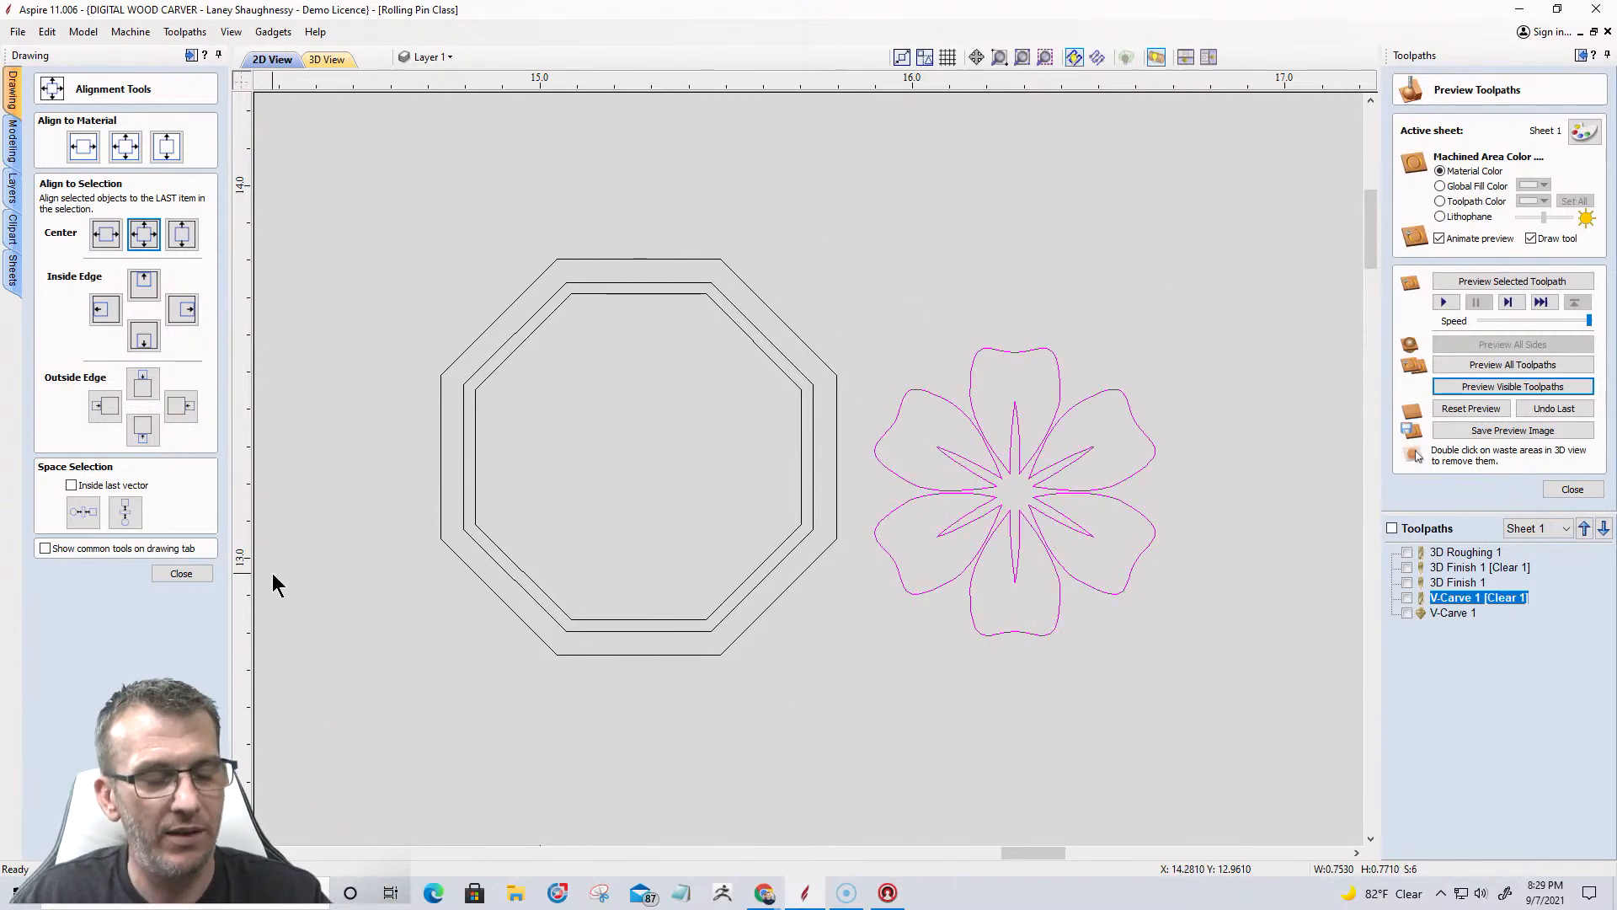
Centre the grouped flower horizontally and vertically inside the innermost octagon.
shift+click(802, 402)
click(143, 234)
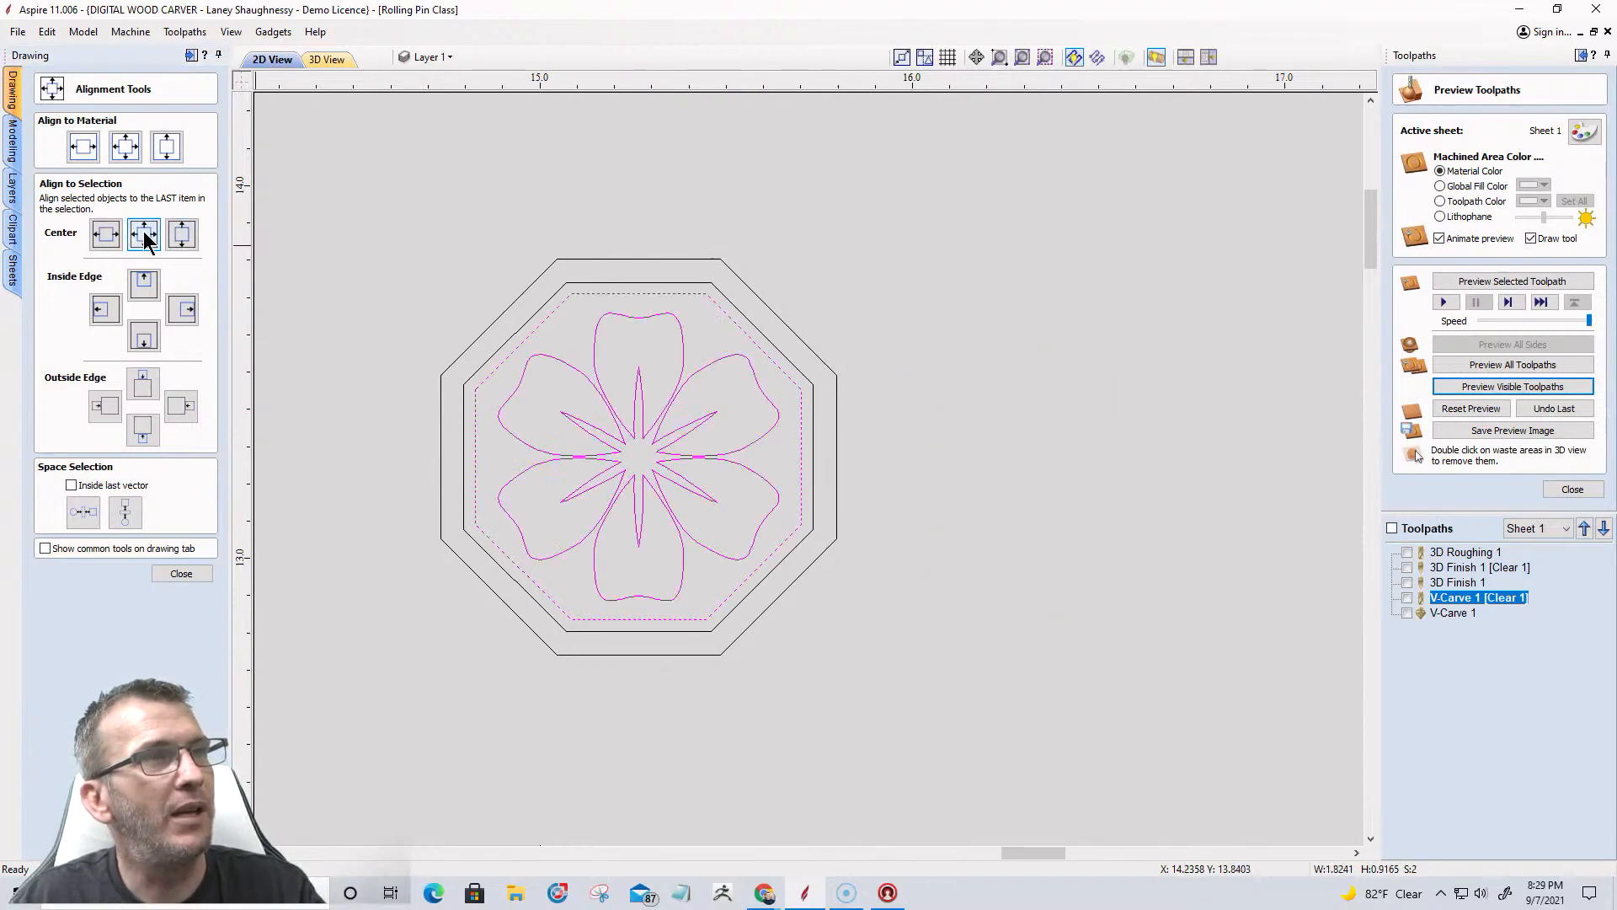
scroll(526, 454, up, 1)
scroll(1137, 456, down, 1)
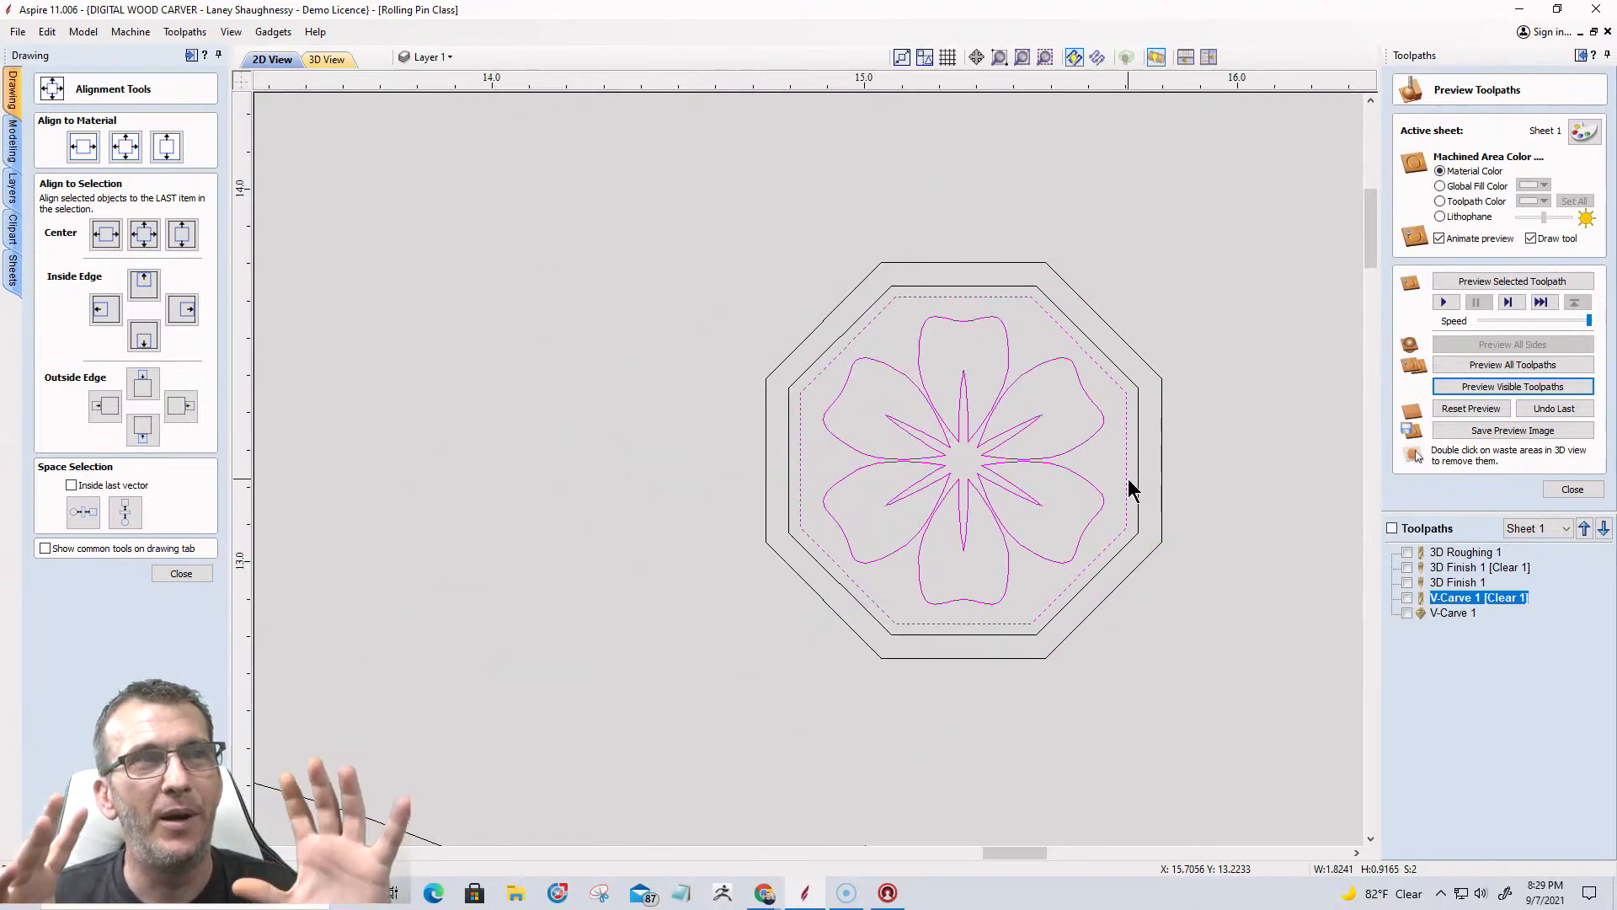
scroll(998, 511, down, 7)
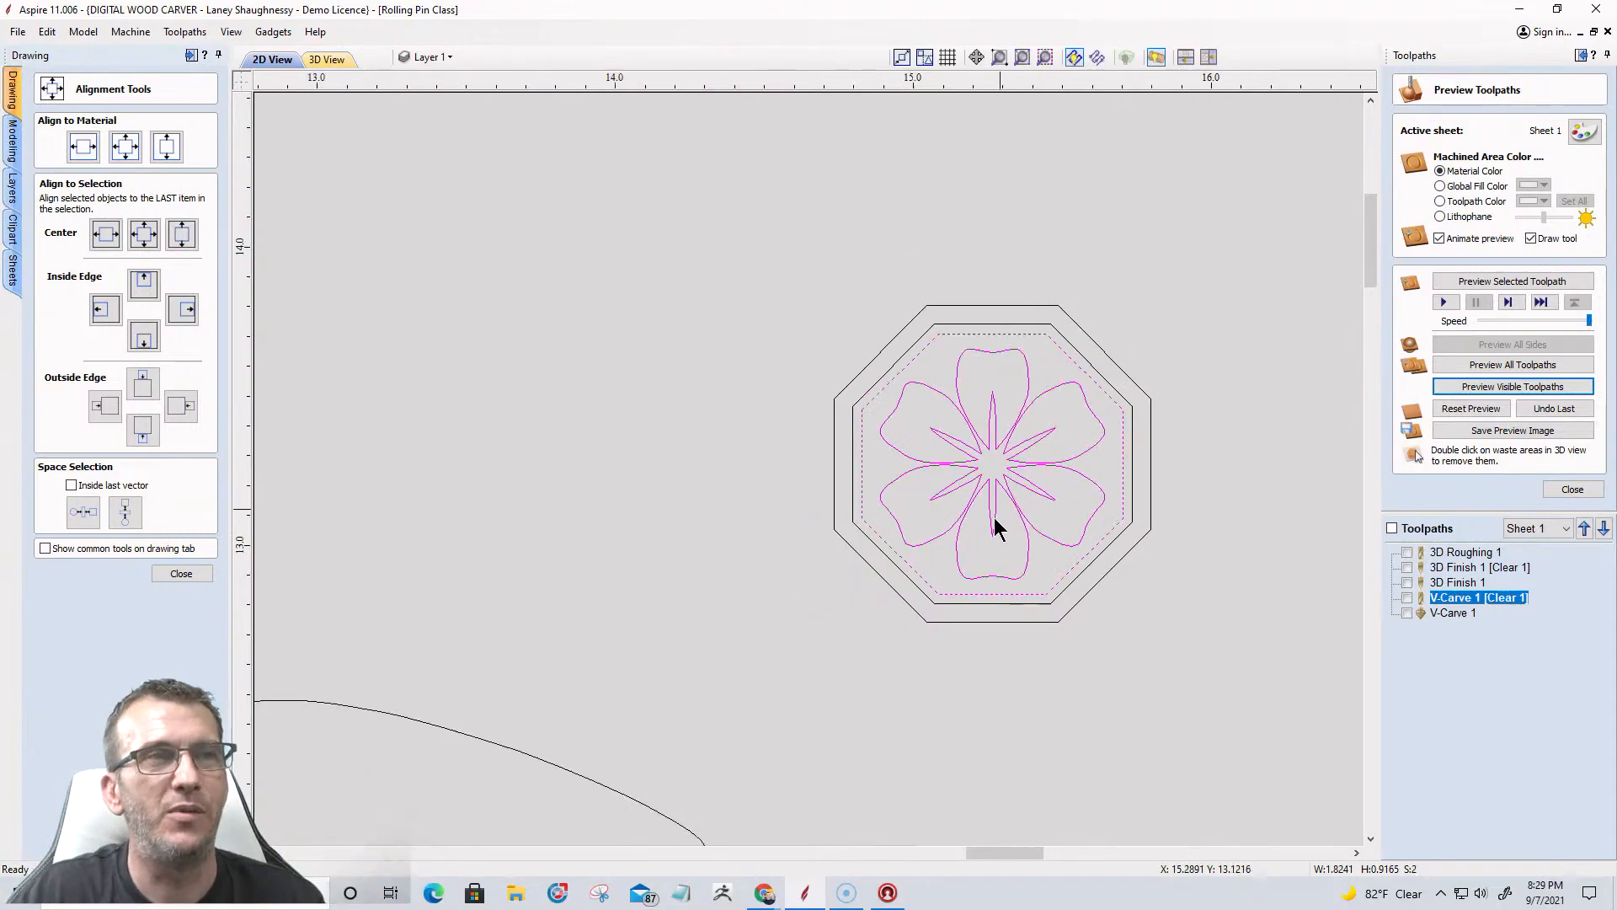
Select the standalone octagon flower tile with all its borders and move it beside the existing four-tile pattern for comparison.
scroll(1238, 474, up, 2)
click(826, 516)
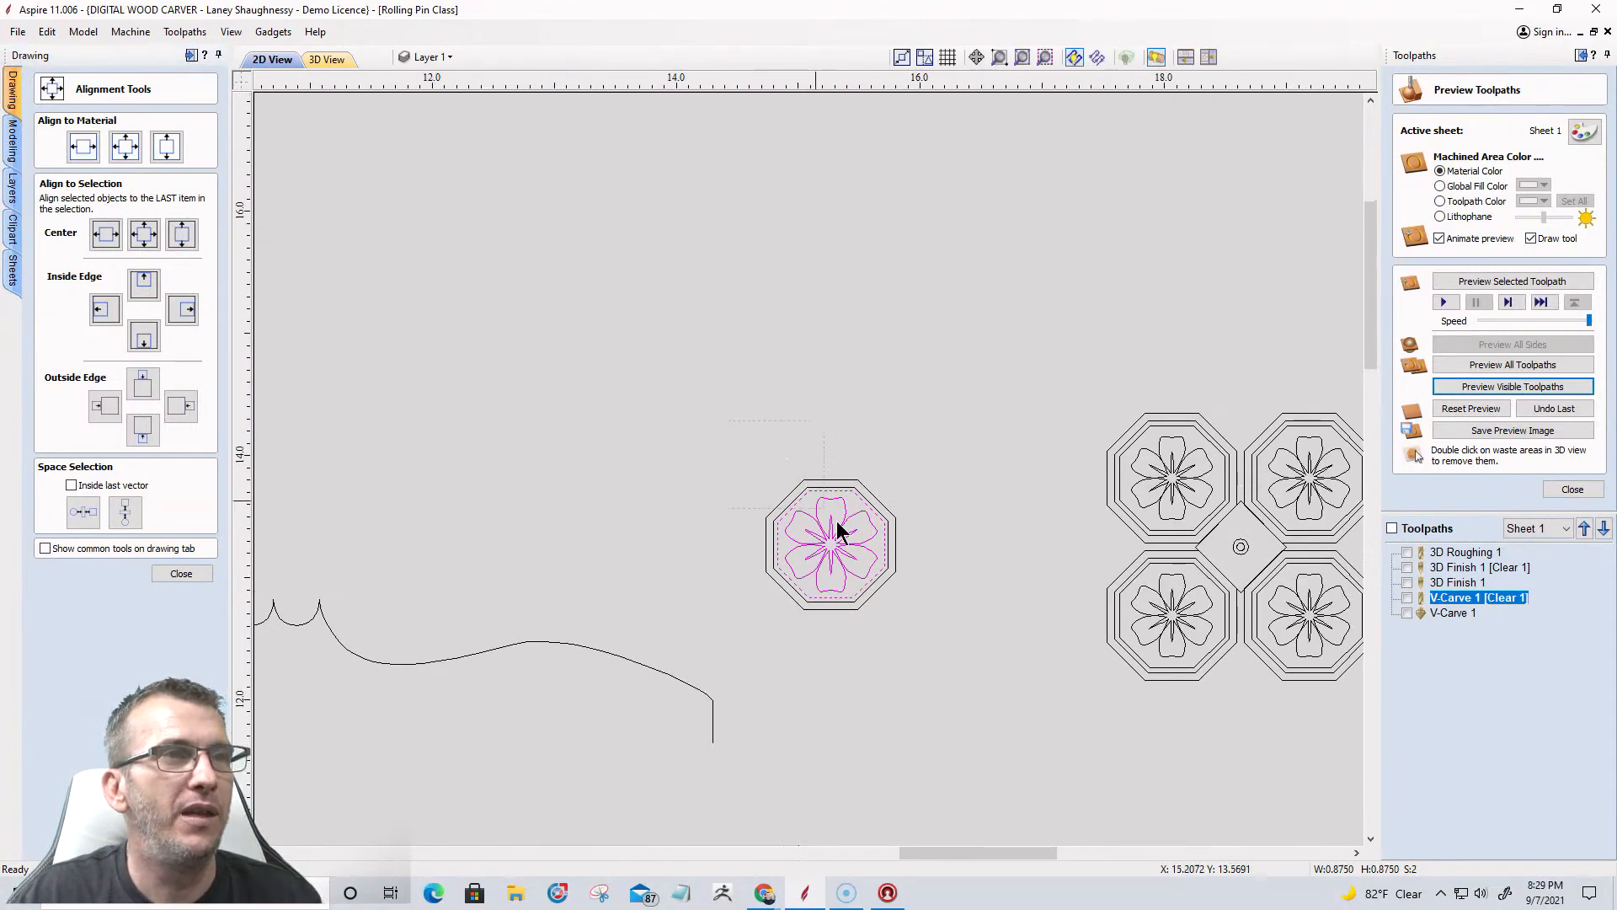
click(827, 549)
drag(827, 549, 1036, 481)
scroll(1032, 506, up, 5)
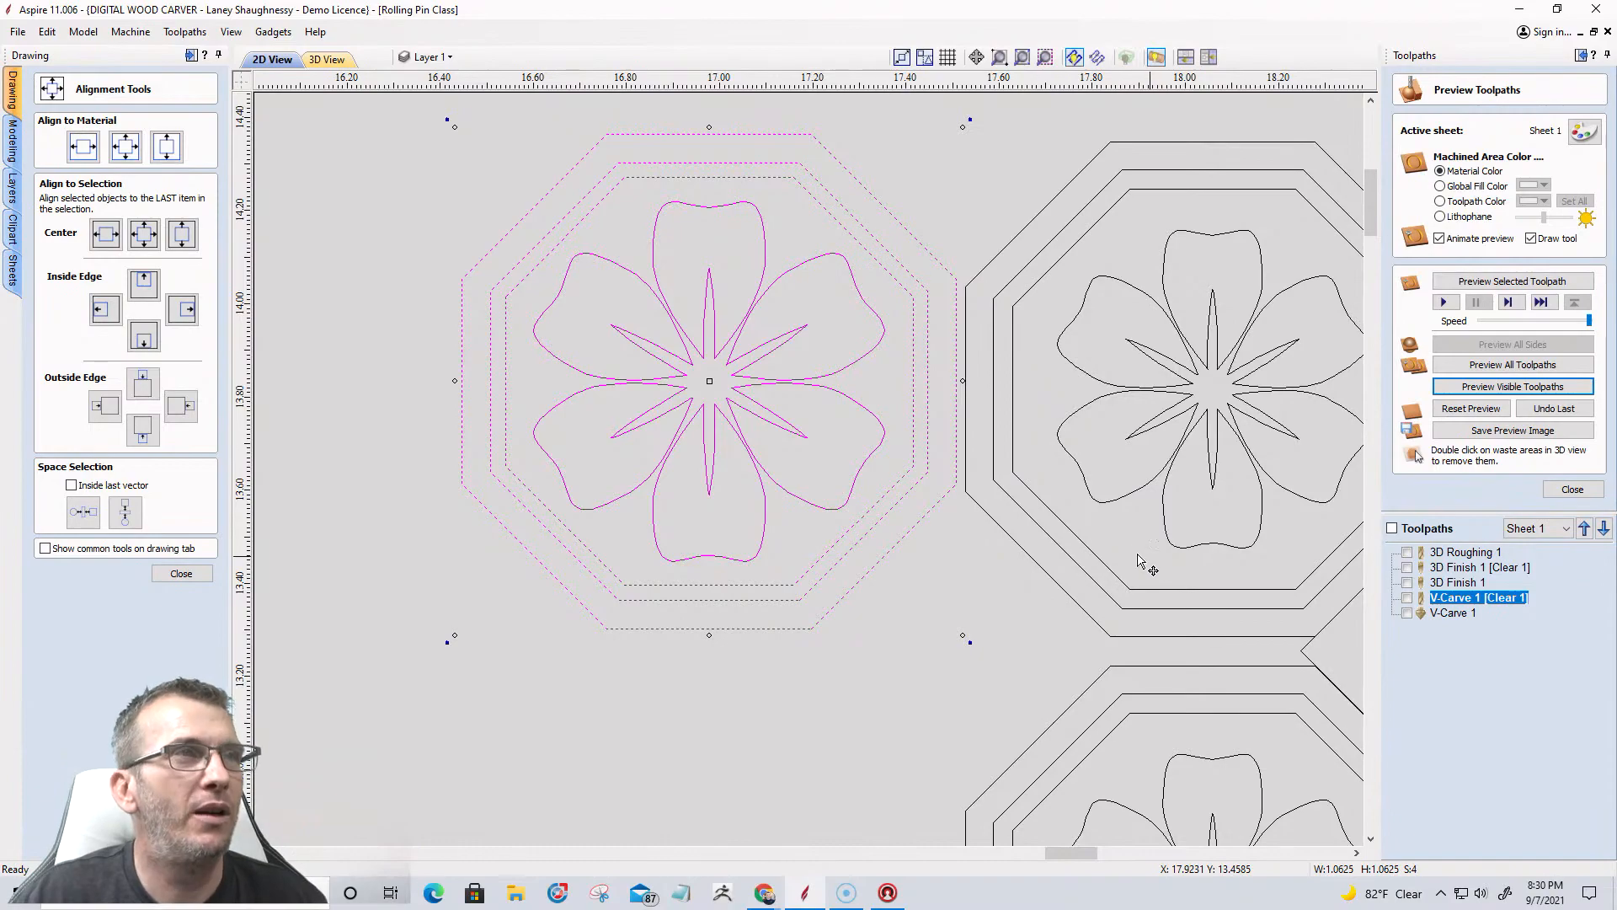
Scale the flower inside the moved octagon down slightly to match the flower size in the existing pattern.
click(587, 252)
click(595, 258)
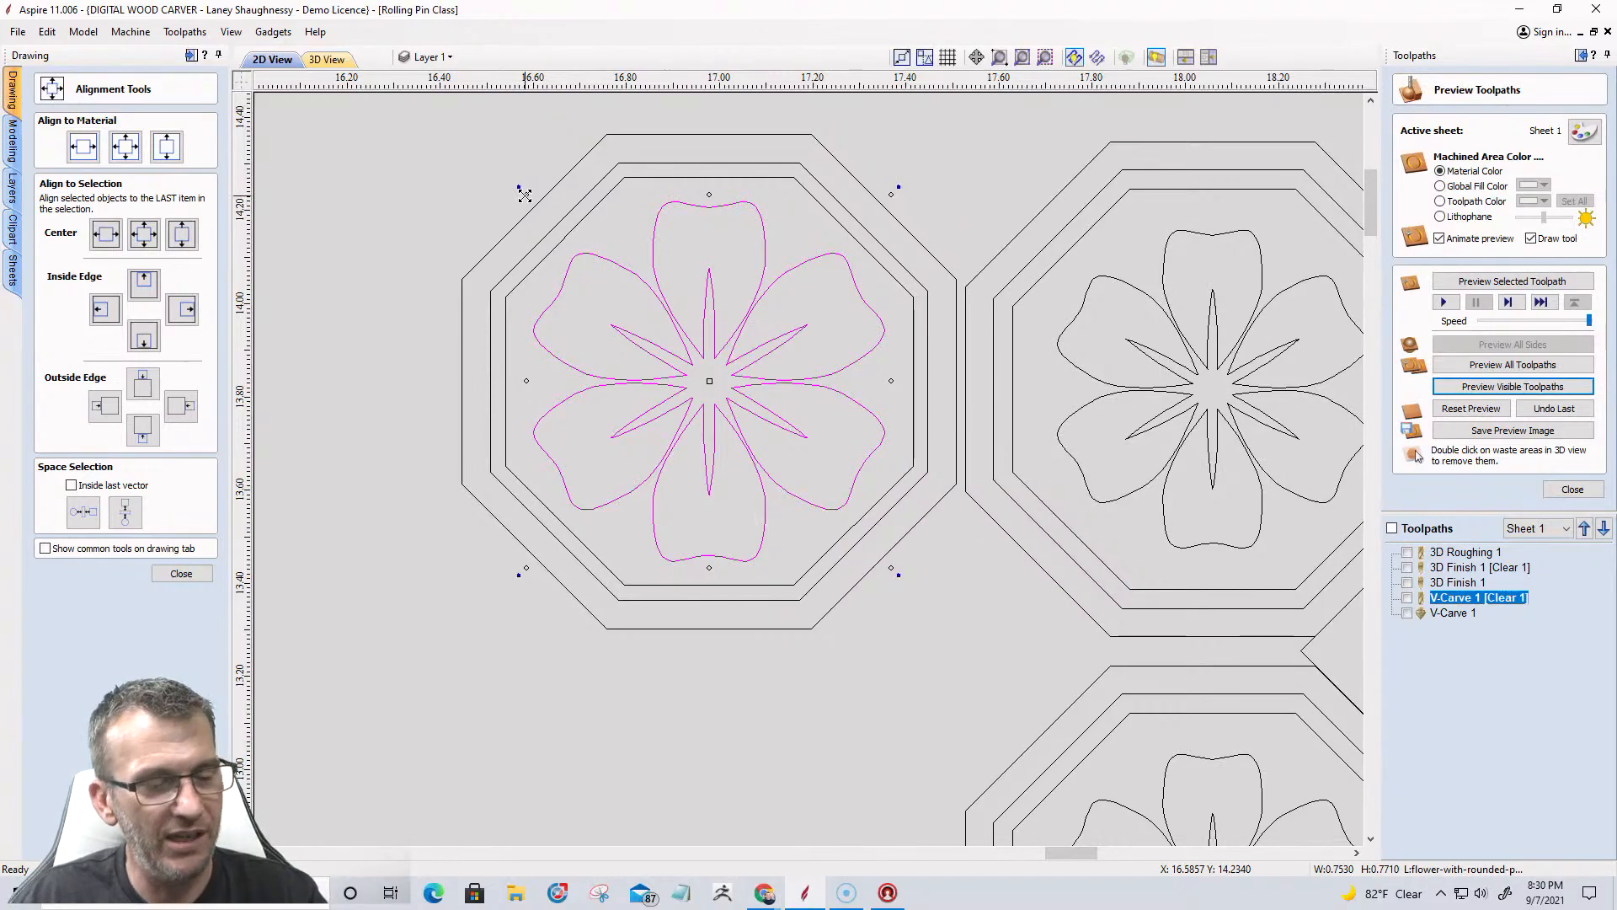
drag(528, 196, 542, 224)
click(645, 386)
Select the complete octagon flower tile and move it away from the existing pattern into open space.
scroll(1065, 513, down, 4)
drag(856, 349, 1017, 590)
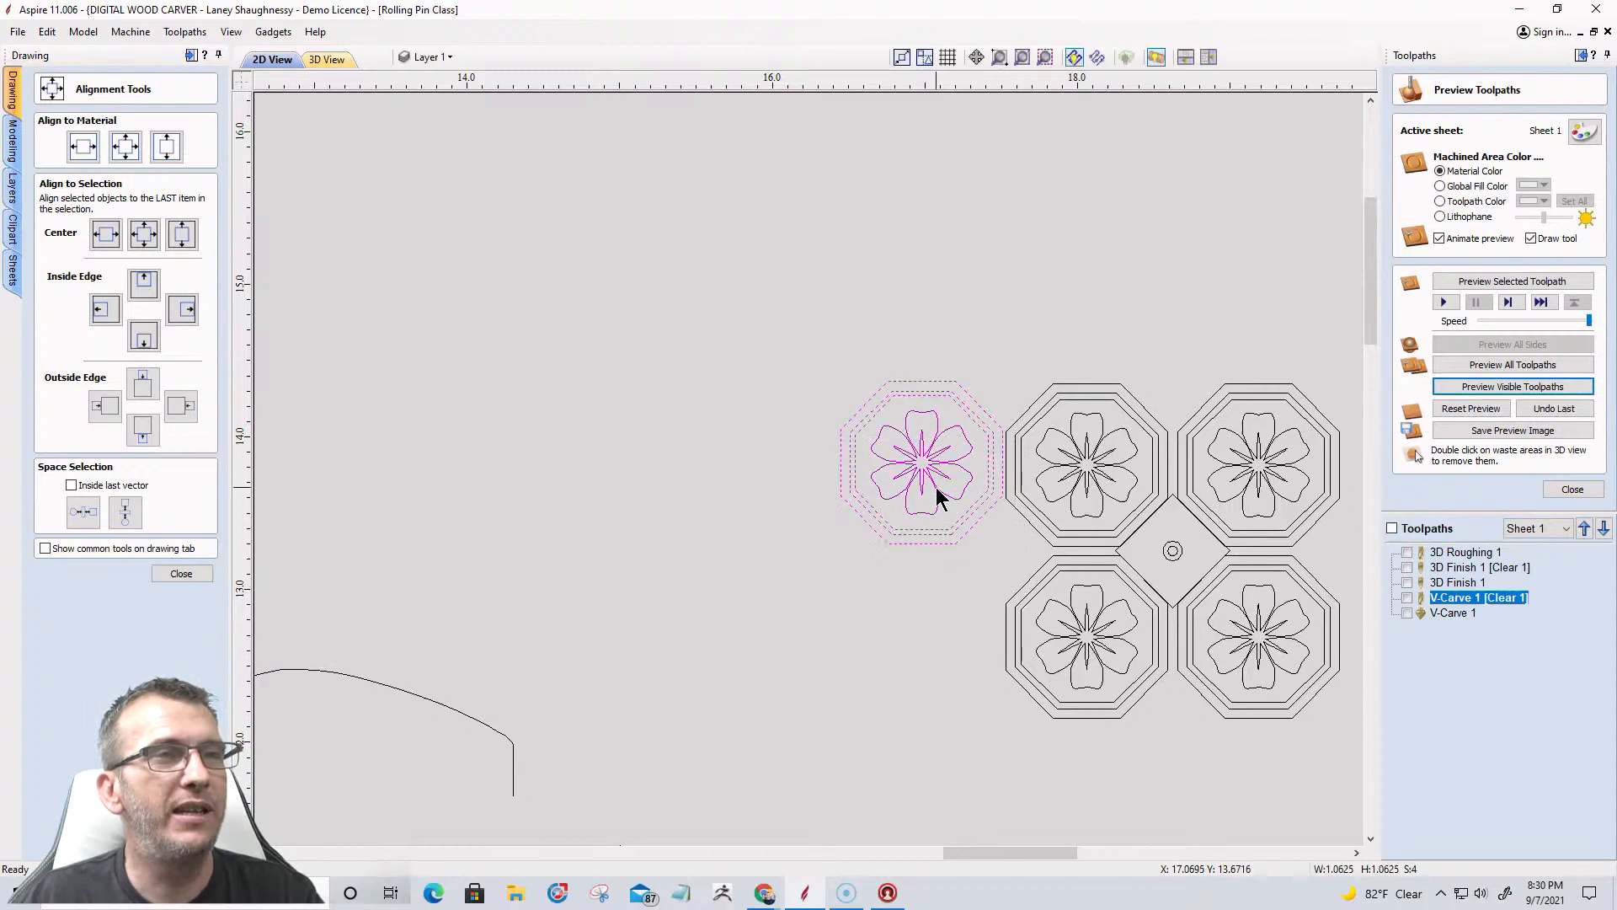
drag(941, 480, 589, 345)
scroll(758, 480, down, 1)
scroll(555, 210, up, 2)
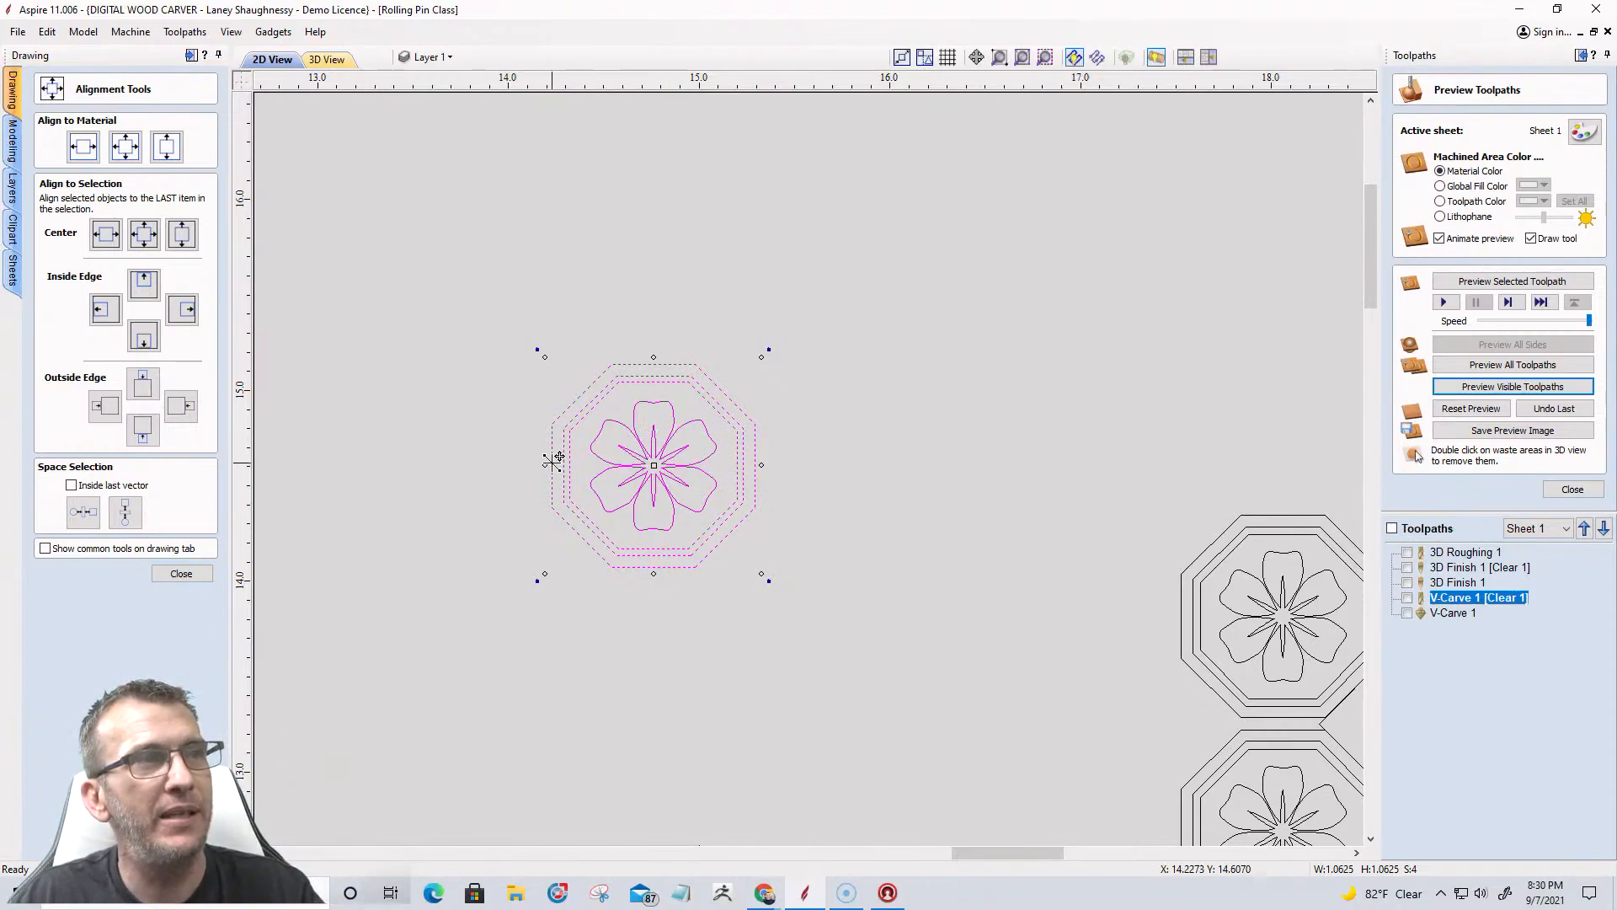
Copy the tile edge to edge to its right, above that copy, and above the original to form a two-by-two block.
drag(554, 459, 755, 457)
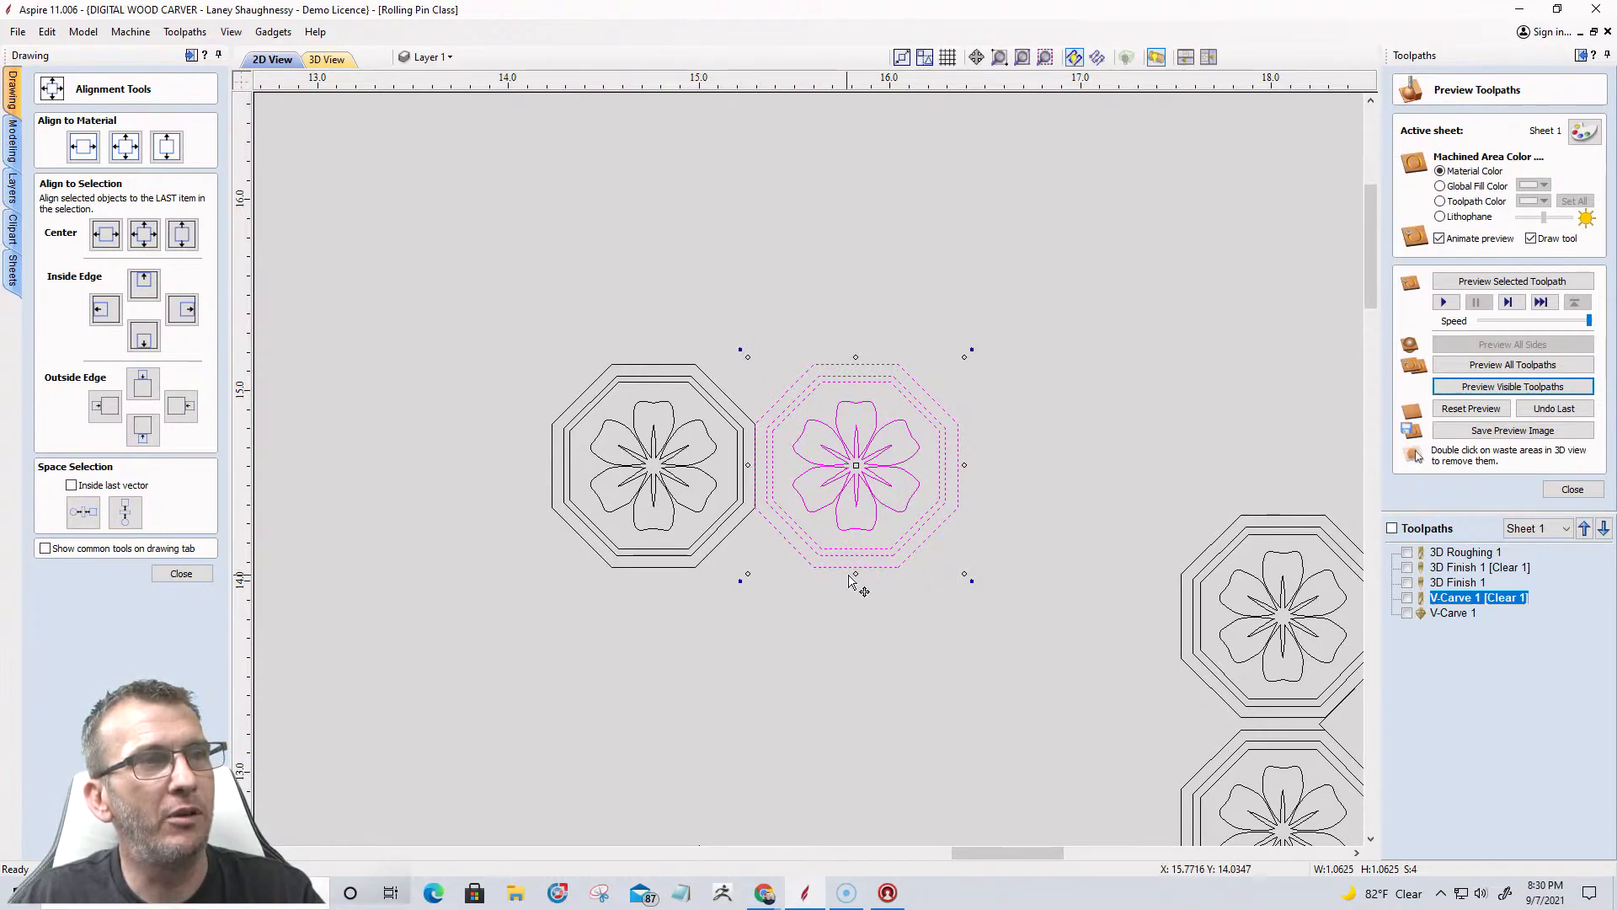
drag(856, 564, 860, 363)
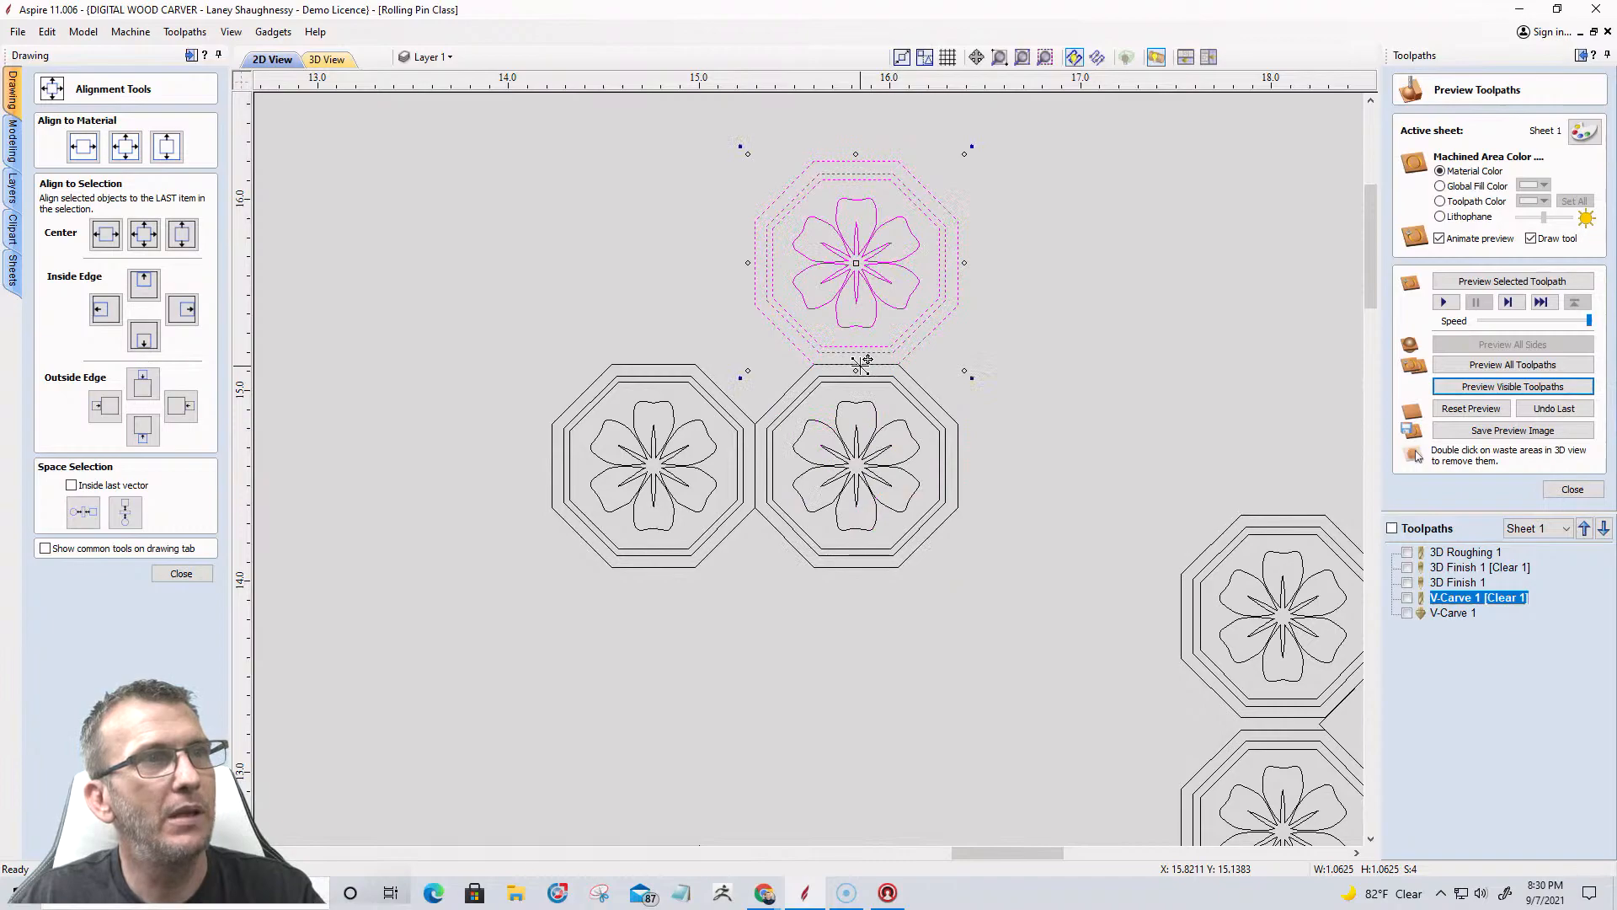
drag(727, 340, 658, 358)
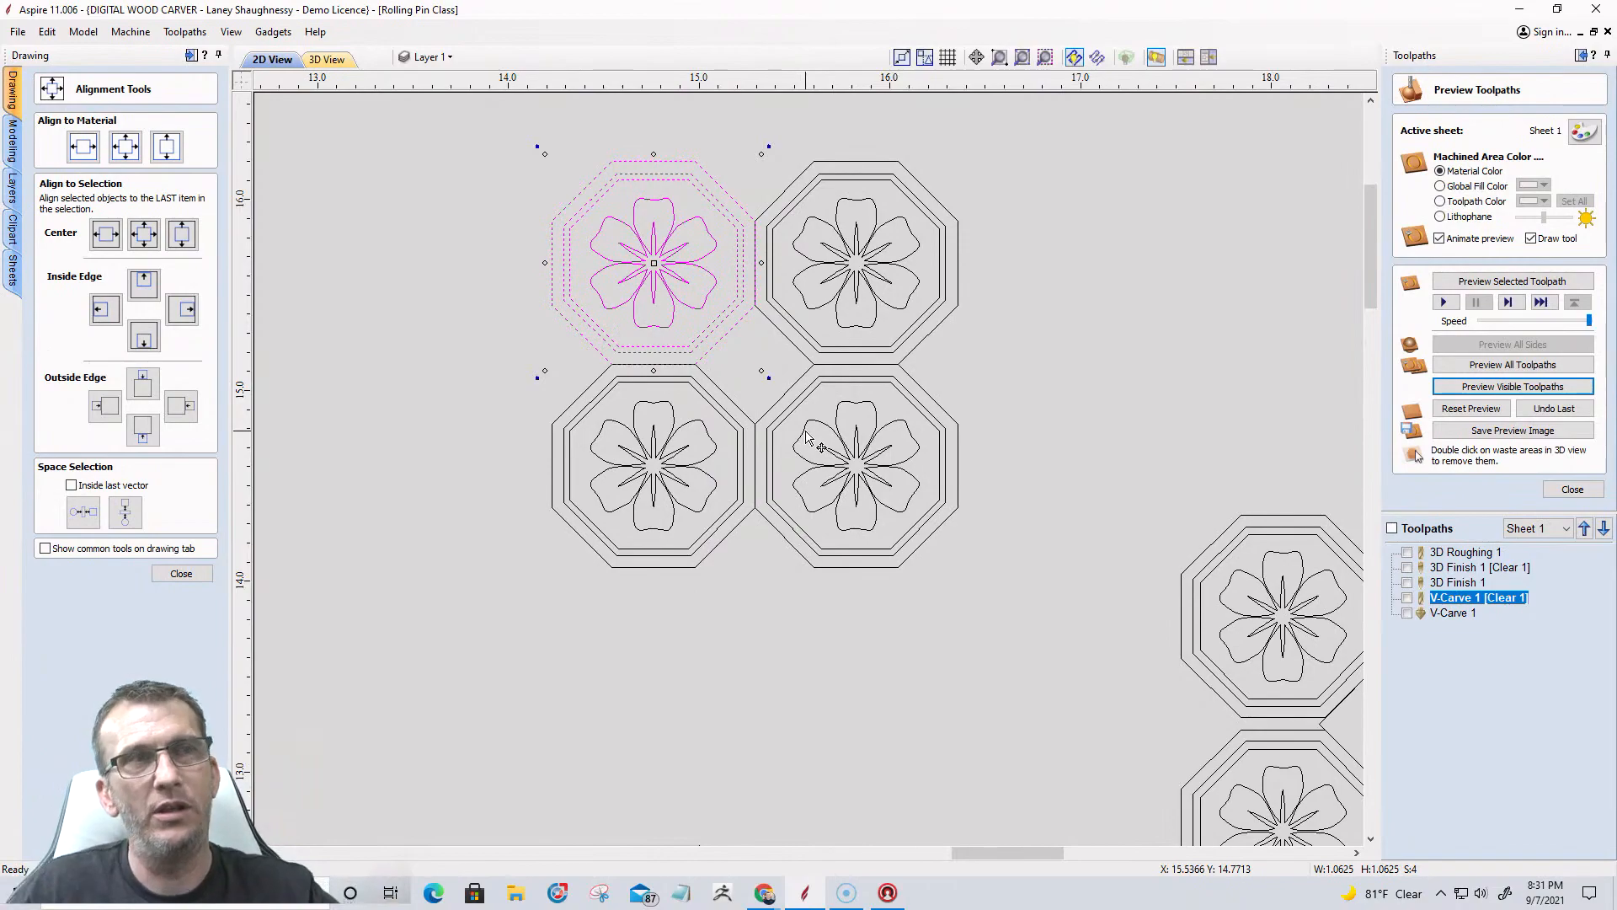
Move the two upper tiles up with a relative Y move of 0.0625 inches.
drag(496, 130, 1000, 369)
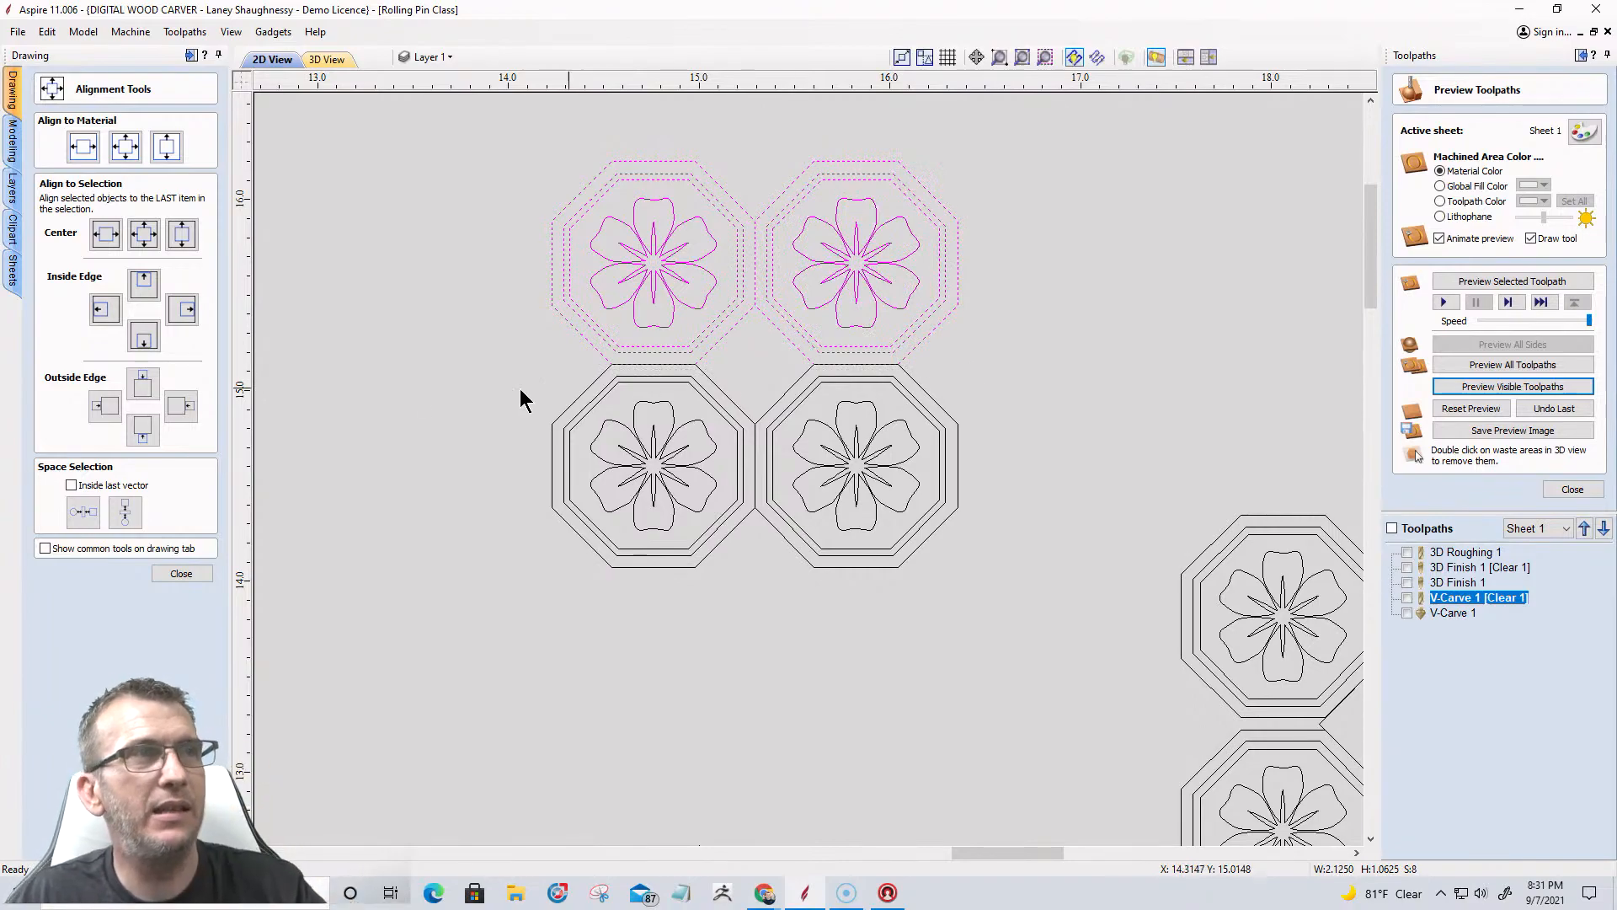
click(180, 575)
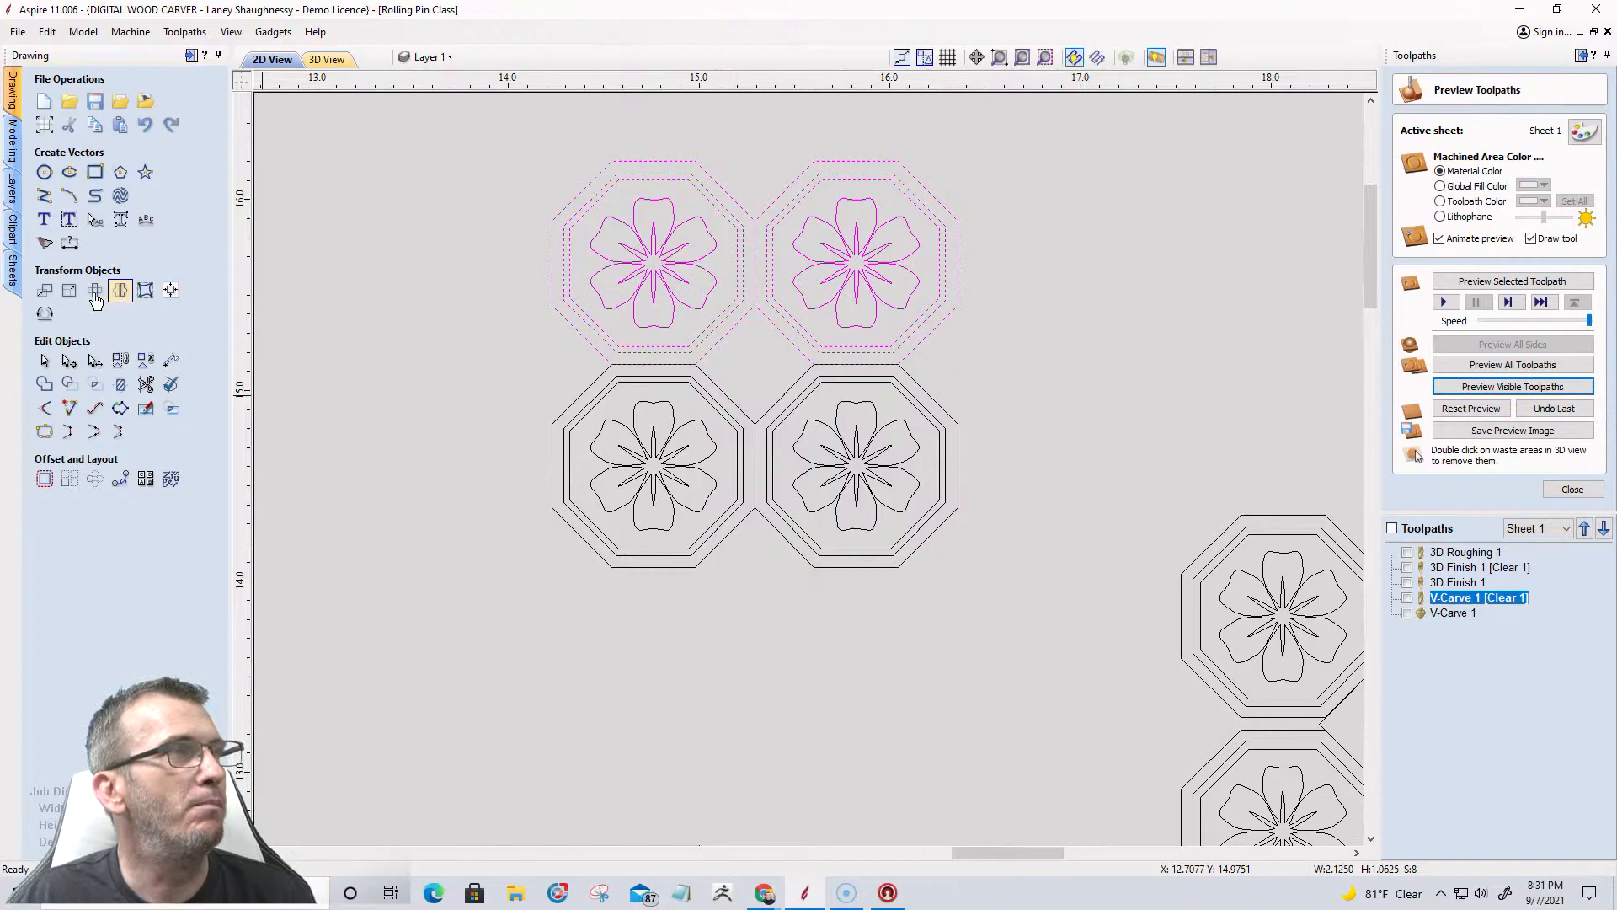
click(45, 291)
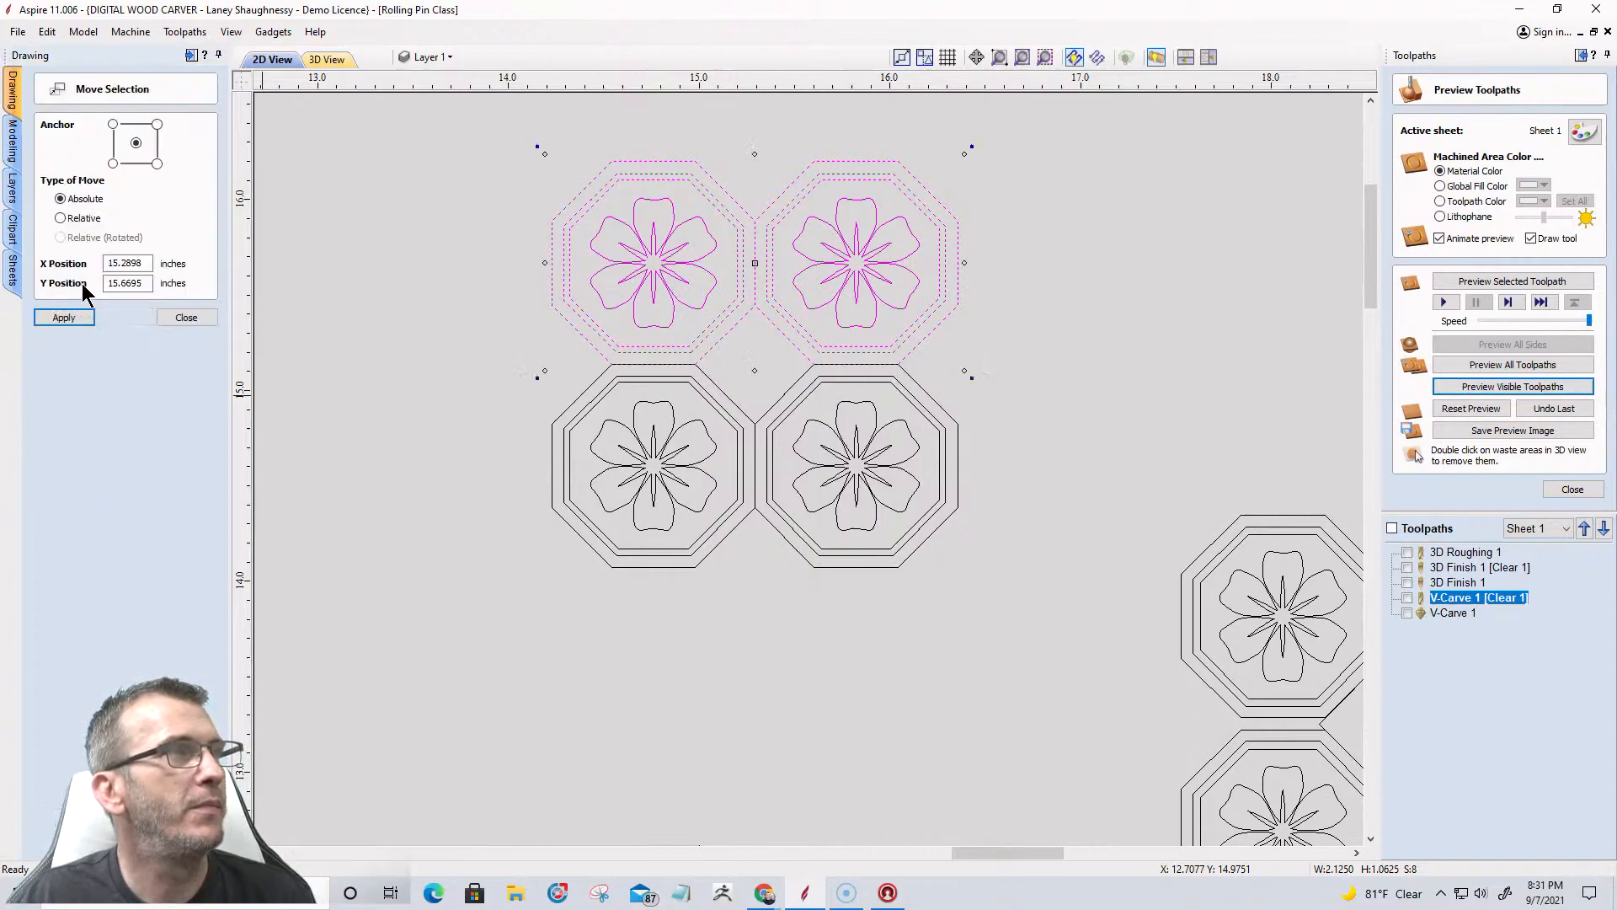
click(60, 218)
drag(126, 283, 100, 289)
text(.0625)
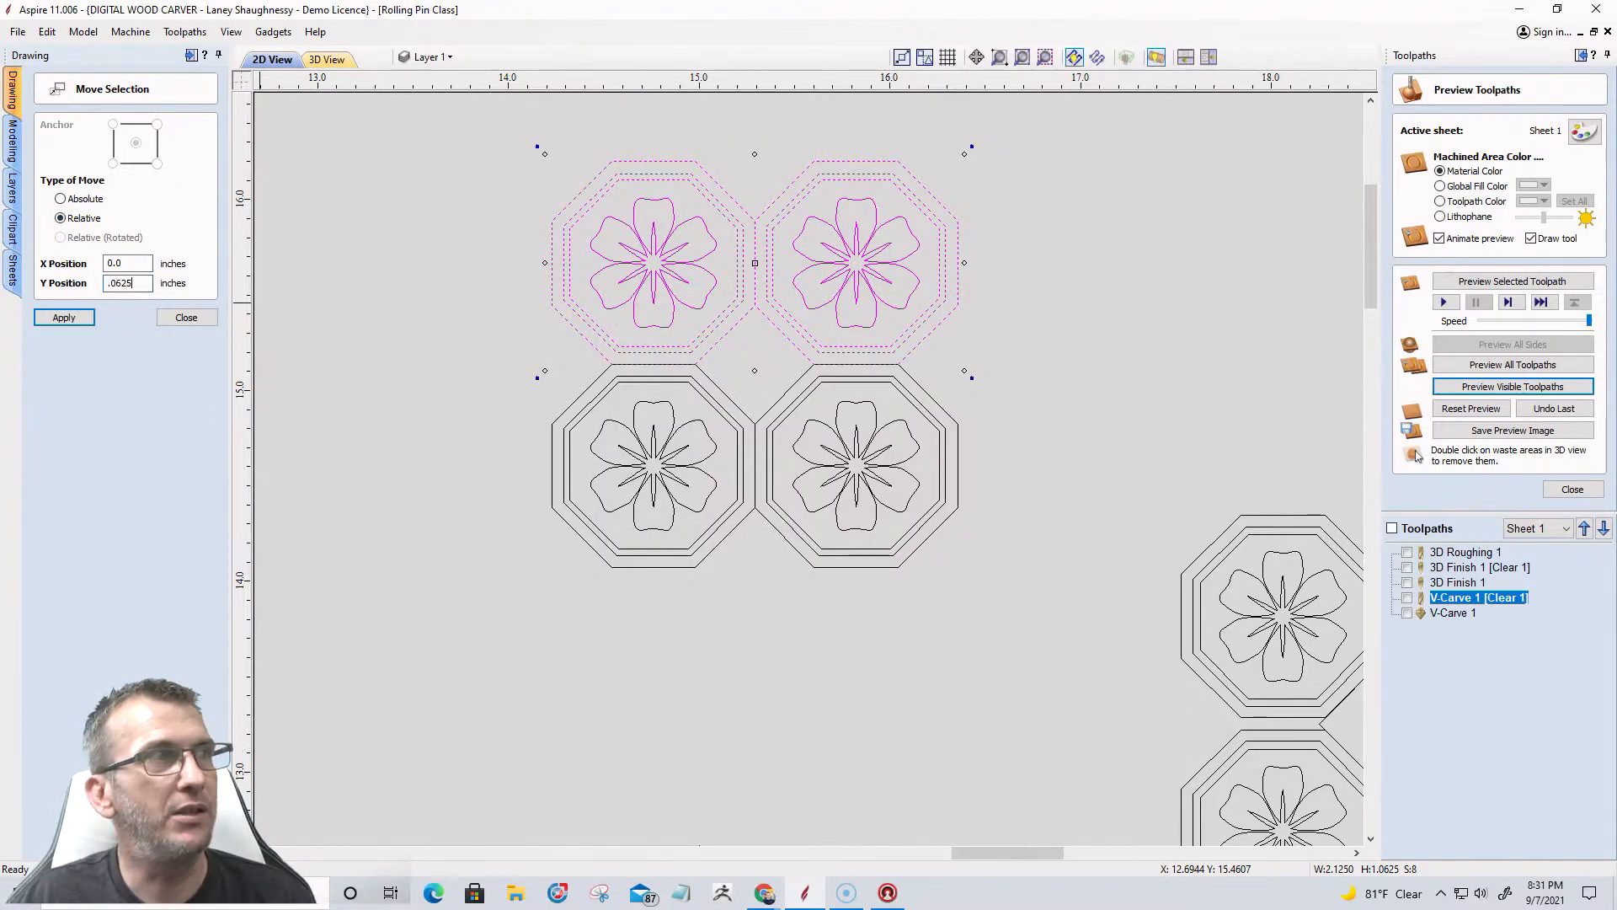
click(62, 319)
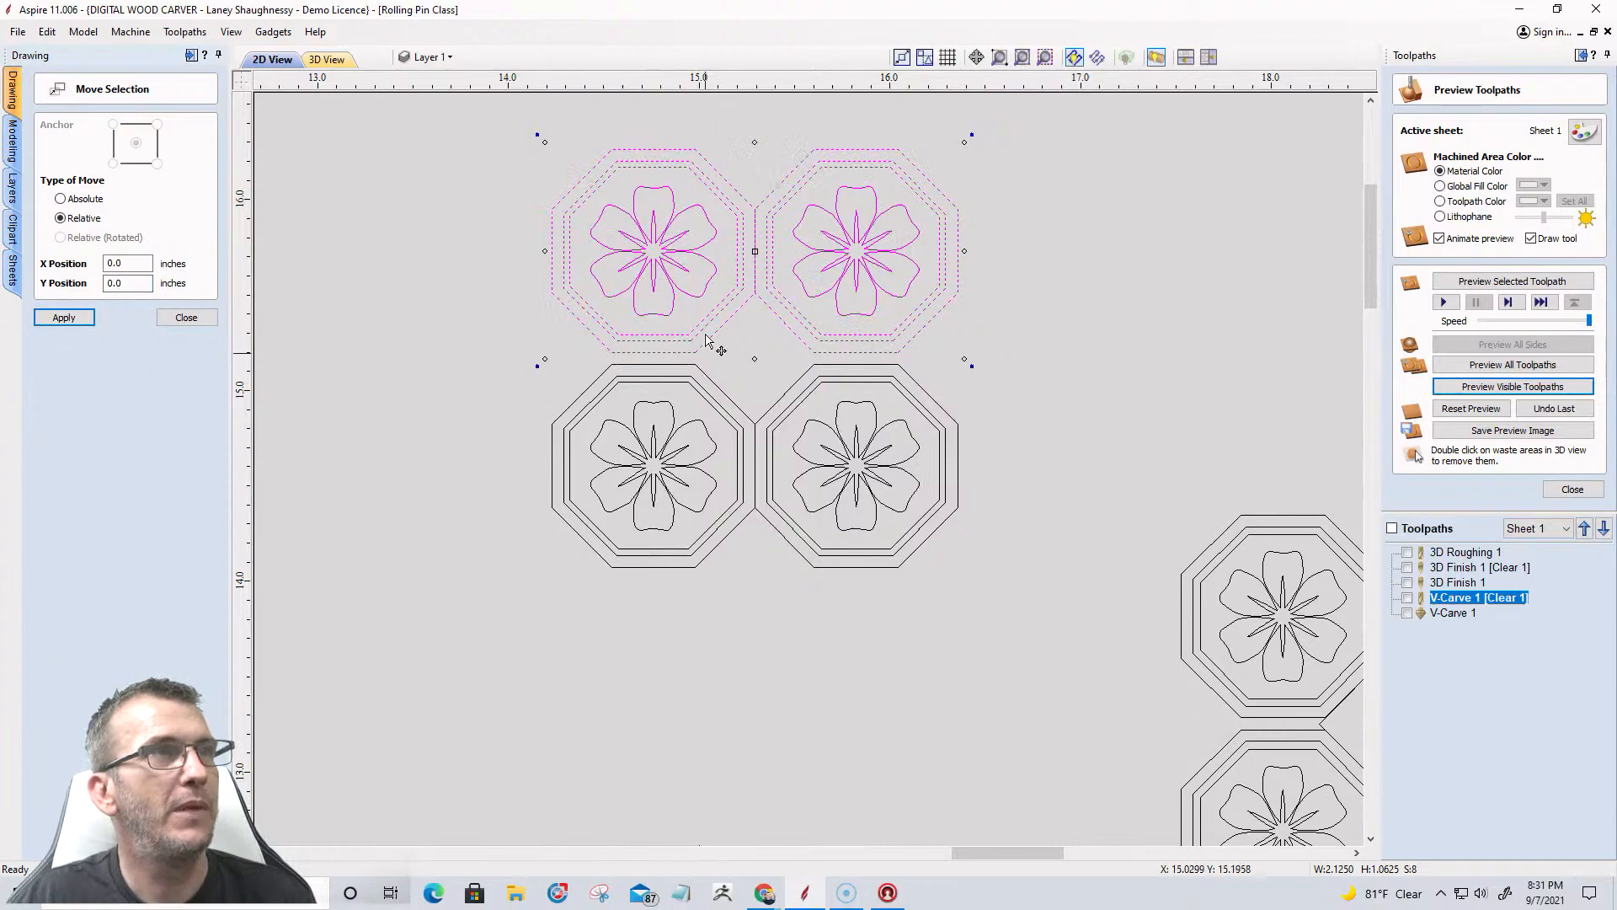
Select the two right-hand tiles including their outer octagons and move them by a relative X of 0.0625 inches.
click(750, 116)
drag(755, 100, 853, 517)
drag(955, 614, 956, 615)
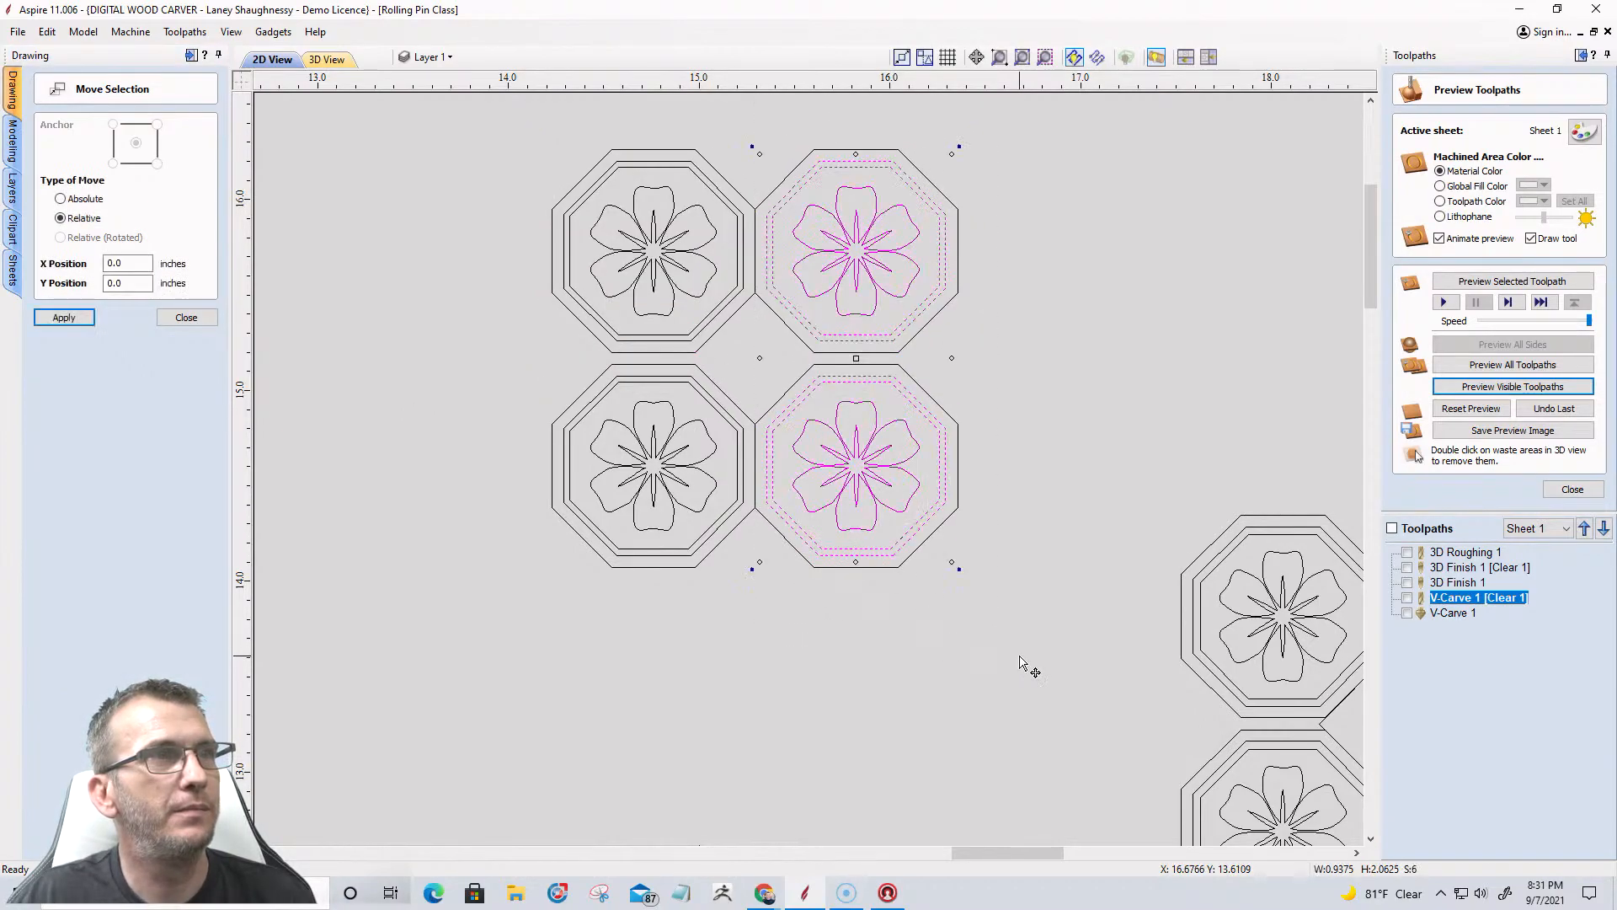
shift+click(763, 202)
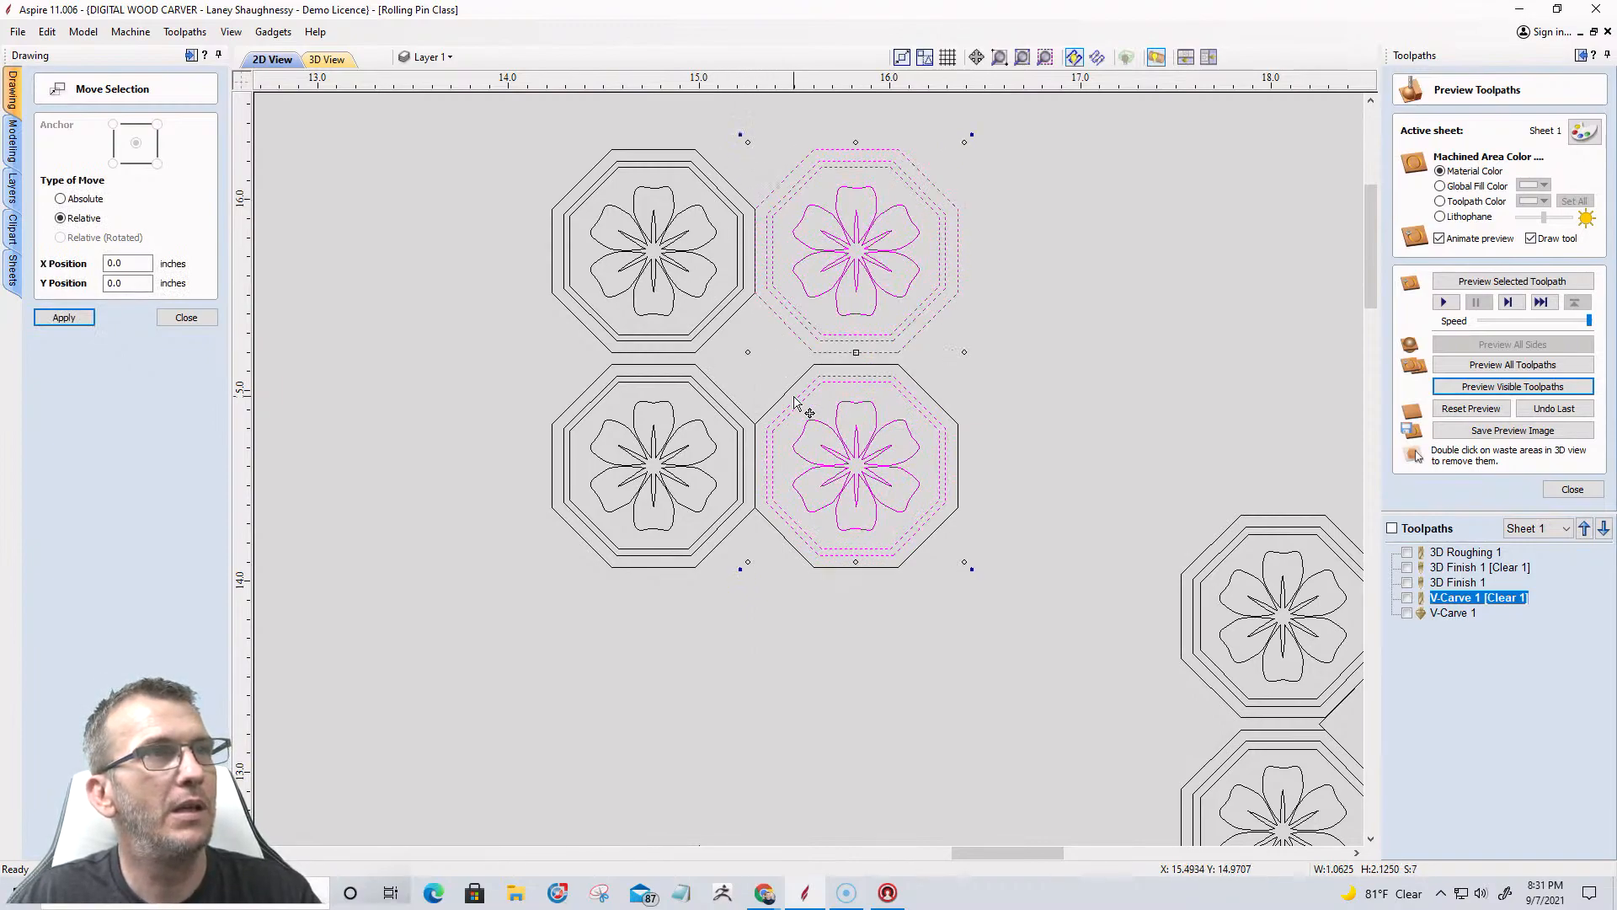
shift+click(788, 389)
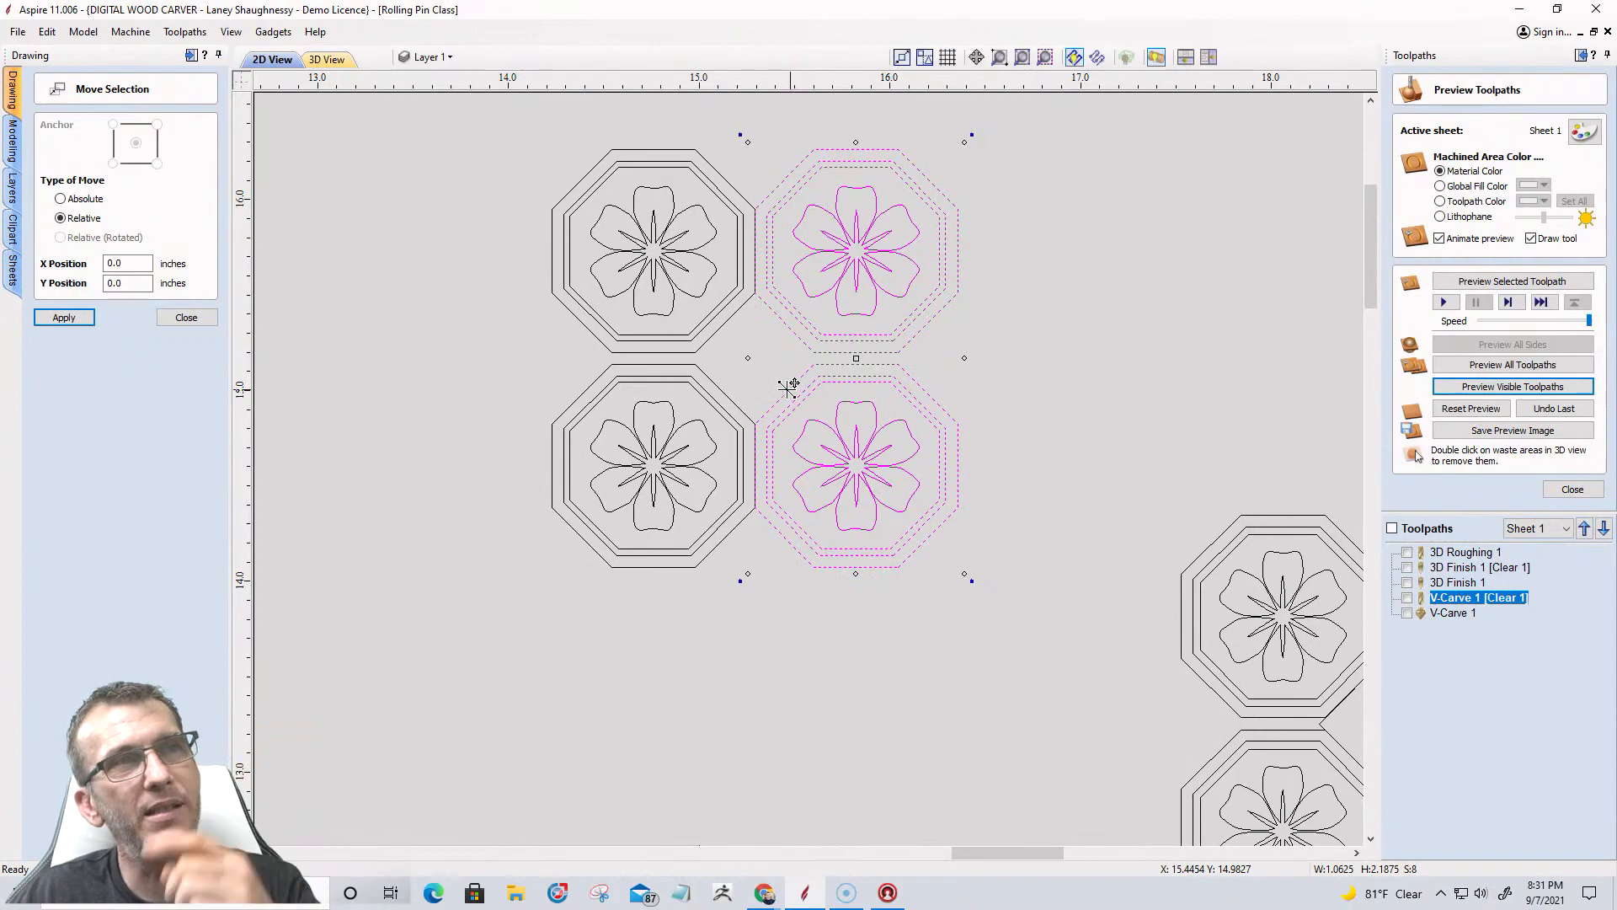
drag(136, 265, 77, 259)
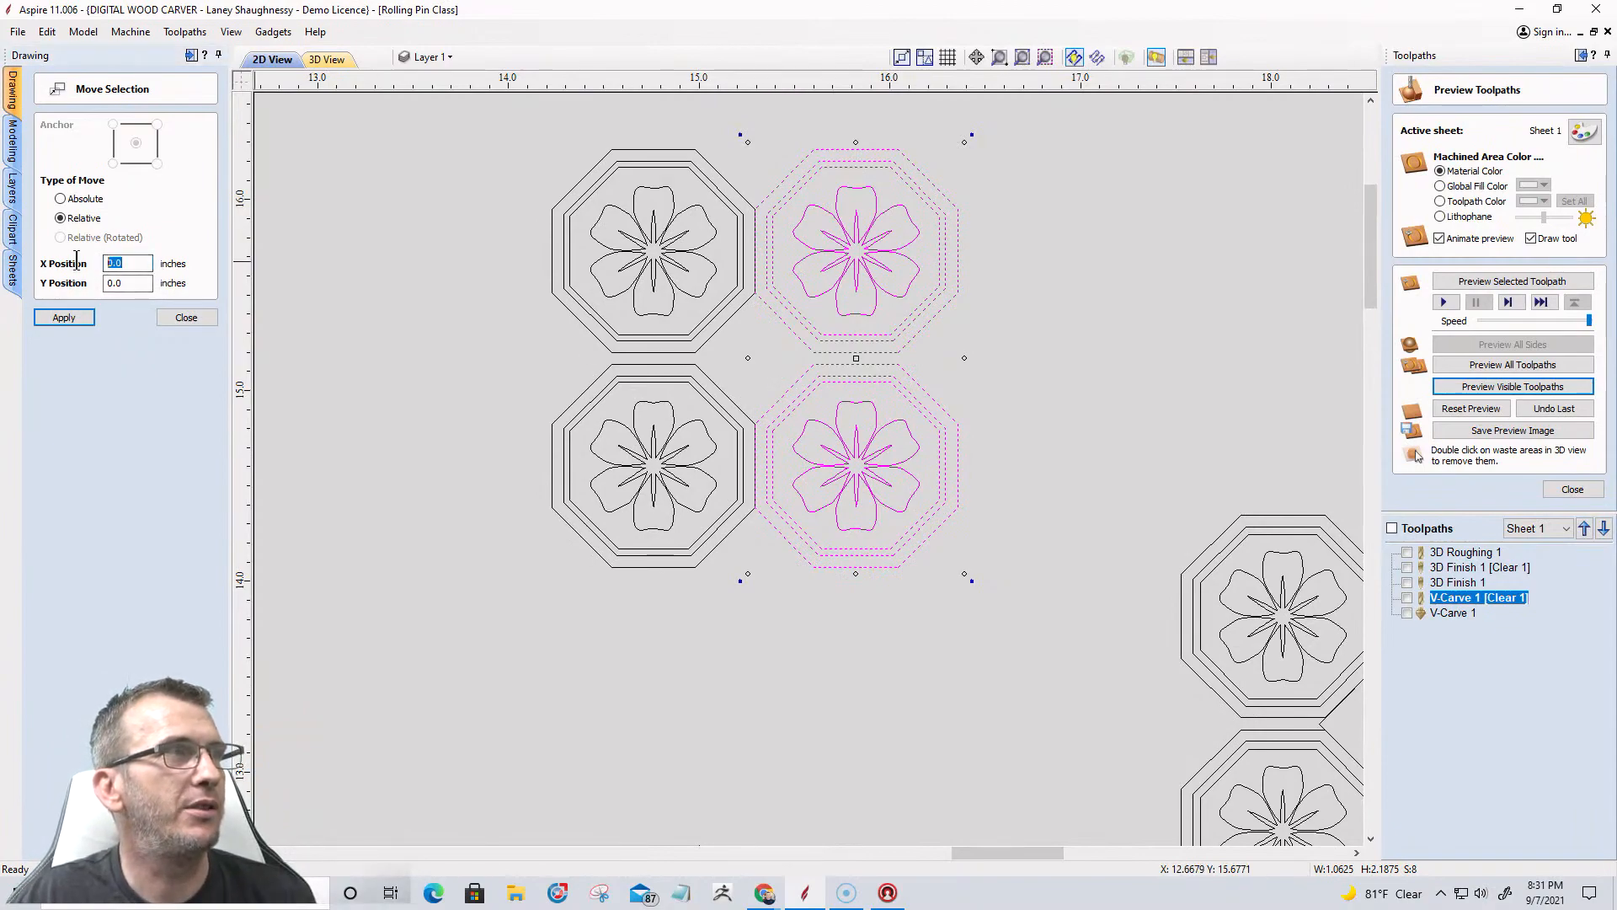
text(.0625)
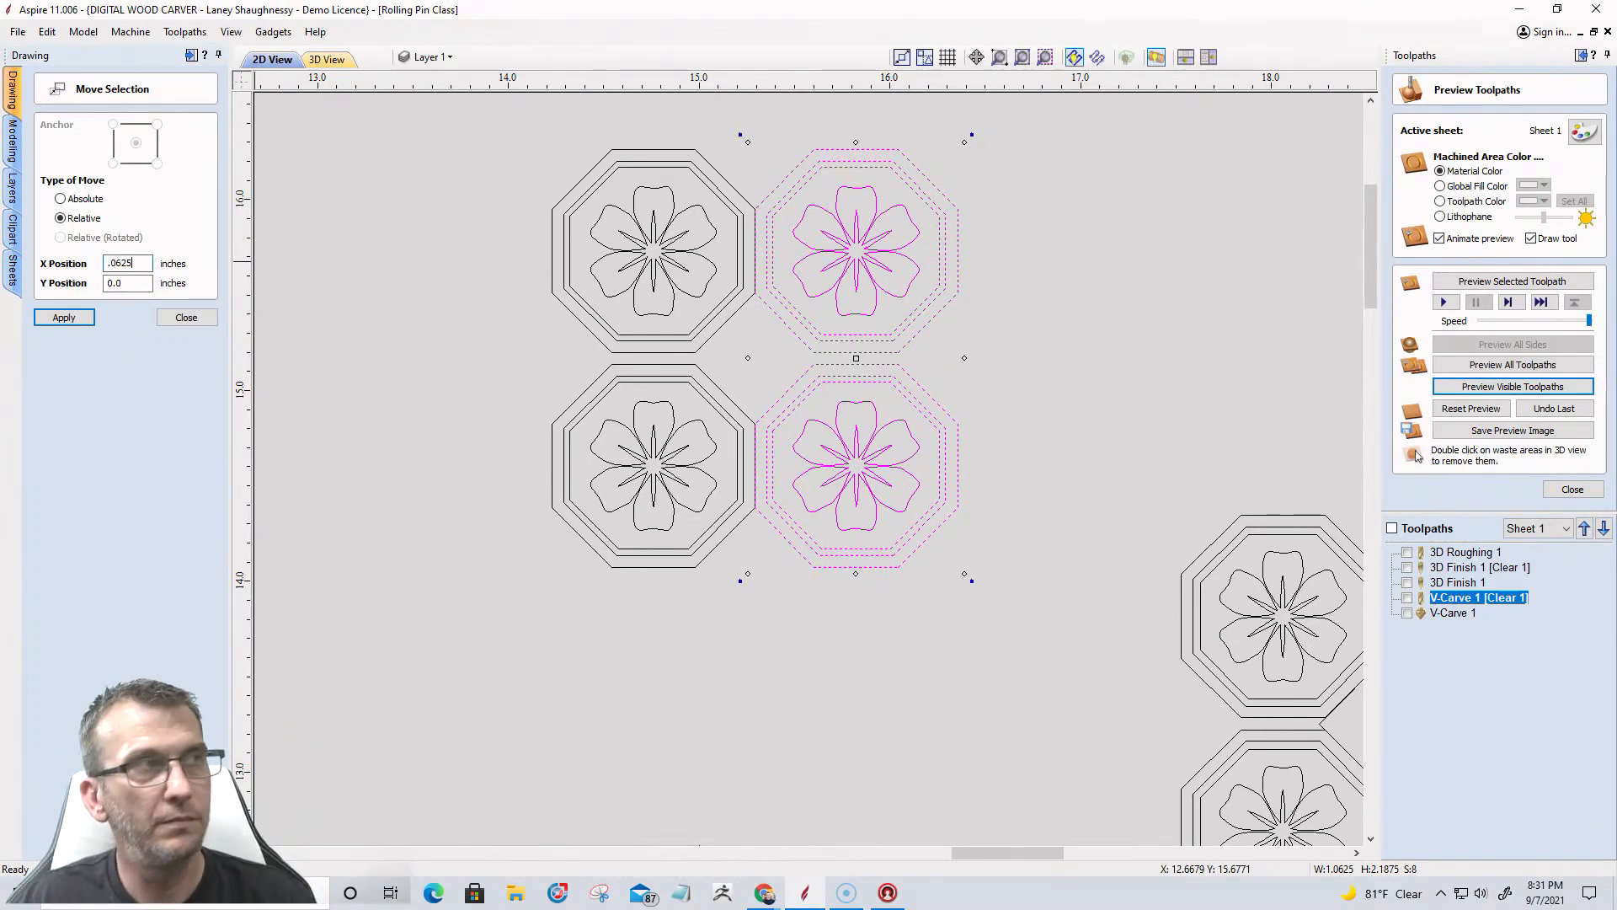
click(49, 319)
click(357, 415)
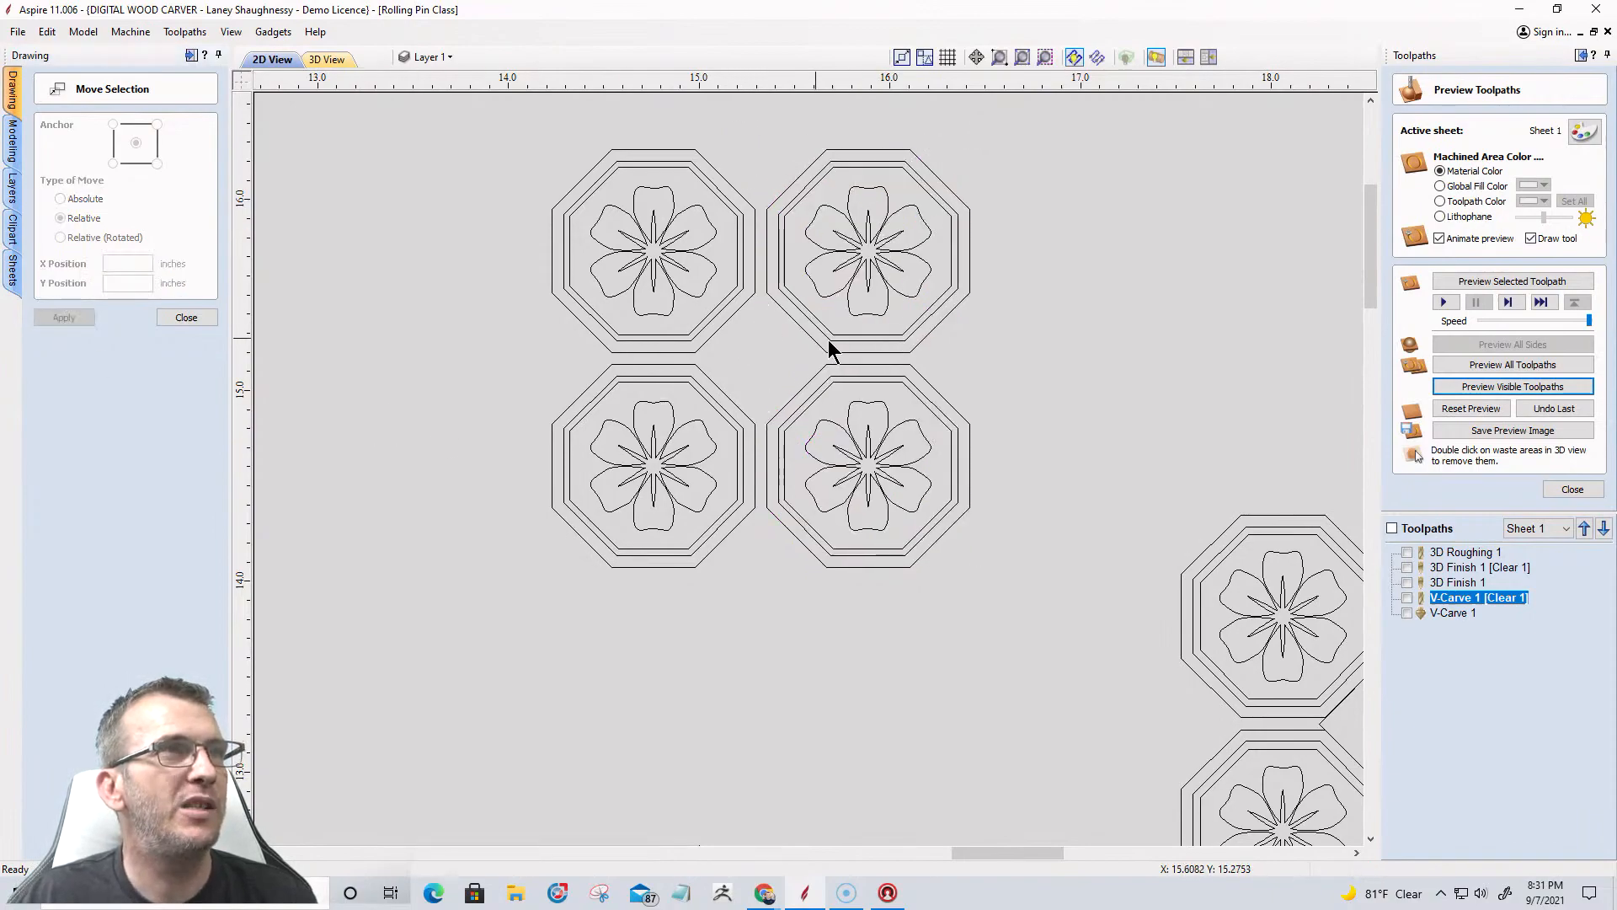
scroll(740, 381, up, 3)
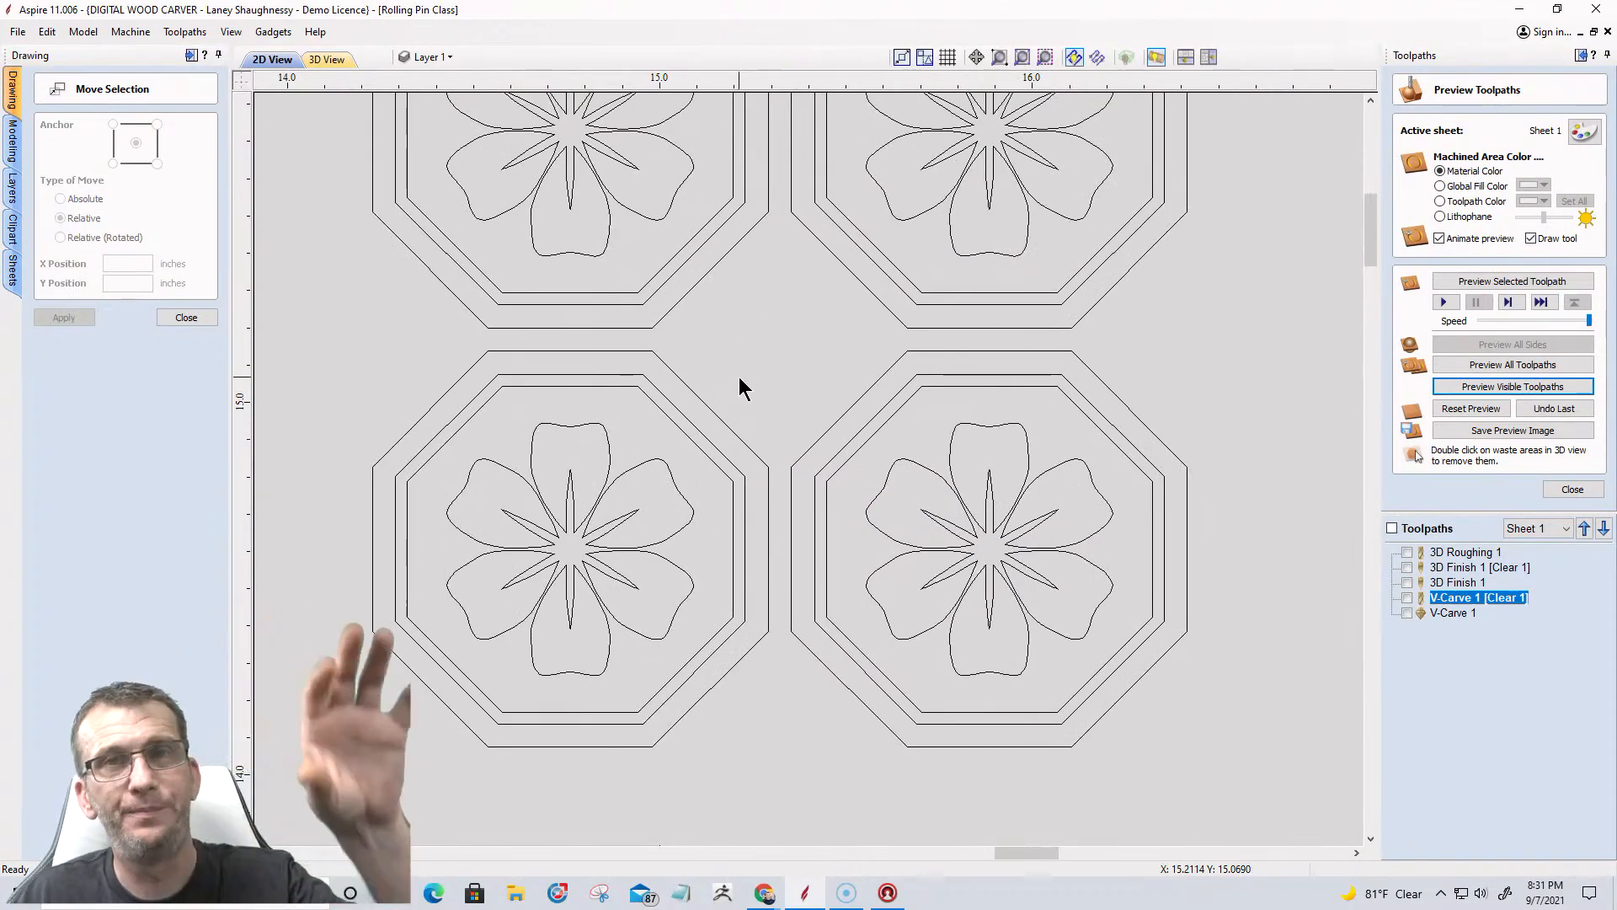
scroll(741, 386, down, 1)
click(184, 318)
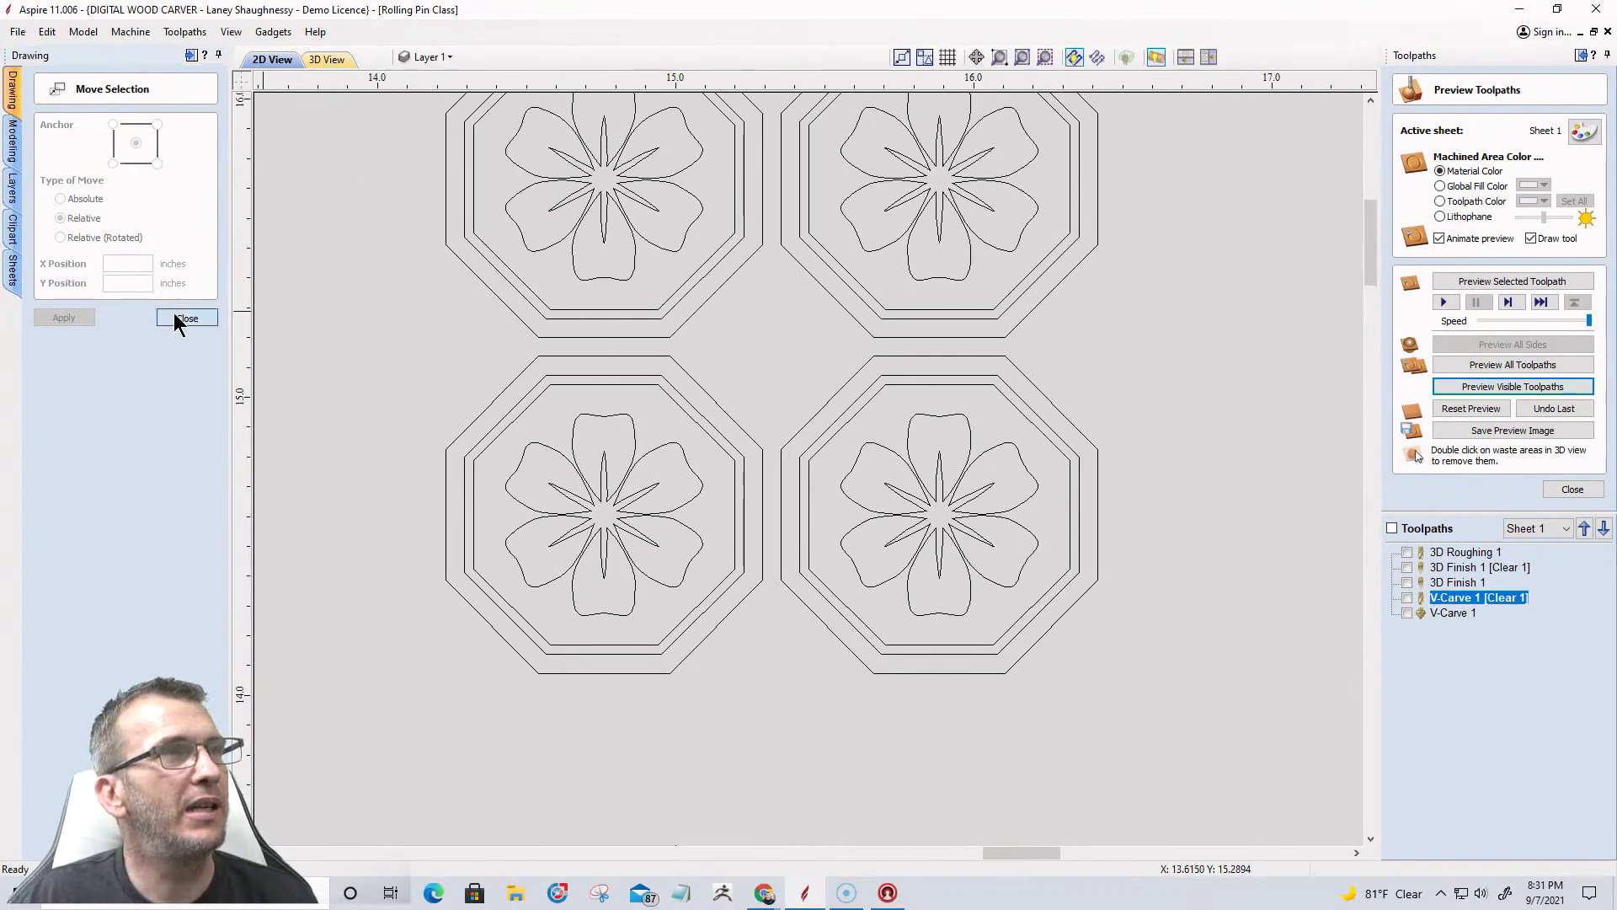
Draw a rectangle about 0.63 by 0.59 inches near the centre of the four tiles and rotate it 45 degrees.
click(91, 177)
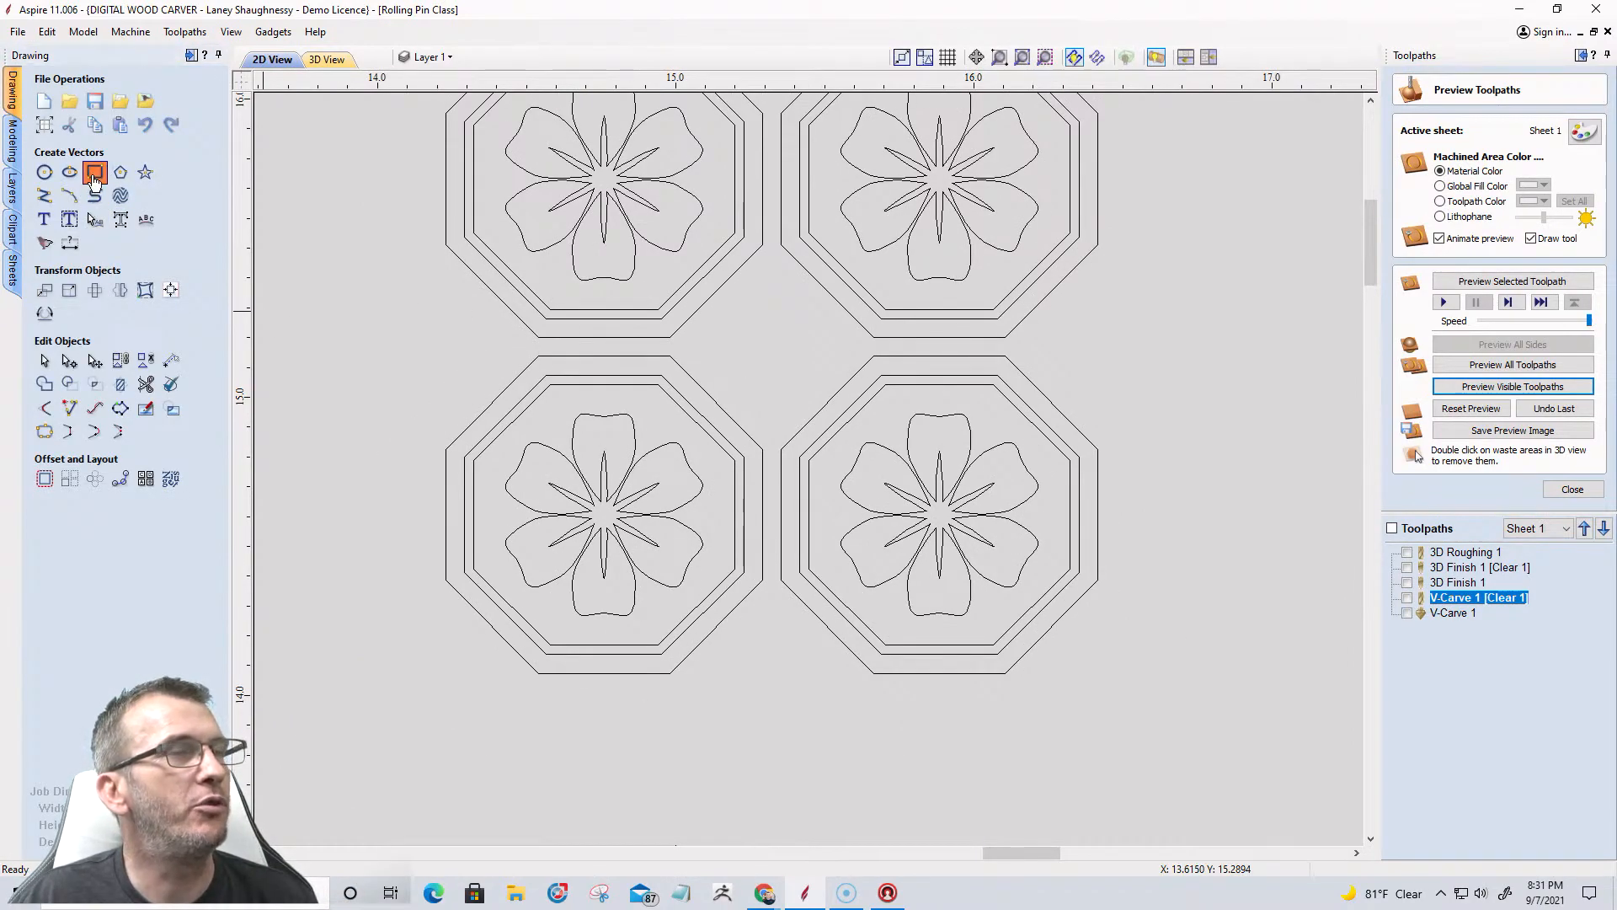
drag(735, 309, 922, 486)
click(163, 443)
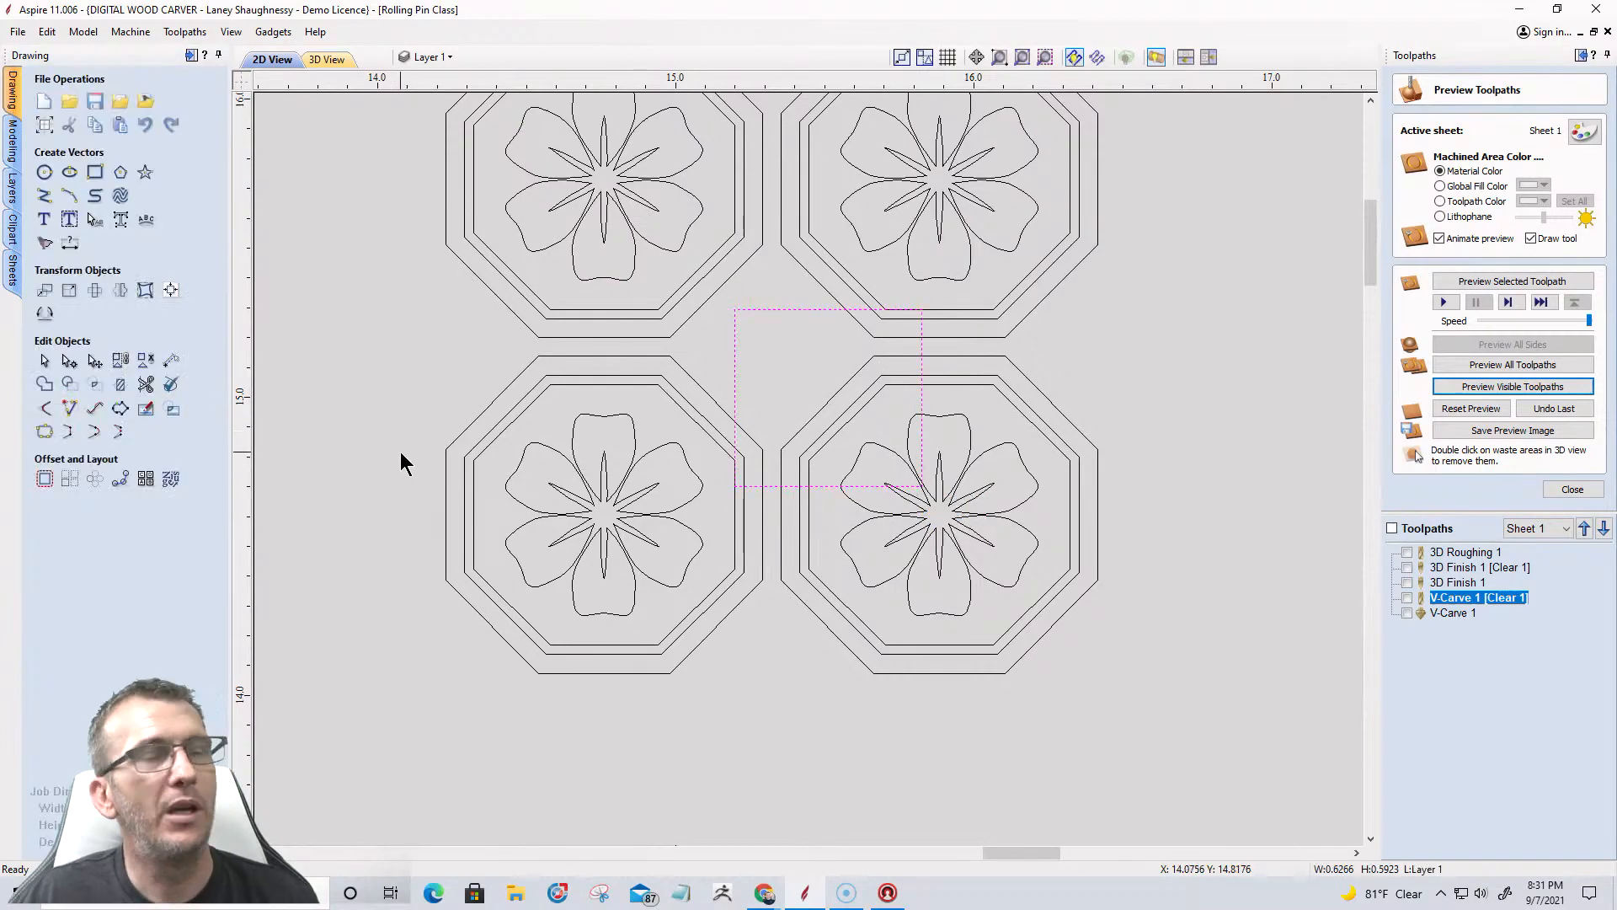
key(9)
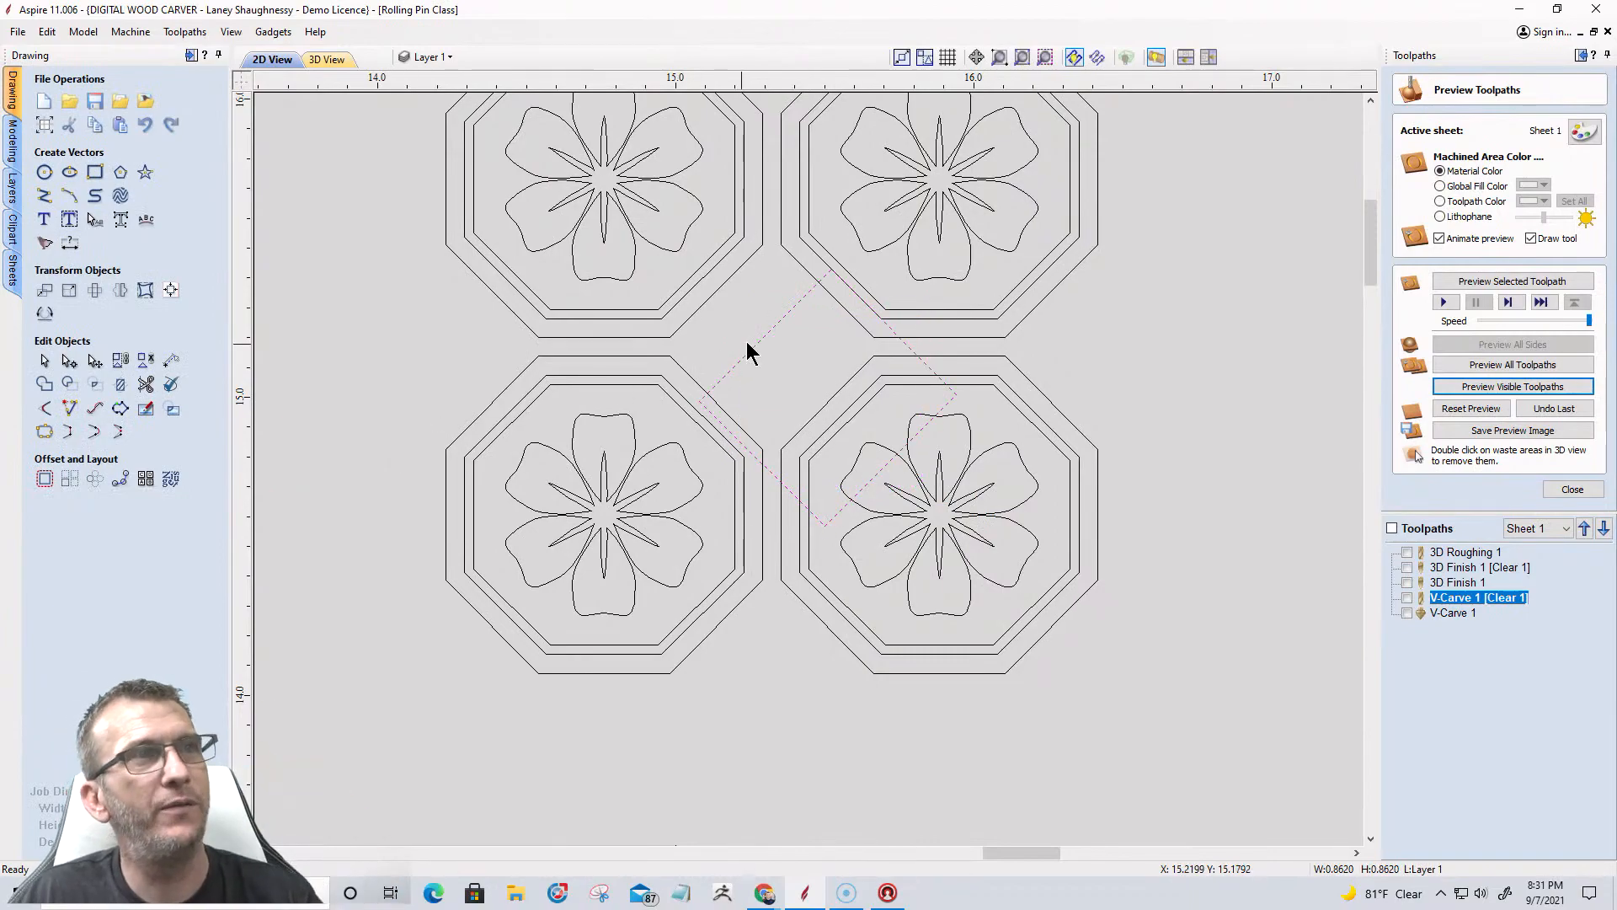
Move the rotated rectangle into the gap between the four tiles and resize its sides to meet the octagons' outer edges.
click(810, 286)
drag(763, 334, 717, 285)
scroll(780, 328, up, 4)
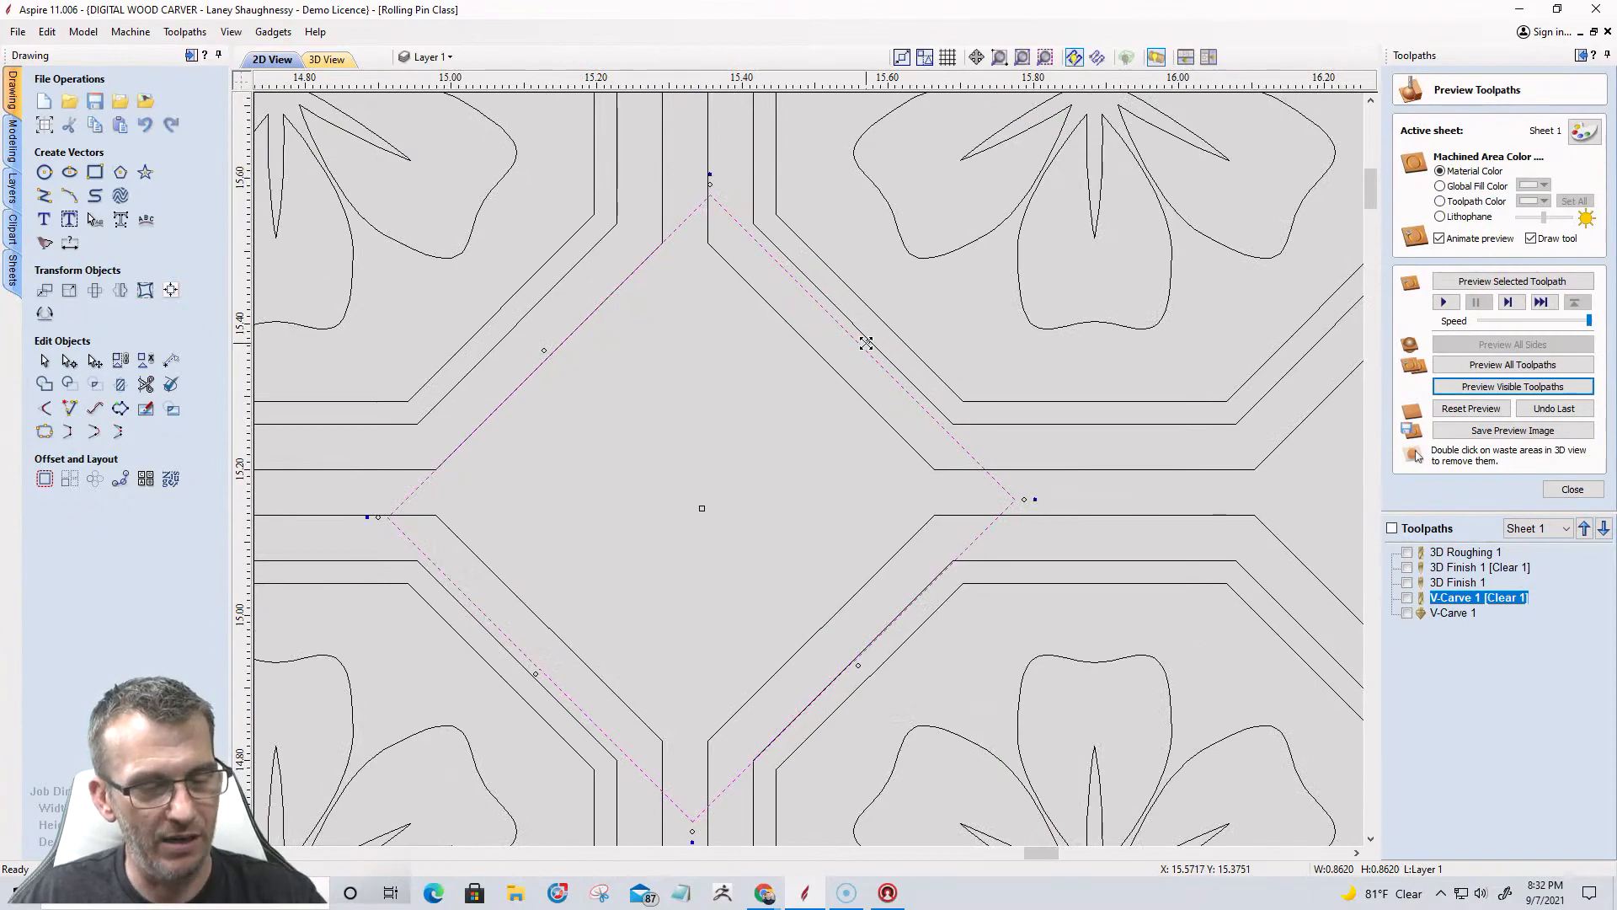
drag(868, 342, 839, 370)
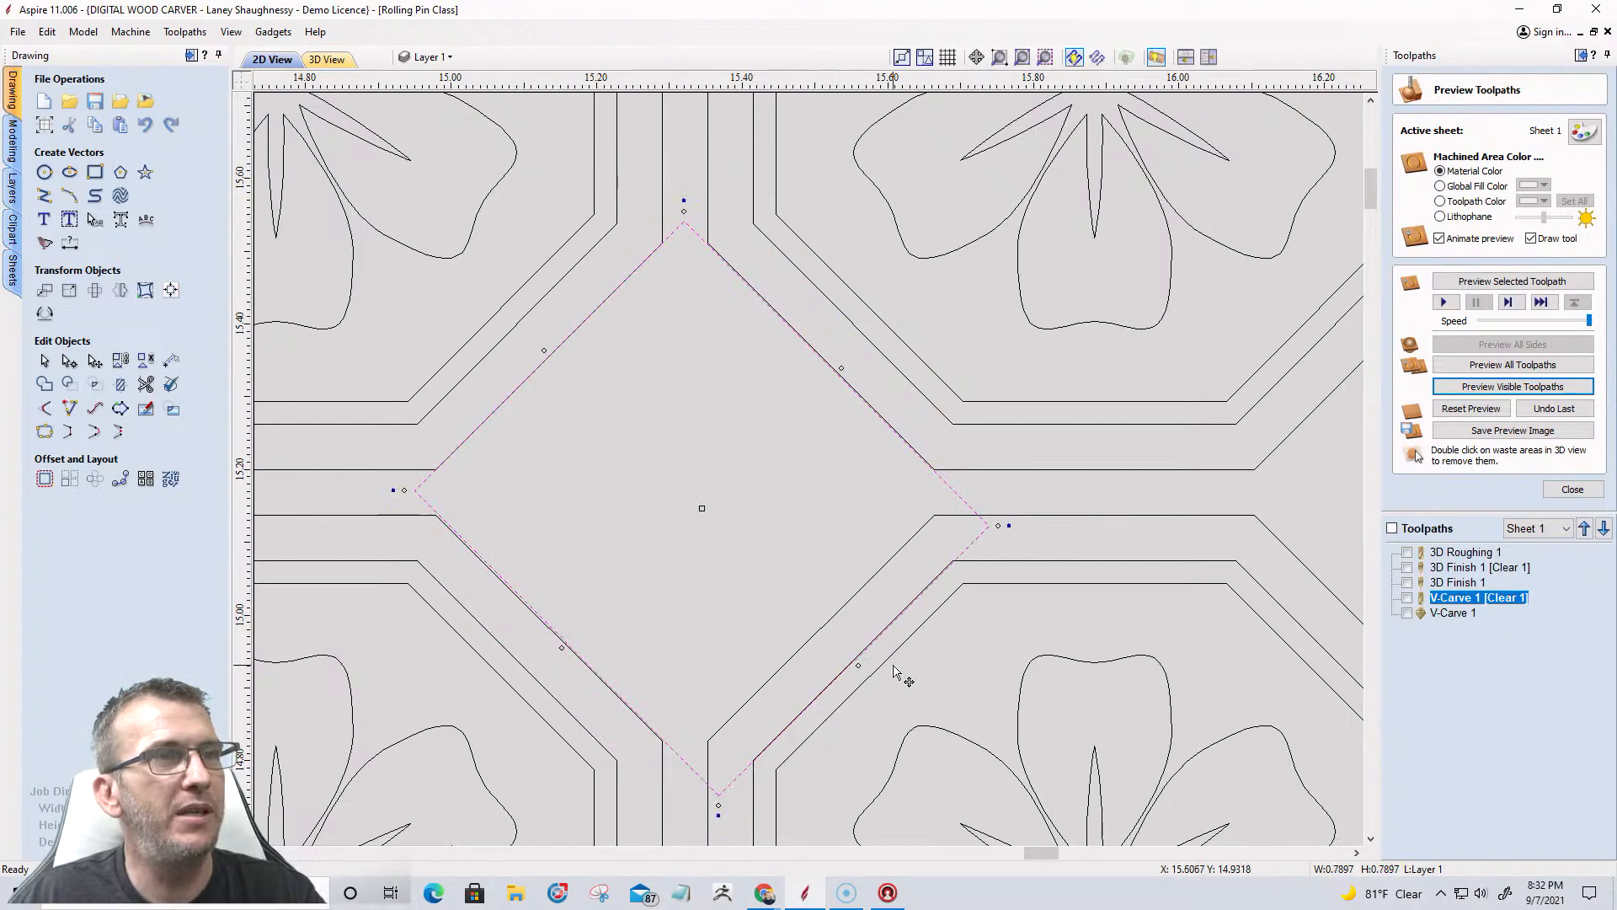
drag(858, 667, 820, 630)
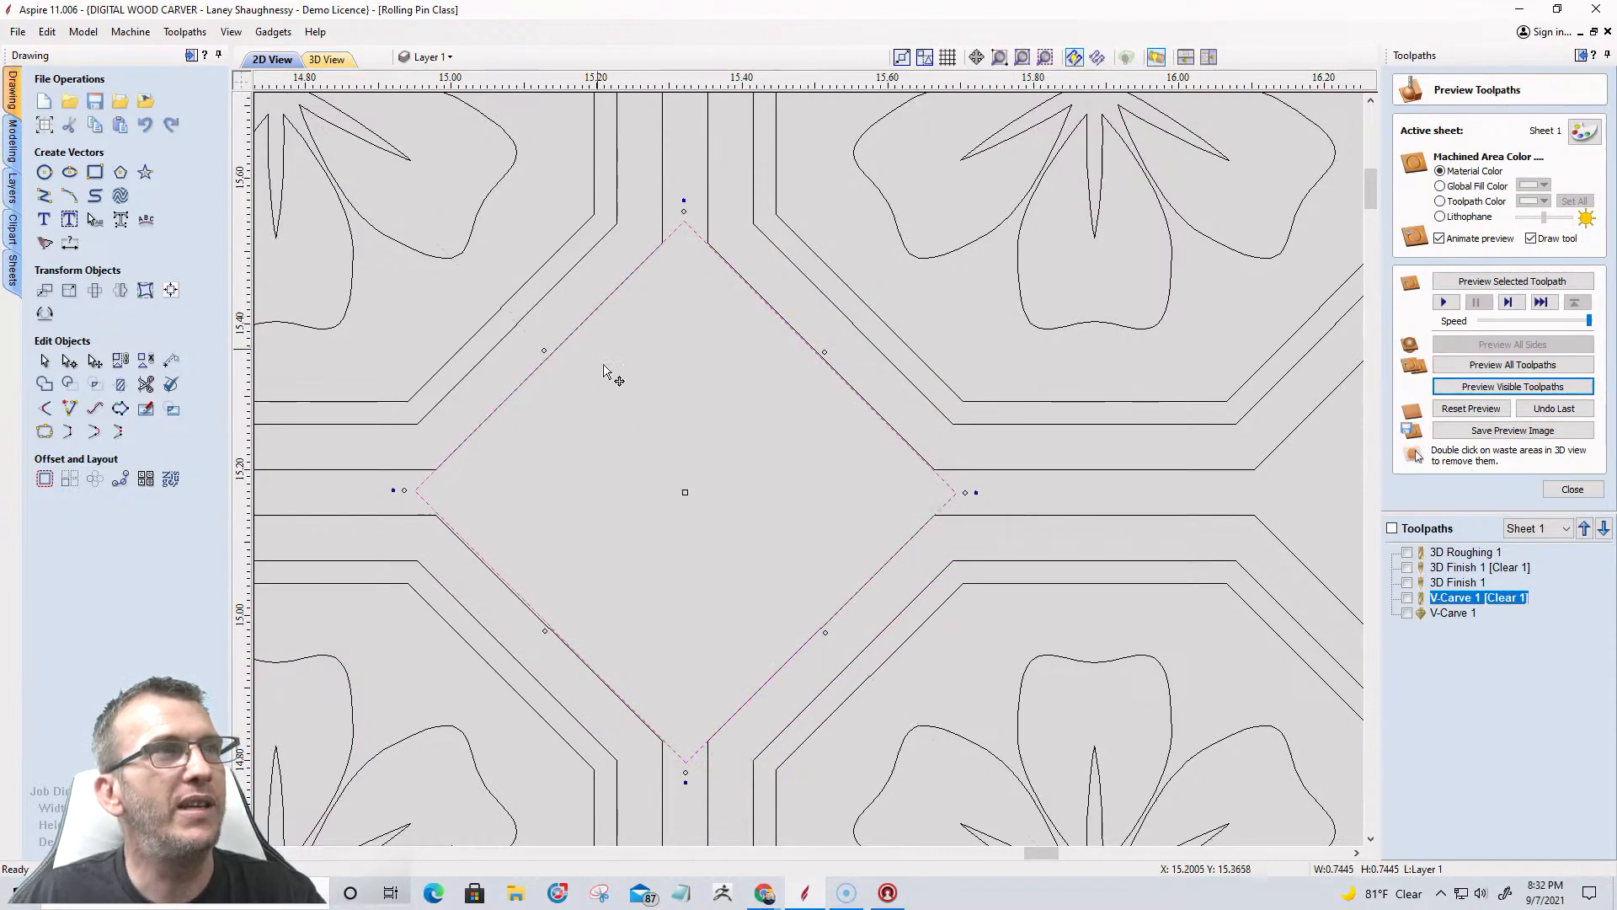
Fine-tune the diamond's upper-right side onto the neighbouring octagon's outer edge, for an overall width of about 0.747 inches.
scroll(804, 431, down, 1)
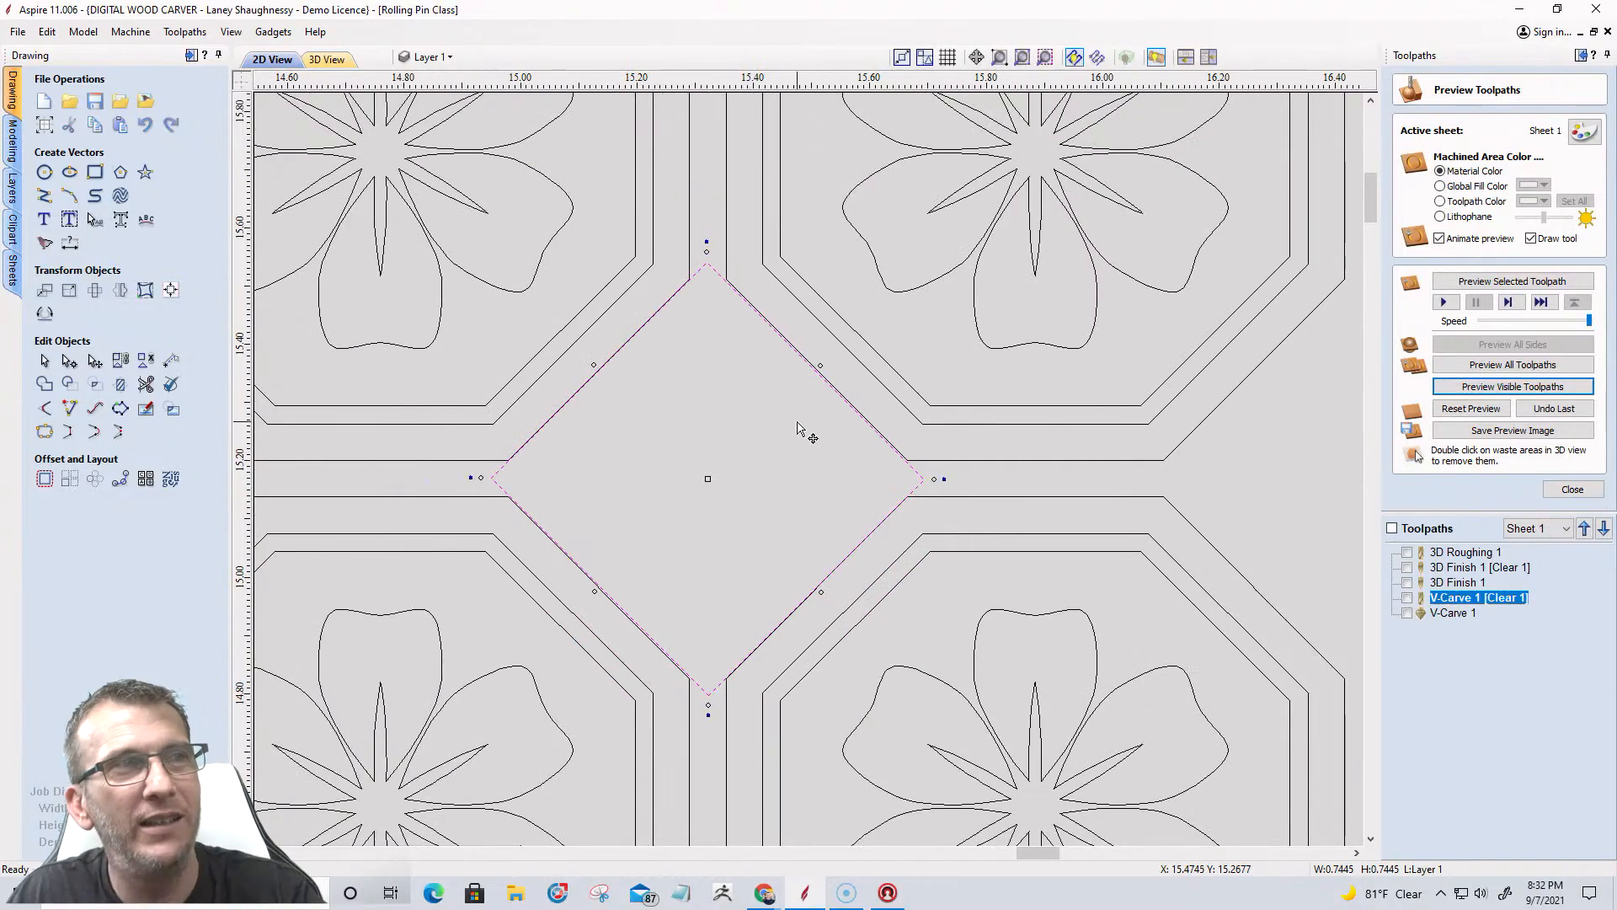
scroll(841, 424, up, 5)
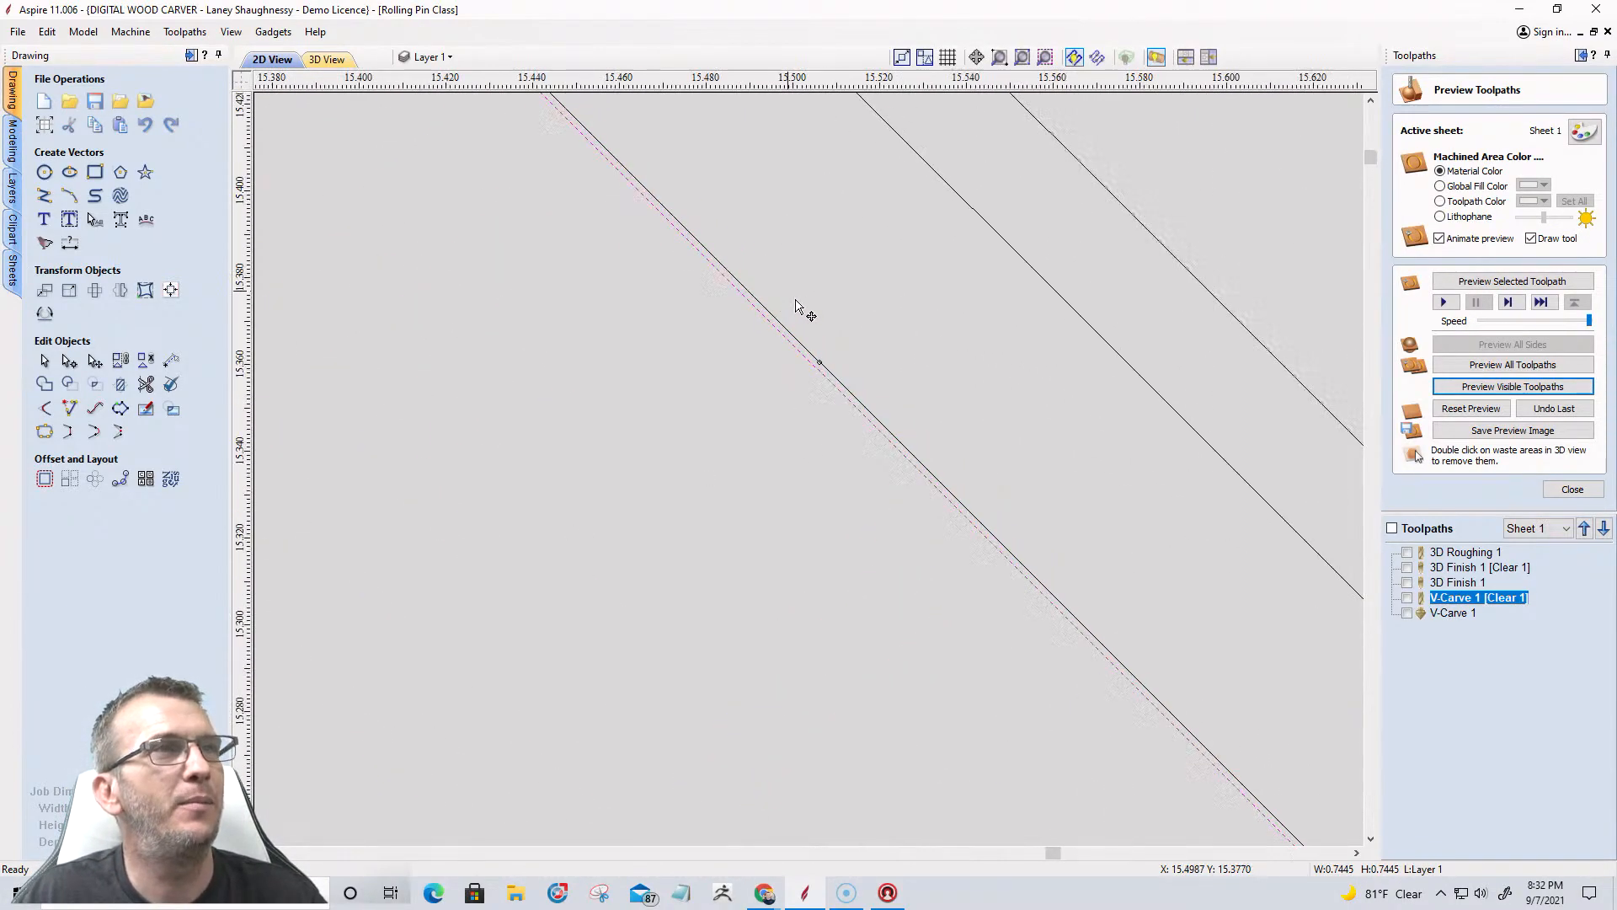
scroll(791, 300, up, 1)
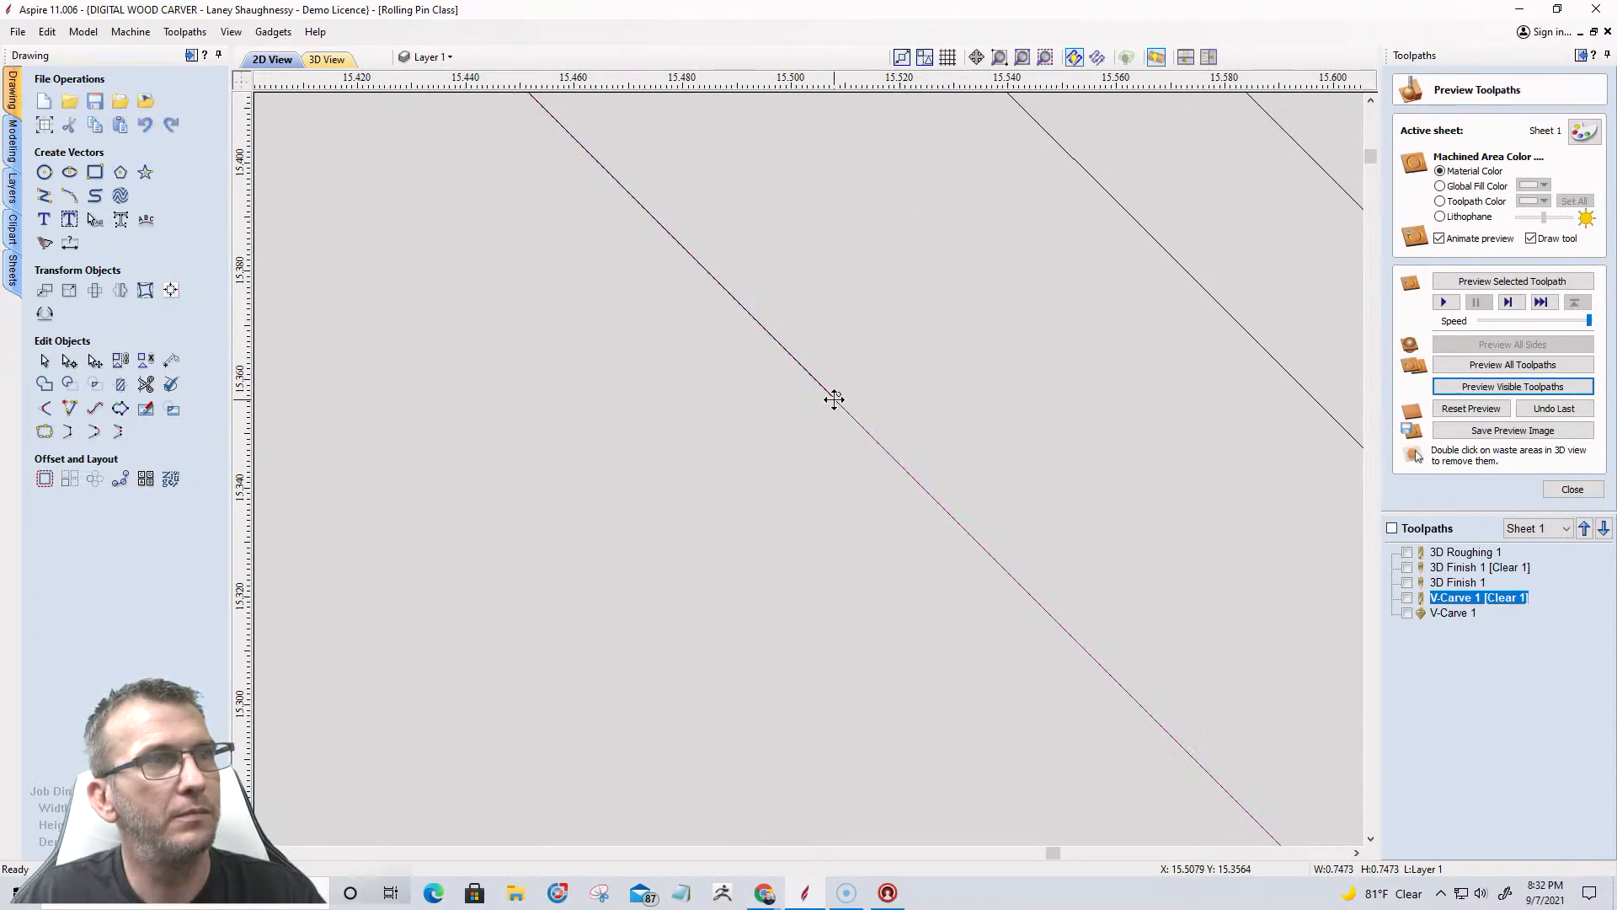
scroll(932, 462, down, 5)
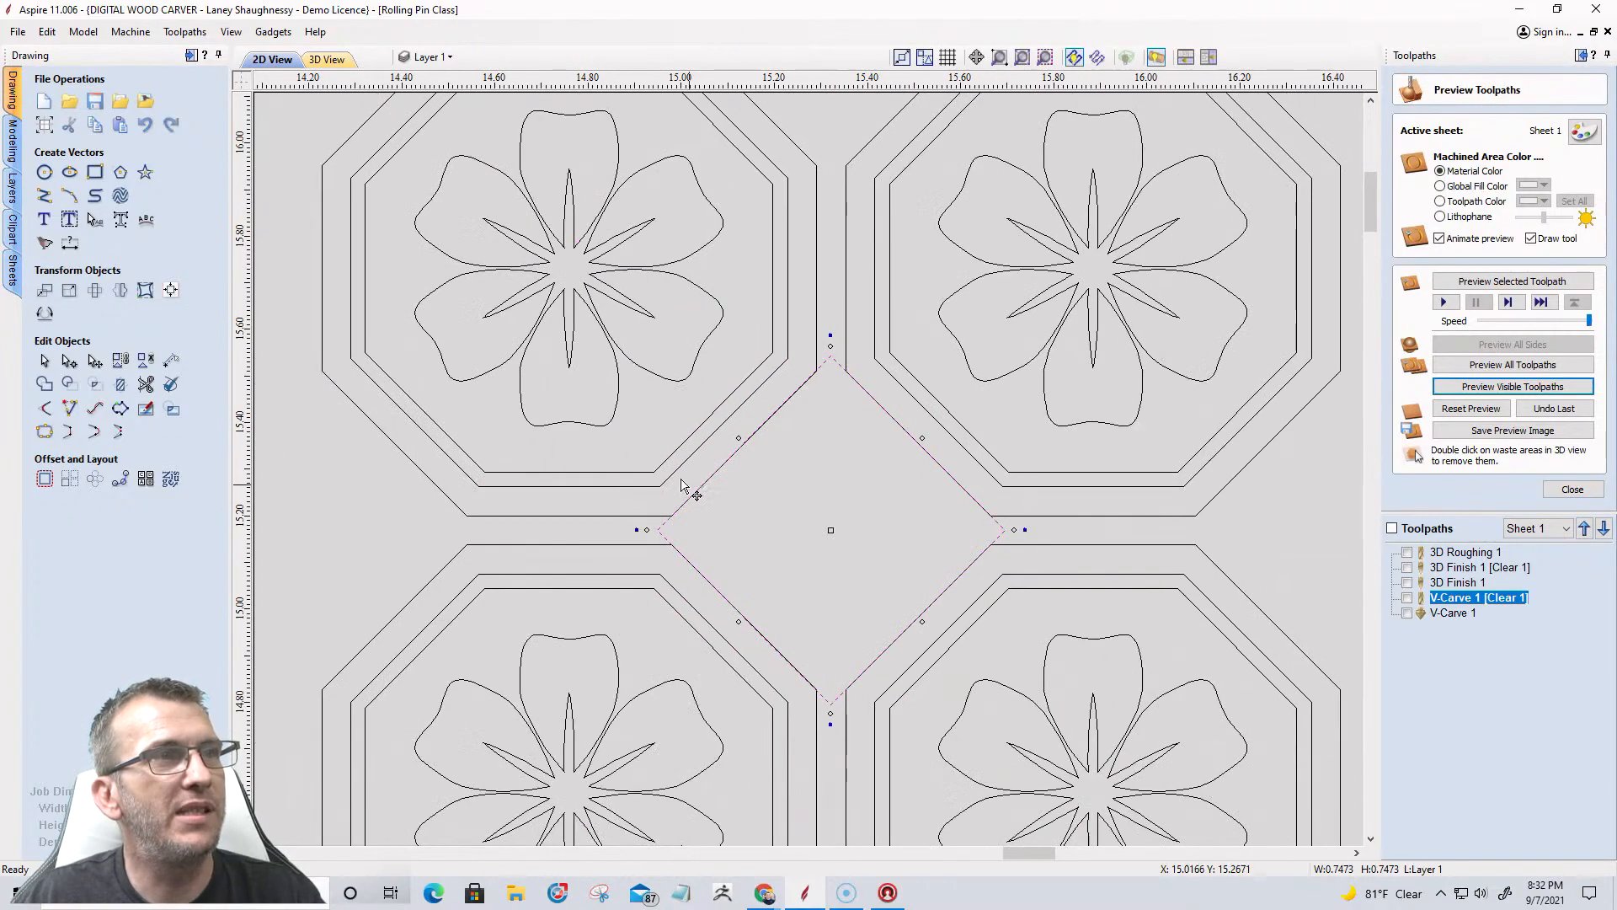
scroll(677, 482, up, 3)
scroll(677, 482, down, 3)
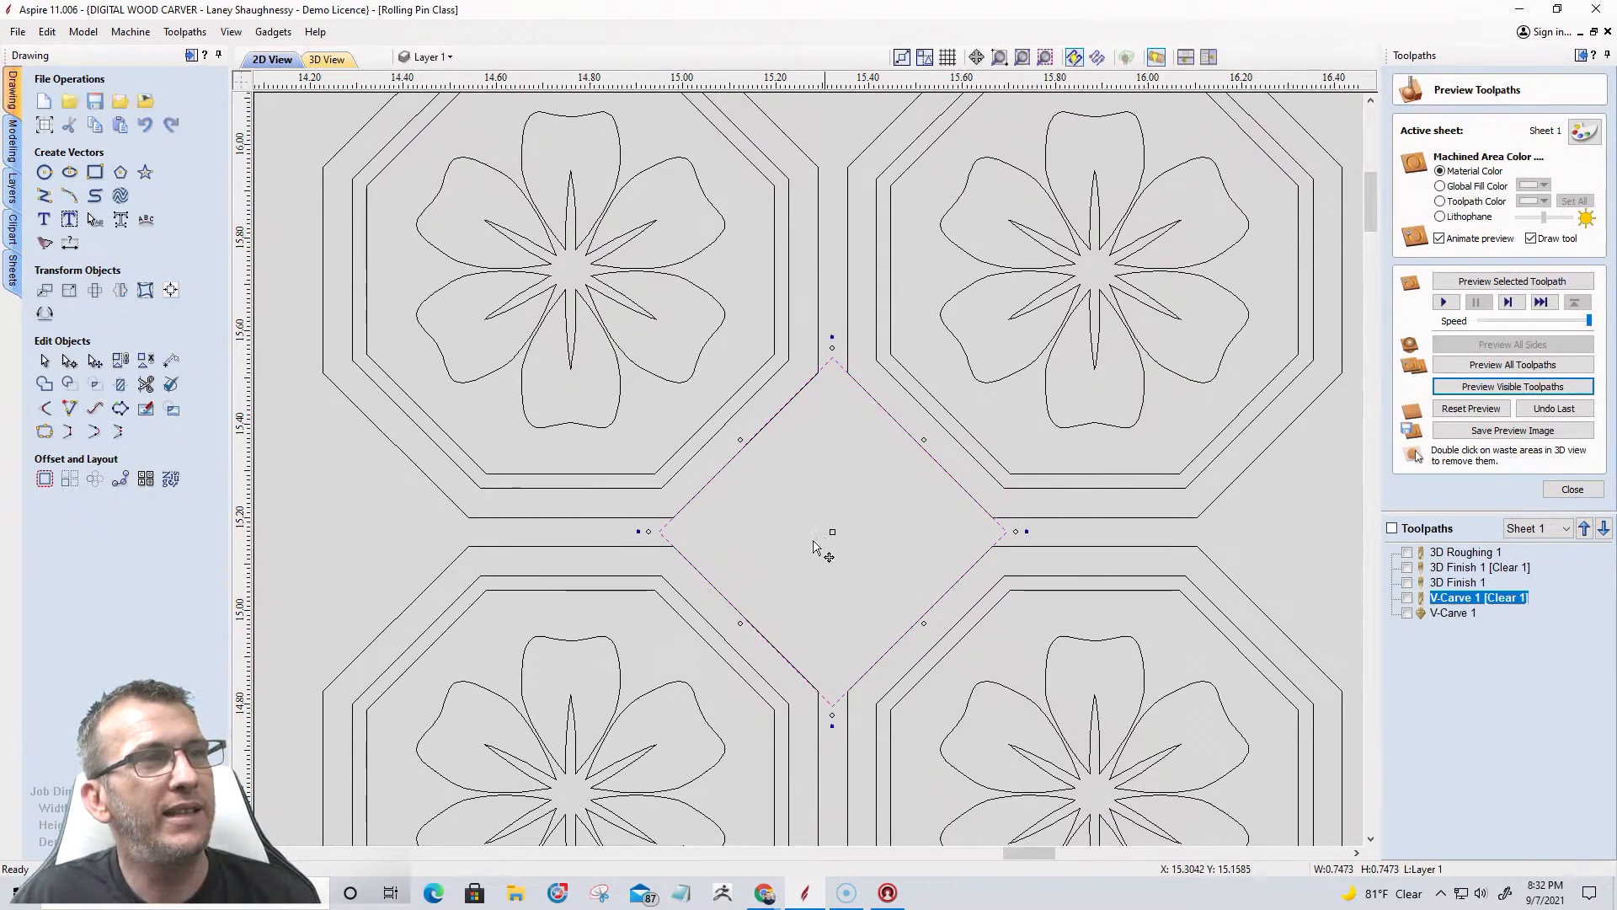
Draw a circle with a 0.125 inch diameter at the centre of the diamond.
click(44, 172)
double_click(117, 209)
text(.125)
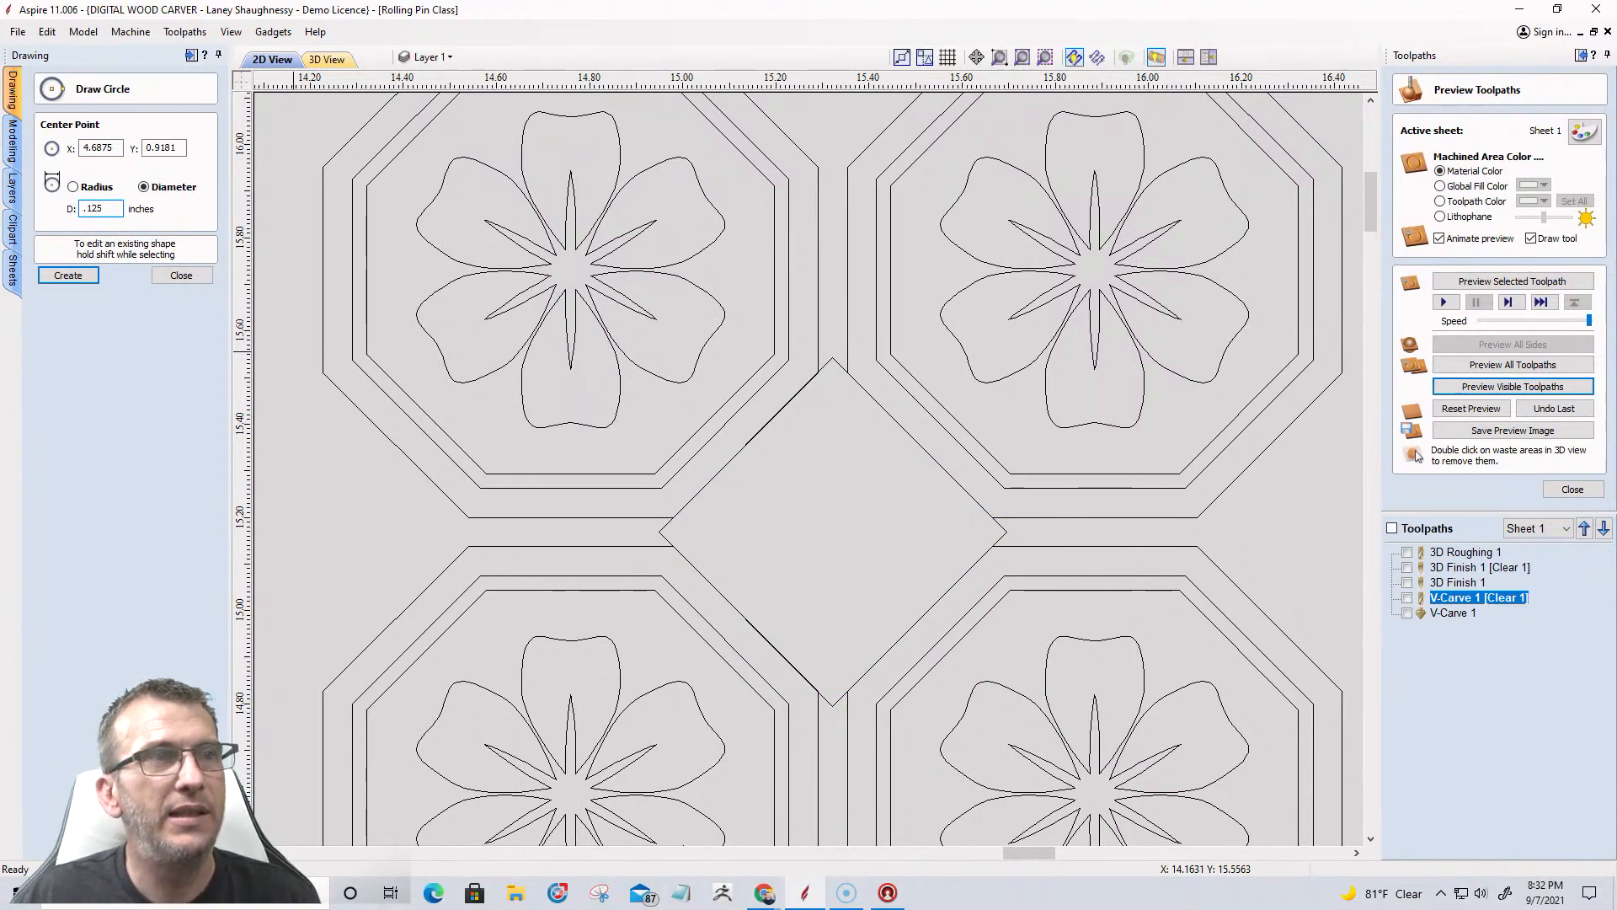
click(835, 531)
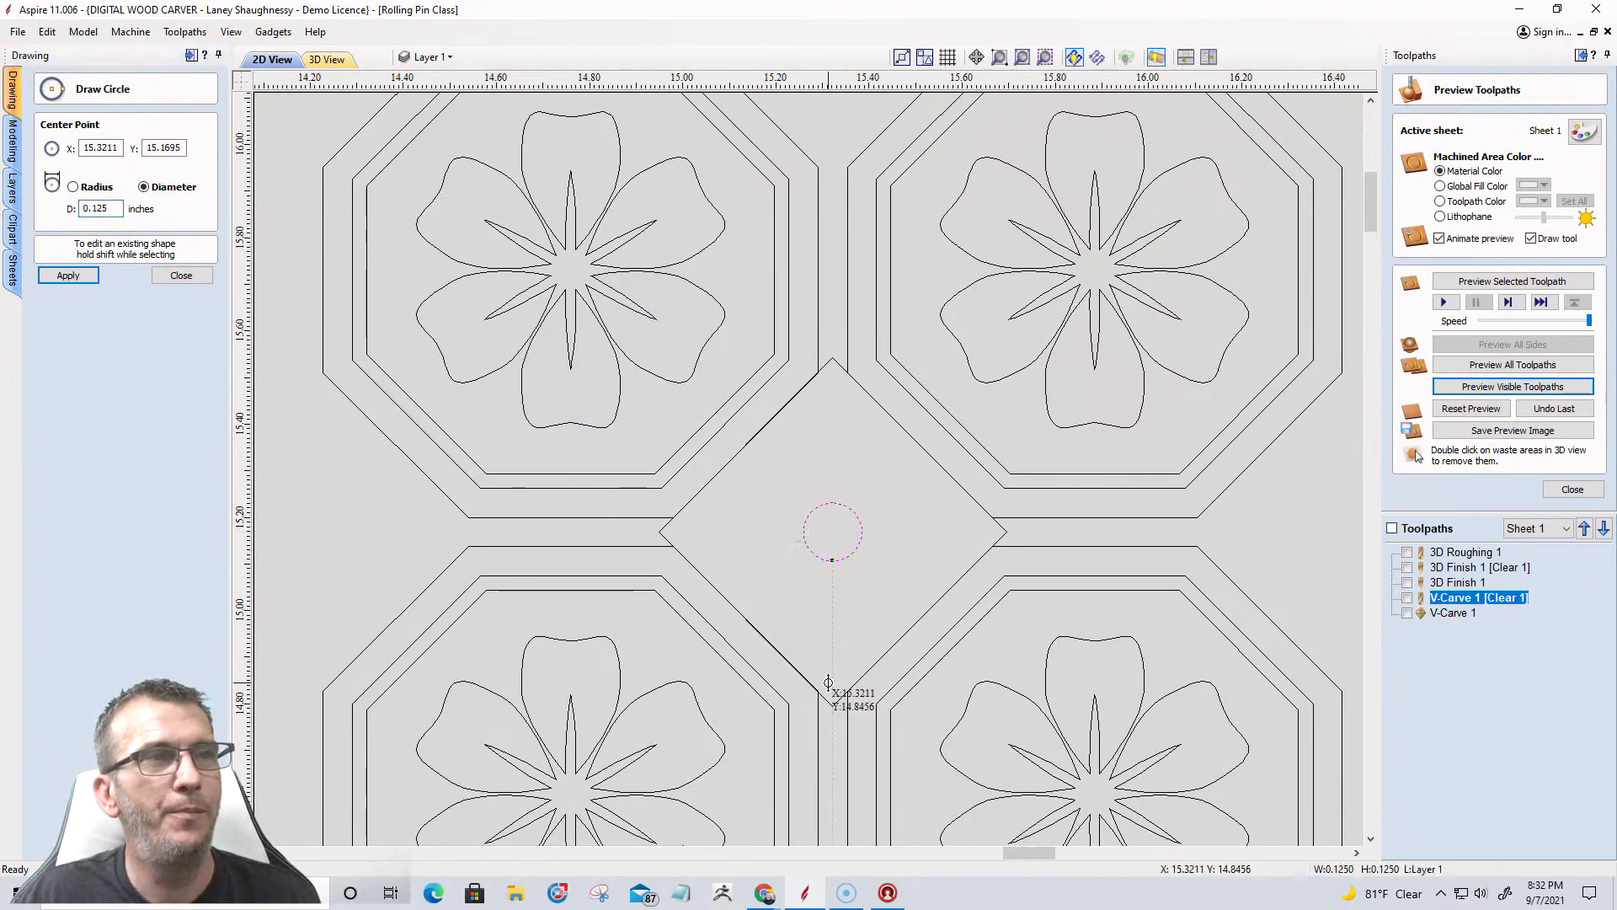
Draw a concentric circle with a 0.0625 inch diameter at the diamond's centre, and delete the diamond.
click(109, 208)
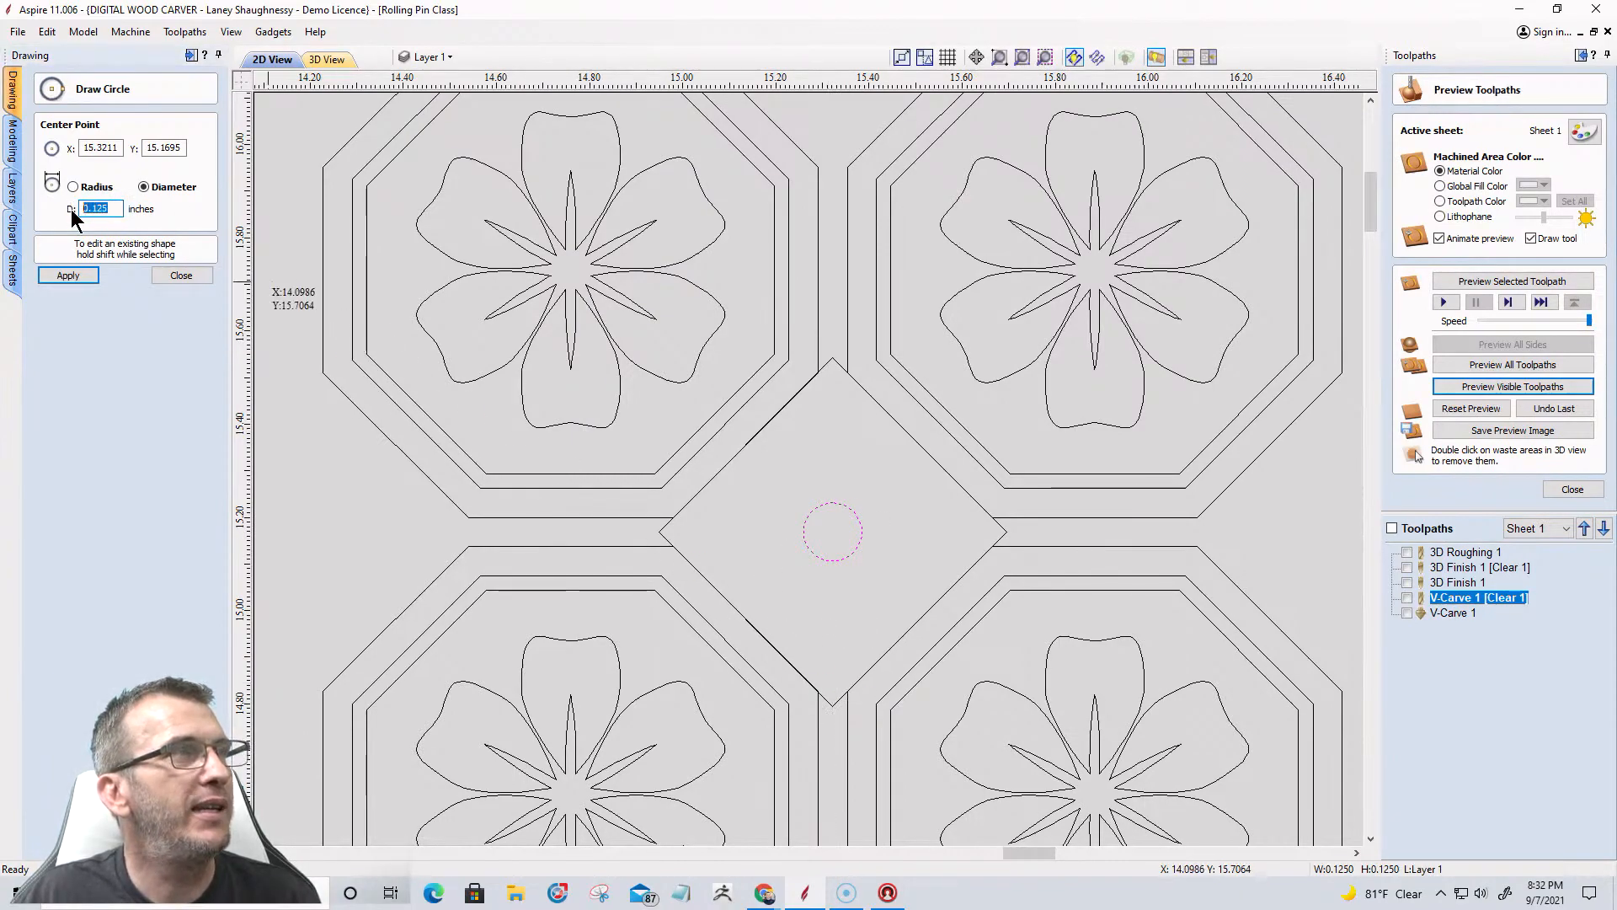
text(.0625)
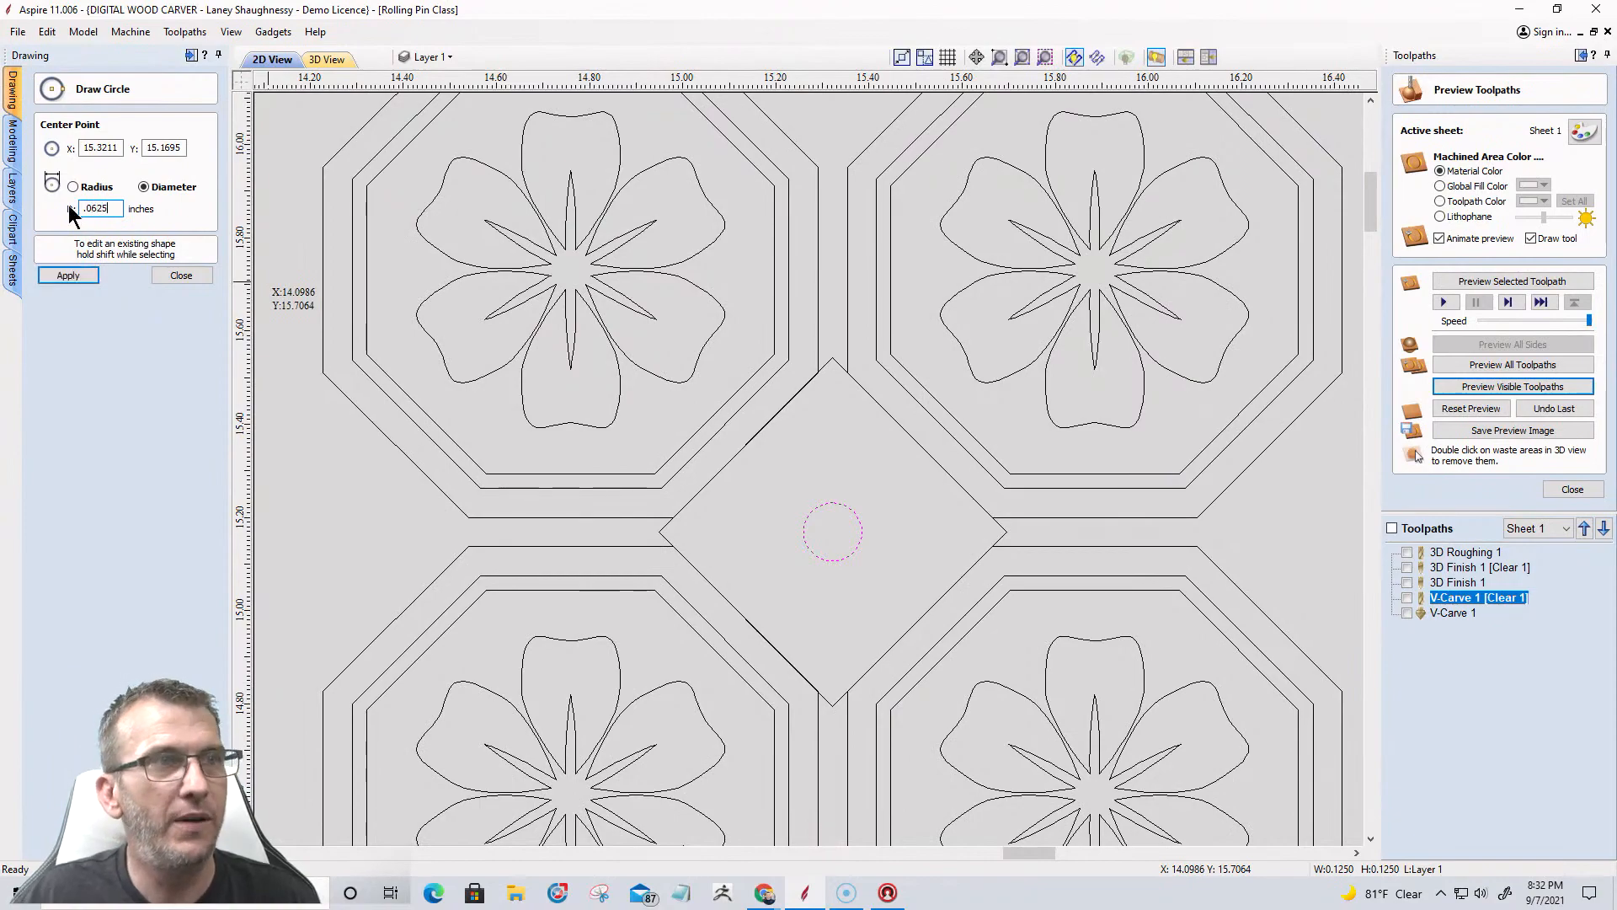
click(833, 533)
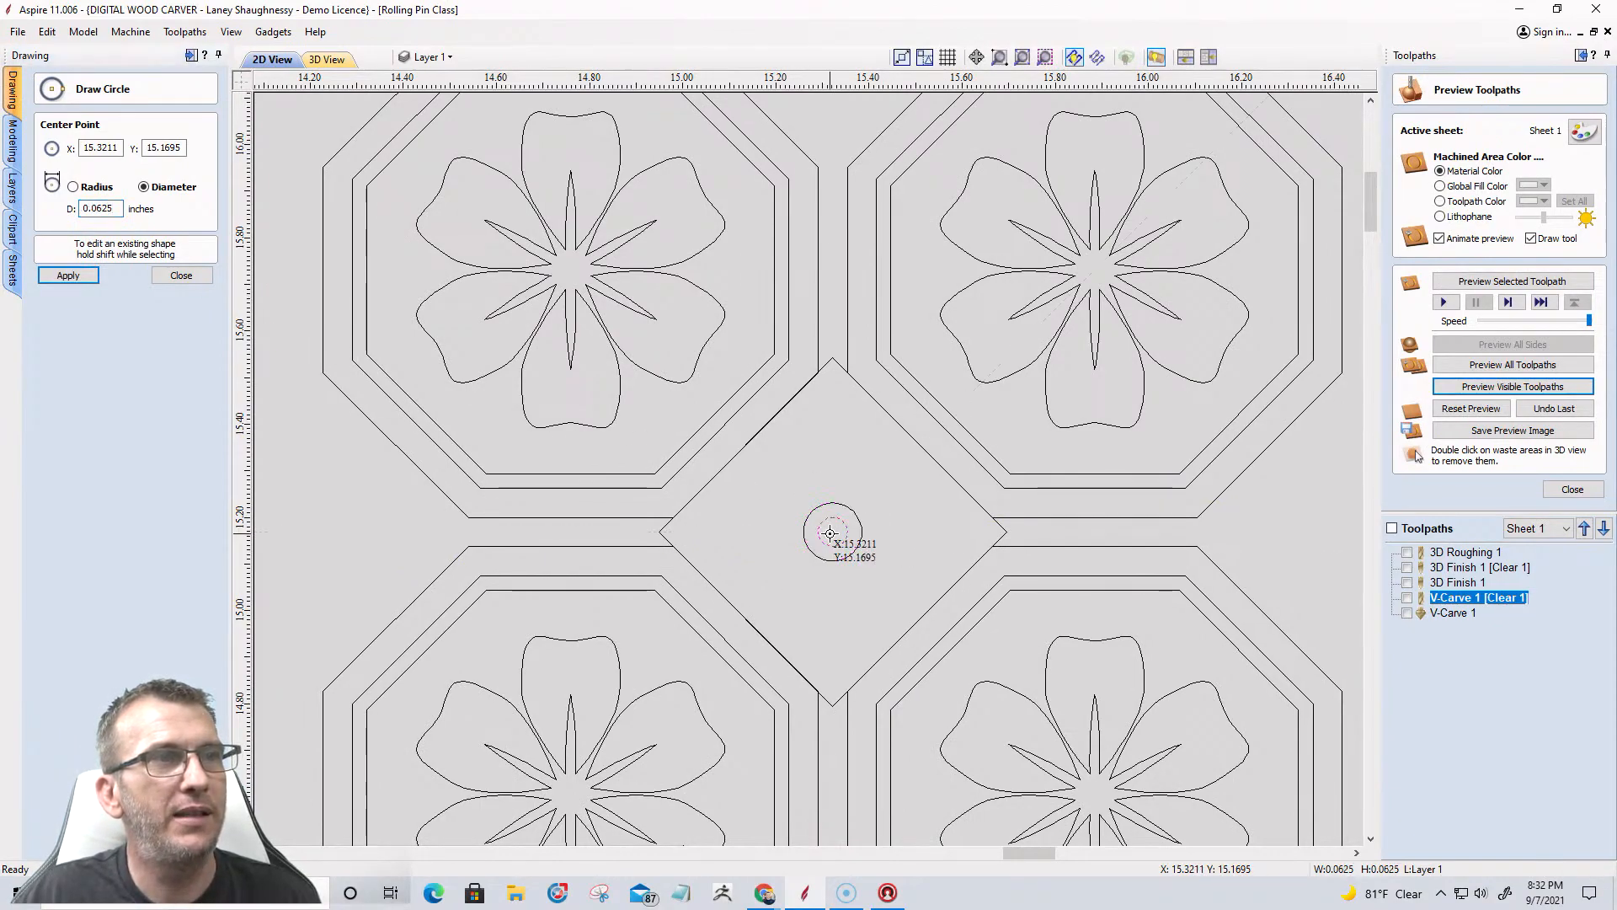
click(162, 282)
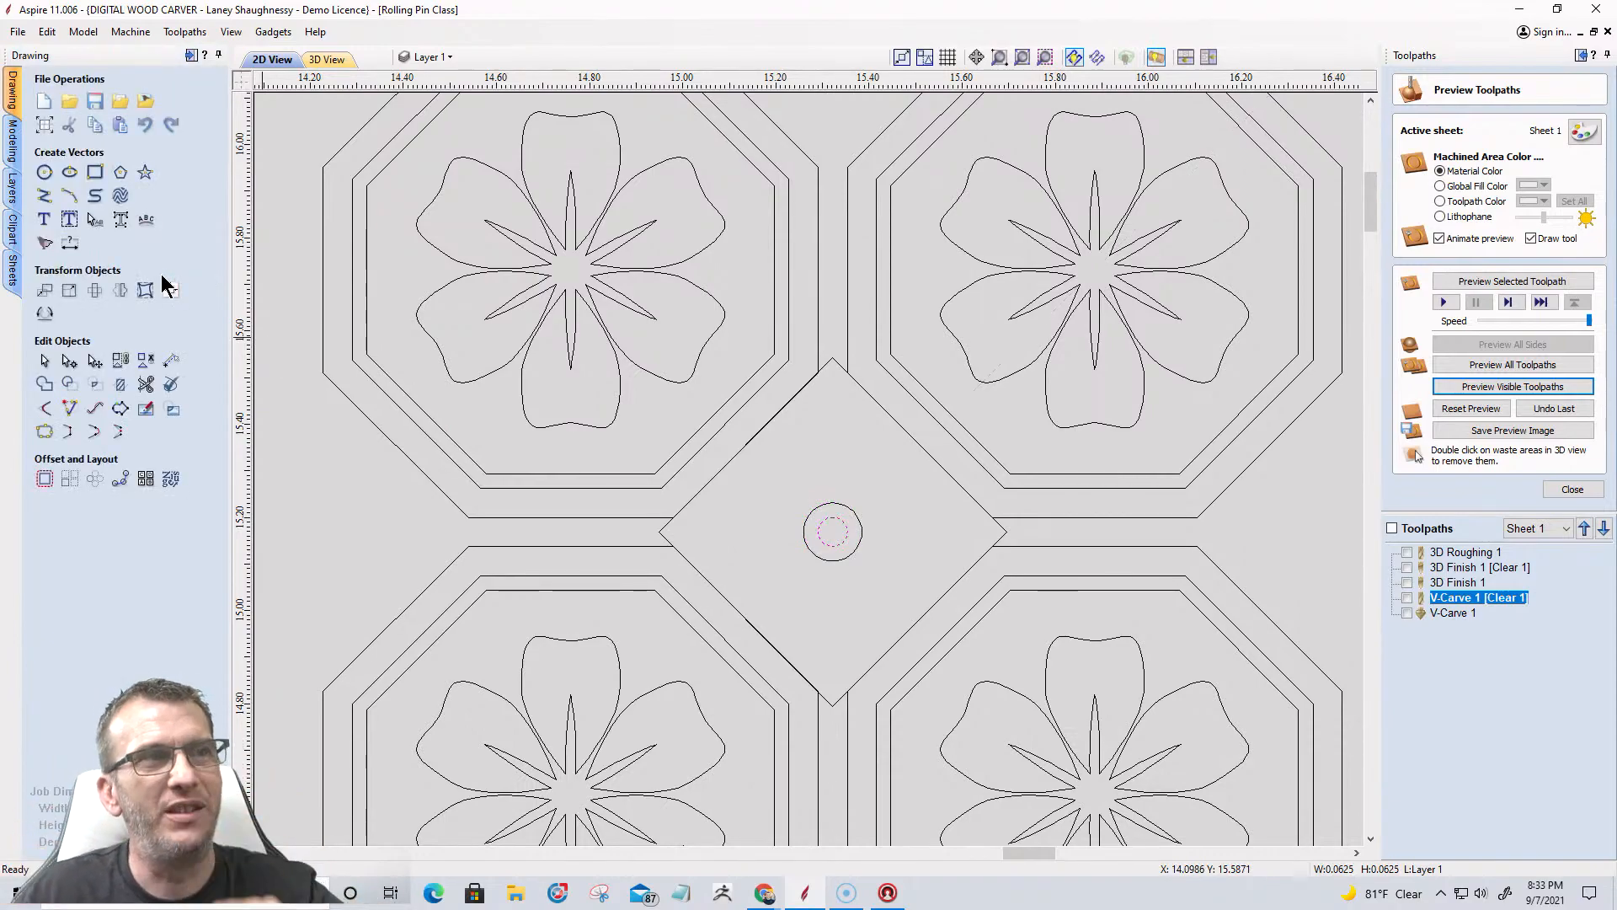
click(666, 543)
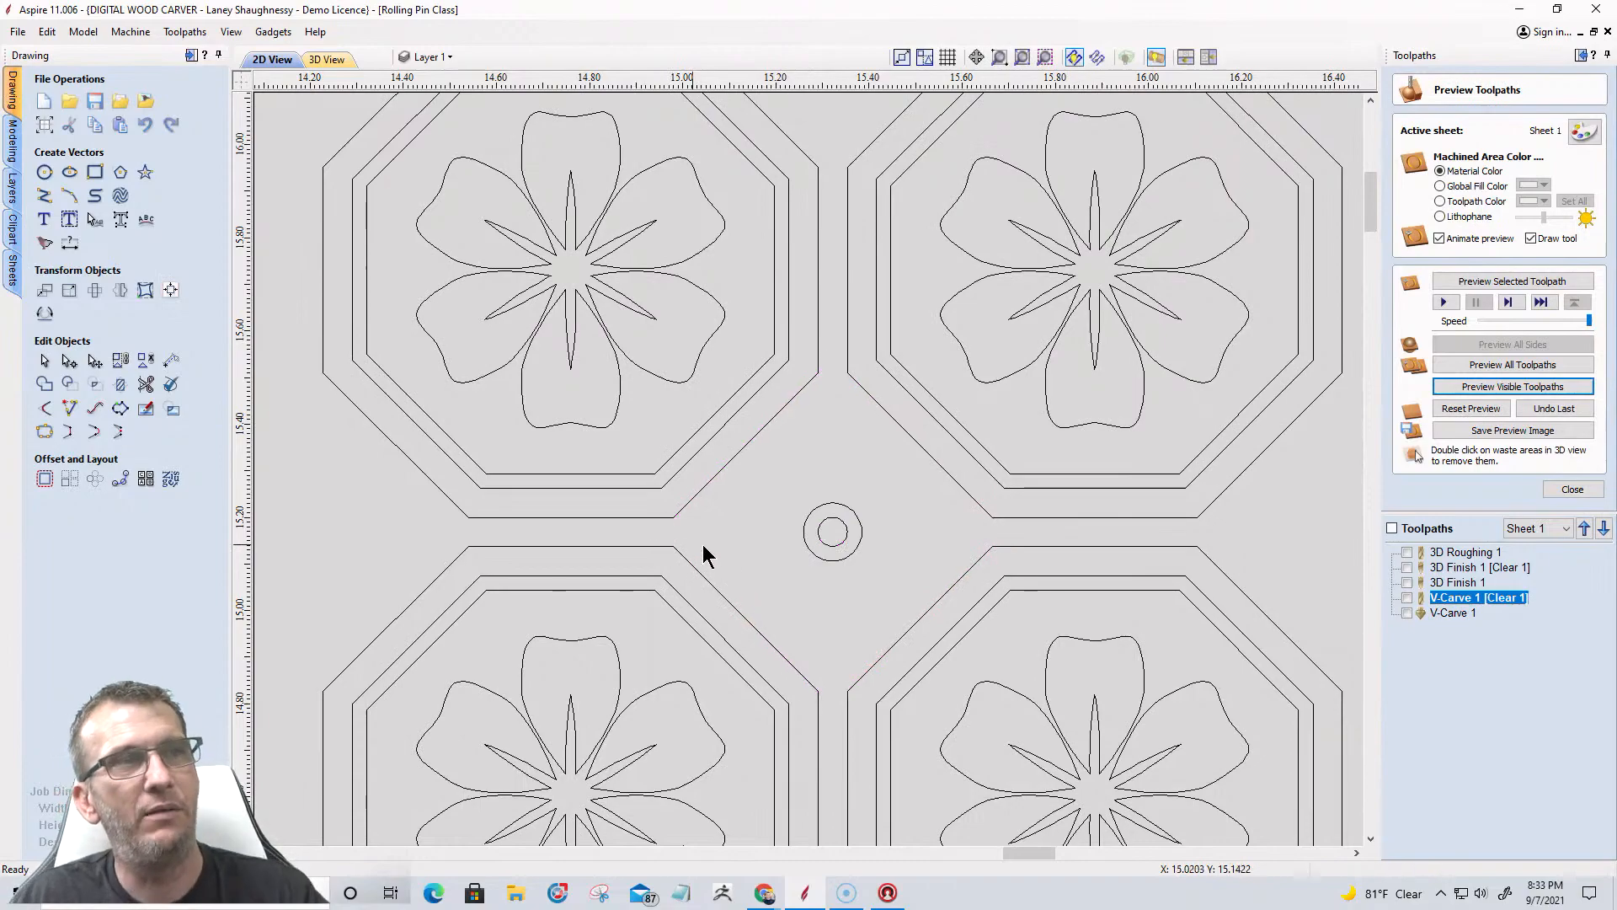
Select the four tiles with their centre circles and examine how the group compares with the existing full repeating pattern.
scroll(1037, 422, down, 3)
drag(740, 191, 1166, 737)
scroll(963, 566, up, 1)
scroll(641, 511, down, 5)
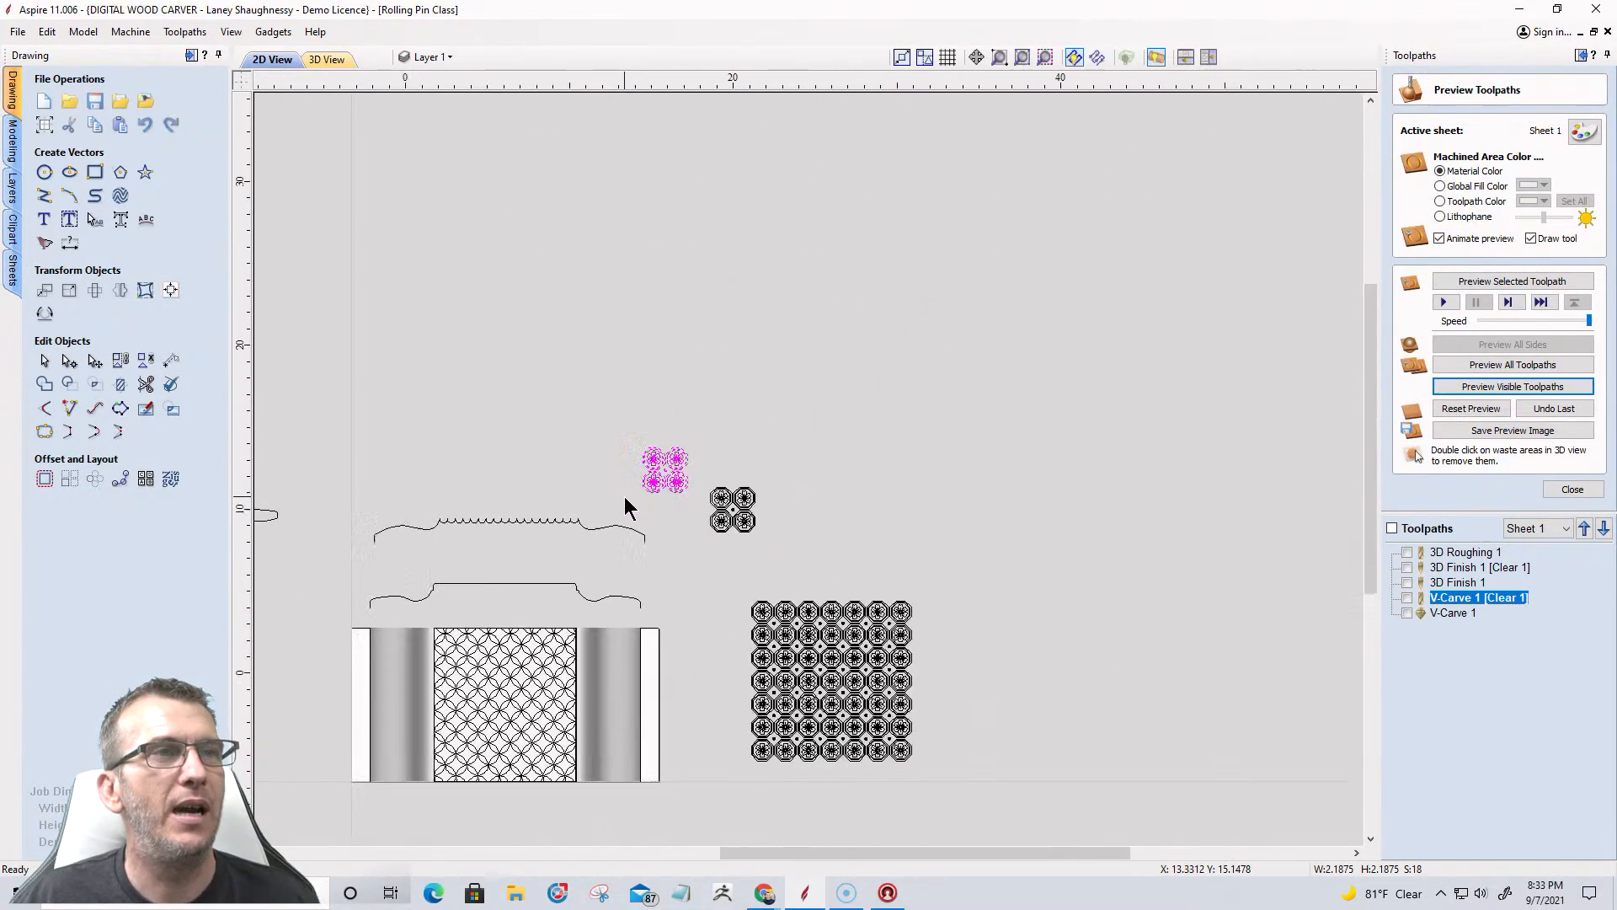
scroll(685, 547, up, 3)
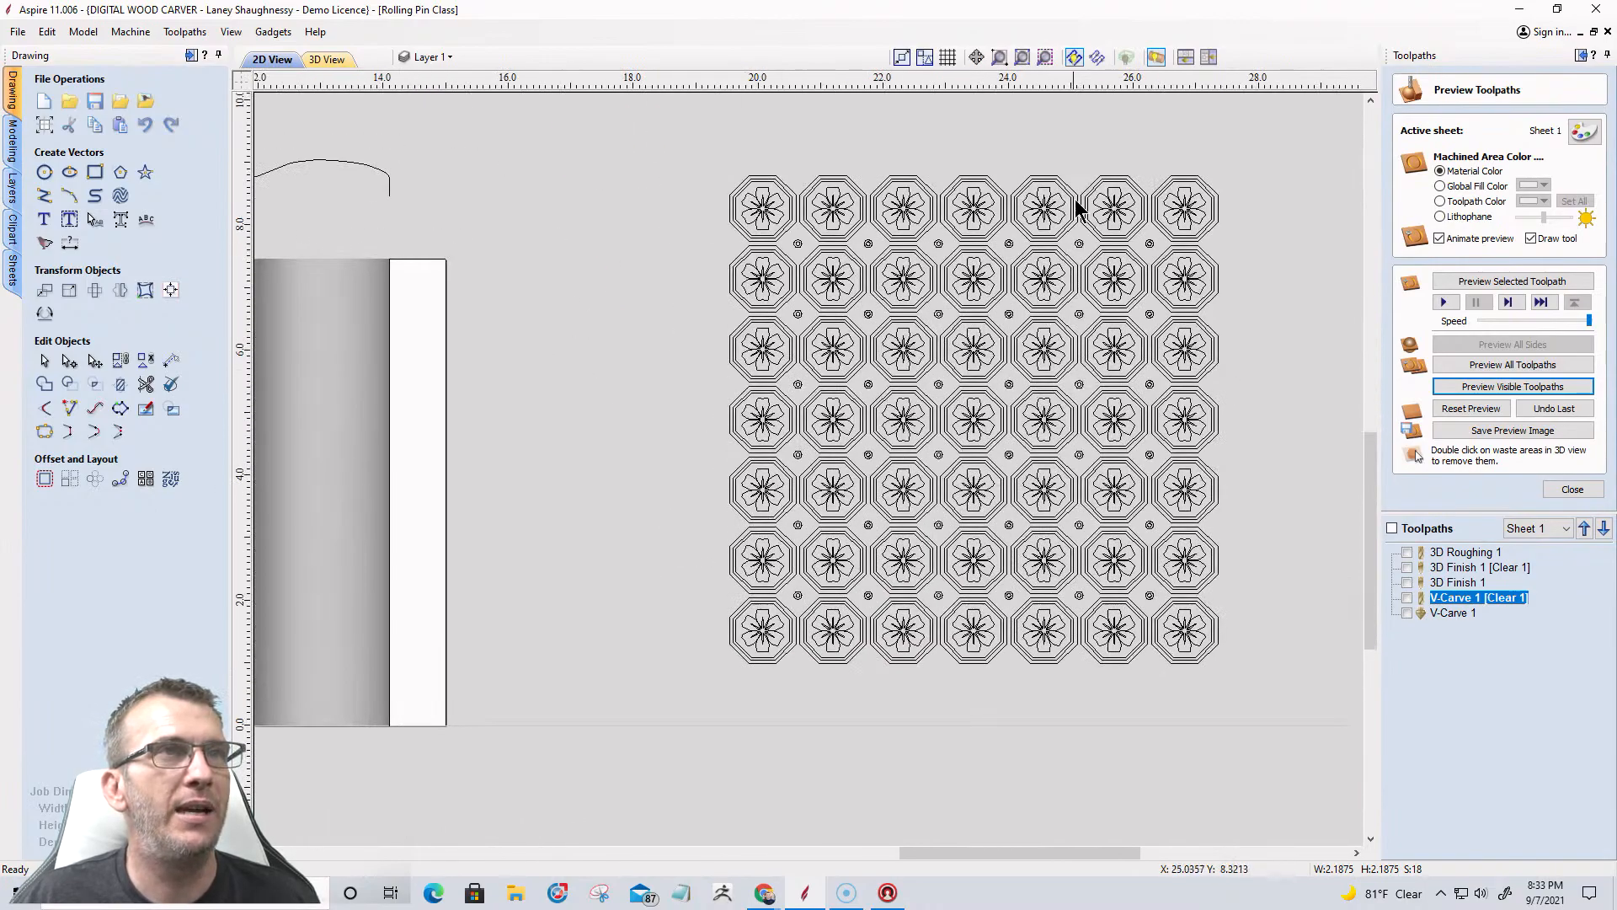
scroll(1112, 235, up, 2)
scroll(1111, 236, up, 1)
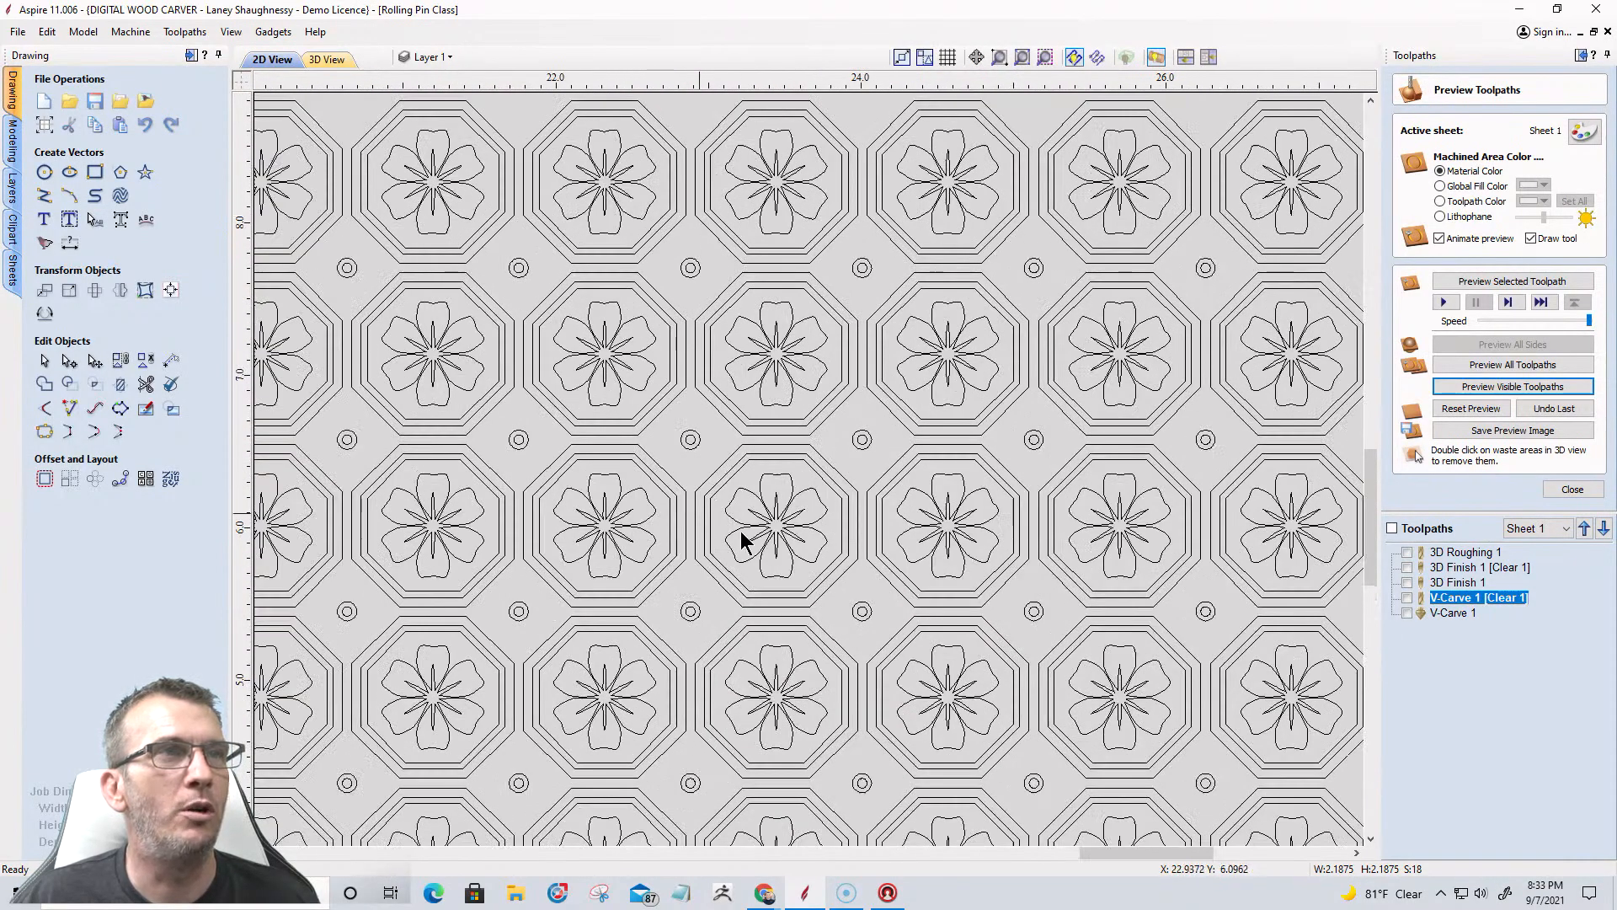
scroll(1075, 527, down, 1)
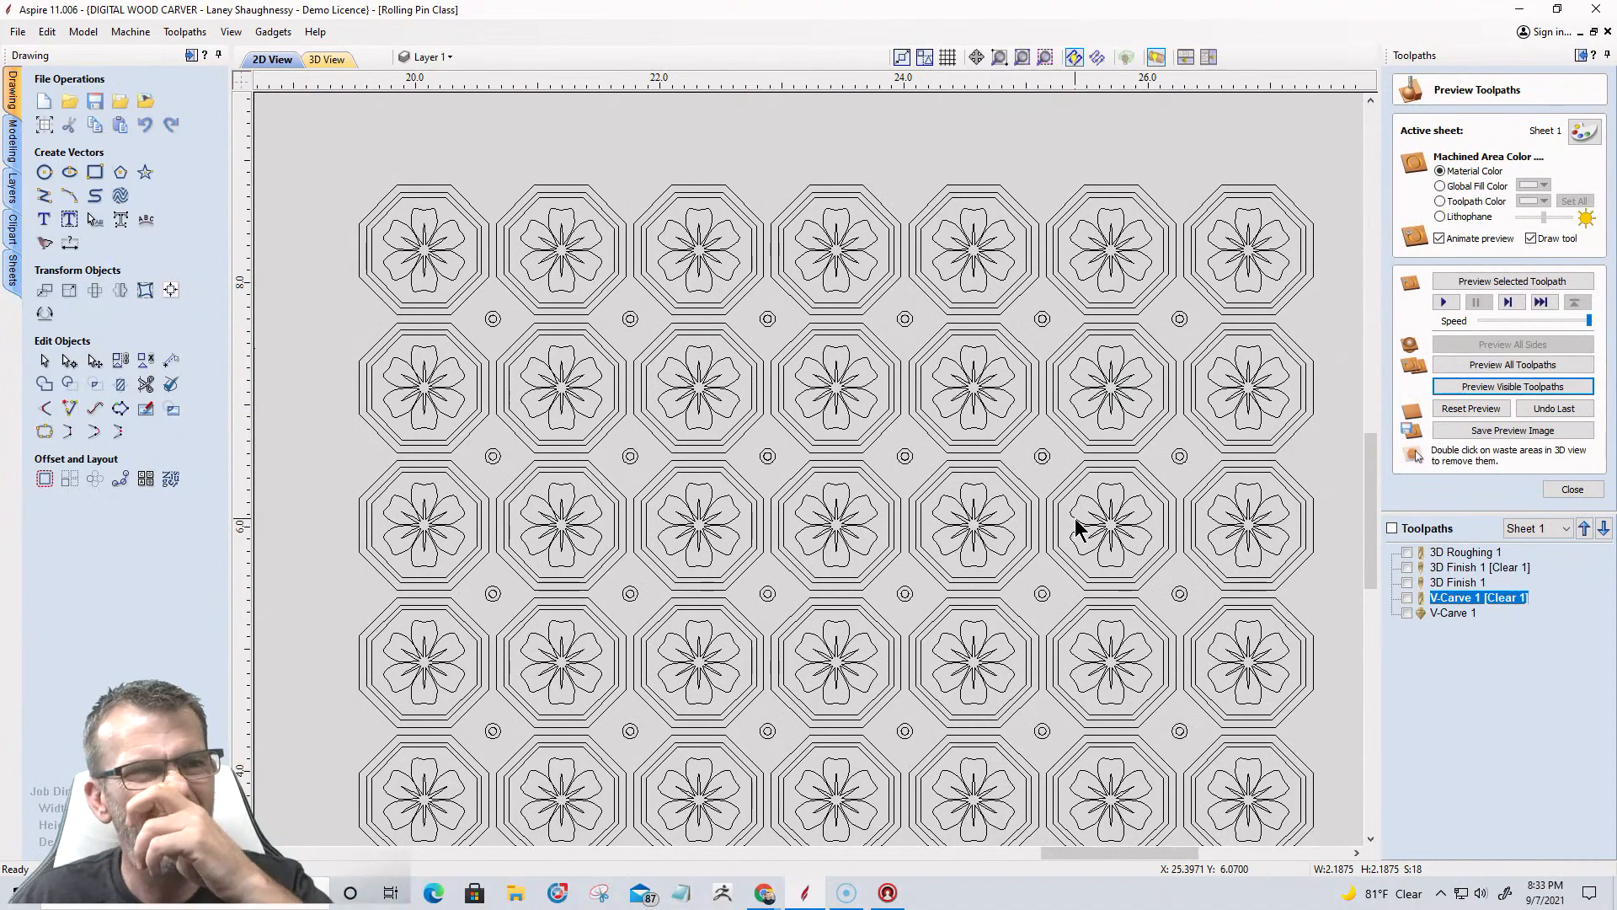
scroll(1077, 528, down, 1)
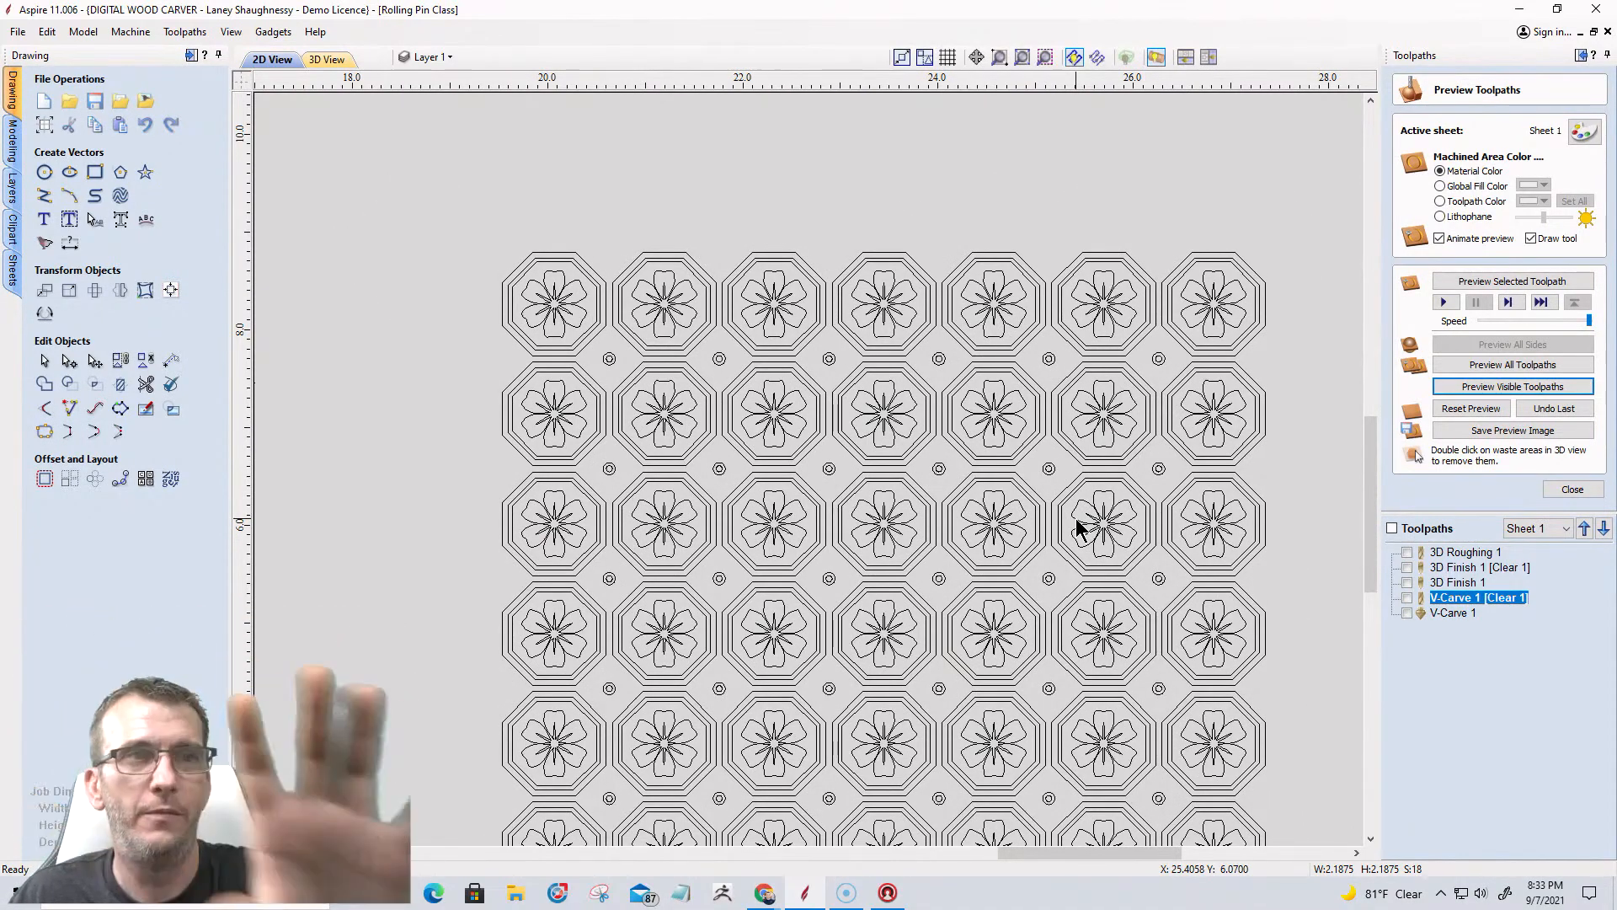
scroll(1077, 527, down, 3)
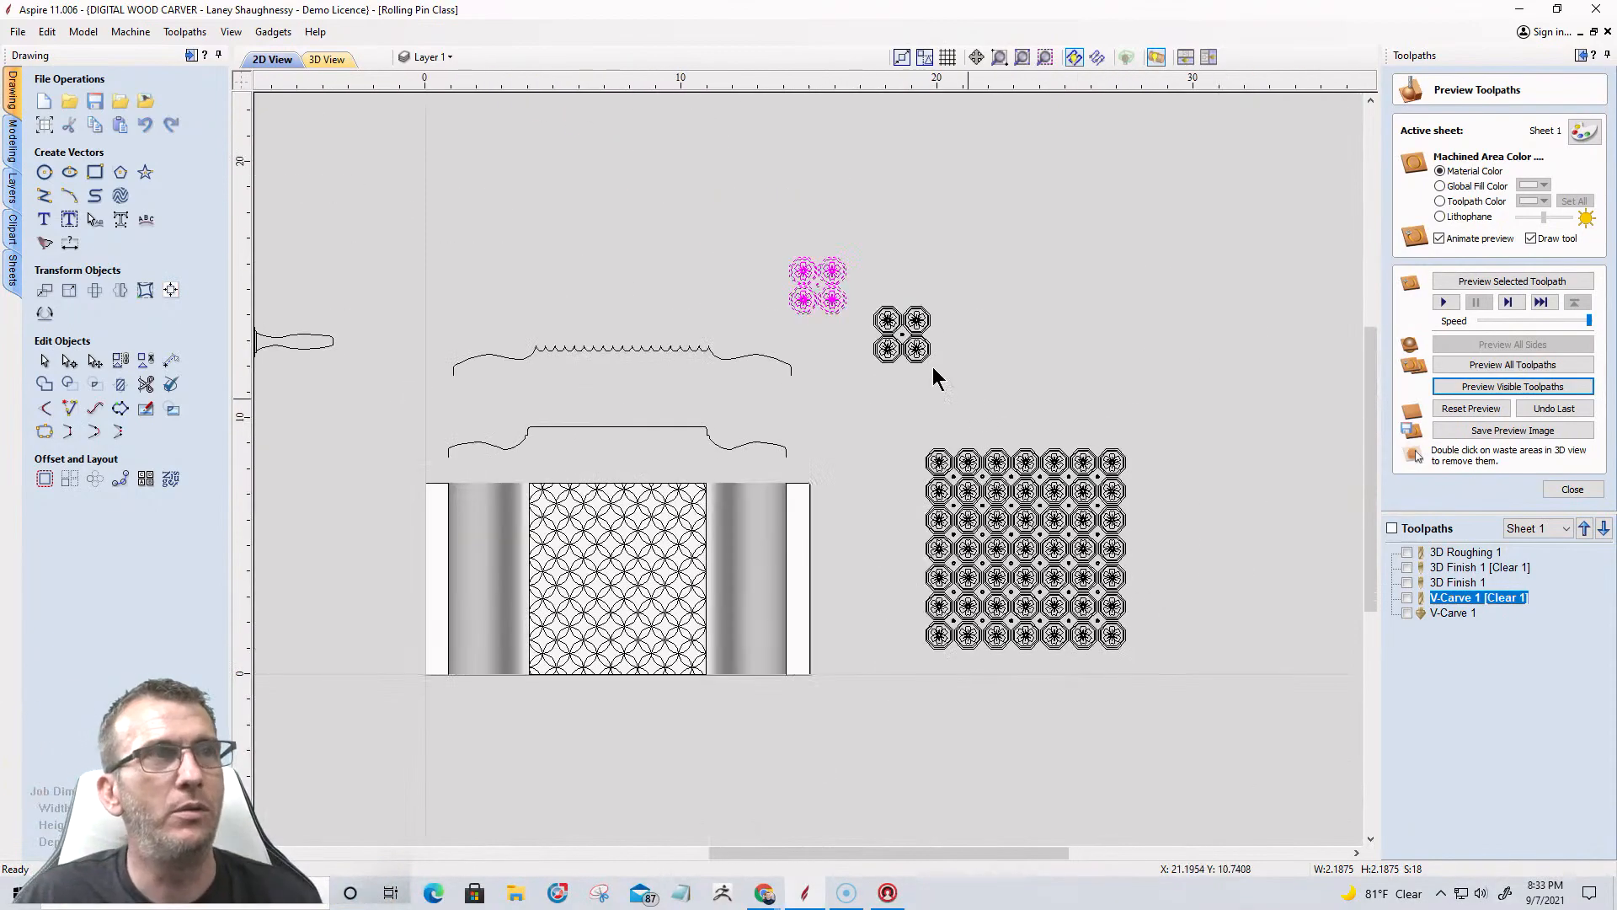
scroll(837, 300, up, 4)
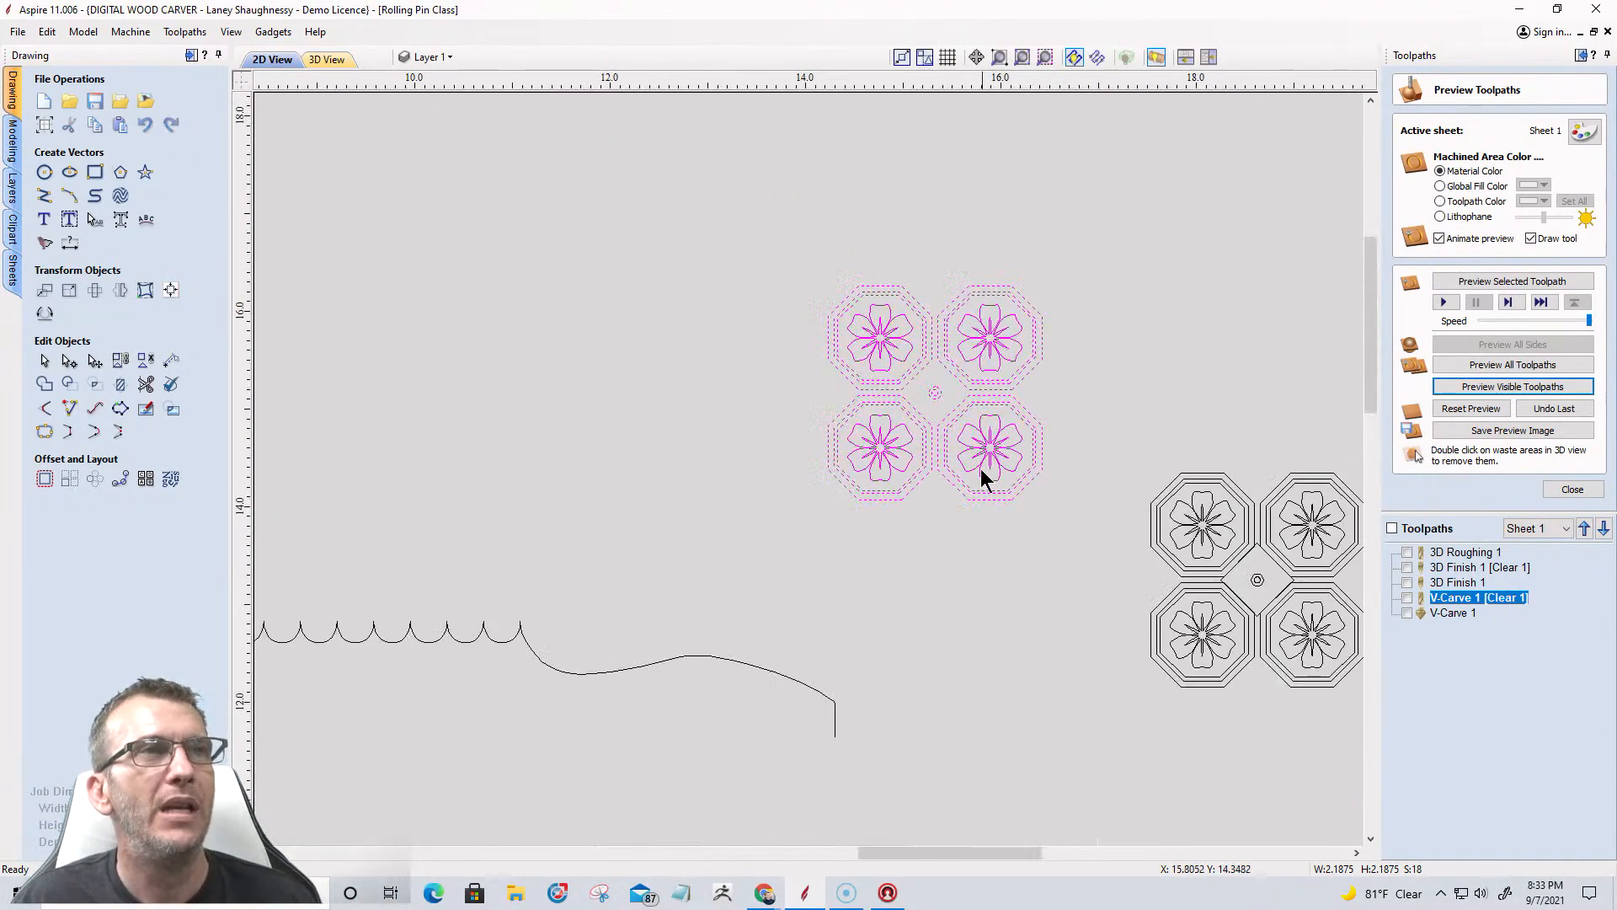
scroll(928, 386, up, 4)
scroll(923, 396, down, 3)
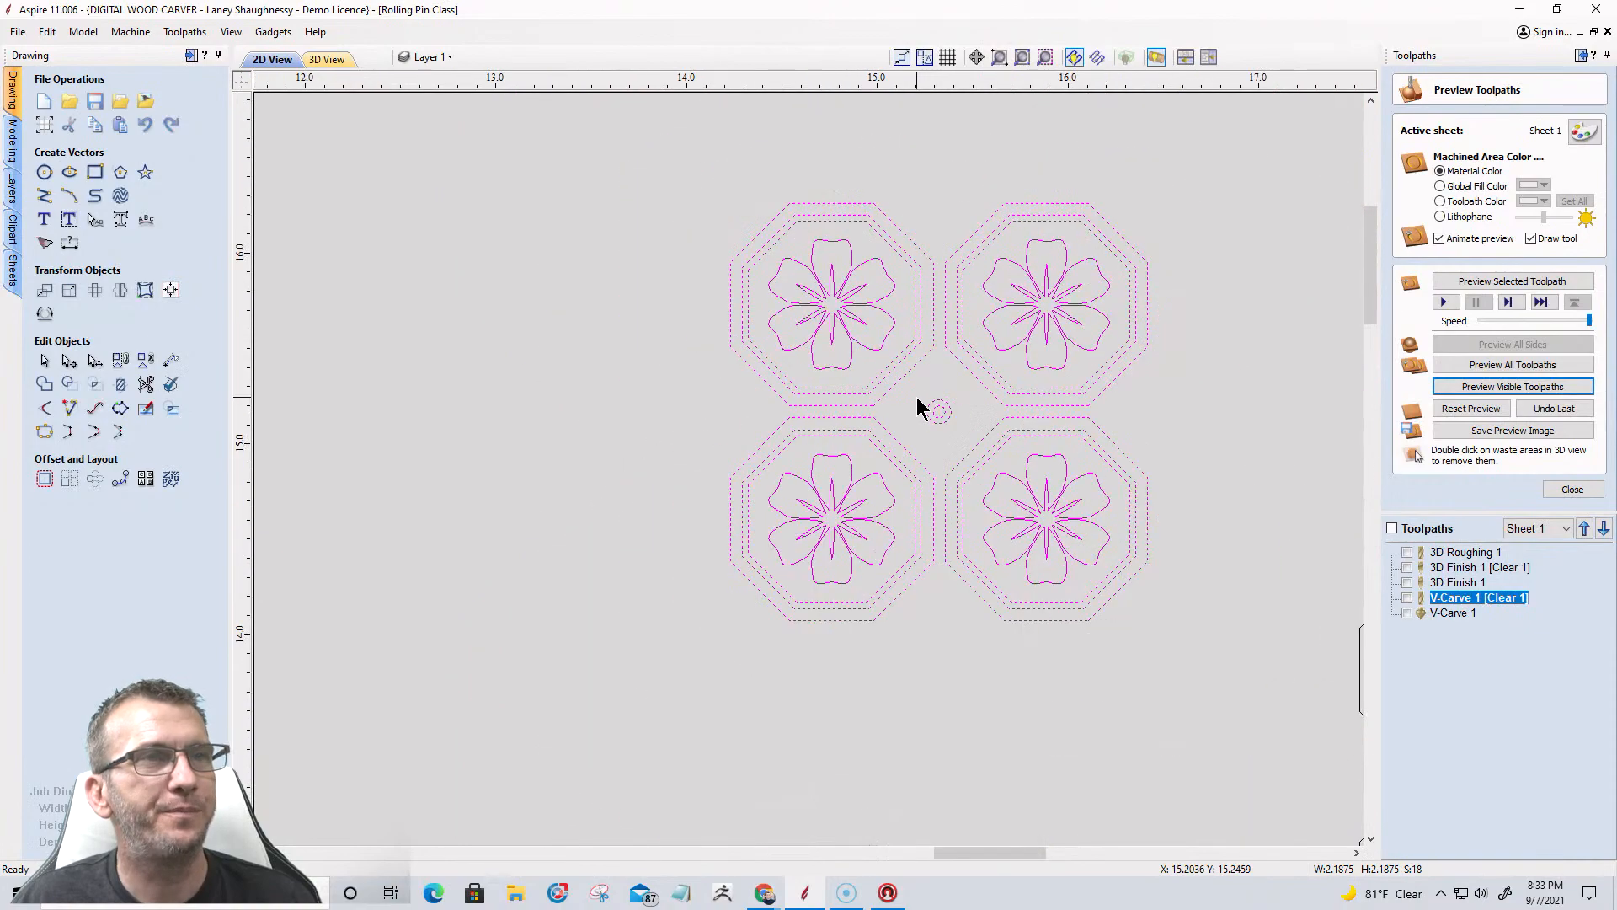
scroll(918, 401, down, 3)
scroll(930, 416, up, 4)
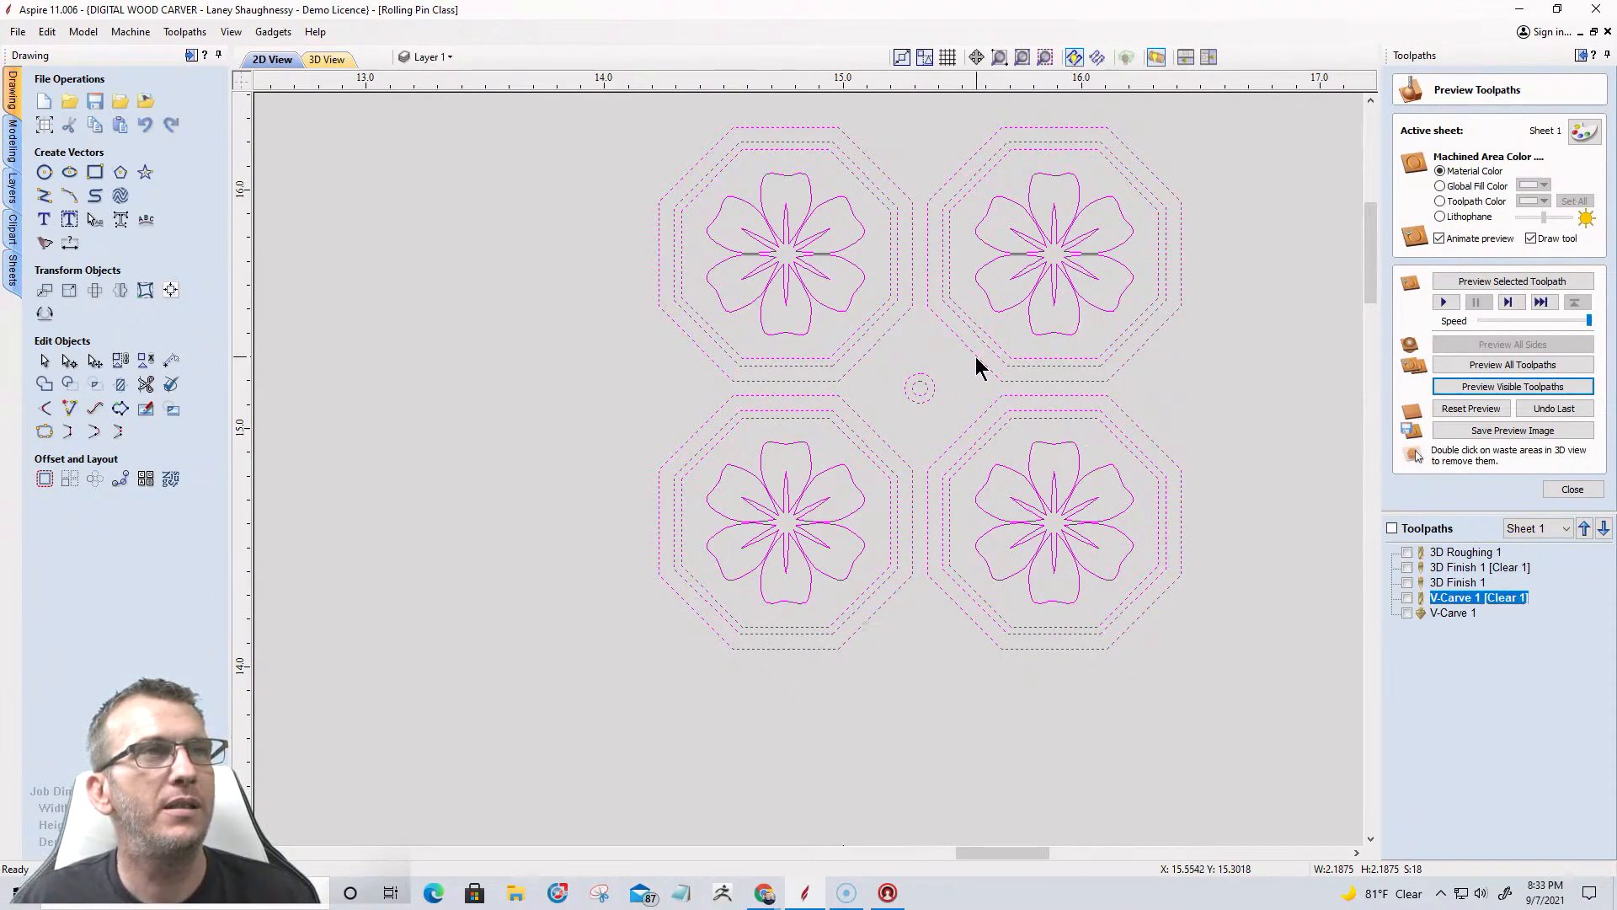
scroll(643, 226, down, 1)
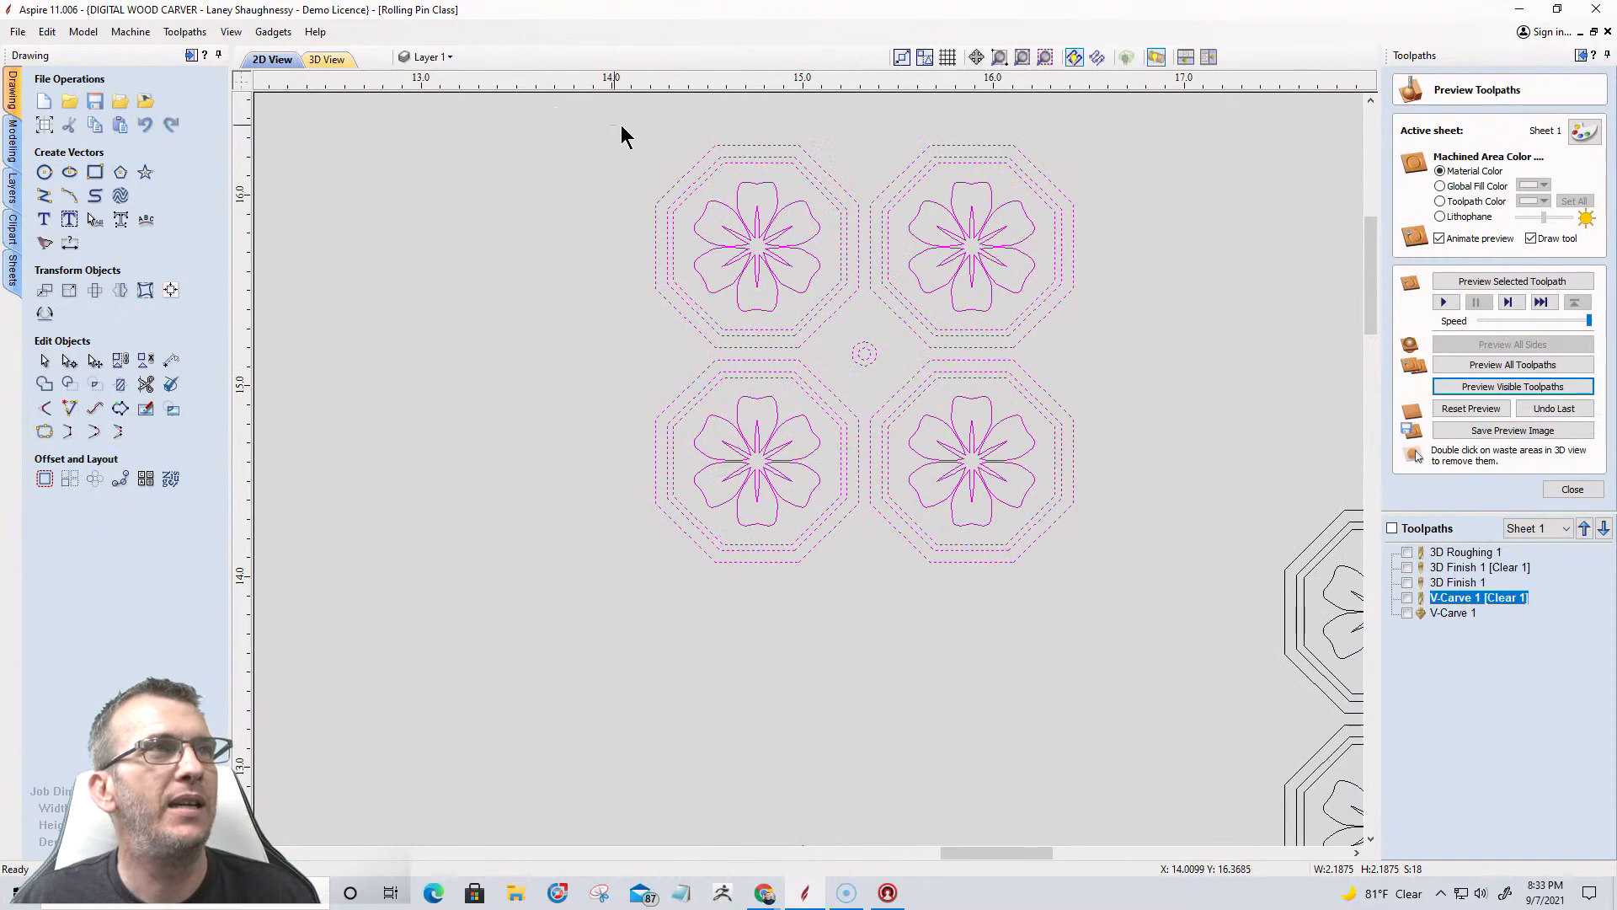
click(847, 335)
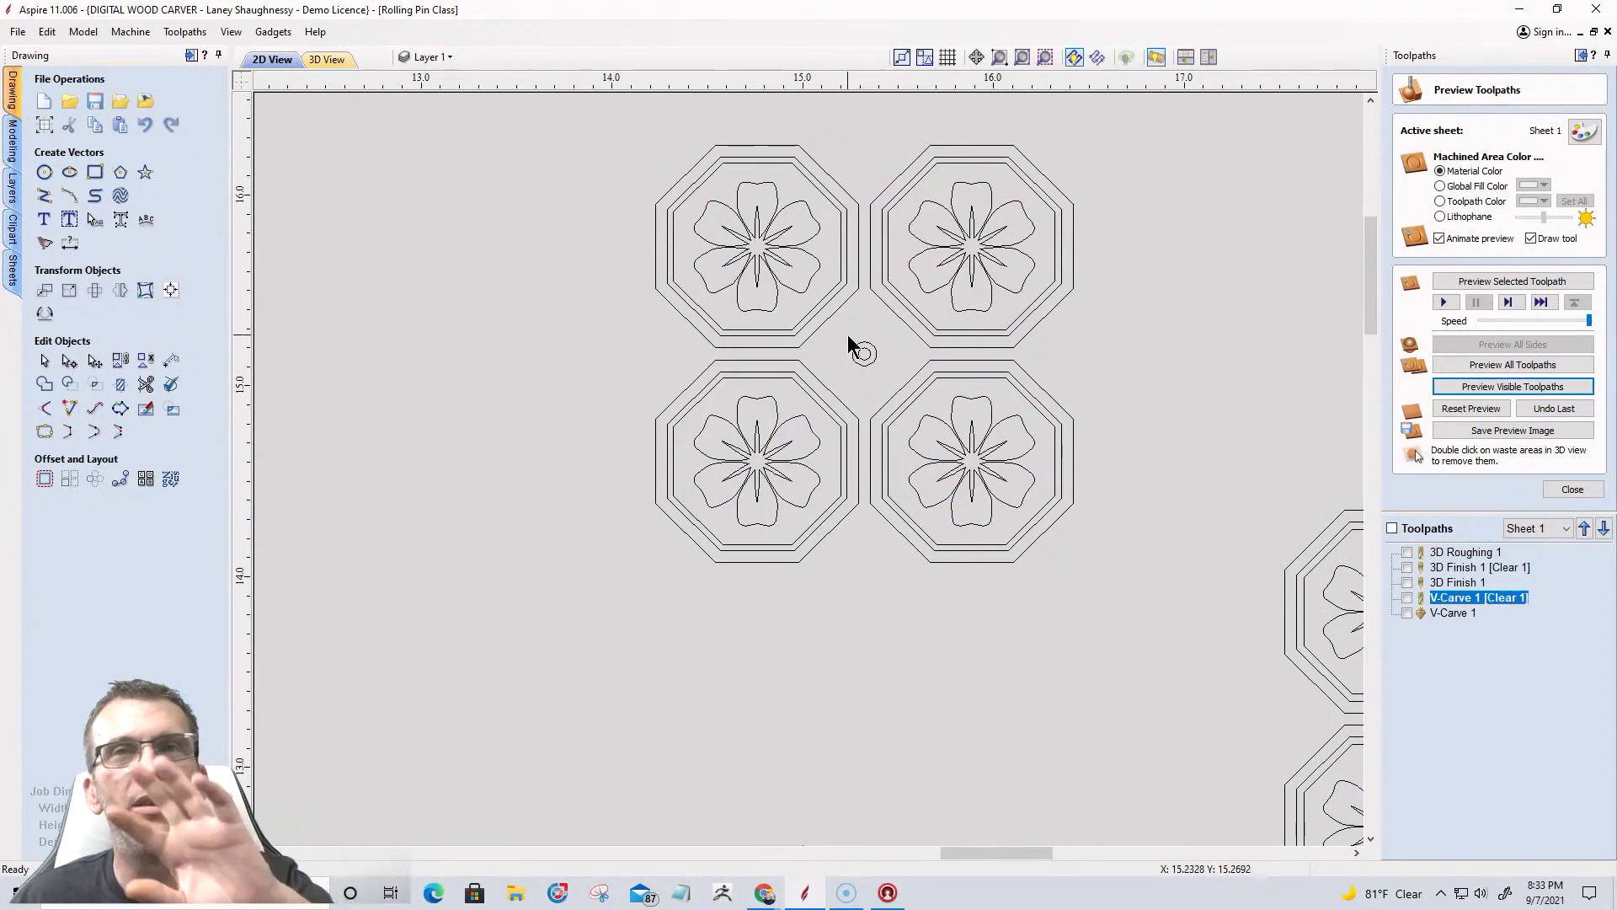
Draw a straight diagonal line between the midpoints of the facing outer edges of the upper-left and lower-right octagons.
scroll(847, 336, up, 3)
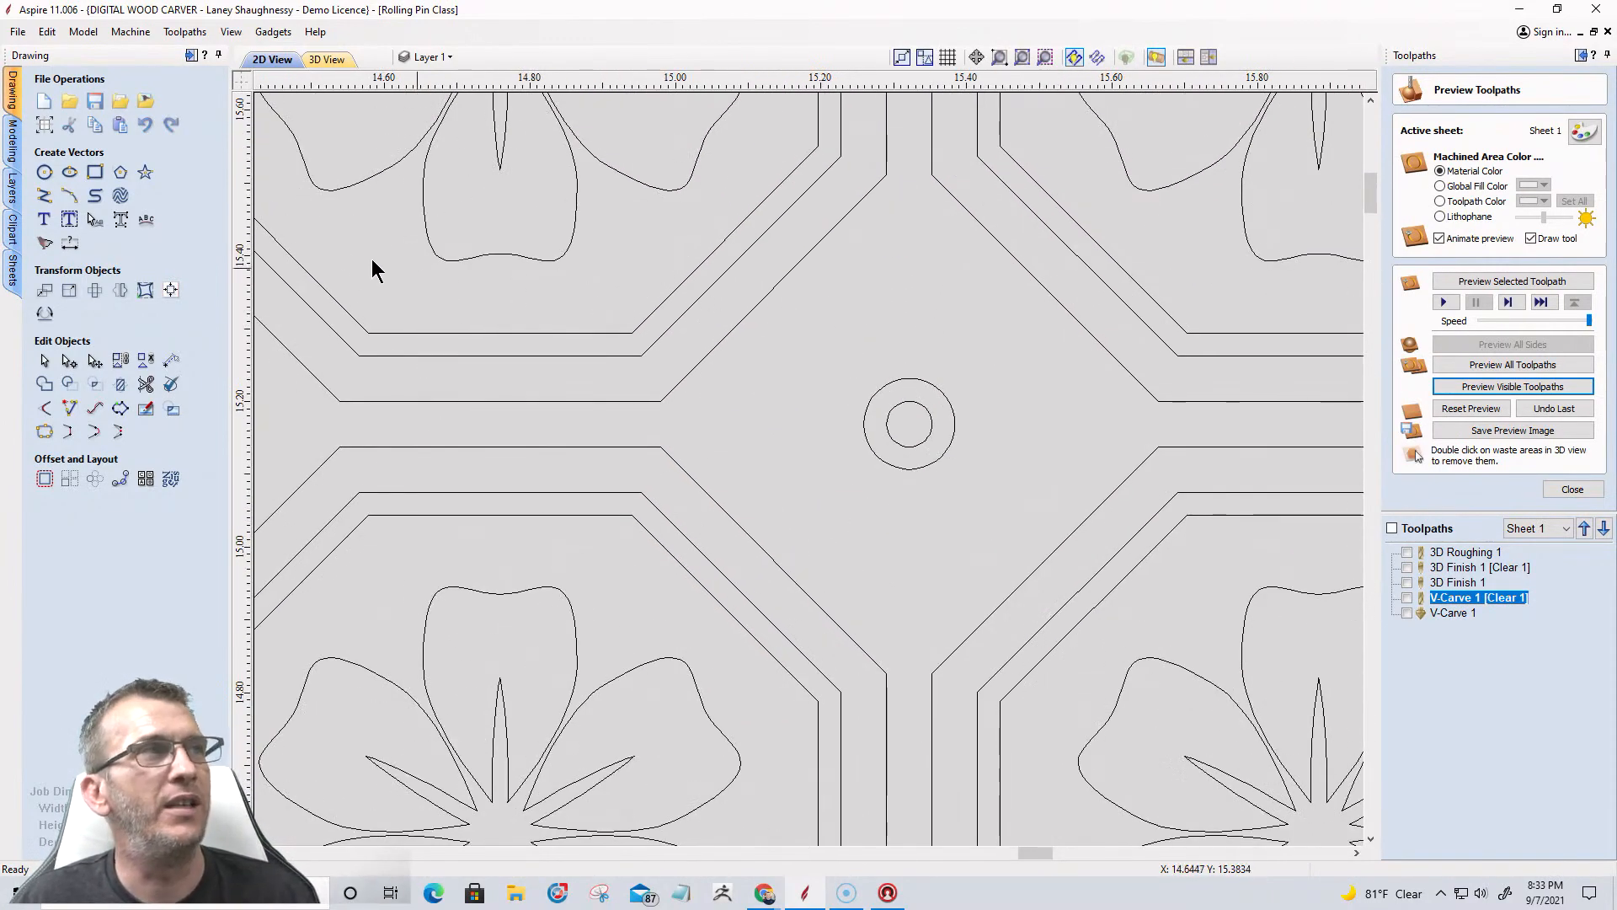
click(44, 196)
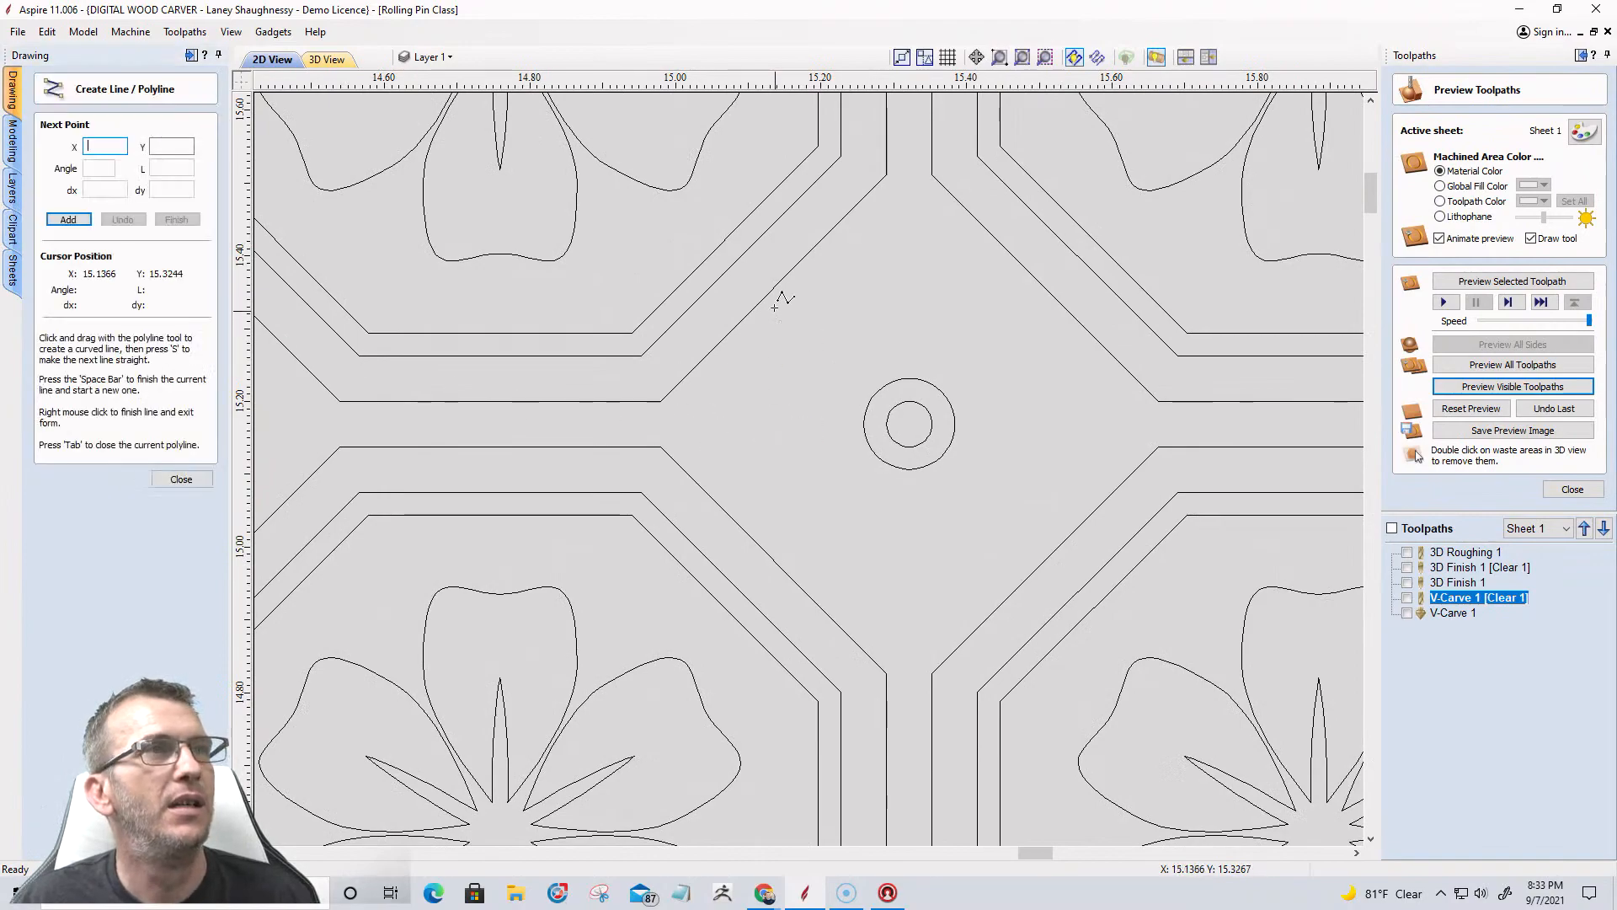
click(775, 287)
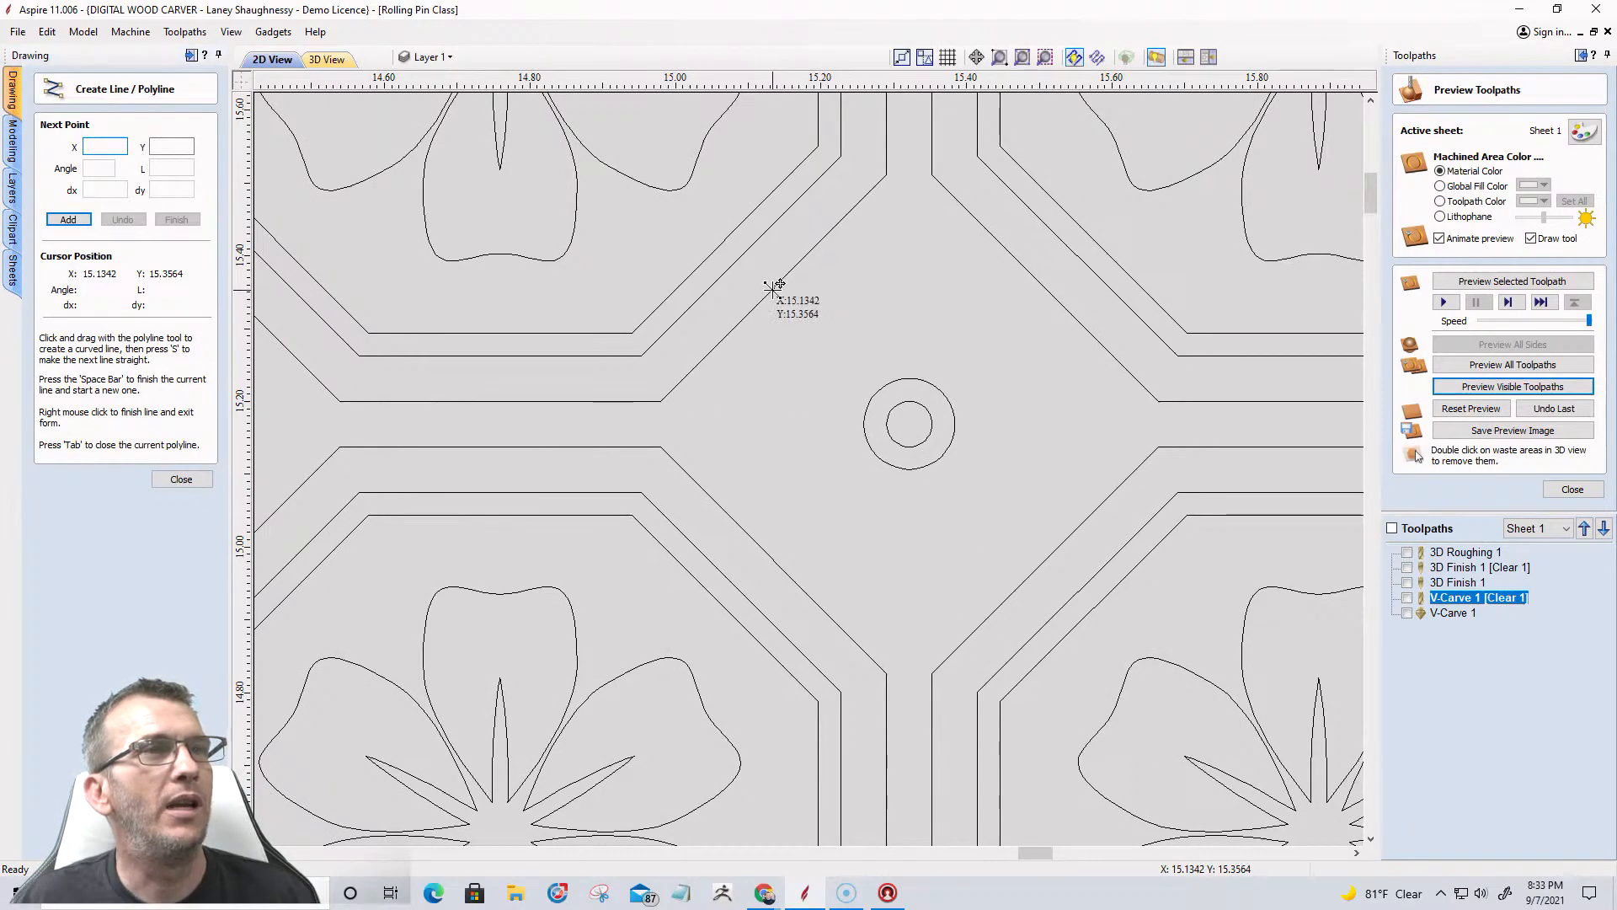
click(1045, 558)
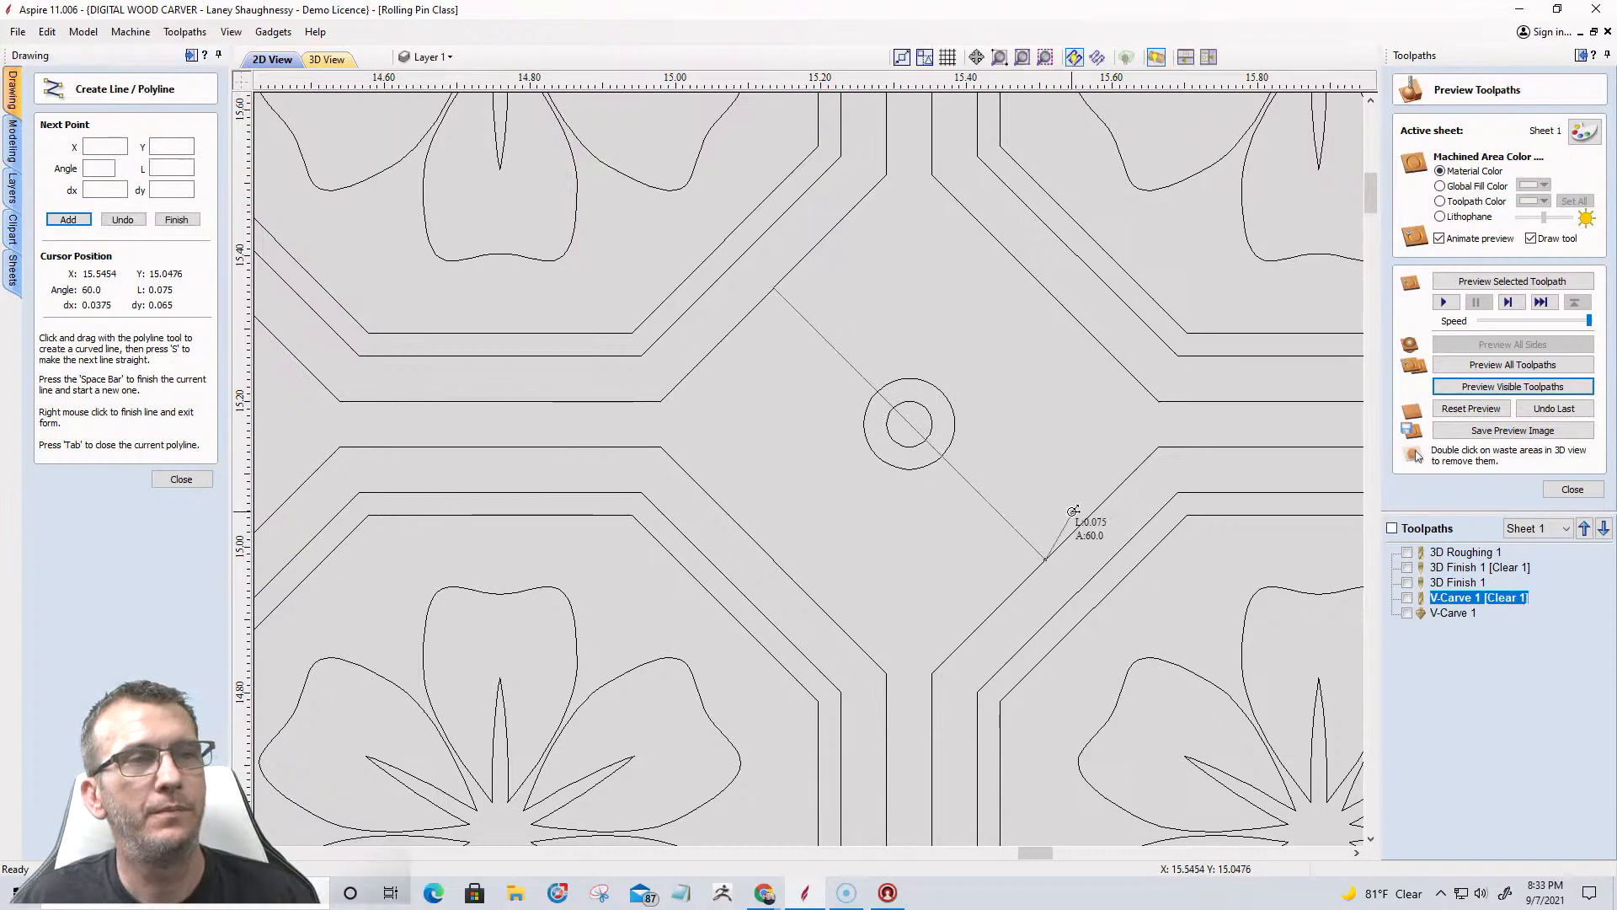
key(space)
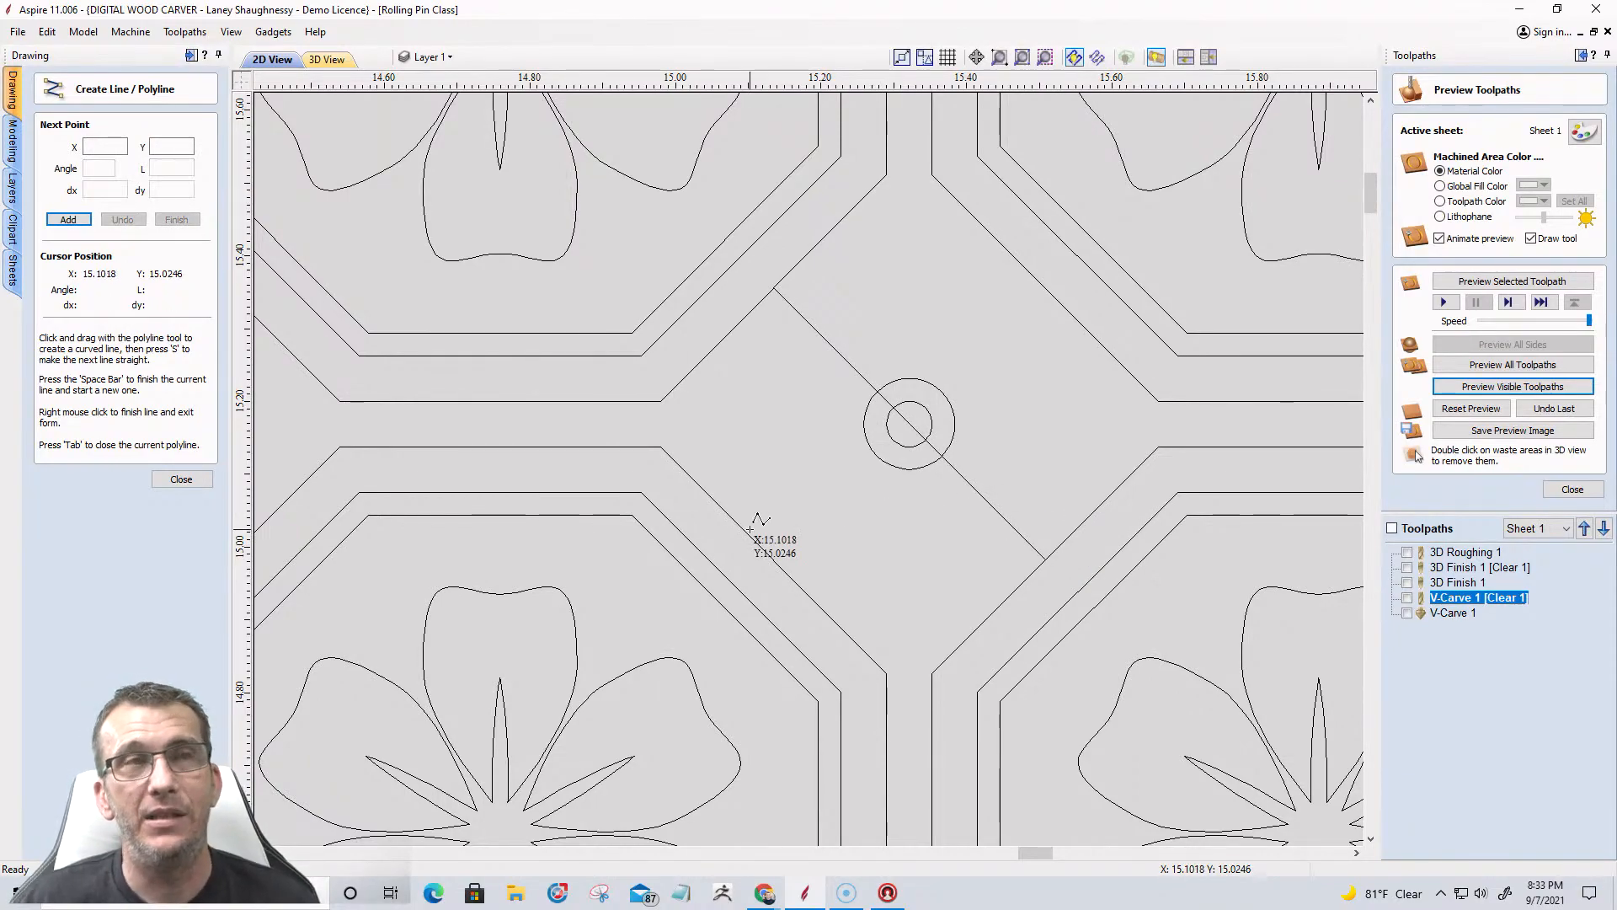
click(178, 479)
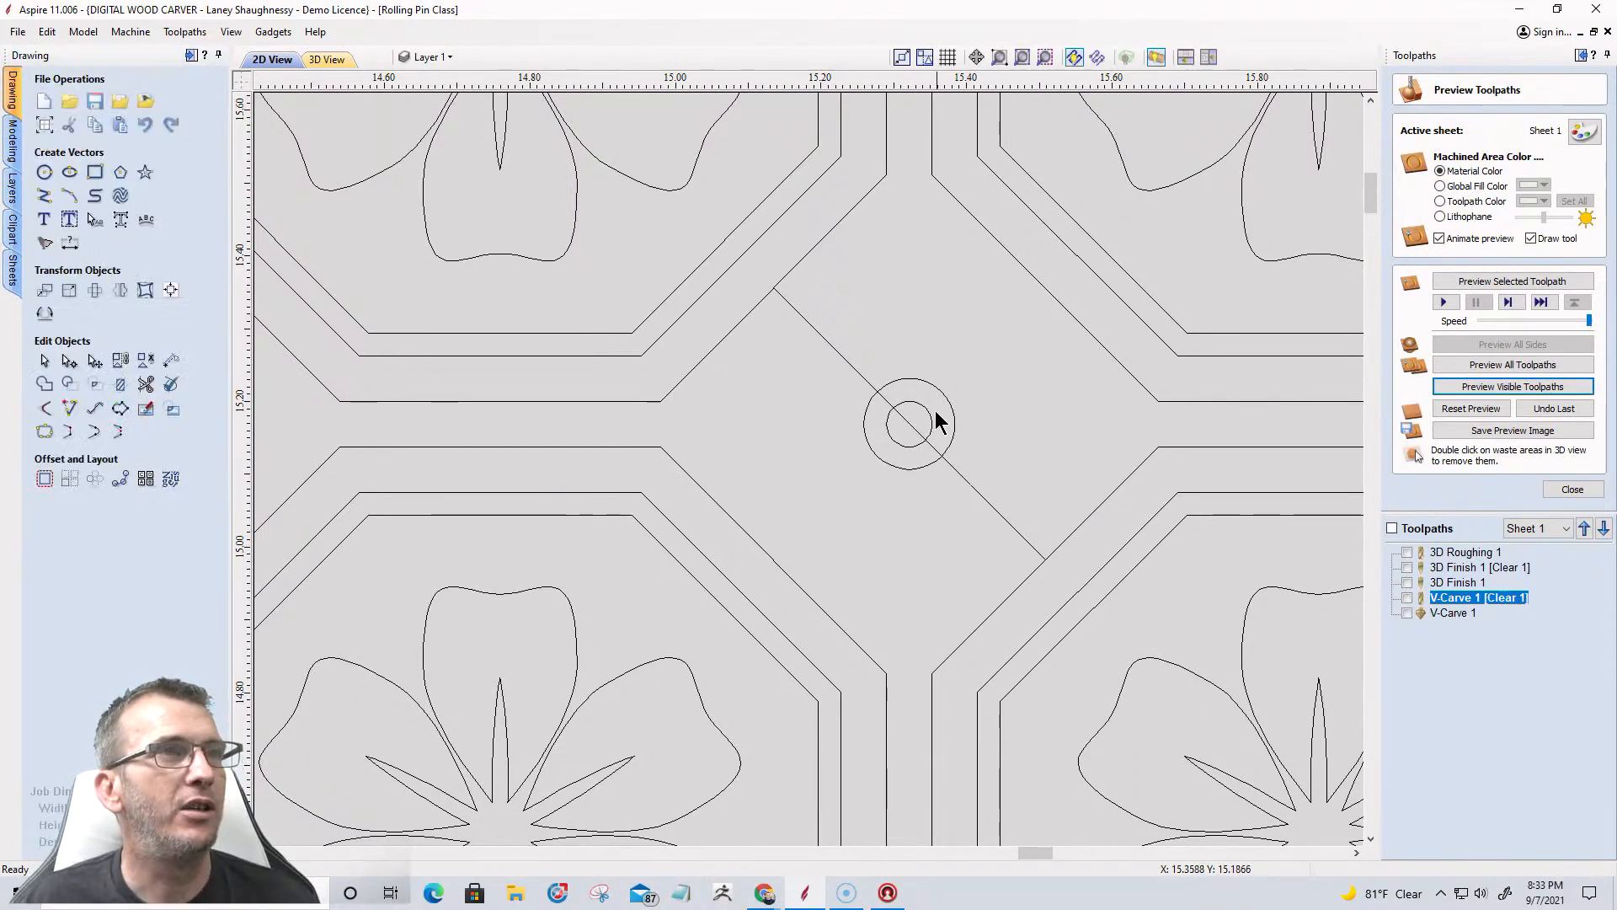
Delete both concentric circles in the gap between the four tiles.
click(923, 382)
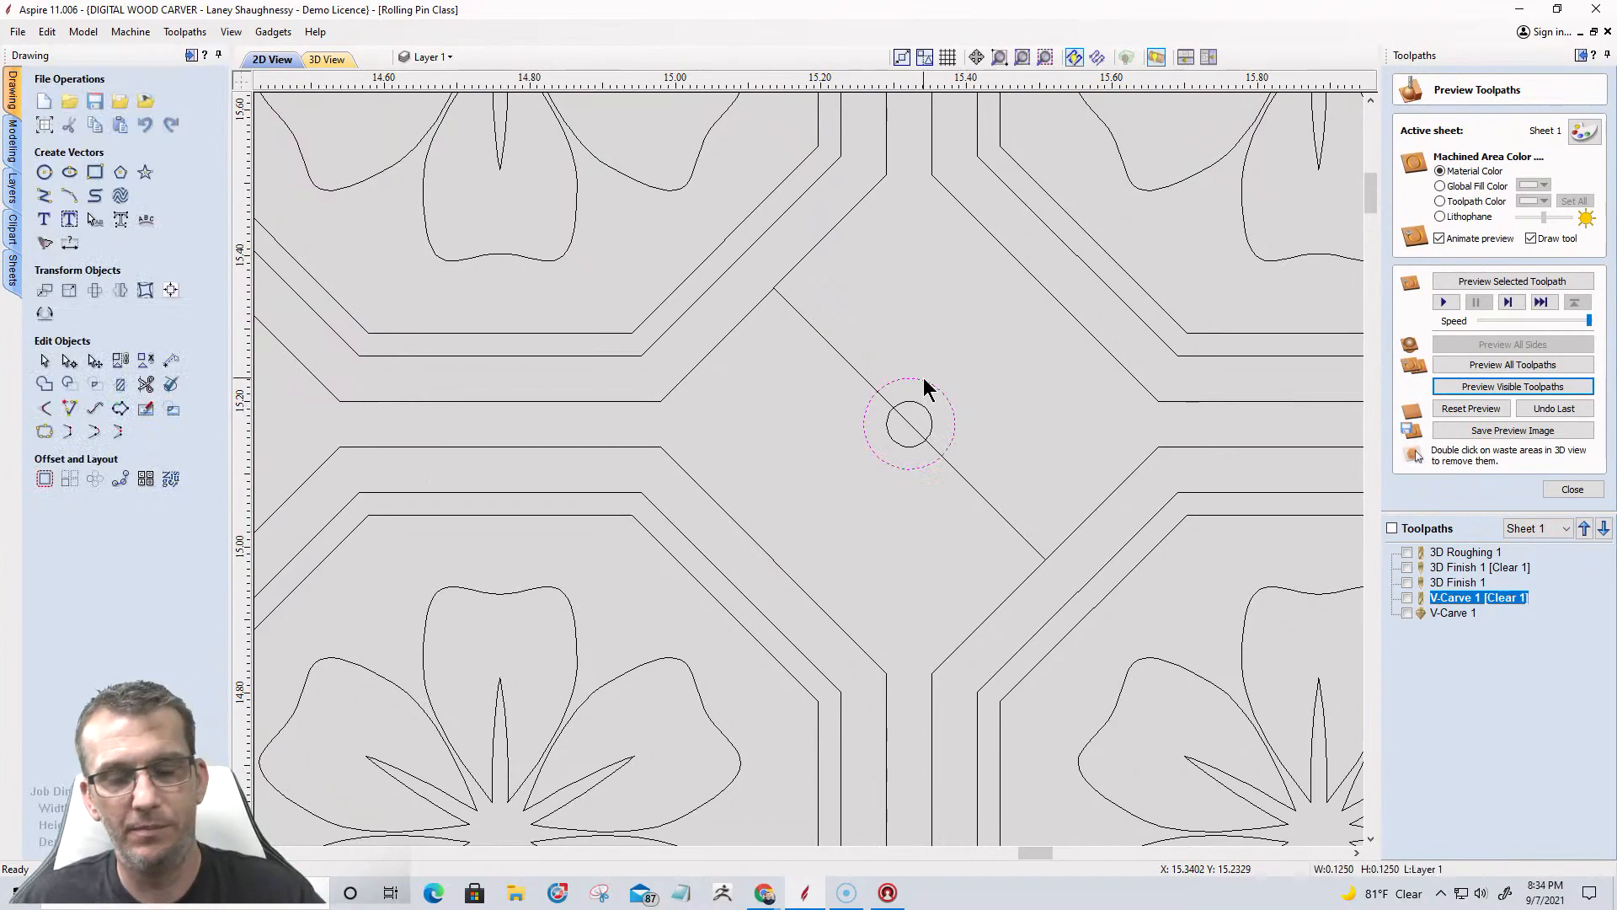
key(Delete)
click(932, 416)
key(Delete)
Draw concentric circles with 0.0625 and 0.125 inch diameters at the diagonal line's midpoint, and delete the line.
click(44, 173)
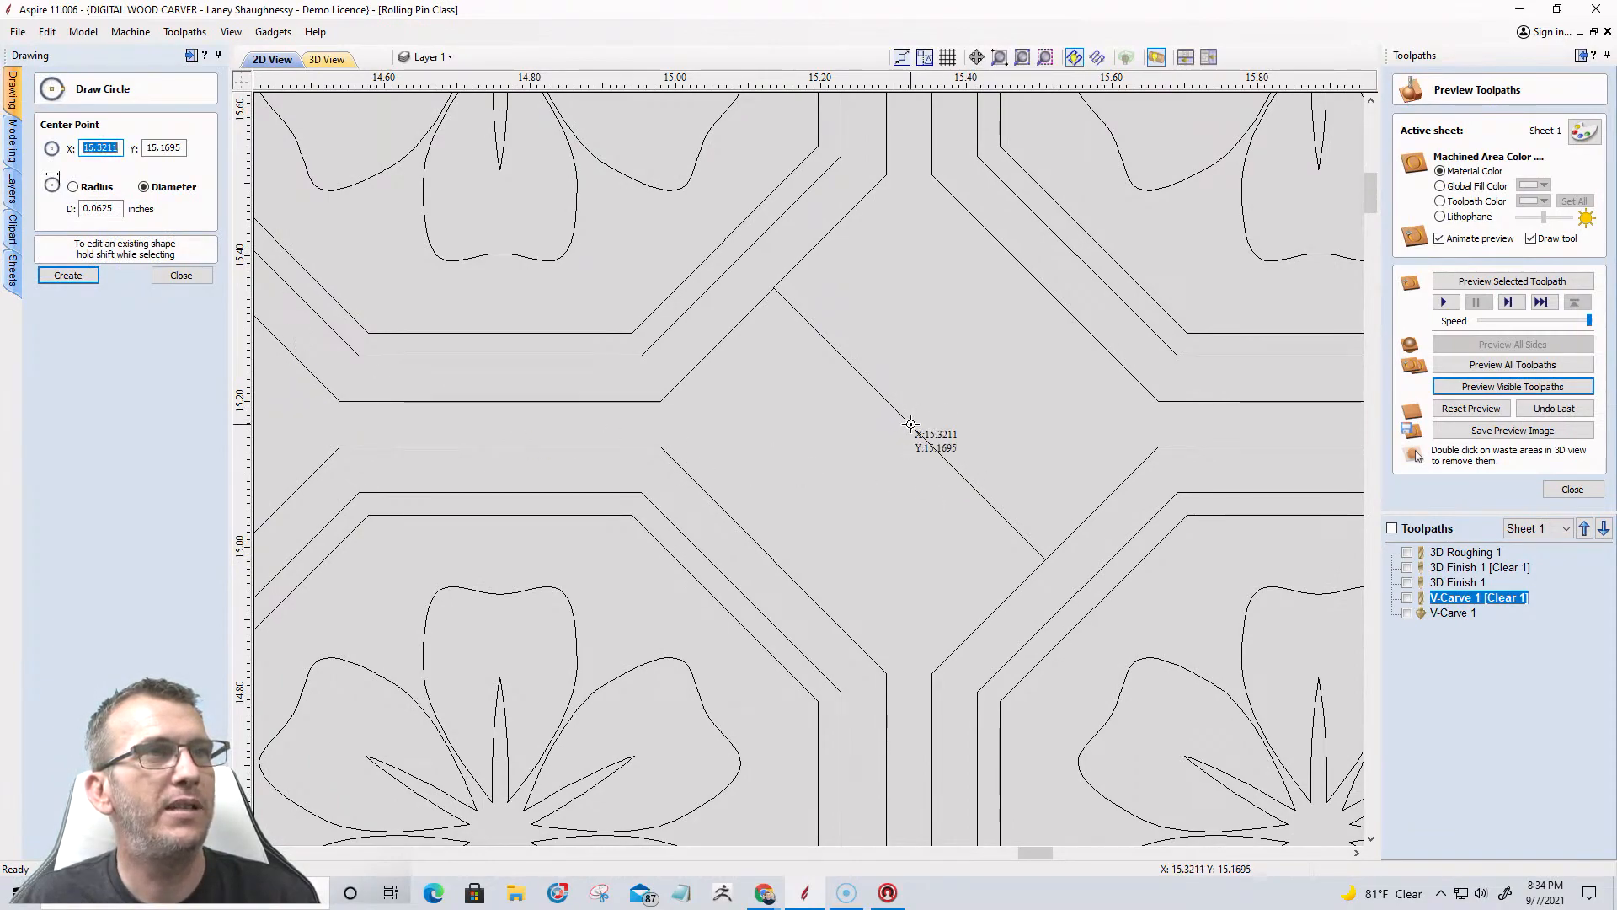
key(Return)
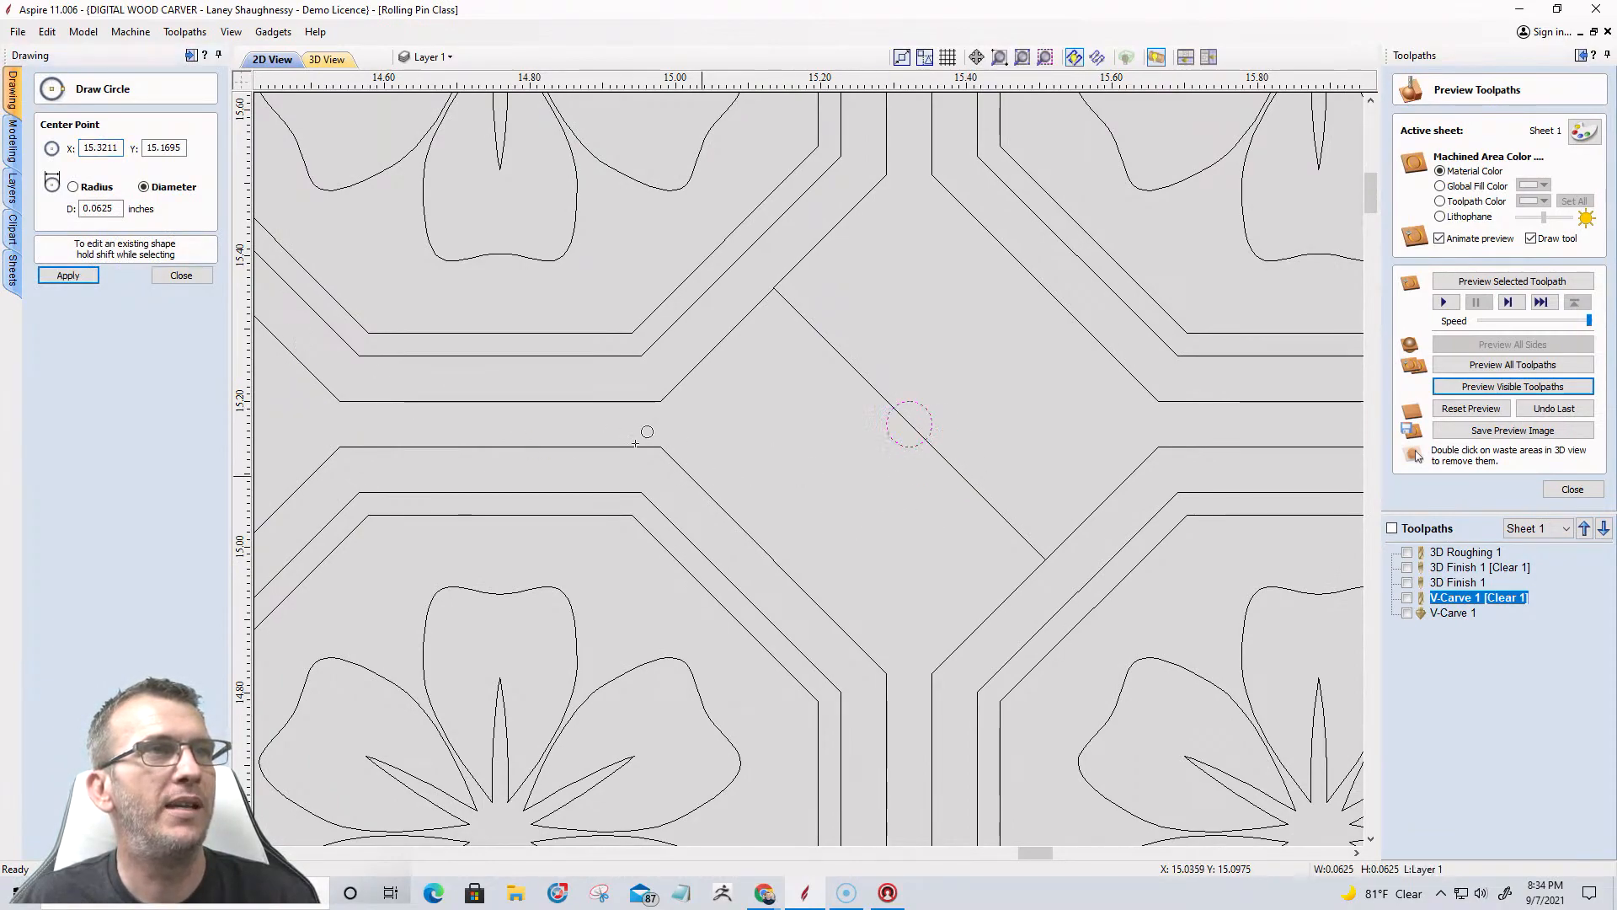
double_click(97, 208)
text(.1)
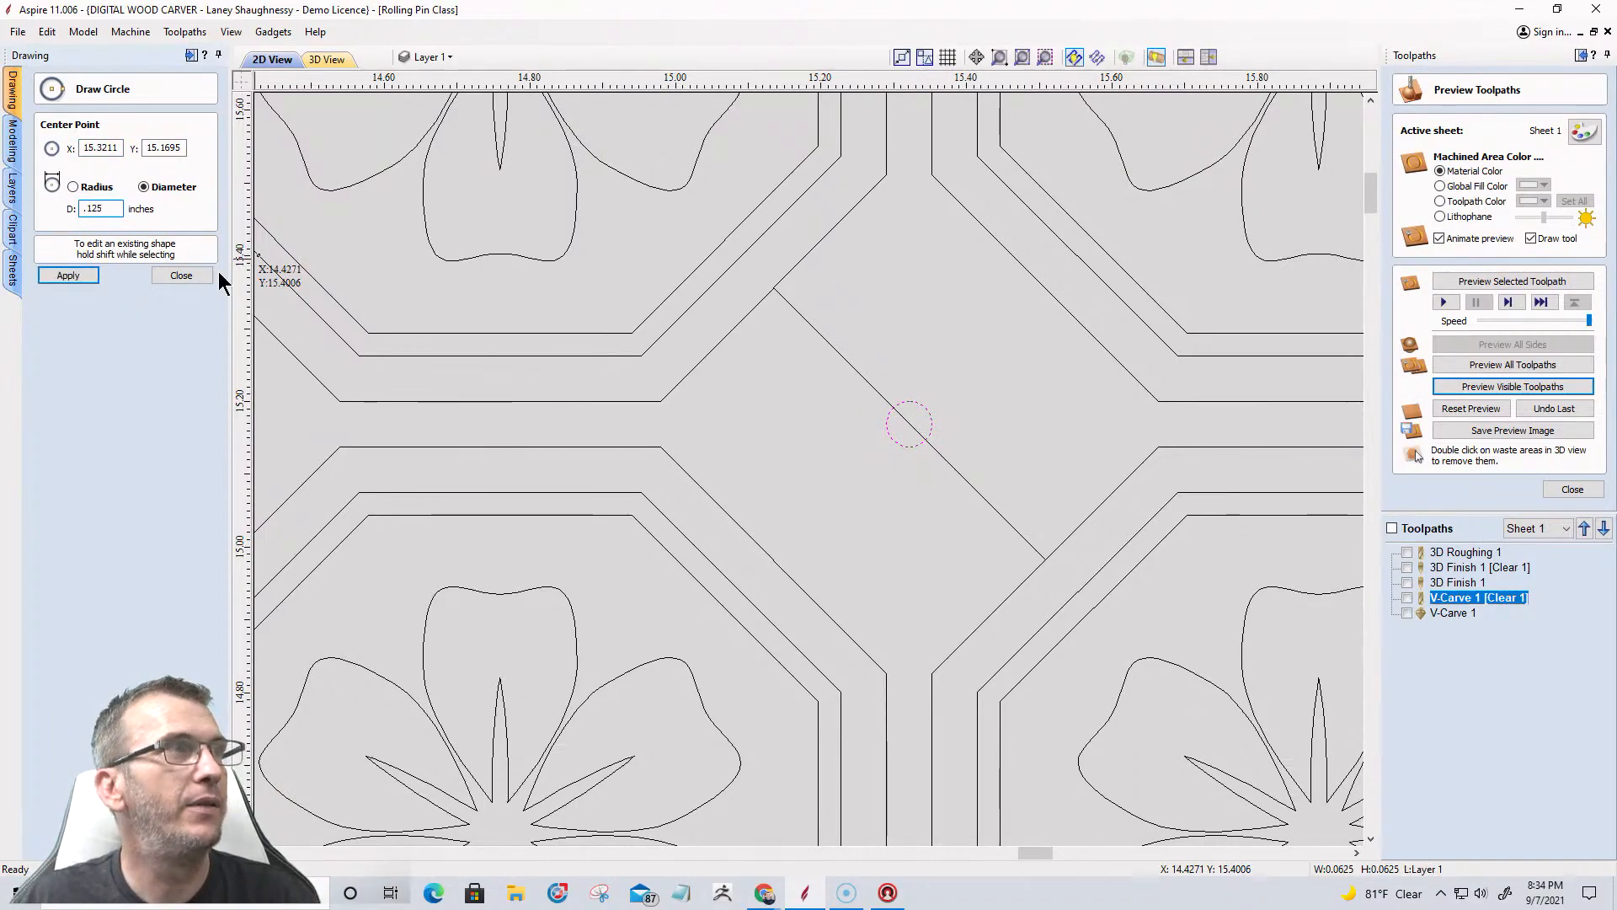
key(Return)
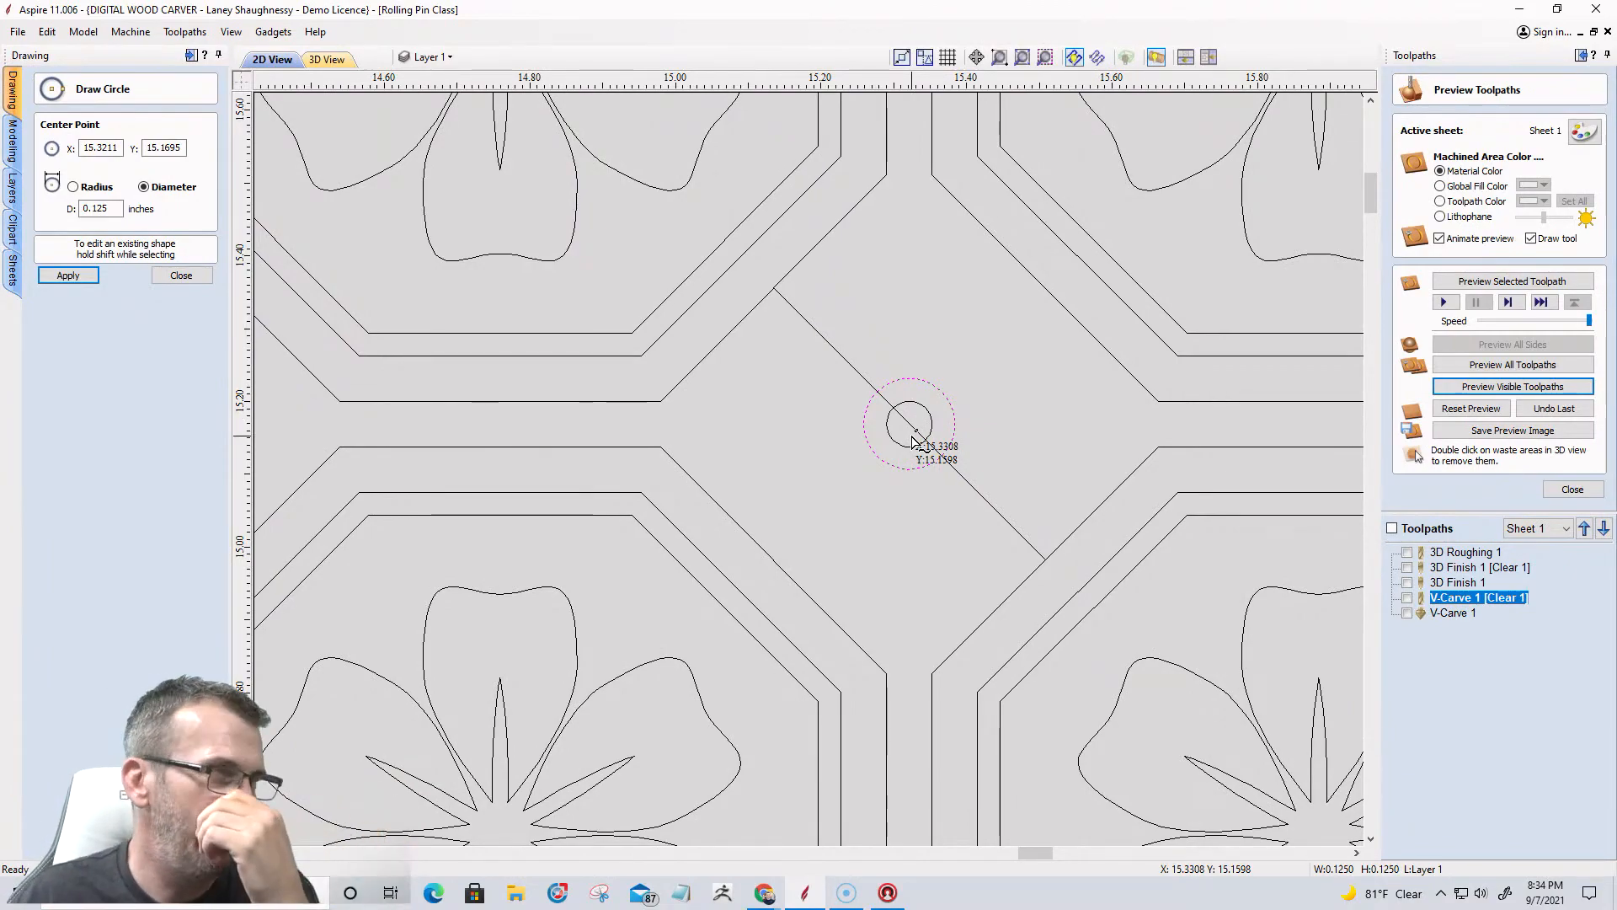
click(182, 276)
click(989, 505)
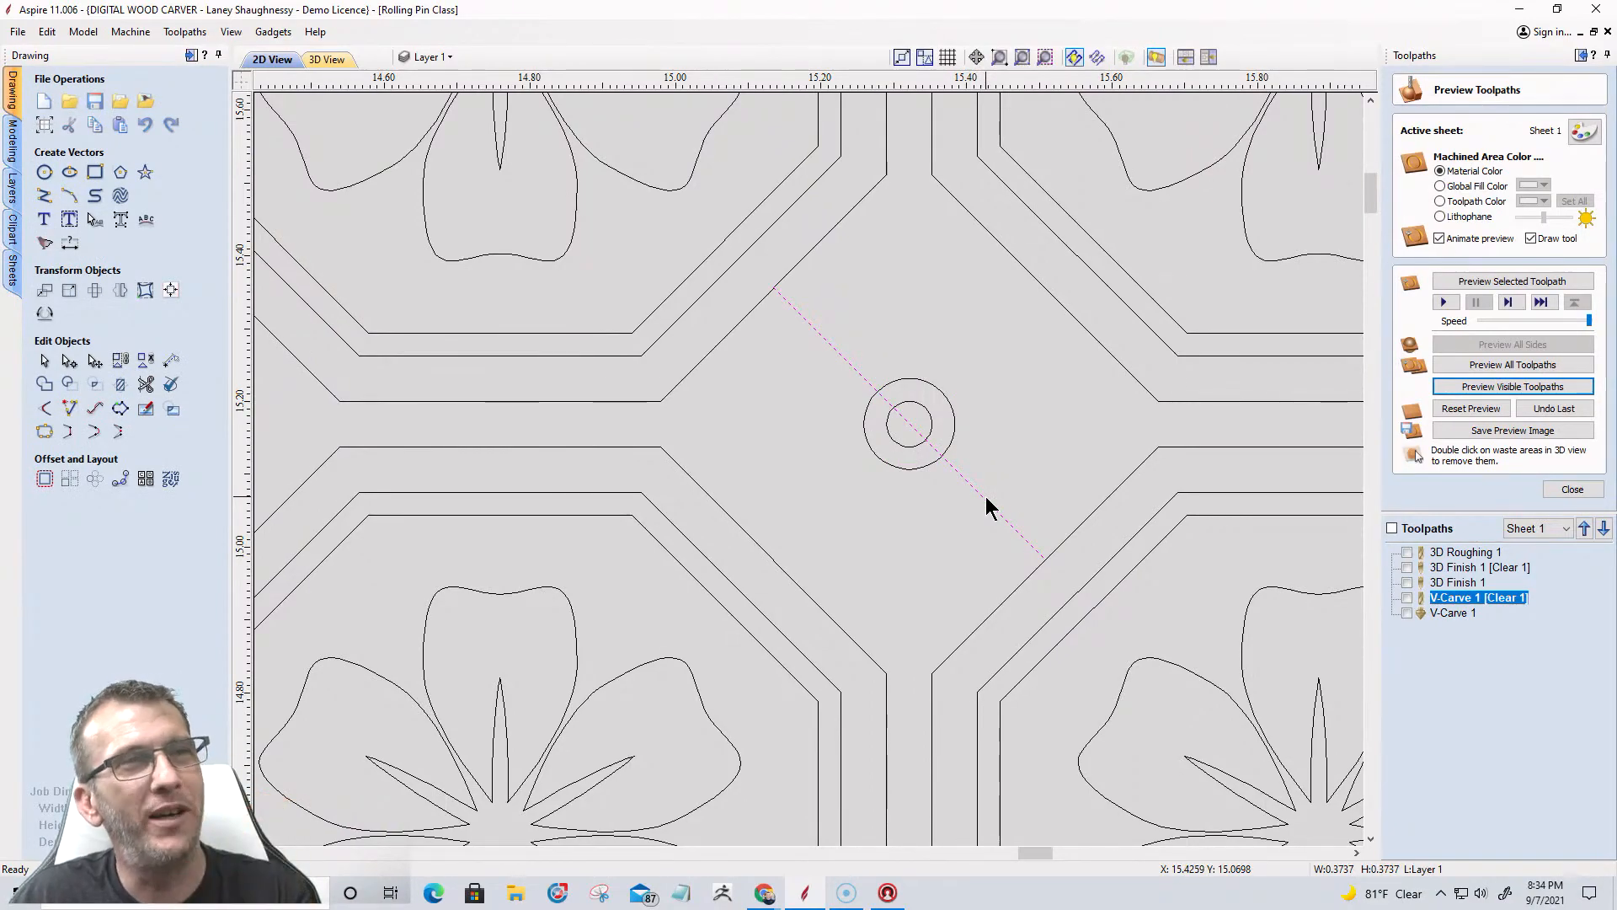
key(Delete)
Delete the two upper tiles and the lower-right tile, keeping only the lower-left flower tile and the small circles.
scroll(985, 497, down, 5)
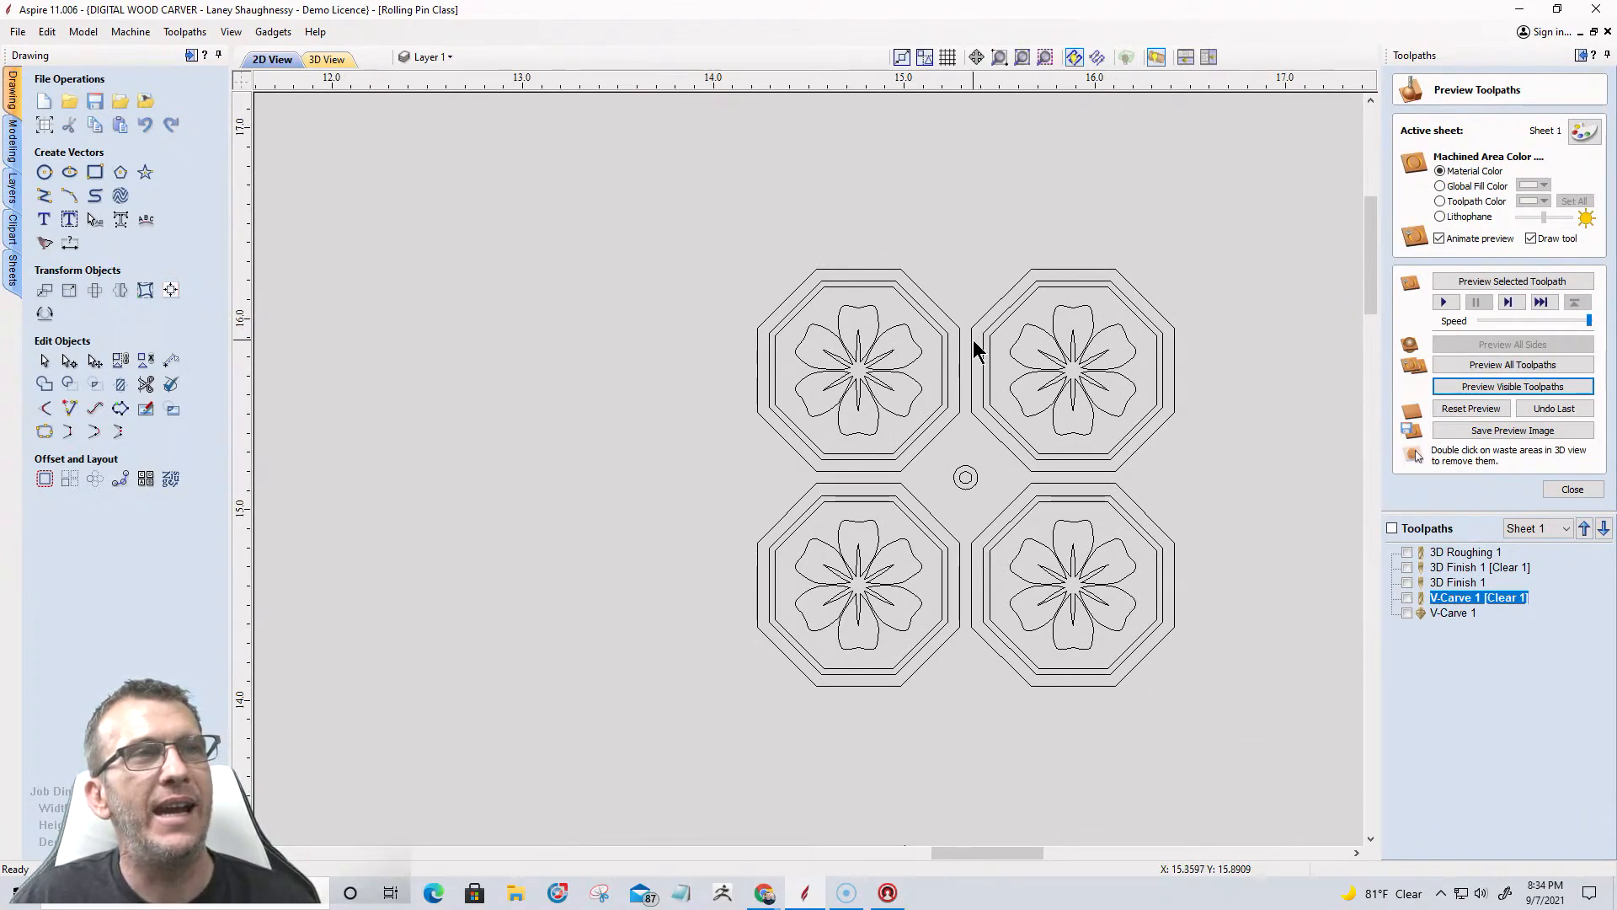
drag(888, 237, 1221, 476)
key(Delete)
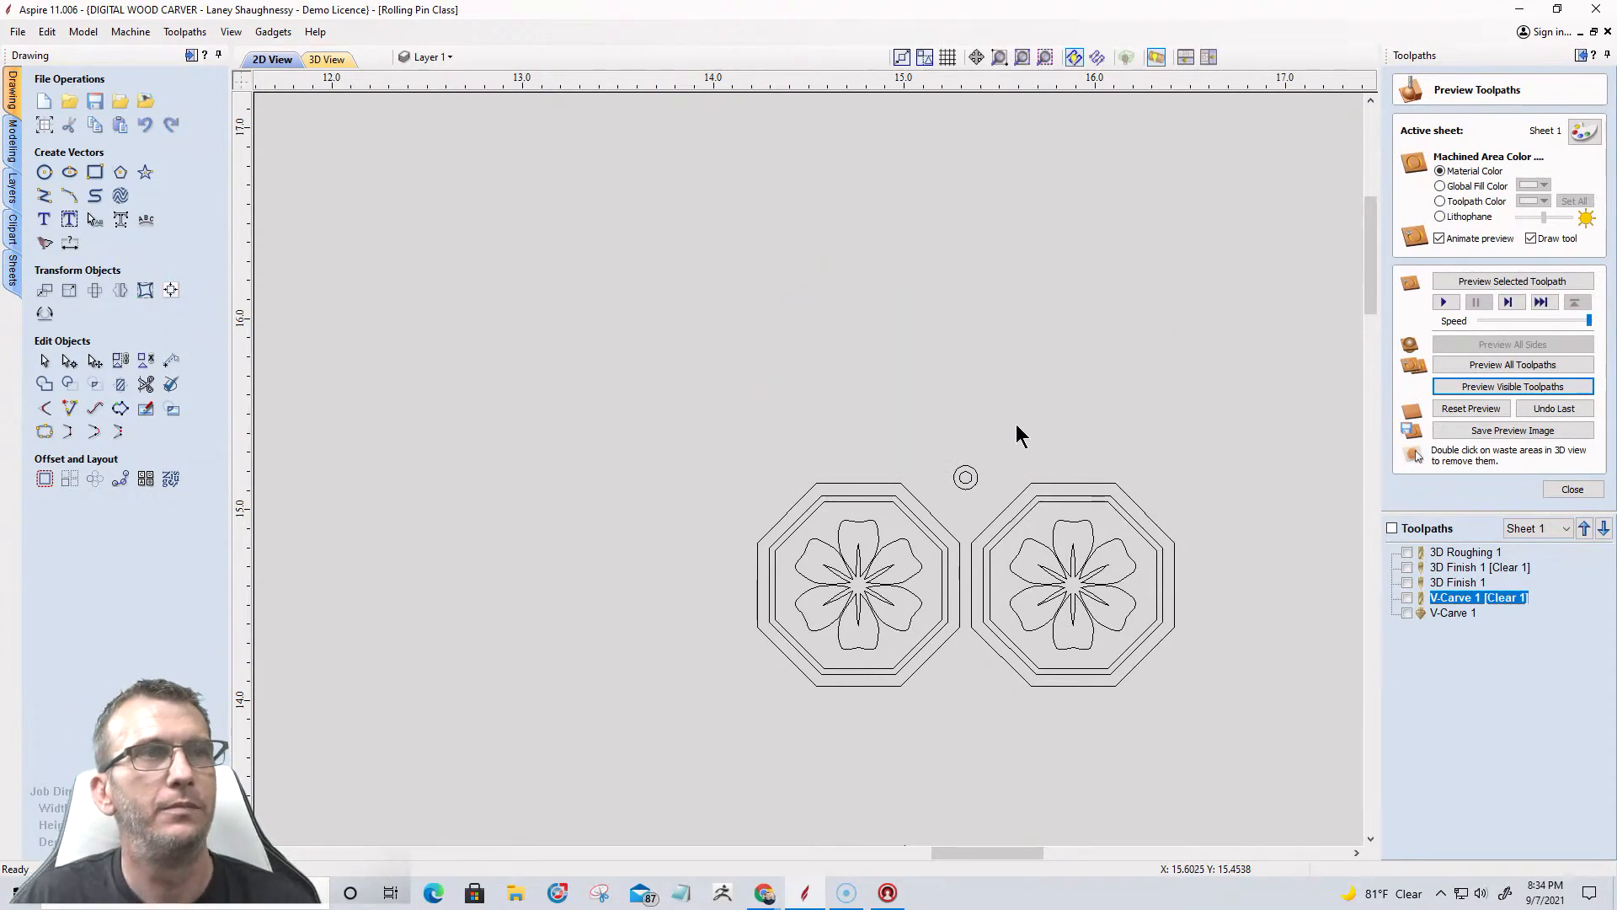
drag(972, 380, 1003, 654)
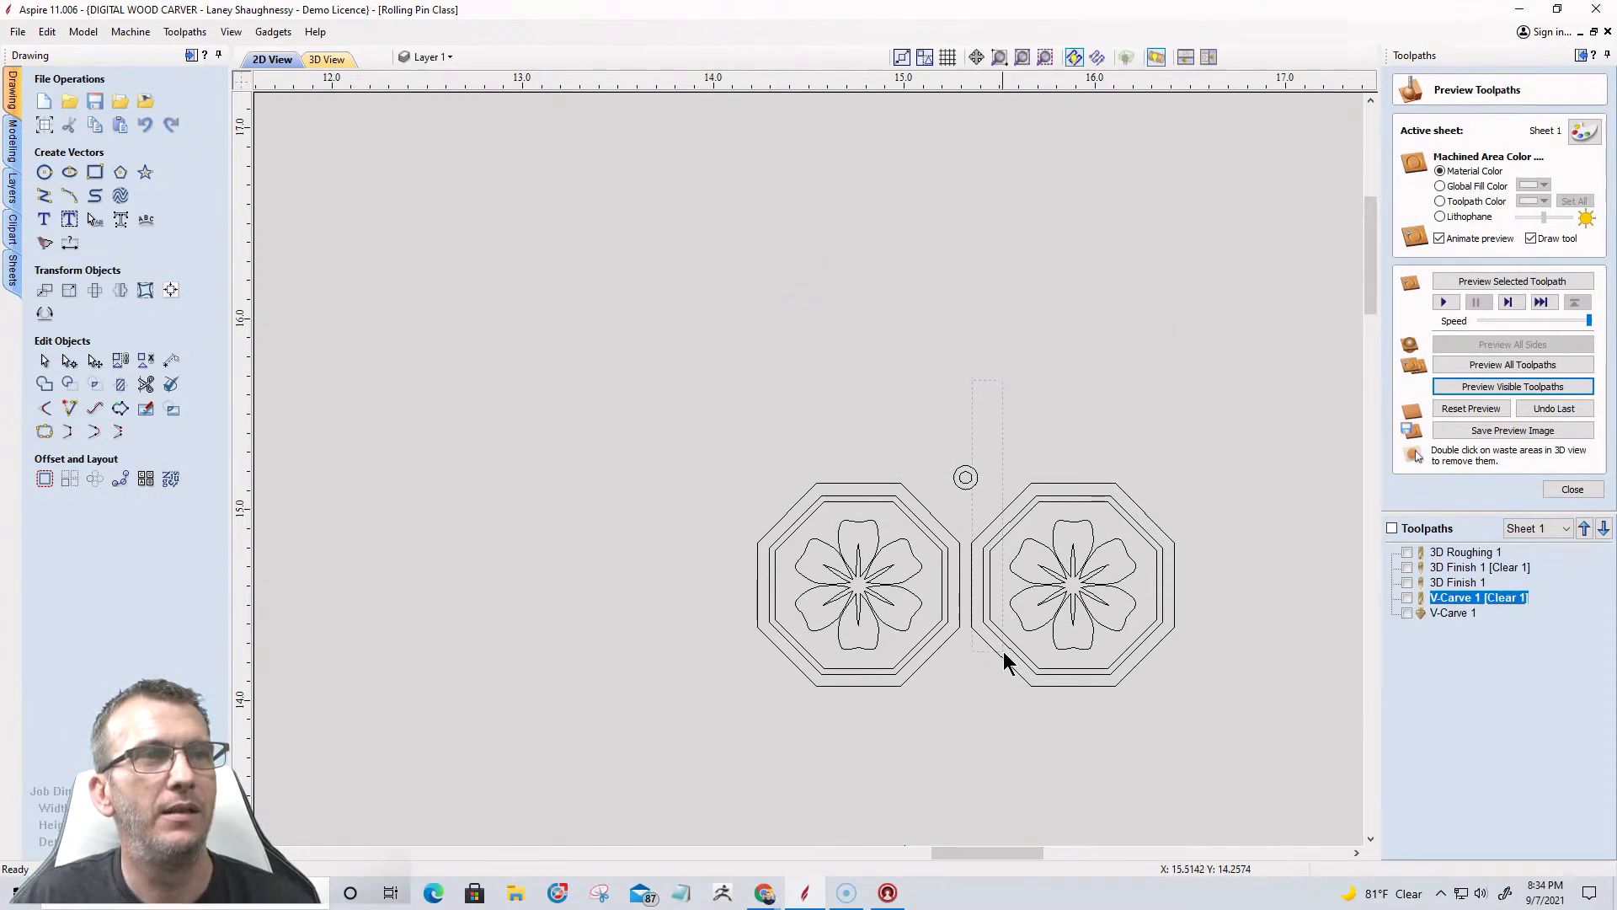
drag(1210, 729, 1209, 728)
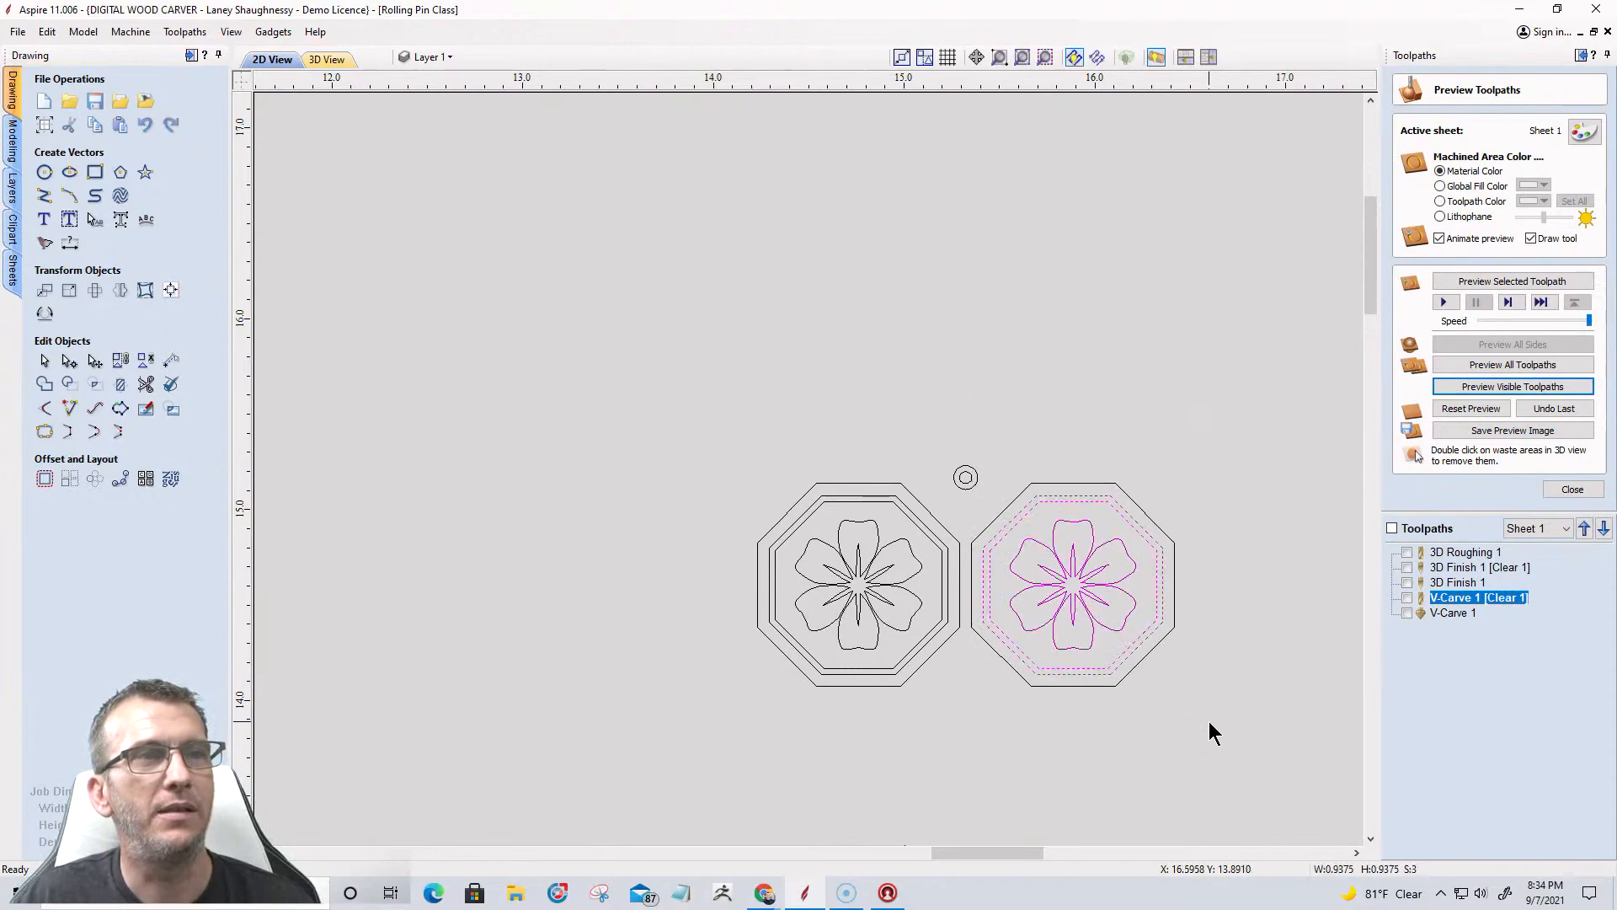
shift+click(981, 537)
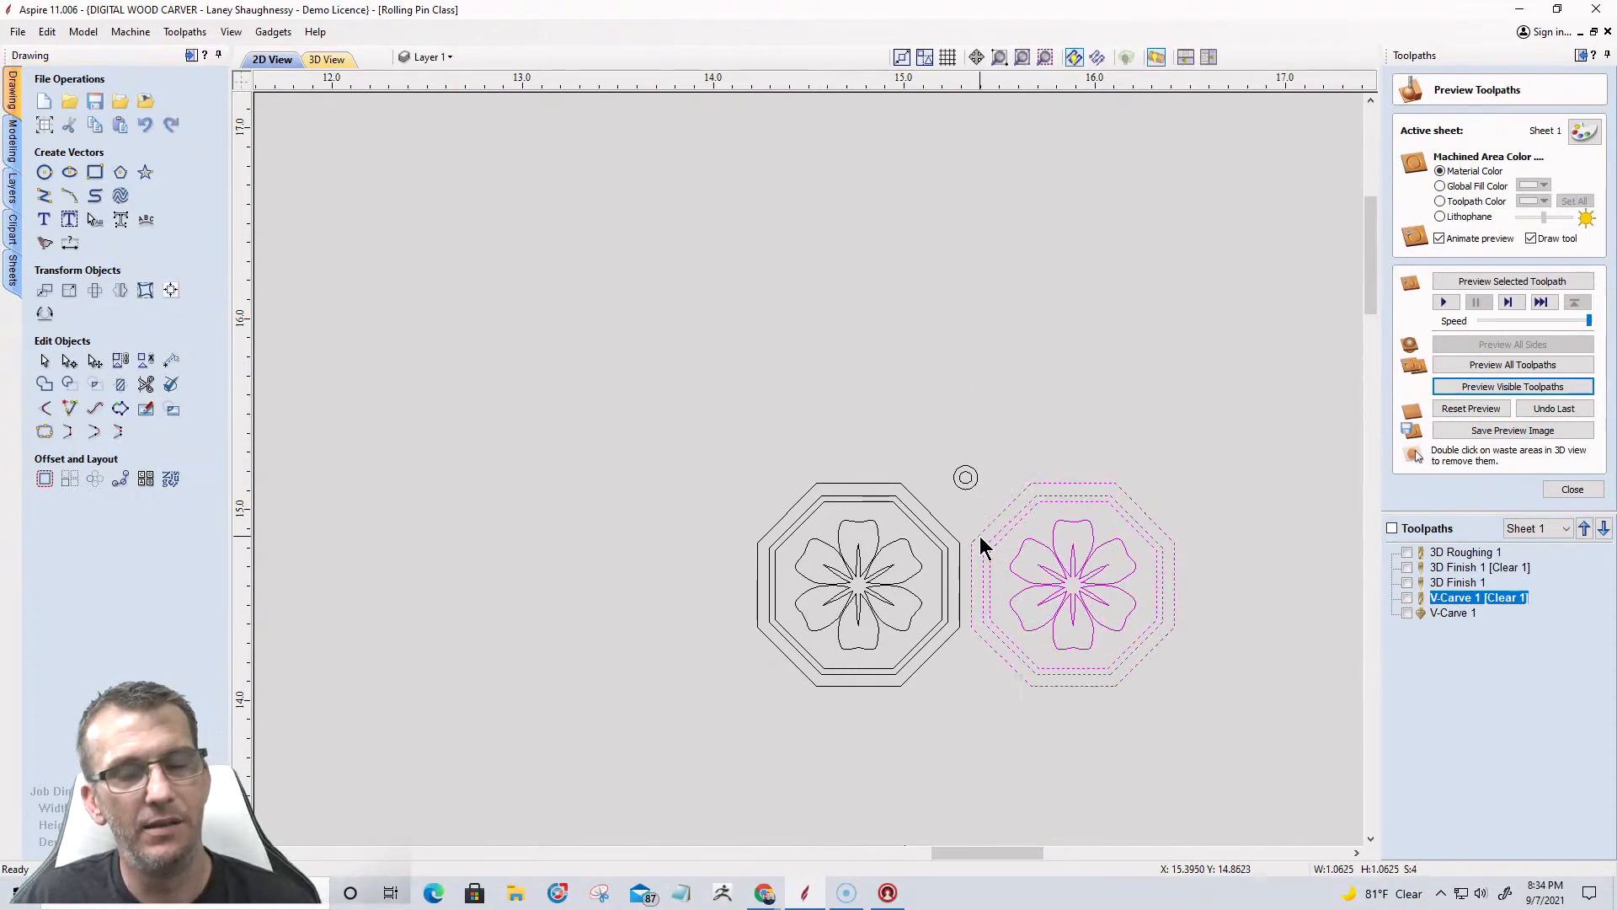
key(Delete)
Move the existing pattern on the rolling pin's flat area to a new hidden layer named Pattern1-A.
drag(639, 369, 953, 573)
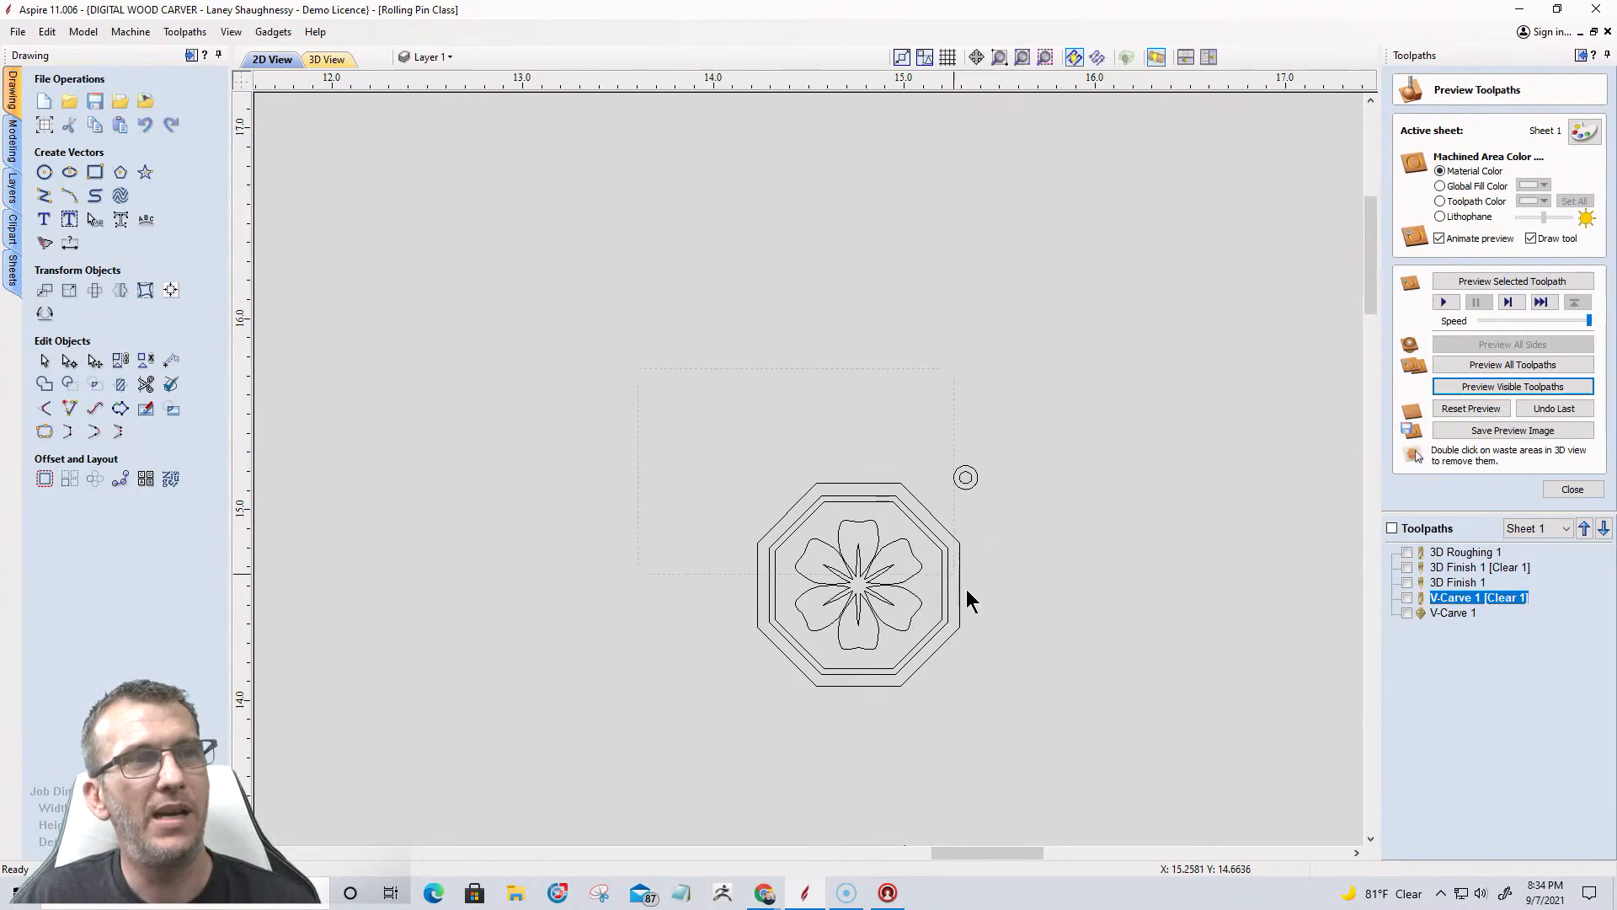
drag(1089, 740, 1088, 739)
scroll(1149, 547, down, 10)
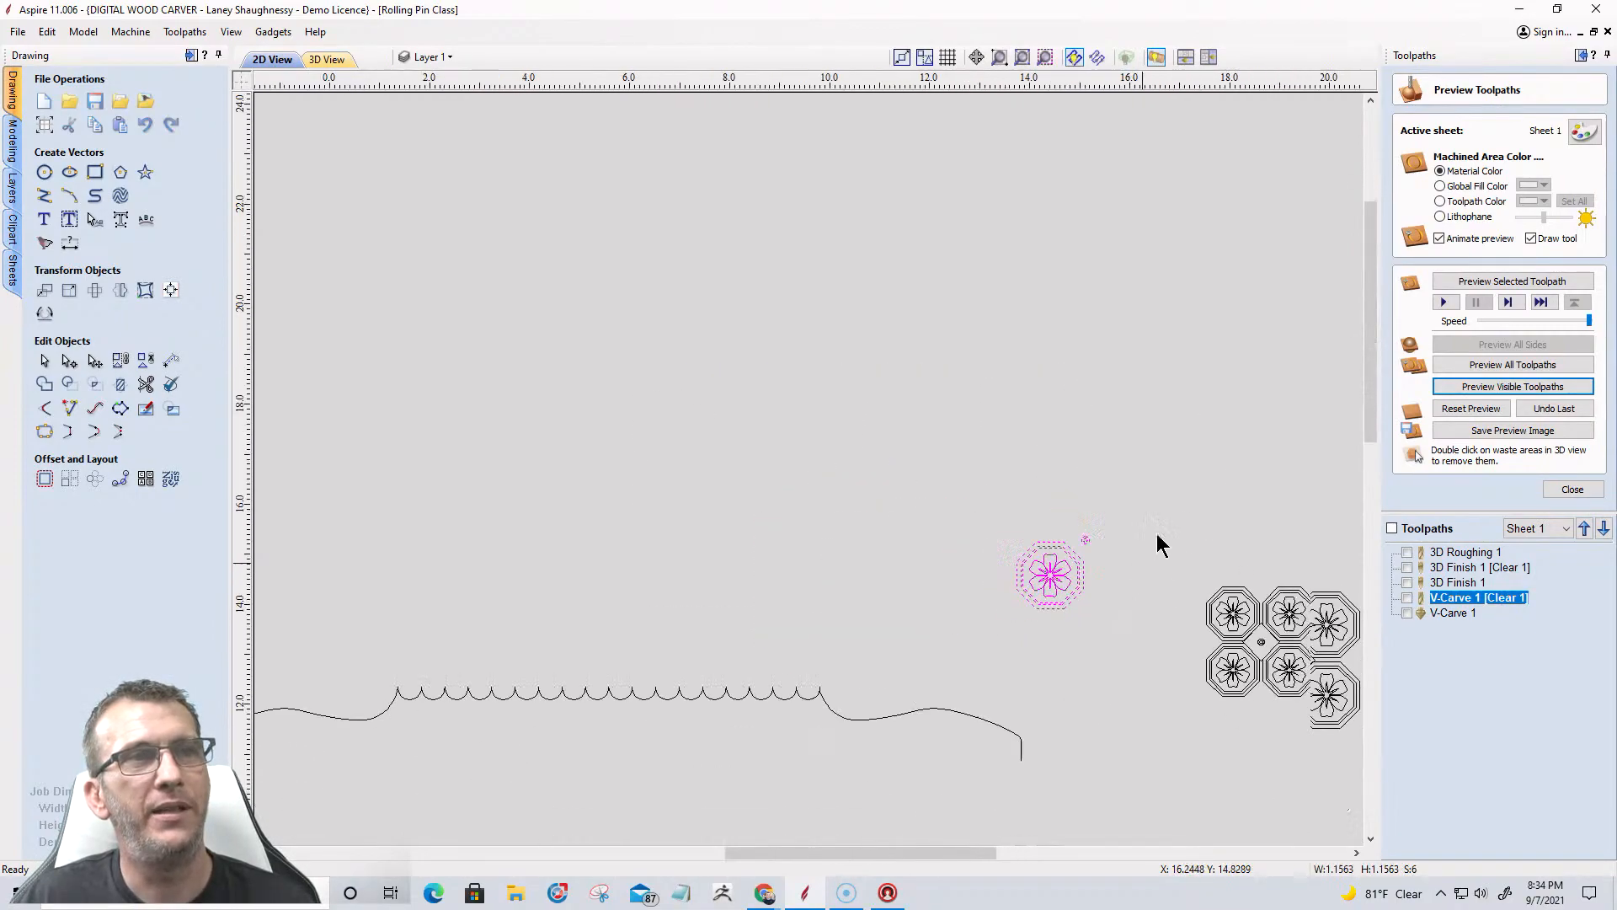
drag(919, 502, 1073, 670)
right_click(1017, 604)
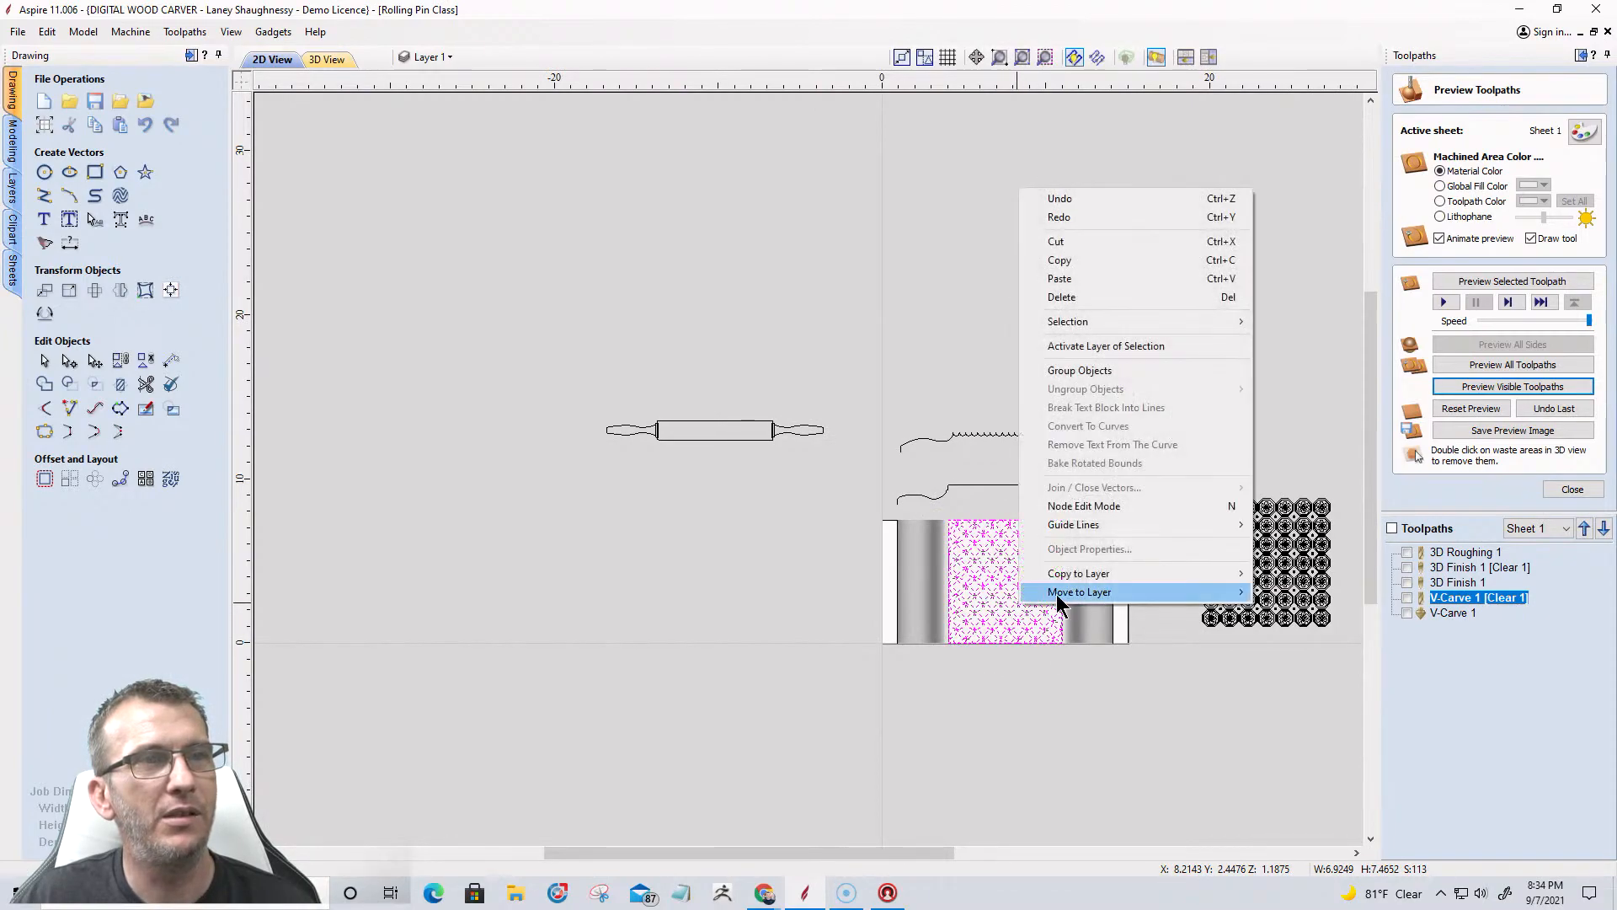
mouse_move(1058, 595)
click(1289, 709)
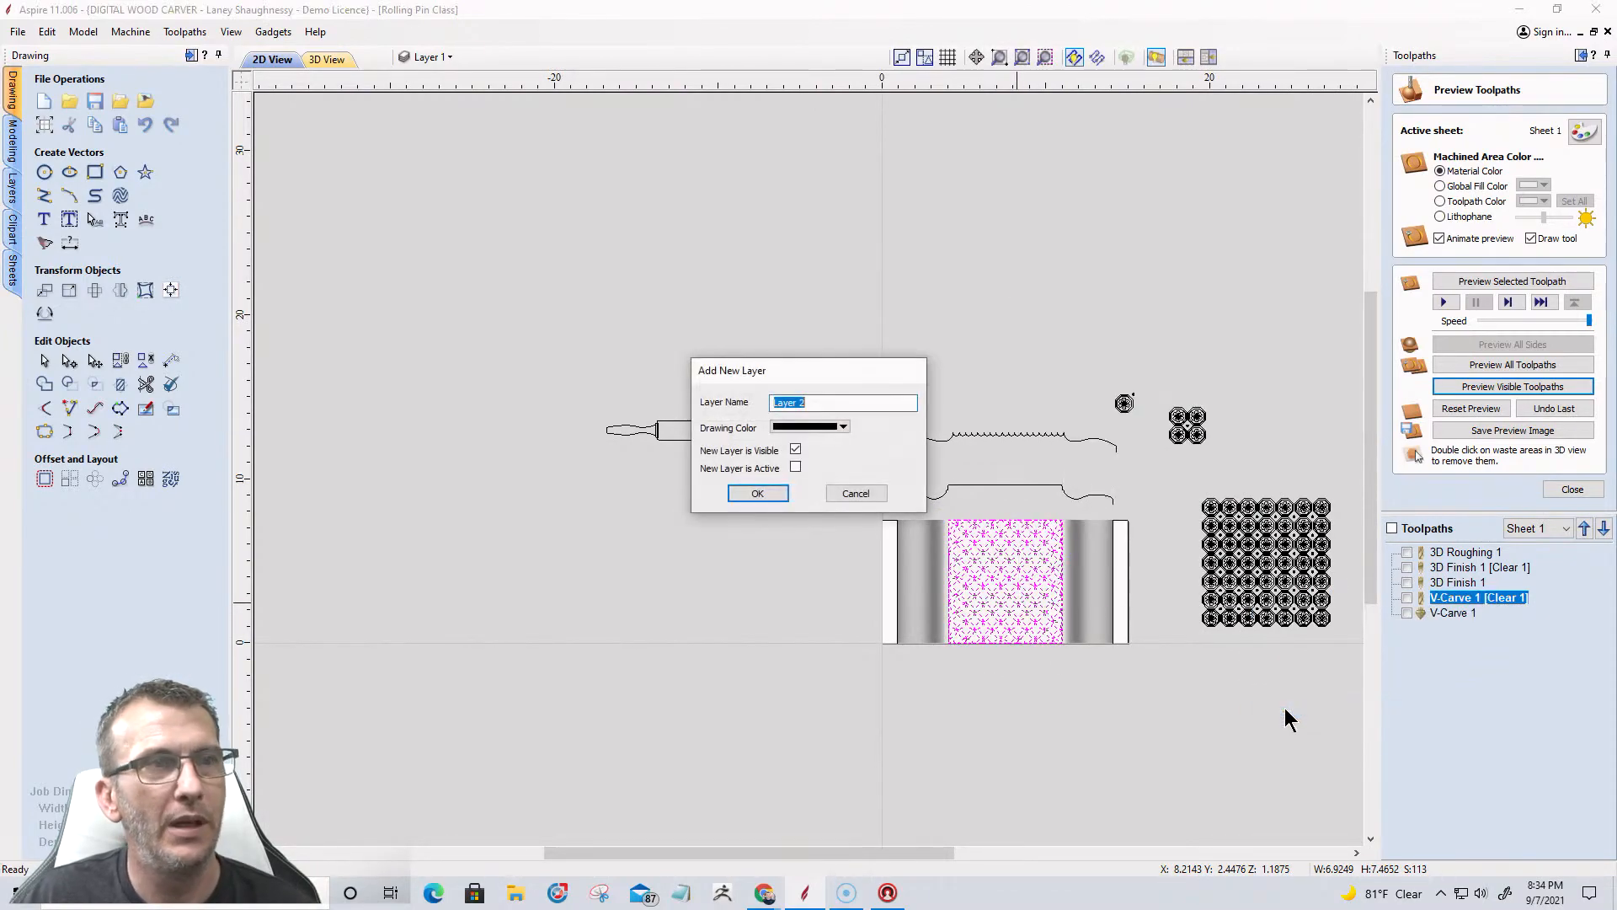
text(Pattern)
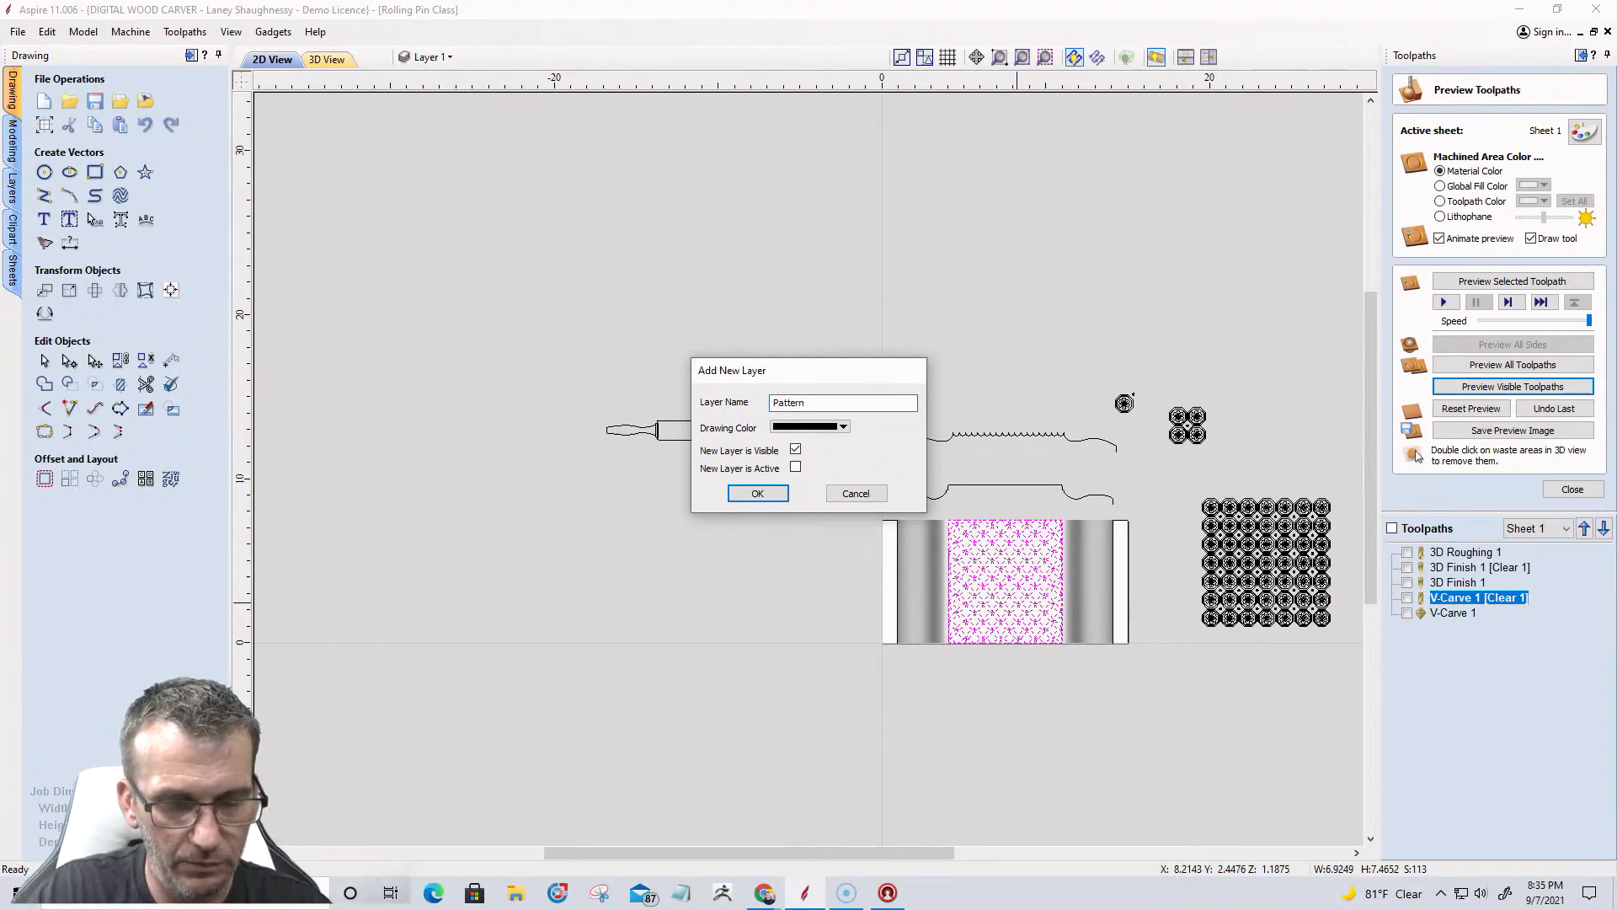
text(1-A)
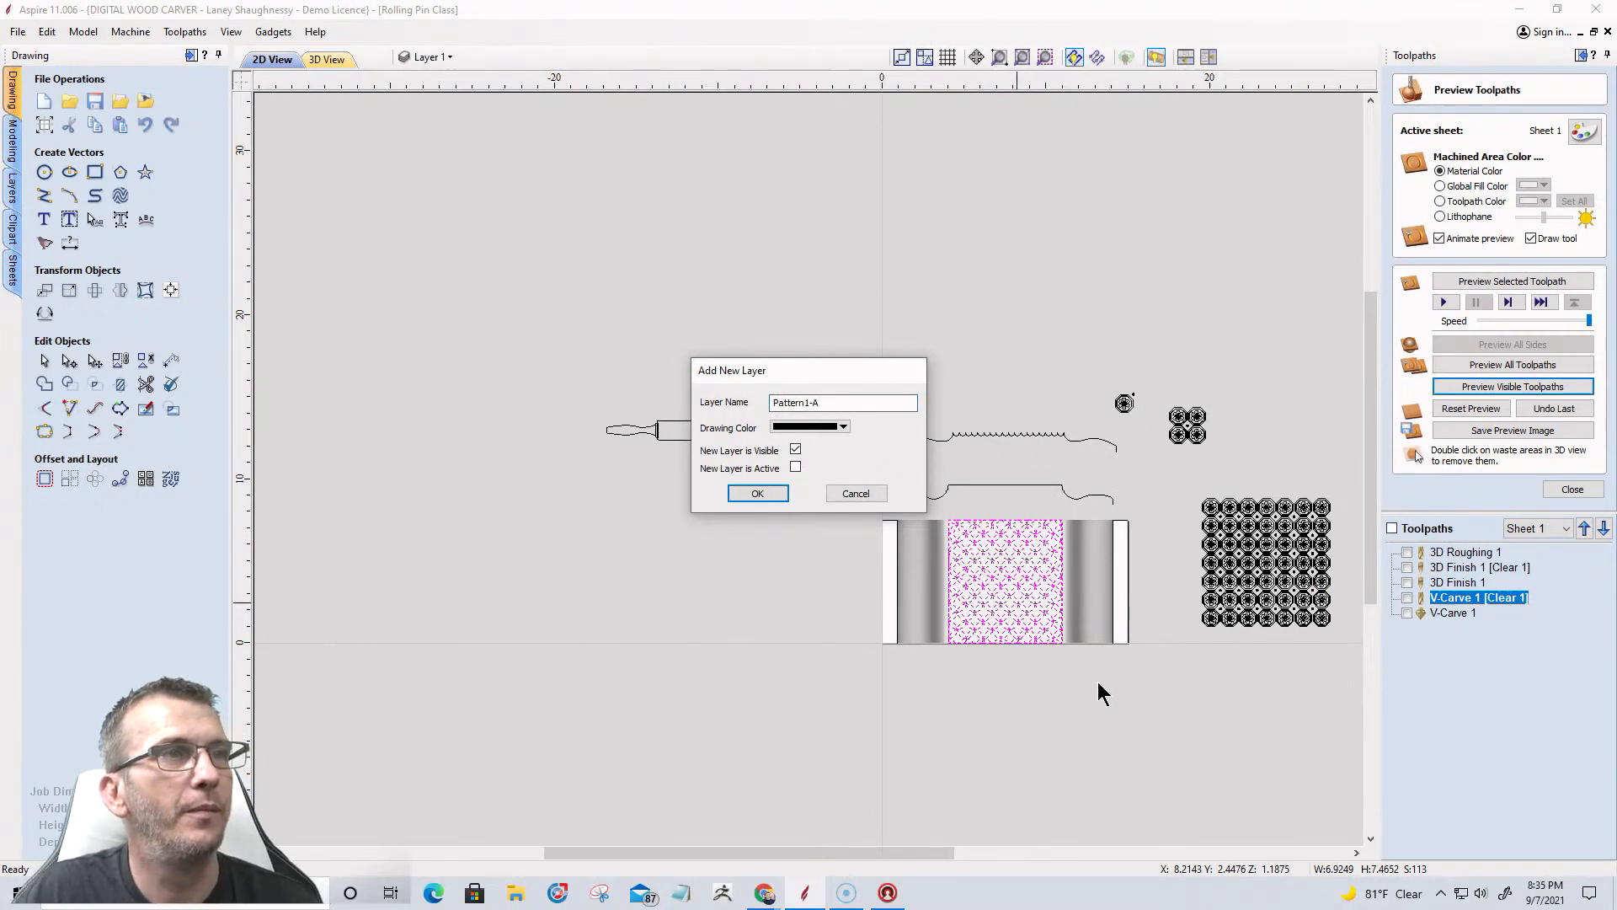
click(795, 449)
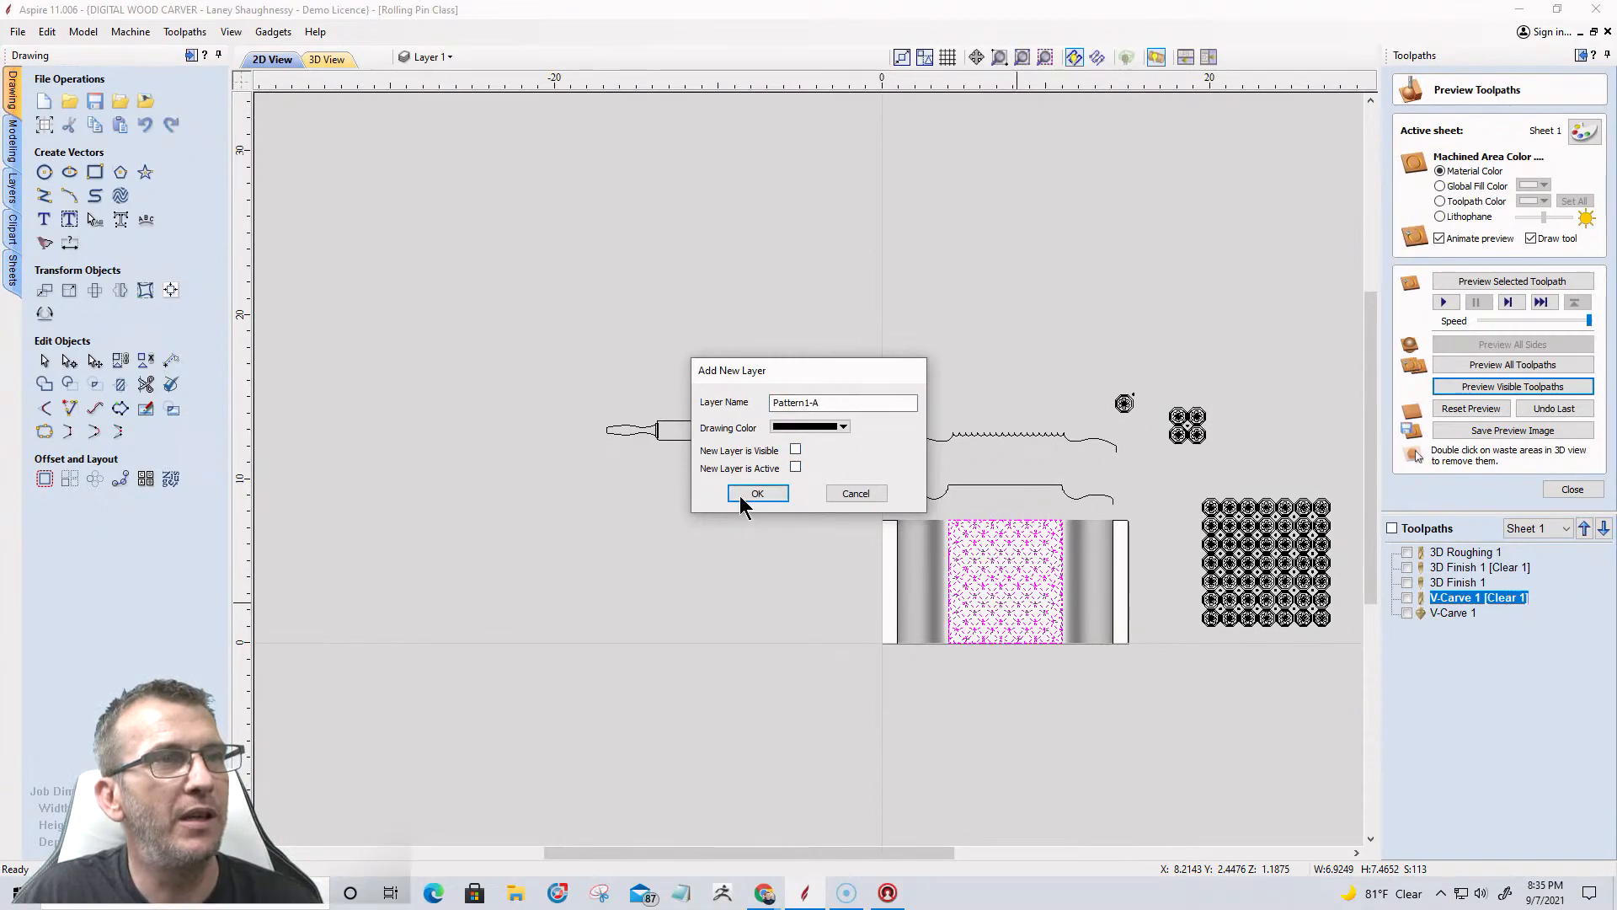
click(743, 495)
Move the flower tile and its small circles to the flat area's lower-left corner, centring the flower on the bottom edge.
click(1126, 404)
drag(1134, 397, 946, 642)
scroll(947, 642, up, 3)
scroll(960, 638, up, 3)
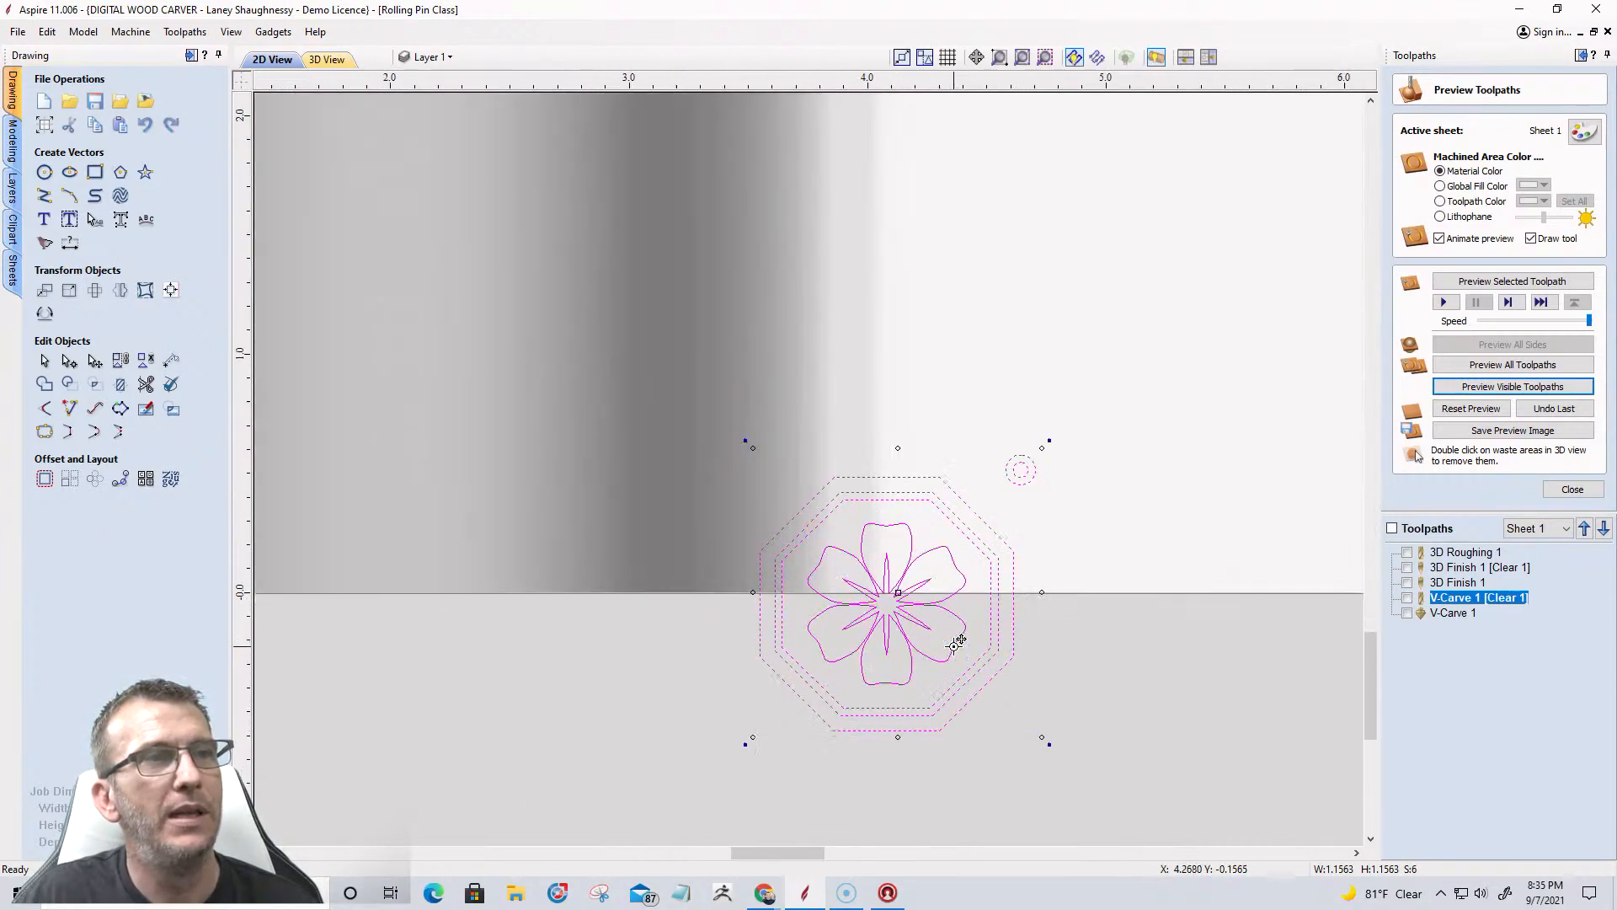
scroll(927, 617, up, 3)
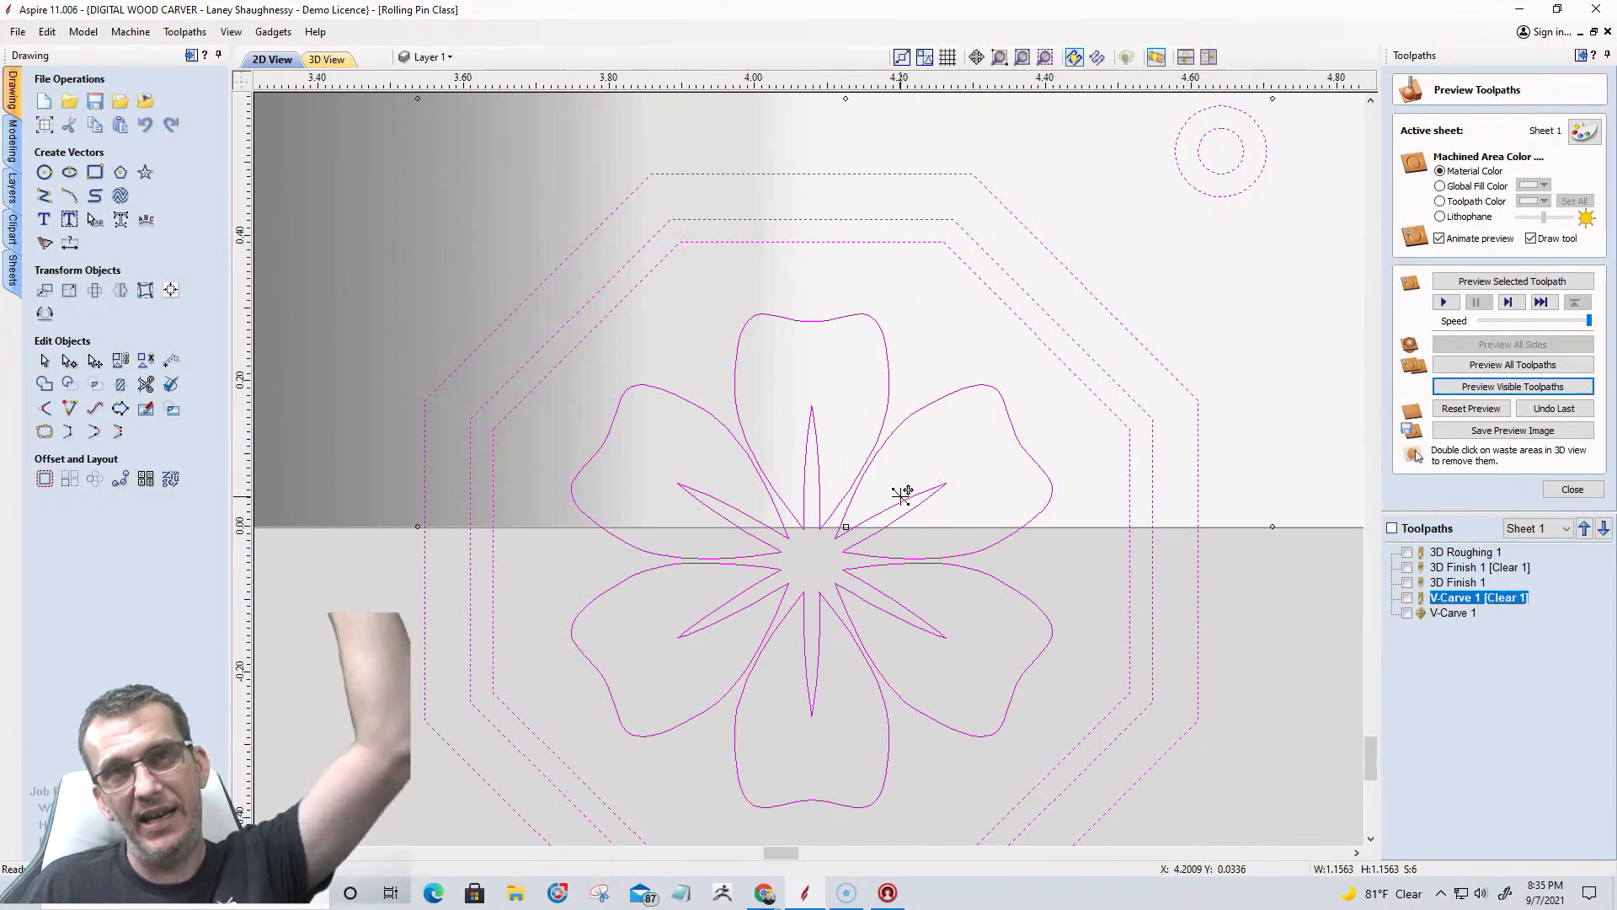
scroll(982, 548, down, 1)
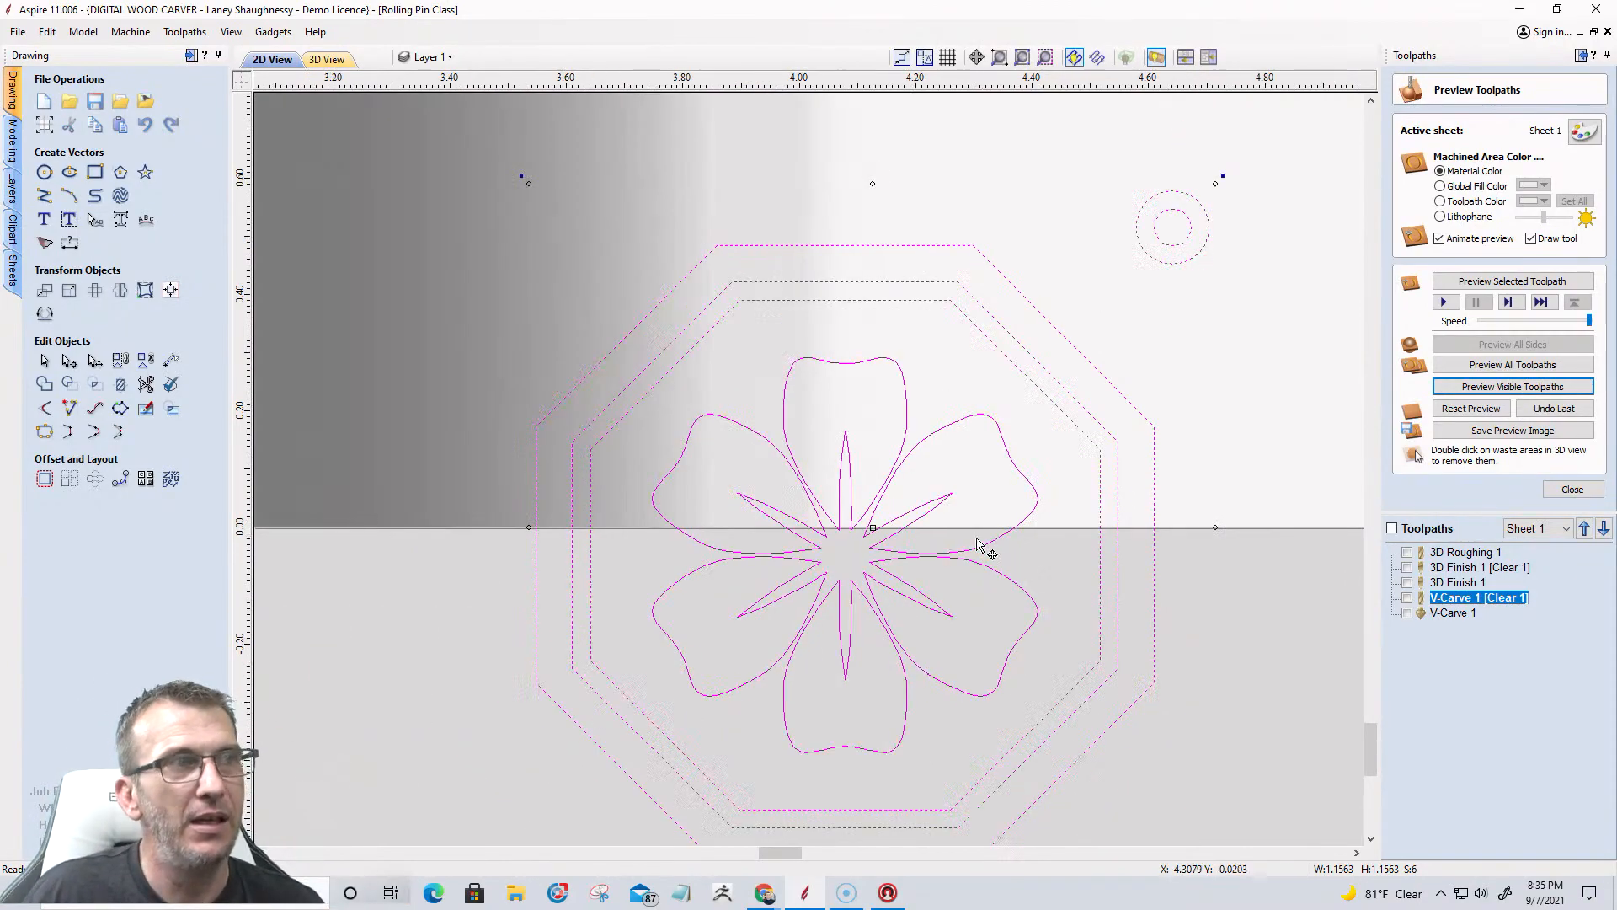
scroll(758, 572, down, 1)
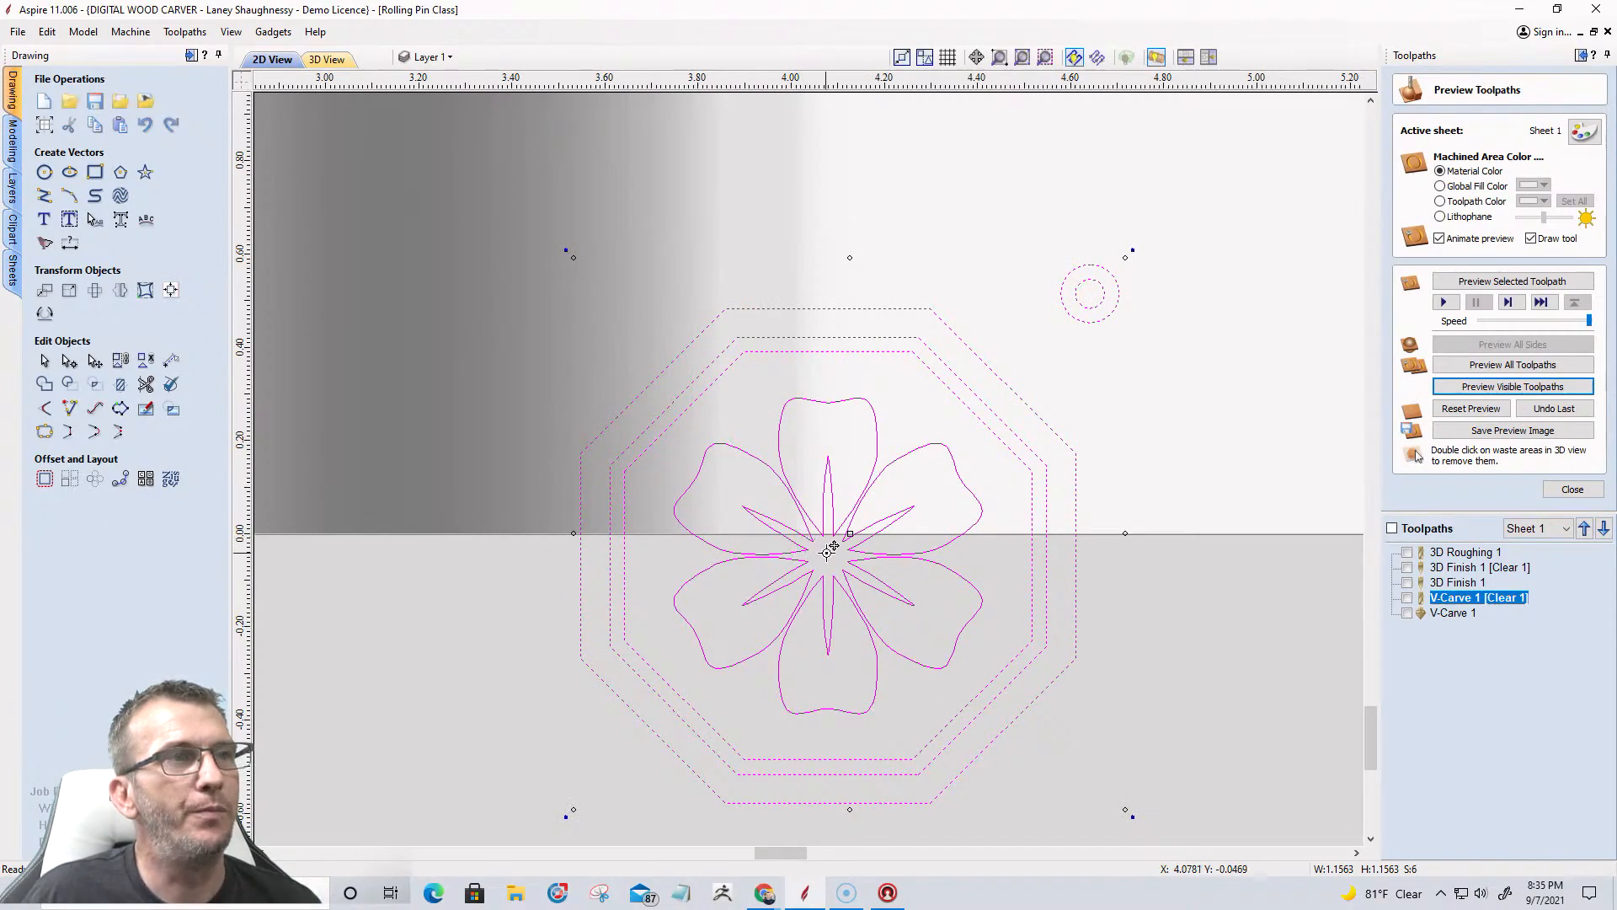
drag(831, 559, 831, 533)
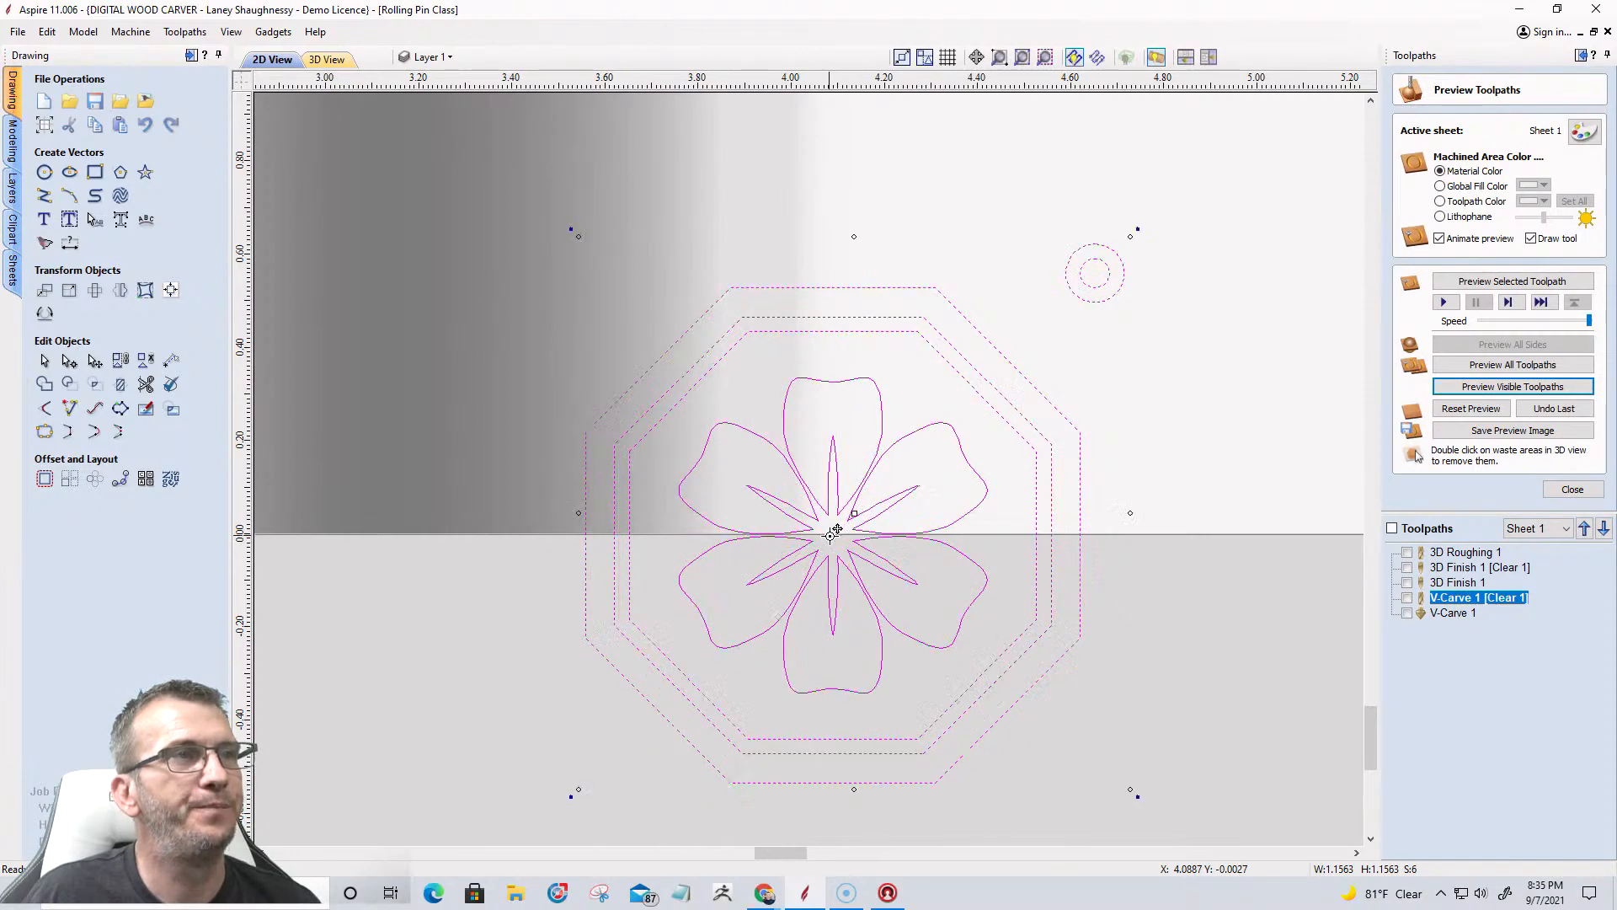
Show the guide lines and align the flower's centre with the vertical guide on the bottom edge at X 4.125, Y 0.
scroll(831, 532, down, 5)
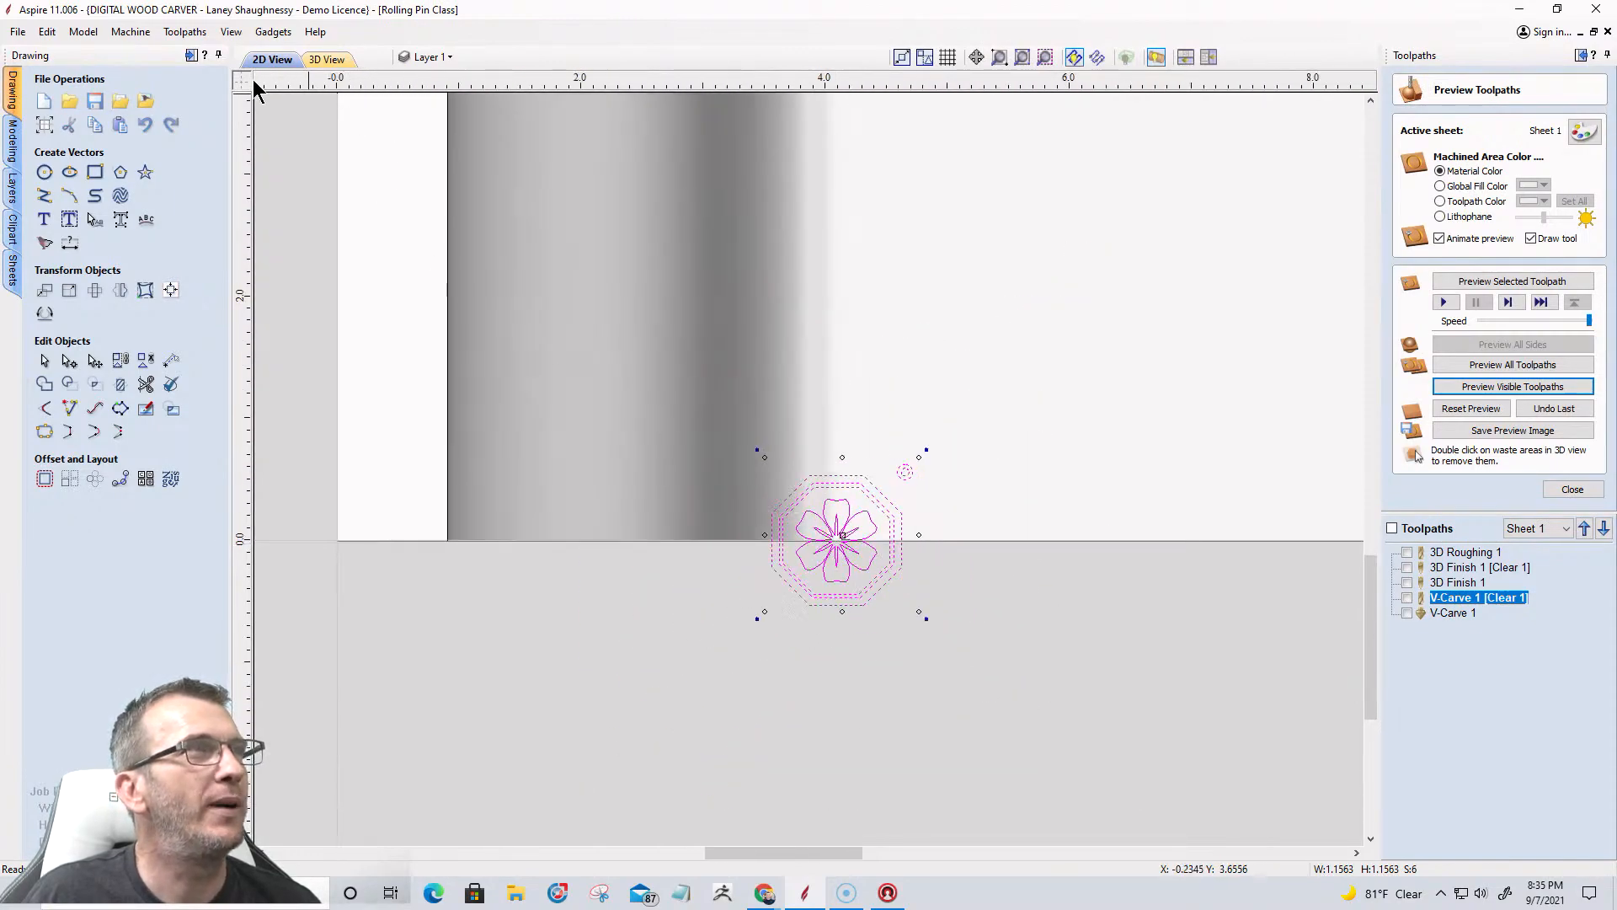
click(246, 82)
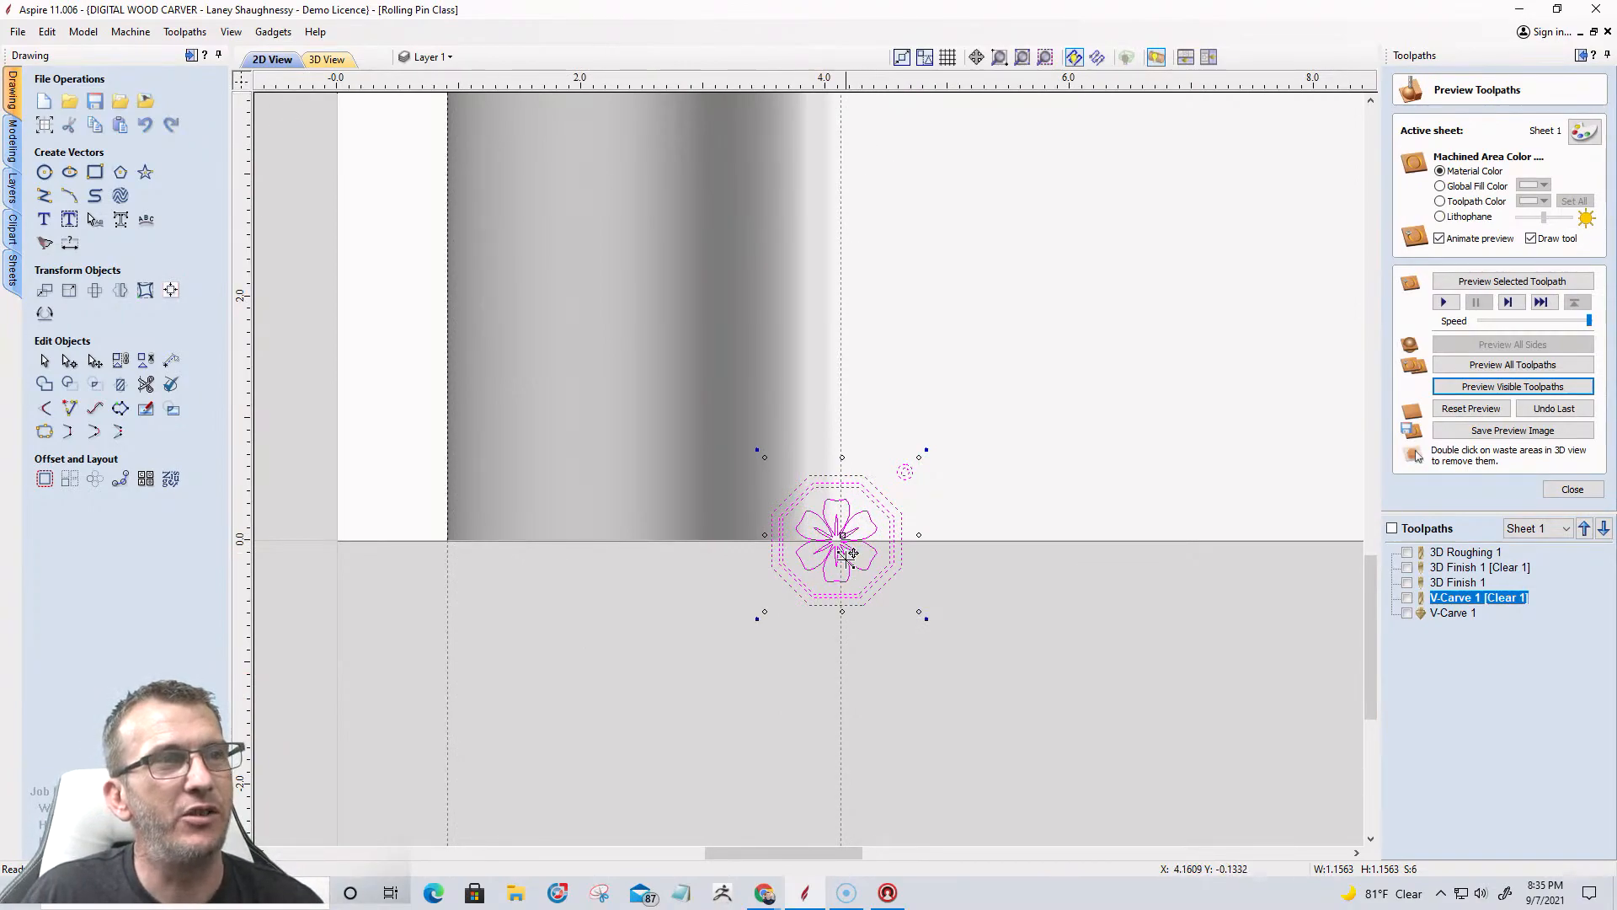
scroll(847, 555, up, 6)
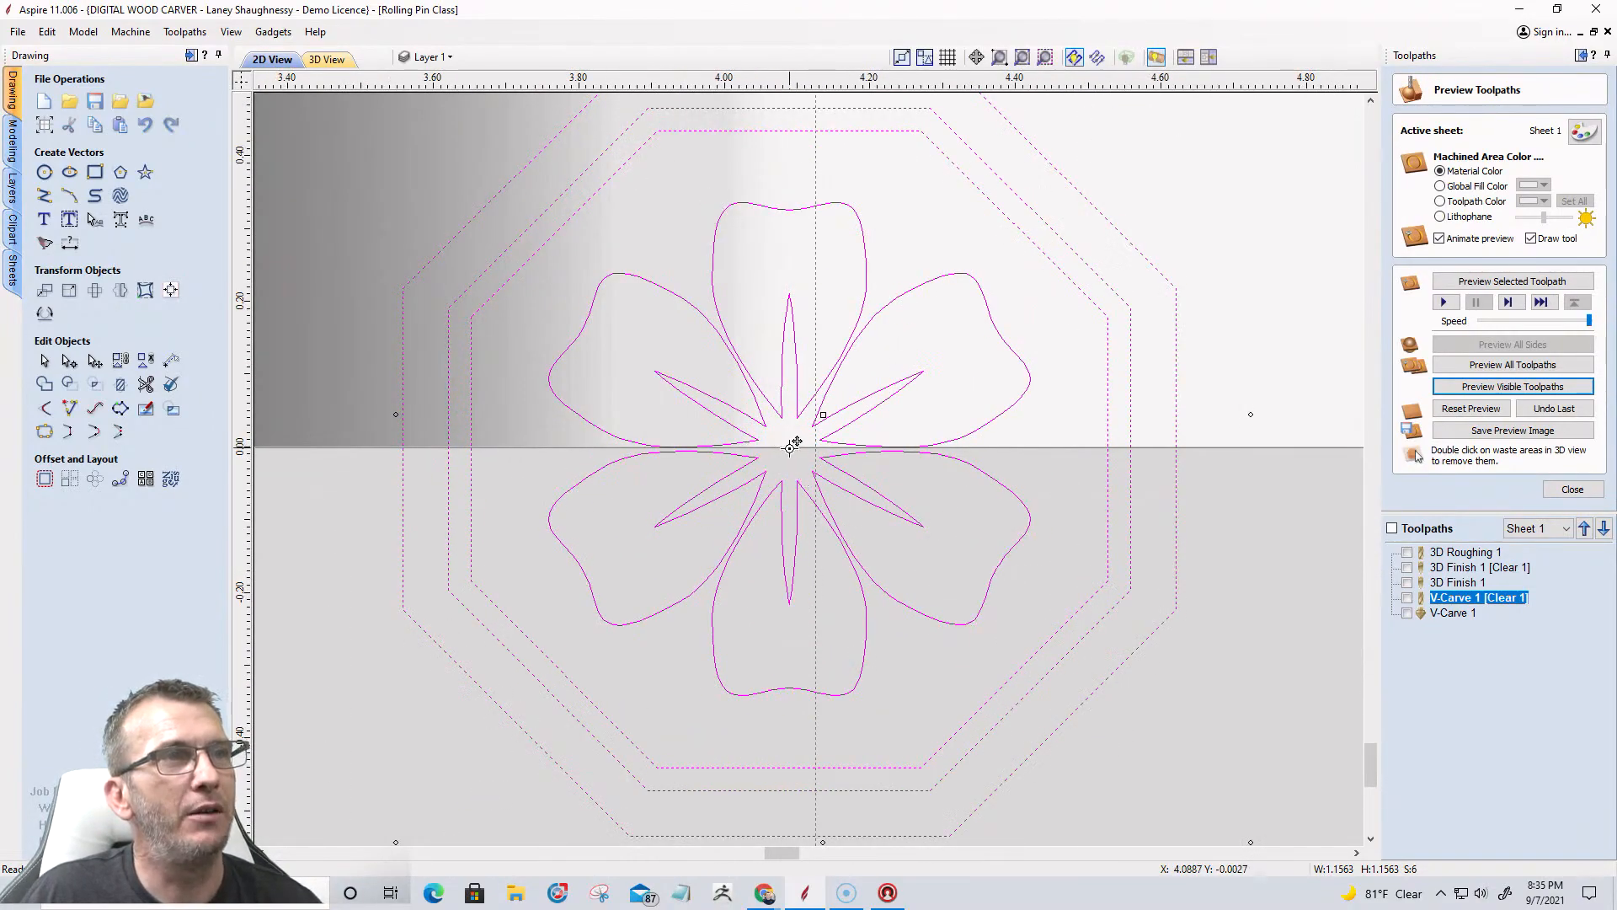
drag(795, 441, 823, 443)
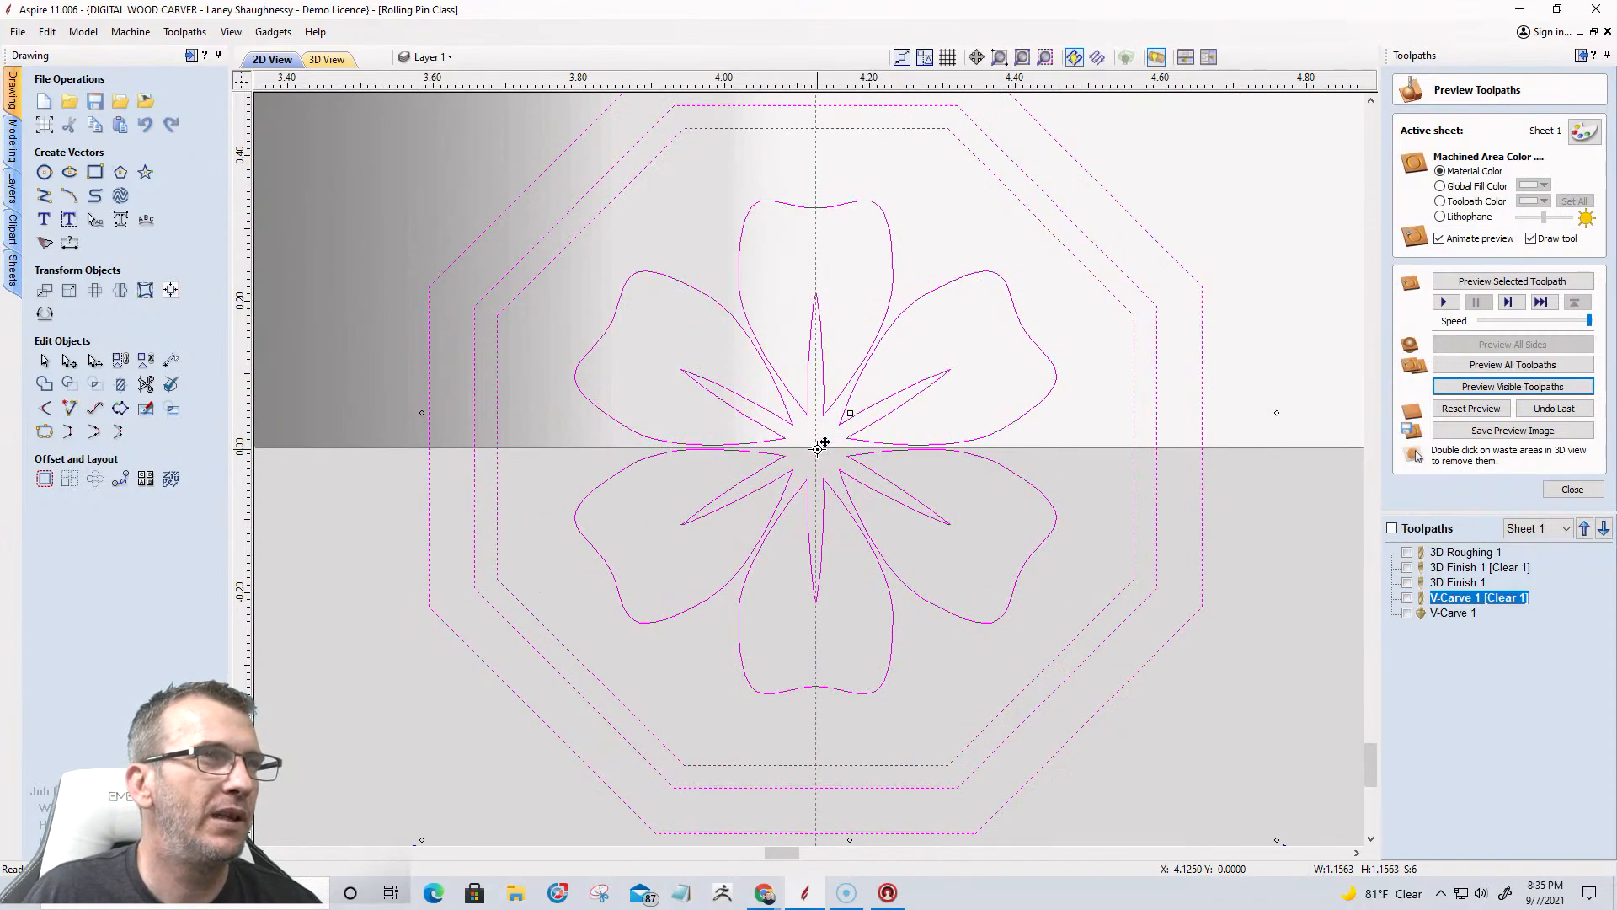
Start an Array Copy of the tile and its circles with 6 columns and 6 rows.
scroll(823, 443, down, 7)
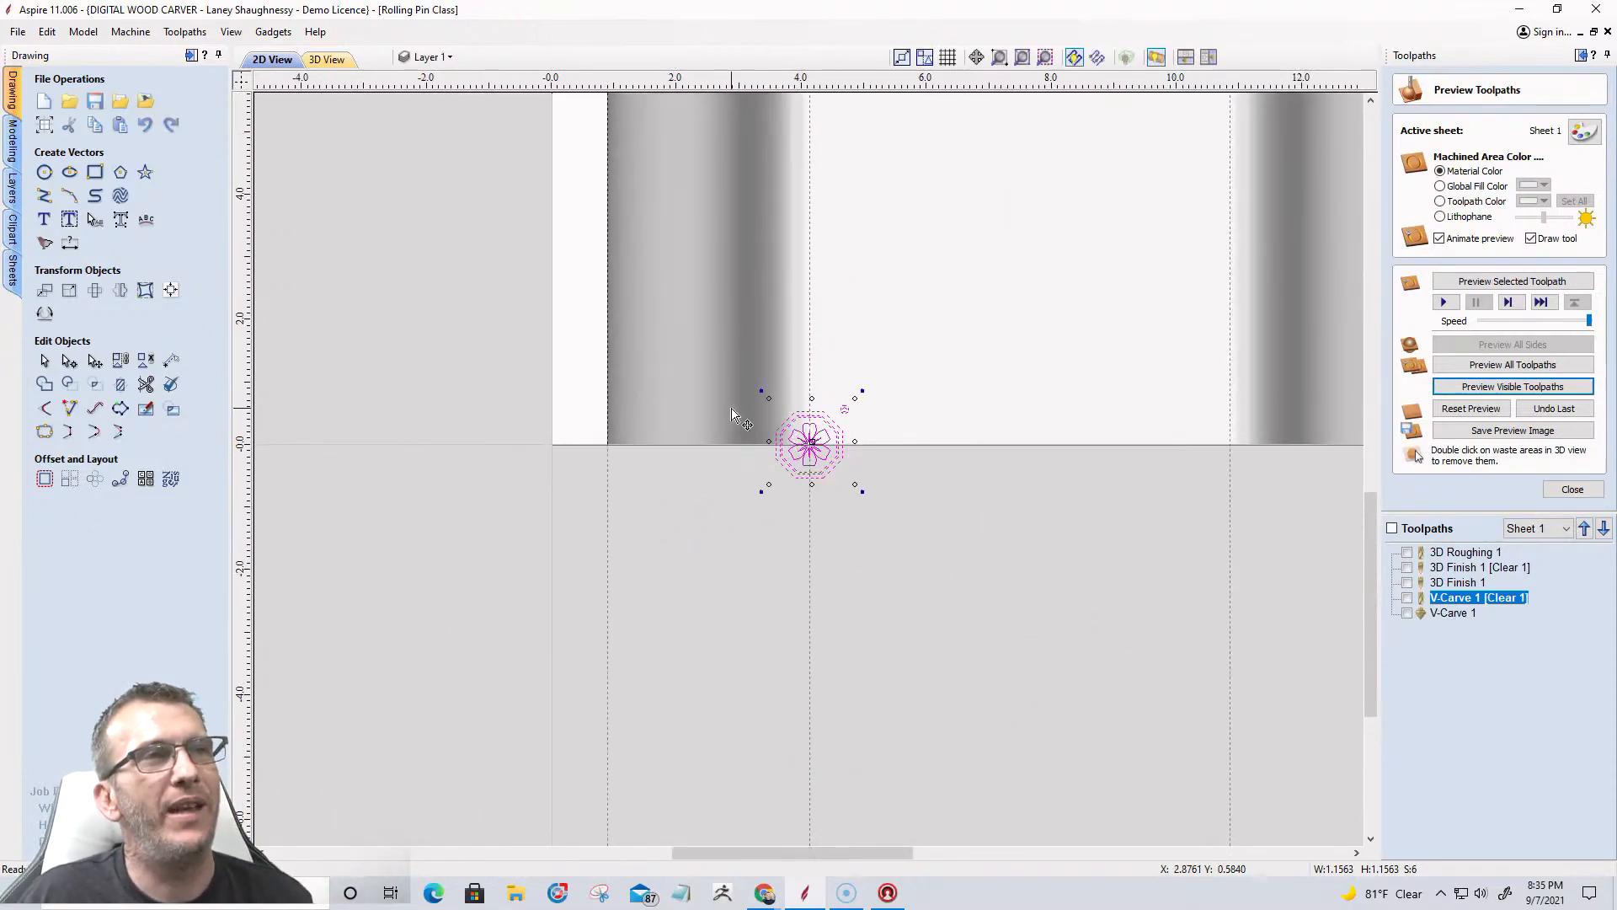
click(67, 480)
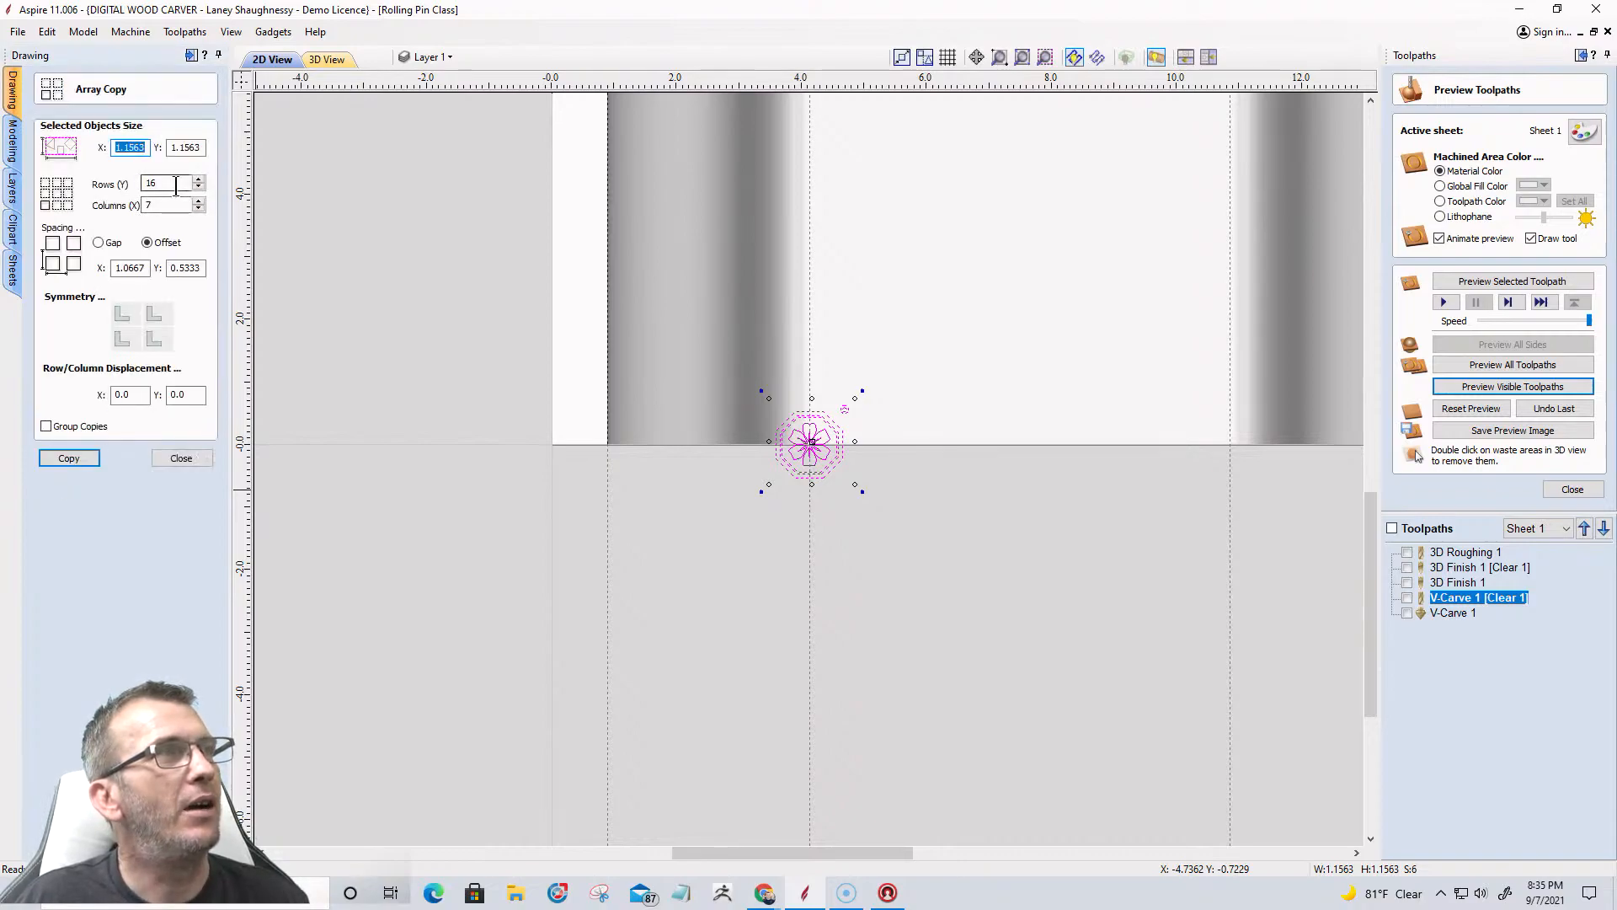
double_click(168, 205)
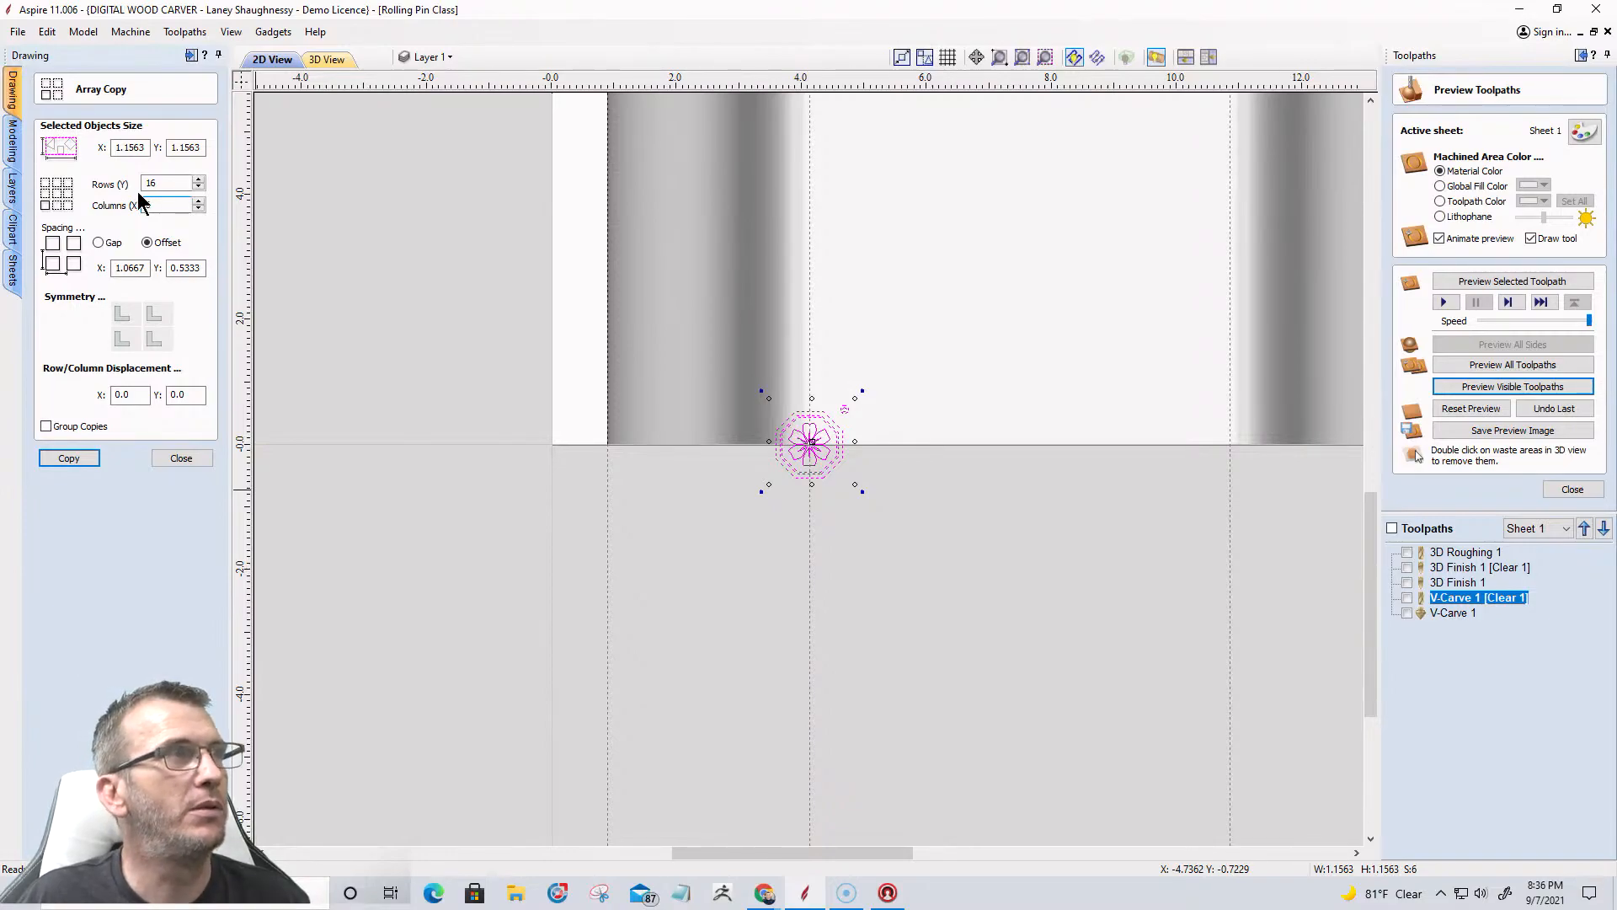
drag(164, 182, 128, 186)
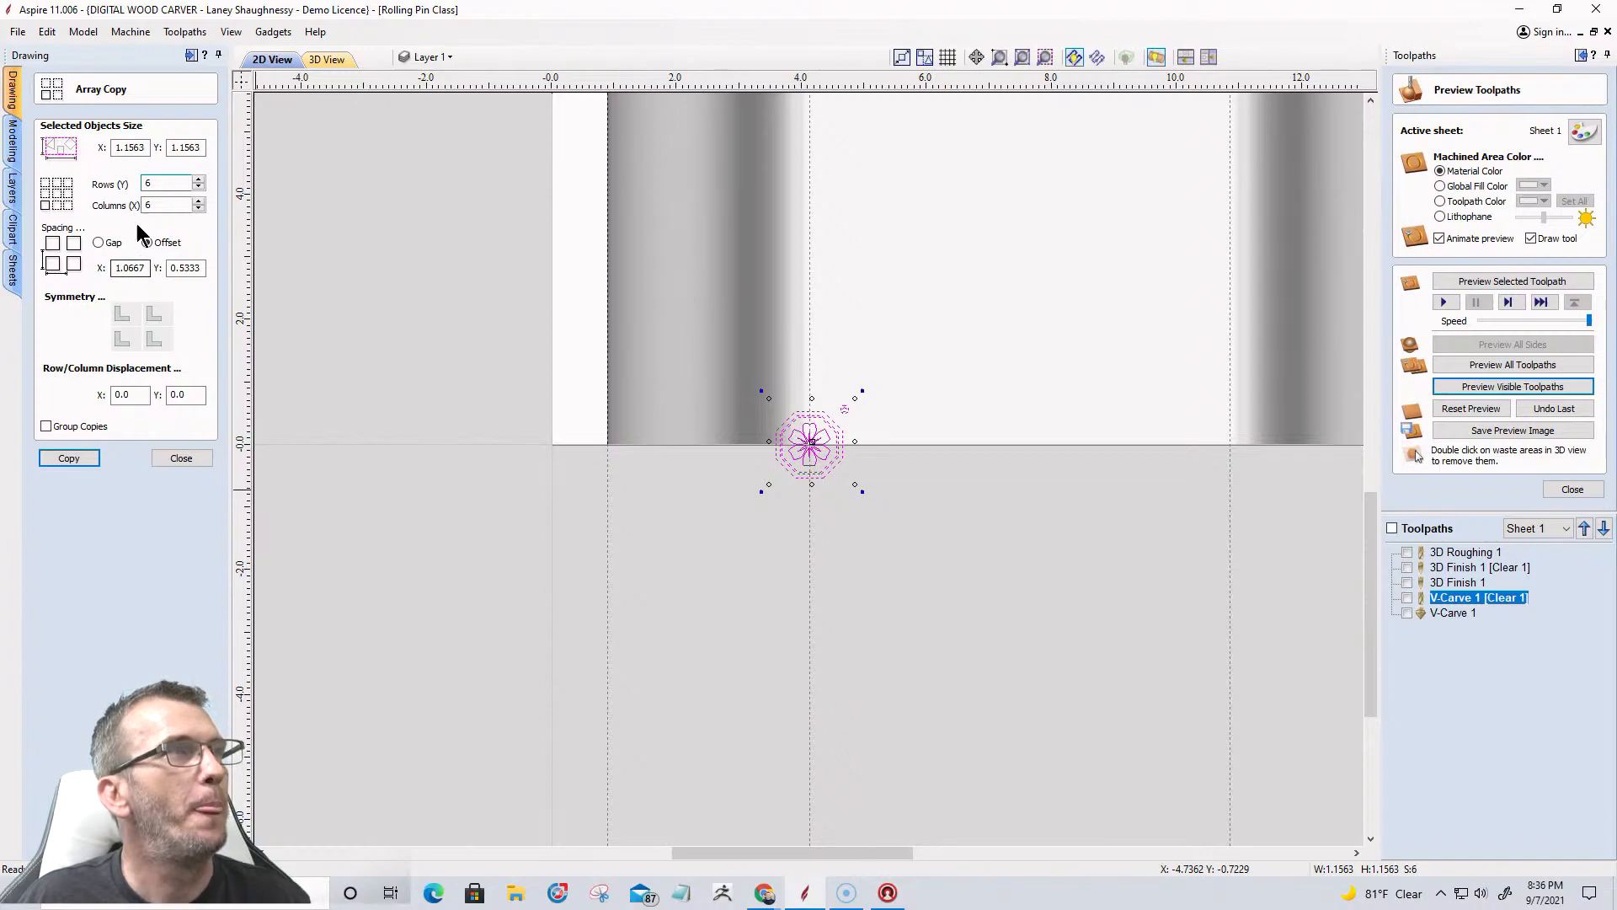
Set the array's X offset to 1.1563 plus 0.0625 and its Y offset to 1.2188 inches.
drag(148, 147, 101, 147)
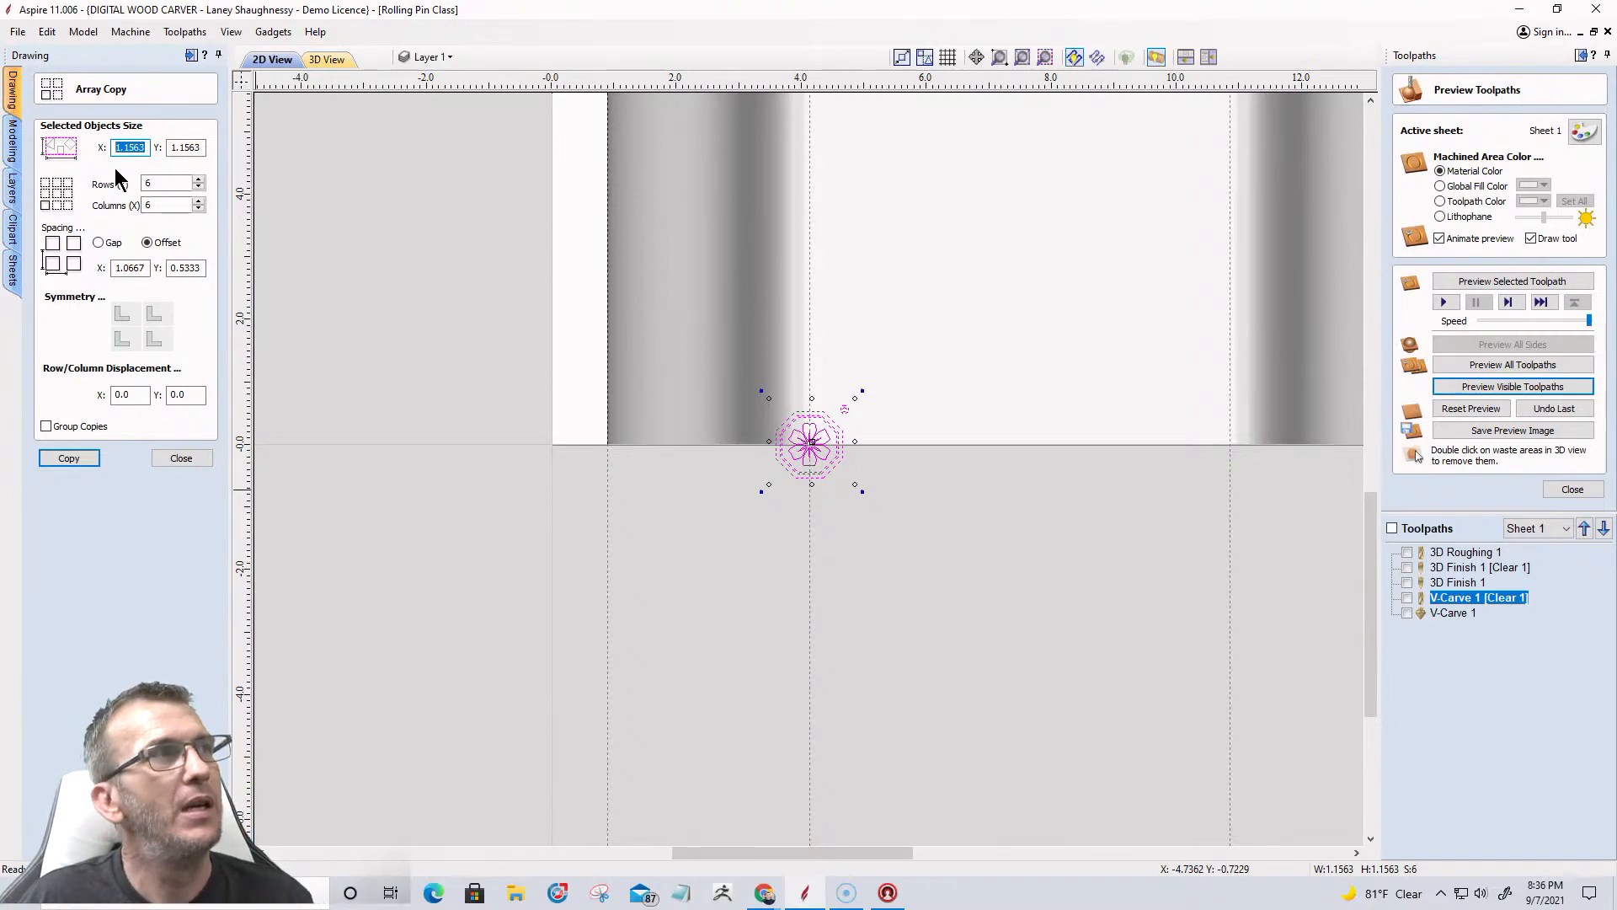
drag(145, 267, 98, 268)
text(1563)
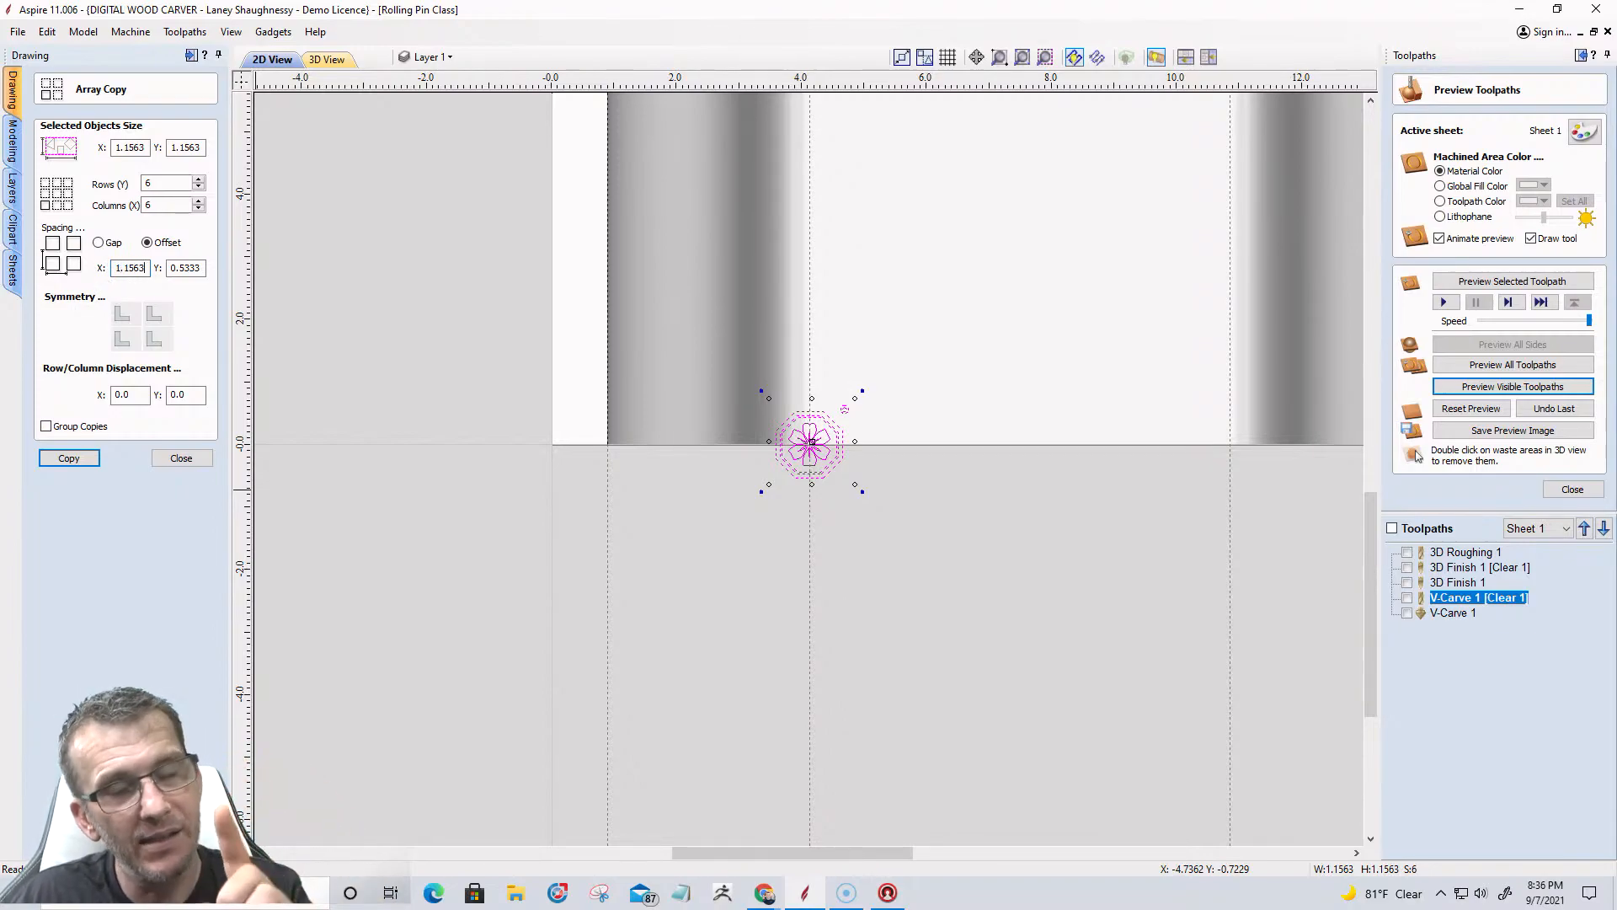
text(.1563+.0)
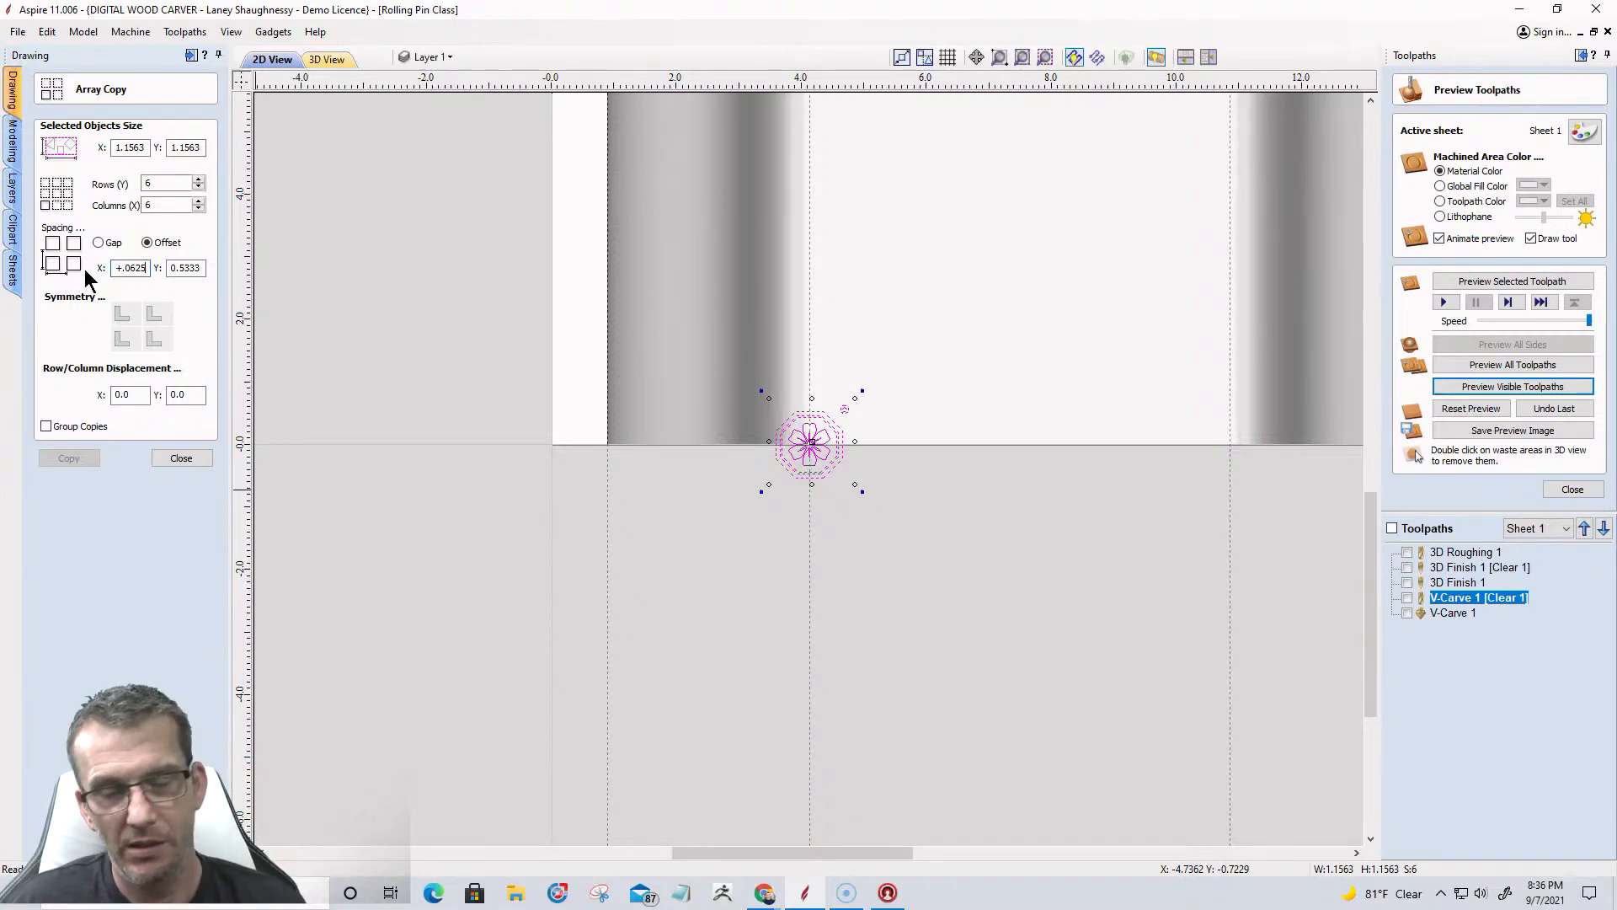
key(Return)
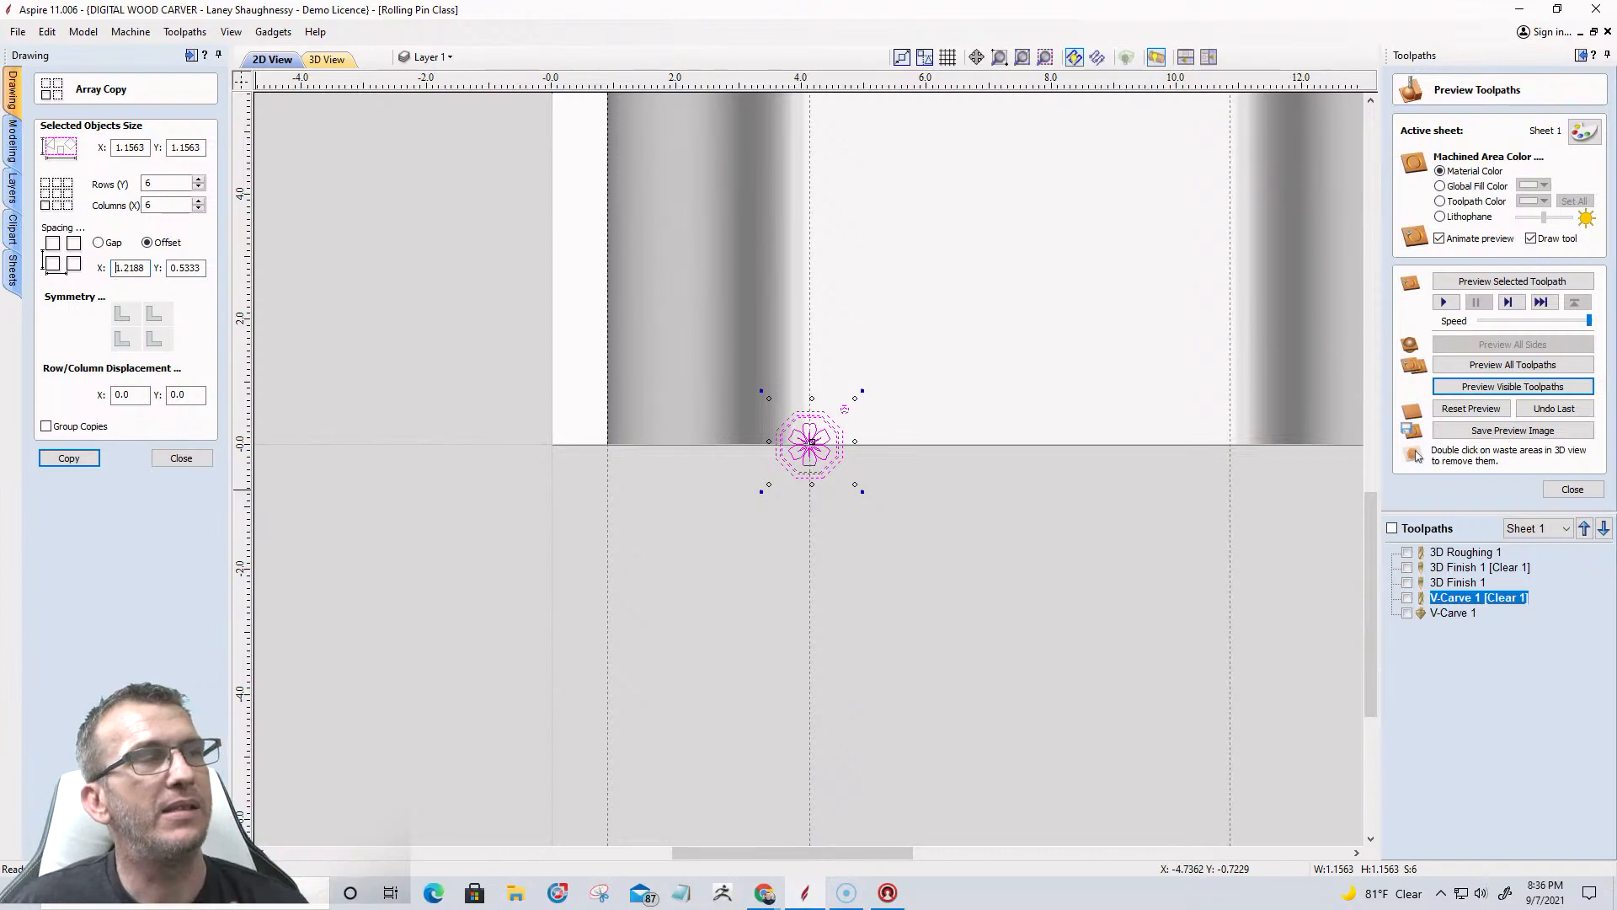
double_click(185, 268)
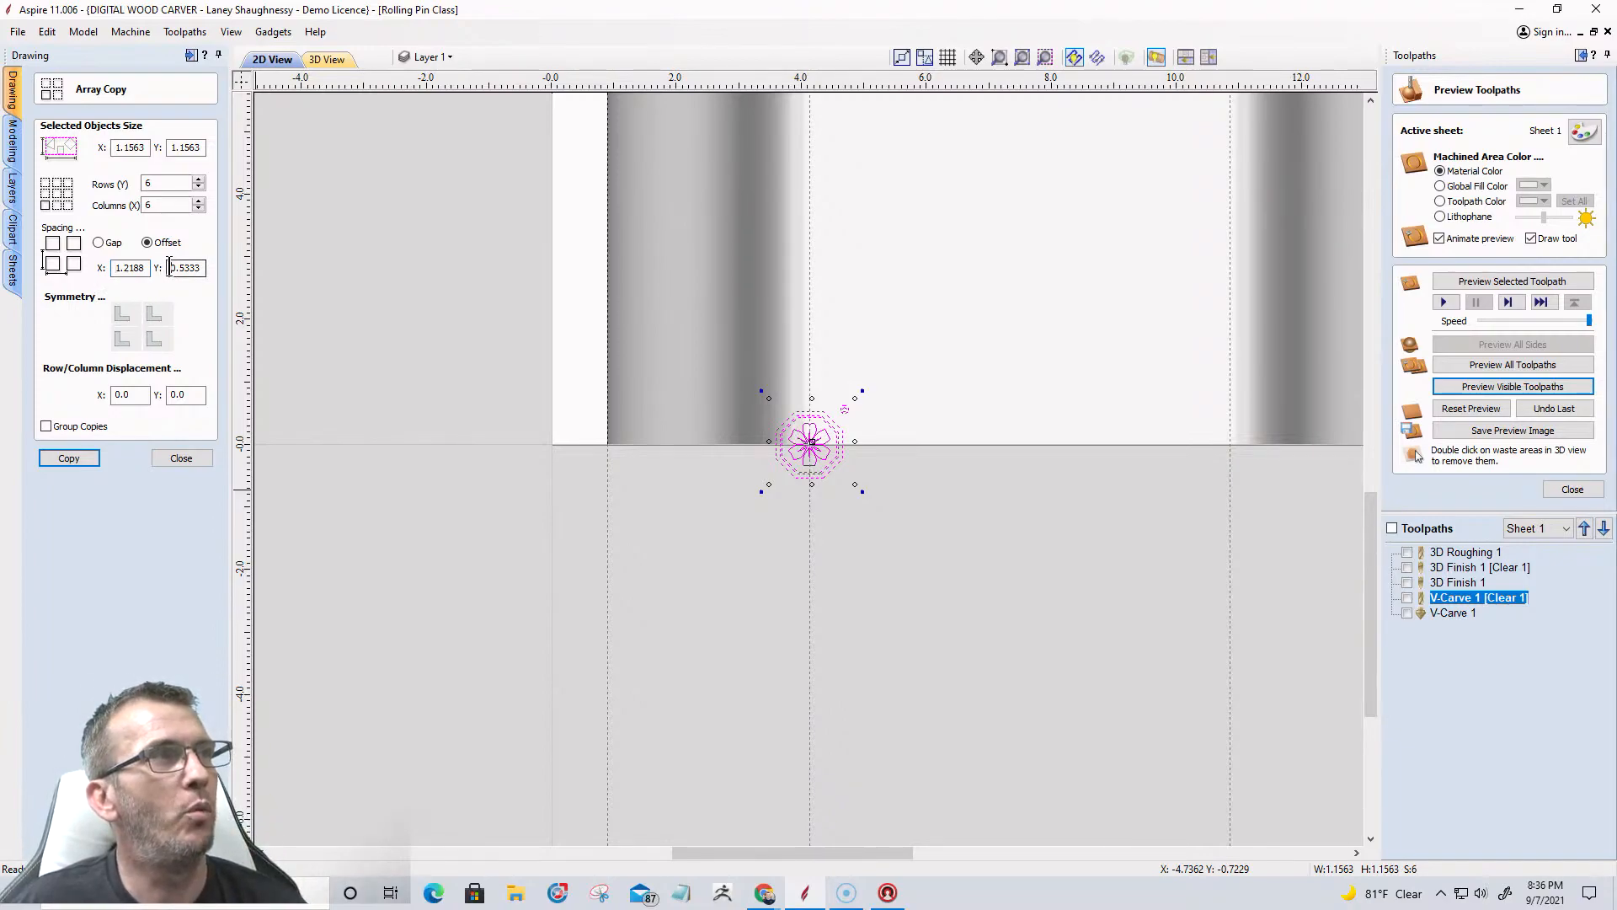
text(1.2188)
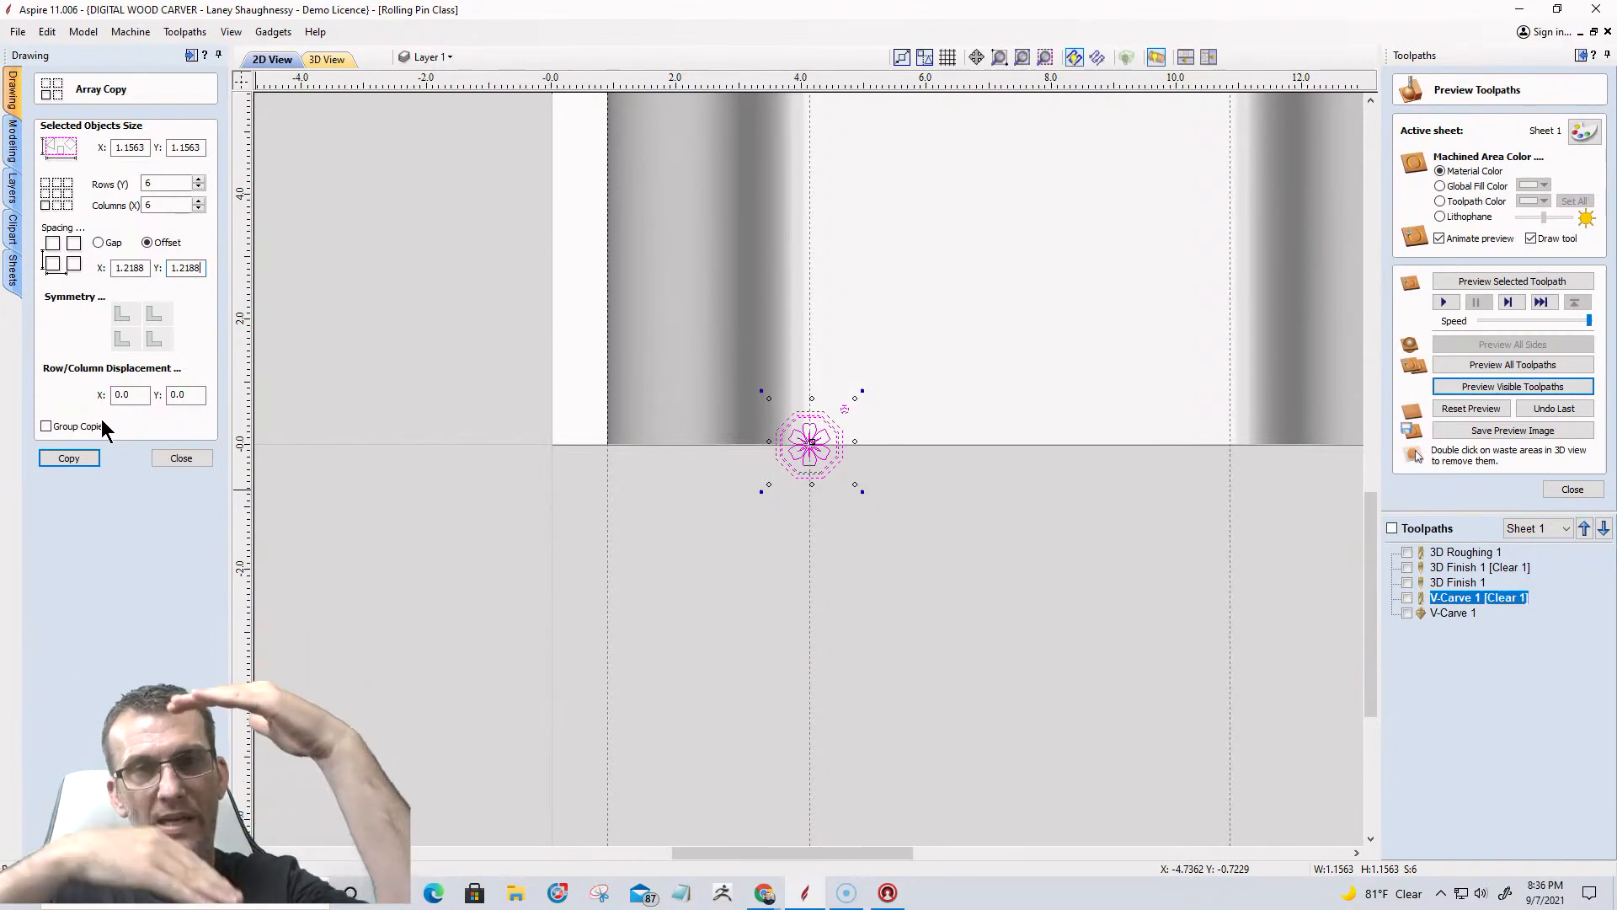
Try the array of 6 rows and 6 columns, compare its top row with the blank's upper edge, and undo it.
click(69, 458)
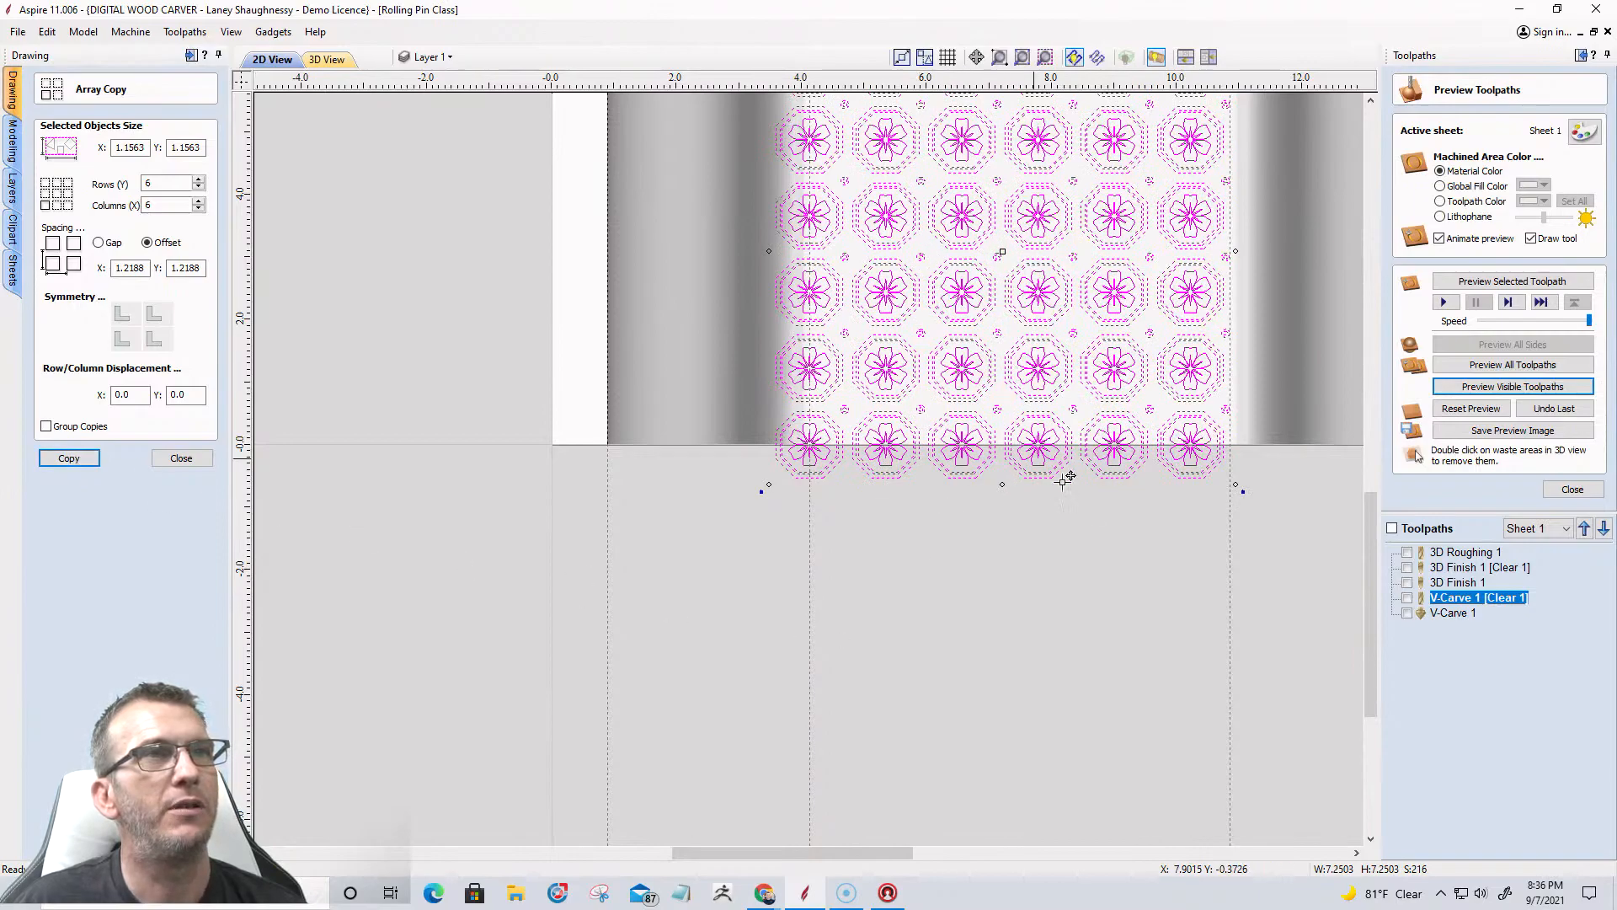
scroll(1089, 502, down, 2)
scroll(1089, 503, up, 1)
scroll(1132, 556, down, 1)
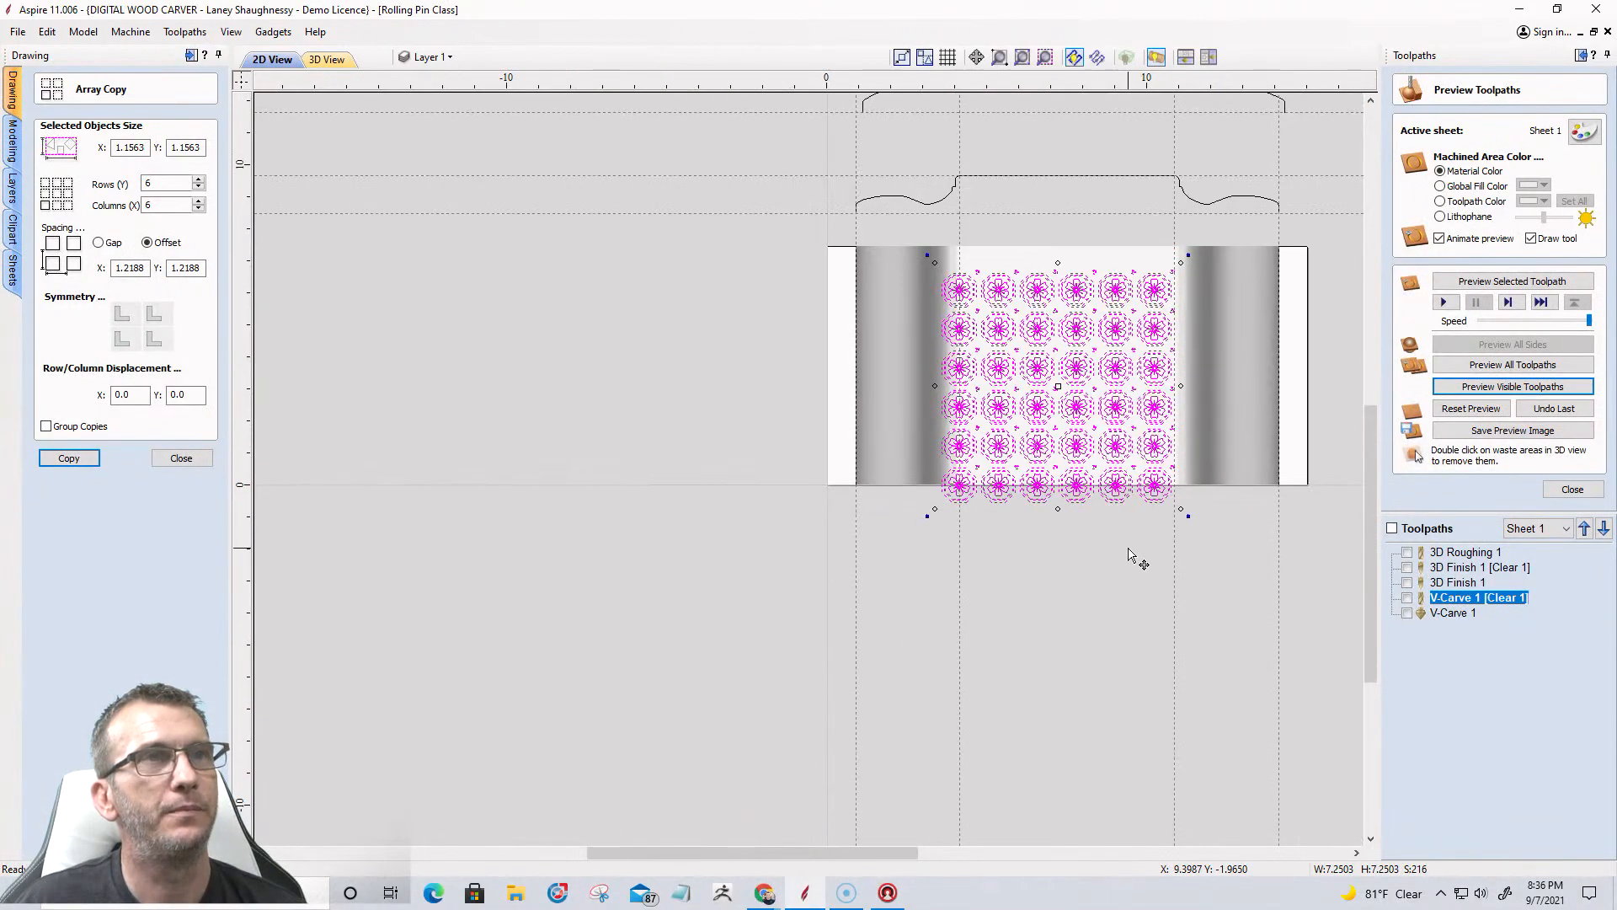
scroll(1057, 228, up, 4)
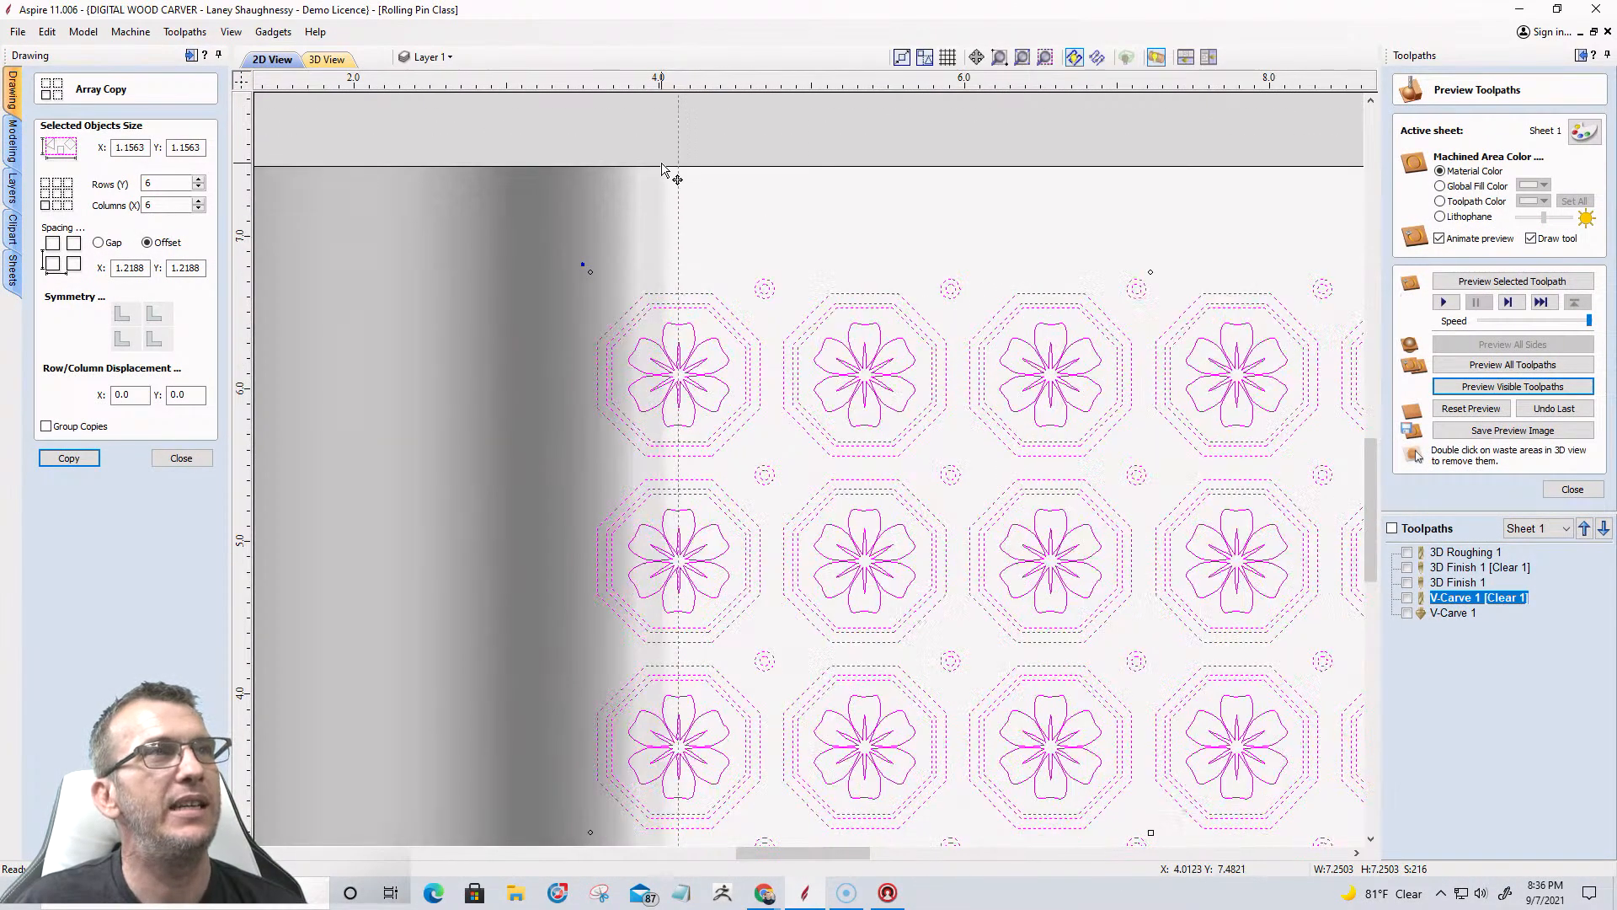
scroll(905, 245, down, 4)
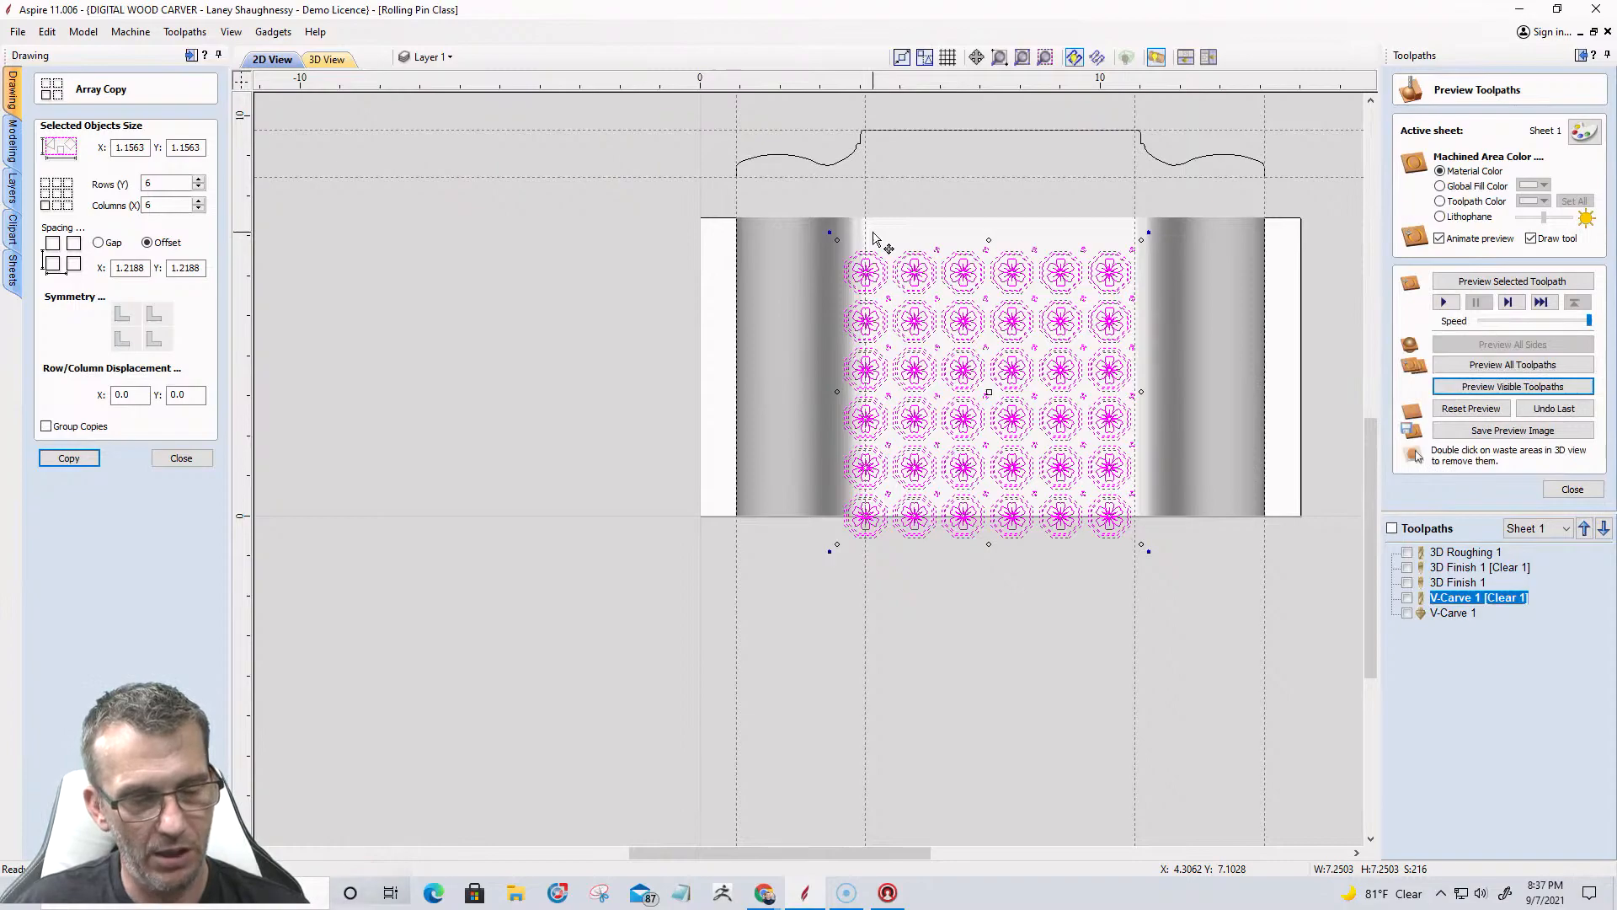
key(ctrl+z)
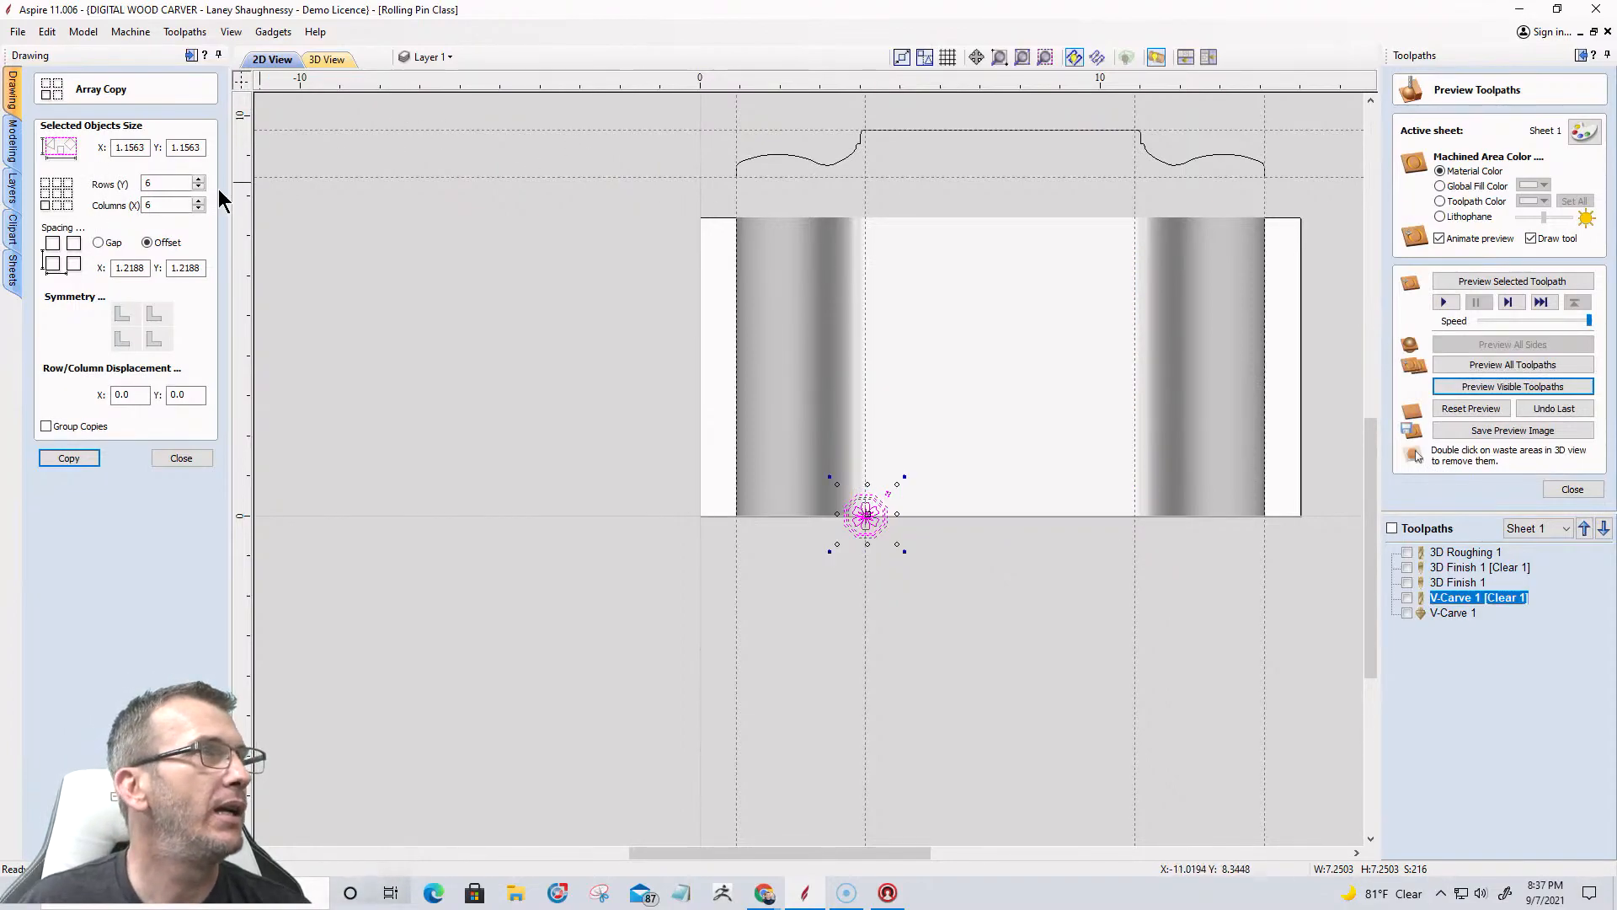
Create the tile array with 7 rows and inspect the top row where it crosses the blank's upper edge.
drag(161, 183, 135, 184)
text(7)
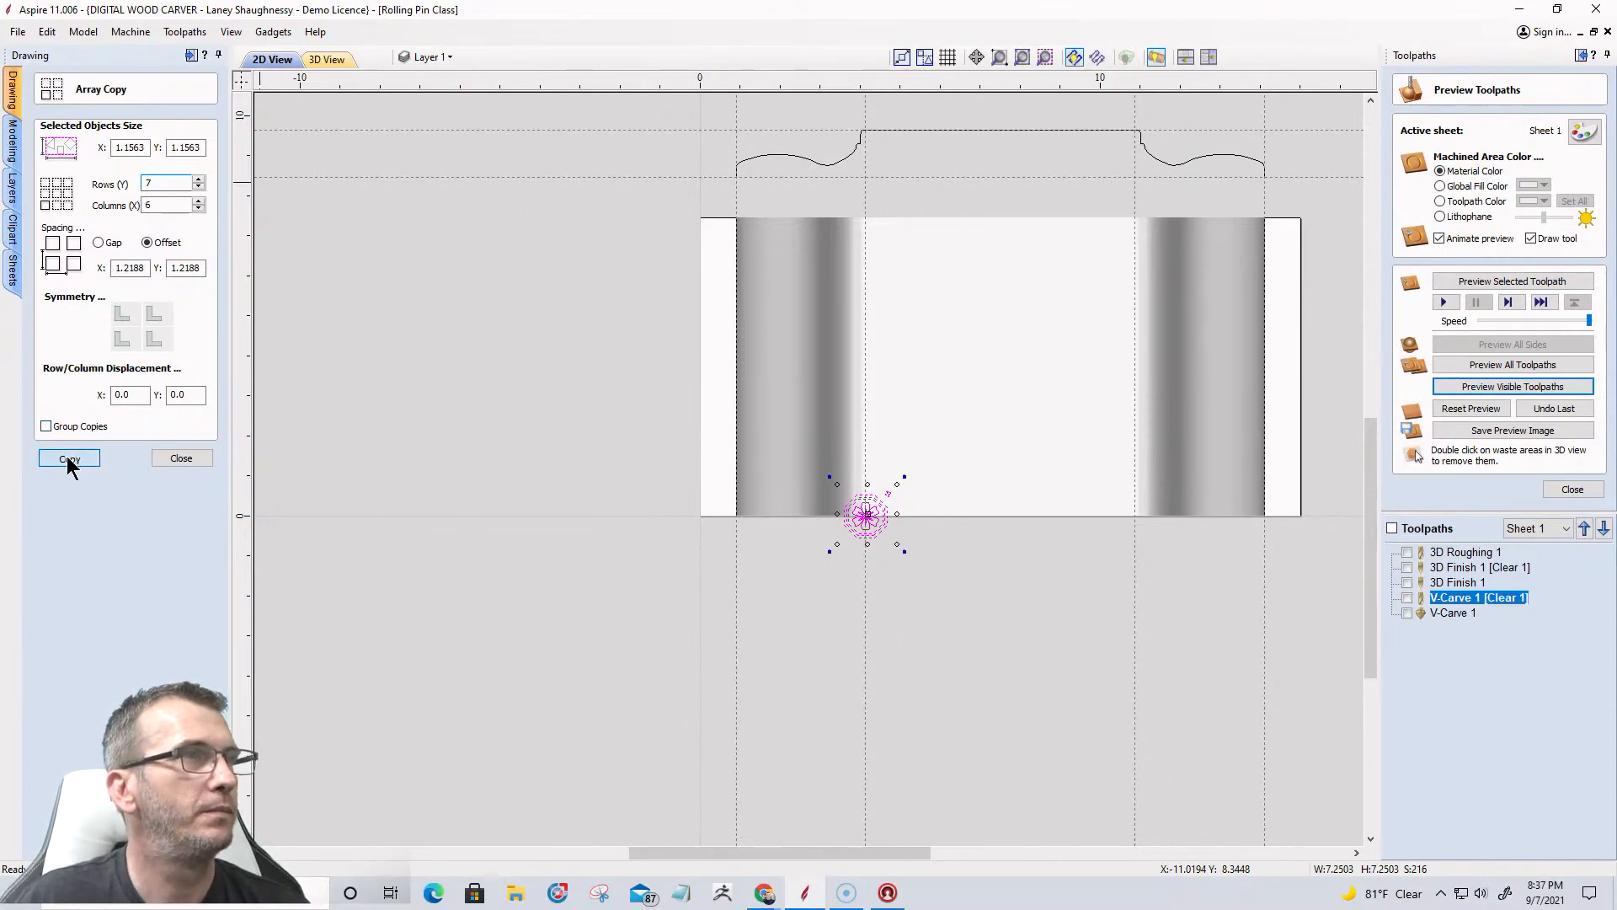
click(69, 458)
scroll(914, 208, up, 3)
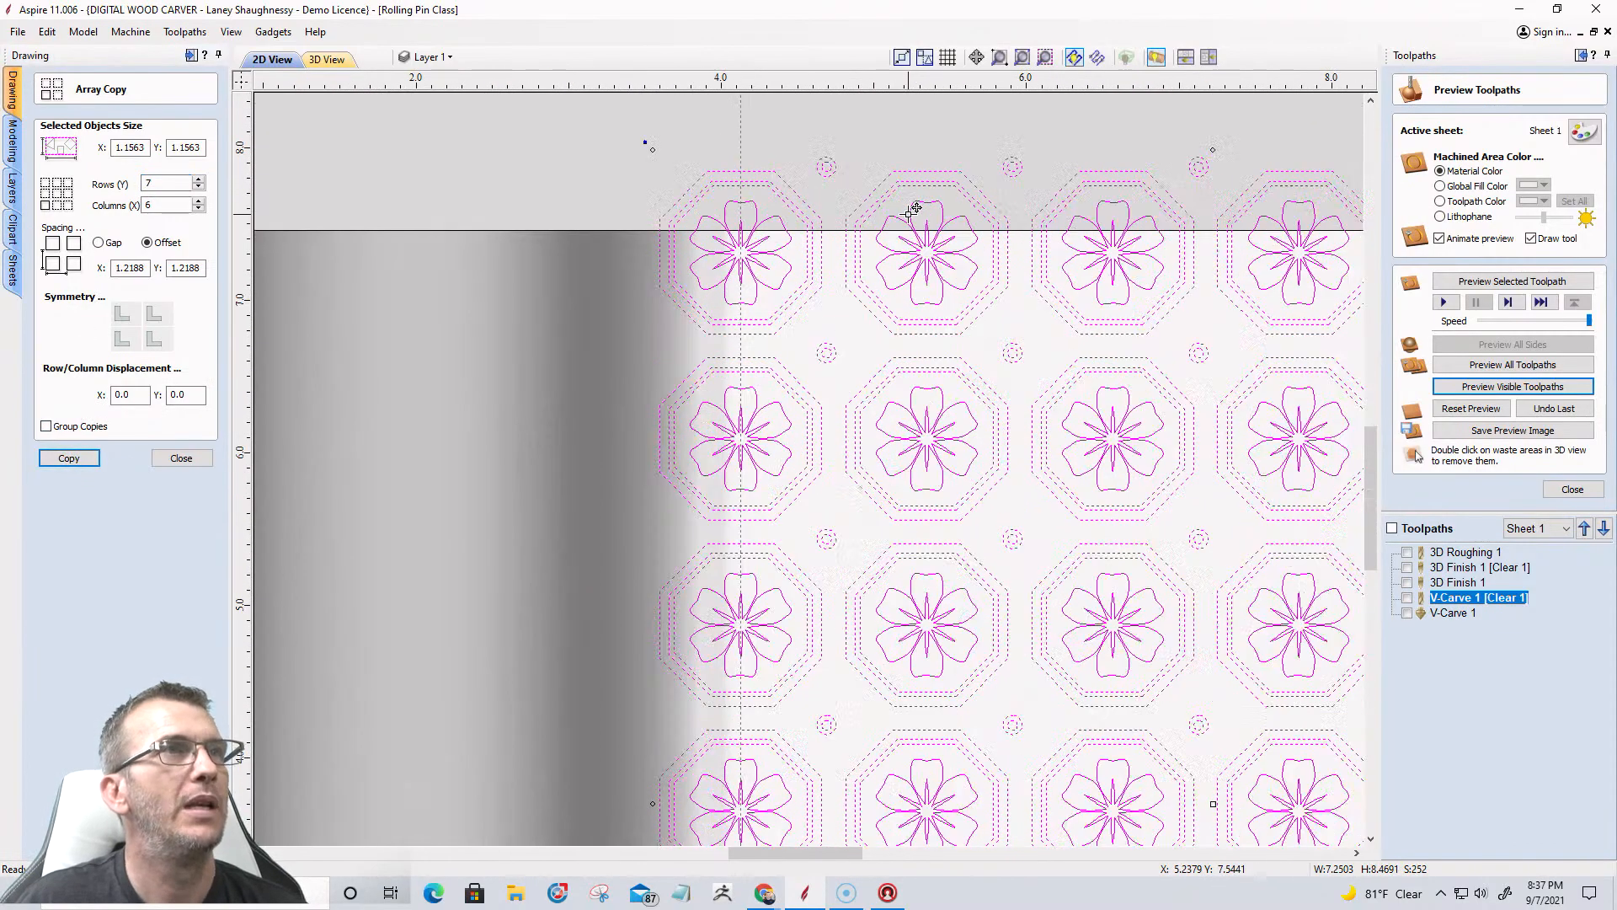
scroll(759, 226, up, 3)
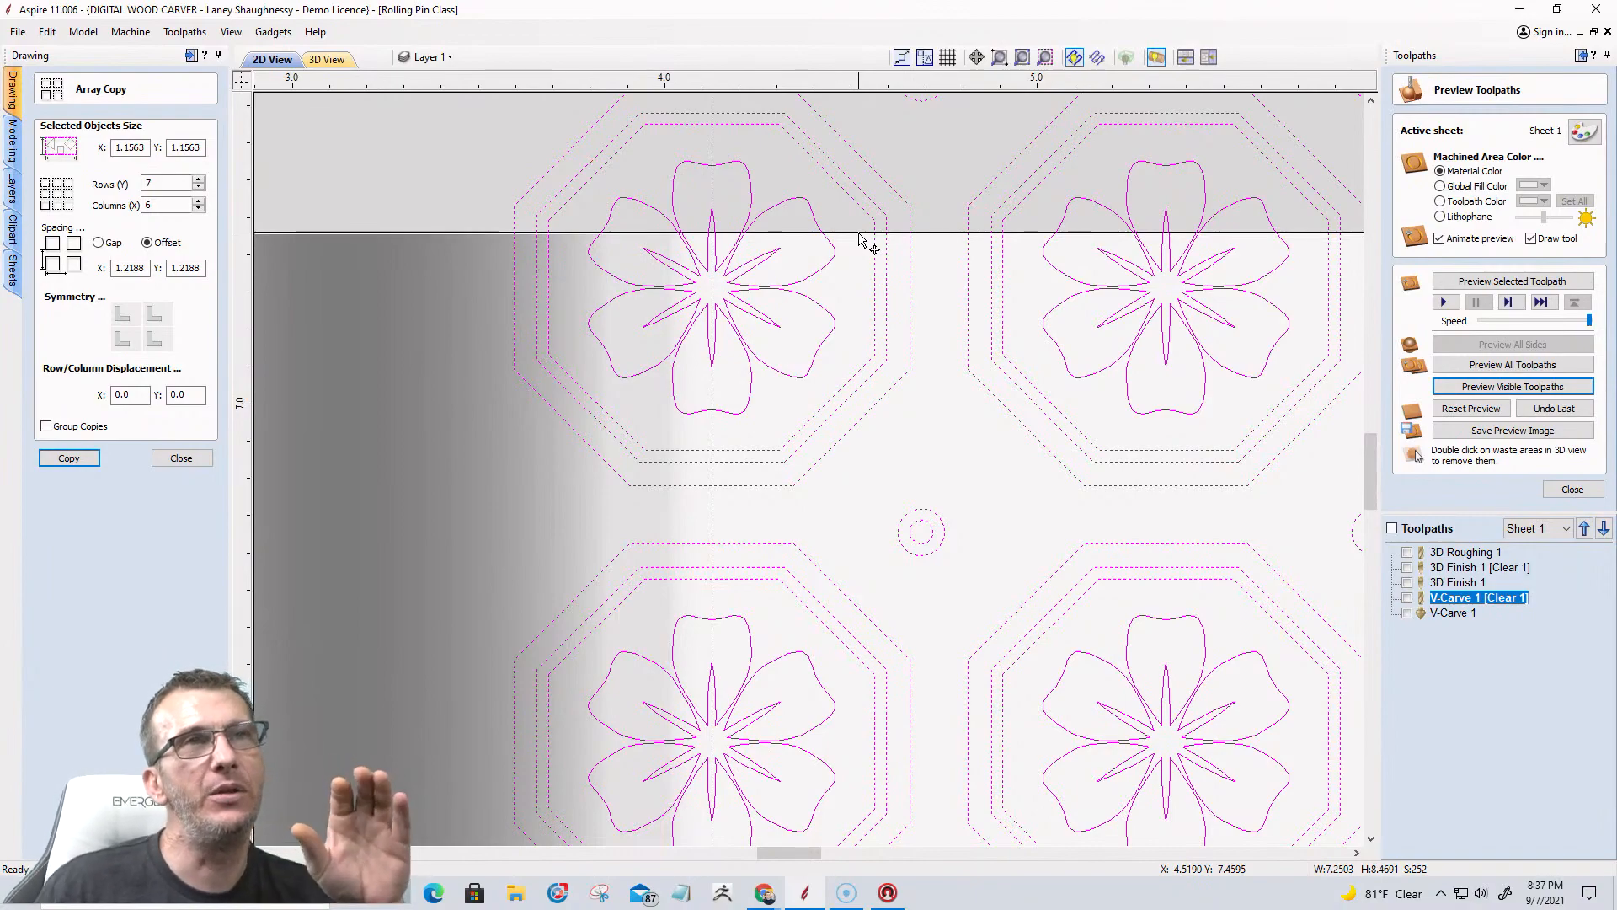
scroll(1113, 284, down, 3)
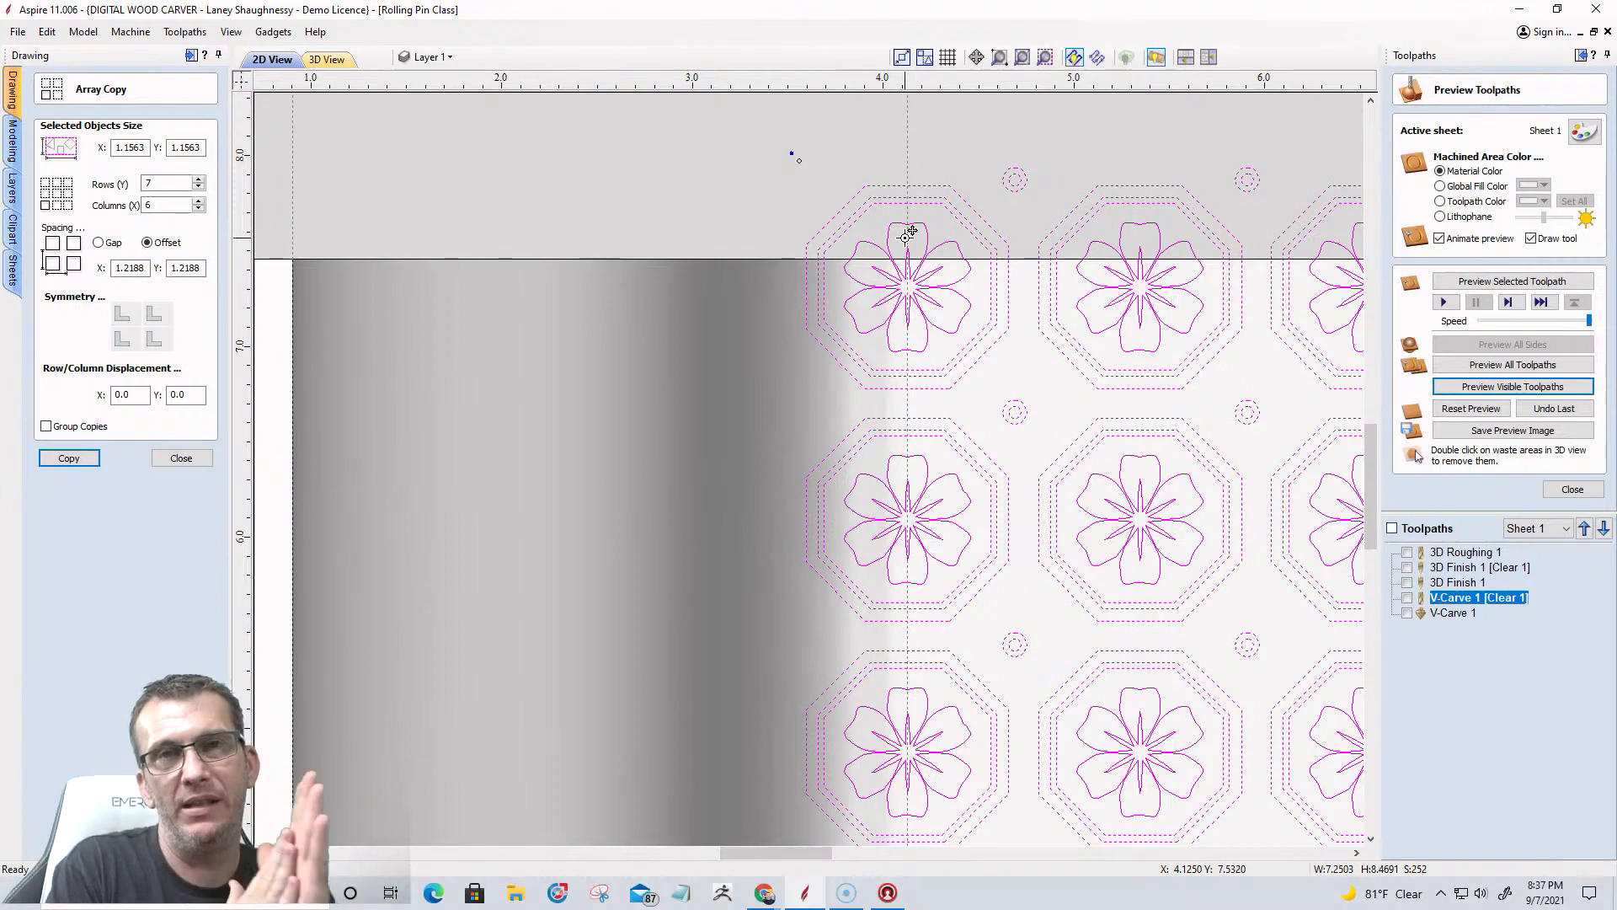
Delete the row of small concentric circles above the top row of octagon tiles.
scroll(718, 295, down, 4)
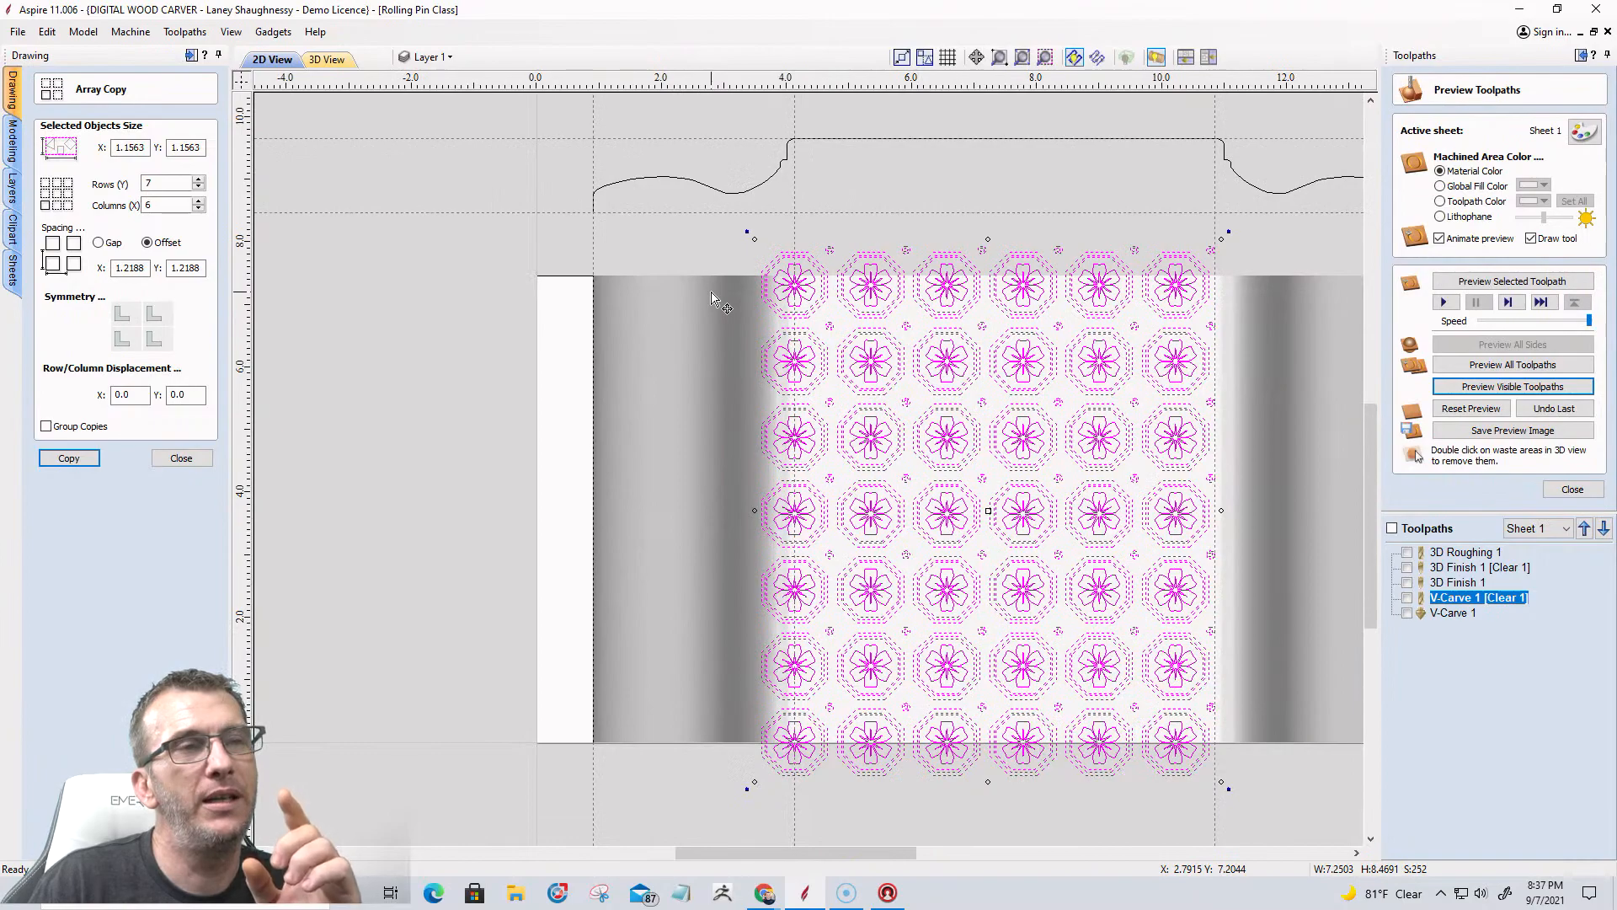
click(726, 236)
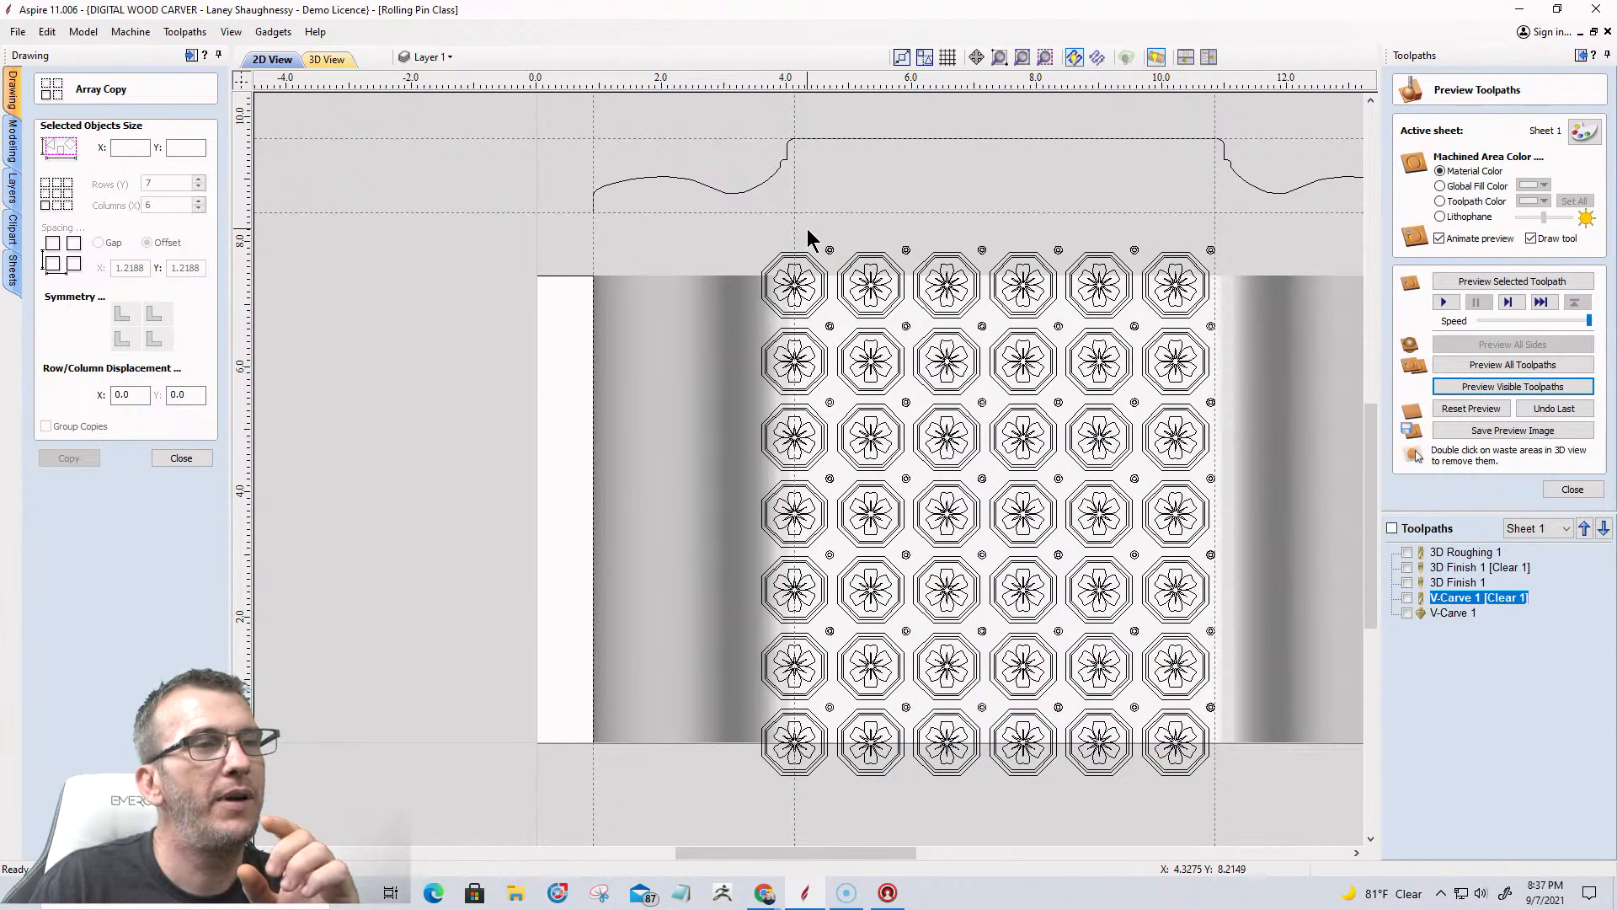
drag(807, 229, 1216, 260)
key(Delete)
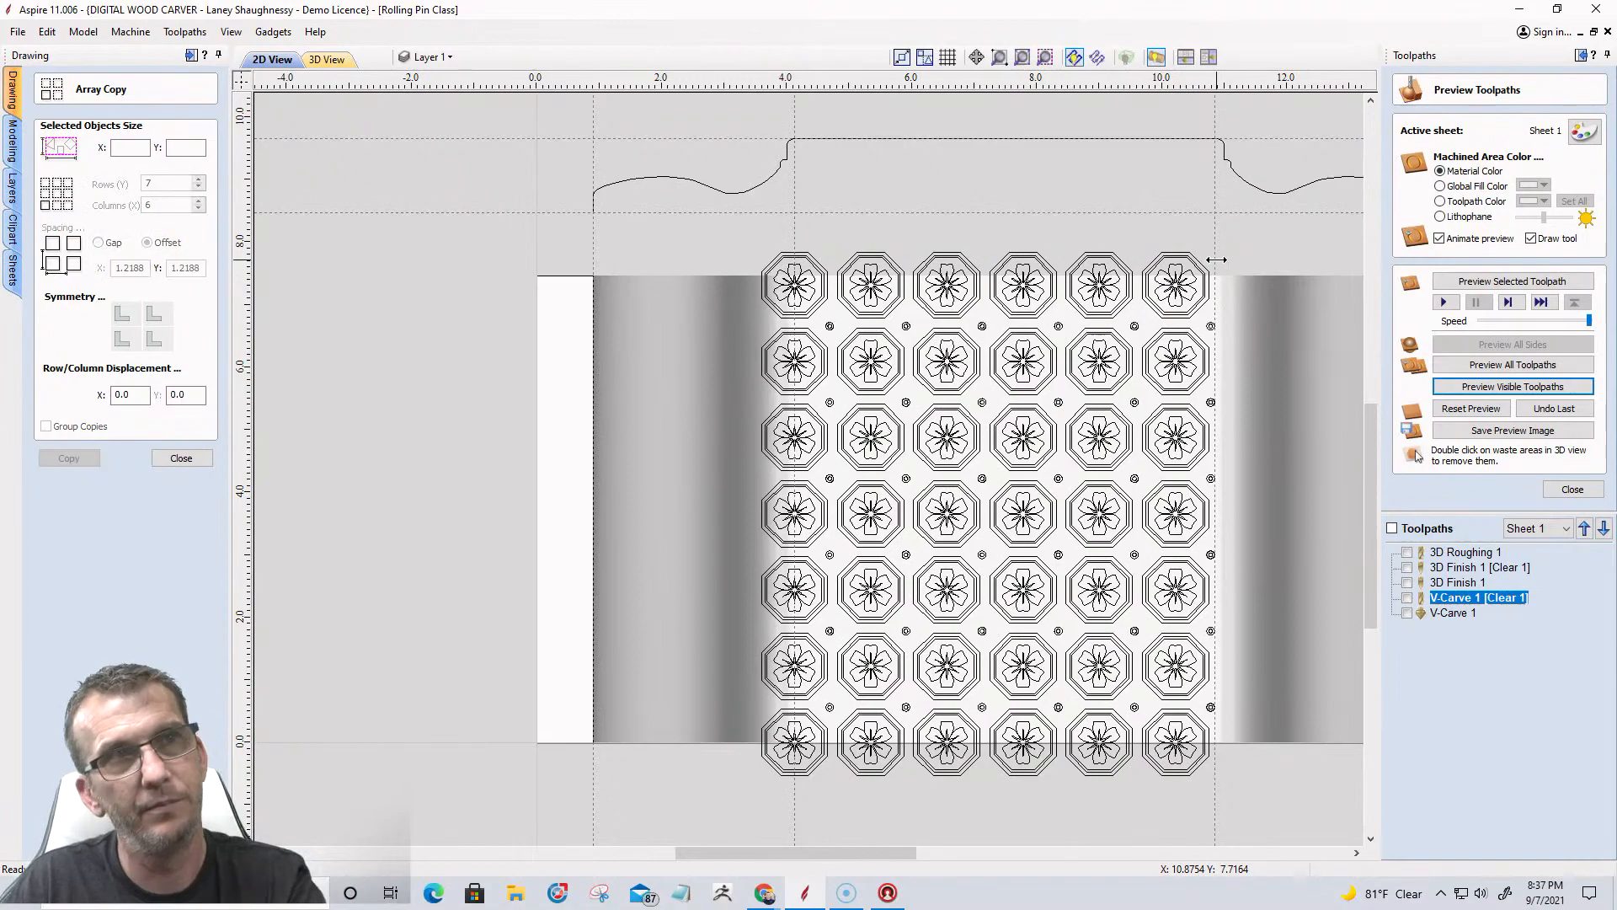
Select the whole tile pattern, close Array Copy, and centre the pattern on the material in both X and Y.
drag(692, 234, 1245, 801)
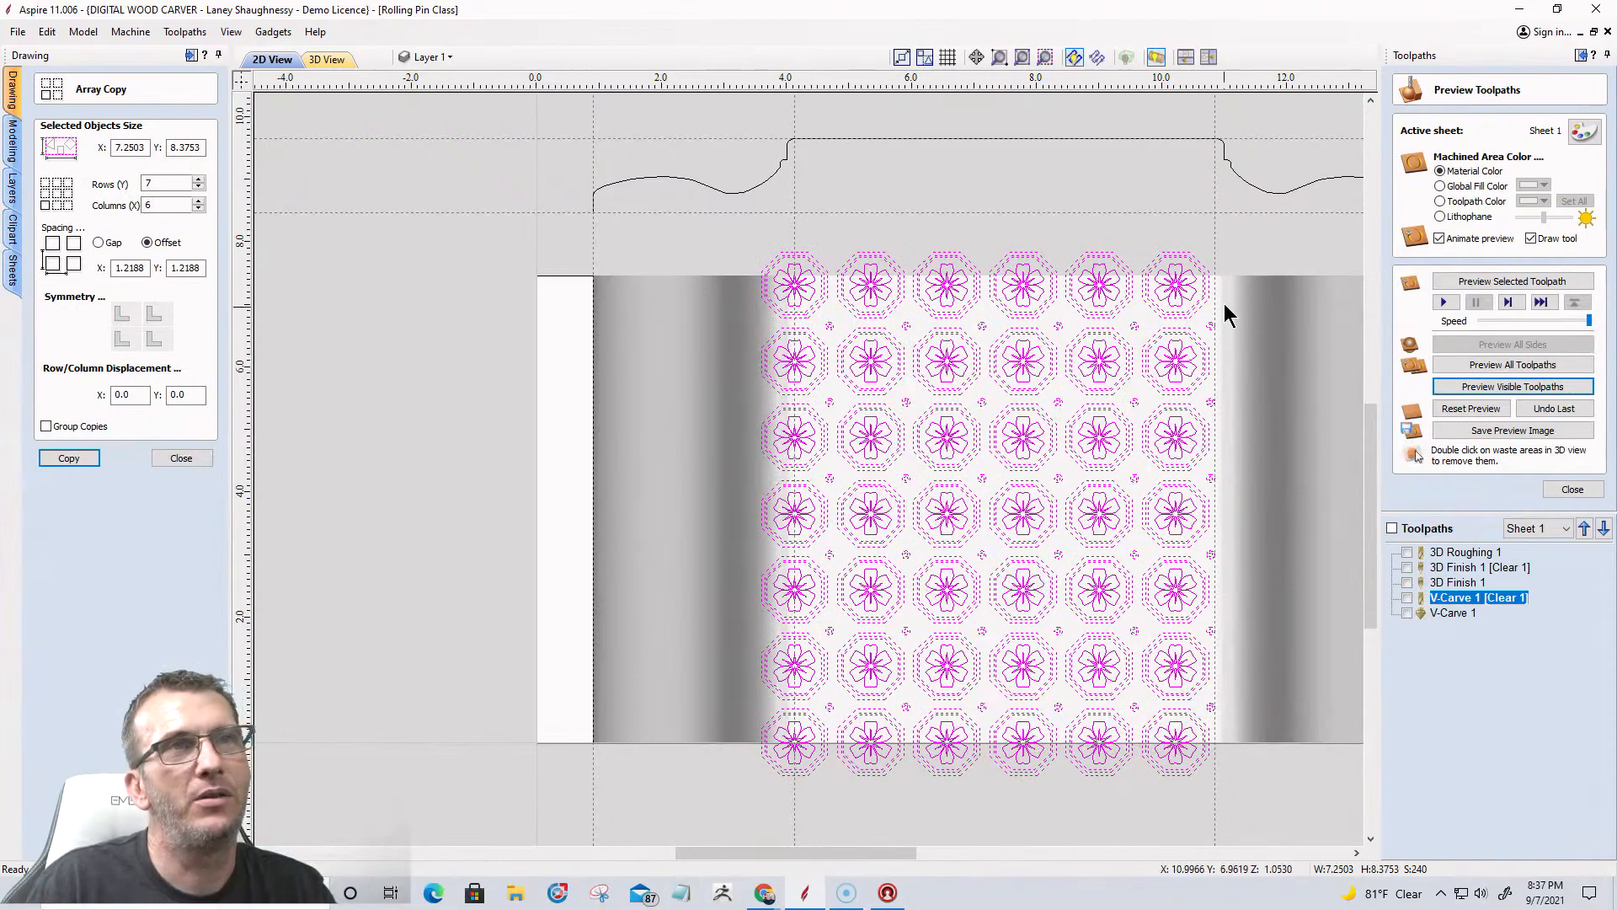
scroll(1222, 266, up, 3)
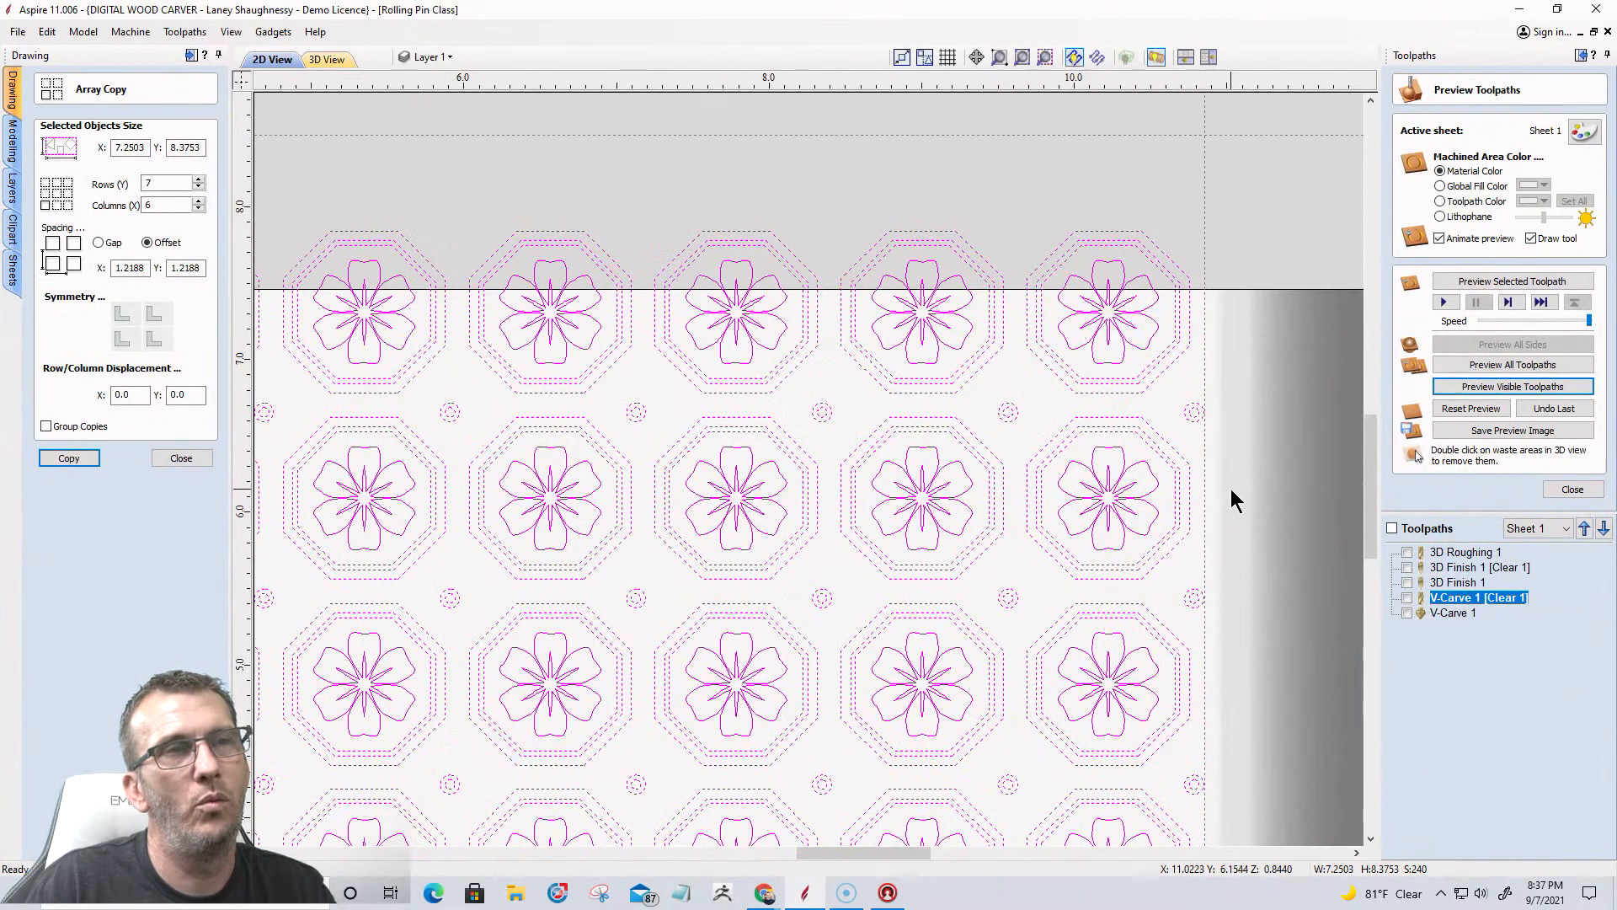
scroll(1235, 497, down, 3)
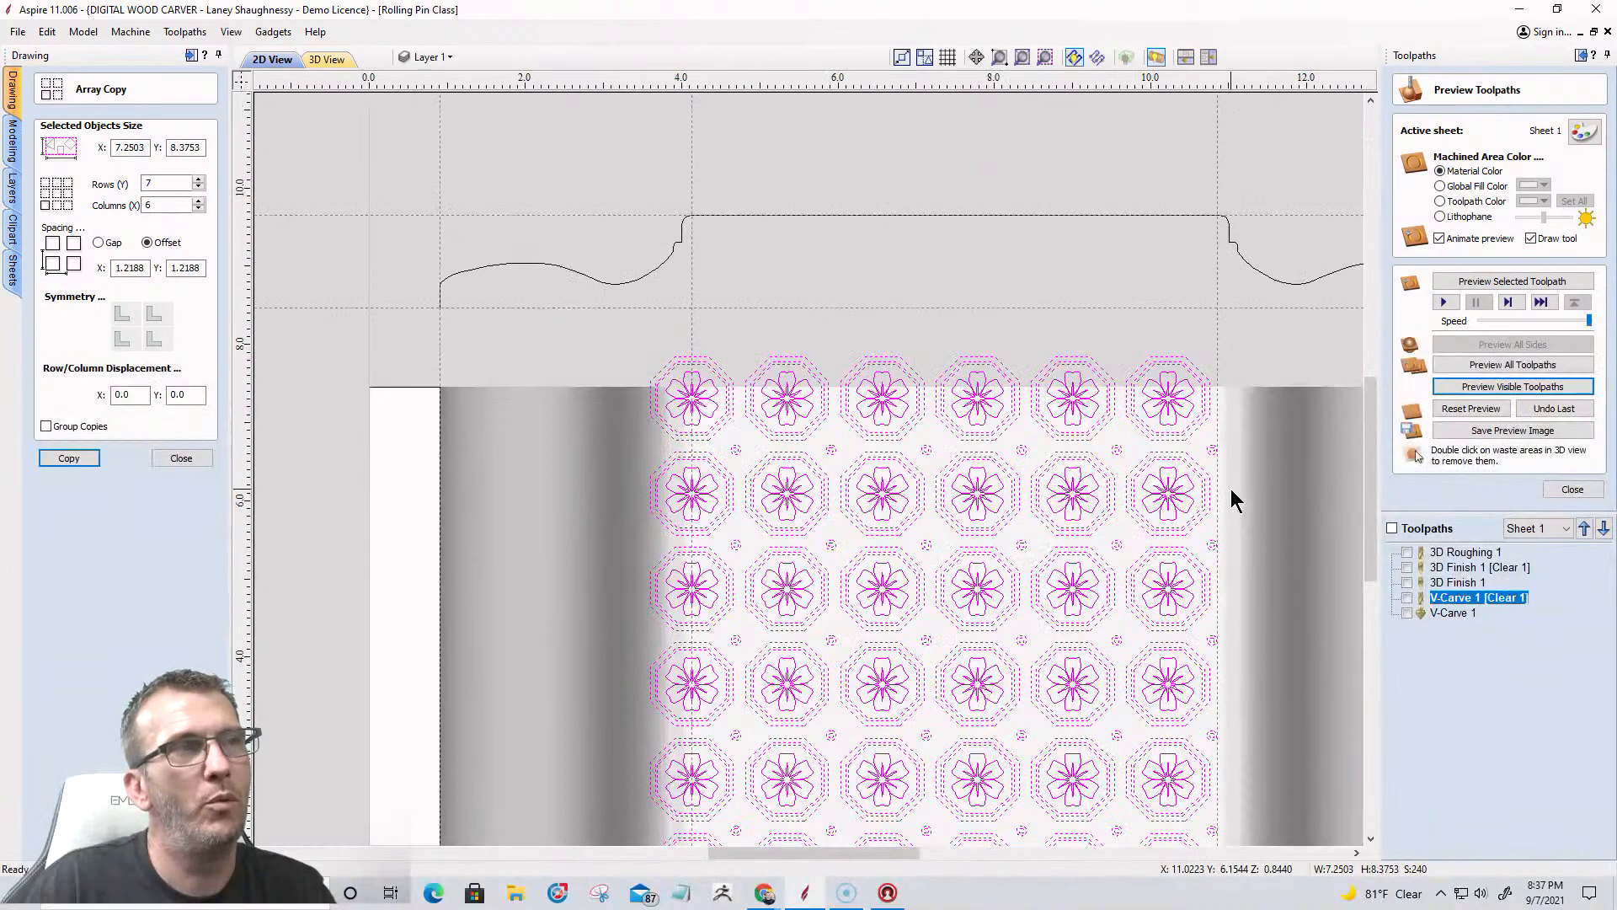
click(181, 457)
click(167, 292)
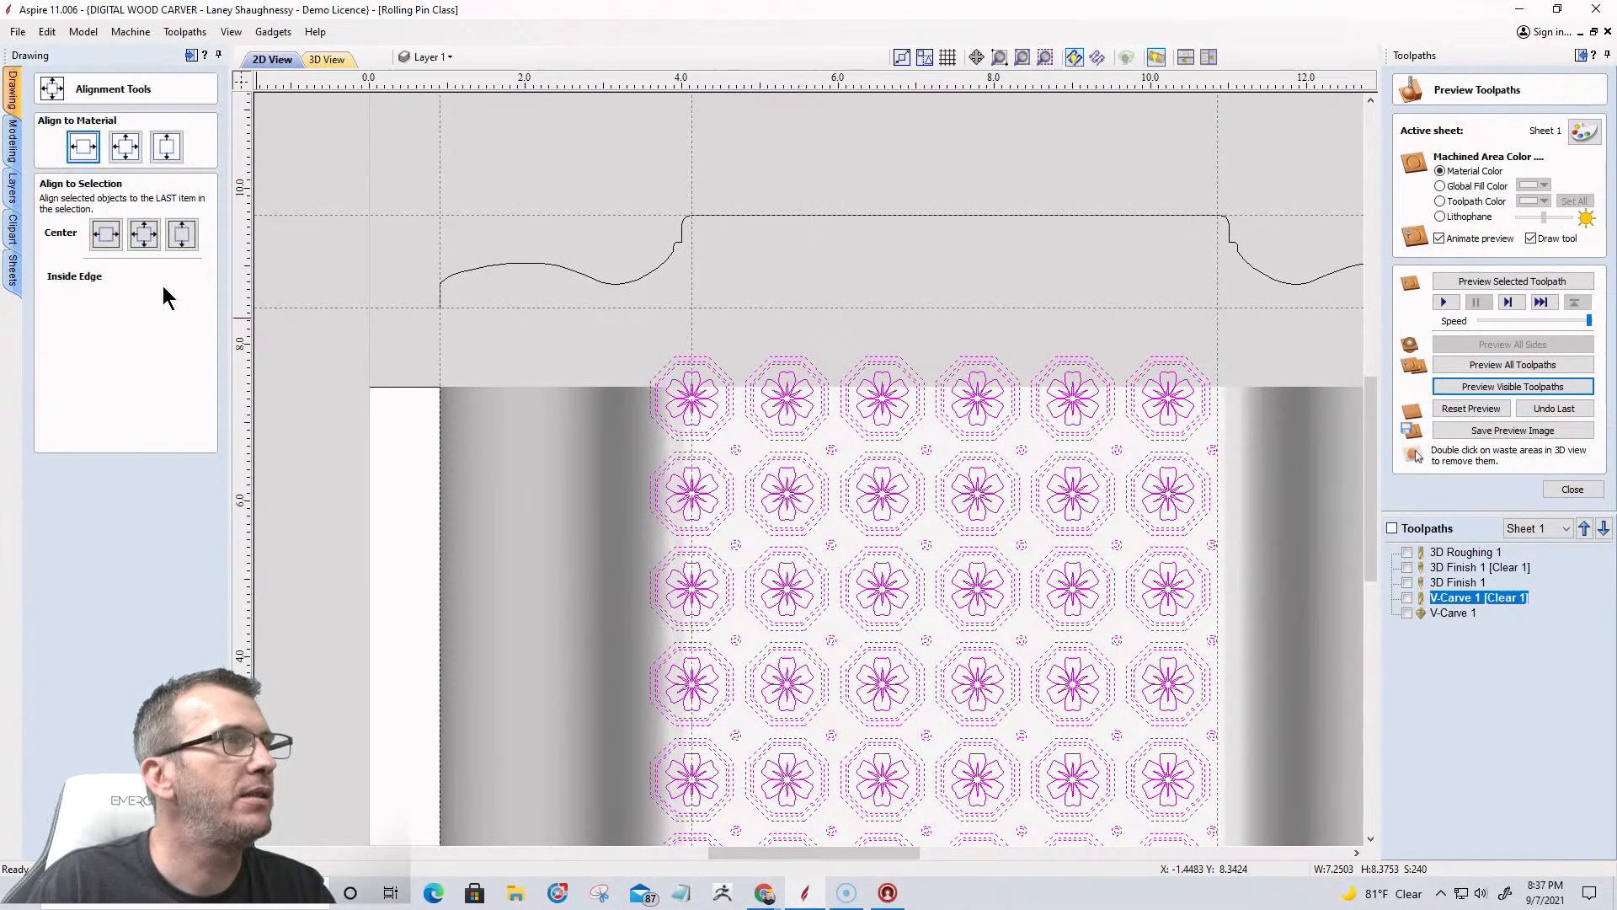
click(124, 148)
Examine how the centred pattern's top and bottom rows of tiles cross the blank's upper and lower edges.
scroll(733, 404, up, 5)
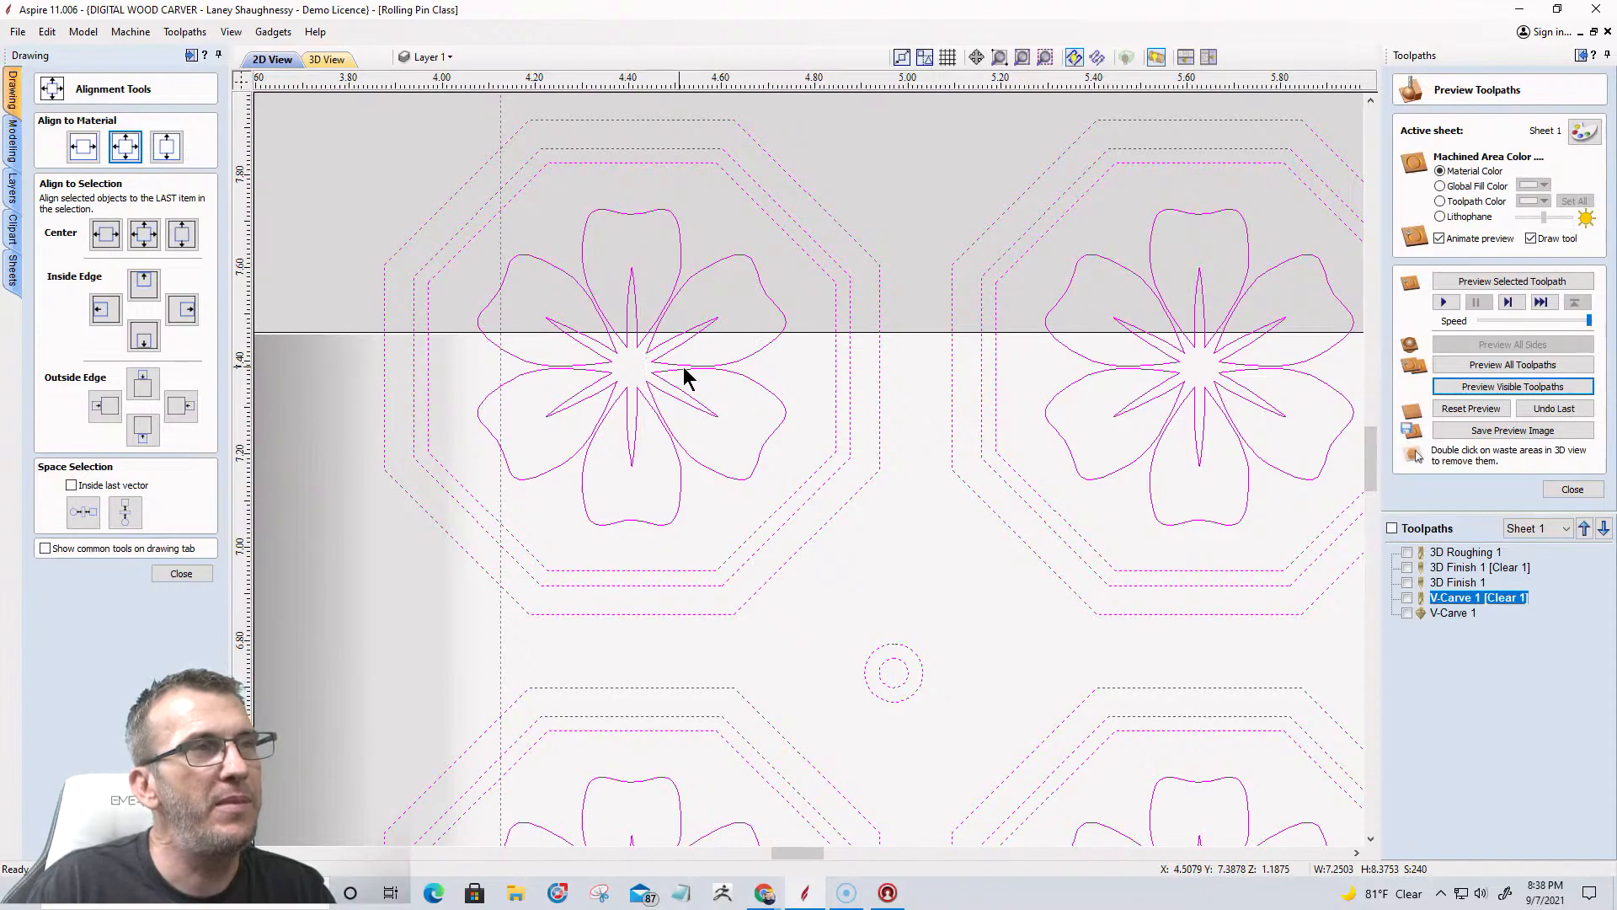
scroll(679, 371, down, 1)
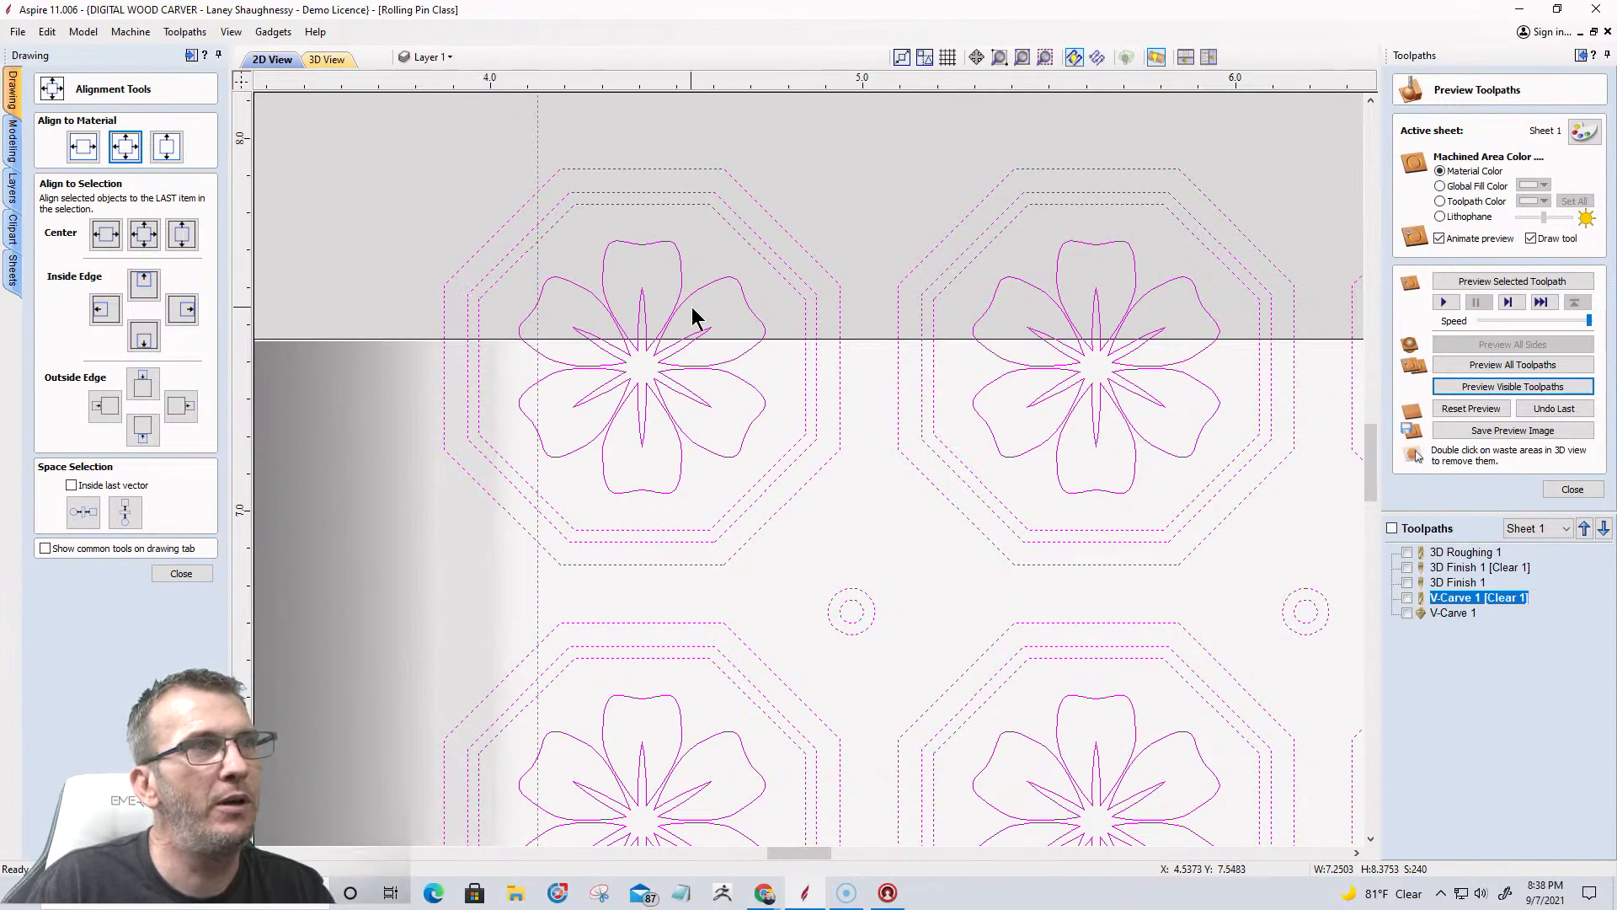
scroll(762, 312, down, 5)
scroll(852, 724, up, 3)
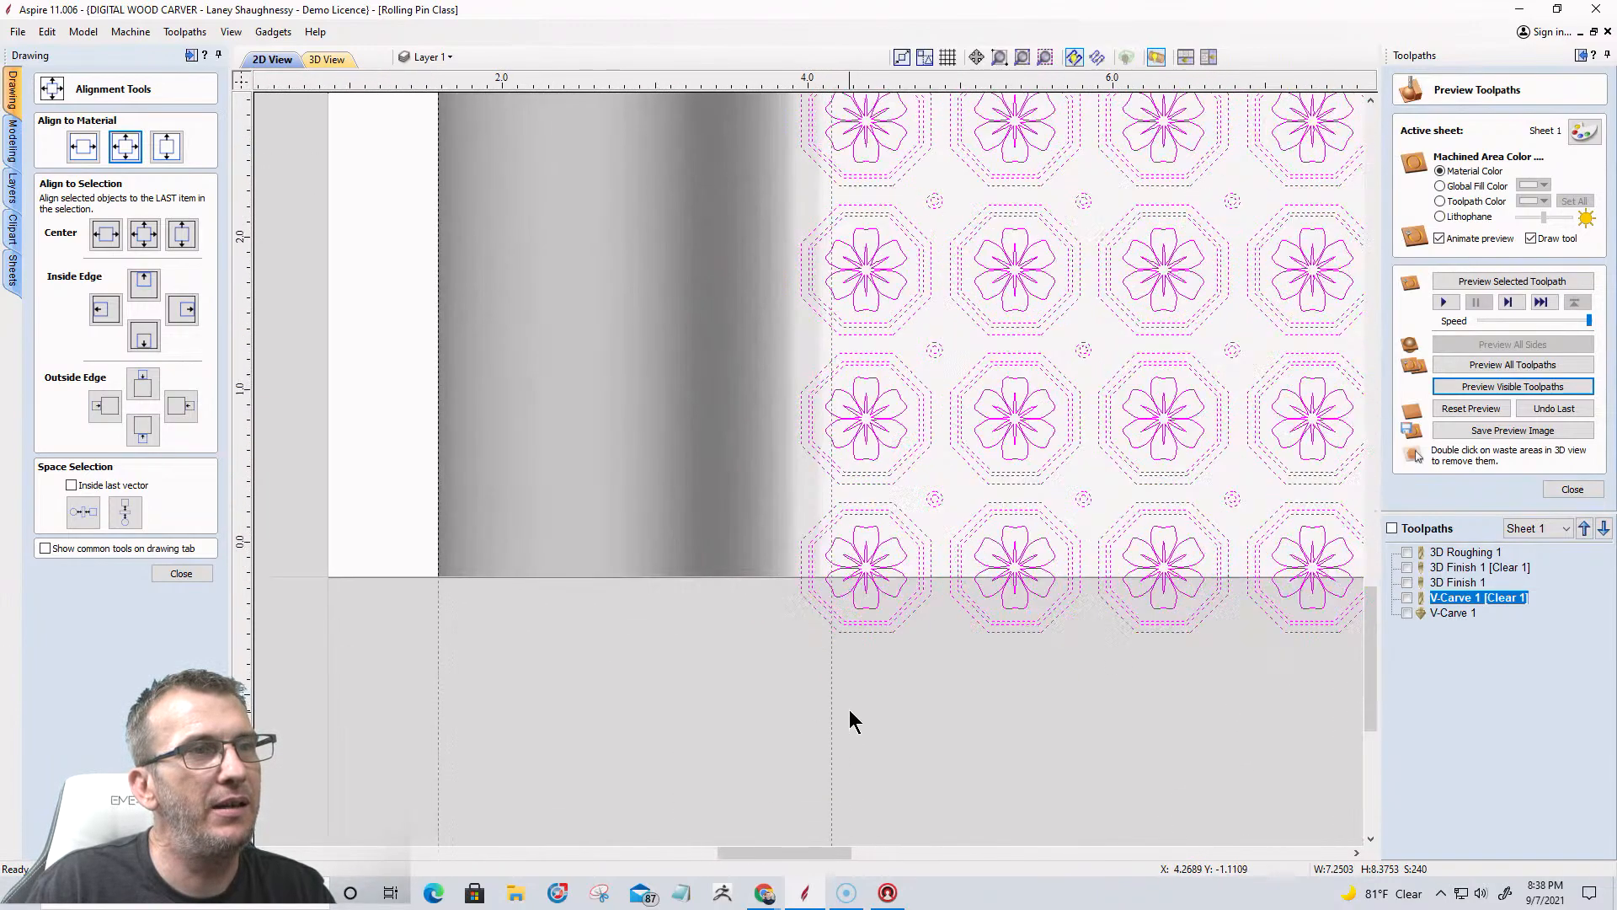
scroll(862, 549, up, 2)
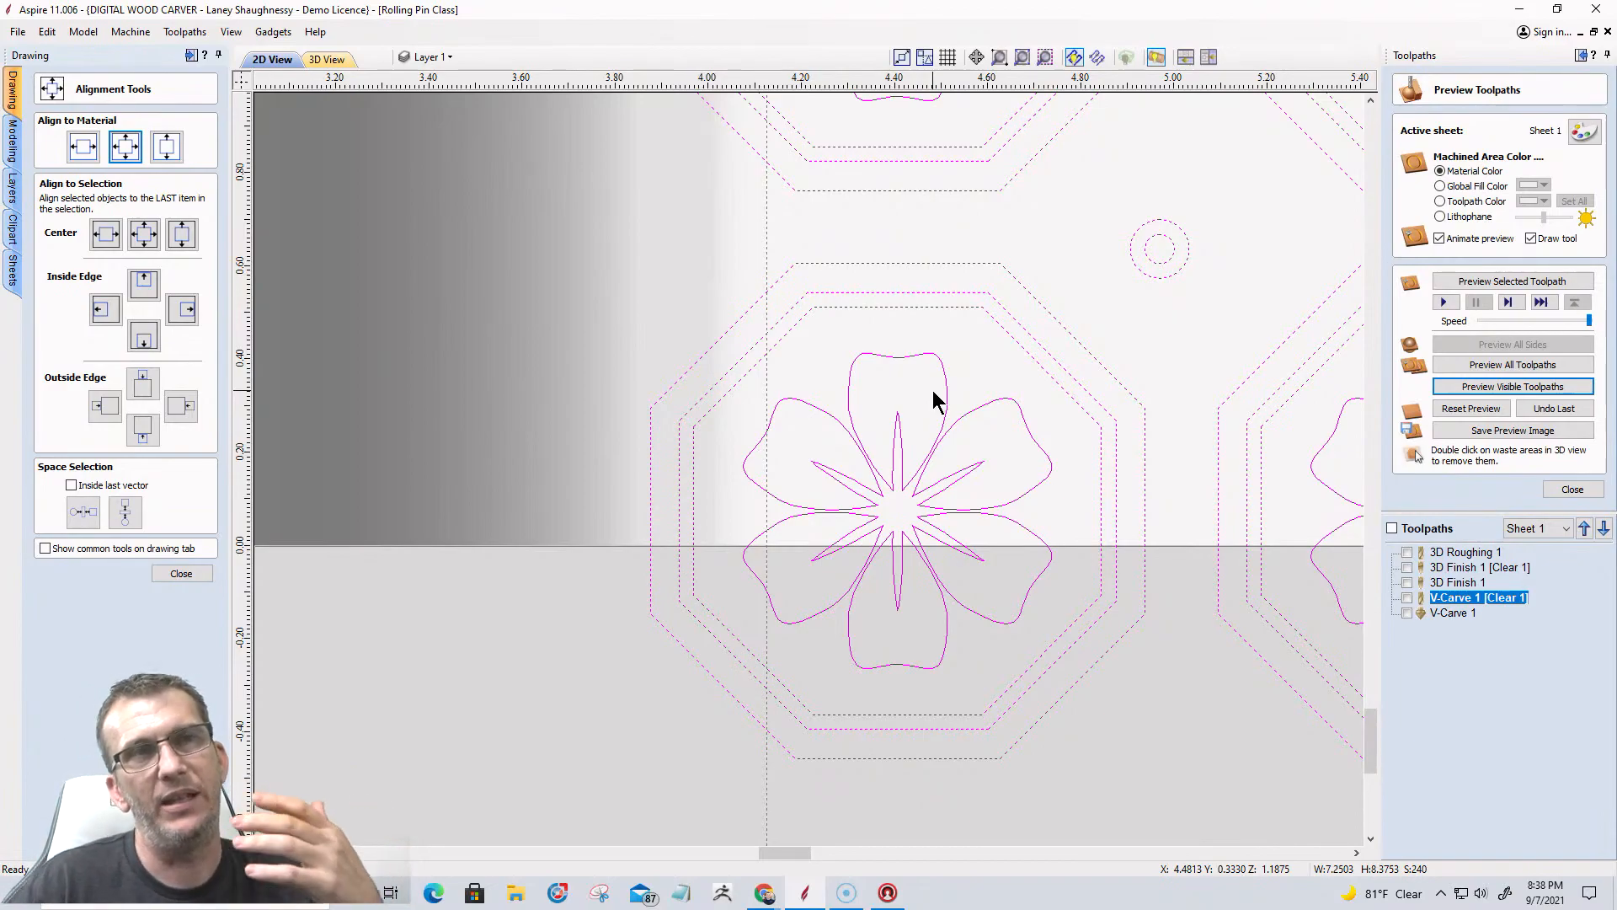
scroll(812, 625, down, 5)
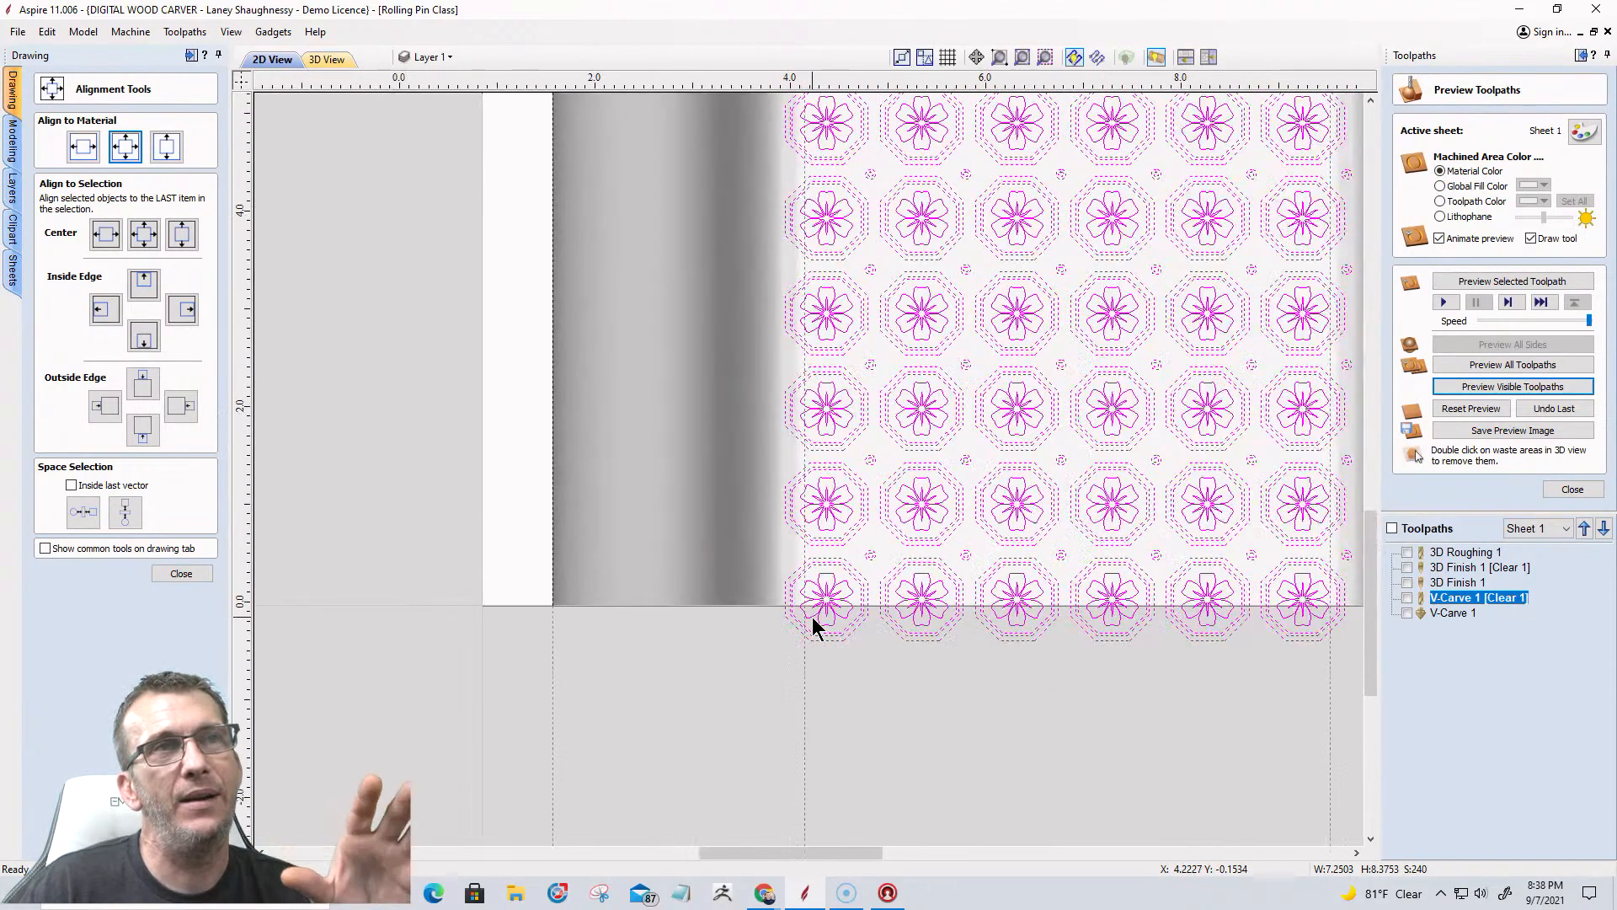
scroll(813, 625, down, 3)
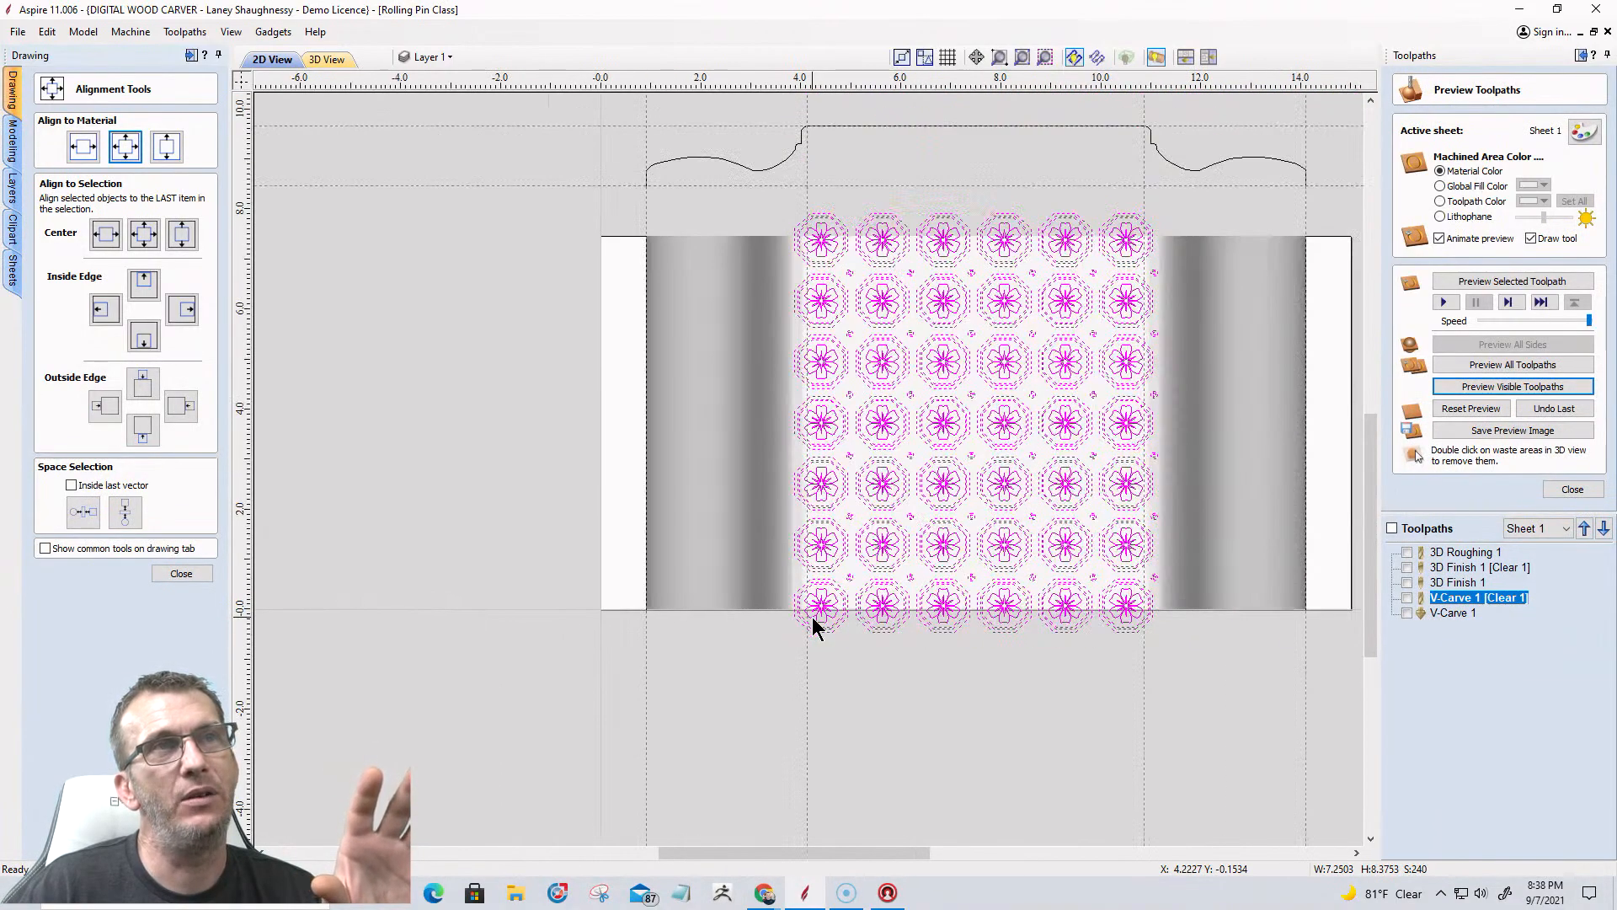
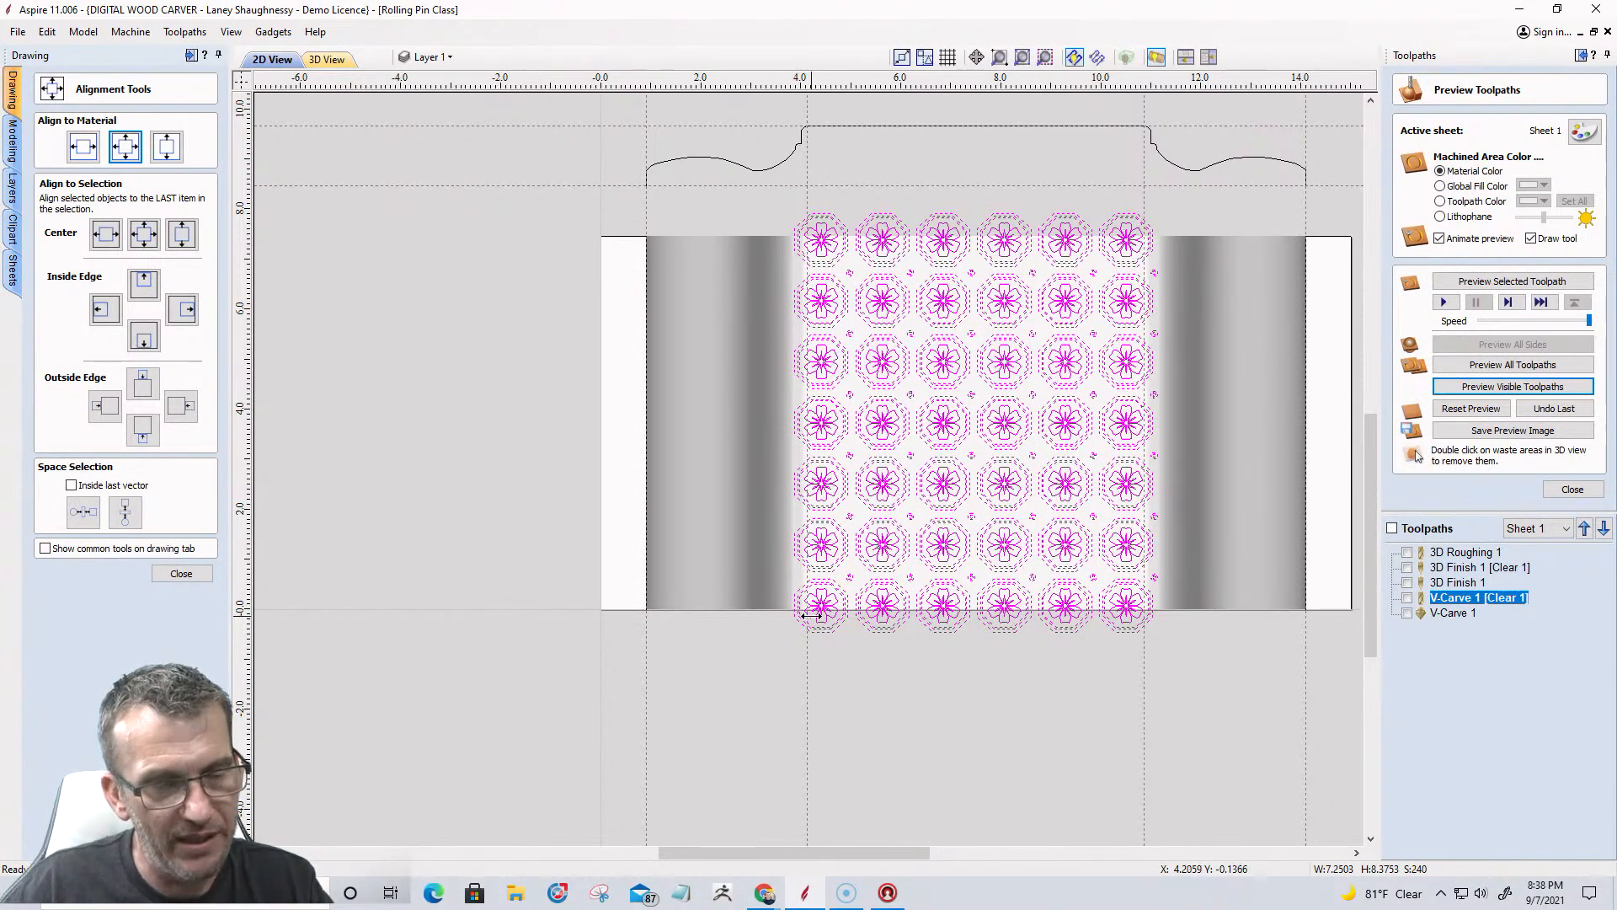
Move the whole pattern so the bottom-left flower's centre sits where the inner vertical guideline meets the blank's lower edge.
scroll(799, 623, up, 3)
scroll(799, 615, up, 3)
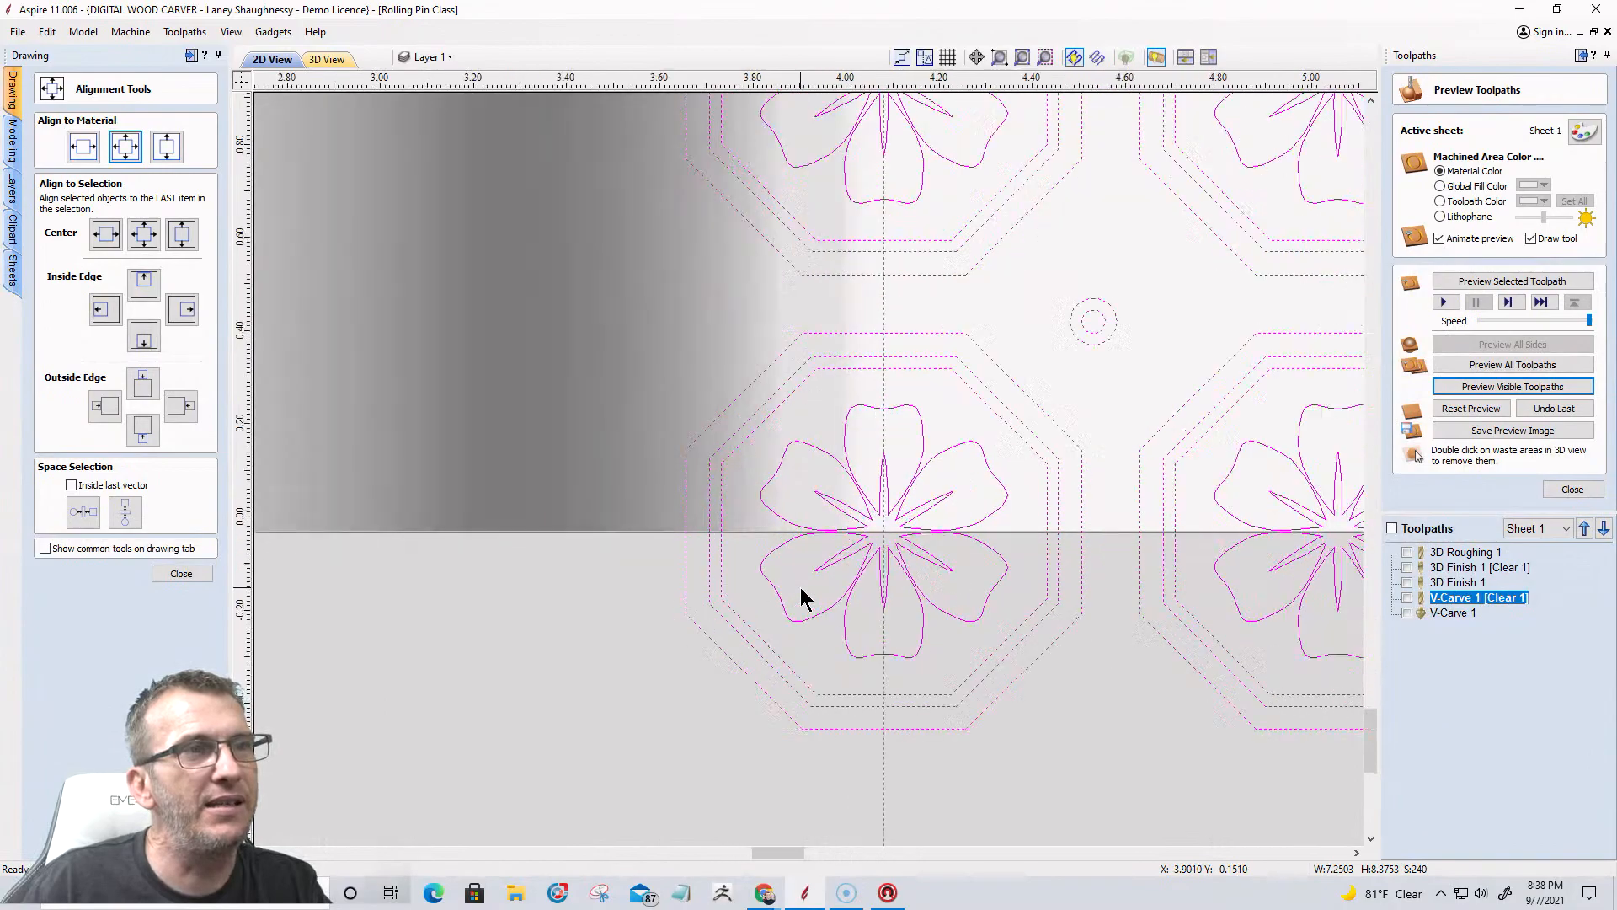
scroll(1181, 515, down, 4)
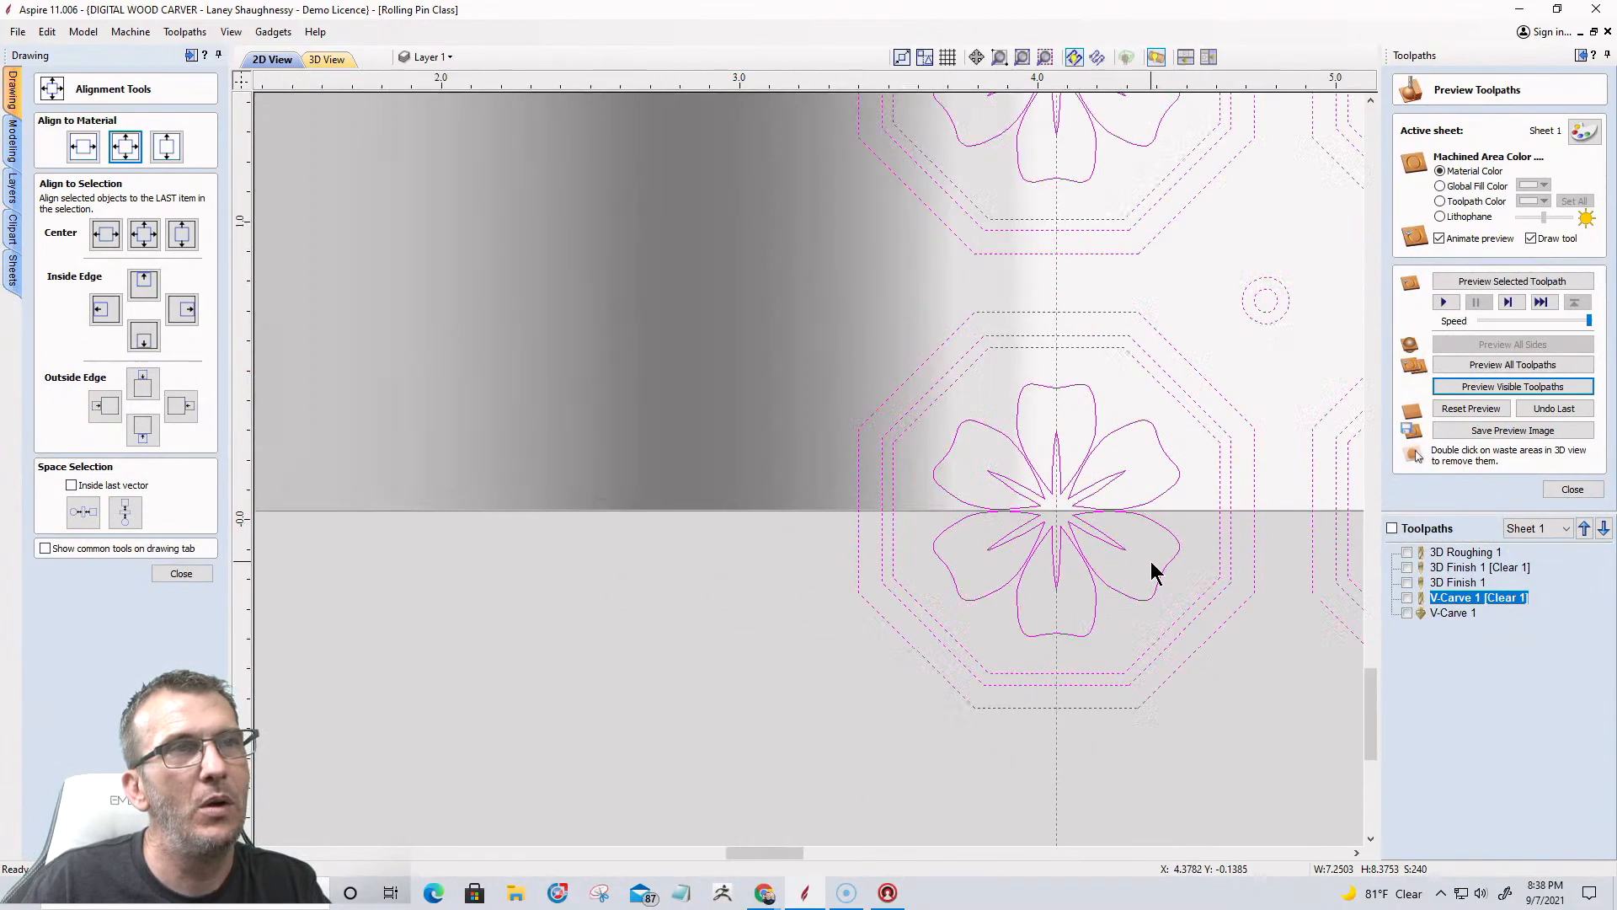
scroll(1107, 278, down, 6)
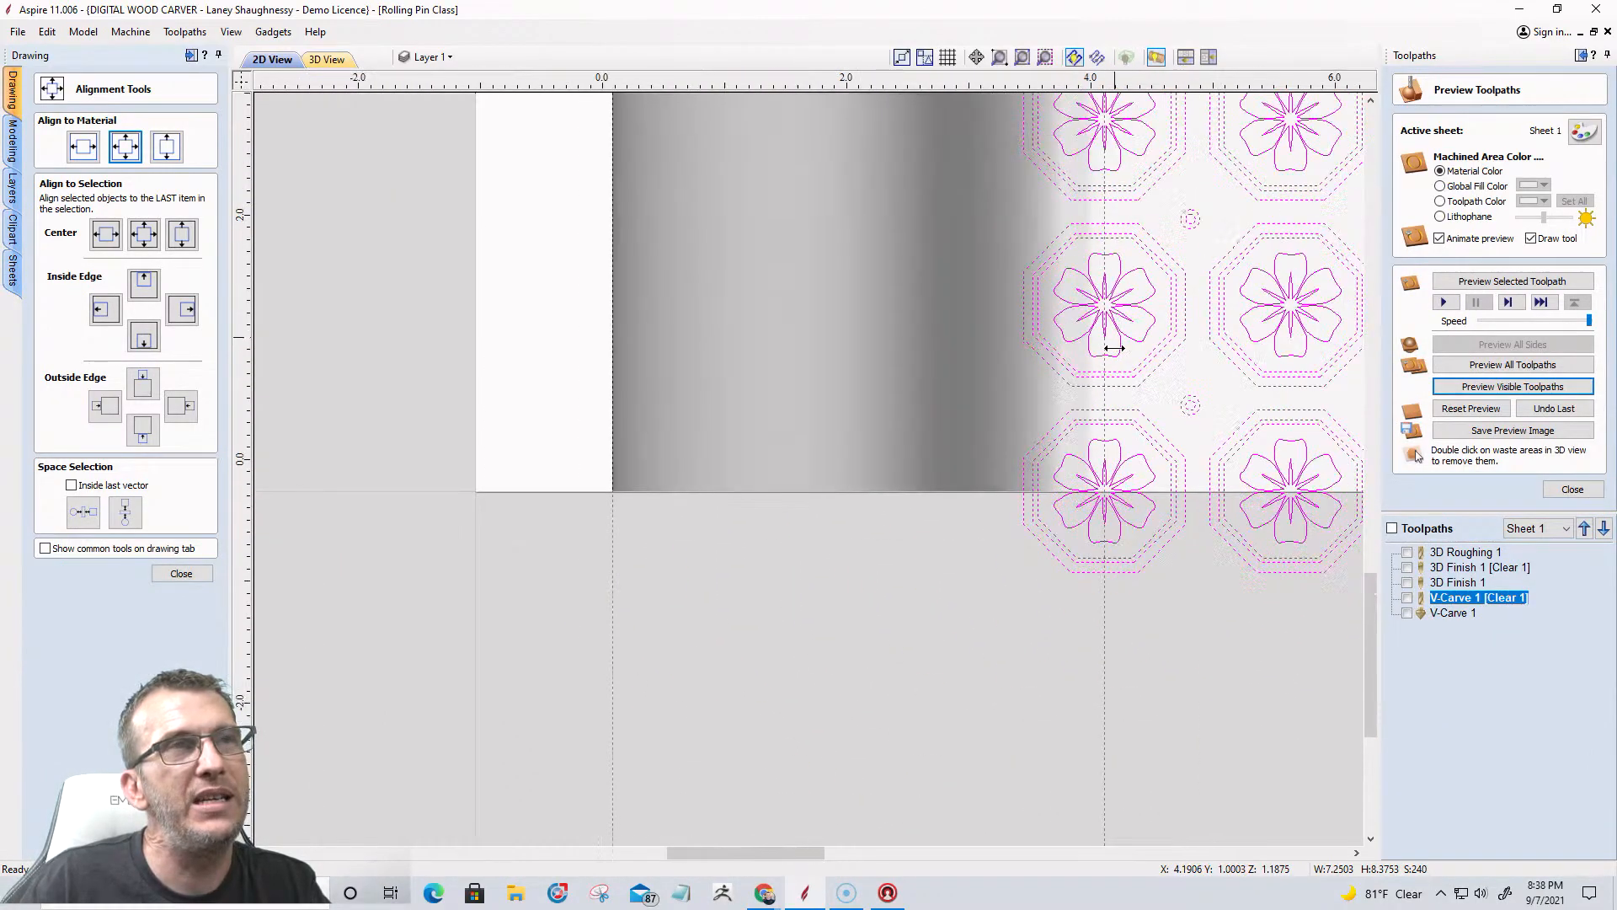
scroll(1107, 252, up, 3)
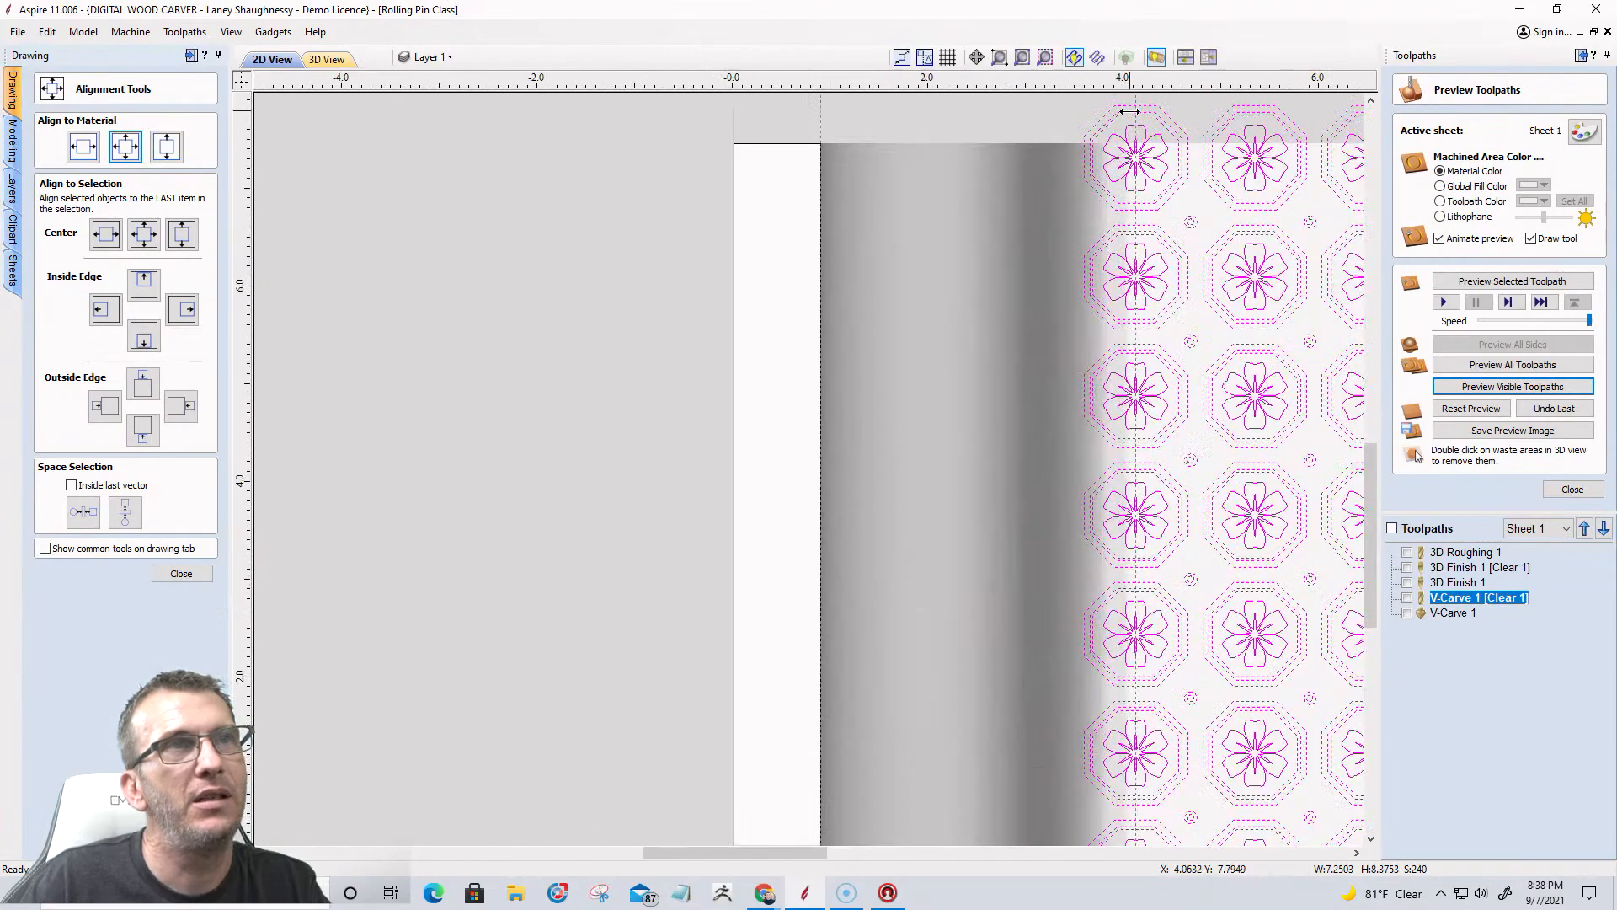
scroll(1129, 135, down, 2)
scroll(1128, 135, up, 2)
scroll(1129, 135, up, 1)
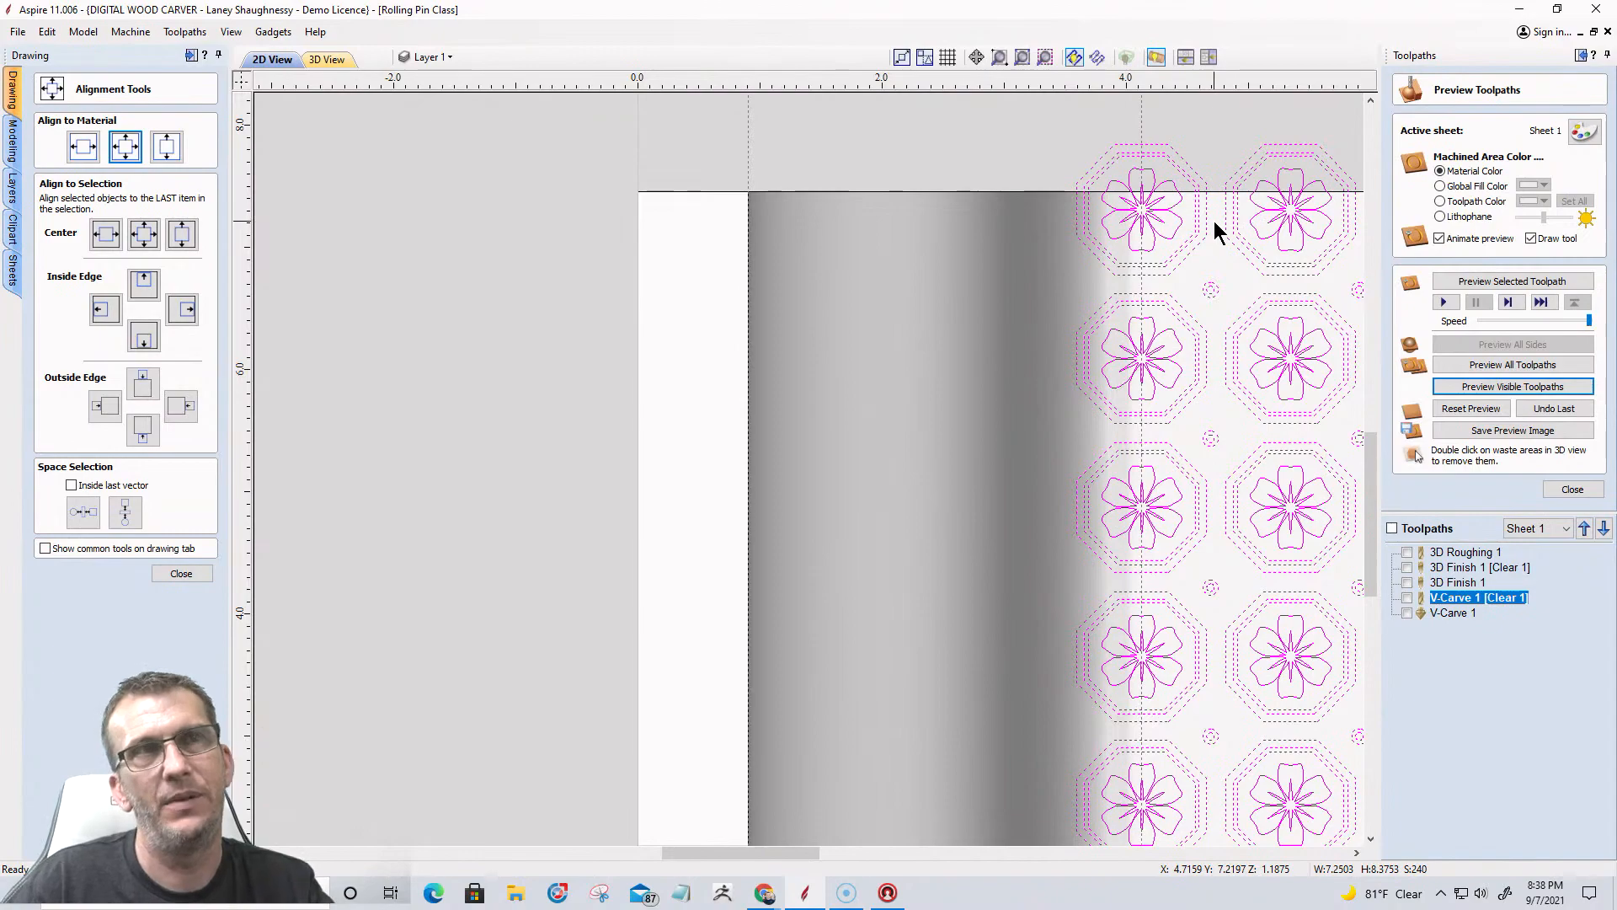
Move only the top-left octagon flower tile up along the guideline until its centre sits on the blank's upper edge.
drag(1028, 112, 1220, 290)
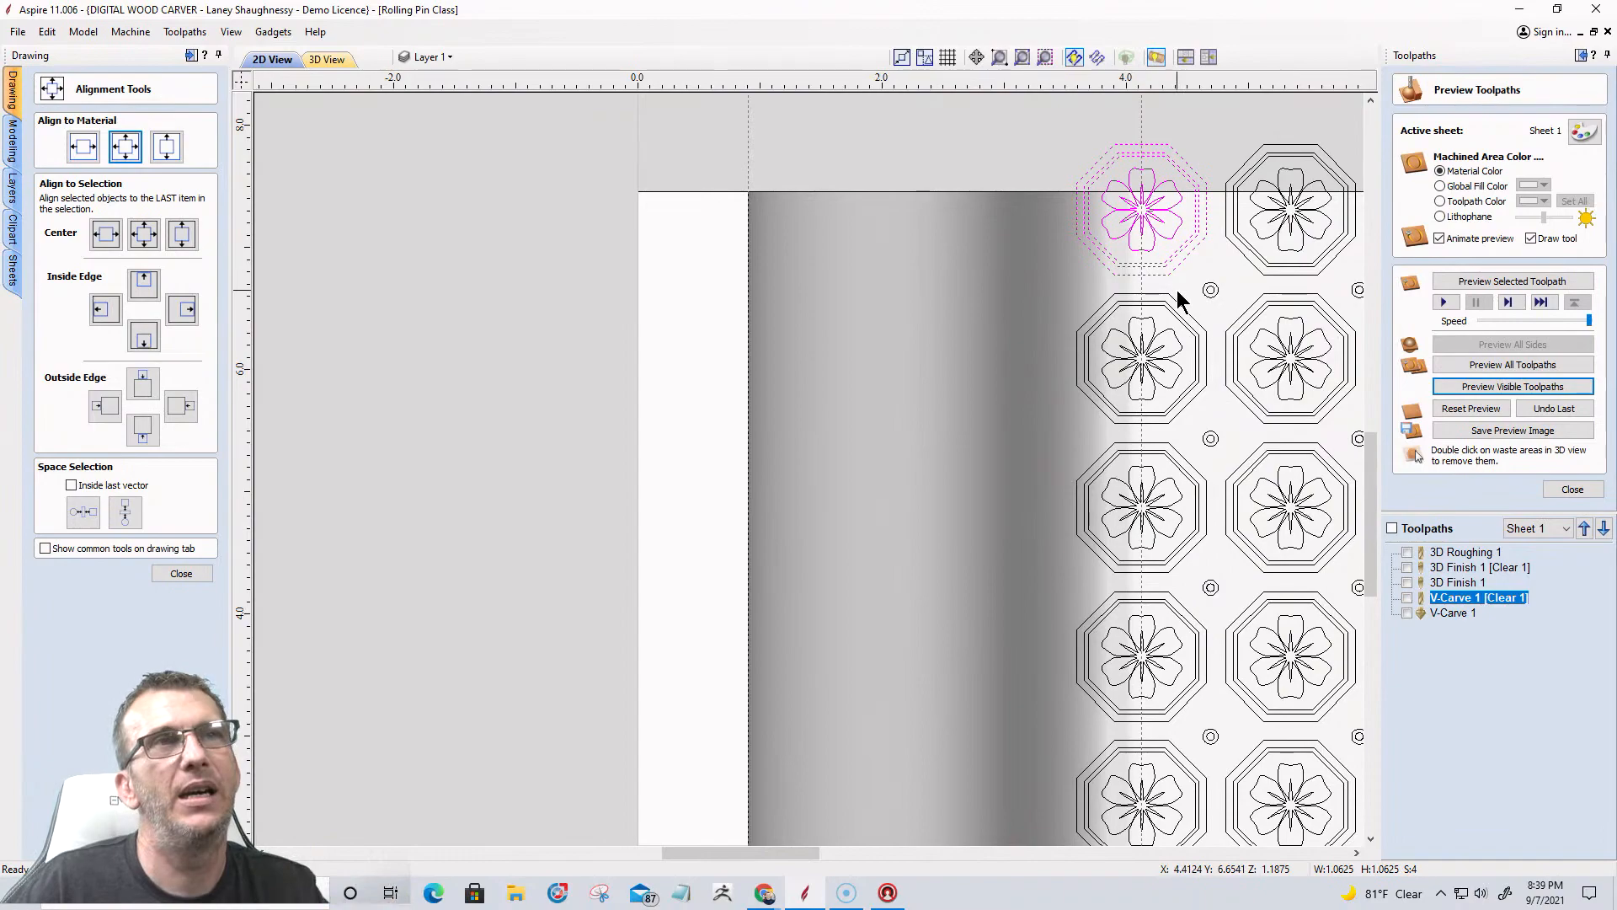
scroll(1147, 213, up, 3)
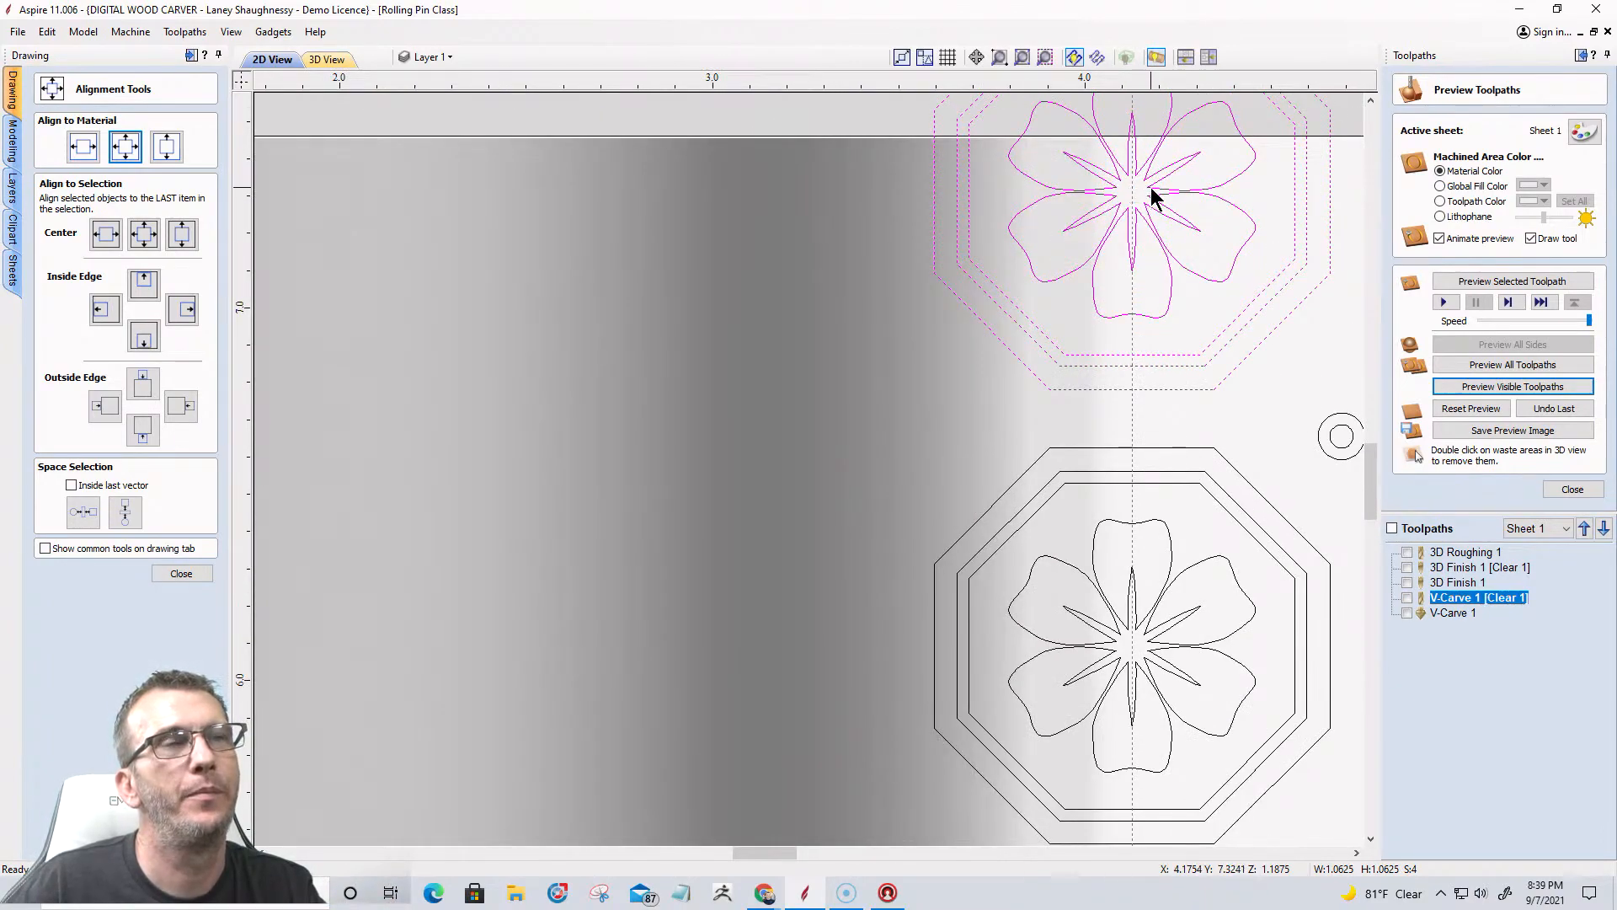
click(1136, 192)
drag(1138, 184, 1136, 129)
scroll(1145, 210, down, 3)
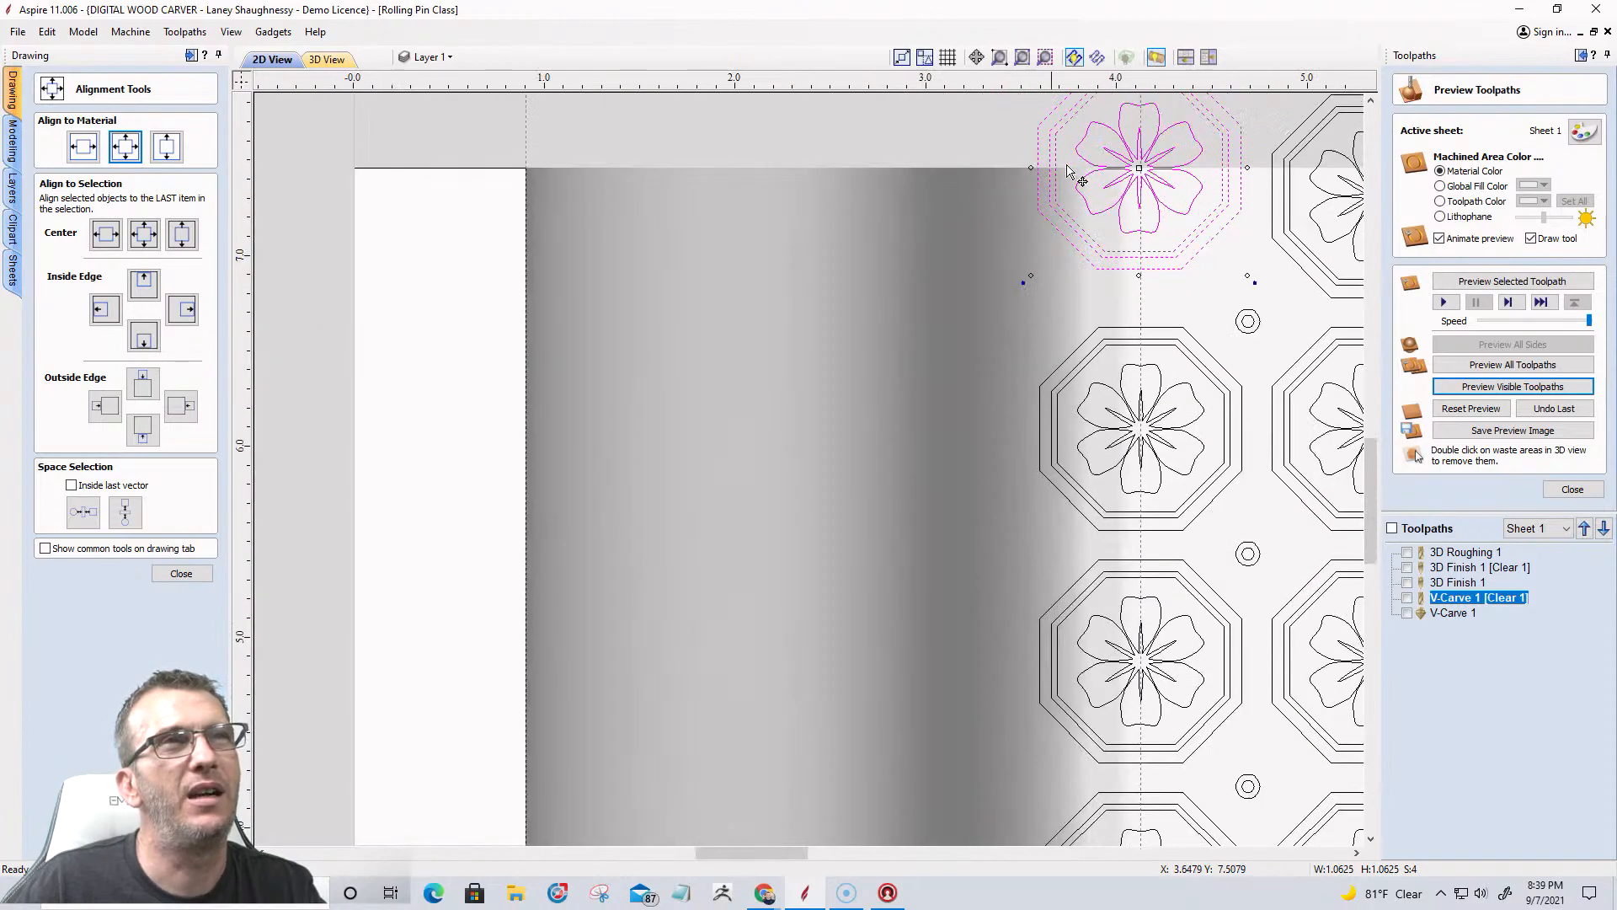
scroll(1051, 158, down, 3)
scroll(1078, 371, up, 5)
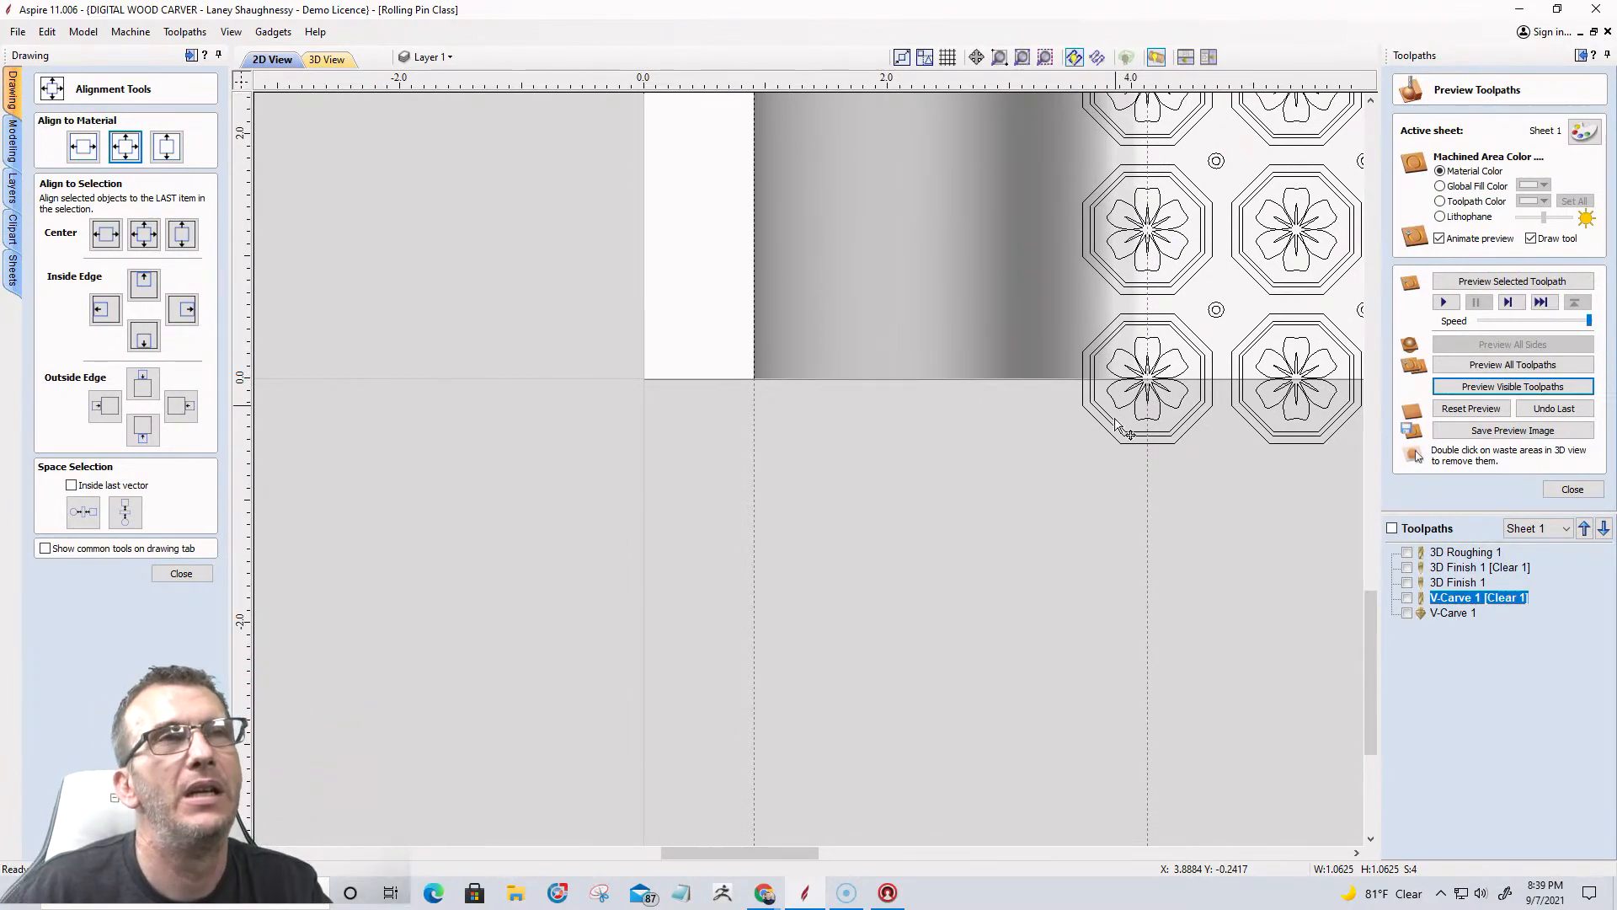
scroll(1166, 567, down, 3)
scroll(1175, 251, up, 2)
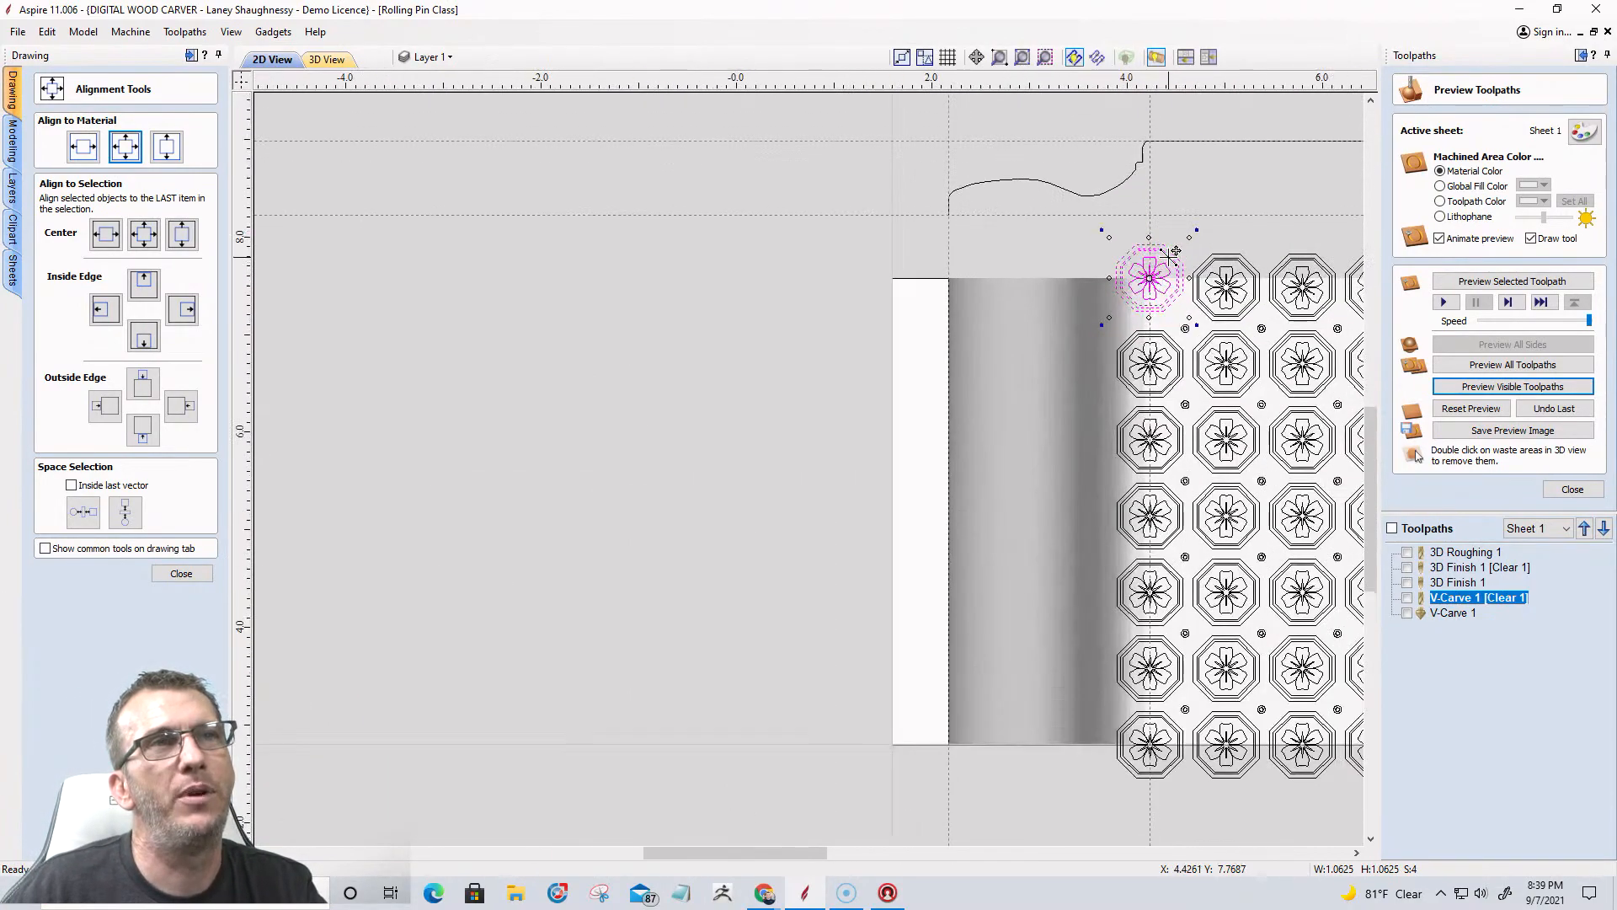
Close the alignment tools and add a vertical dimension of the gap between the top-left octagon and the one below it.
scroll(1175, 251, up, 1)
scroll(1171, 253, up, 1)
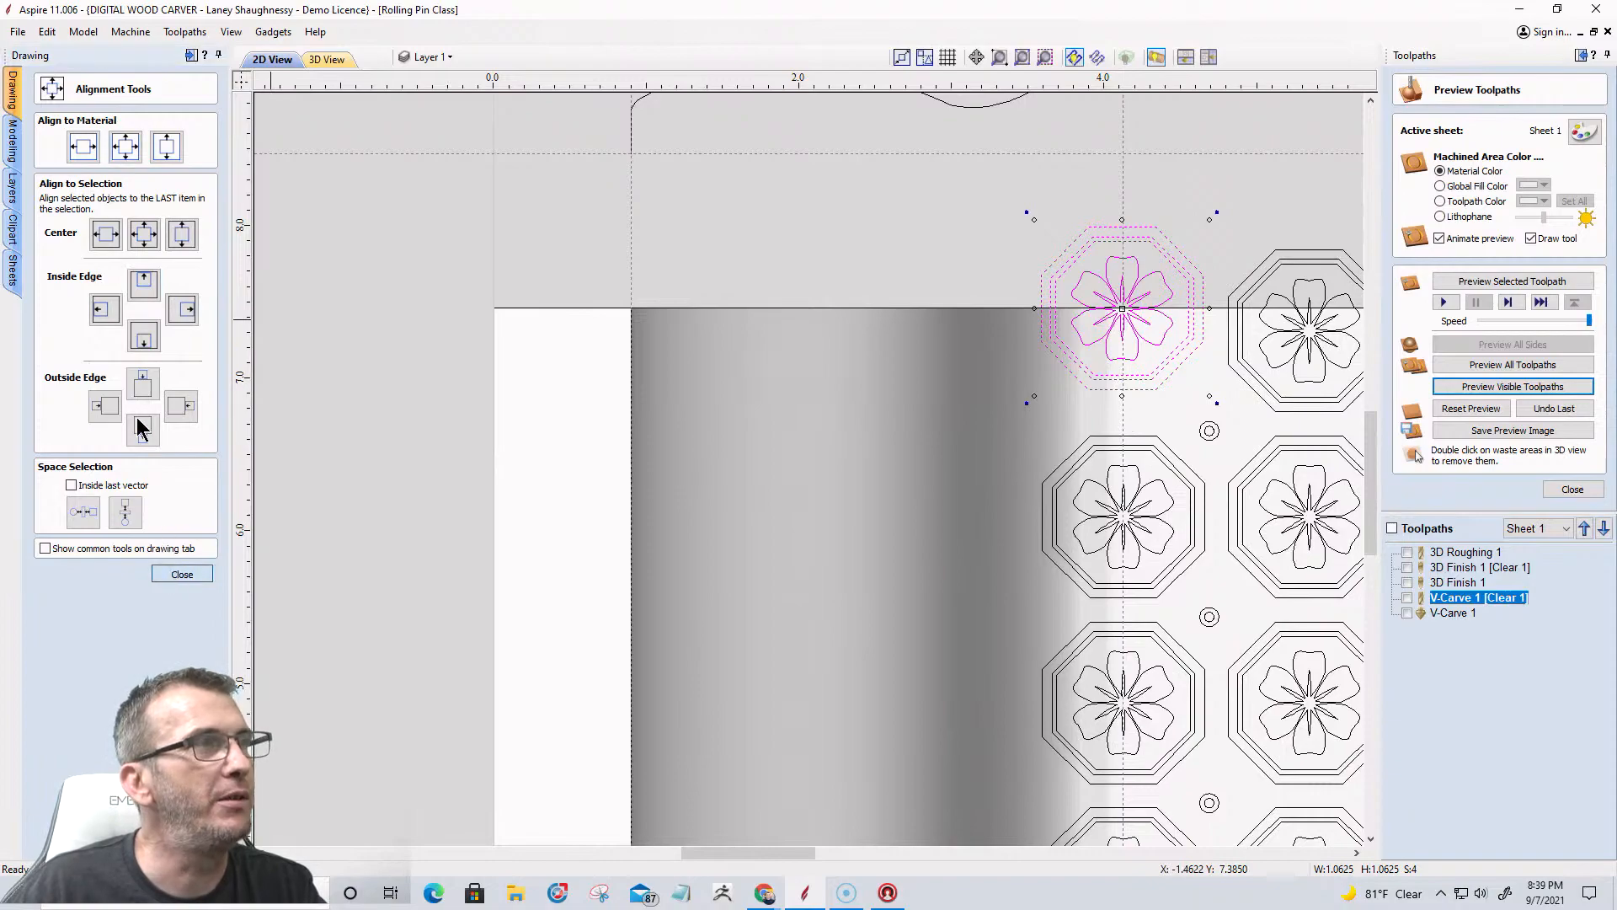
key(Escape)
click(70, 242)
scroll(1120, 438, up, 4)
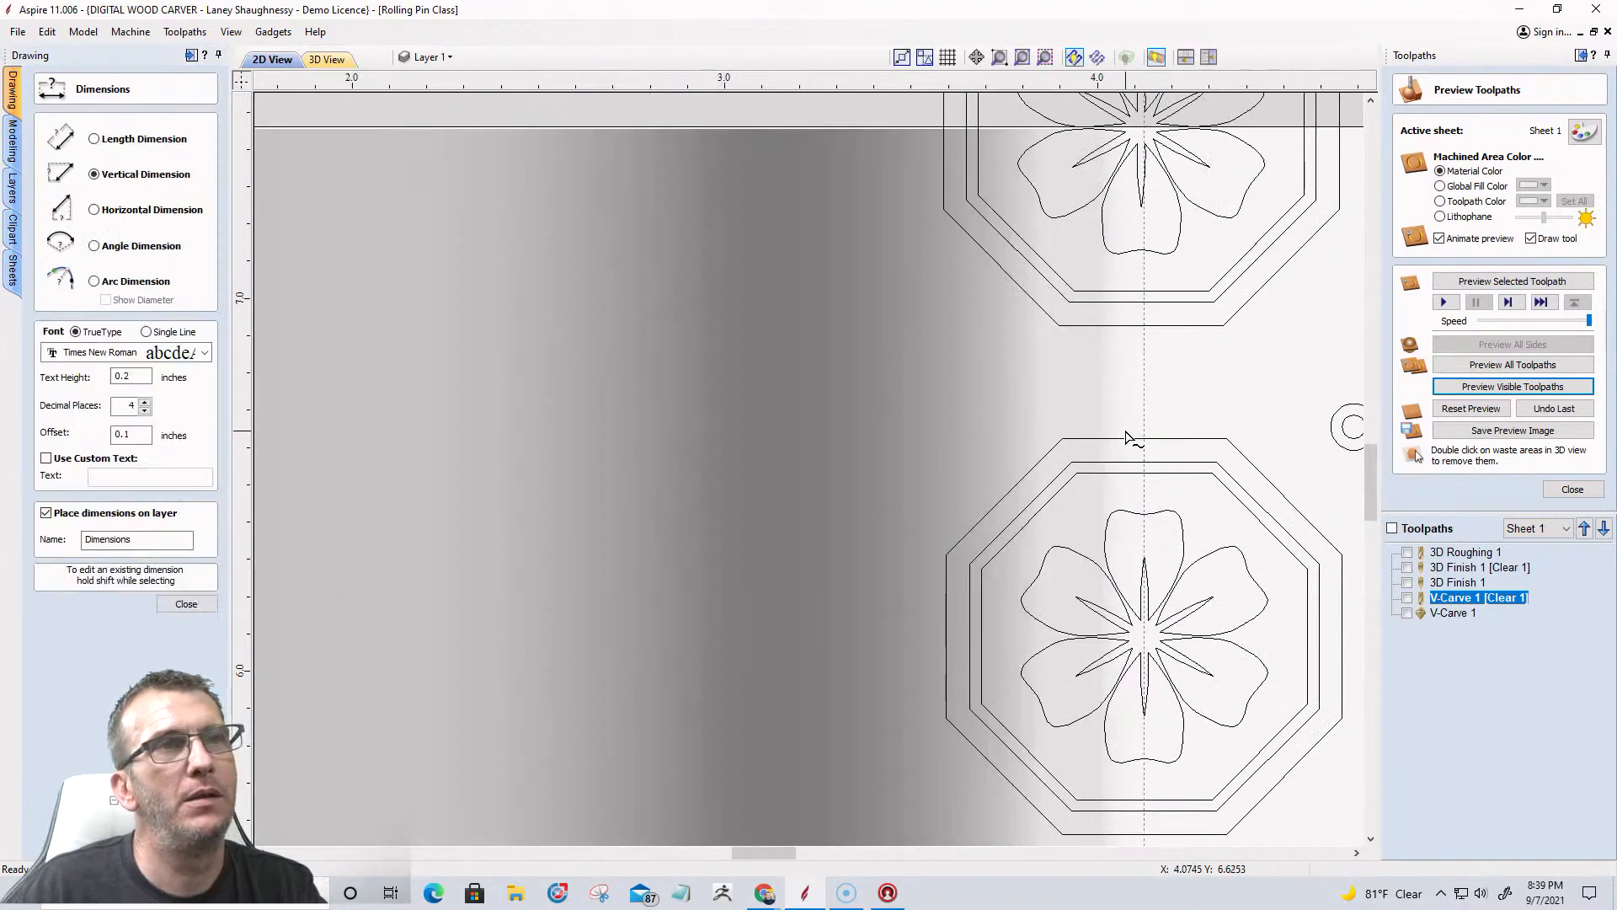
scroll(1126, 434, up, 2)
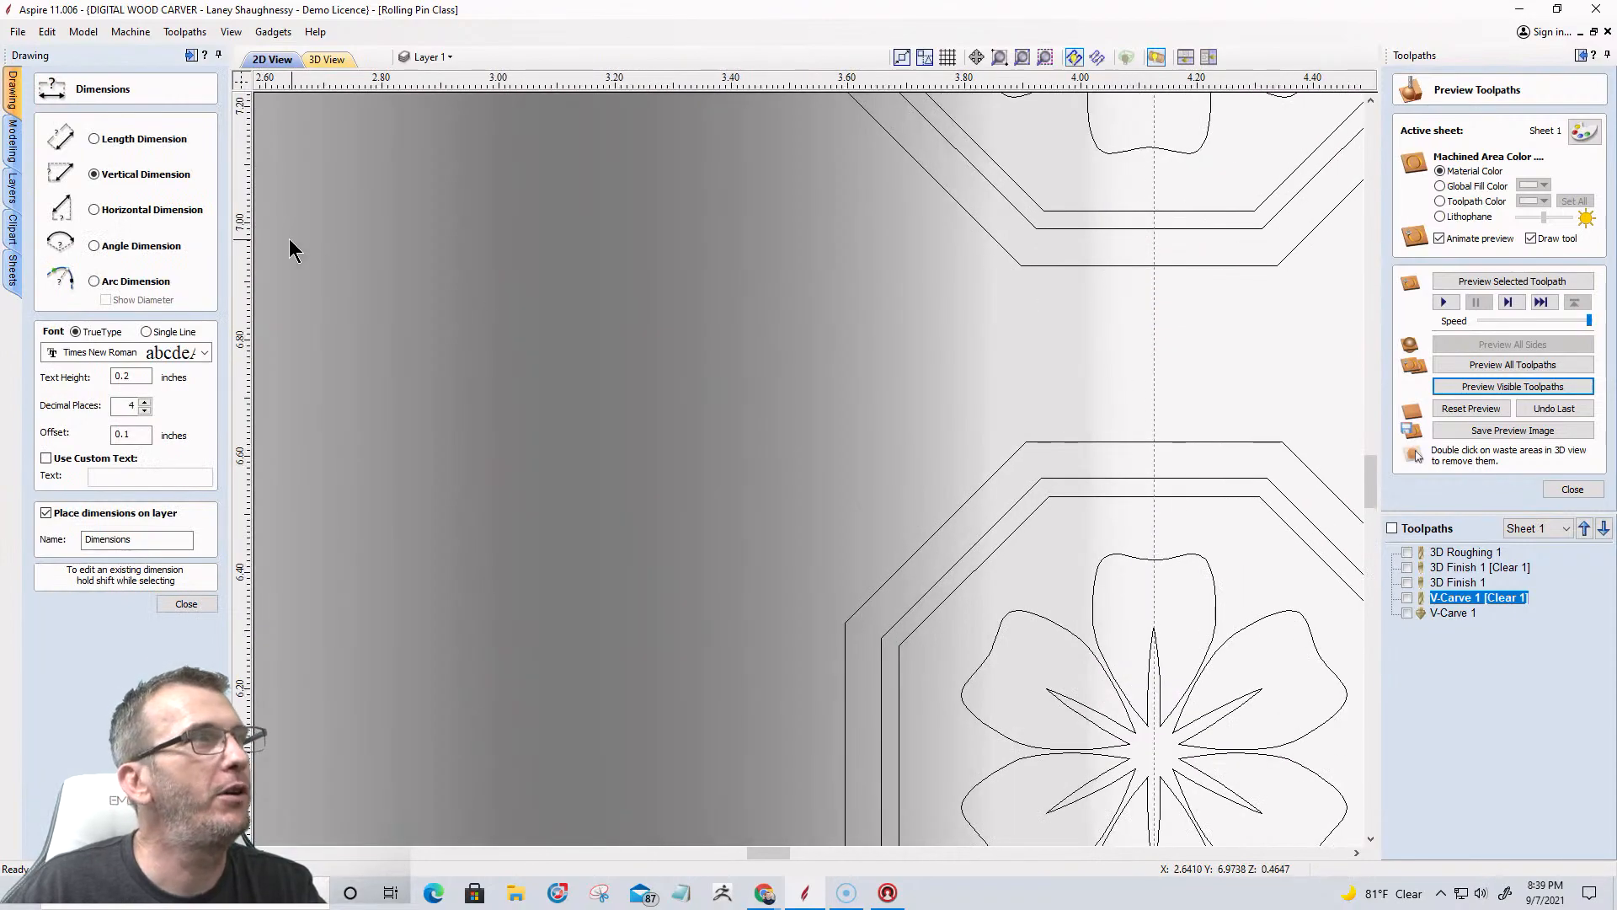
click(1203, 441)
click(1209, 360)
scroll(994, 417, down, 3)
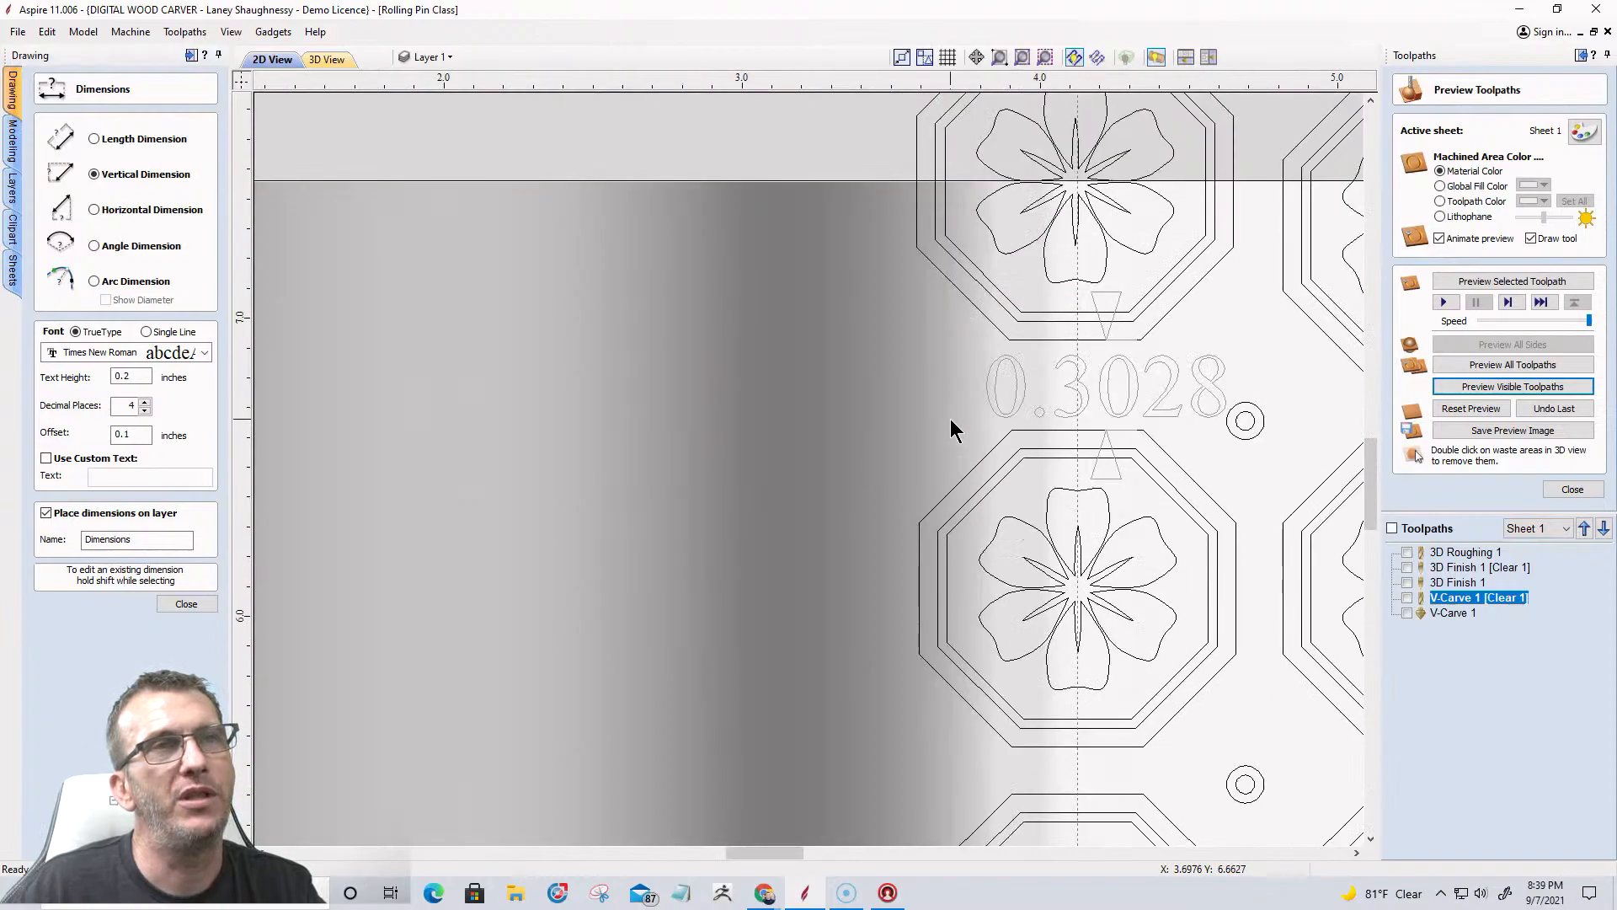
Examine the tile spacing in the first column from top to bottom, and close the dimensioning tool.
scroll(1153, 338, down, 4)
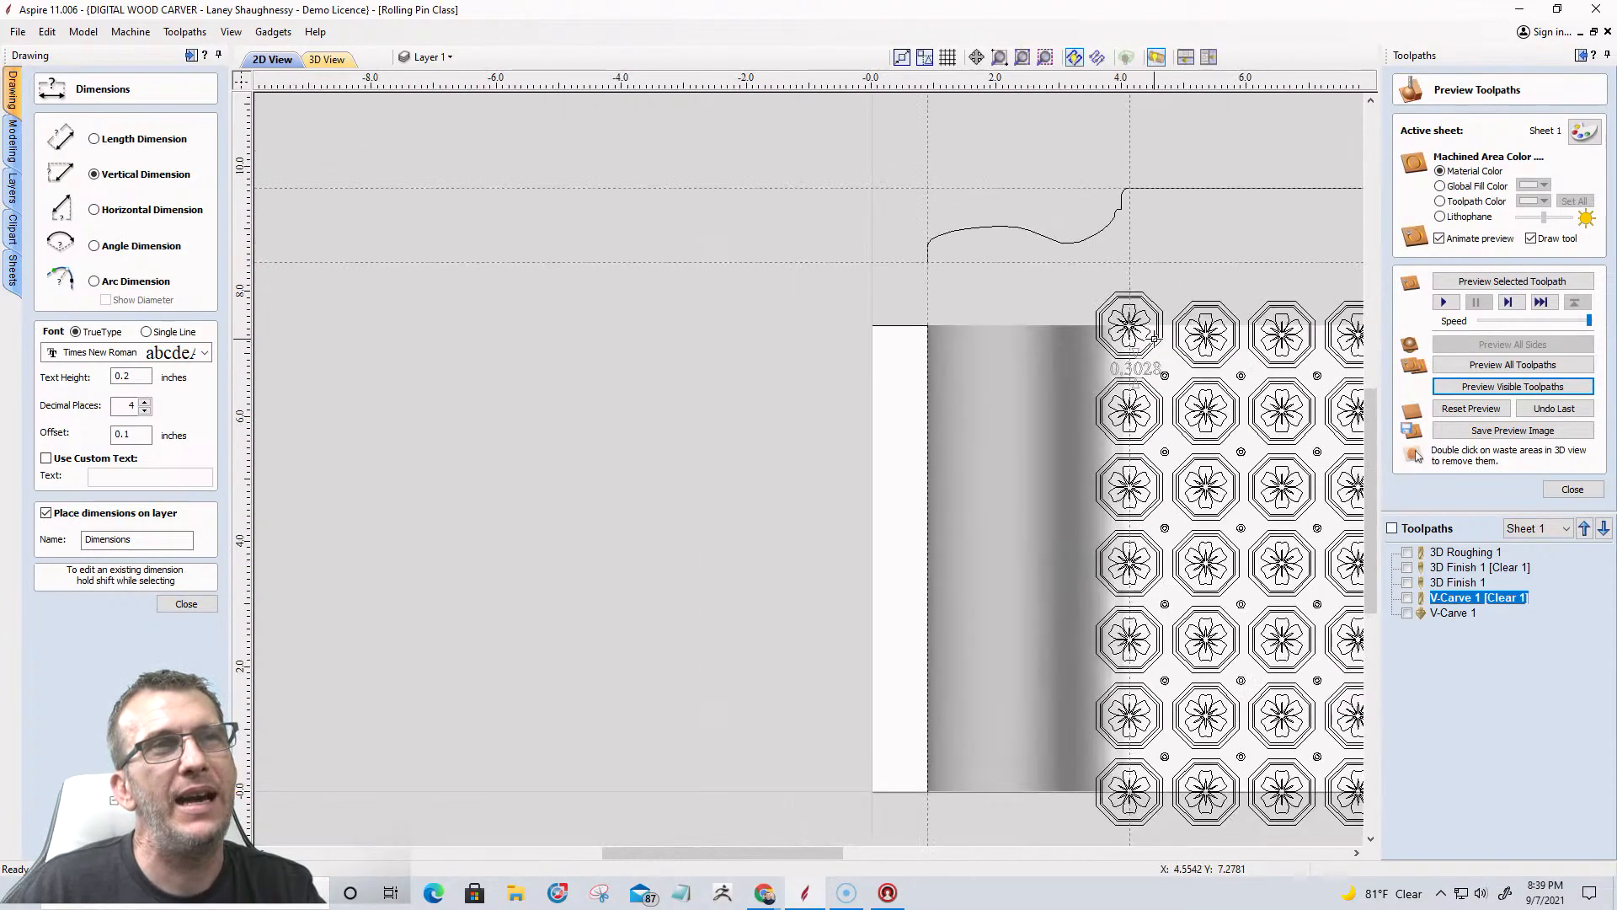
scroll(1153, 338, down, 1)
scroll(1151, 695, down, 1)
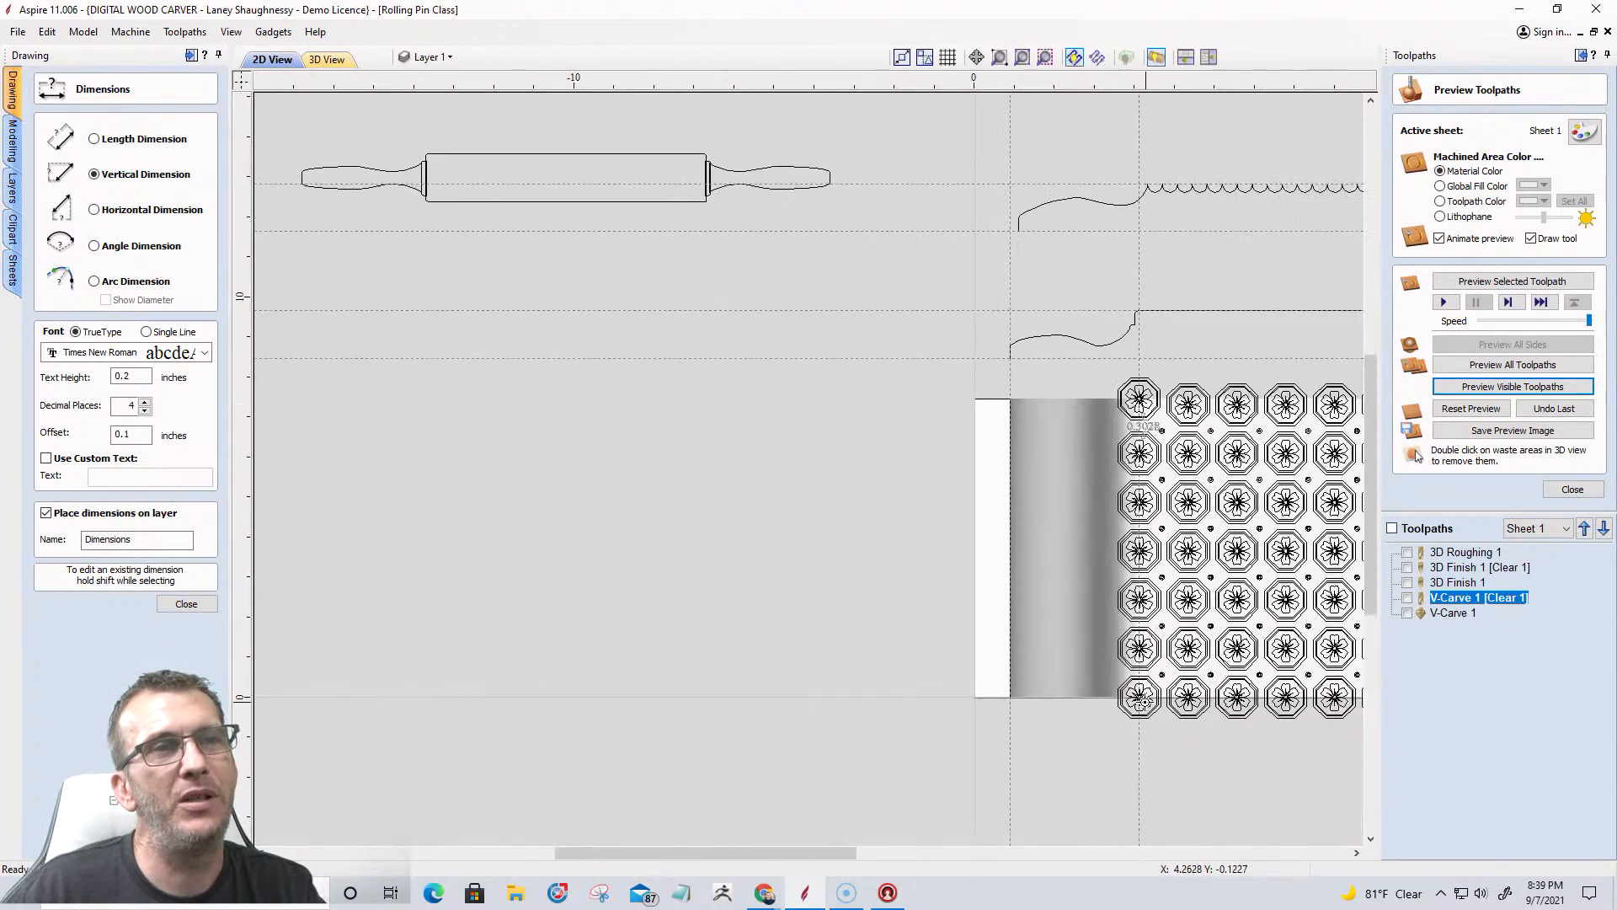
scroll(1149, 687, up, 5)
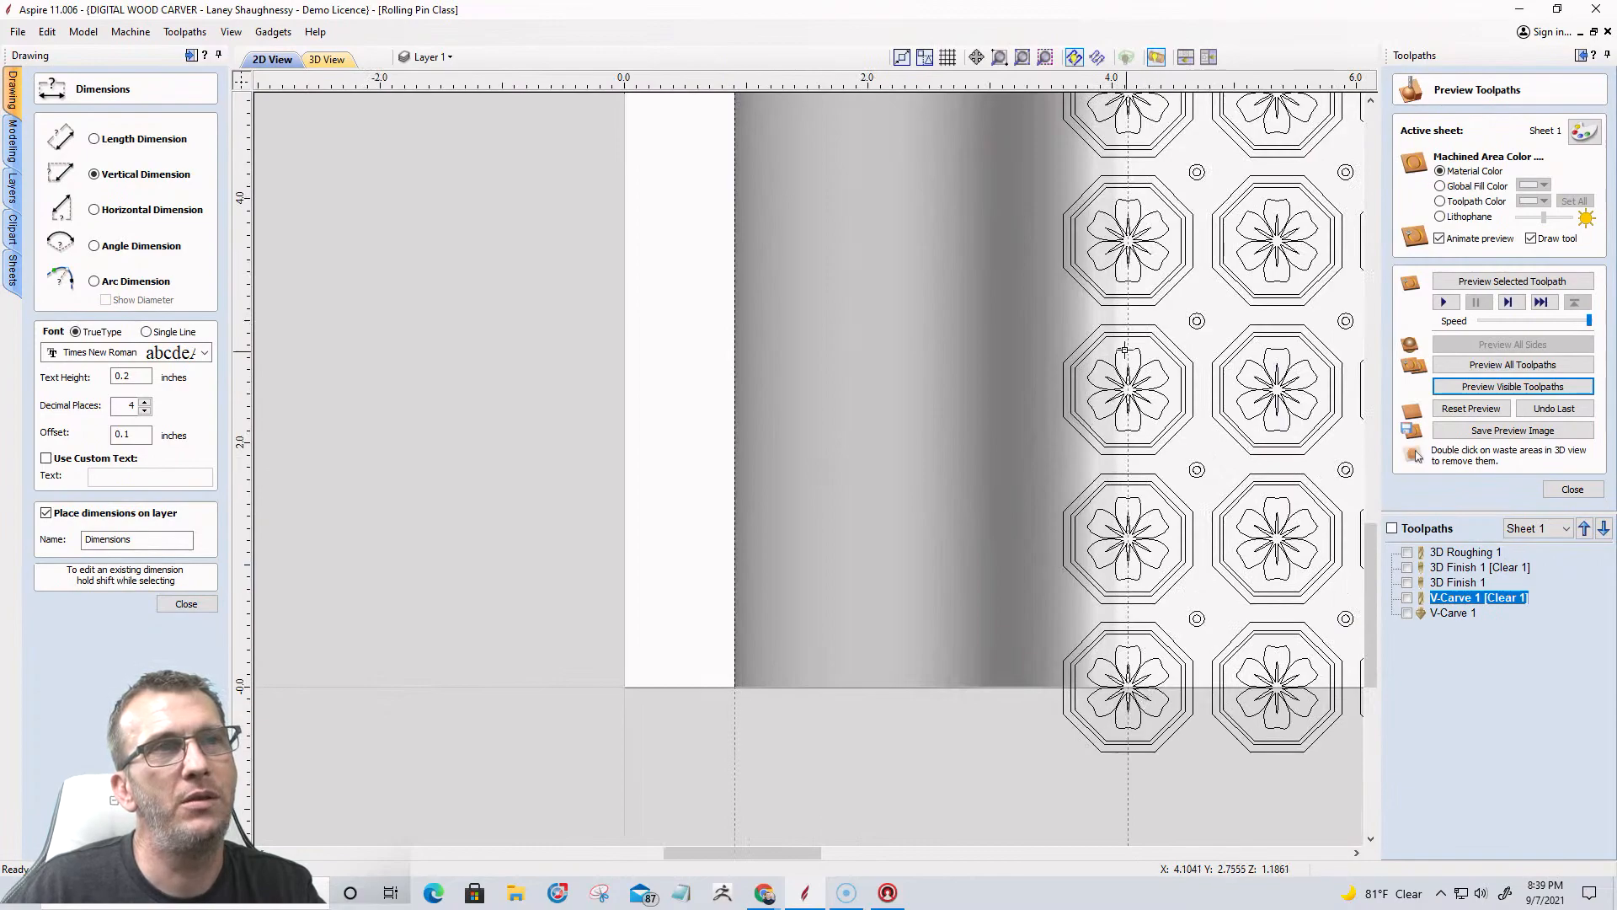
scroll(1128, 328, down, 2)
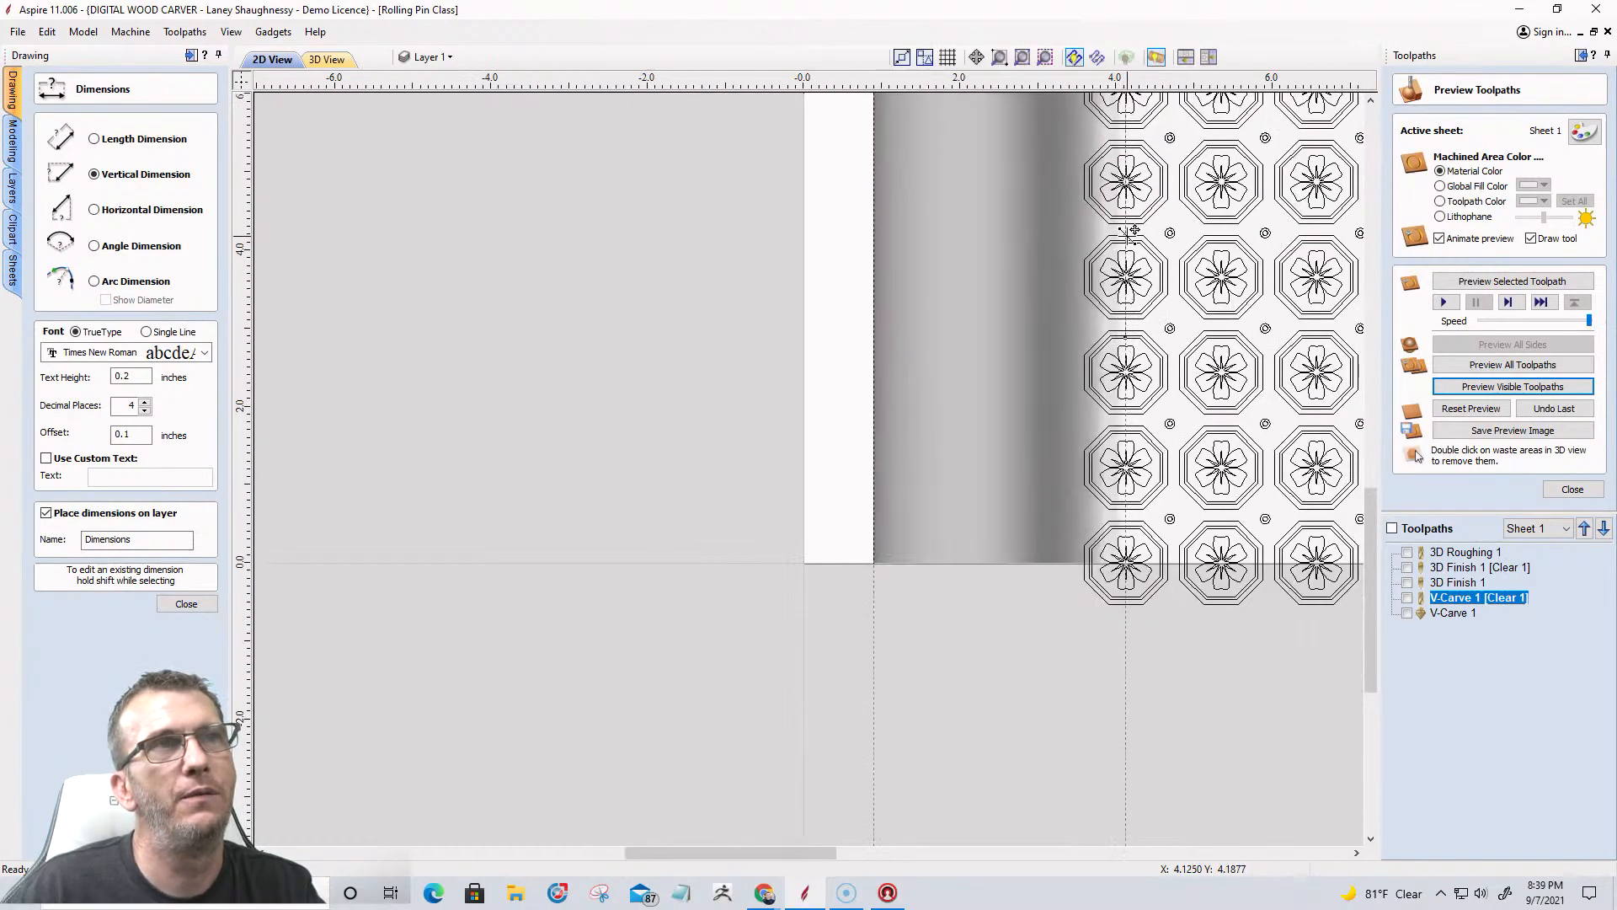
scroll(1128, 232, down, 1)
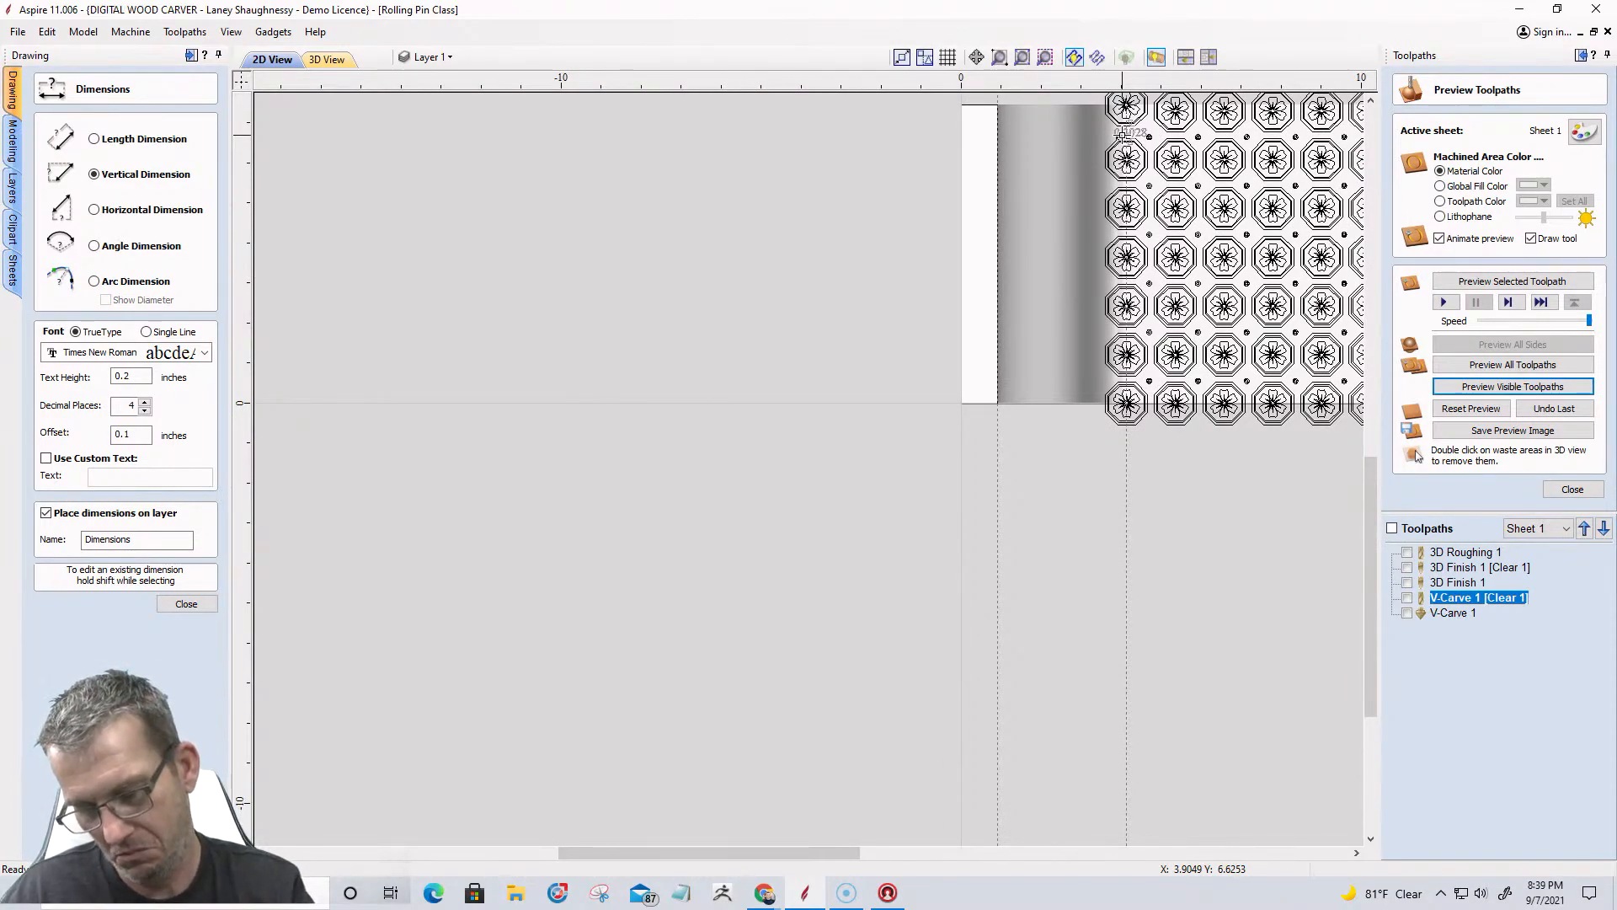
scroll(1137, 421, down, 2)
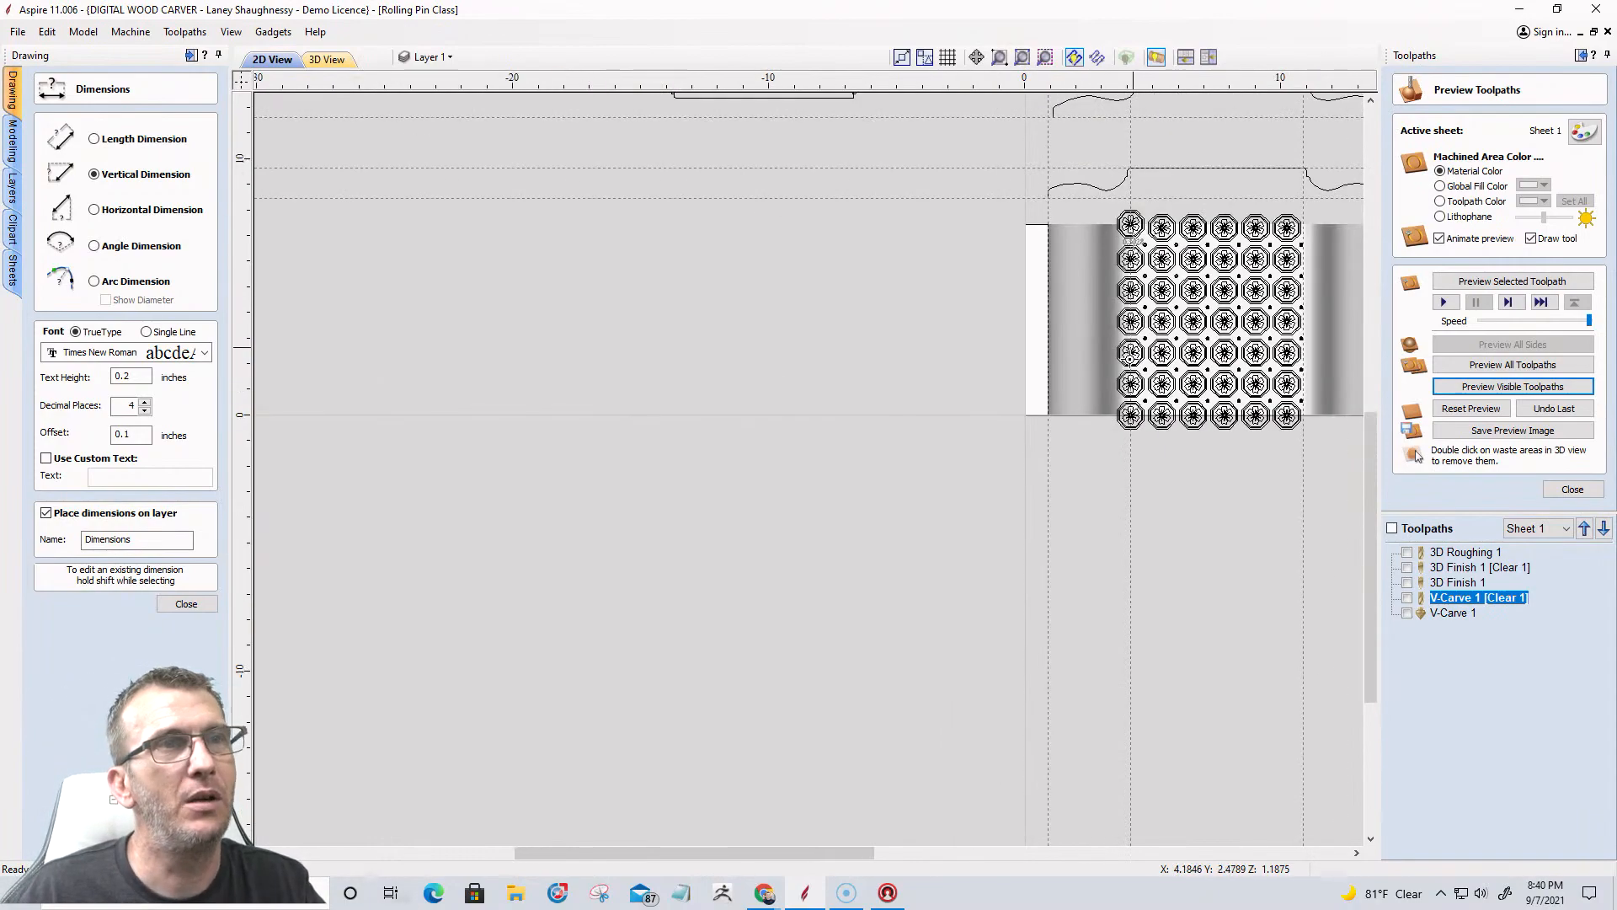
click(170, 602)
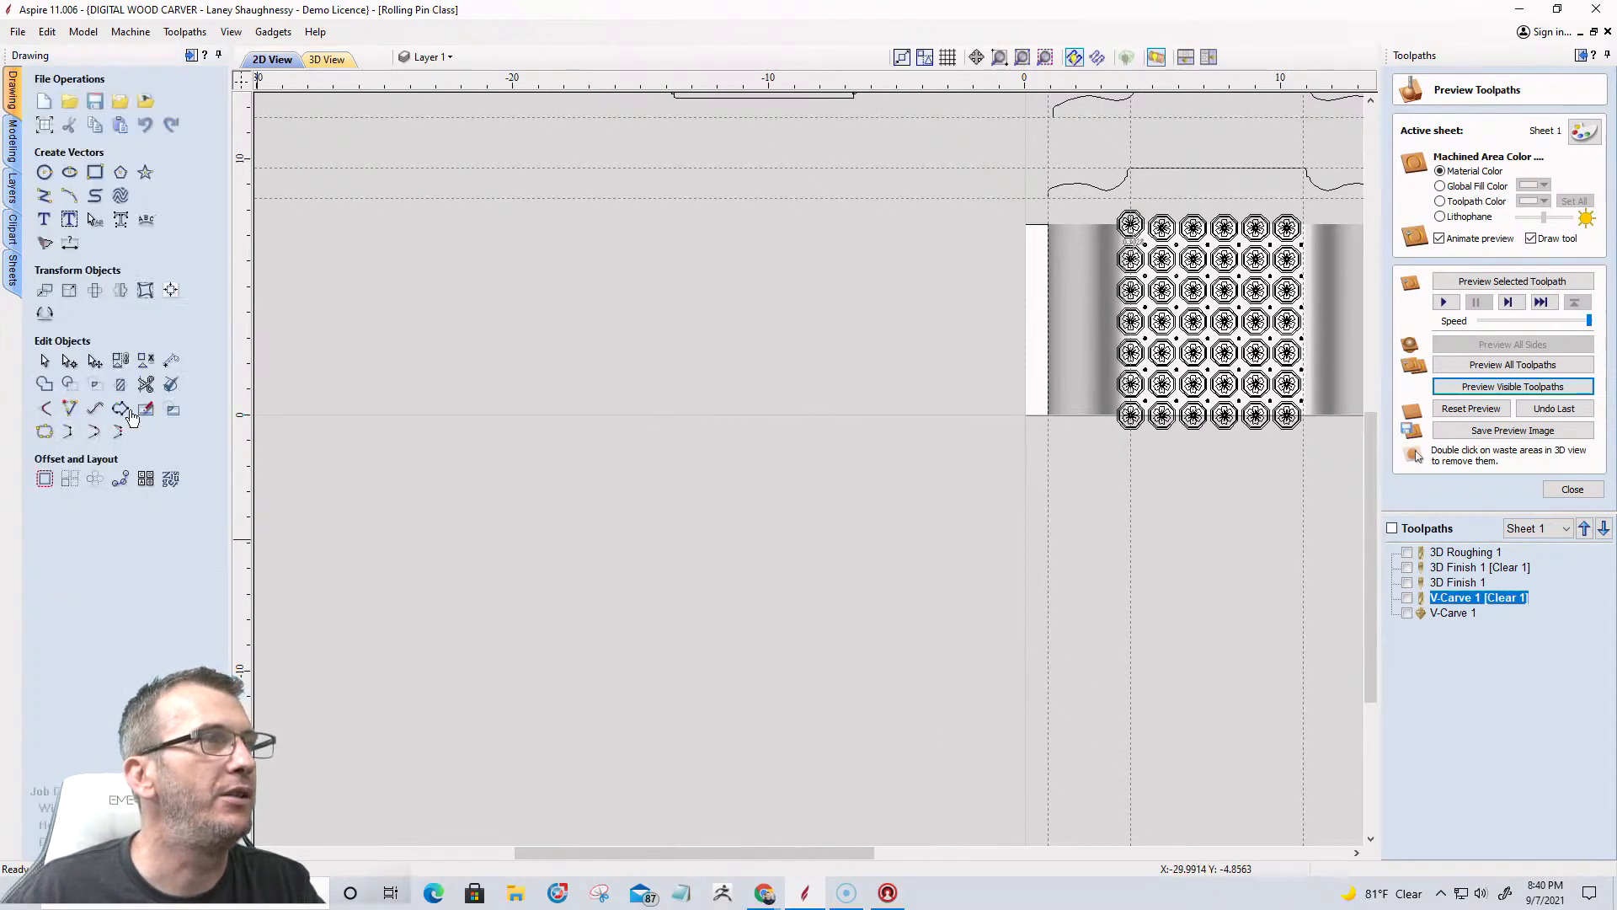
Open Set Size for the top-left flower and calculate .3028/6 as its width value.
click(92, 289)
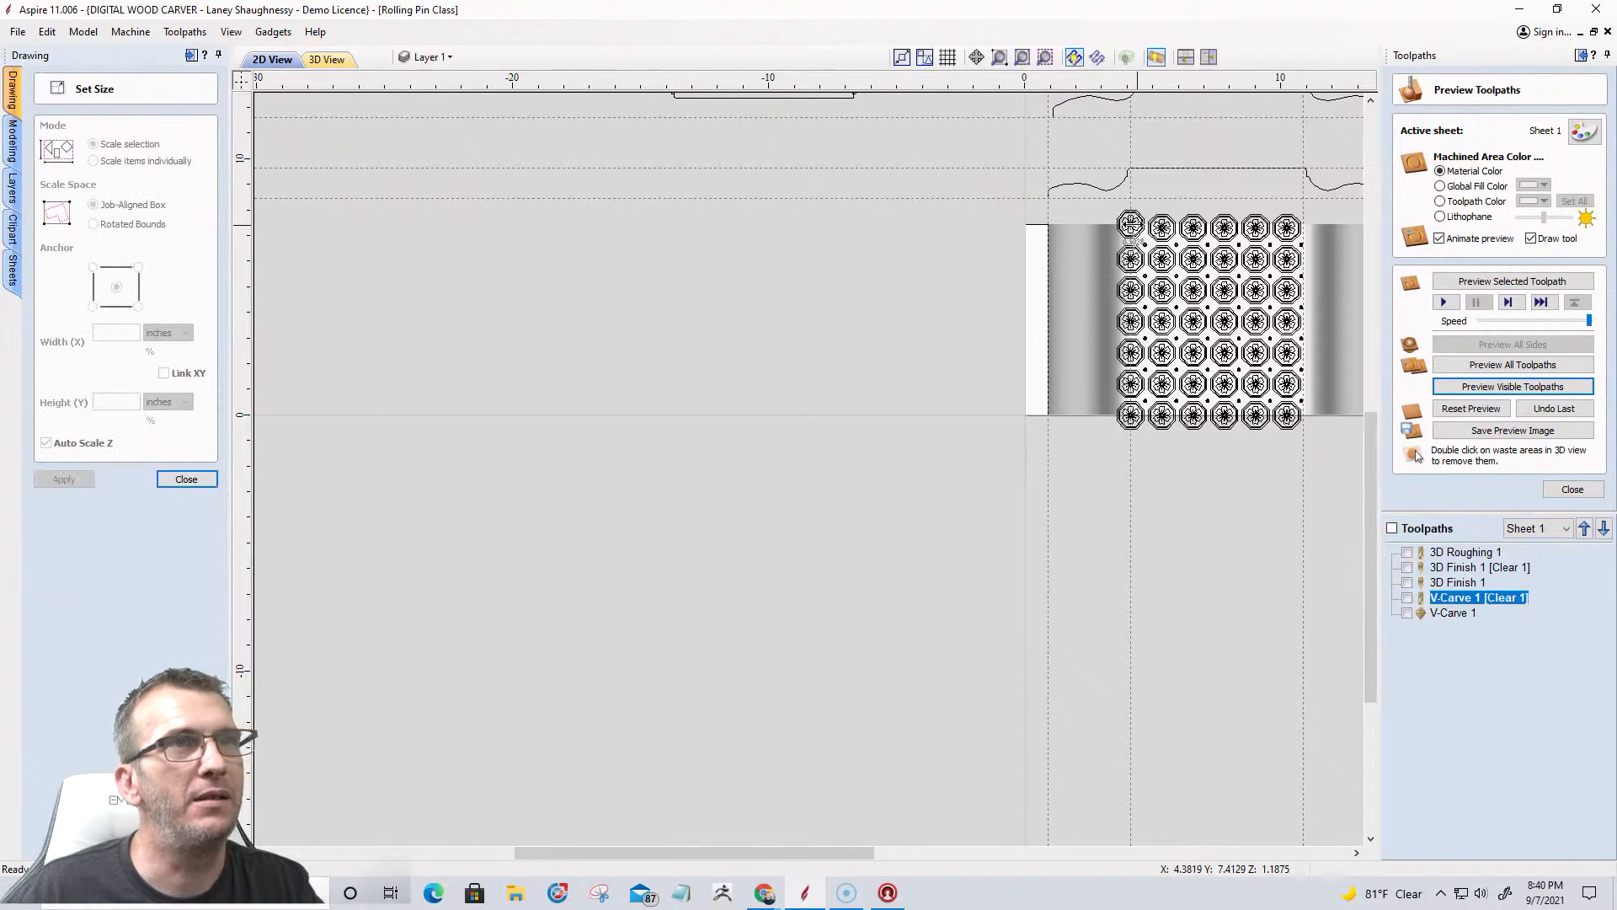
click(1130, 226)
drag(133, 332, 93, 330)
scroll(1144, 160, up, 3)
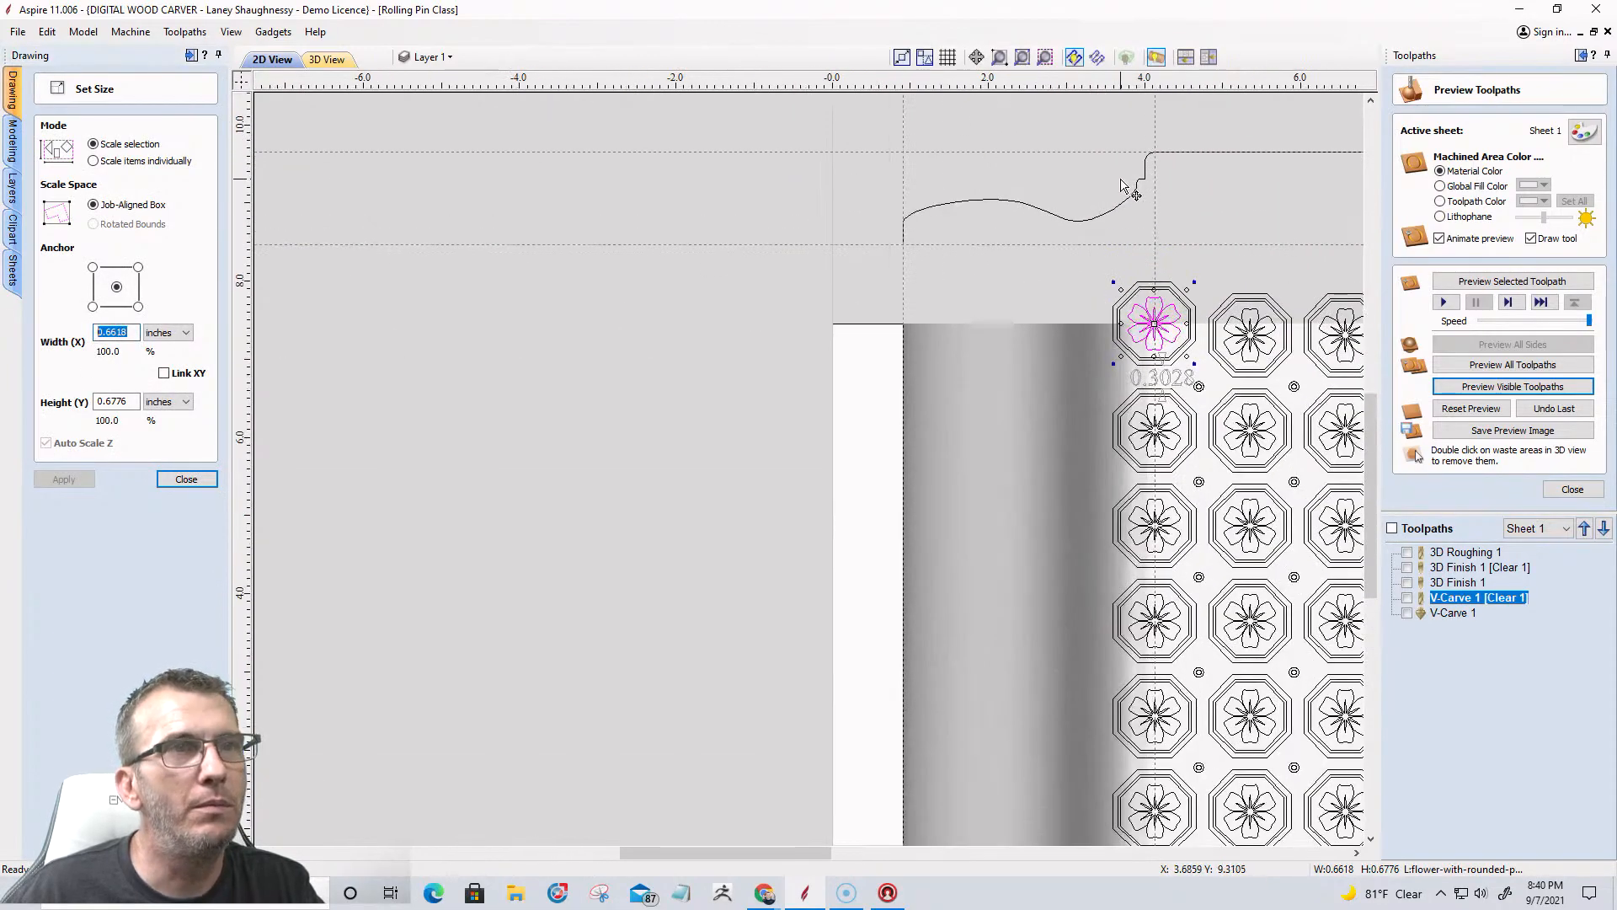
scroll(842, 370, down, 1)
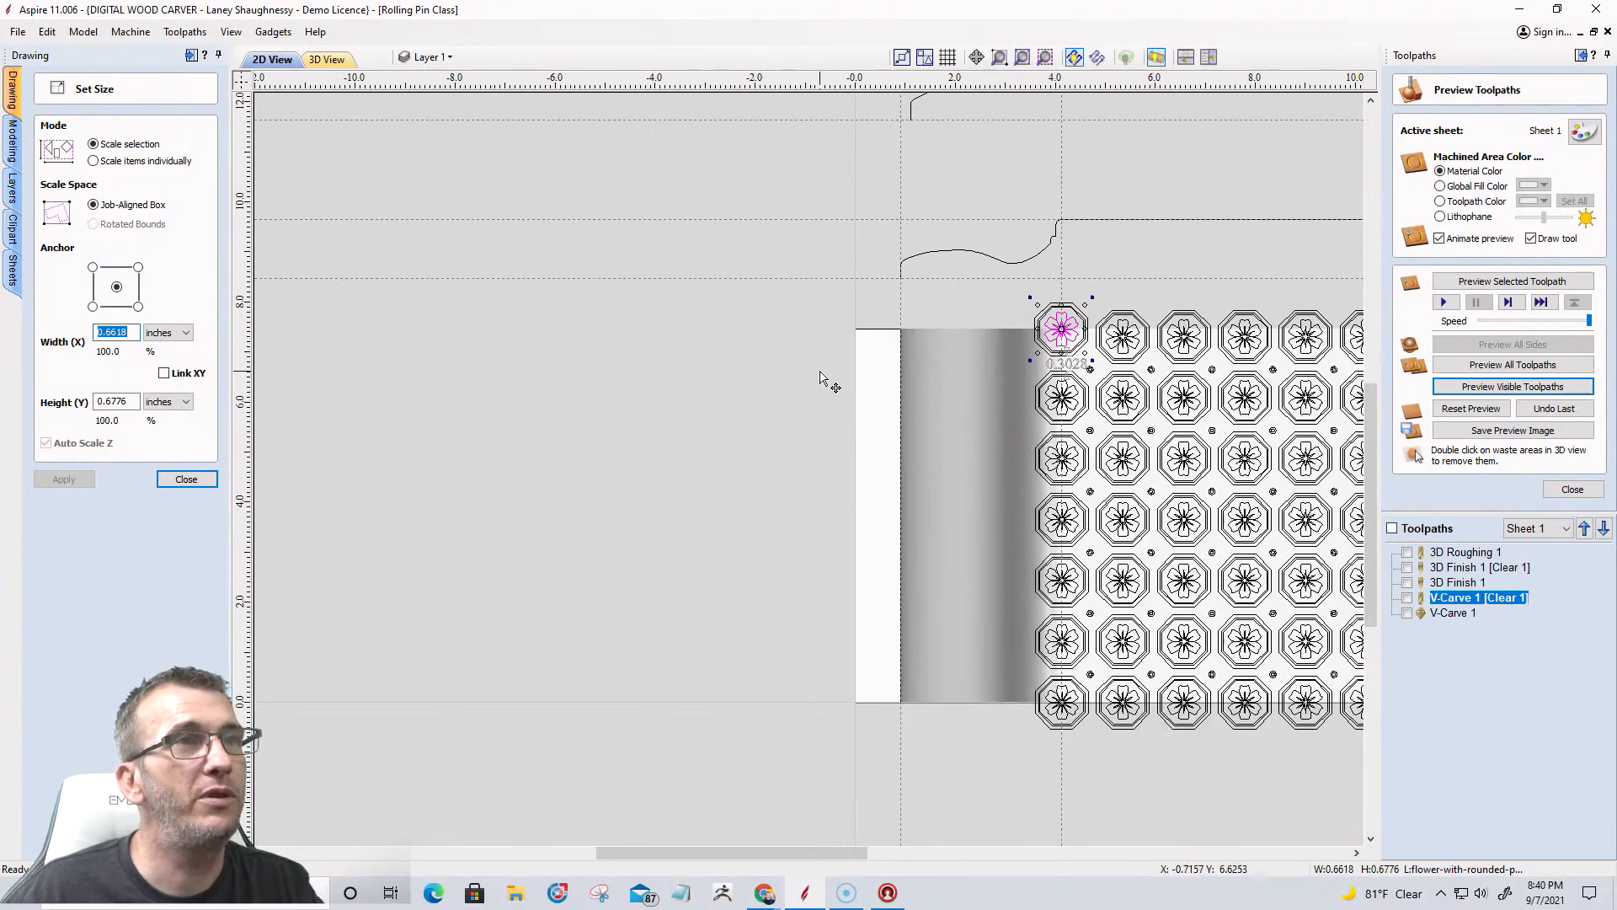
text(.302)
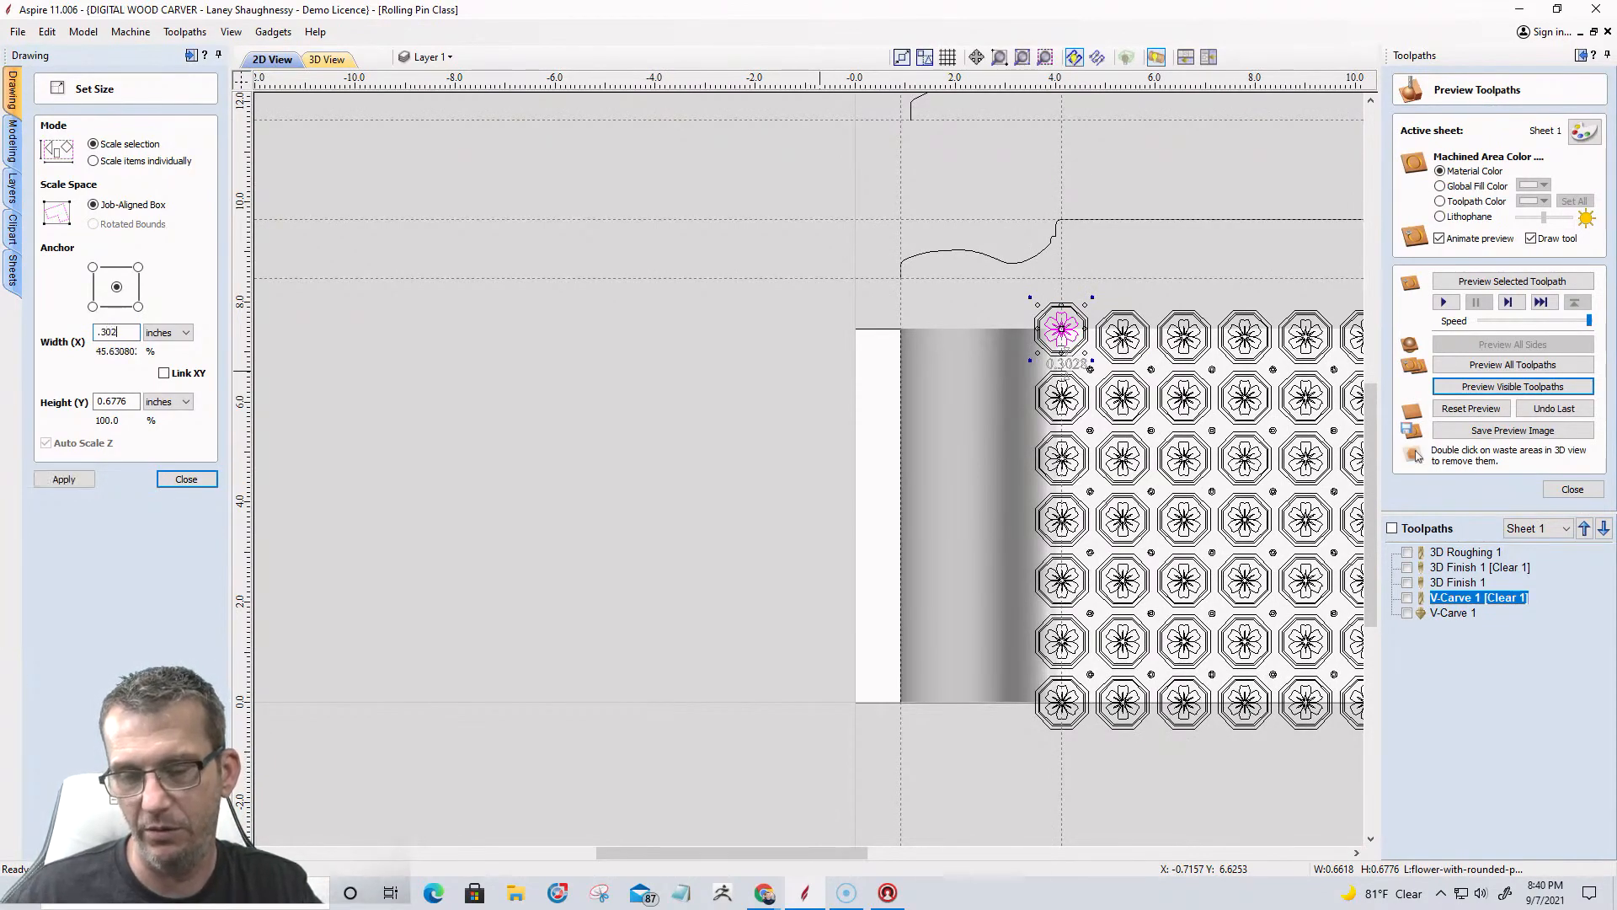
text(8/)
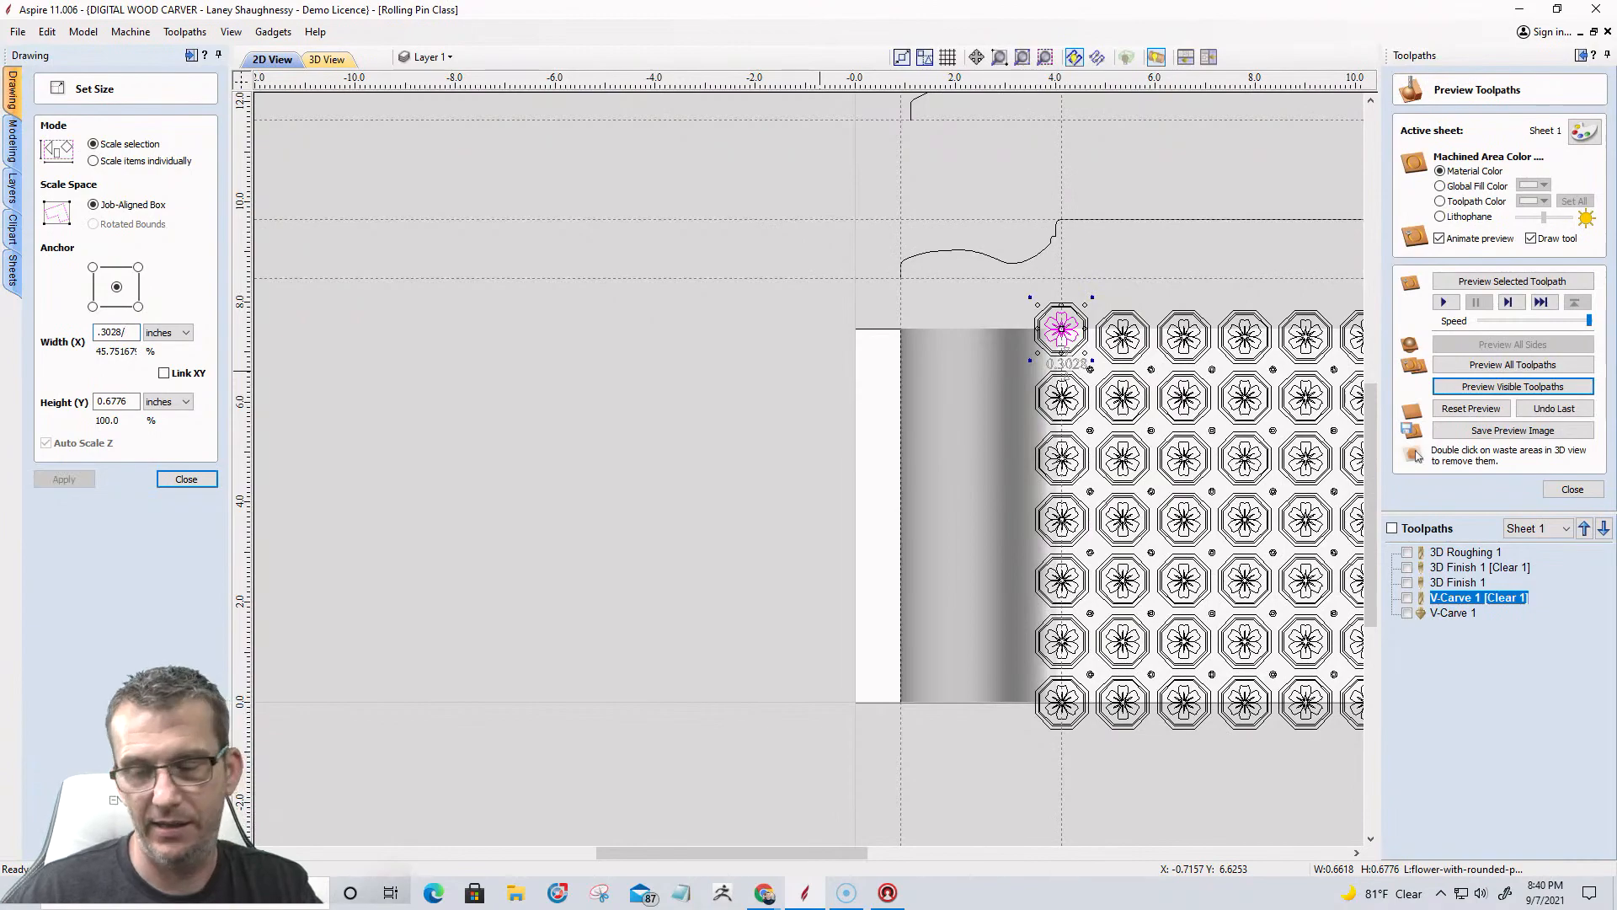
text(6=)
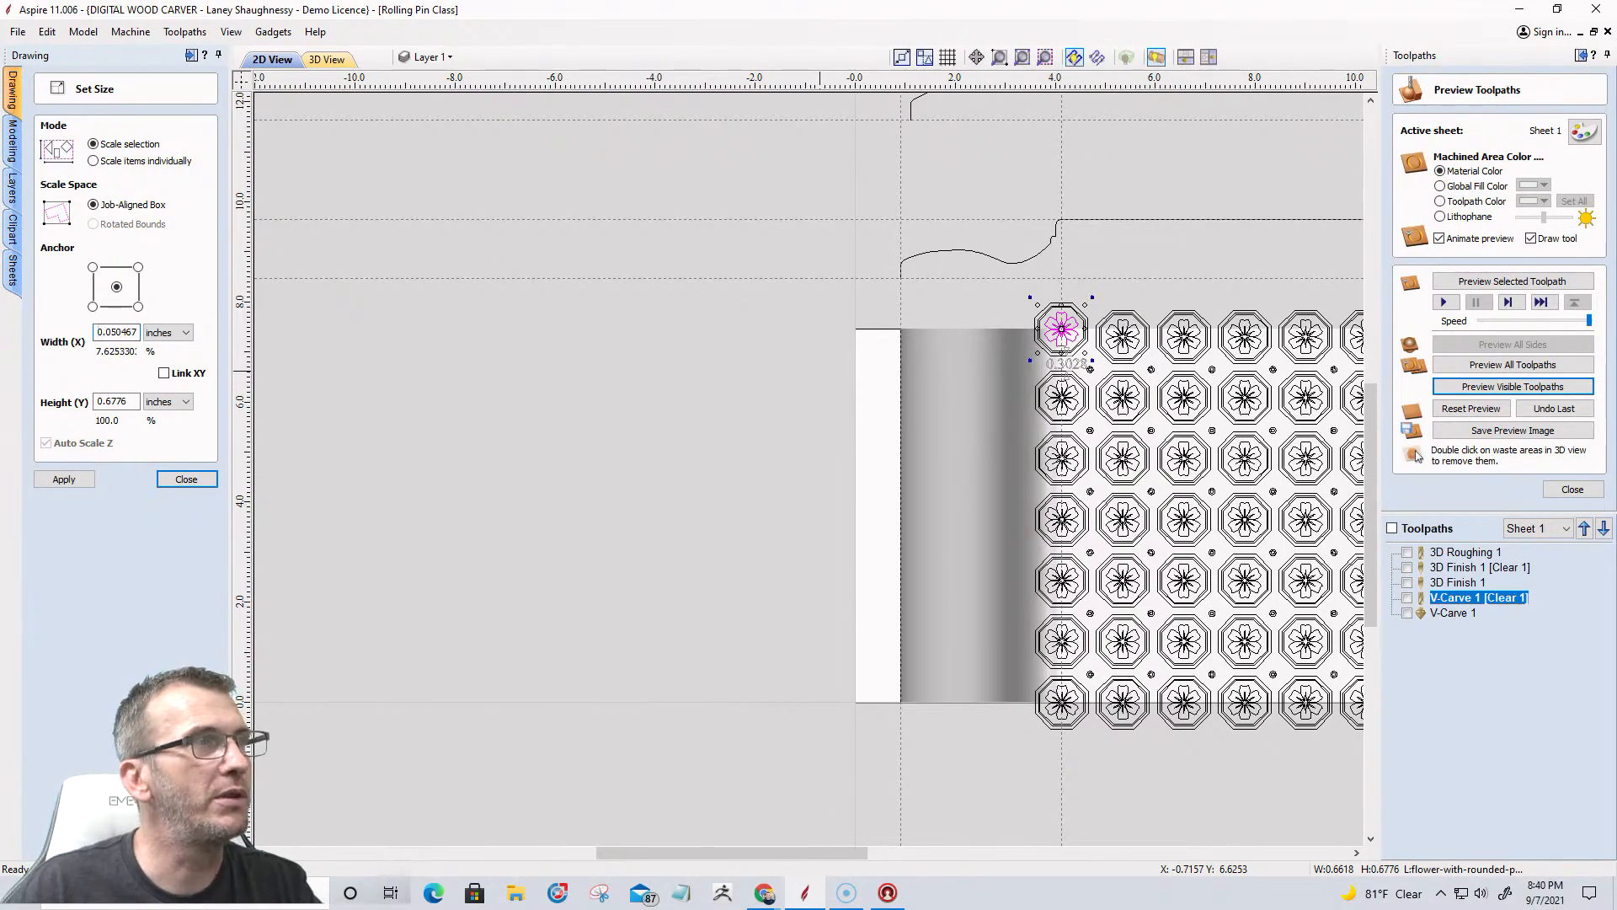
Copy the calculated width value, and calculate .3028/6 again in its place.
drag(94, 332, 160, 341)
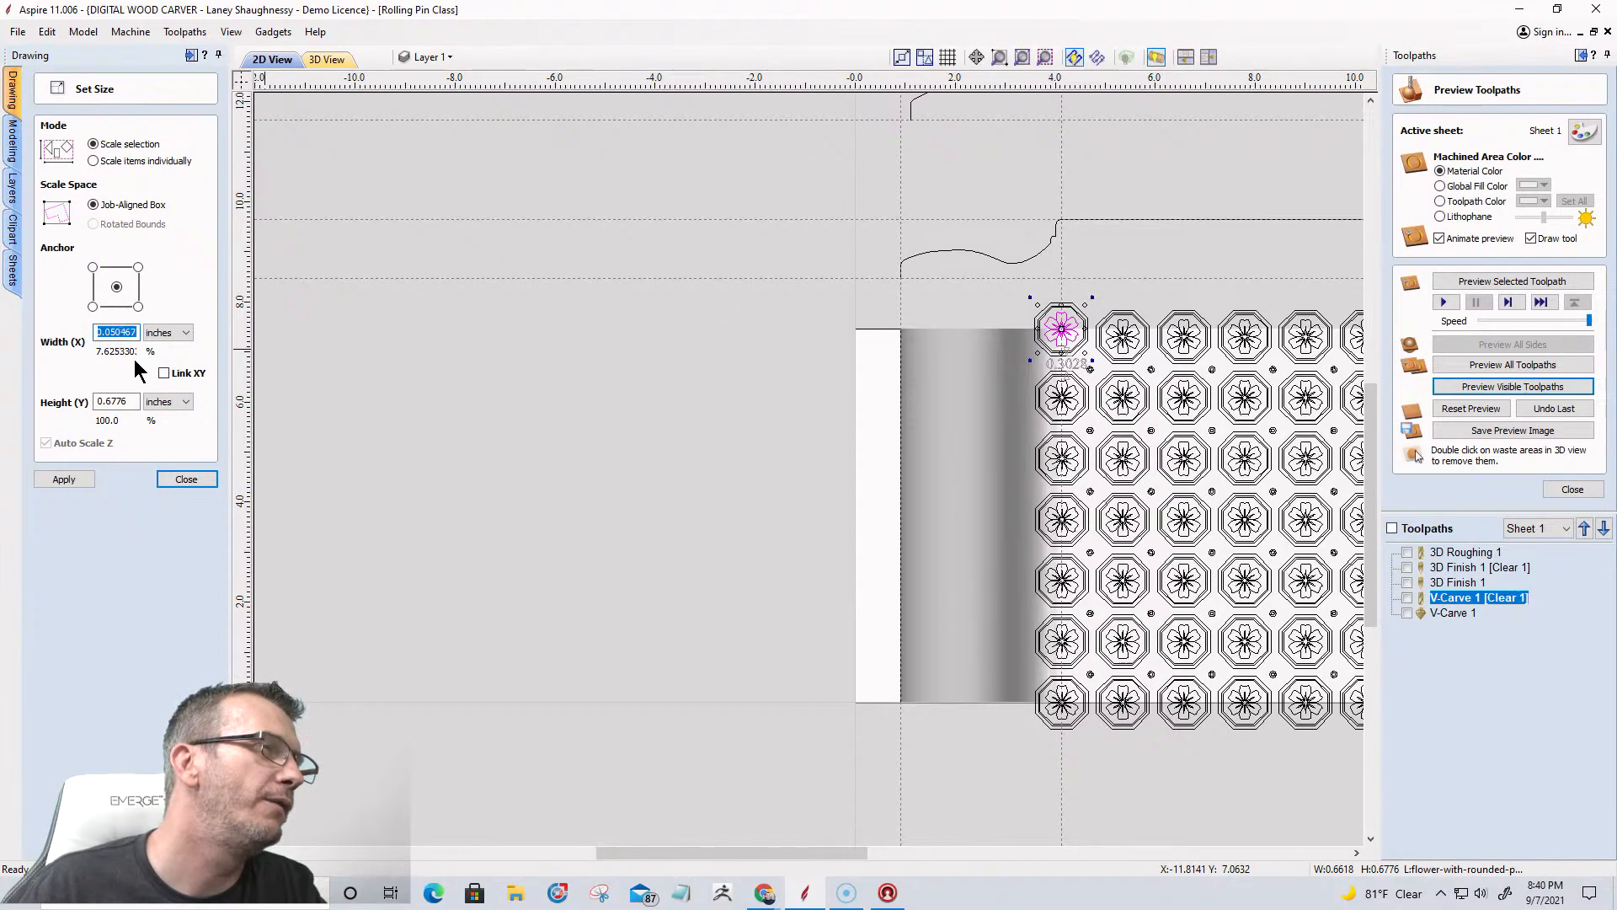
drag(138, 332, 89, 329)
right_click(113, 328)
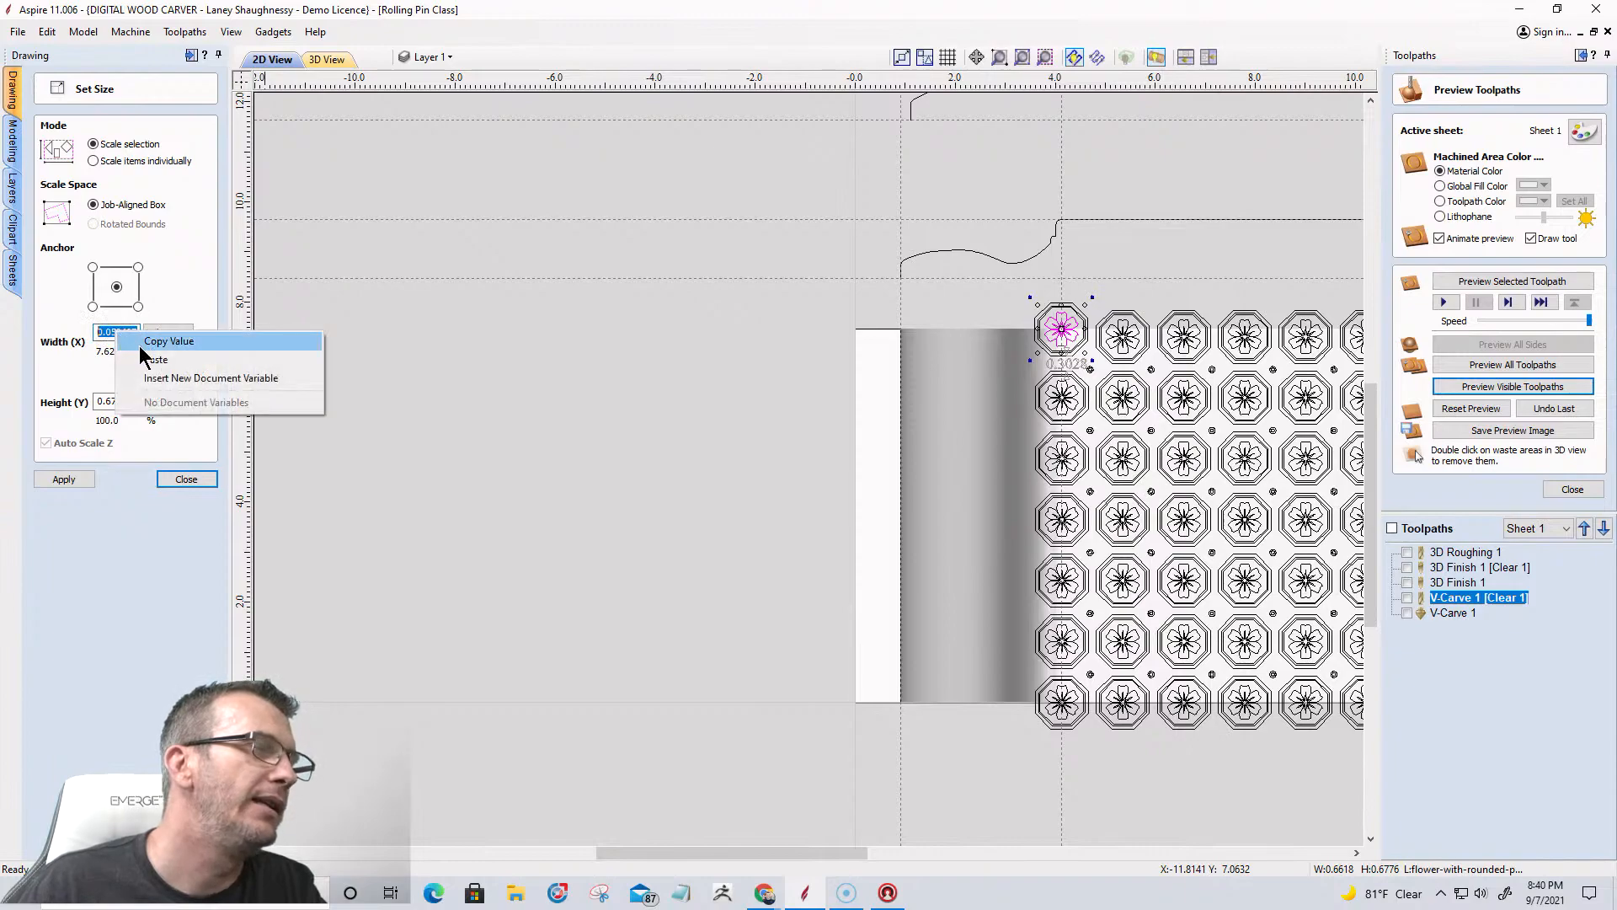
click(141, 347)
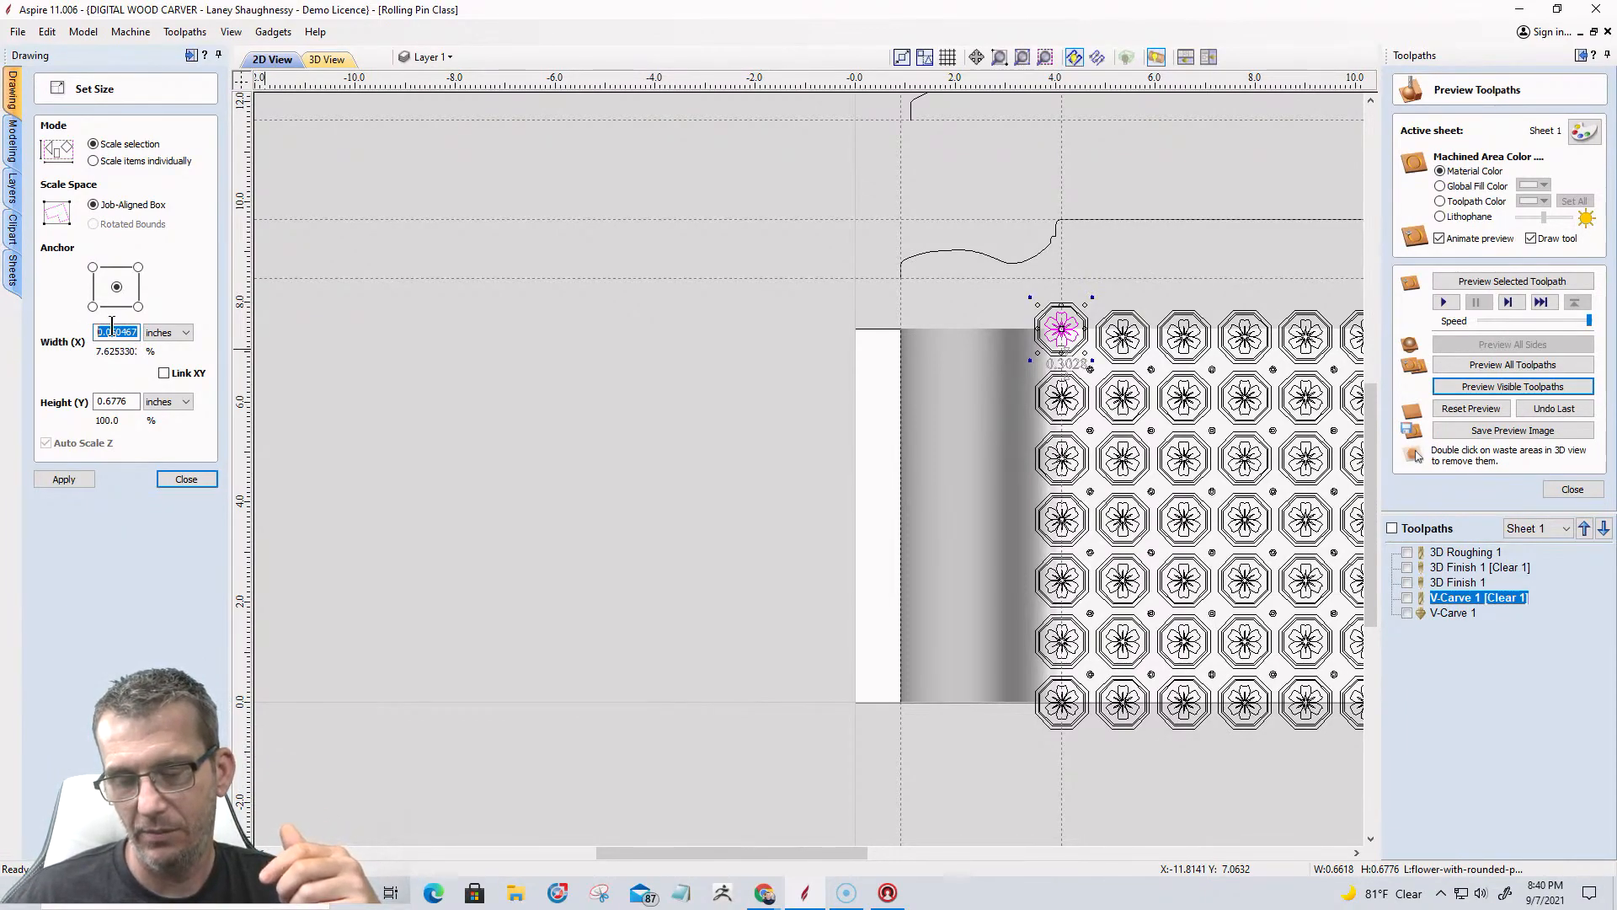
text(.)
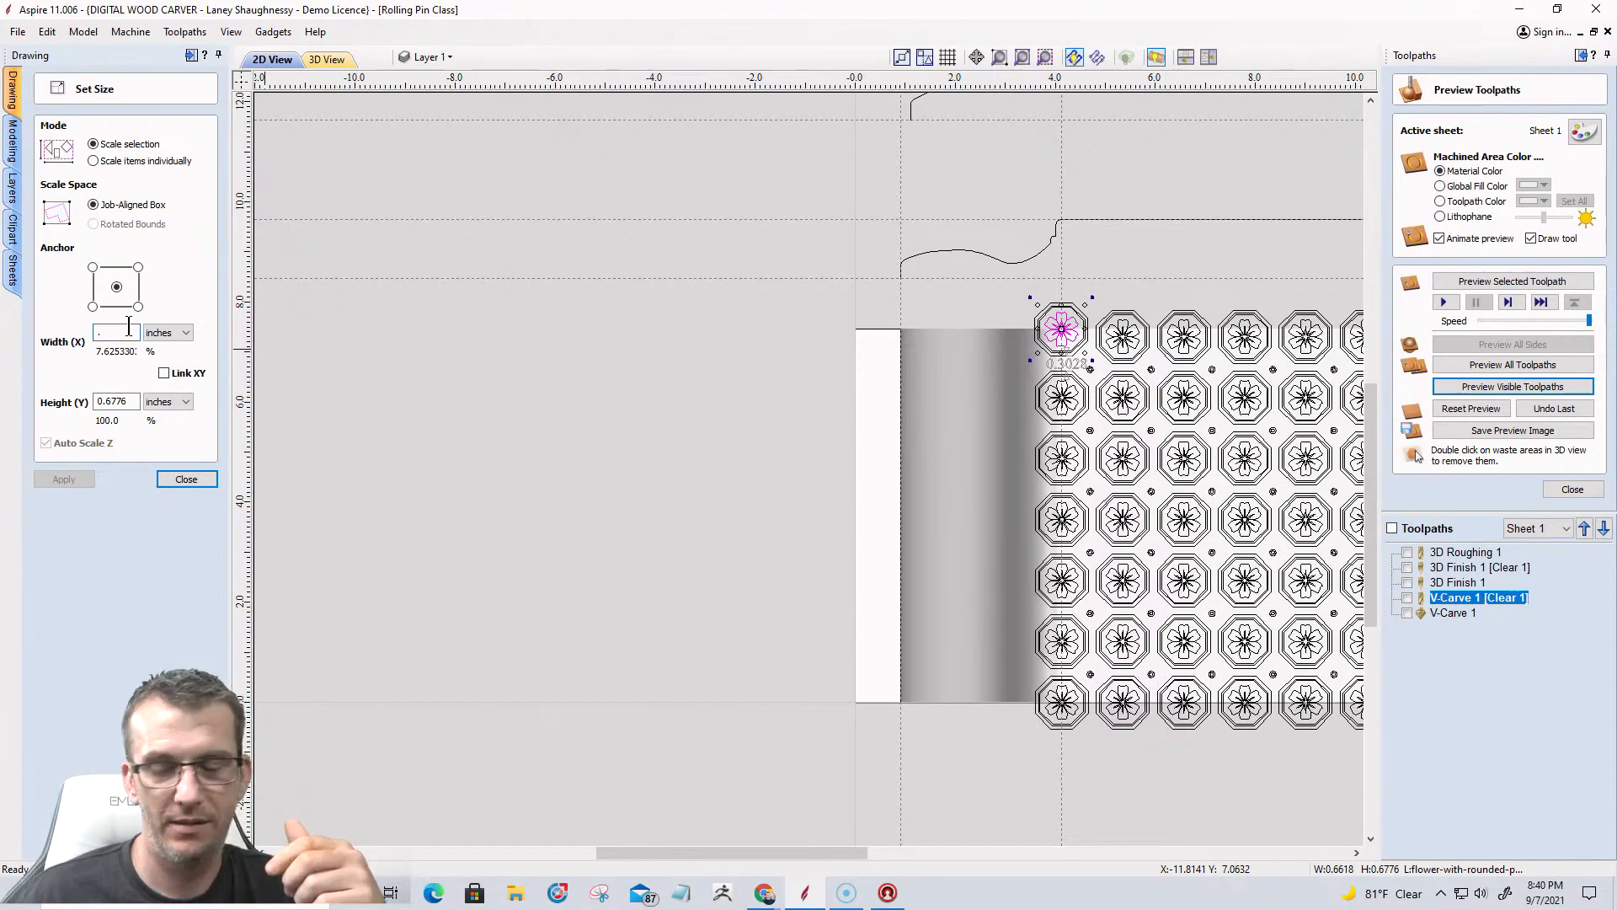
text(3028/6)
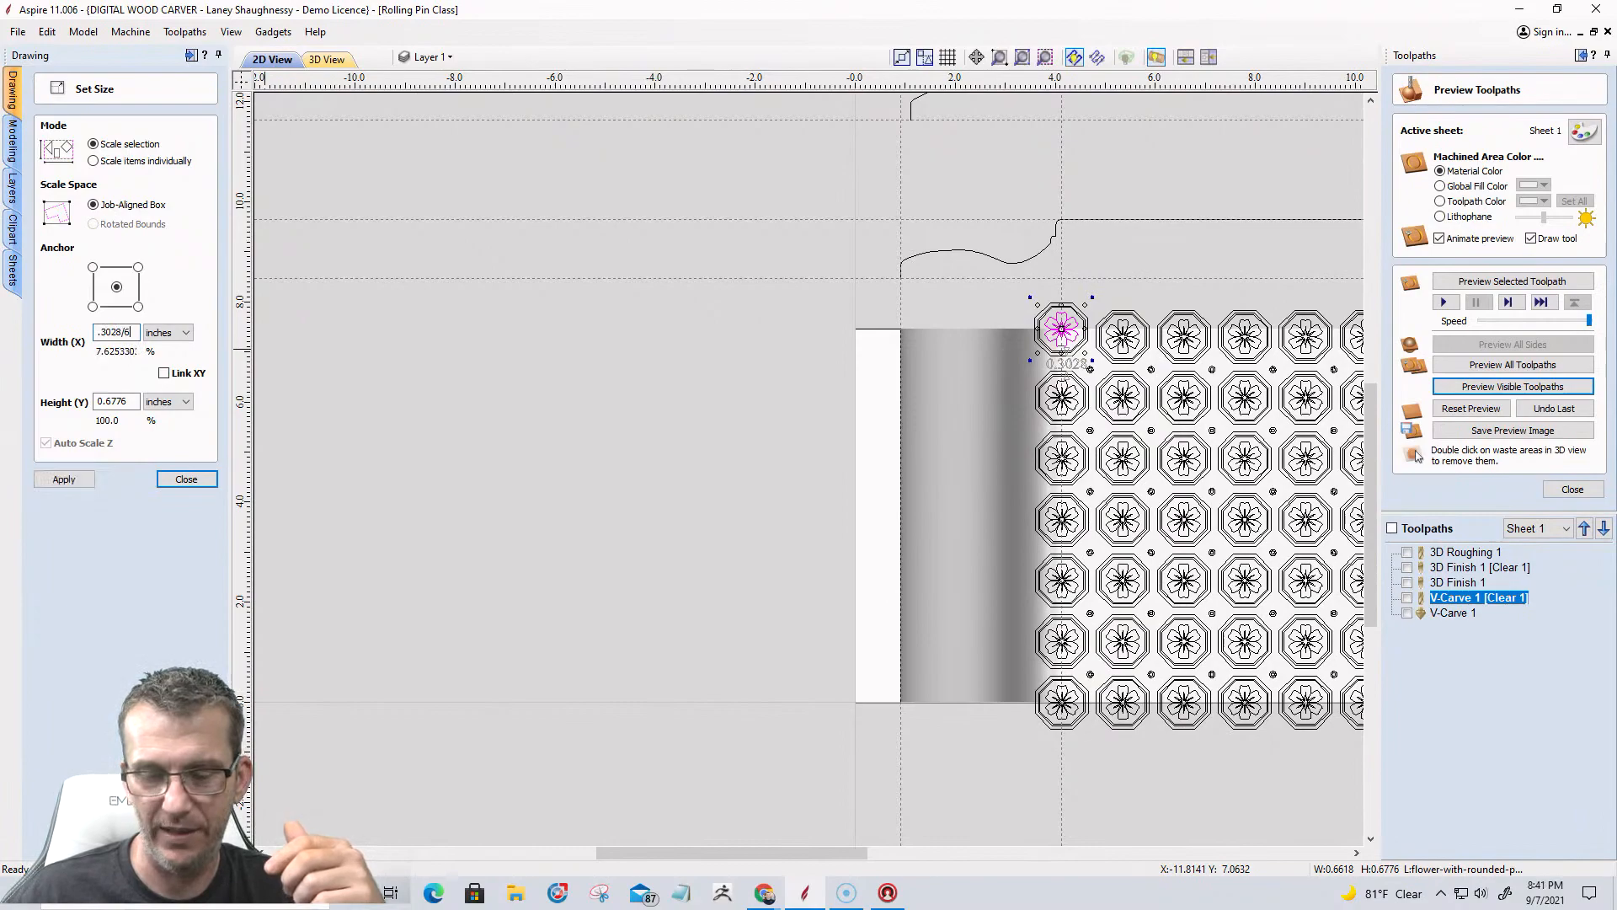
key(equal)
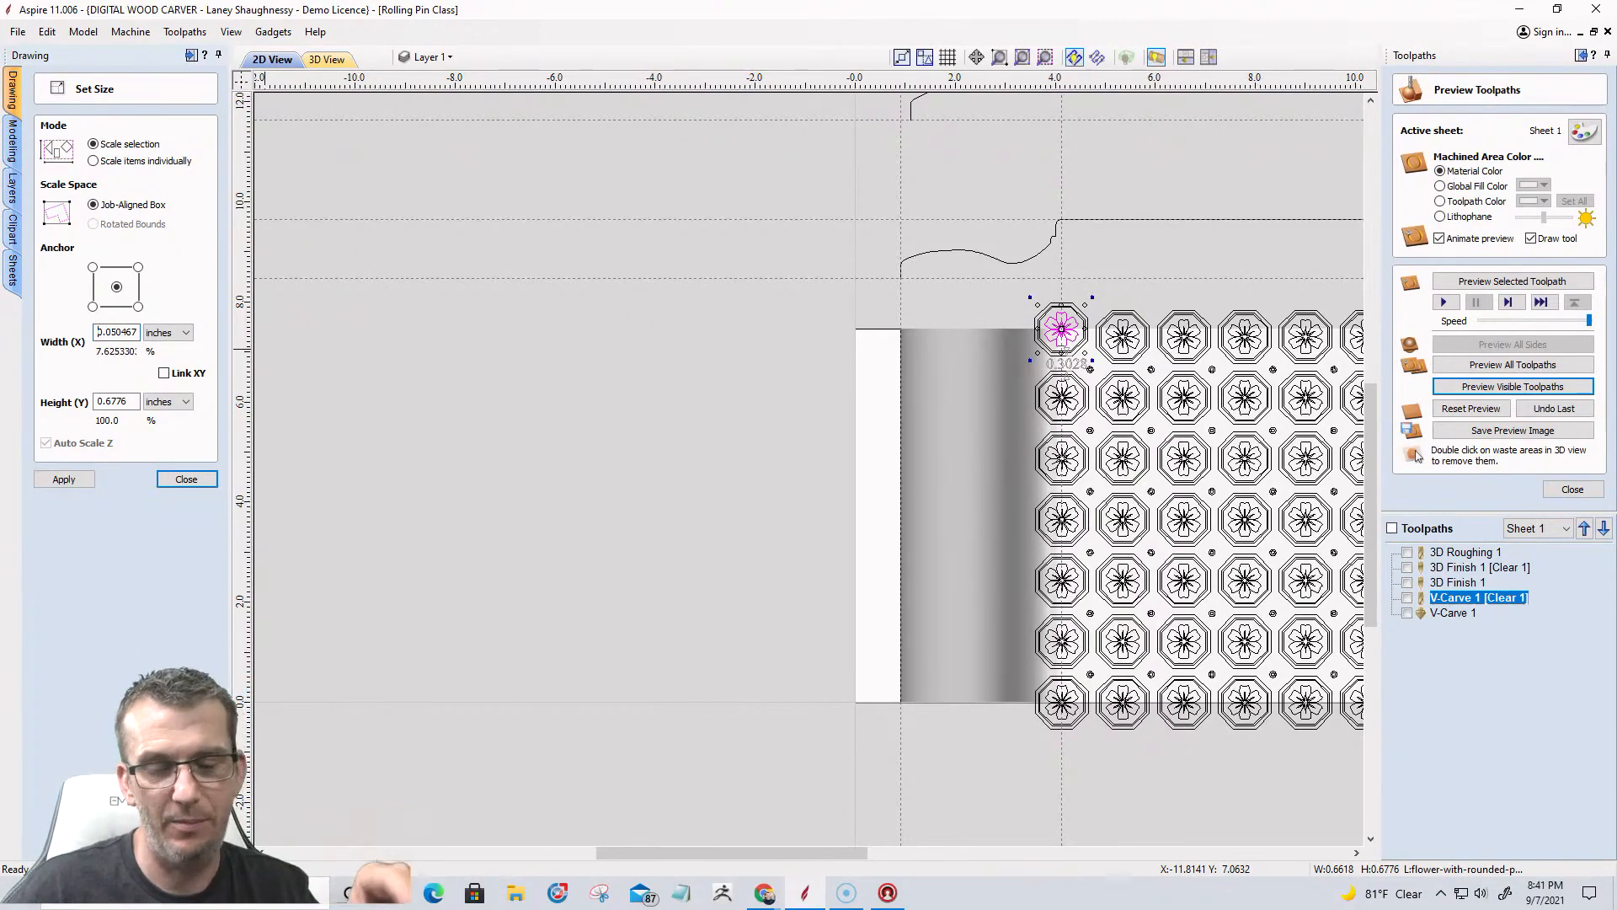
Replace the flower's width value with .3028-.0625, evaluate it, and divide the result by 6.
key(BackSpace)
key(BackSpace)
key(BackSpace)
key(BackSpace)
key(BackSpace)
key(BackSpace)
key(BackSpace)
key(BackSpace)
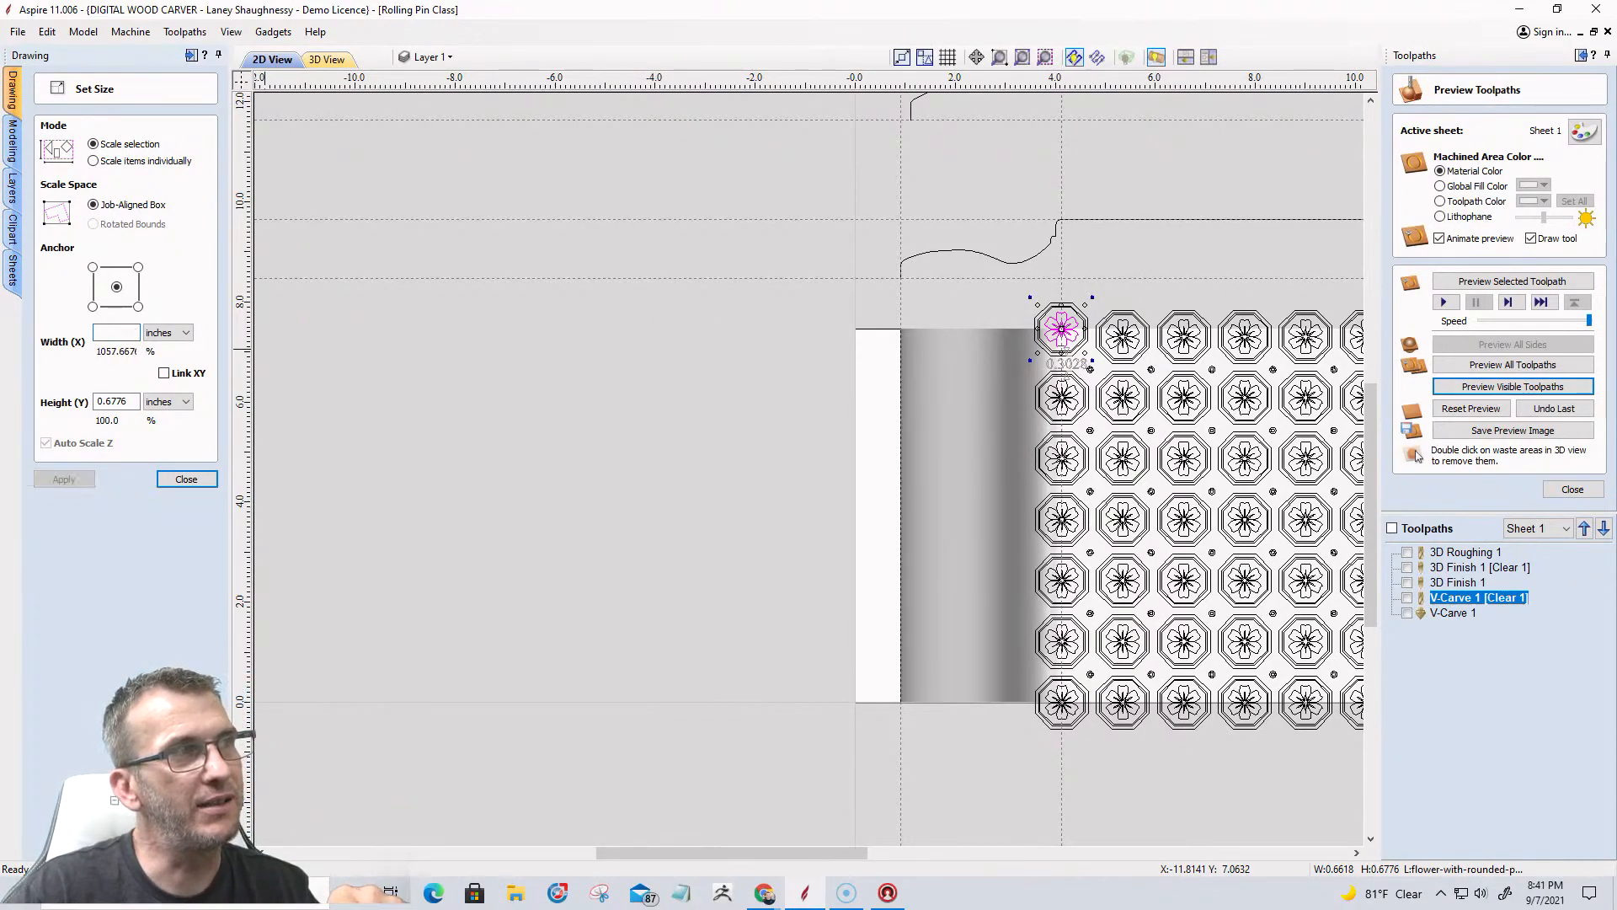
text(.3)
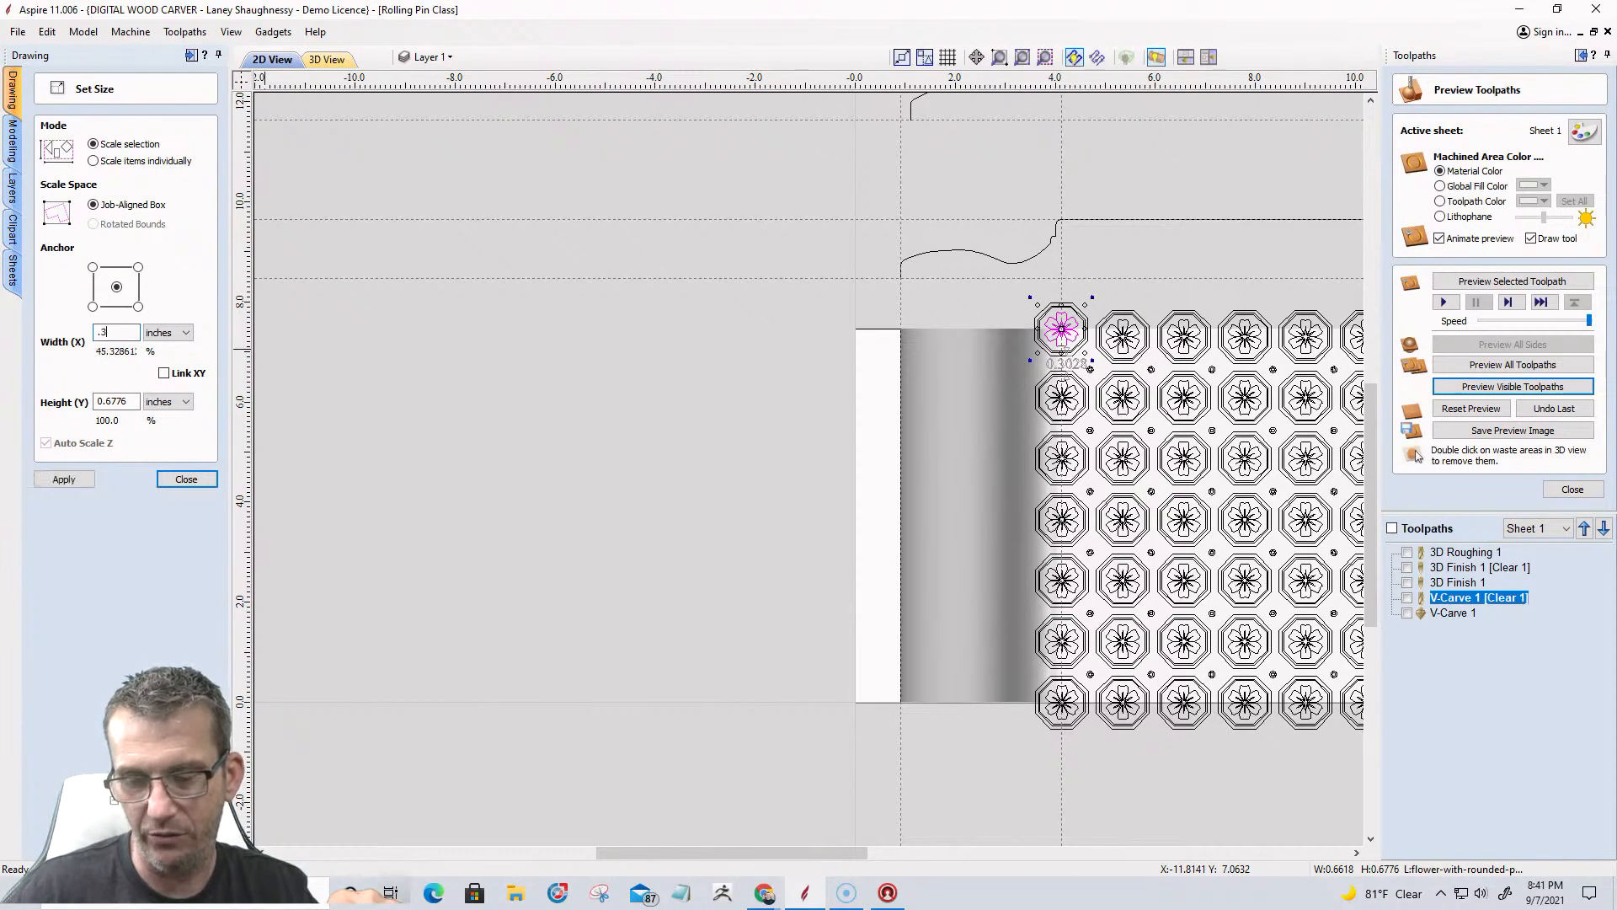
text(028)
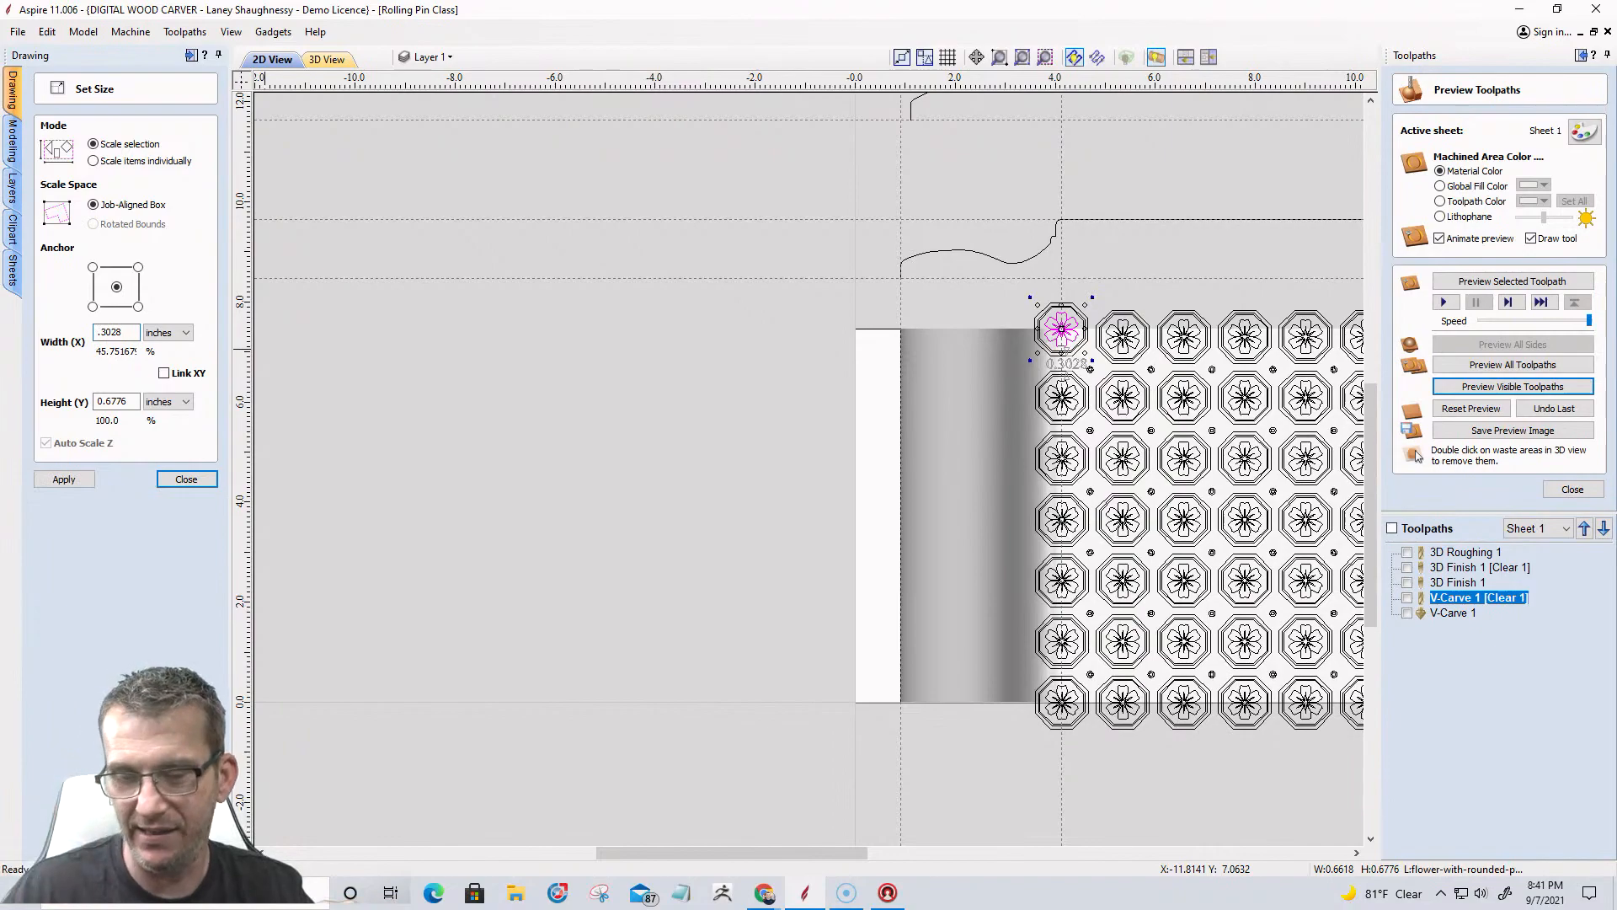
text(-.0625)
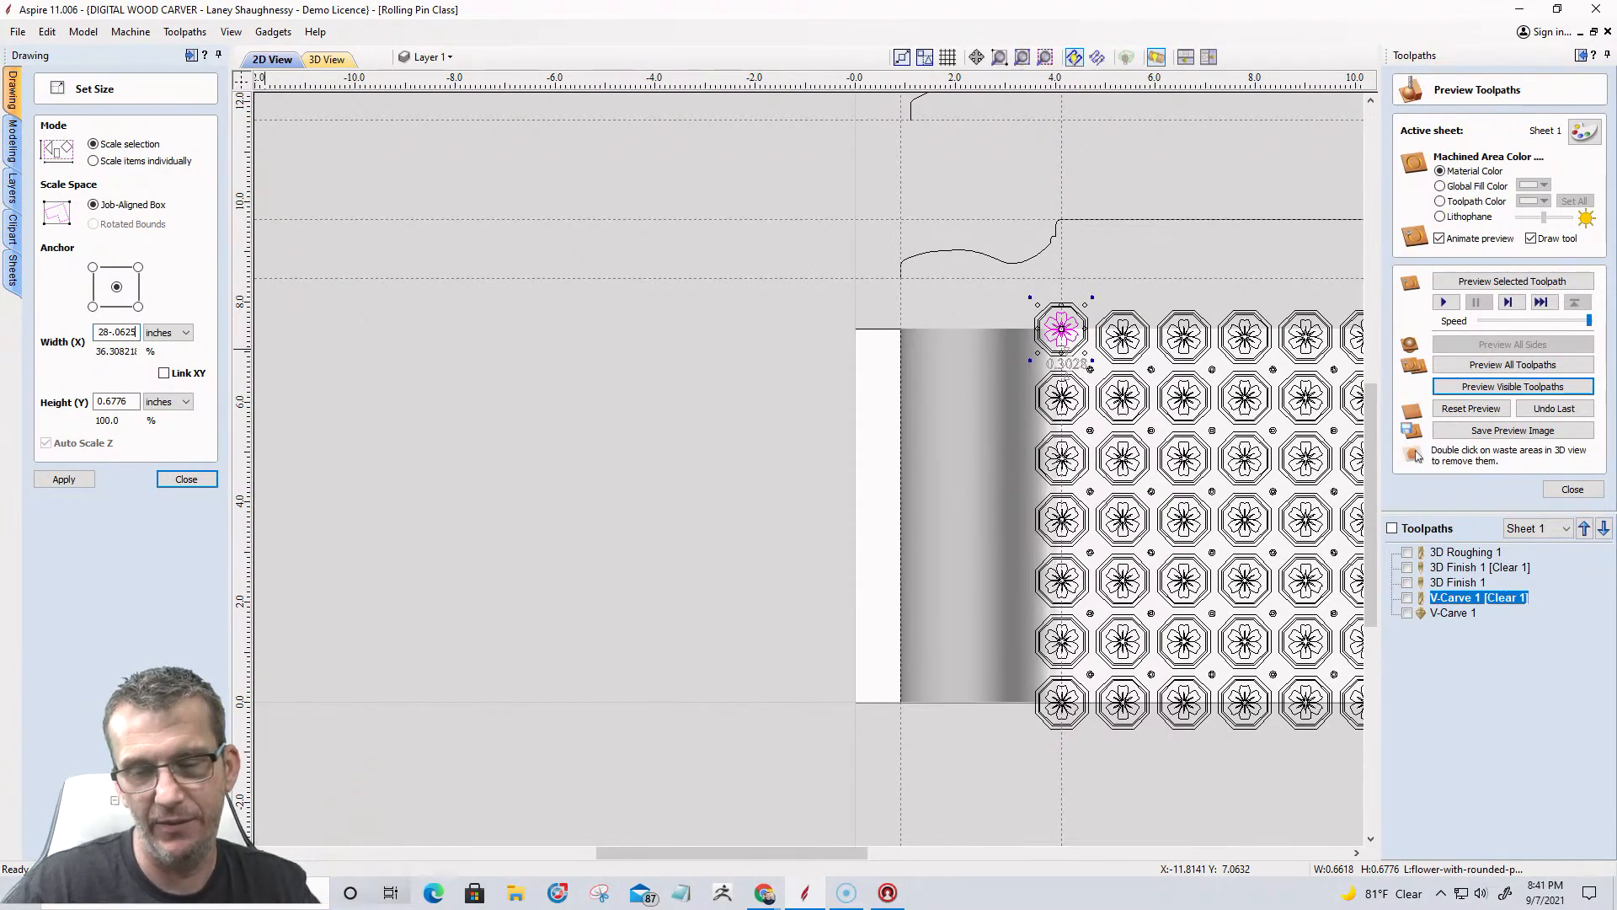
text(=)
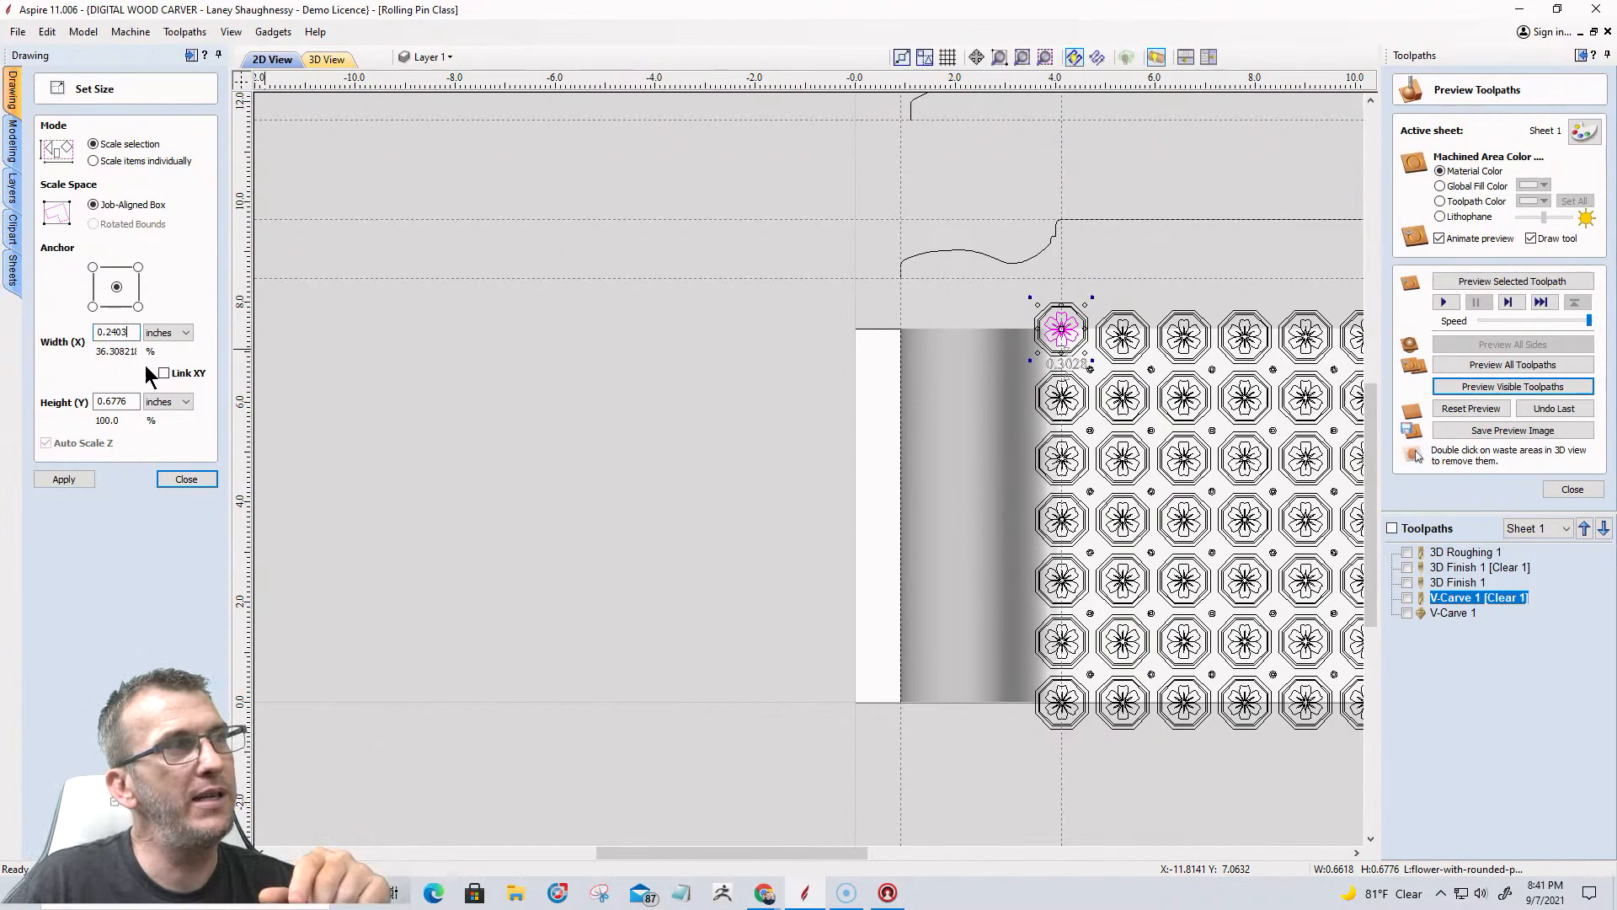
text(/6)
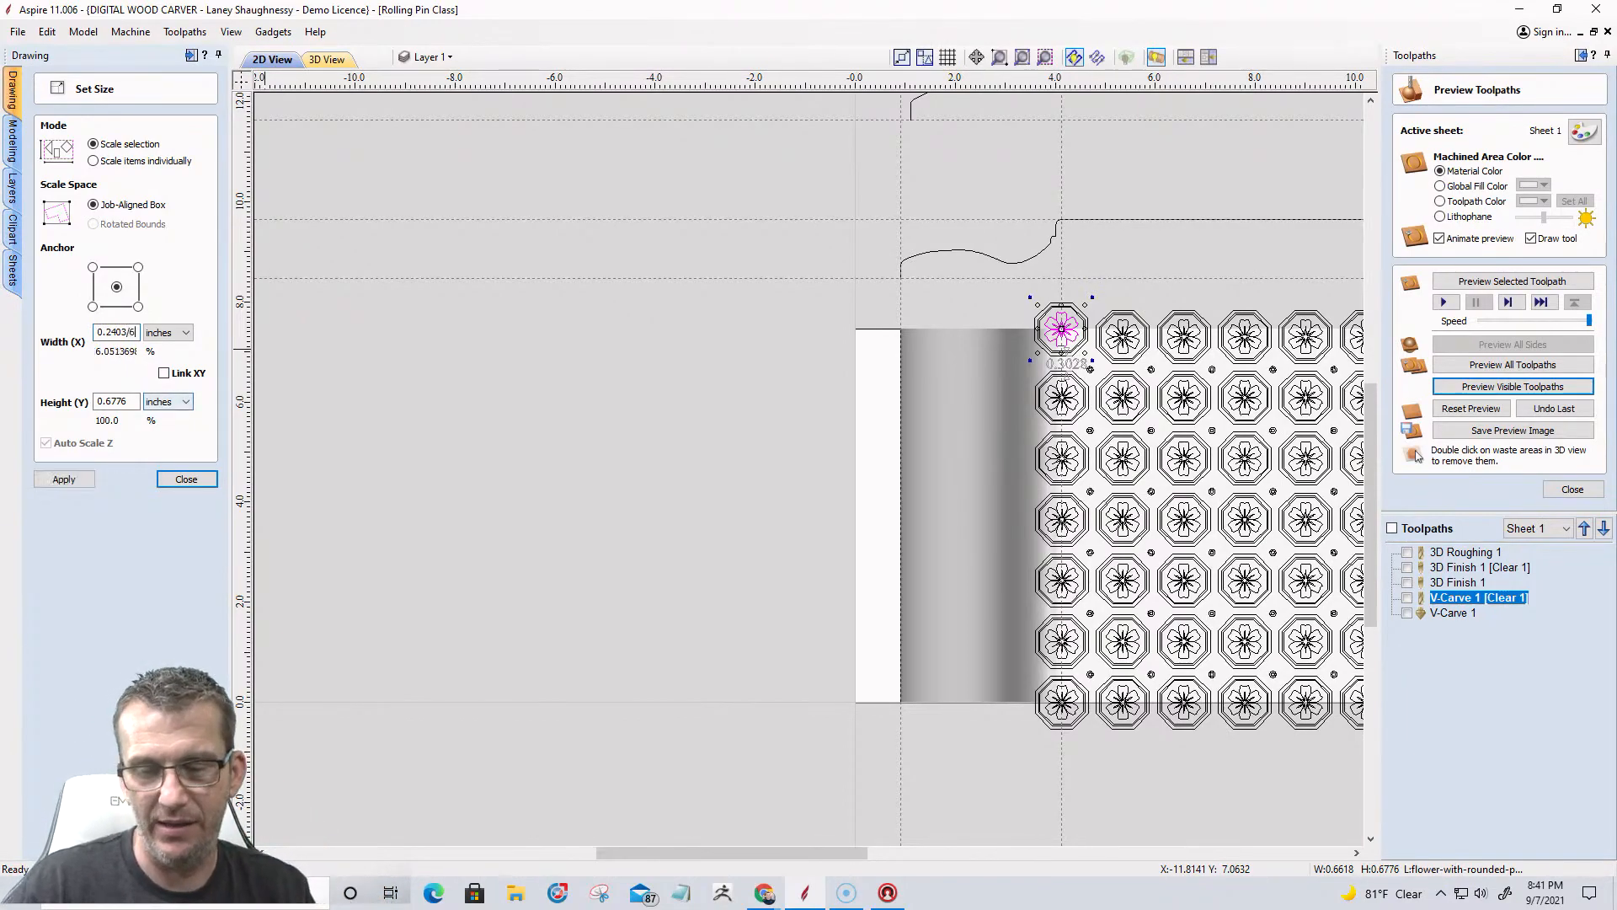
key(Tab)
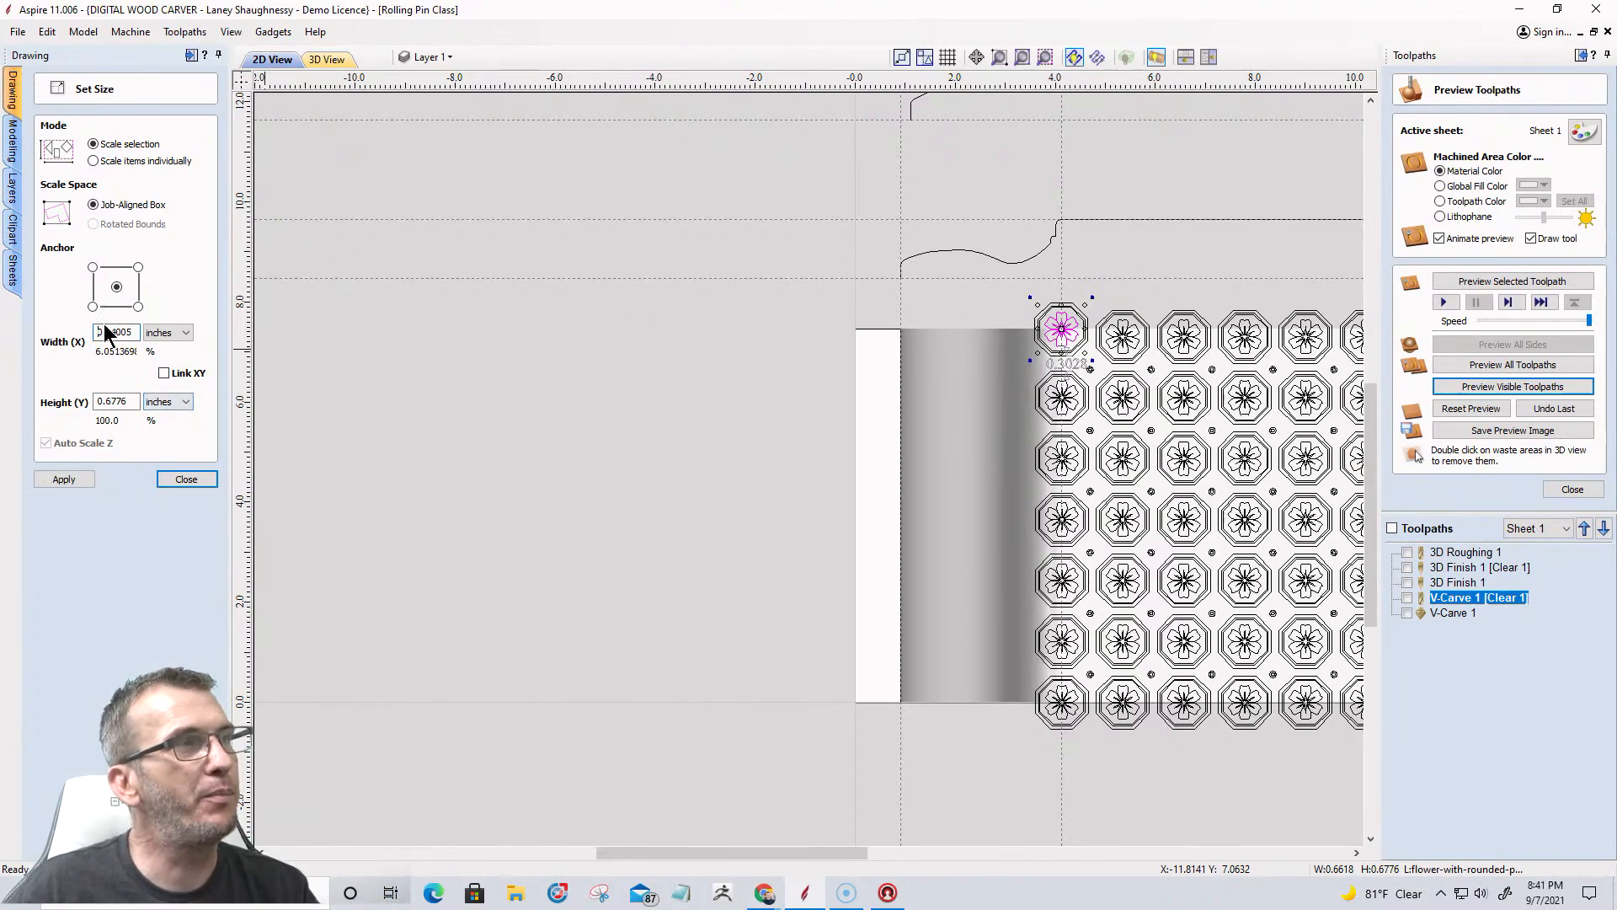
Add .0625 to the calculated width value, copy the result, and close Set Size without applying it.
drag(102, 332, 135, 341)
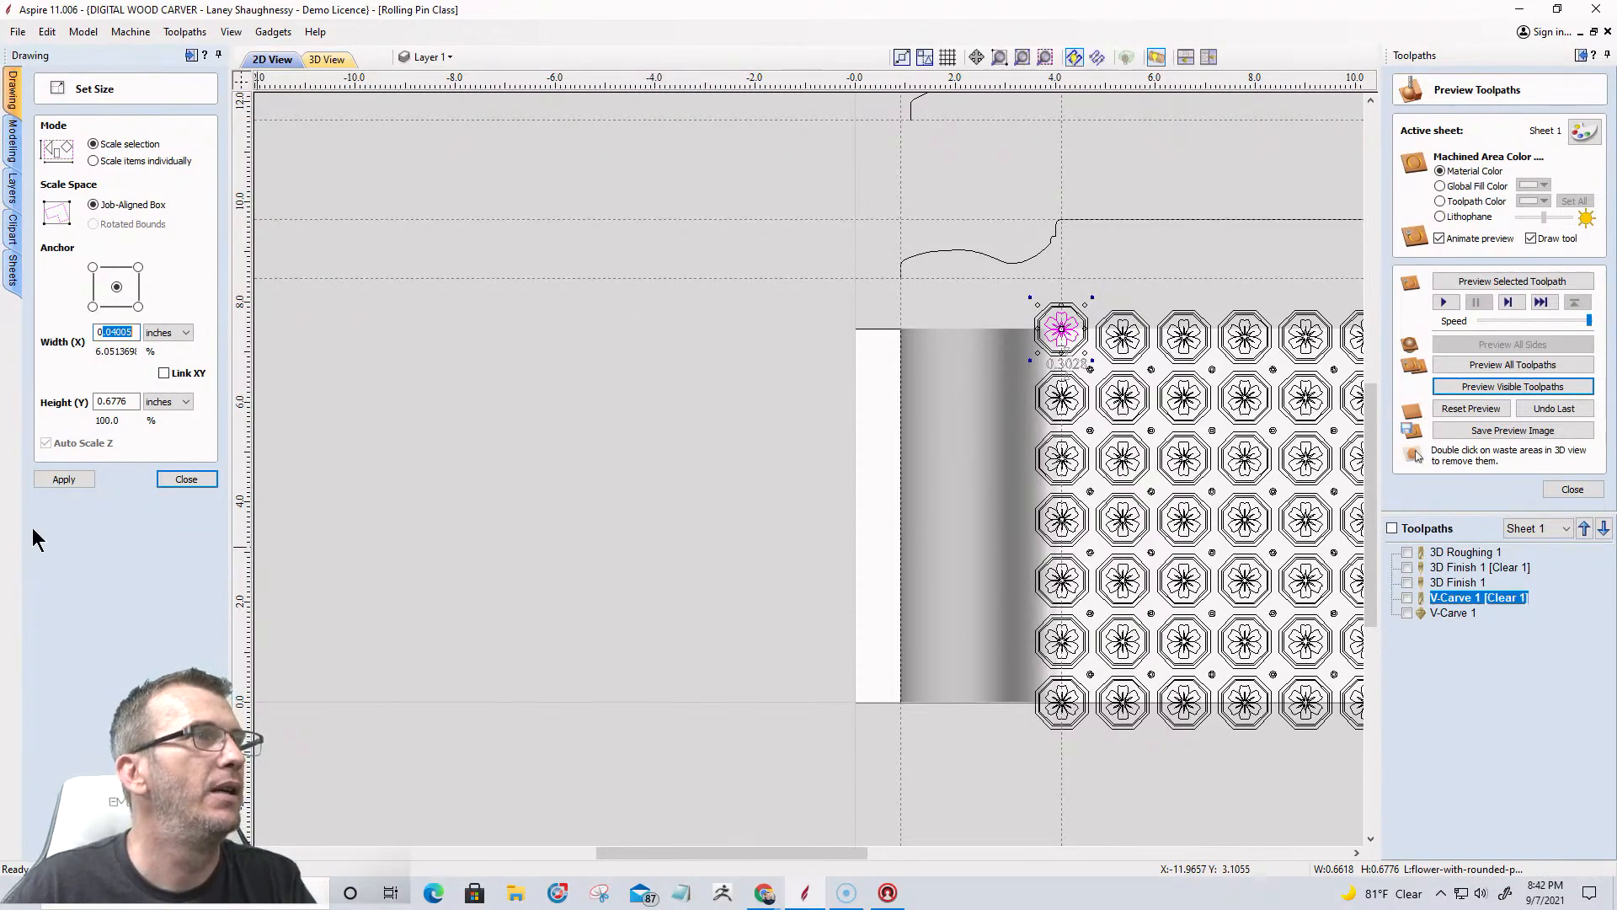
drag(95, 332, 136, 336)
click(135, 336)
text(+.0625=)
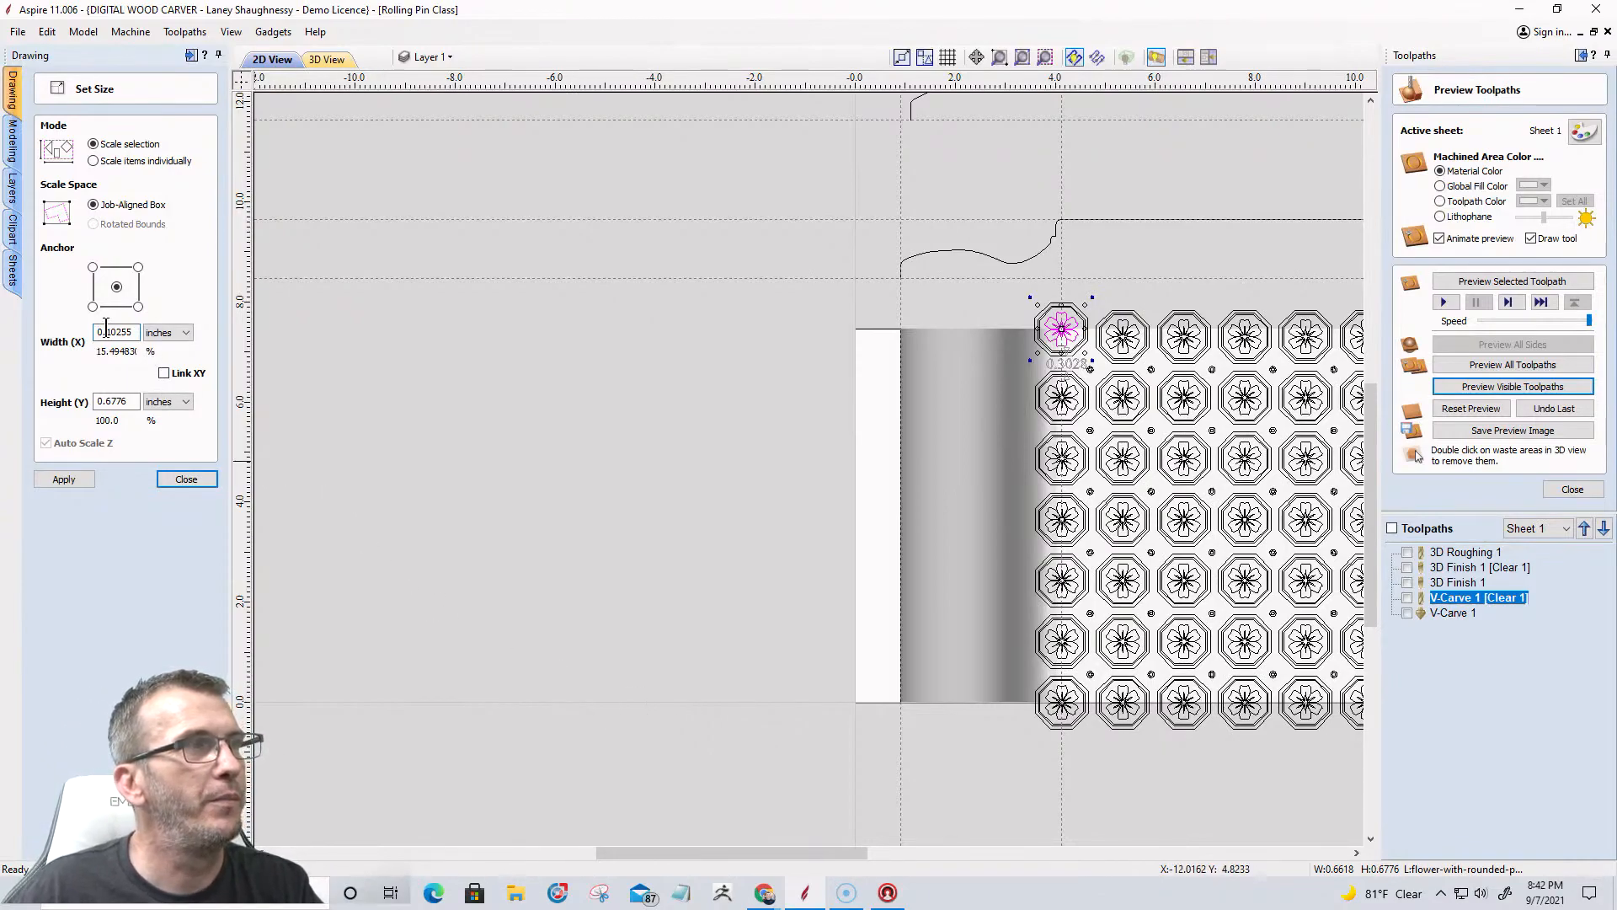
drag(133, 333, 97, 333)
right_click(107, 333)
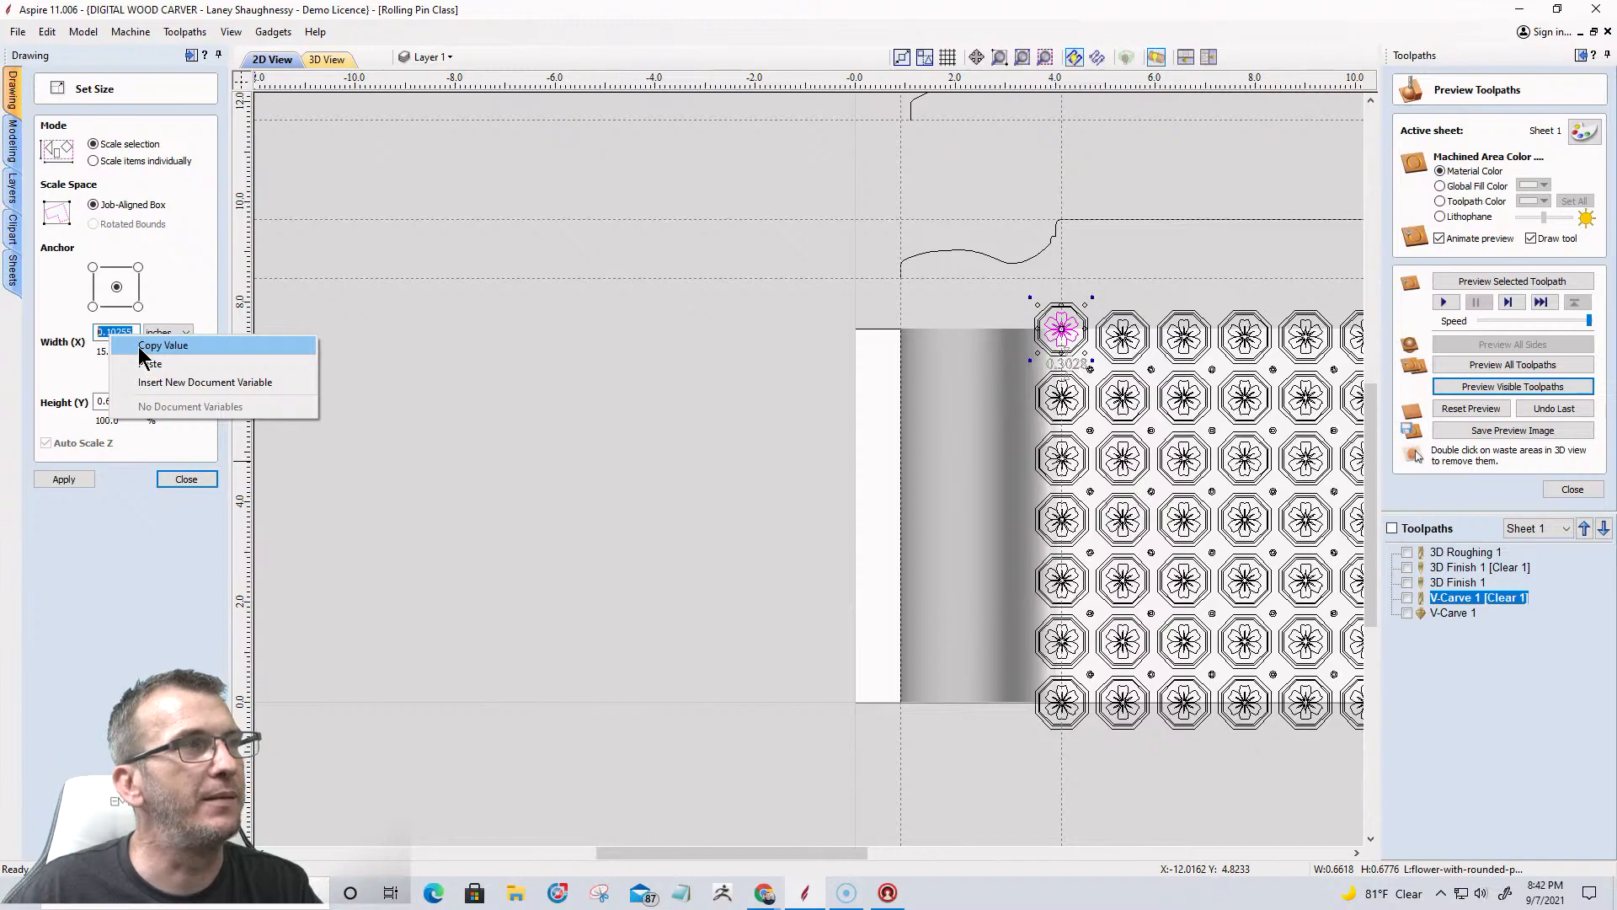
click(147, 346)
click(202, 480)
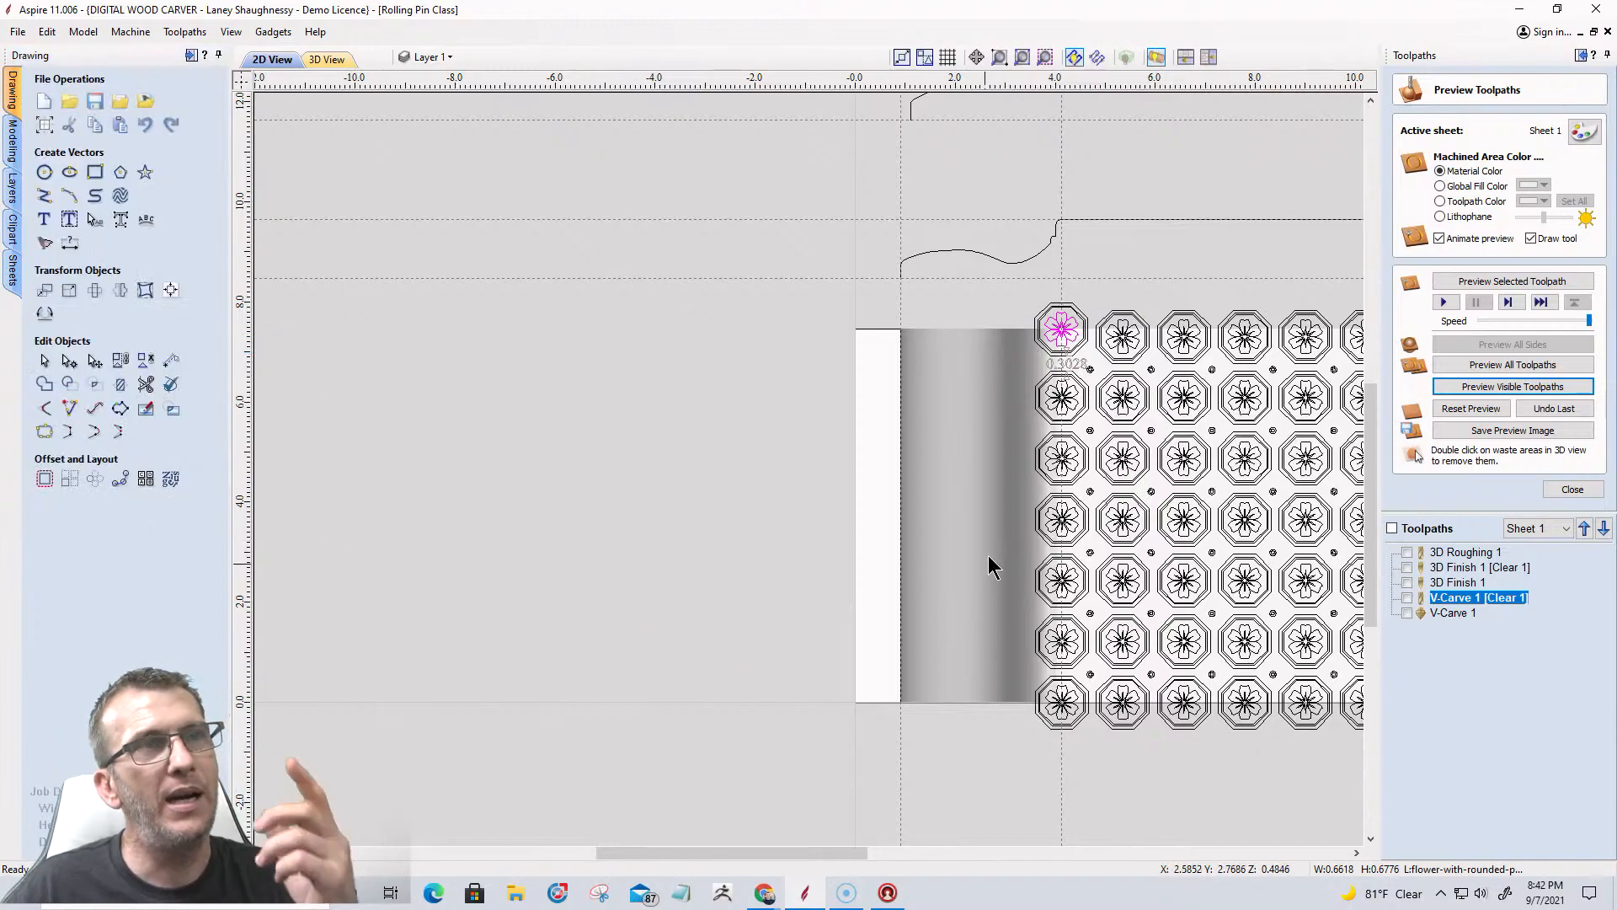
Undo the tile array back to the single octagon flower tile and small circle, and select both.
scroll(902, 665, down, 2)
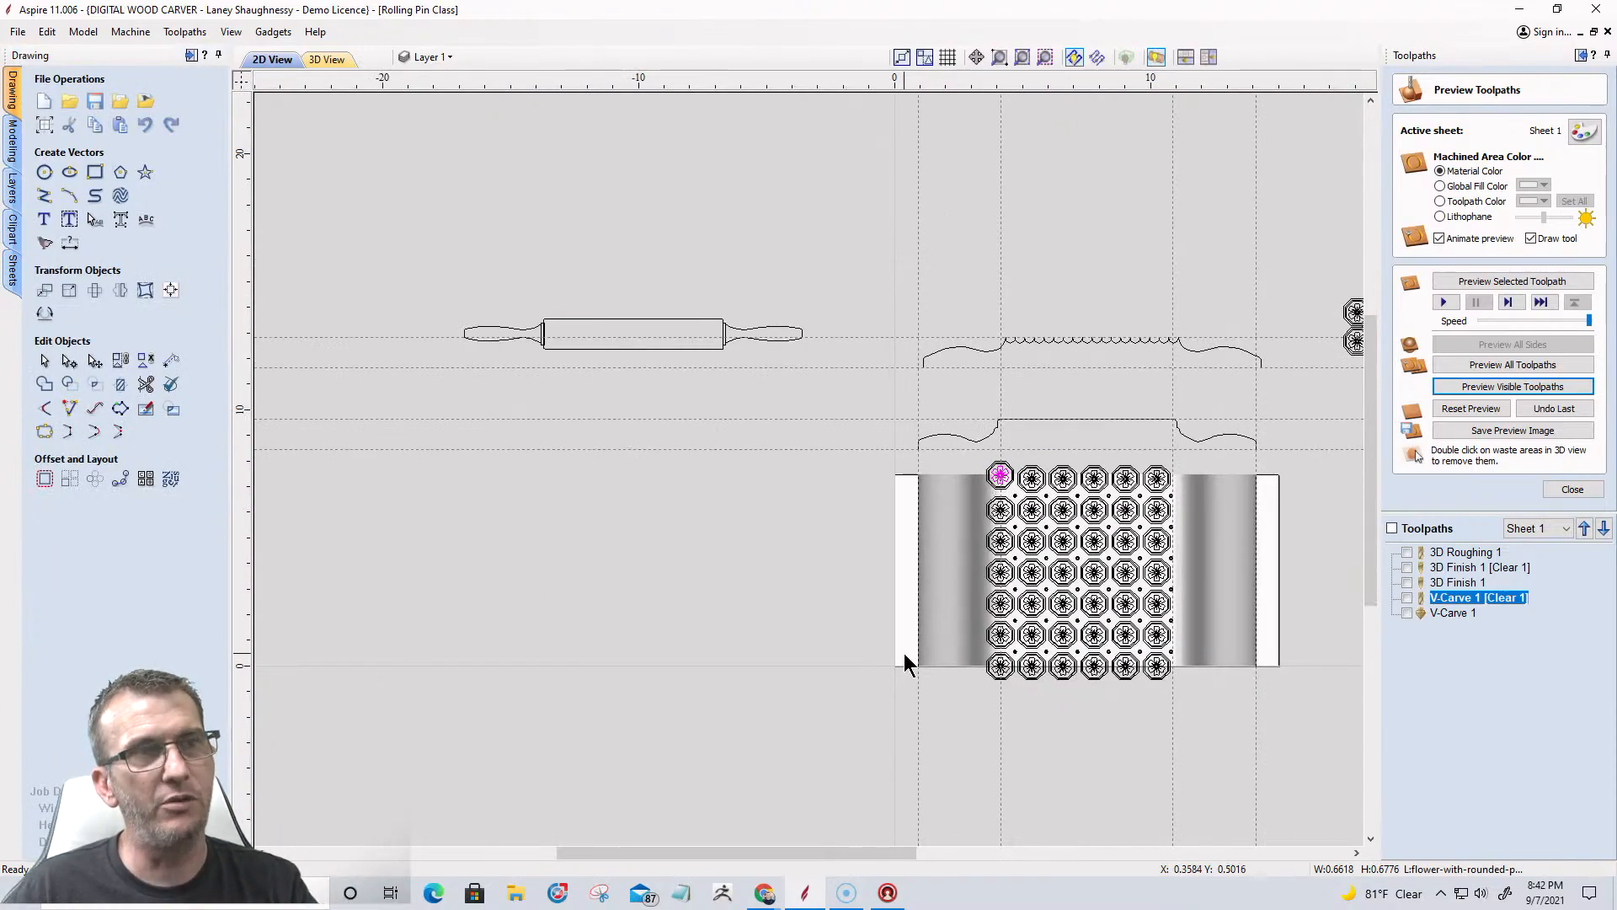
key(ctrl+z)
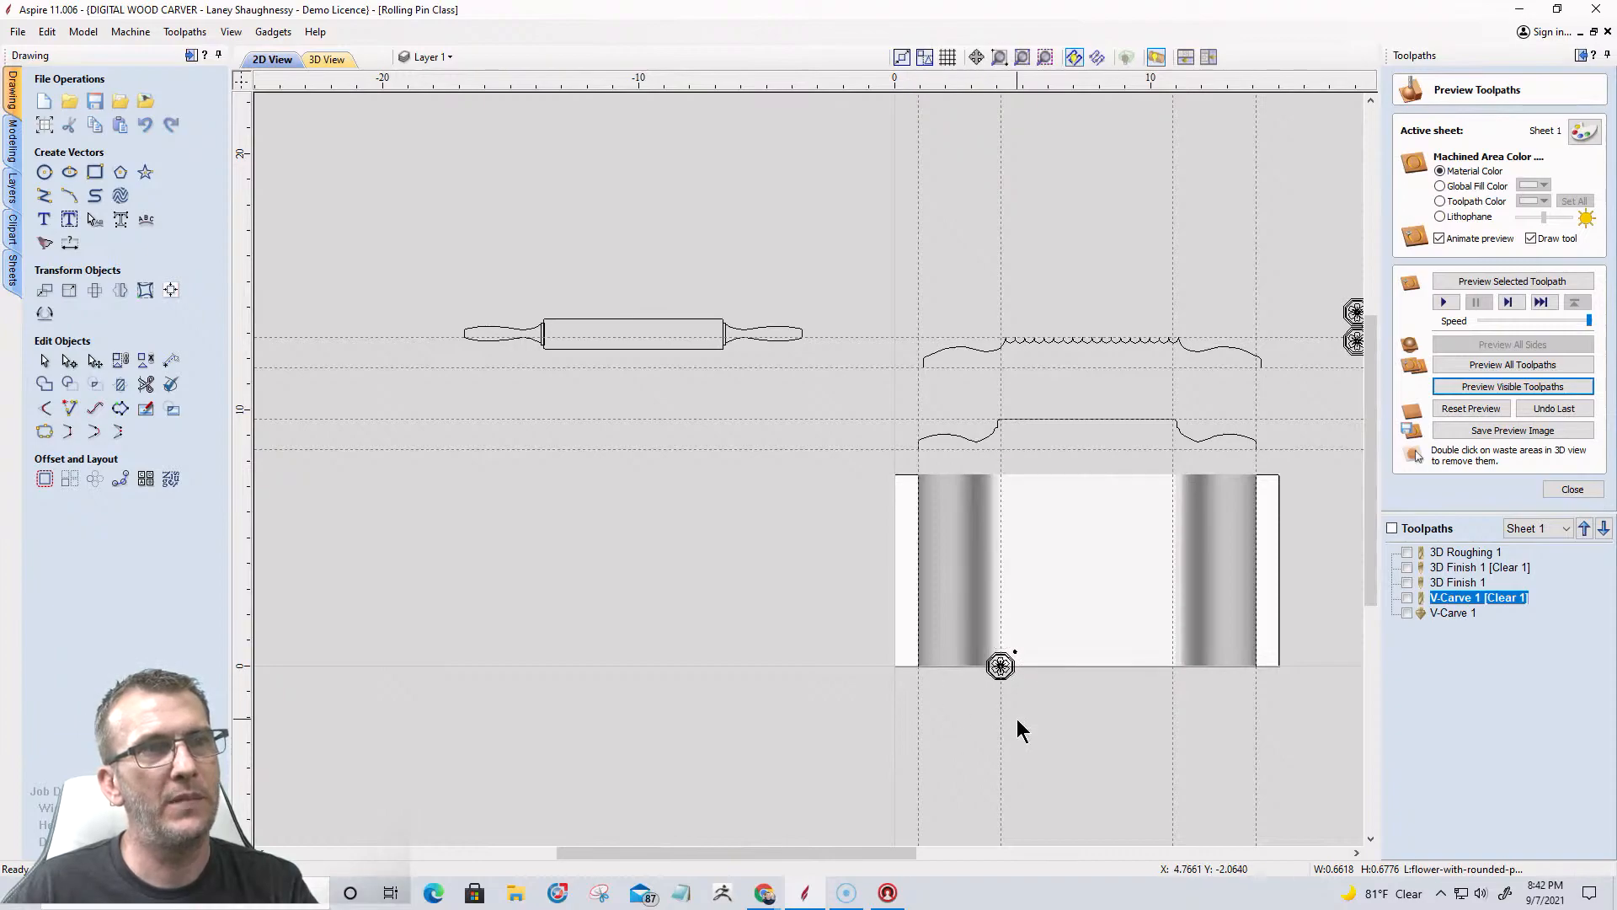
scroll(1009, 700, up, 9)
scroll(1006, 695, down, 2)
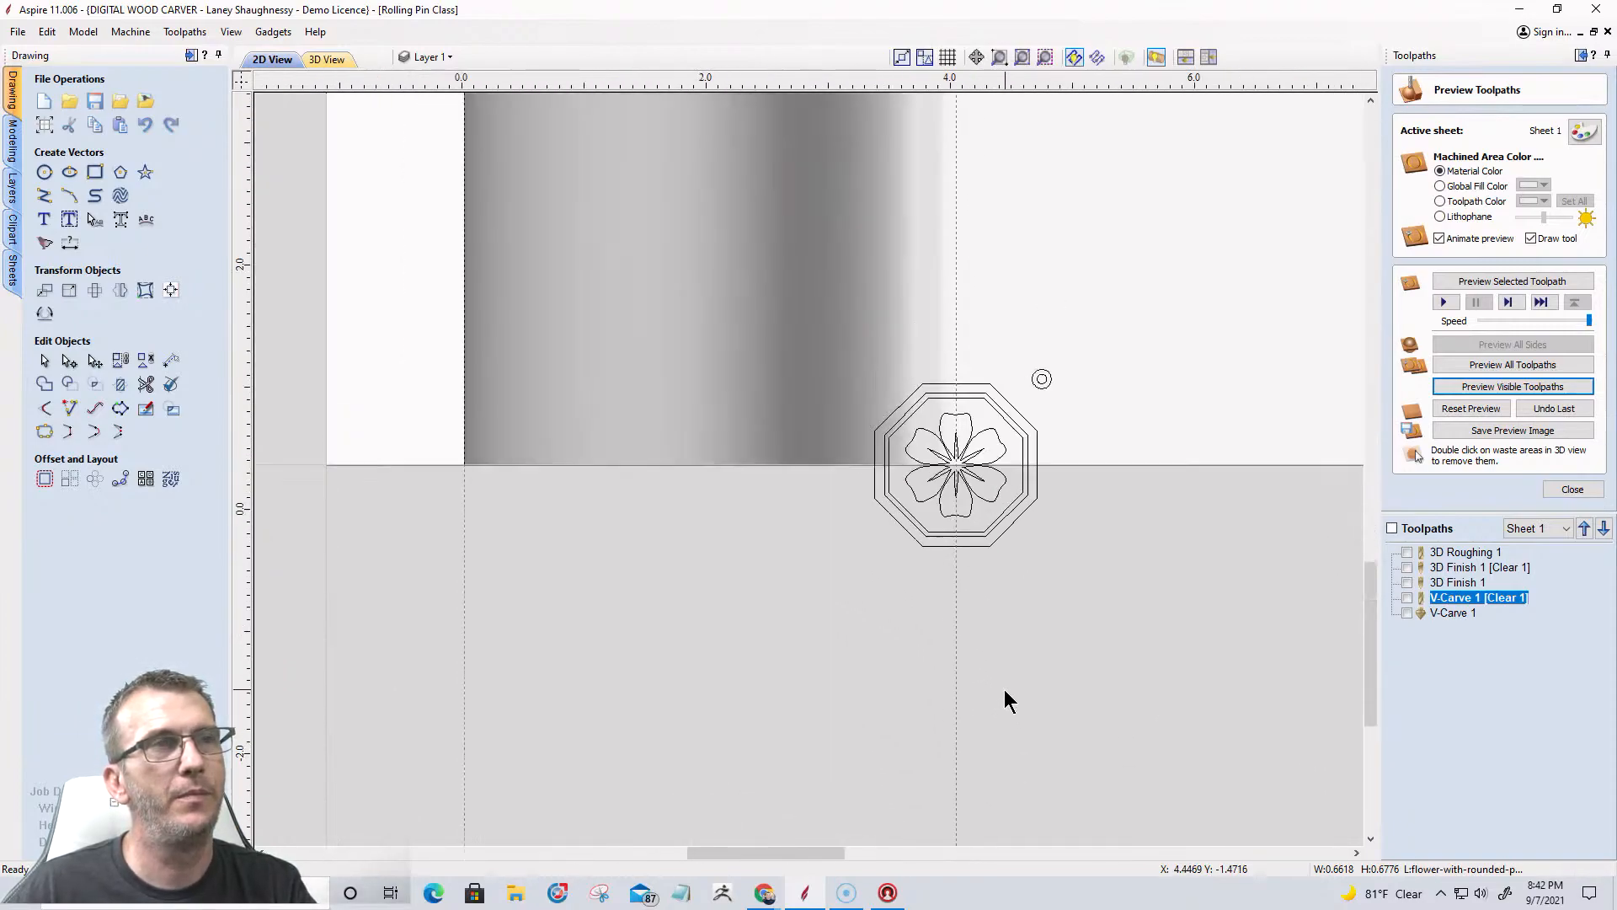
drag(859, 368, 1117, 633)
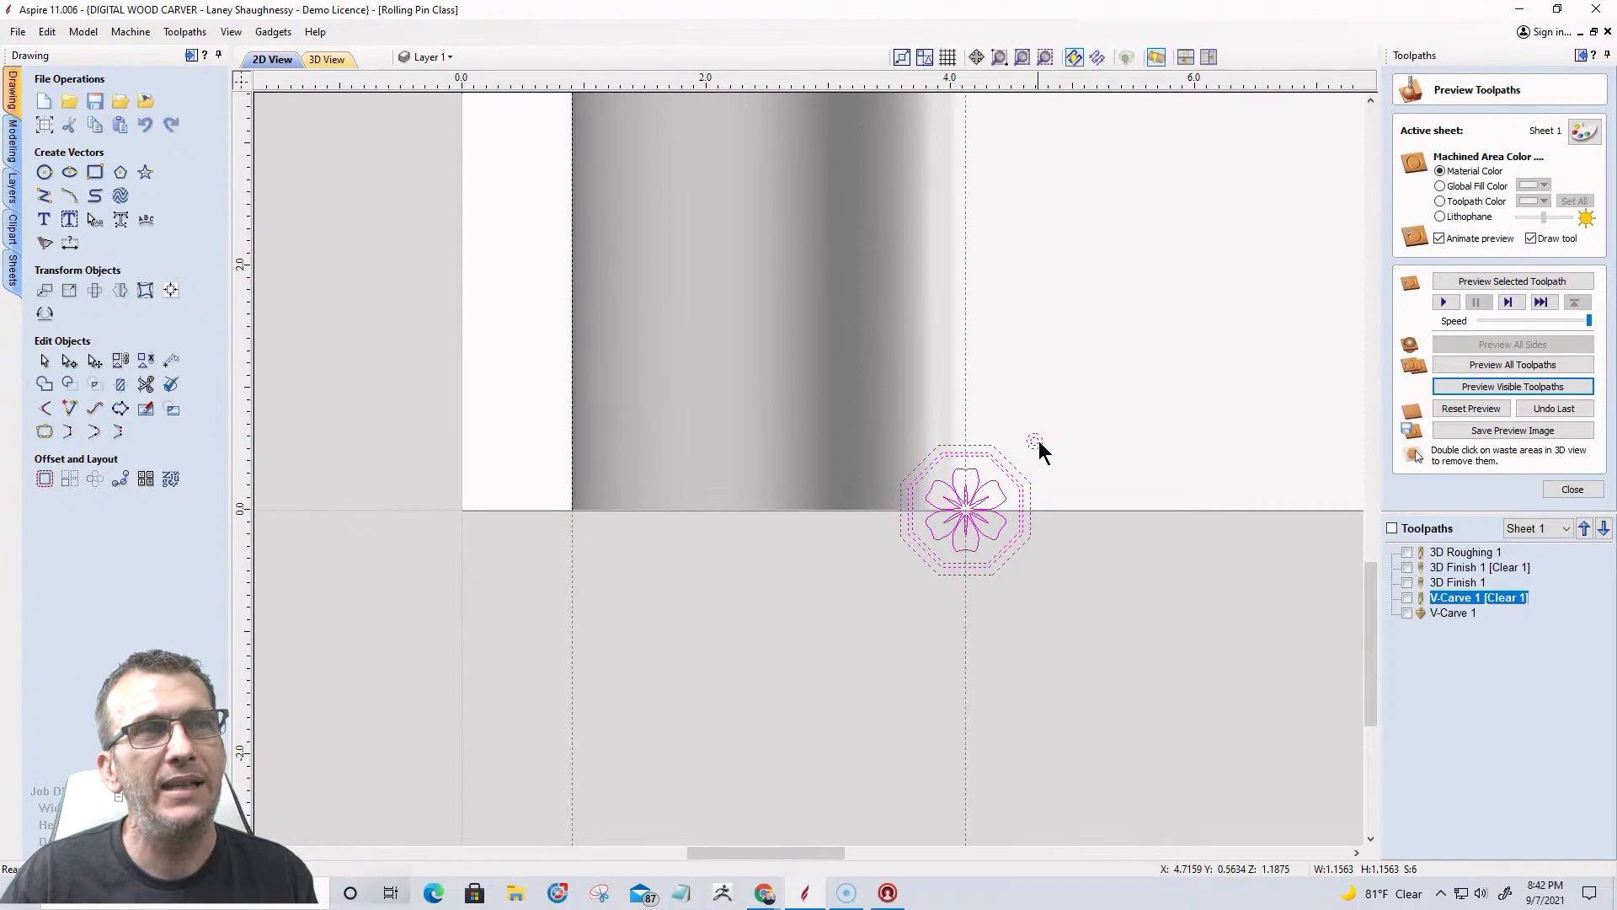
scroll(1040, 448, up, 3)
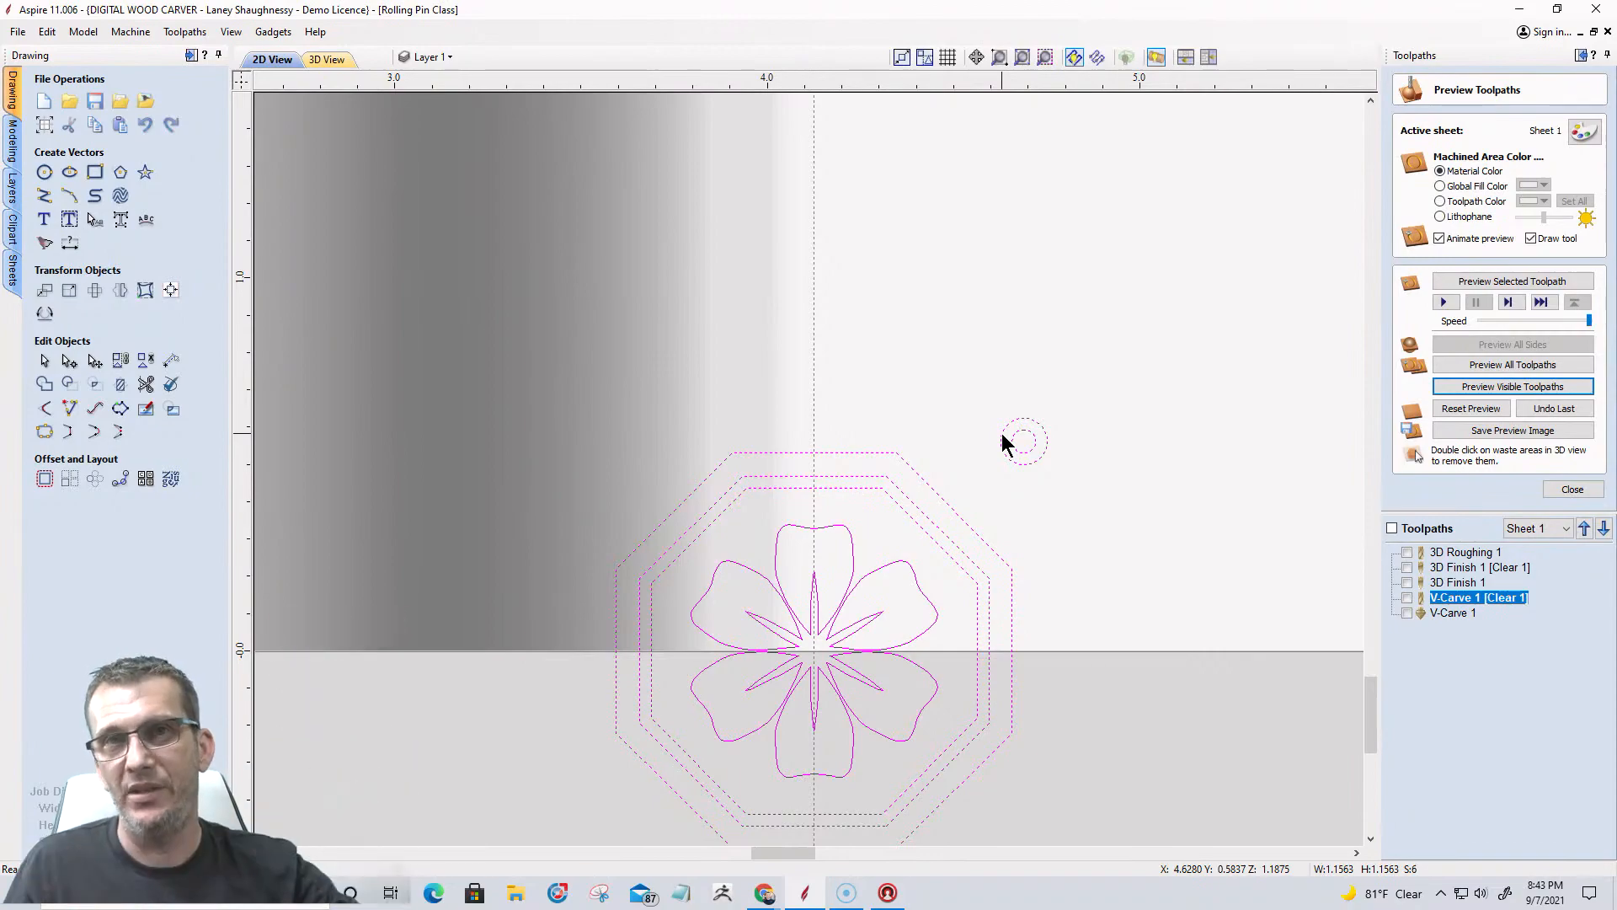
scroll(1002, 441, down, 3)
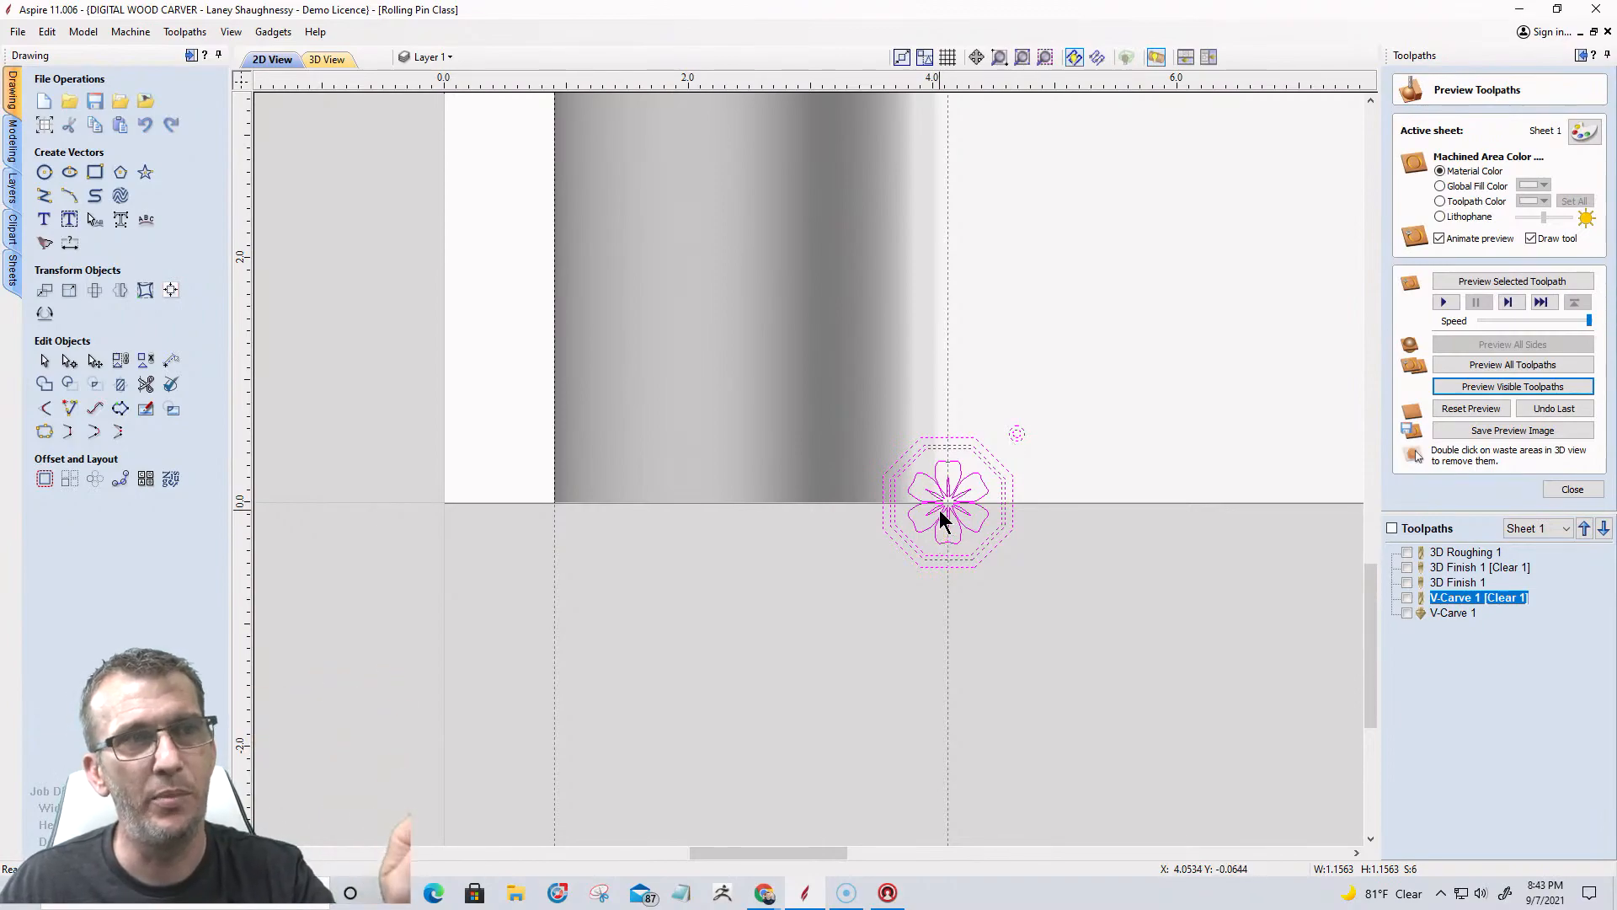
Start an array copy of the selected flower tile and circle, and calculate the X offset as 1.1563+.10255.
click(72, 485)
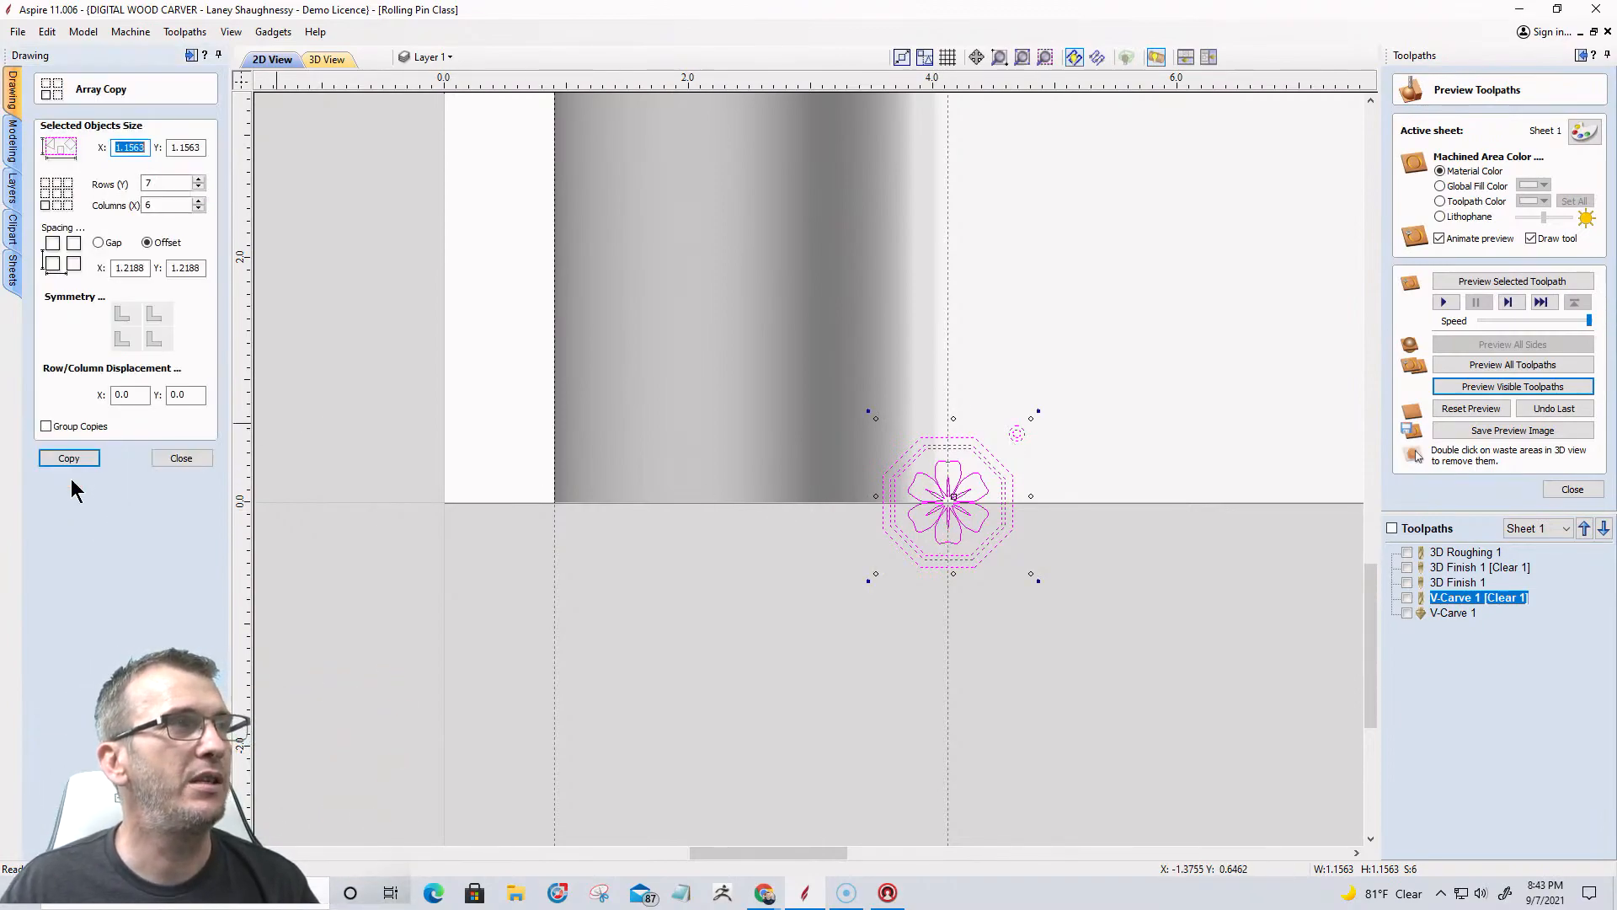
double_click(131, 268)
text(1.1)
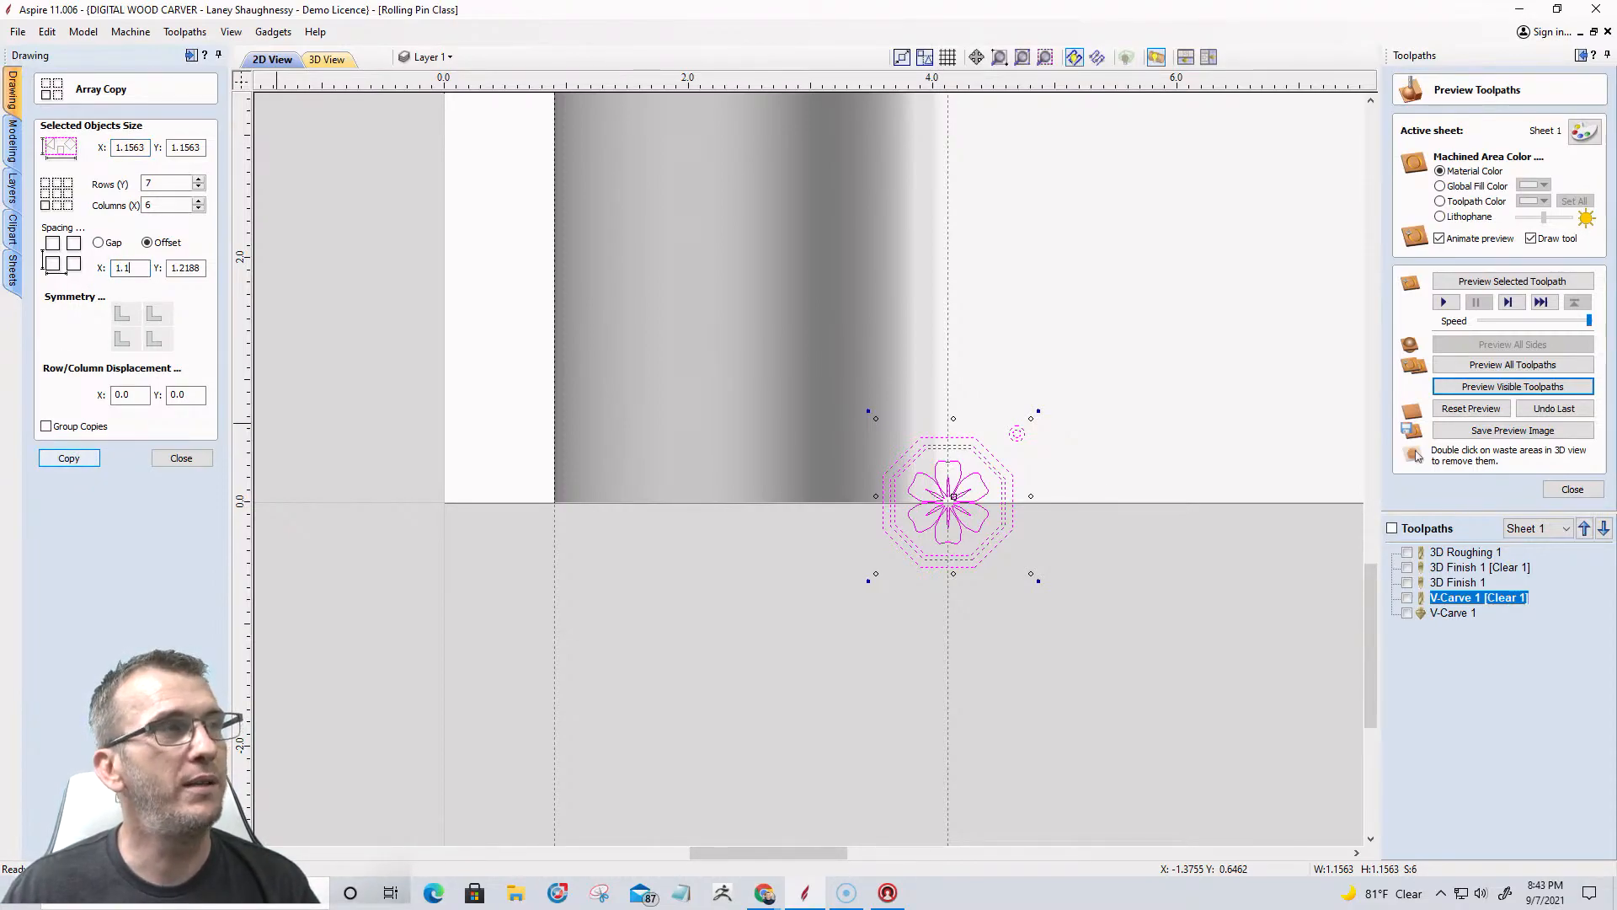
text(563)
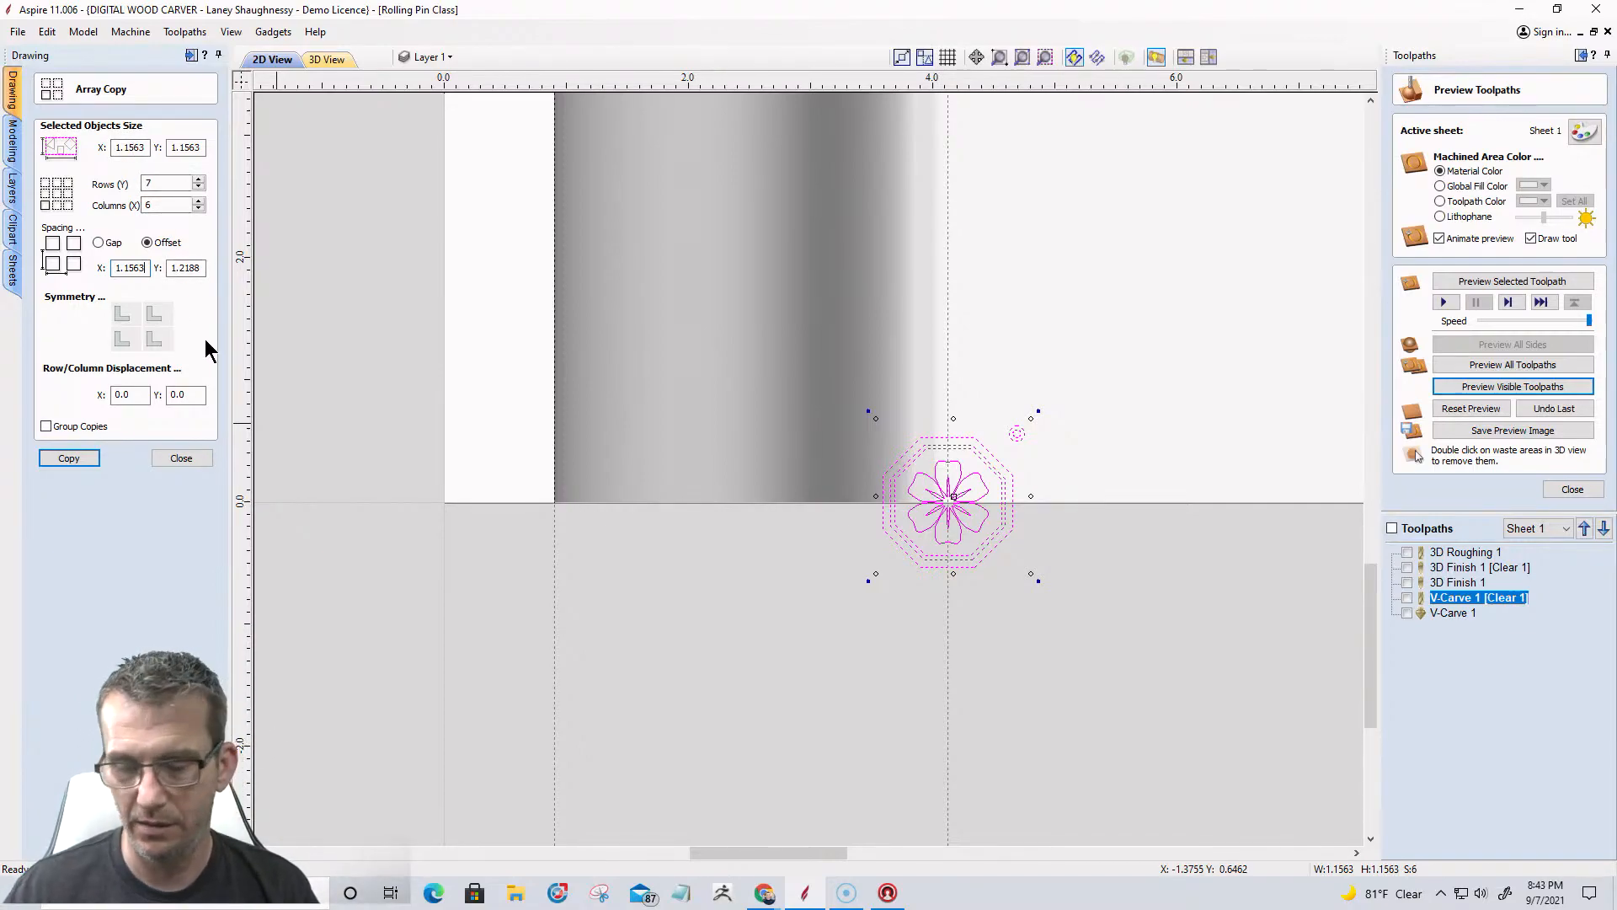
text(+)
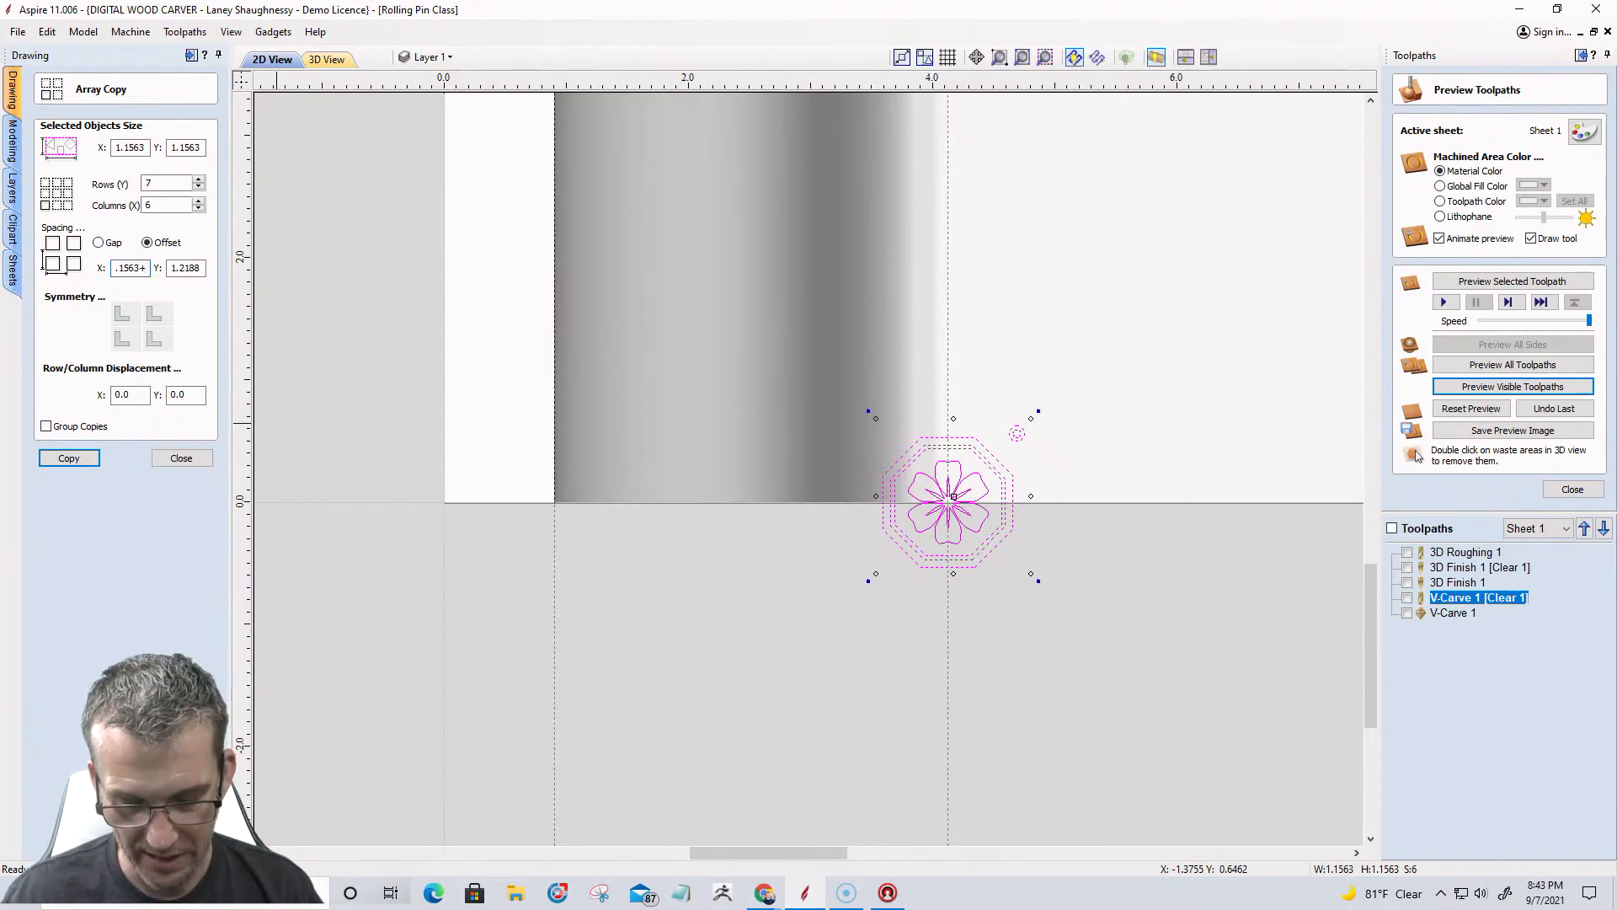
text(.102)
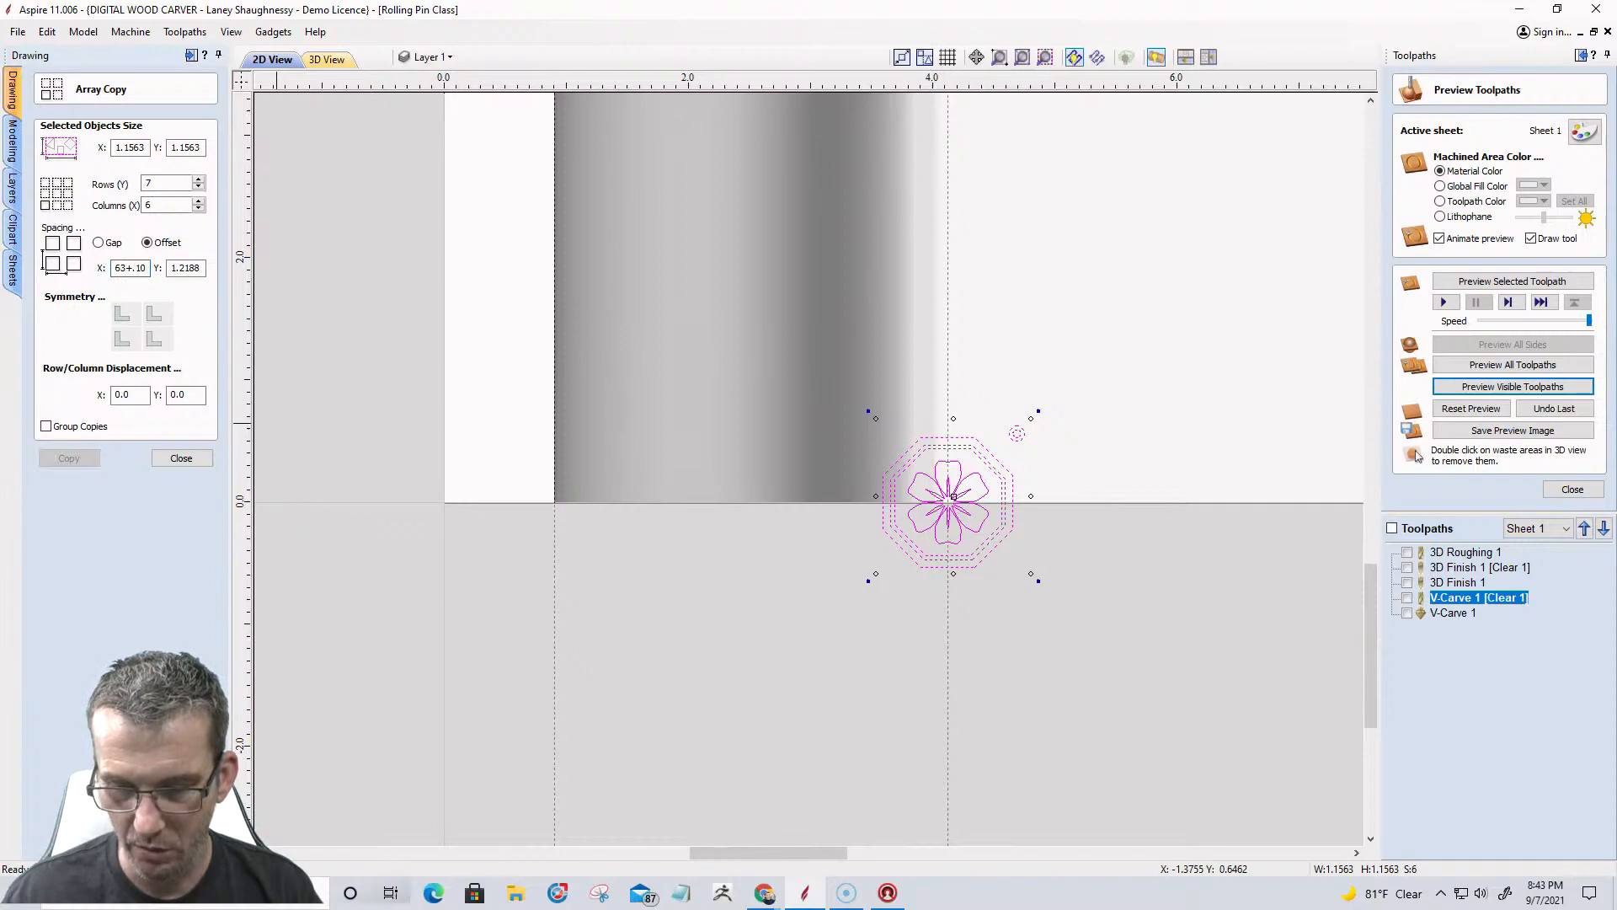
text(55)
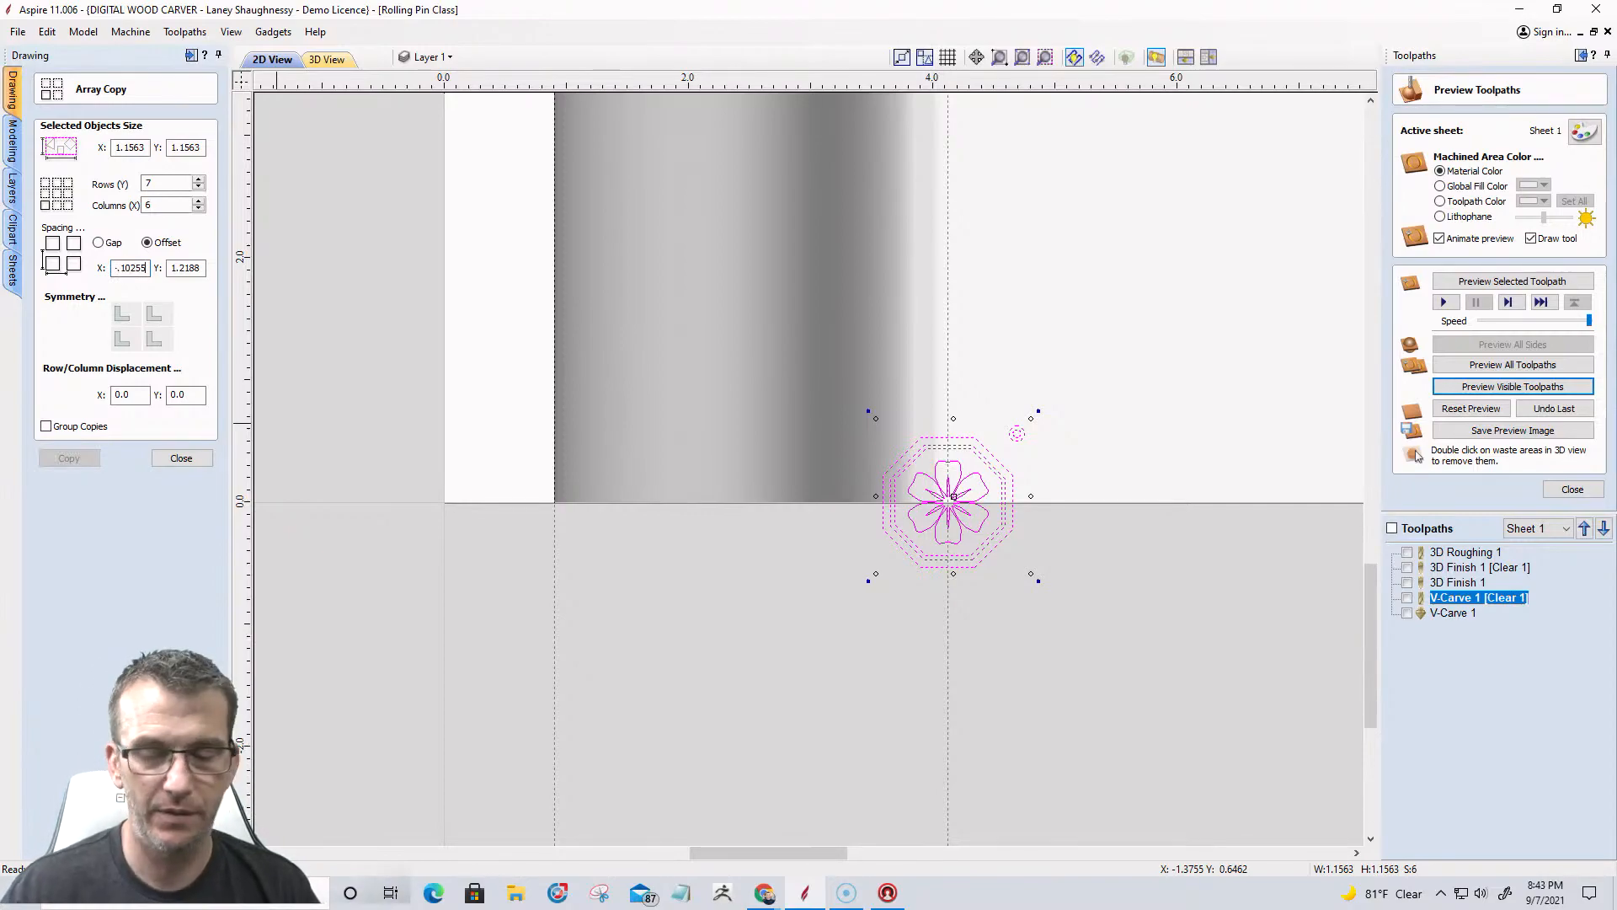
text(=)
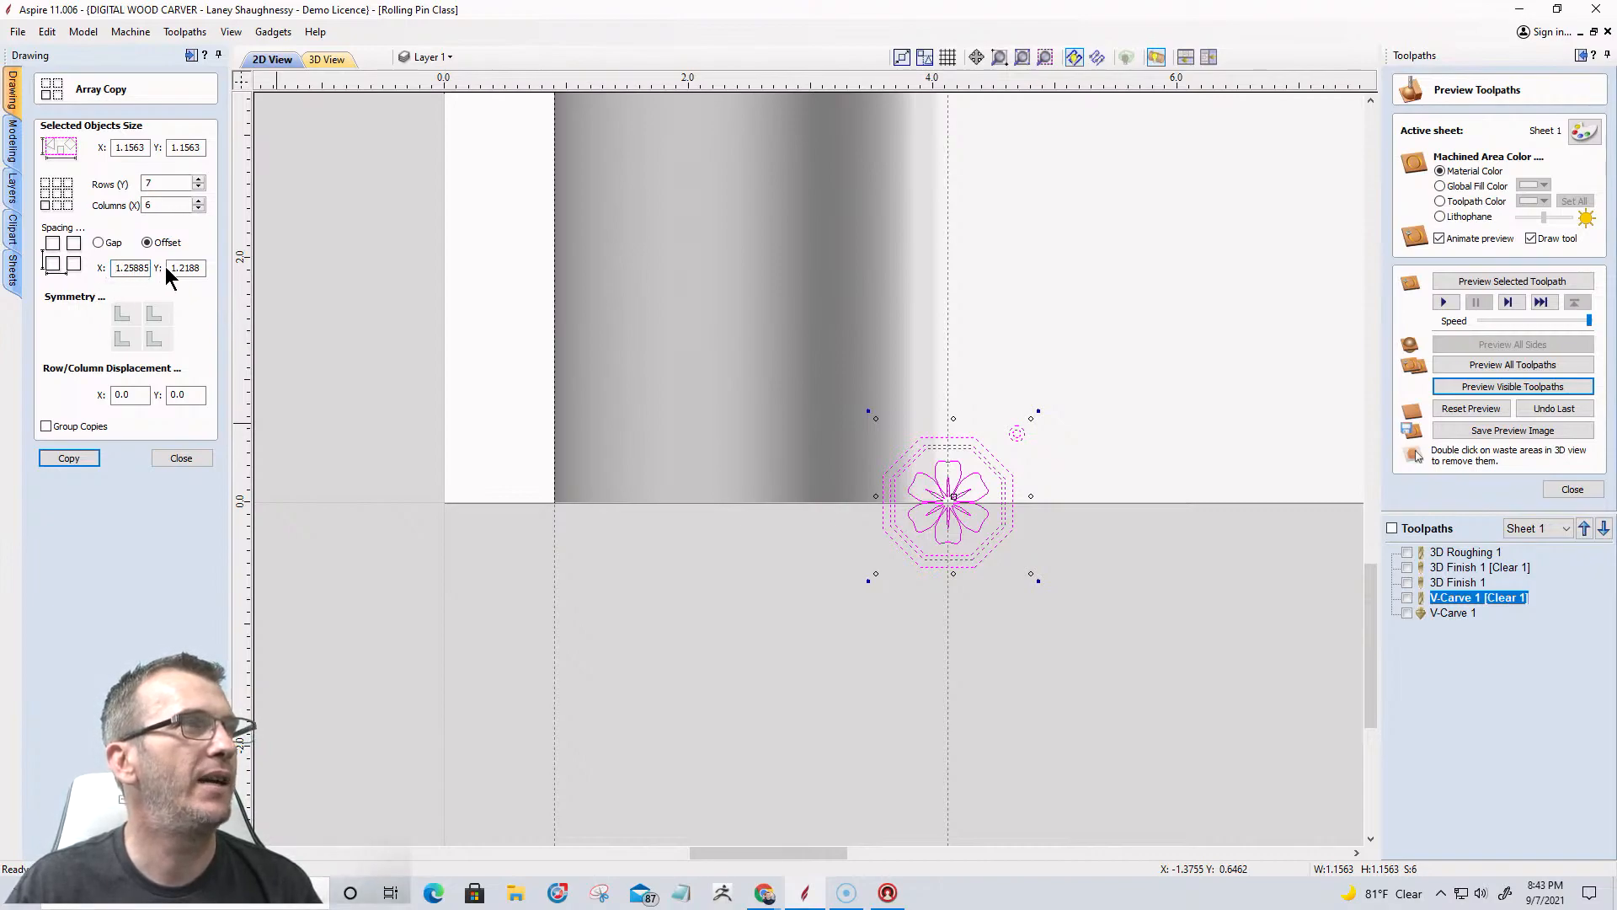
Set the Y offset to 1.25885 and create the array with 7 rows and 6 columns.
drag(188, 268, 203, 268)
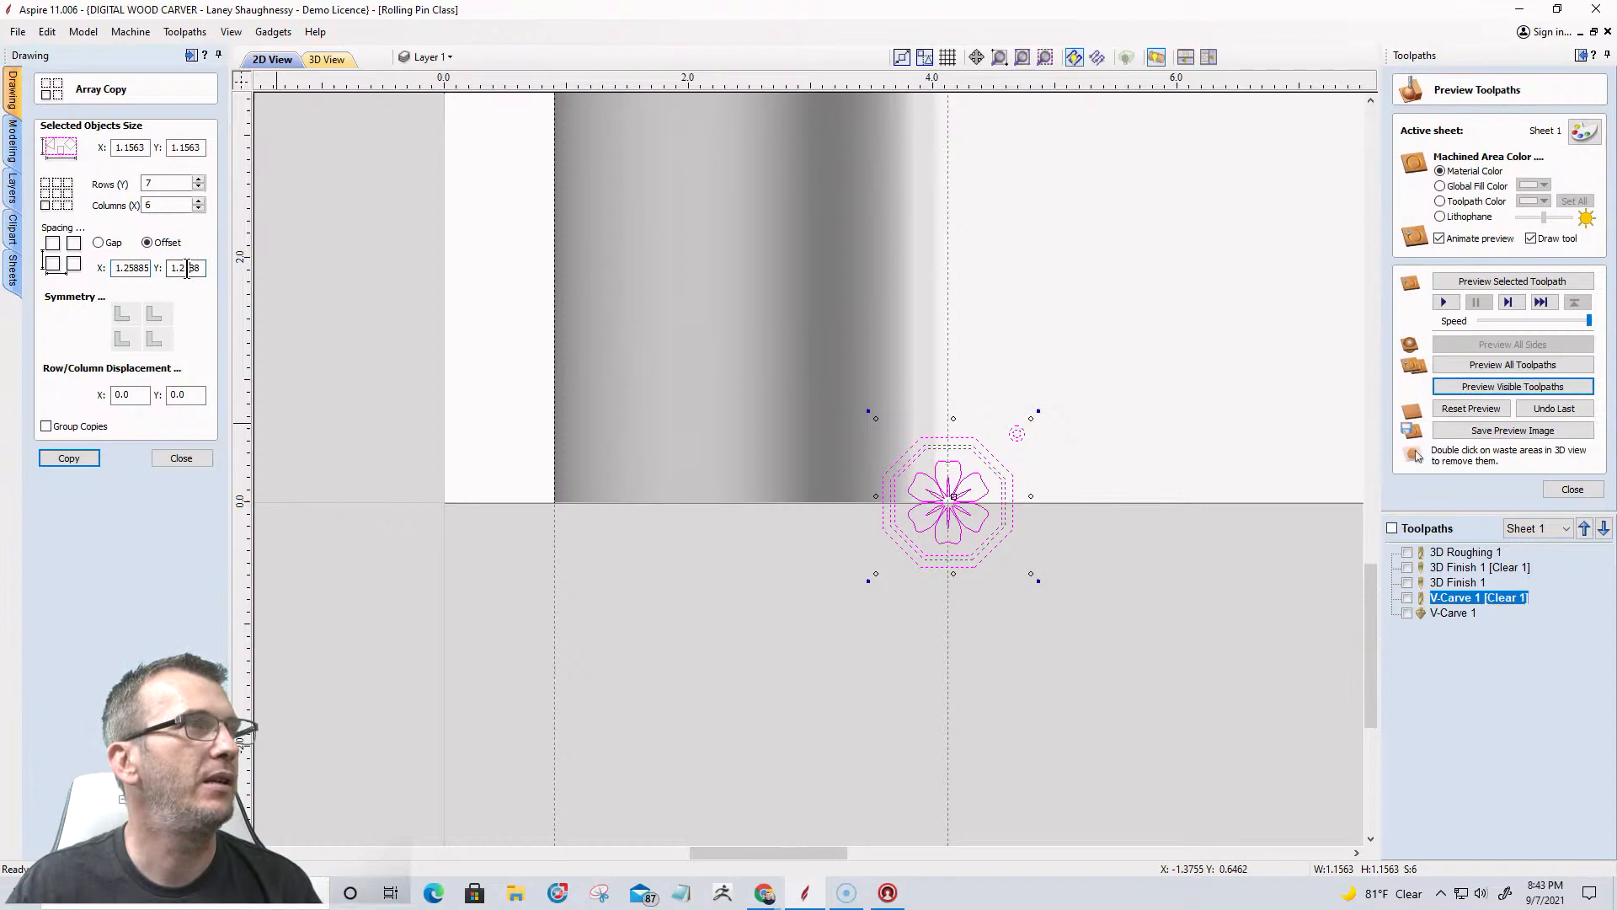
key(BackSpace)
key(BackSpace)
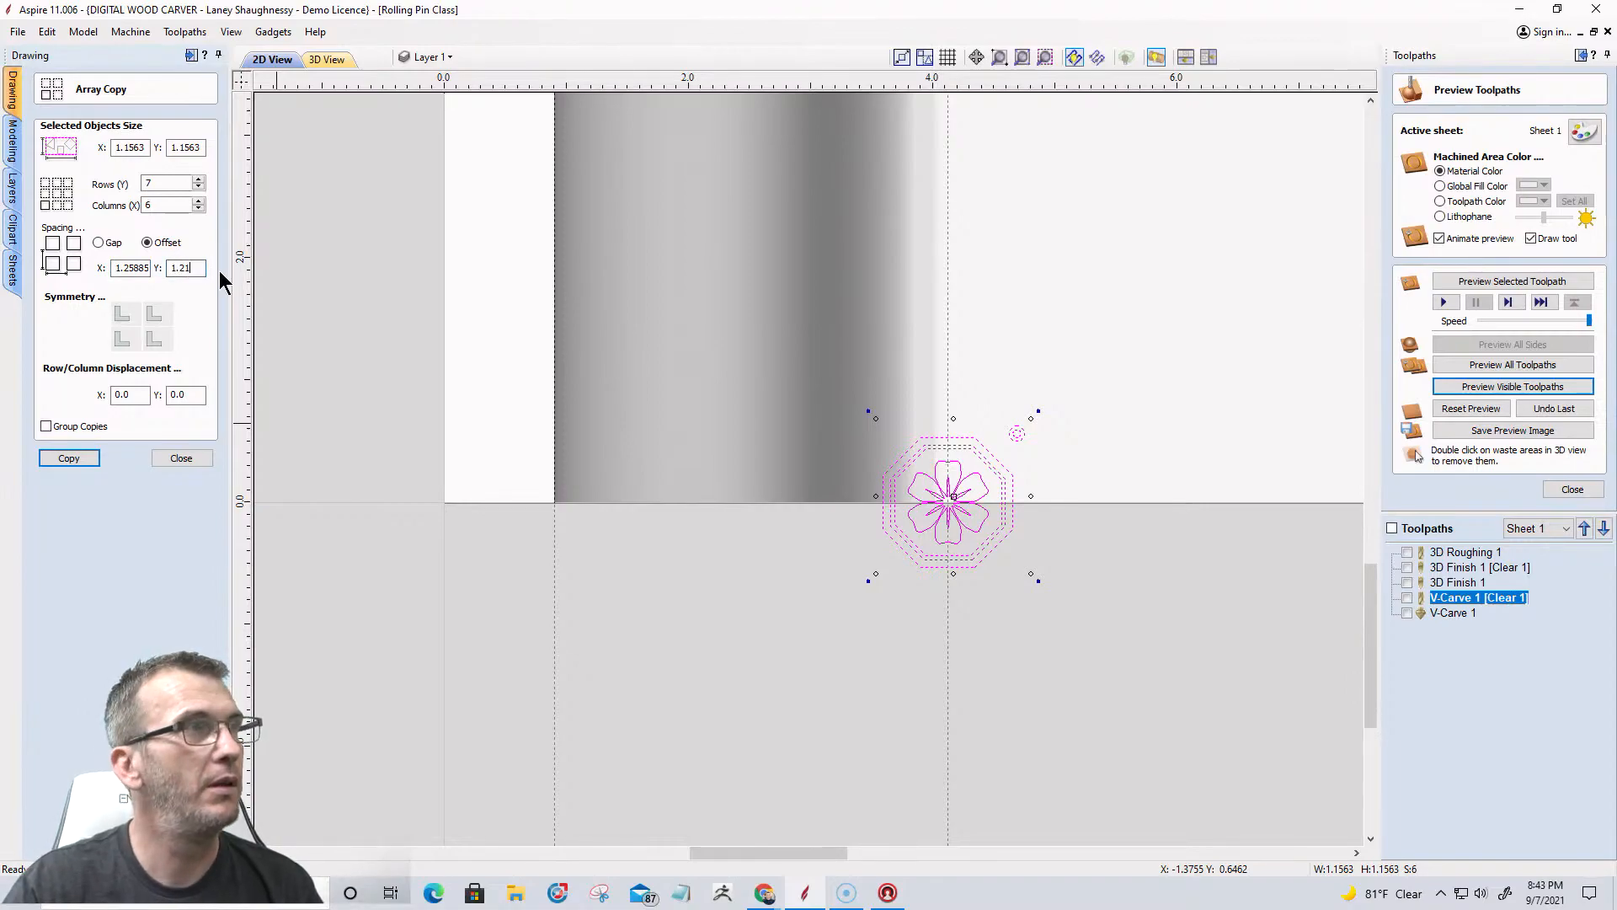
text(5)
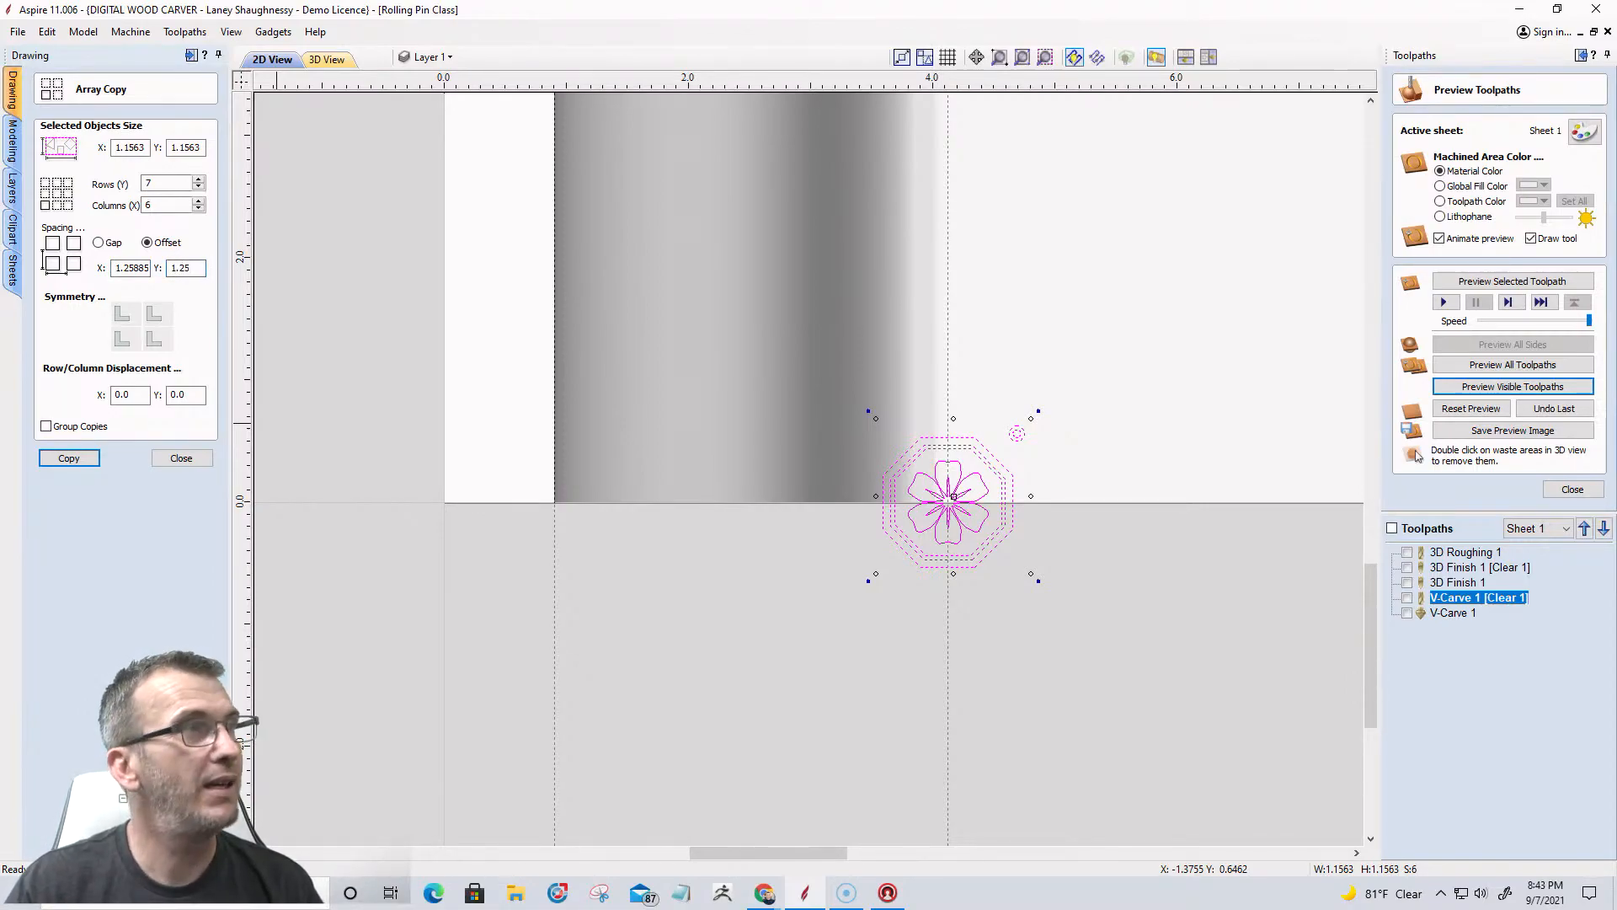
text(885)
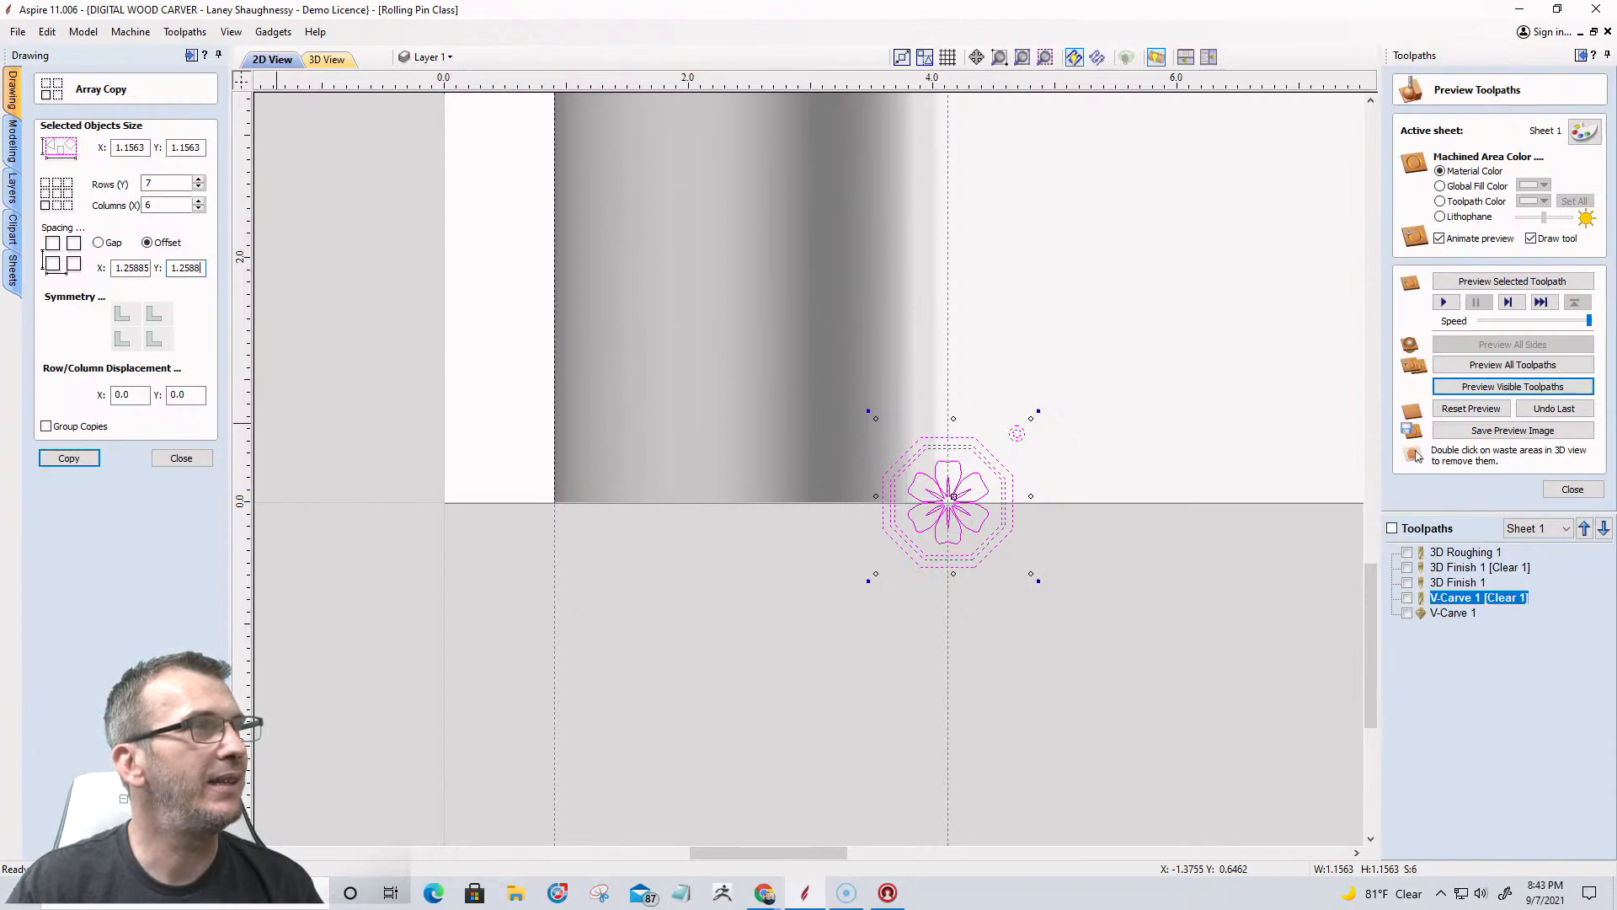
drag(186, 266, 140, 267)
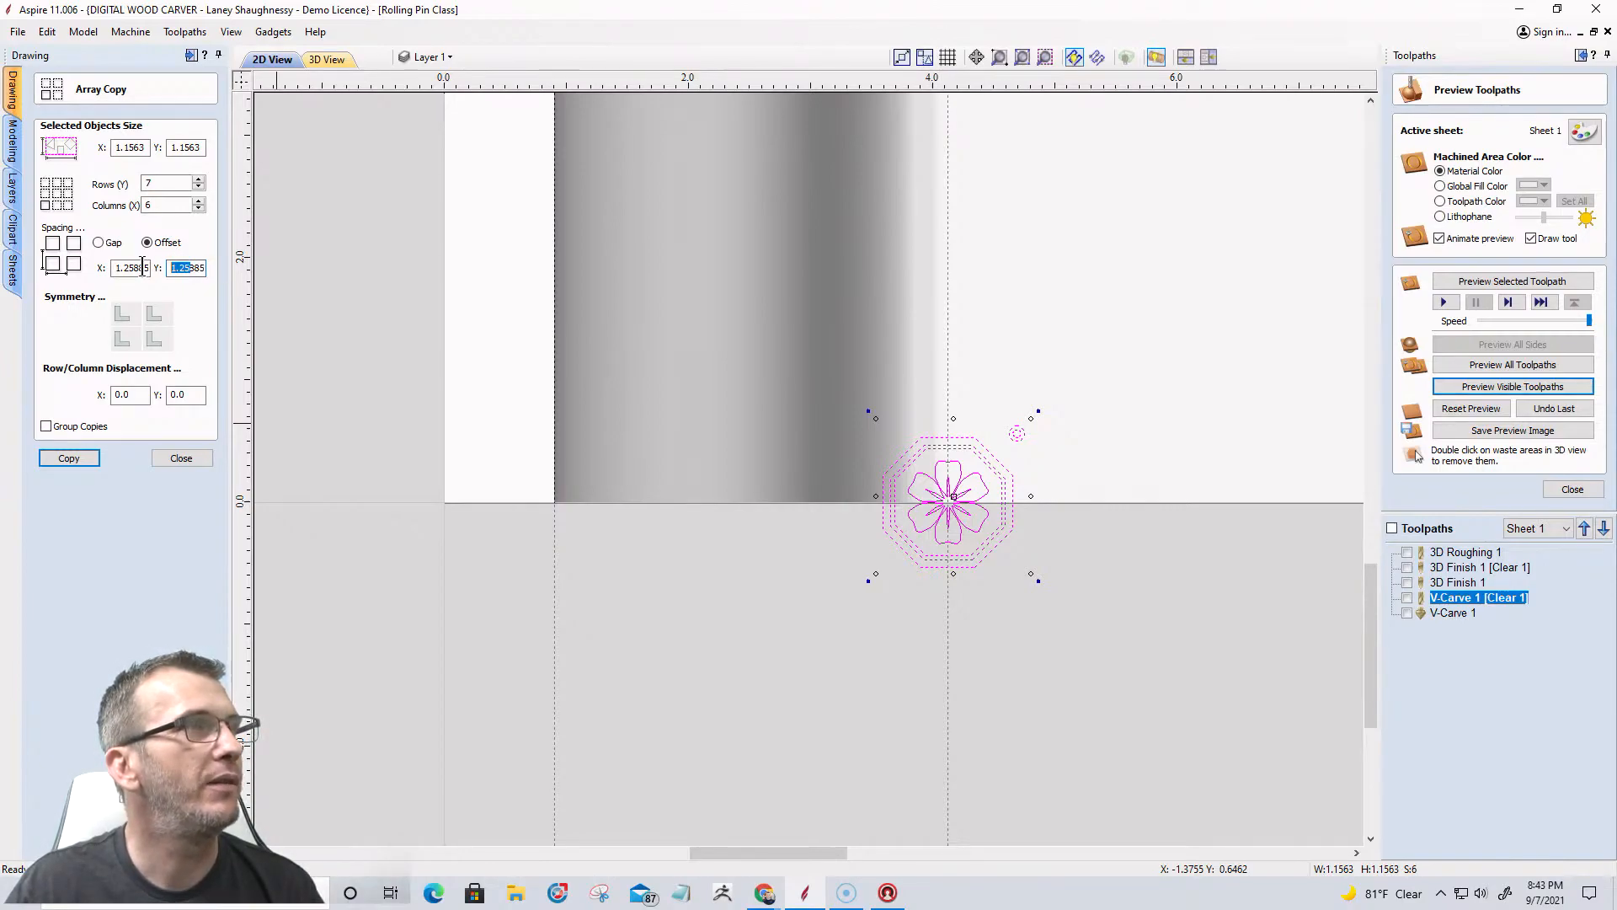
click(72, 457)
Examine how the flower centres in the first and last rows line up with the lower and upper job edges.
scroll(646, 582, down, 3)
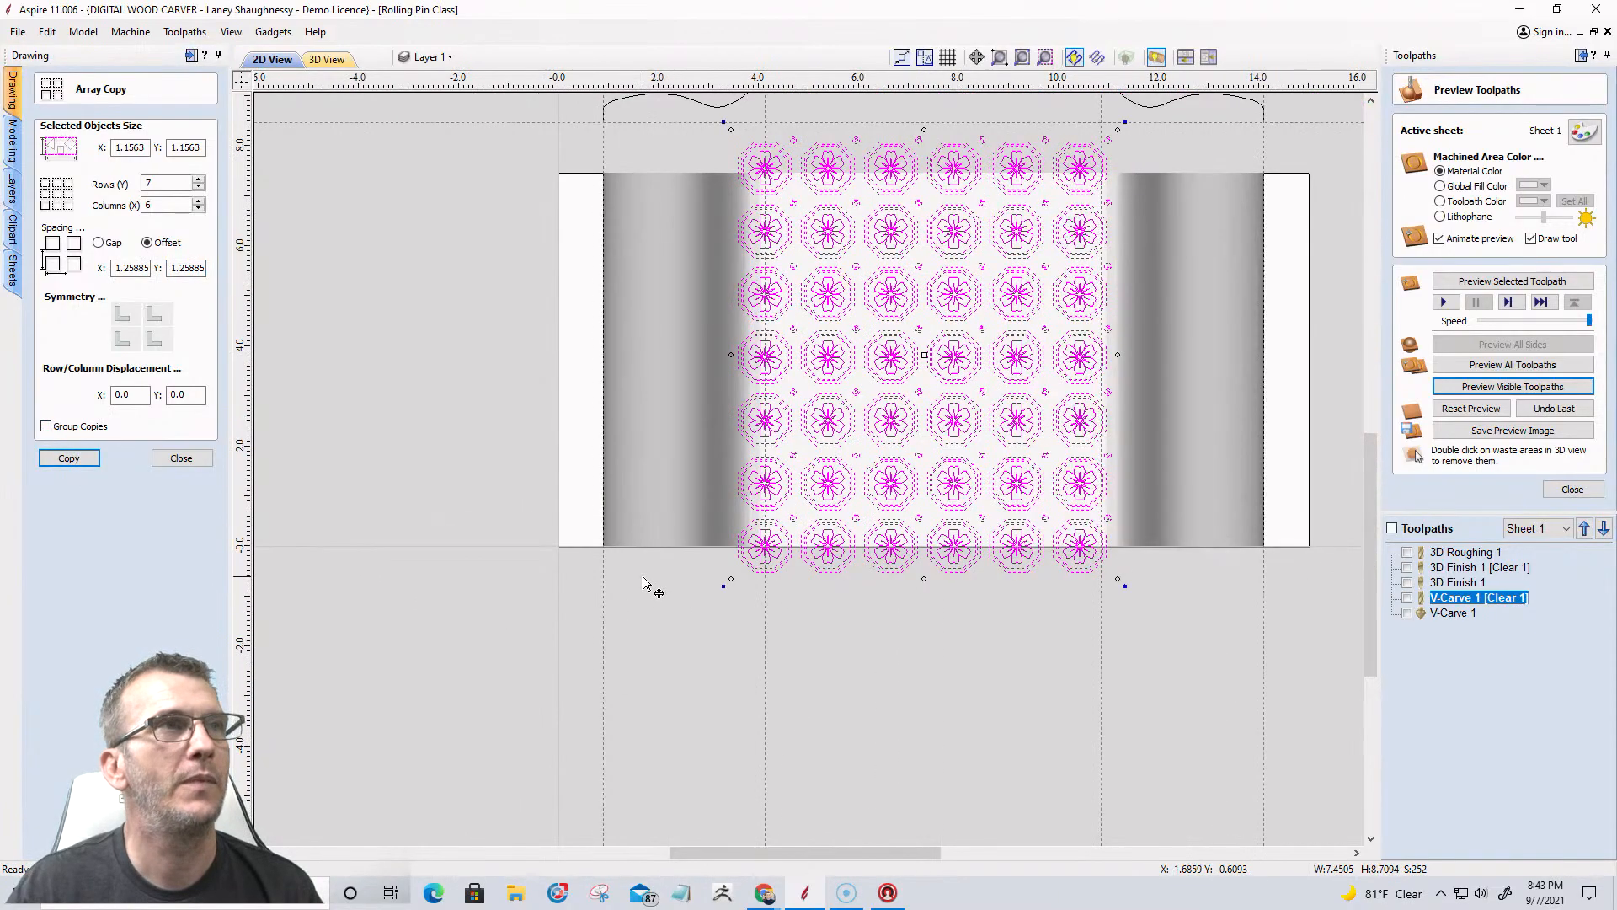
scroll(756, 148, up, 5)
scroll(756, 148, up, 3)
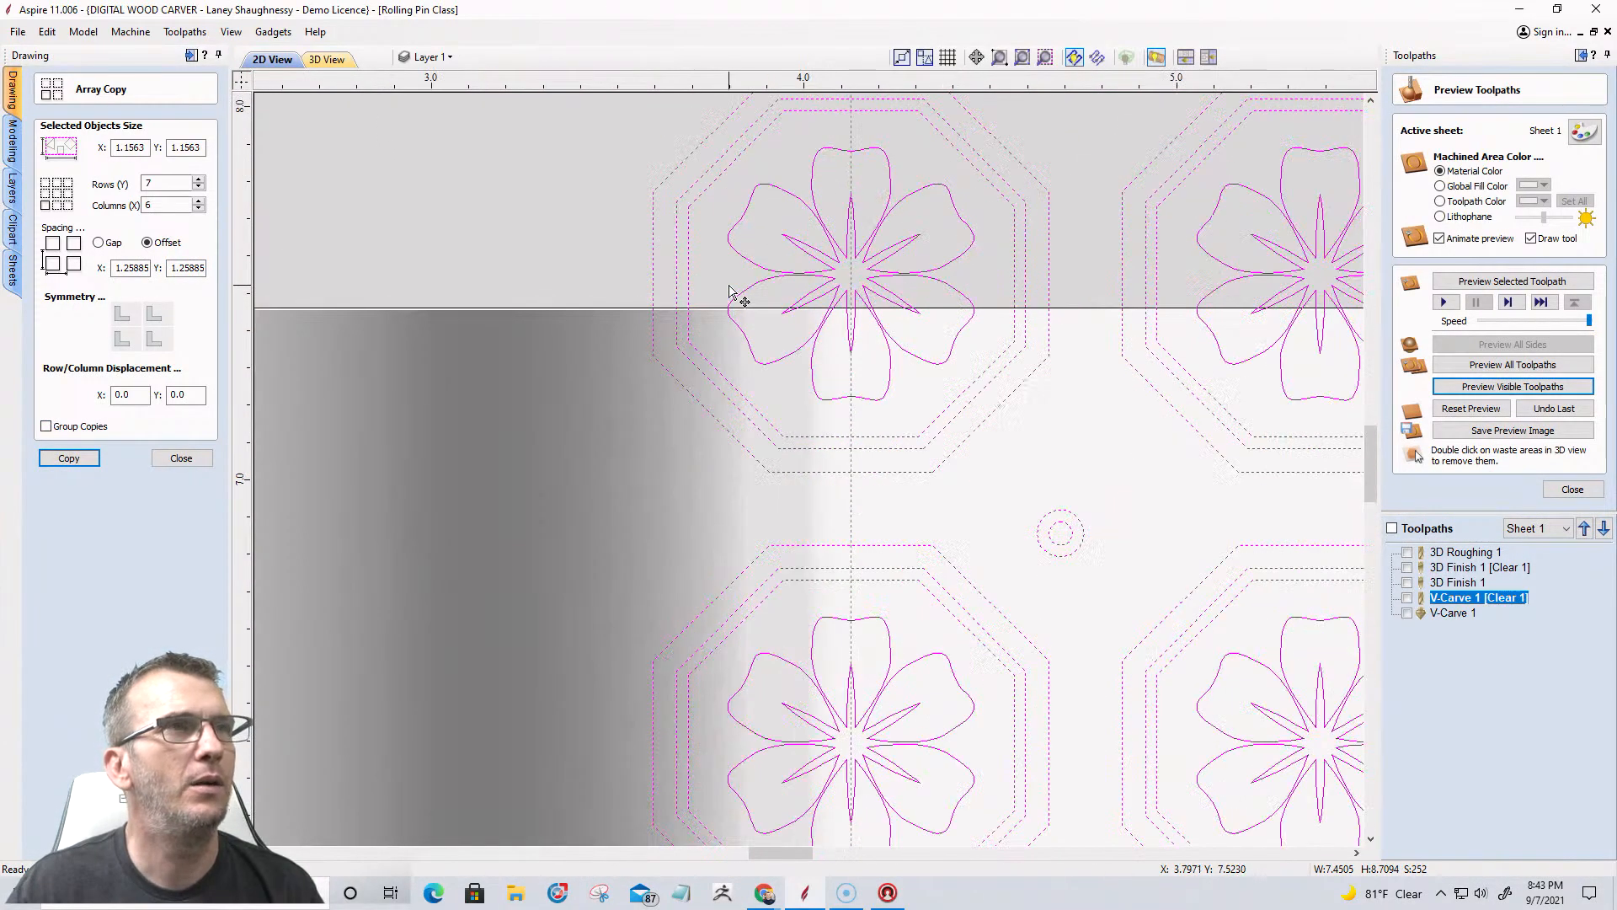
scroll(926, 312, down, 4)
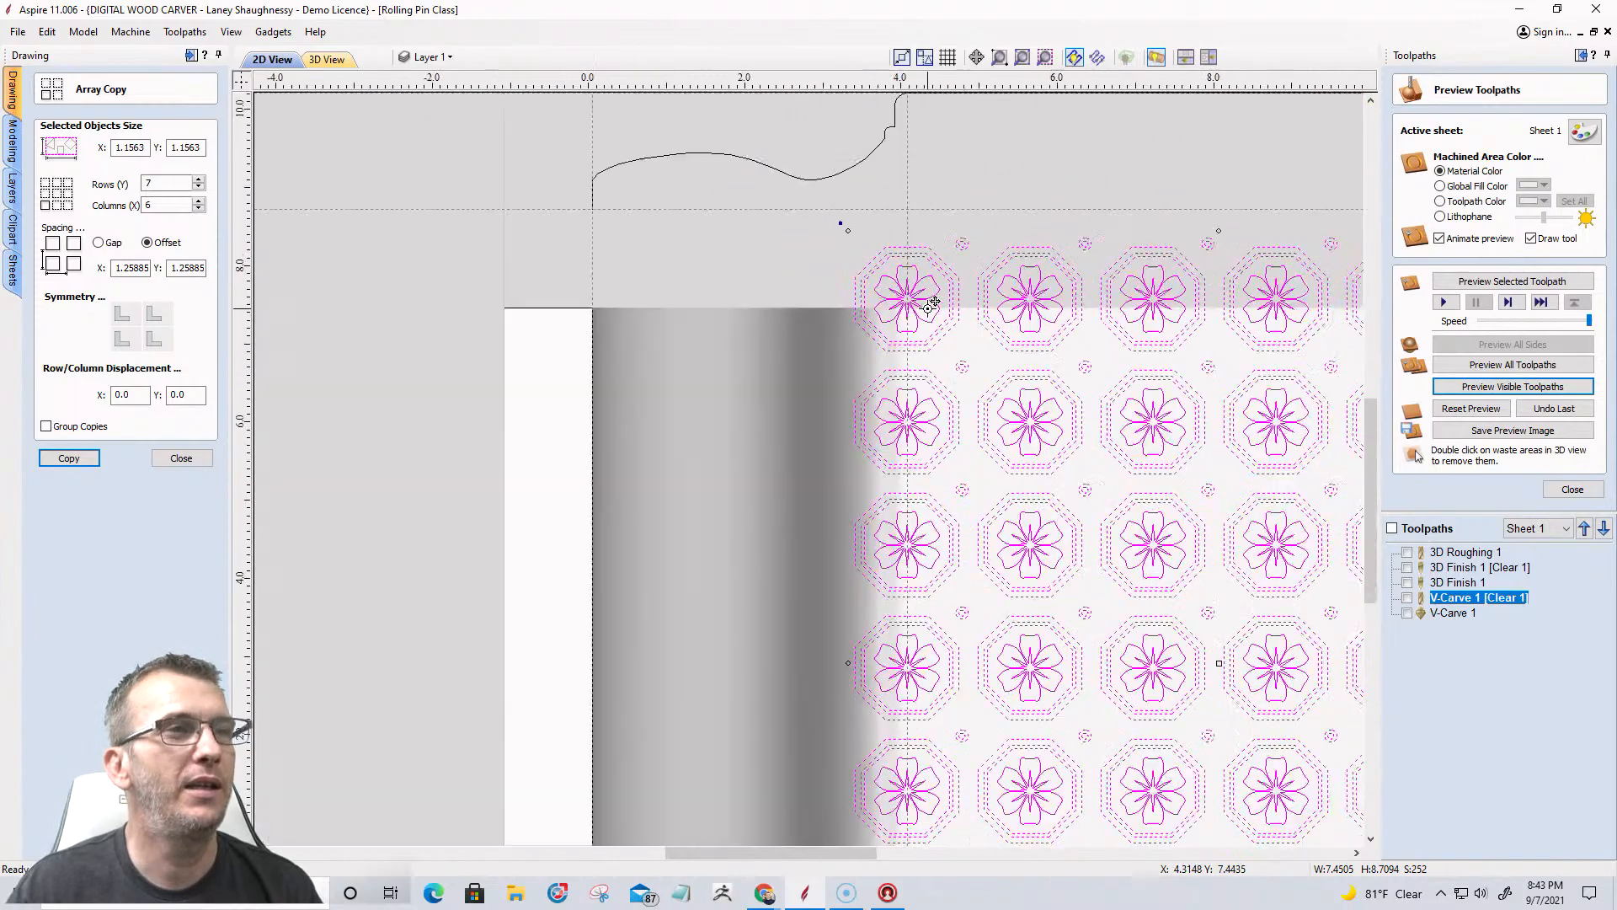
scroll(922, 570, up, 4)
scroll(922, 570, up, 2)
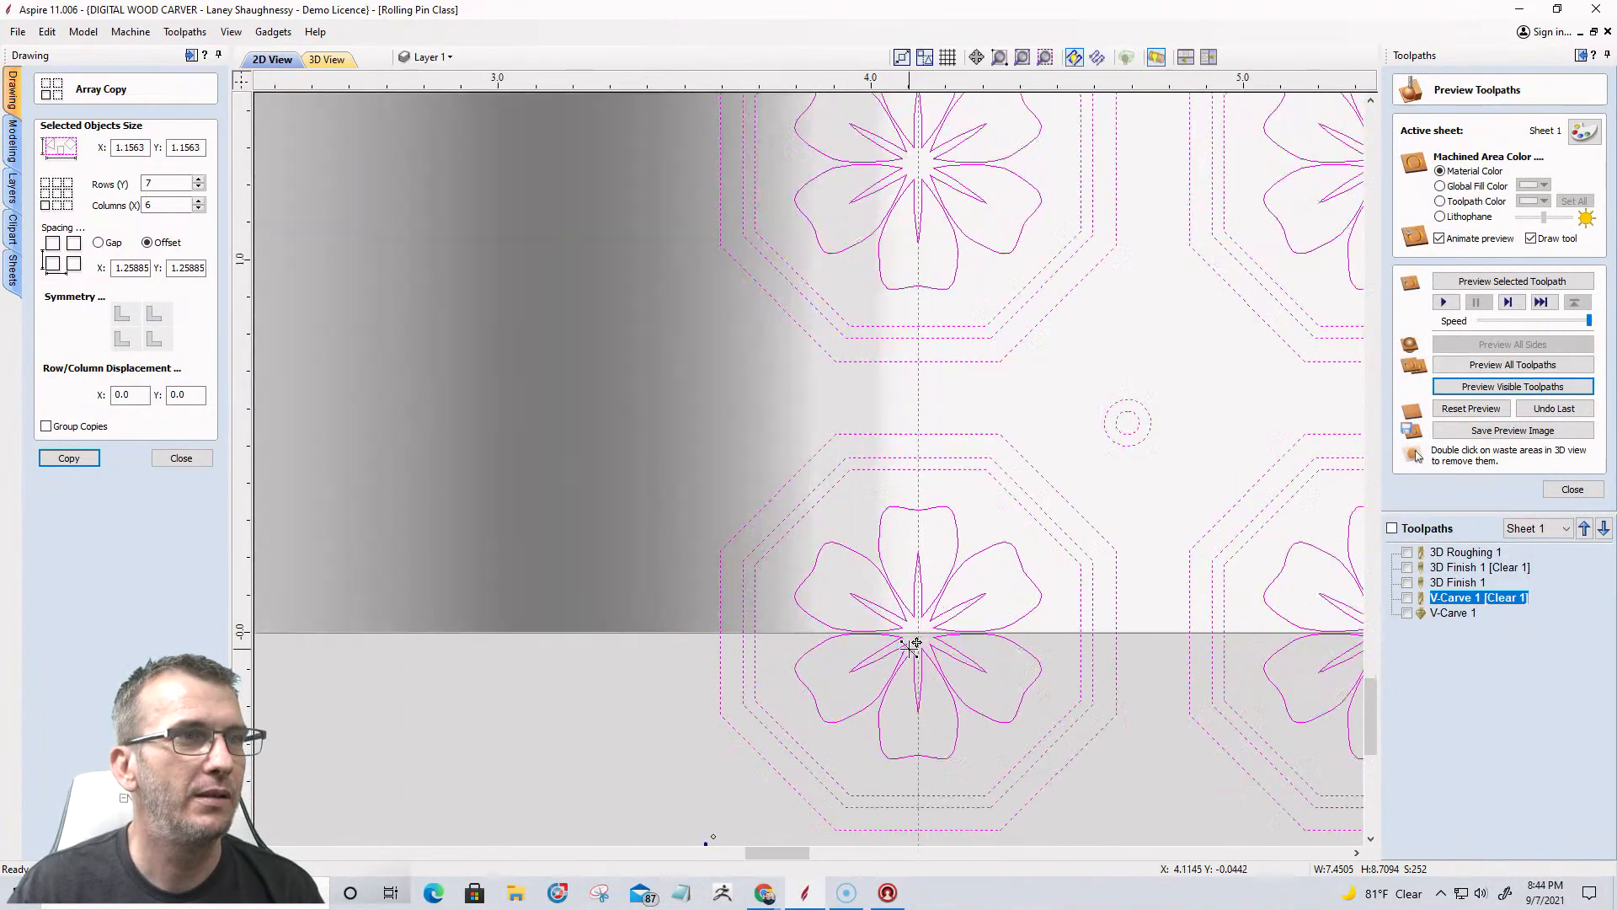
scroll(918, 628, down, 5)
scroll(918, 618, down, 1)
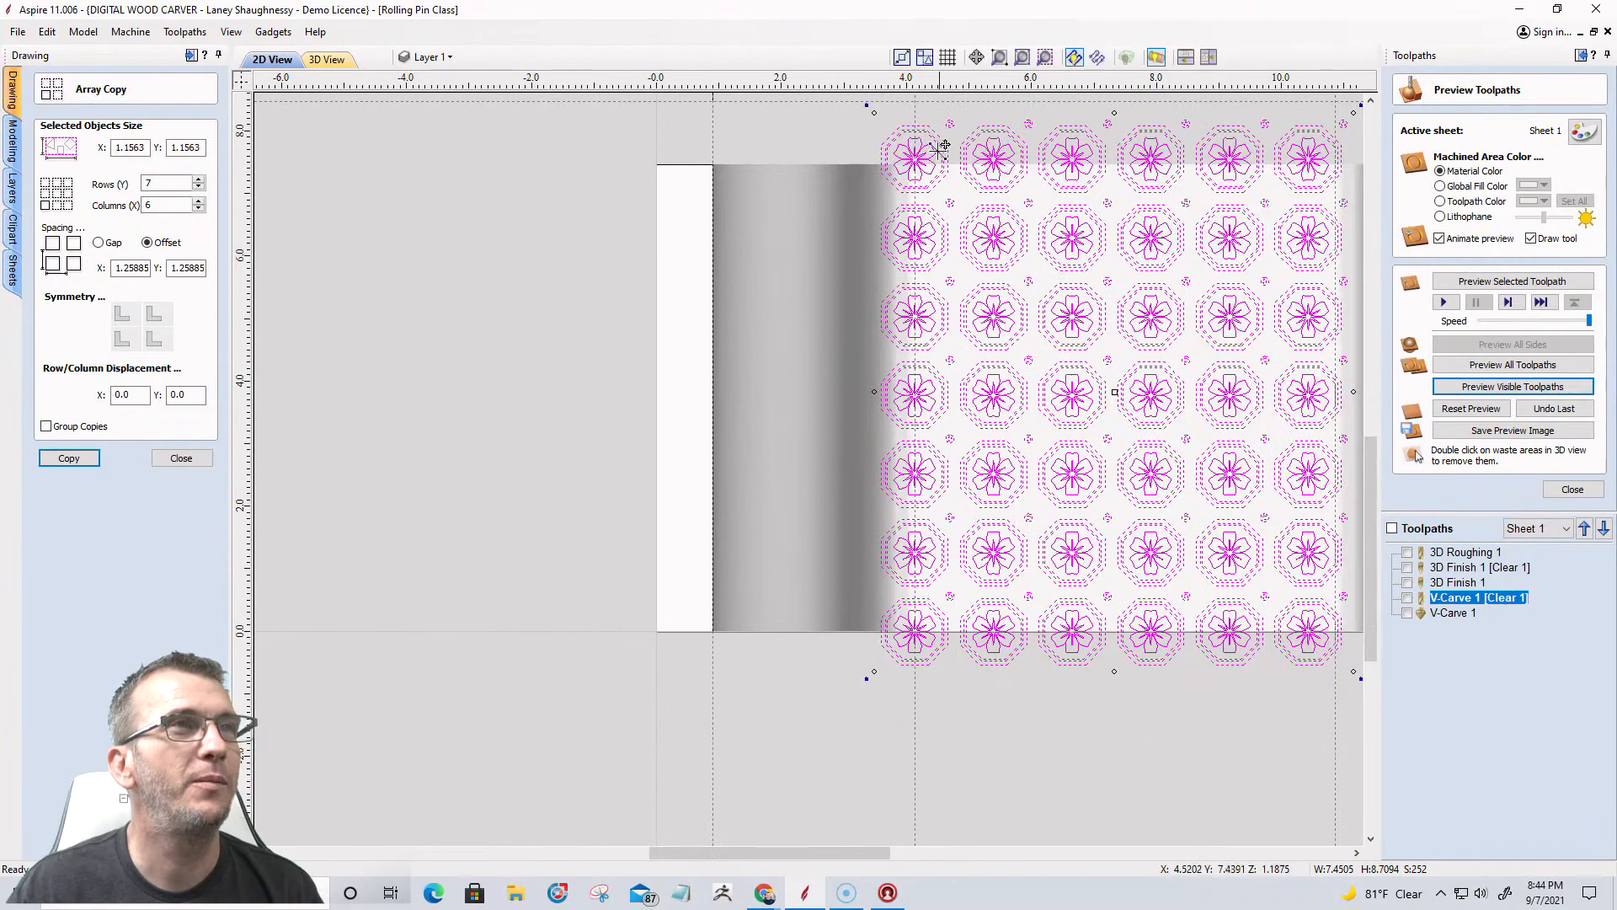
scroll(920, 130, up, 10)
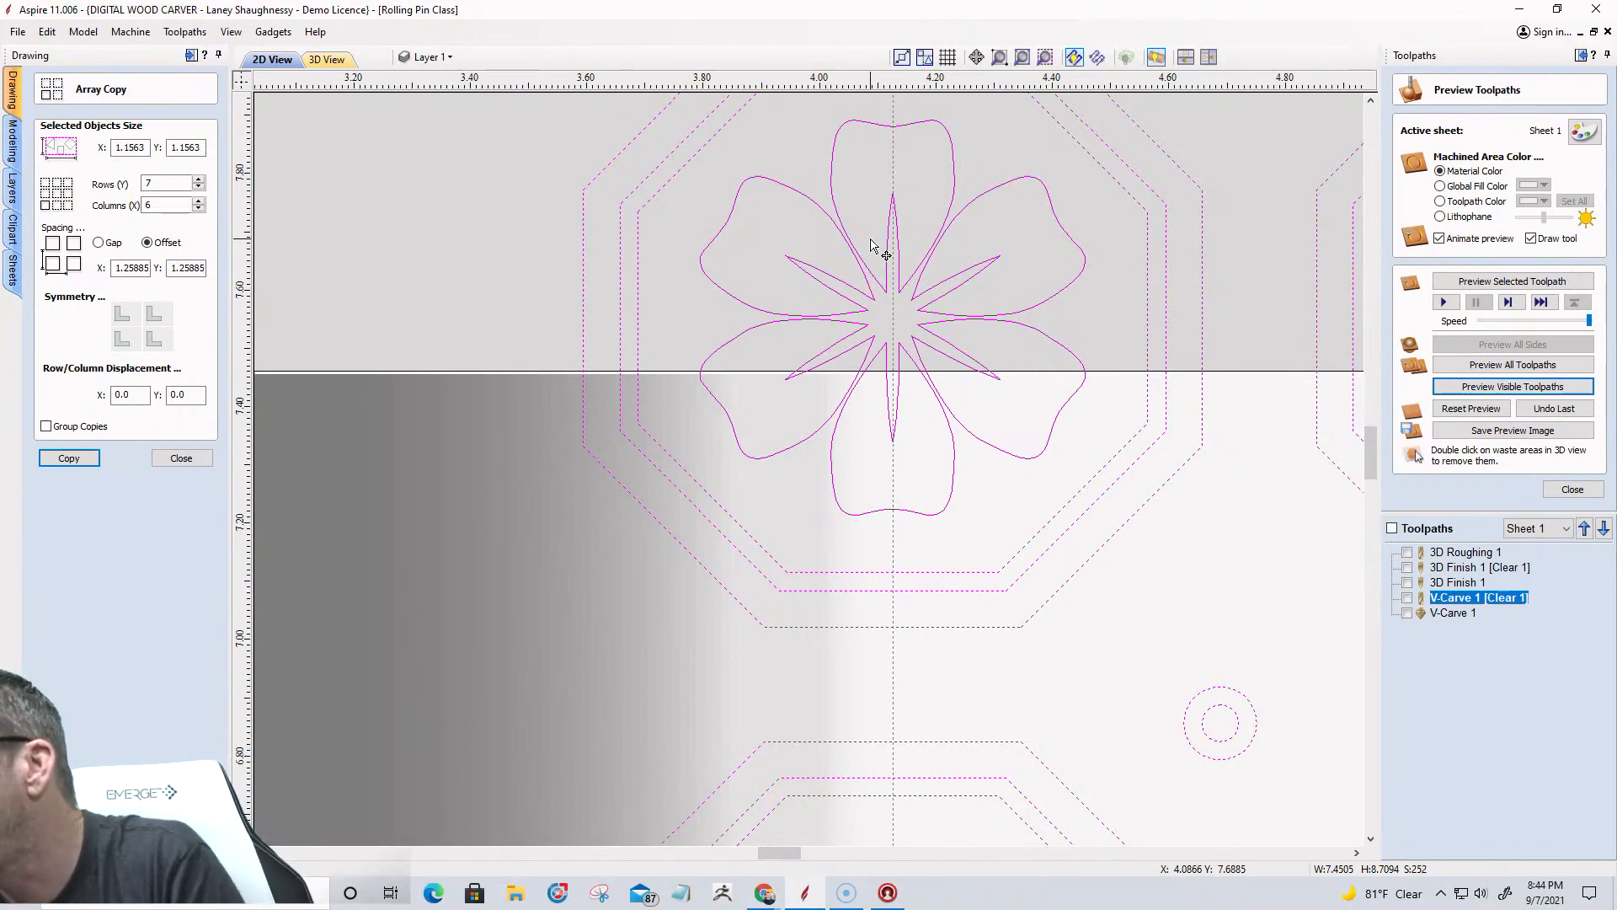
scroll(922, 316, down, 2)
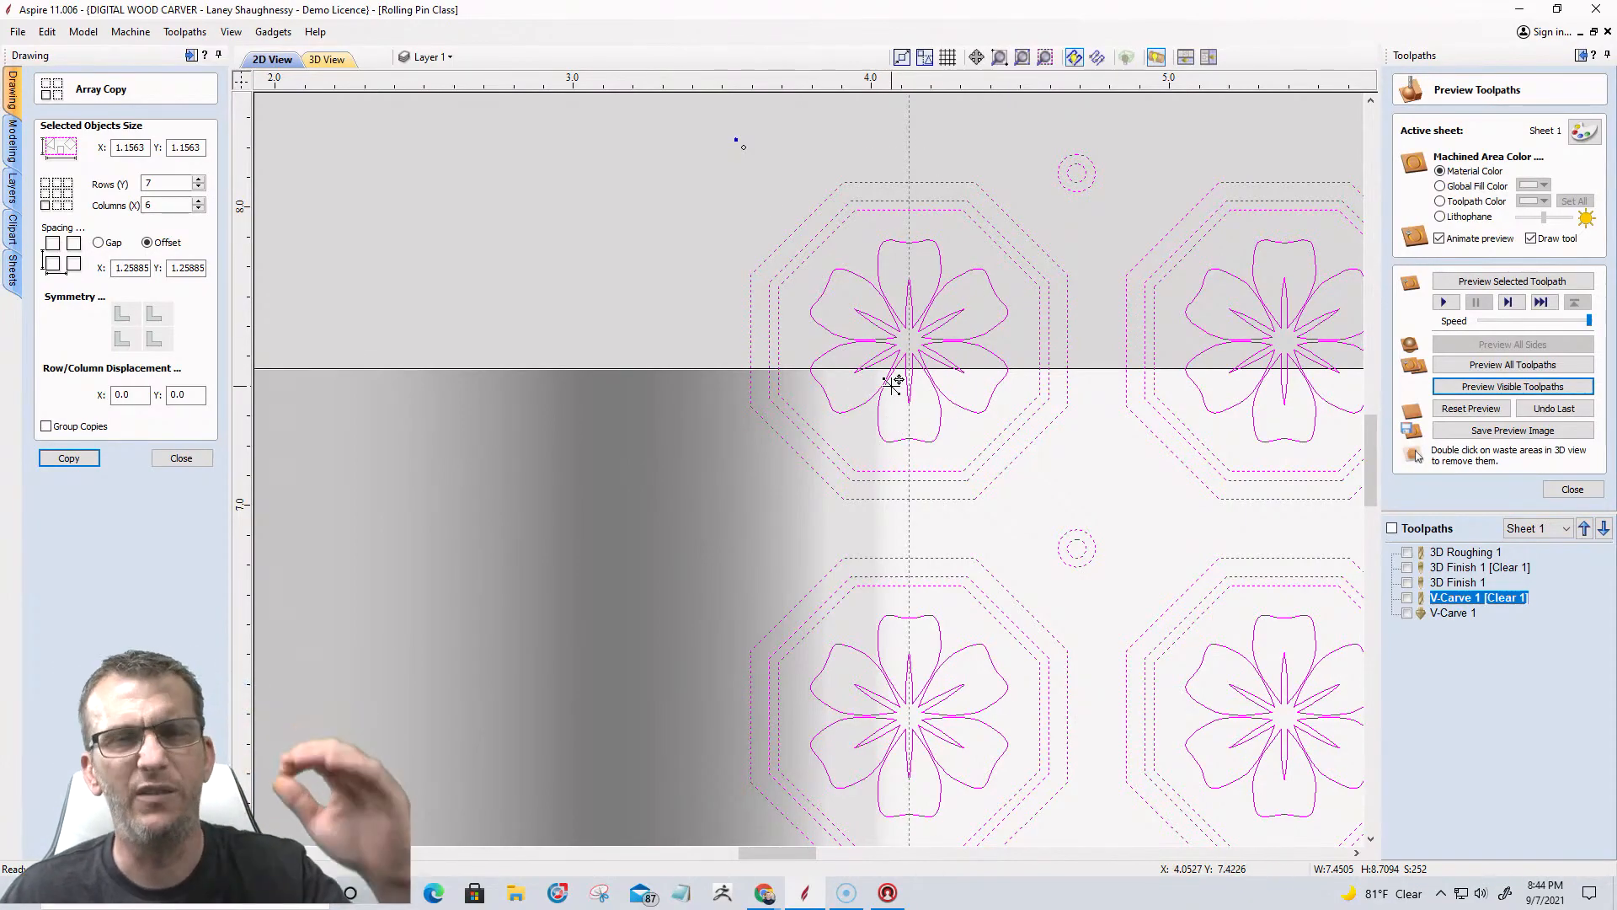
scroll(1077, 543, up, 3)
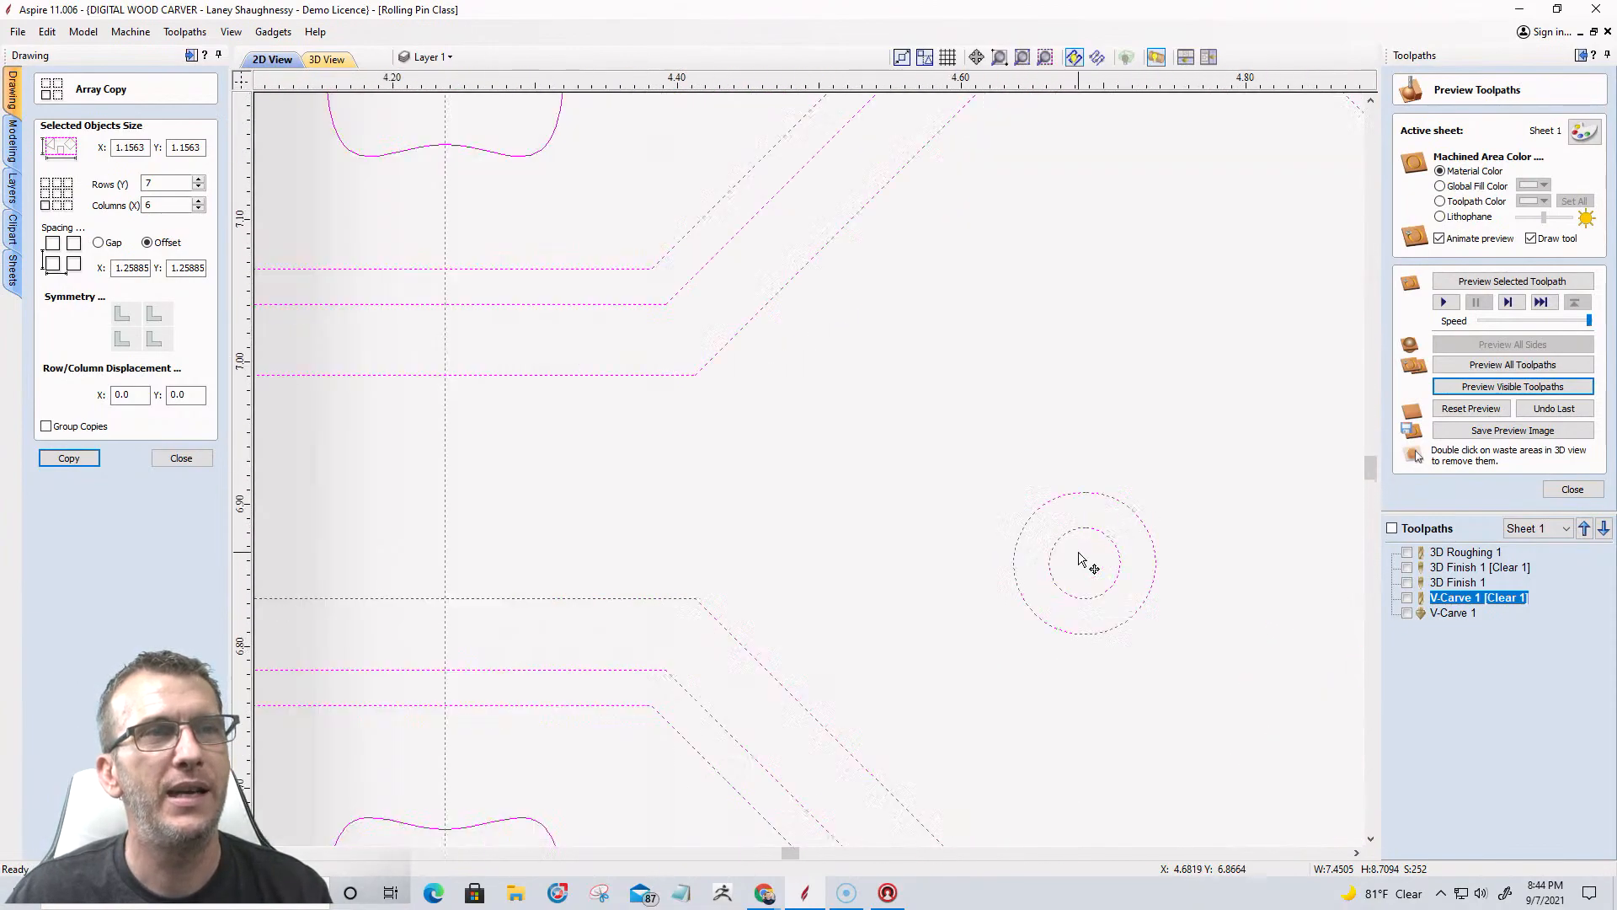
scroll(1081, 556, down, 2)
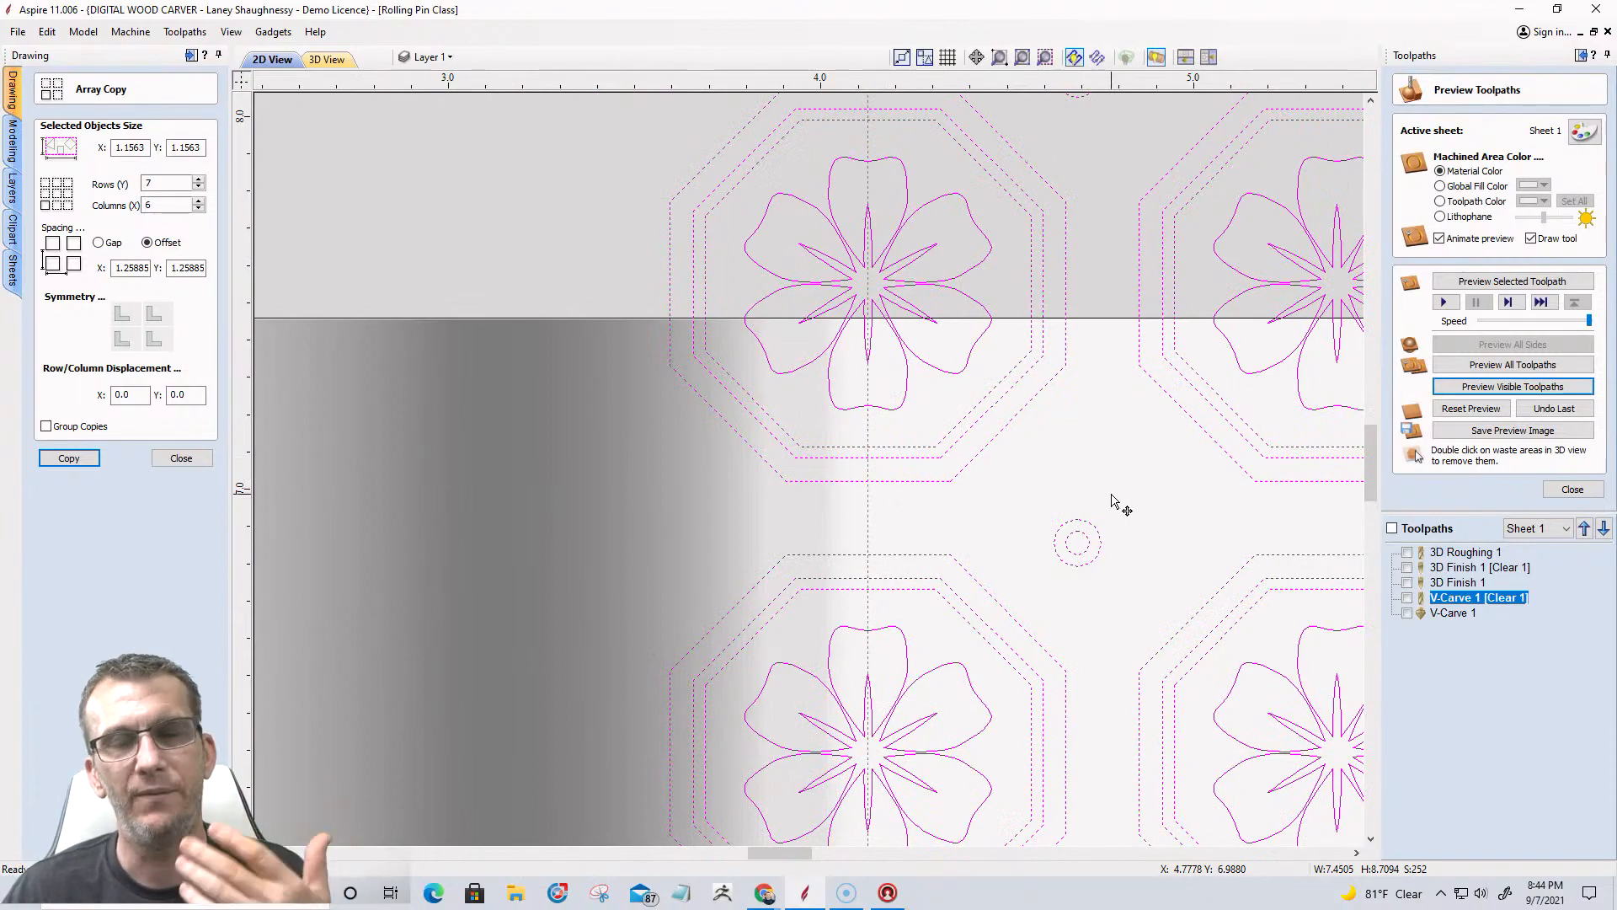
scroll(1111, 500, down, 3)
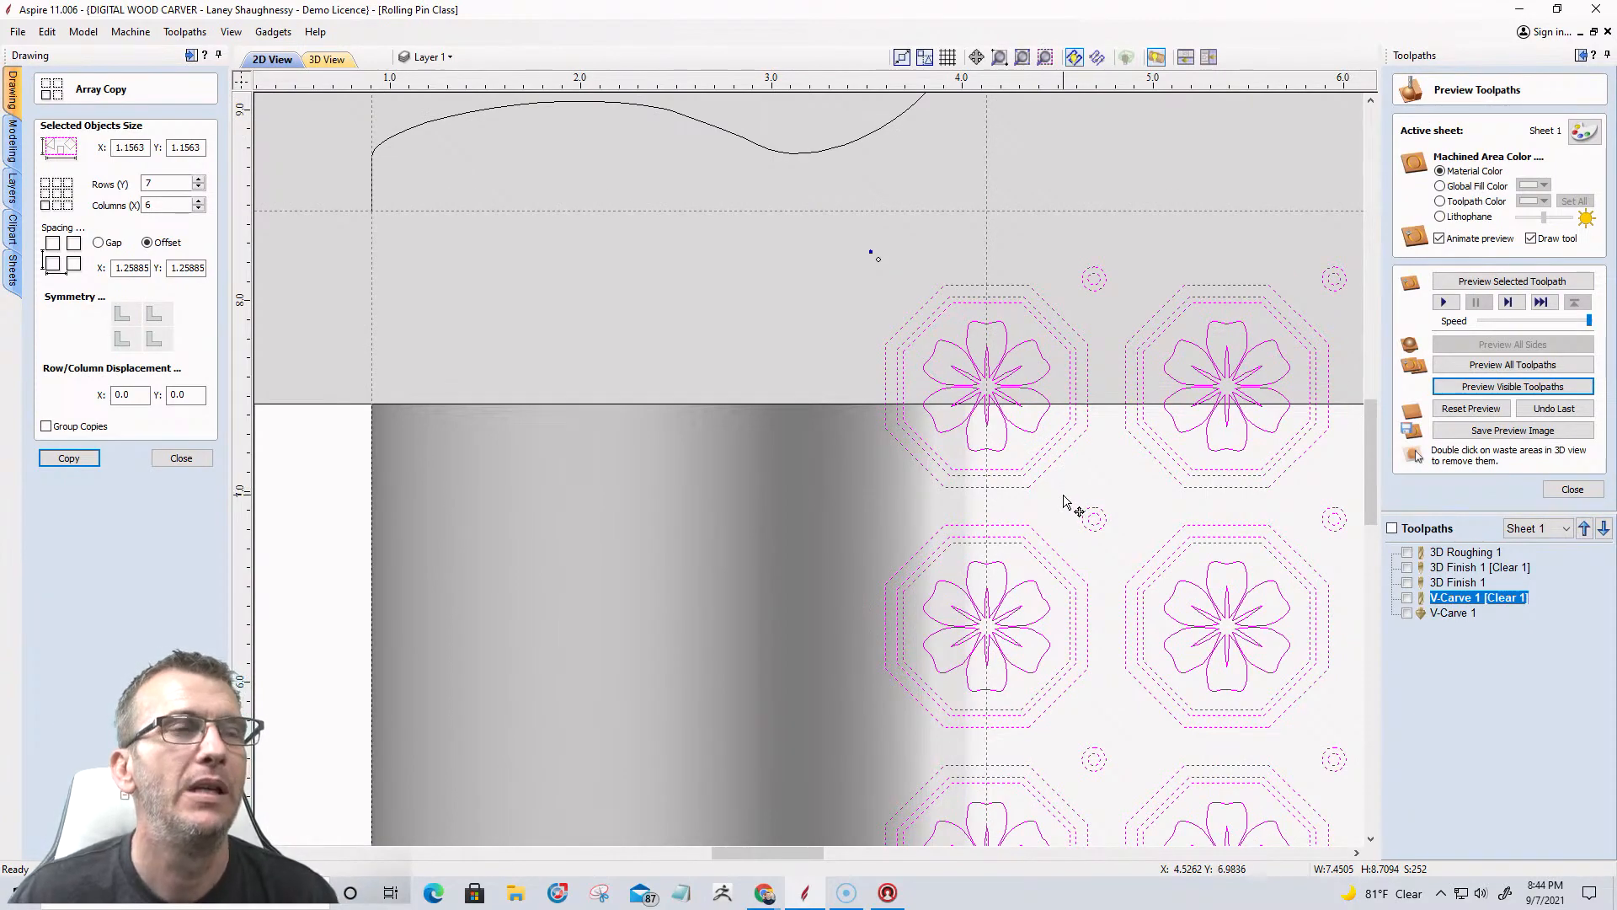
scroll(1064, 501, up, 2)
scroll(1063, 501, down, 2)
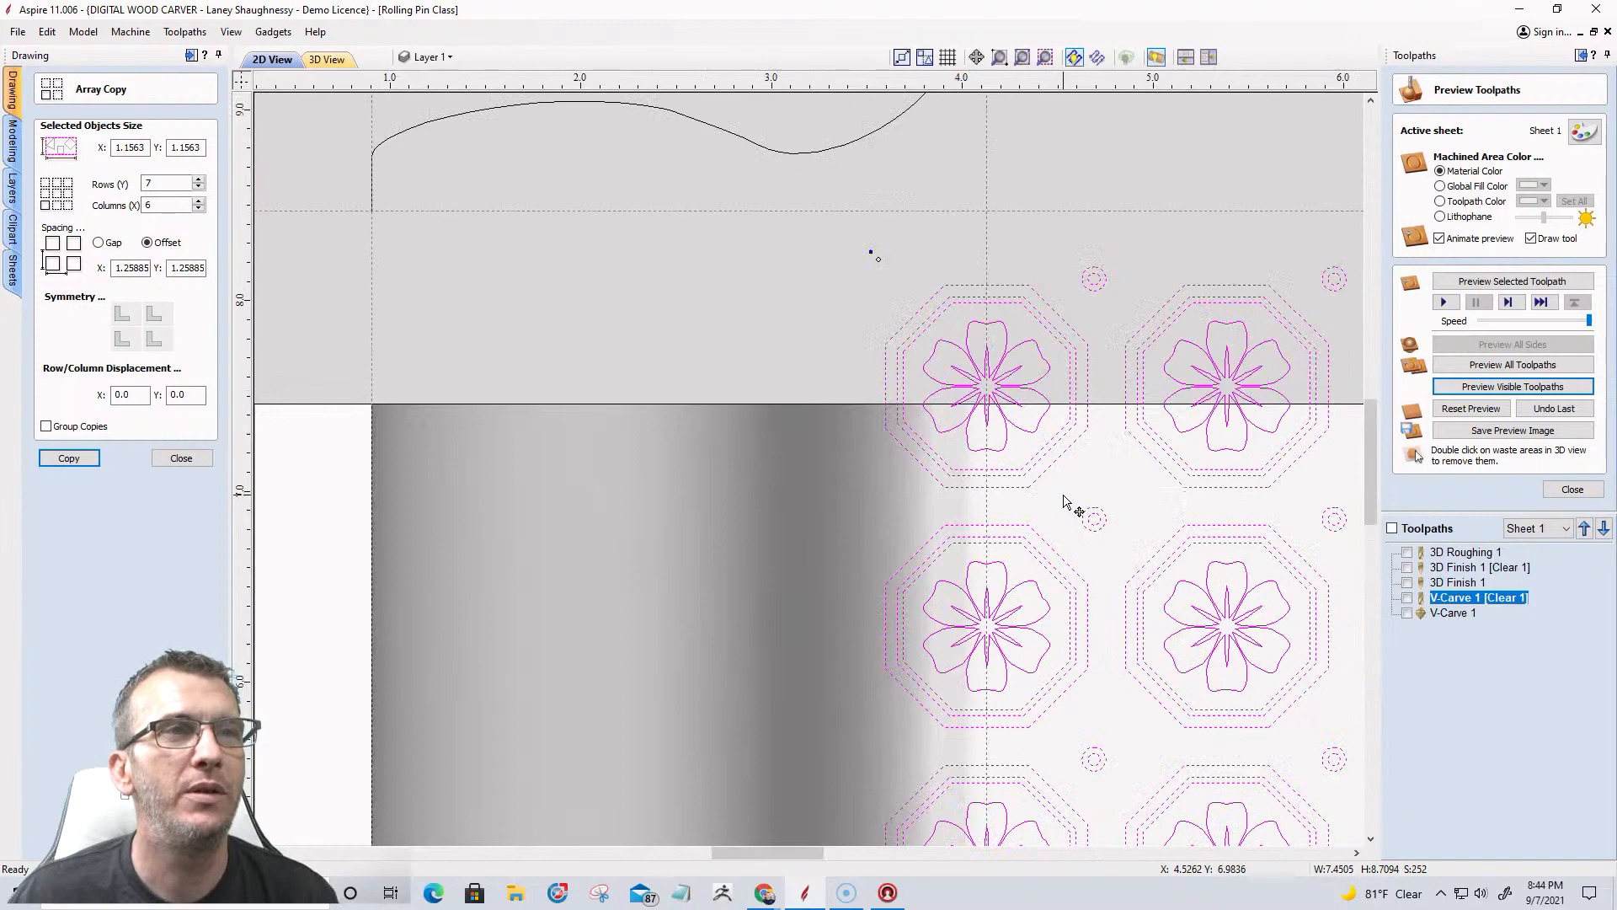
scroll(974, 503, down, 5)
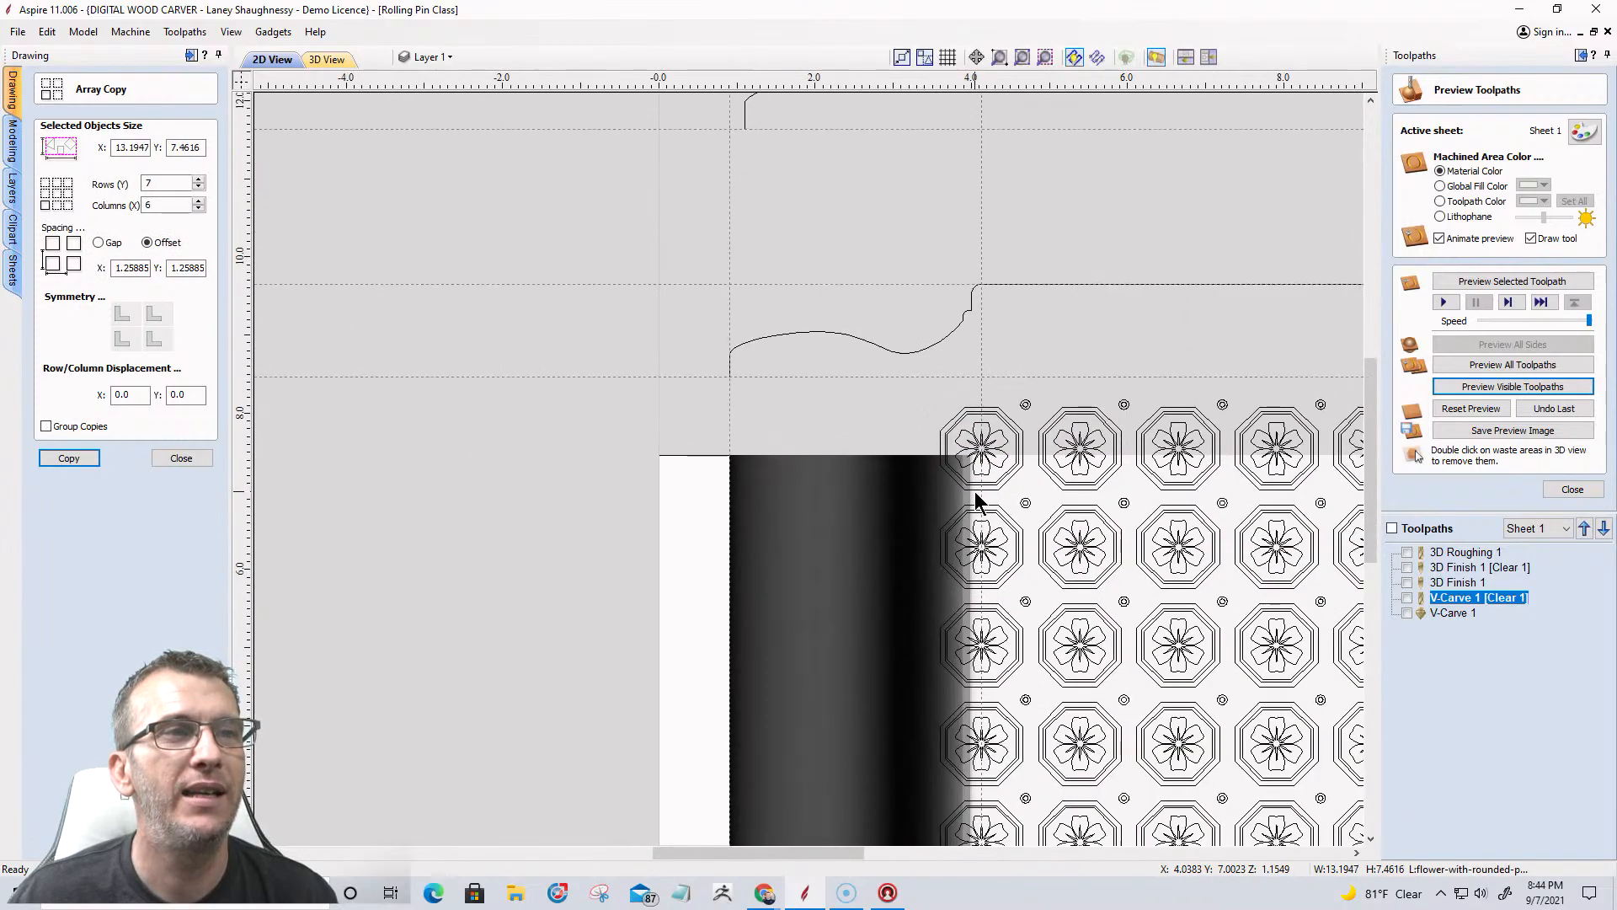
scroll(935, 728, up, 4)
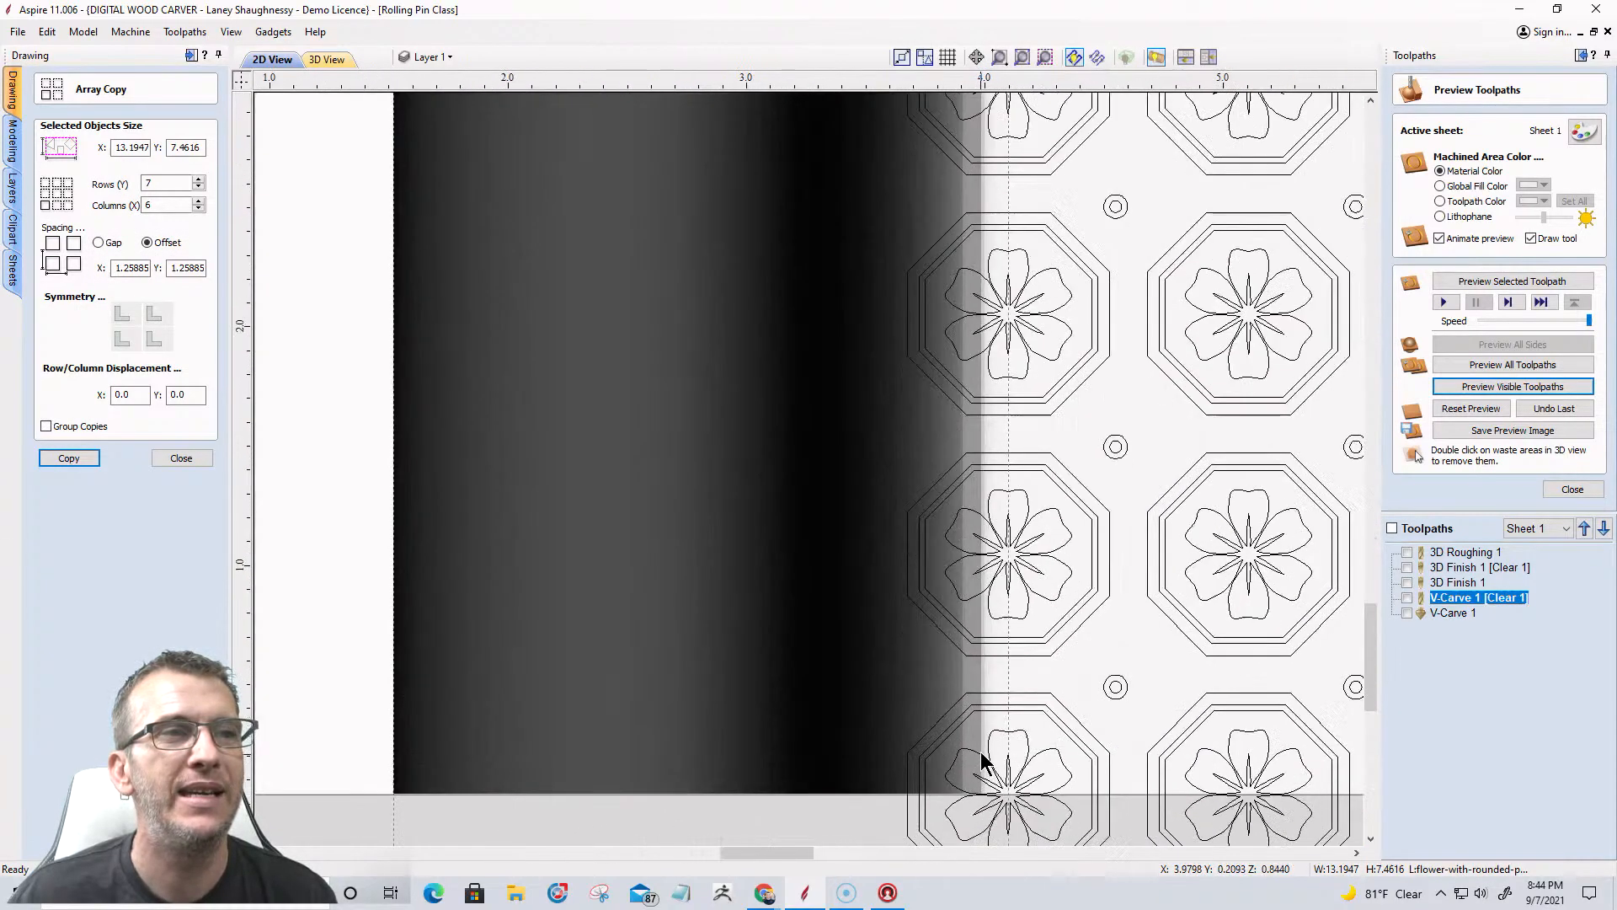
scroll(984, 587, down, 1)
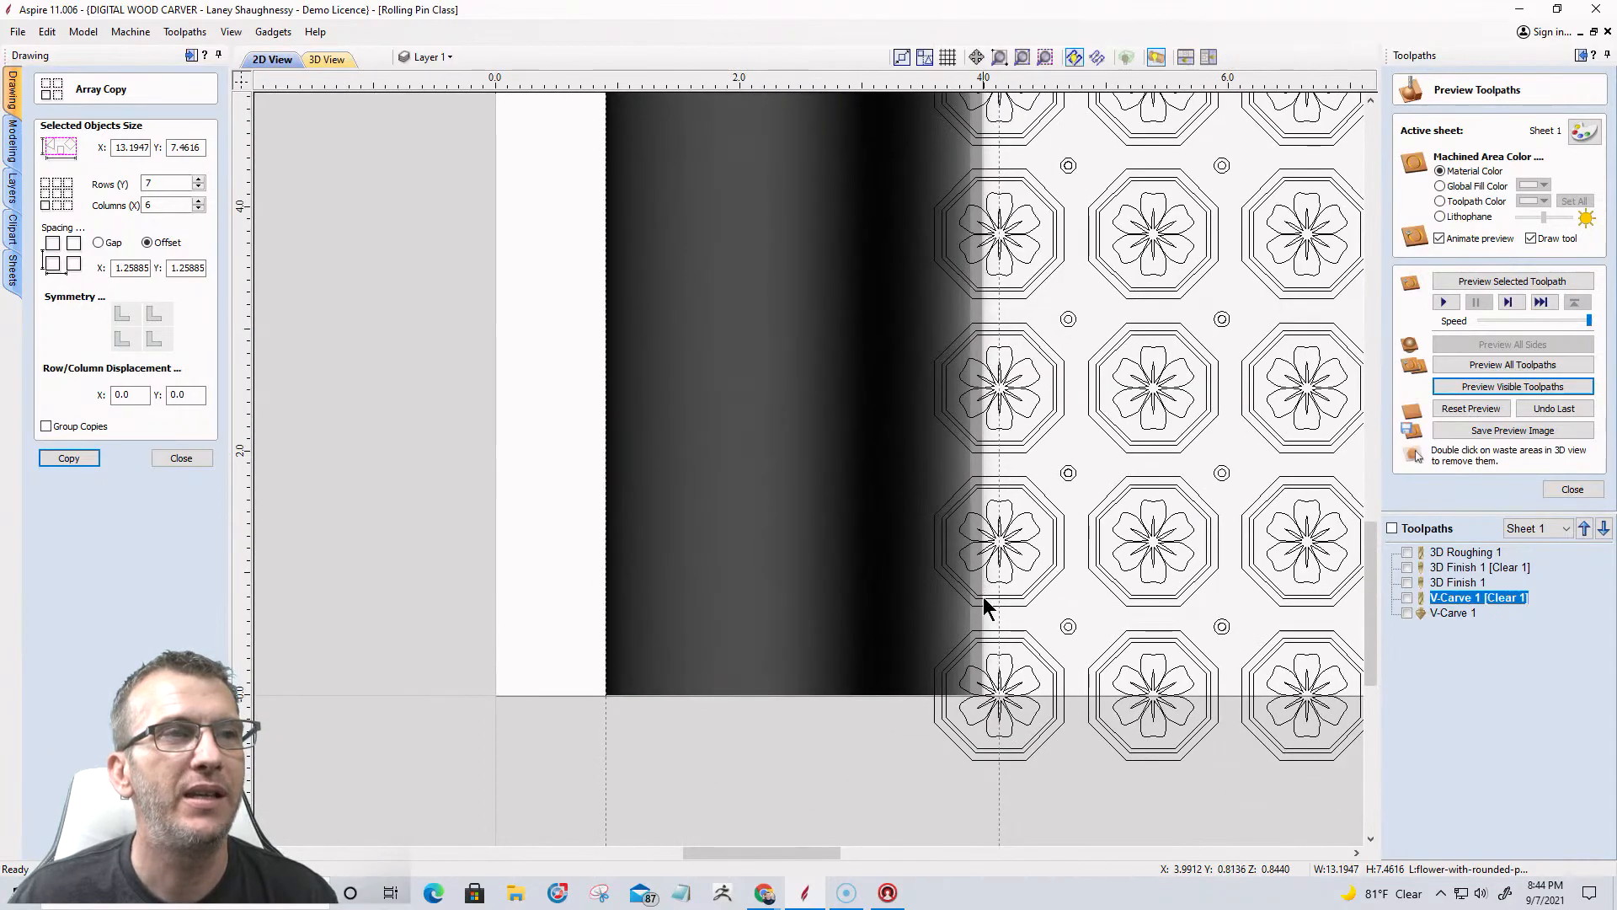
scroll(988, 603, down, 3)
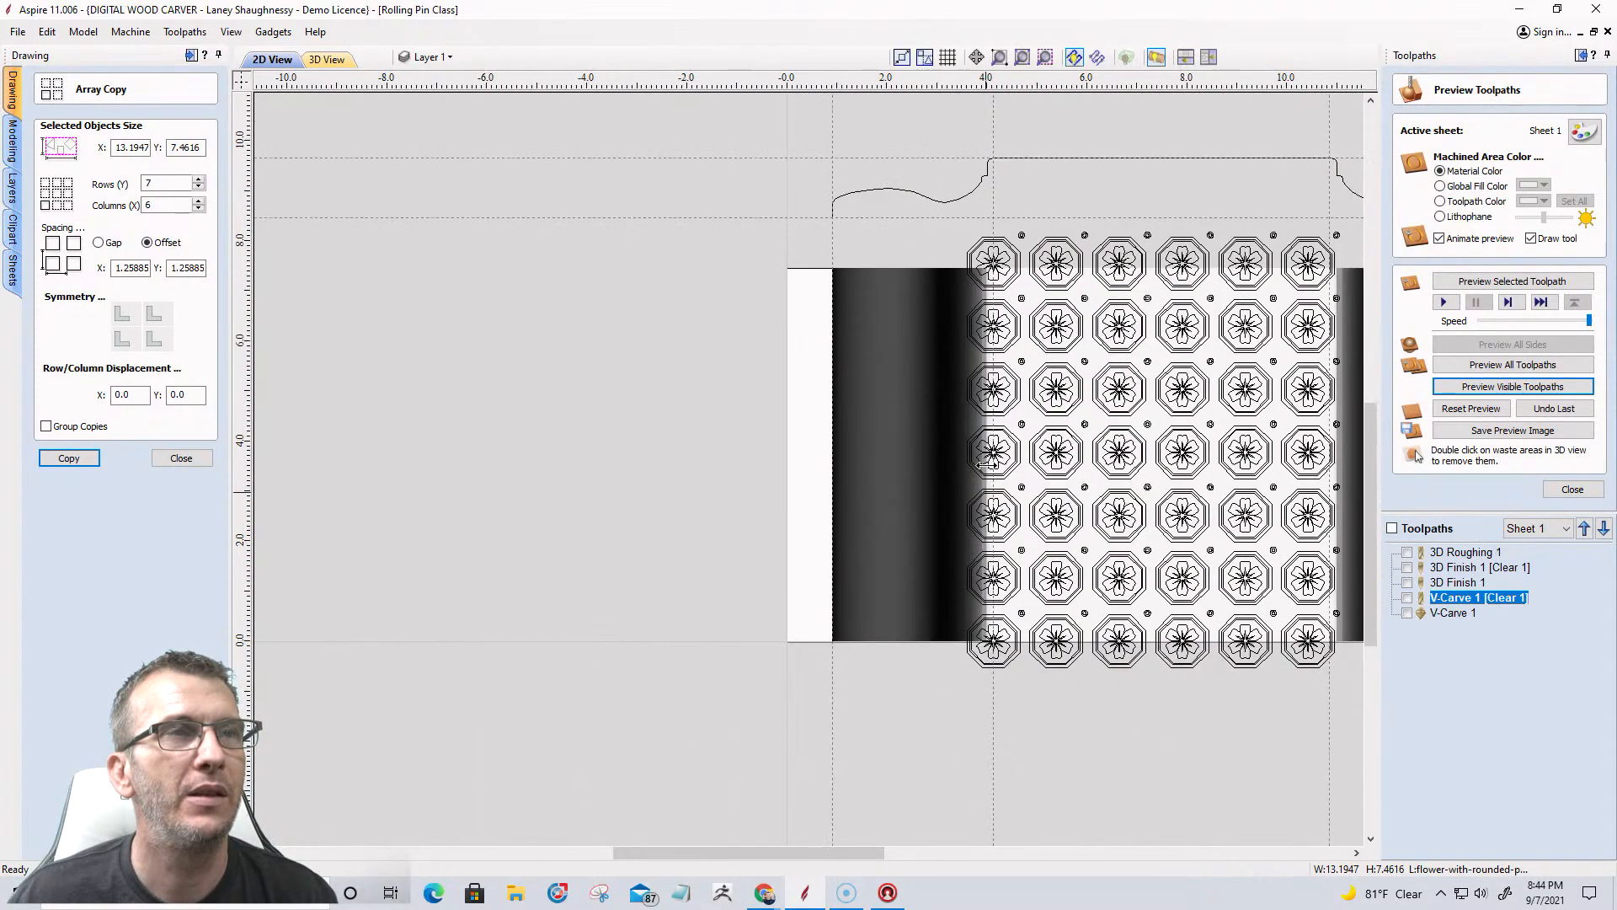
scroll(994, 270, up, 6)
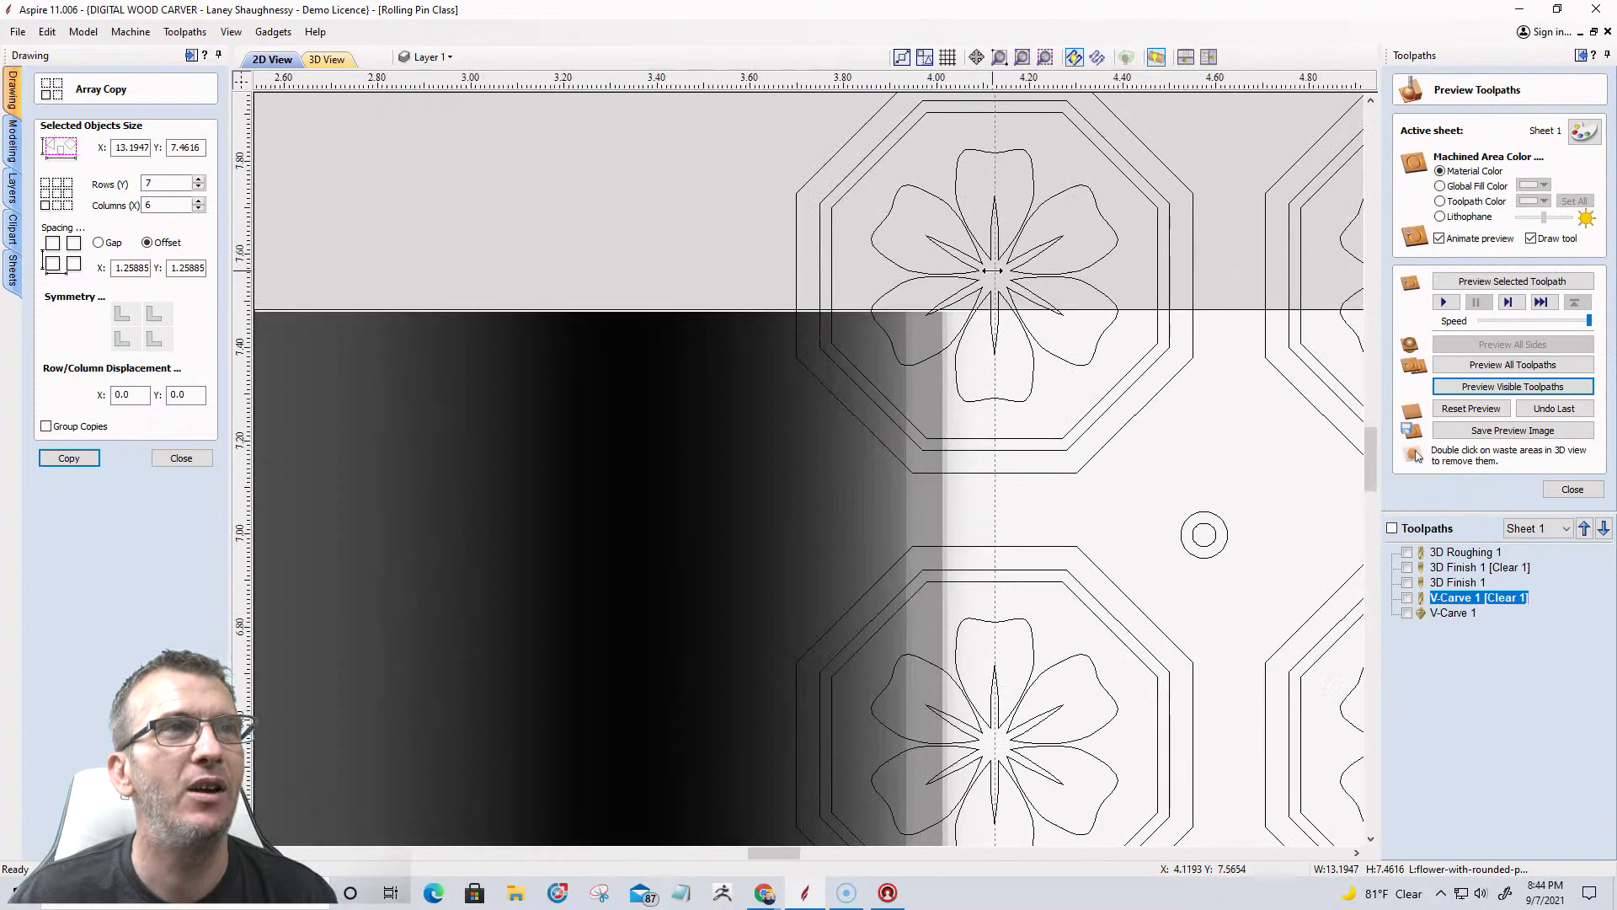
scroll(994, 270, up, 1)
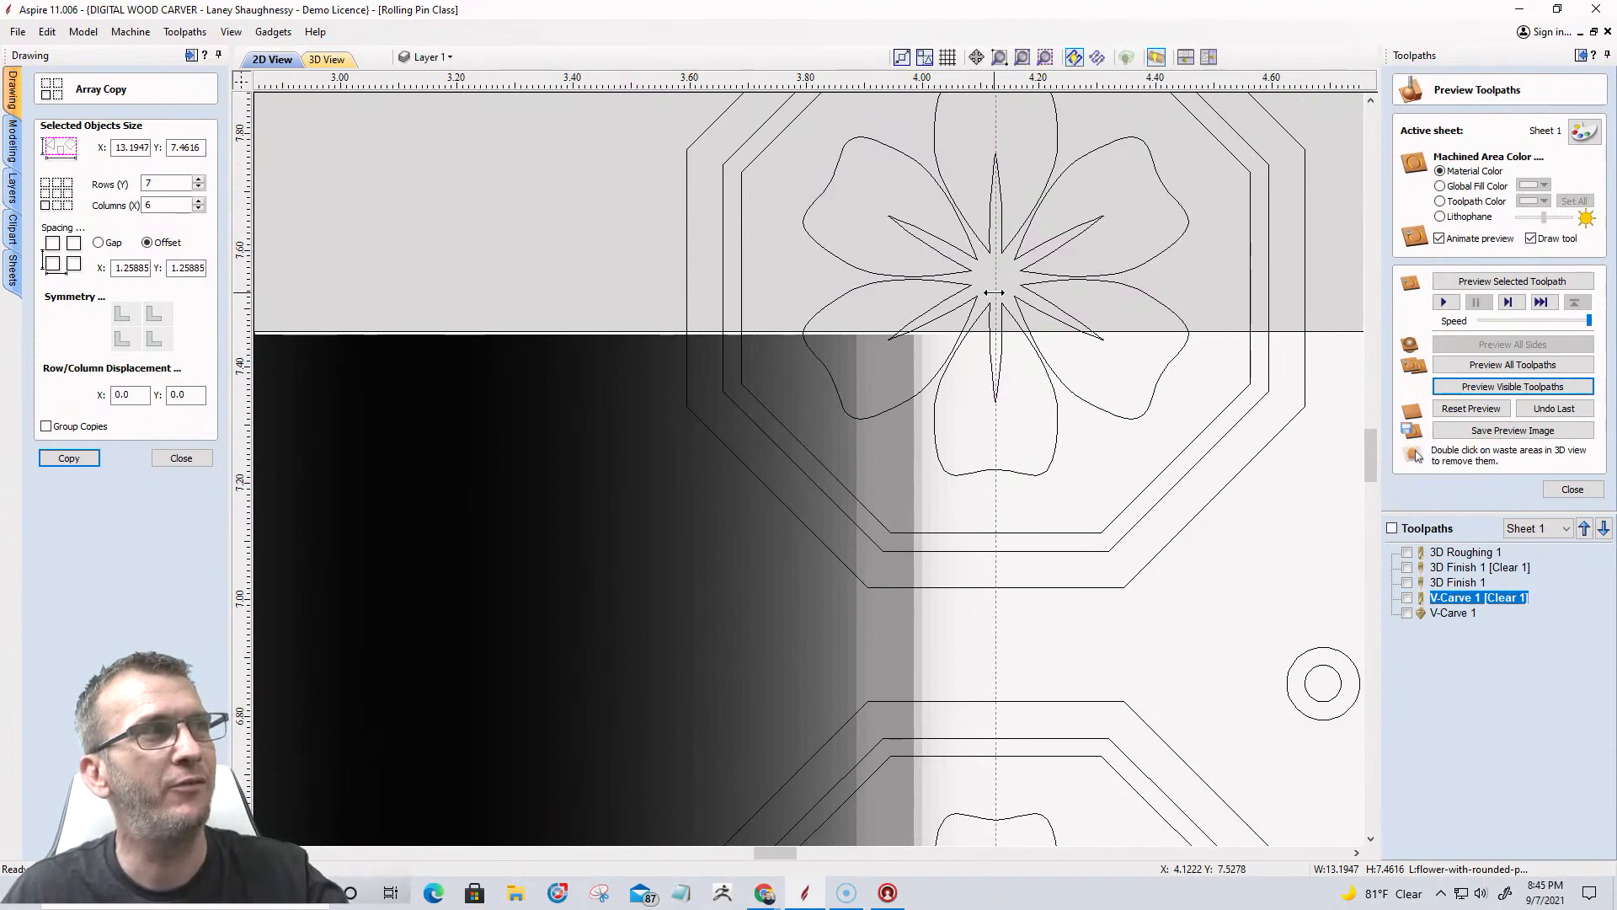
Close the array settings and add a vertical dimension from the first column's top-row flower centre to the job's upper edge.
click(182, 458)
click(70, 242)
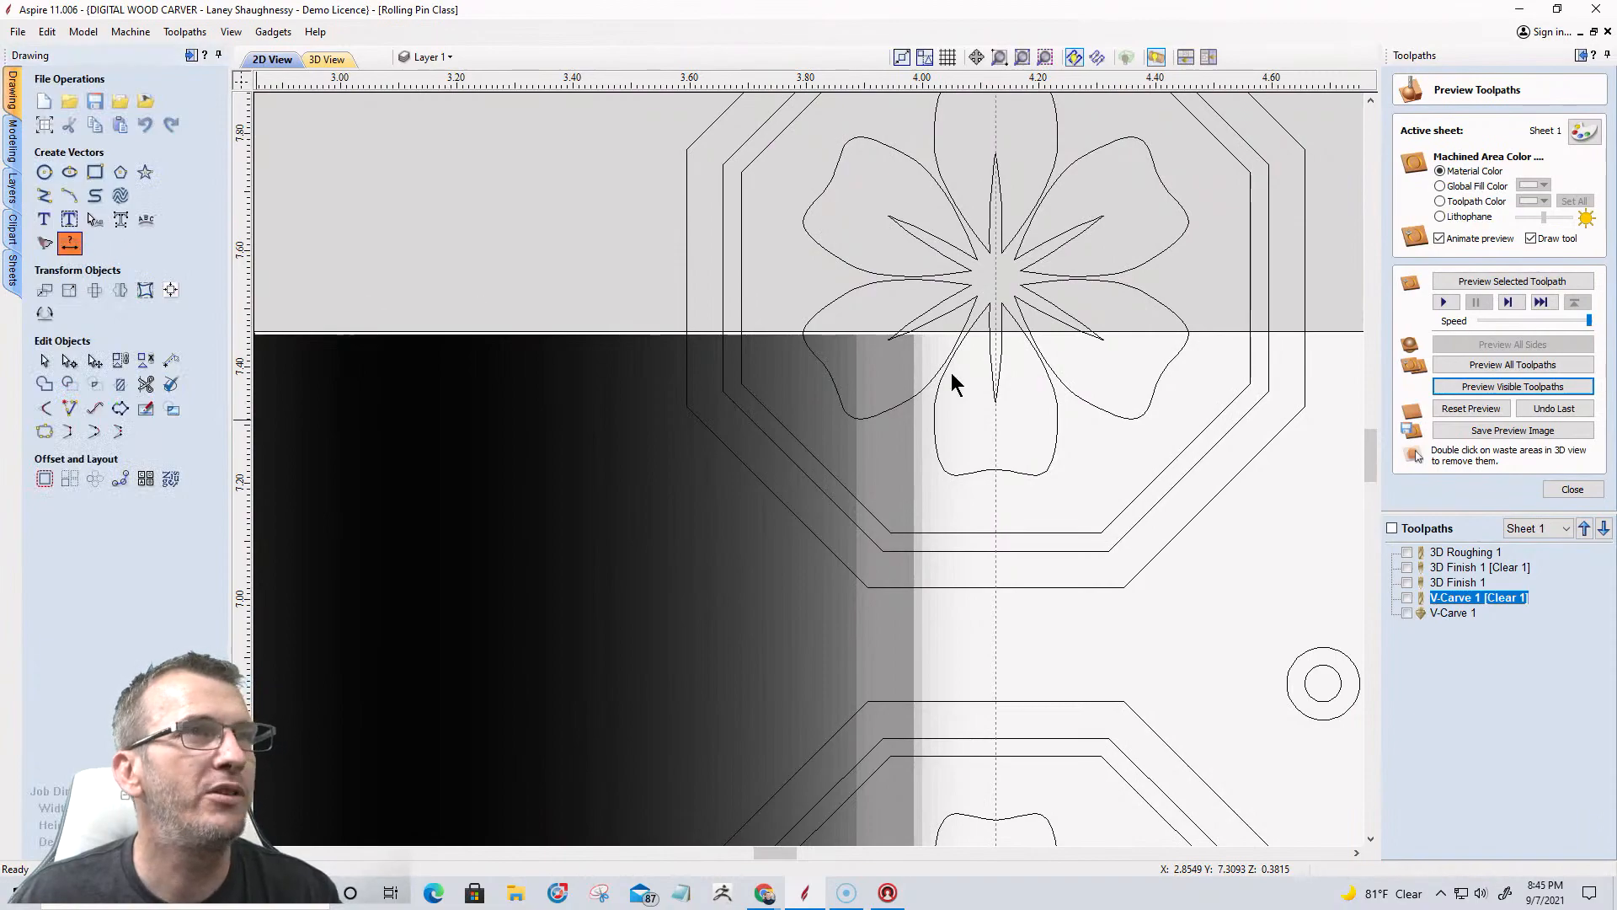
scroll(1009, 310, up, 6)
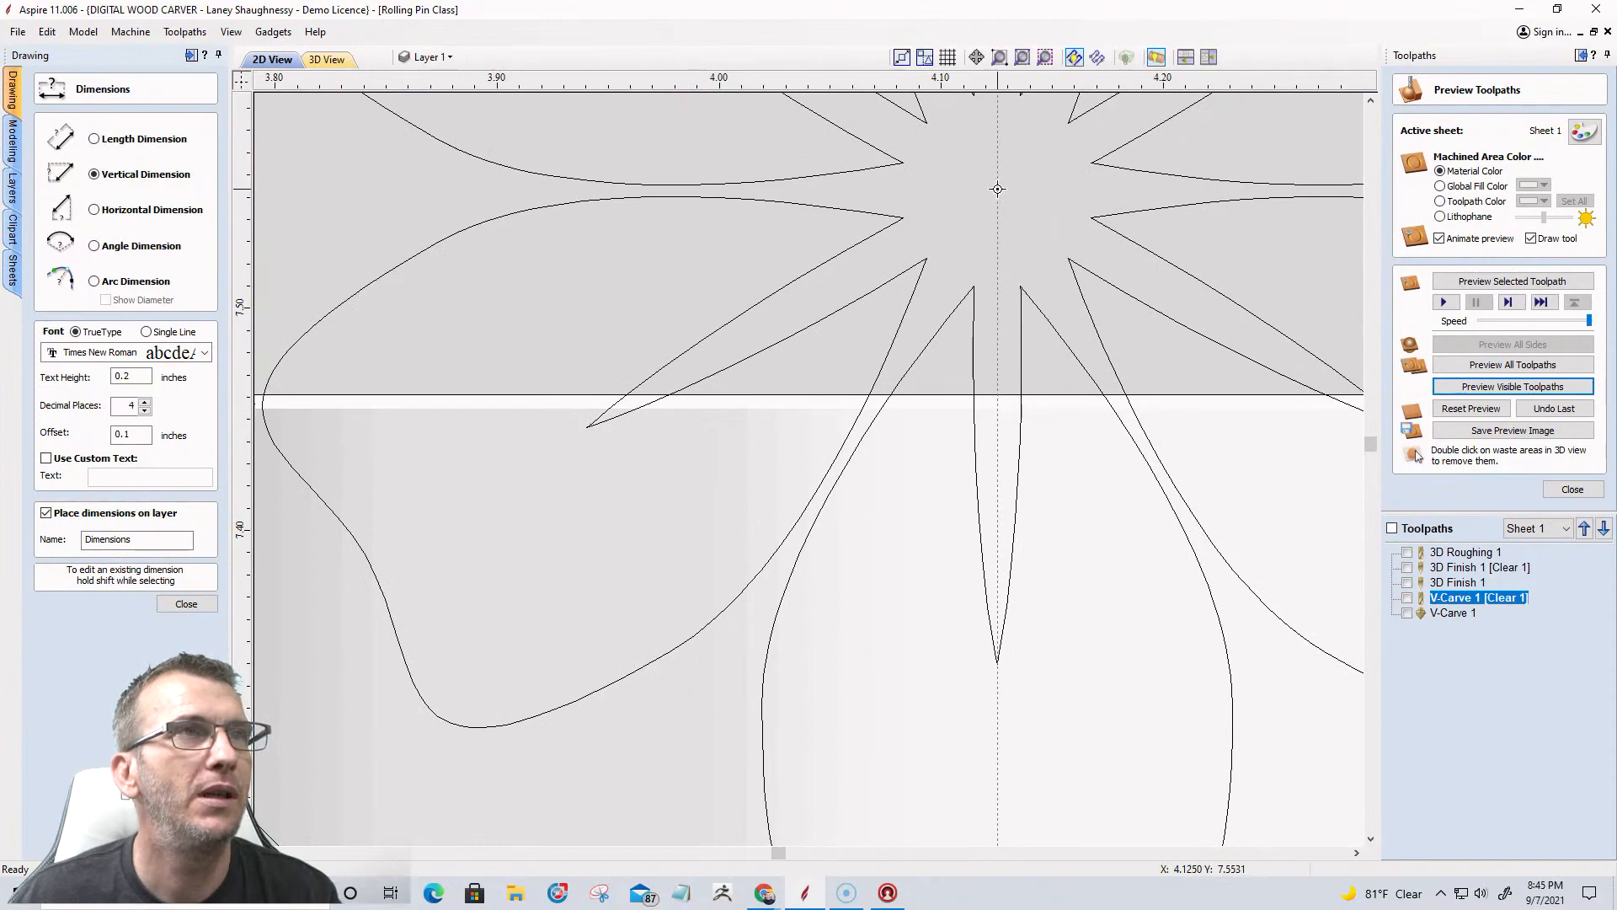
click(997, 189)
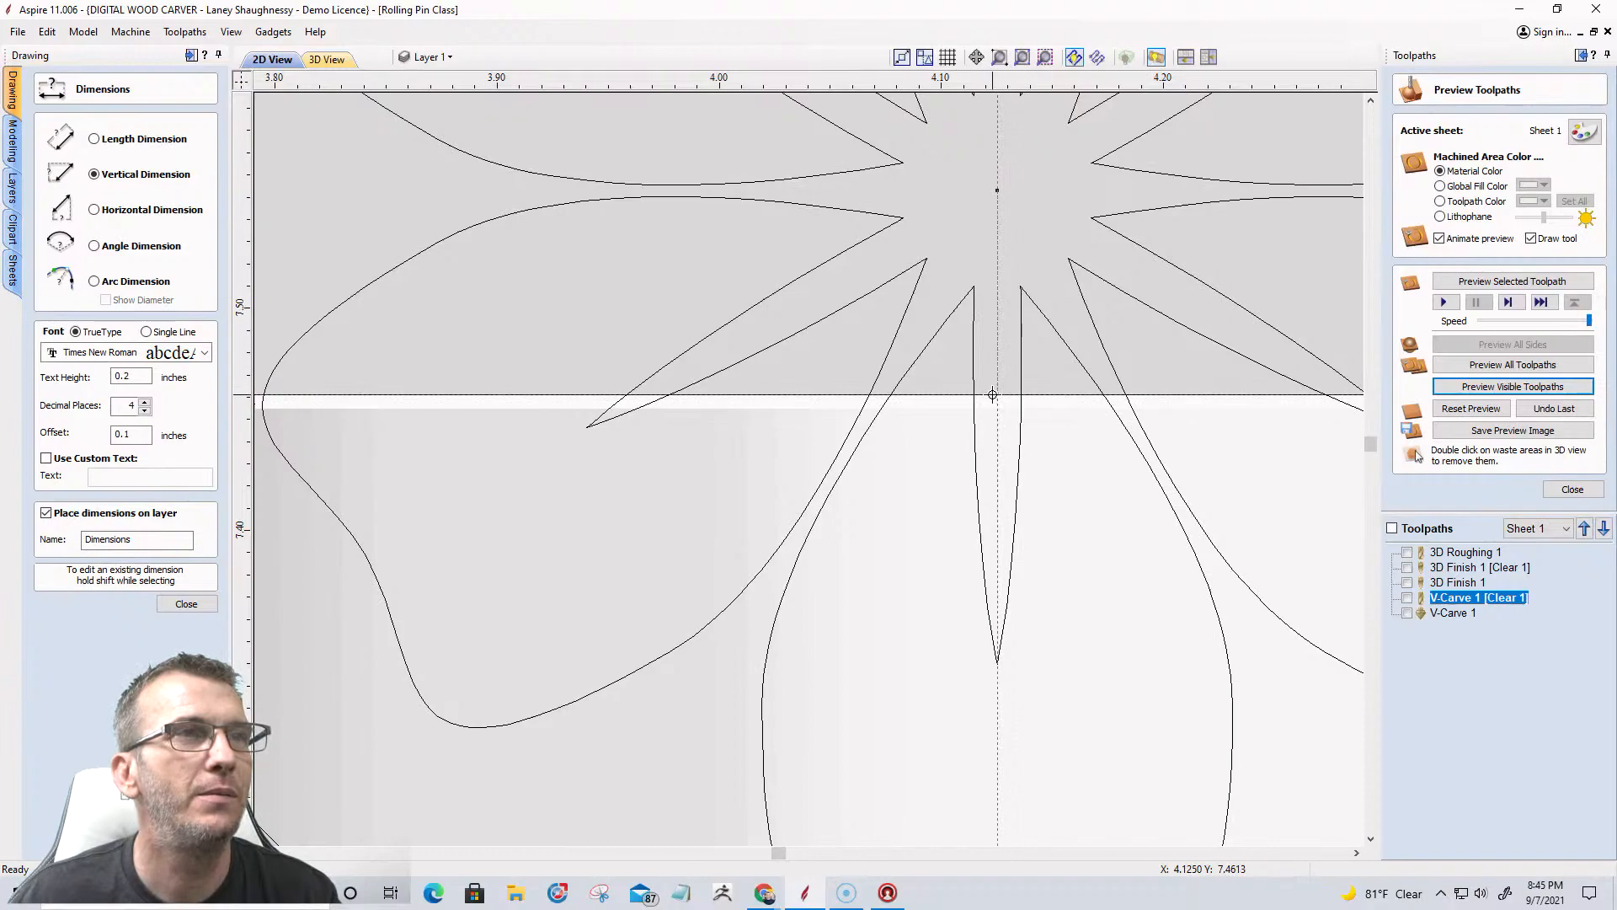
click(993, 392)
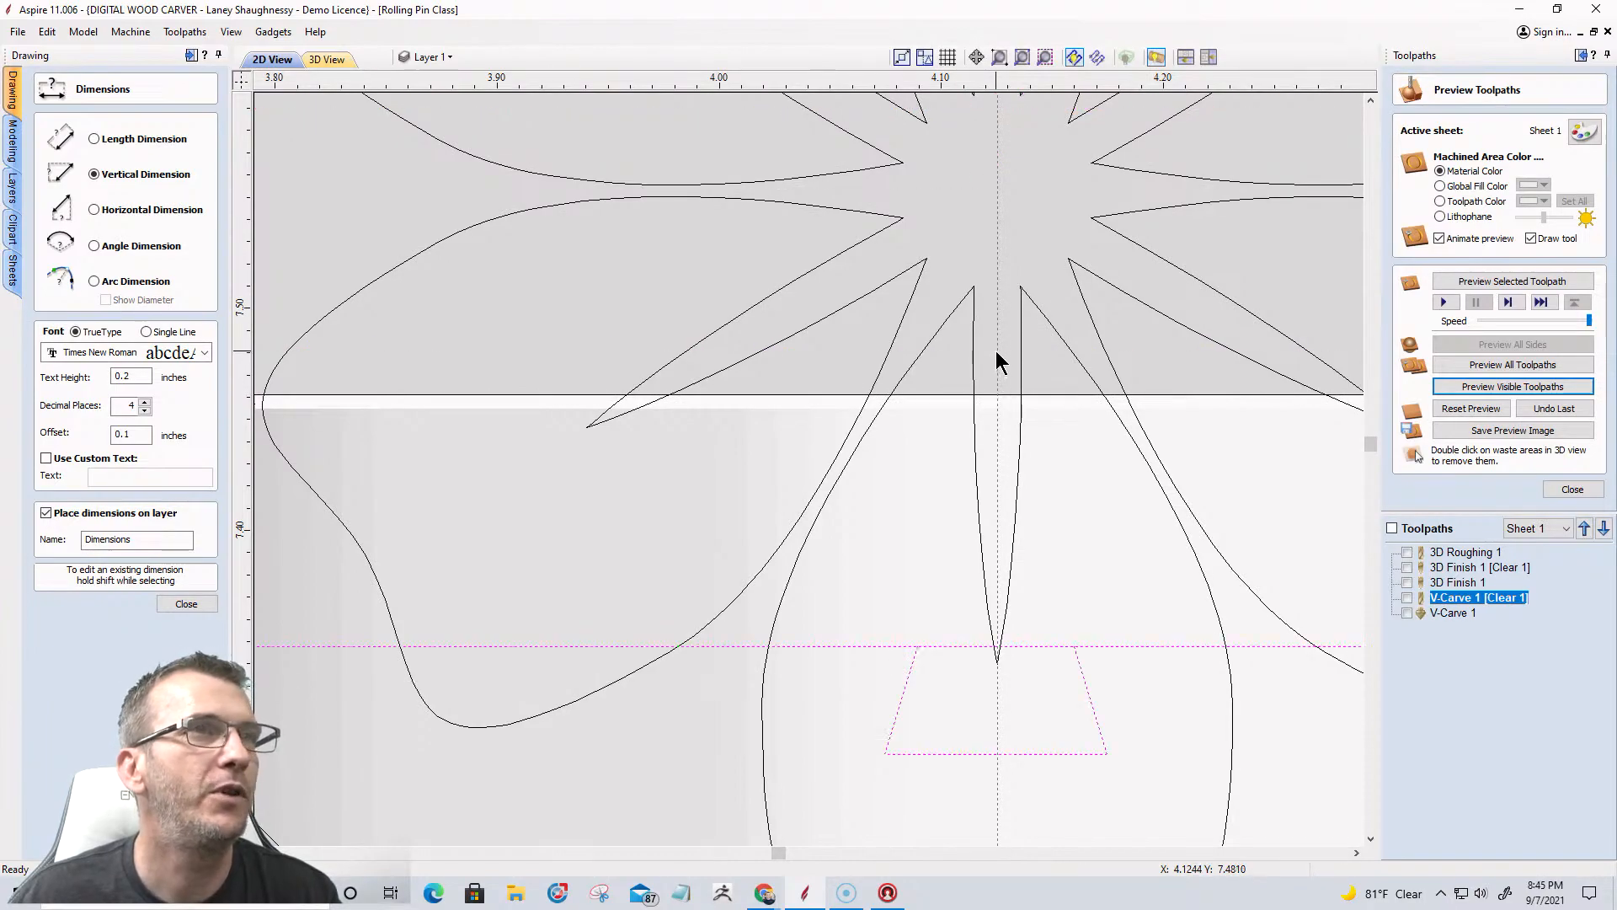
click(997, 360)
scroll(997, 360, down, 4)
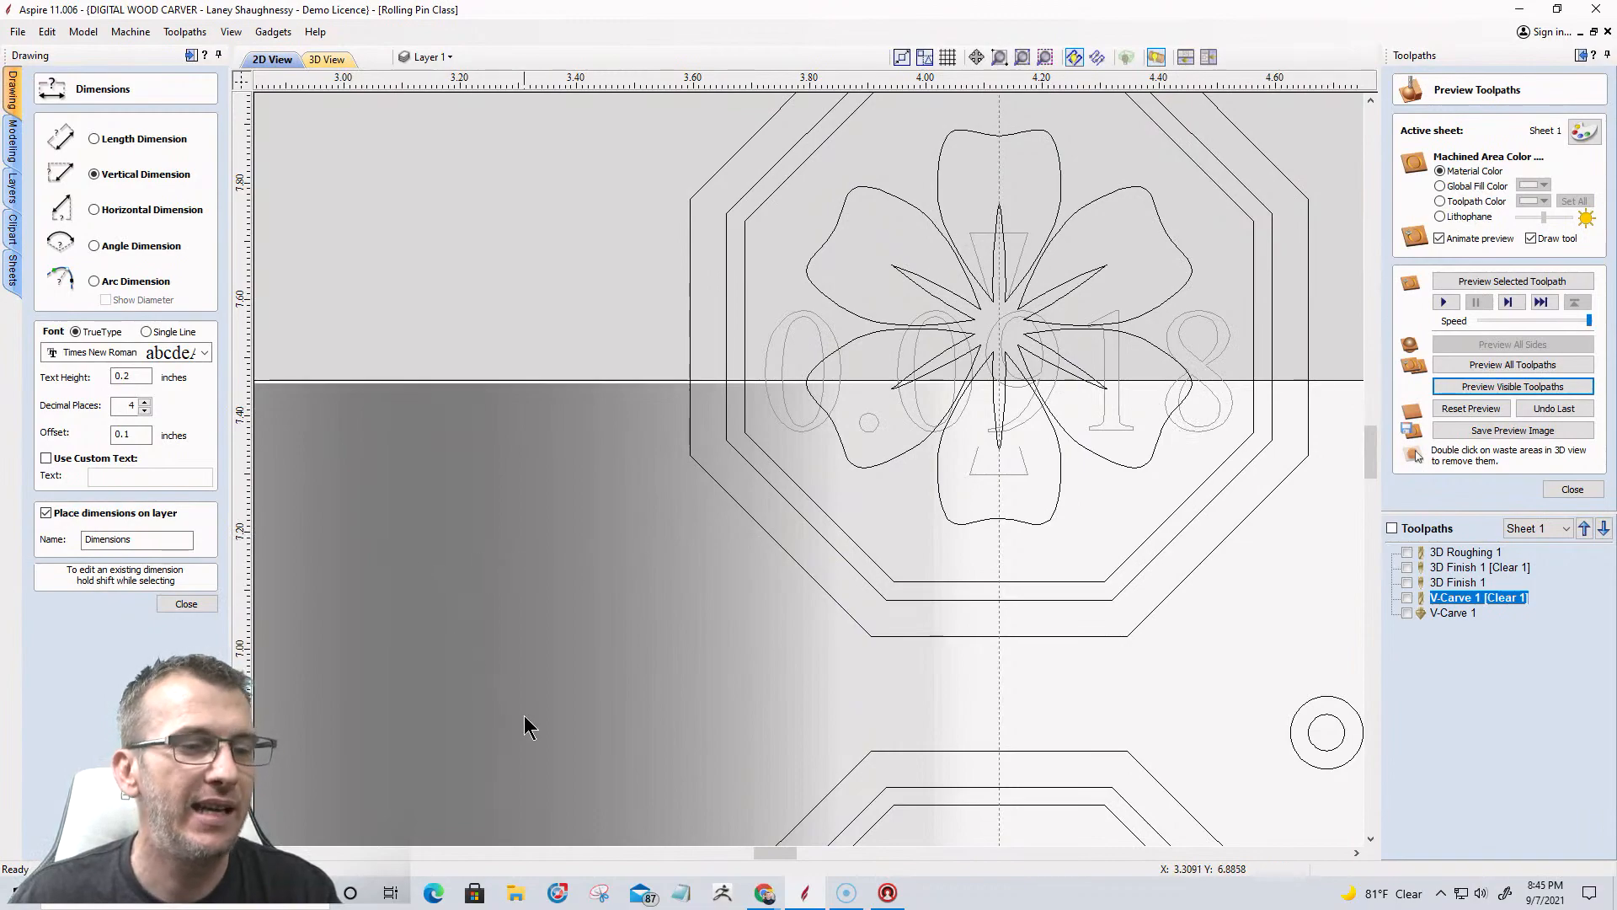
Switch to the Windows Calculator and place it beside the gap dimension on the top-row flower.
key(super)
scroll(160, 733, down, 5)
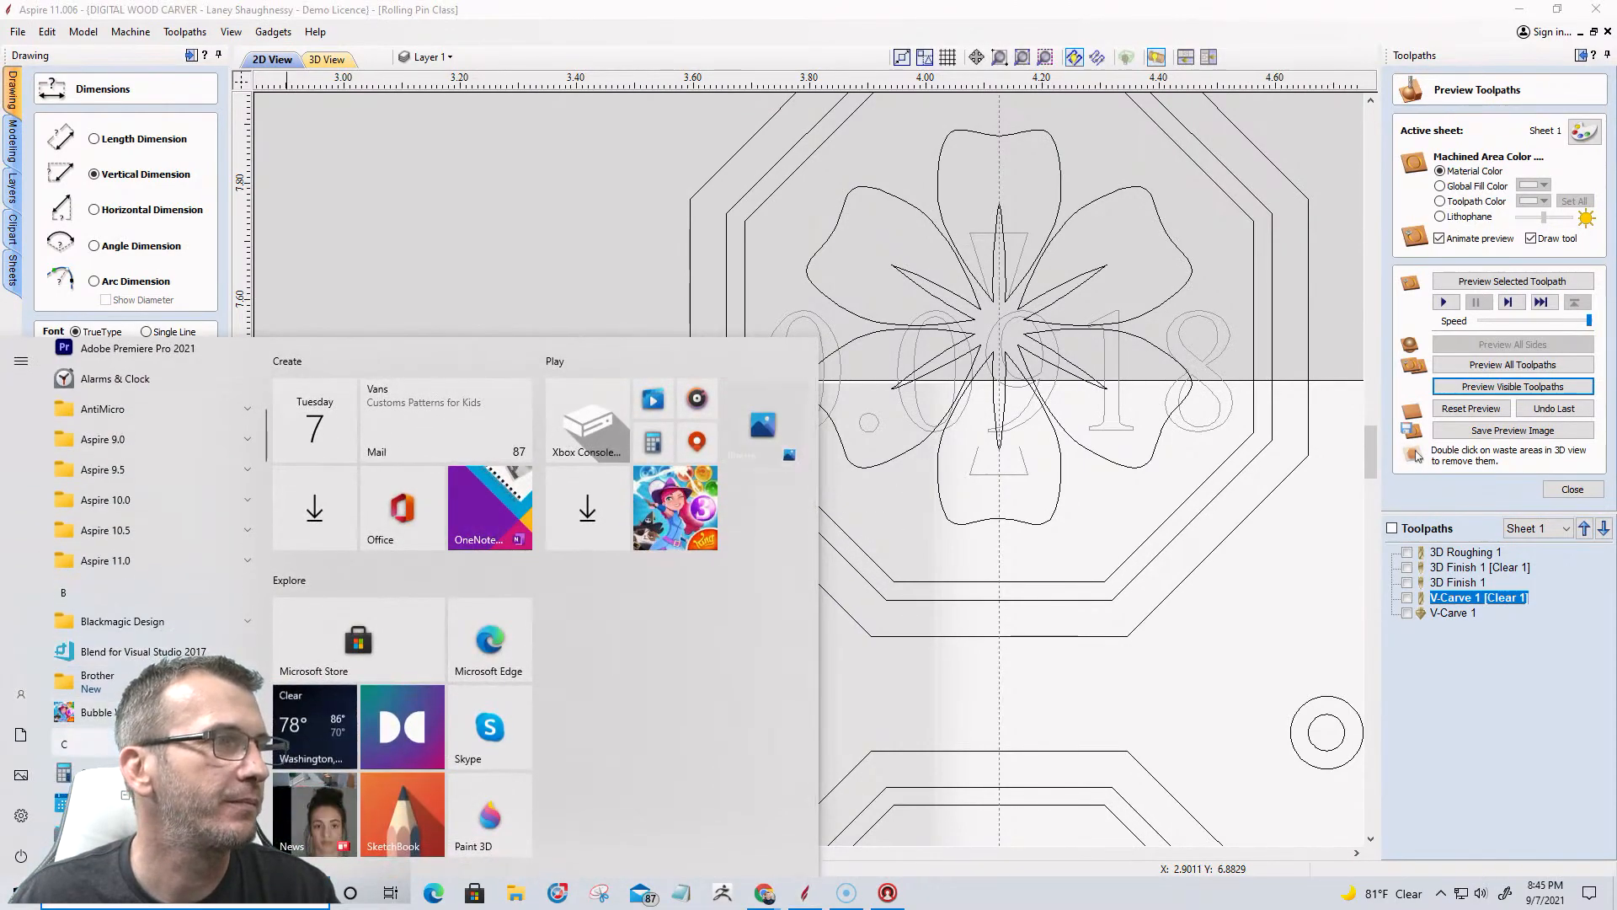
click(103, 772)
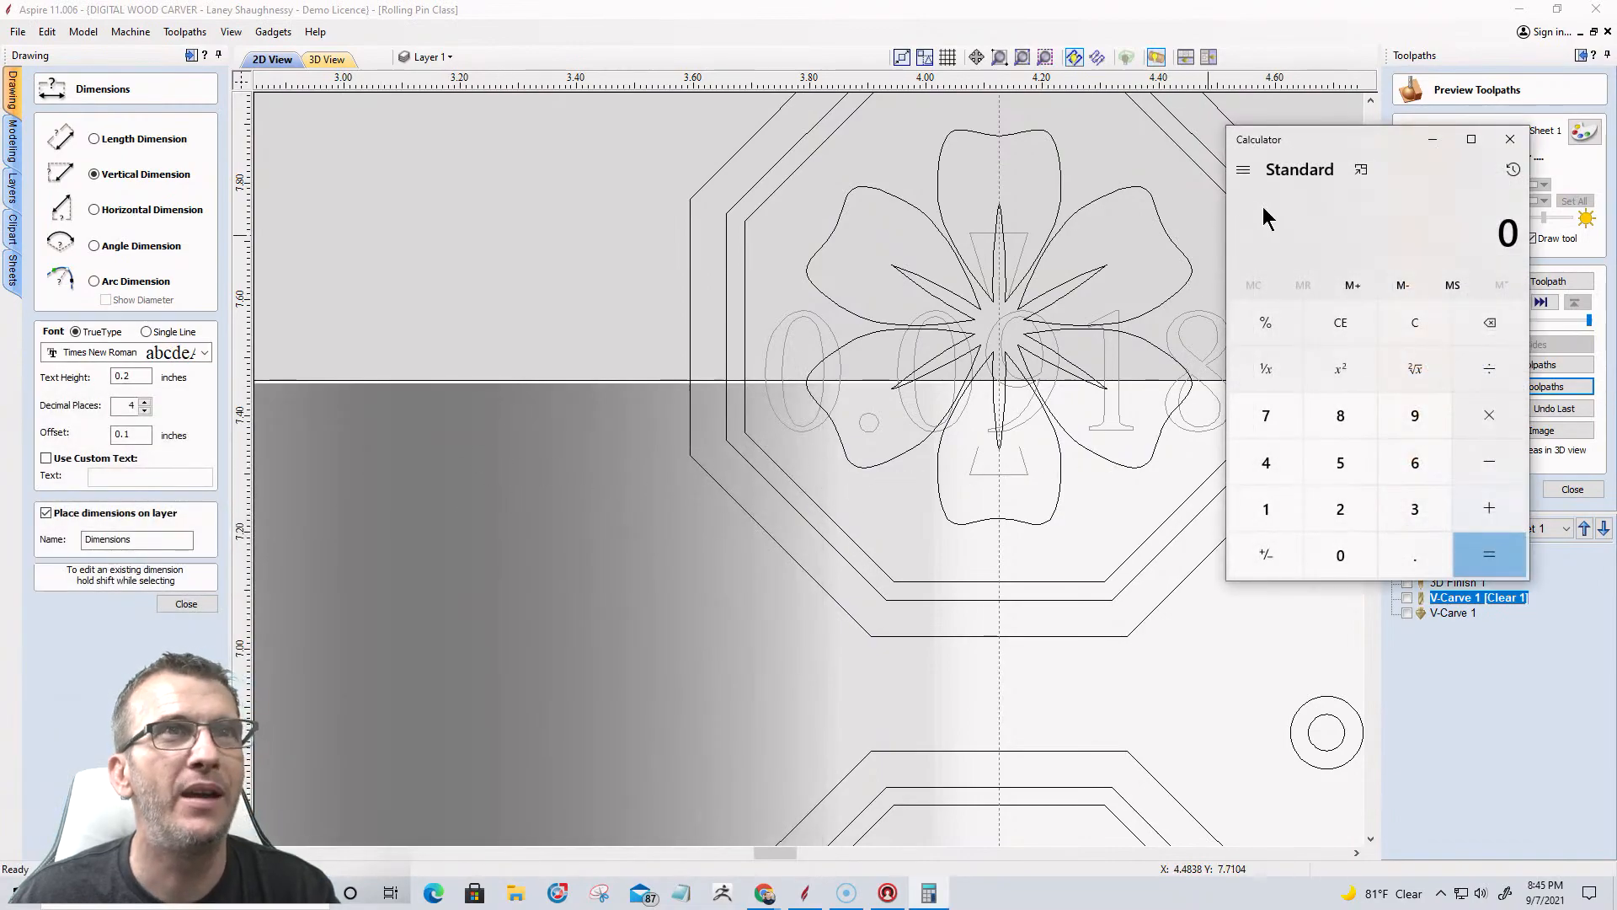
drag(1324, 143, 432, 84)
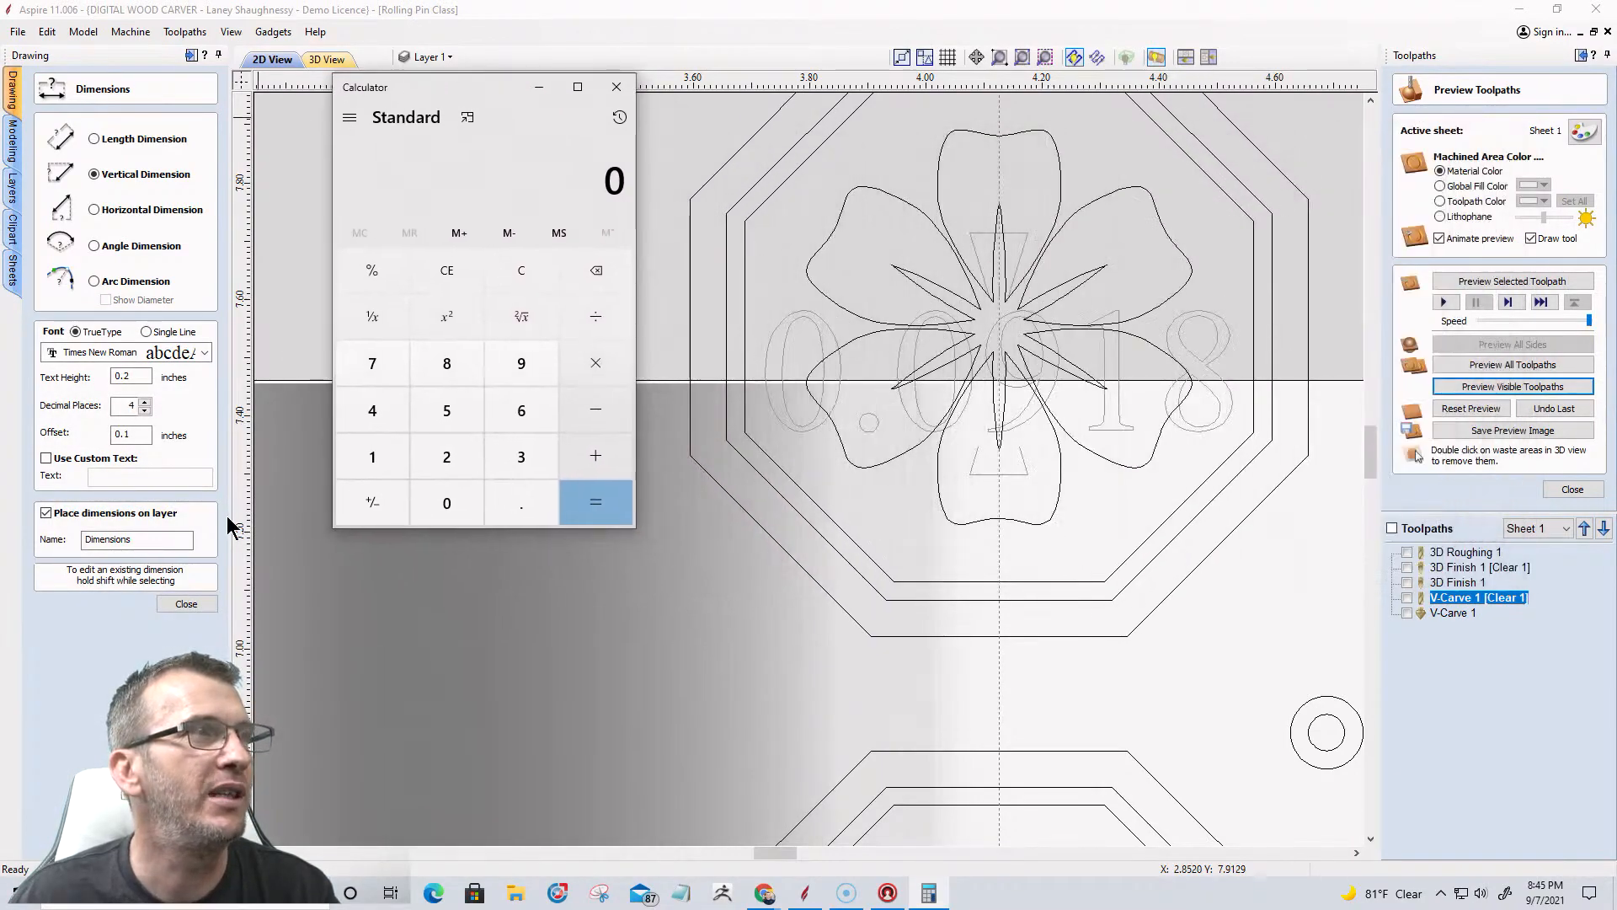
Divide the measured gap of 0.0918 by 6 in the Calculator.
click(516, 506)
click(447, 503)
click(522, 363)
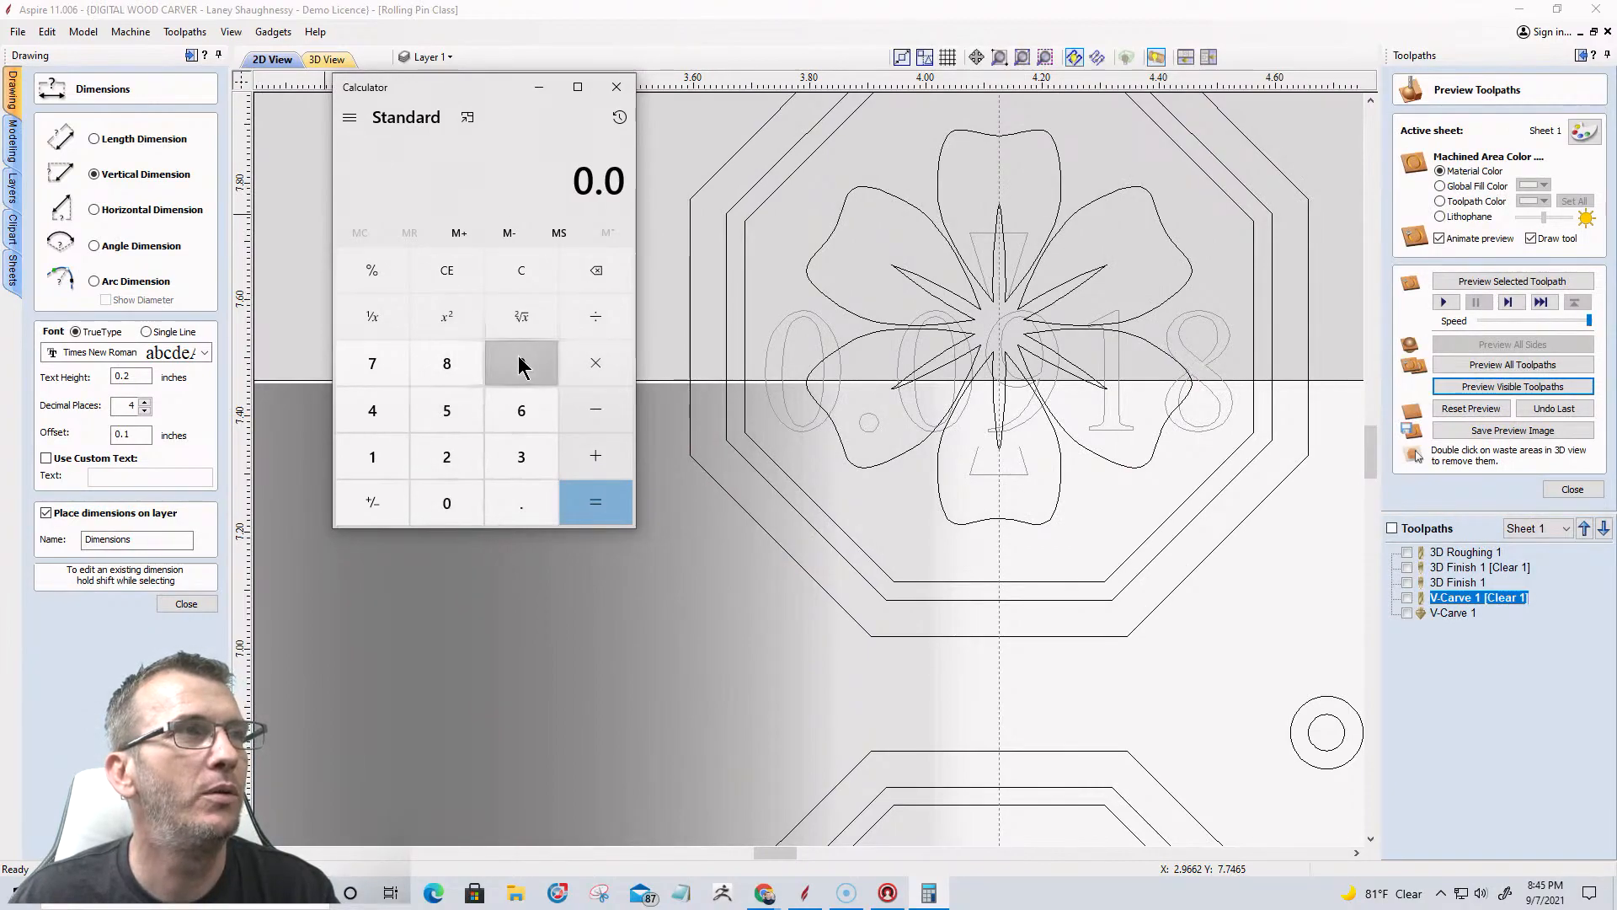
click(439, 360)
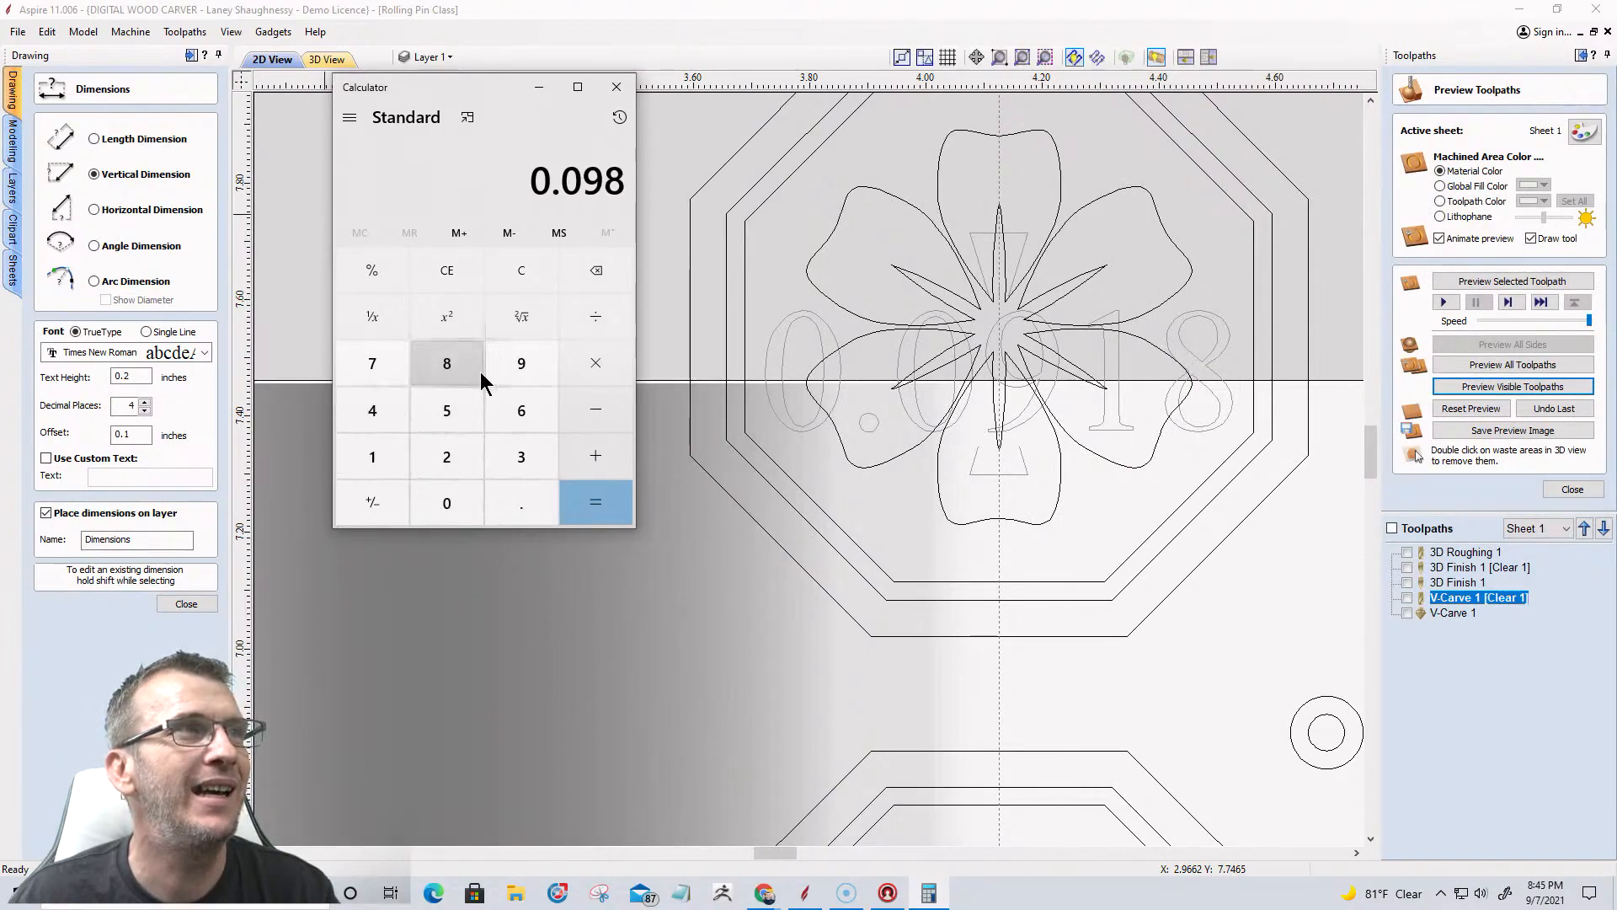
click(590, 268)
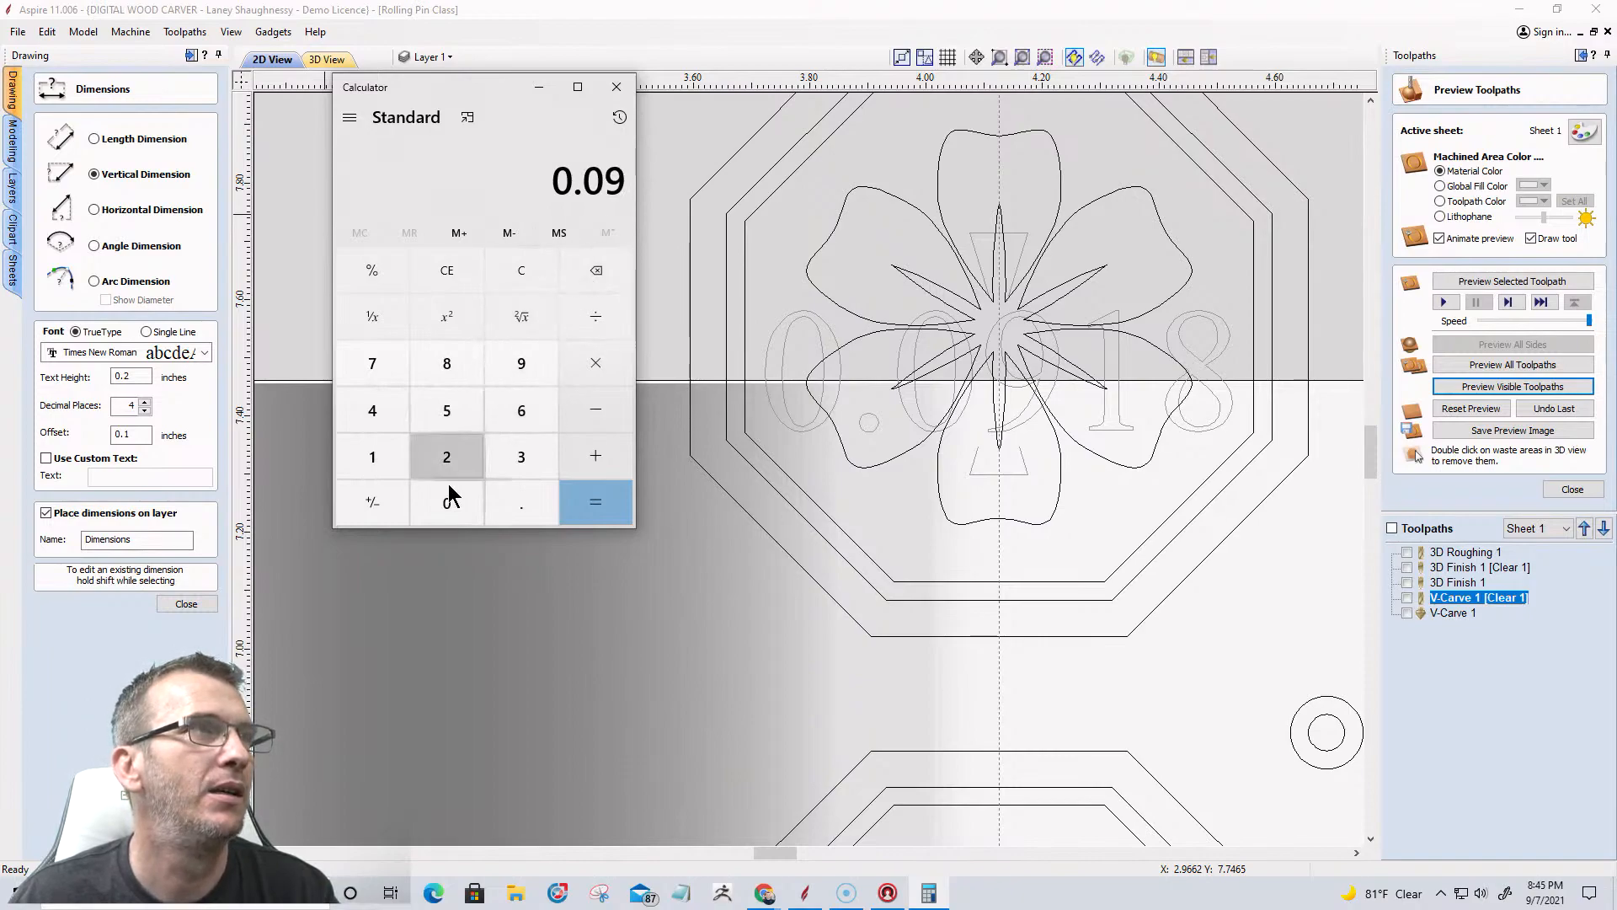
click(373, 463)
click(447, 363)
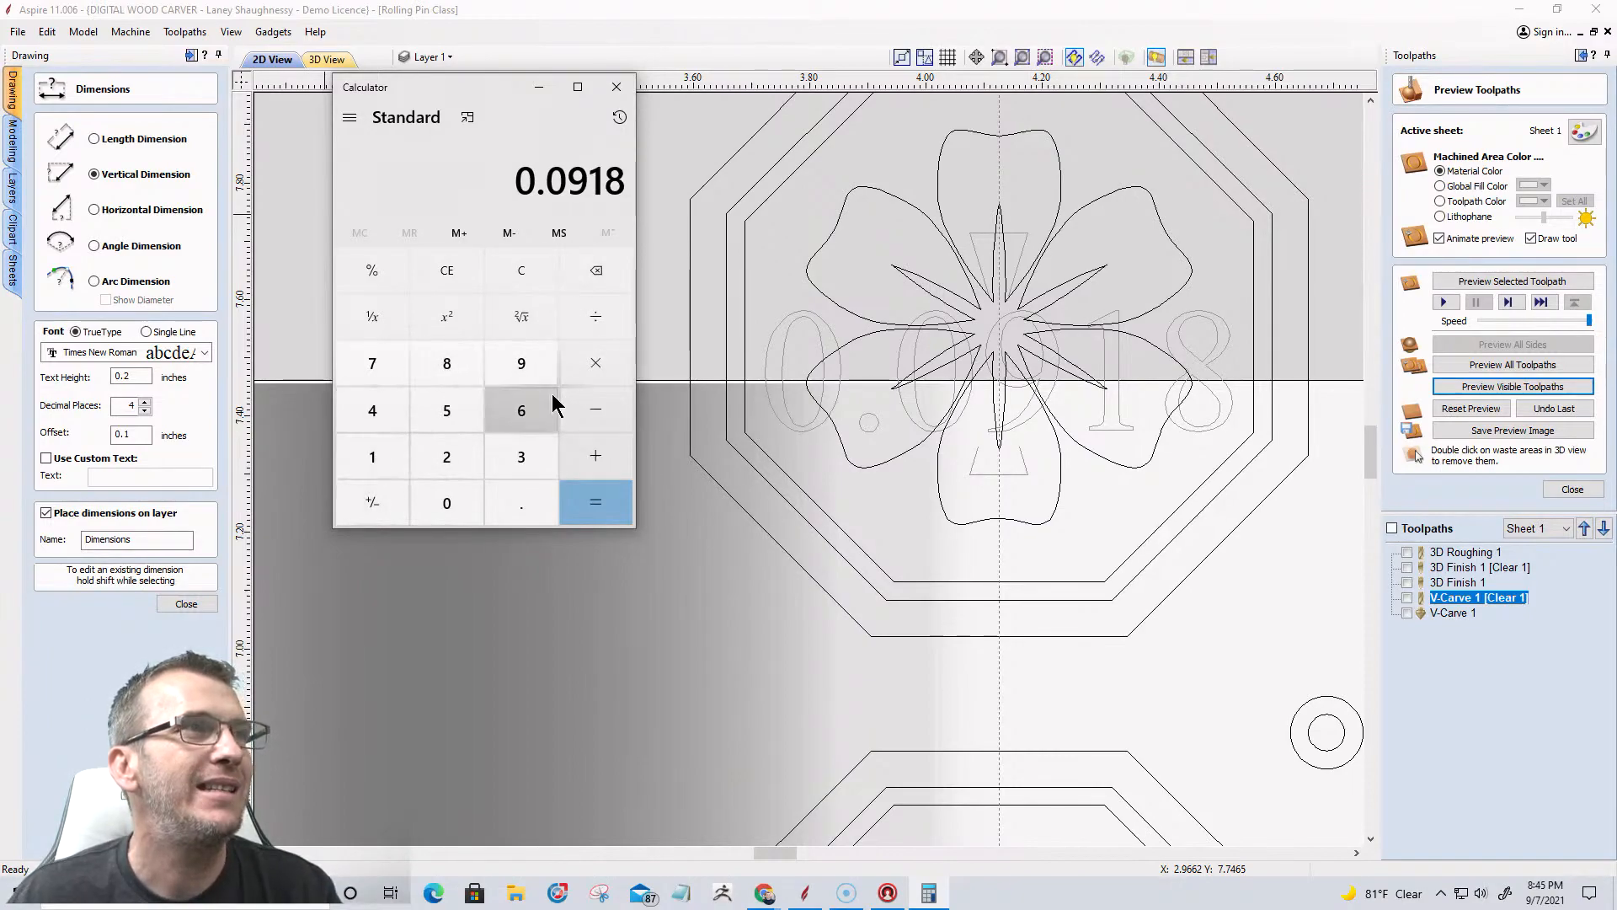
click(596, 323)
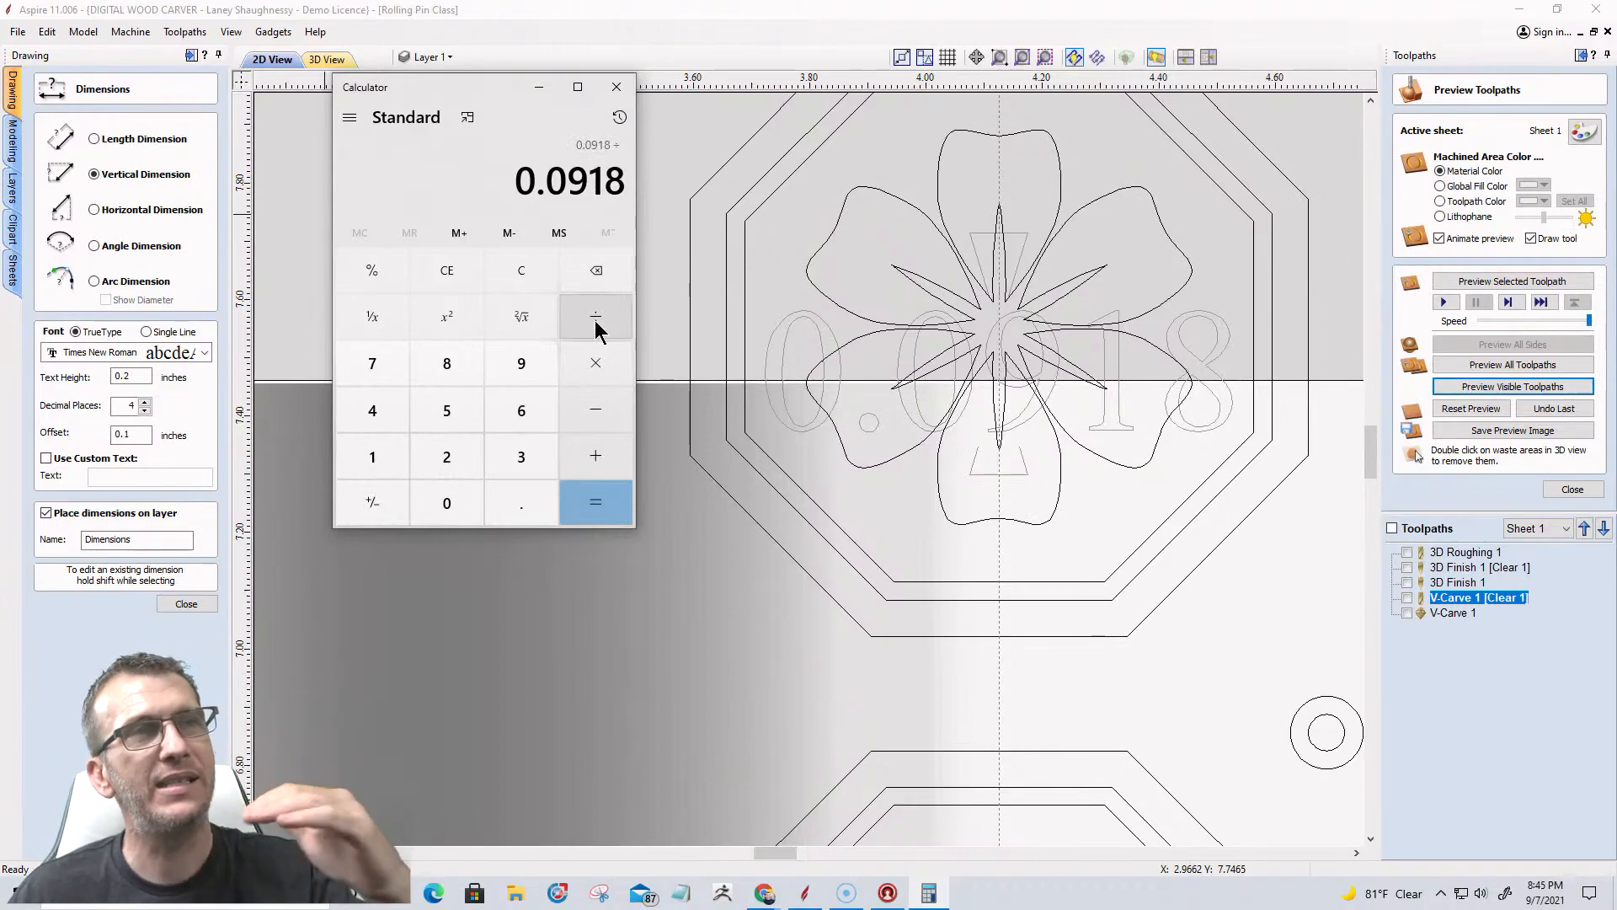
click(522, 421)
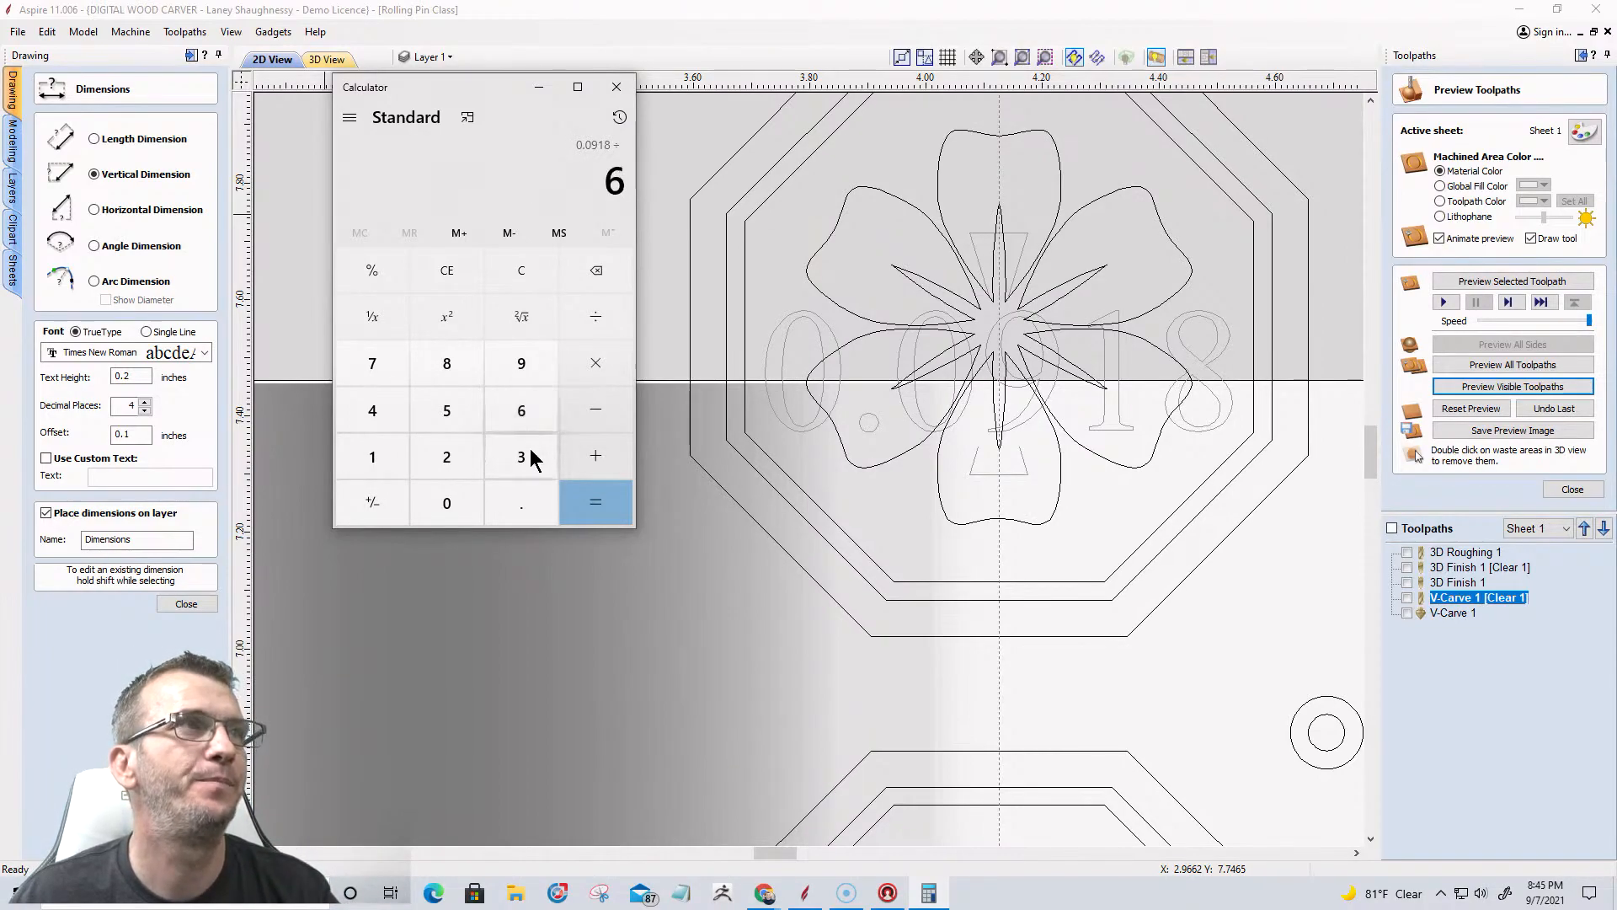
click(596, 505)
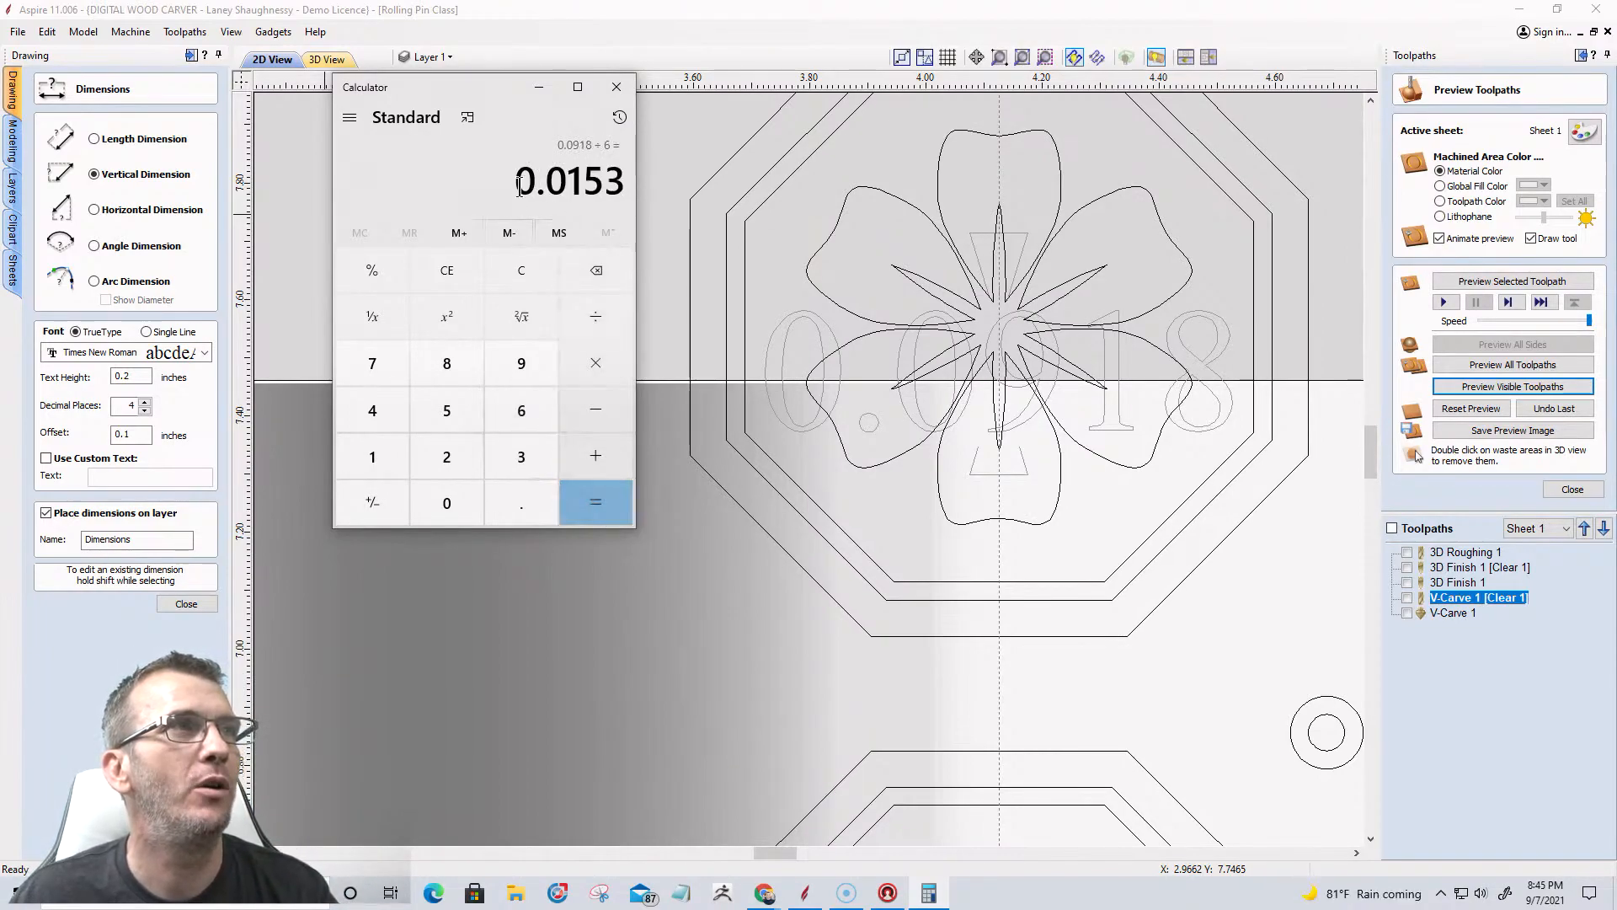
Copy the division result and minimize the Calculator to return to Aspire.
drag(515, 183, 621, 194)
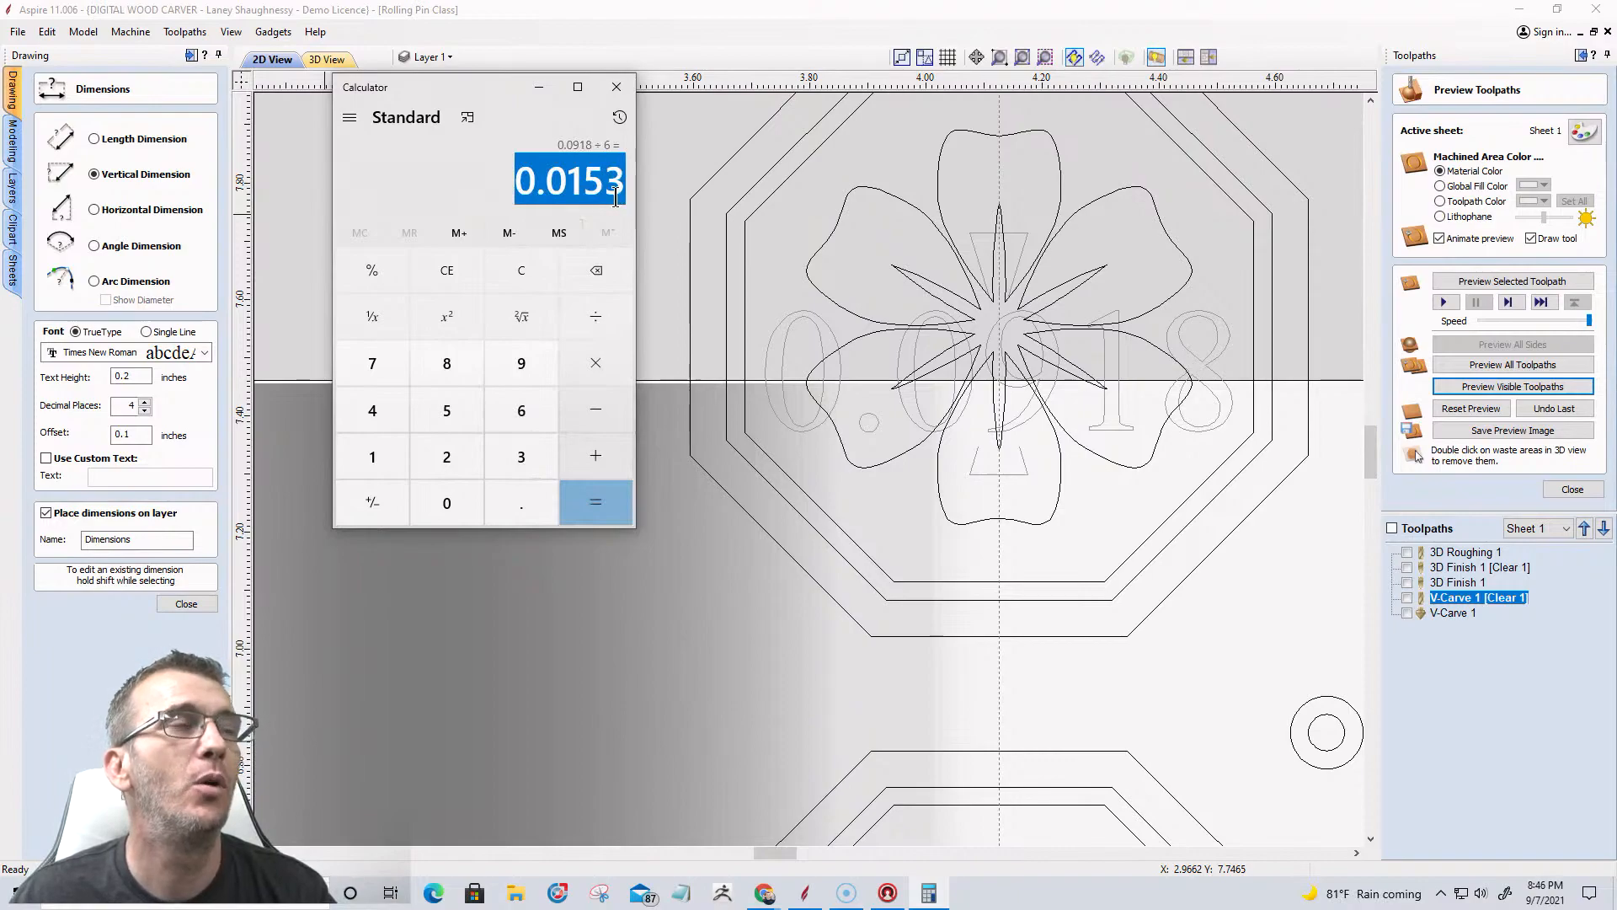
right_click(619, 195)
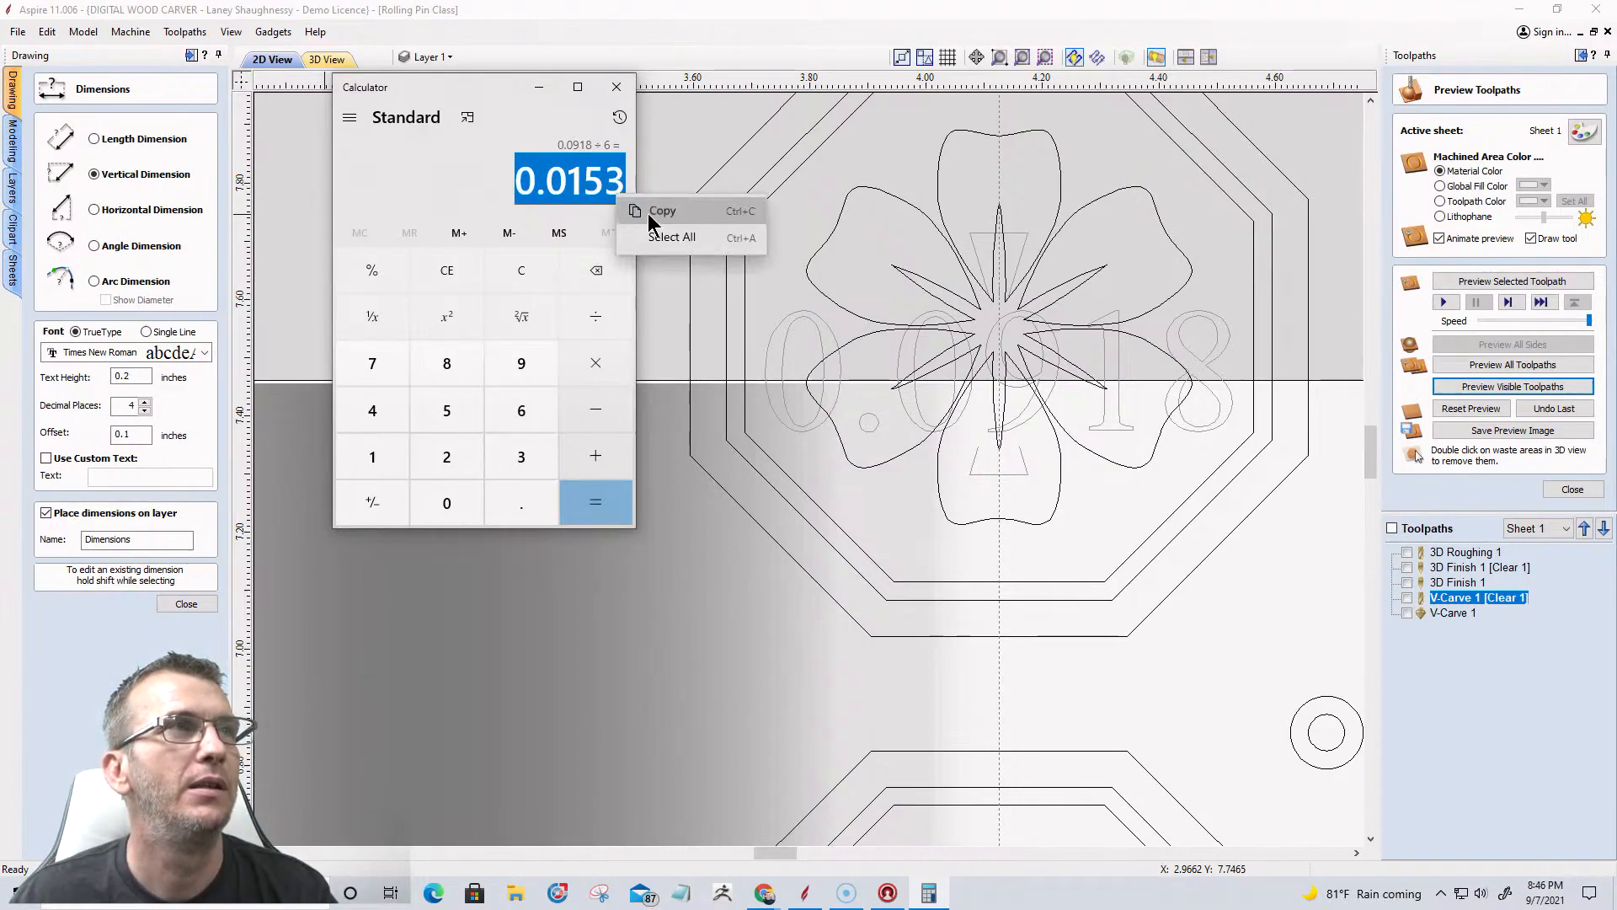
click(648, 212)
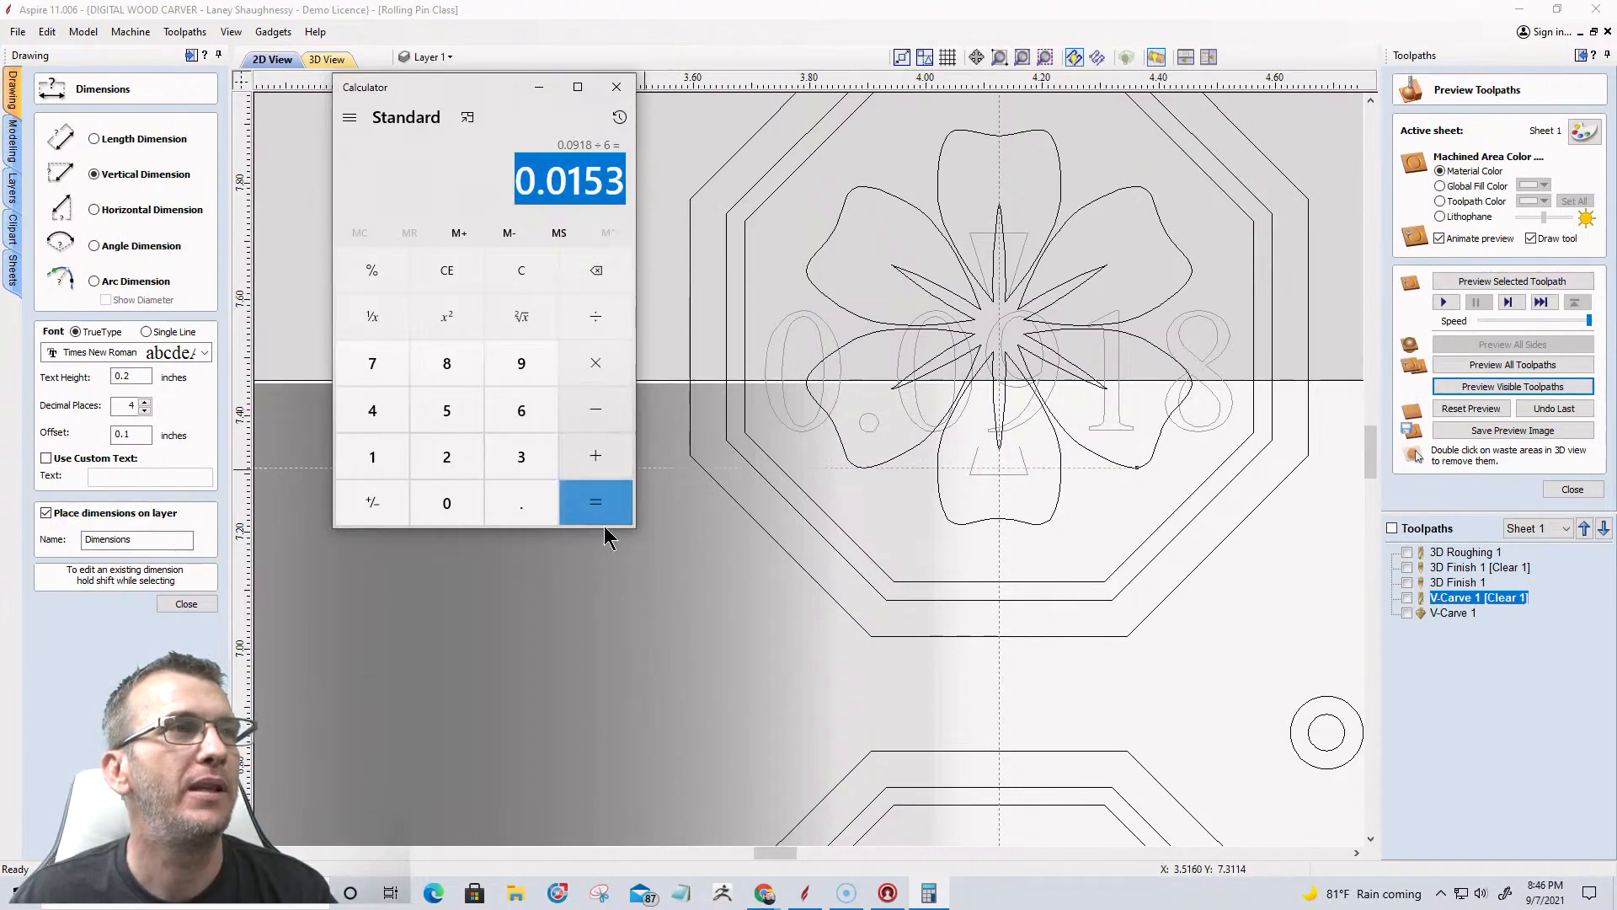
click(539, 87)
Undo the previous array and select the original flower tile and small circle for a new array copy.
click(186, 604)
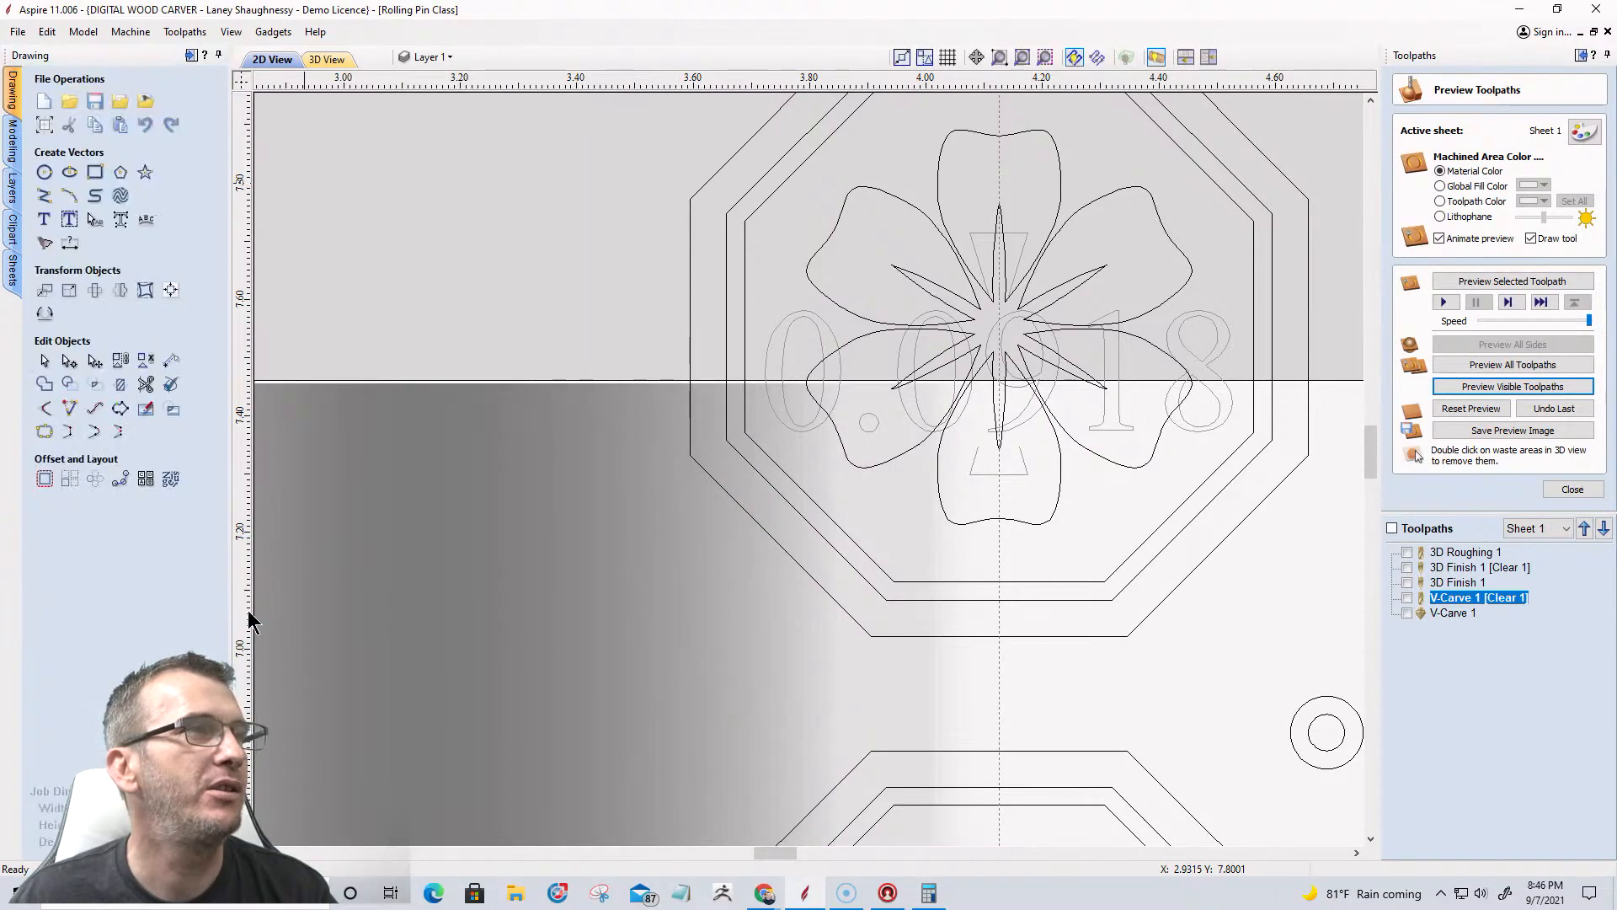
click(70, 479)
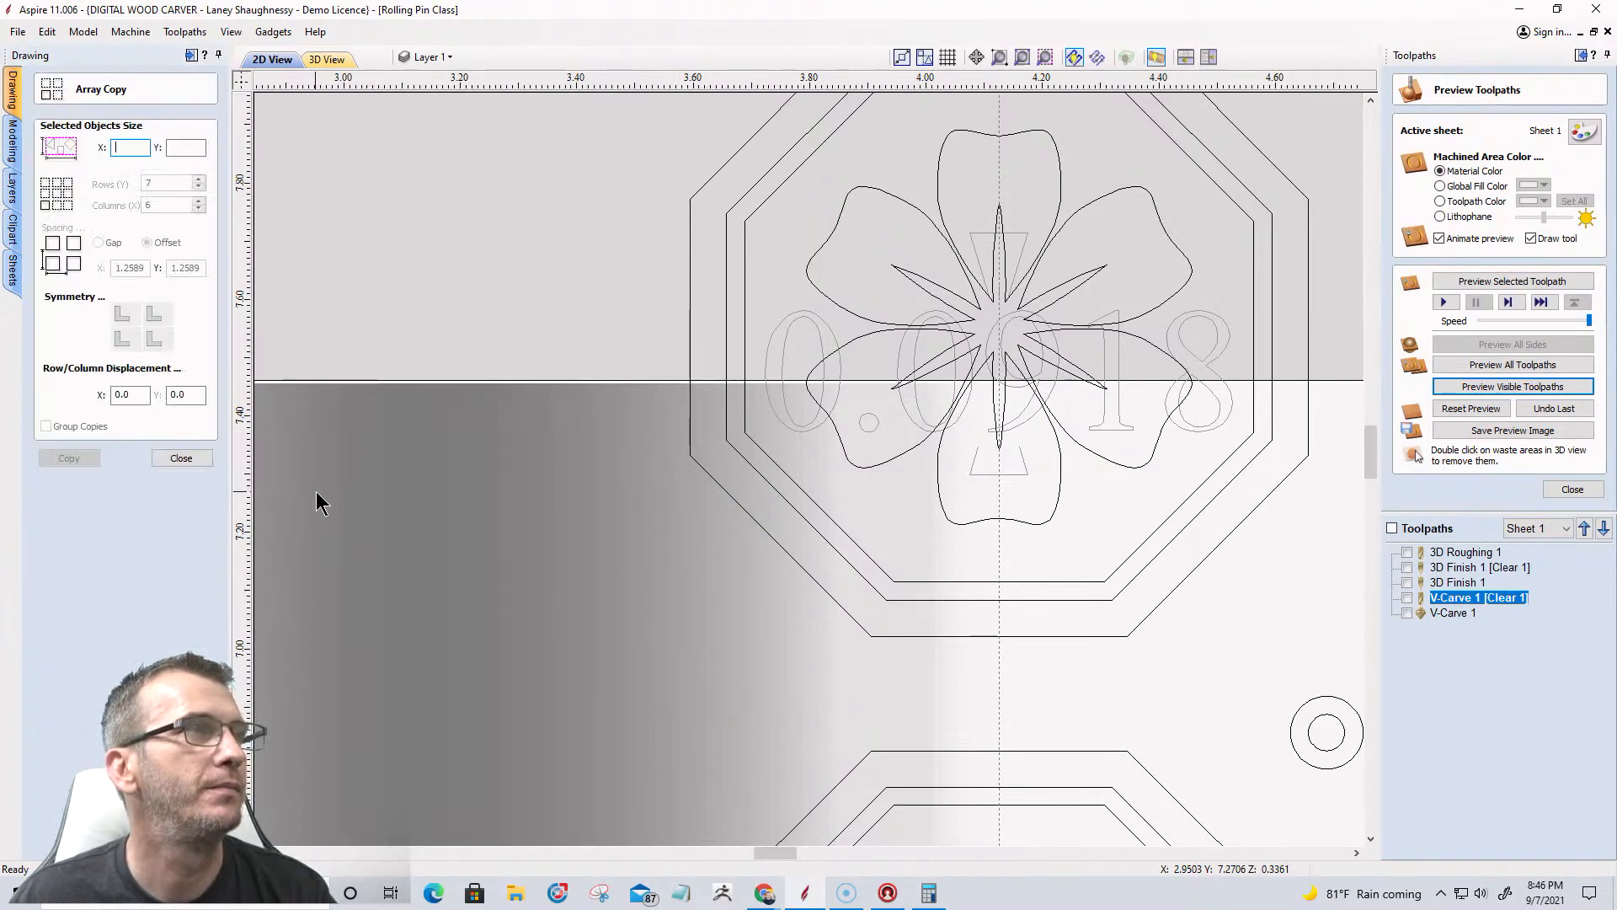
scroll(336, 505, down, 2)
scroll(523, 530, down, 3)
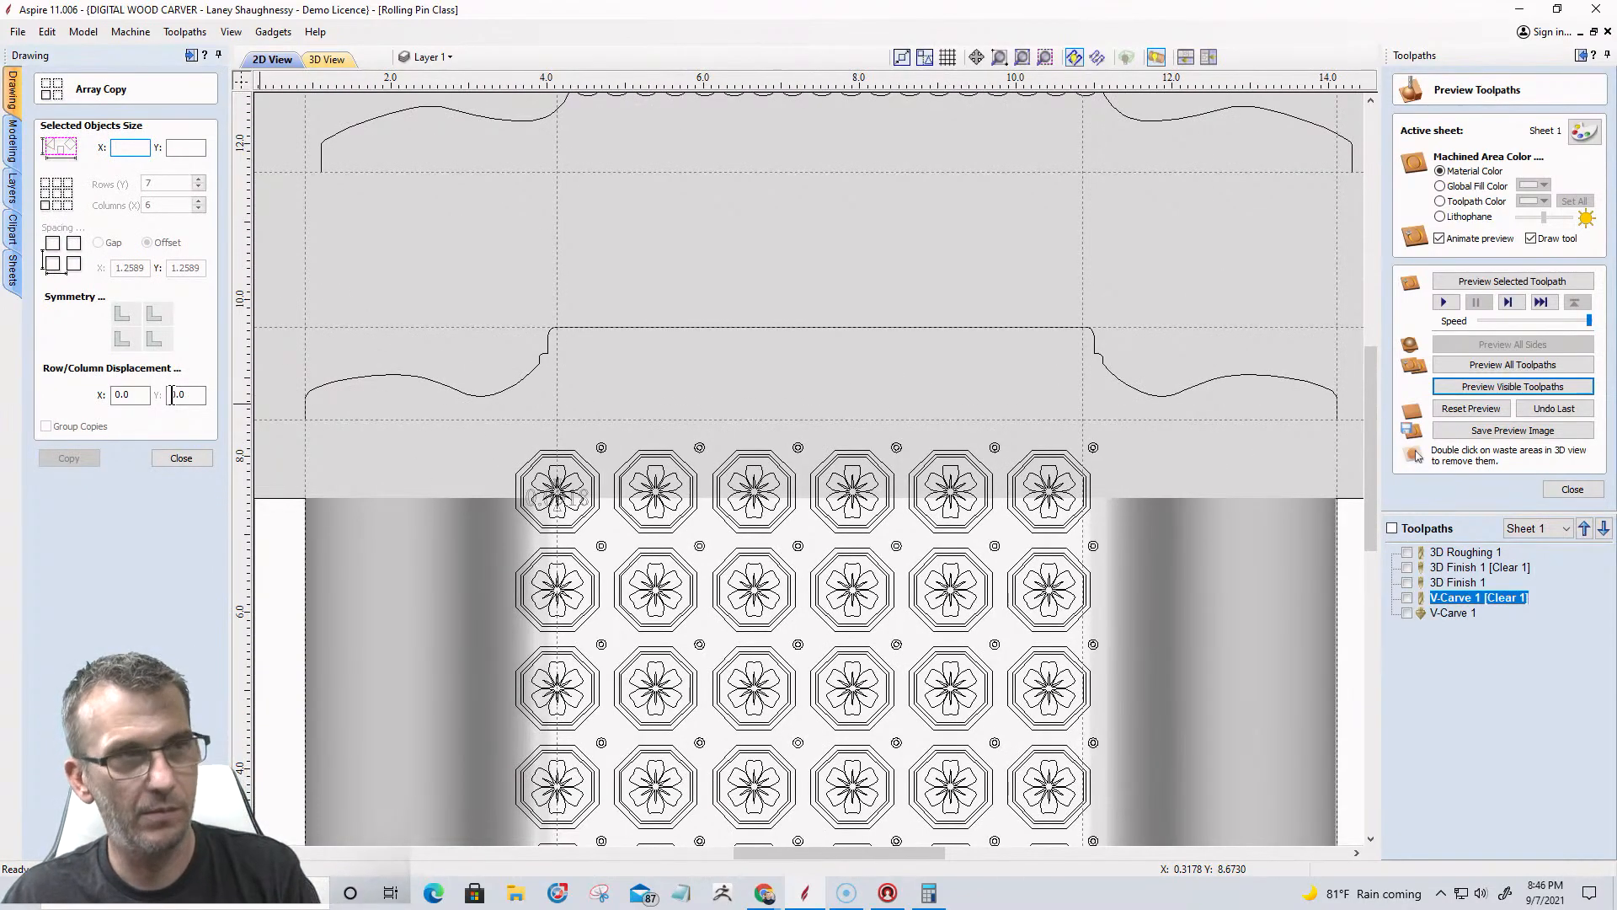
scroll(409, 453, down, 4)
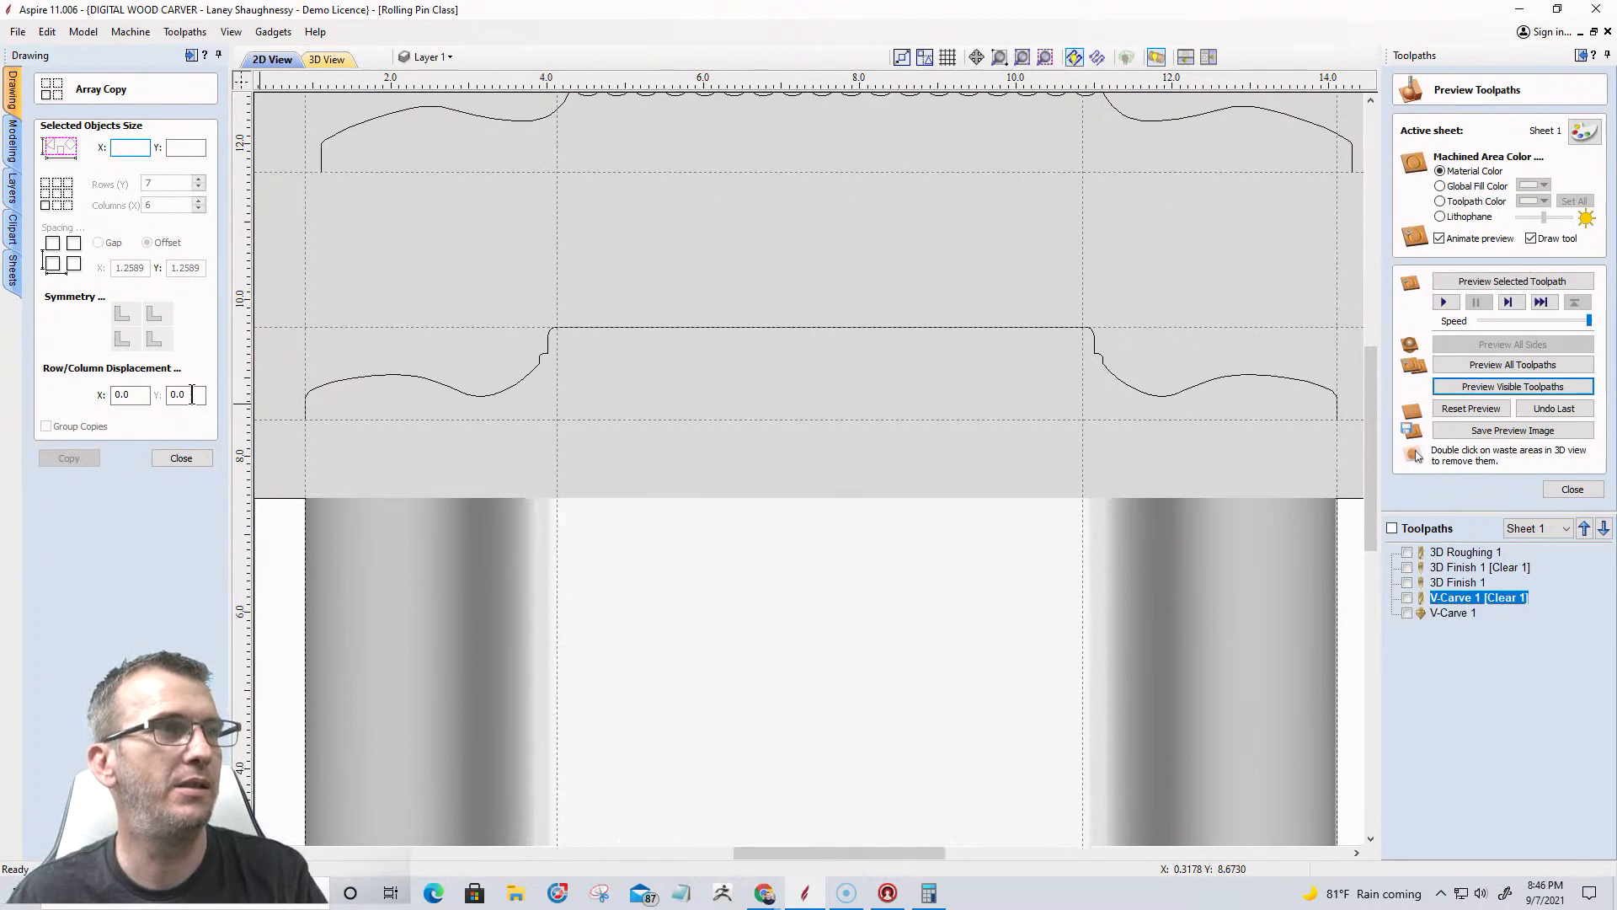
scroll(356, 615, up, 5)
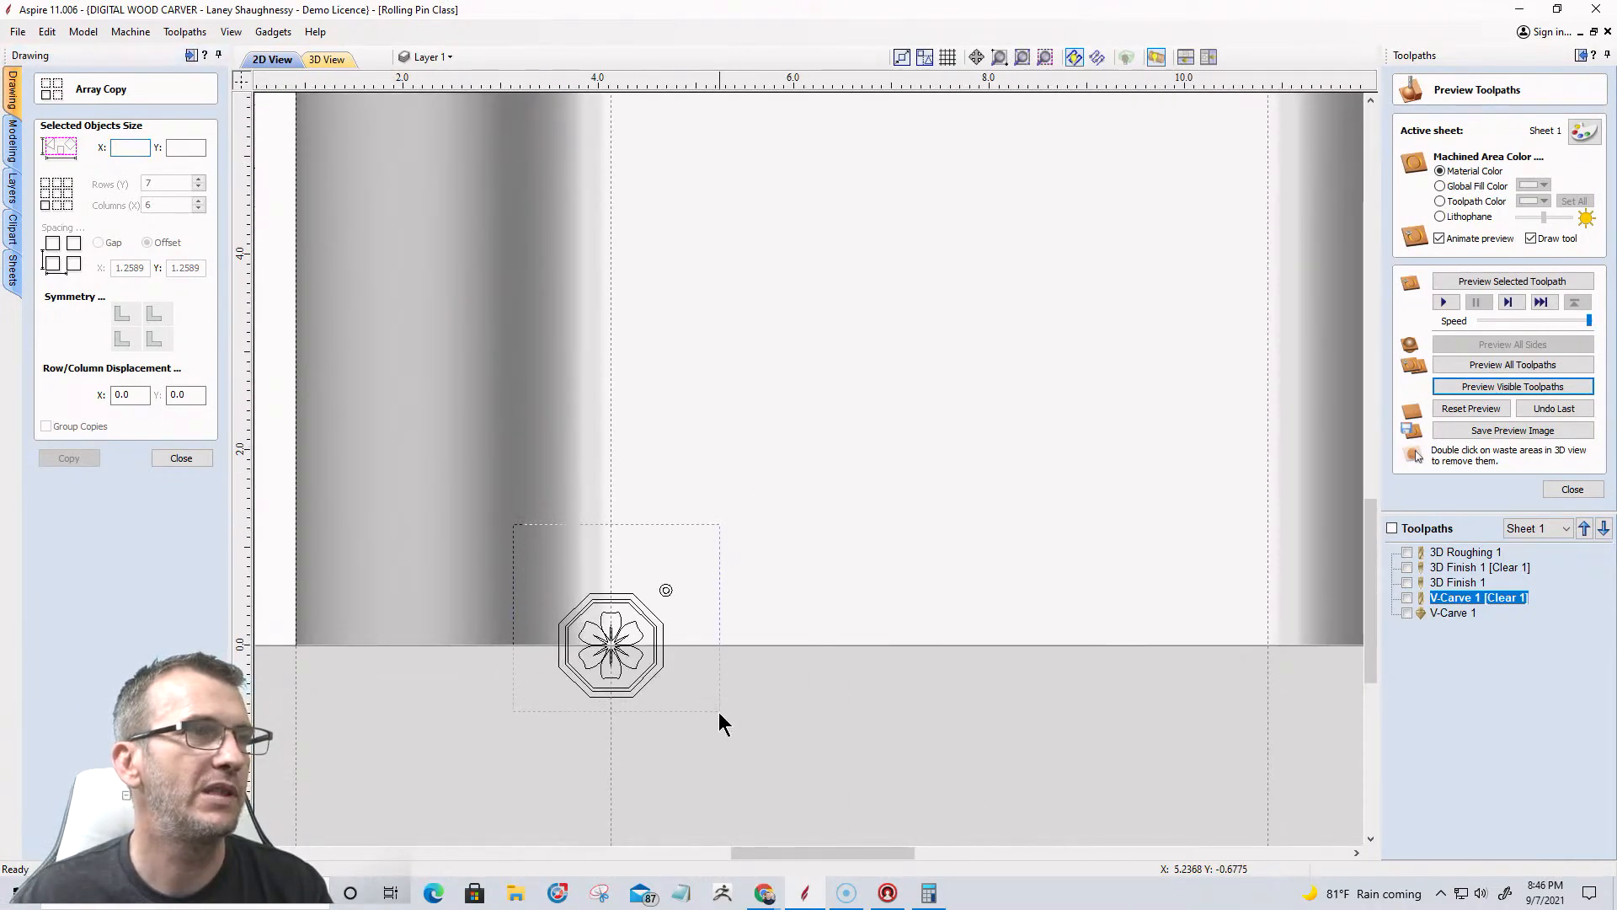
drag(503, 544, 720, 741)
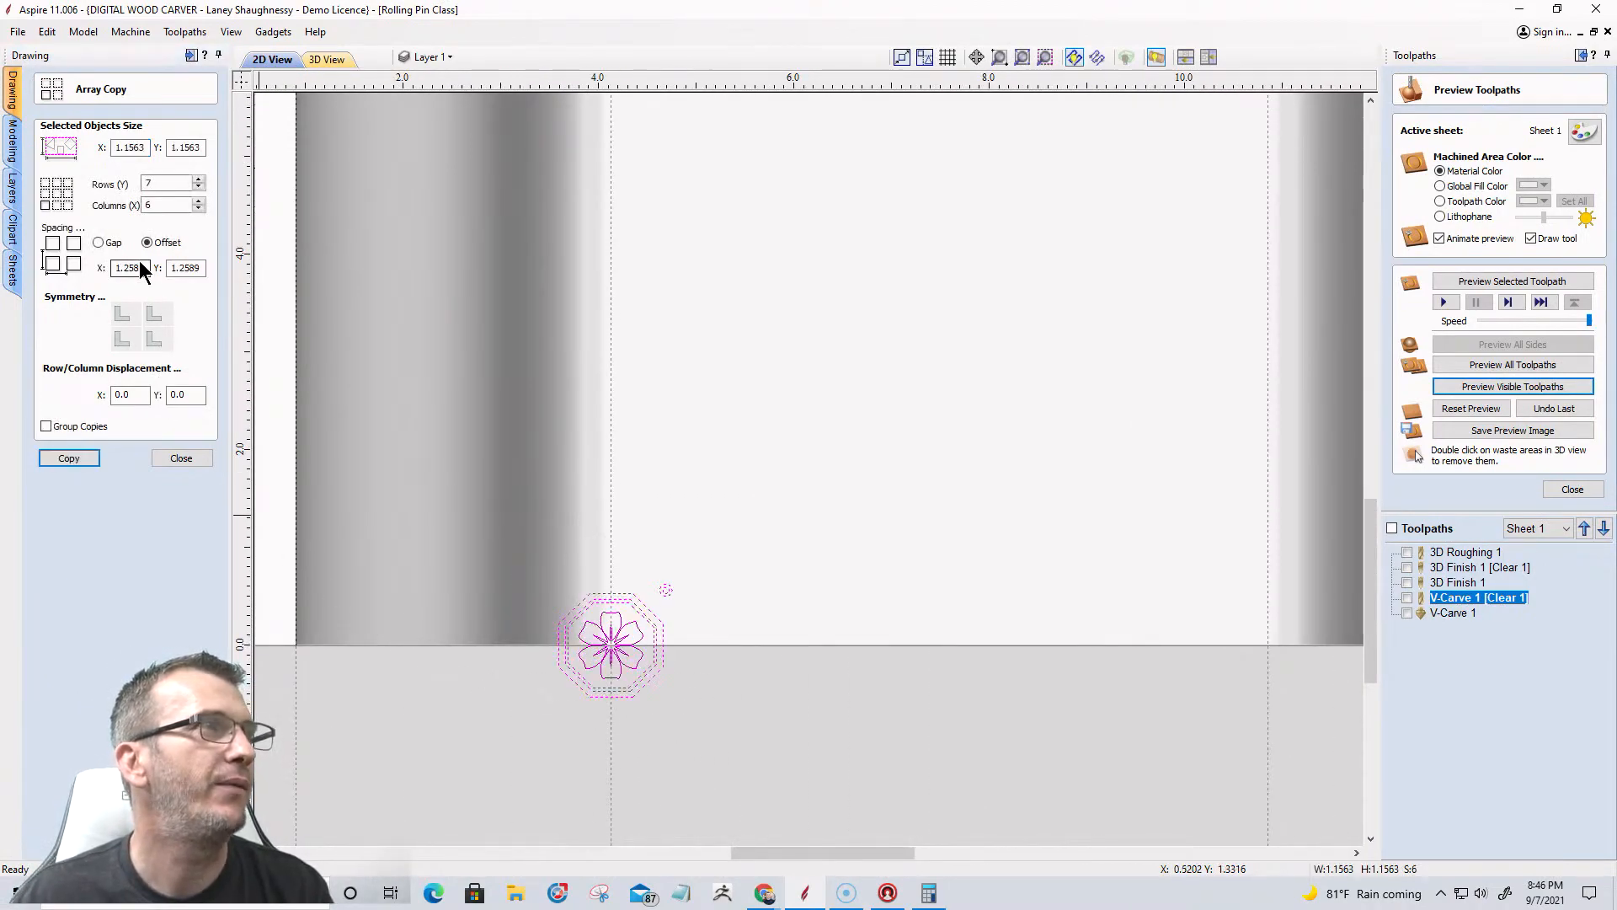
Reduce the array's X offset by 0.0153, set the Y offset to 1.2436, and create the copies with 7 rows and 6 columns.
click(145, 268)
text(-)
text(0.0153)
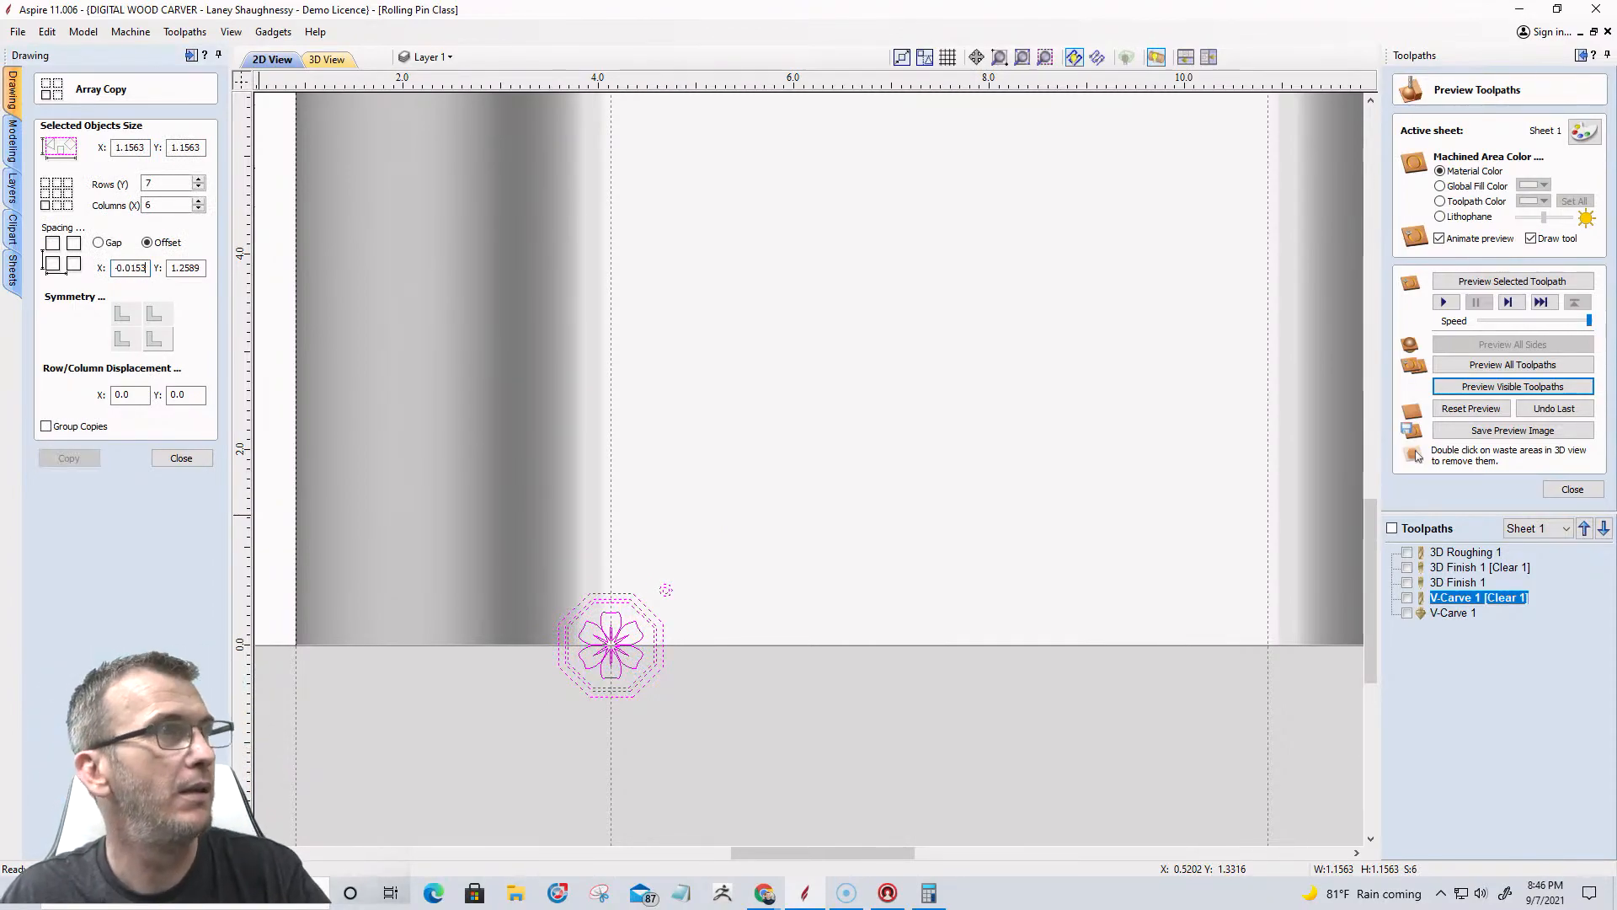
text(=)
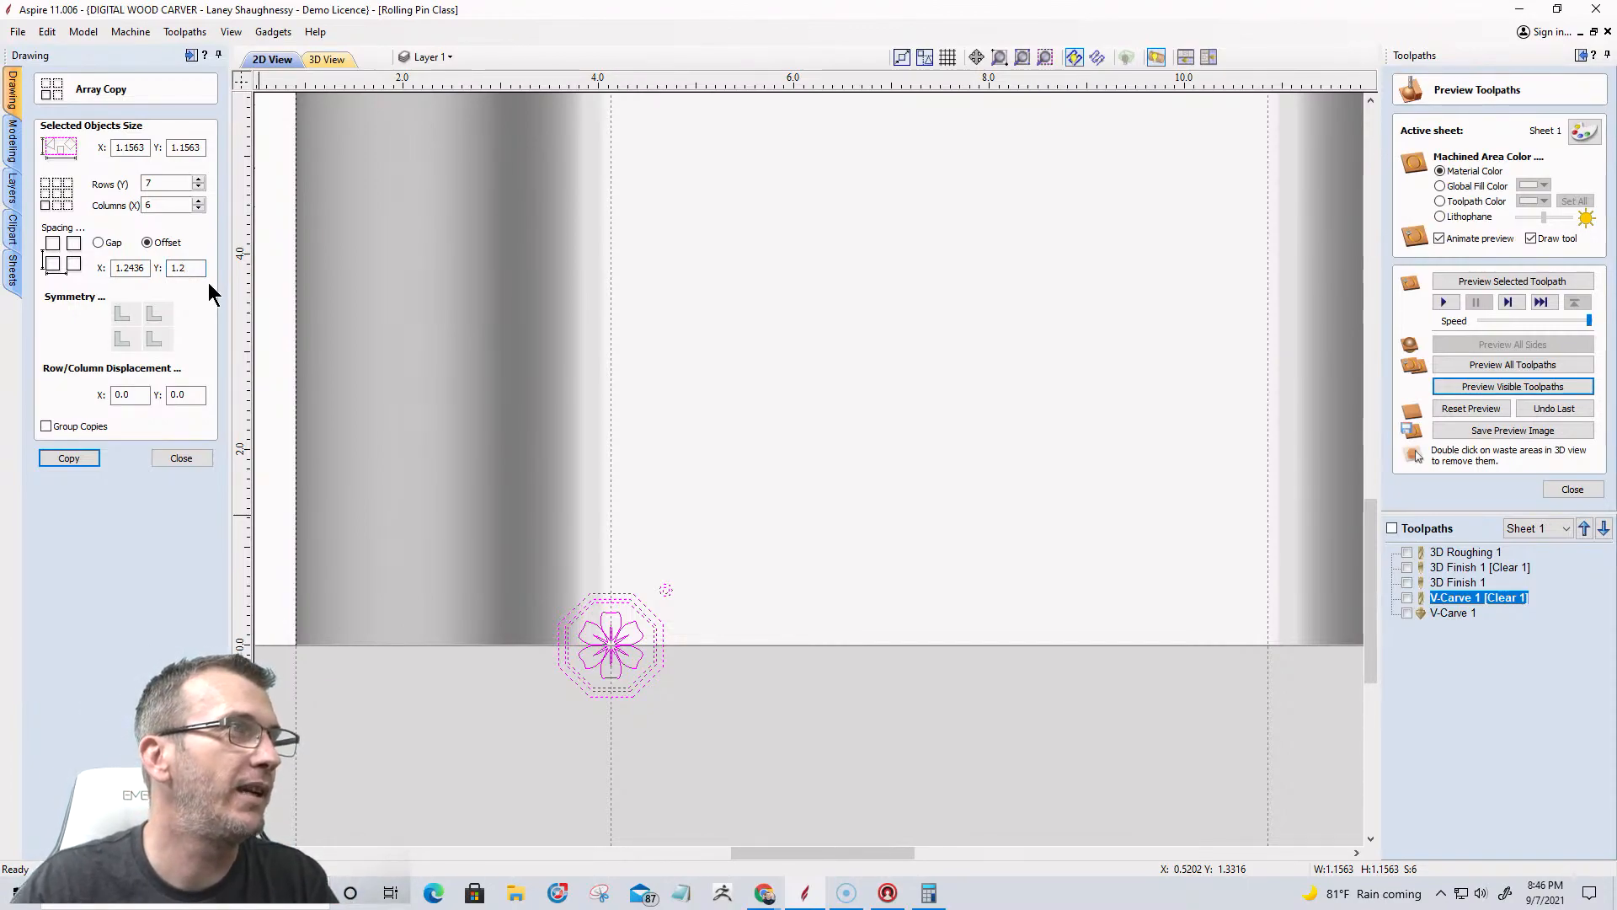
text(436)
click(72, 463)
Examine how the flower centres in the first and last rows align with the lower and upper job edges.
scroll(599, 621, down, 2)
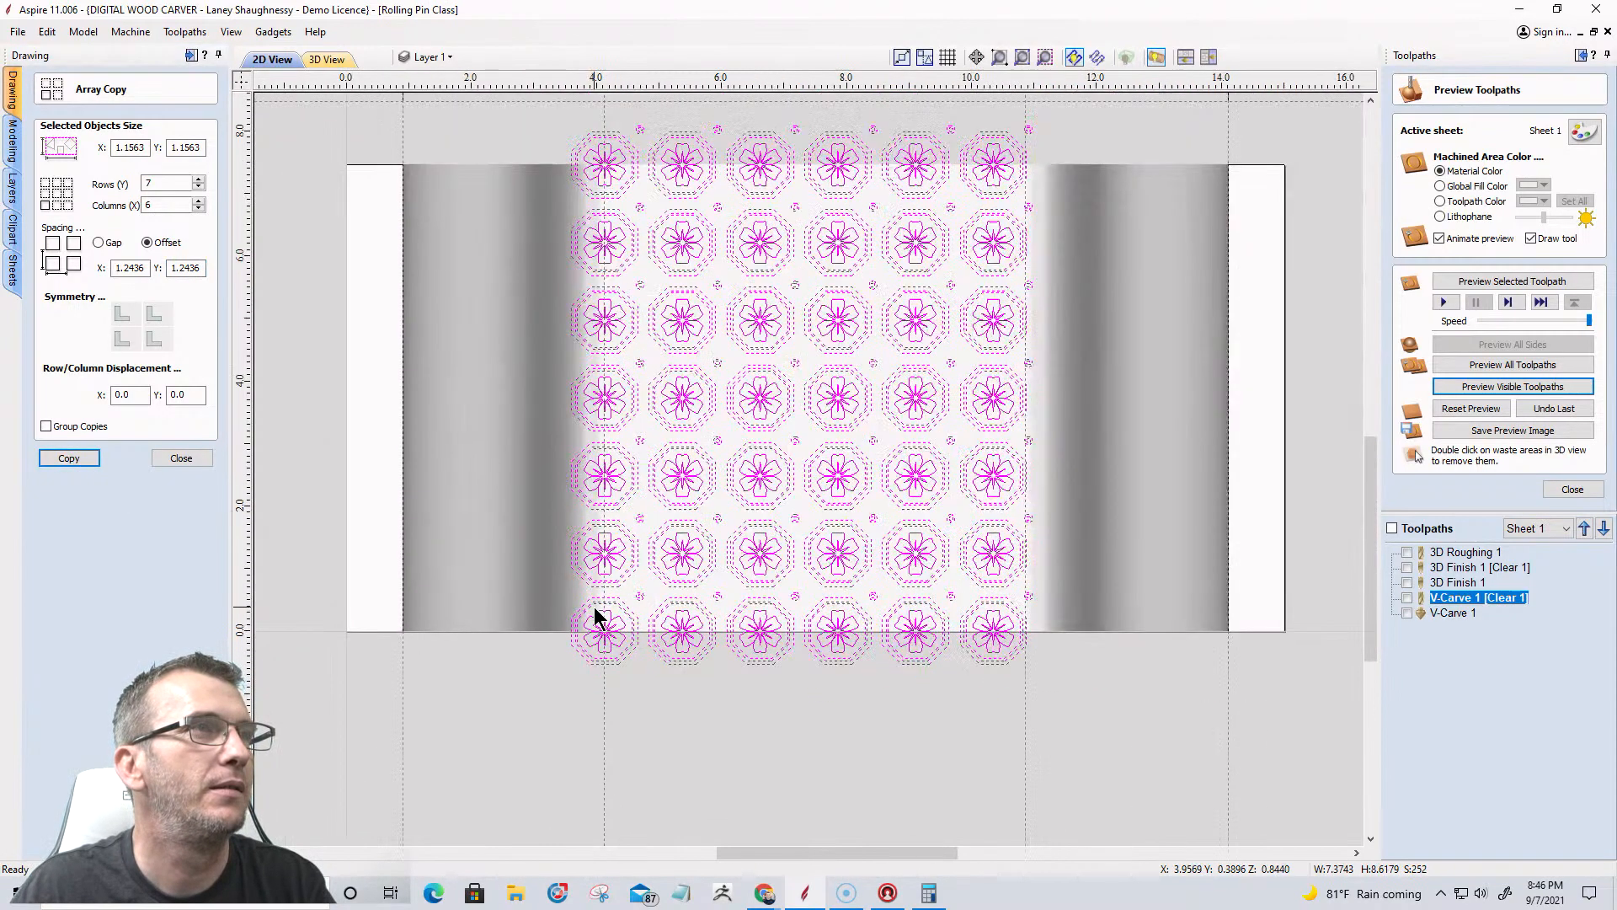
scroll(583, 162, up, 1)
scroll(583, 162, up, 4)
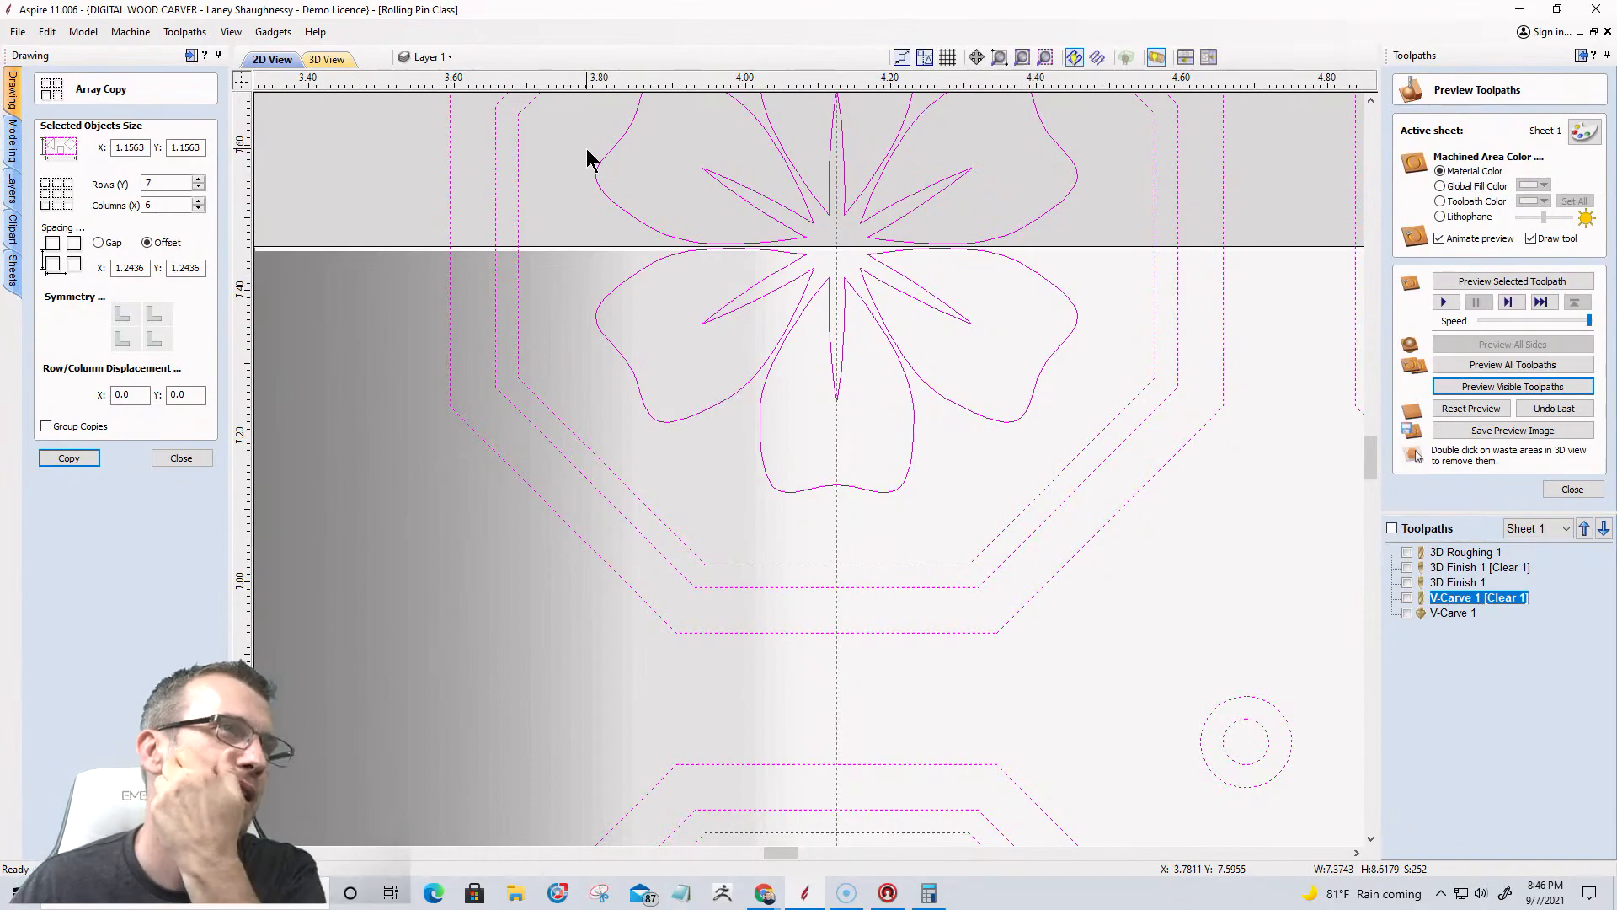
scroll(587, 158, down, 5)
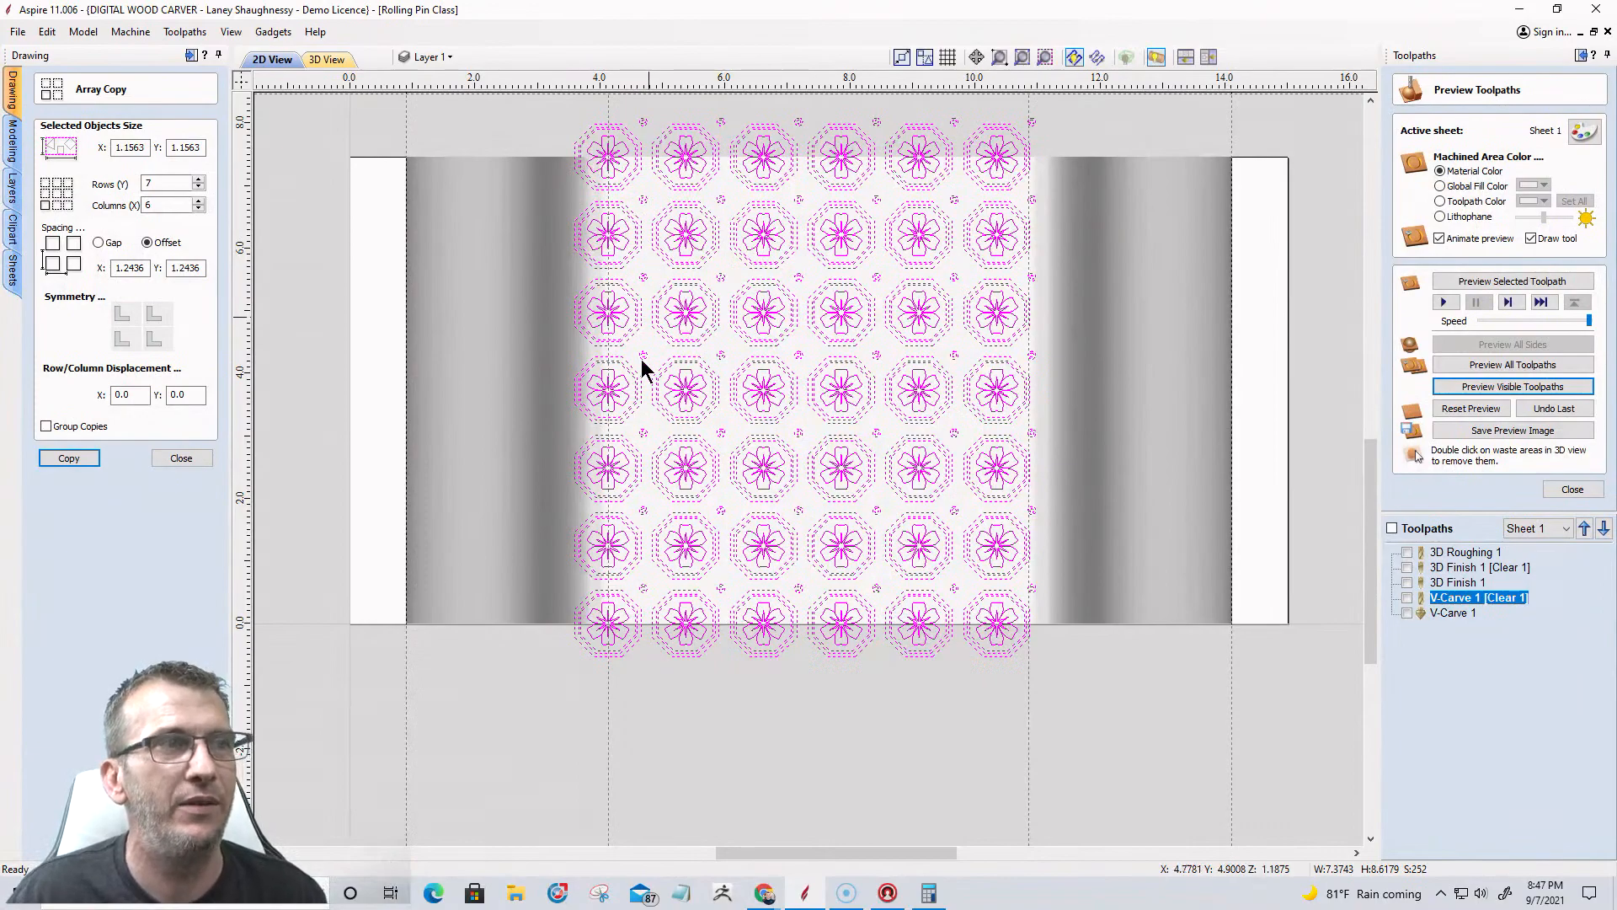
scroll(594, 640, up, 3)
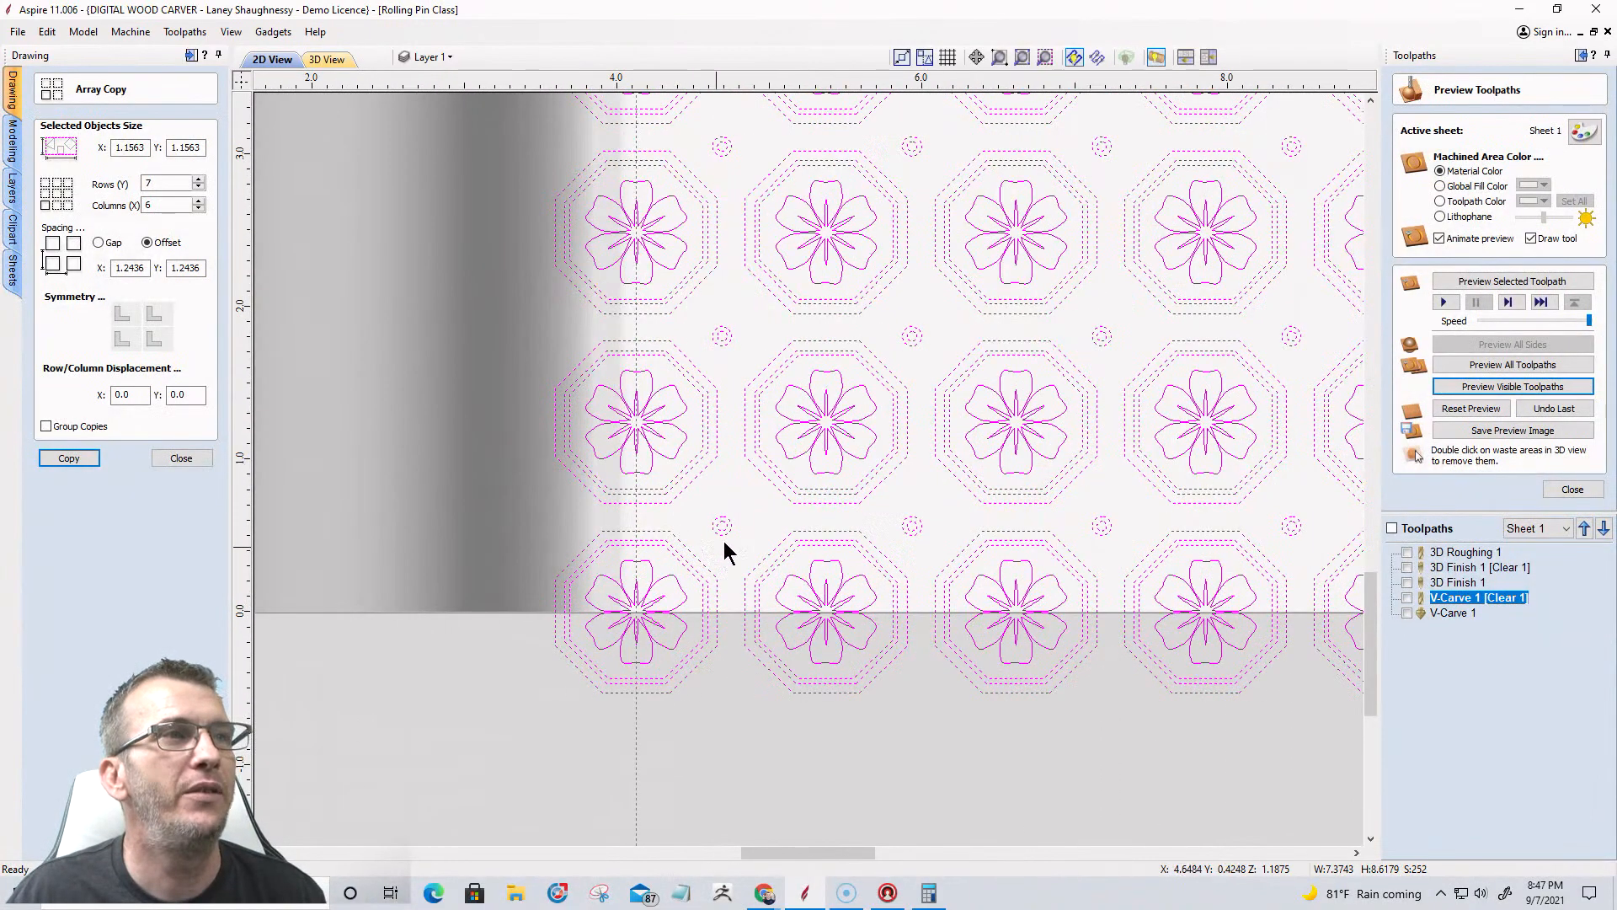
scroll(726, 529, down, 3)
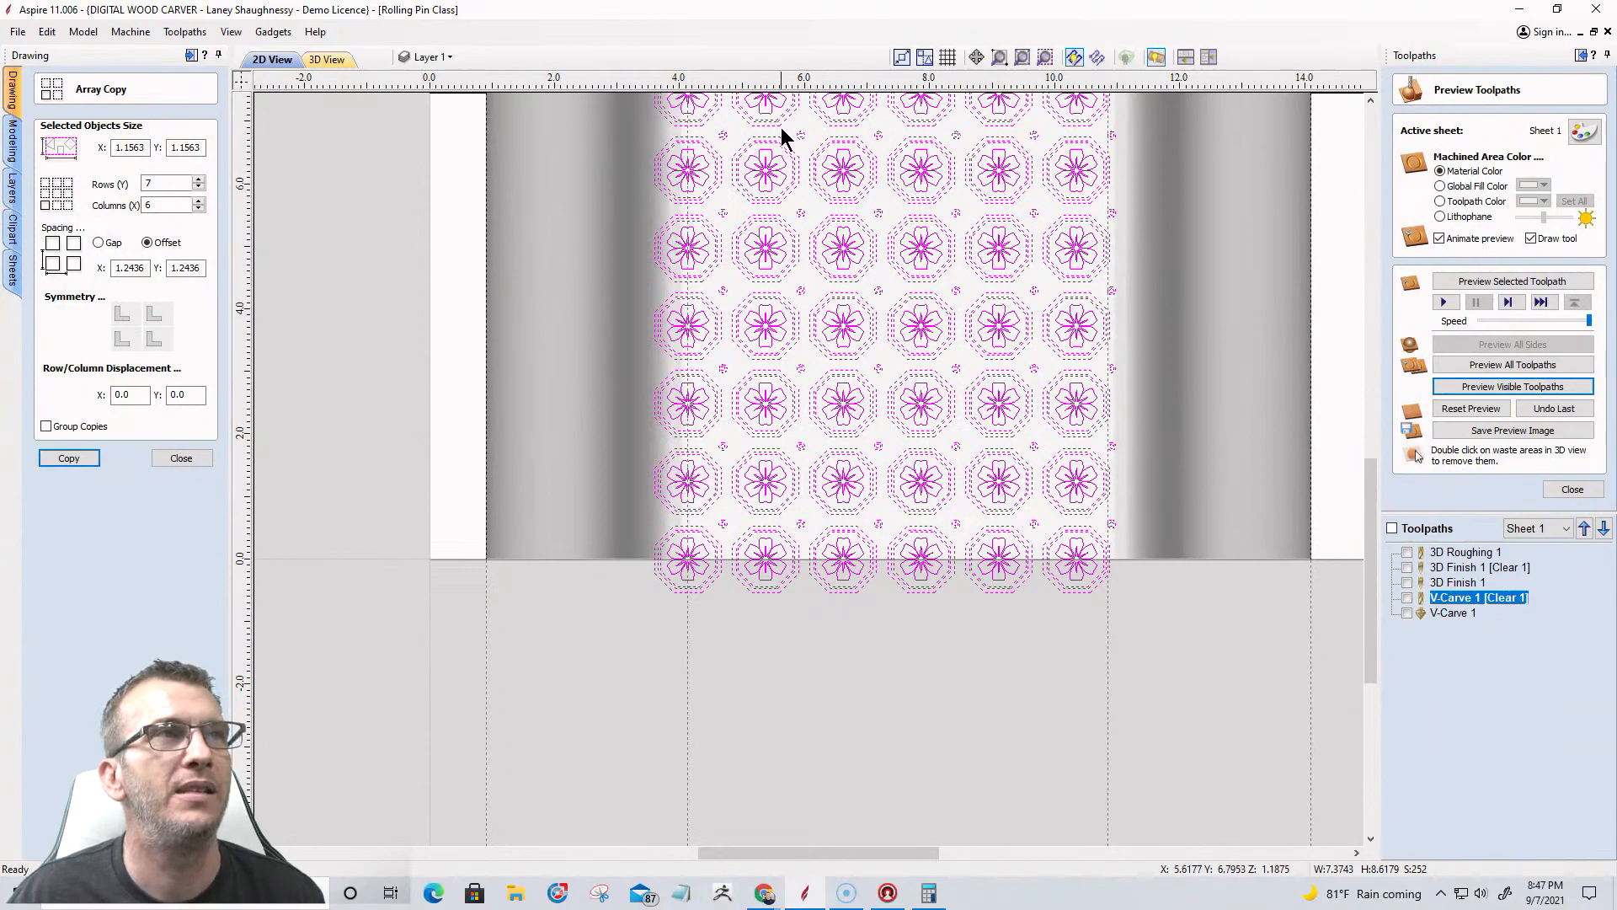
scroll(791, 408, down, 3)
scroll(748, 485, up, 3)
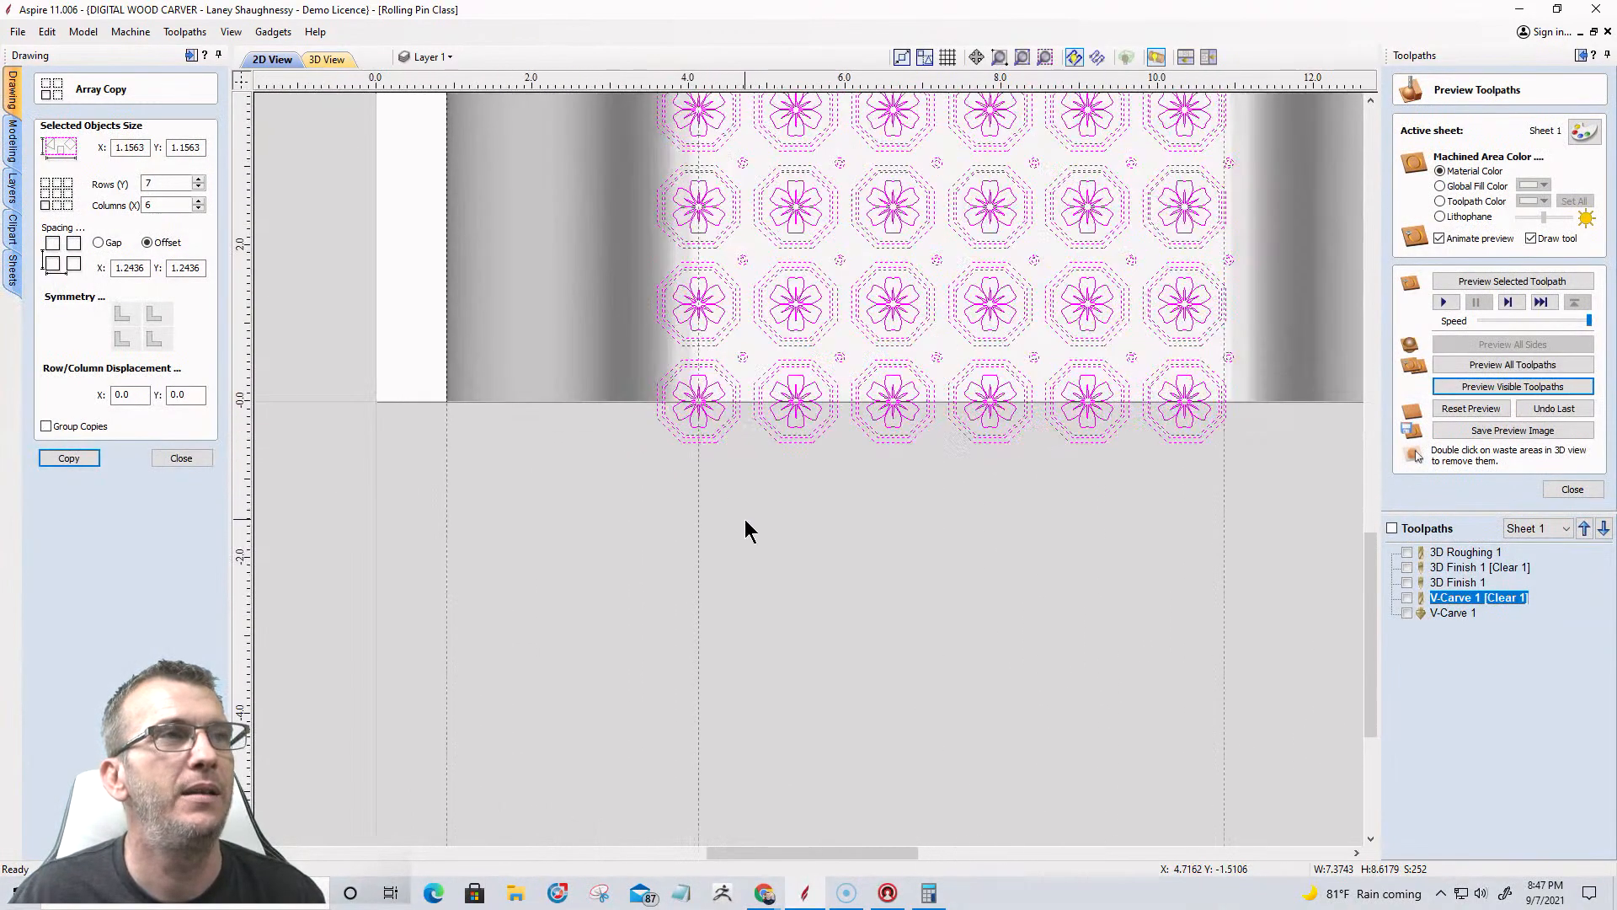
scroll(745, 519, down, 2)
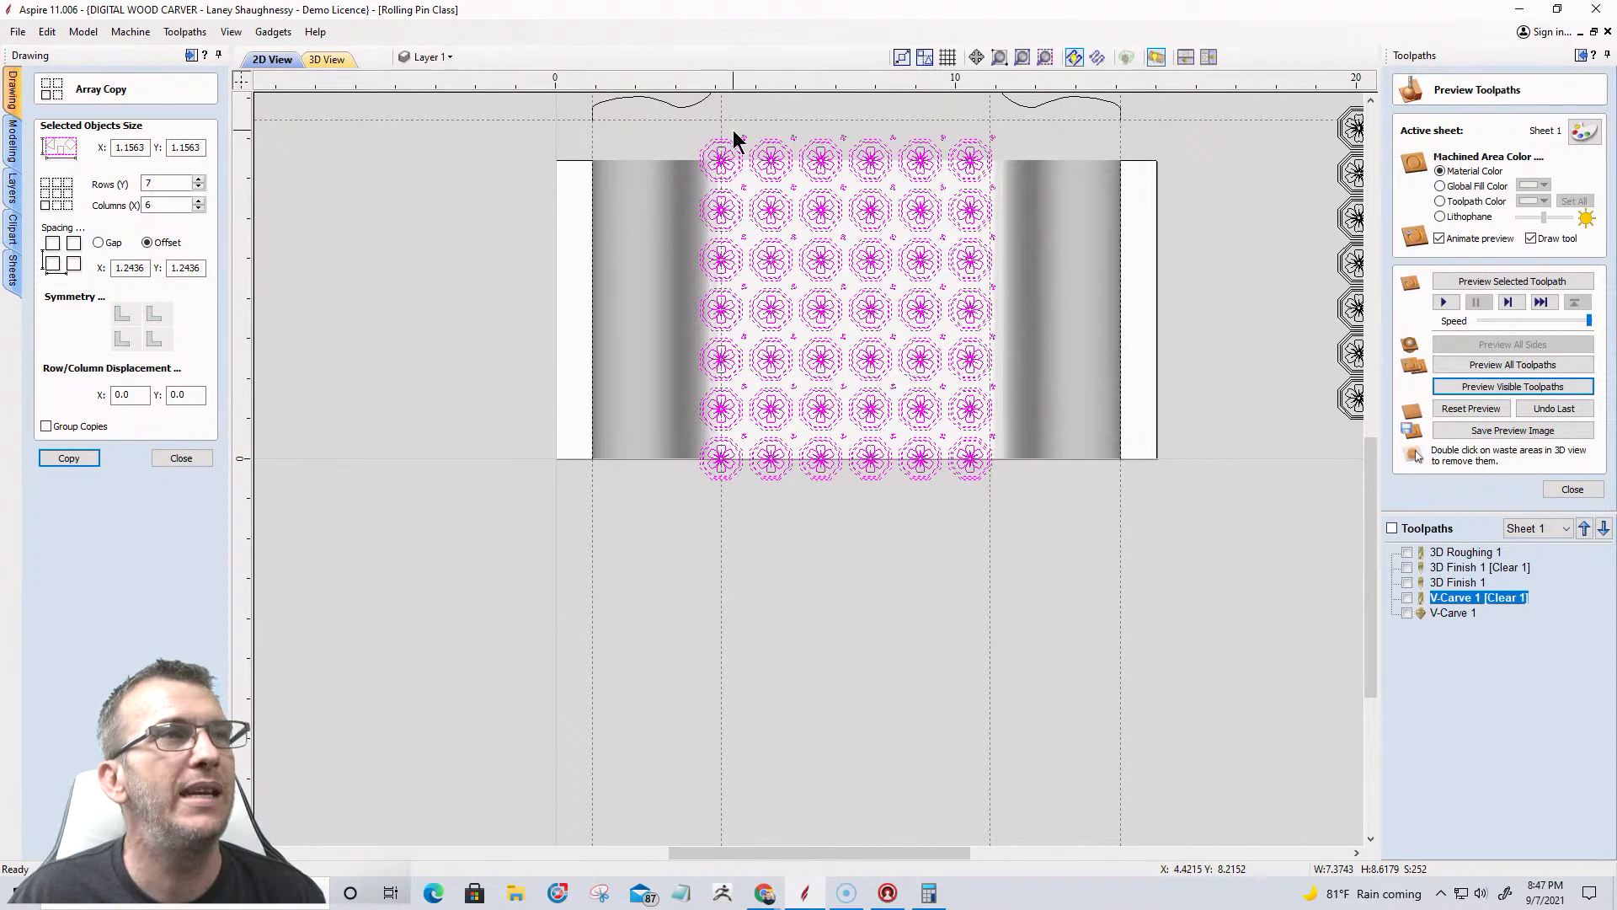
Delete all the small circles between the tiles except the one at the first column's bottom row.
click(1008, 147)
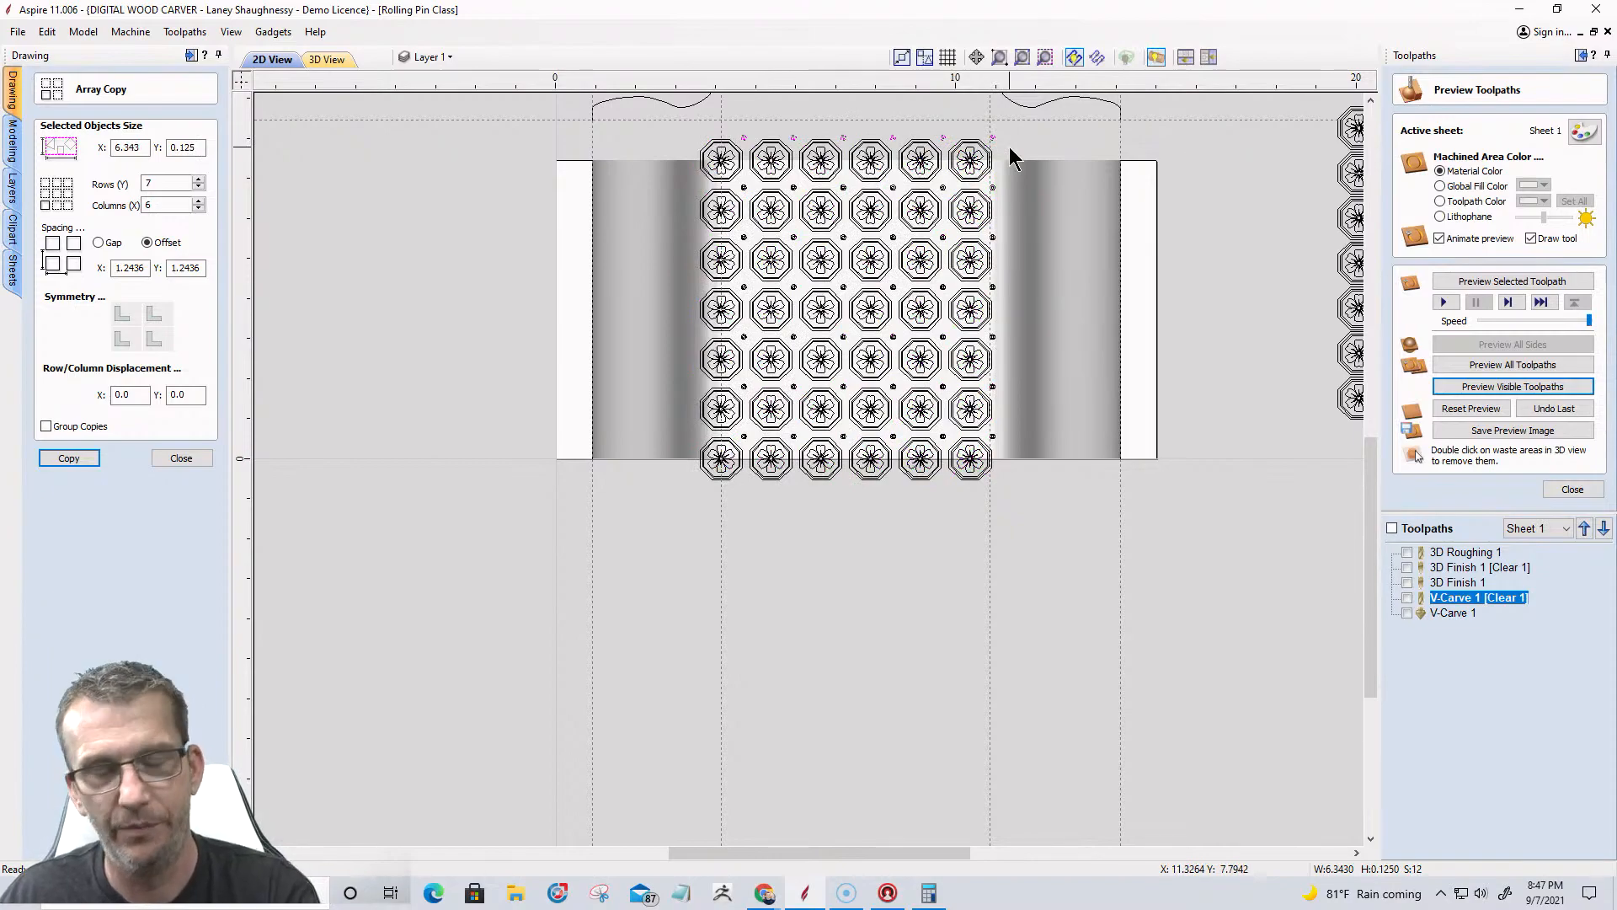
key(Delete)
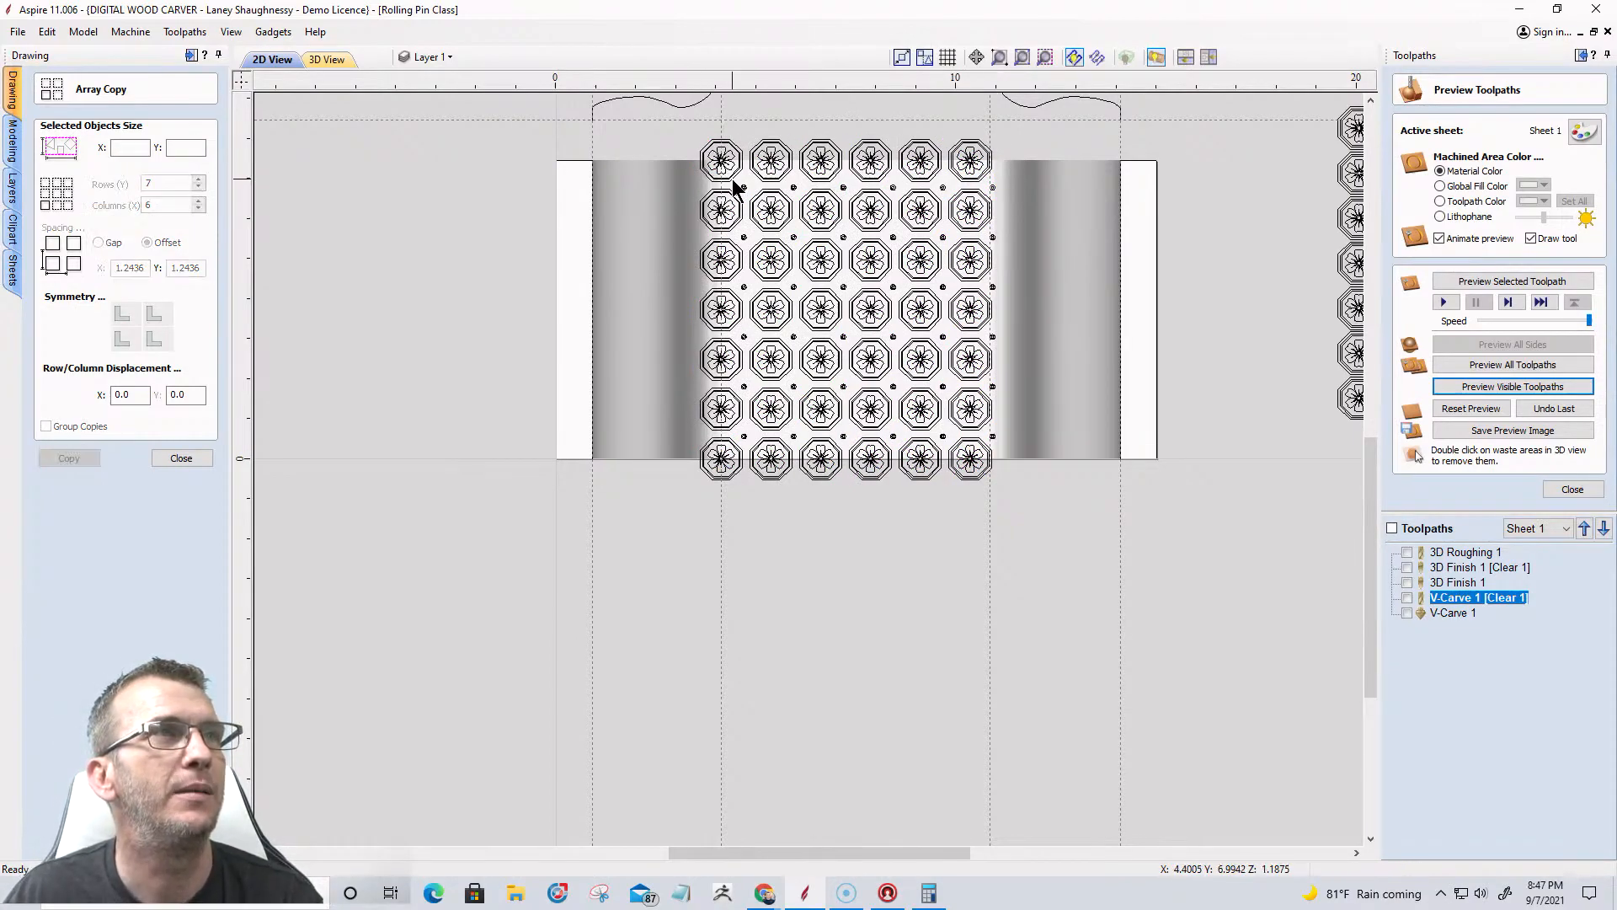
key(Delete)
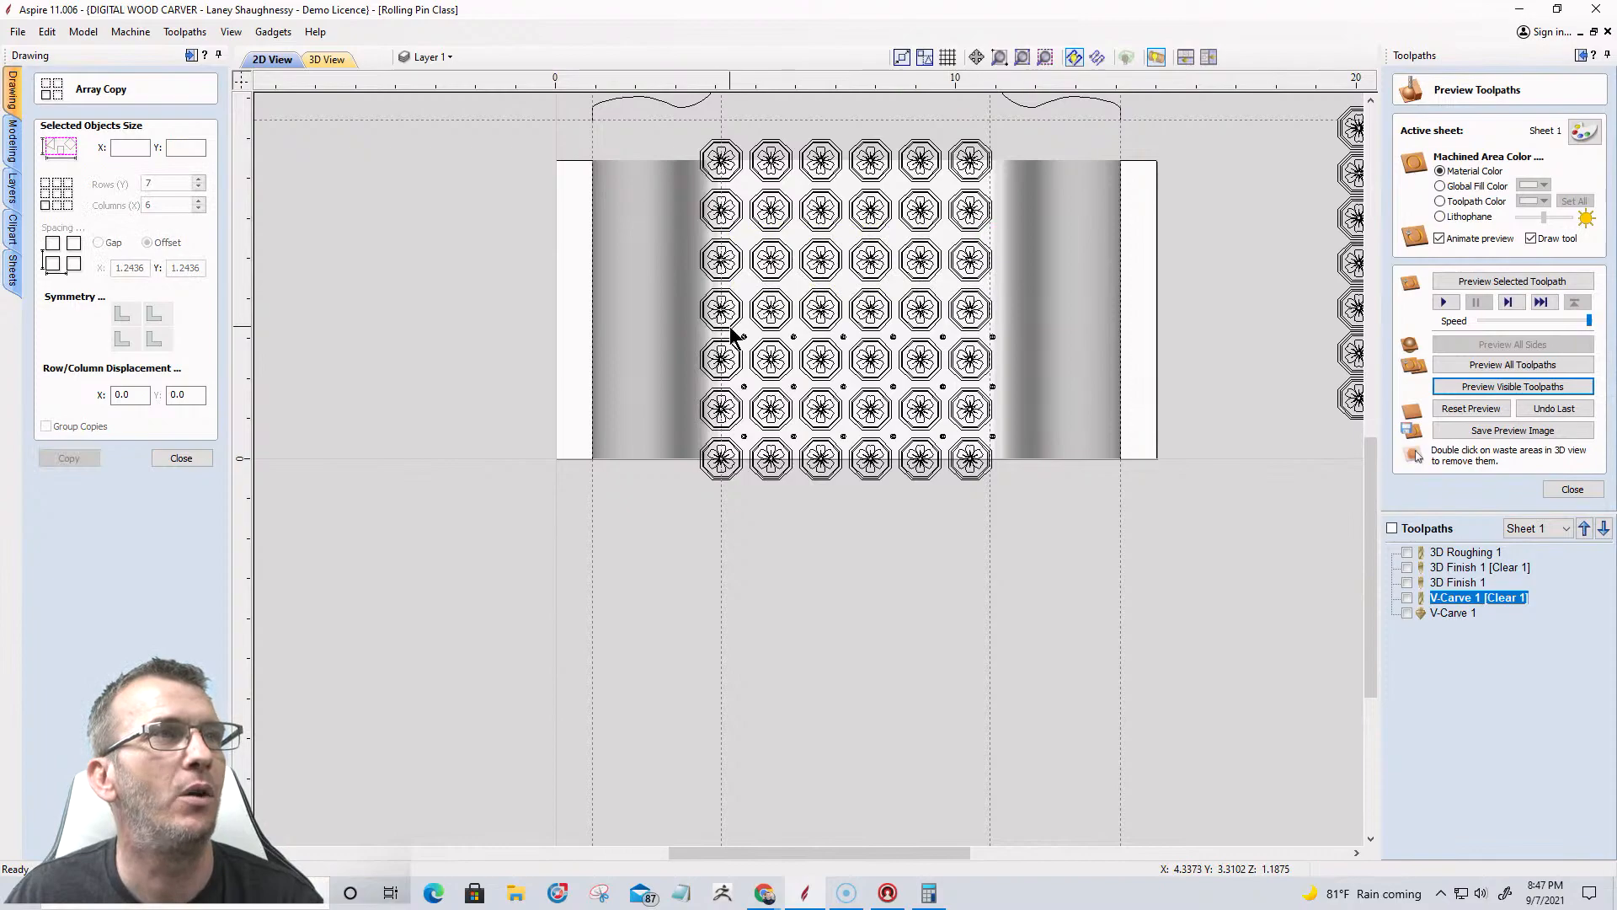
drag(769, 334, 1023, 350)
key(Delete)
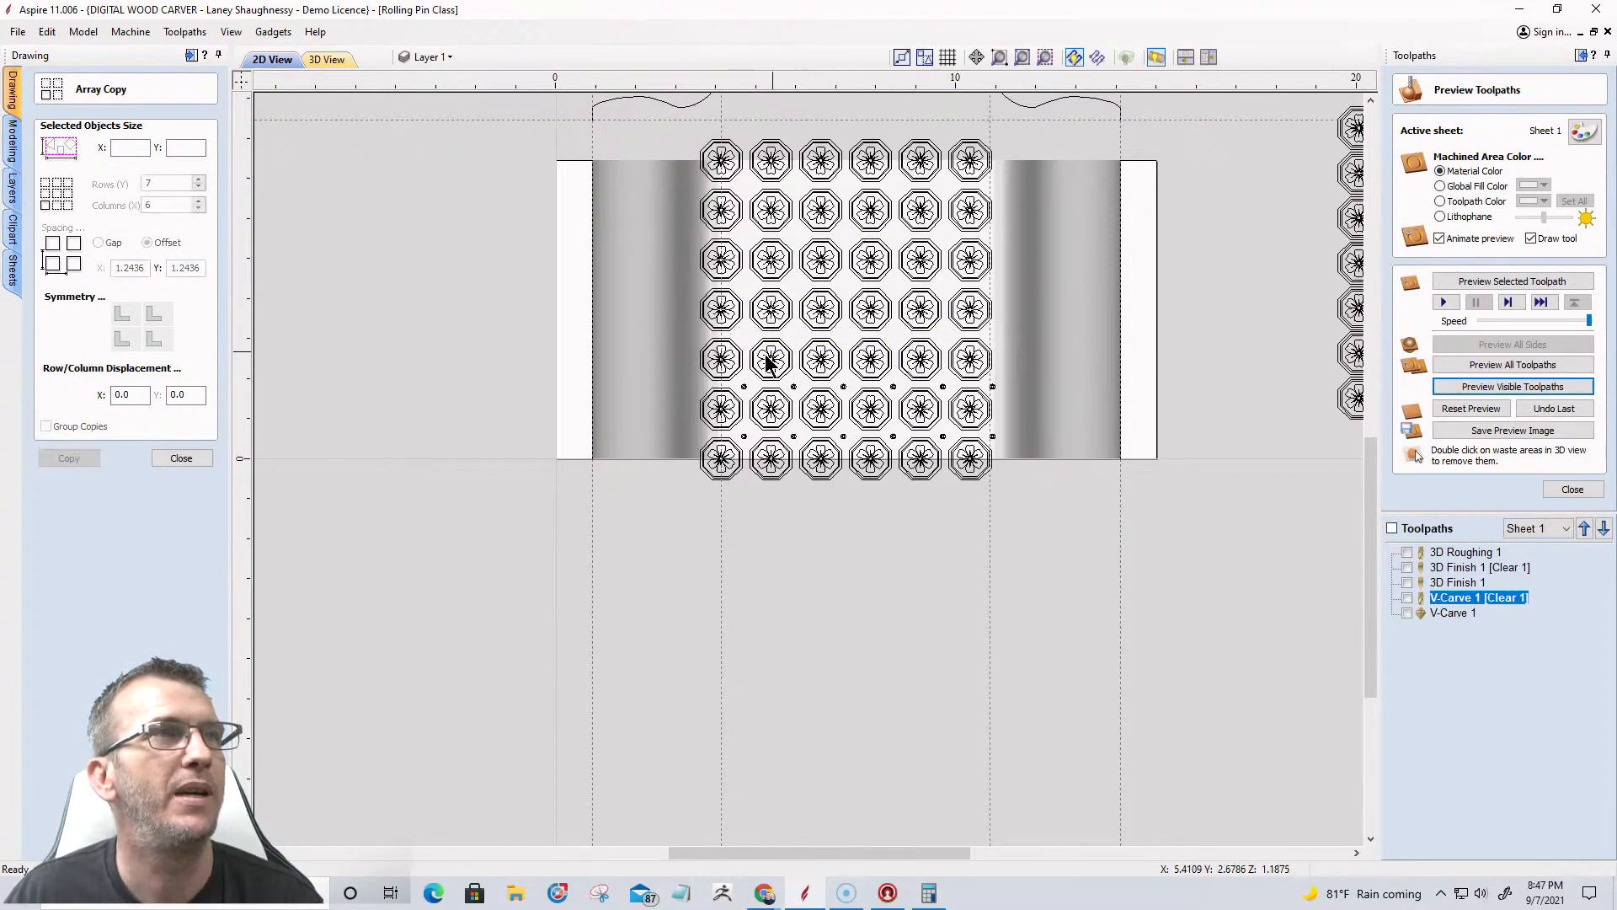
key(Delete)
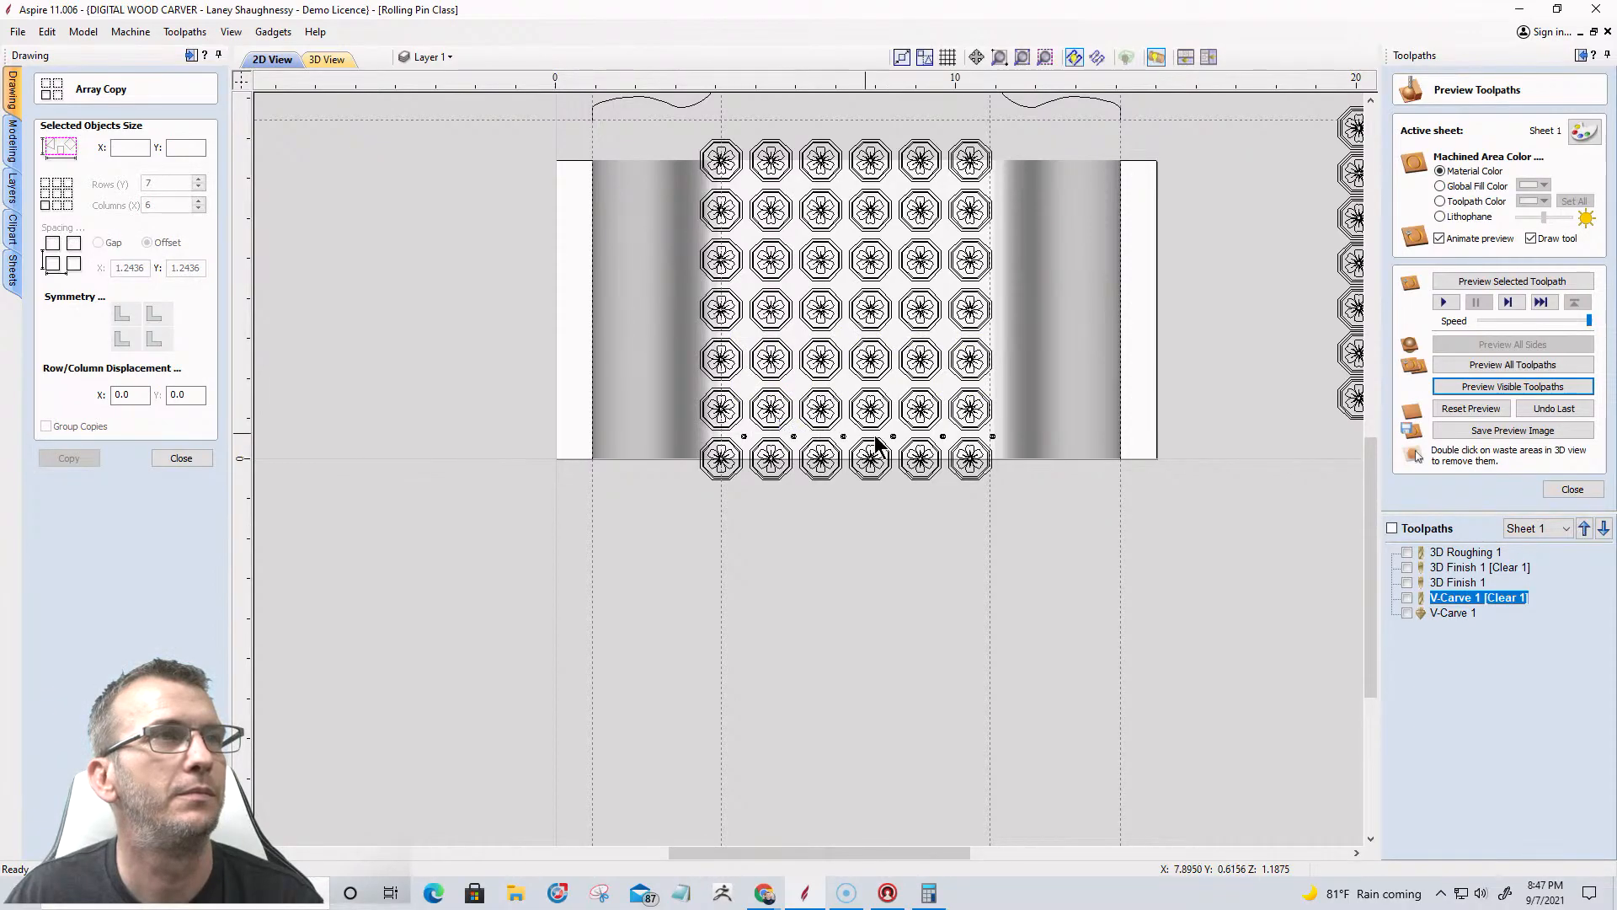
drag(1017, 462, 1023, 449)
key(Delete)
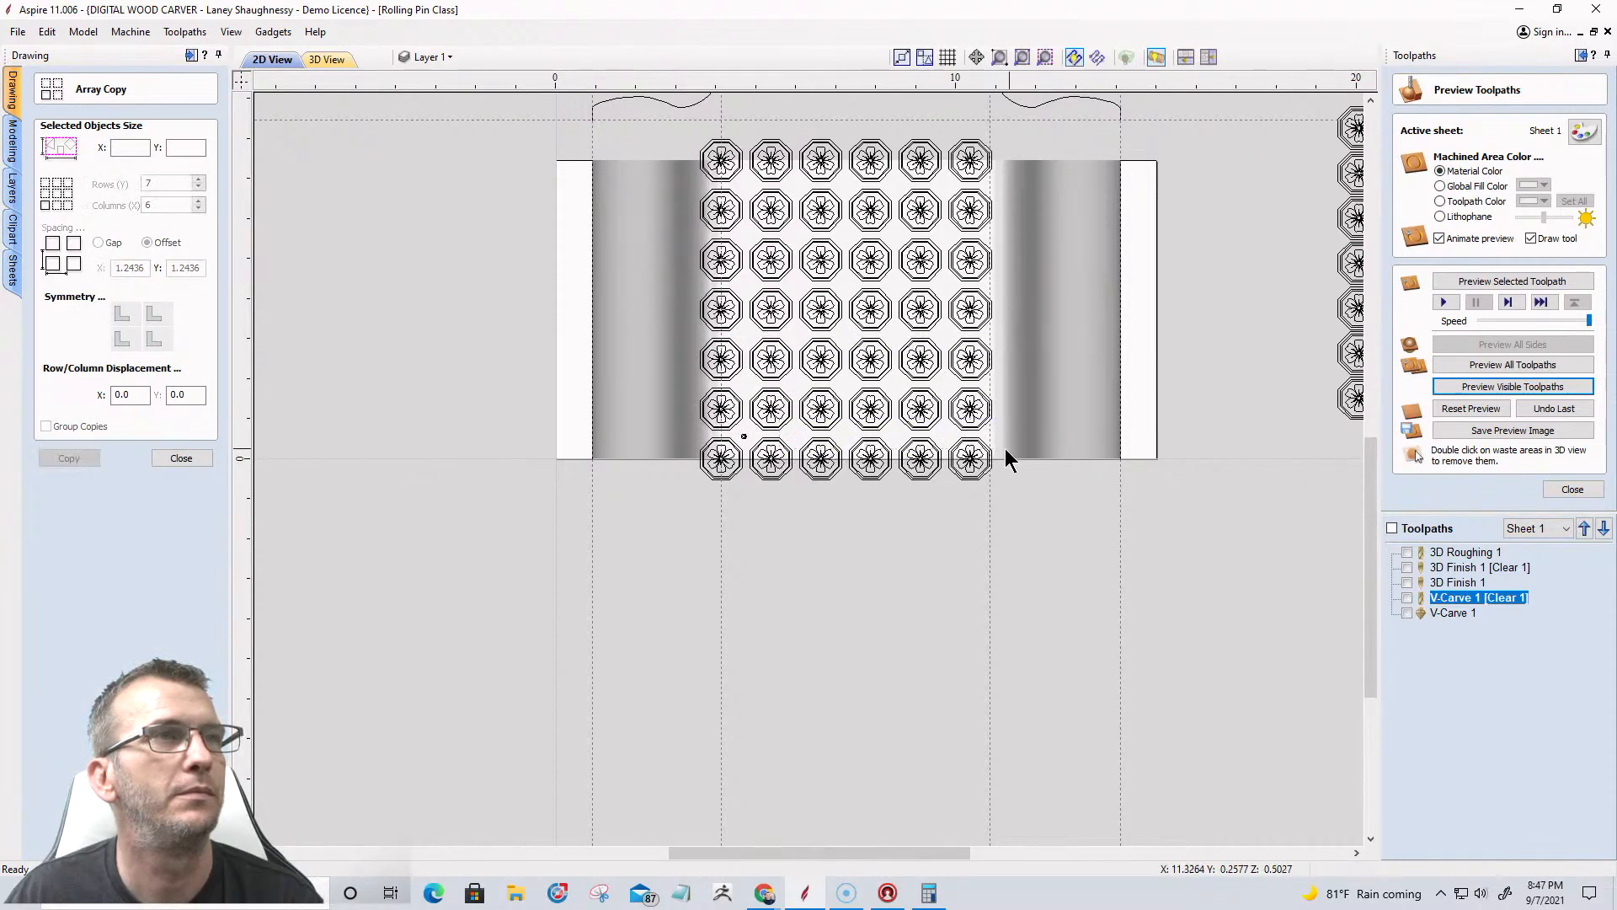
scroll(741, 437, up, 2)
scroll(740, 422, up, 4)
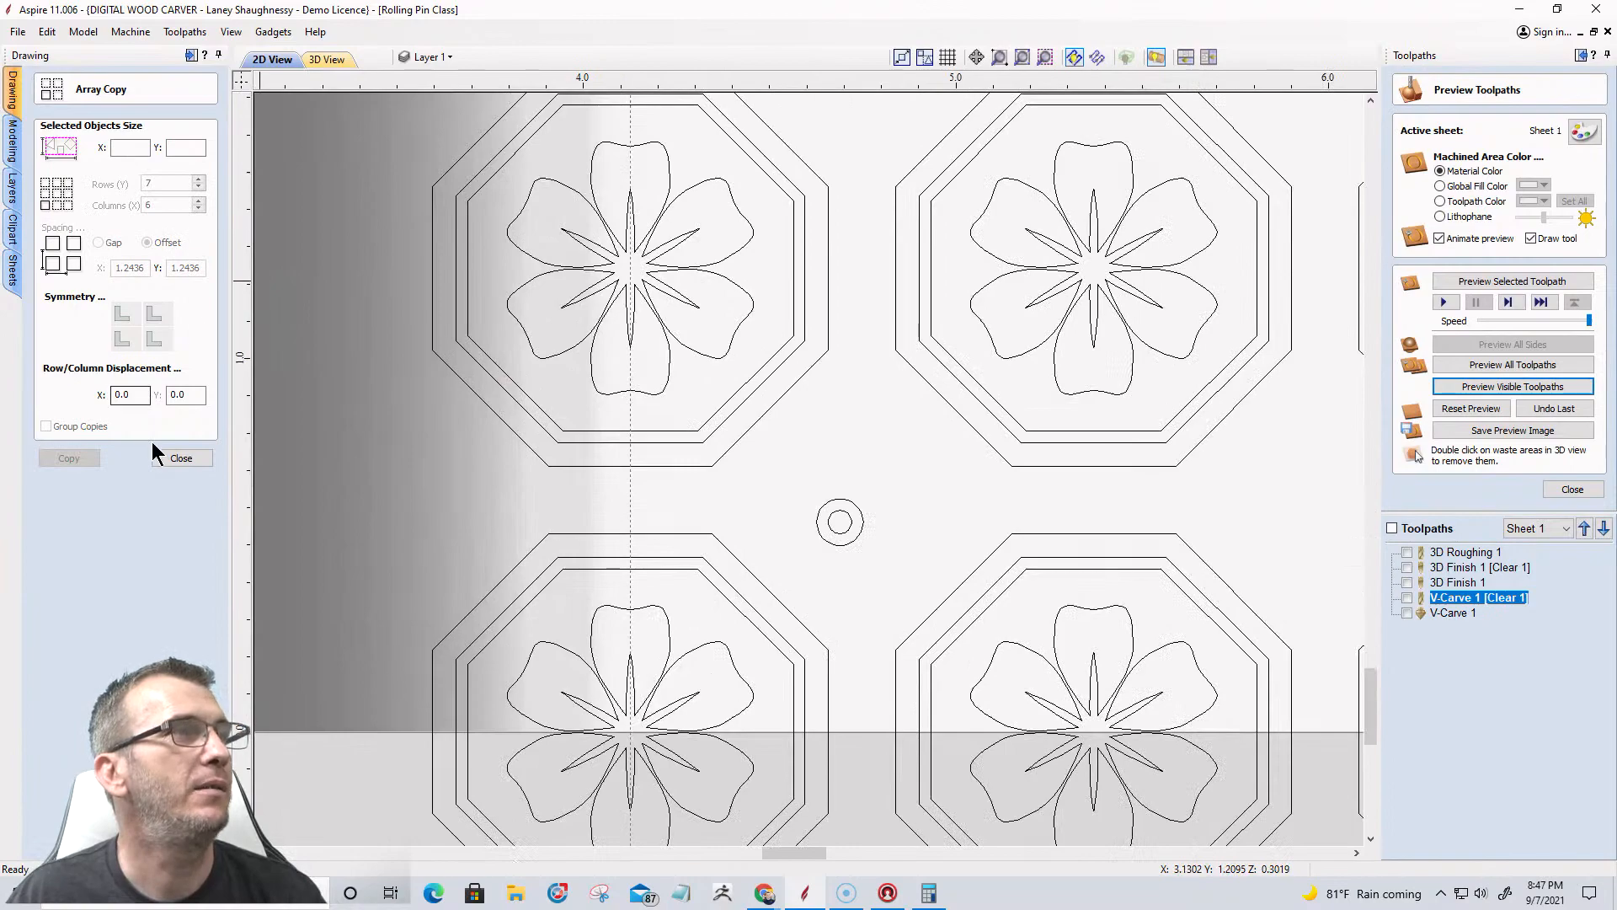
Draw a diagonal line between the facing octagon edges of the first column's second-row tile and the second column's bottom-row tile.
click(174, 459)
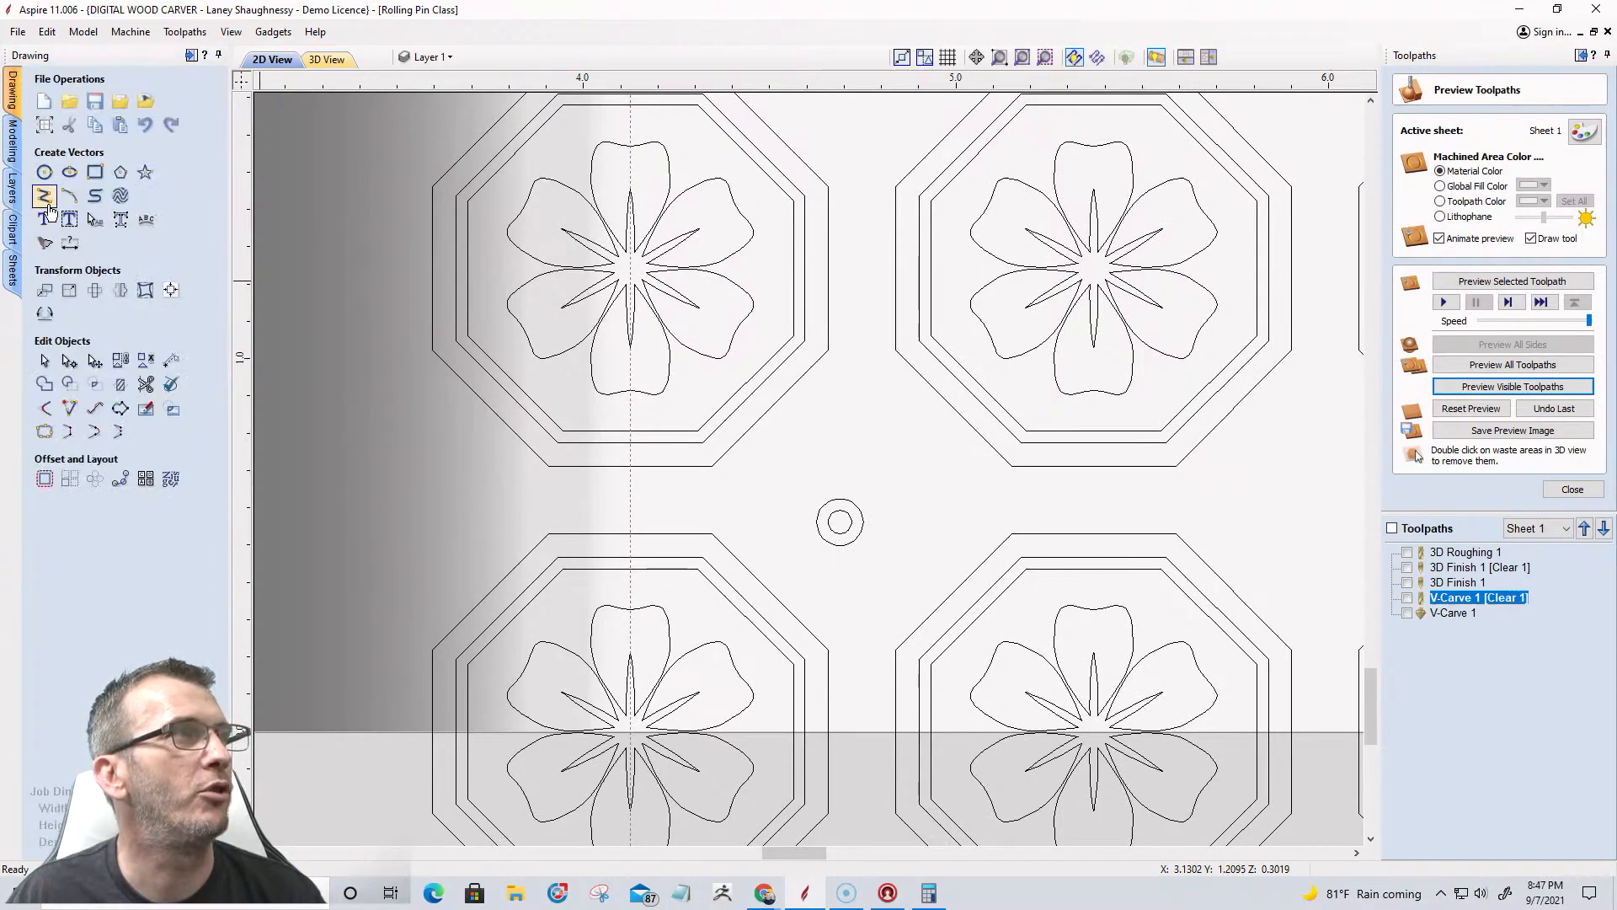
click(44, 196)
click(768, 411)
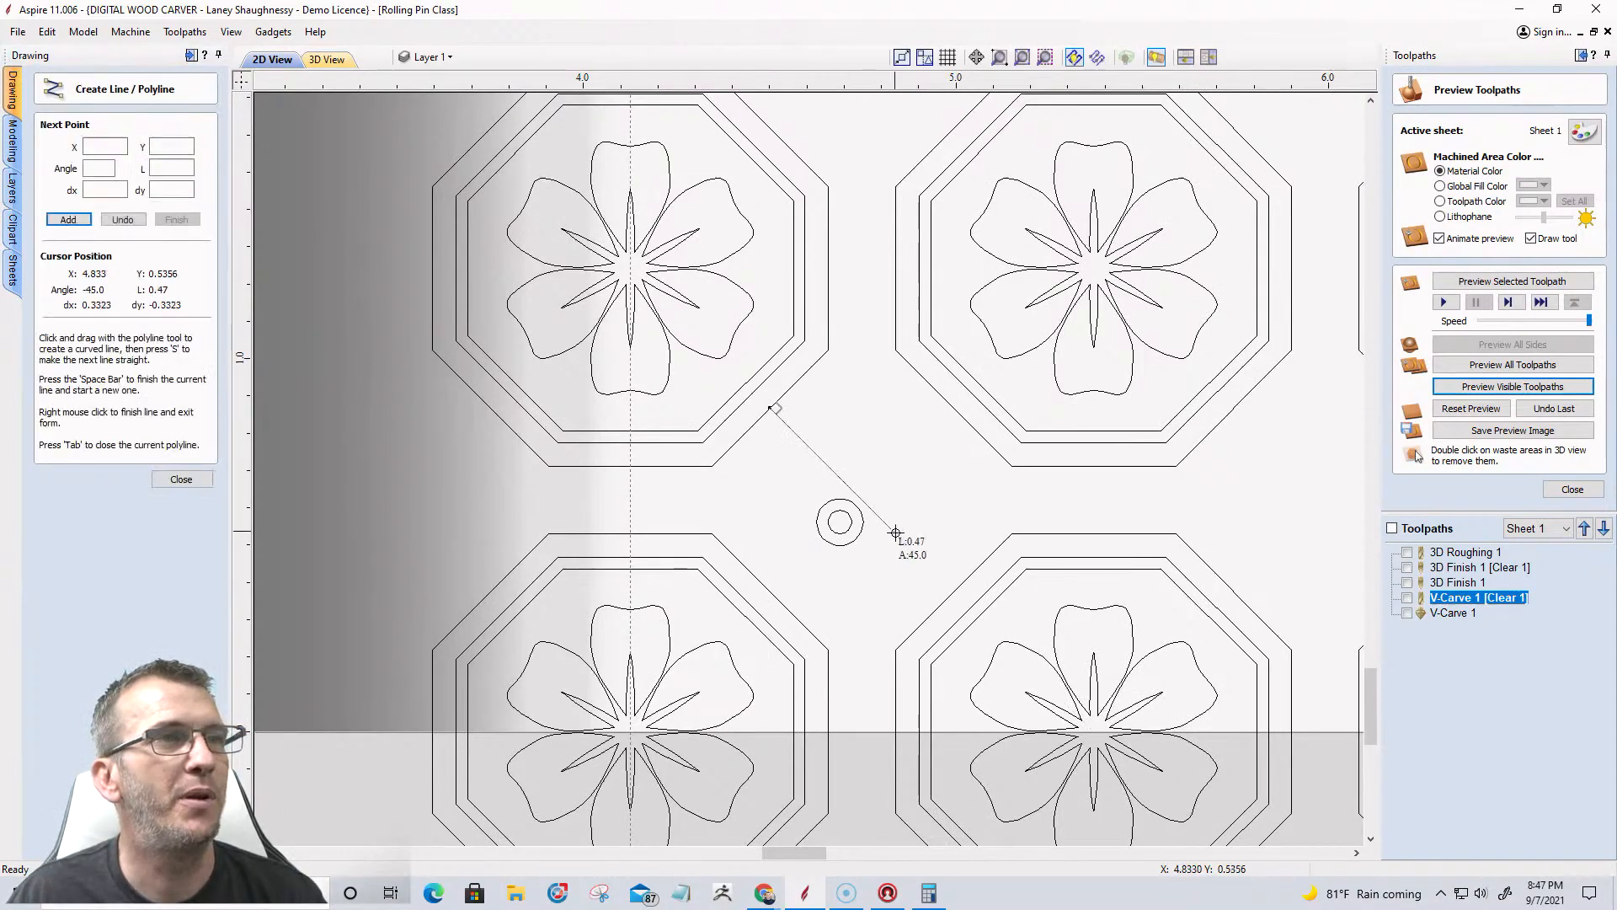
click(954, 588)
key(space)
click(165, 480)
Move the small double circle onto the diagonal line's midpoint and delete the line.
drag(779, 480, 890, 587)
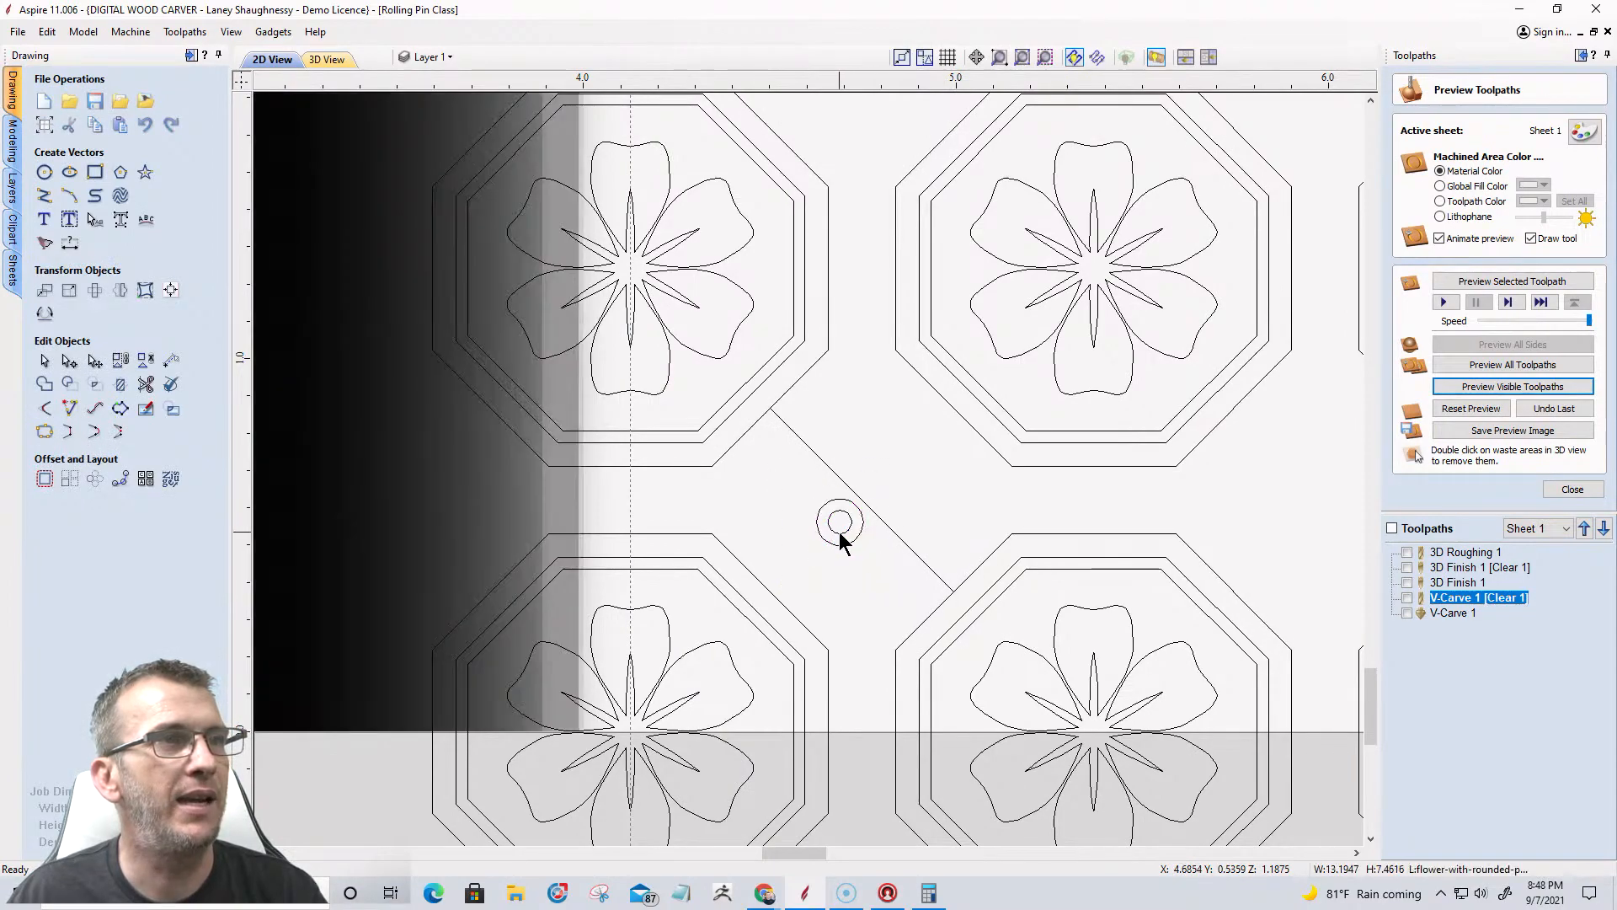
click(842, 522)
drag(841, 512, 862, 499)
click(905, 542)
key(Delete)
Draw a matching diagonal line between the second and third columns' tiles and copy the small double circle to its midpoint.
drag(795, 440, 908, 553)
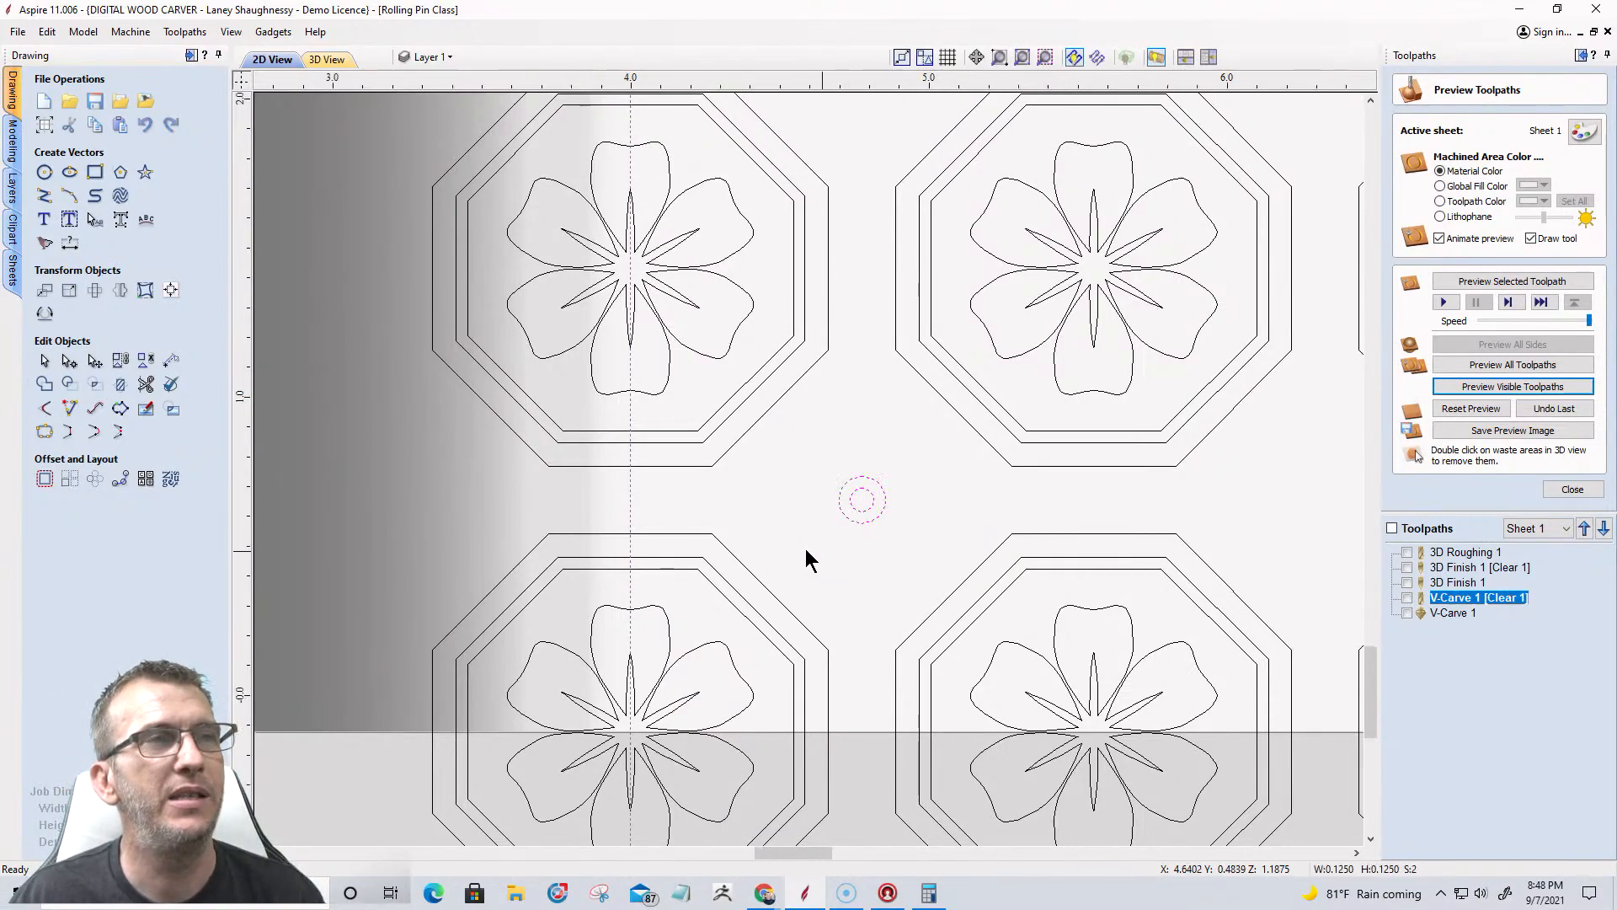
scroll(802, 549, down, 2)
scroll(925, 524, down, 2)
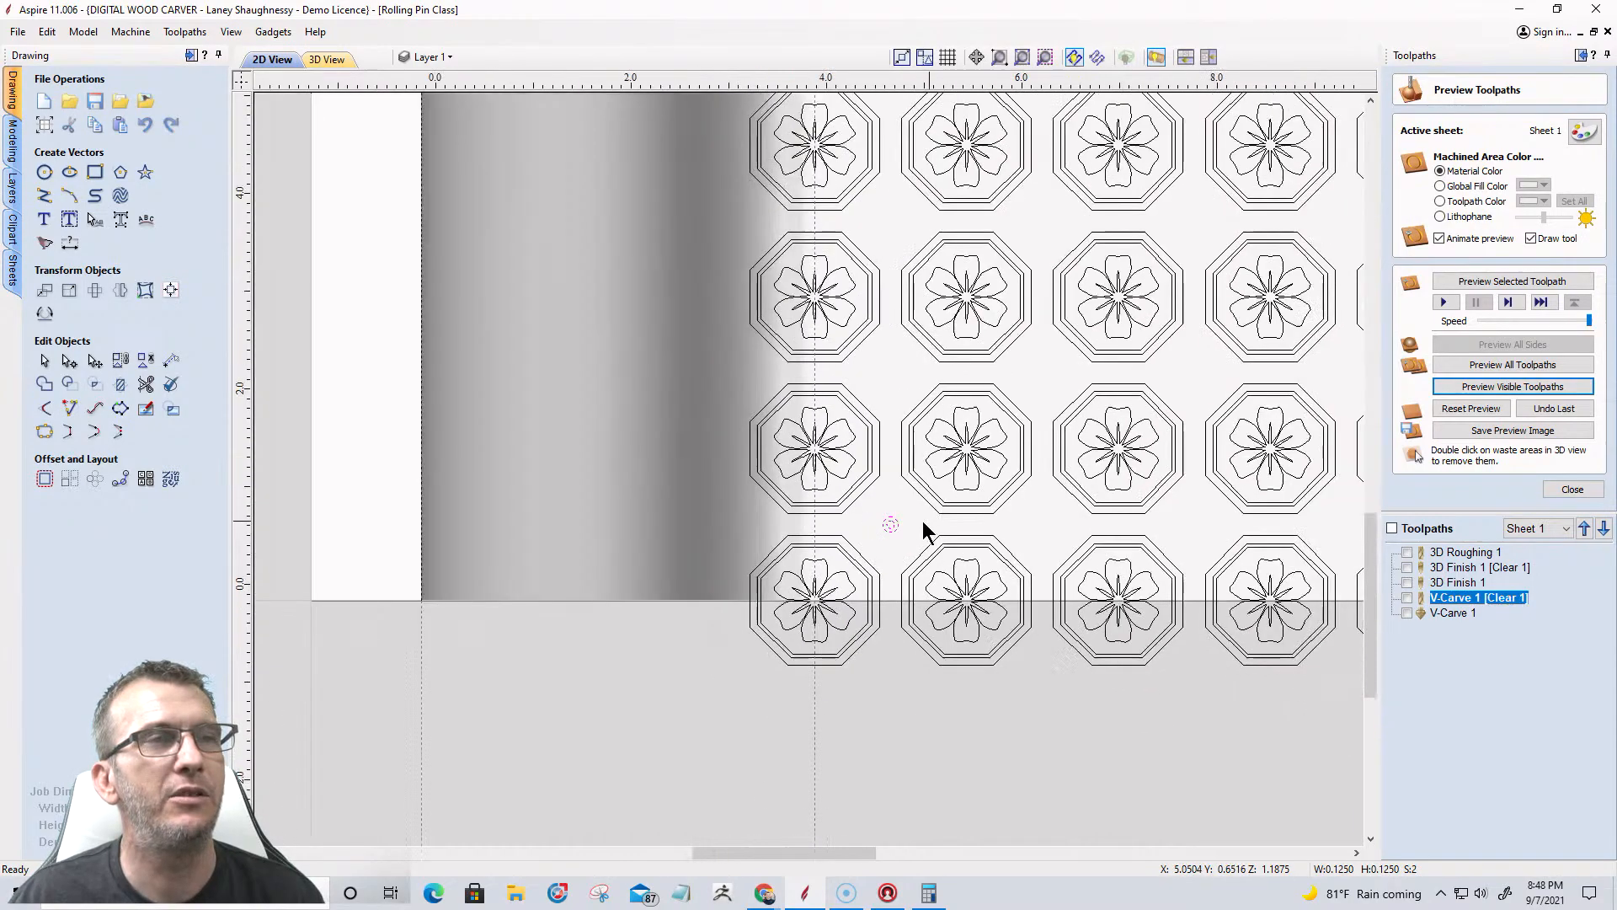
scroll(925, 522, down, 3)
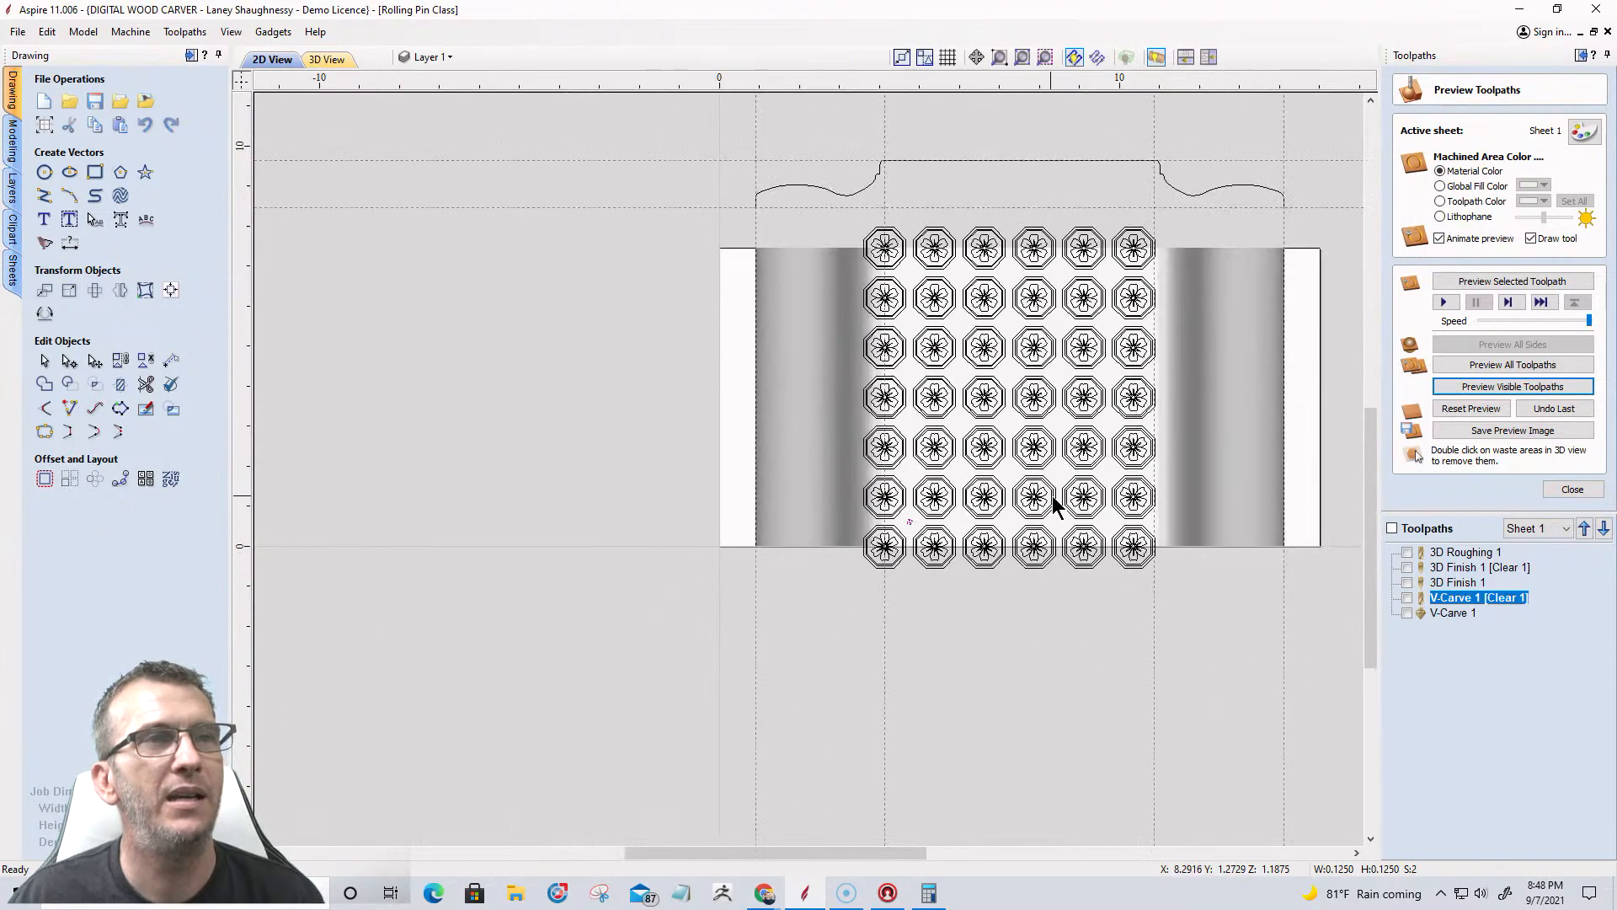
scroll(881, 603, up, 6)
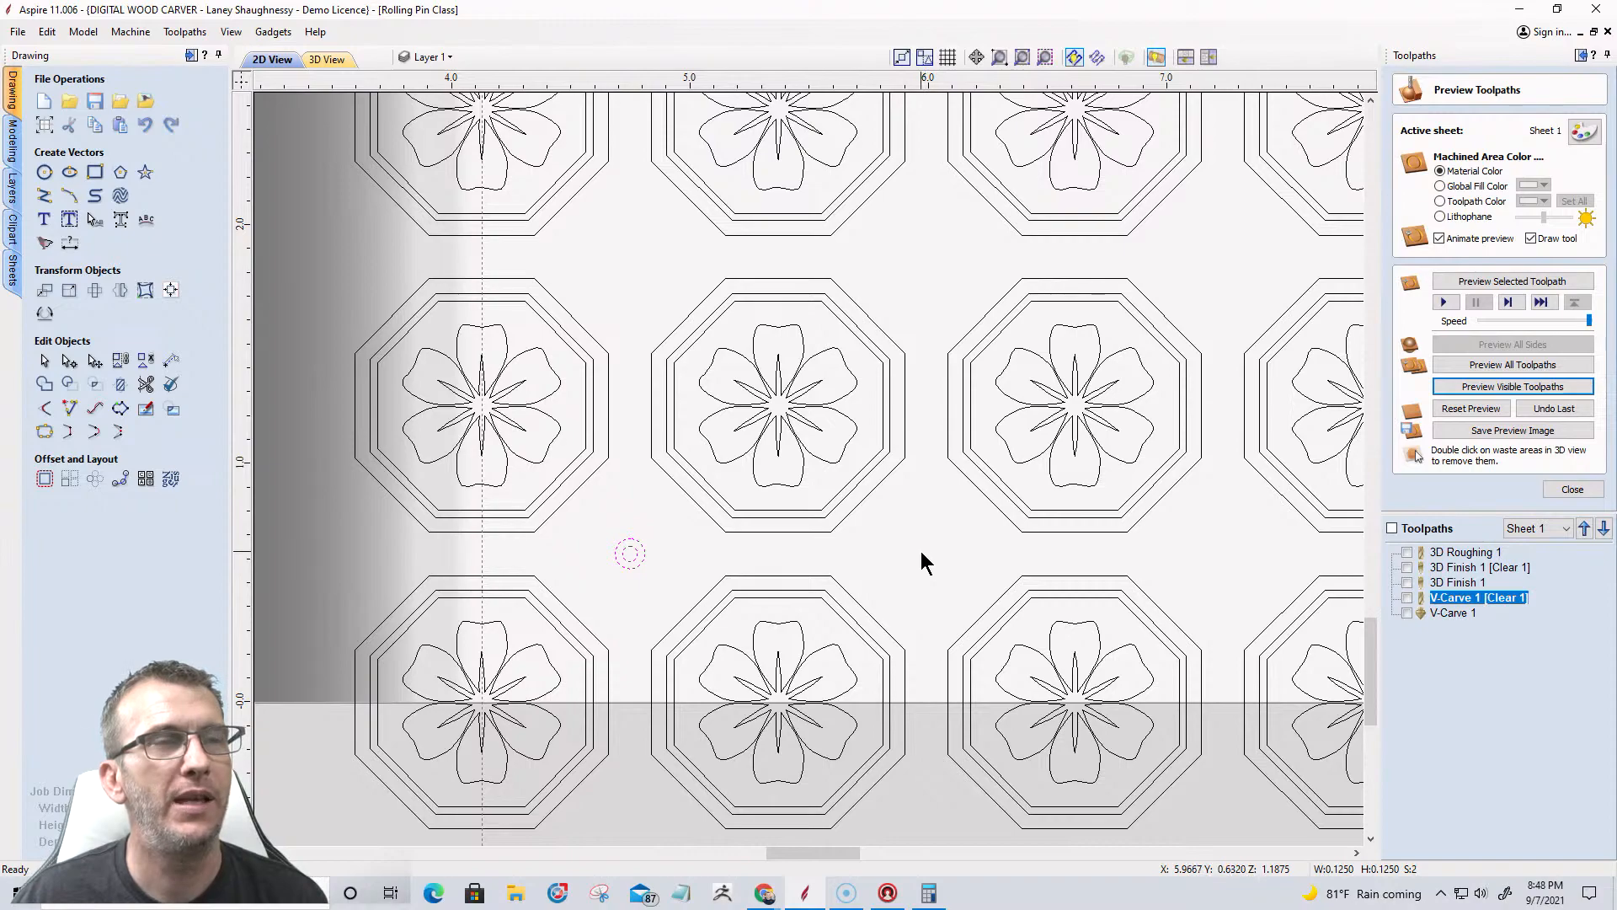
click(42, 196)
scroll(842, 505, up, 3)
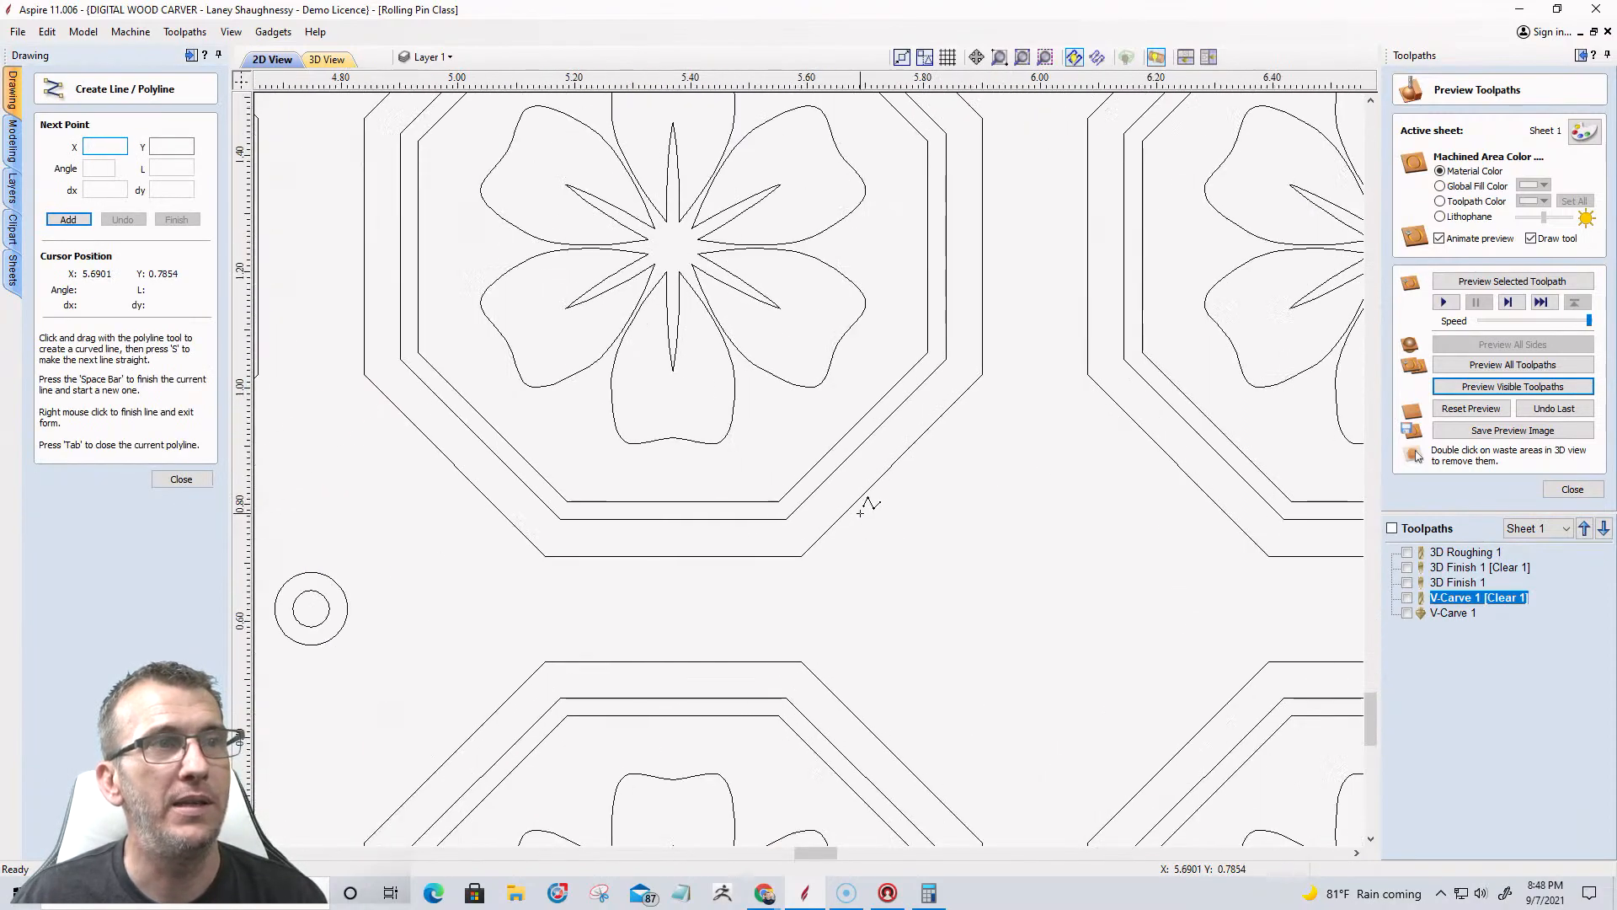
click(894, 465)
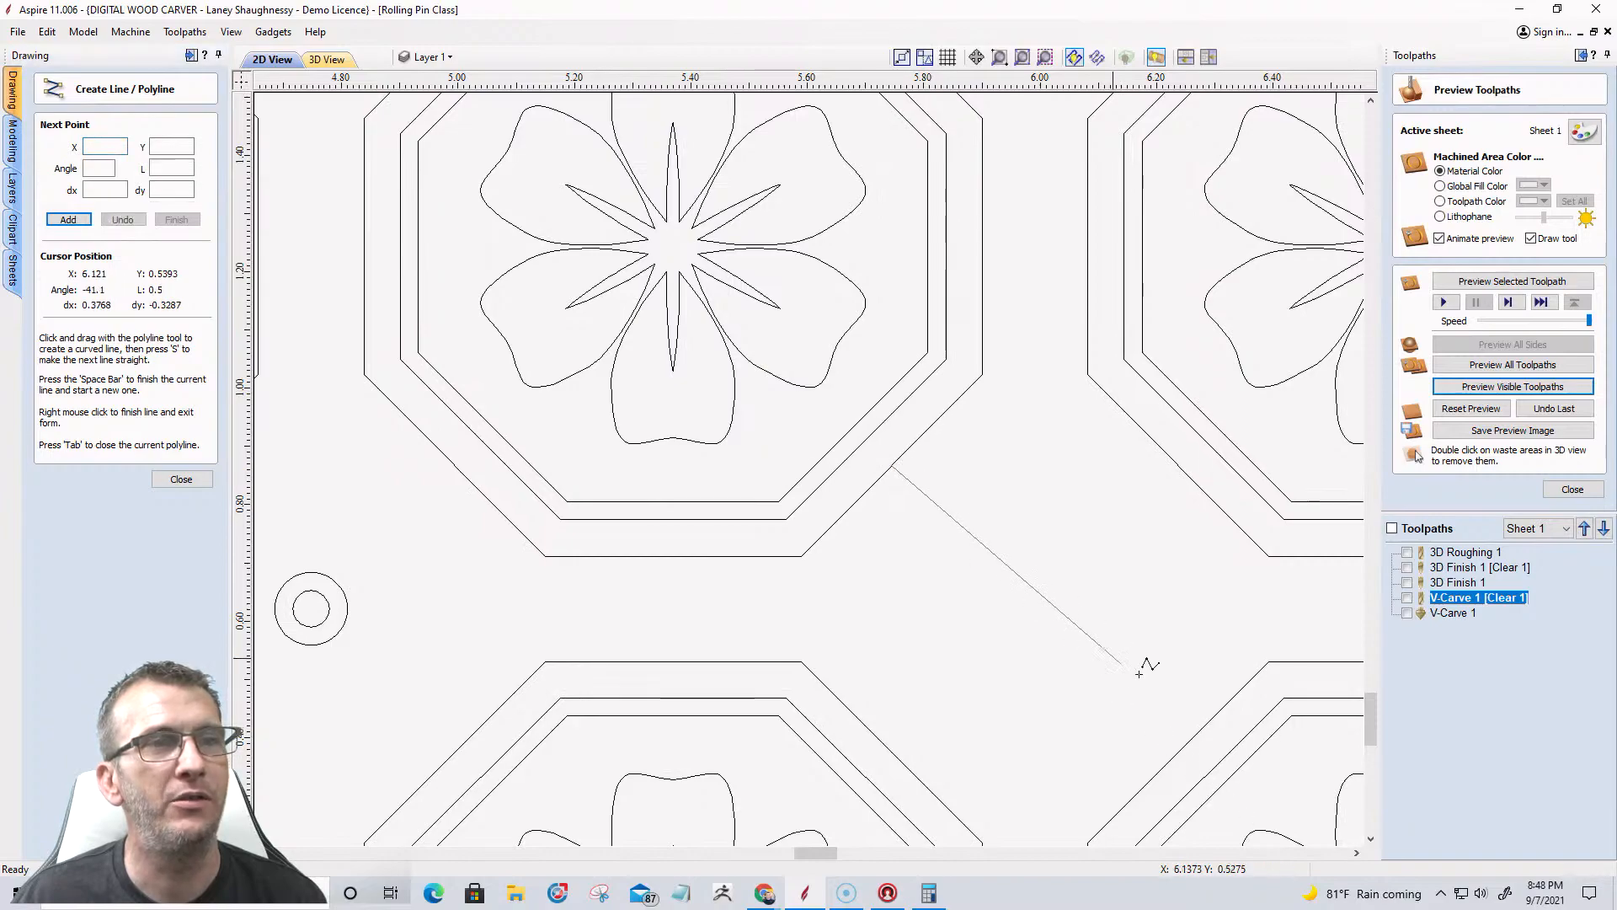
click(1179, 750)
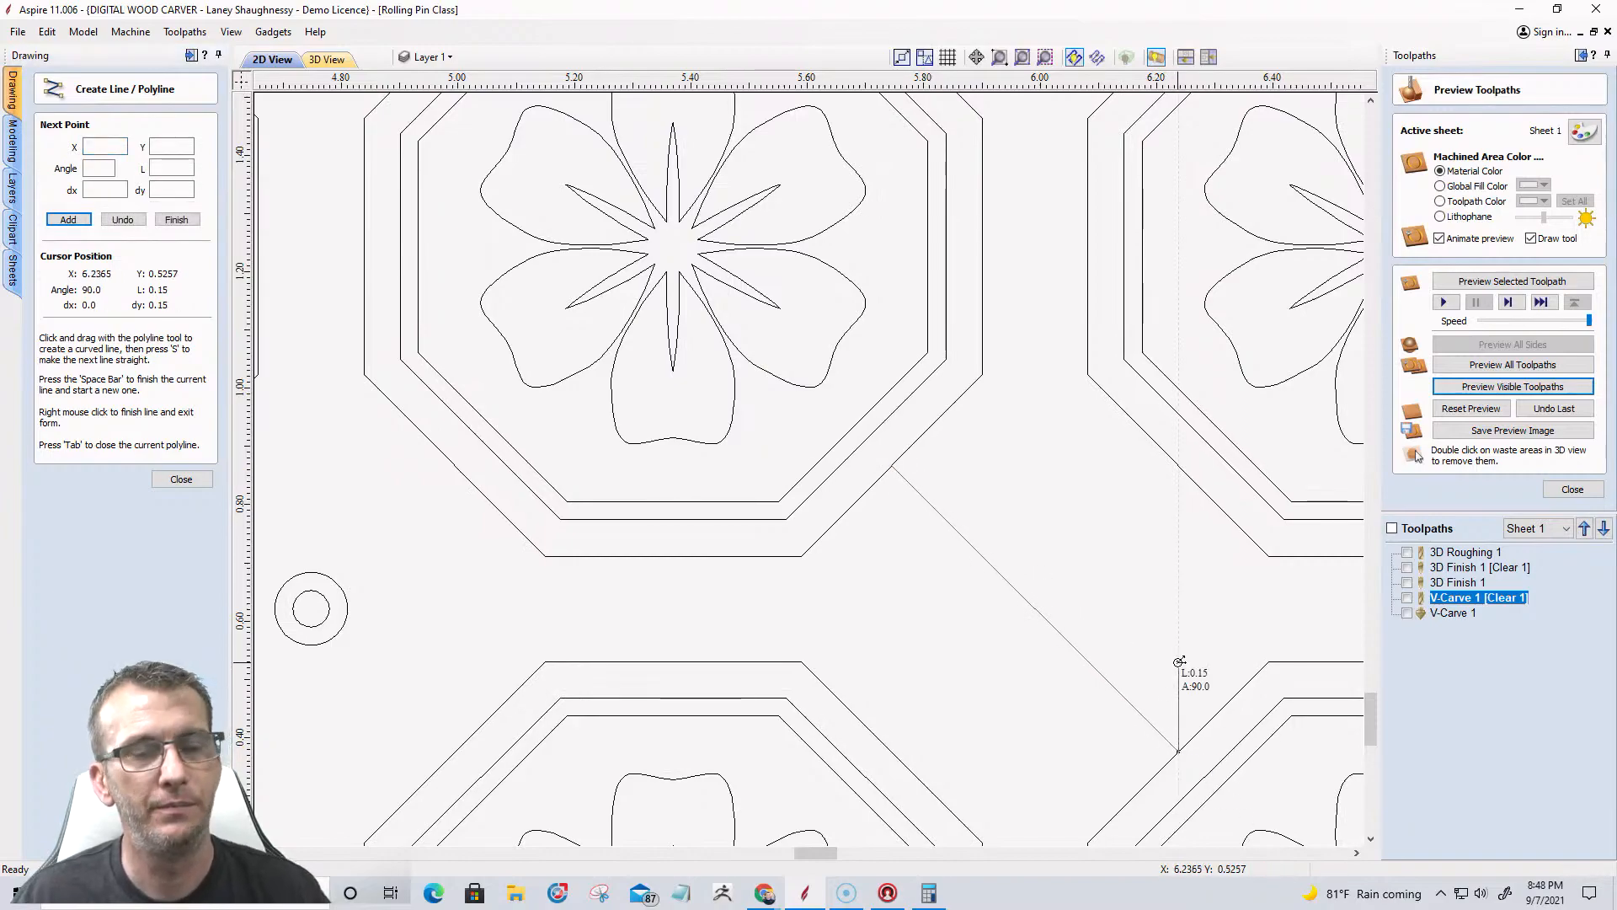
key(space)
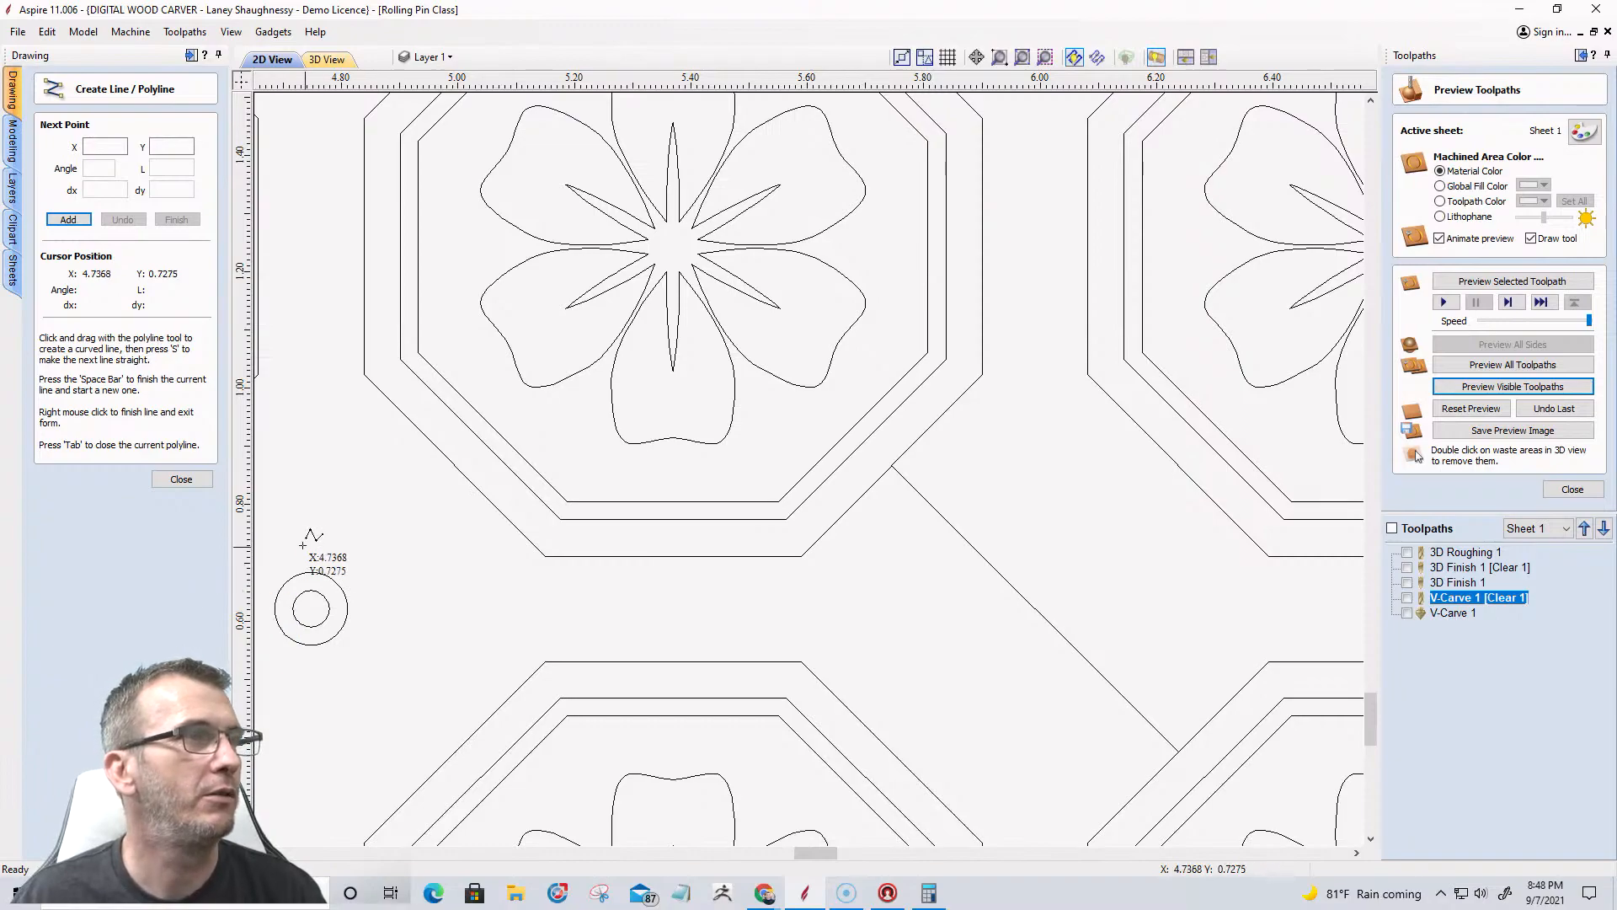
click(180, 479)
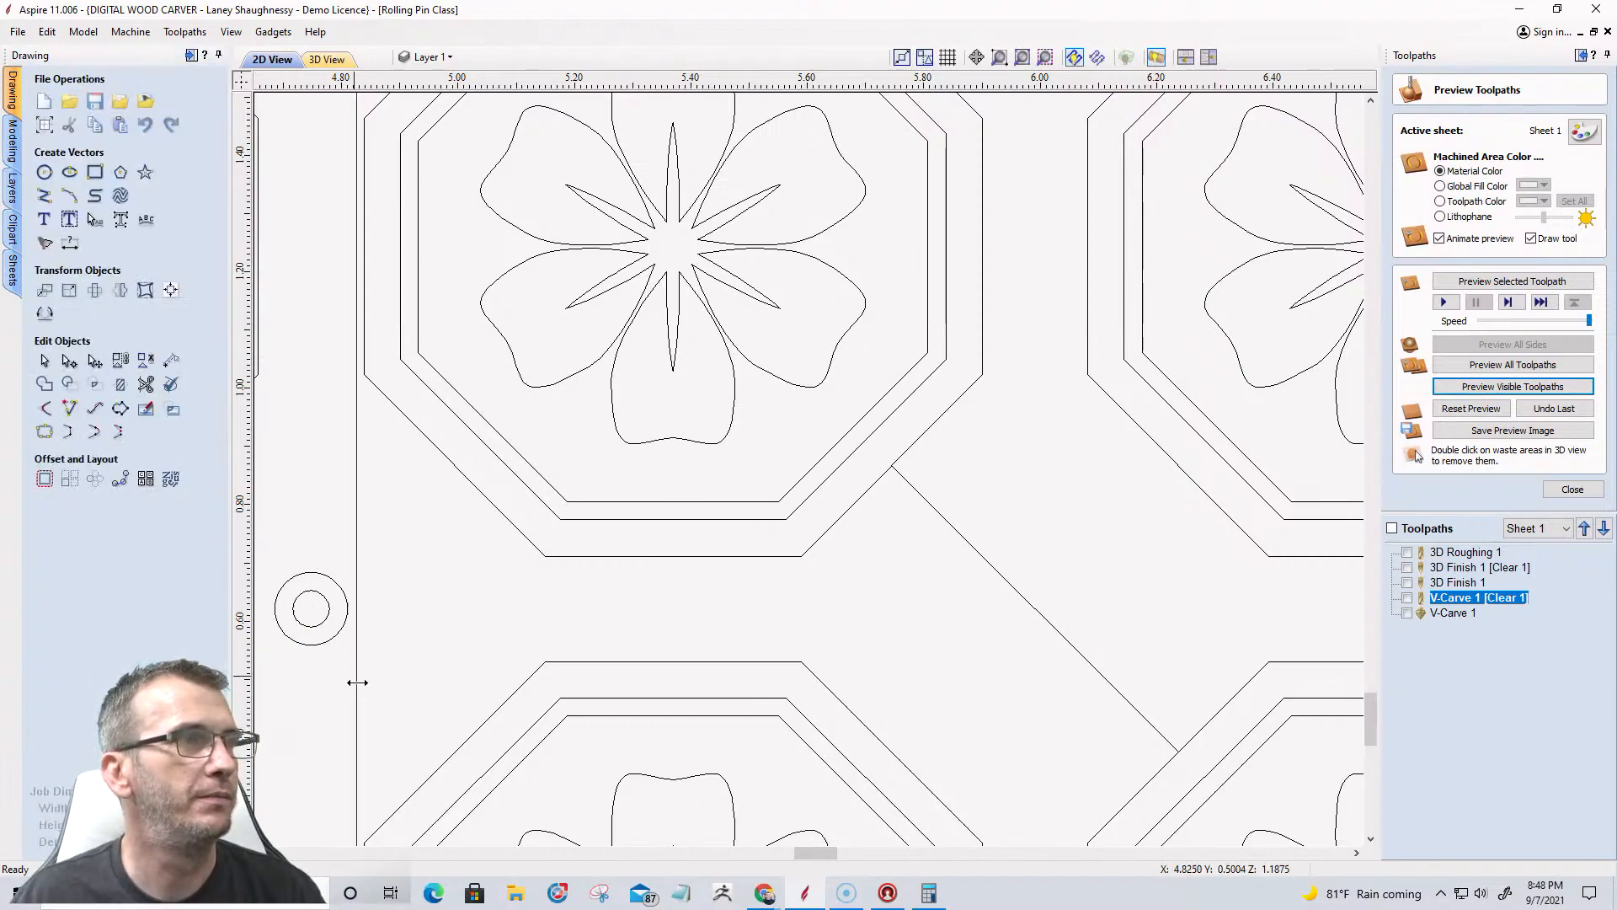
drag(301, 600, 350, 704)
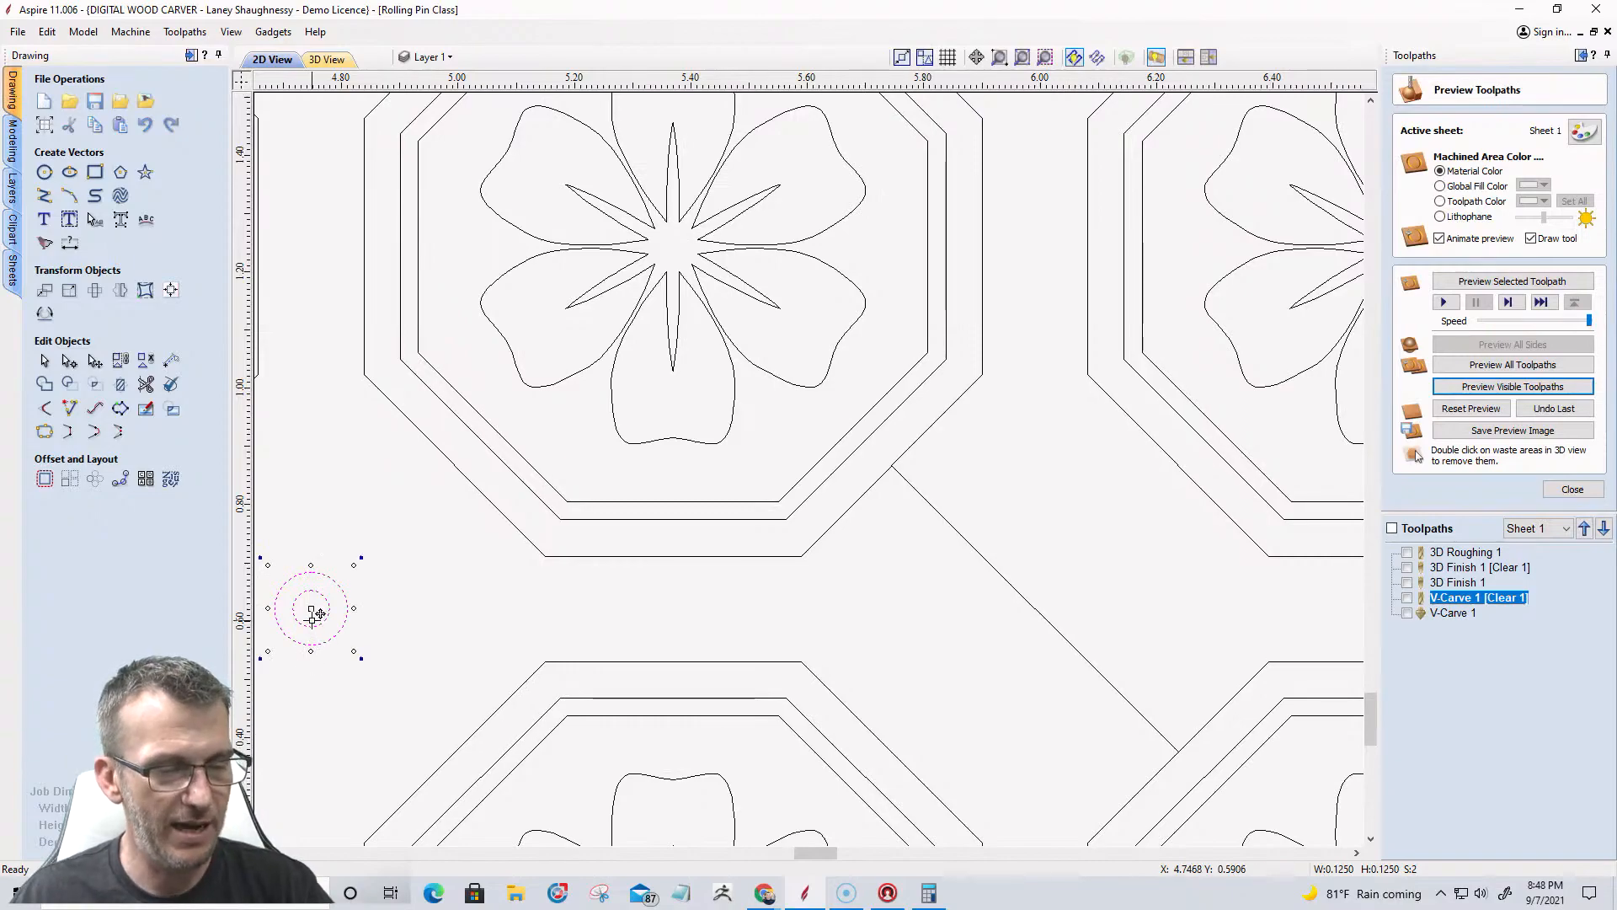
drag(310, 608, 1035, 608)
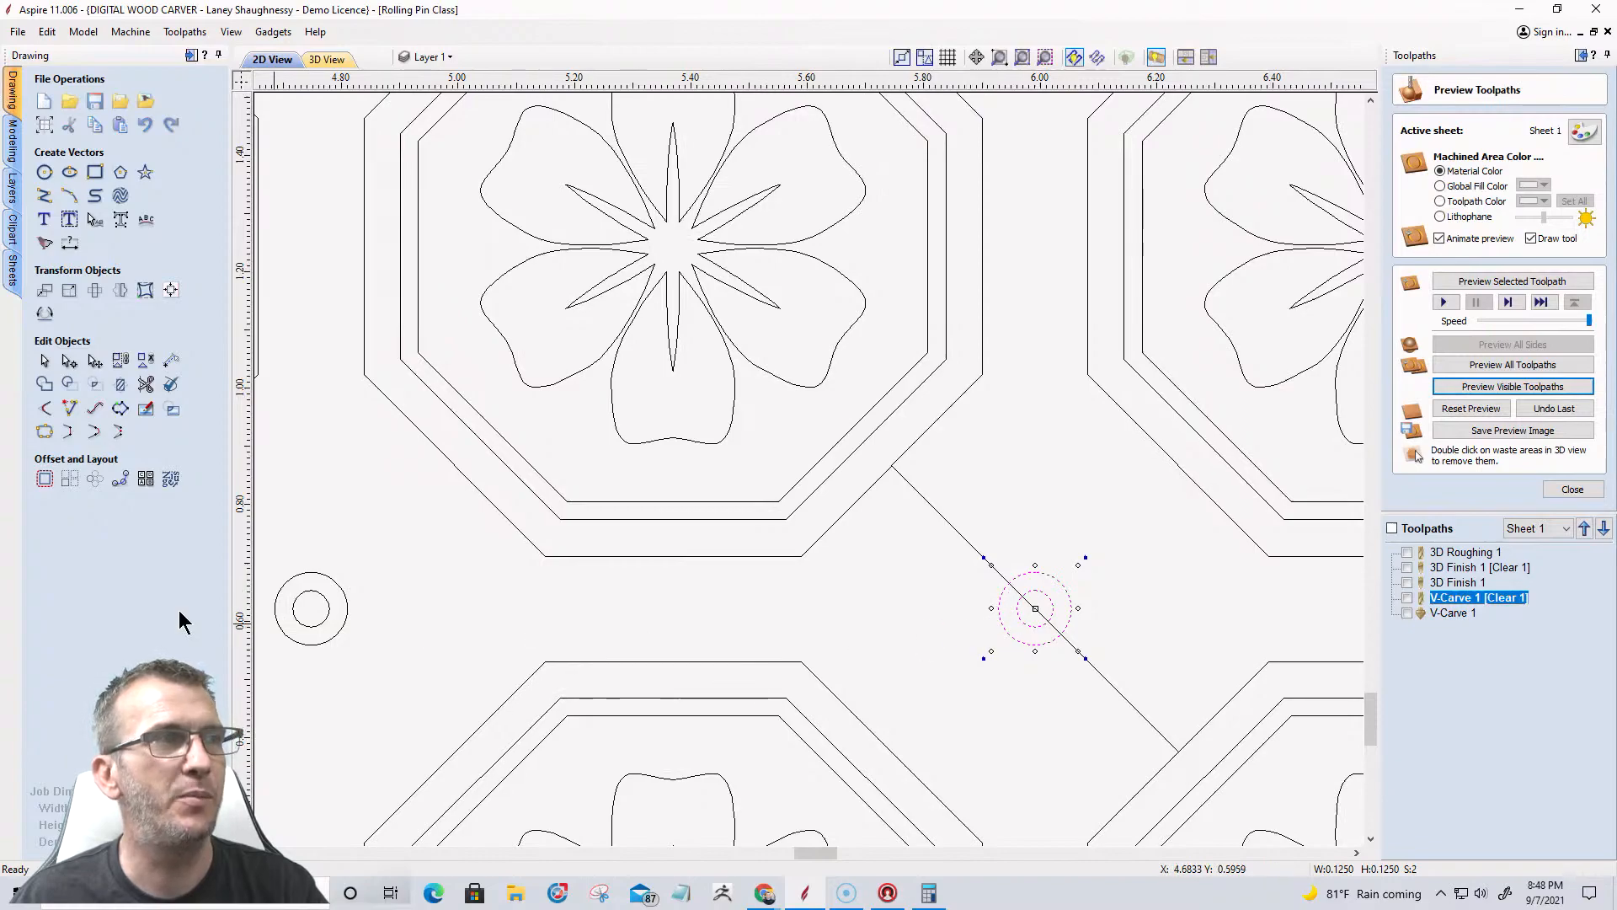
Dimension the horizontal gap between the facing edges of the two small circles, and delete the copied circle and diagonal line.
click(69, 246)
click(93, 209)
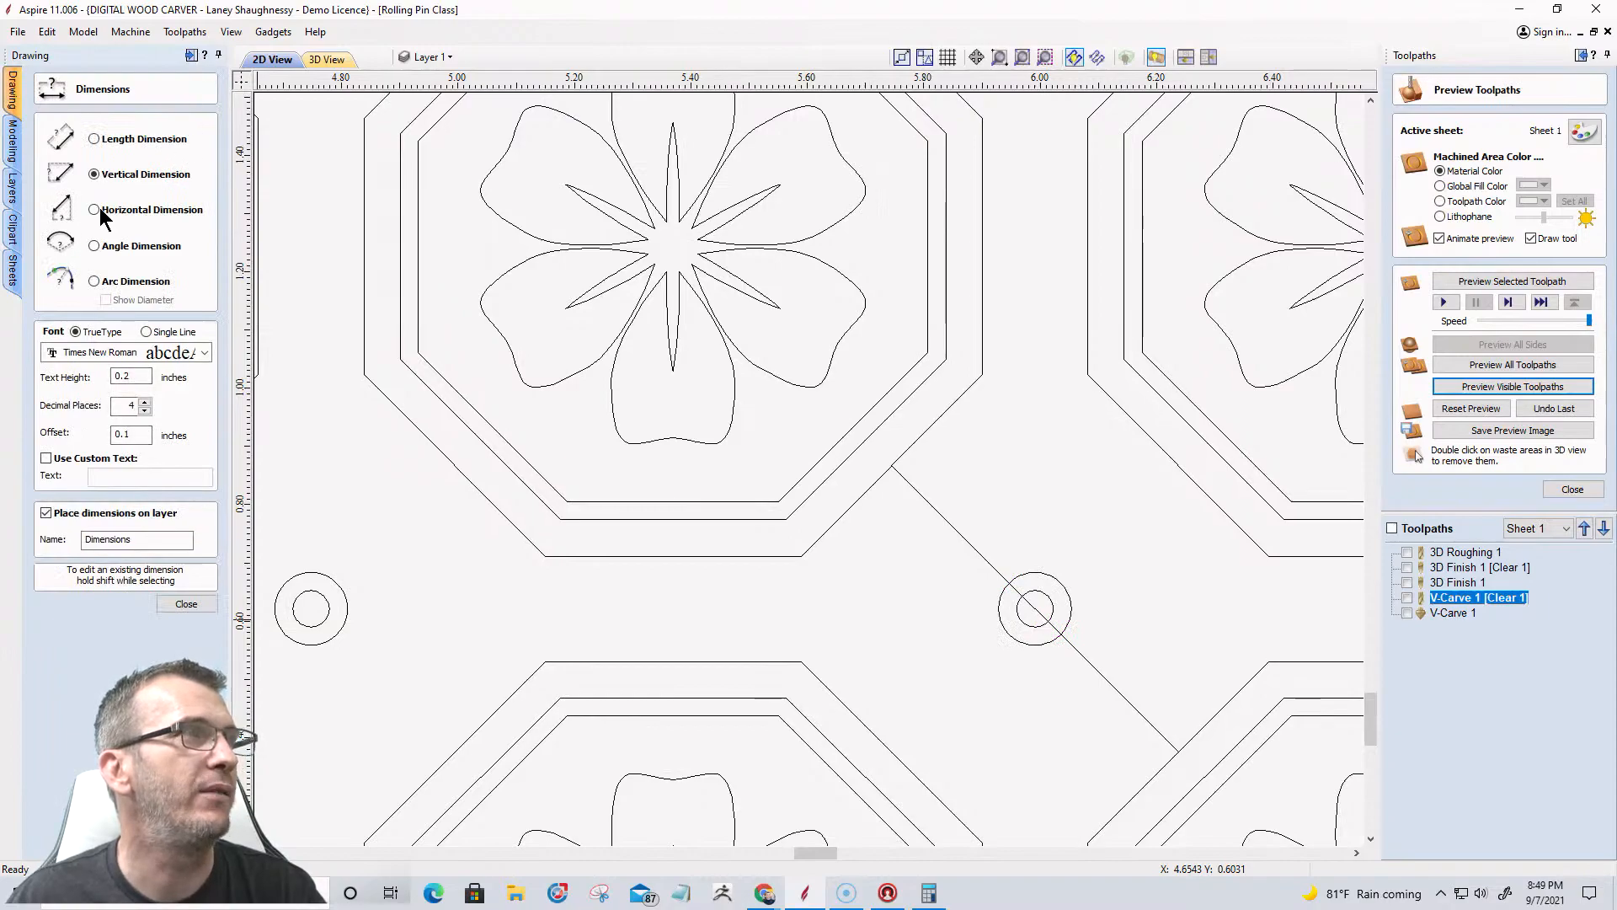
click(348, 609)
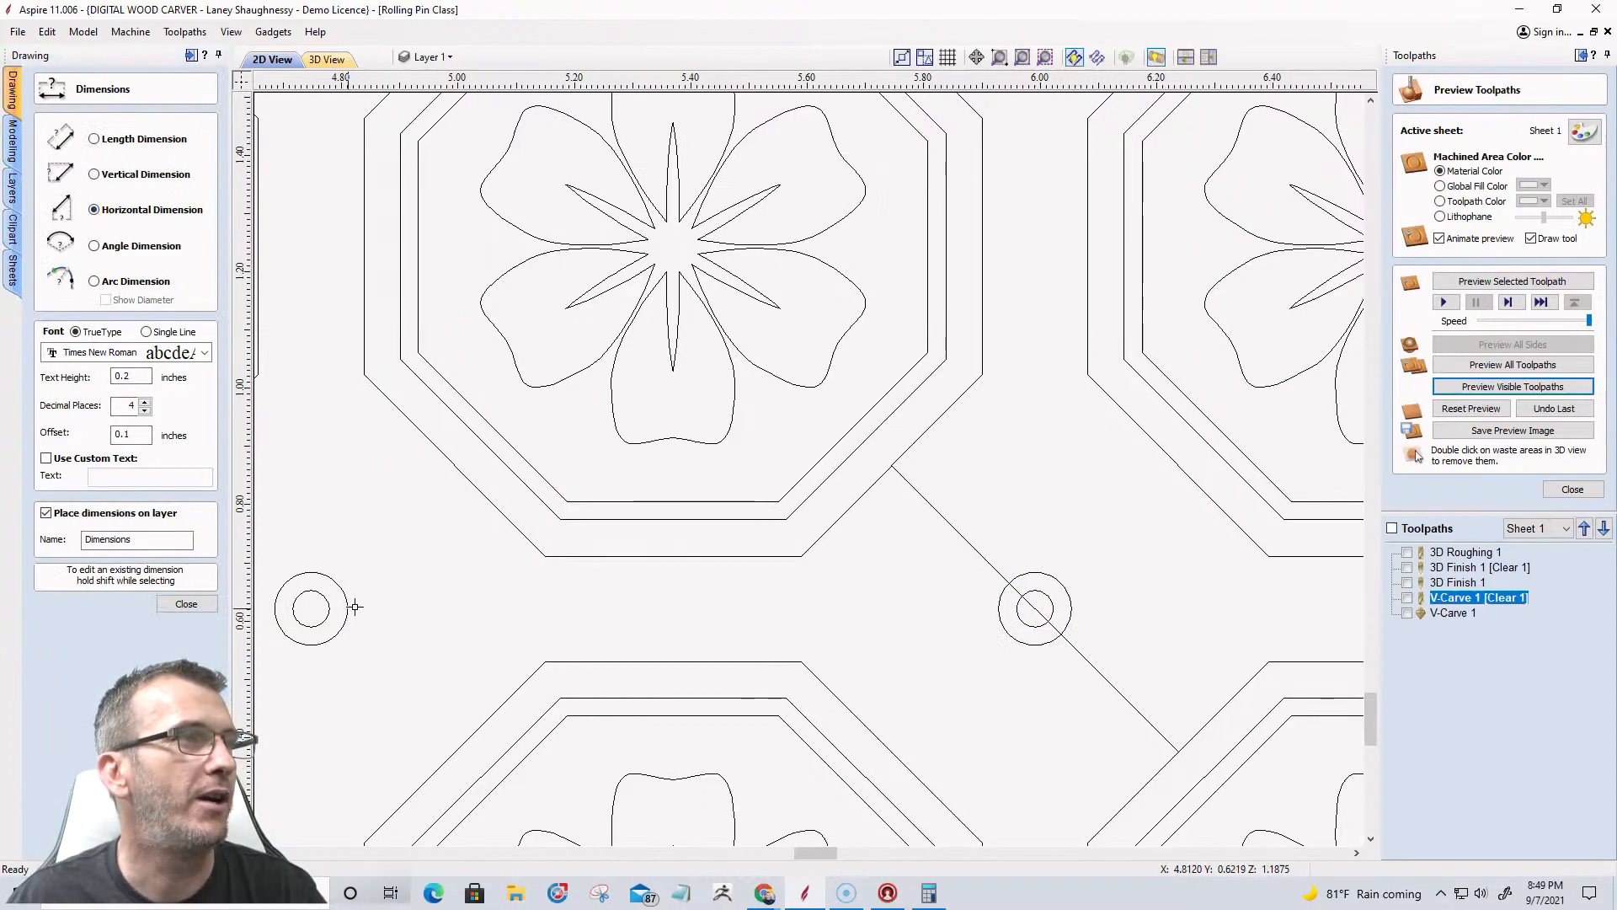
click(992, 610)
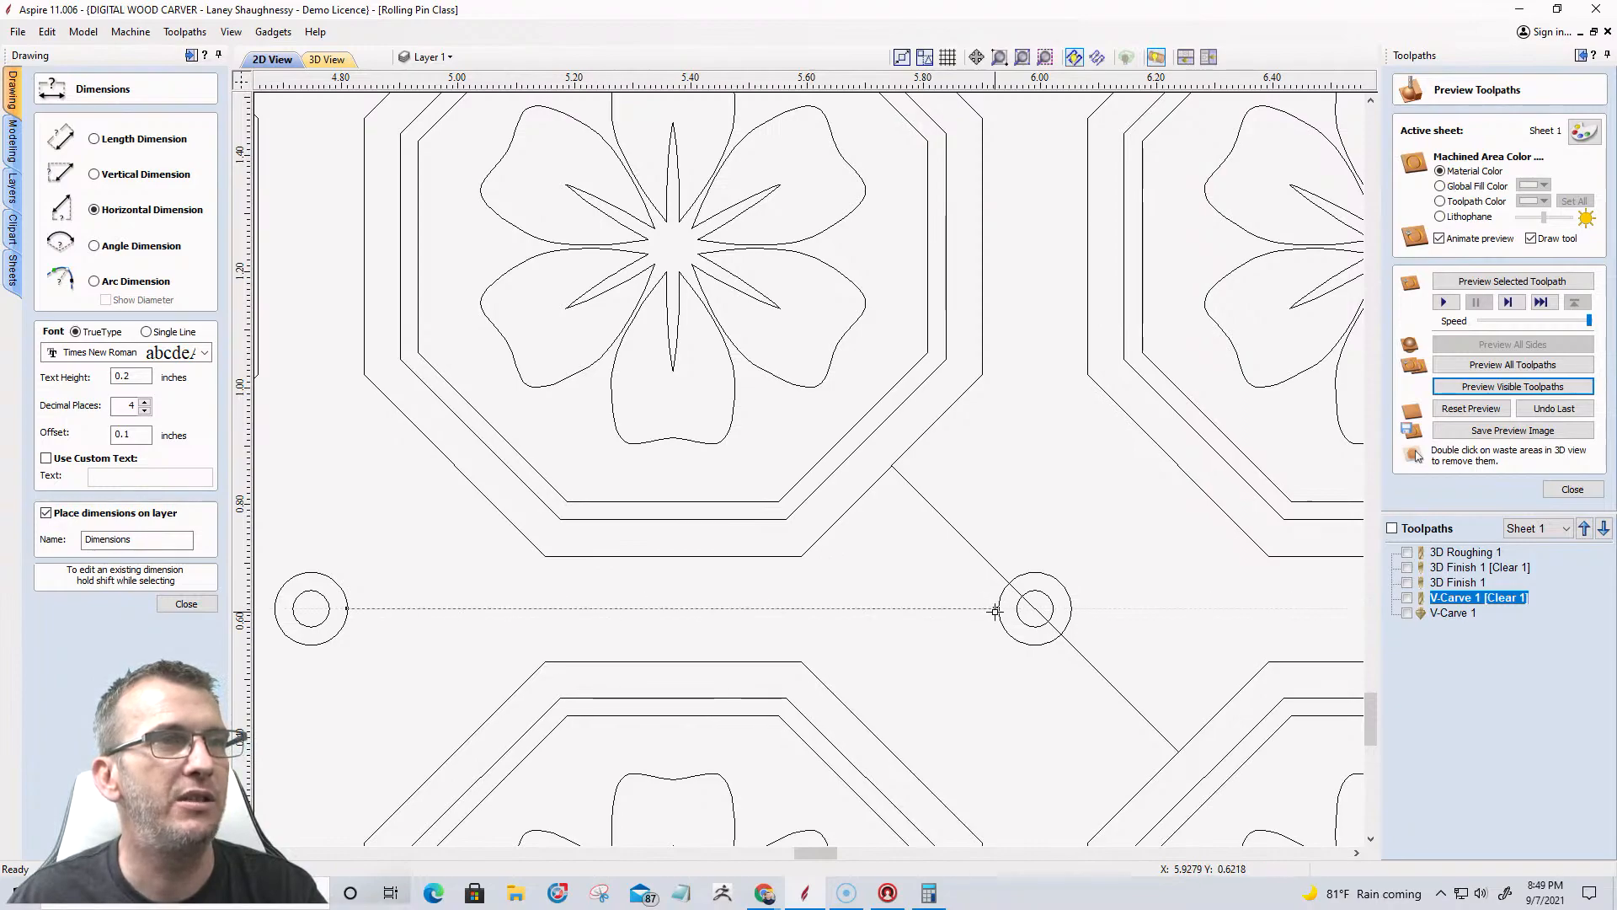
click(656, 624)
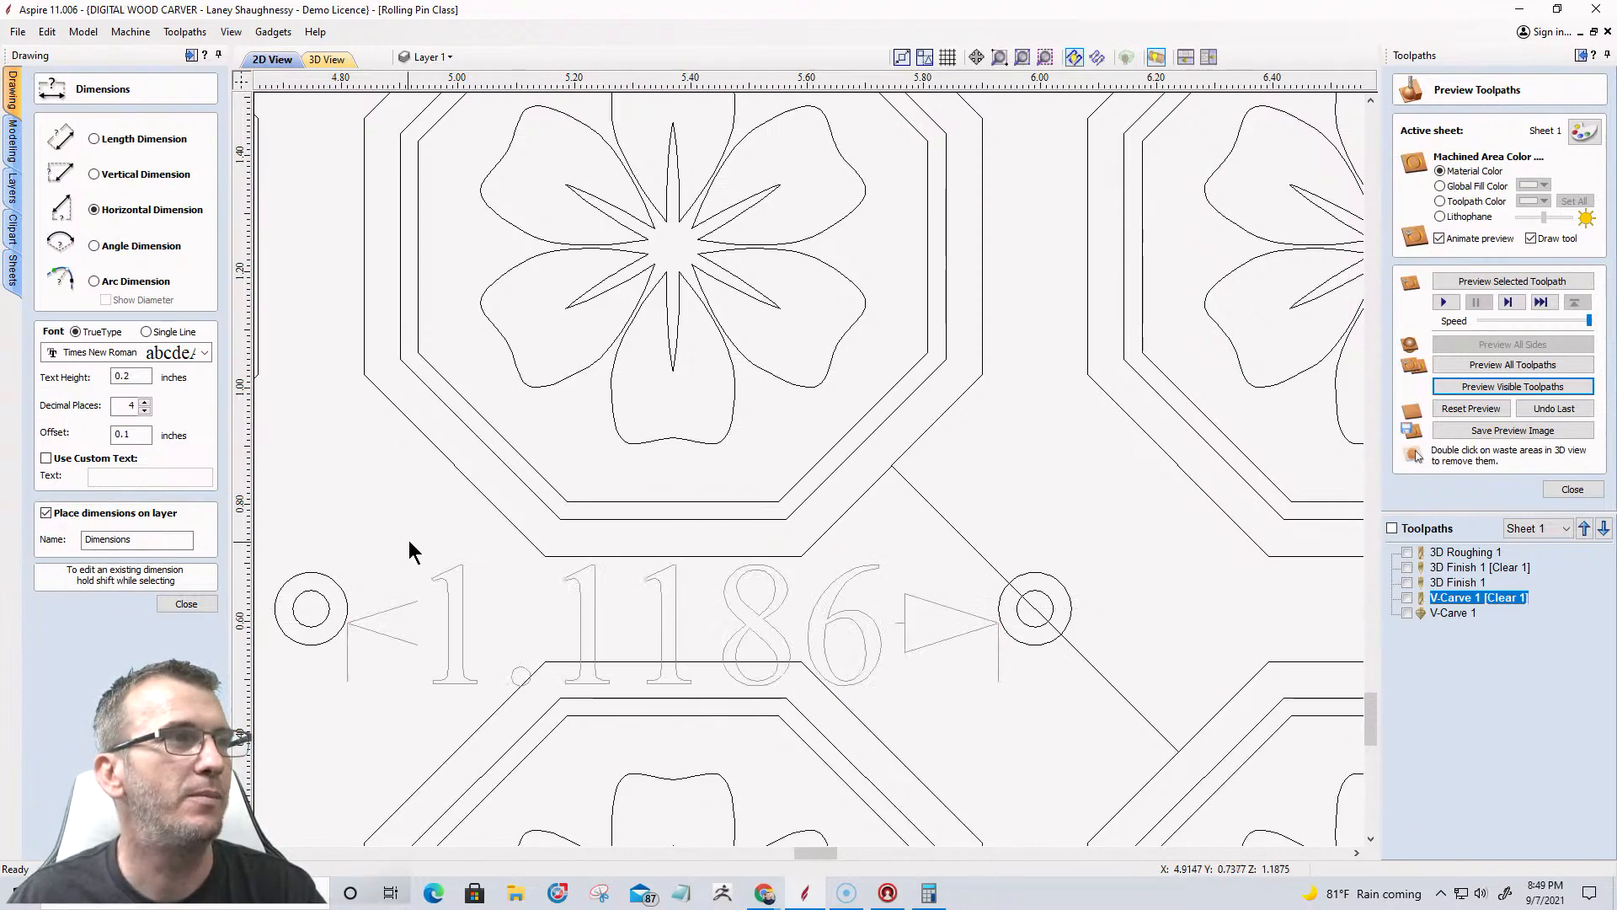
click(187, 605)
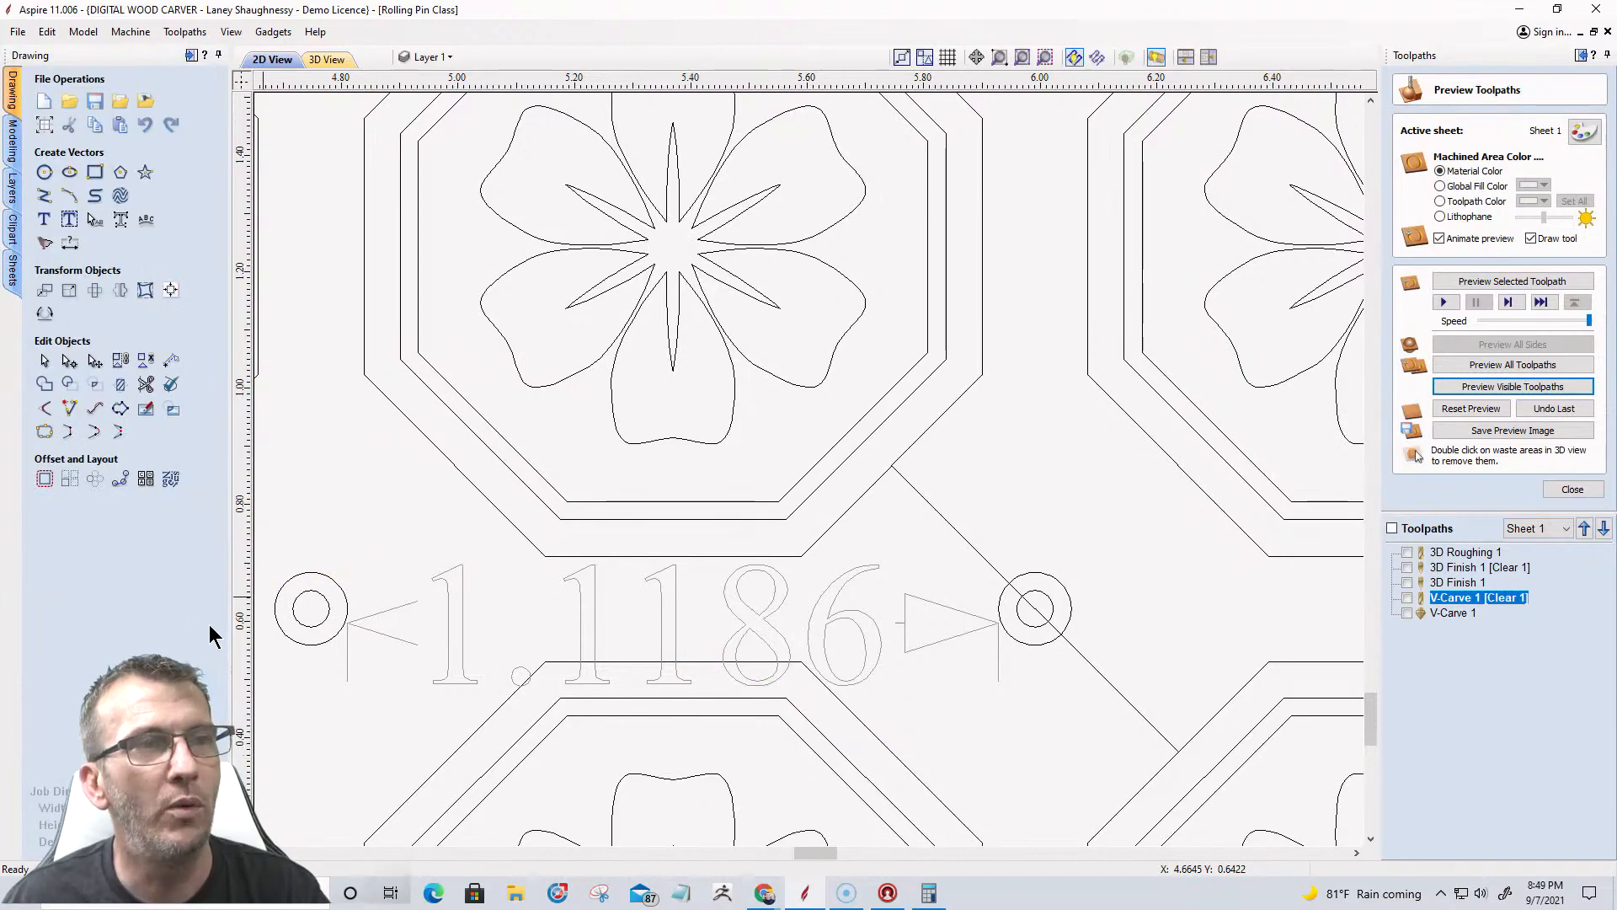
drag(1073, 685, 1016, 543)
key(Delete)
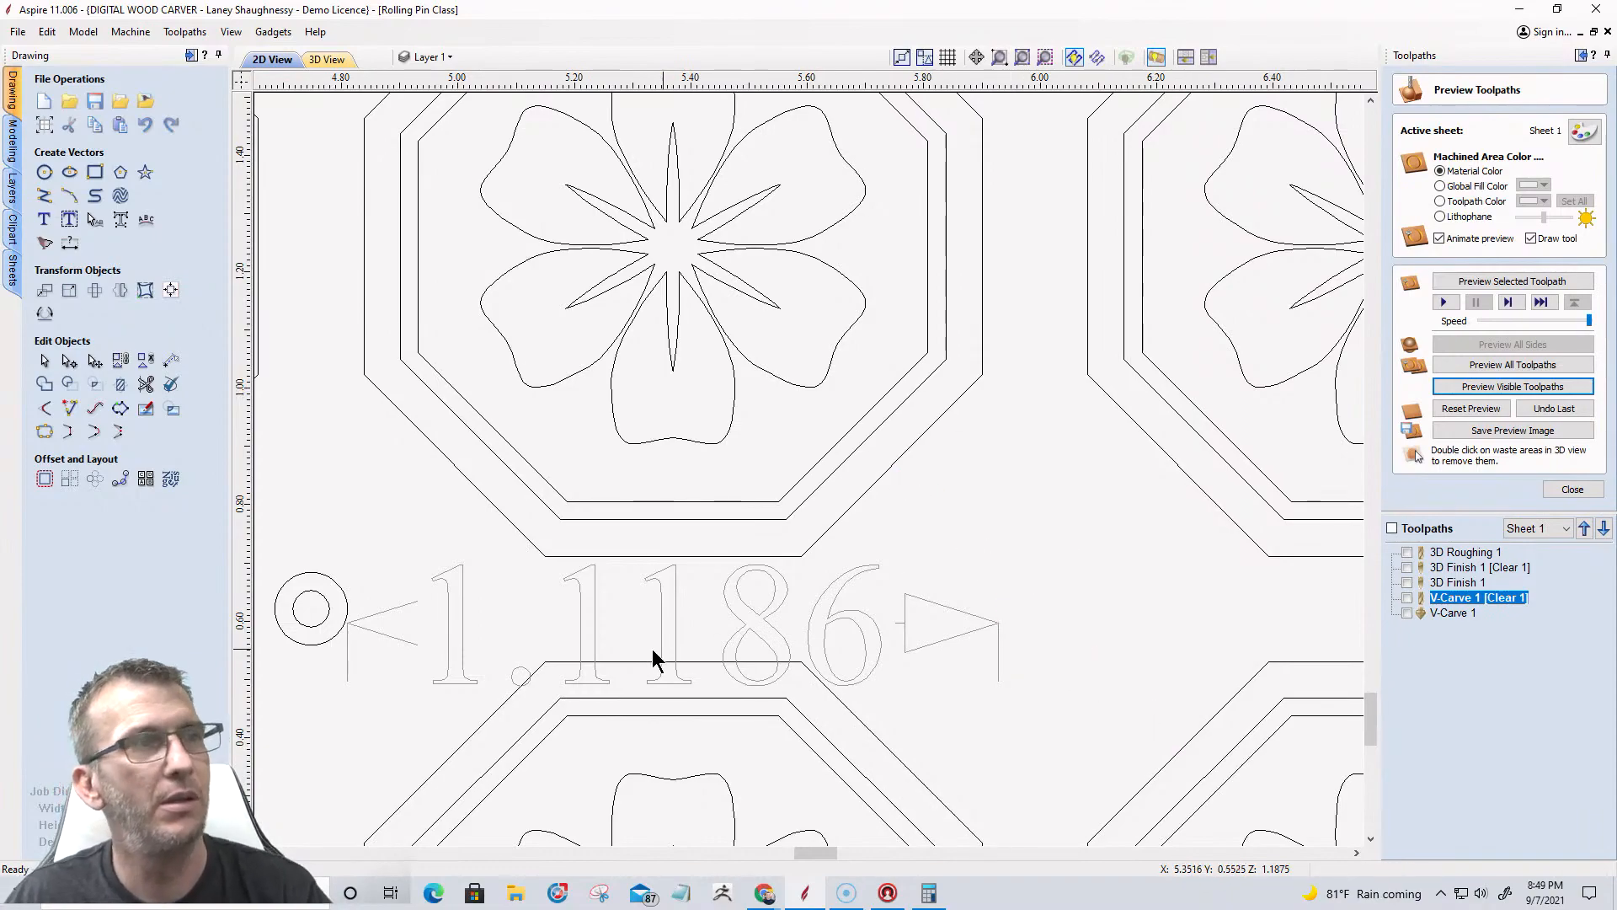
Select the remaining small double circle for an array copy and set the X and Y spacing to 1.1186.
drag(256, 532, 383, 681)
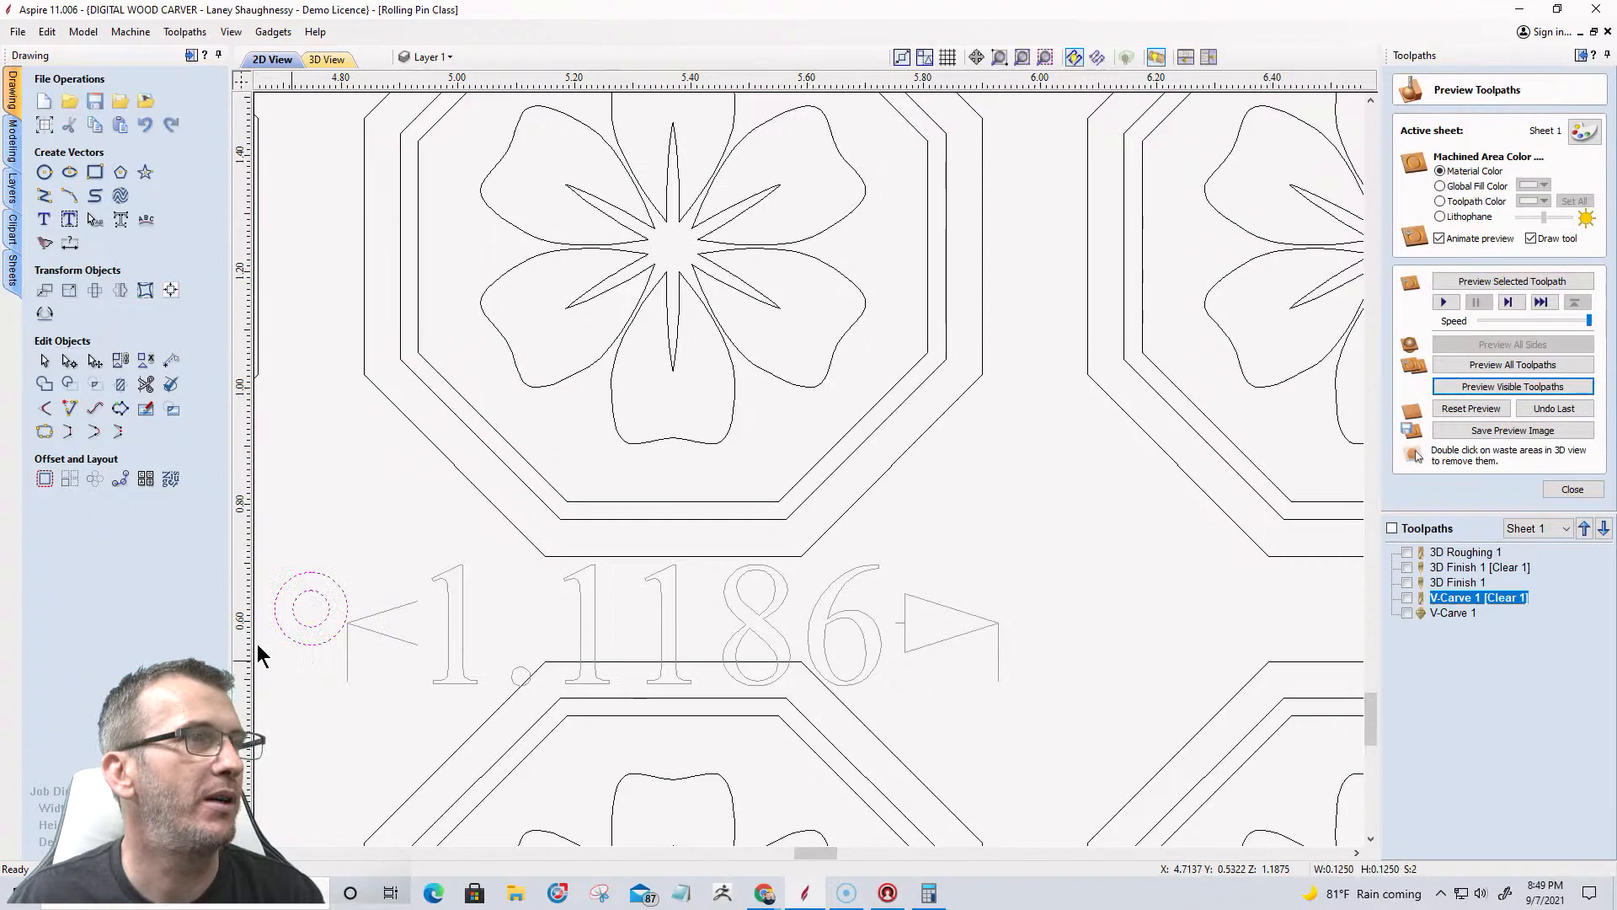
click(69, 479)
click(160, 183)
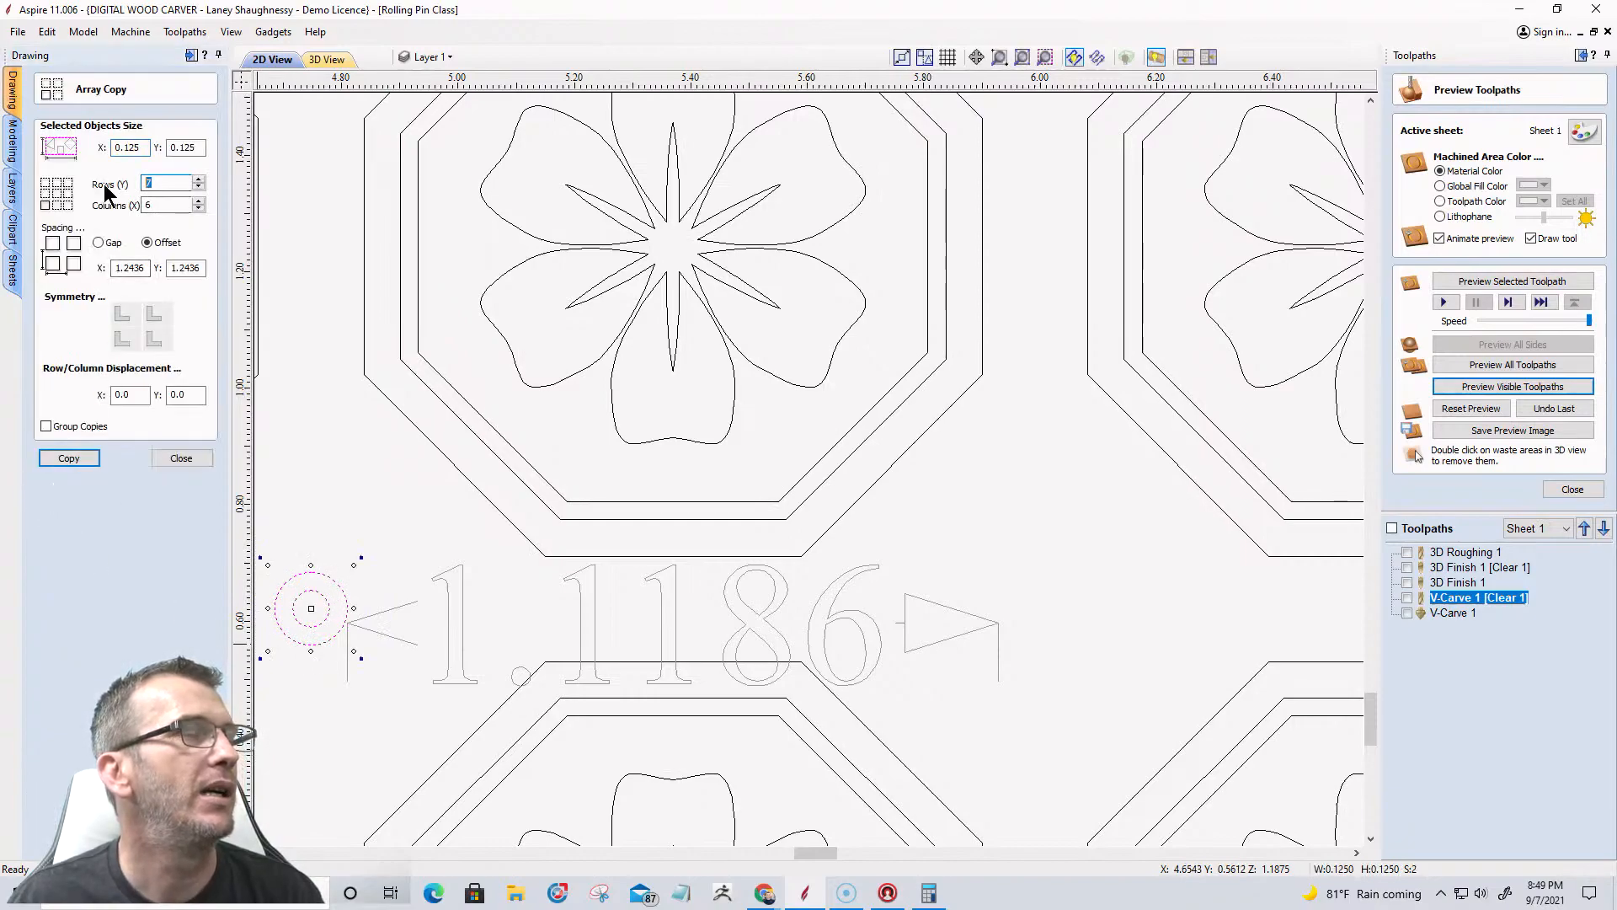
drag(145, 268, 125, 267)
text(1186)
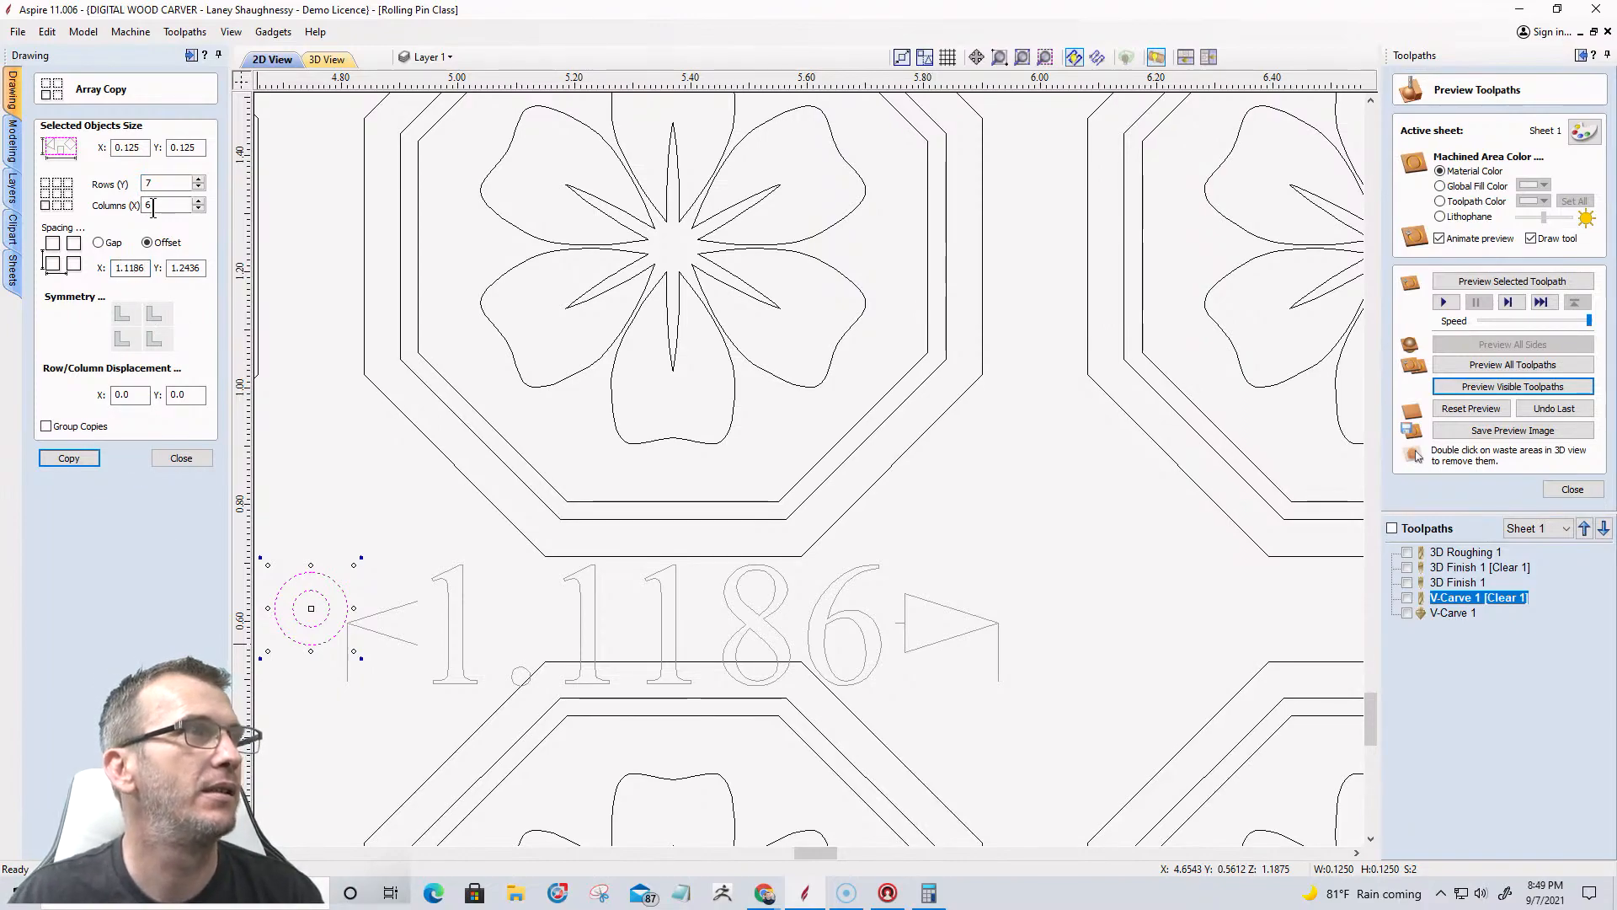
drag(201, 268, 174, 268)
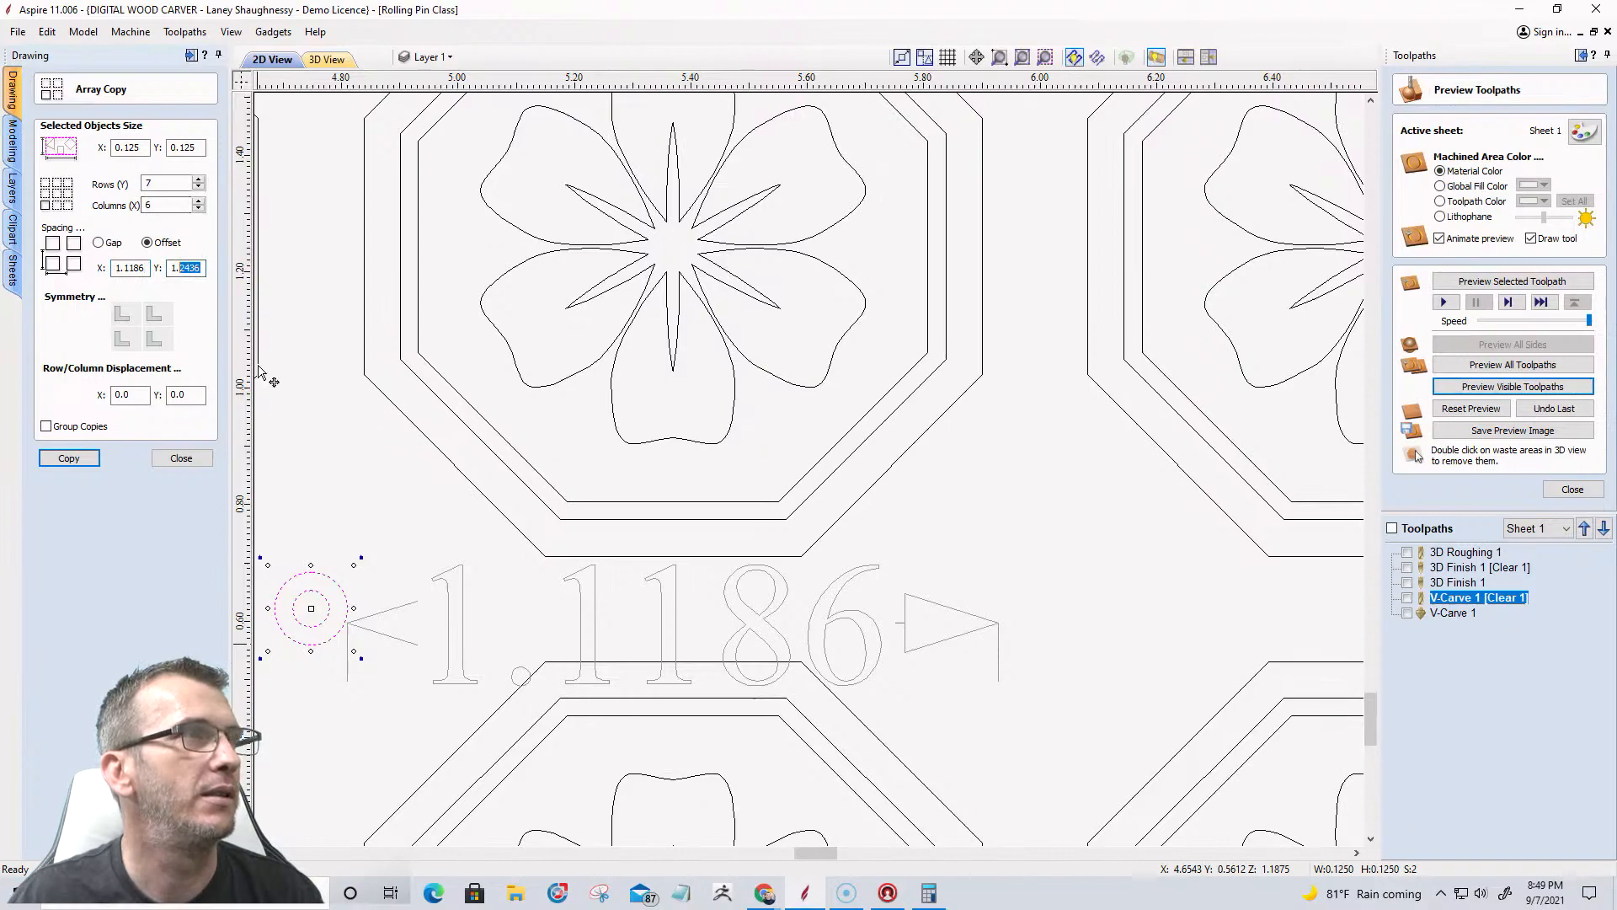
text(11)
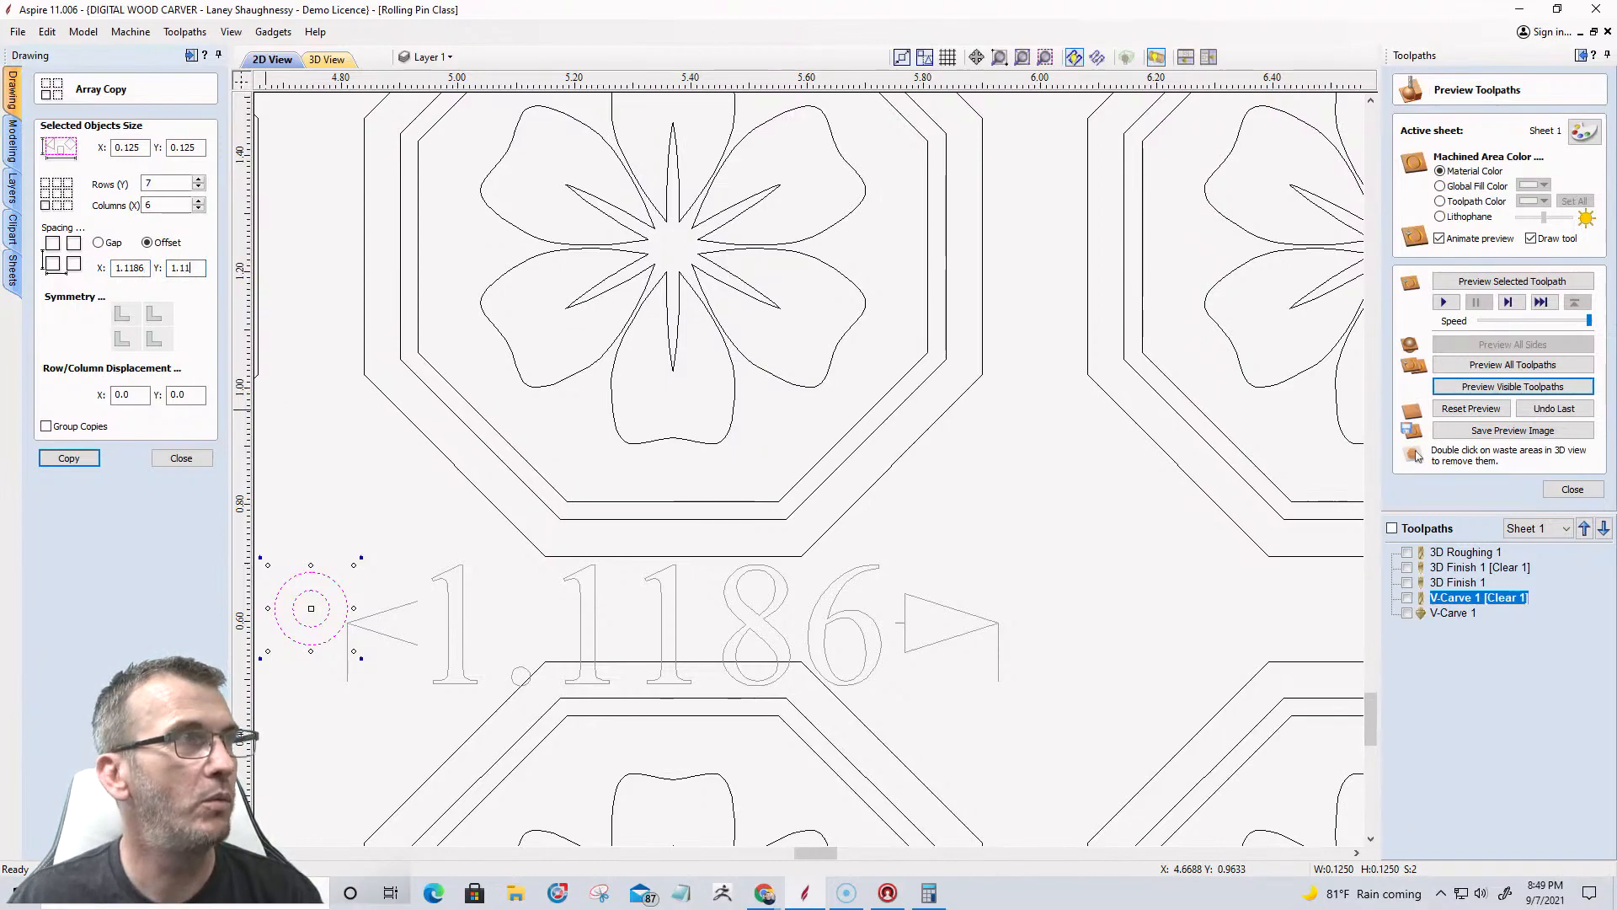
text(86)
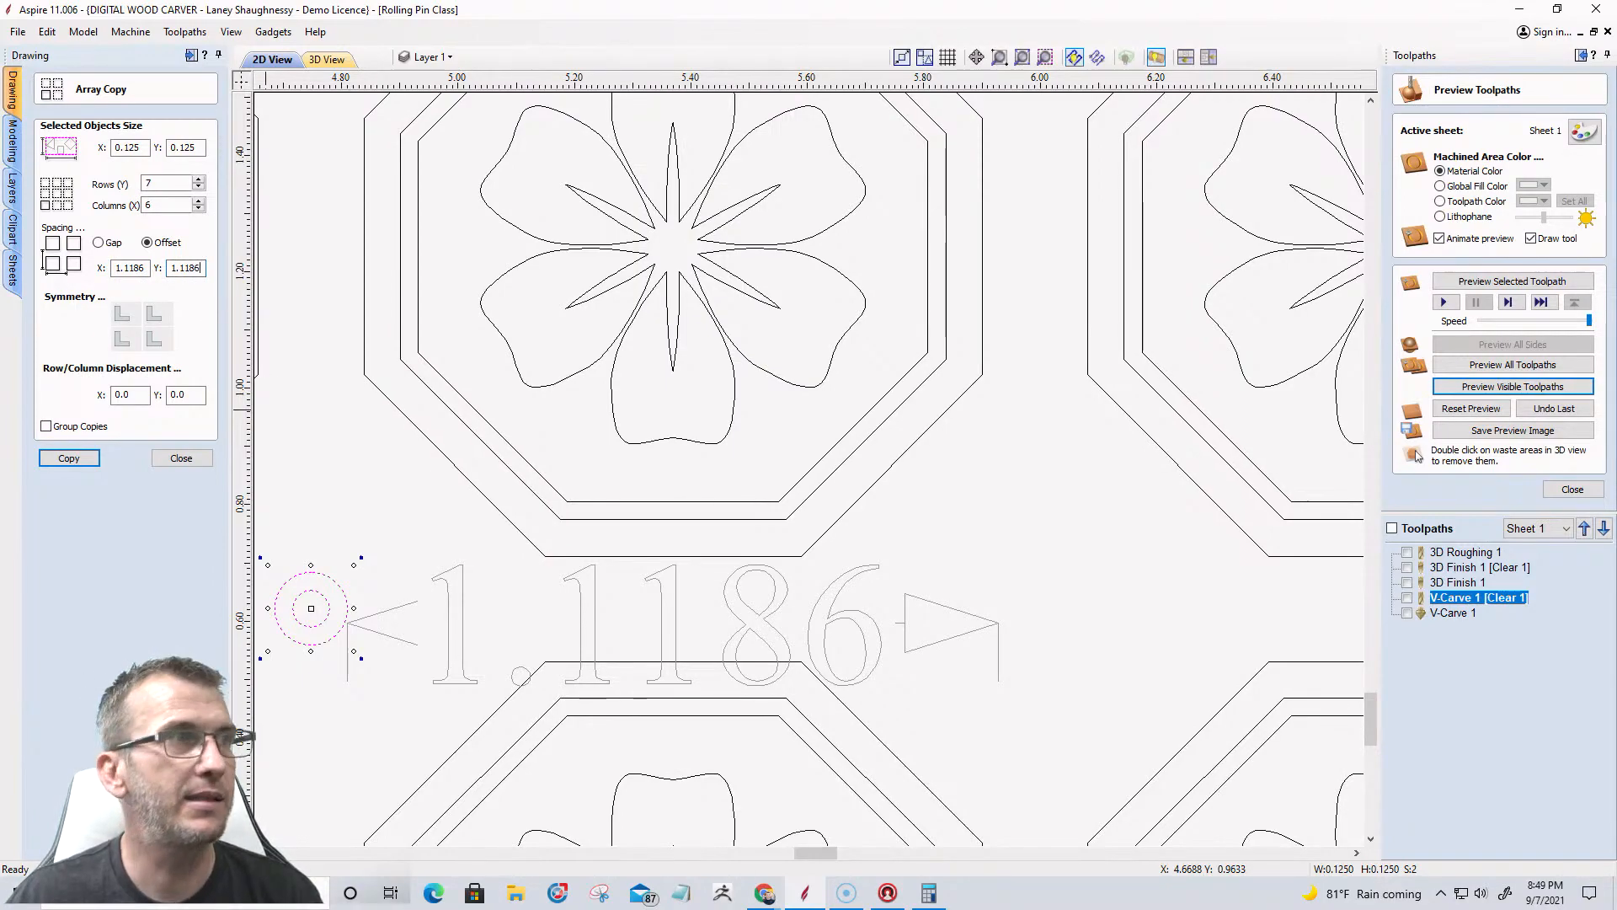
Try to array the small double circle using the spacing as an offset, and undo the copies.
click(69, 458)
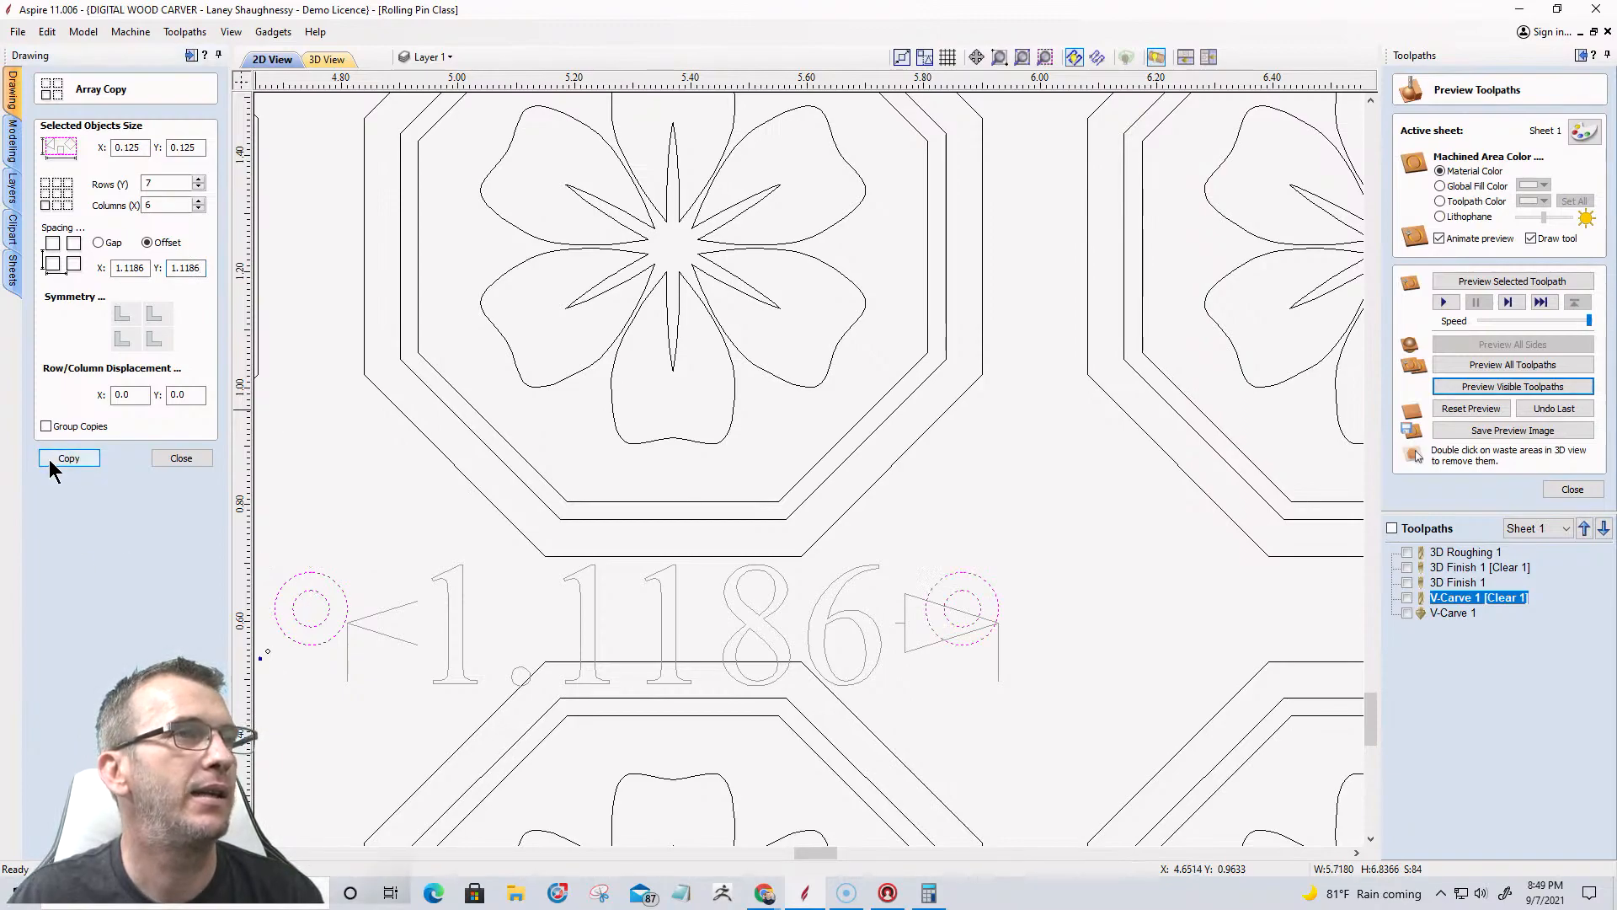
scroll(779, 627, down, 1)
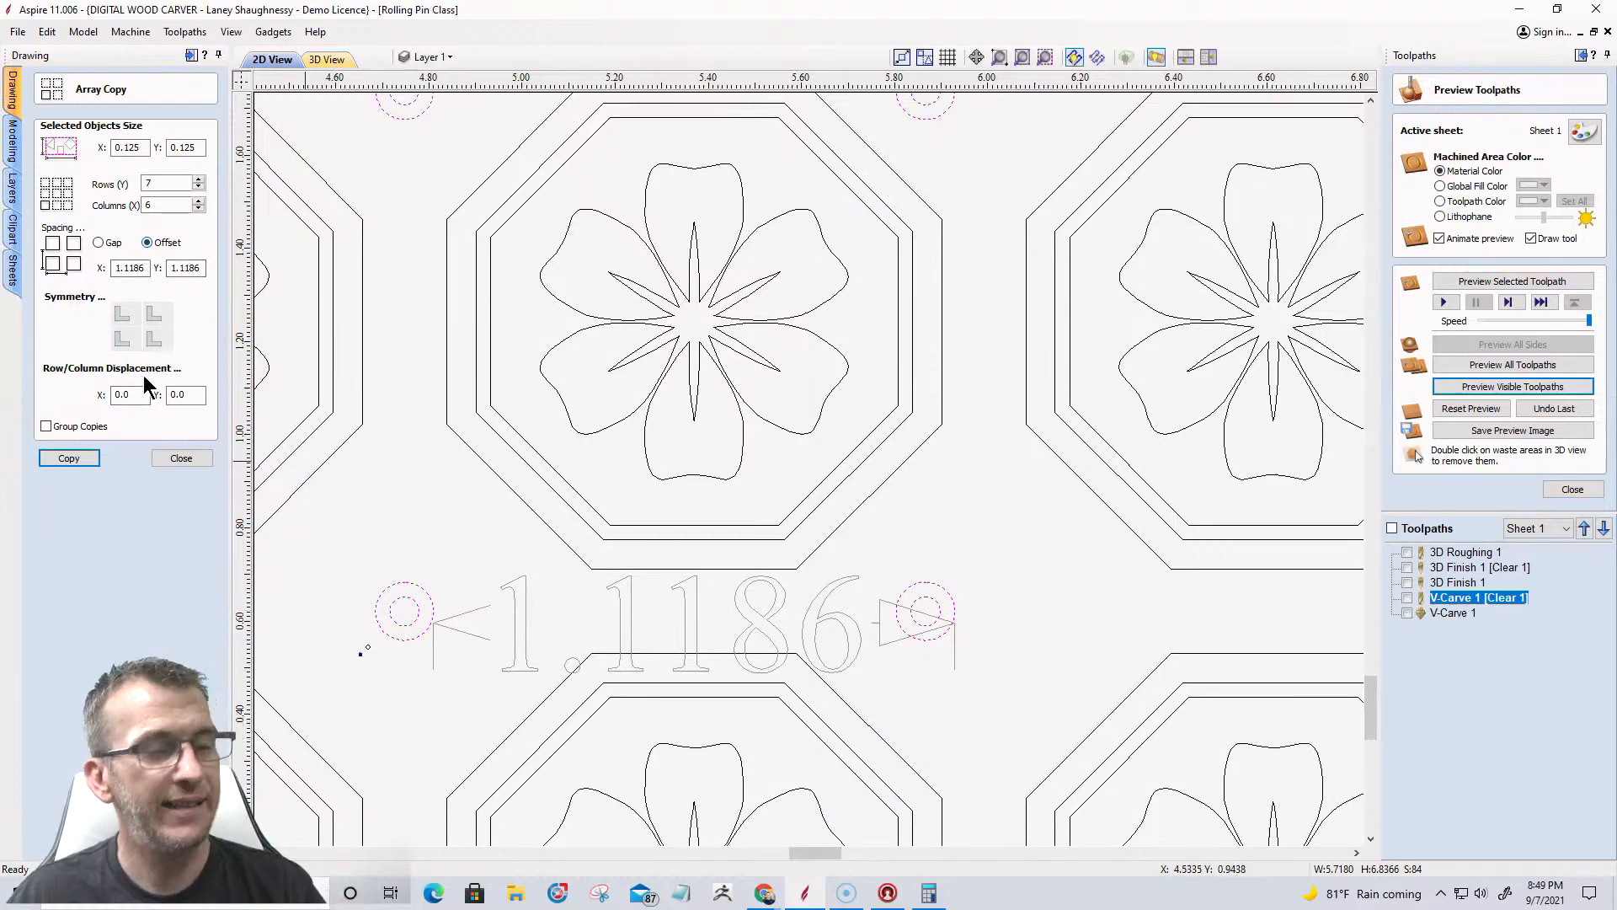
key(ctrl+z)
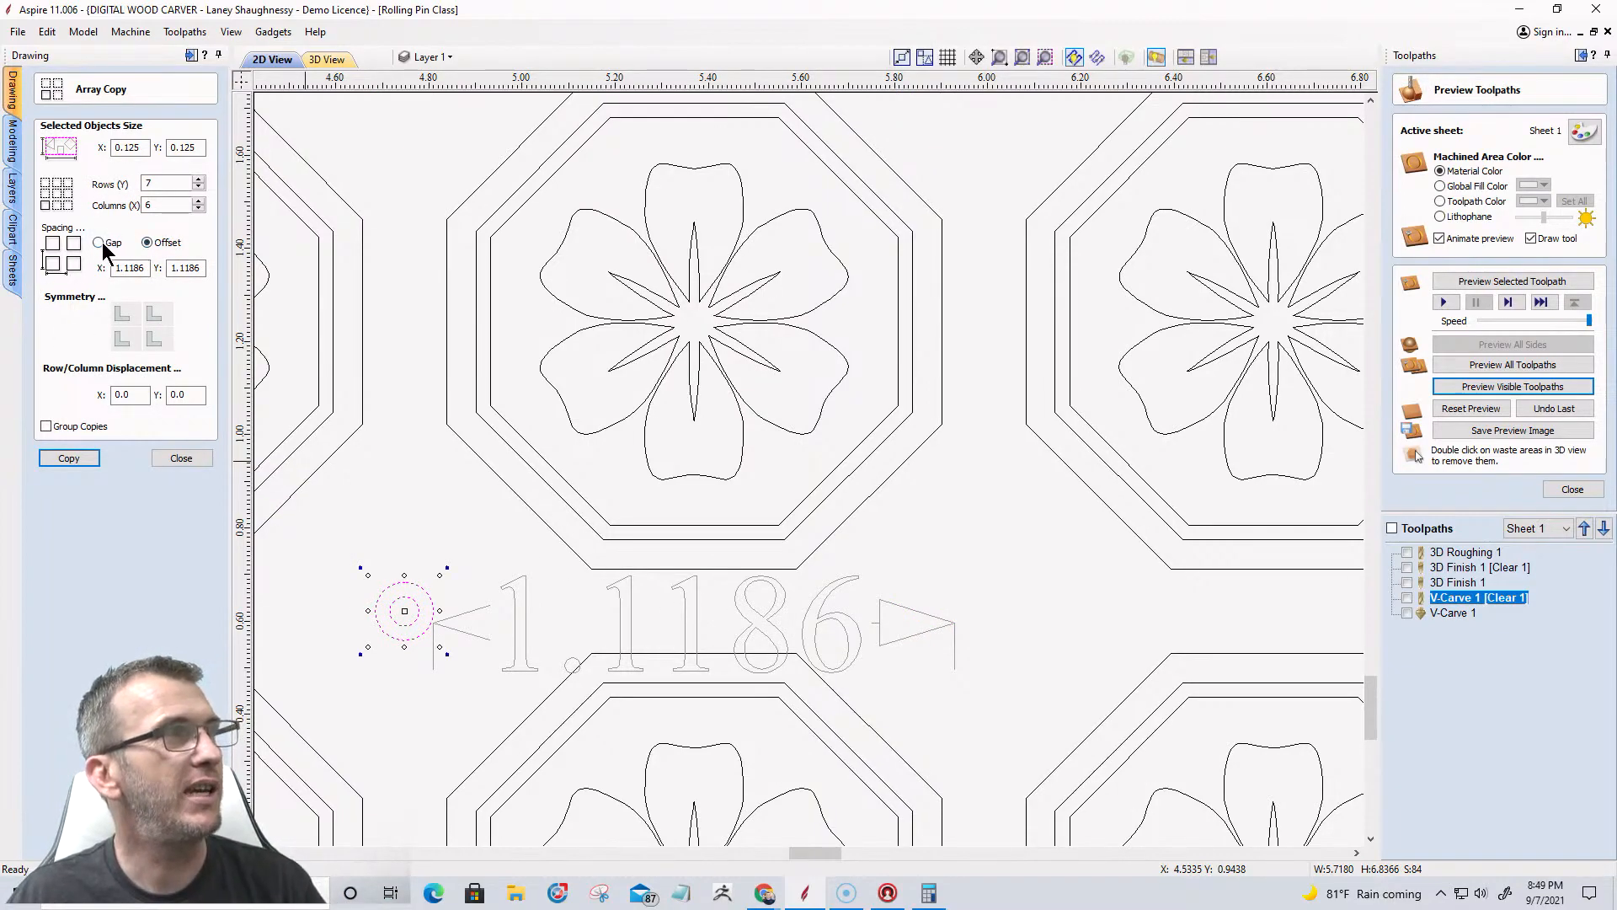
Switch the array spacing to Gap and create the small circle copies in 7 rows and 6 columns.
click(99, 243)
click(69, 458)
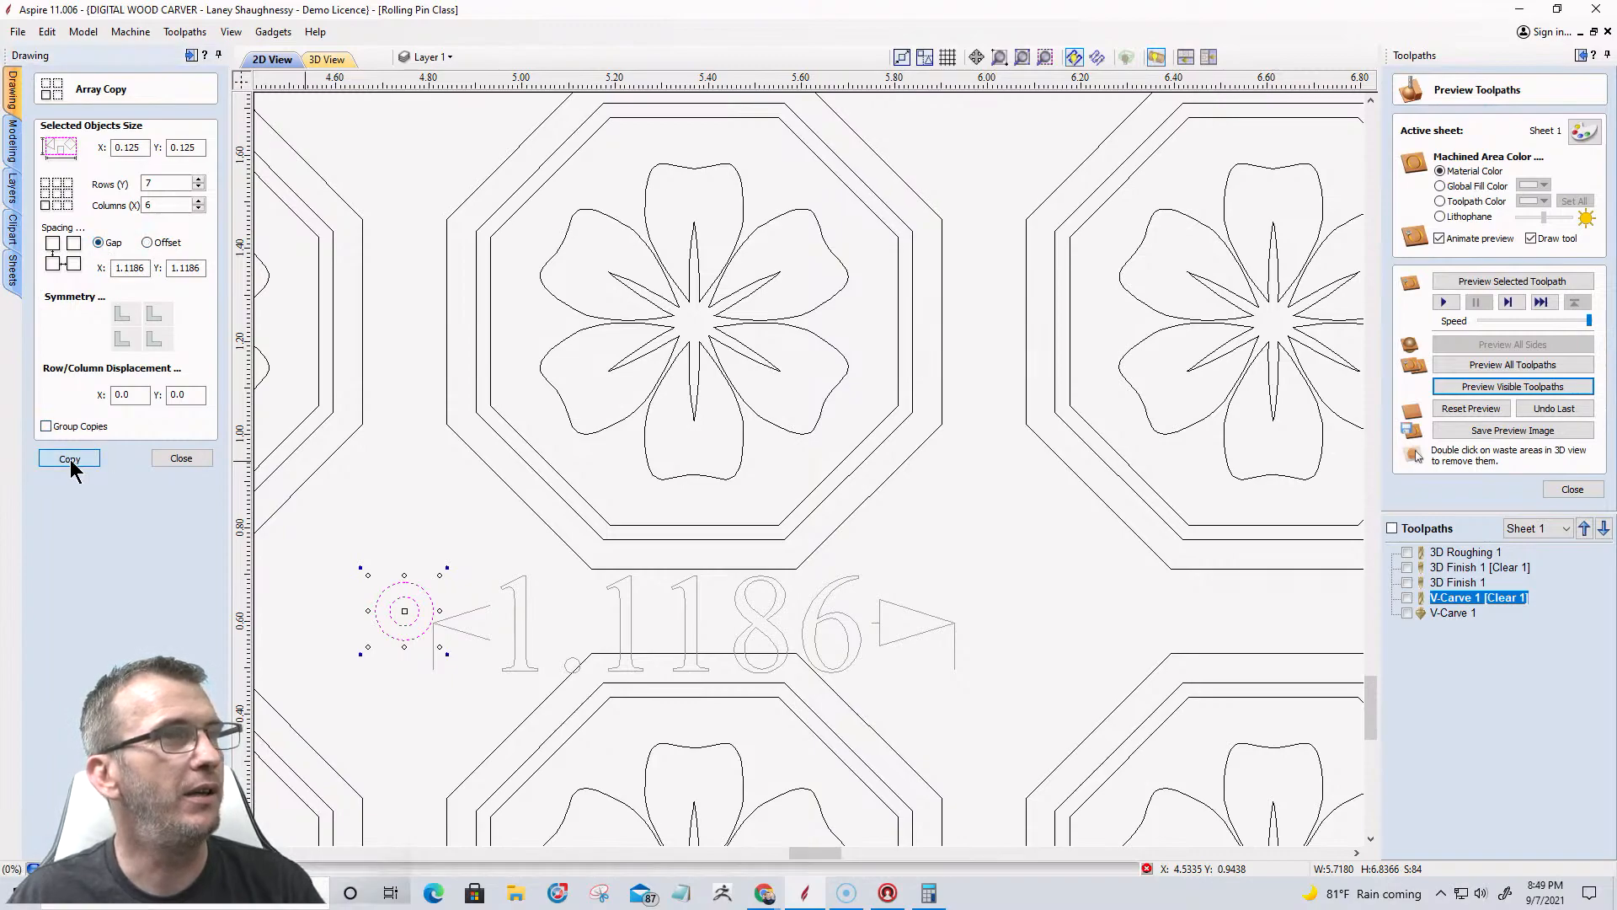
scroll(895, 590, down, 4)
scroll(885, 581, down, 2)
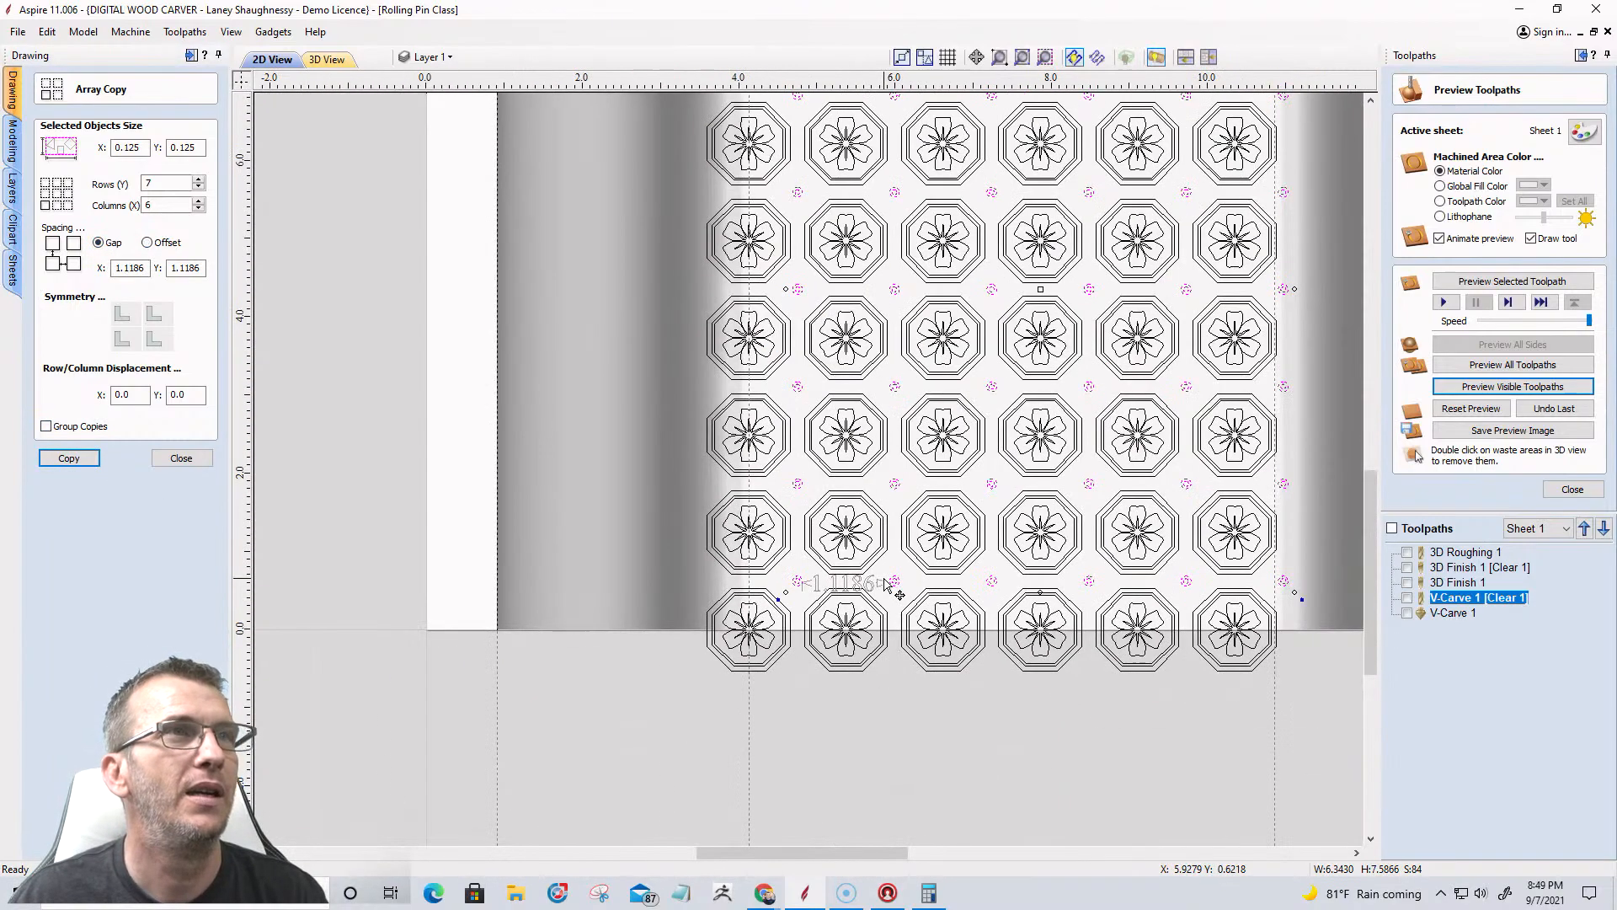
Delete the horizontal dimension between the first two circles of the bottom row.
scroll(843, 585, up, 4)
click(848, 583)
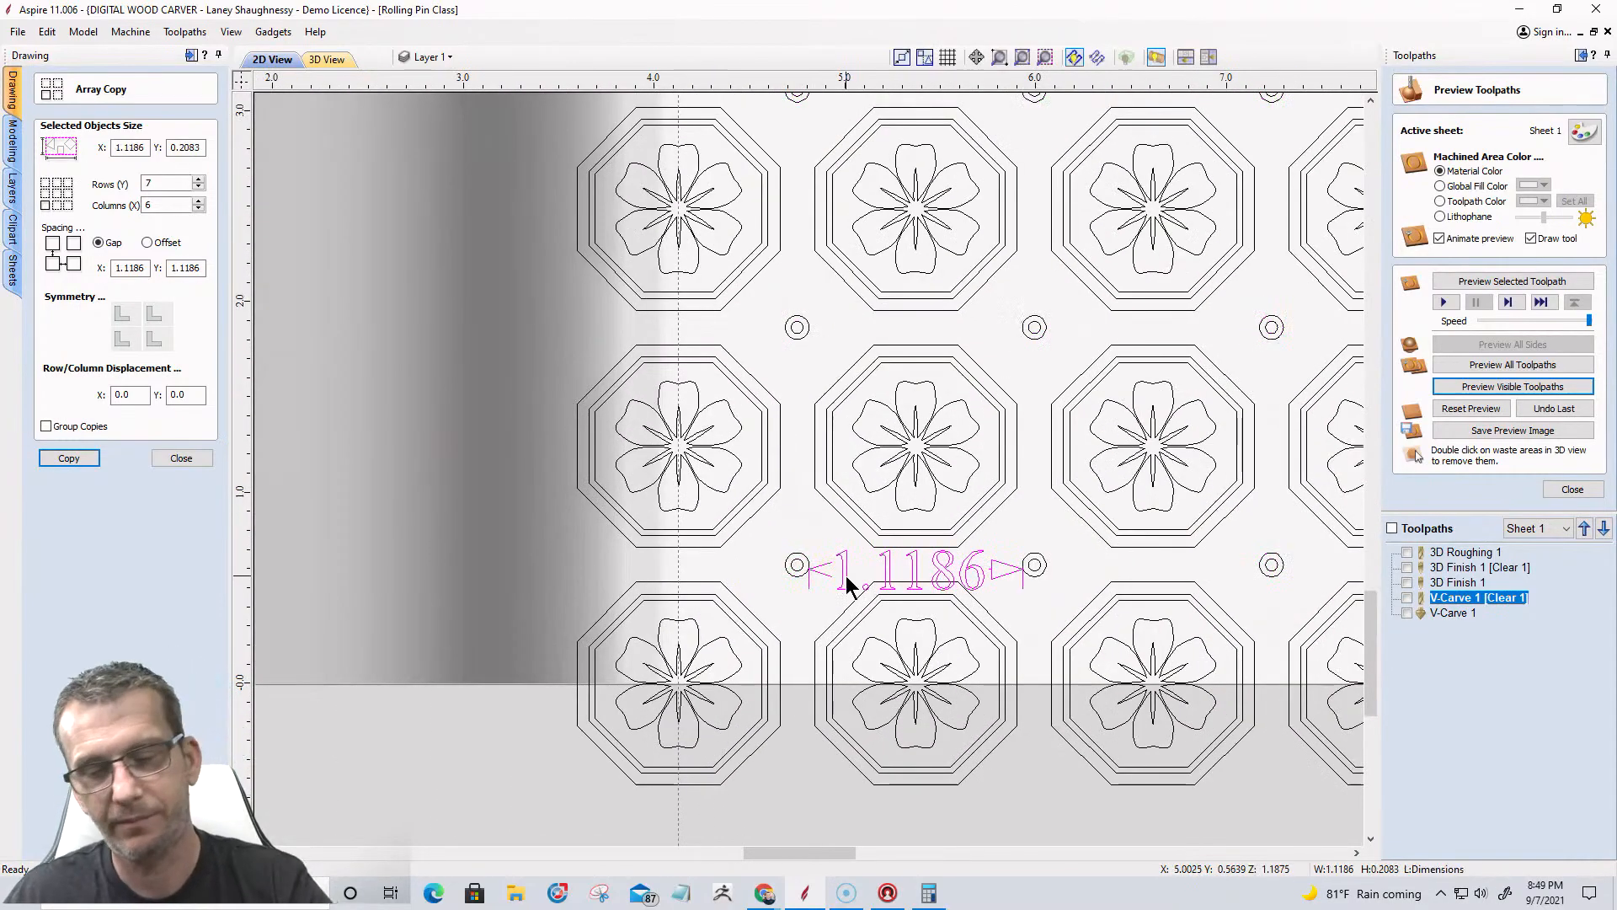
key(Delete)
Delete the surplus small circles above the top row of octagons and beyond the last column of octagons.
scroll(846, 585, down, 3)
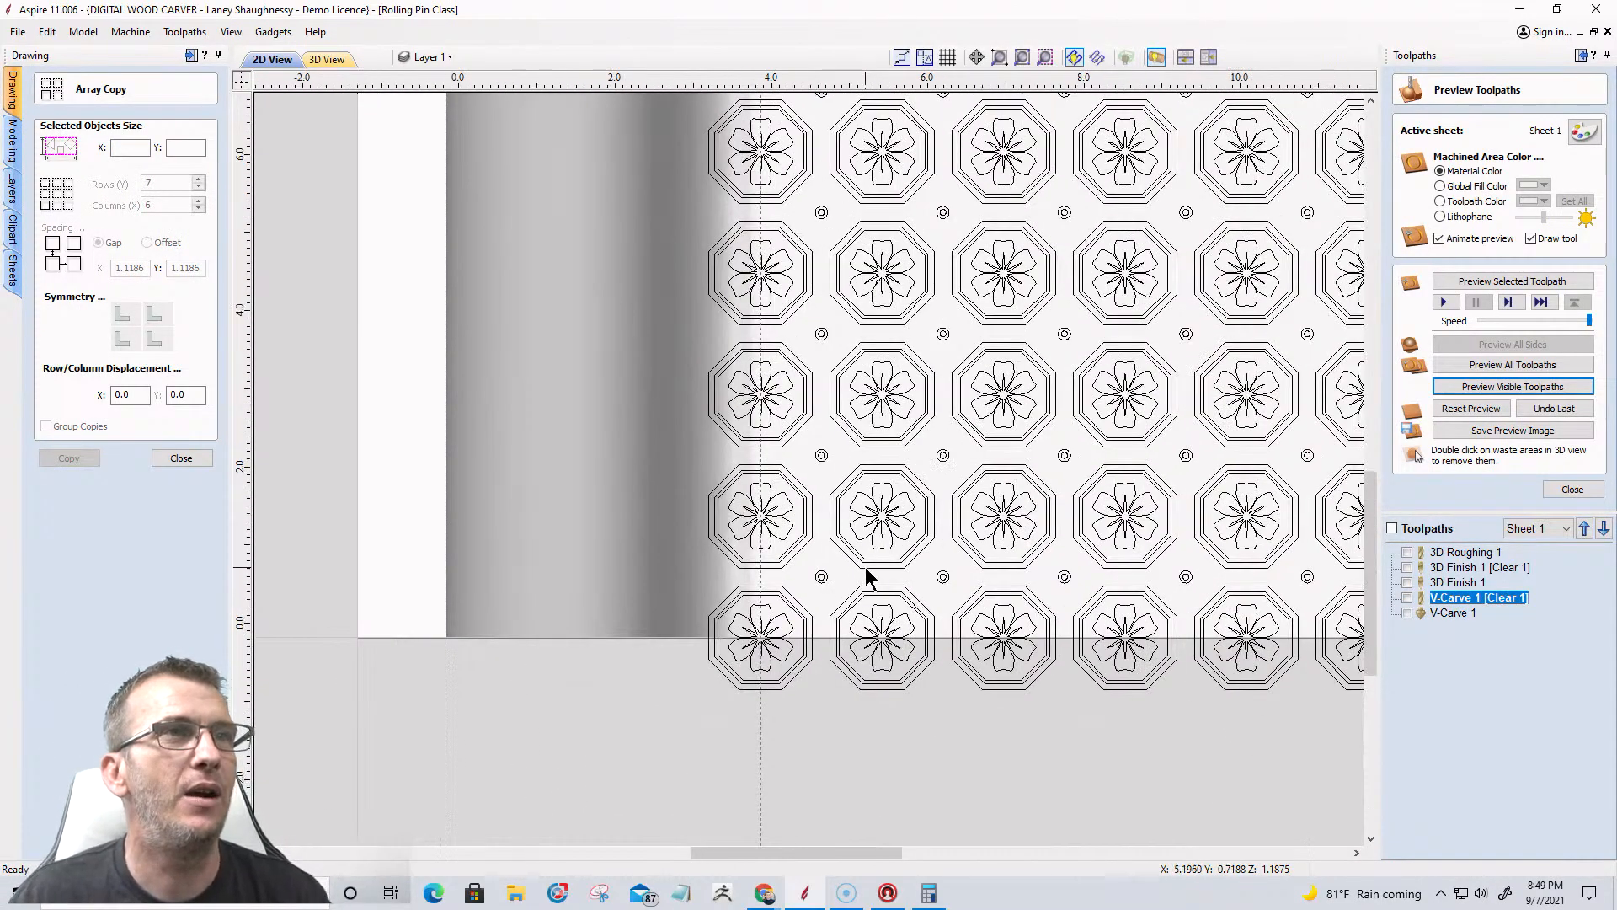
scroll(867, 577, down, 3)
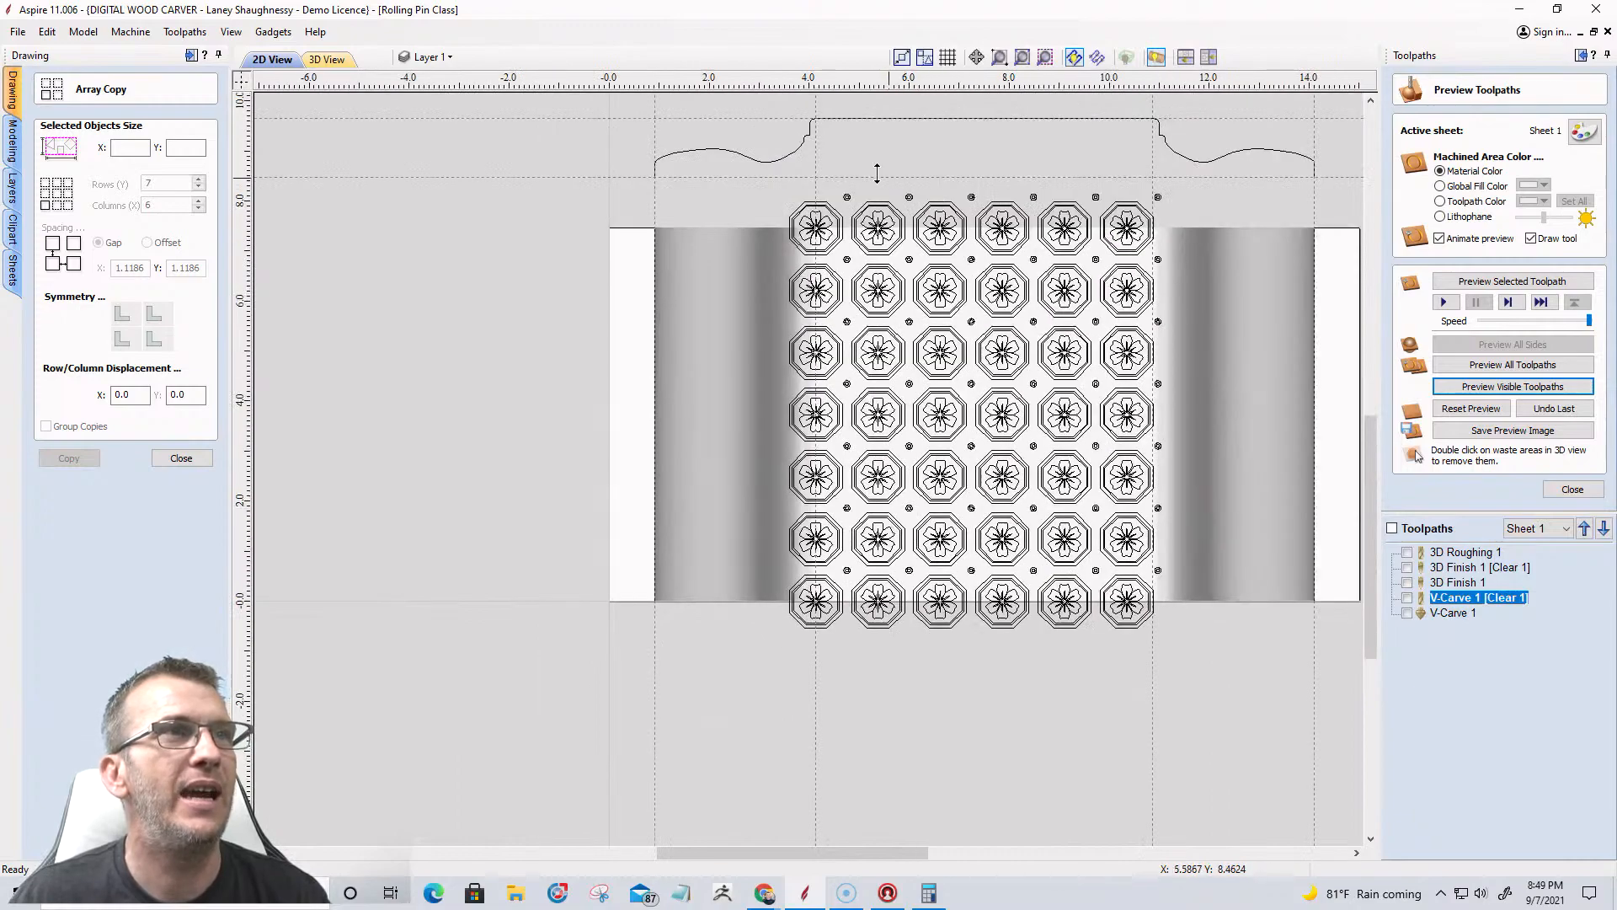
drag(1192, 215, 1215, 217)
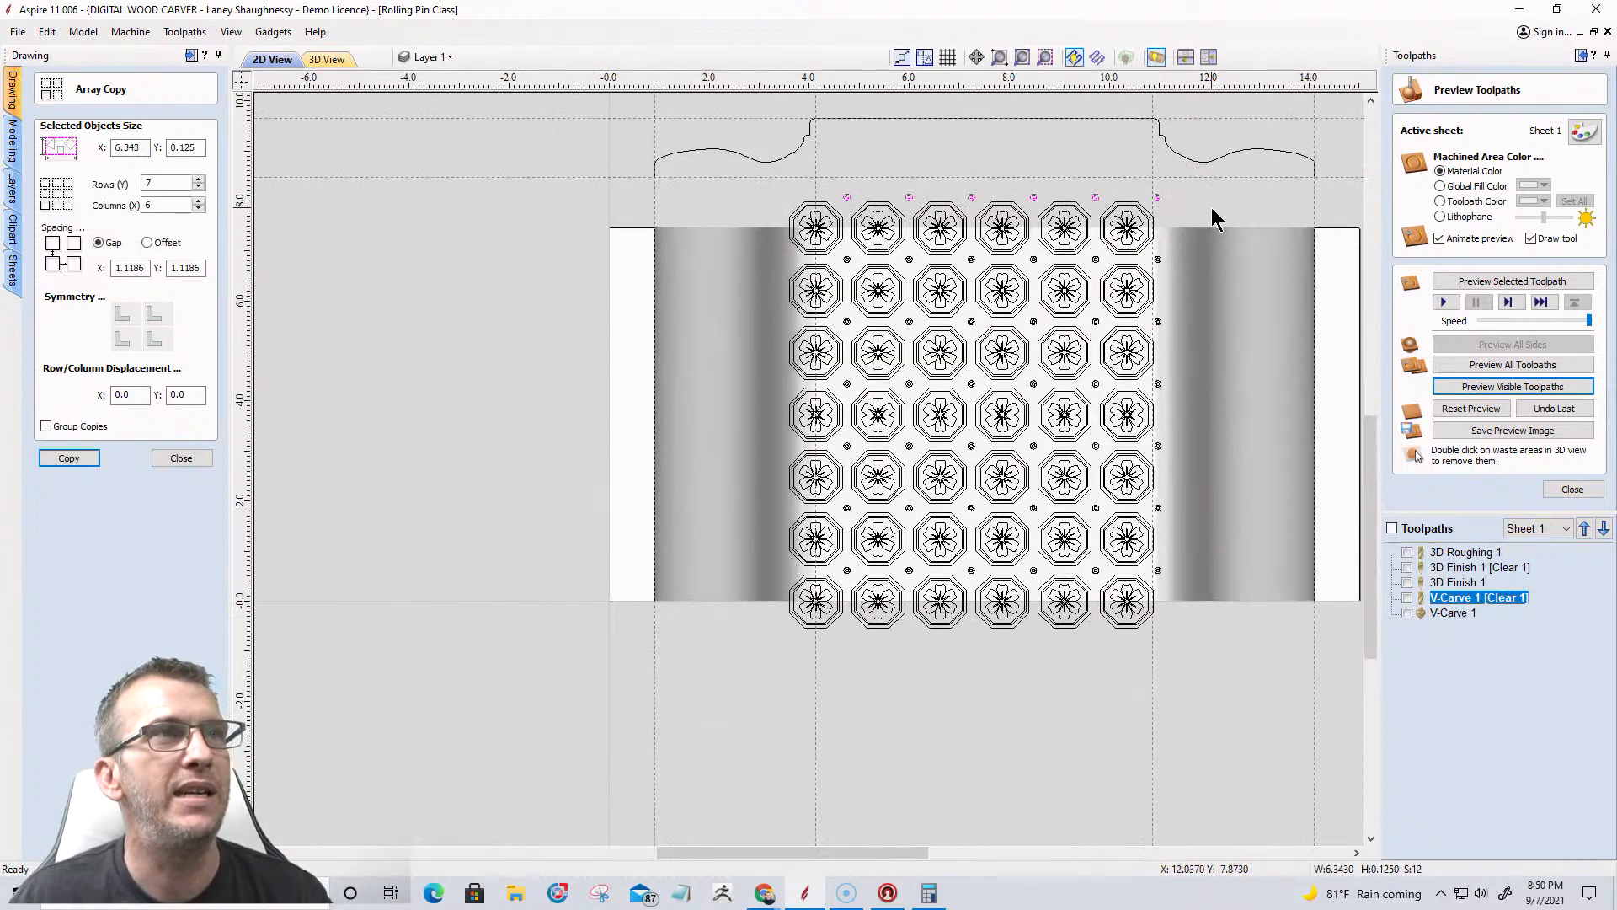
key(Delete)
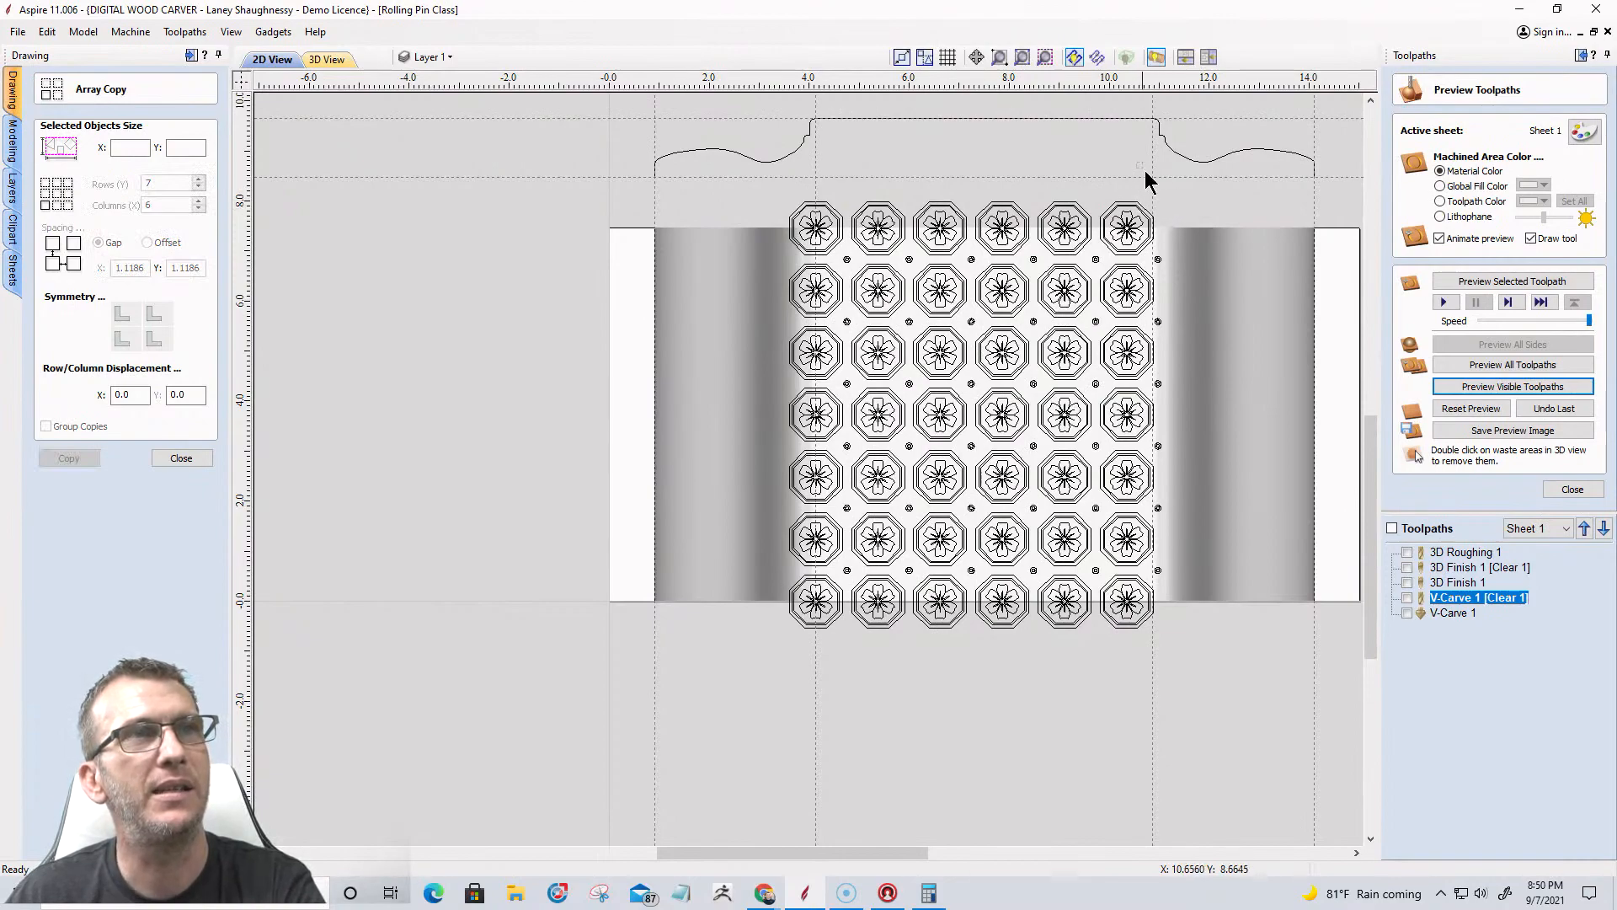
drag(1209, 350, 1211, 591)
key(Delete)
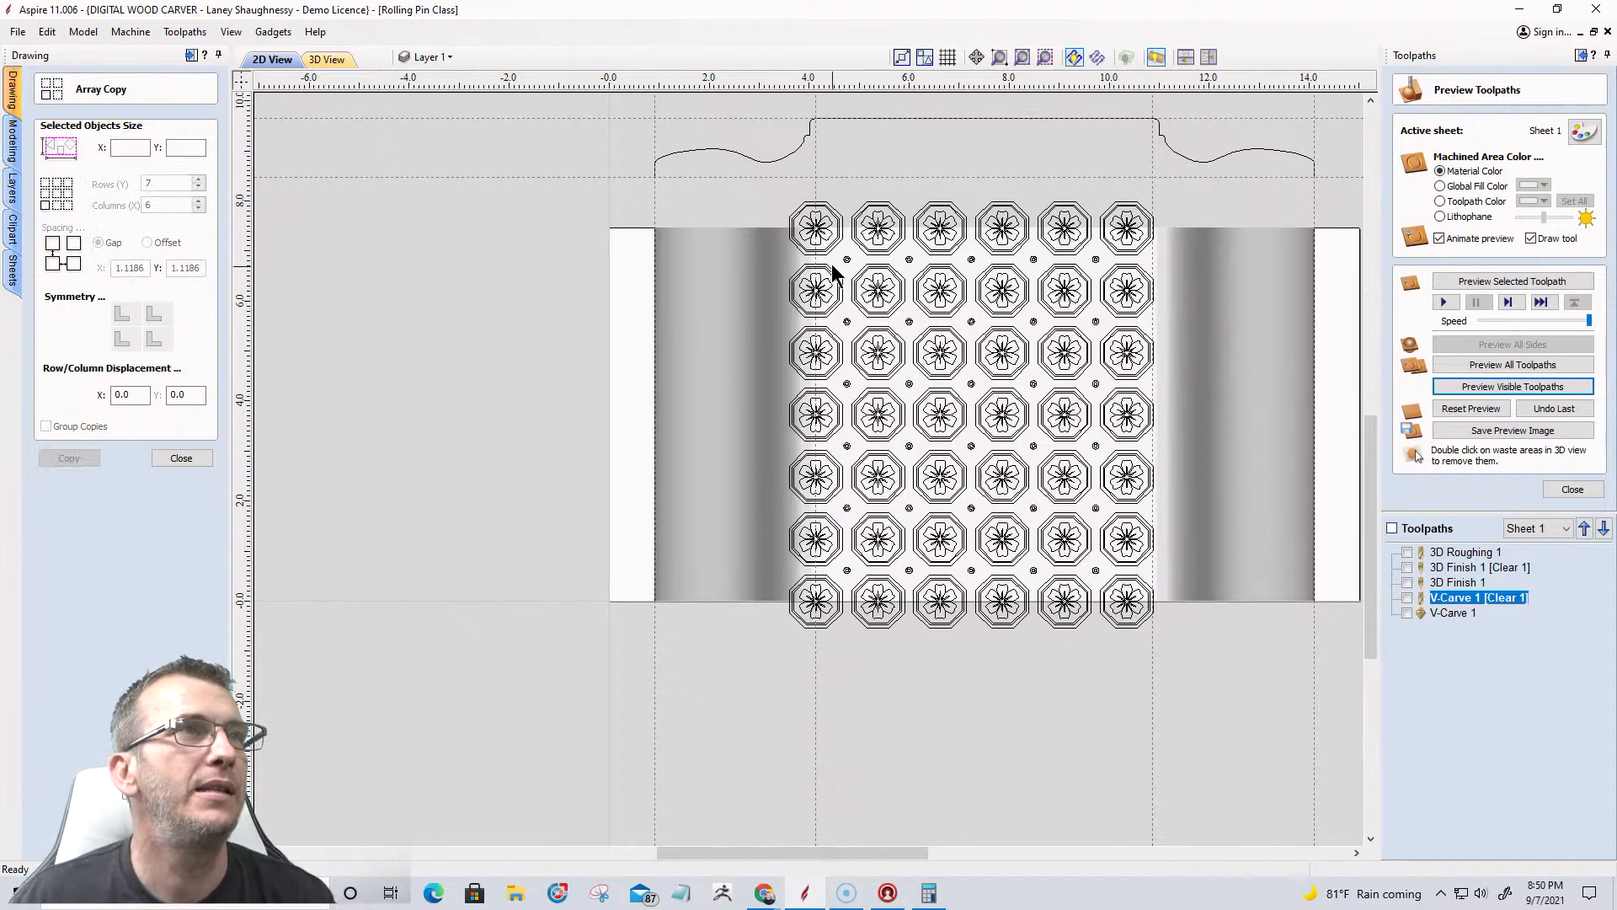
Examine how the octagon flower tiles and small circles meet the job boundaries and the vertical guides at both ends.
scroll(838, 226, up, 5)
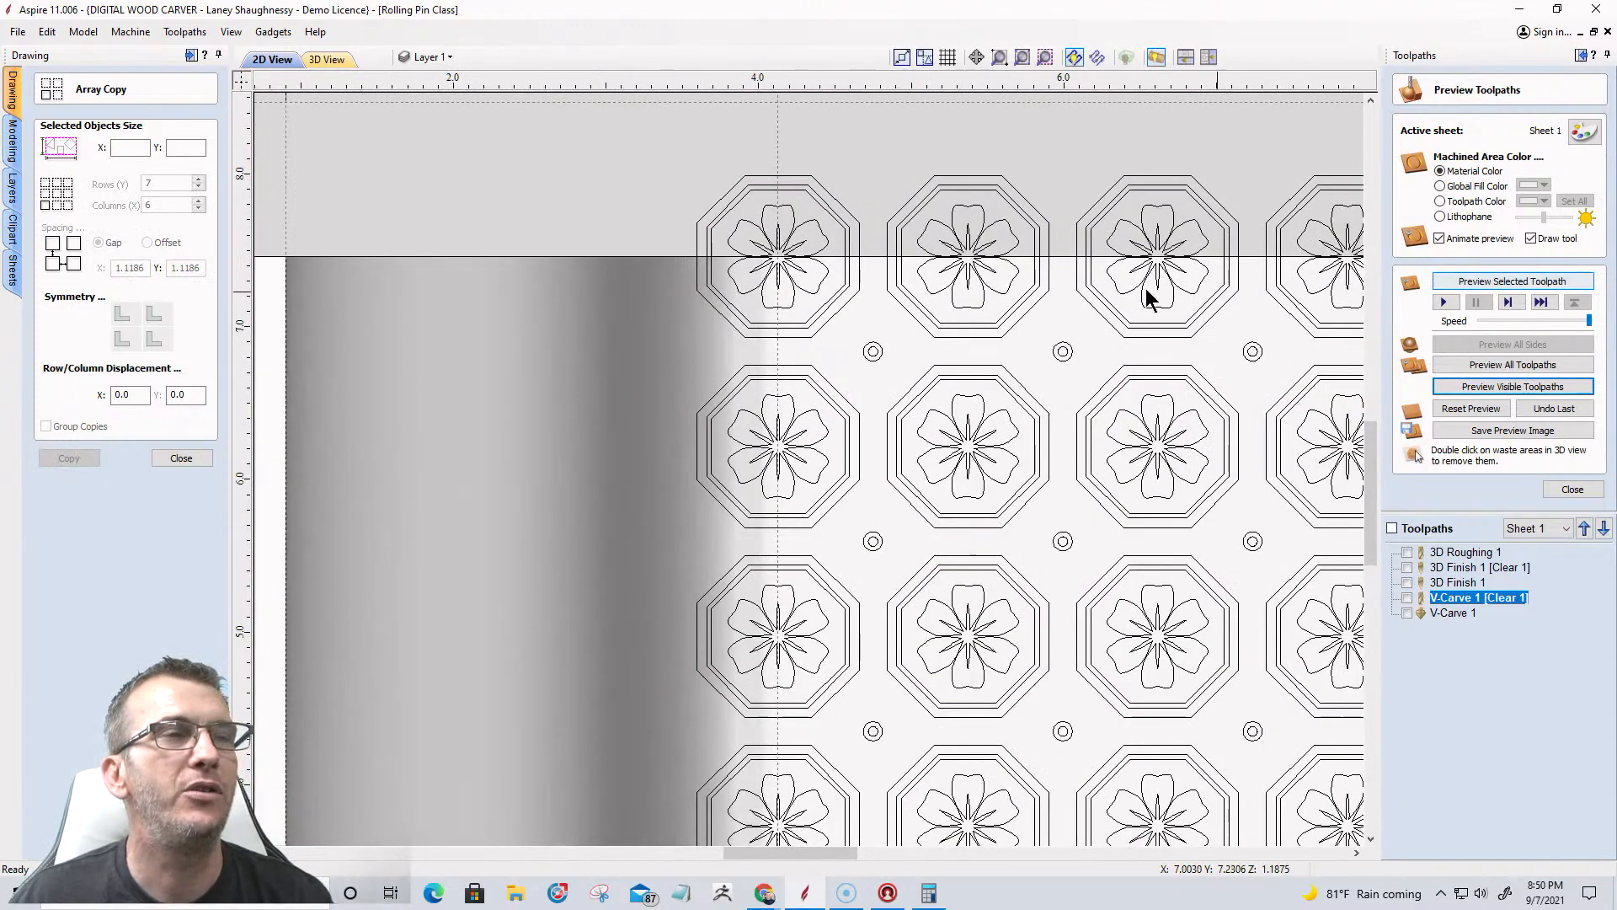
scroll(937, 292, down, 5)
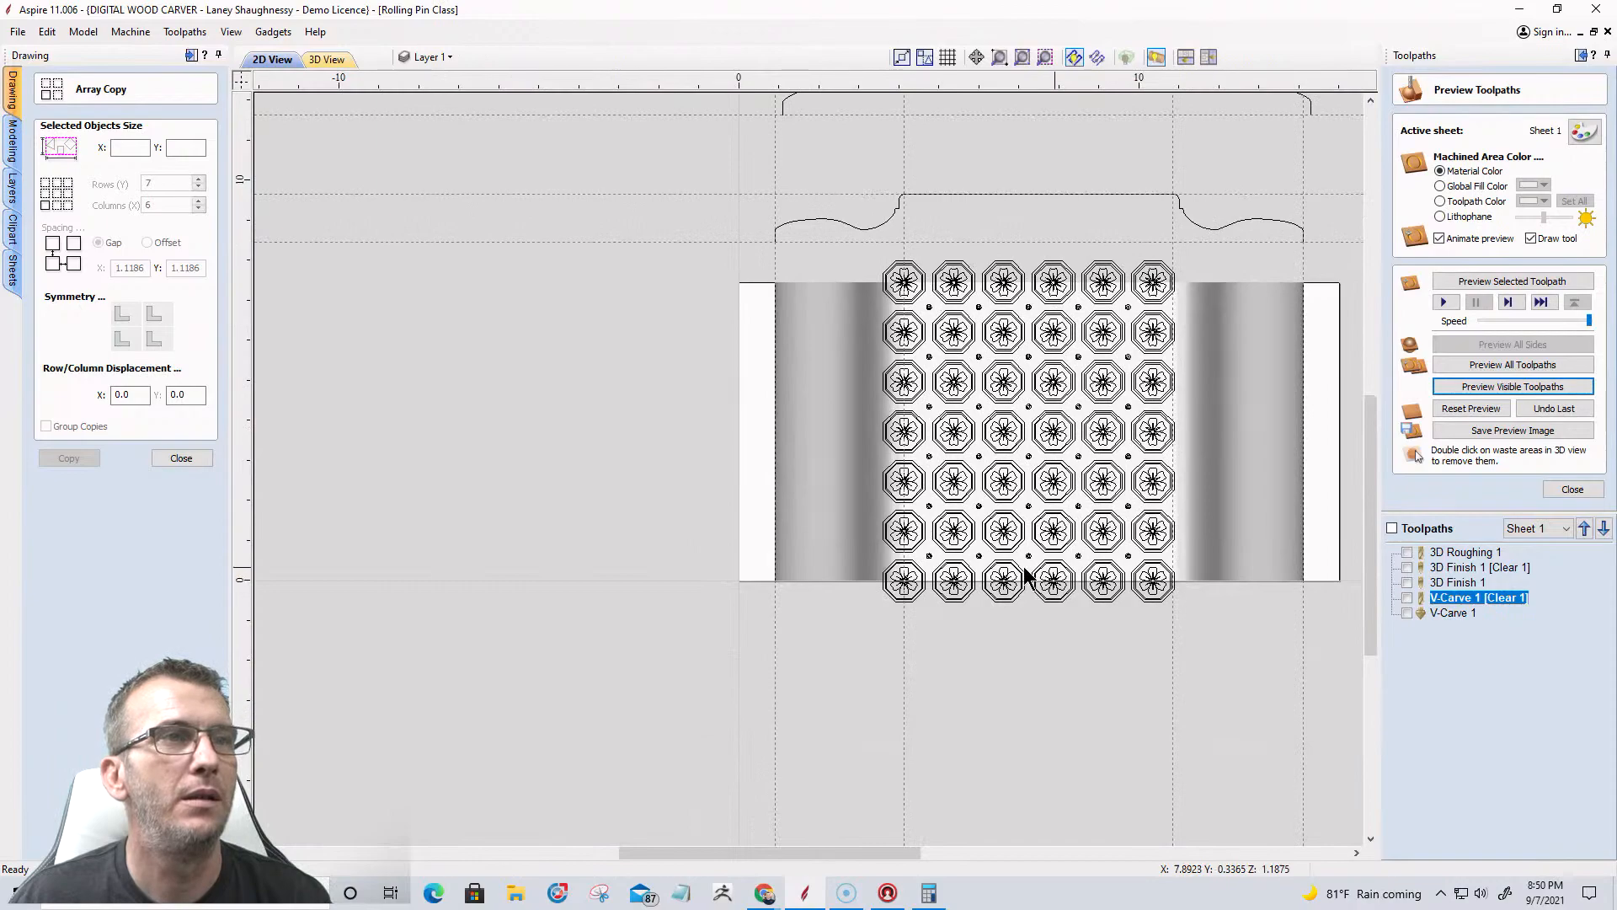
scroll(933, 265, up, 5)
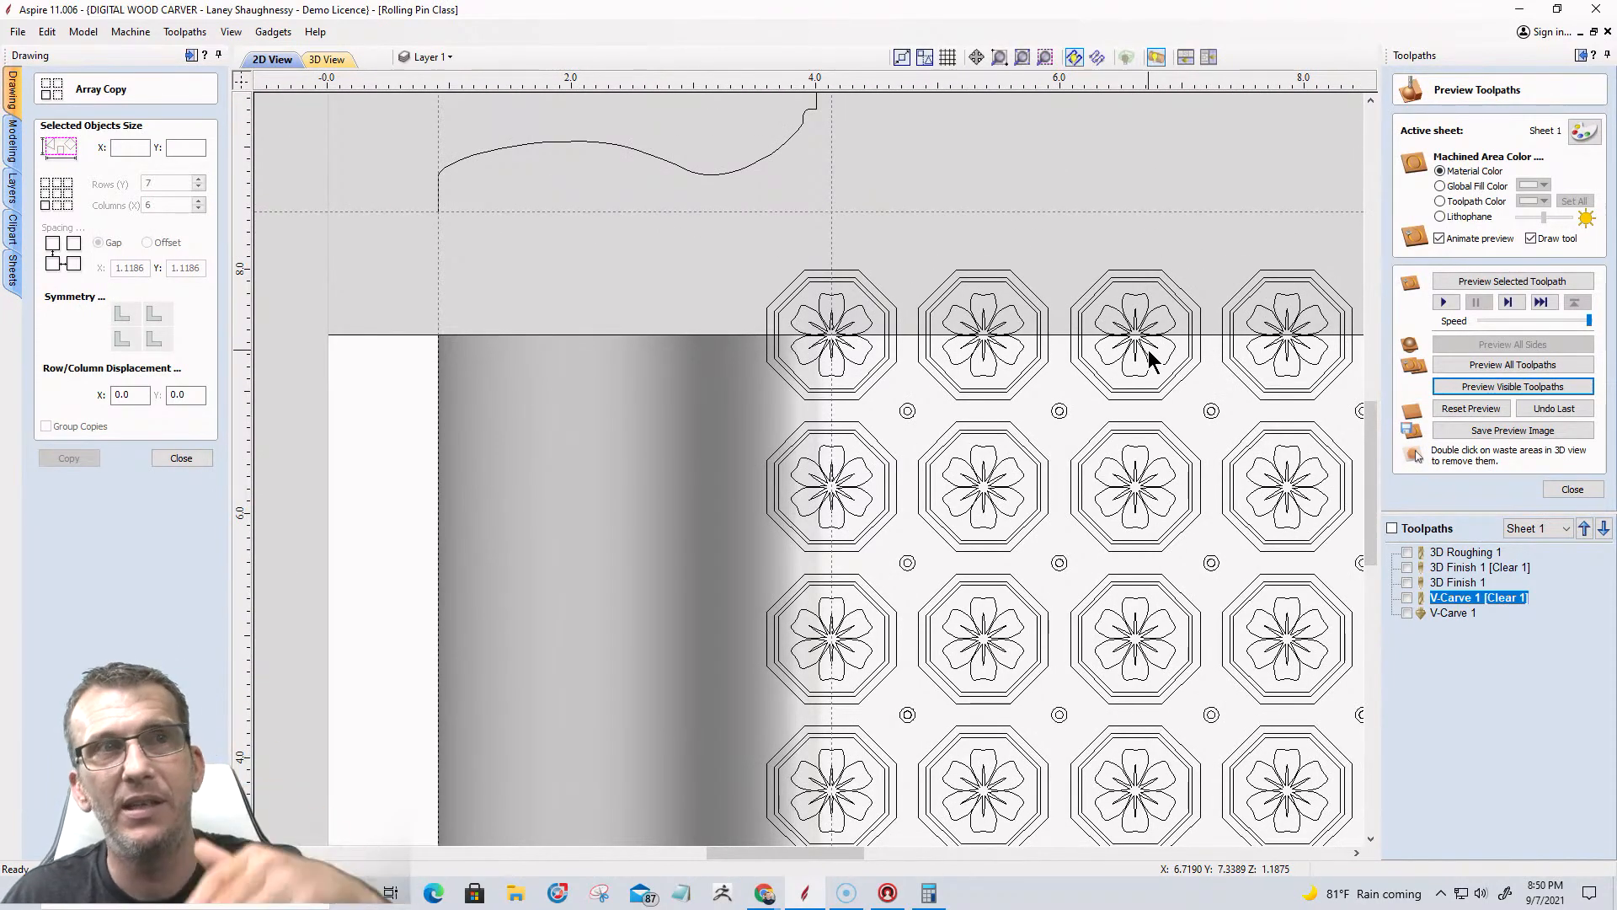
scroll(902, 335, down, 5)
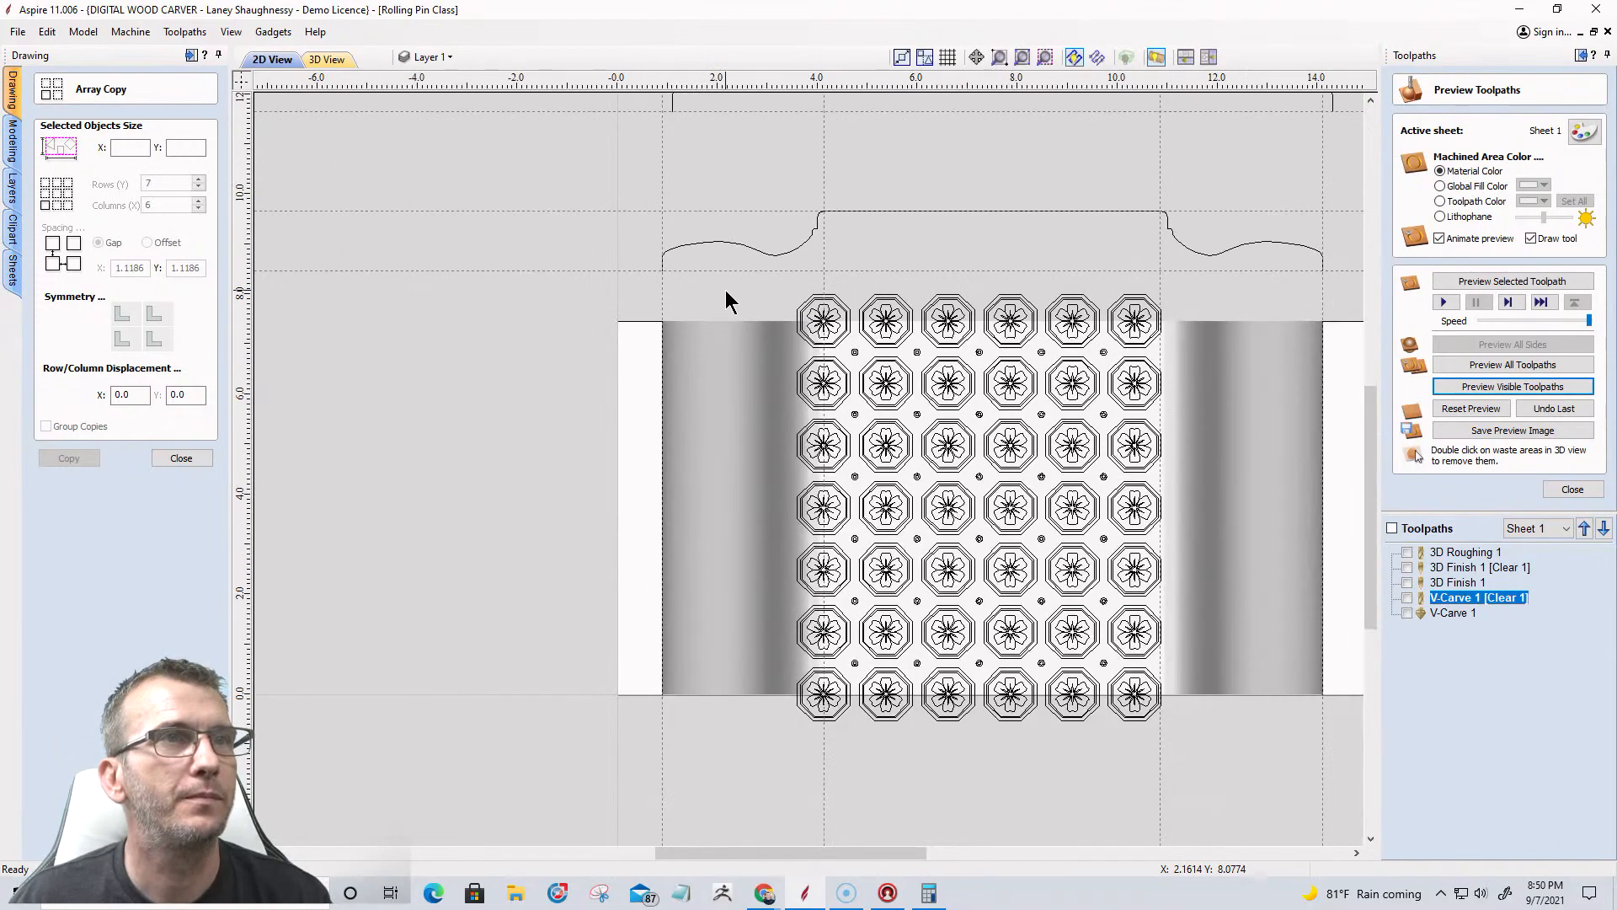
scroll(859, 324, up, 3)
scroll(761, 278, down, 3)
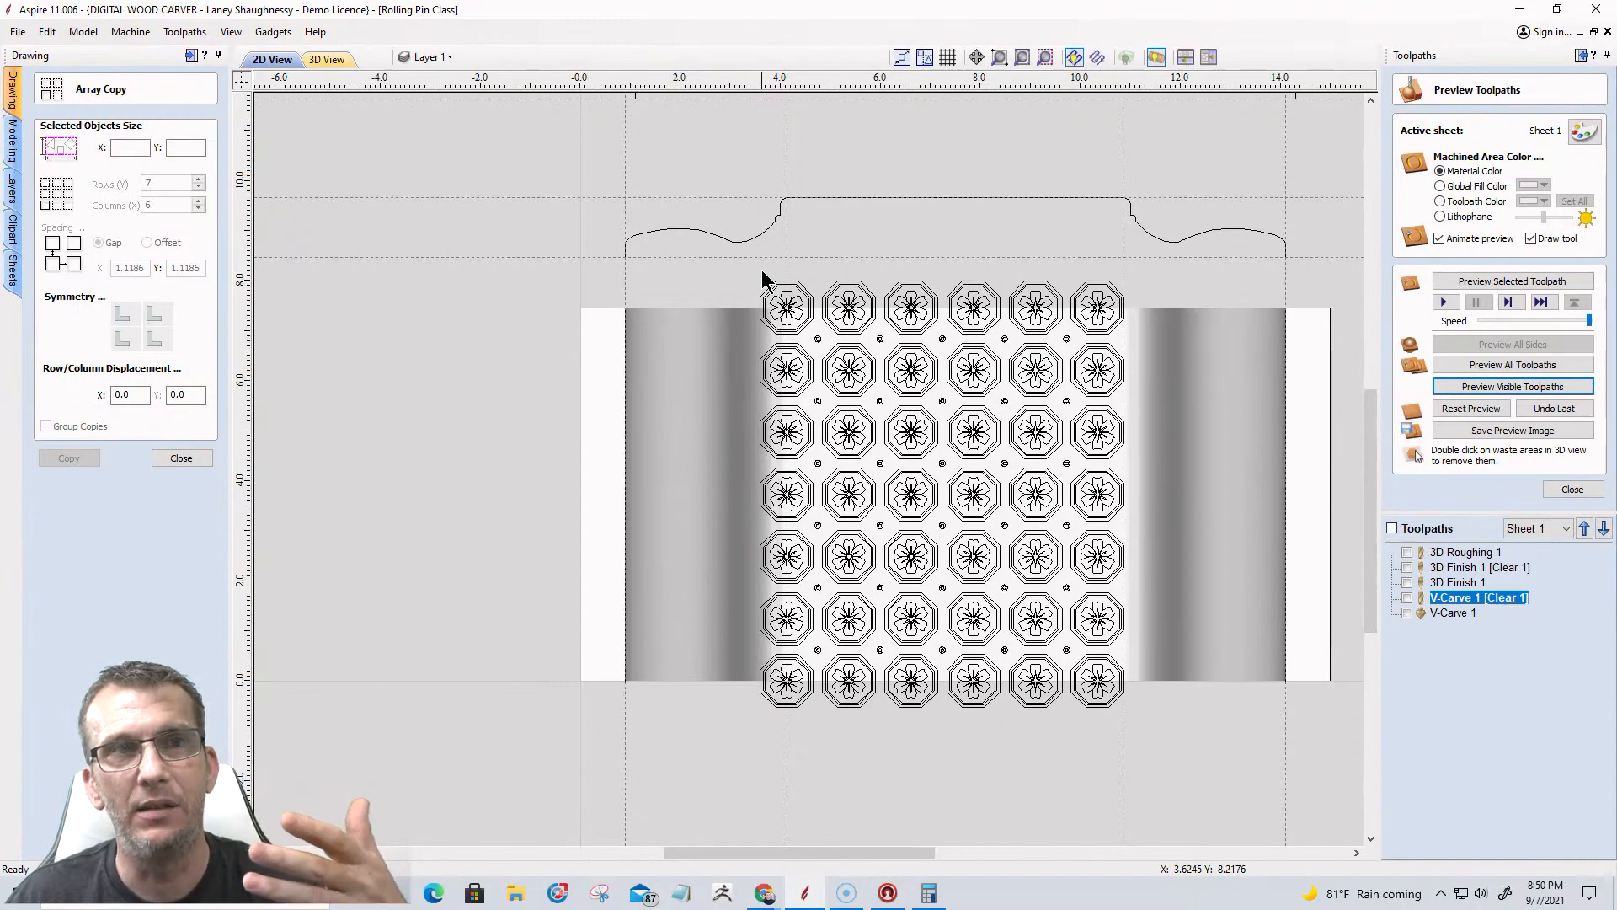
scroll(1118, 505, up, 5)
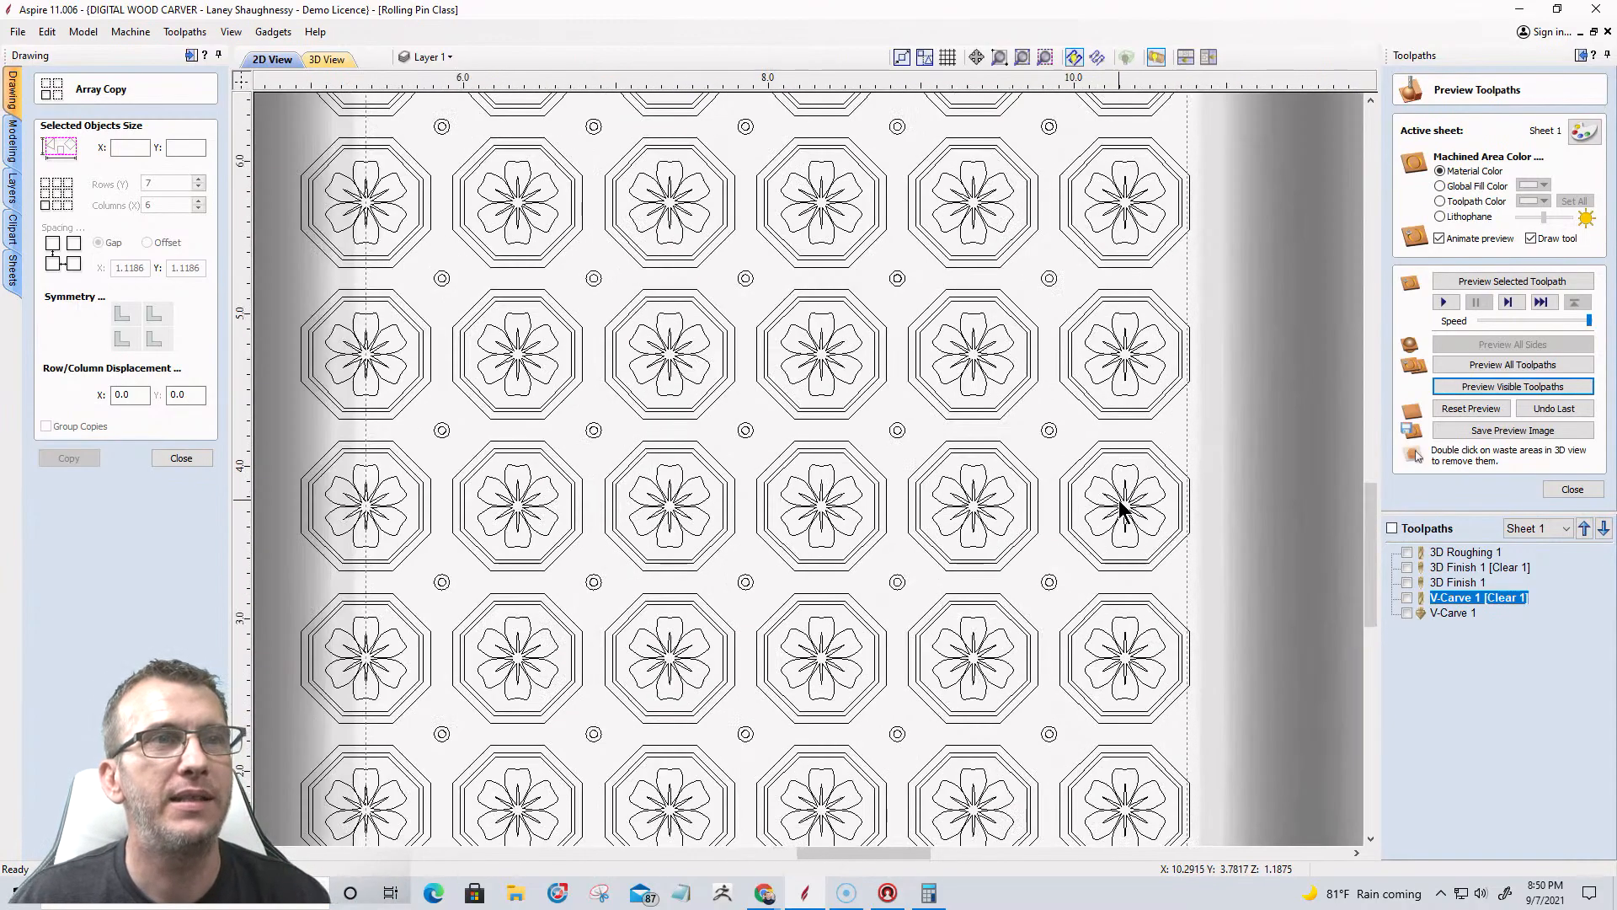
scroll(1189, 512, down, 3)
scroll(1189, 512, down, 1)
scroll(1204, 438, up, 4)
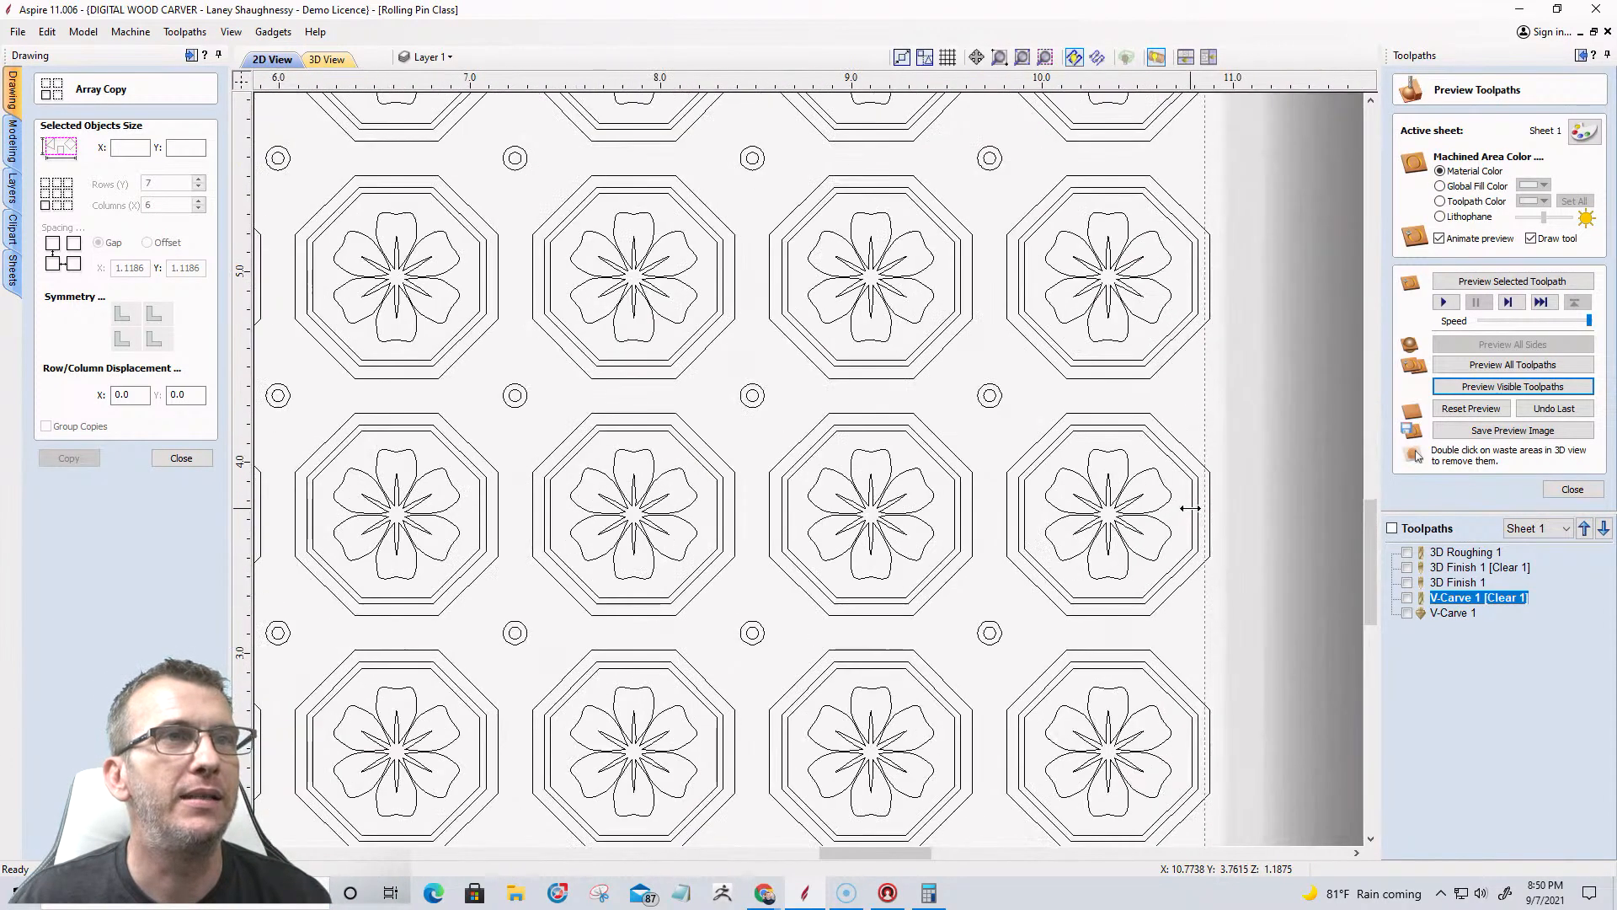
scroll(1210, 248, up, 3)
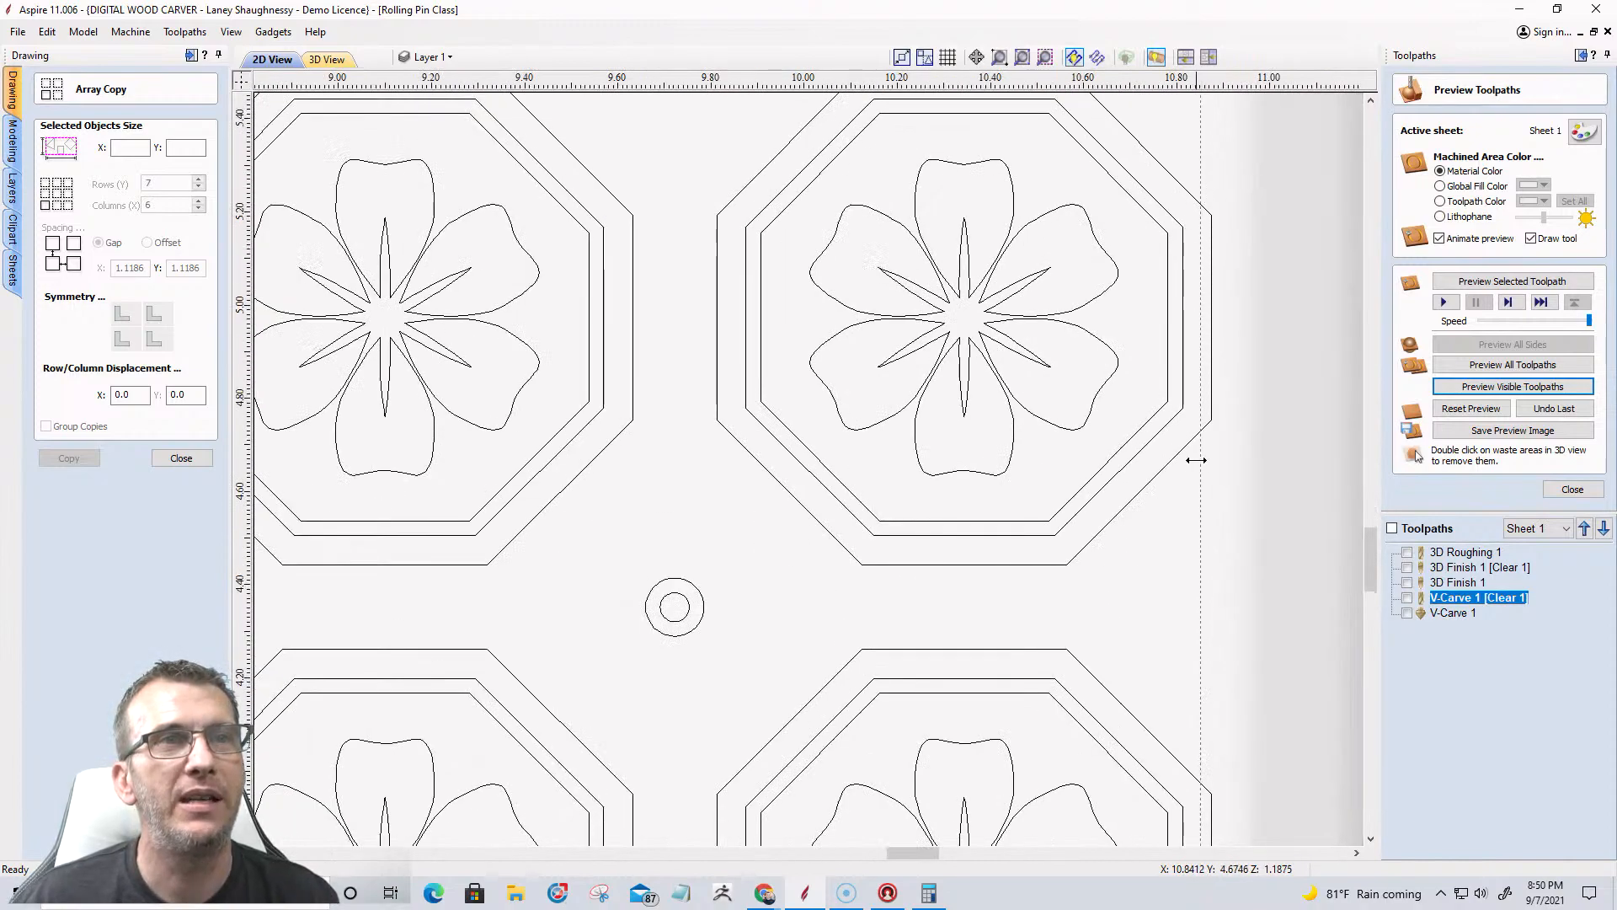
scroll(1227, 475, down, 6)
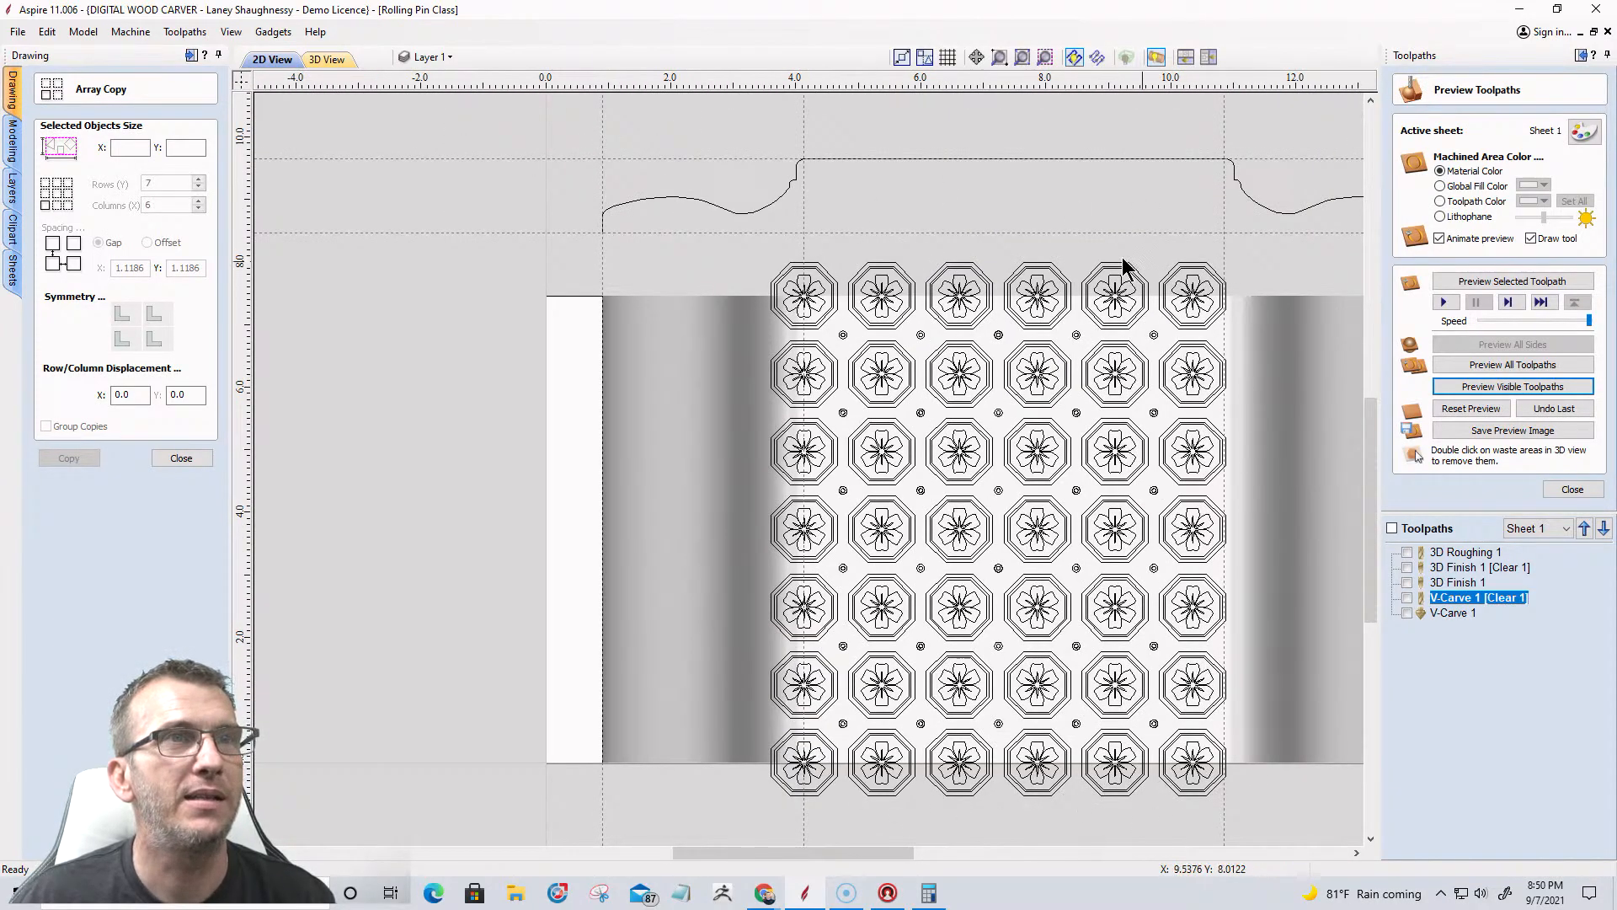
Draw a square-cornered rectangle about 6.75 by 7.46 inches from the top-left flower's centre to the job's lower edge near the right-hand guide.
click(178, 458)
click(94, 174)
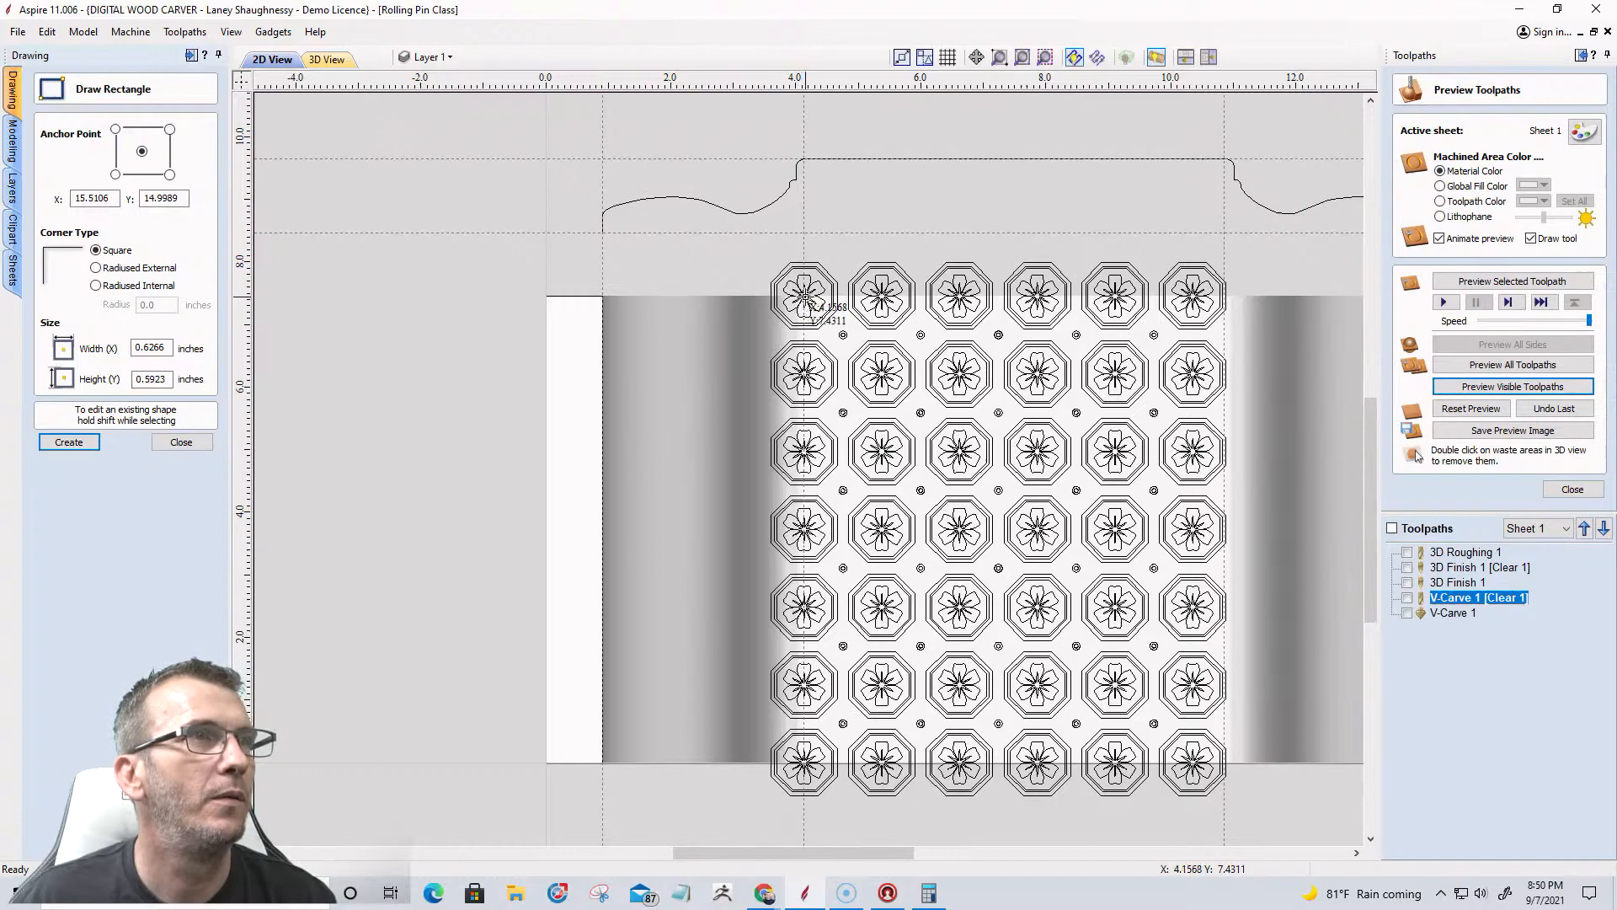
drag(804, 296, 1232, 755)
scroll(1211, 747, up, 5)
scroll(1212, 710, up, 1)
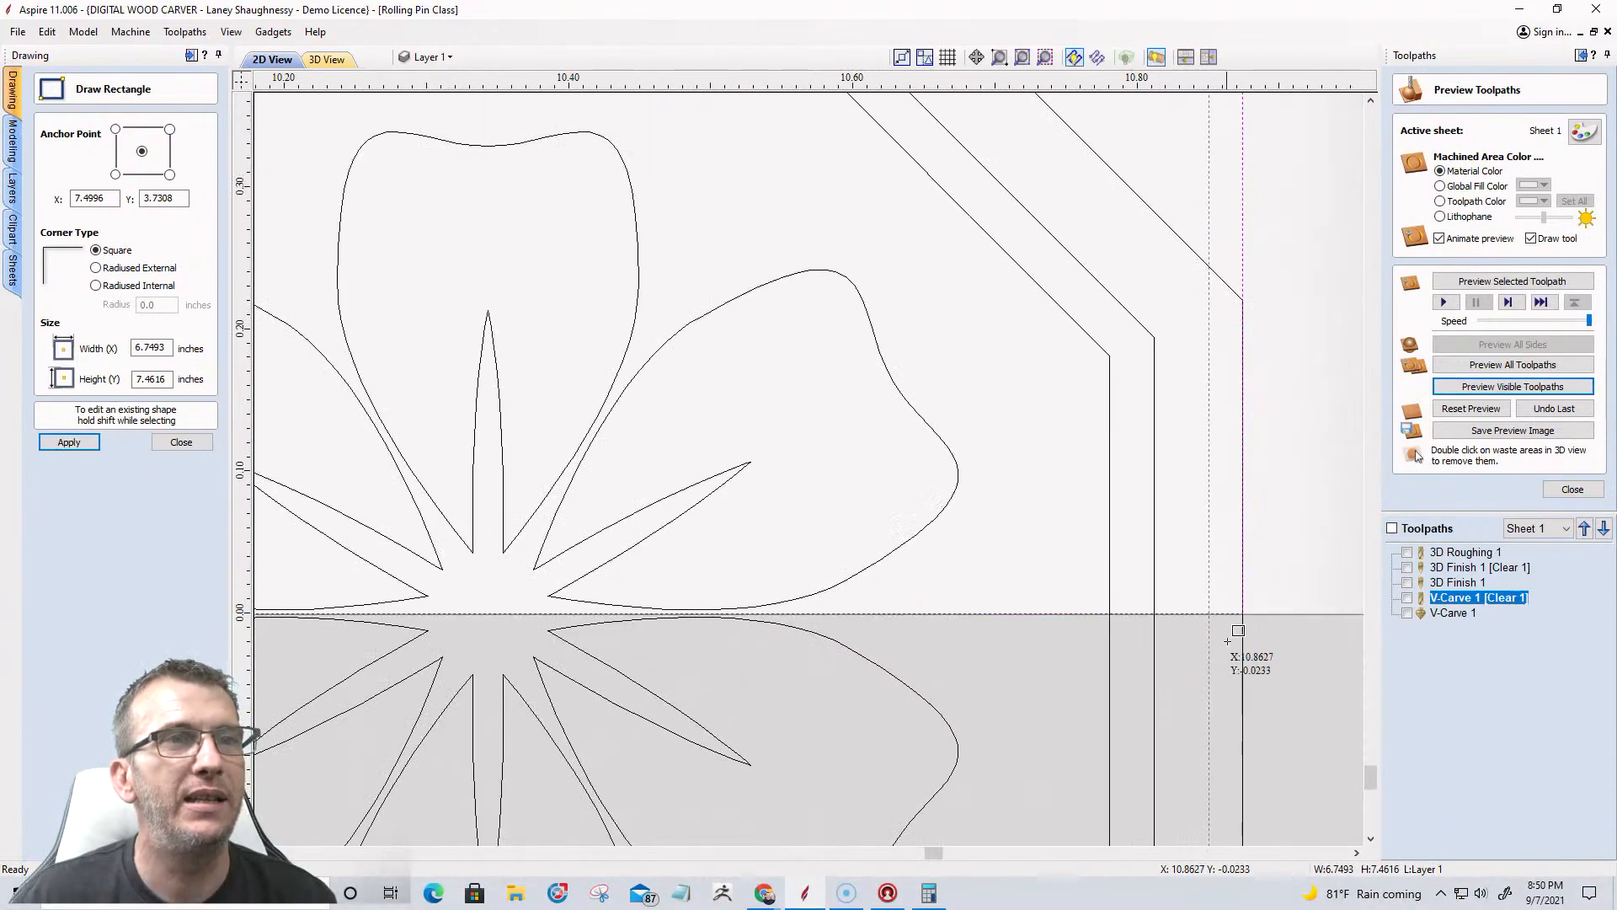
click(181, 443)
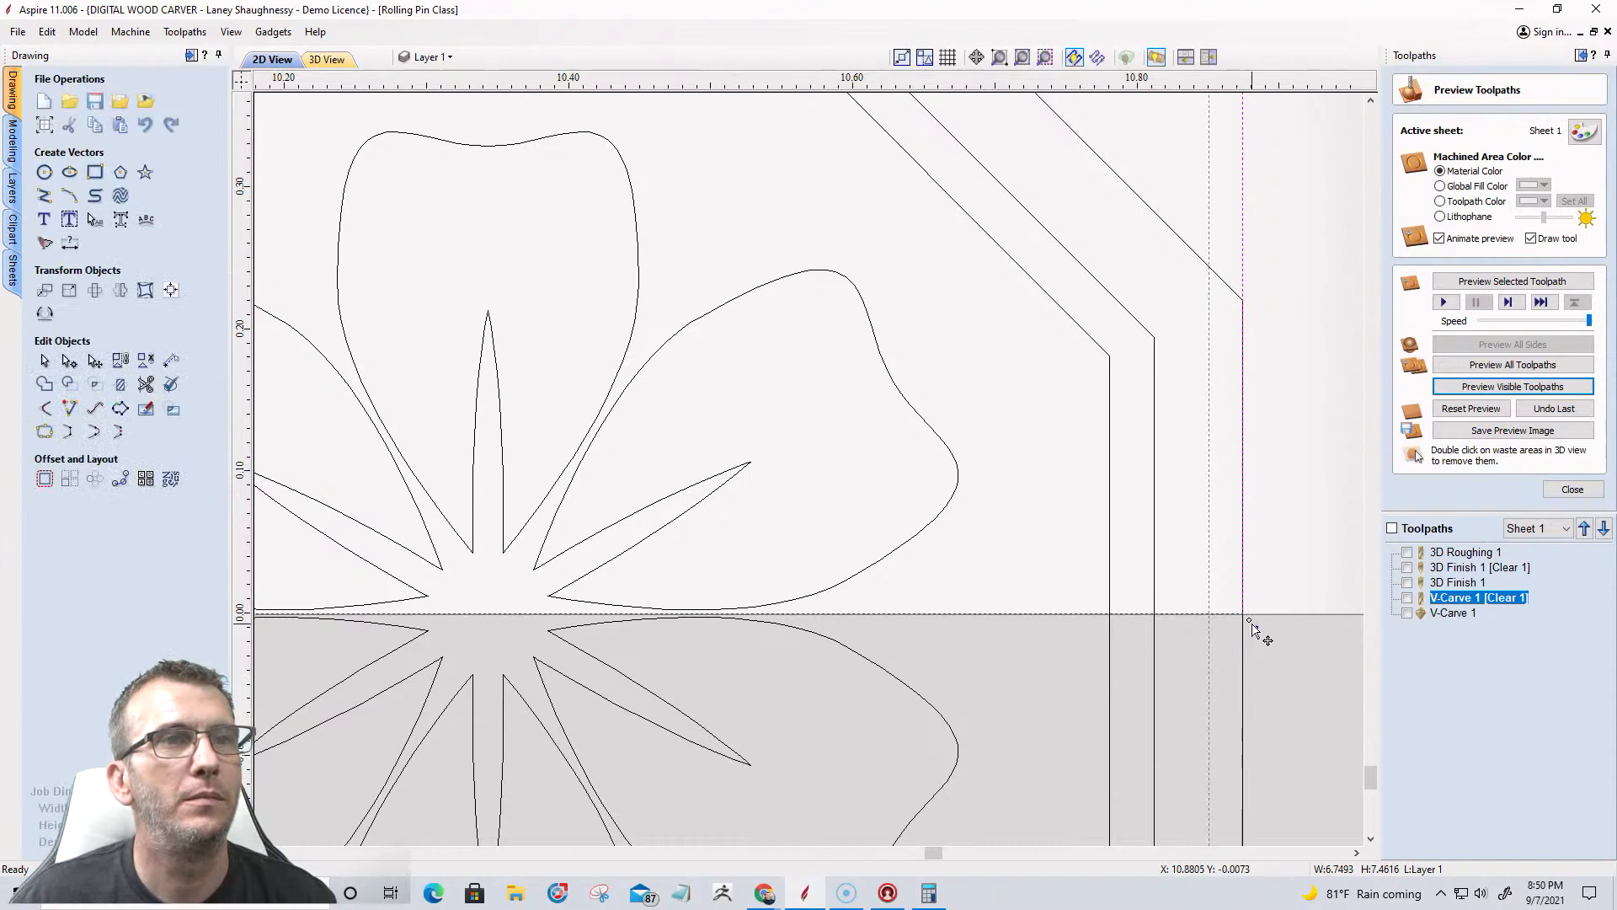
Adjust the rectangle's lower edge and stretch its right side to the vertical guide at X 10.85, making it 6.725 inches wide.
mouse_move(1251, 620)
mouse_down()
mouse_move(1217, 622)
mouse_move(1239, 648)
mouse_move(1256, 621)
mouse_up()
scroll(1238, 653, down, 6)
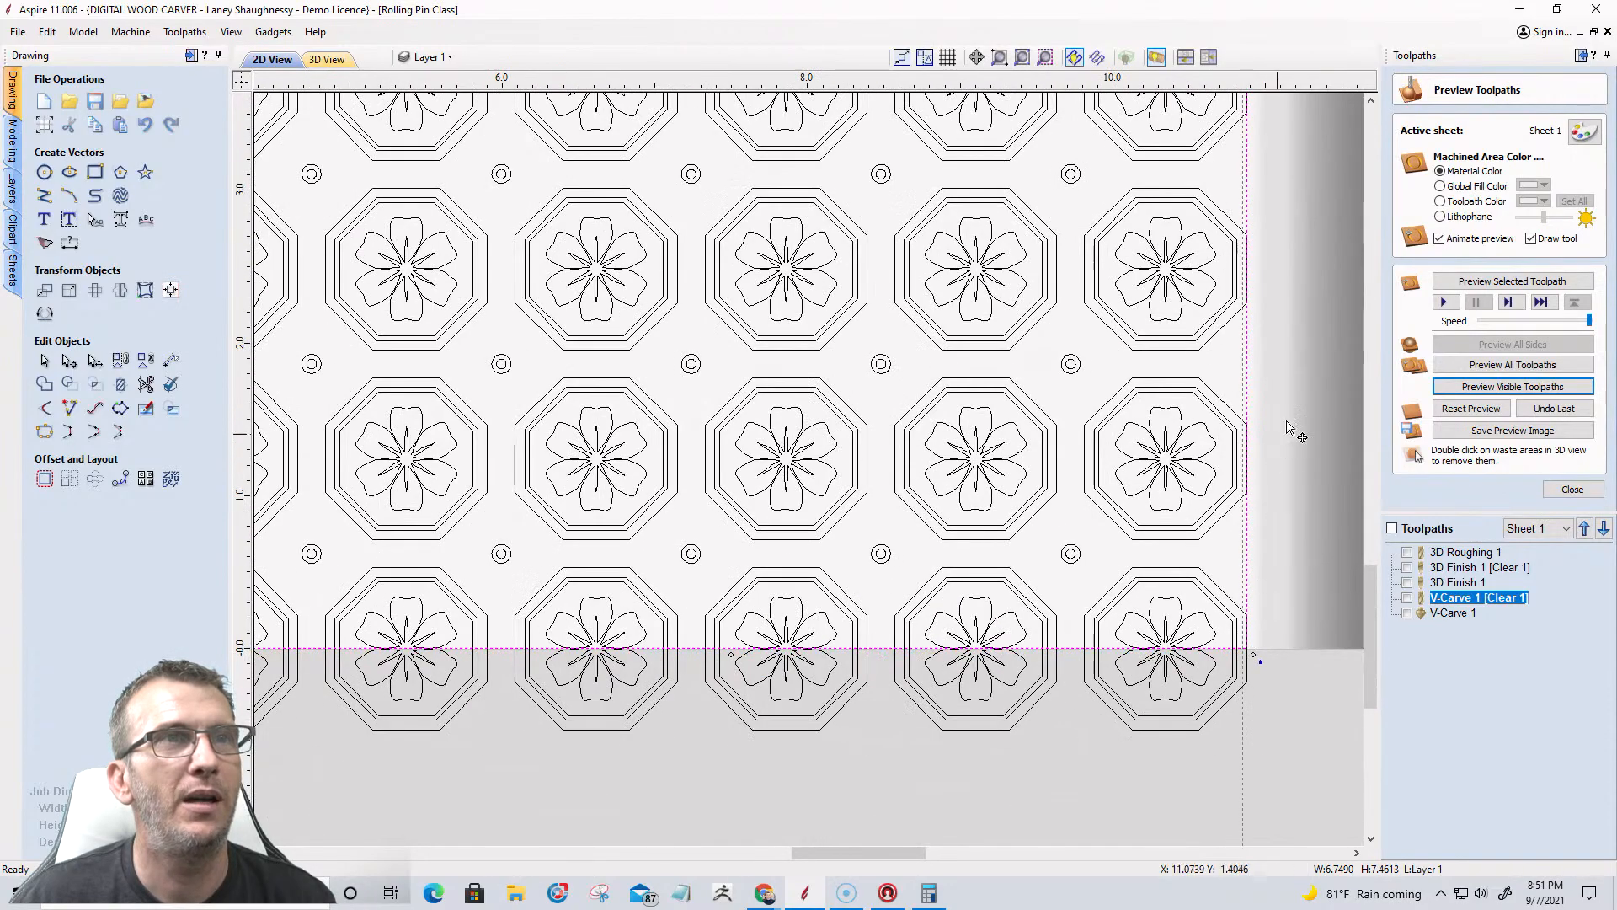
scroll(1268, 252, up, 8)
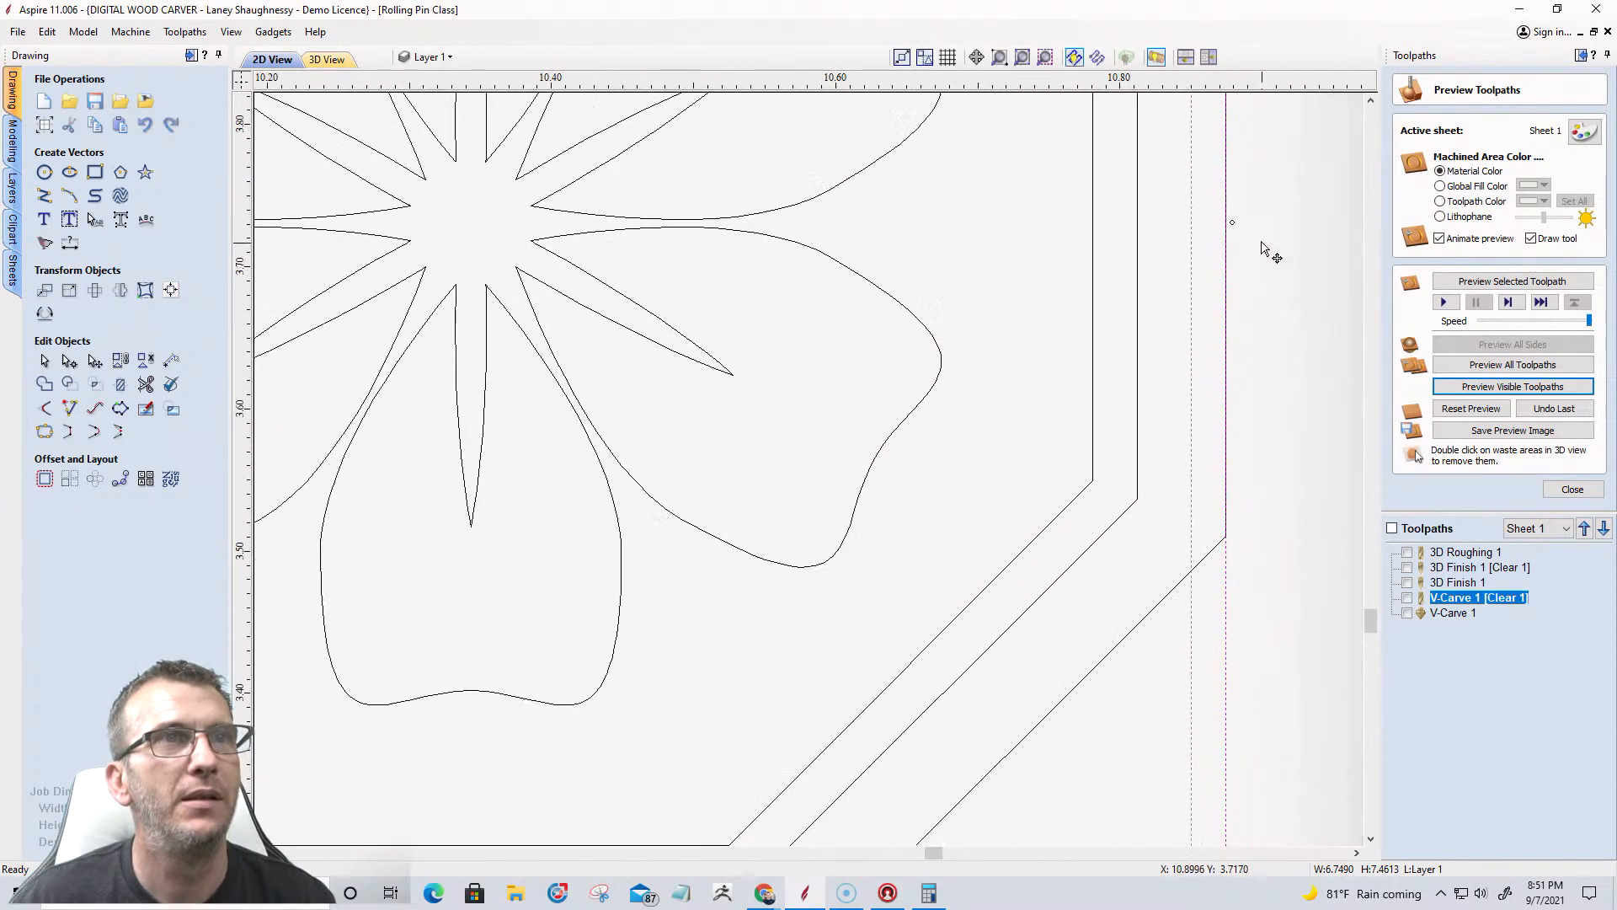
drag(1232, 221, 1188, 223)
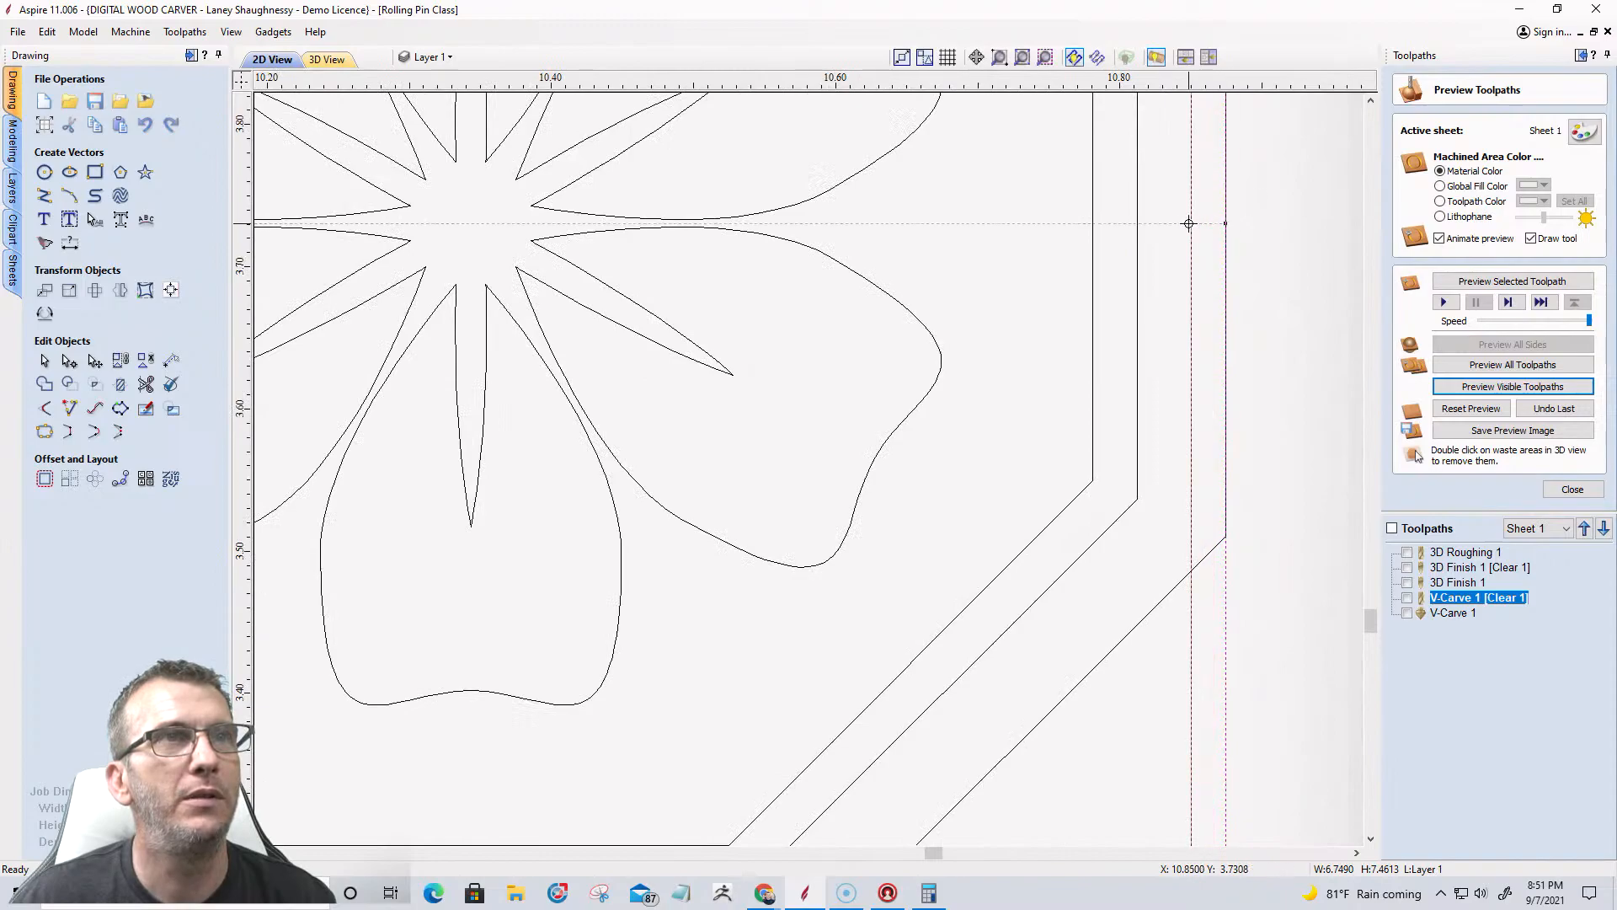
scroll(1356, 366, down, 8)
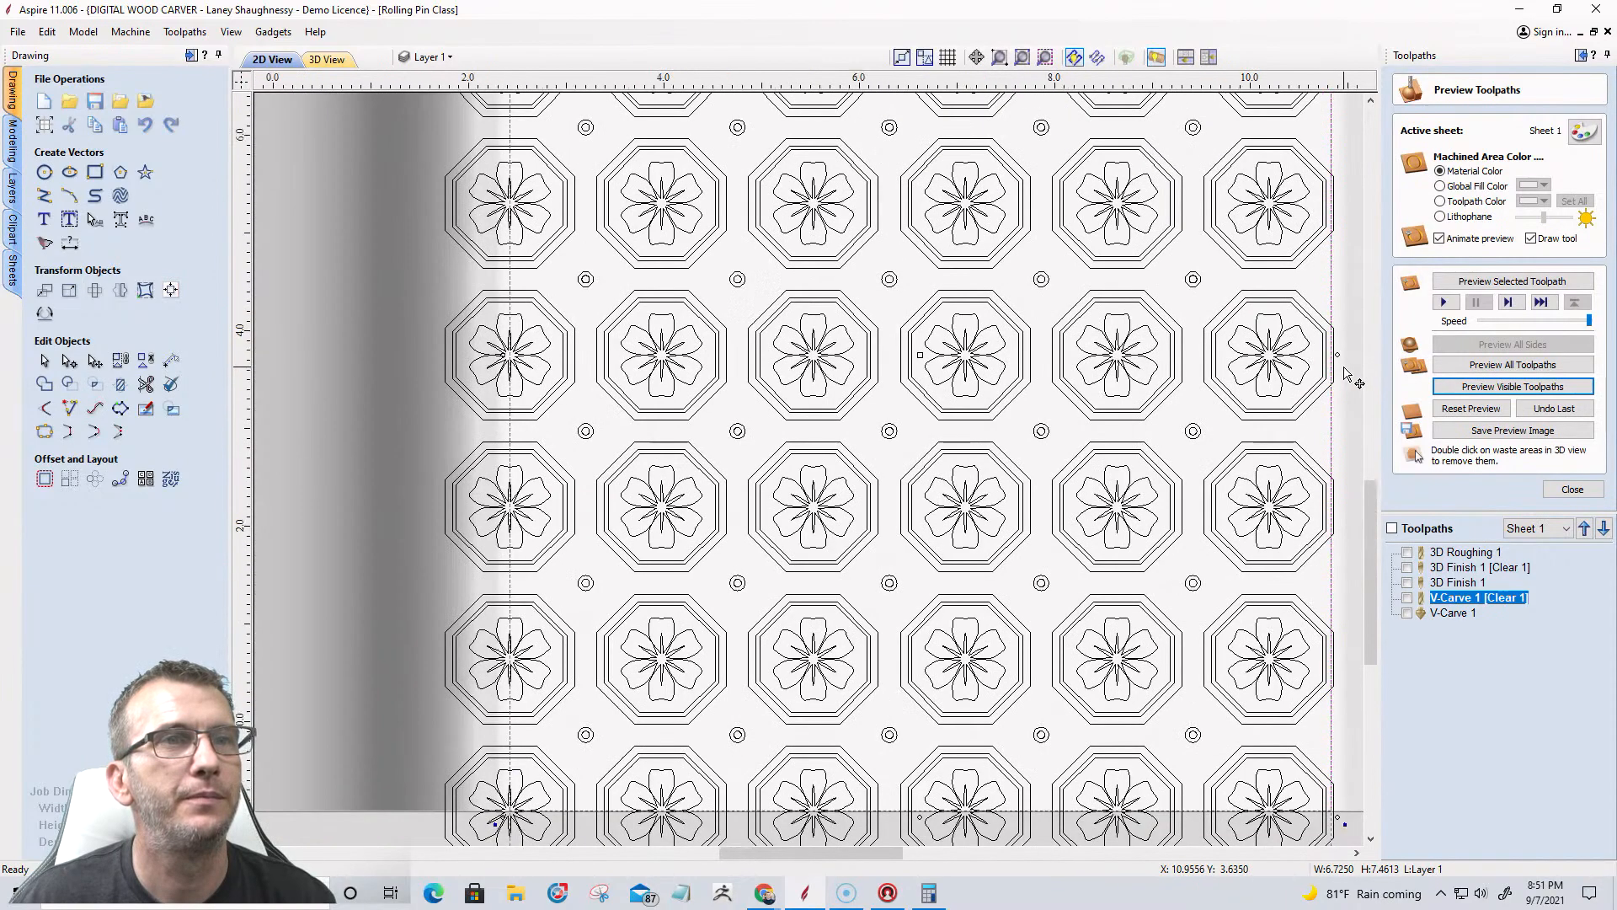
Check the rectangle's left side against its guide and align its bottom edge with the job's lower boundary at Y 0.
scroll(726, 361, up, 8)
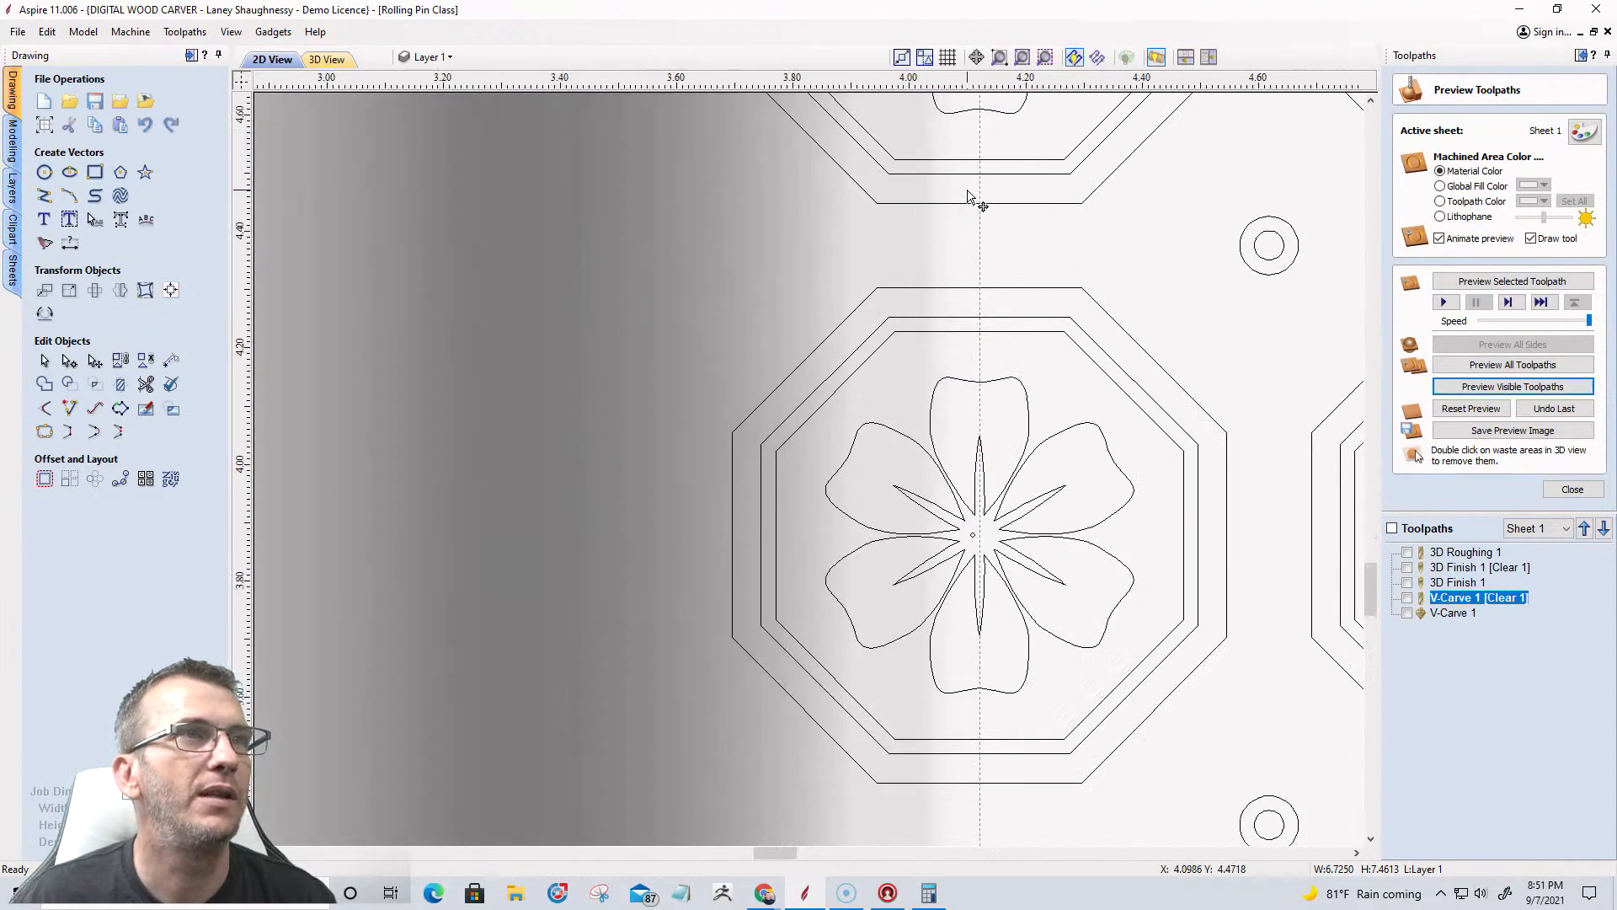
scroll(966, 205, up, 3)
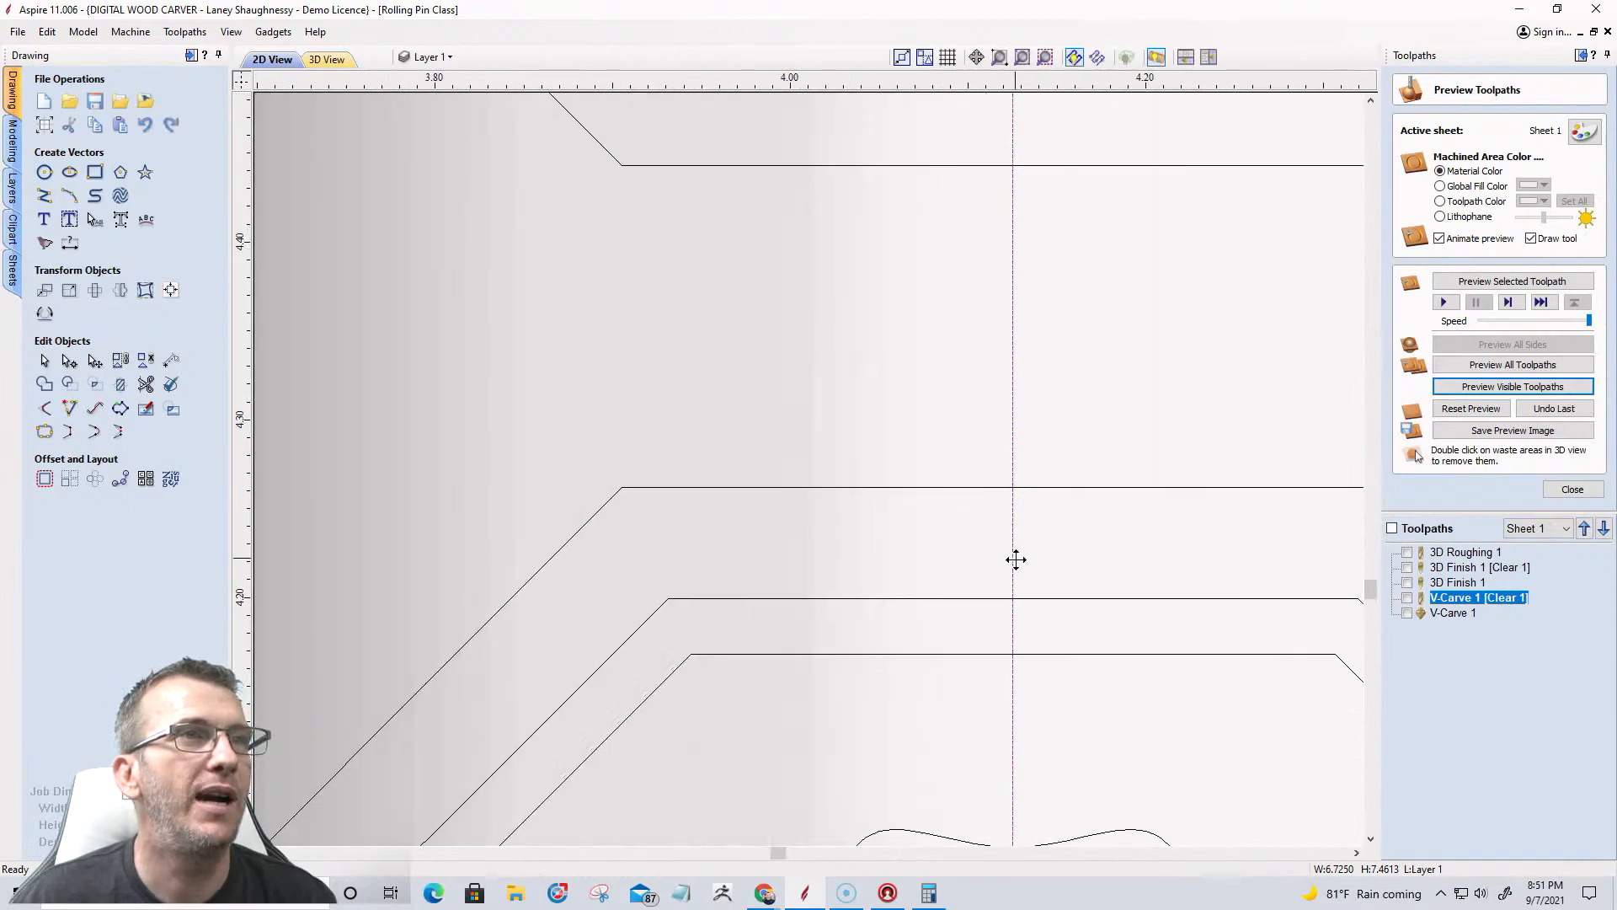
scroll(897, 487, down, 2)
scroll(897, 486, down, 8)
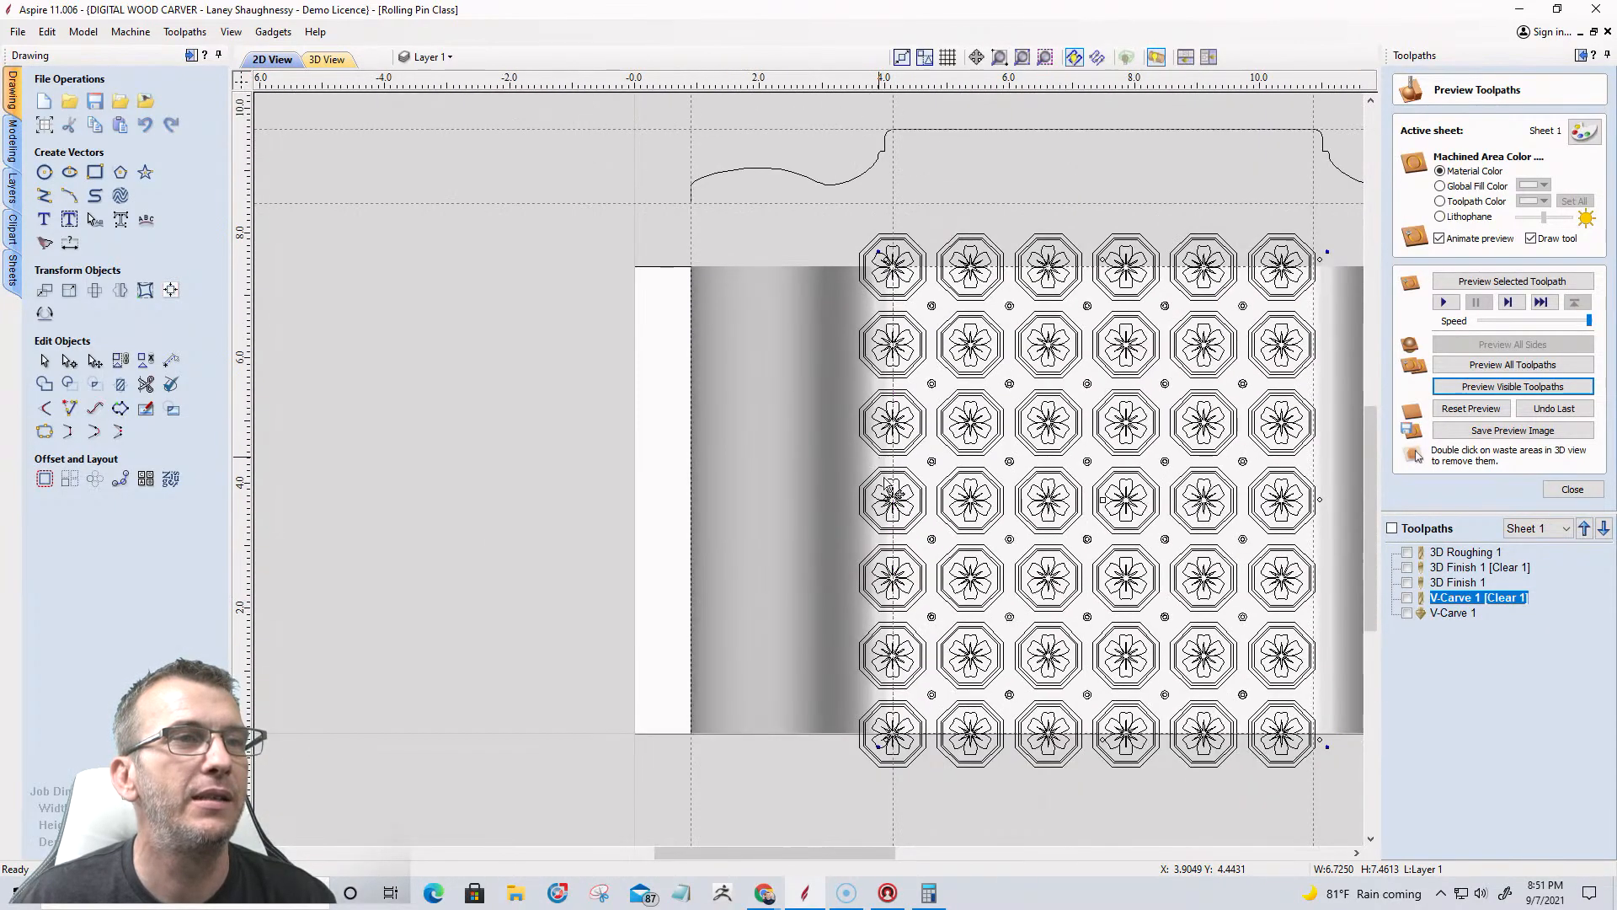
scroll(1017, 766, up, 8)
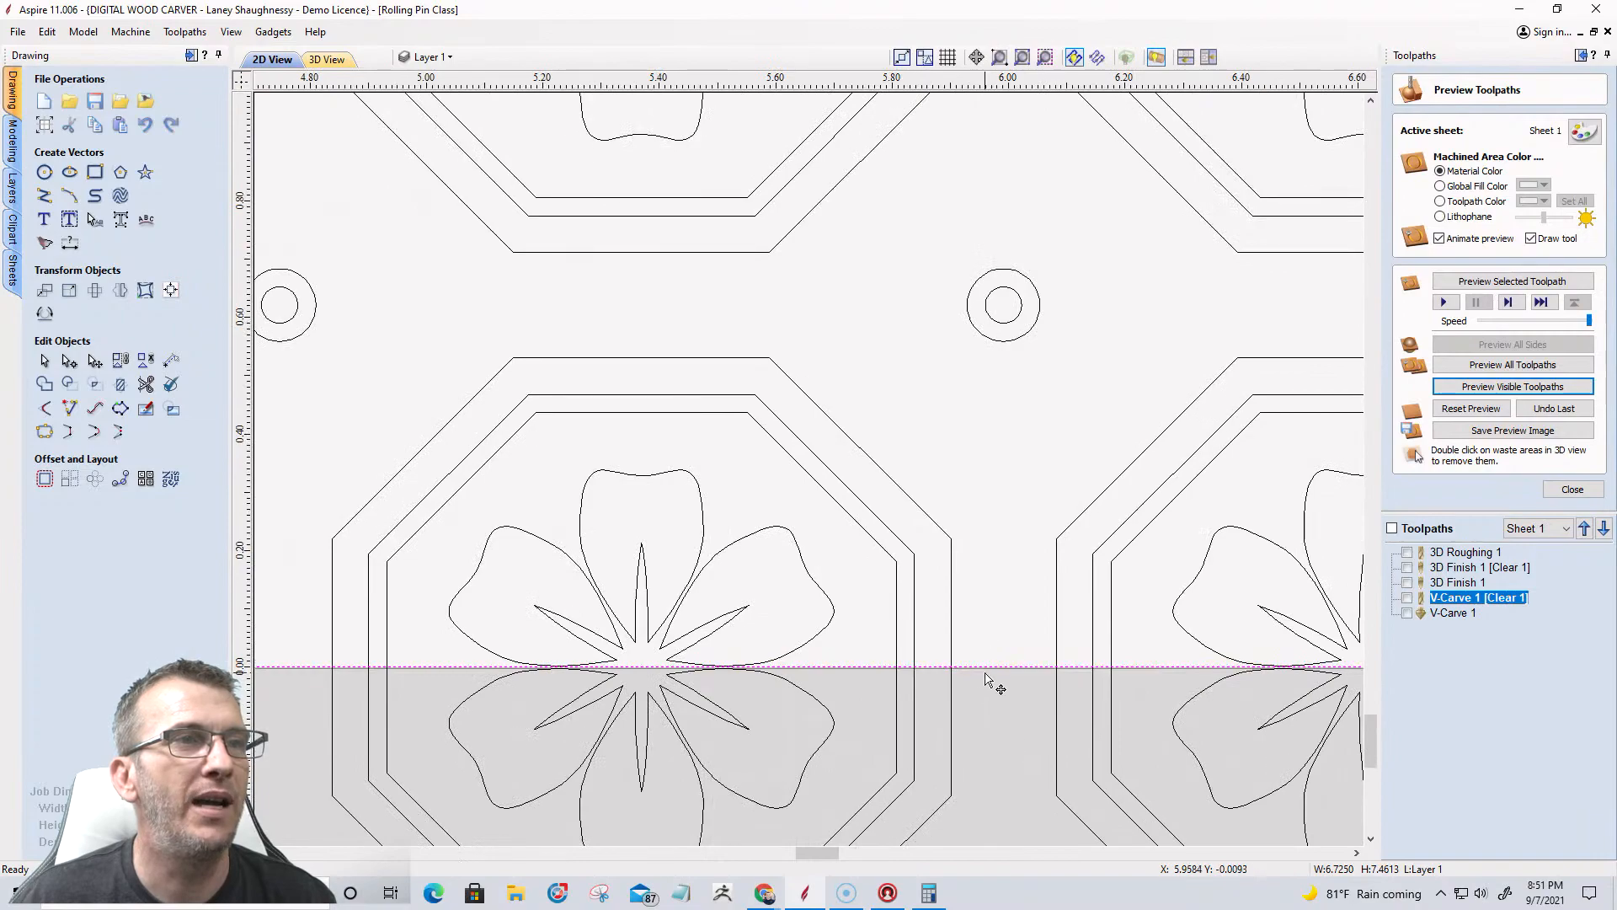
scroll(987, 678, up, 6)
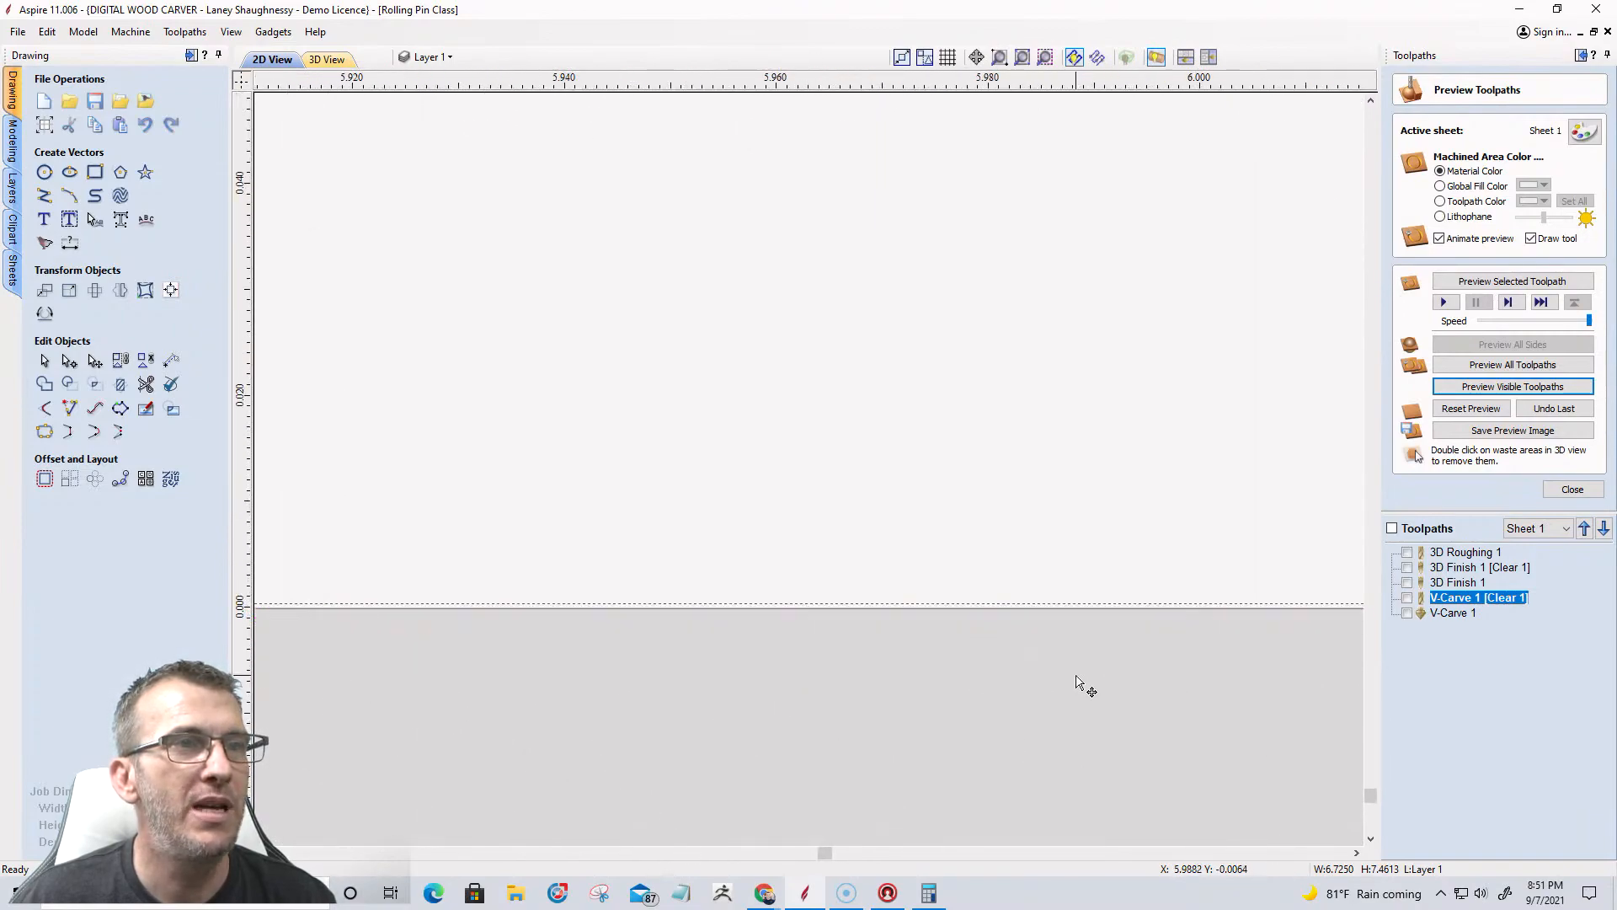
scroll(961, 600, down, 1)
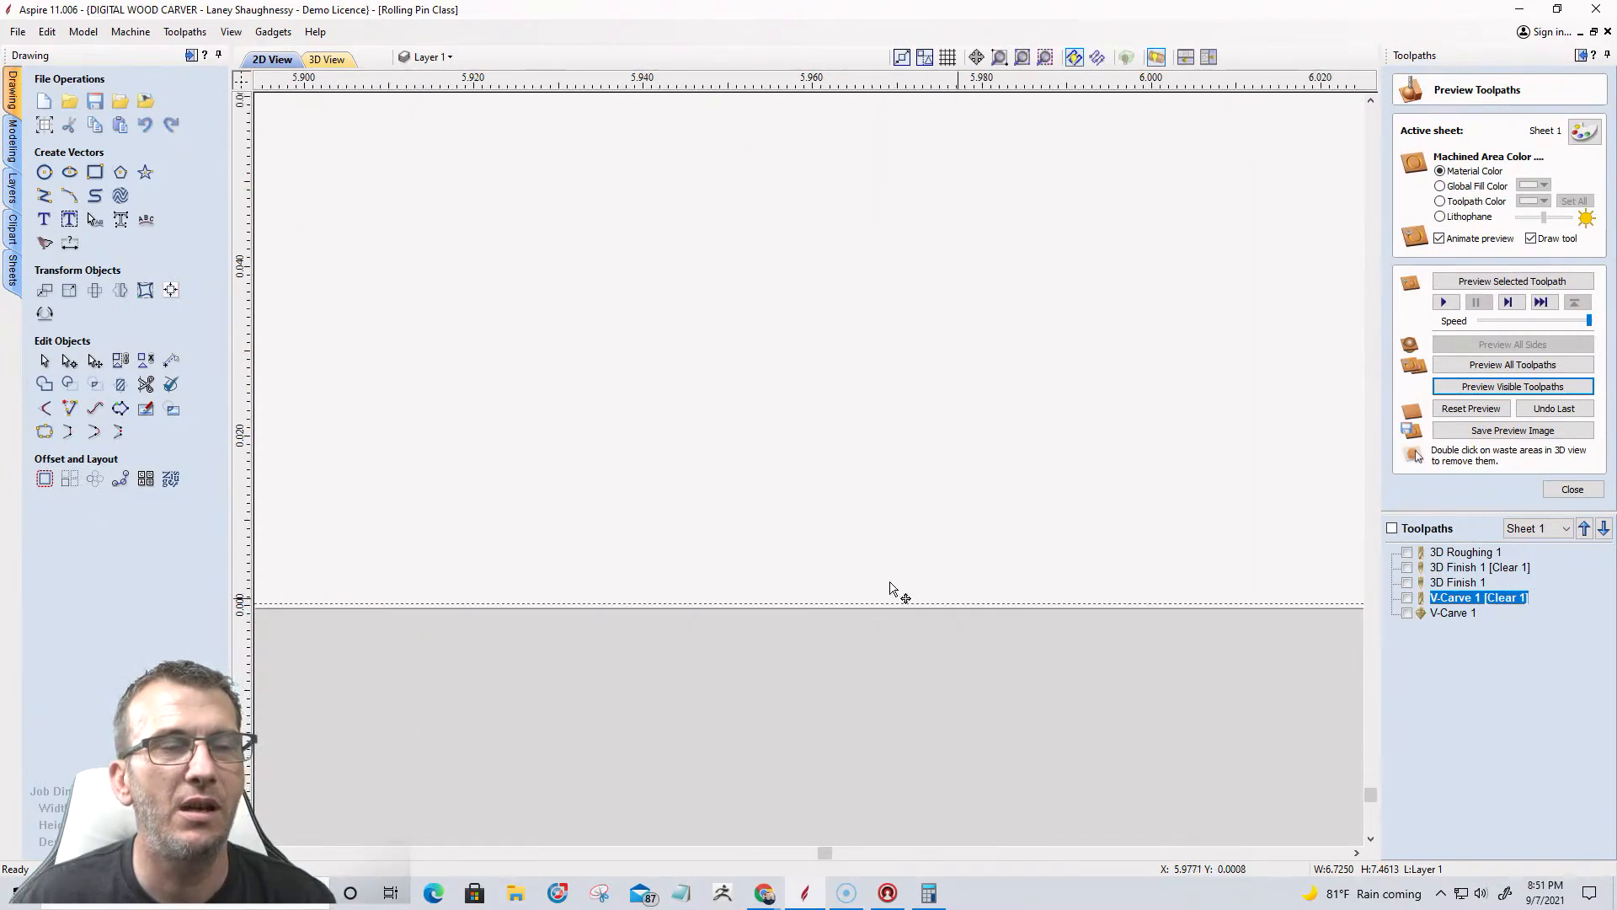
scroll(904, 594, down, 8)
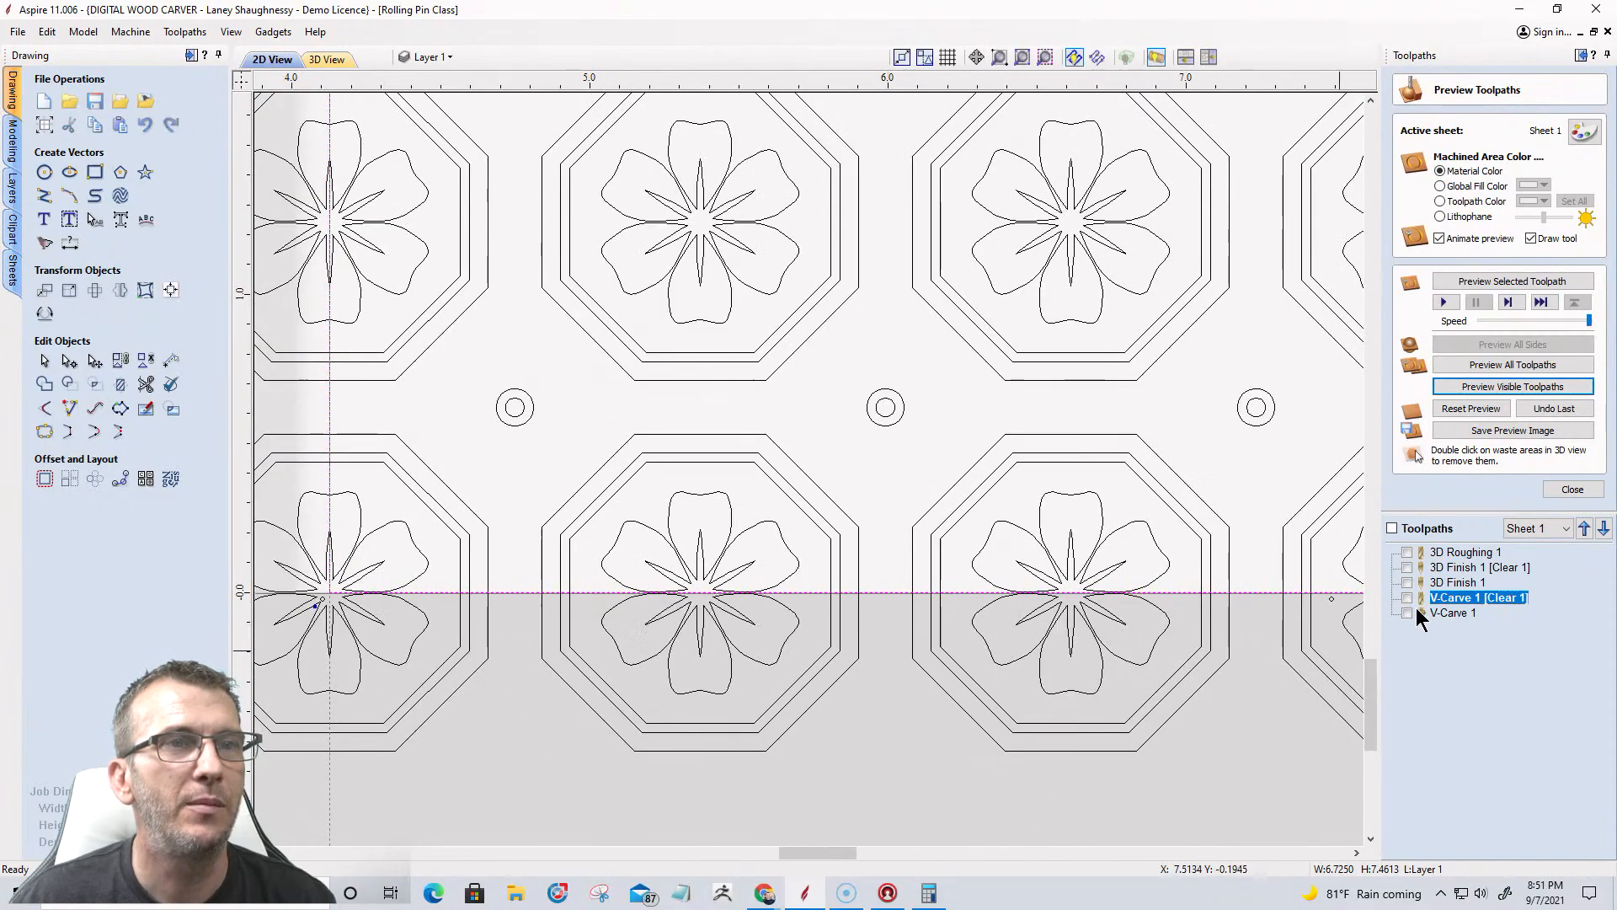
scroll(1347, 614, up, 8)
scroll(1297, 410, up, 1)
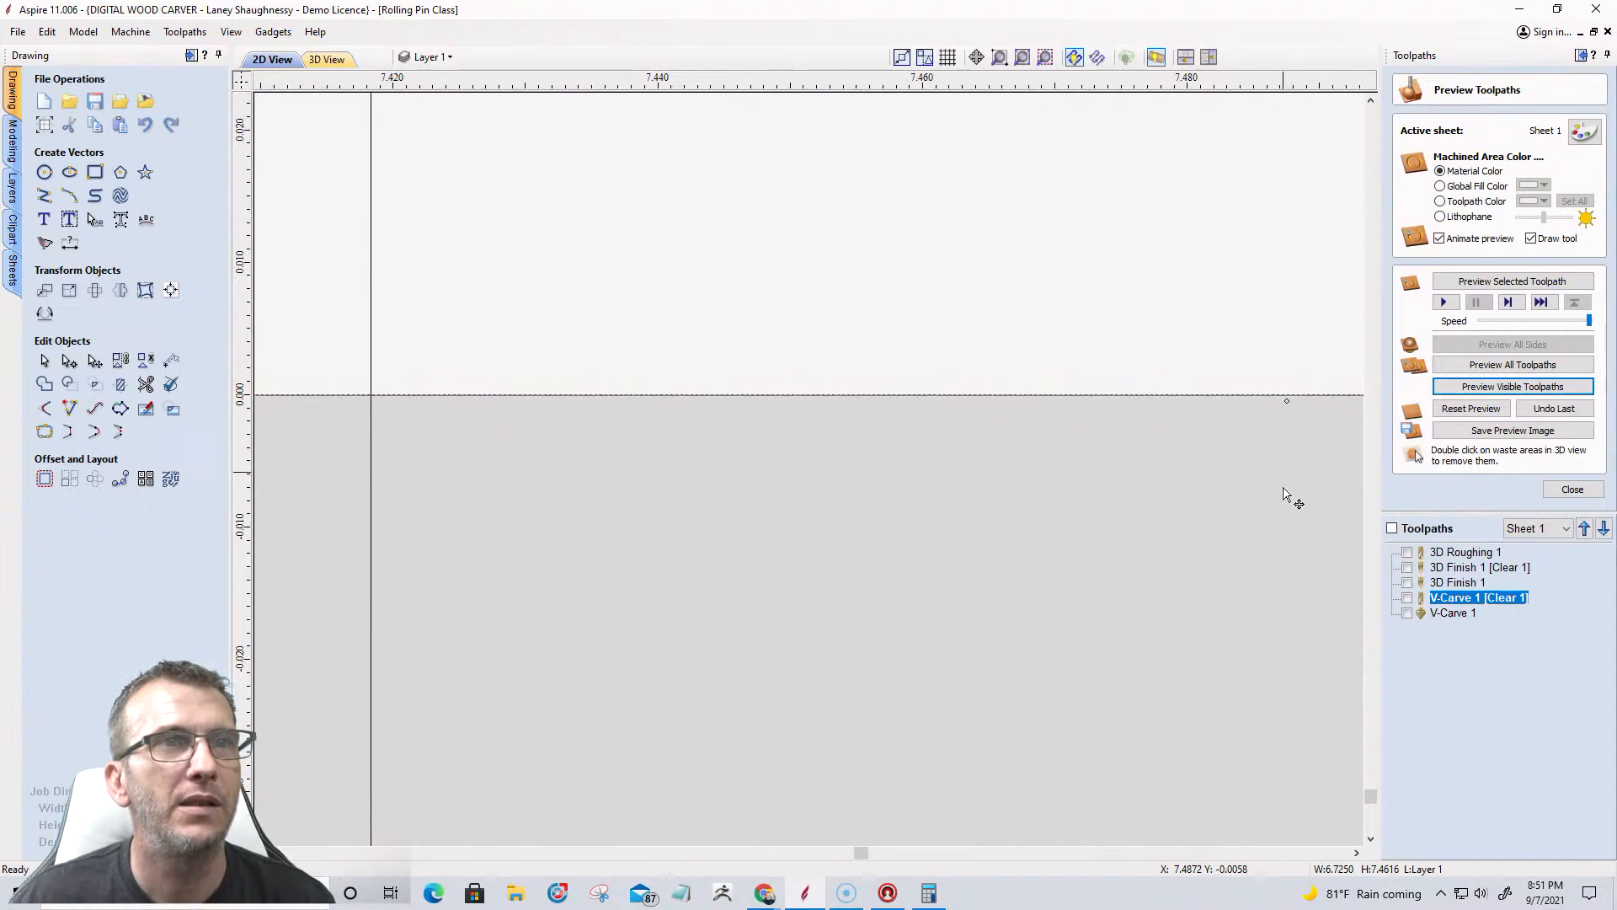
scroll(1286, 524, down, 10)
scroll(1284, 511, down, 2)
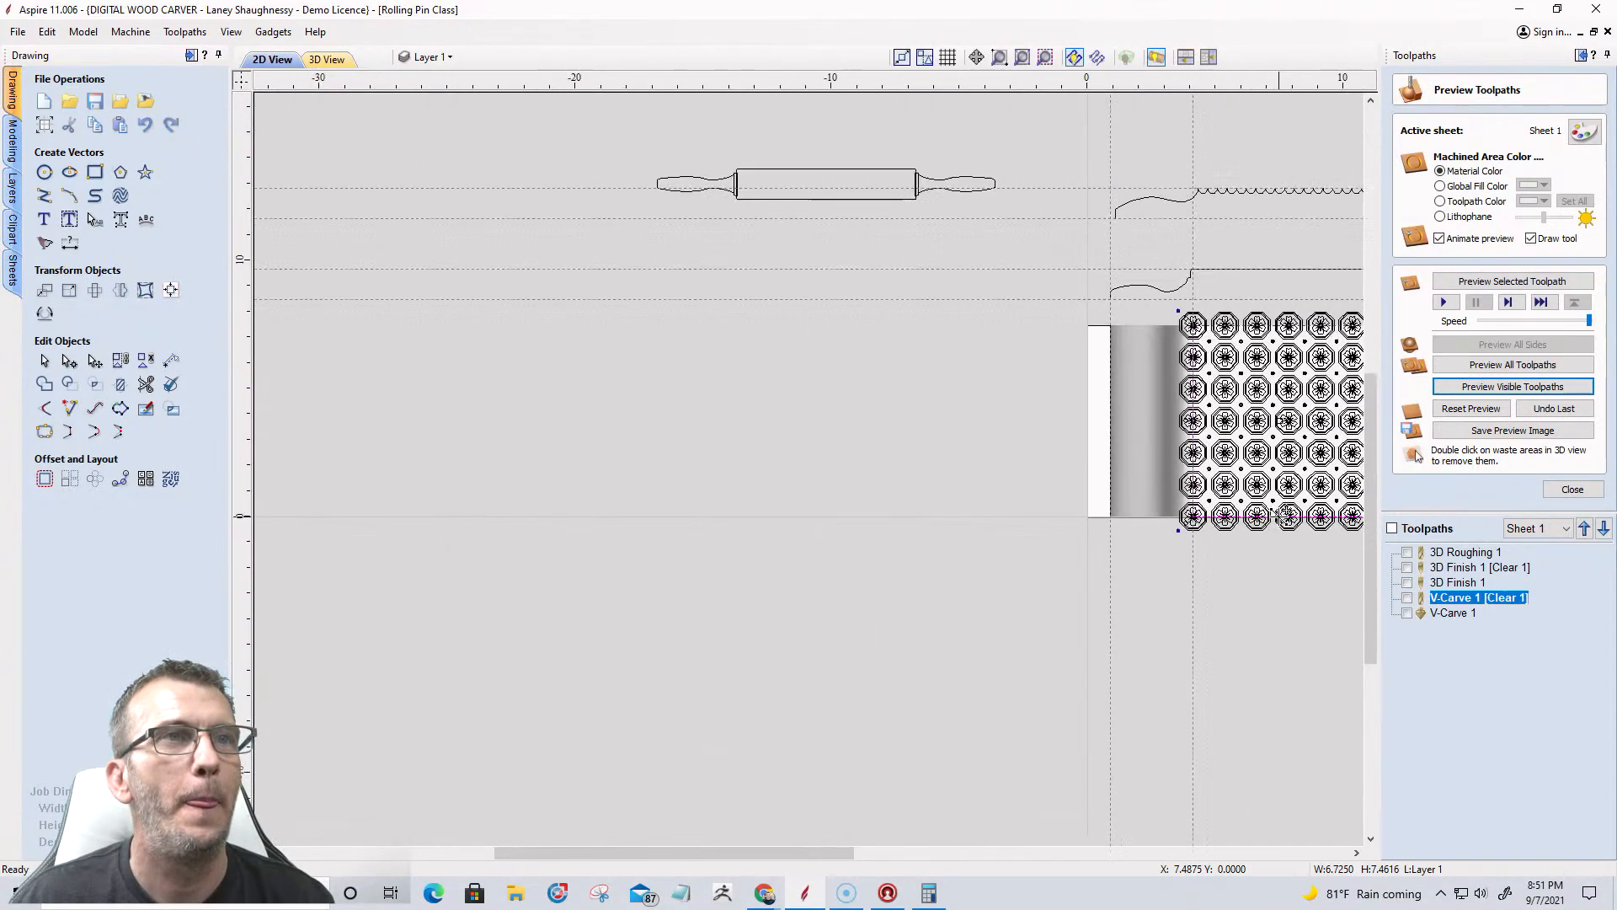
Align the rectangle's top edge with the job's upper boundary, making the rectangle 7.4613 inches high.
scroll(1306, 312, up, 4)
scroll(1314, 472, up, 10)
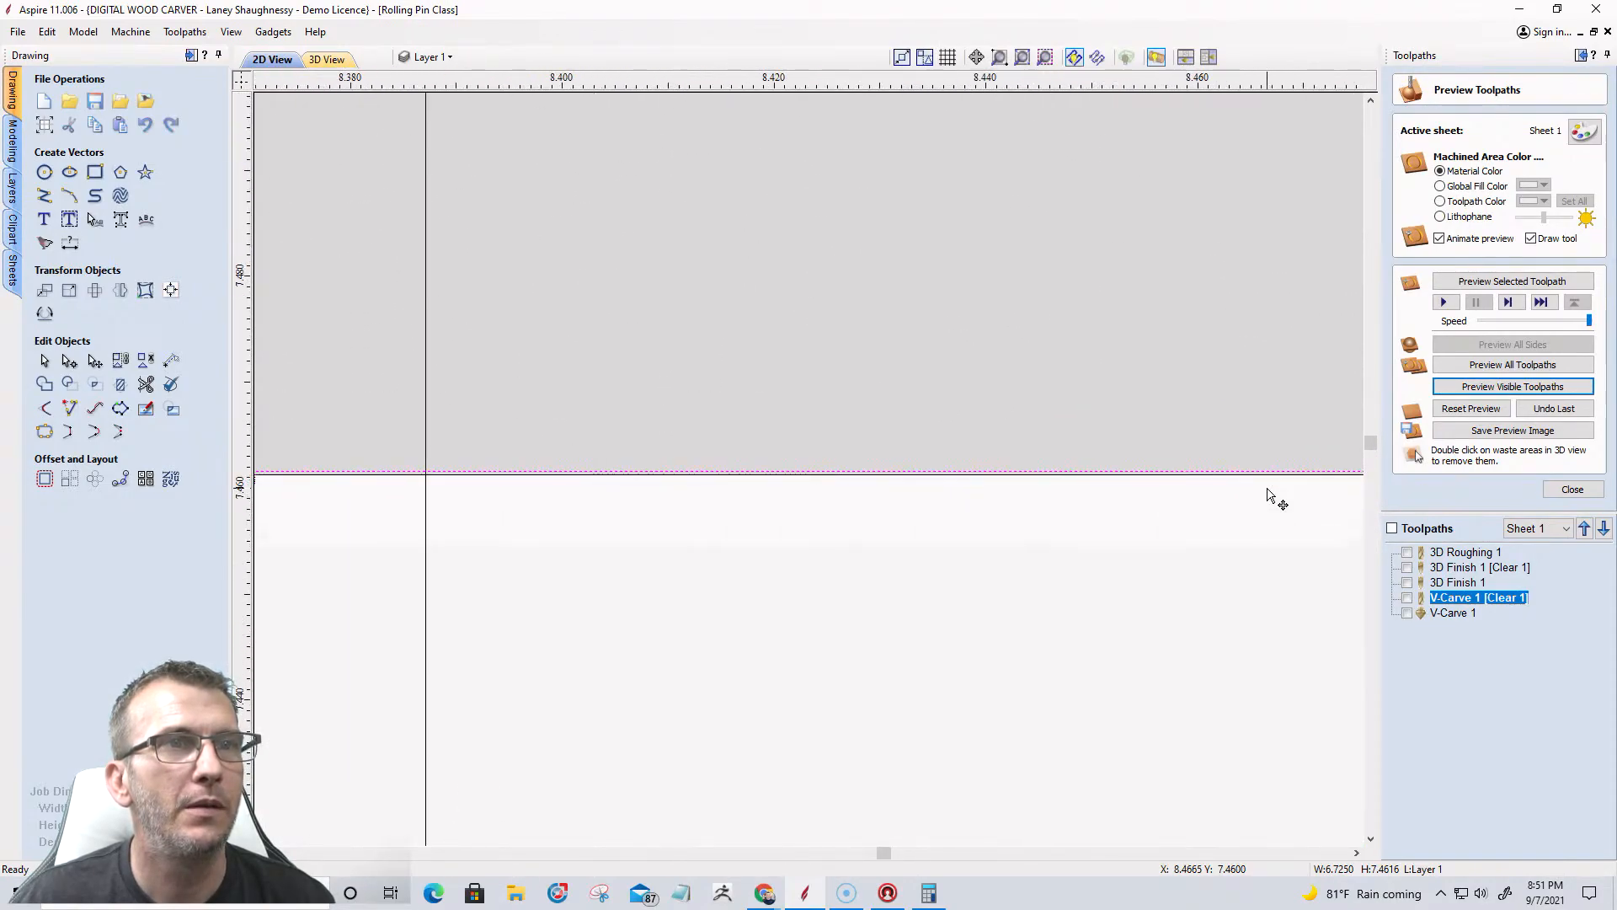
scroll(1253, 474, down, 8)
scroll(968, 480, up, 4)
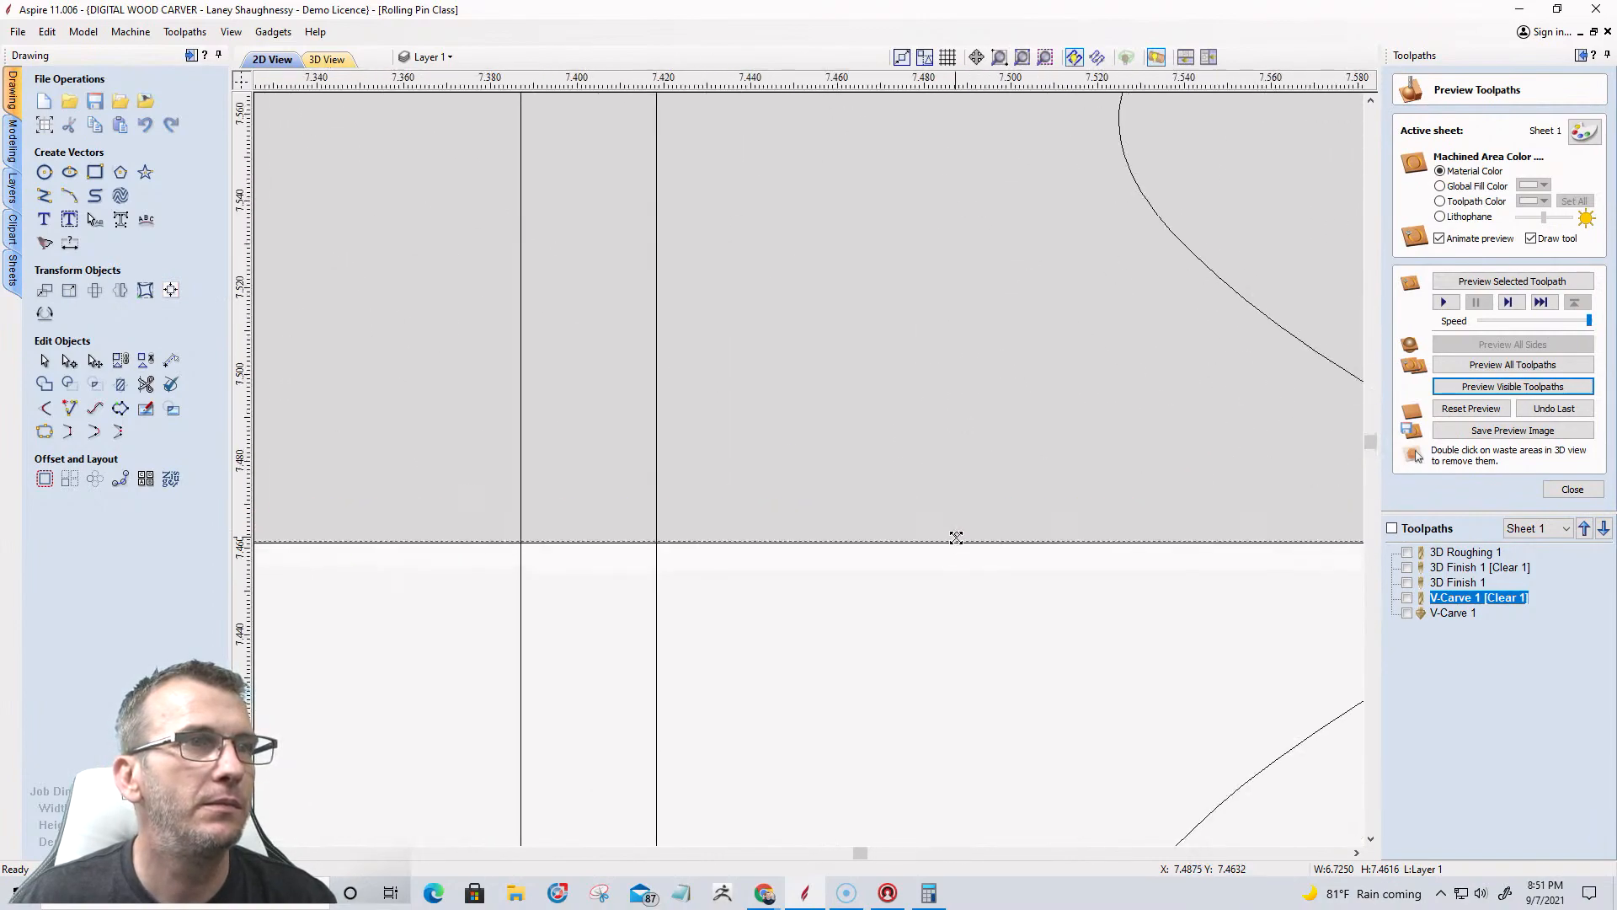
scroll(956, 532, up, 8)
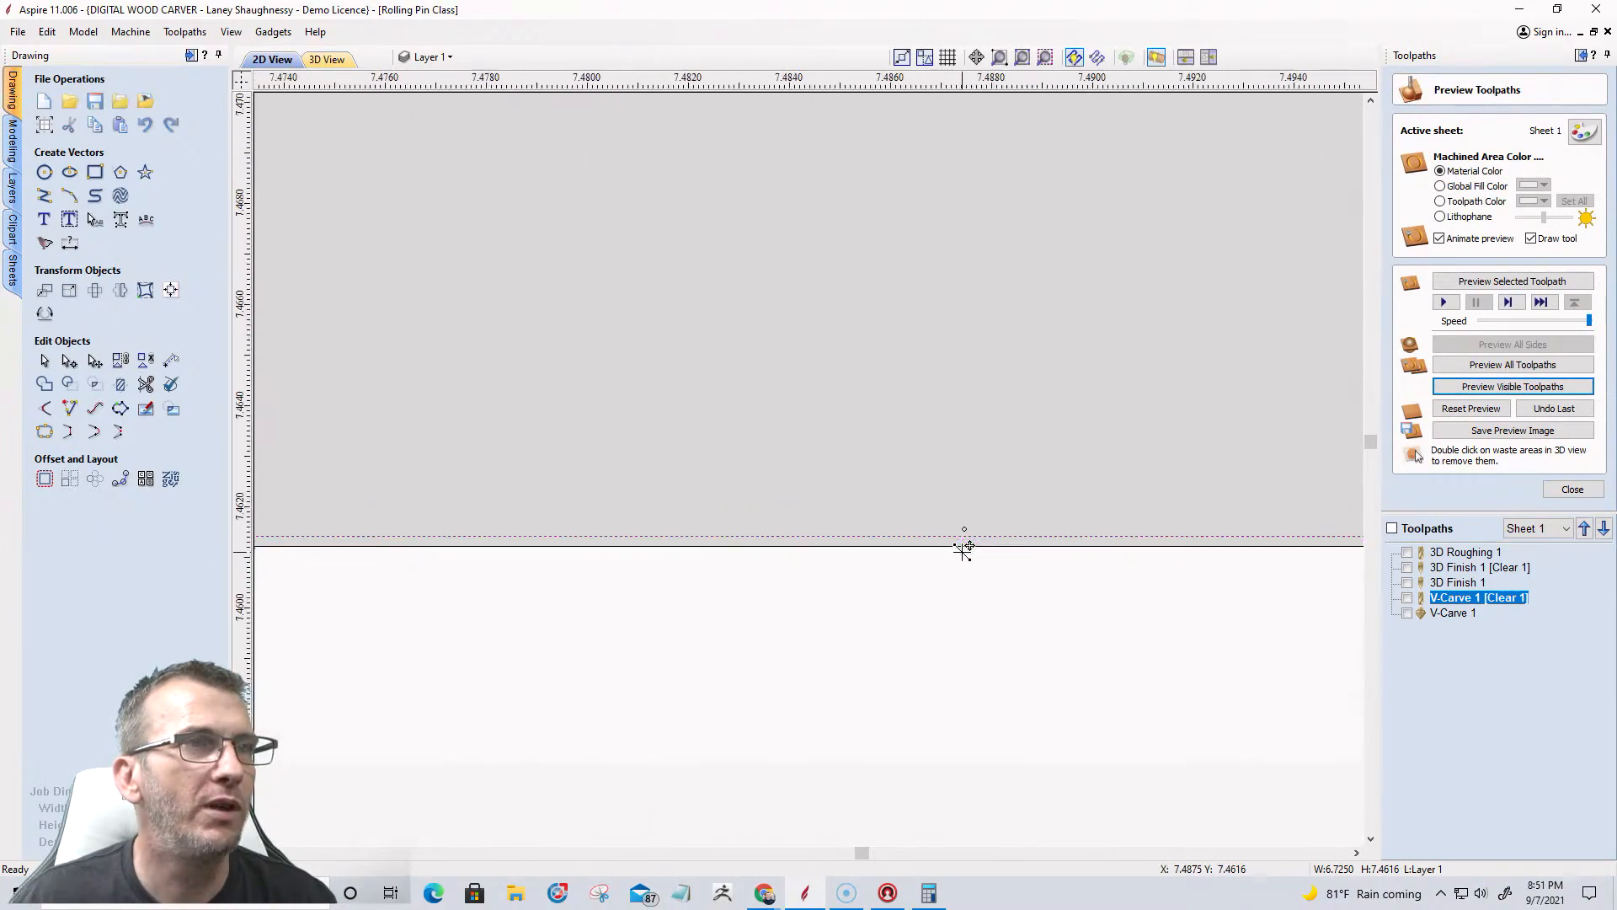
drag(970, 508, 971, 538)
scroll(968, 526, down, 15)
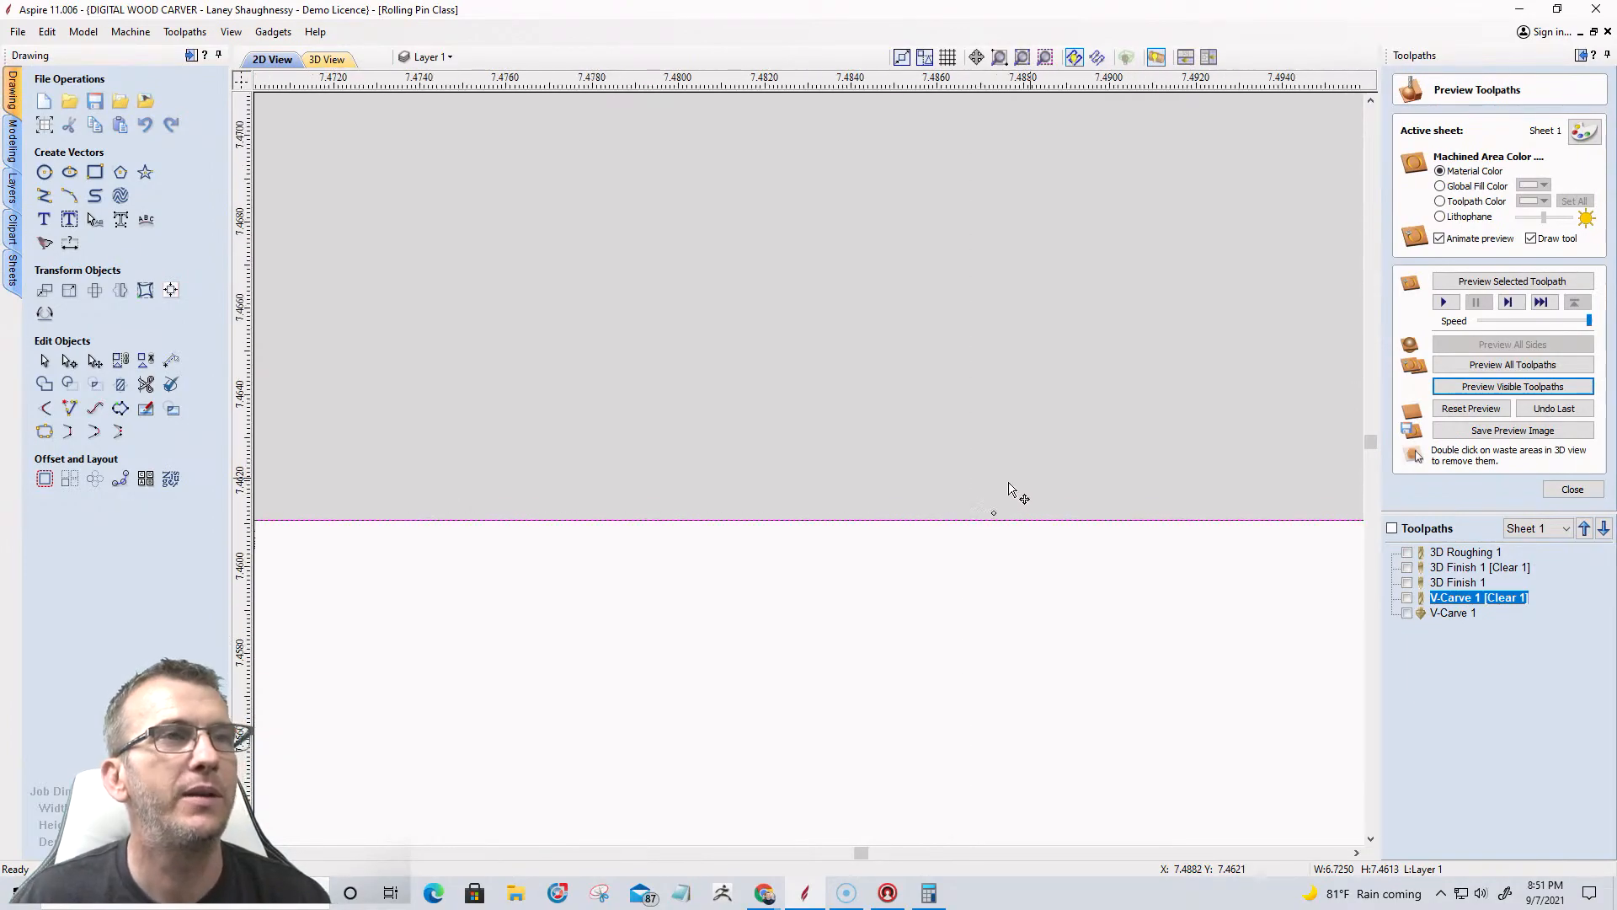
Group the tiled octagon flower pattern without its boundary rectangle and add the rectangle last to the selection.
scroll(952, 523, down, 3)
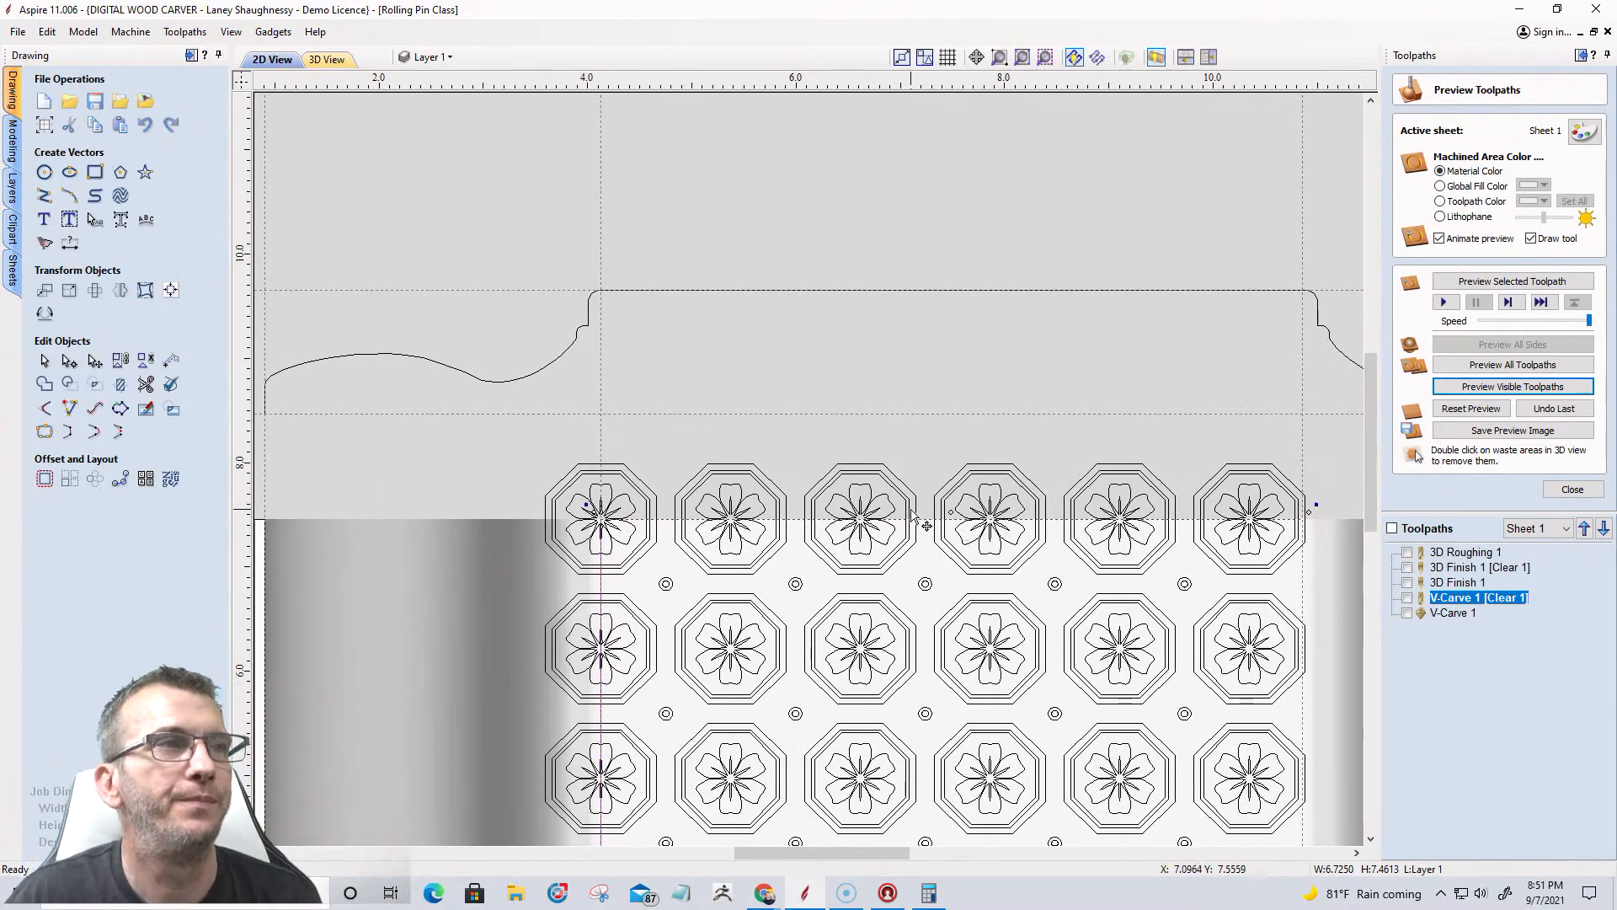
scroll(906, 512, down, 3)
scroll(691, 493, down, 3)
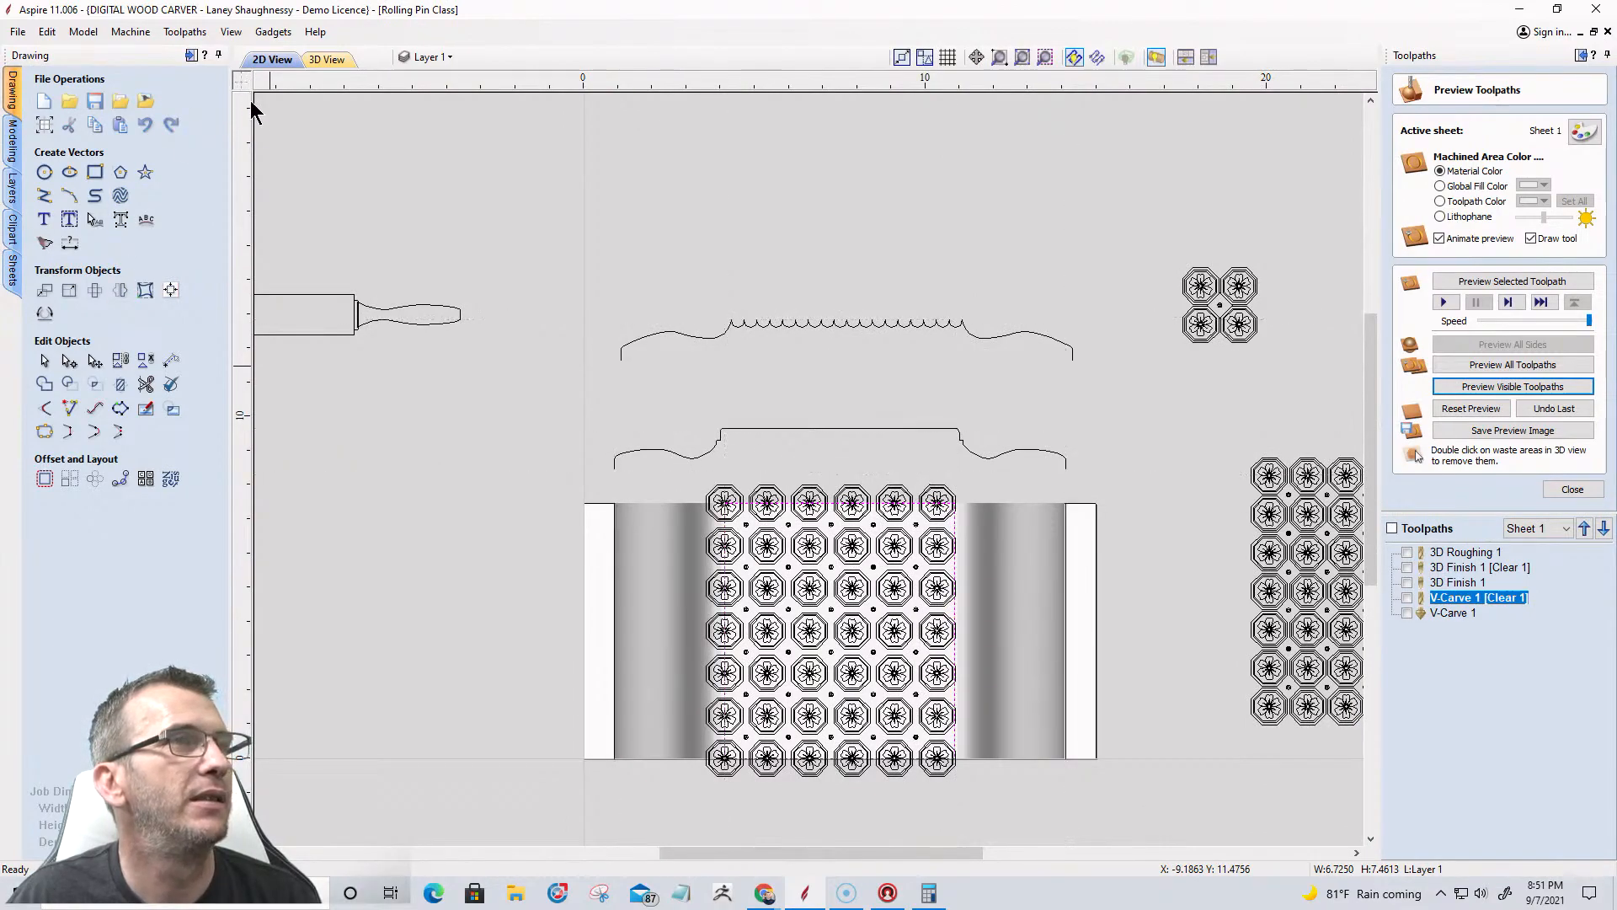
drag(667, 473, 982, 796)
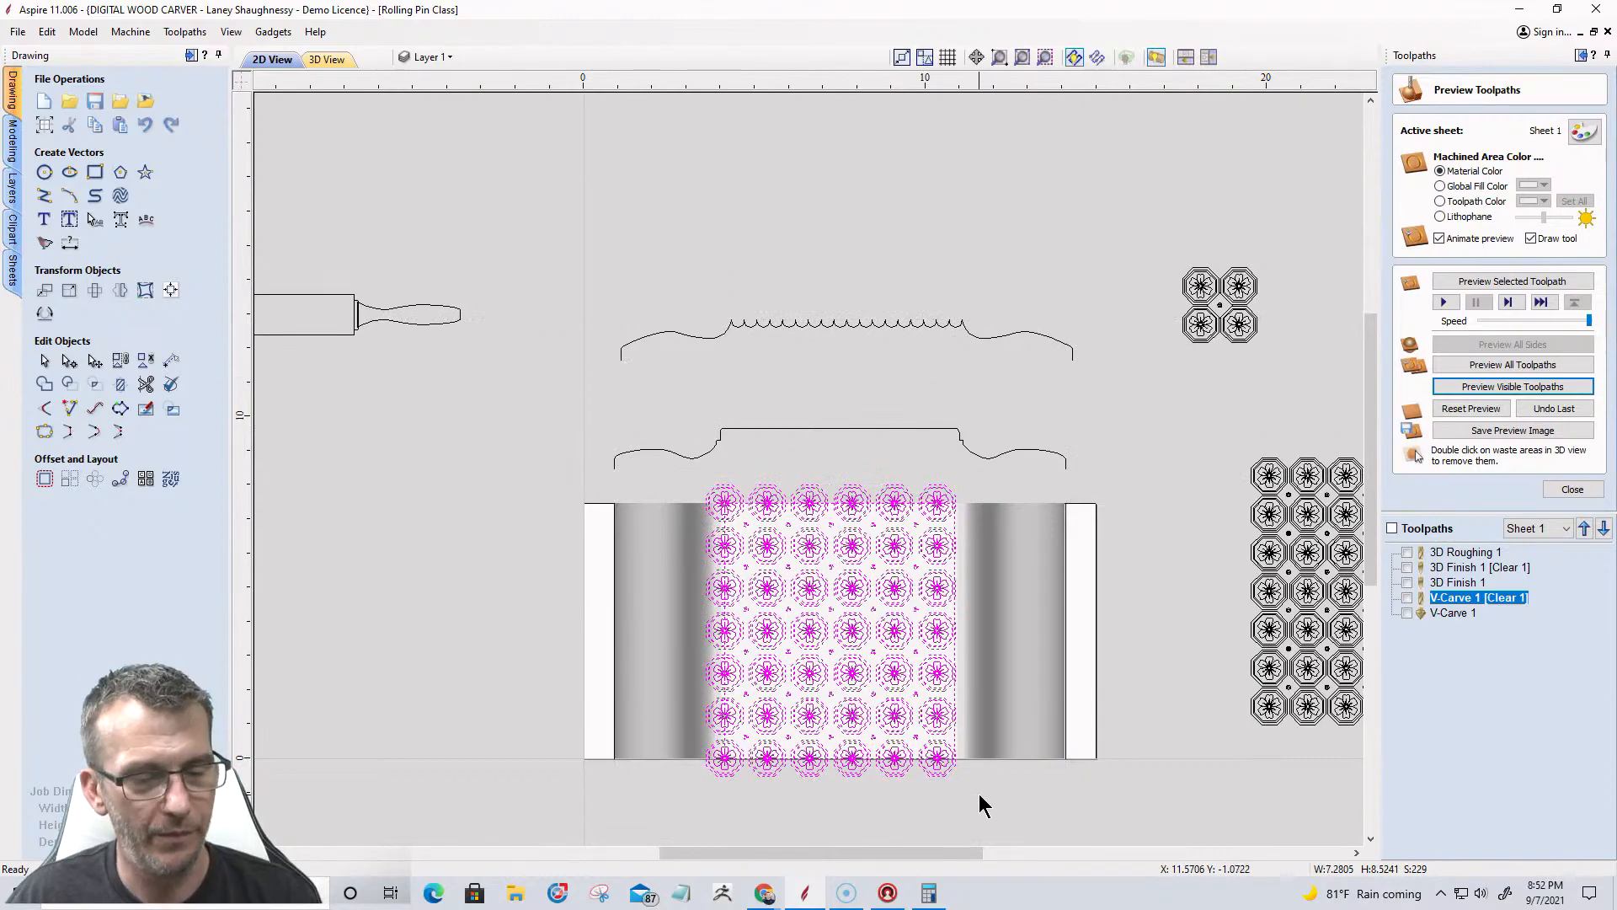
scroll(978, 793, up, 5)
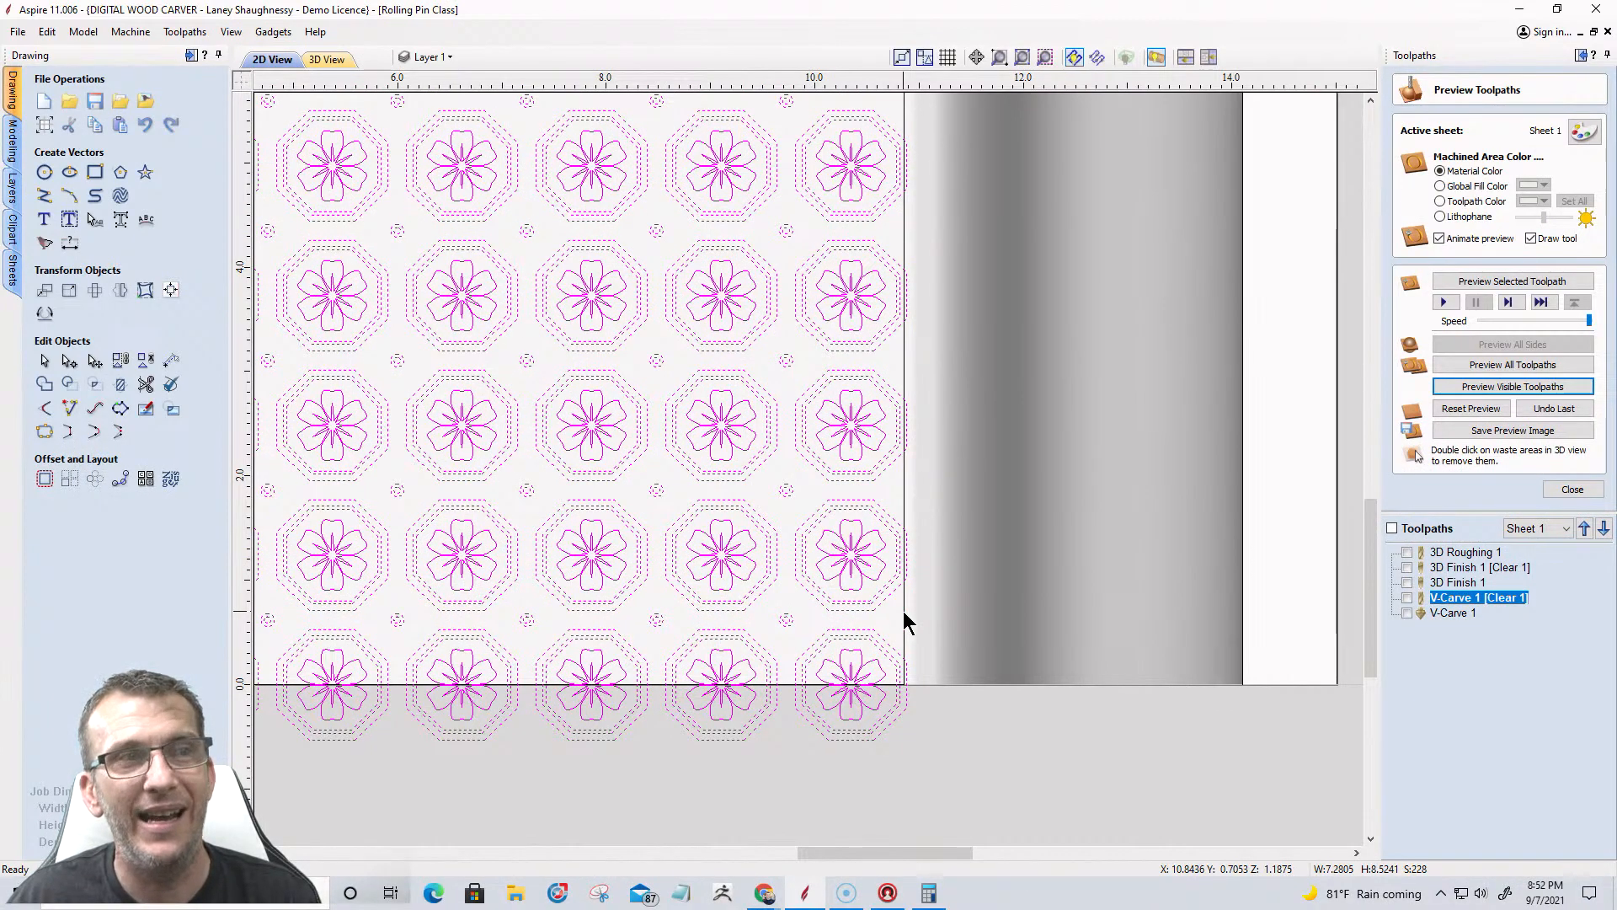
click(762, 488)
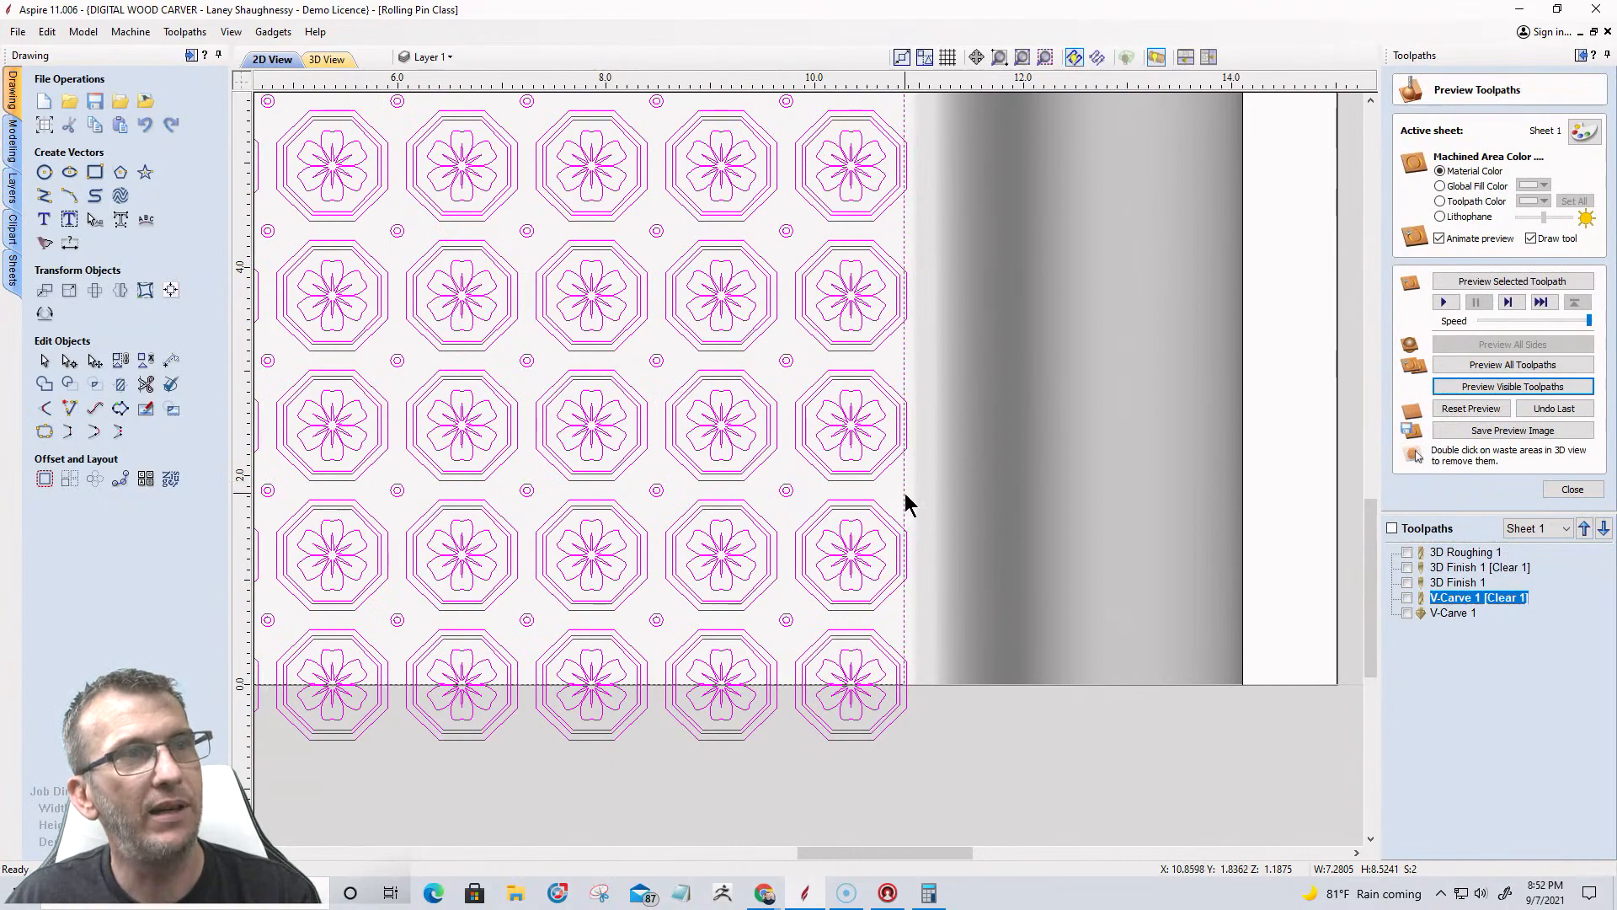
Try to trim the grouped flower pattern outside the boundary rectangle.
scroll(1155, 758, down, 2)
scroll(1156, 758, down, 1)
click(121, 384)
click(84, 339)
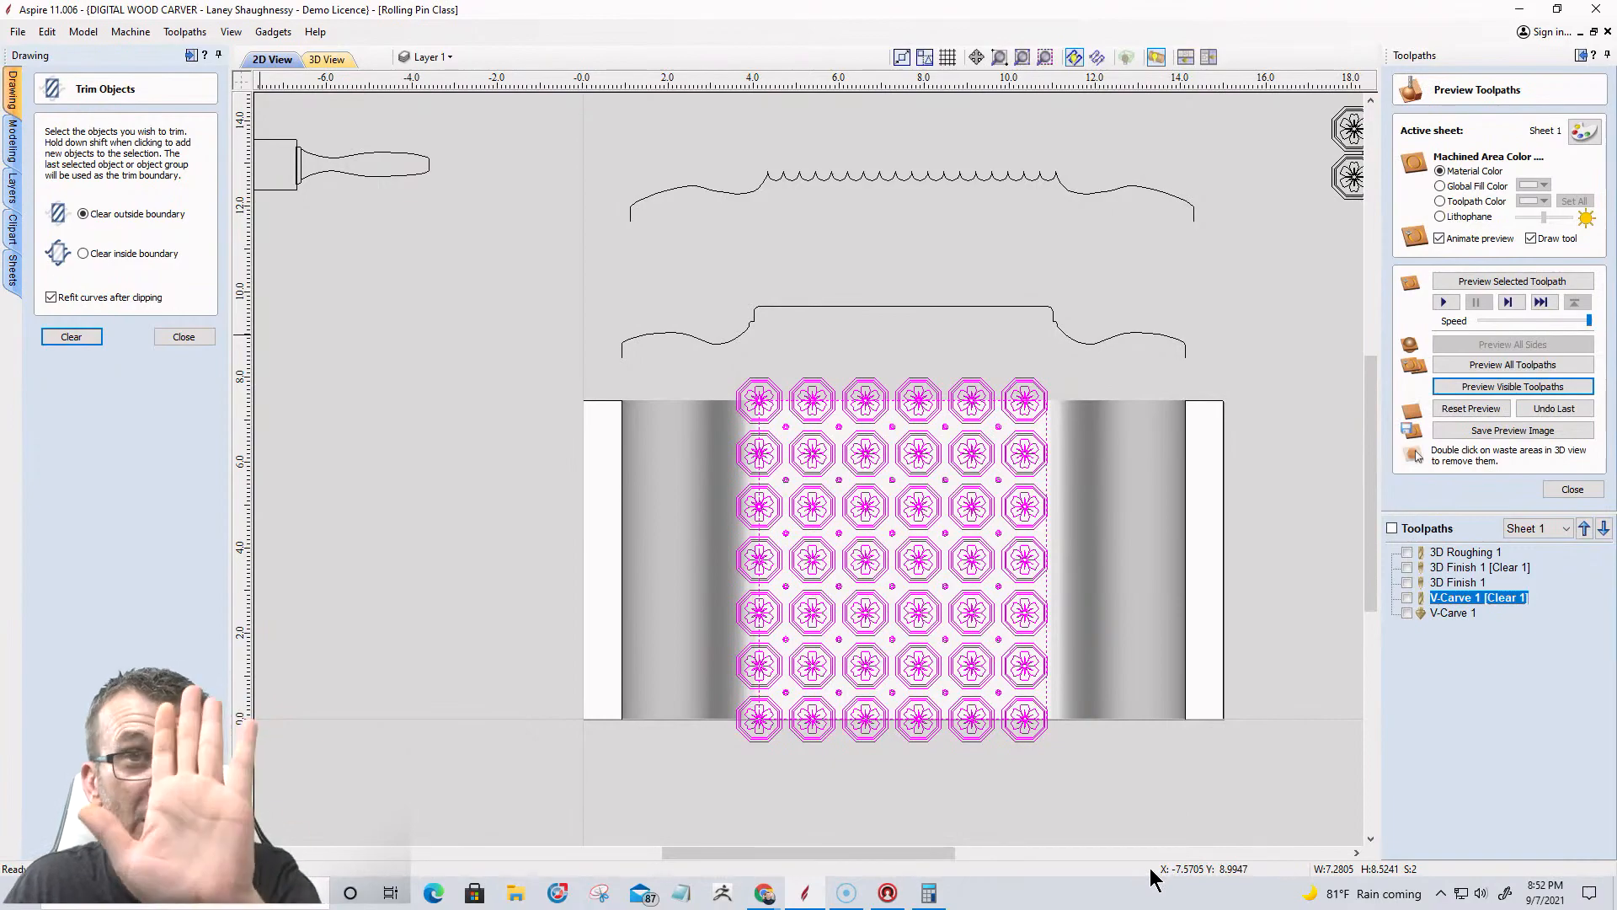
click(871, 361)
click(880, 511)
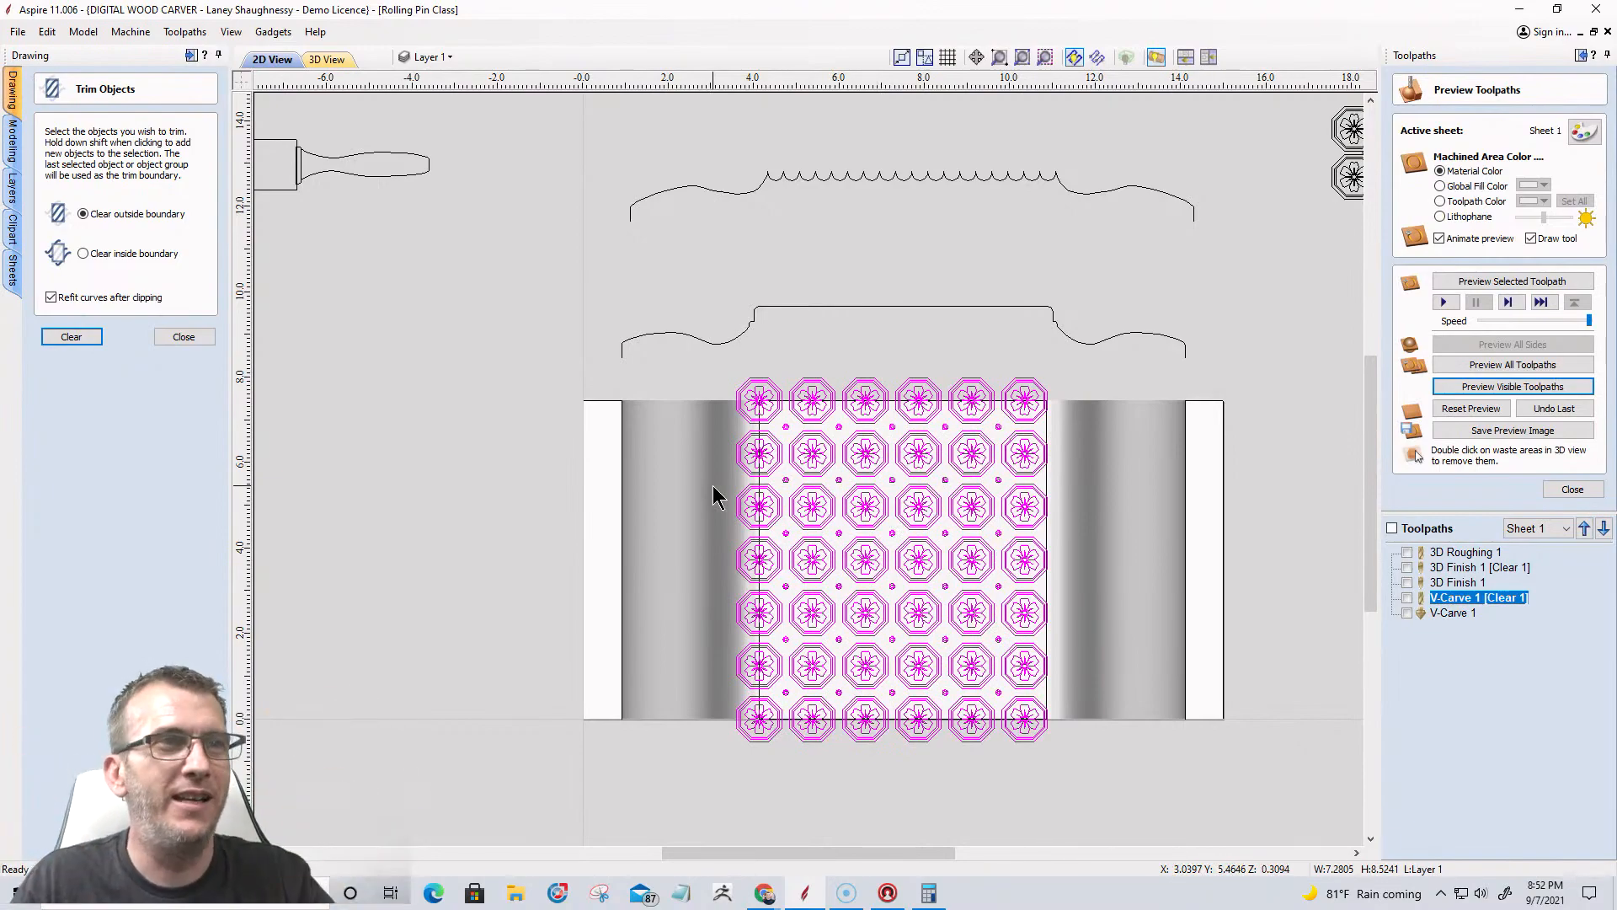
click(184, 337)
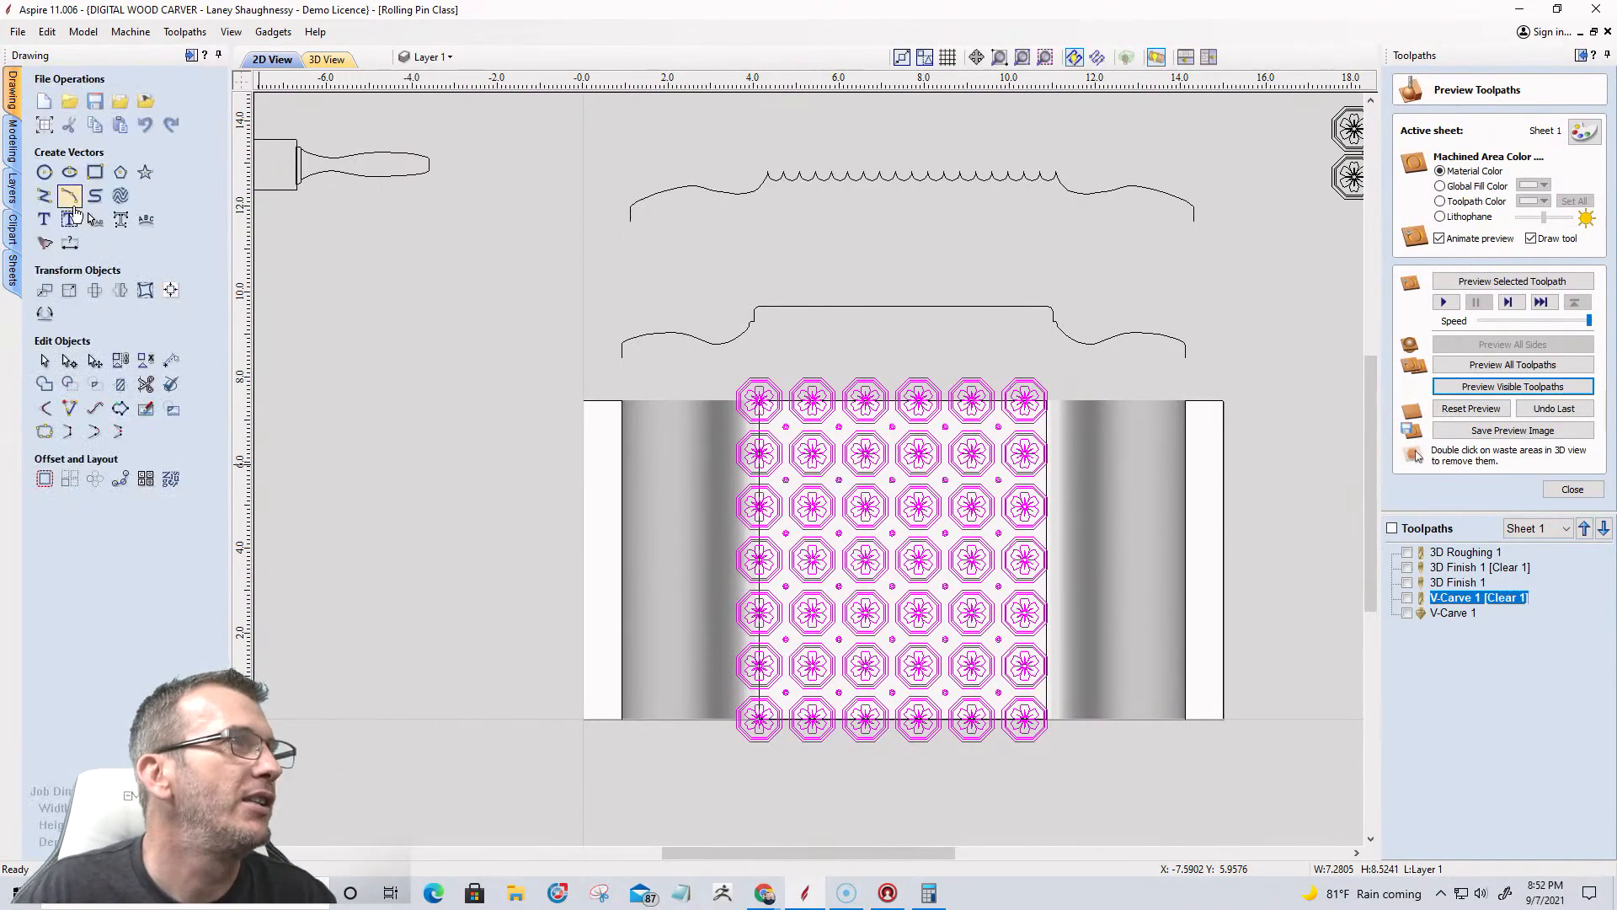
Center the grouped flower pattern horizontally on the material.
click(168, 292)
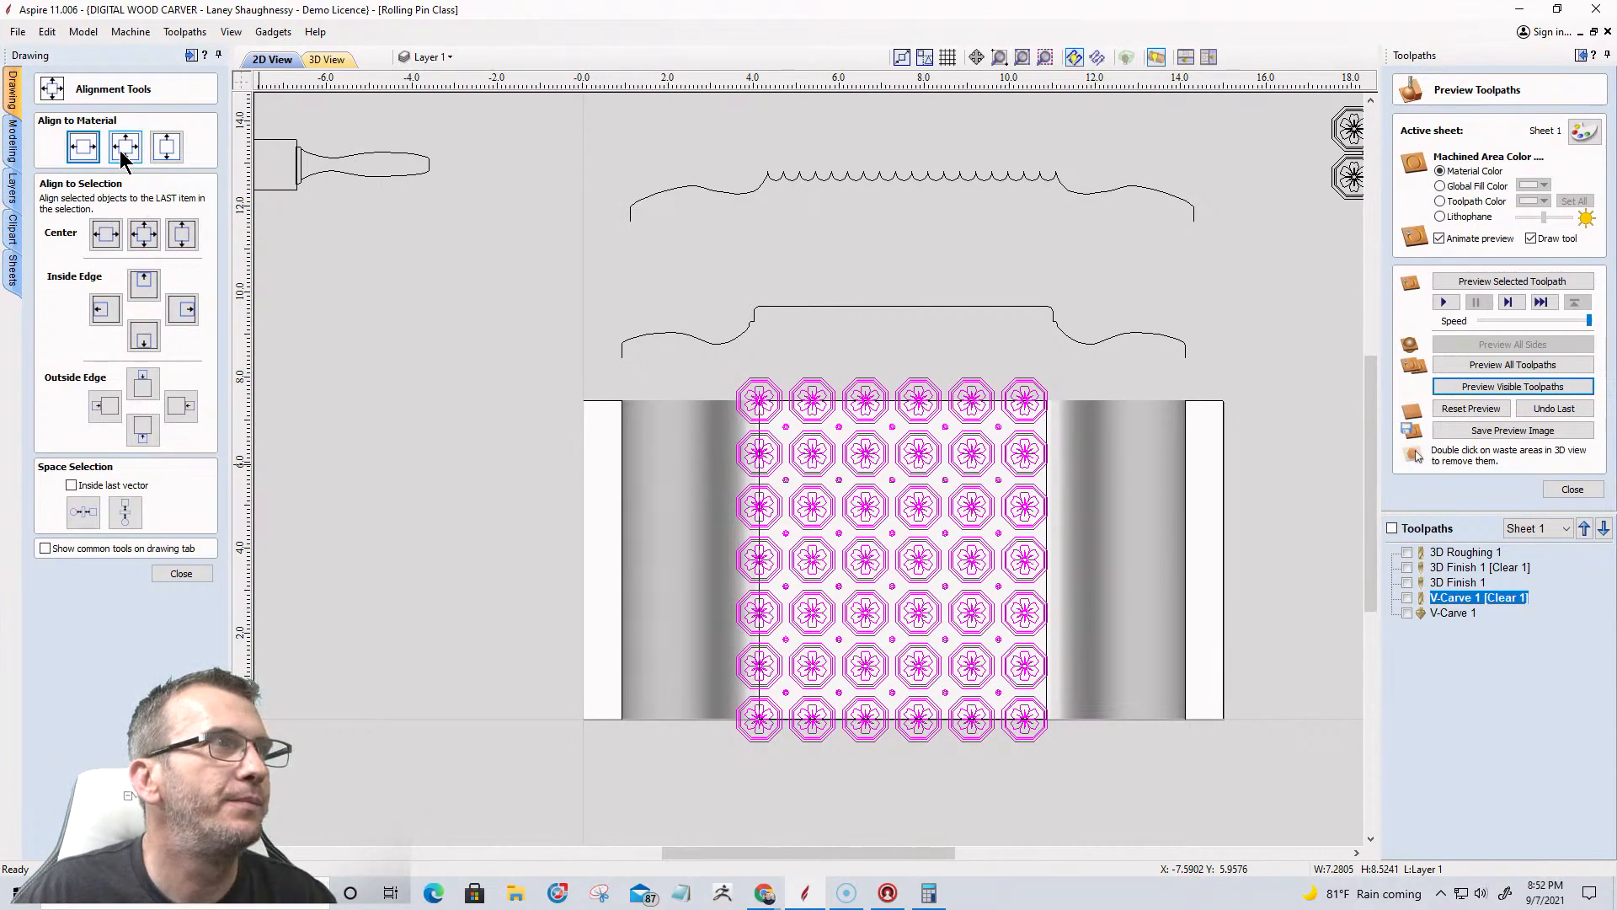
click(86, 150)
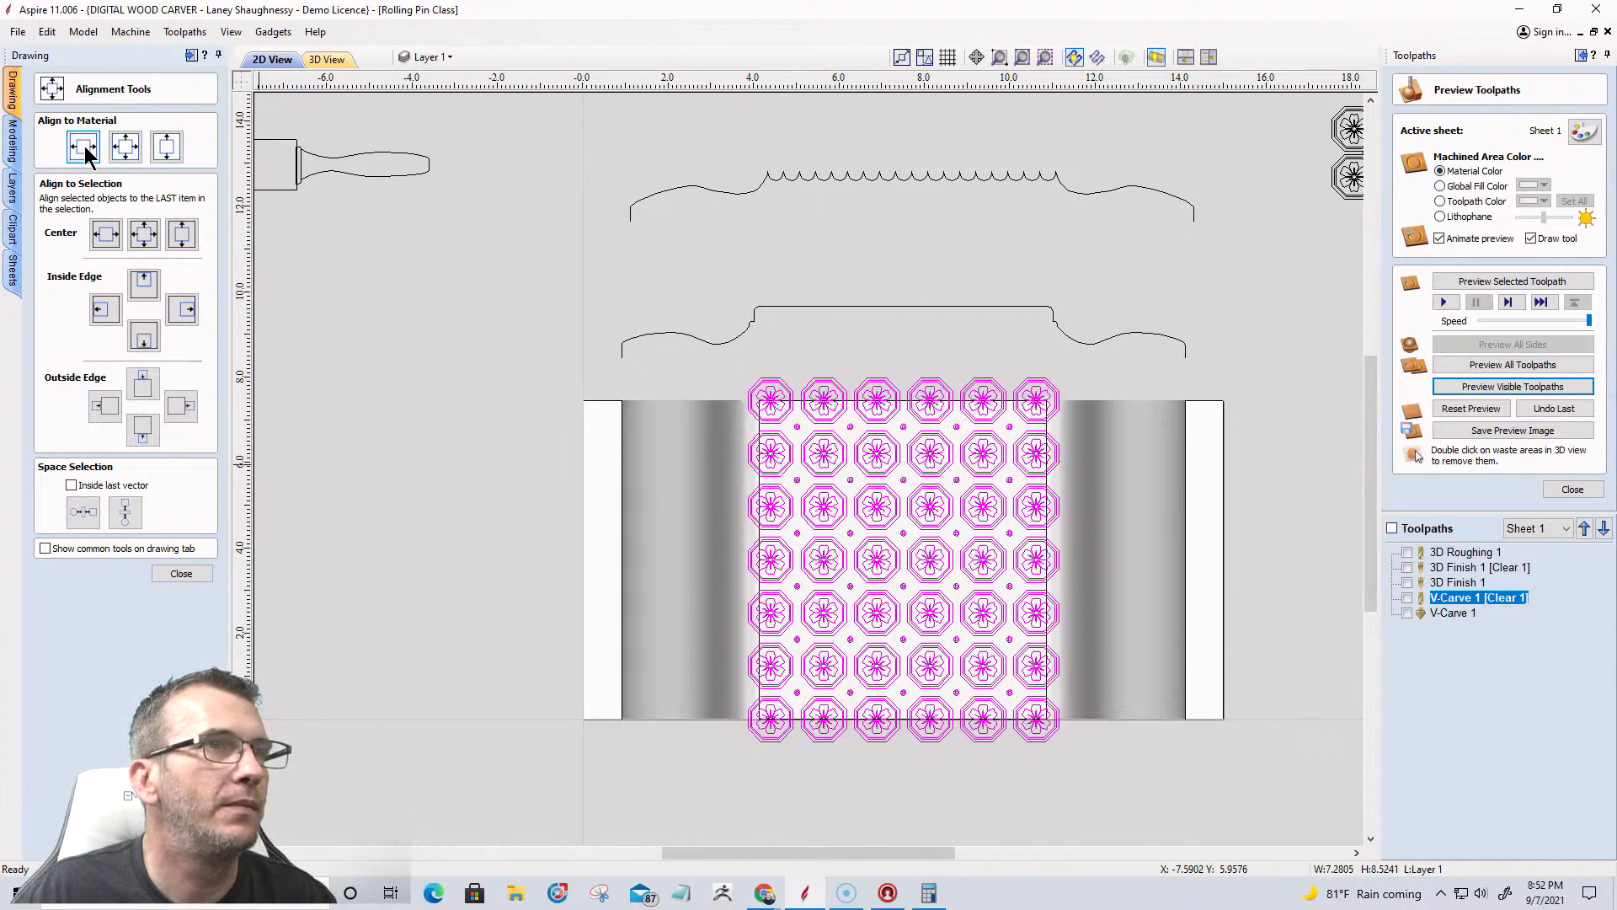
click(179, 572)
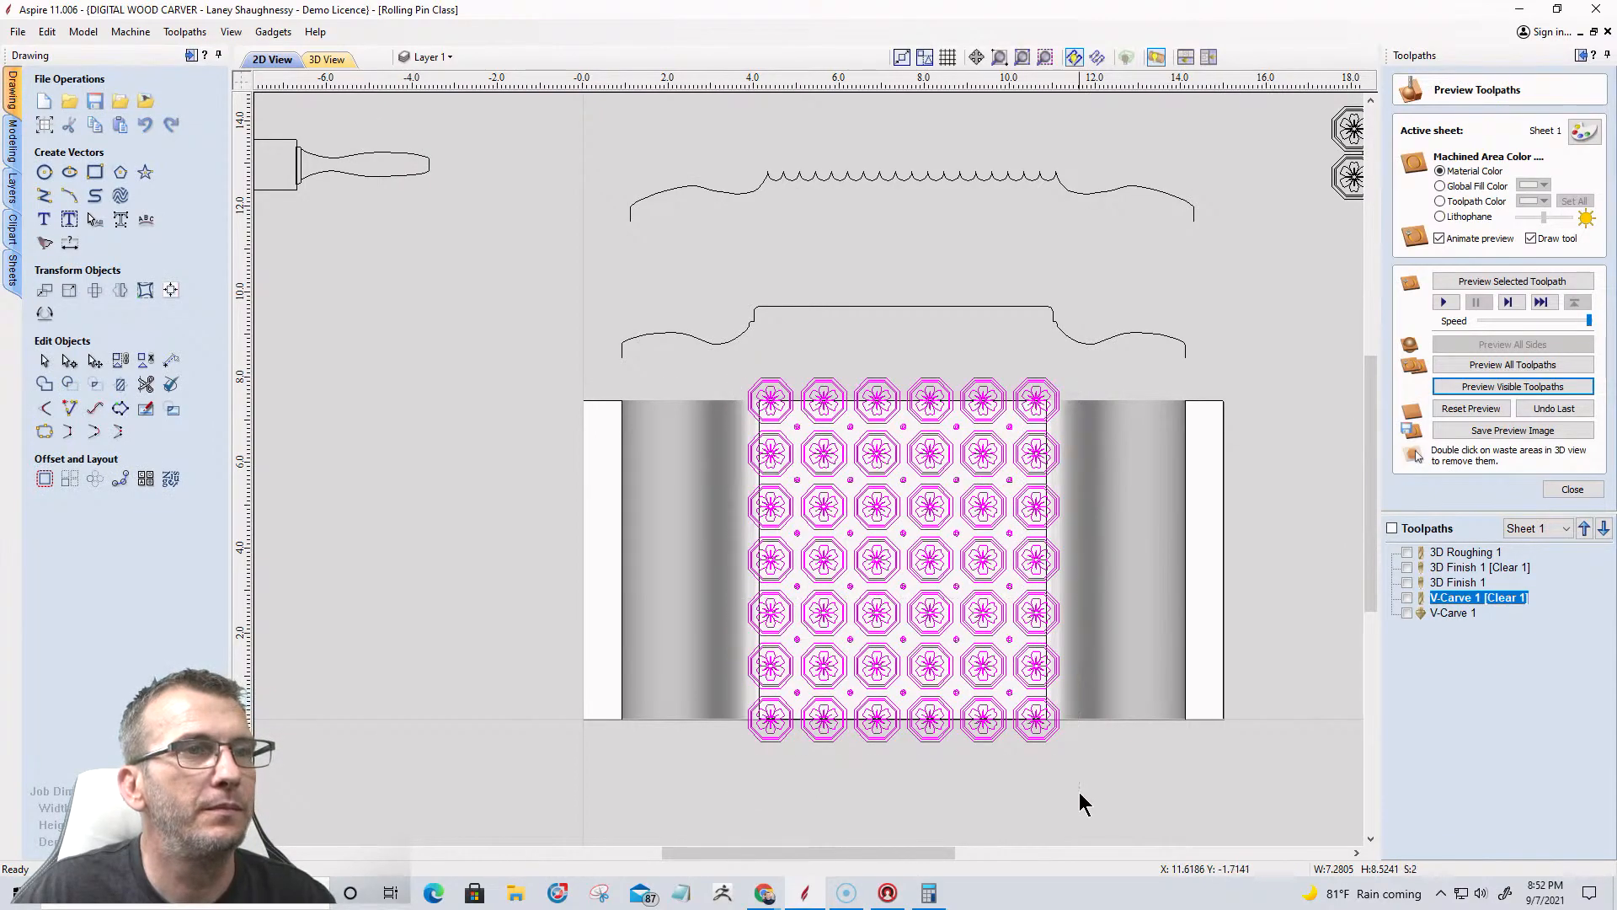
Trim away the parts of the grouped flower pattern outside the boundary rectangle, selecting the rectangle last as trim boundary.
click(1059, 710)
scroll(1059, 710, up, 5)
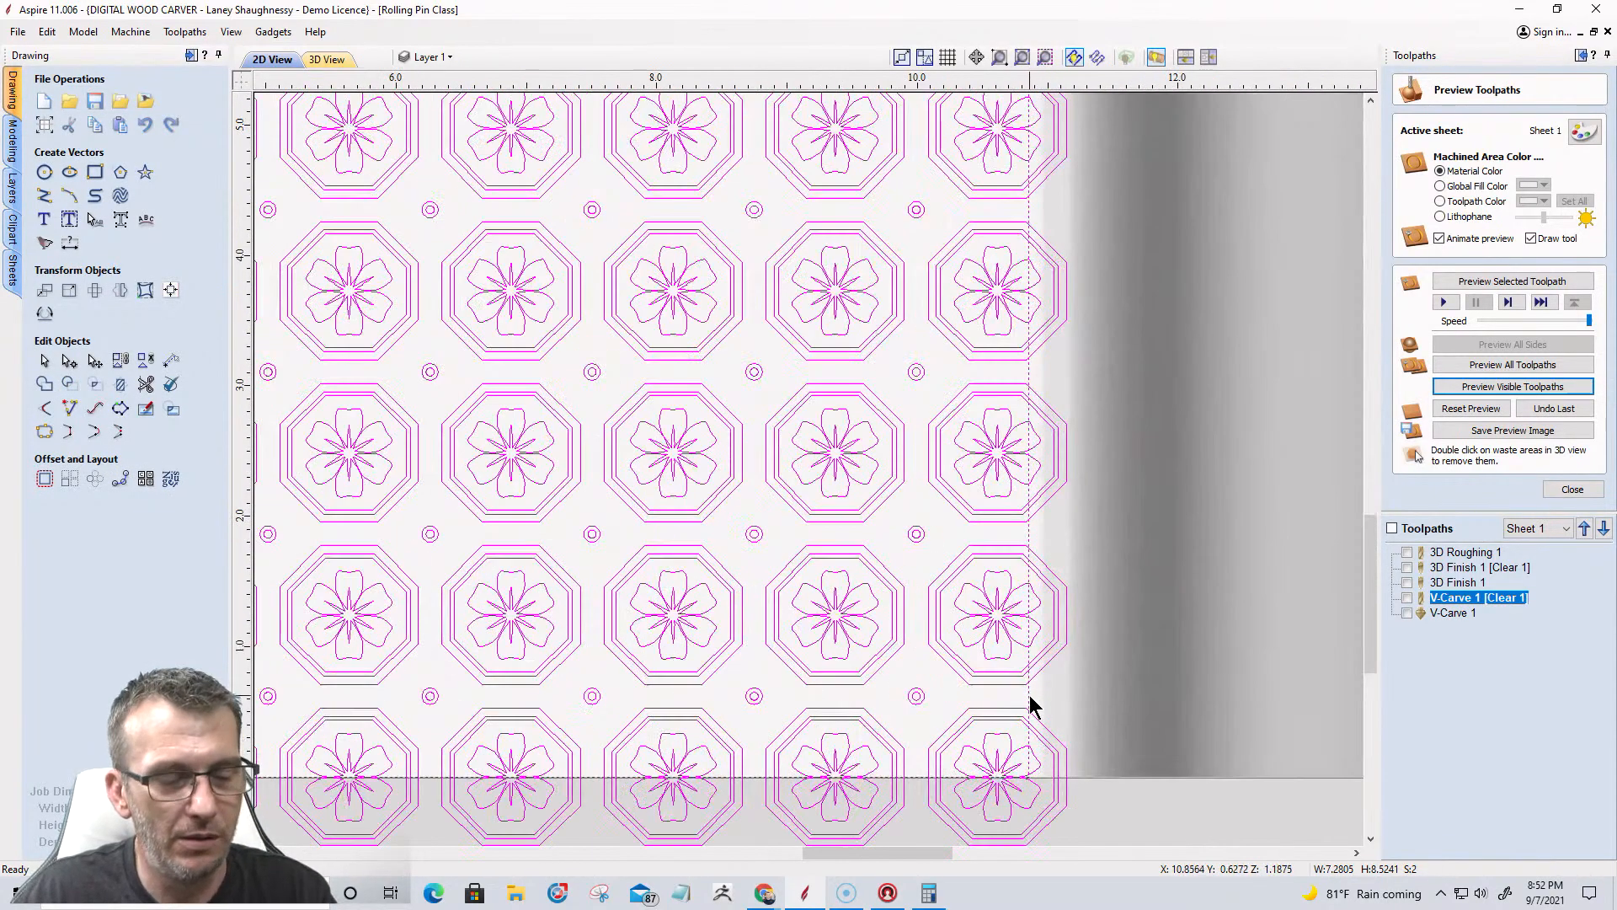
click(866, 665)
click(866, 662)
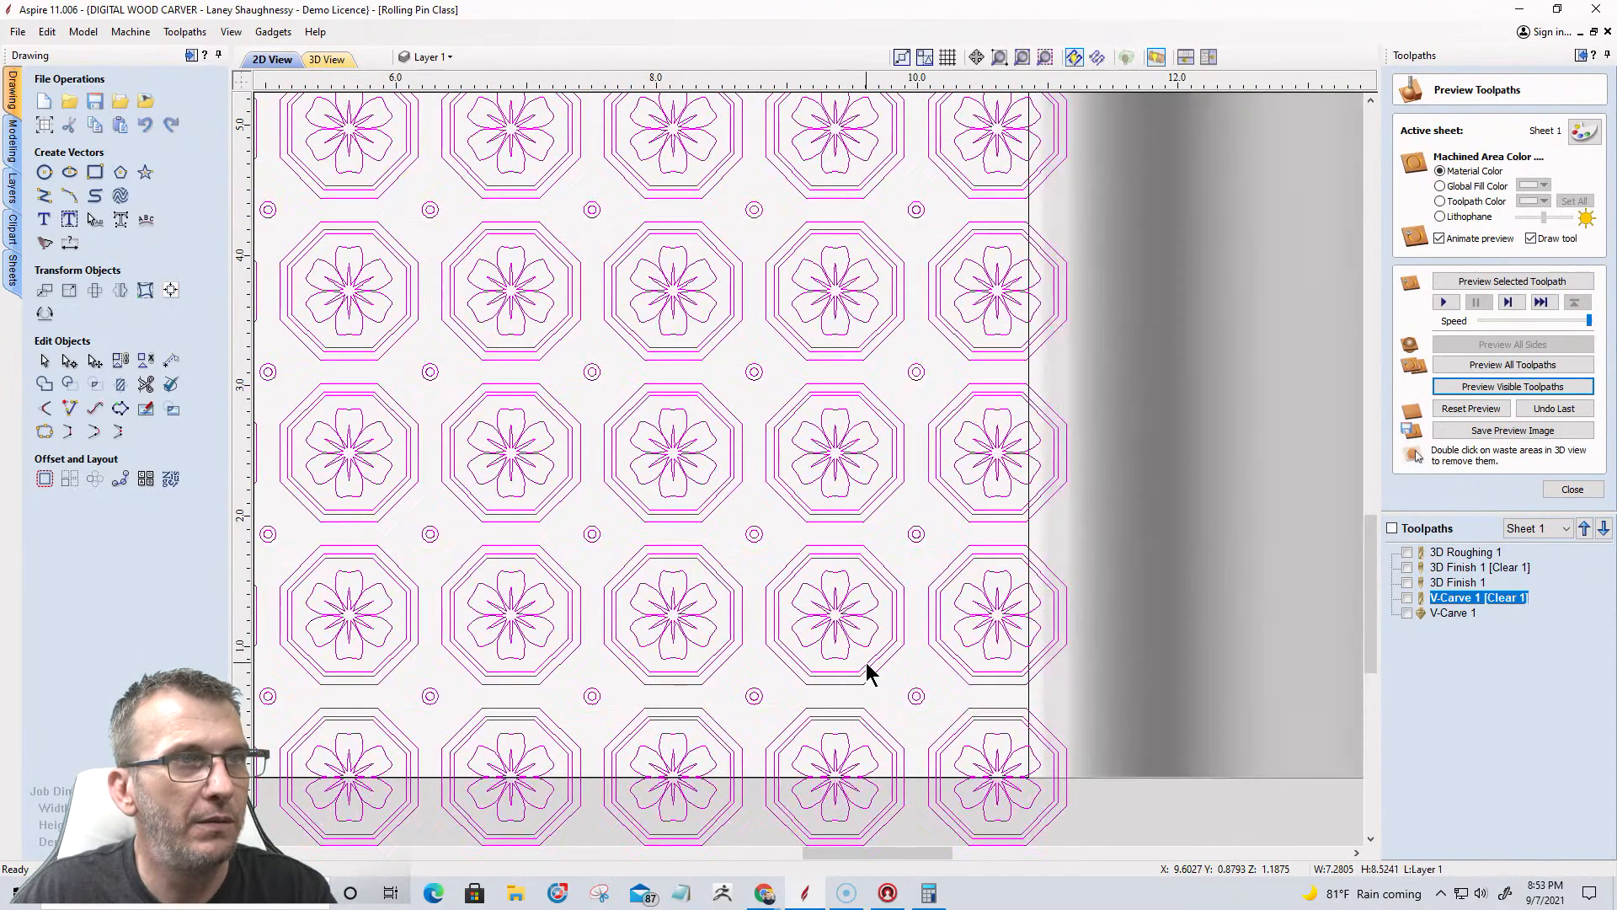
click(1029, 694)
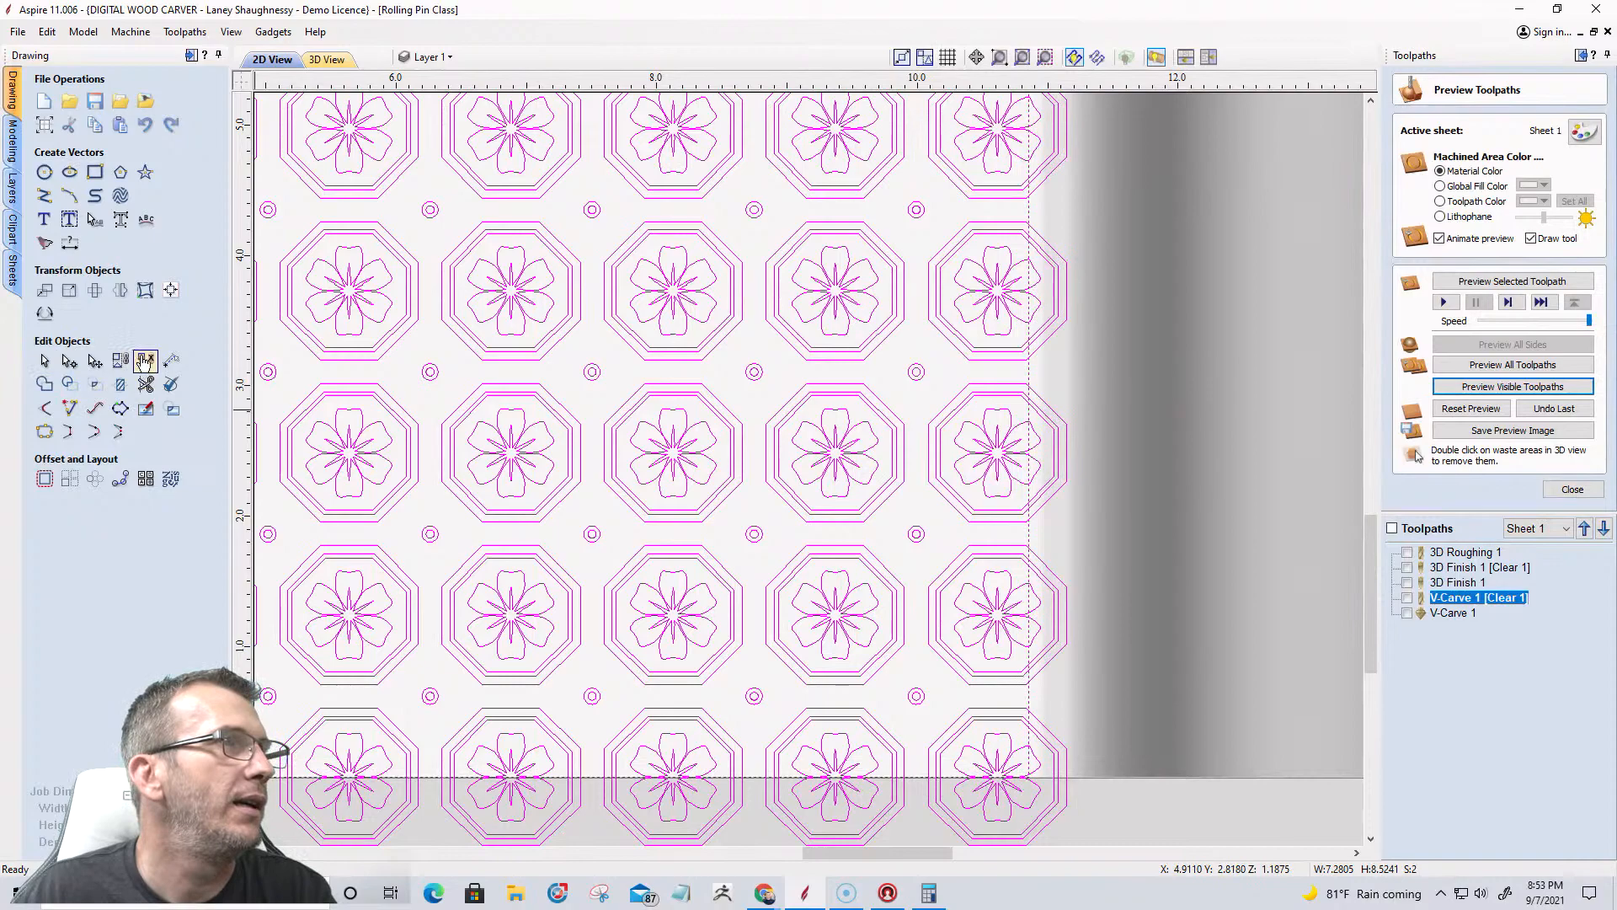
click(120, 384)
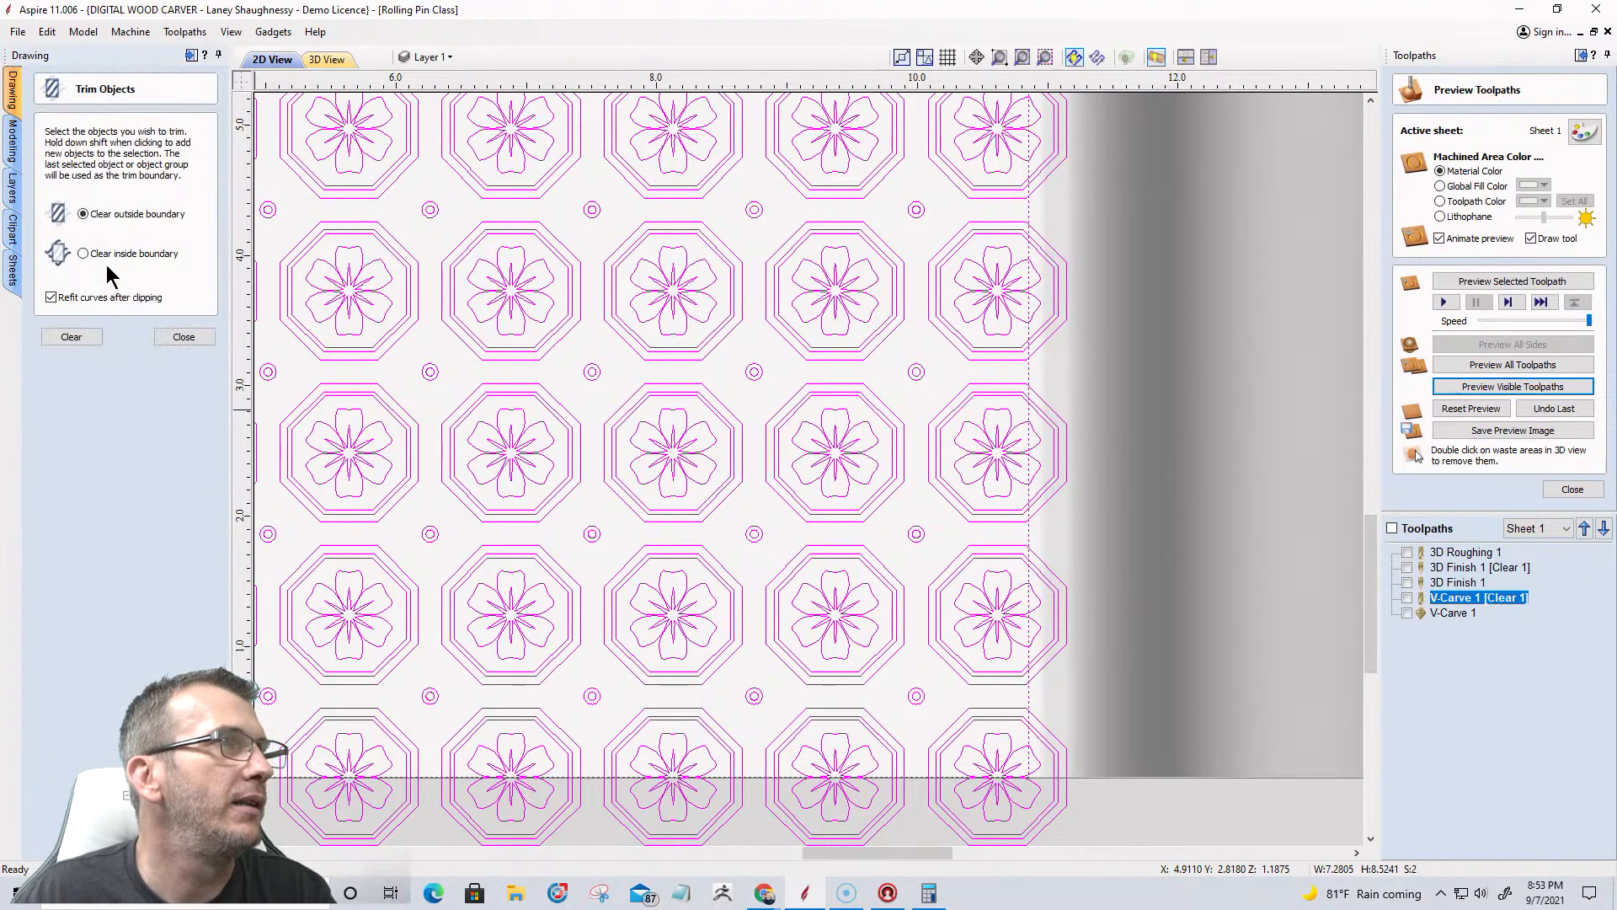
click(74, 338)
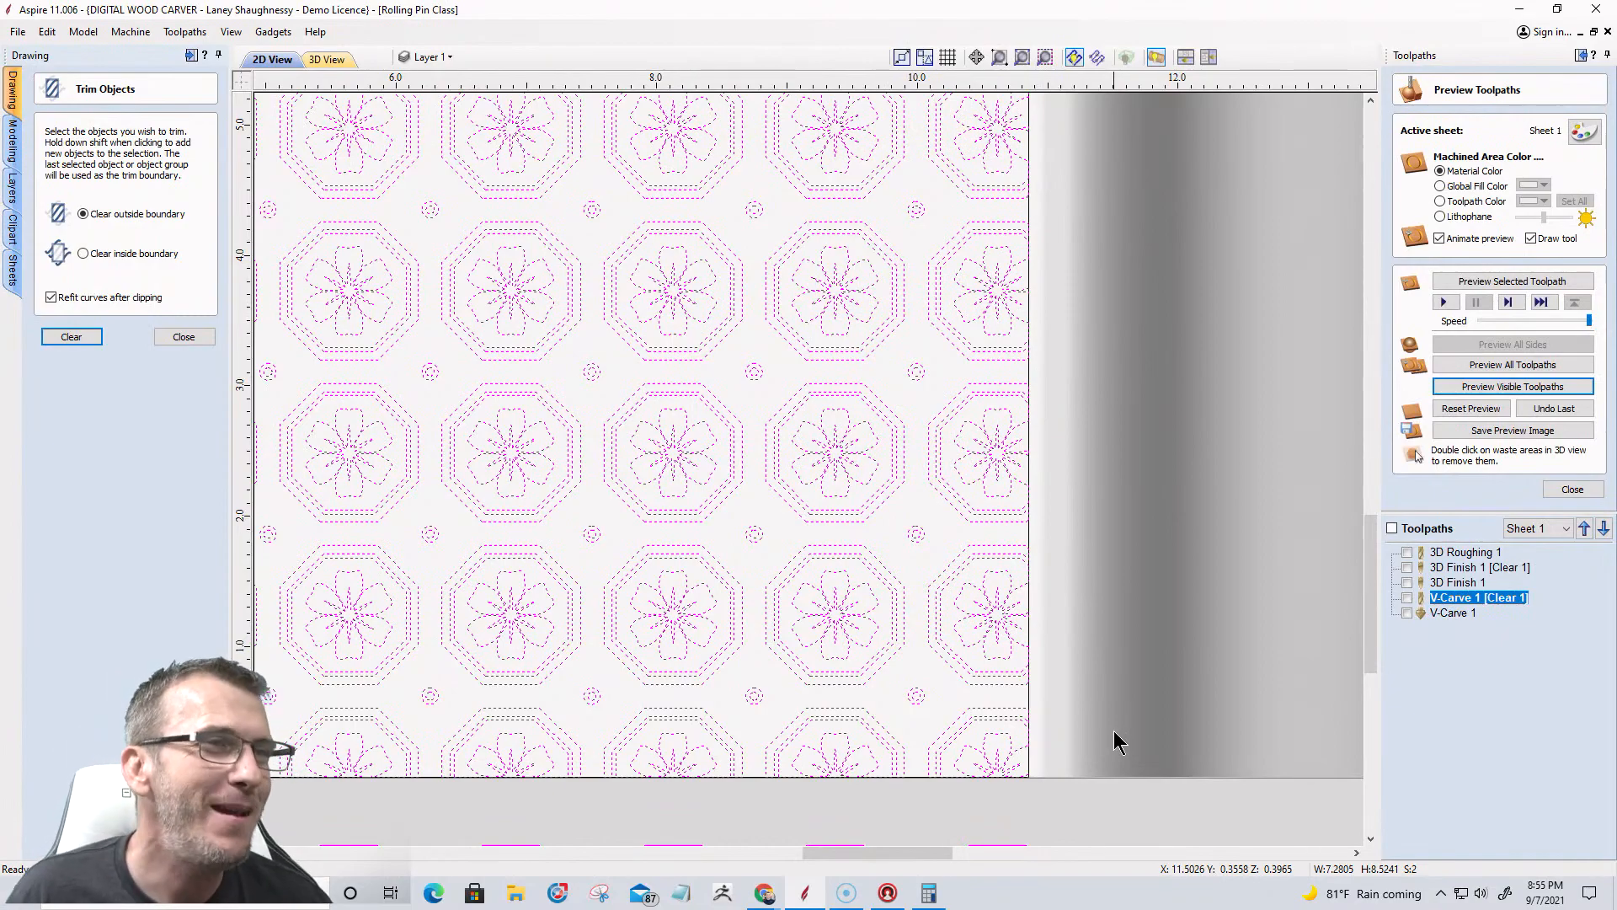
Delete the boundary rectangle around the trimmed flower pattern.
scroll(1179, 754, down, 3)
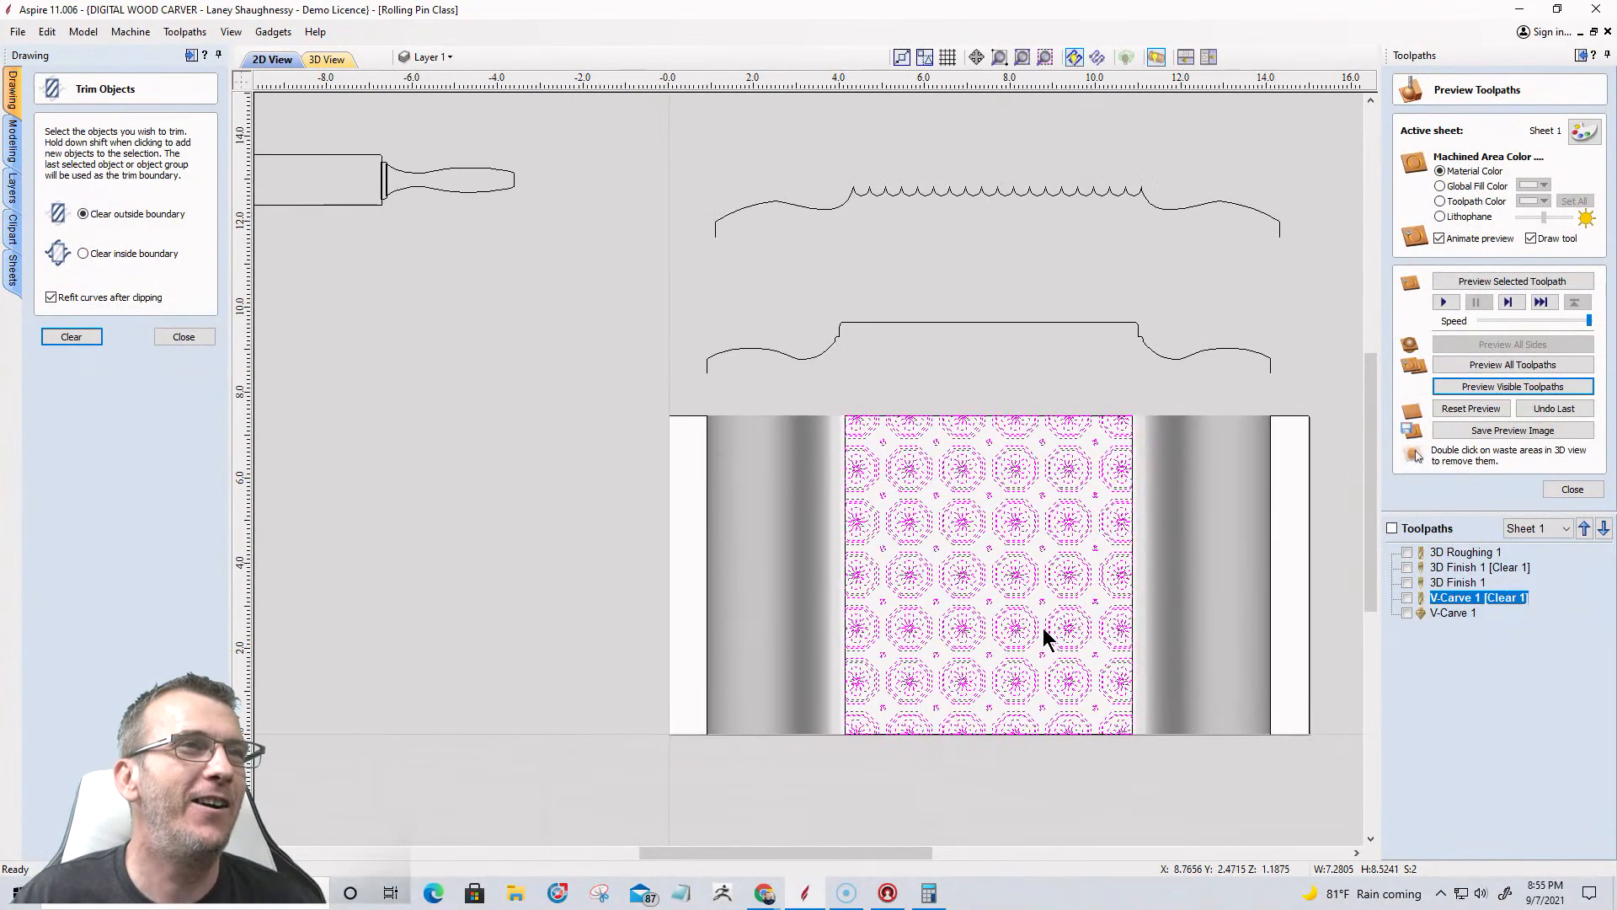
scroll(1046, 636, up, 3)
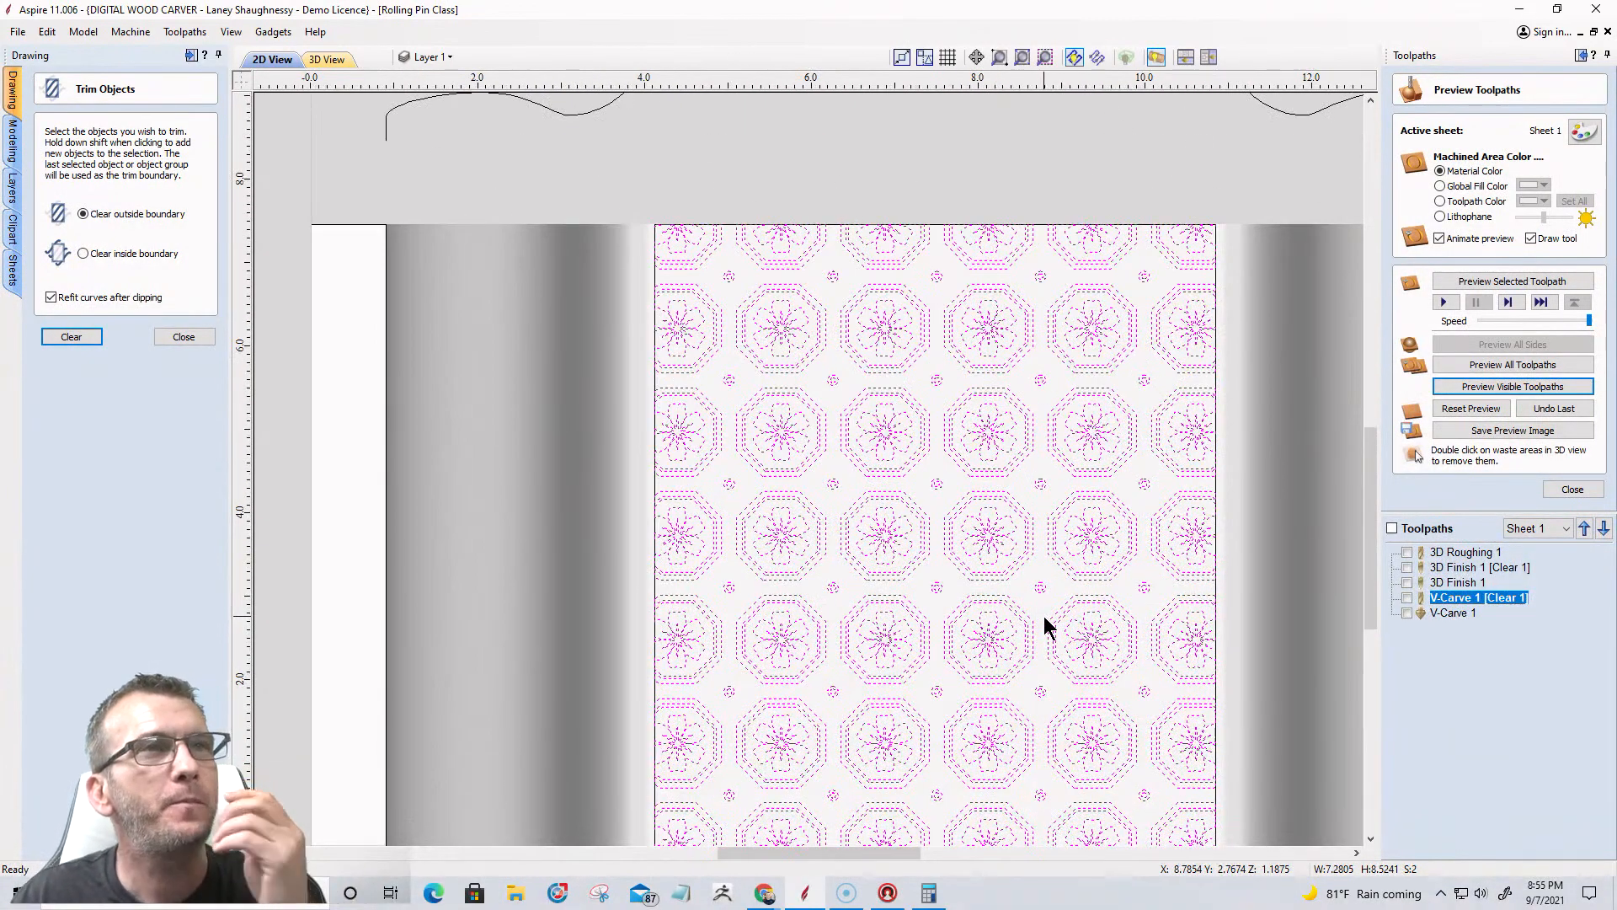
scroll(1087, 573, down, 1)
scroll(1196, 451, up, 4)
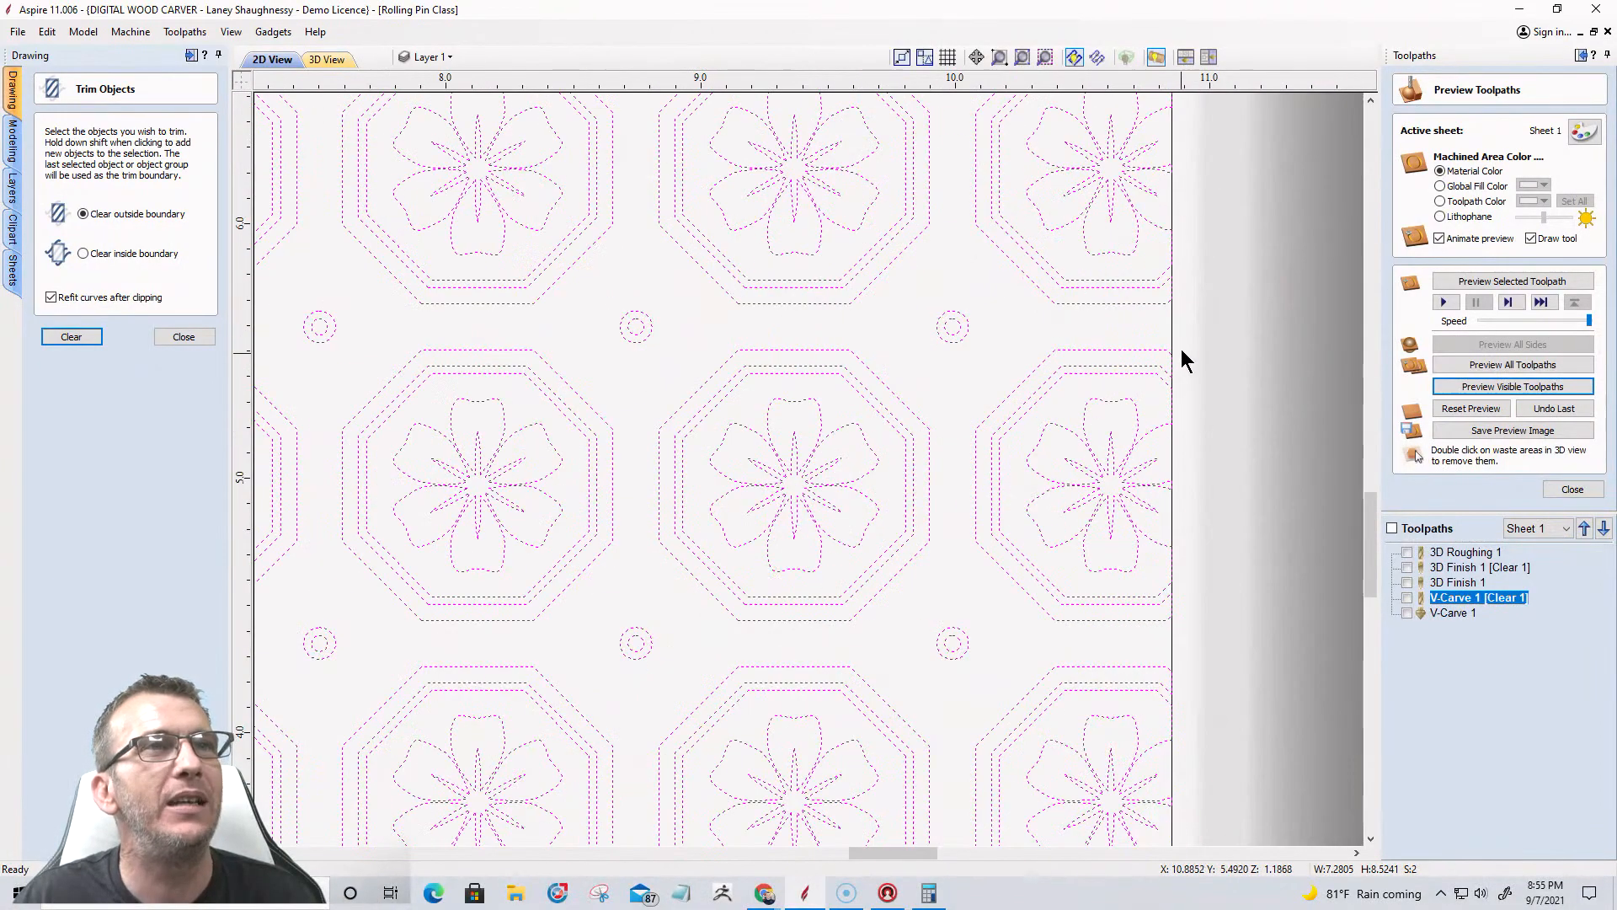
click(1171, 333)
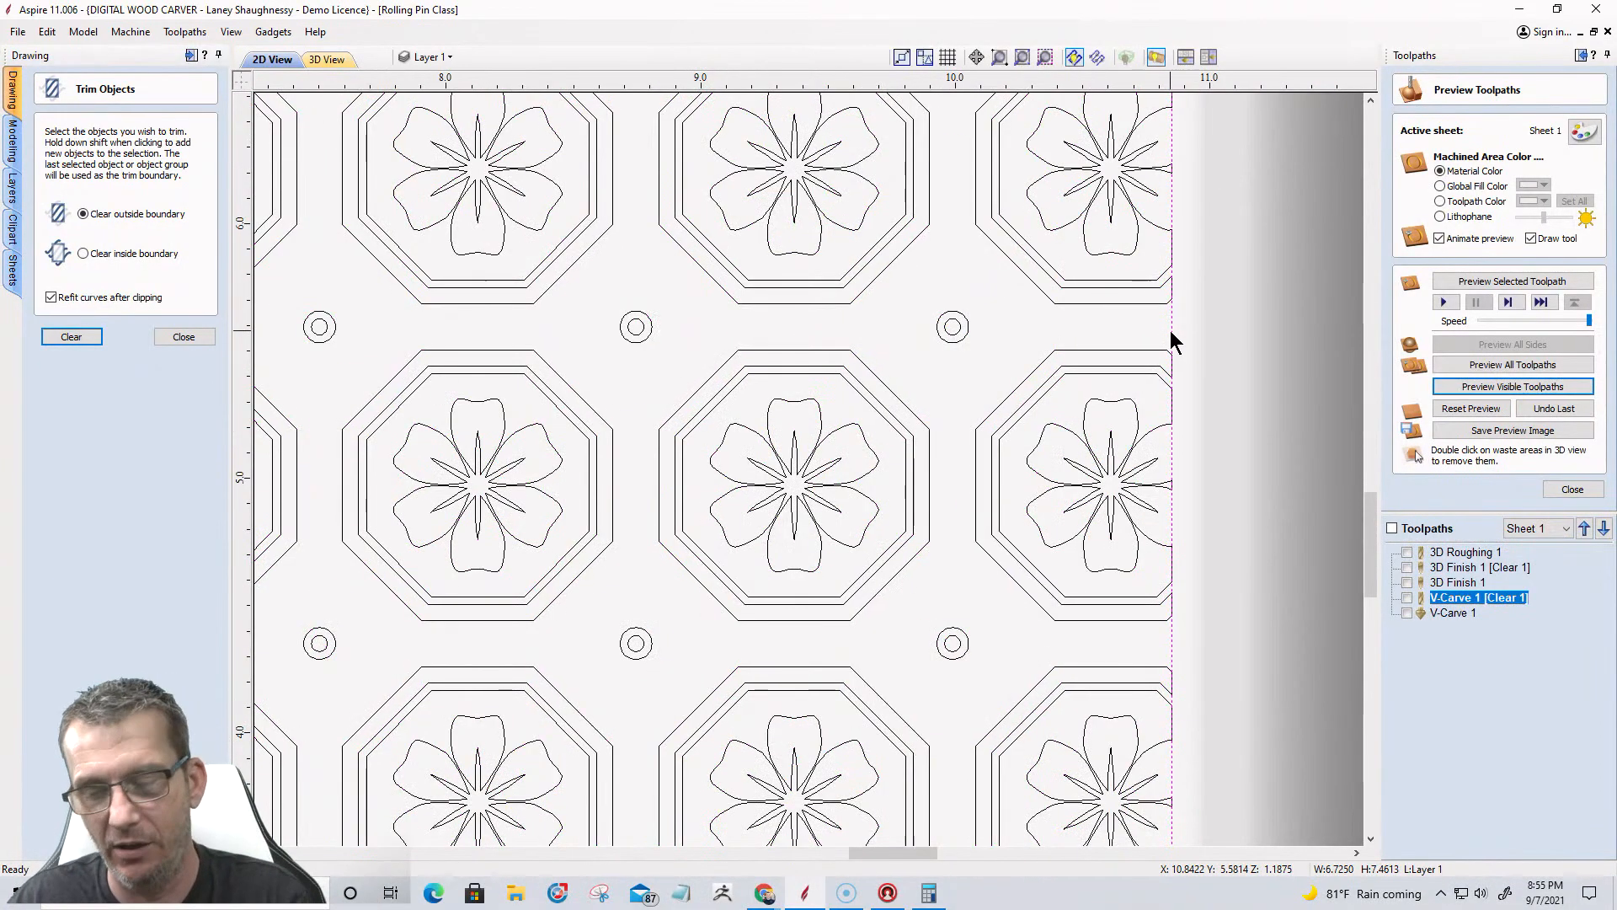
scroll(1179, 337, down, 5)
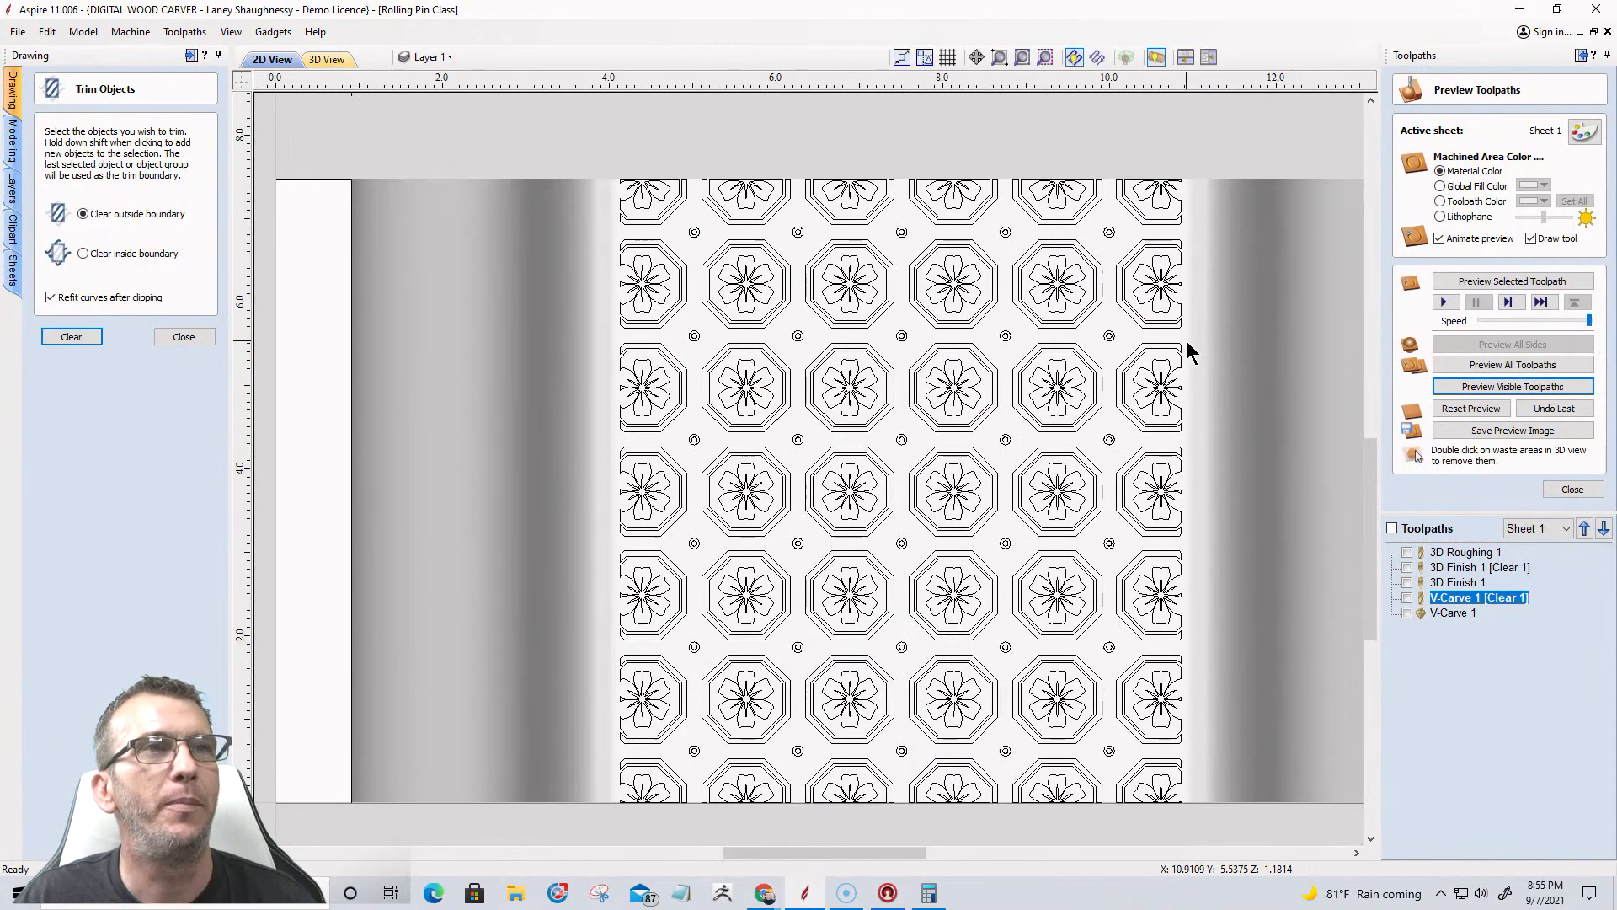
scroll(1186, 341, down, 3)
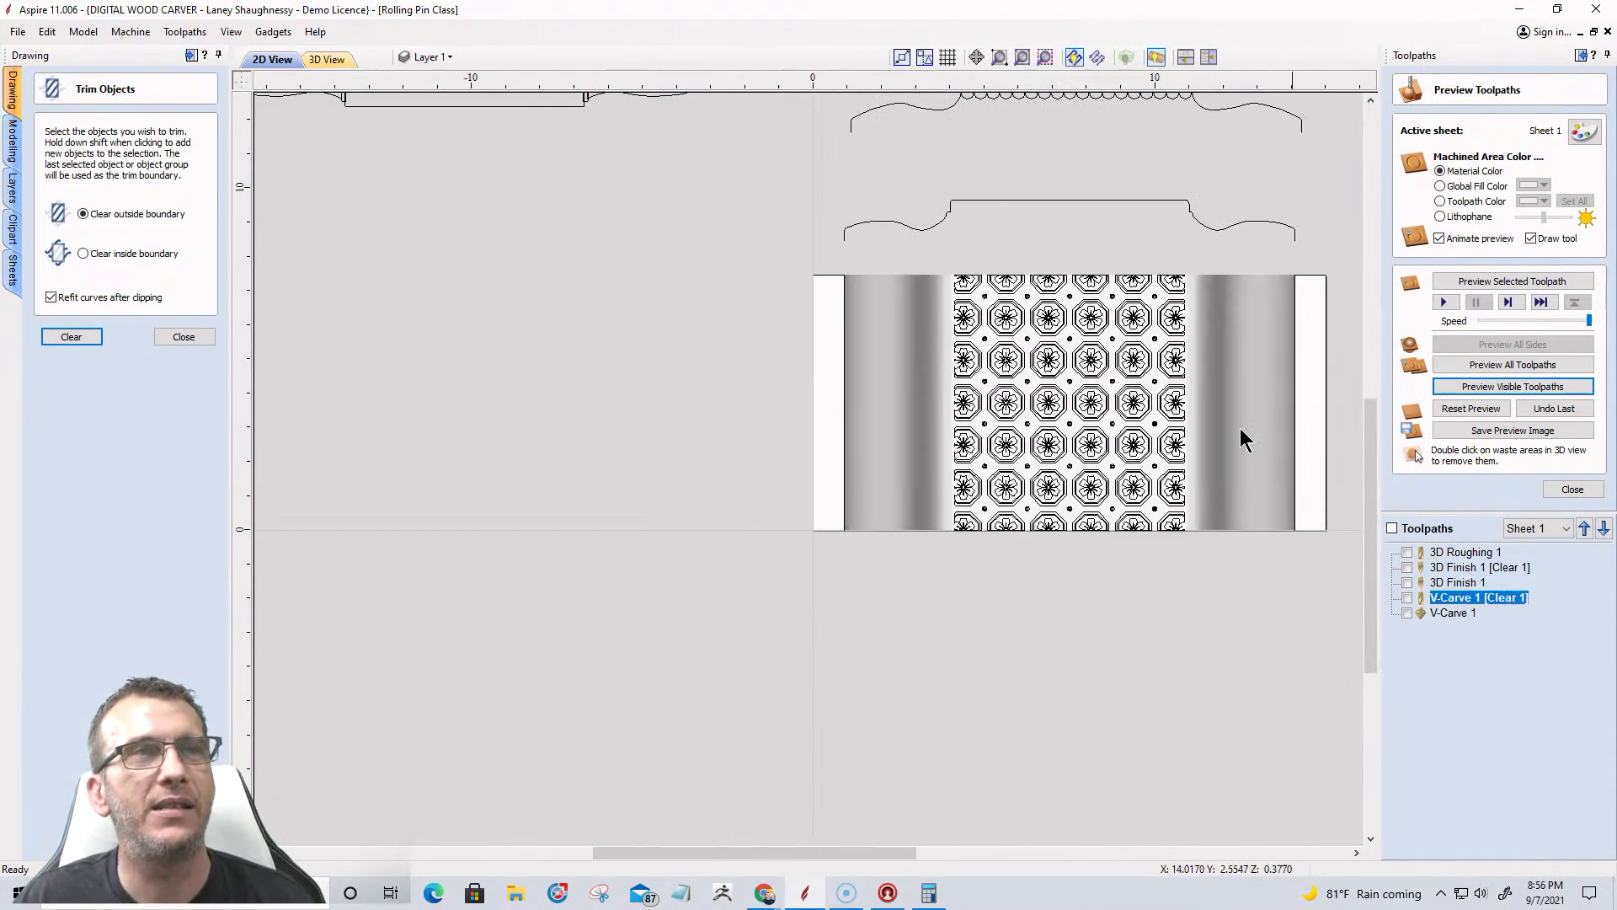
Calculate a new V-Carve toolpath for all vectors of the trimmed flower pattern, letting unsuitable open vectors be ignored.
click(1556, 488)
click(1404, 206)
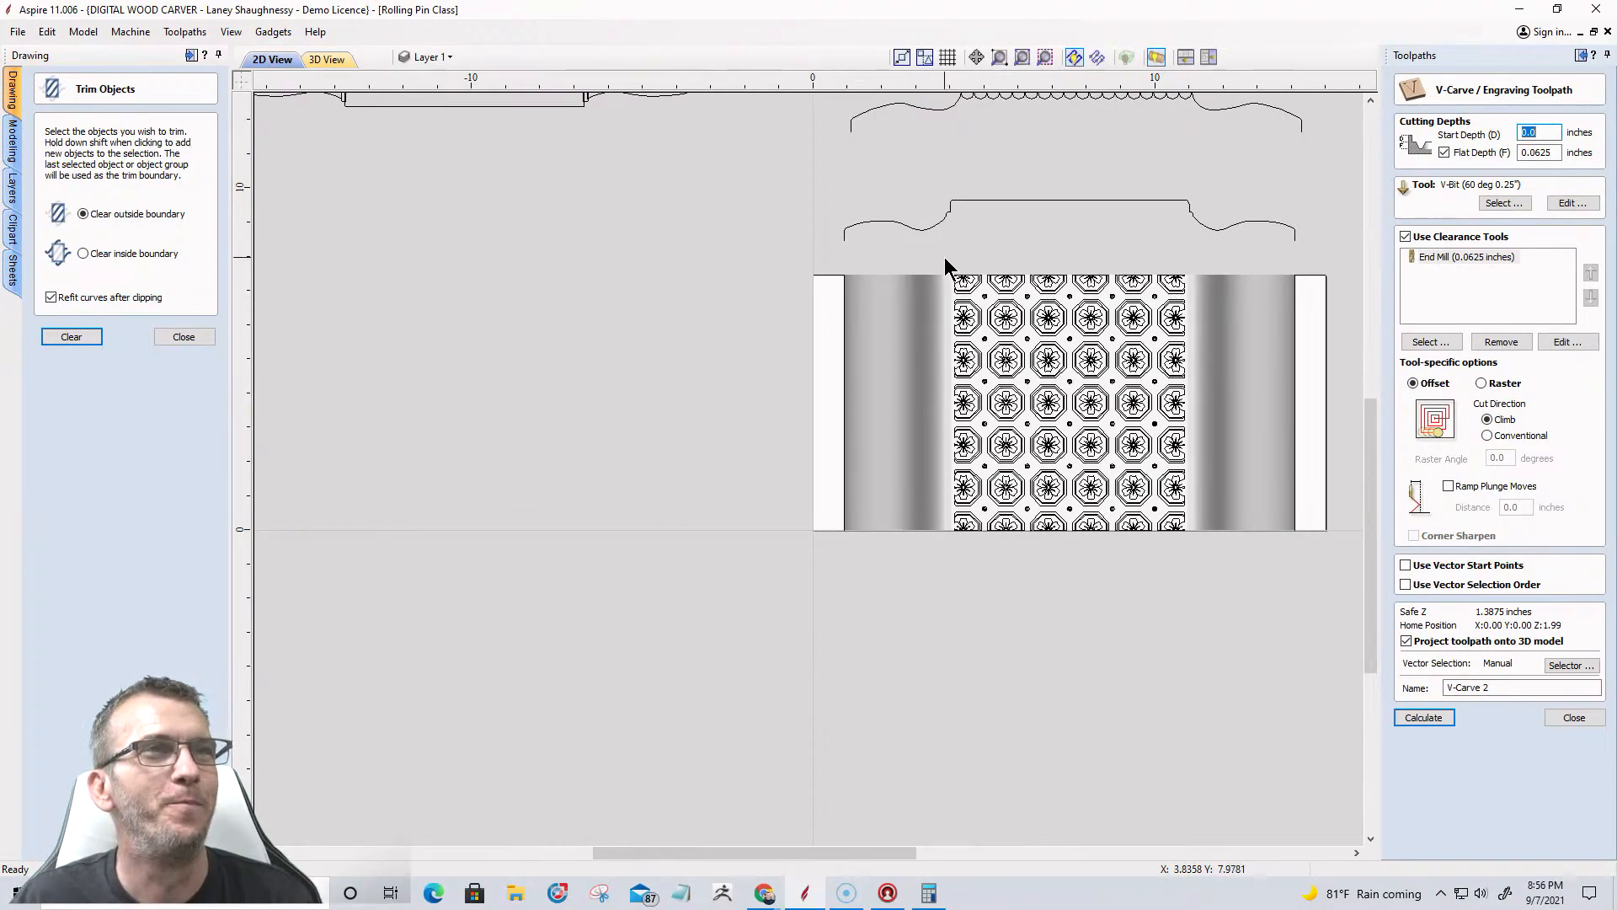
drag(943, 258, 1200, 548)
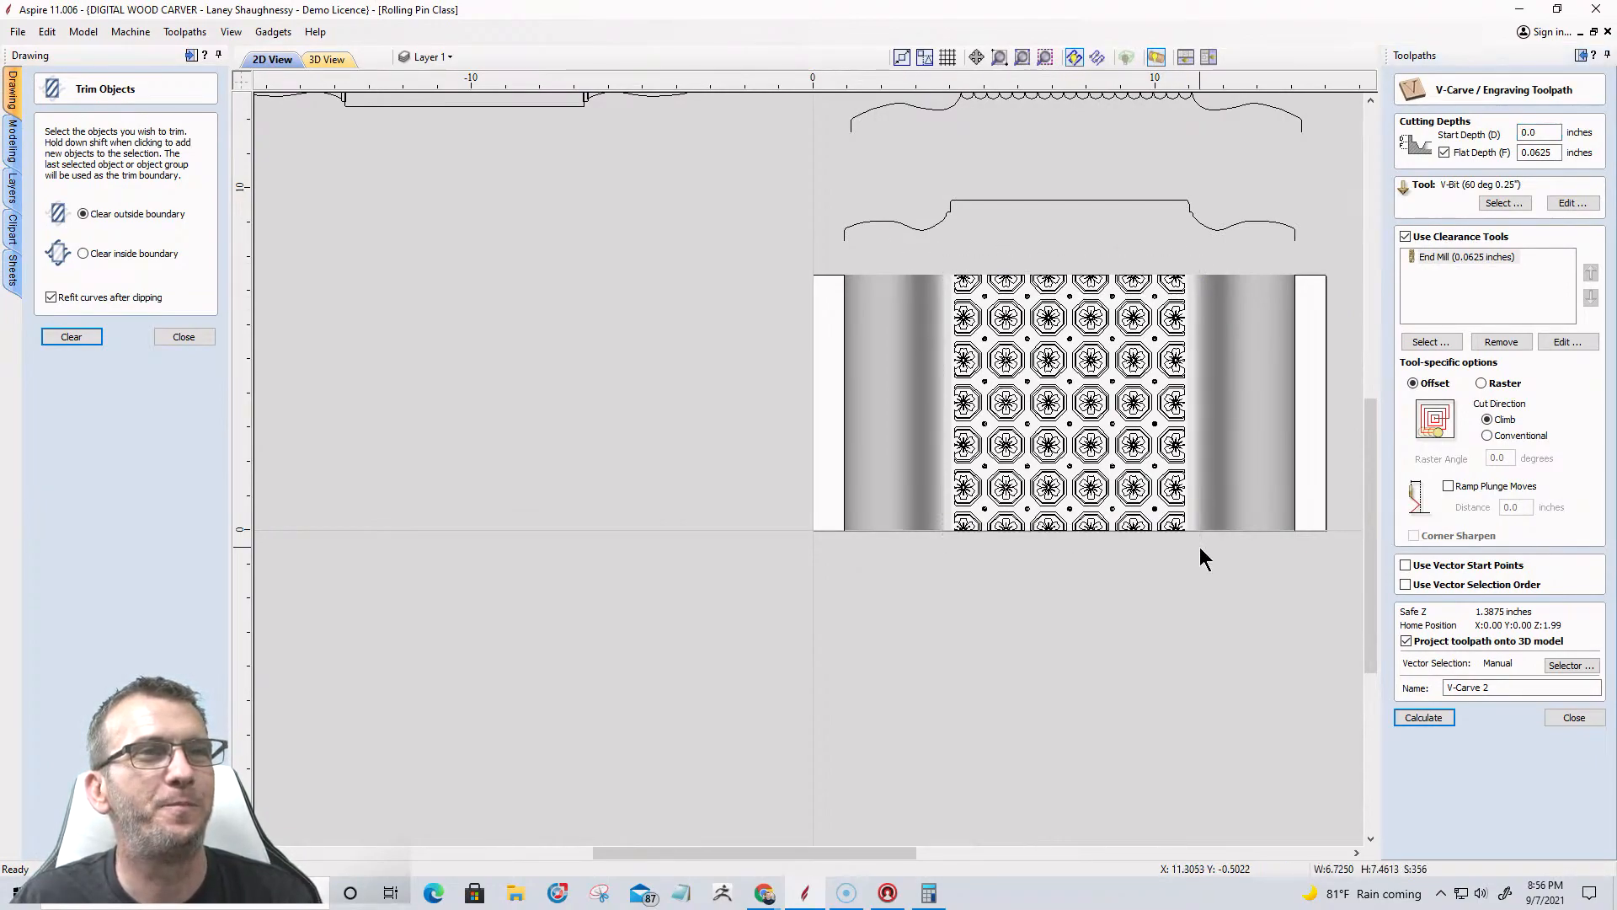
scroll(1200, 548, up, 5)
scroll(1177, 518, up, 1)
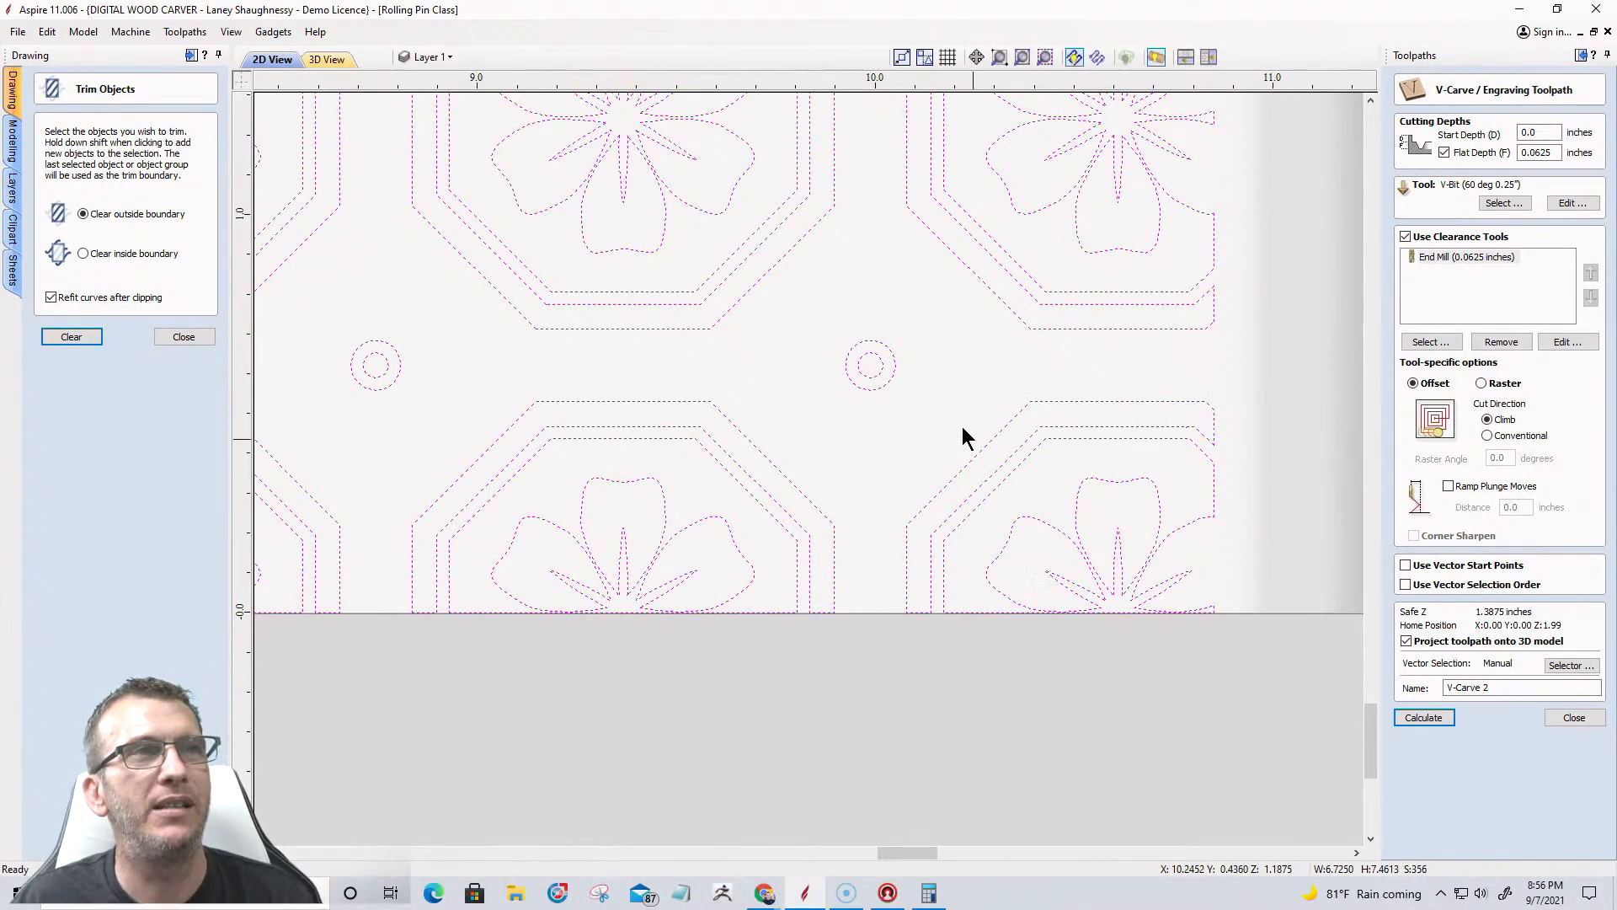
scroll(1204, 400, down, 1)
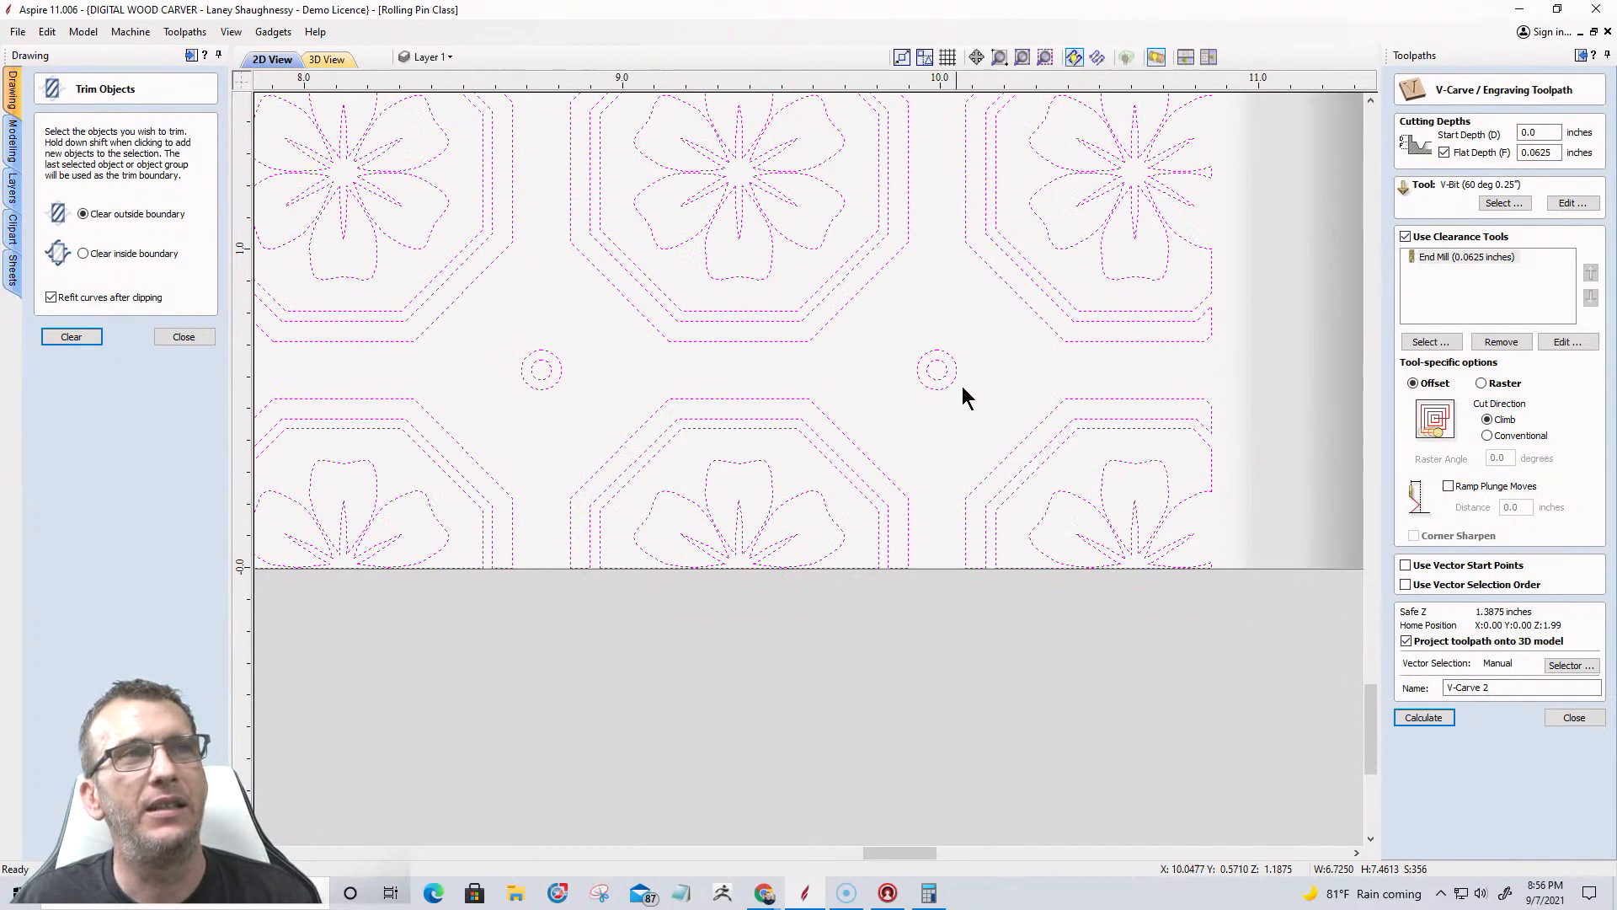
scroll(1108, 404, down, 1)
scroll(1108, 408, down, 1)
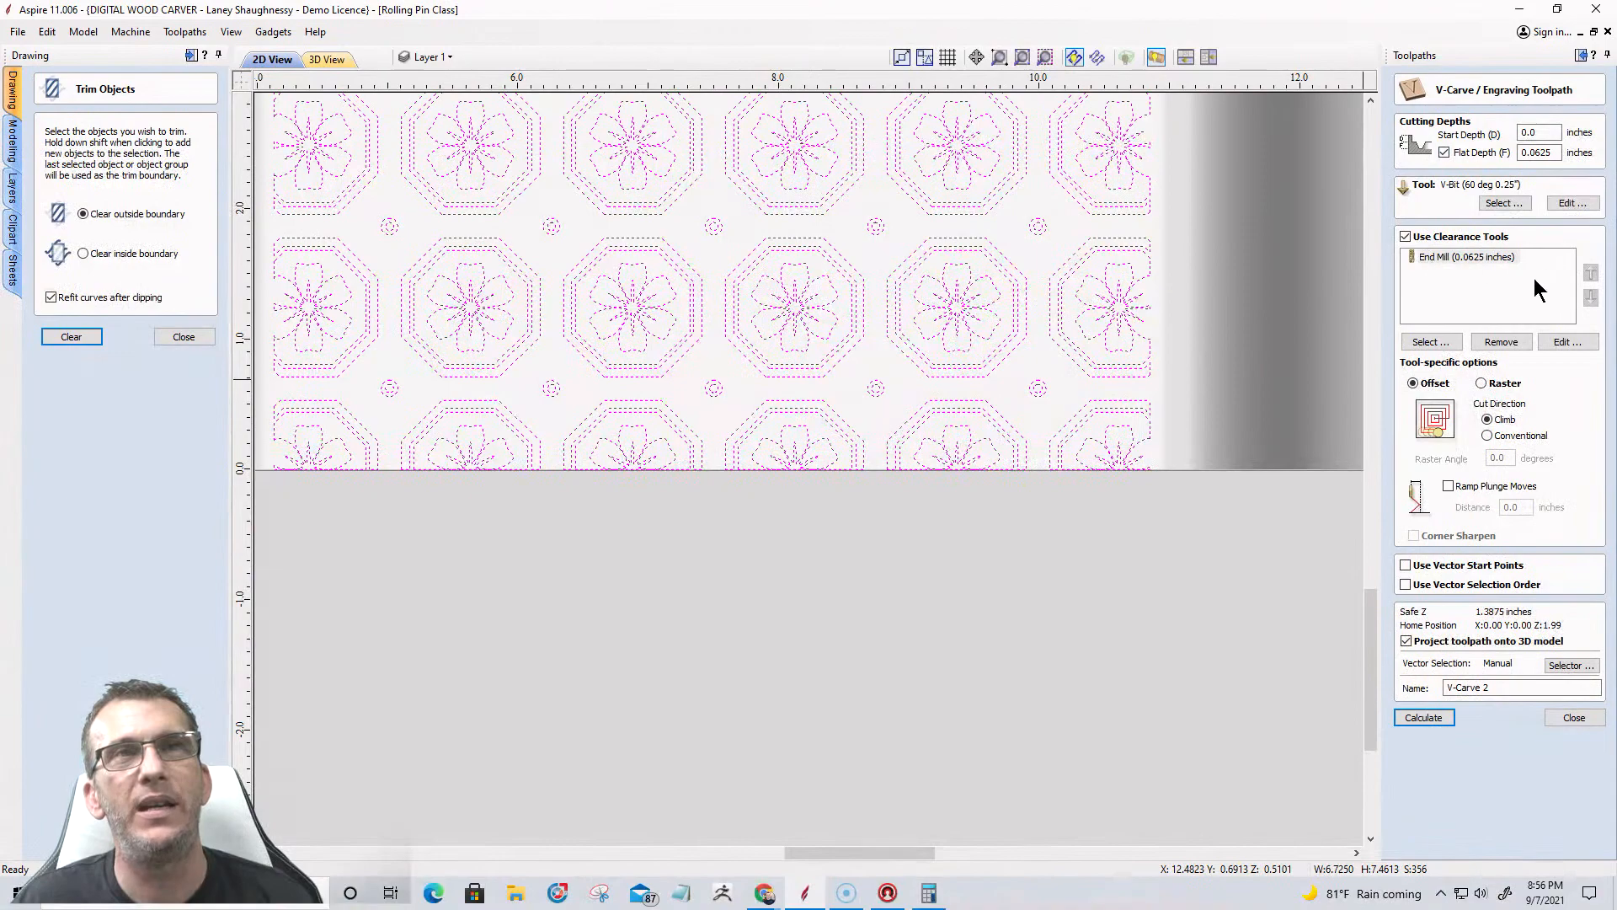
click(1424, 717)
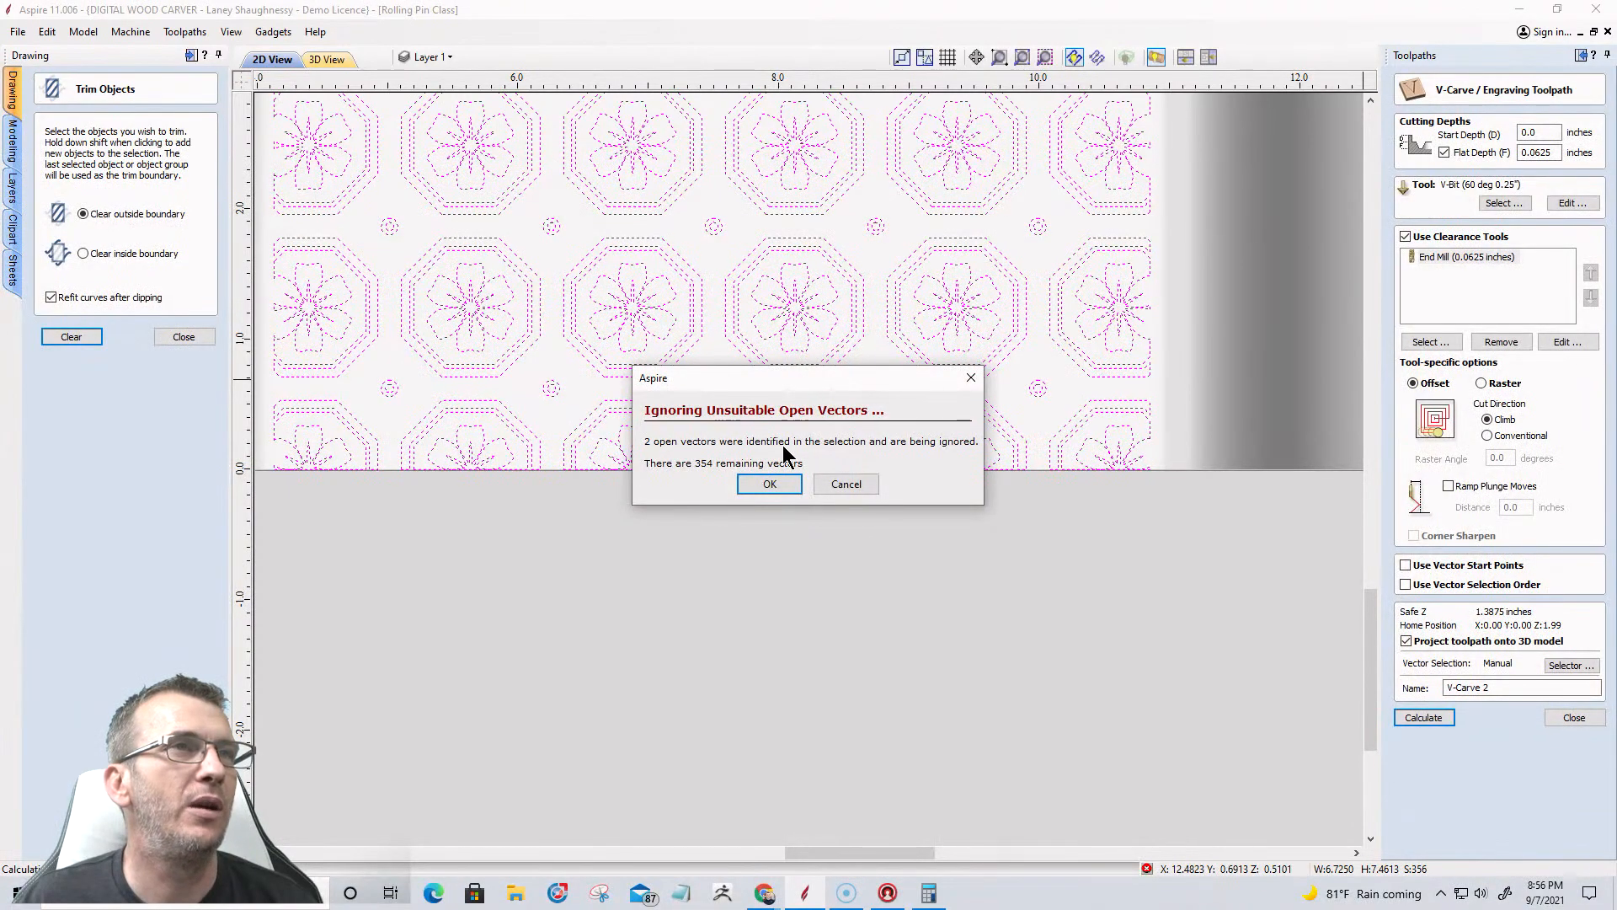
click(768, 485)
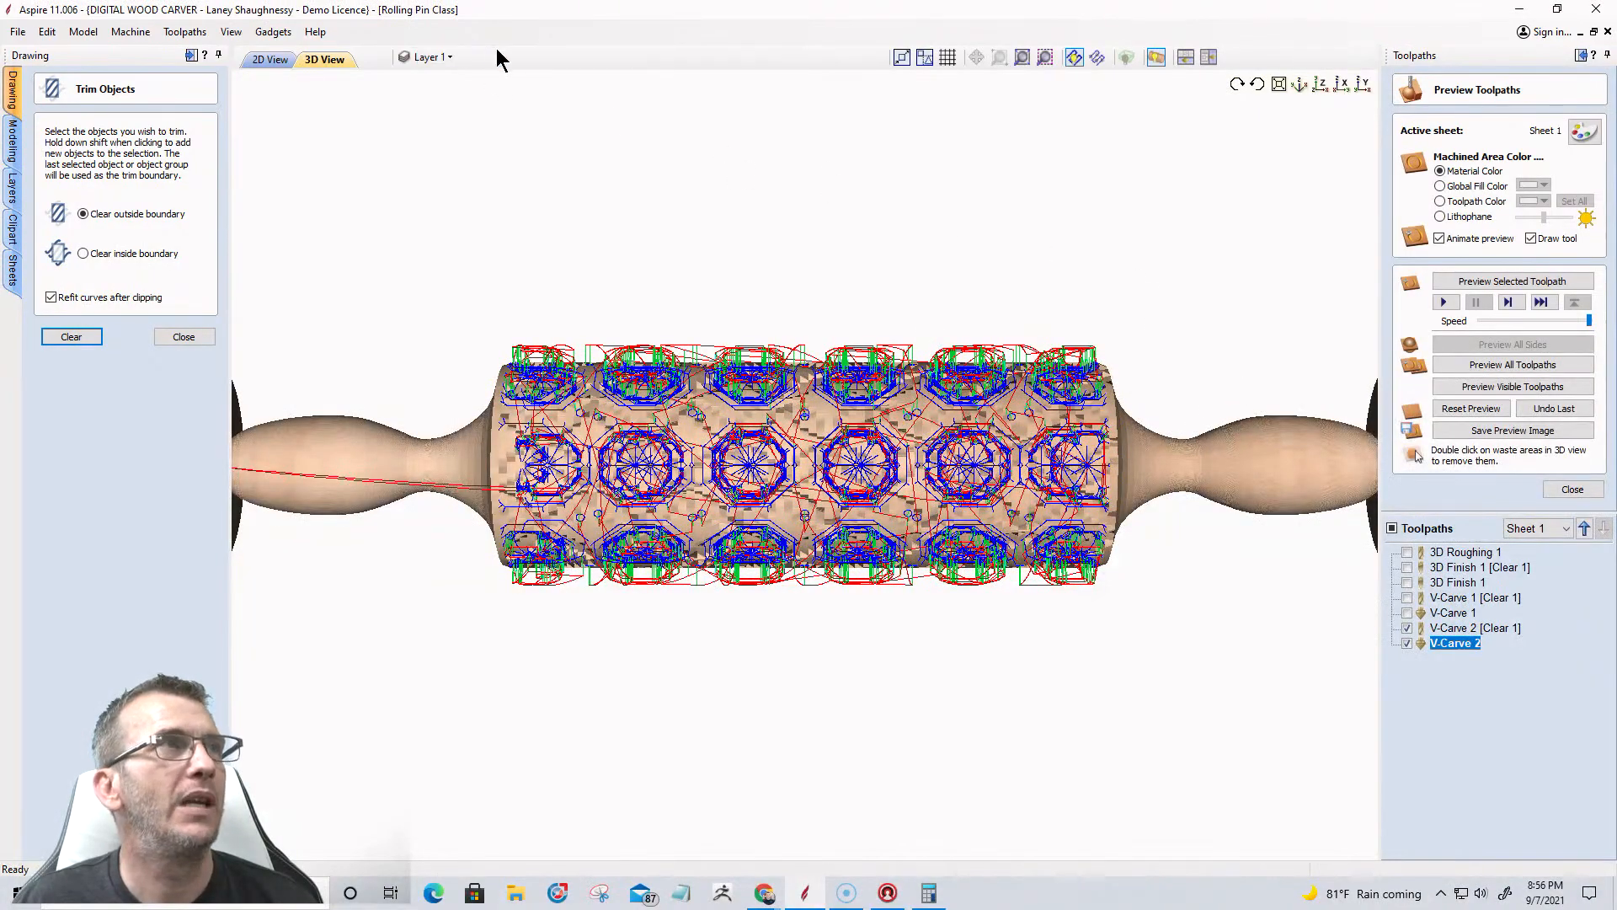
Reset the toolpath preview and switch the 3D display from the wrapped cylinder to the flat board.
click(1470, 408)
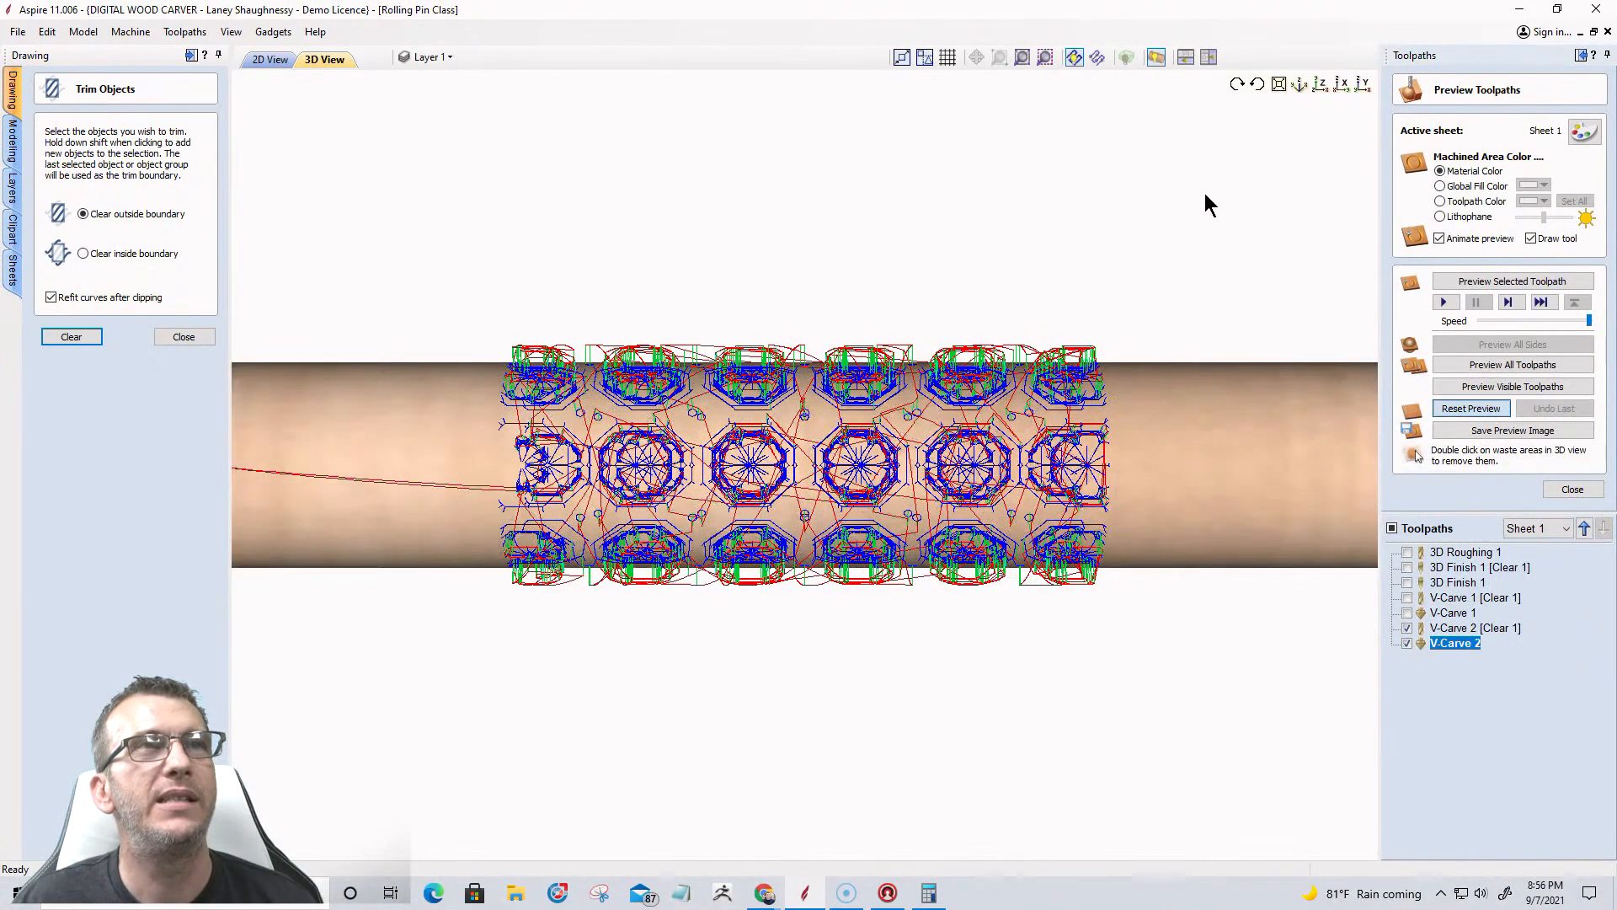
click(1156, 57)
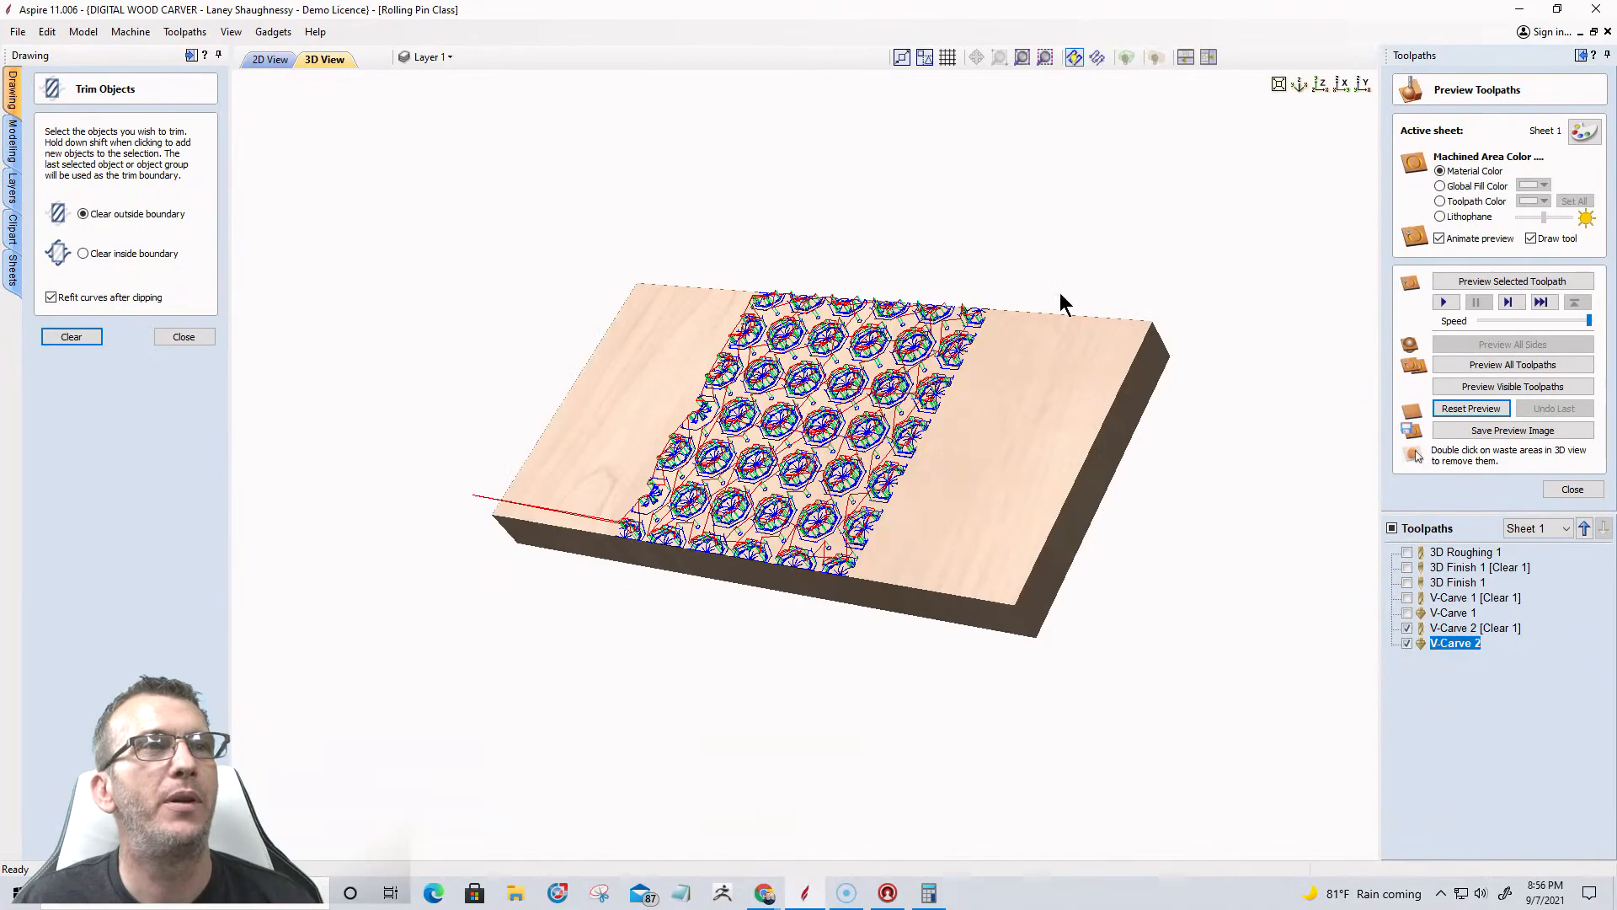
drag(845, 540, 1091, 581)
Inspect the new V-Carve toolpaths on the flat board and preview the visible toolpaths.
scroll(856, 482, up, 2)
scroll(857, 482, up, 5)
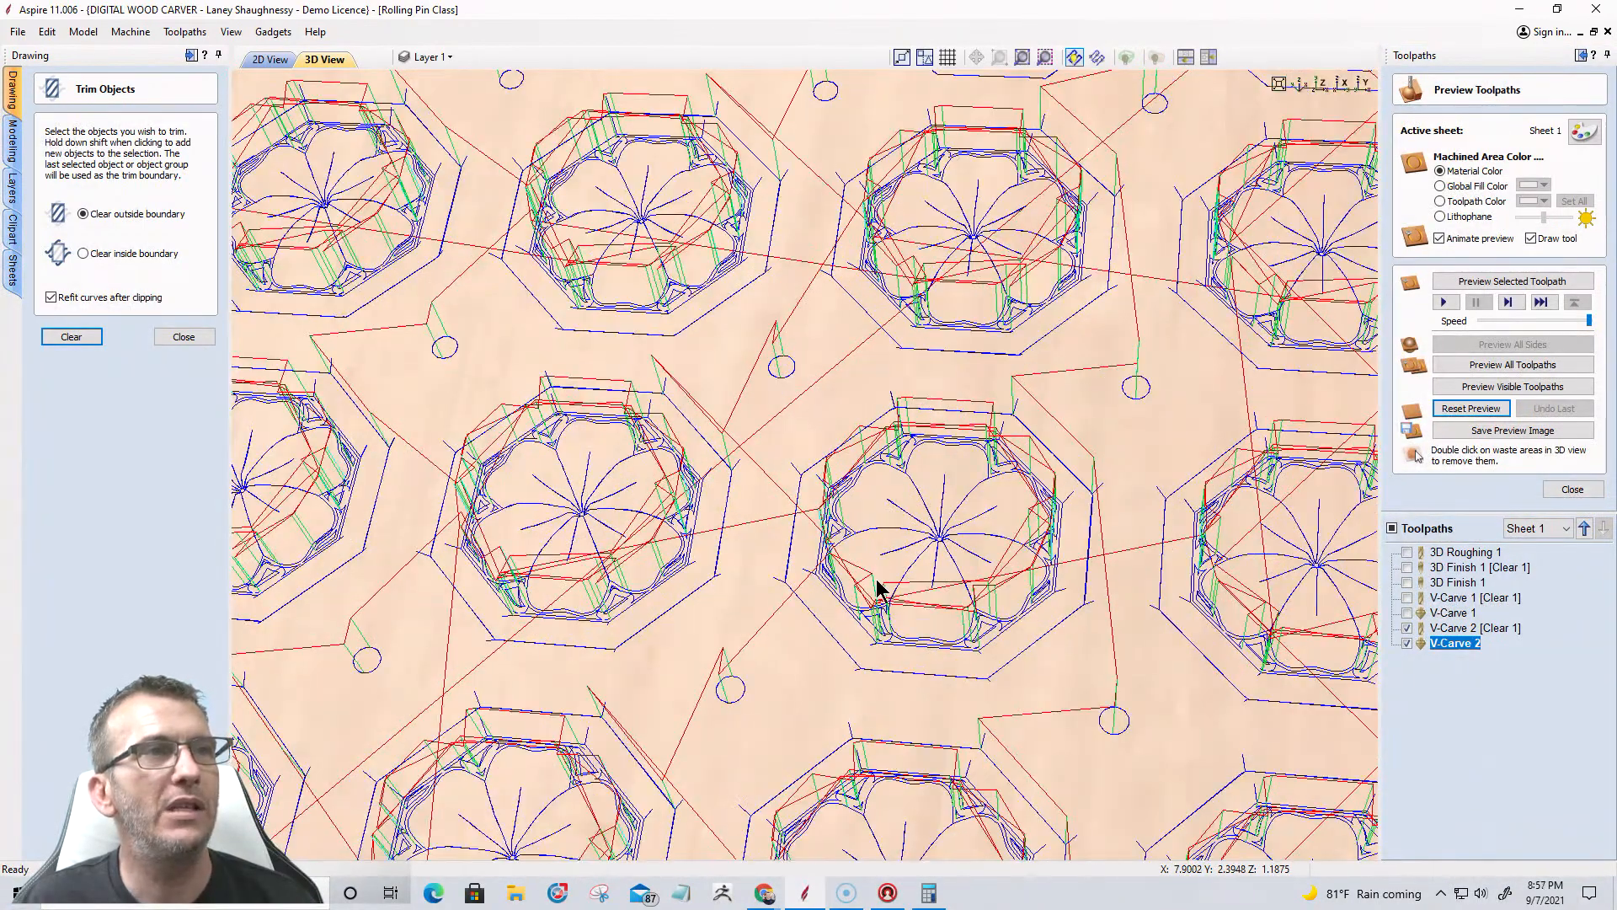
scroll(880, 615, down, 2)
scroll(892, 597, up, 6)
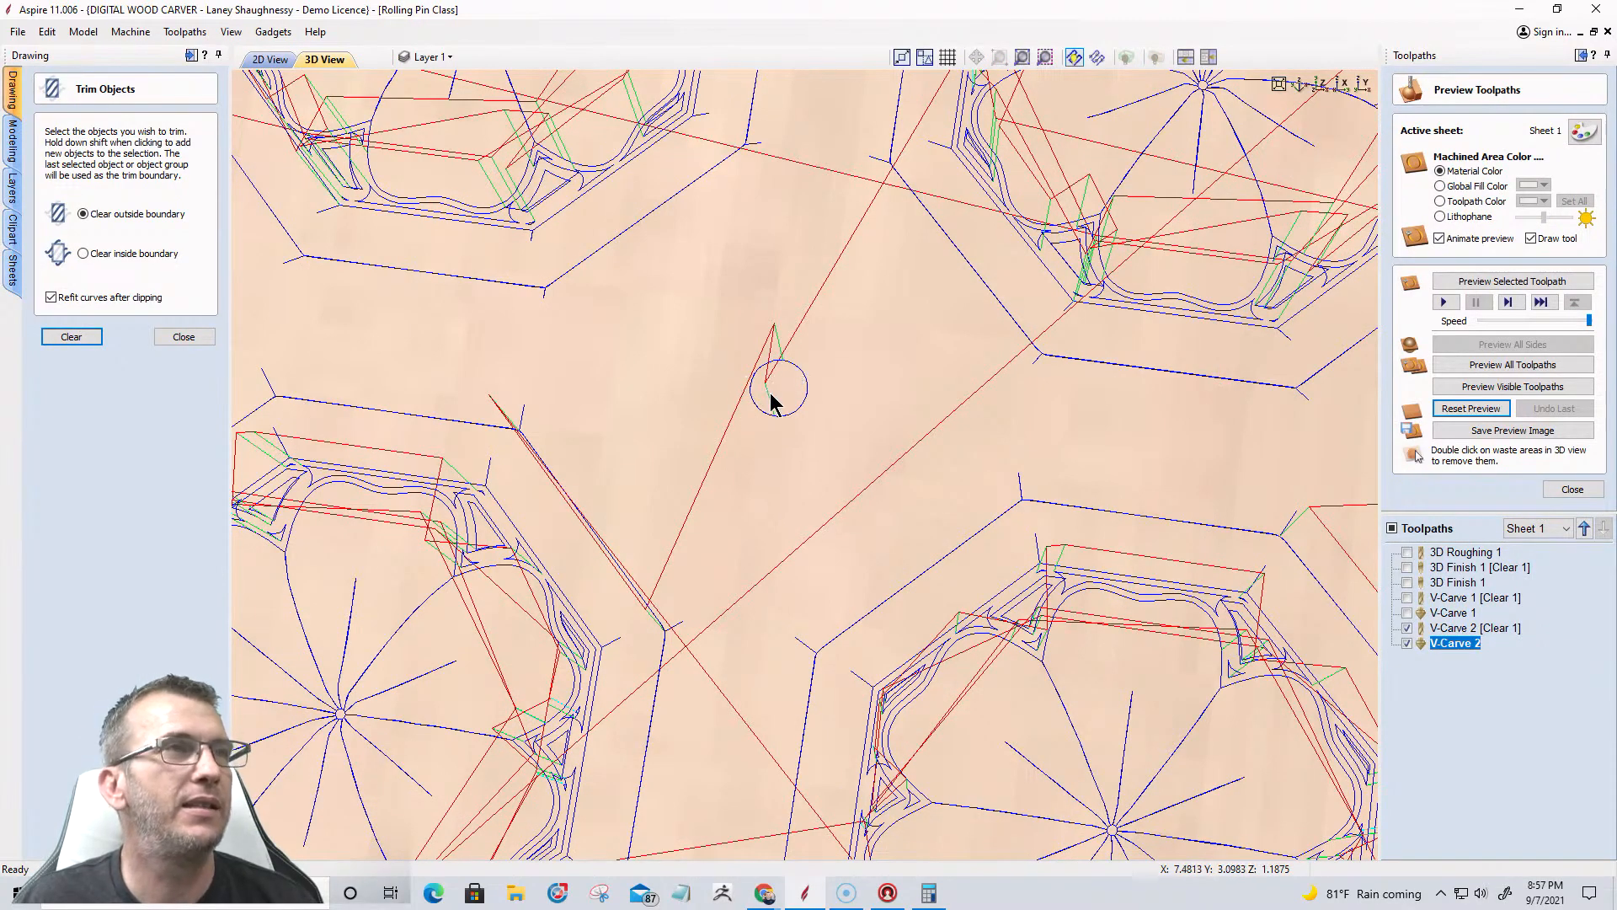
scroll(769, 392, up, 3)
scroll(770, 394, down, 6)
scroll(749, 401, down, 2)
scroll(1028, 523, down, 3)
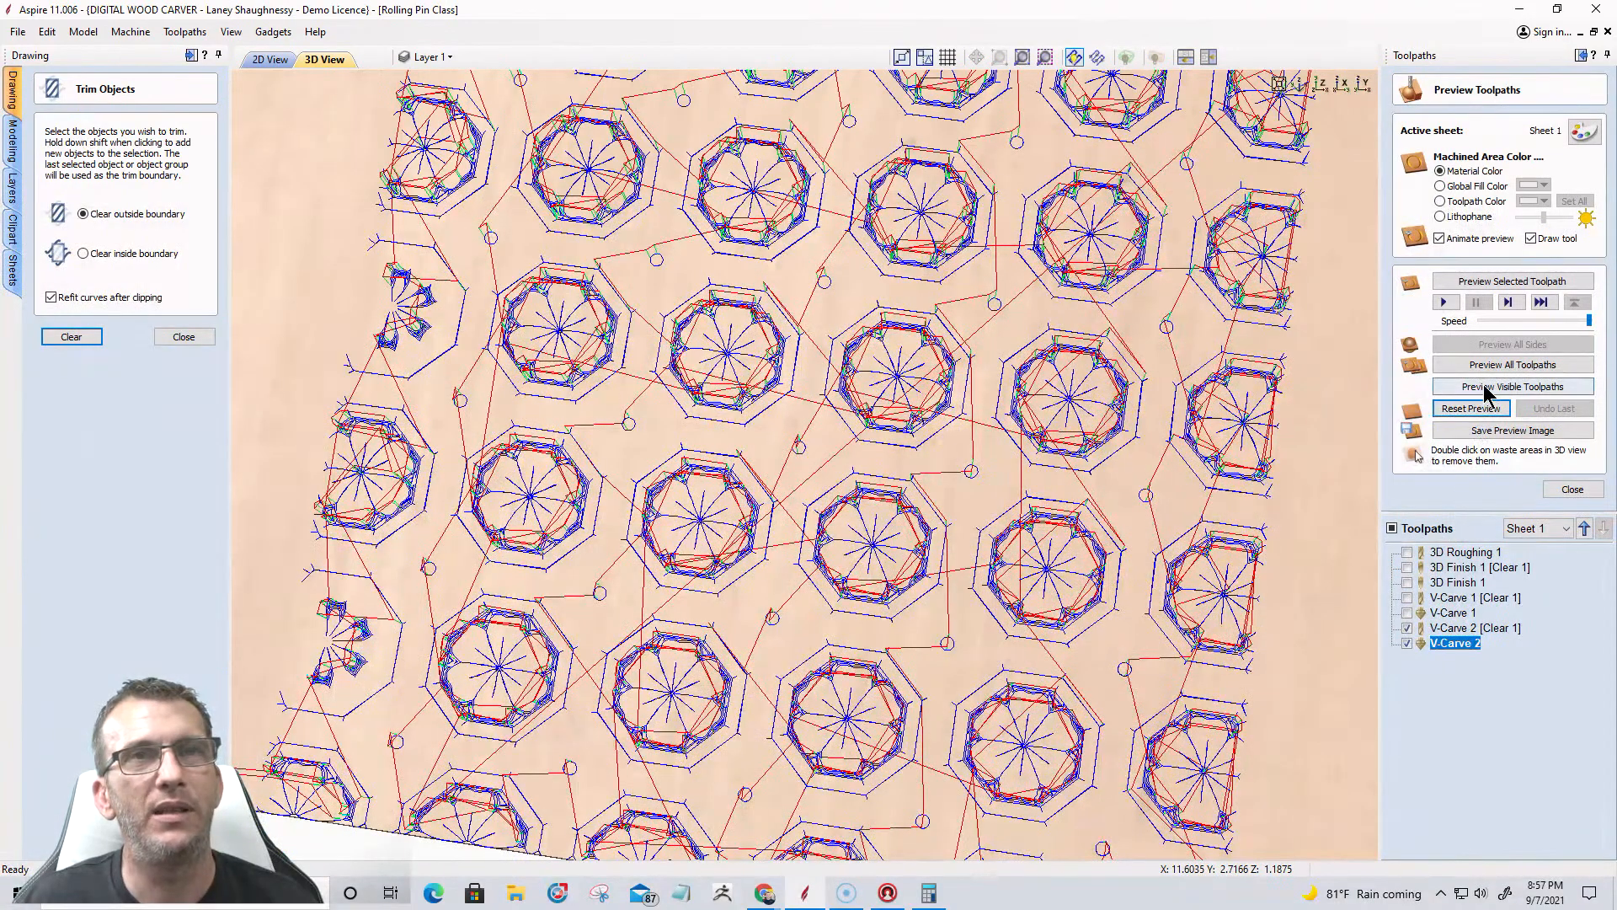
click(1485, 389)
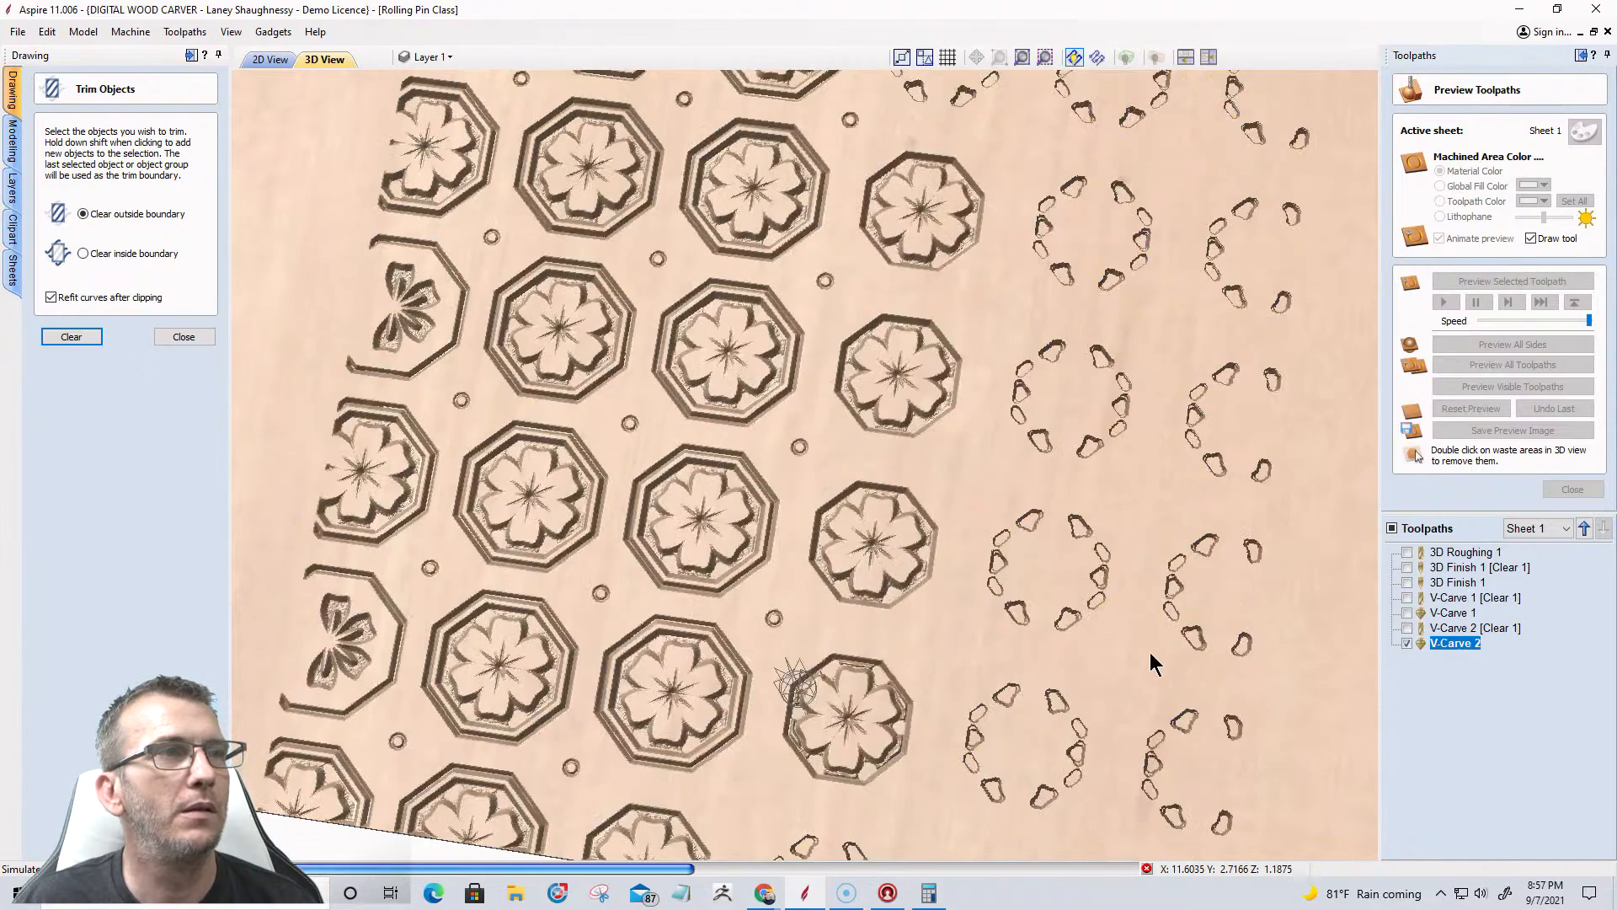
Examine the previewed flower and octagon carving on the flat board up close, checking the detail around the petals.
scroll(1004, 660, up, 4)
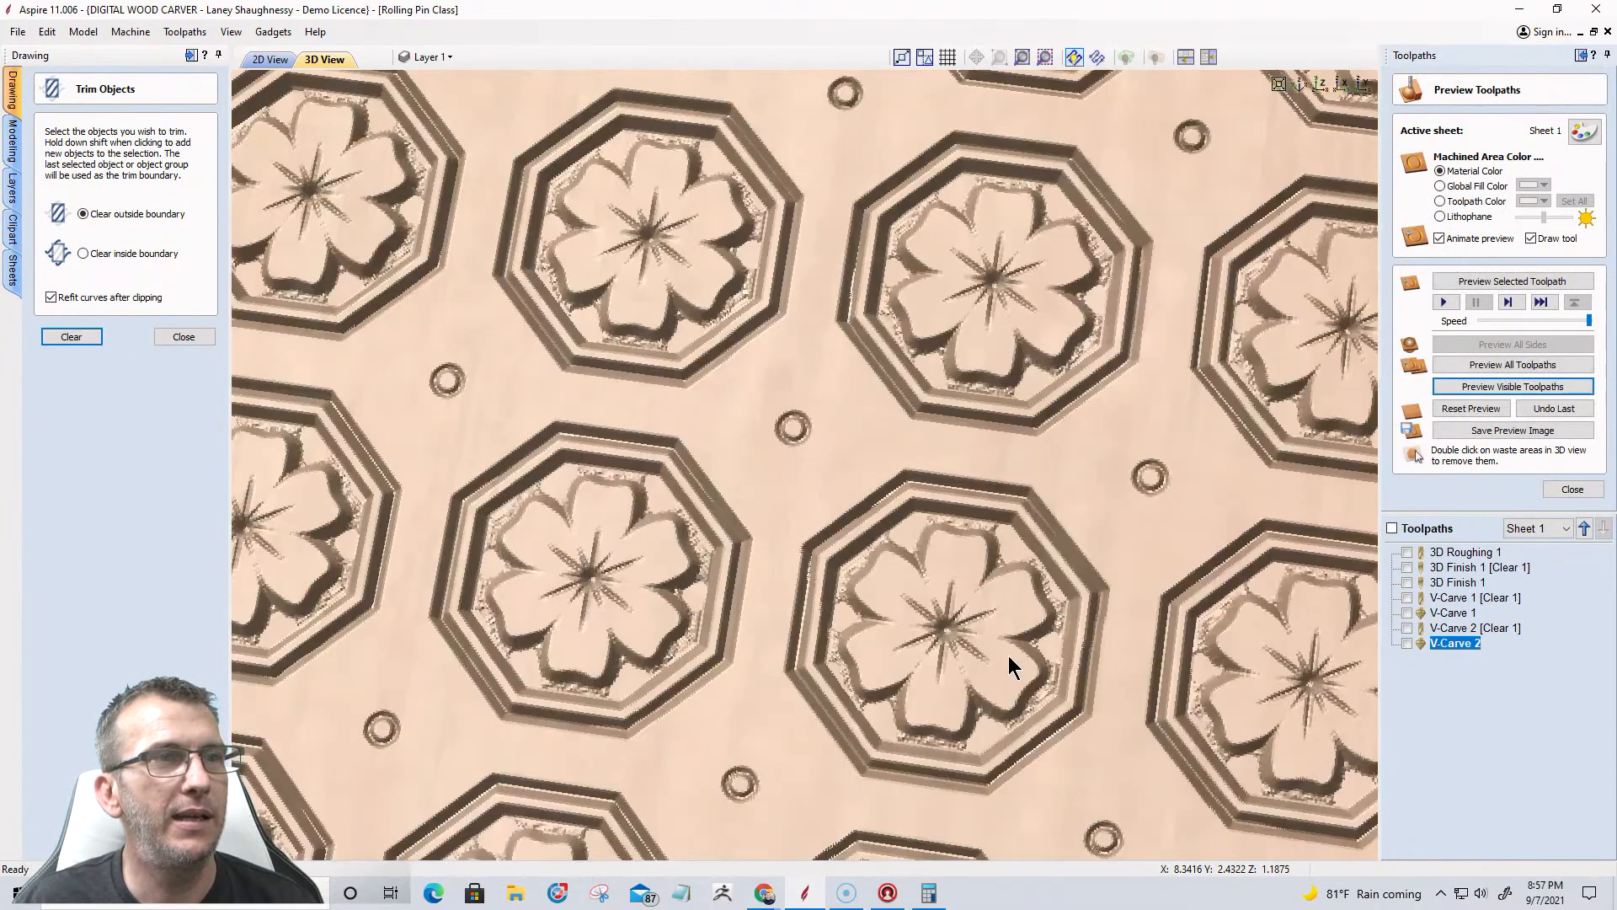
scroll(1009, 655, up, 2)
middle_drag(1041, 675, 1011, 574)
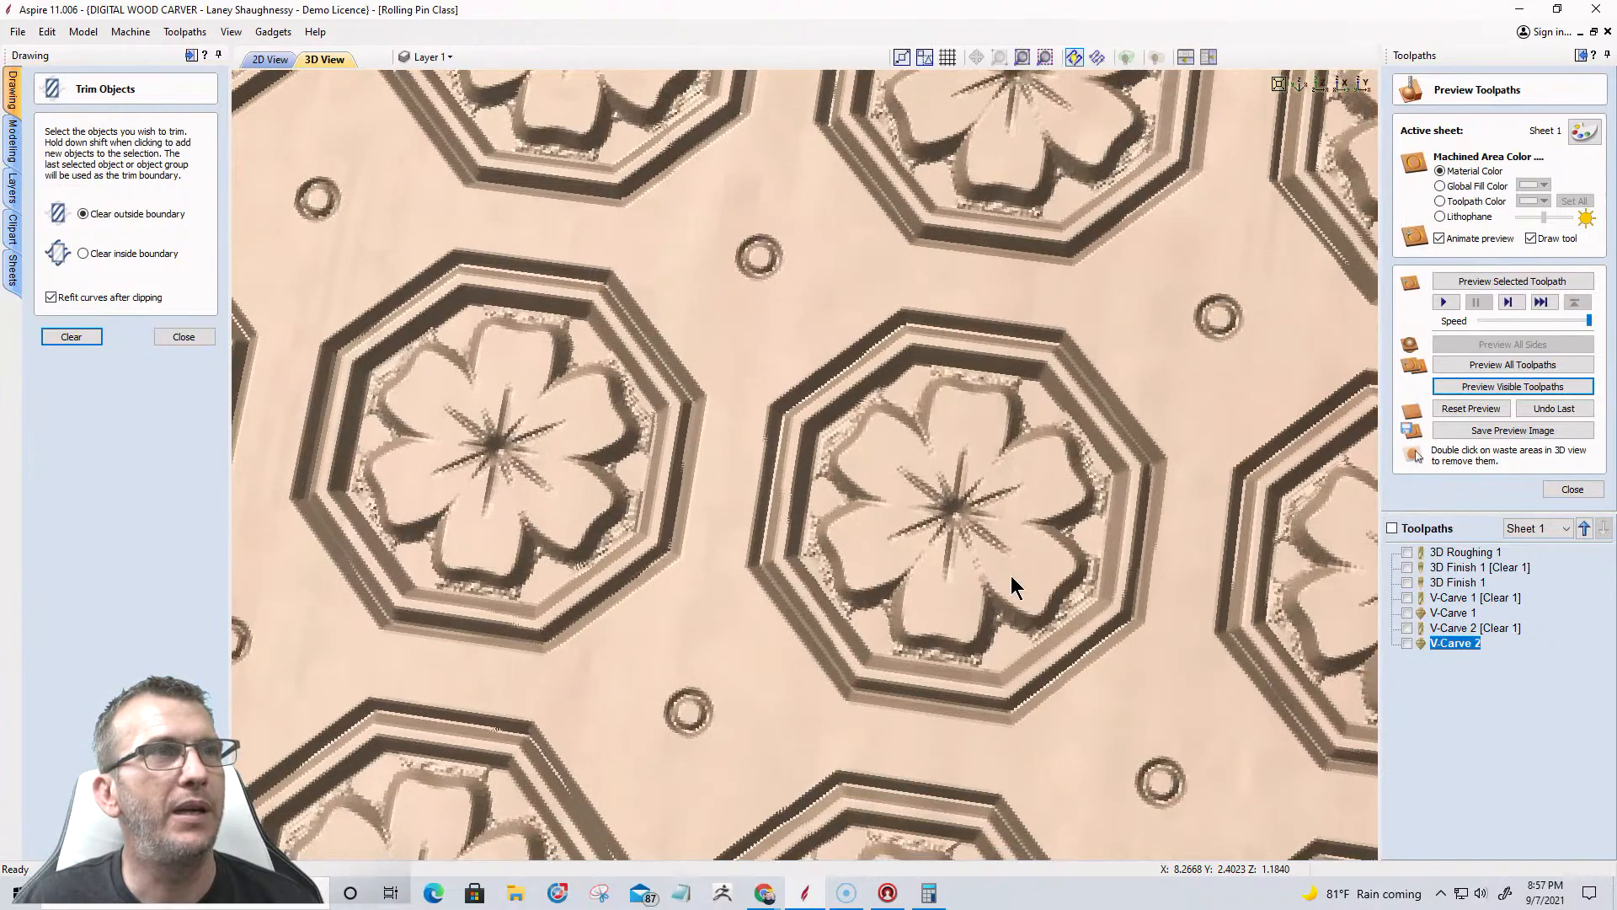
scroll(1238, 336, up, 3)
scroll(963, 468, down, 2)
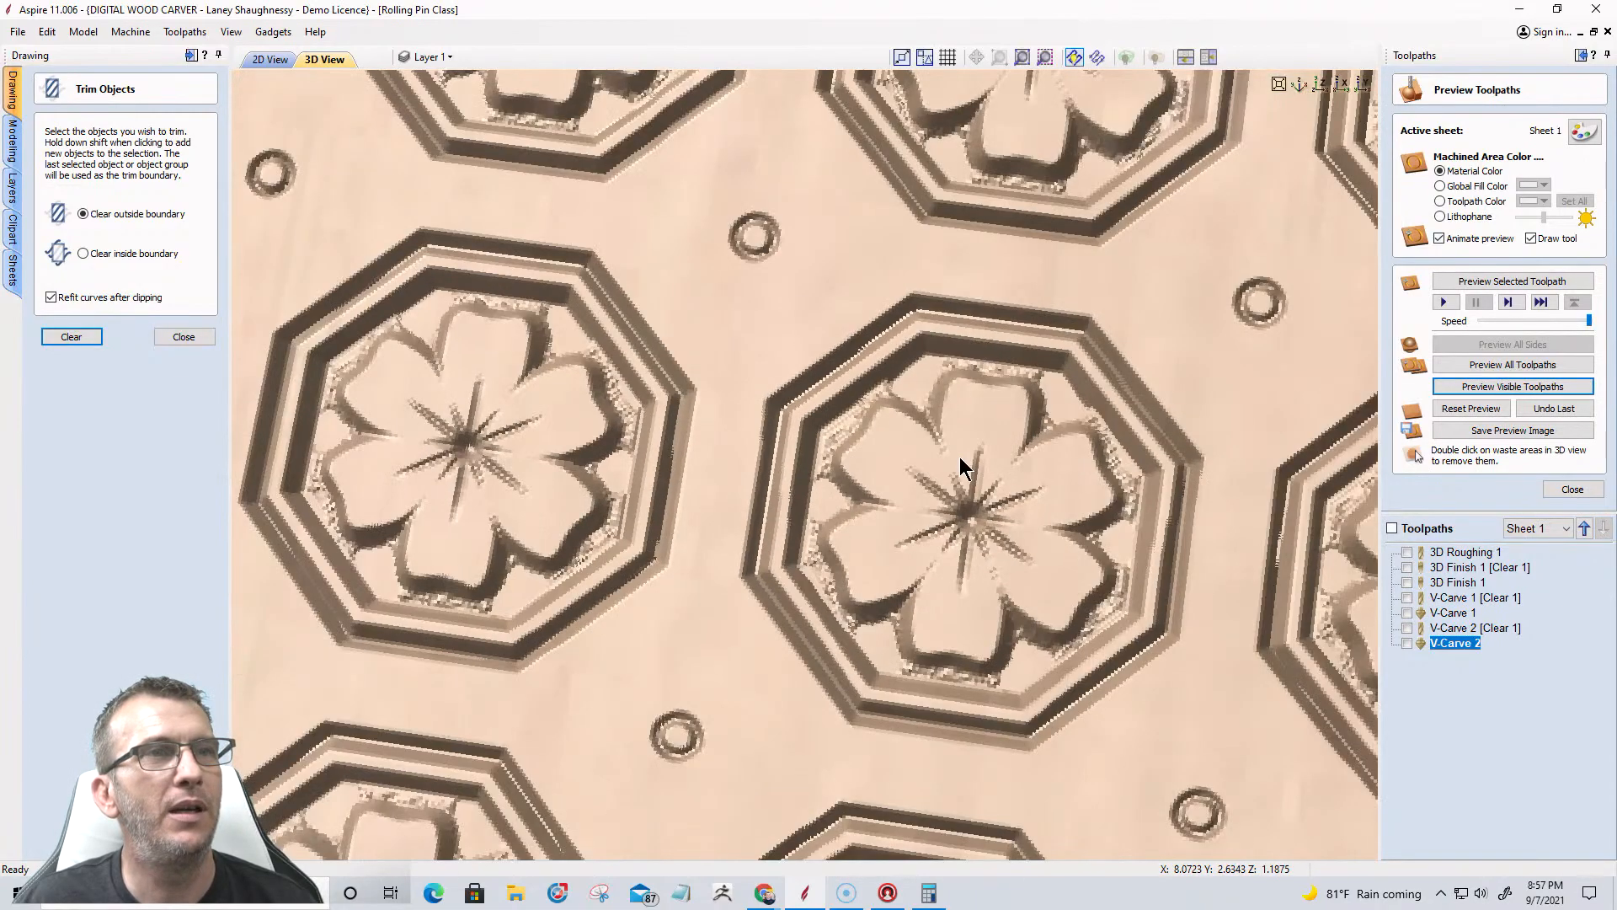
scroll(963, 467, down, 3)
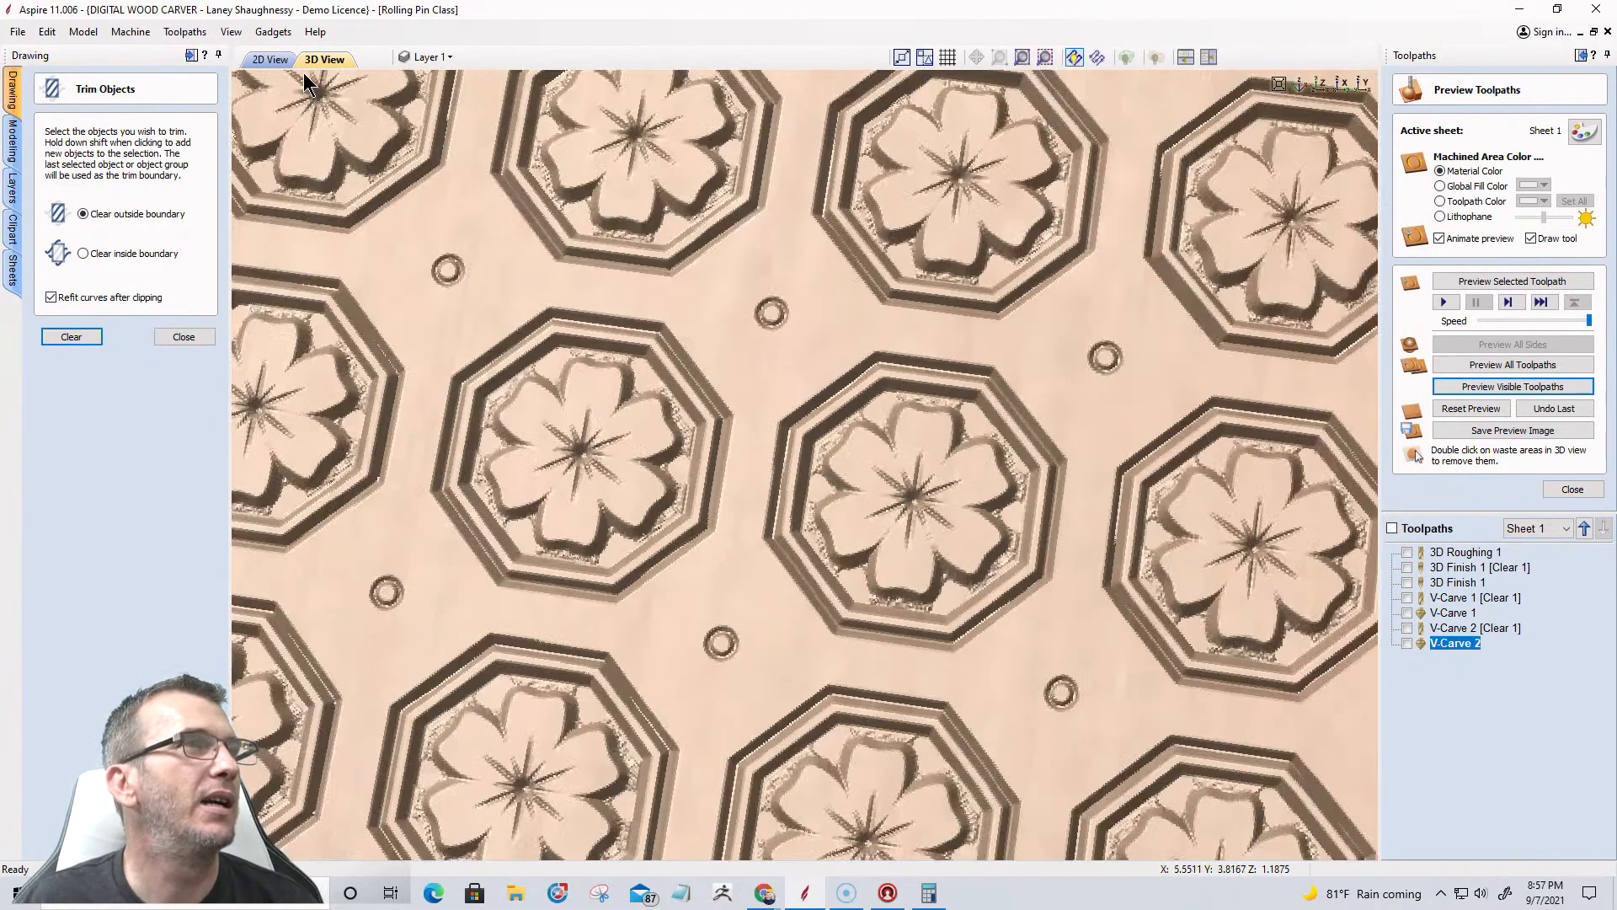
drag(923, 599, 932, 584)
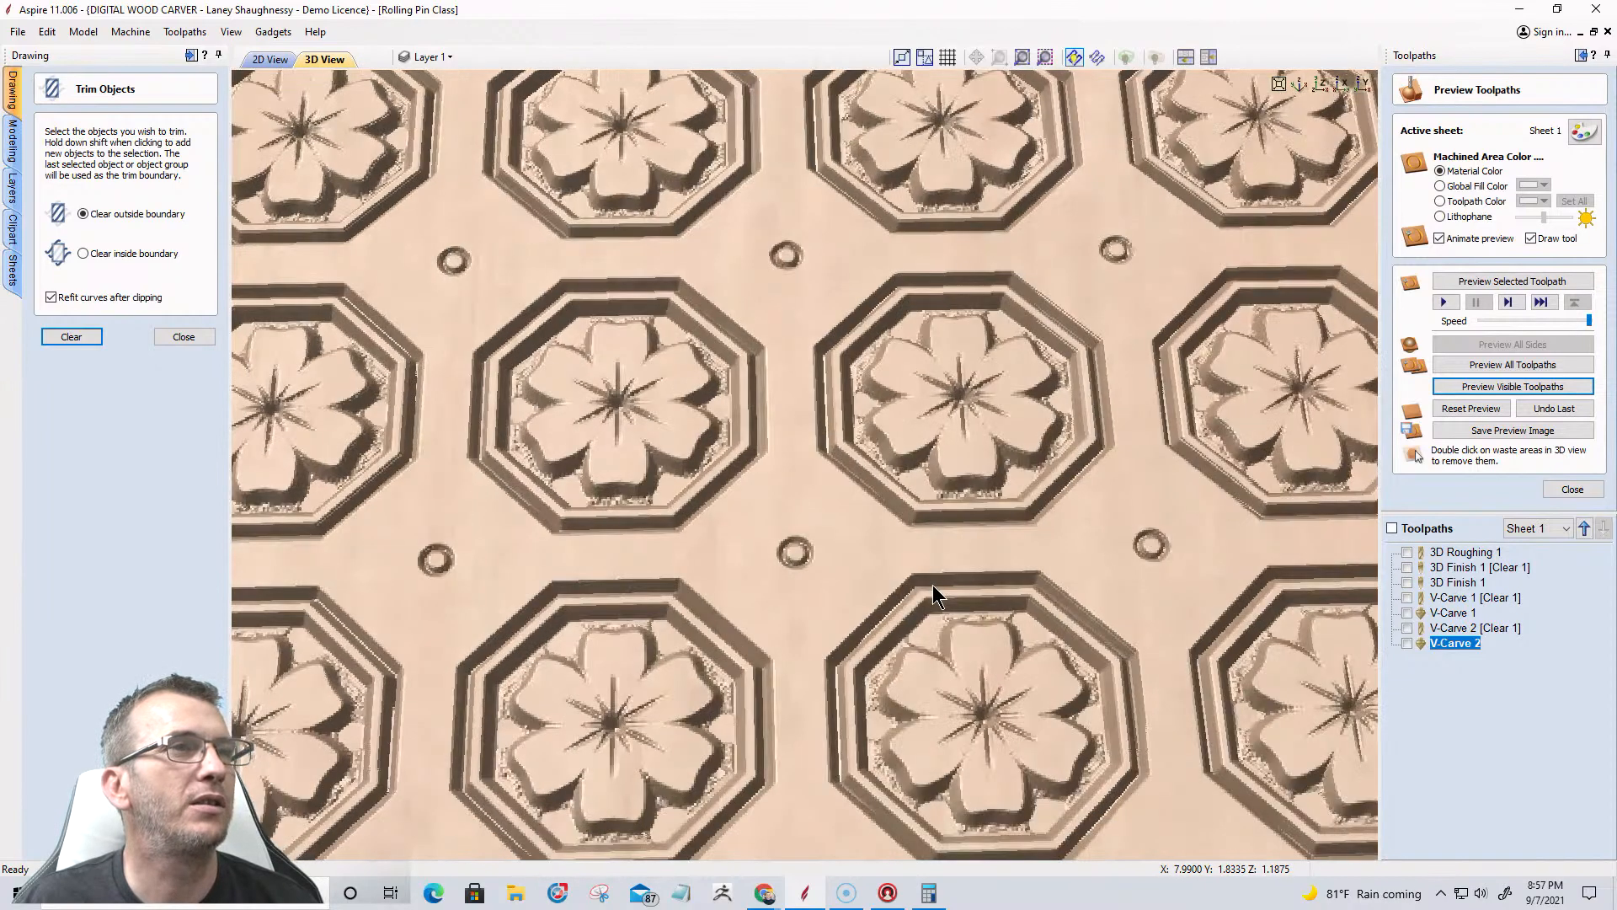
Set the toolpath preview simulation quality to Very High (4 x Slower).
click(185, 31)
mouse_move(199, 105)
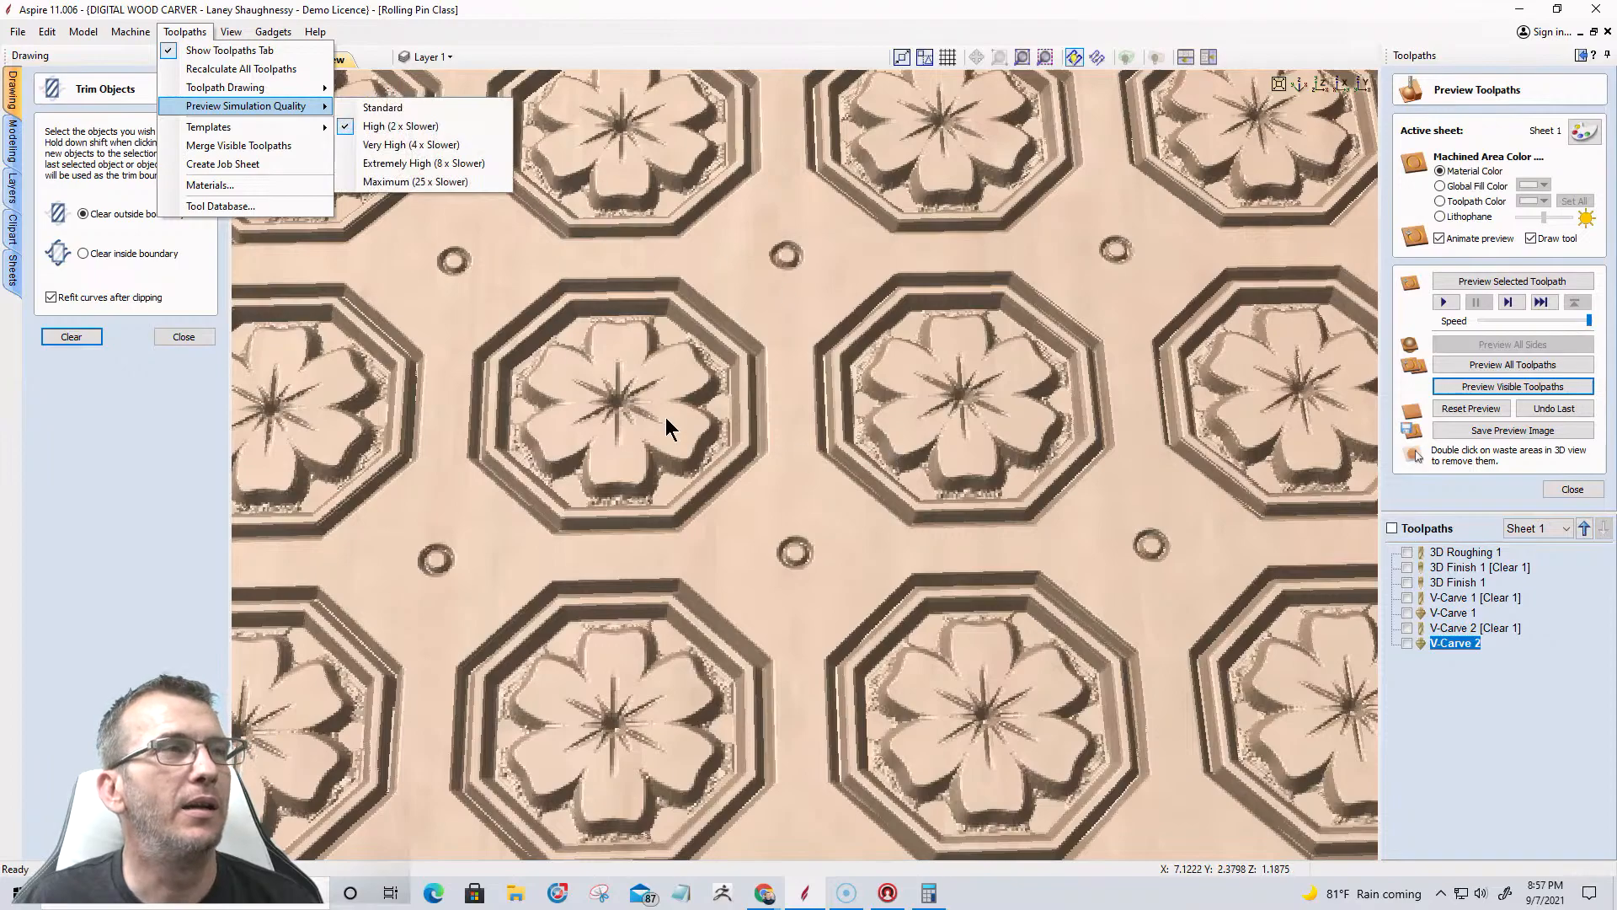
click(387, 146)
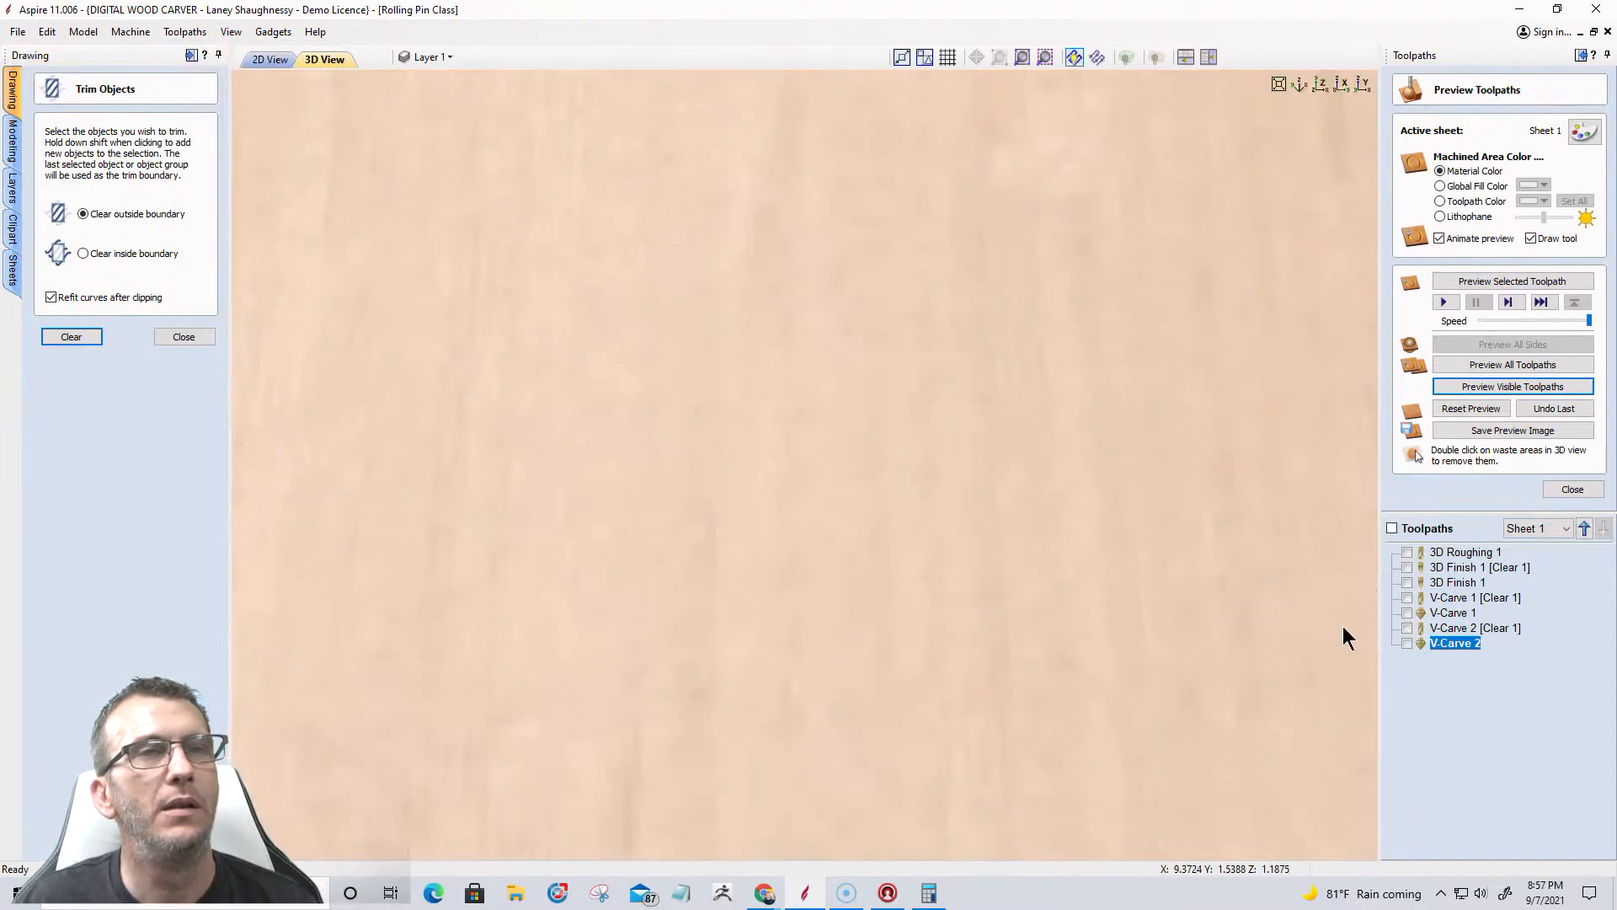
click(271, 59)
scroll(905, 371, up, 3)
scroll(910, 357, down, 3)
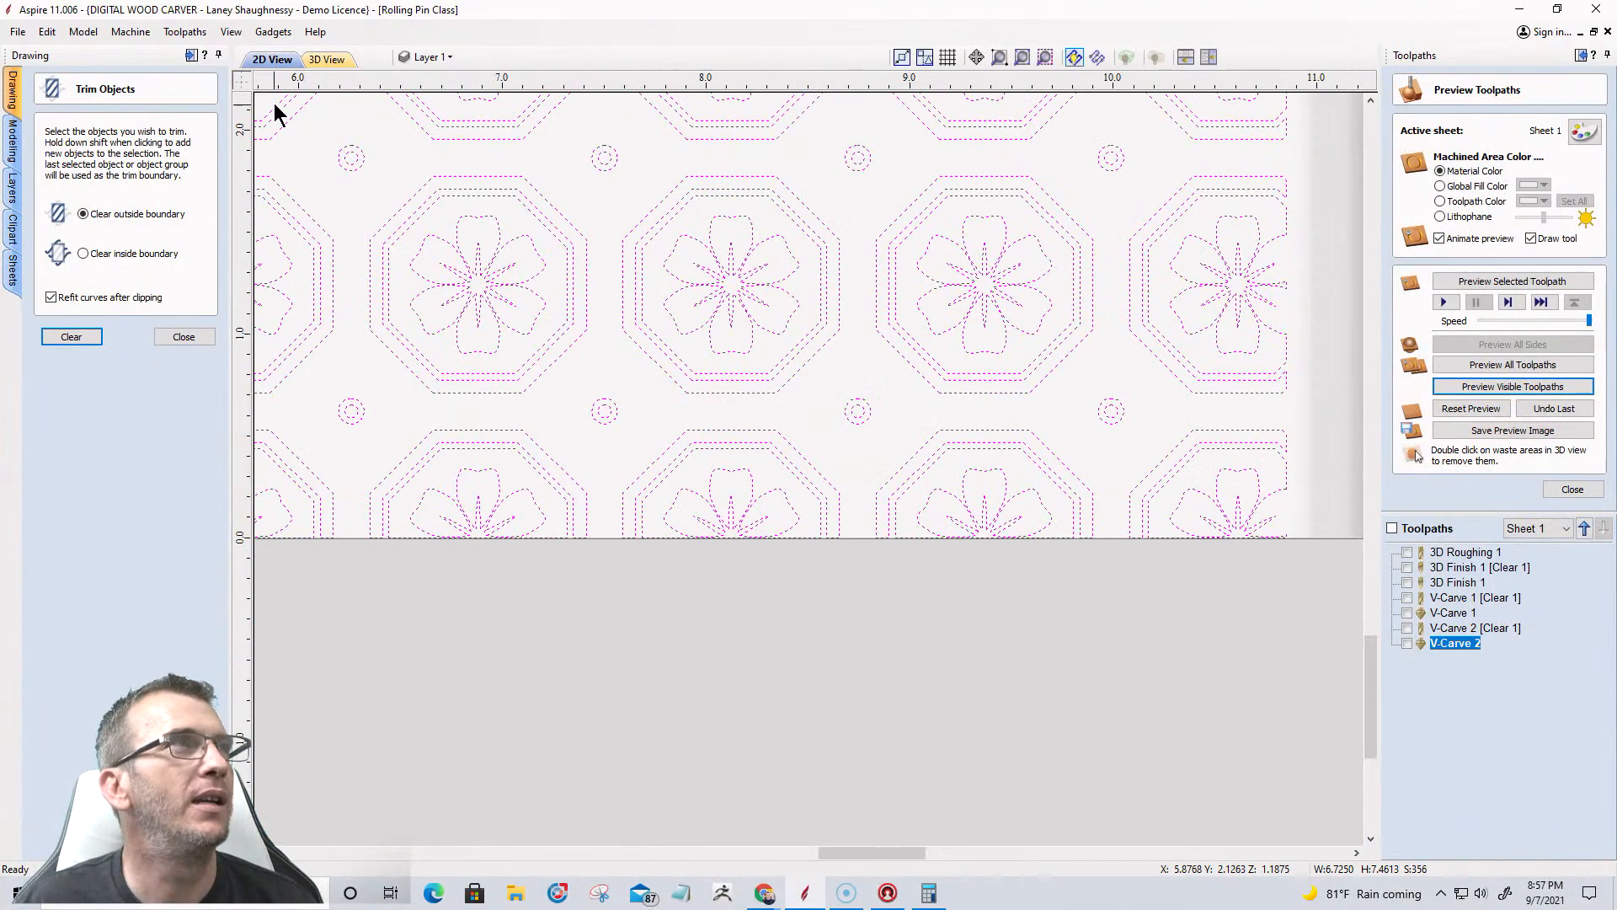
click(335, 60)
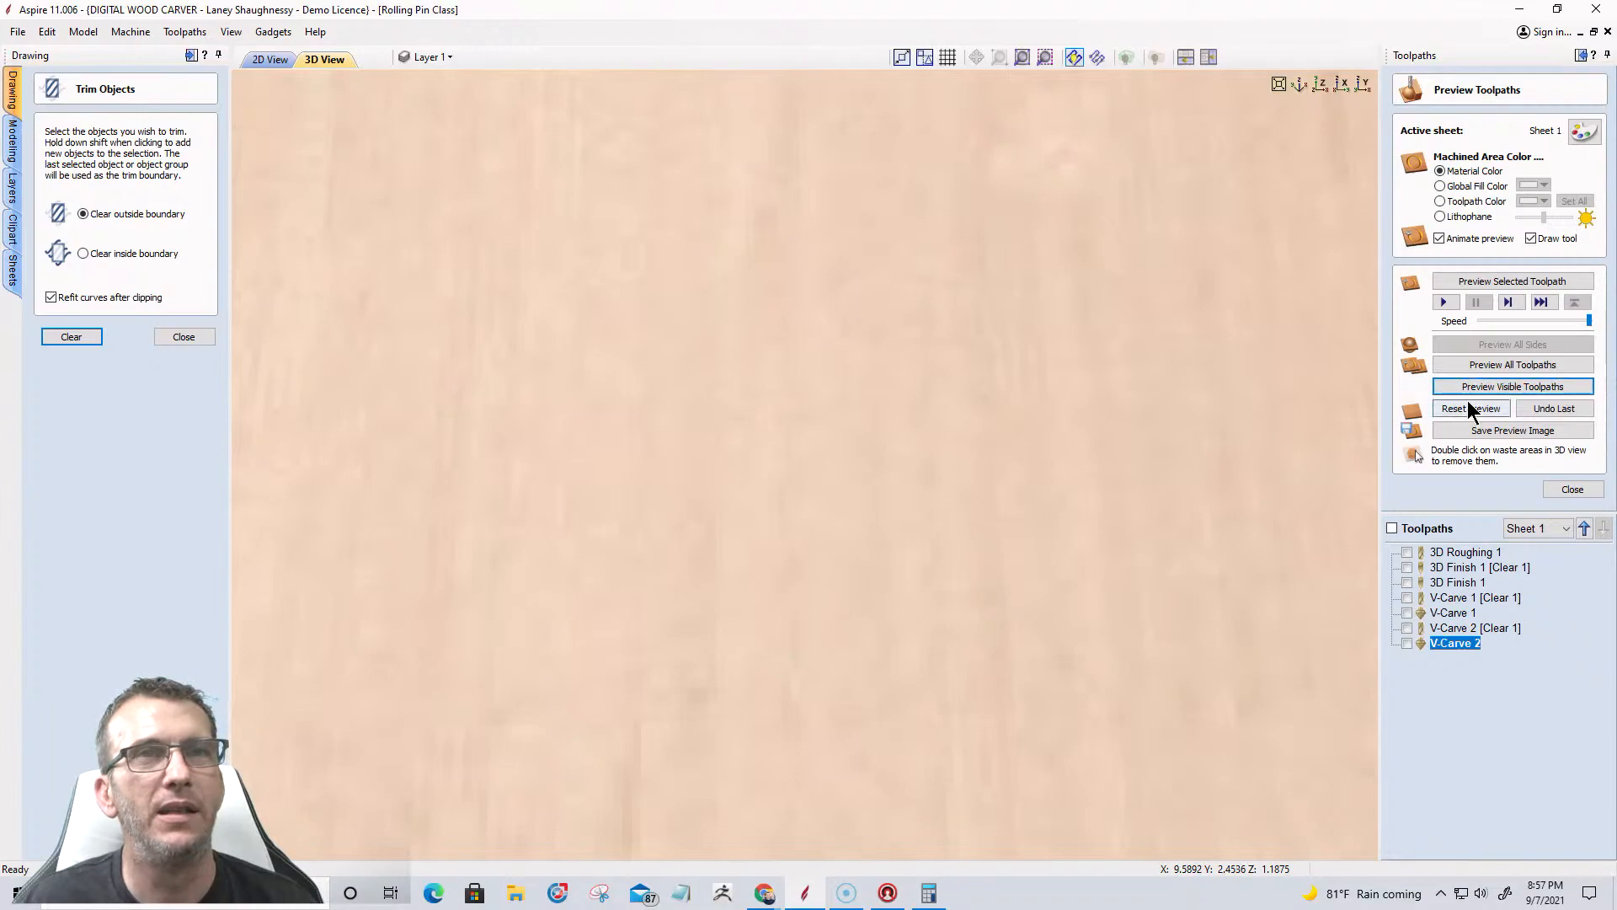
Make the V-Carve 2 [Clear 1] and V-Carve 2 toolpaths visible and preview them on the board.
click(1499, 389)
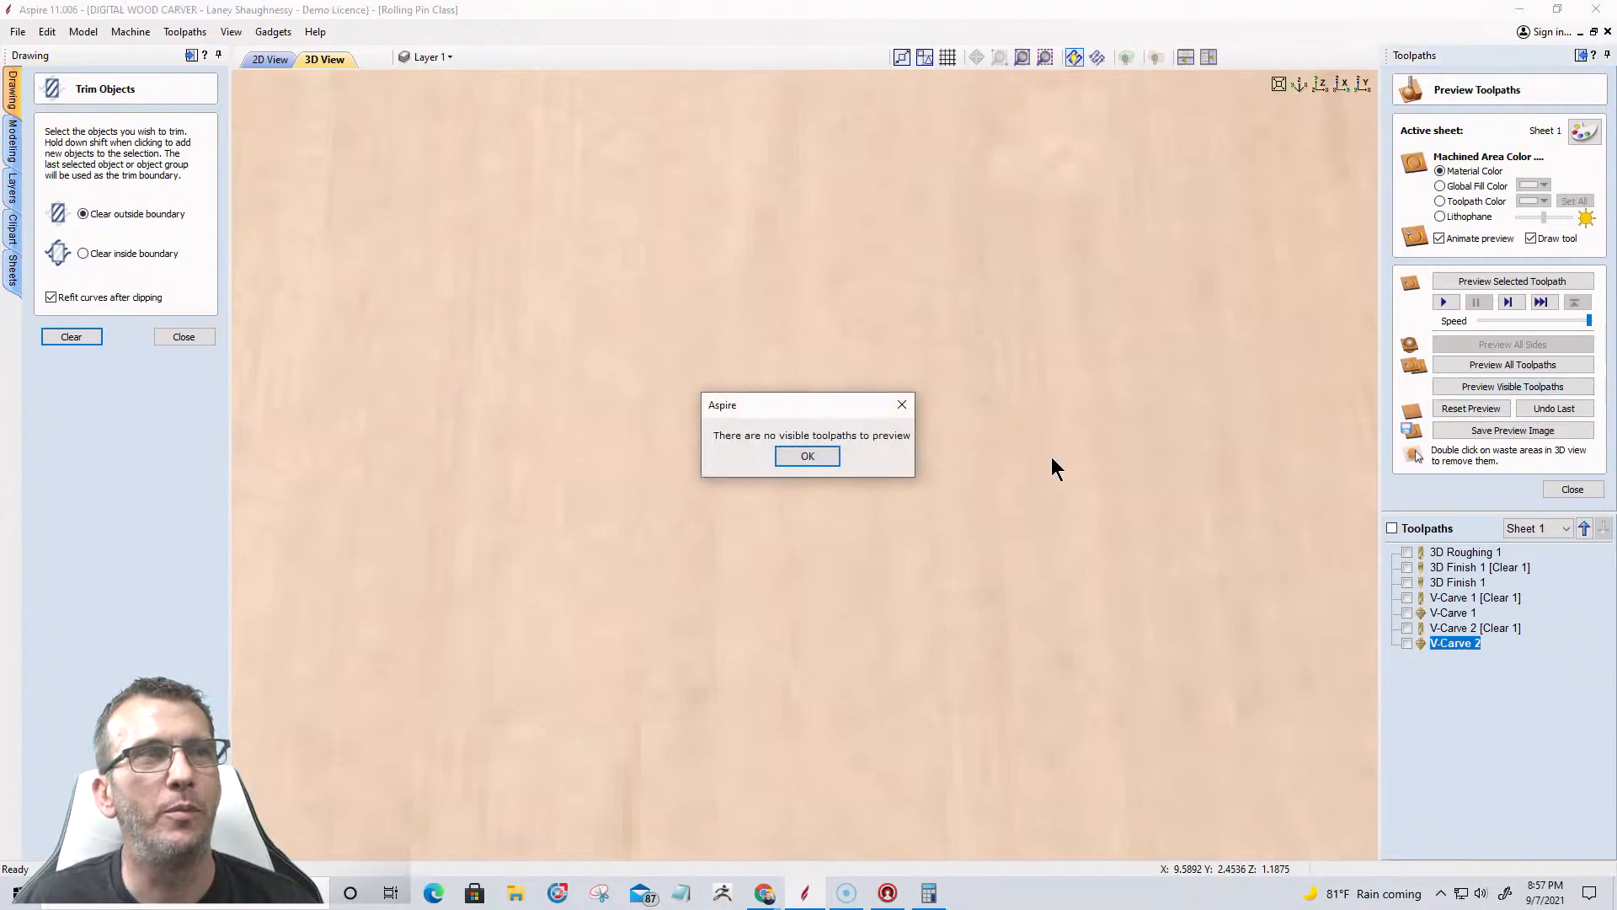
click(807, 458)
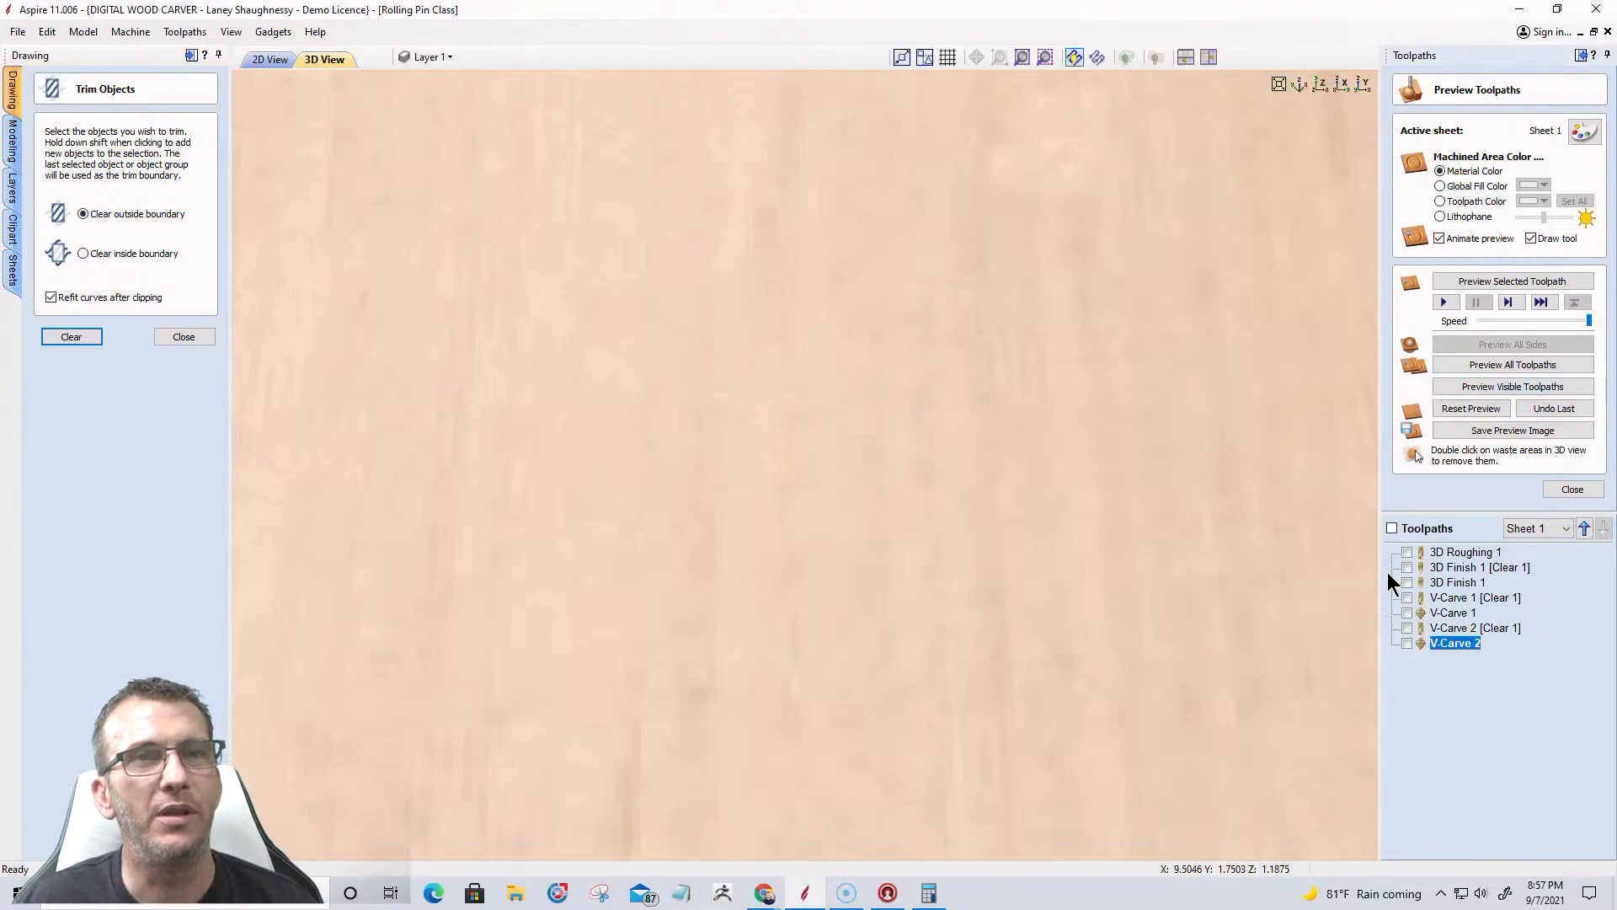
click(1406, 628)
click(1406, 644)
click(1501, 388)
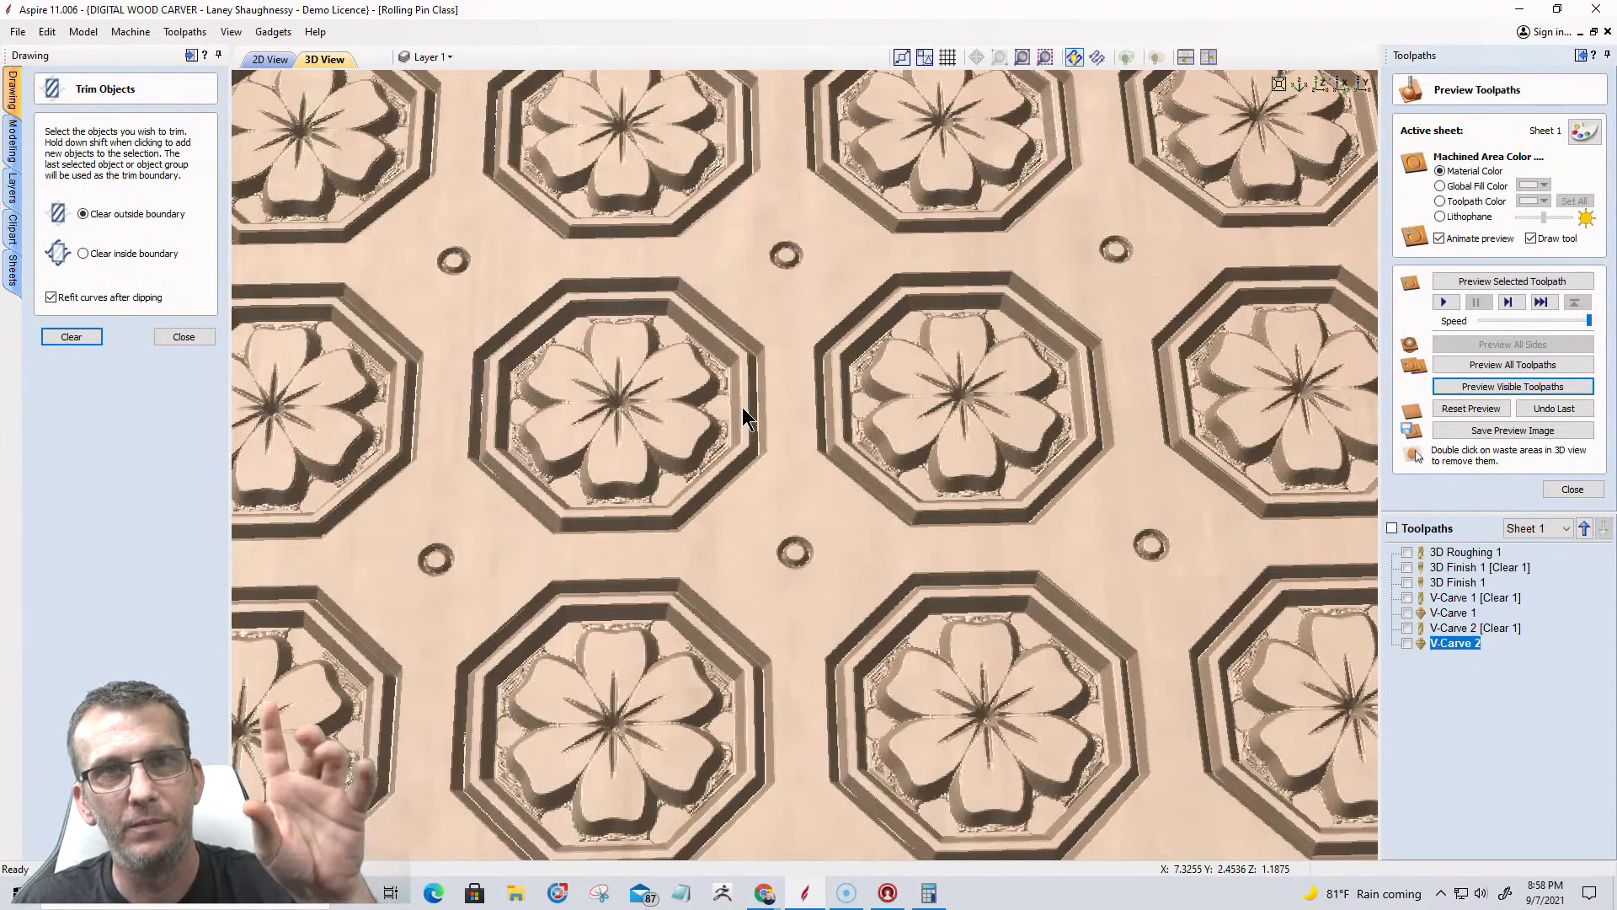
Return to the 2D drawing and close the Trim Objects tool.
click(261, 61)
scroll(985, 497, down, 3)
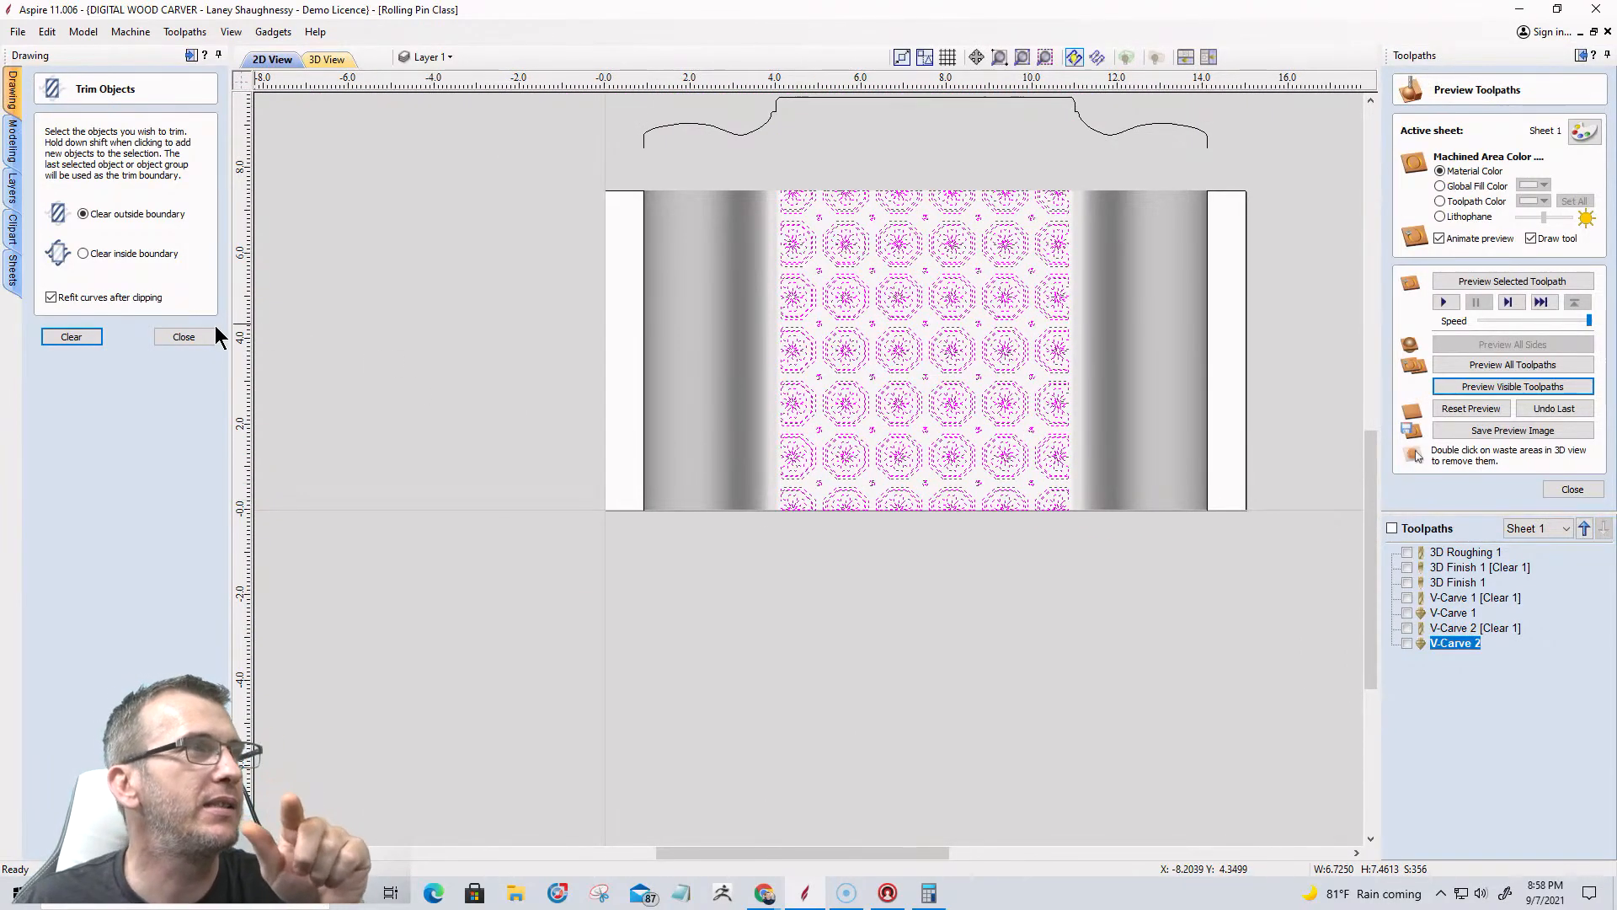
click(185, 337)
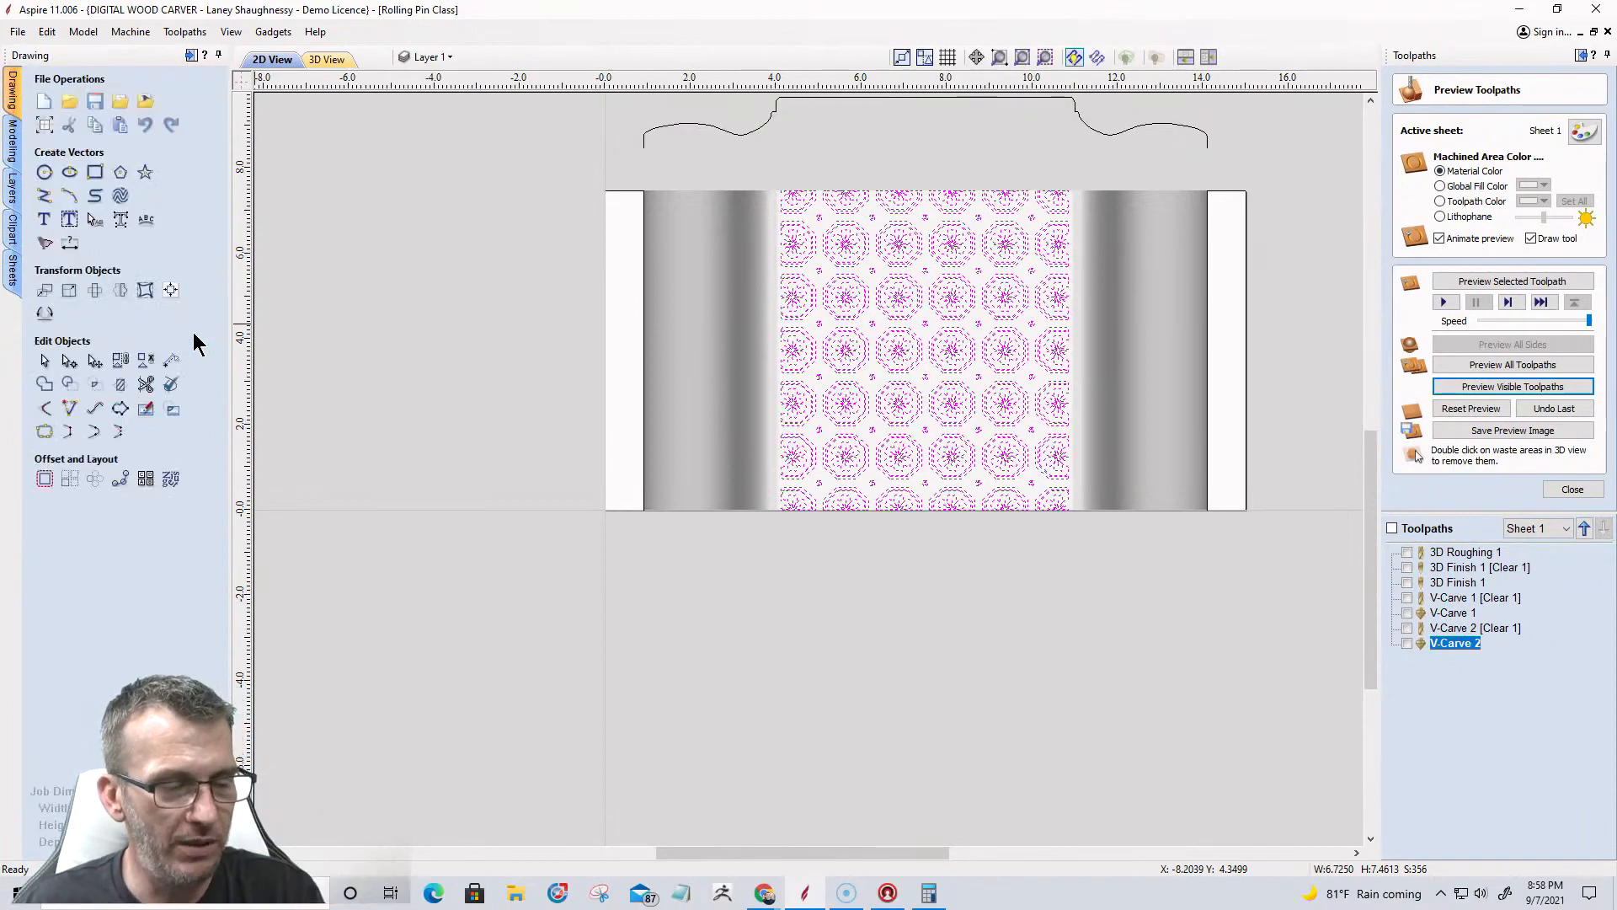
Select the boundary rectangle around the flower pattern and widen it slightly beyond the cut flowers, to about 6.757 inches.
scroll(1044, 175, up, 2)
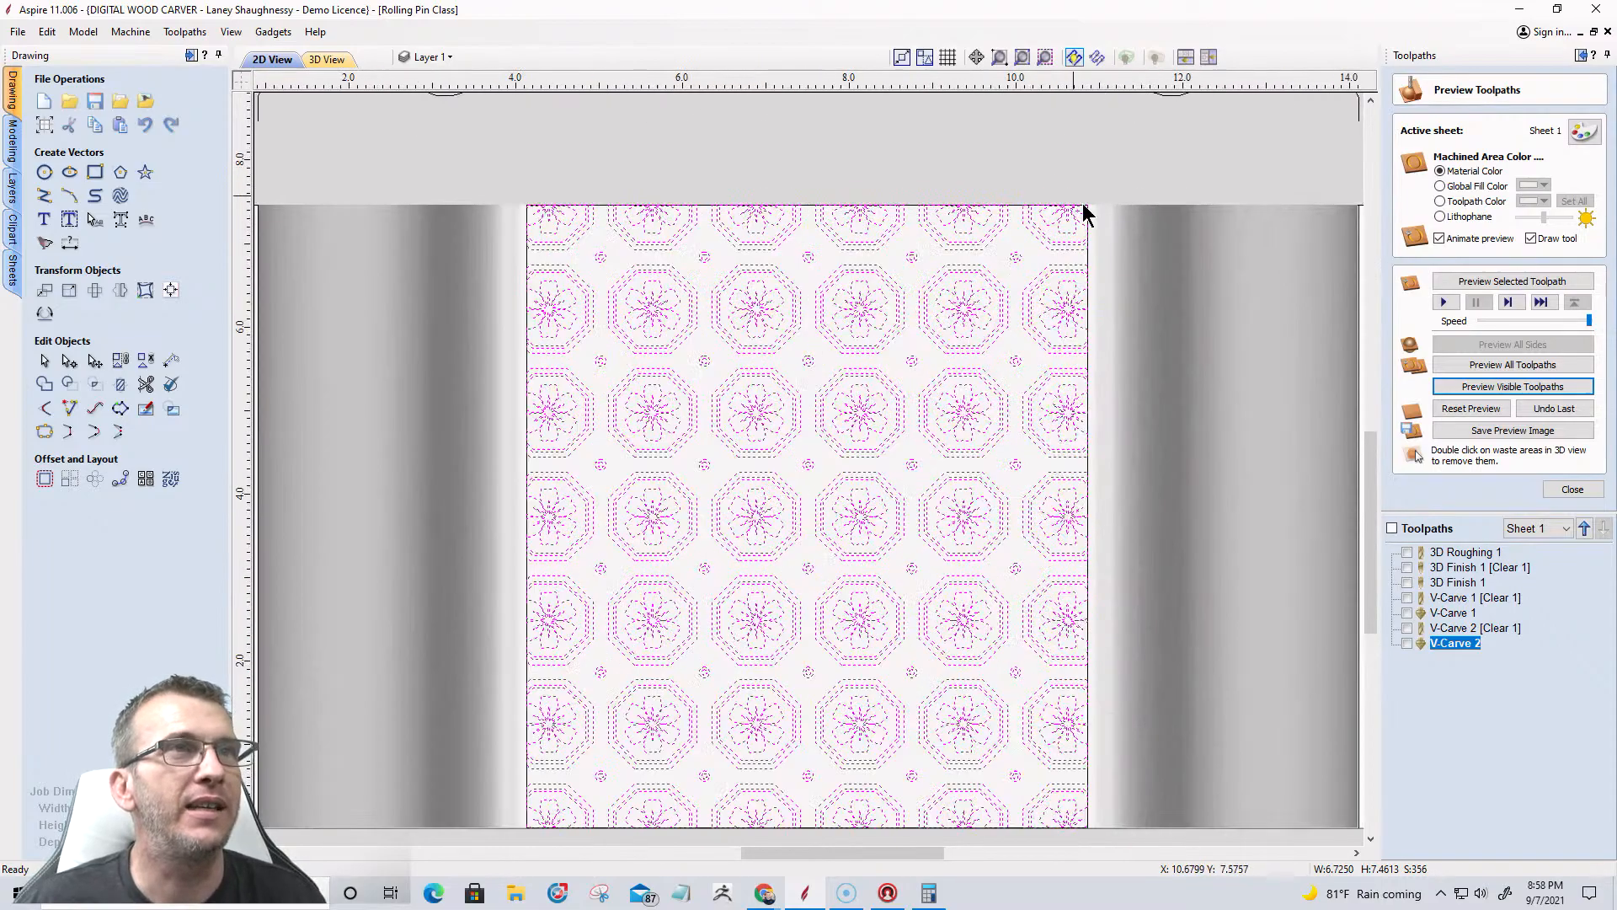
scroll(1078, 206, up, 3)
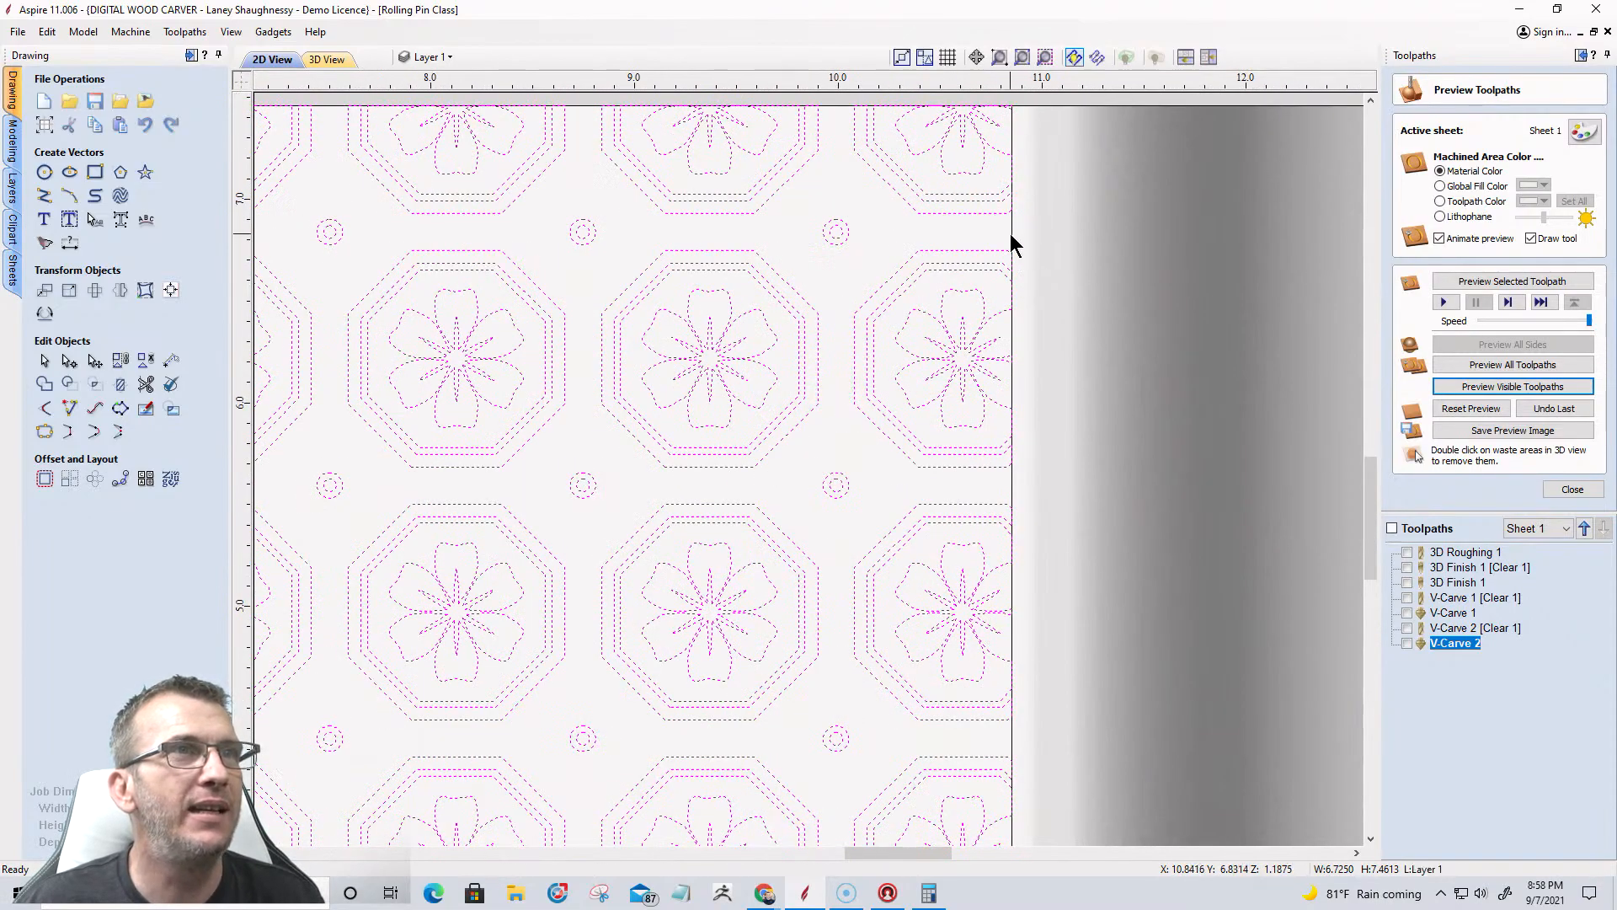
click(1010, 238)
scroll(1011, 244, up, 2)
scroll(1039, 396, down, 1)
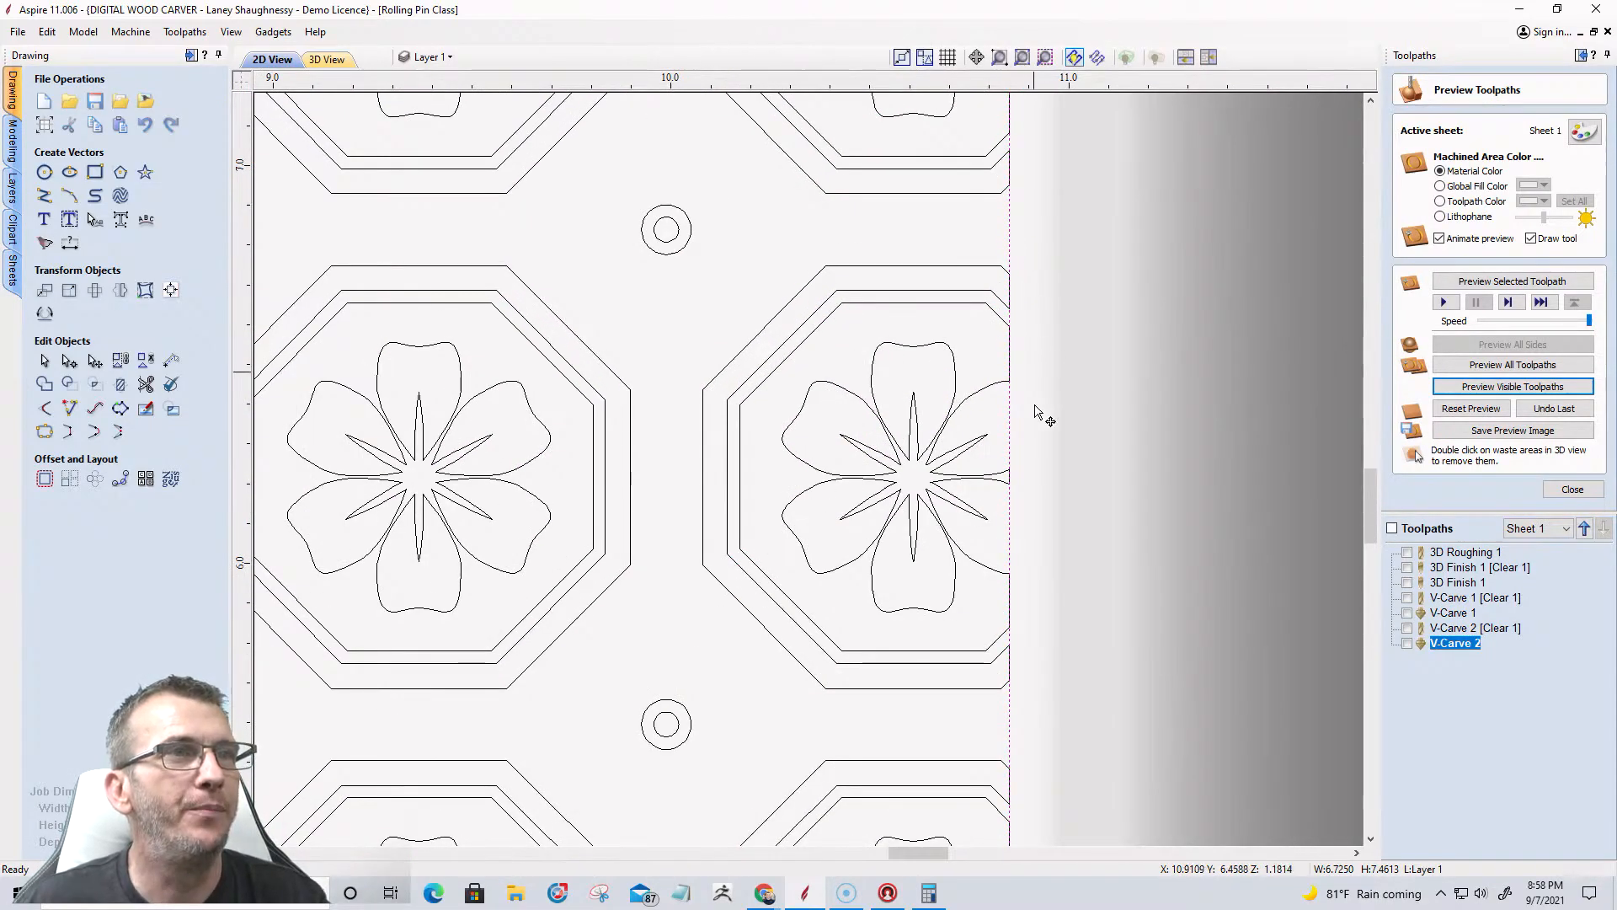
scroll(1021, 505, down, 3)
scroll(1019, 818, up, 2)
scroll(1019, 819, down, 2)
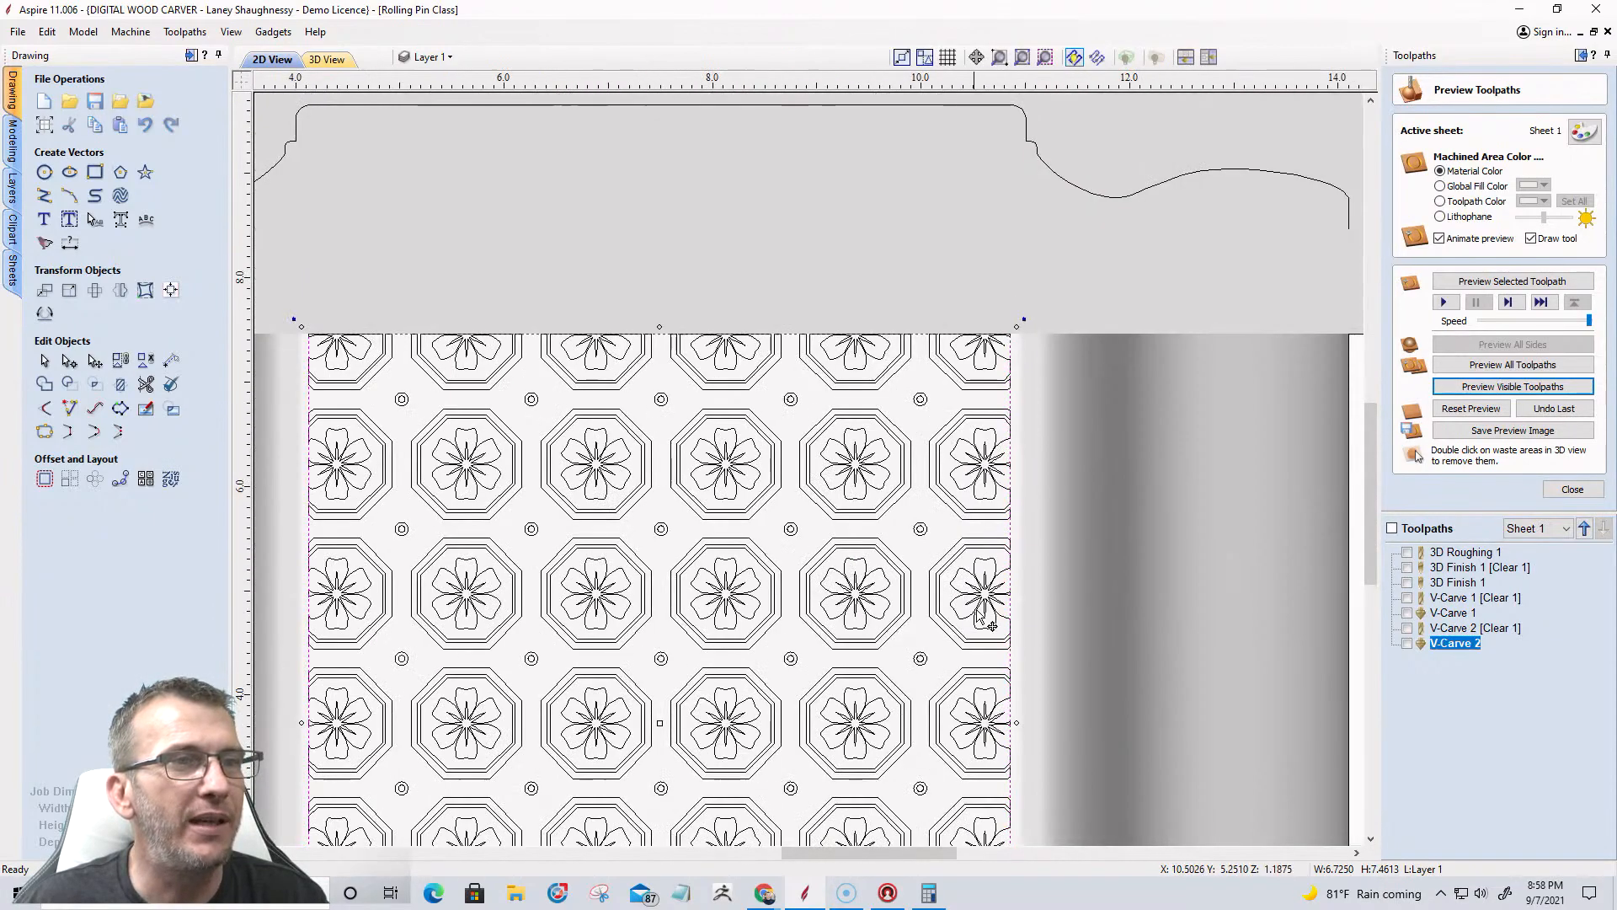
scroll(1021, 758, up, 4)
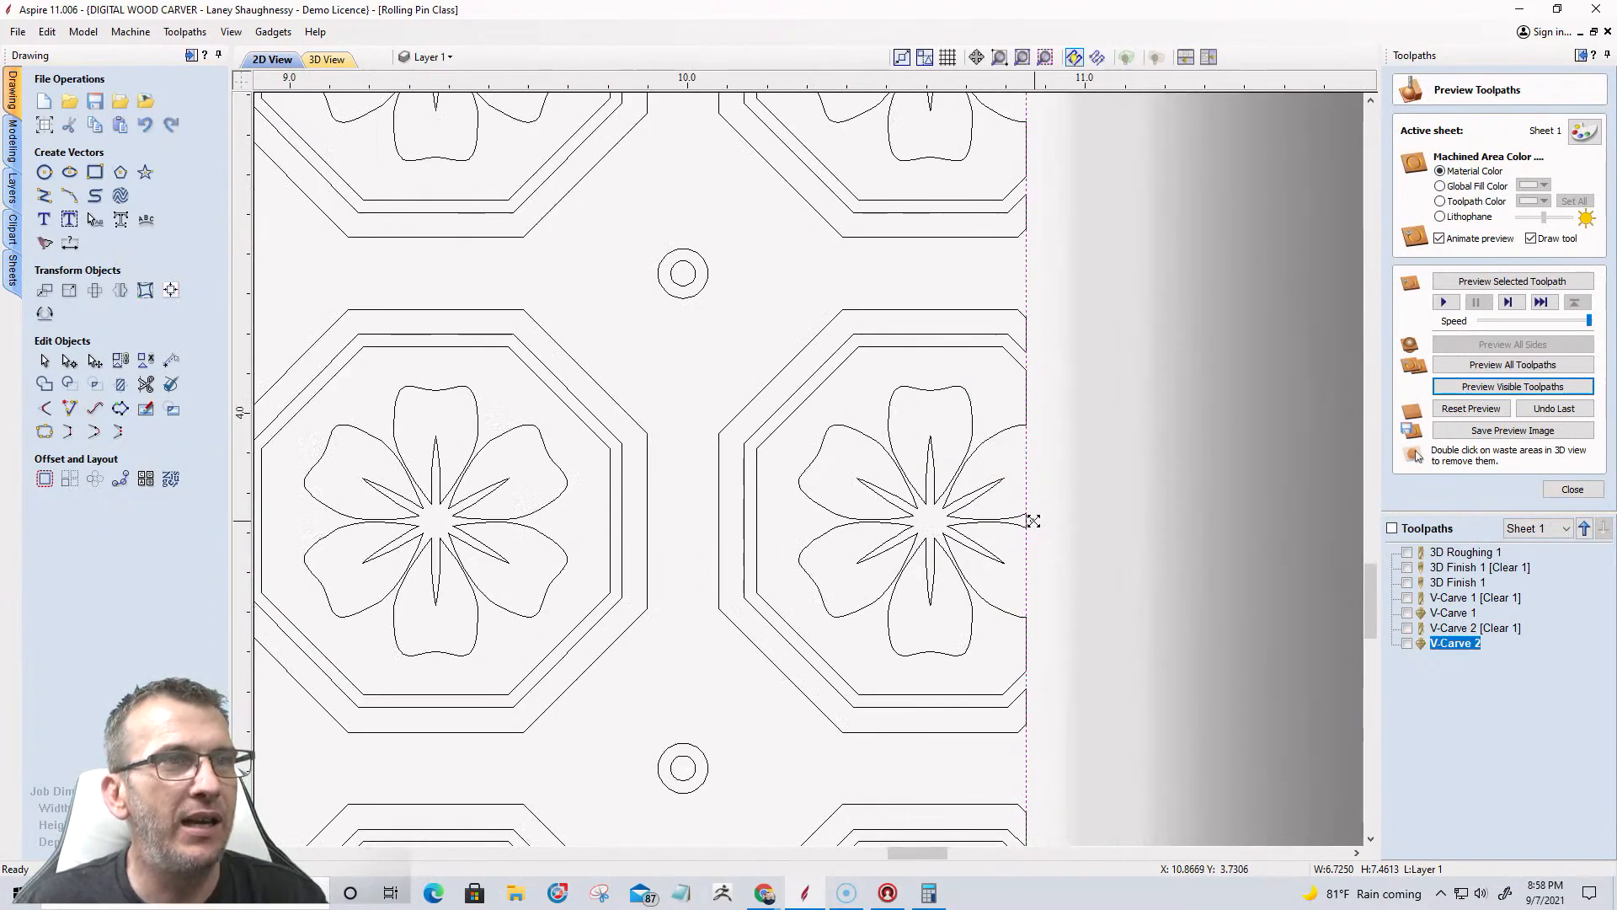
scroll(1033, 521, up, 2)
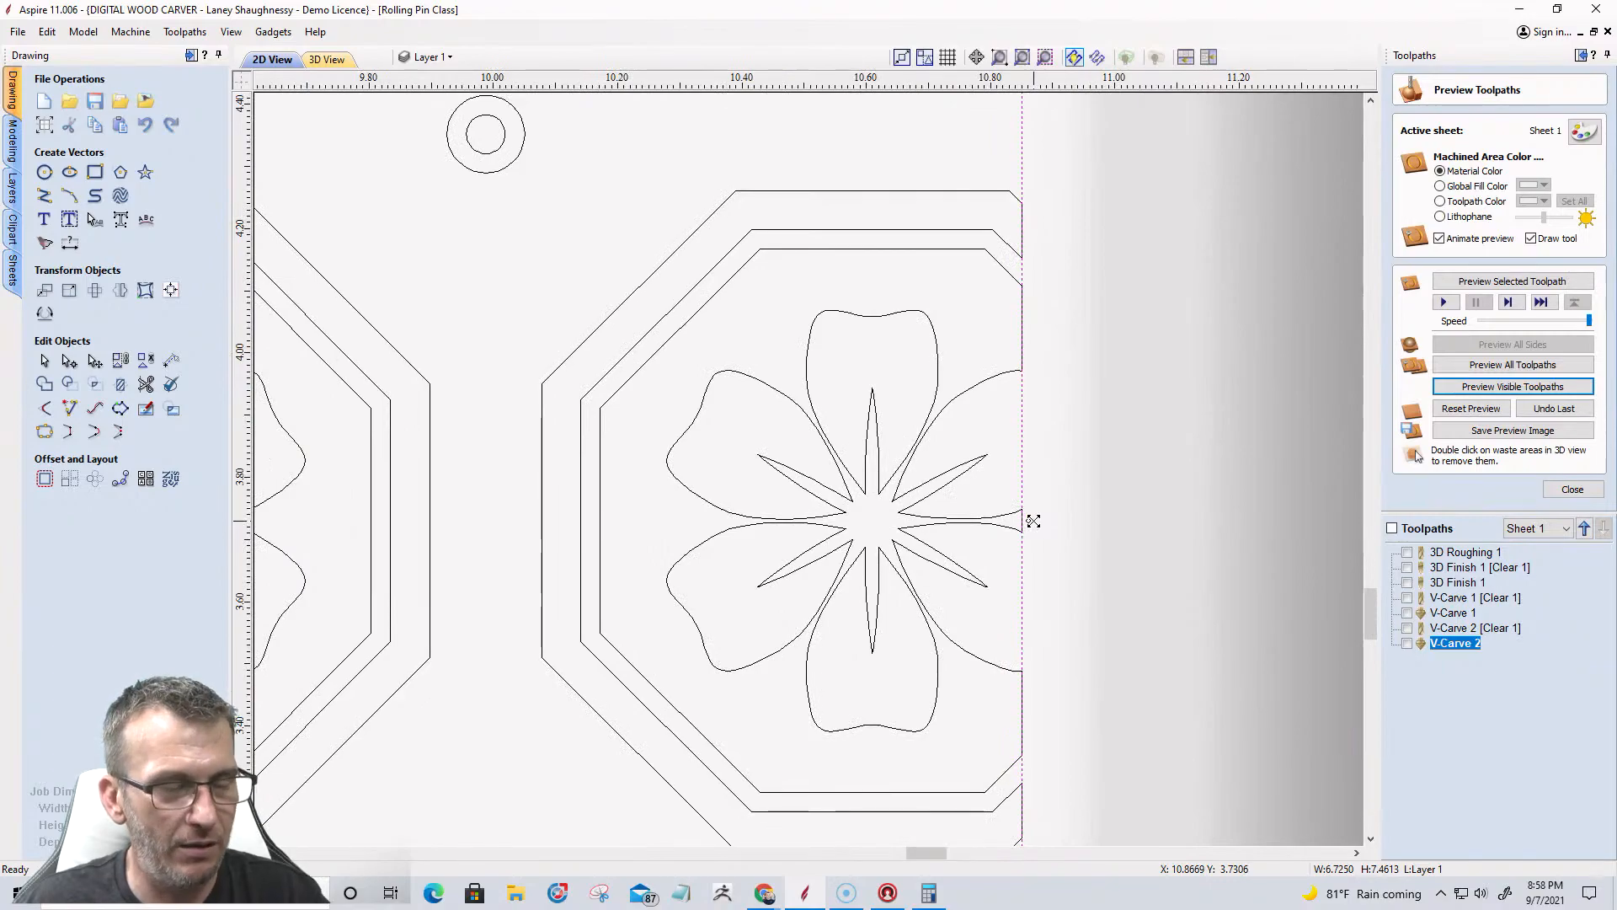
drag(1027, 520, 1029, 520)
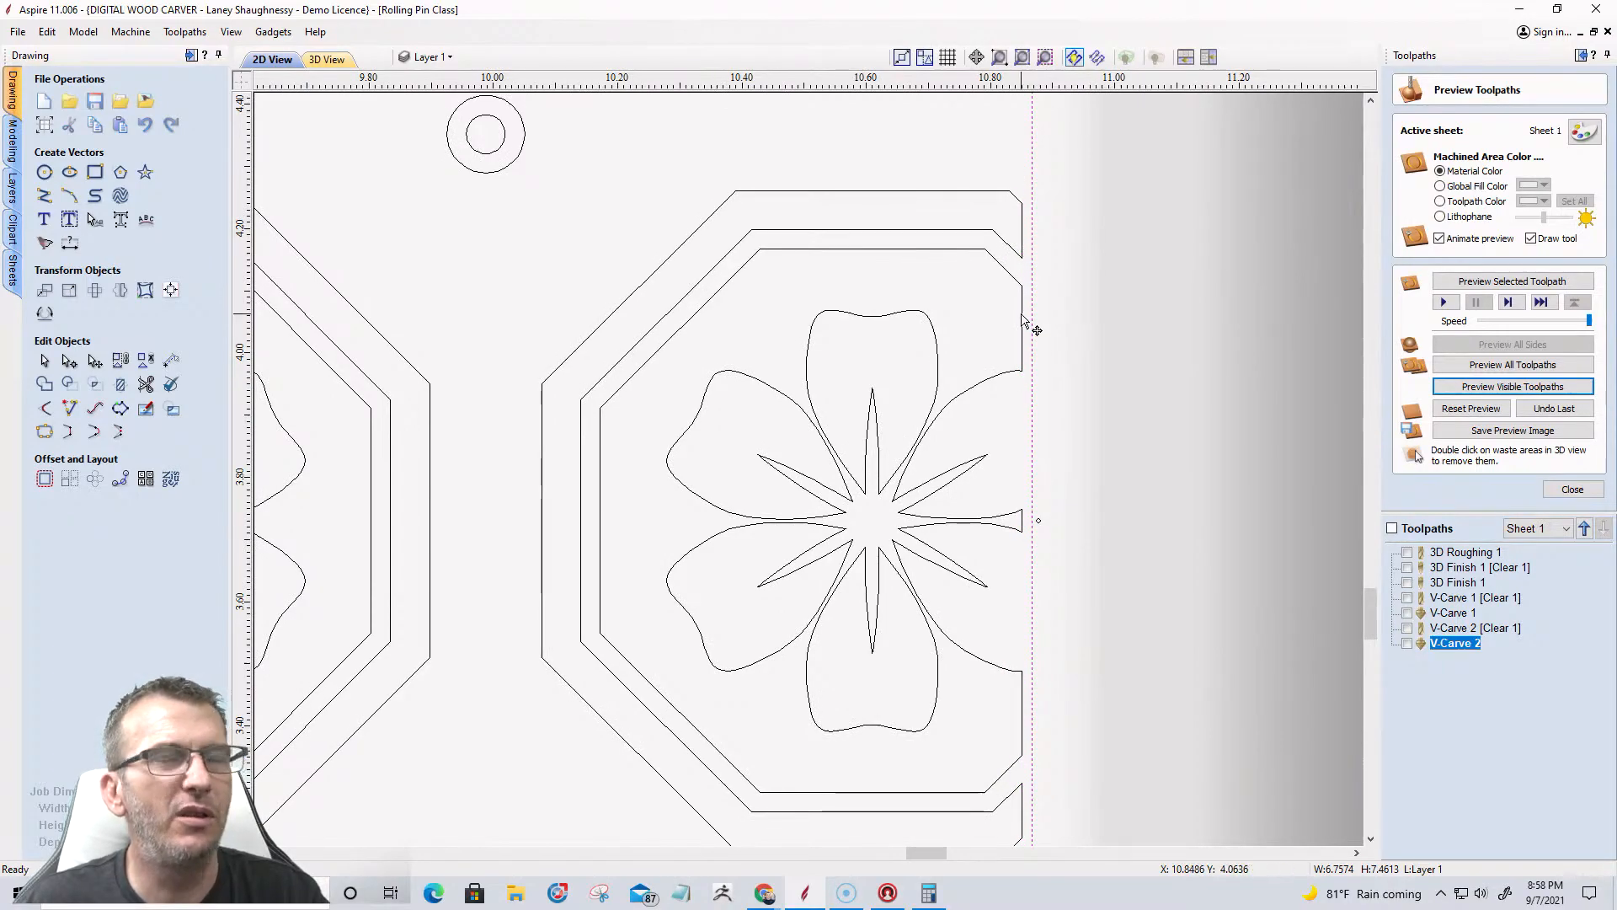
Stretch the boundary rectangle's height slightly beyond the flower pattern, to about 7.486 inches.
key(F3)
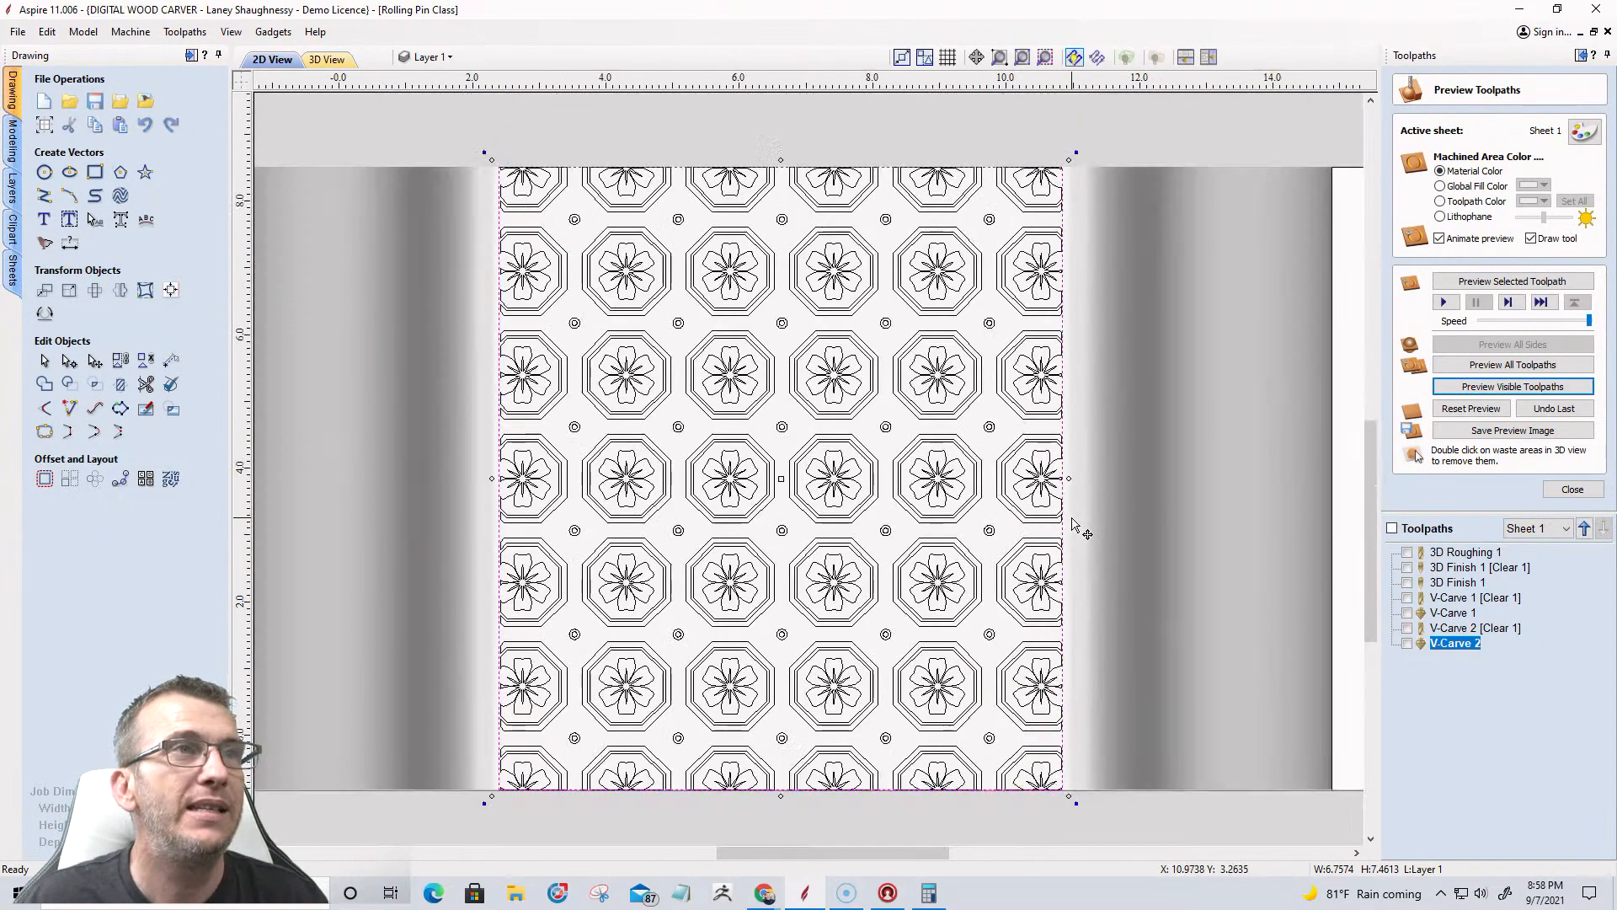
scroll(1072, 519, down, 5)
scroll(971, 396, up, 12)
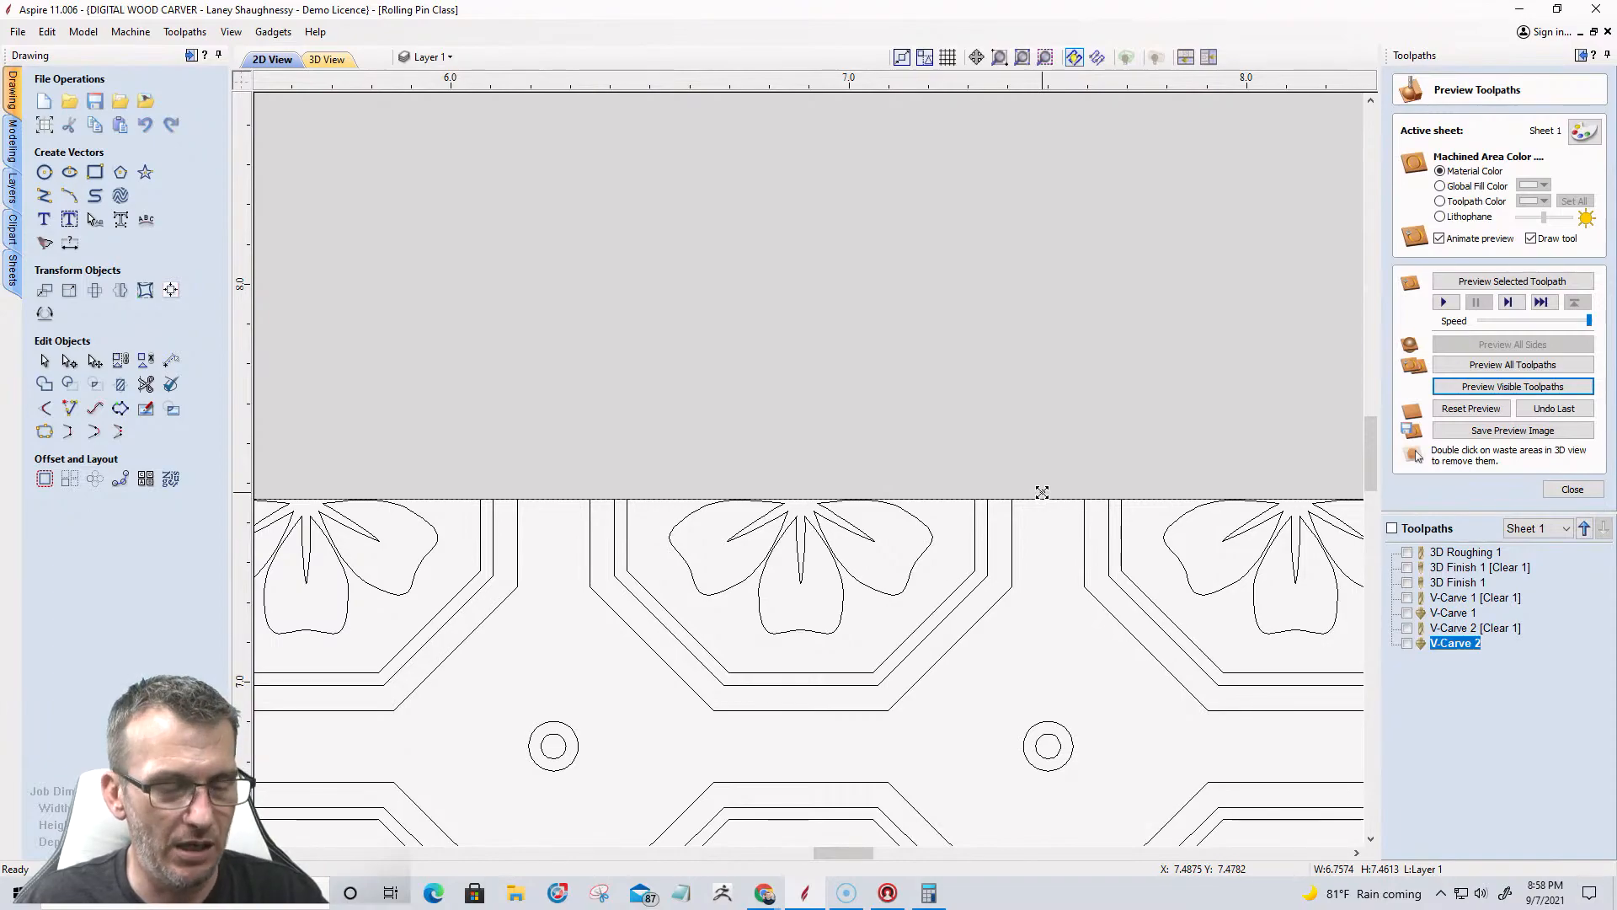
drag(1042, 491, 1042, 491)
scroll(1041, 491, down, 10)
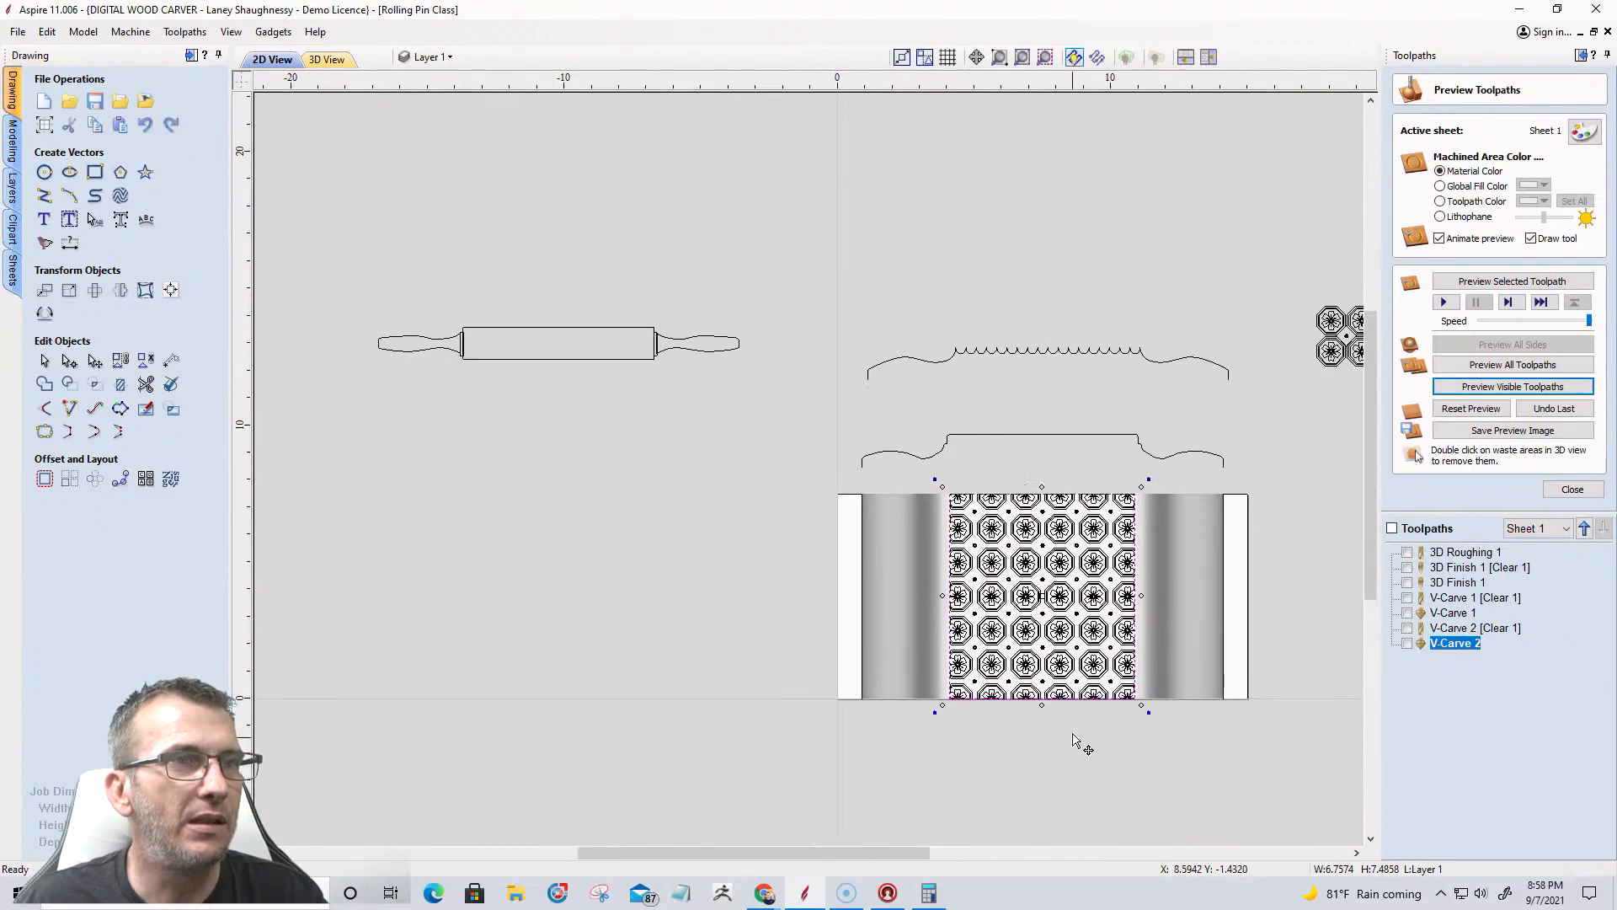
scroll(1073, 741, up, 8)
scroll(1022, 653, down, 2)
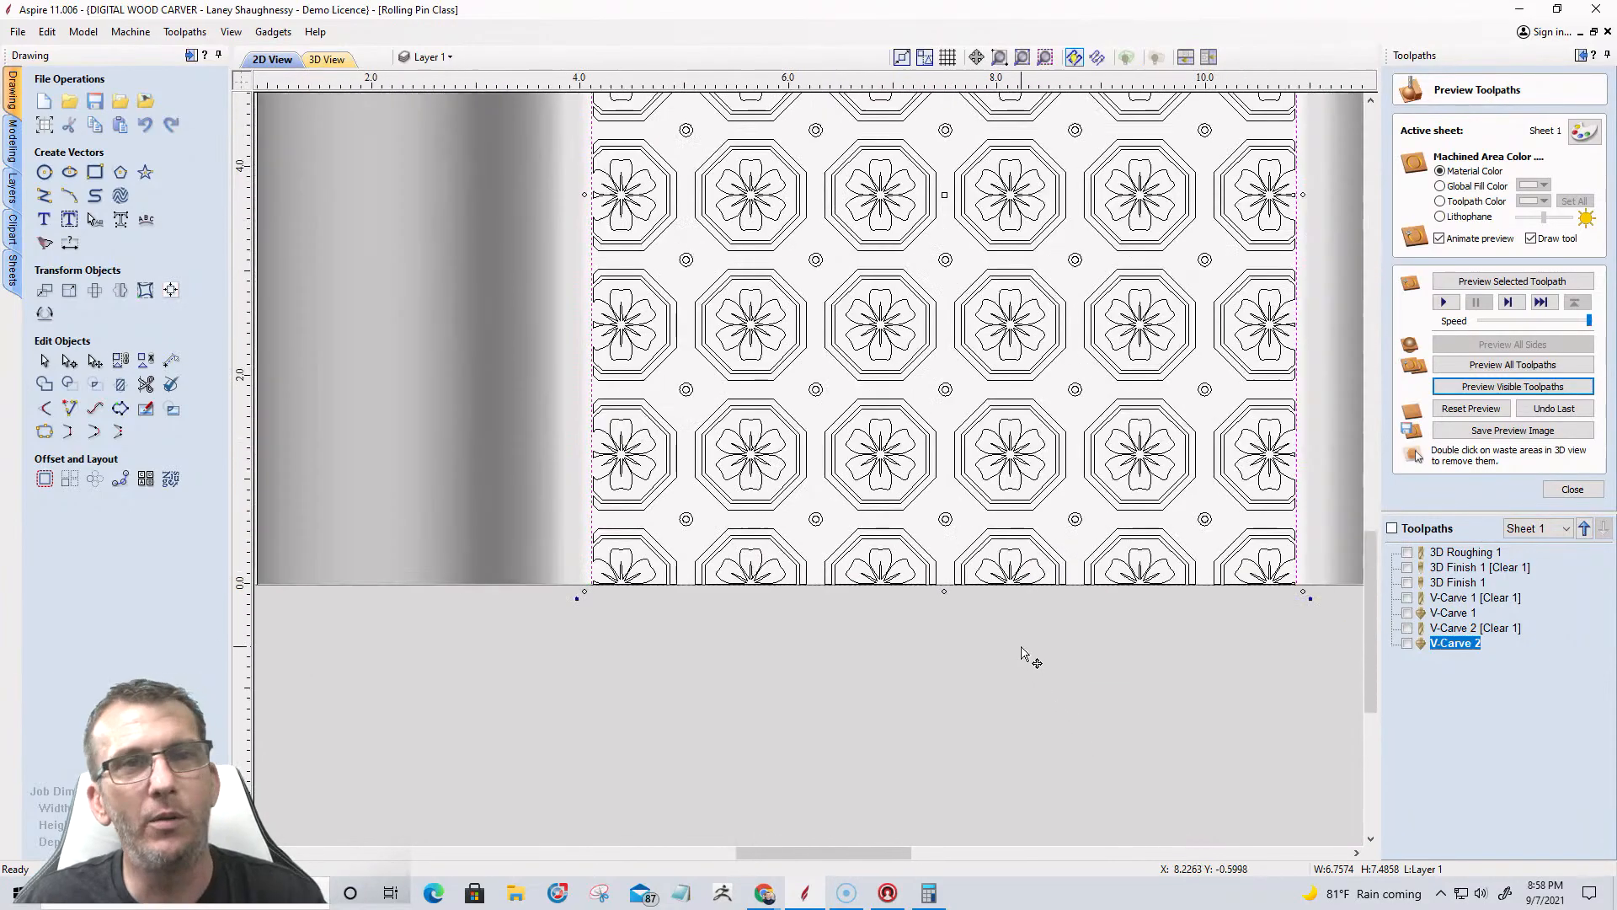
Try to recalculate the V-Carve 2 toolpath with the boundary rectangle added to the selected flower vectors.
double_click(1465, 641)
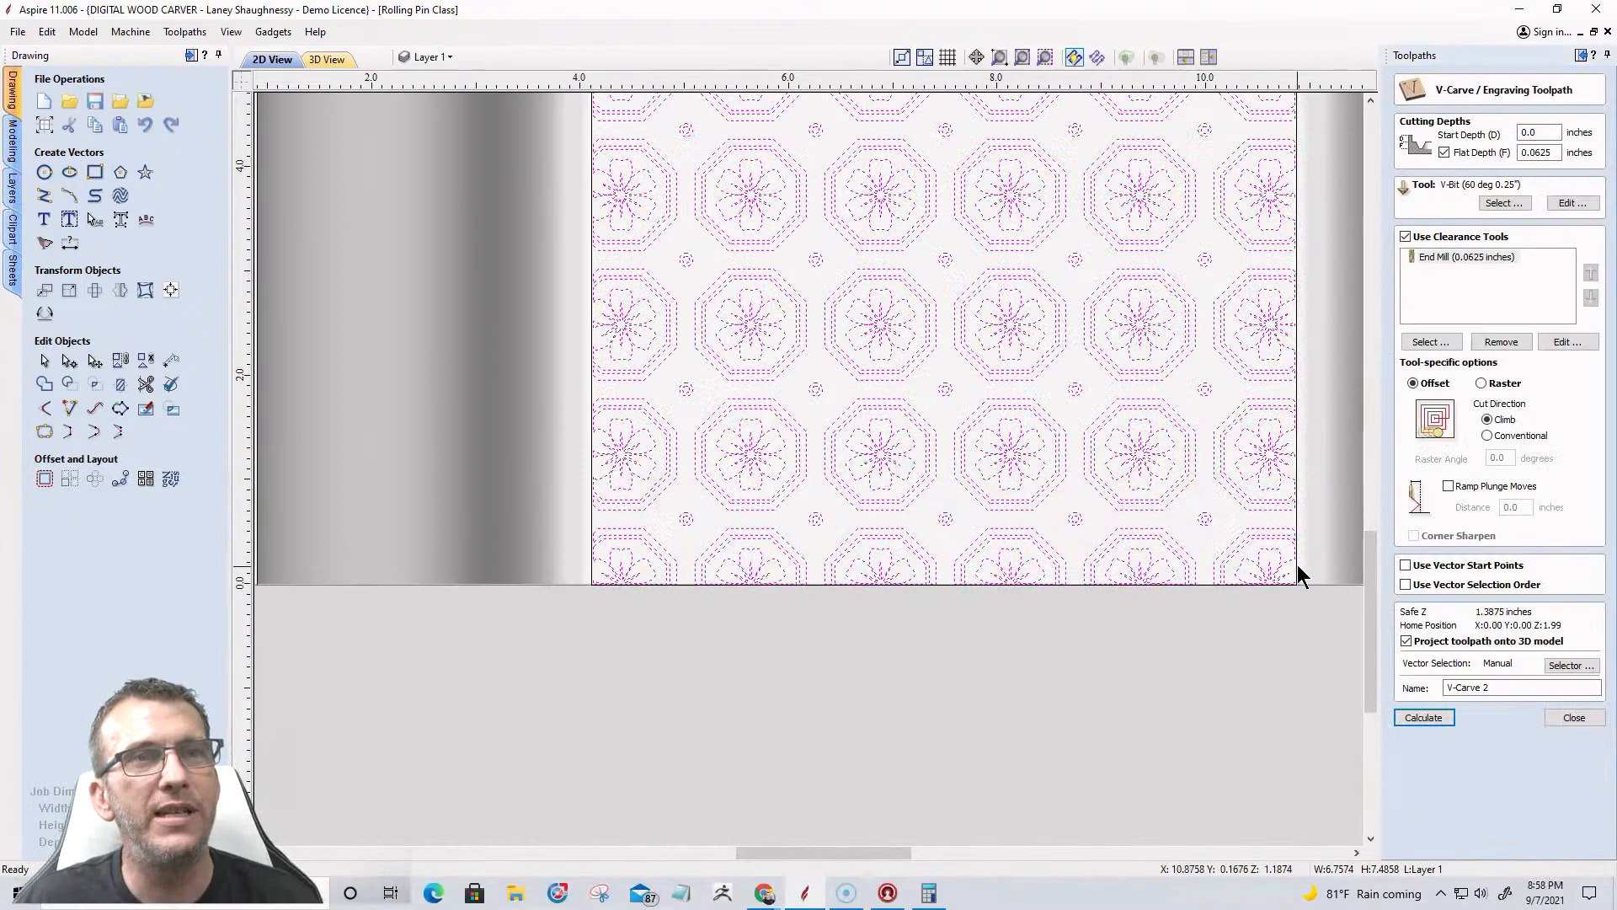
shift+click(1297, 517)
click(1423, 717)
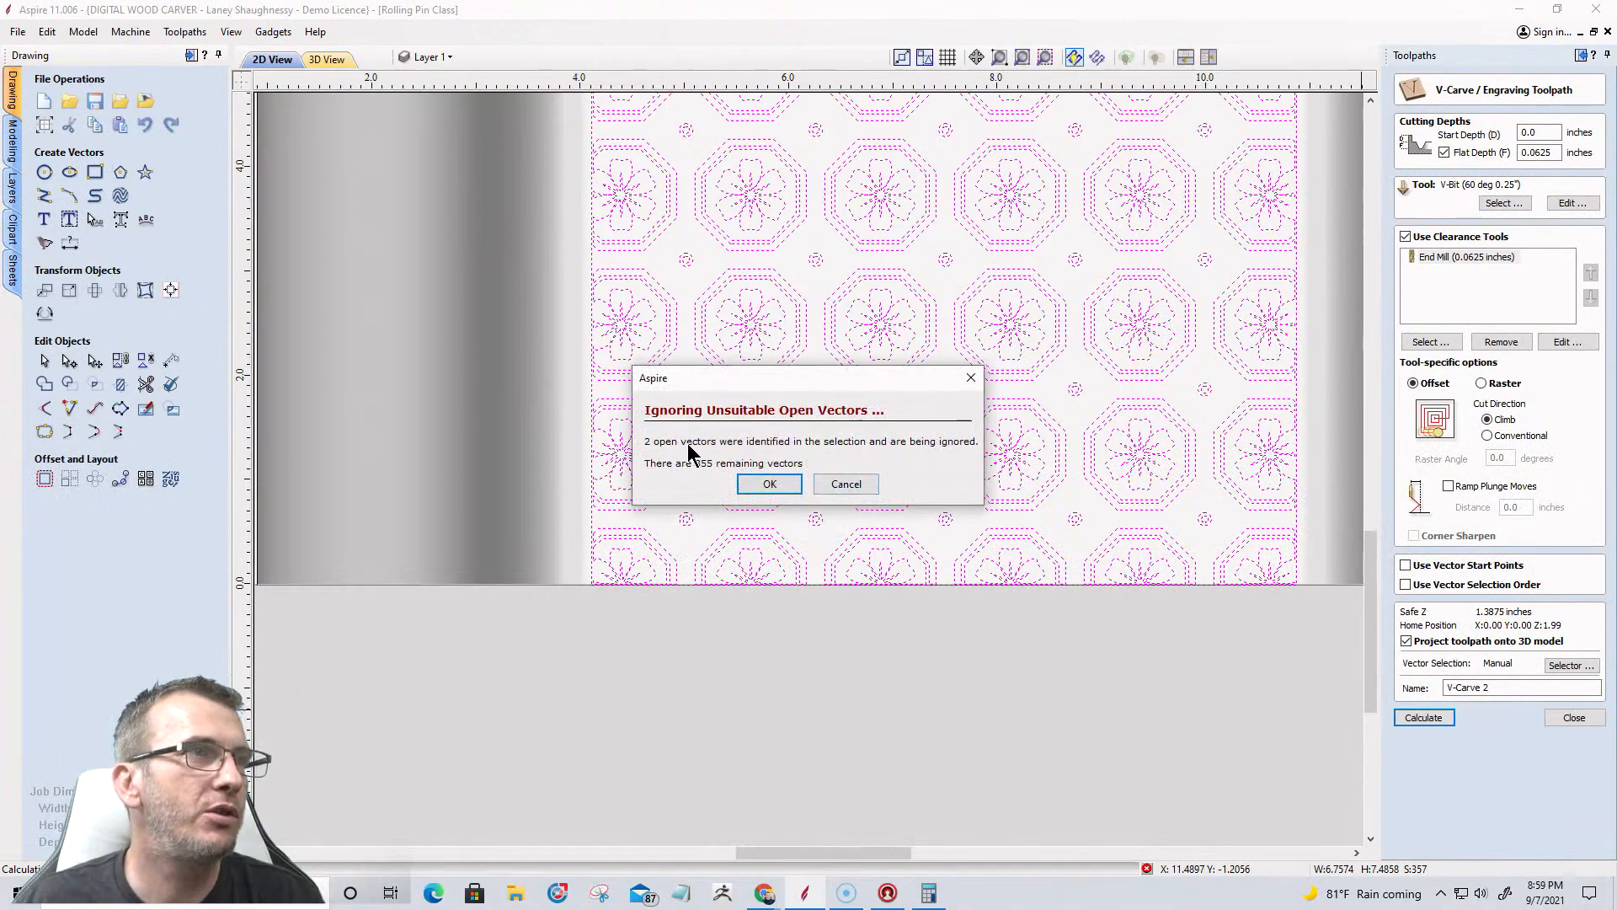
click(828, 482)
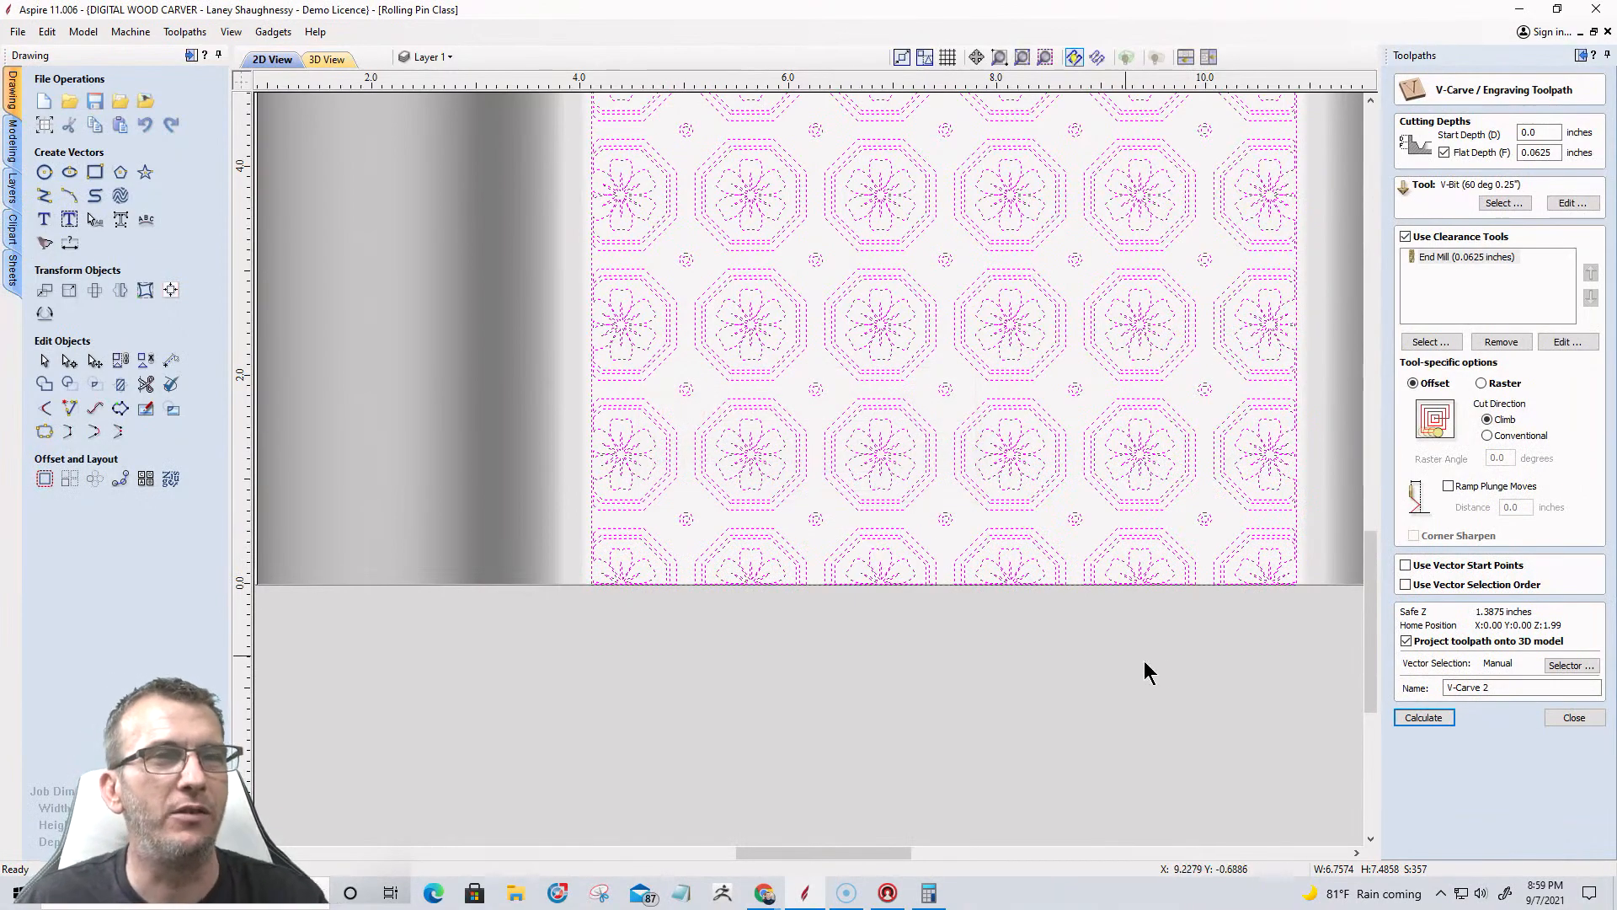
click(488, 403)
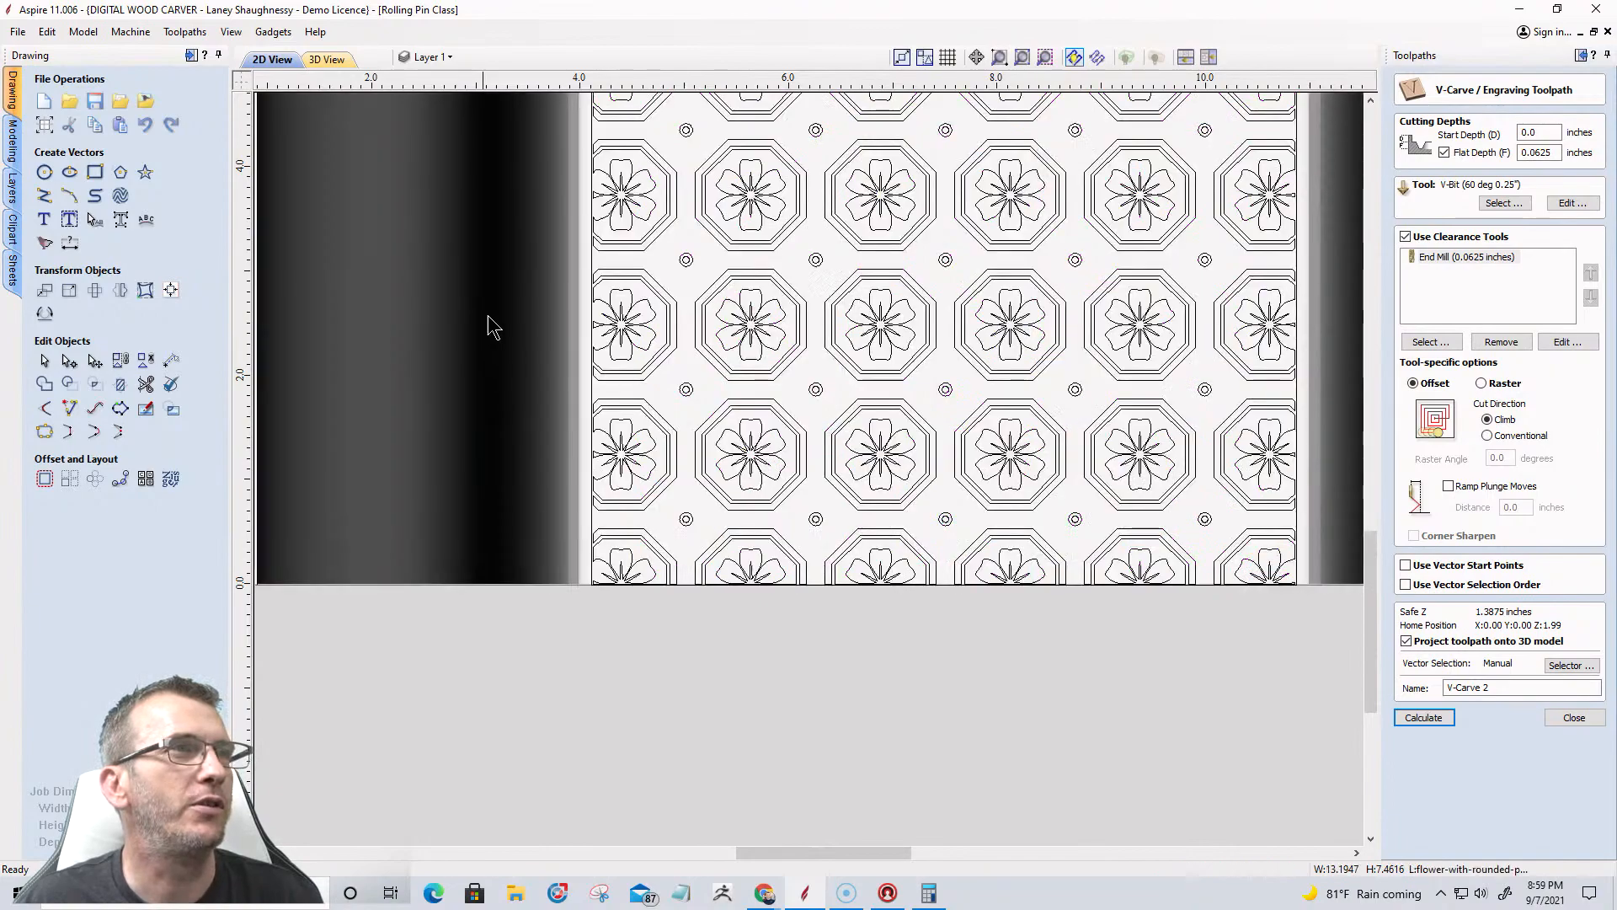
right_click(682, 352)
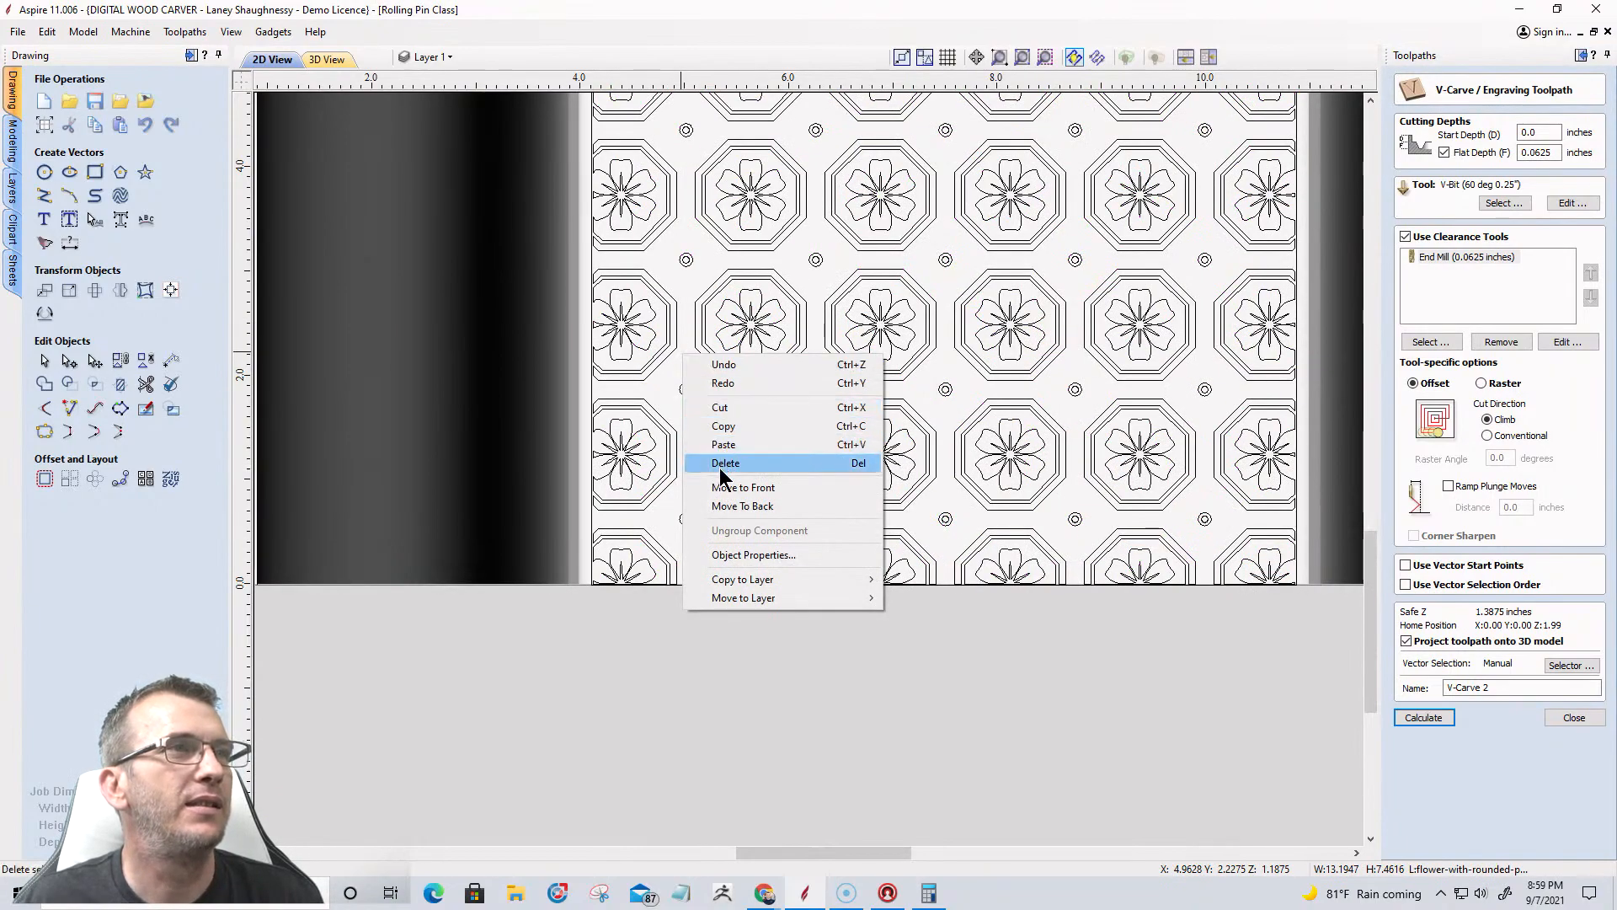
right_click(664, 388)
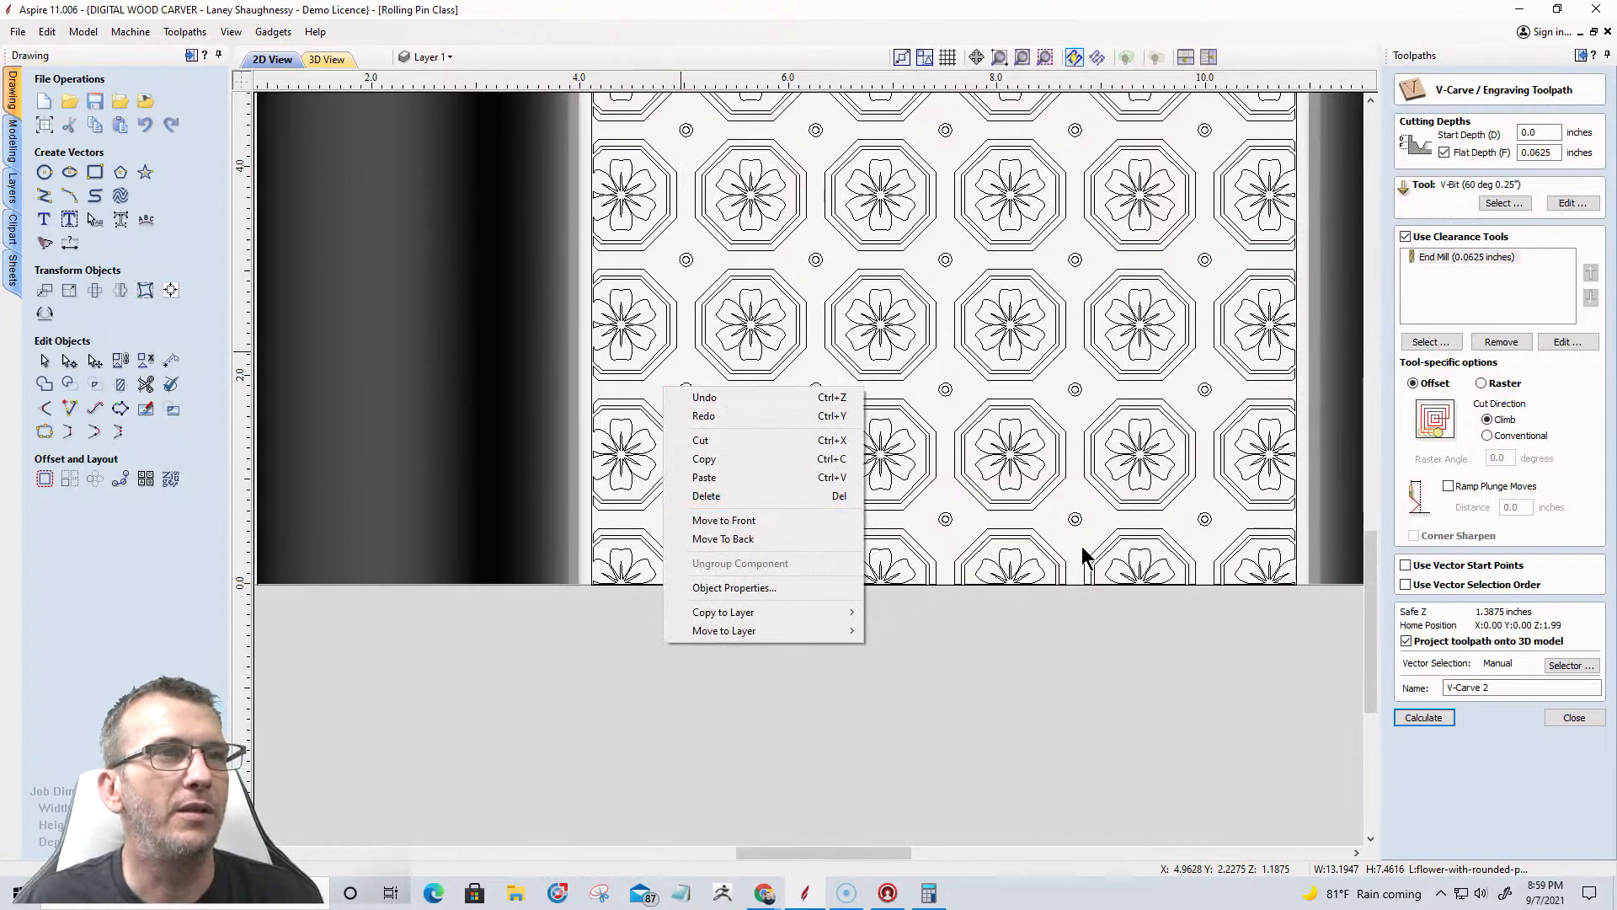
click(1574, 719)
Clear the current selection and select all open vectors in the drawing.
right_click(935, 503)
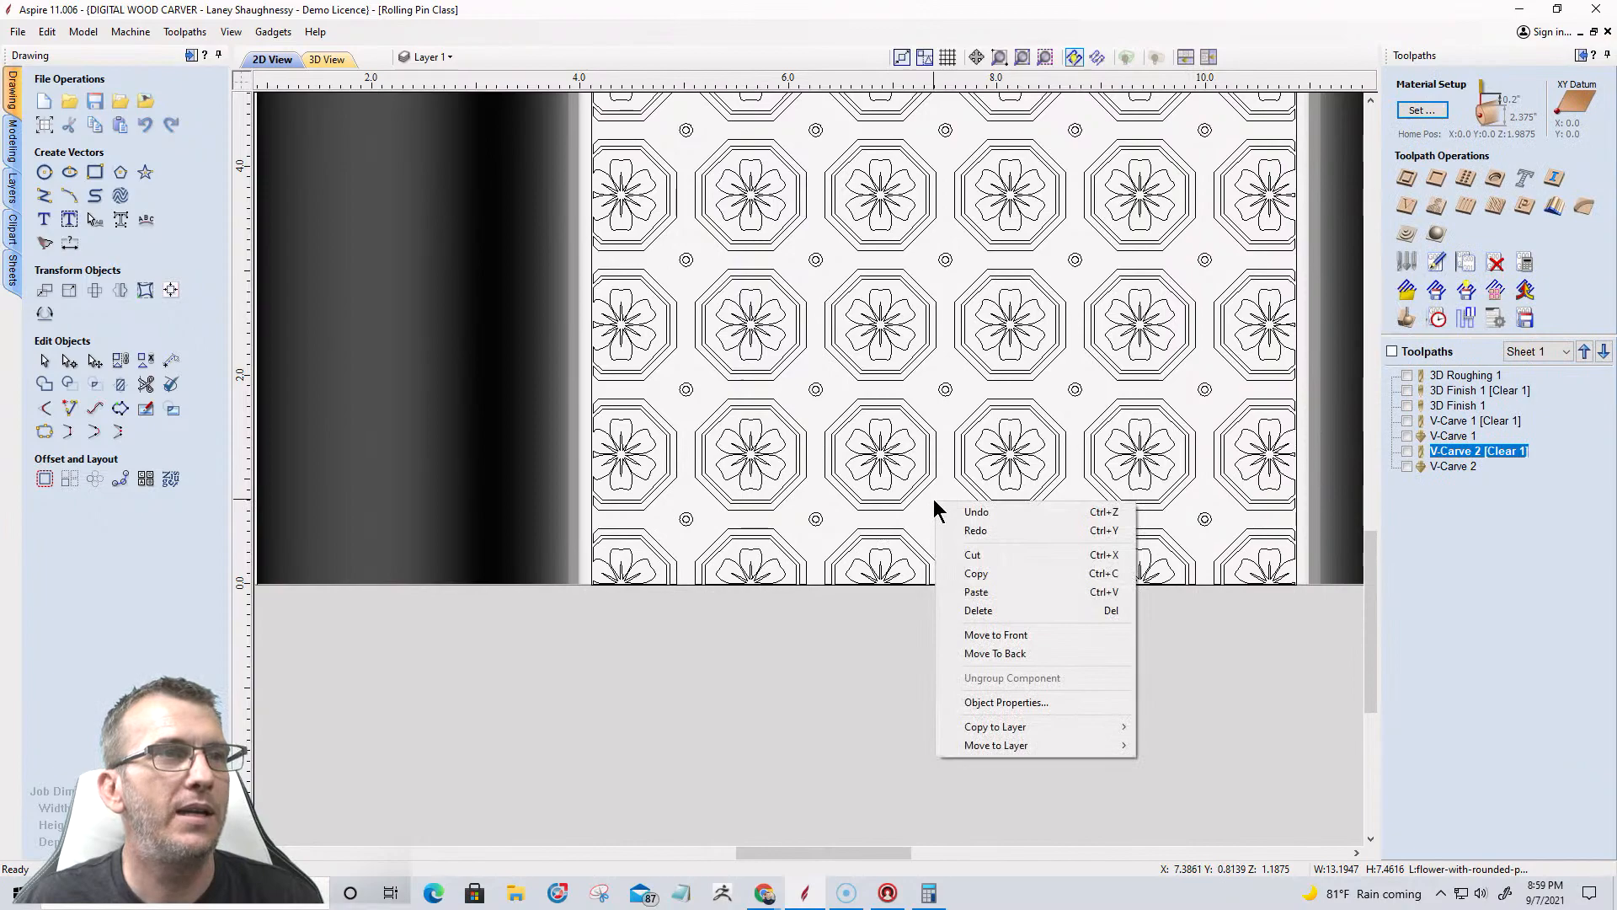
click(947, 426)
right_click(947, 422)
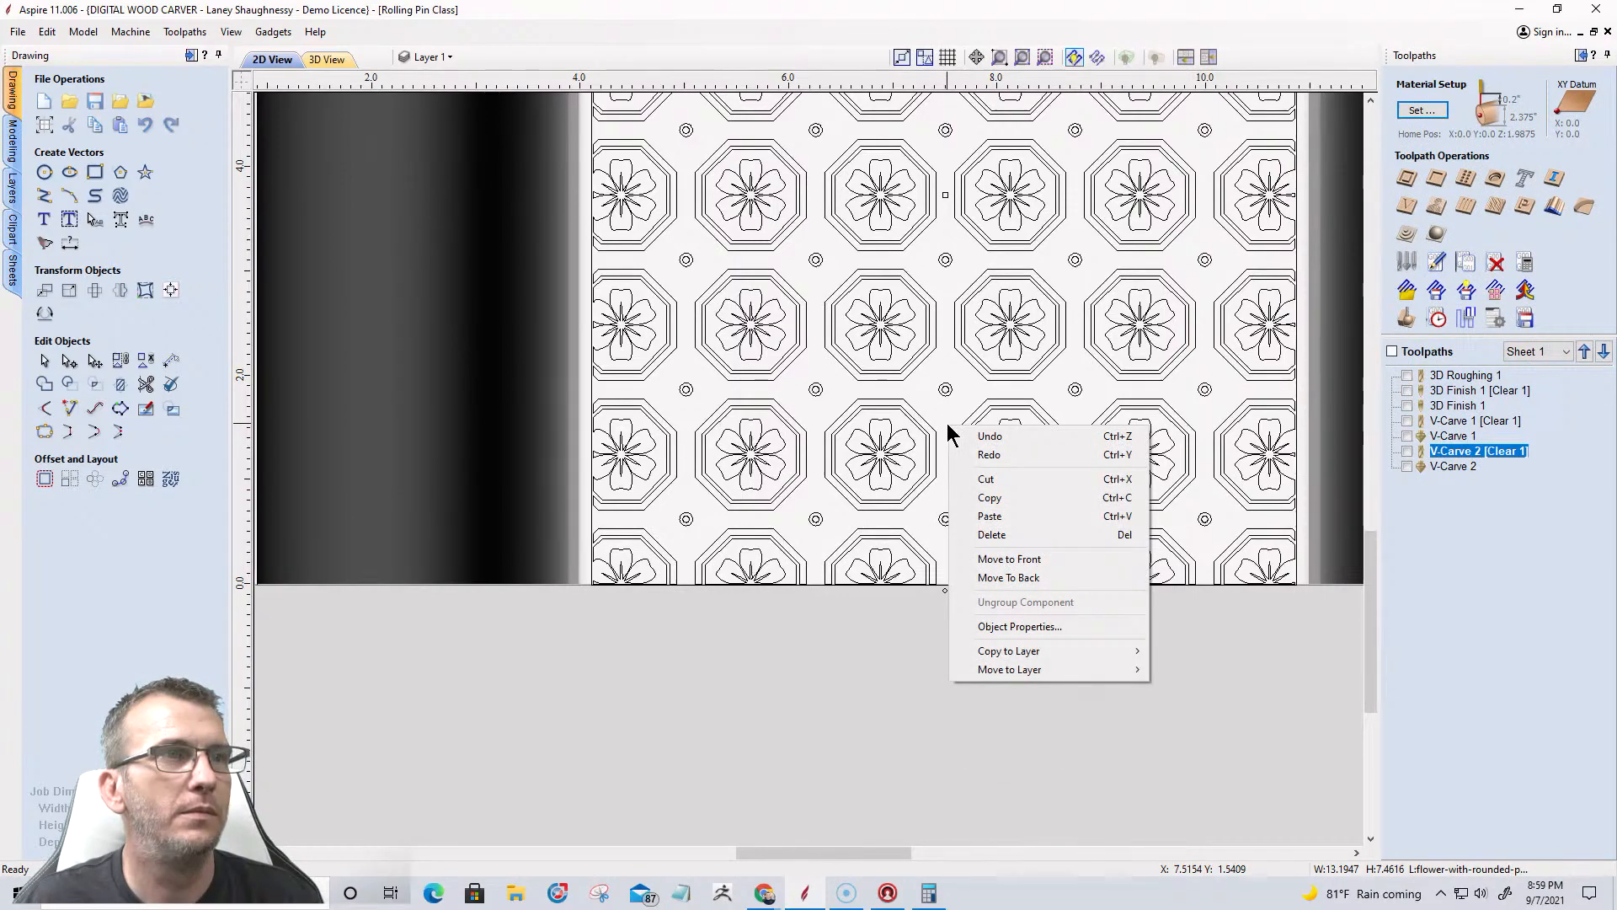
click(870, 621)
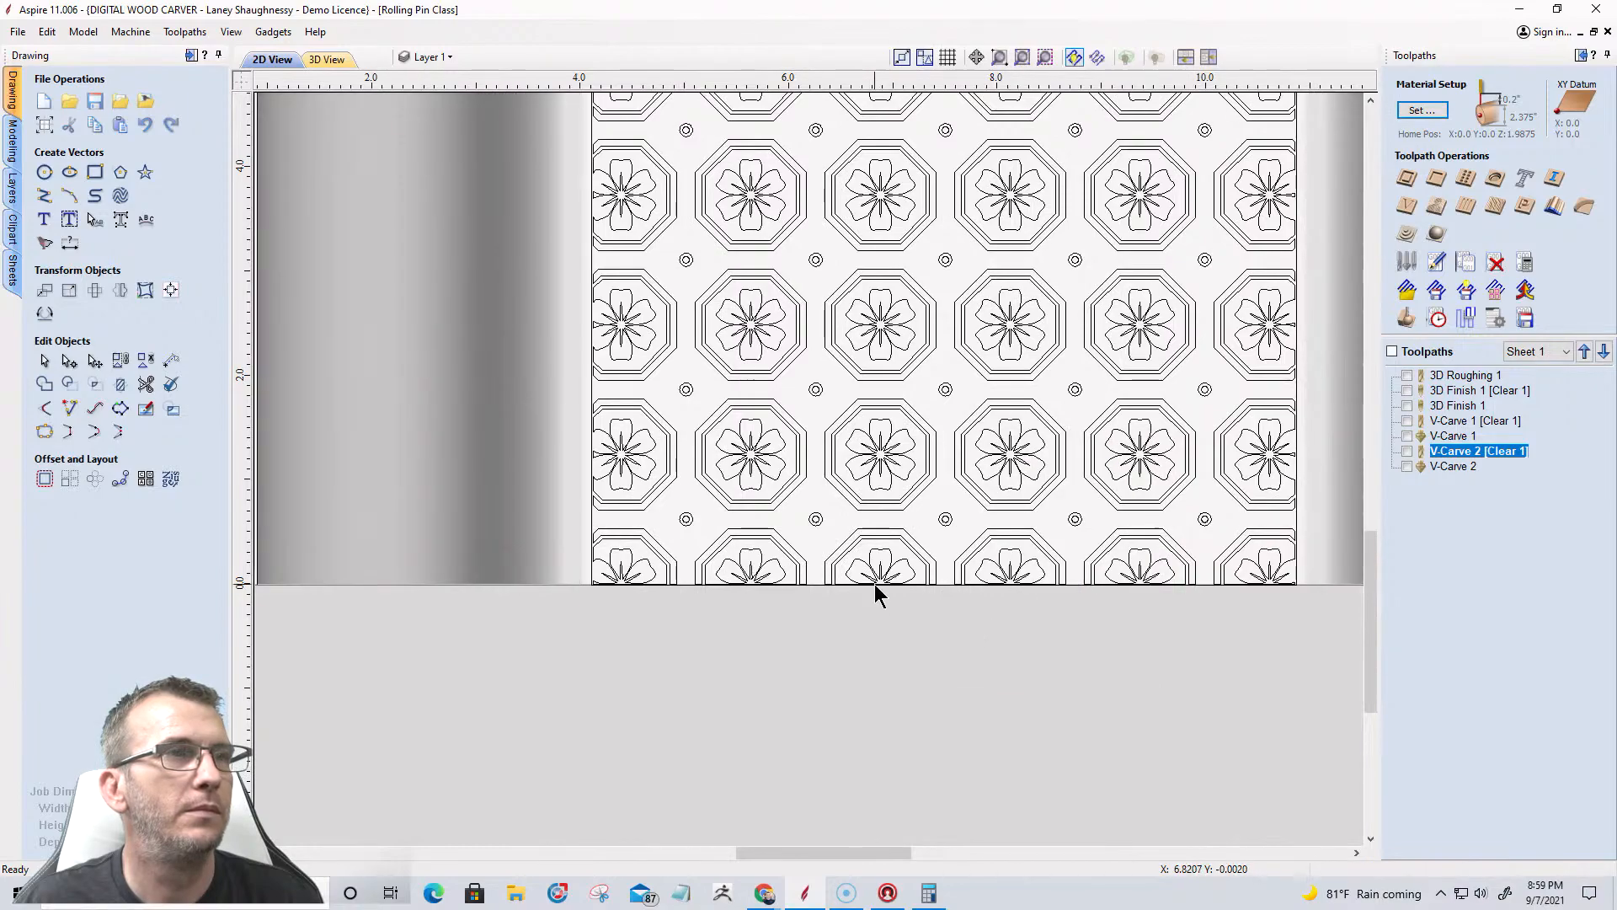
right_click(877, 600)
mouse_move(932, 330)
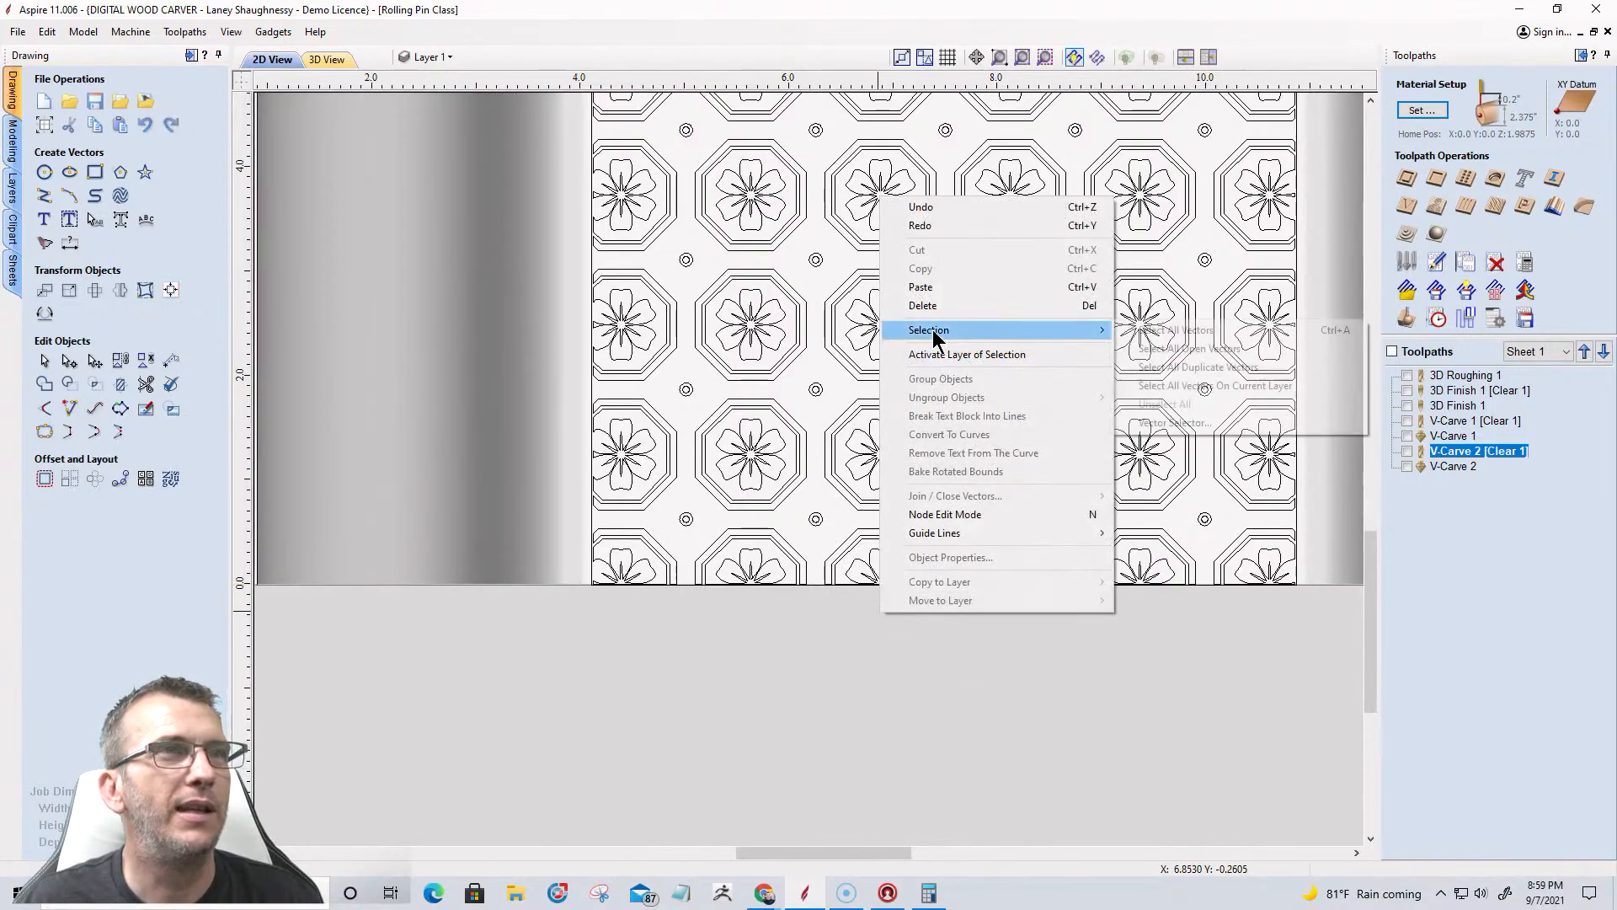
click(1174, 347)
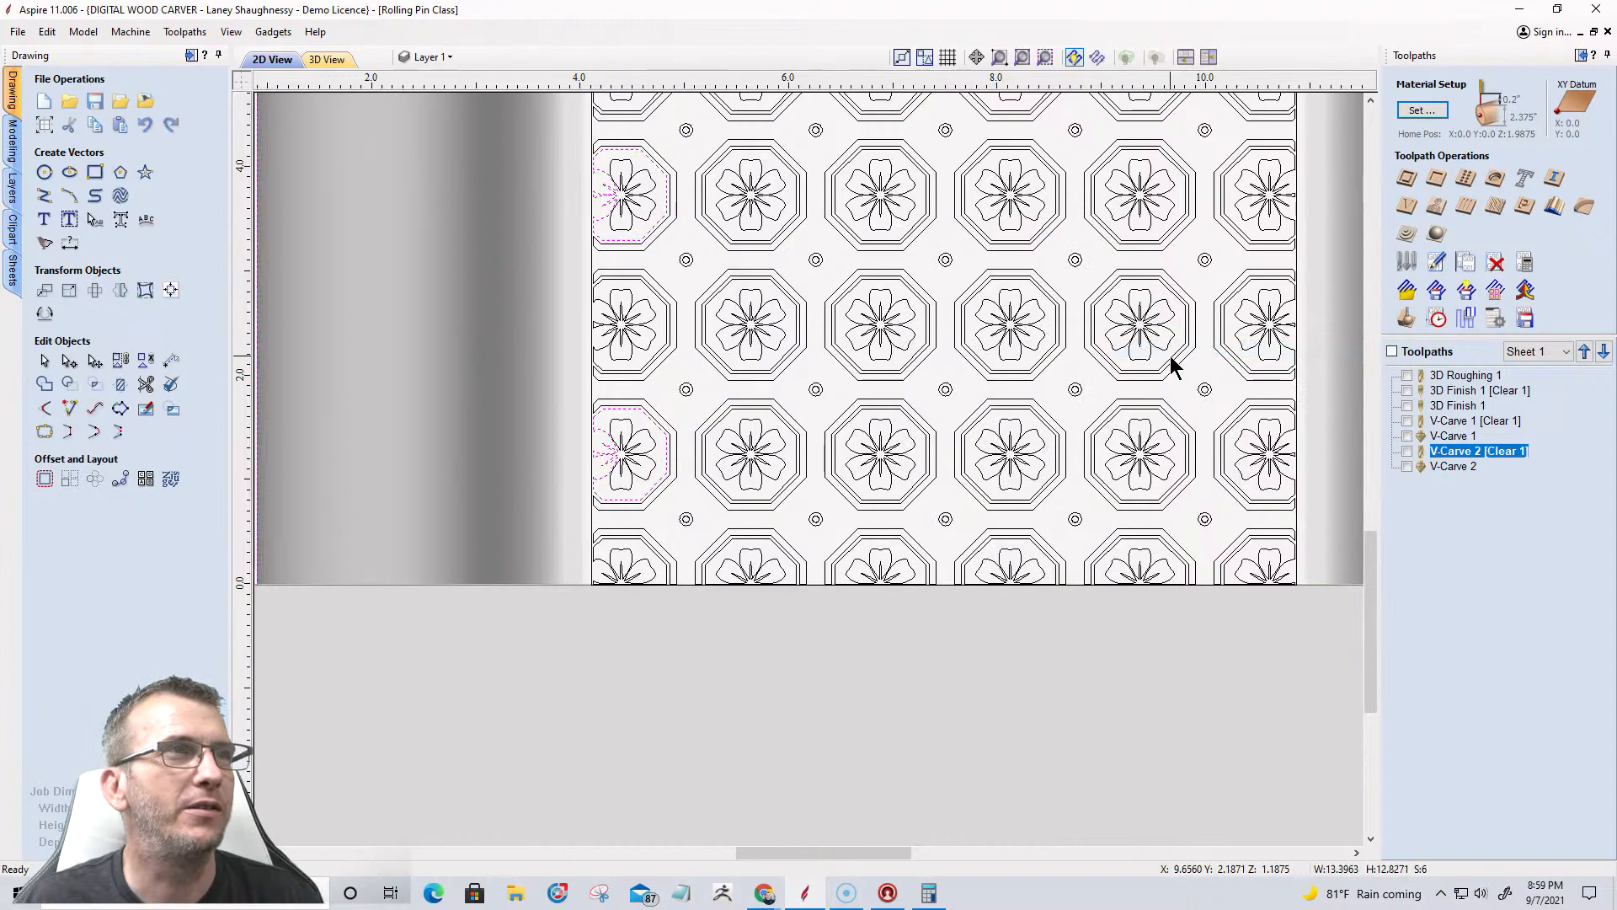
scroll(590, 160, up, 5)
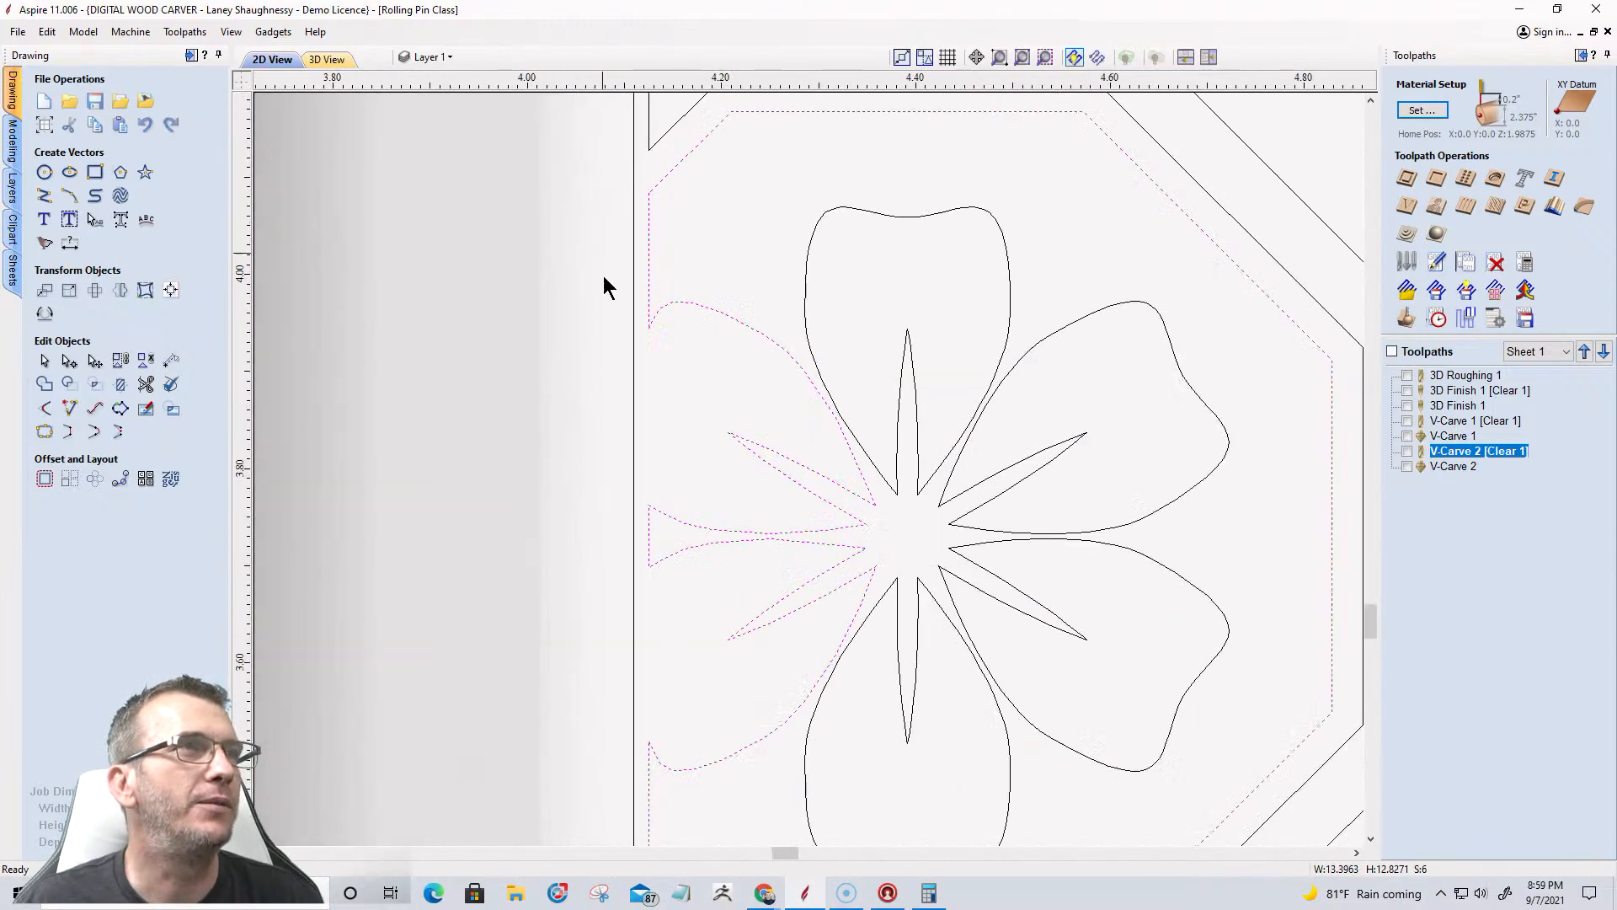
scroll(790, 339, down, 3)
scroll(711, 458, up, 3)
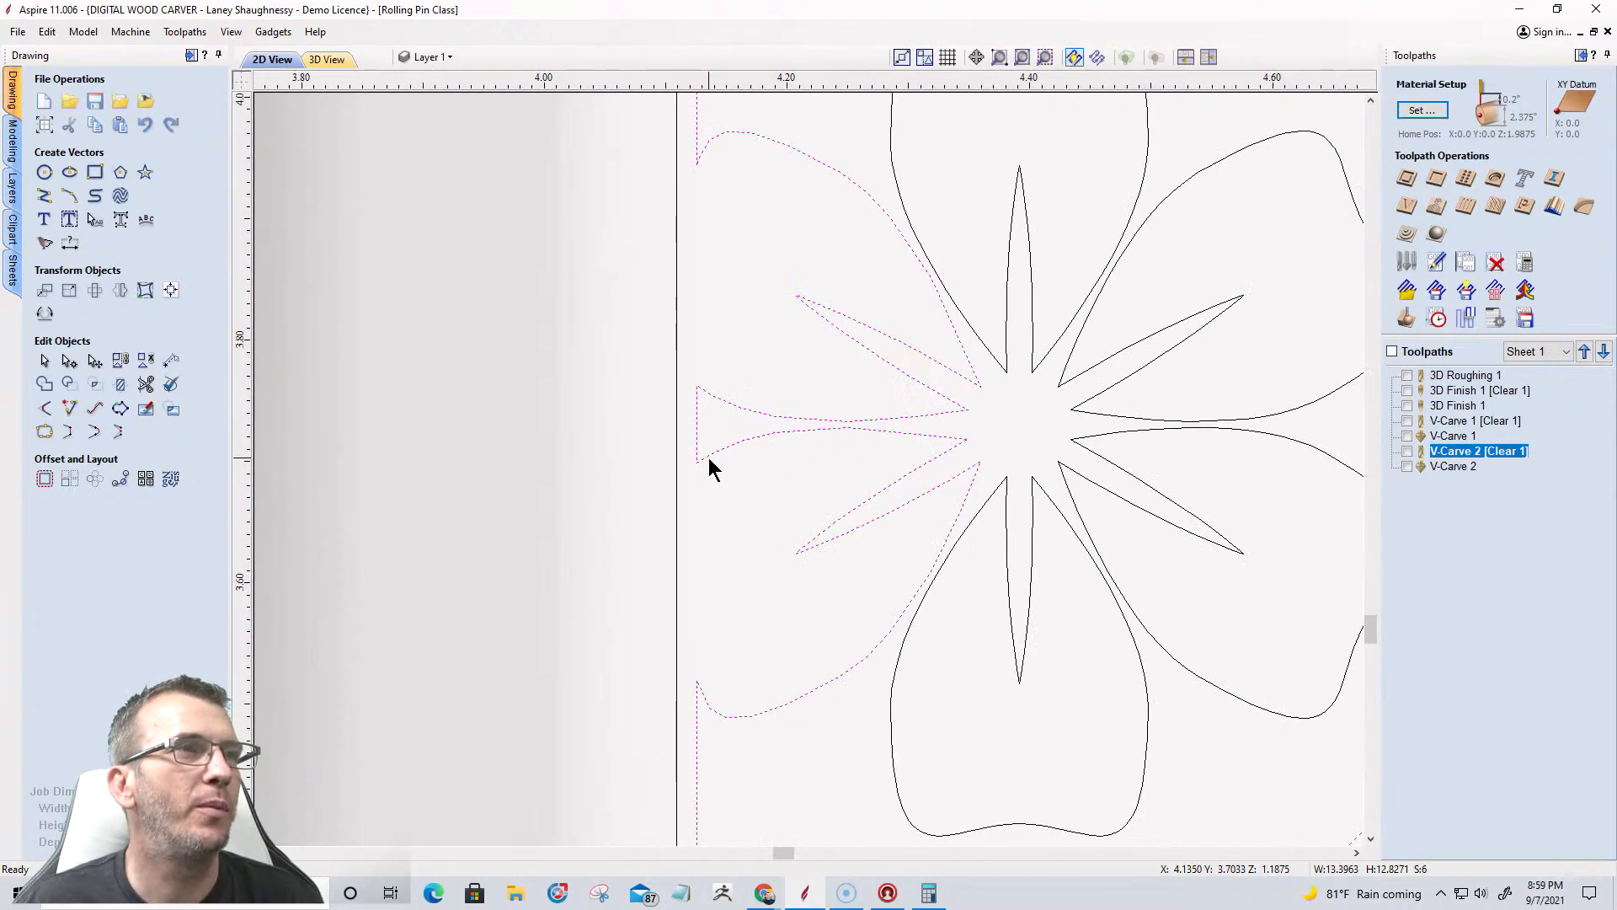
scroll(824, 455, down, 1)
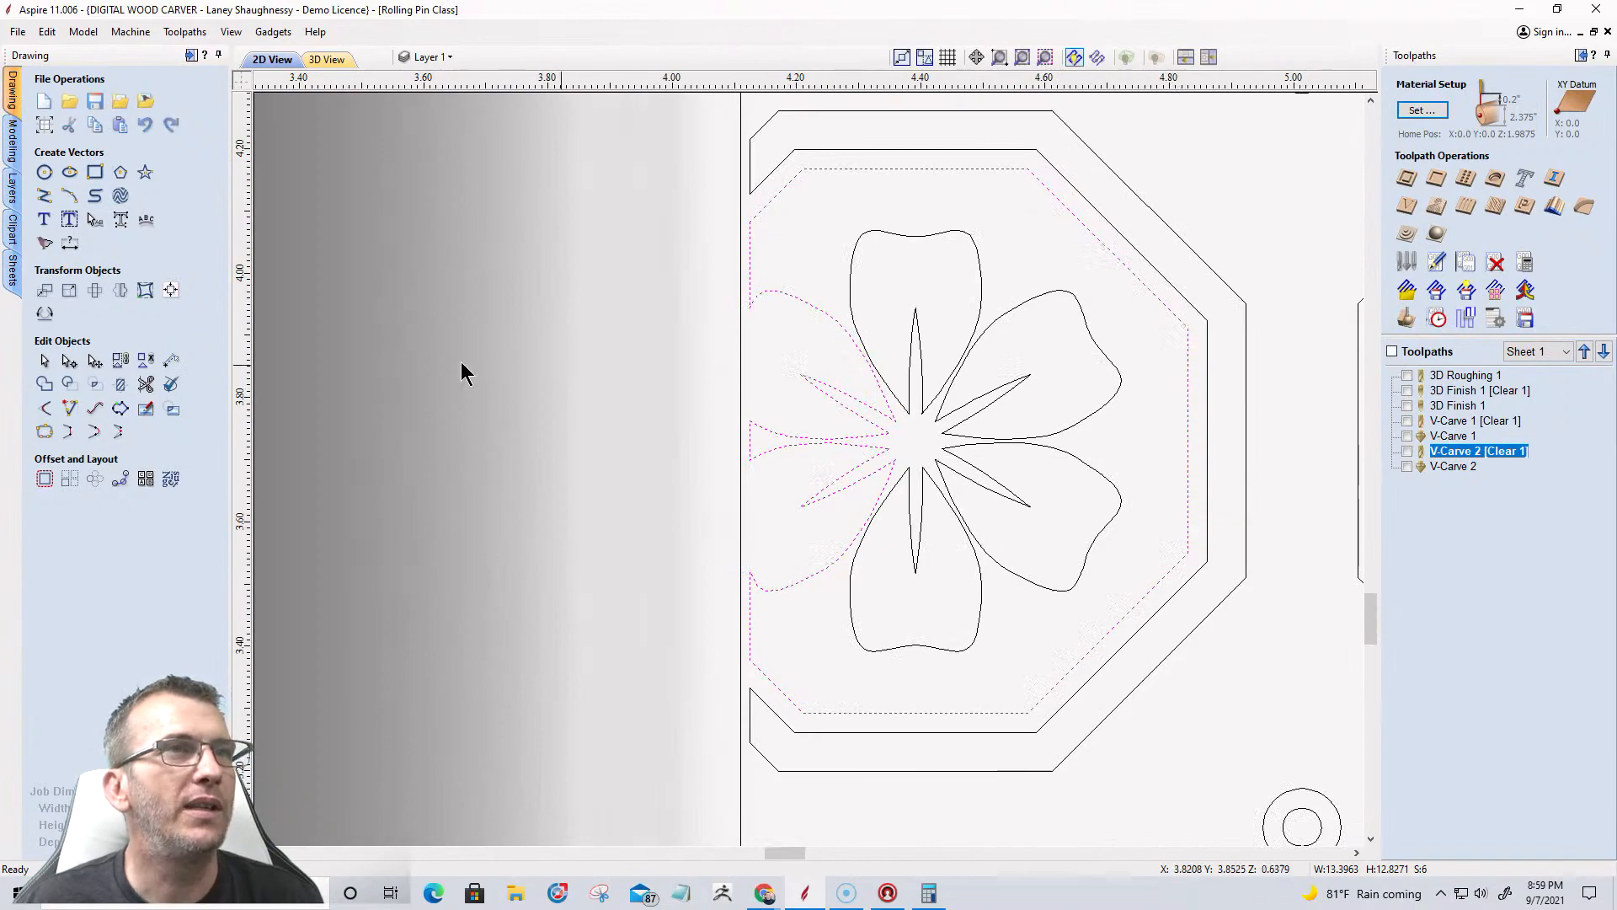
Join the selected open vectors with a tolerance of 0.0004 inches.
click(40, 432)
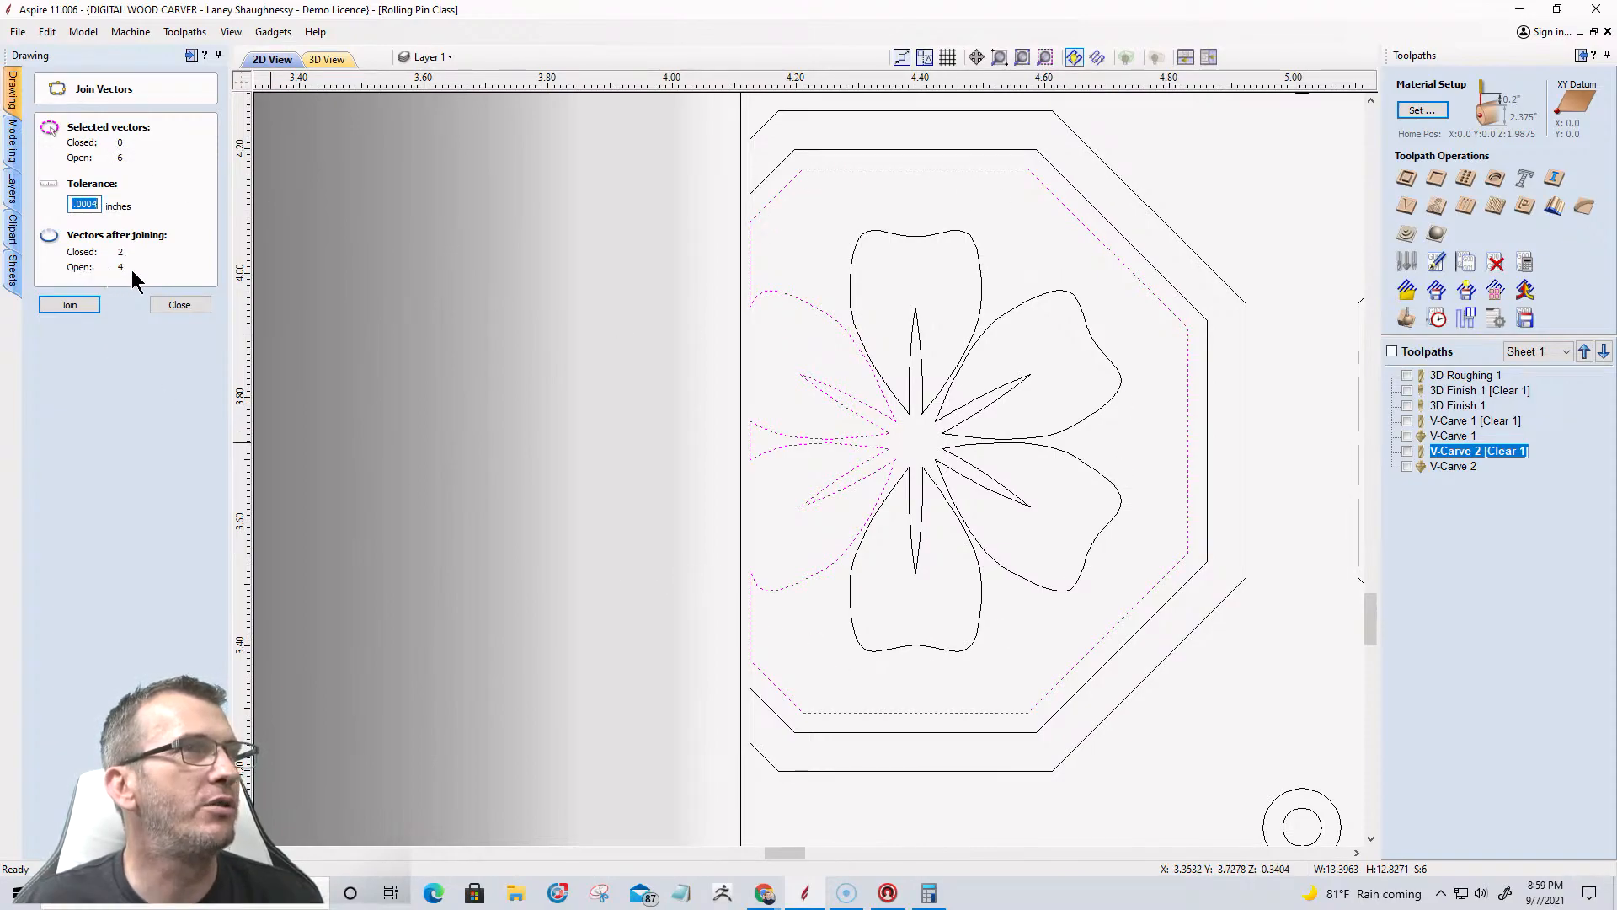
scroll(914, 374, down, 2)
scroll(914, 375, down, 3)
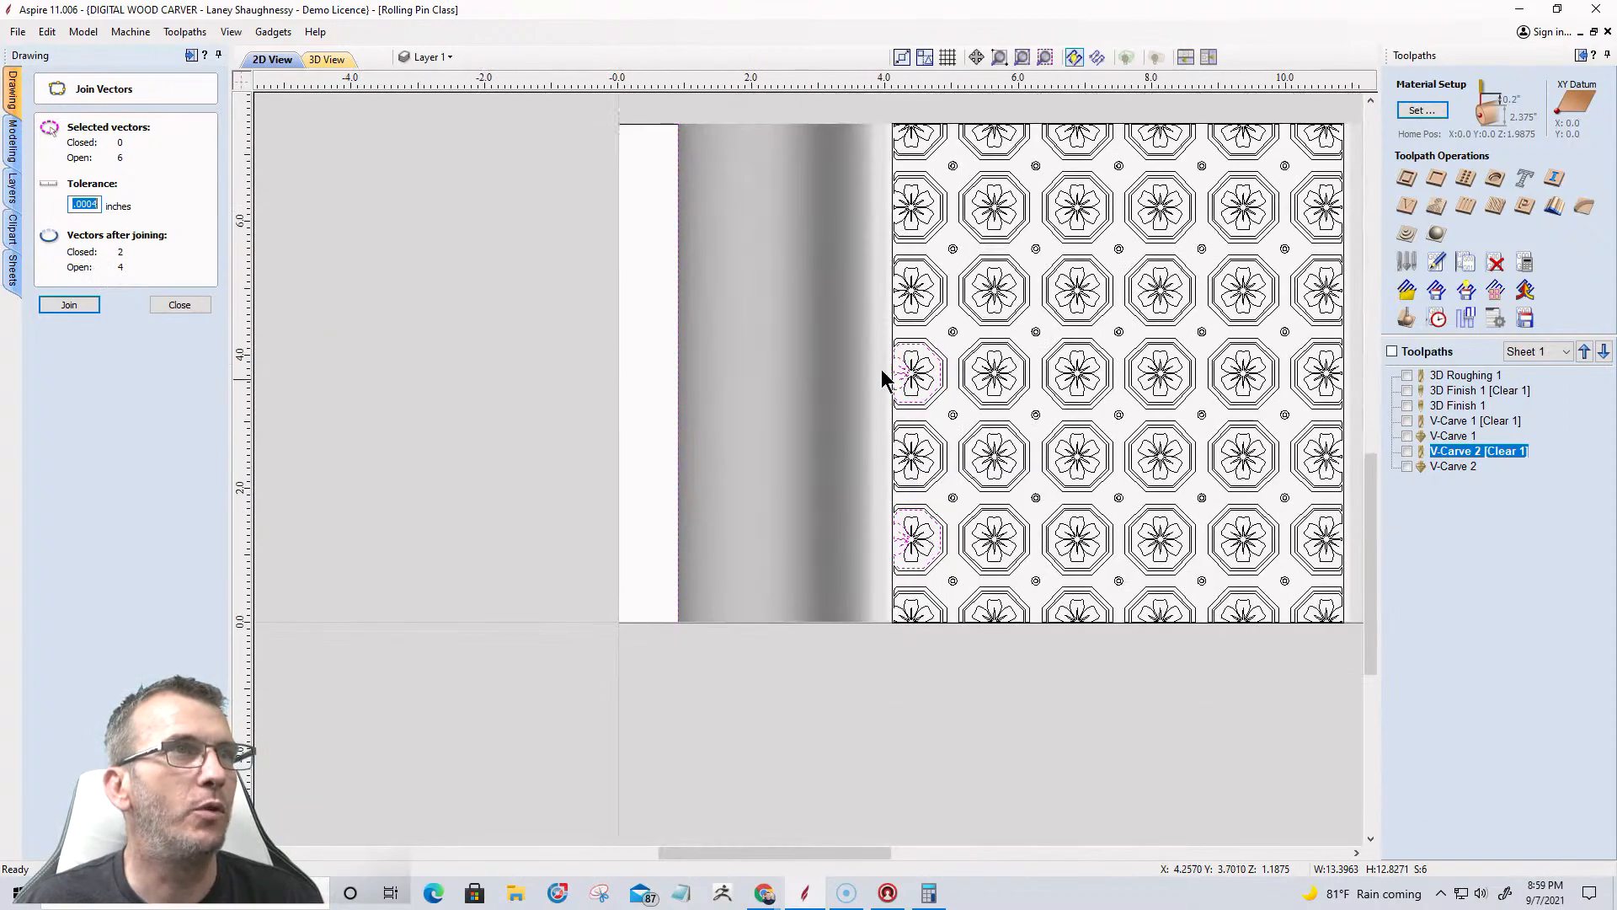
click(70, 305)
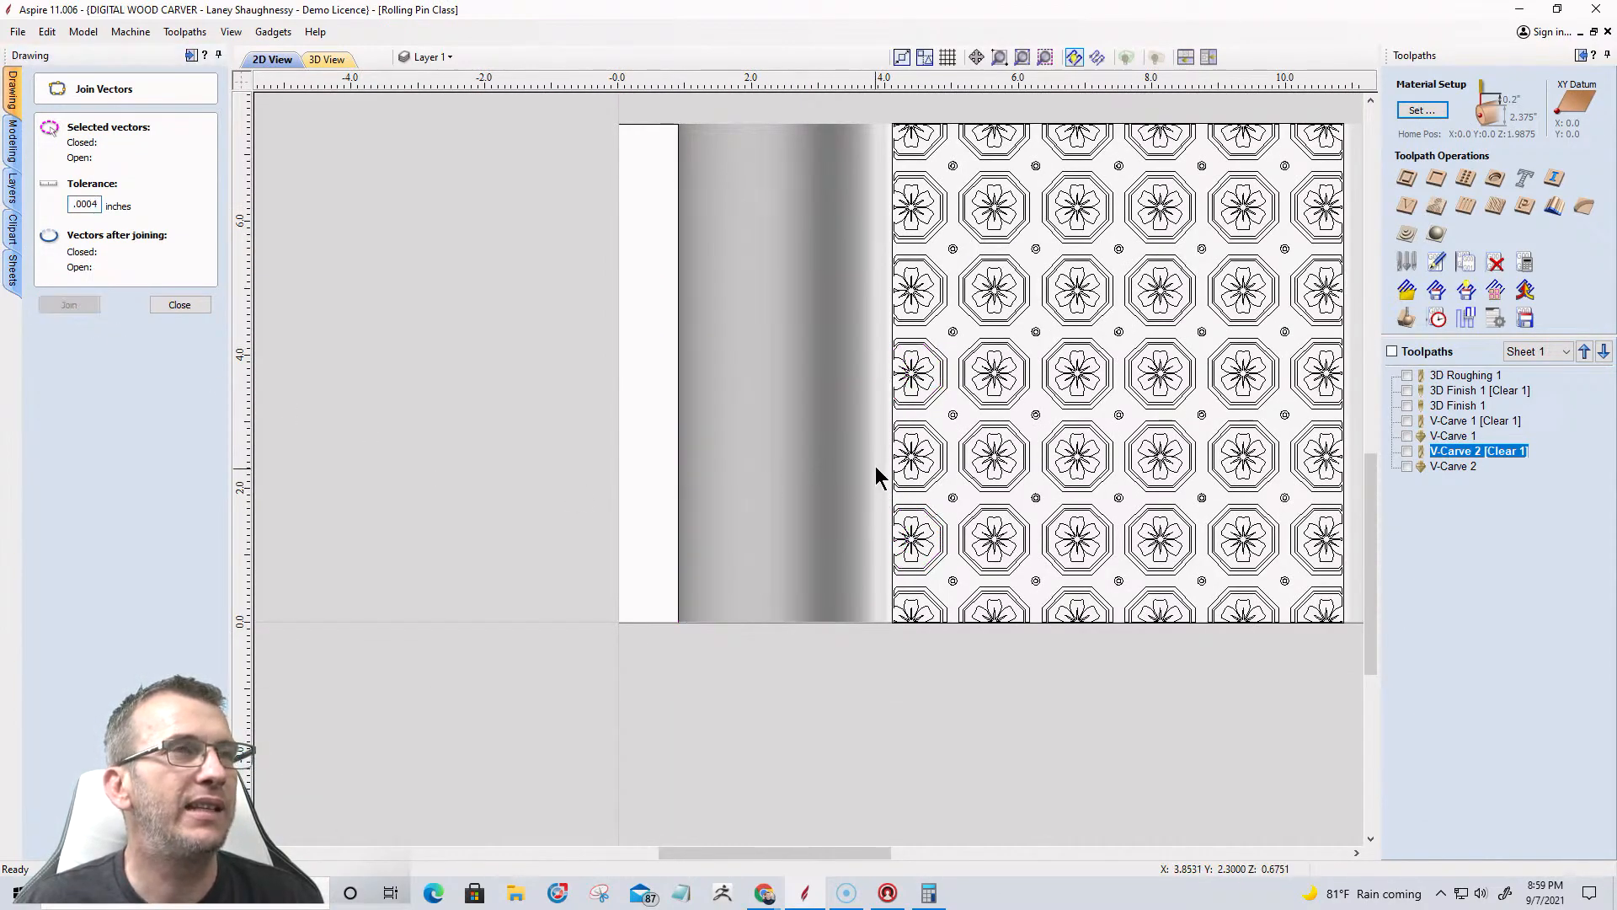
Select the joined flower octagon at the pattern's left edge to check whether it is closed.
scroll(896, 429, up, 3)
click(911, 317)
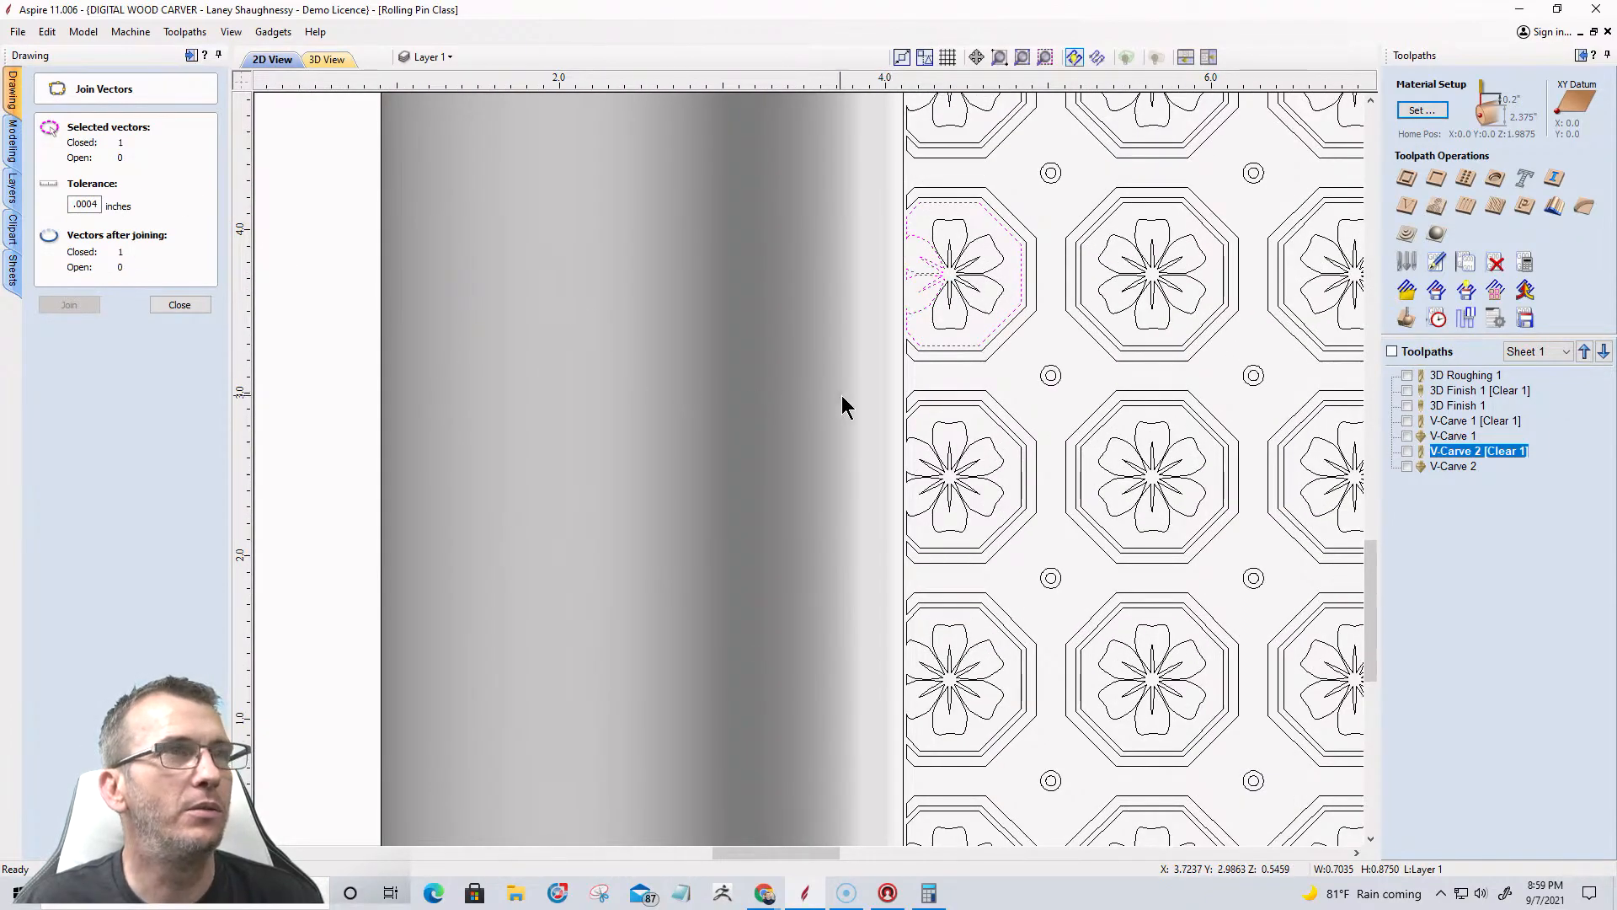
scroll(928, 337, up, 1)
scroll(922, 372, down, 1)
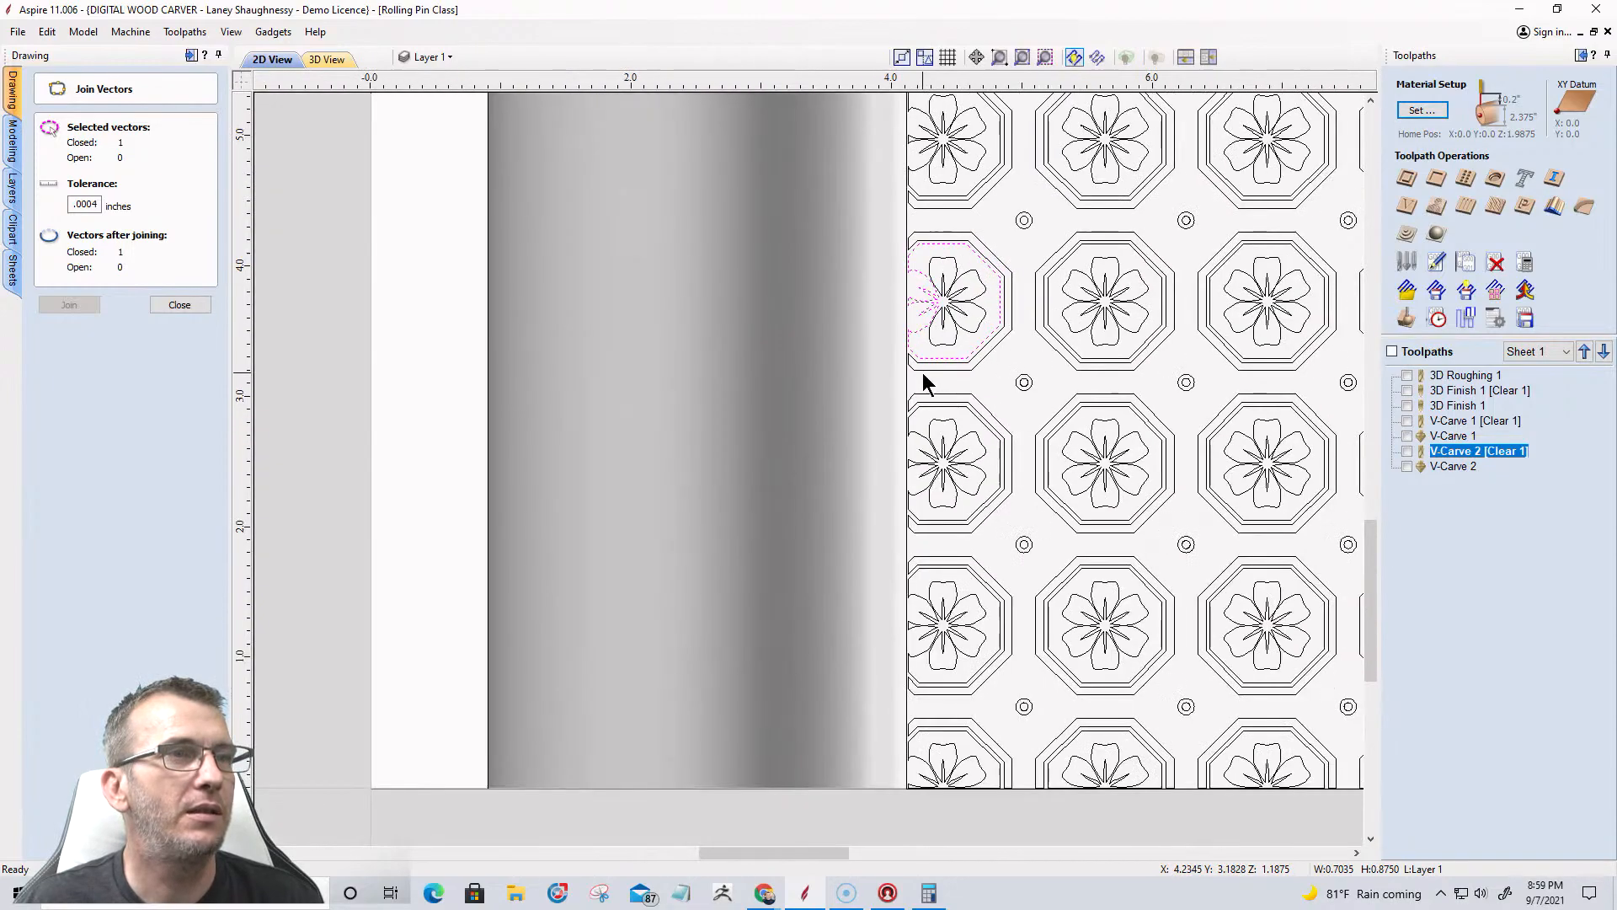
scroll(897, 468, down, 1)
Select all remaining open vectors to check where they lie, and clear the selection.
right_click(966, 428)
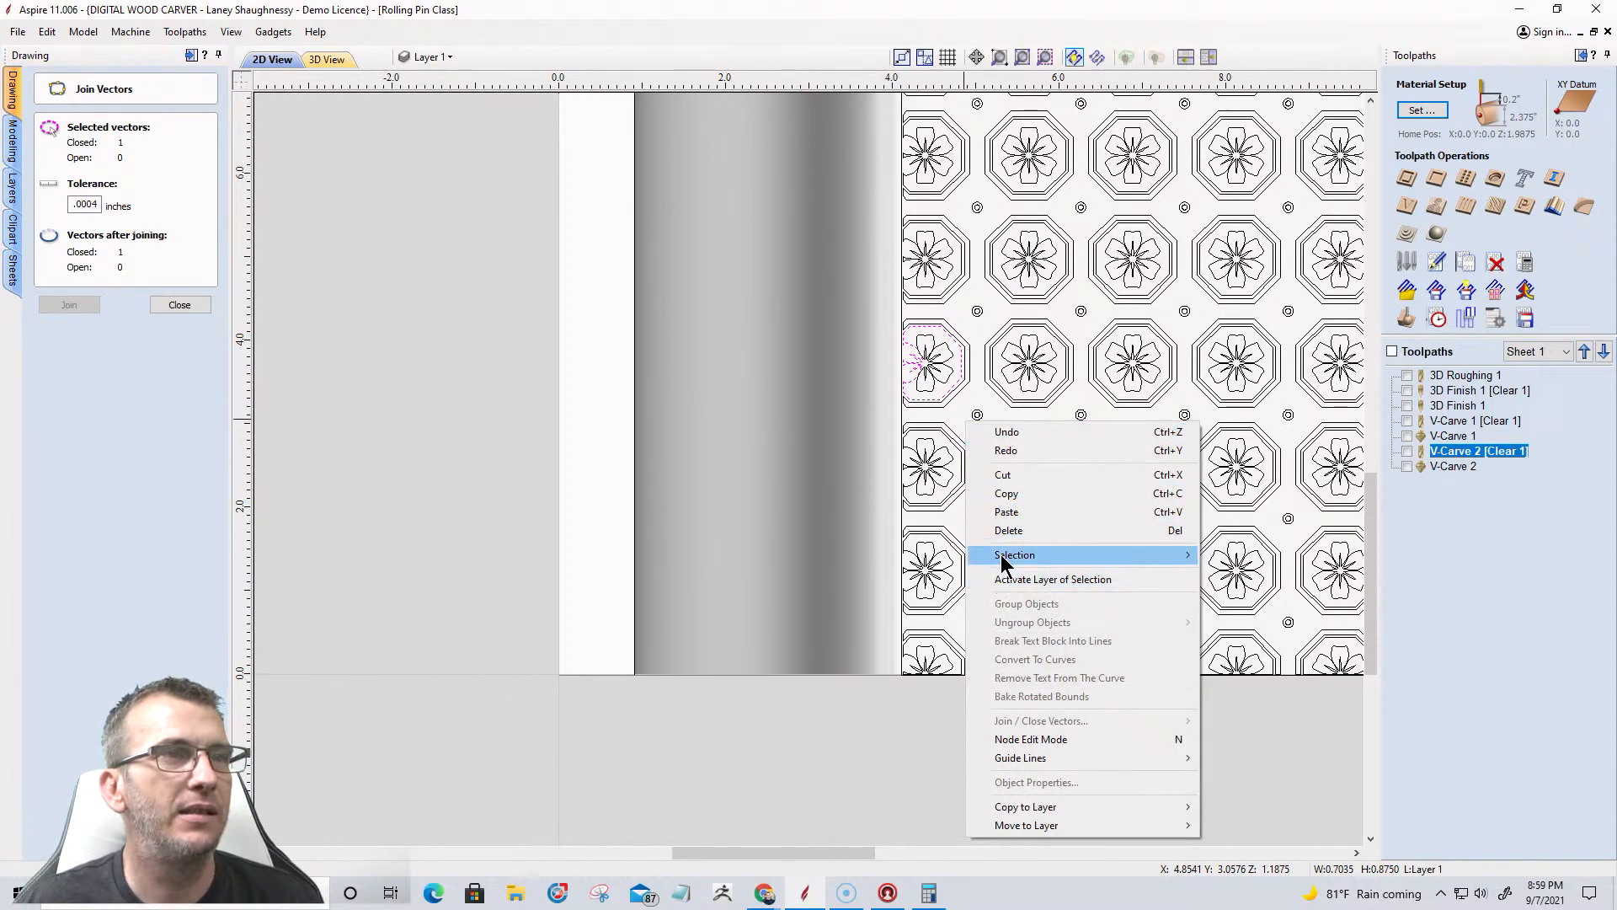
mouse_move(1019, 555)
click(1254, 574)
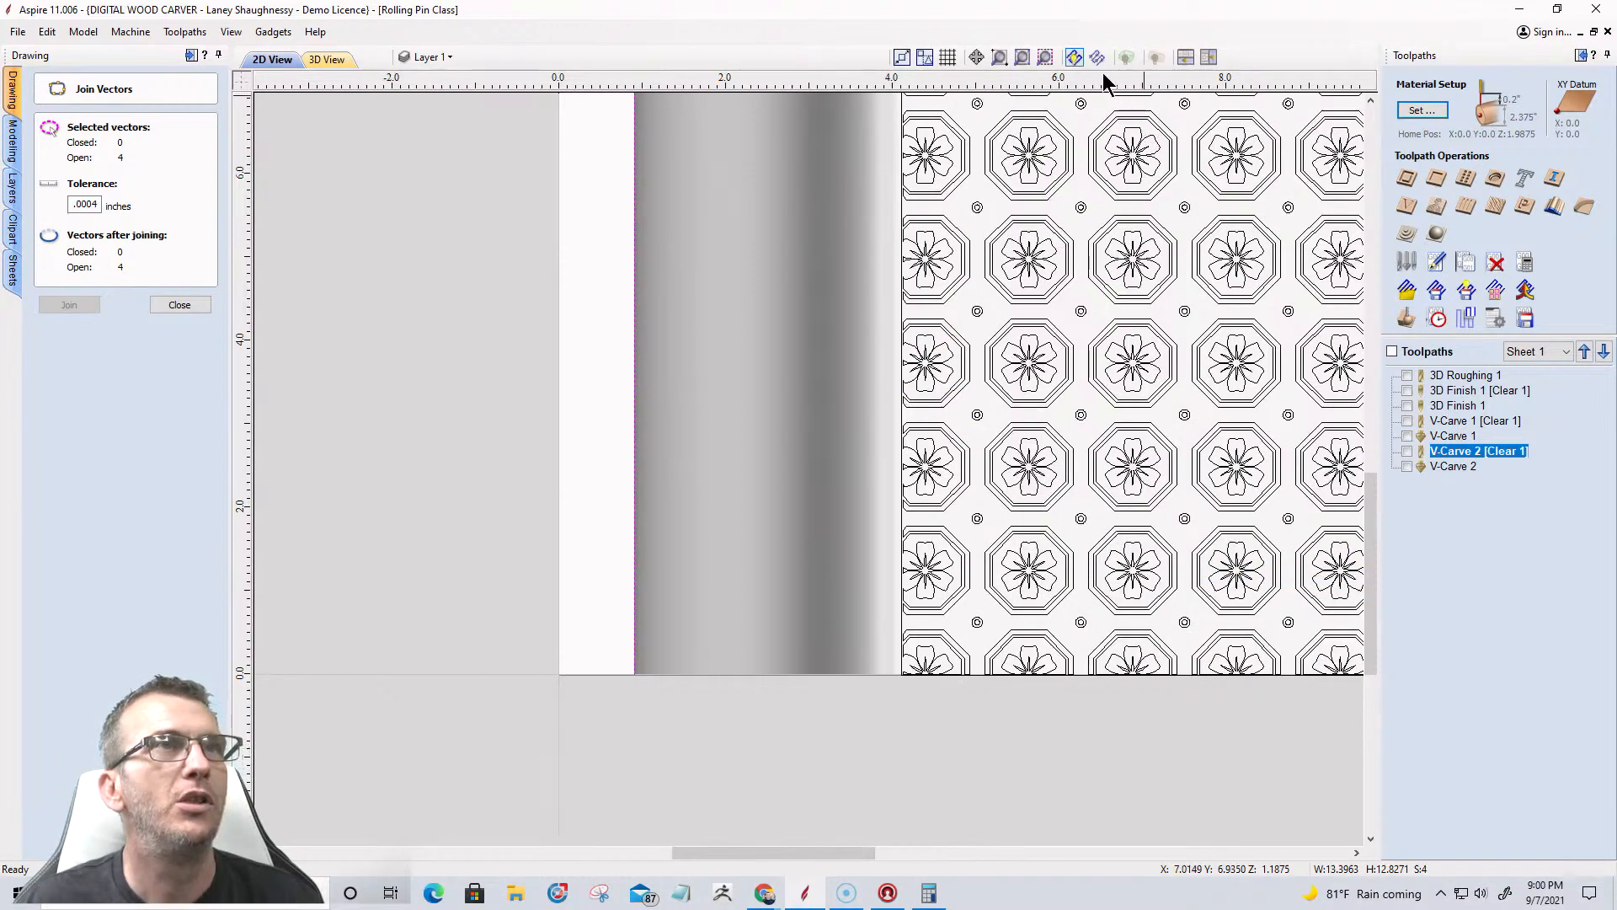
click(1045, 58)
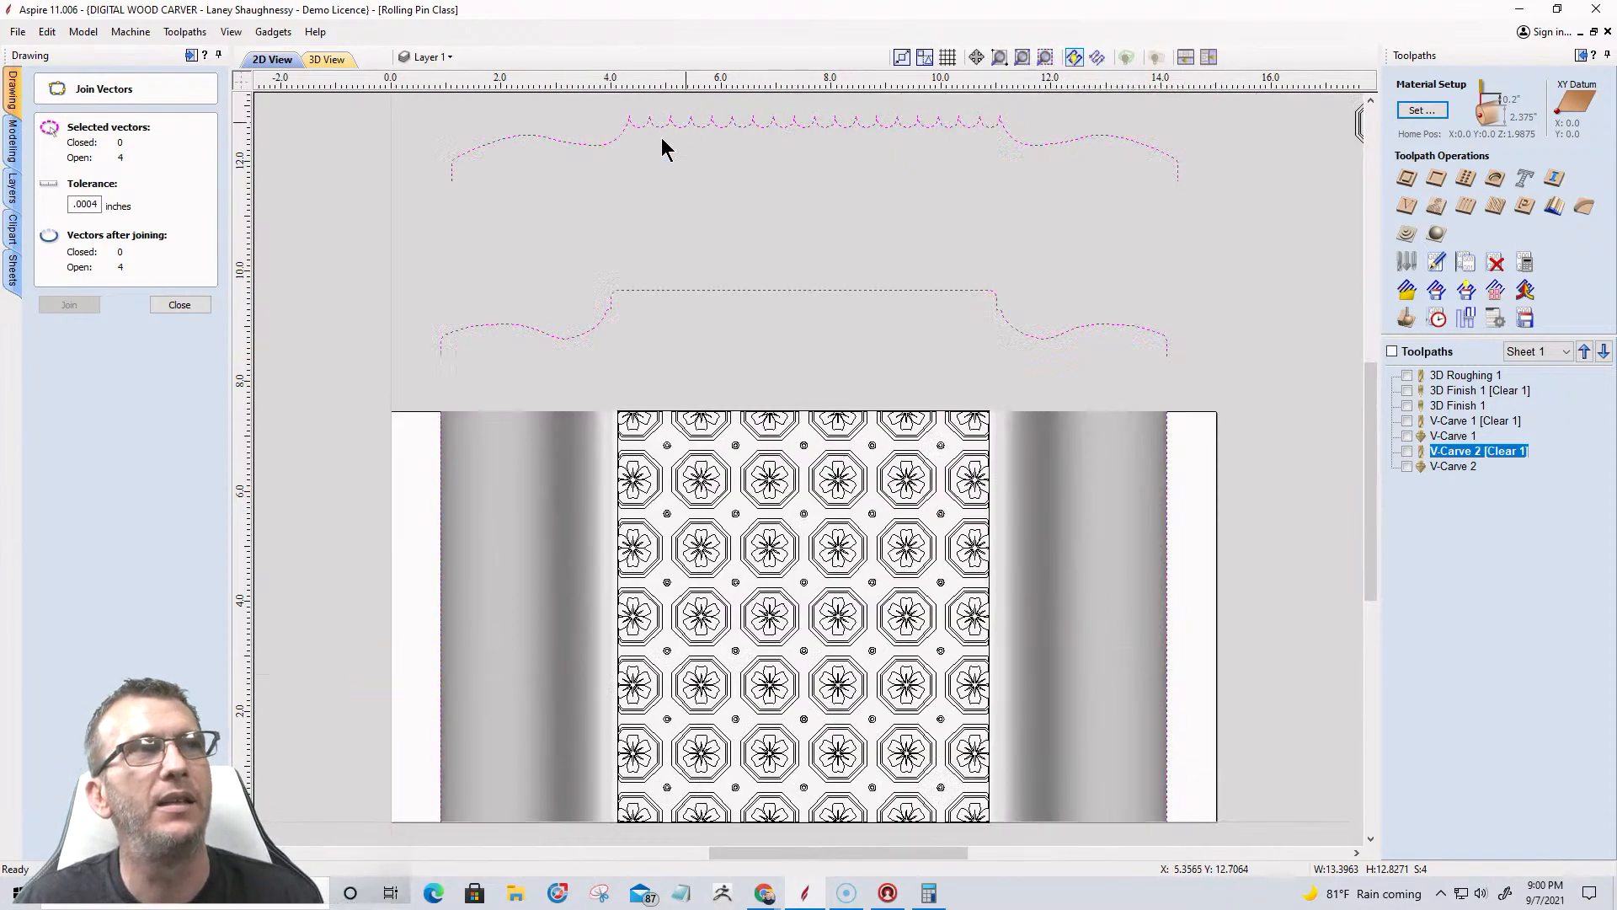
click(956, 151)
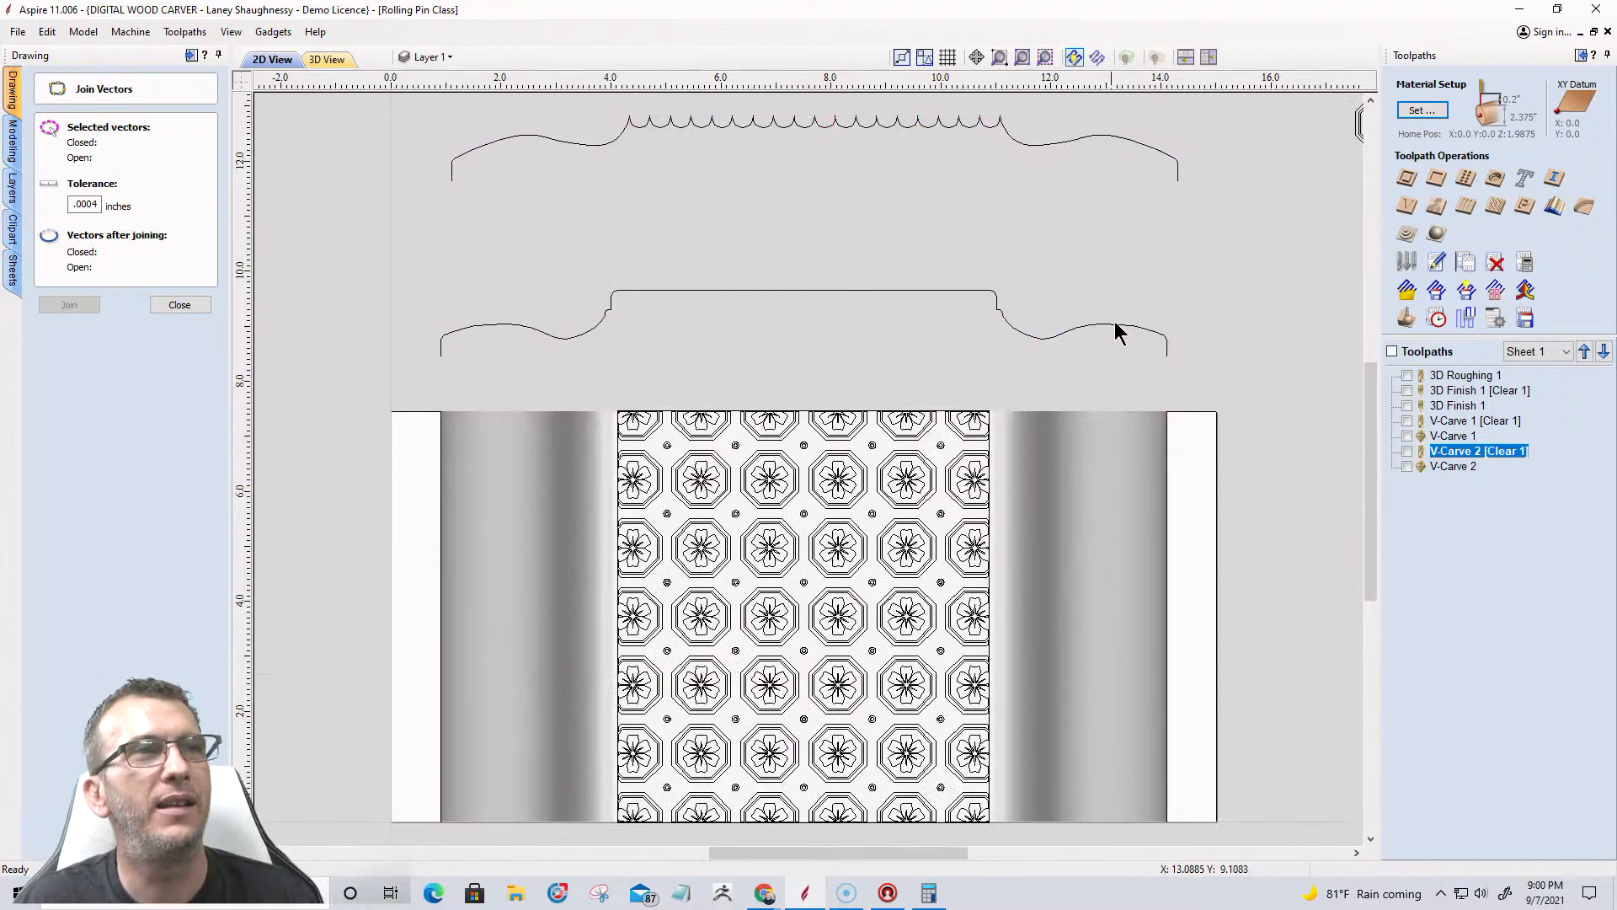
Select the whole trimmed flower pattern with its boundary rectangle and recalculate the V-Carve 2 toolpath with its clearance pass.
scroll(1112, 331, down, 2)
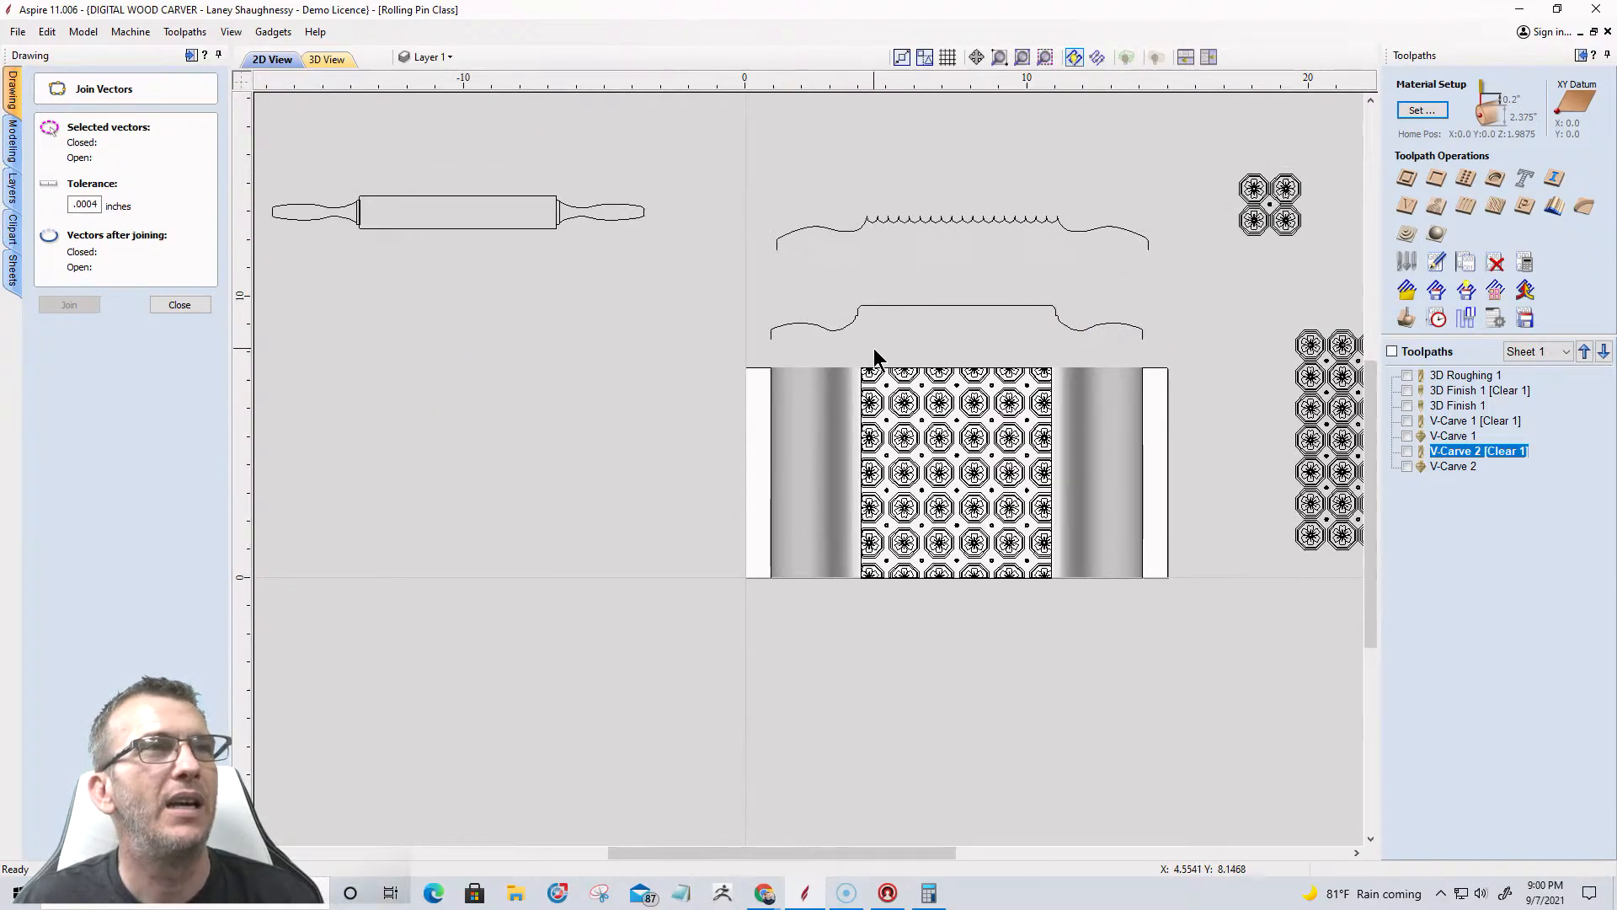
drag(835, 352, 1065, 589)
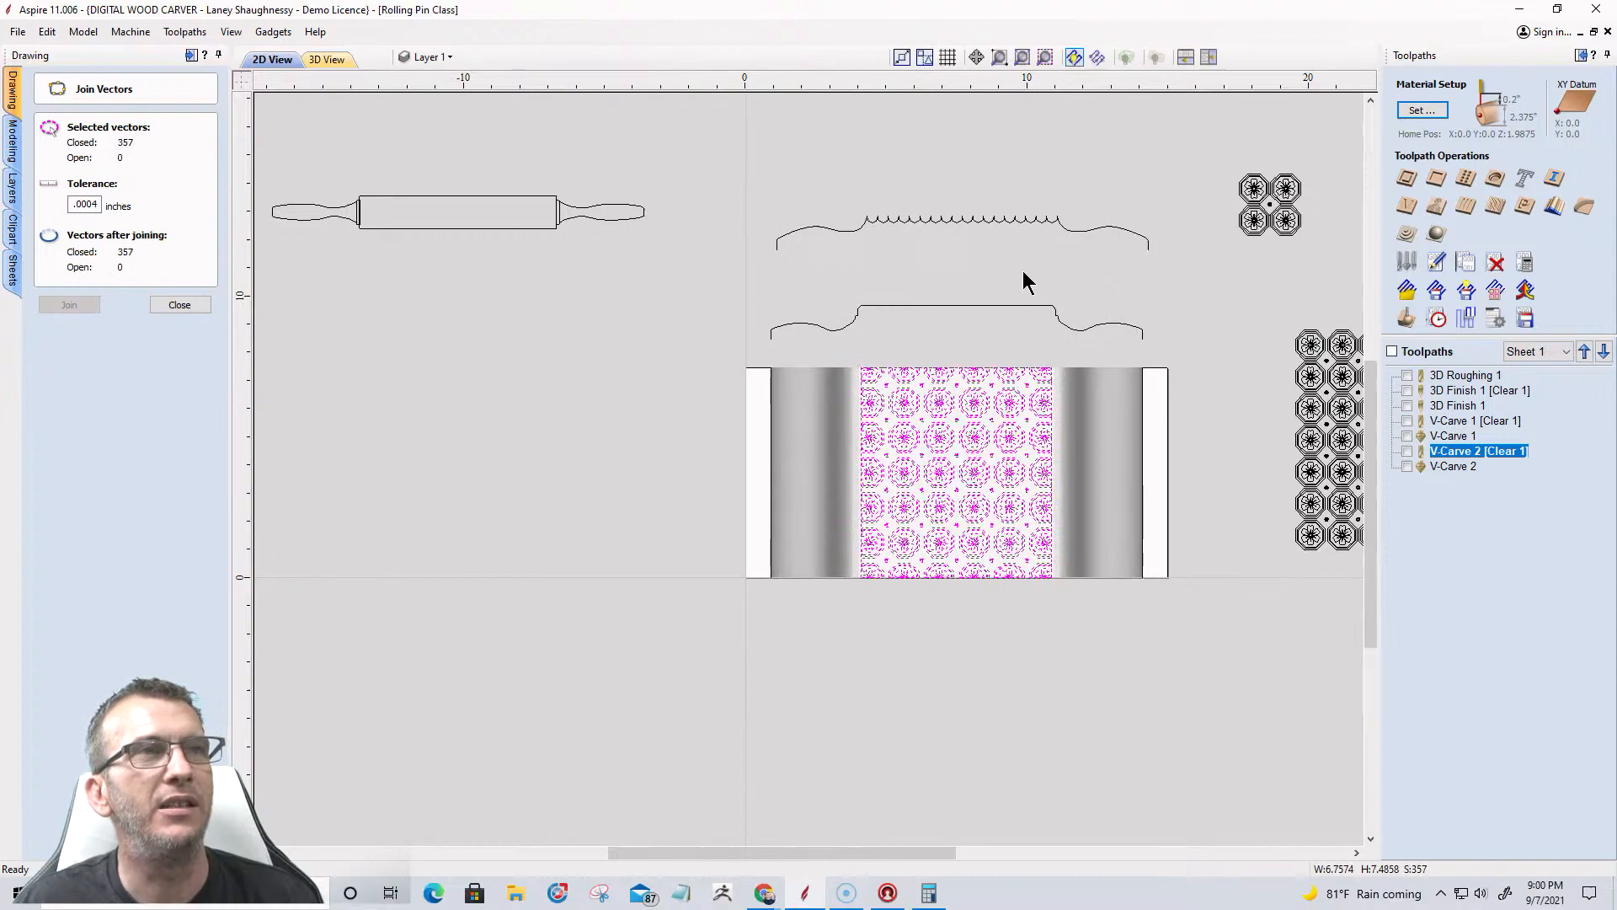
double_click(1446, 455)
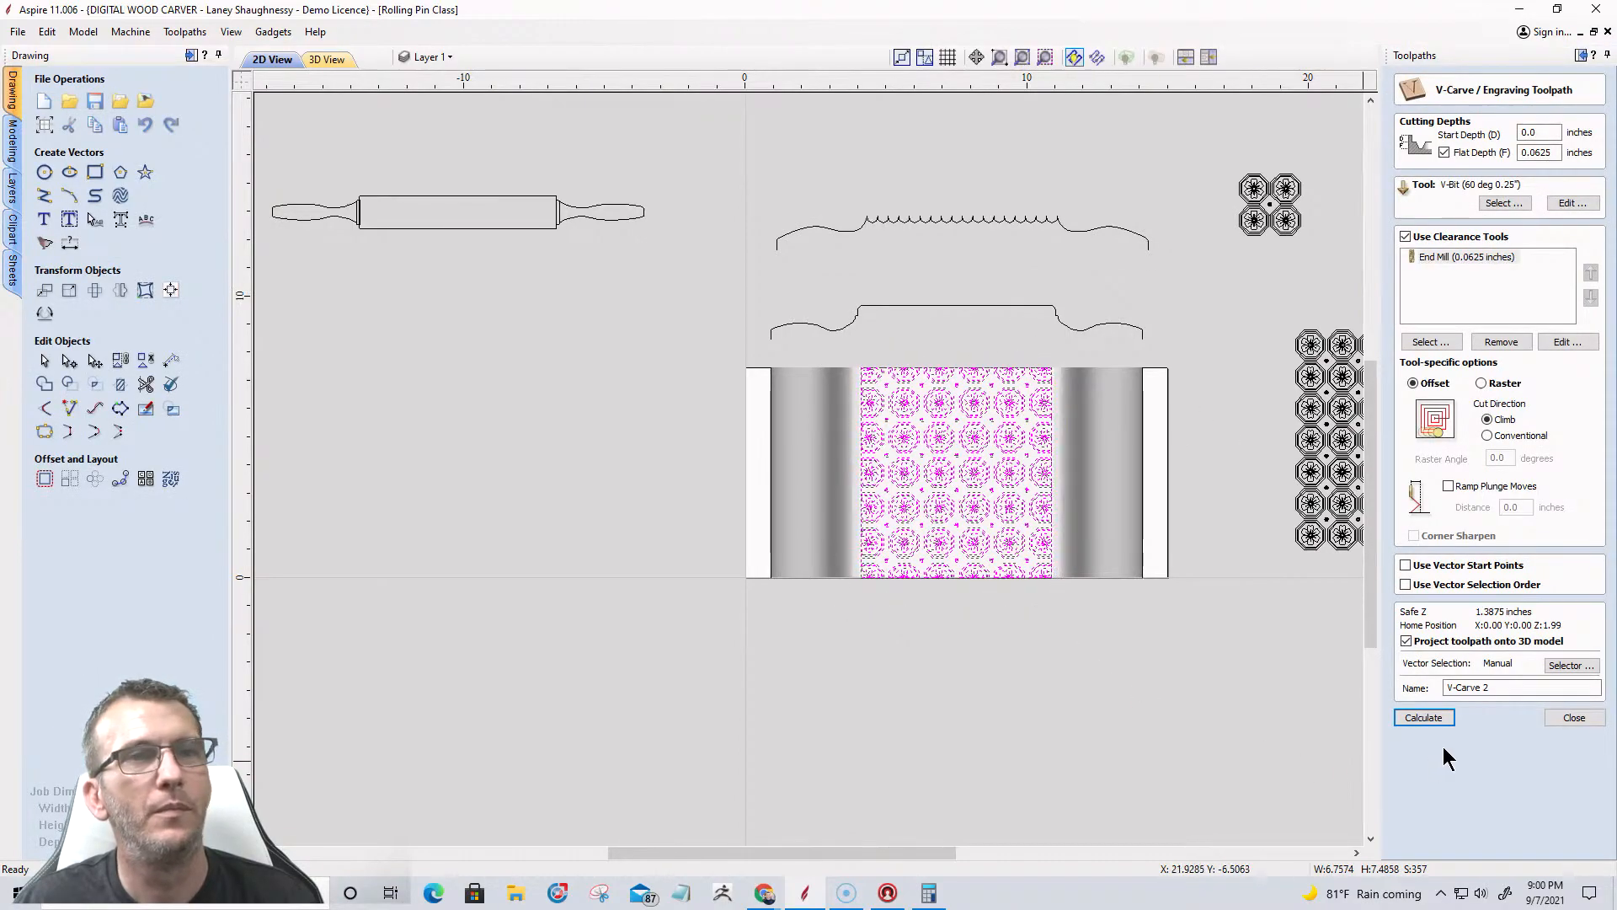
click(1425, 718)
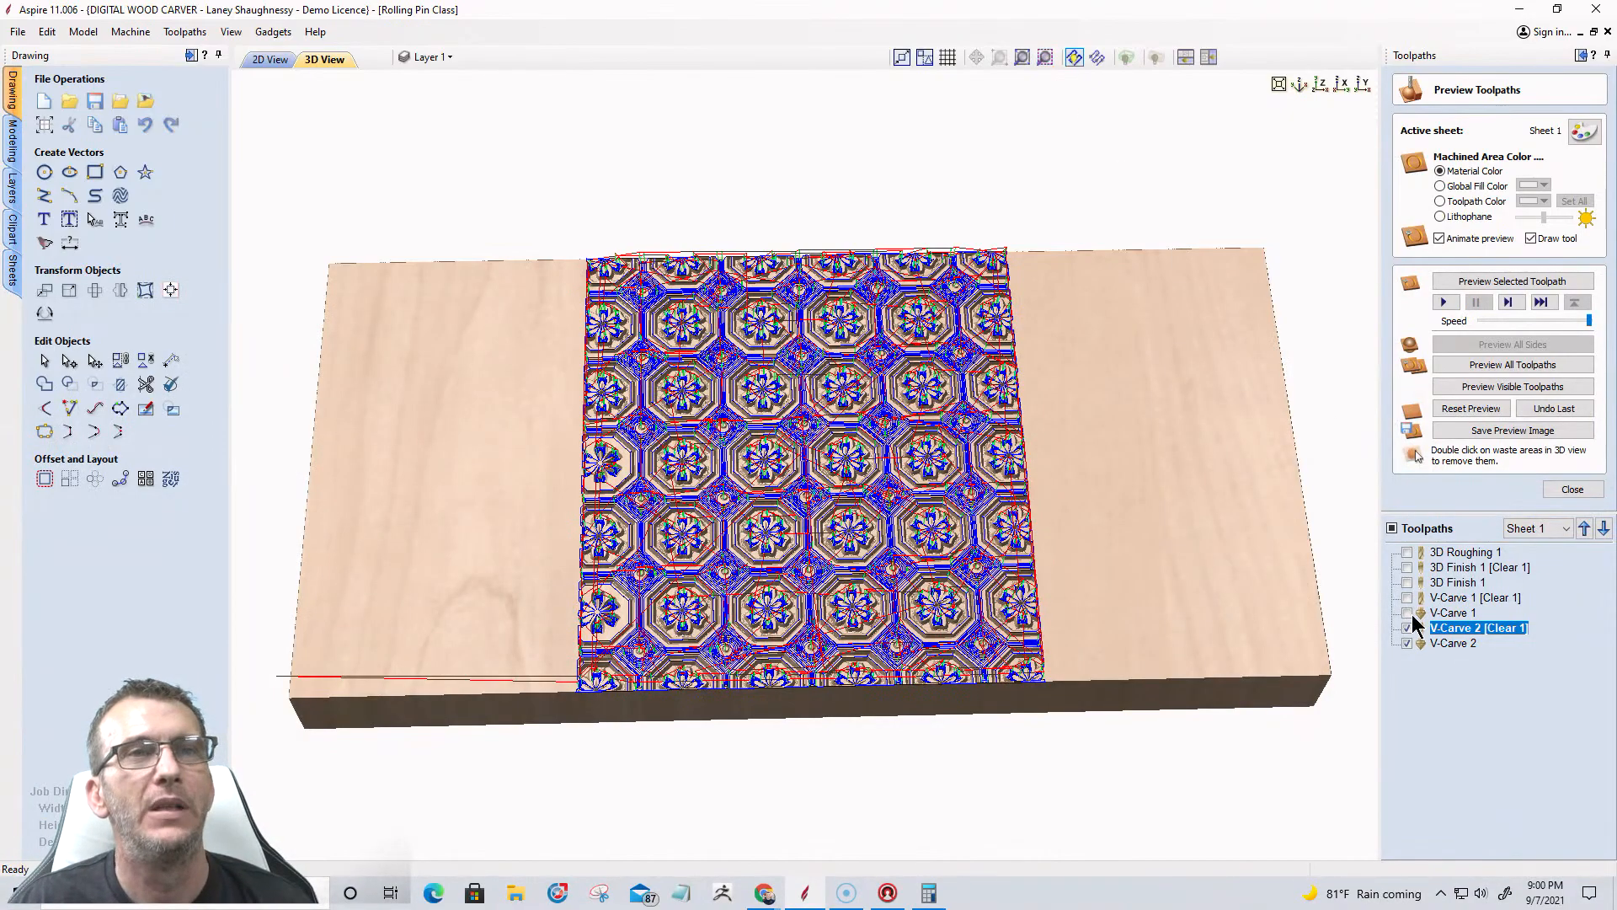
Reset the toolpath preview and simulate only the visible V-Carve 2 [Clear 1] and V-Carve 2 toolpaths.
click(1470, 408)
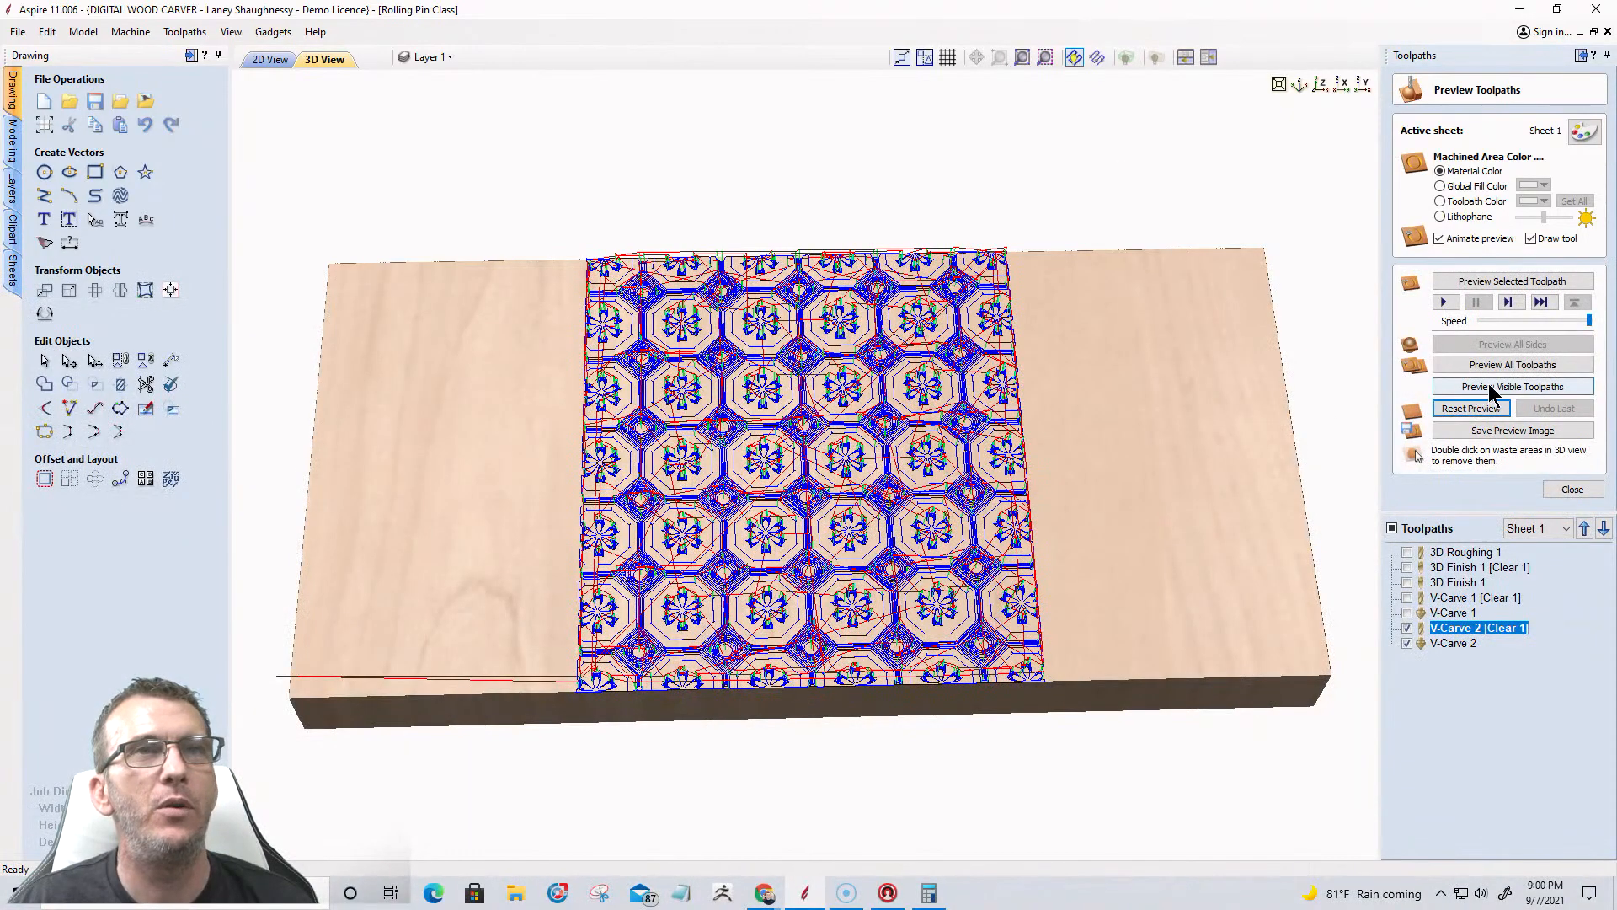
click(1489, 388)
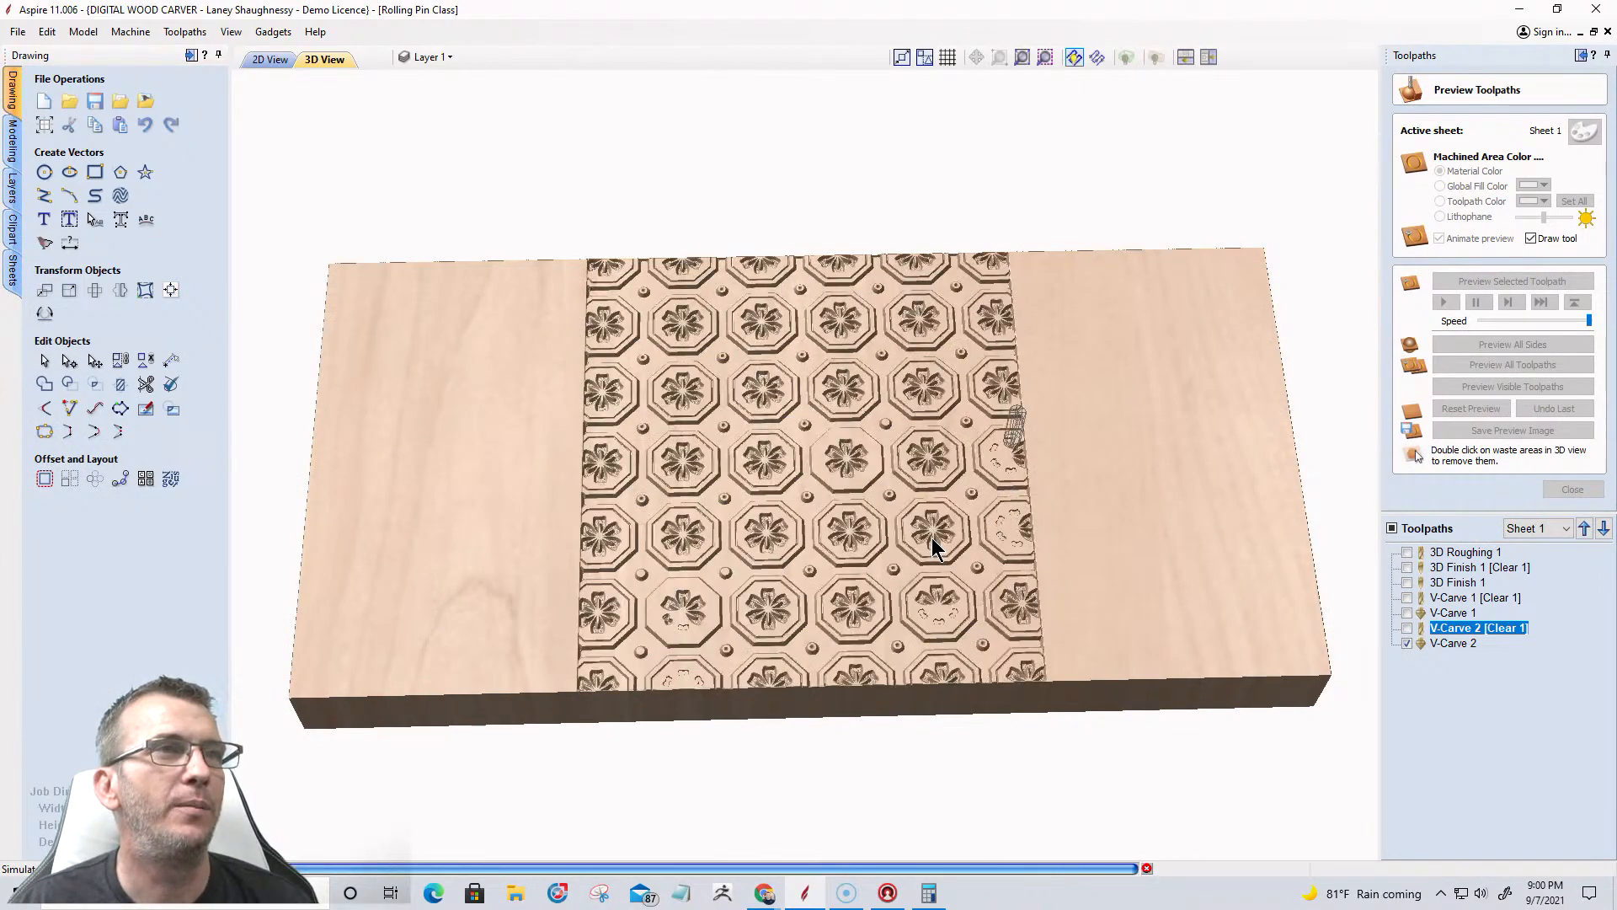
scroll(931, 537, up, 10)
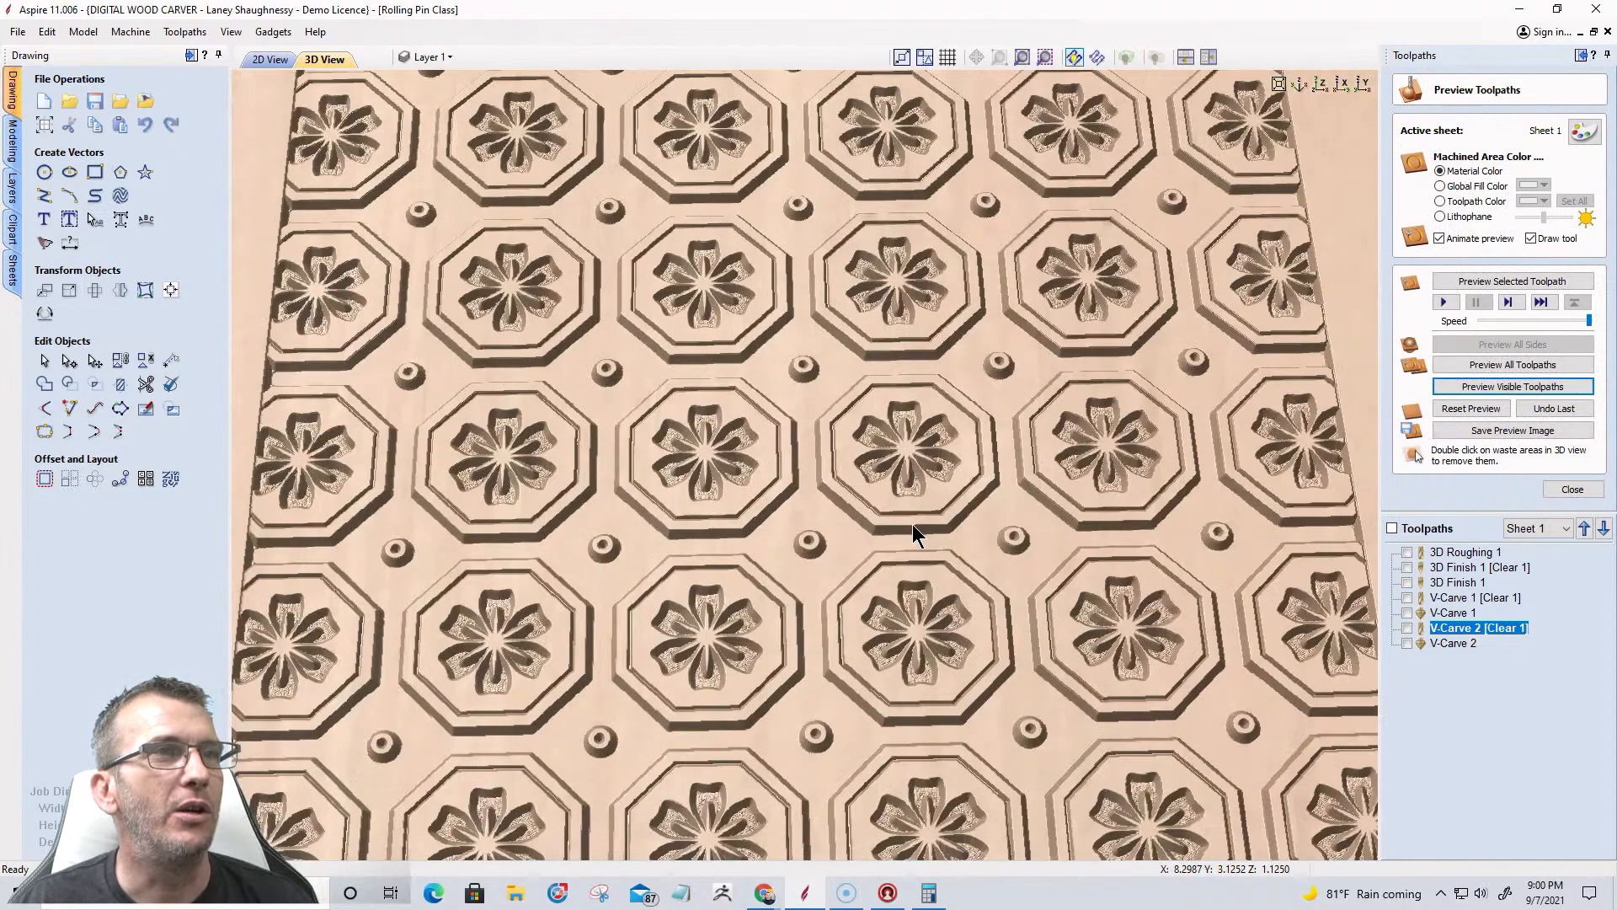
scroll(913, 527, up, 3)
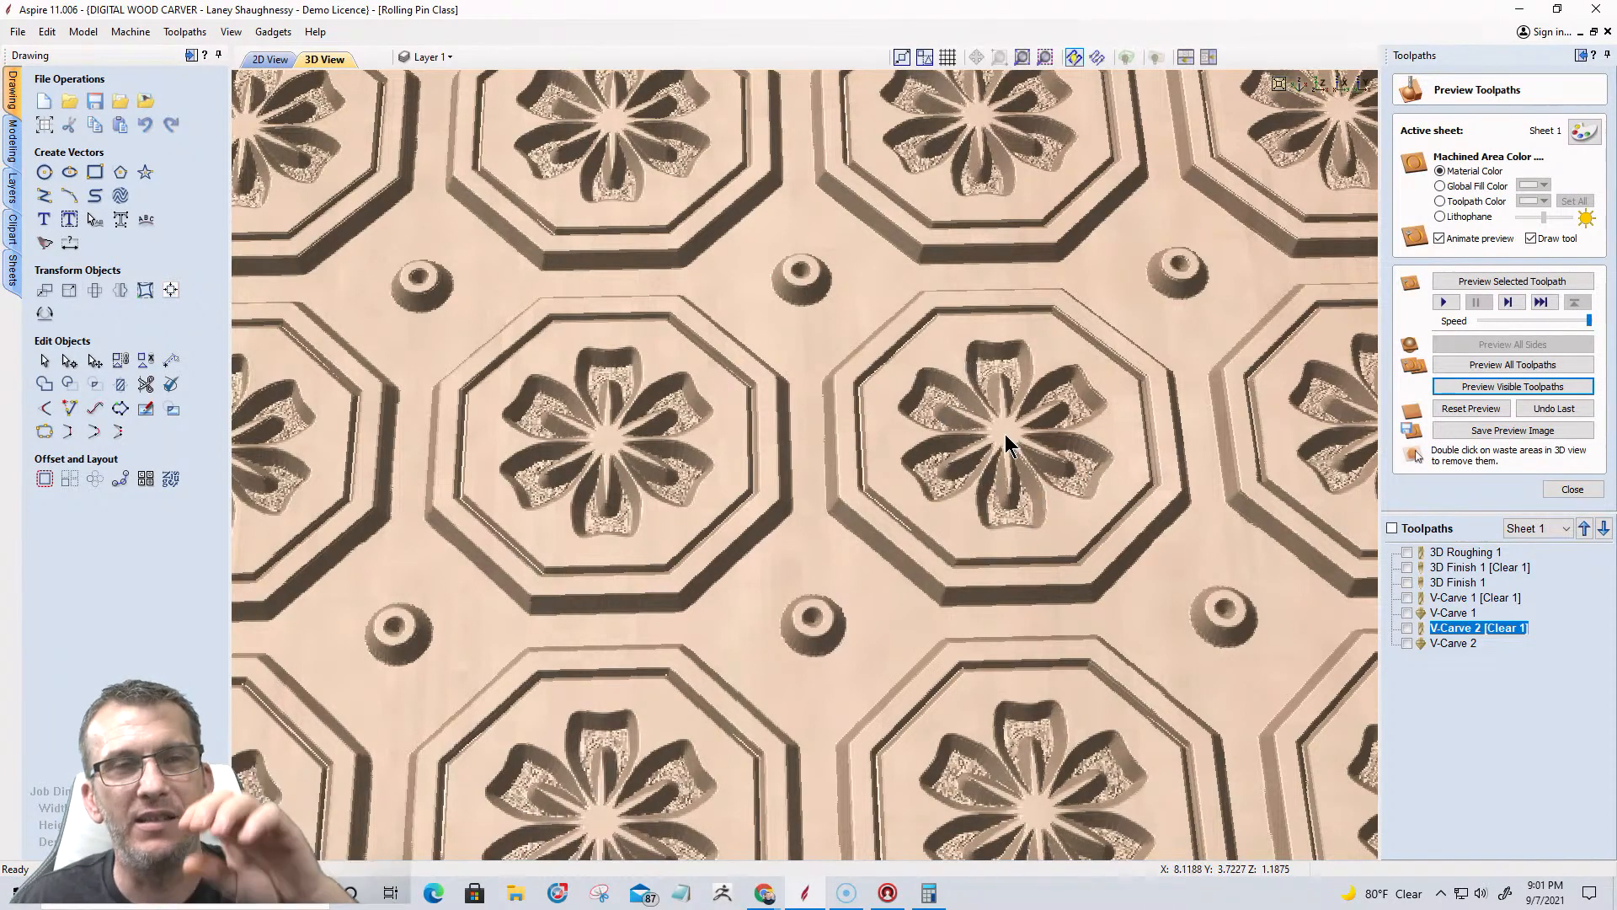
scroll(1006, 438, down, 5)
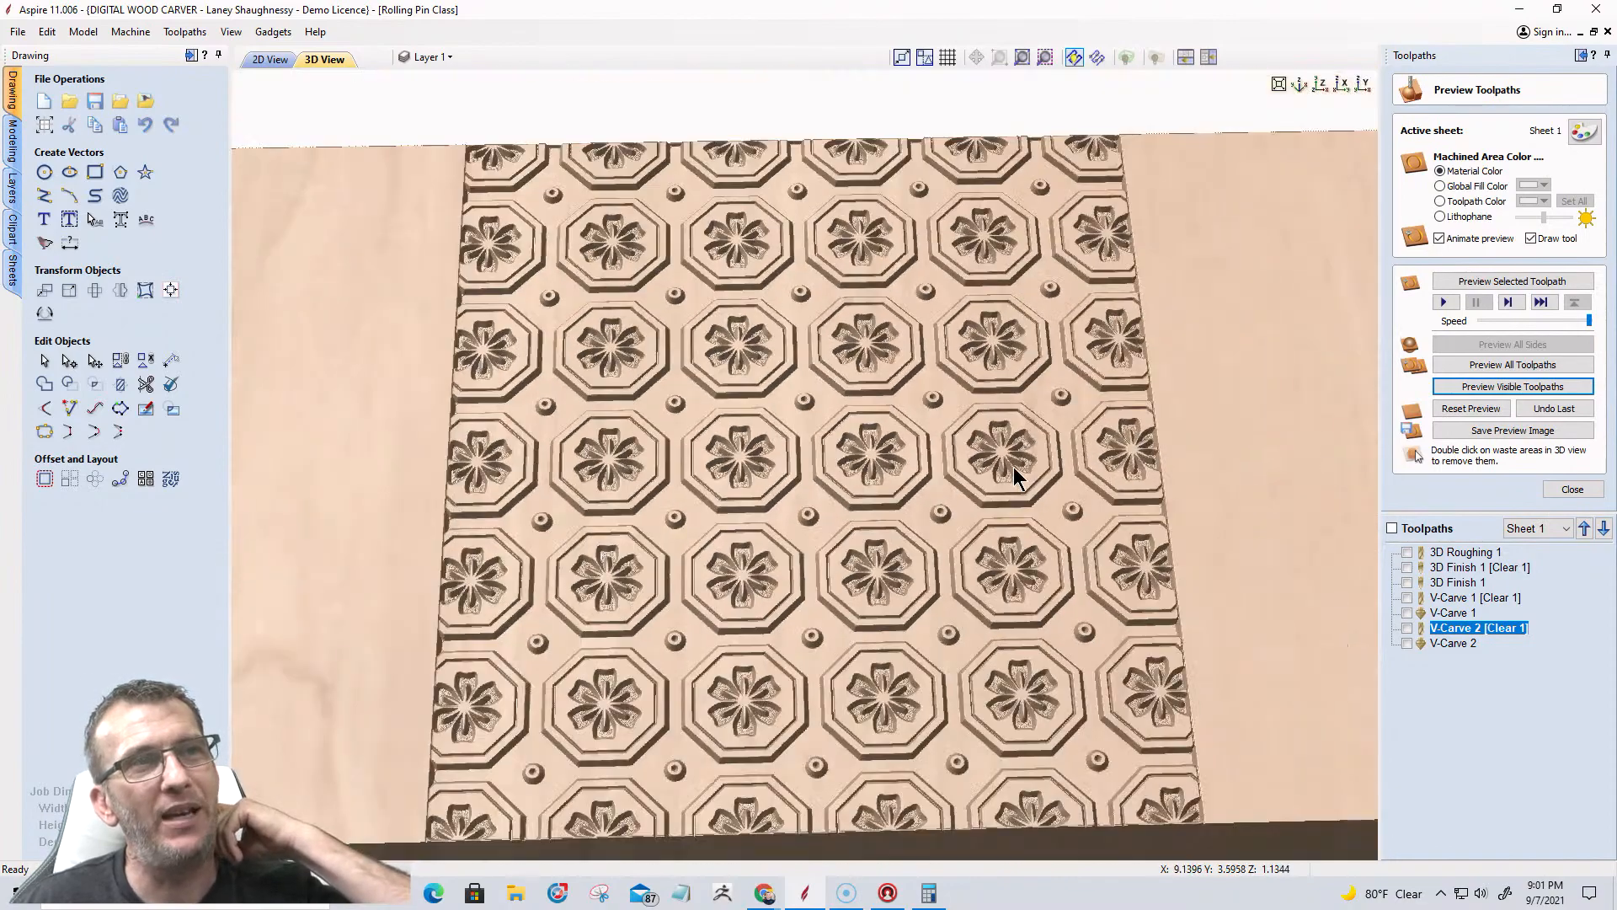
scroll(1015, 474, down, 2)
scroll(1015, 473, down, 2)
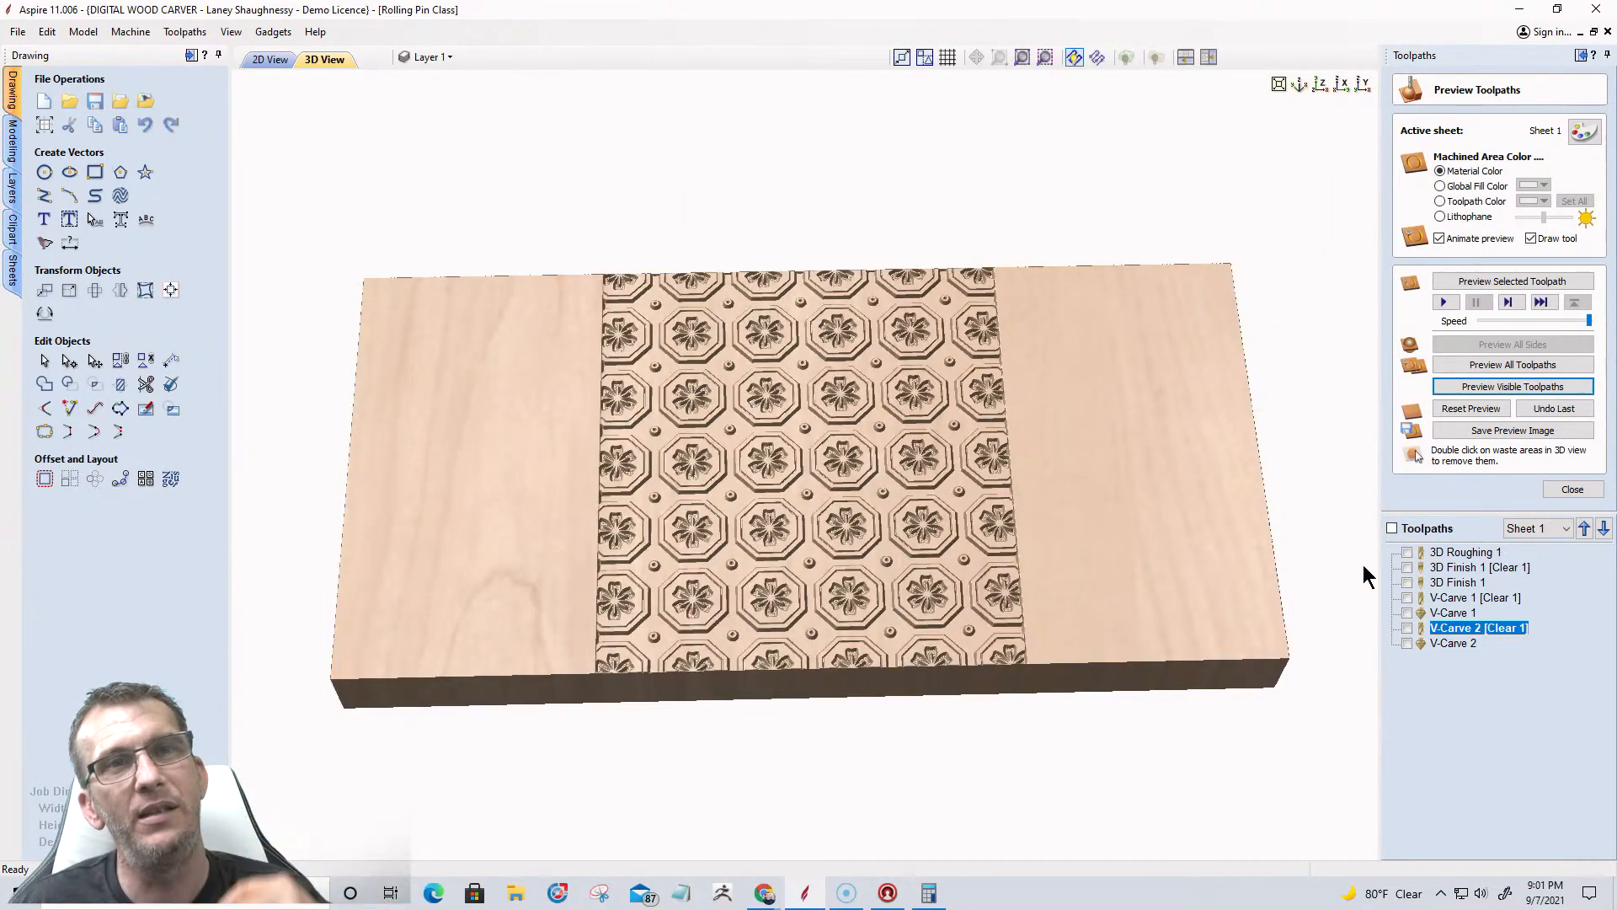
Show the 3D Roughing 1, 3D Finish 1 [Clear 1] and 3D Finish 1 toolpaths and add them to the simulation.
click(1407, 553)
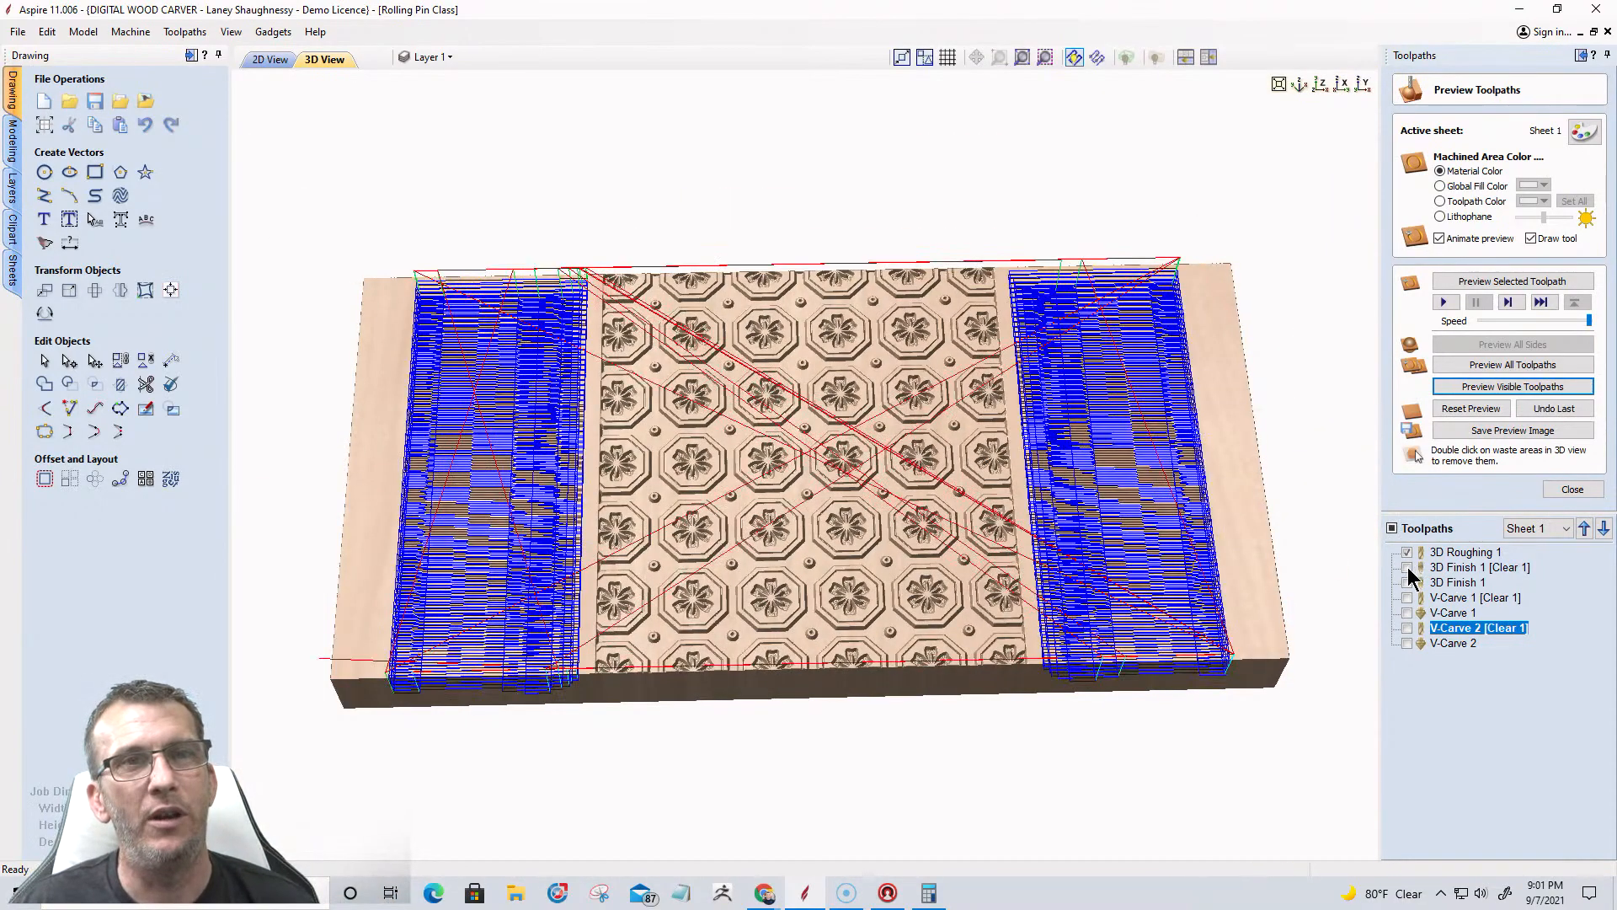
click(1408, 567)
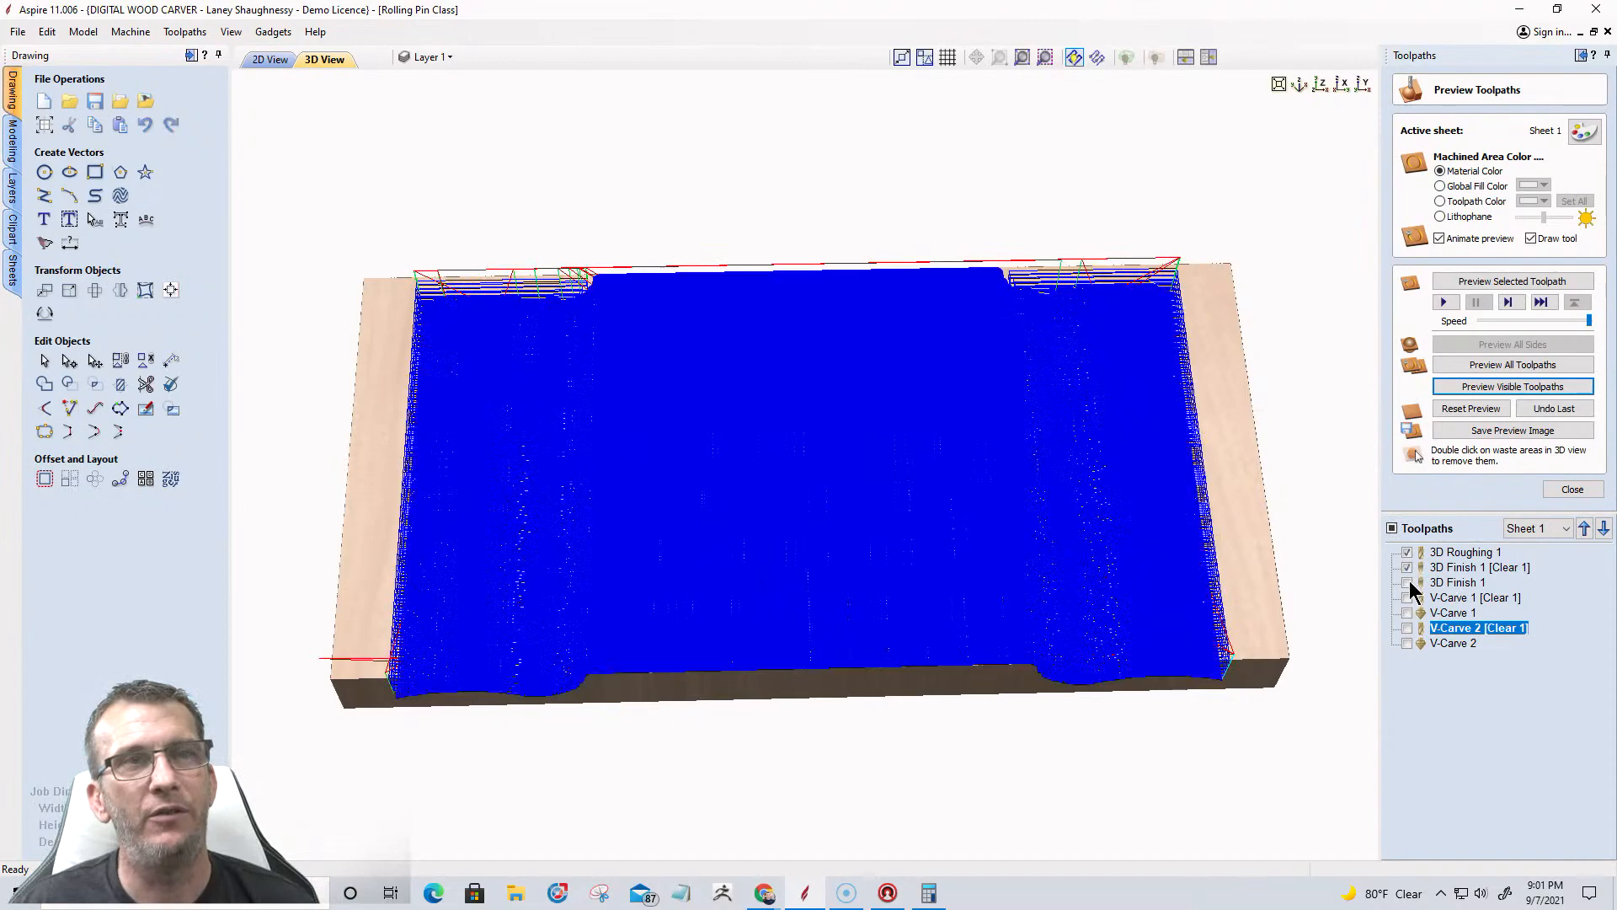
click(1513, 387)
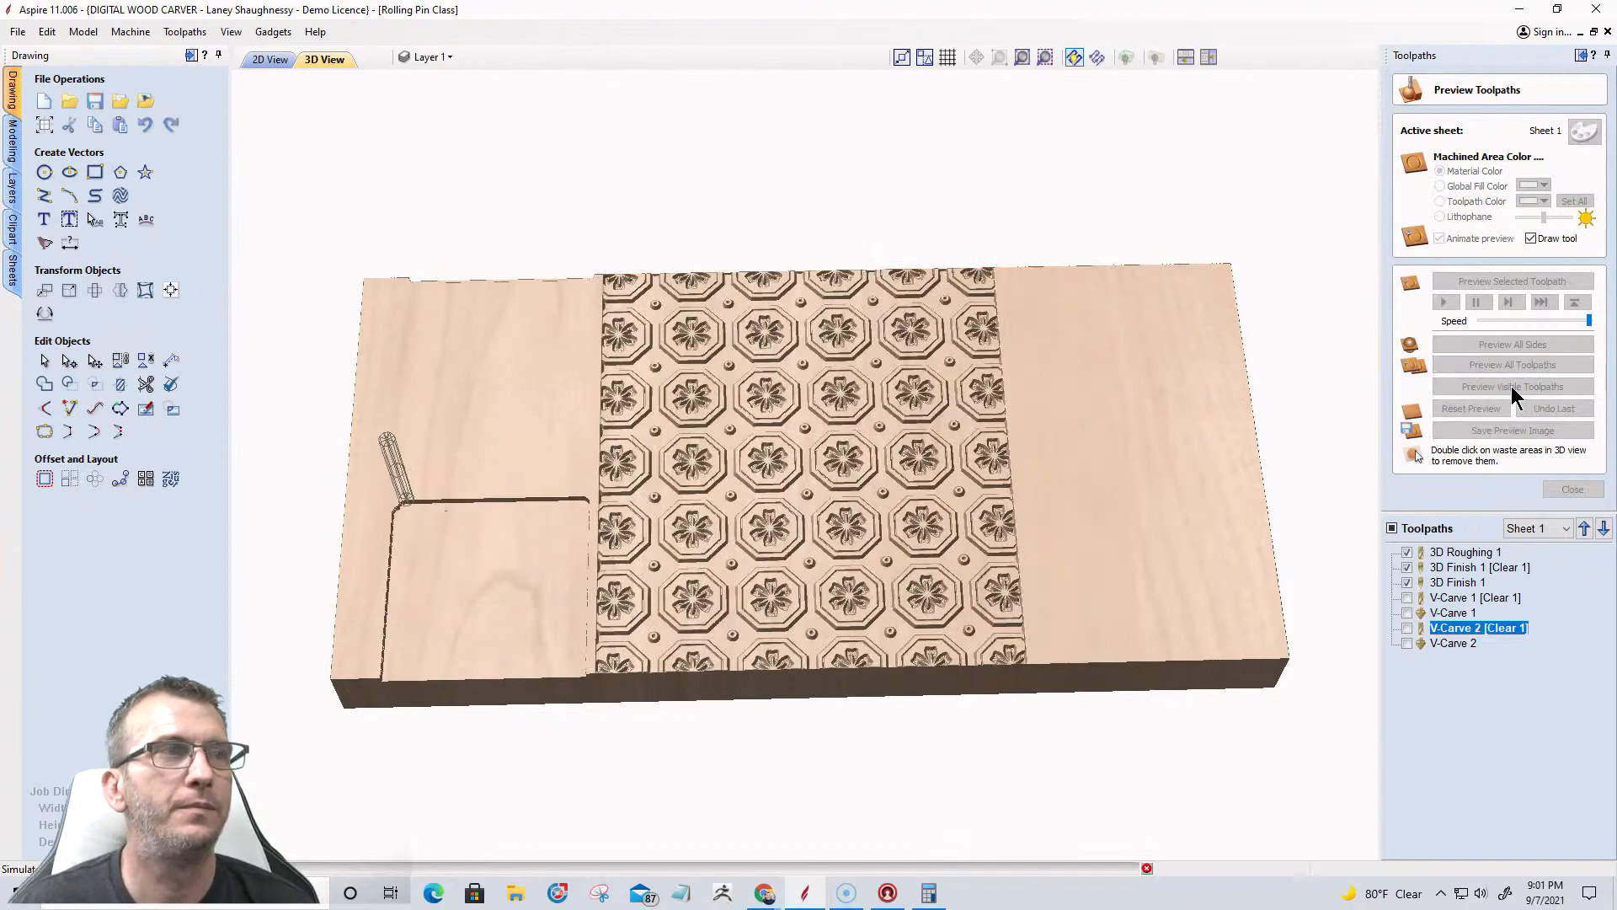
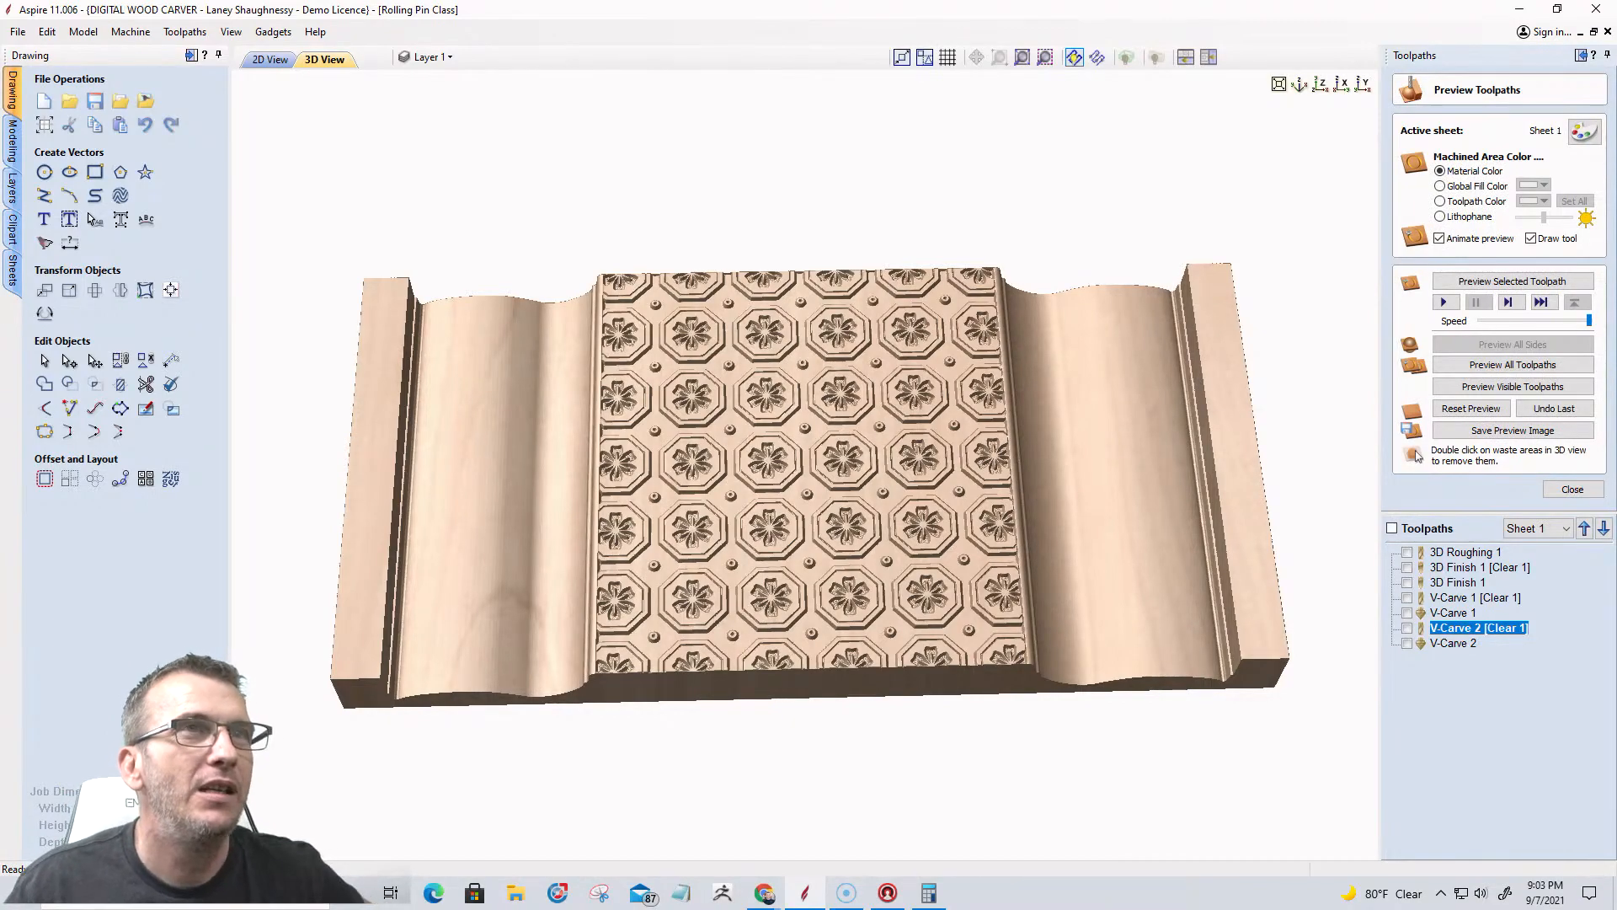
View the simulated part from above, and wrap it into its rotary form to examine the carved rolling pin.
click(1319, 87)
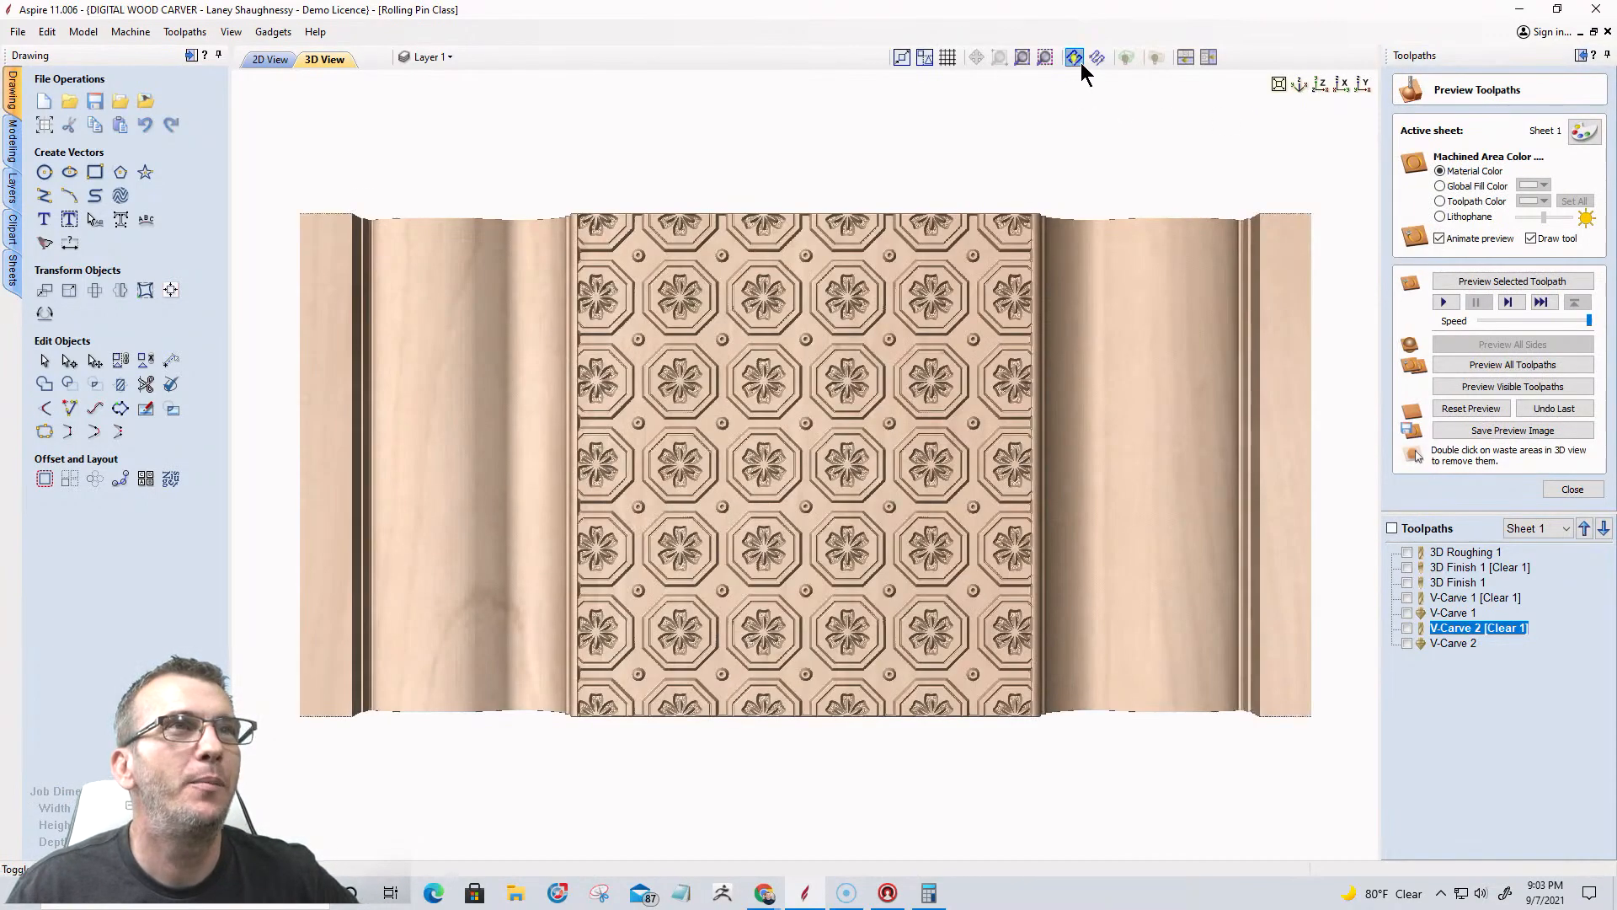
click(1157, 60)
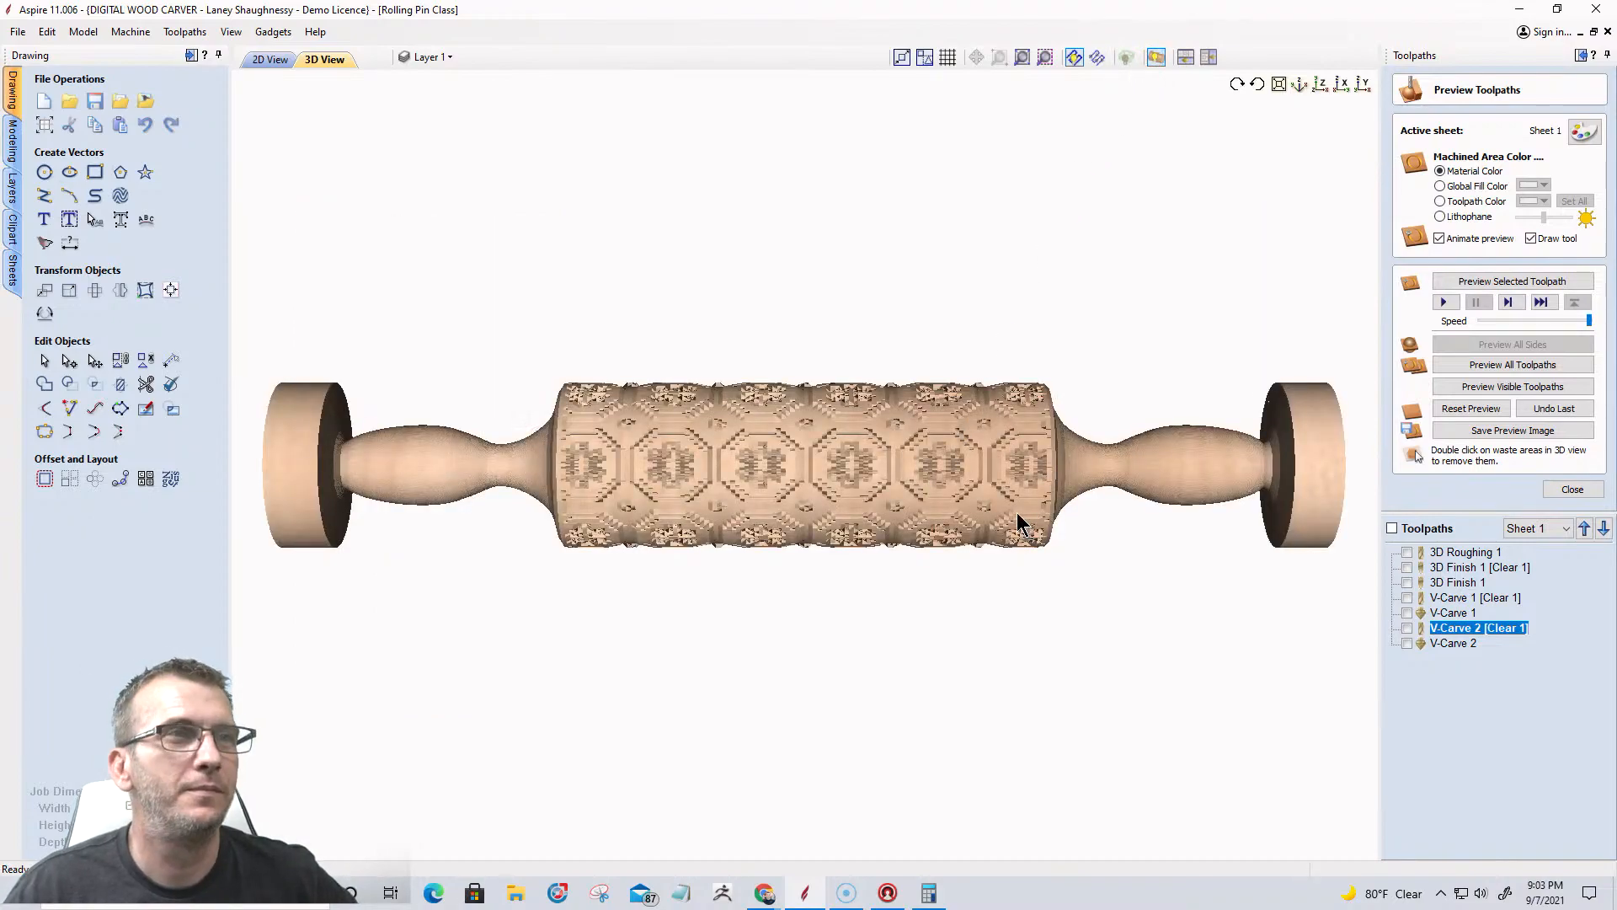
drag(990, 518, 1067, 509)
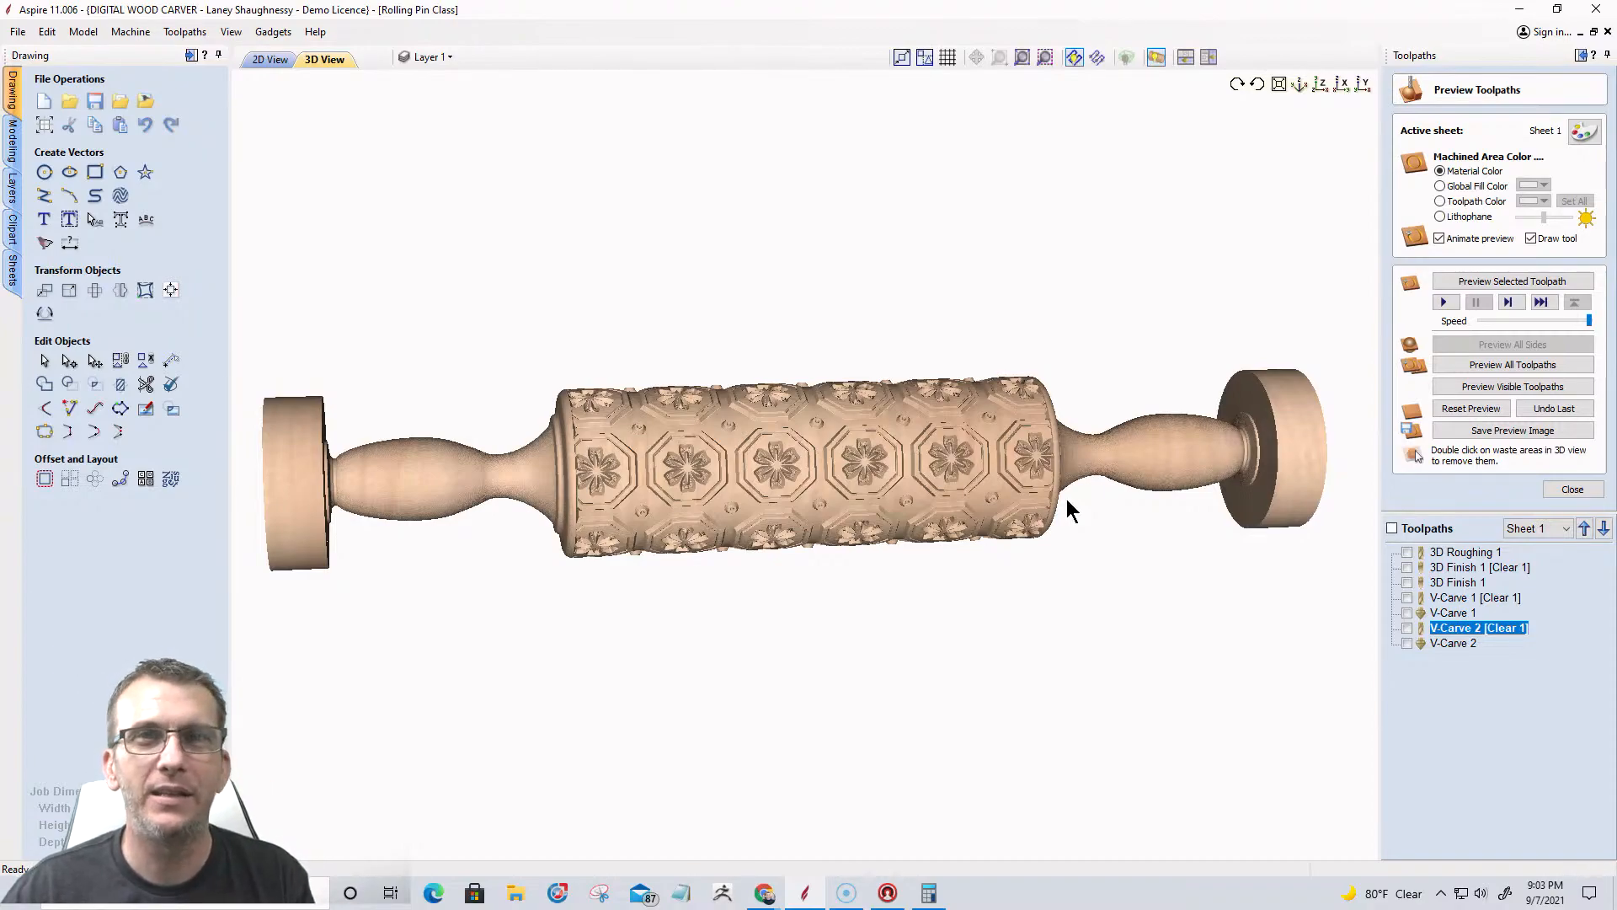
scroll(916, 487, up, 3)
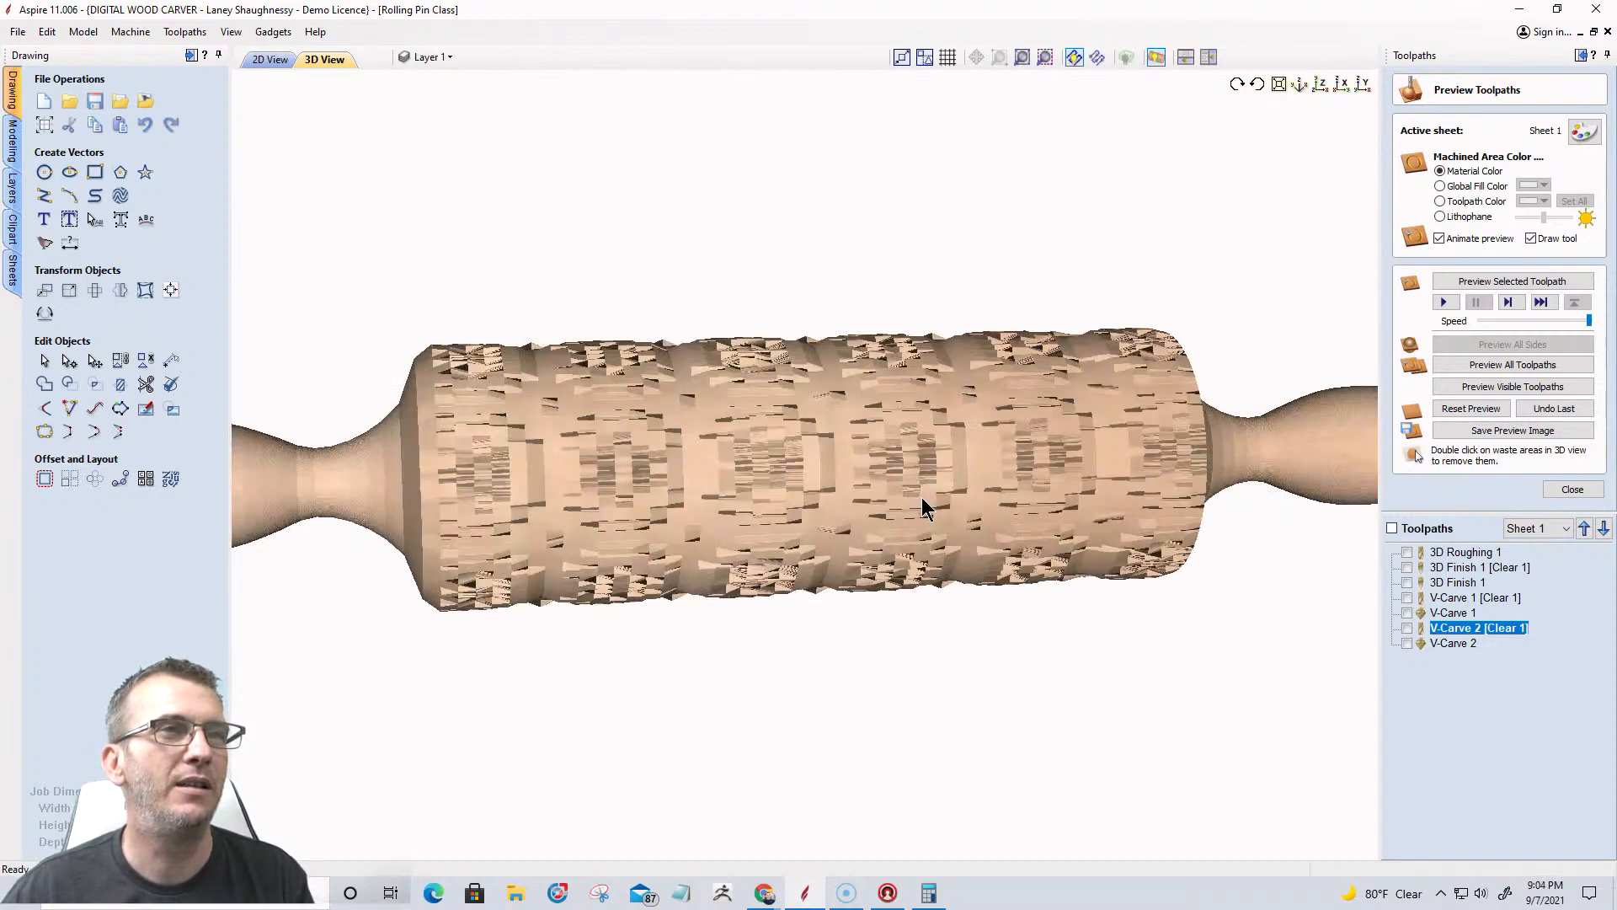
Examine the carved flower pattern on the wrapped rolling pin up close and from different angles.
drag(922, 497, 996, 487)
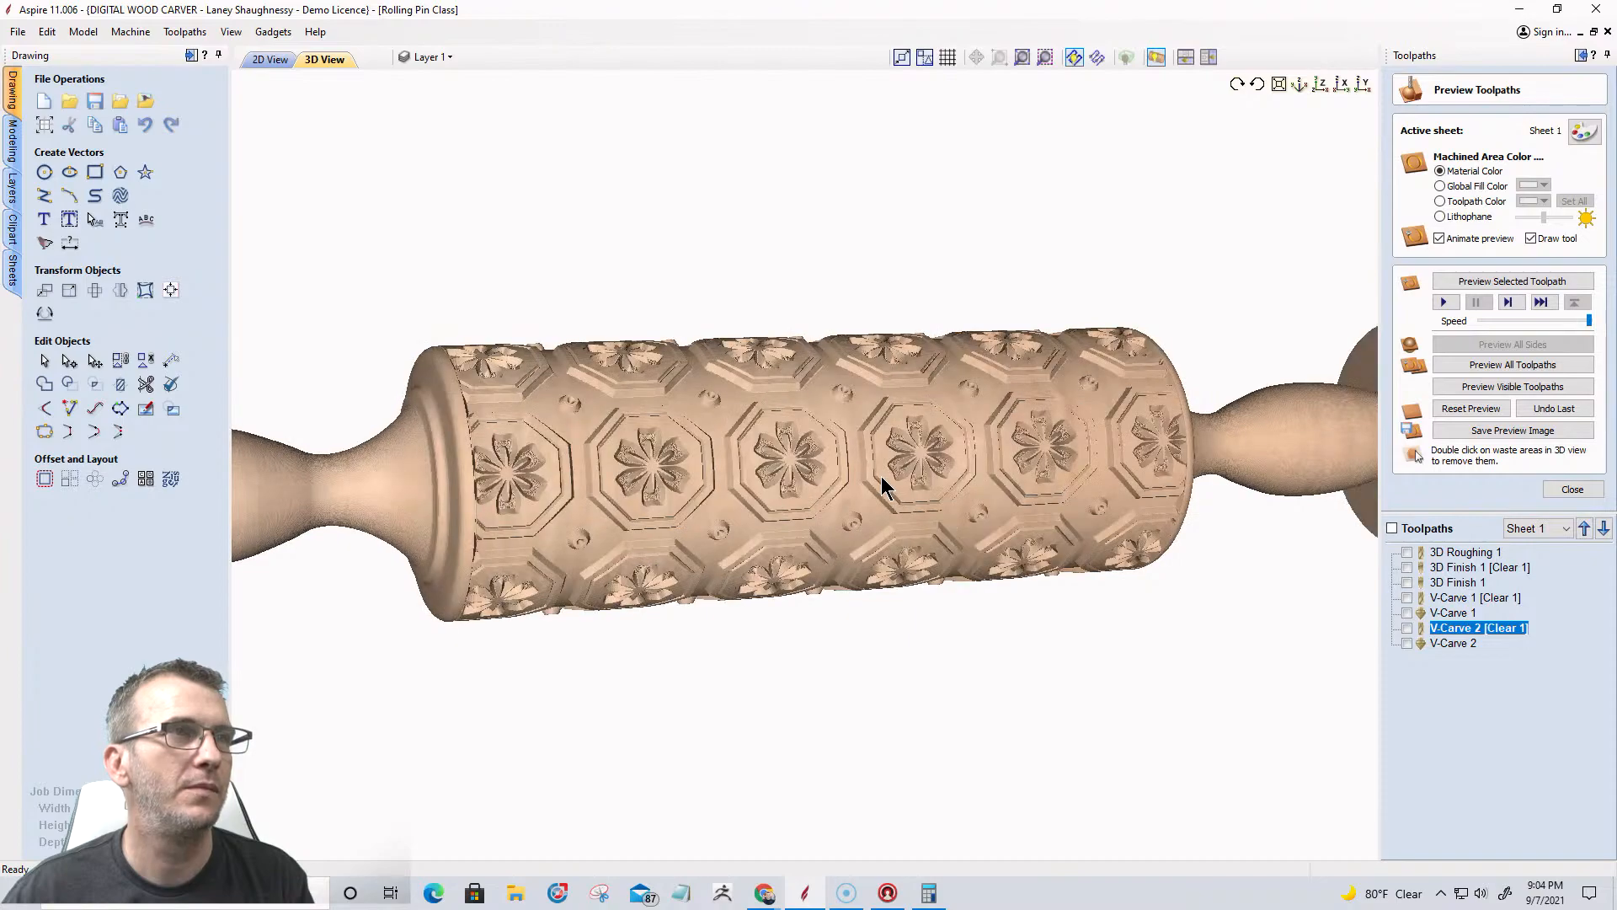
scroll(881, 487, up, 3)
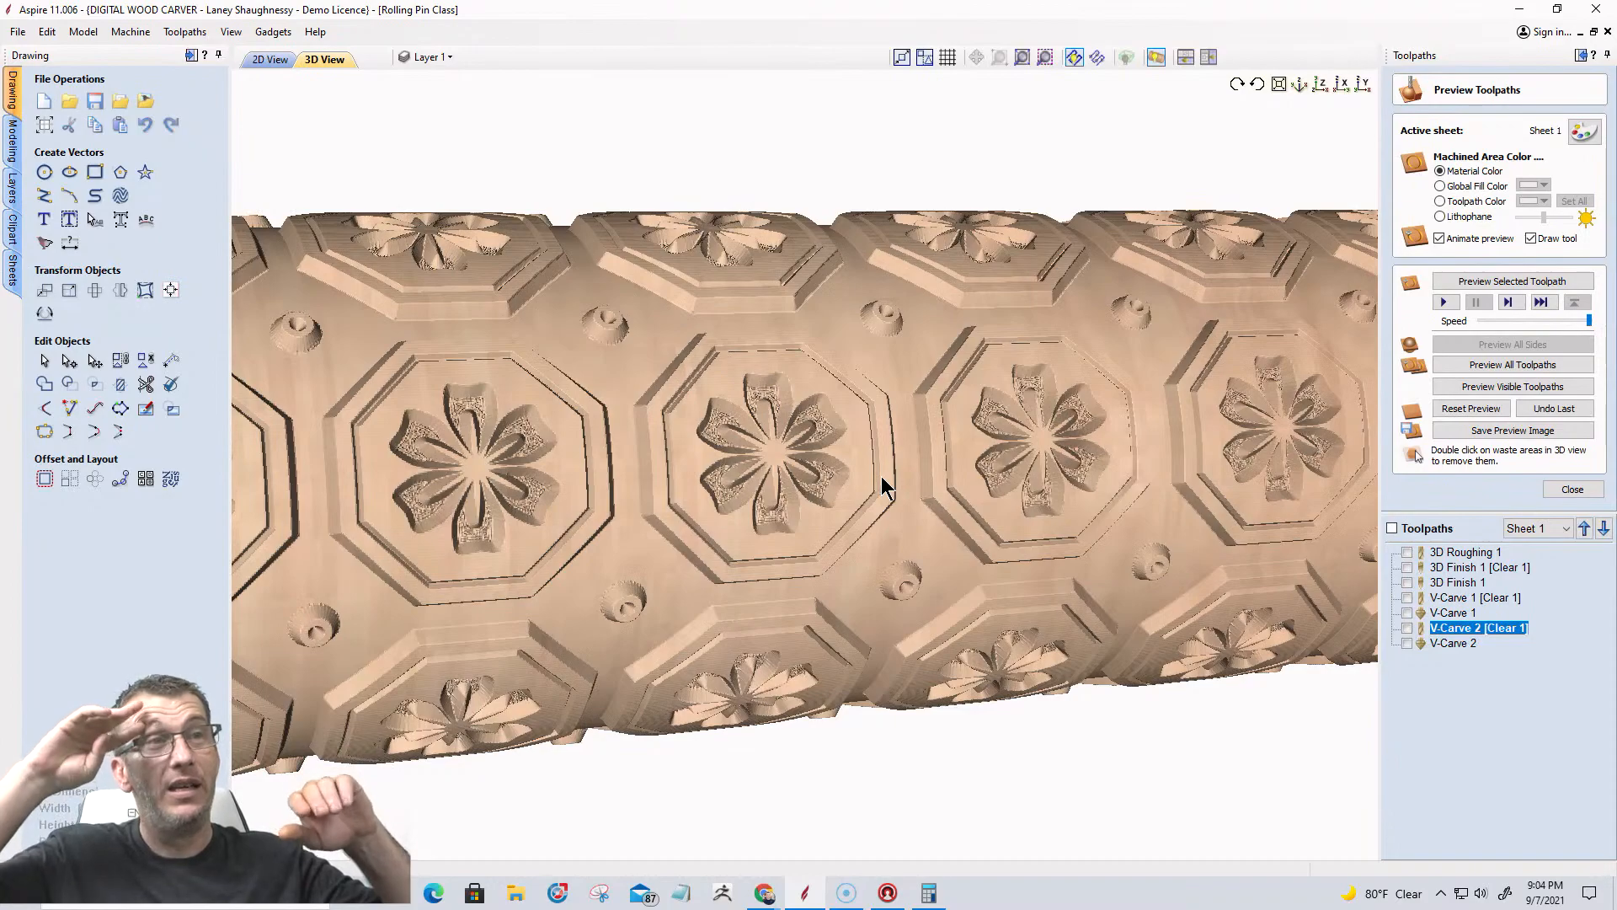
drag(697, 487, 750, 396)
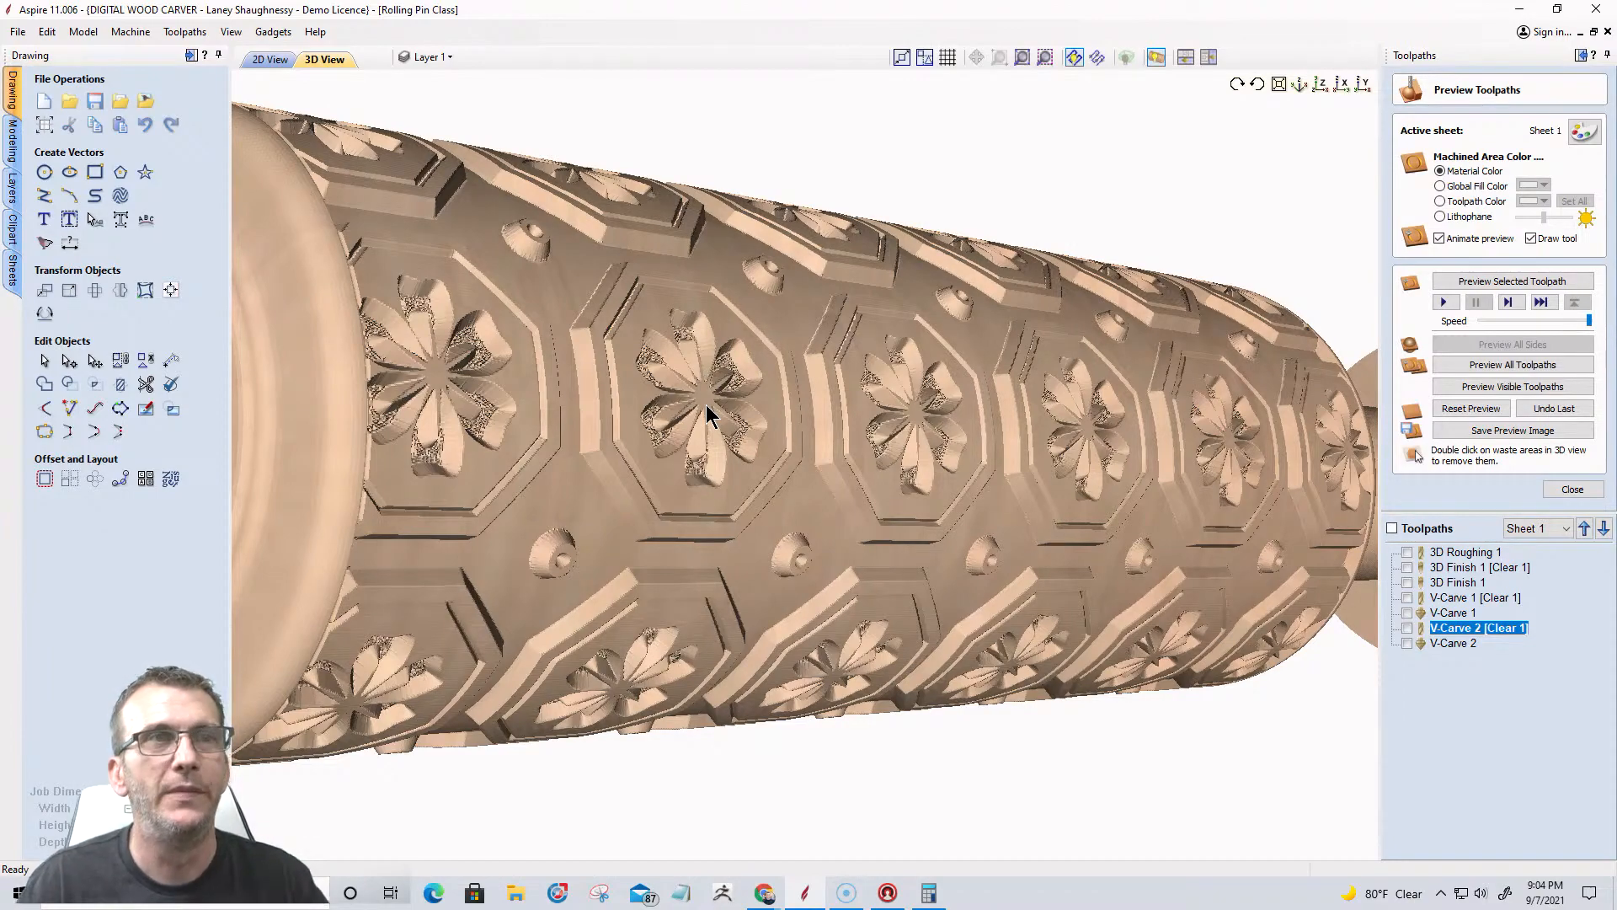
scroll(909, 404, down, 4)
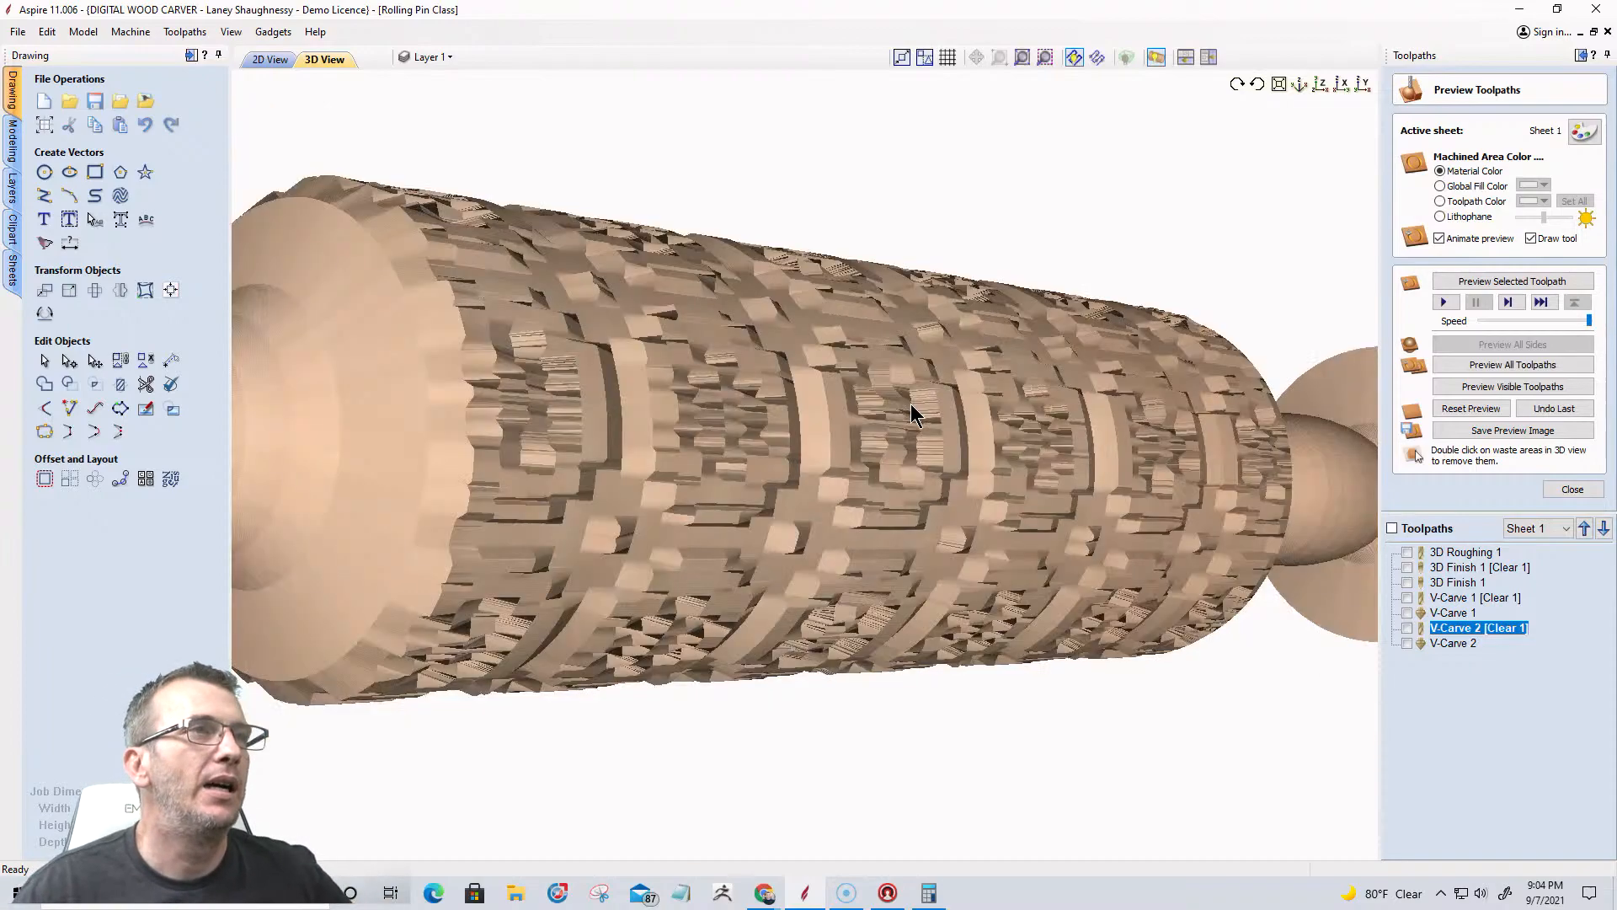
Remove the boundary rectangle from the flower pattern selection and start Create Shape on the remaining vectors.
click(267, 60)
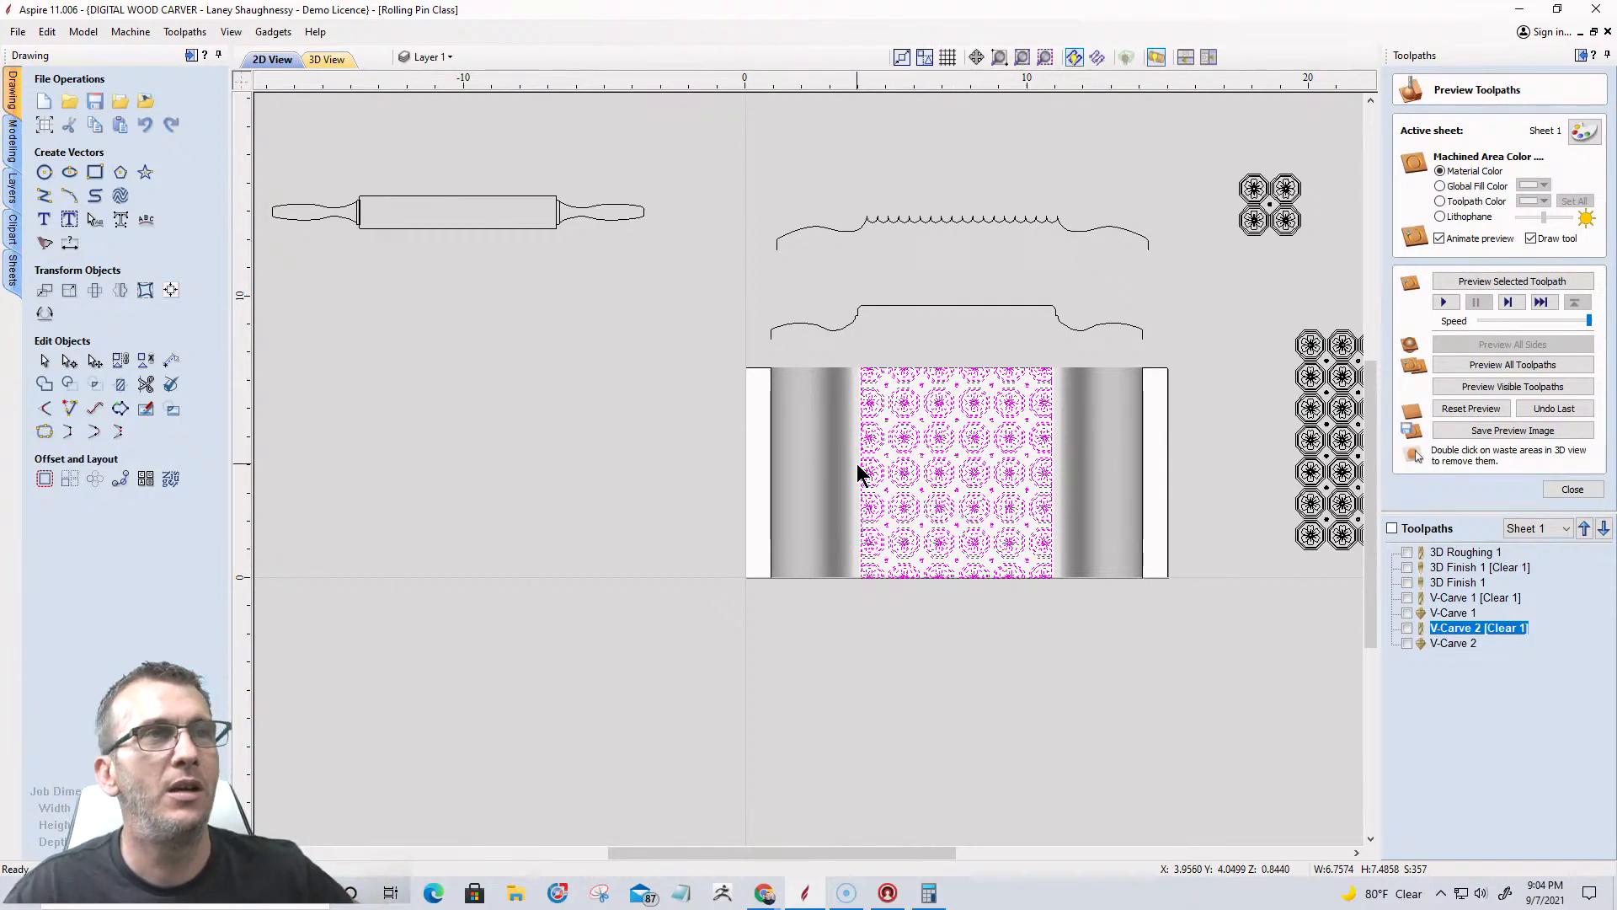
scroll(950, 396, up, 5)
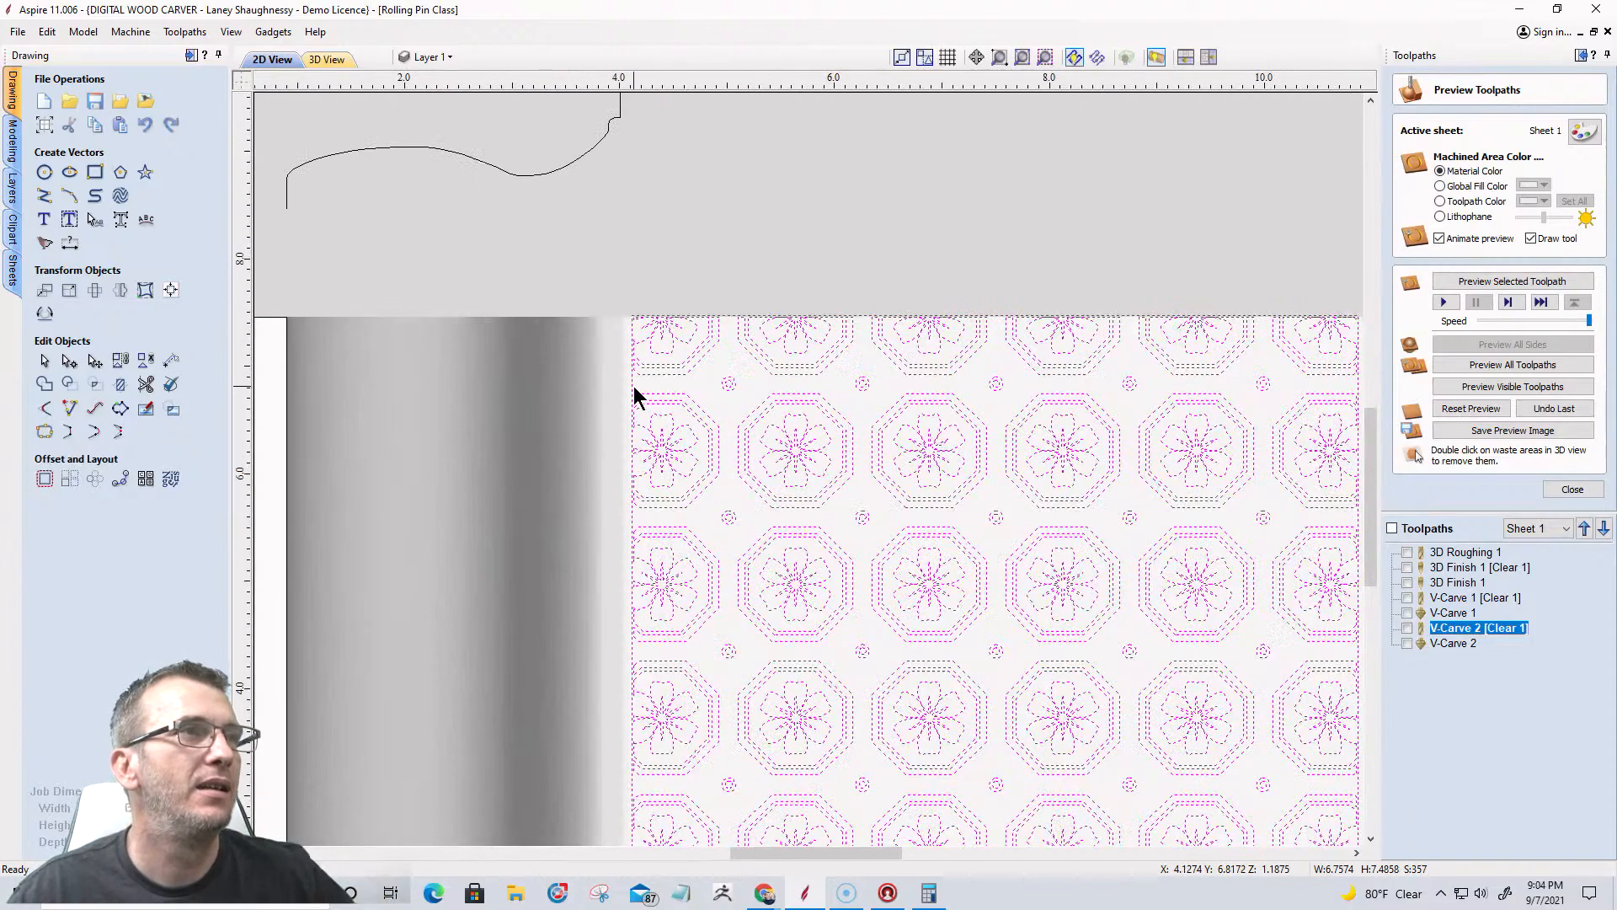
scroll(635, 393, up, 2)
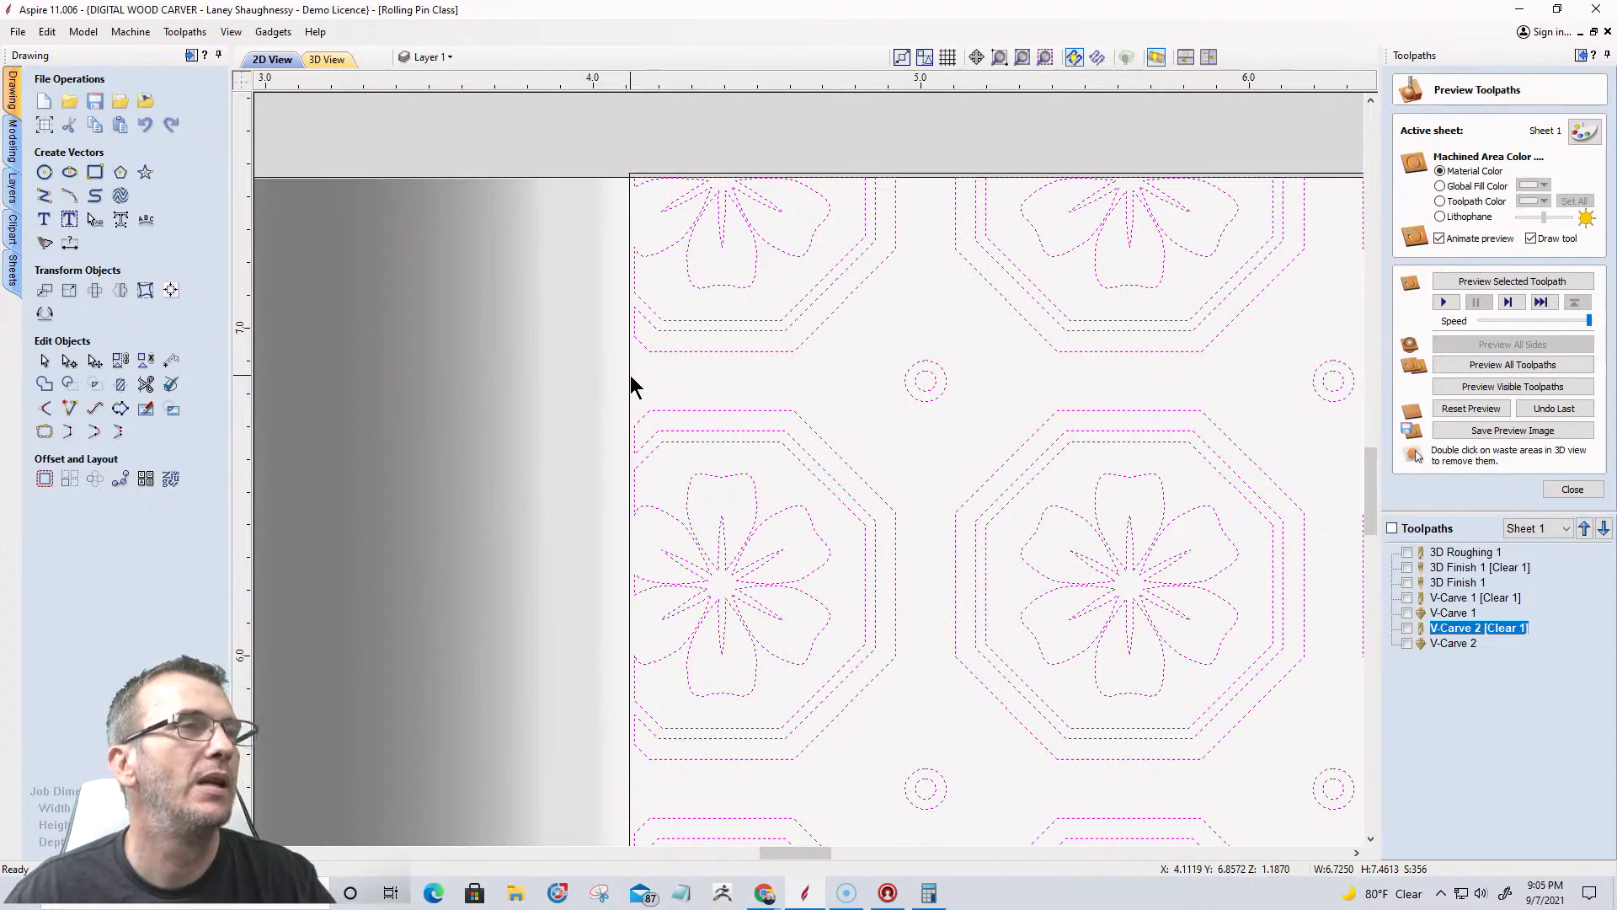
click(14, 139)
click(48, 106)
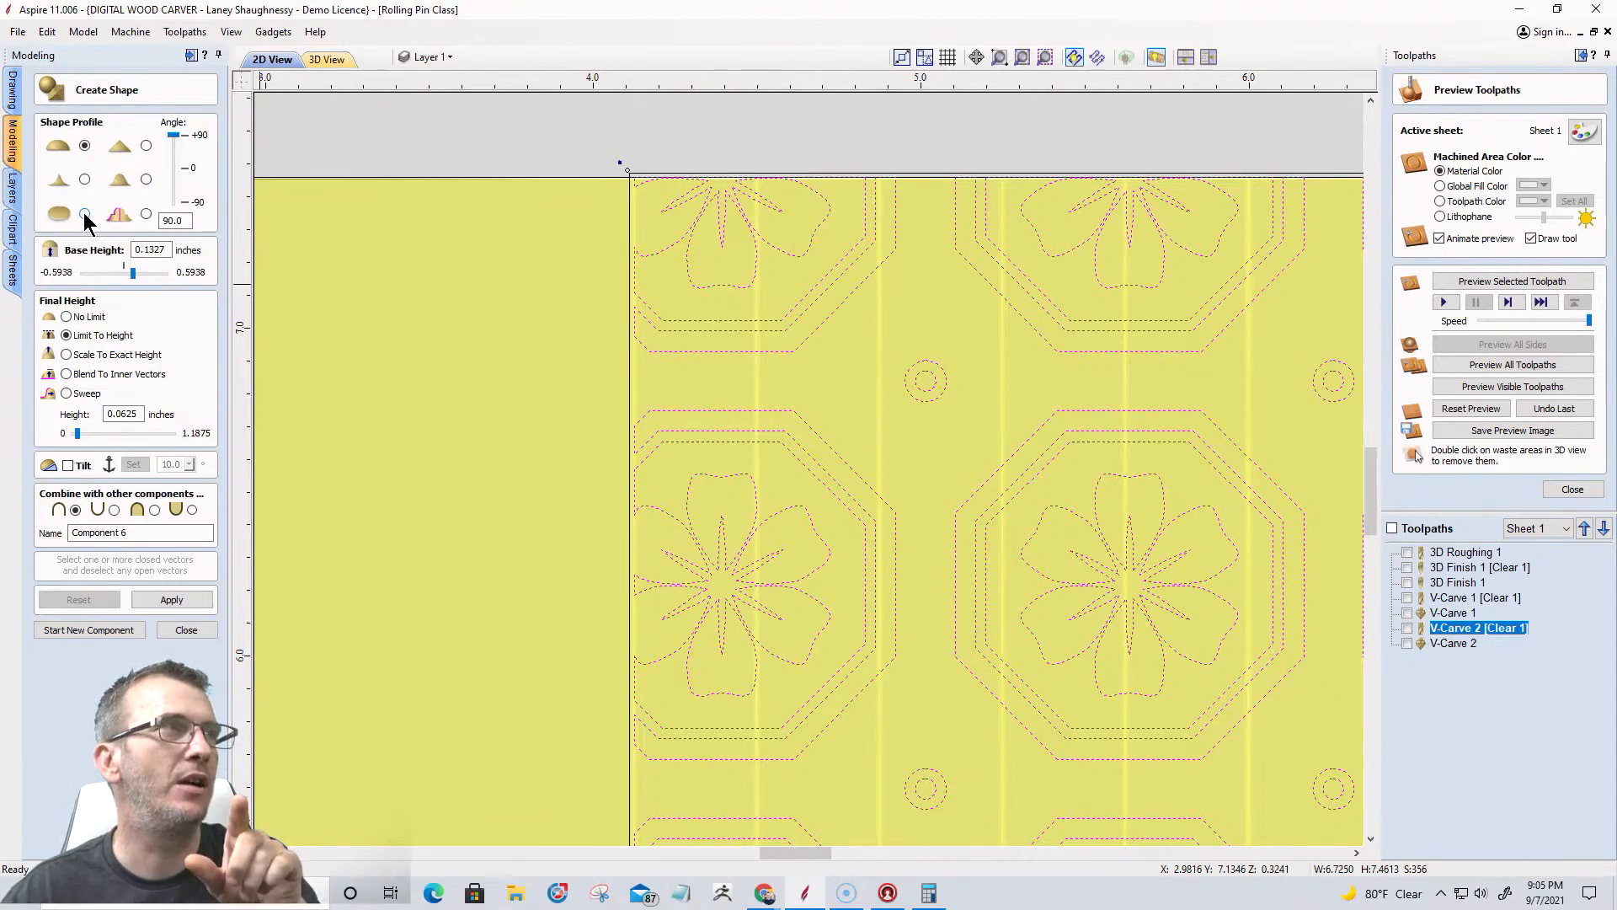
Create a shape from the selected pattern with a 60° angular profile, 0.0625 inch base height and height limited to 0.03125 inches.
click(146, 145)
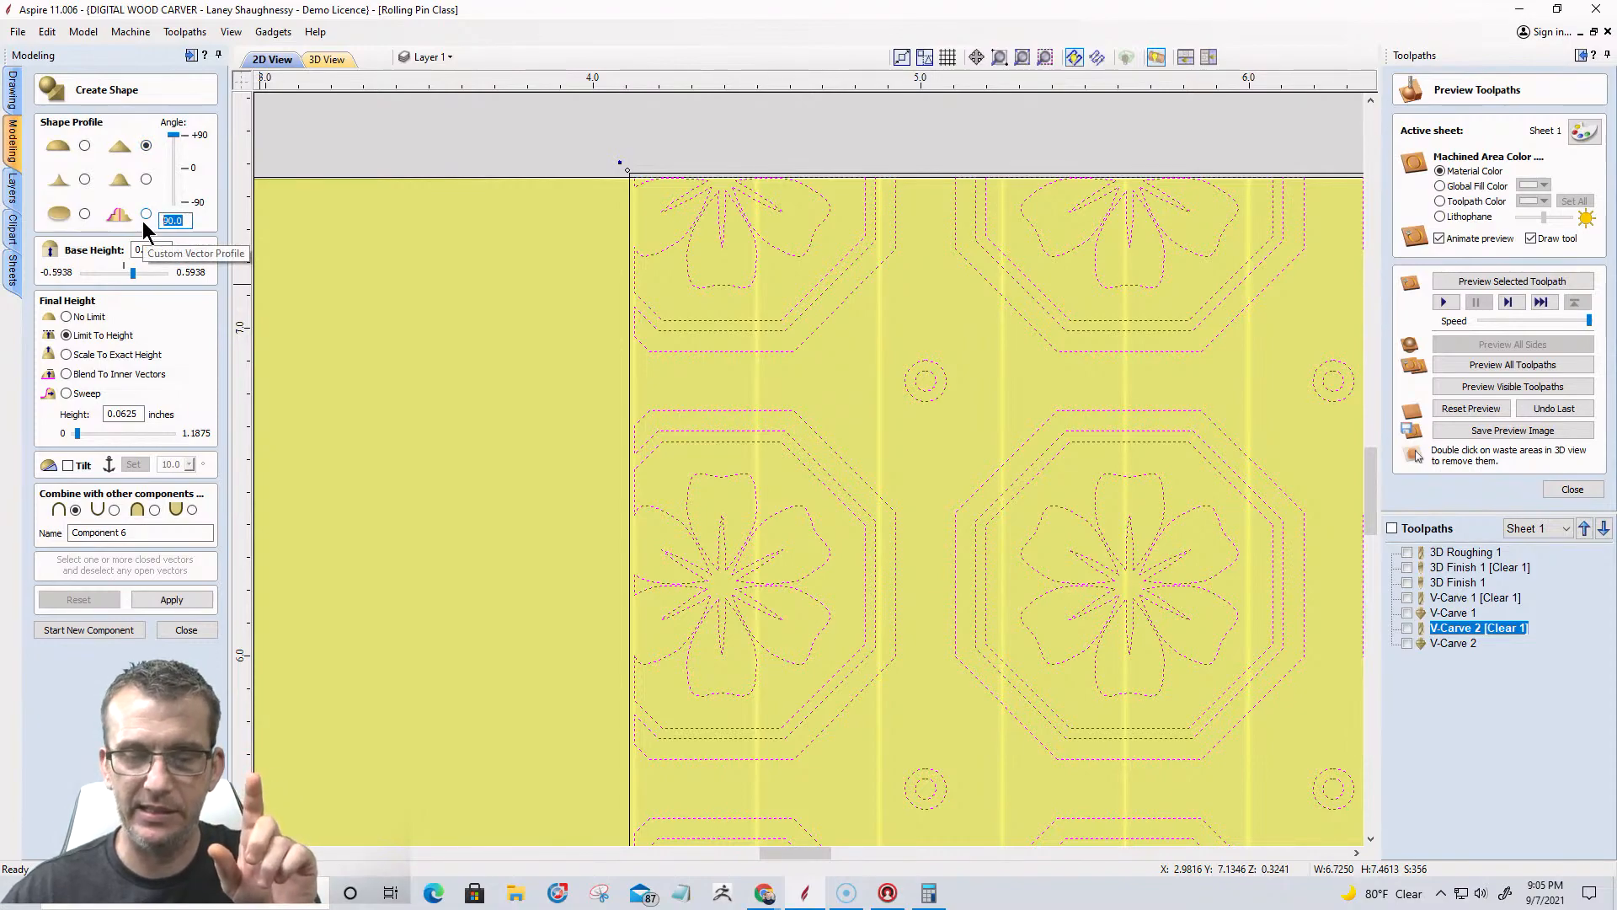
text(60)
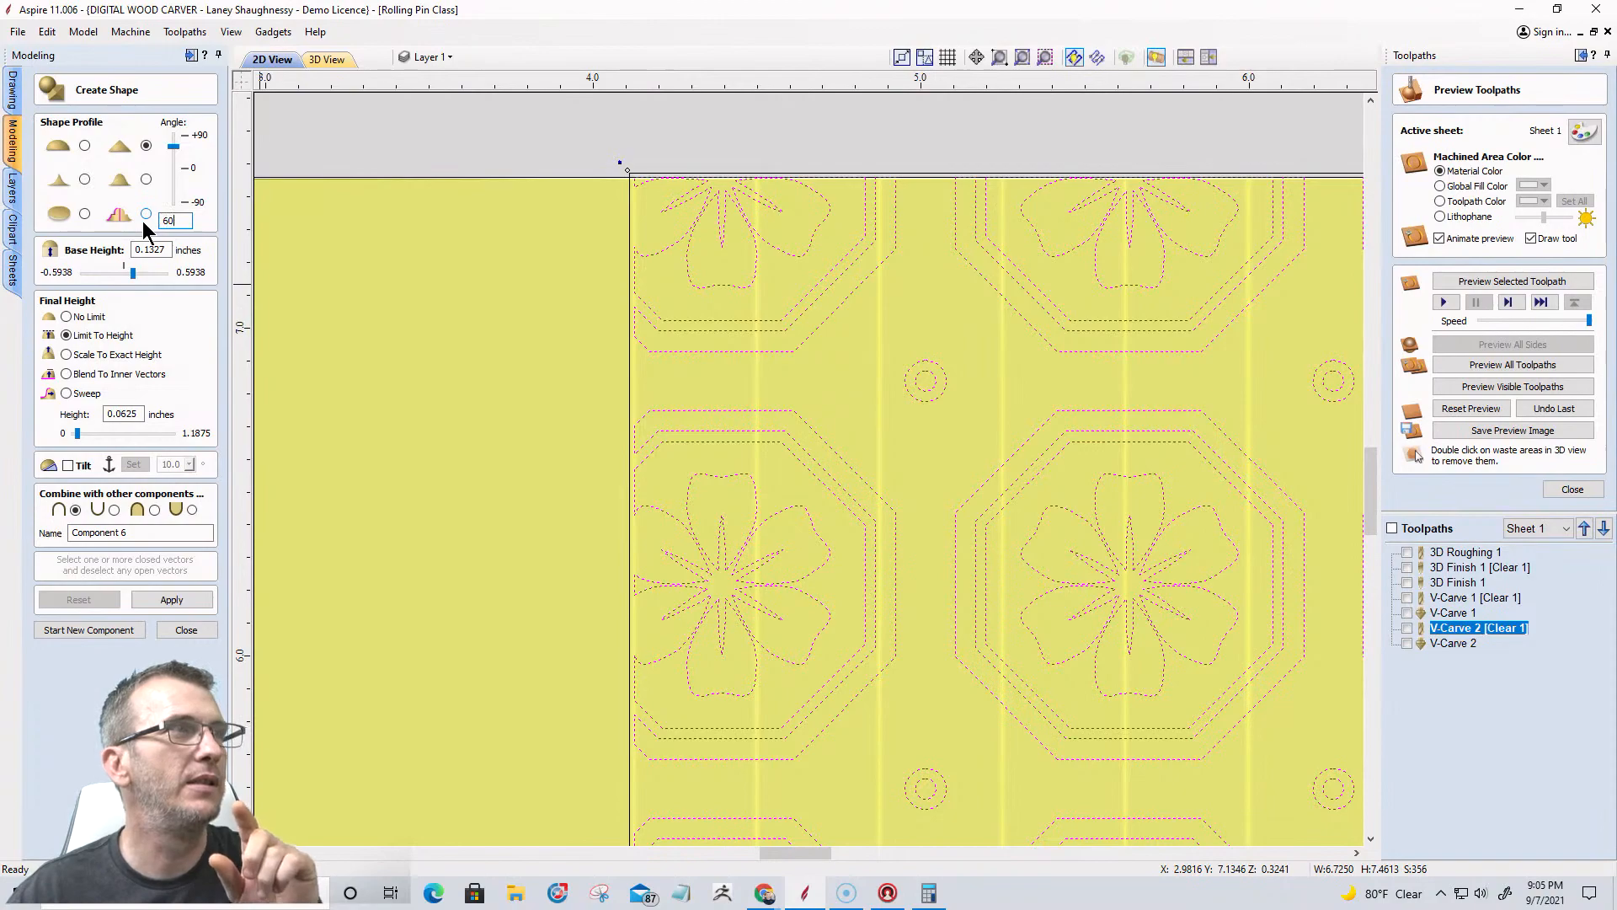
drag(171, 249, 135, 253)
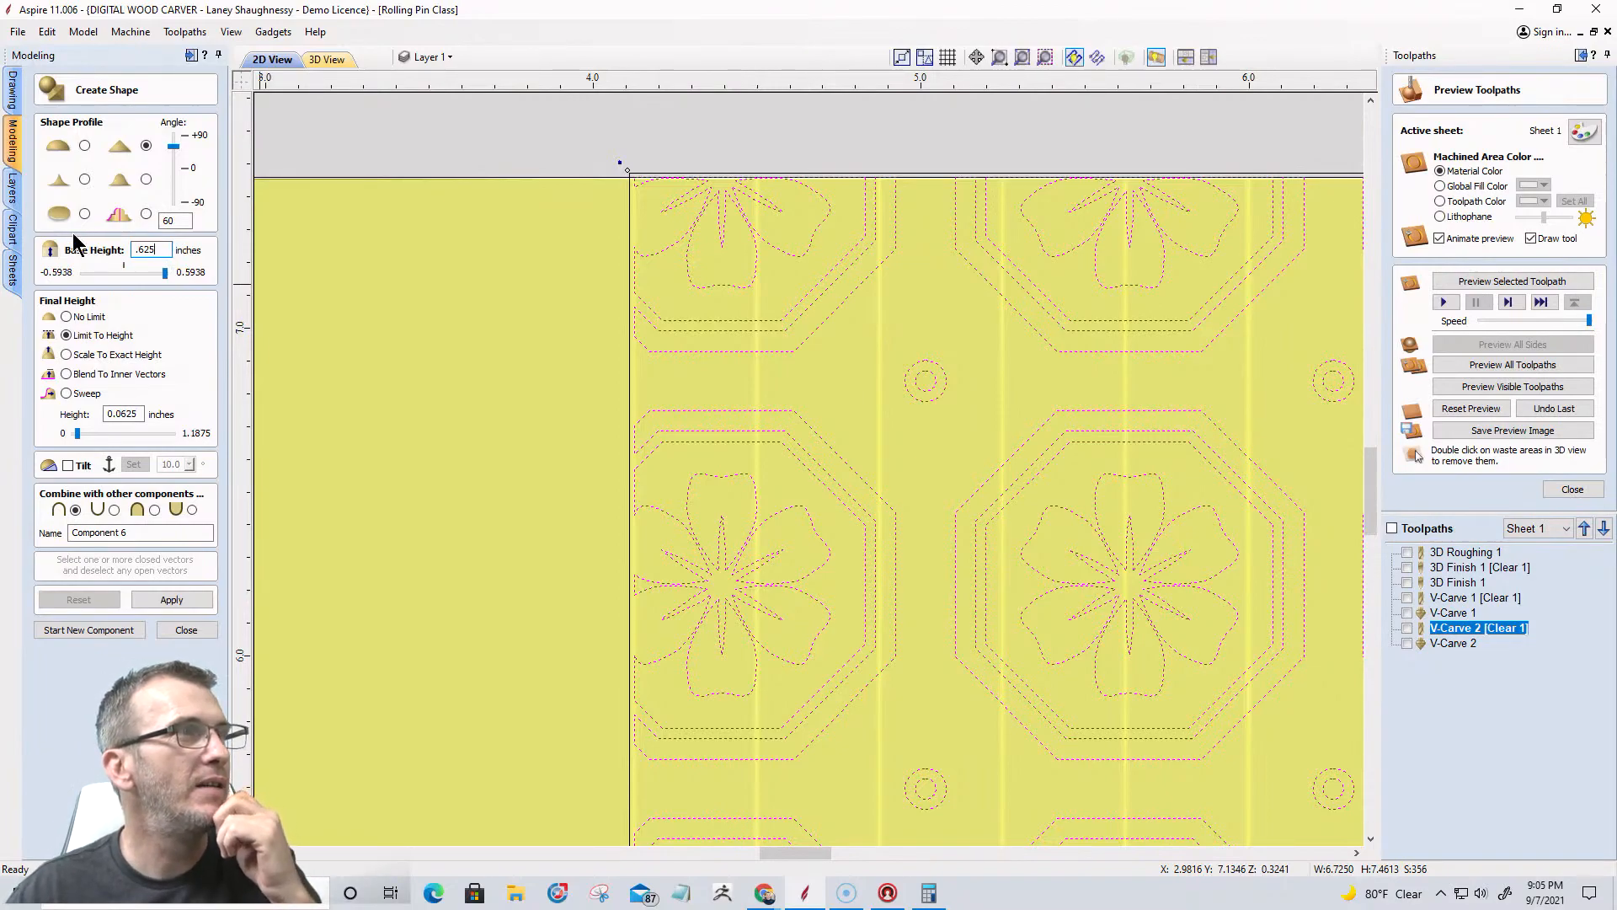
text(02)
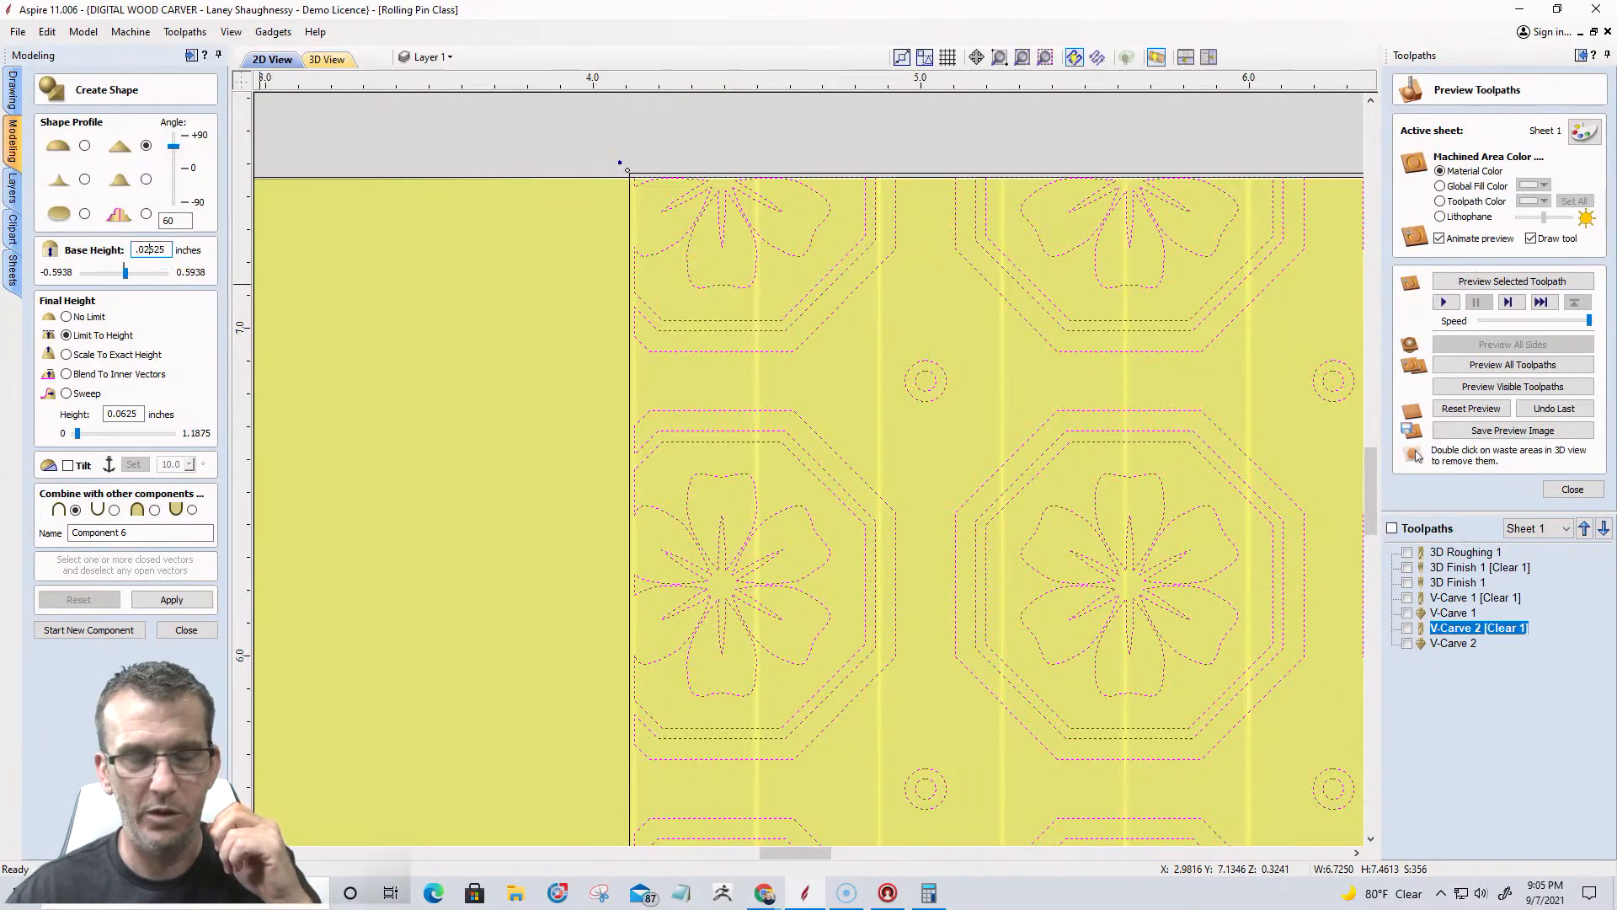
key(BackSpace)
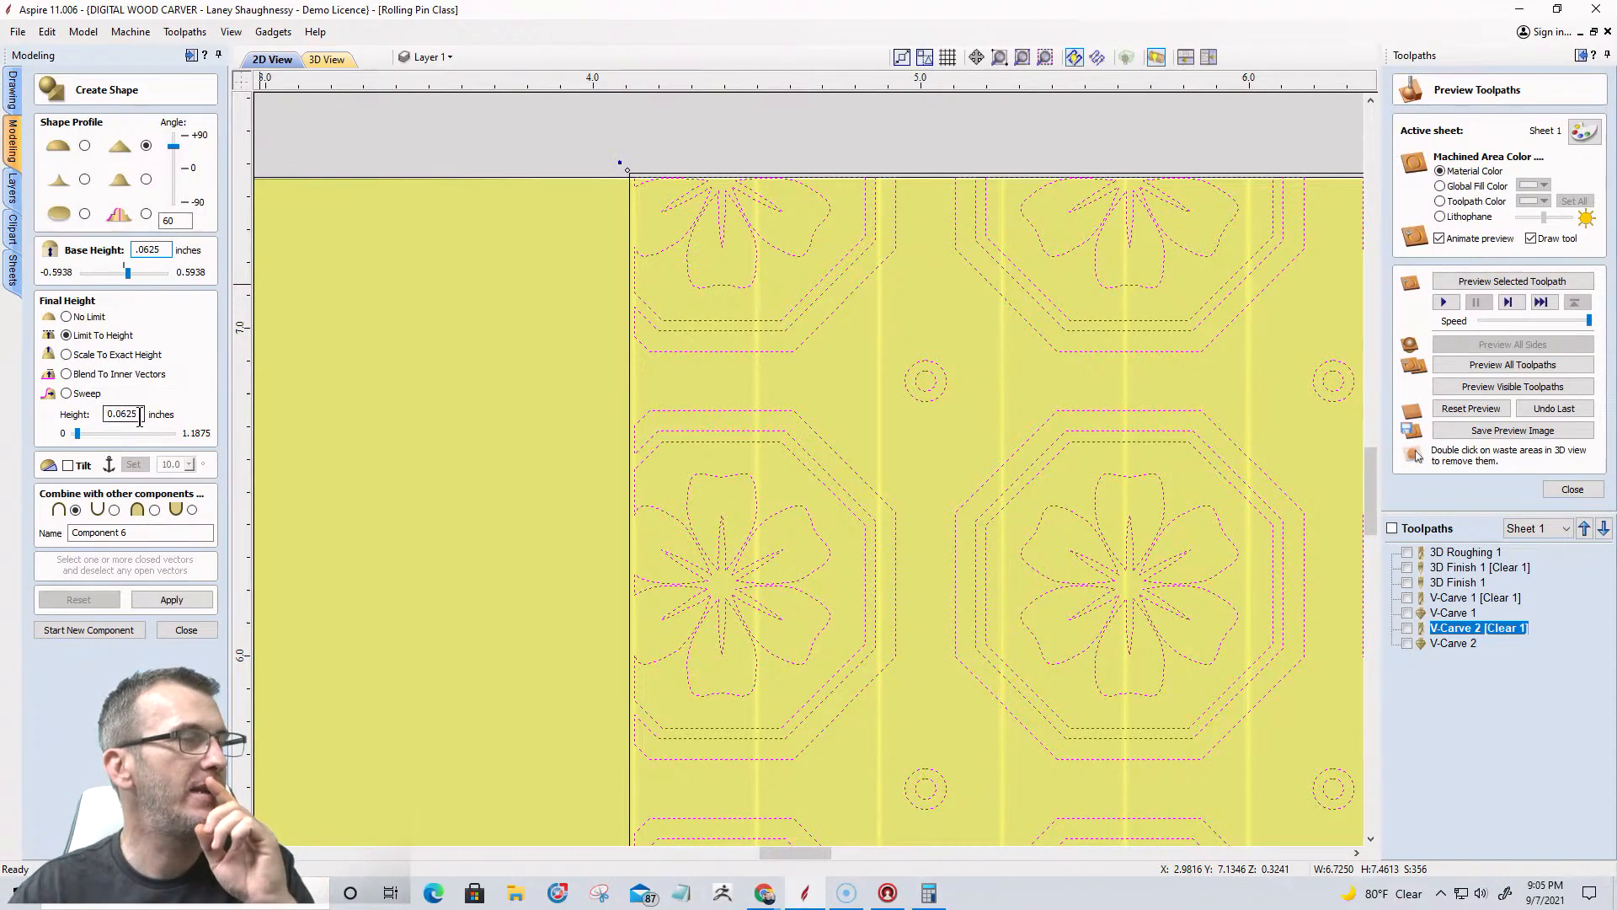
drag(131, 417, 112, 418)
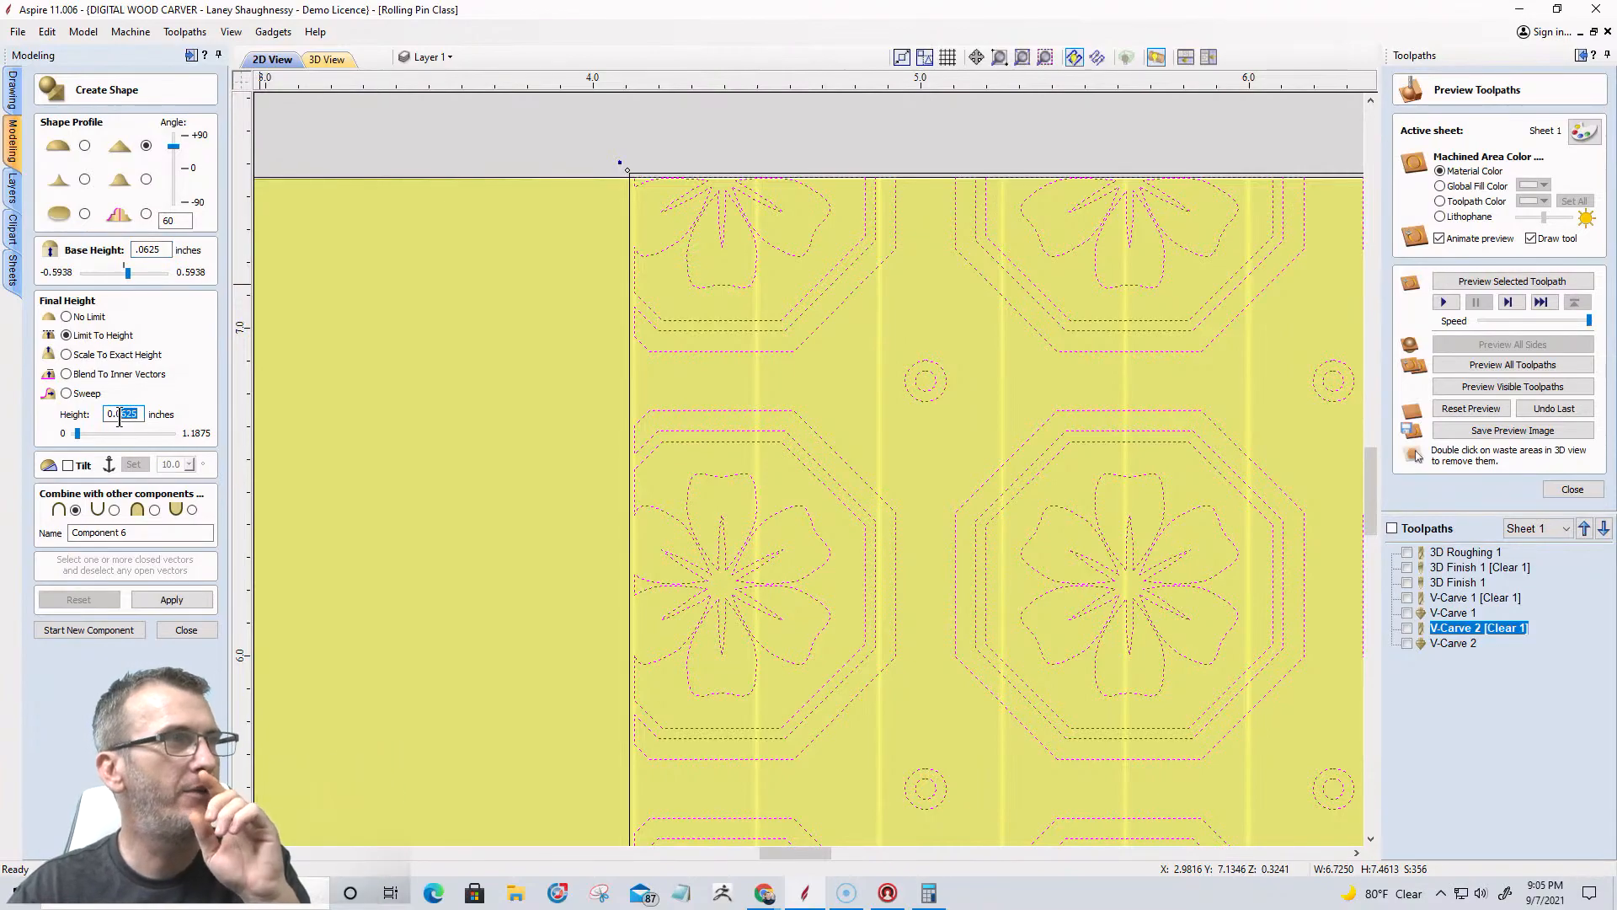
text(.03)
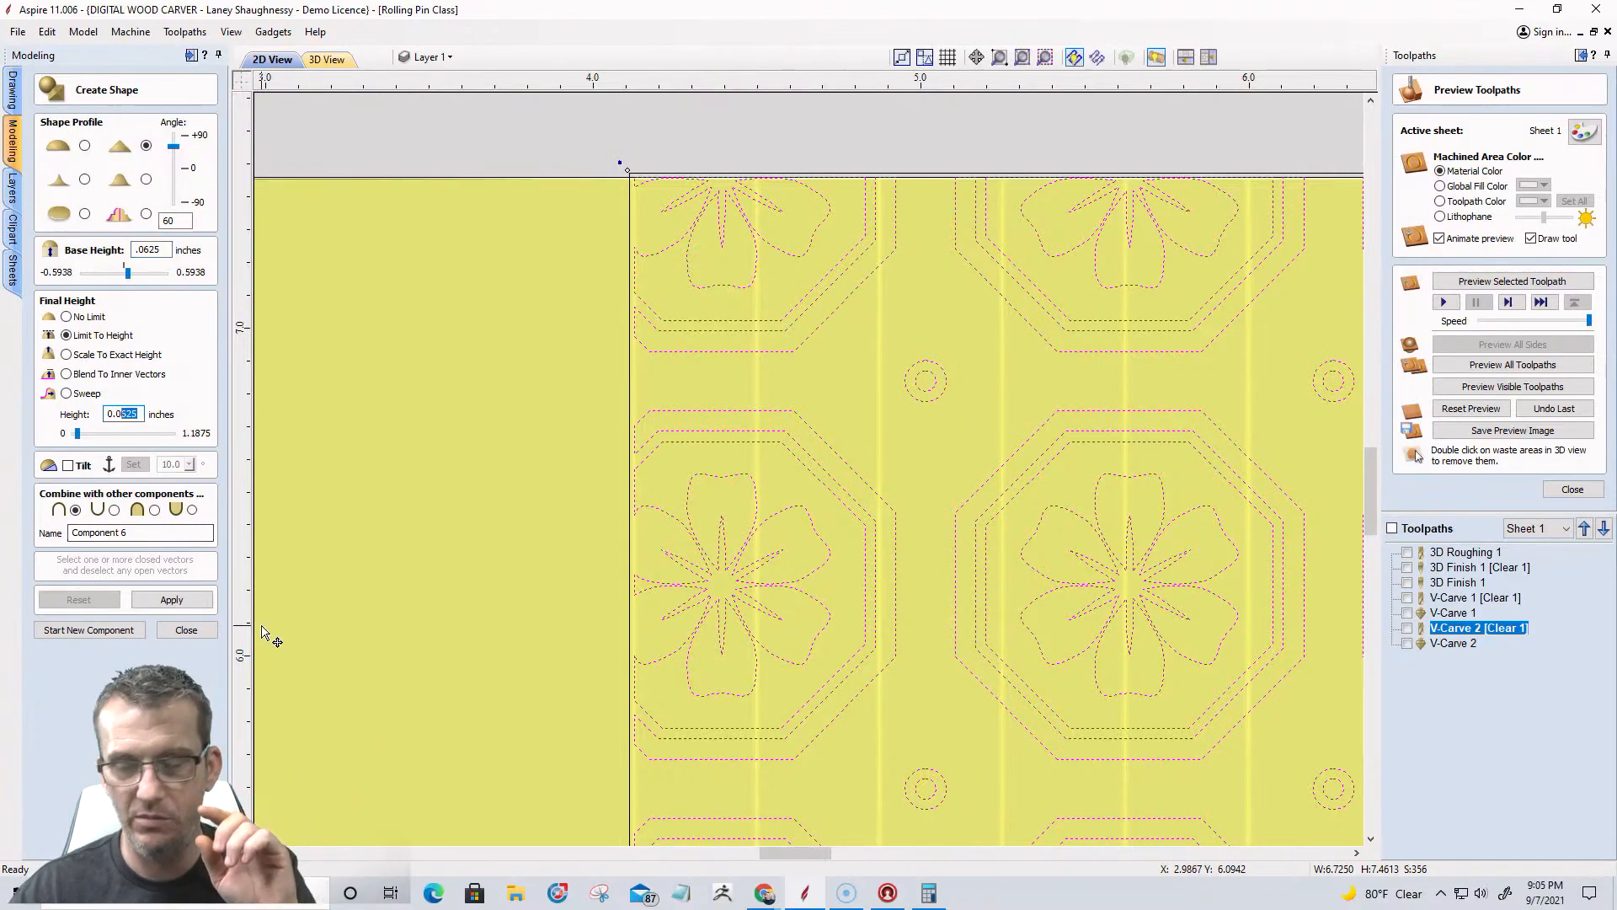
text(125)
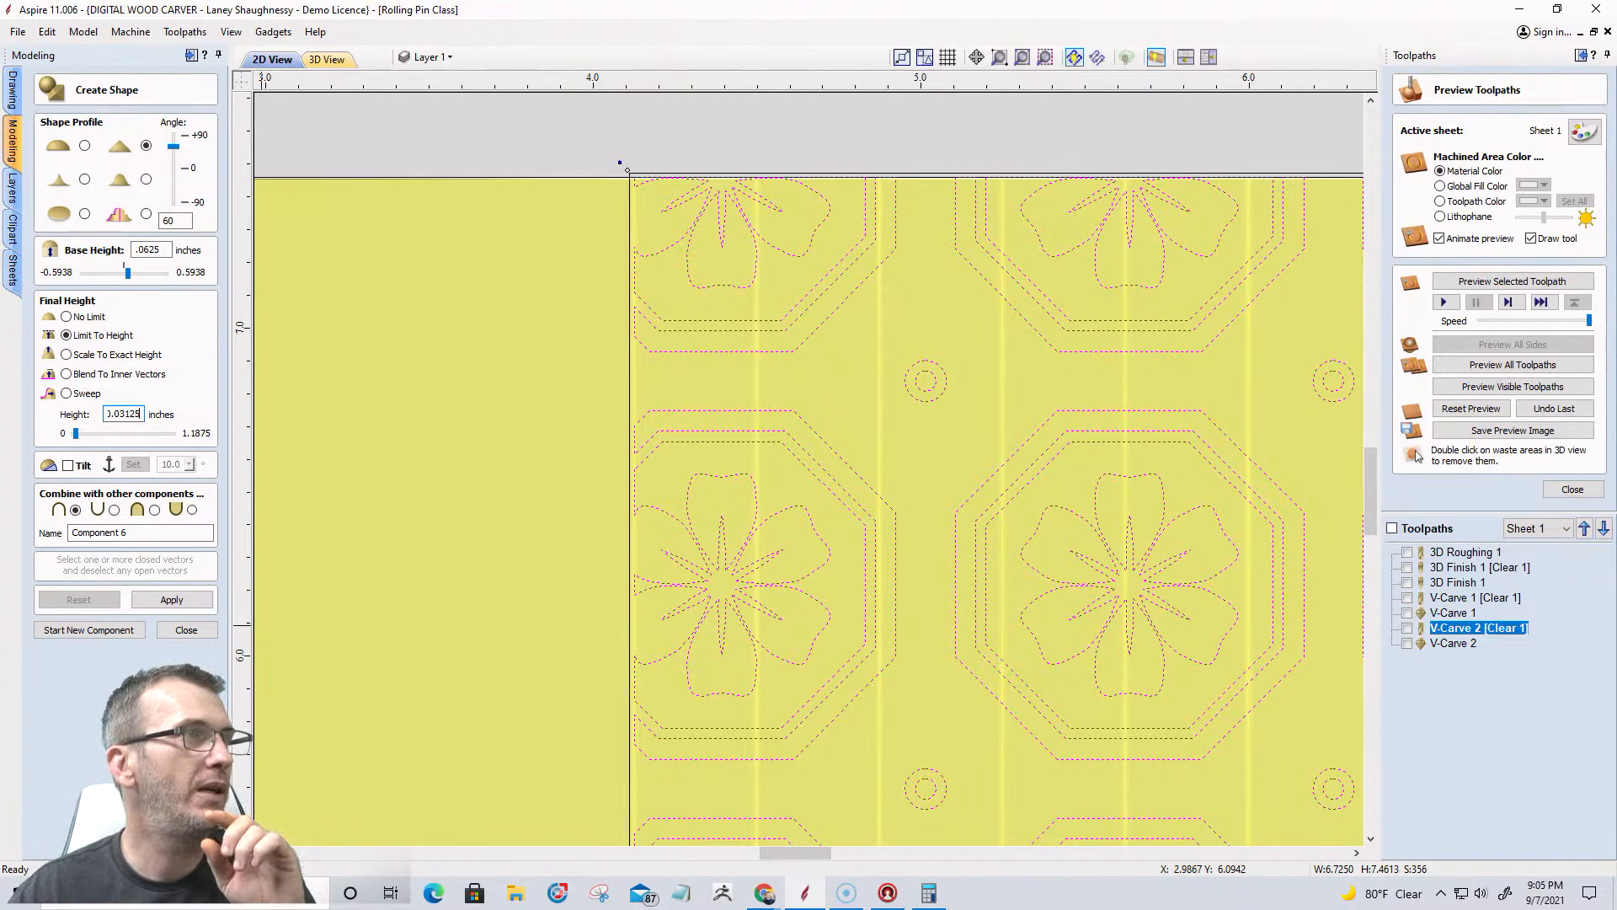
click(161, 596)
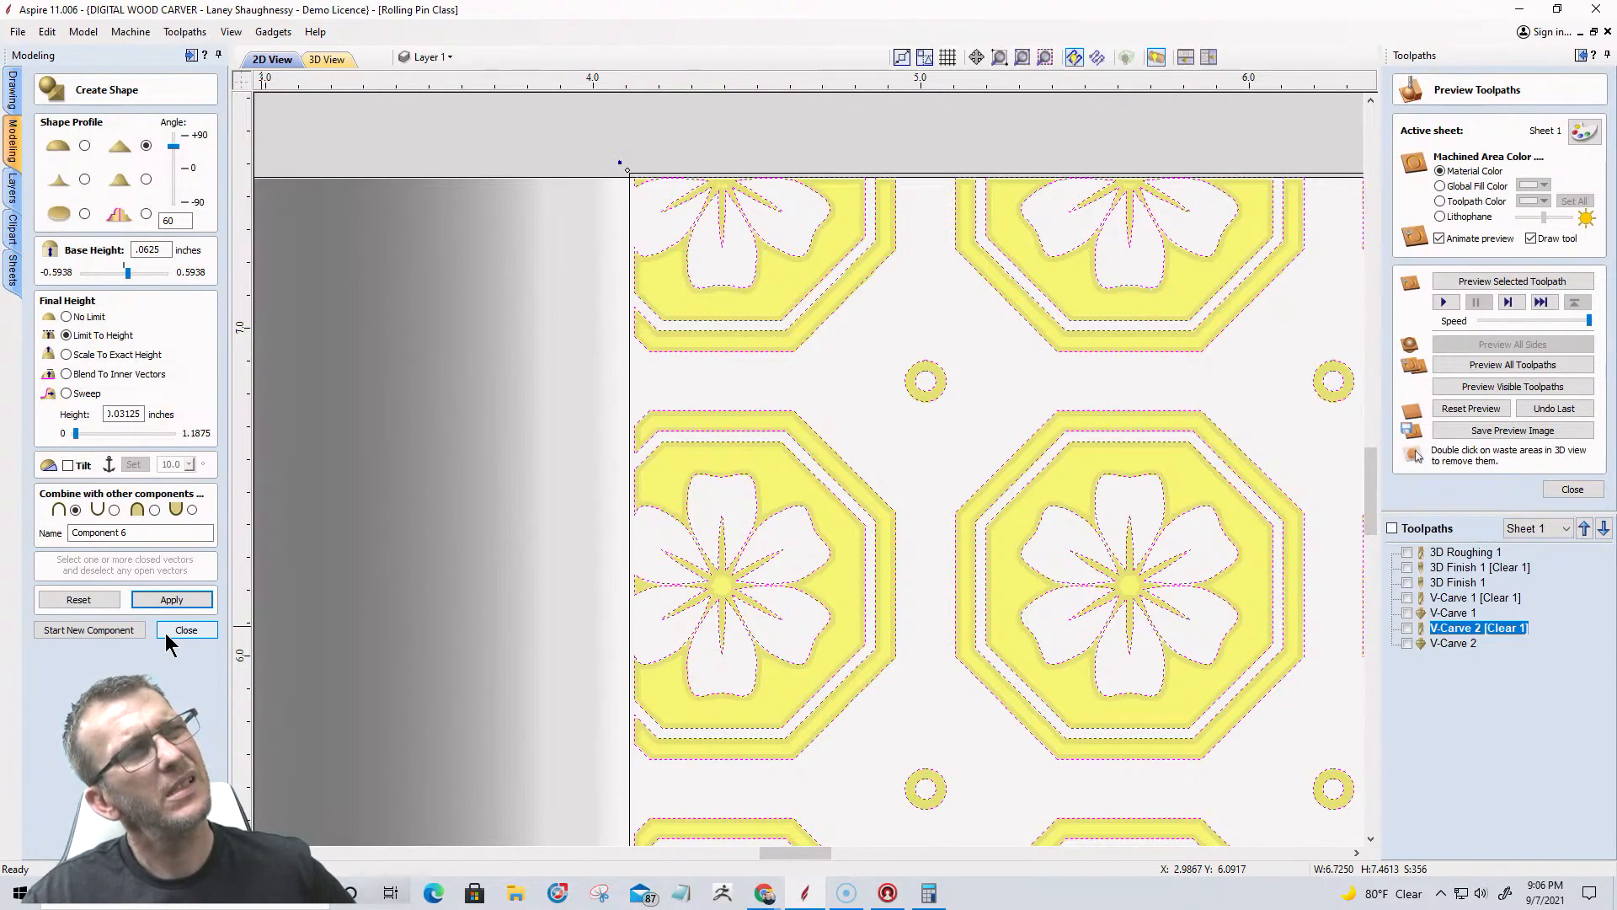
click(167, 628)
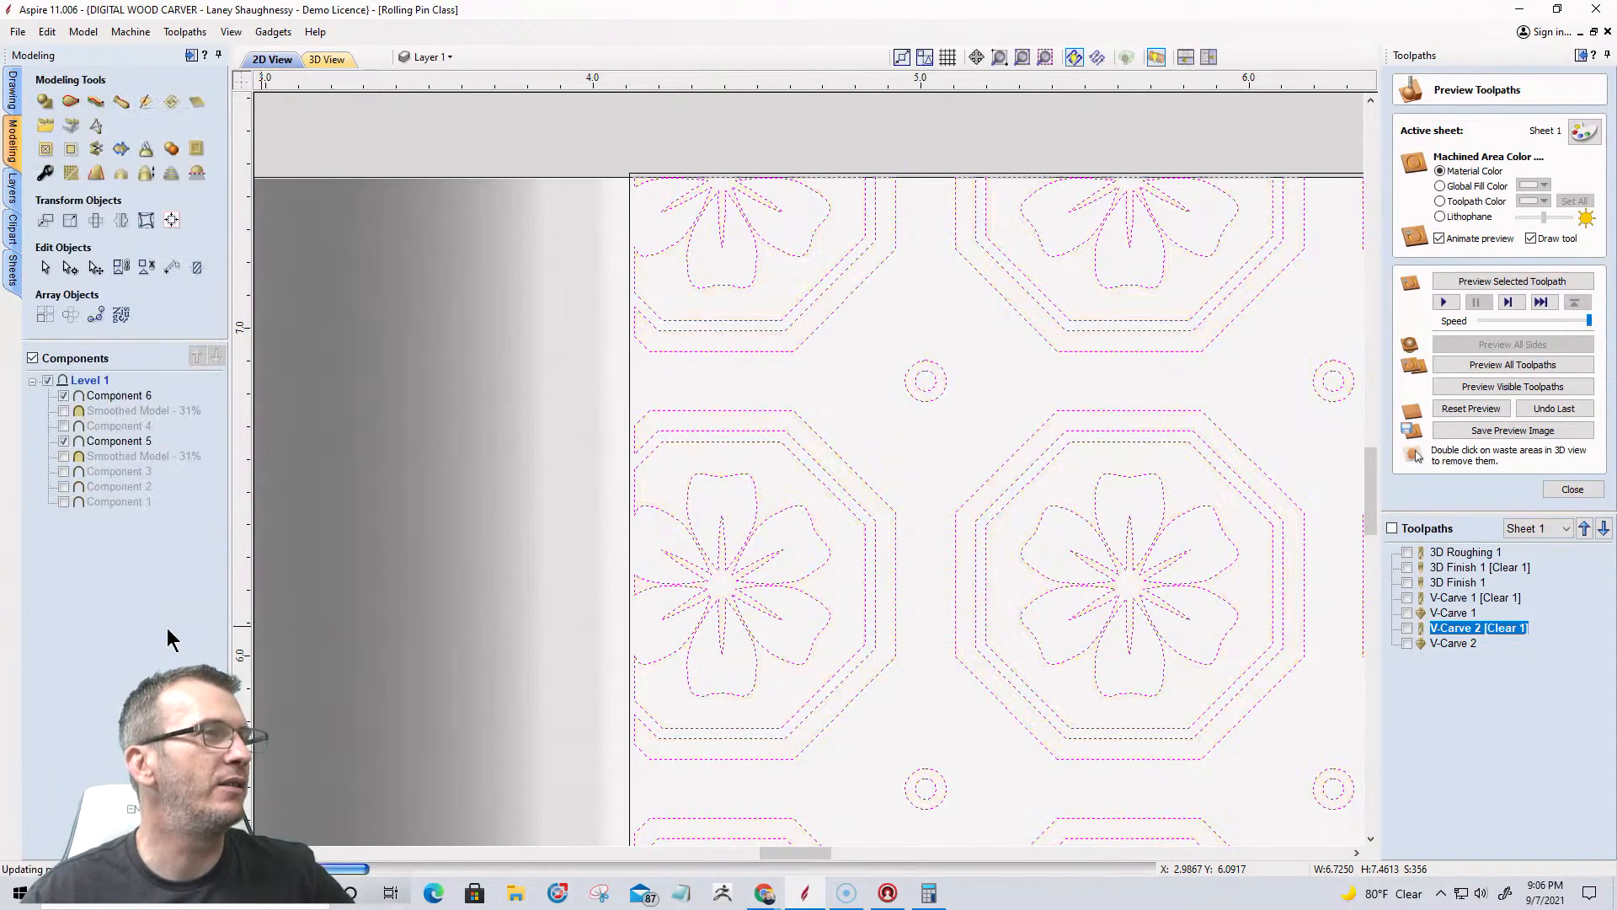
Hide Component 5, check the pattern relief in the unwrapped 3D view, and delete Component 6.
click(63, 440)
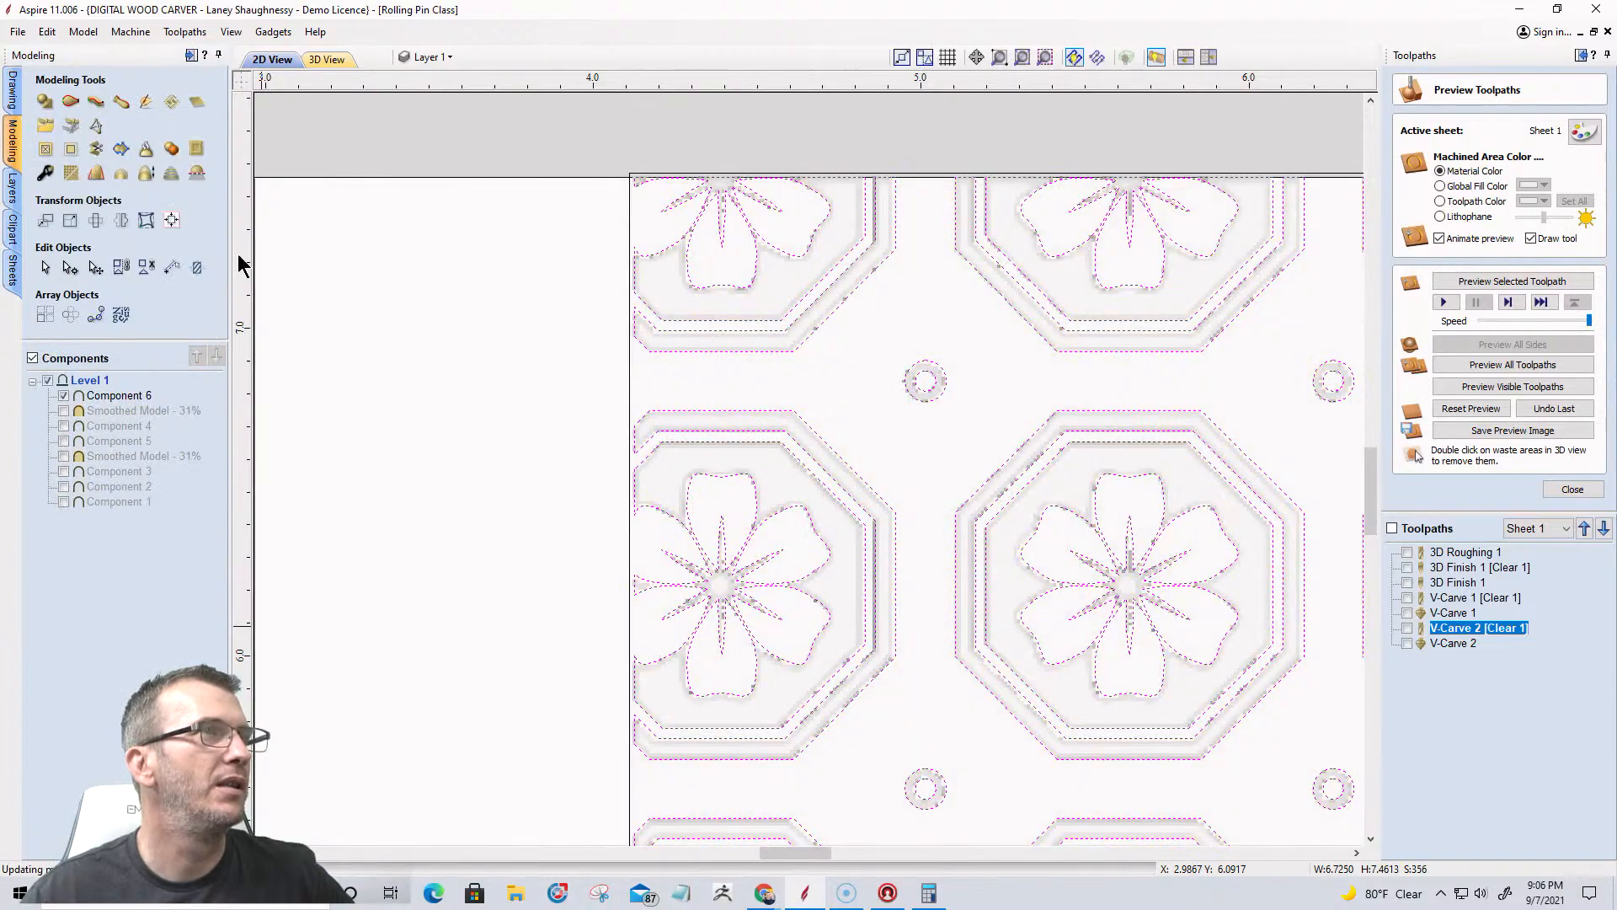
click(327, 59)
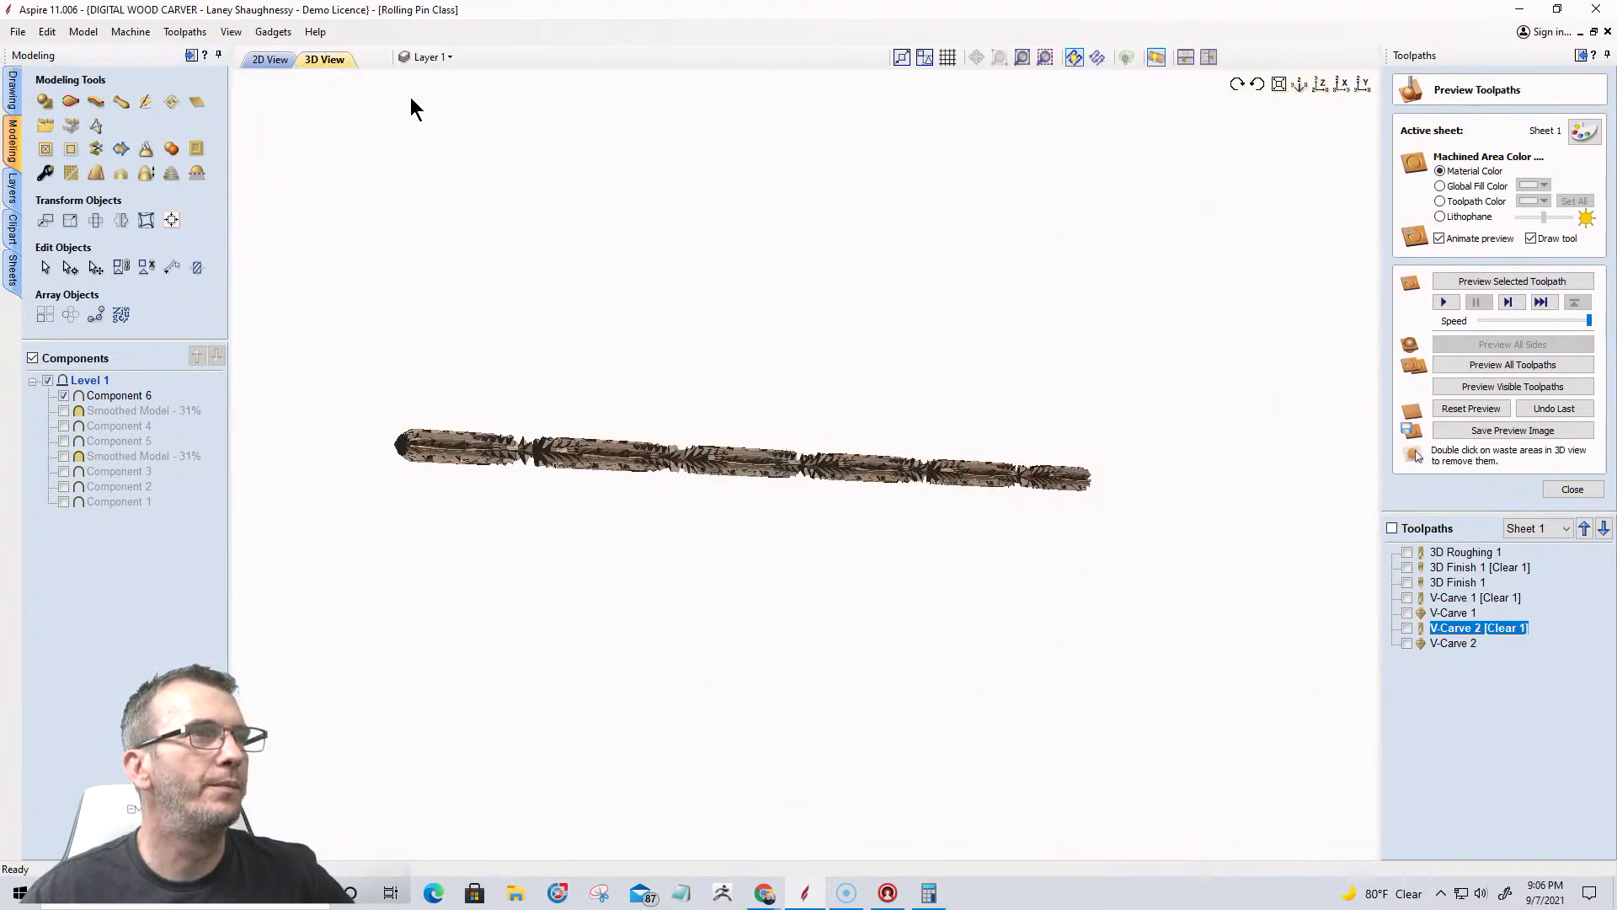
click(1155, 57)
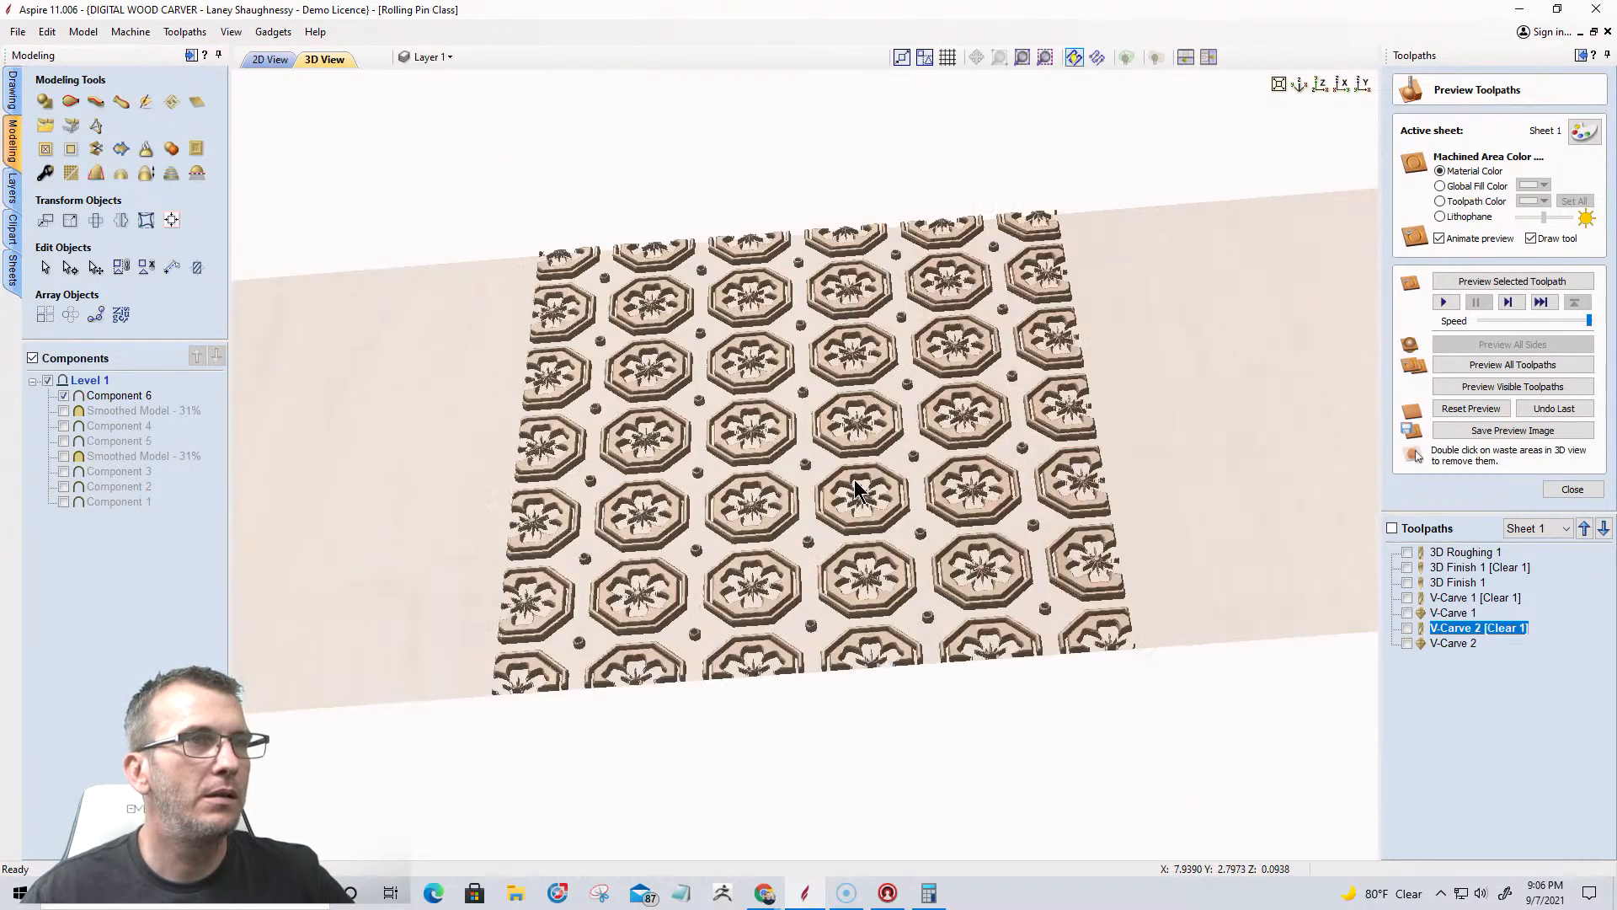
scroll(853, 489, up, 5)
scroll(619, 458, down, 5)
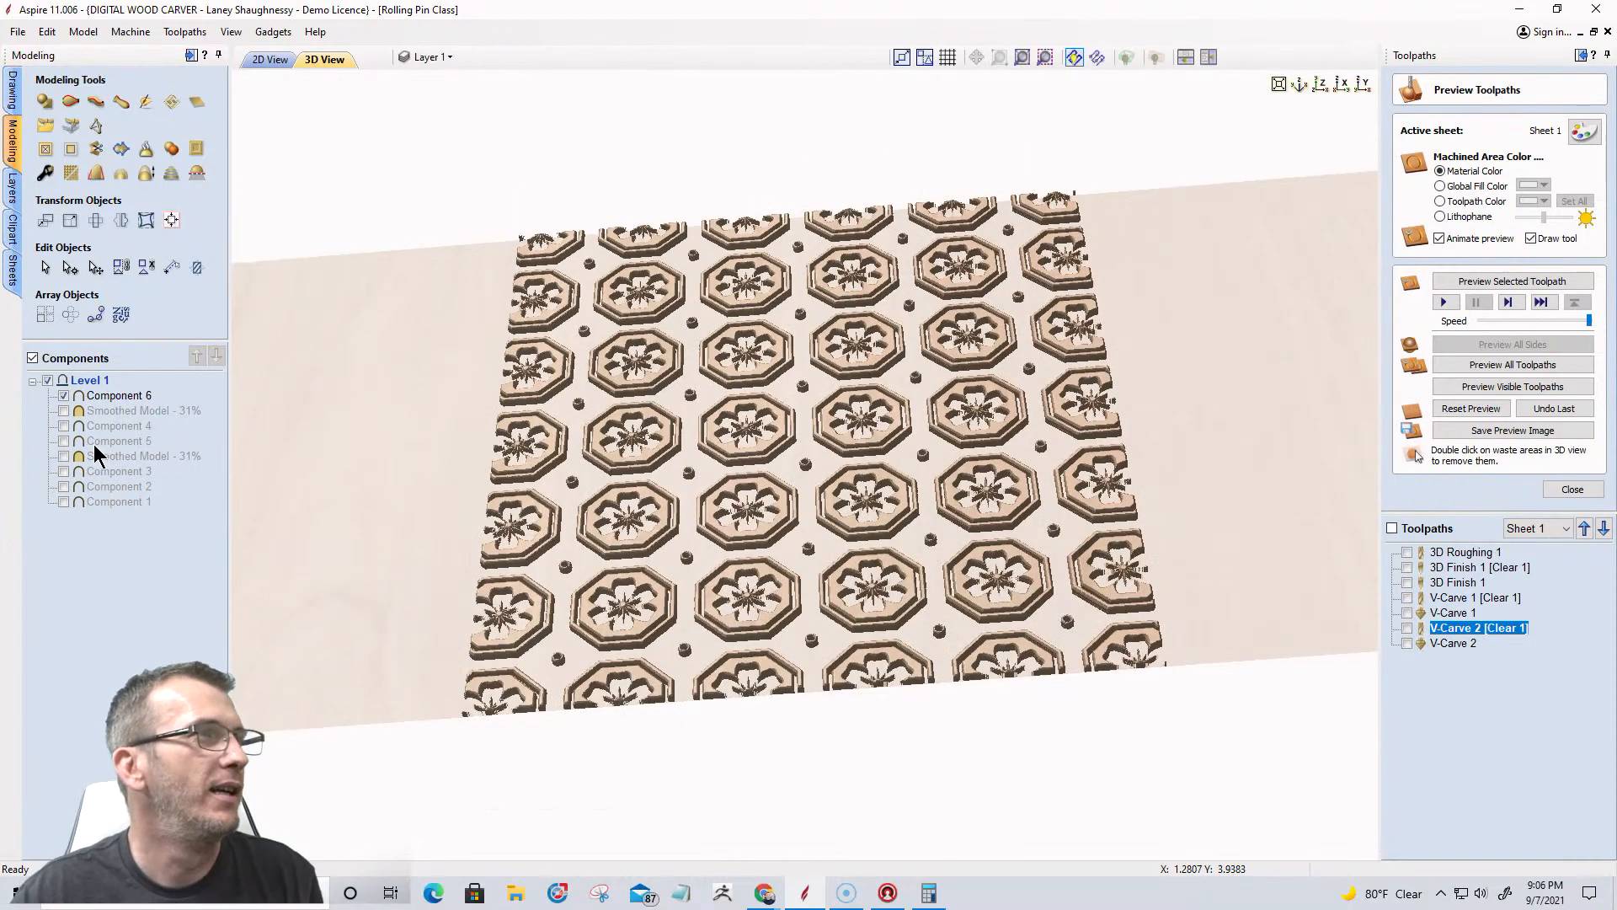
right_click(101, 397)
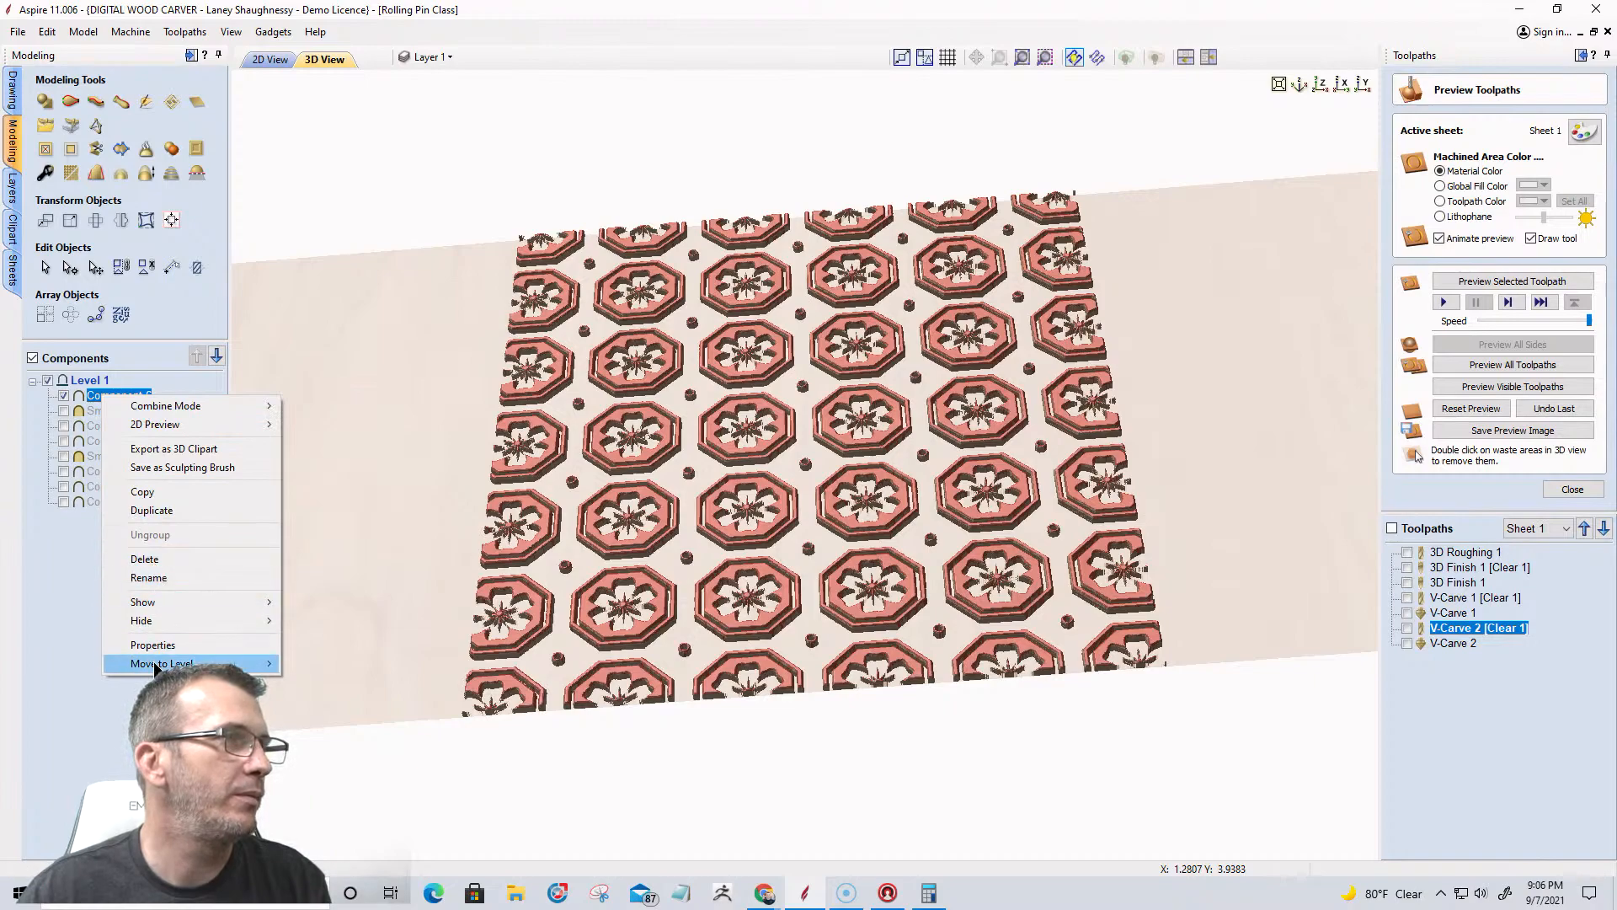
click(156, 564)
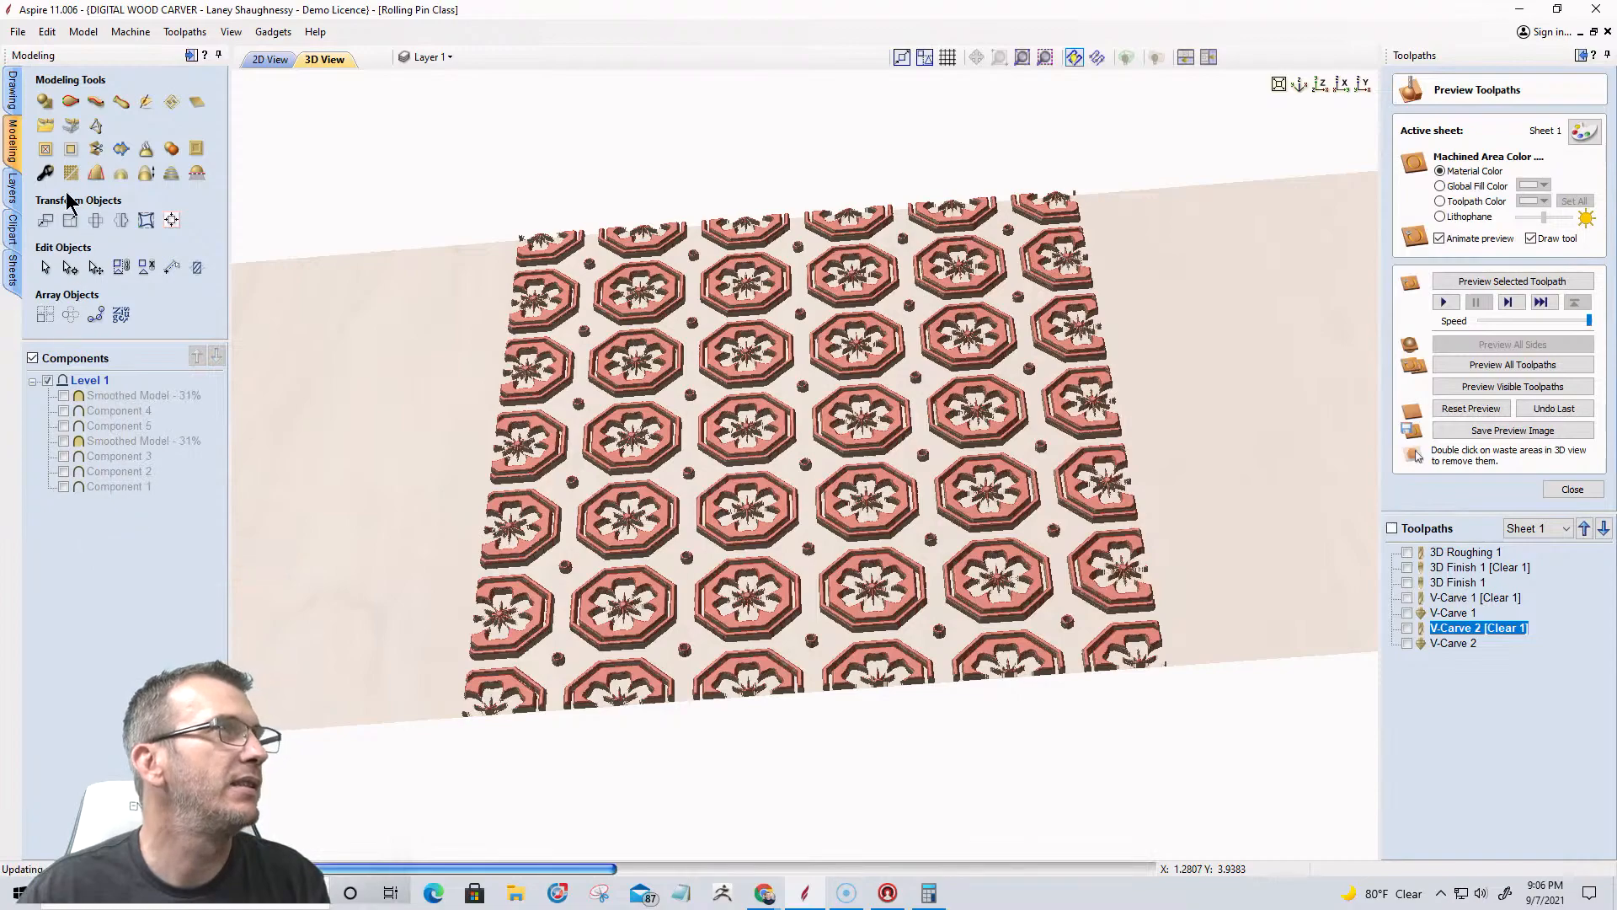
Select the whole flower pattern including its boundary rectangle and create a shape from it with the same 60° profile and heights.
click(47, 103)
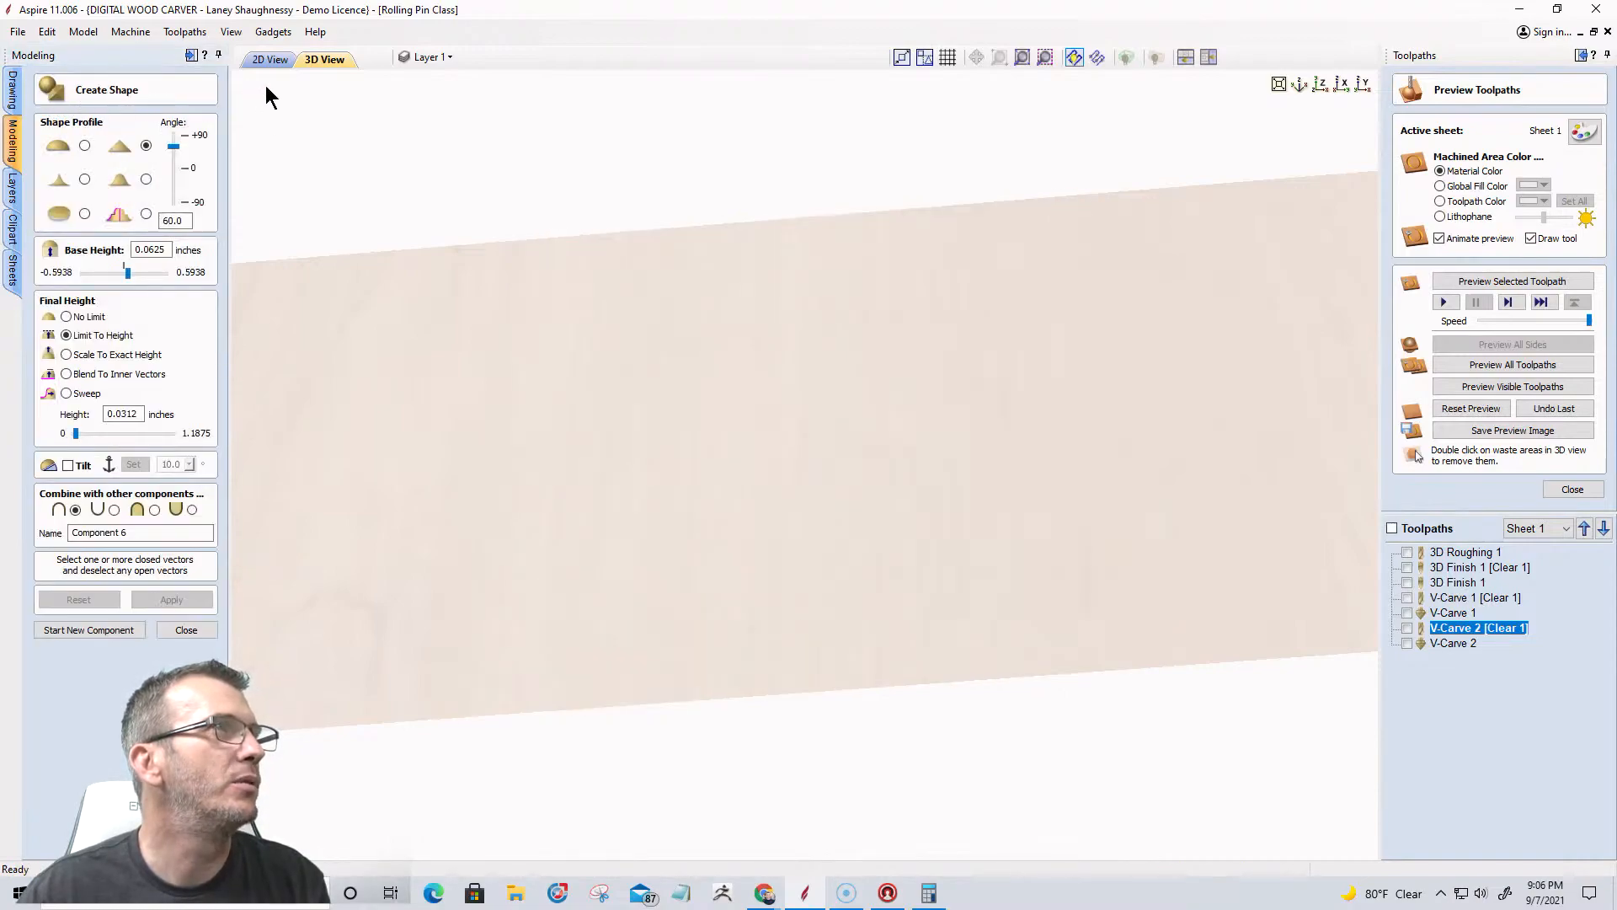
click(268, 59)
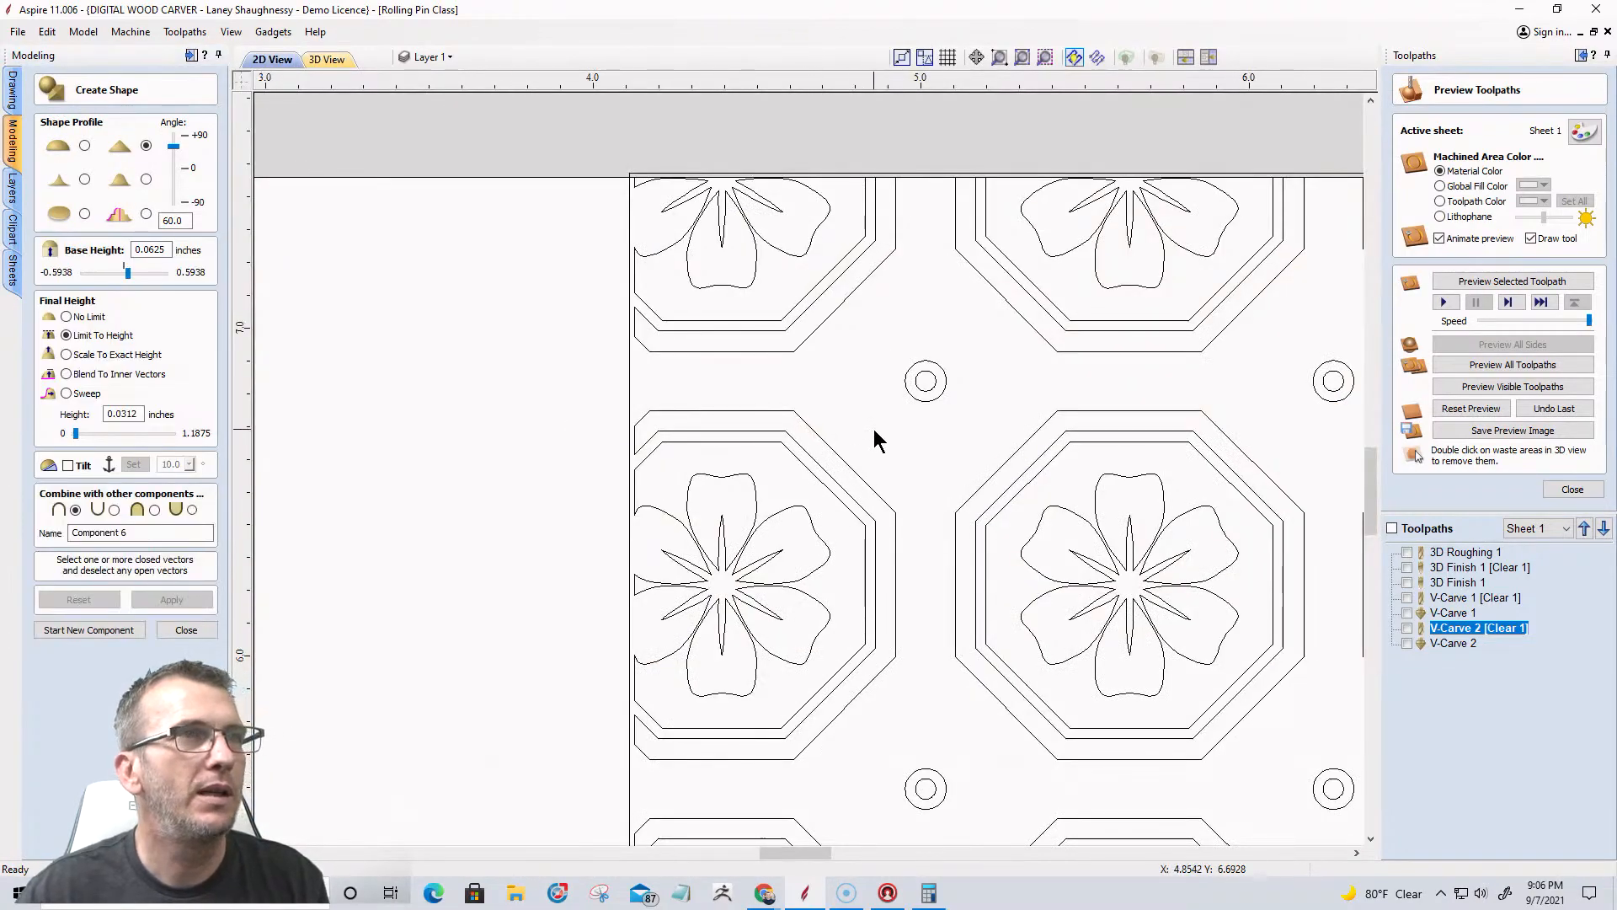
scroll(788, 461, down, 3)
scroll(783, 467, down, 3)
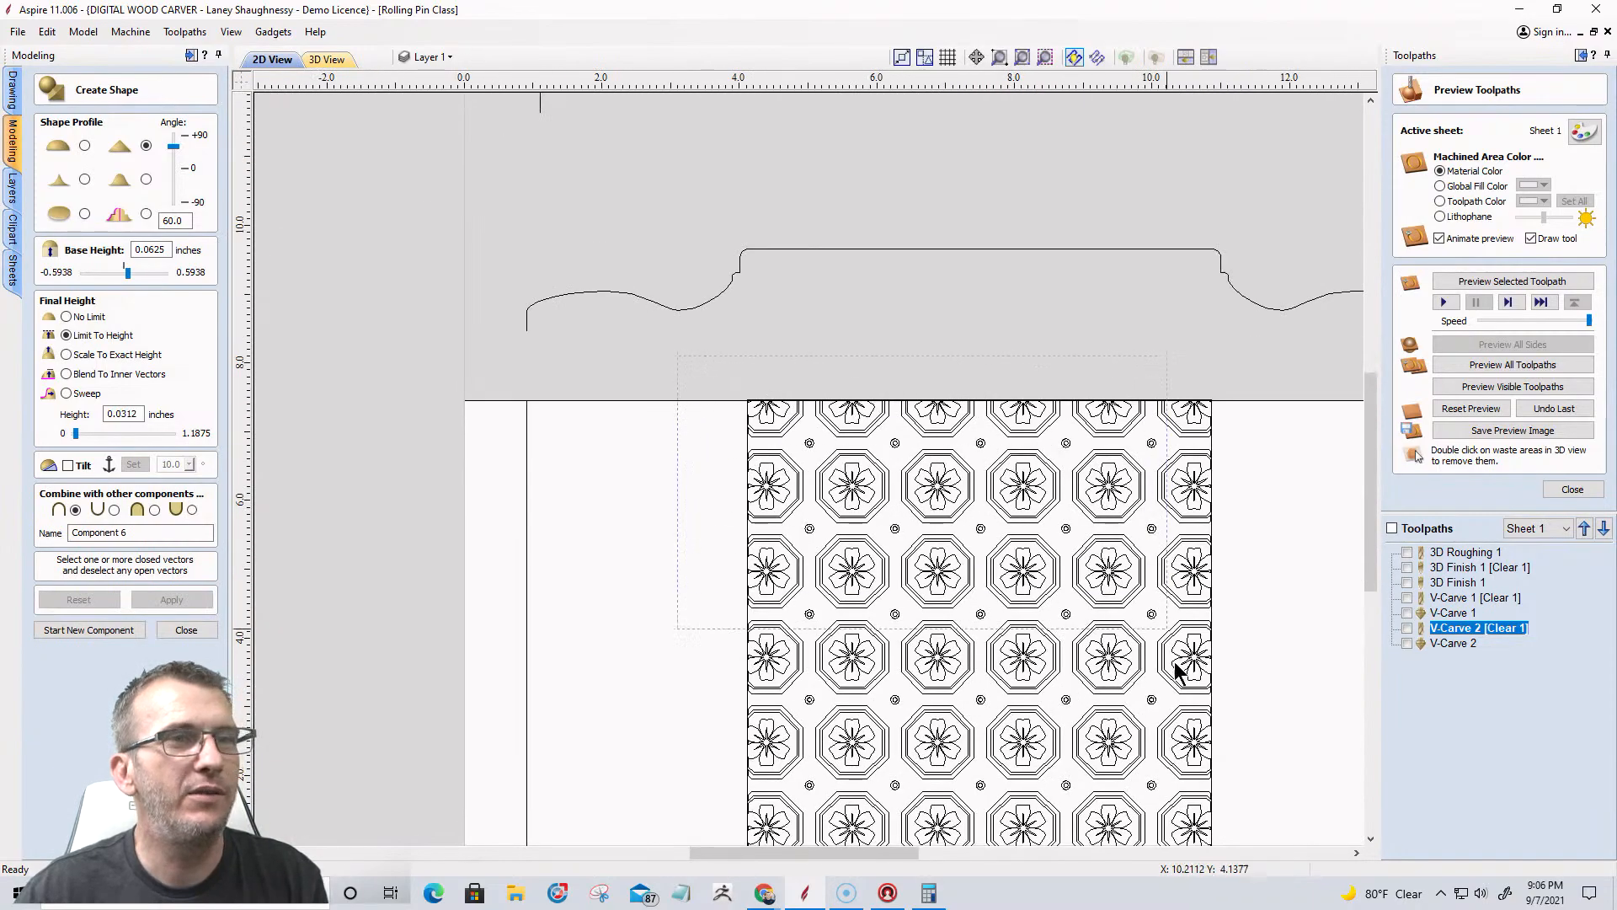
click(1054, 589)
scroll(894, 493, down, 1)
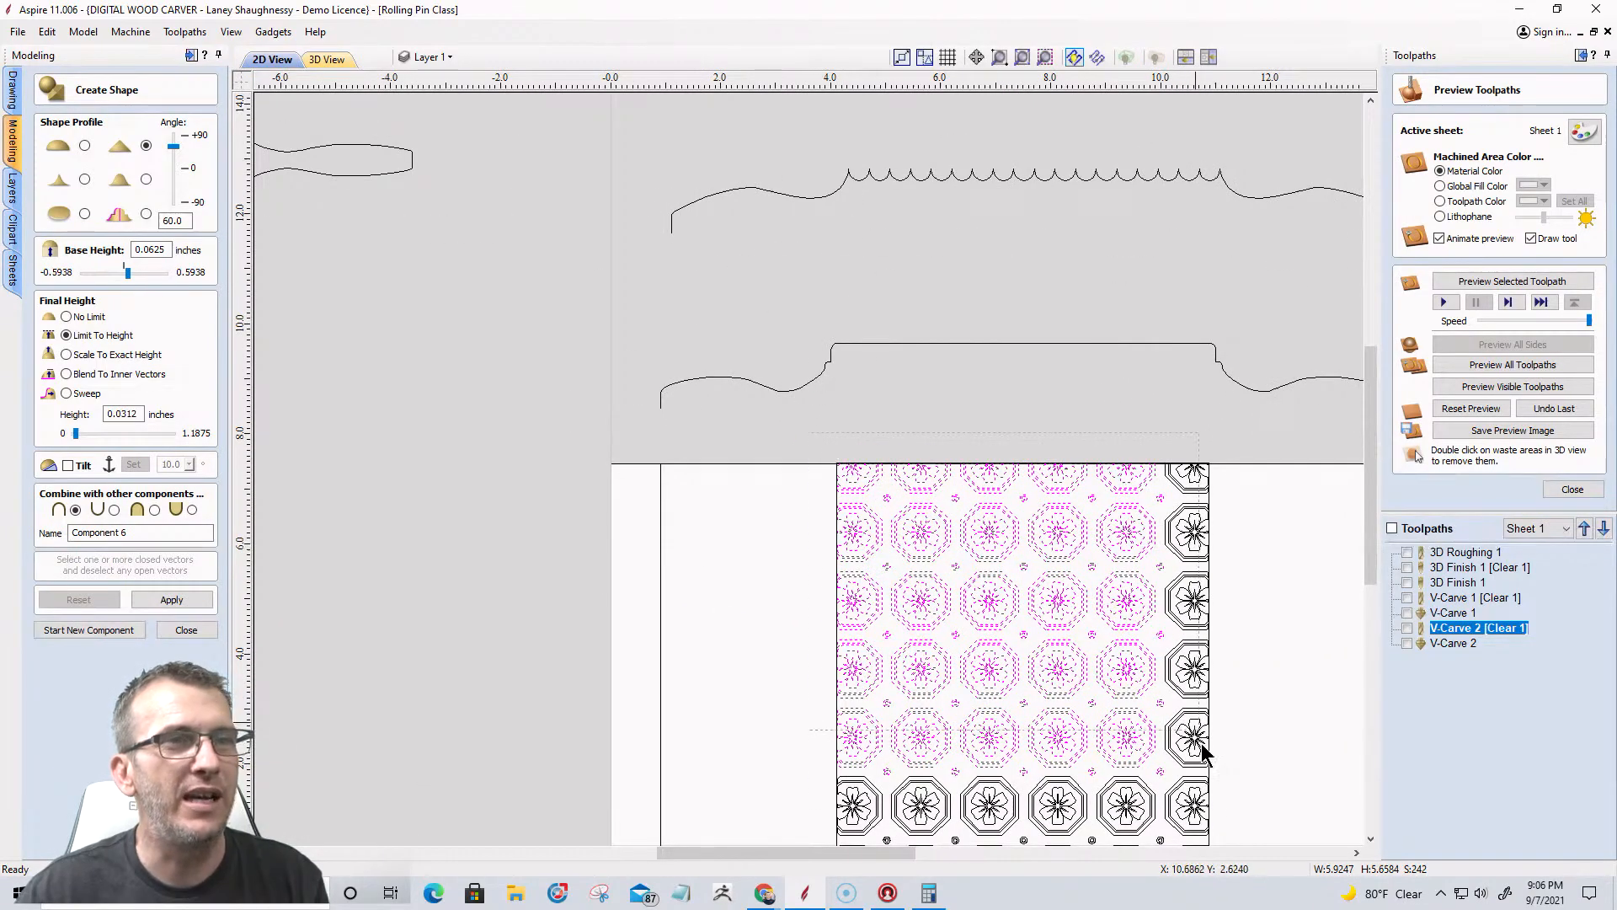
scroll(1179, 751, down, 1)
scroll(1053, 657, down, 1)
scroll(1097, 661, up, 2)
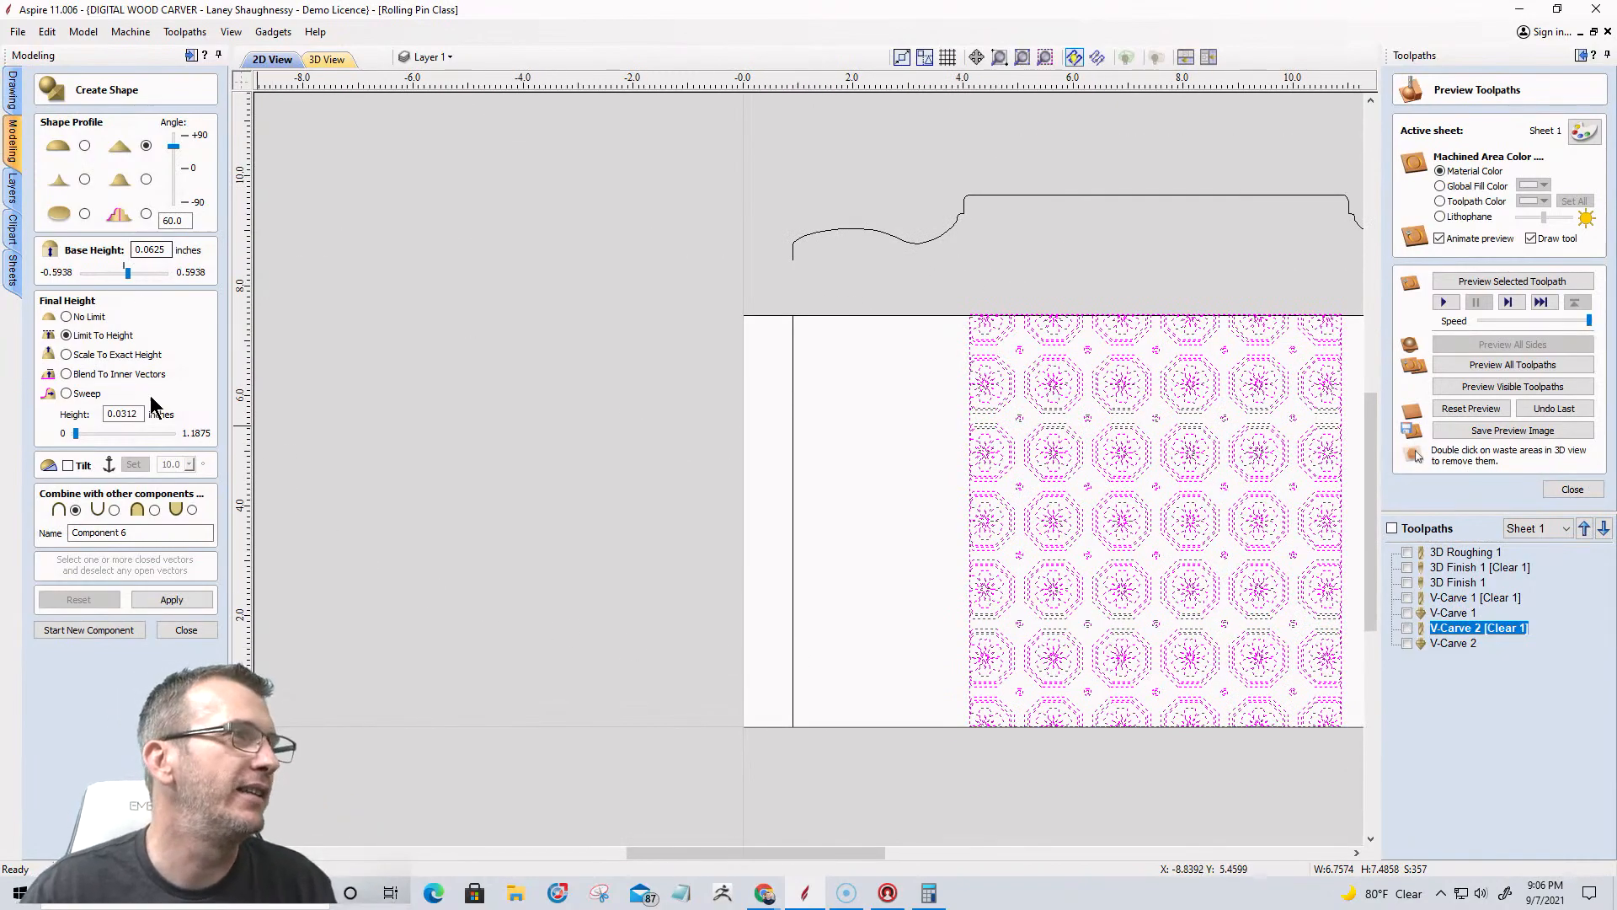
click(169, 600)
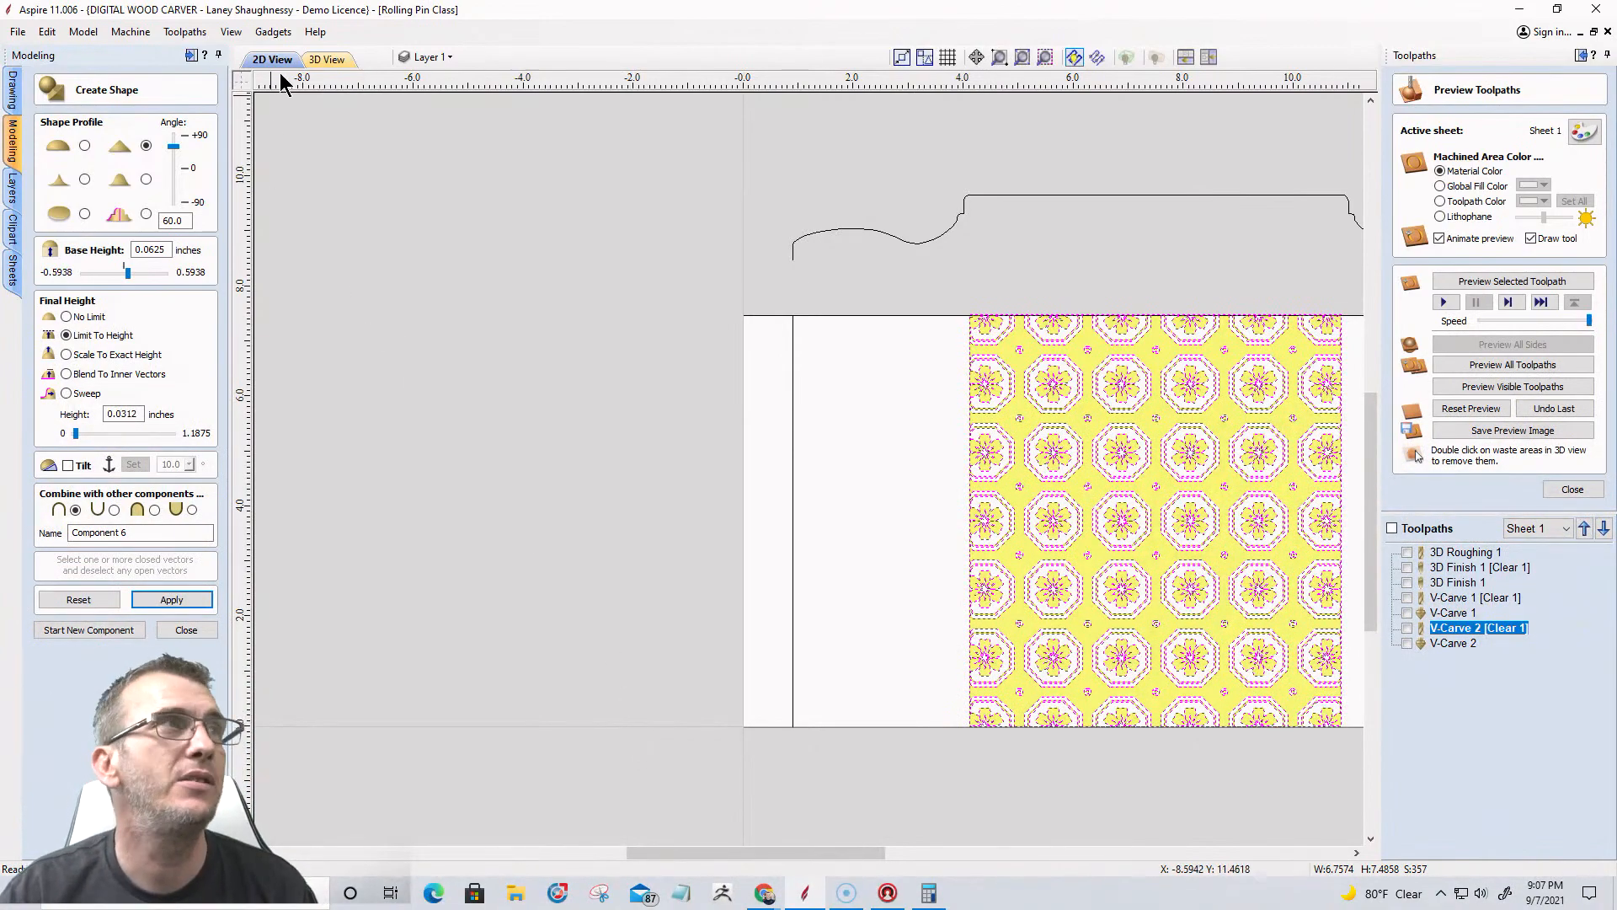
Examine the new pattern relief in 3D and compare it with the filled areas in the 2D layout.
click(320, 59)
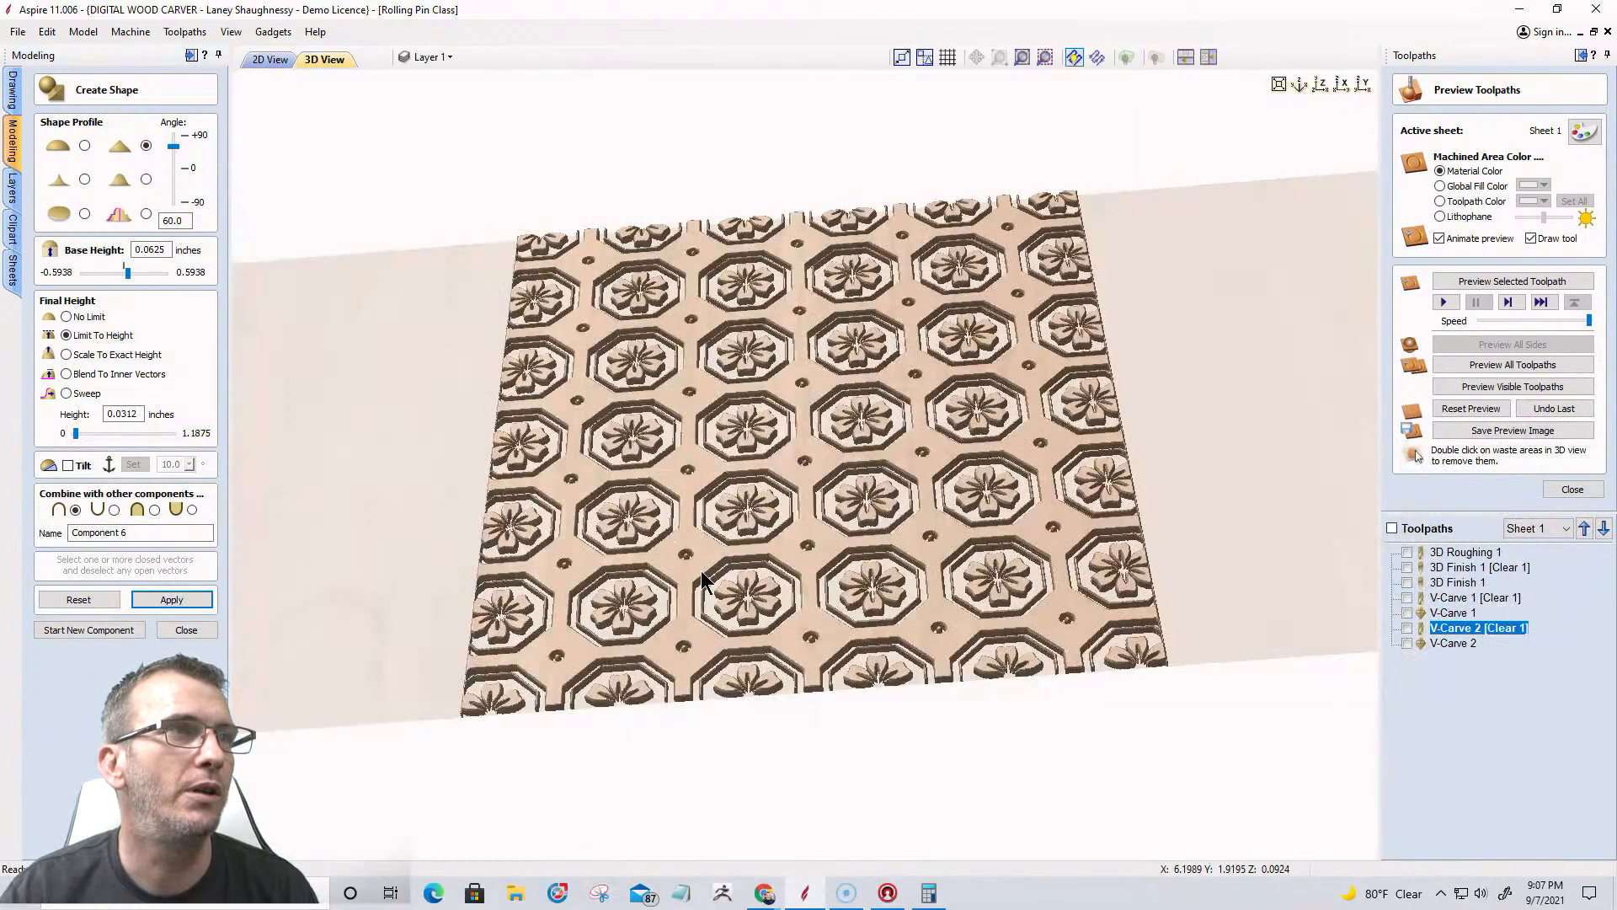
scroll(901, 571, up, 5)
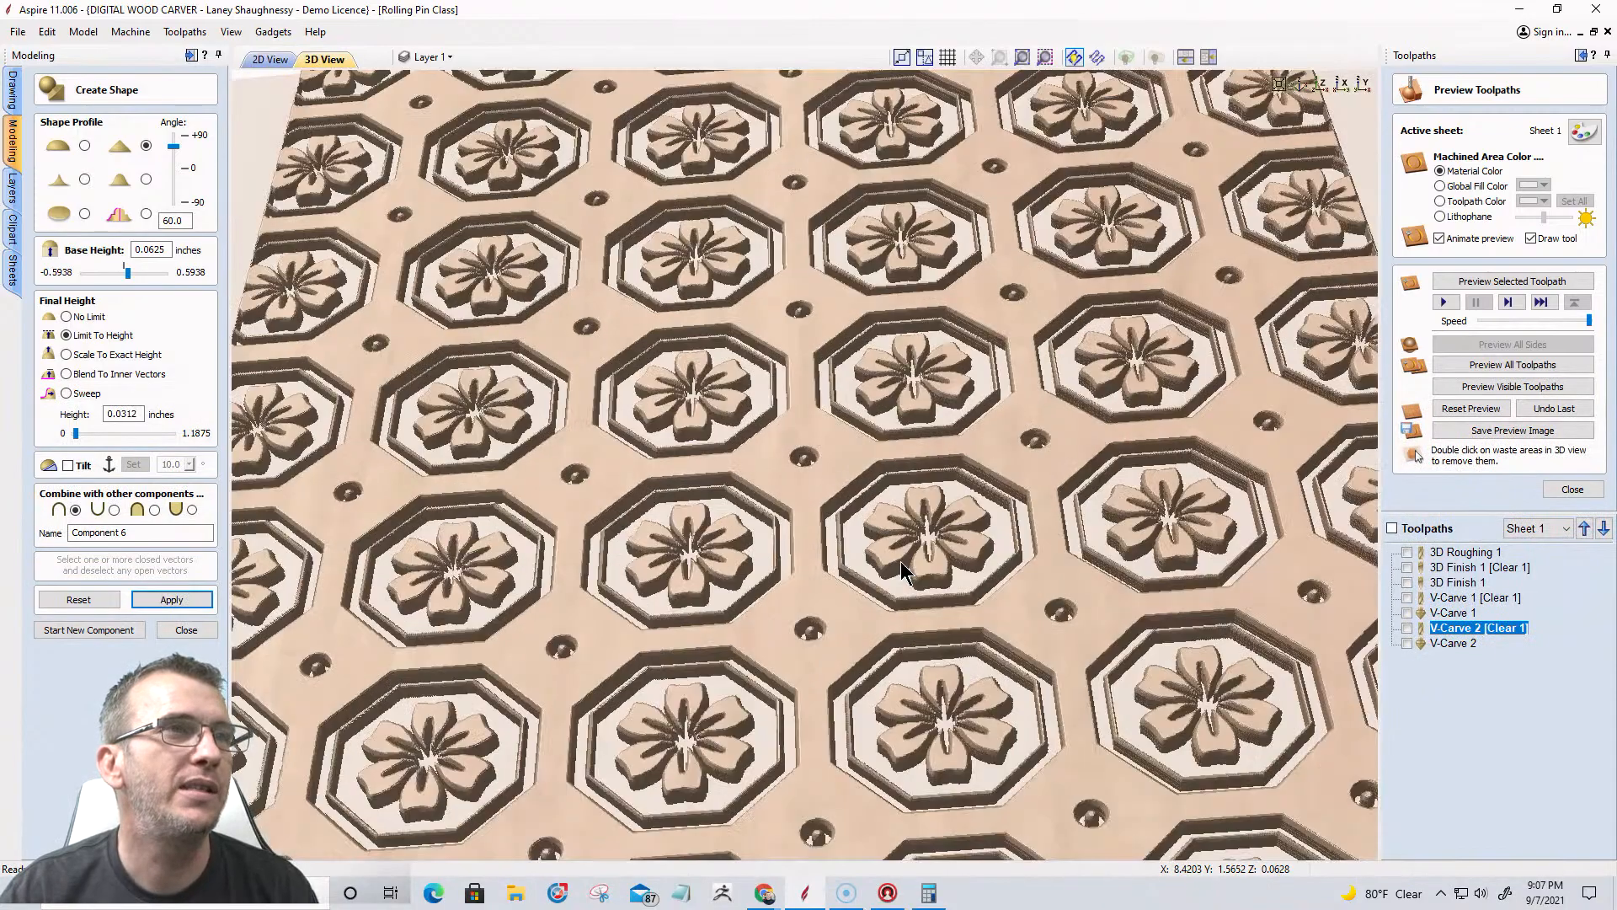
scroll(904, 542, down, 5)
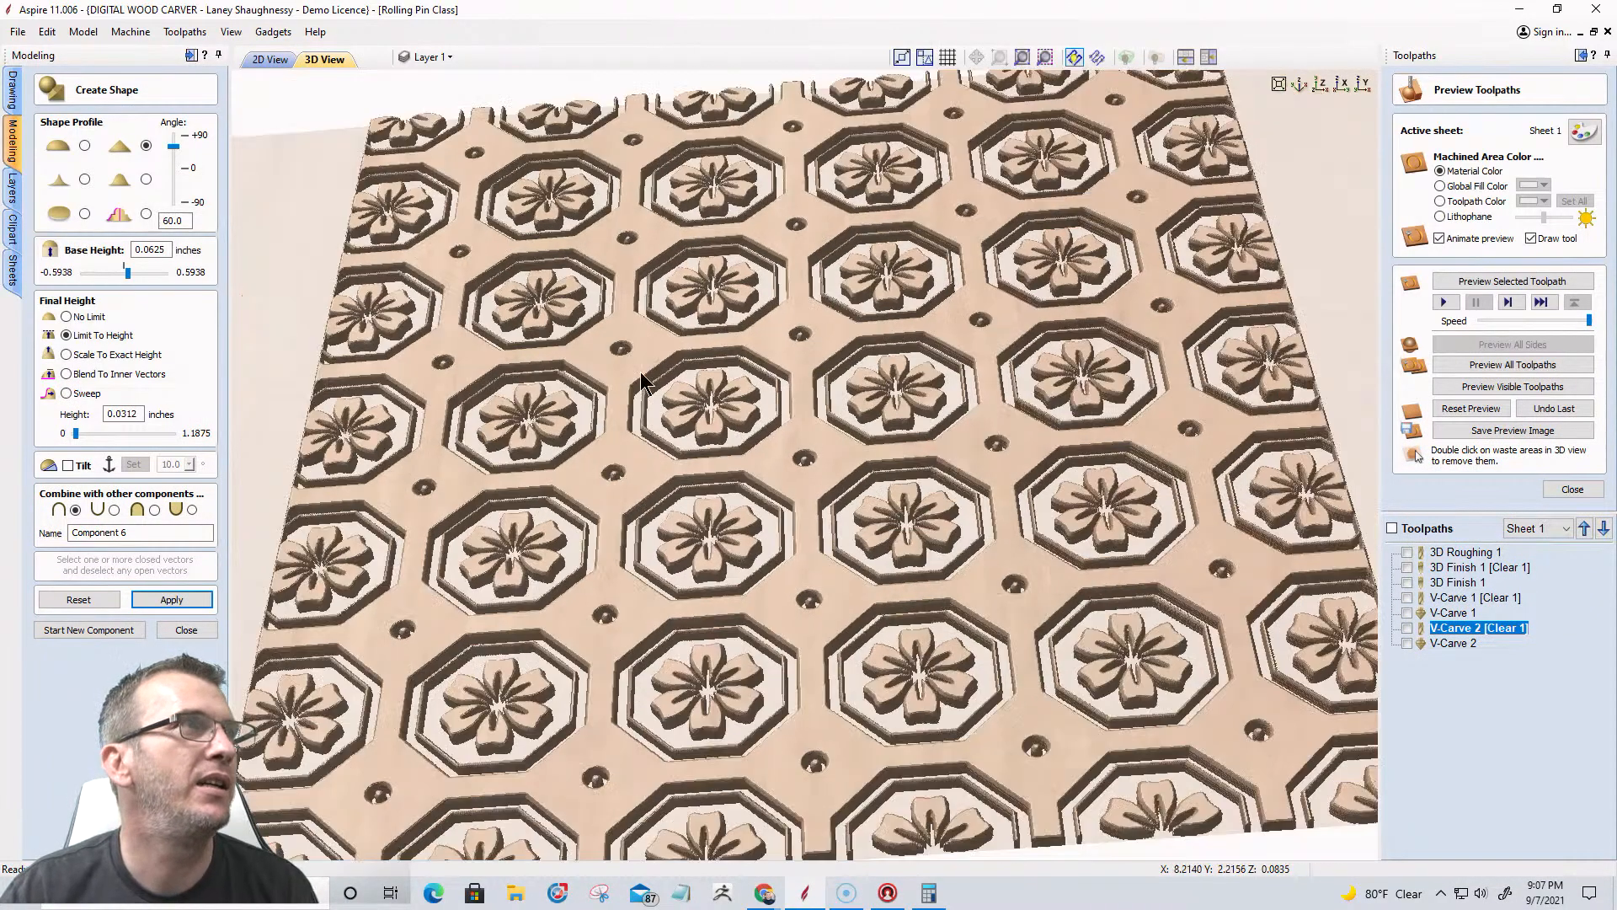
click(261, 56)
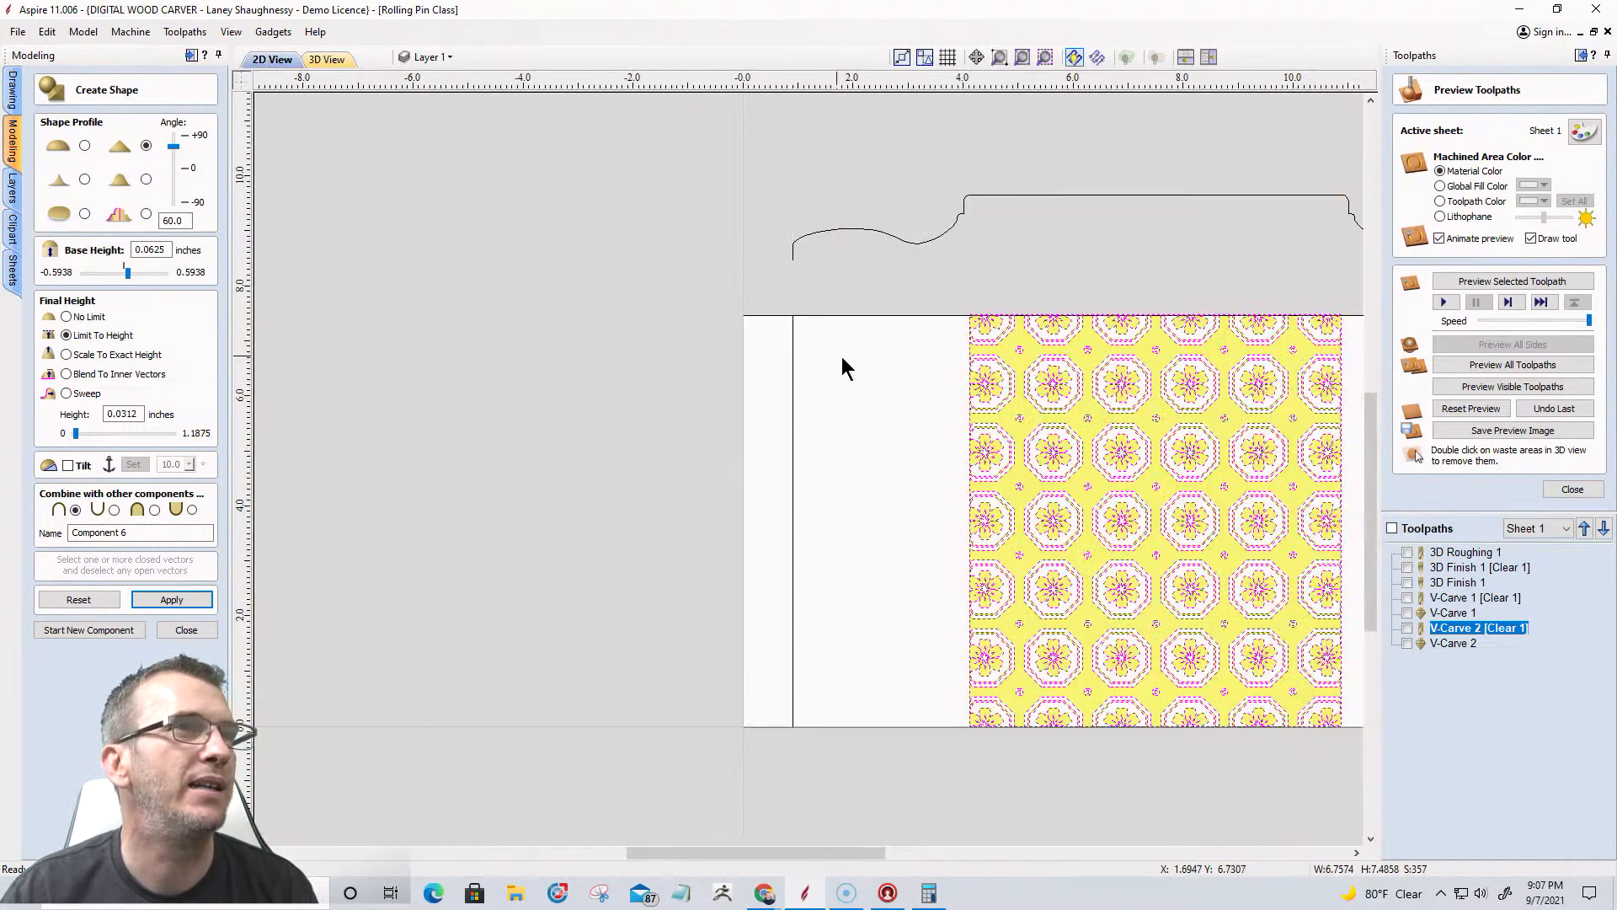
scroll(962, 357, up, 1)
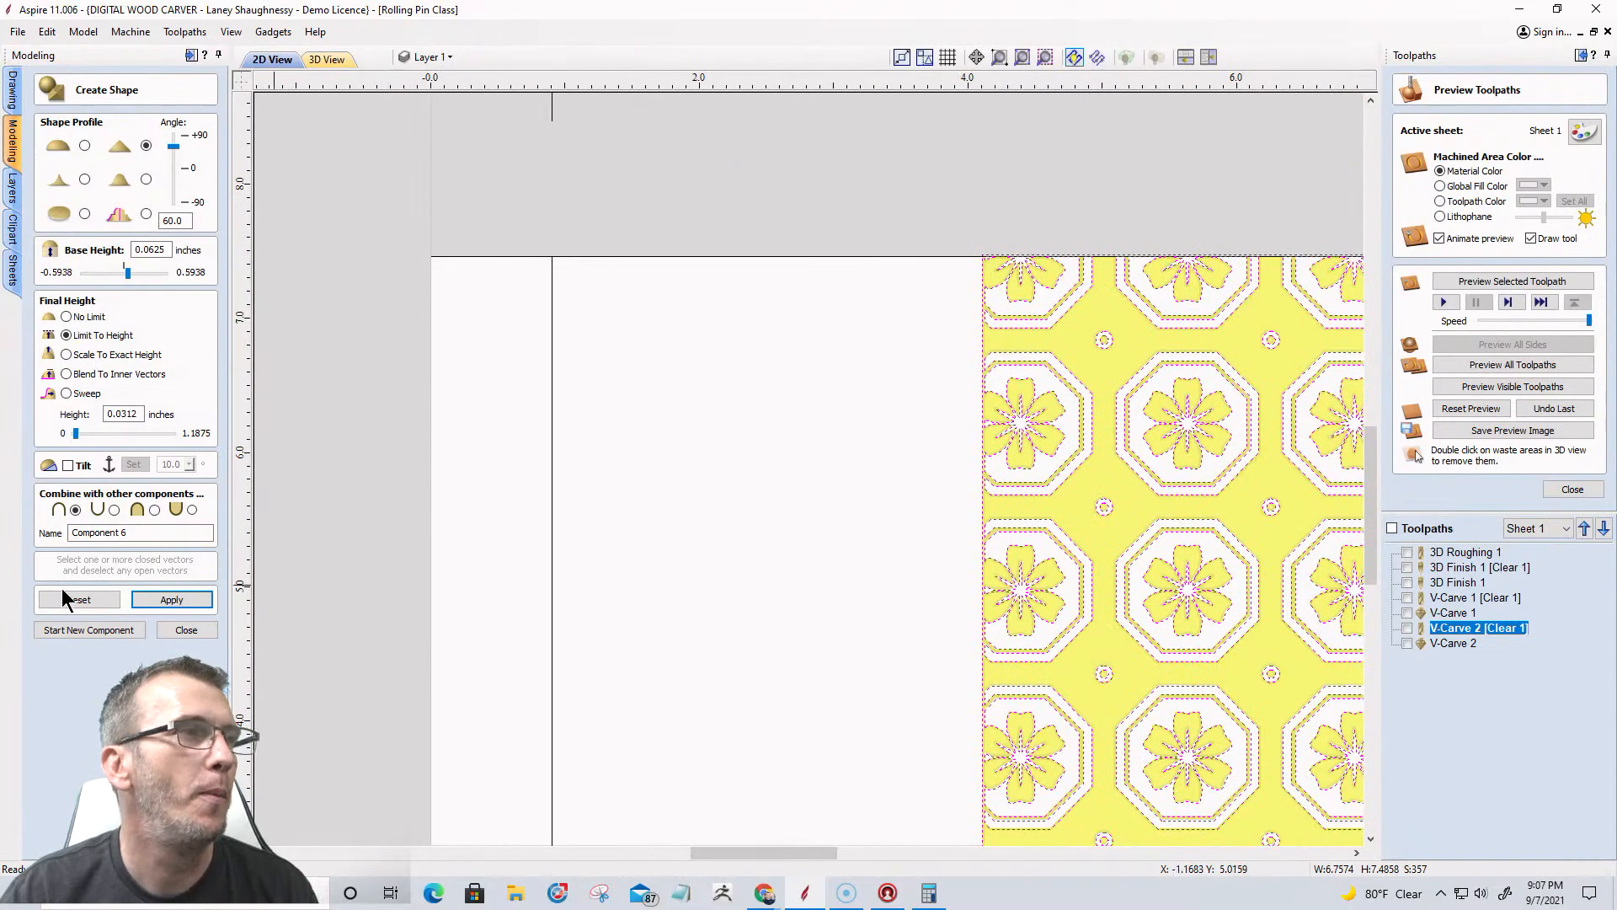
Start a new component and create a flat-profile shape with 0.0625 inch base height from only the pattern's boundary rectangle.
click(1006, 340)
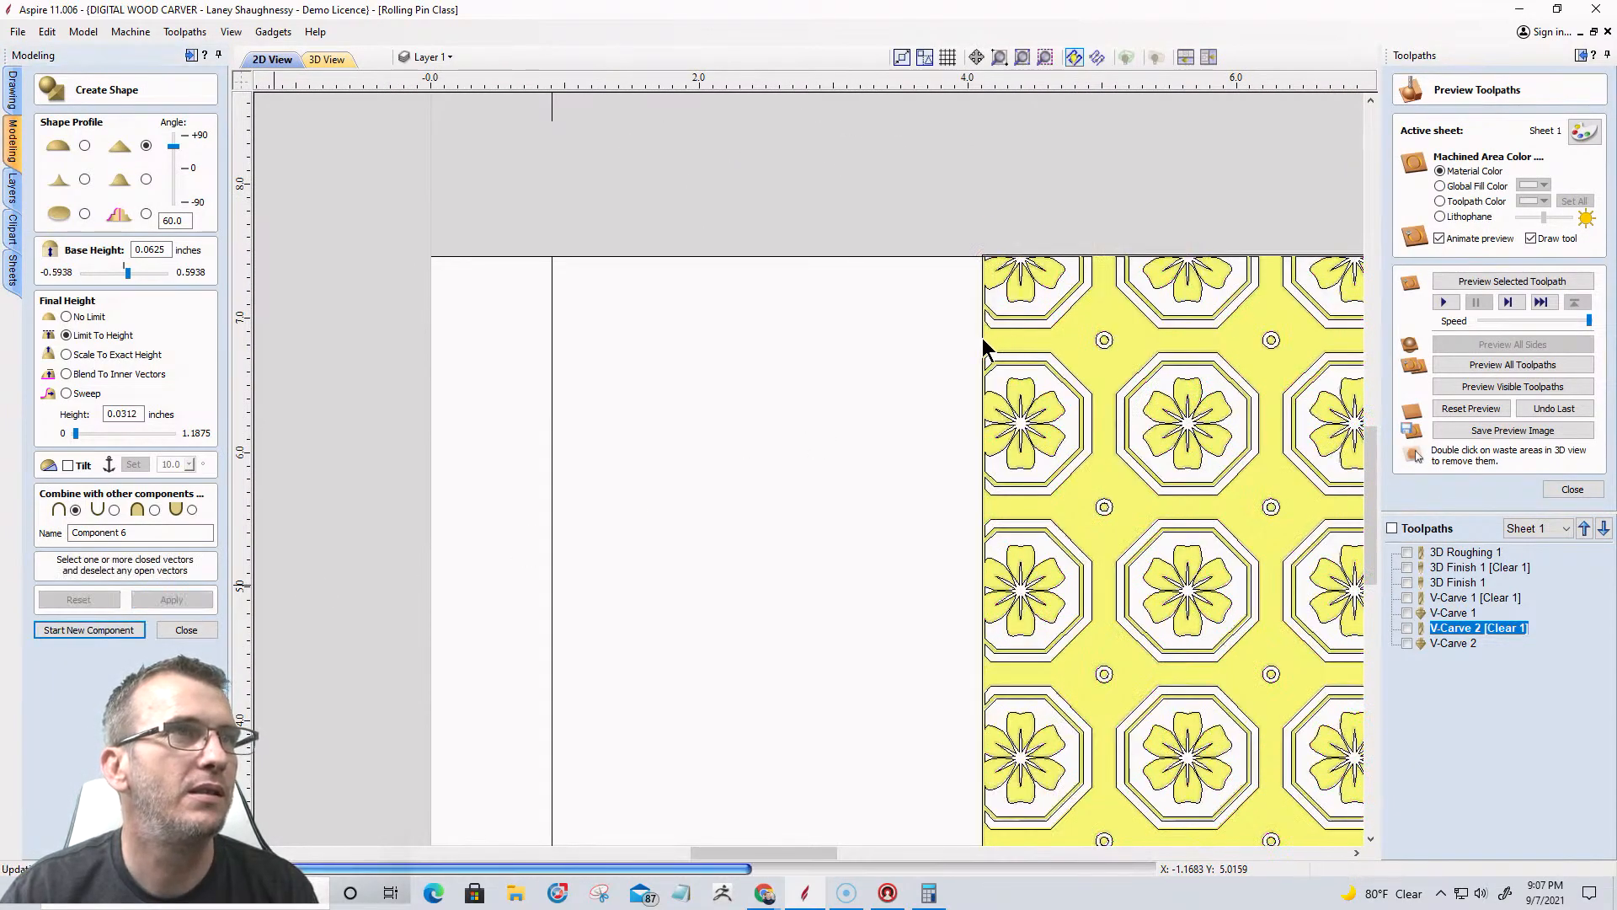
click(984, 346)
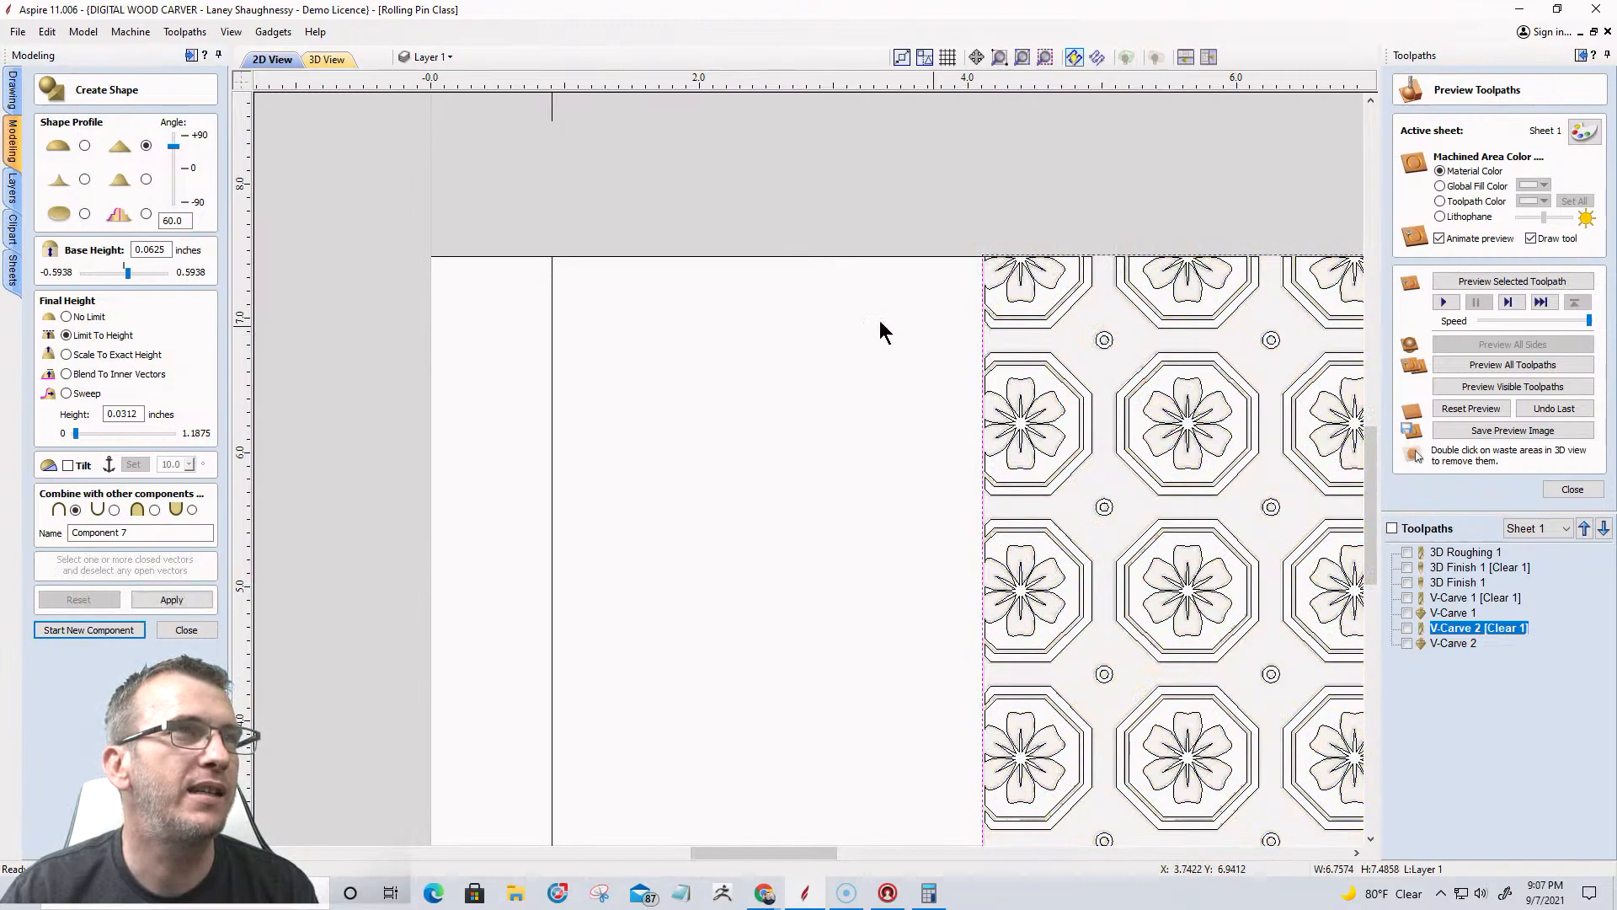
click(84, 214)
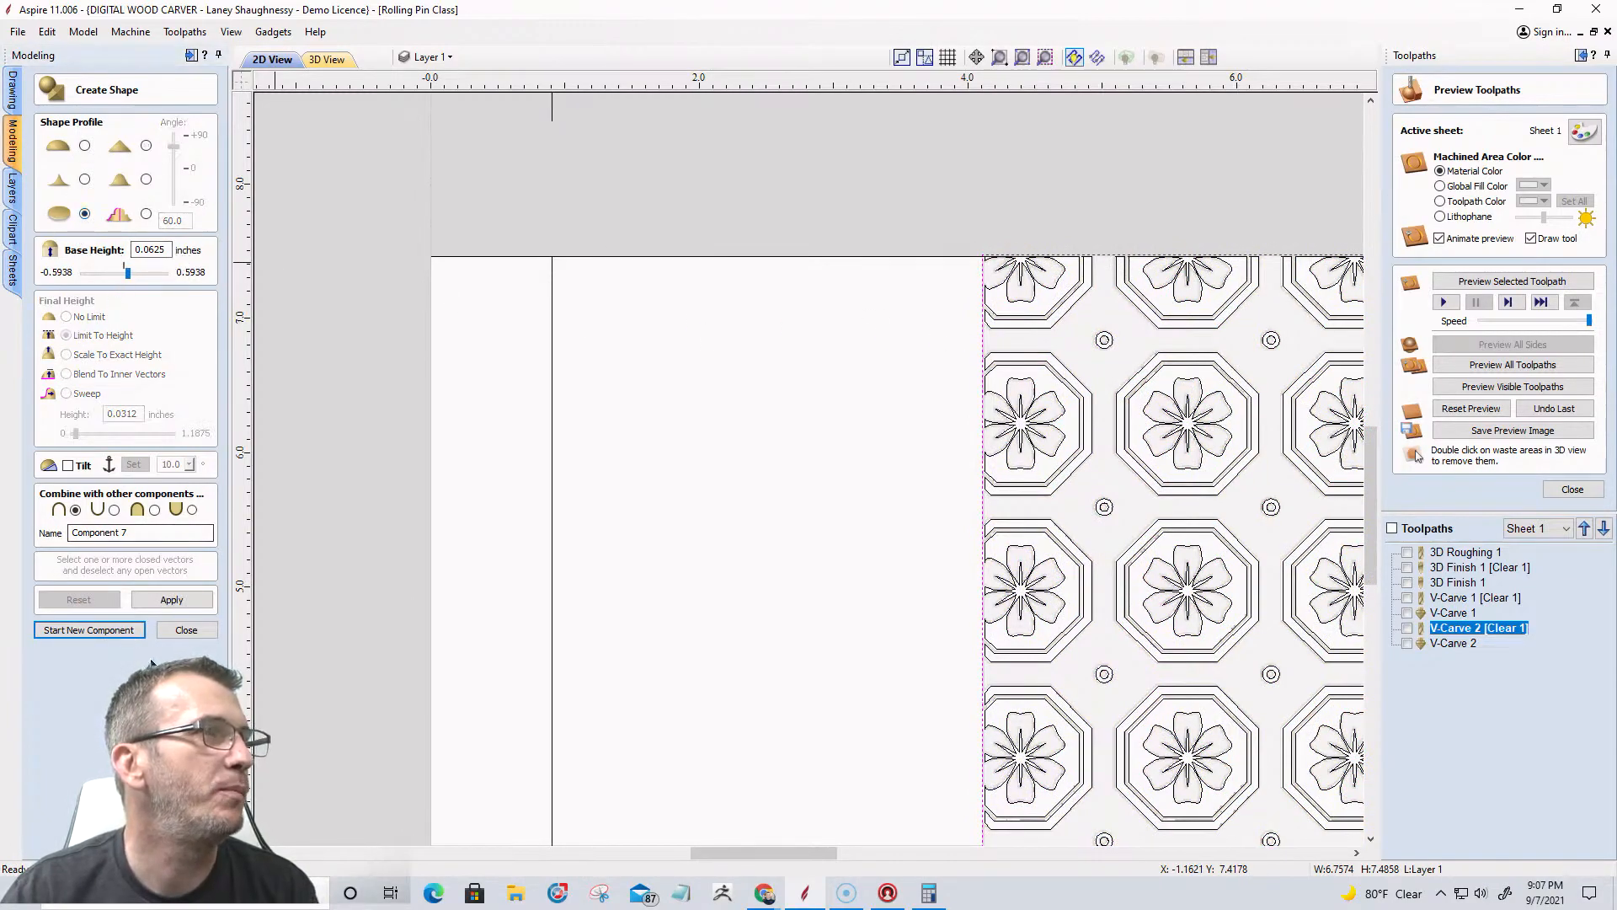
click(171, 599)
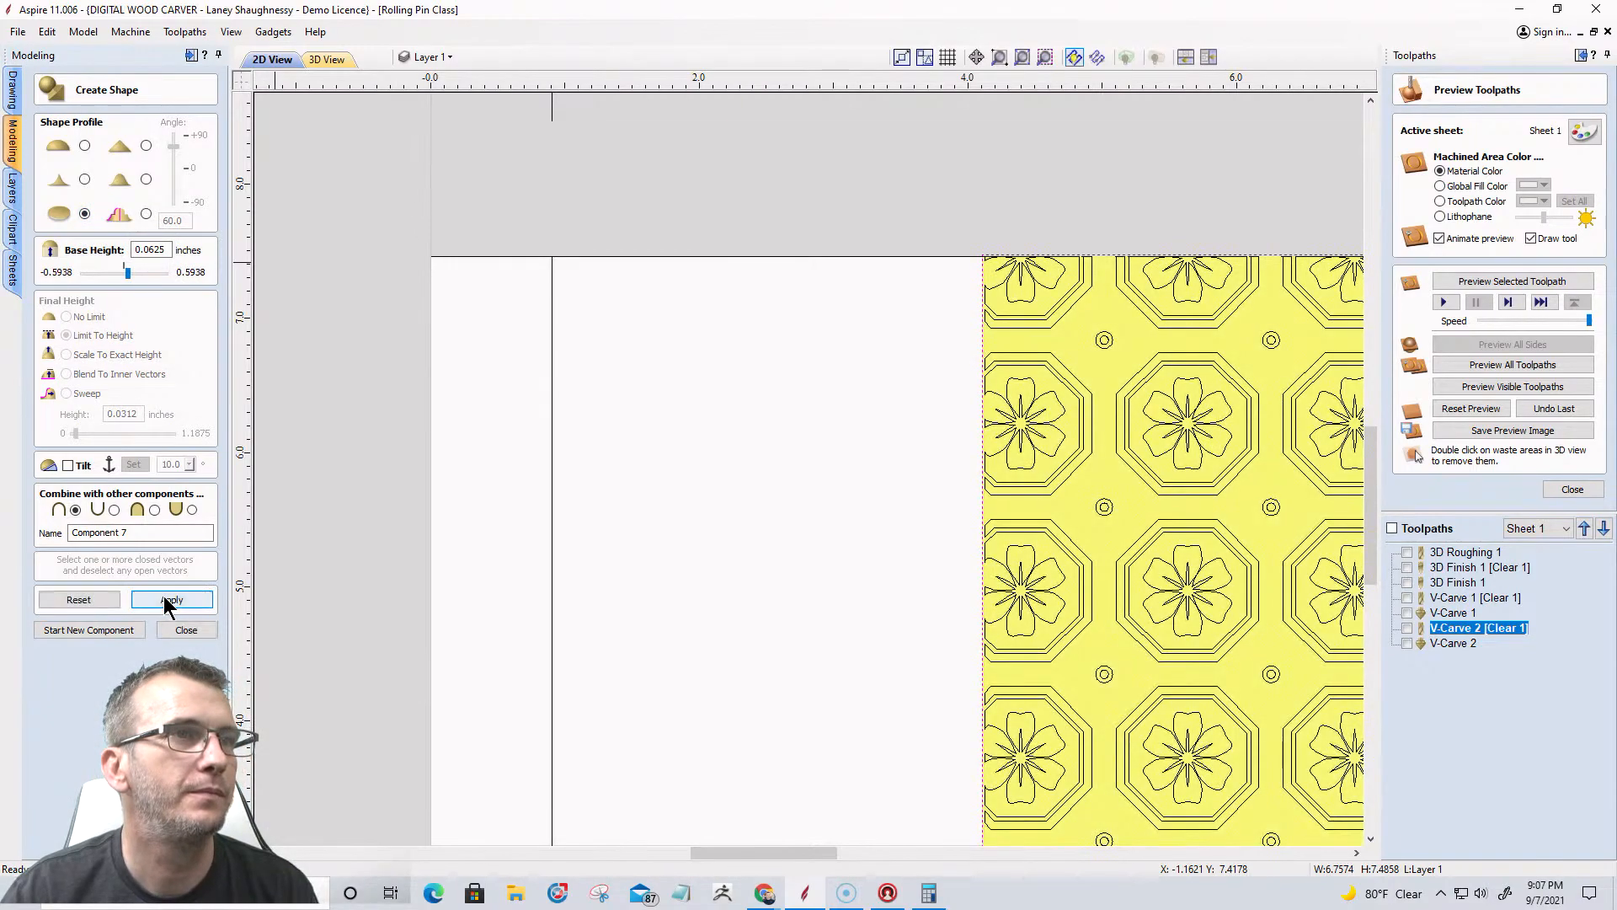
Check the combined relief in 3D, set the flat shape's base height to 0.03125 inches, apply it and finish Create Shape.
click(332, 62)
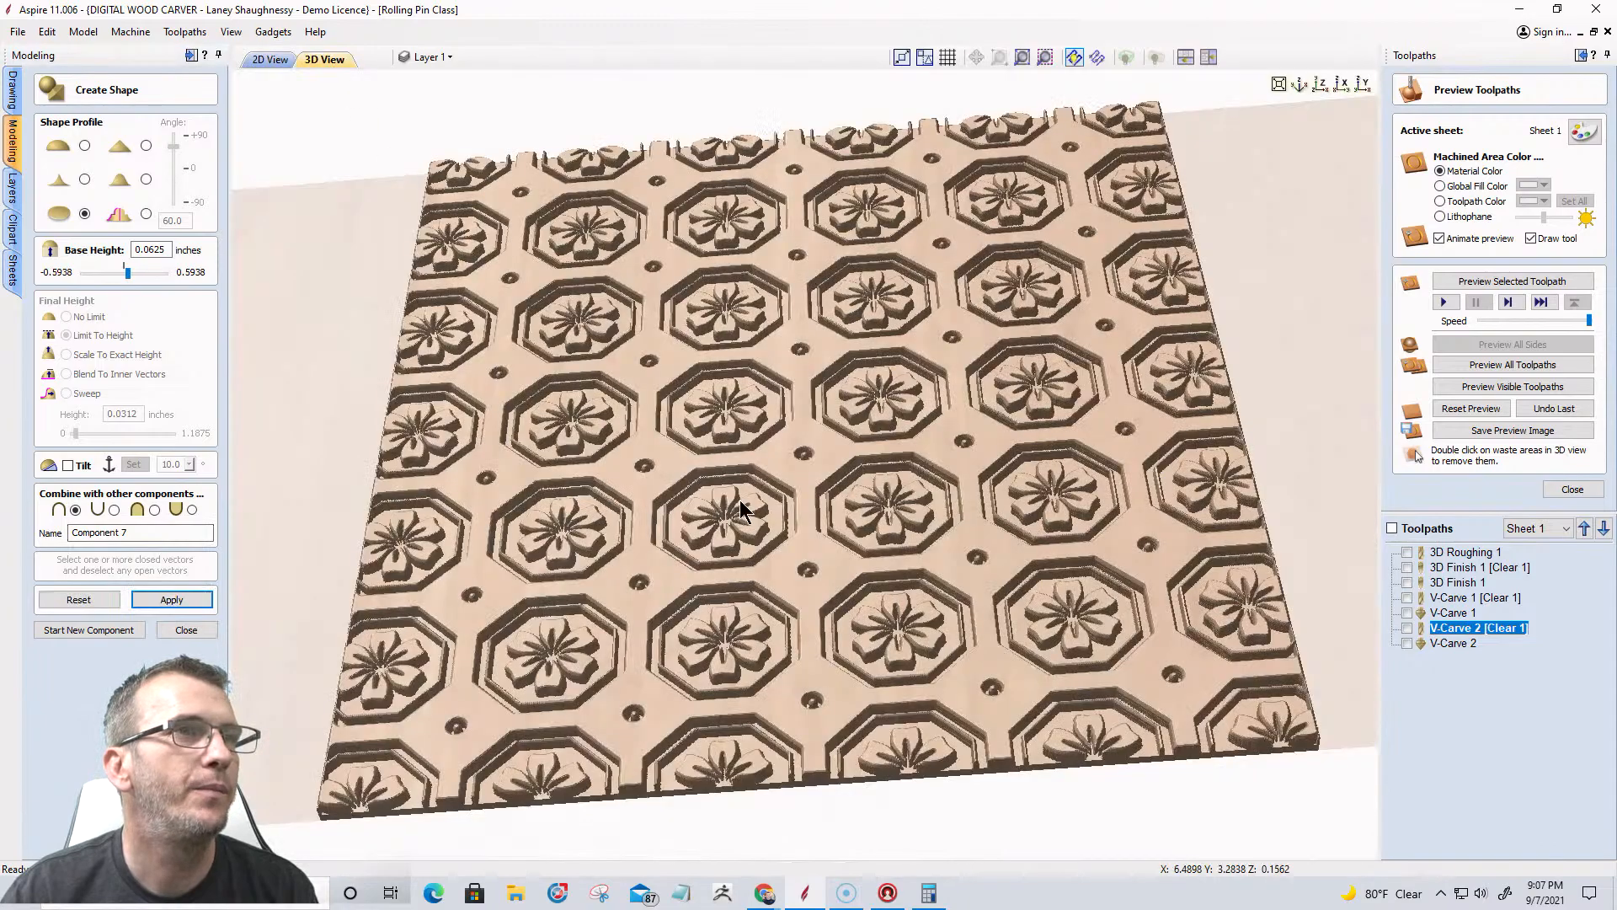
drag(846, 568, 751, 534)
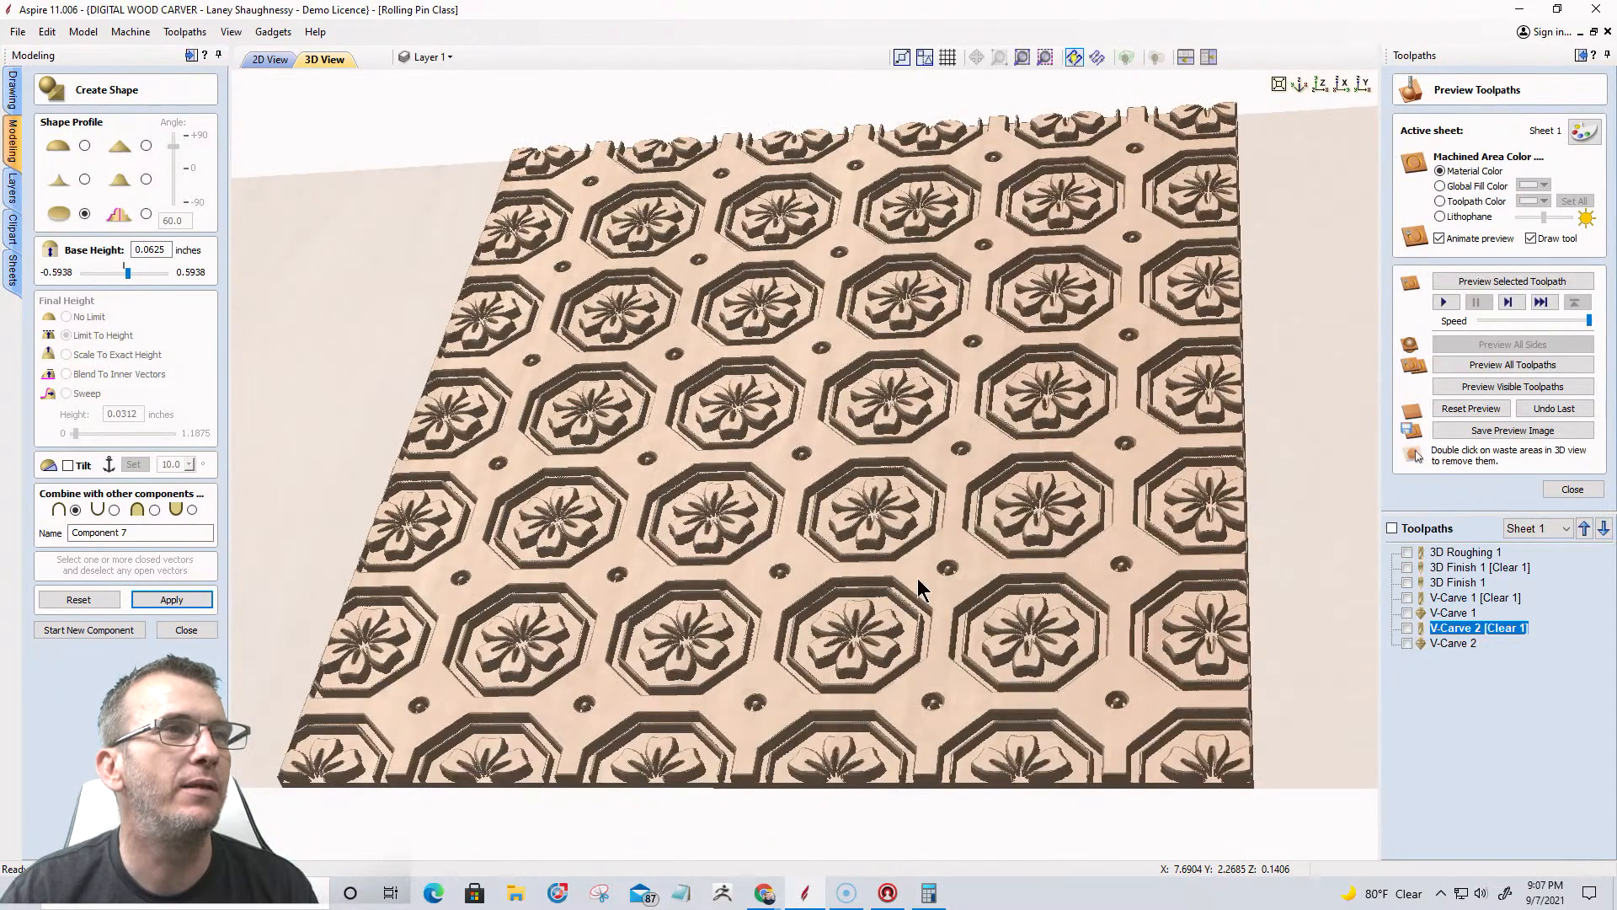
scroll(751, 534, up, 5)
scroll(800, 541, down, 5)
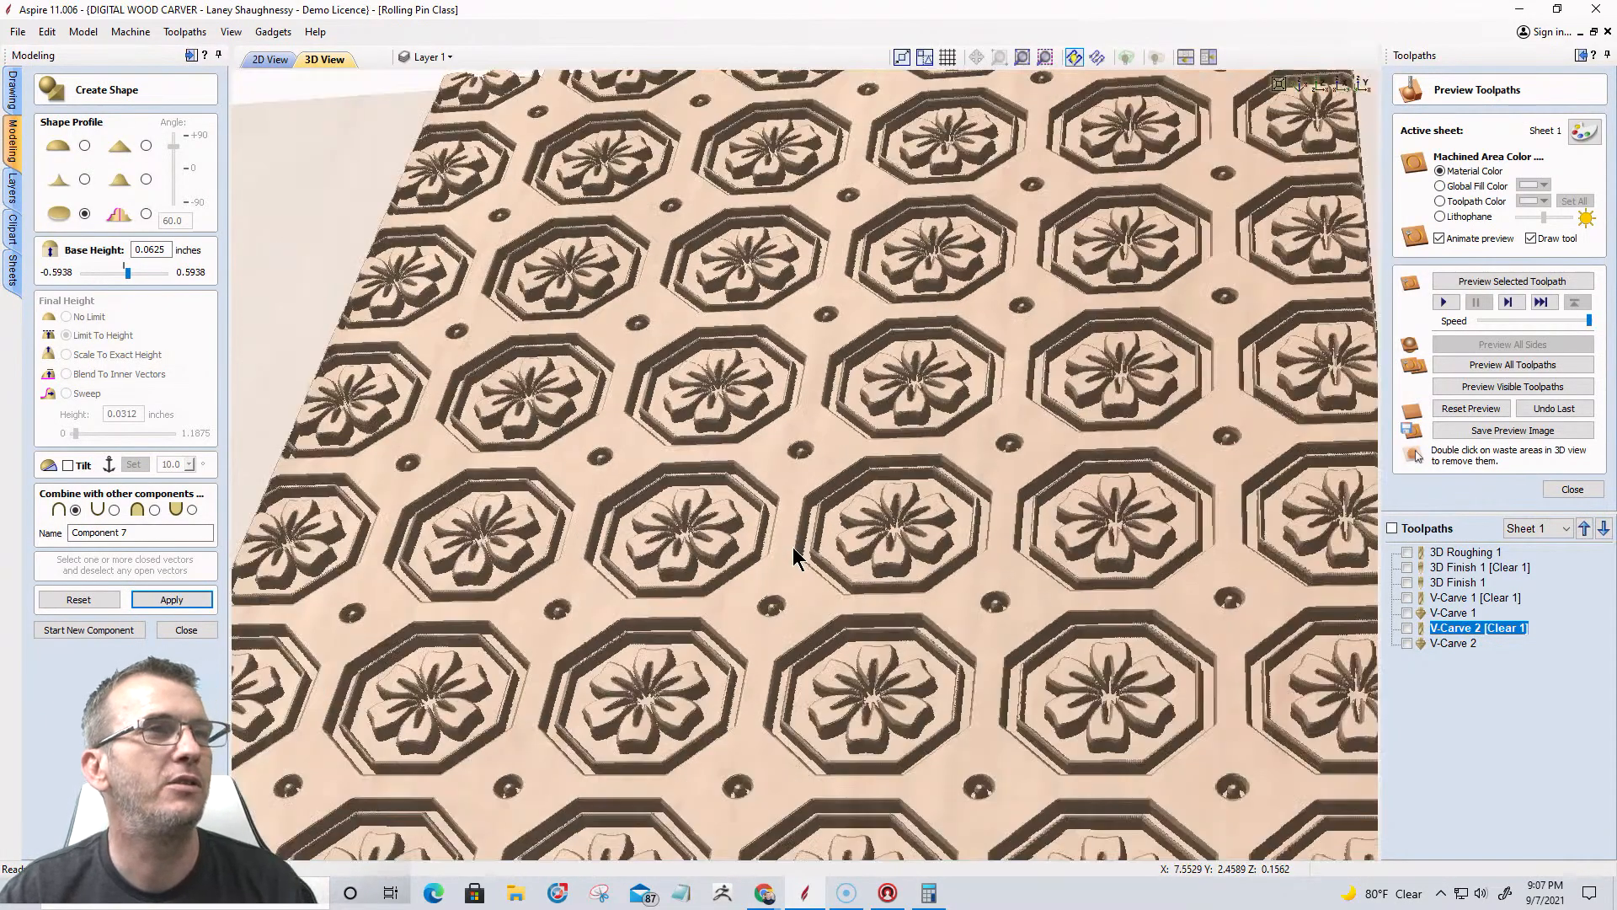
scroll(1090, 266, up, 3)
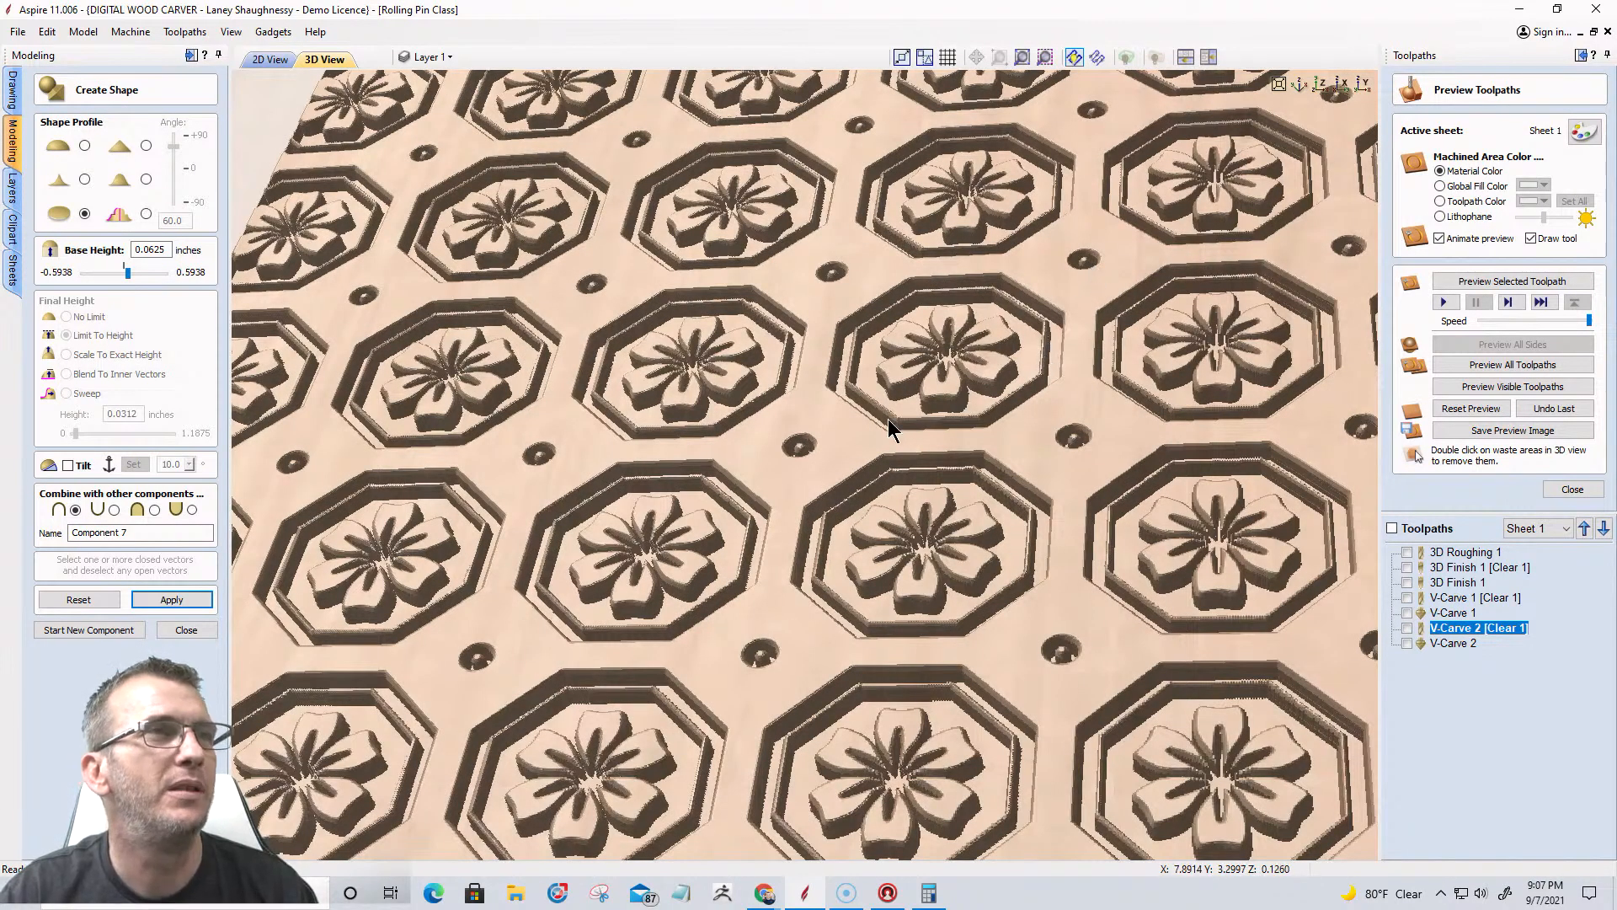
click(148, 249)
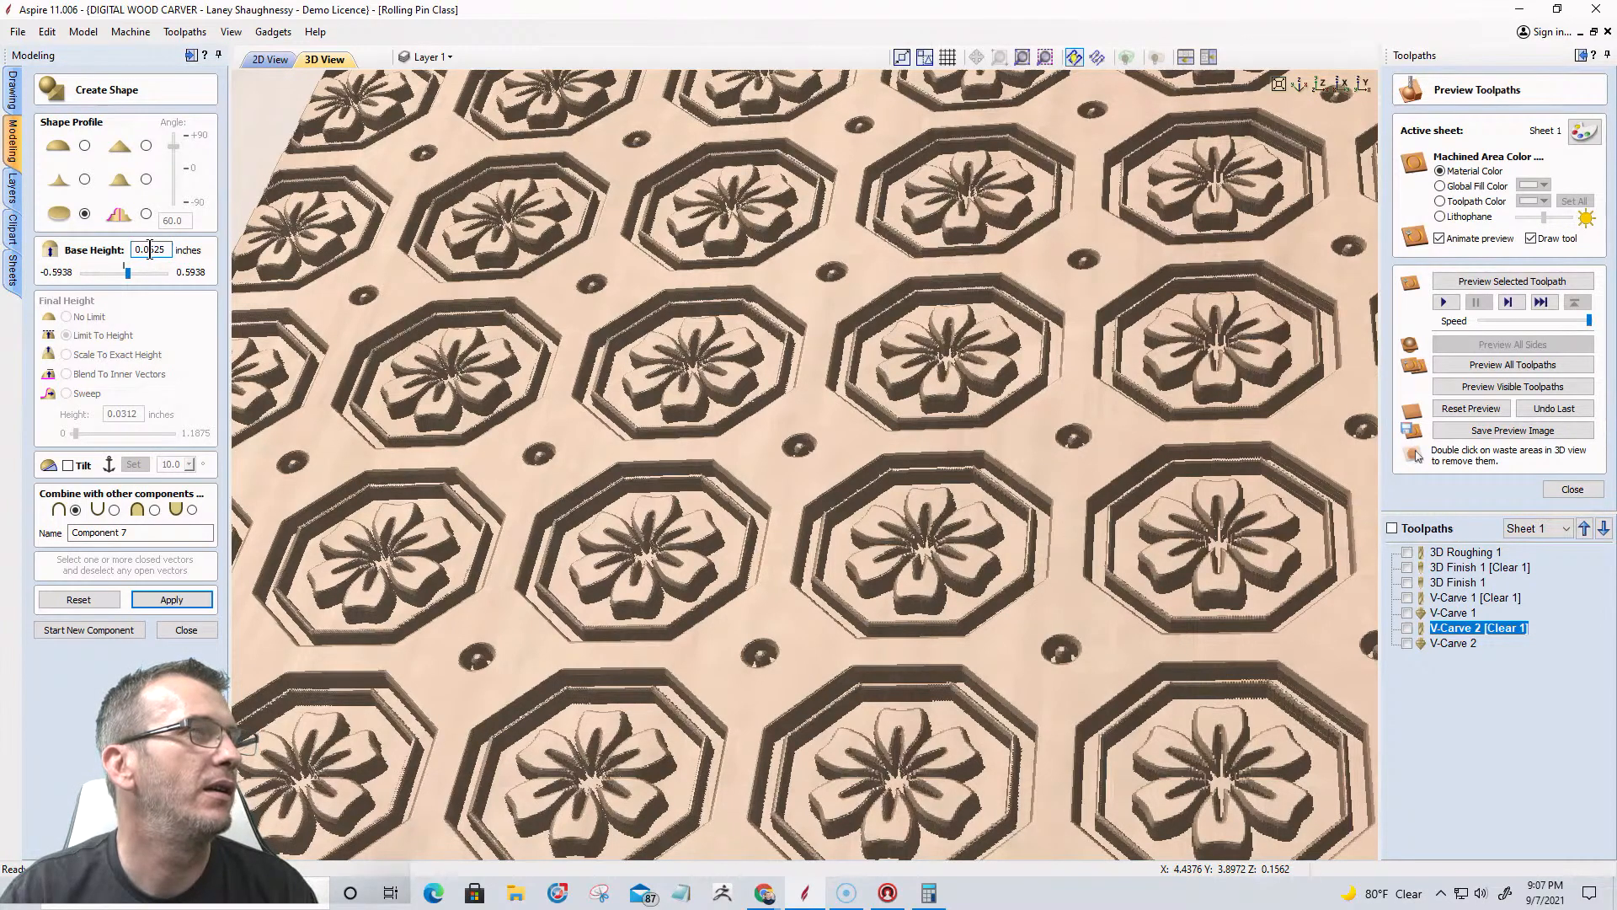
drag(152, 250, 192, 262)
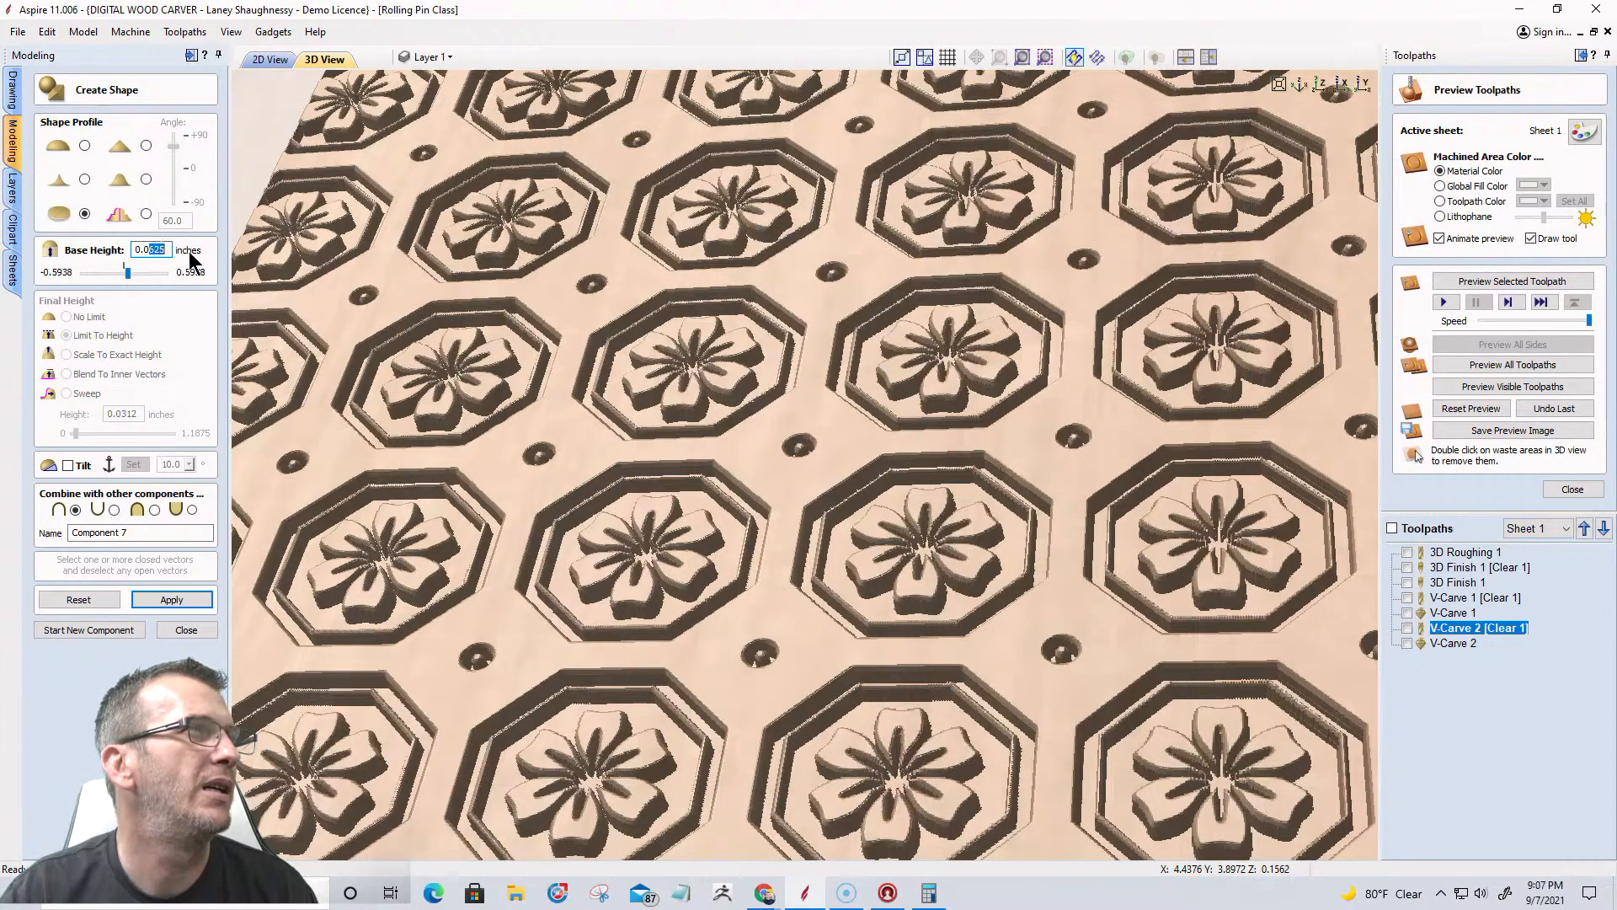
text(3125)
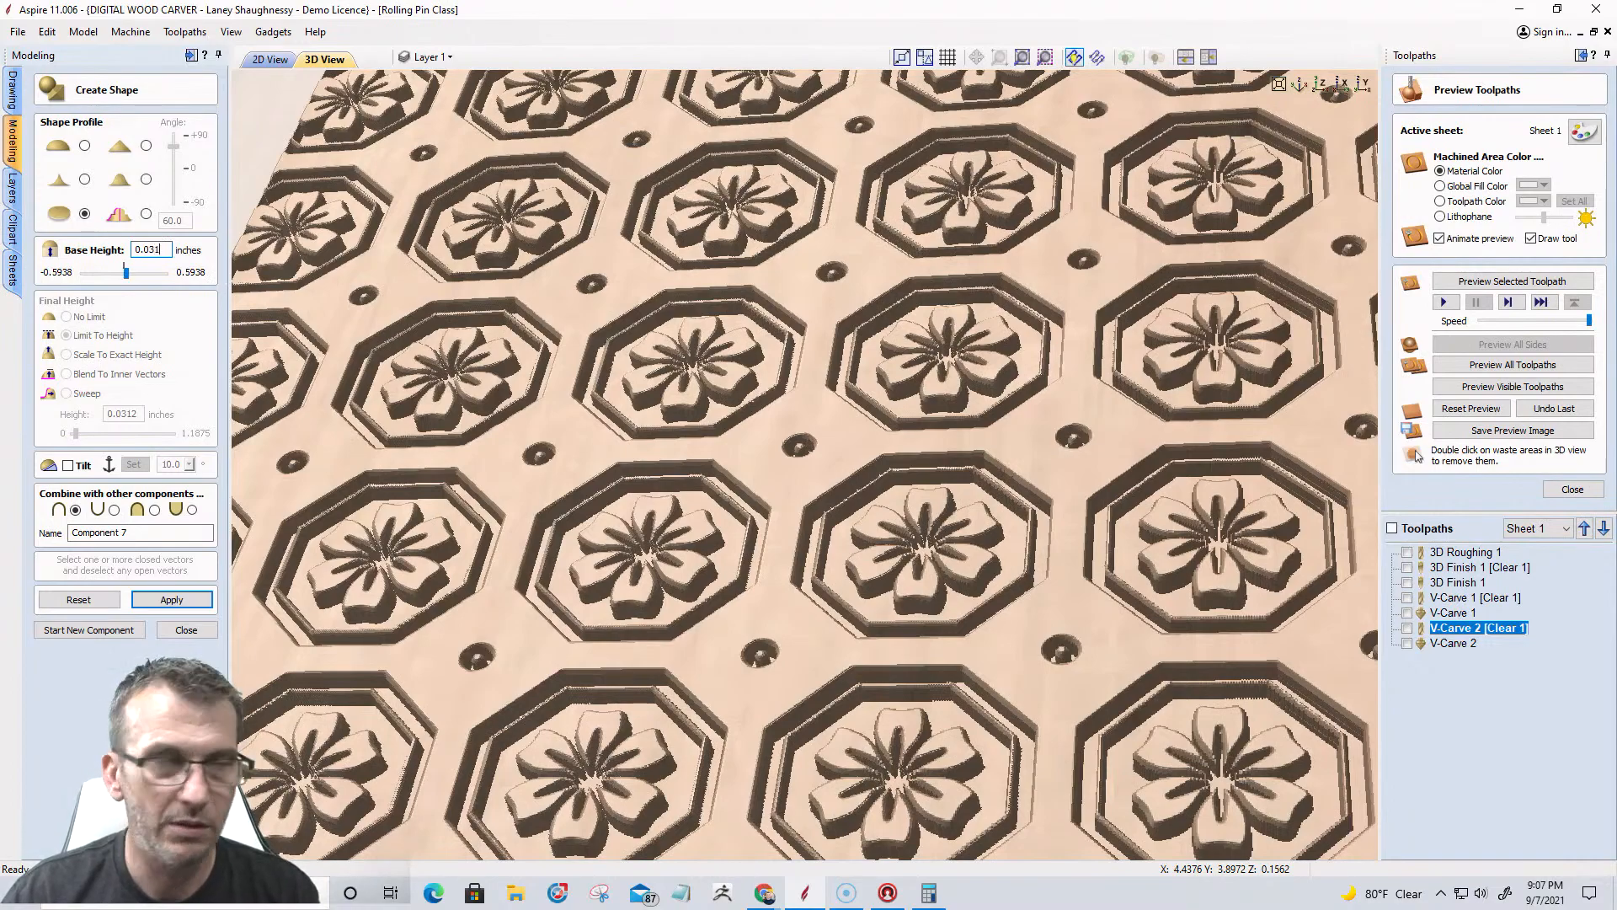
click(163, 600)
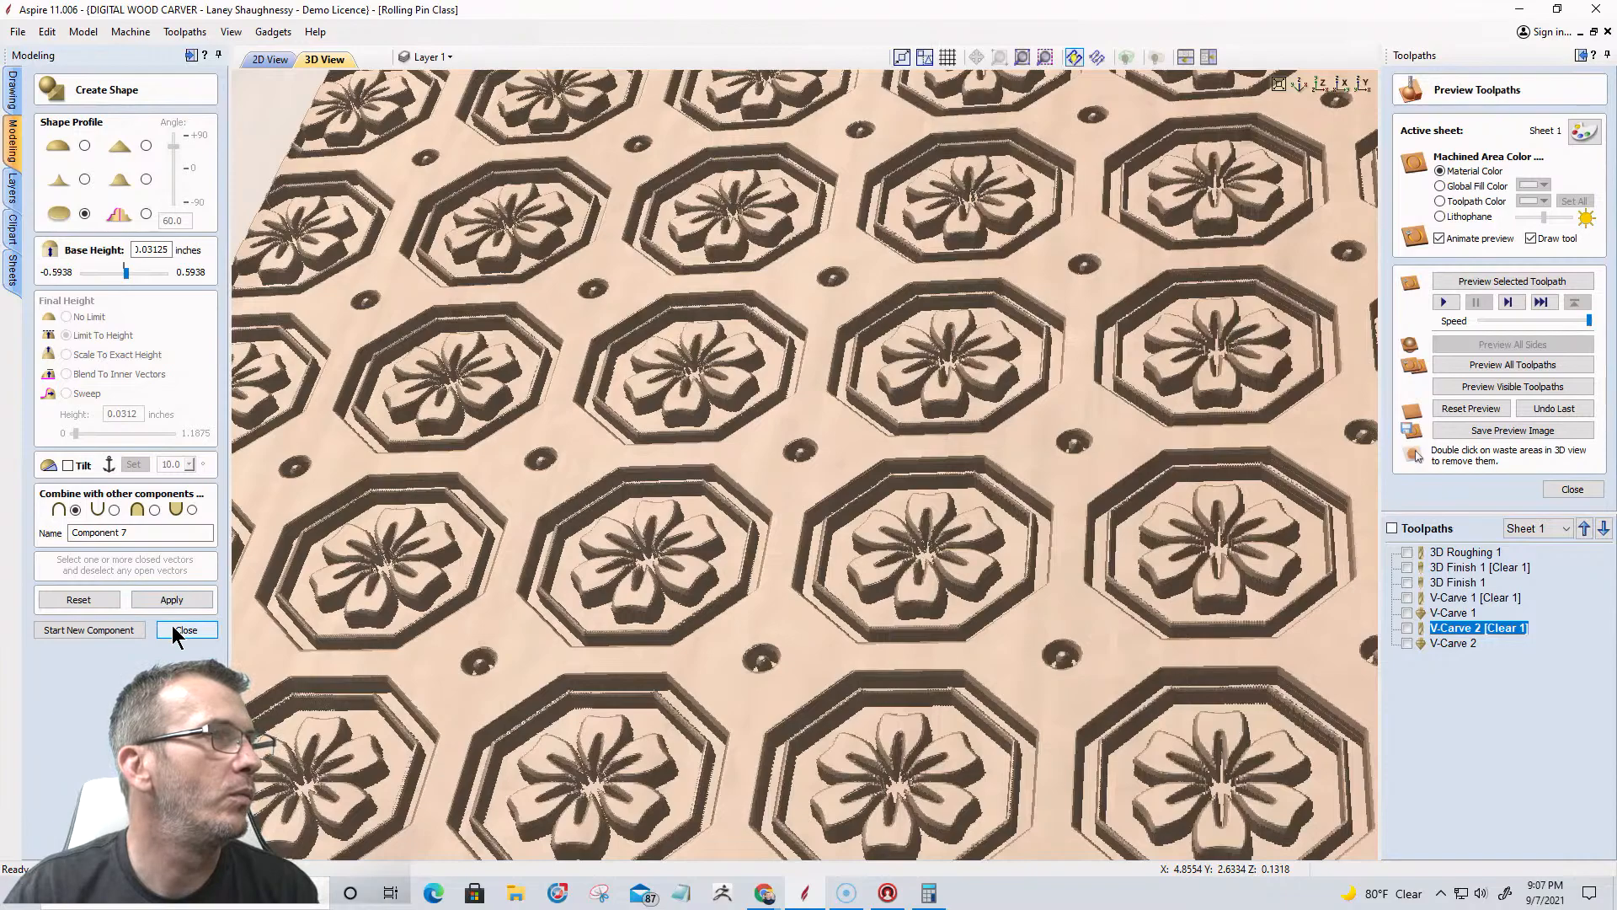
click(182, 630)
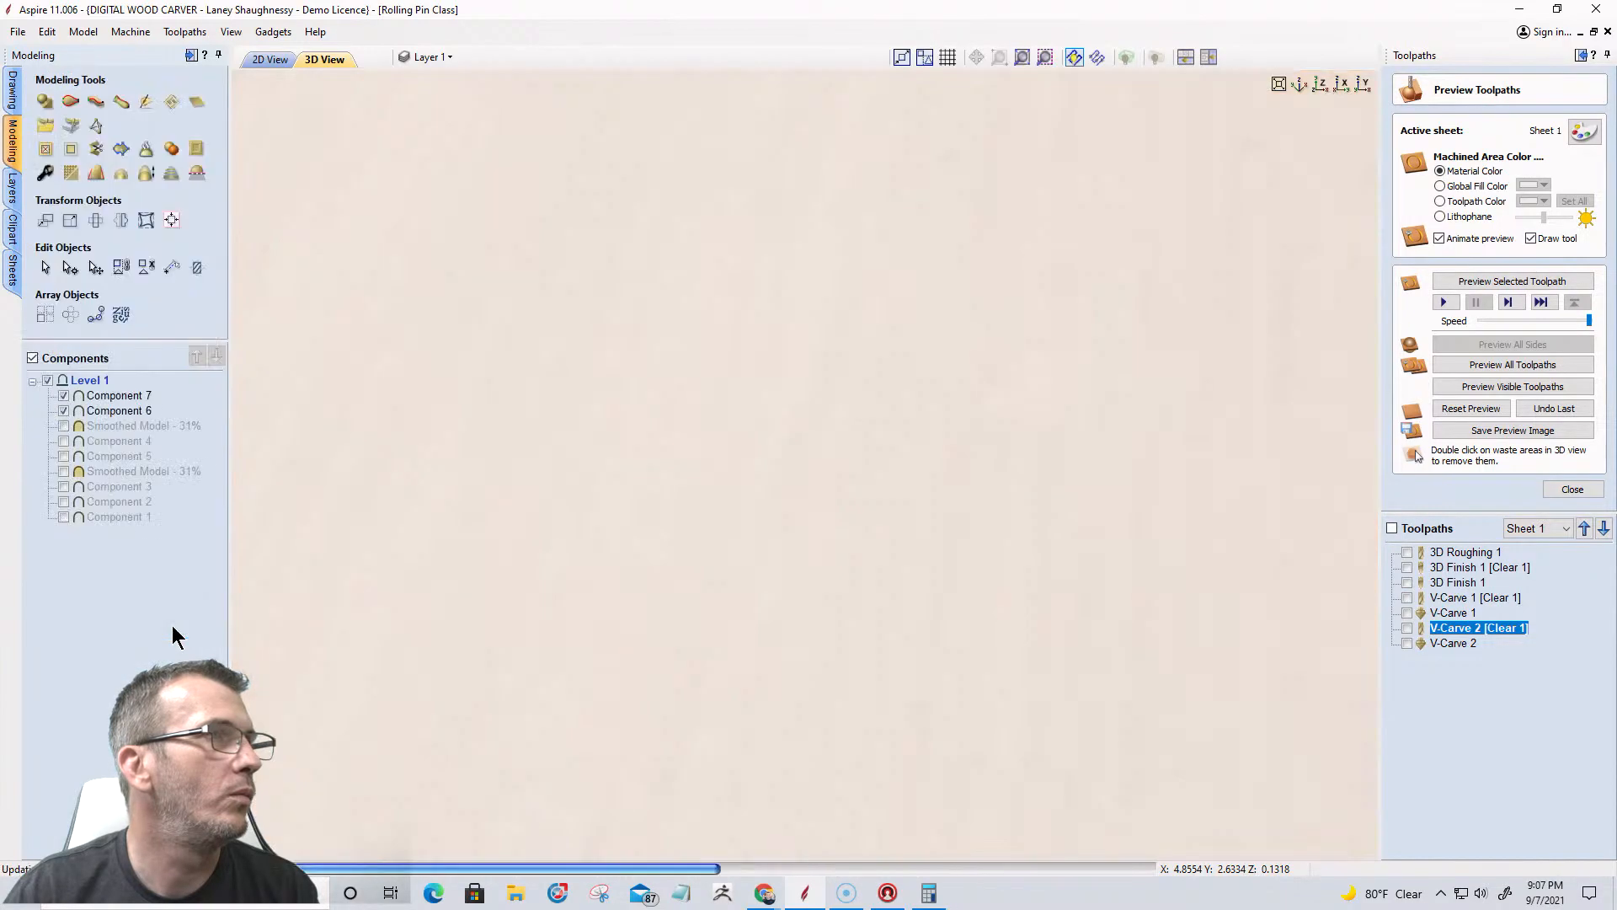
Examine the raised flowers, octagon borders and small circles of the combined relief in 3D, and return to the 2D layout.
scroll(949, 469, down, 3)
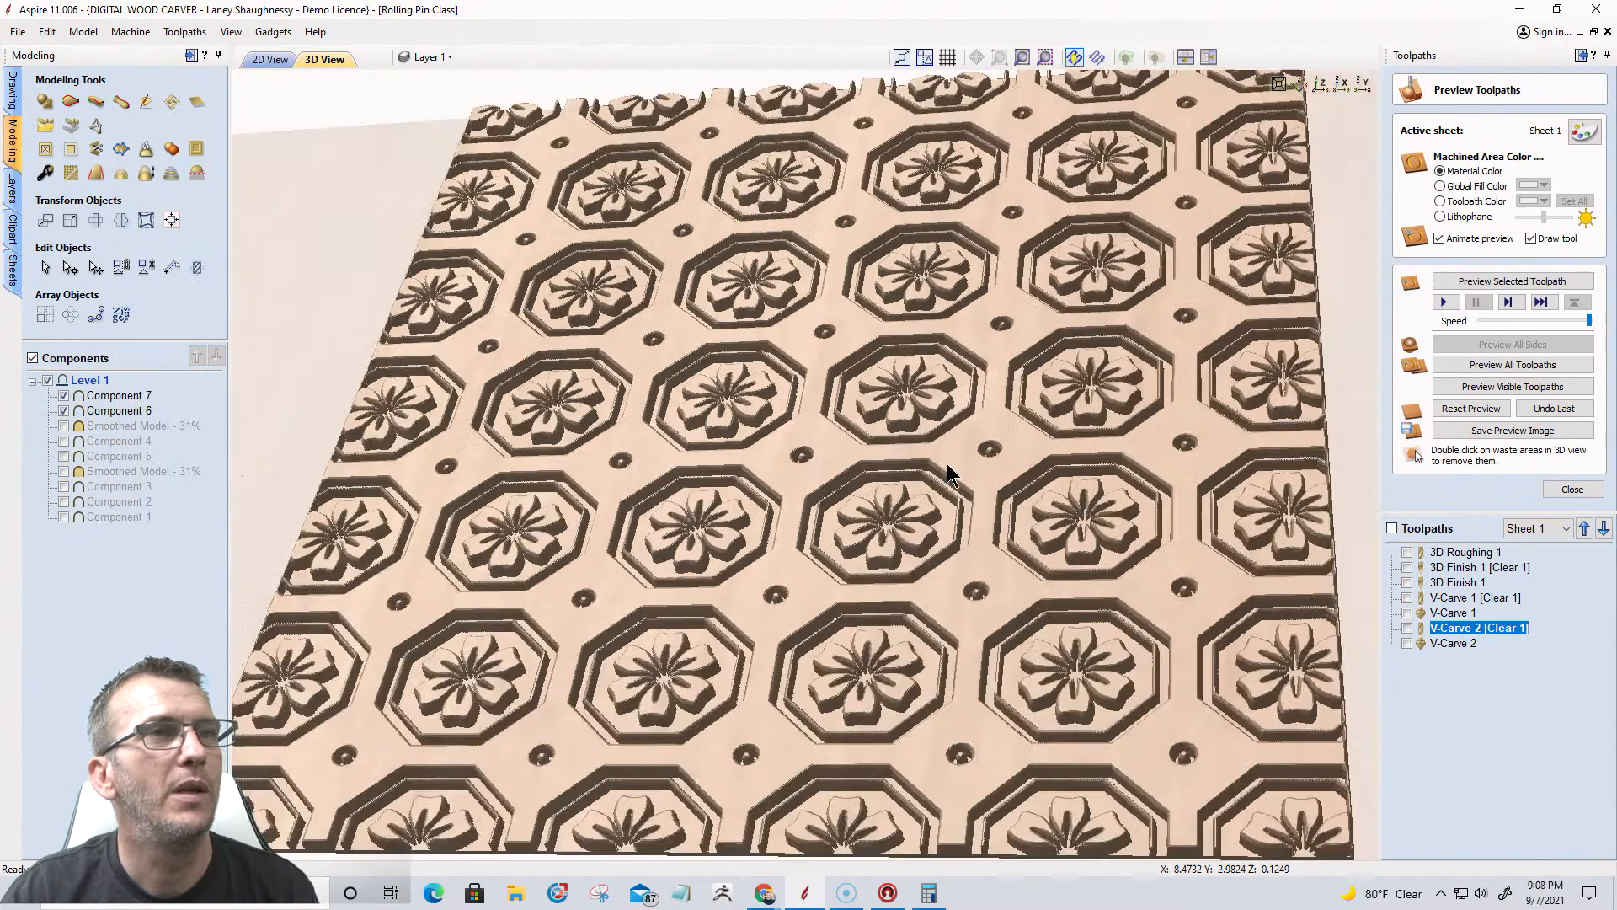
scroll(1108, 497, up, 4)
scroll(1108, 506, up, 2)
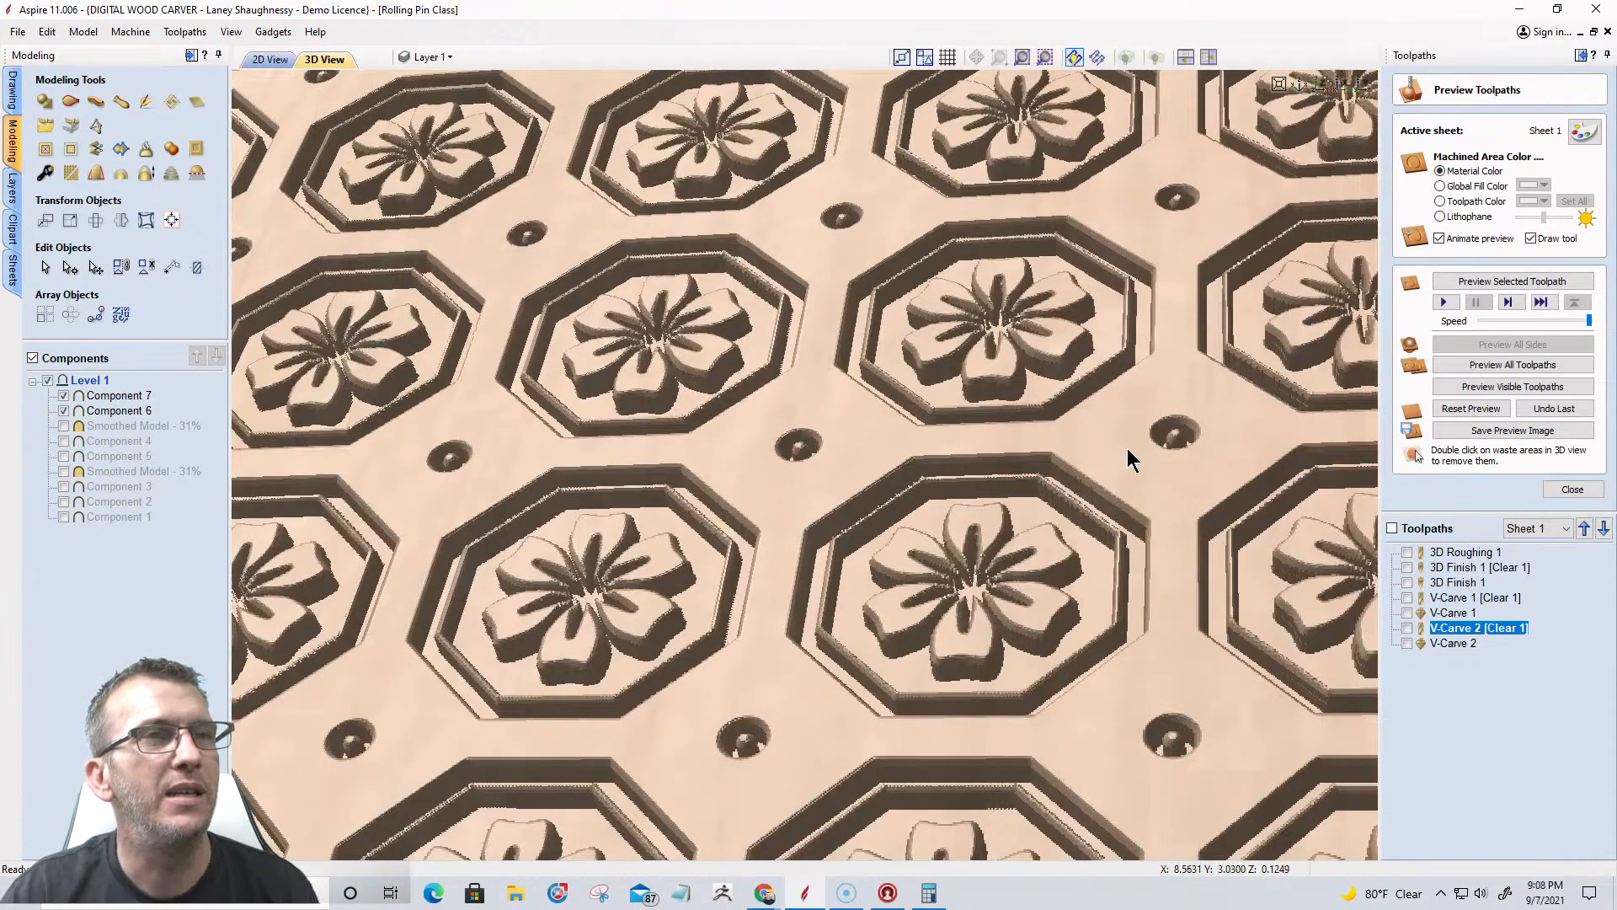
drag(1170, 478, 1170, 514)
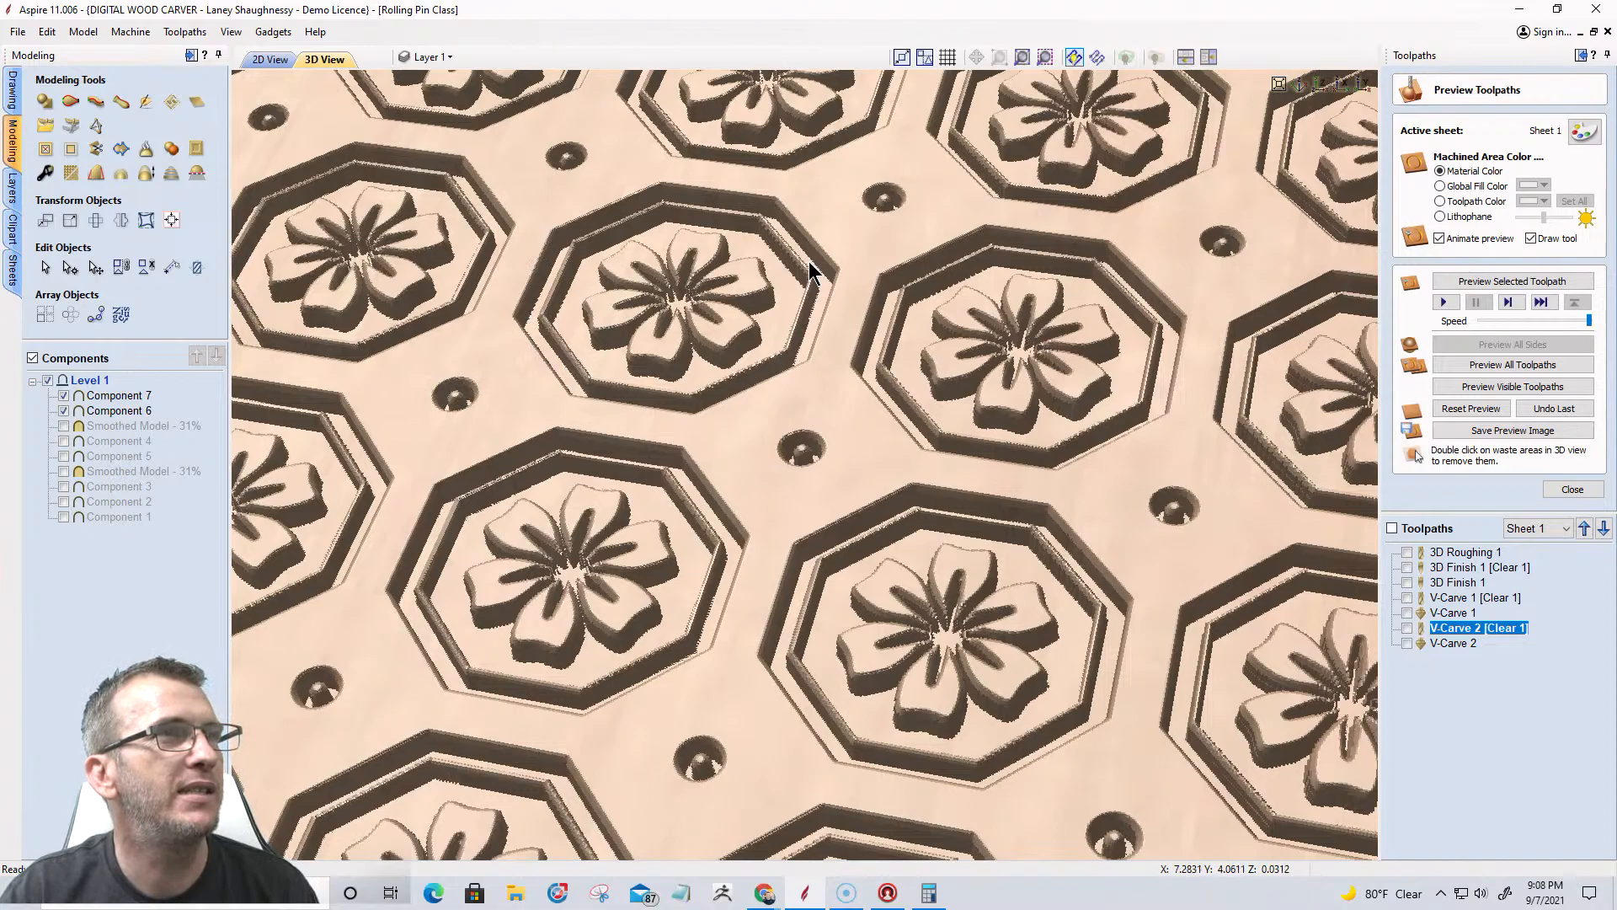
drag(684, 305, 752, 342)
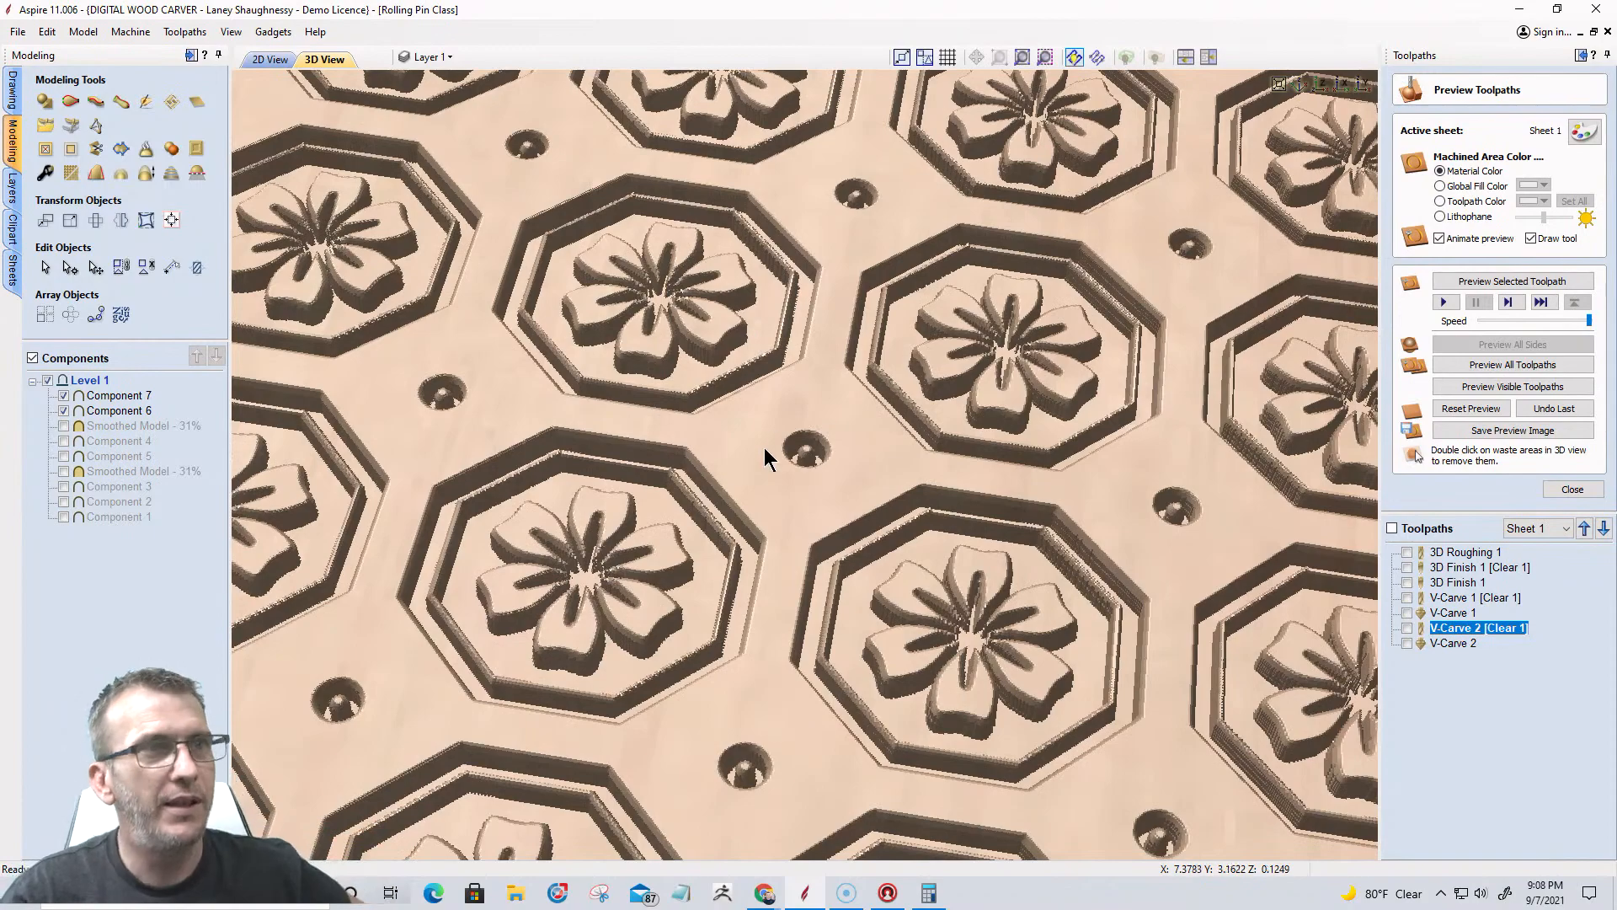
scroll(758, 478, down, 5)
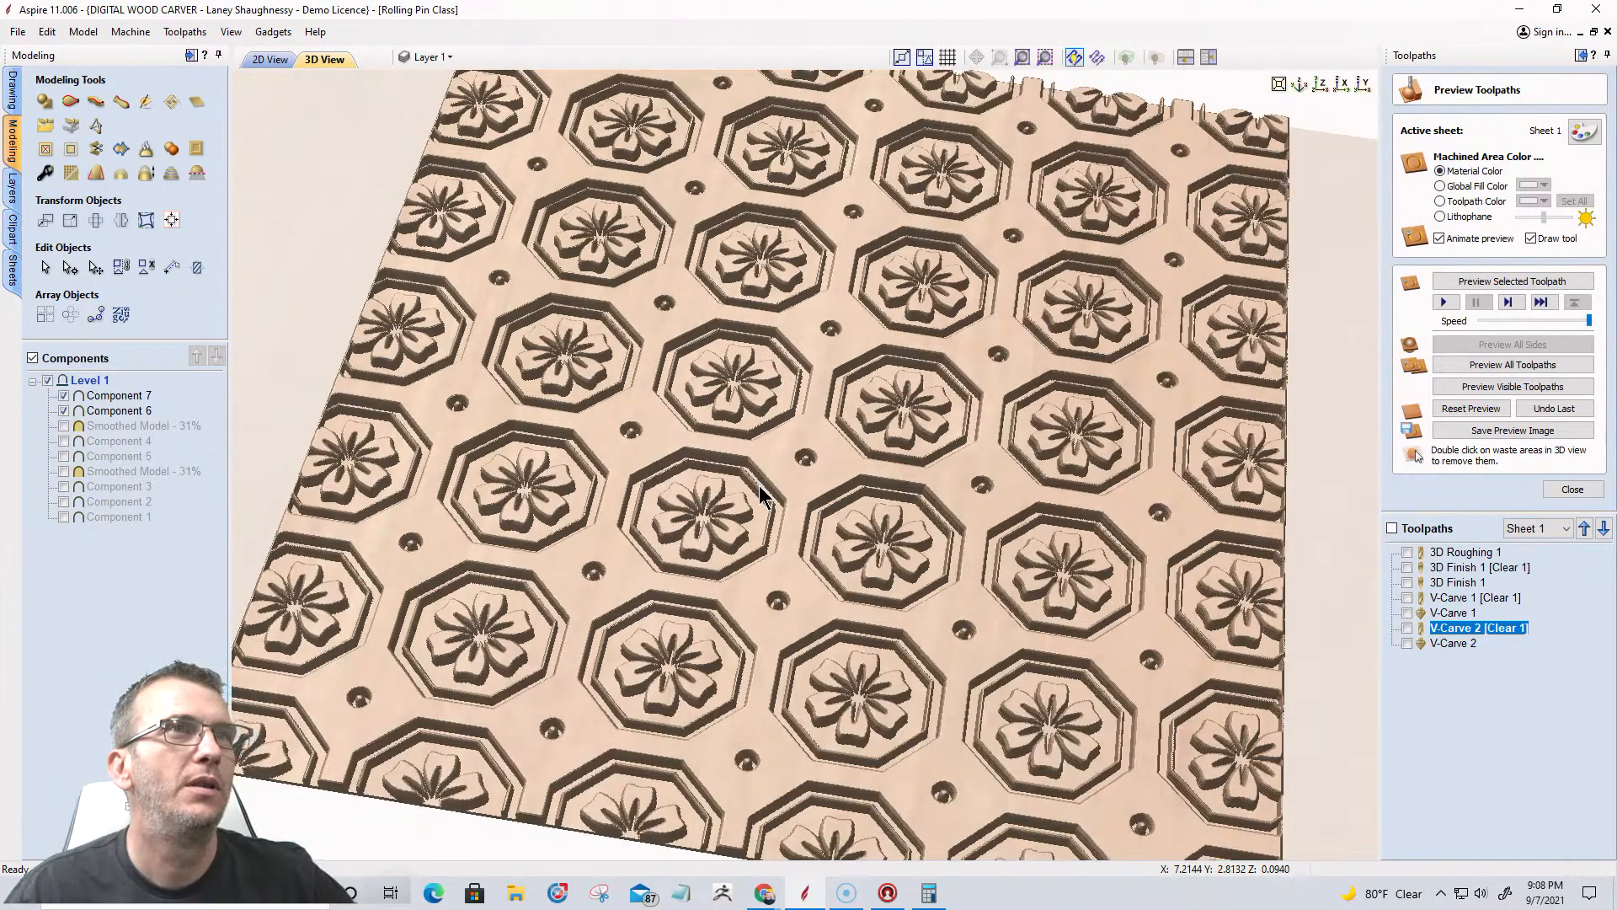
drag(777, 603, 1010, 572)
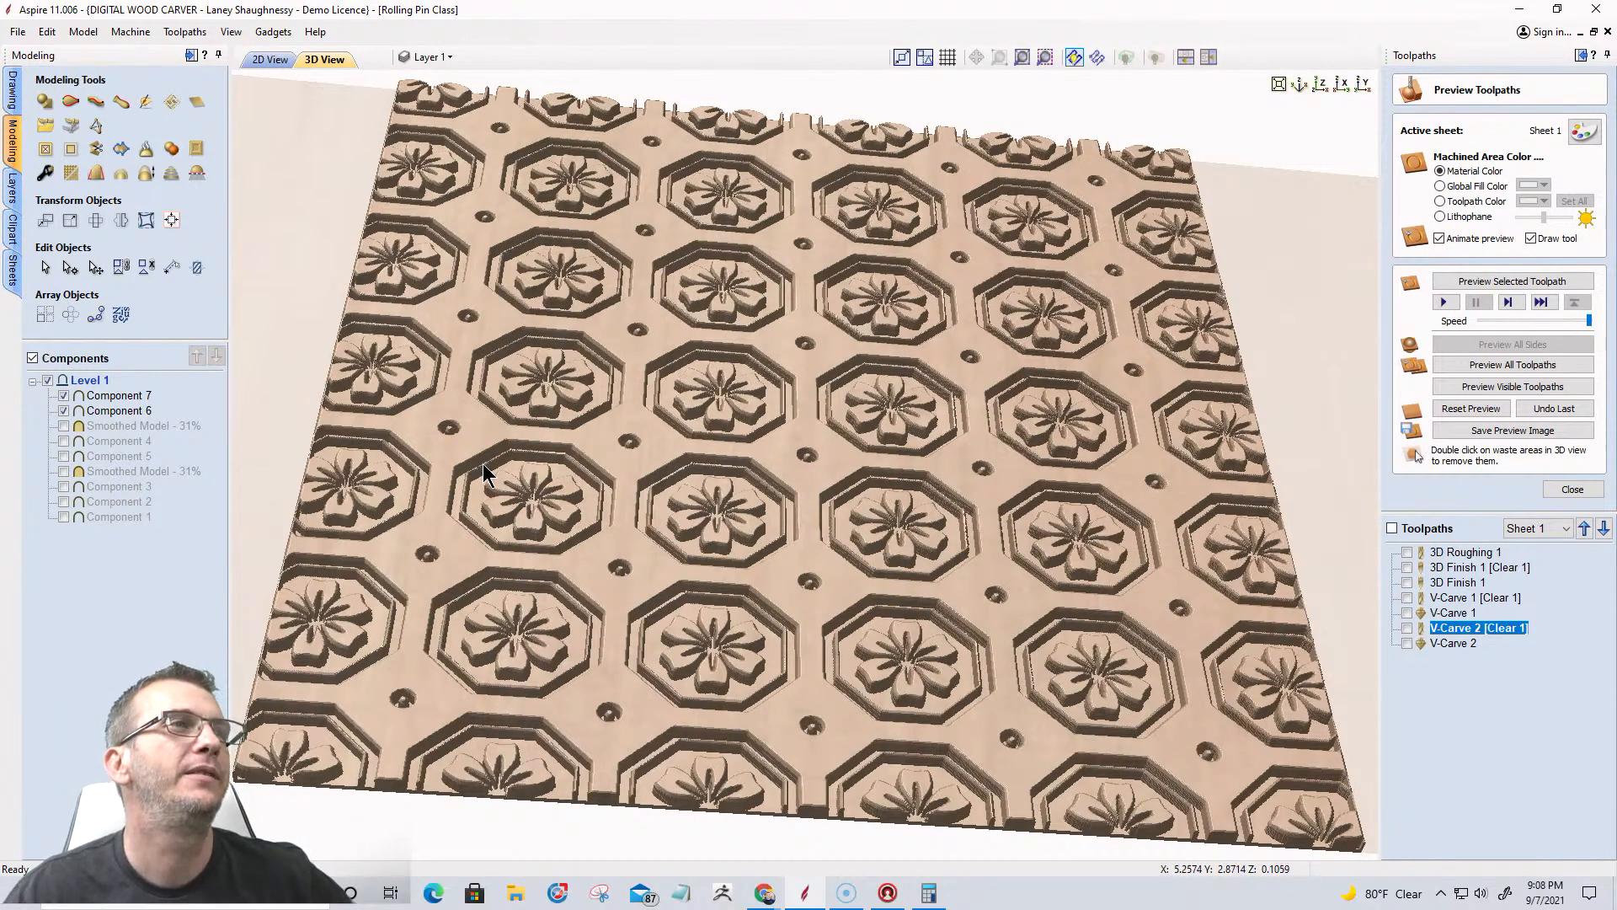
scroll(585, 543, down, 3)
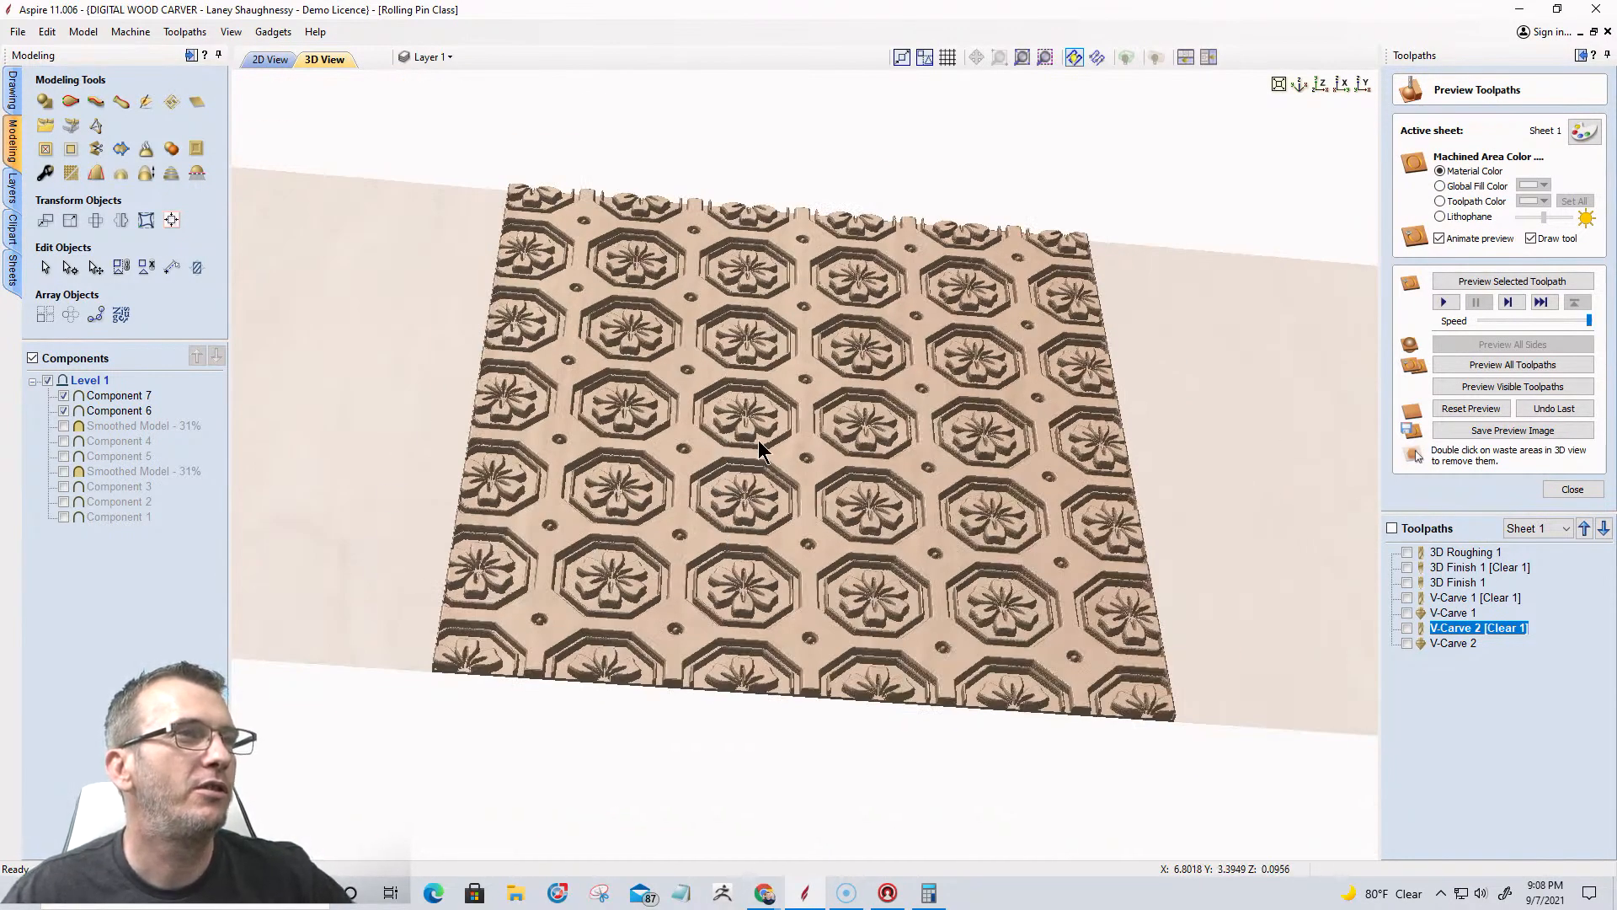
scroll(940, 564, up, 3)
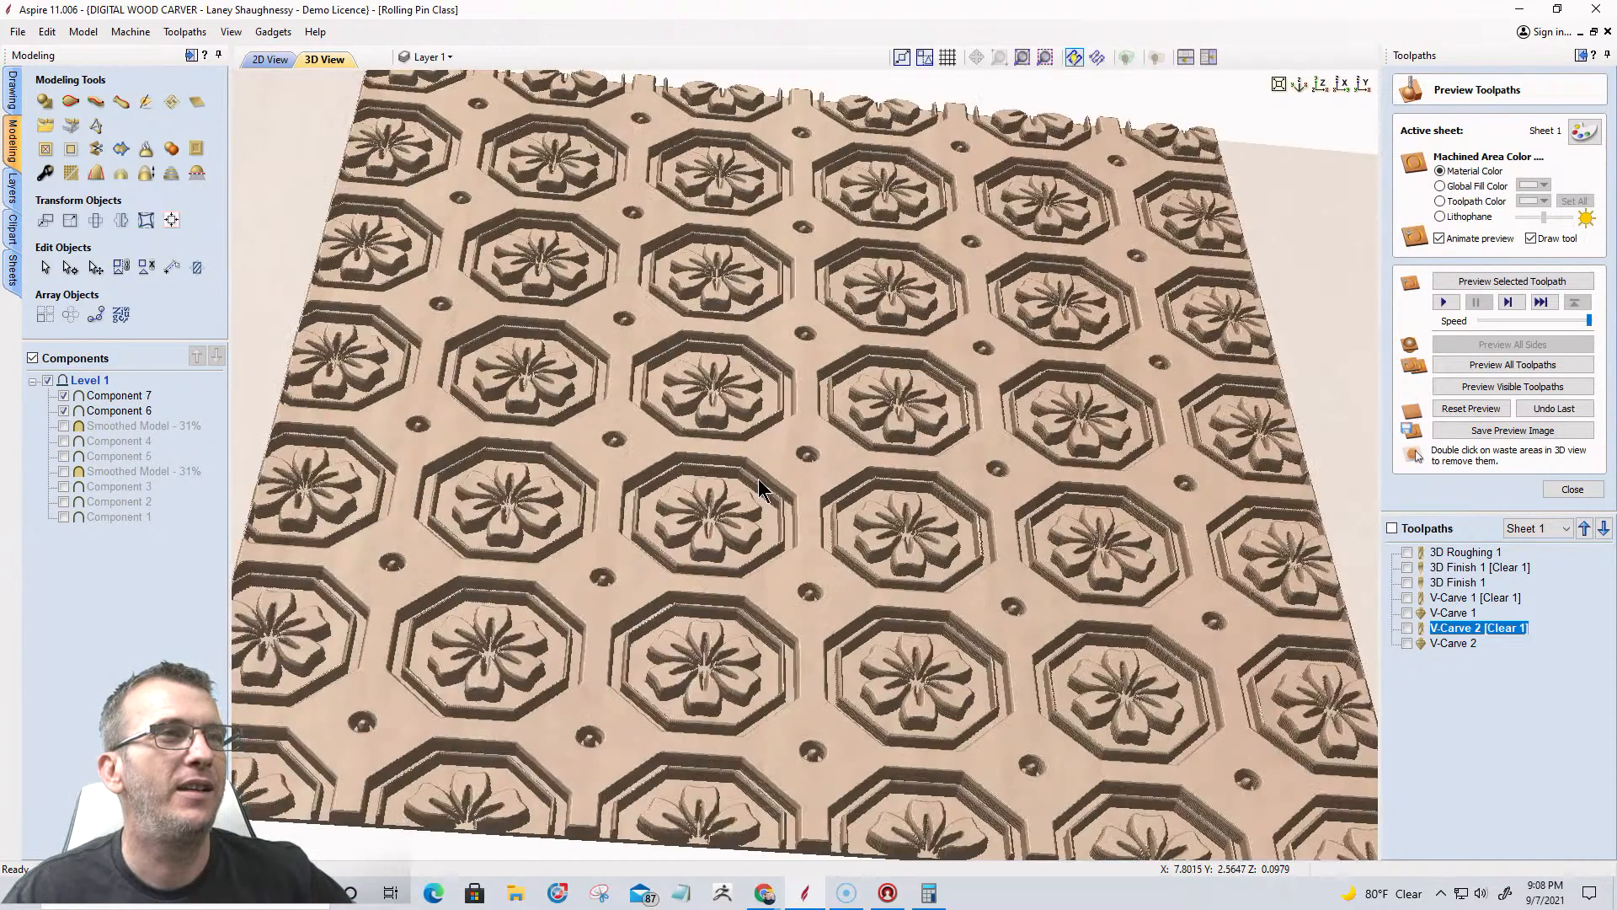
click(270, 59)
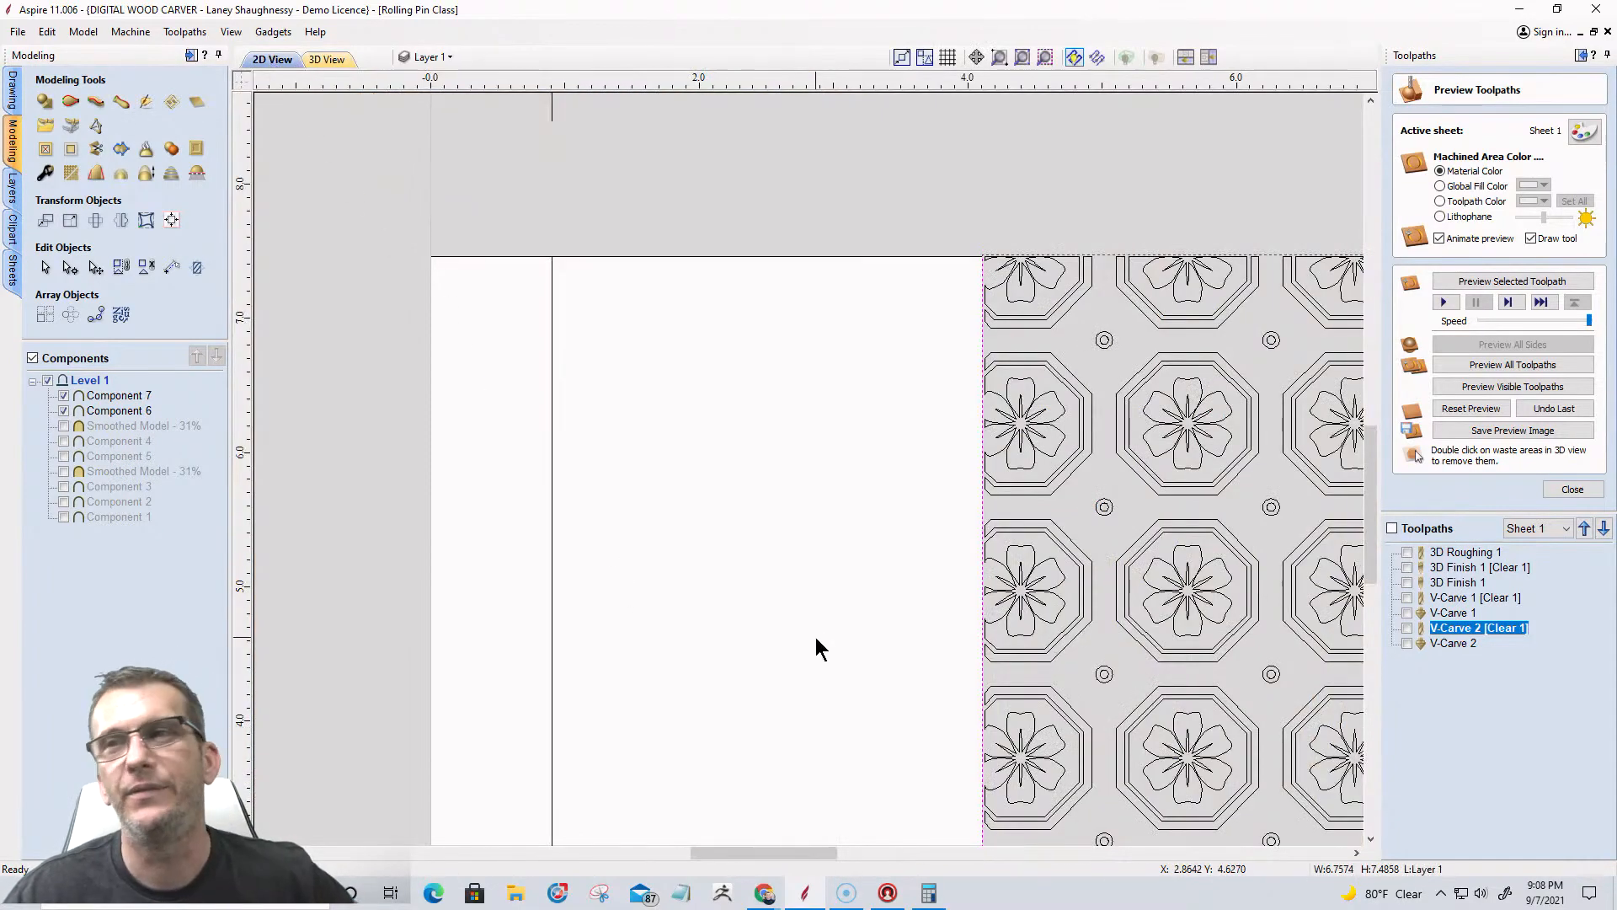
scroll(816, 638, down, 1)
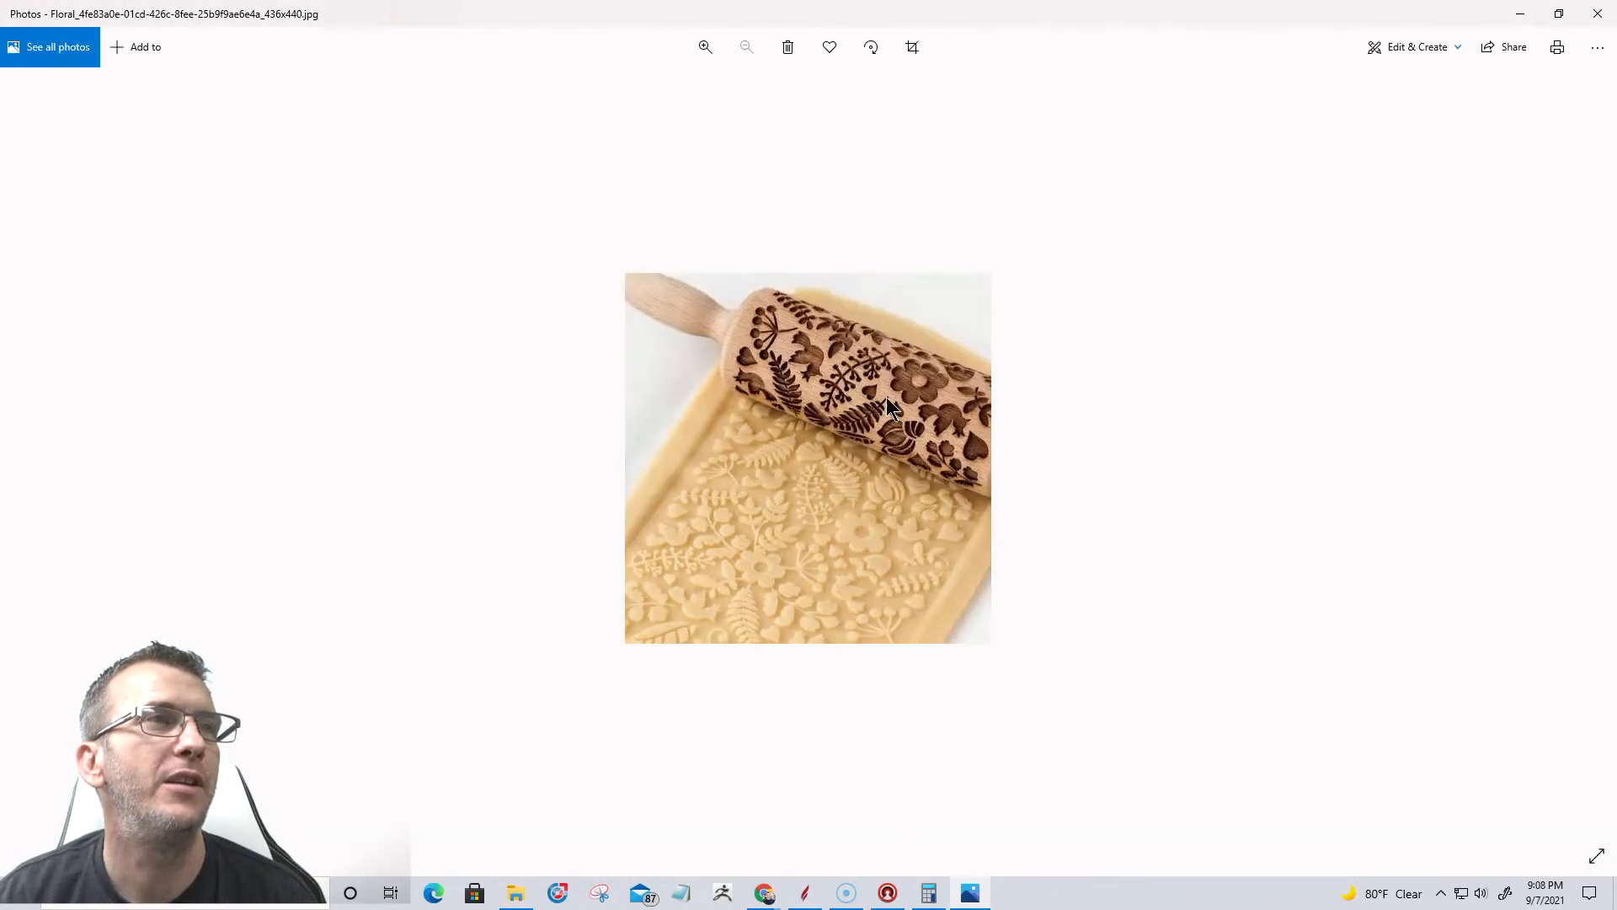
Examine the floral rolling pin photo in Photos, comparing the engraved roller with its dough imprint, and close the image.
scroll(882, 375, up, 5)
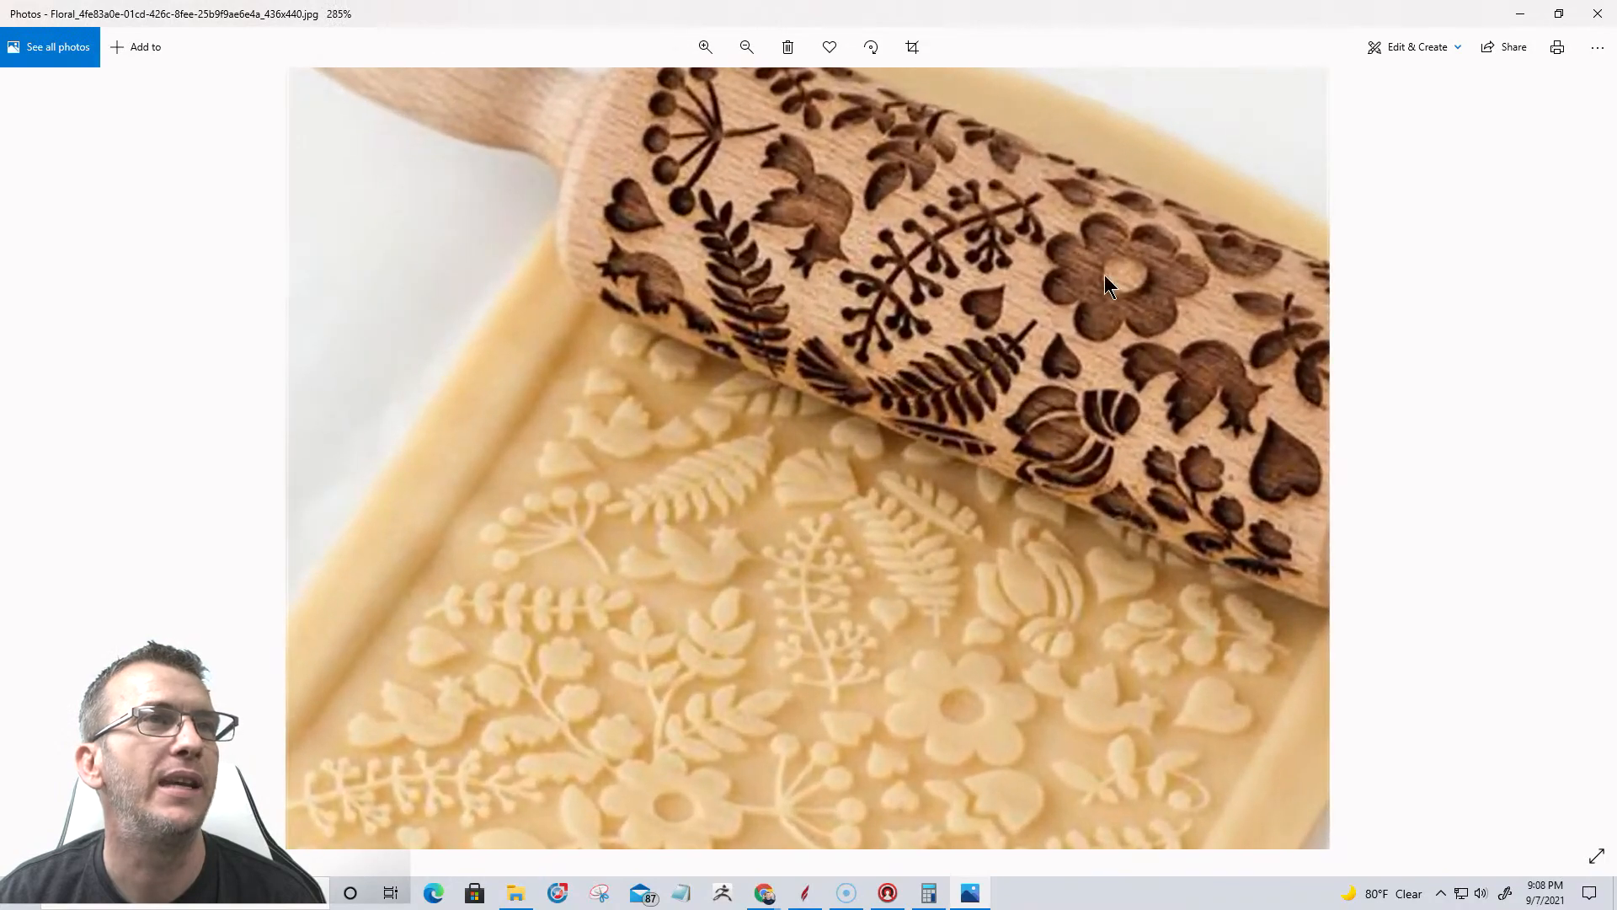
scroll(842, 500, down, 5)
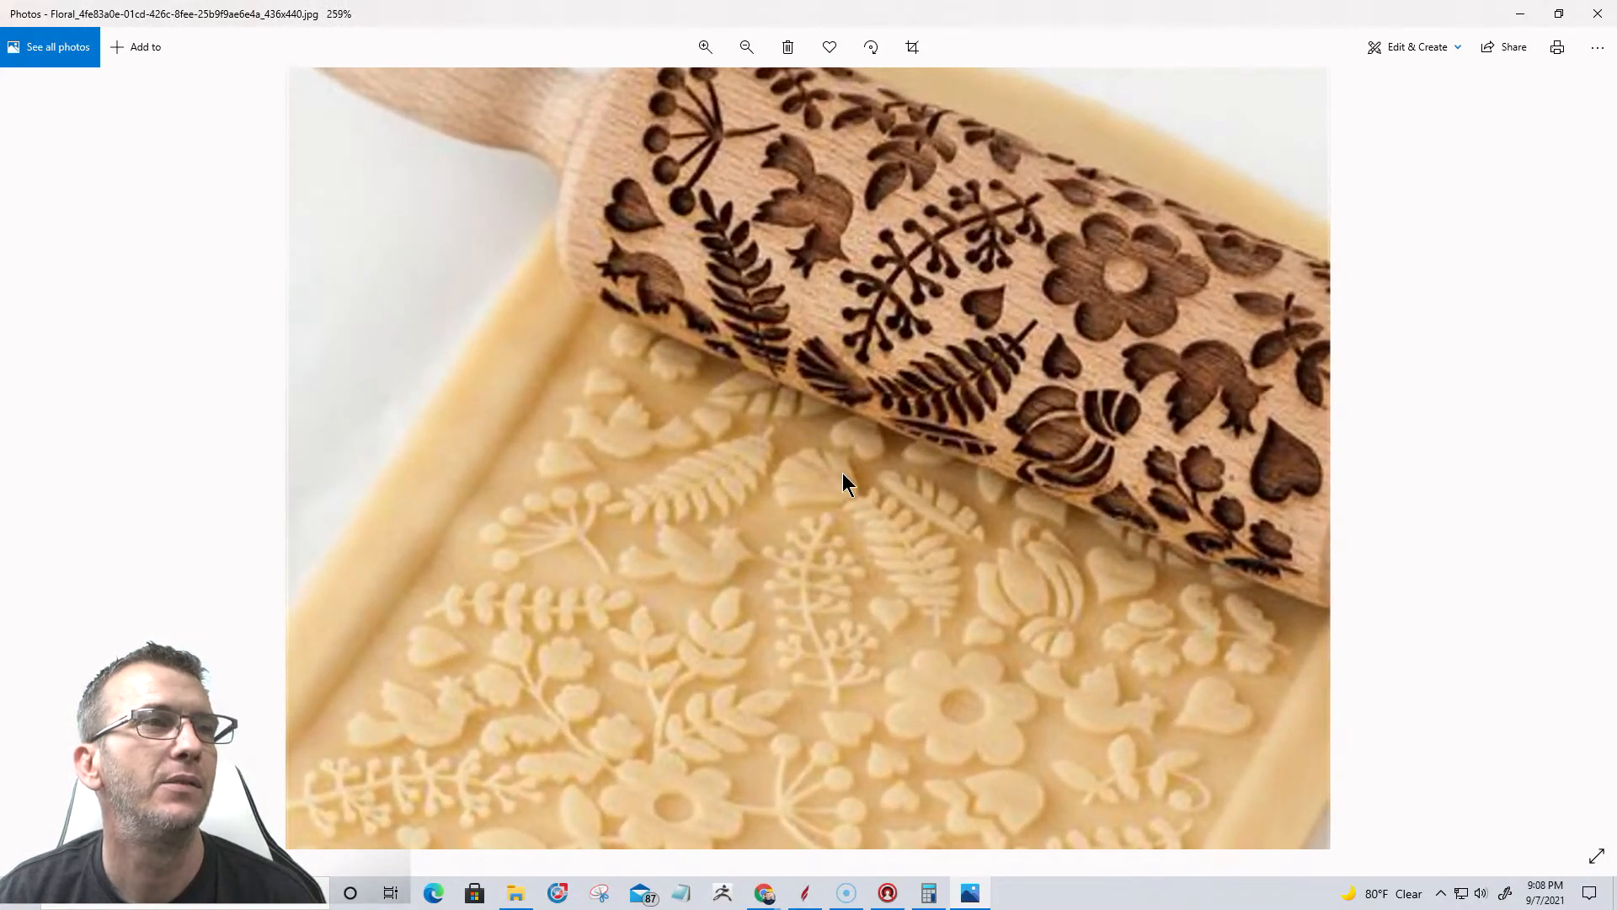
scroll(845, 733, up, 5)
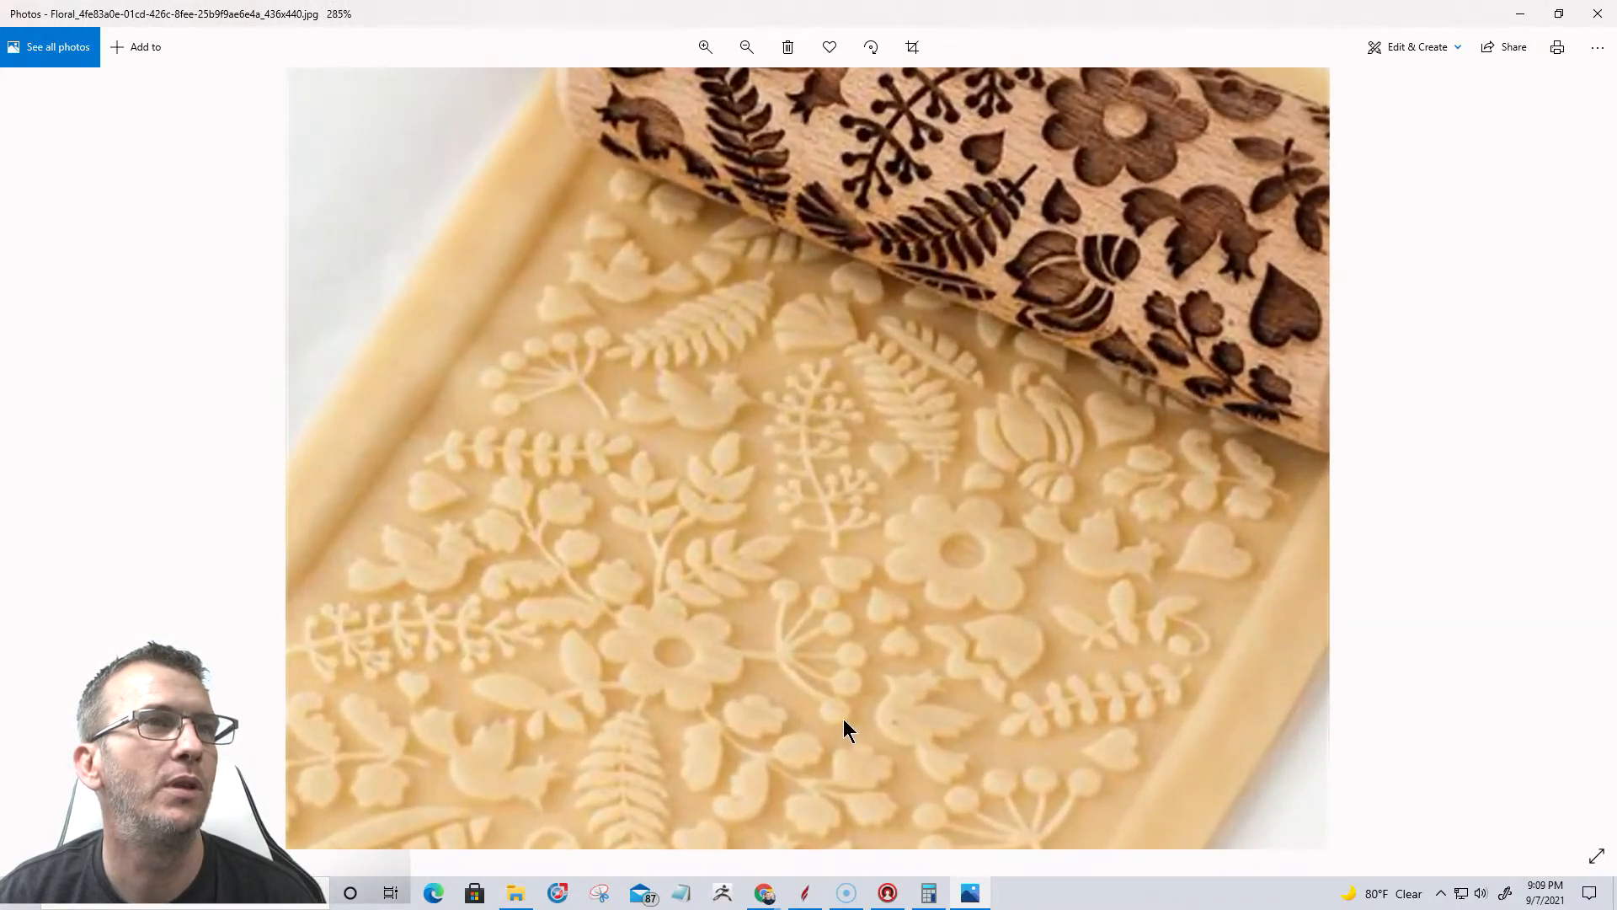
scroll(842, 720, up, 8)
scroll(841, 600, down, 7)
scroll(832, 543, down, 3)
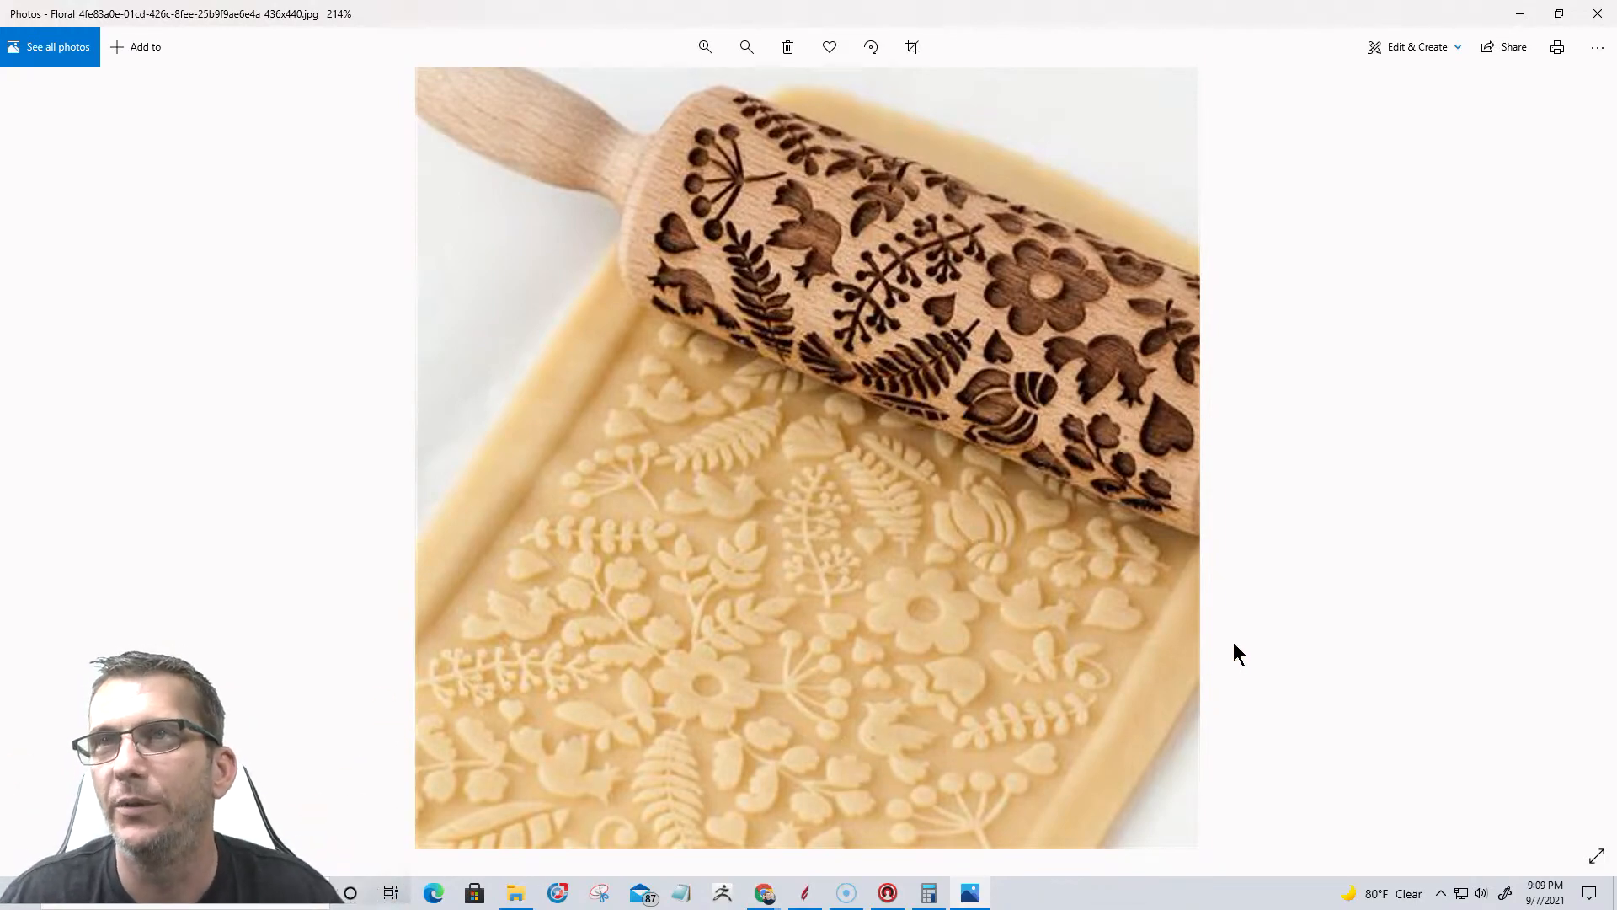
click(1603, 18)
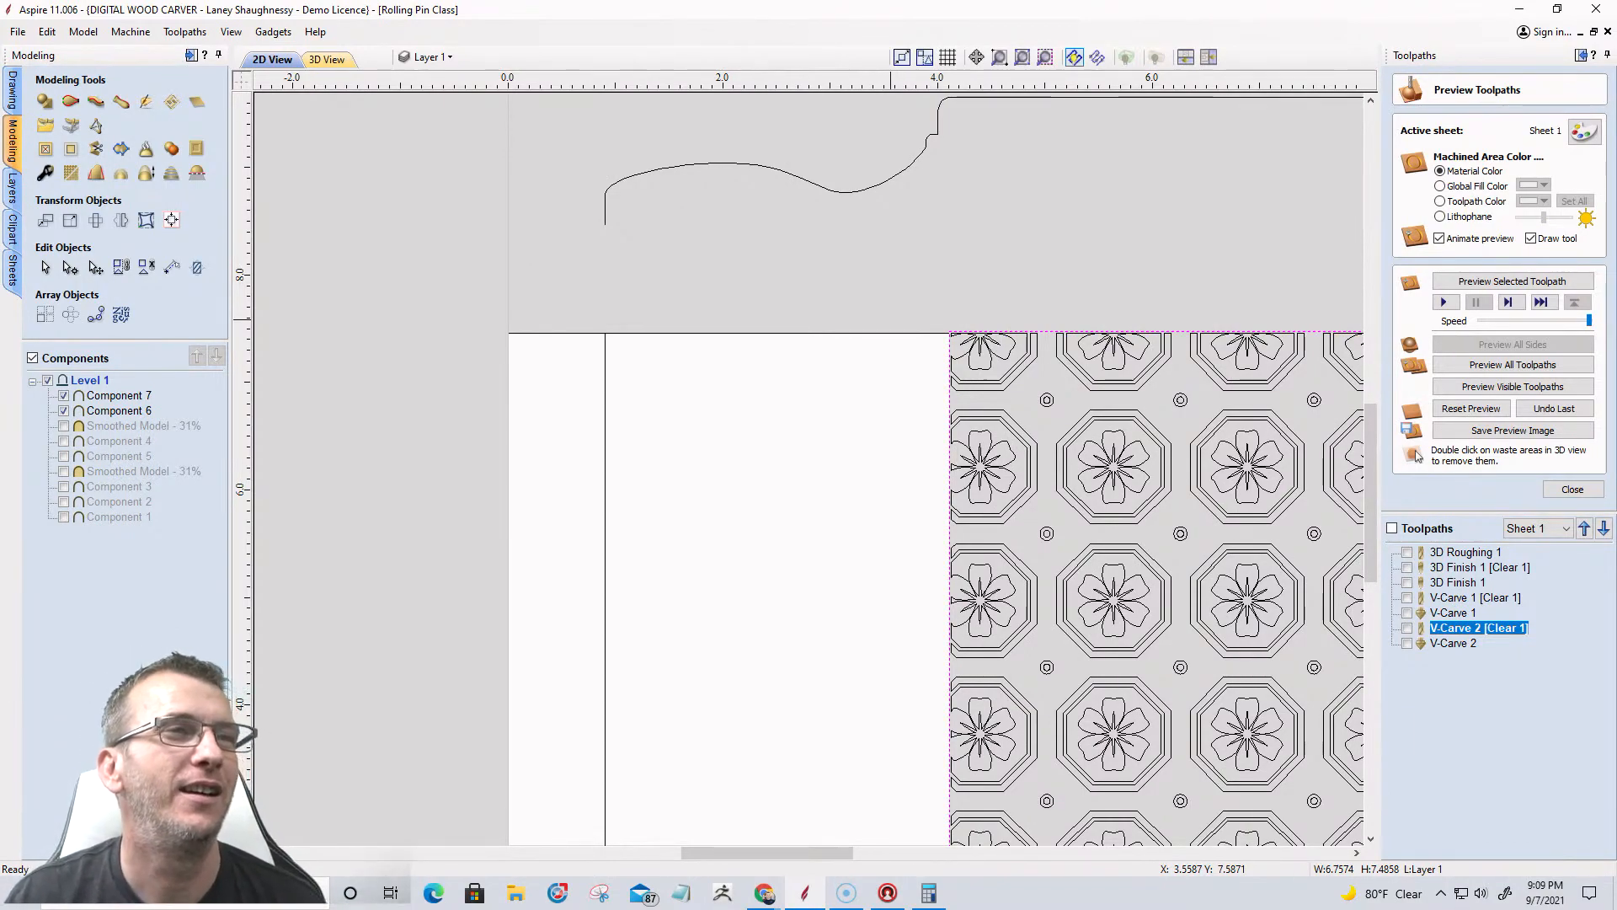
Hide Component 7 and Component 6 so neither contributes to the model.
scroll(1347, 463, down, 5)
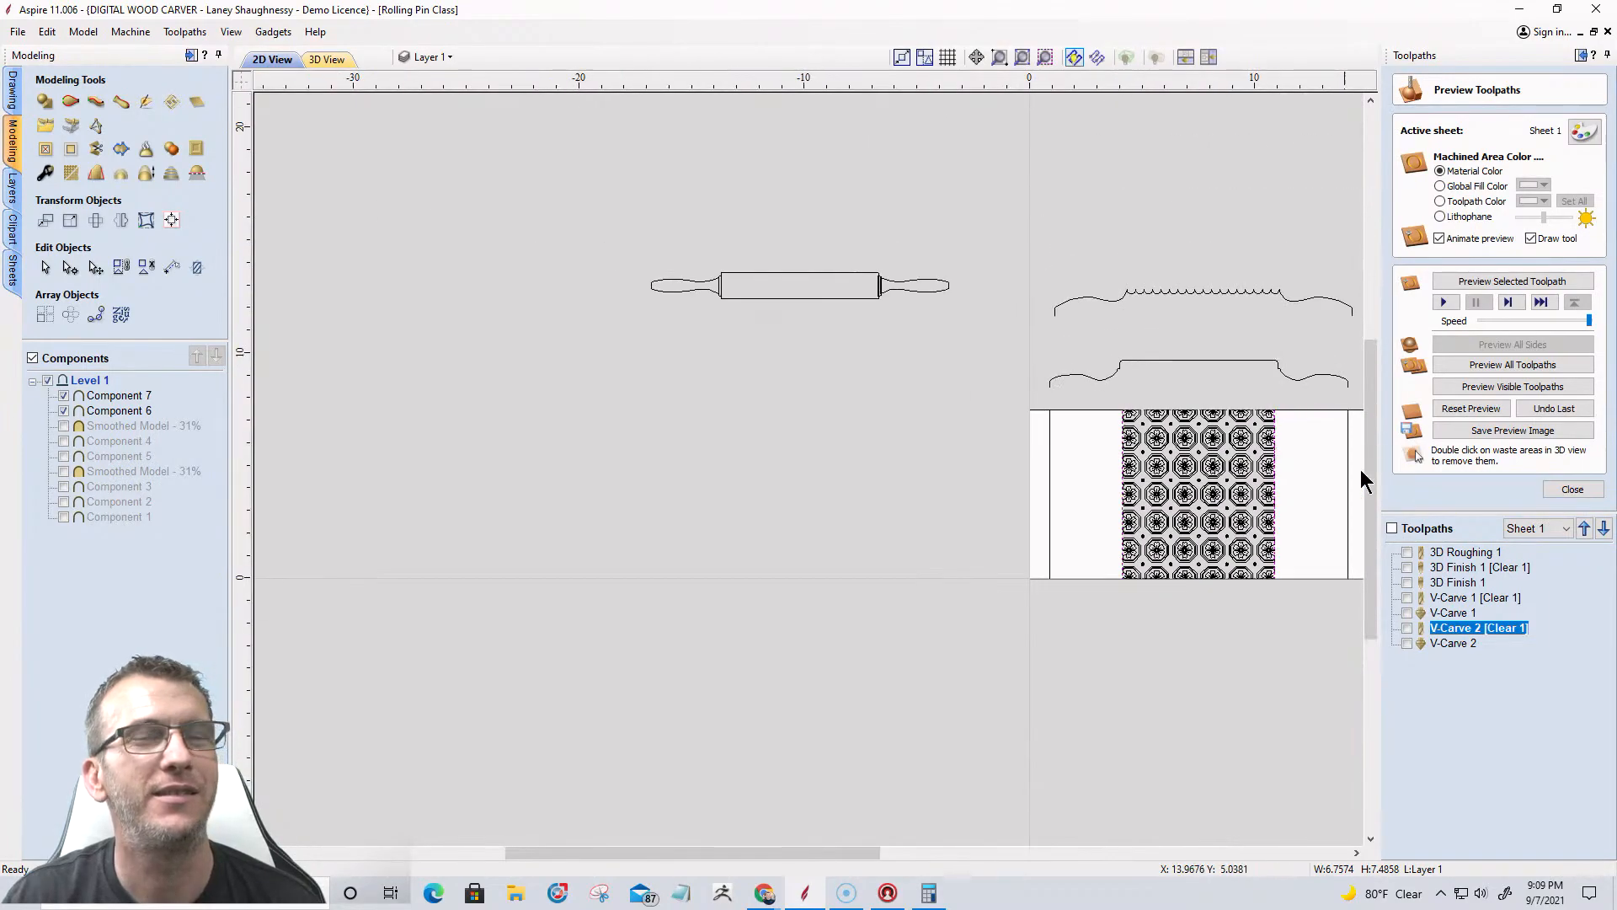
scroll(1317, 418, up, 5)
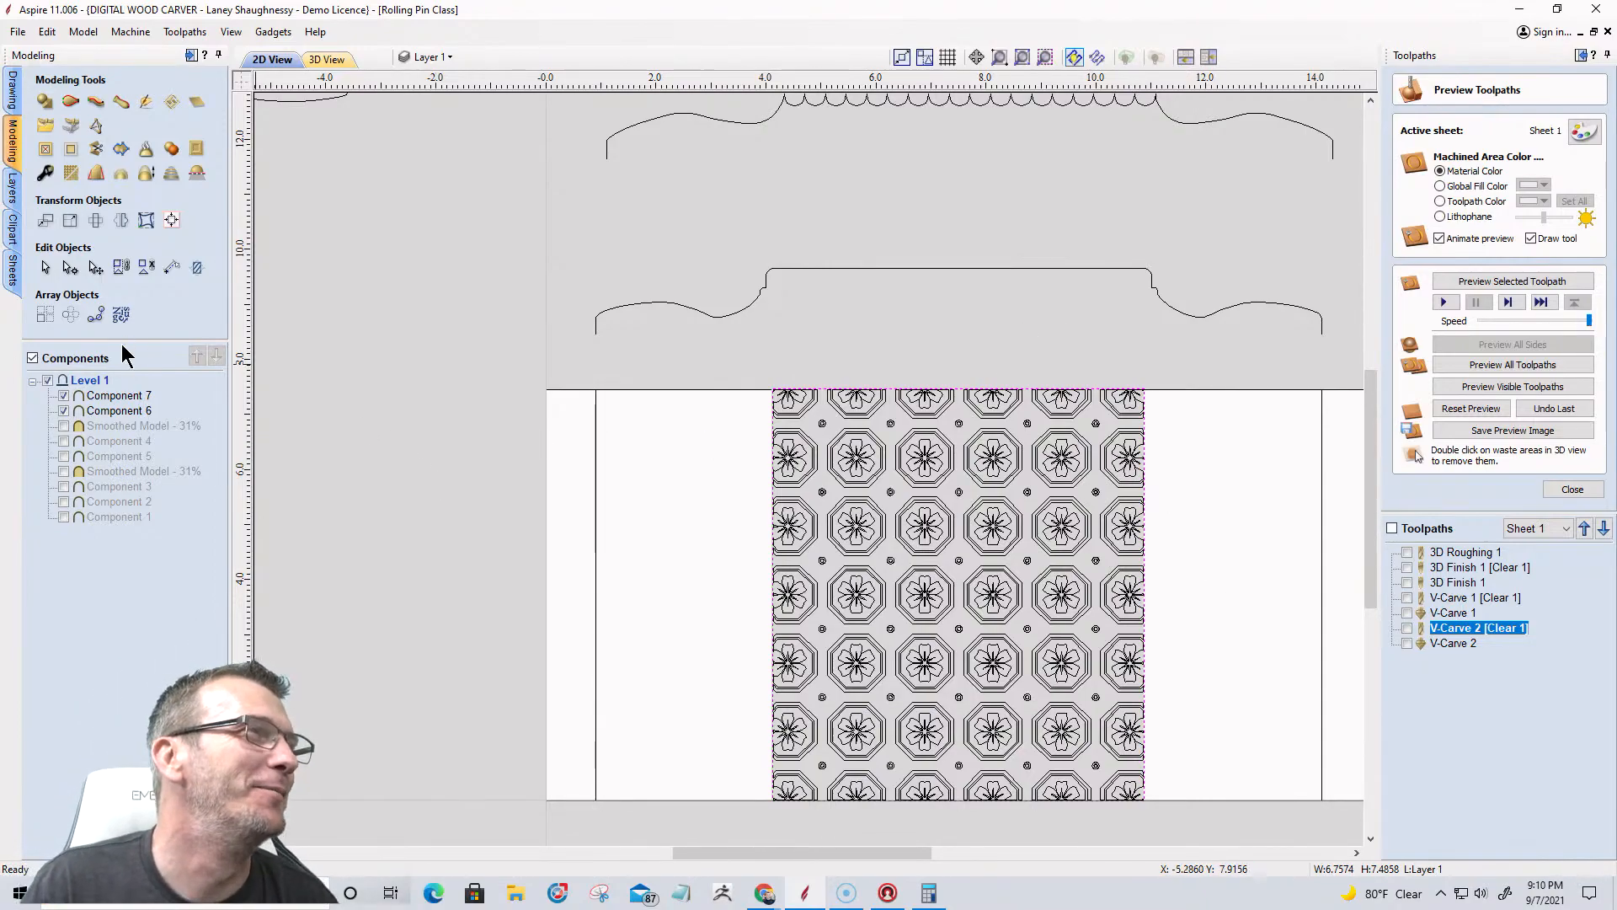
click(64, 396)
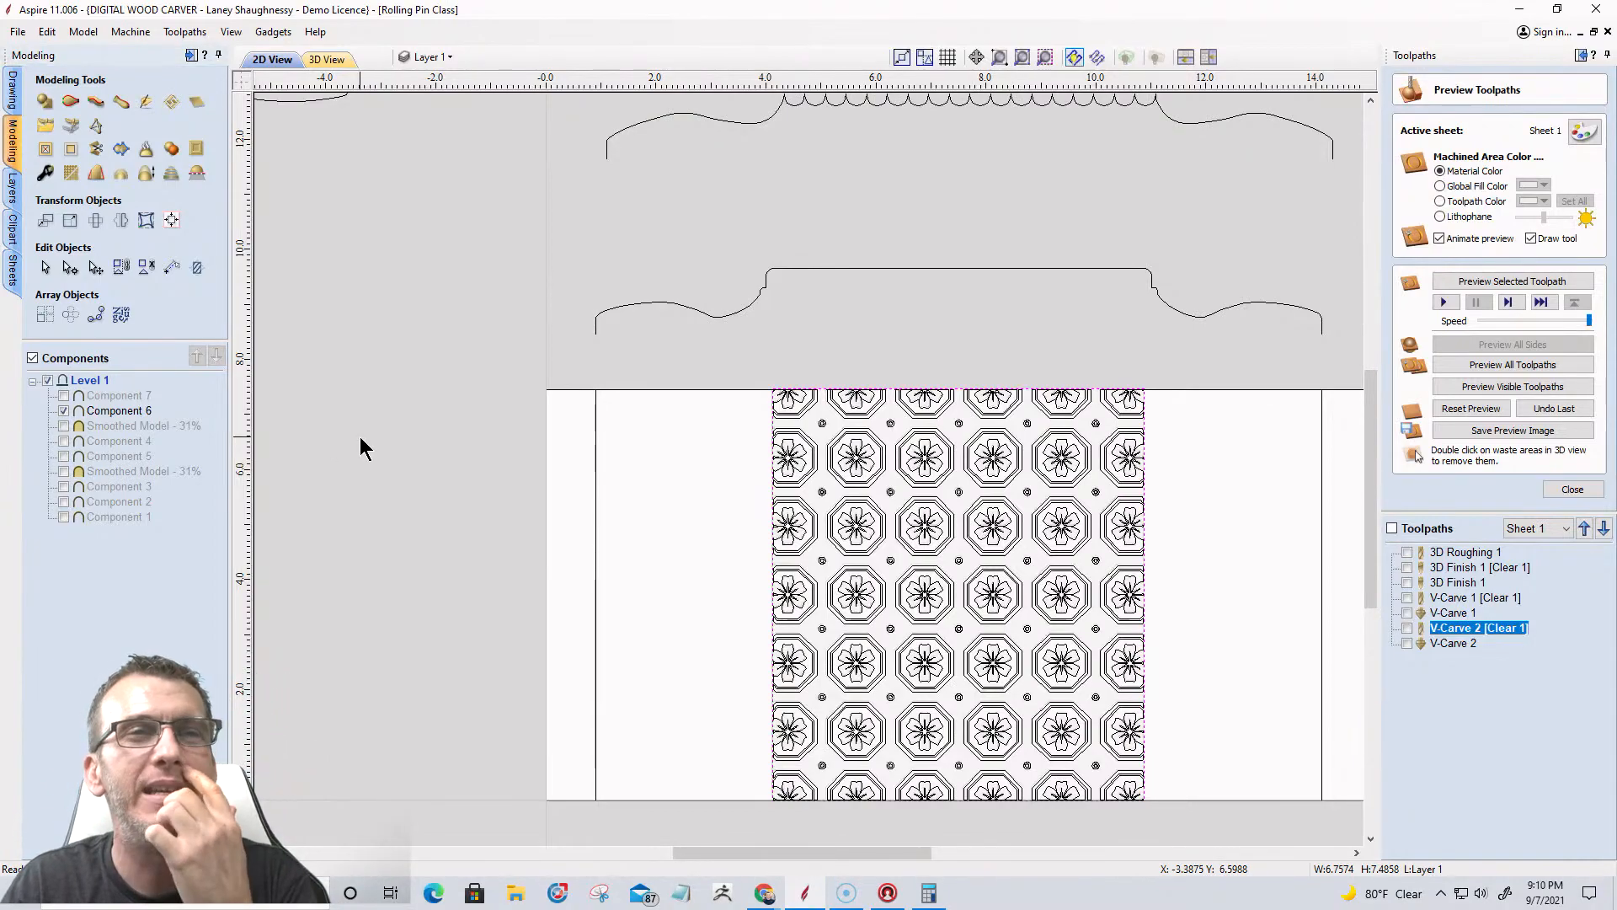
click(64, 411)
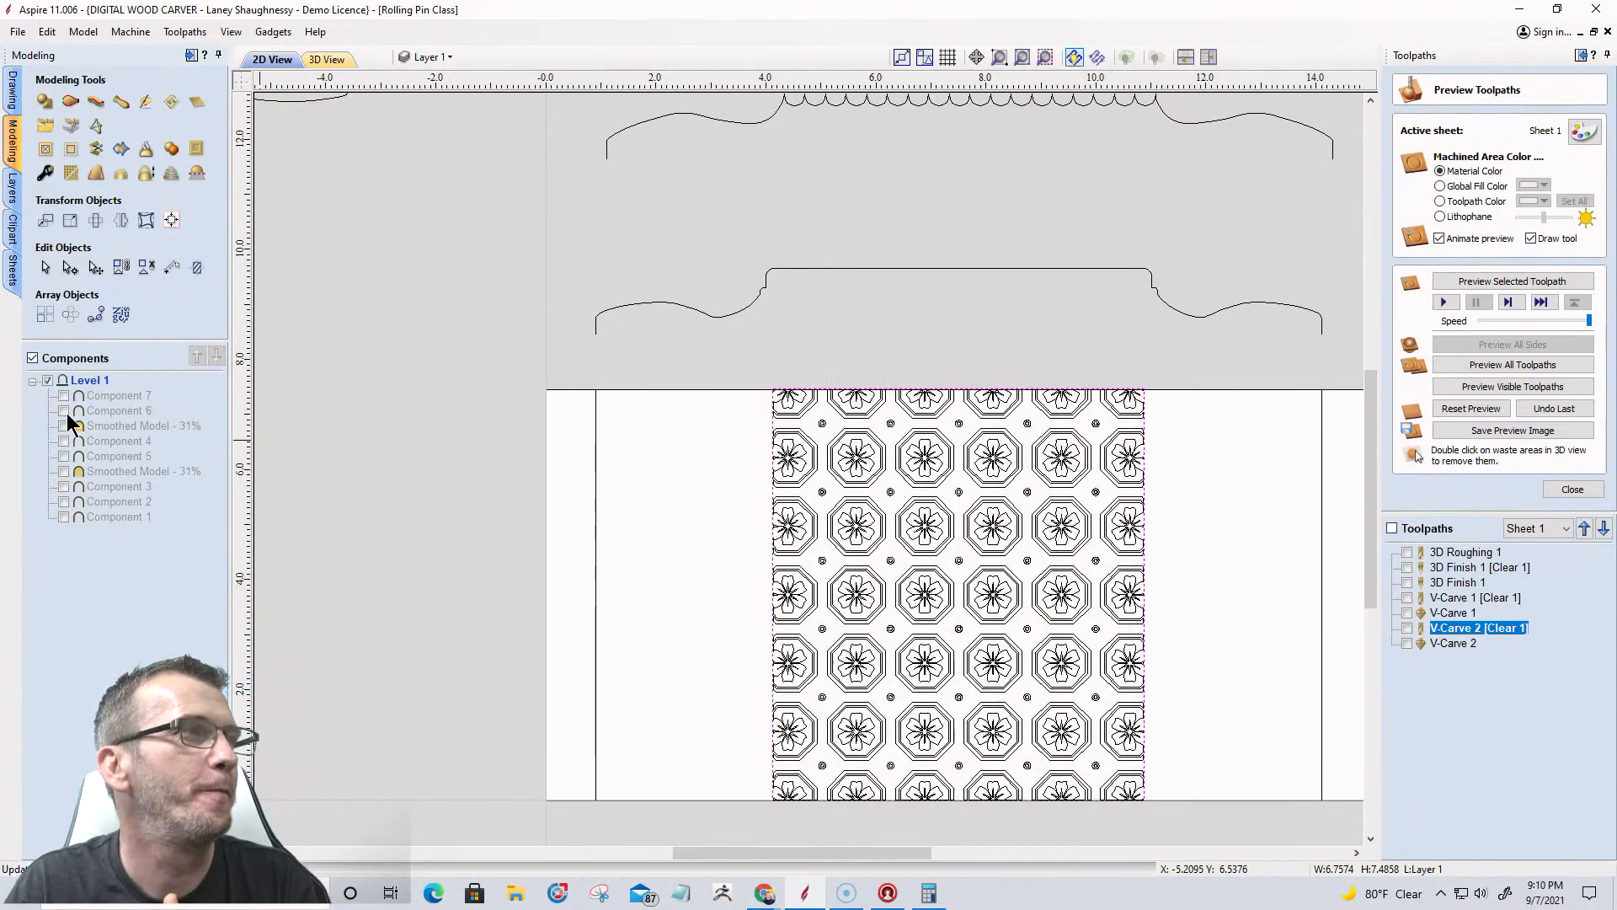
Examine the spare four-flower tile and the full flower array beside the rolling pin layout in 2D.
scroll(376, 462, down, 4)
scroll(1083, 503, up, 4)
scroll(1083, 503, down, 4)
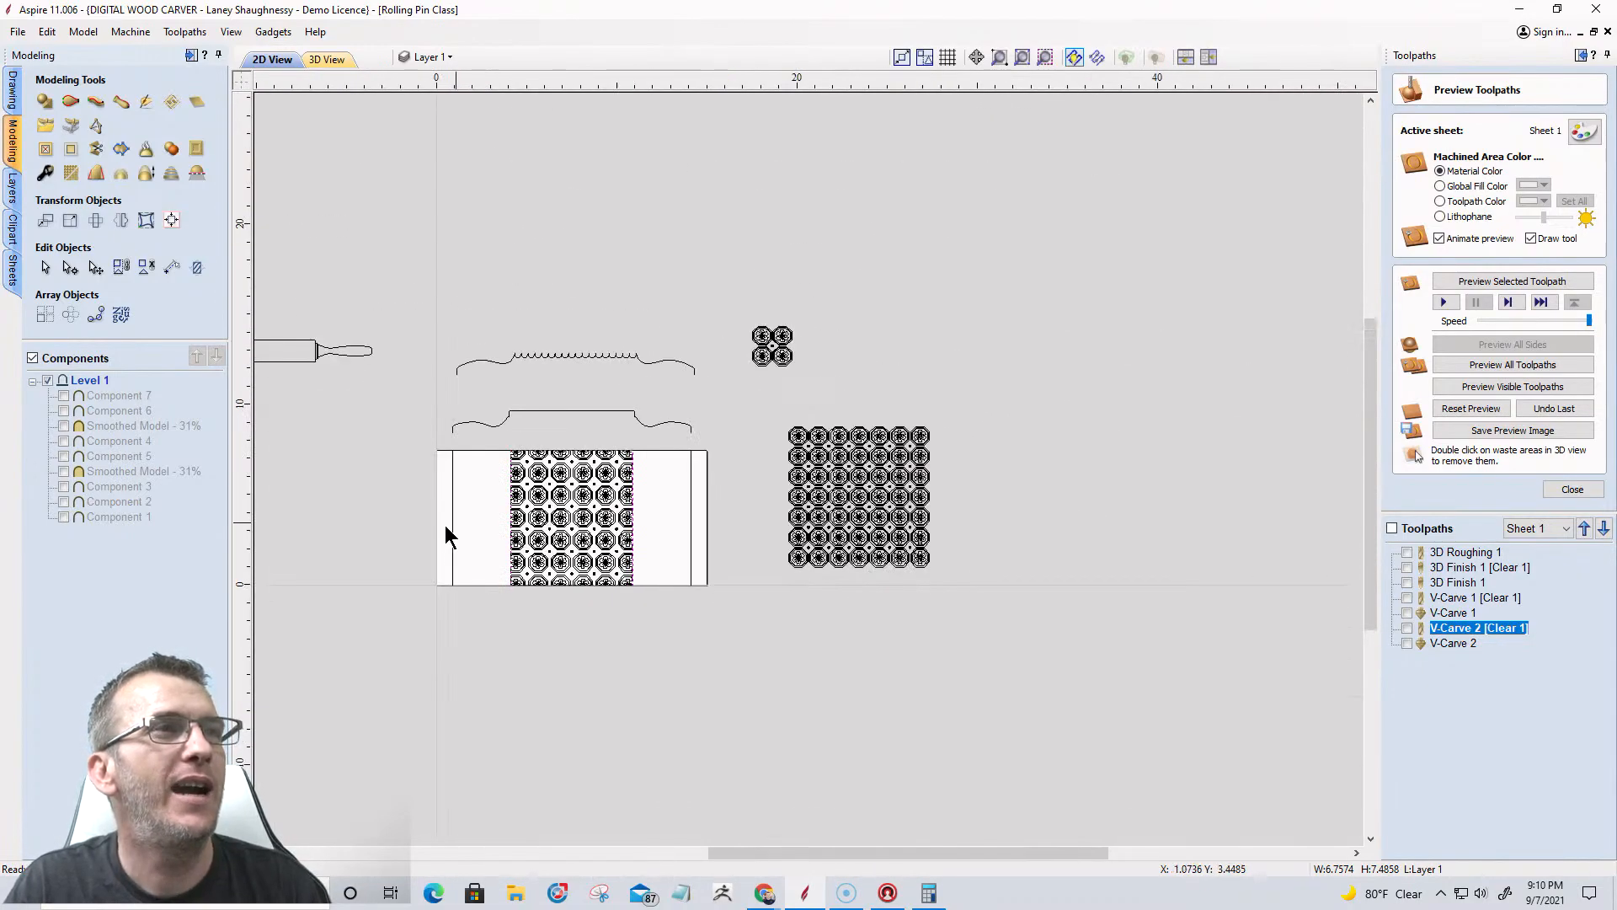
scroll(632, 506, up, 4)
scroll(747, 517, down, 4)
scroll(1037, 448, up, 2)
scroll(1038, 448, up, 4)
scroll(1048, 551, down, 3)
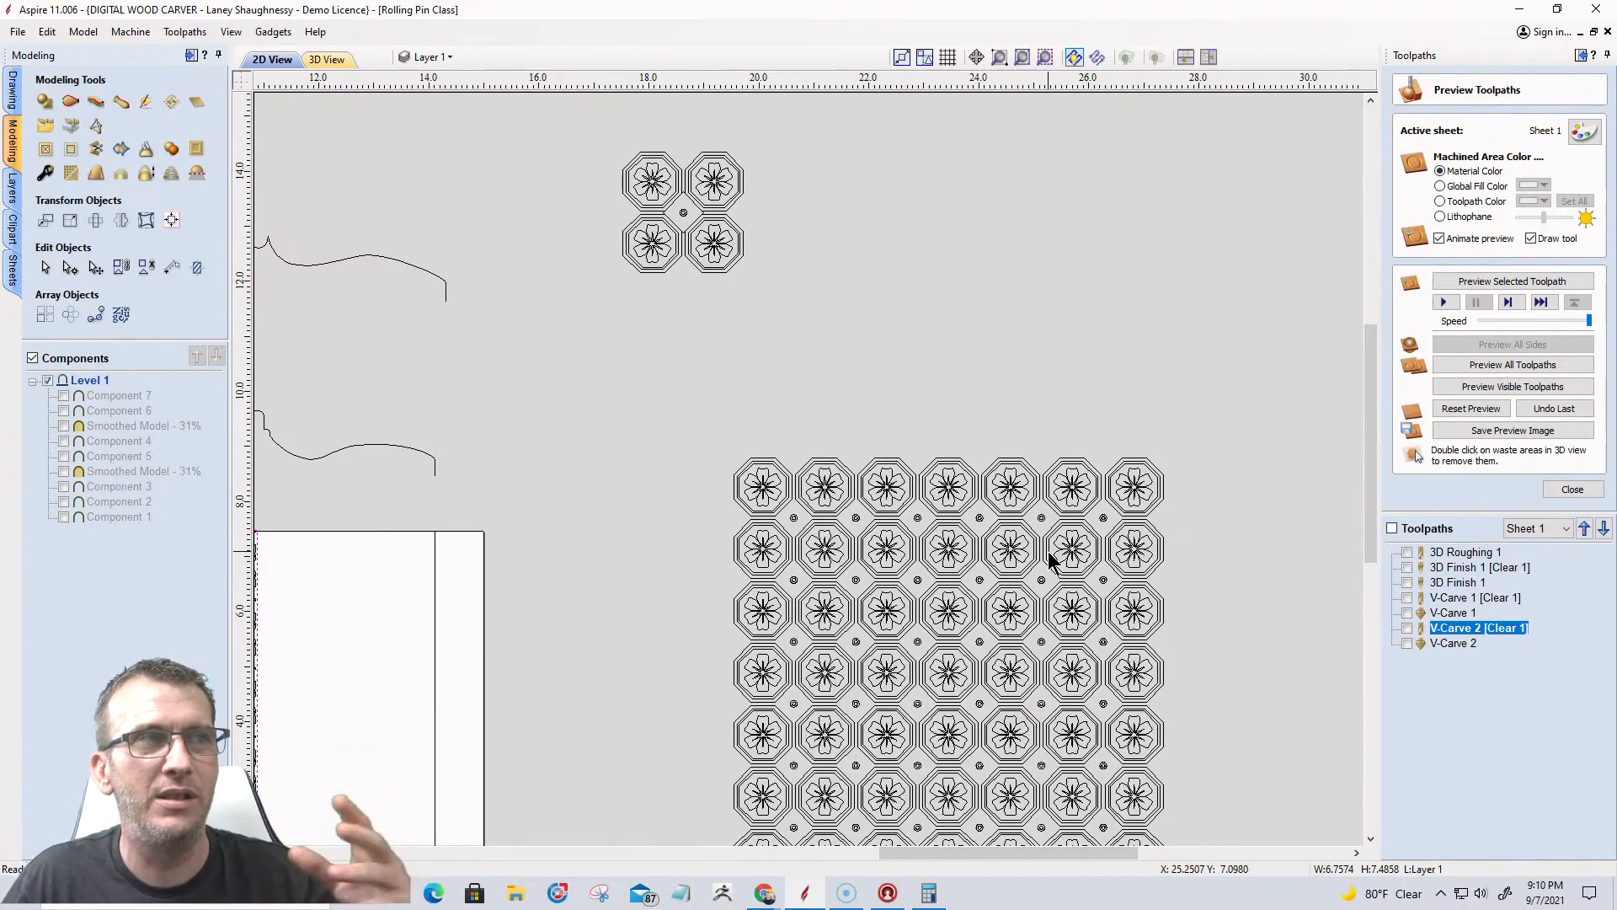
scroll(967, 662, up, 5)
scroll(968, 623, down, 6)
scroll(801, 421, up, 5)
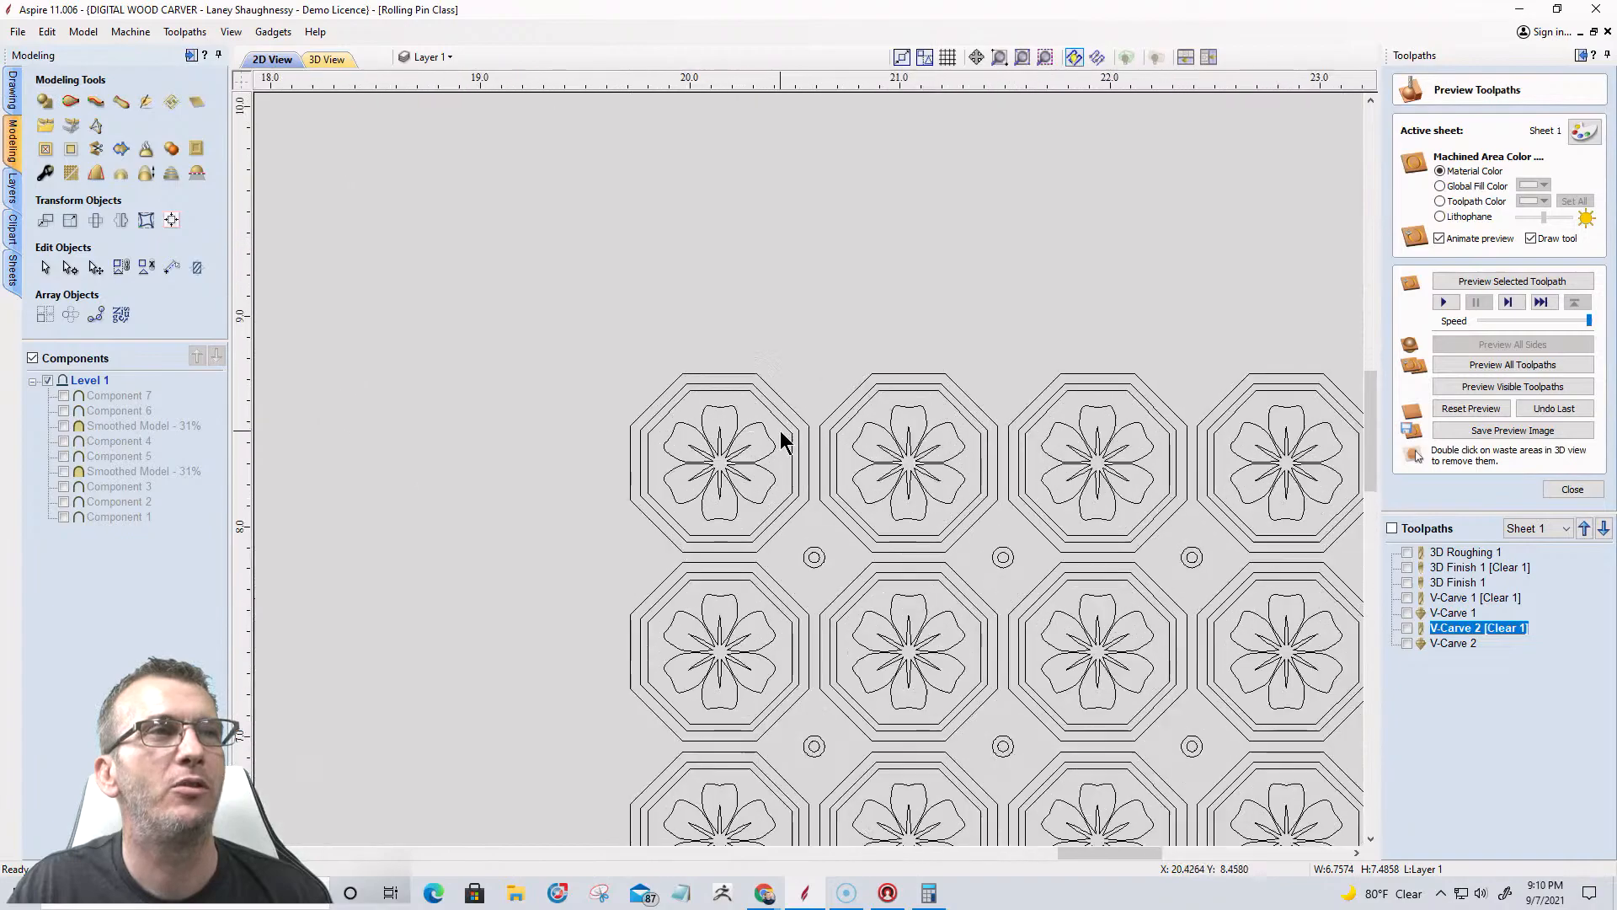
Show the Pattern1-A layer and hide the flower-with-rounded-petals layer and Layer 1.
scroll(782, 437, down, 6)
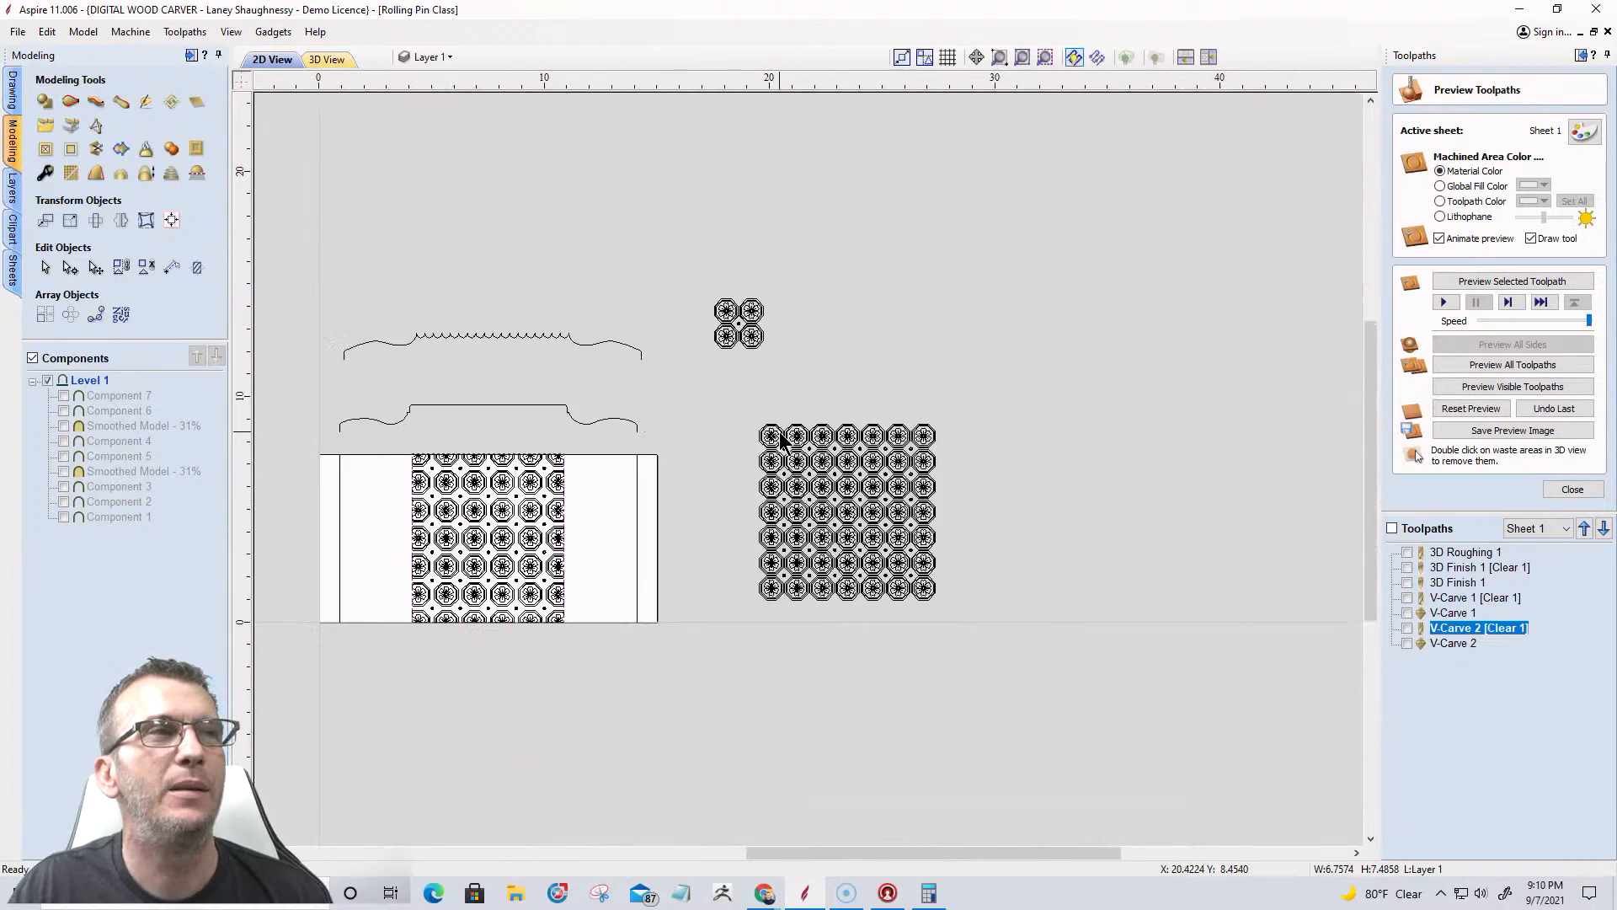
scroll(780, 439, down, 1)
scroll(678, 422, down, 3)
scroll(678, 454, up, 4)
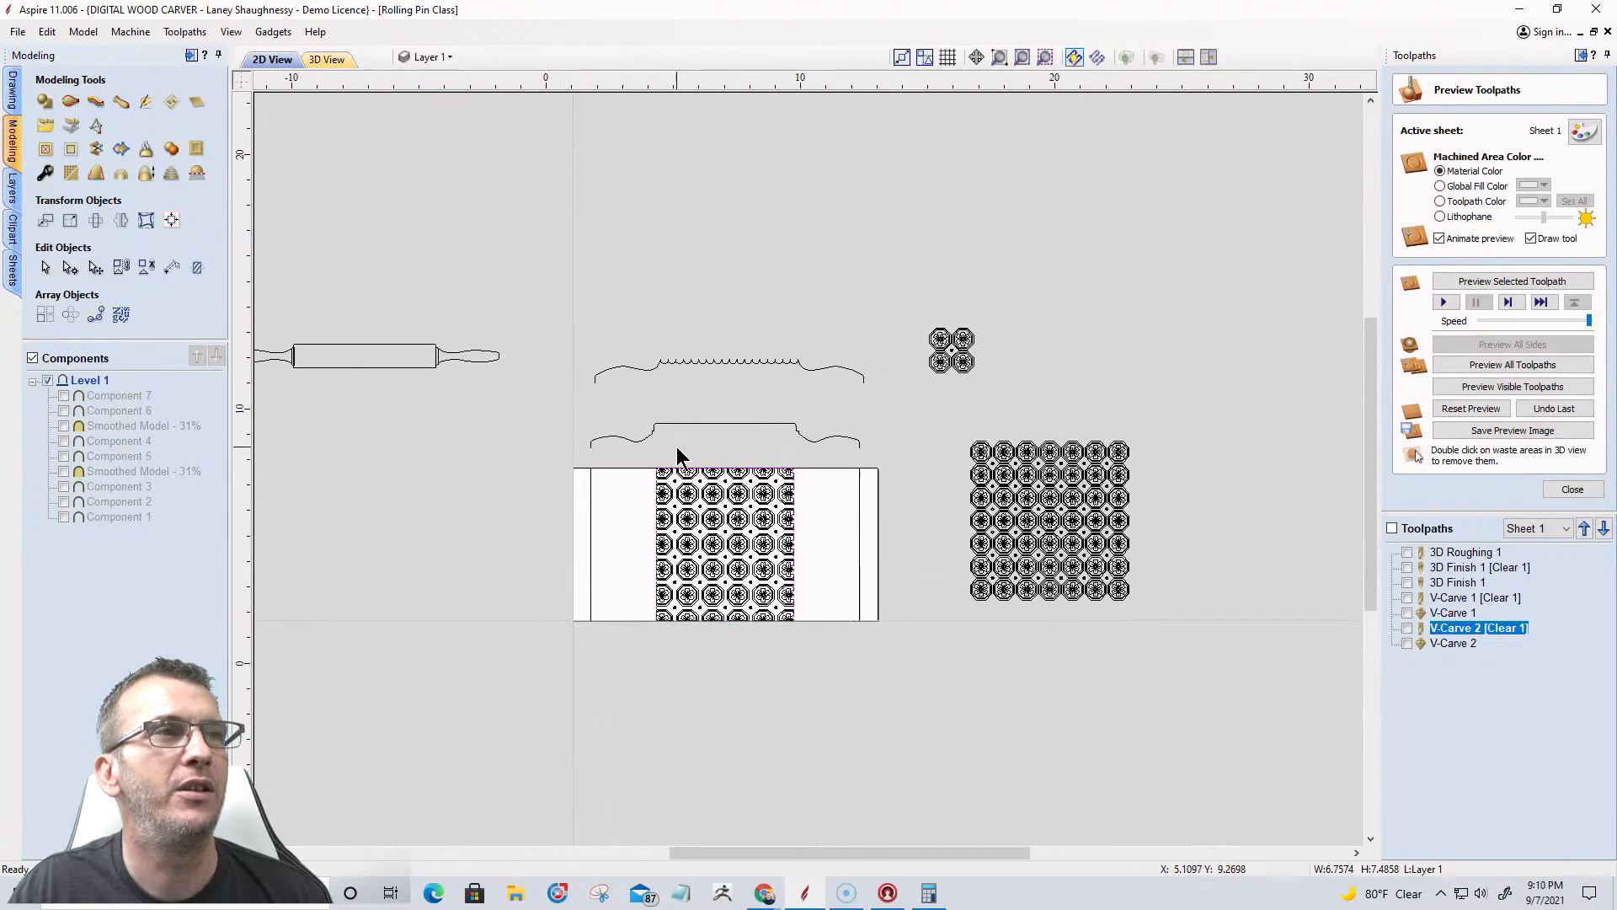
scroll(678, 455, up, 2)
click(402, 59)
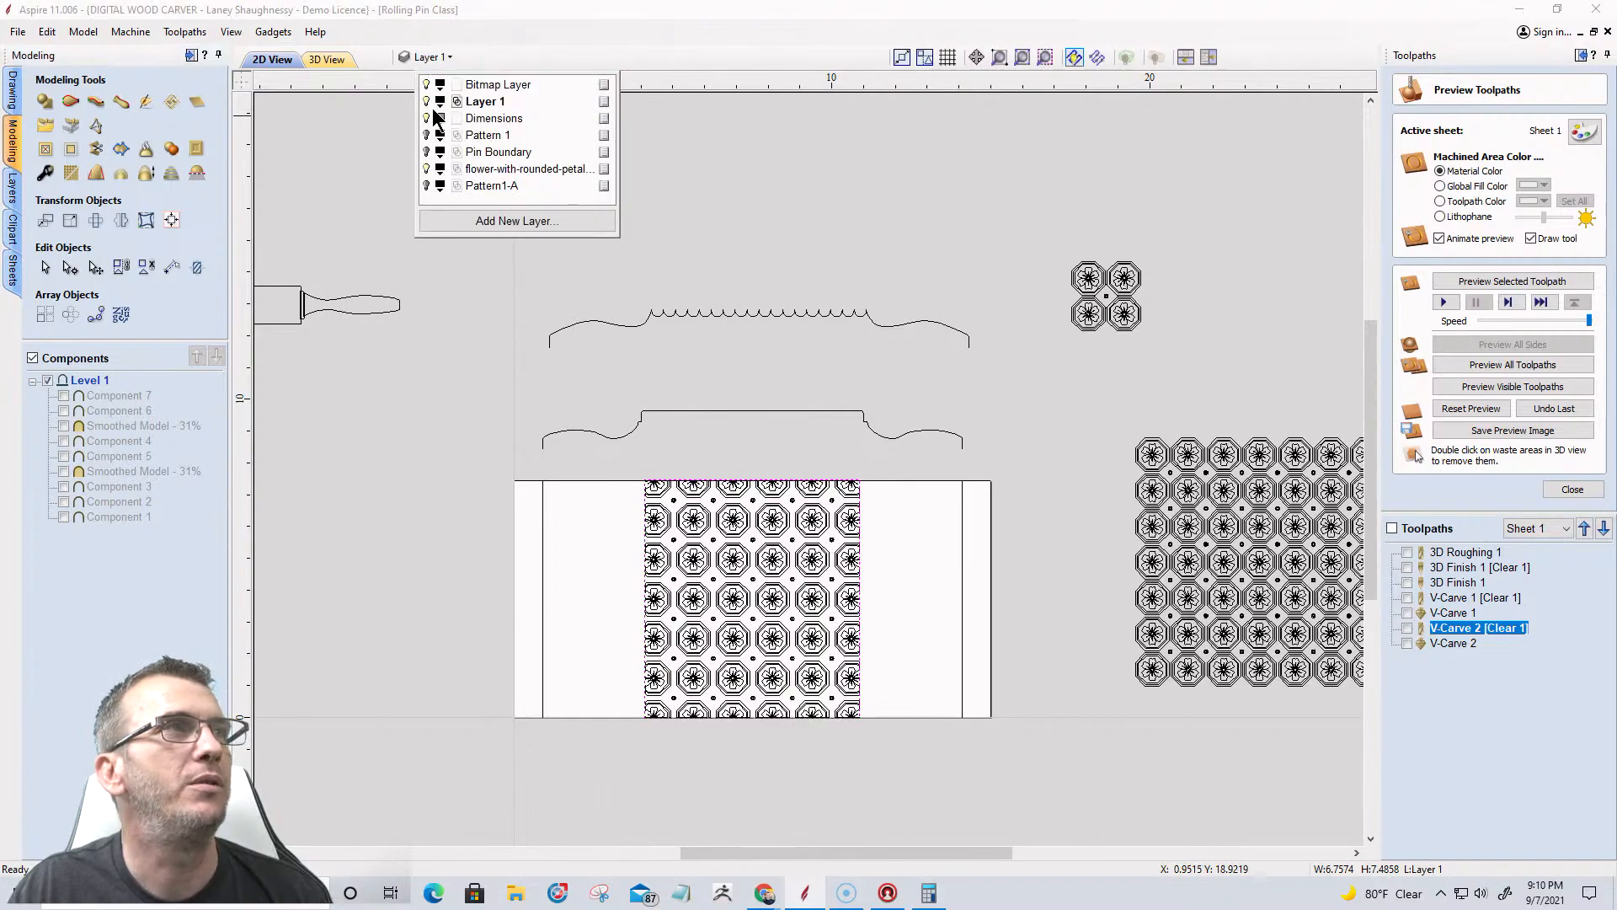
click(427, 186)
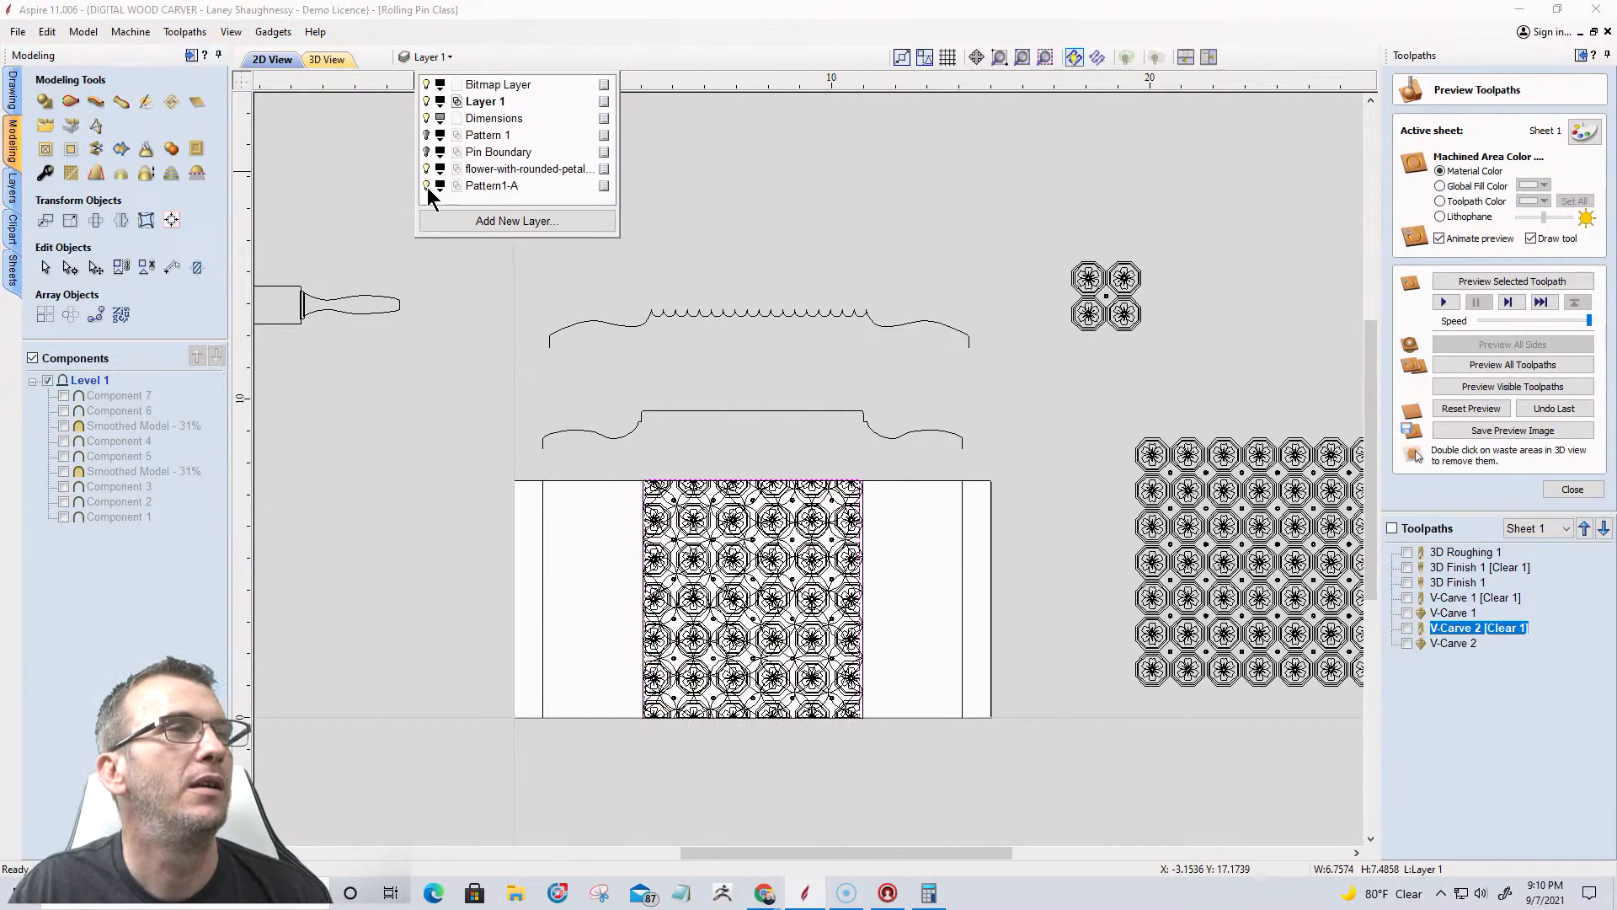
click(428, 171)
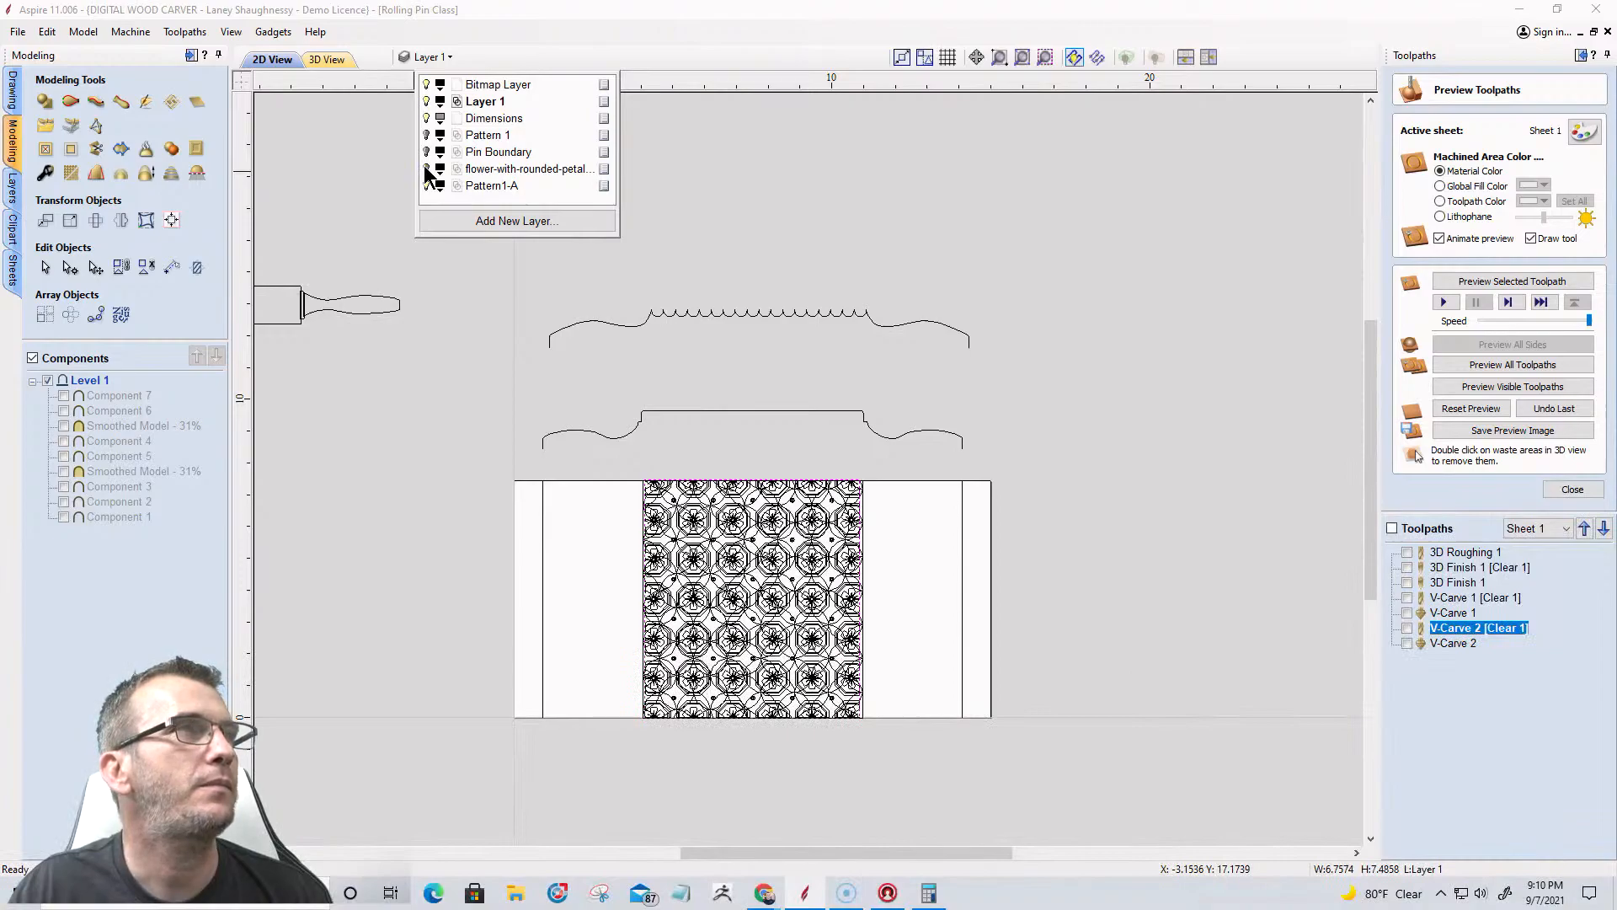
click(427, 101)
Examine the overlapping circle pattern across the rolling pin area and hide the Pattern1-A layer.
scroll(691, 626, up, 5)
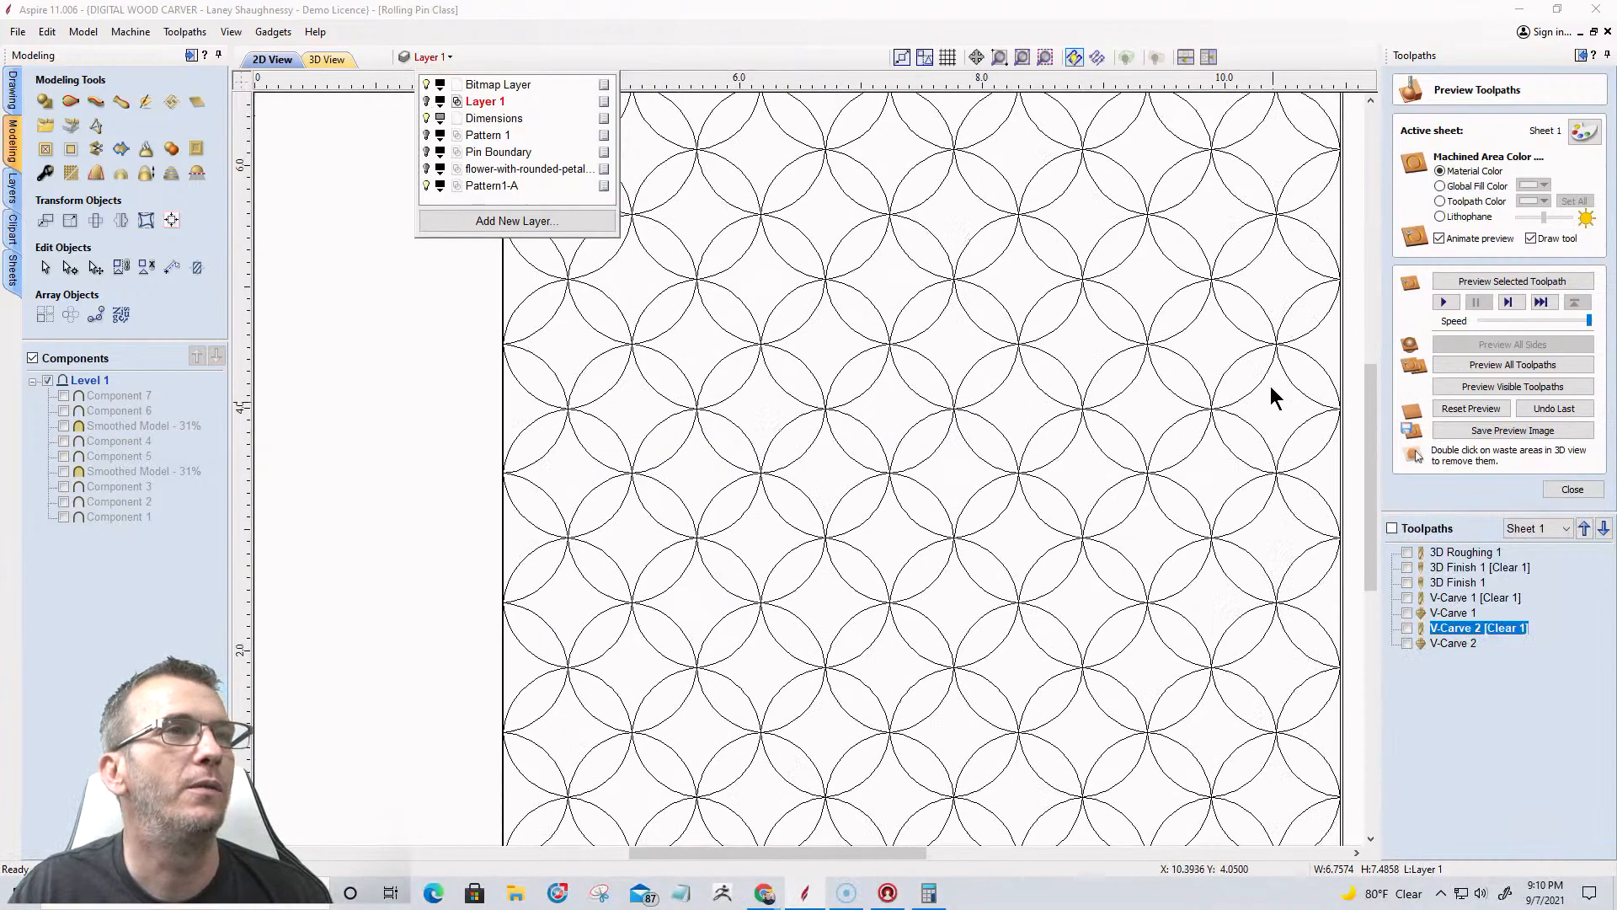
scroll(943, 539, down, 5)
scroll(943, 539, down, 1)
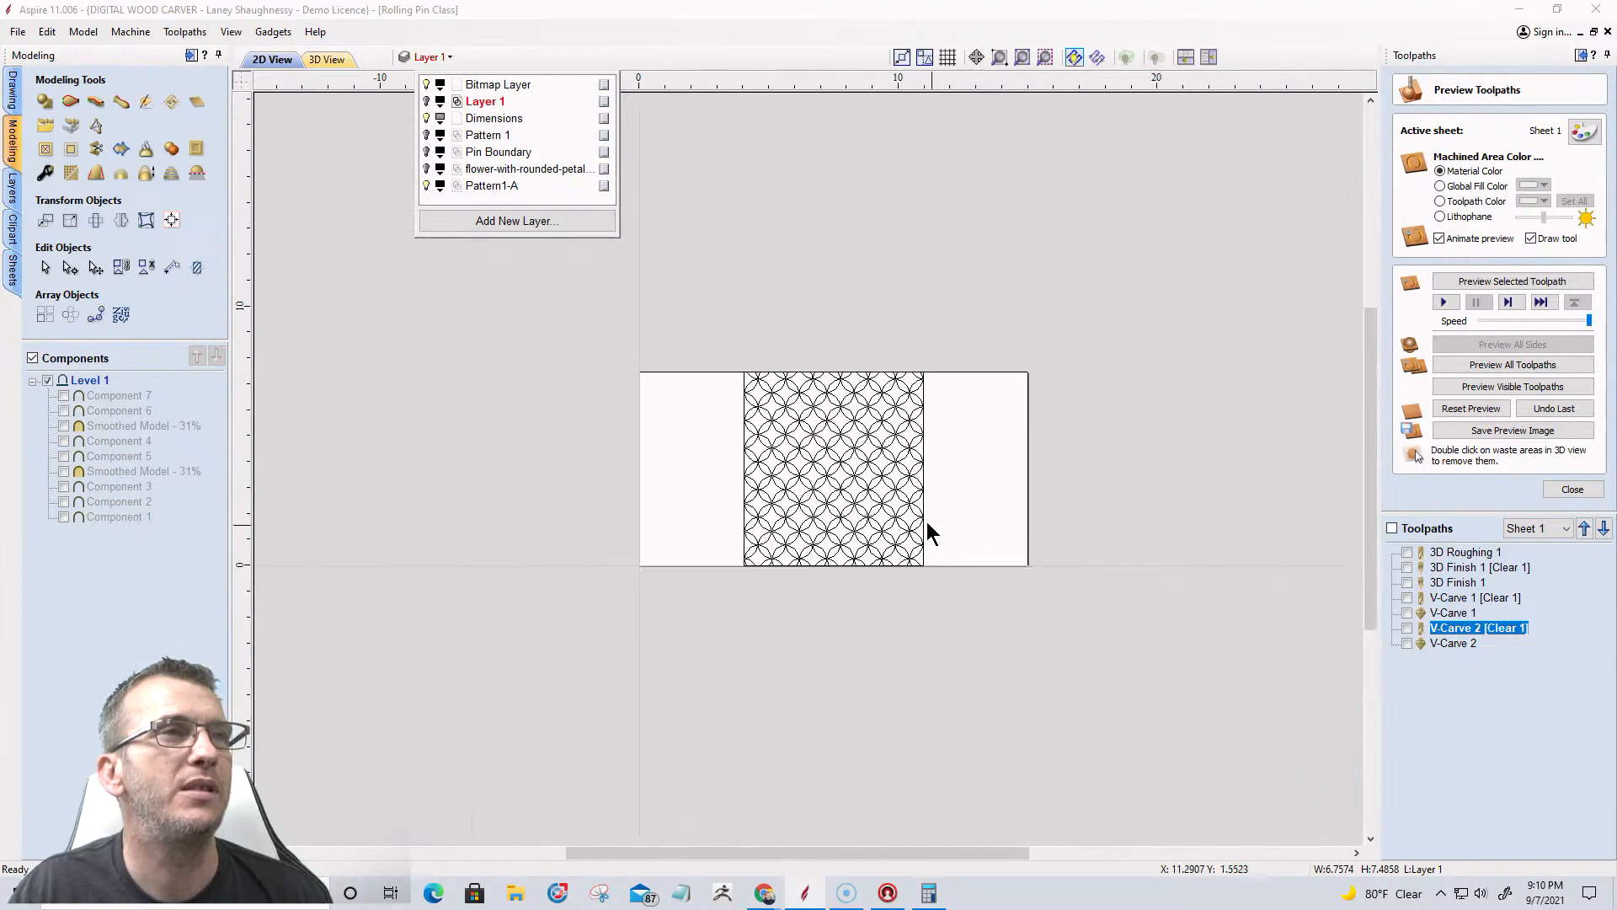
click(426, 186)
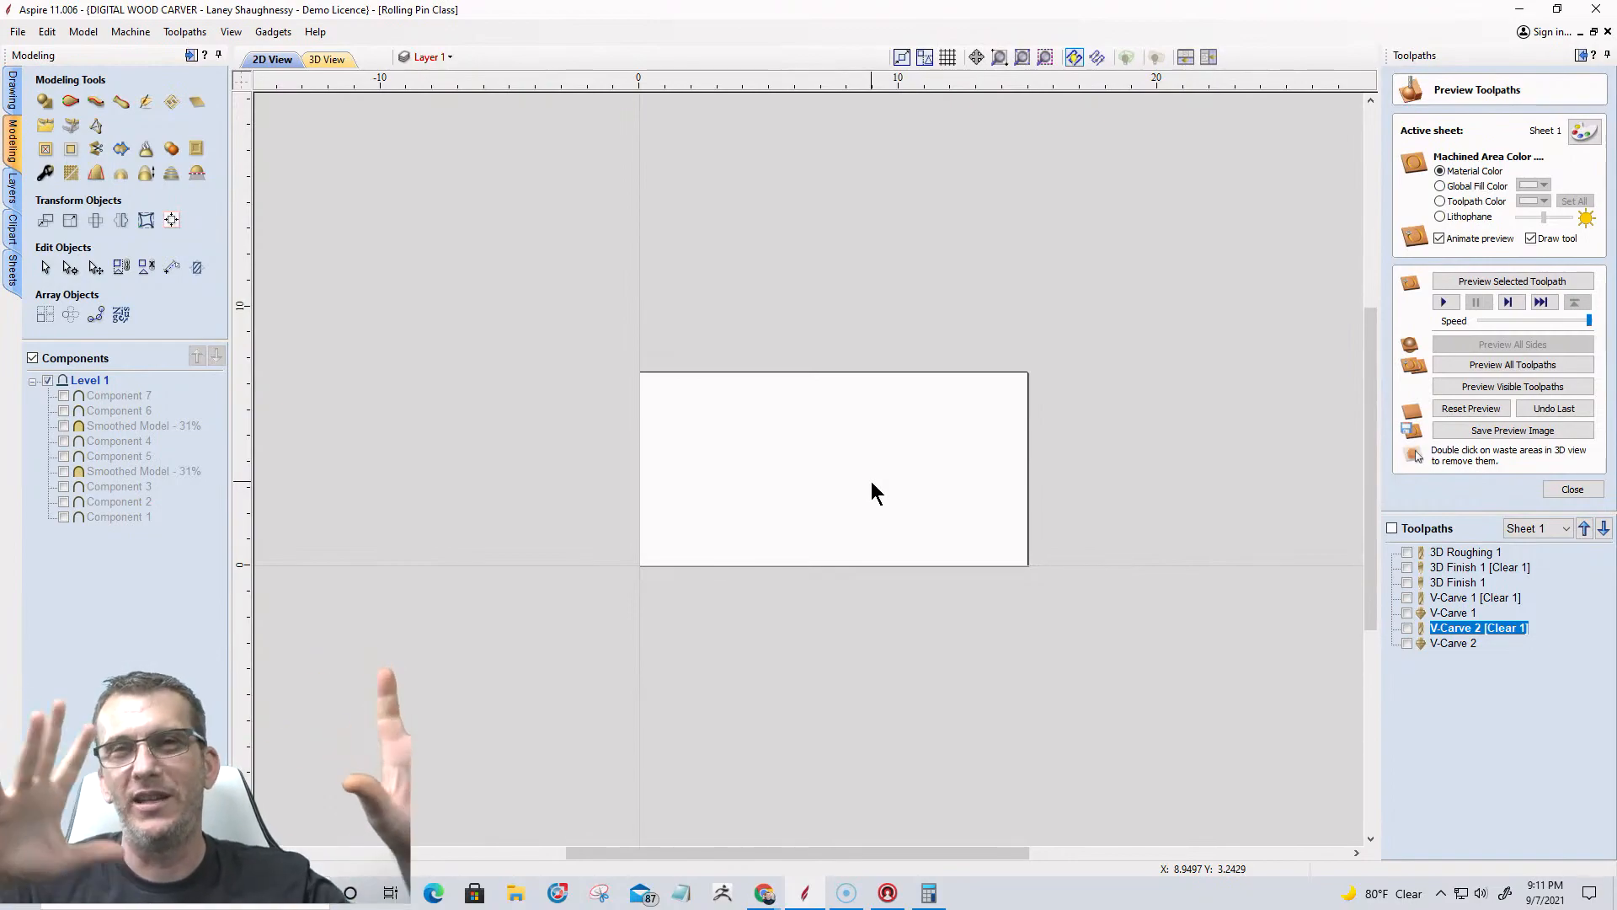
Draw a square-cornered rectangle about 7.8 by 5.3 inches on the right part of the sheet and delete it from Layer 1.
scroll(762, 446, up, 3)
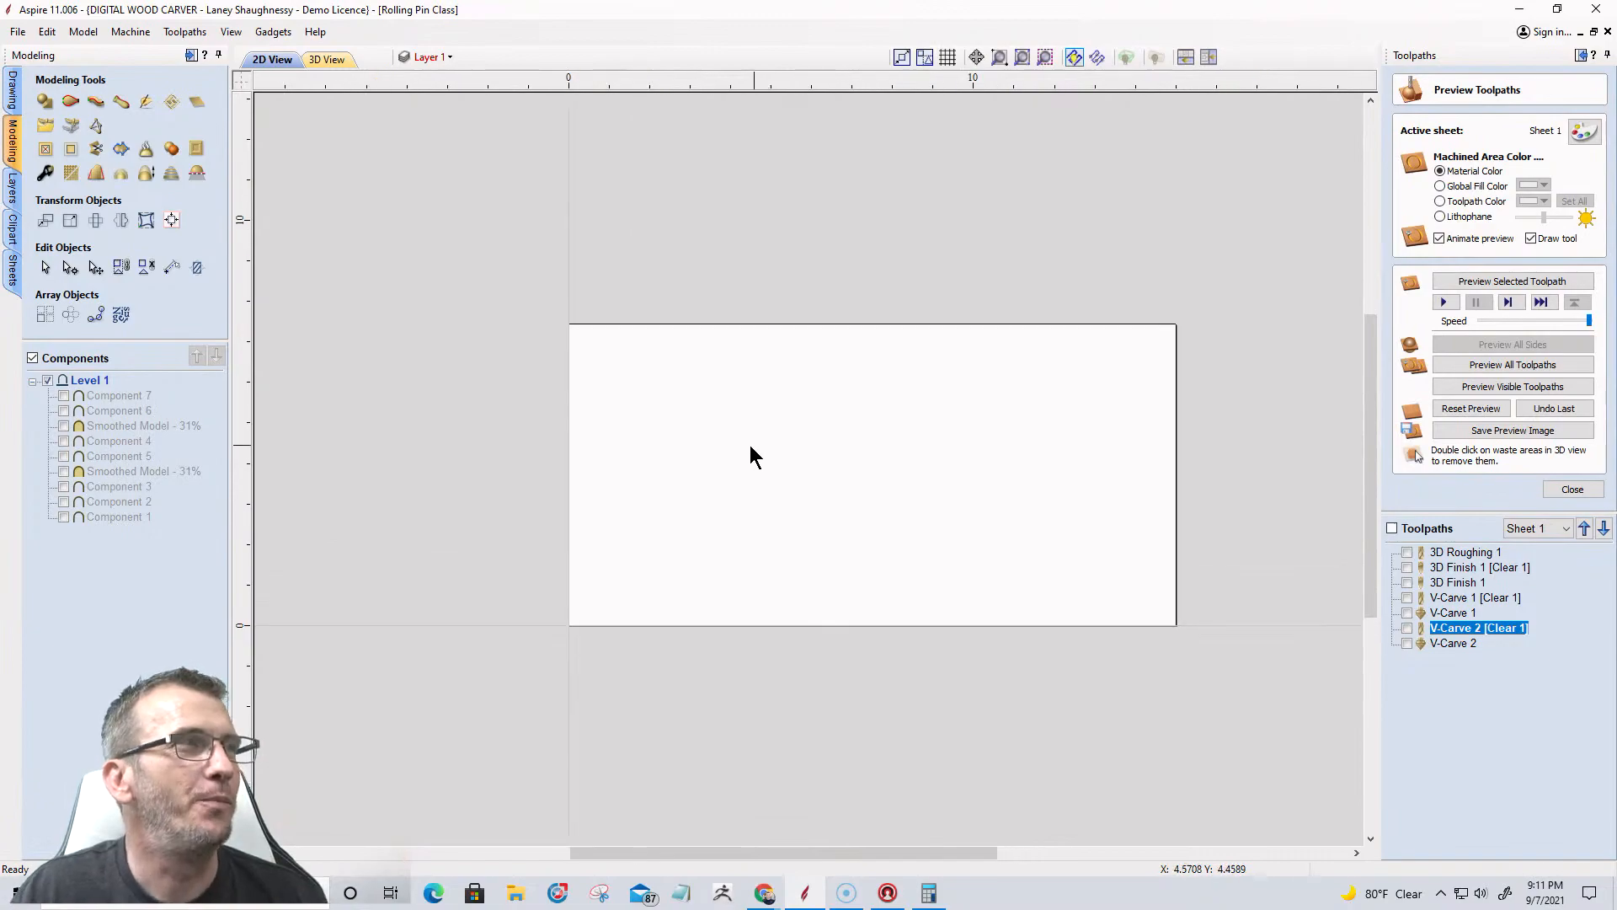
click(13, 91)
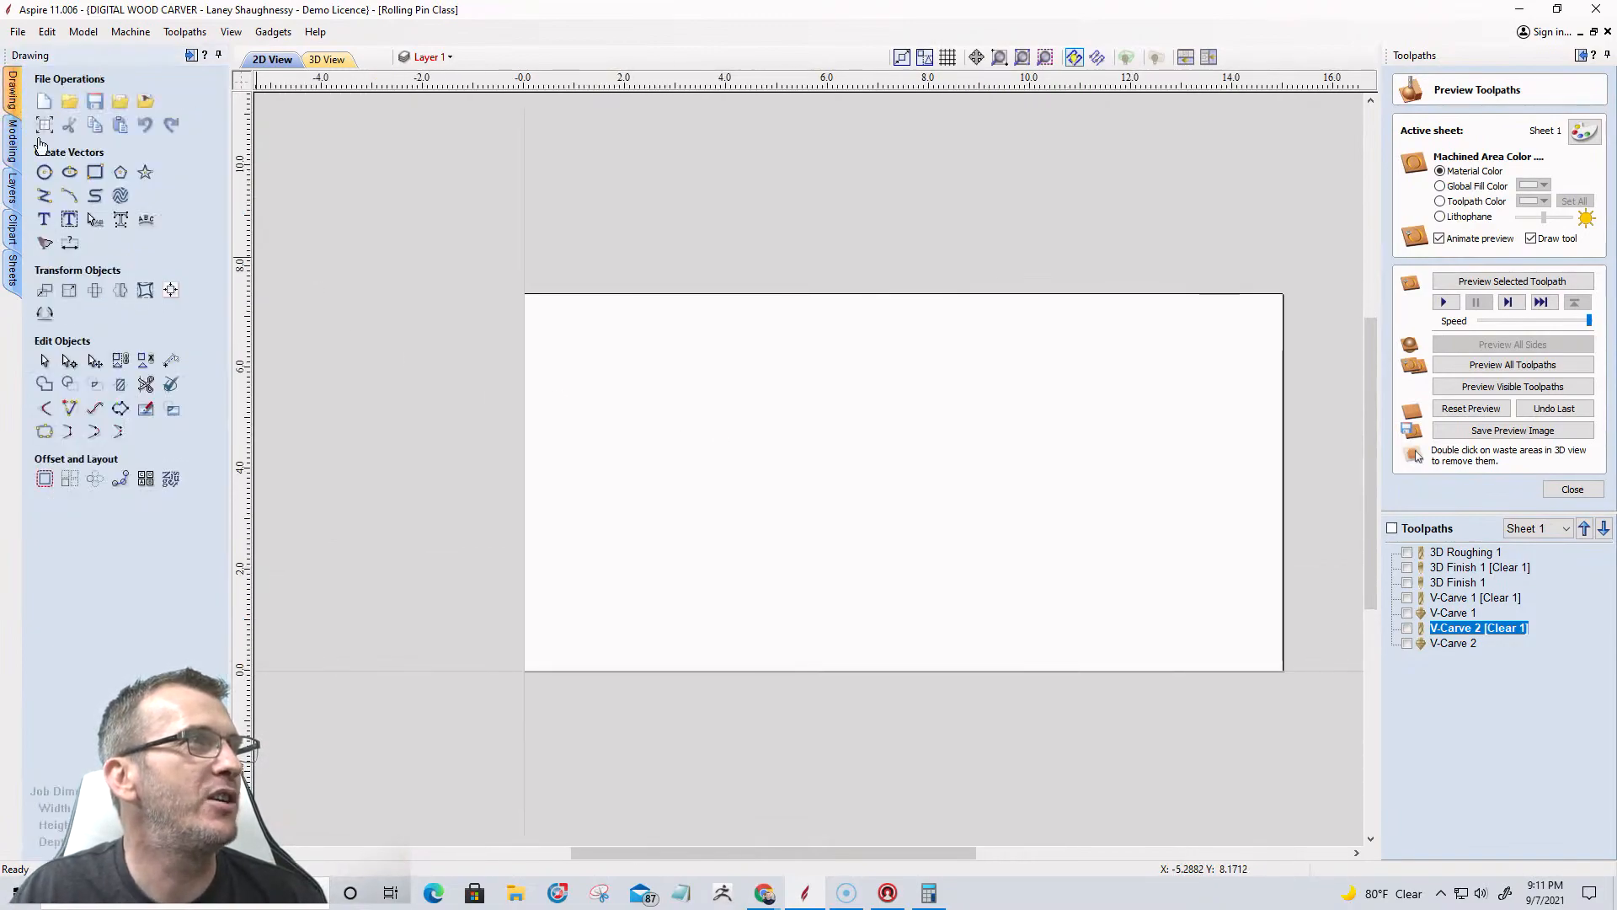
click(95, 173)
drag(856, 349, 1254, 617)
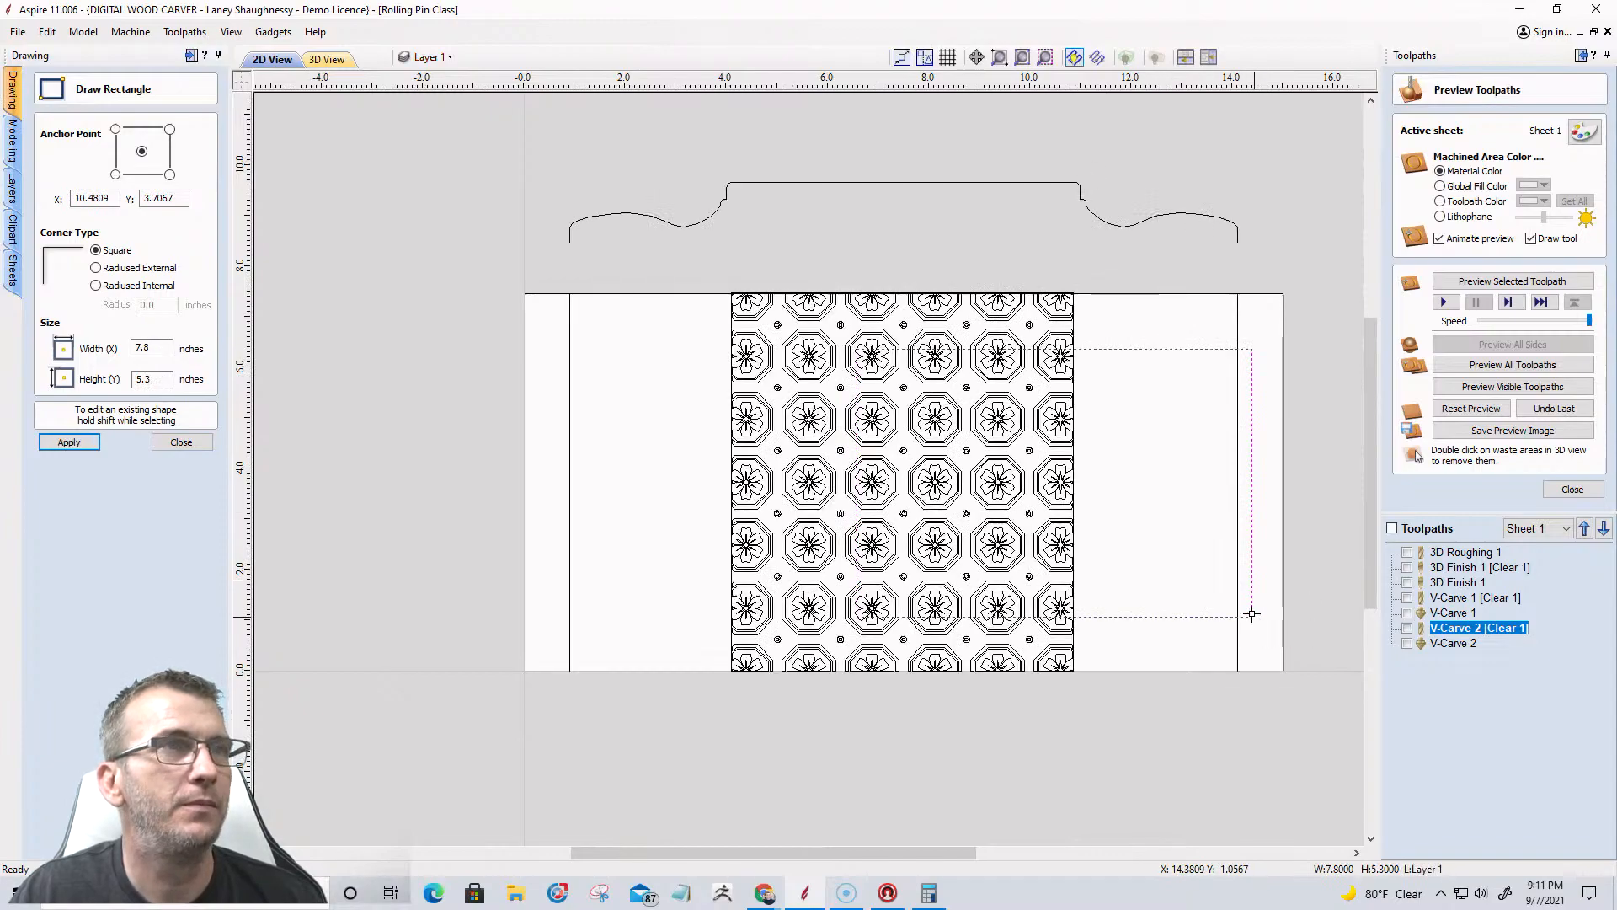
key(Delete)
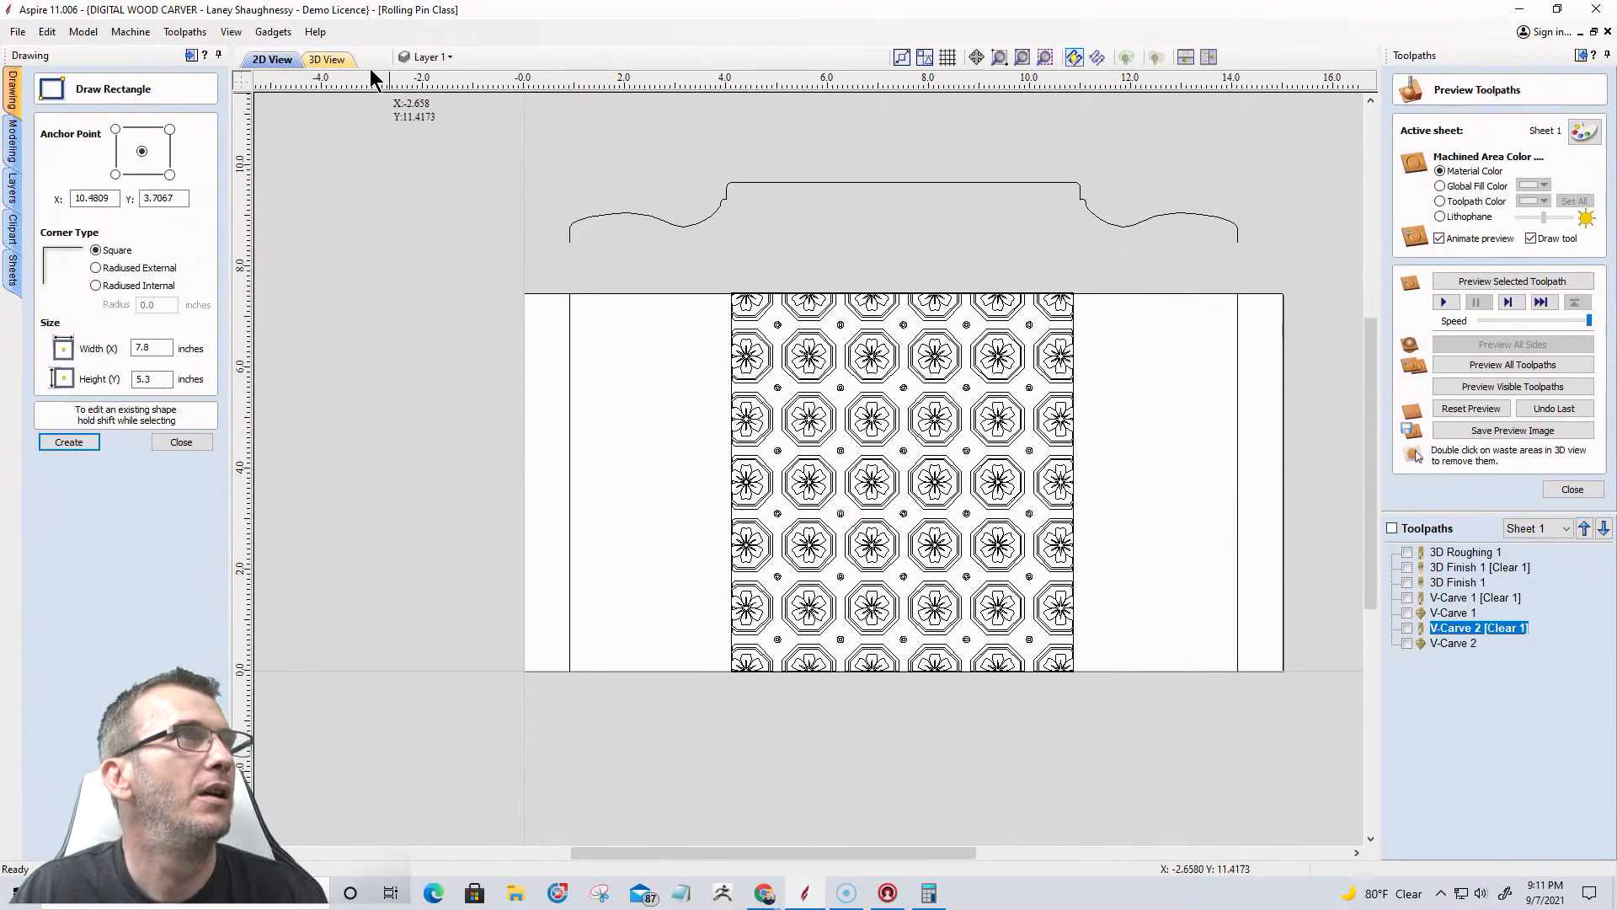
Hide Layer 1 and add a new layer for the board outline.
click(445, 56)
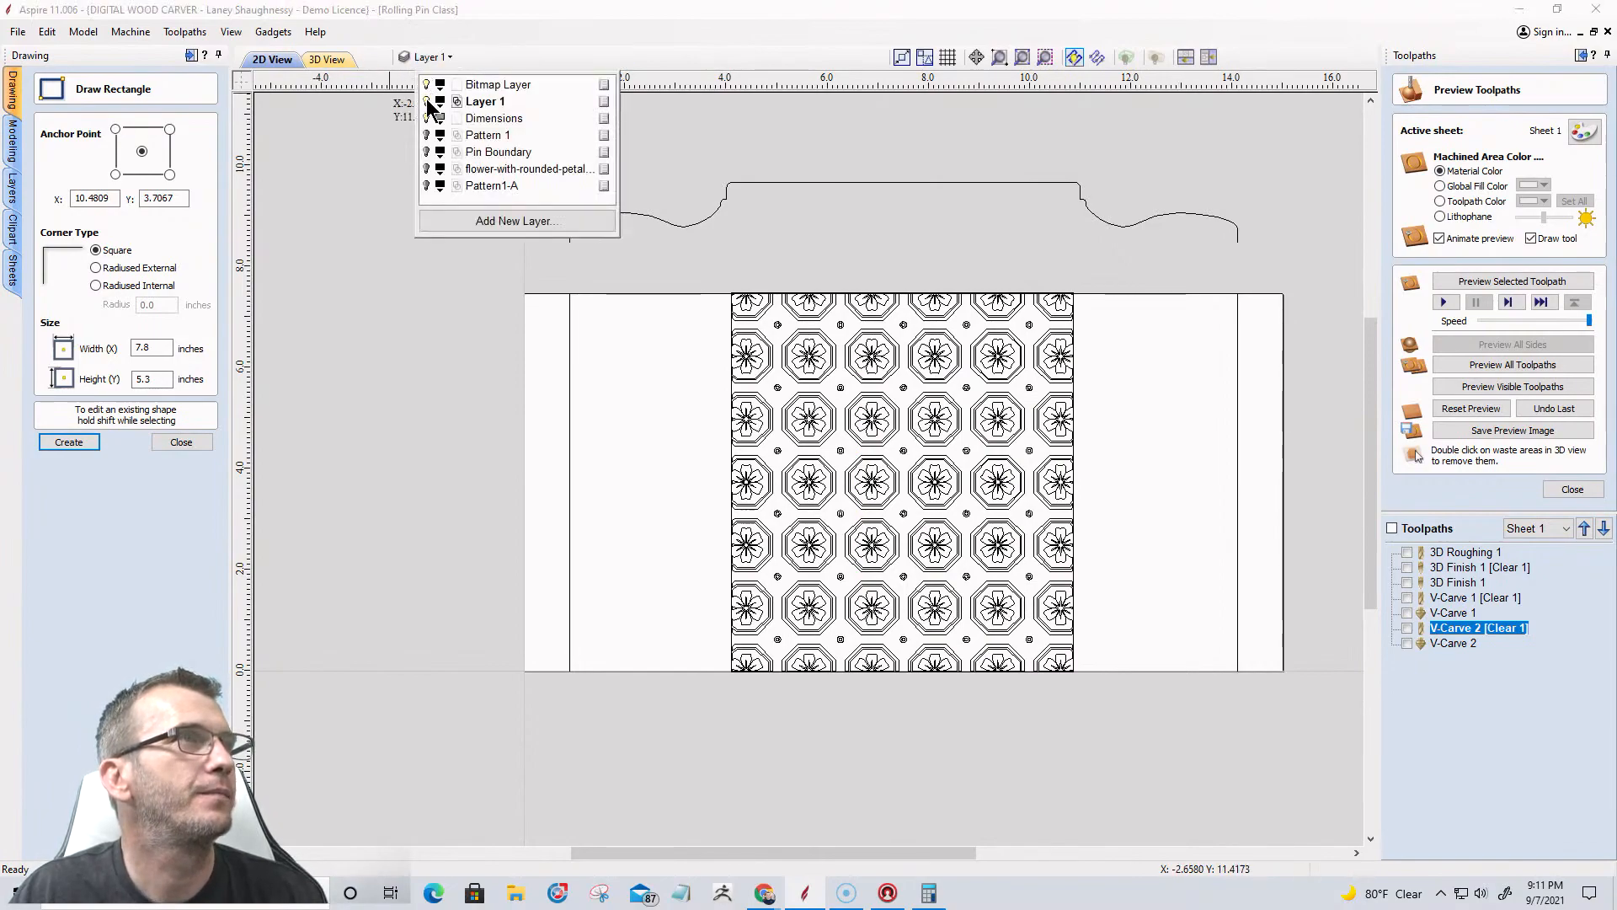
click(427, 101)
click(463, 223)
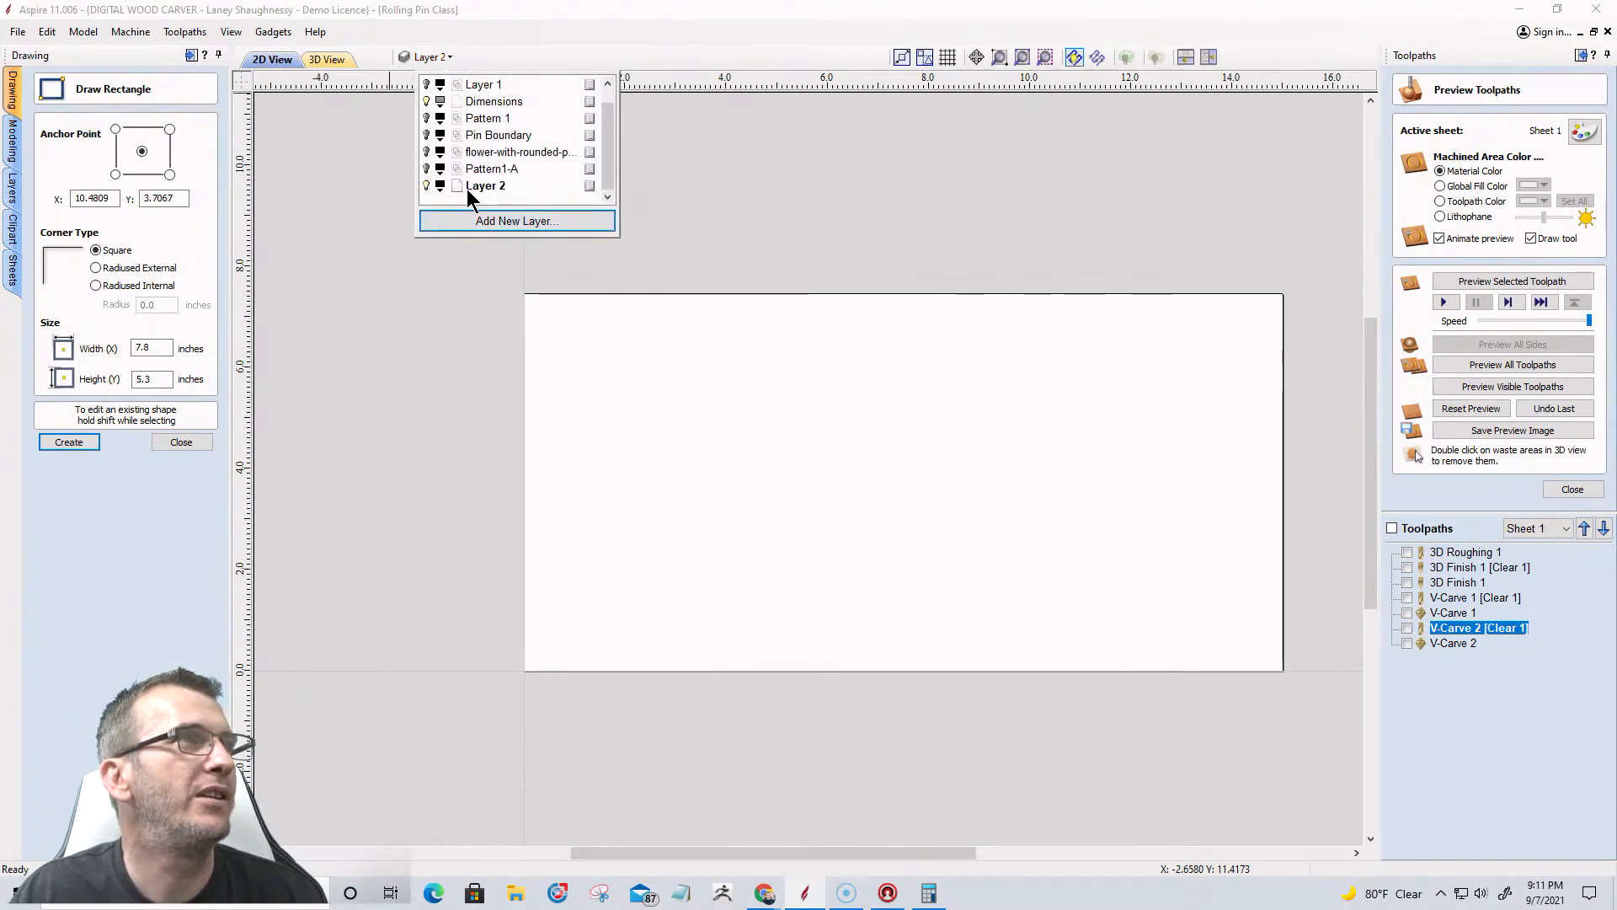
Create the 7.8 by 5.3 inch rectangle on the new layer and stretch it to about 10.2 by 7.1 inches, reaching the material's right edge.
click(85, 445)
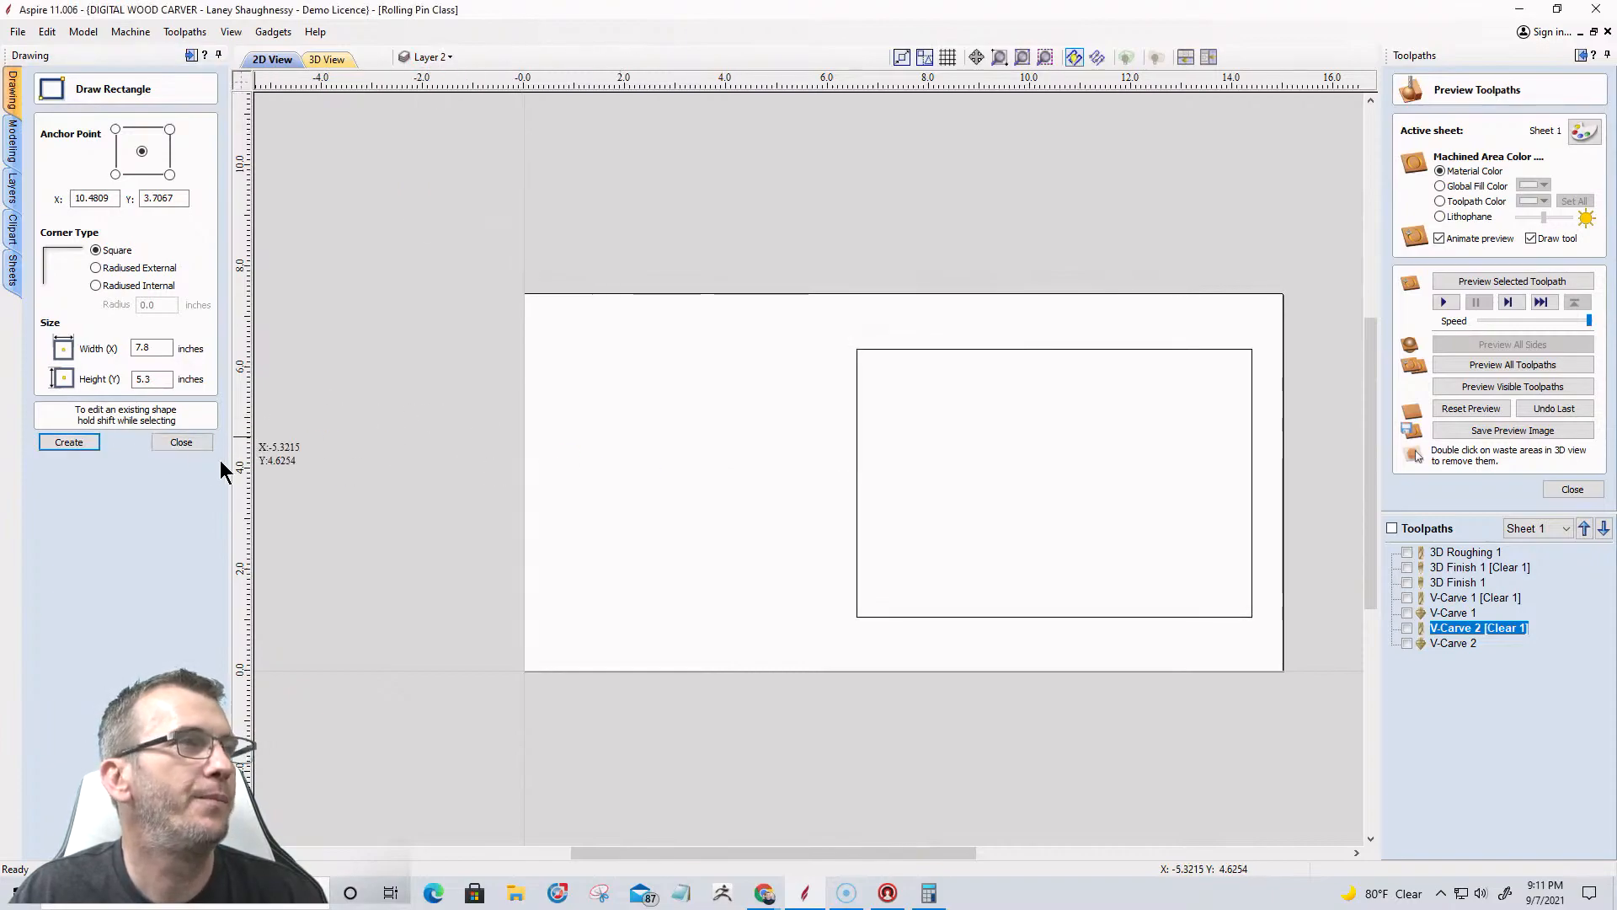
click(188, 448)
click(957, 349)
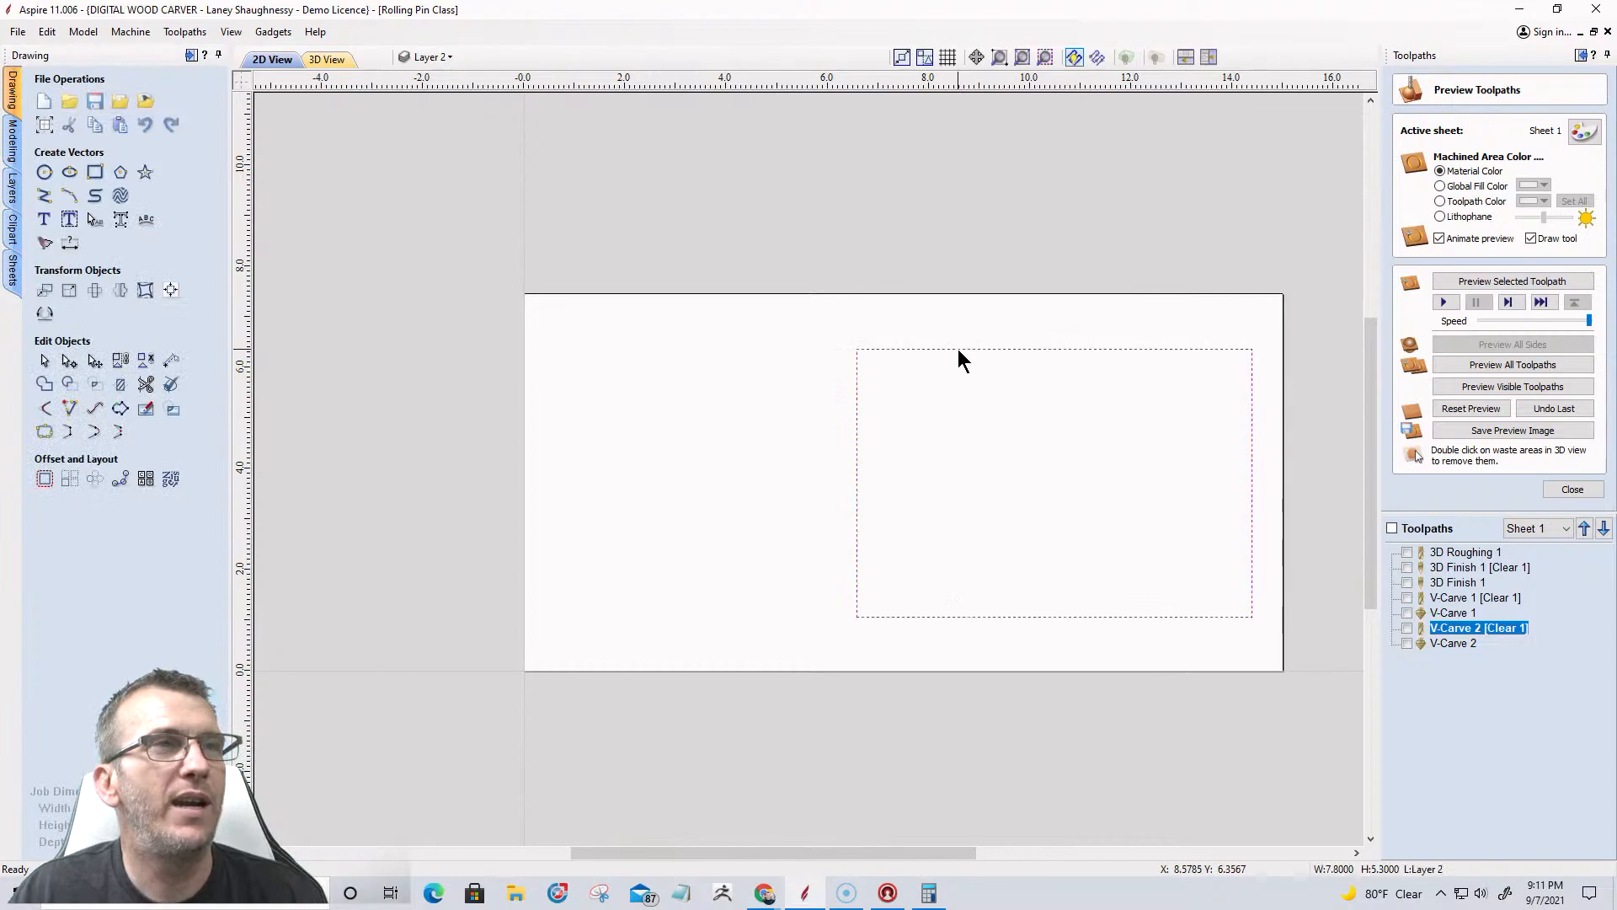
click(960, 357)
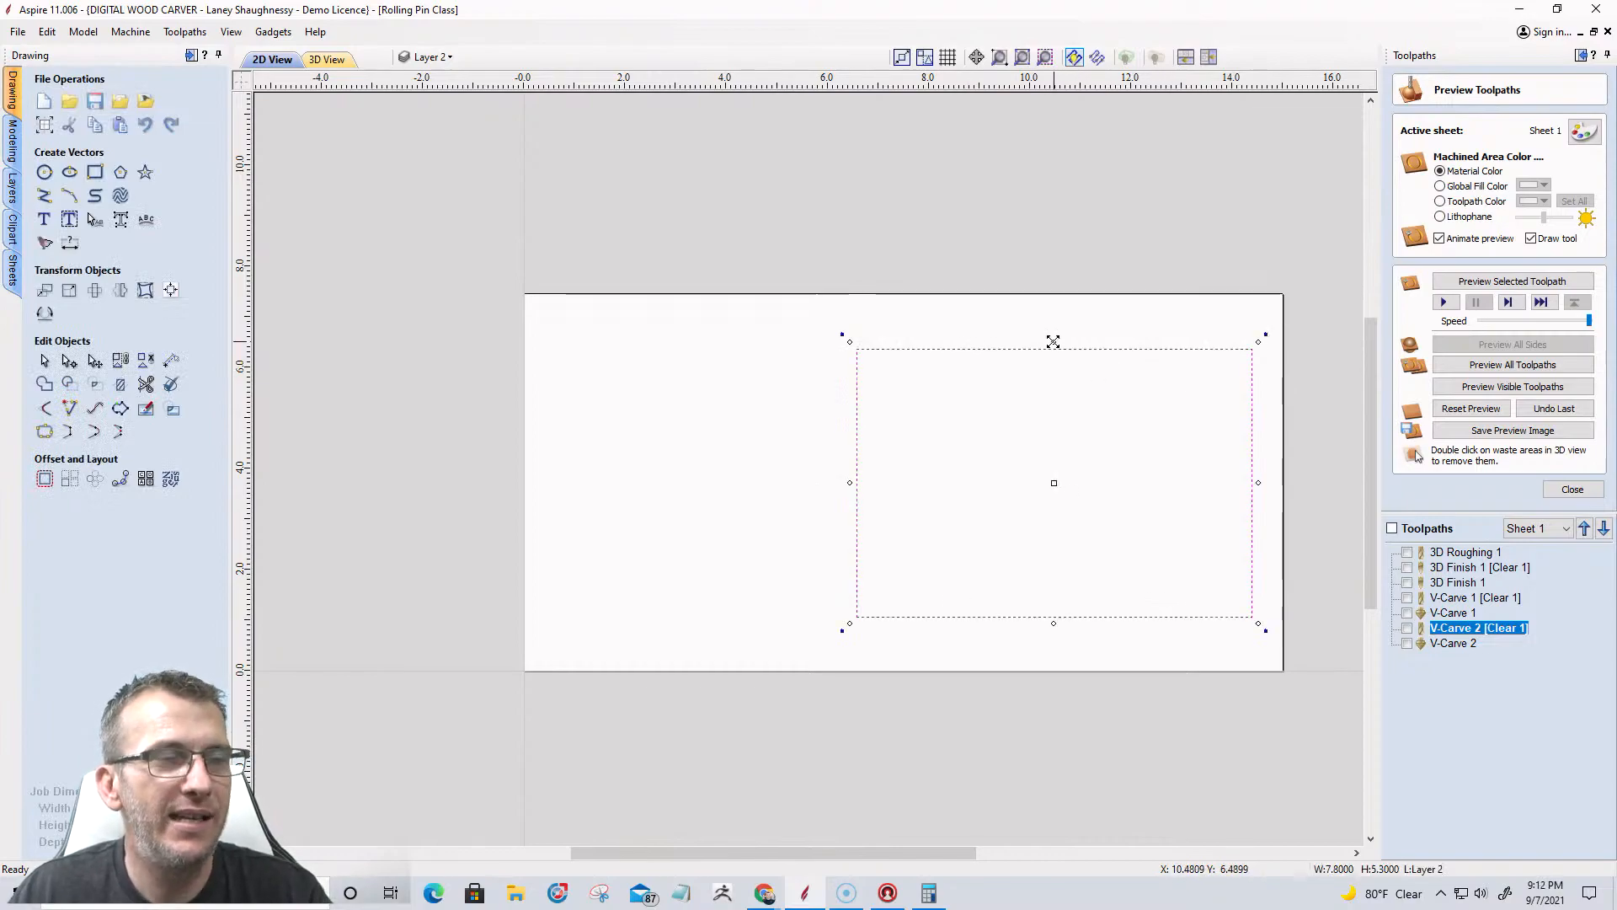
drag(1053, 341, 1054, 303)
drag(1254, 482, 1283, 483)
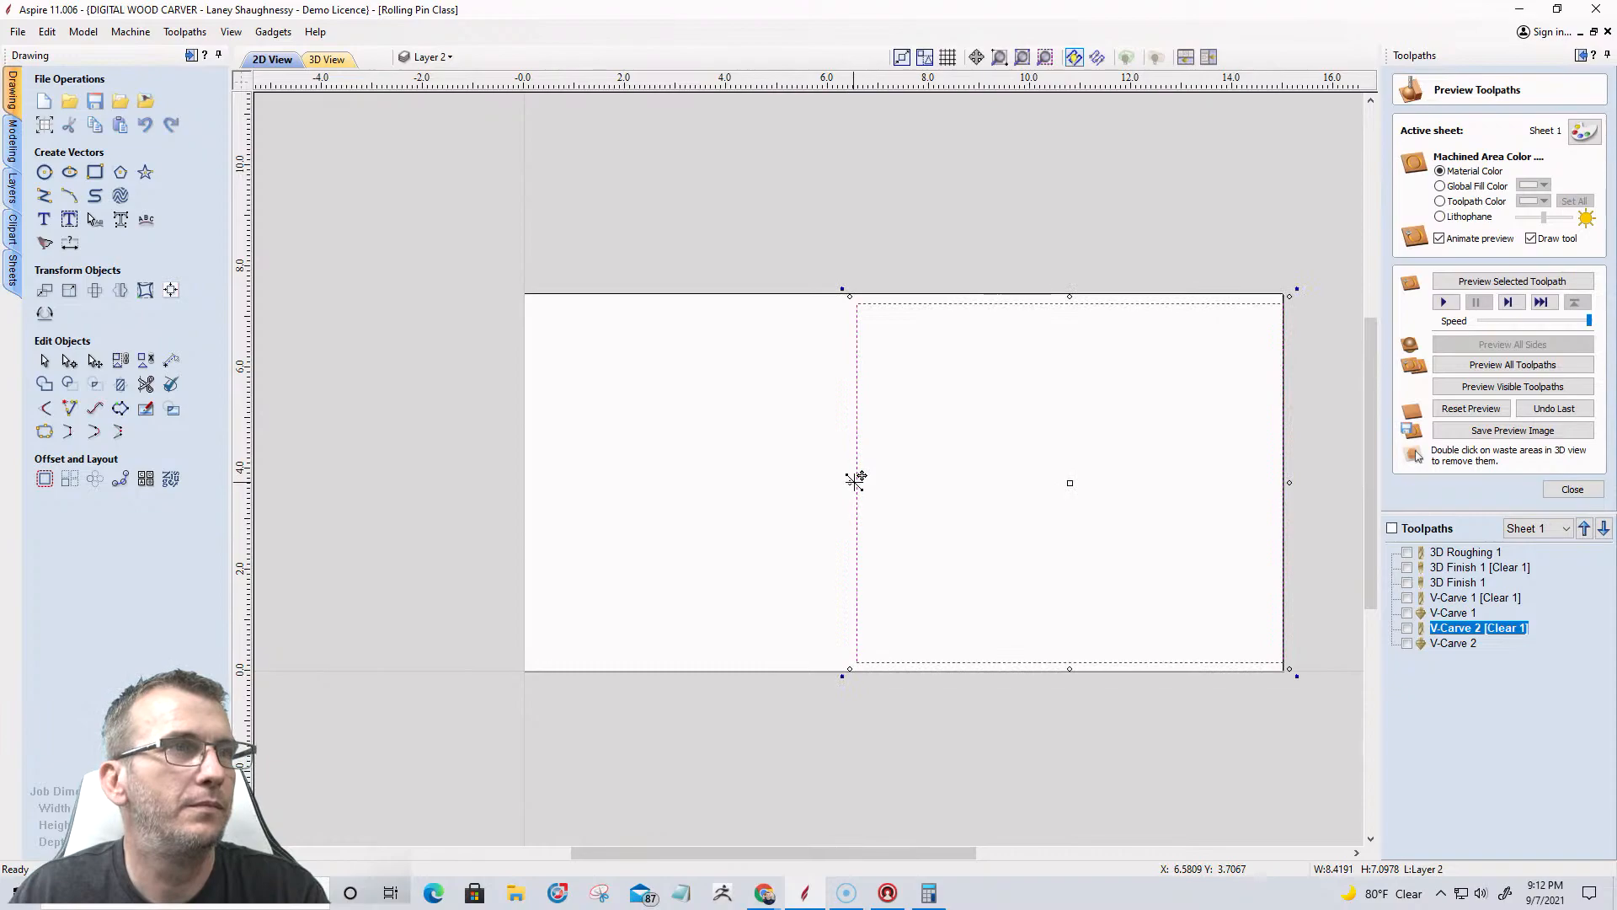
drag(849, 481, 766, 480)
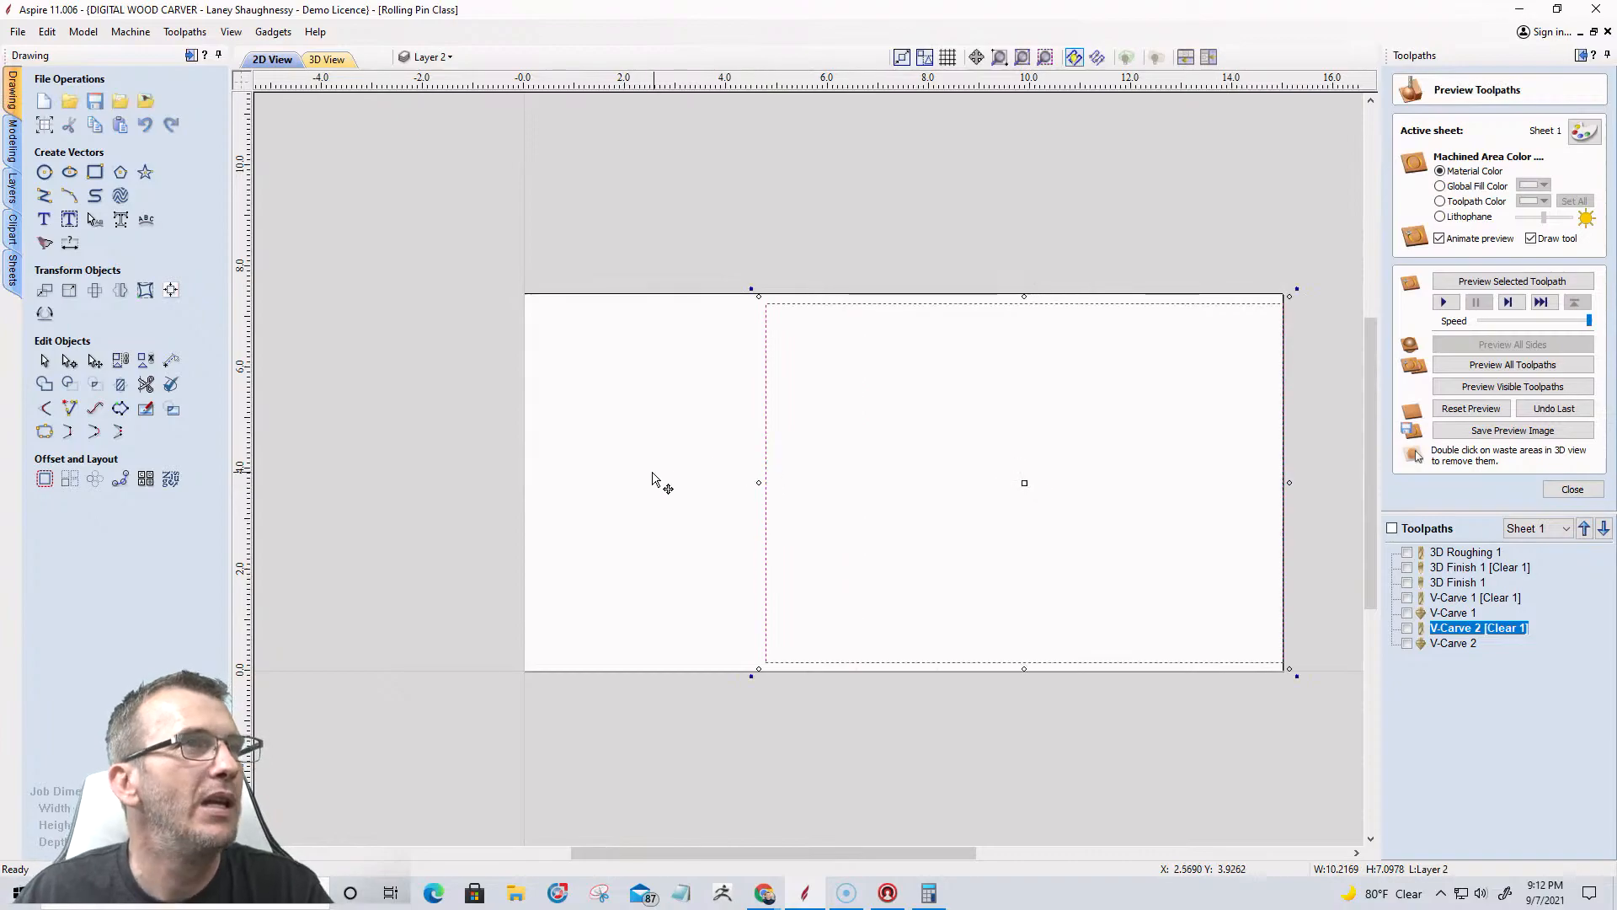
Round all four corners of the large rectangle with normal fillets of 0.75 inch radius.
click(95, 384)
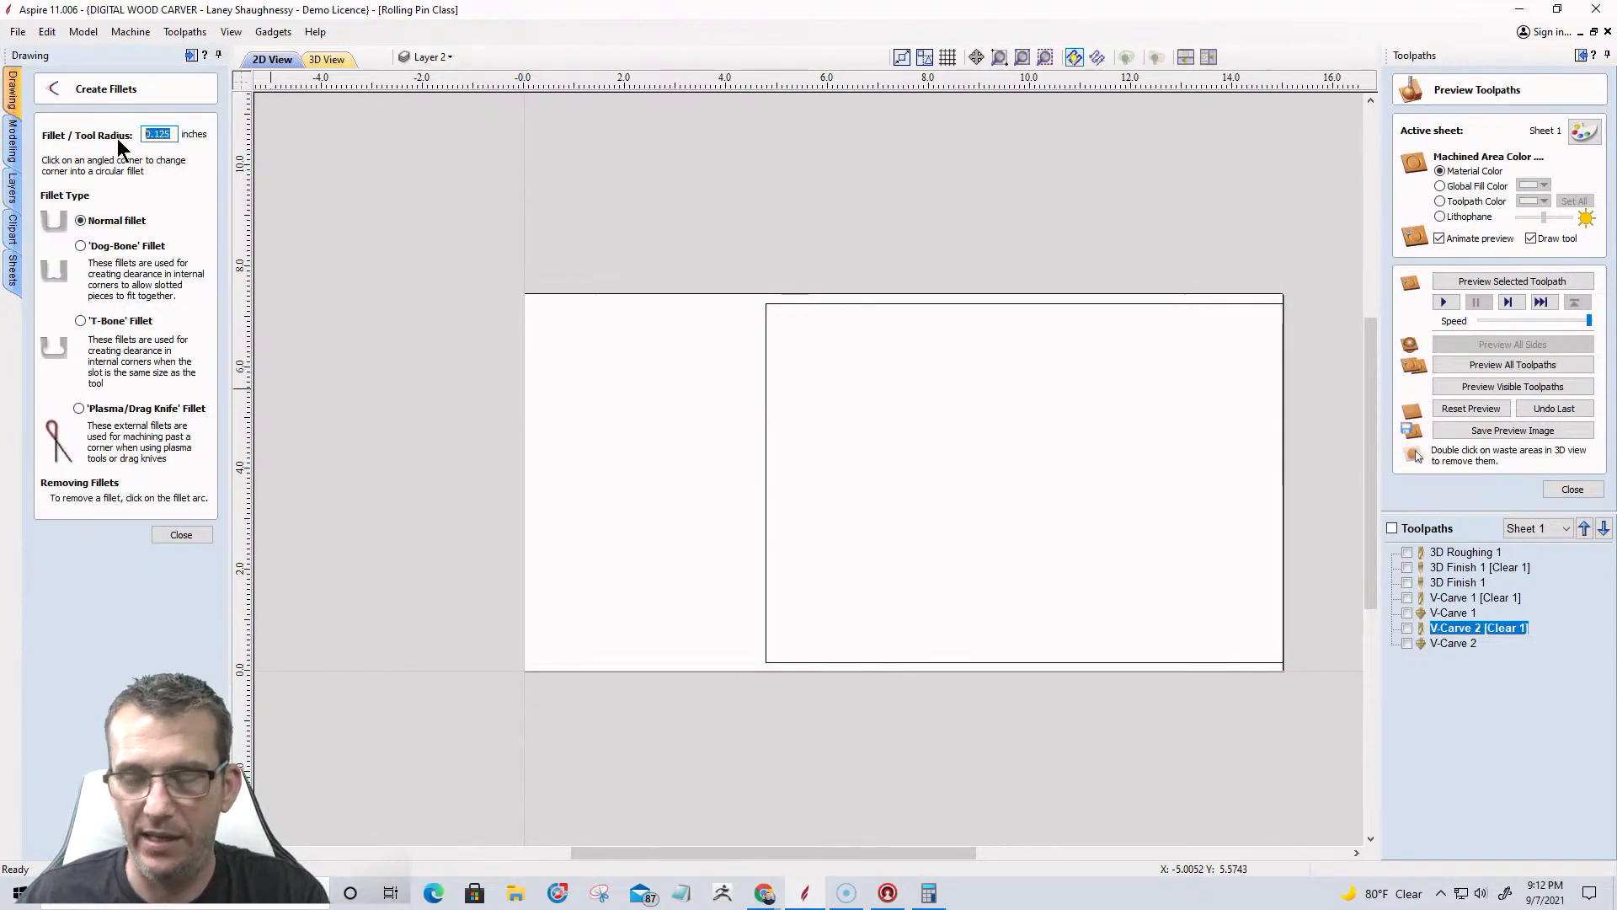
text(.75)
click(767, 303)
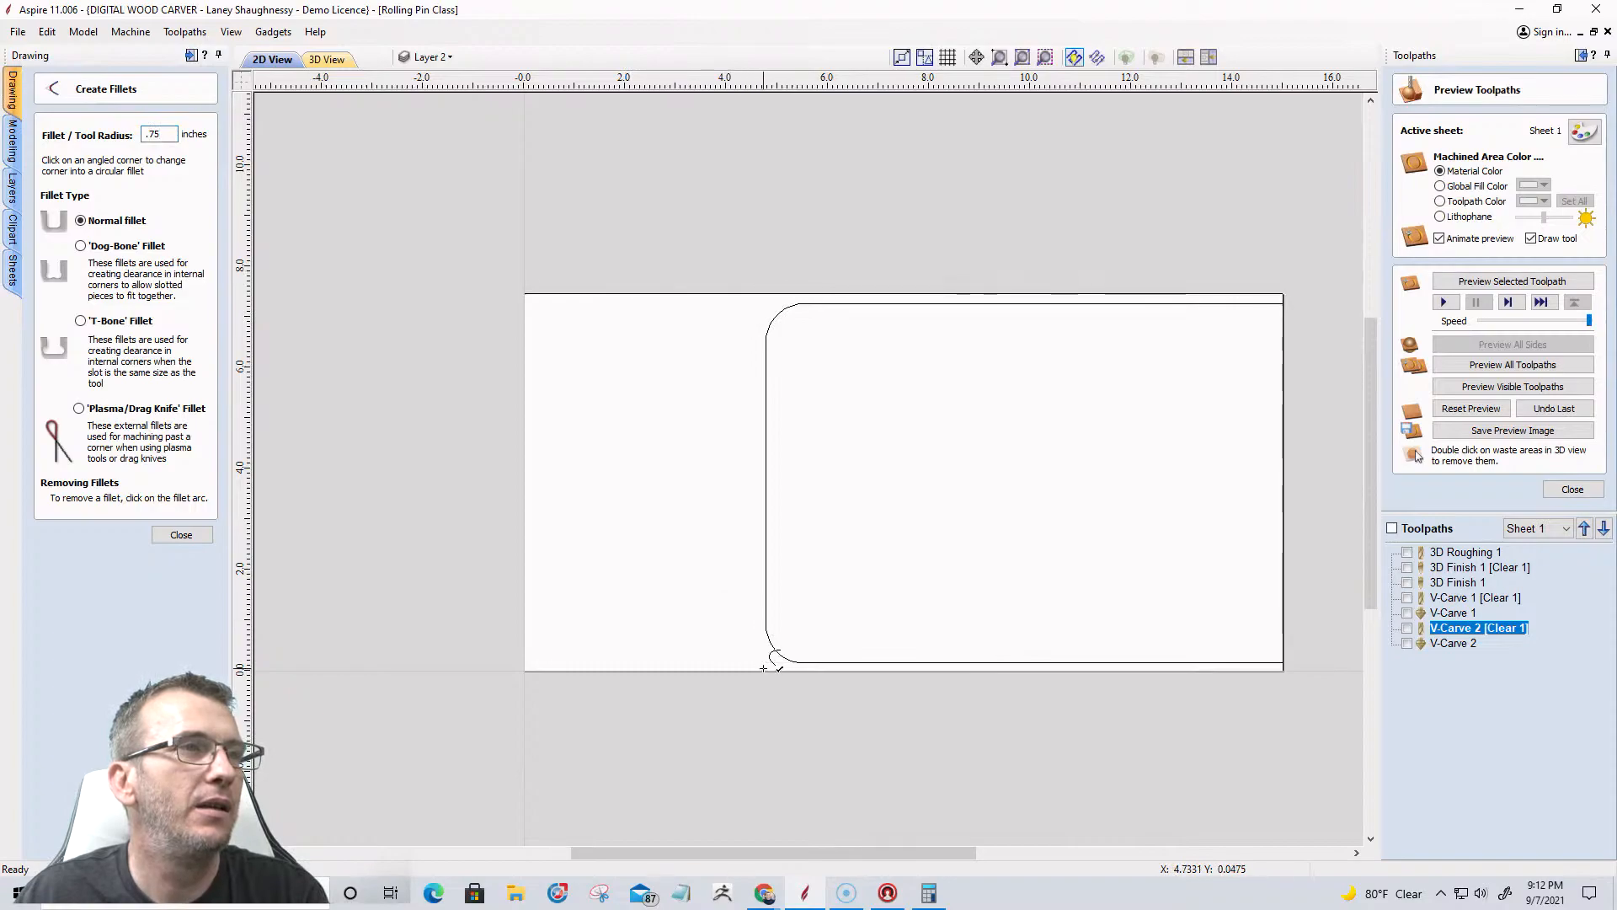
click(1281, 307)
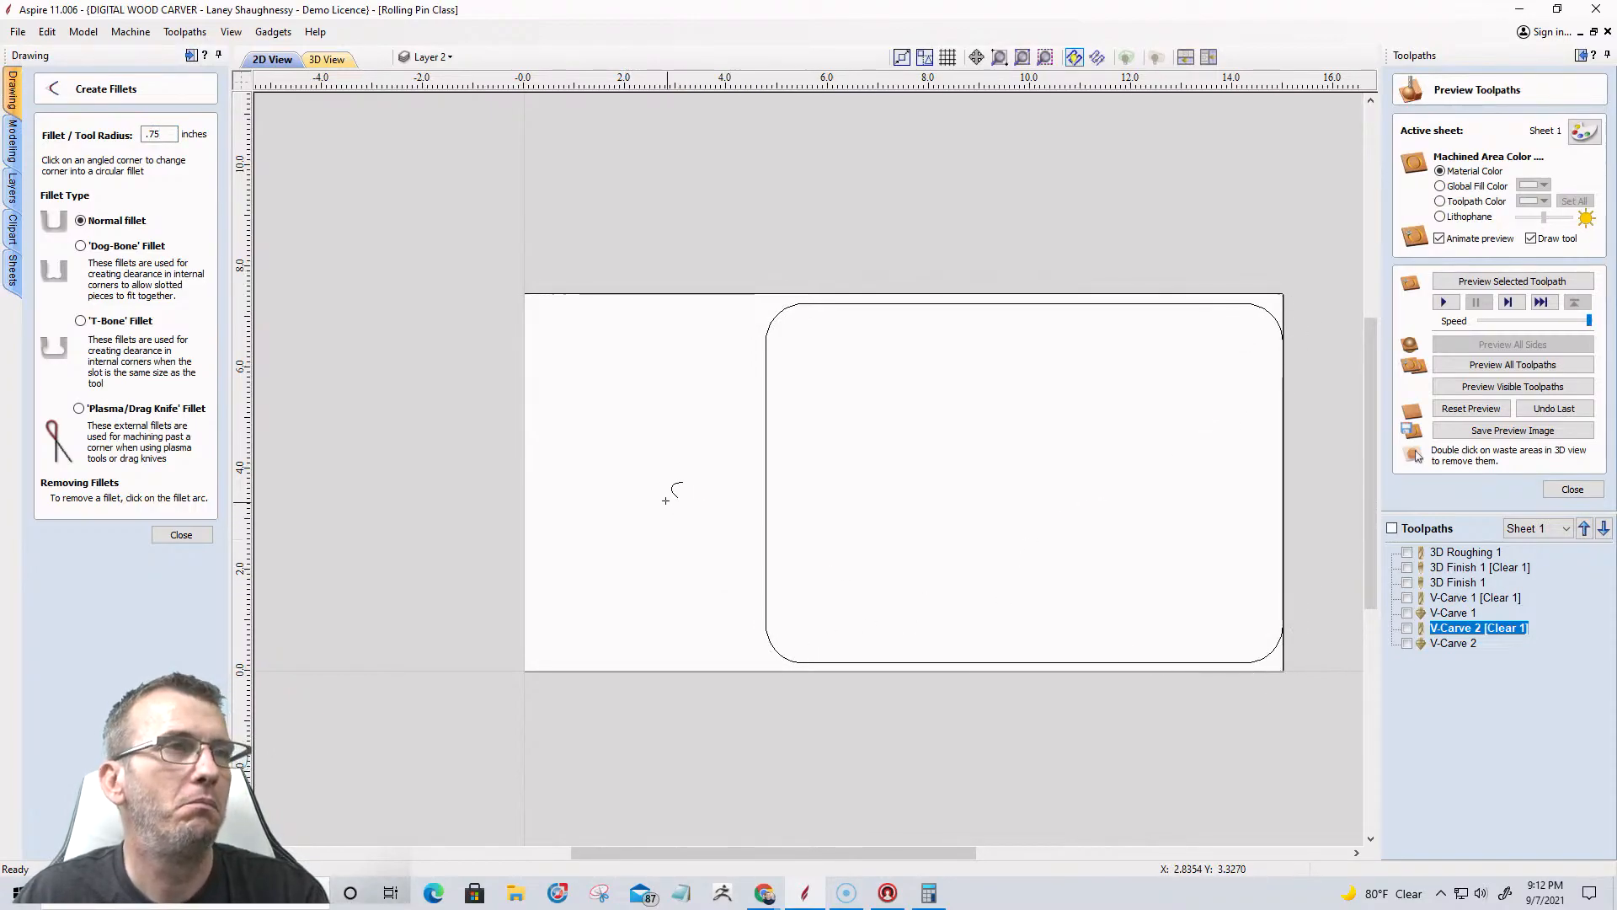
click(182, 535)
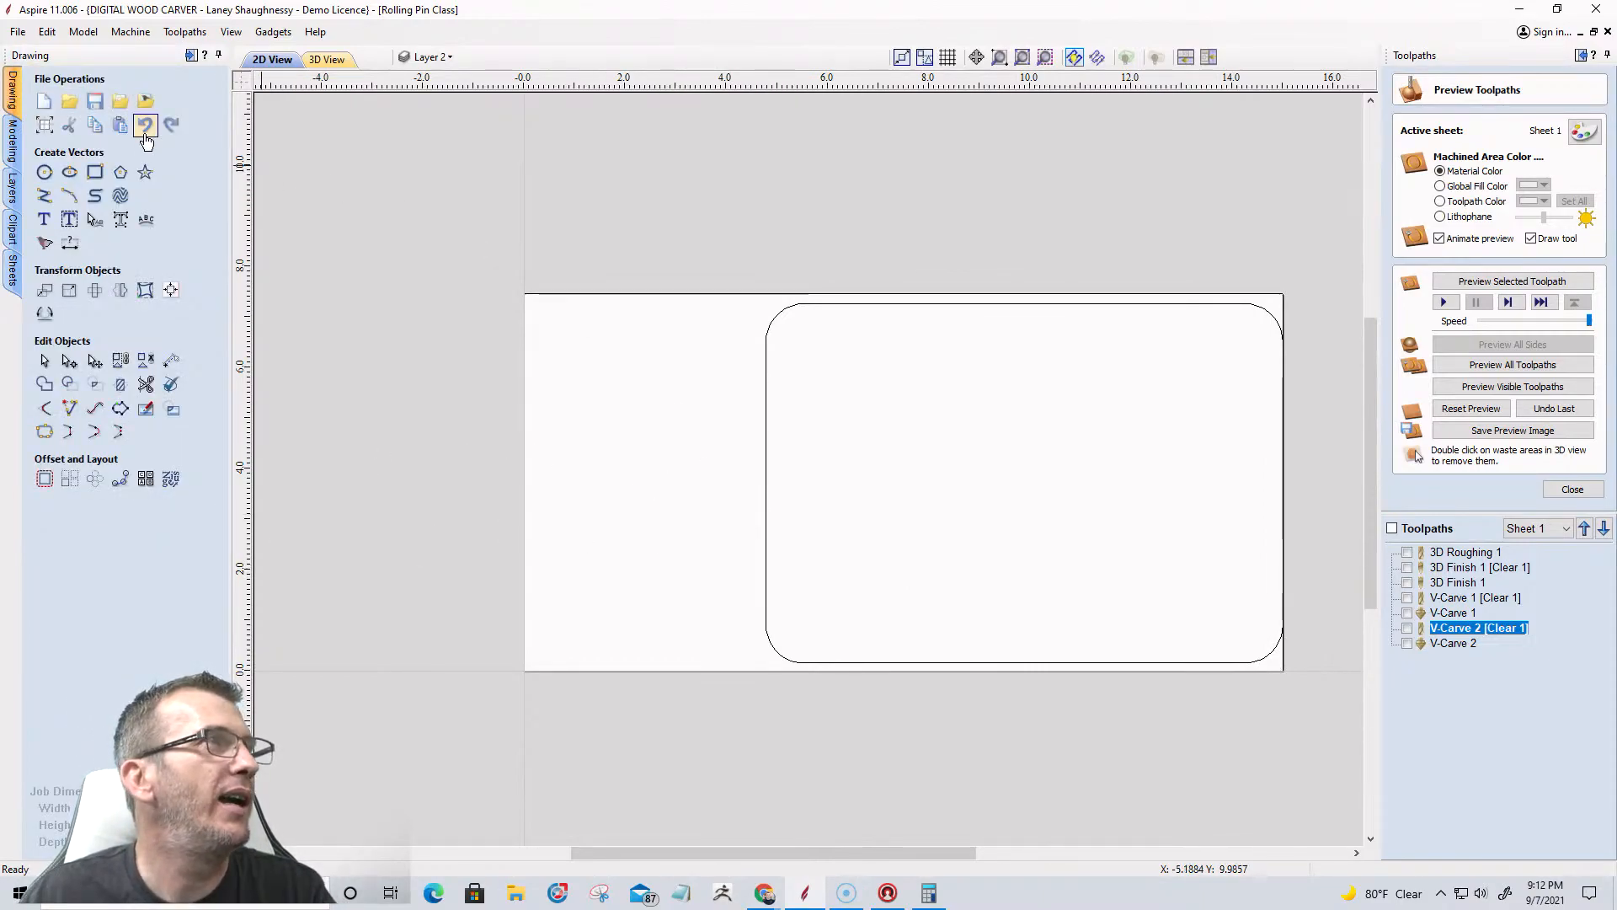
Draw a handle rectangle about 4.8 by 1.2 inches overlapping the left edge of the rounded rectangle.
click(94, 172)
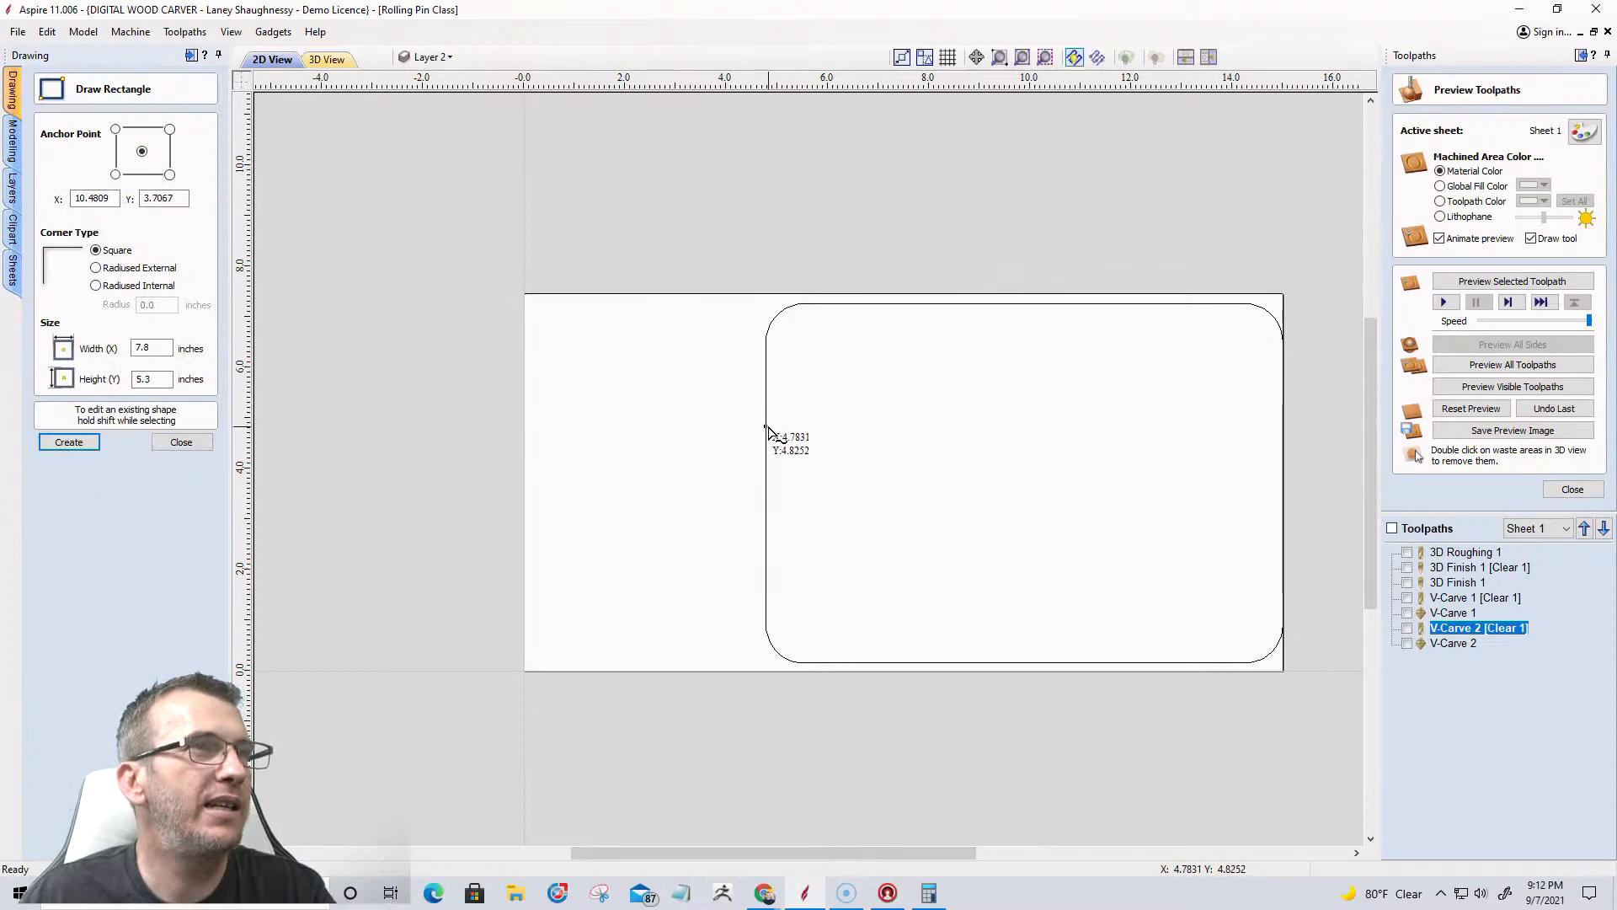
drag(783, 430, 541, 493)
click(185, 444)
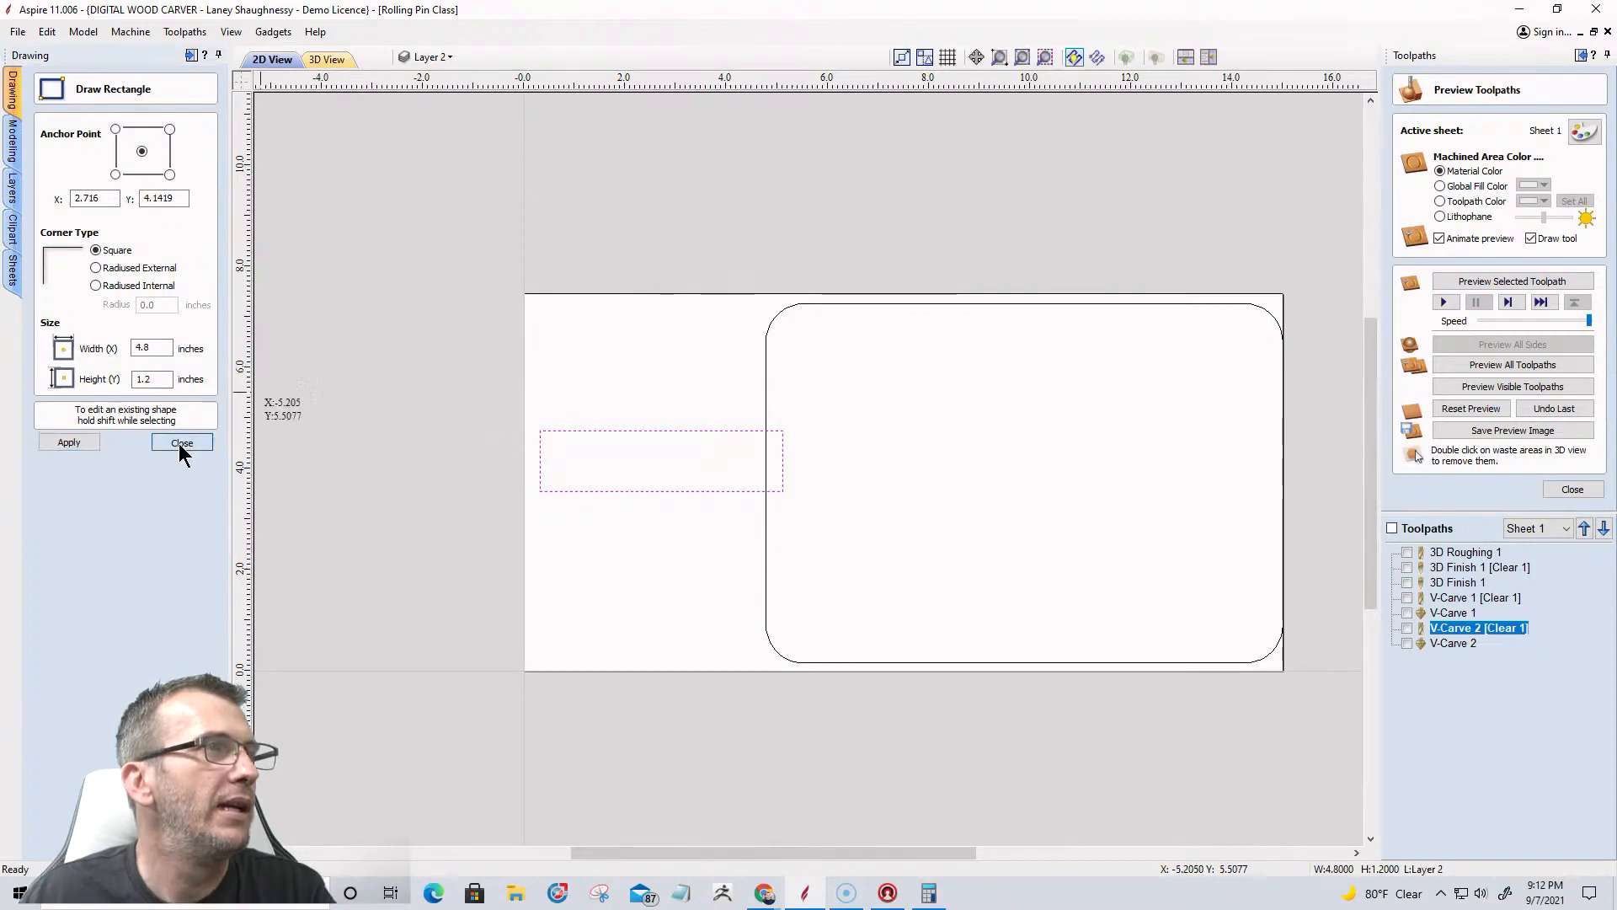
Center the rounded rectangle and the handle rectangle vertically on the material.
click(764, 387)
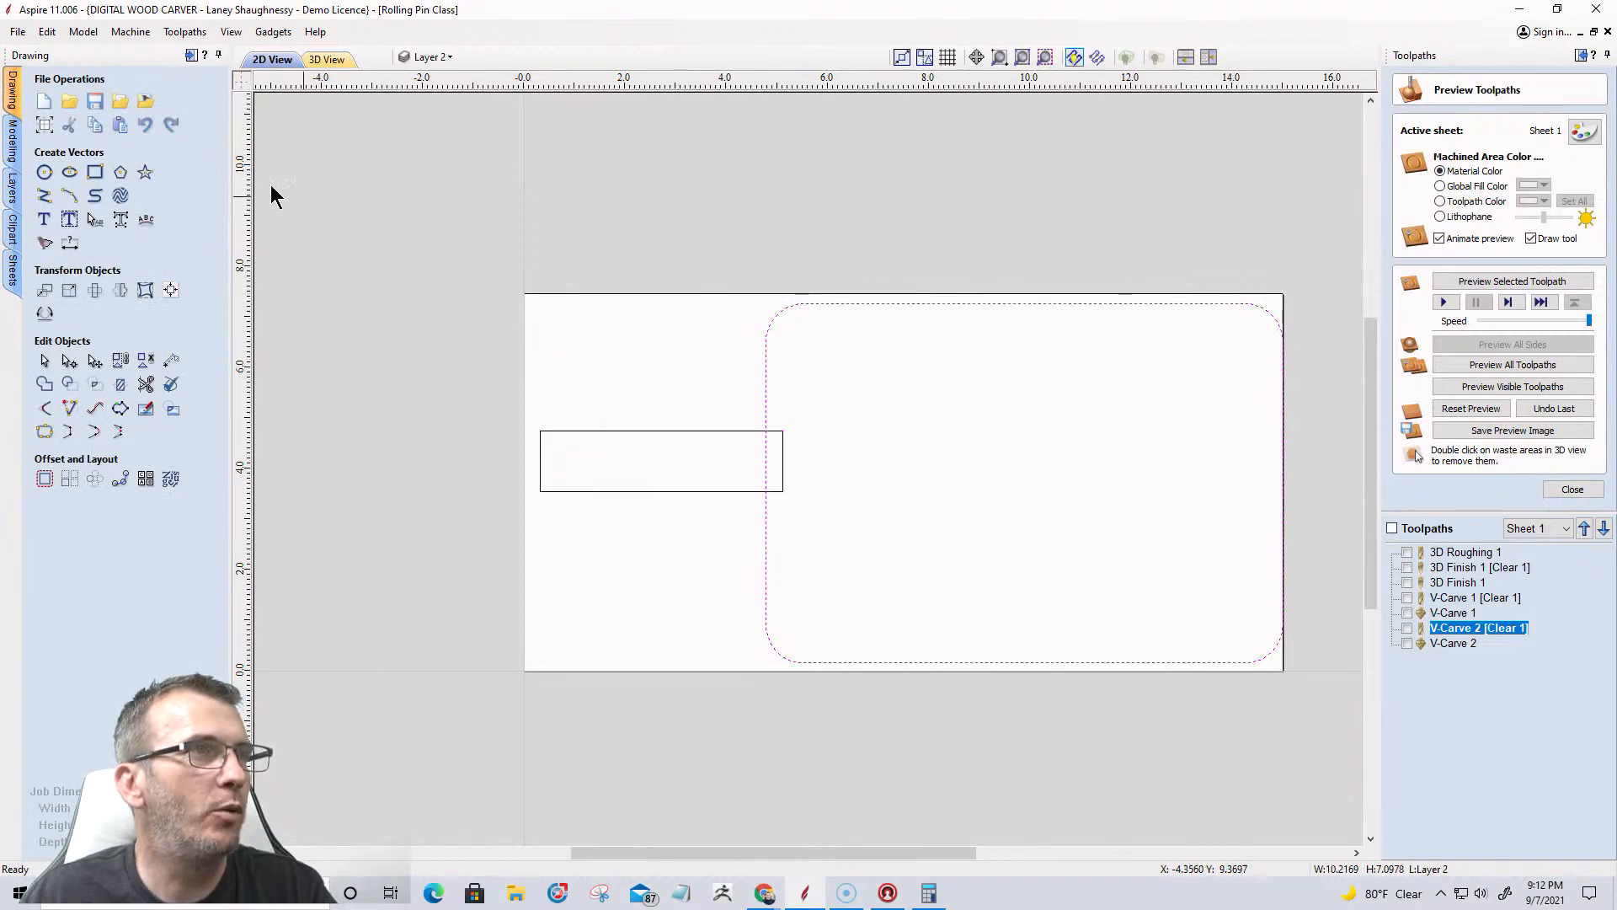
click(170, 289)
click(166, 153)
click(617, 431)
click(165, 151)
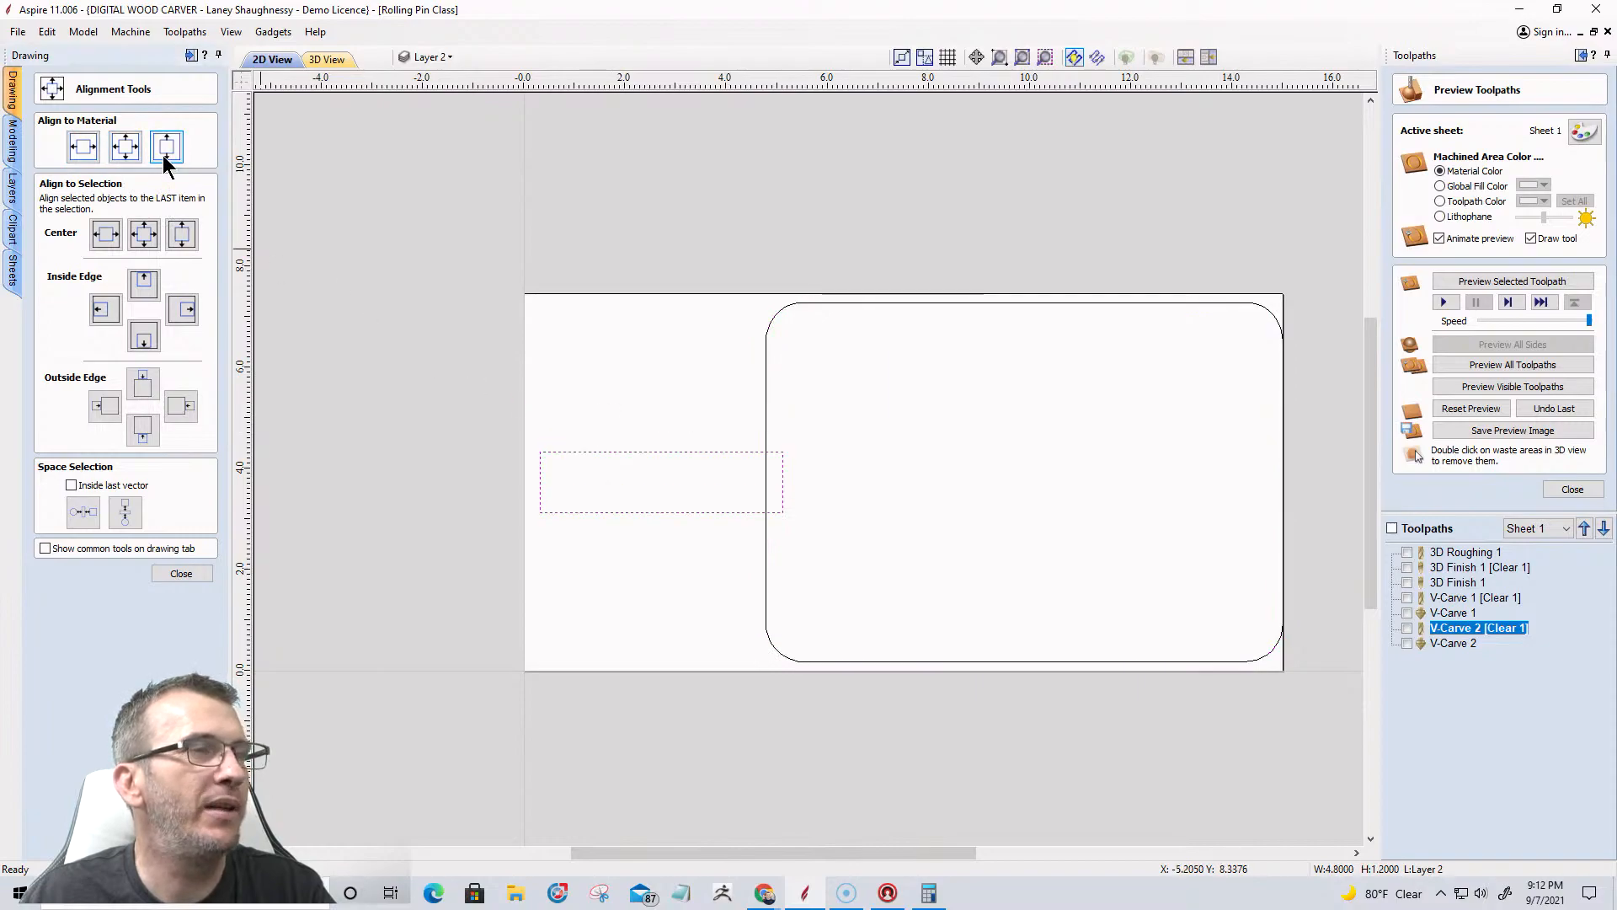
click(181, 573)
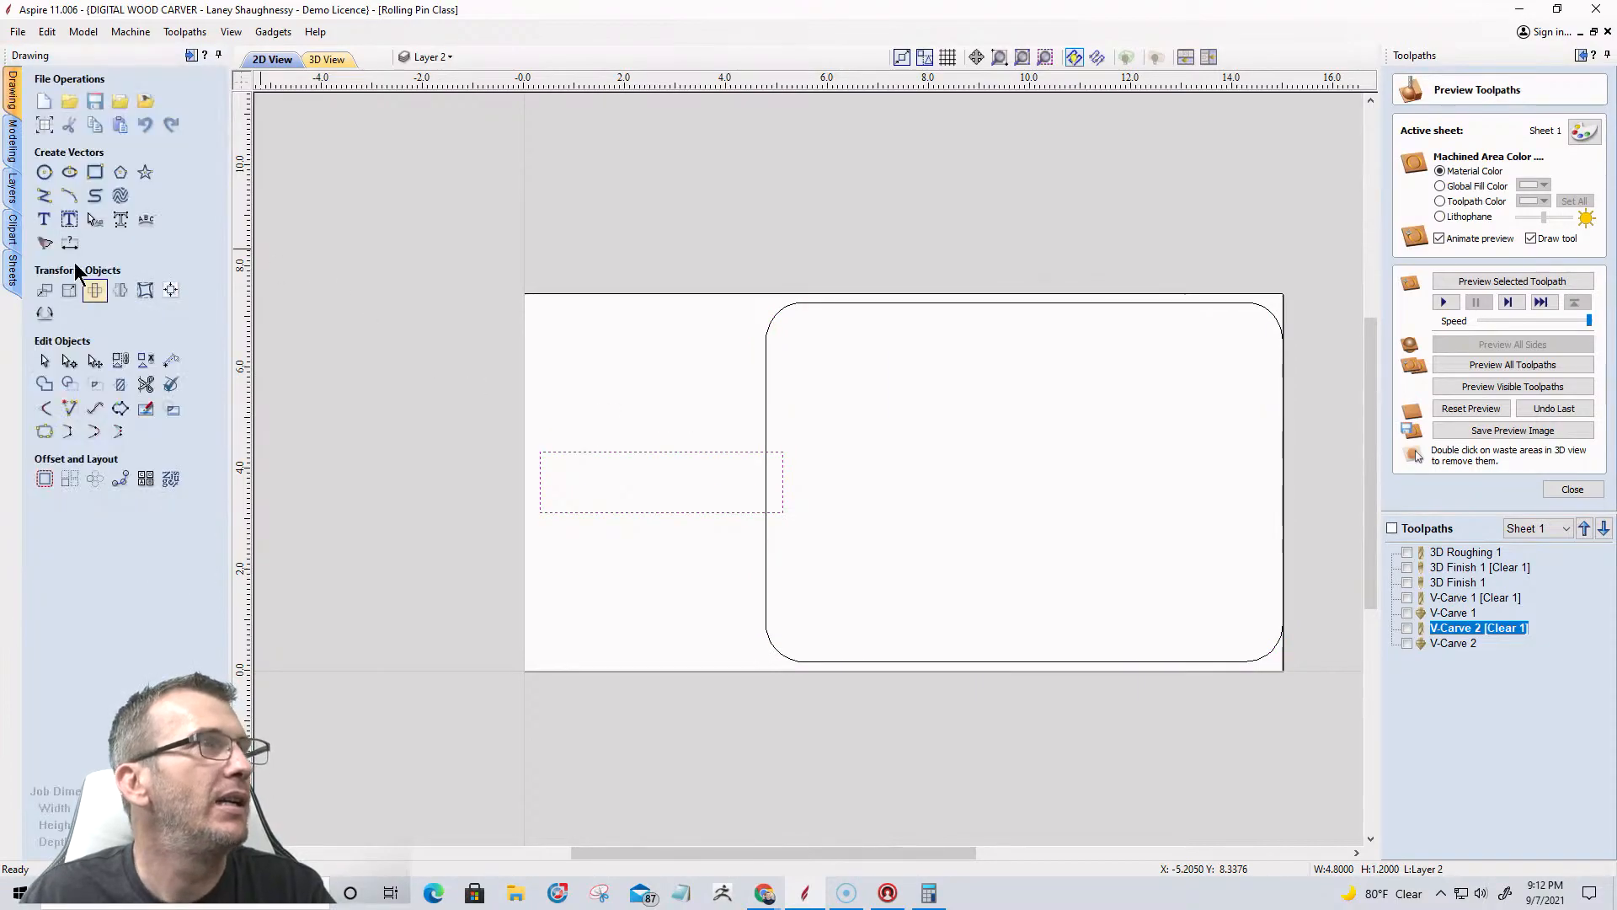
Draw a circle about 1.6 inches in diameter at the handle's left end and nudge it right until it lies inside the material.
click(44, 172)
drag(553, 482, 582, 517)
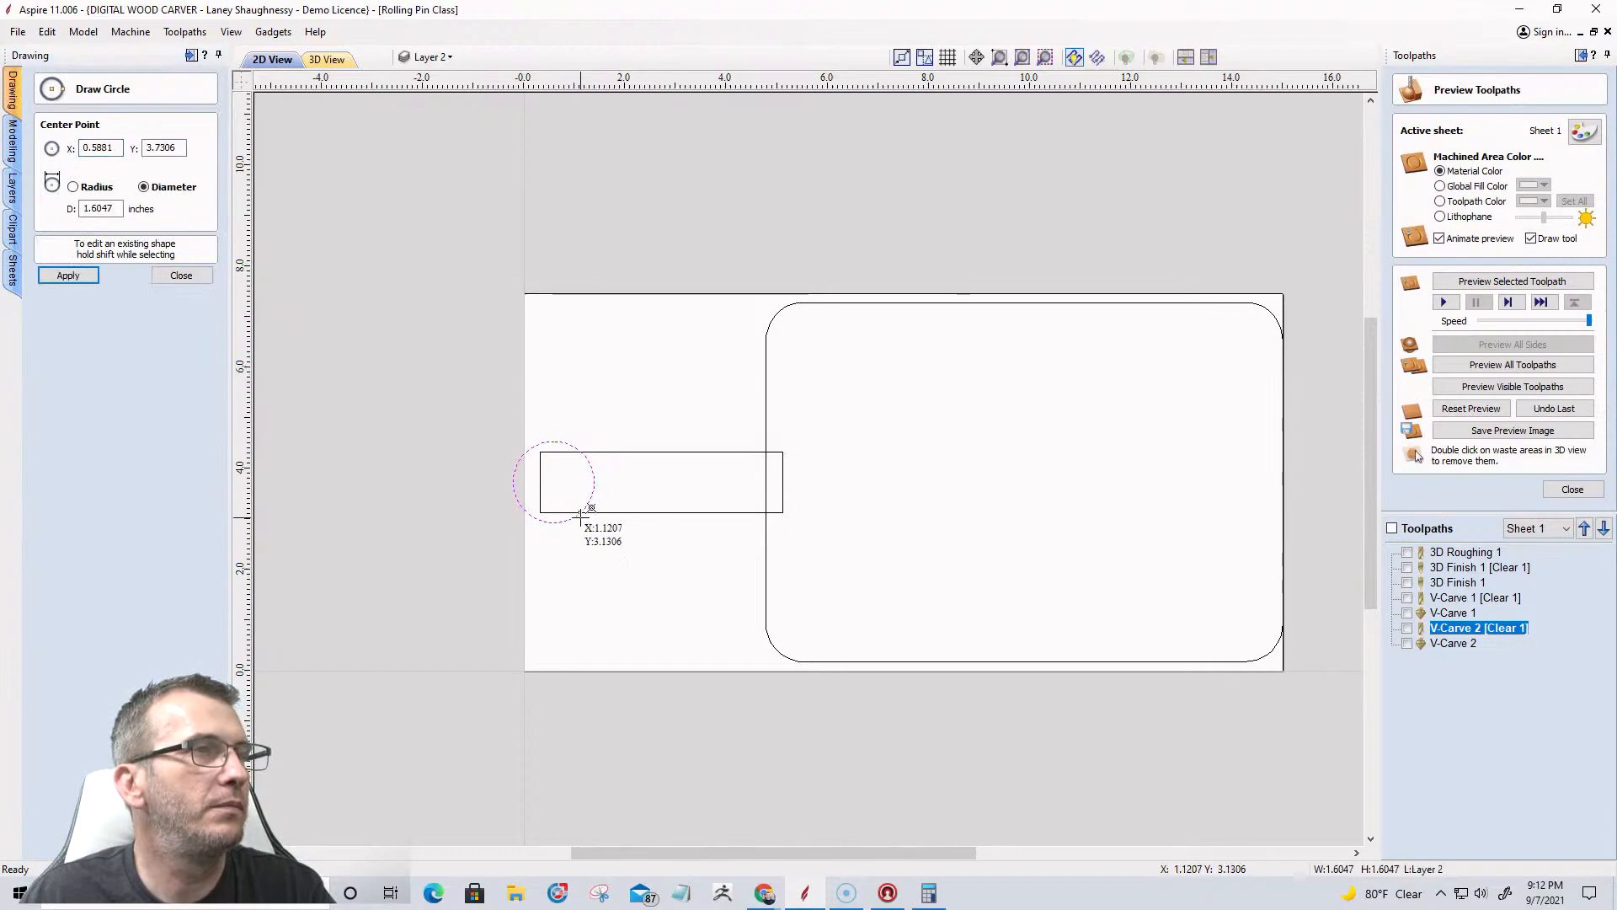
click(181, 276)
drag(471, 408, 614, 568)
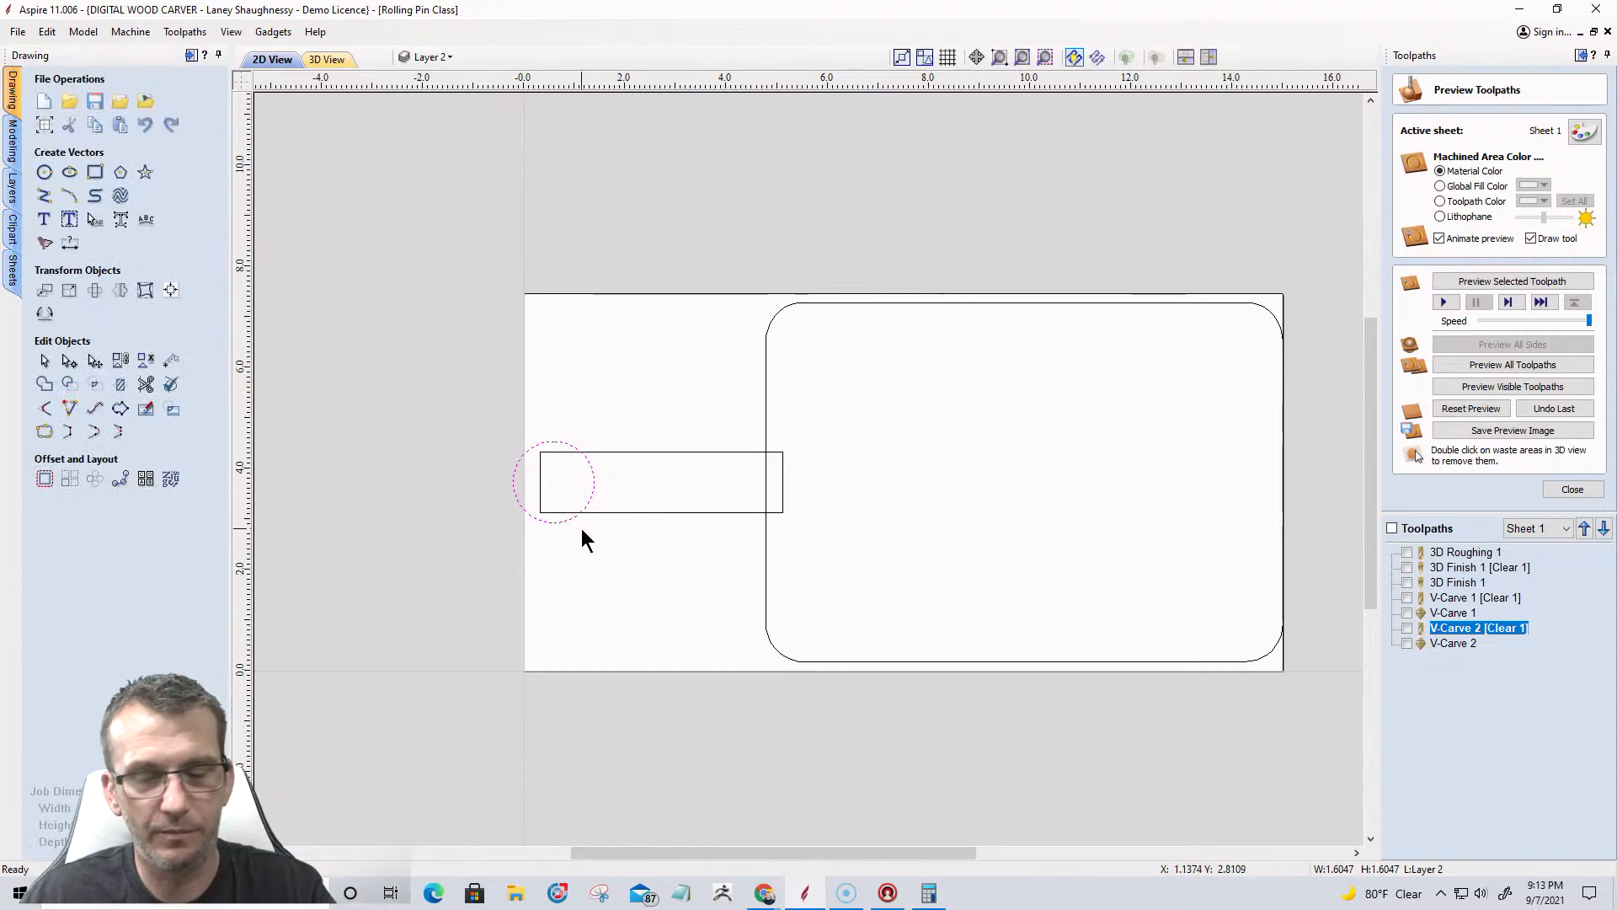
key(Right)
key(Right)
key(Right)
key(Right)
key(Right)
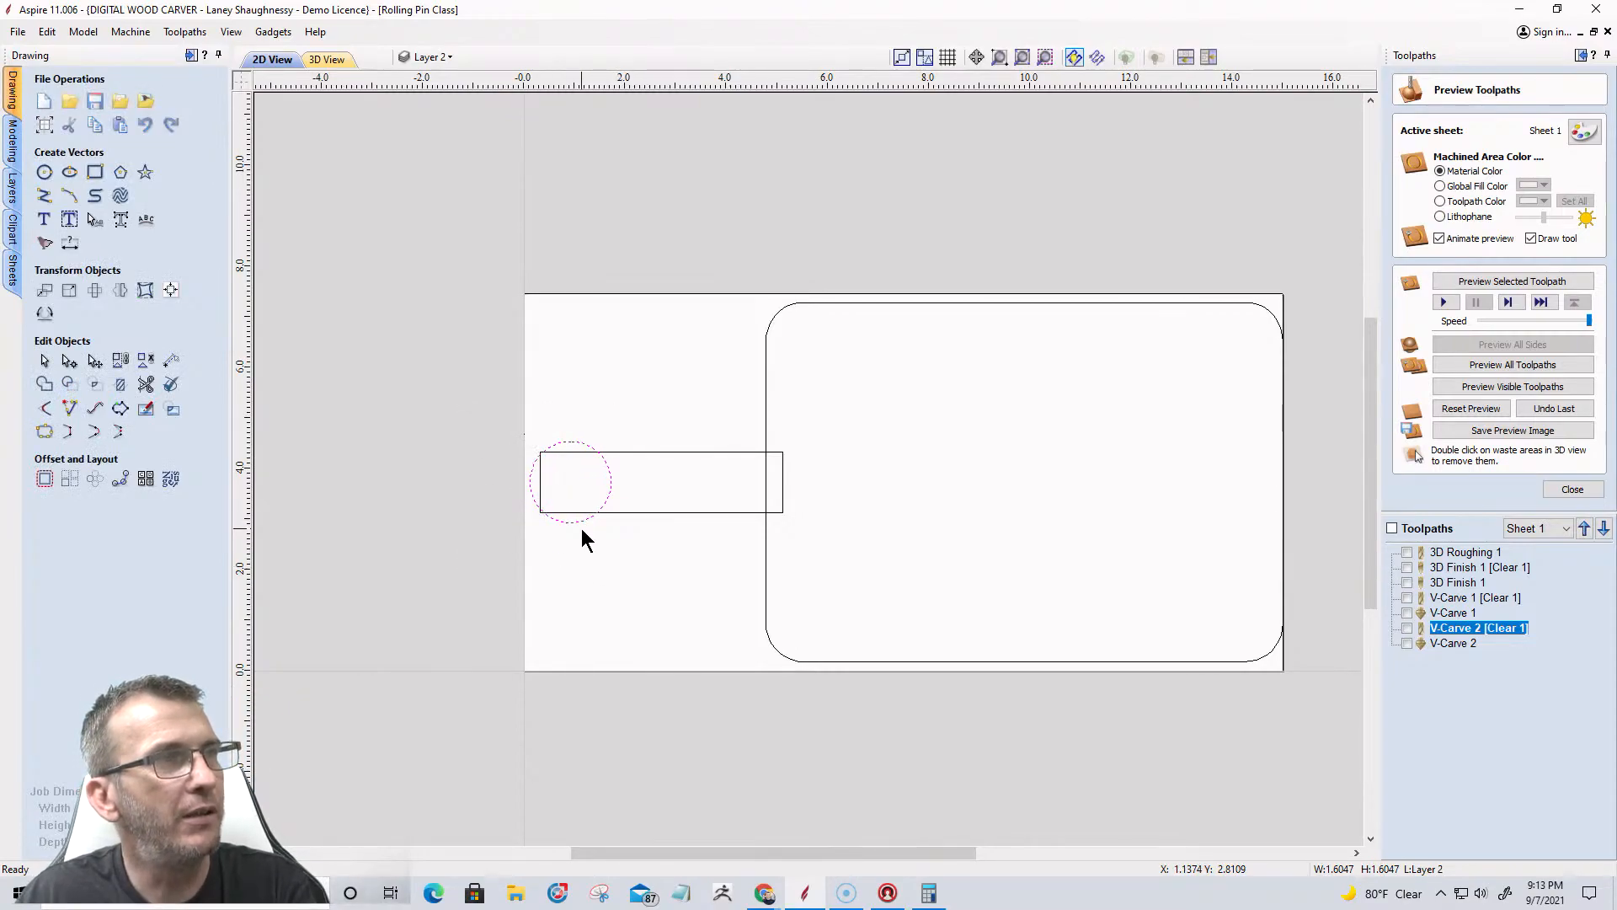
Shorten the handle rectangle from its outer end to about 3.9 inches long so that end lies inside the circle.
click(539, 492)
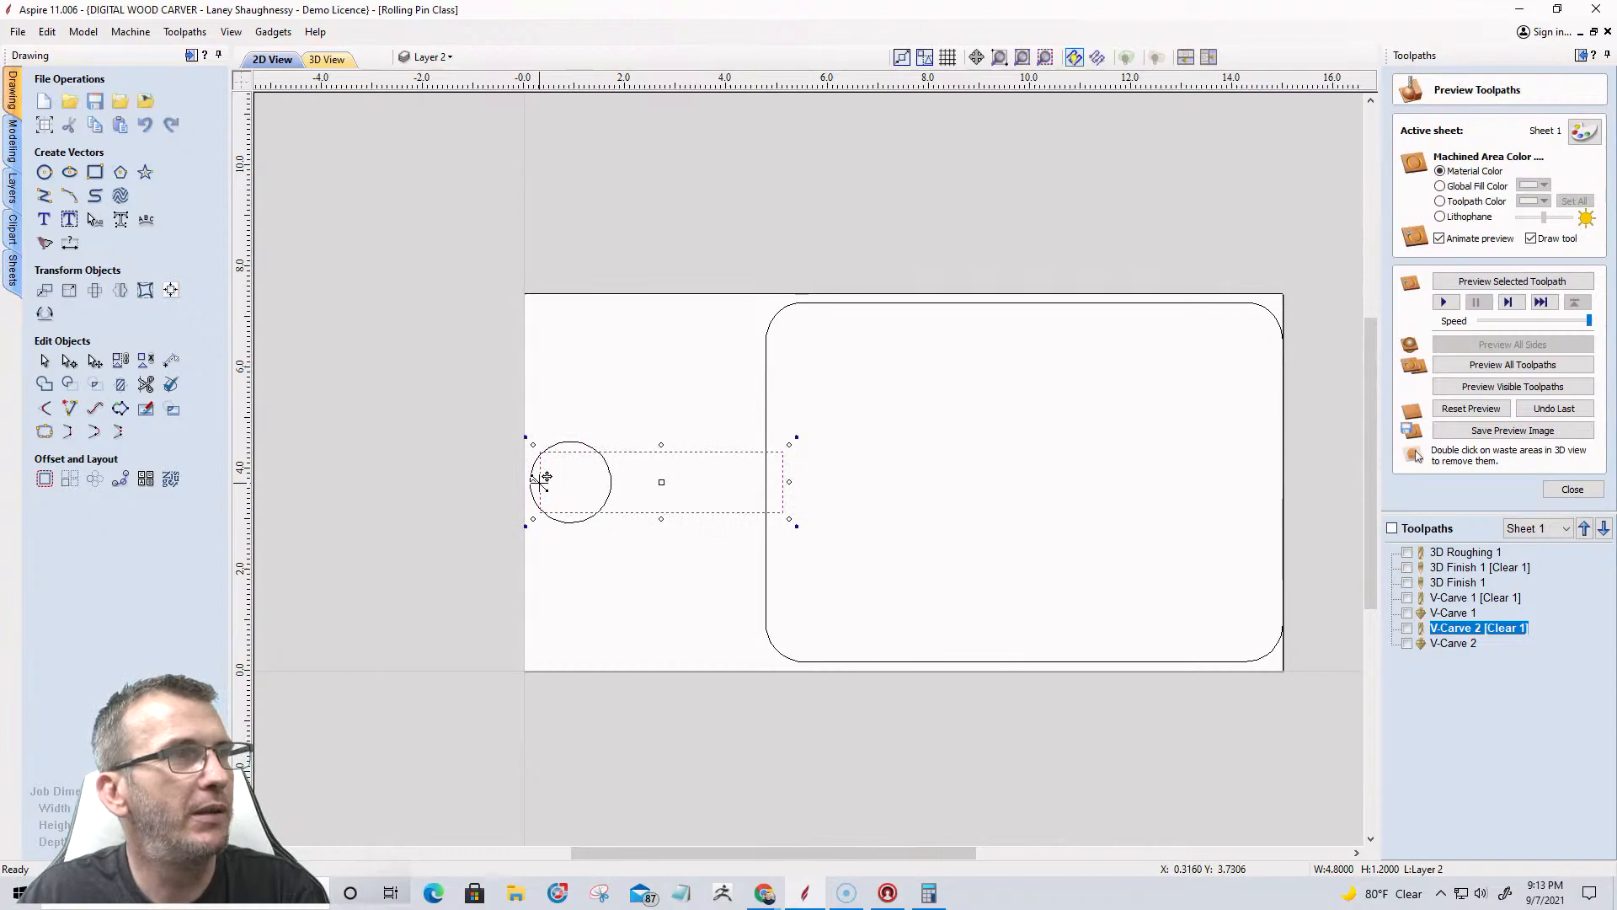
drag(532, 485, 584, 494)
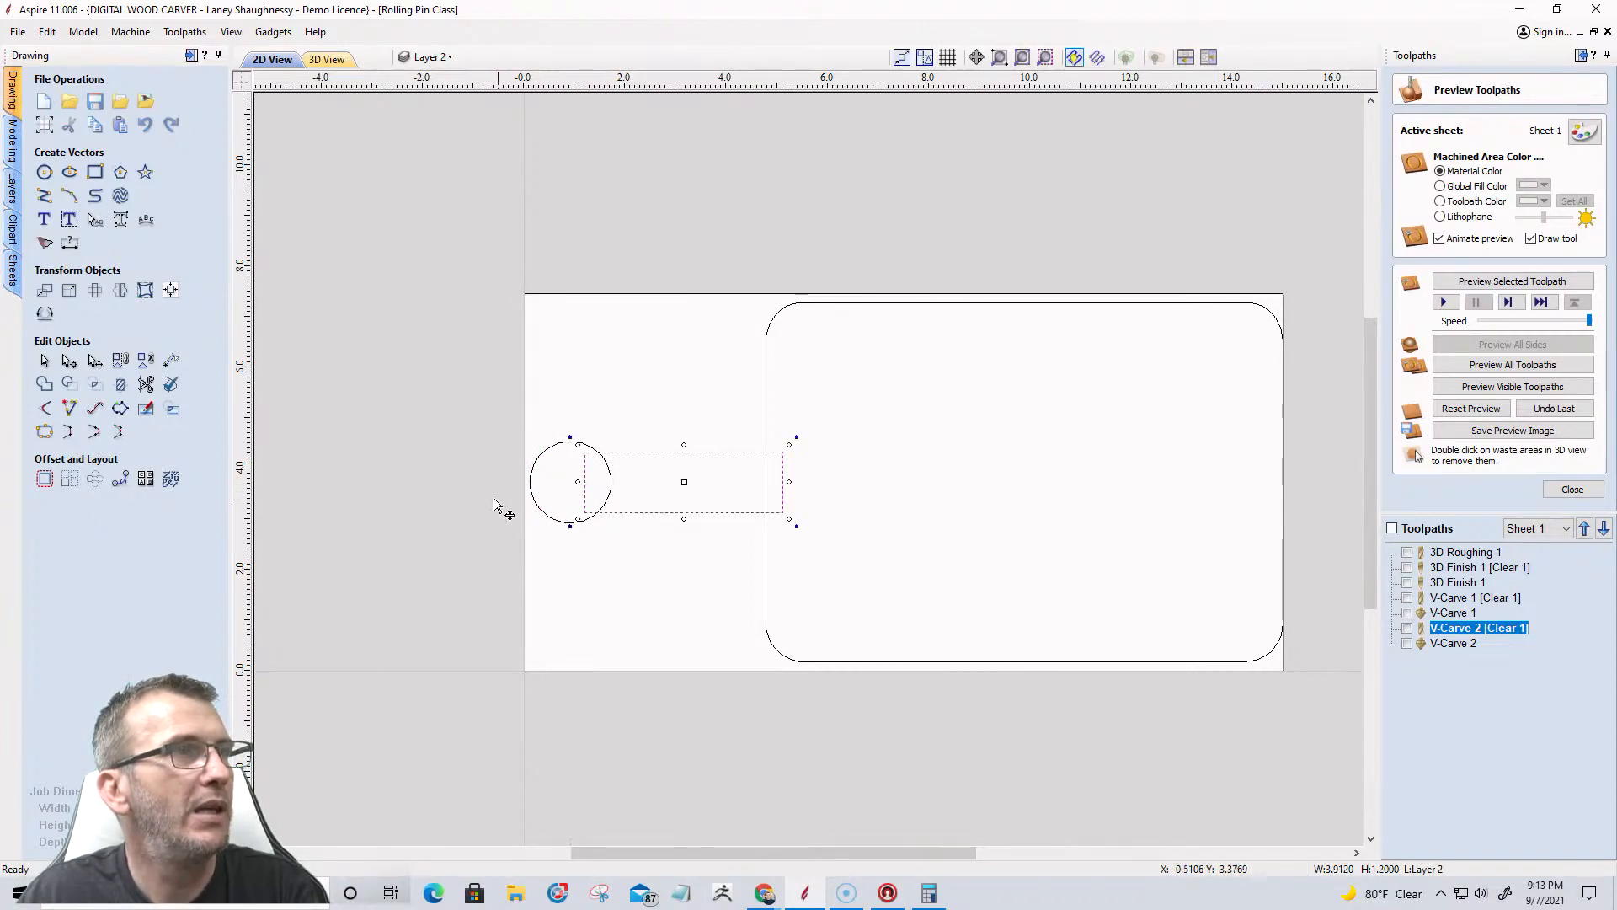
click(532, 475)
click(547, 478)
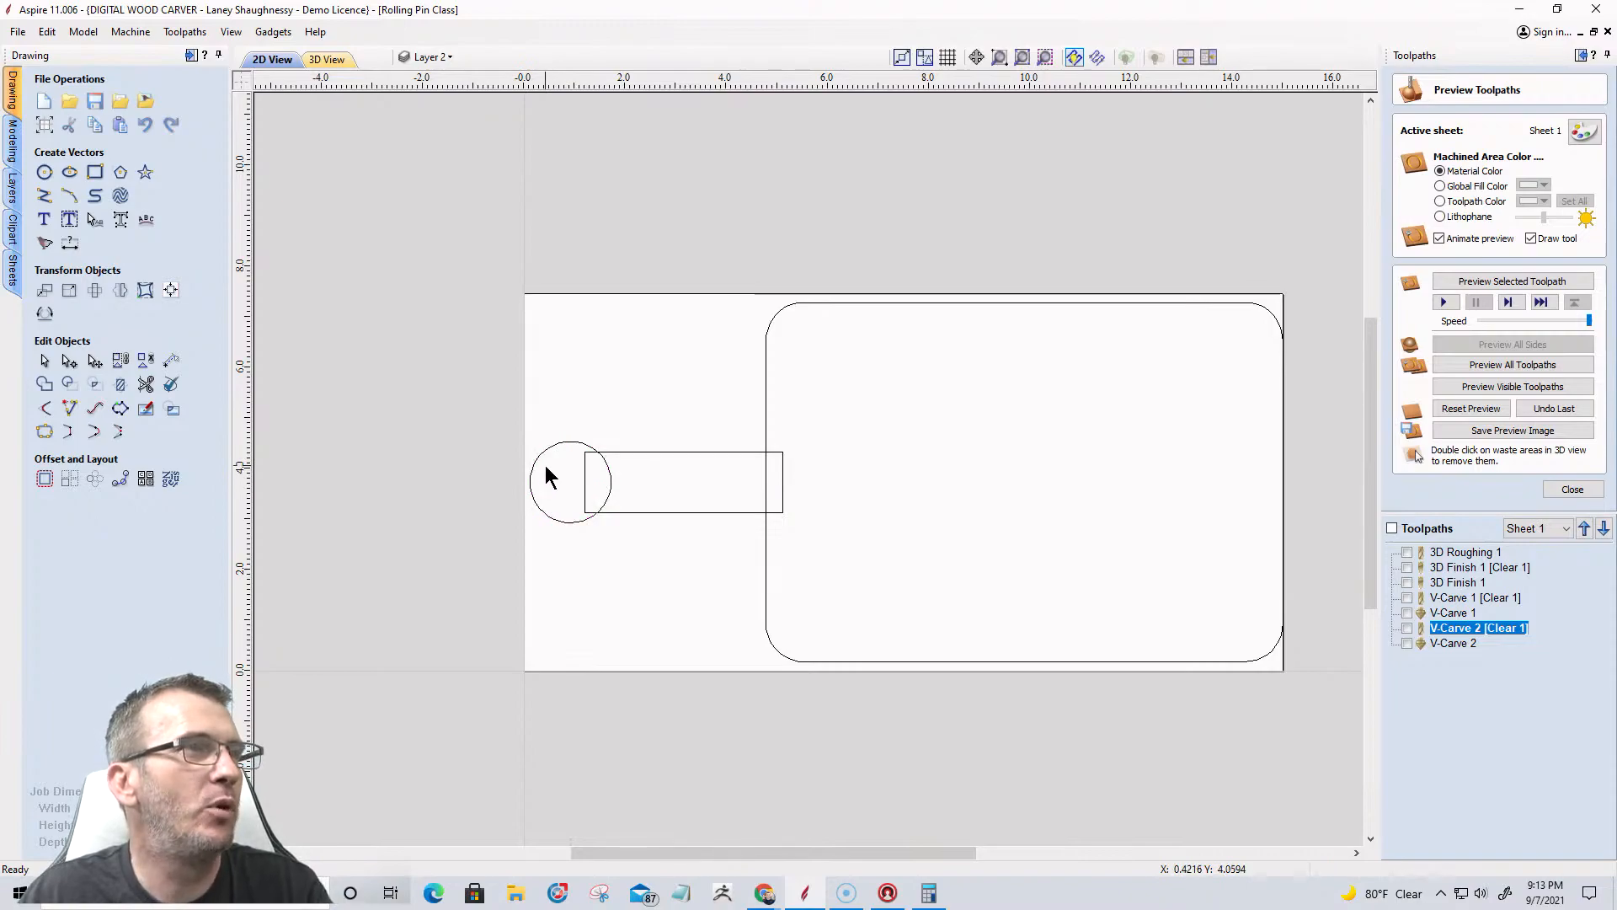
Make a concentric scaled-down copy of the handle's end circle, about 0.68 inches in diameter, as the hanging hole.
click(545, 460)
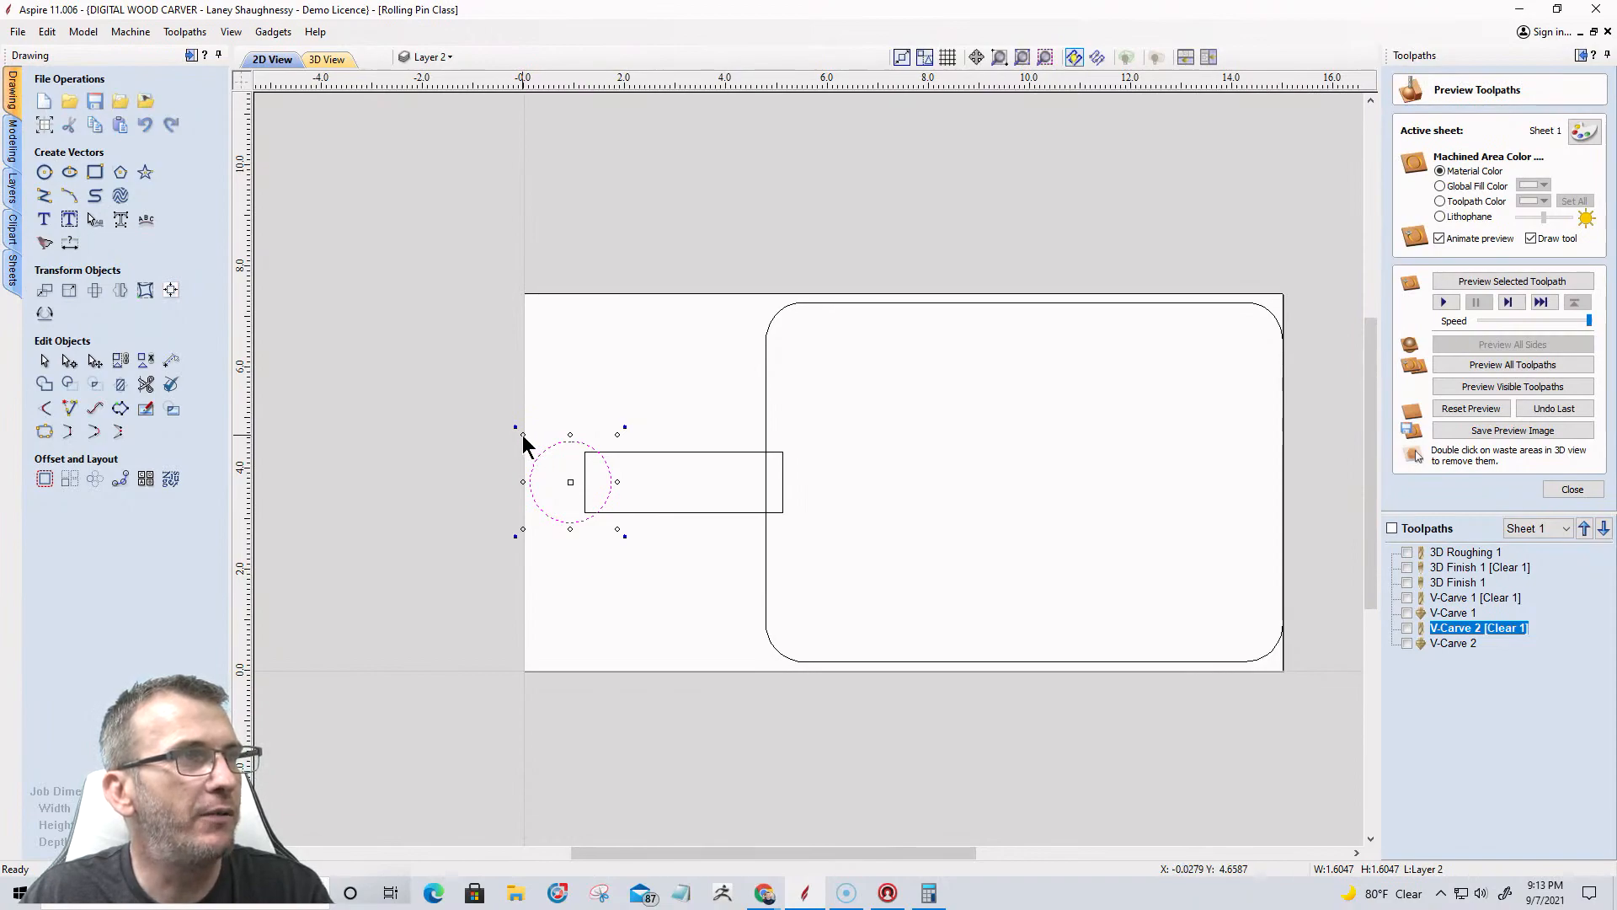
click(523, 436)
click(540, 453)
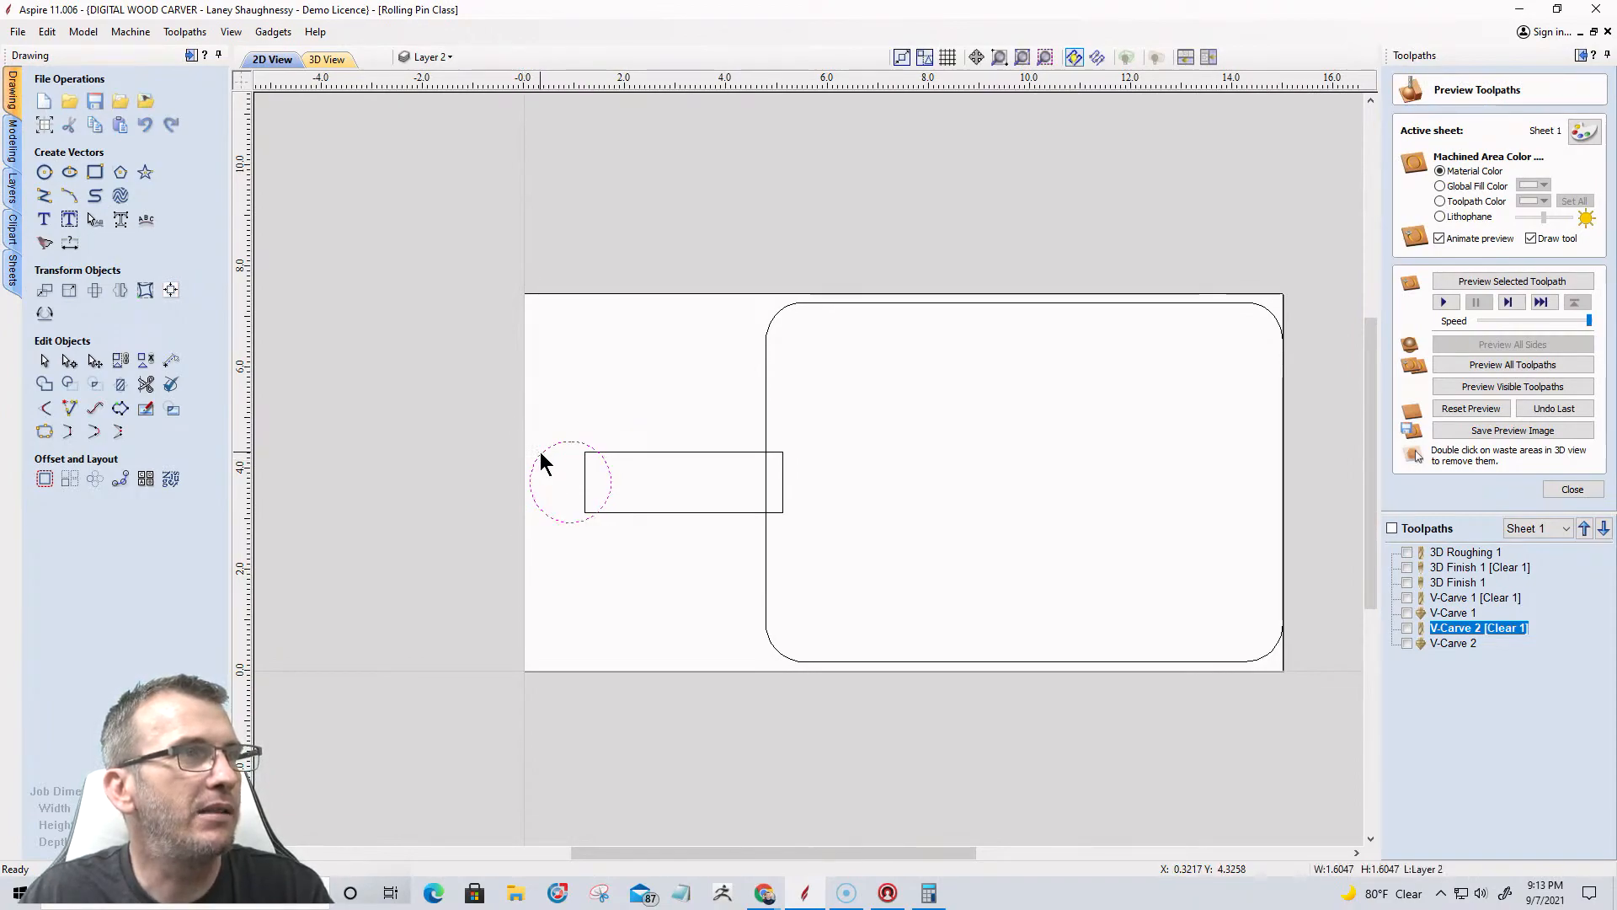
scroll(543, 448, up, 5)
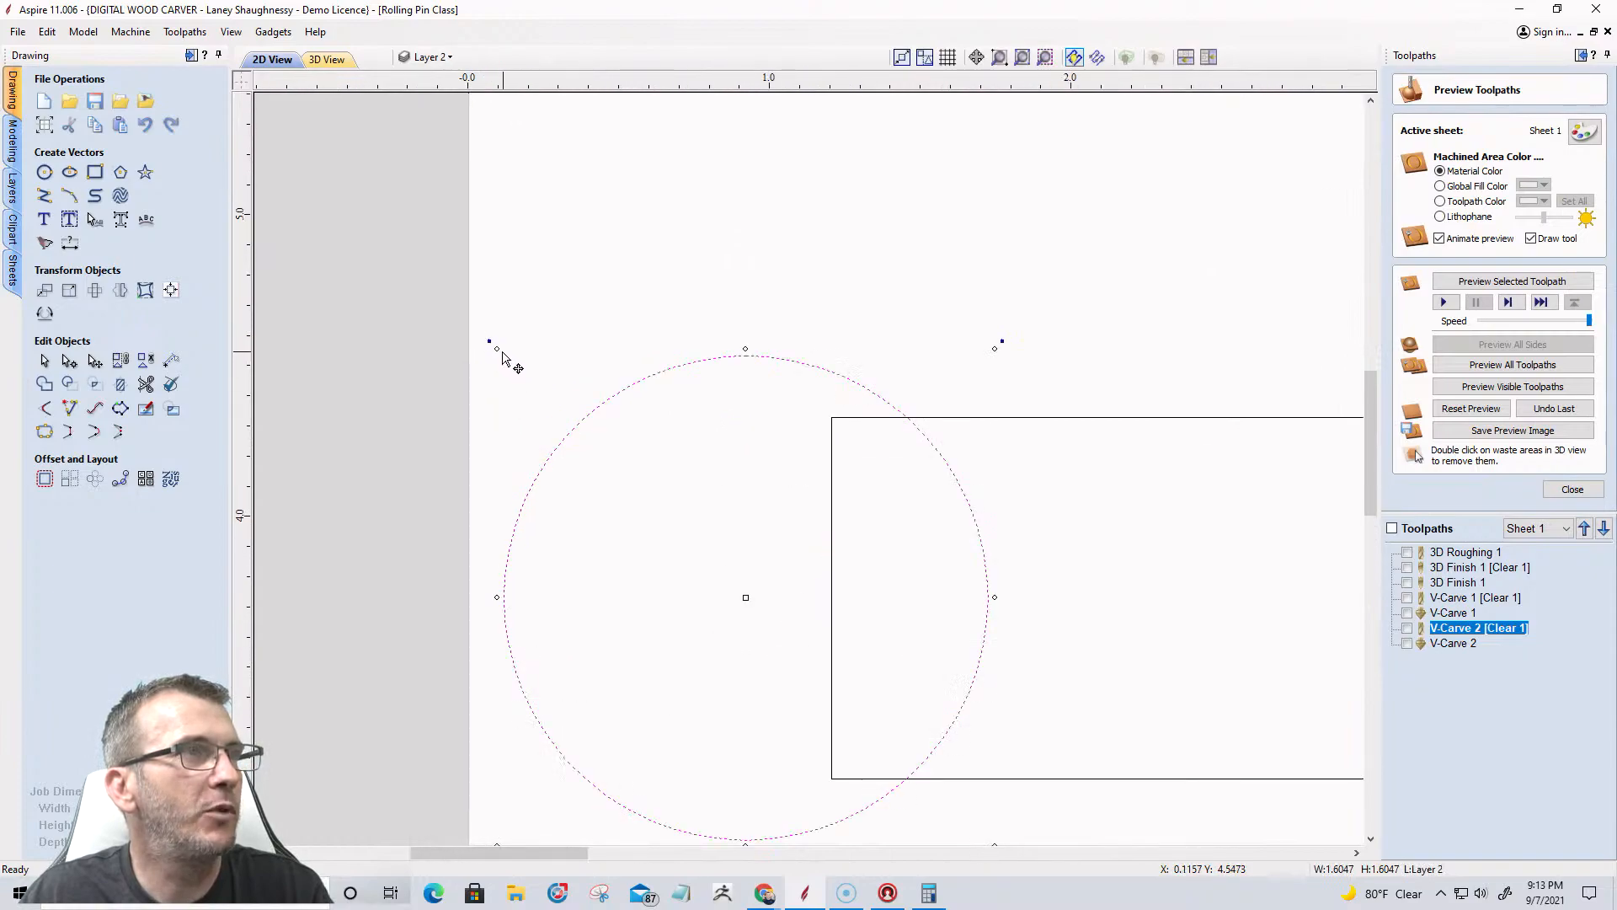
drag(497, 349, 591, 499)
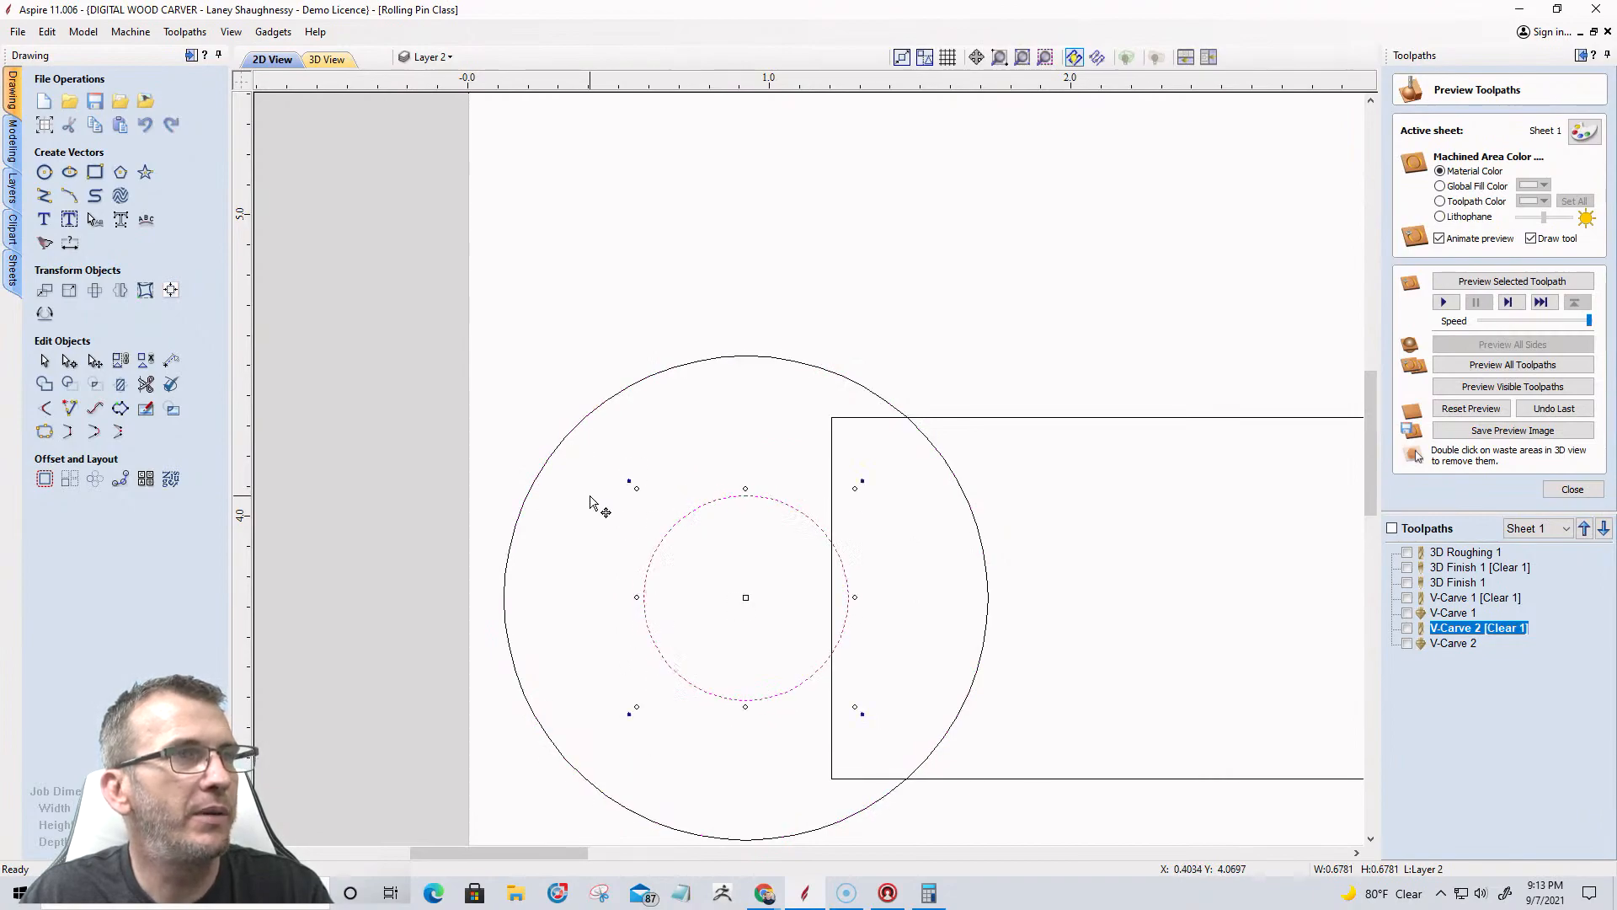
scroll(575, 466, down, 2)
scroll(575, 466, down, 2)
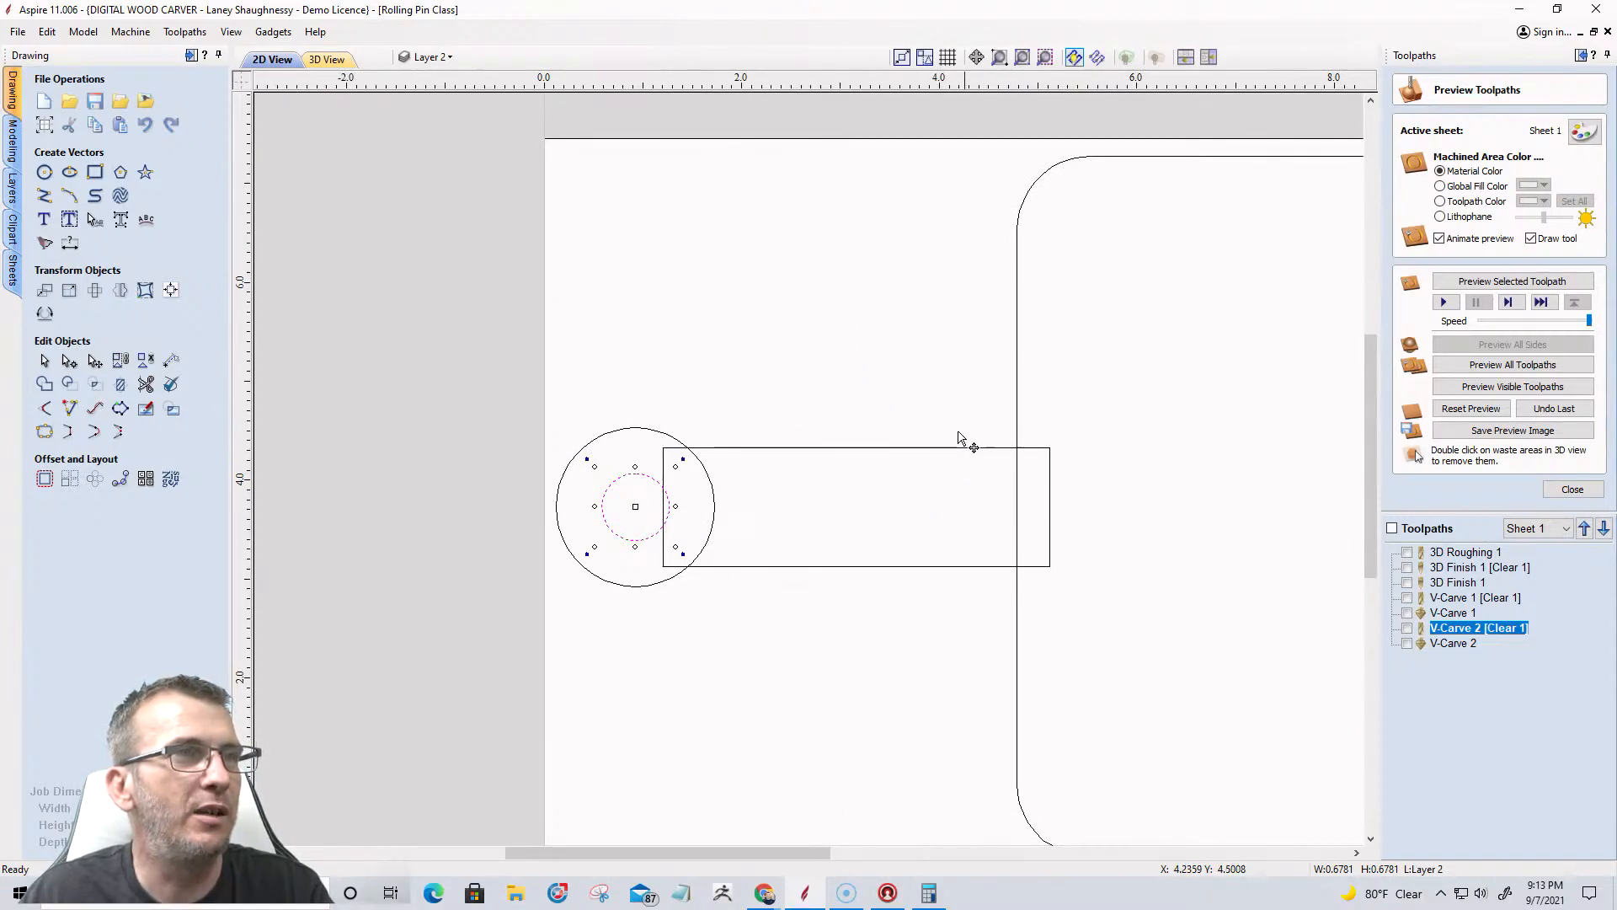
Edit the handle rectangle's nodes and raise its upper corner inside the board by about 0.3 inches.
click(44, 361)
click(68, 363)
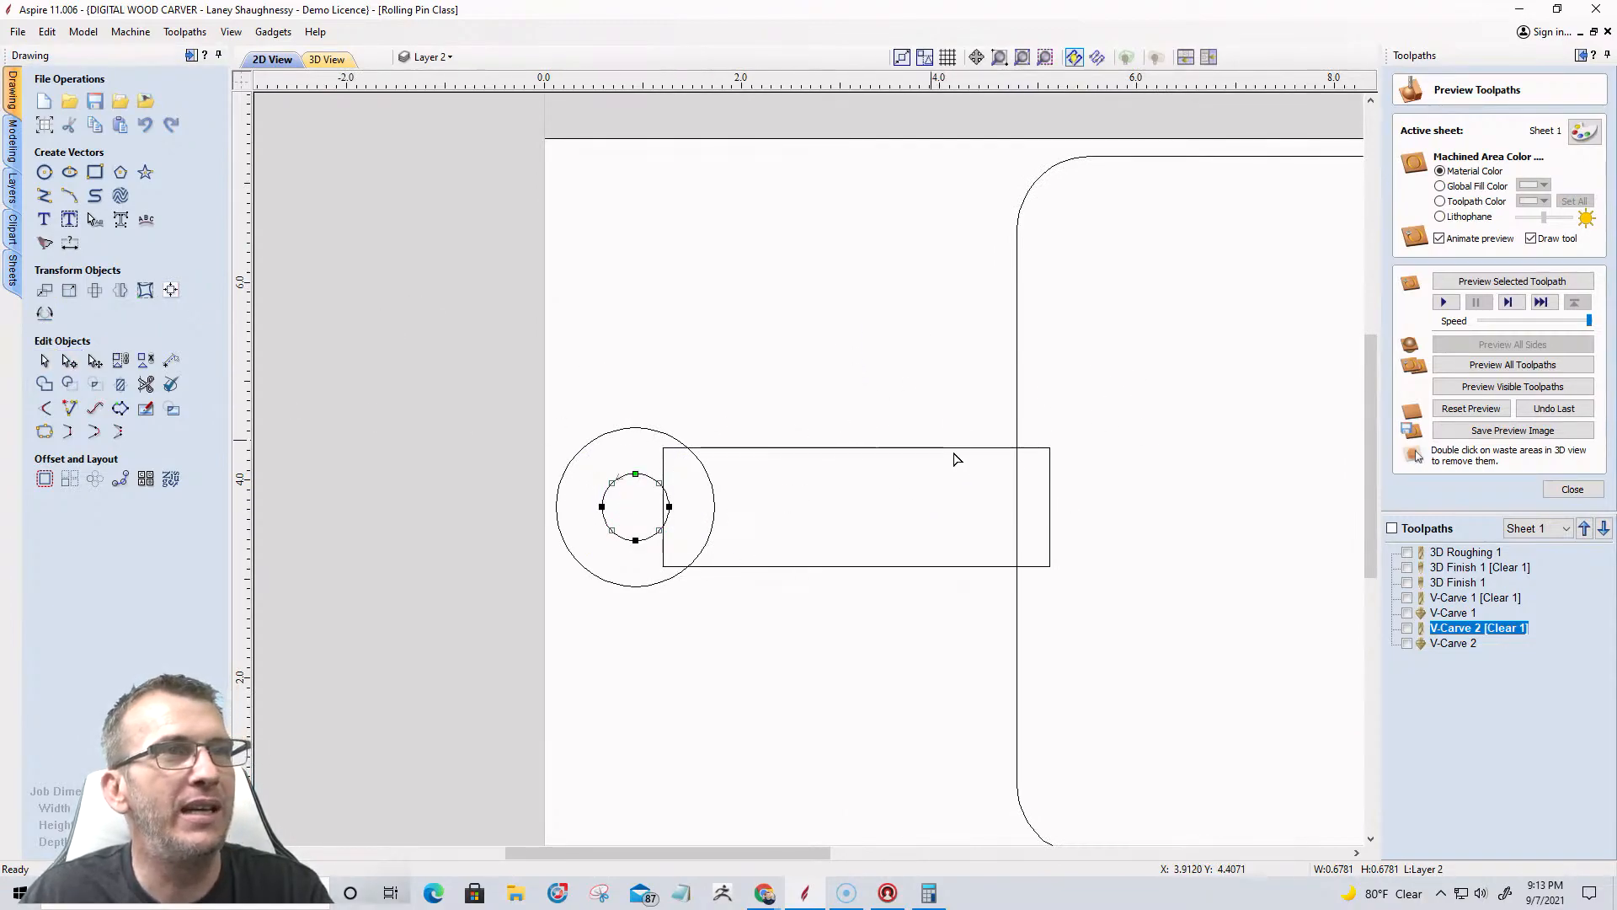
click(1034, 449)
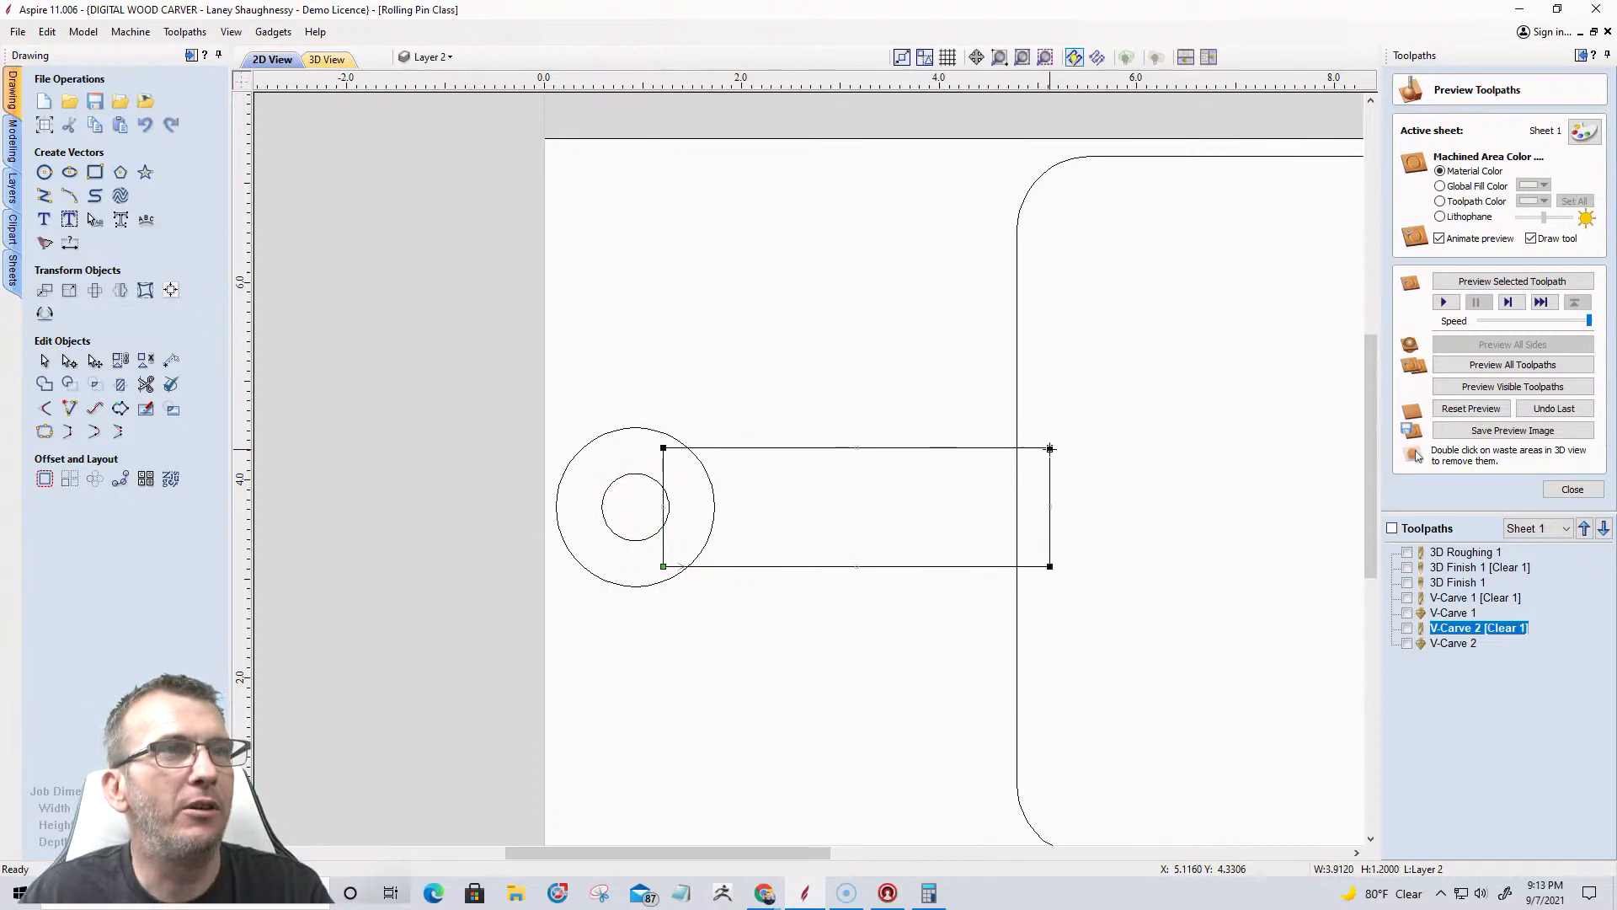
drag(1051, 447, 1103, 439)
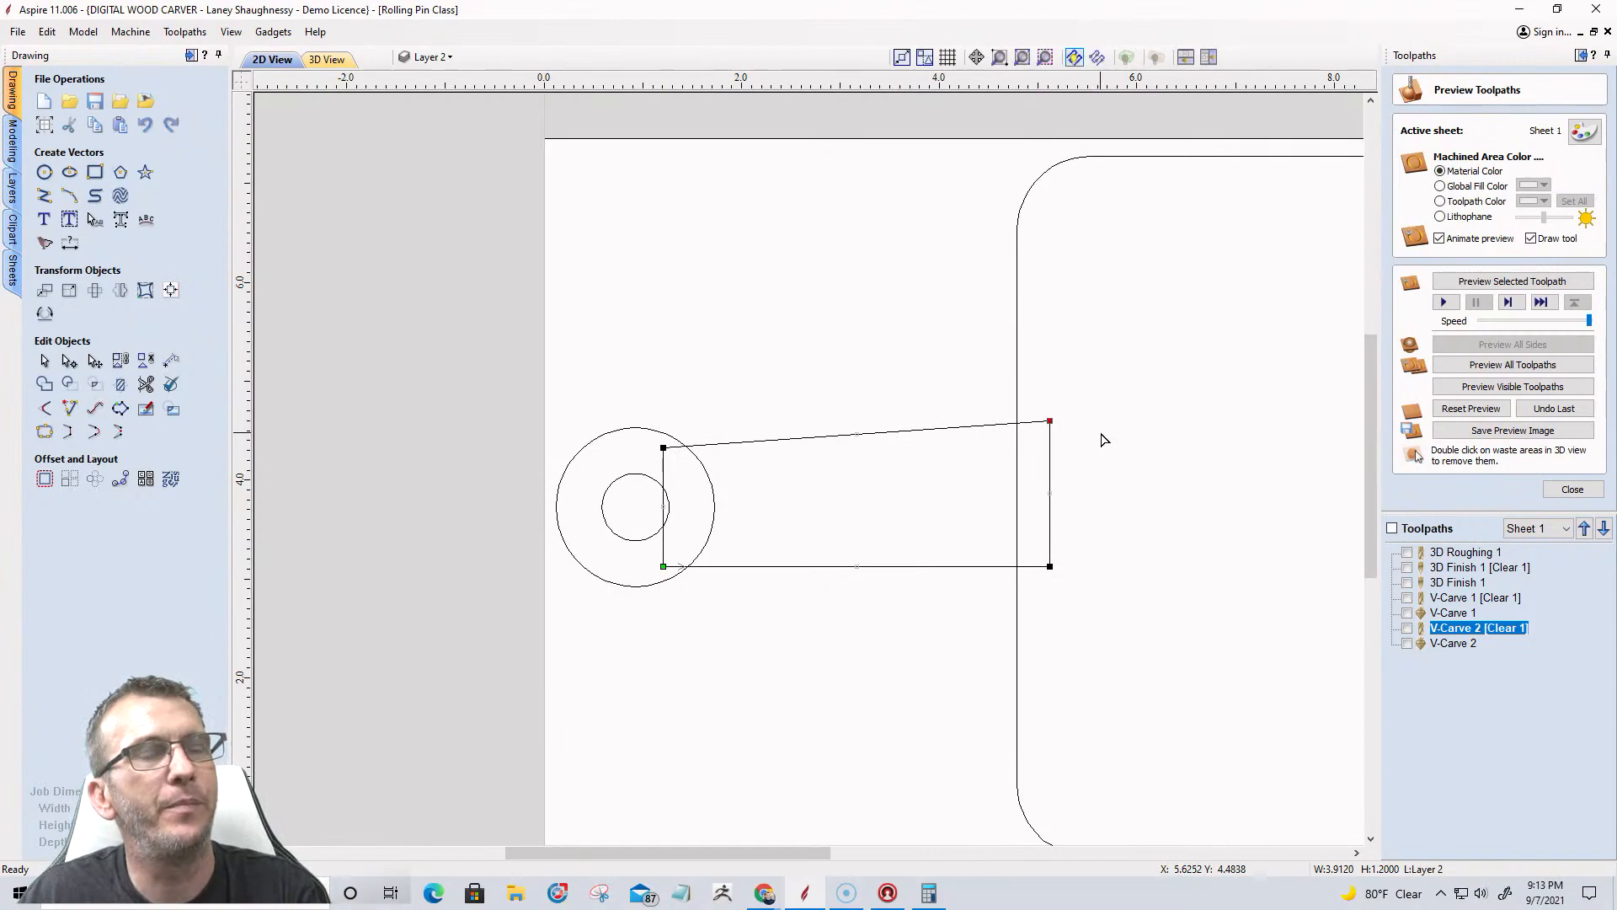
key(Down)
key(Down)
key(Down)
key(Down)
key(Down)
key(Down)
key(Down)
key(Down)
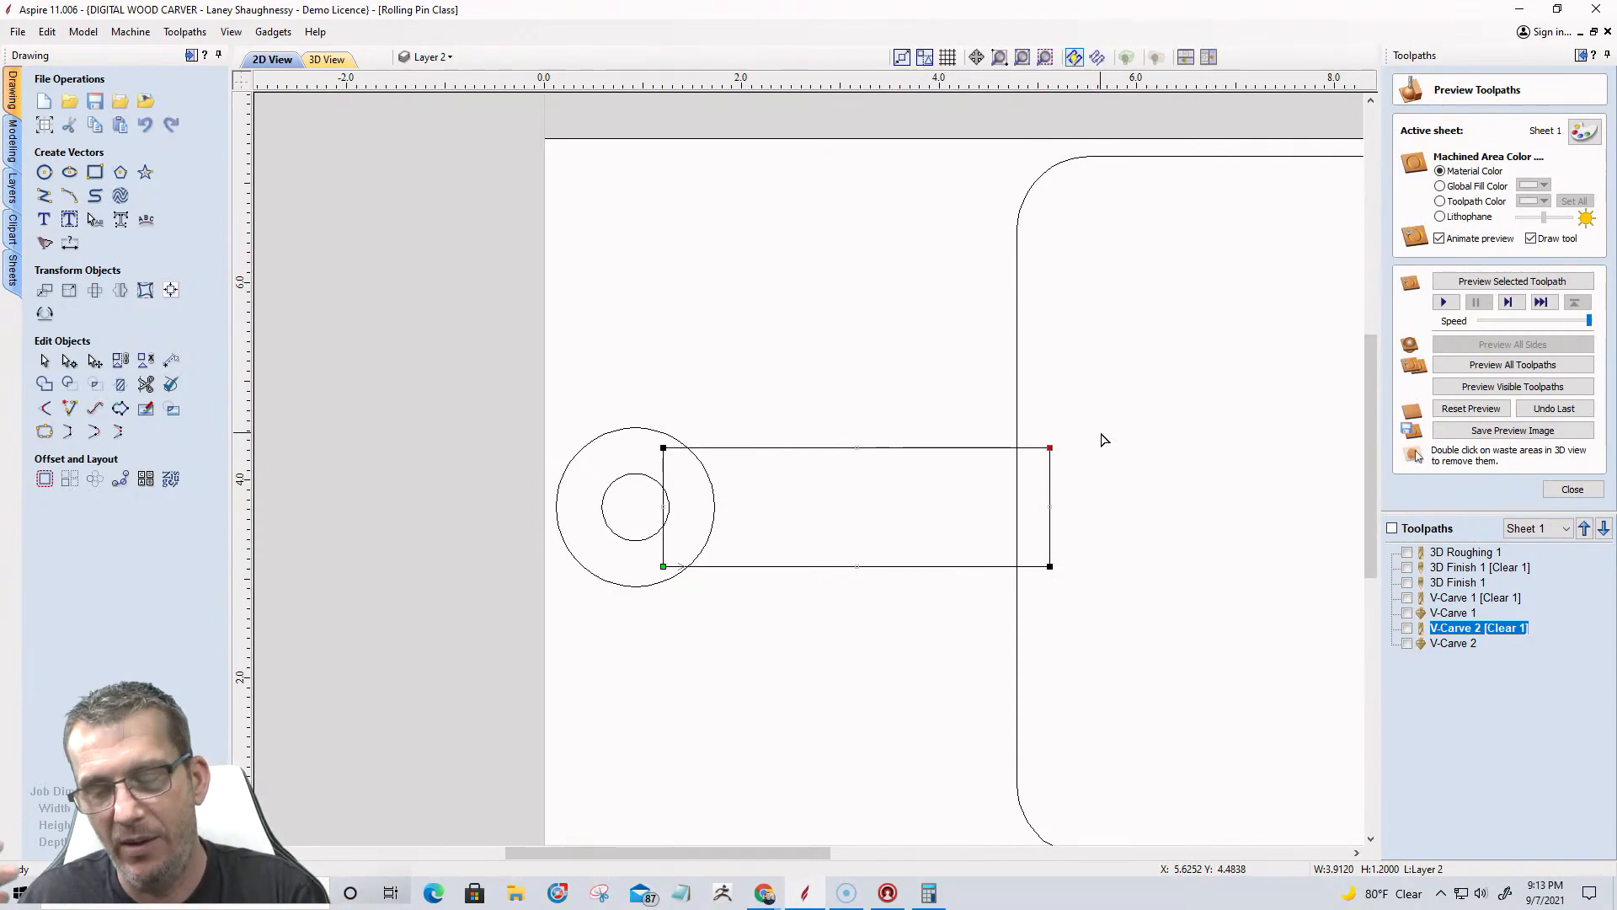
key(Up)
key(Up)
key(Up)
key(Up)
key(Up)
key(Up)
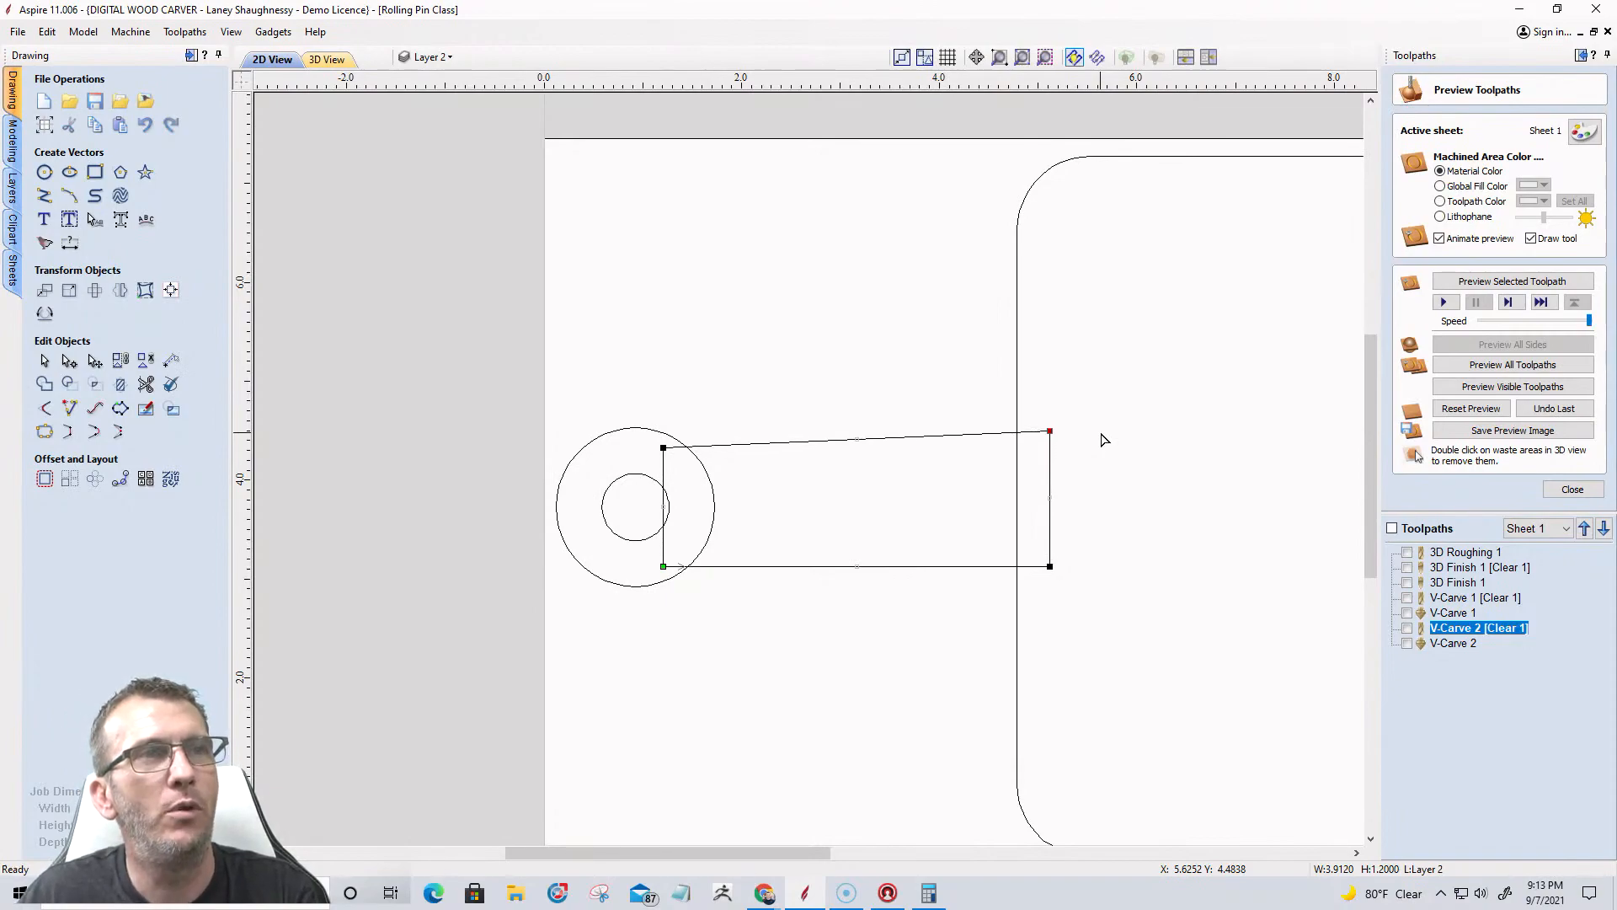
key(Up)
key(Up)
key(Up)
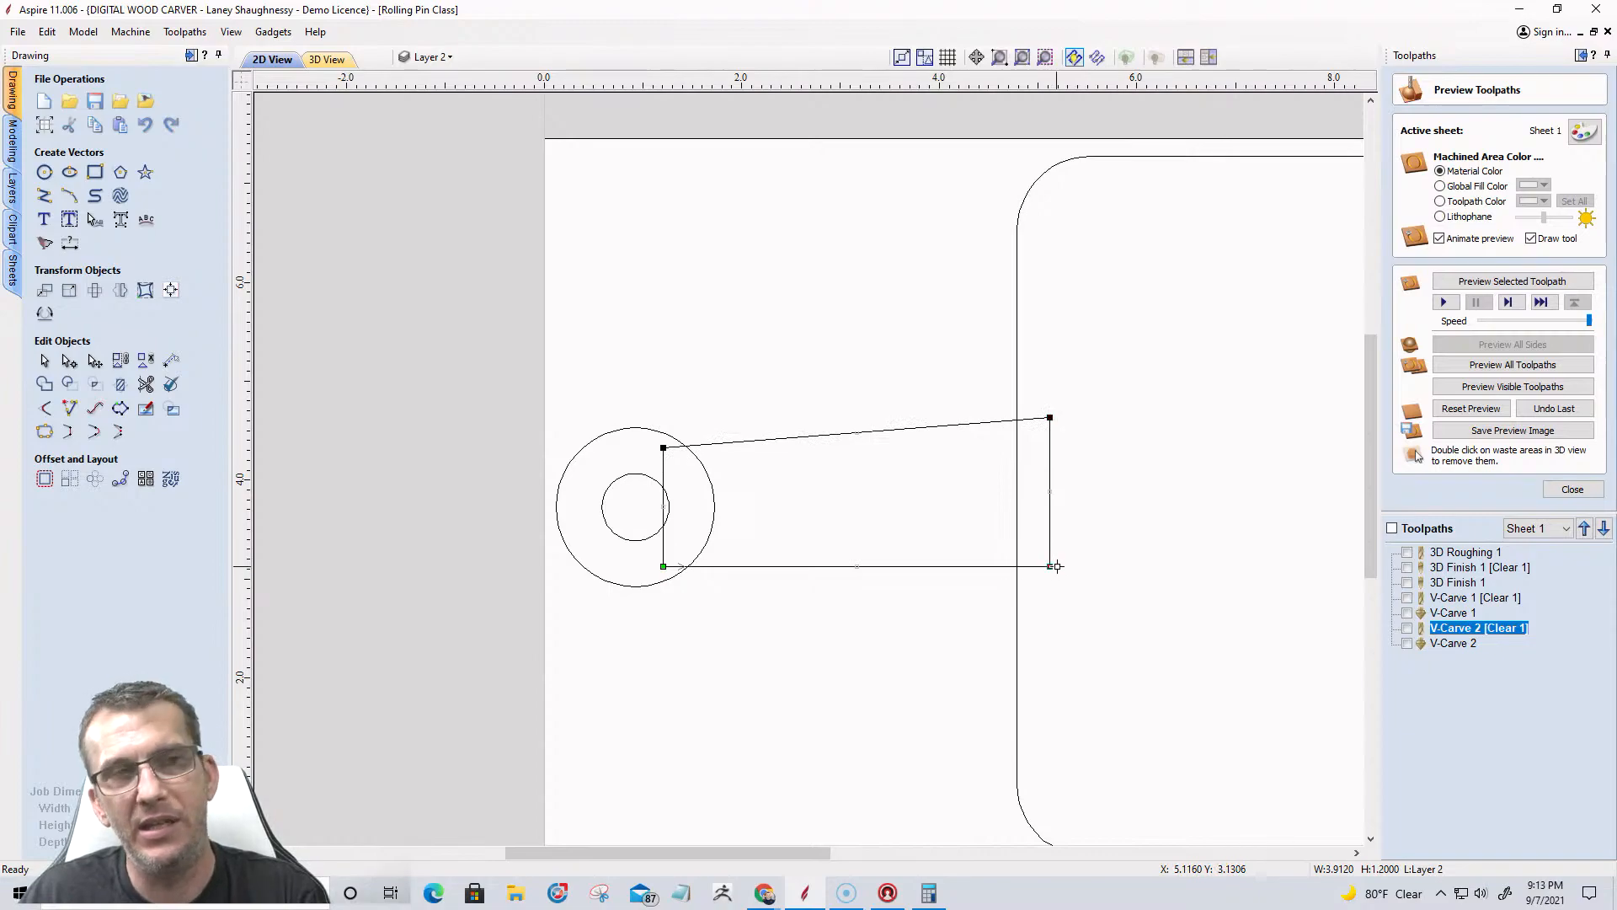
Lower the handle's bottom corner node inside the board by about 0.3 inches, making the flared end about 1.8 inches high.
key(Down)
key(Down)
key(Down)
key(Down)
key(Down)
key(Down)
key(Down)
key(Down)
key(Down)
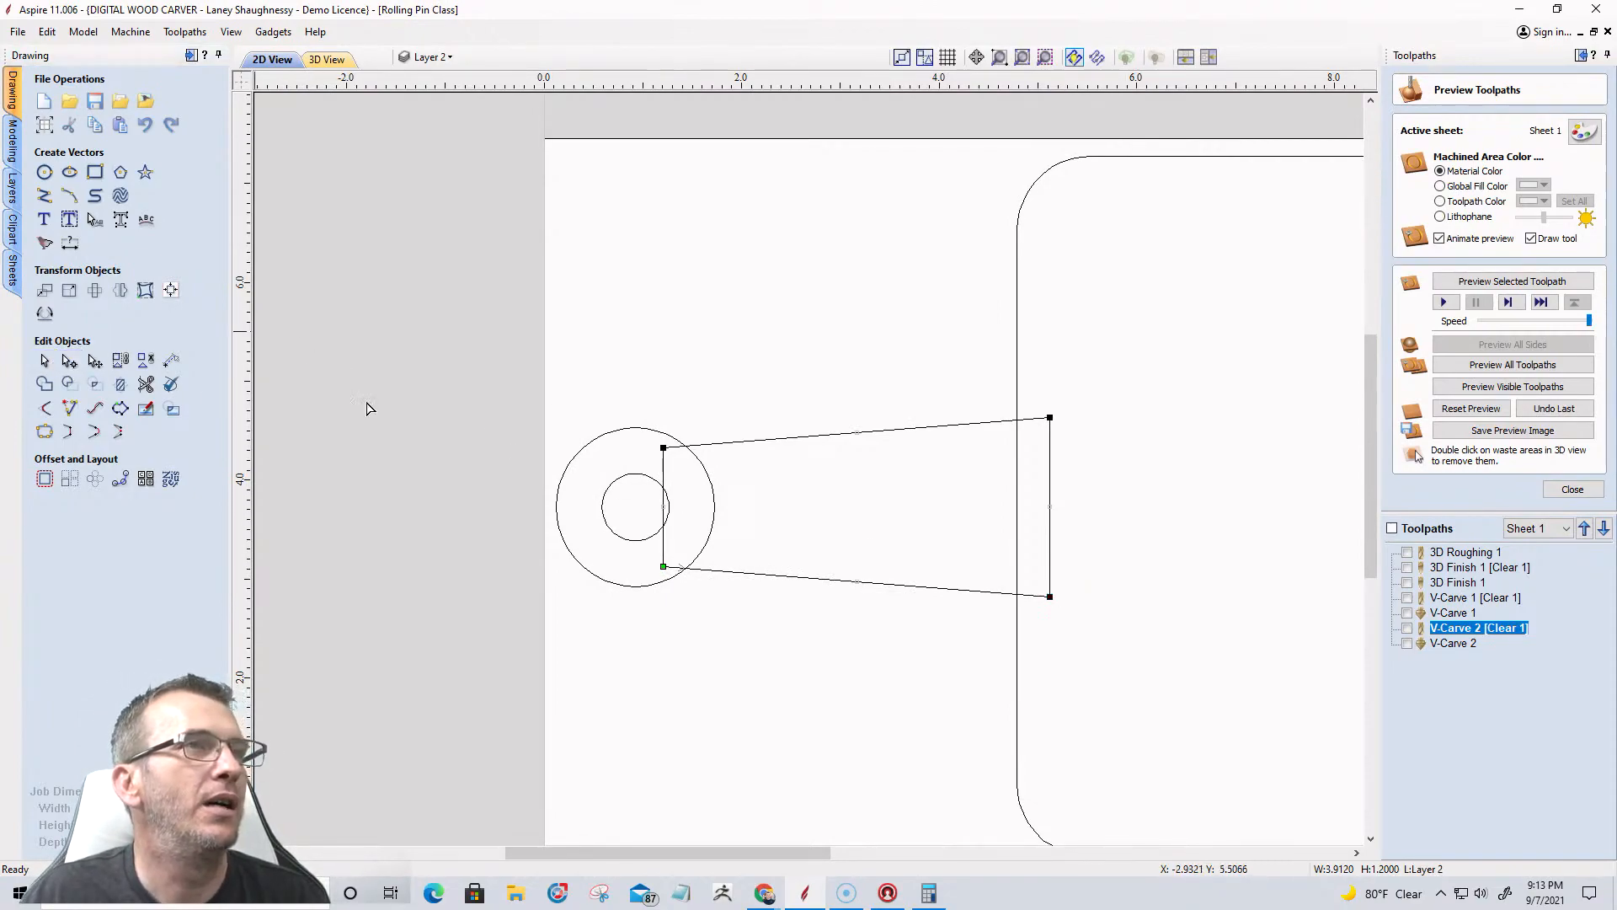
Convert the handle's upper and lower edges to Bezier curves and shape them to bulge near the circle and narrow before the board.
right_click(971, 425)
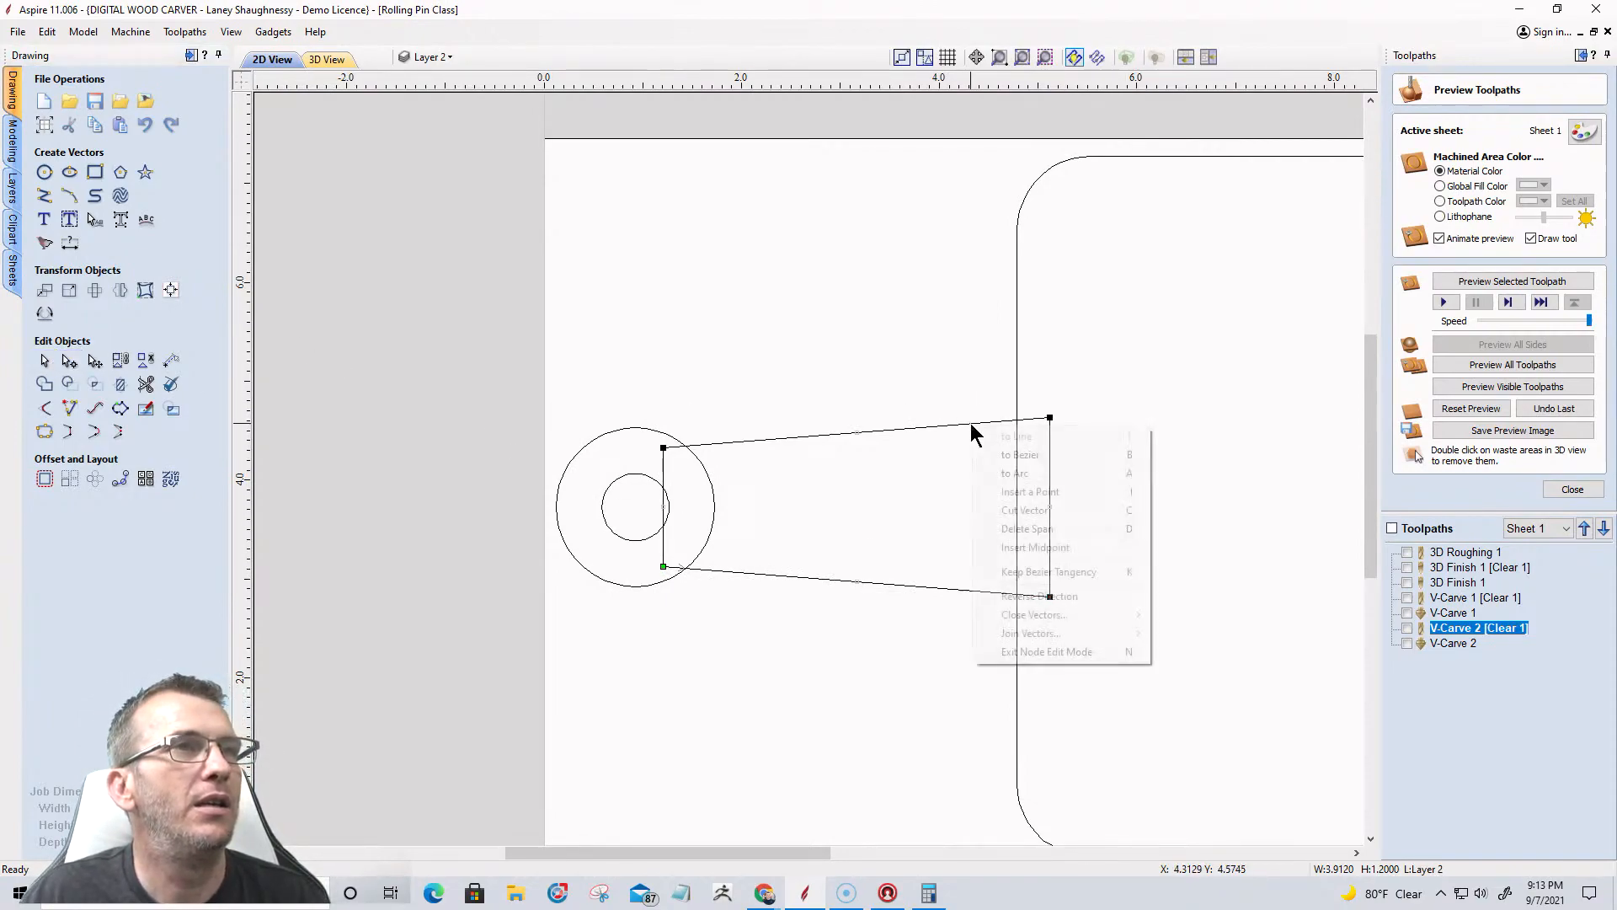
click(999, 458)
right_click(958, 593)
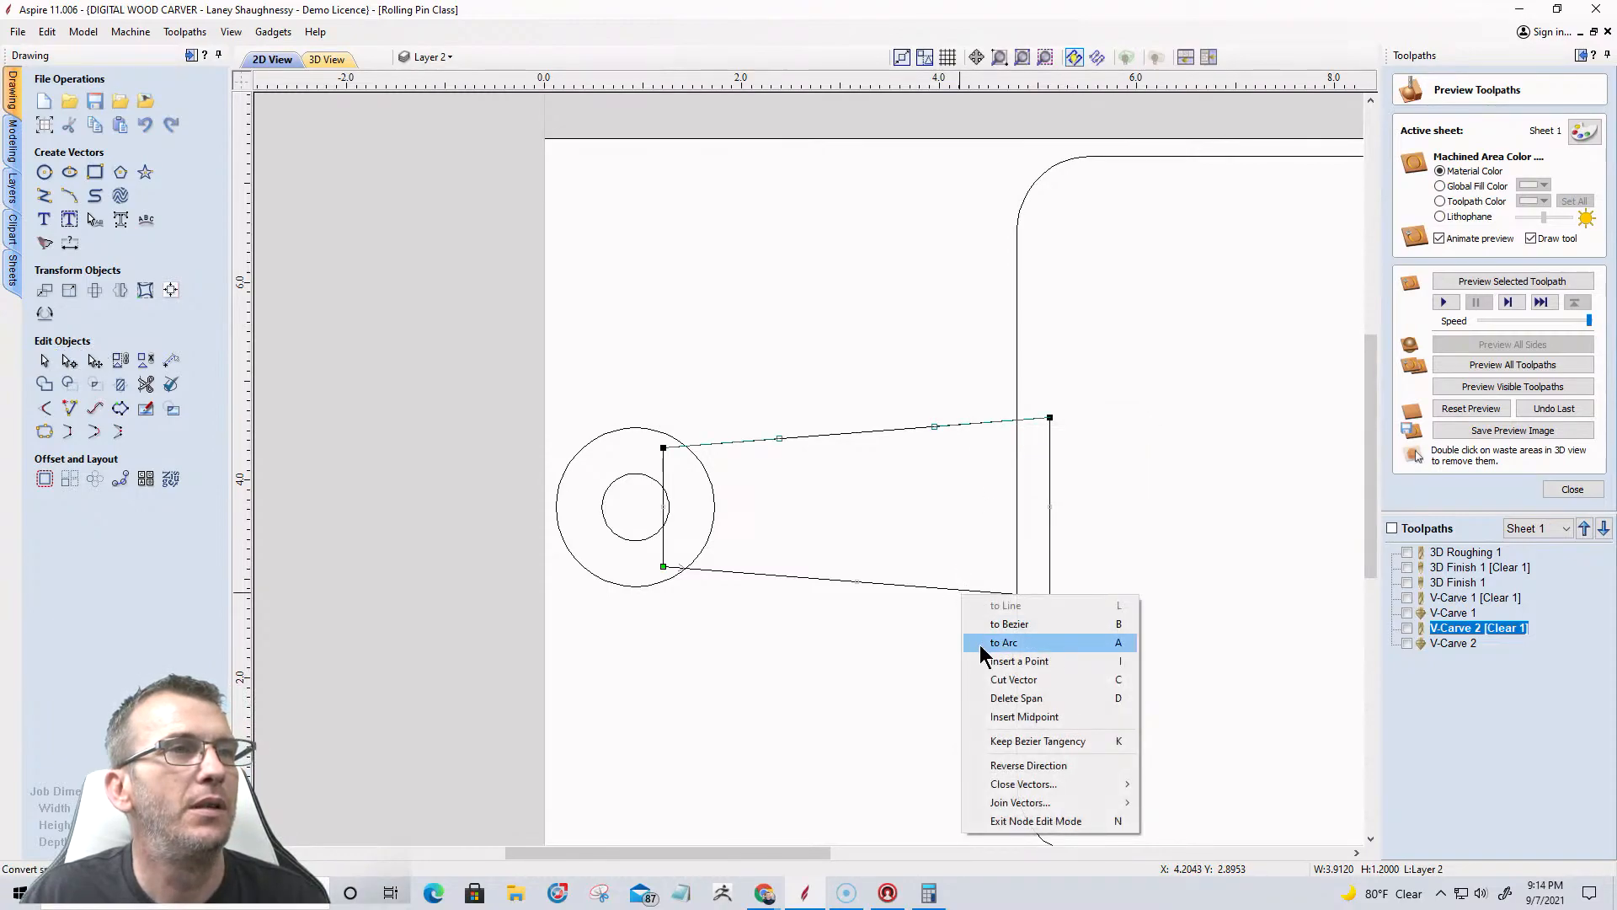
click(979, 623)
drag(935, 589, 943, 538)
mouse_move(937, 427)
mouse_down()
mouse_move(966, 501)
mouse_move(945, 538)
mouse_move(965, 508)
mouse_up()
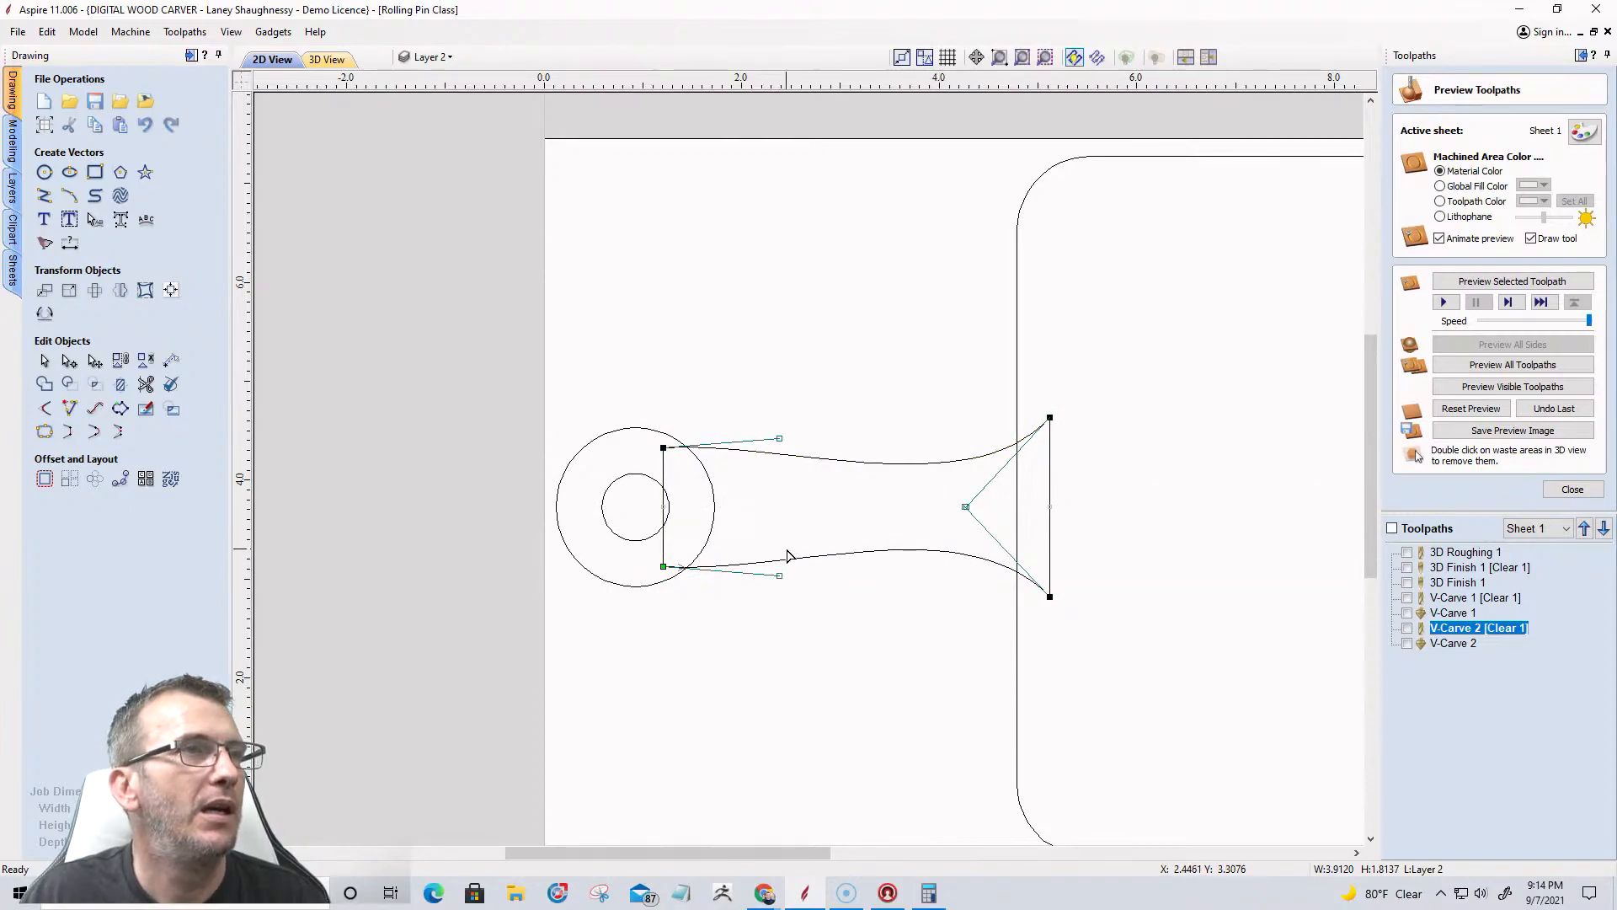
drag(777, 438, 839, 390)
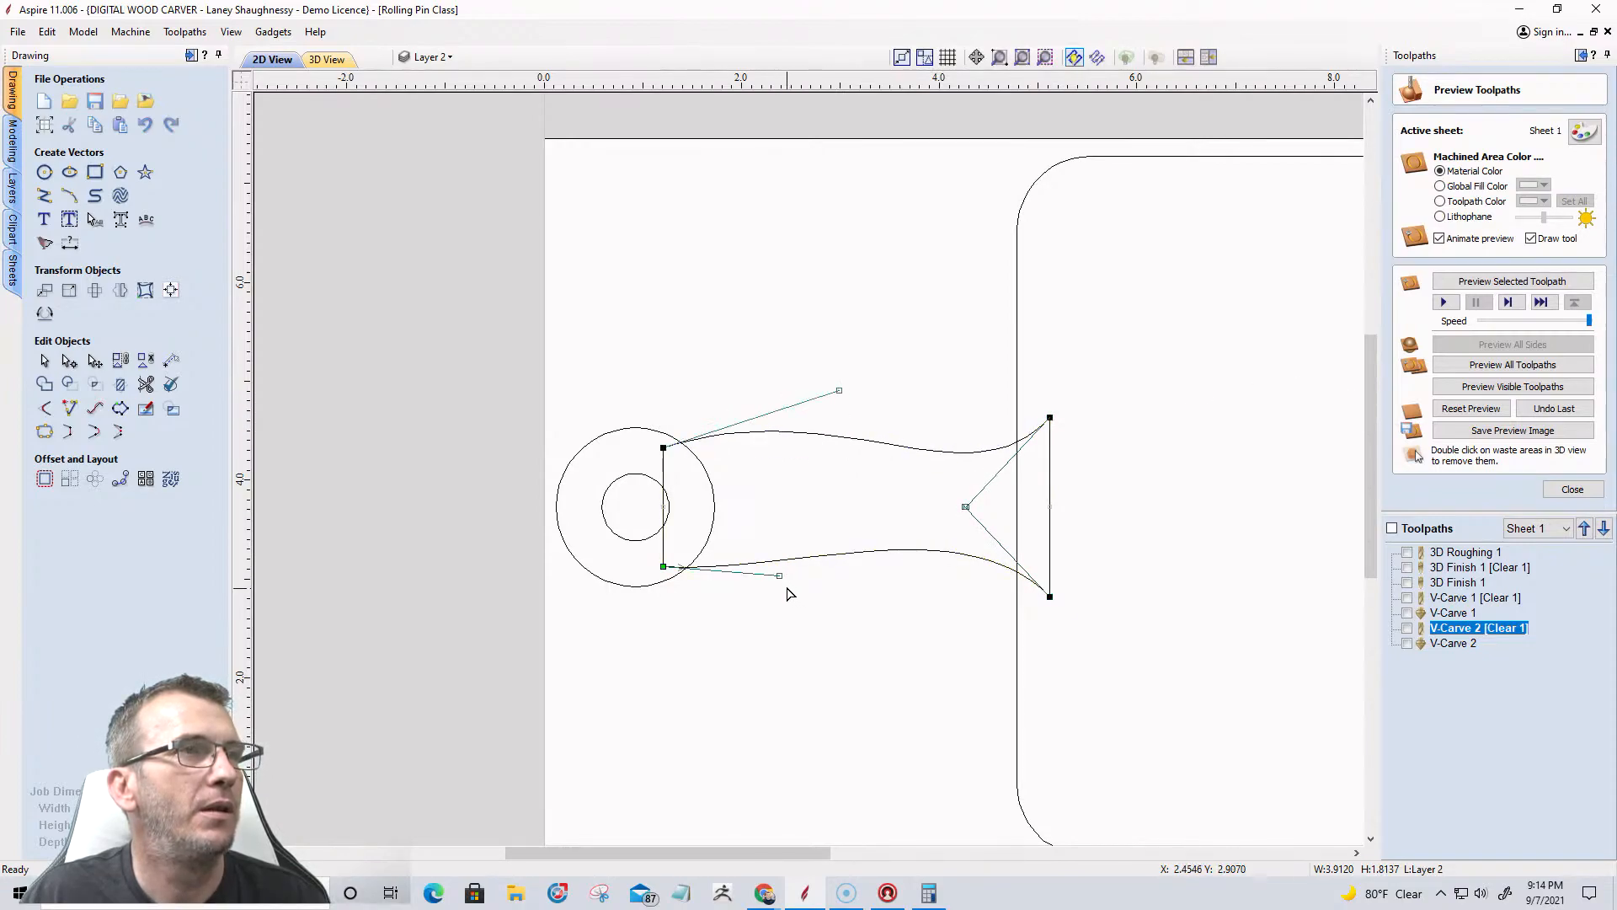
drag(778, 577, 819, 630)
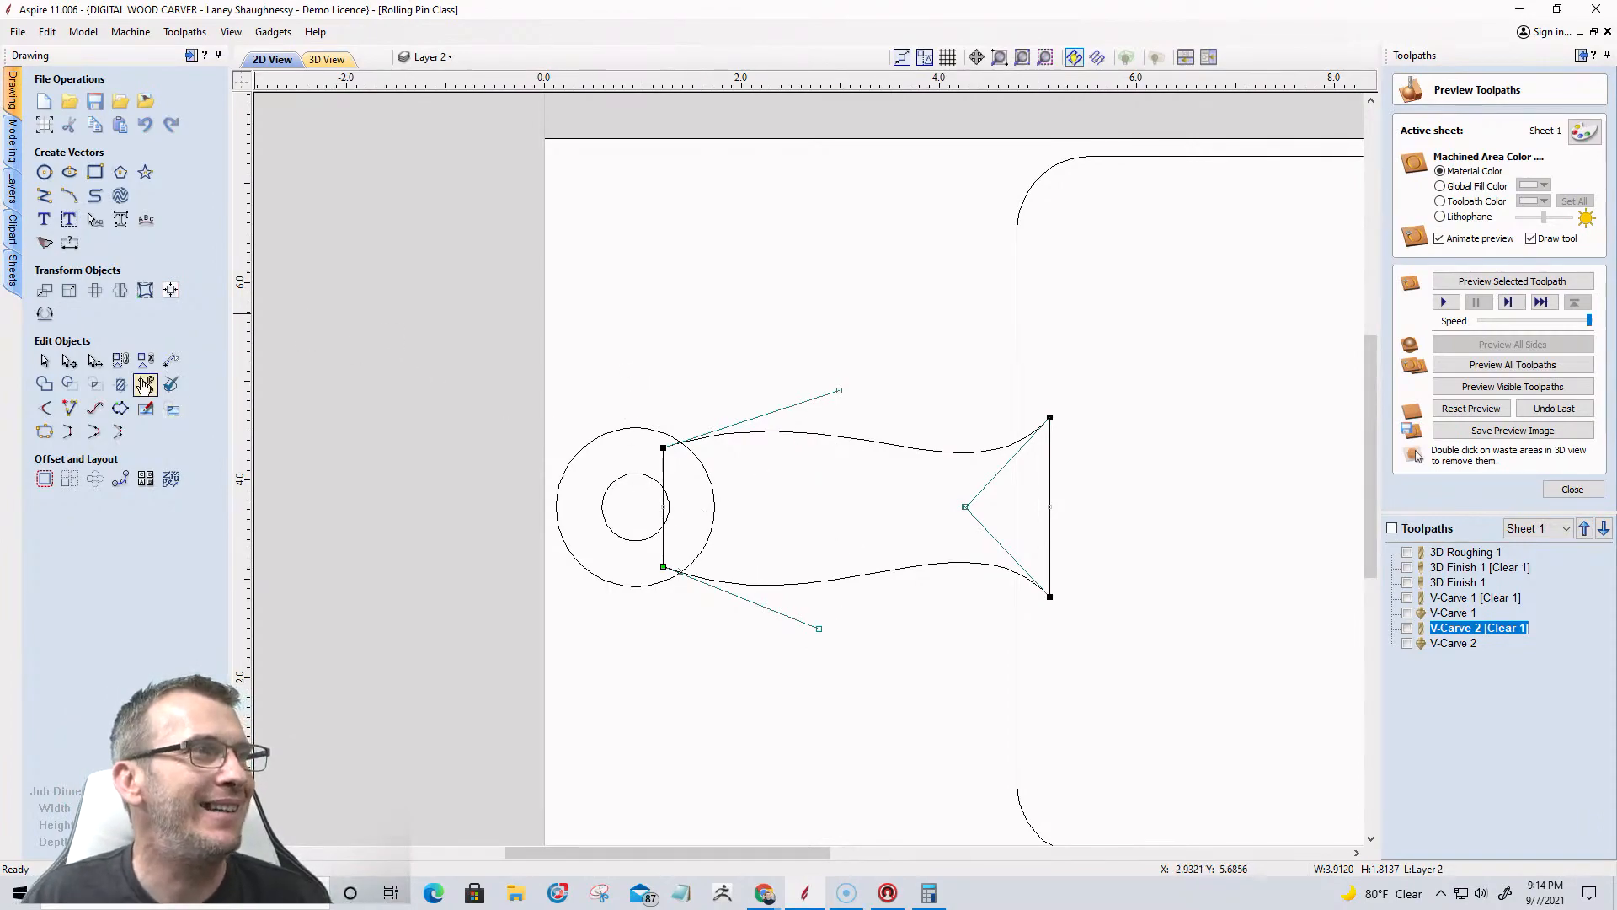
Trim away the handle's end line inside the circles and the part of the outer circle that lies within the handle.
click(67, 371)
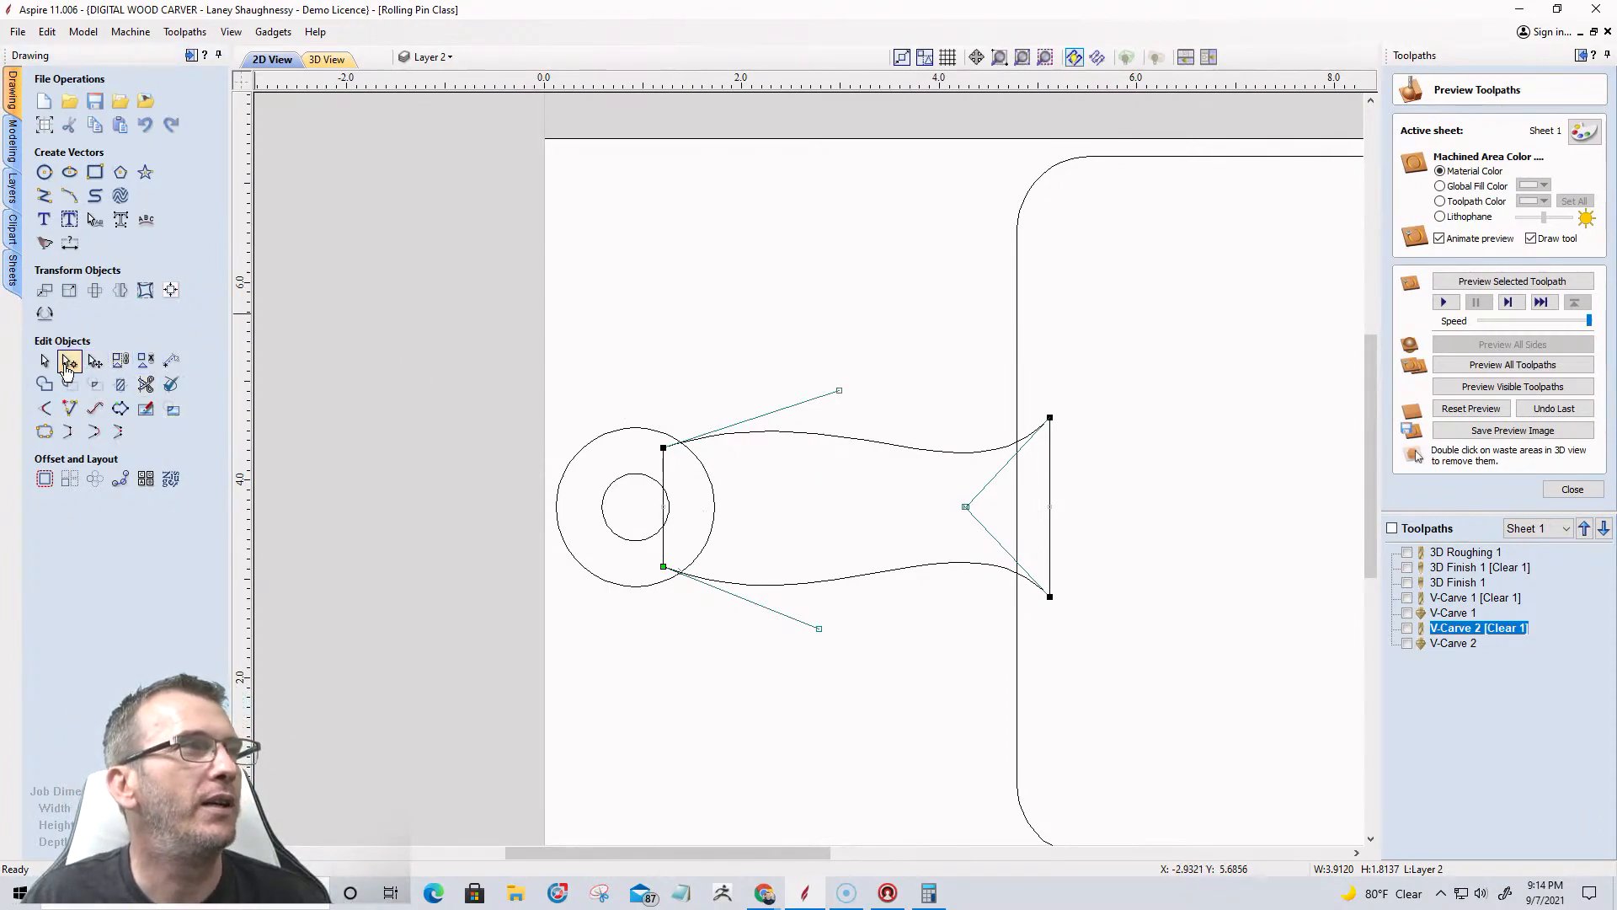
click(146, 384)
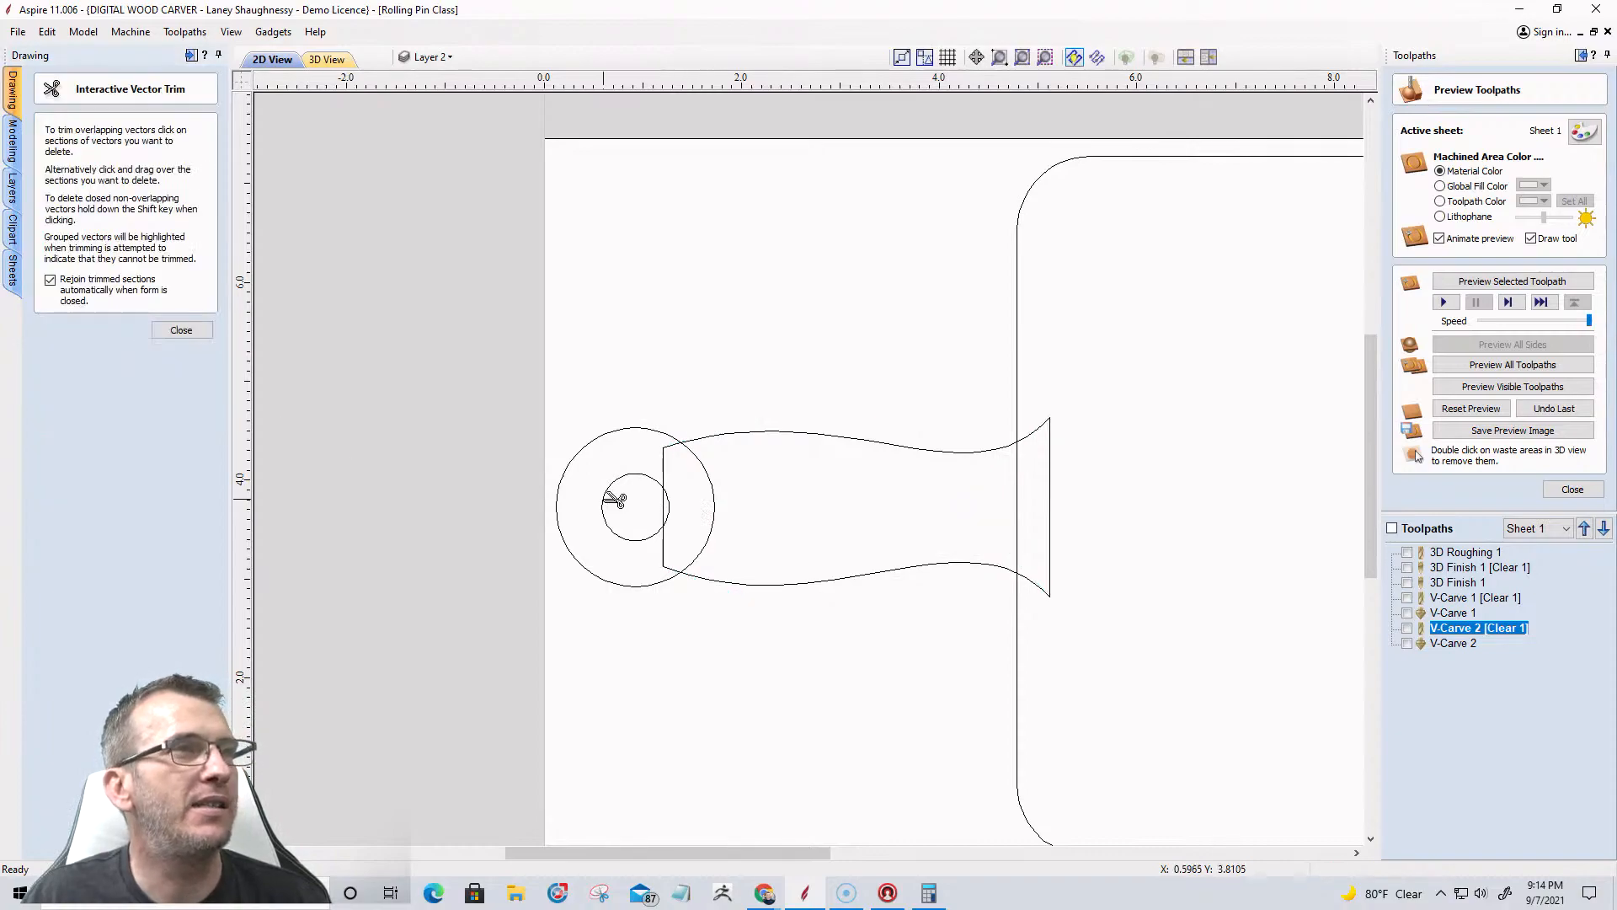
scroll(645, 473, up, 3)
click(707, 446)
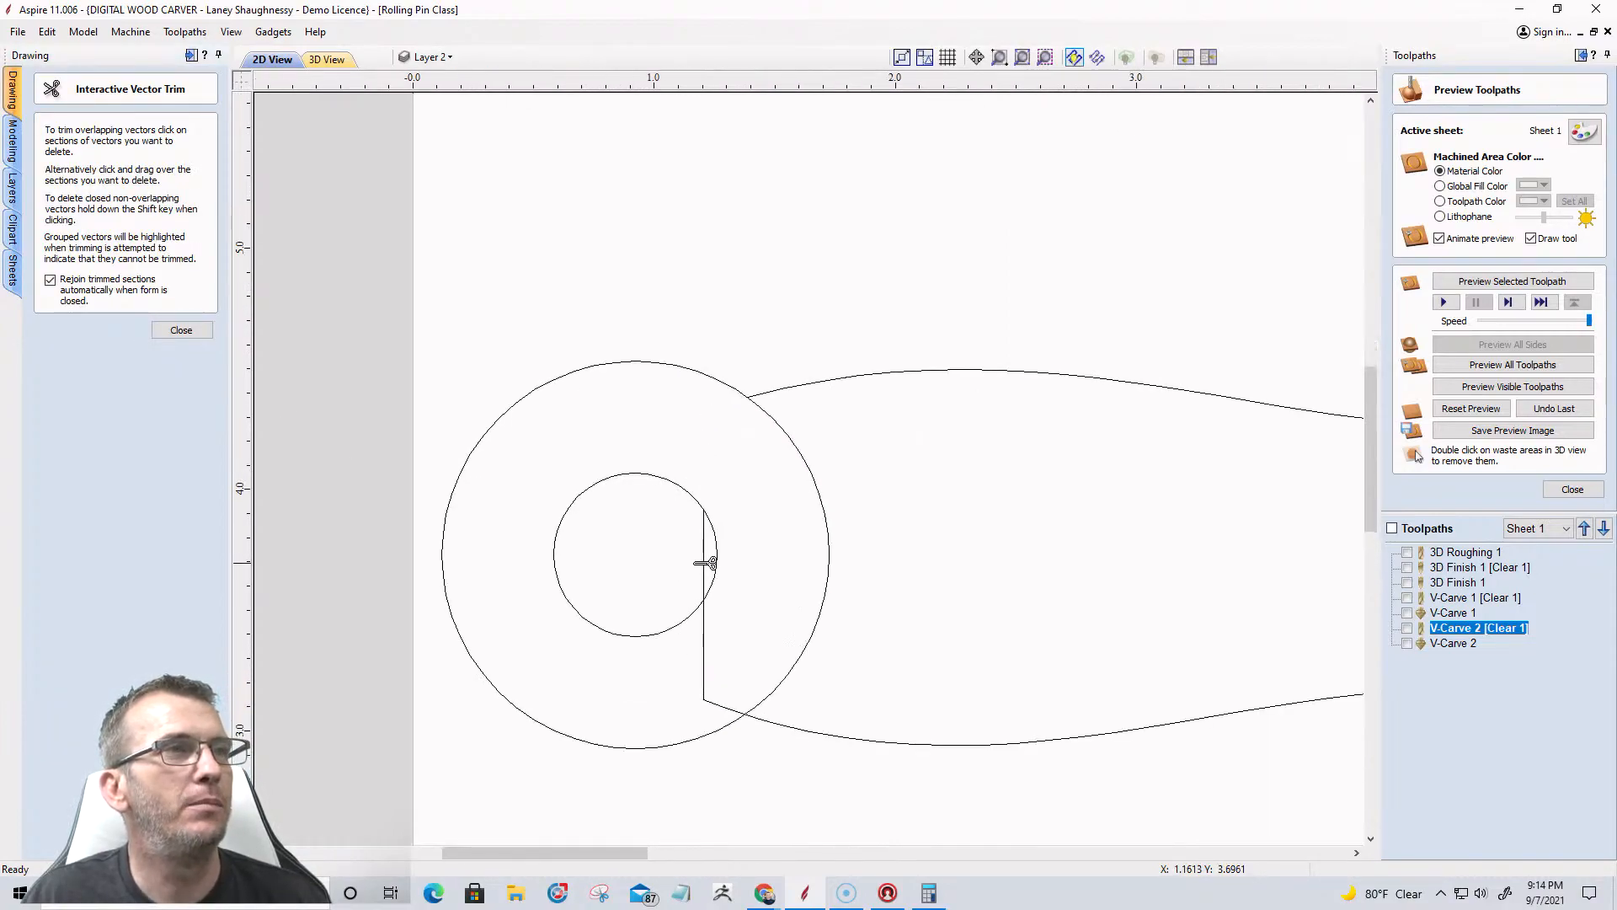
click(707, 566)
click(707, 671)
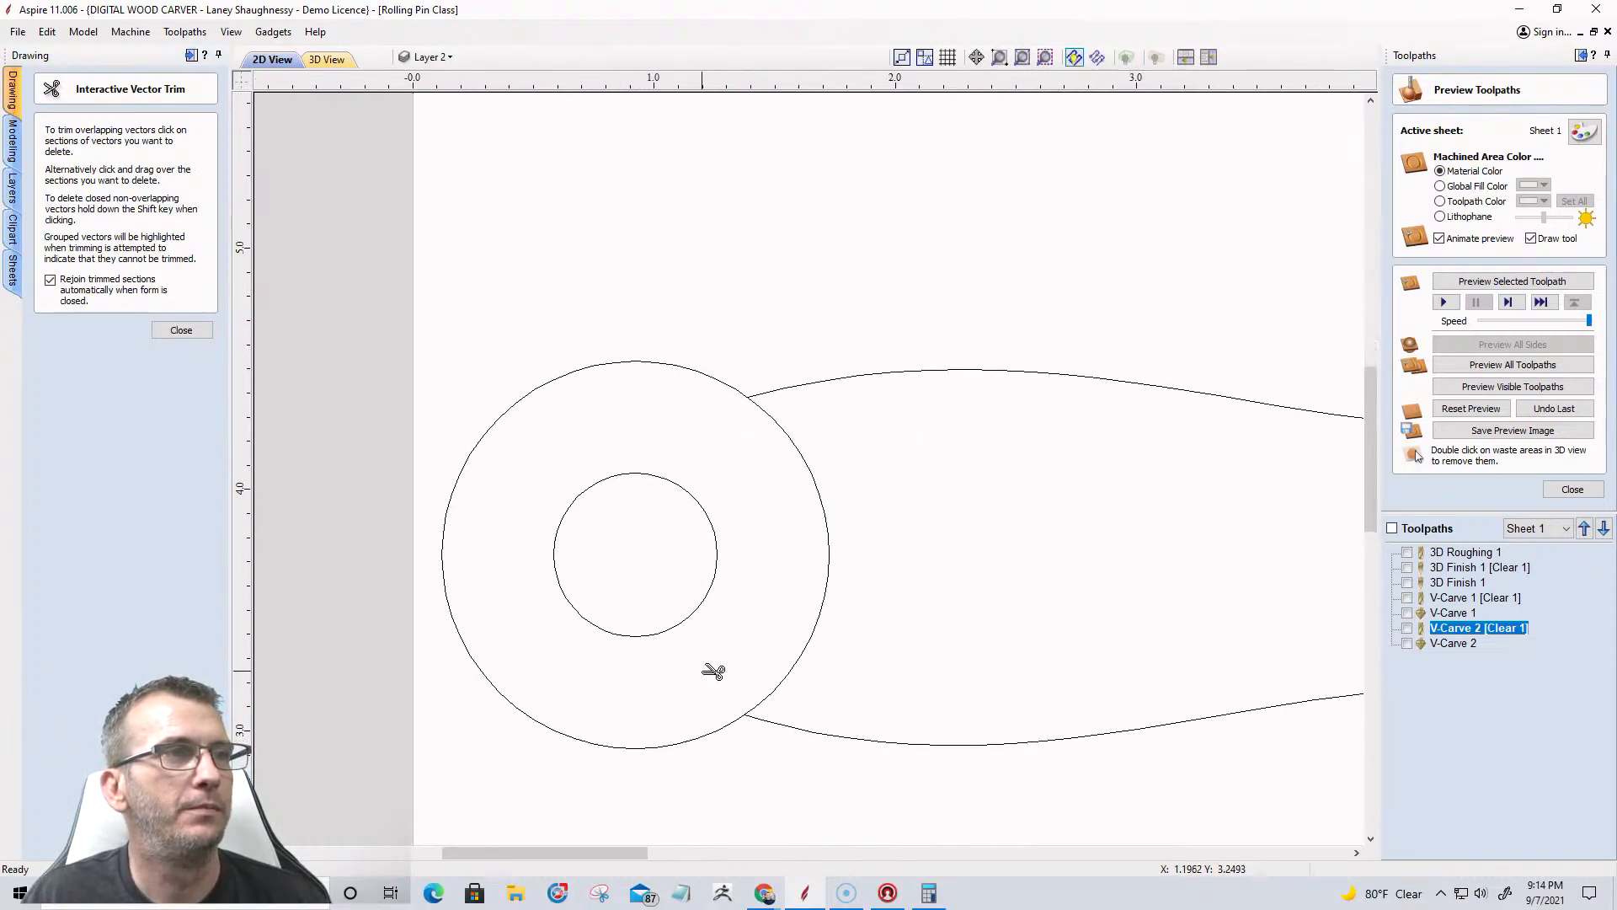
click(828, 590)
Trim the overlapping segments where the handle meets the board so both join into one continuous outline.
scroll(687, 551, down, 4)
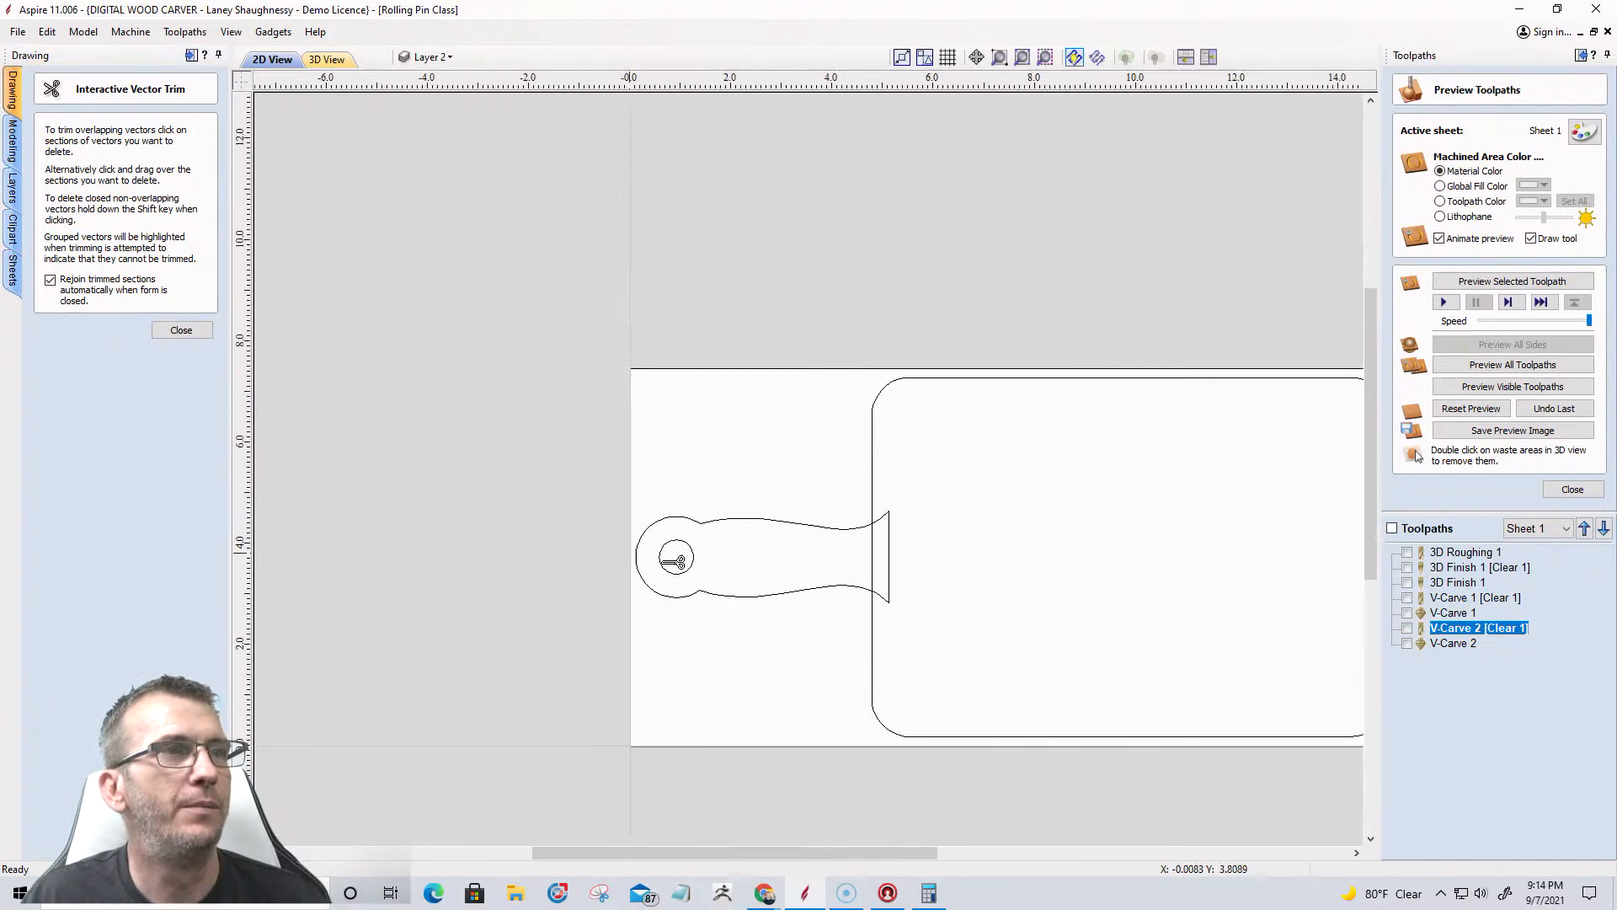
scroll(783, 571, up, 3)
click(1104, 522)
click(1052, 514)
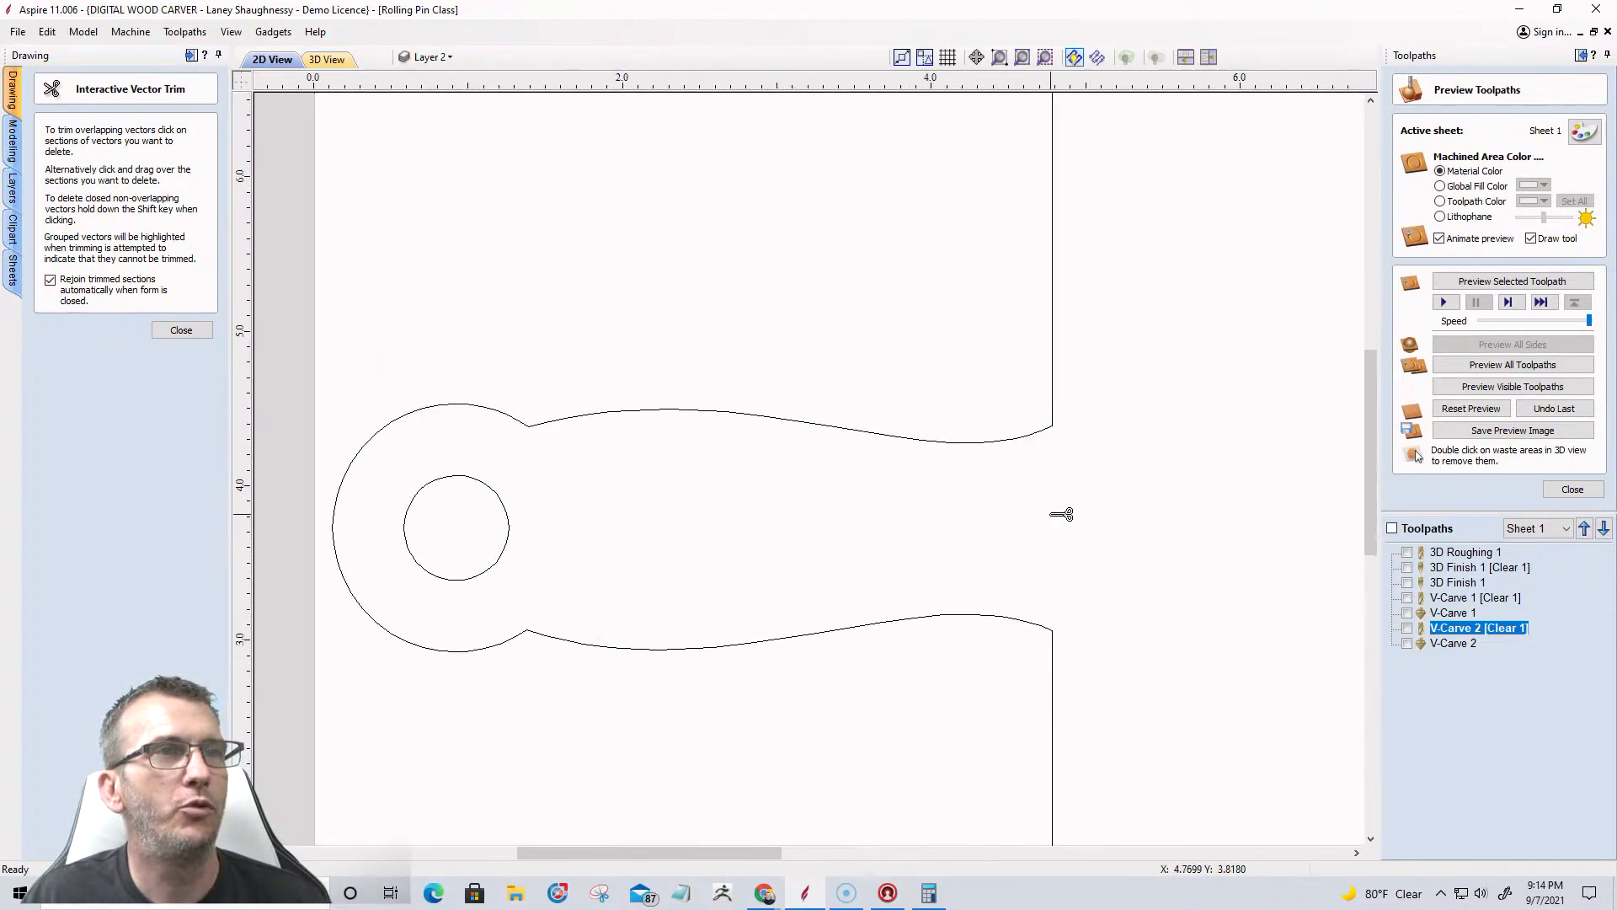
scroll(1062, 517, down, 4)
scroll(893, 505, down, 3)
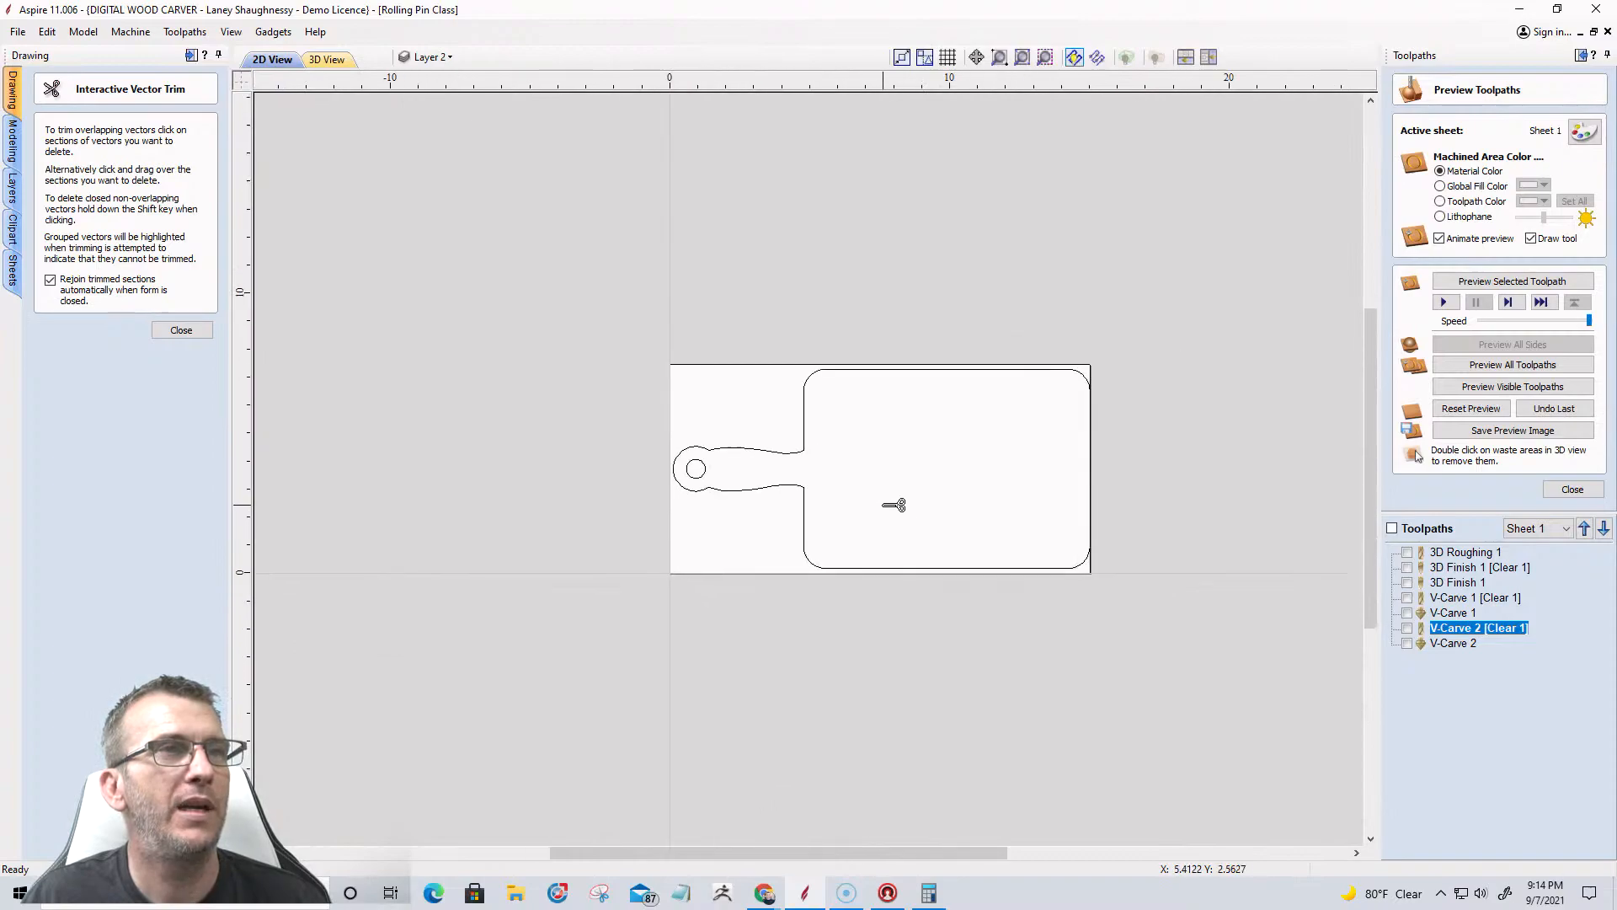
scroll(894, 505, up, 3)
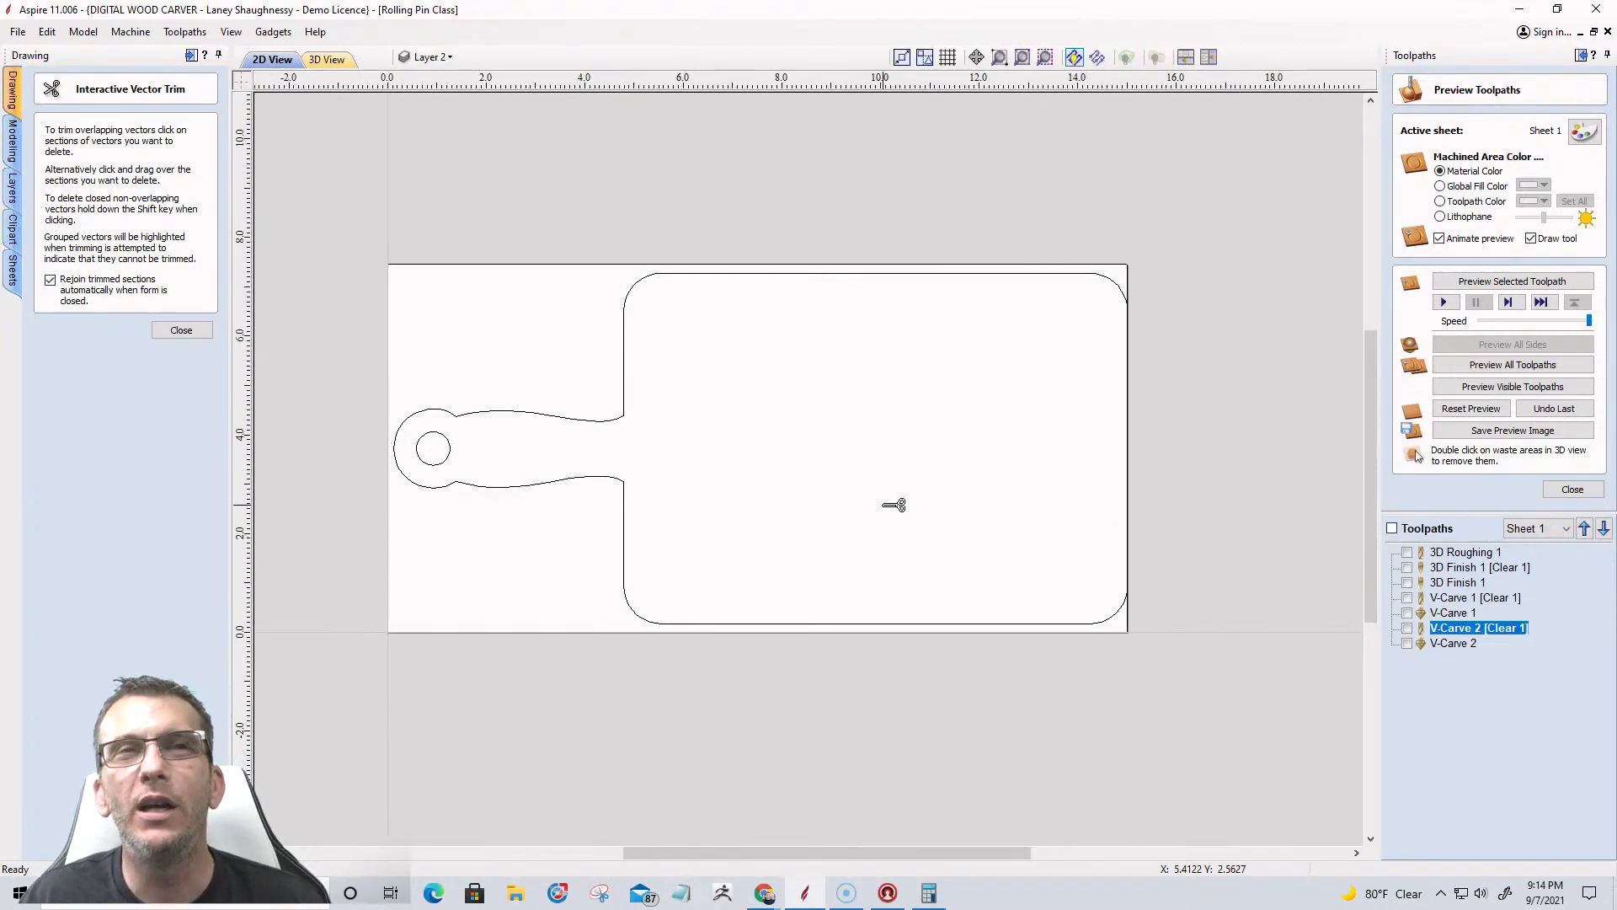
click(181, 330)
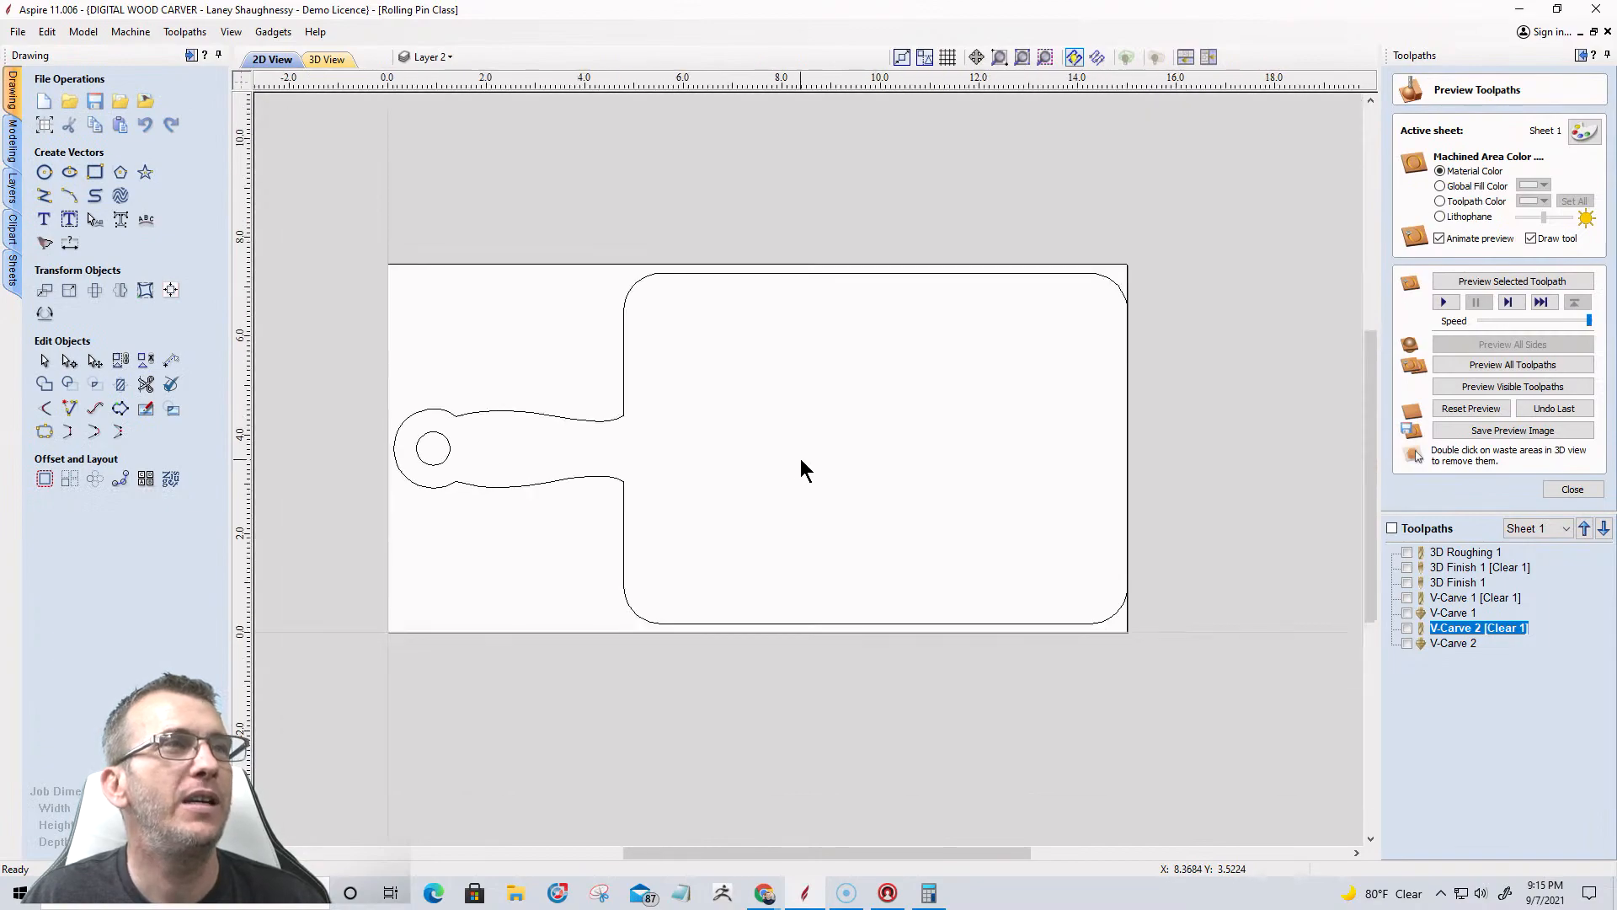
Select the whole board outline with its handle hole and center it on the material in both directions.
scroll(800, 459, down, 2)
drag(371, 278, 1231, 668)
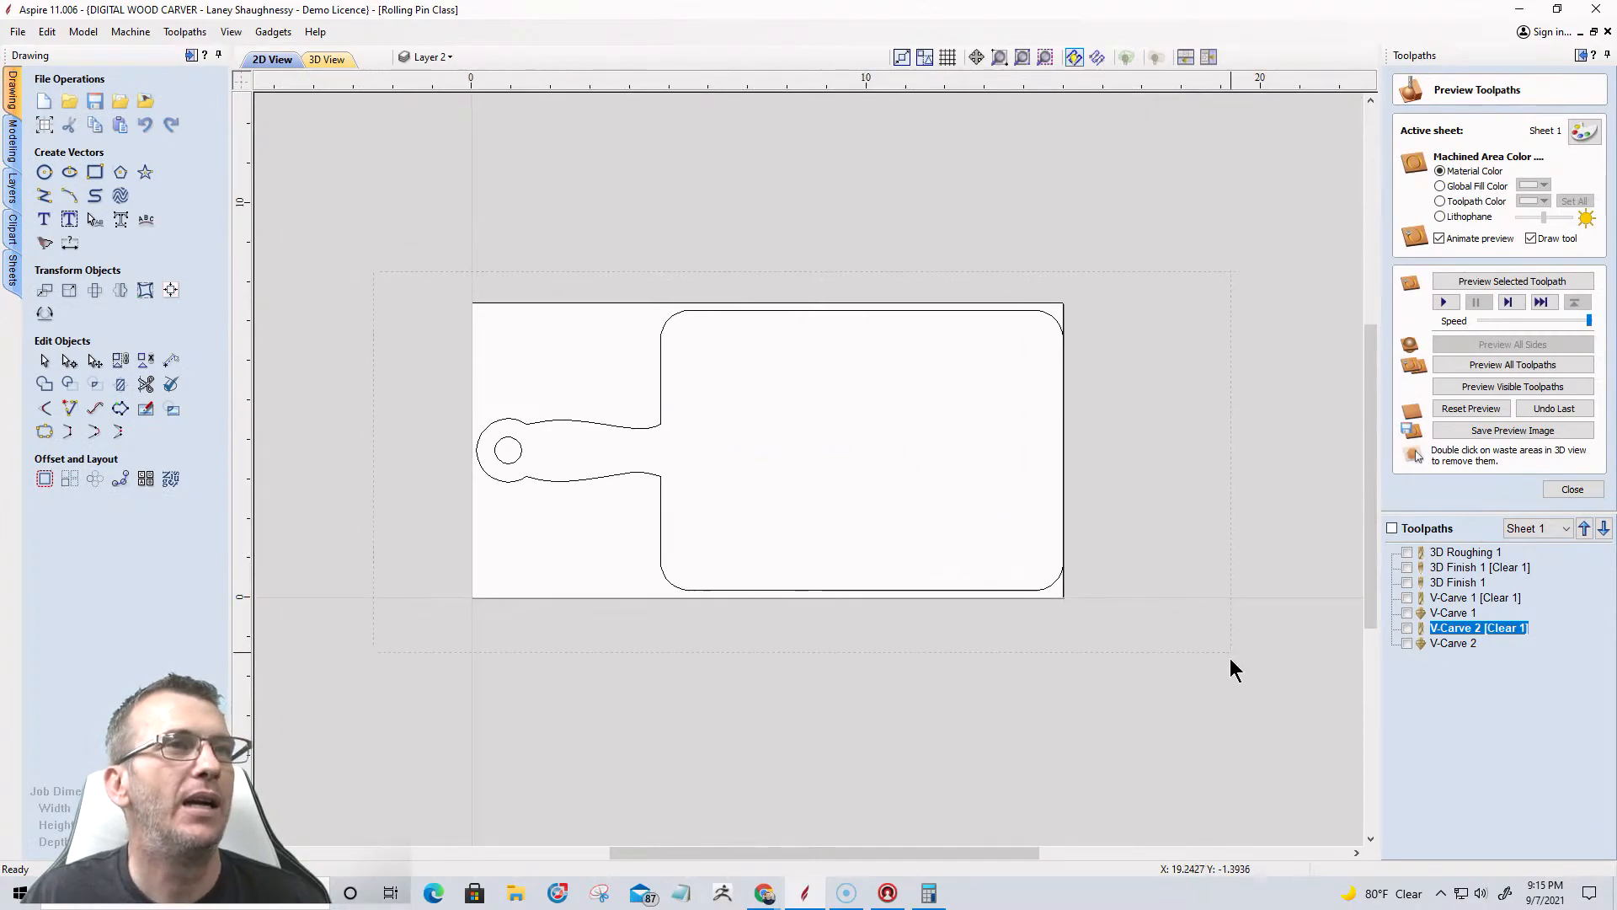
click(169, 291)
click(135, 164)
click(729, 305)
scroll(832, 477, up, 2)
scroll(838, 478, down, 1)
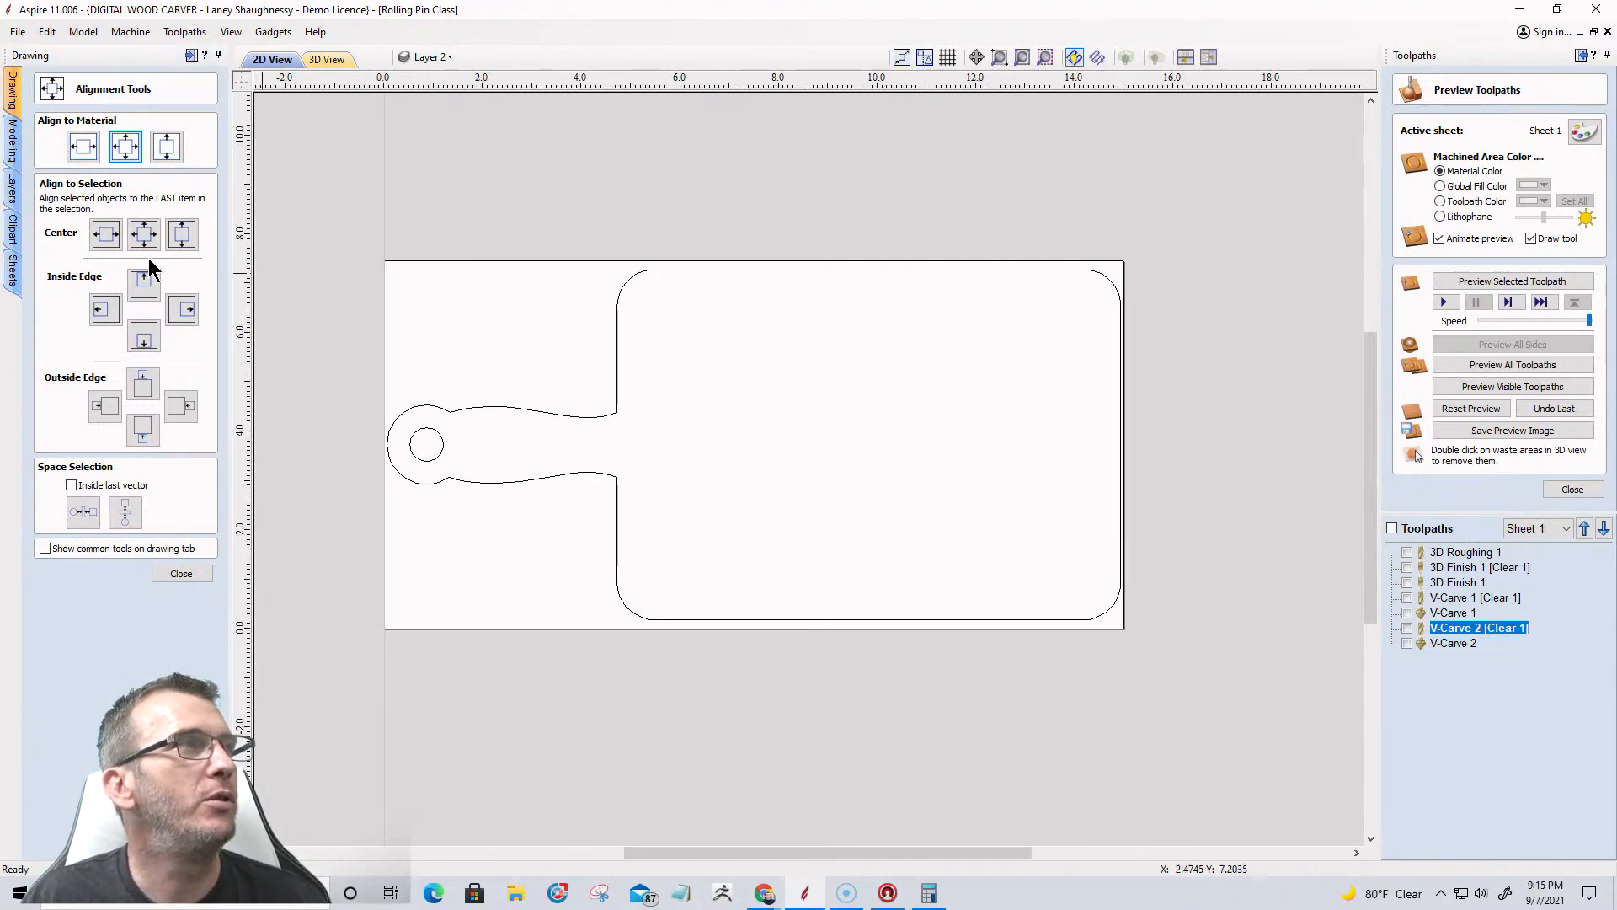
click(168, 573)
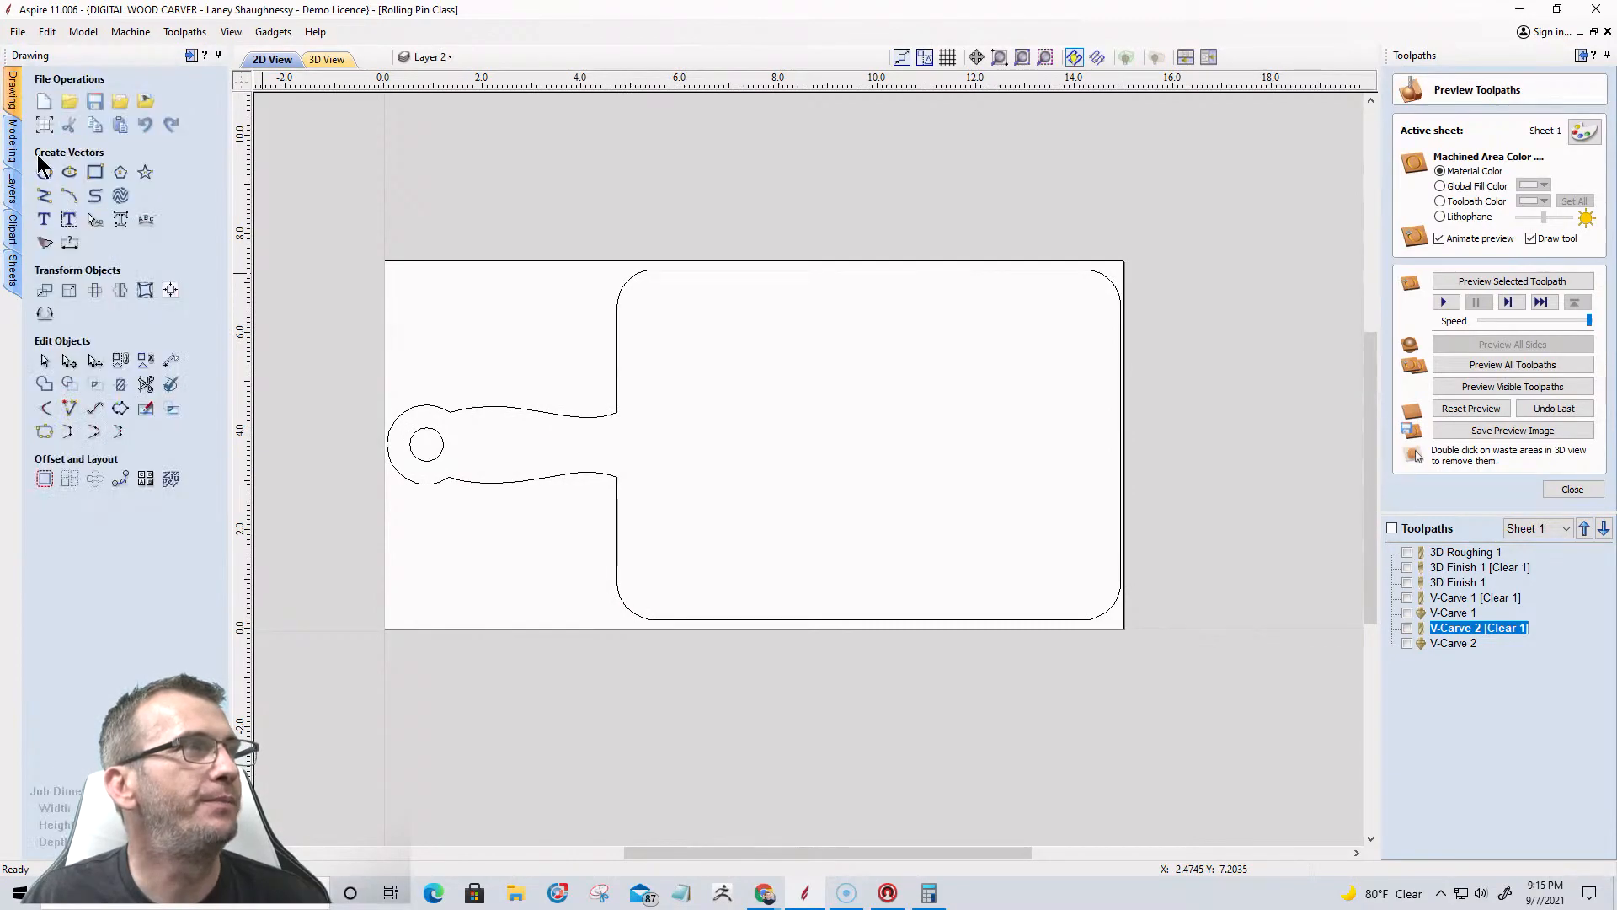
Draw a square-cornered rectangle about 8.39 by 5.30 inches inside the board outline.
click(95, 173)
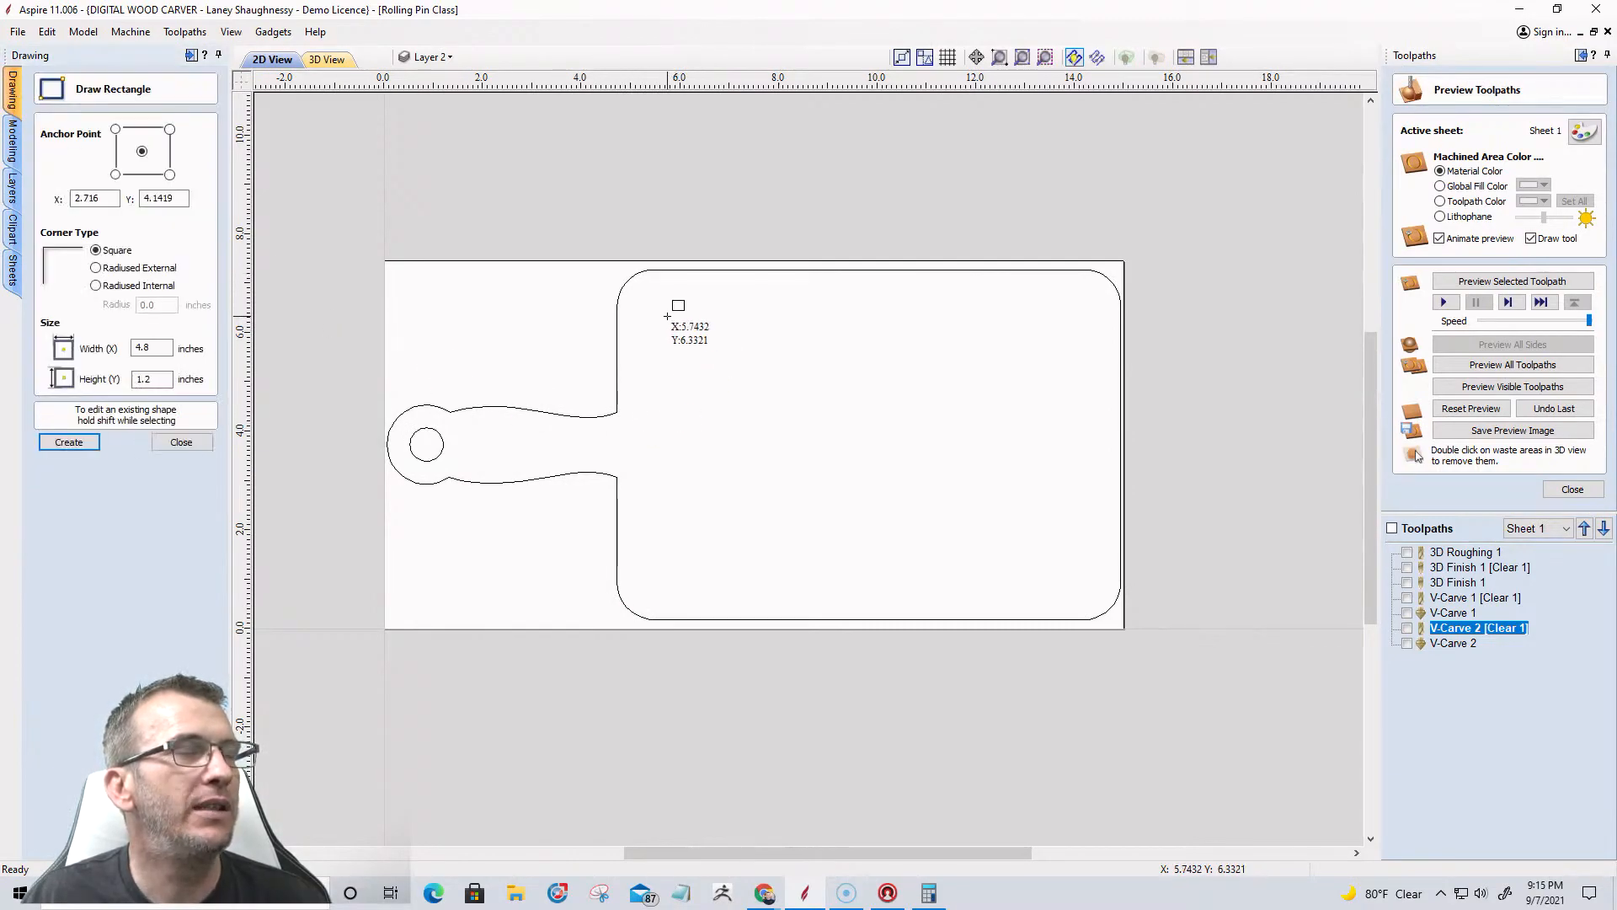
mouse_move(666, 315)
mouse_down()
mouse_move(672, 462)
mouse_move(949, 562)
mouse_move(1077, 576)
mouse_up()
click(178, 443)
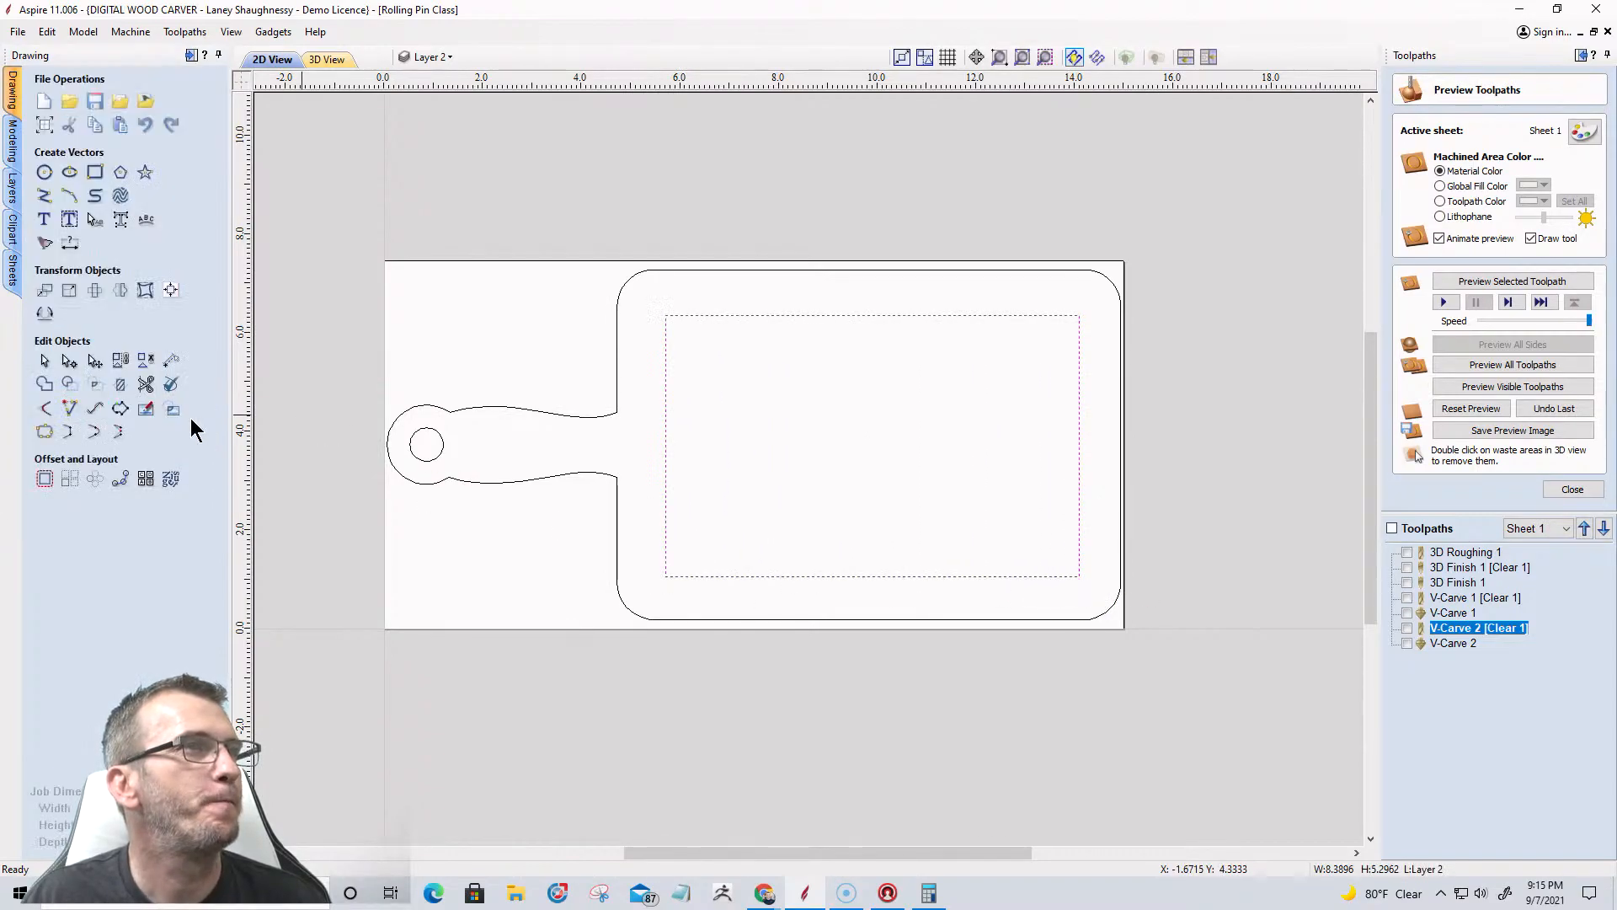
Move the inner rectangle outside the material, beyond its upper-right corner, and leave the alignment tools without aligning anything.
click(169, 291)
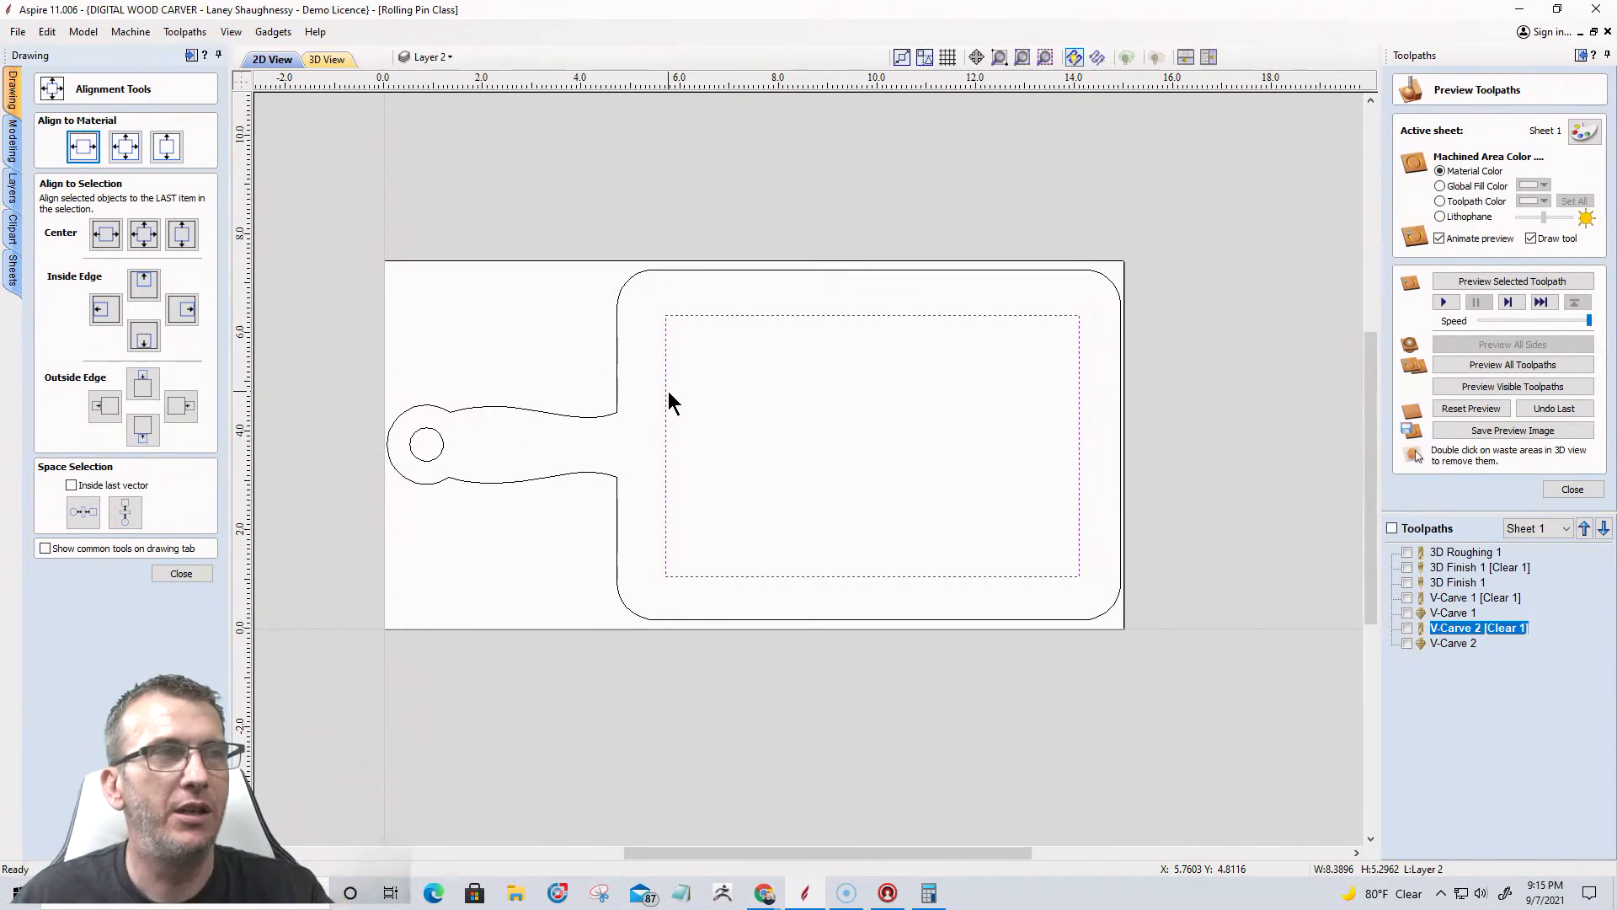
click(840, 317)
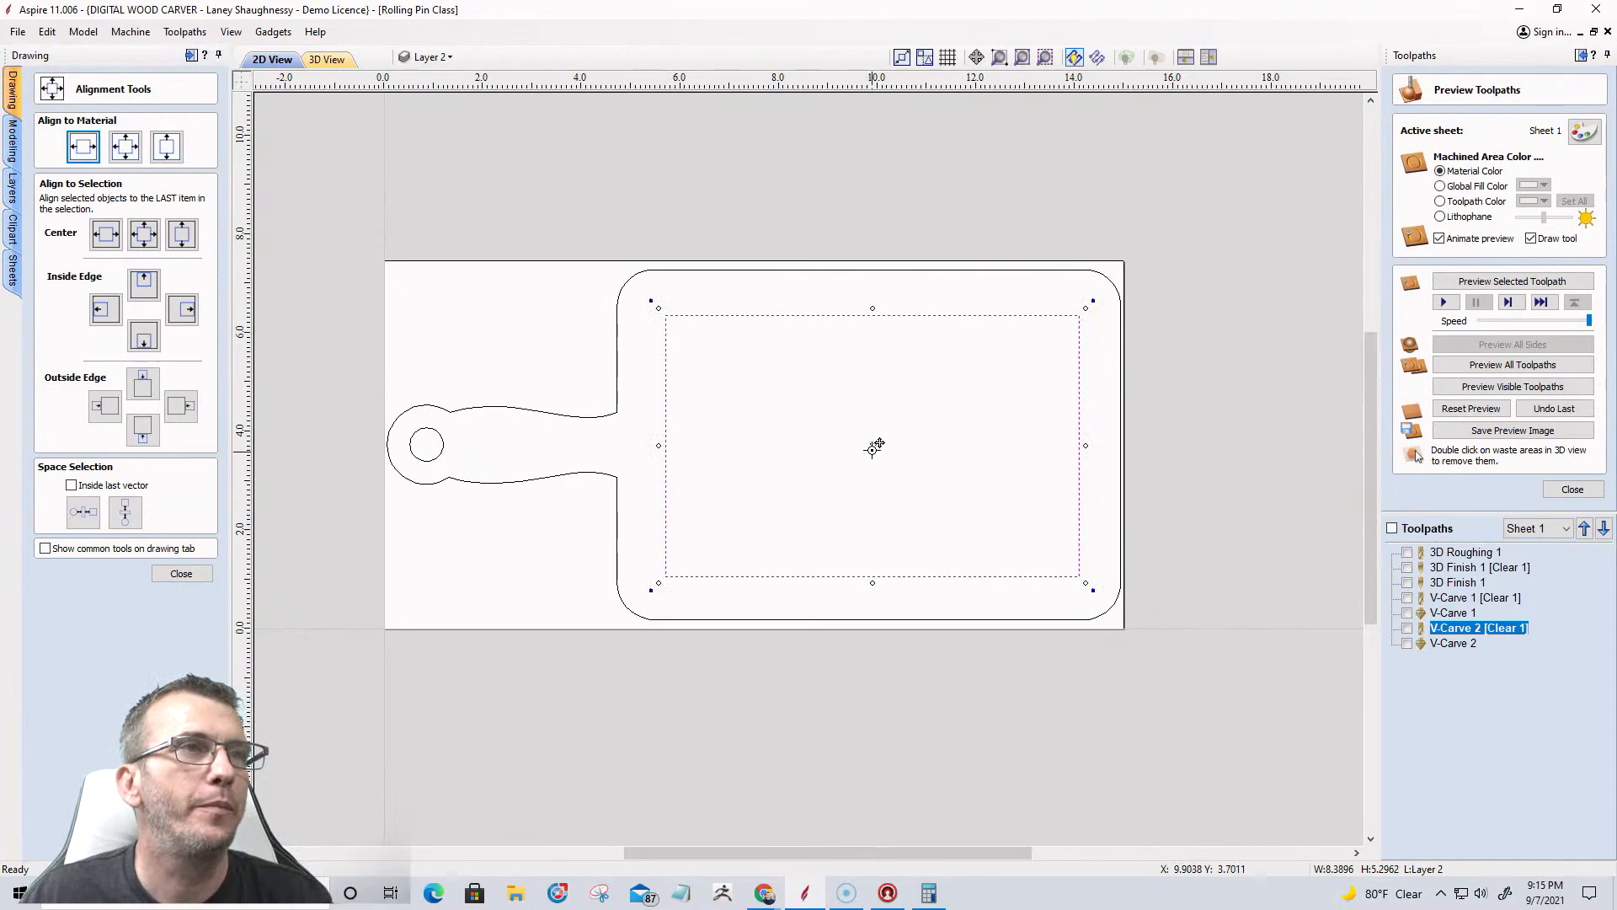
drag(873, 446, 1416, 237)
click(1000, 272)
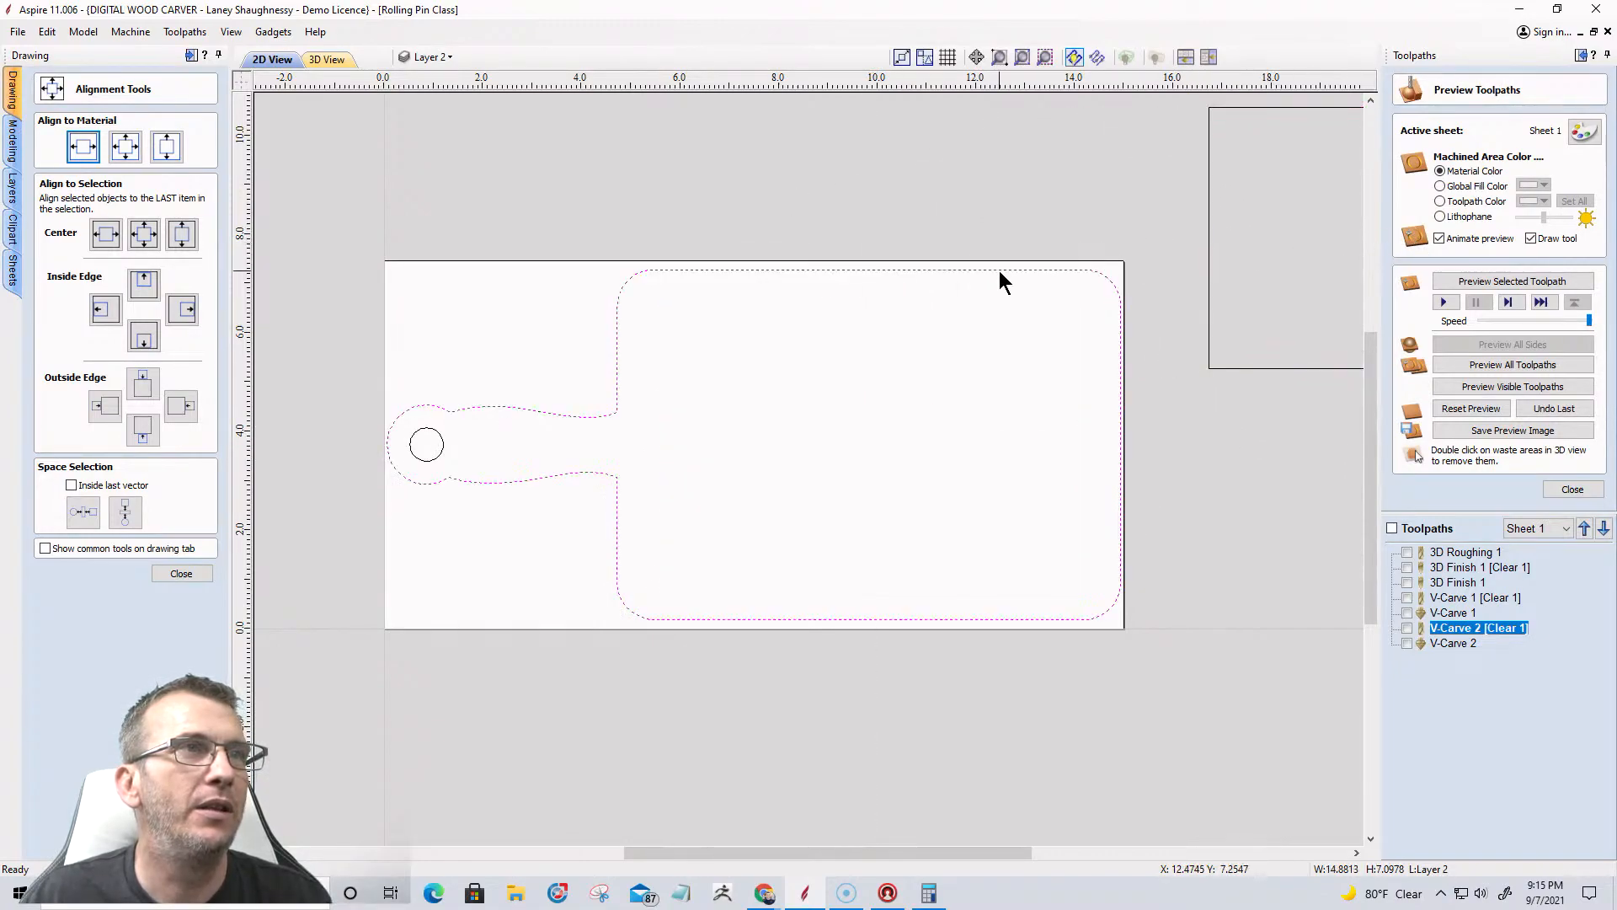
click(1000, 272)
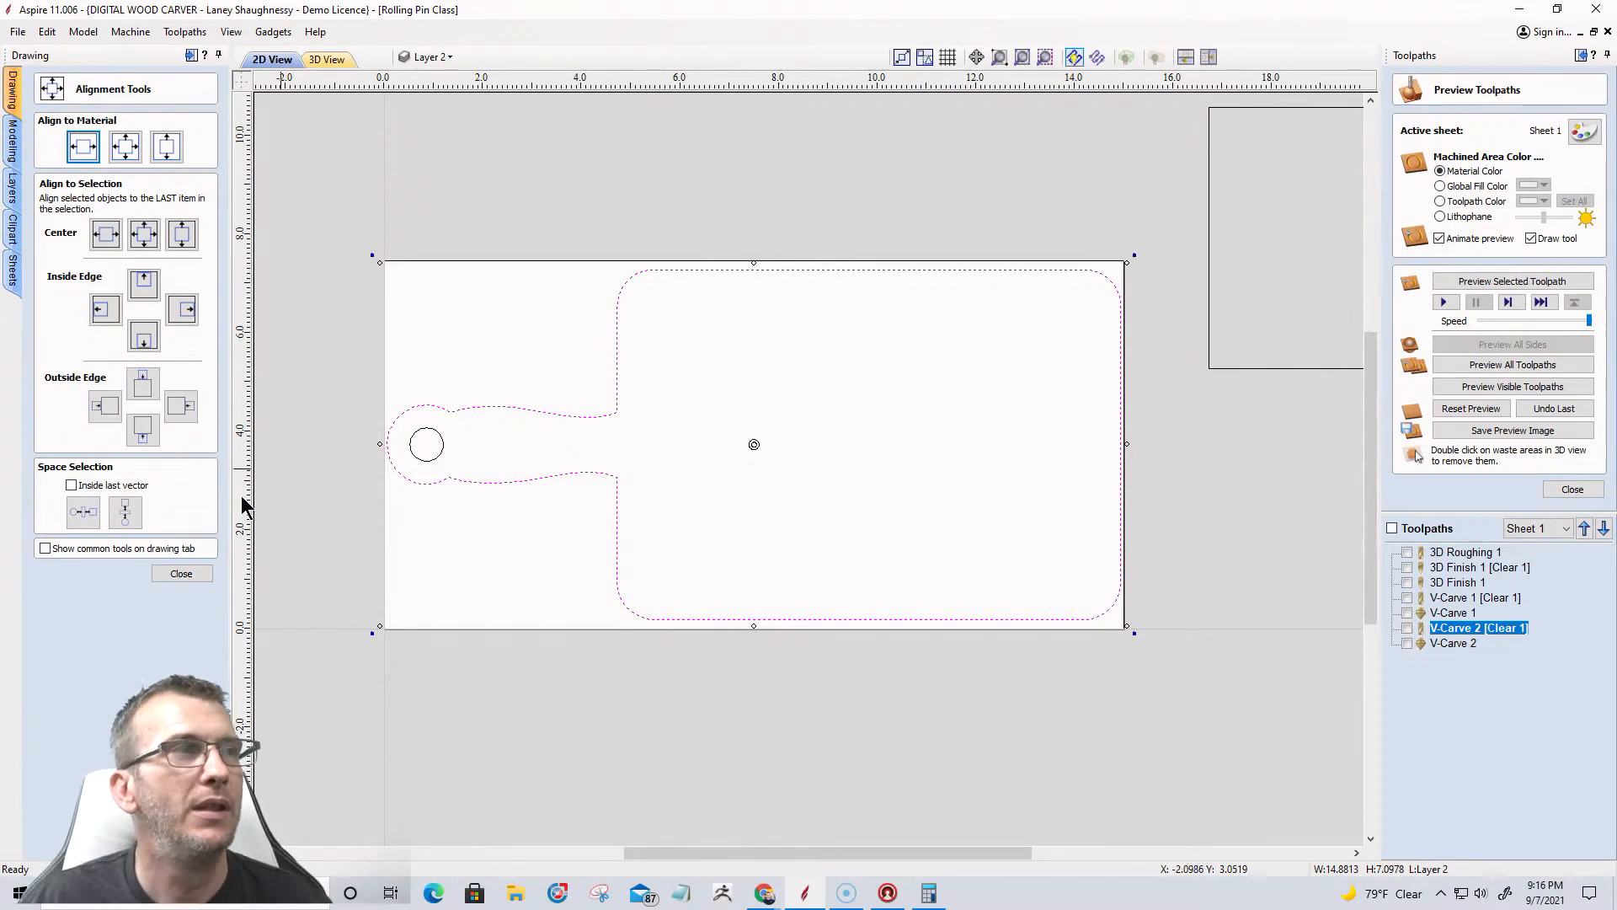
click(181, 573)
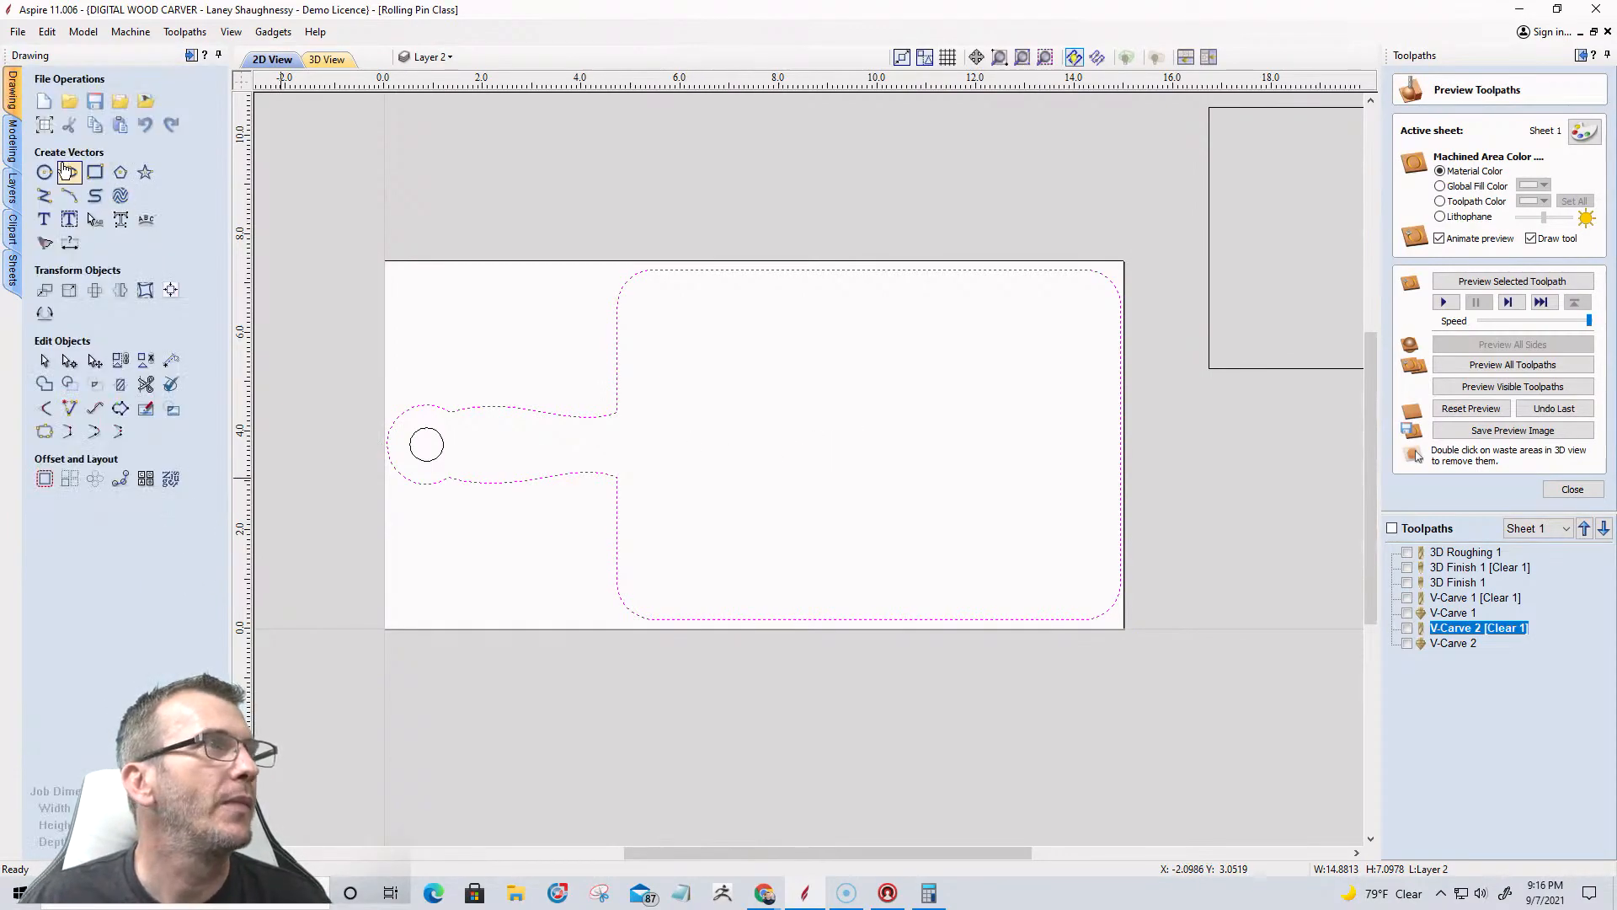
Draw a helper rectangle about 10.06 by 6.94 inches roughly covering the board body without the handle.
click(95, 172)
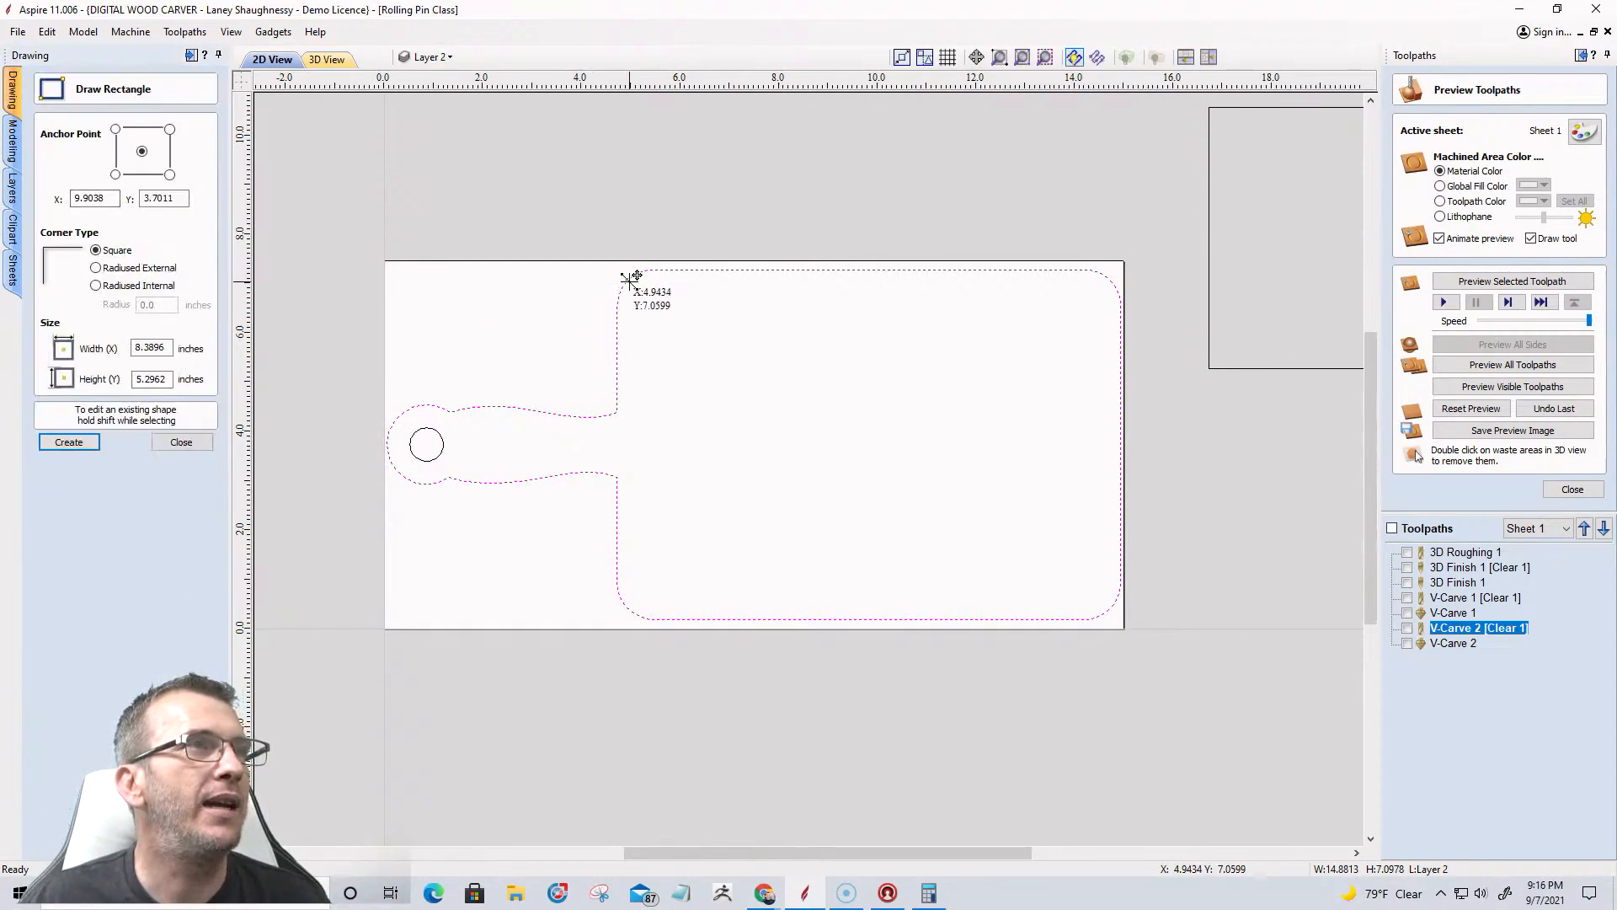
mouse_move(627, 276)
mouse_down()
mouse_move(1000, 509)
mouse_move(1120, 620)
mouse_up()
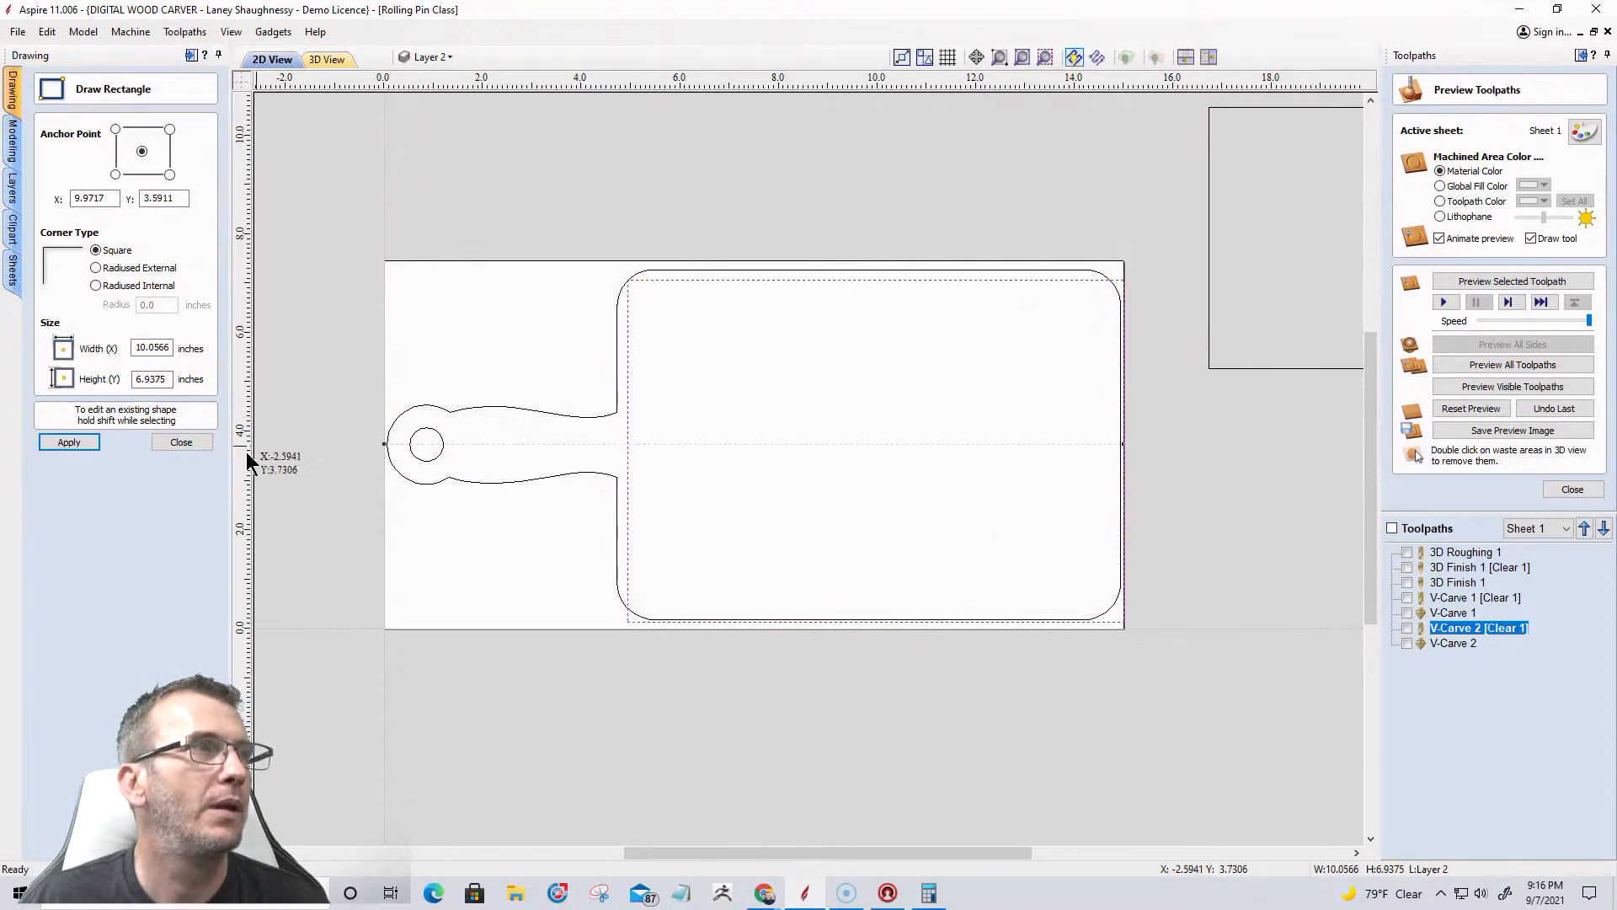
click(172, 442)
Stretch the helper rectangle so its top and right sides snap to the board outline's top and right edges.
click(897, 279)
scroll(871, 278, up, 3)
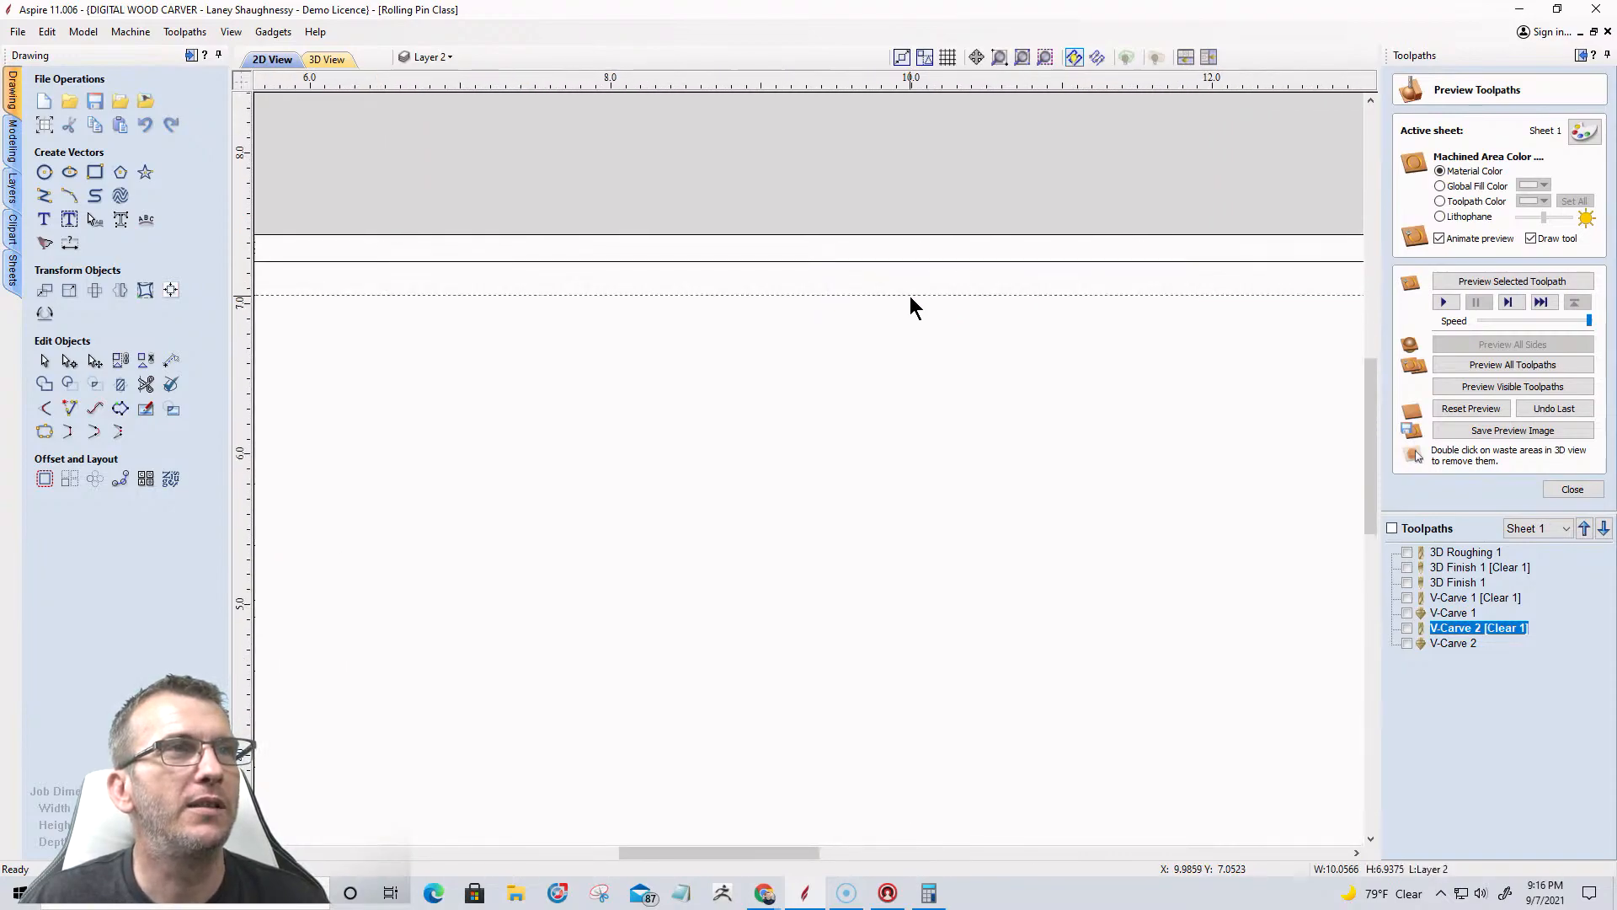
drag(908, 295, 906, 258)
scroll(830, 325, down, 4)
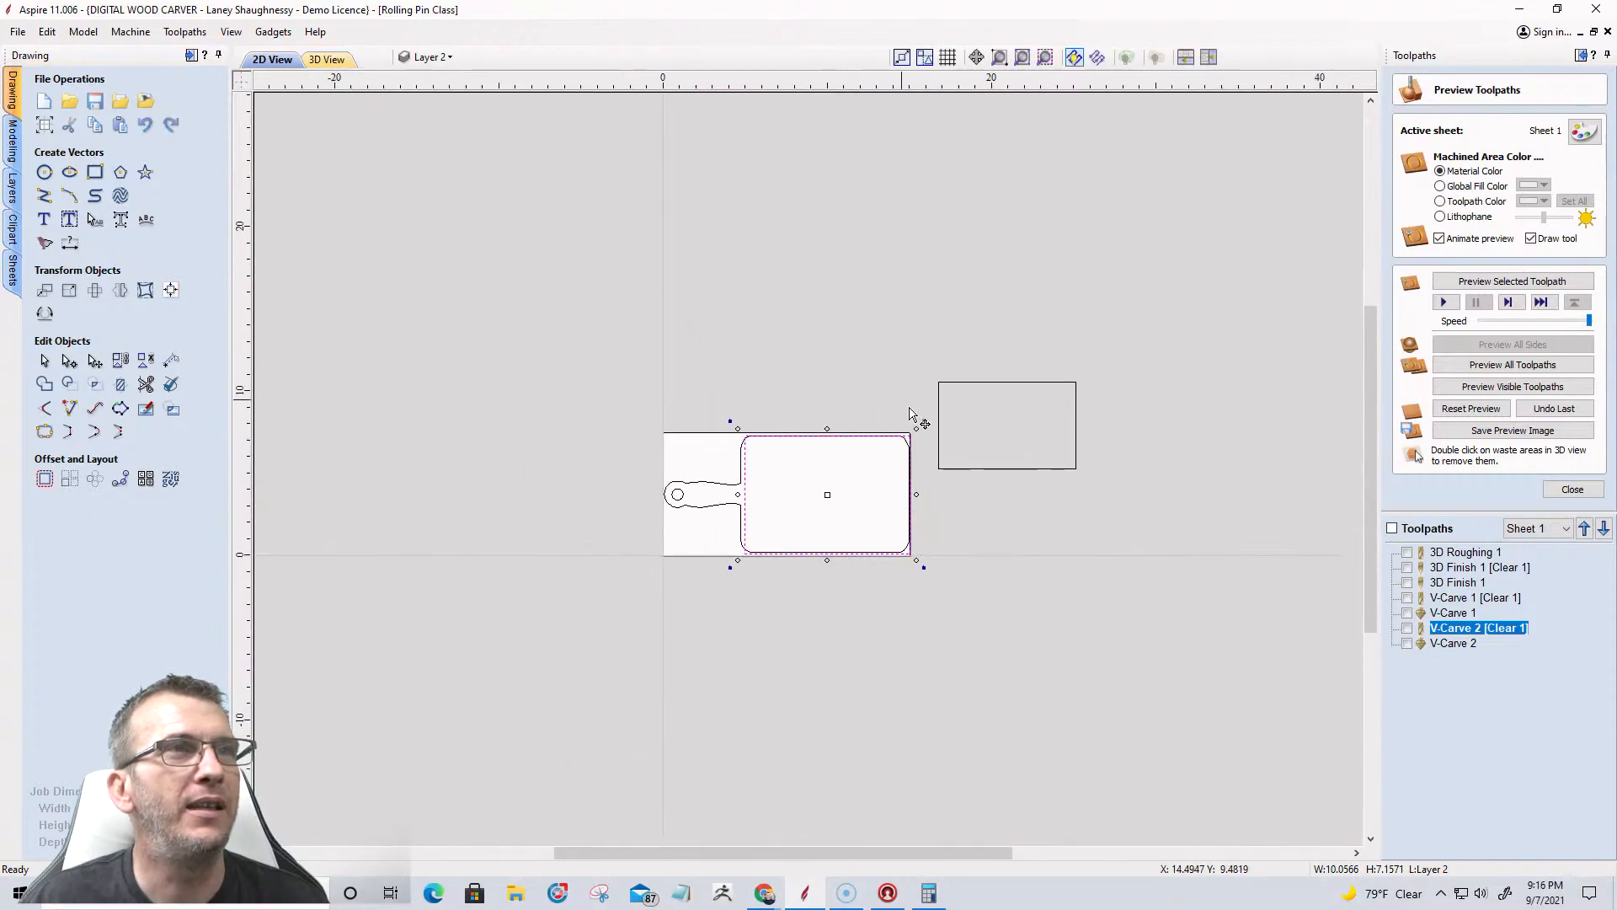
scroll(888, 548, up, 4)
scroll(954, 560, up, 1)
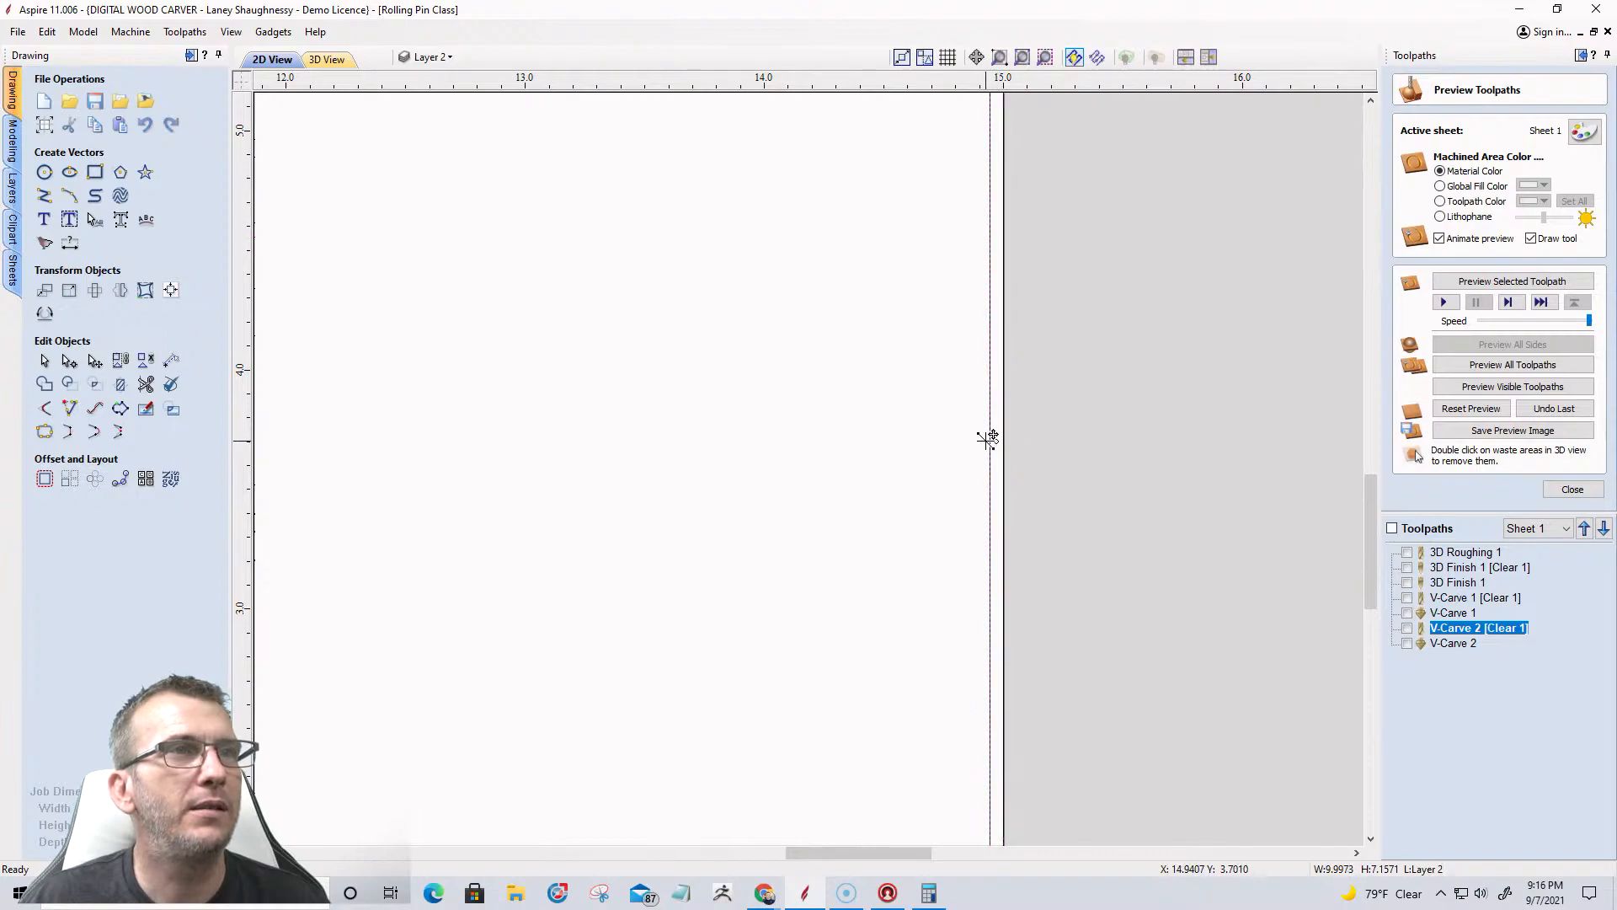
Stretch the helper rectangle's left side to the board edge at the handle and its bottom side to the board's bottom edge.
scroll(1183, 534, down, 5)
scroll(902, 516, up, 3)
scroll(903, 516, up, 1)
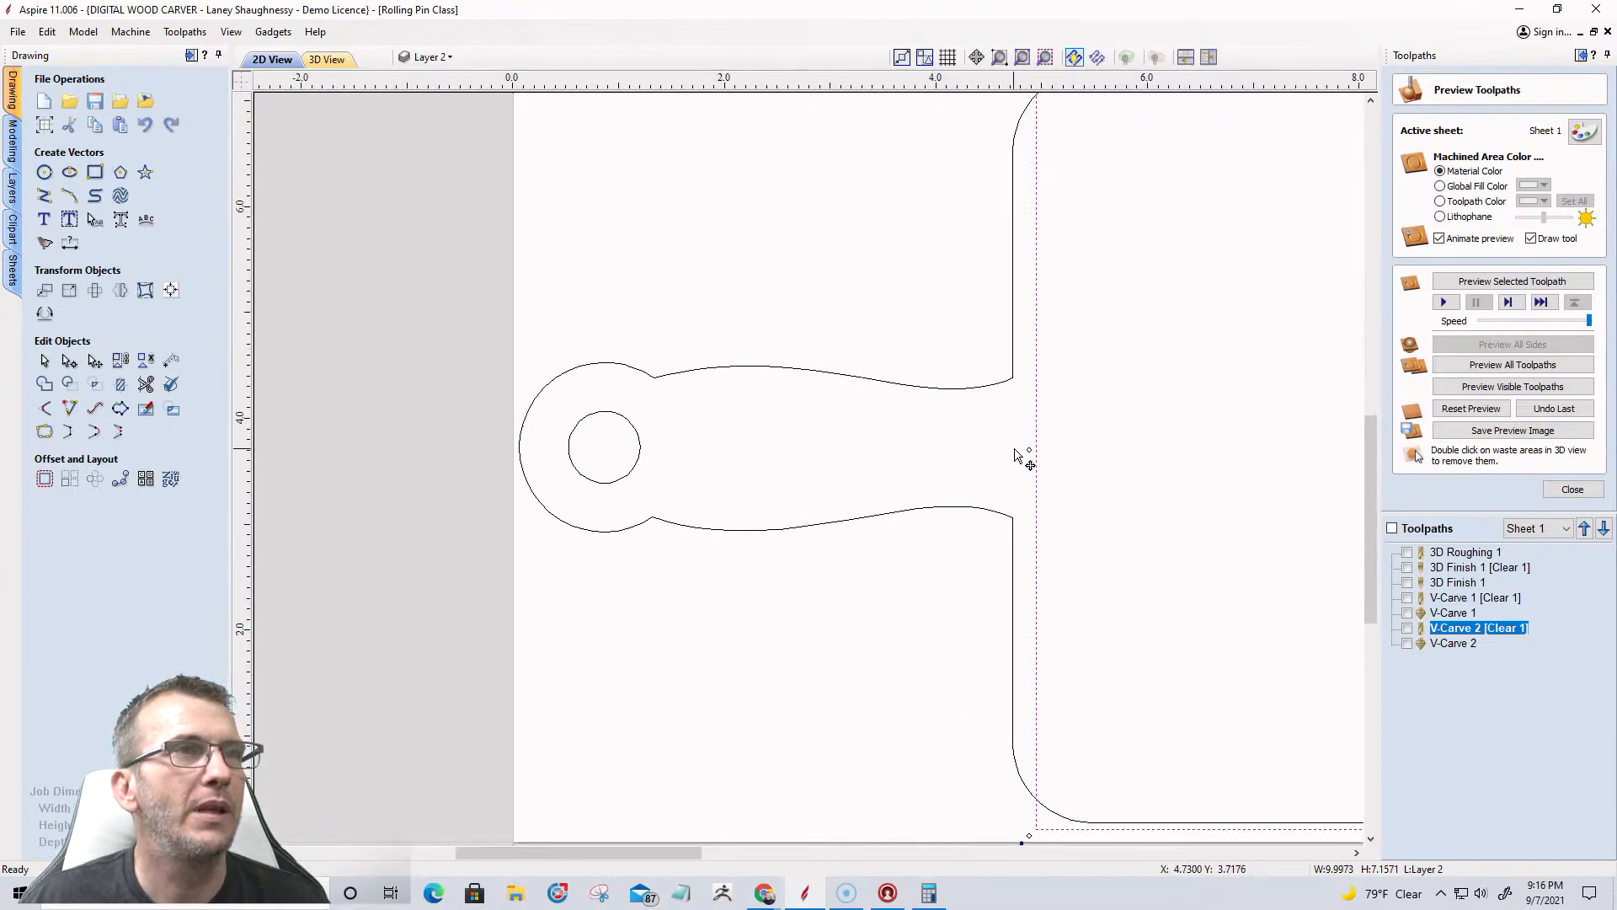
drag(1030, 449, 1014, 369)
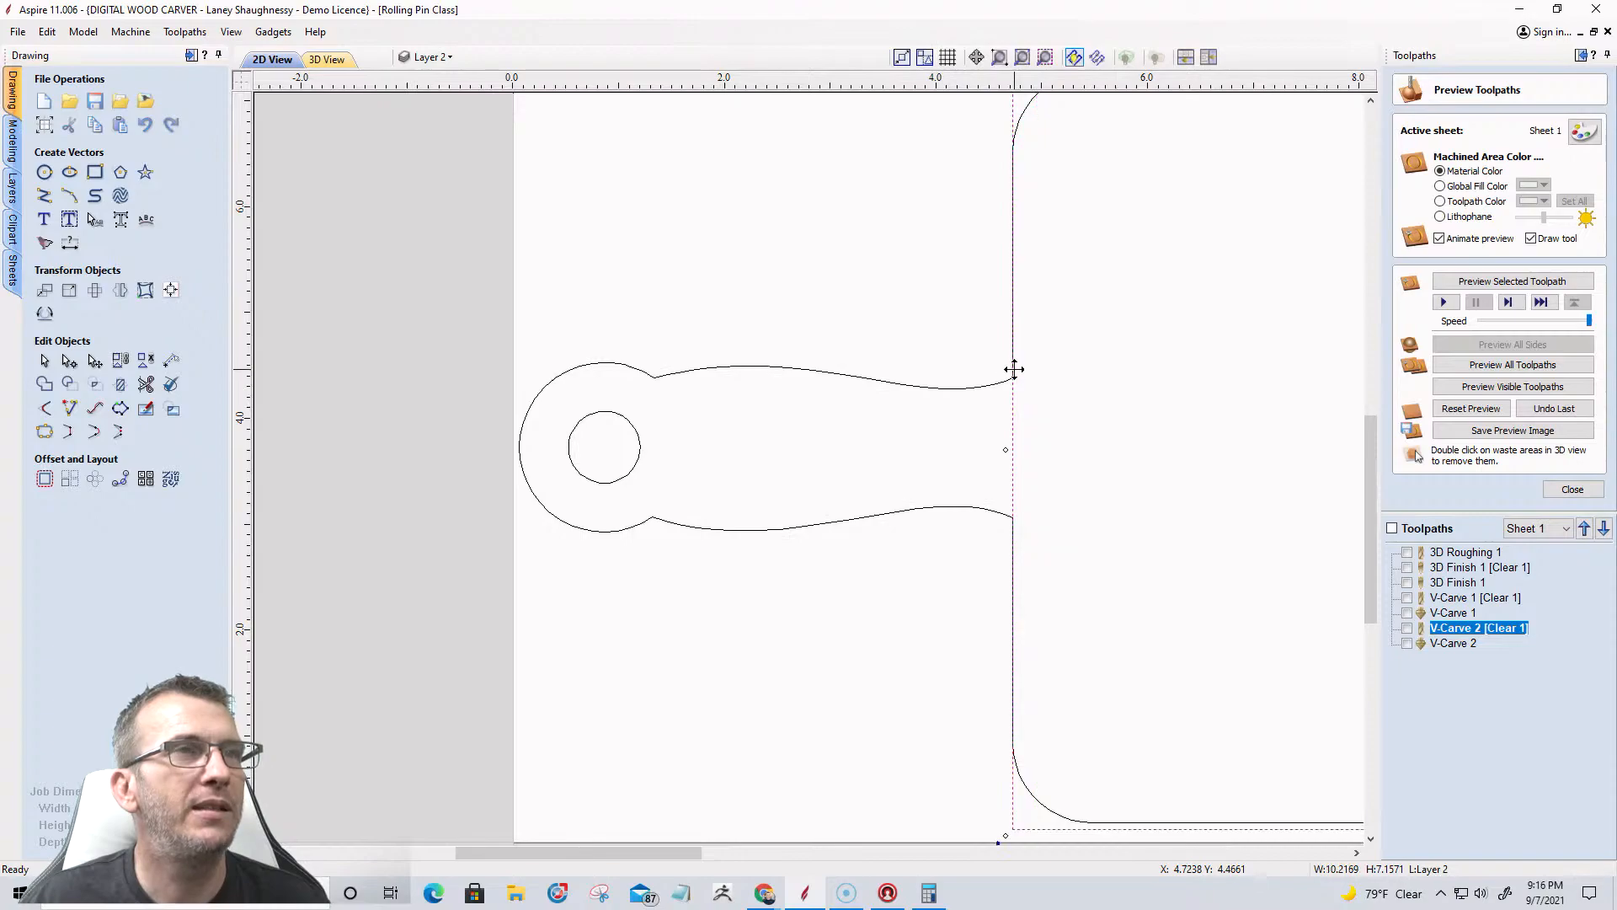
scroll(951, 481, down, 5)
scroll(1119, 686, up, 1)
scroll(1256, 559, up, 3)
scroll(1216, 541, down, 2)
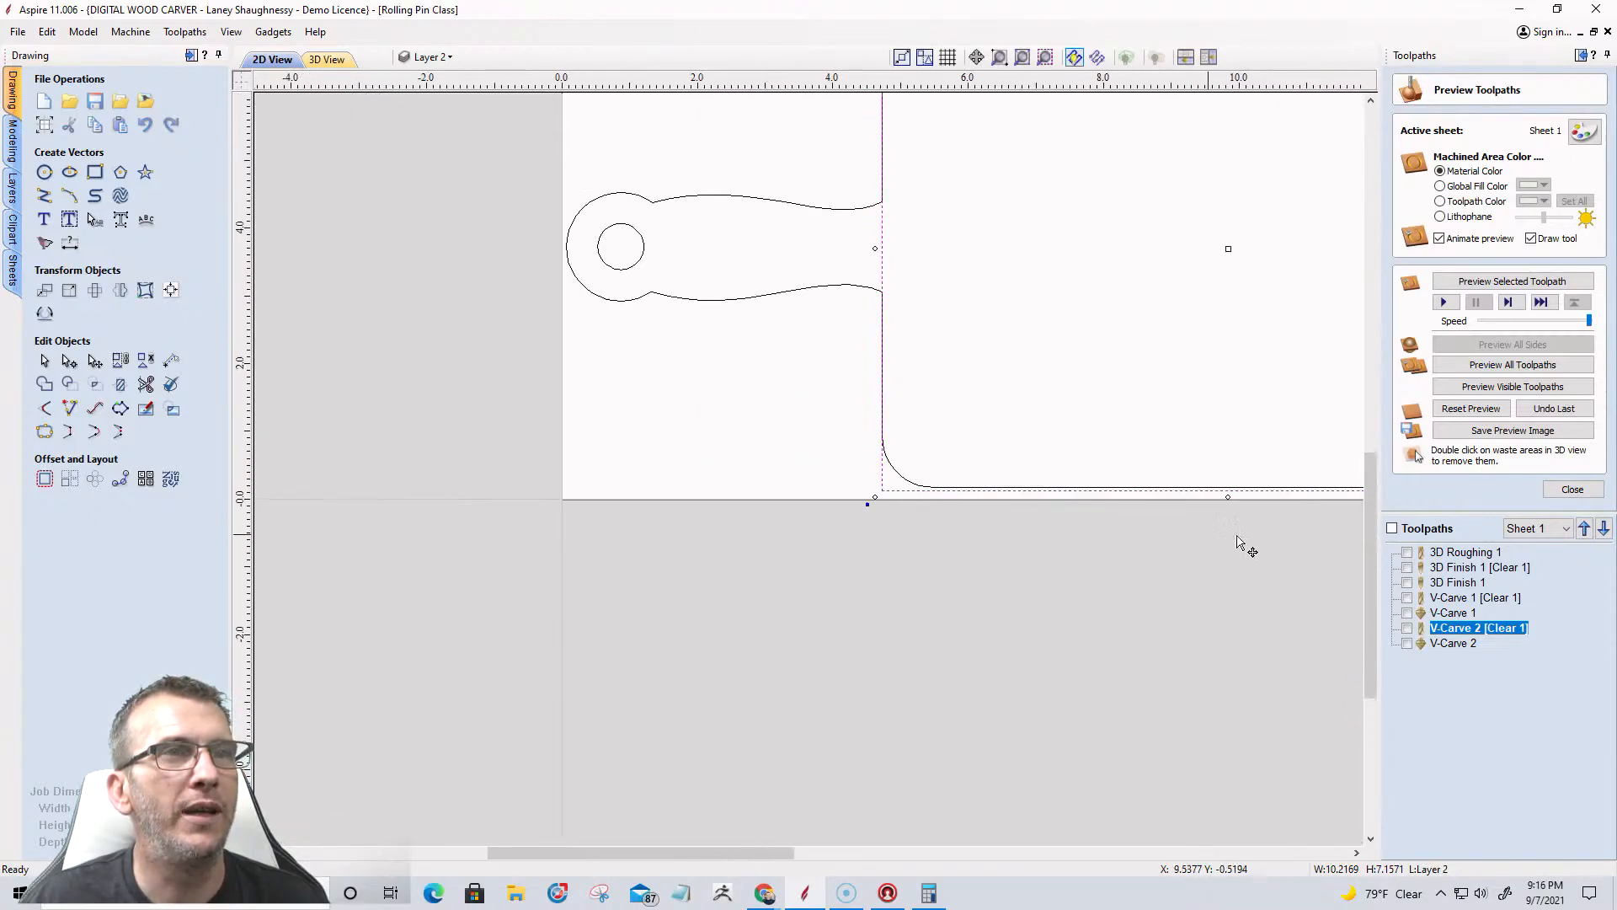
scroll(1255, 488, up, 2)
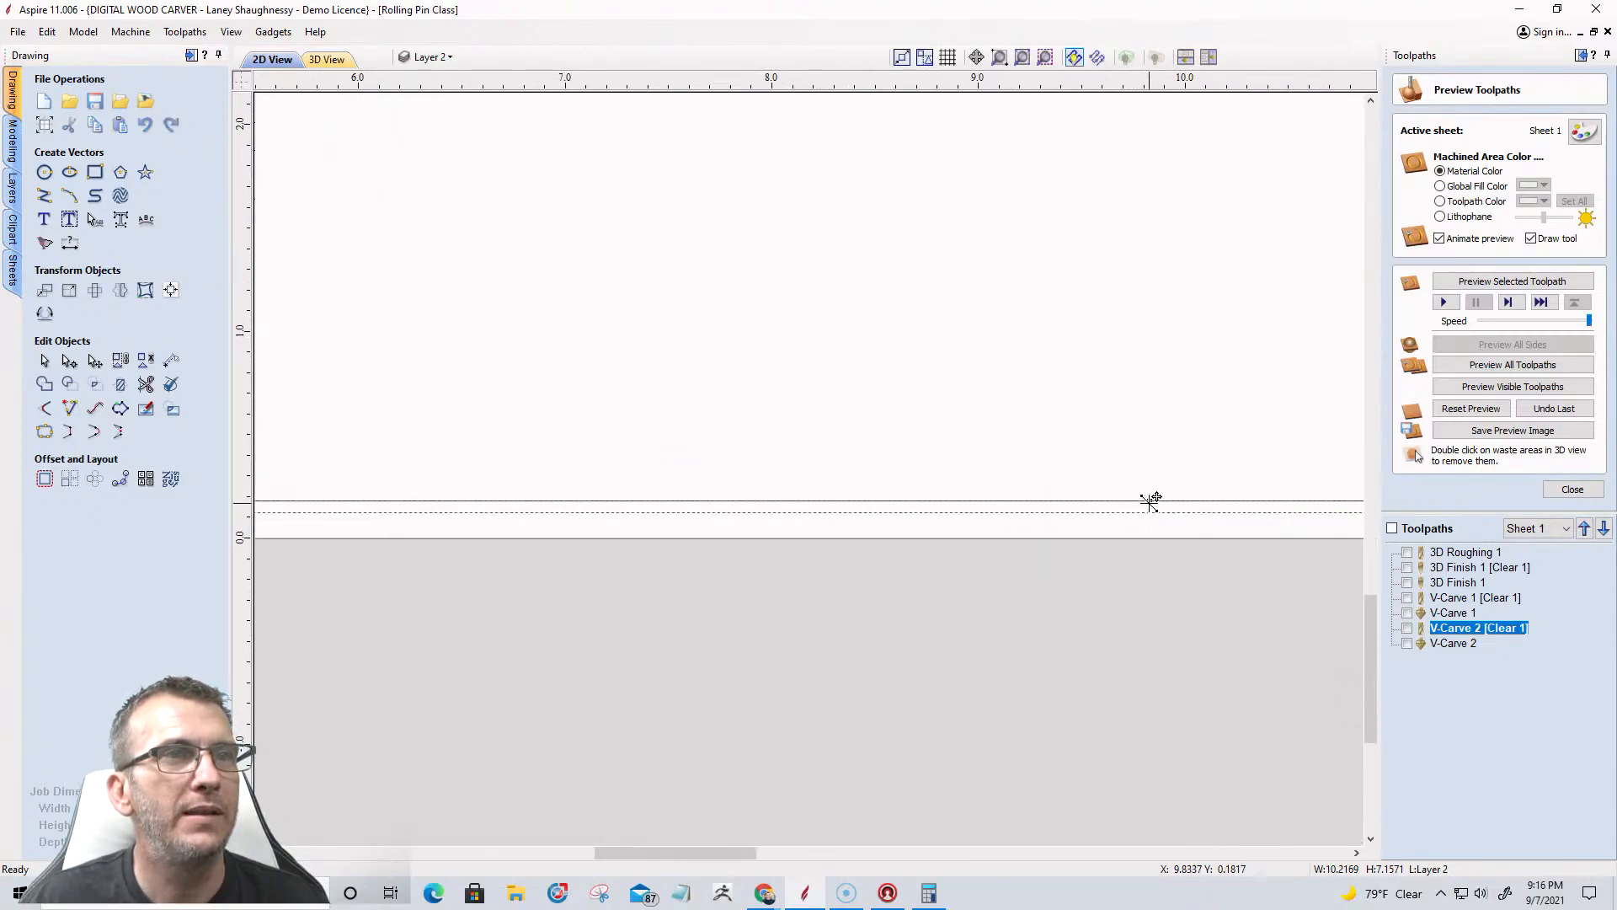
scroll(1143, 553, down, 5)
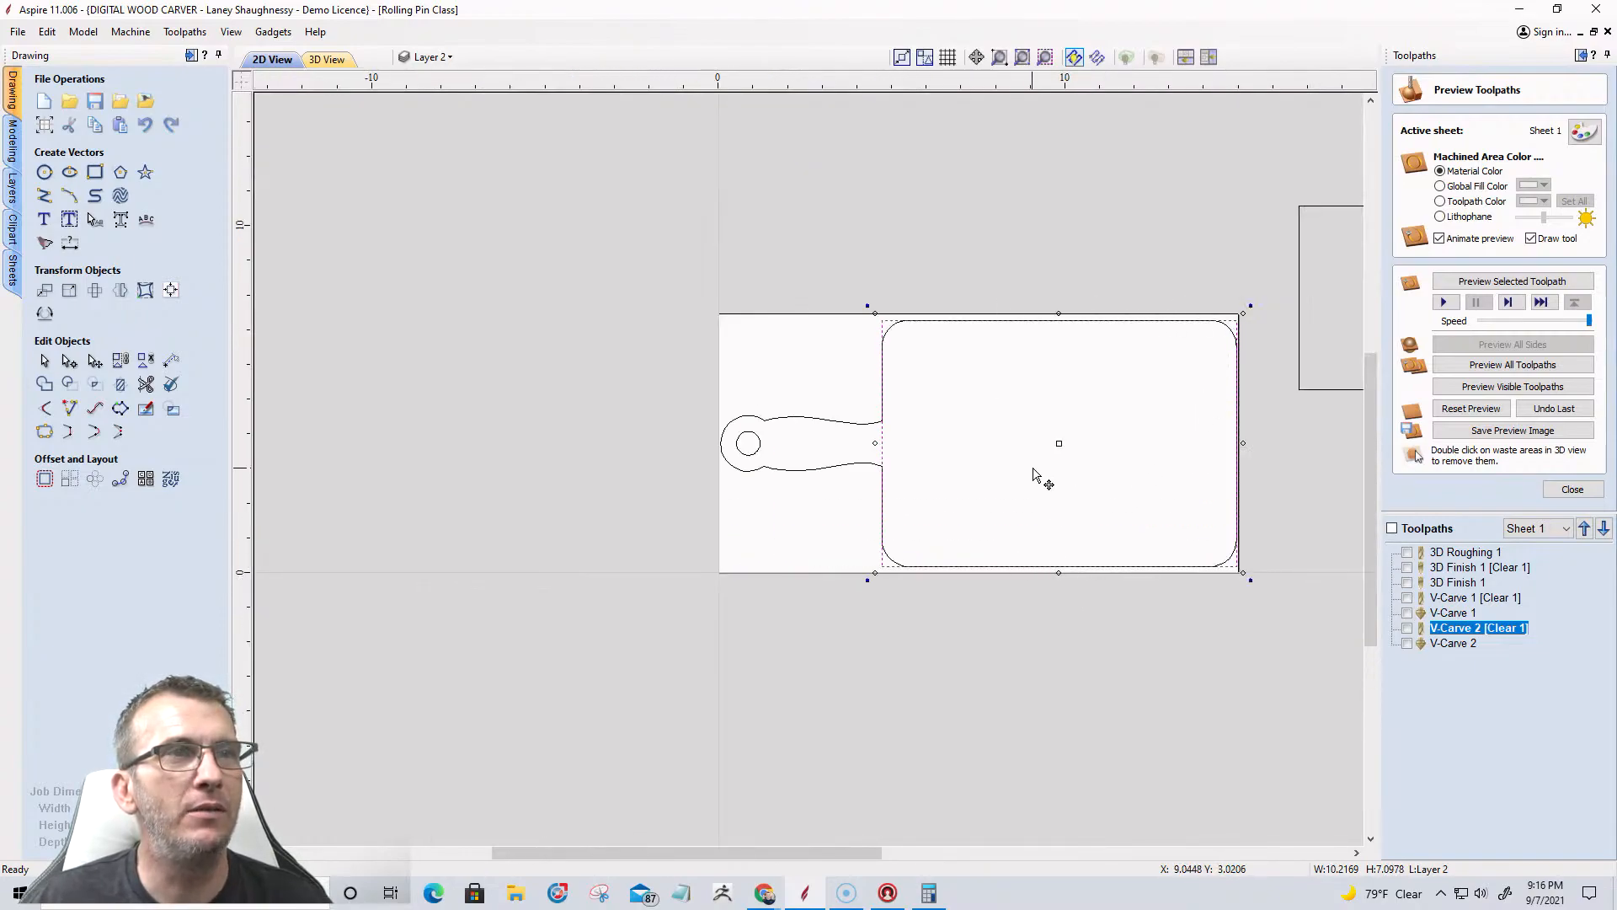
scroll(1060, 444, up, 4)
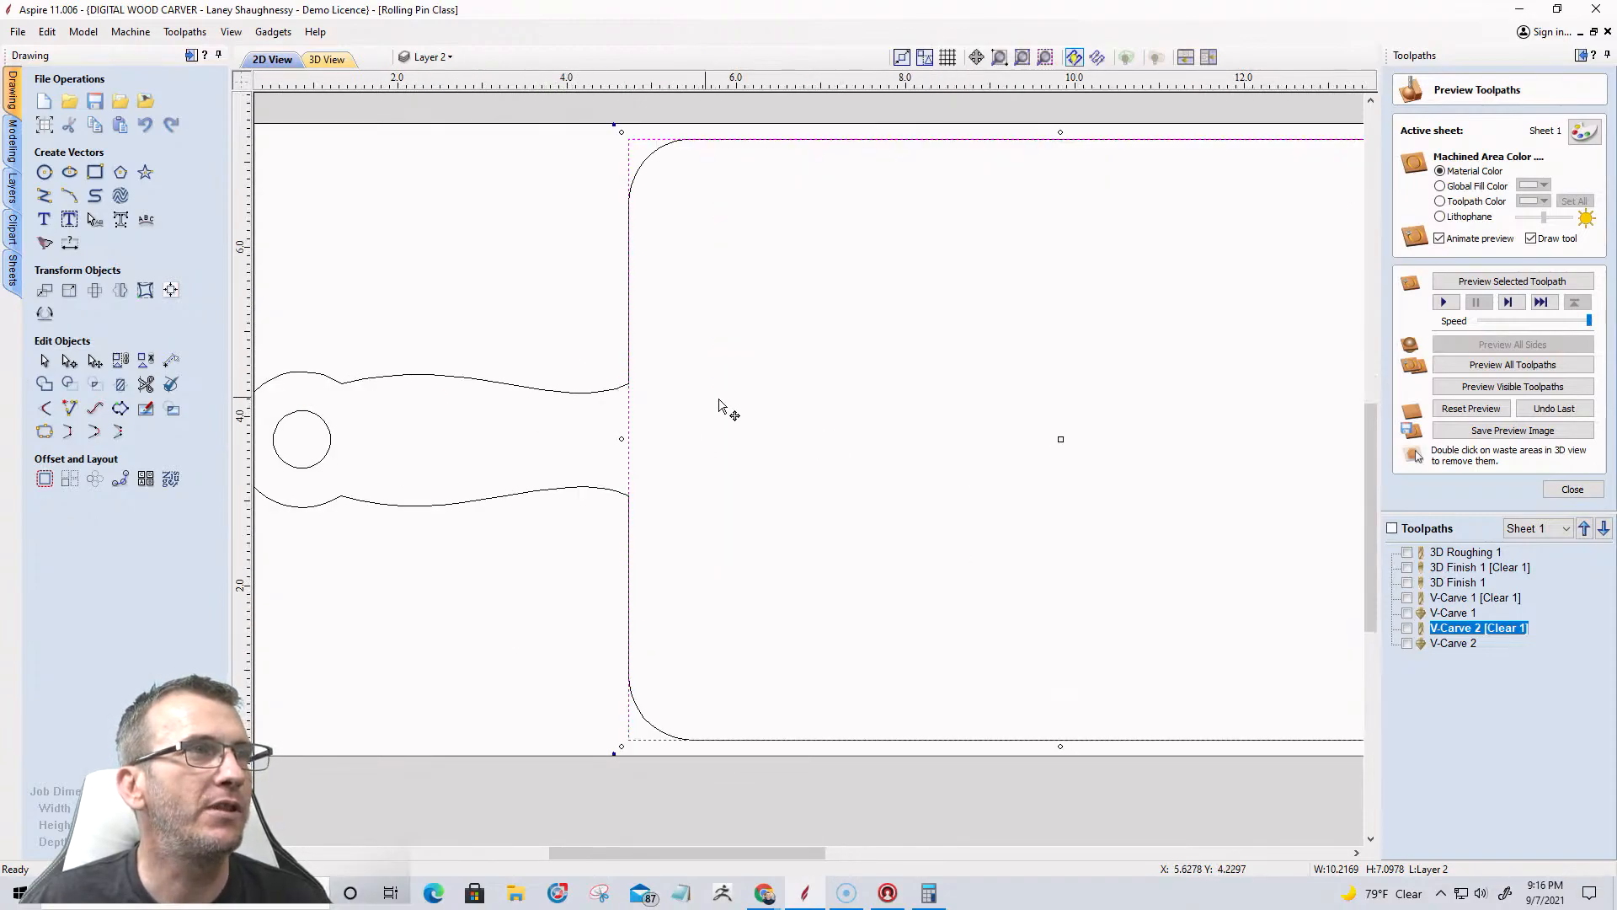
Place a horizontal guideline through the center of the handle hole and the board body.
click(325, 355)
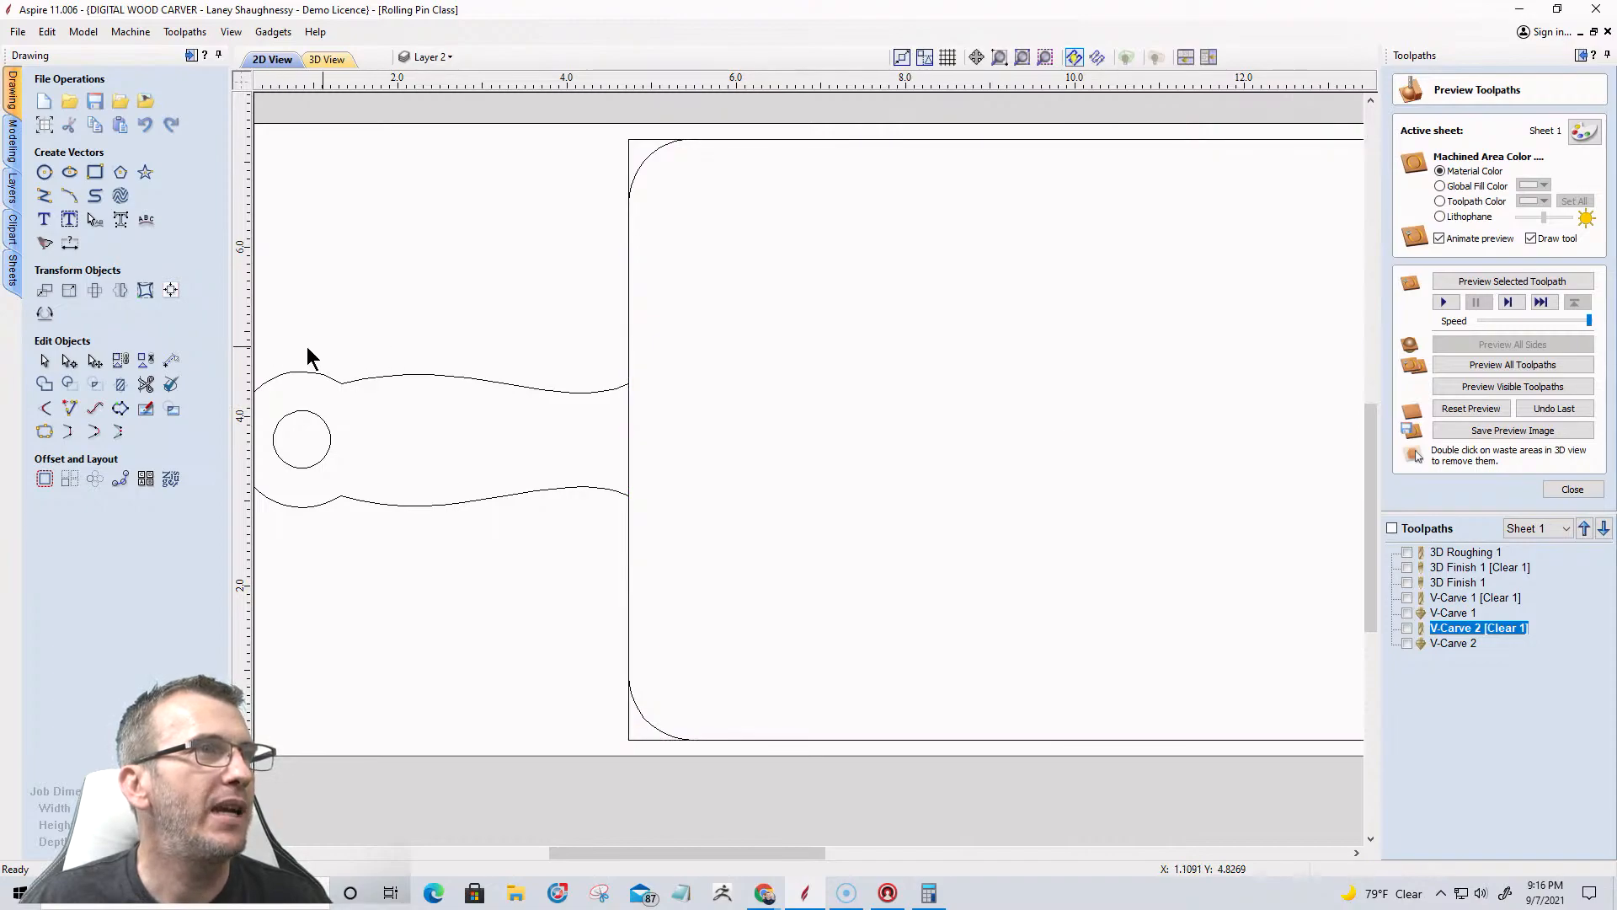
drag(240, 358, 1139, 436)
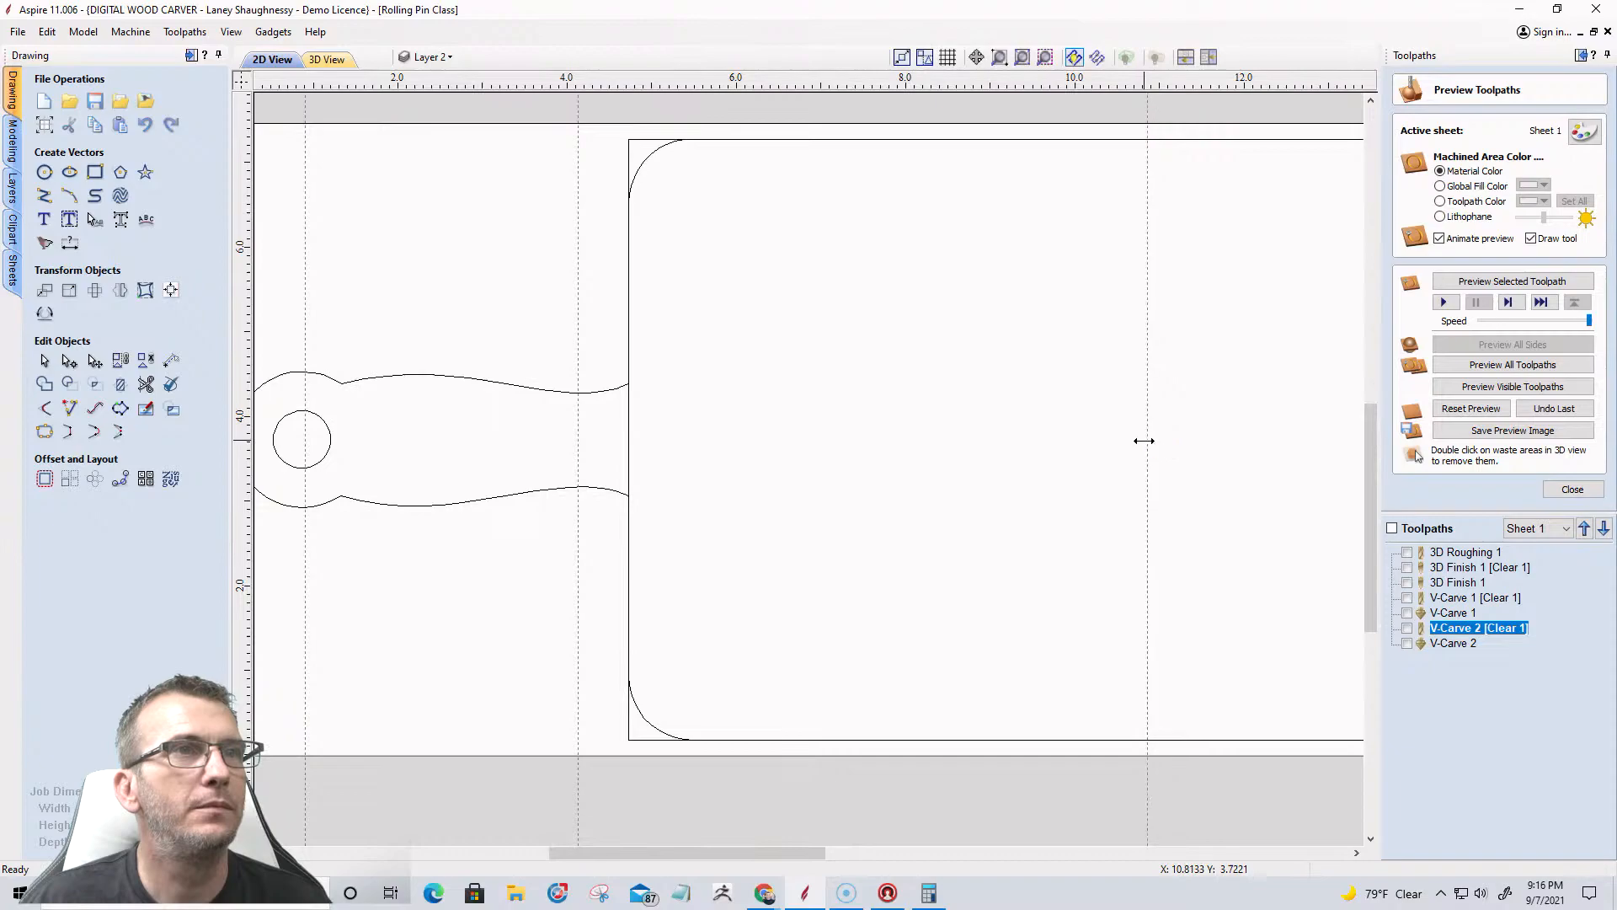
drag(1130, 84, 1145, 443)
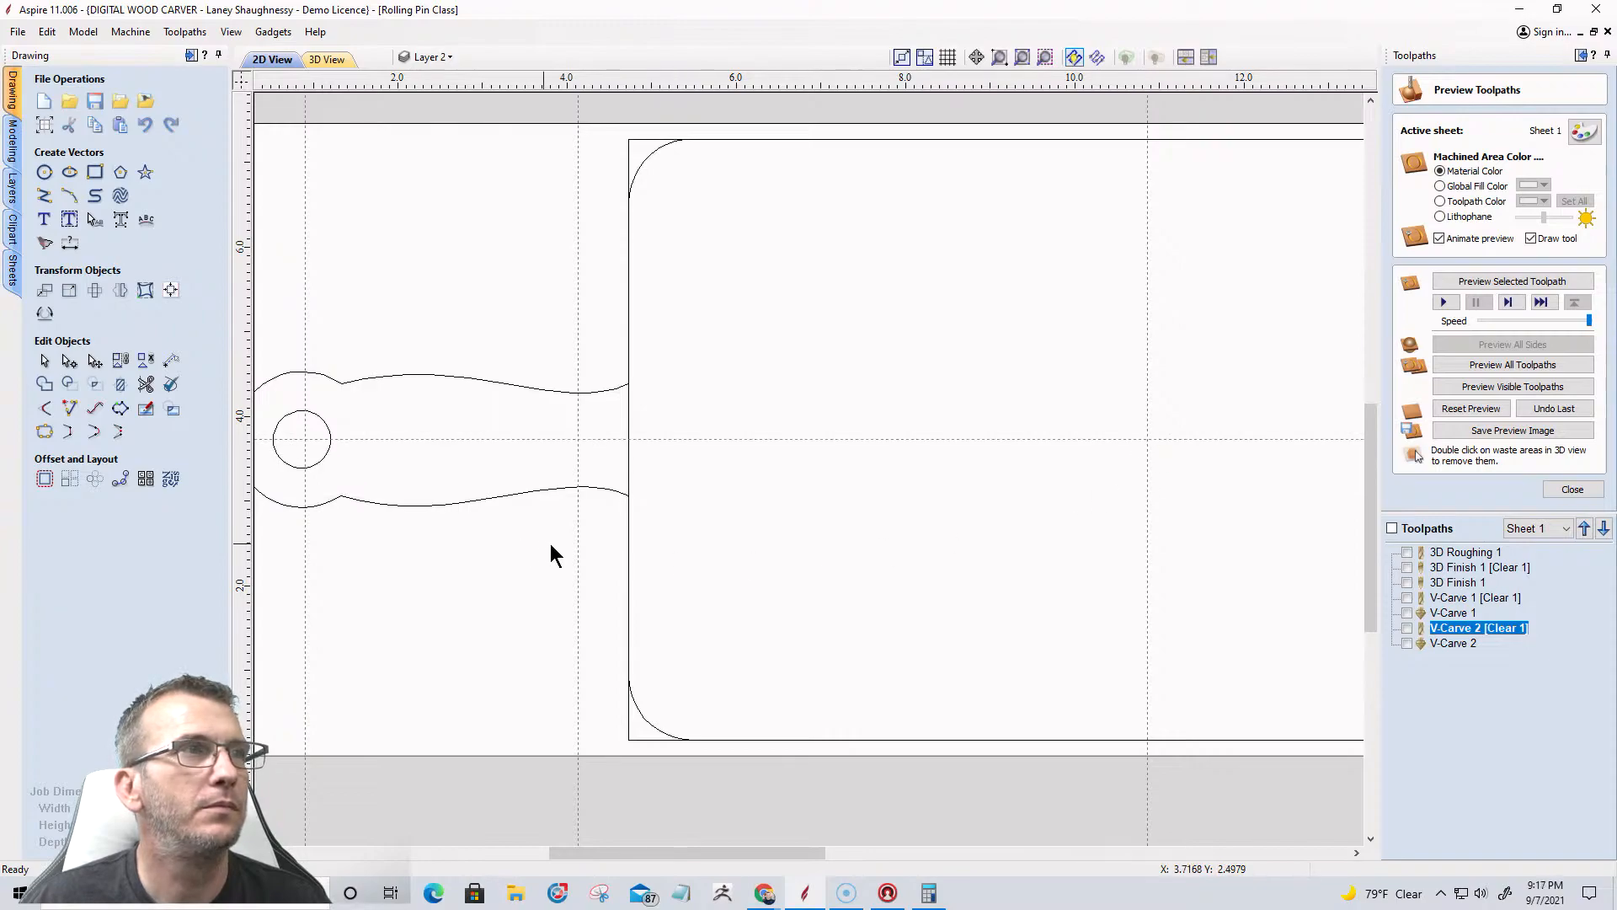
Place a vertical guideline through the center of the helper rectangle.
scroll(653, 555, down, 2)
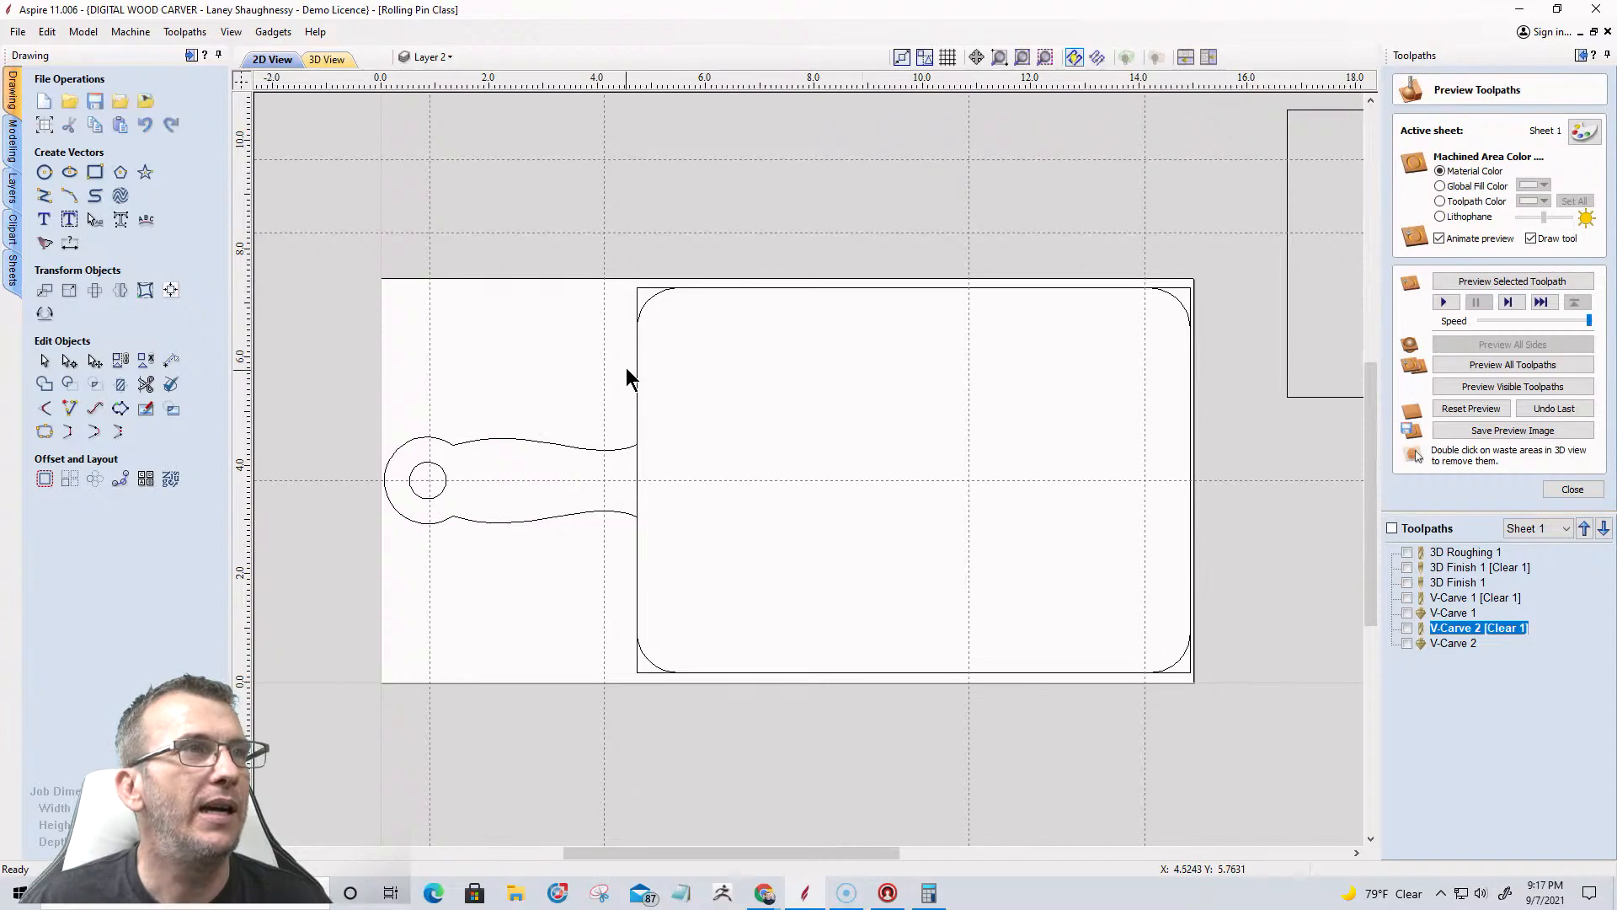
click(644, 296)
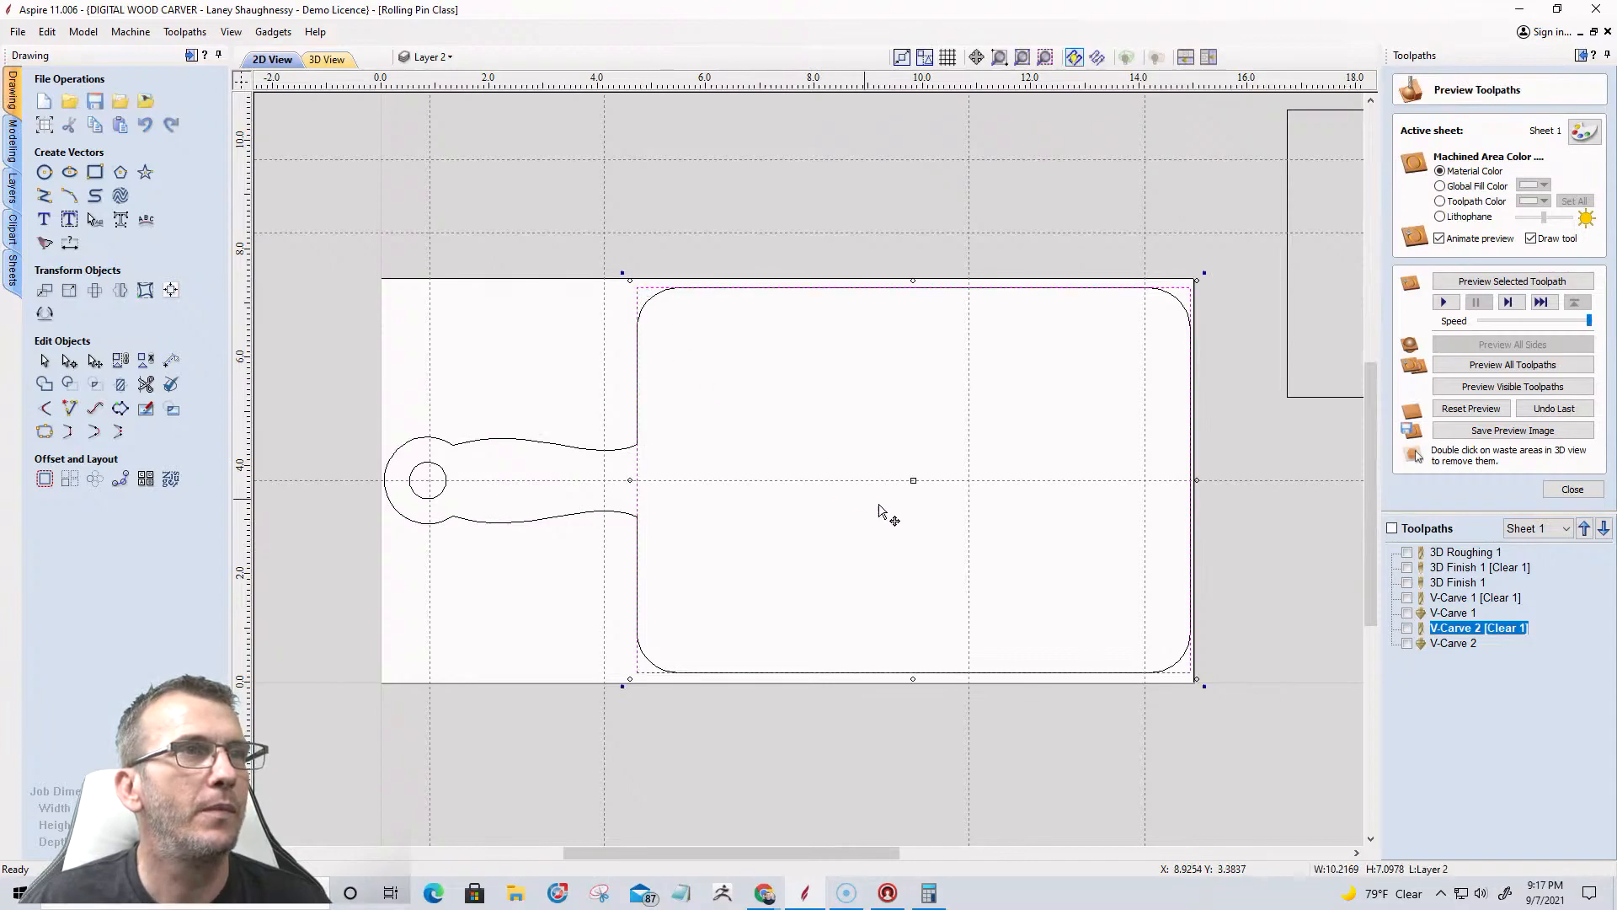
scroll(946, 484, up, 3)
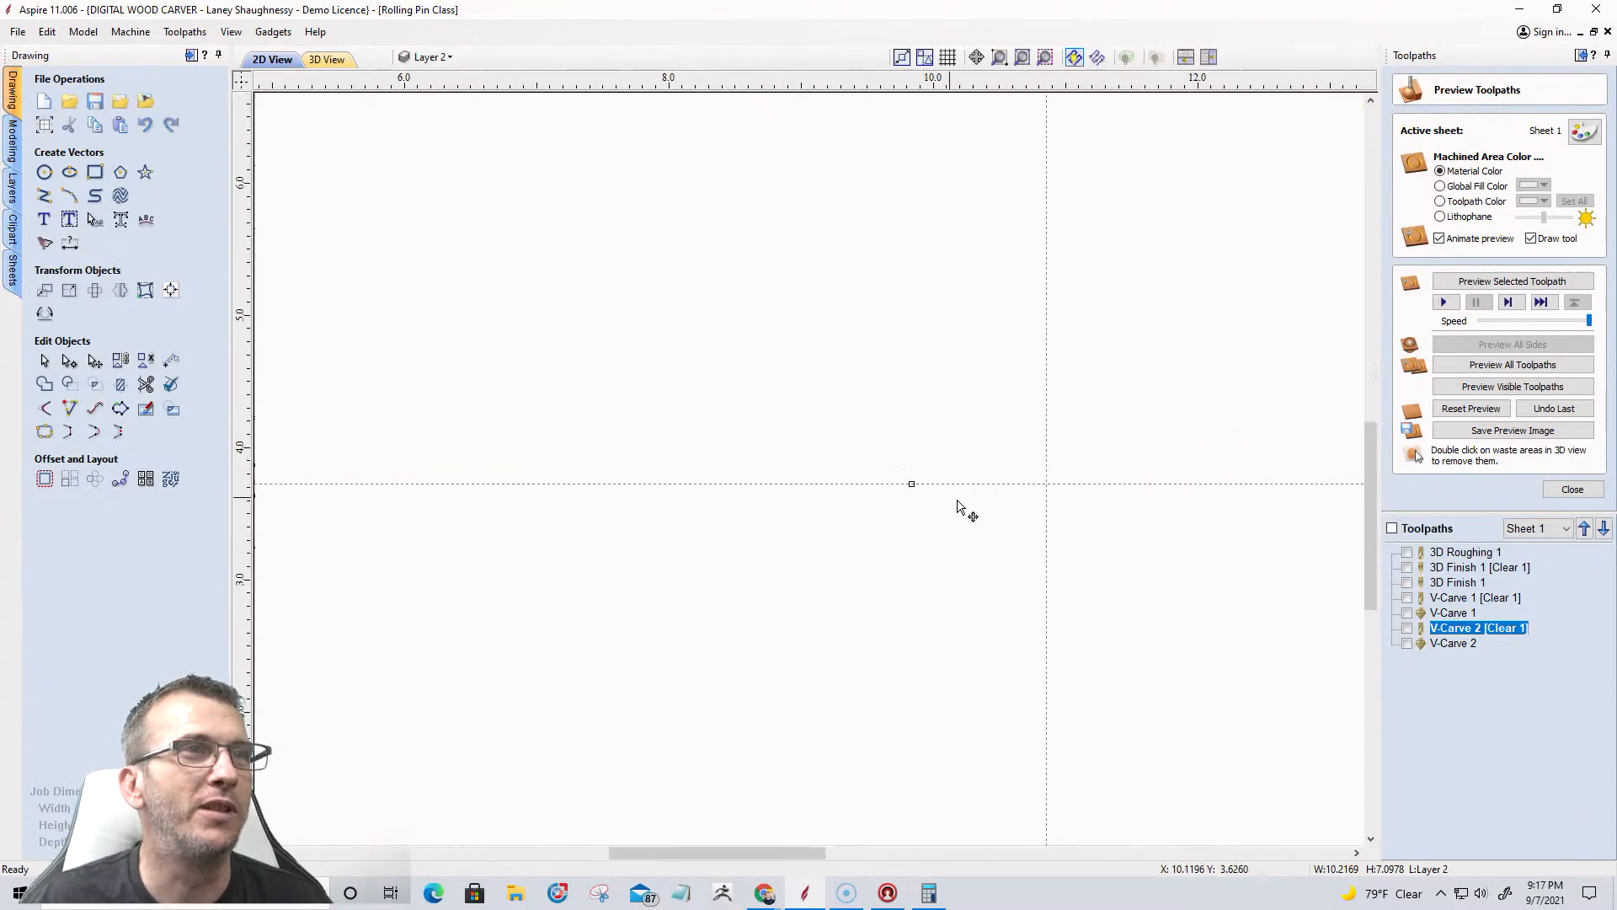
click(1047, 506)
drag(1047, 506, 911, 485)
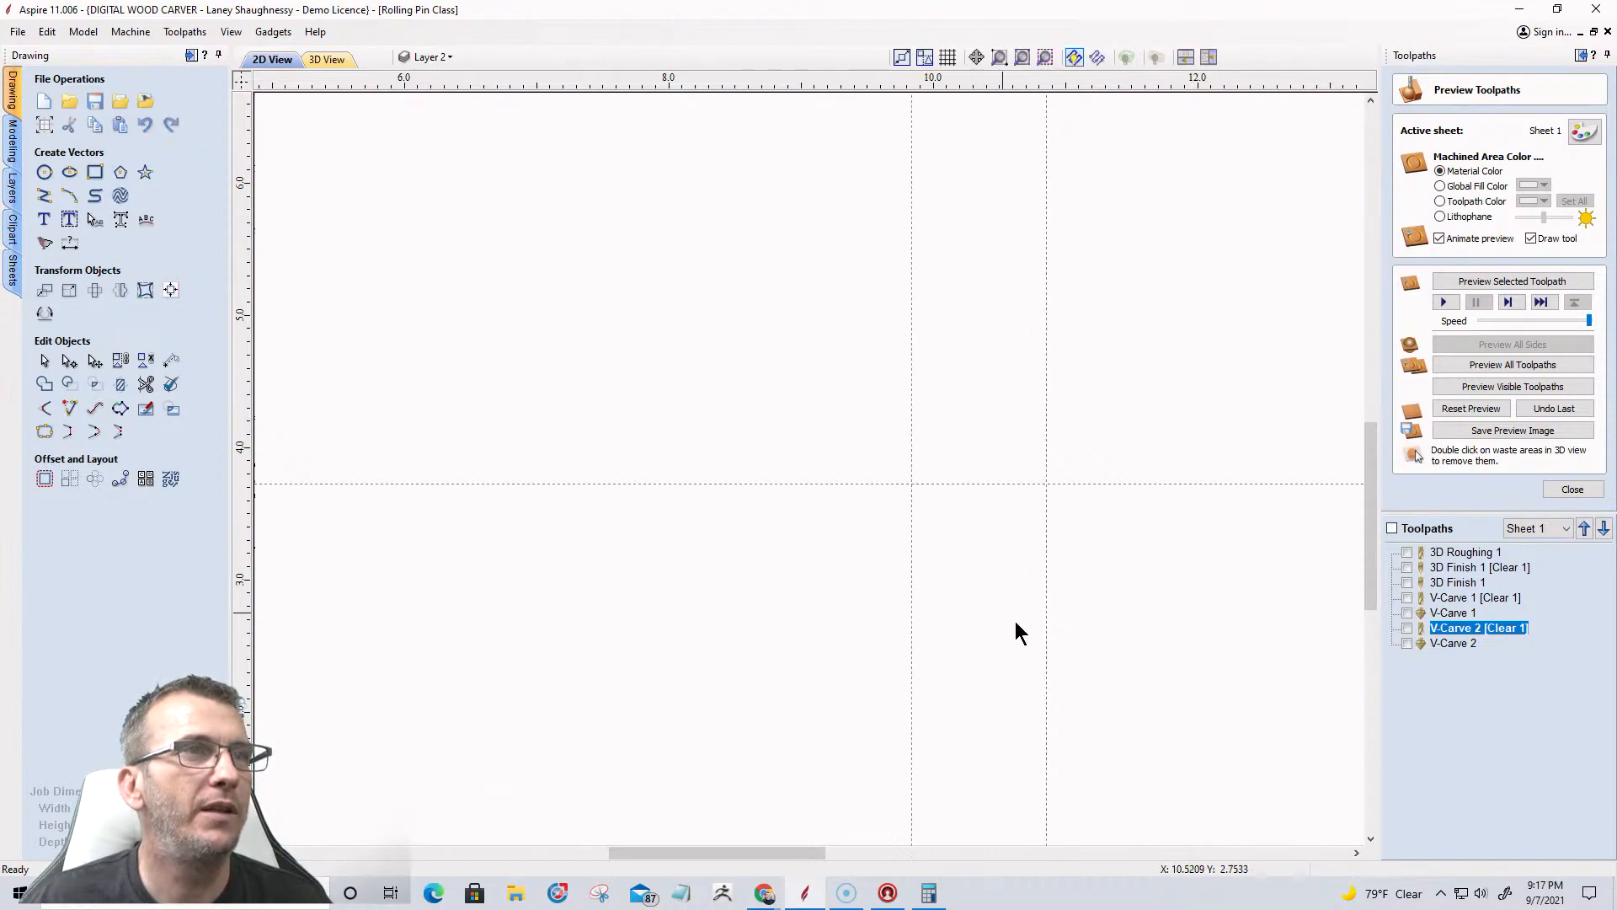
scroll(1003, 614, down, 4)
Select the helper rectangle around the board body and delete it, keeping the crossing guidelines.
drag(1103, 534, 4, 430)
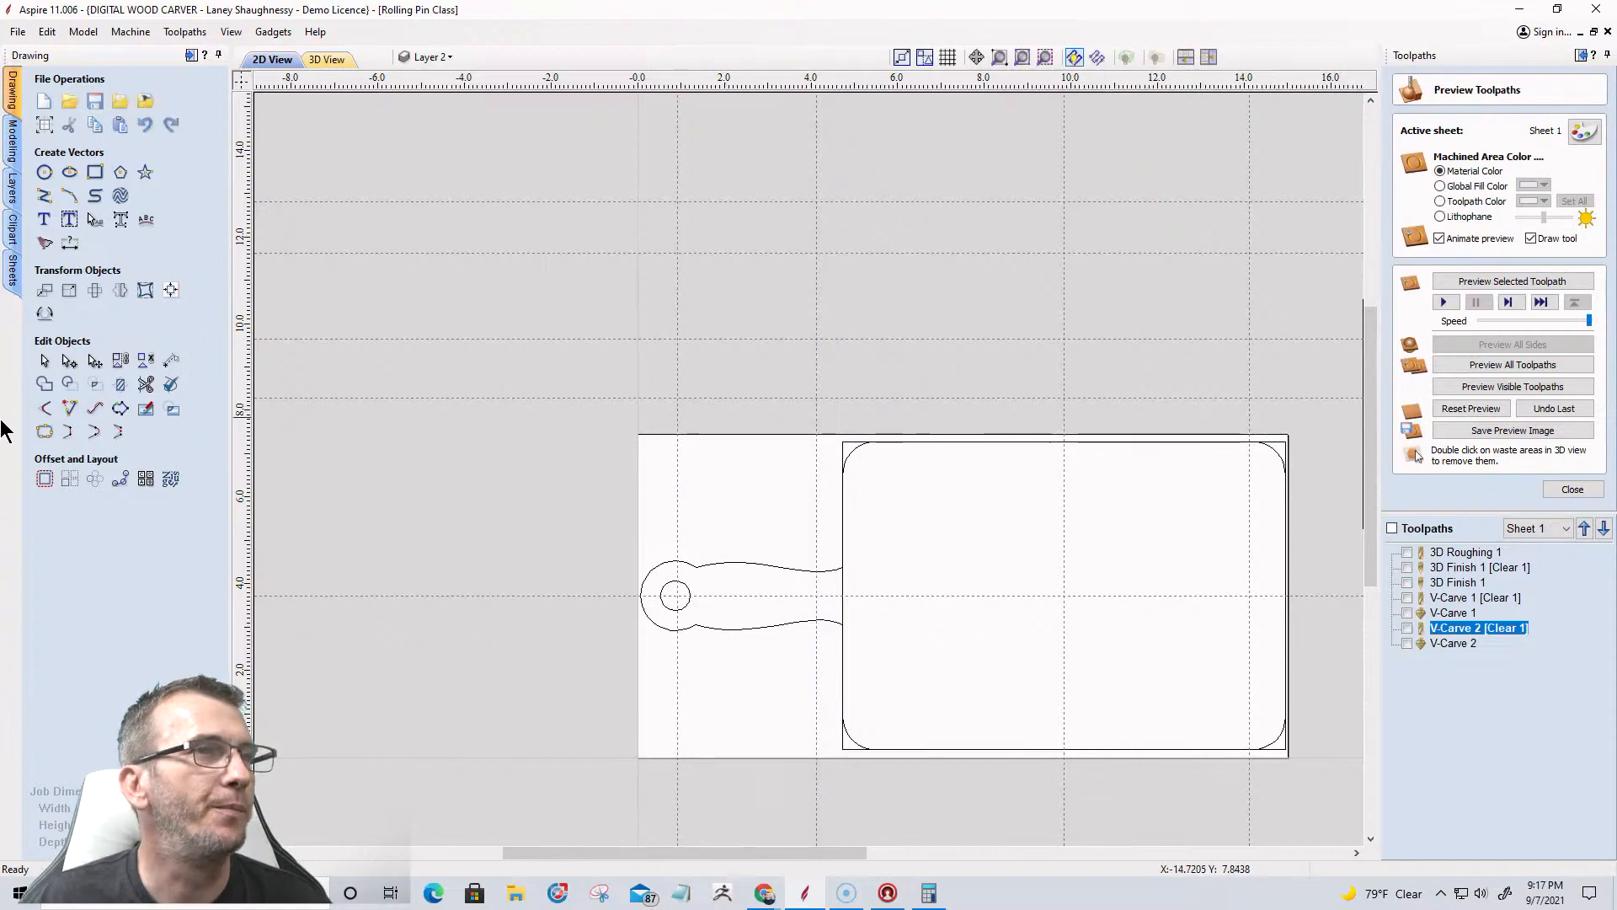
click(844, 465)
click(1003, 603)
click(845, 453)
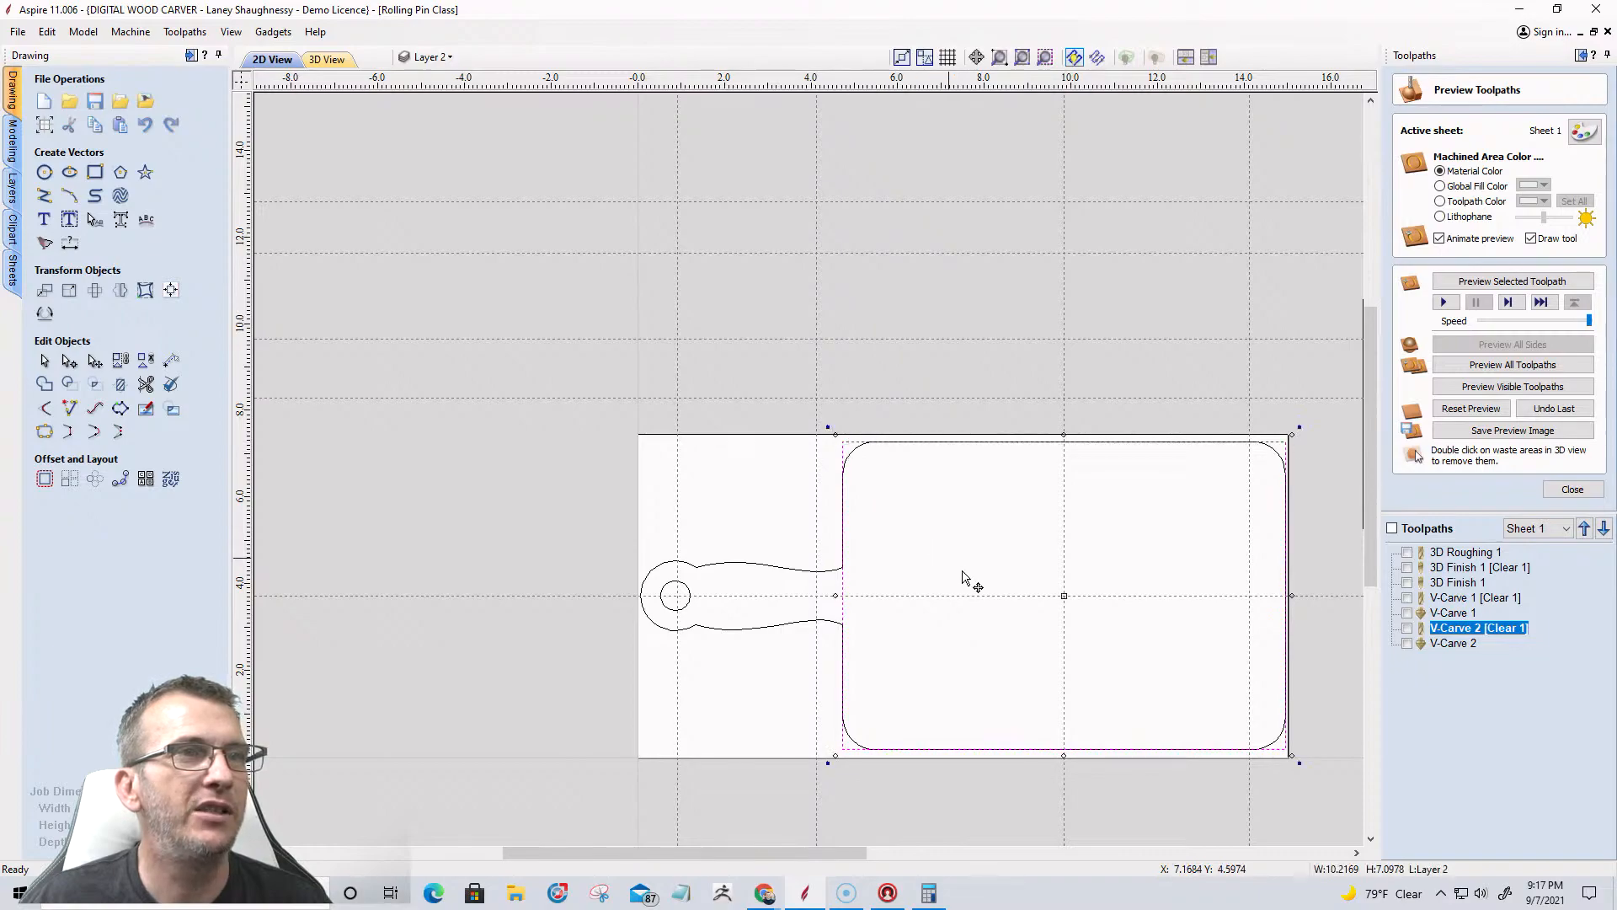
scroll(1074, 621, up, 5)
scroll(1050, 543, down, 6)
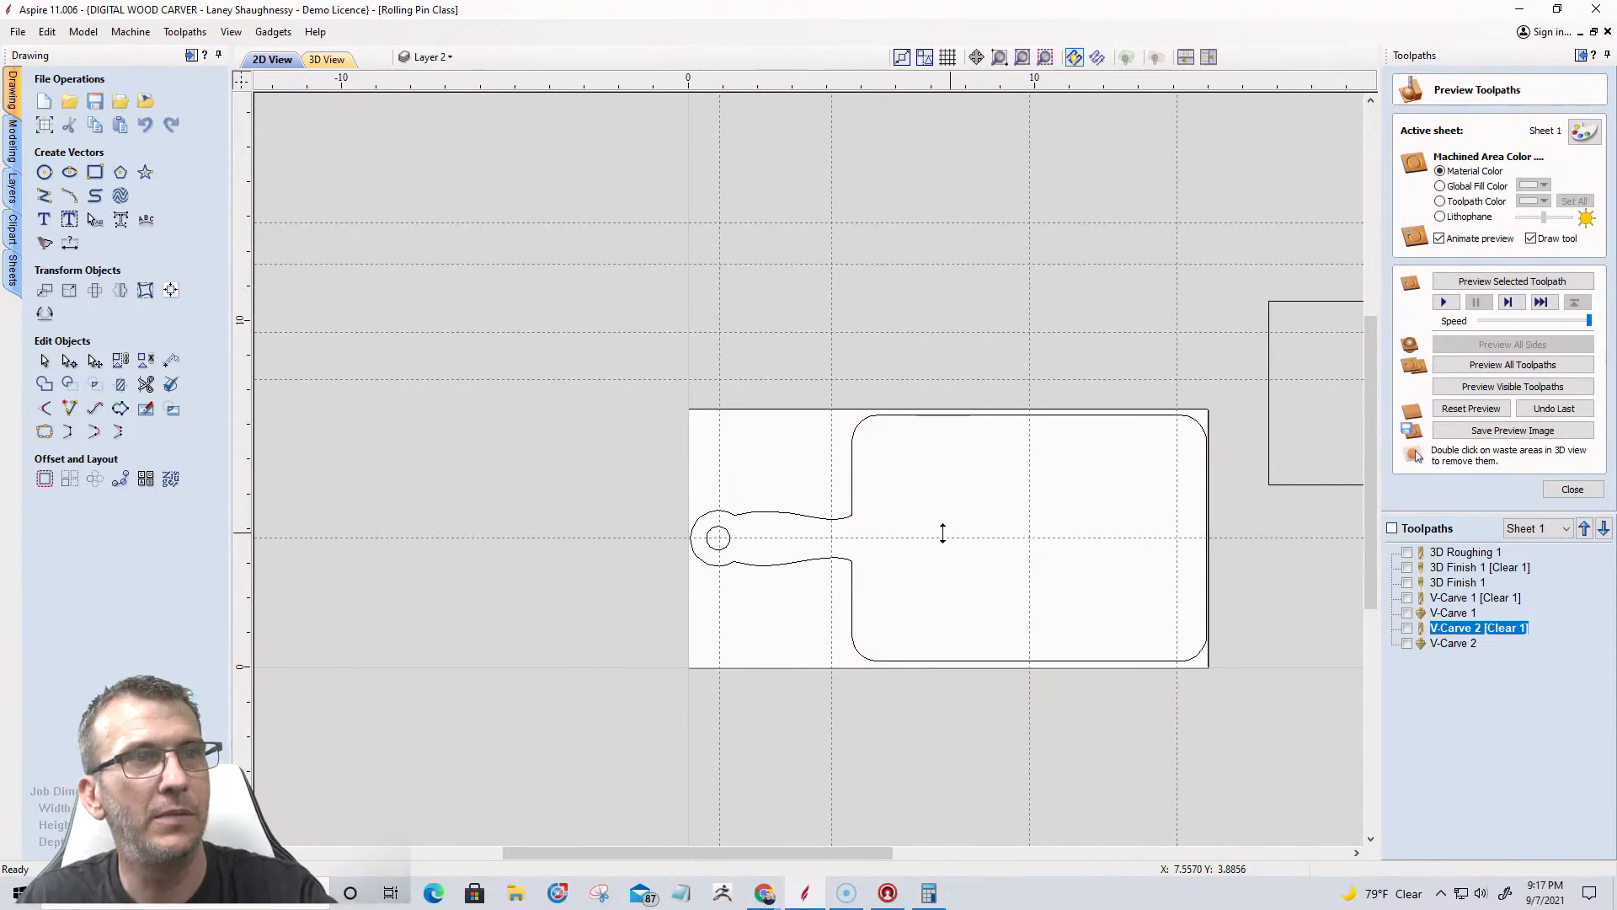
click(943, 531)
Move the inner rectangle from beside the material onto the guideline intersection at the center of the board body.
scroll(942, 532, down, 2)
click(1209, 355)
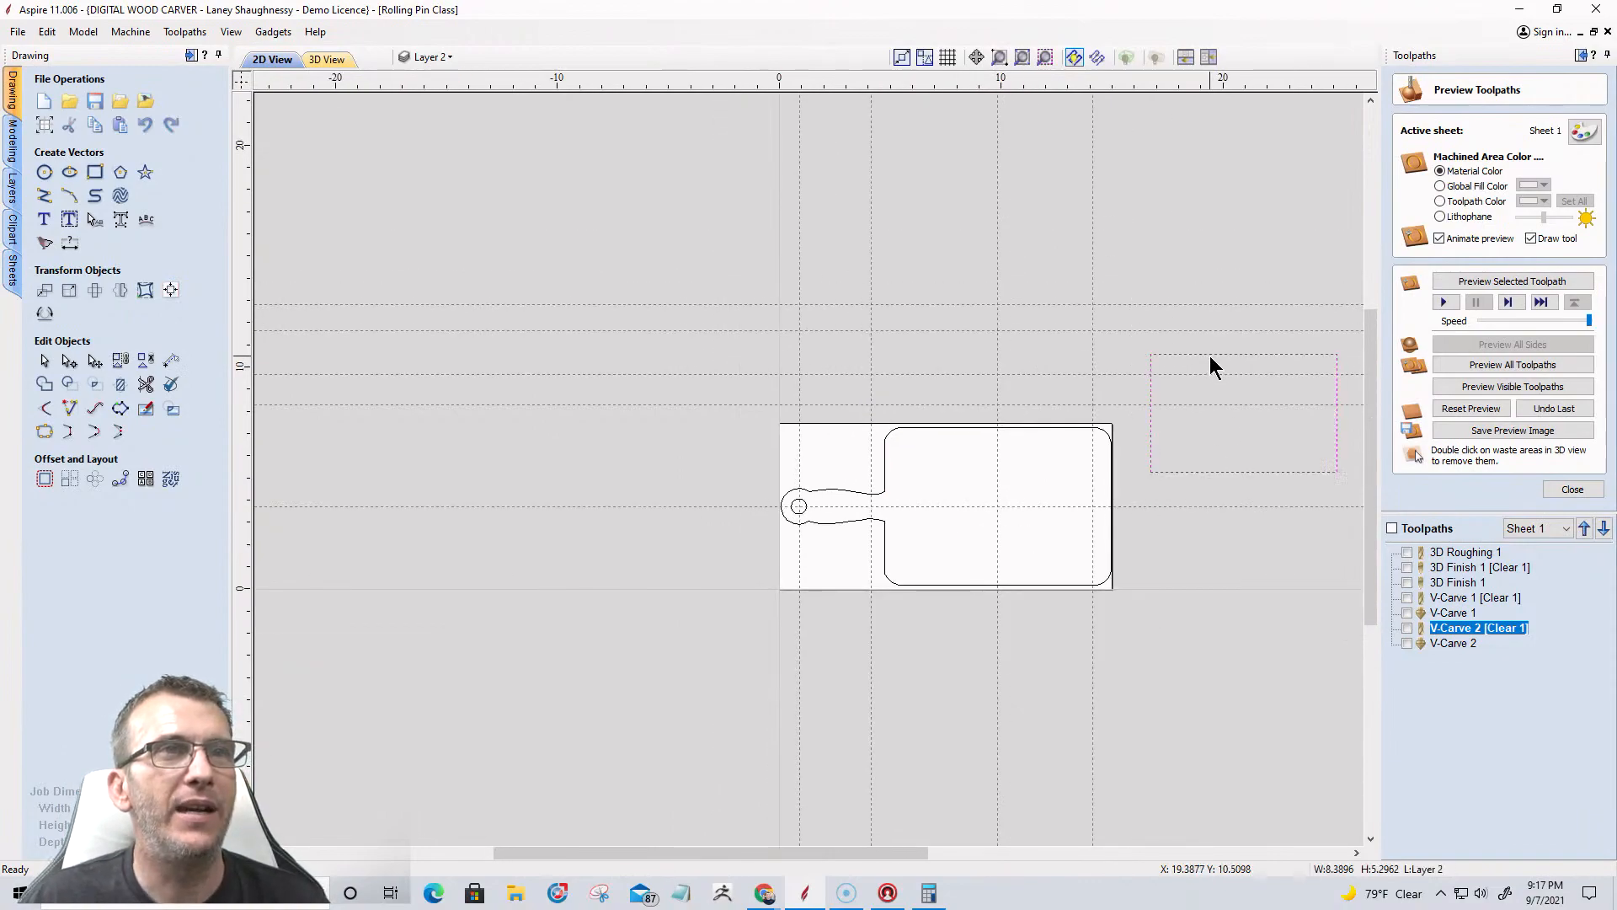
drag(1248, 414, 998, 505)
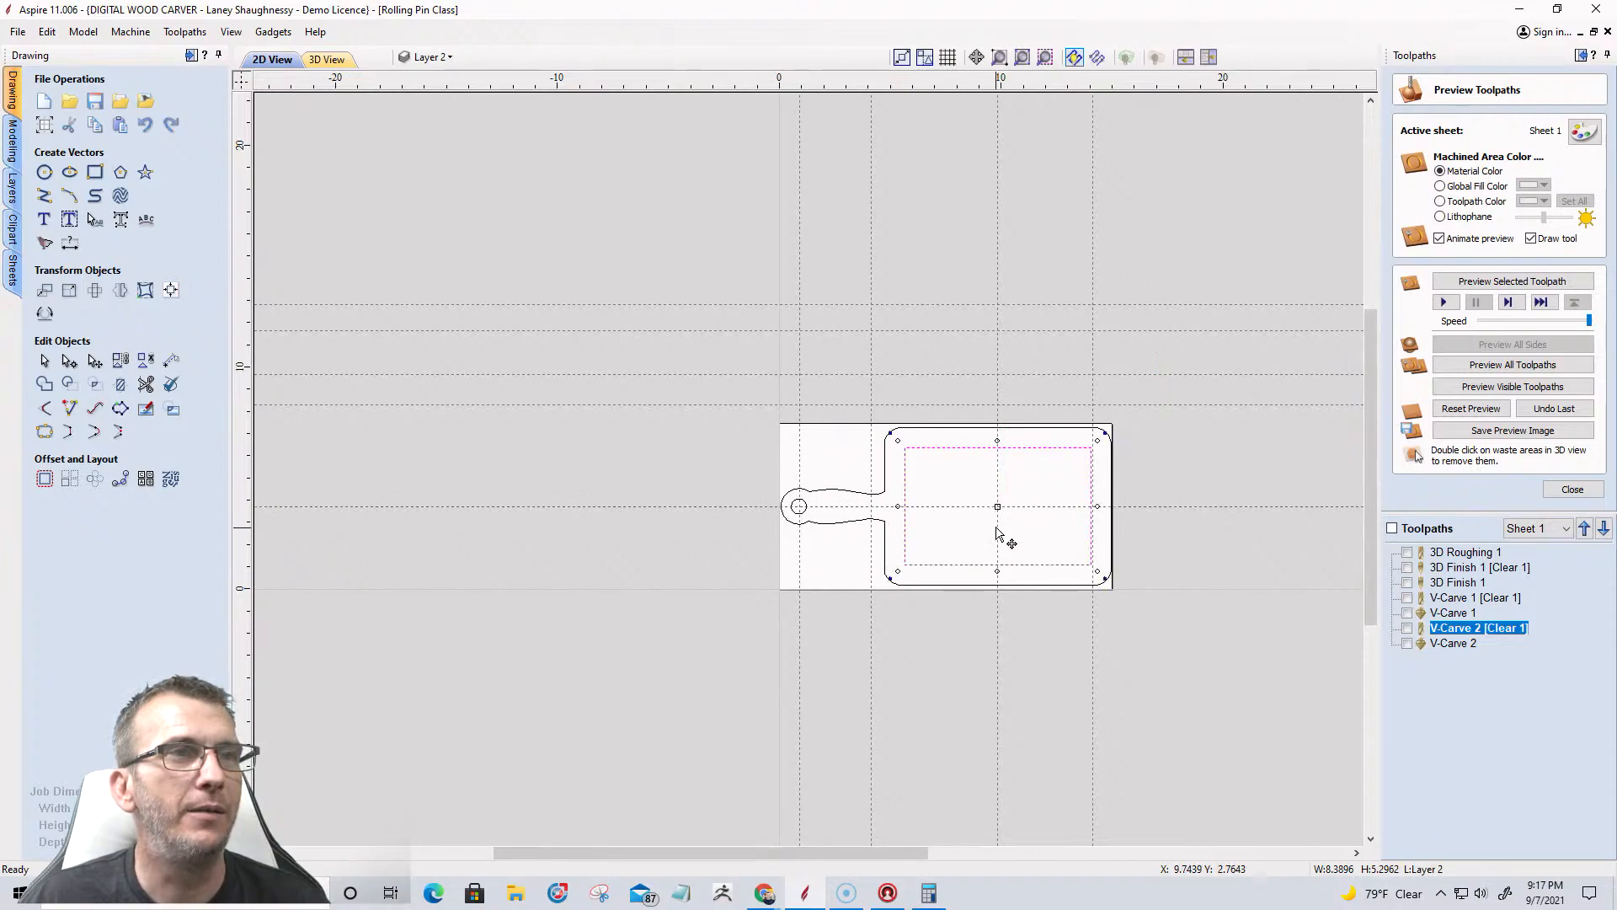
scroll(996, 527, up, 3)
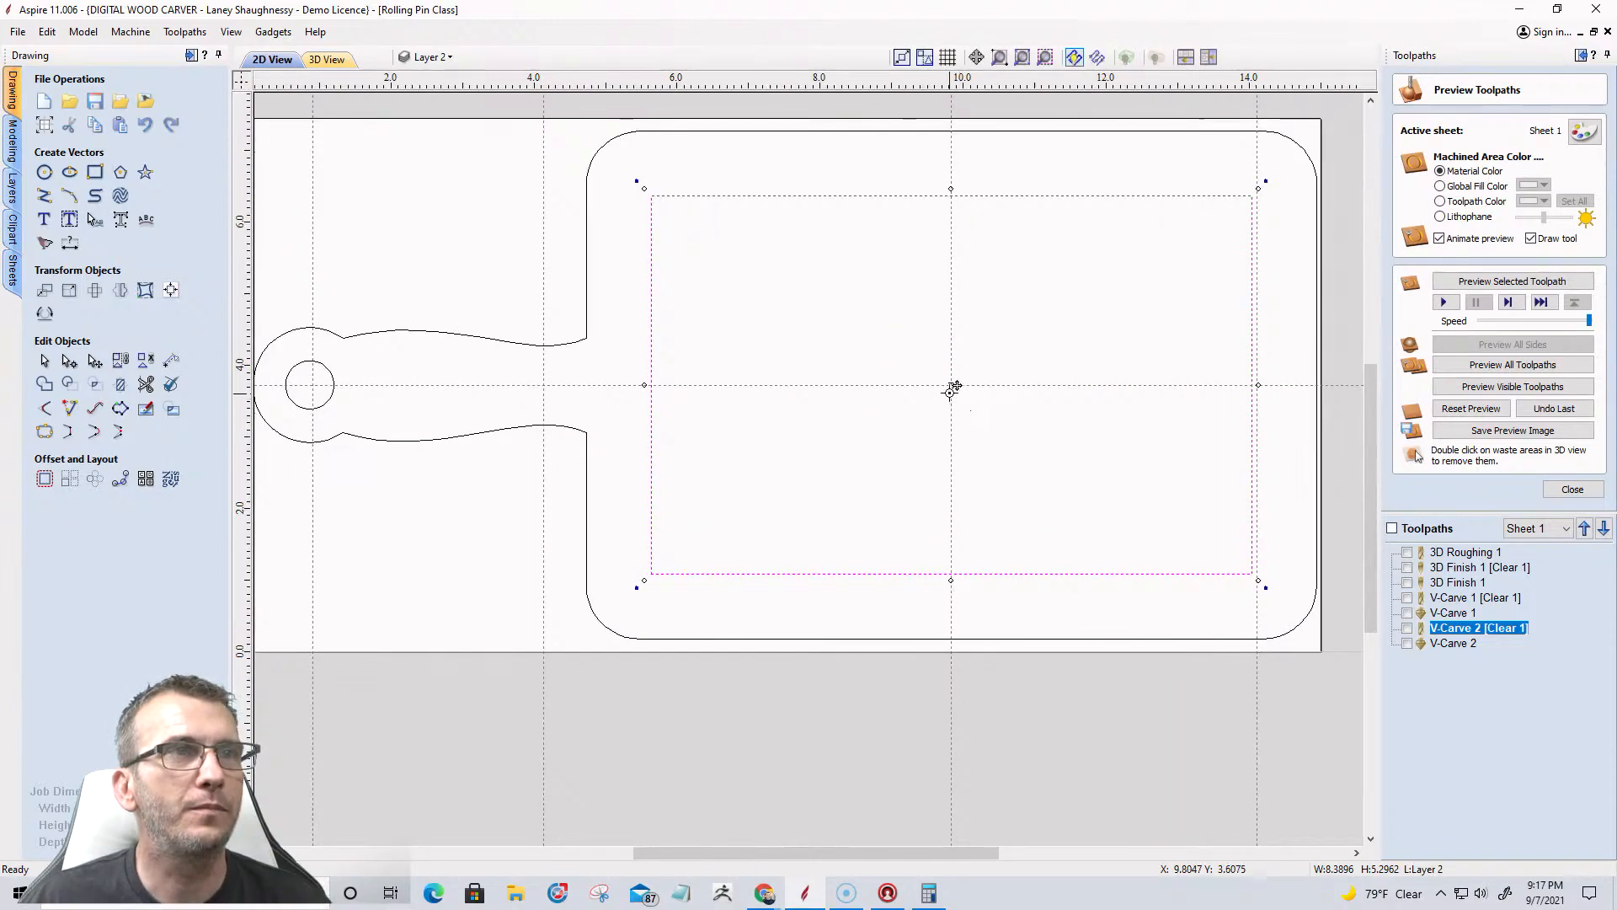
mouse_move(956, 389)
mouse_down()
mouse_move(895, 382)
mouse_move(954, 381)
mouse_up()
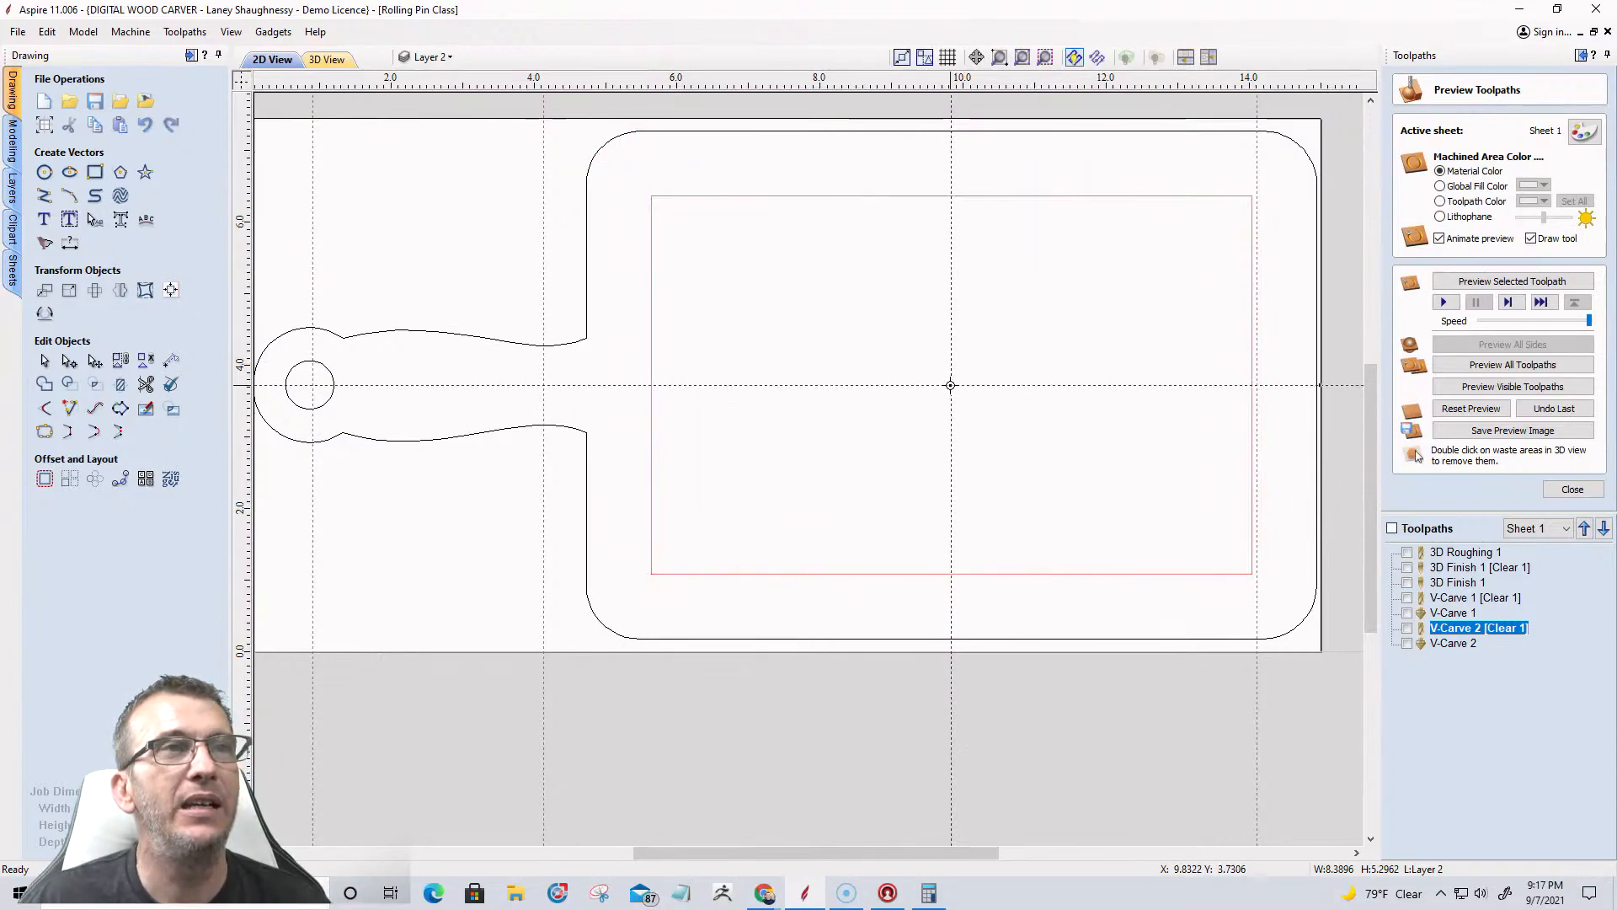
Move the inner rectangle off the guideline intersection toward the material's lower right and hide the guidelines.
drag(950, 385, 965, 401)
drag(1069, 447, 1072, 458)
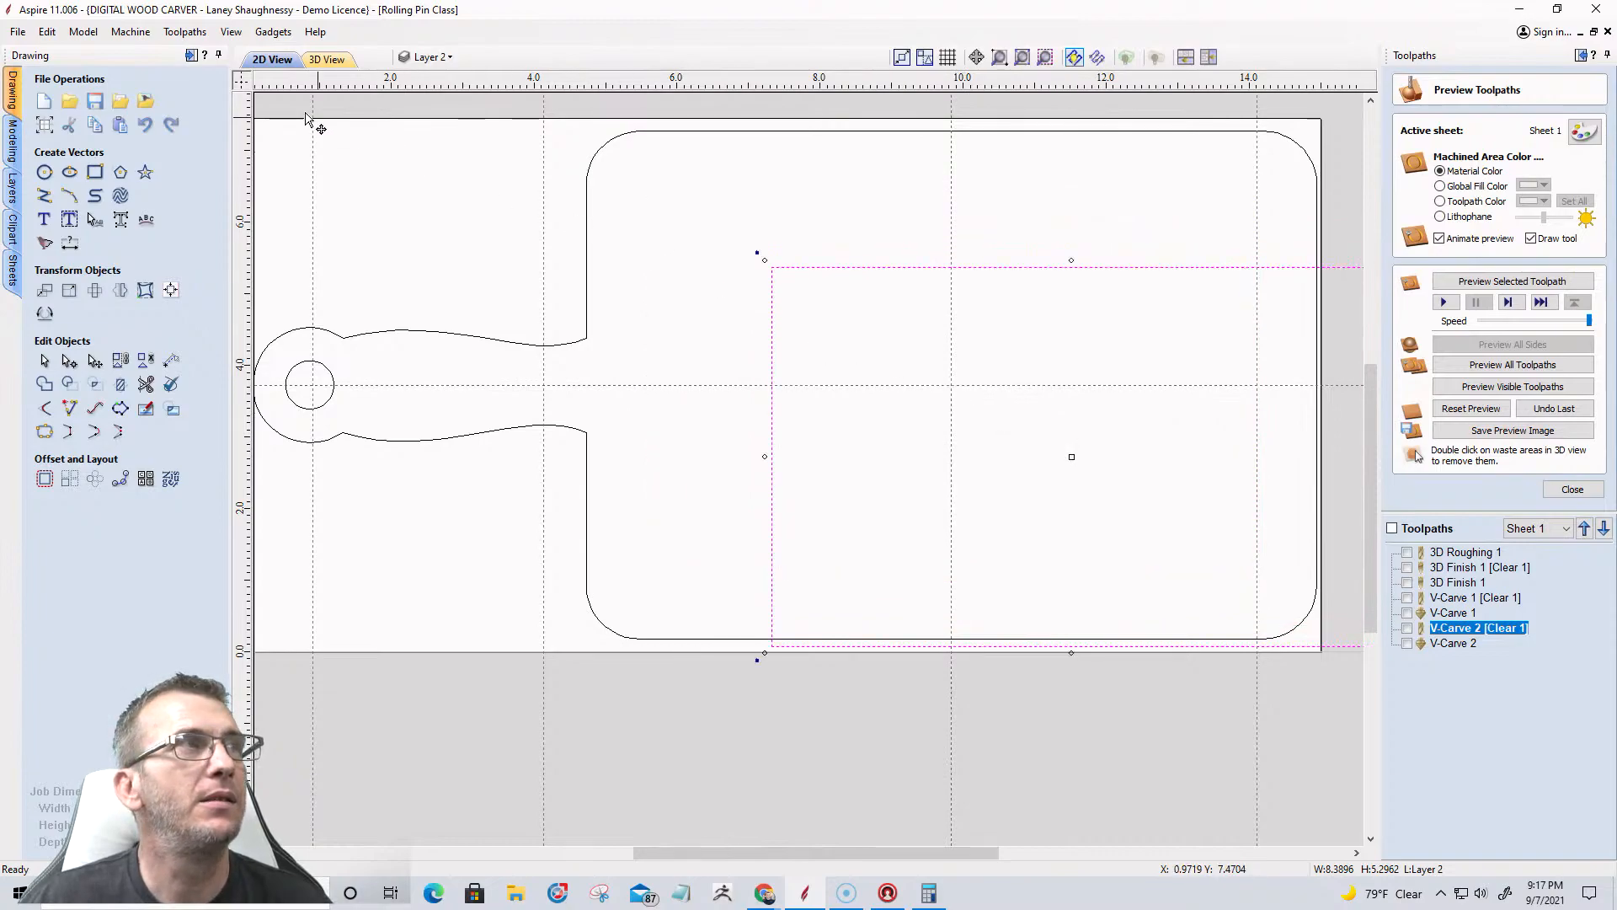
click(243, 82)
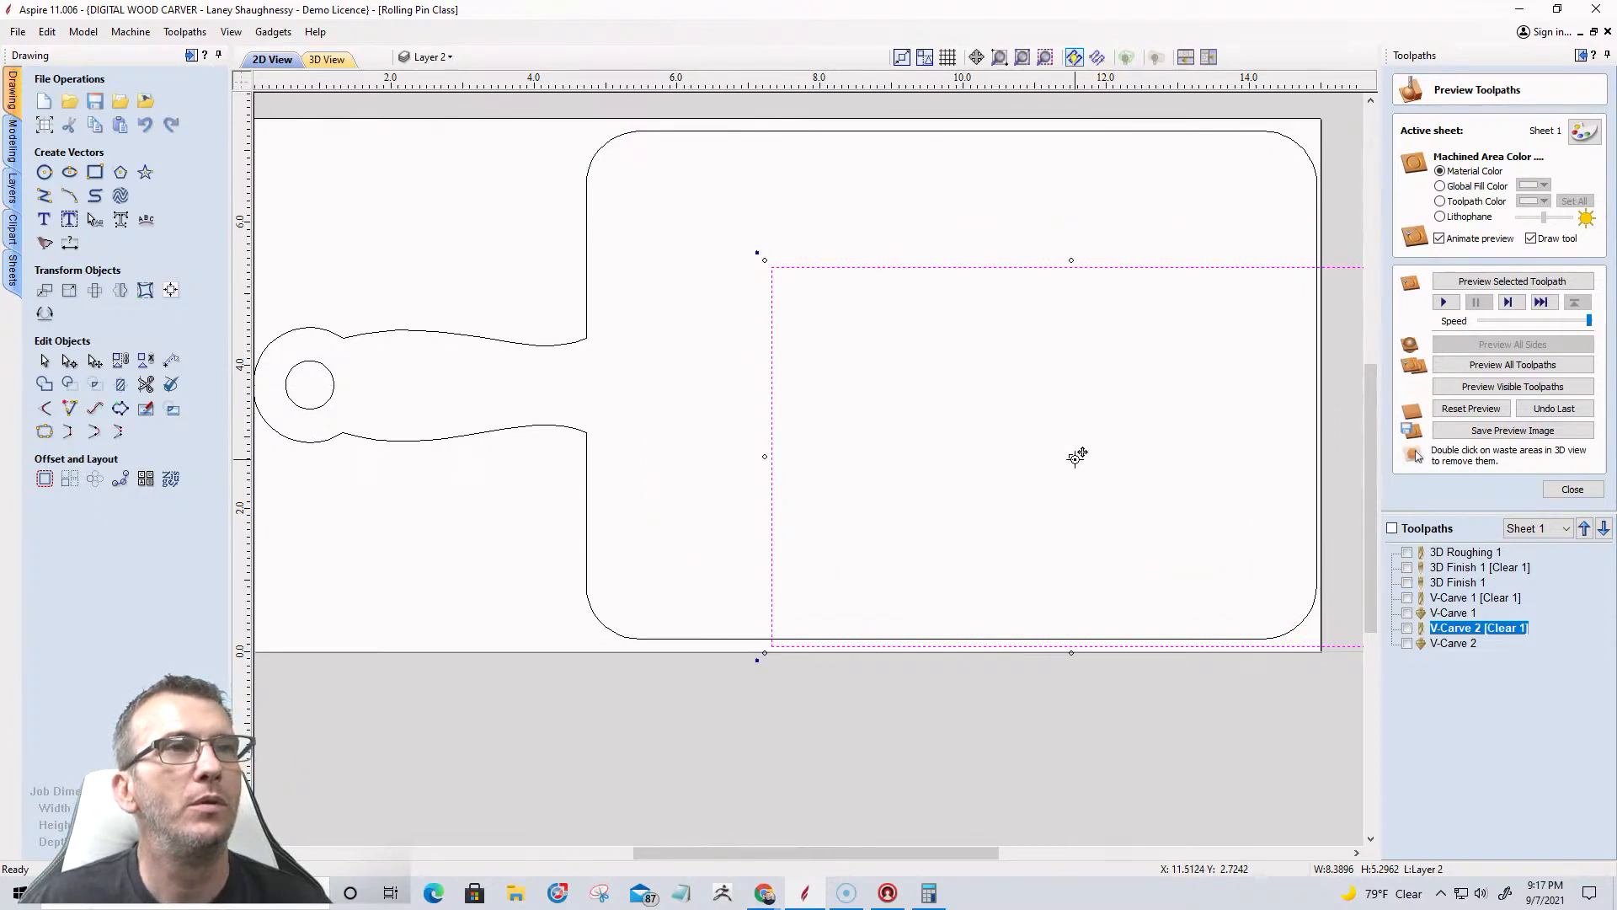
Snap the inner rectangle back to the board body's center, check it against the guidelines, and leave the guidelines hidden with nothing selected.
drag(1073, 455, 912, 384)
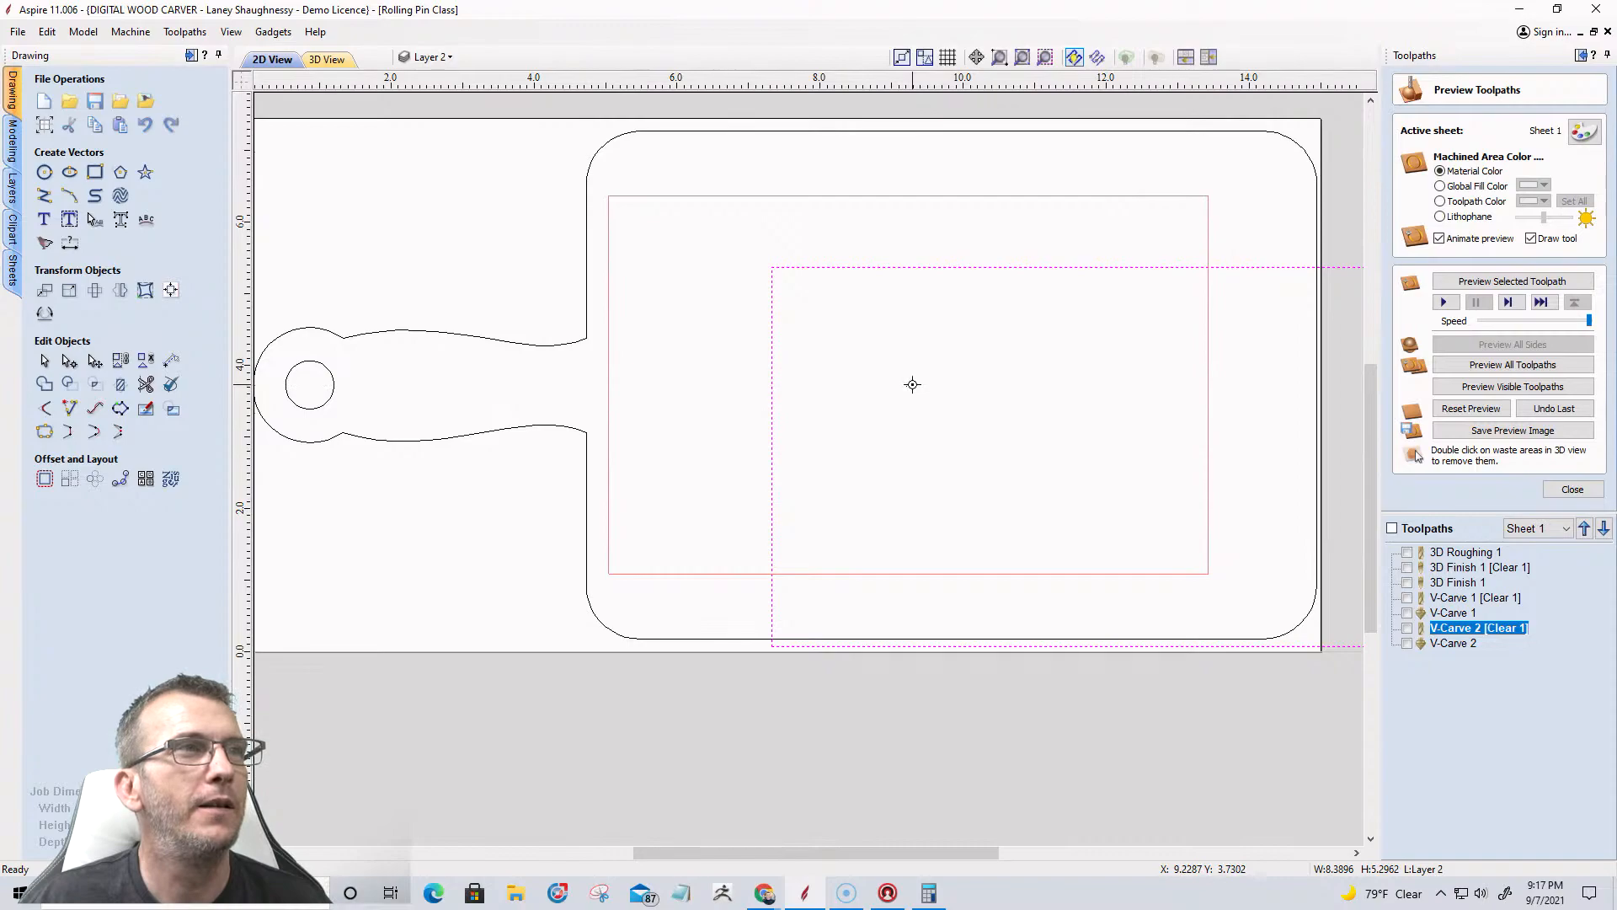
drag(912, 384, 951, 384)
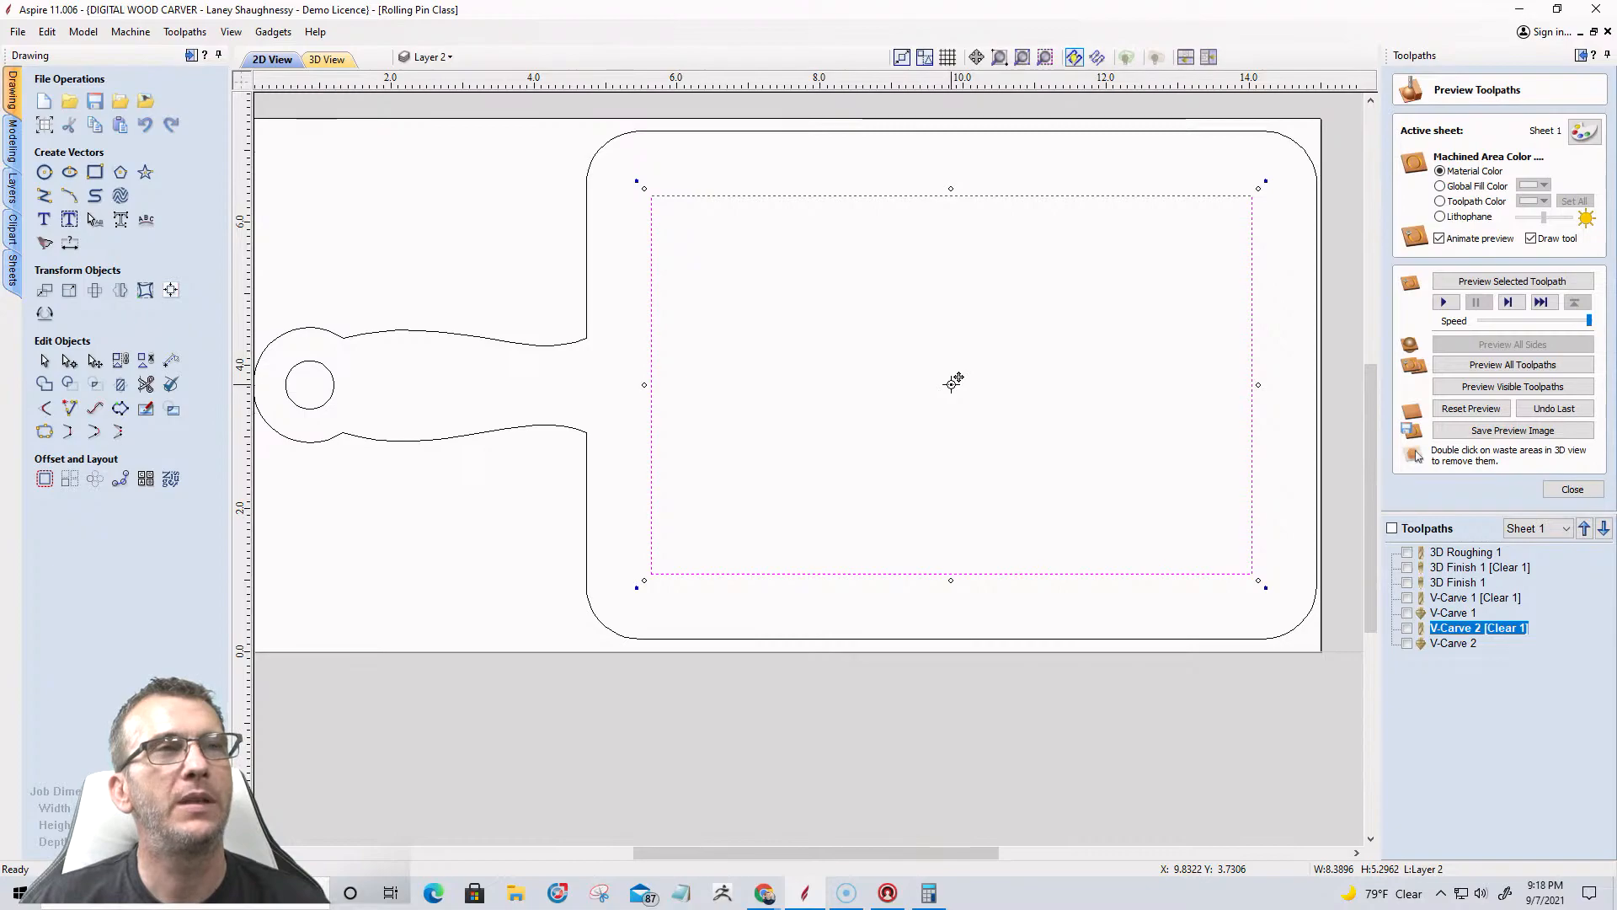
click(243, 77)
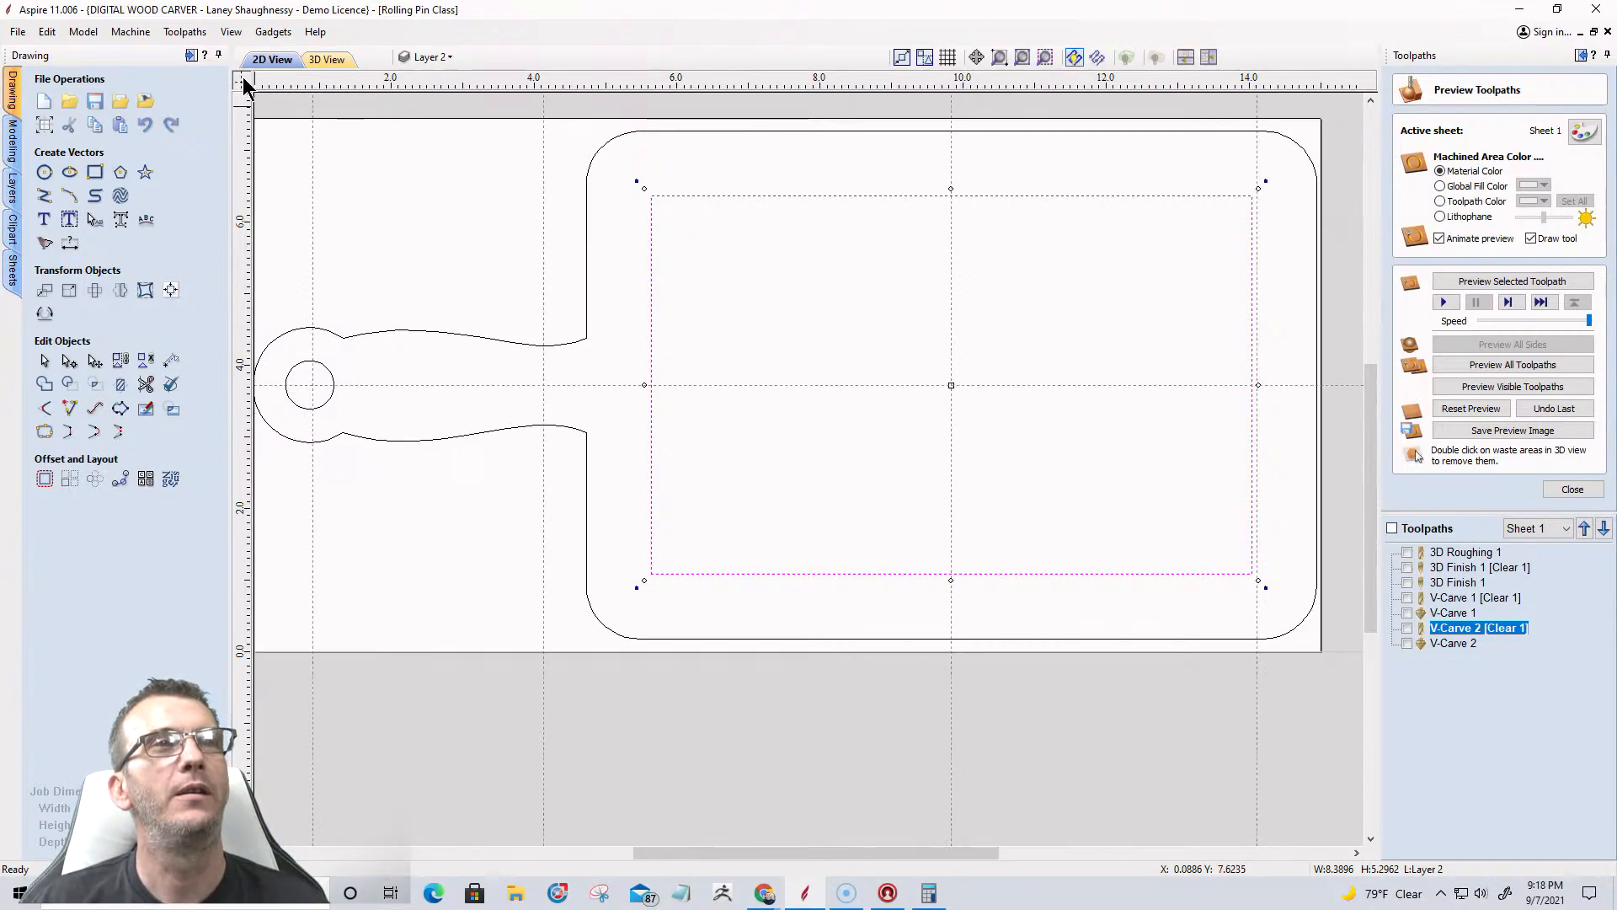
click(242, 77)
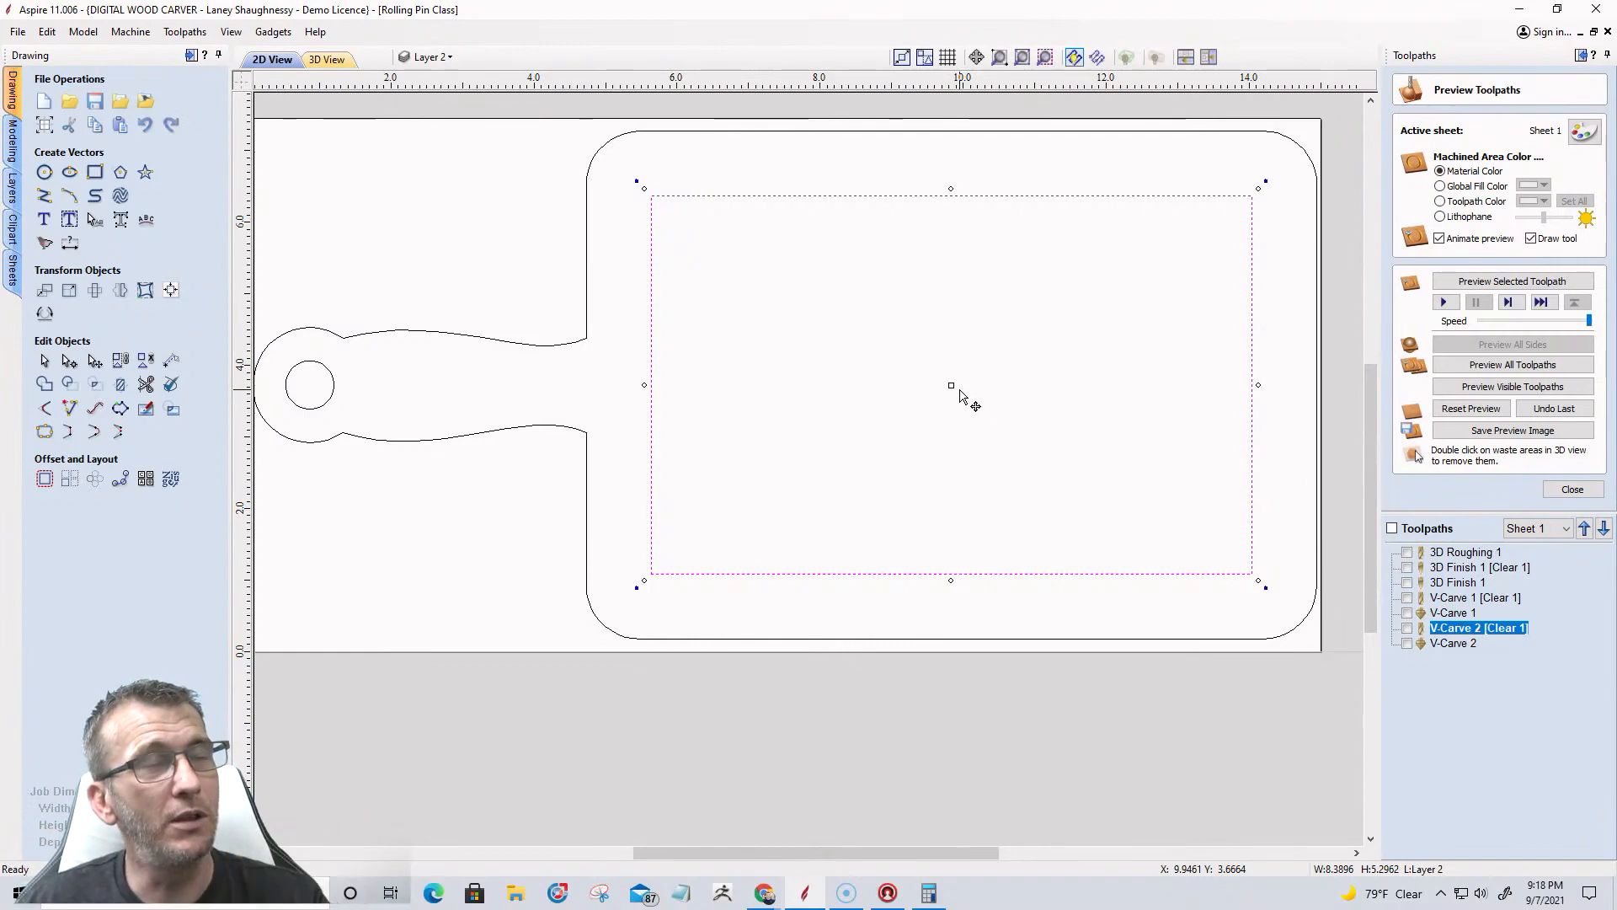
click(779, 442)
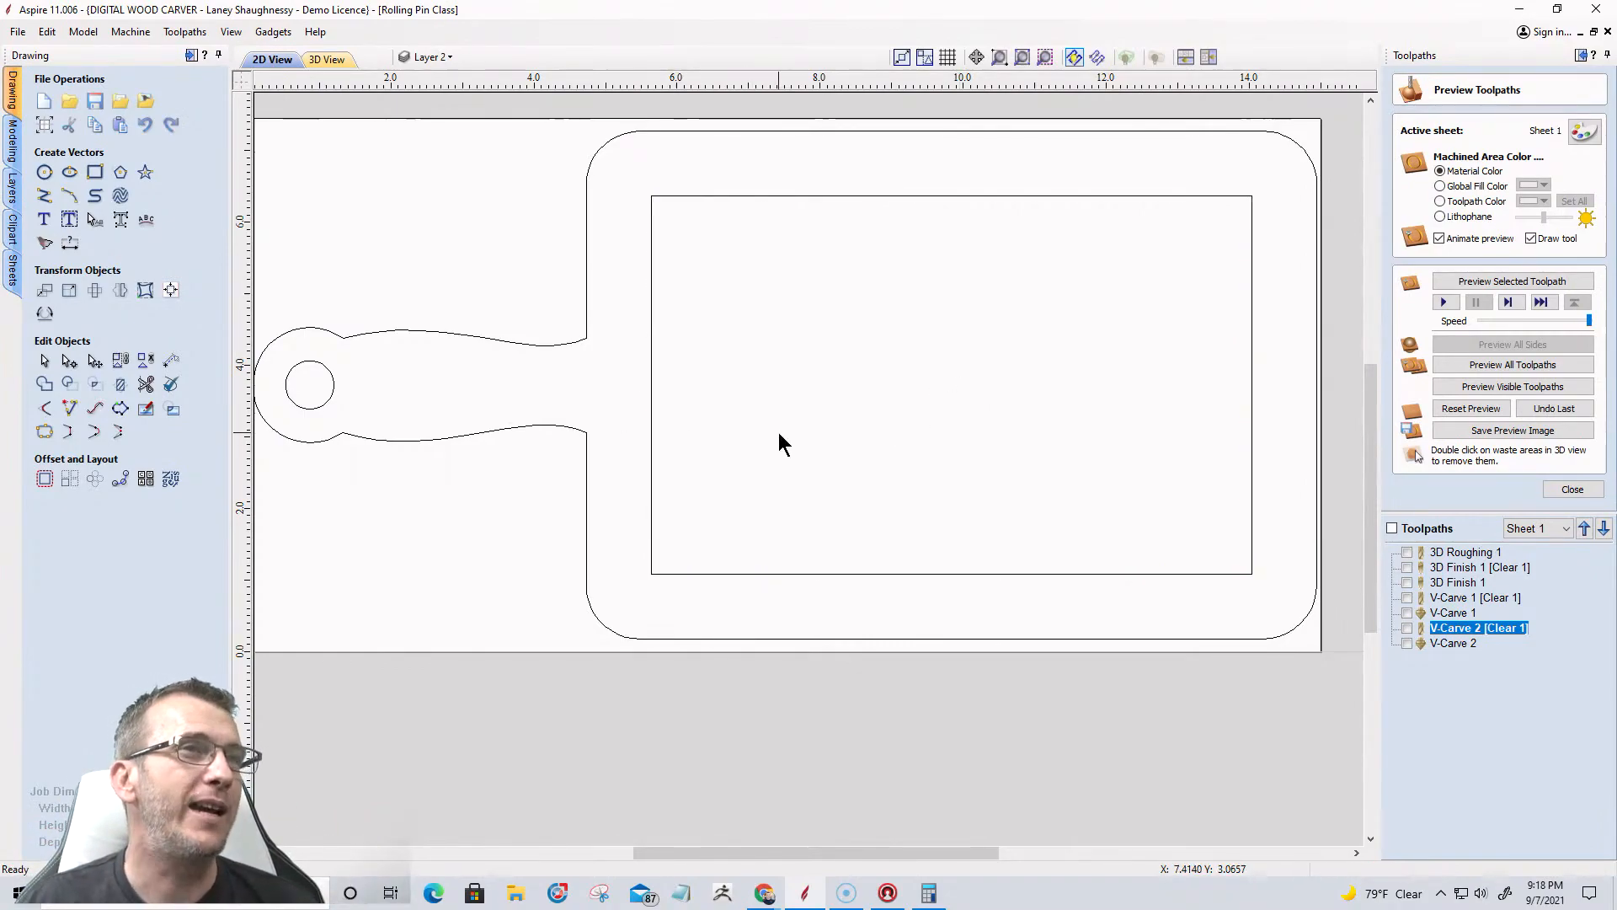
Calculate a pocket toolpath for the inner rectangle with a 0.125 inch cut depth and the 0.25 inch end mill.
scroll(893, 446, down, 2)
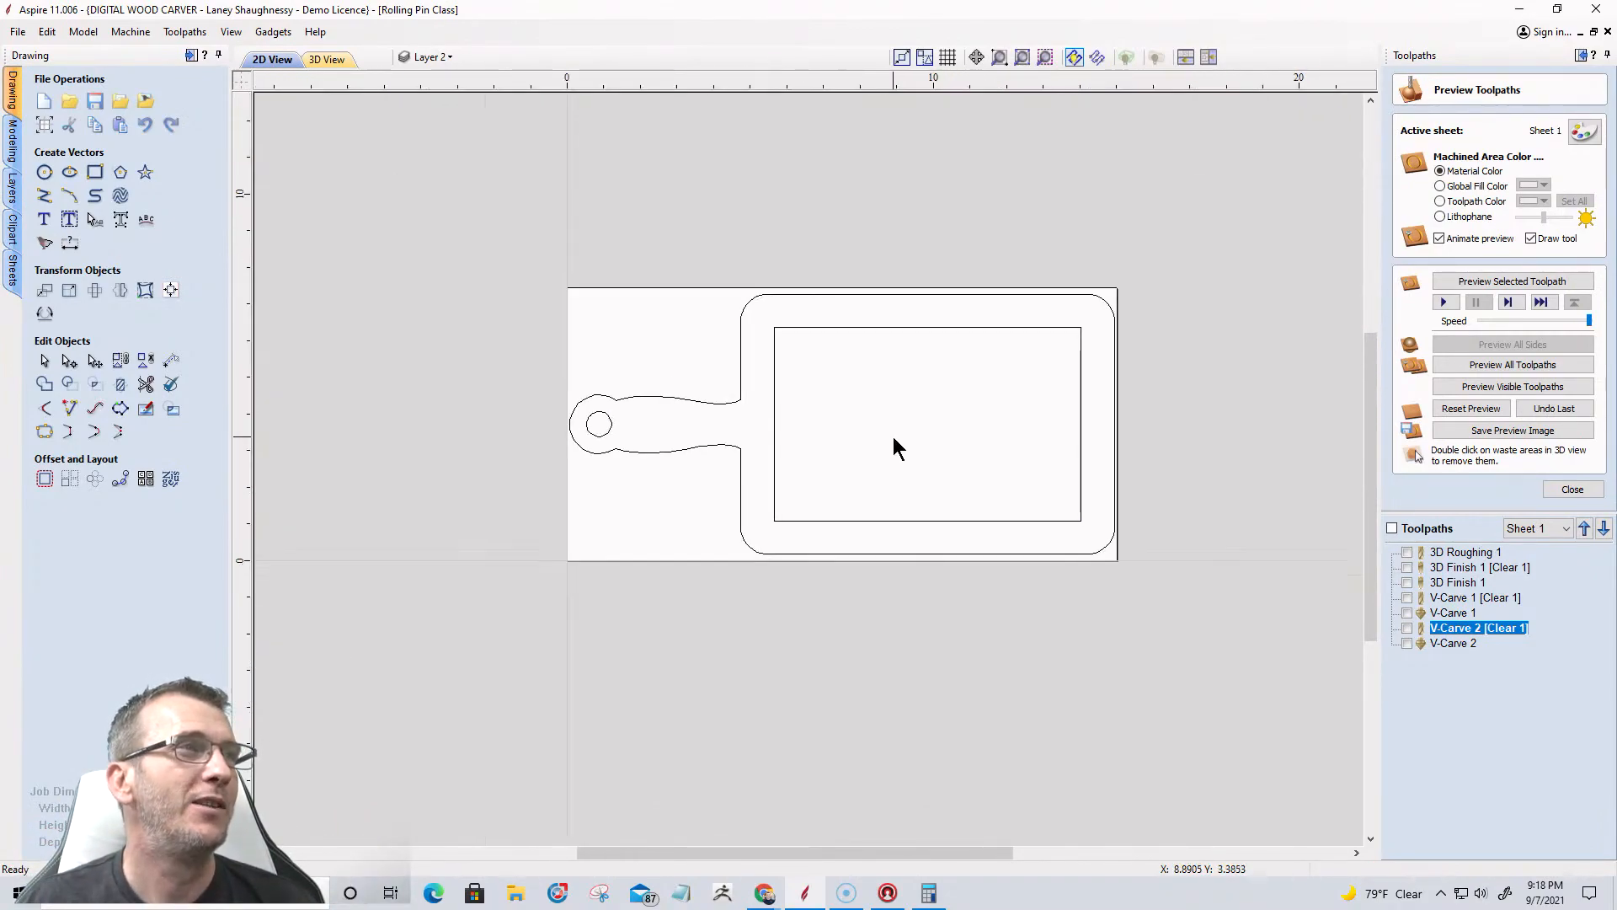
click(1575, 490)
click(1049, 329)
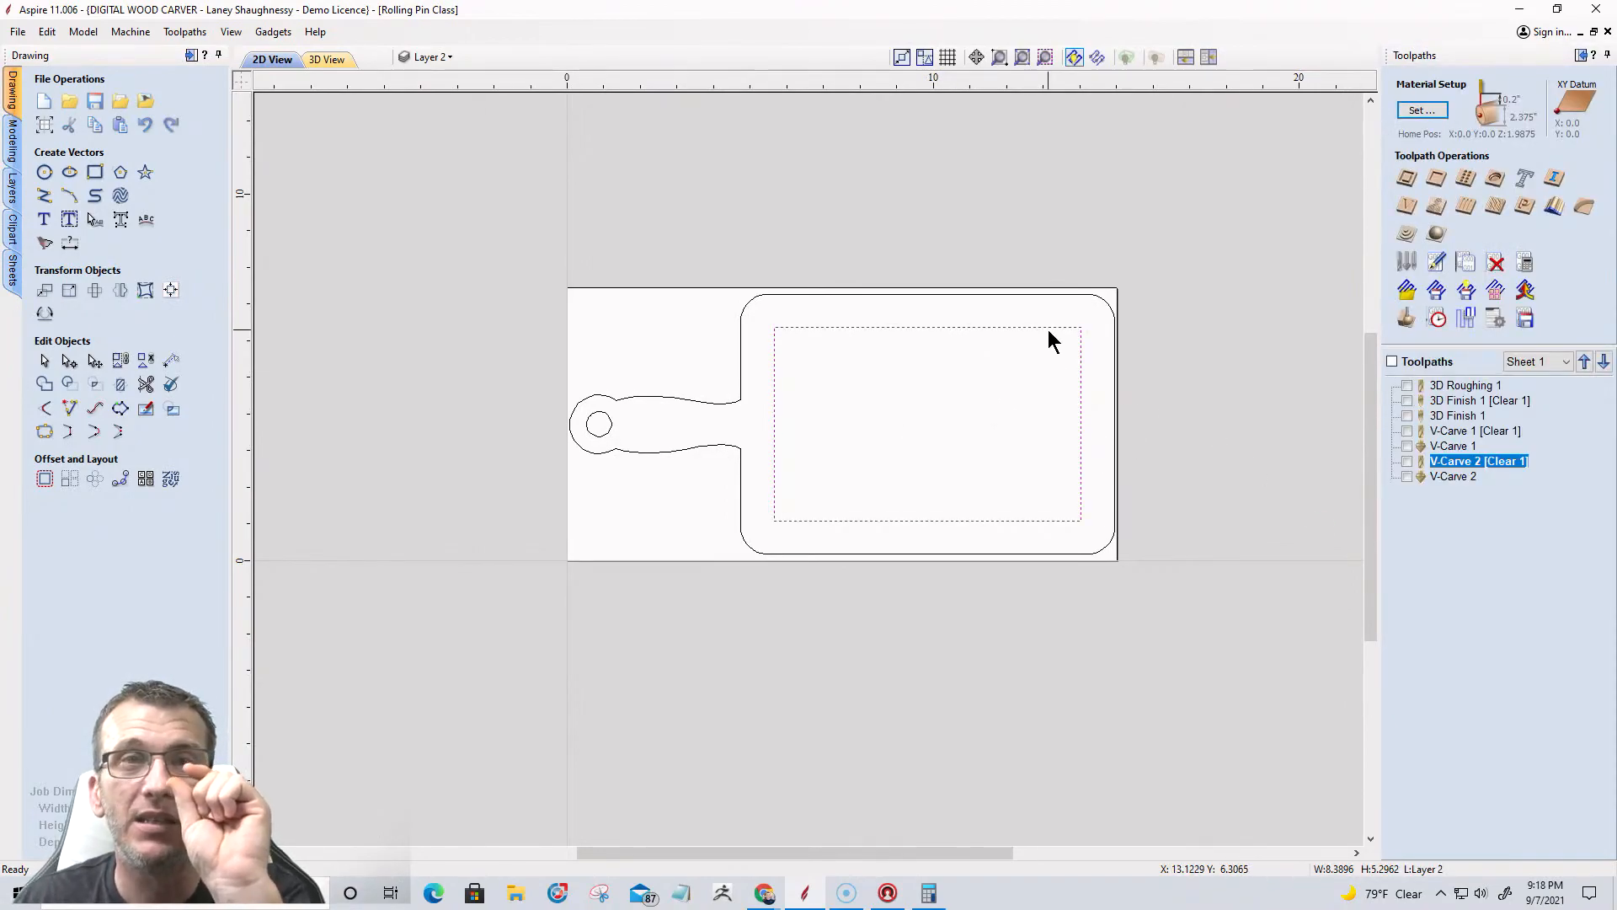
click(1436, 178)
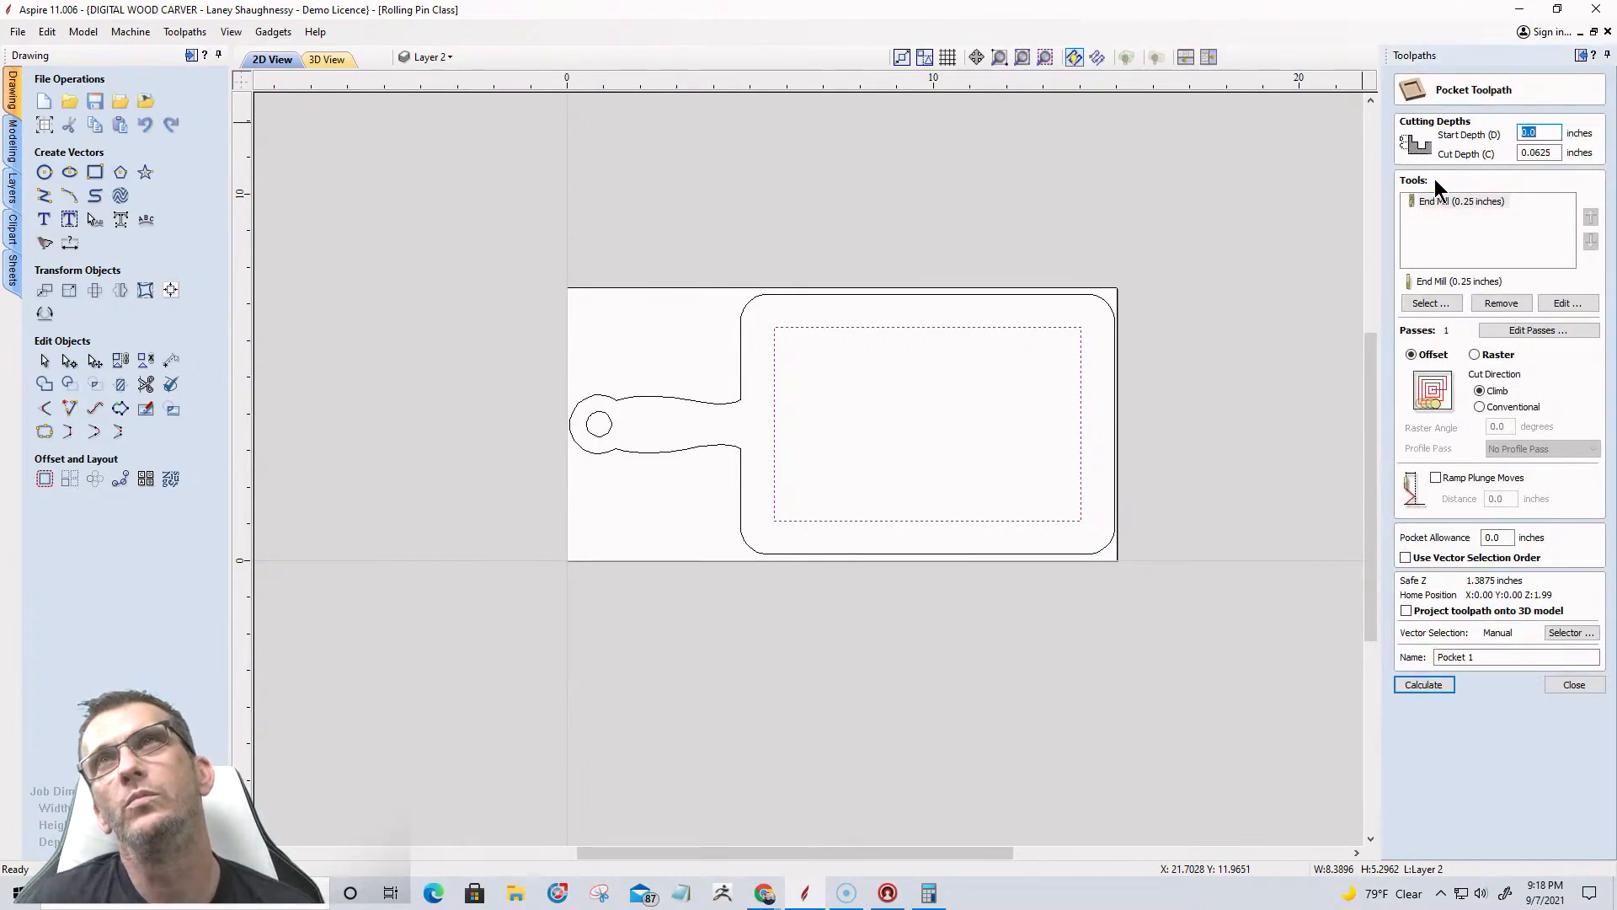
drag(1555, 150, 1531, 147)
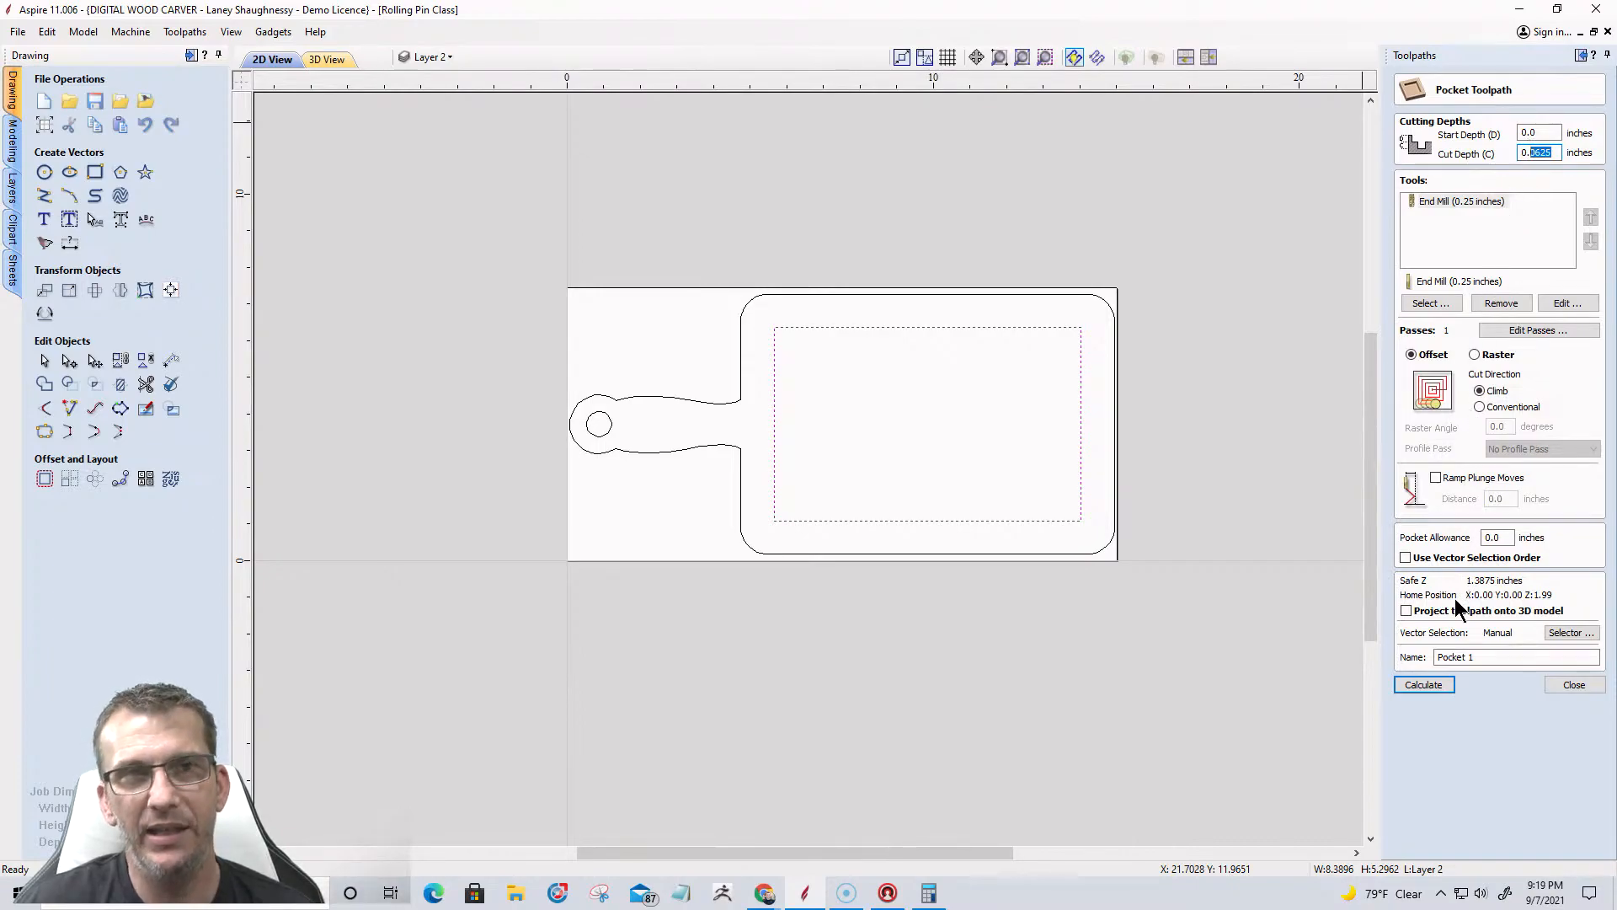
text(12)
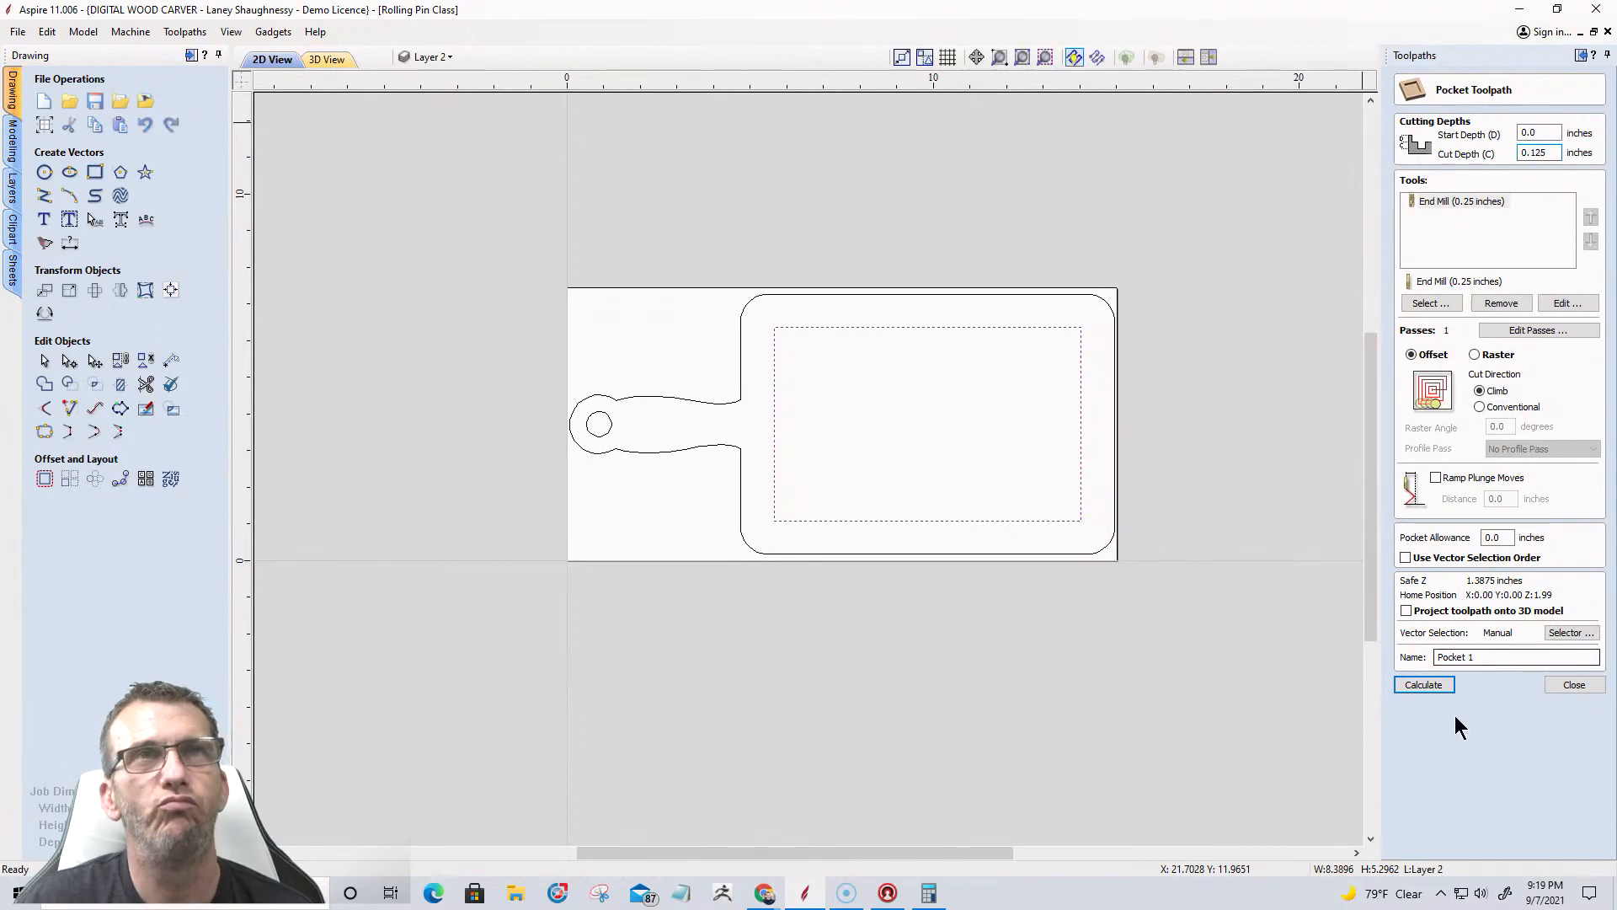
click(1437, 686)
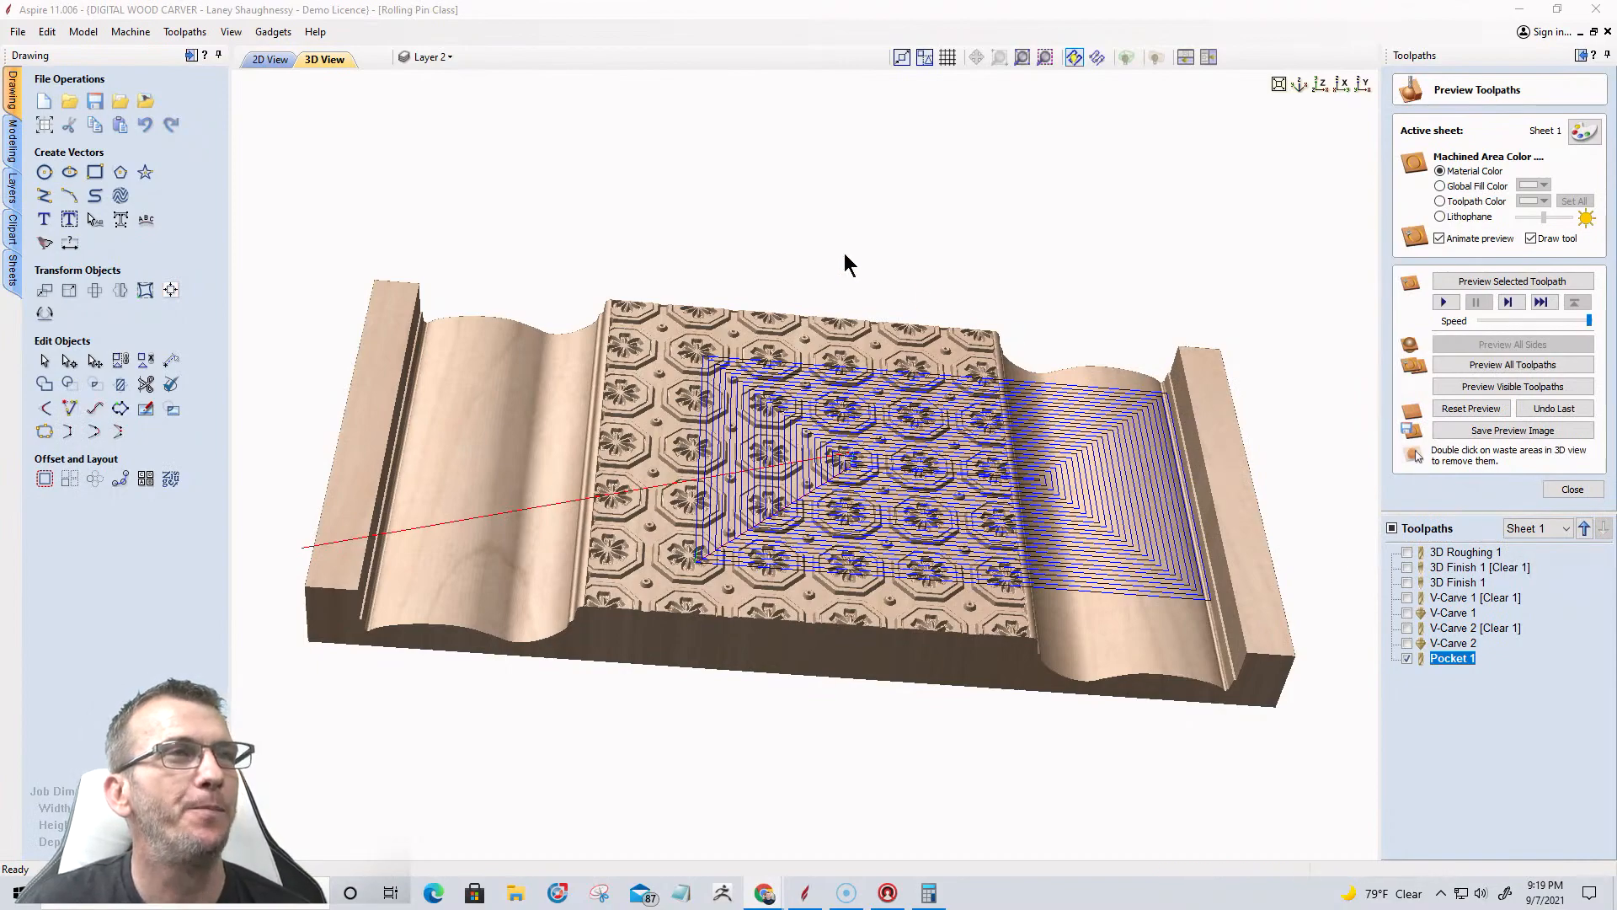
Reset the simulated material to a blank block and preview only the visible pocket toolpath.
click(1471, 408)
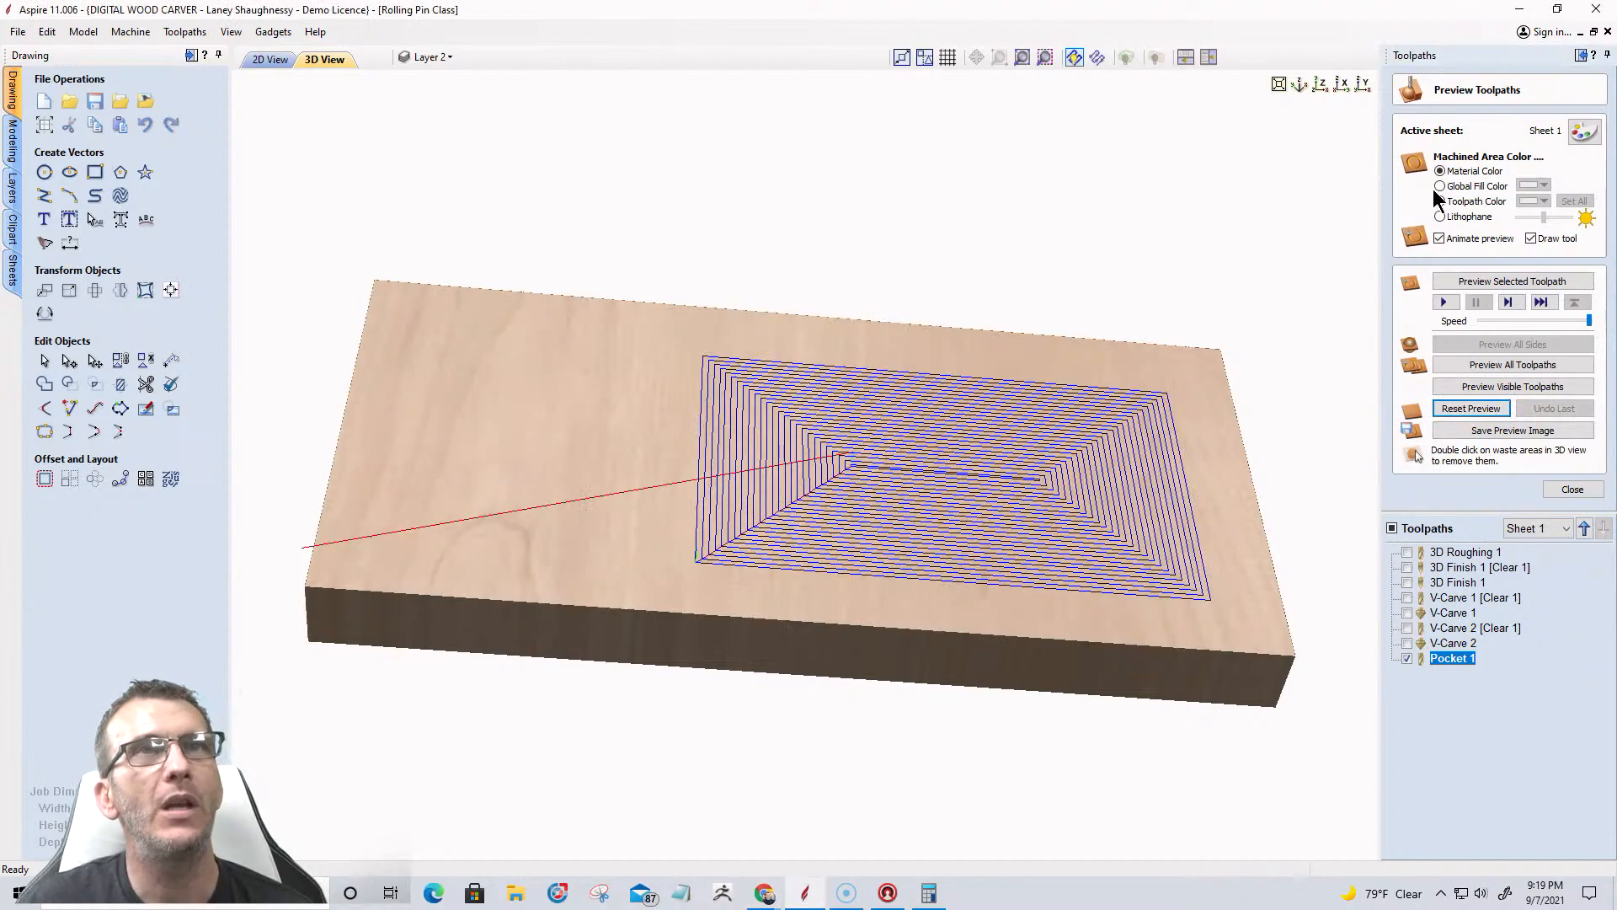
click(1574, 490)
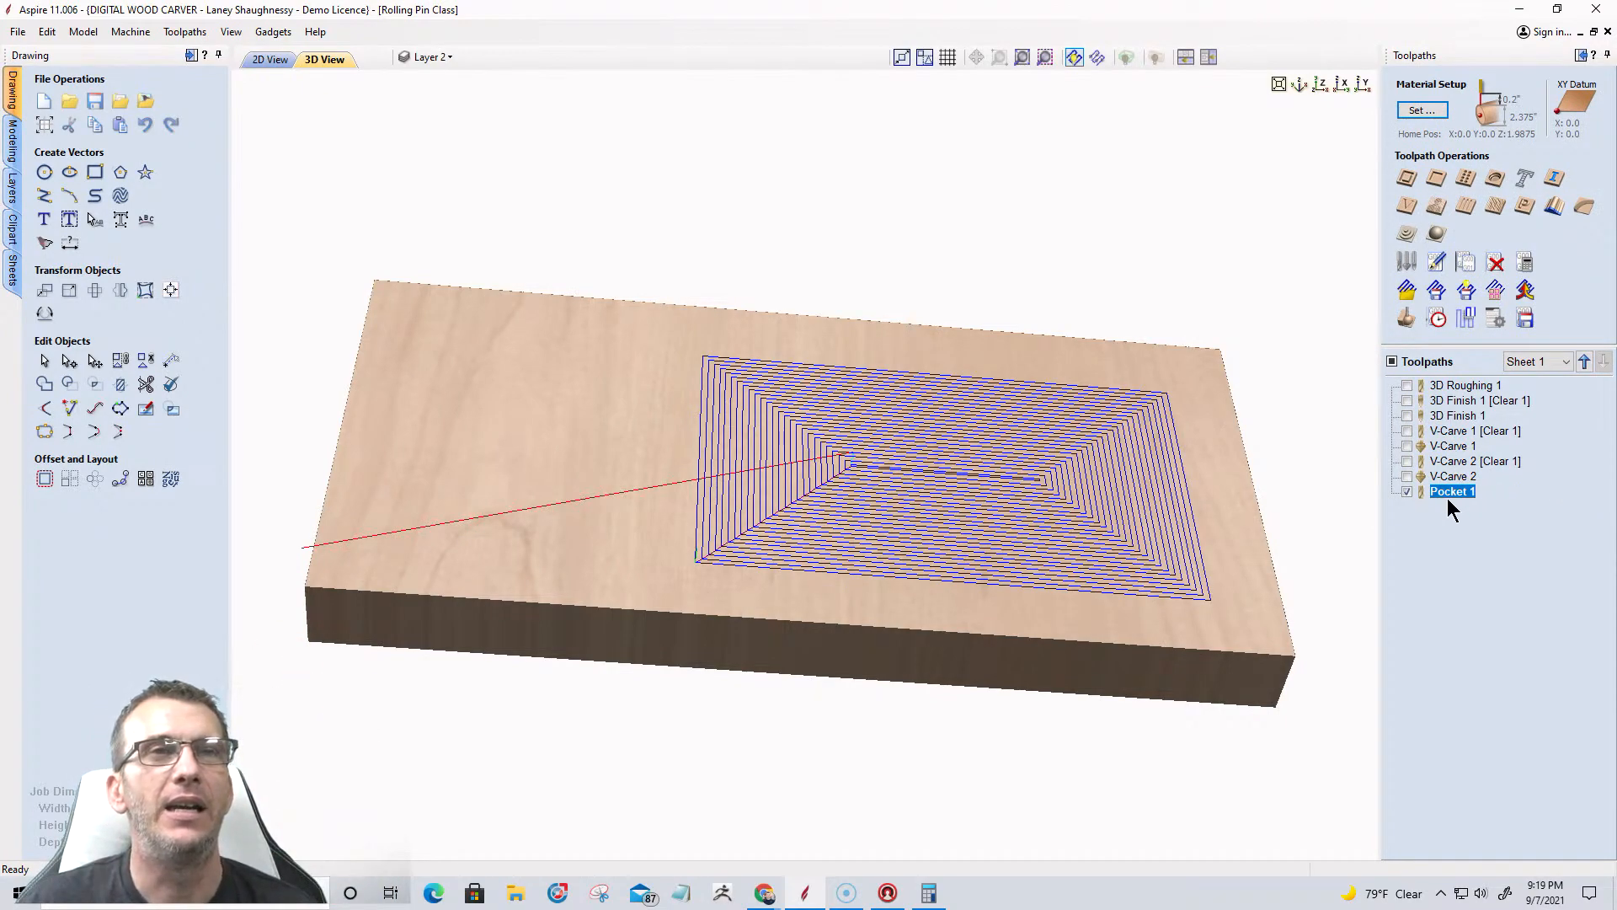
mouse_move(1447, 500)
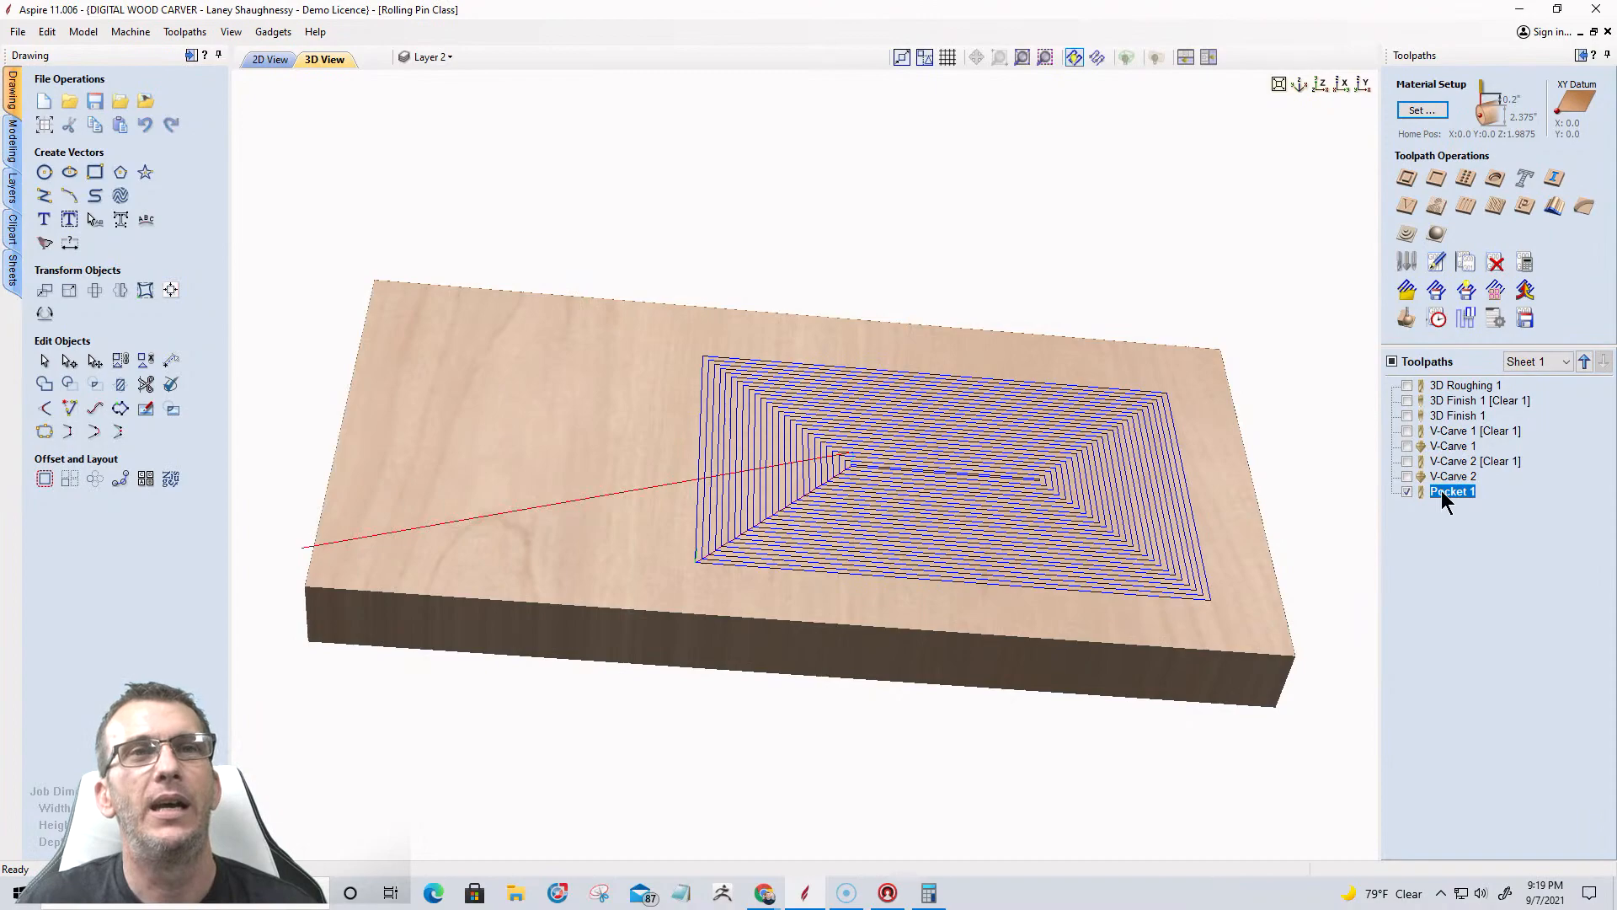
click(1407, 318)
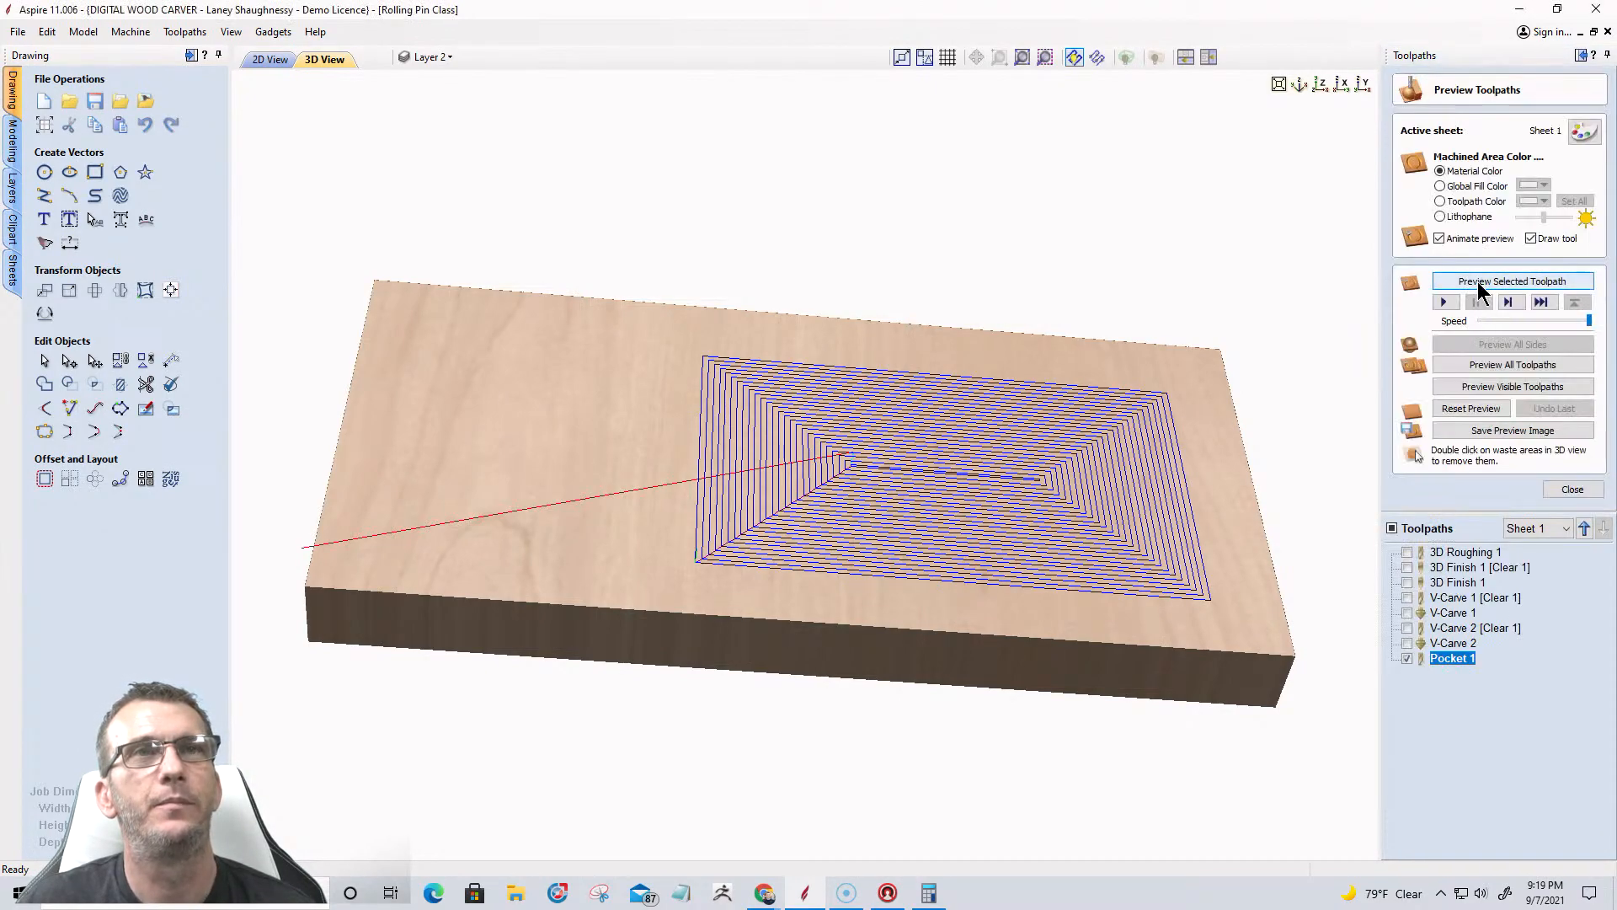
click(1481, 386)
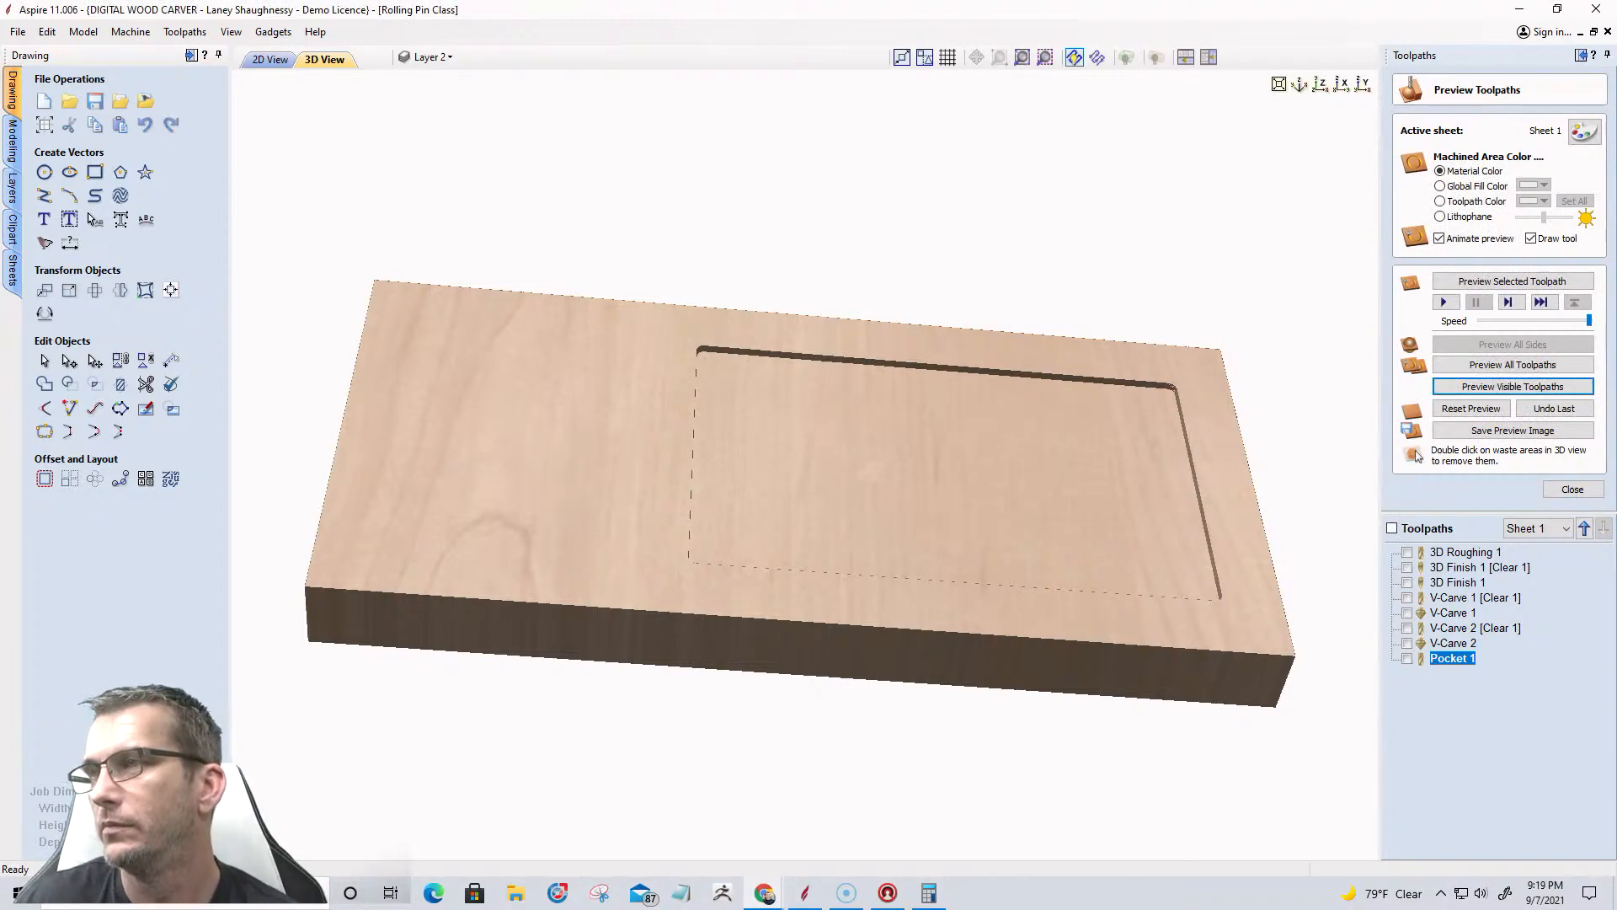
Calculate an outside profile toolpath for the board outline and handle hole with a 1.25 inch cut depth.
click(268, 59)
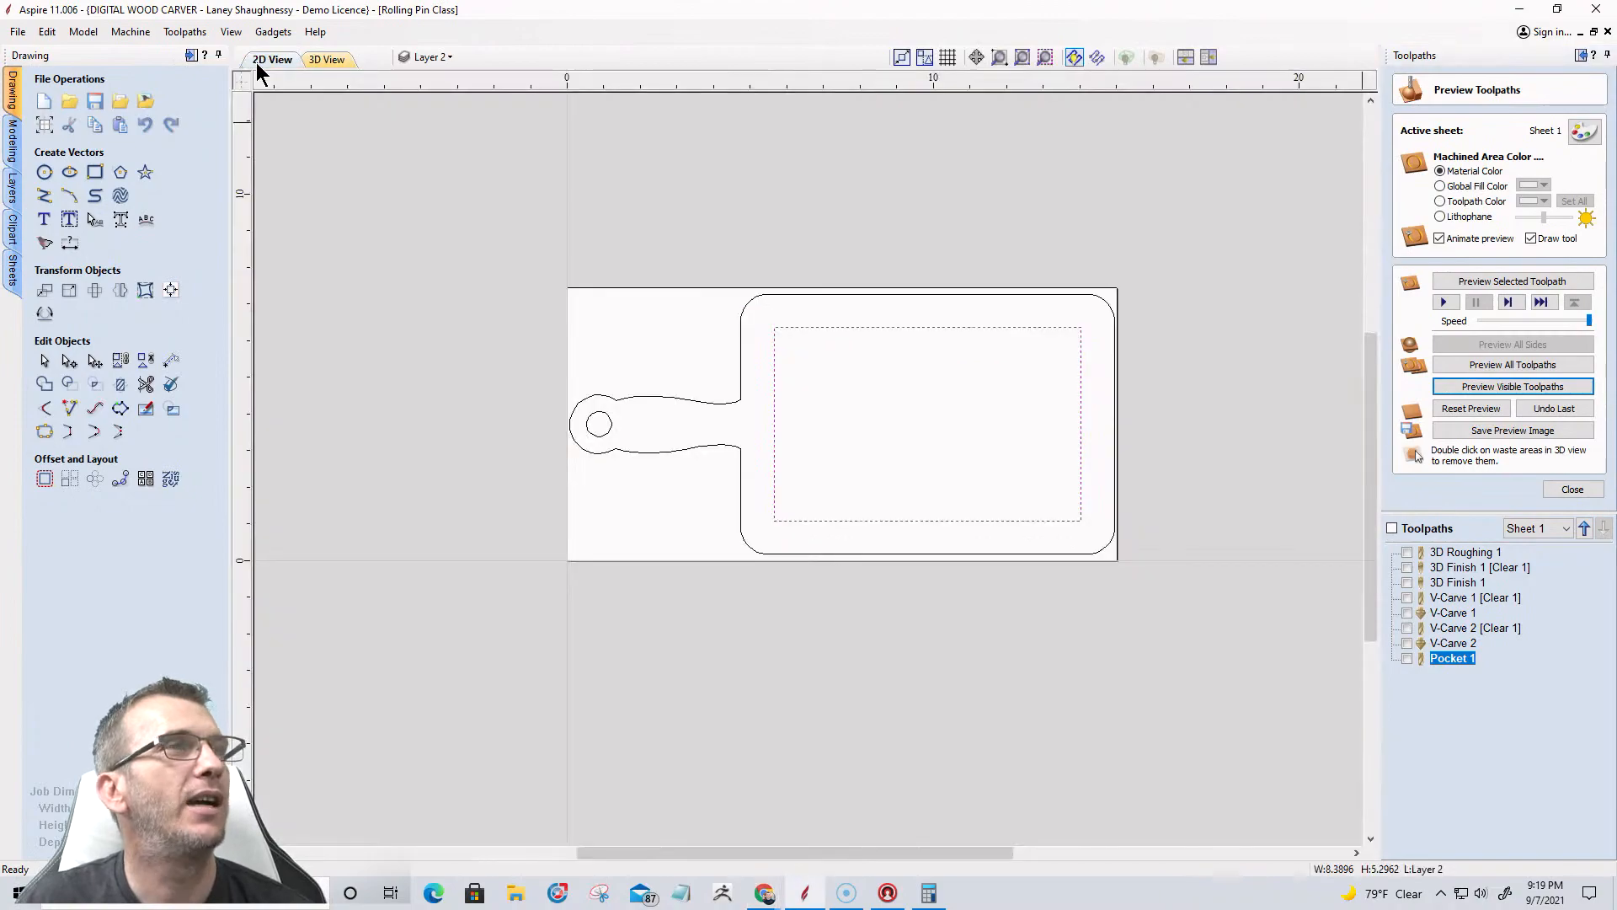
click(604, 437)
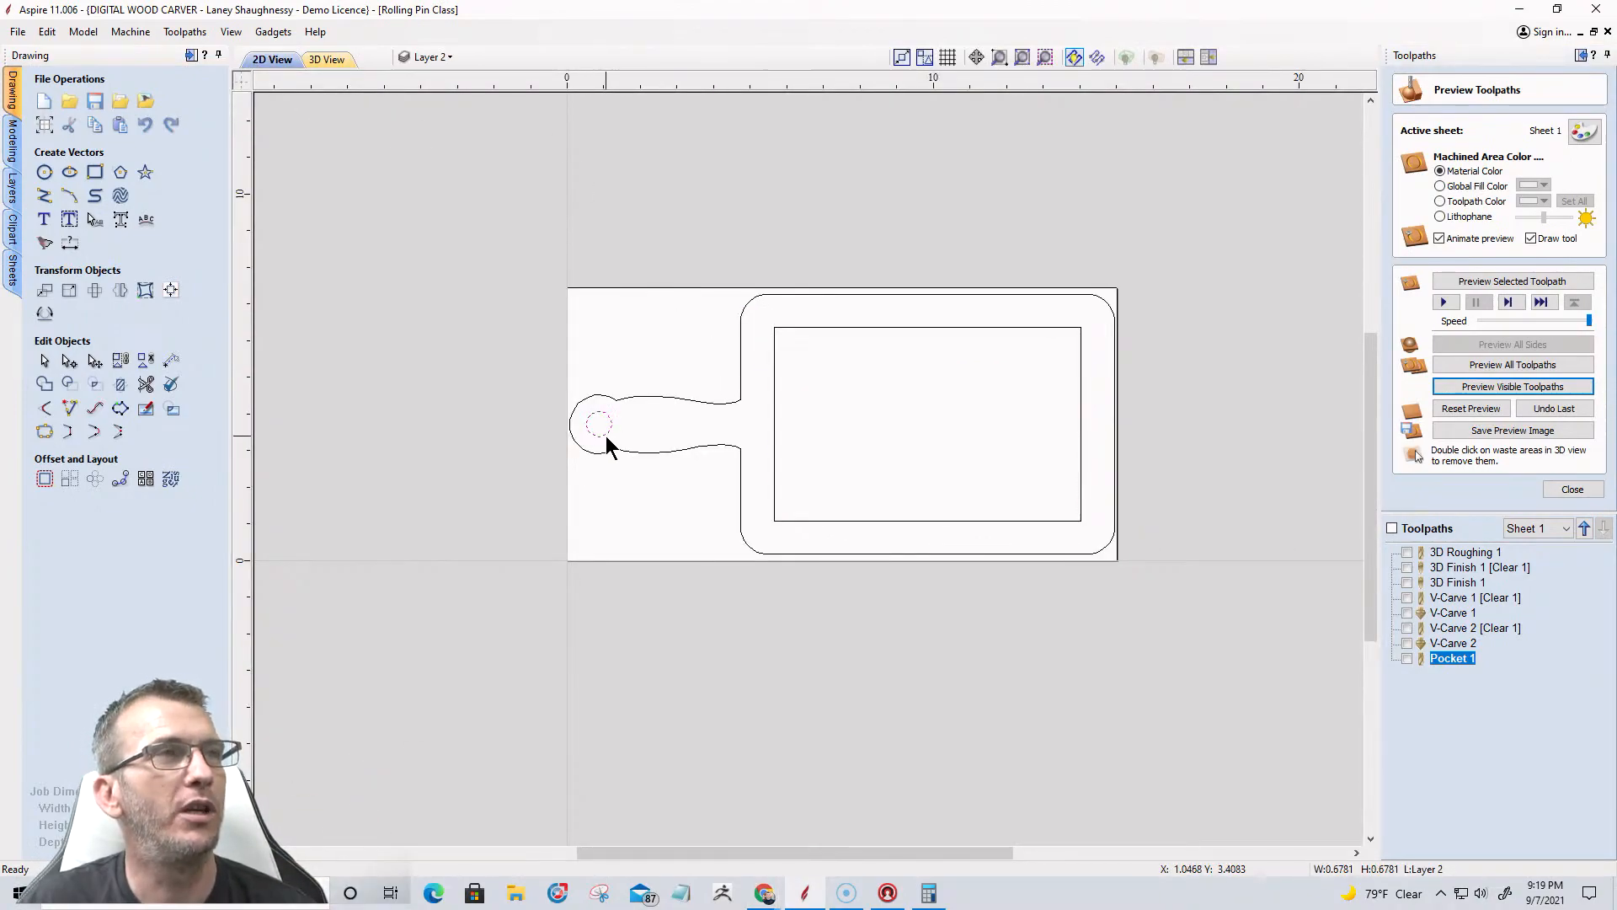
click(690, 401)
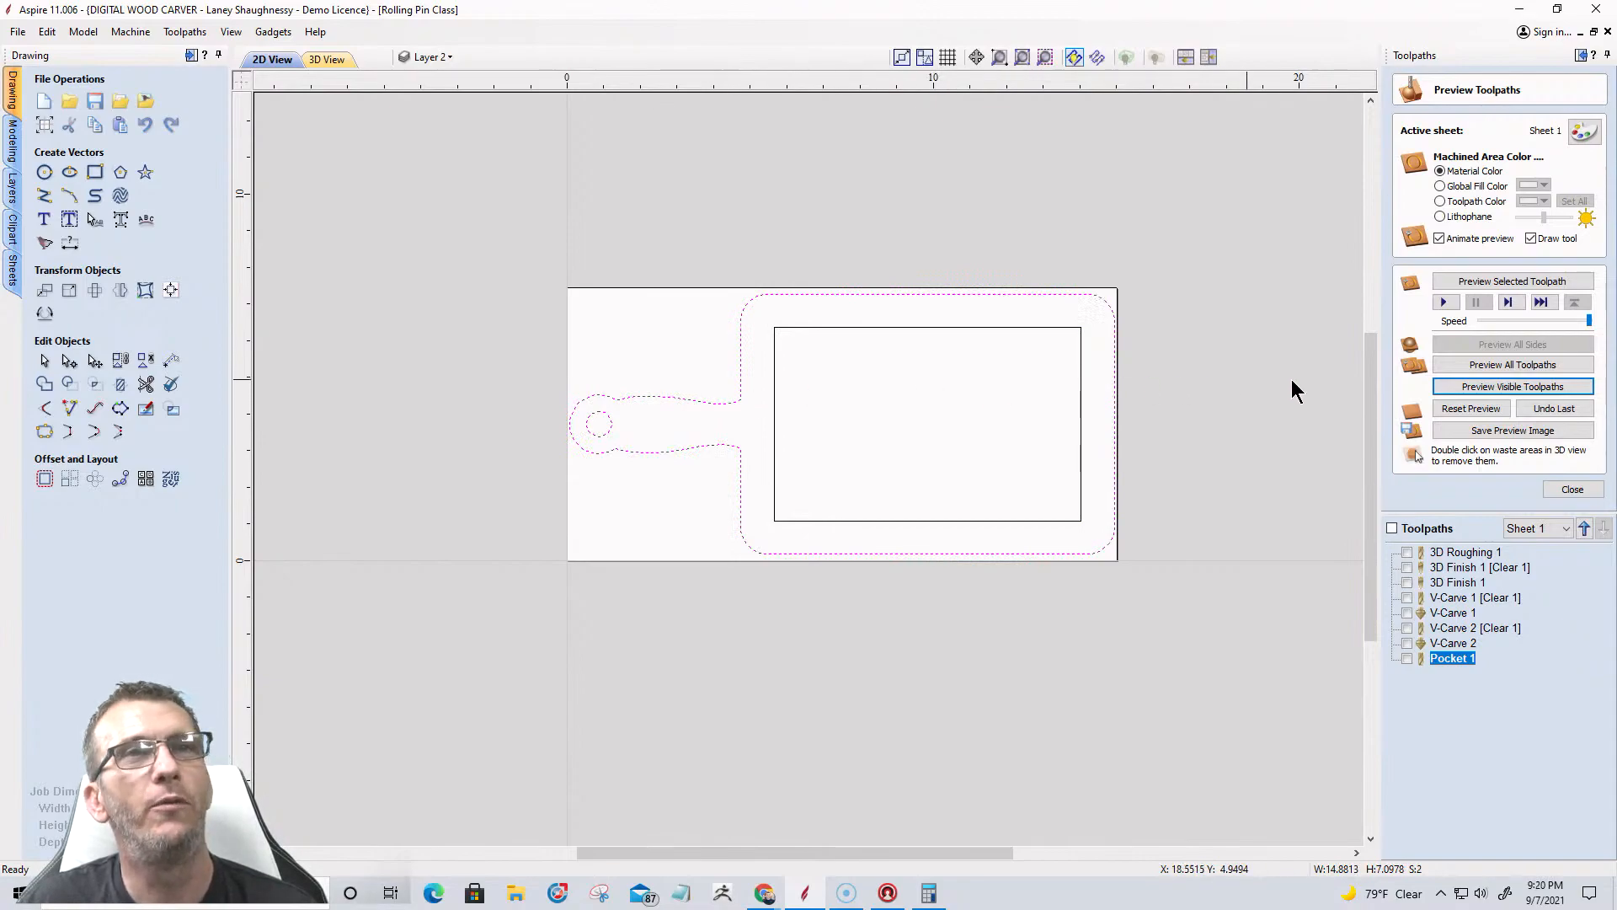
click(1572, 489)
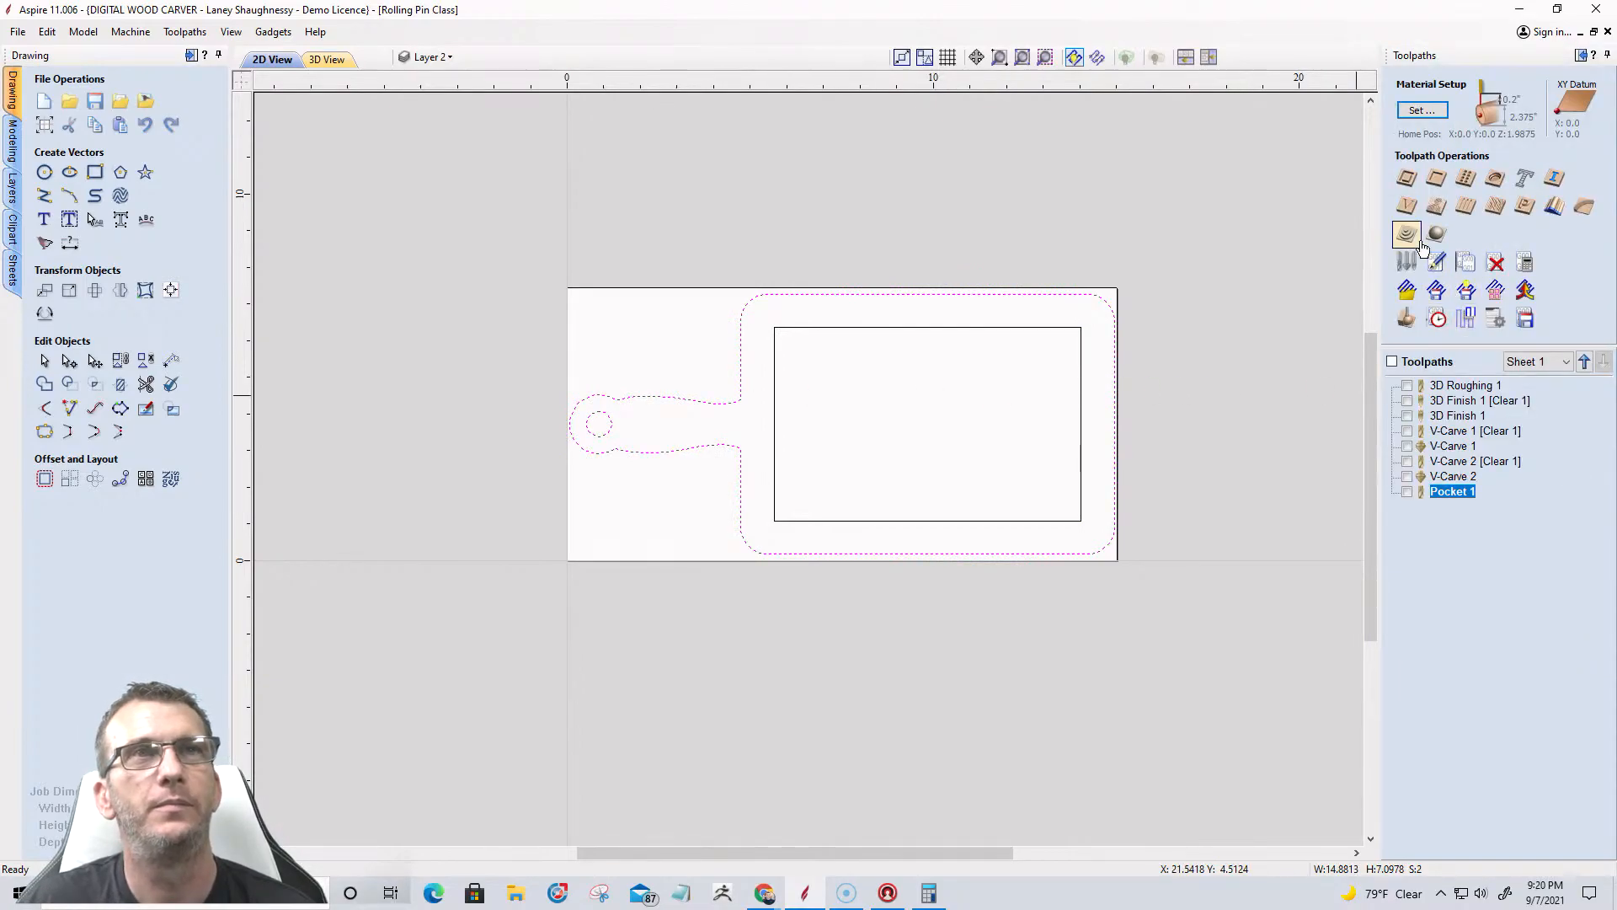
click(1405, 178)
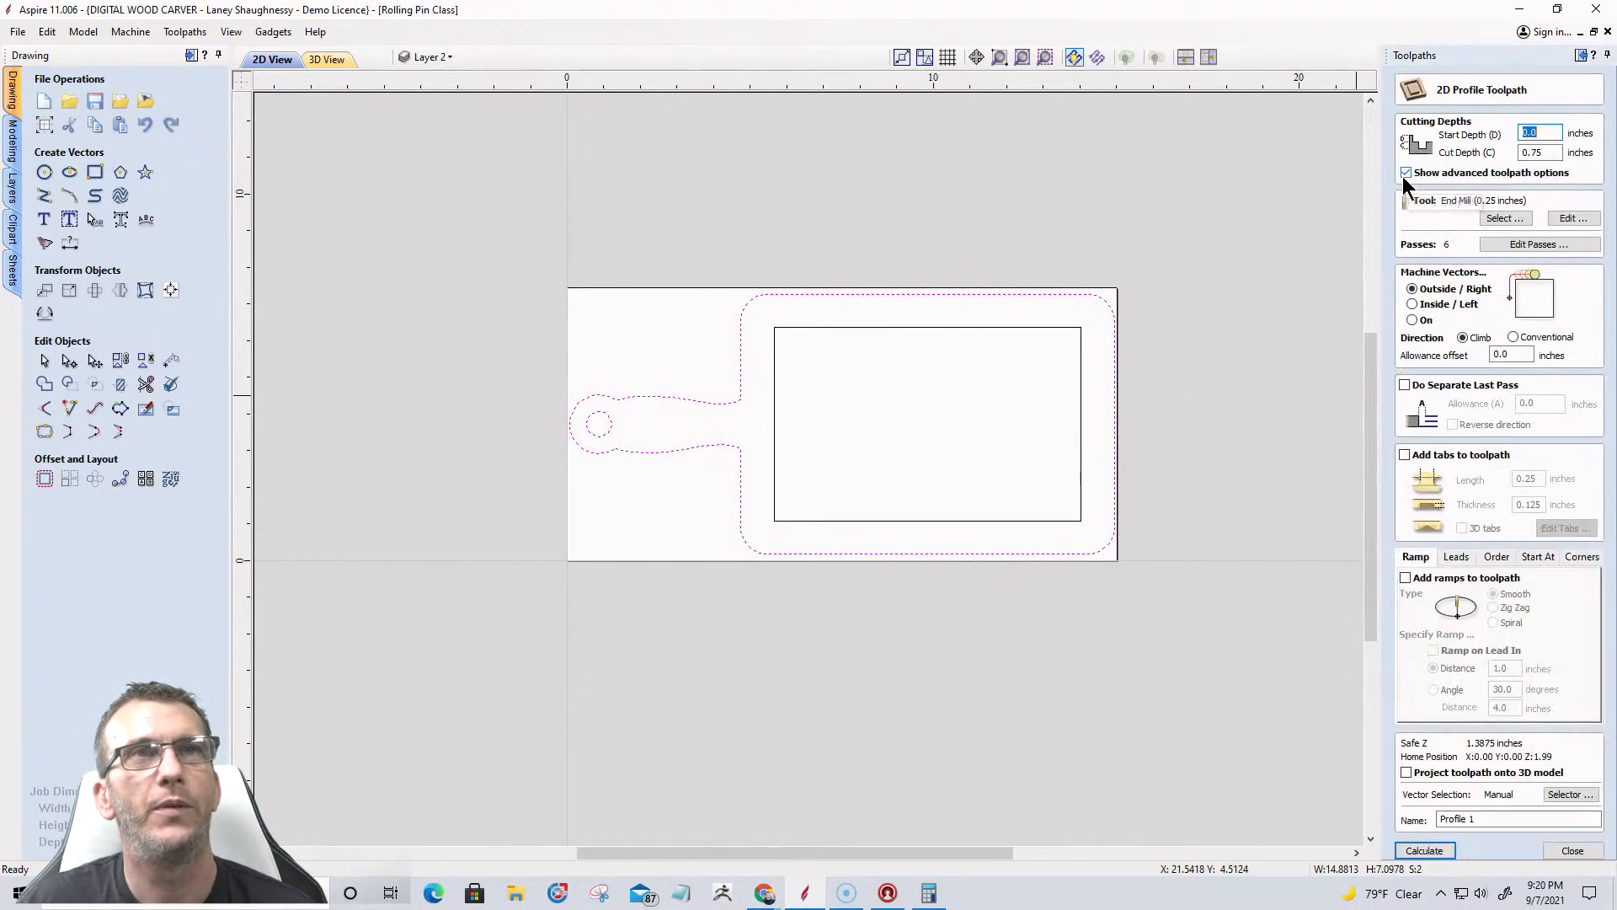
click(1545, 154)
double_click(1546, 154)
text(1)
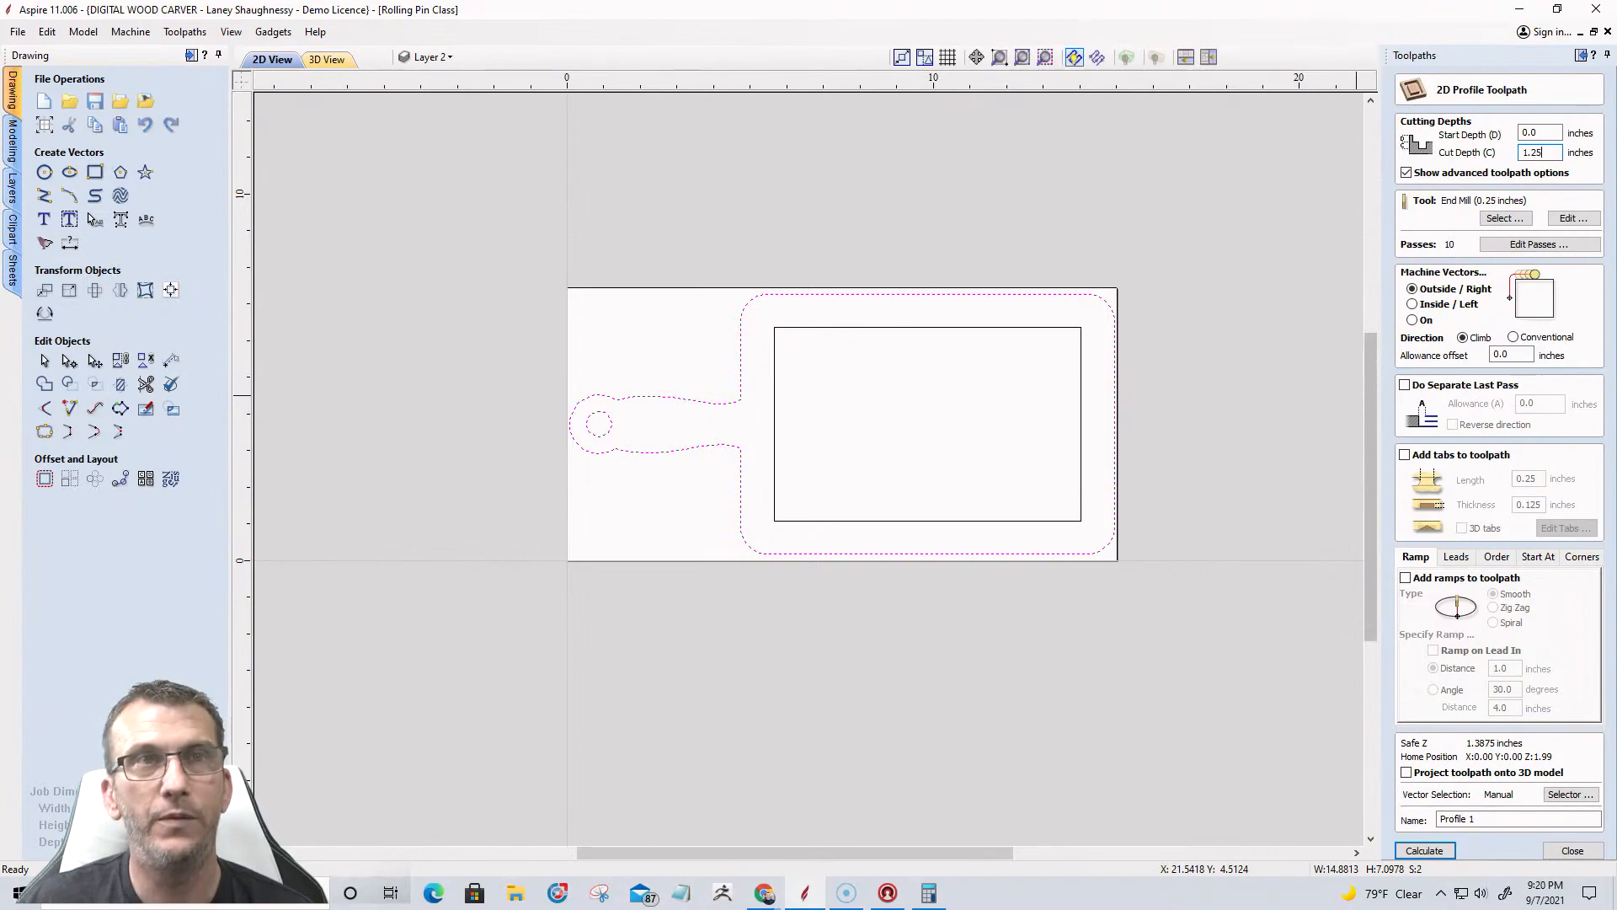
click(1432, 849)
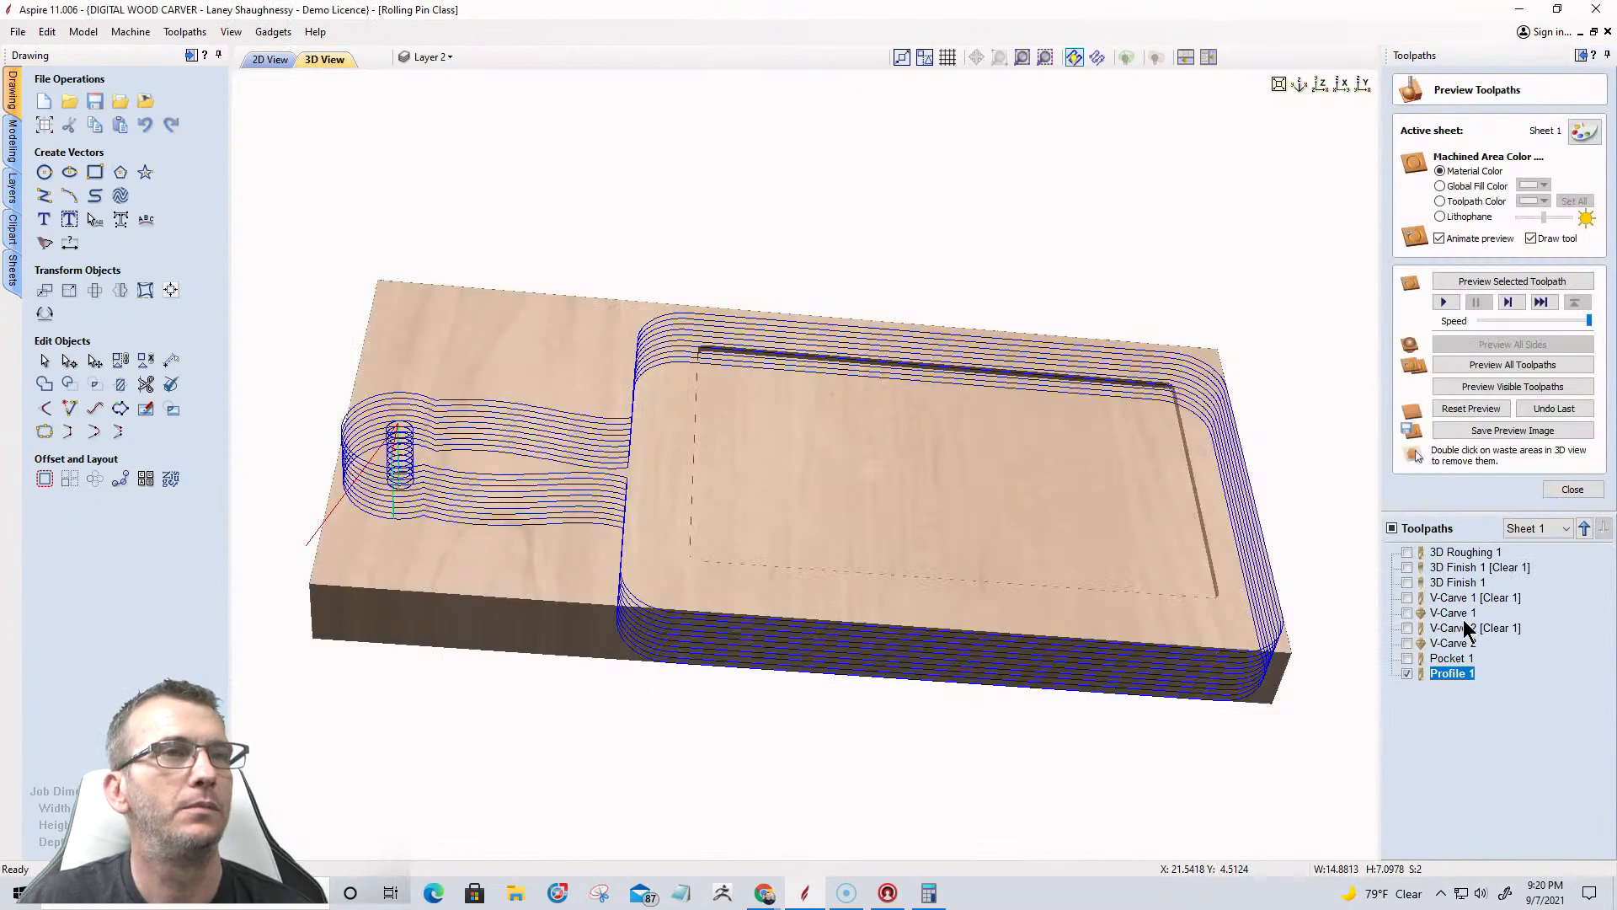
Preview the profile toolpath and remove the waste pieces around the board and inside the handle hole.
click(1504, 283)
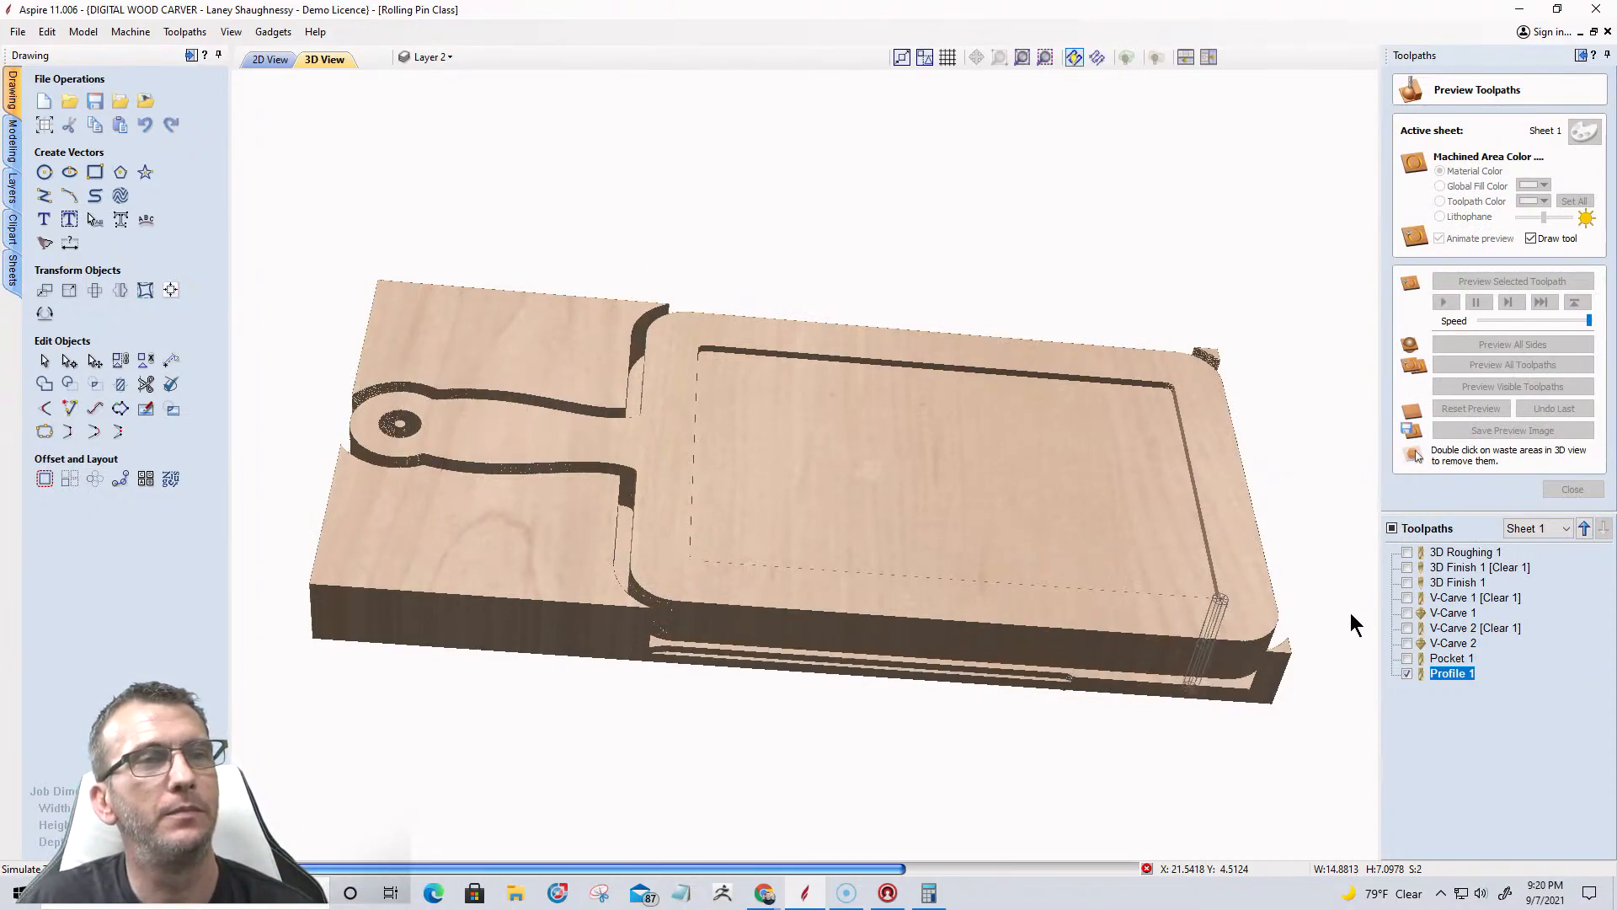
double_click(1287, 640)
double_click(722, 364)
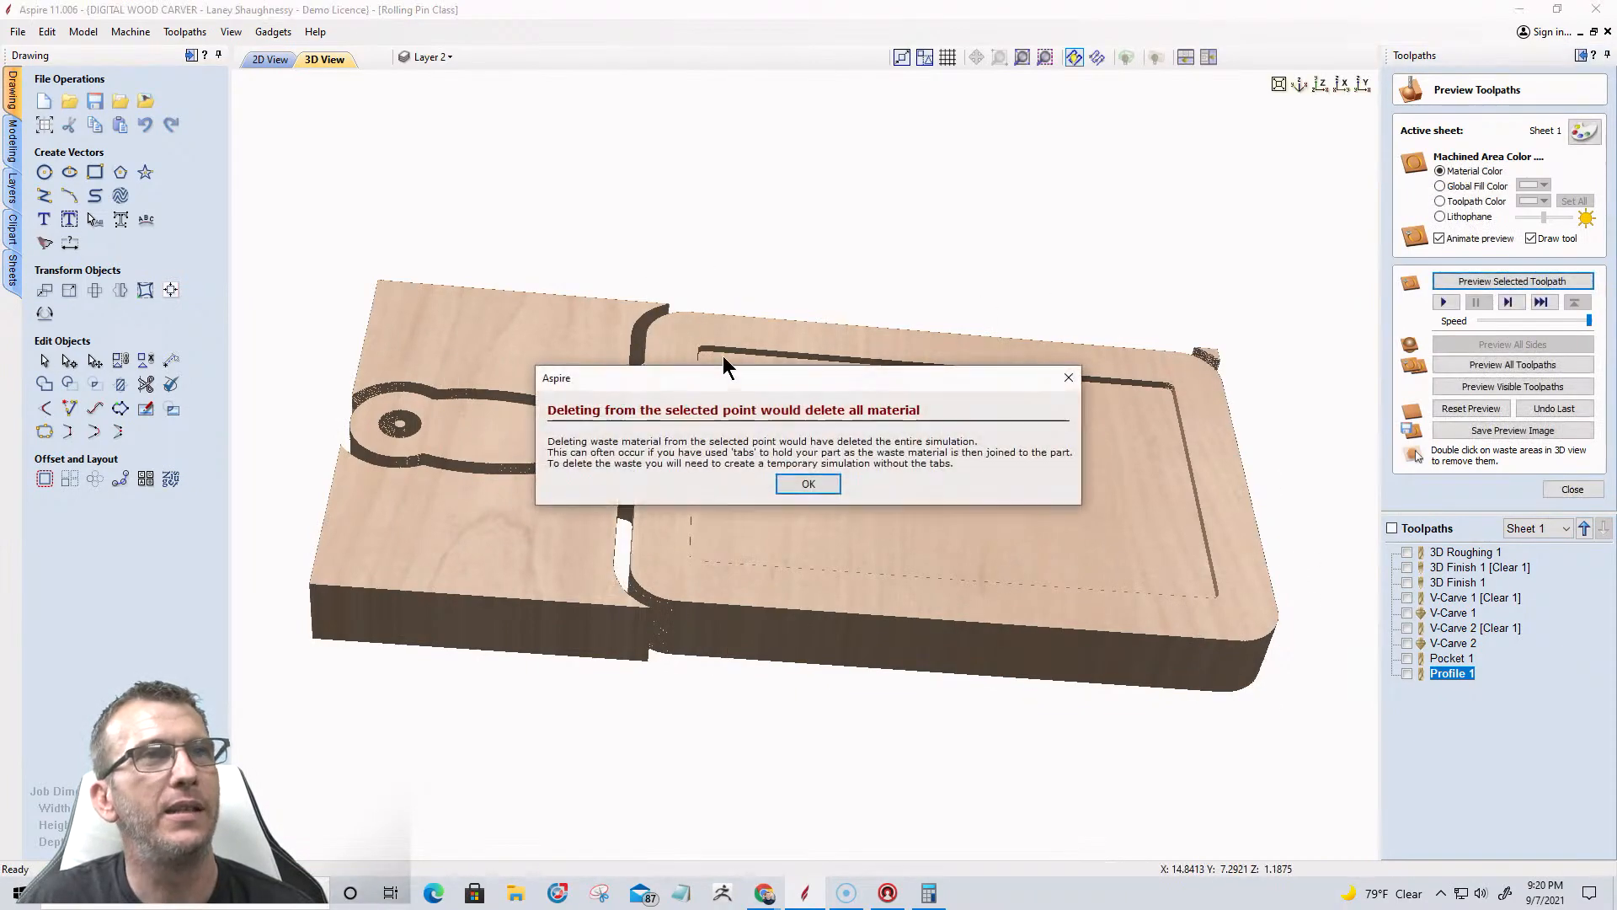
click(797, 479)
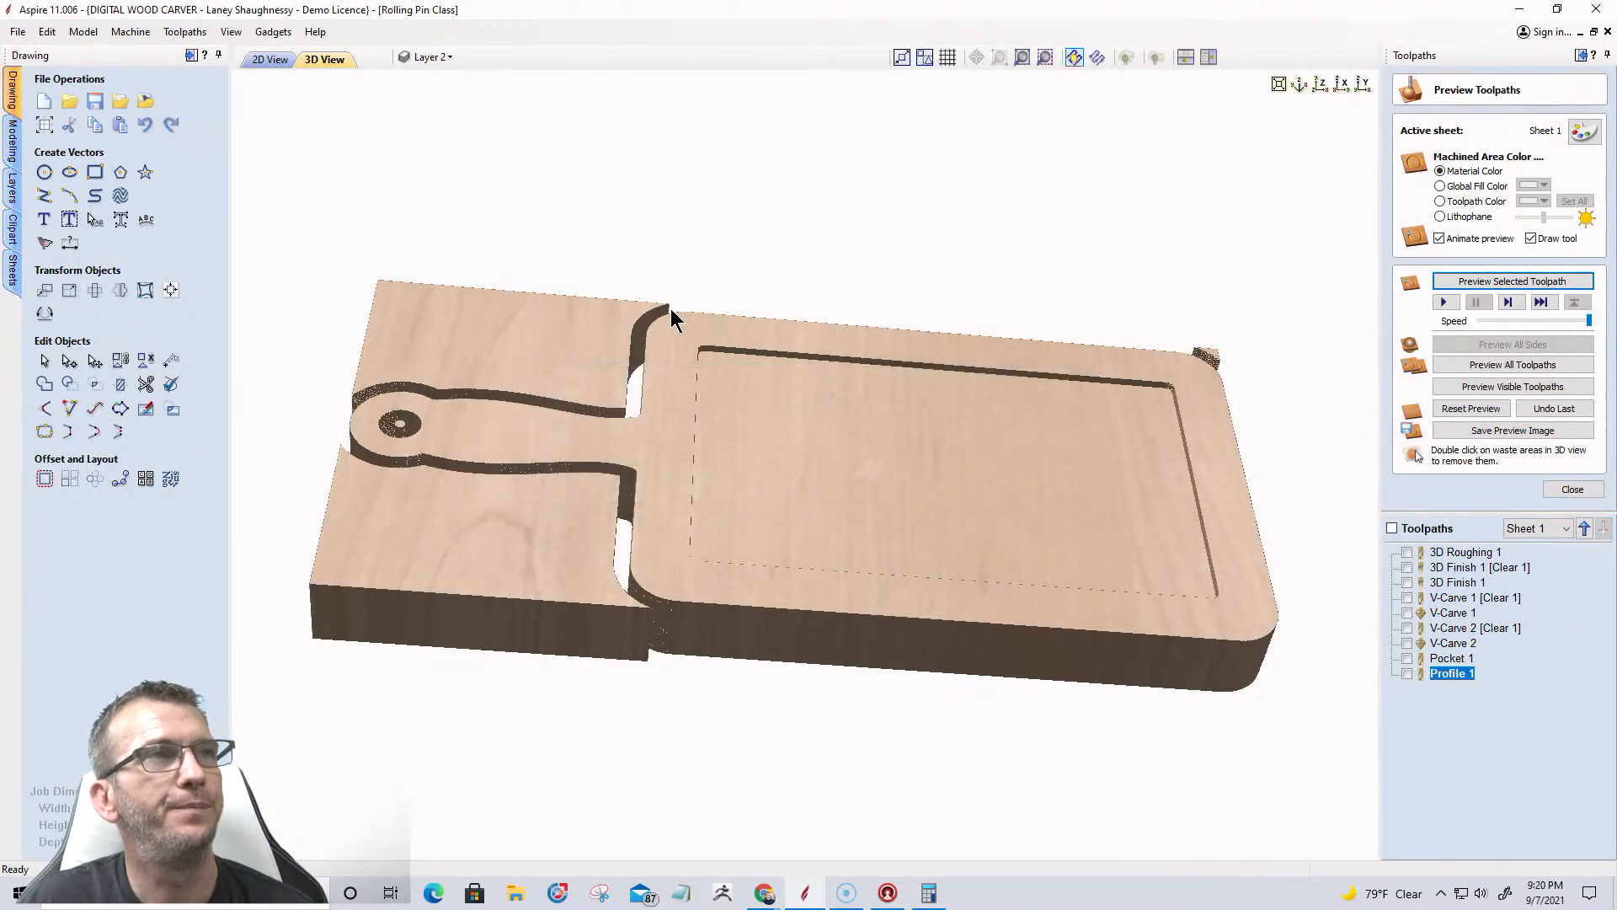
double_click(585, 343)
double_click(400, 425)
double_click(427, 507)
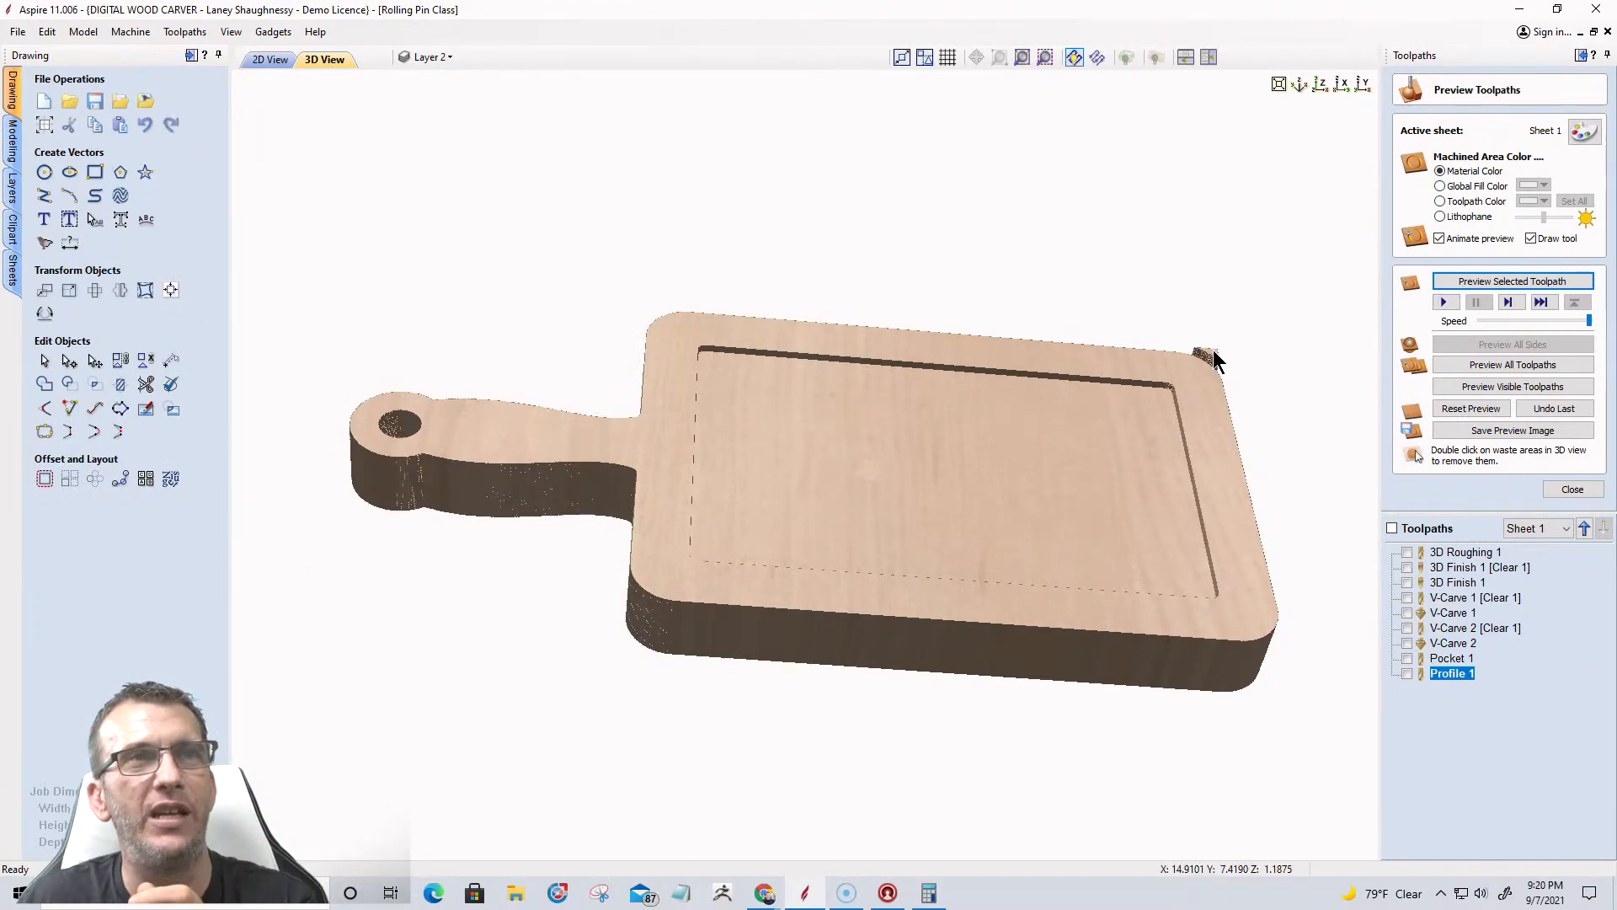
Examine the simulated cutting board with its recessed rectangle and handle from several 3D angles, and return to the 2D view.
drag(1223, 505, 715, 596)
scroll(714, 588, up, 3)
scroll(741, 543, down, 3)
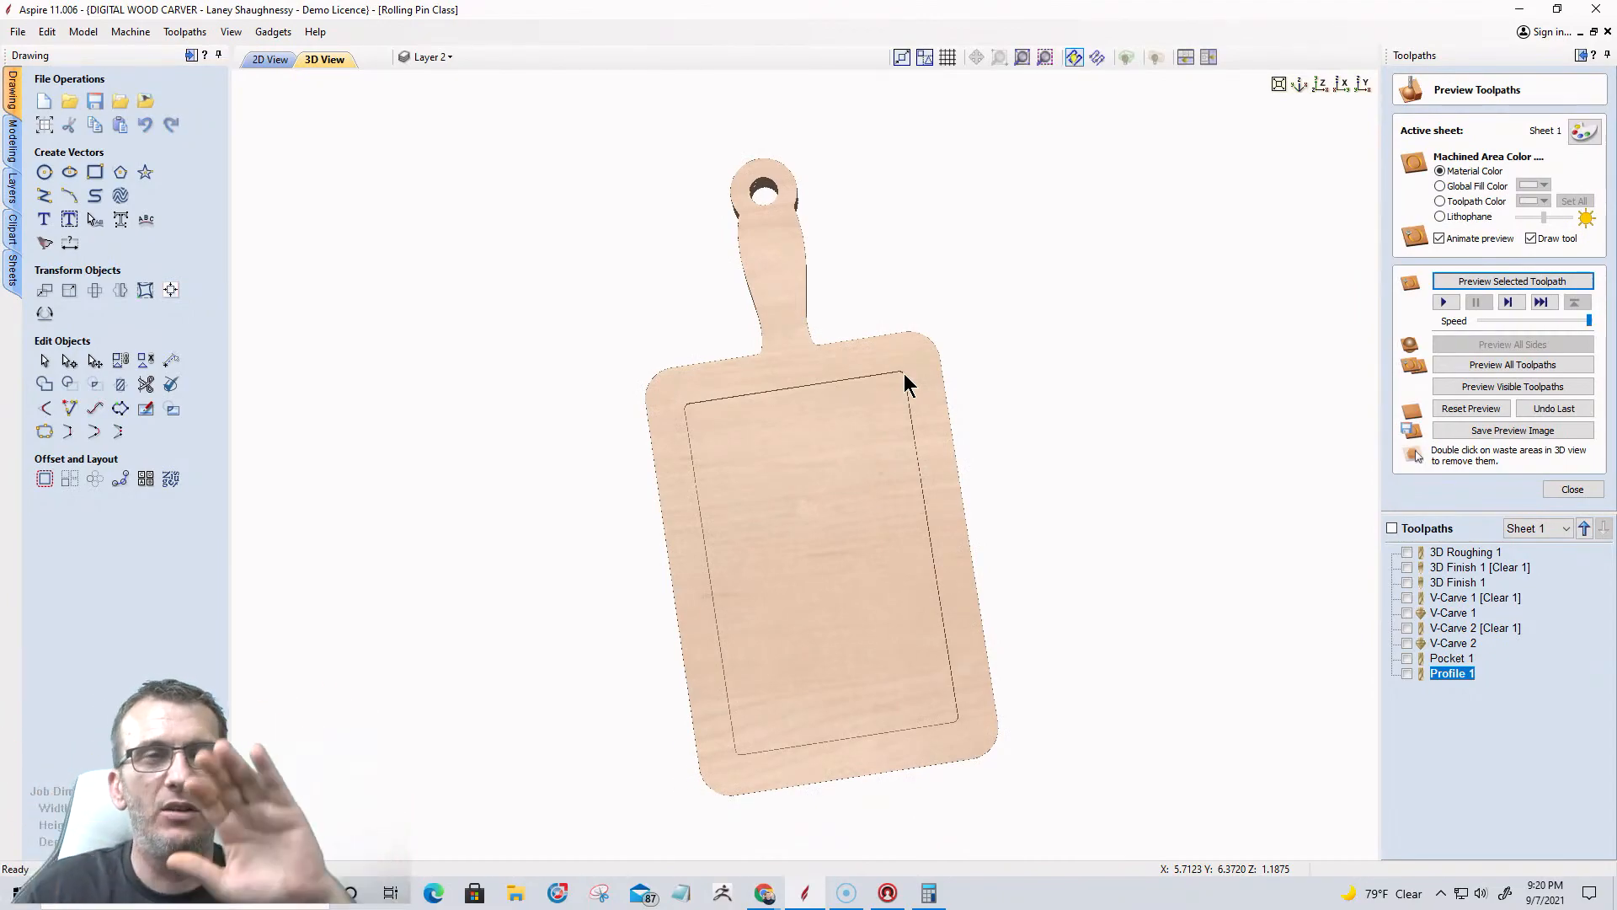
drag(722, 419, 806, 534)
scroll(801, 549, up, 2)
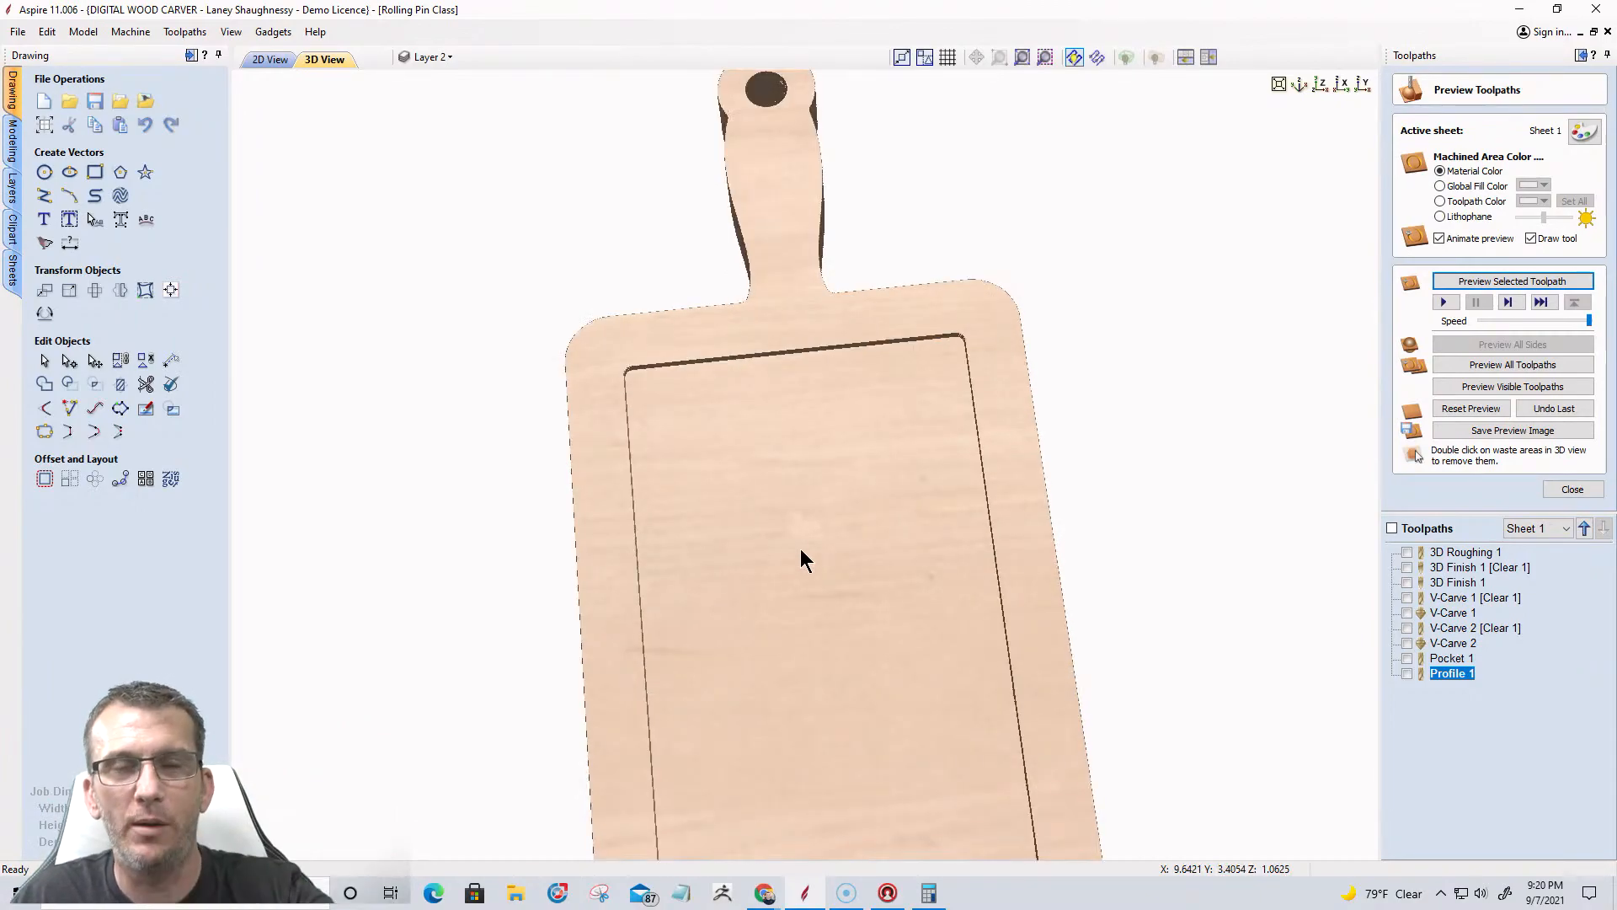
scroll(801, 549, down, 2)
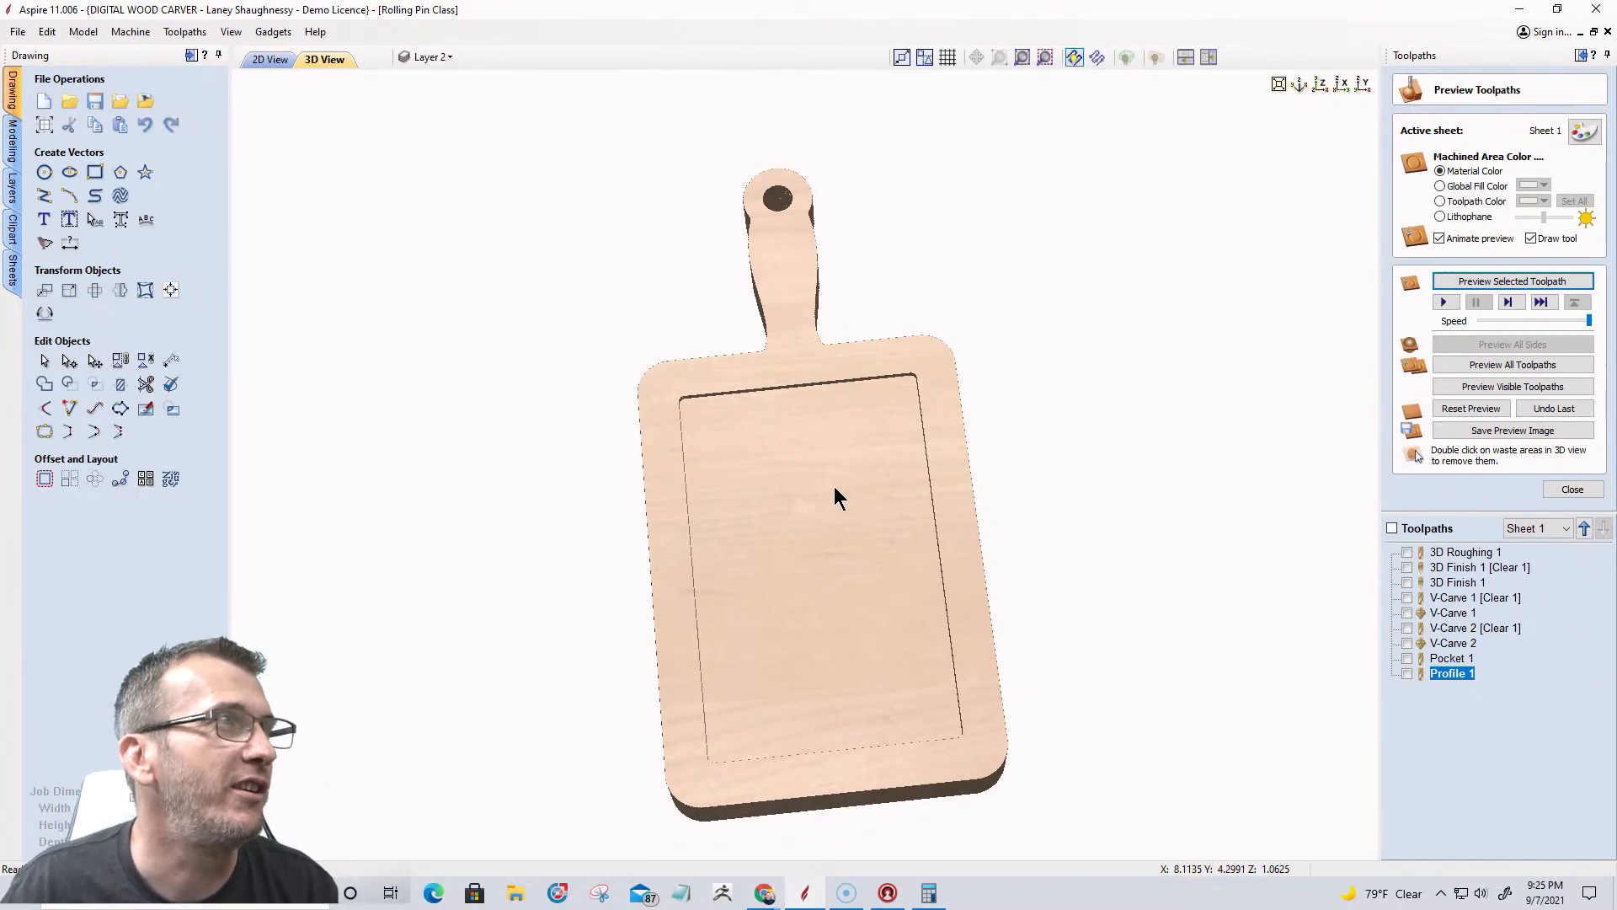
drag(661, 527, 675, 402)
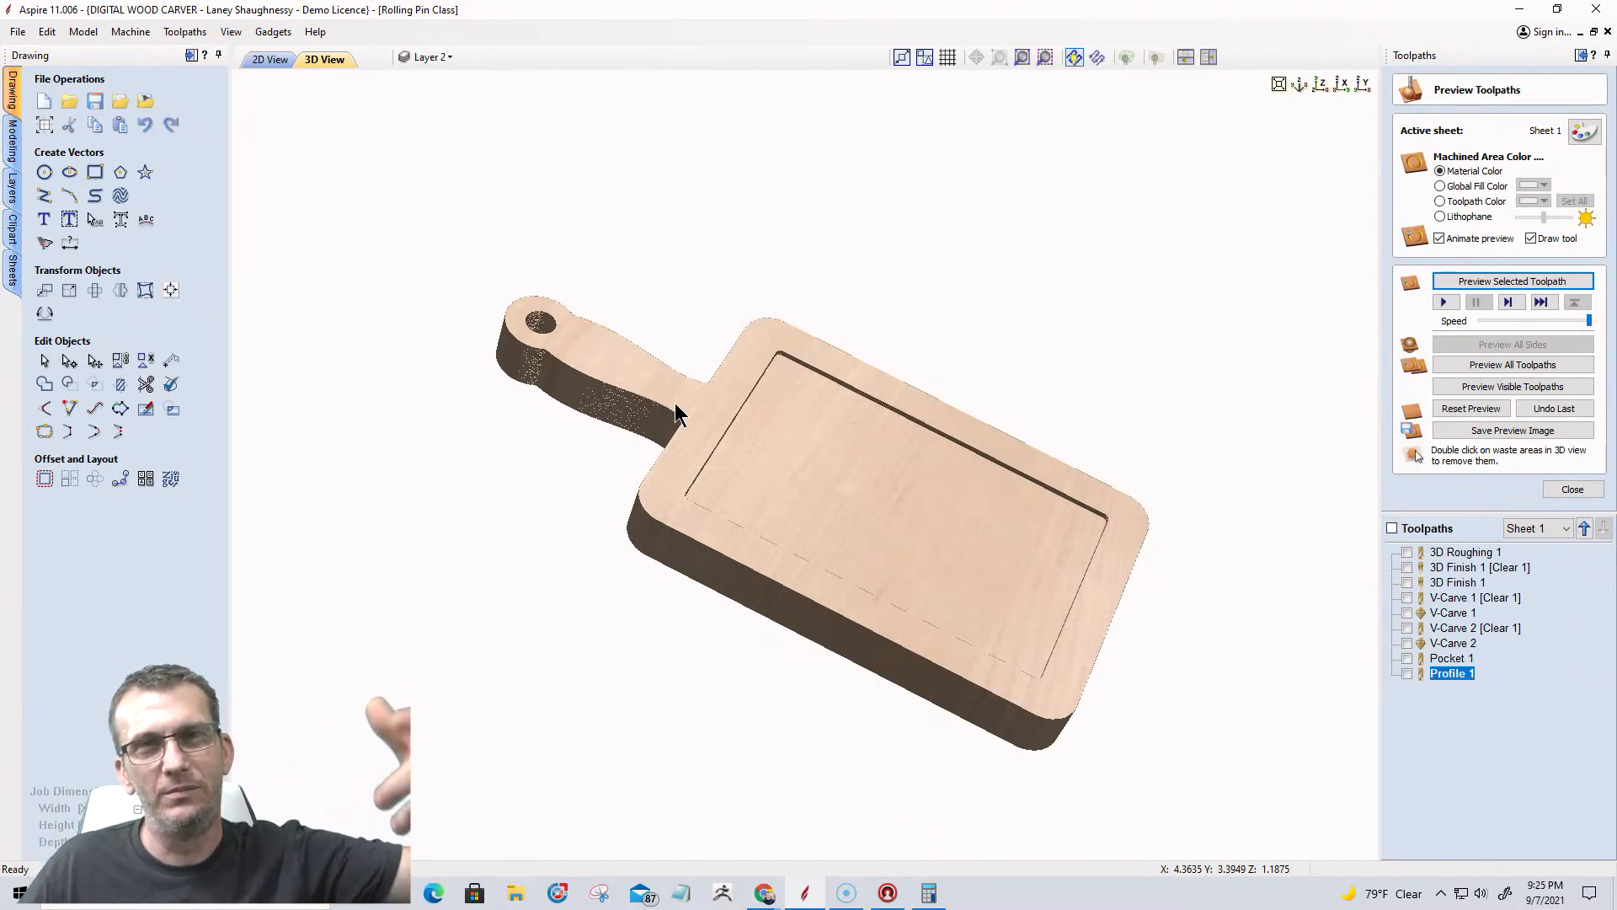
drag(1069, 633, 760, 619)
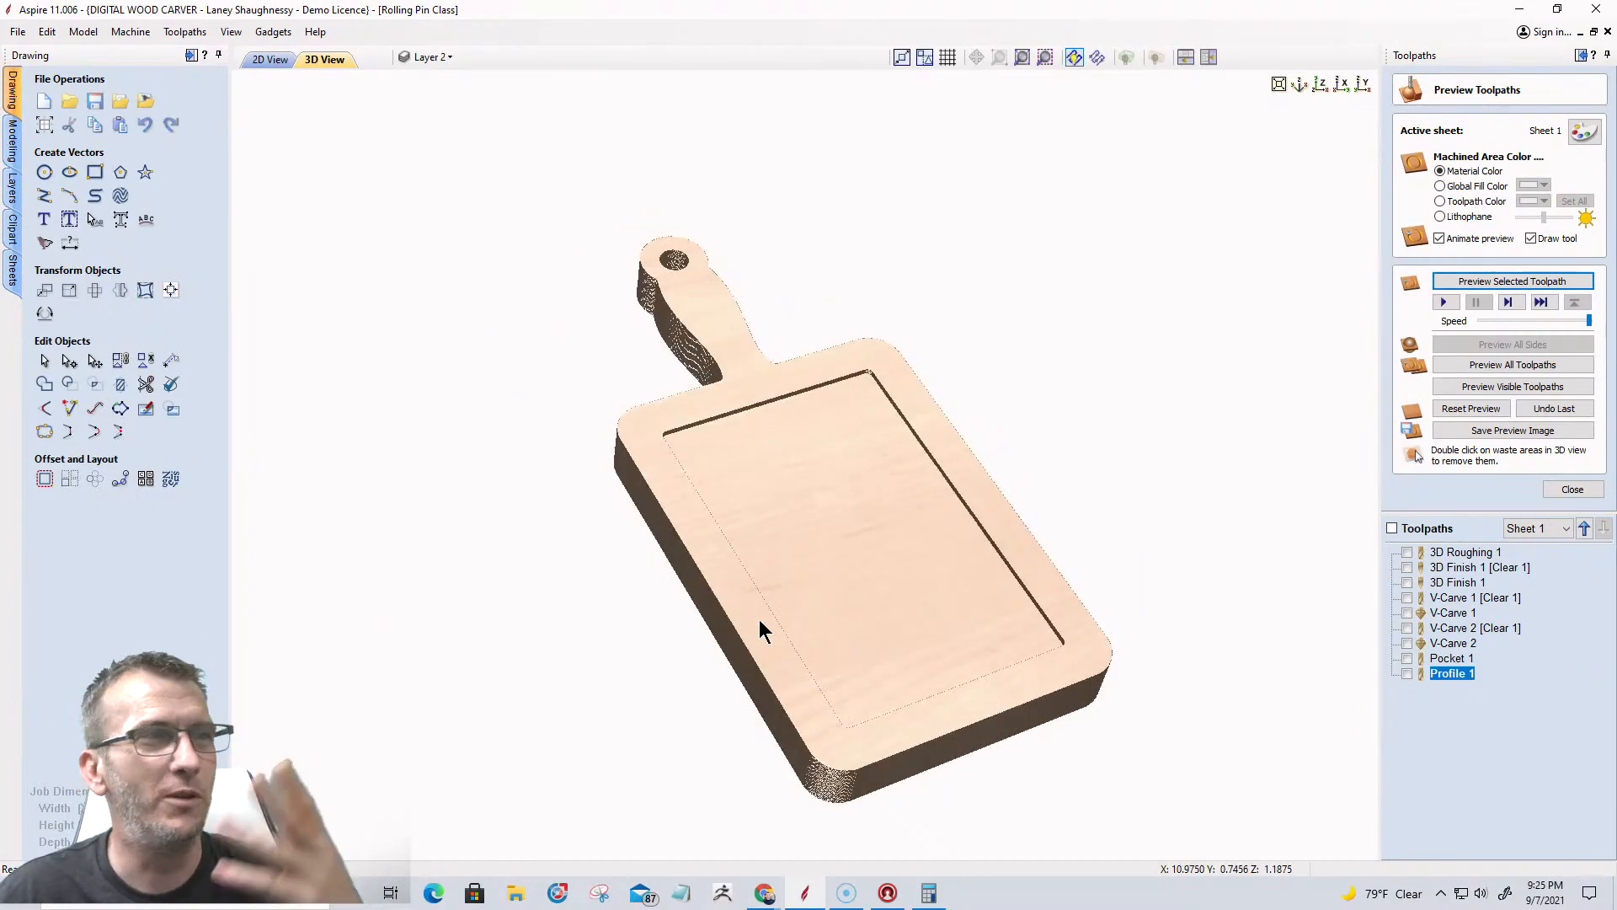
click(261, 60)
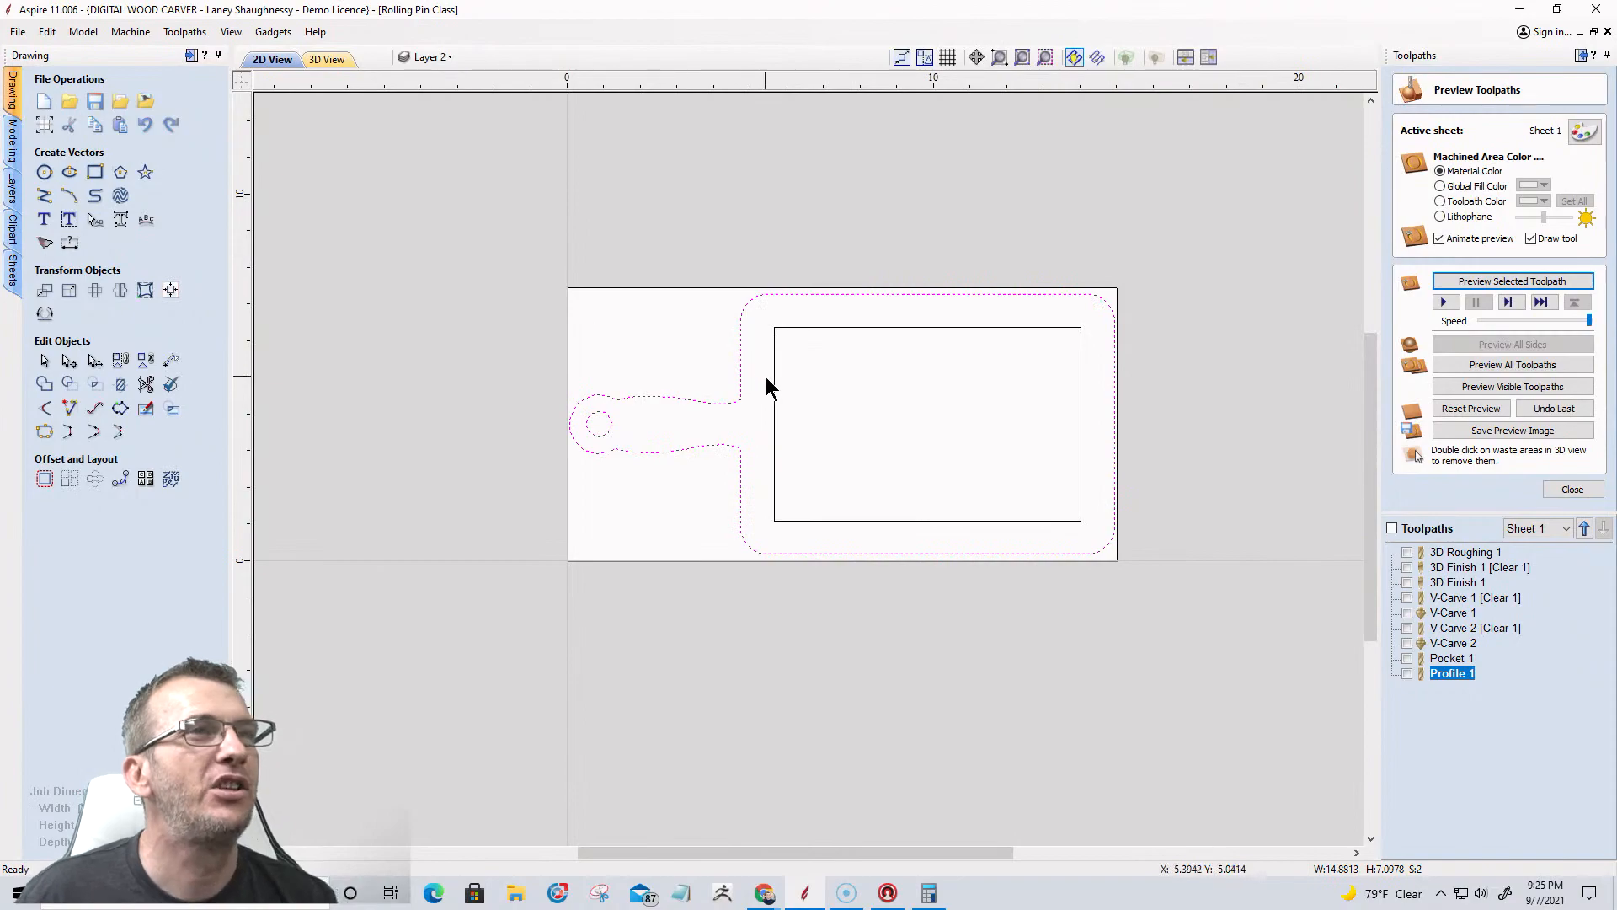